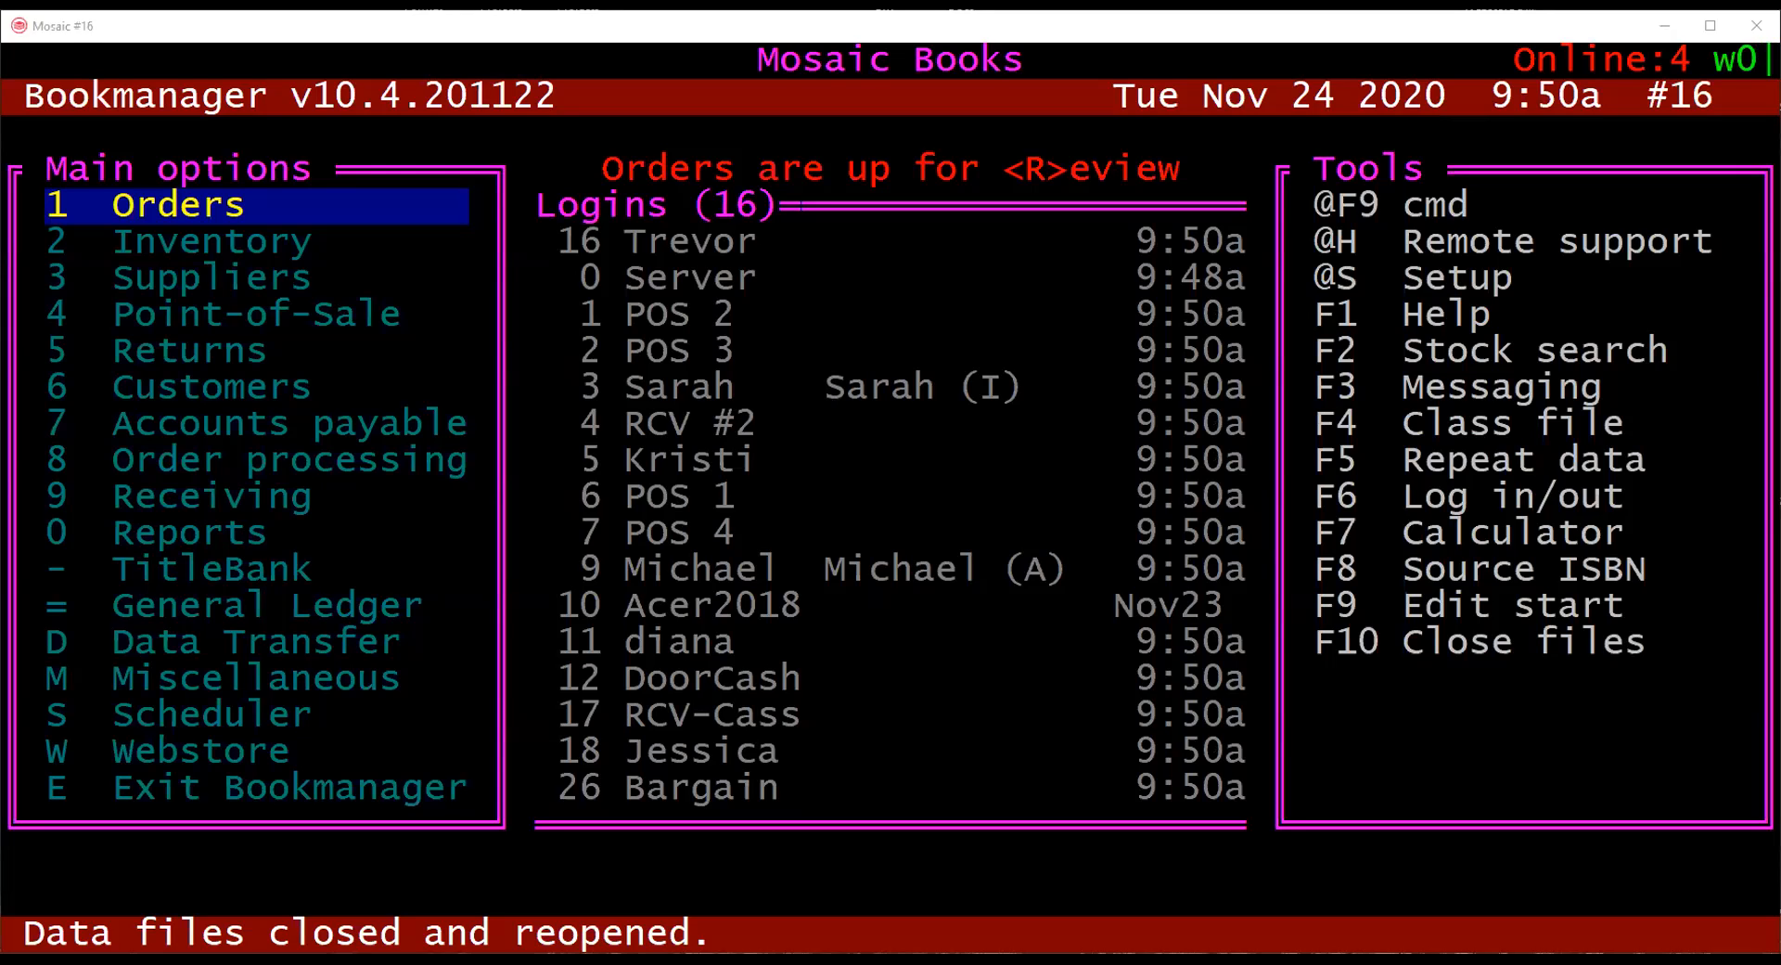
Refresh the data files twice, then open Point-of-Sale search with the transaction status list.
key("F10")
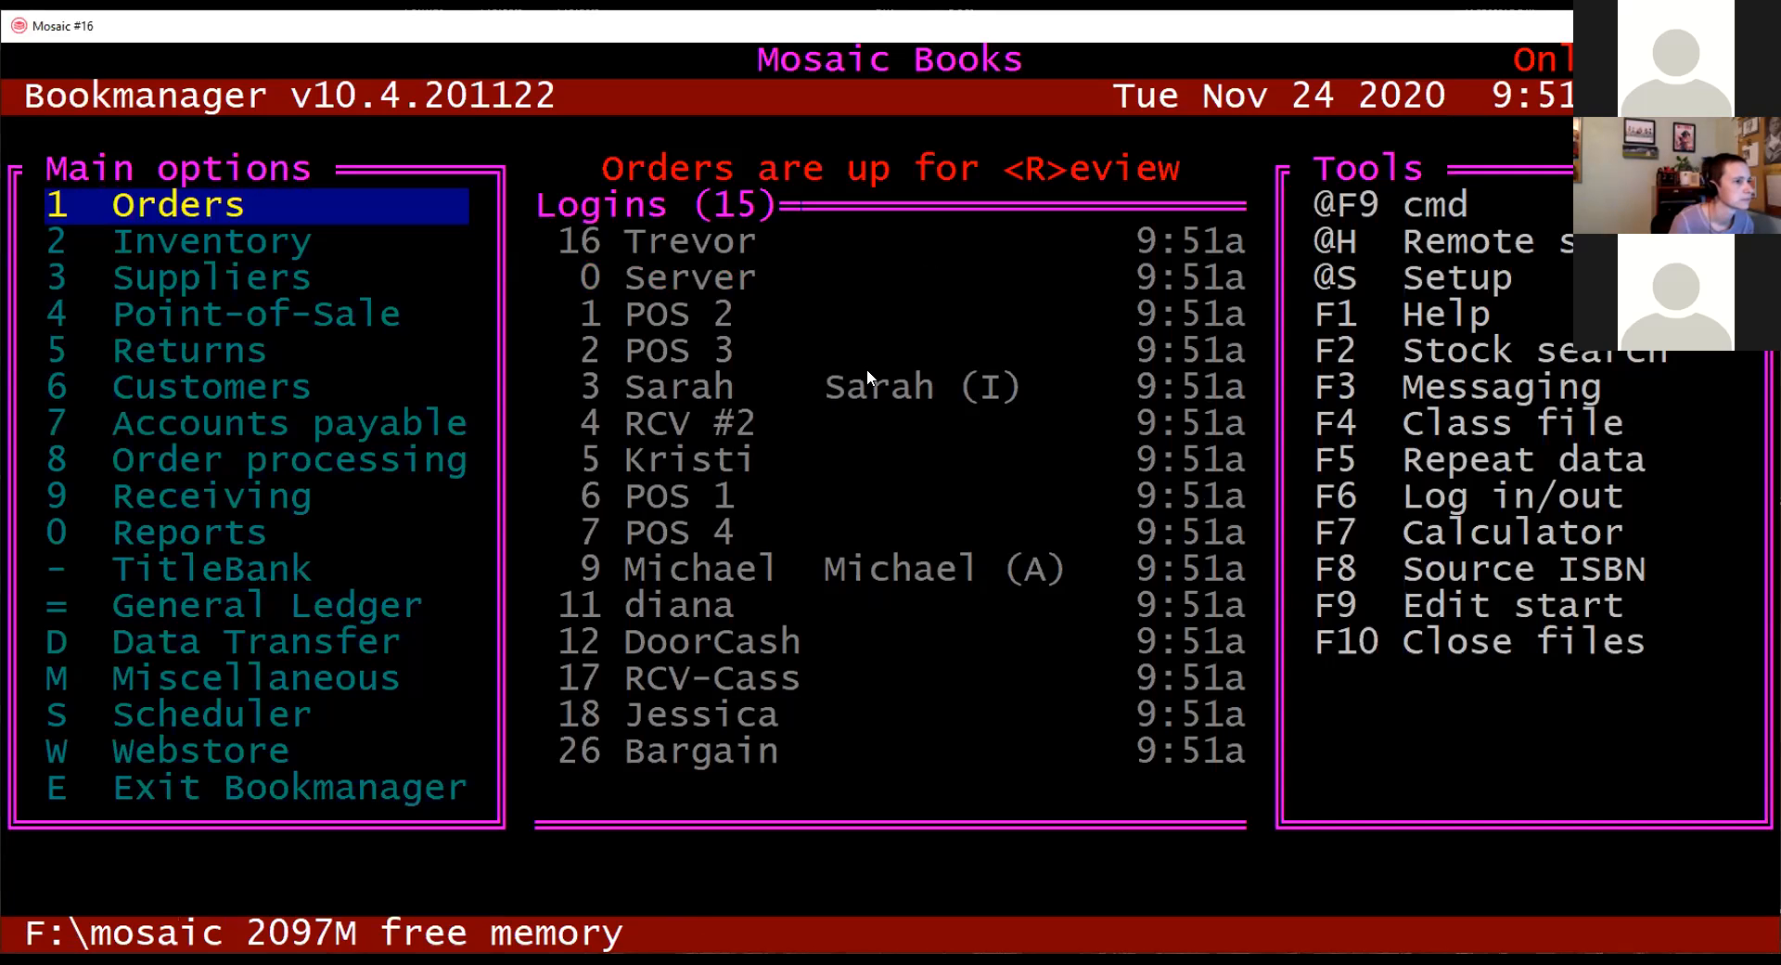
key("F10")
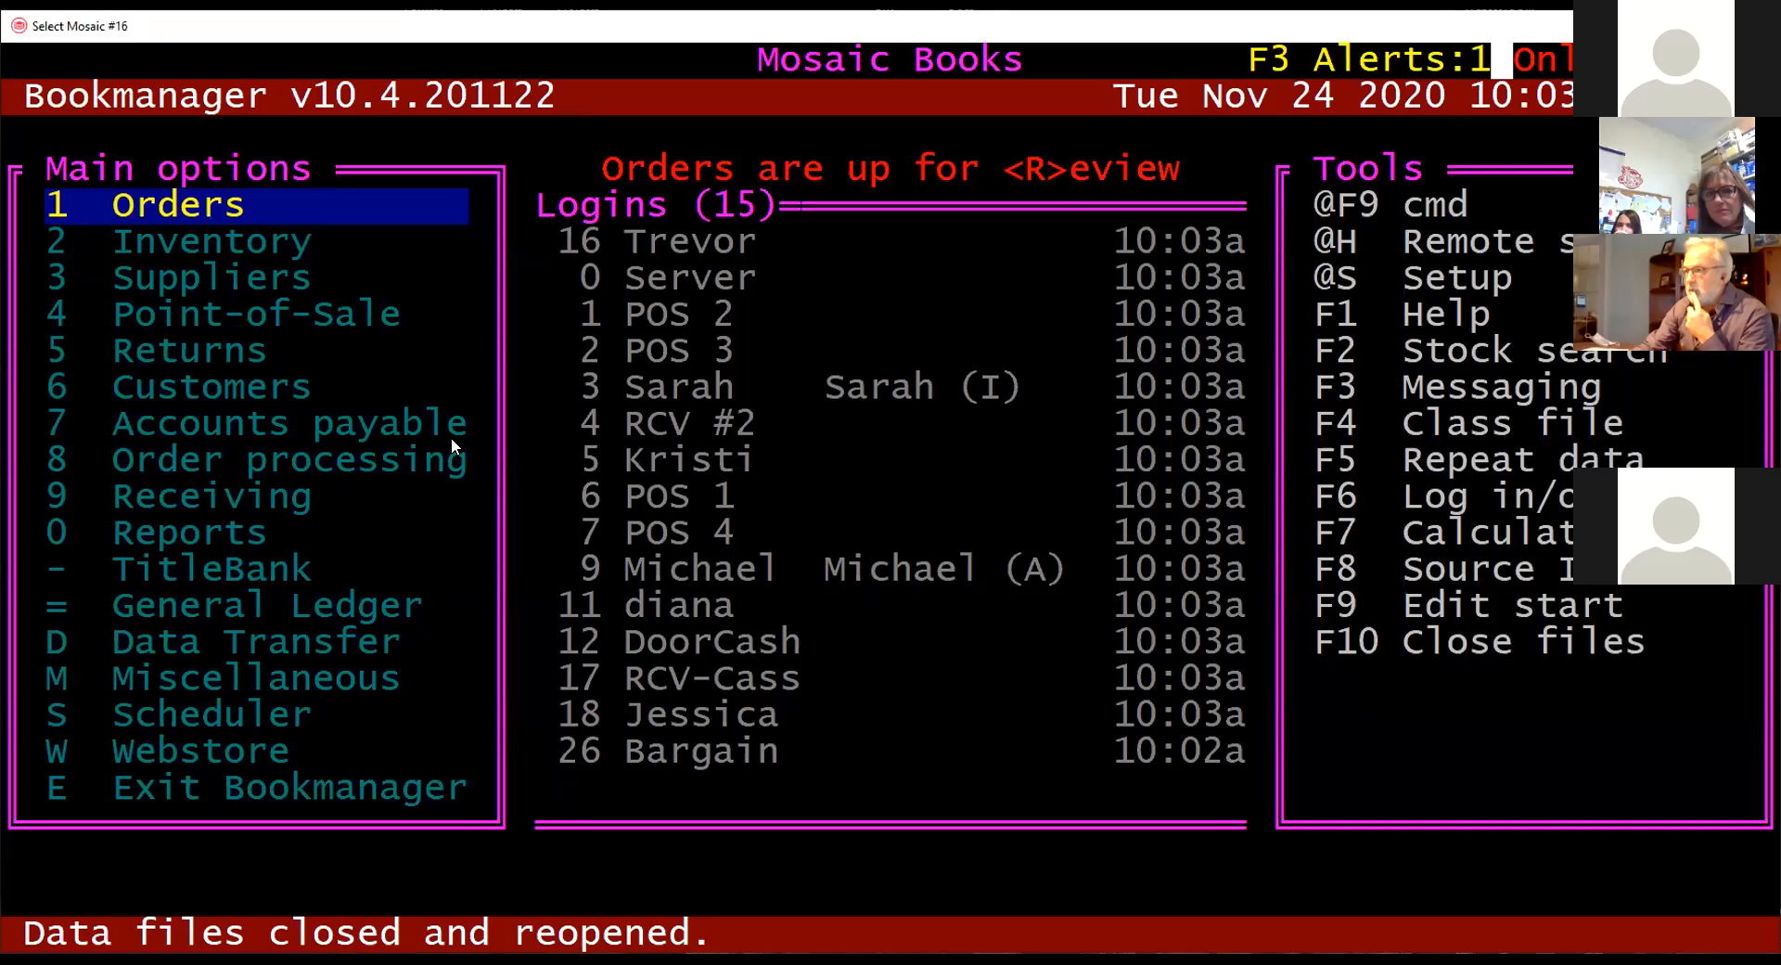
key("4")
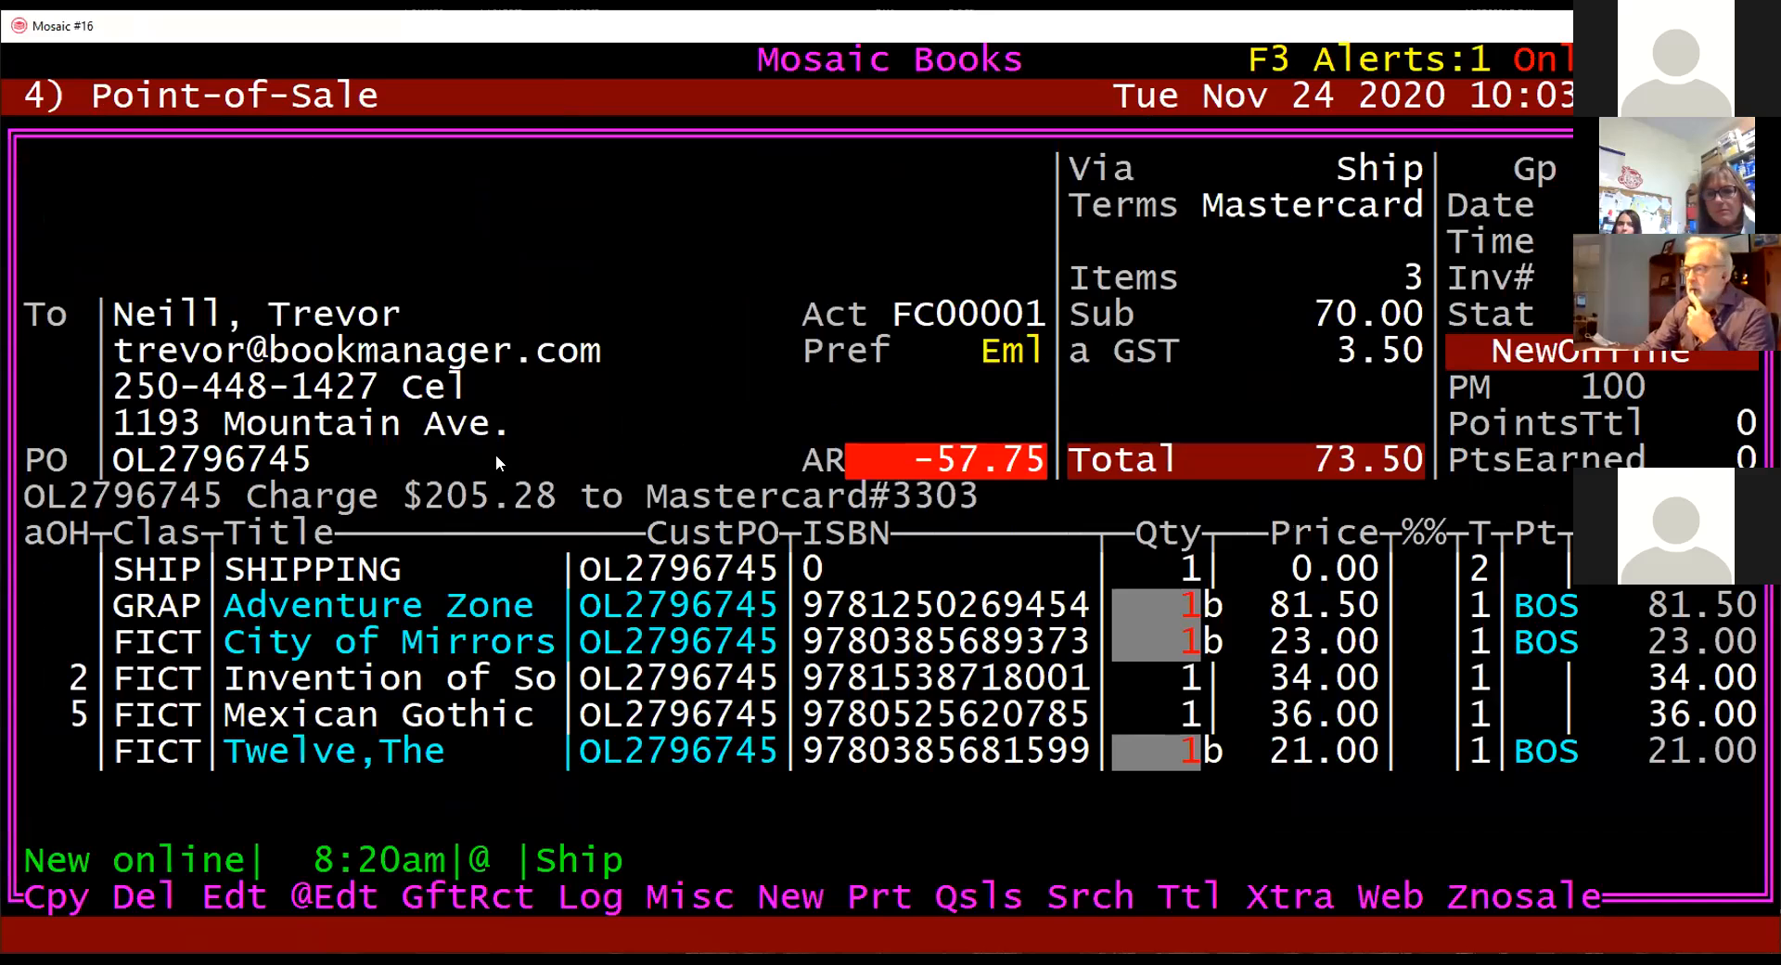
key("s")
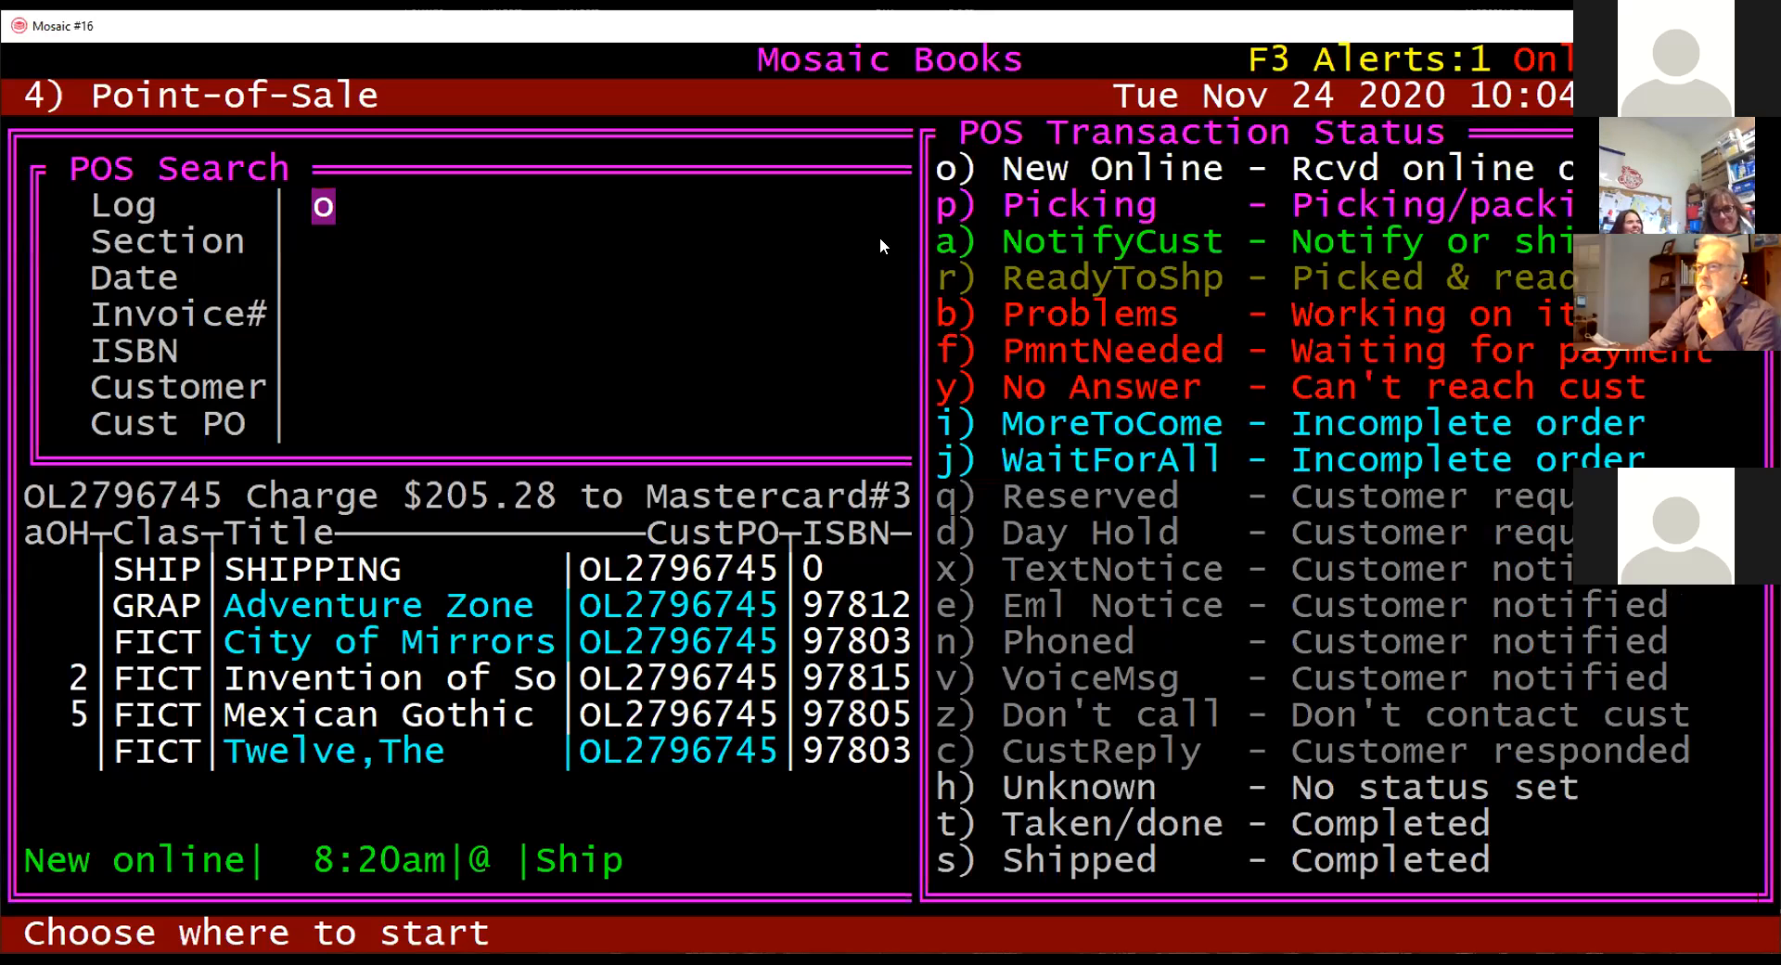
Keep the Log on 'o' New Online and open the POS Transaction Status Log.
left_click(99, 202)
left_click_drag(100, 202, 350, 205)
left_click(349, 205)
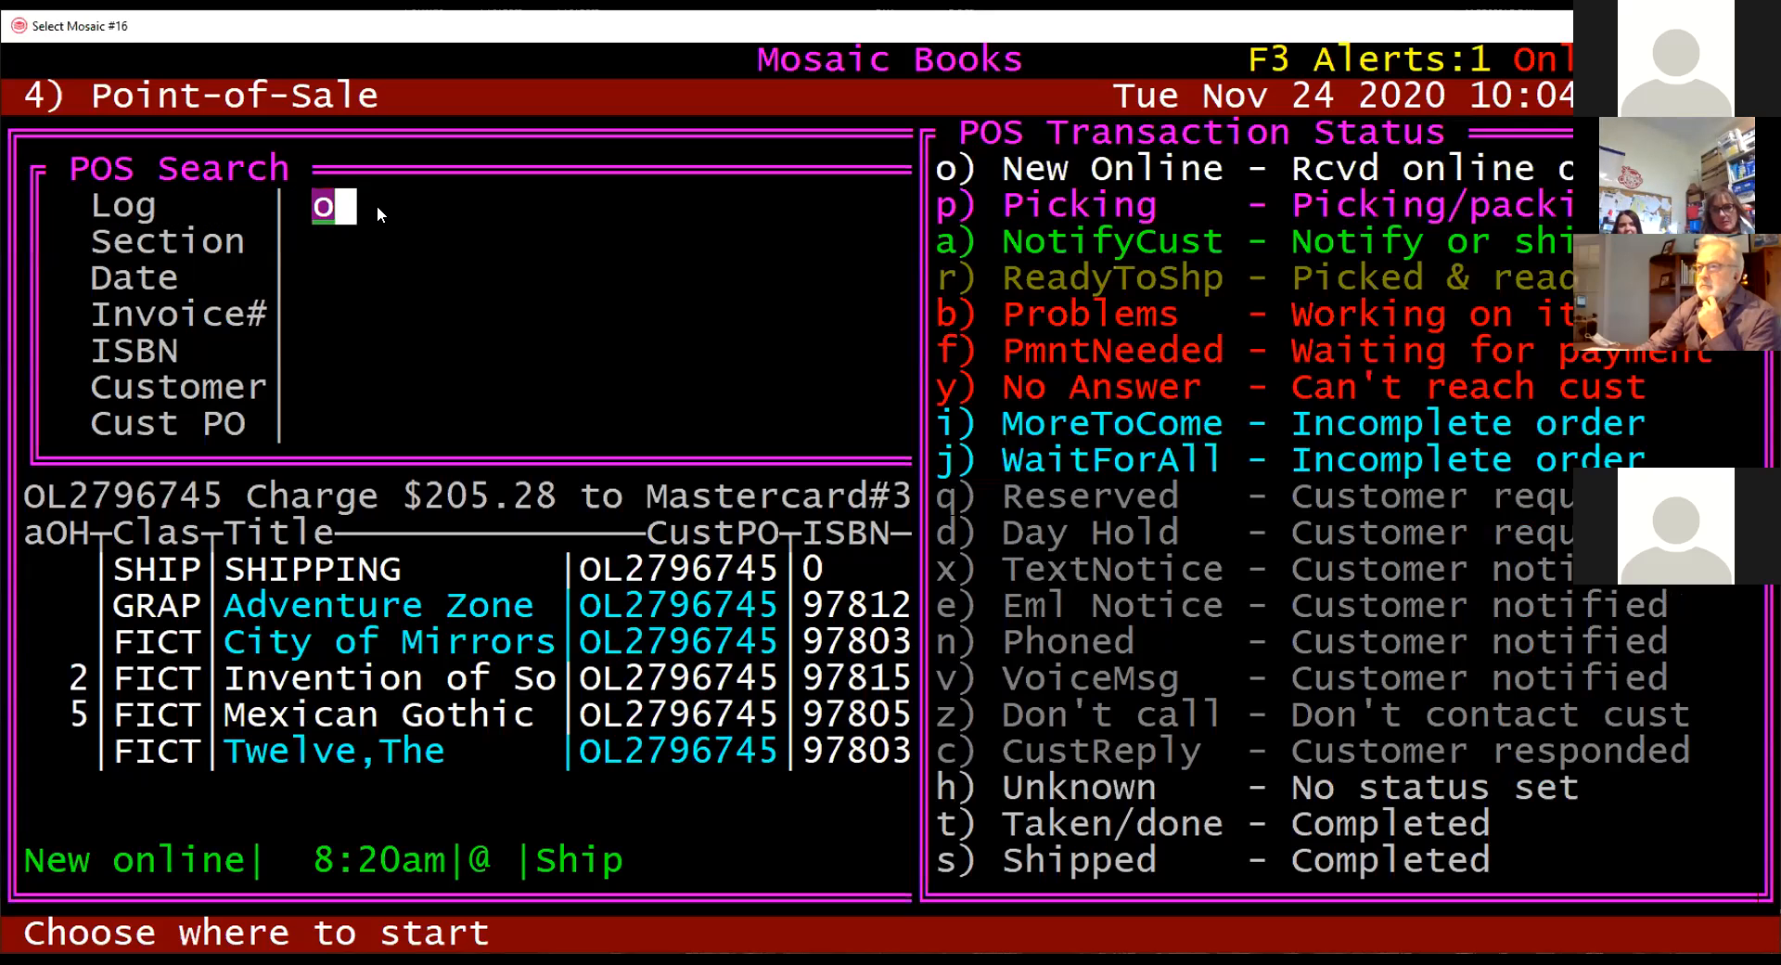
left_click(382, 205)
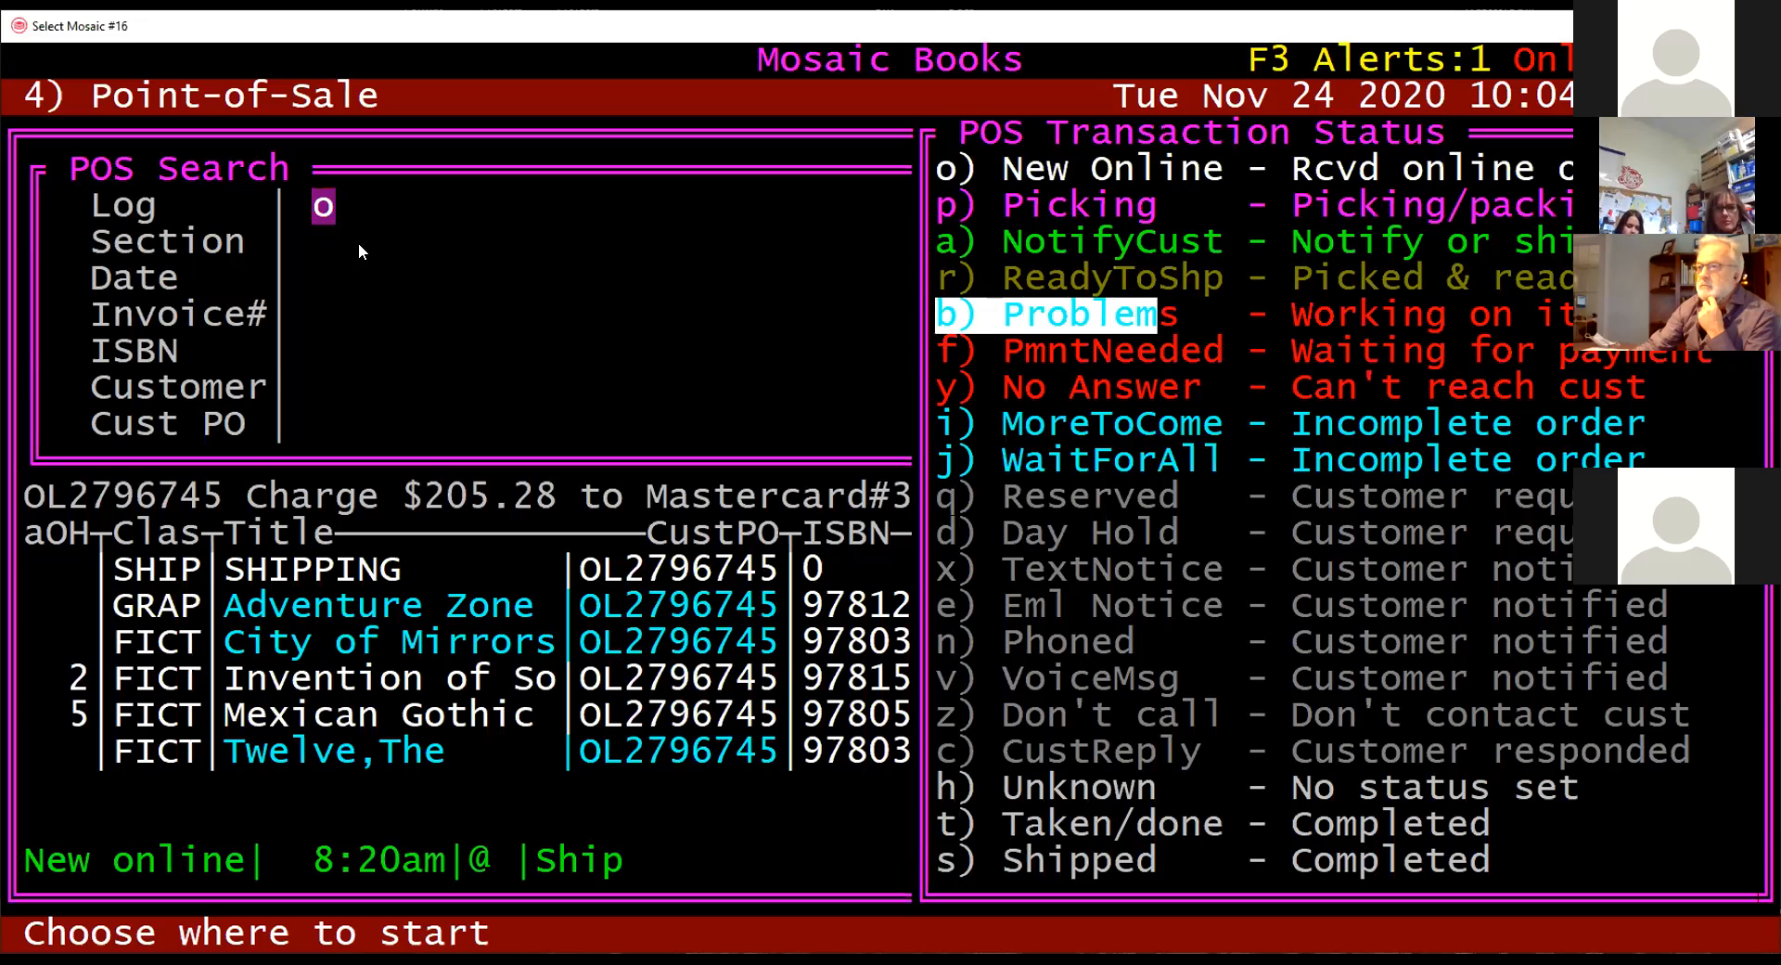
key("Return")
key("Return")
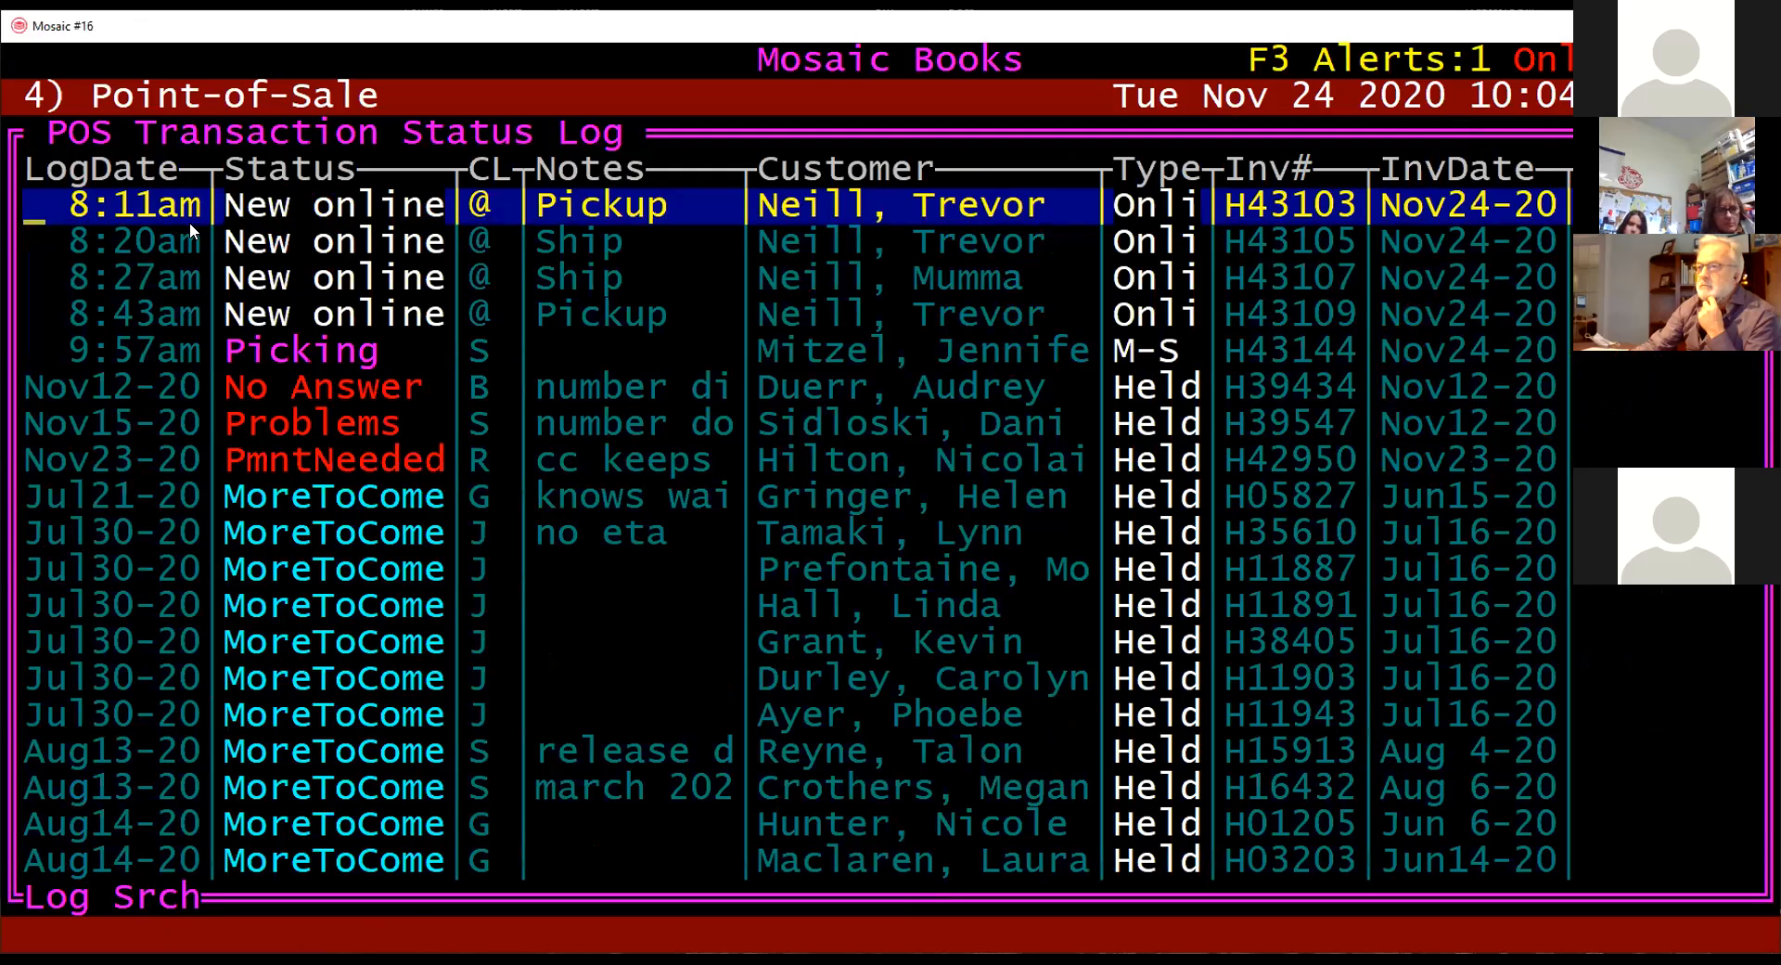
Review the four new online orders and open the 8:11am pickup order.
left_click_drag(28, 193, 677, 320)
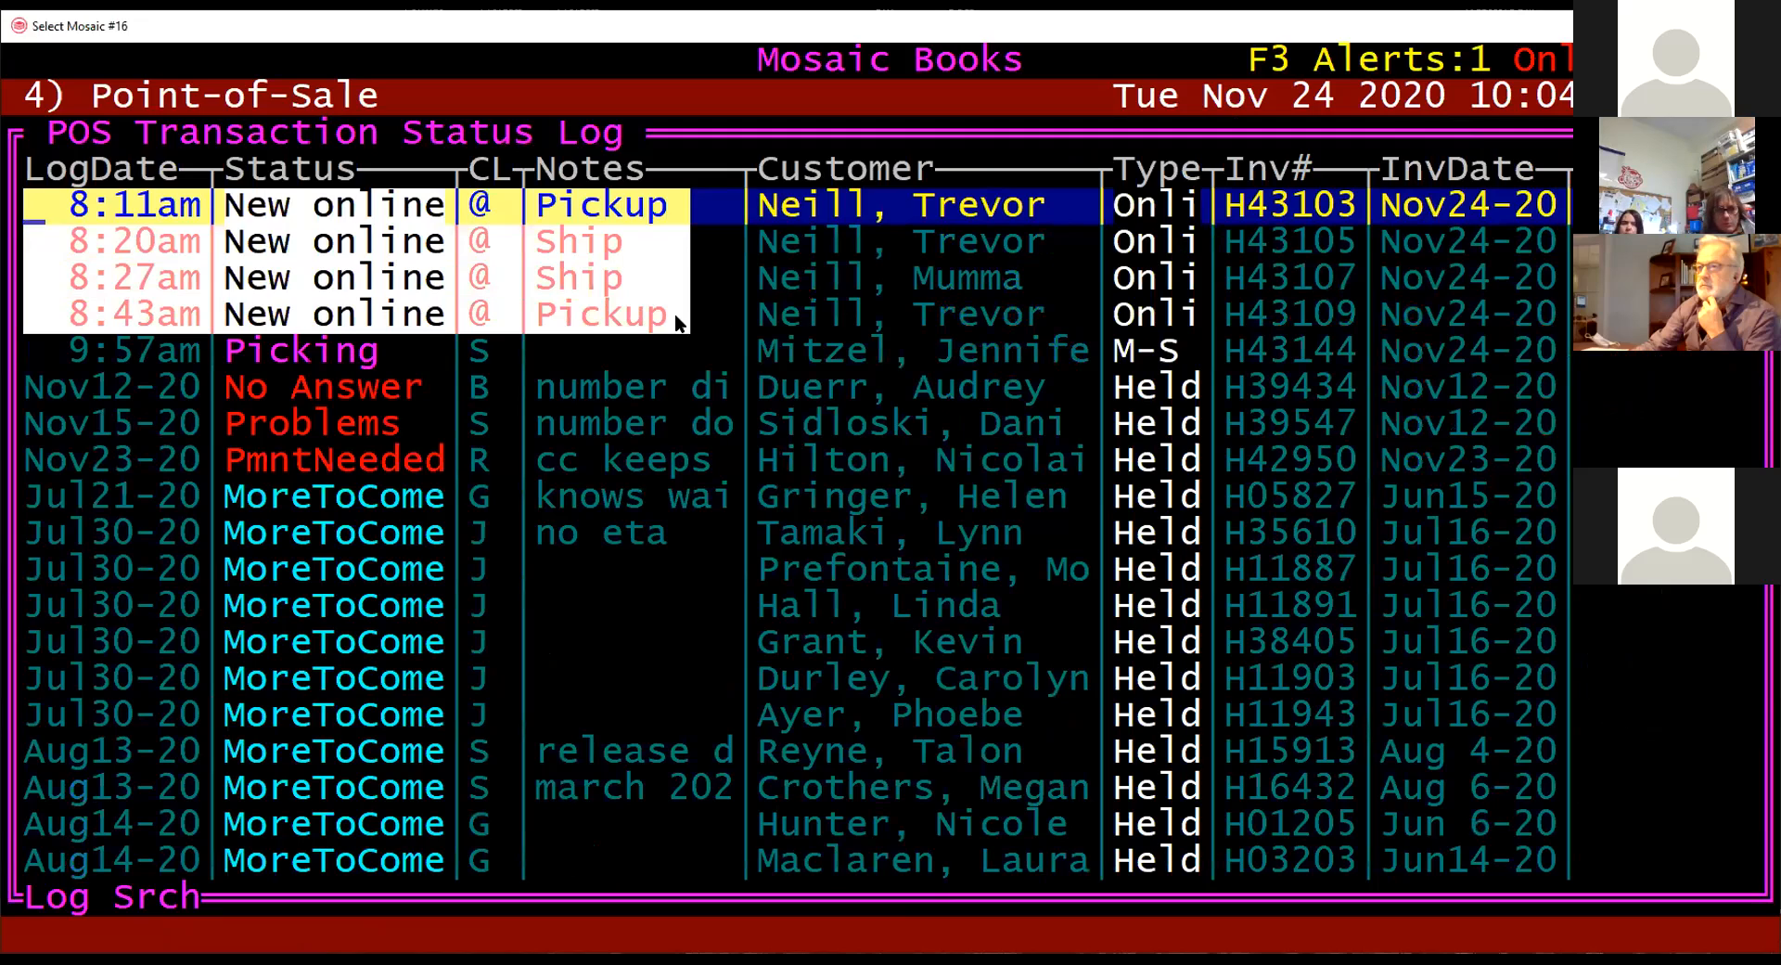
left_click(677, 320)
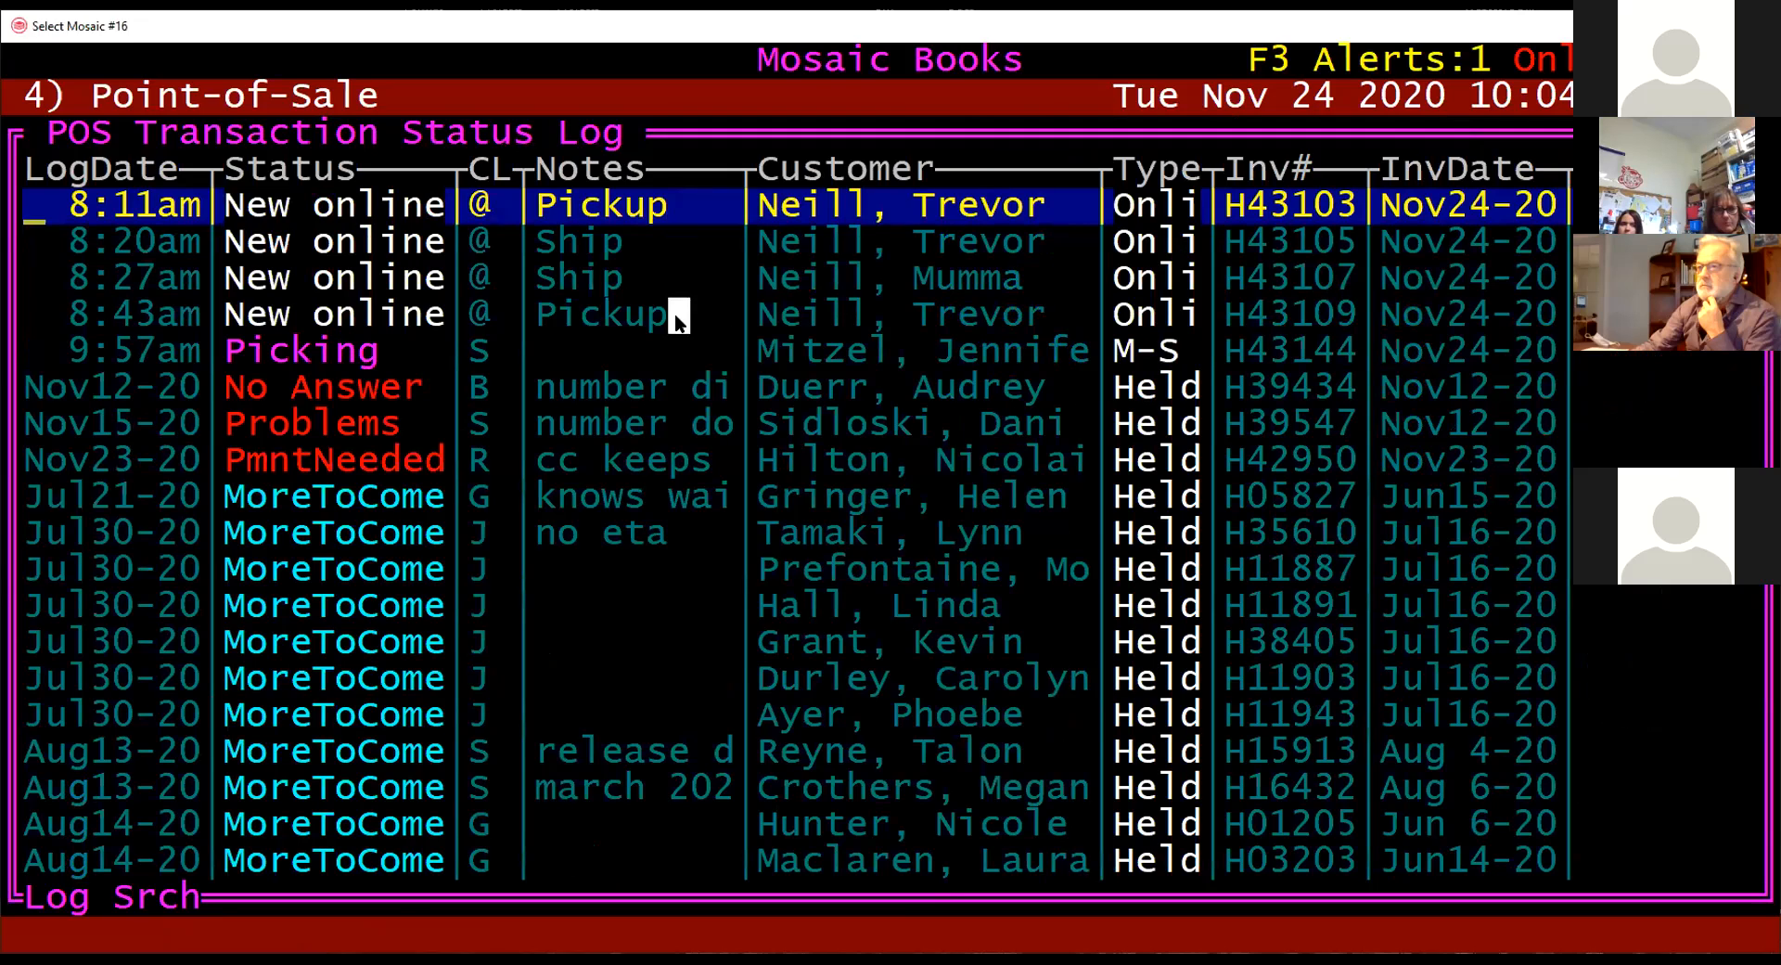
left_click_drag(51, 204, 196, 320)
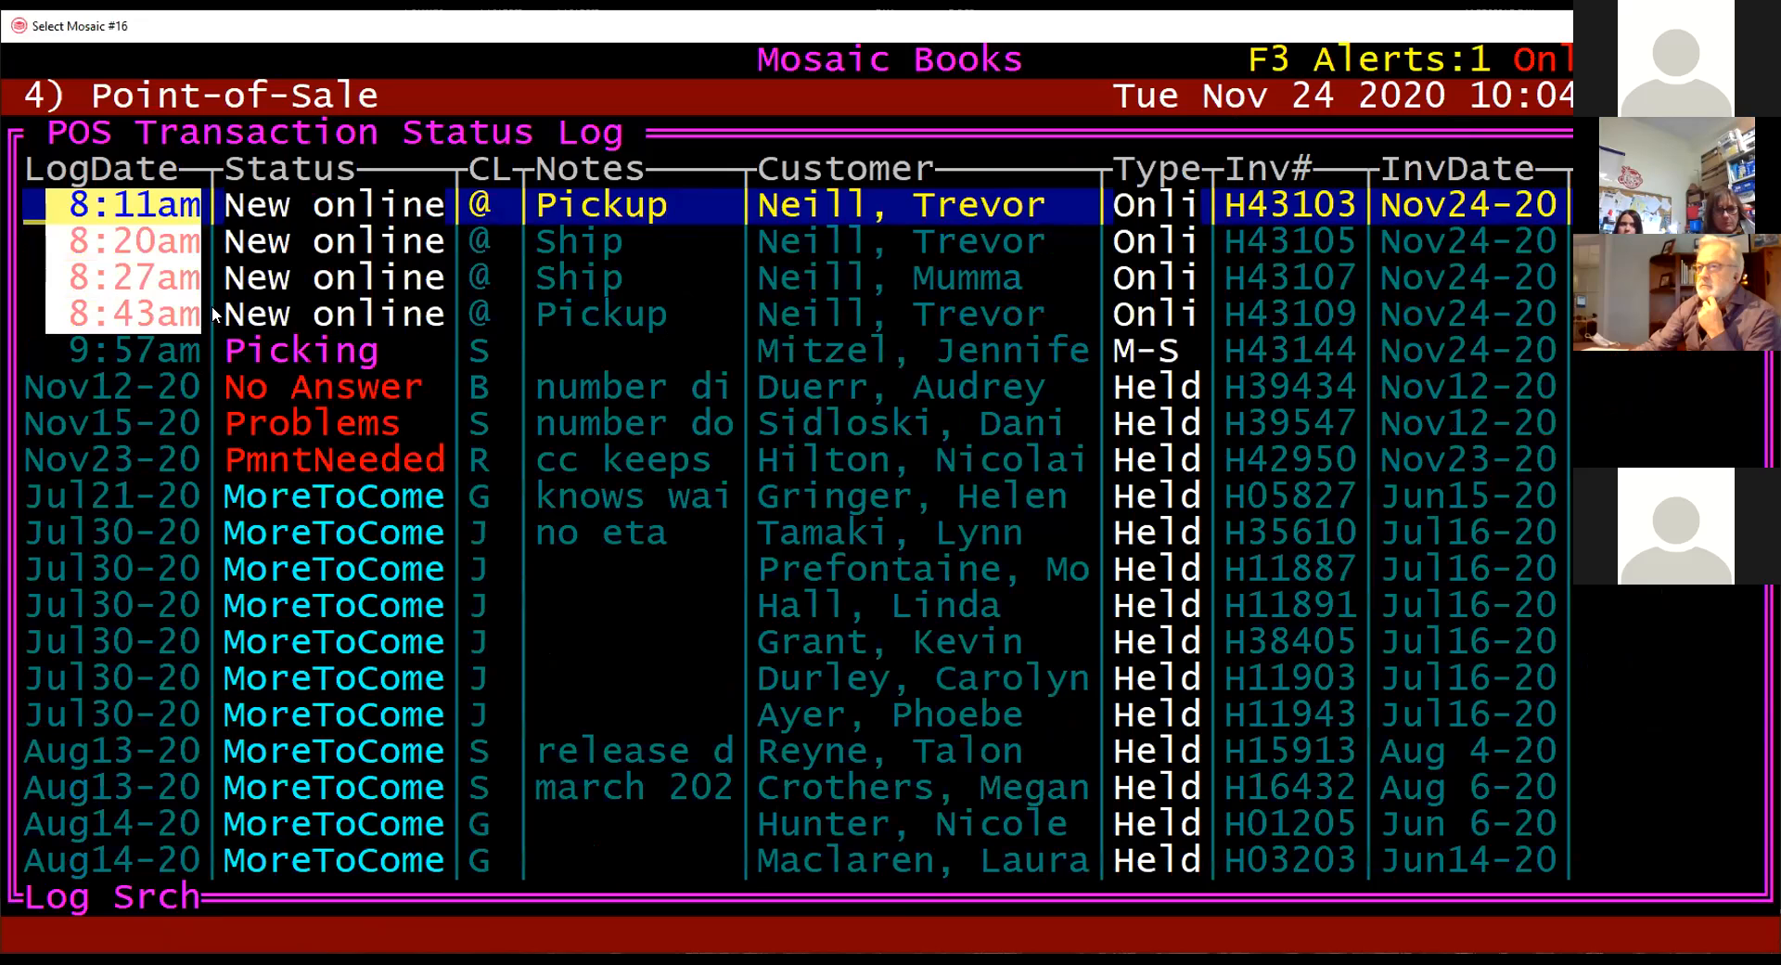
right_click(362, 304)
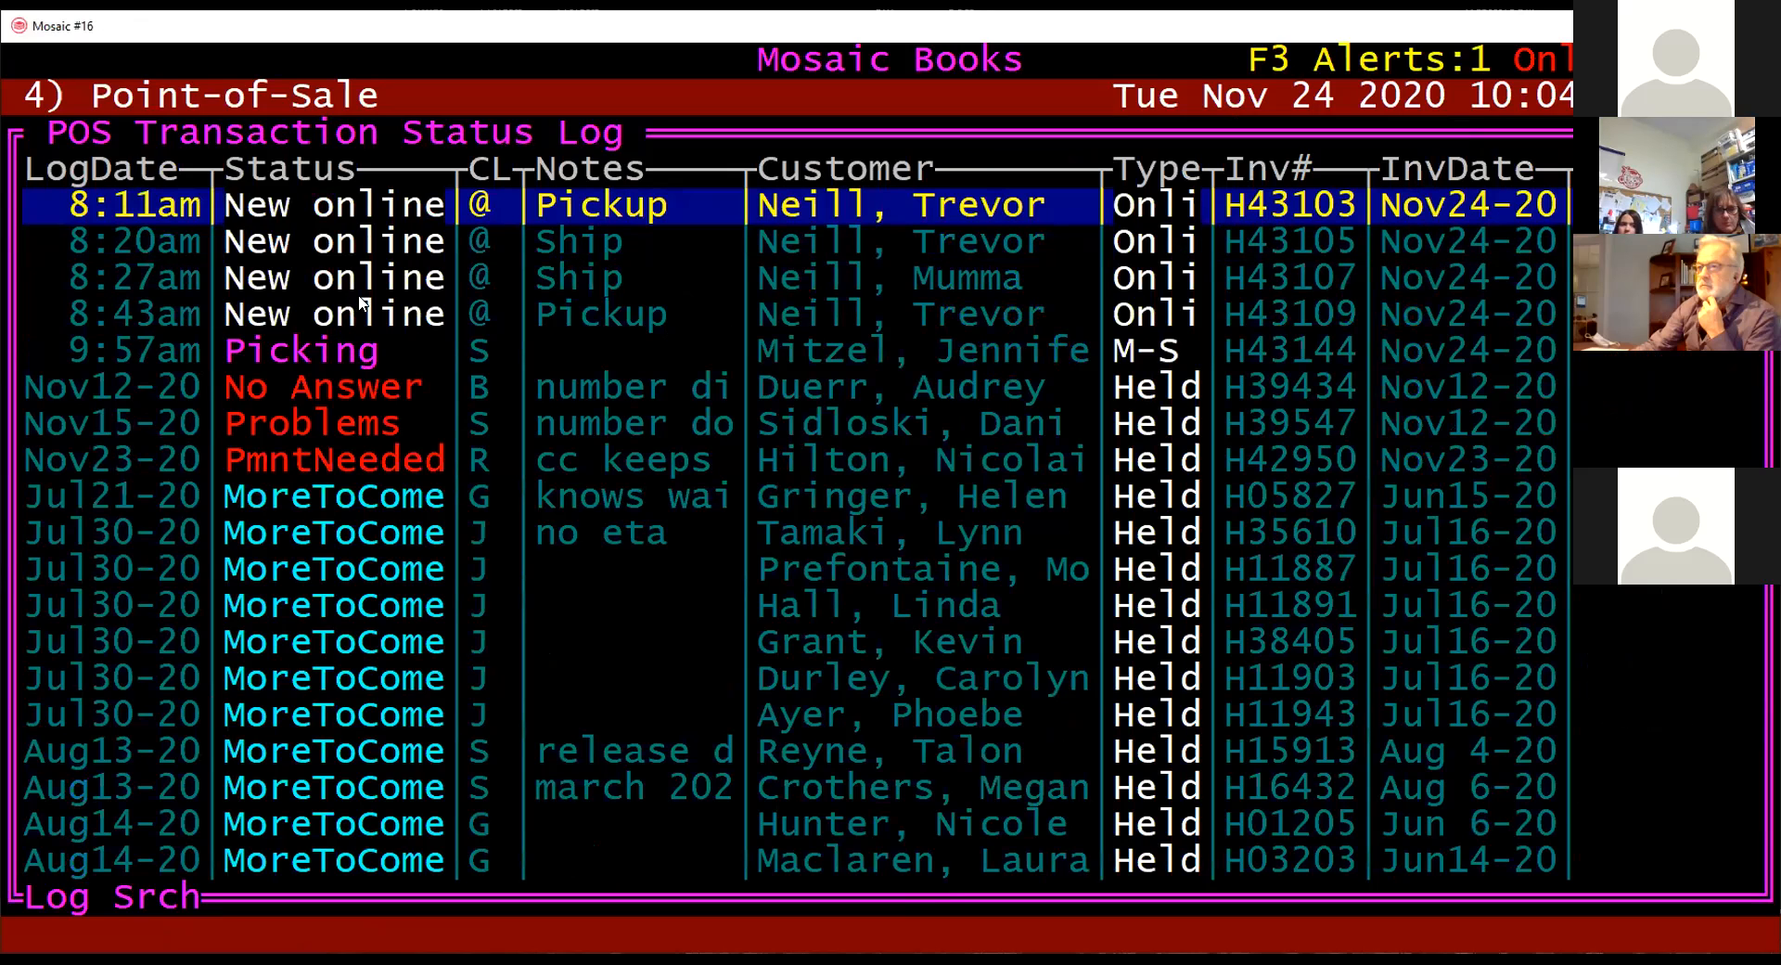
key("Return")
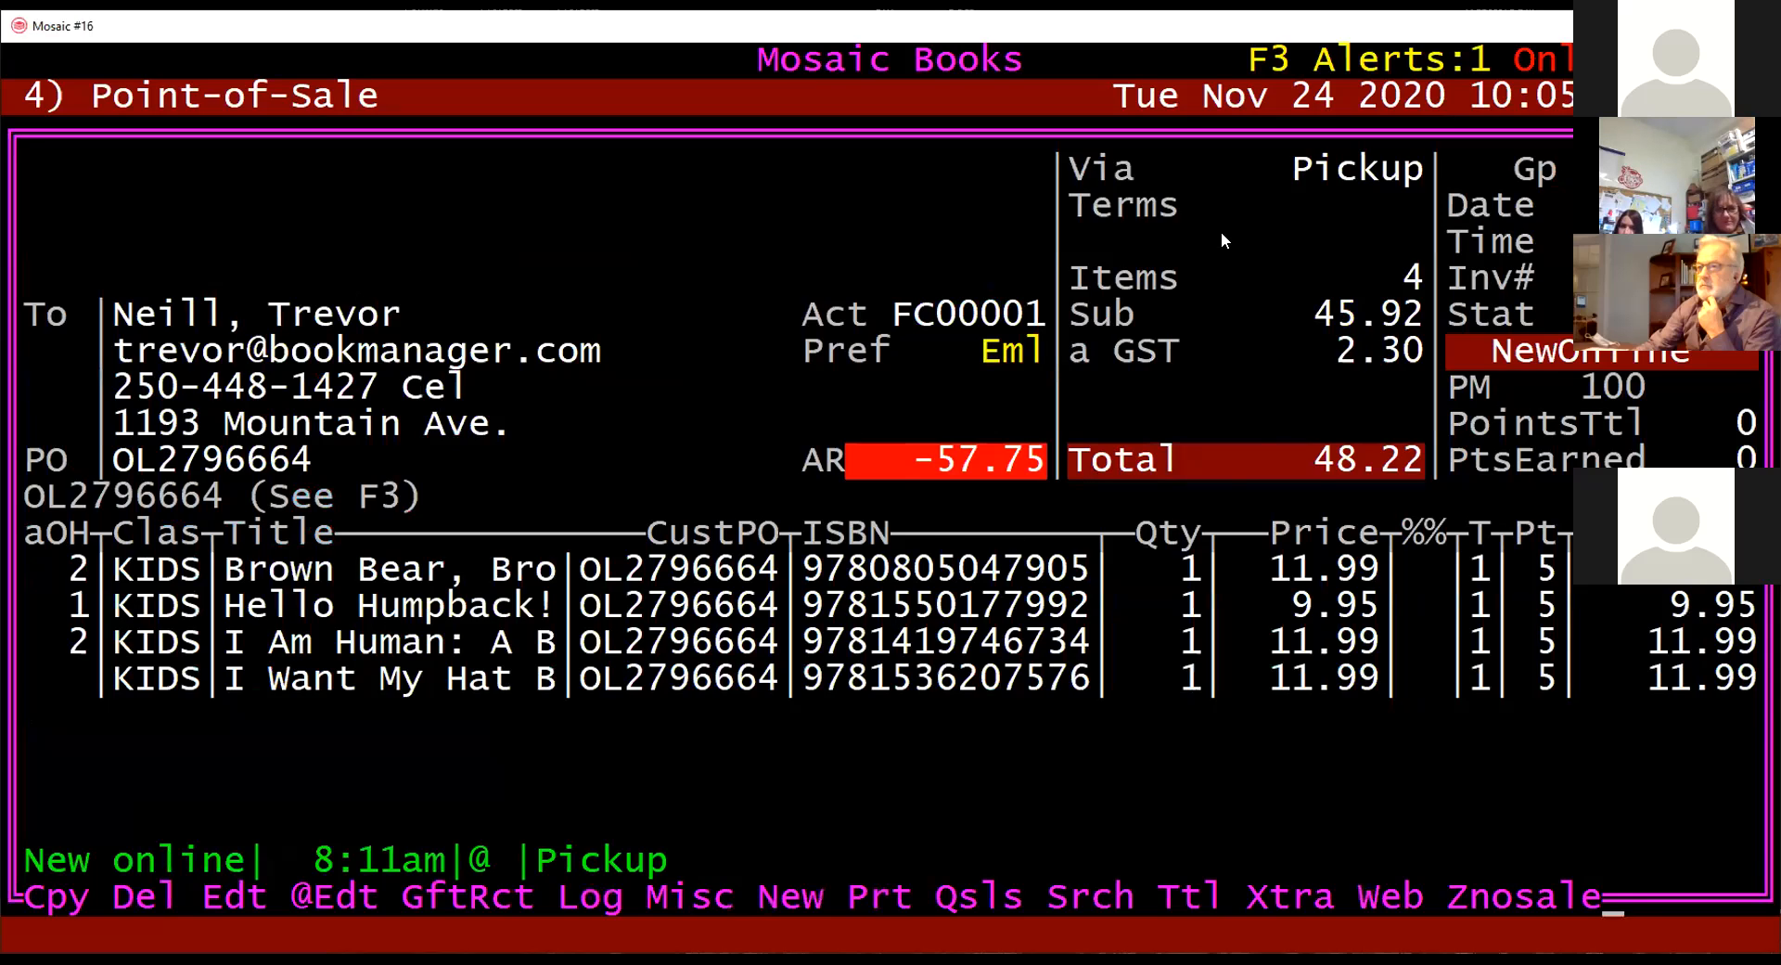
left_click_drag(1452, 369, 1701, 355)
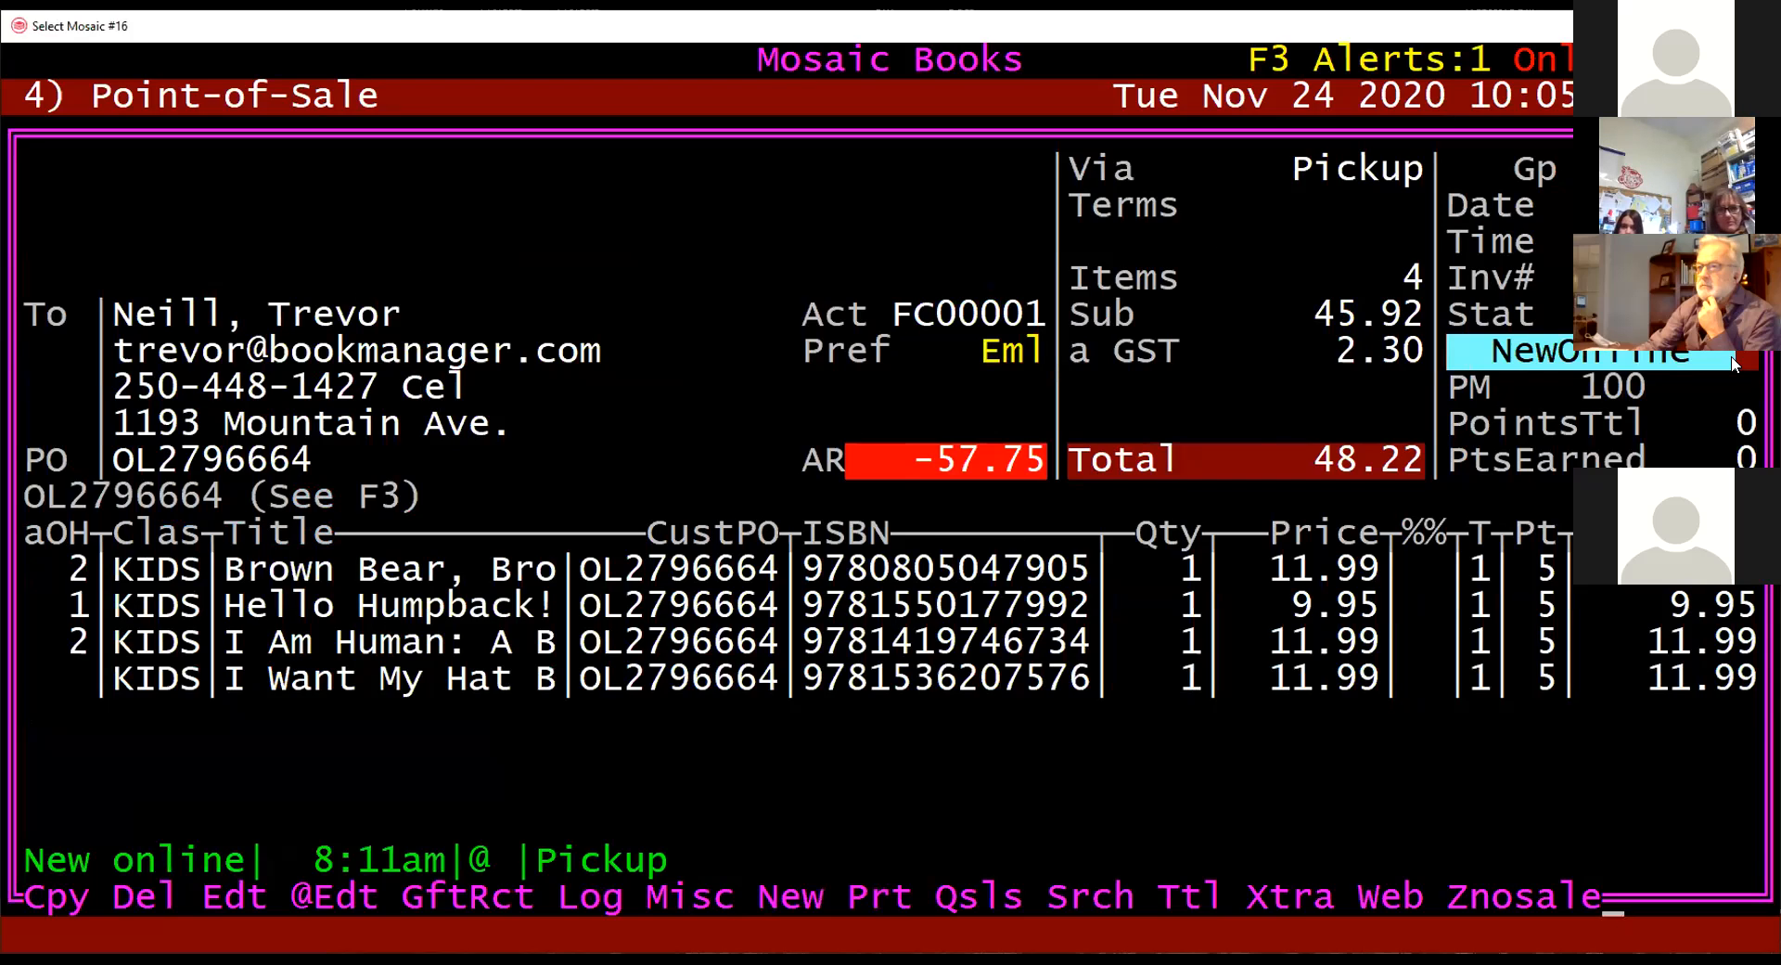
left_click(1728, 360)
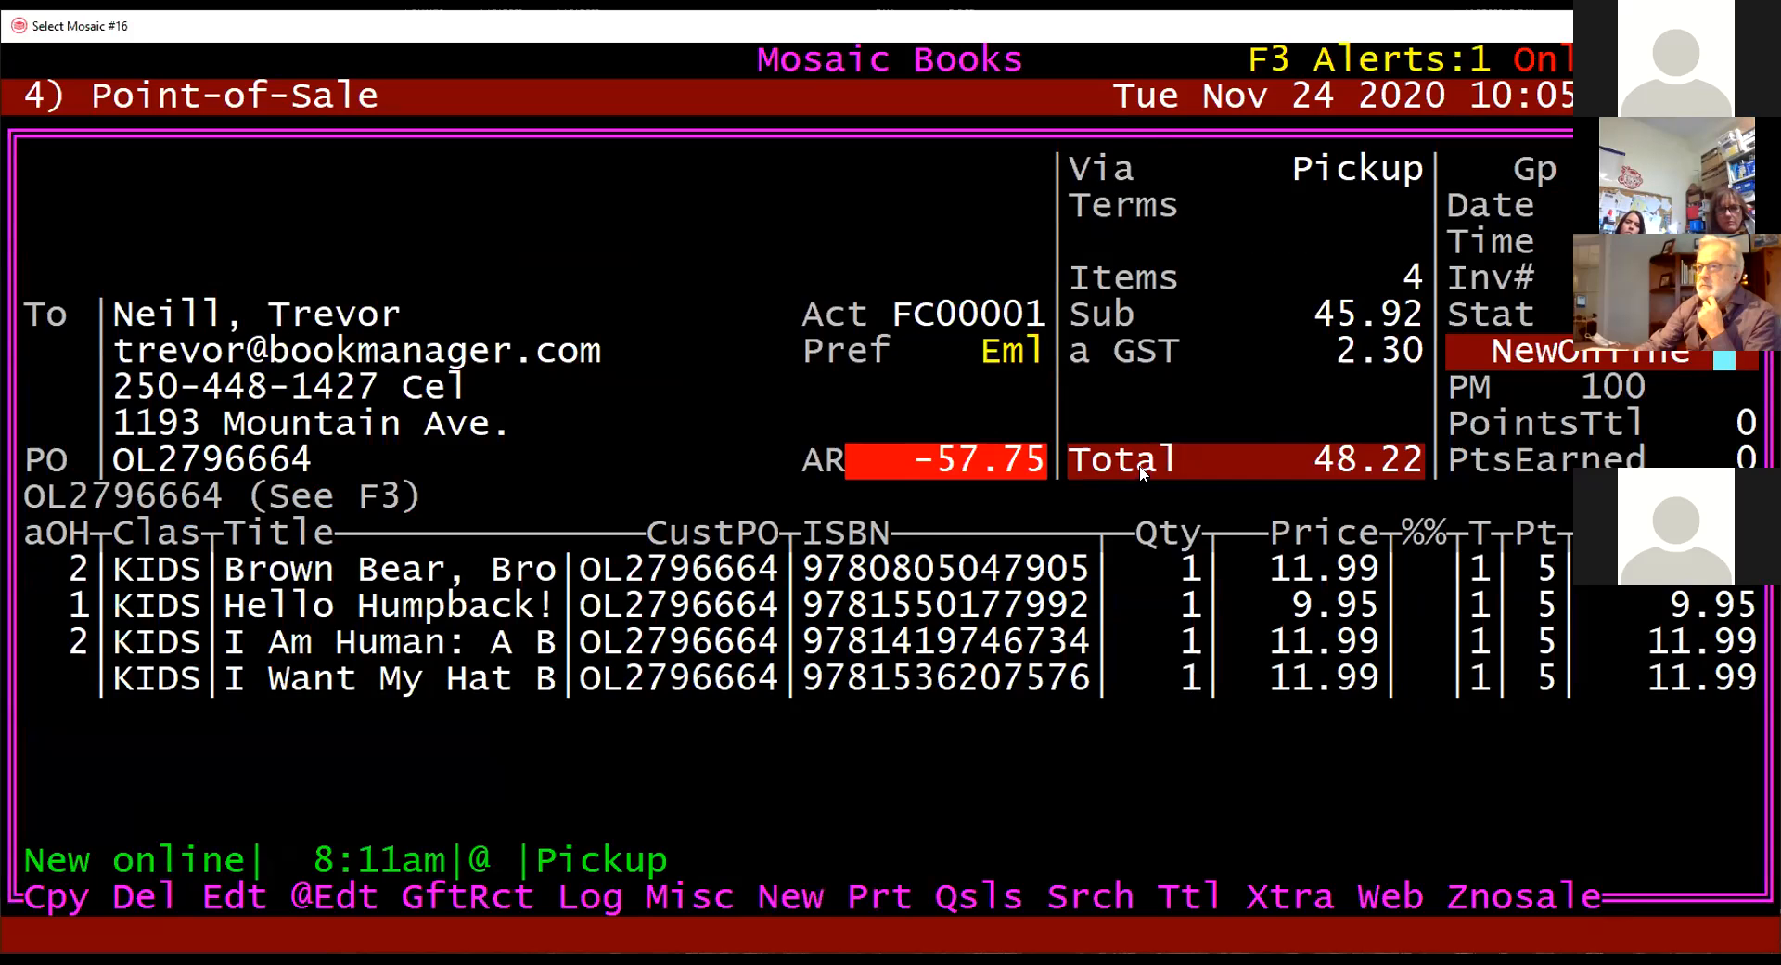
left_click_drag(1072, 159, 1418, 219)
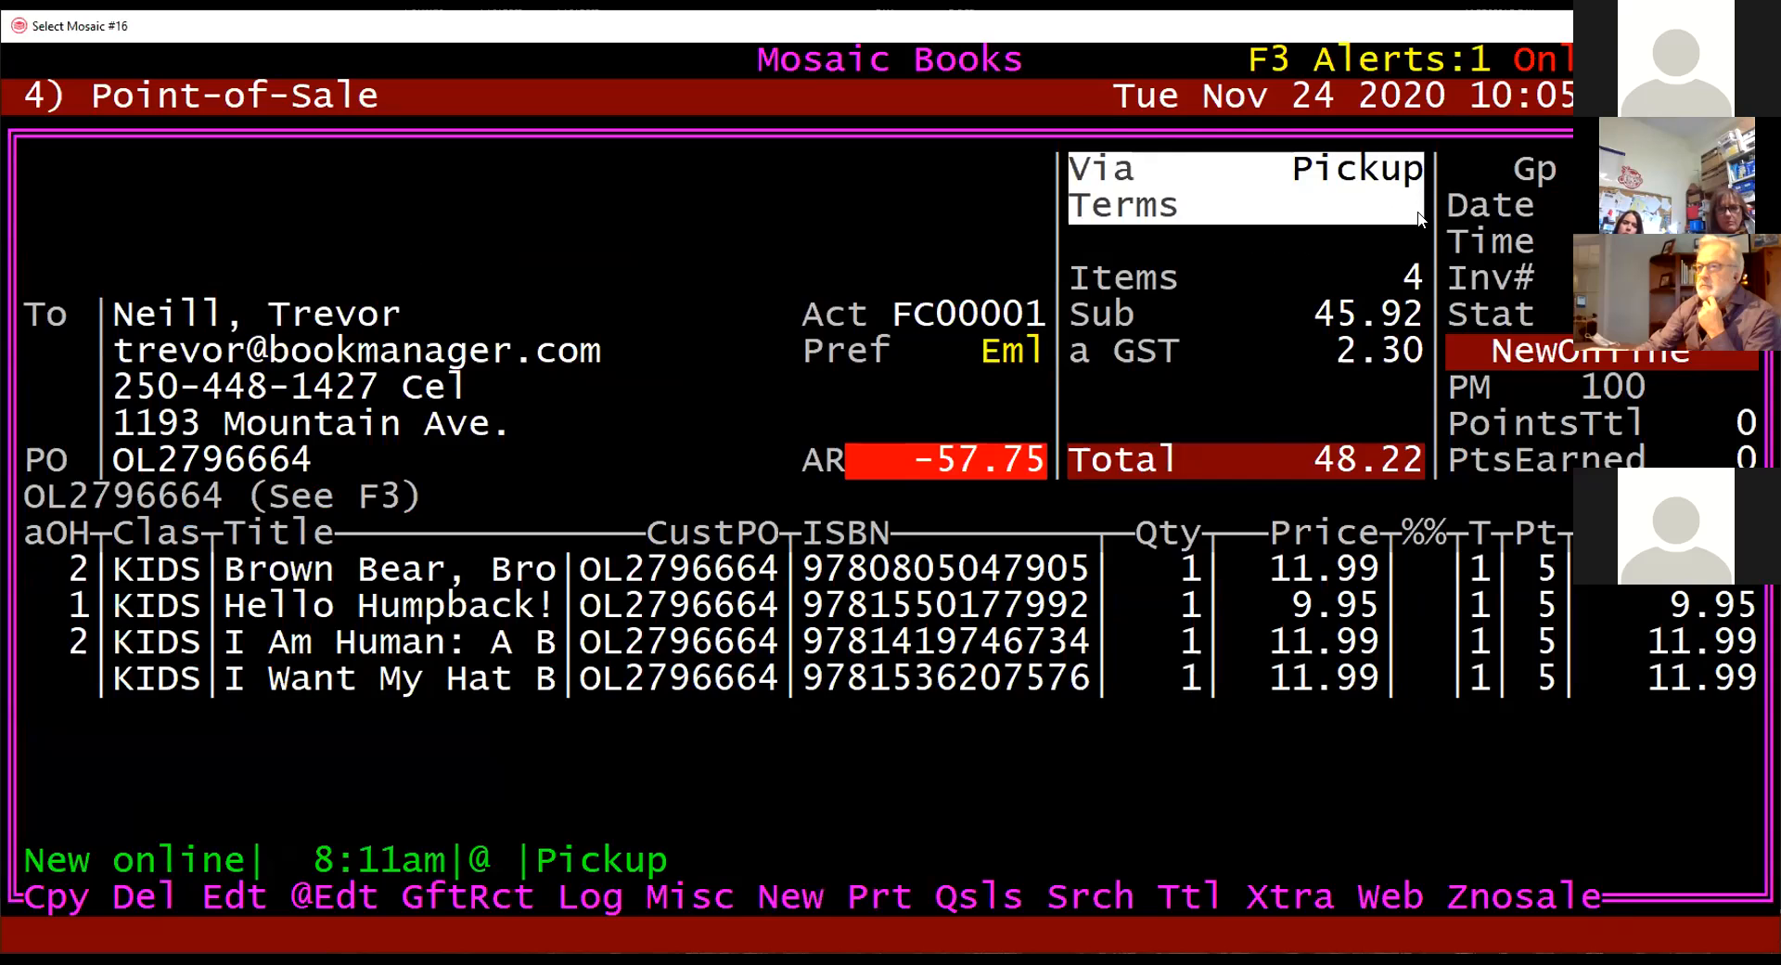
left_click(1418, 219)
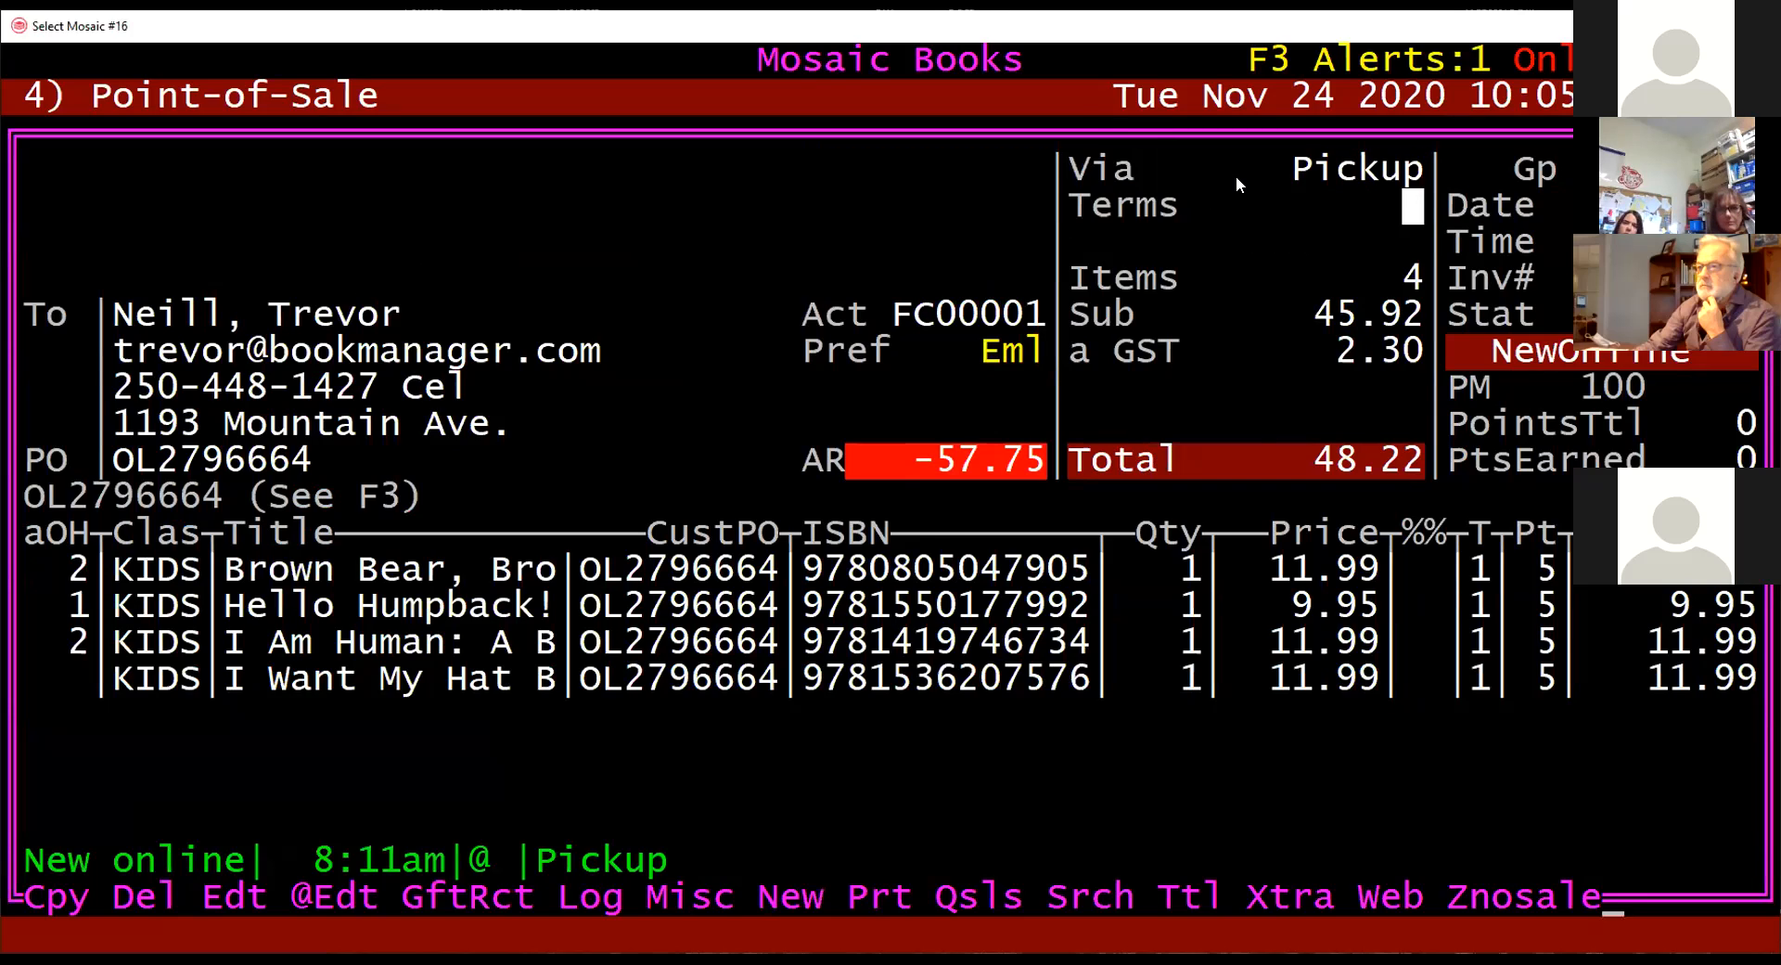
left_click_drag(1294, 169, 1410, 174)
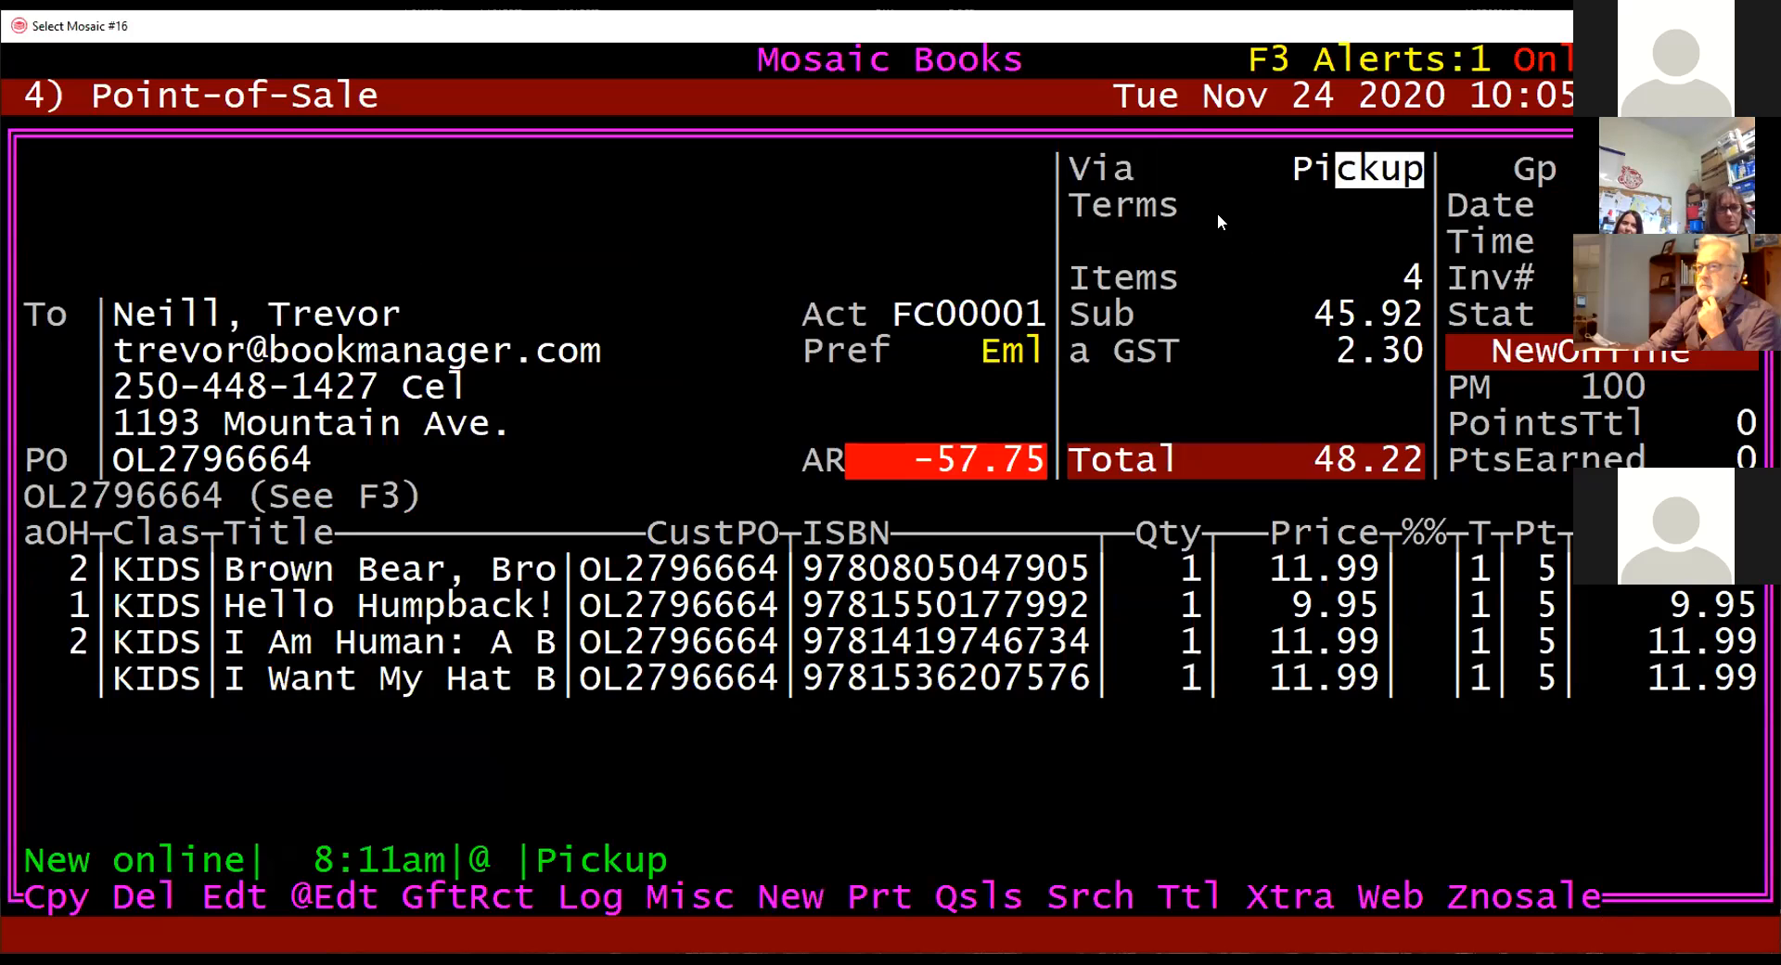
left_click(1097, 210)
left_click_drag(1098, 209, 1417, 207)
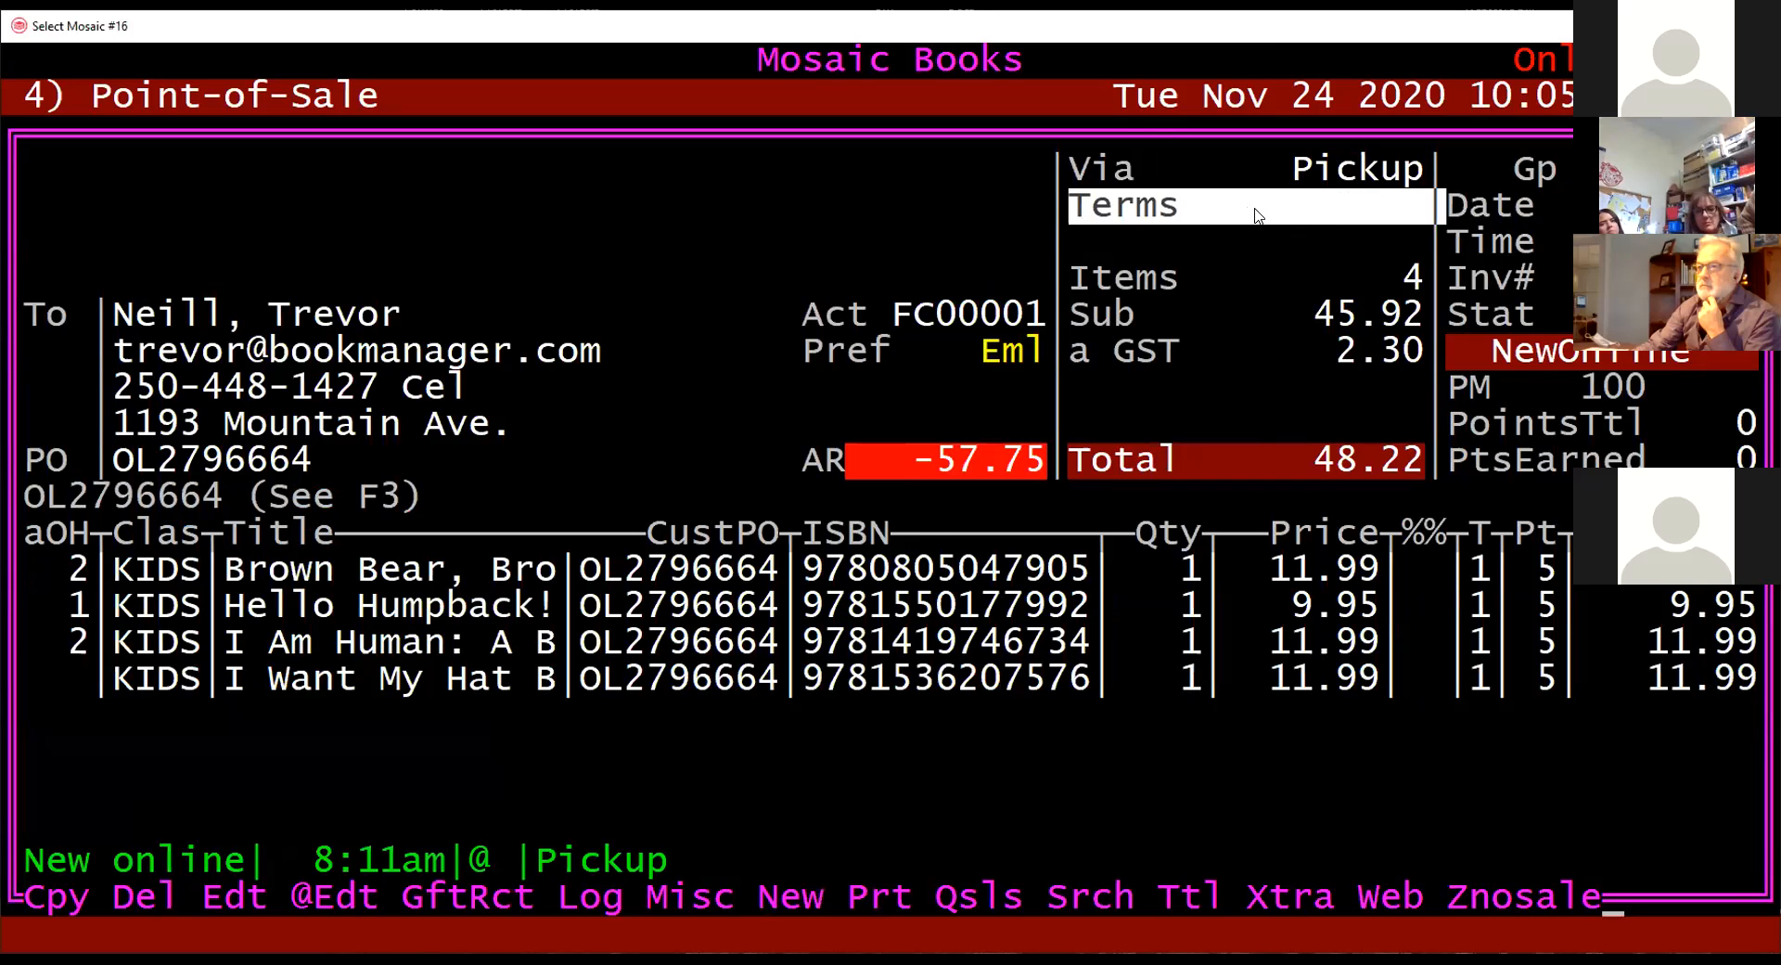
left_click_drag(1232, 203, 1416, 203)
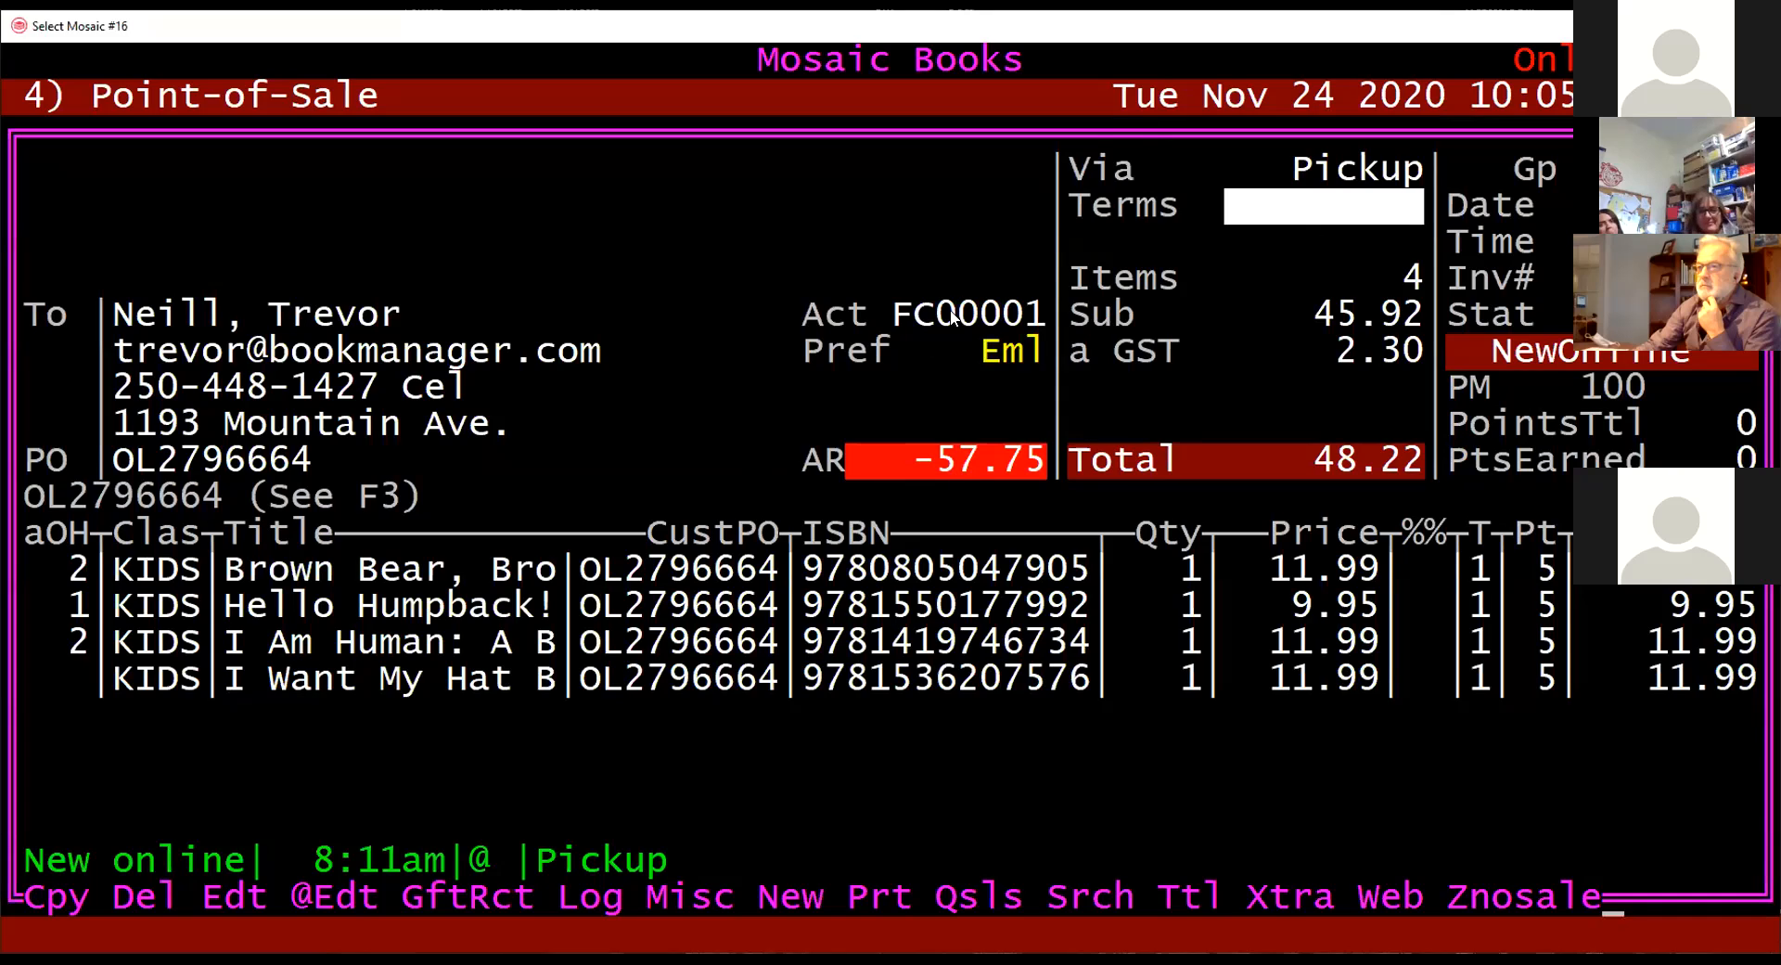
left_click_drag(28, 301, 604, 432)
left_click(605, 432)
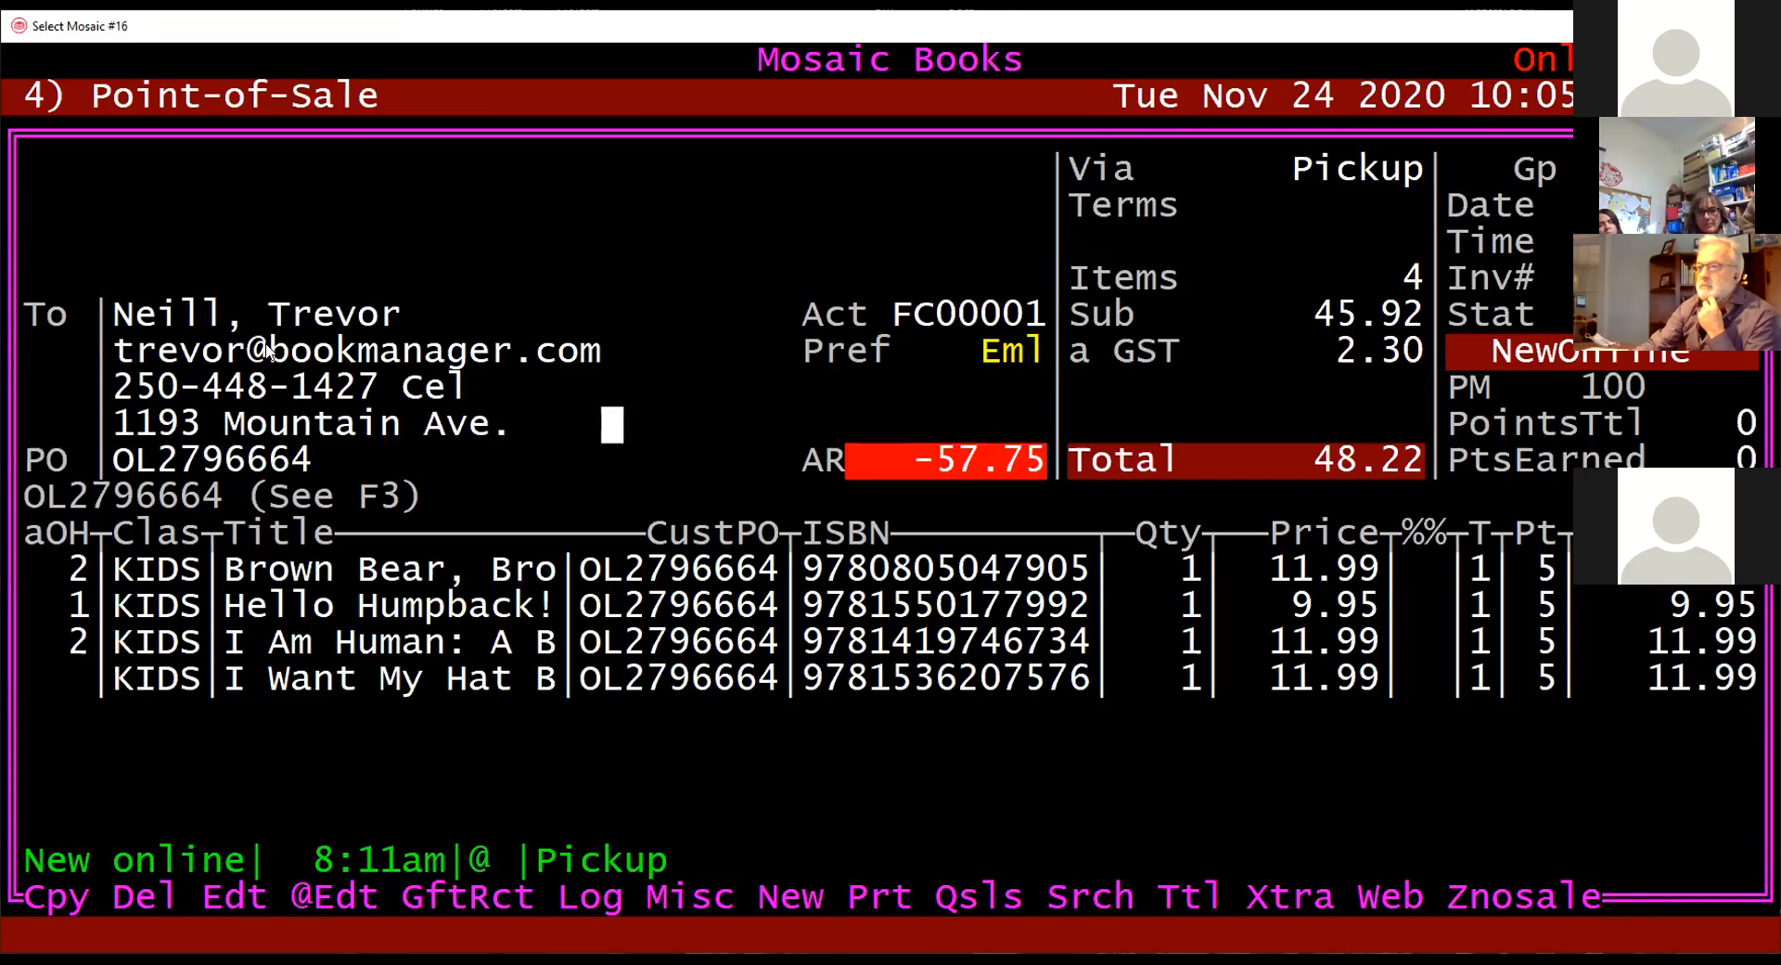
left_click_drag(60, 139, 848, 247)
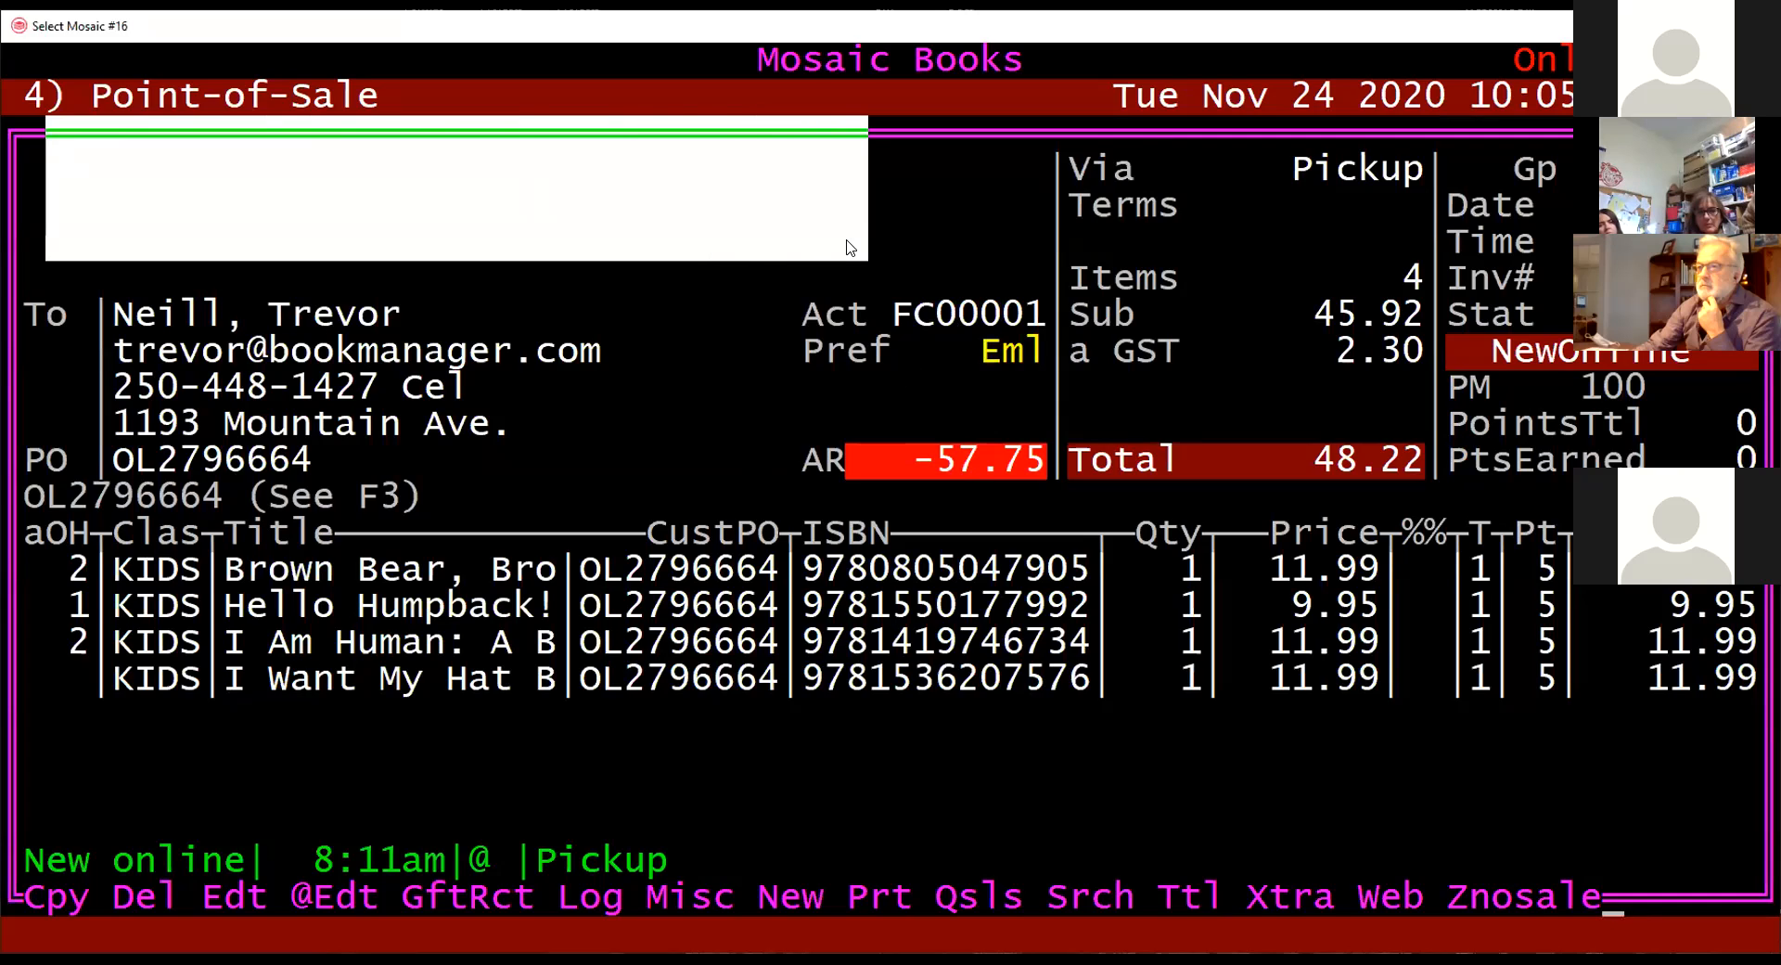
left_click(849, 245)
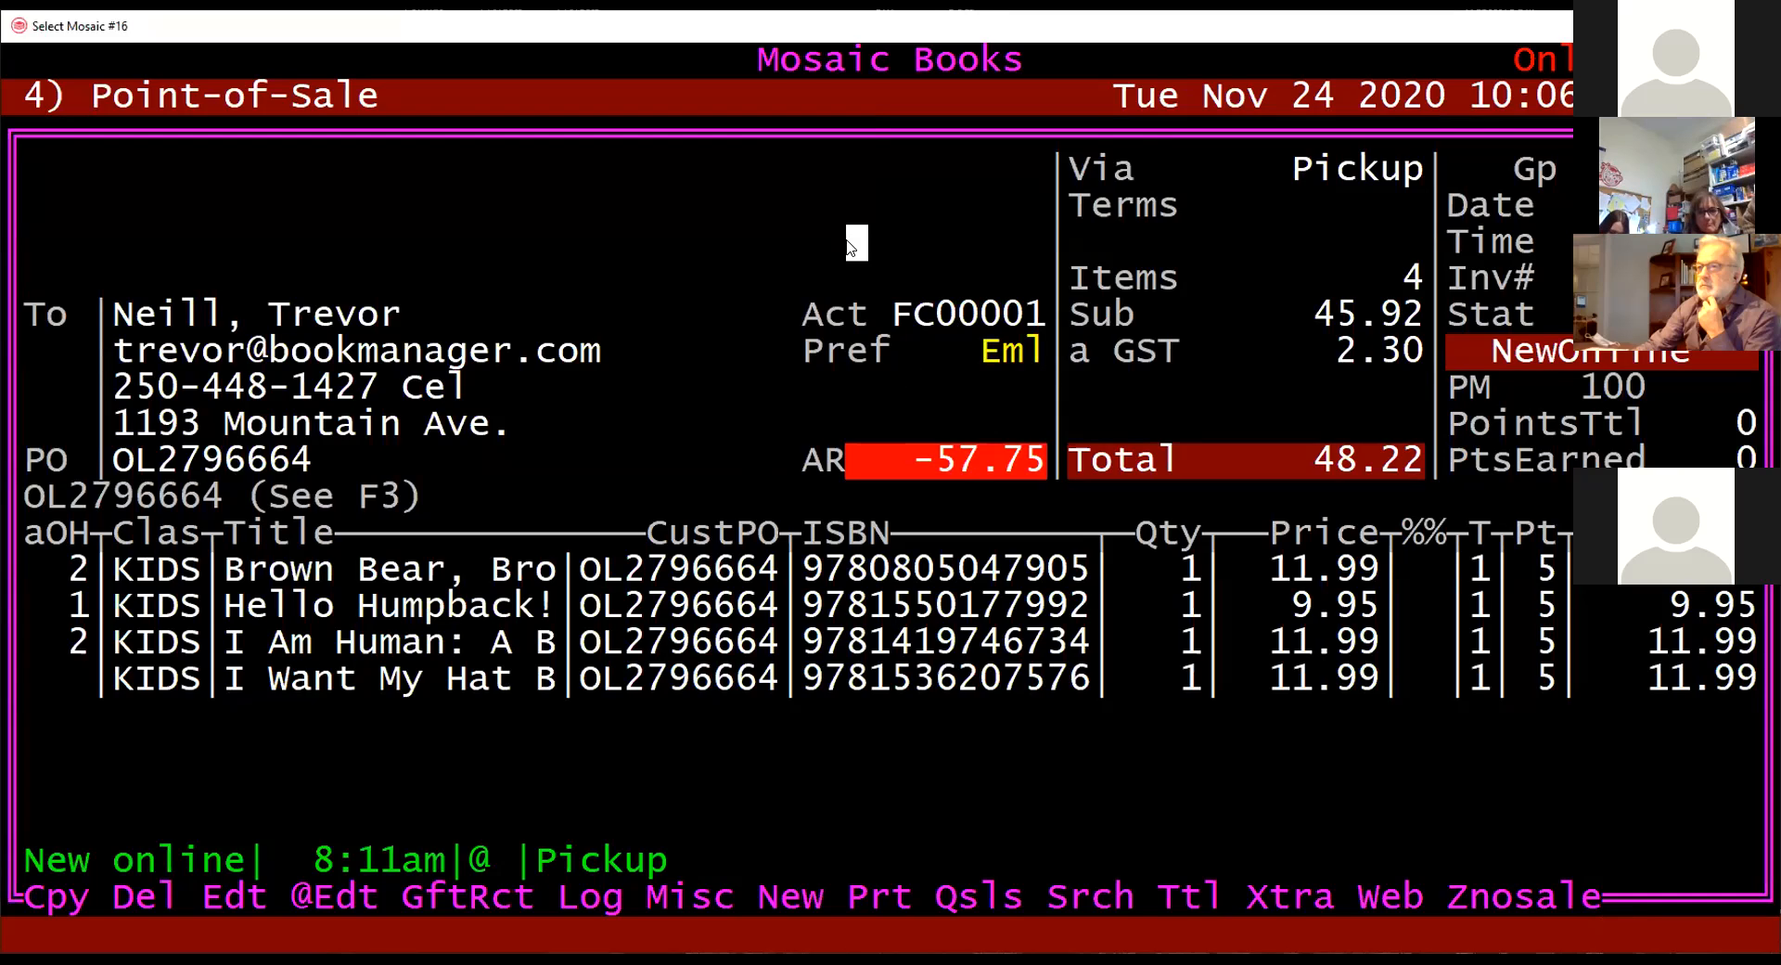
left_click_drag(31, 312, 638, 423)
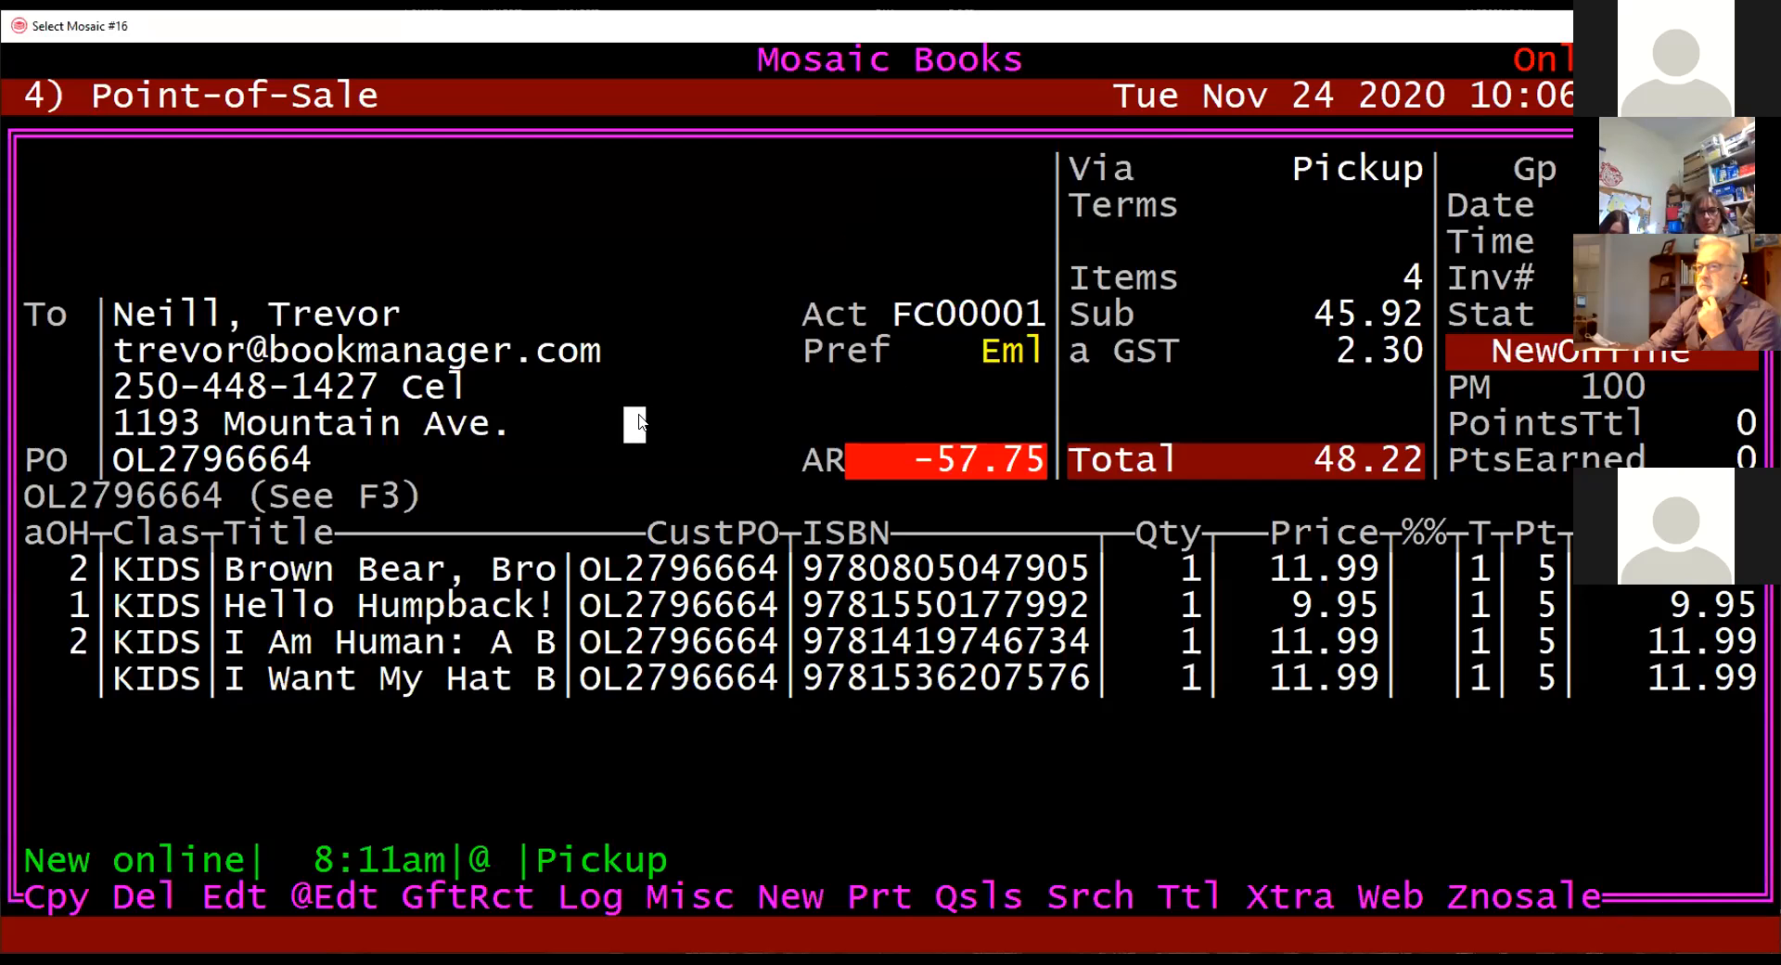
left_click_drag(1418, 171, 1386, 176)
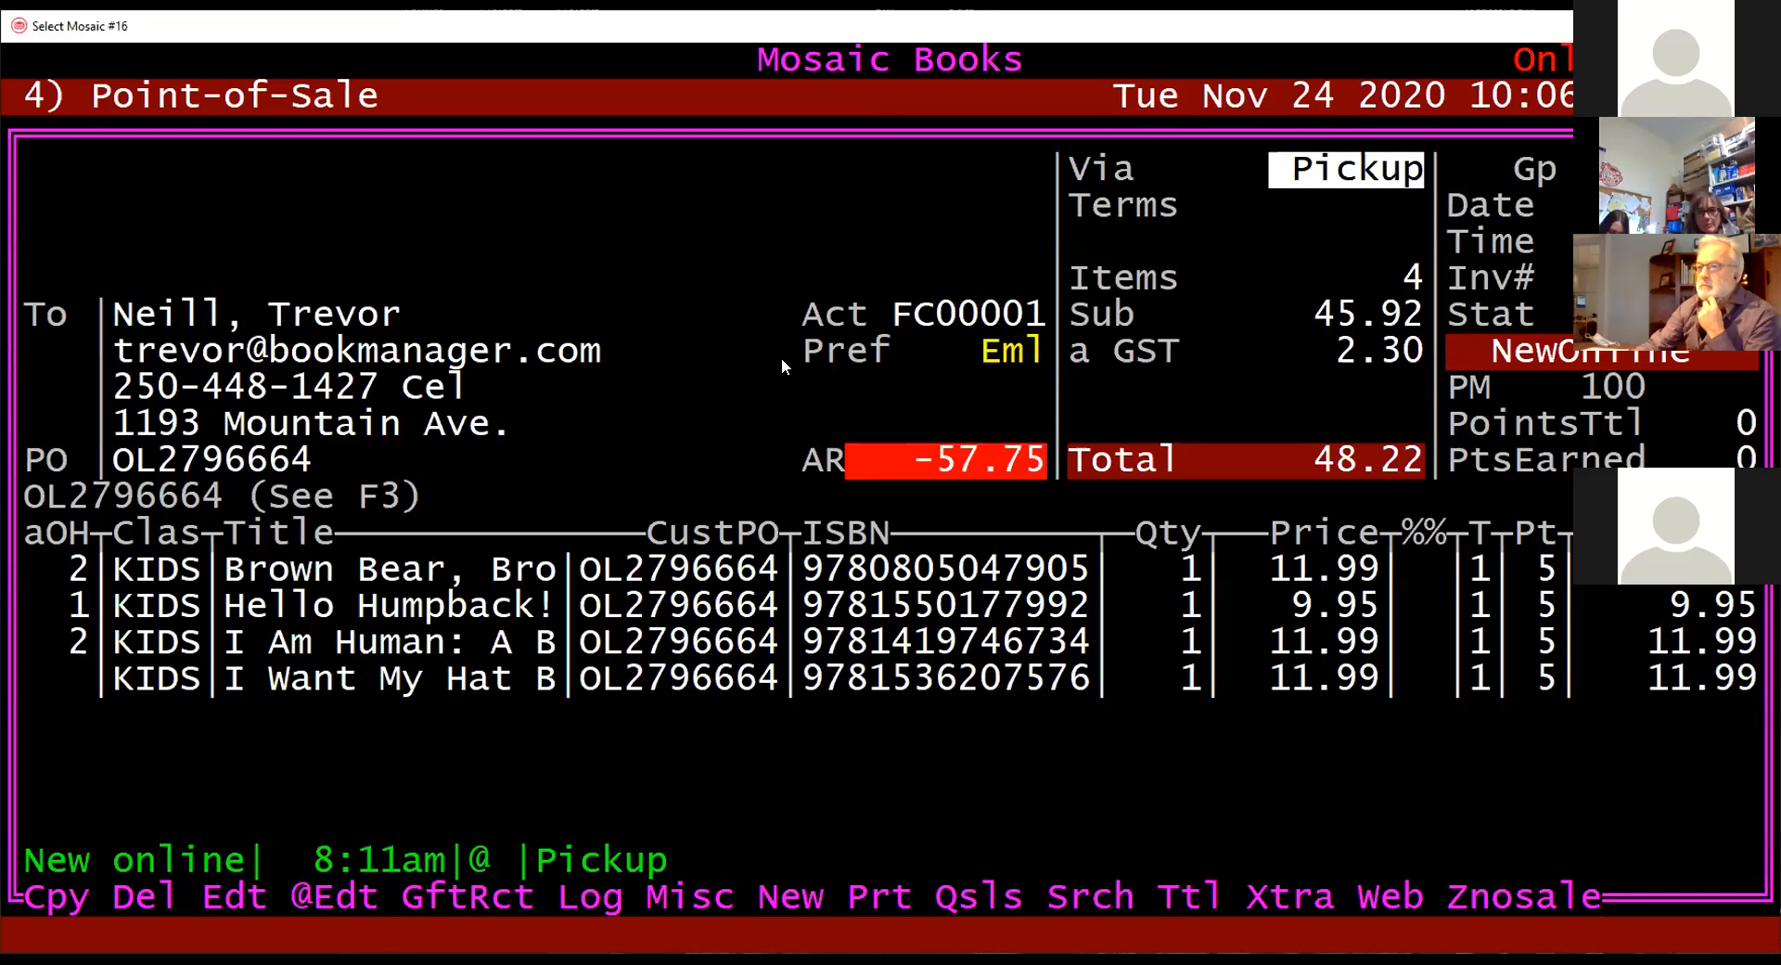
left_click_drag(805, 354, 1028, 362)
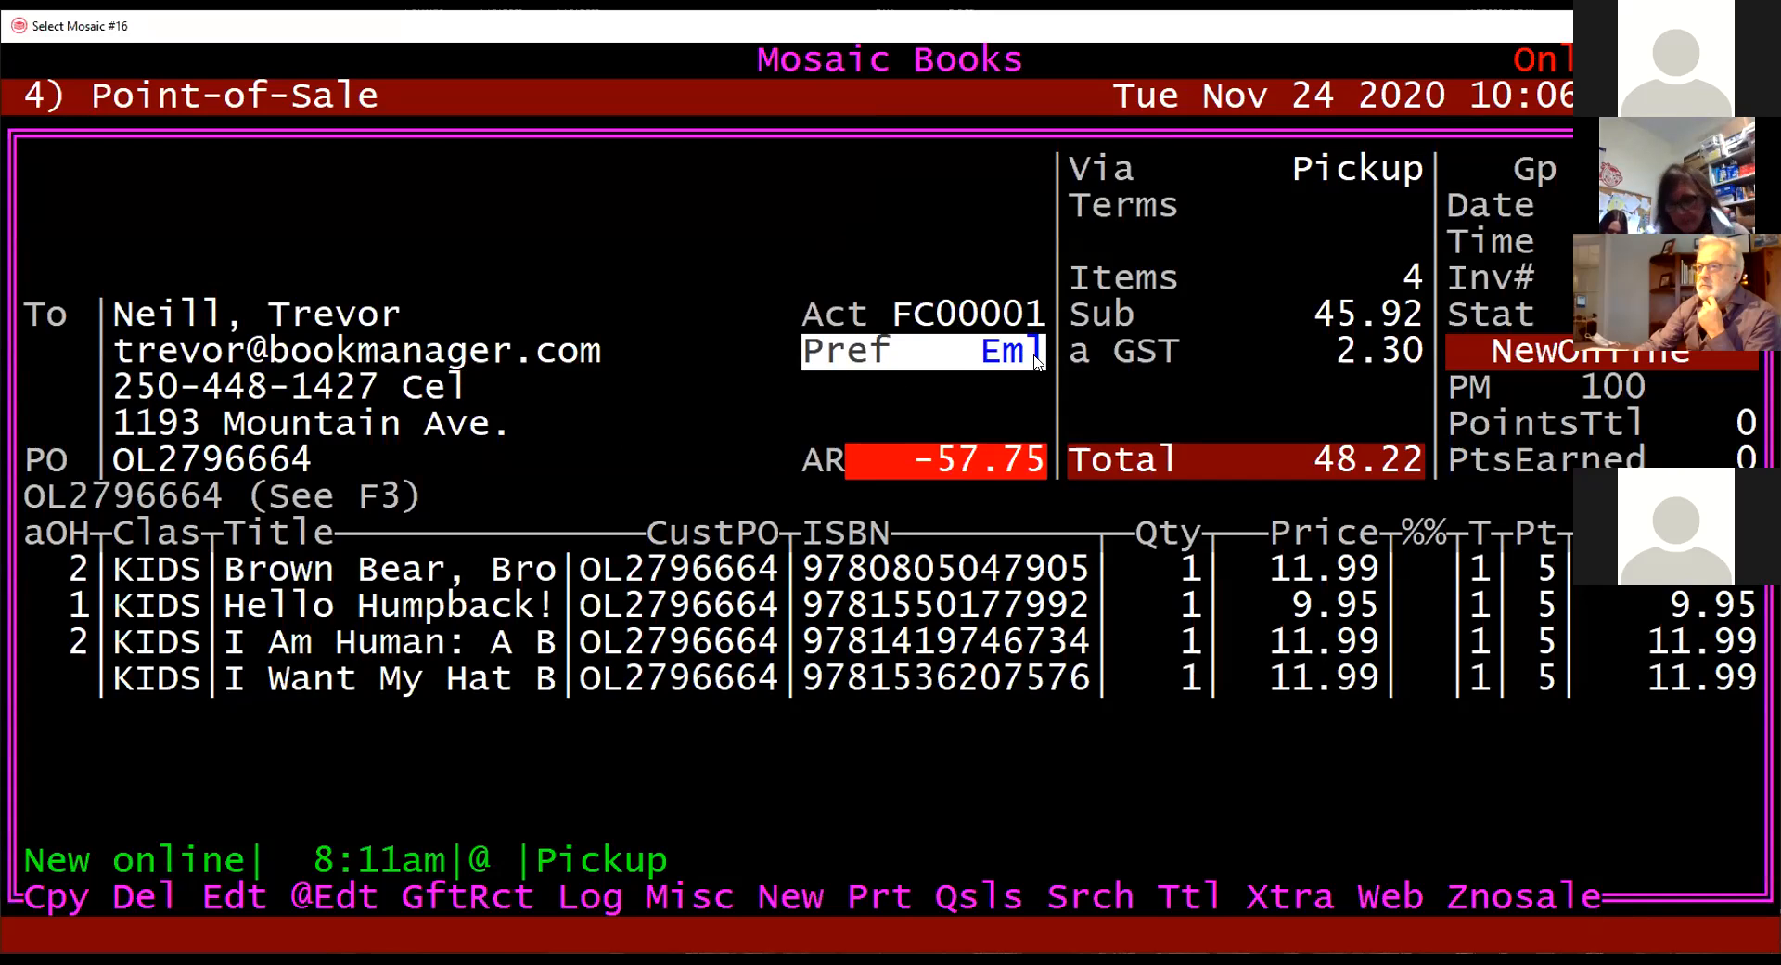
left_click(962, 362)
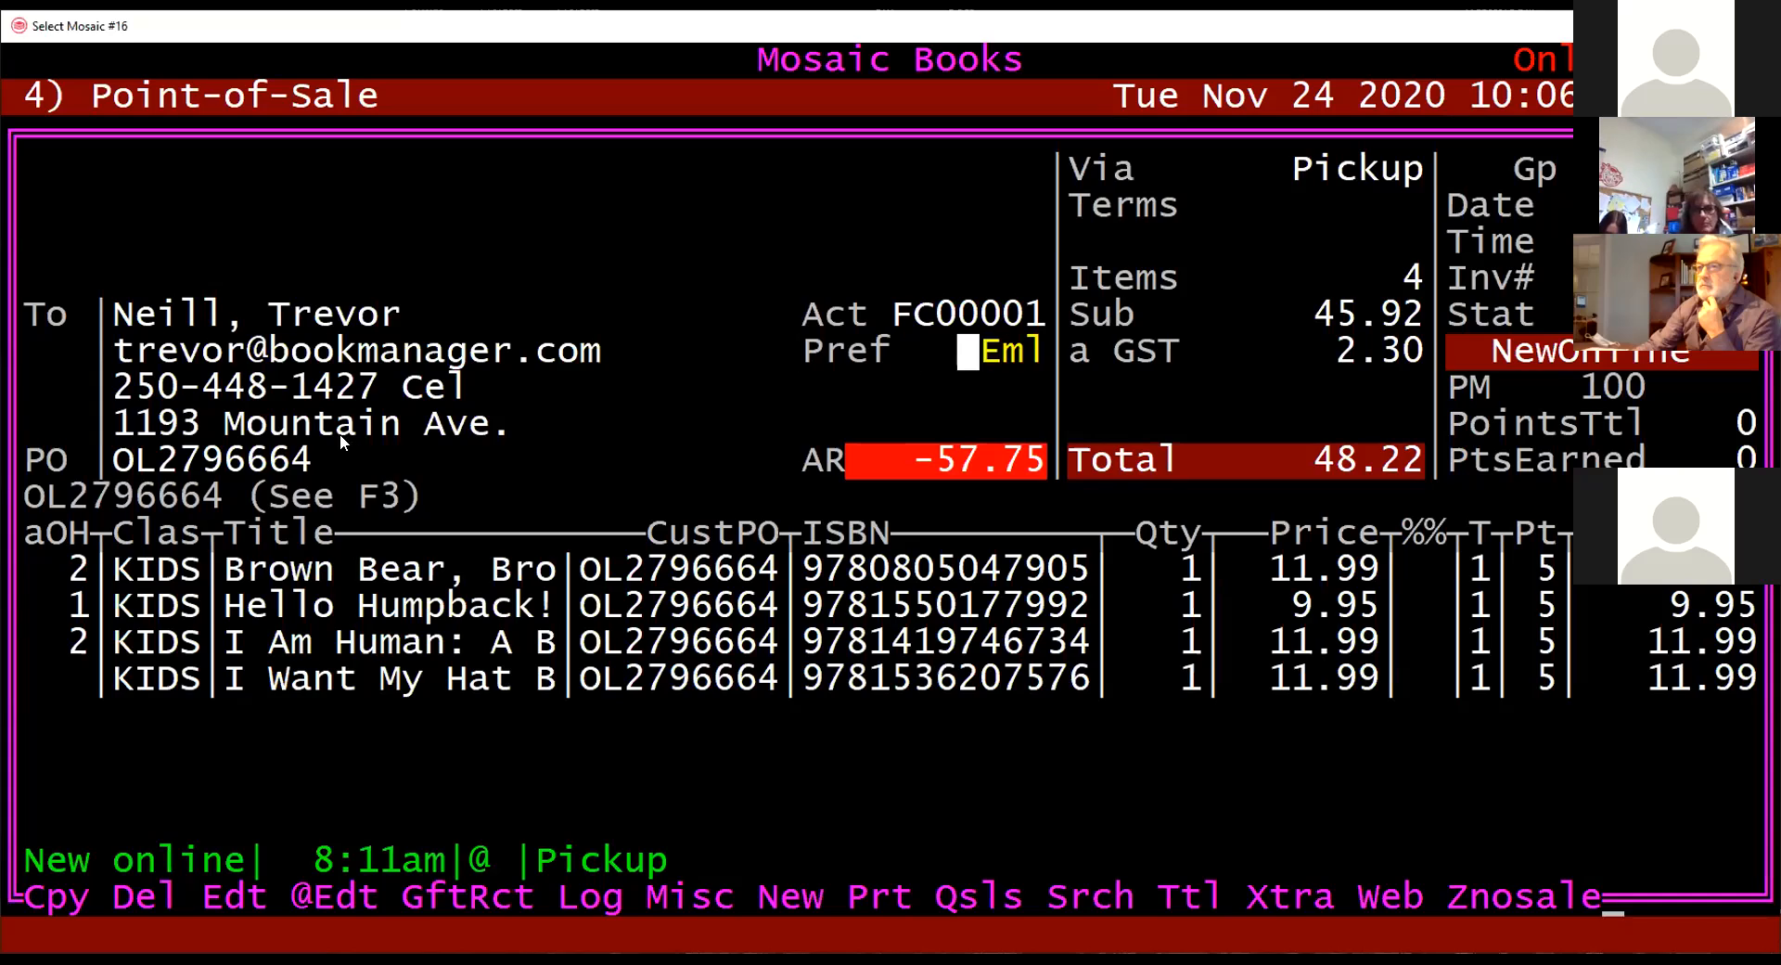
left_click_drag(25, 496, 1573, 509)
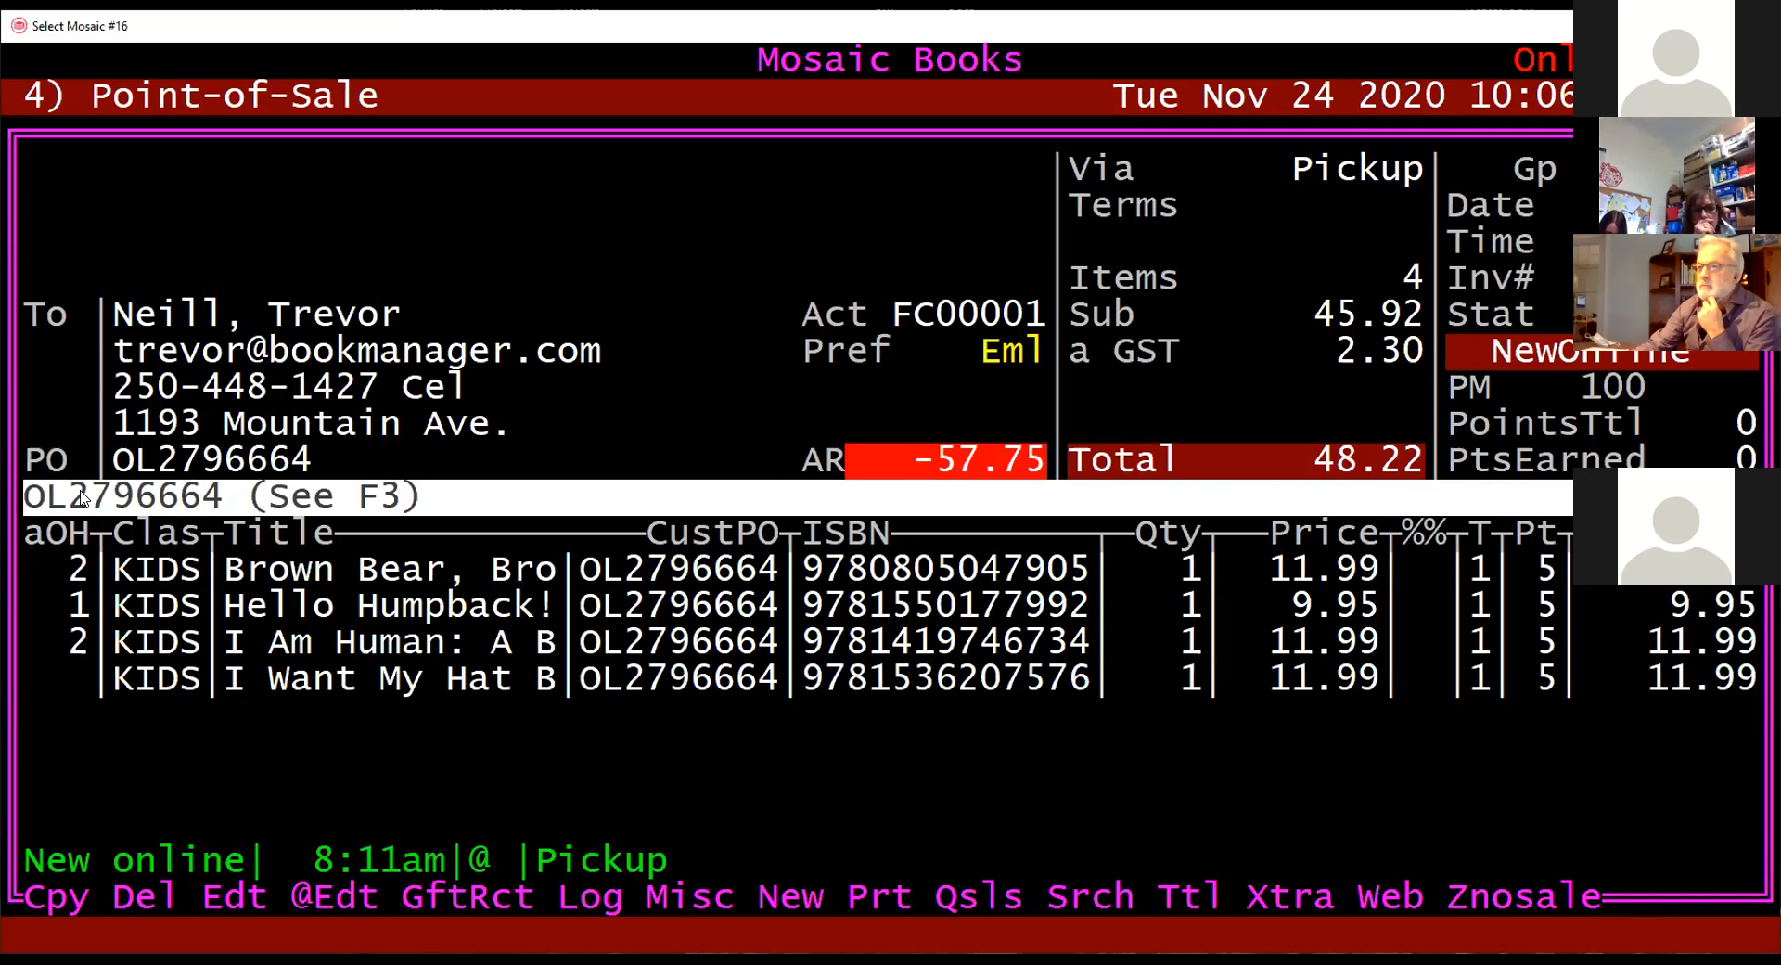
left_click_drag(38, 500, 211, 495)
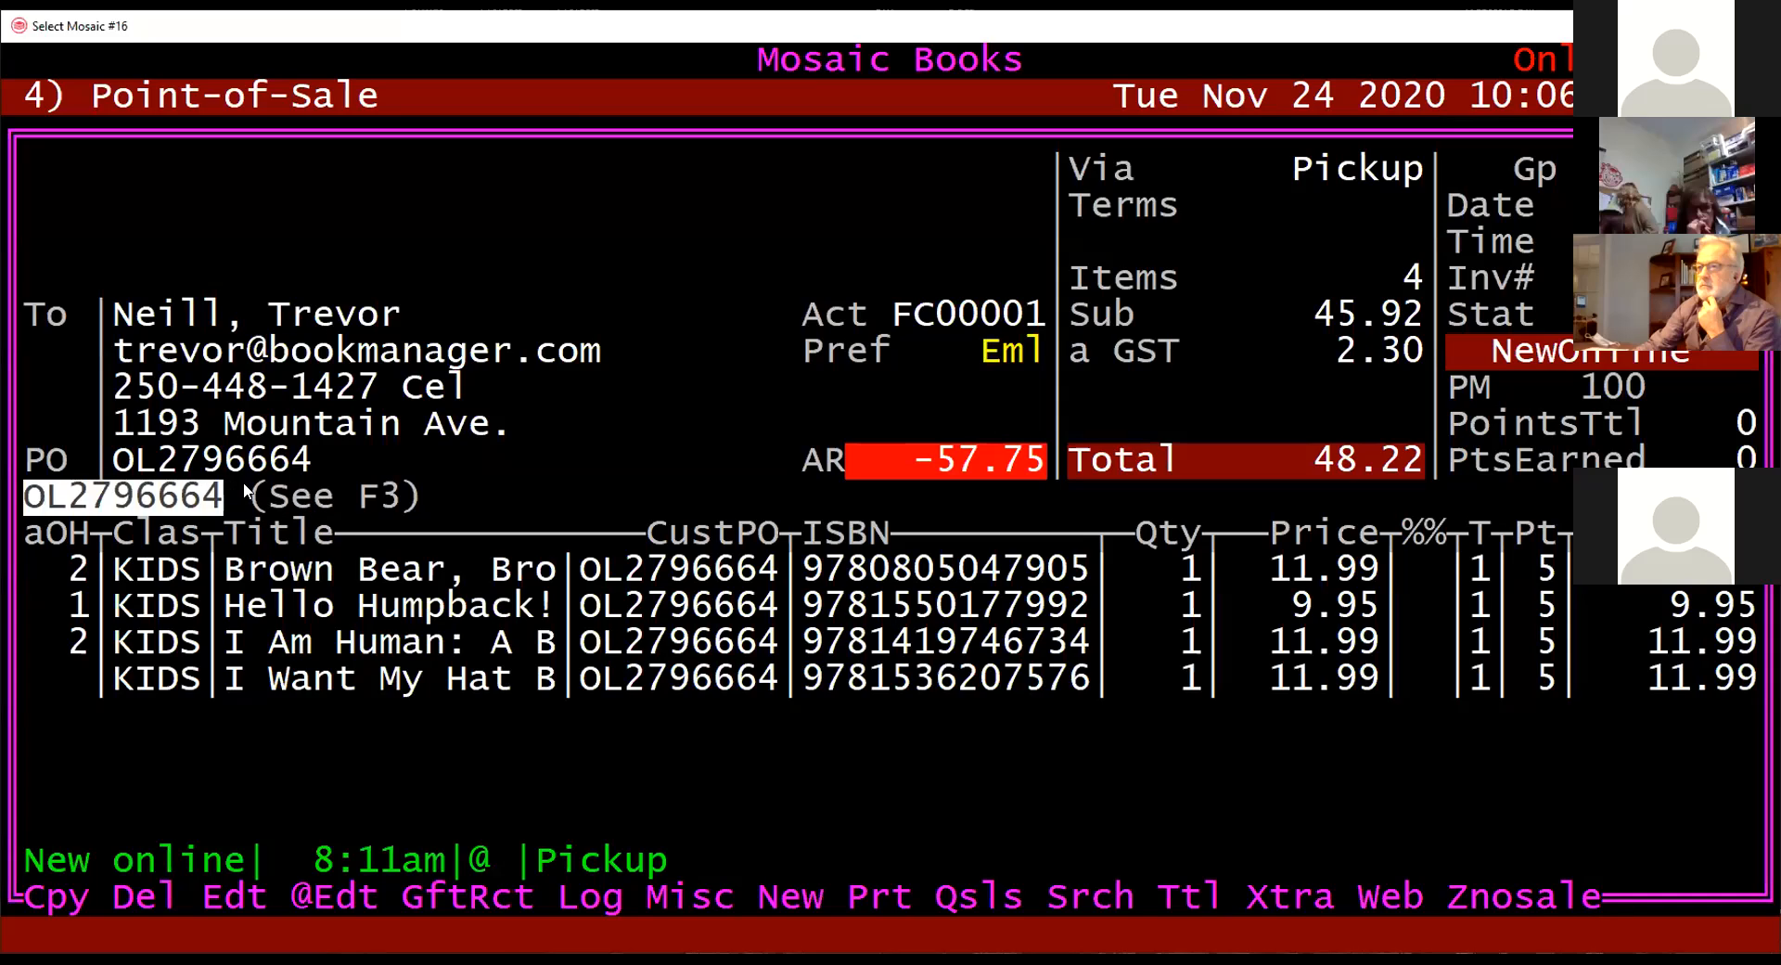
left_click_drag(247, 492, 411, 502)
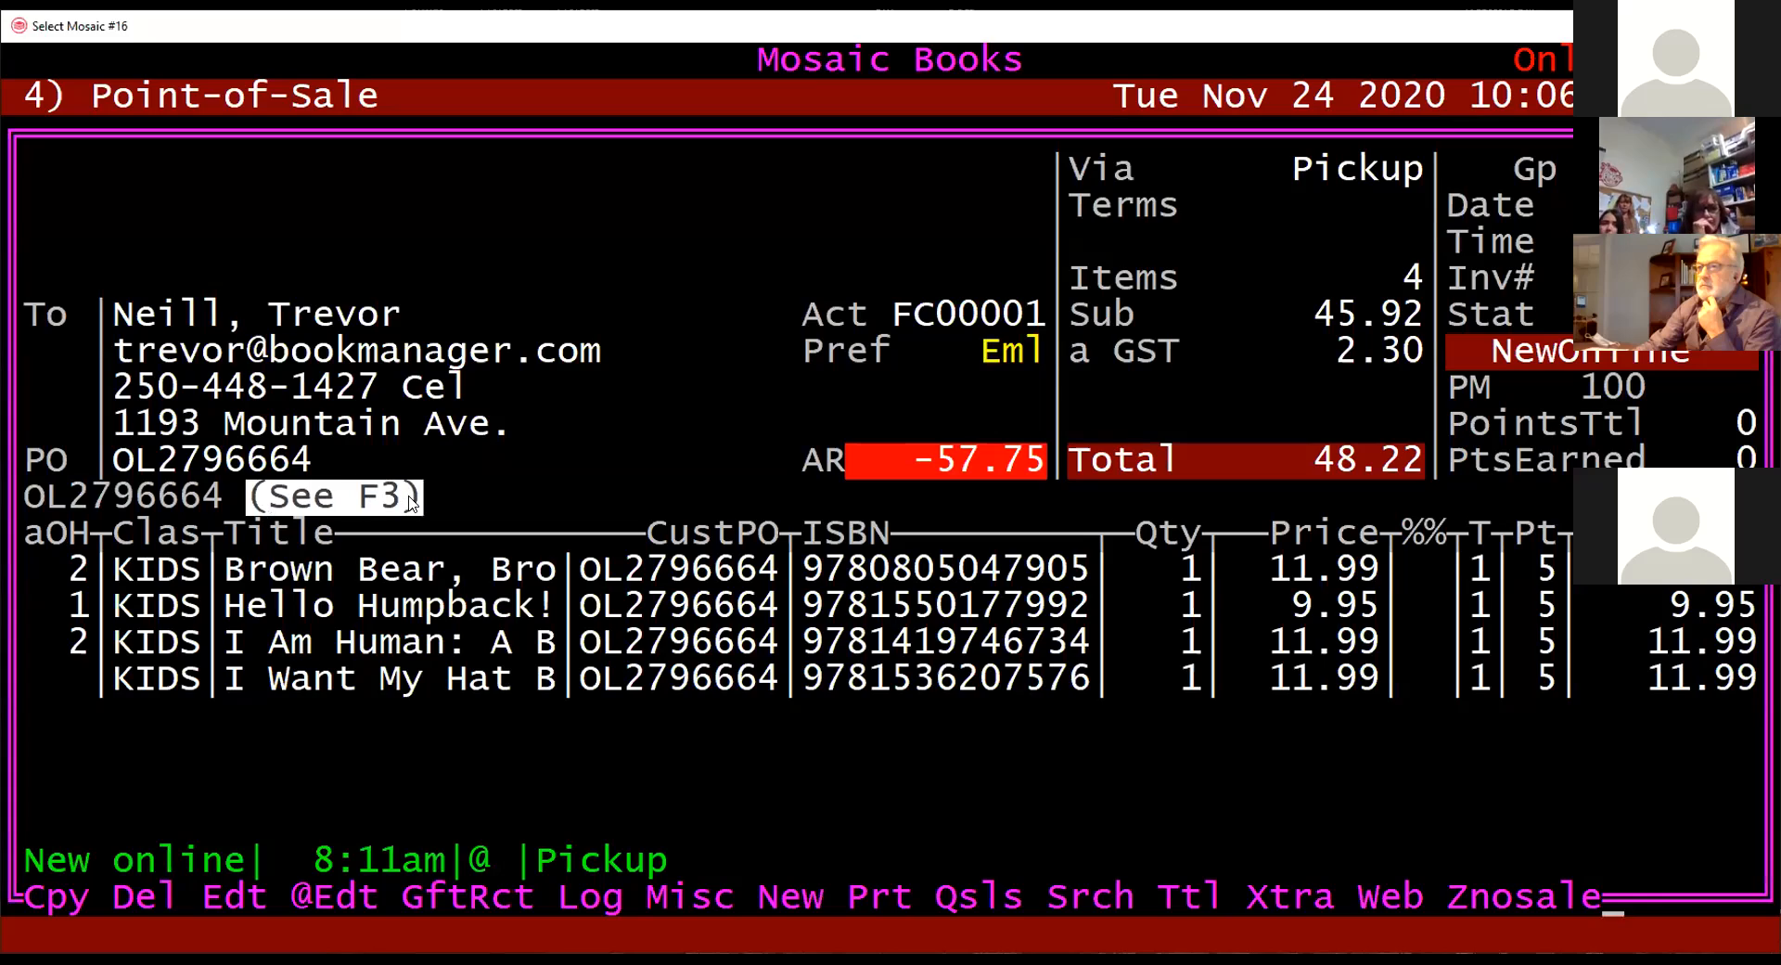
left_click(505, 511)
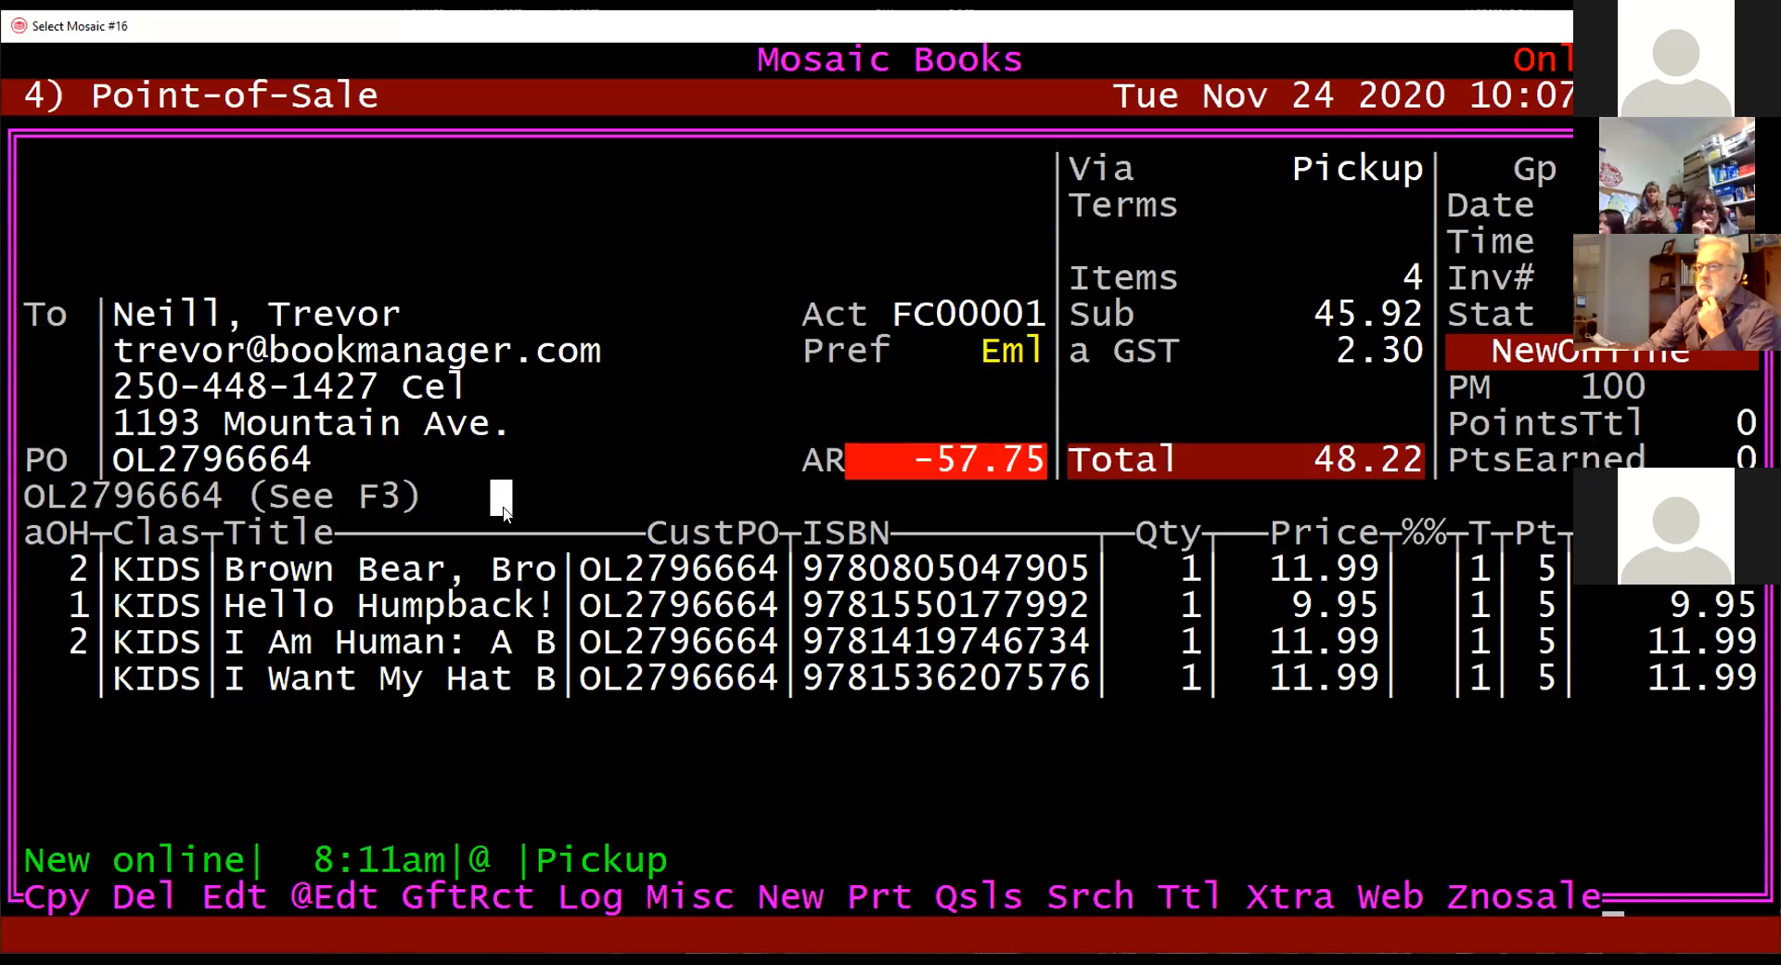
left_click_drag(504, 513, 861, 509)
left_click(862, 510)
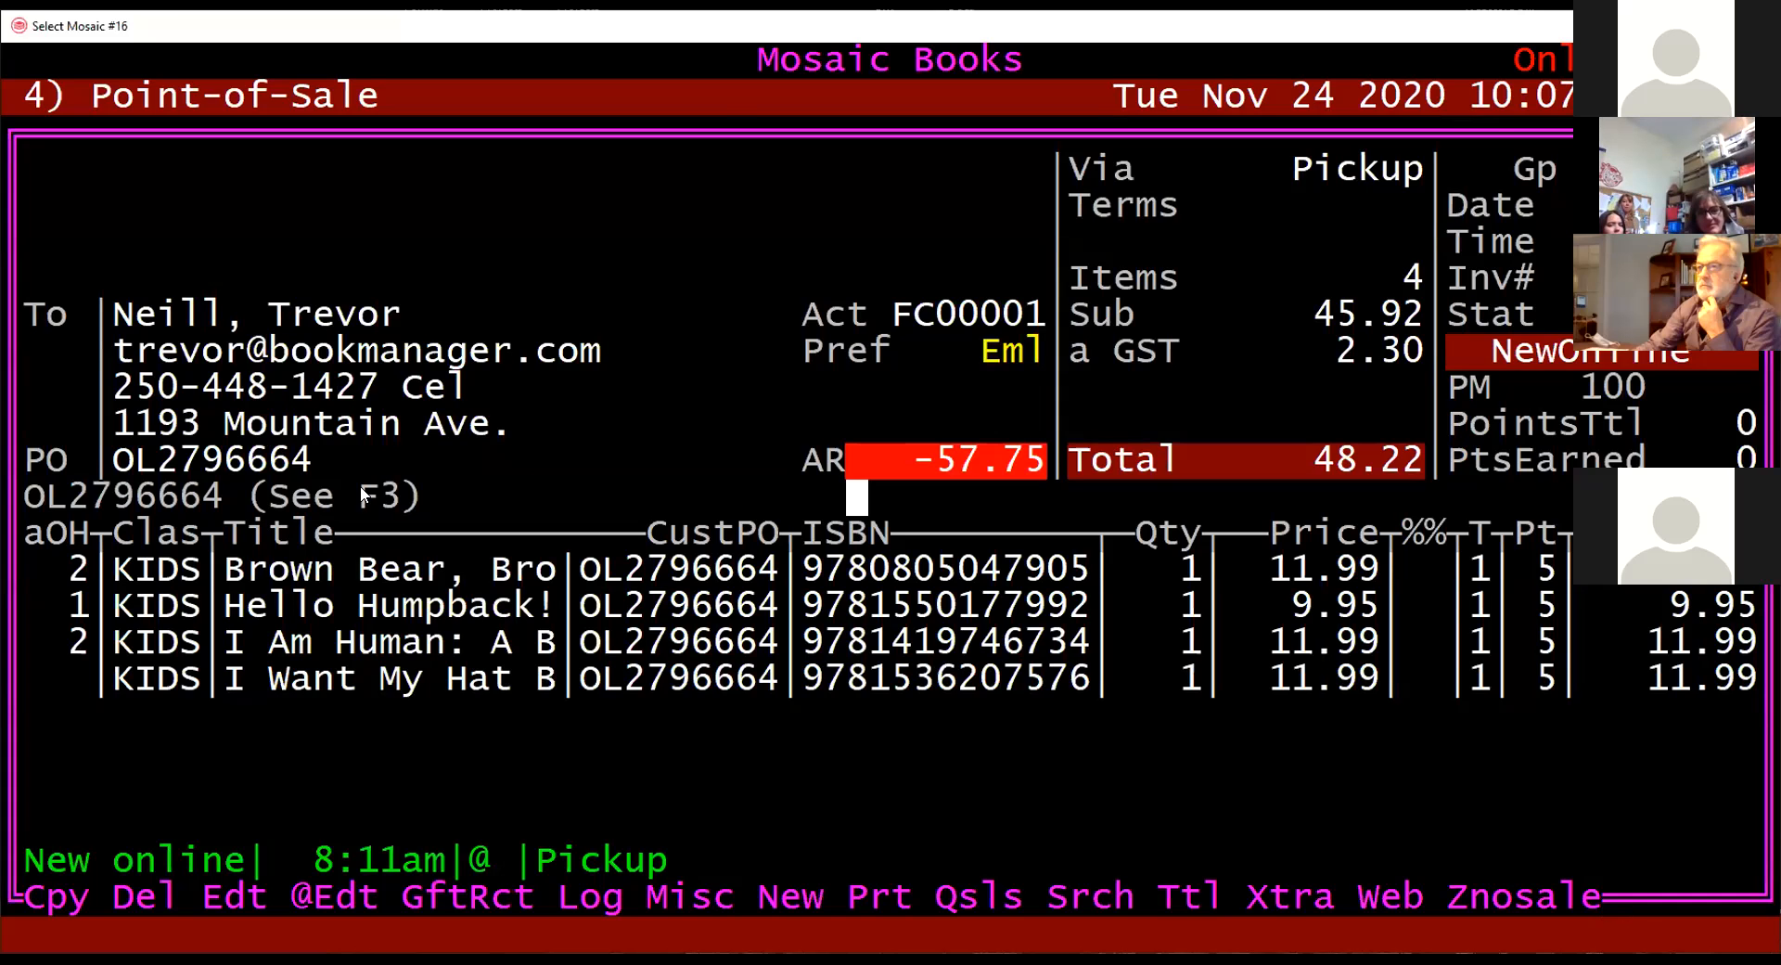
key("F3")
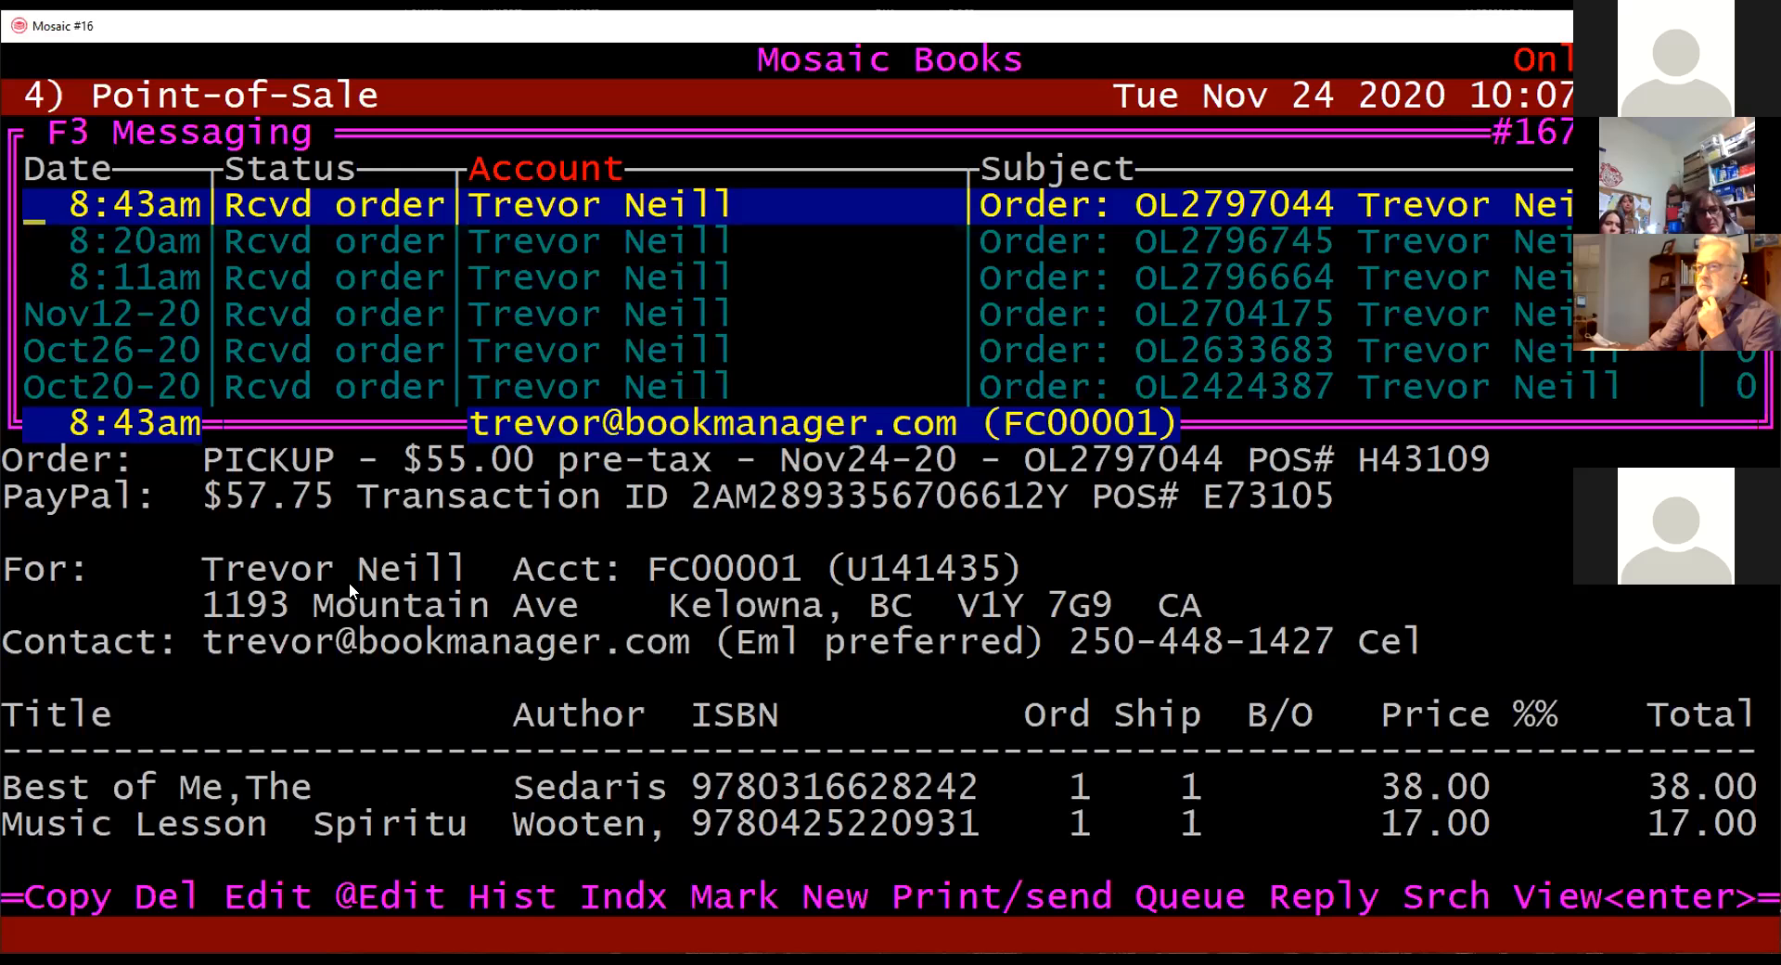
key("Down")
key("Down")
key("Up")
key("Up")
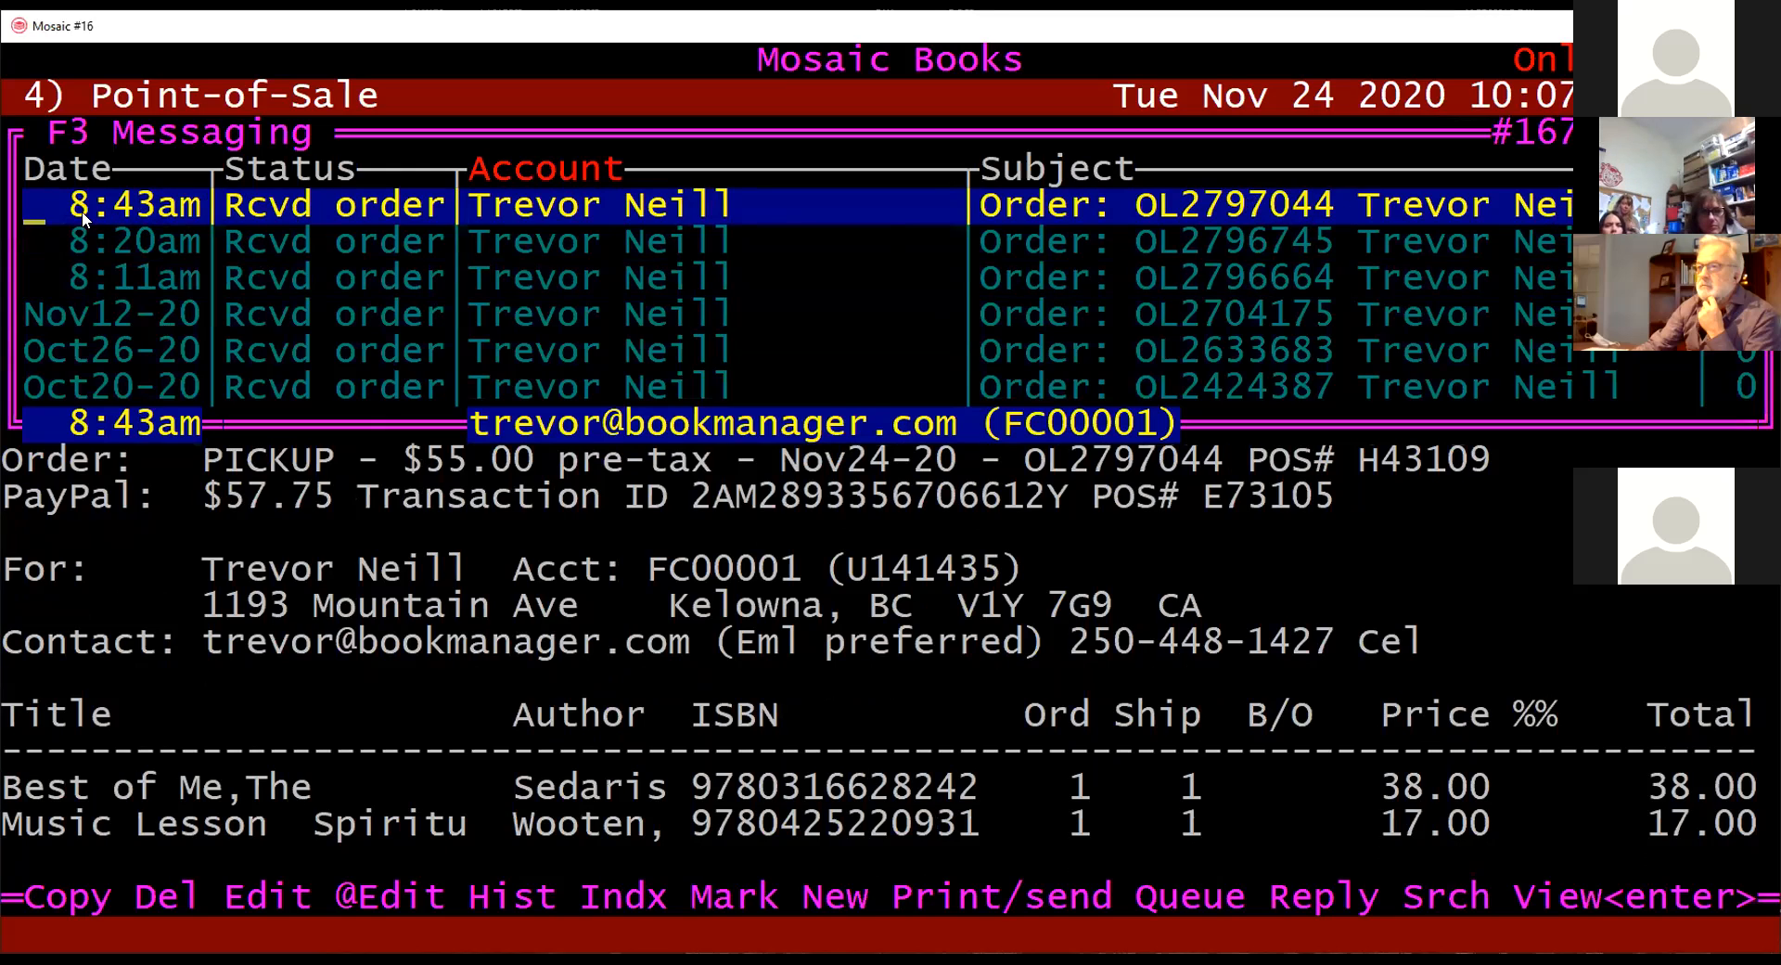
left_click_drag(68, 214, 835, 204)
left_click(835, 204)
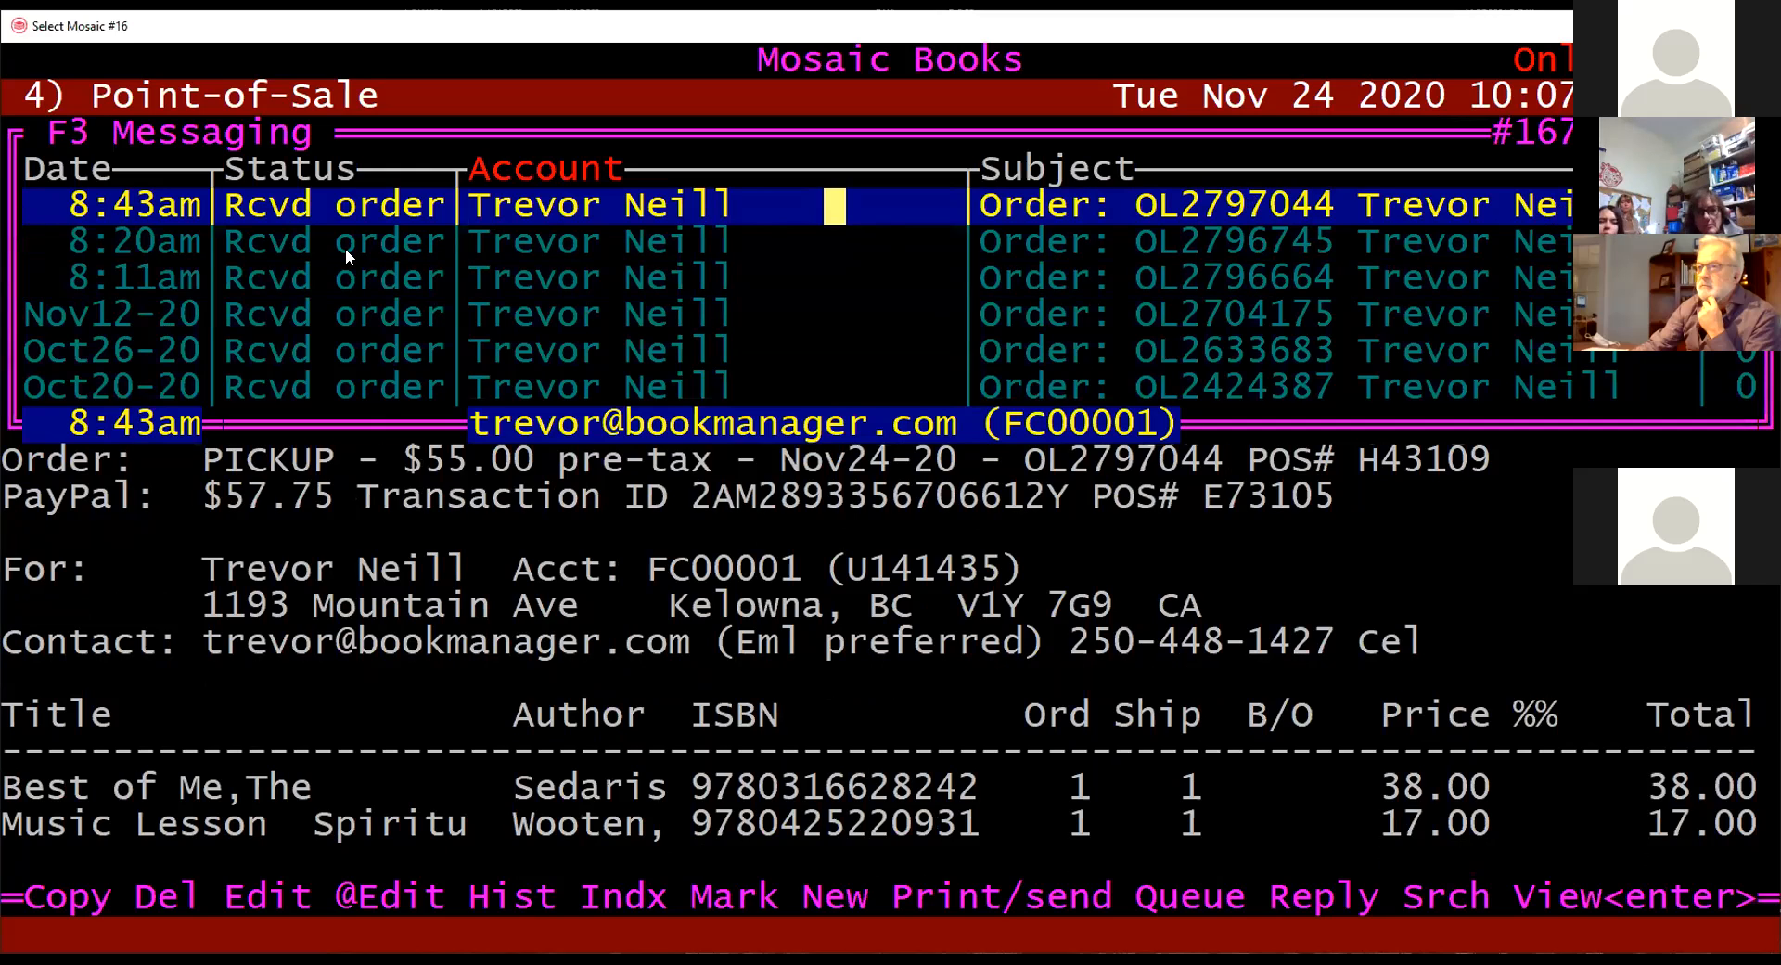
Select the 8:11am Rcvd message and read its comment asking to hold items until December 16.
key("Down")
key("Down")
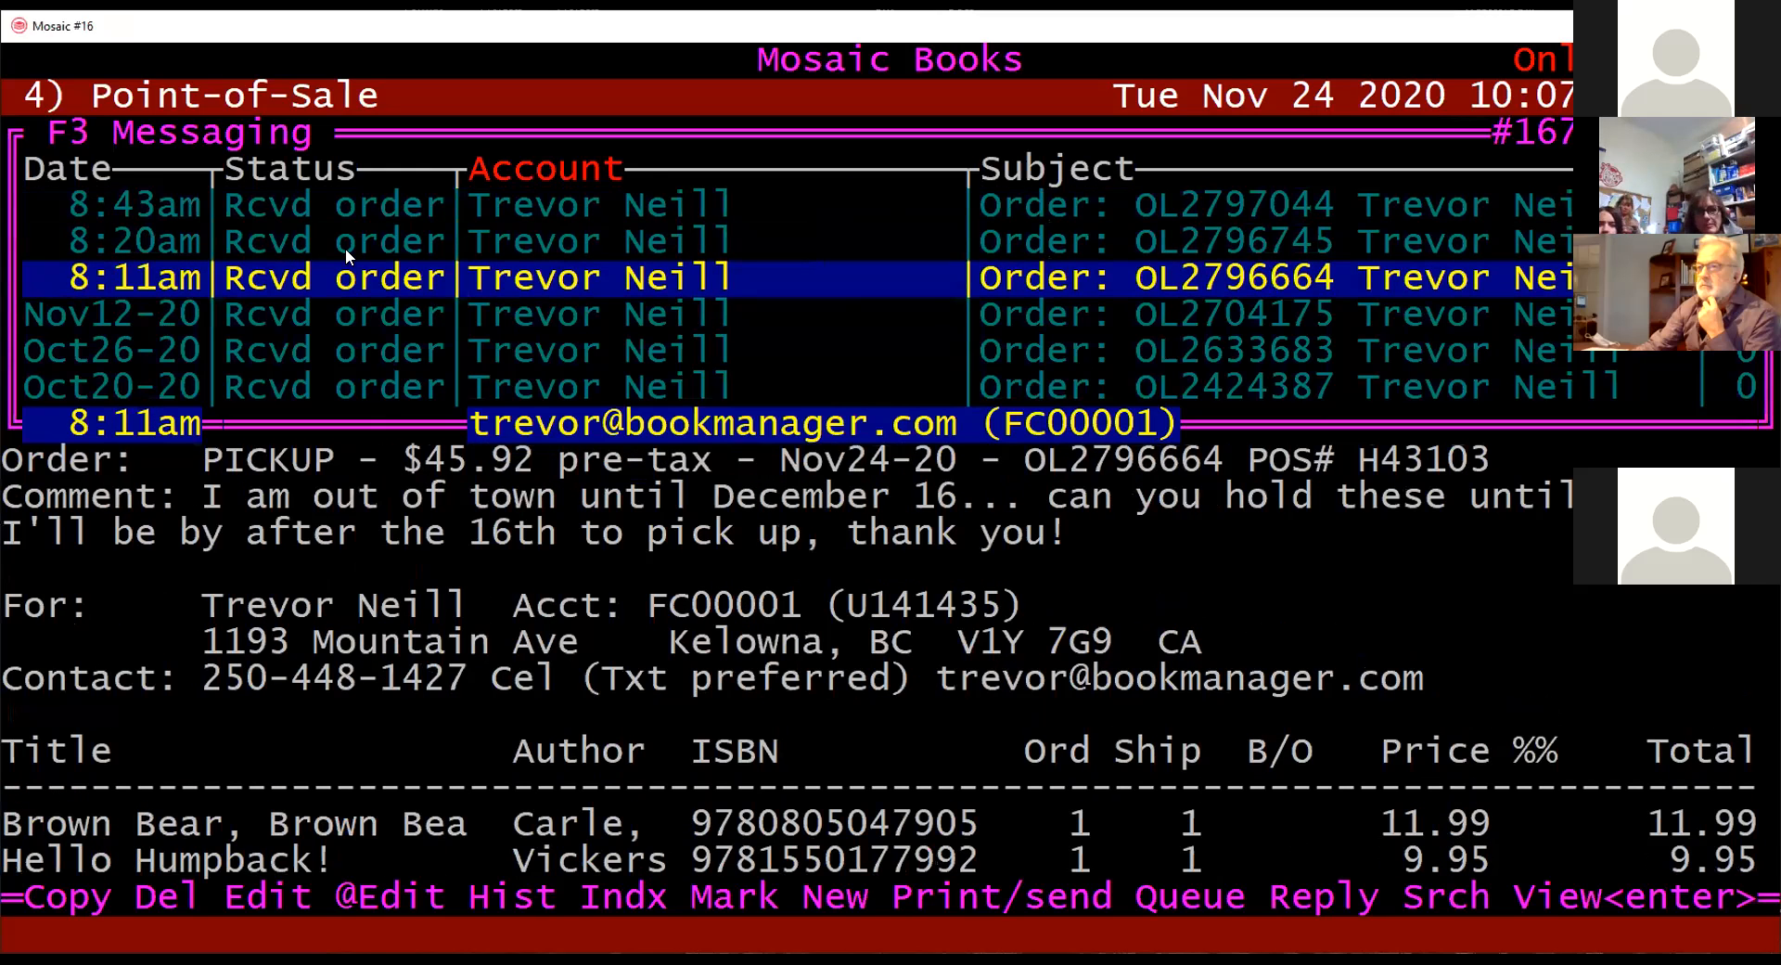
left_click_drag(68, 273, 204, 283)
left_click_drag(4, 494, 1577, 538)
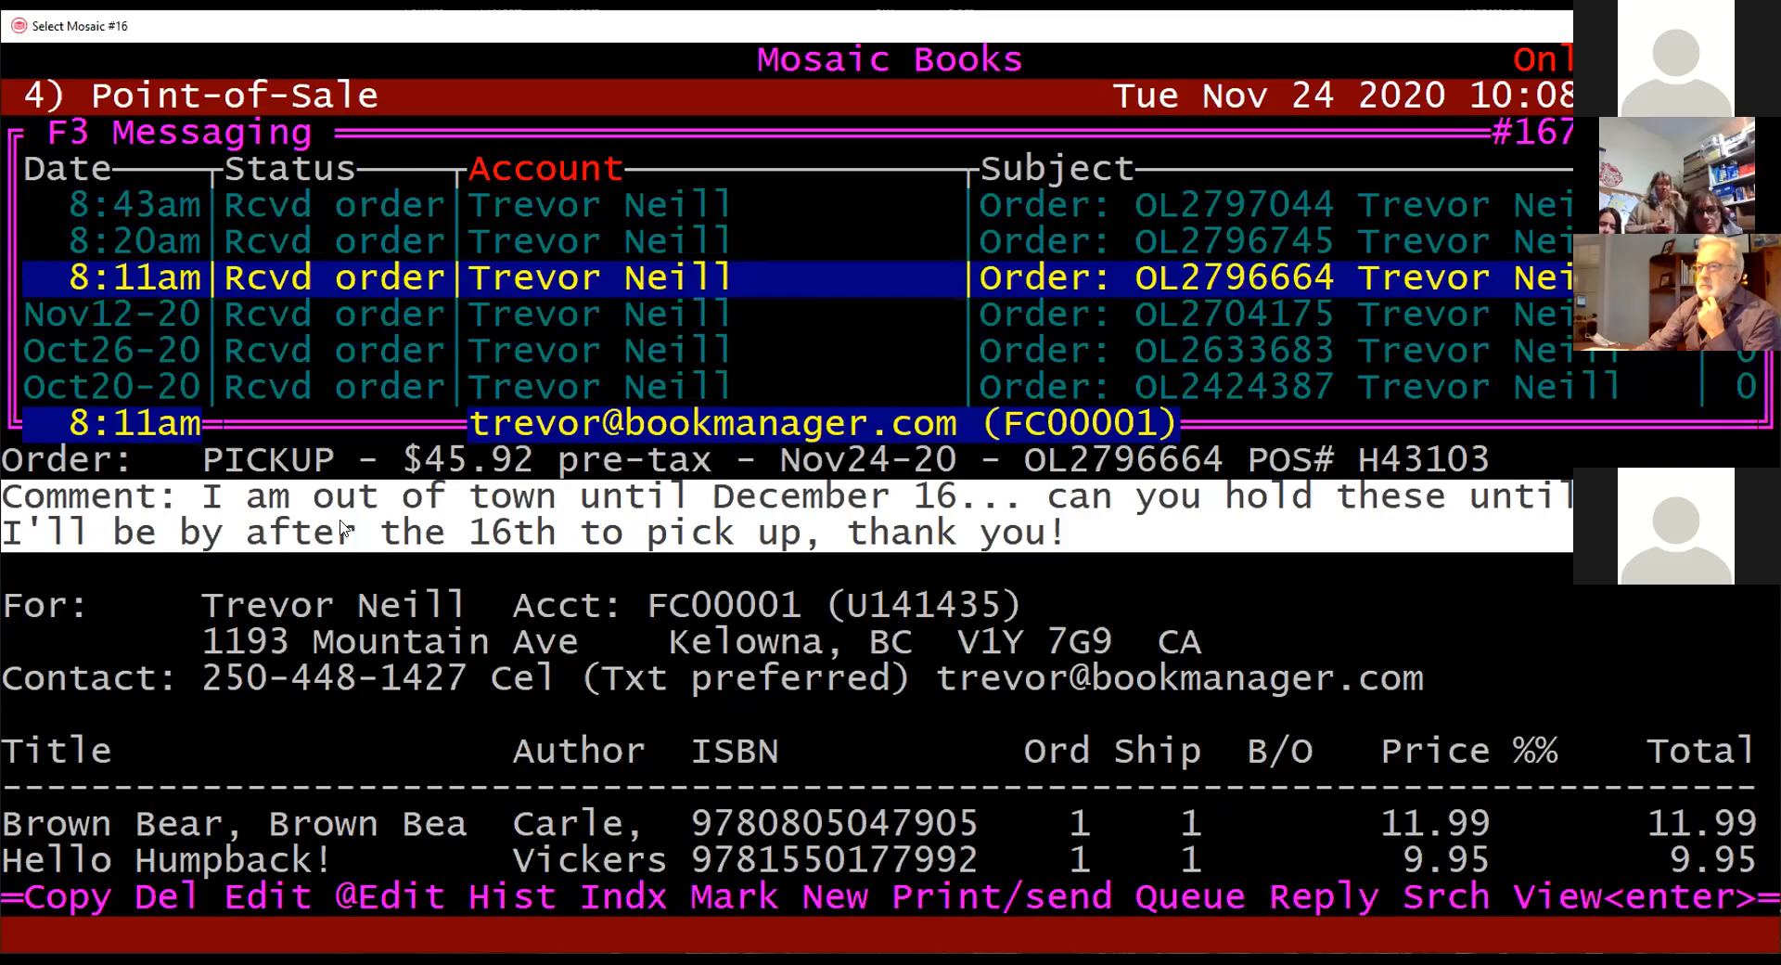
left_click(211, 497)
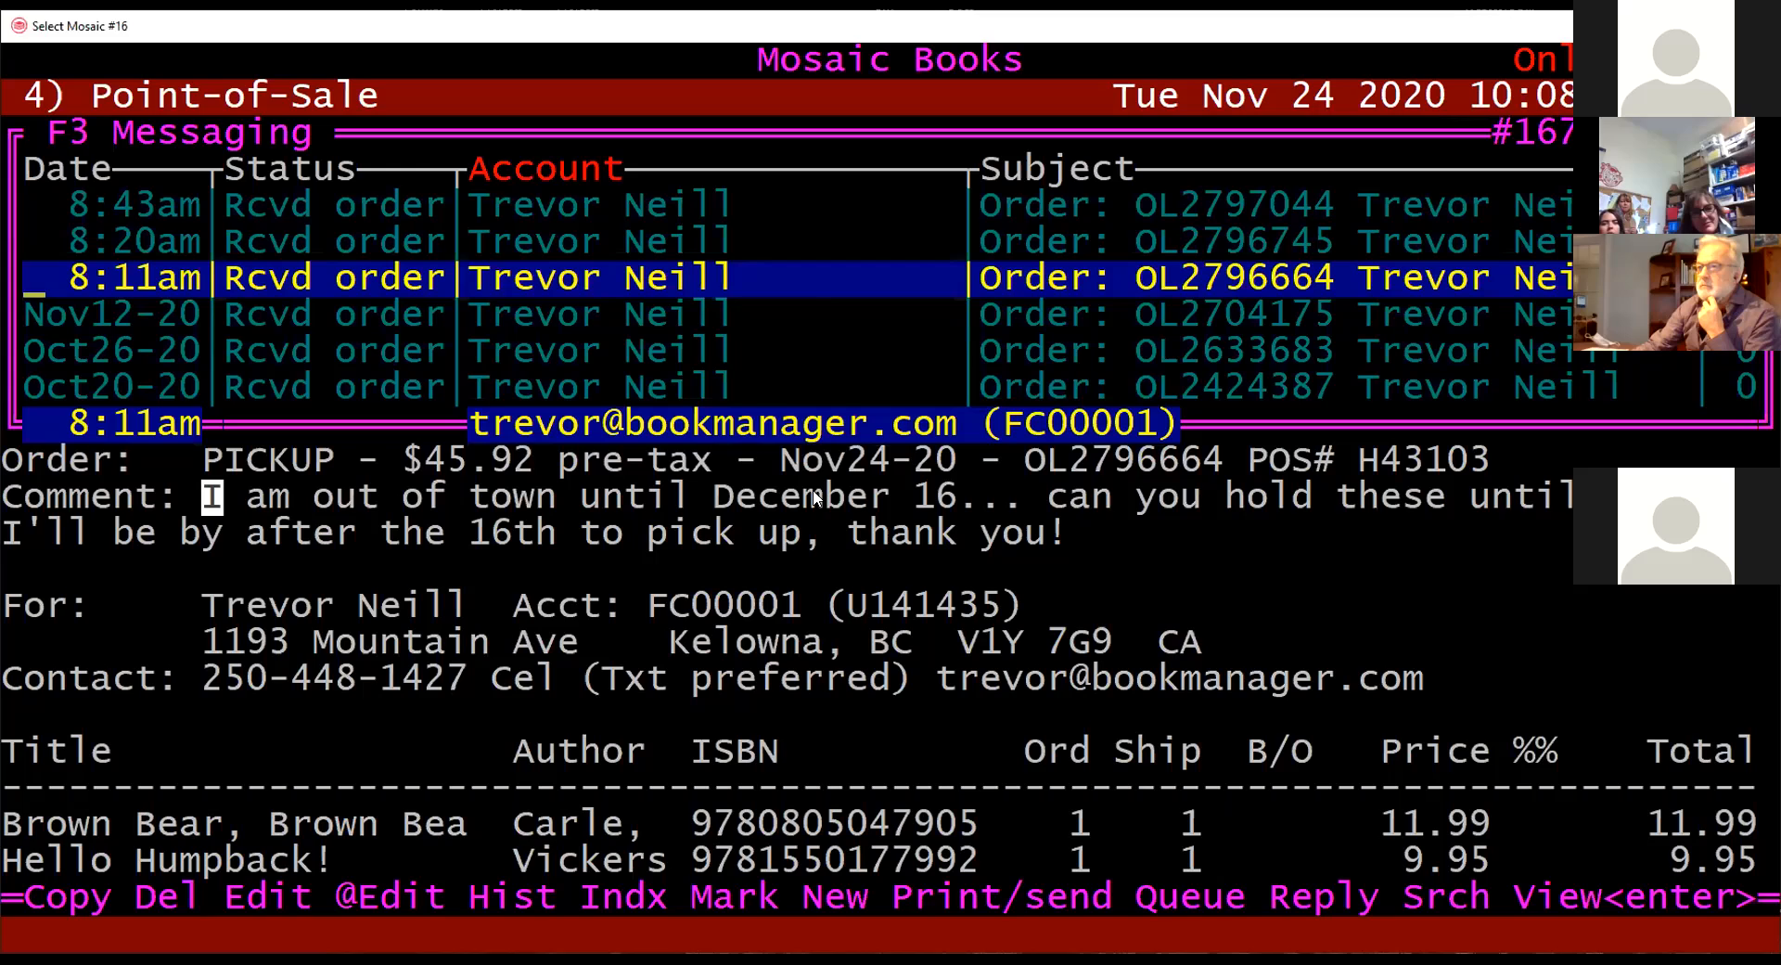
key("Escape")
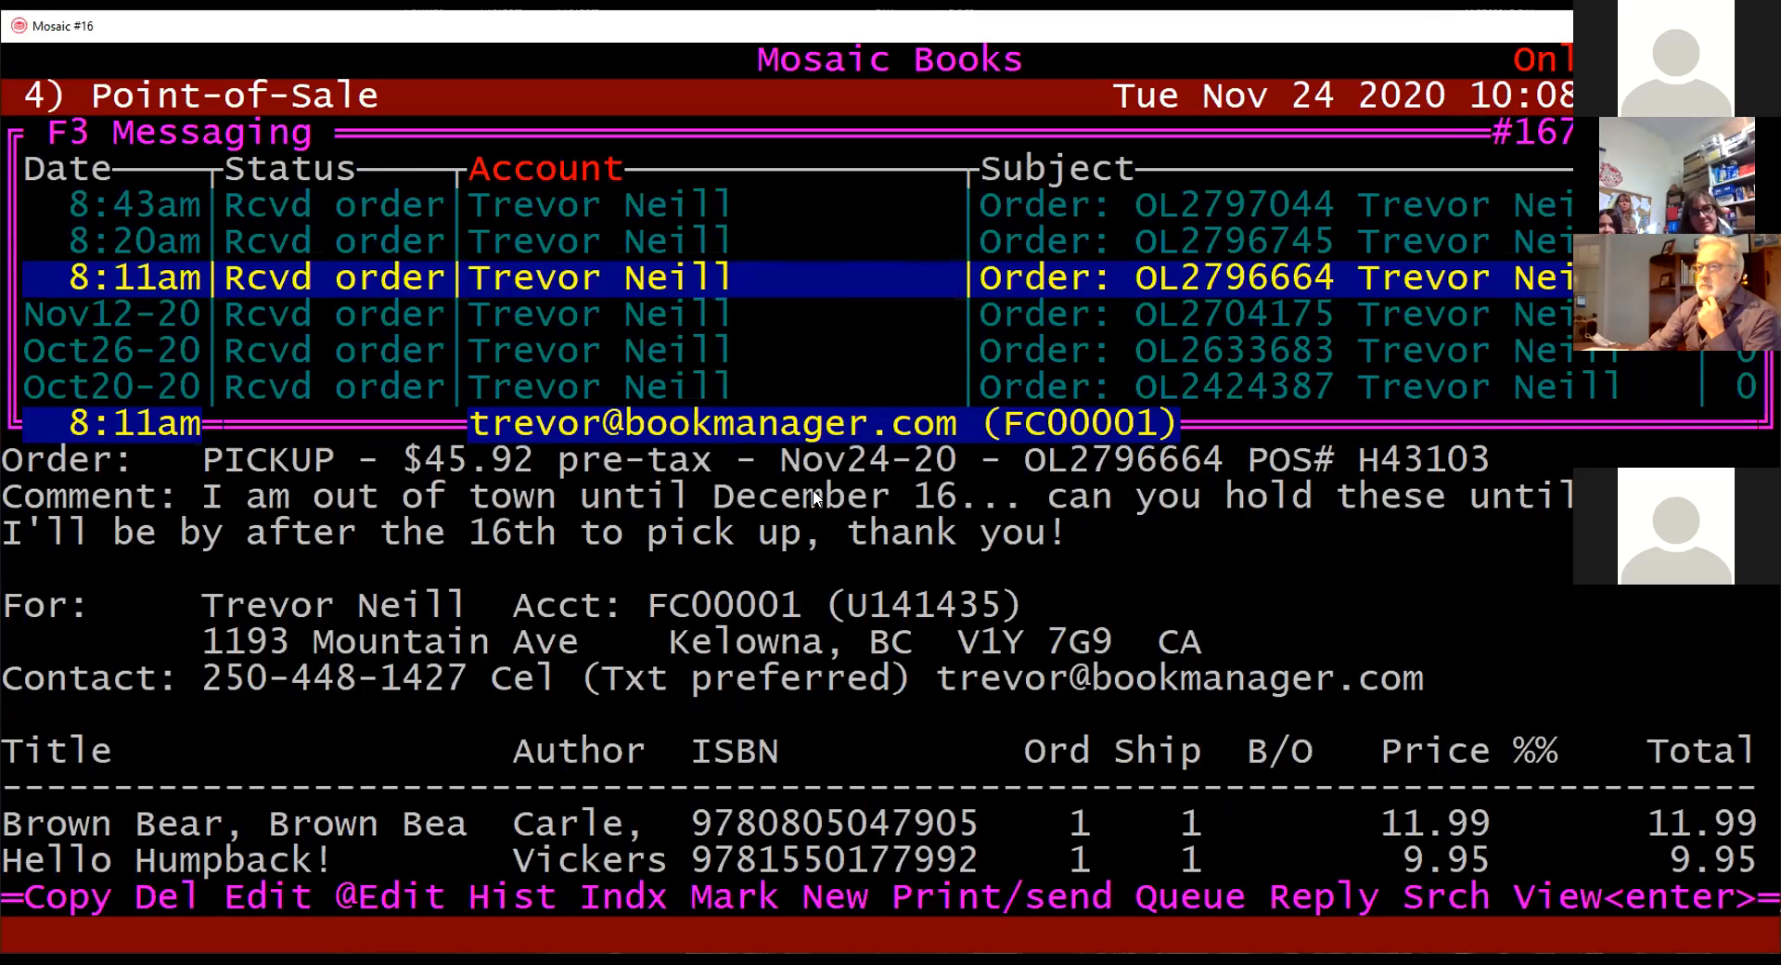
Return to the pickup order's sale screen and check all four KIDS titles are quantity 1.
key("Return")
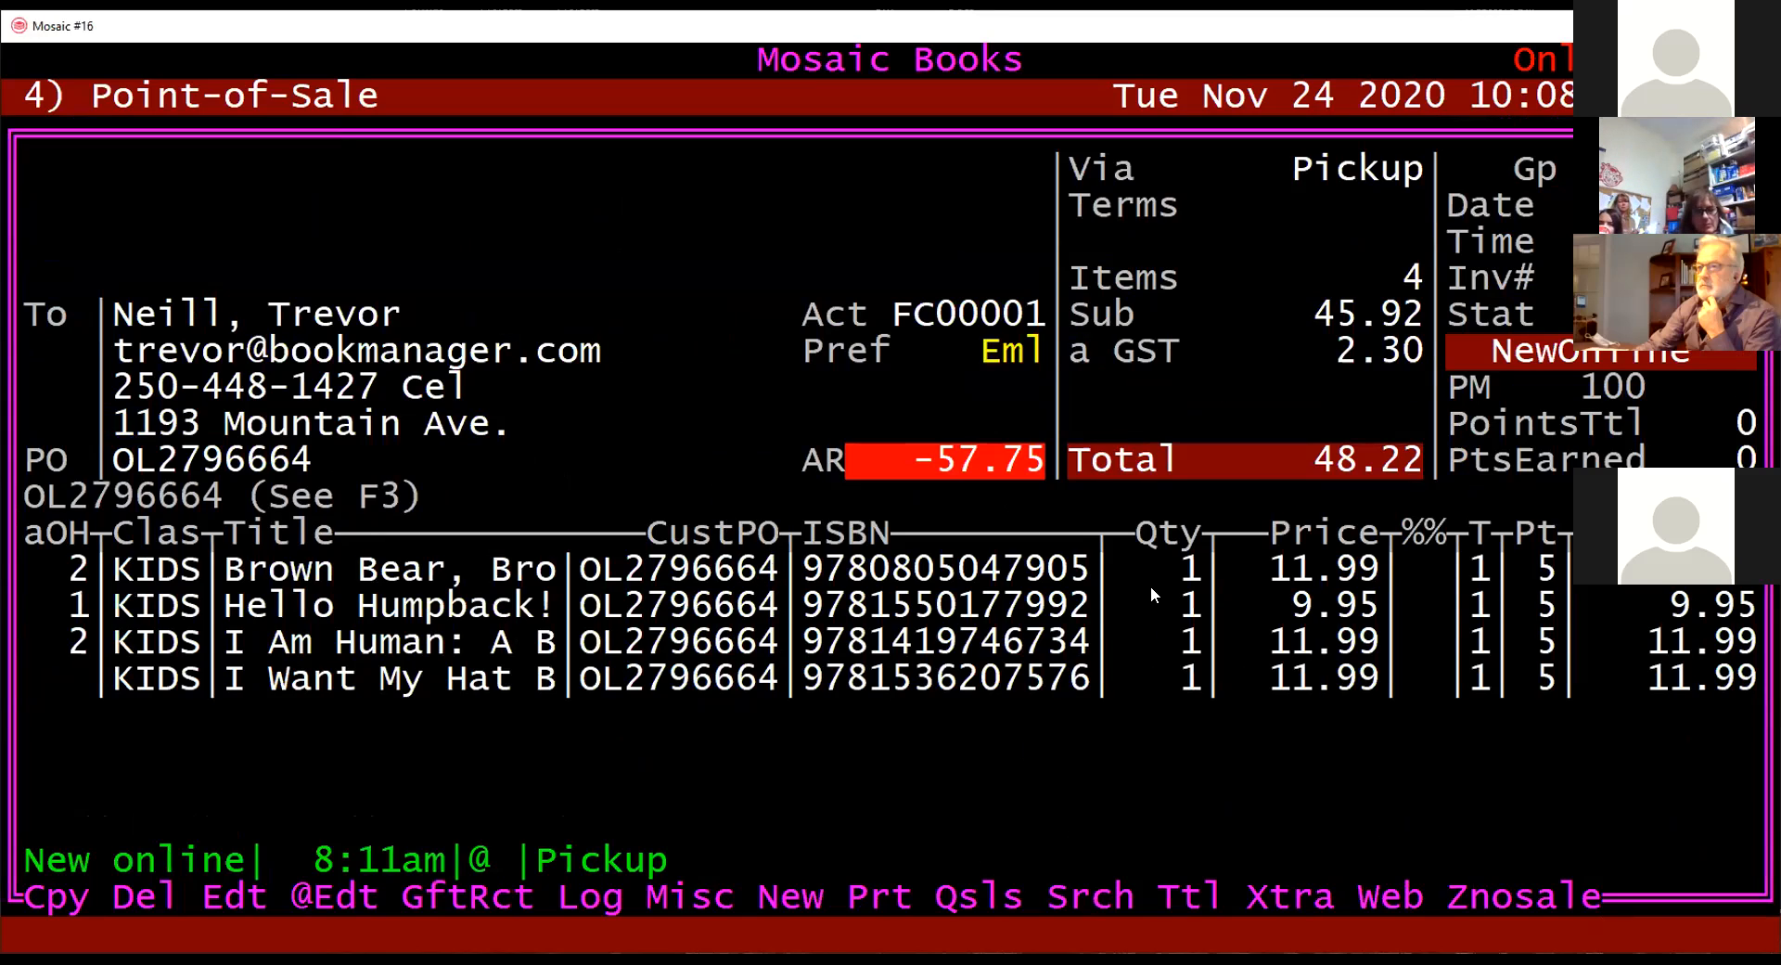
left_click_drag(1184, 564, 1186, 688)
left_click_drag(1141, 531, 1197, 691)
left_click(1197, 655)
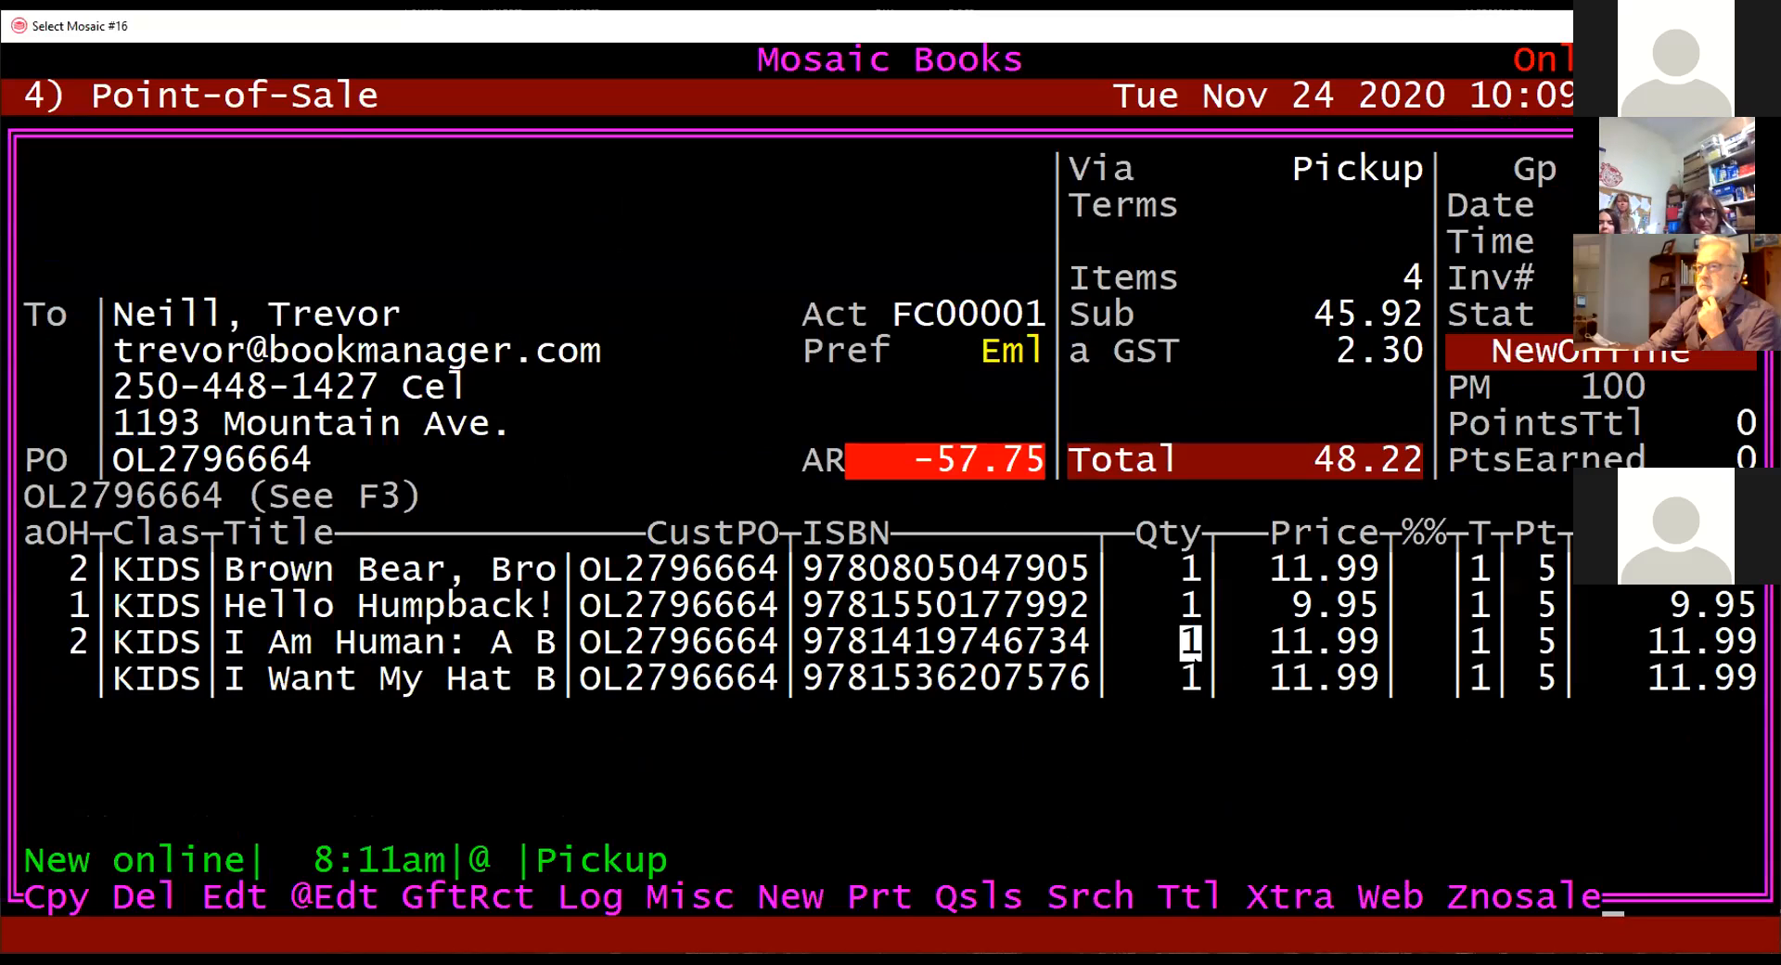
Check the four title quantities, then bring up the transaction log and status menu with L.
left_click(234, 573)
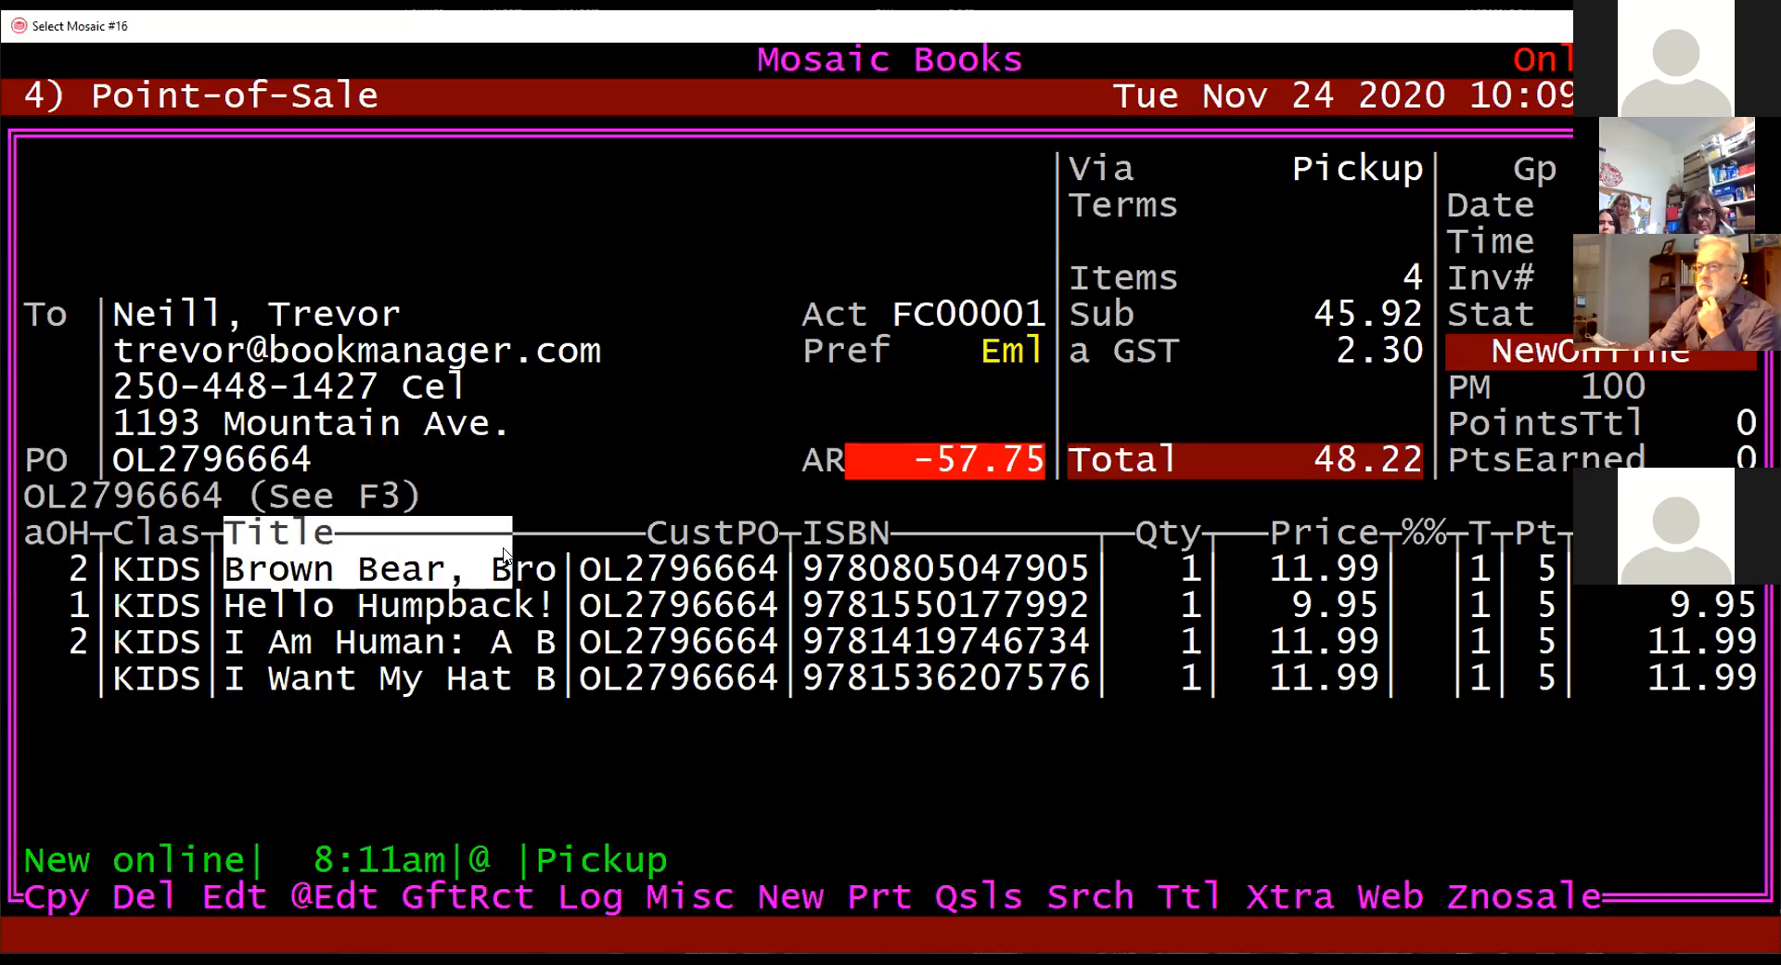
left_click_drag(1190, 566, 1190, 681)
left_click_drag(1208, 556, 1211, 682)
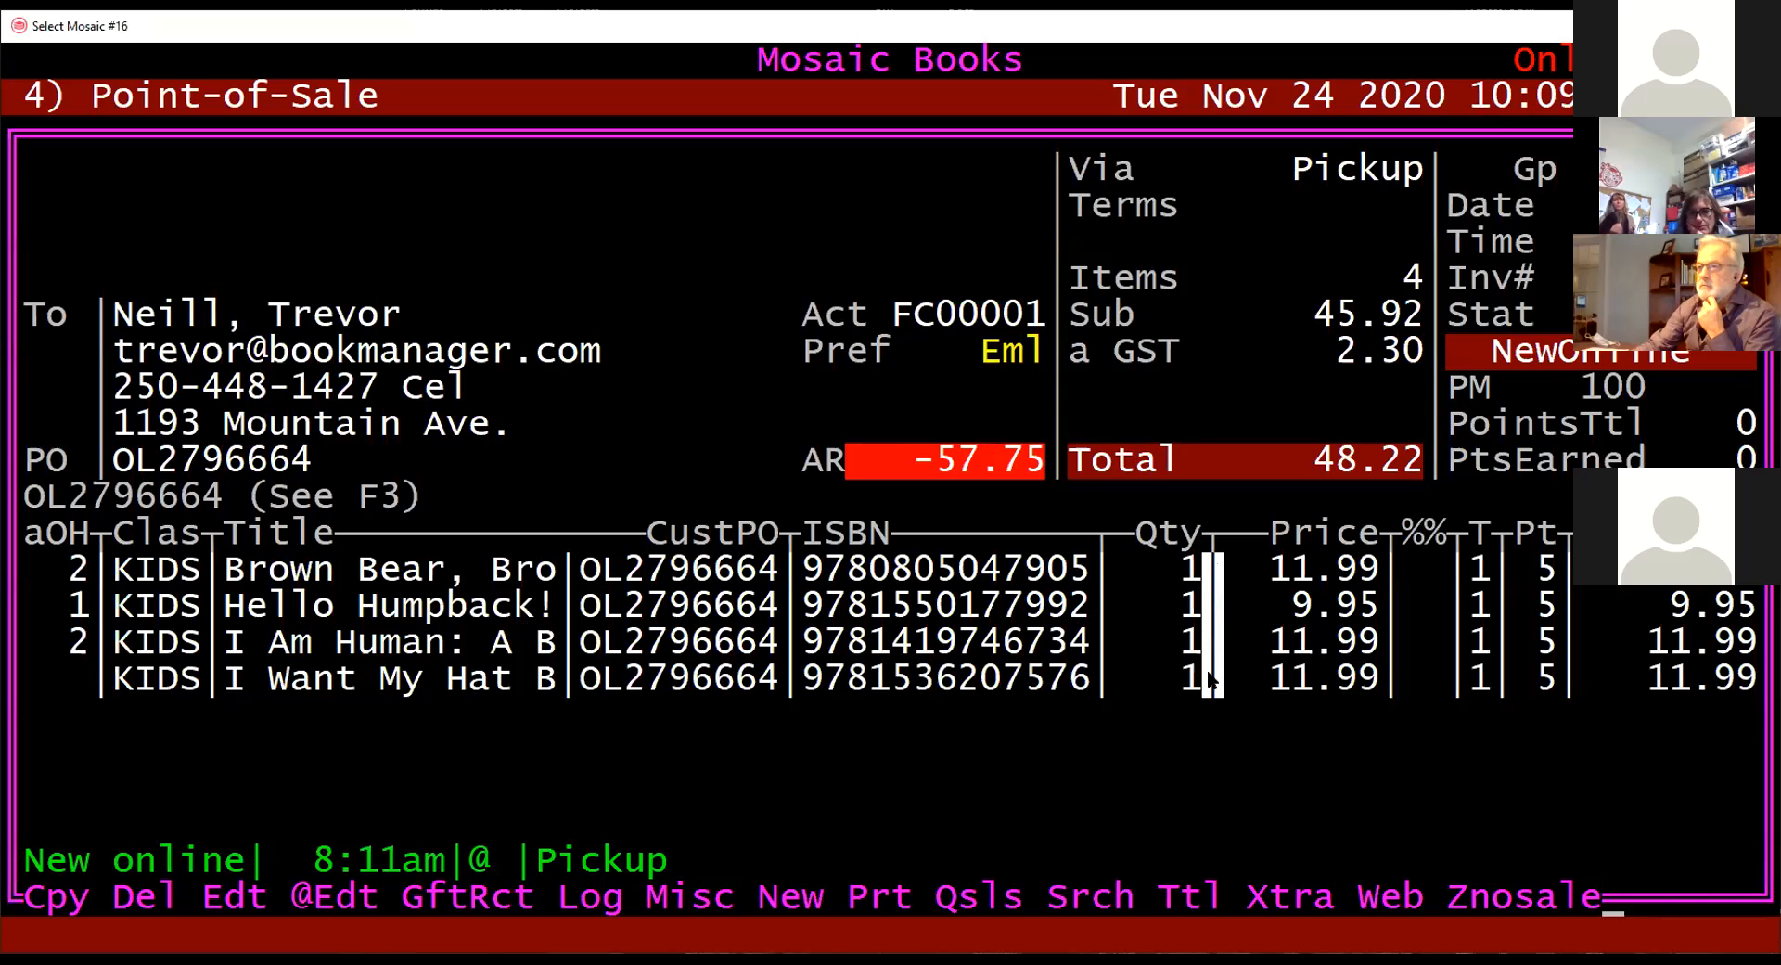
left_click(1186, 568)
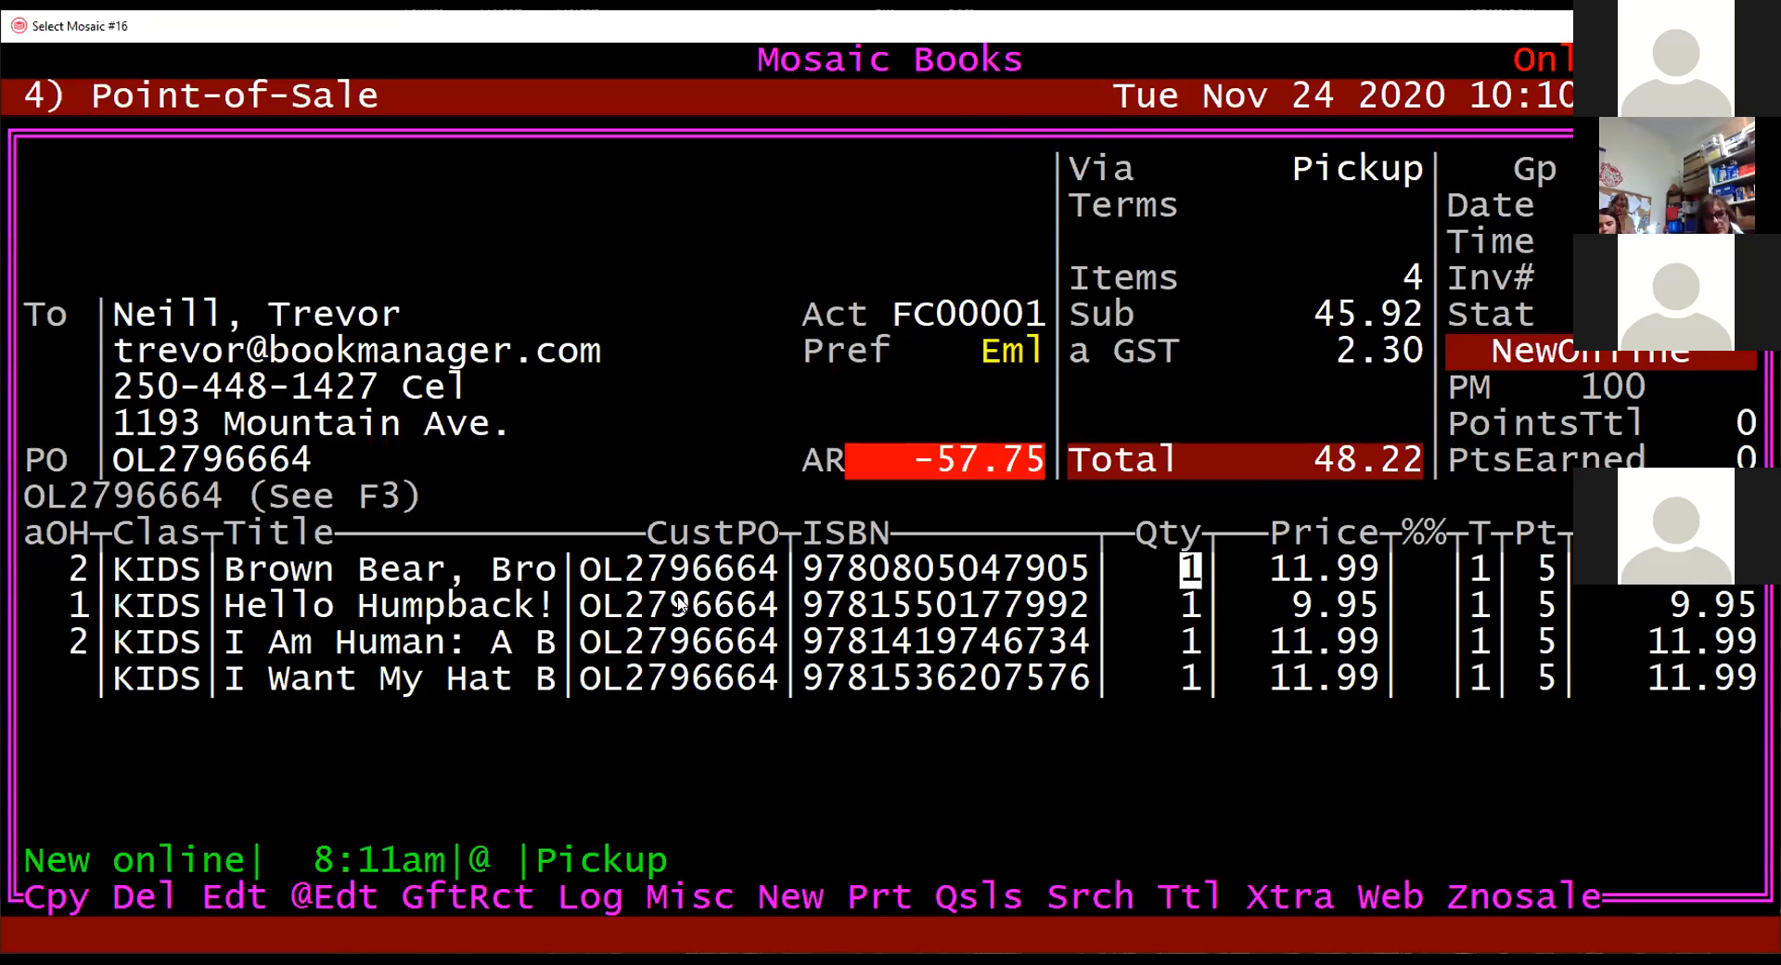
key("l")
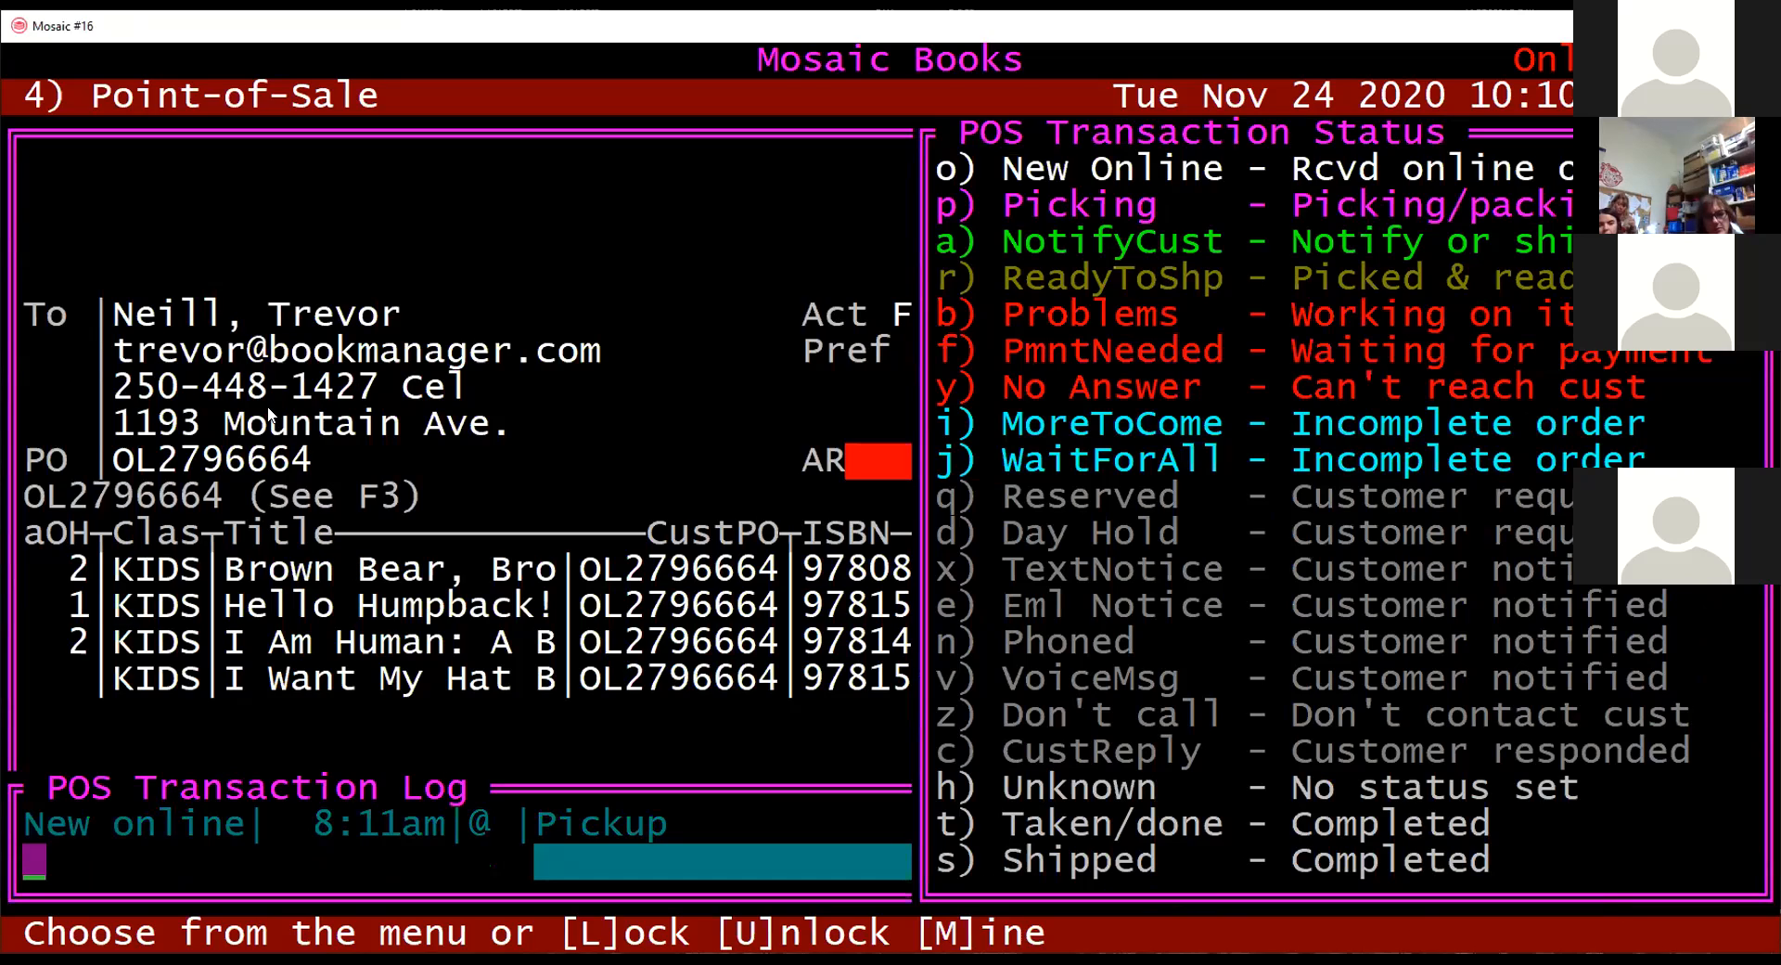
Log a p) Picking status entry and choose Mine, reaching the Logged by? prompt.
left_click_drag(946, 198, 1587, 206)
type("1")
type("pPicking")
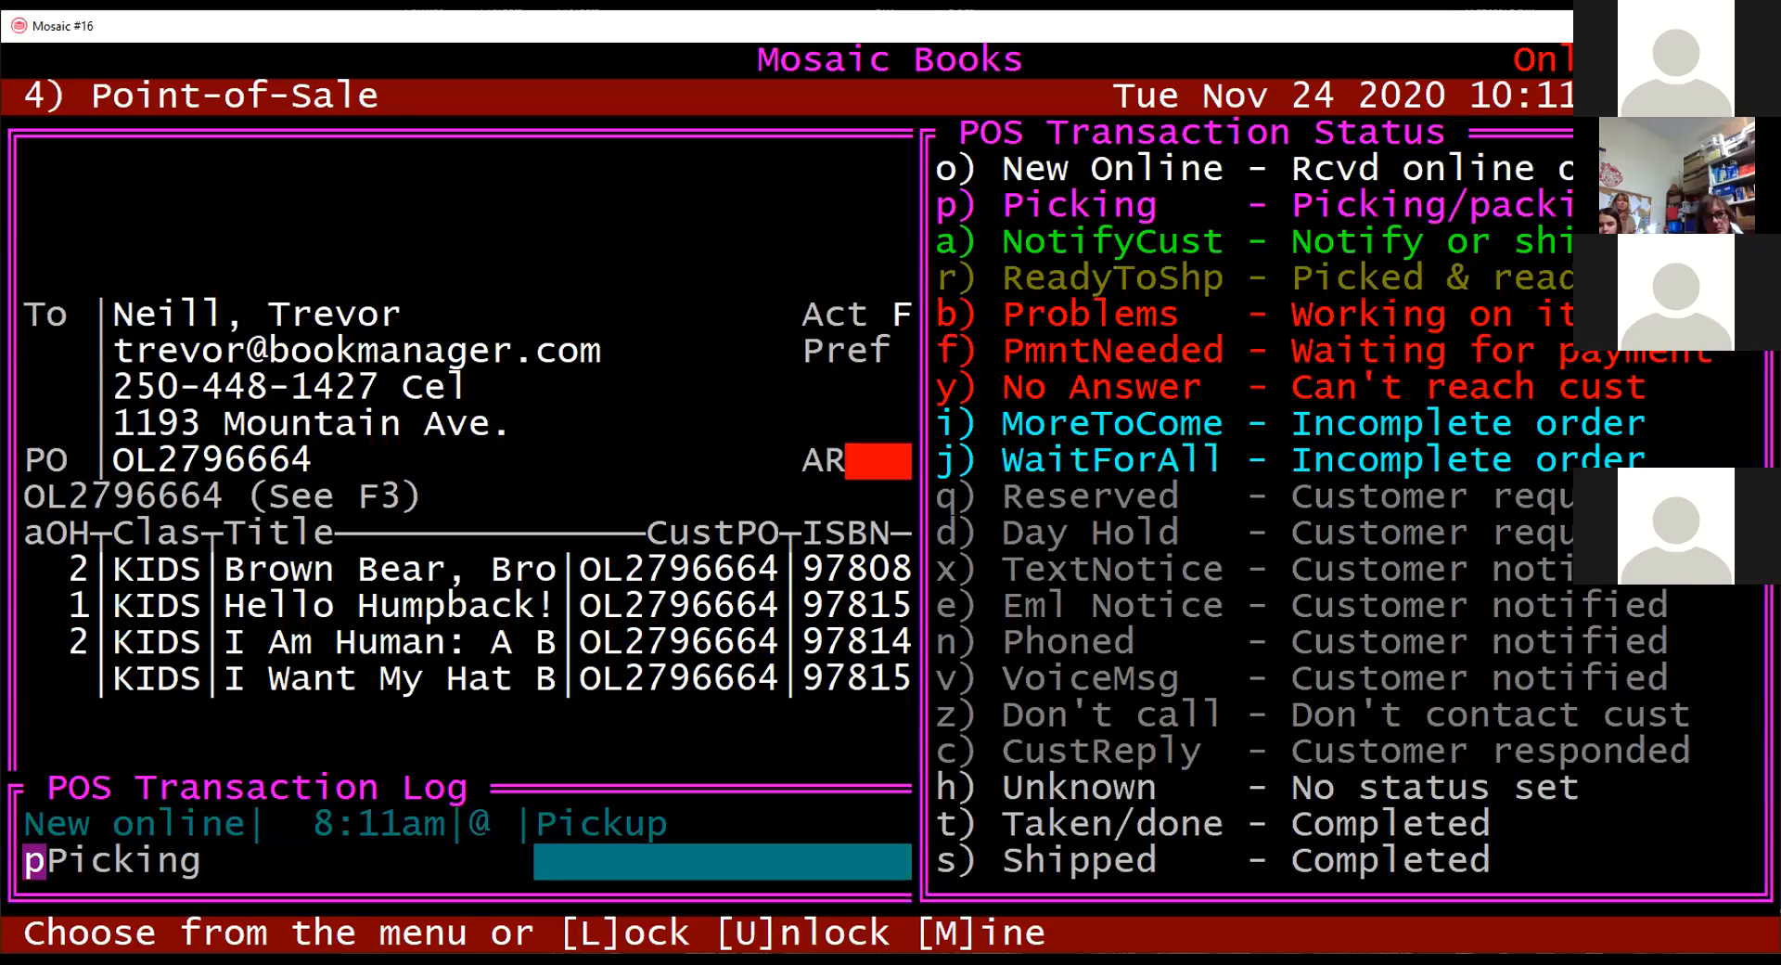
left_click_drag(915, 932, 1046, 932)
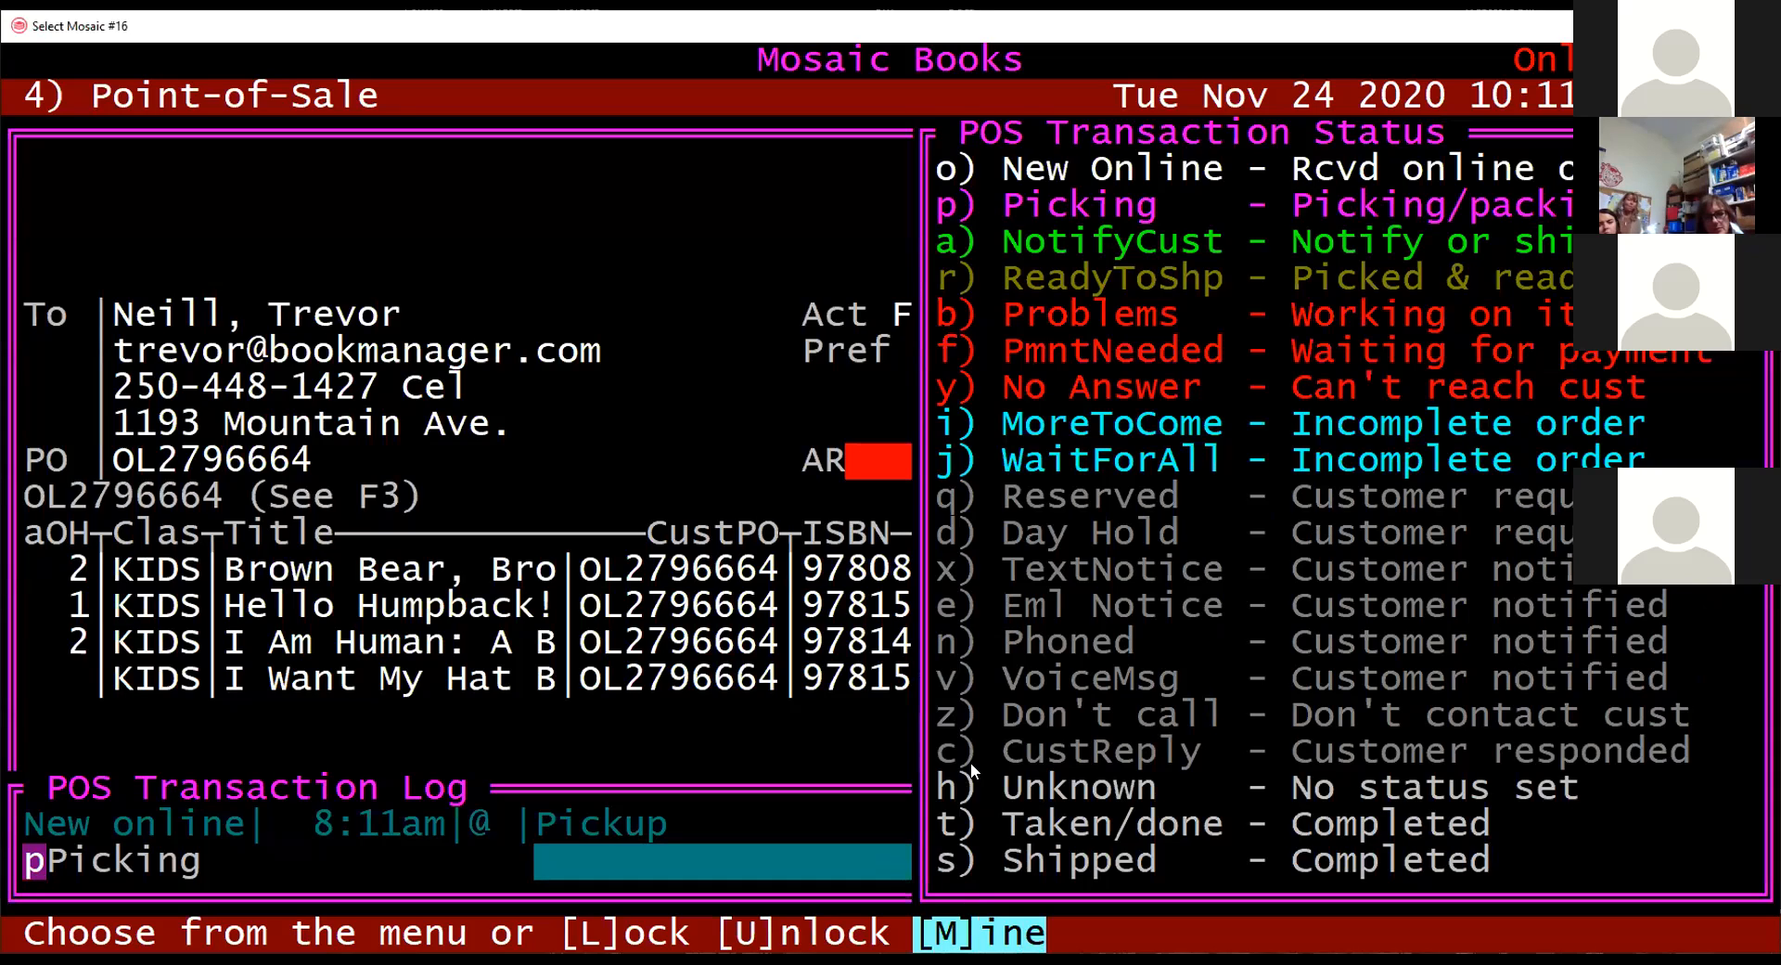
key("Escape")
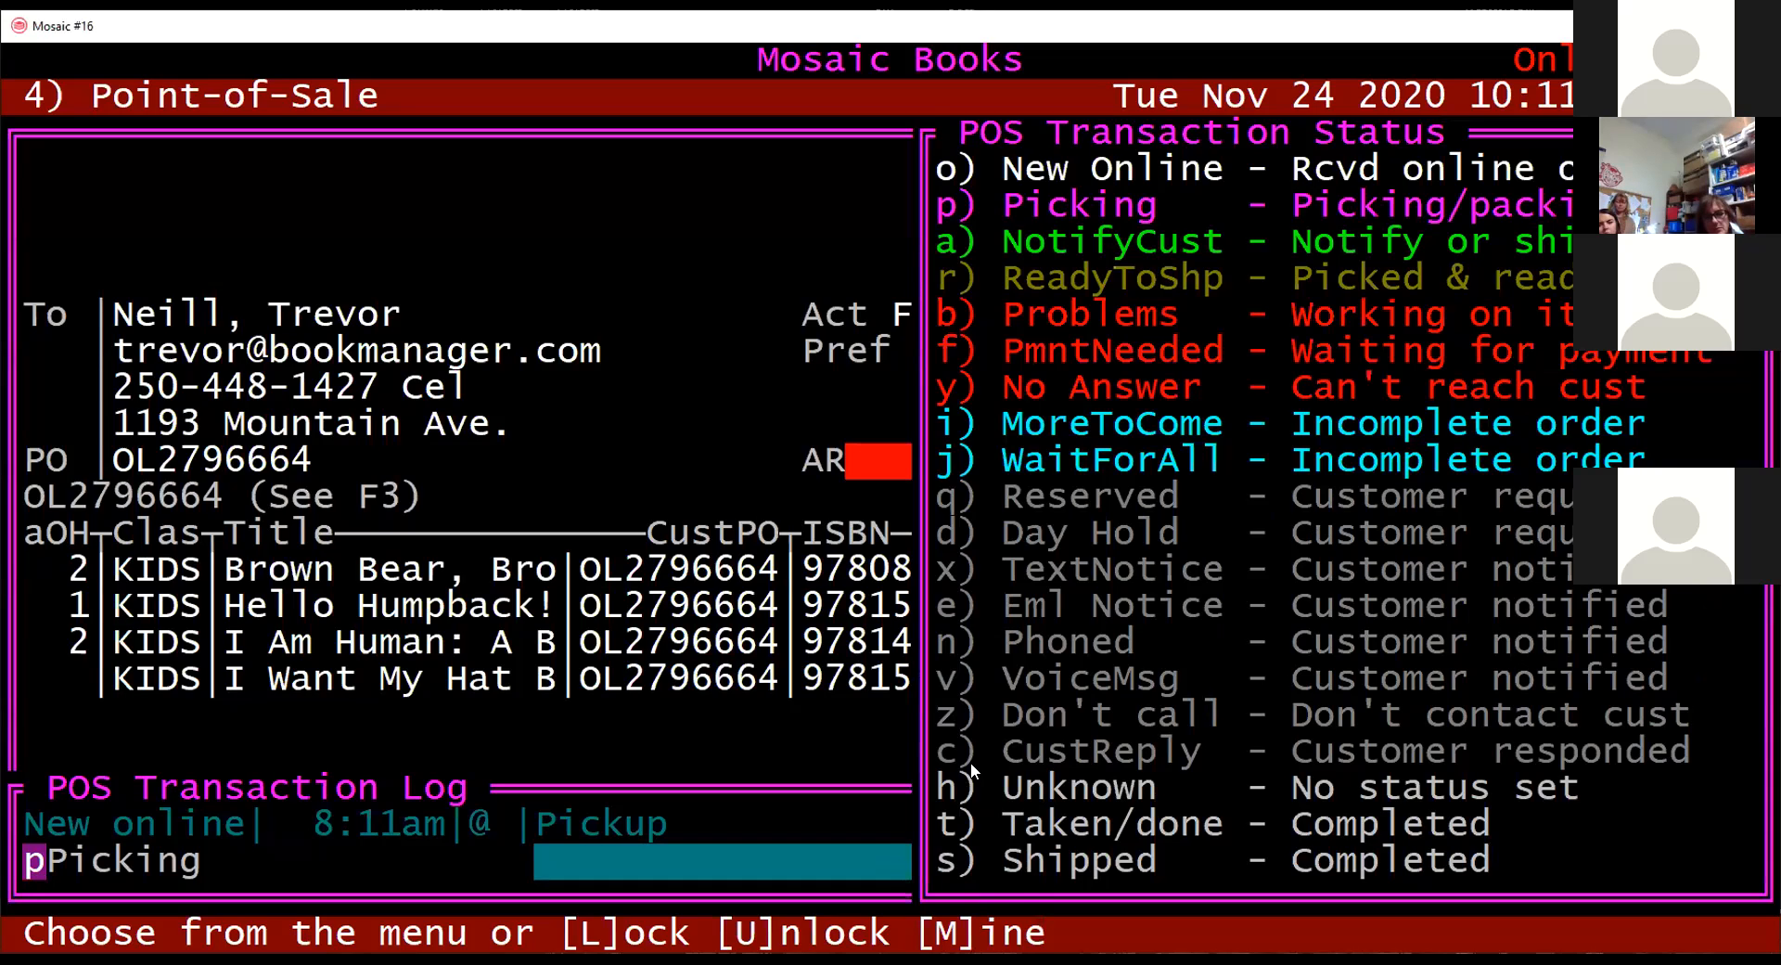
key("Return")
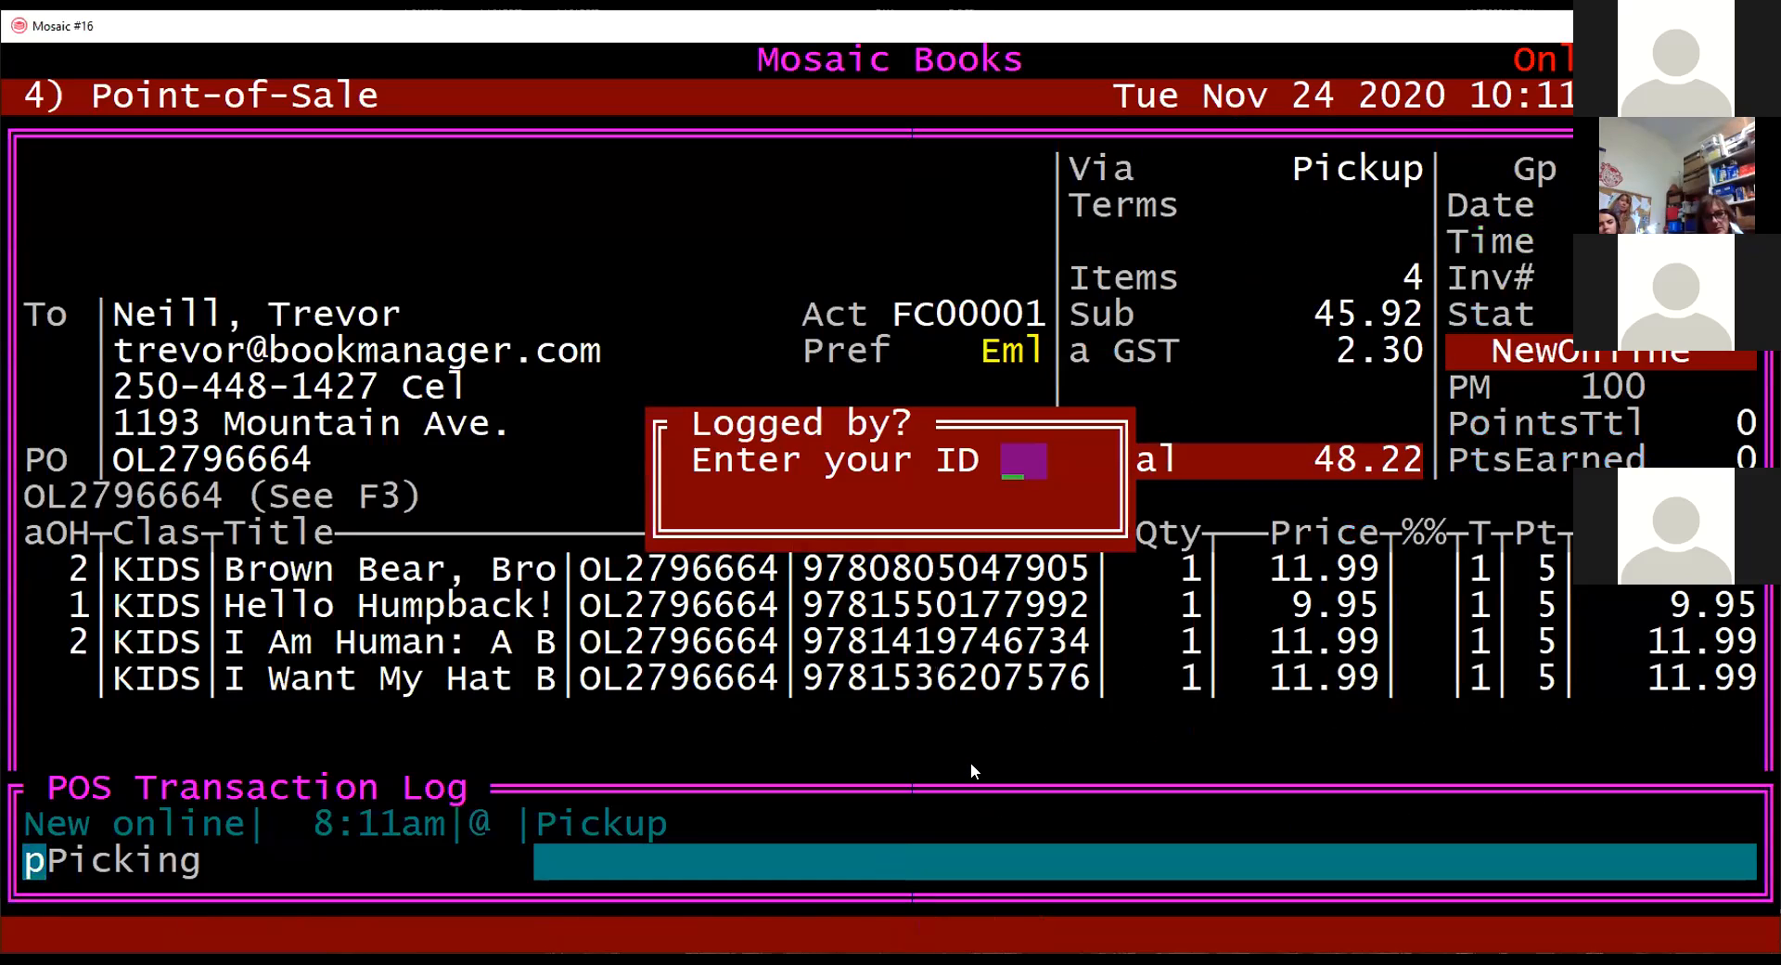
Enter the staff ID to save the Picking entry, leaving the order marked as mine at 10:11am.
type("n")
key("Return")
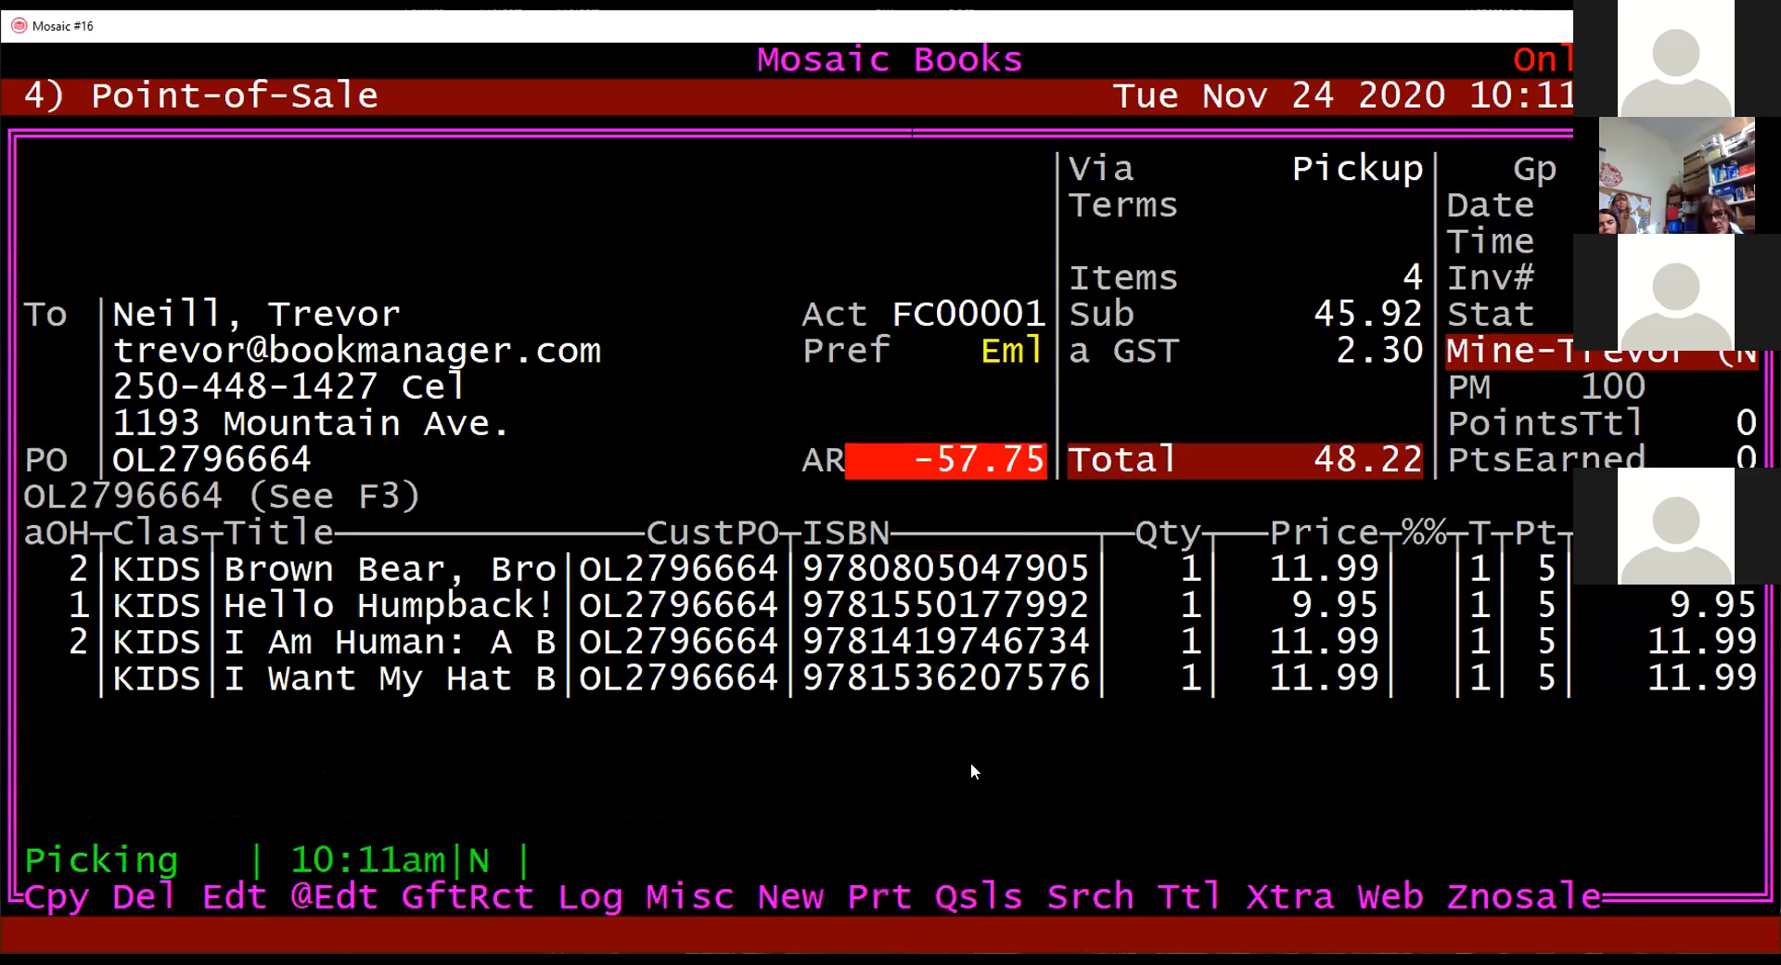
left_click_drag(1562, 362, 1688, 362)
left_click_drag(1642, 58, 1495, 55)
left_click(1489, 53)
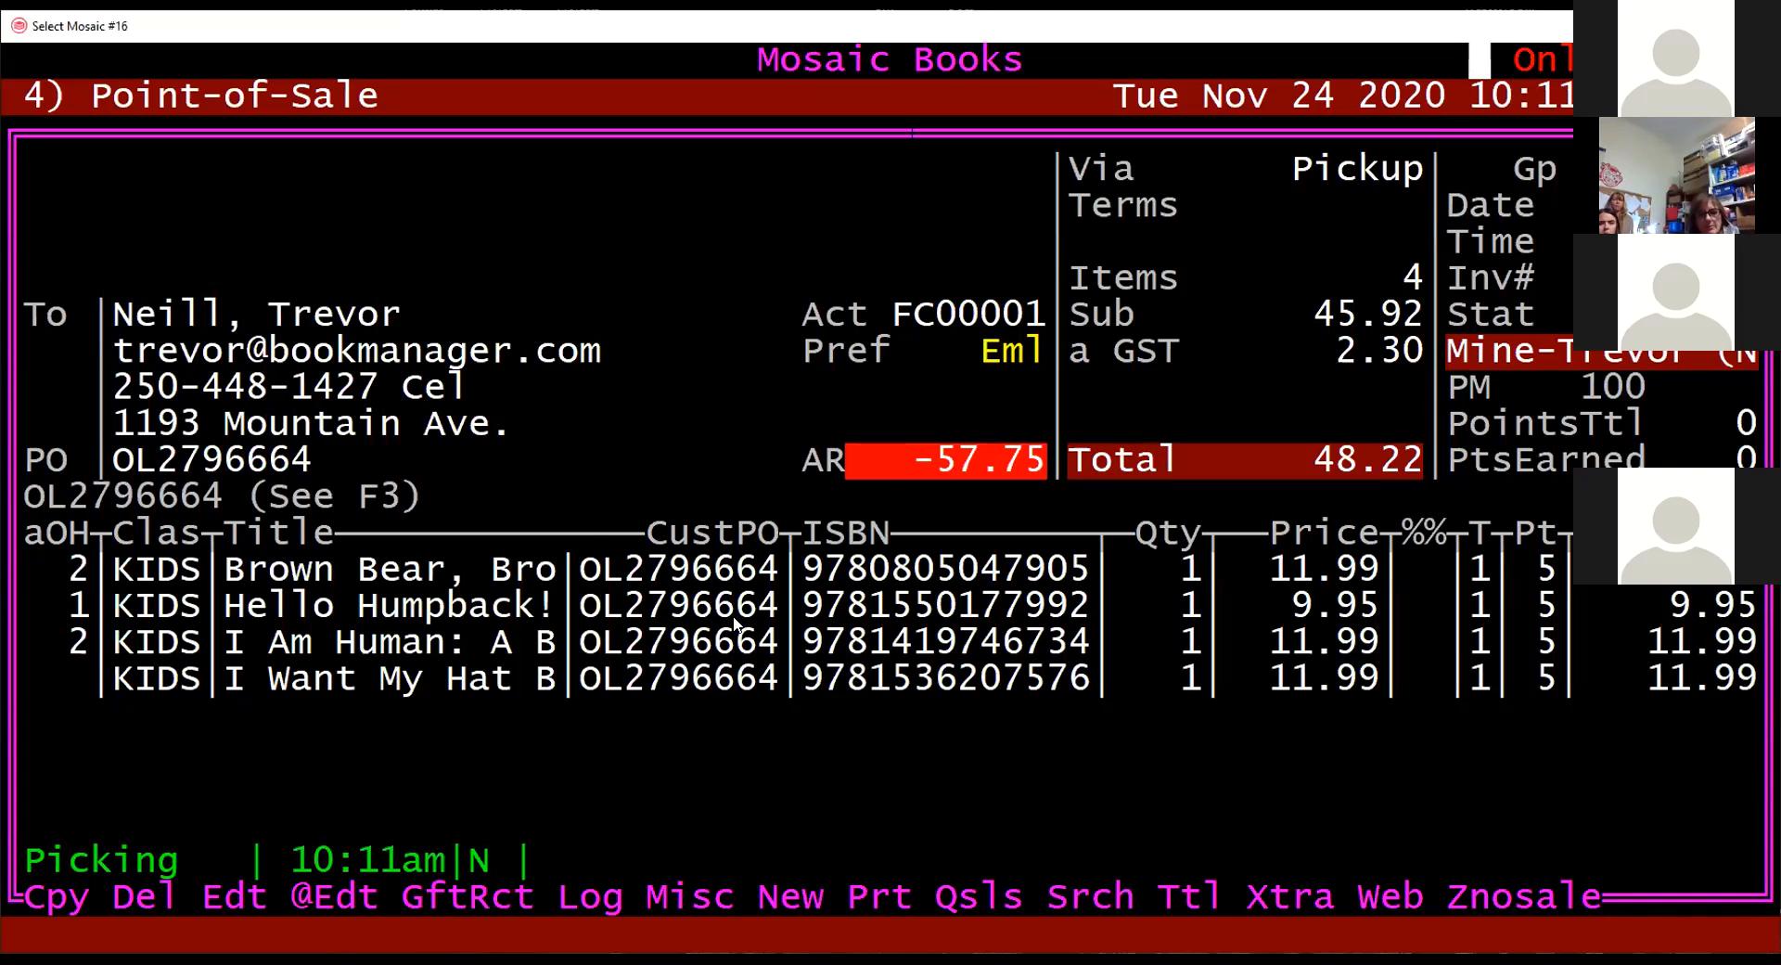
Open Print/Finalize Transaction and choose L PickList as the document format.
key("p")
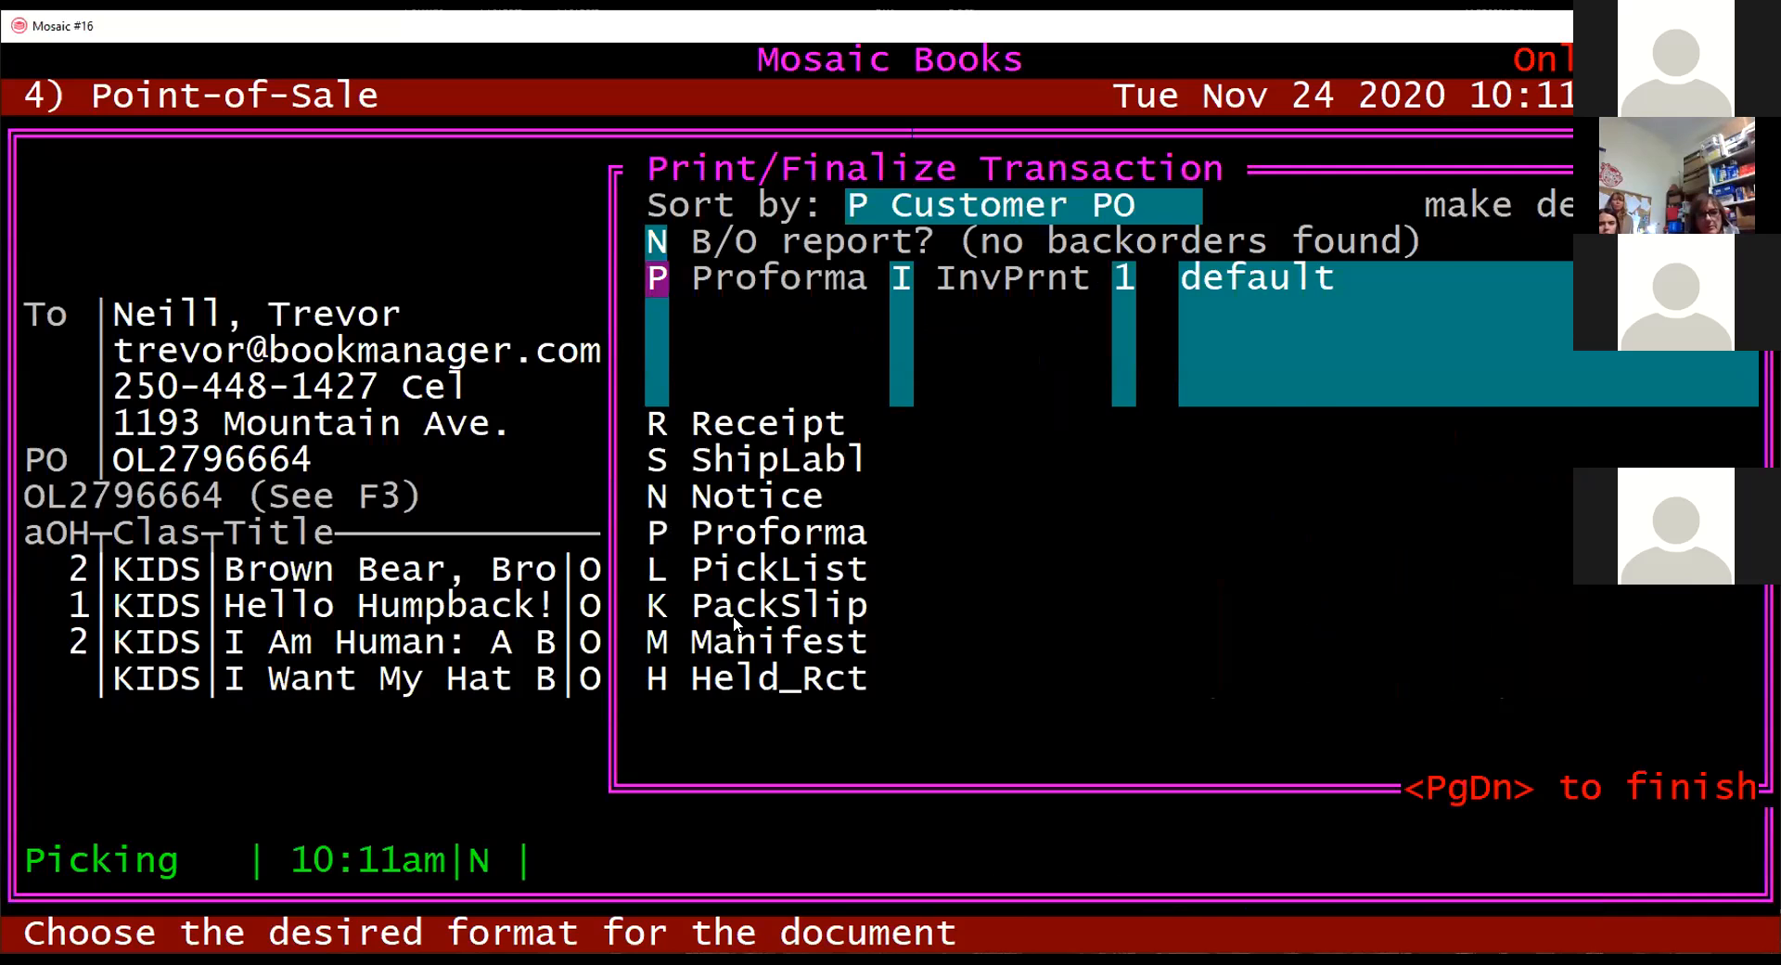
key("l")
key("Right")
key("Left")
key("Left")
Compare the PickList and Held_Rct format options, leaving PickList selected.
left_click_drag(661, 423, 661, 672)
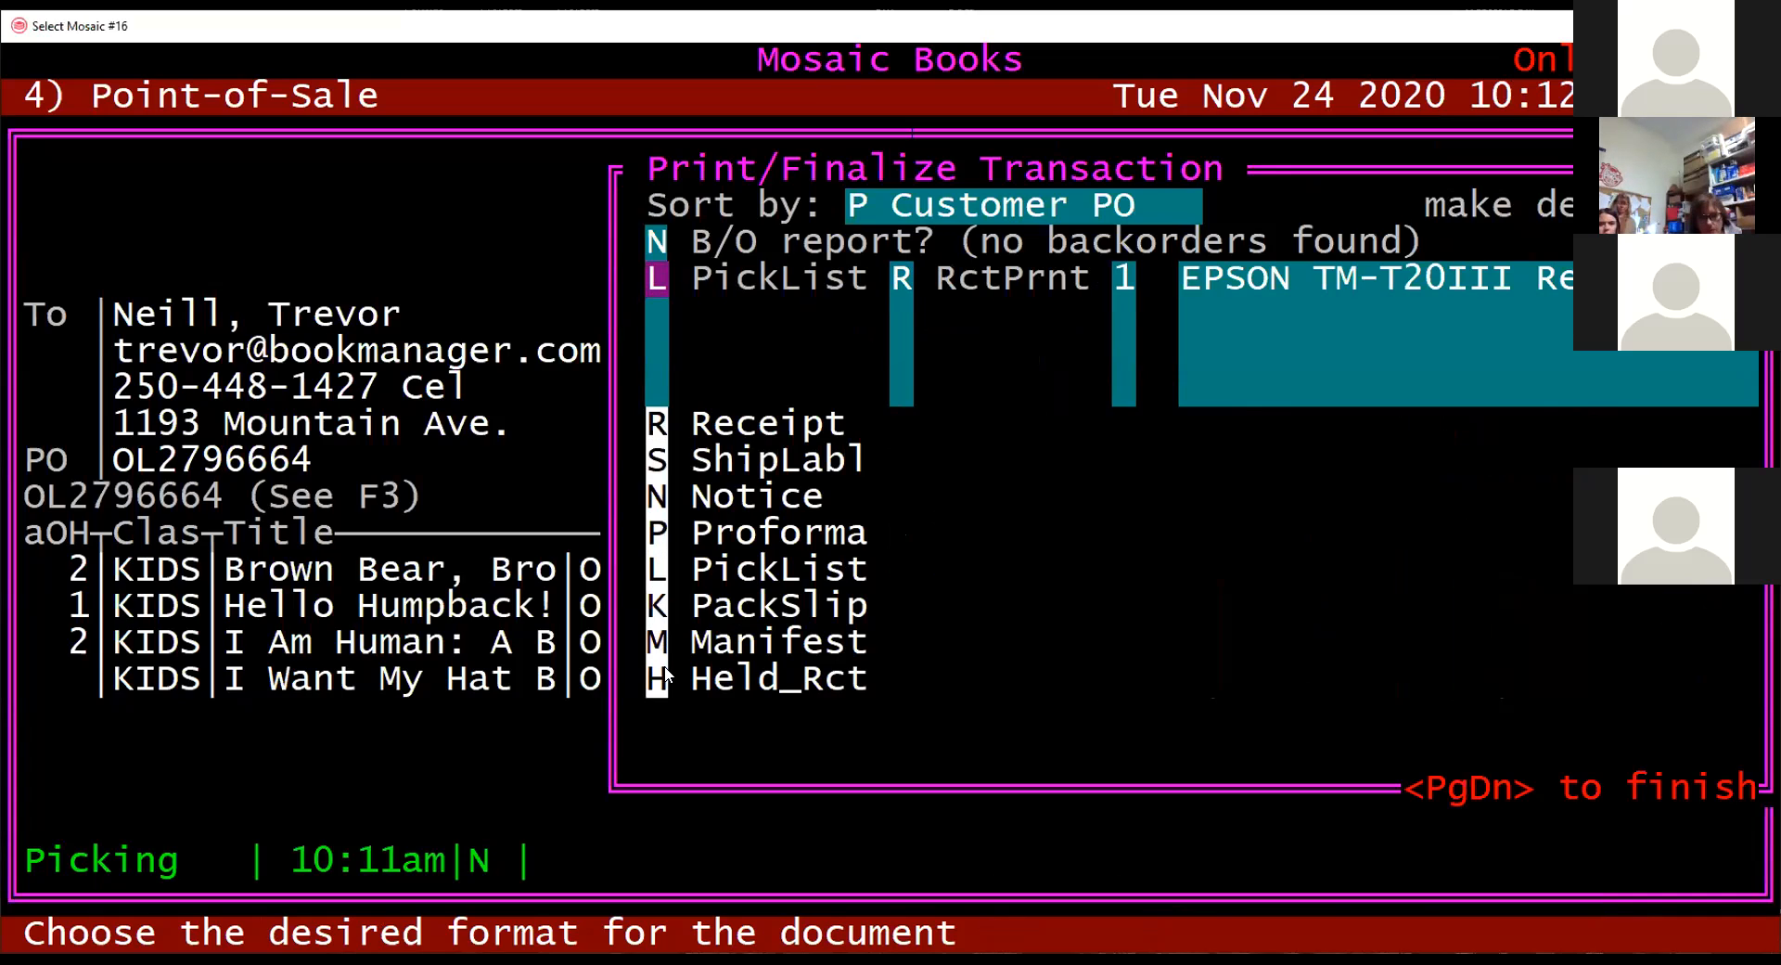
left_click_drag(649, 574, 872, 569)
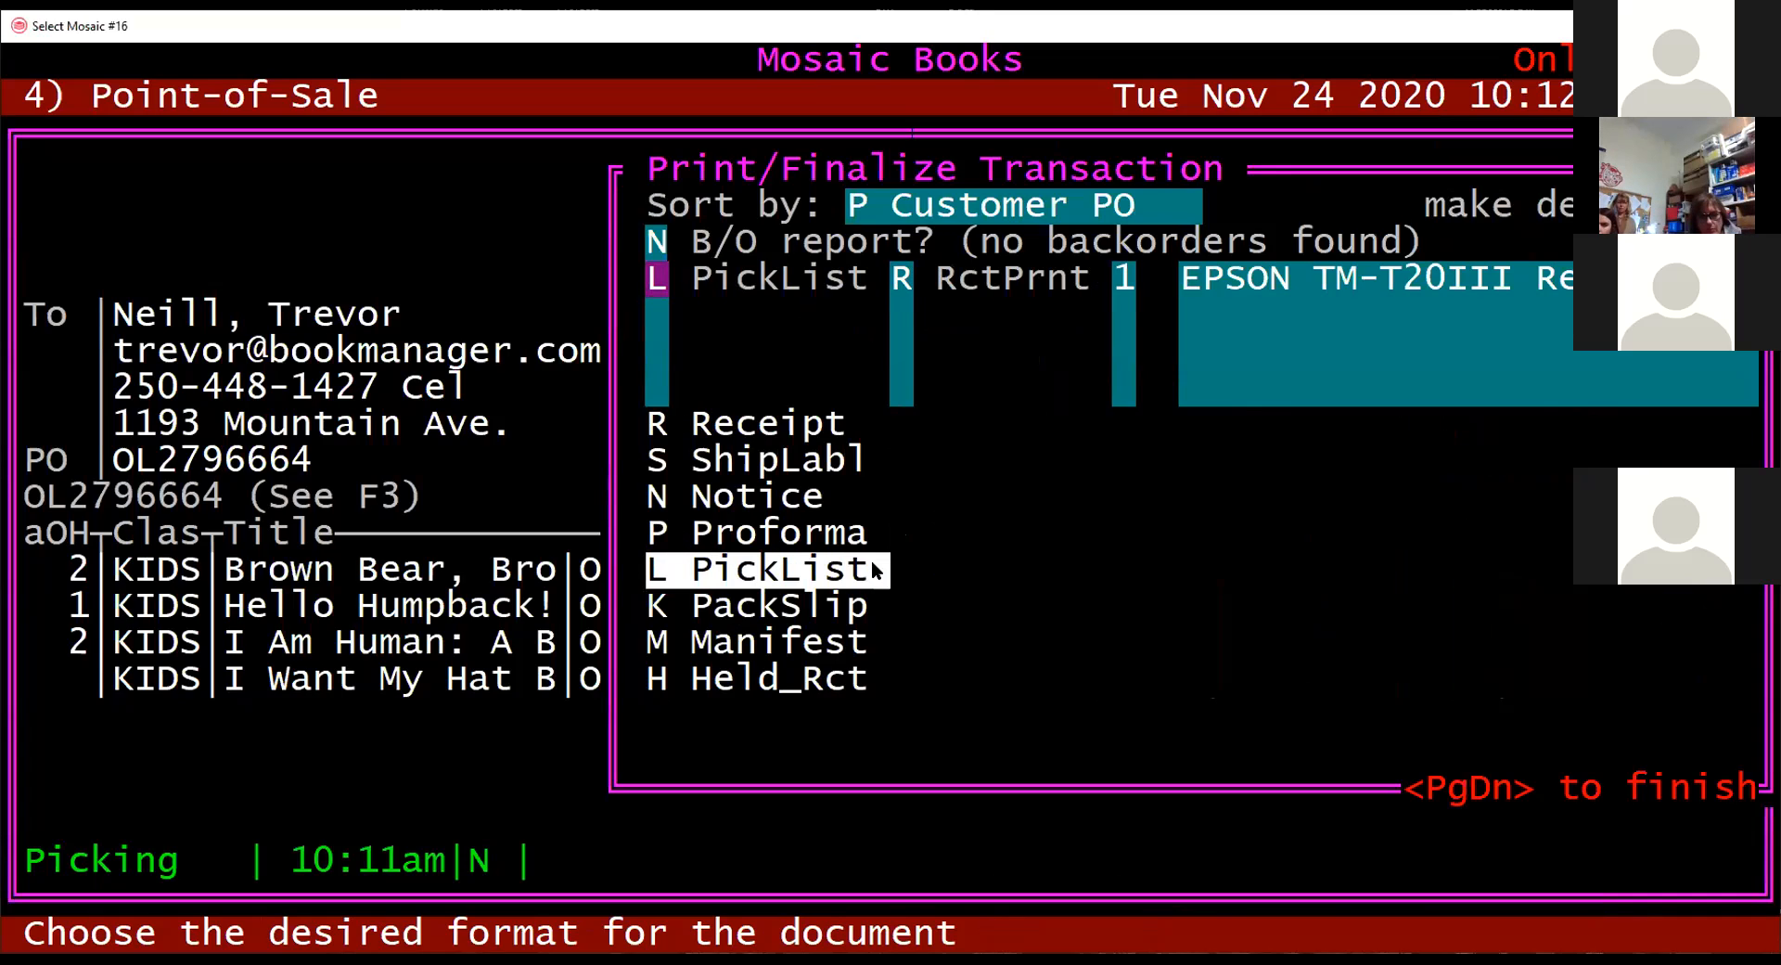
left_click(657, 680)
left_click_drag(657, 687, 853, 691)
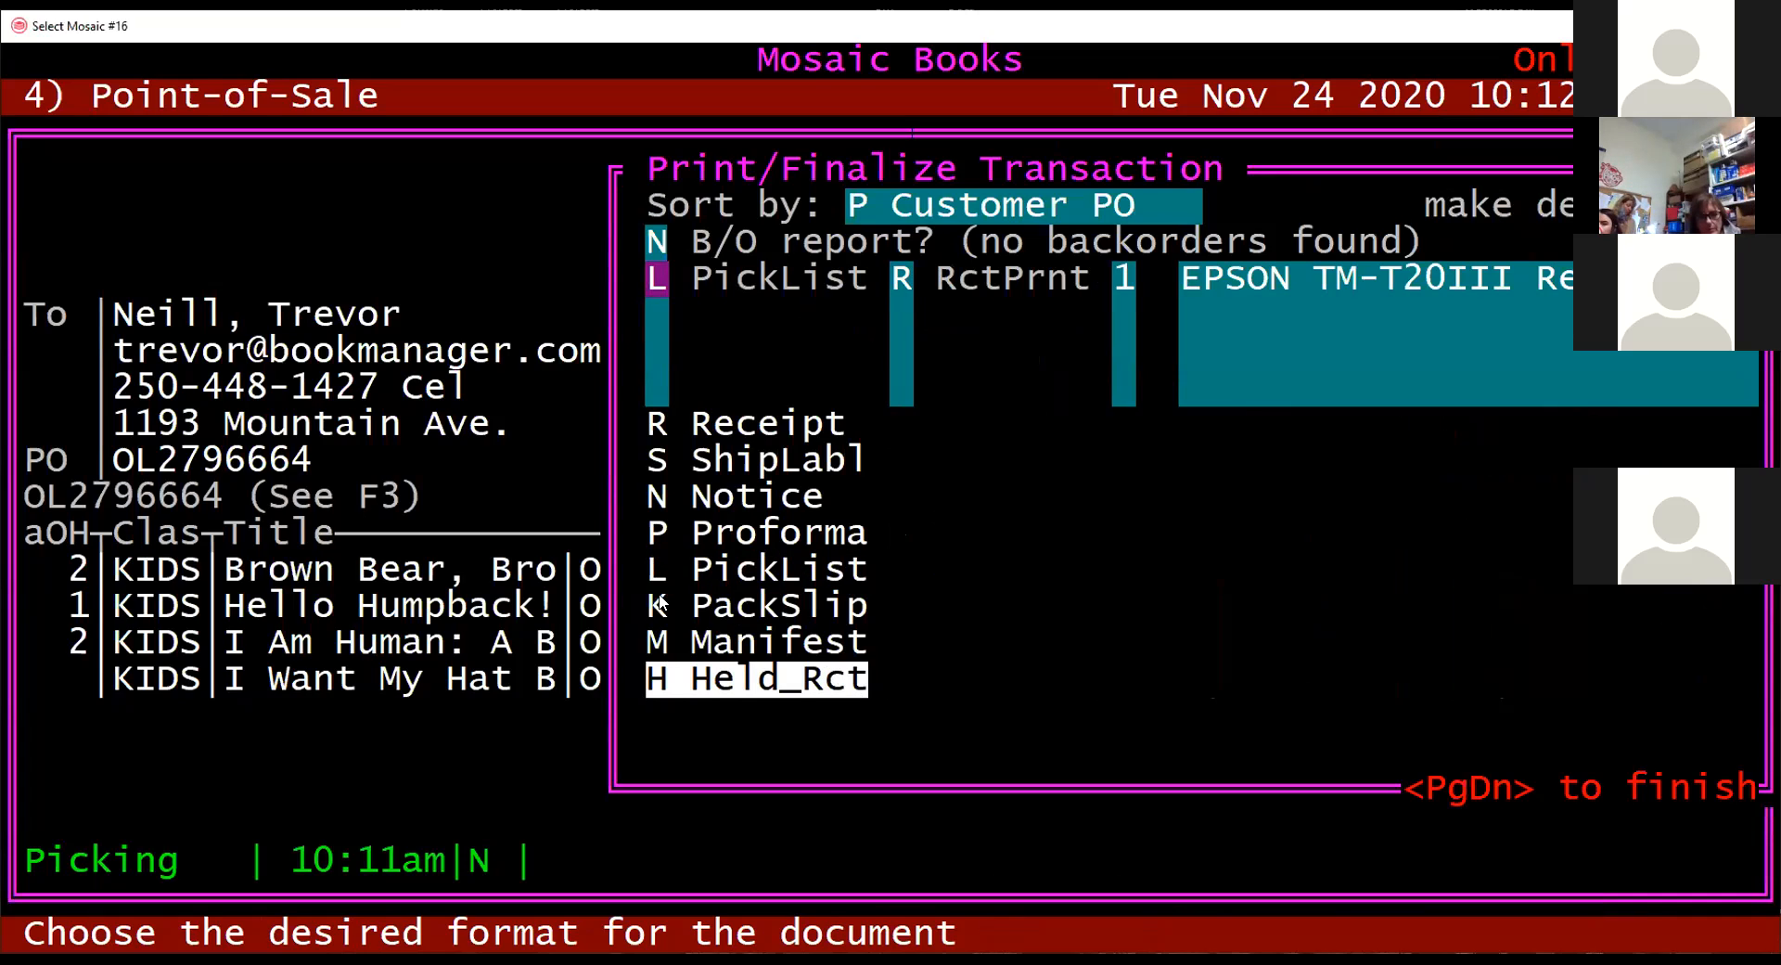
left_click_drag(654, 571, 863, 575)
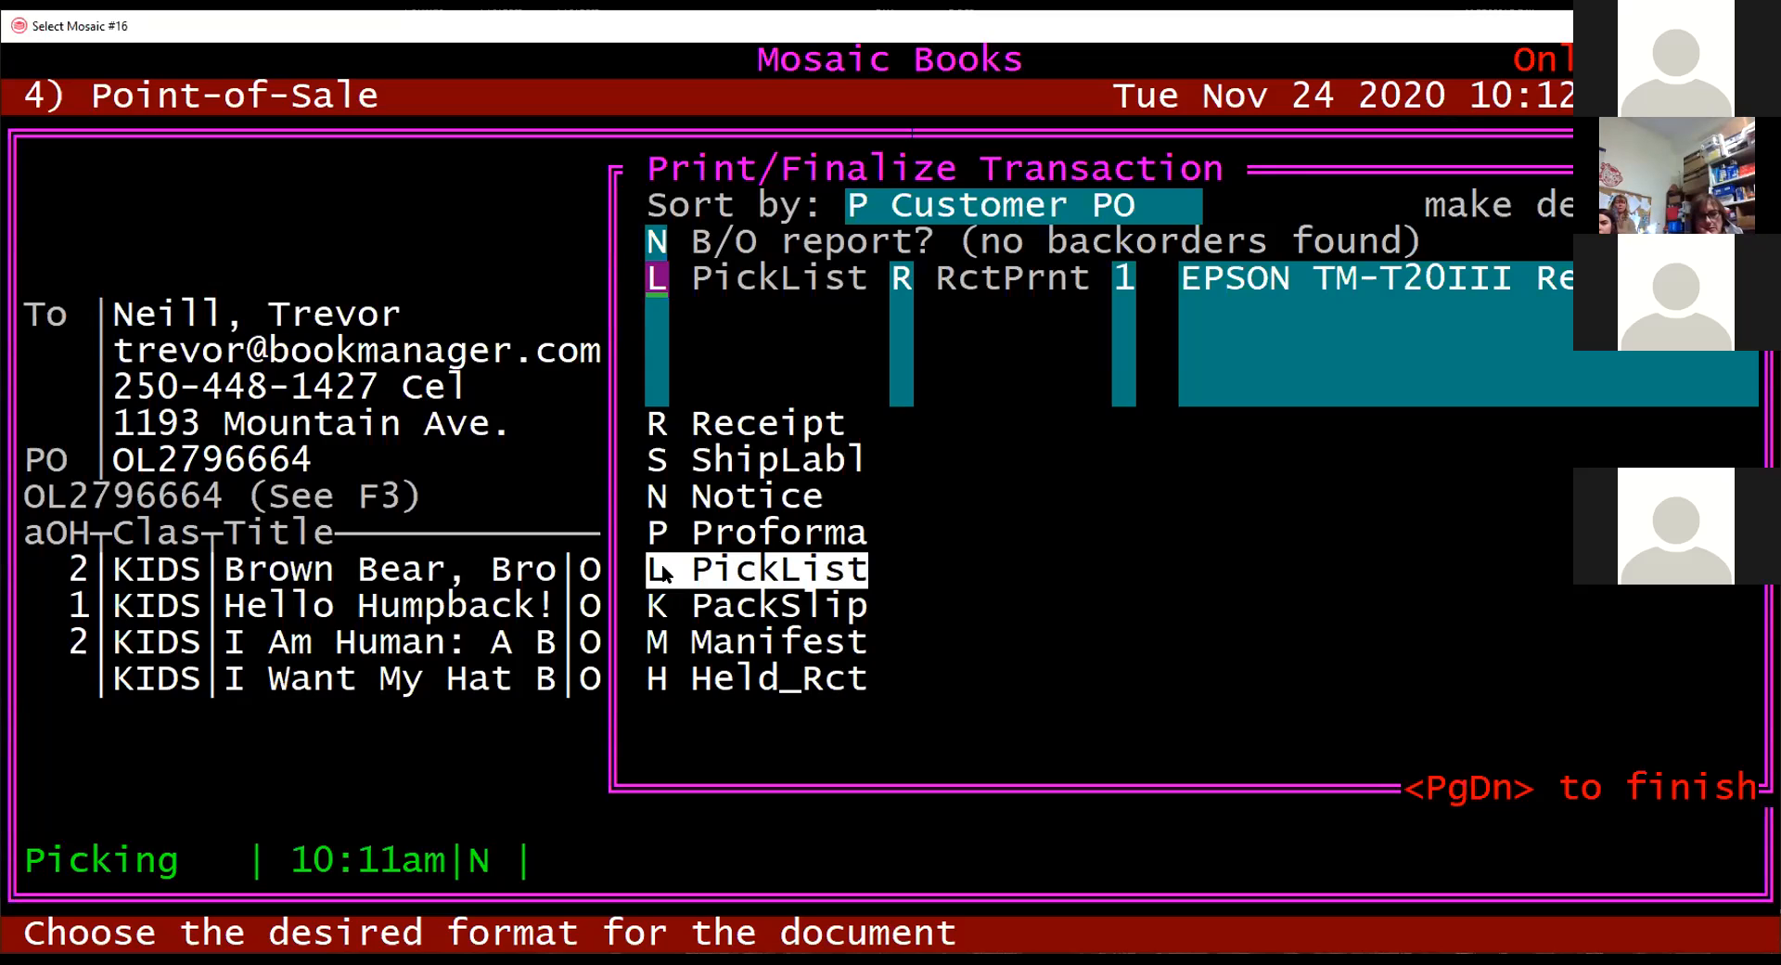
left_click(656, 683)
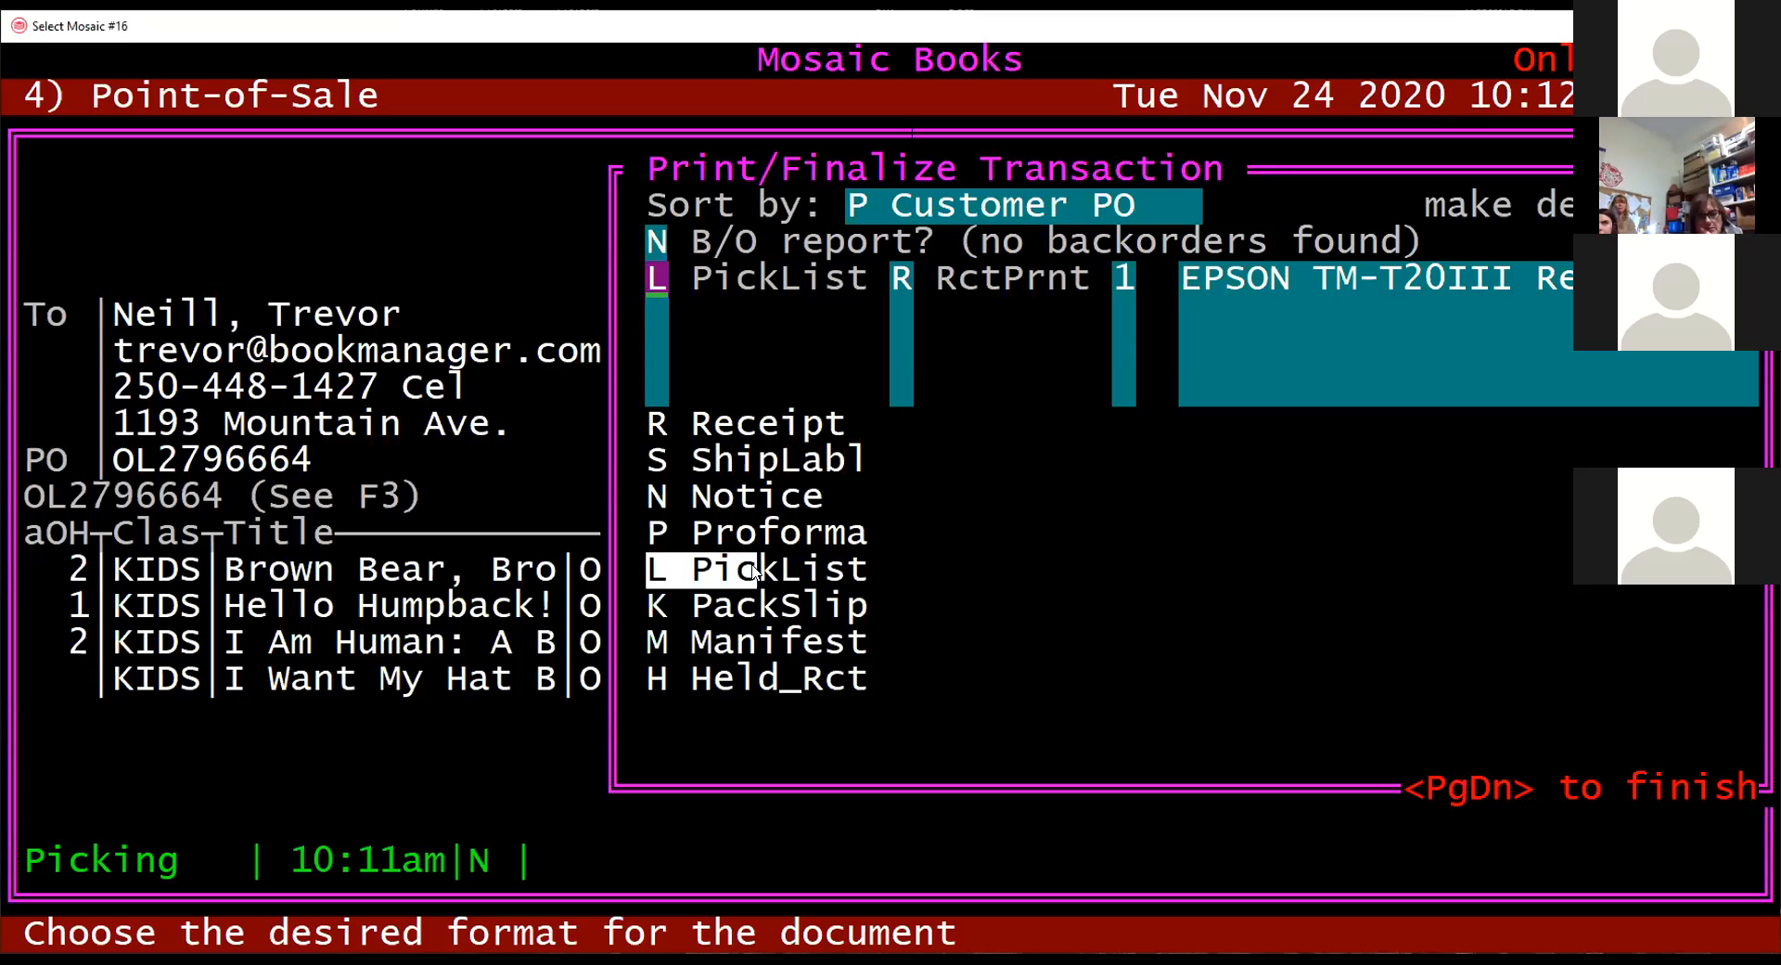
left_click(655, 573)
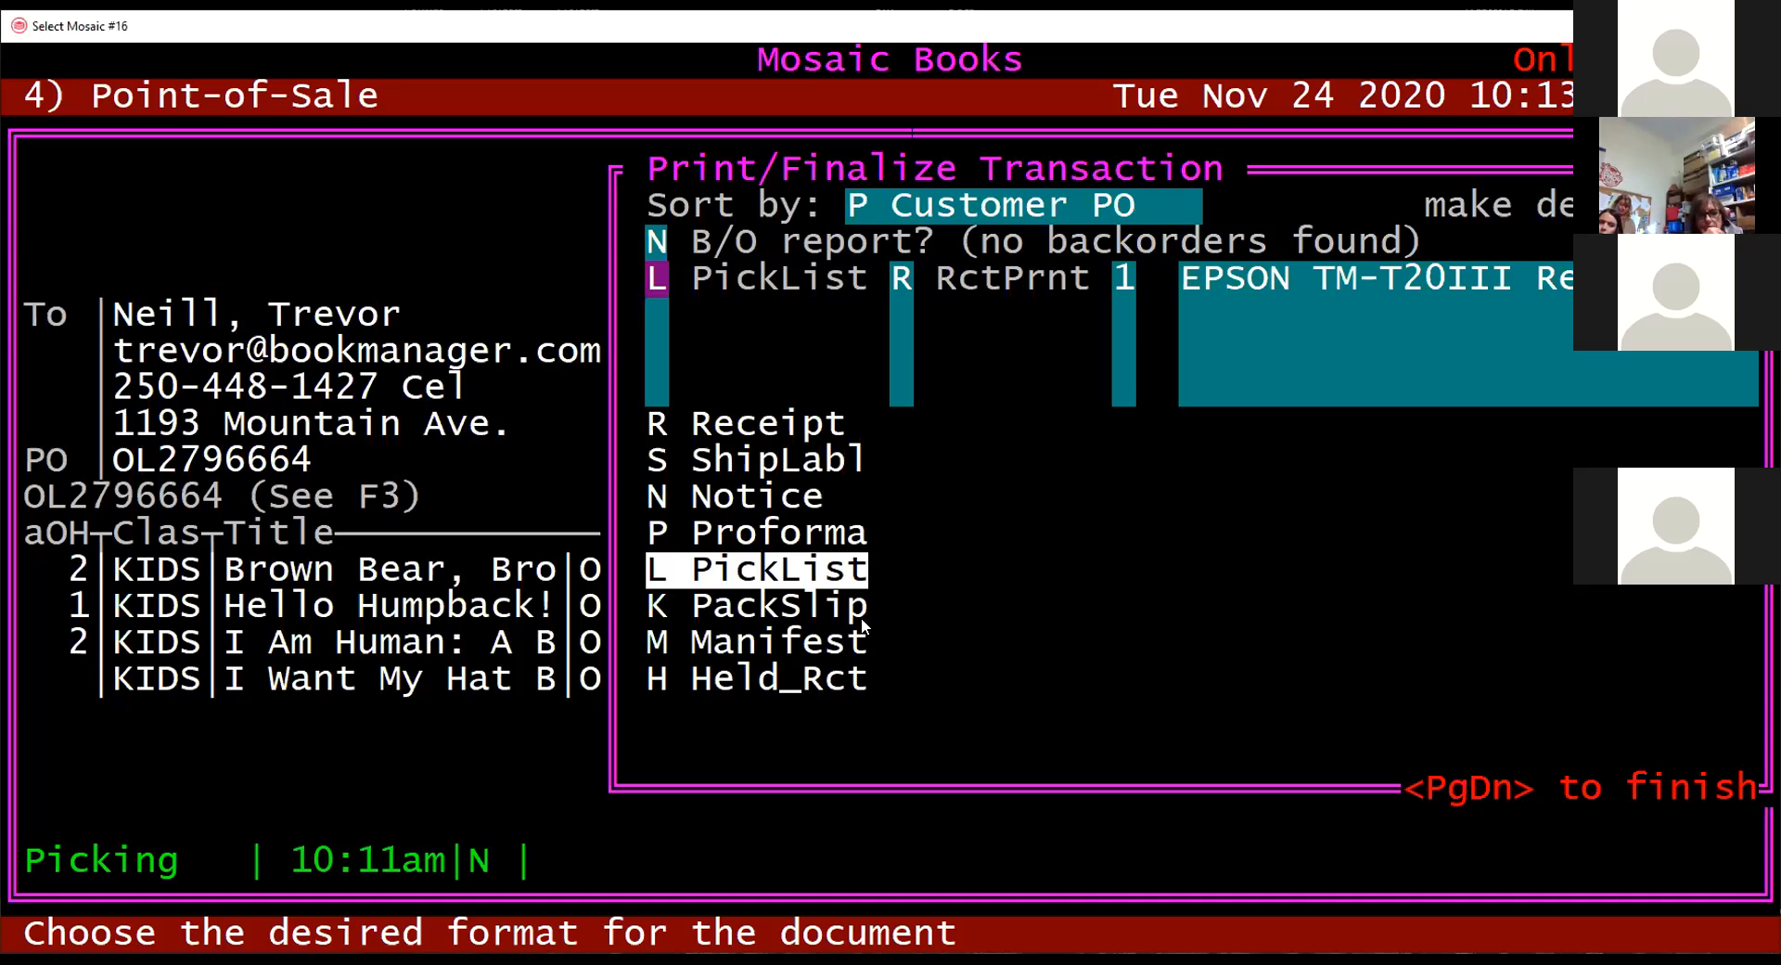
Pick KIDS -FICT from the Classification File list and return to the order.
key("Escape")
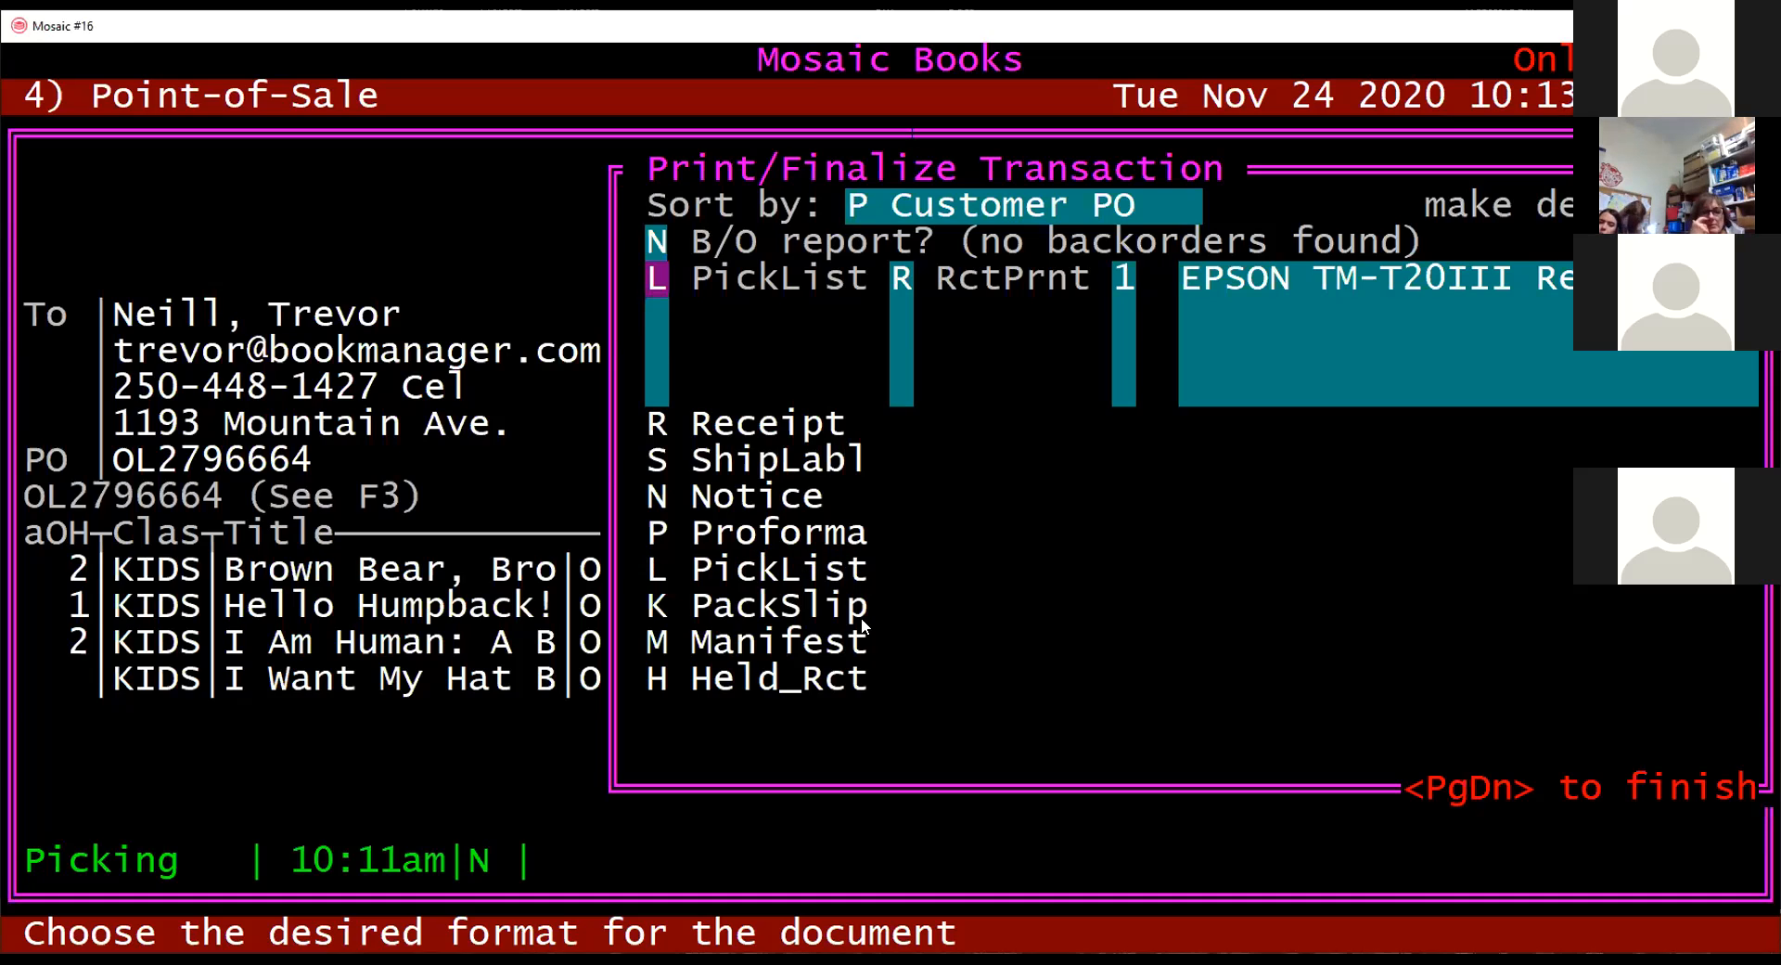
key("Escape")
key("Escape")
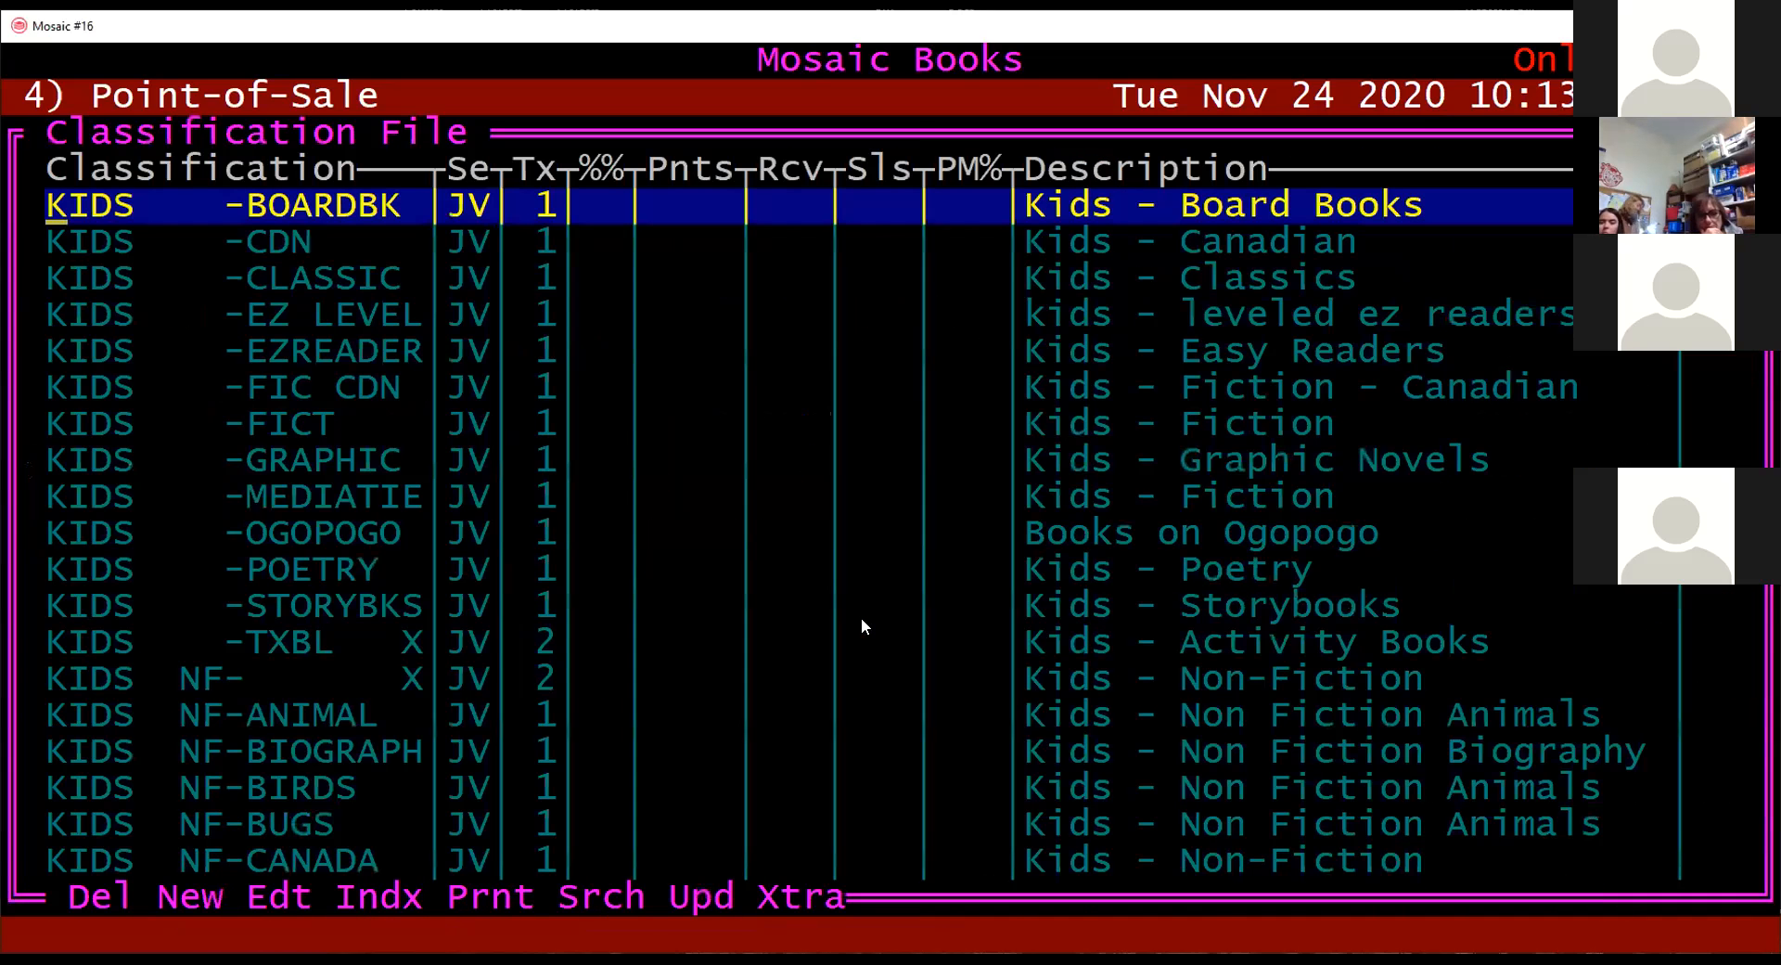
key("Down")
key("Down")
key("Down")
key("Down")
key("Down")
key("Down")
key("Down")
key("Down")
key("Down")
key("Down")
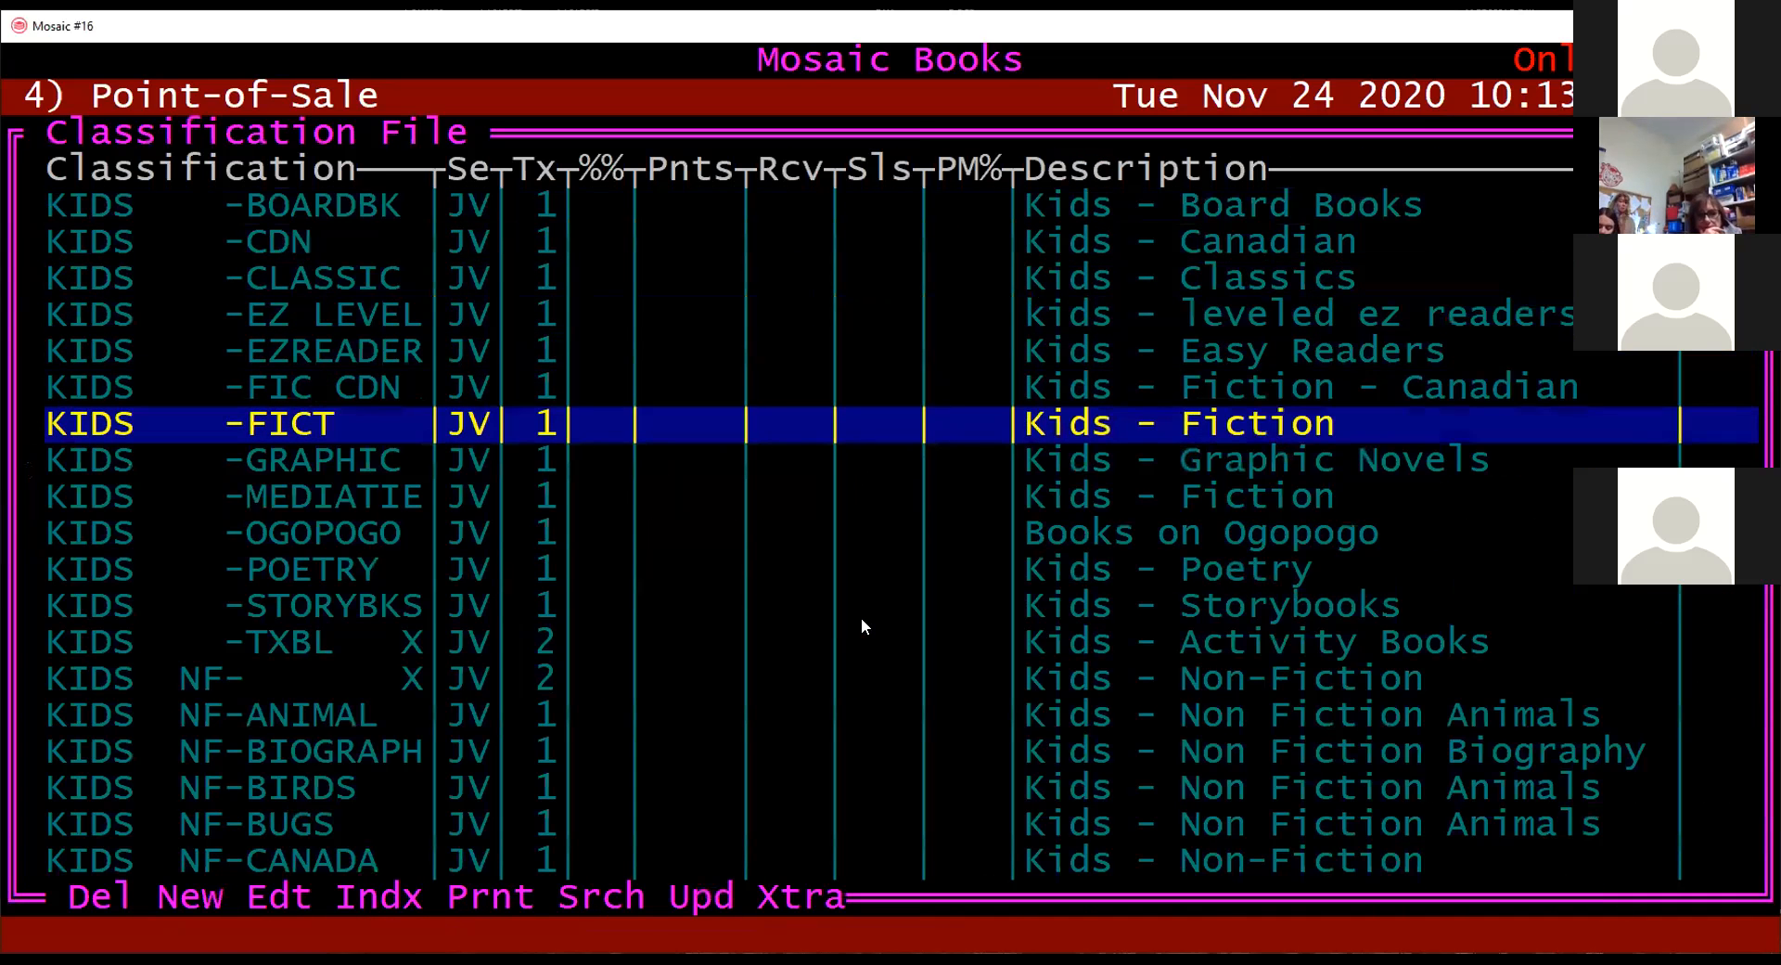
key("Up")
key("Up")
key("Up")
key("Up")
key("Escape")
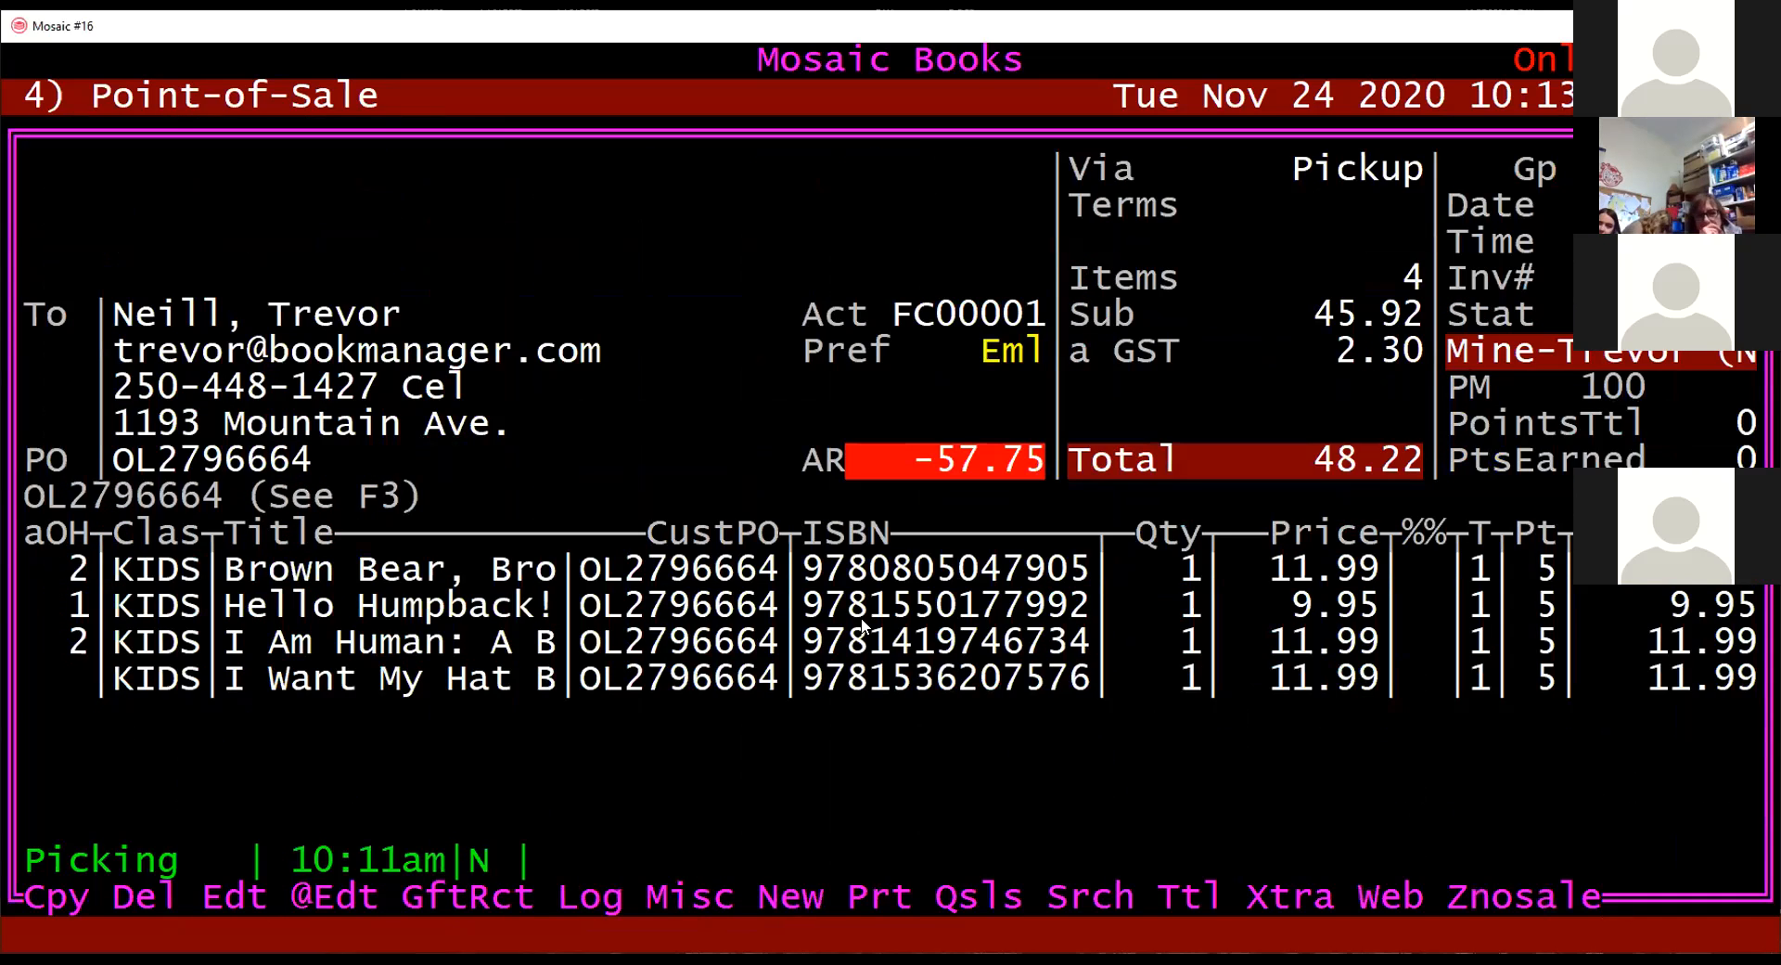
key("p")
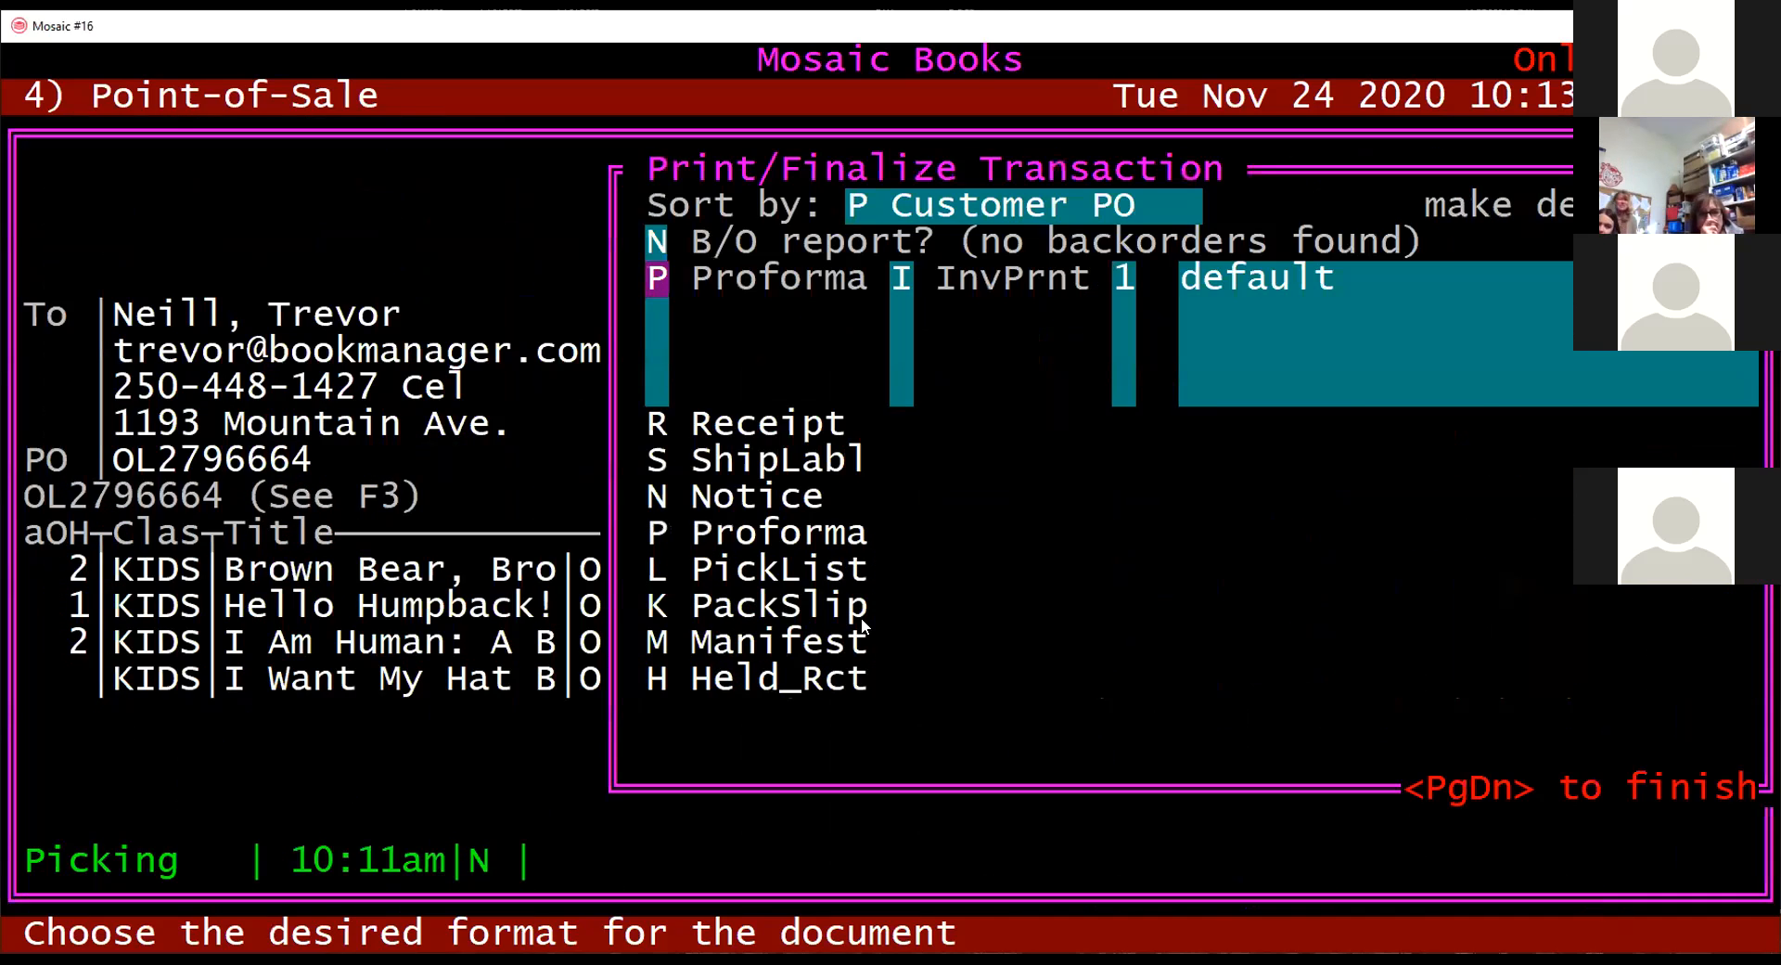
key("l")
key("Left")
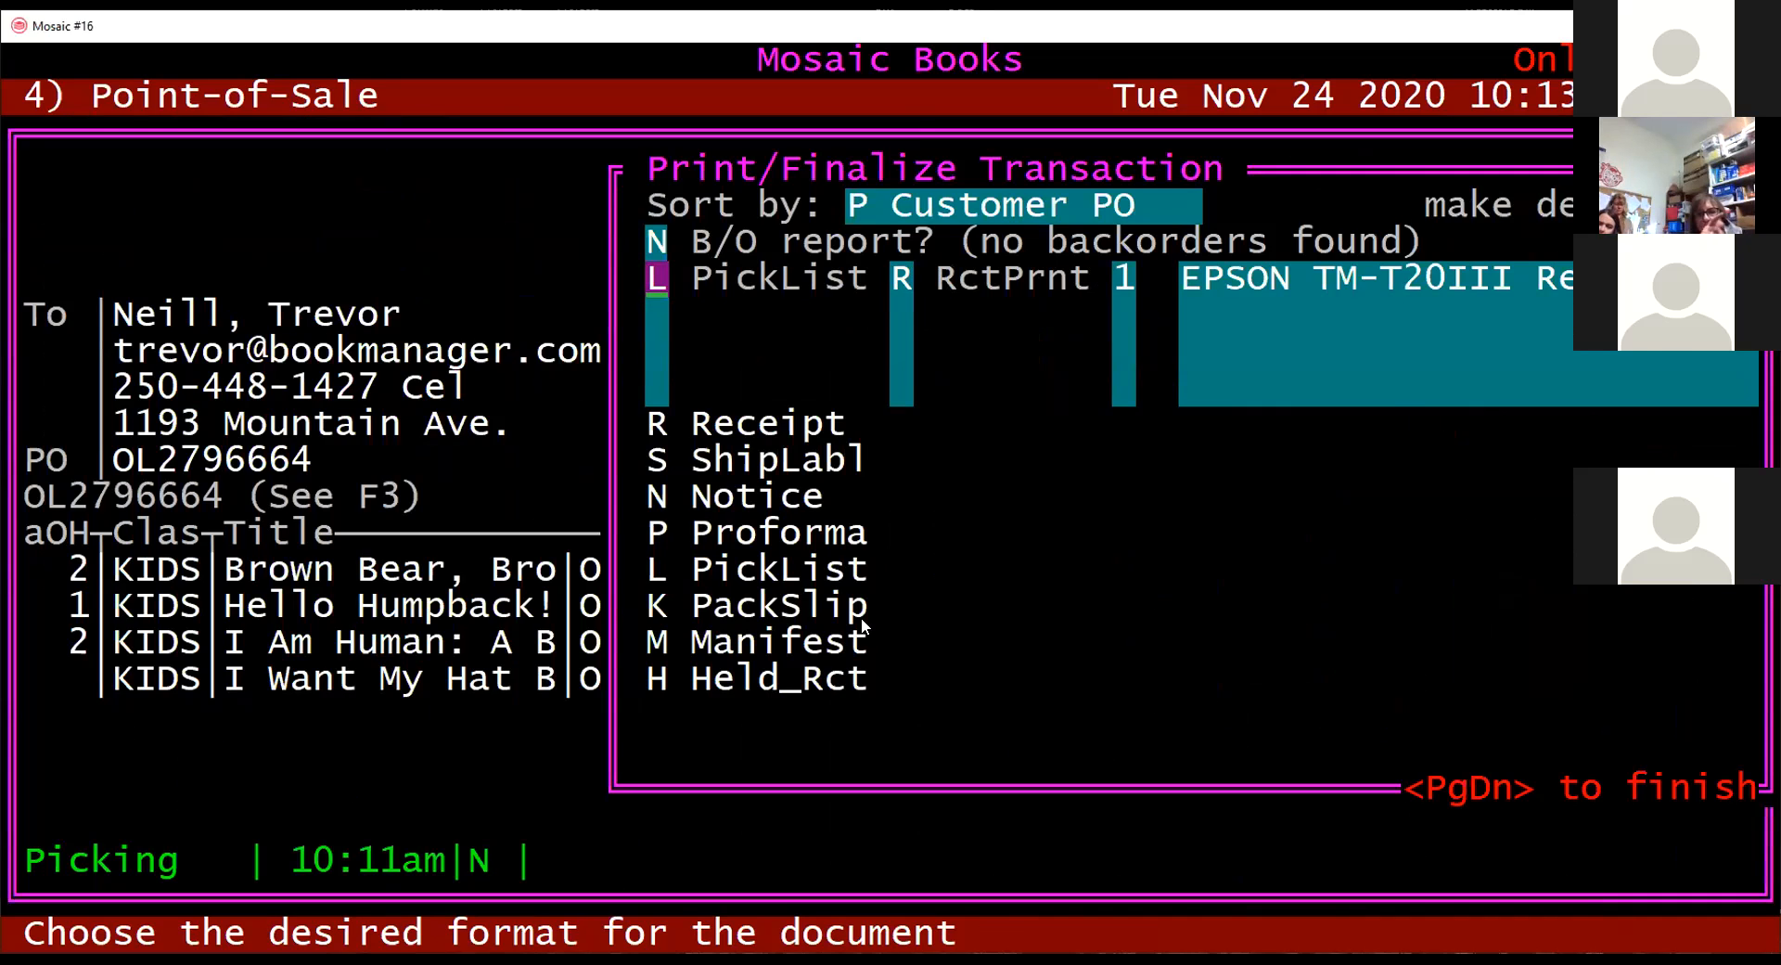
key("Escape")
left_click_drag(1278, 164, 1407, 177)
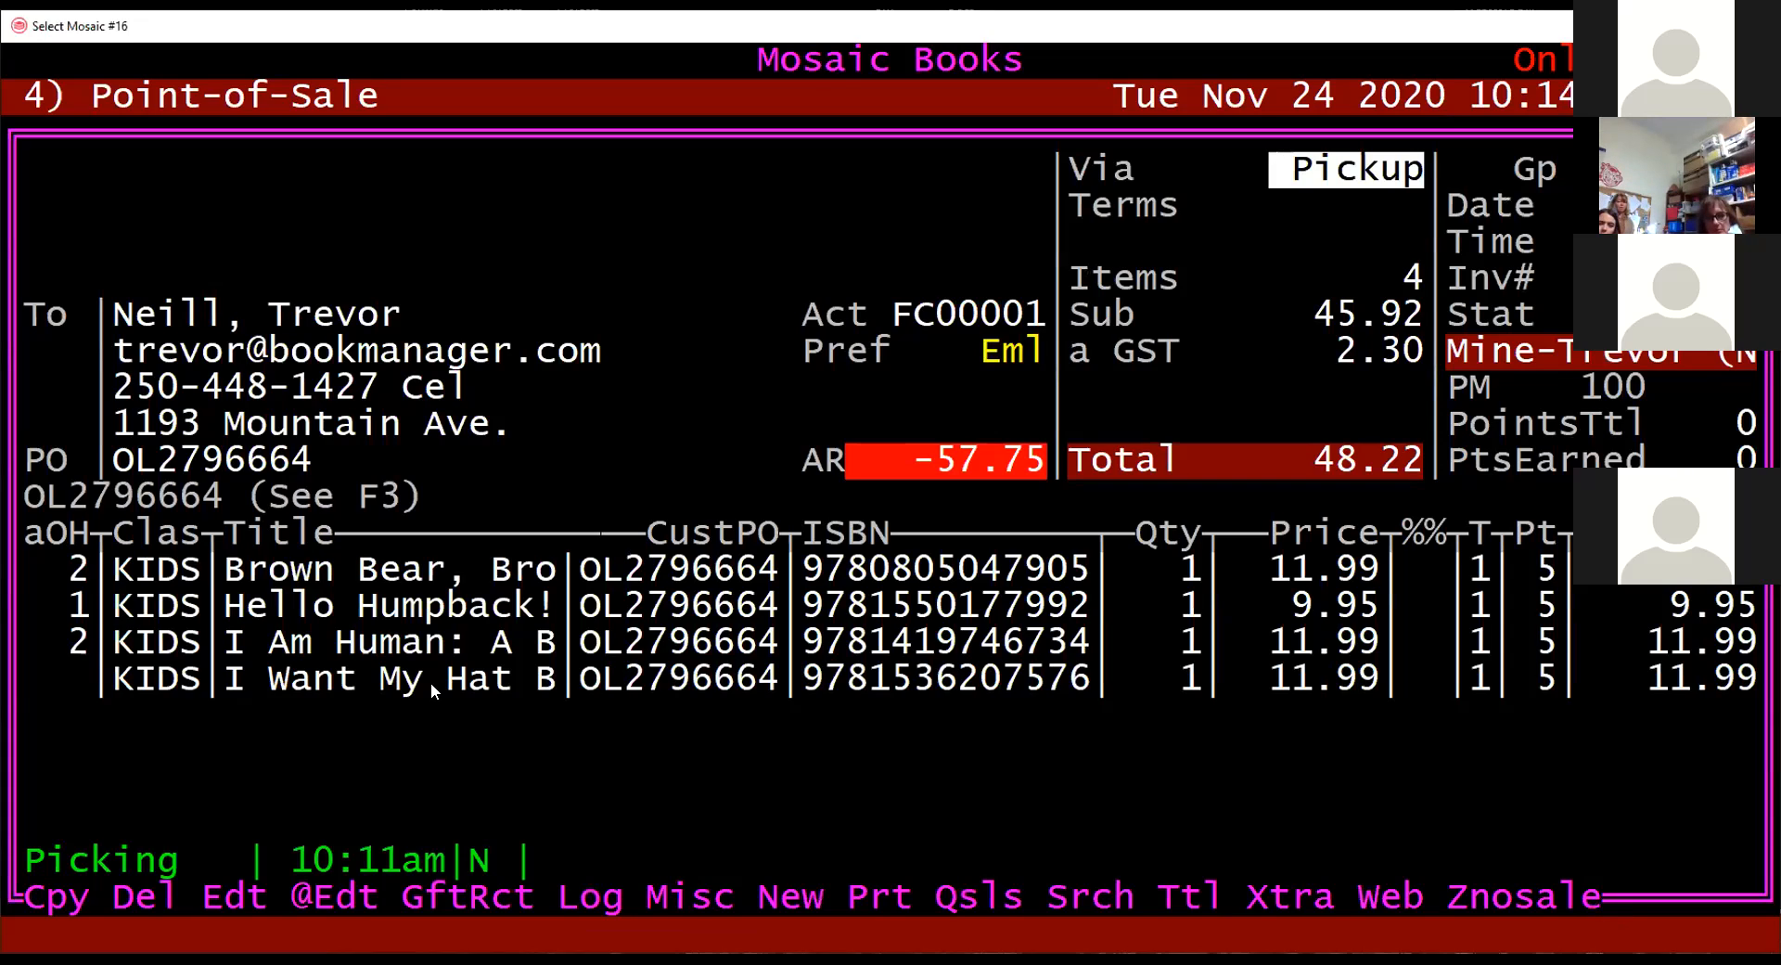
Unlock line editing with the staff ID and select the I Want My Hat Back line.
key("e")
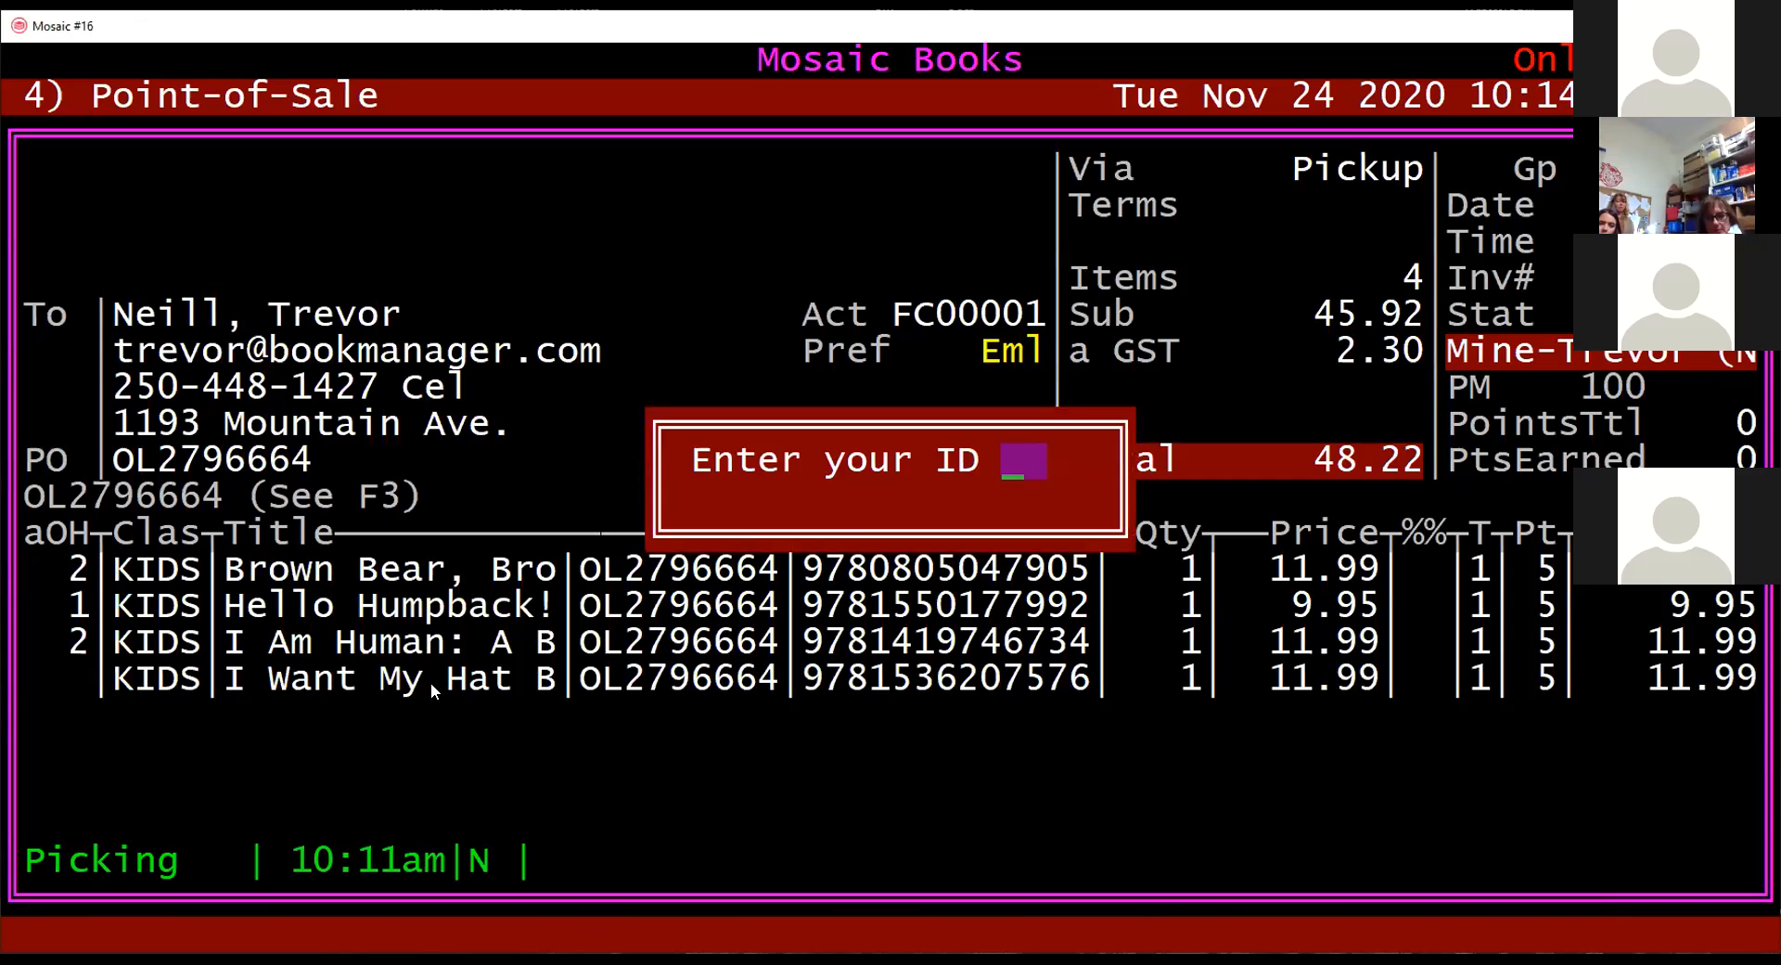
key("Return")
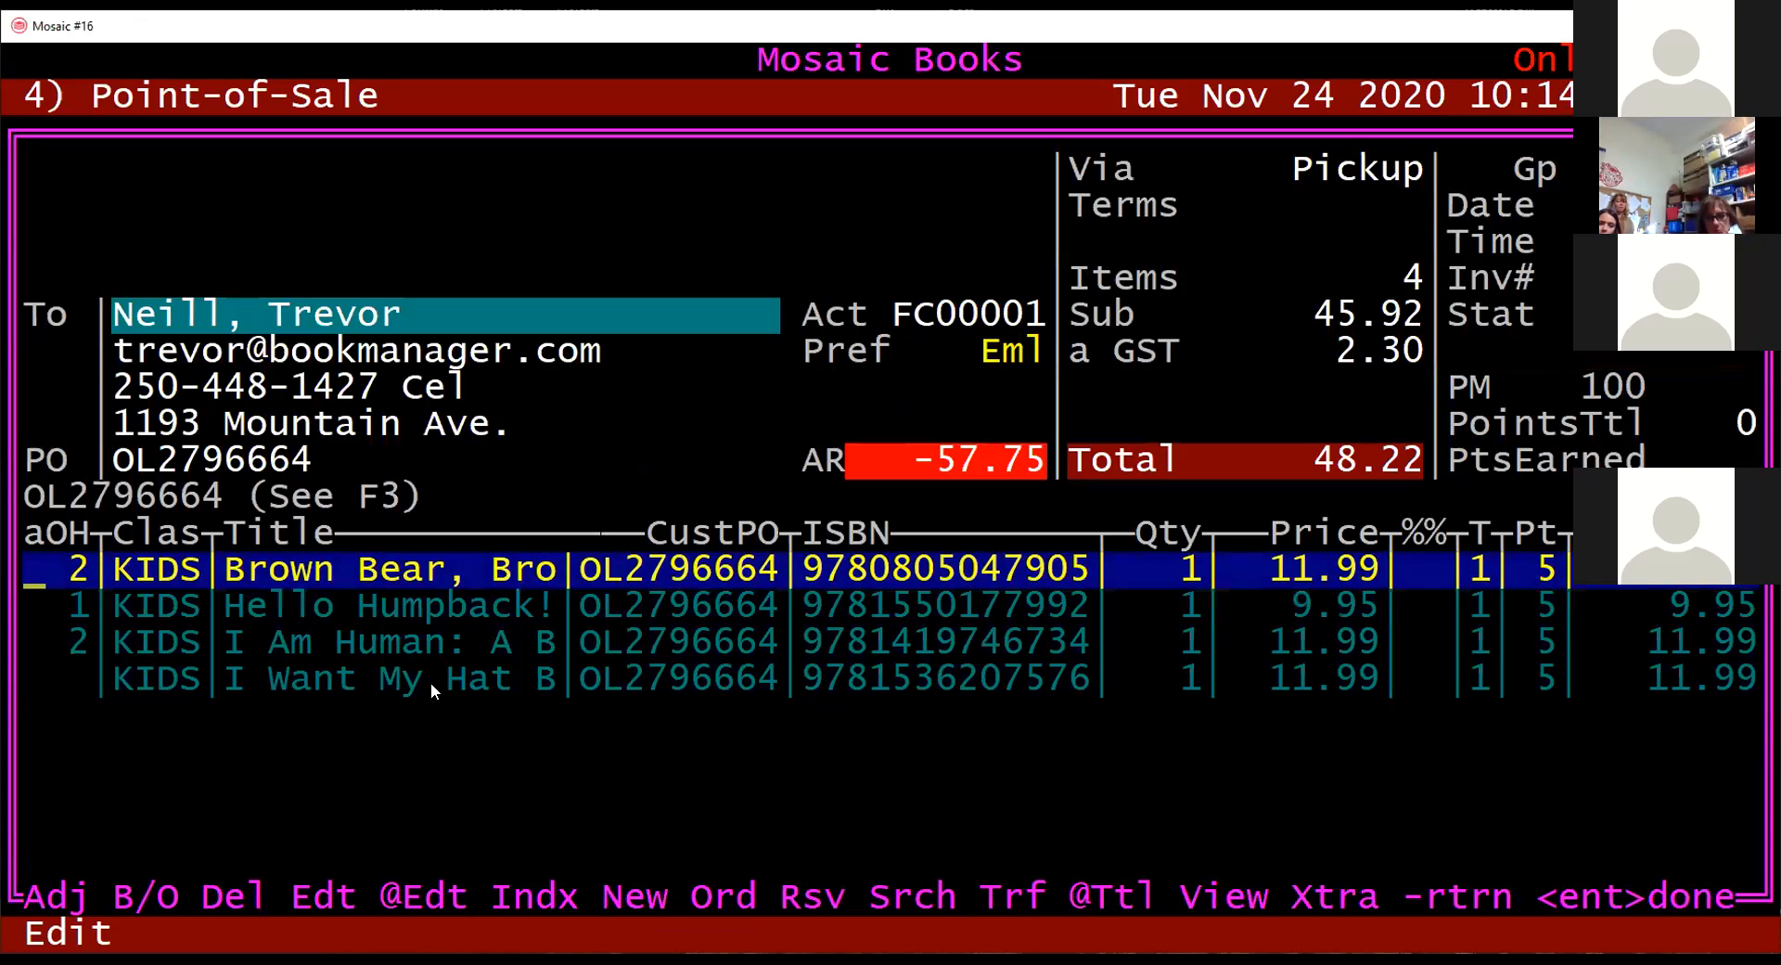
key("Down")
key("Down")
key("Down")
key("Up")
key("Up")
key("Up")
key("Down")
key("Down")
key("Down")
left_click_drag(119, 896, 177, 898)
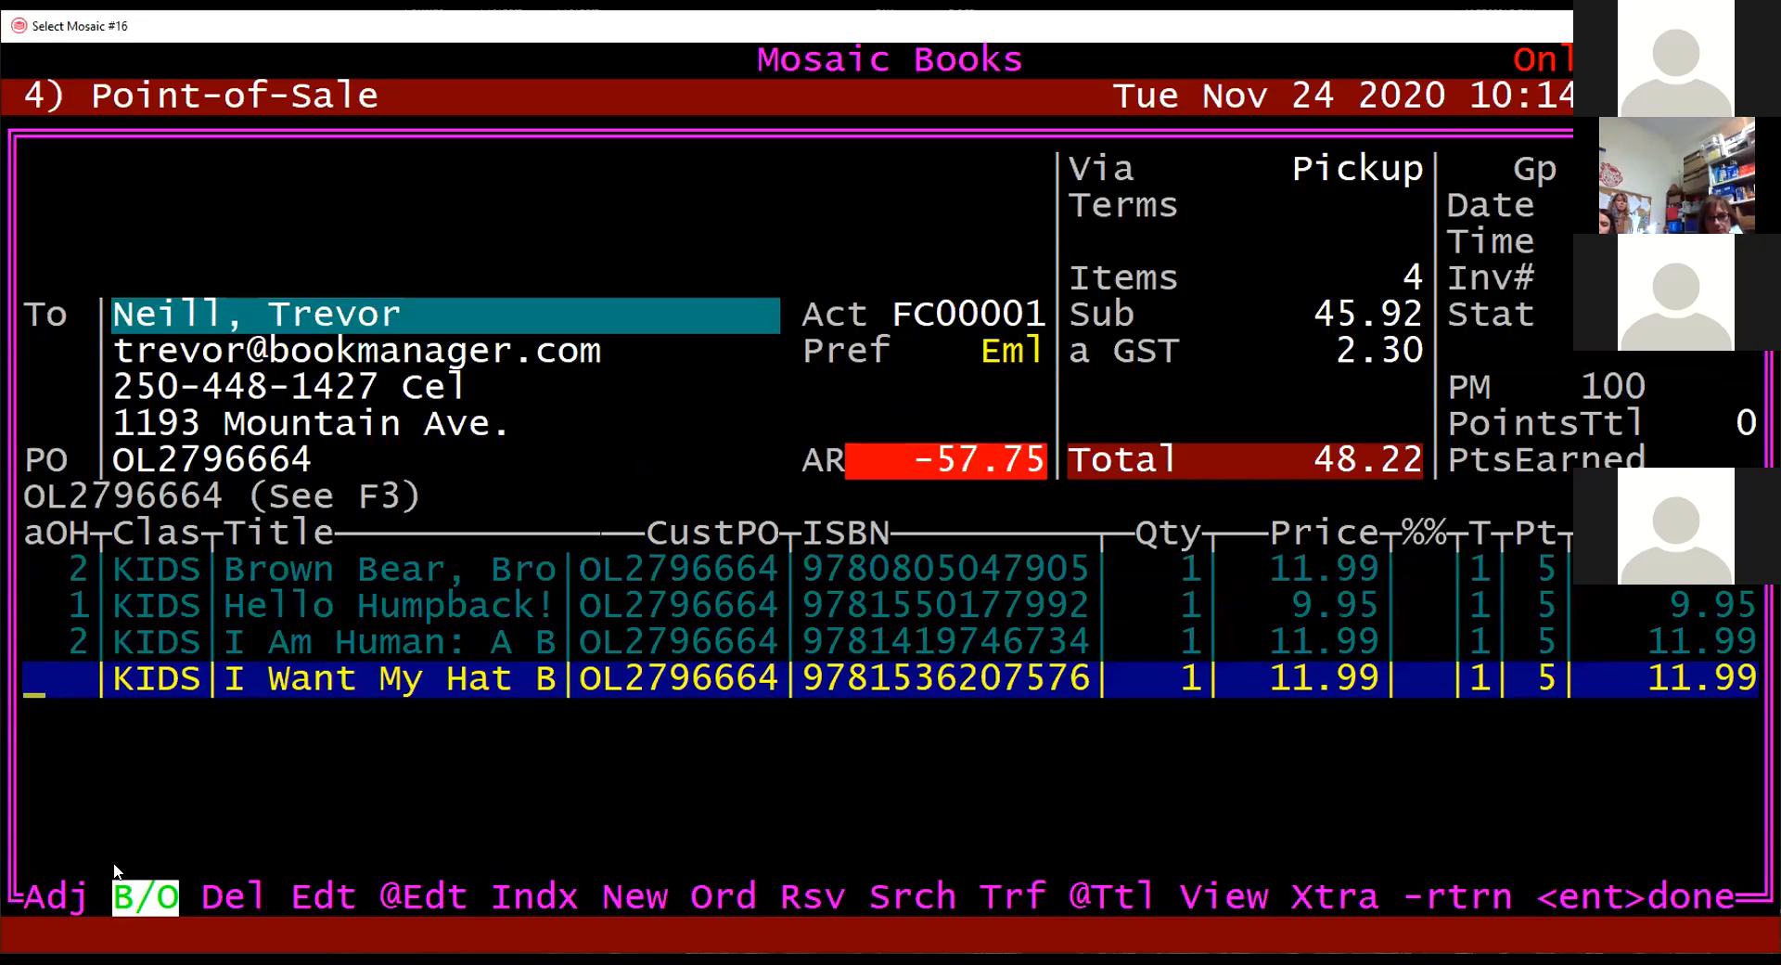
left_click(117, 898)
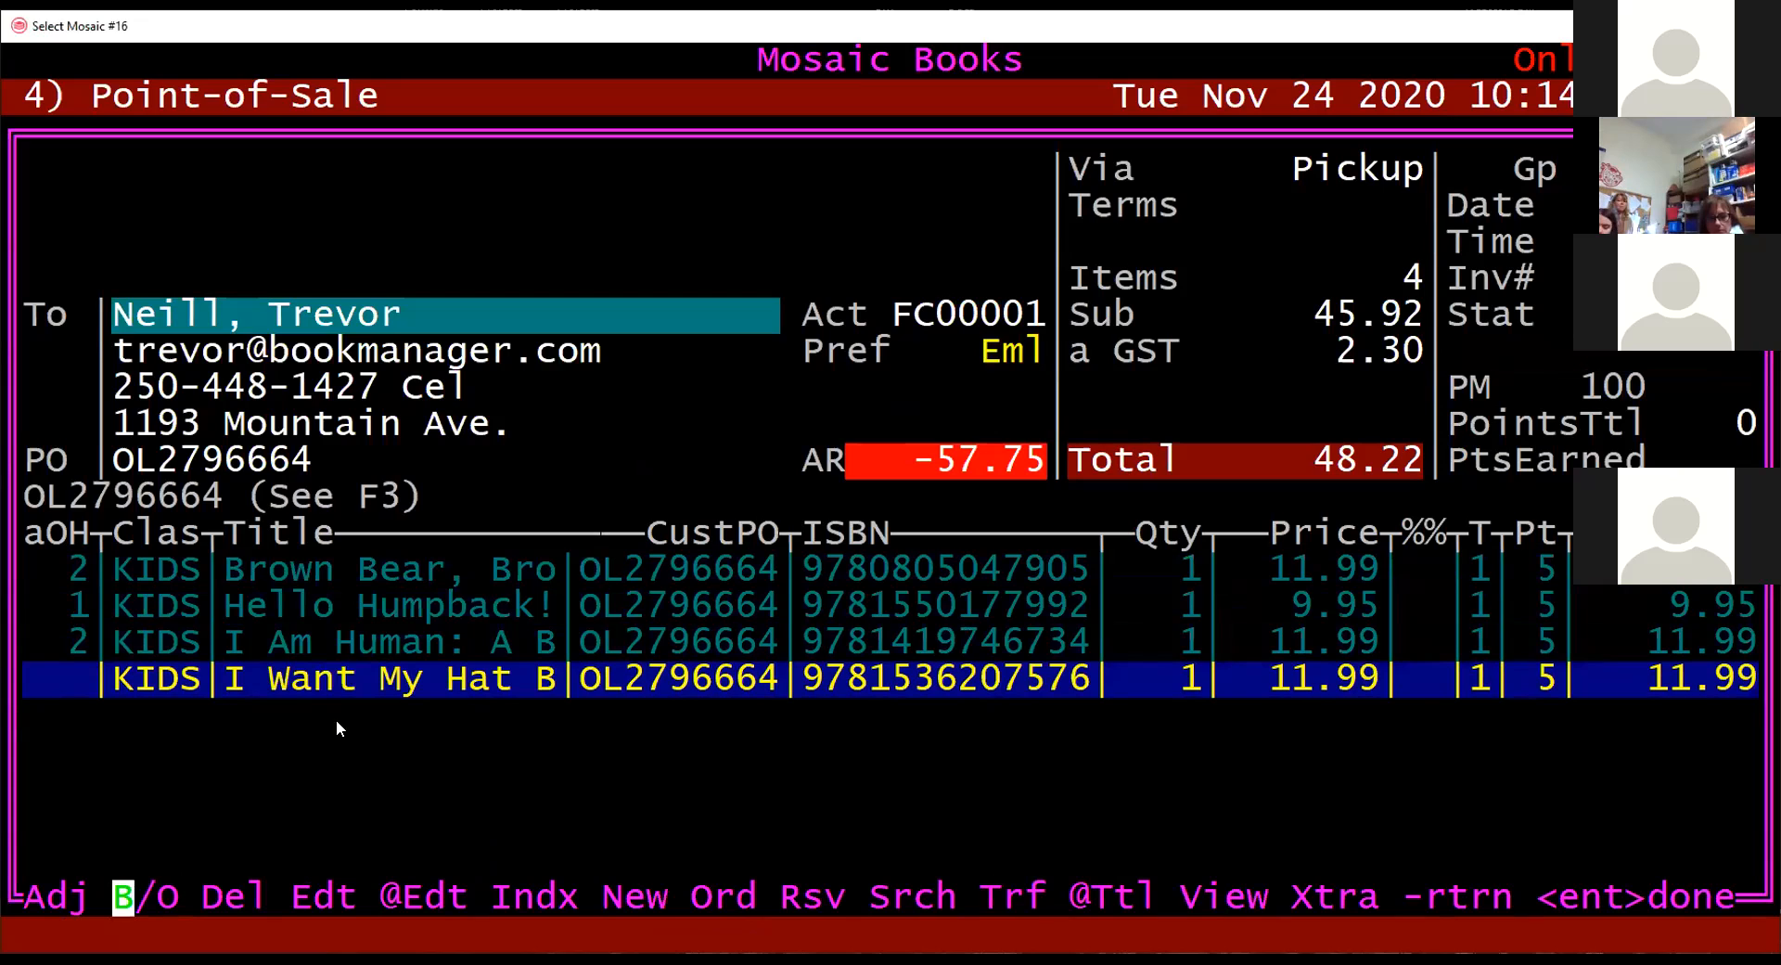
Give the I Want My Hat Back line the COS (Cancel O/S) status code.
left_click(122, 896)
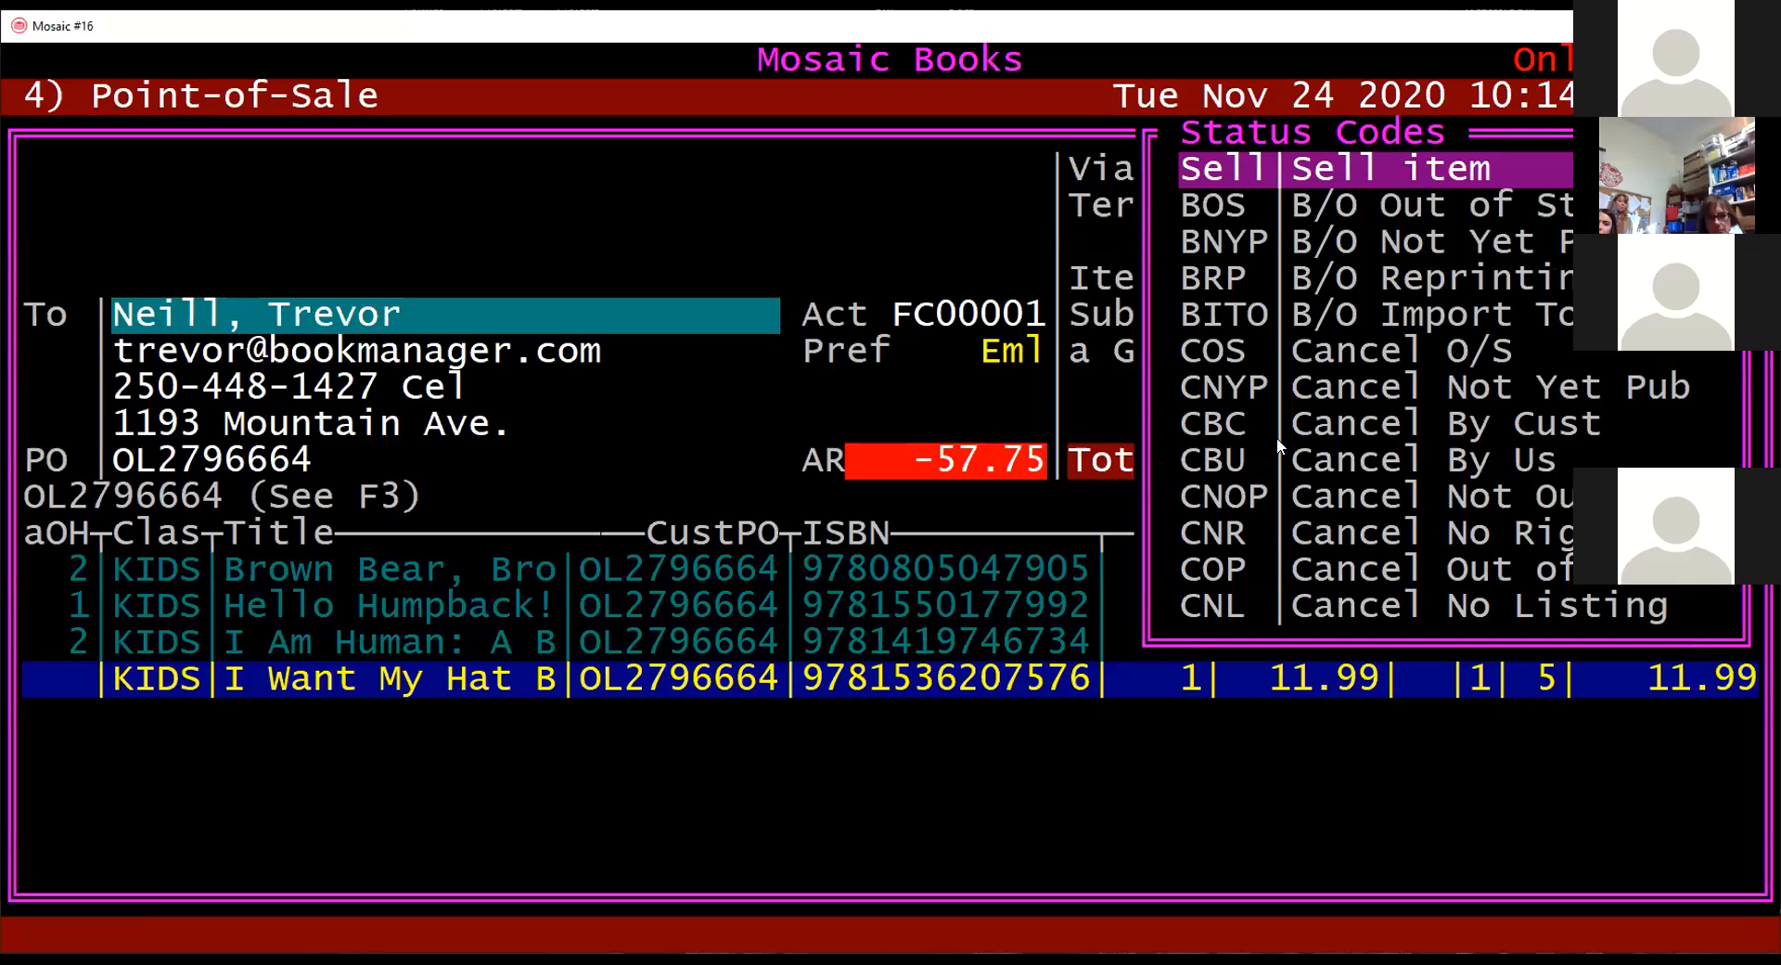
left_click_drag(1182, 169, 1475, 173)
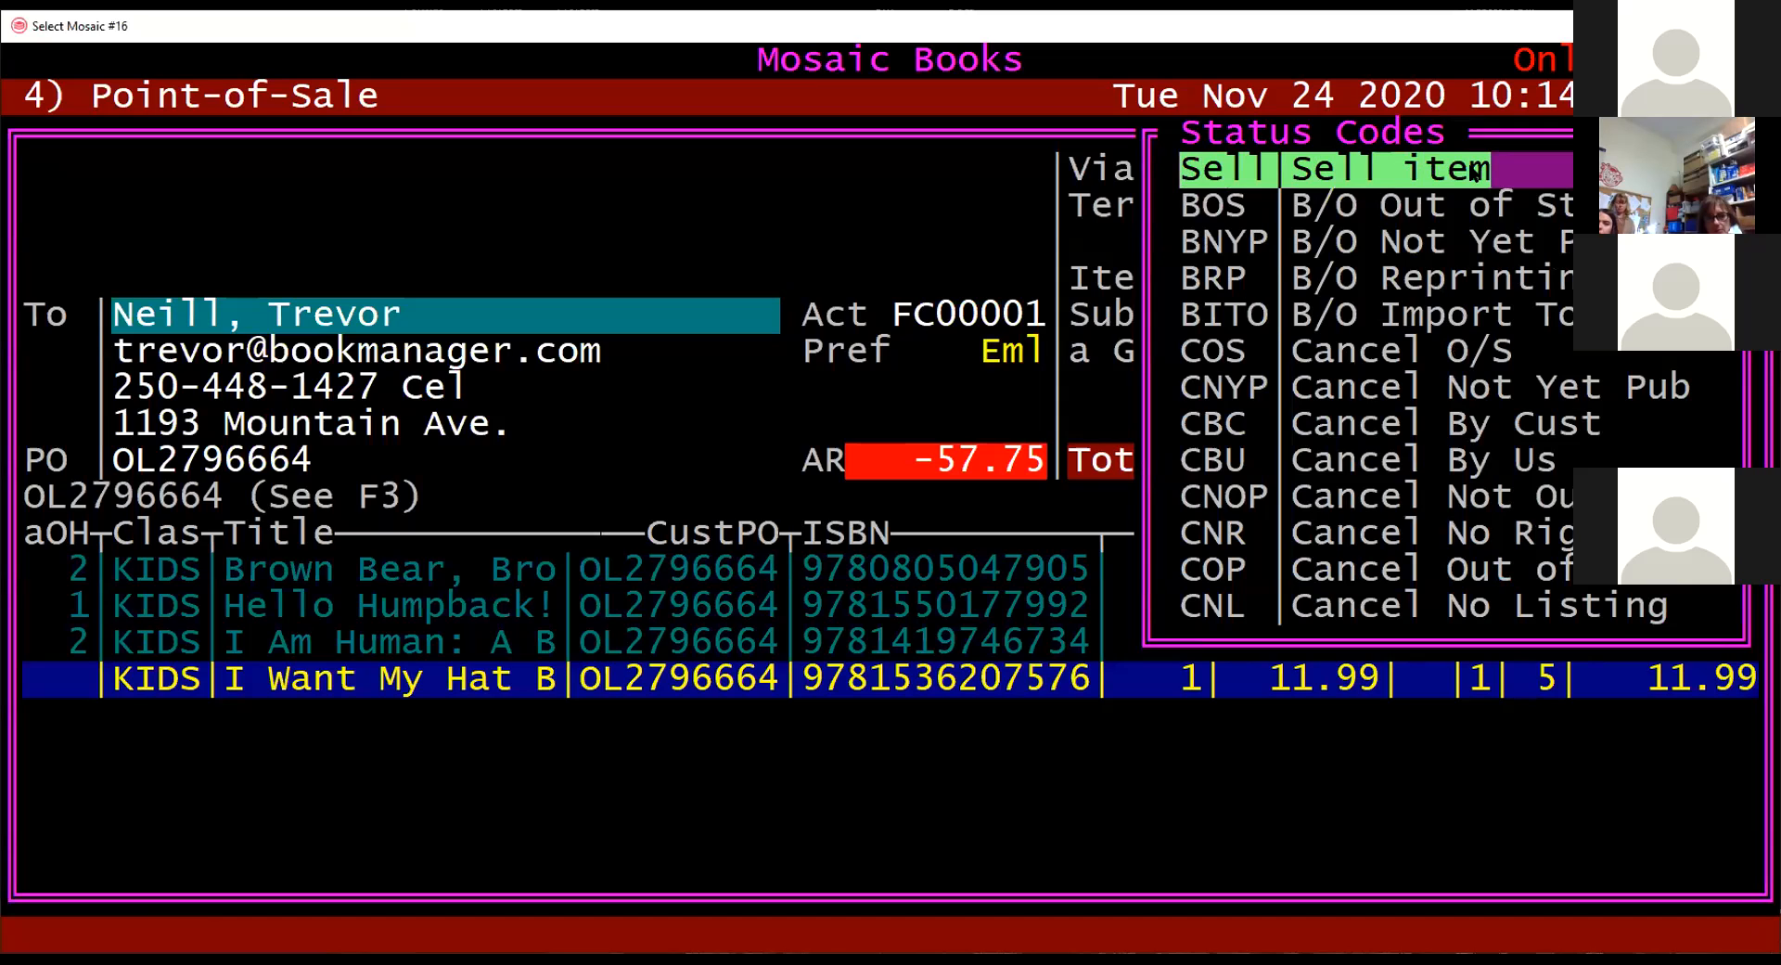
key("Down")
key("Down")
key("Down")
key("Down")
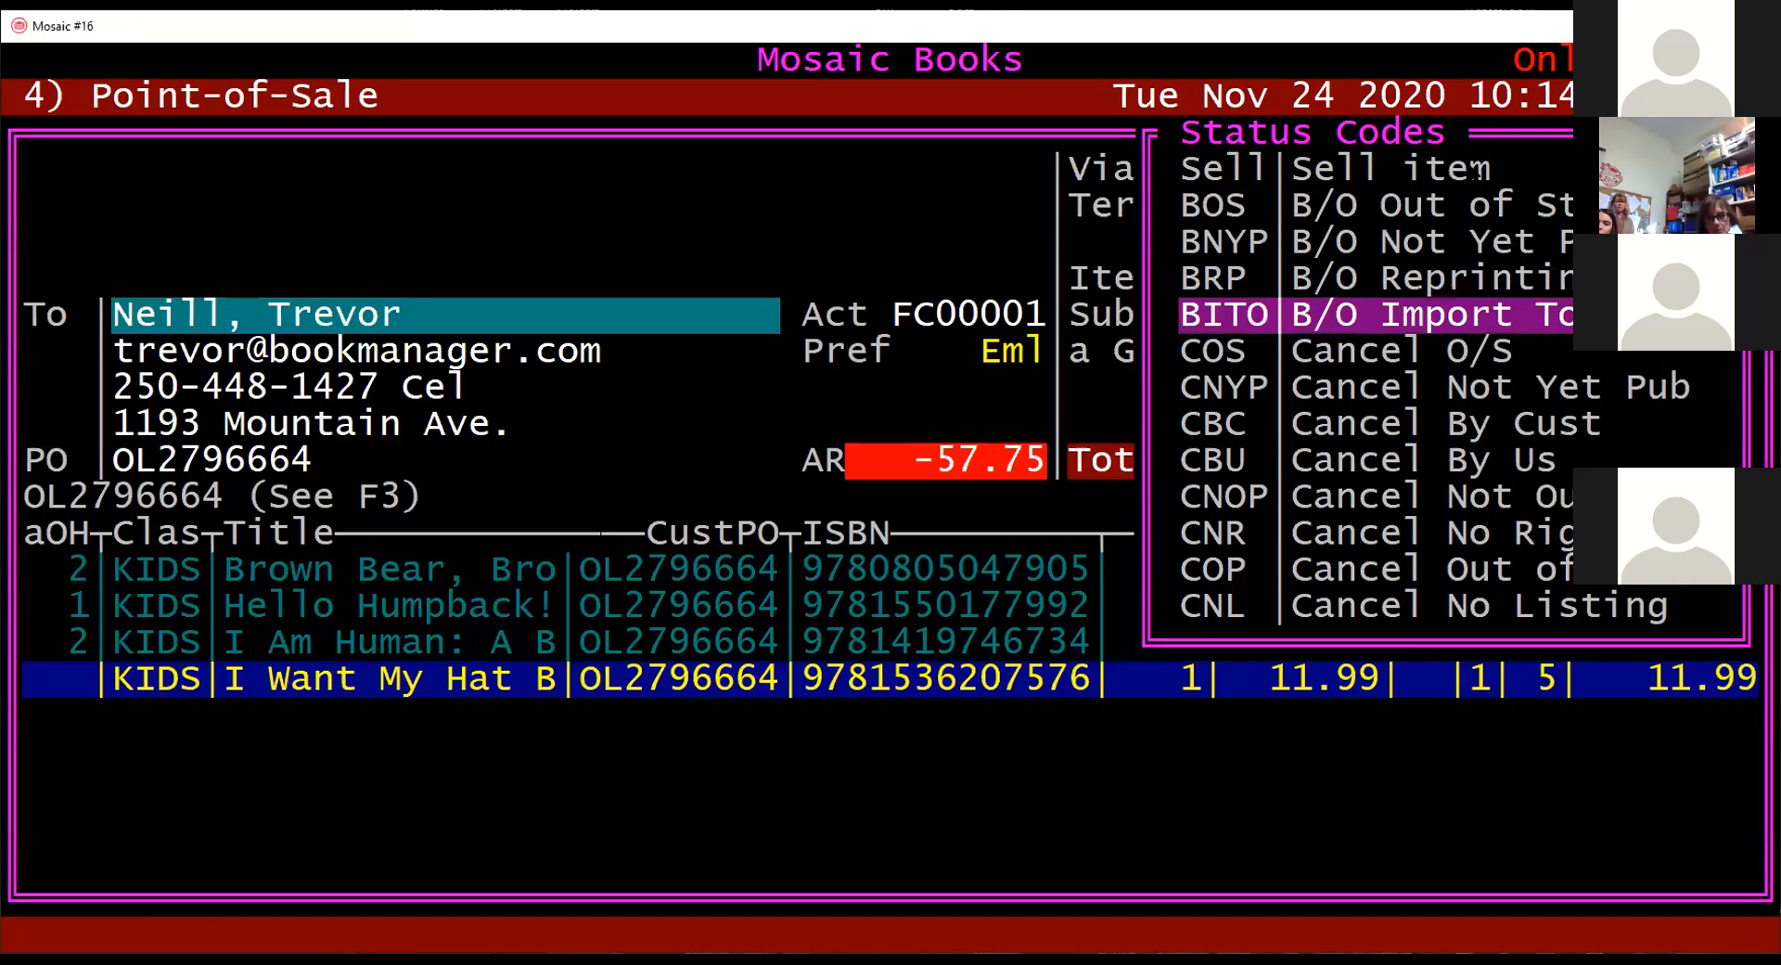
key("Up")
key("Up")
key("Up")
key("Up")
key("Down")
key("Down")
key("Down")
key("Down")
key("Down")
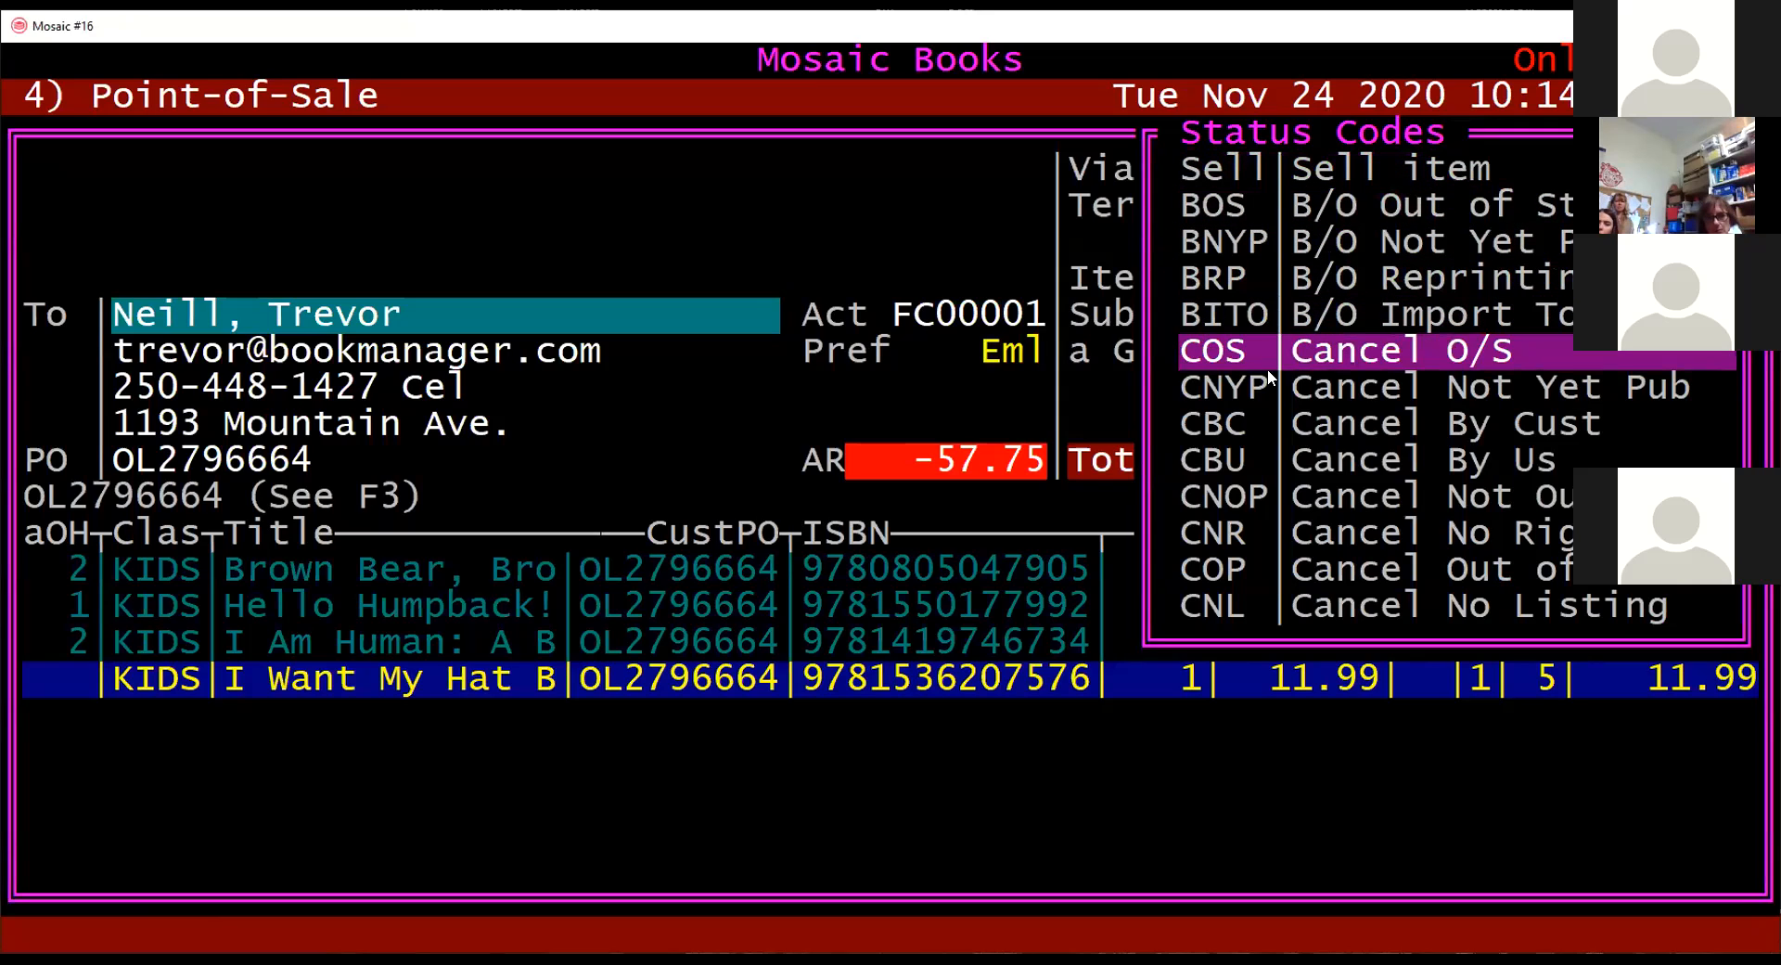
key("Down")
key("Down")
key("Down")
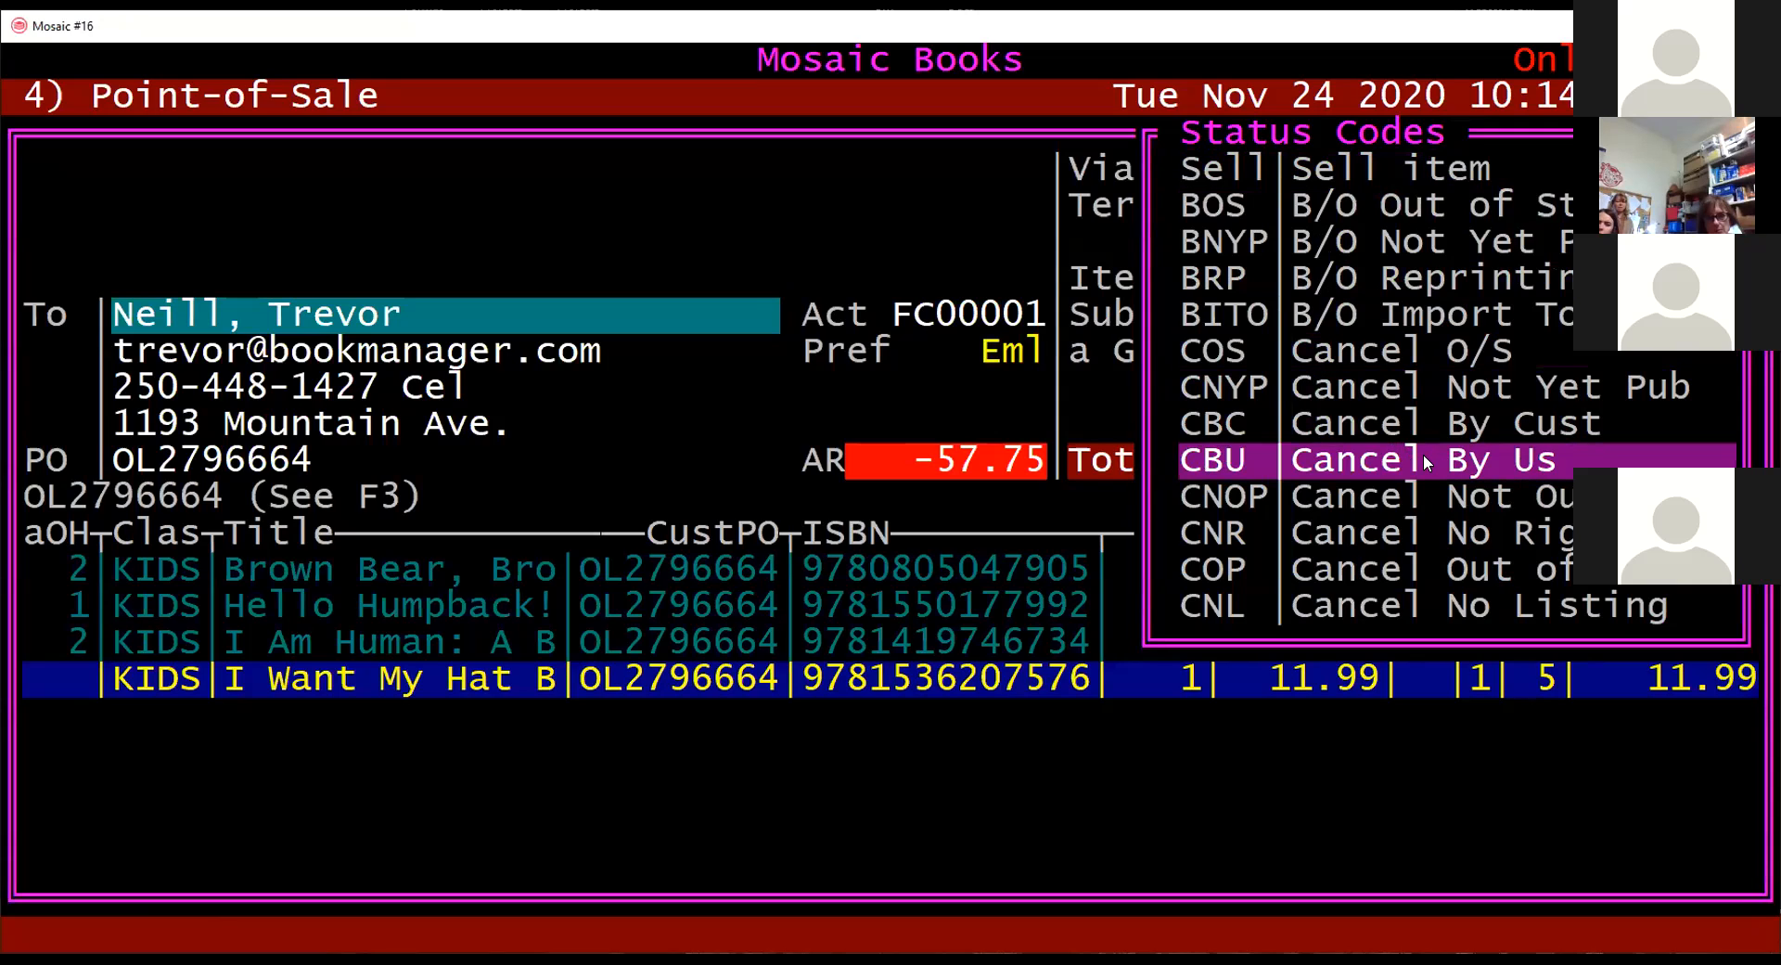
key("Up")
key("Up")
key("Up")
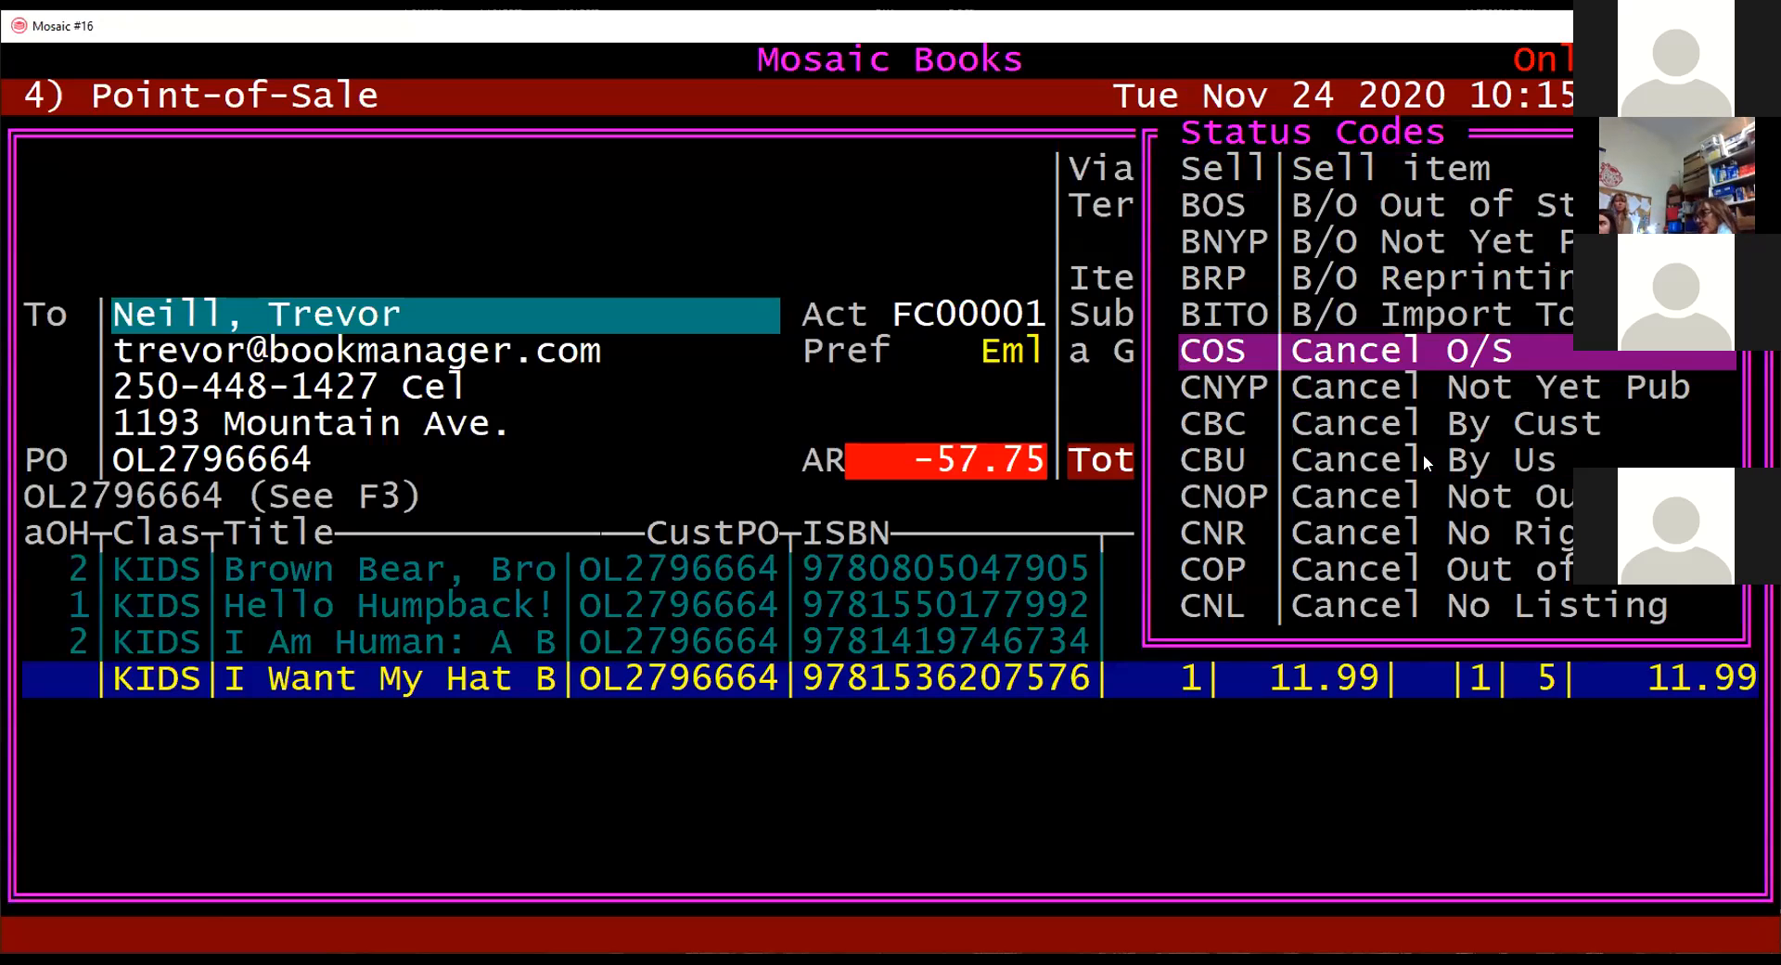
key("Return")
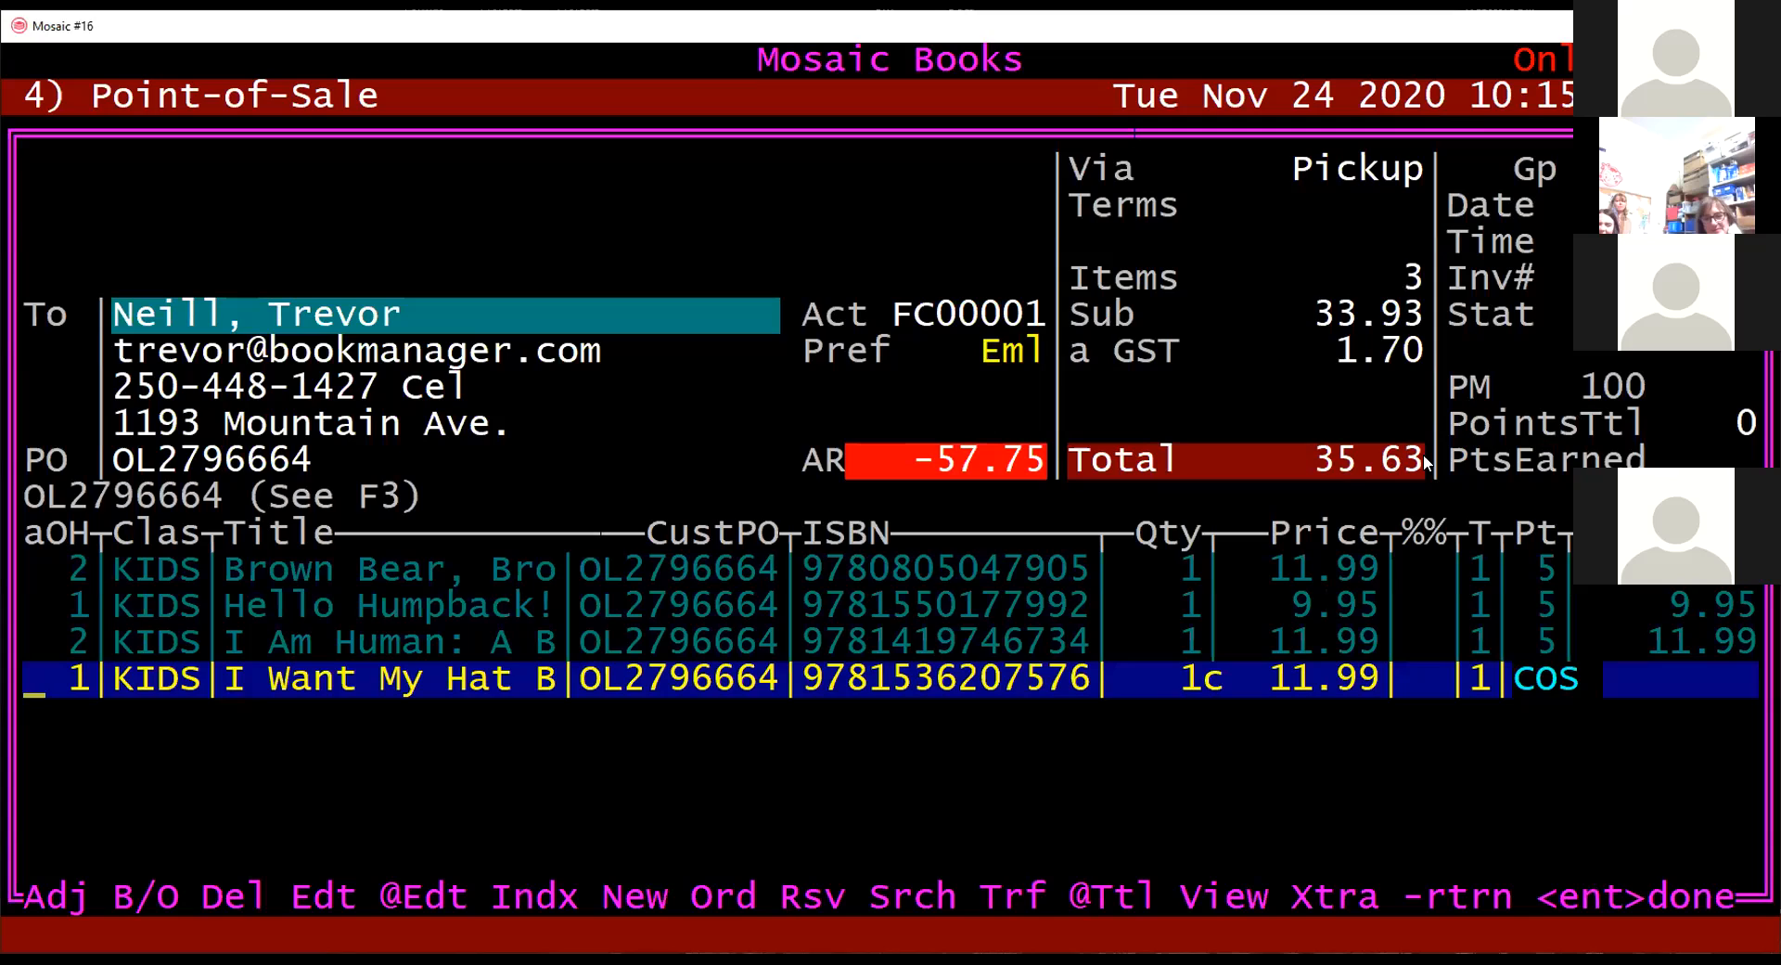
Show the PubStock supplier stock table for the cancelled I Want My Hat Back title.
left_click(1213, 680)
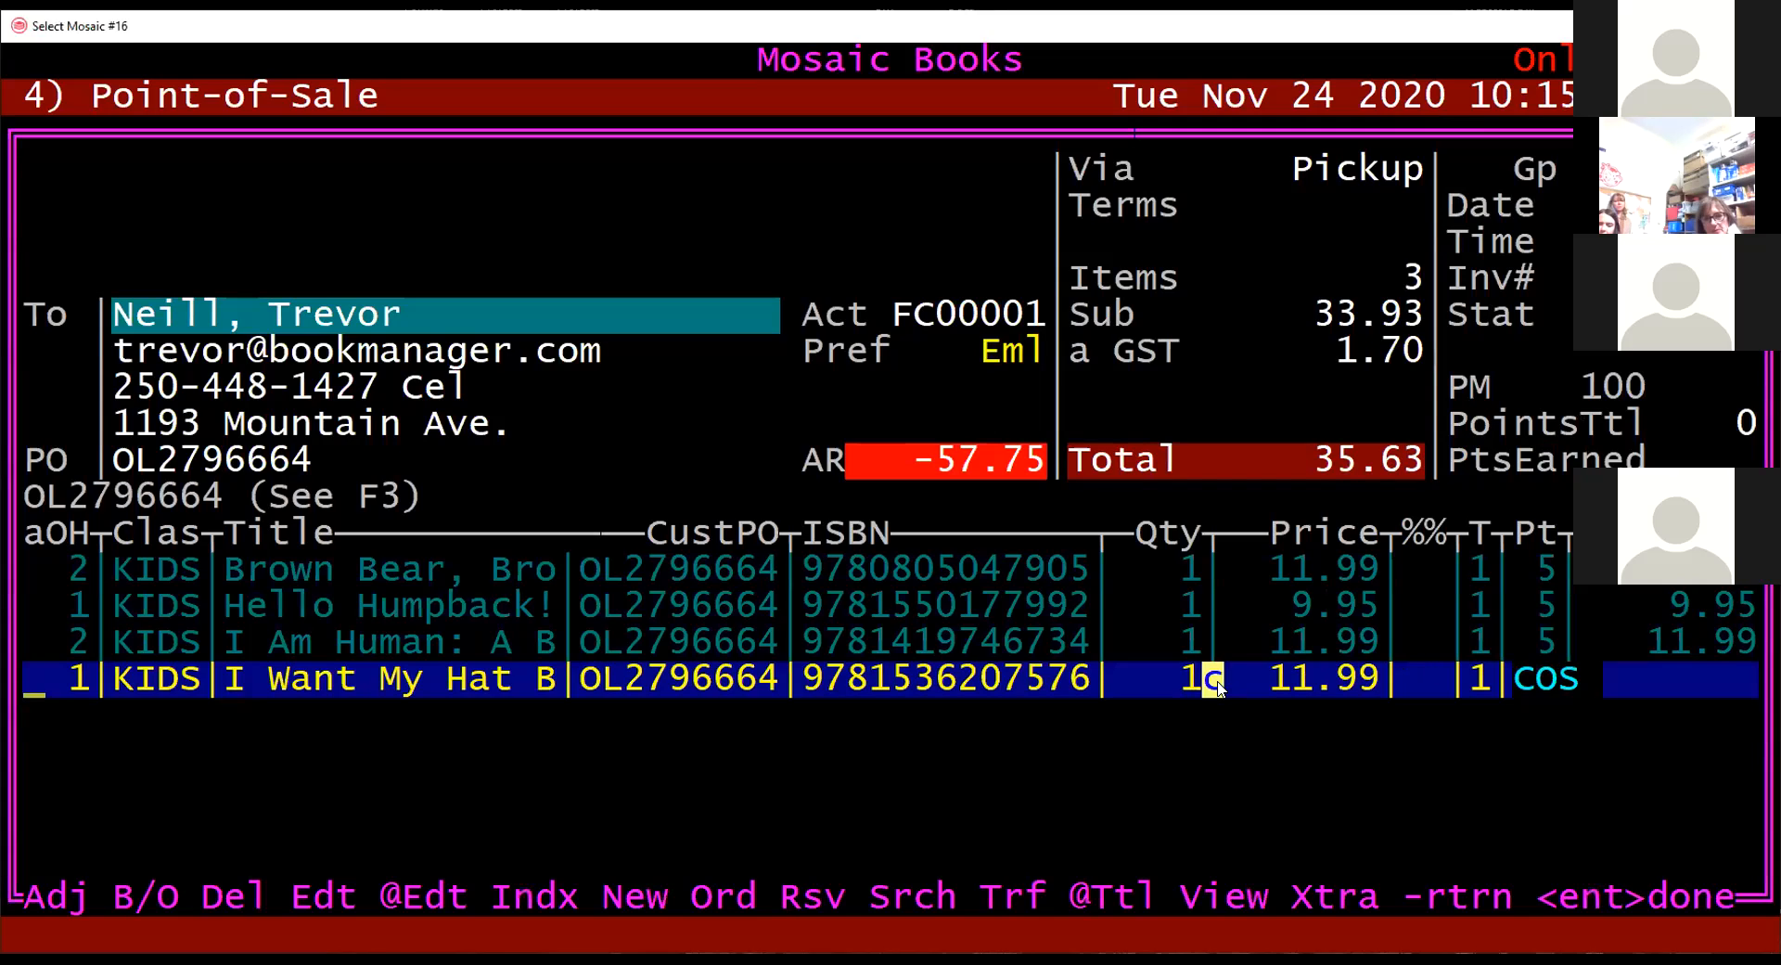
left_click(1214, 687)
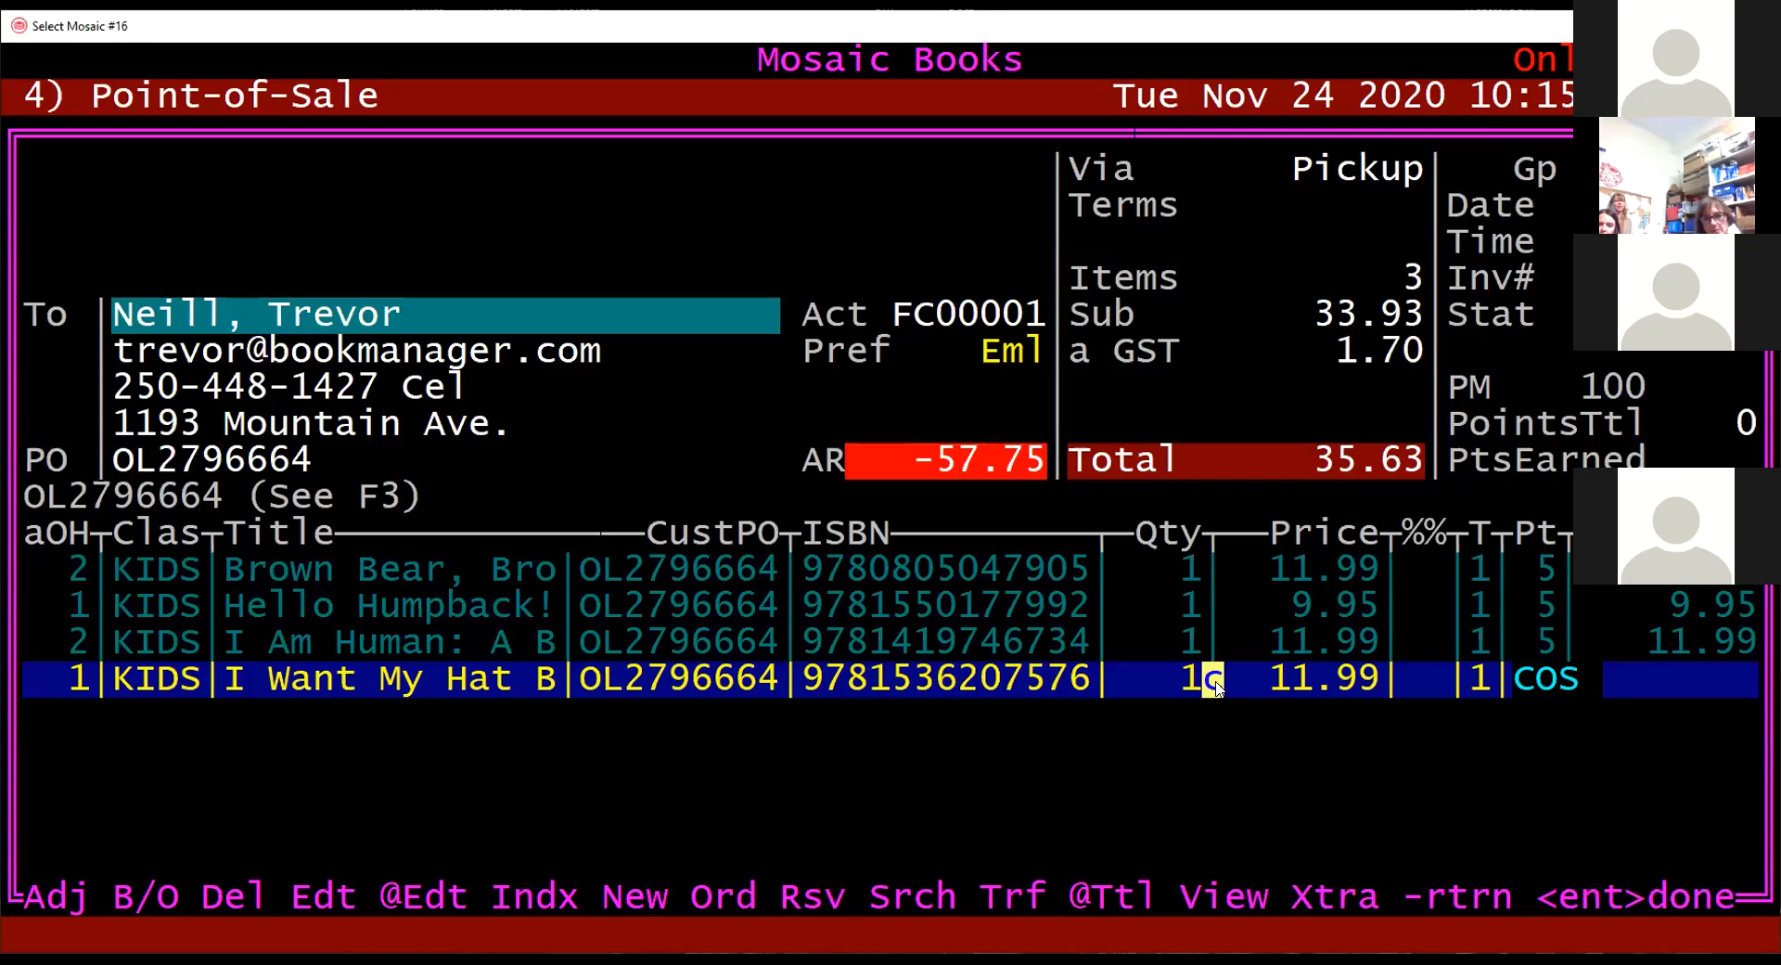
left_click_drag(1522, 680, 1592, 683)
left_click(1590, 683)
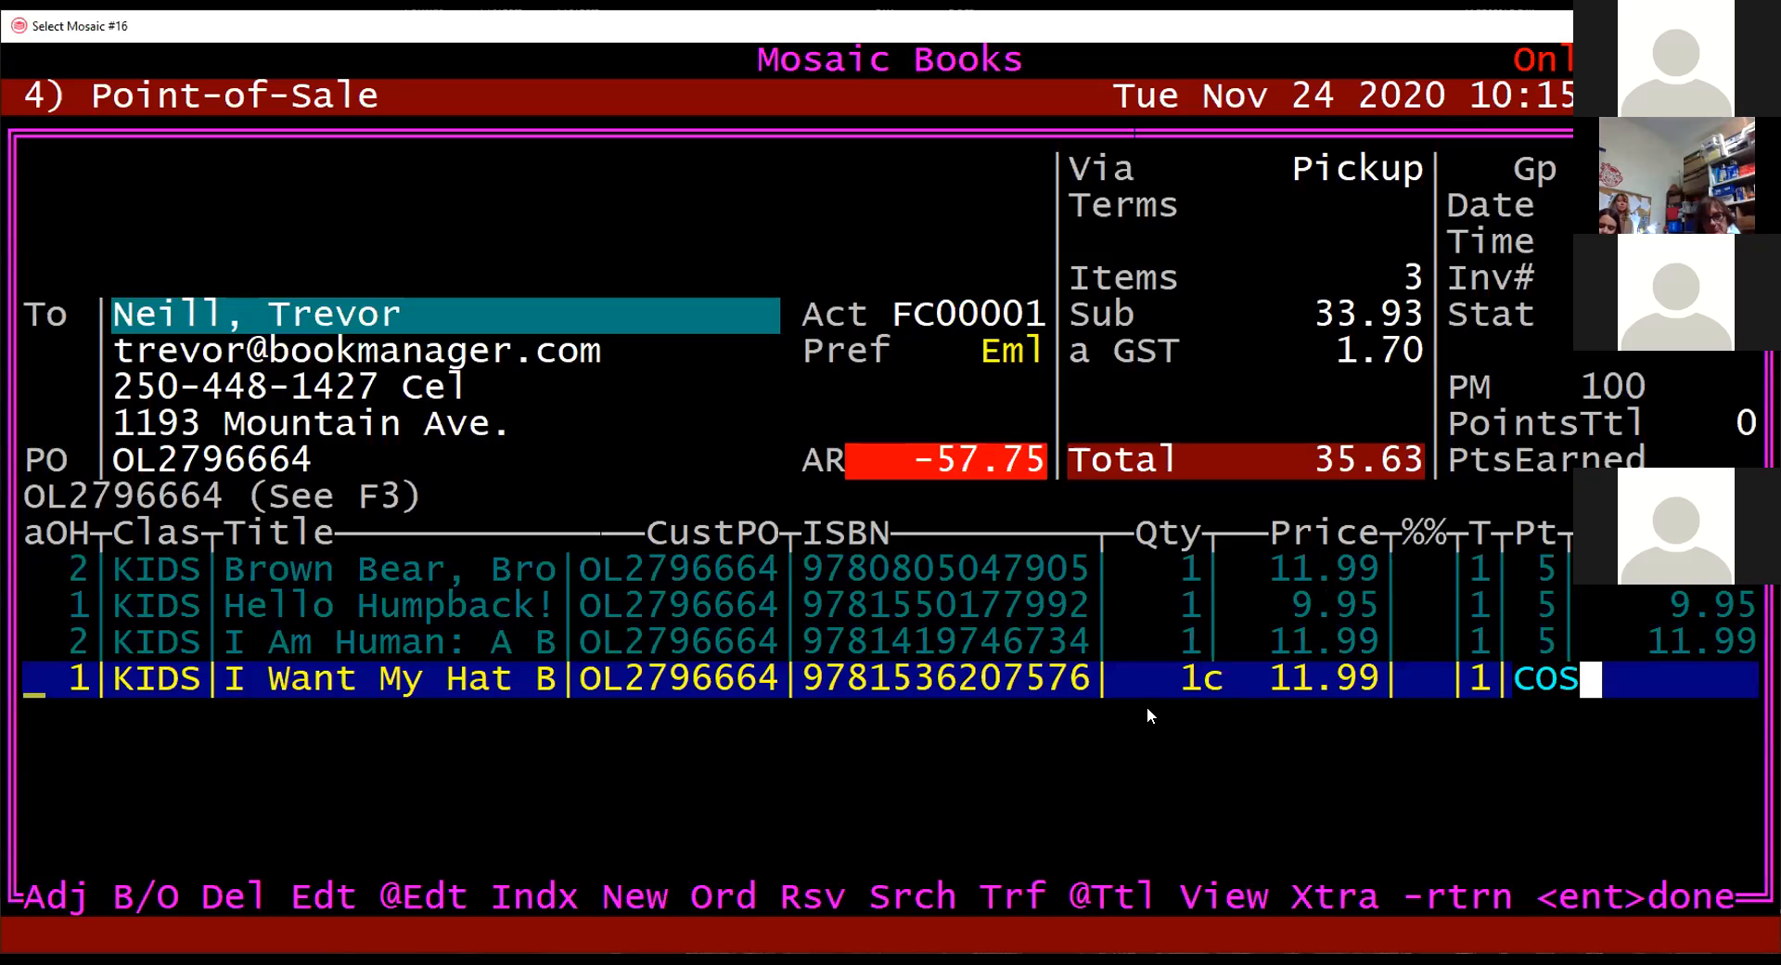
key("F8")
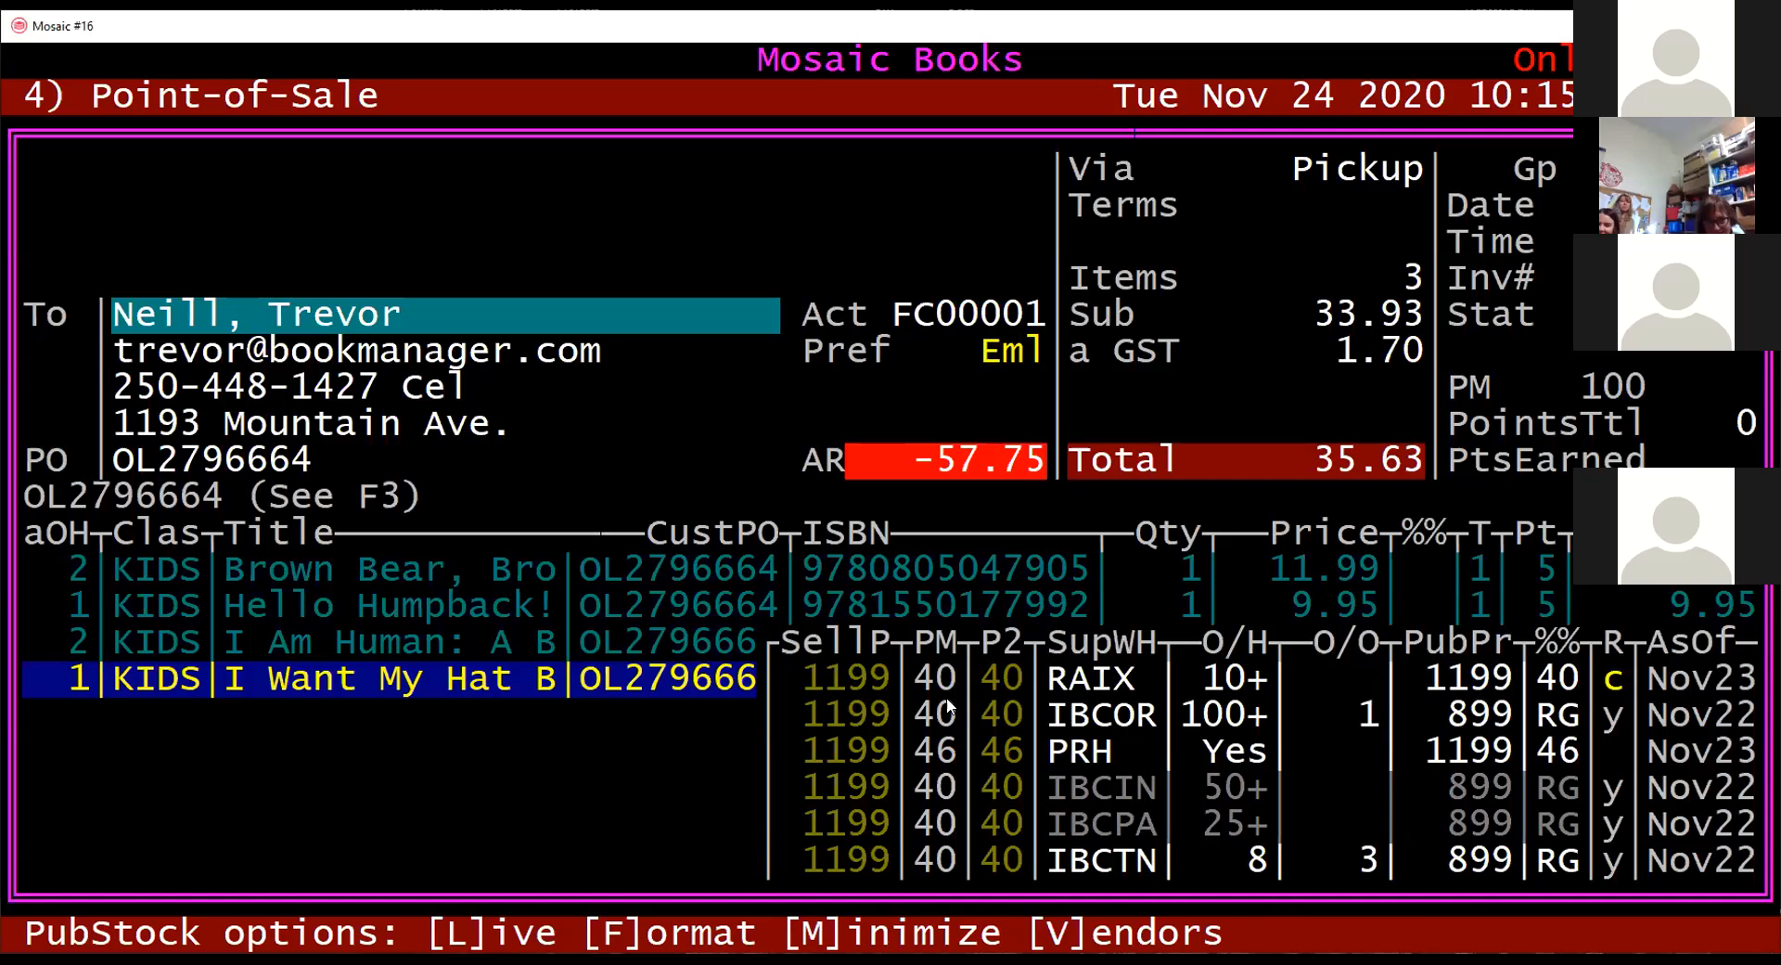
Close and reopen PubStock to review warehouse quantities, then close it again.
key("Escape")
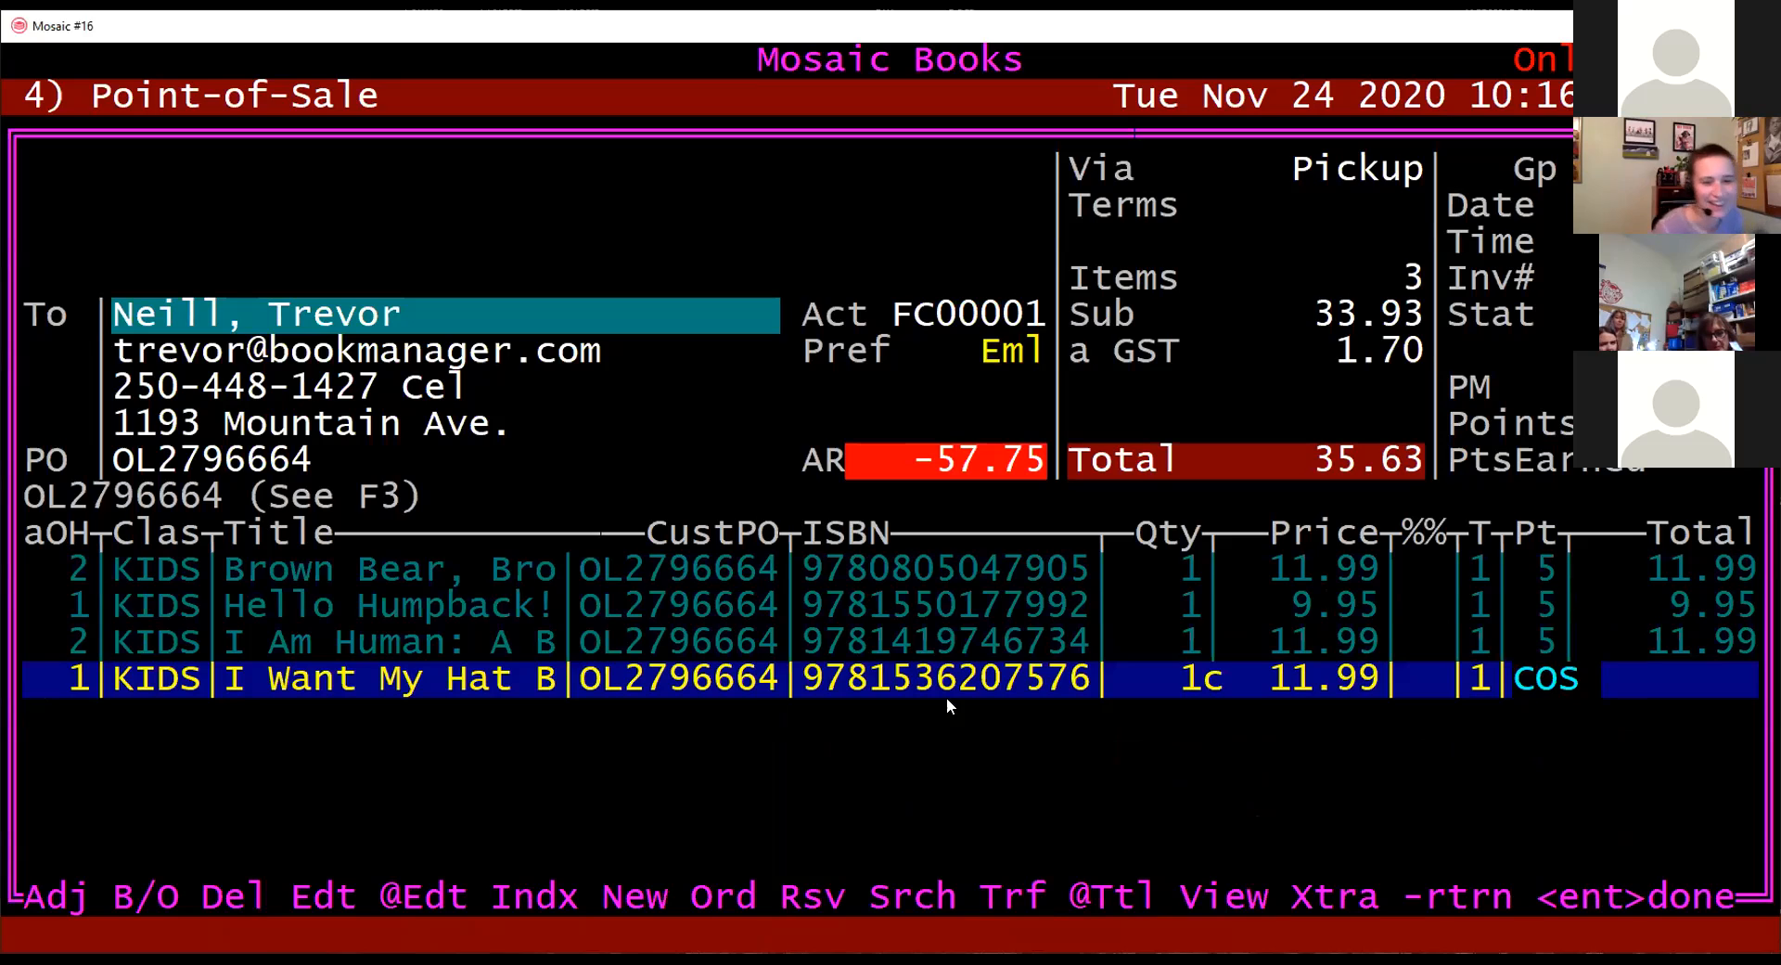
key("p")
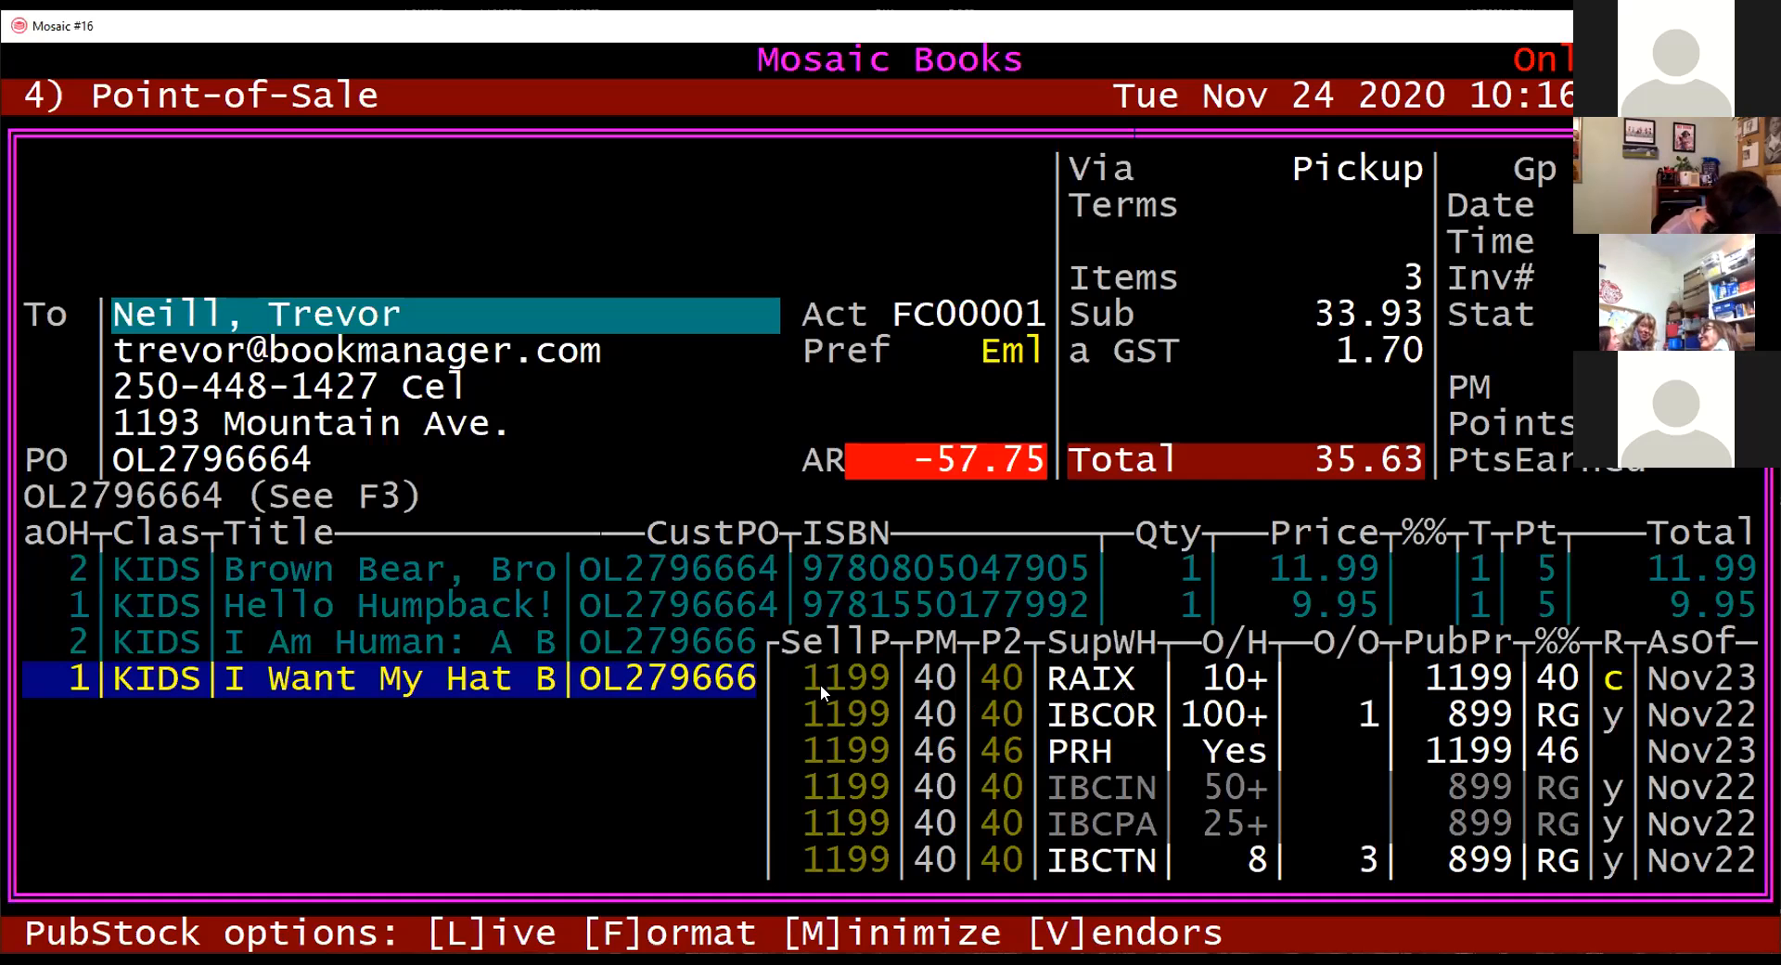
left_click_drag(809, 671, 880, 866)
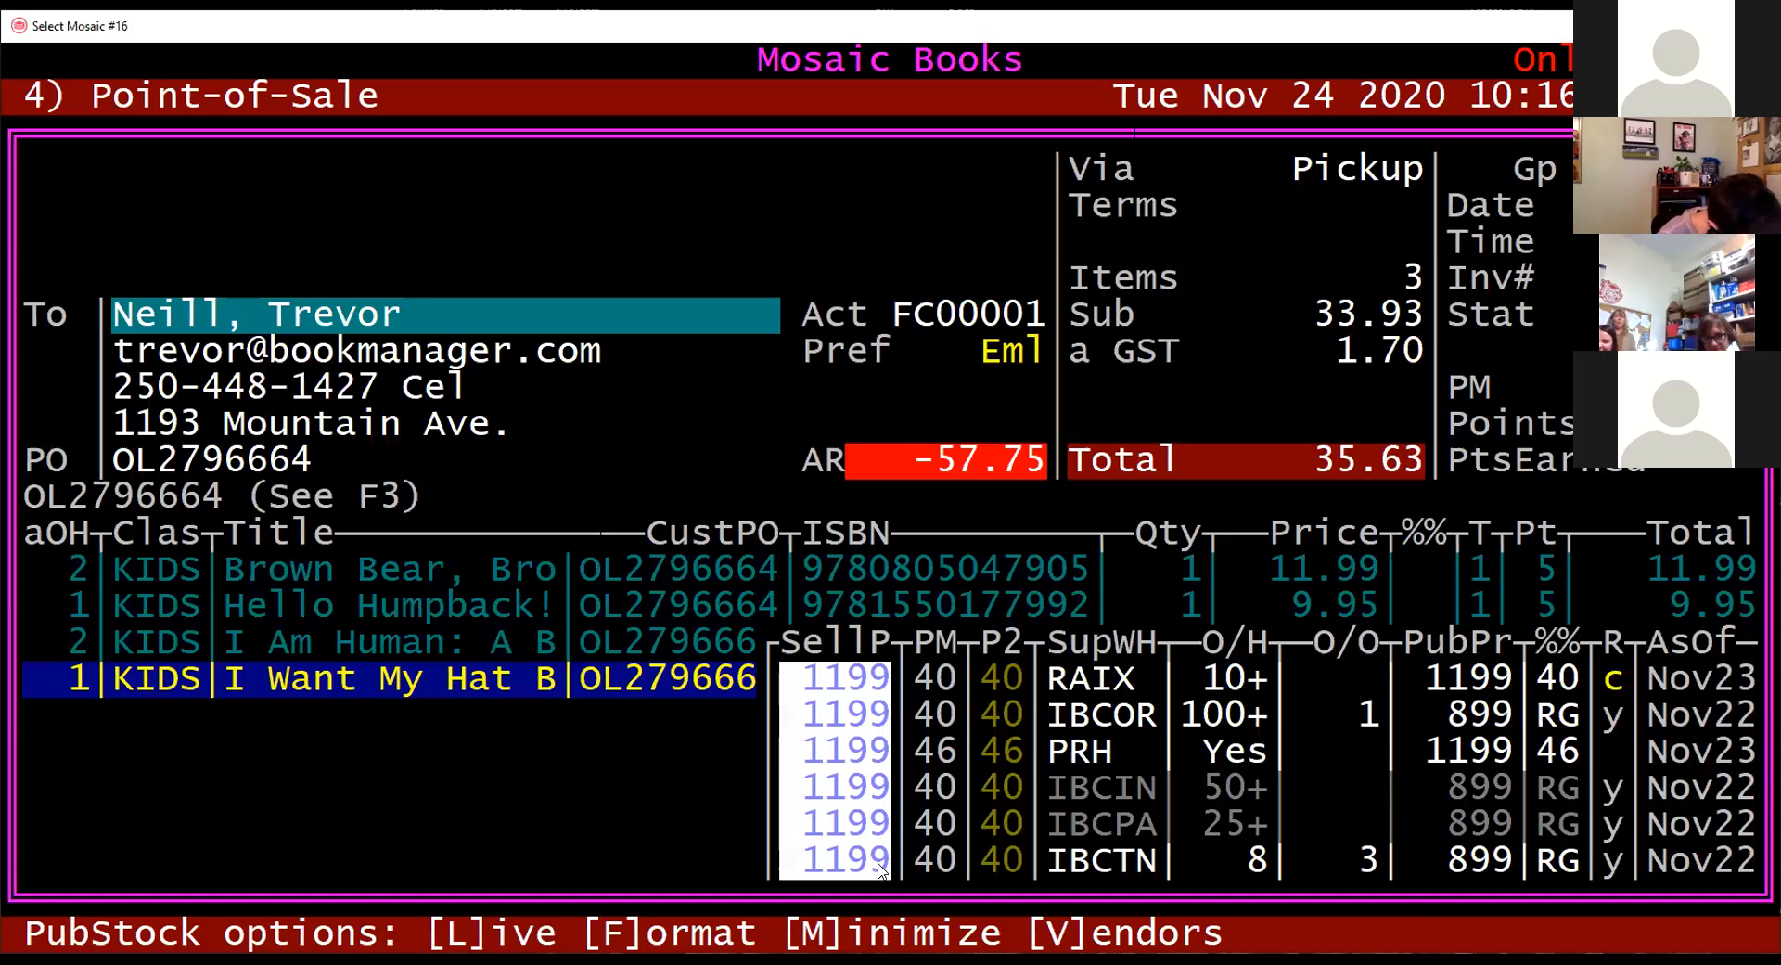
left_click_drag(1522, 705, 820, 728)
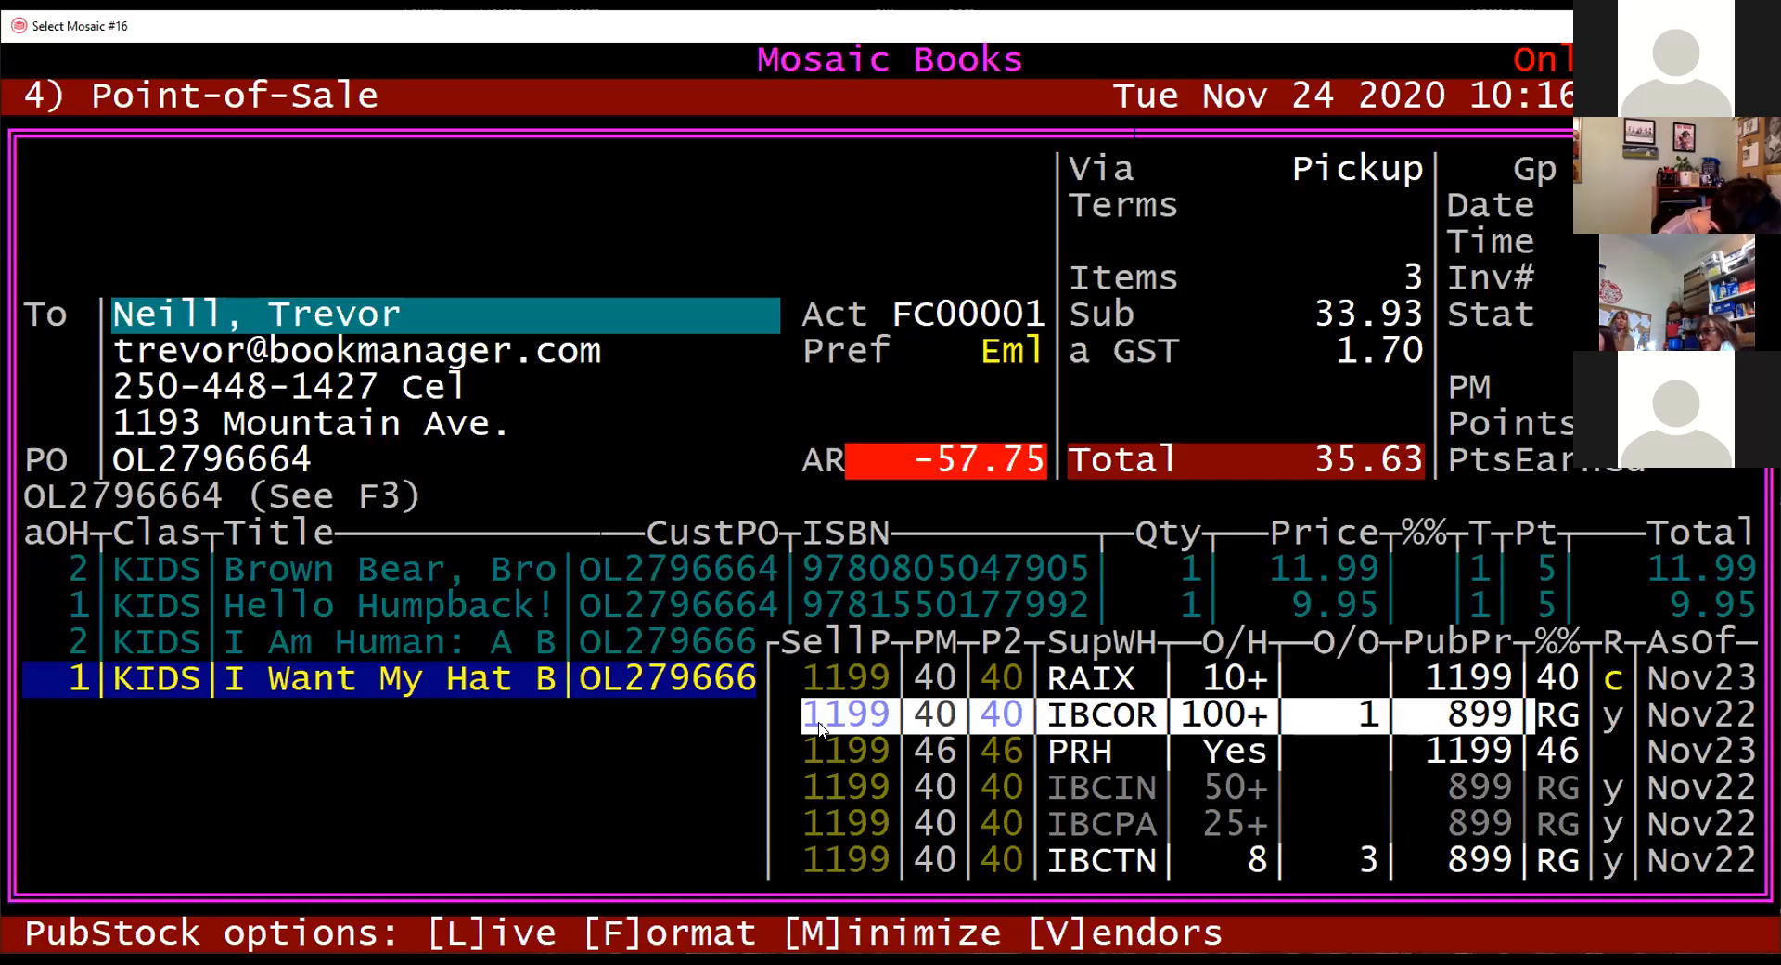
left_click(820, 729)
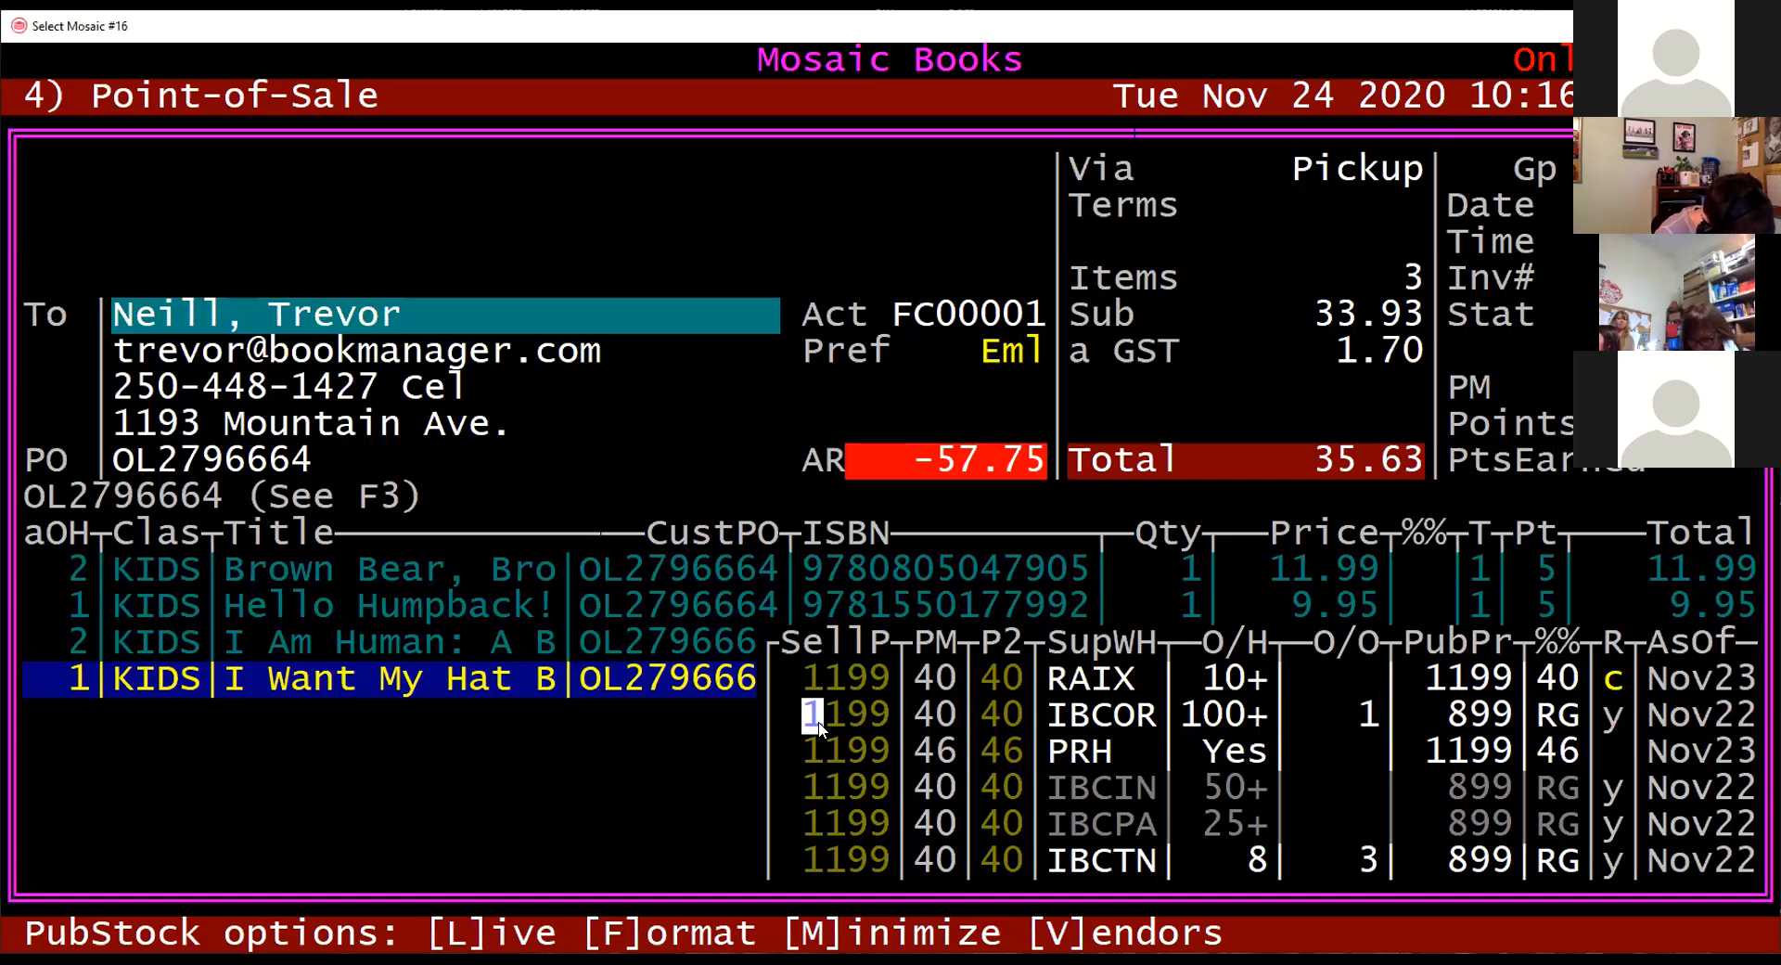
key("Escape")
key("Escape")
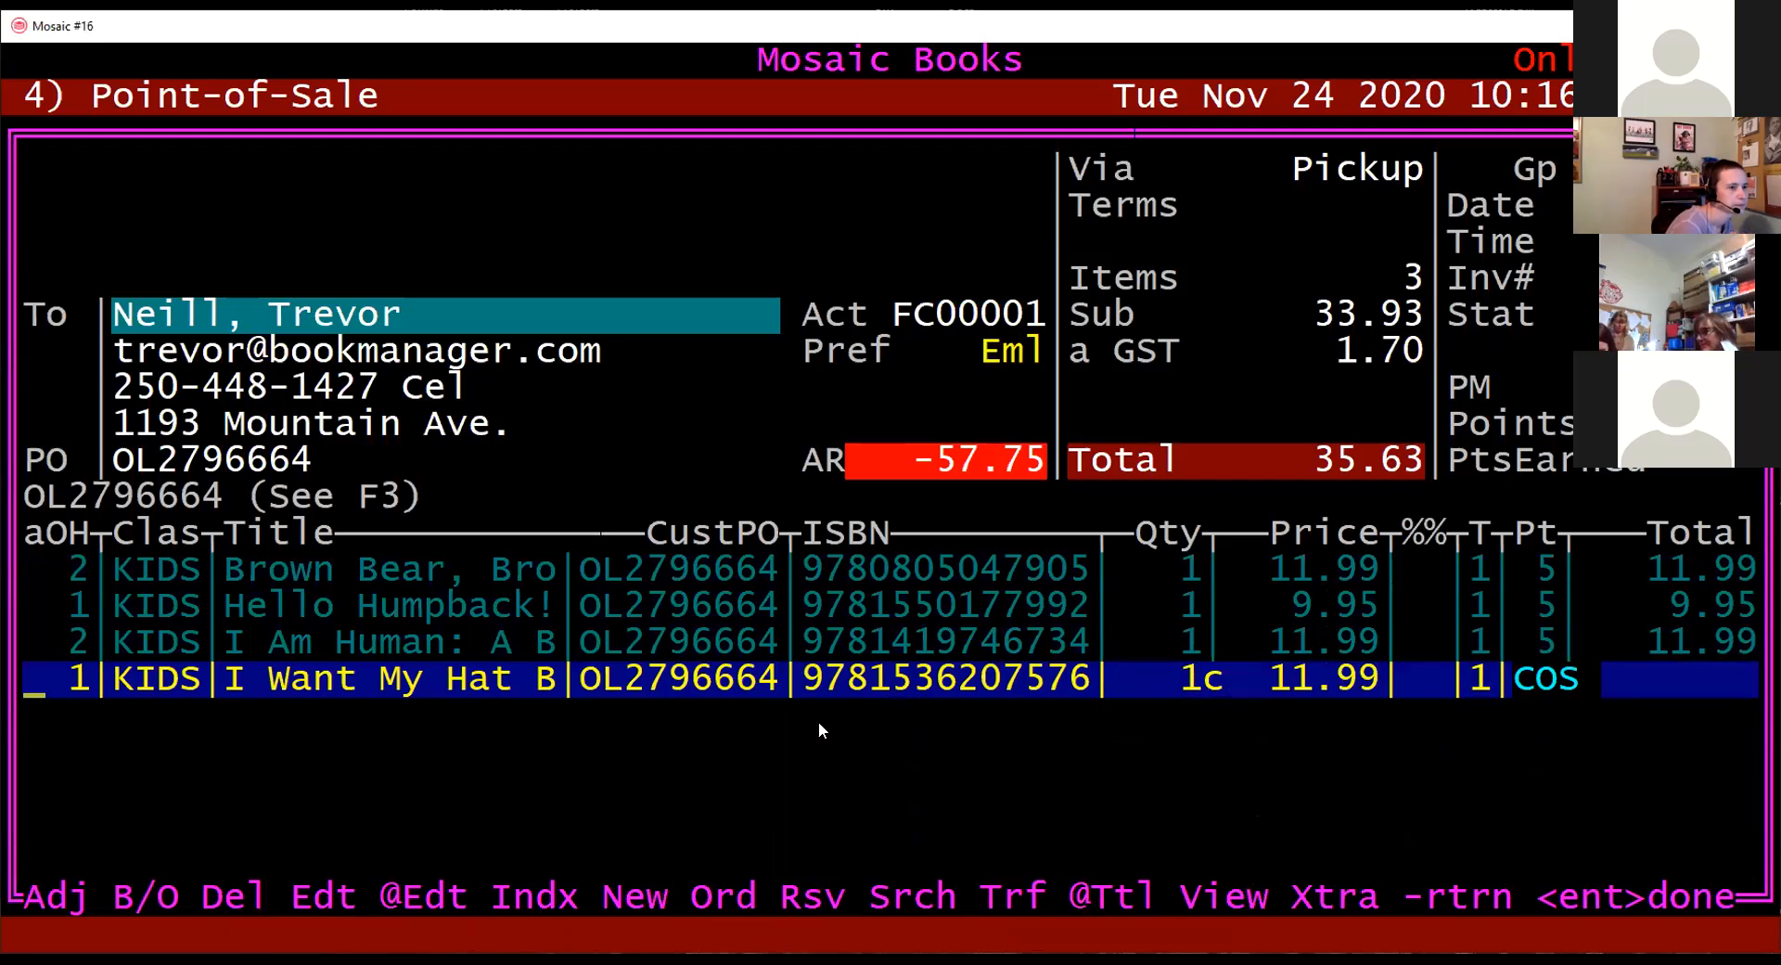
Finish line editing, back out of Tendering, and Resume the order at $35.63.
left_click_drag(1415, 206, 1230, 202)
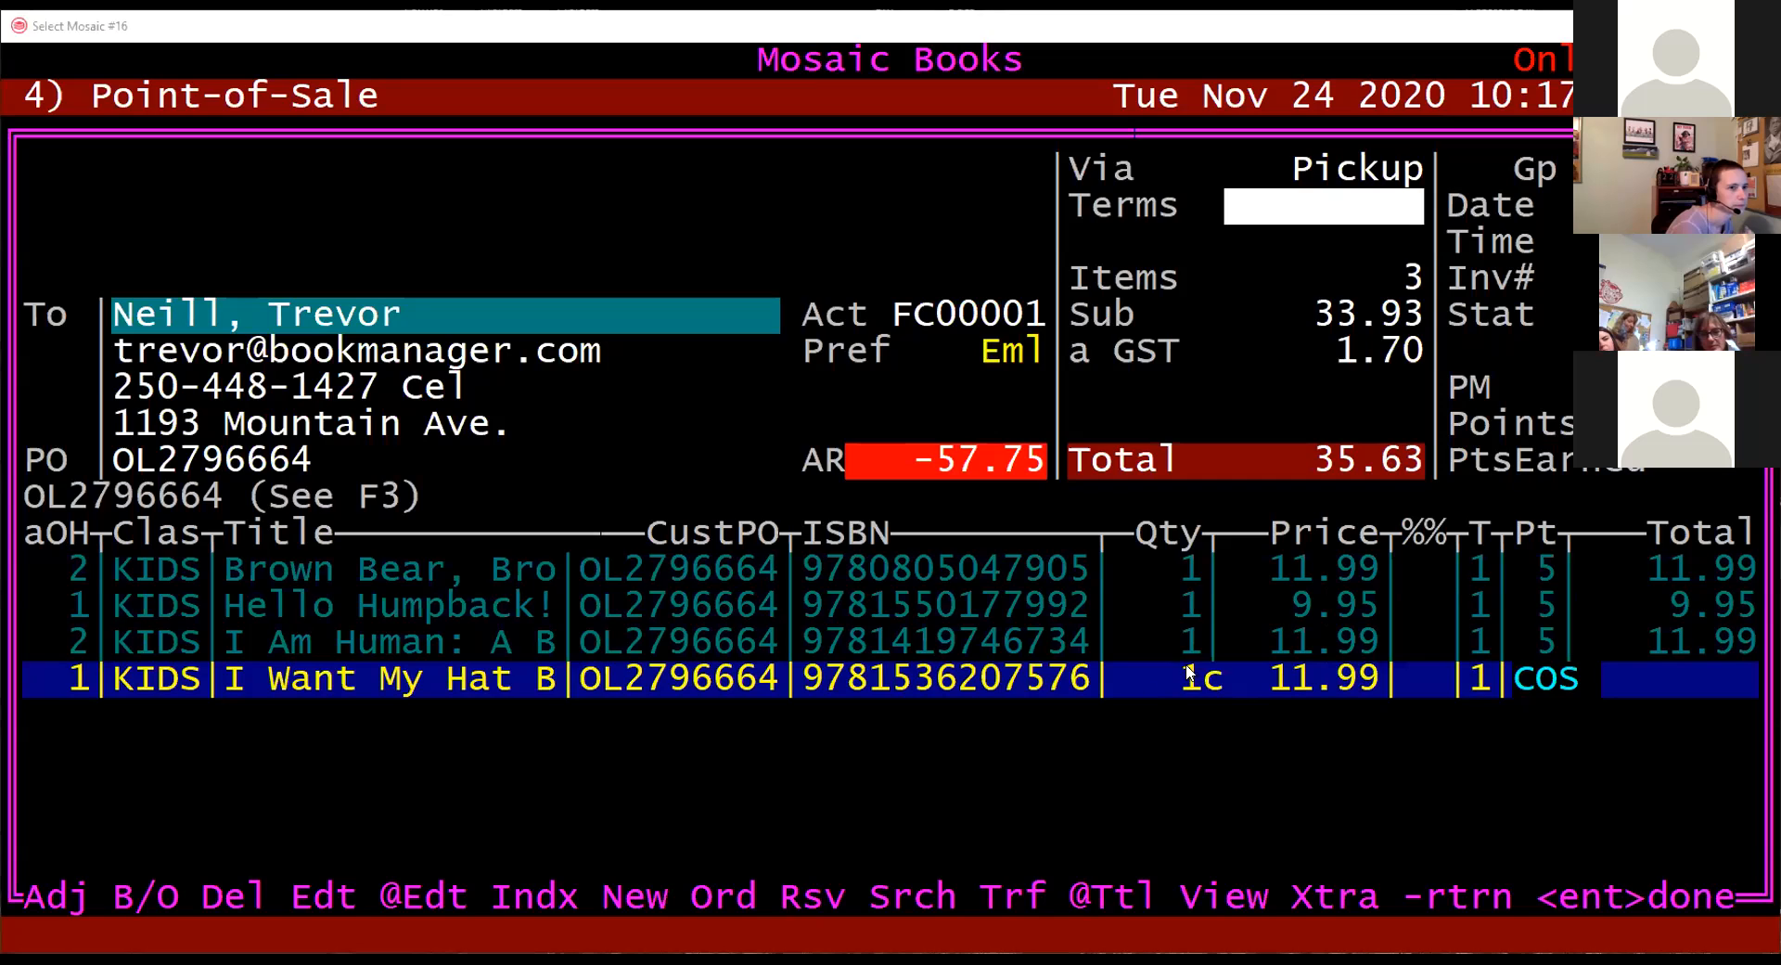
left_click(1103, 708)
key("Escape")
key("Page_Down")
key("Page_Down")
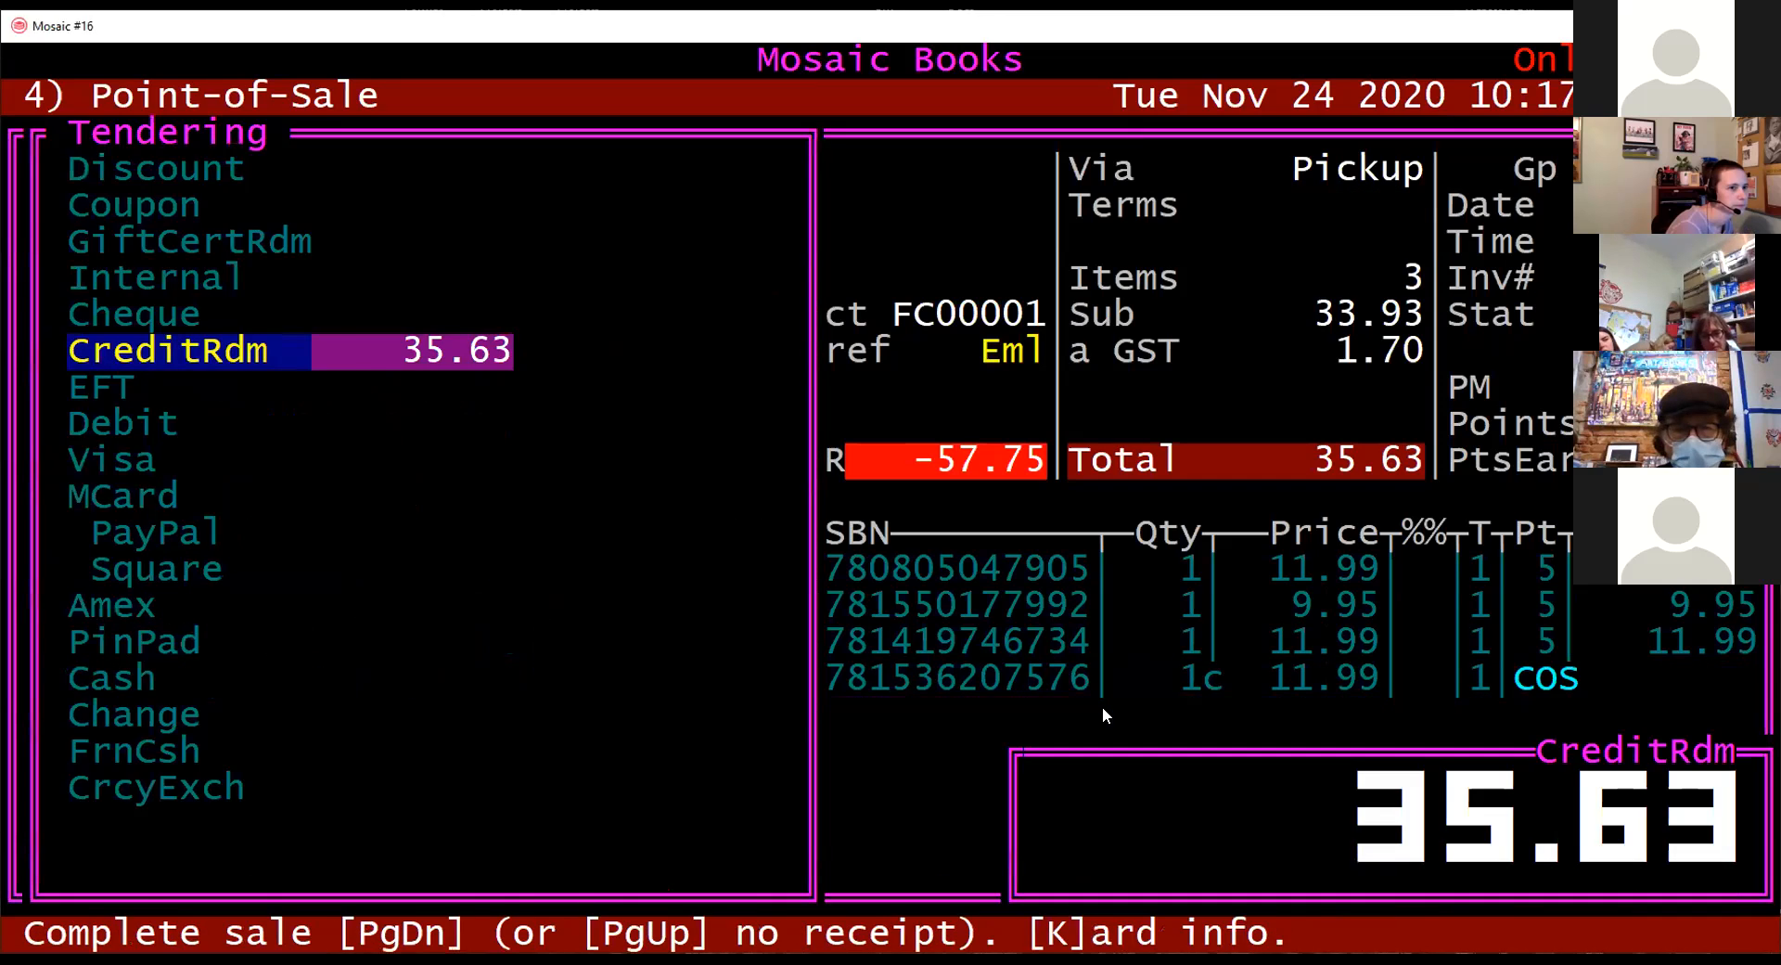
key("Escape")
key("Escape")
key("Escape")
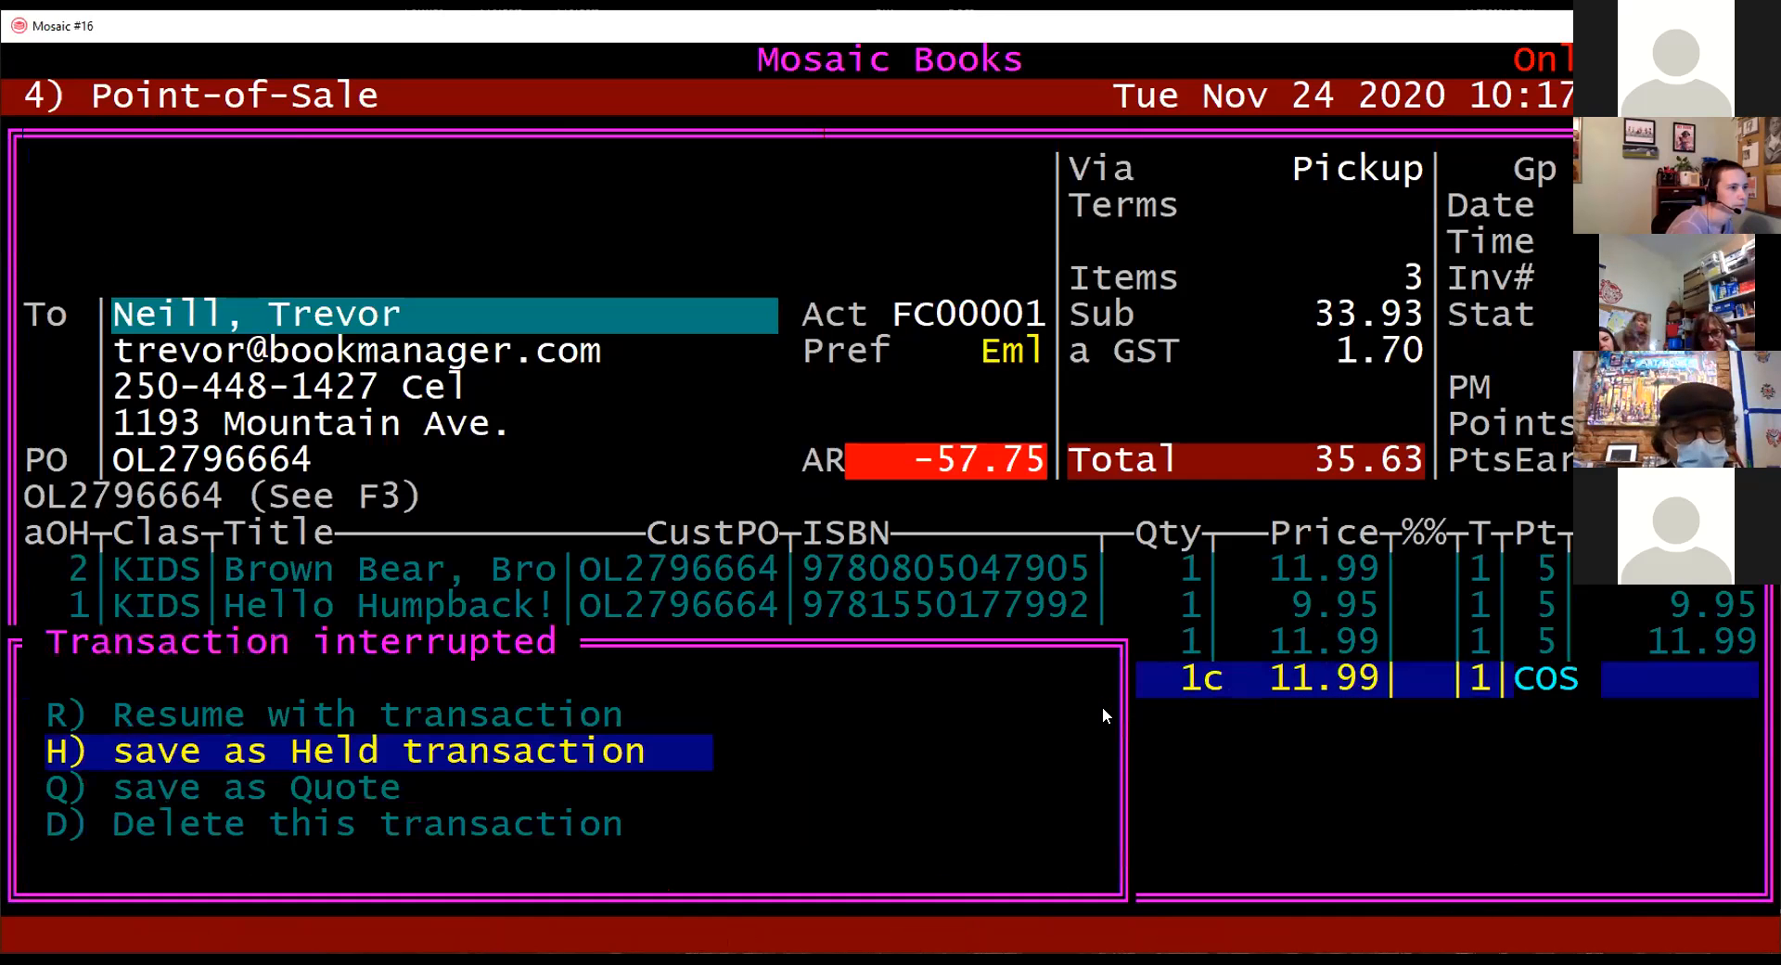
key("r")
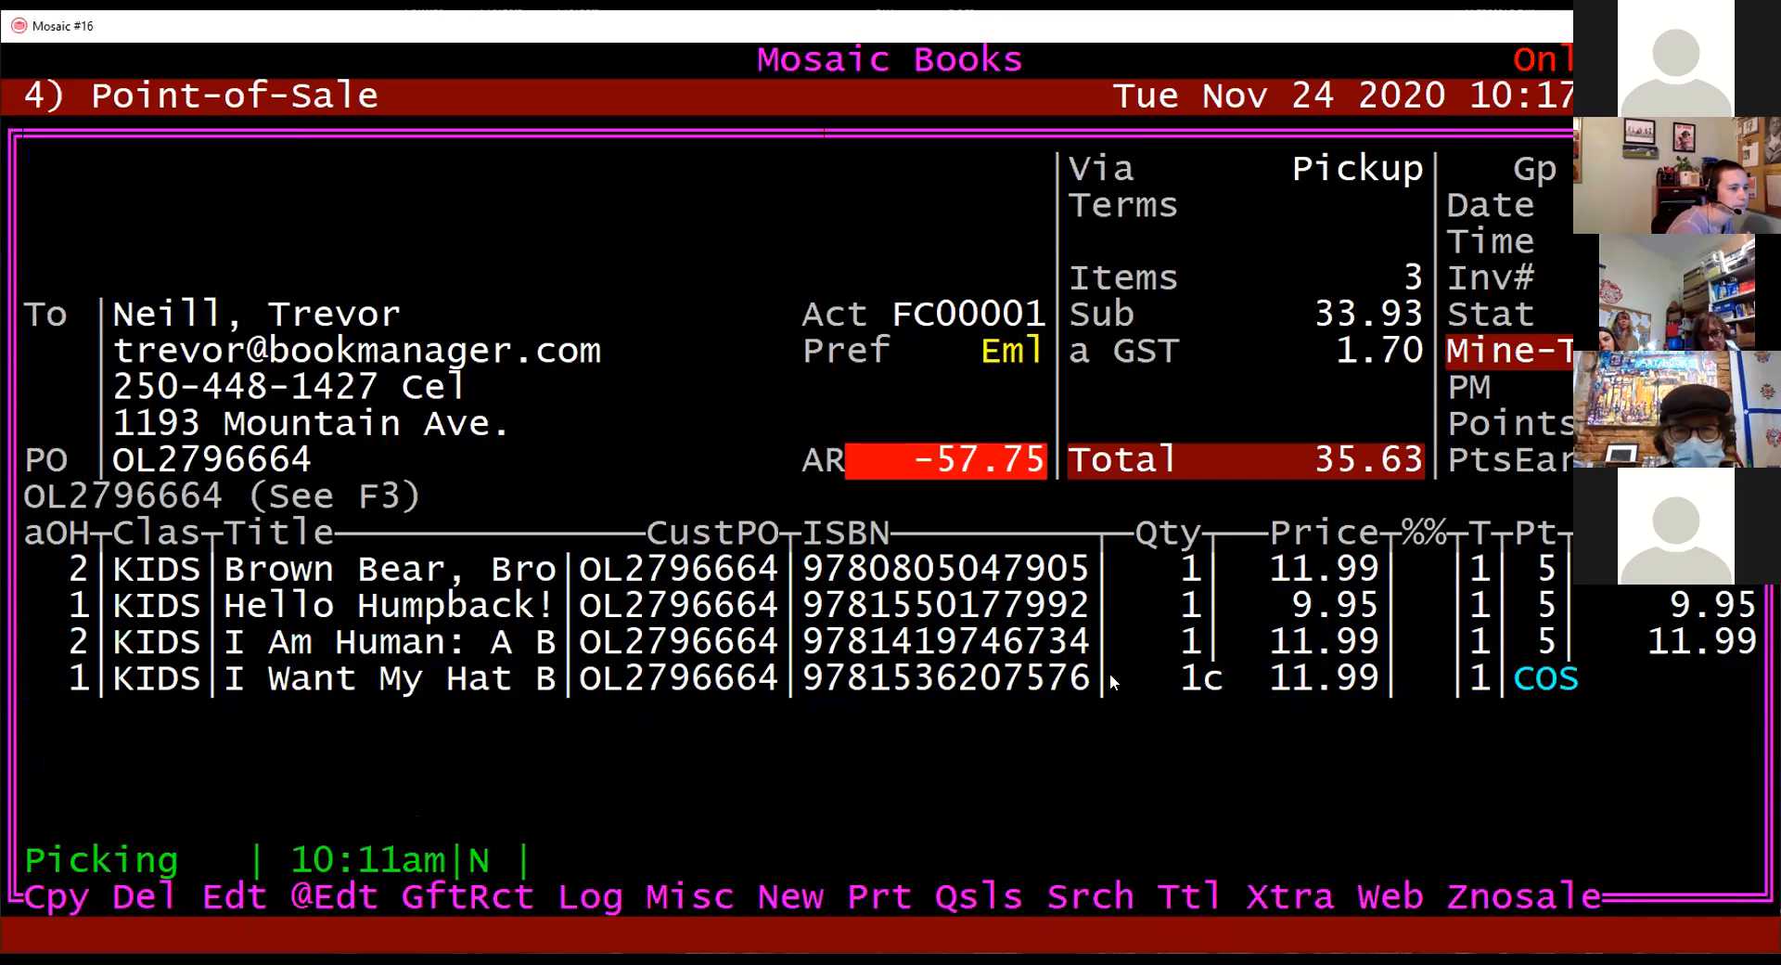
Finalize the order with format N Notice and destination E Email.
key("p")
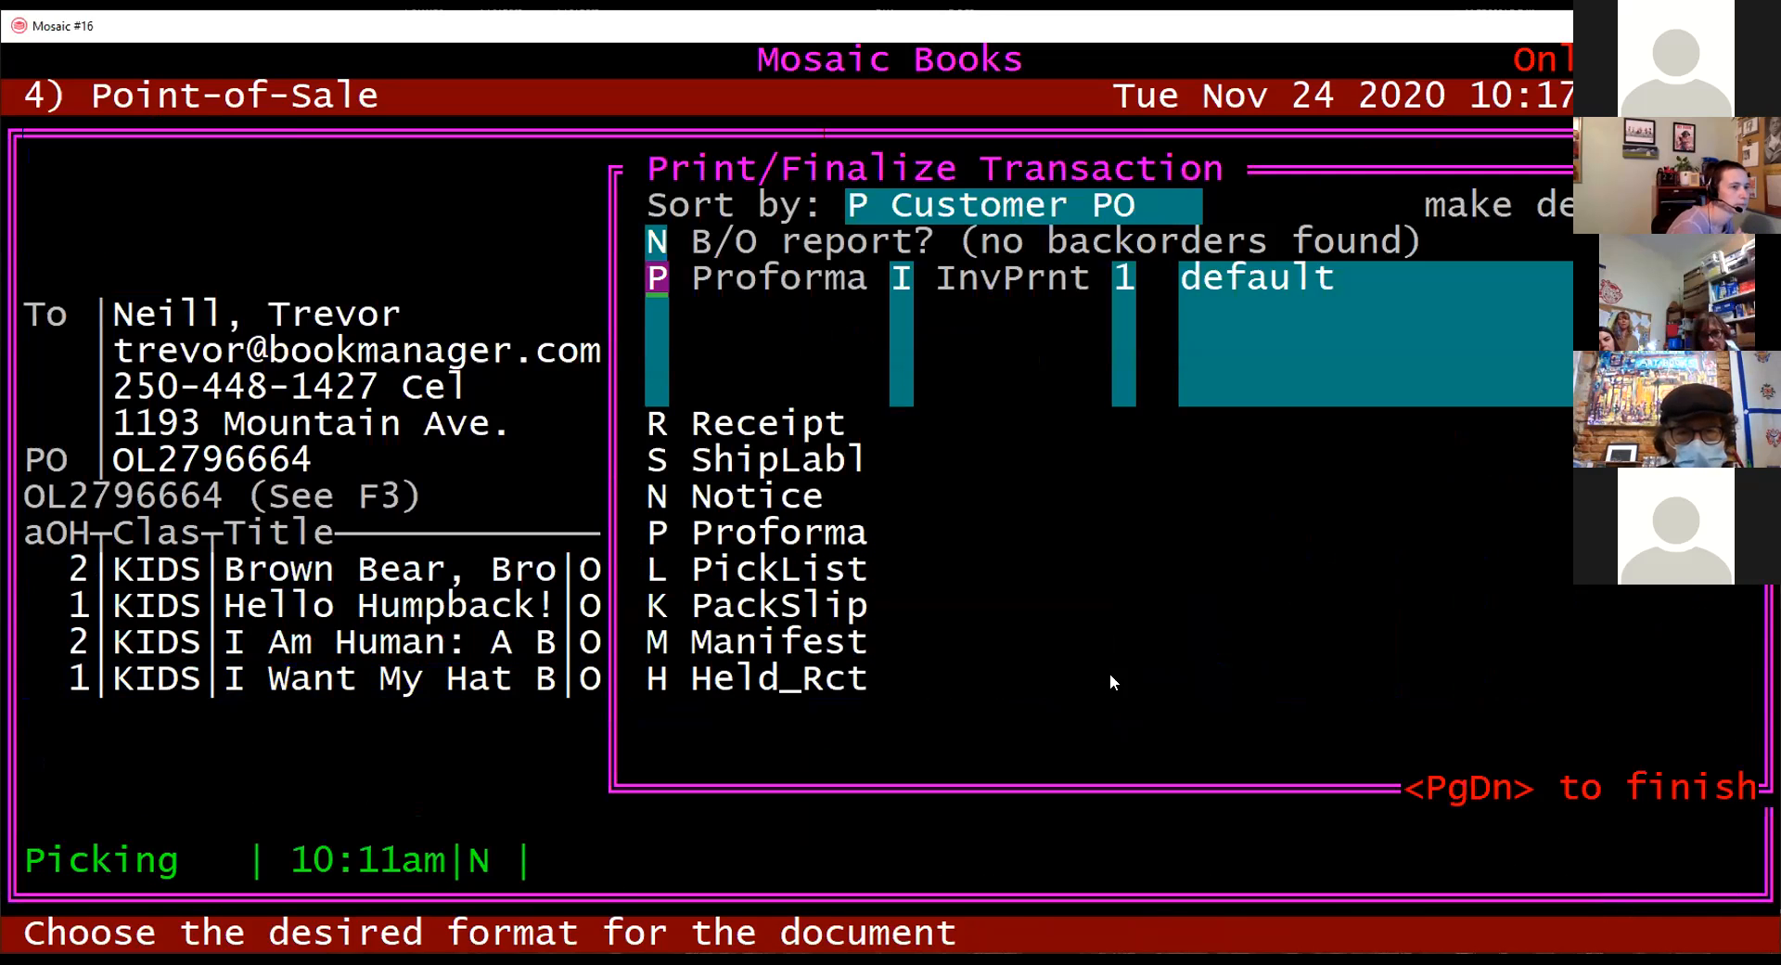
key("n")
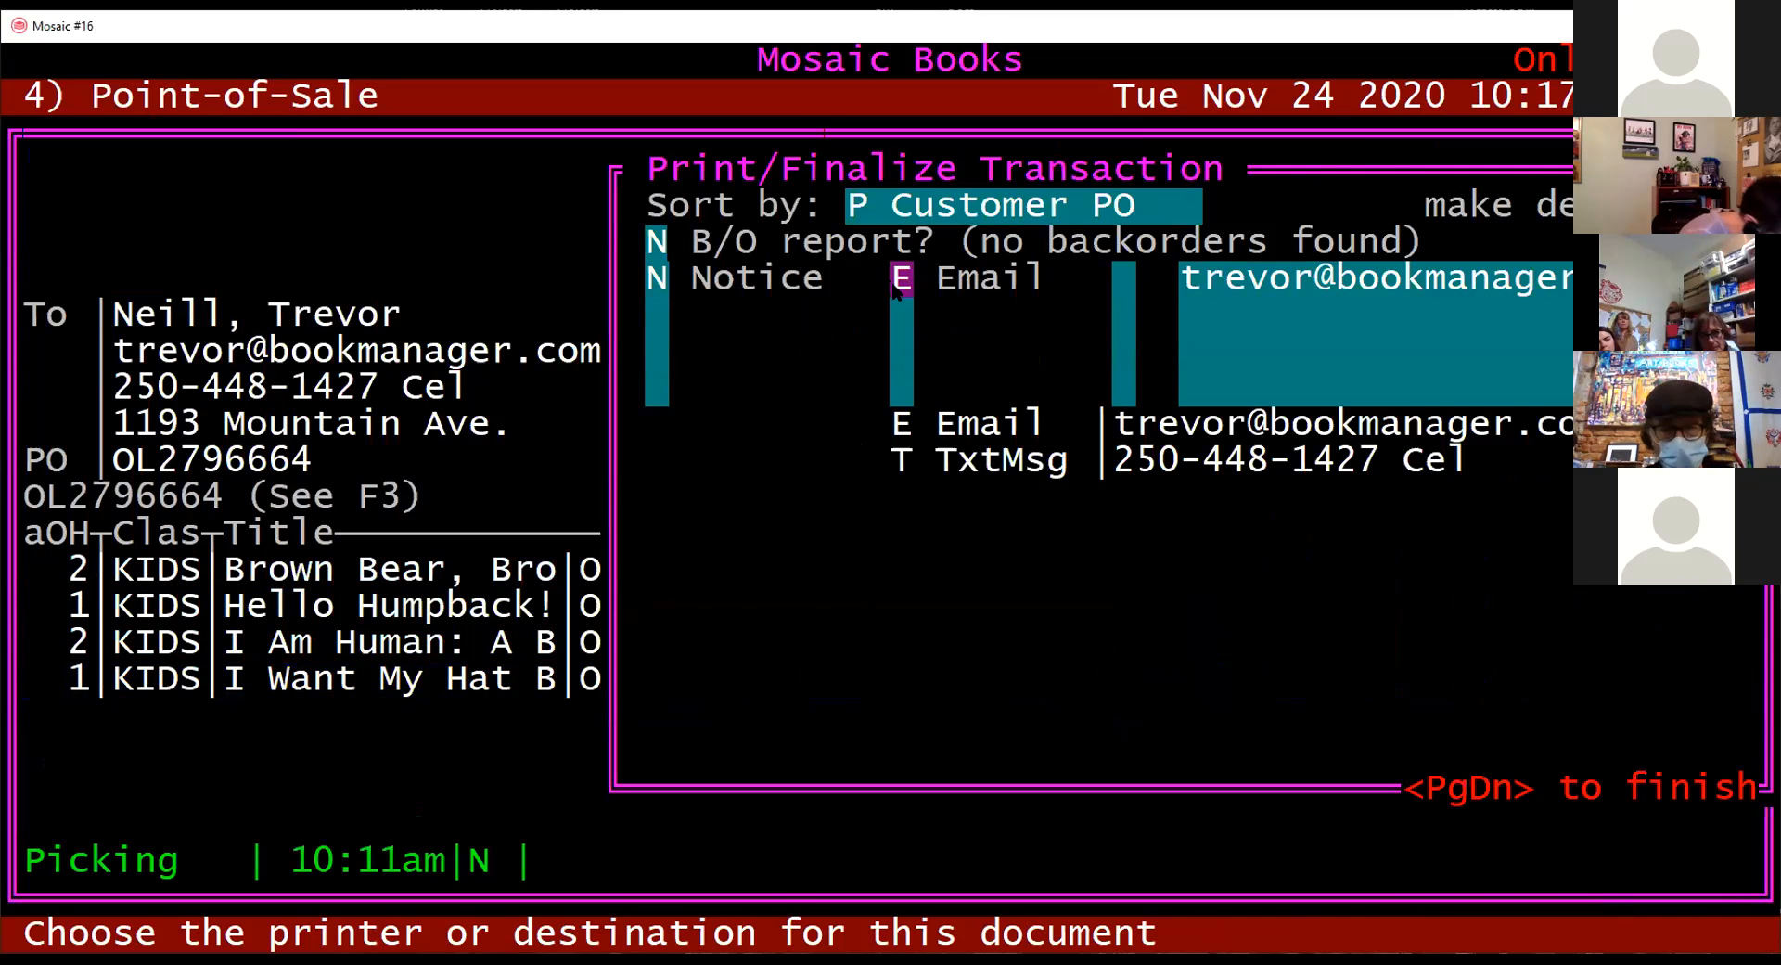
key("Return")
left_click_drag(796, 349, 1028, 362)
key("p")
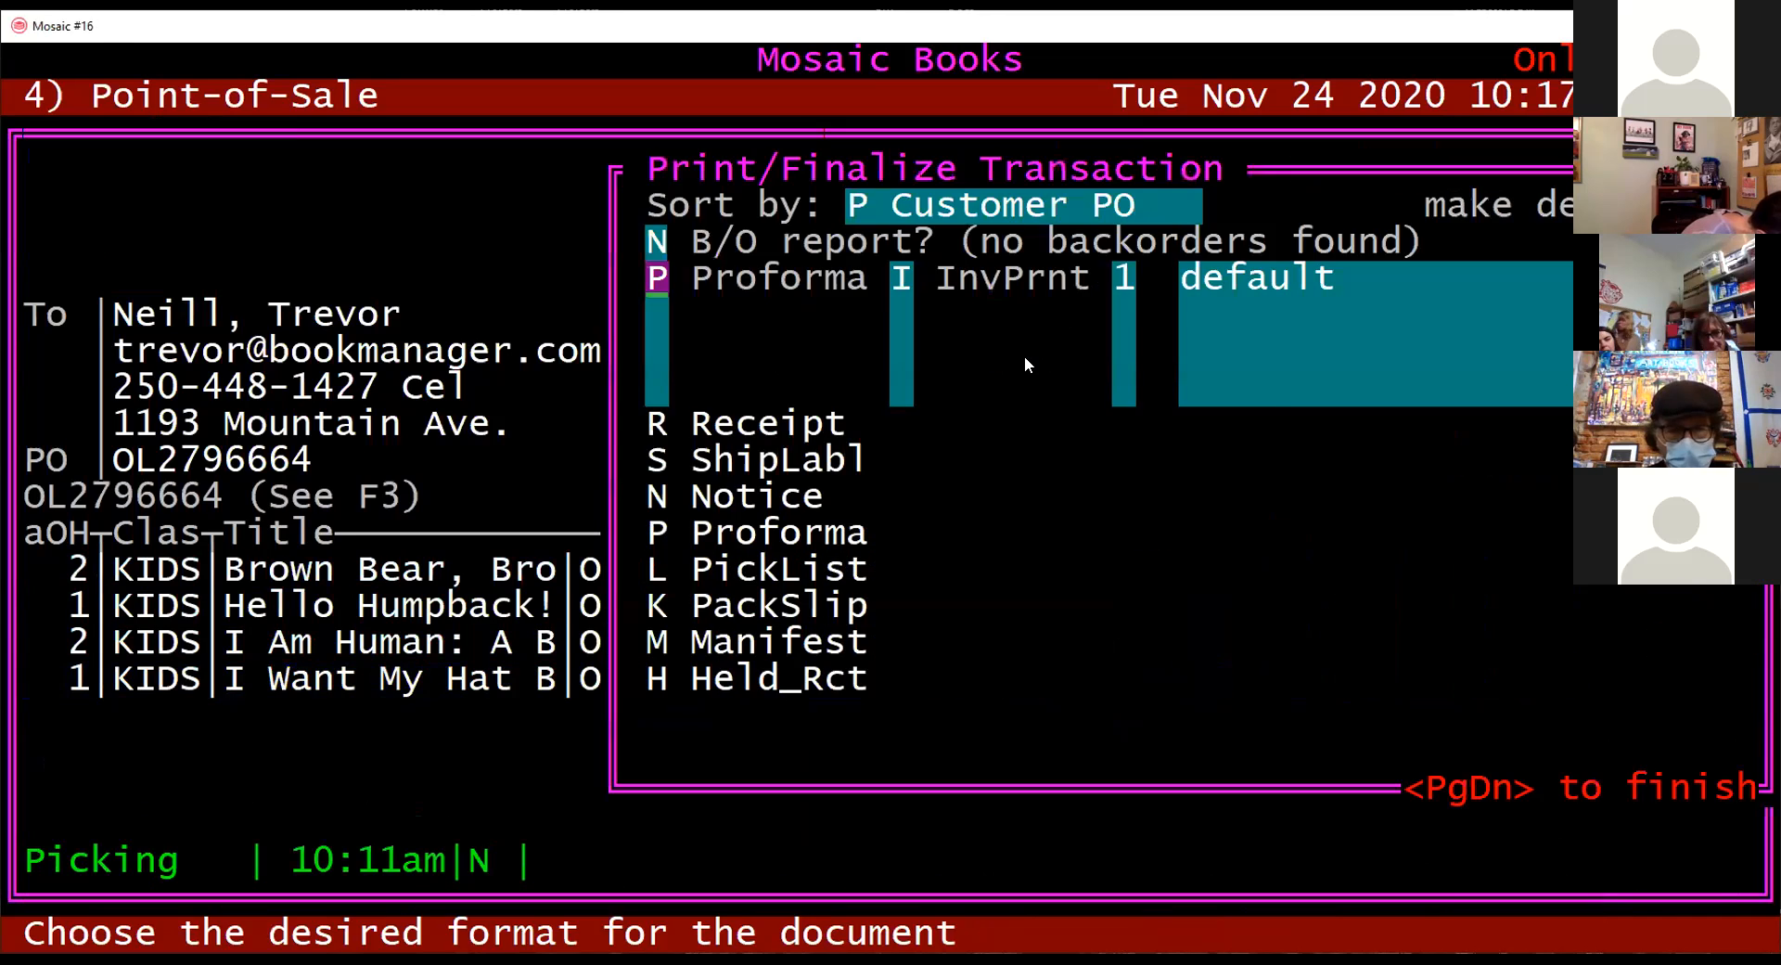
key("n")
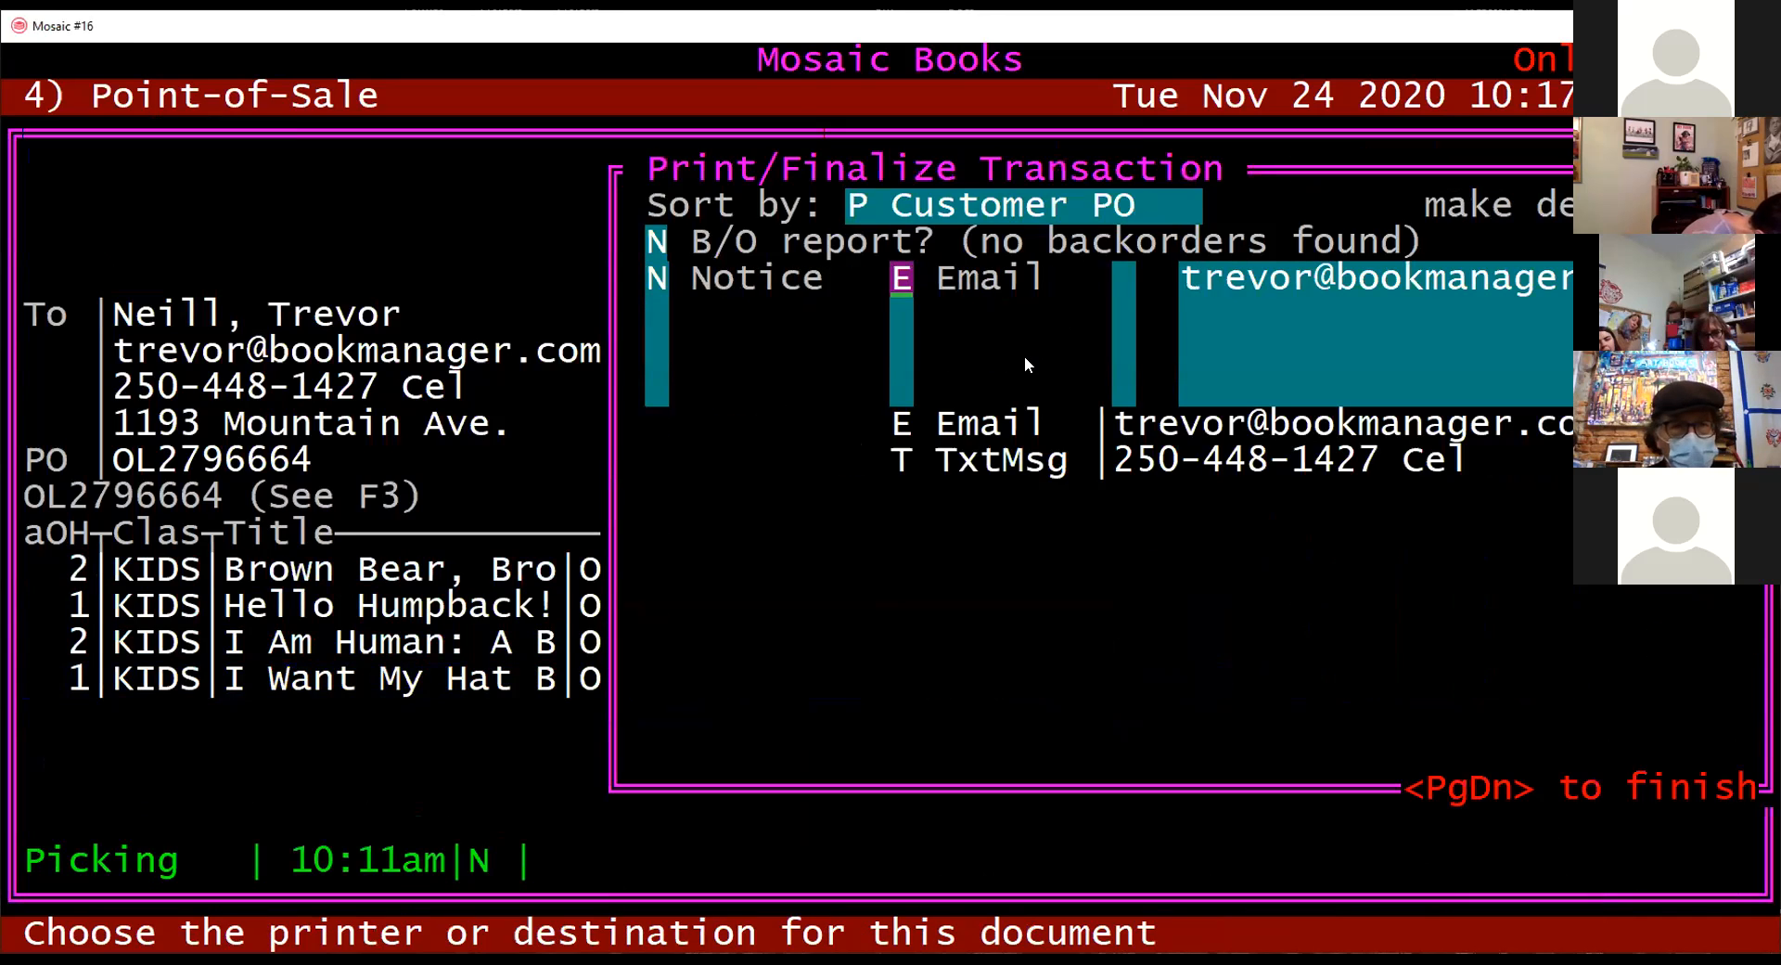
left_click_drag(905, 469, 1469, 469)
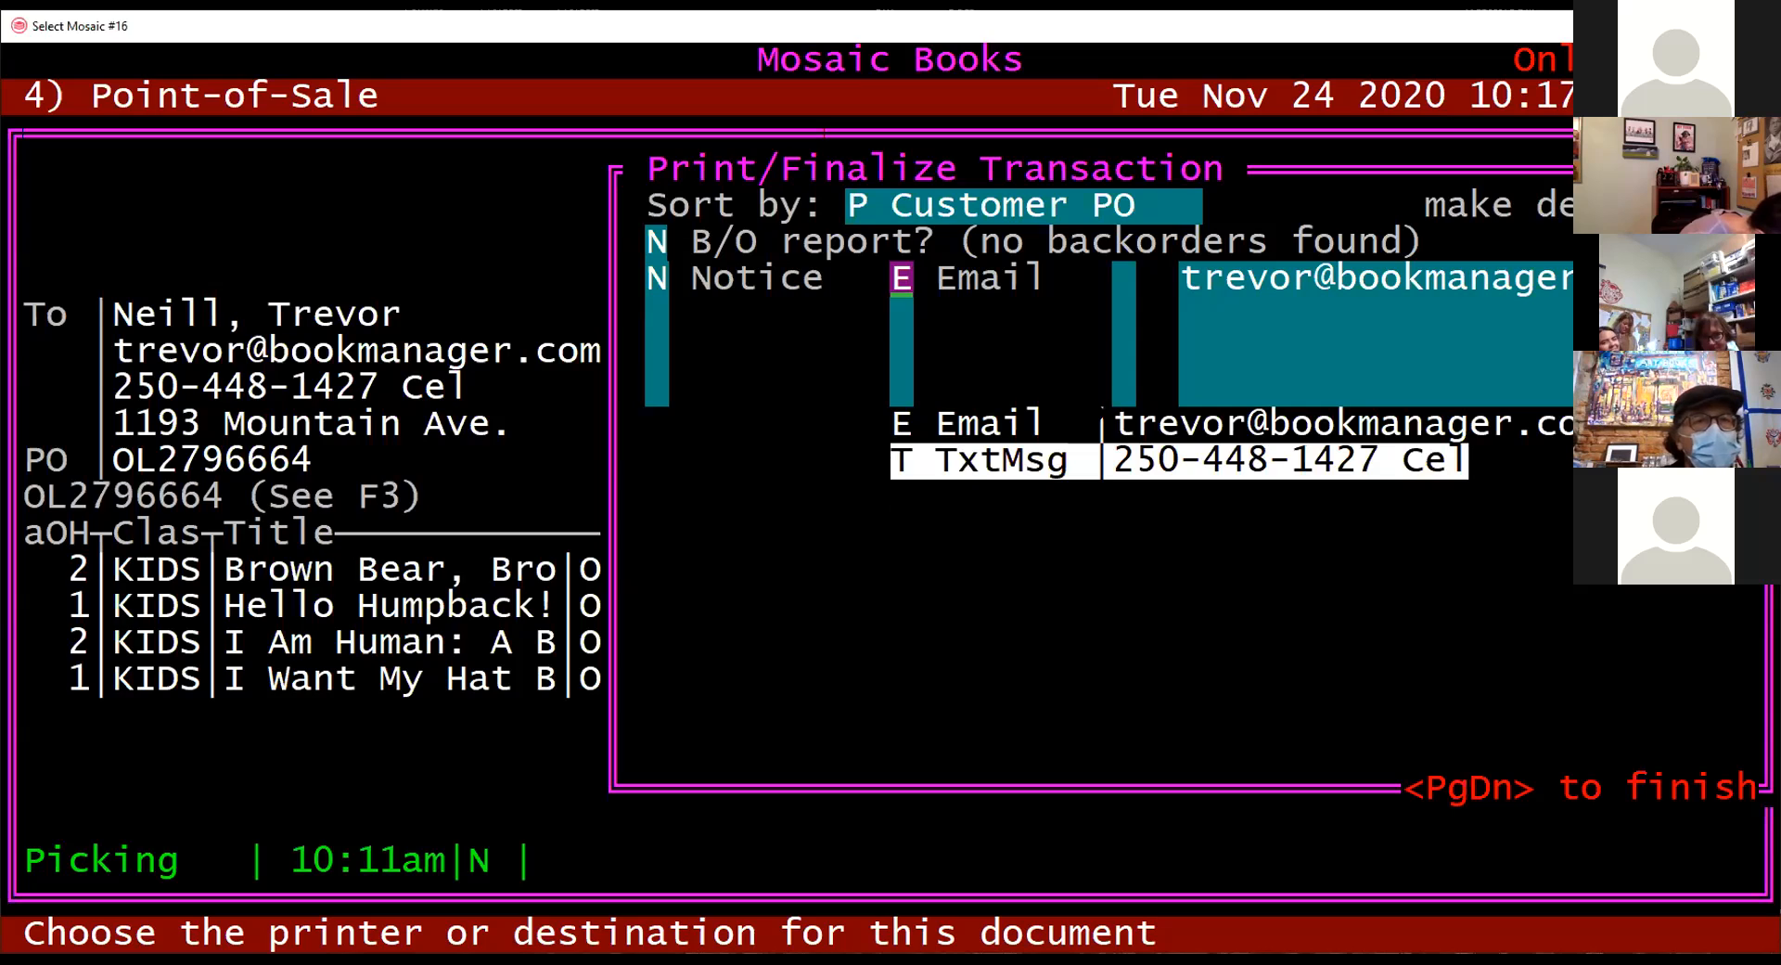
left_click(1122, 278)
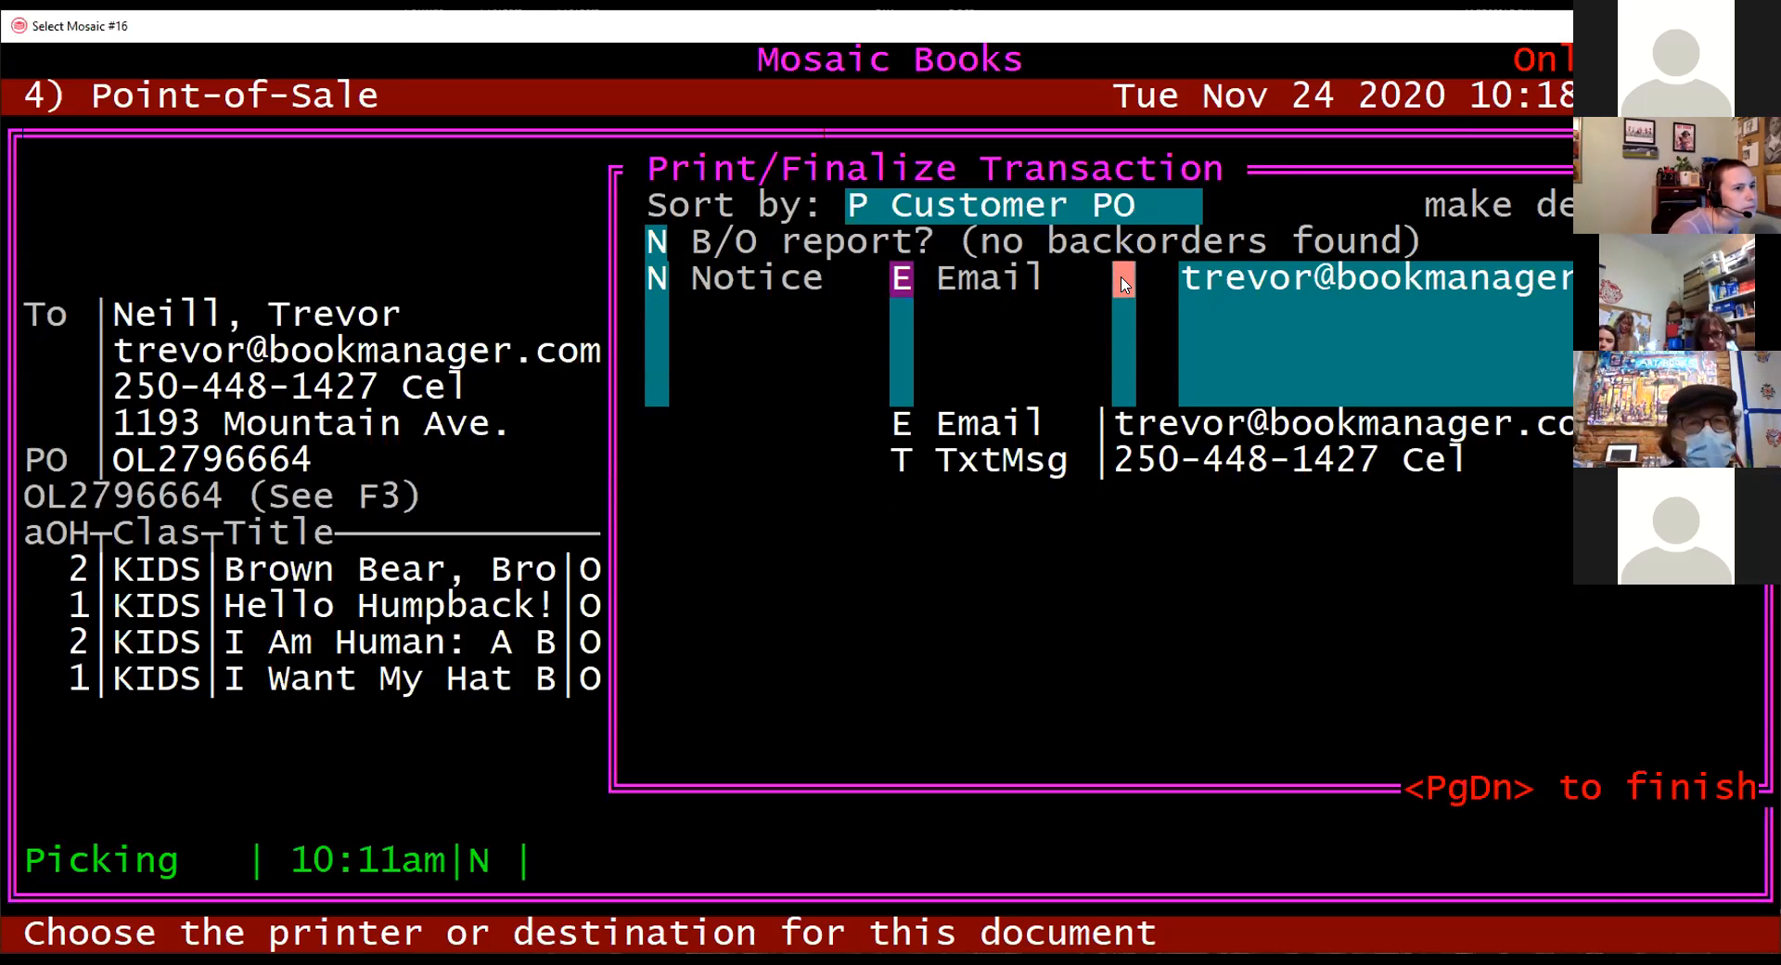
key("Return")
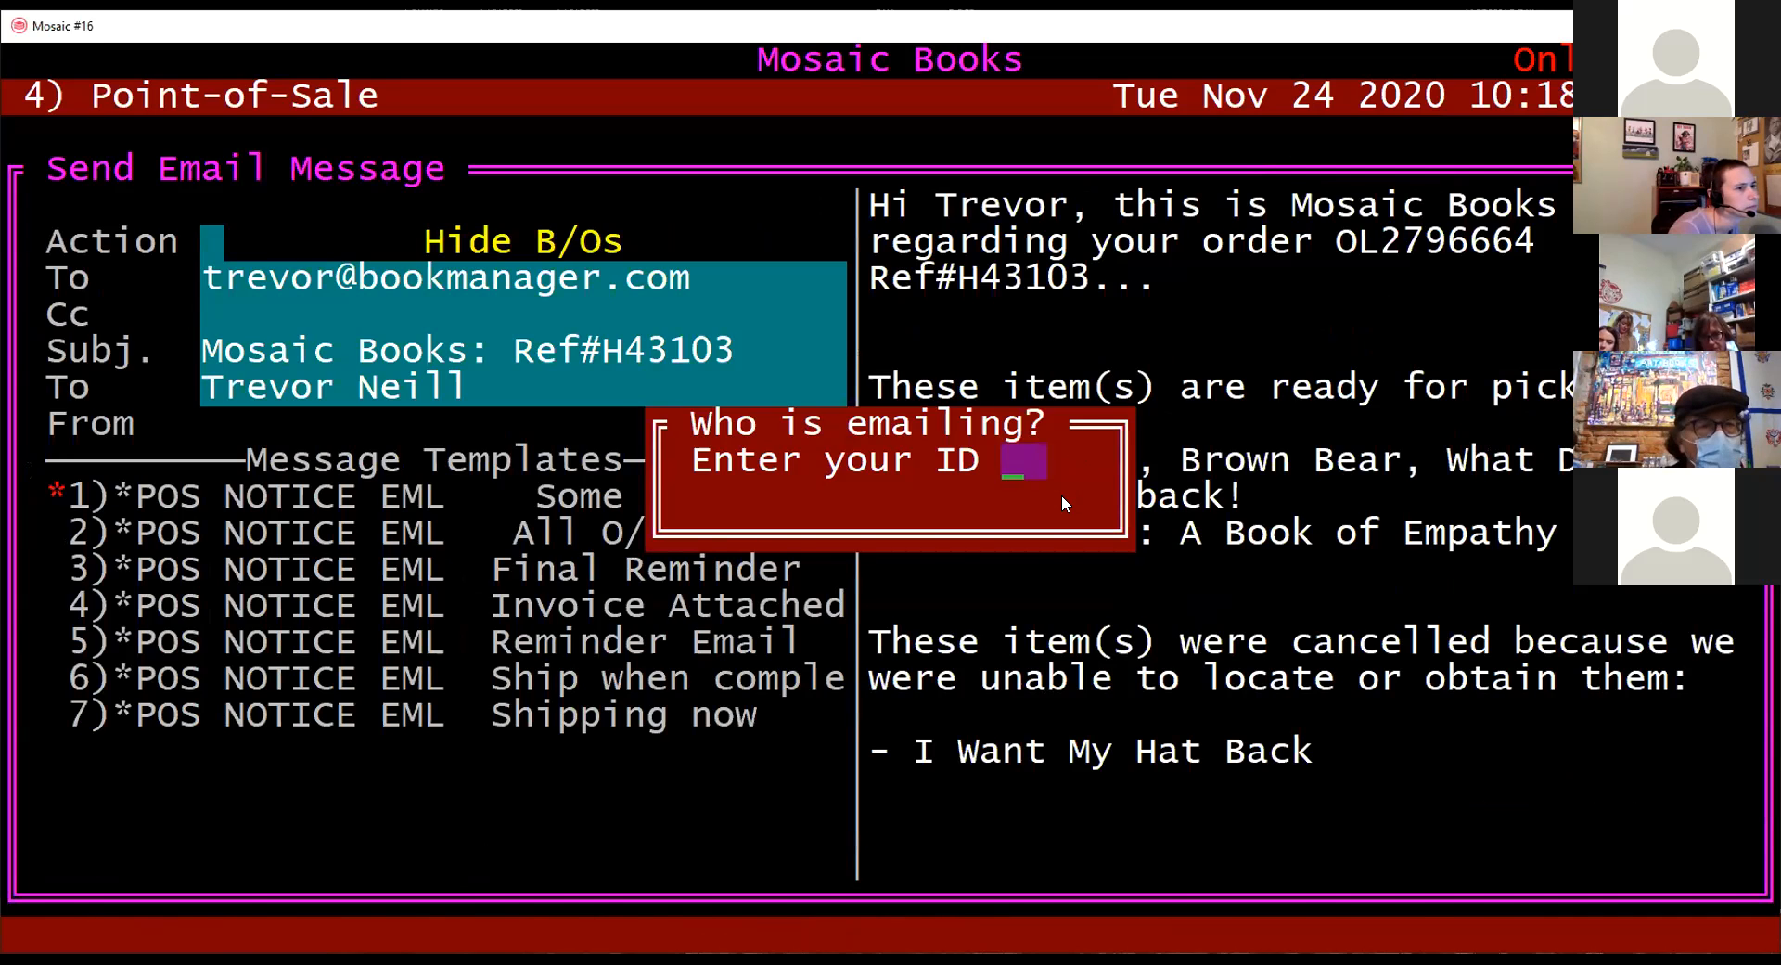
Enter the staff ID as sender so the From field fills in, then review the templates.
key("Return")
left_click(223, 424)
left_click_drag(222, 425, 351, 427)
left_click(351, 427)
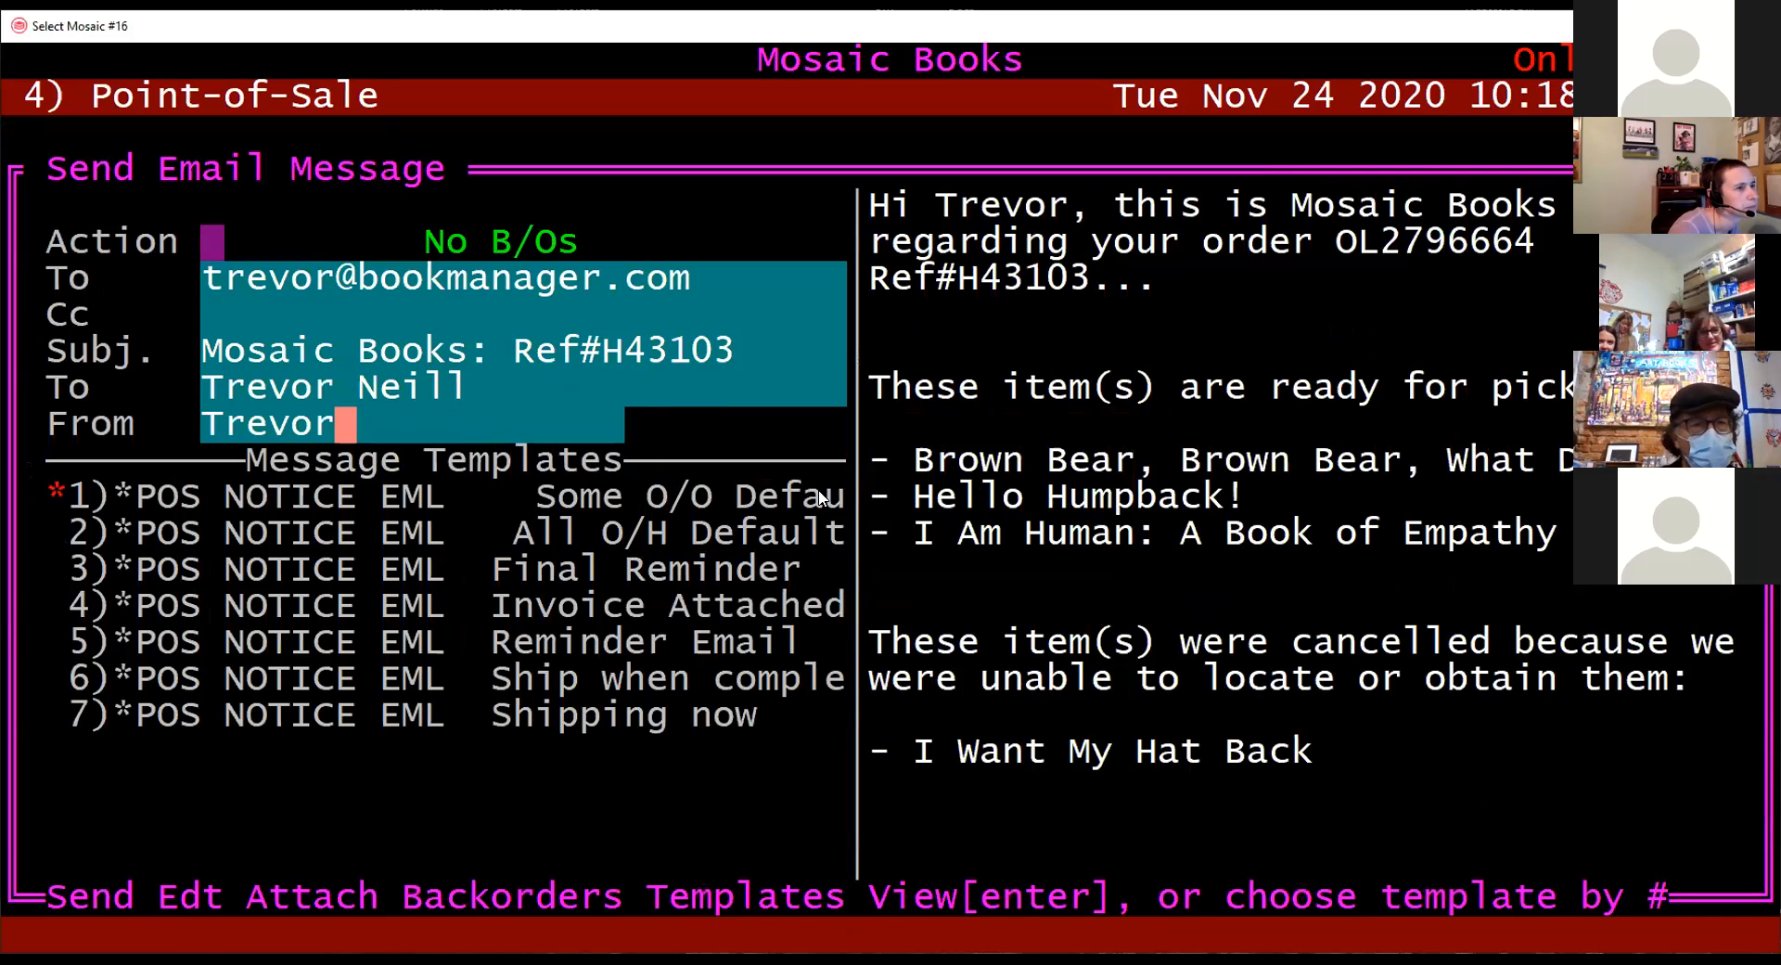
left_click_drag(74, 501, 839, 722)
left_click(838, 723)
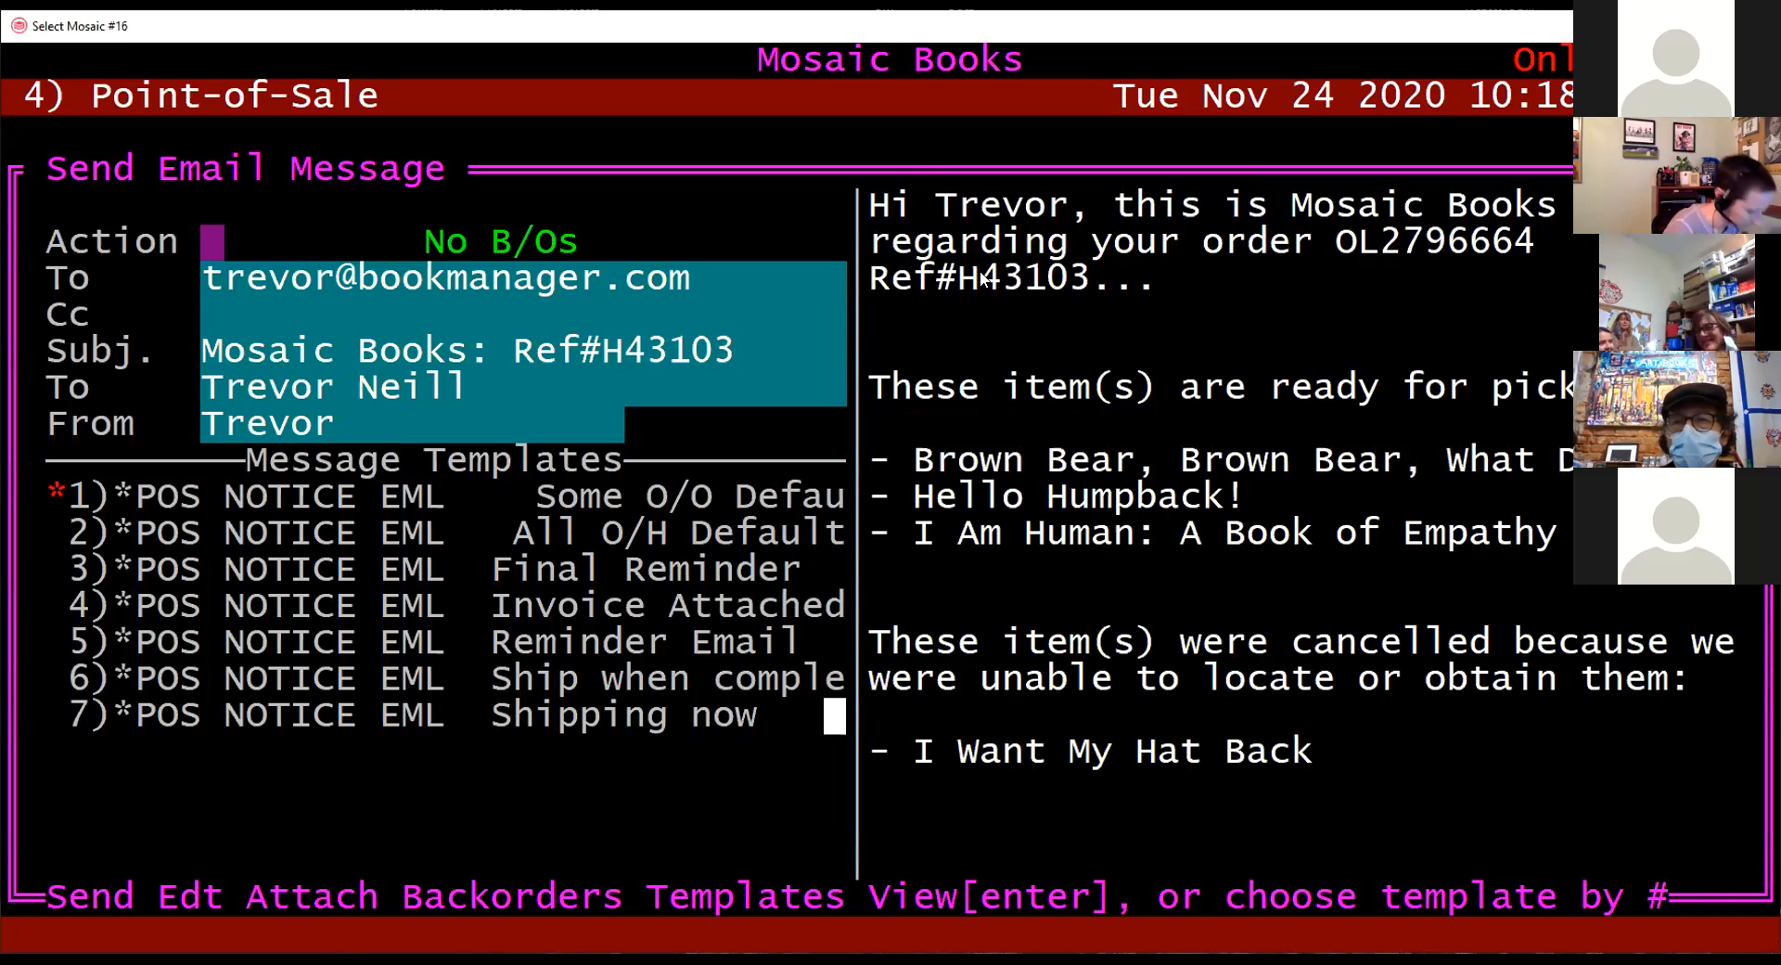
left_click_drag(1336, 243, 1547, 243)
left_click_drag(882, 281, 1163, 288)
left_click(1162, 287)
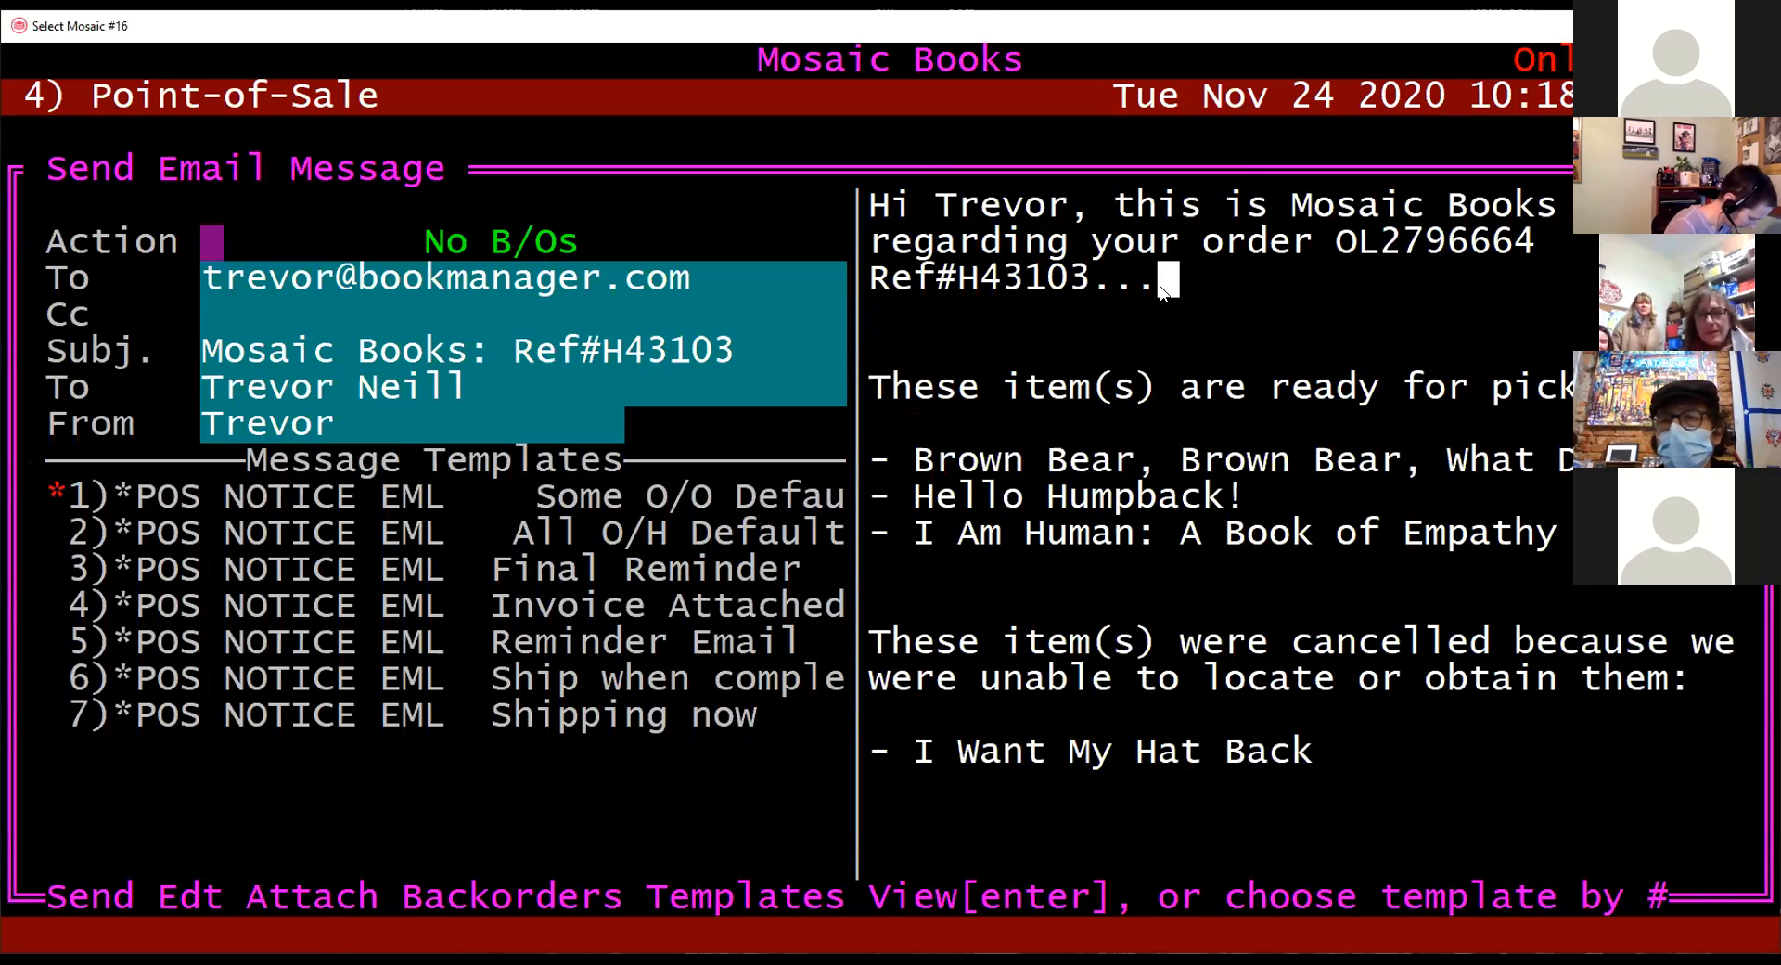
left_click_drag(648, 898, 836, 902)
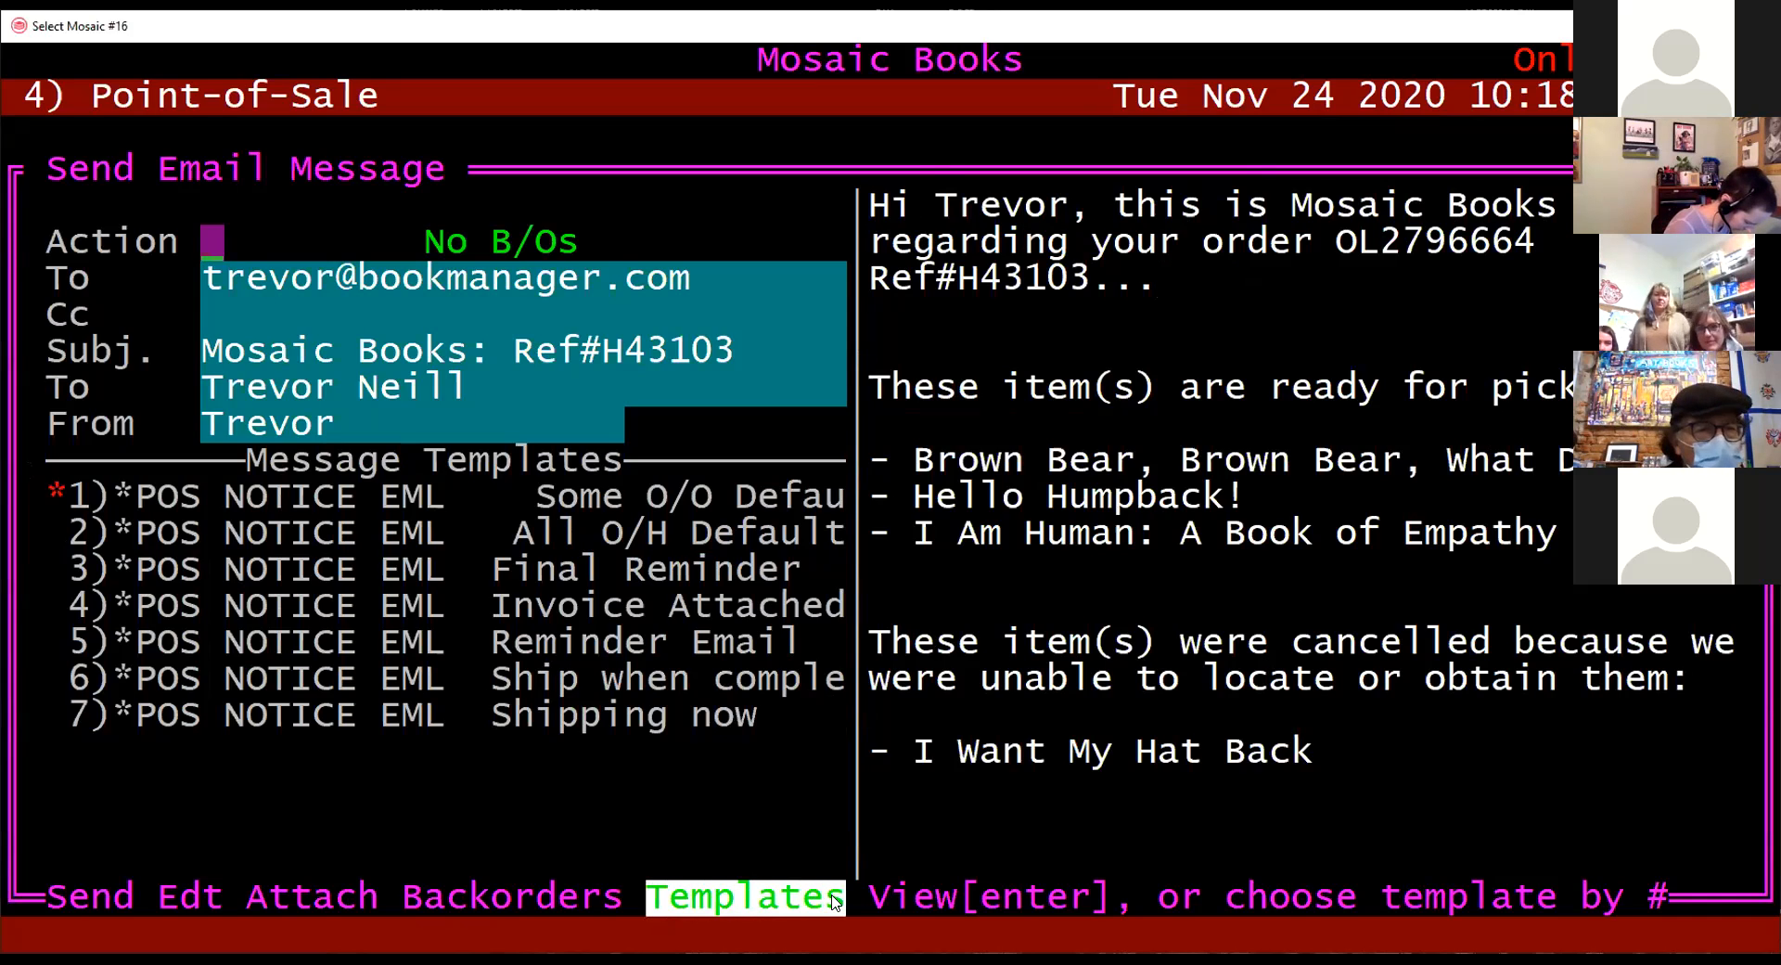
left_click(832, 896)
left_click(658, 900)
left_click(214, 245)
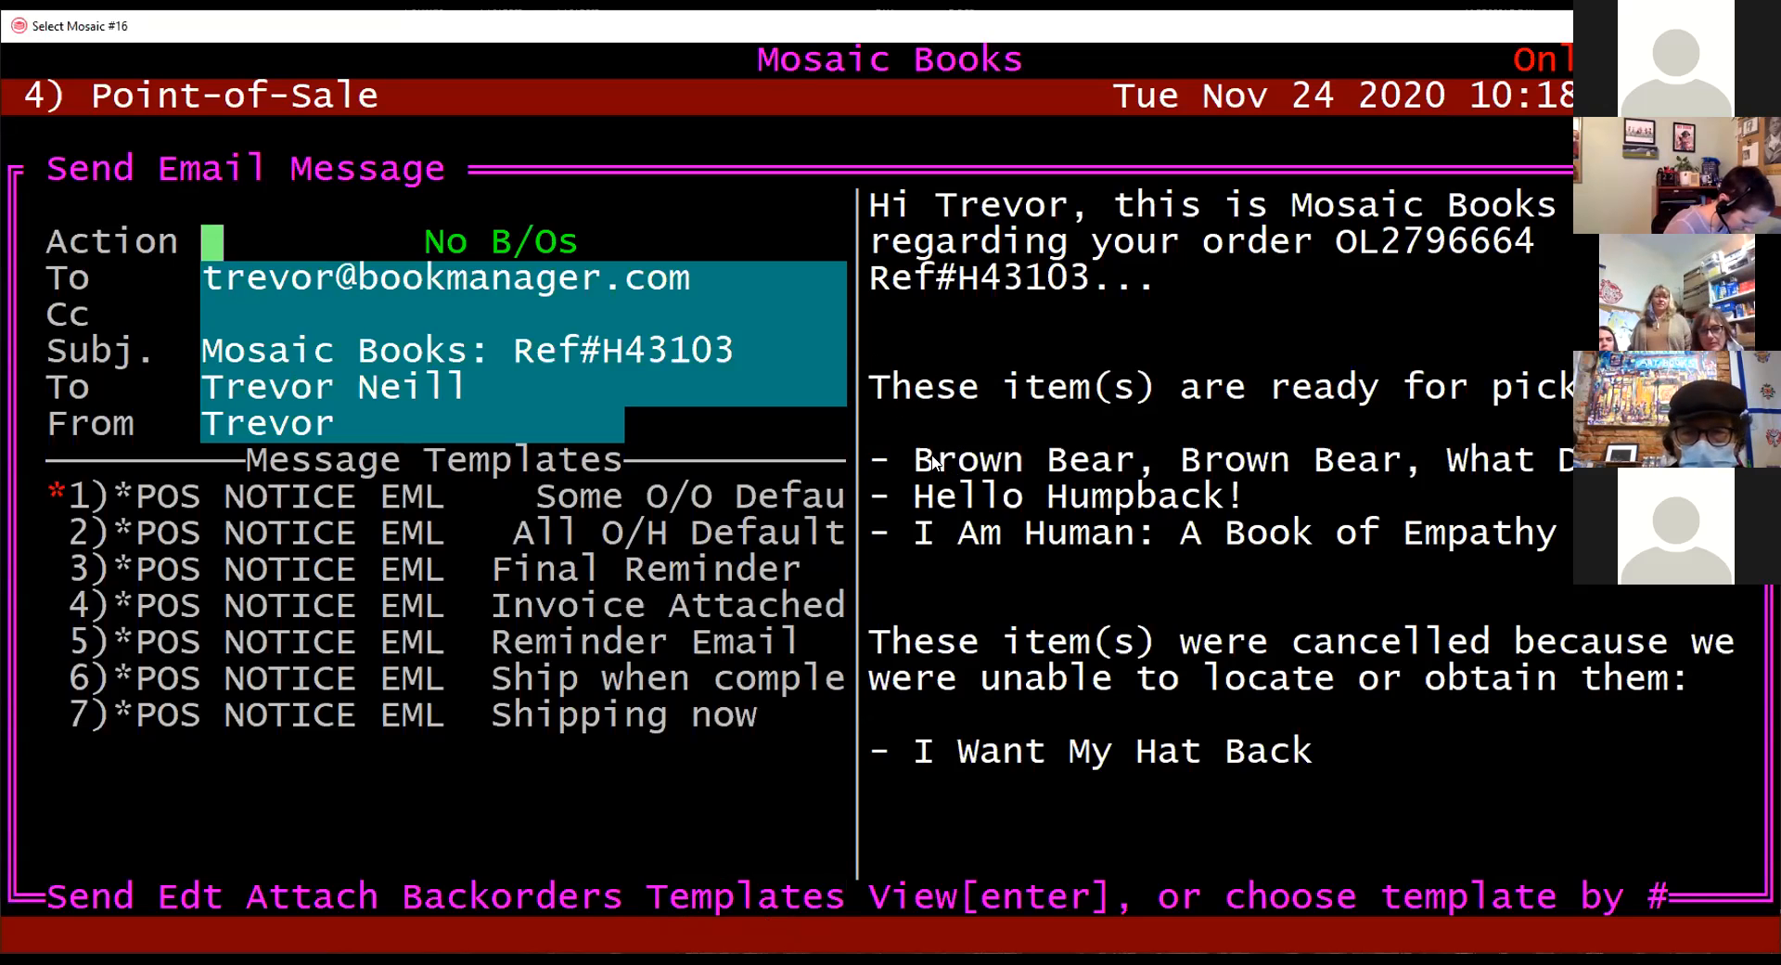
left_click(872, 388)
left_click_drag(912, 389, 1484, 408)
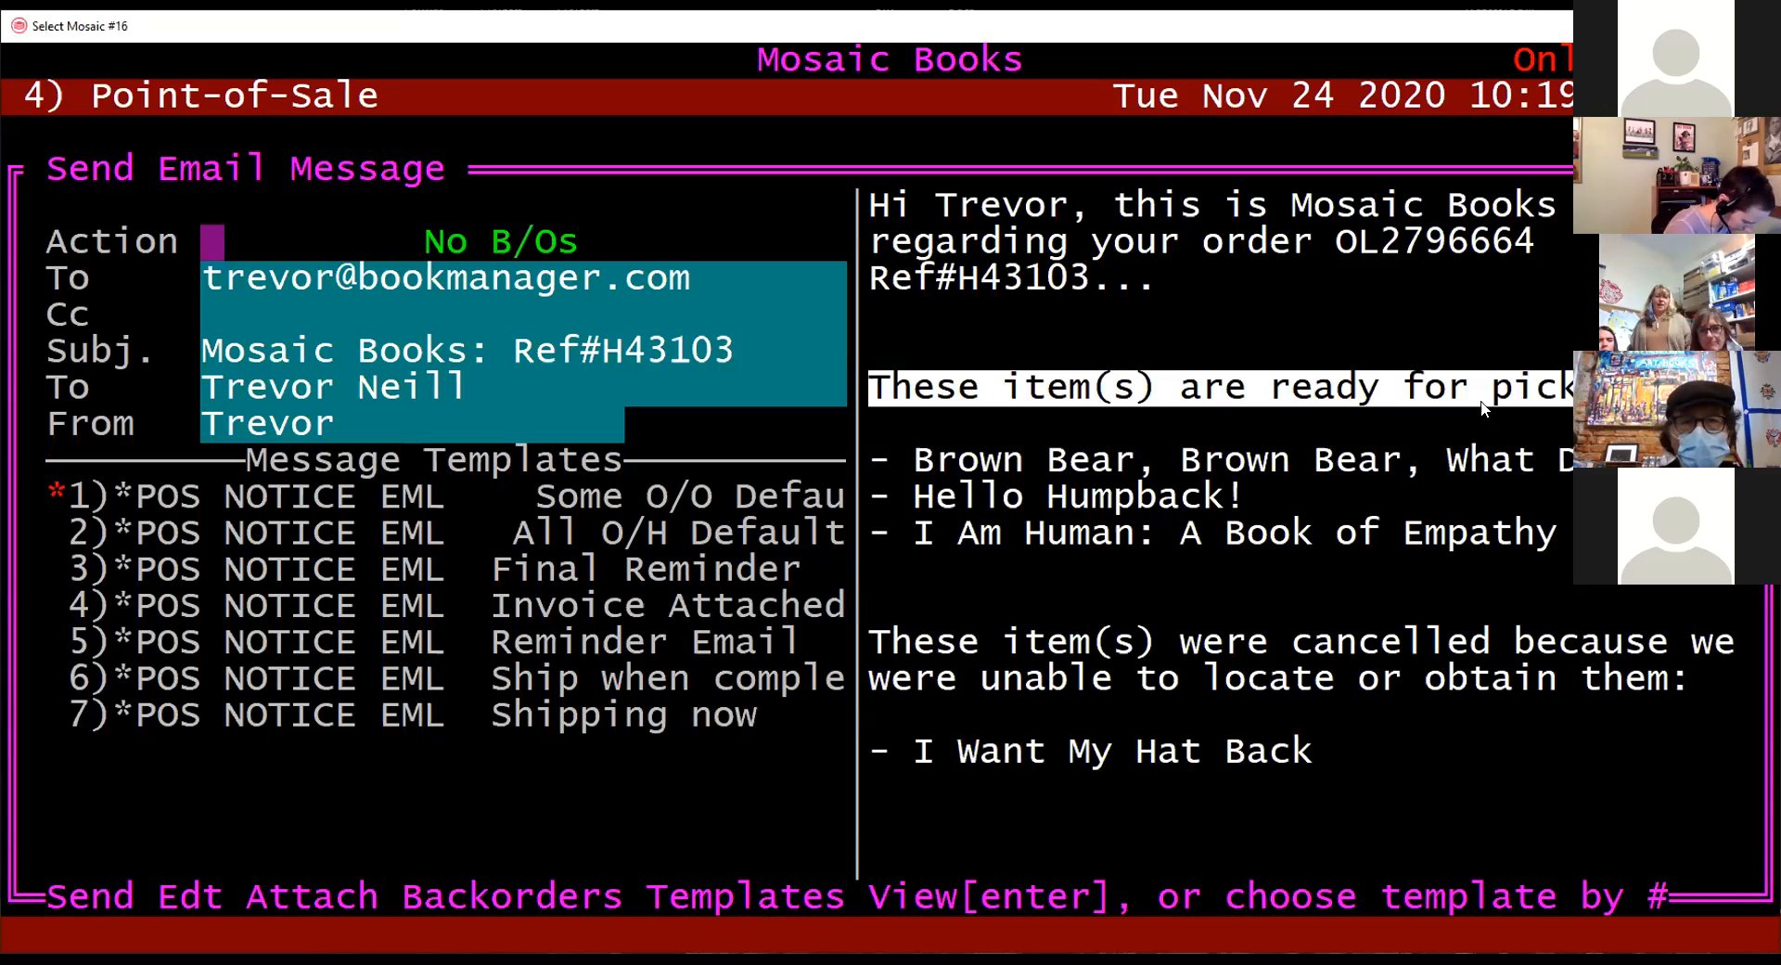
left_click_drag(917, 462, 1079, 493)
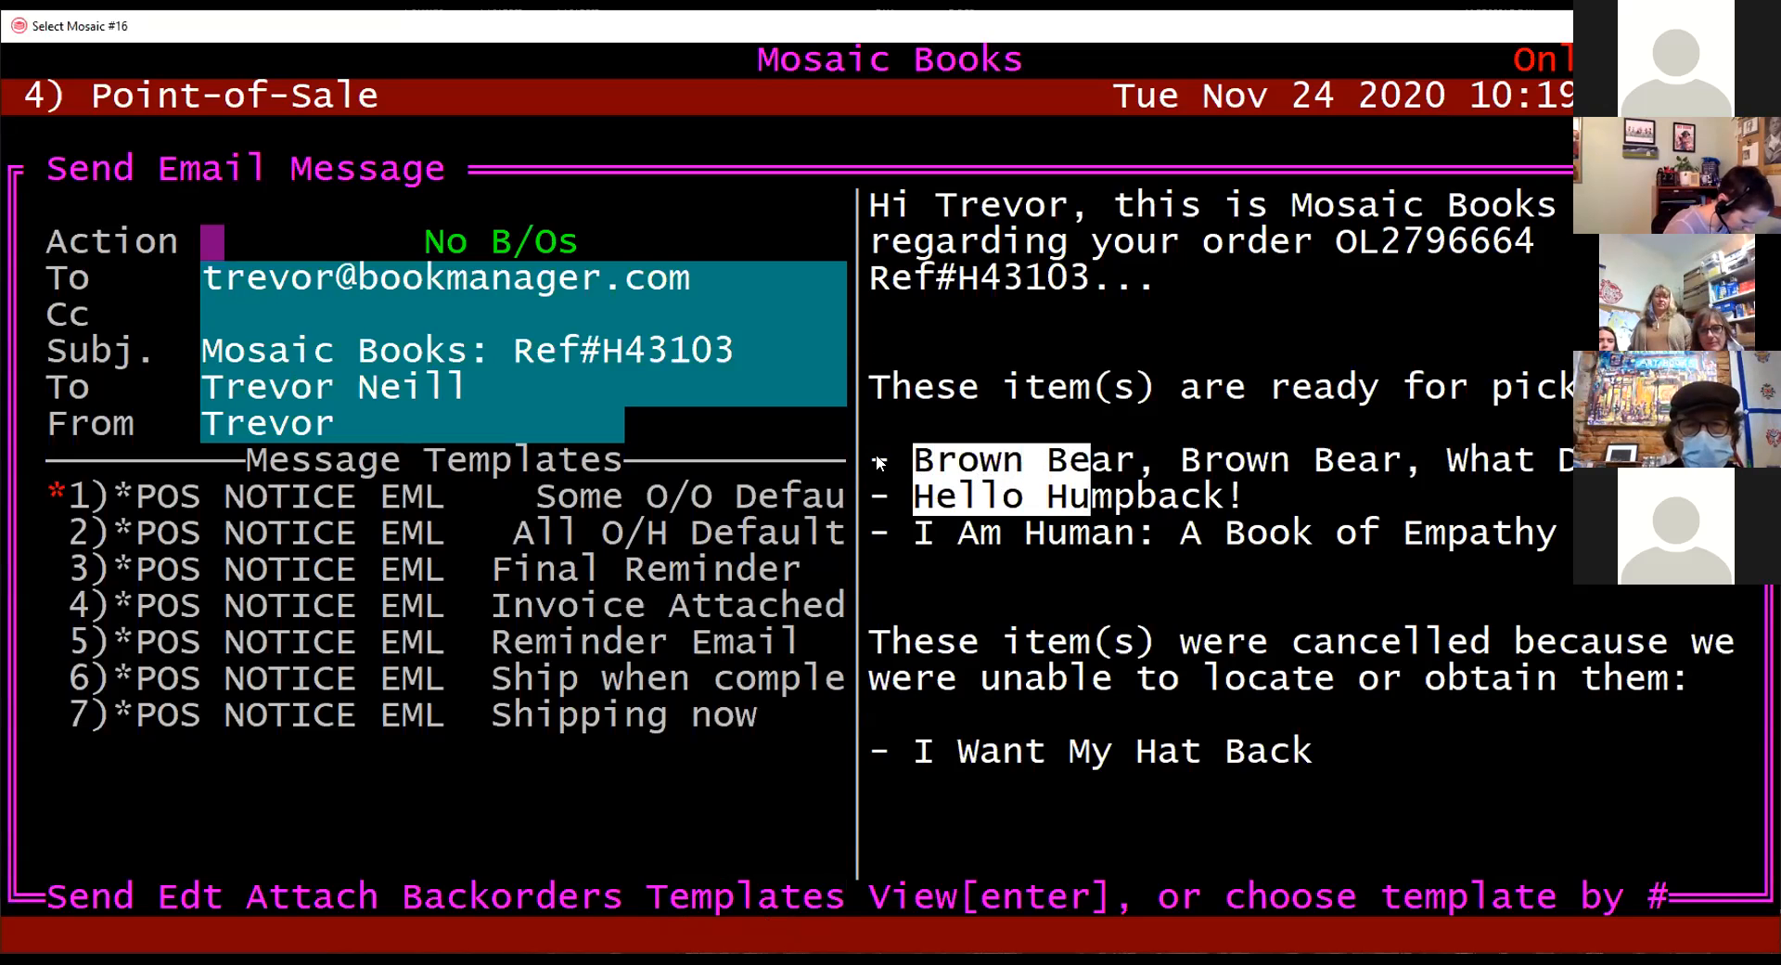
left_click_drag(877, 461, 902, 461)
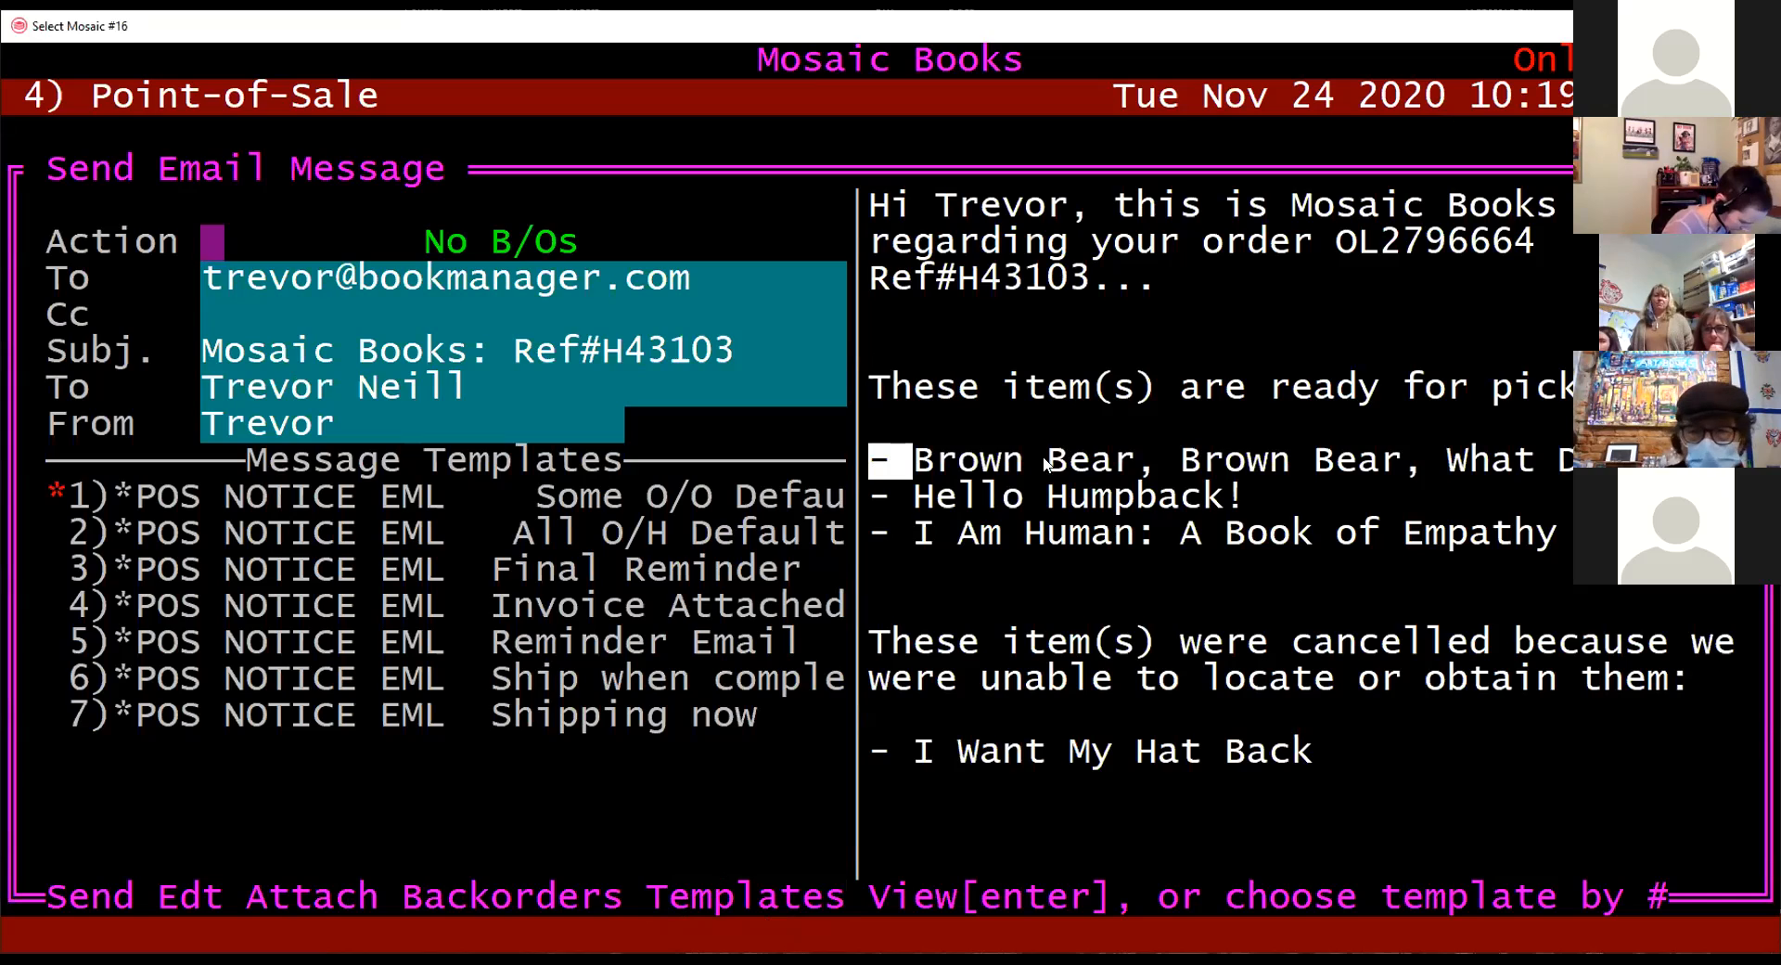
left_click(881, 644)
left_click_drag(881, 644, 1401, 689)
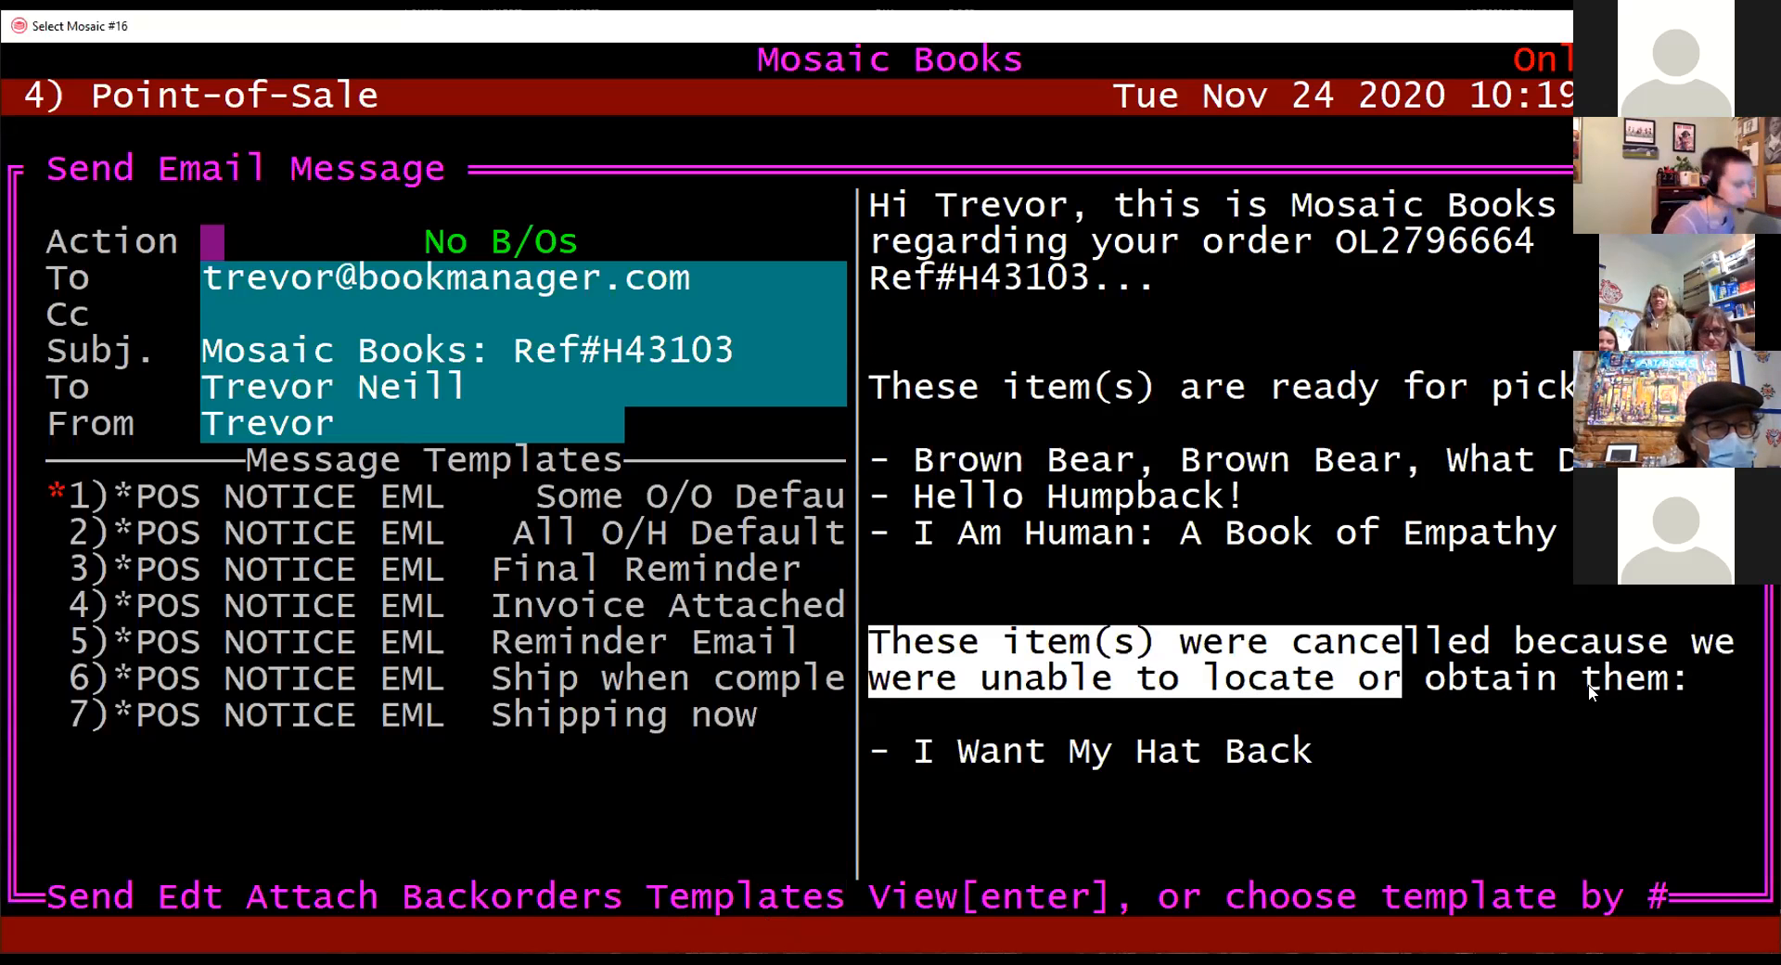
left_click(1639, 685)
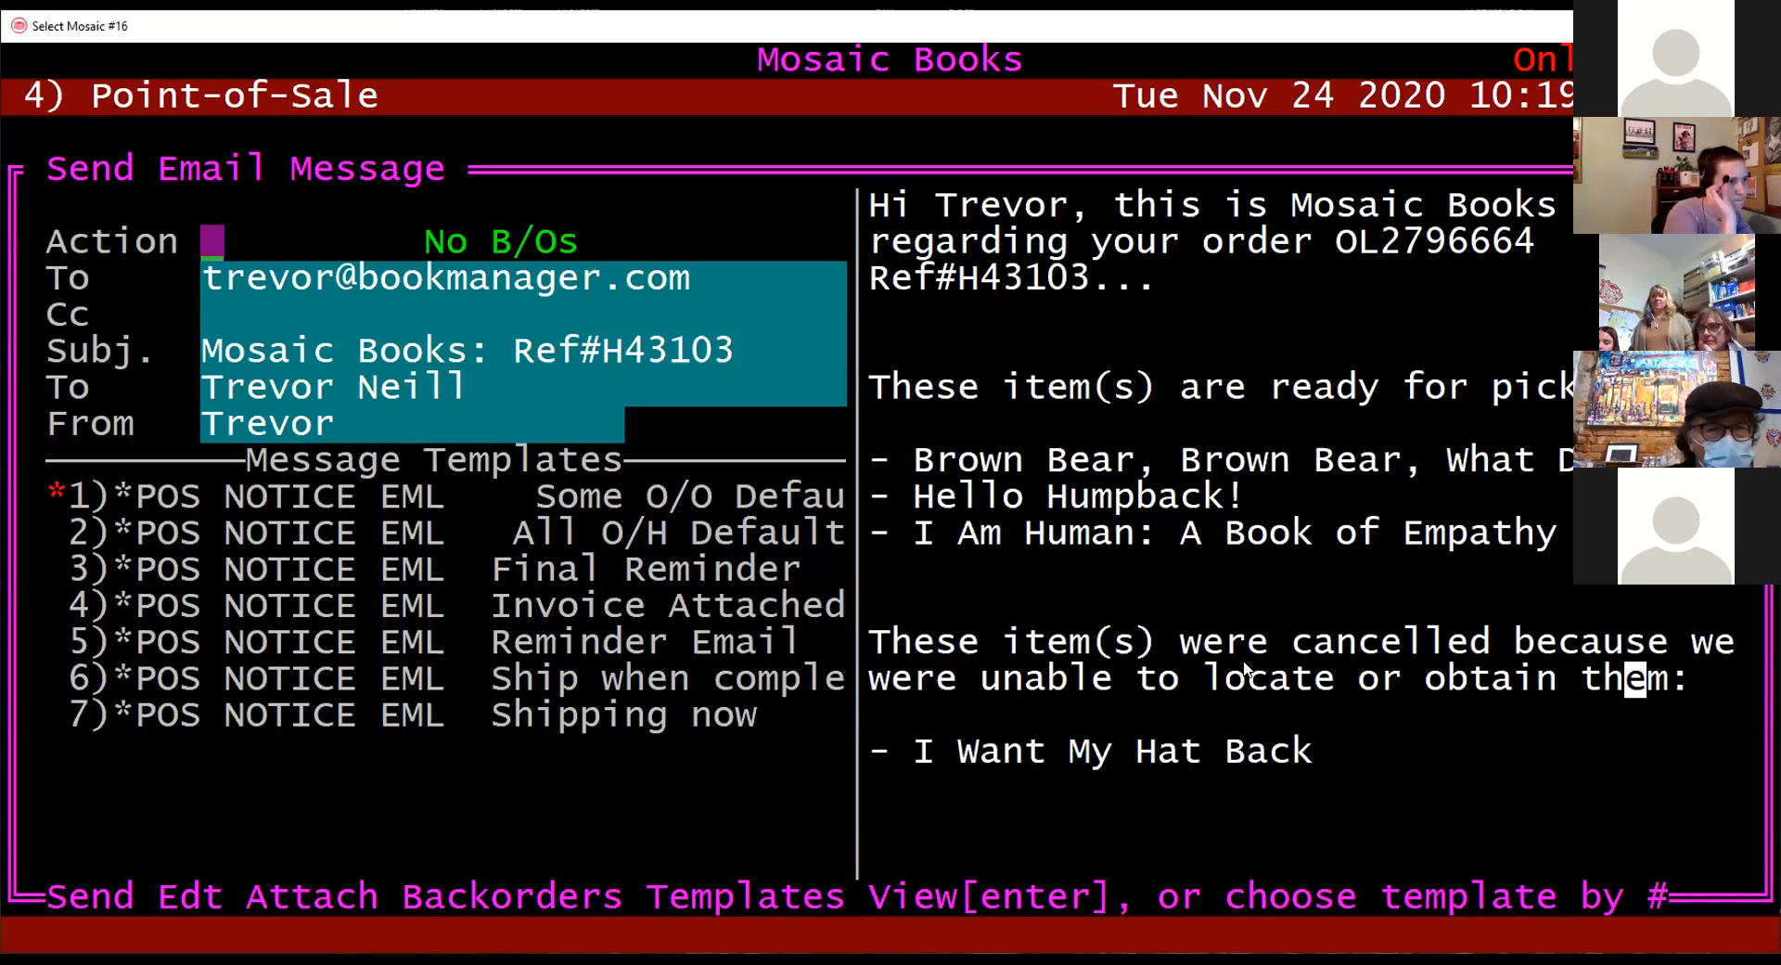
left_click_drag(877, 752, 1310, 762)
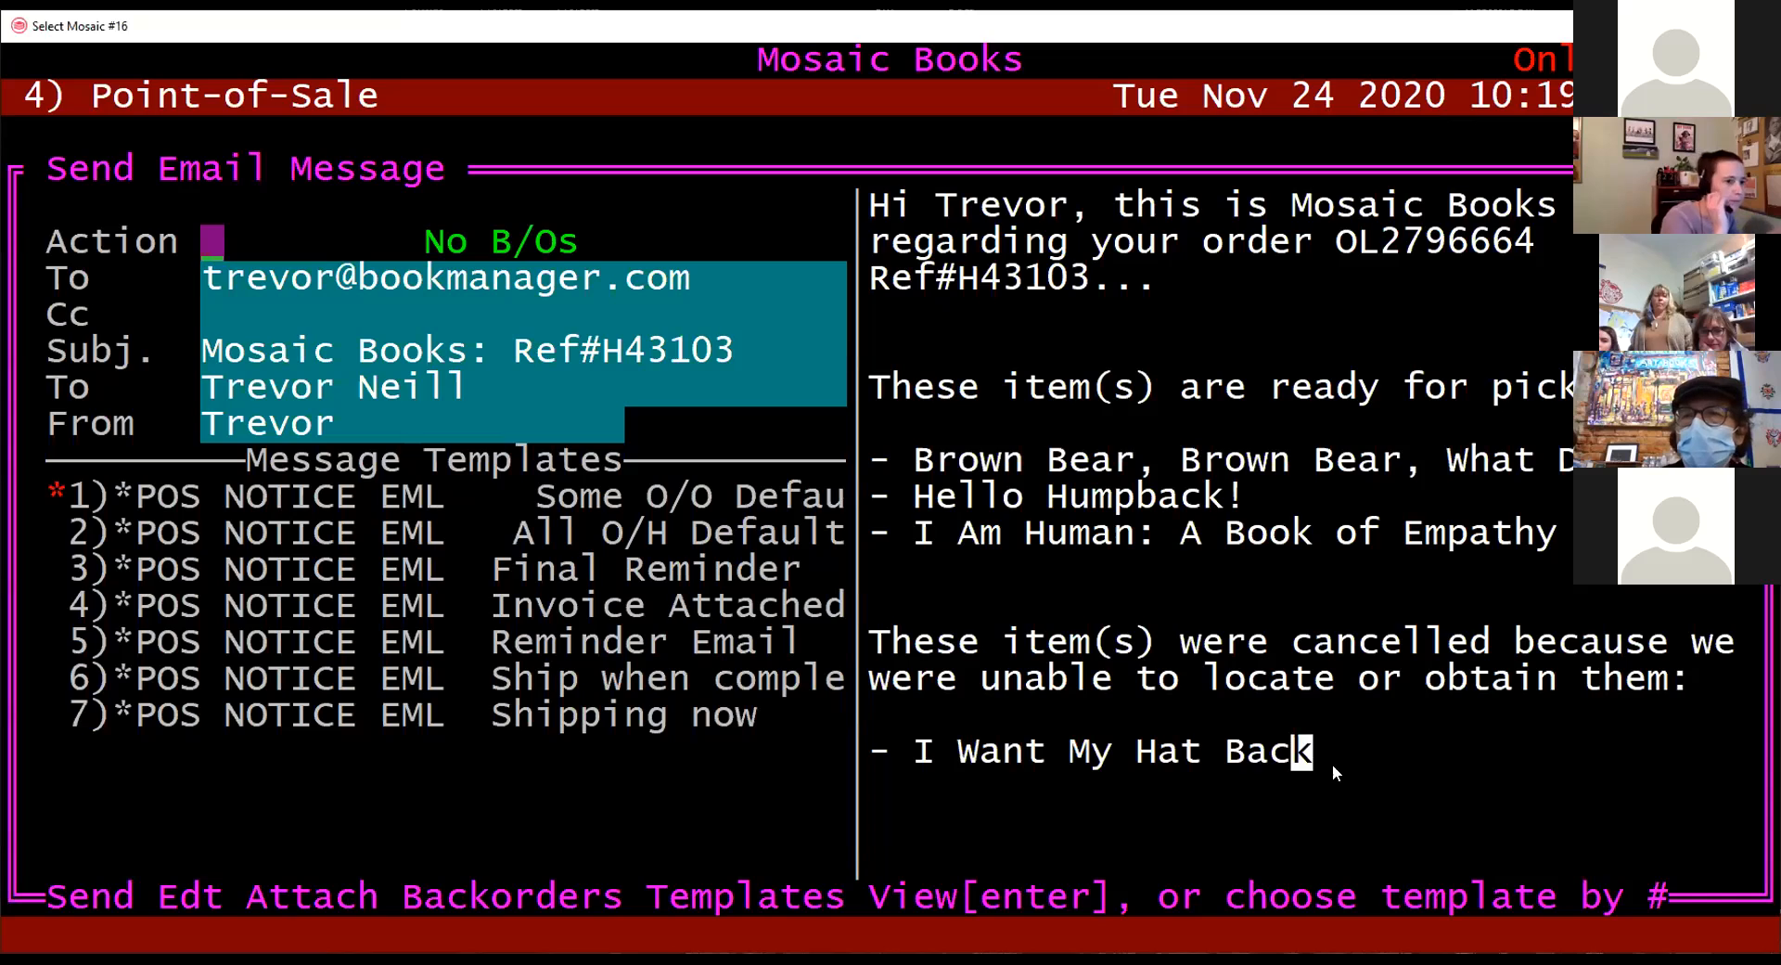
Review the cancelled title in the notice and point to Edt on the command line.
left_click_drag(1343, 765, 1346, 772)
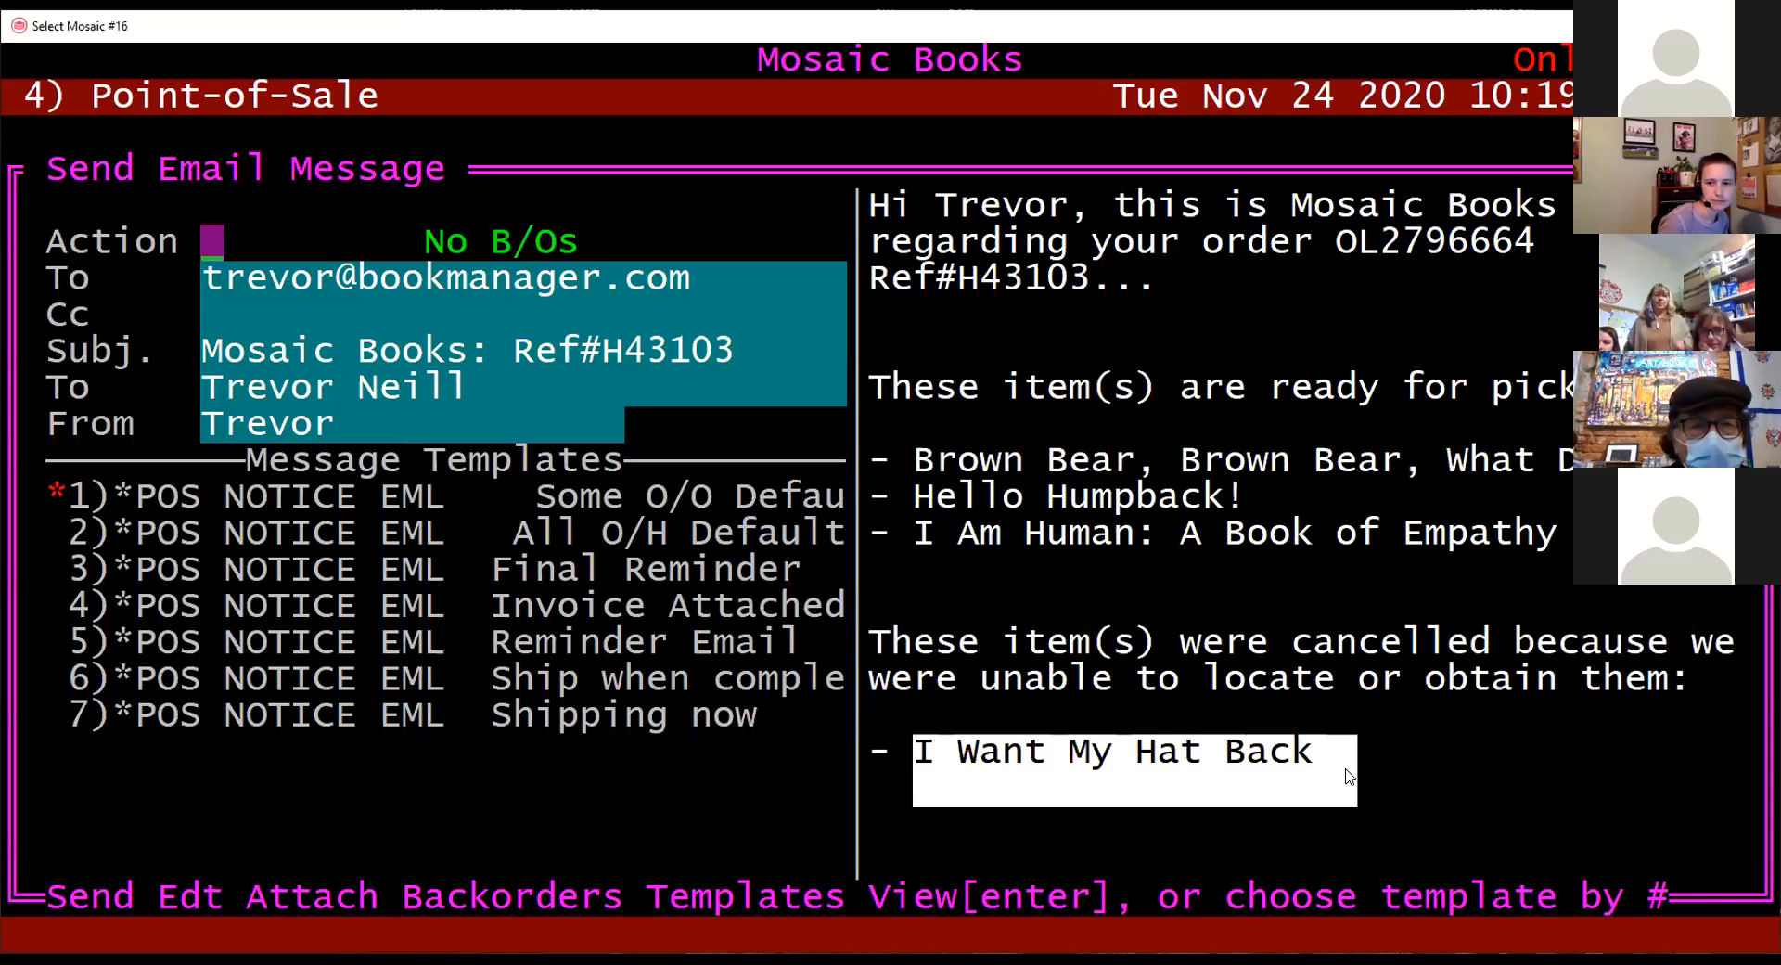
left_click(1346, 772)
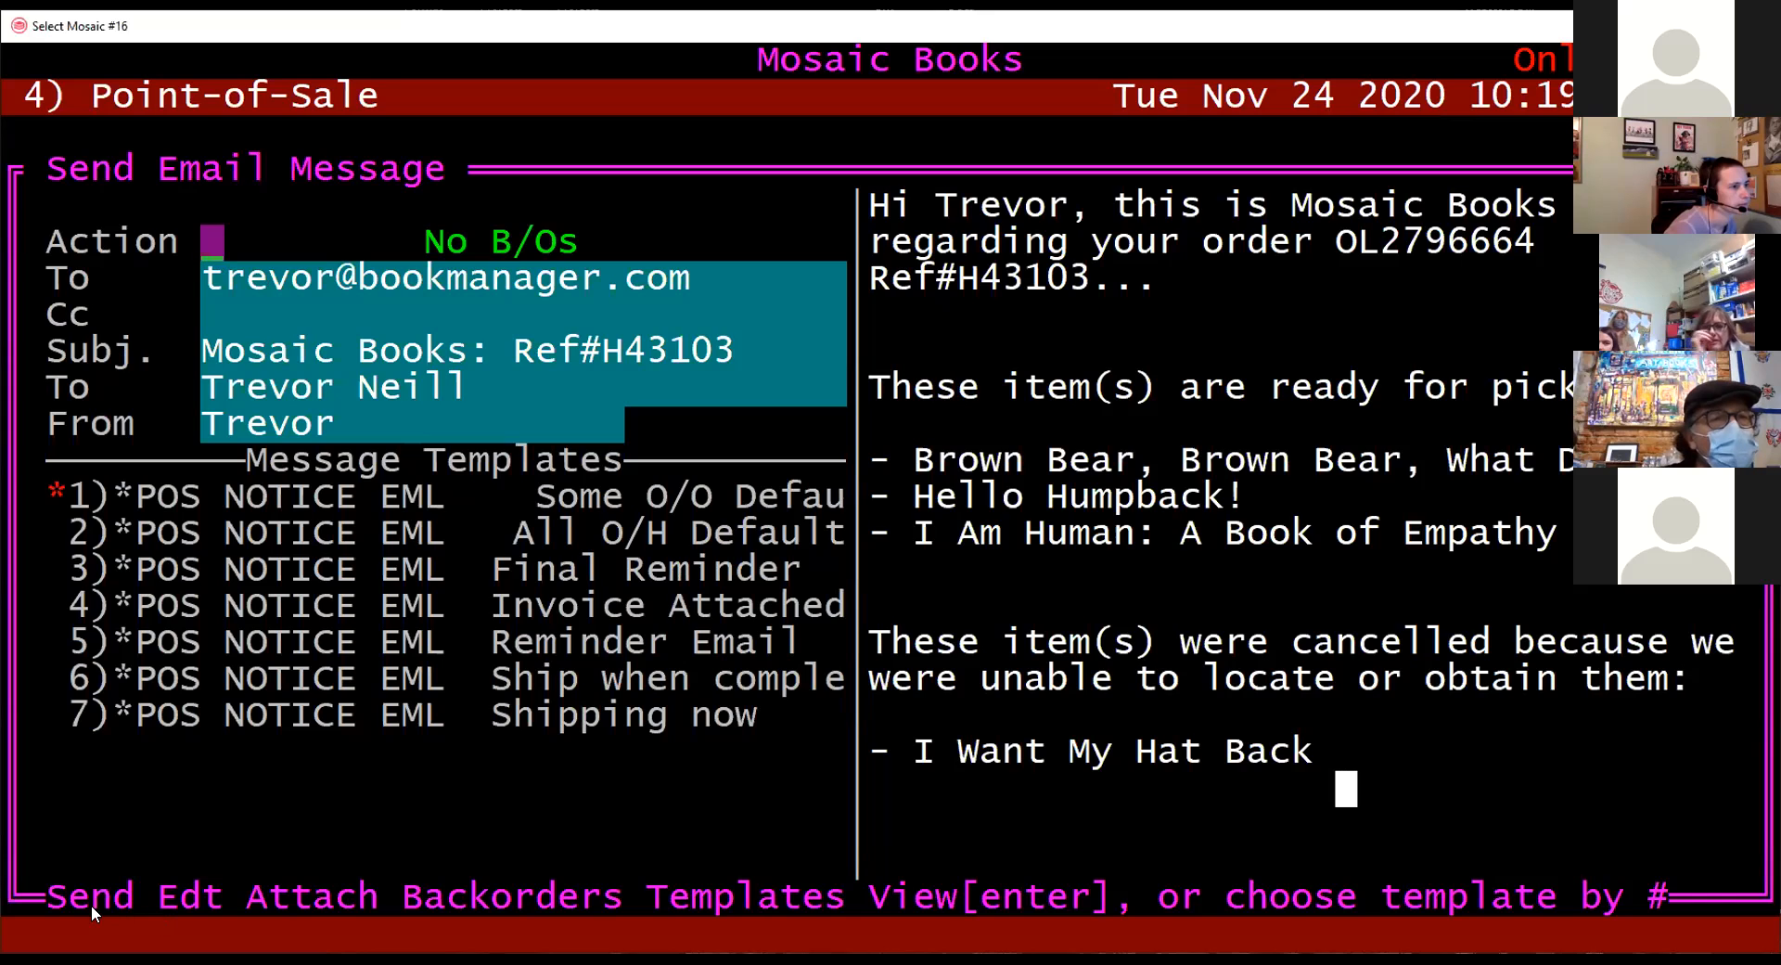
left_click_drag(167, 898, 211, 901)
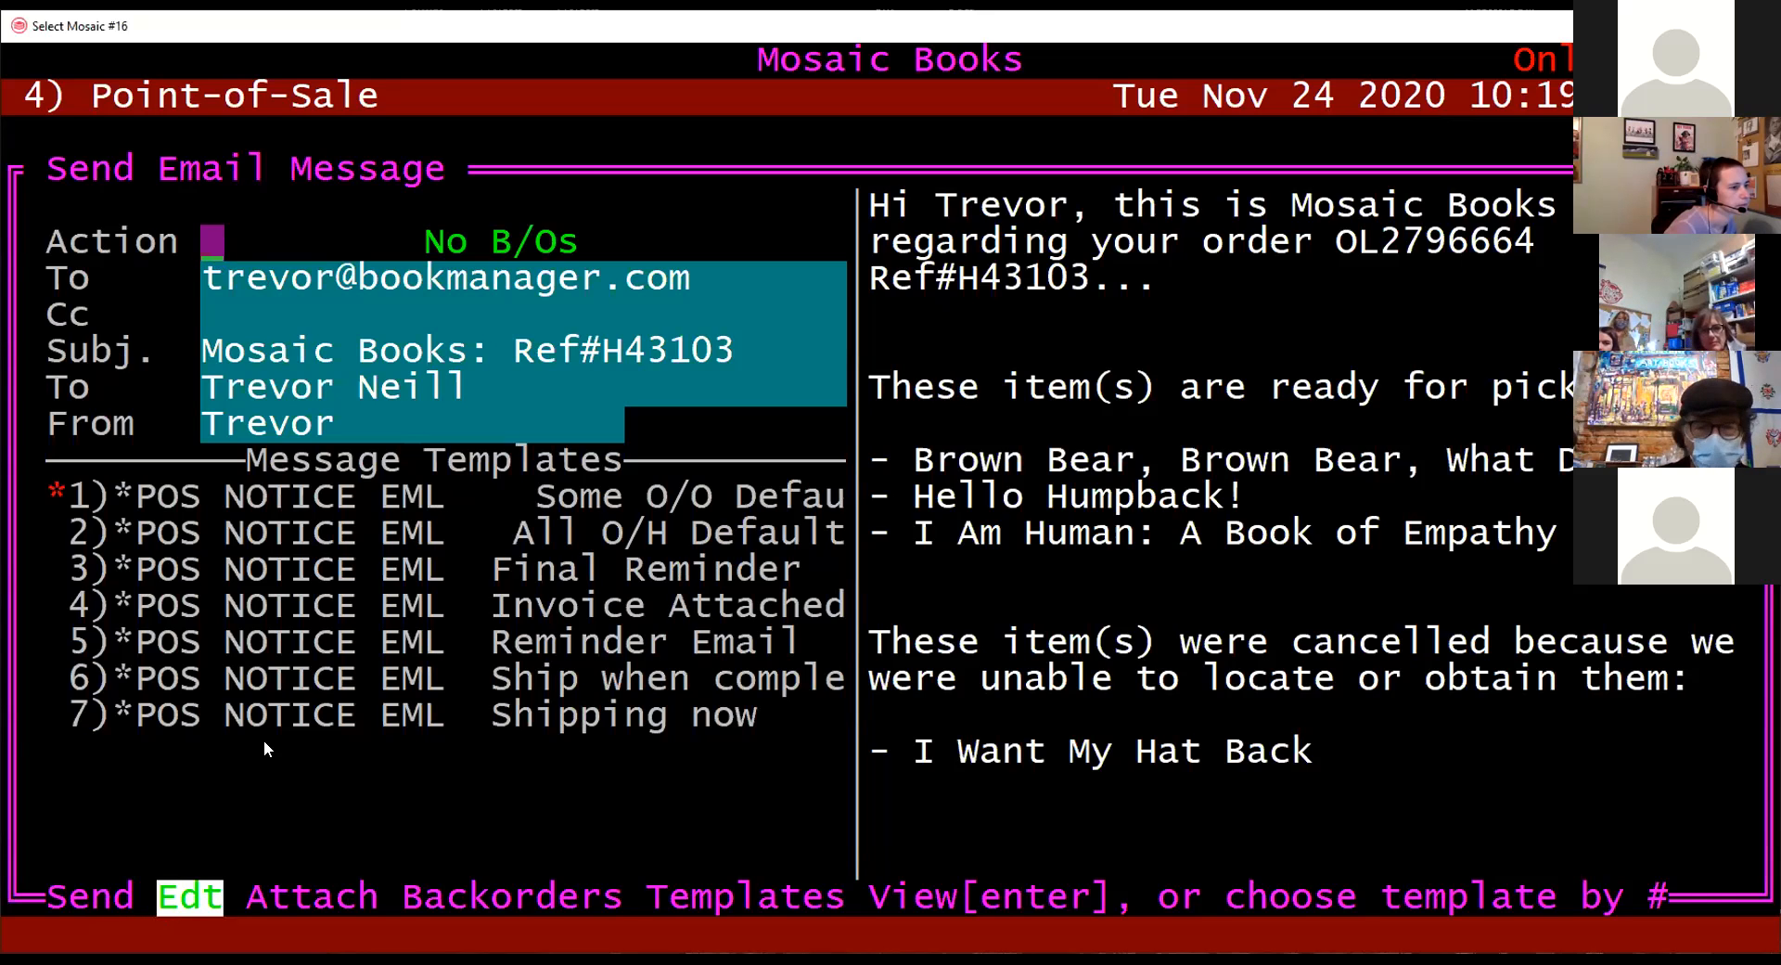
Below the cancelled title, add an offer to order I Want My Hat Back, ready in about 3 days.
key("e")
key("Down")
key("Down")
key("Down")
key("Down")
key("Down")
key("Down")
key("Down")
key("Down")
key("Down")
key("Down")
key("Down")
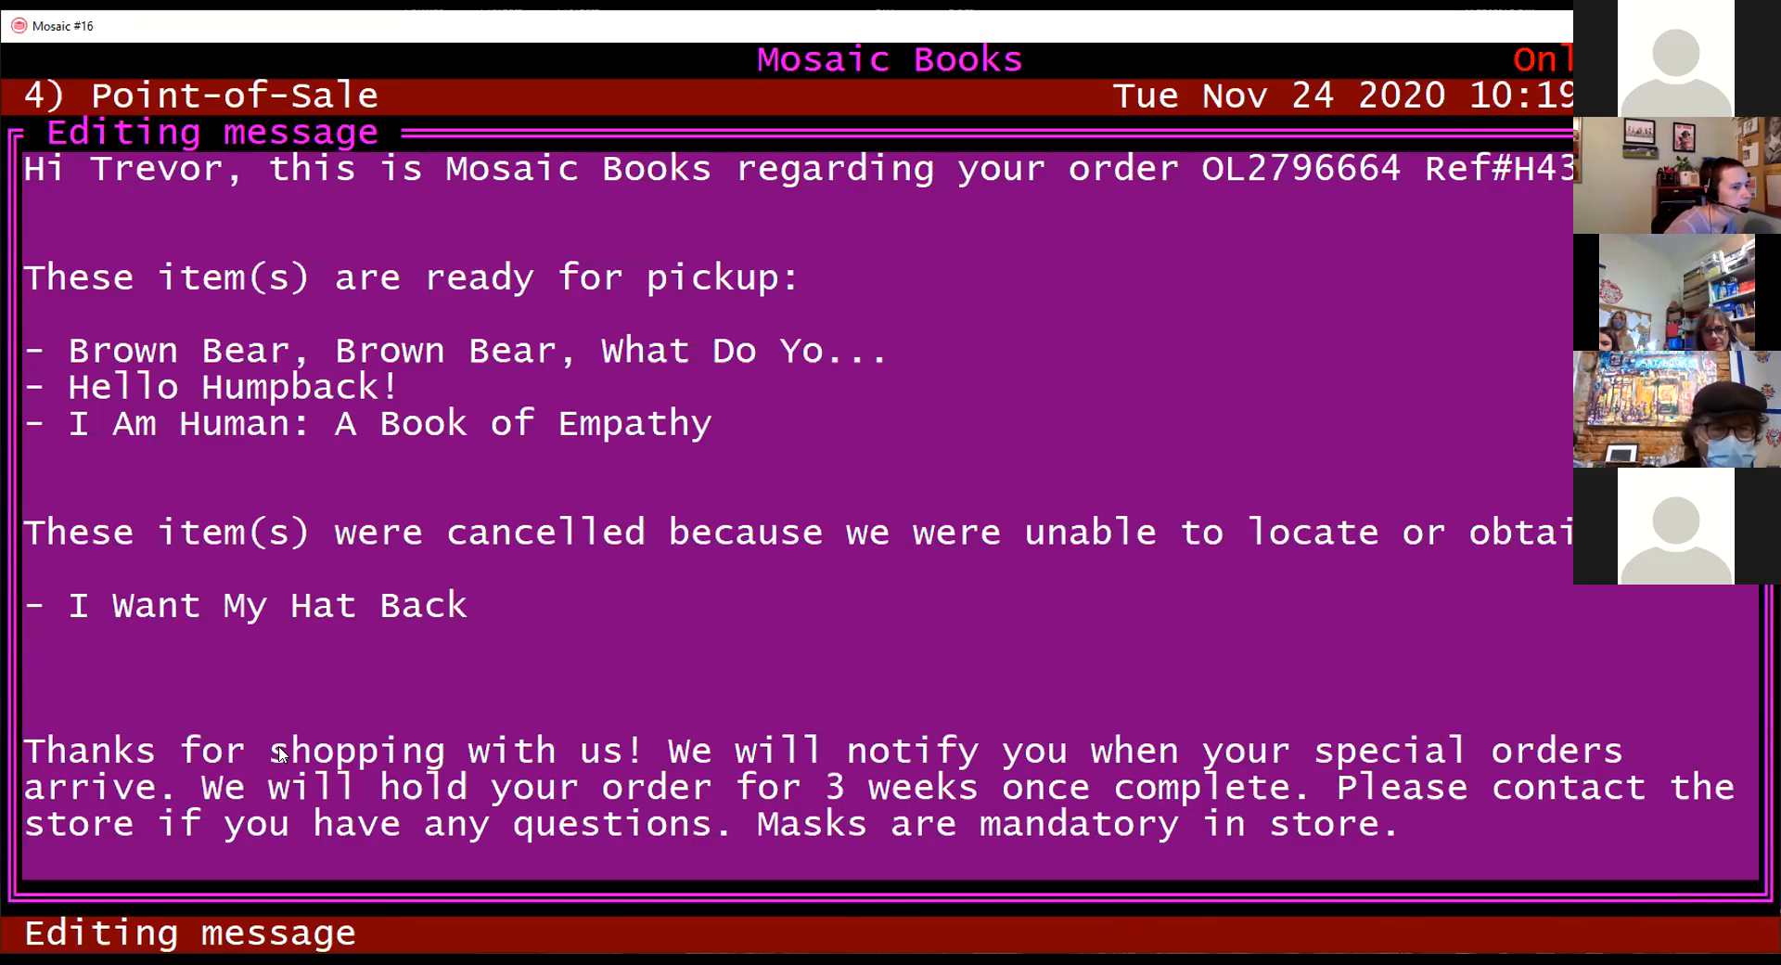
type("***")
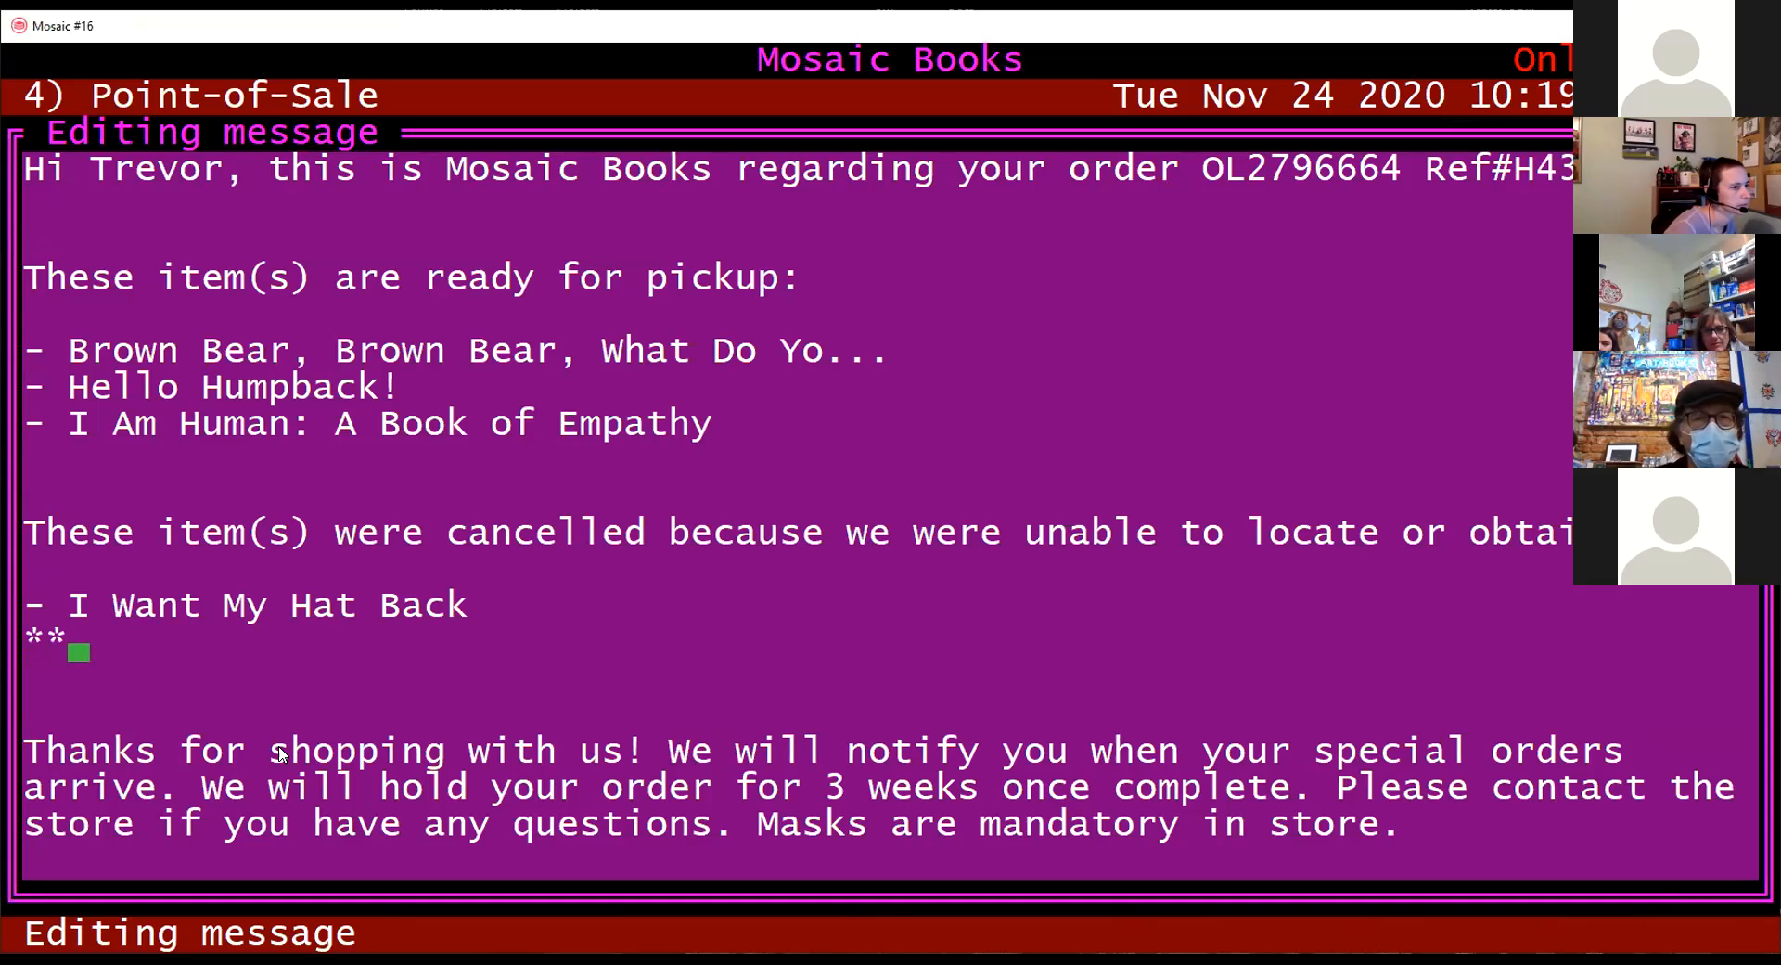
key("BackSpace")
key("BackSpace")
key("BackSpace")
key("BackSpace")
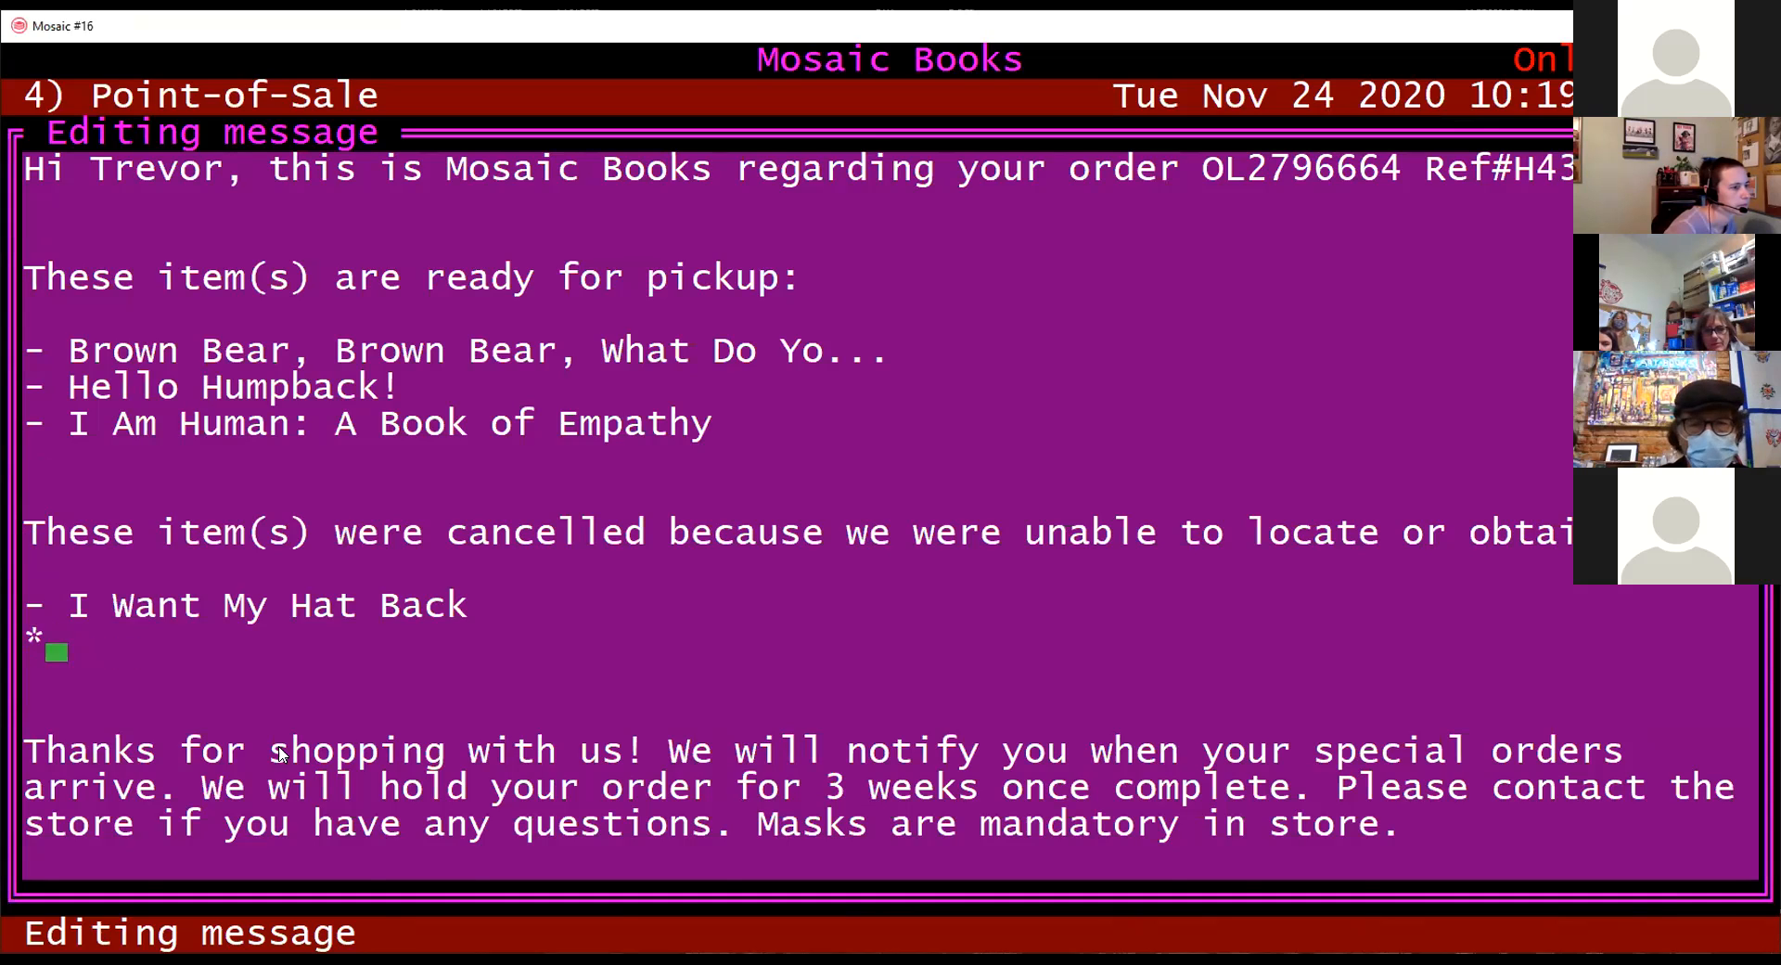
key("Return")
type("***")
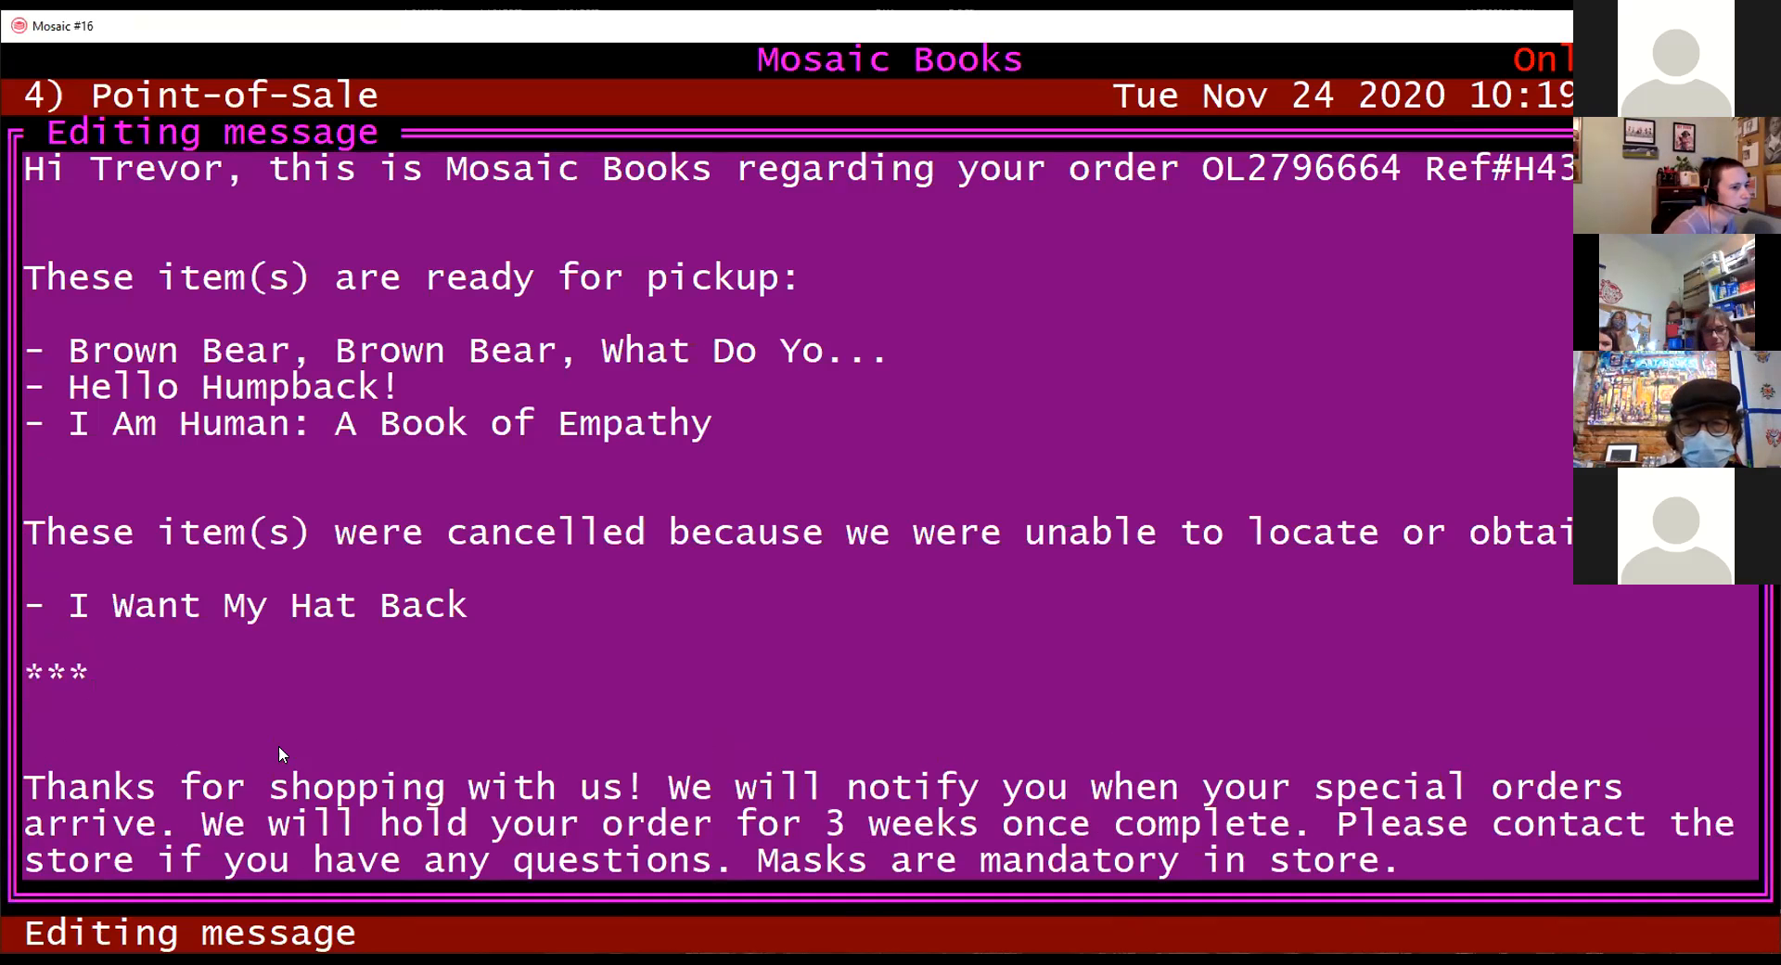
type(" W")
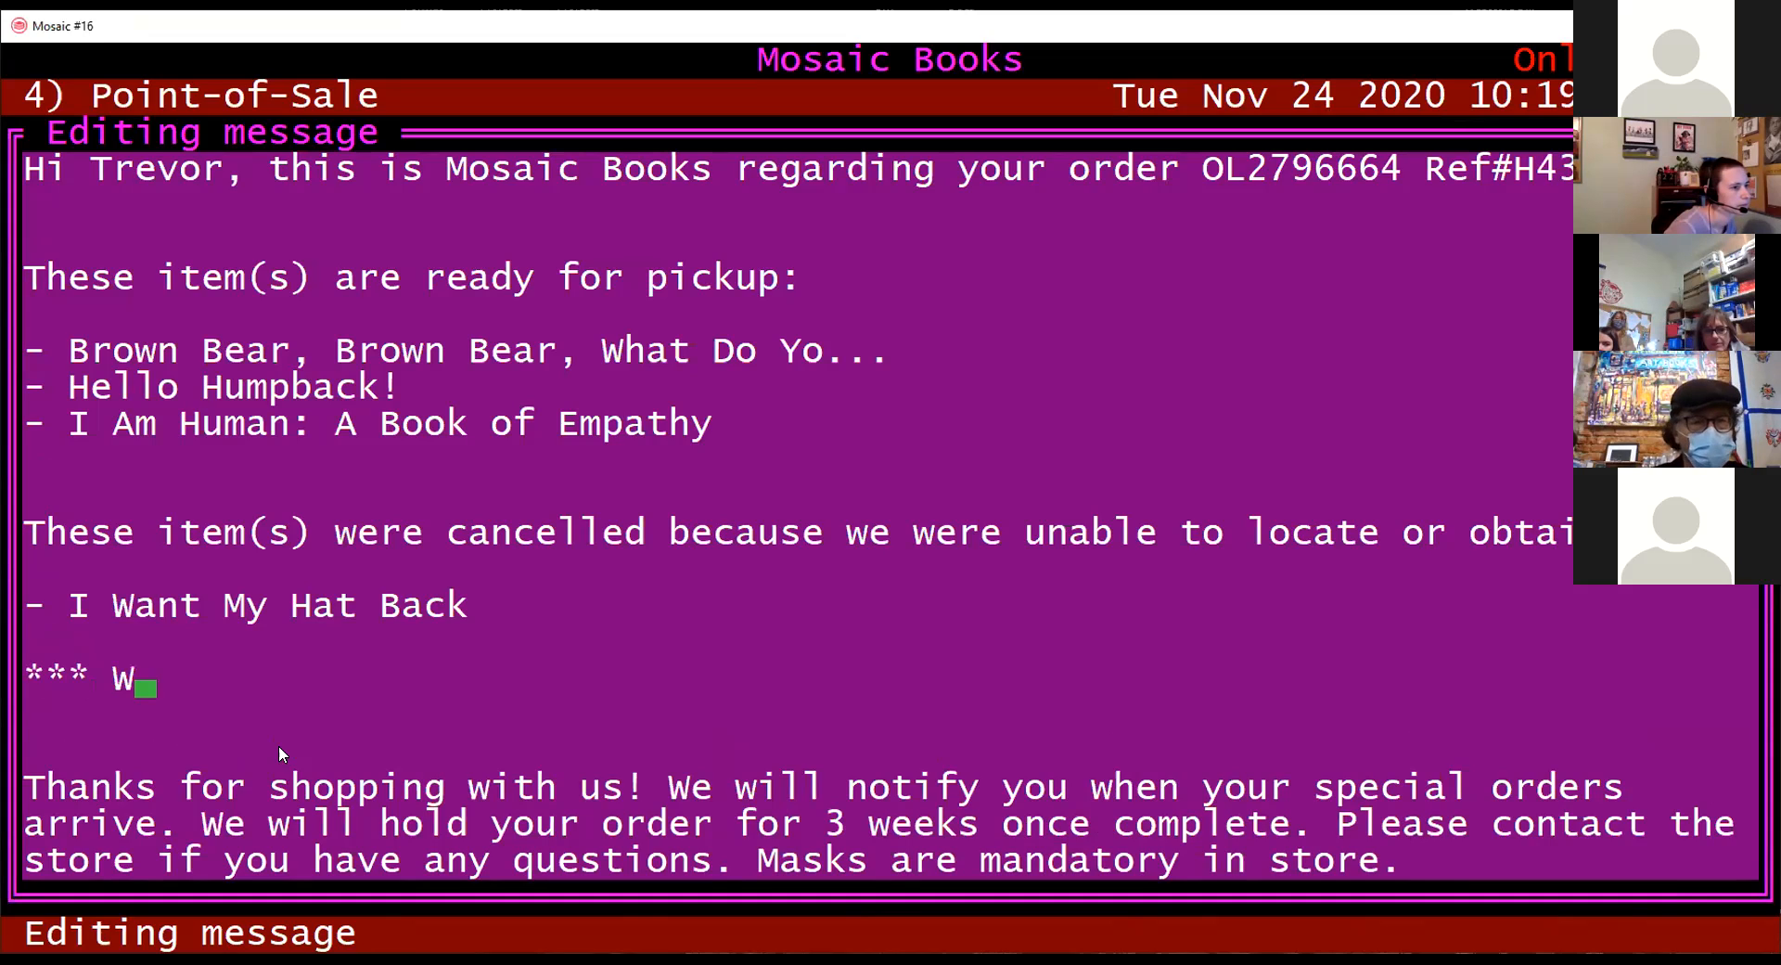
type("e can easily or")
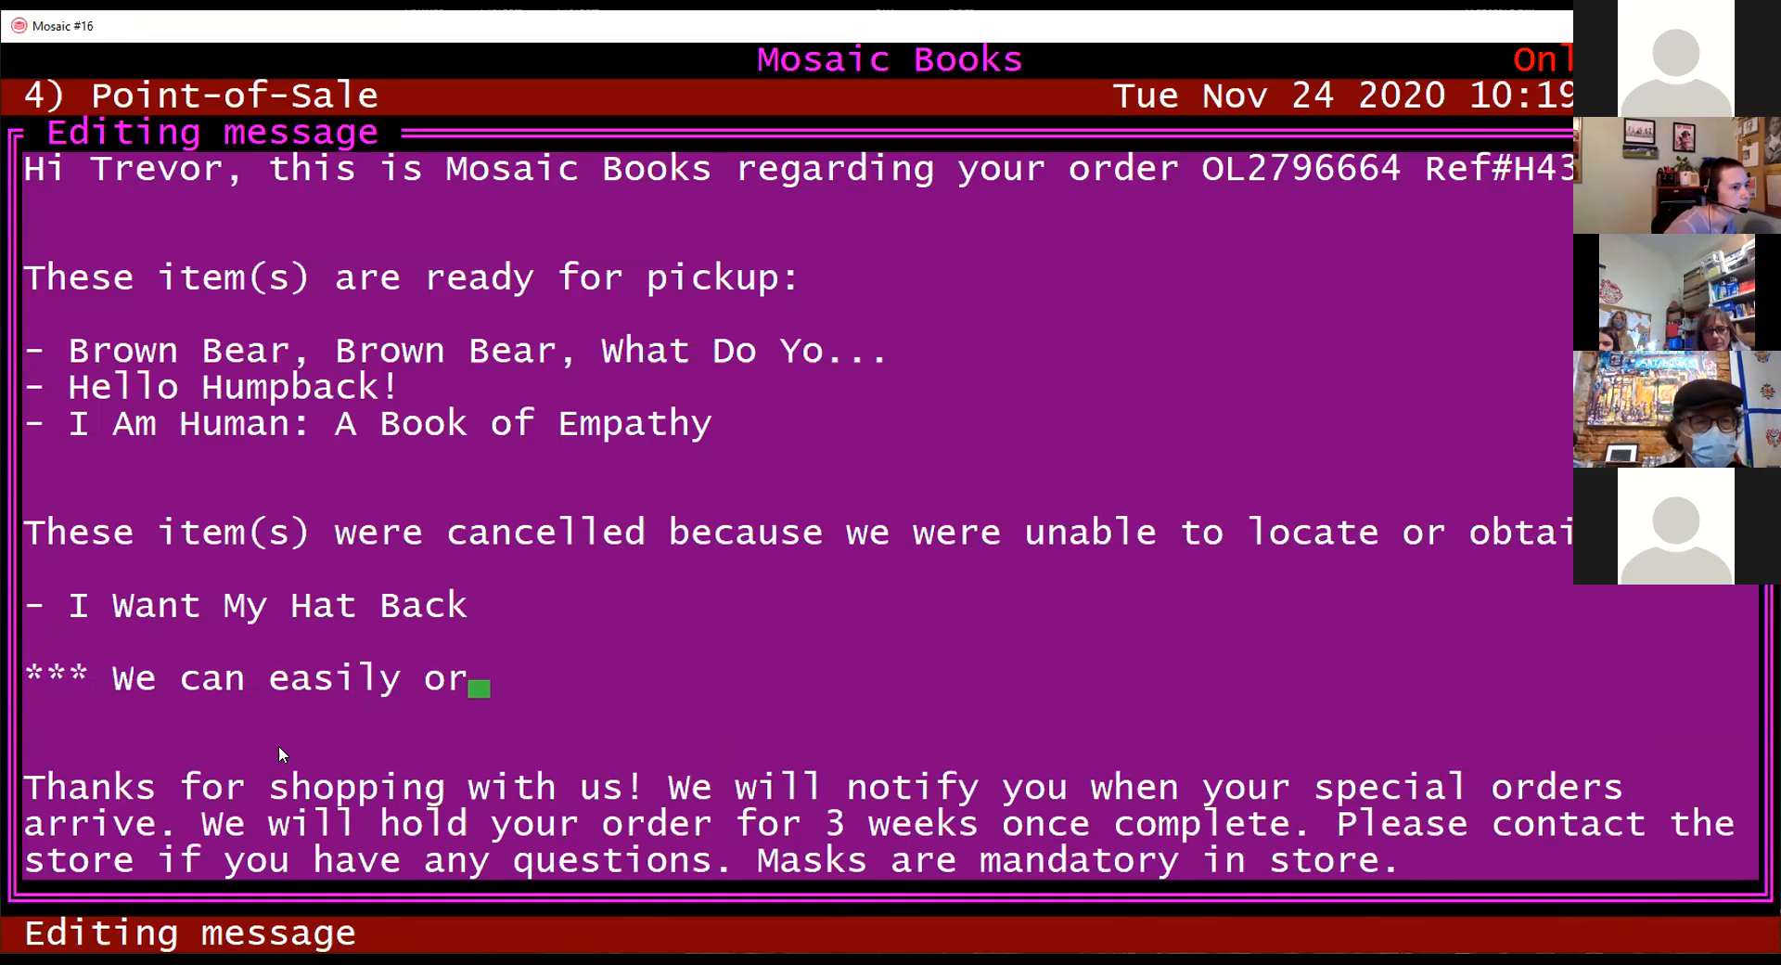
type("der I want")
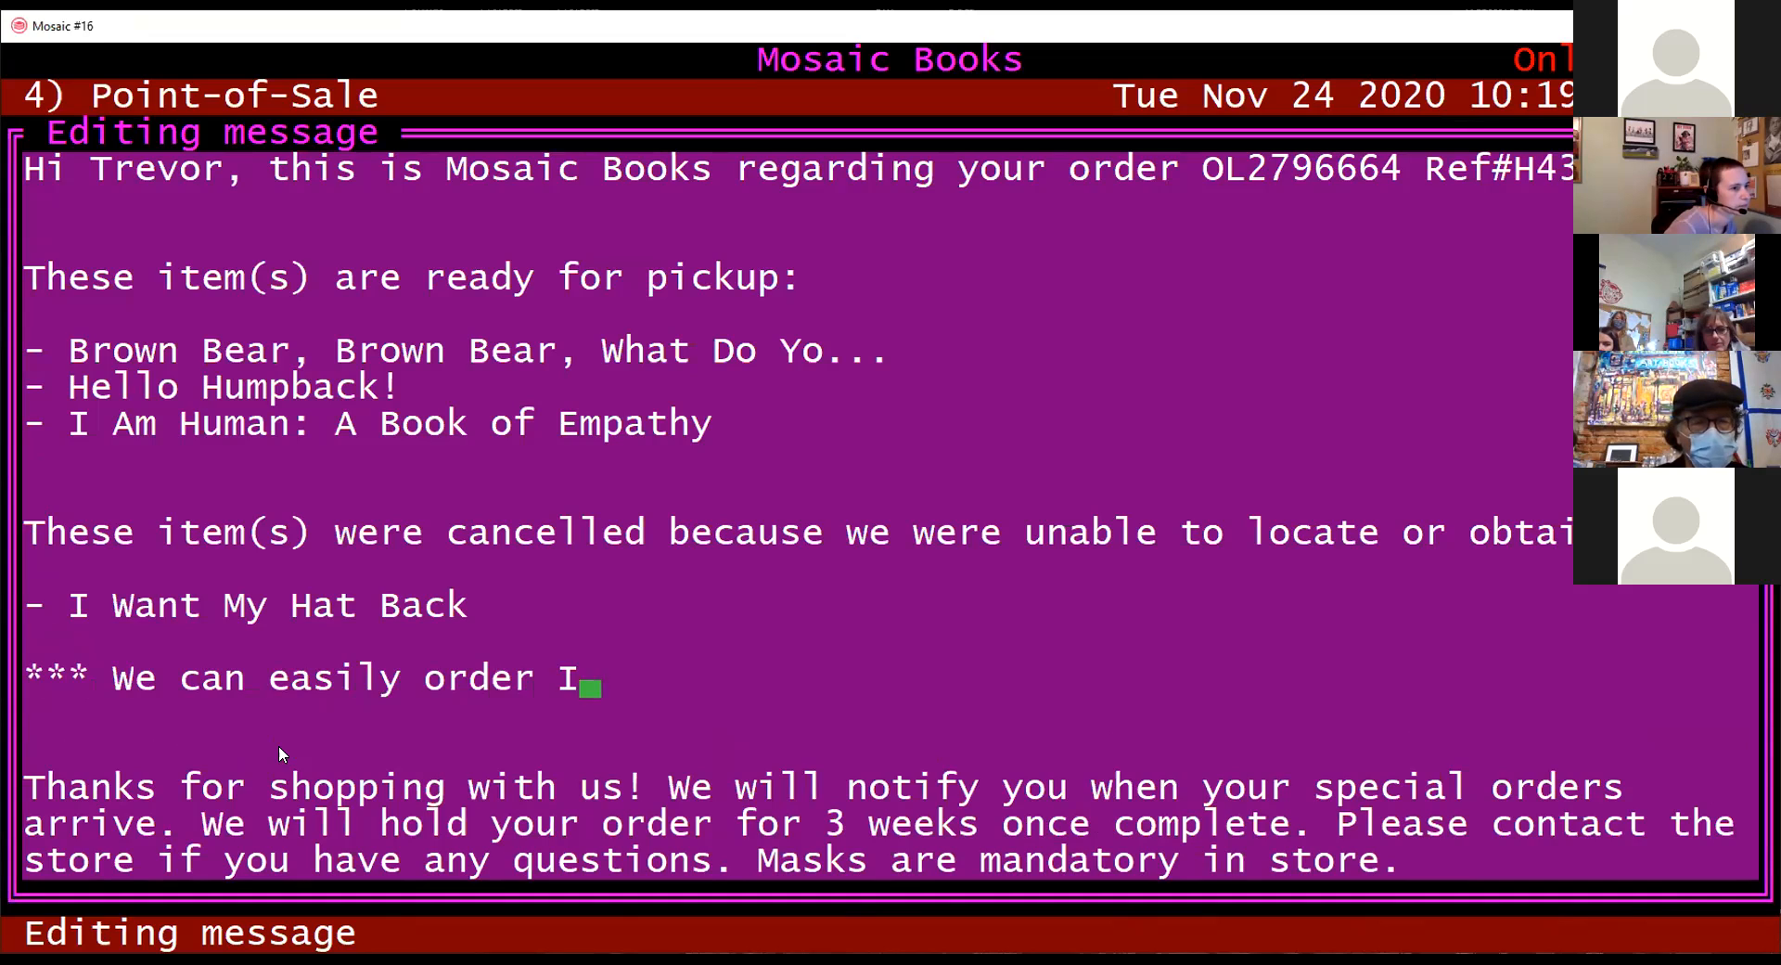
key("BackSpace")
key("BackSpace")
key("BackSpace")
key("BackSpace")
key("BackSpace")
key("BackSpace")
type("\"I W")
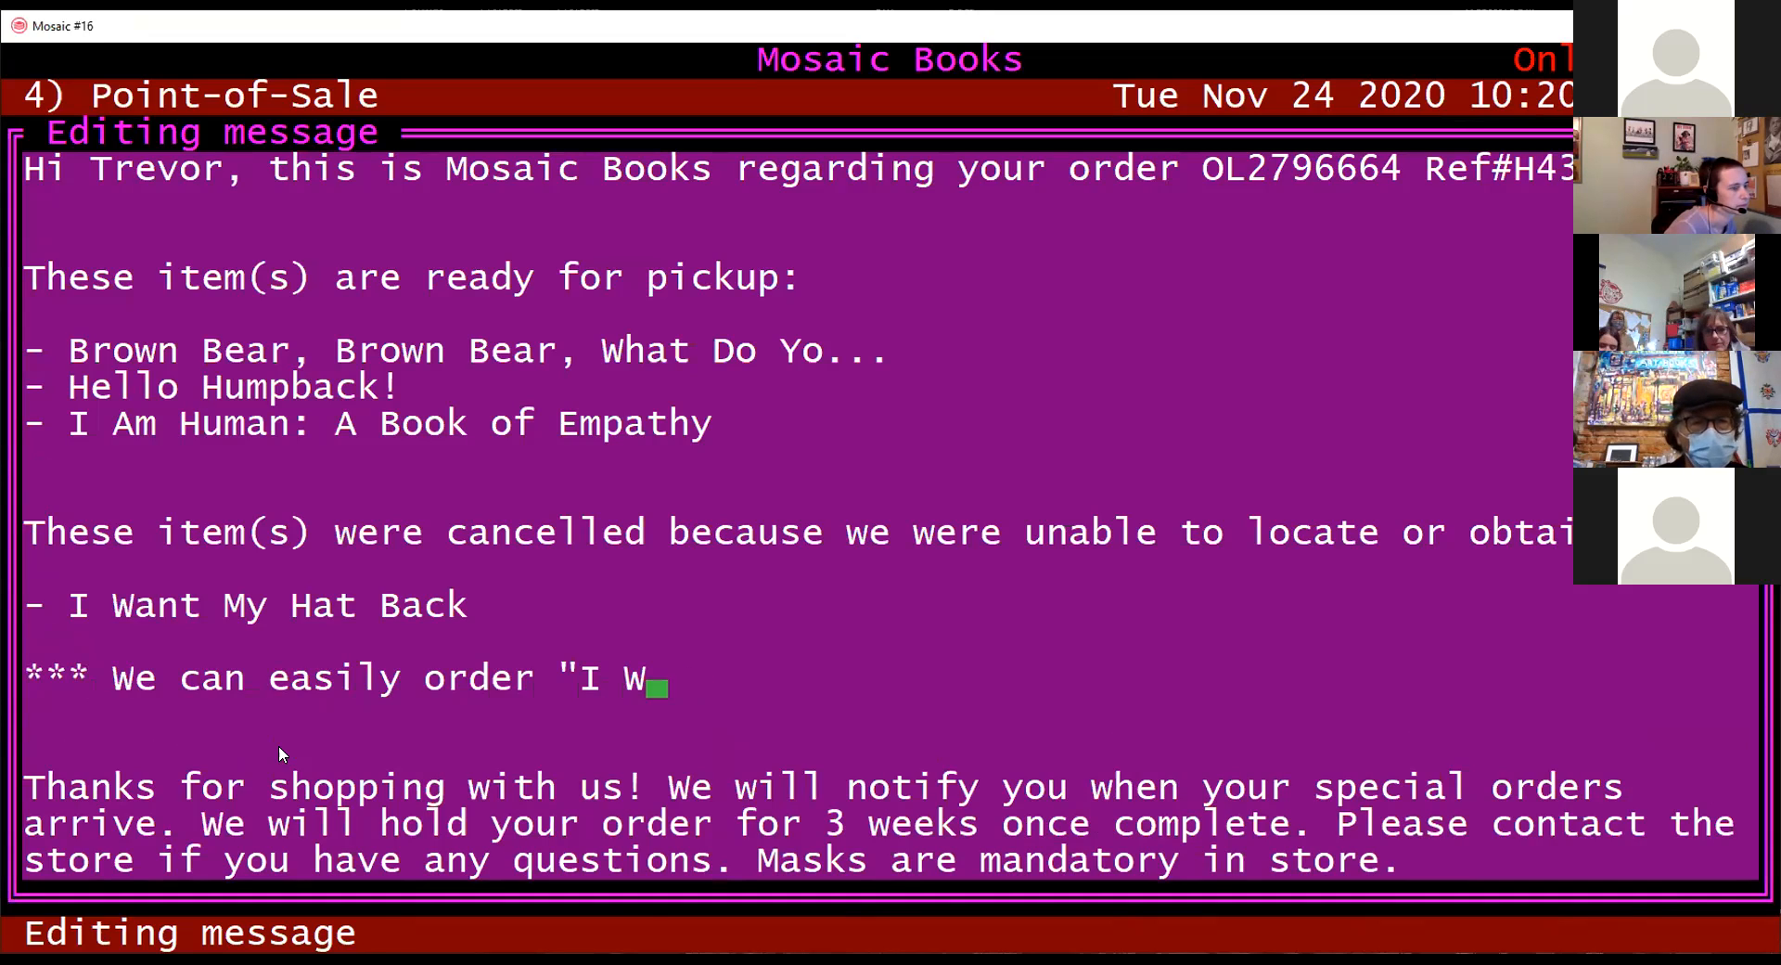
type("ant My Hat Ba")
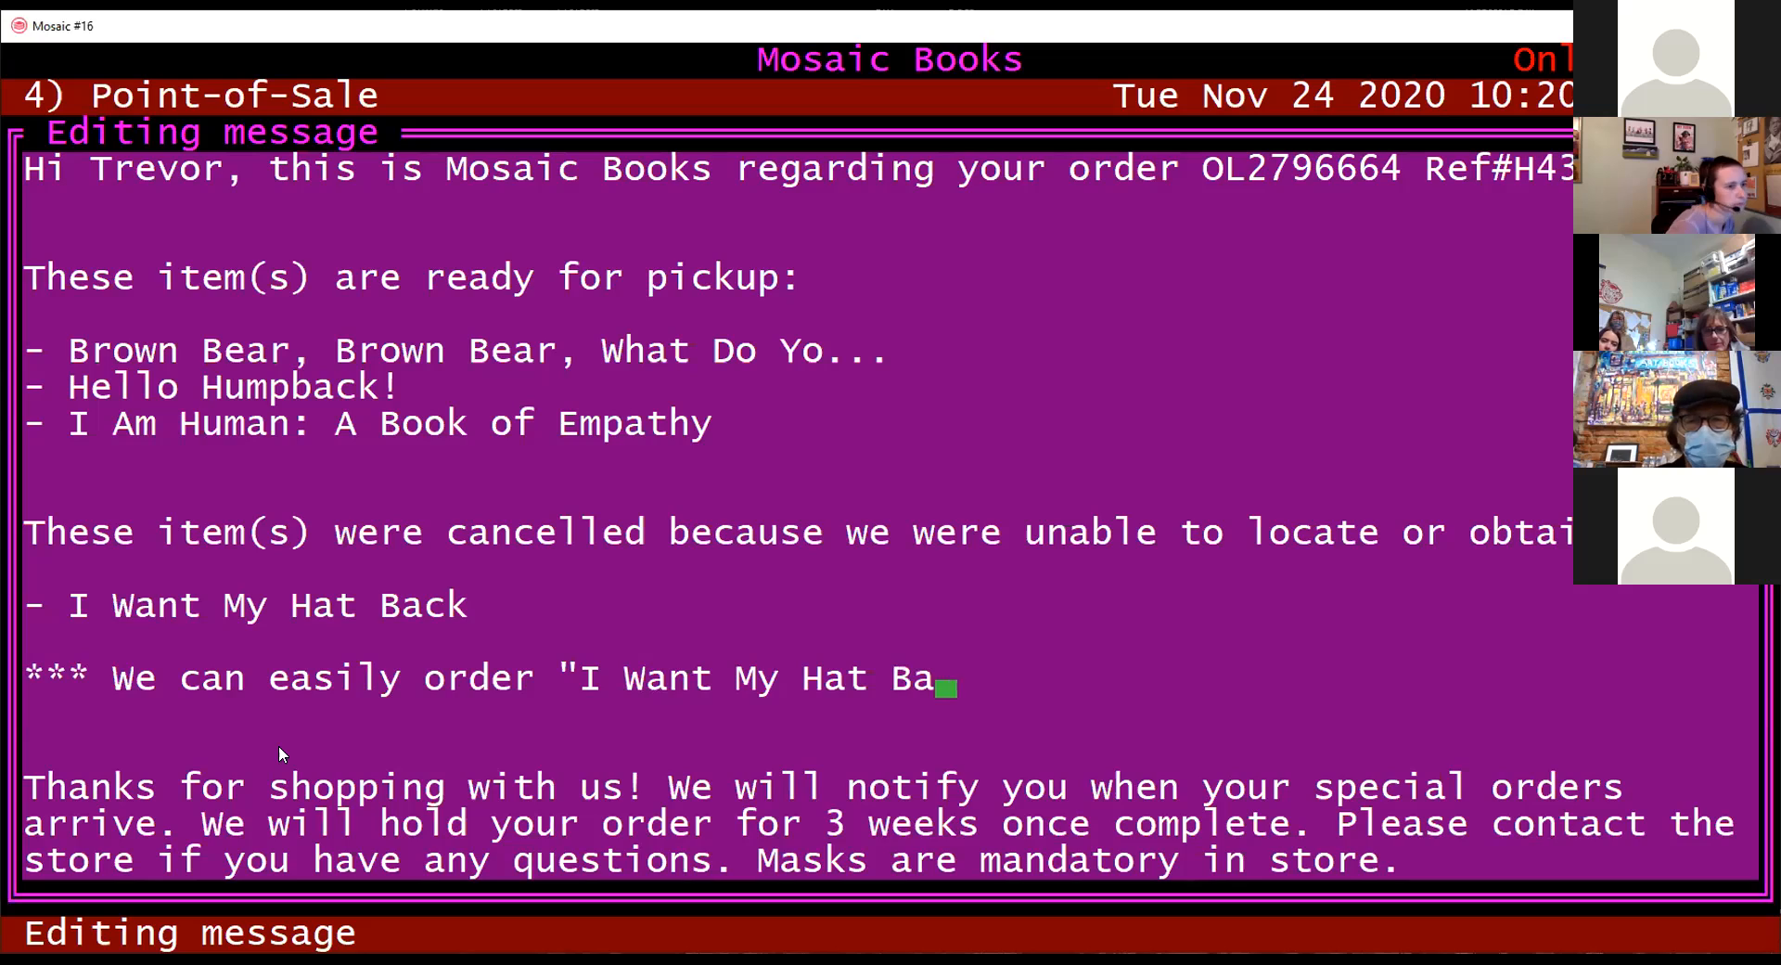
type("ck\",")
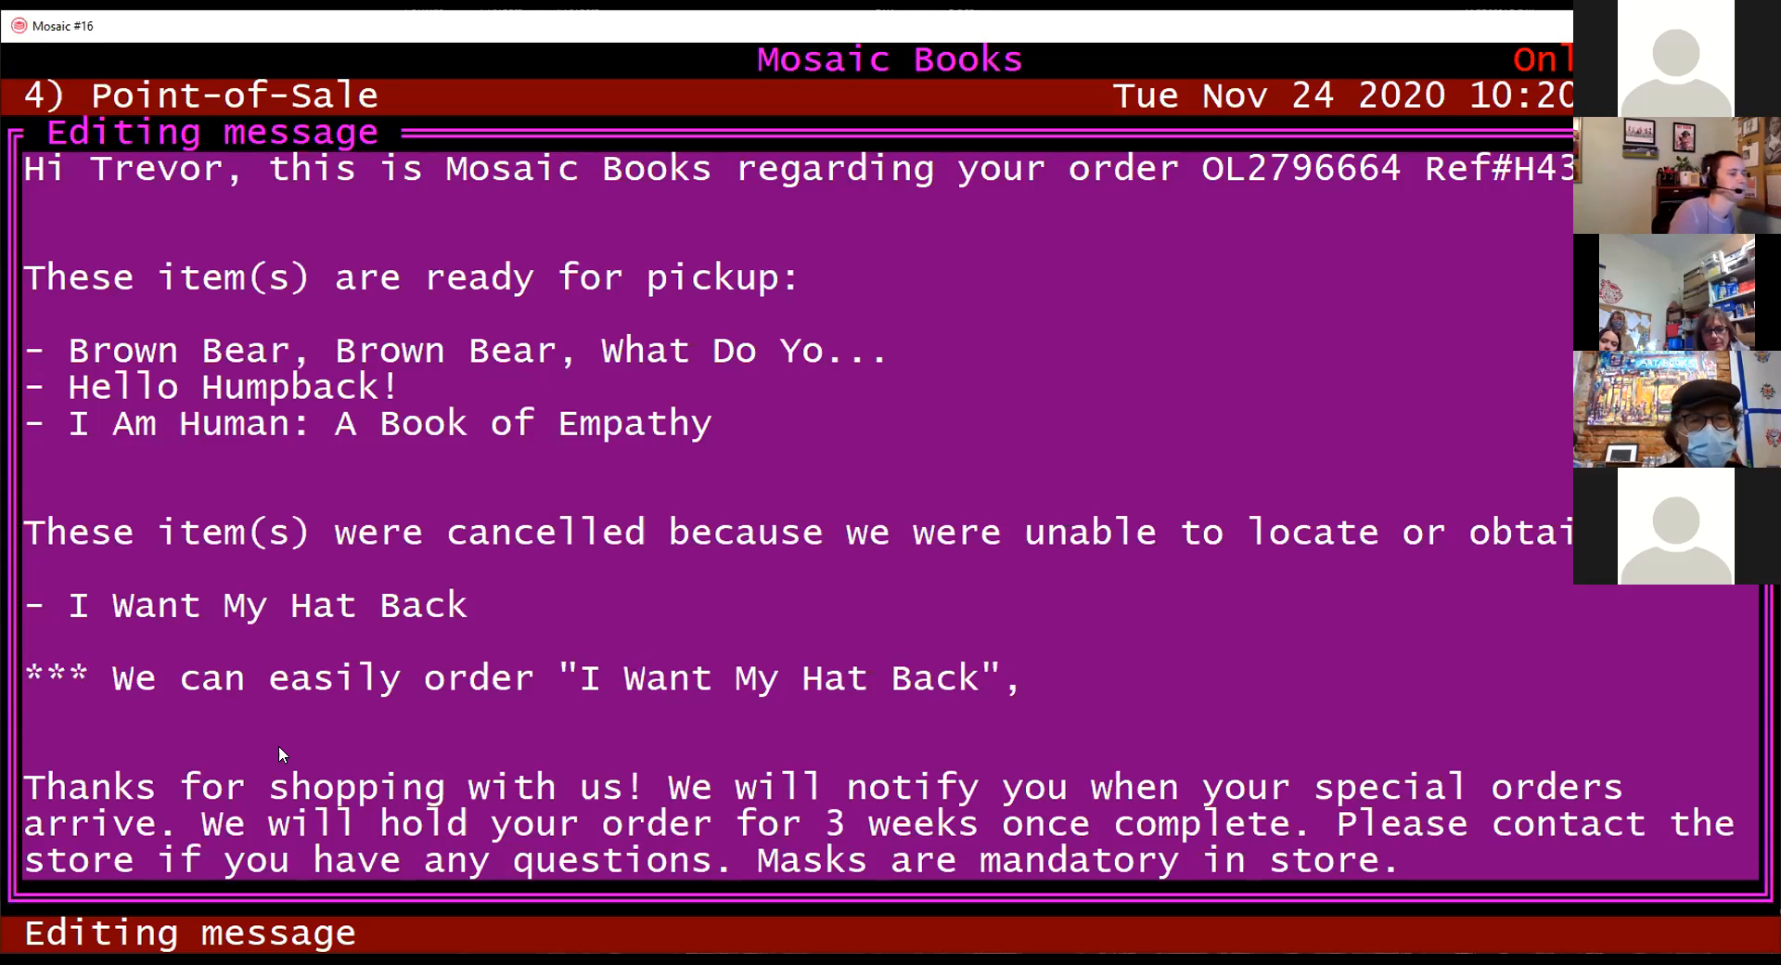
type(" will be here for")
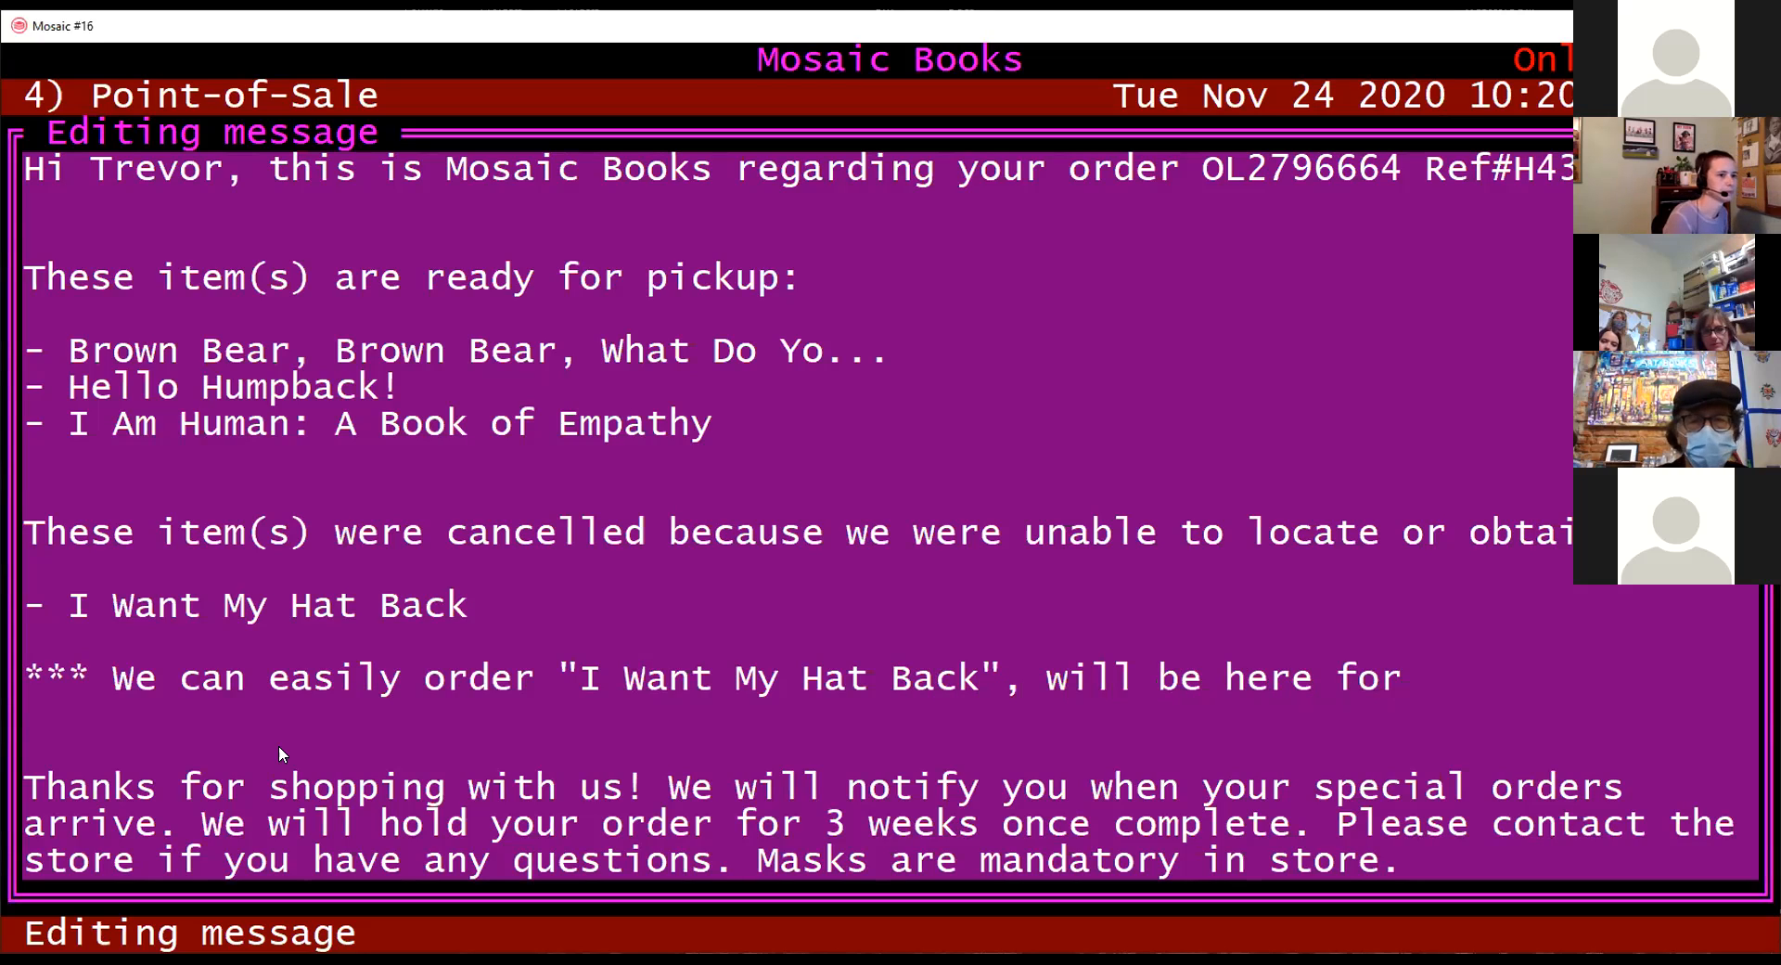
type(" pick up in abou")
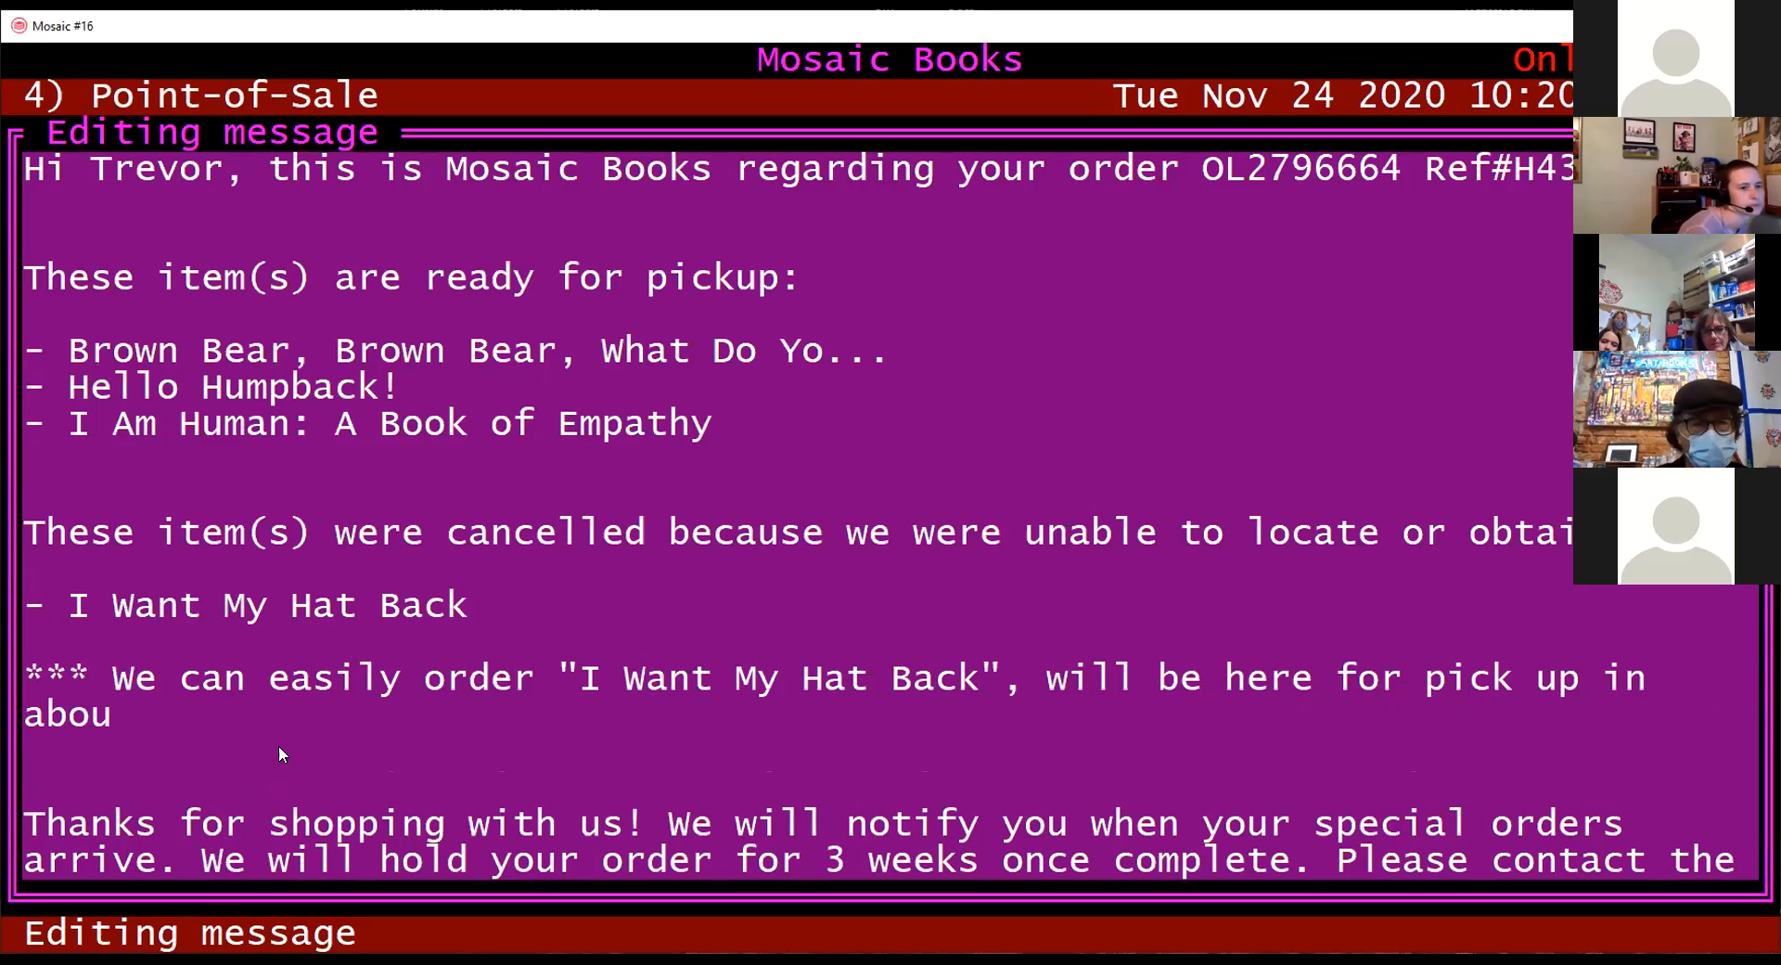
type("t 3 days")
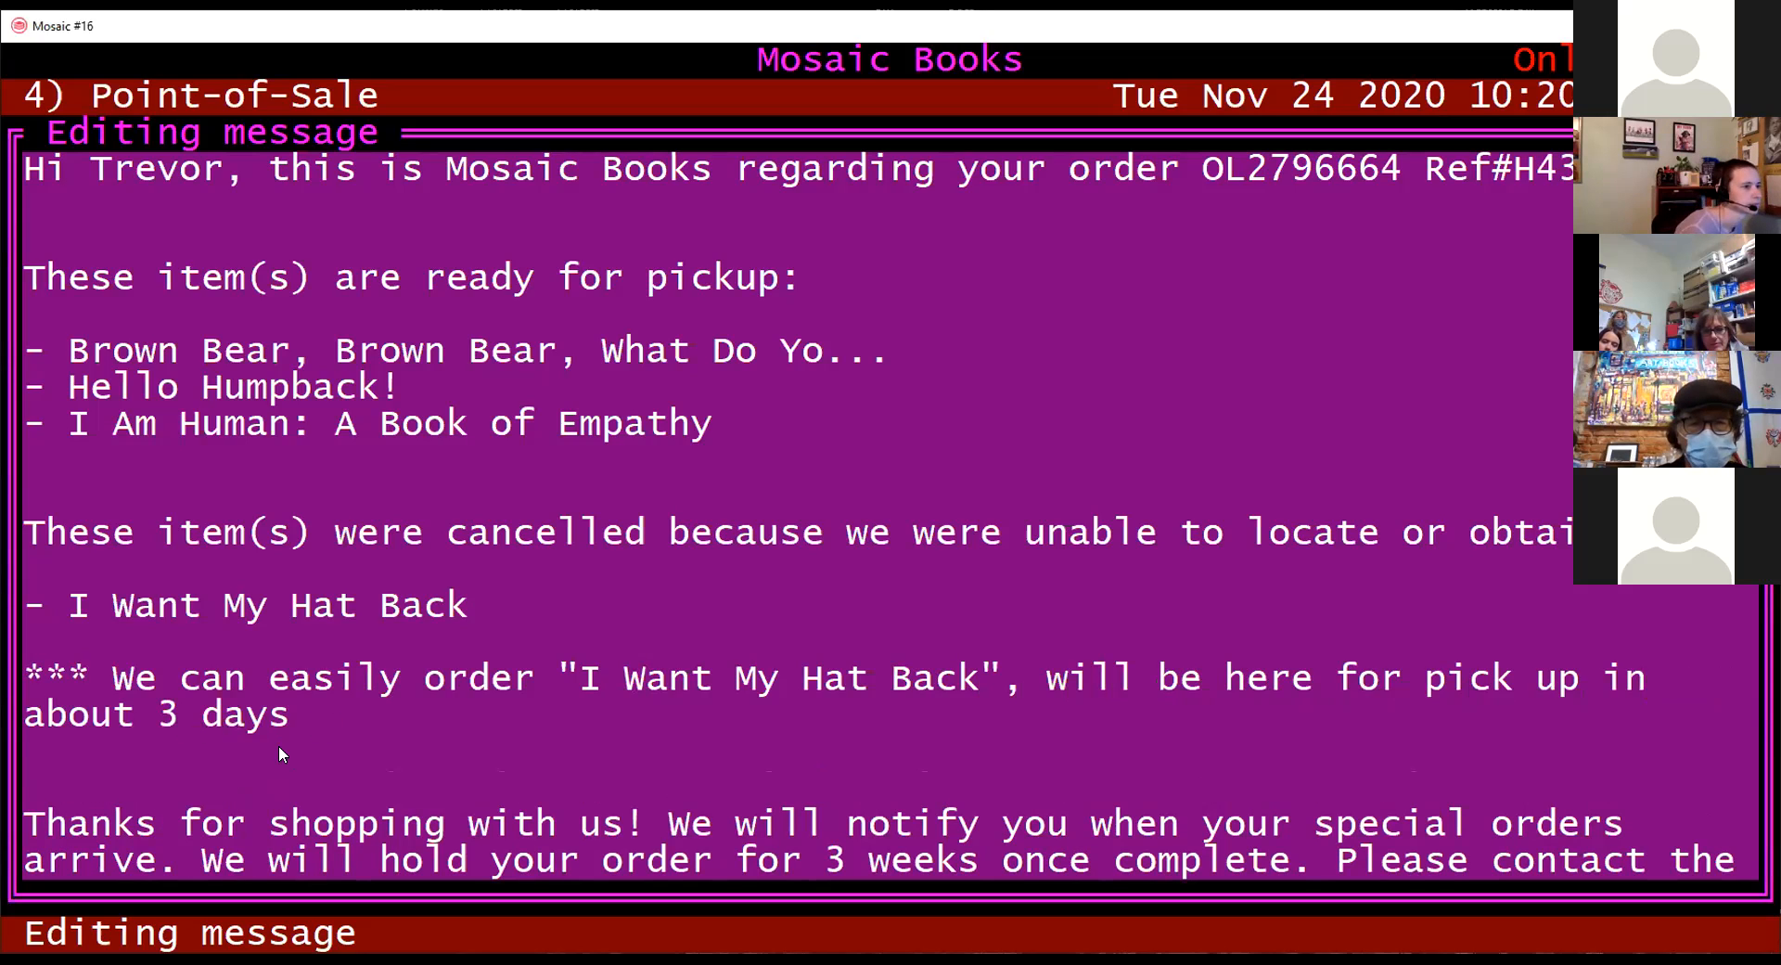
type(". Pleas")
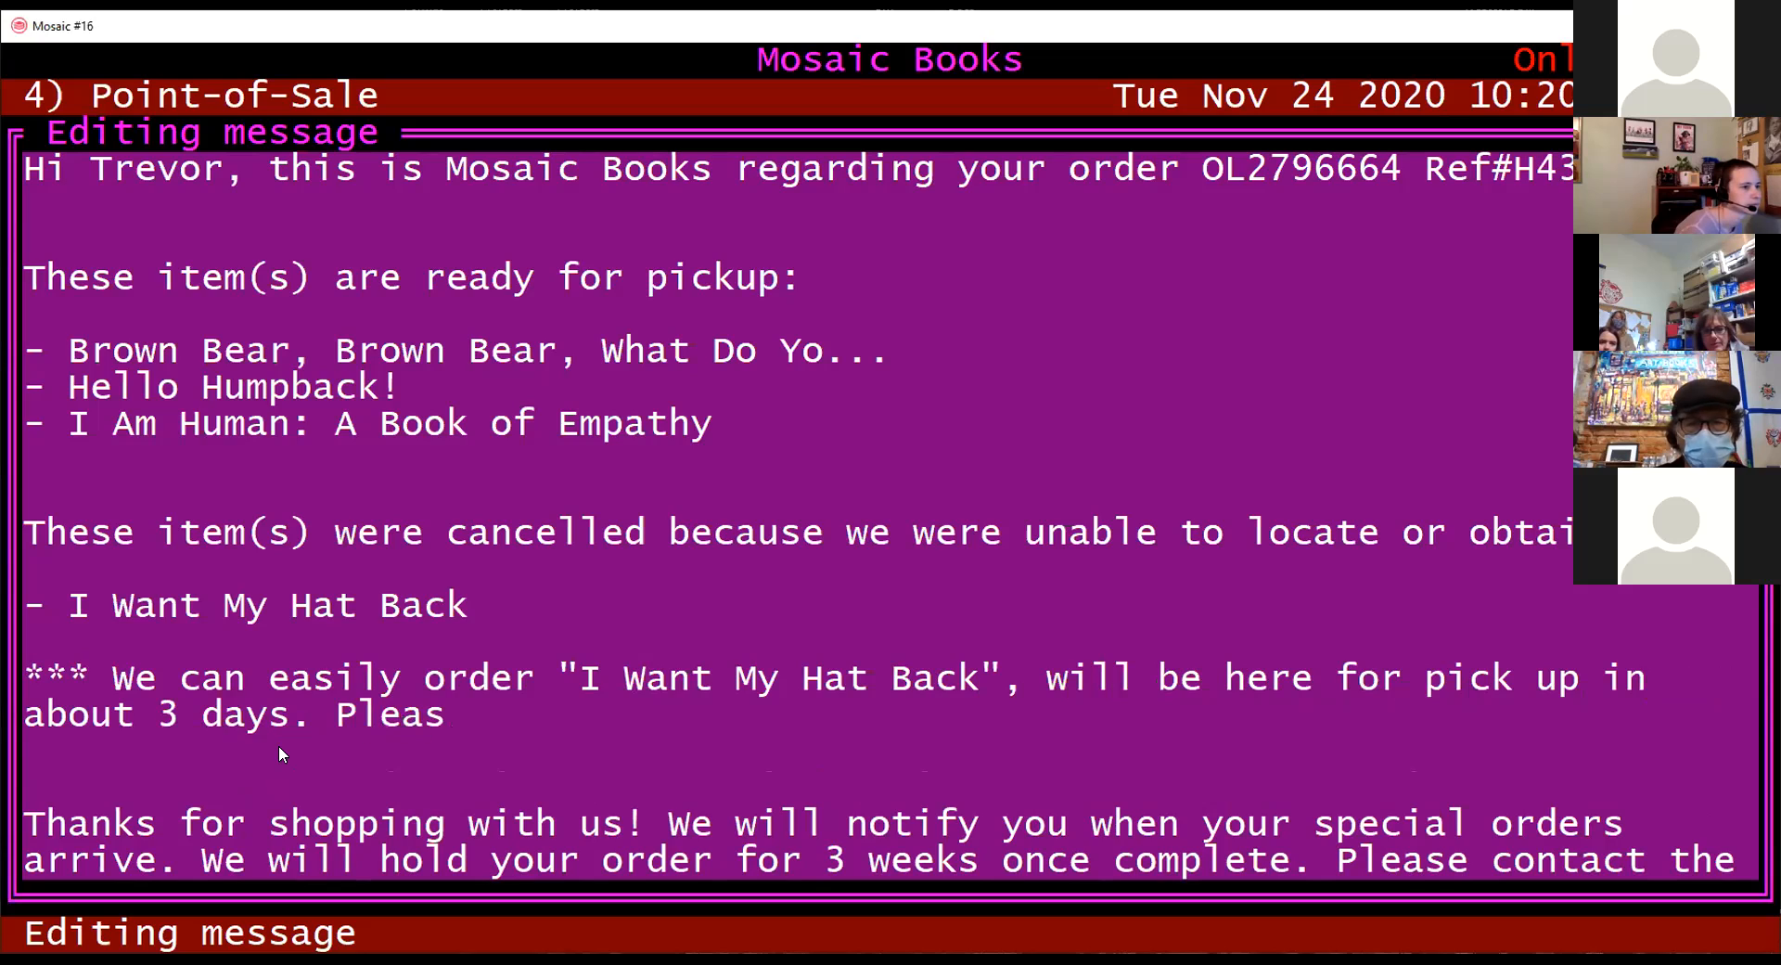
type("e let me know iuf")
key("BackSpace")
key("BackSpace")
type("f ")
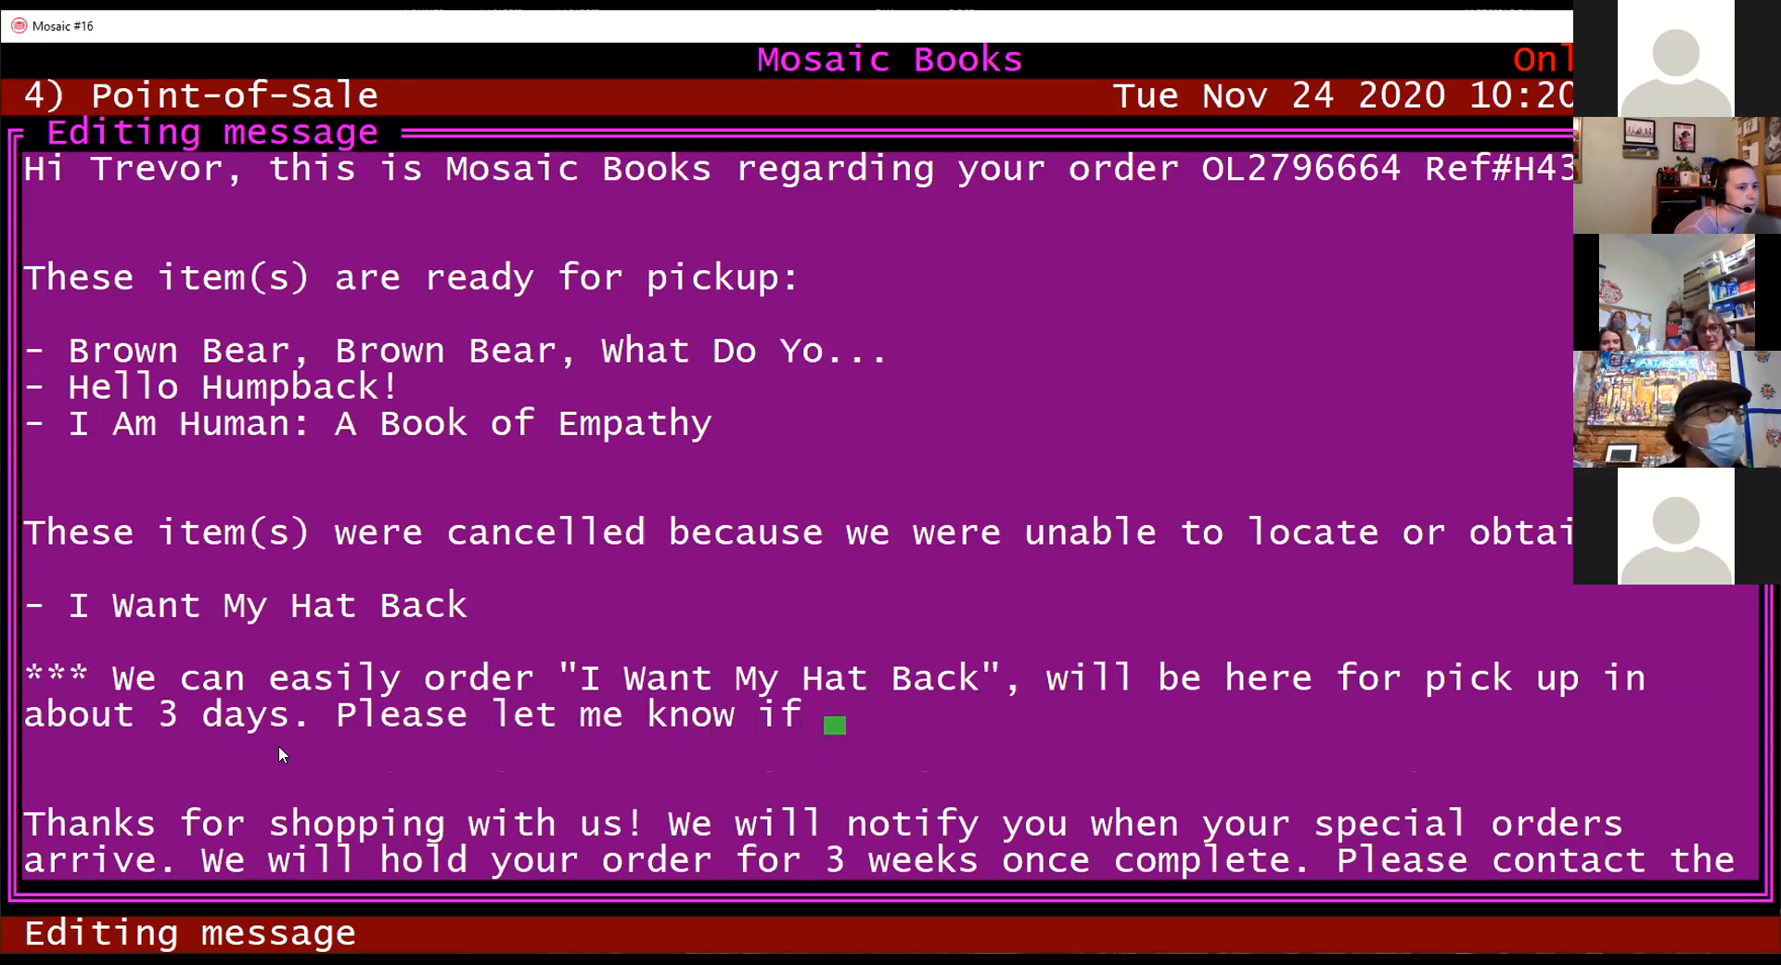
type("you'd like m")
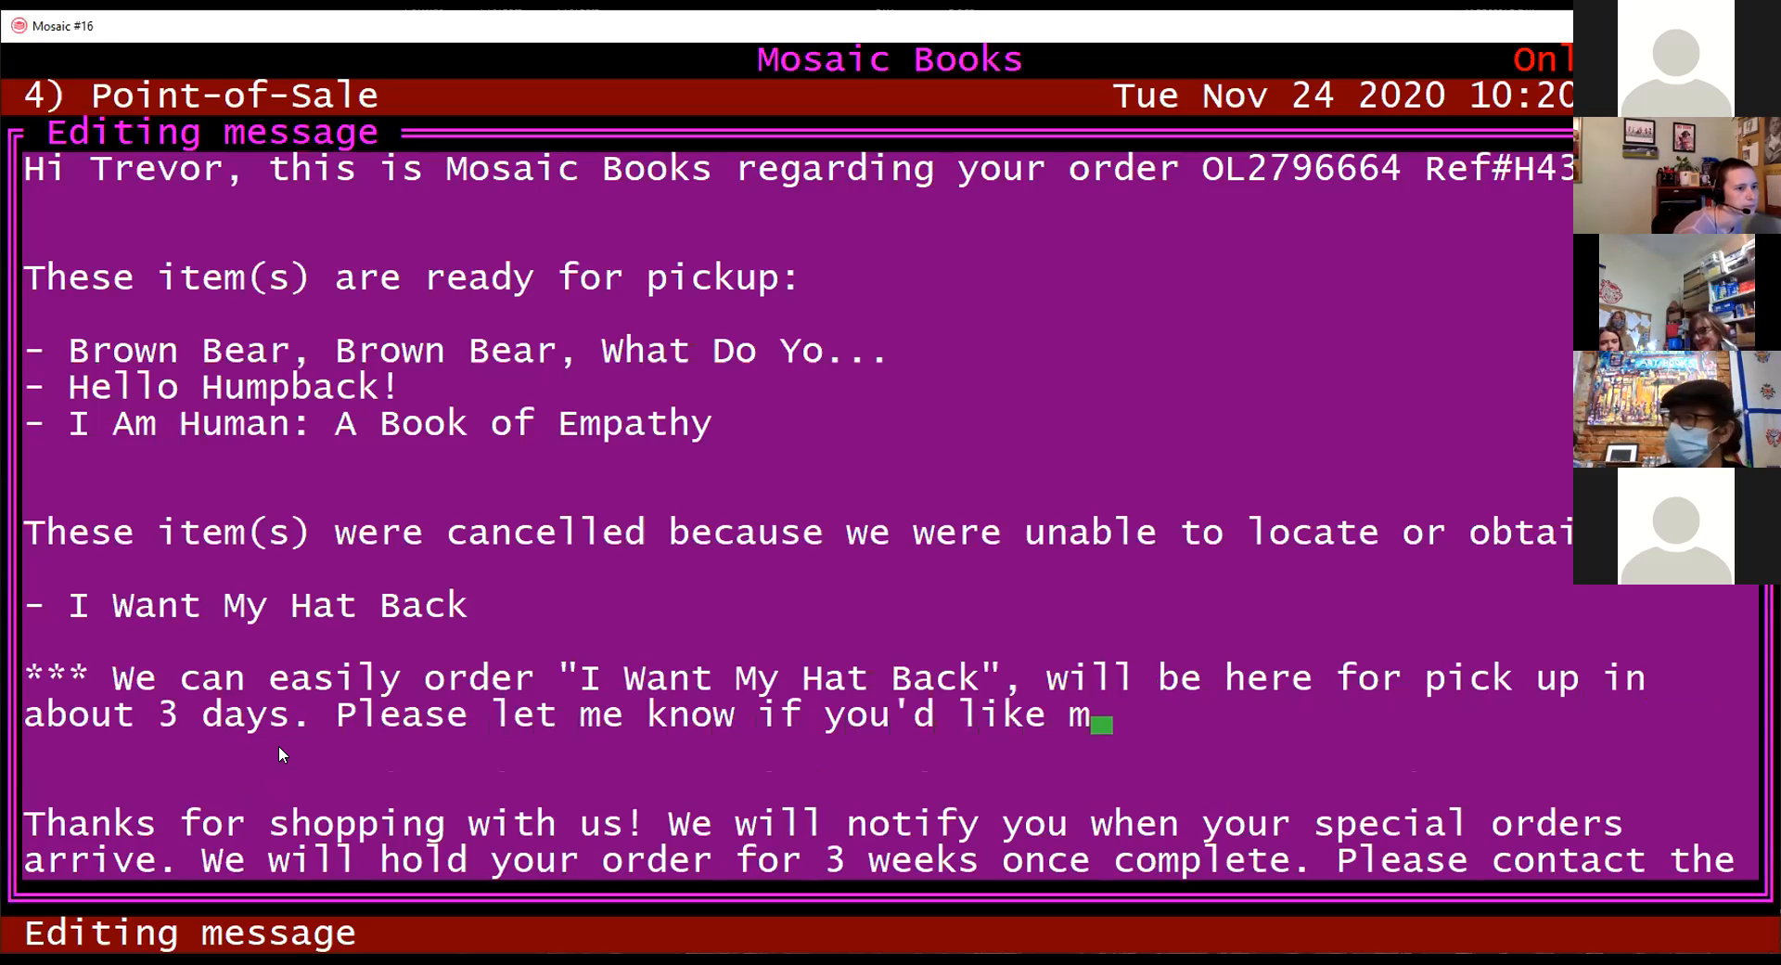
type("e to order this")
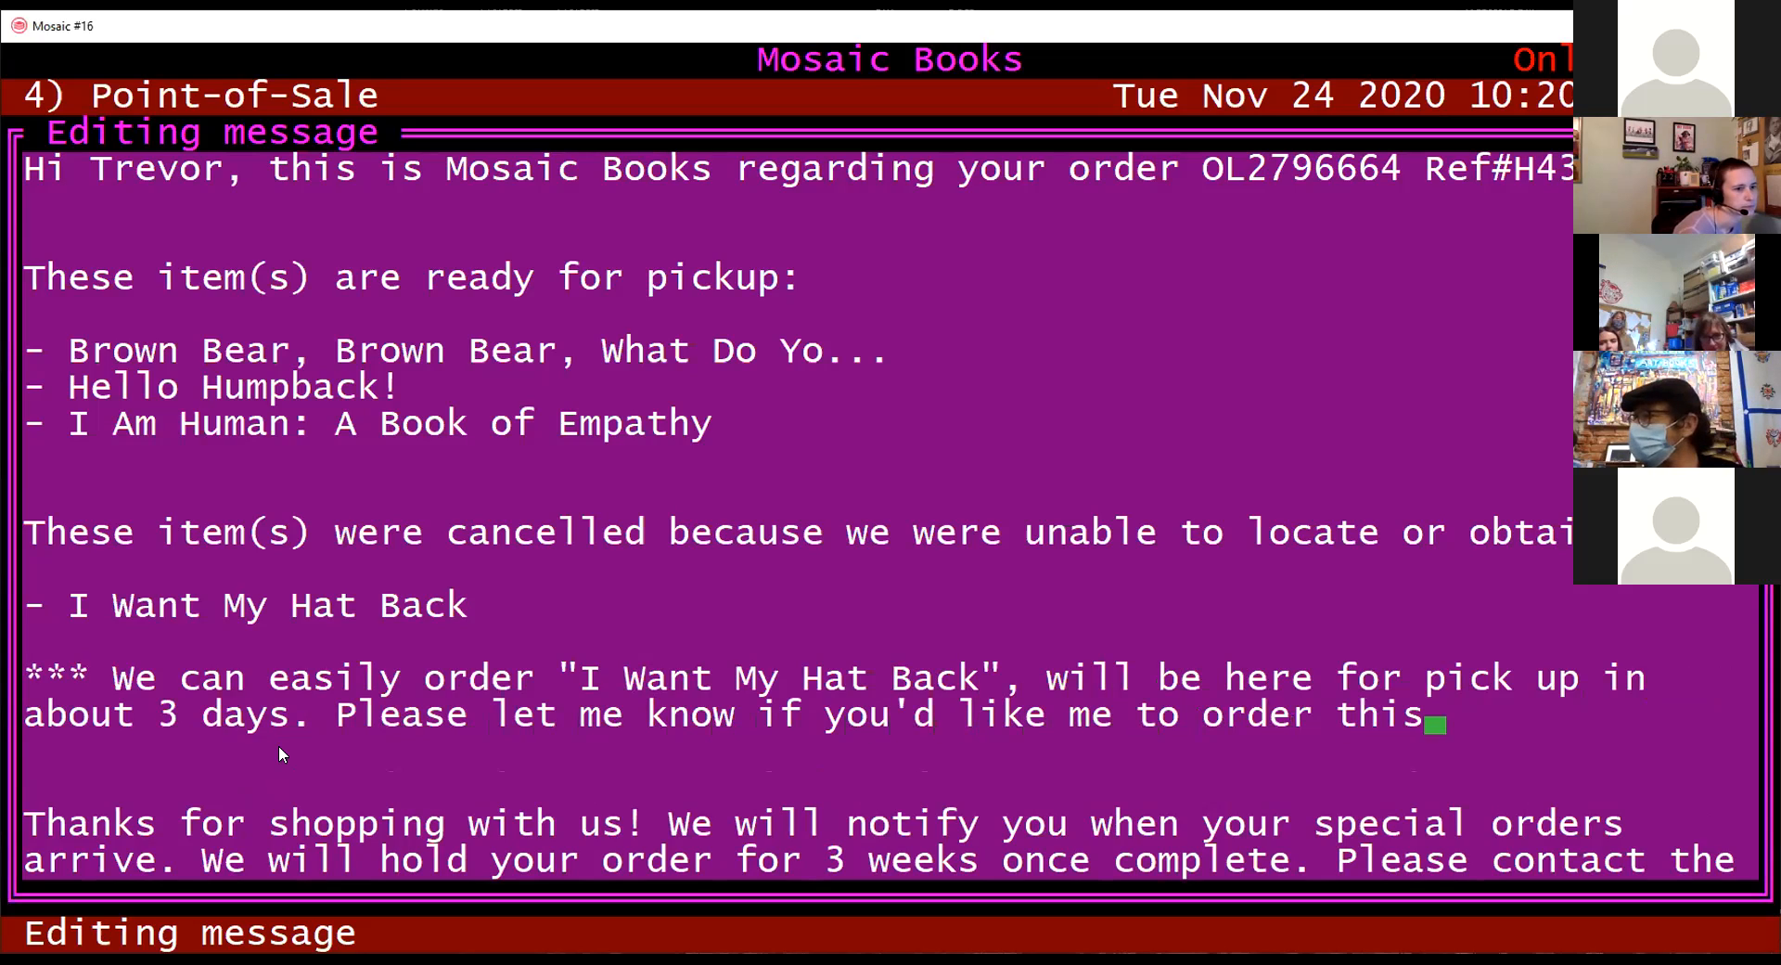
type(" for you.")
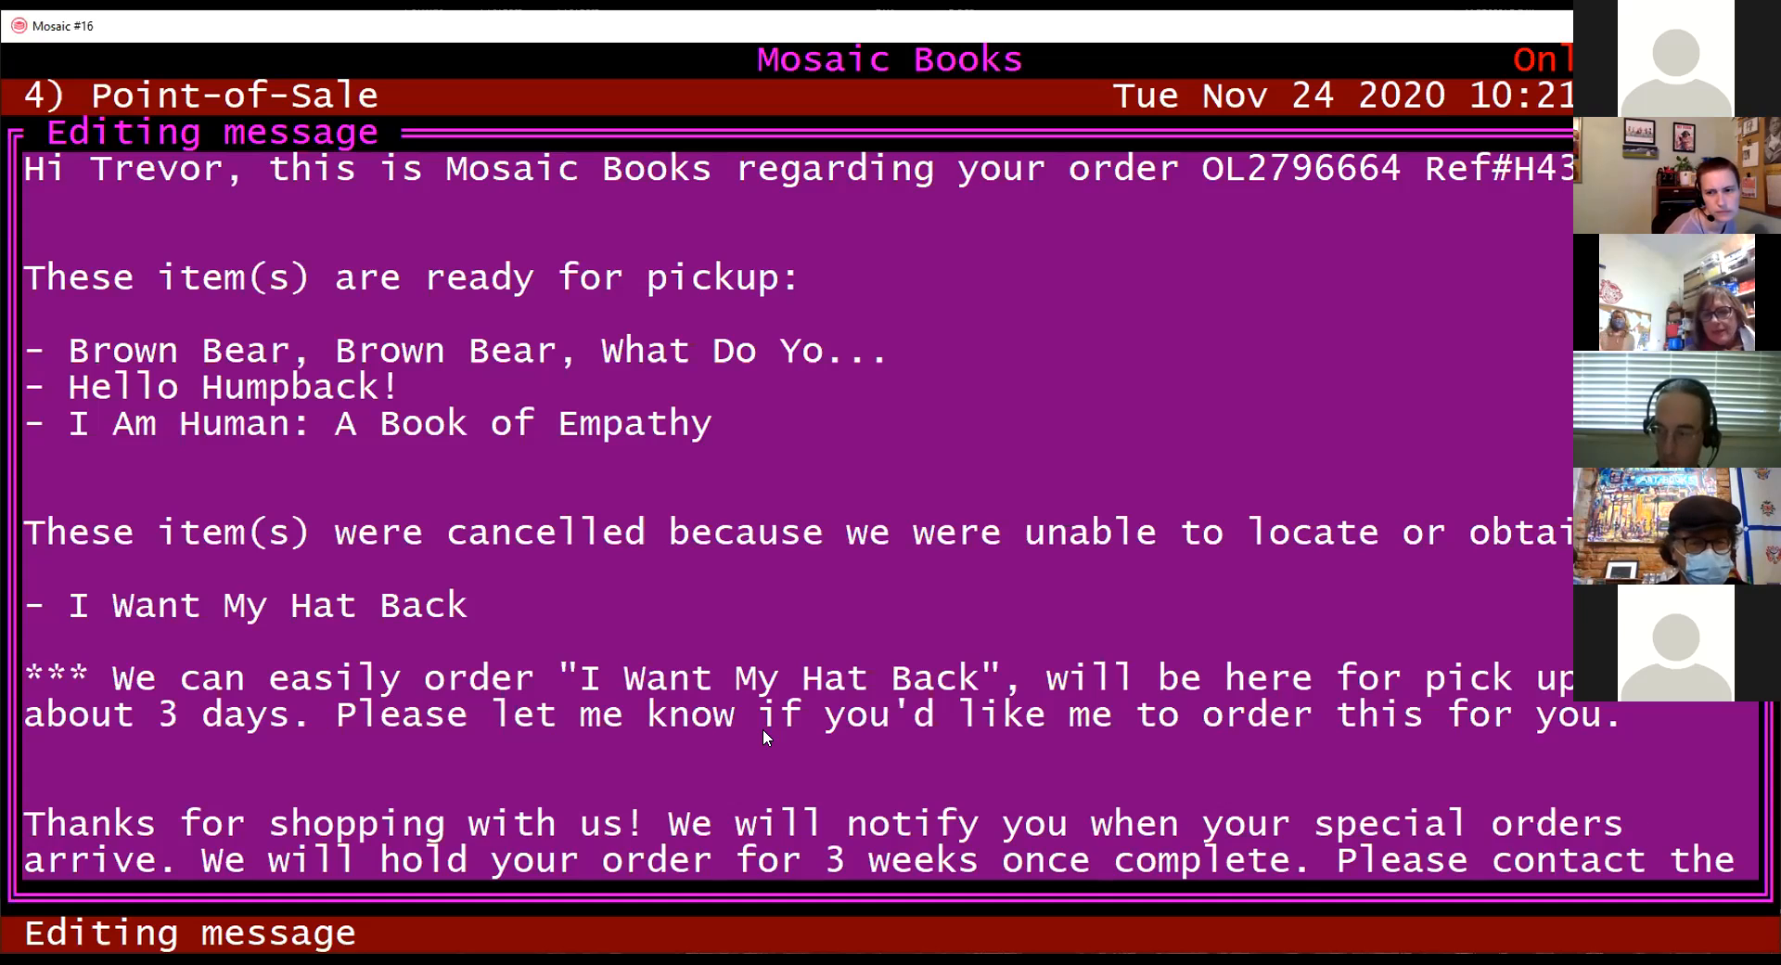
Finish editing the notice and check the added I Want My Hat Back offer in the preview.
key("Escape")
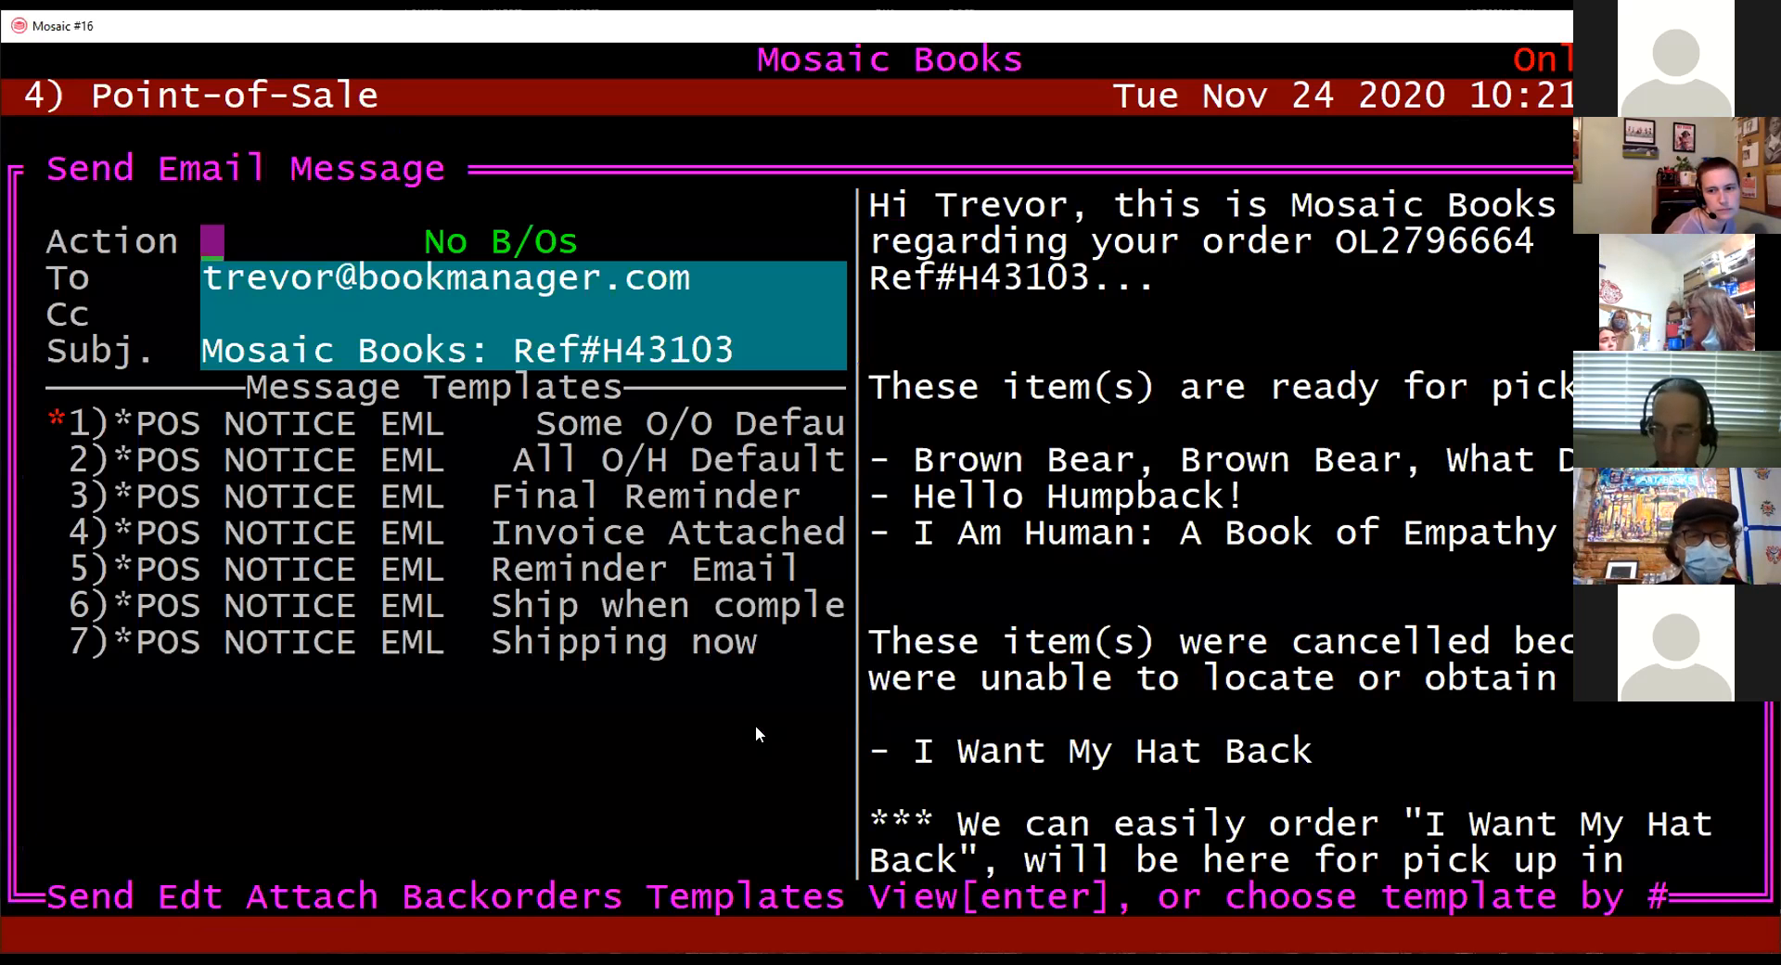
left_click_drag(872, 816, 1705, 863)
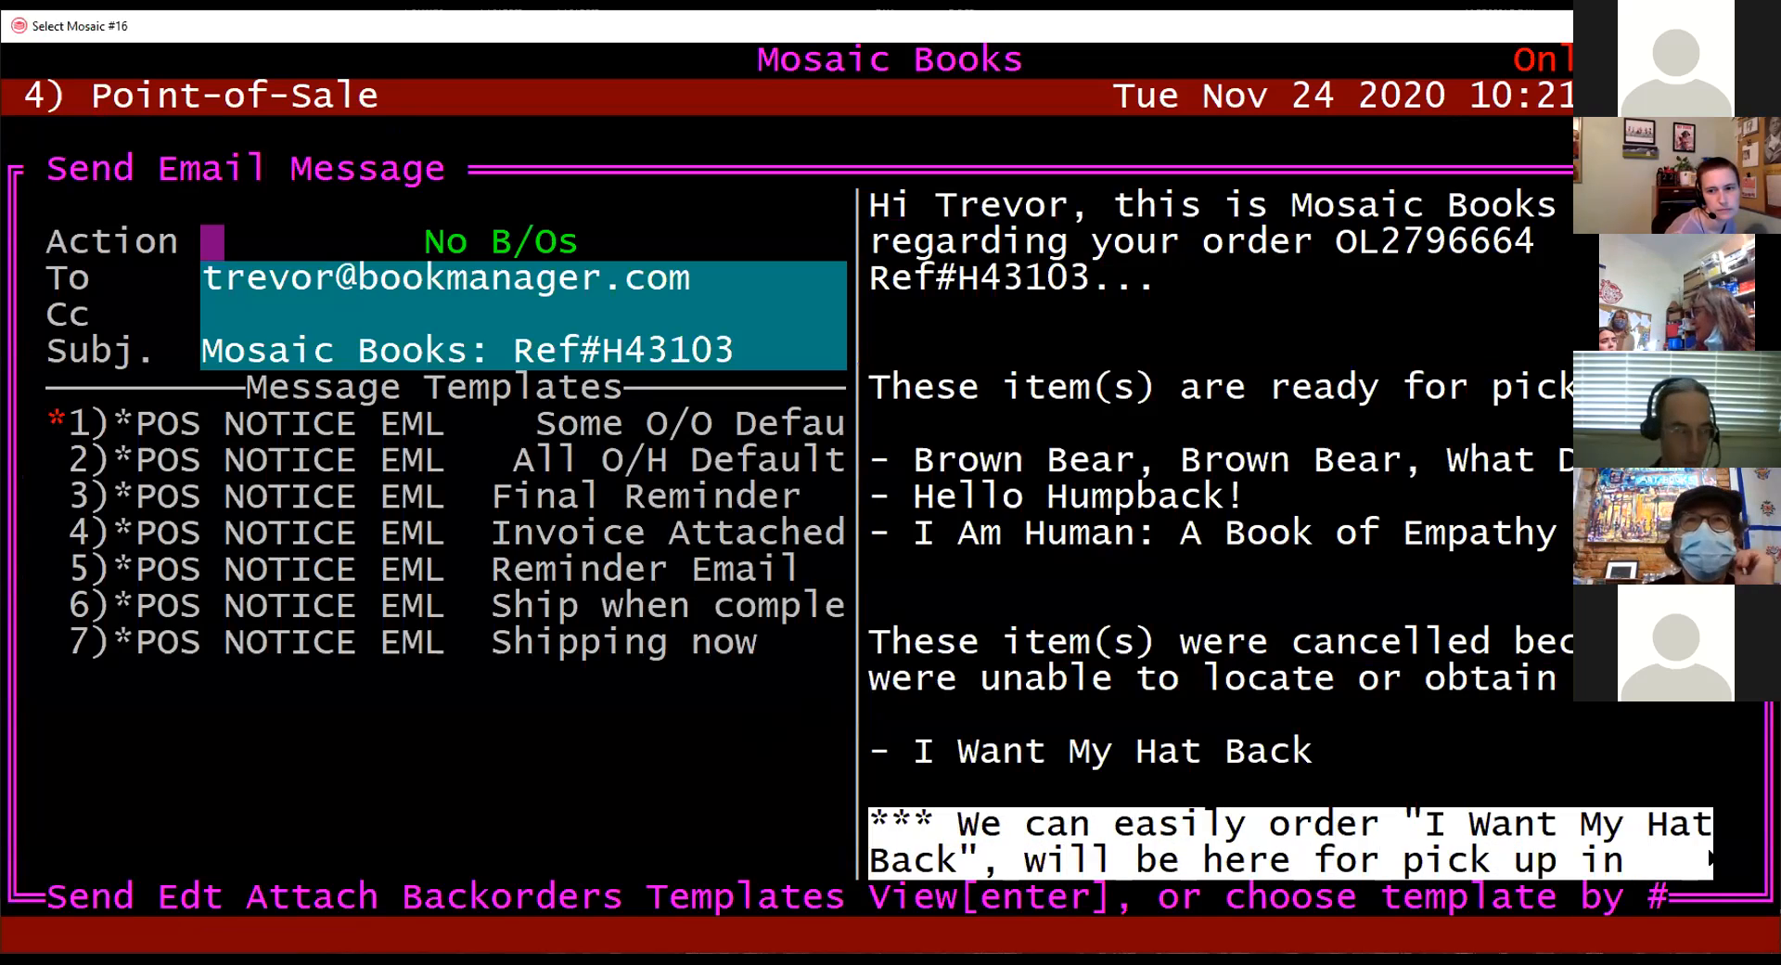
left_click(1703, 863)
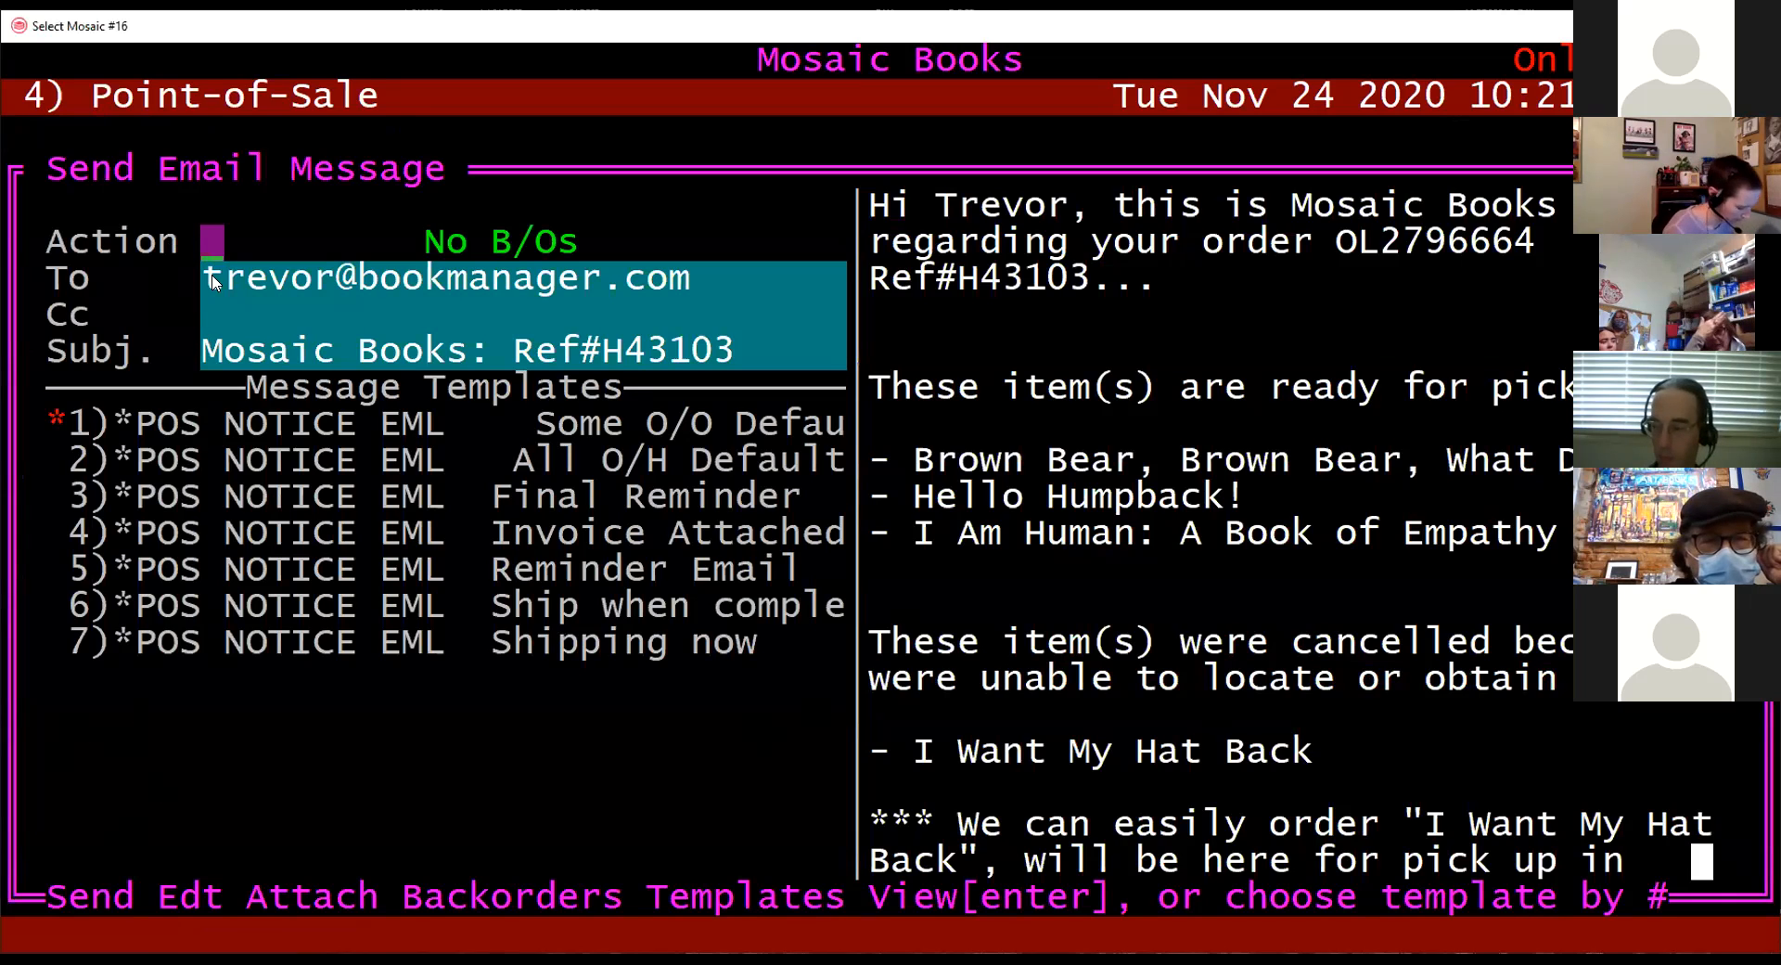
Review the email's recipient, empty Cc, subject line and No B/Os flag.
left_click_drag(213, 281, 740, 293)
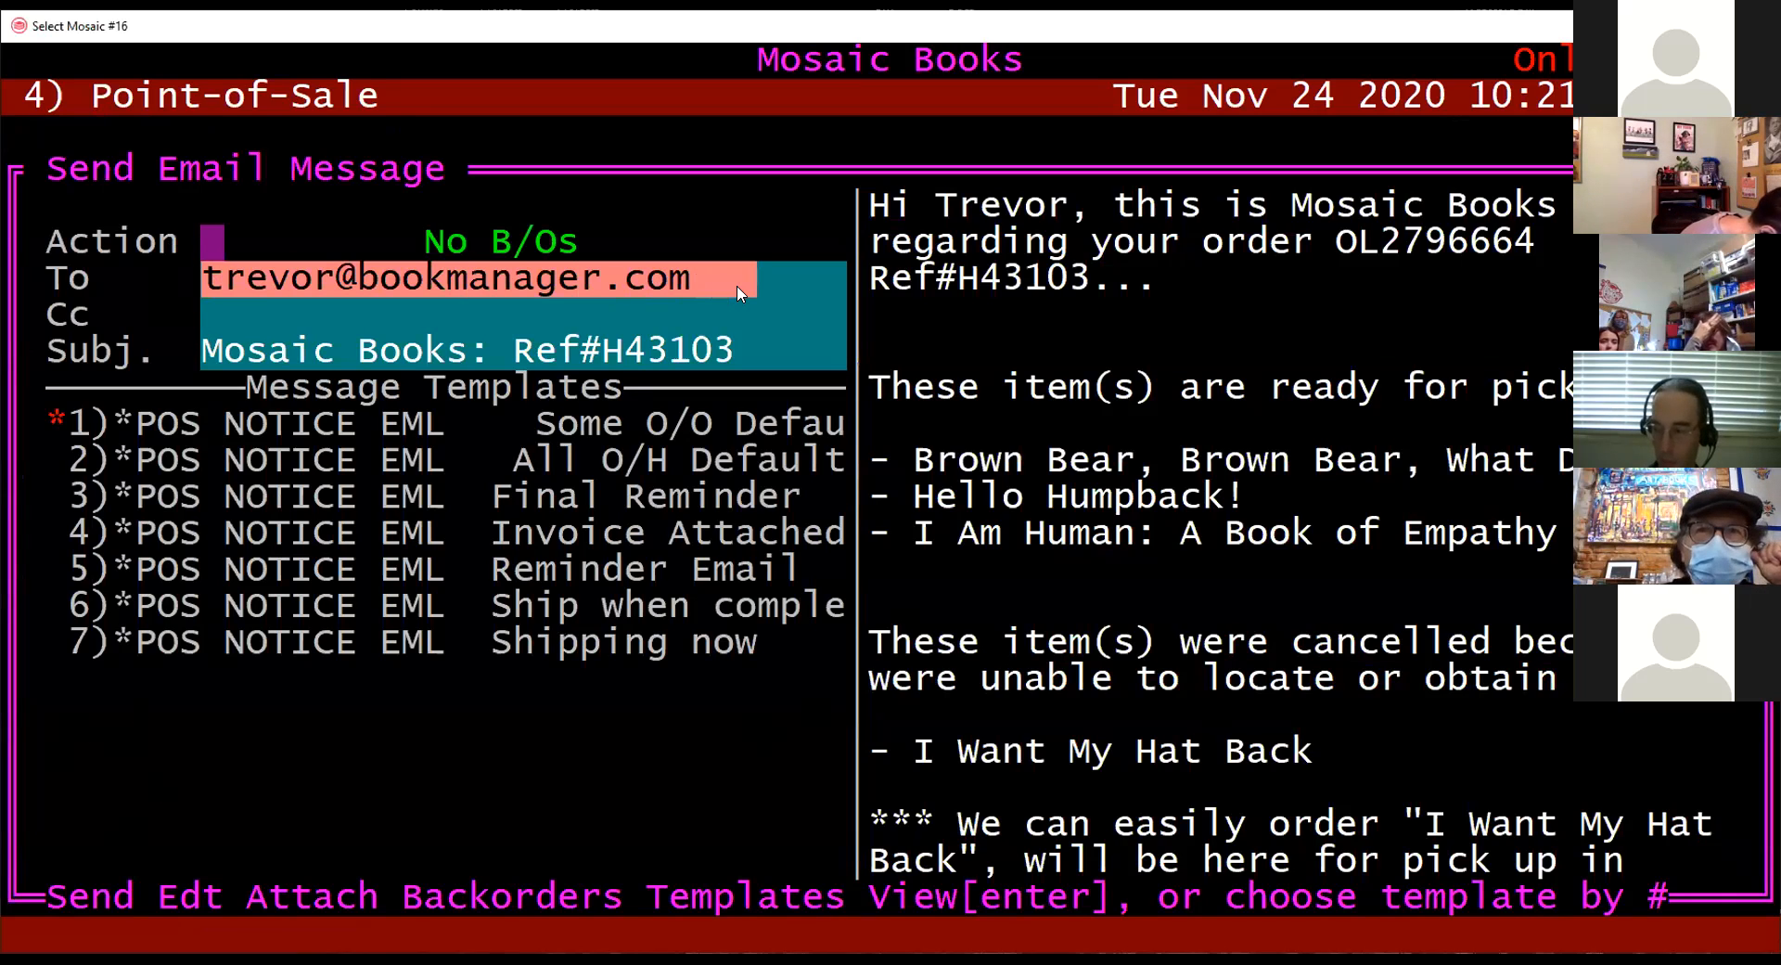
left_click_drag(206, 322, 804, 306)
left_click_drag(183, 350, 750, 341)
left_click(749, 340)
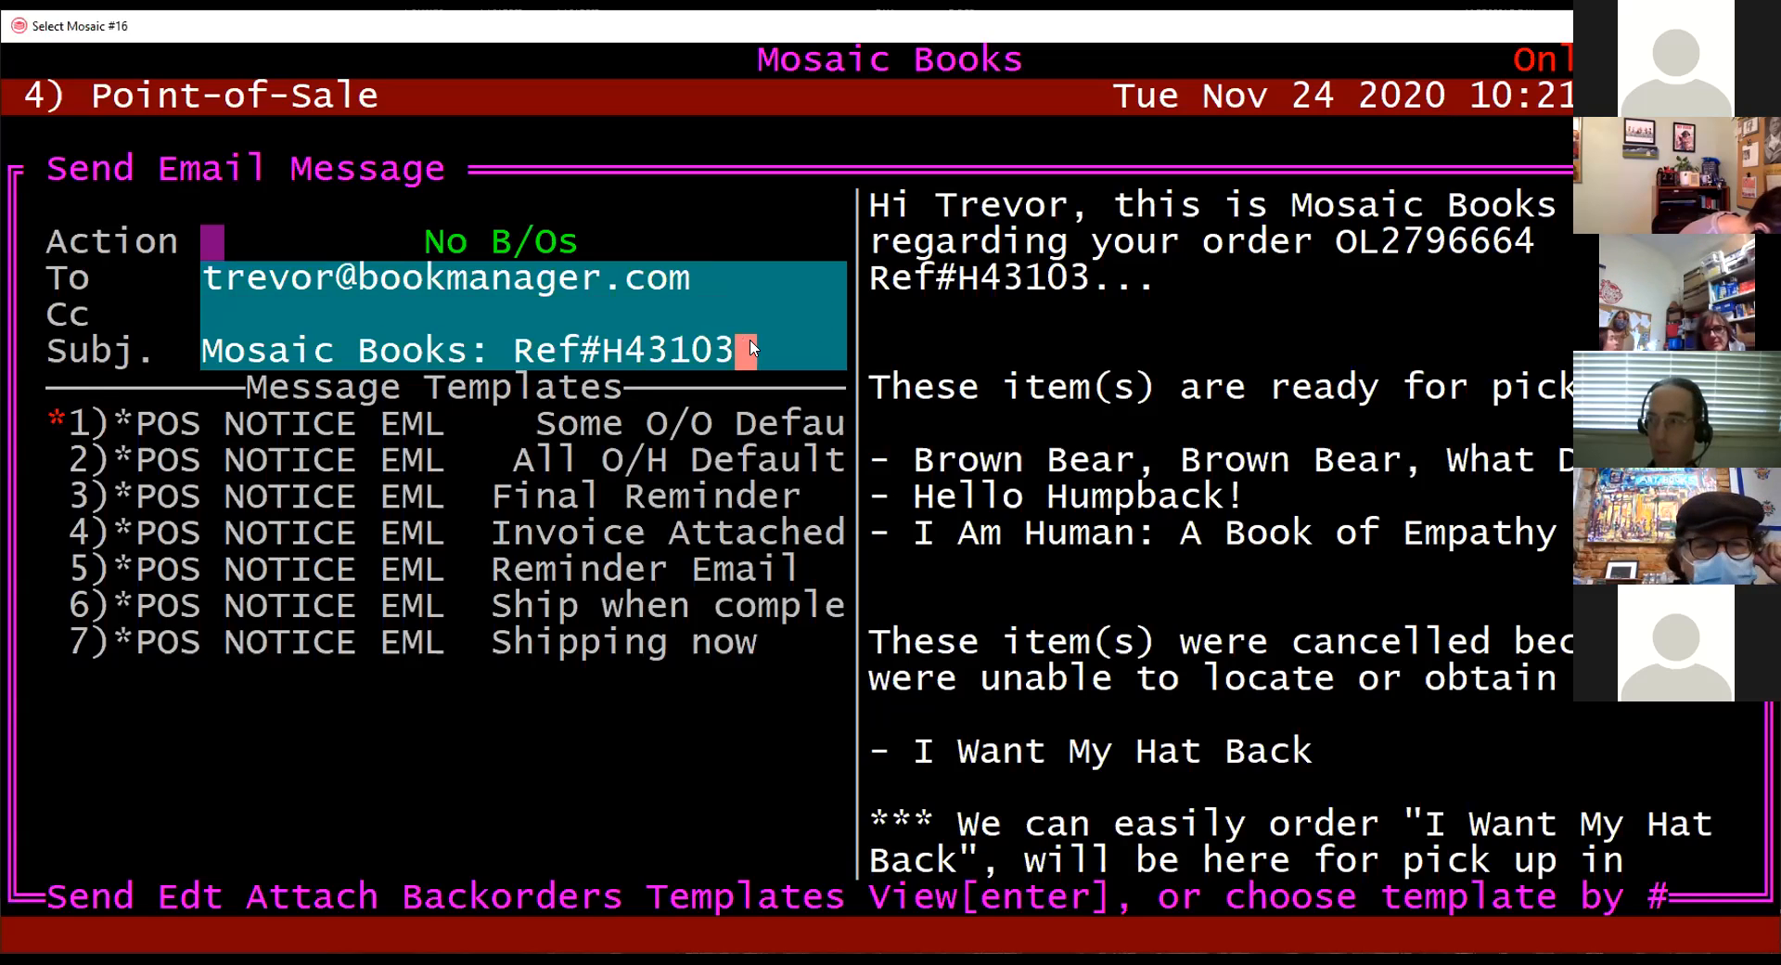
left_click_drag(425, 243, 617, 243)
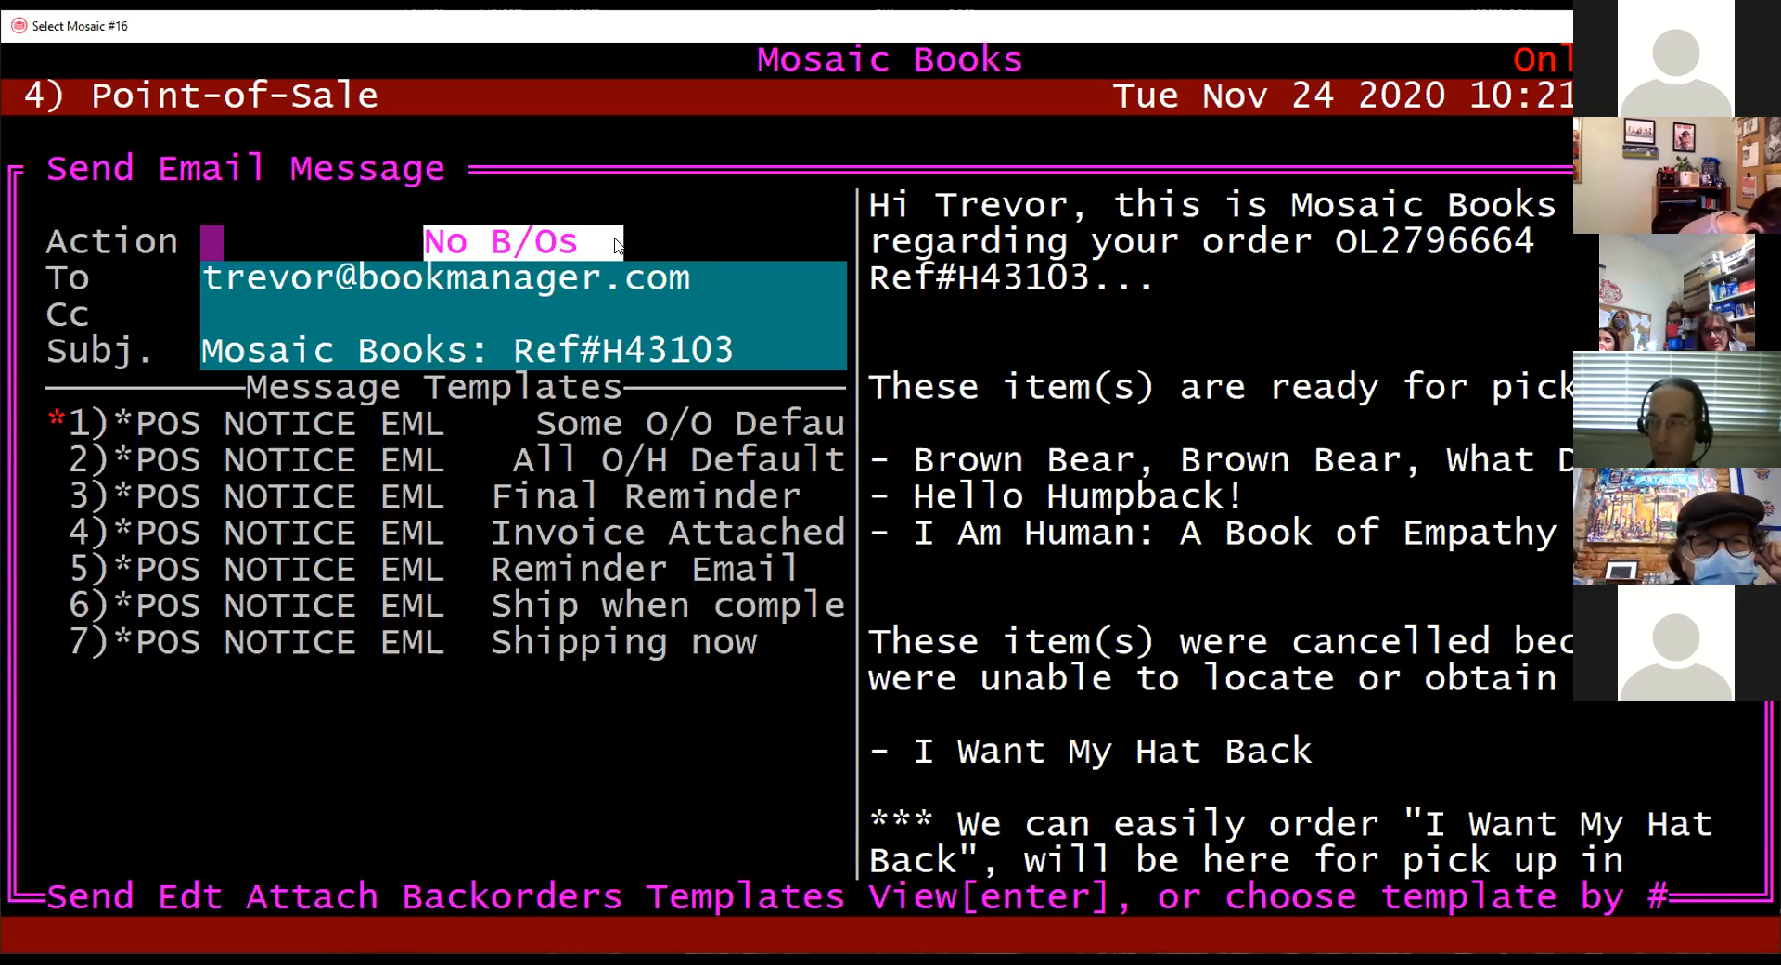
left_click(614, 244)
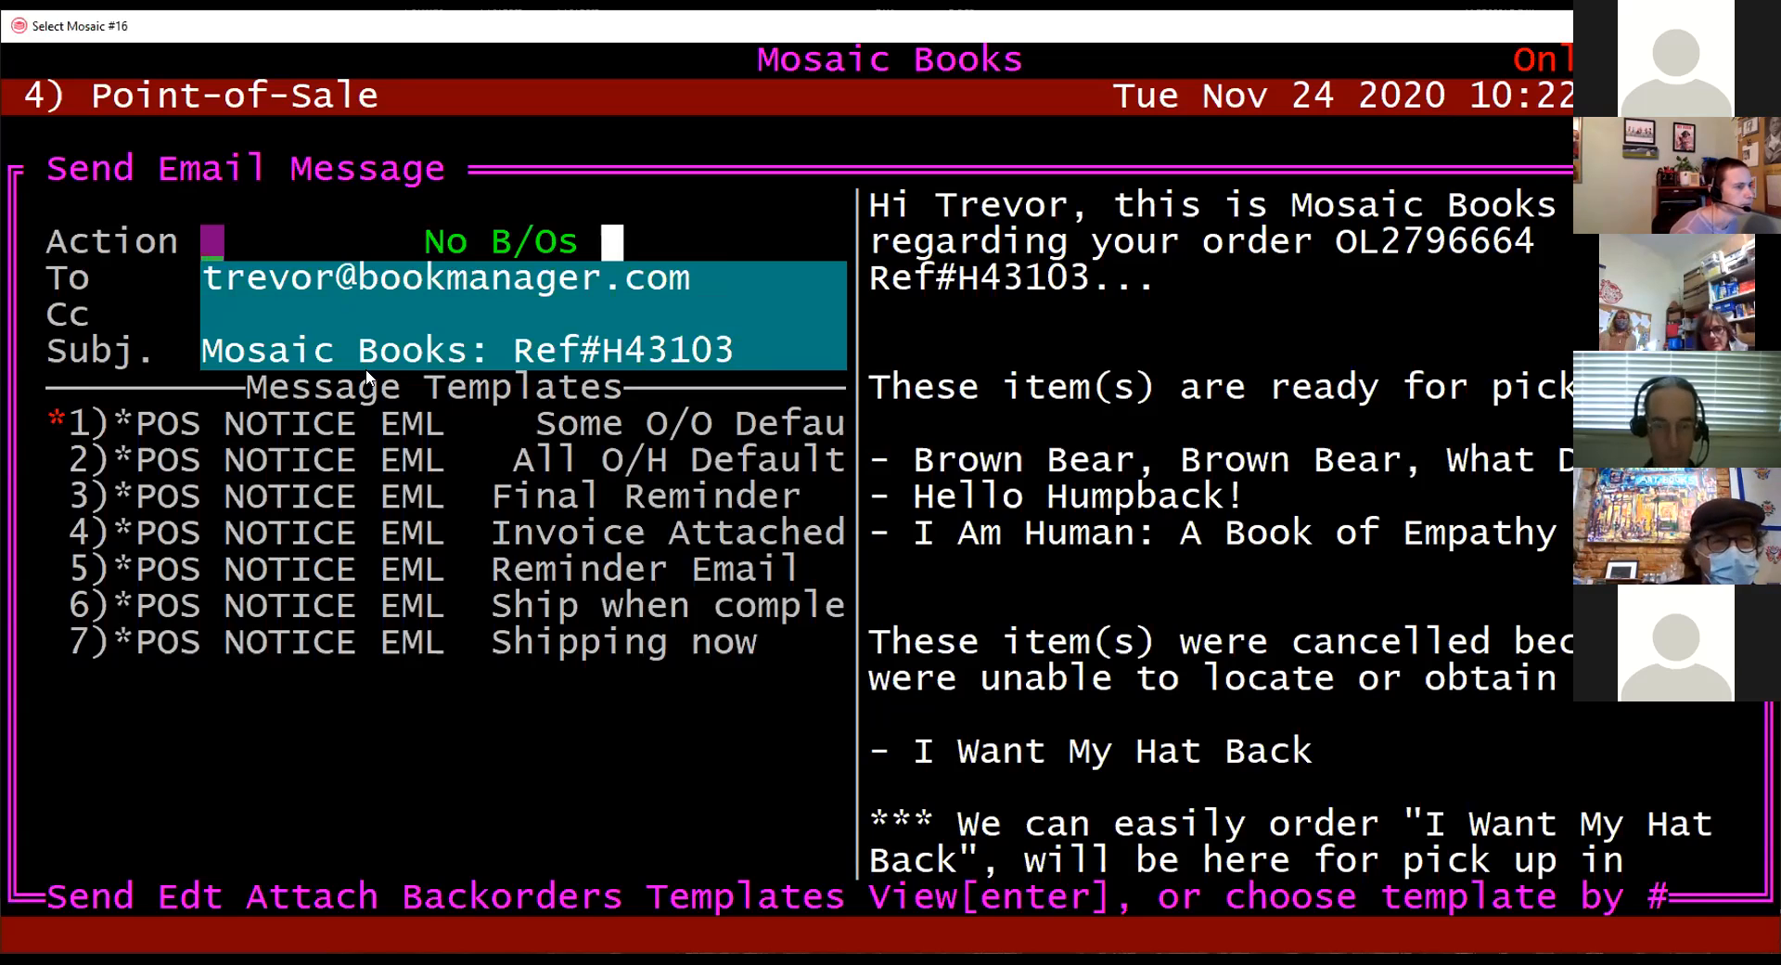
Send the email notice with action S and answer Yes to Ready to send?
key("s")
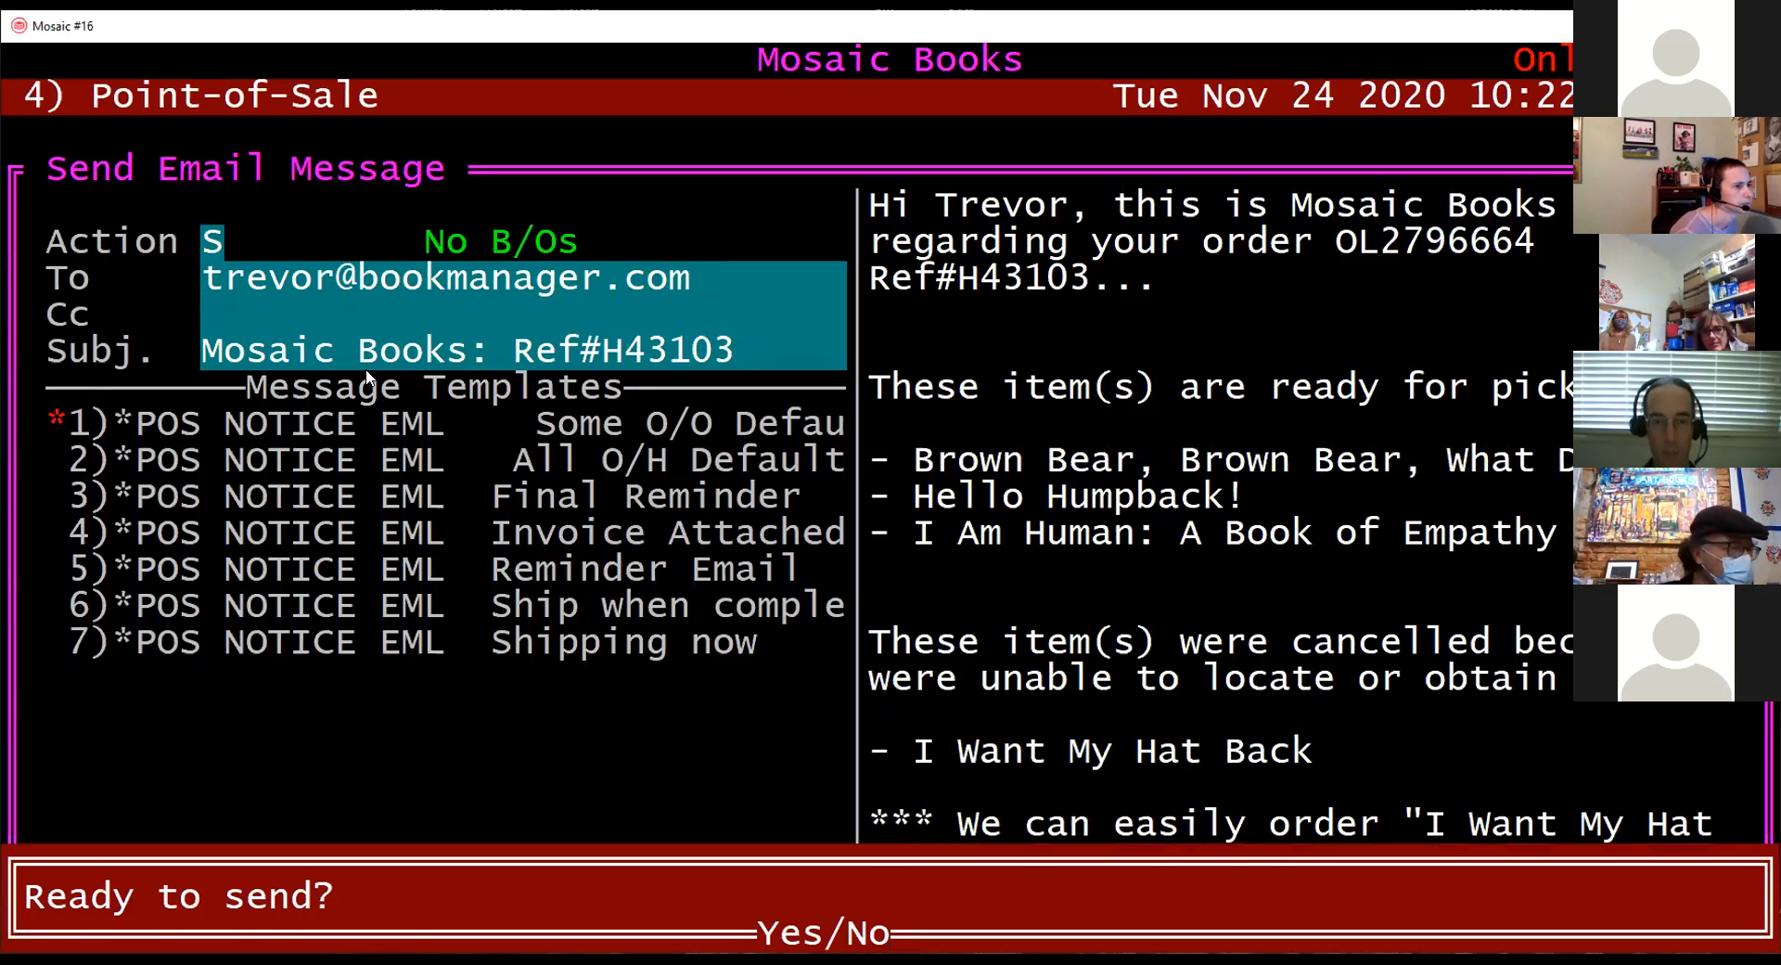
key("y")
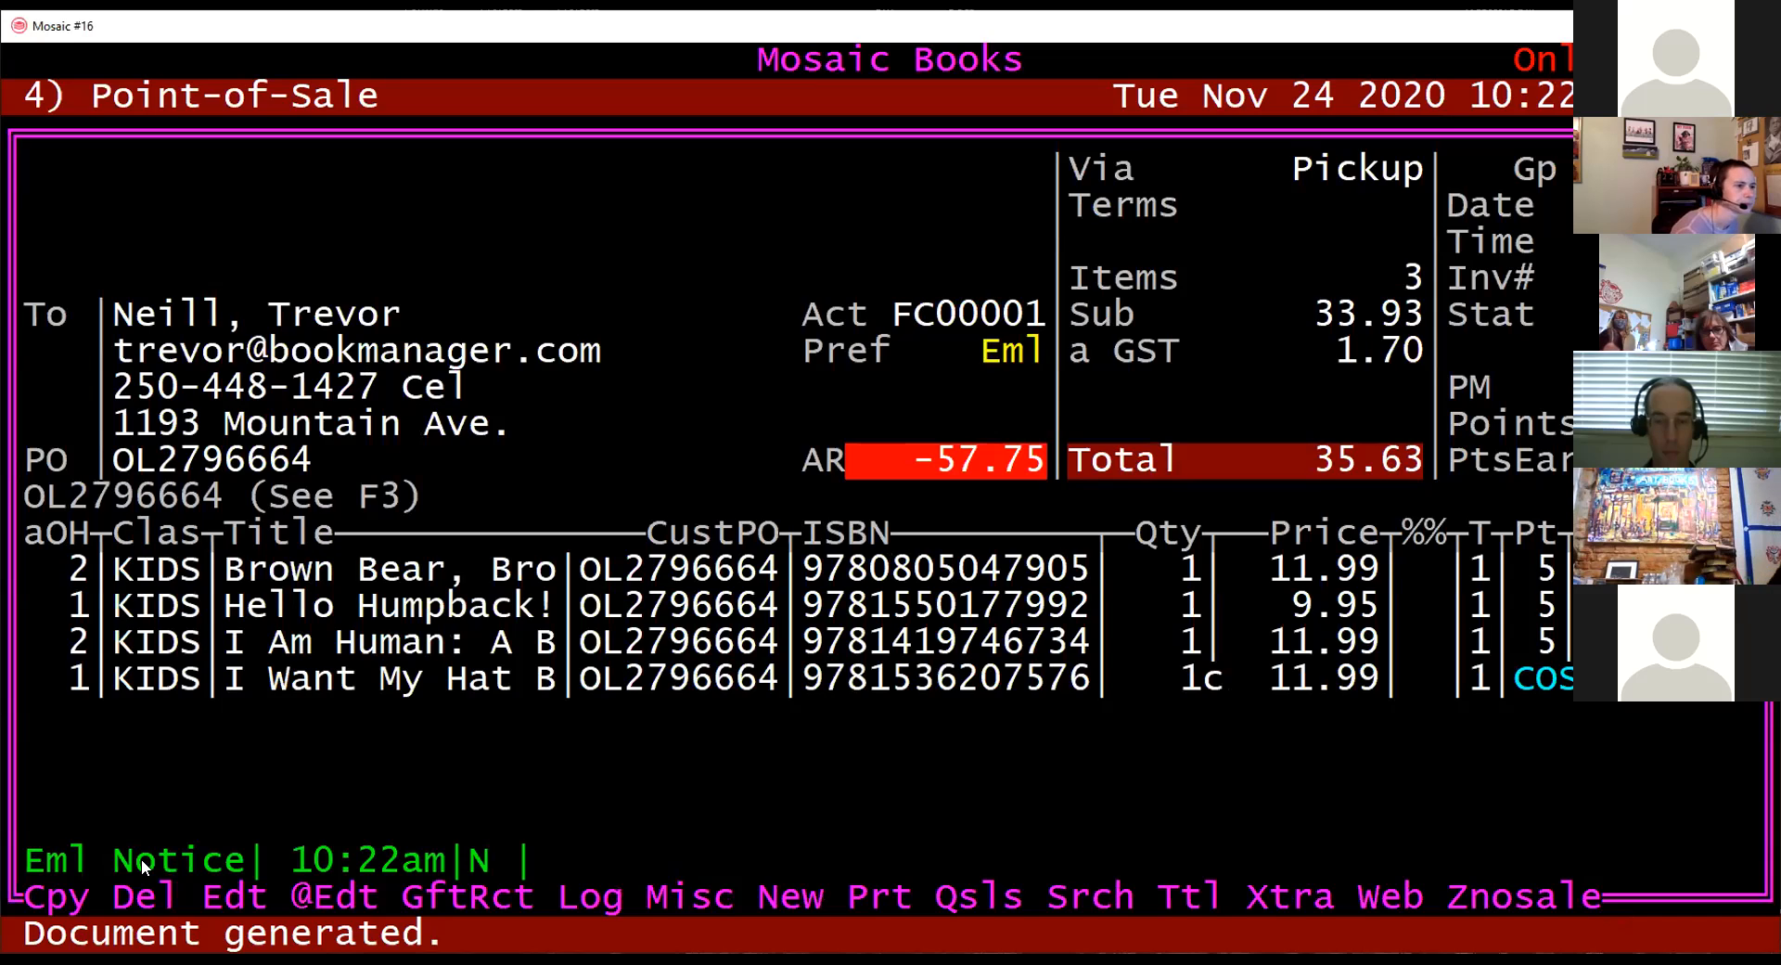
Check the log's new Eml Notice status and the cancelled I Want My Hat Back row.
left_click_drag(26, 861, 536, 861)
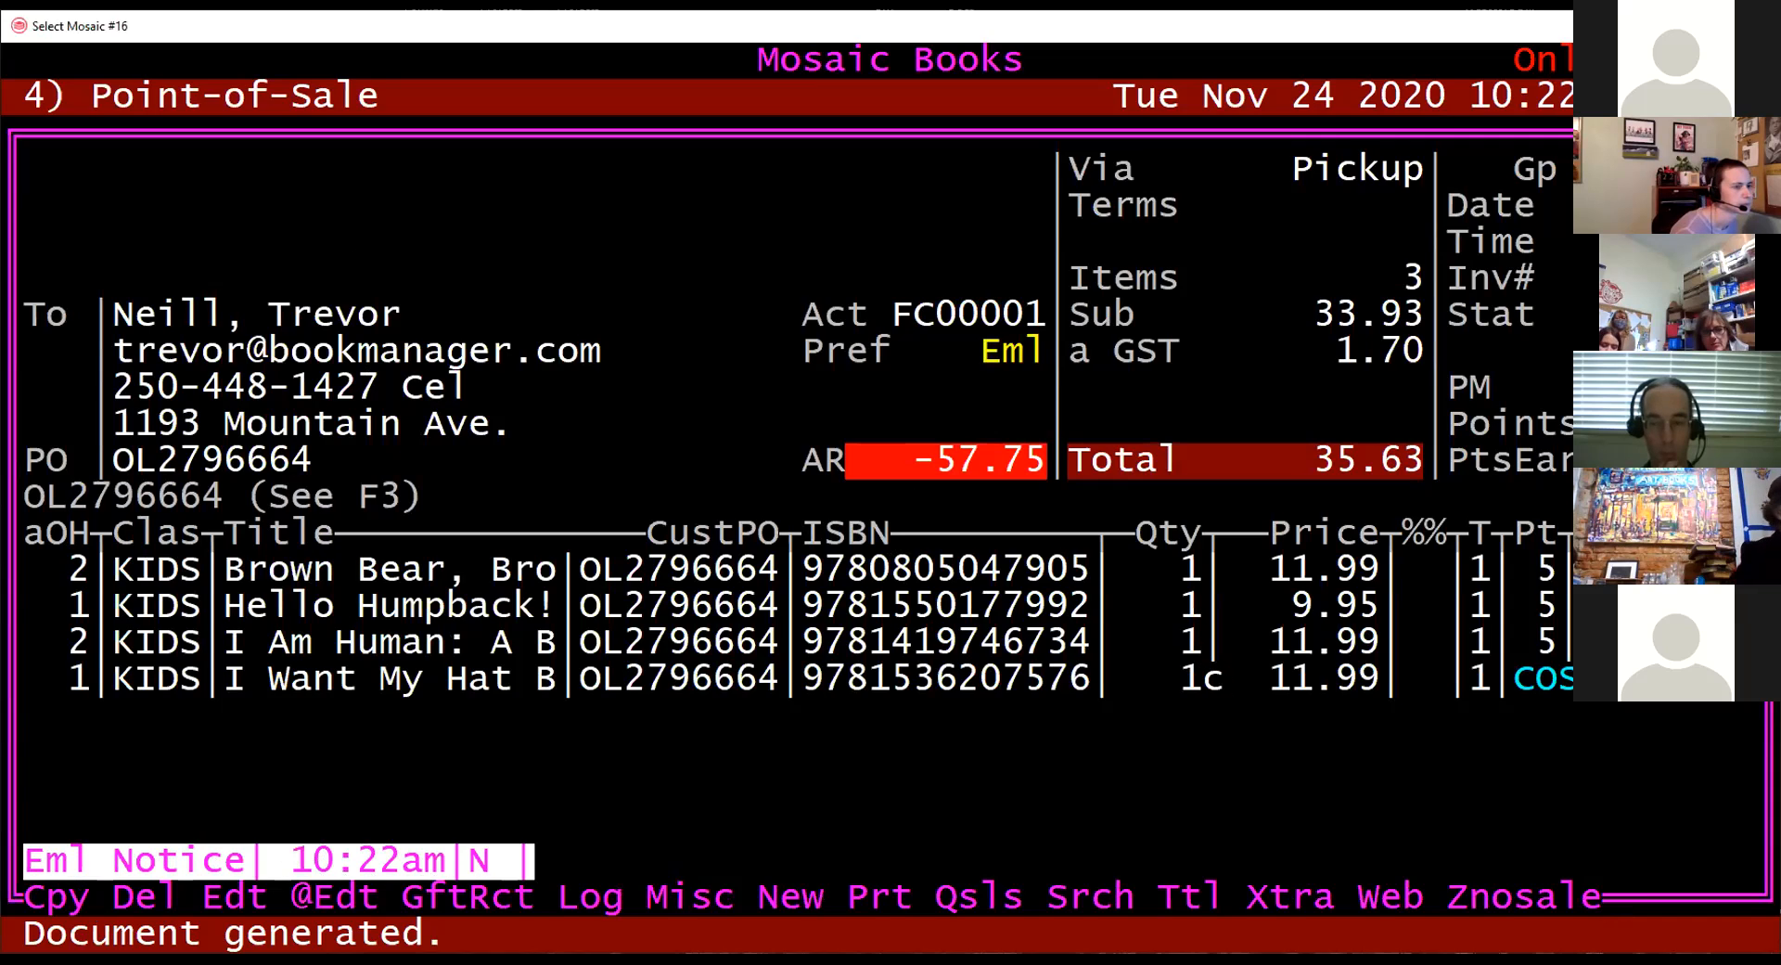
left_click_drag(1216, 676, 751, 691)
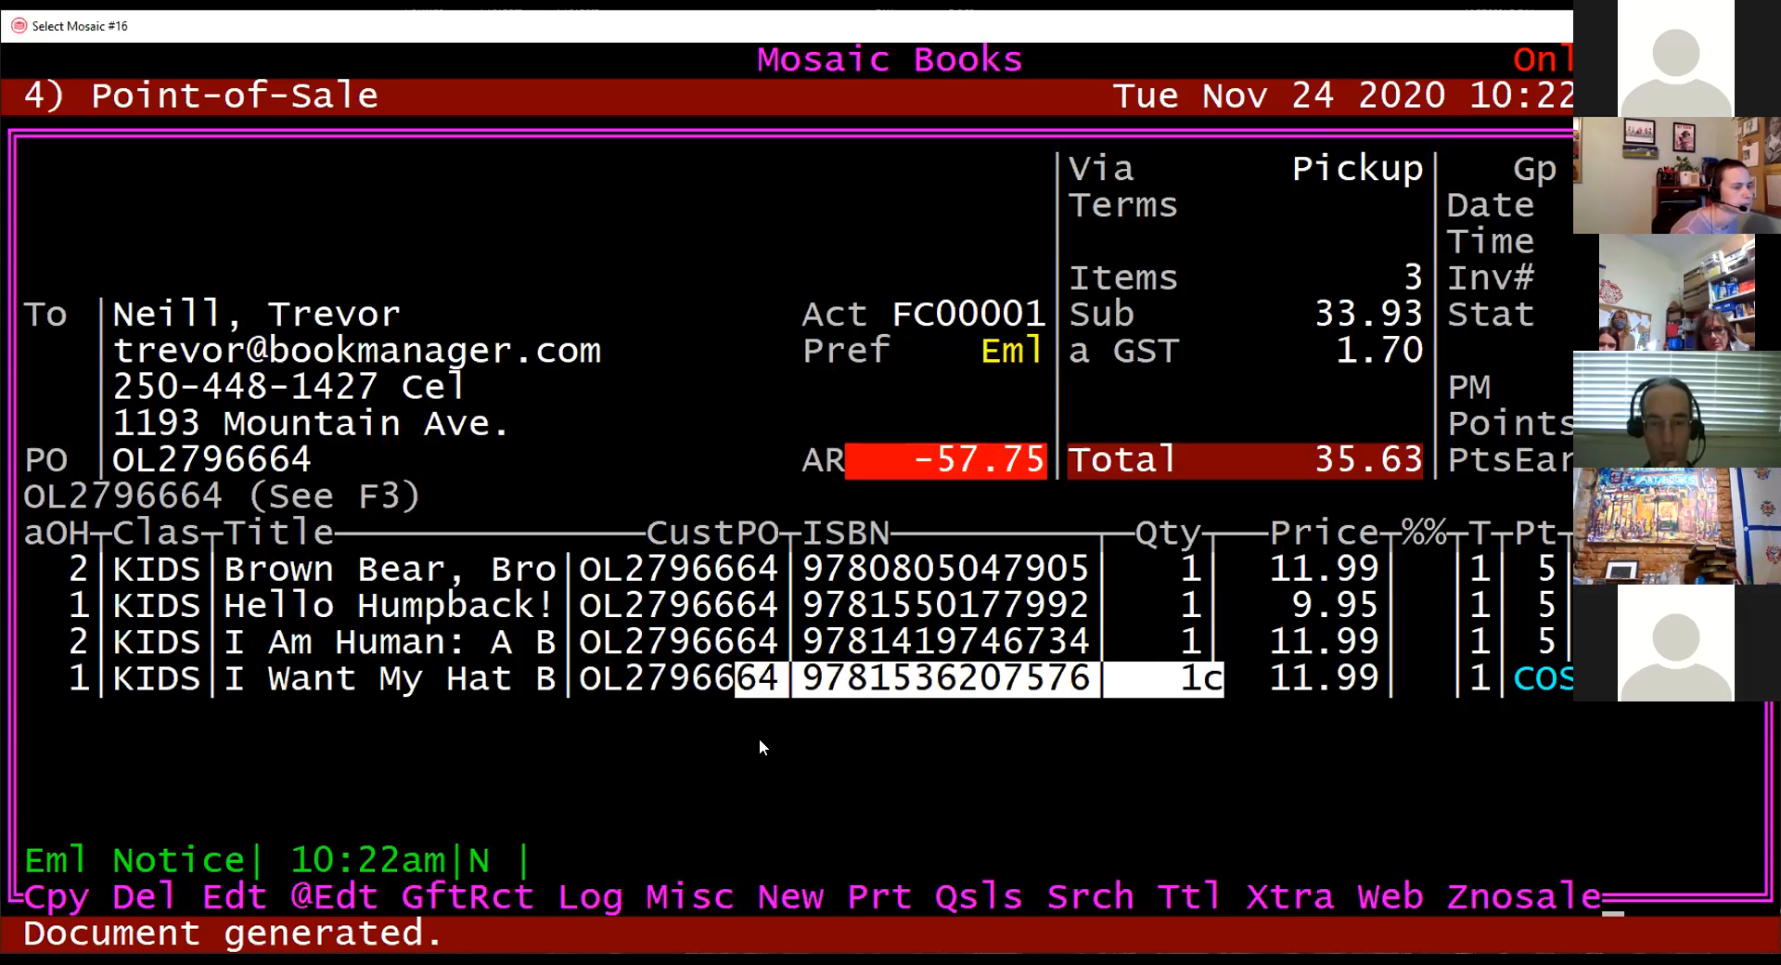
left_click(760, 740)
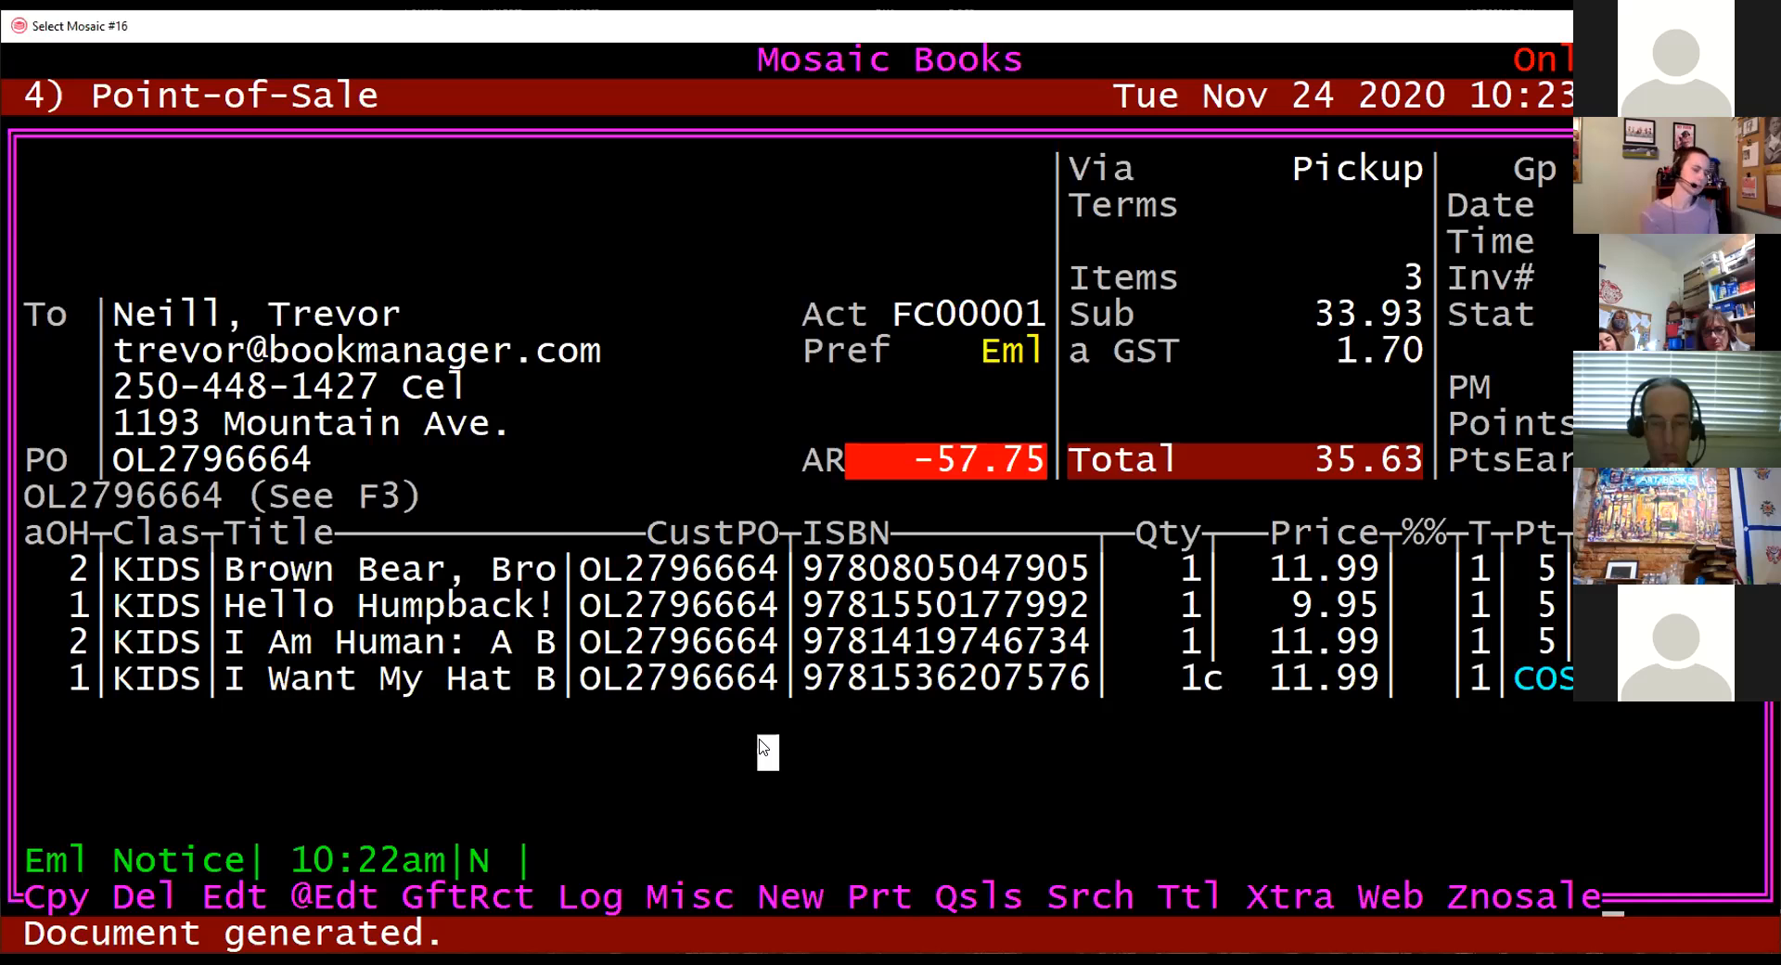
Note 'Emailed, but waiting to hear back about COS title' on the Eml Notice log entry, then choose New.
key("l")
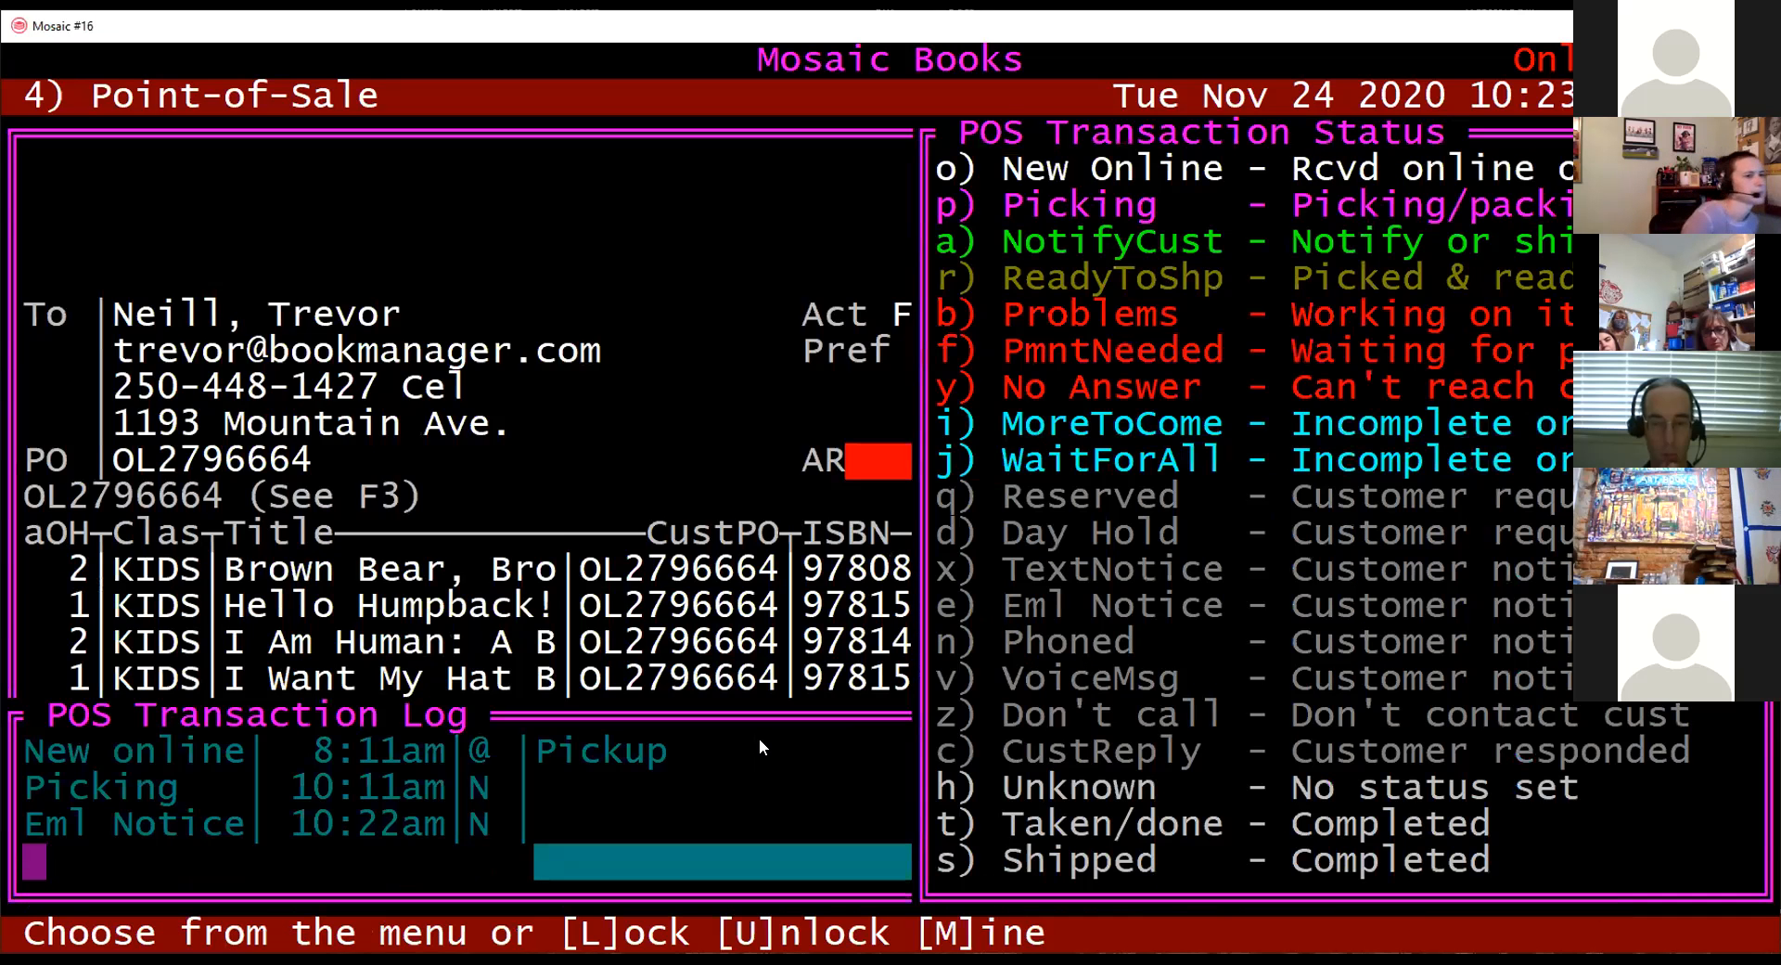
key("Escape")
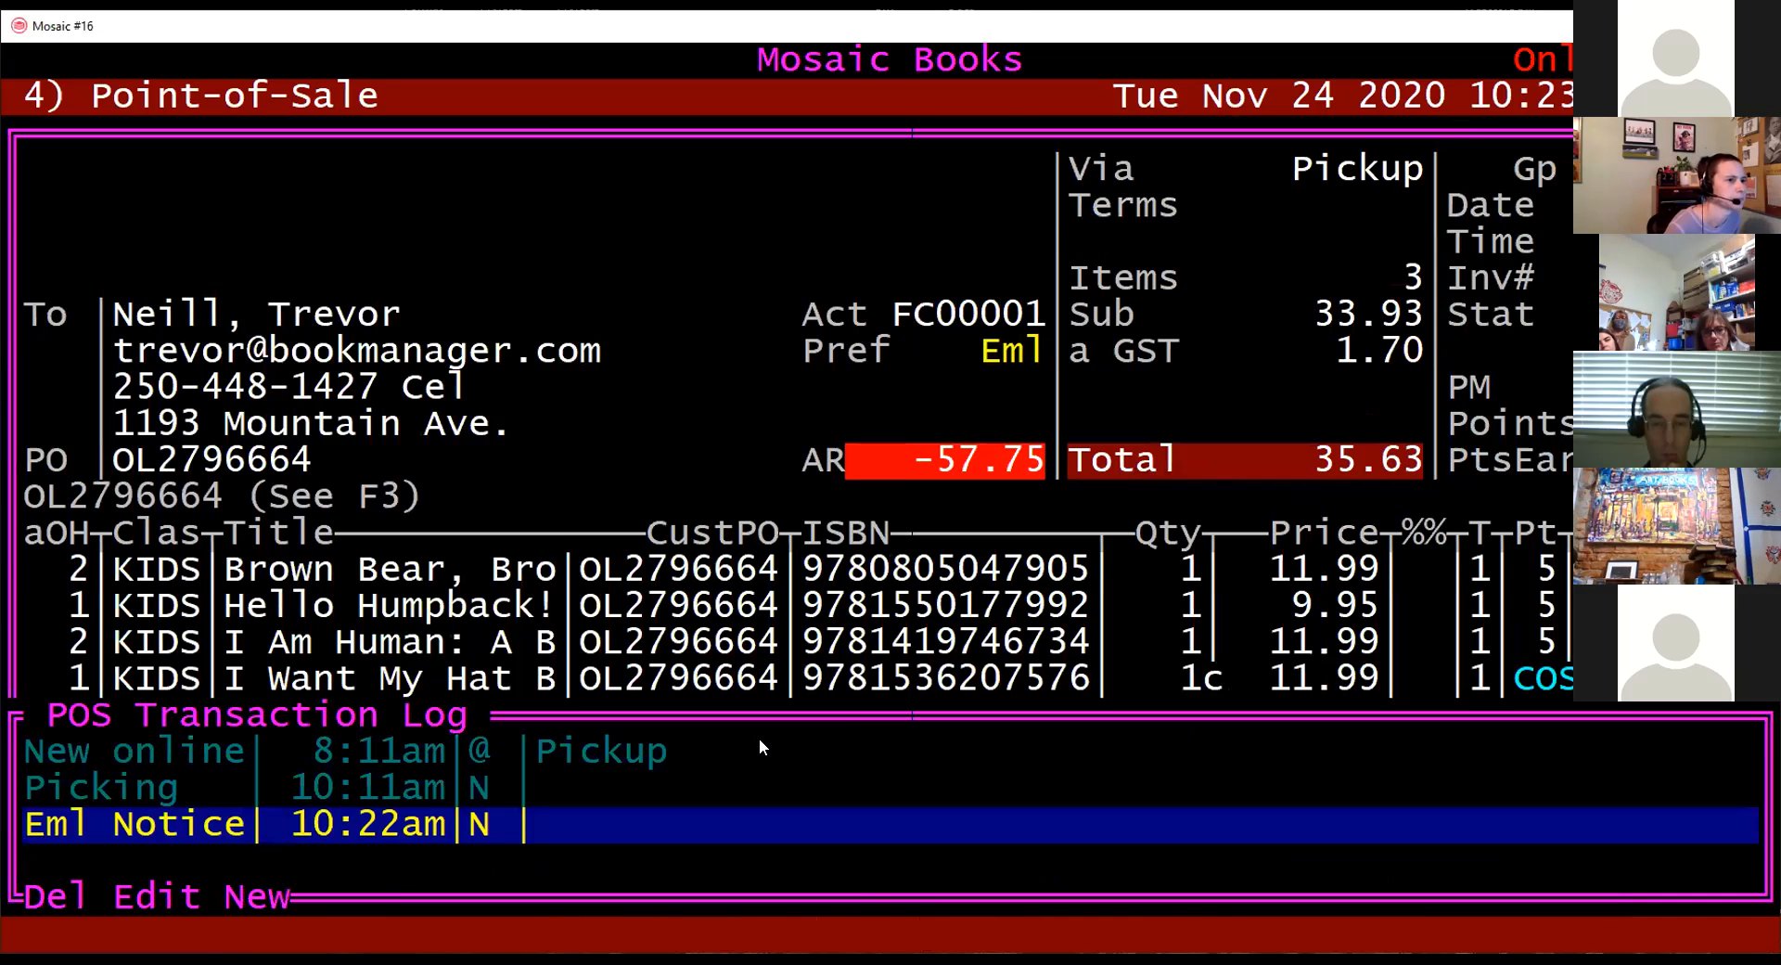
key("e")
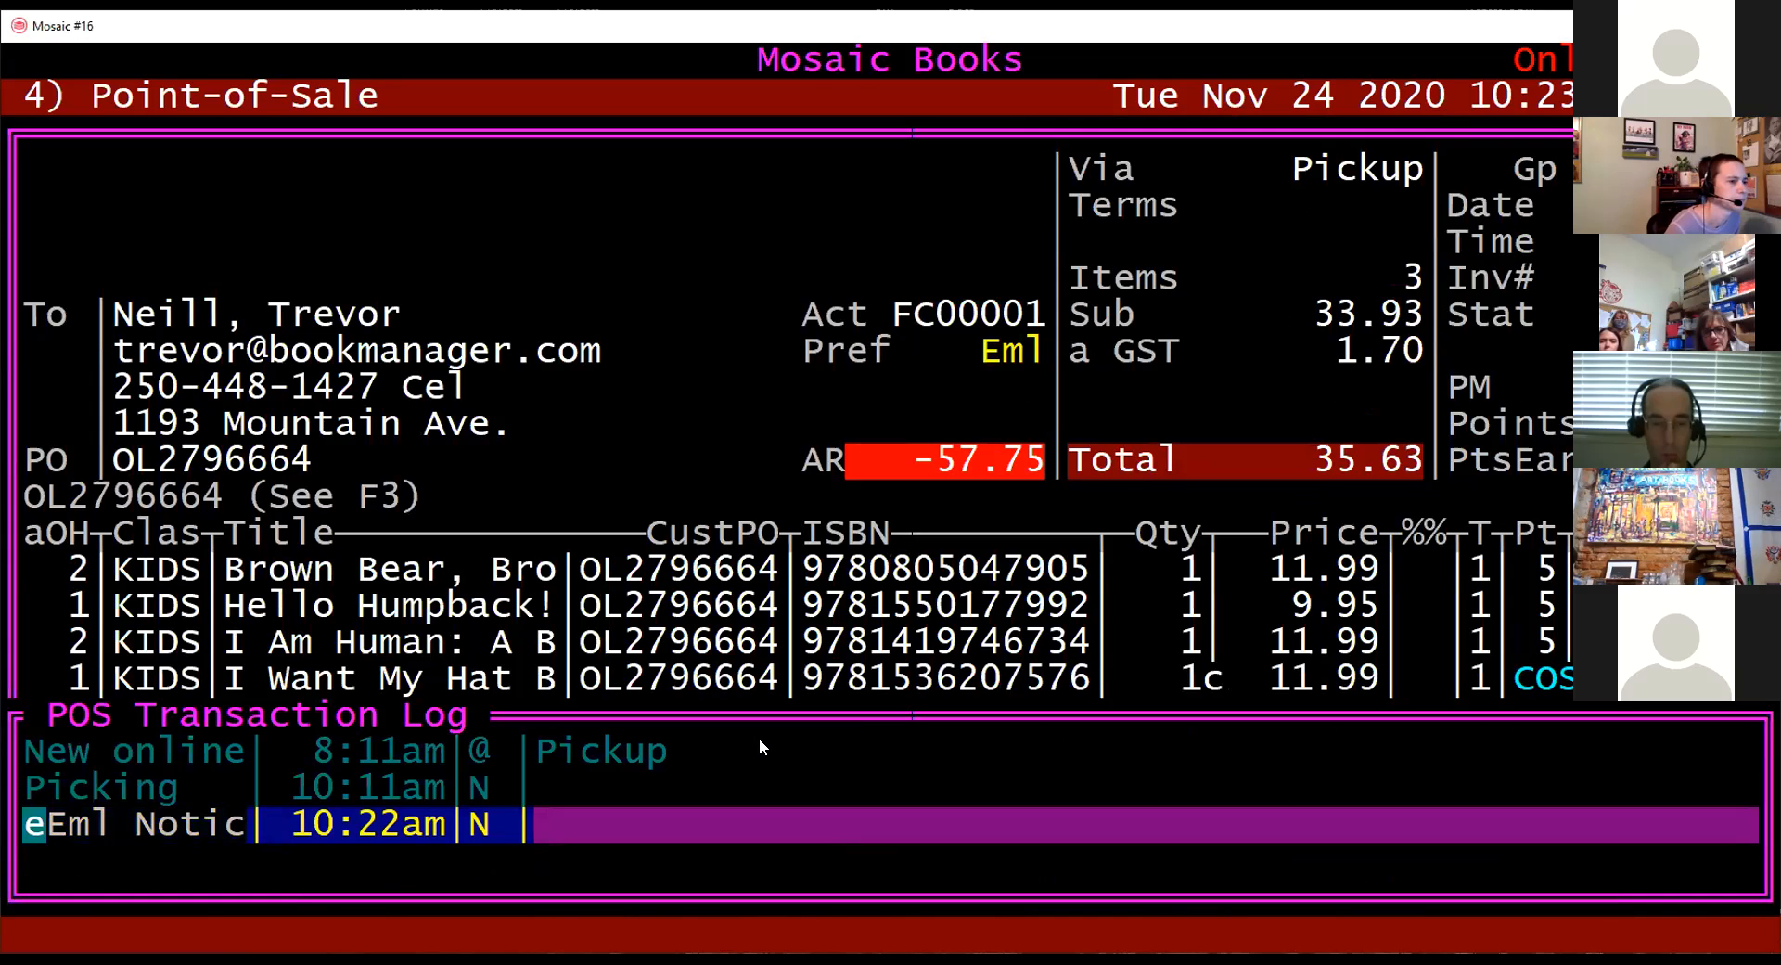
type("Emailed,")
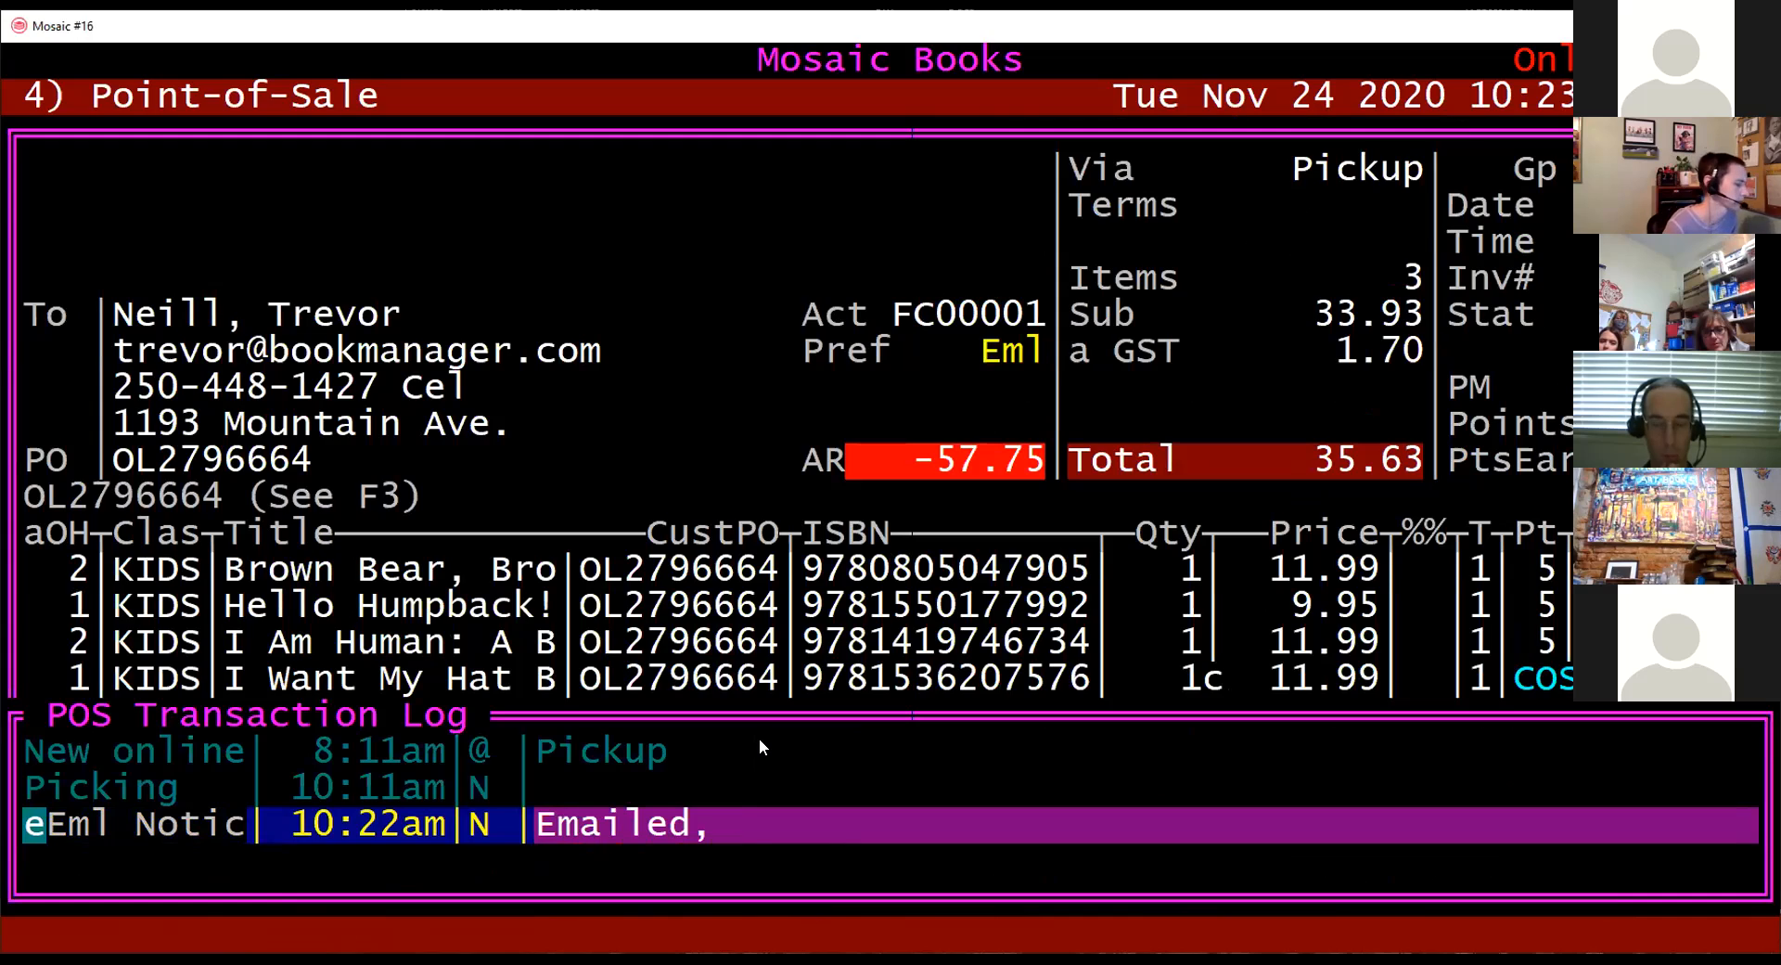
type(" but waiting to ")
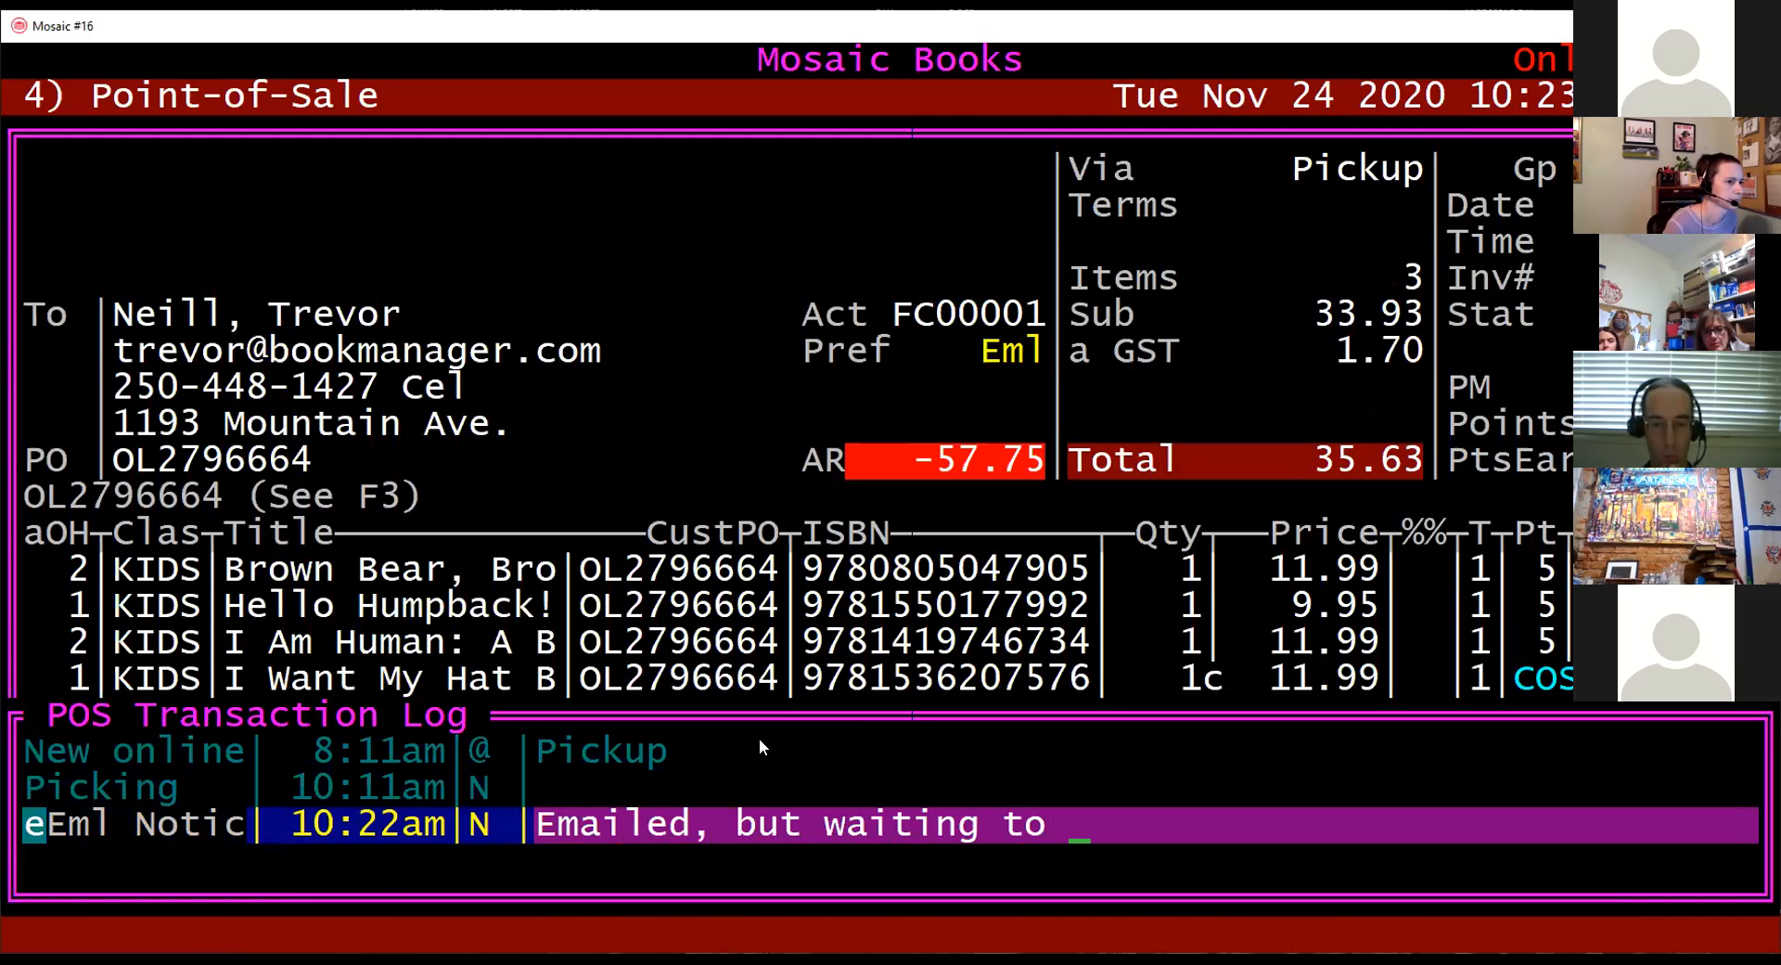
type("hear back abvou")
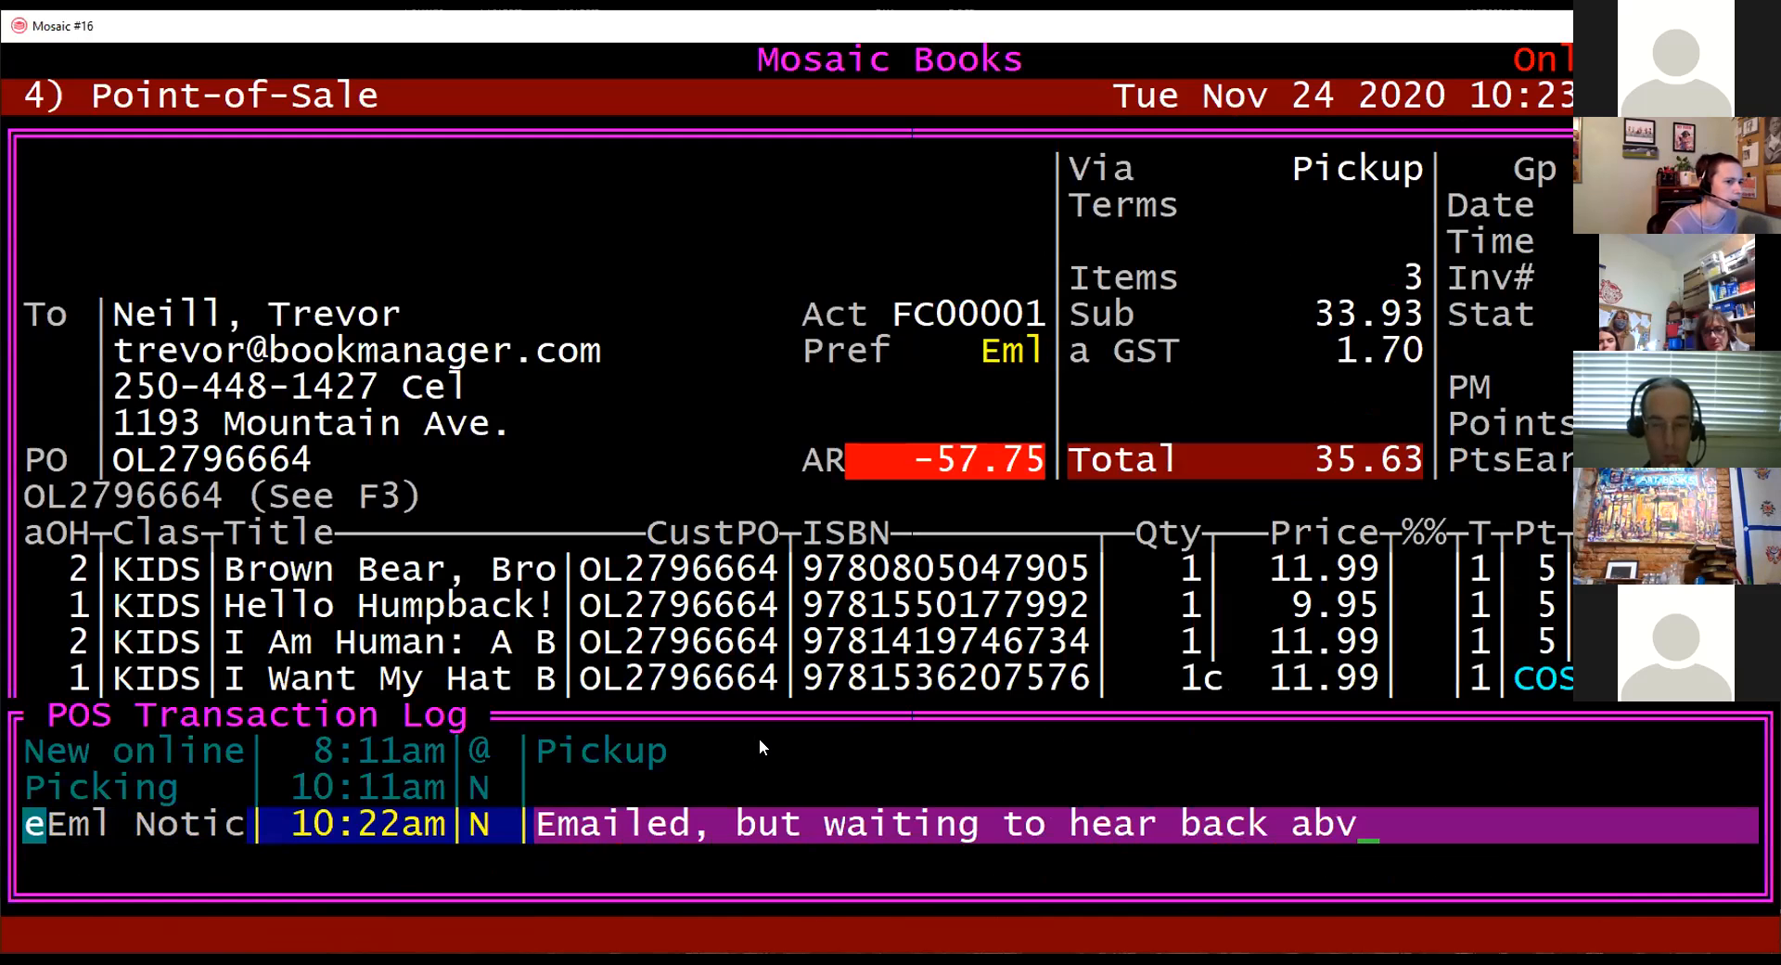
key("BackSpace")
key("BackSpace")
key("BackSpace")
type("out")
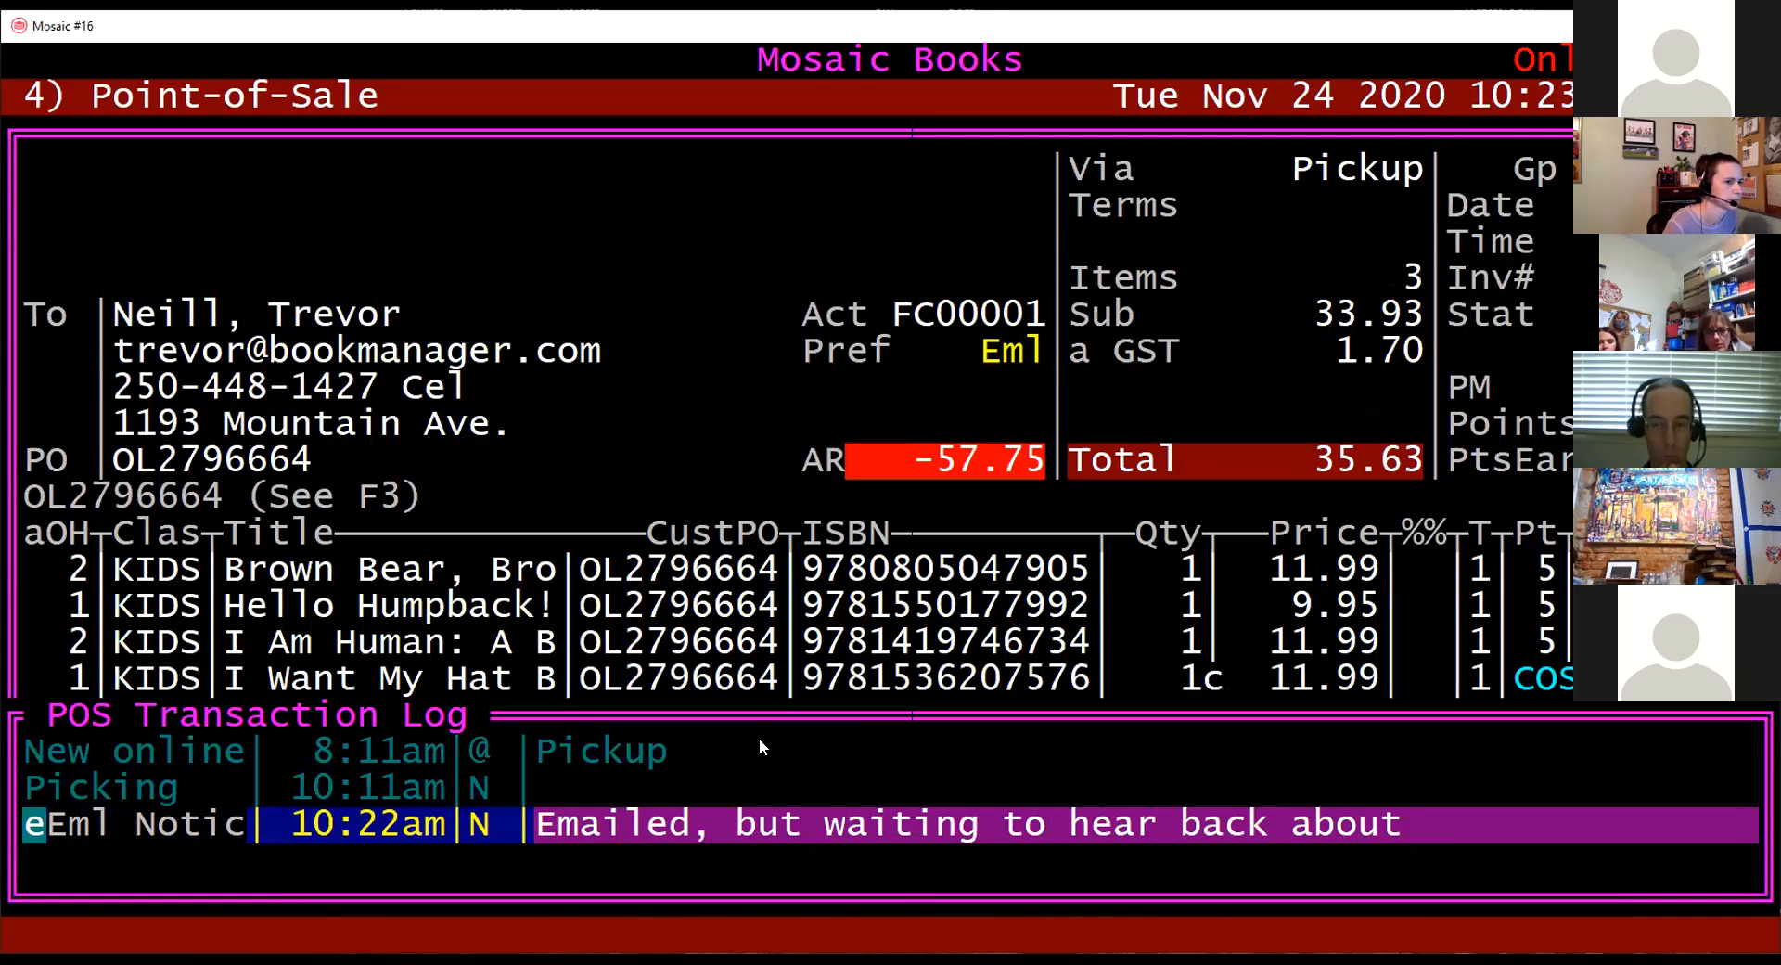
type(" COS title")
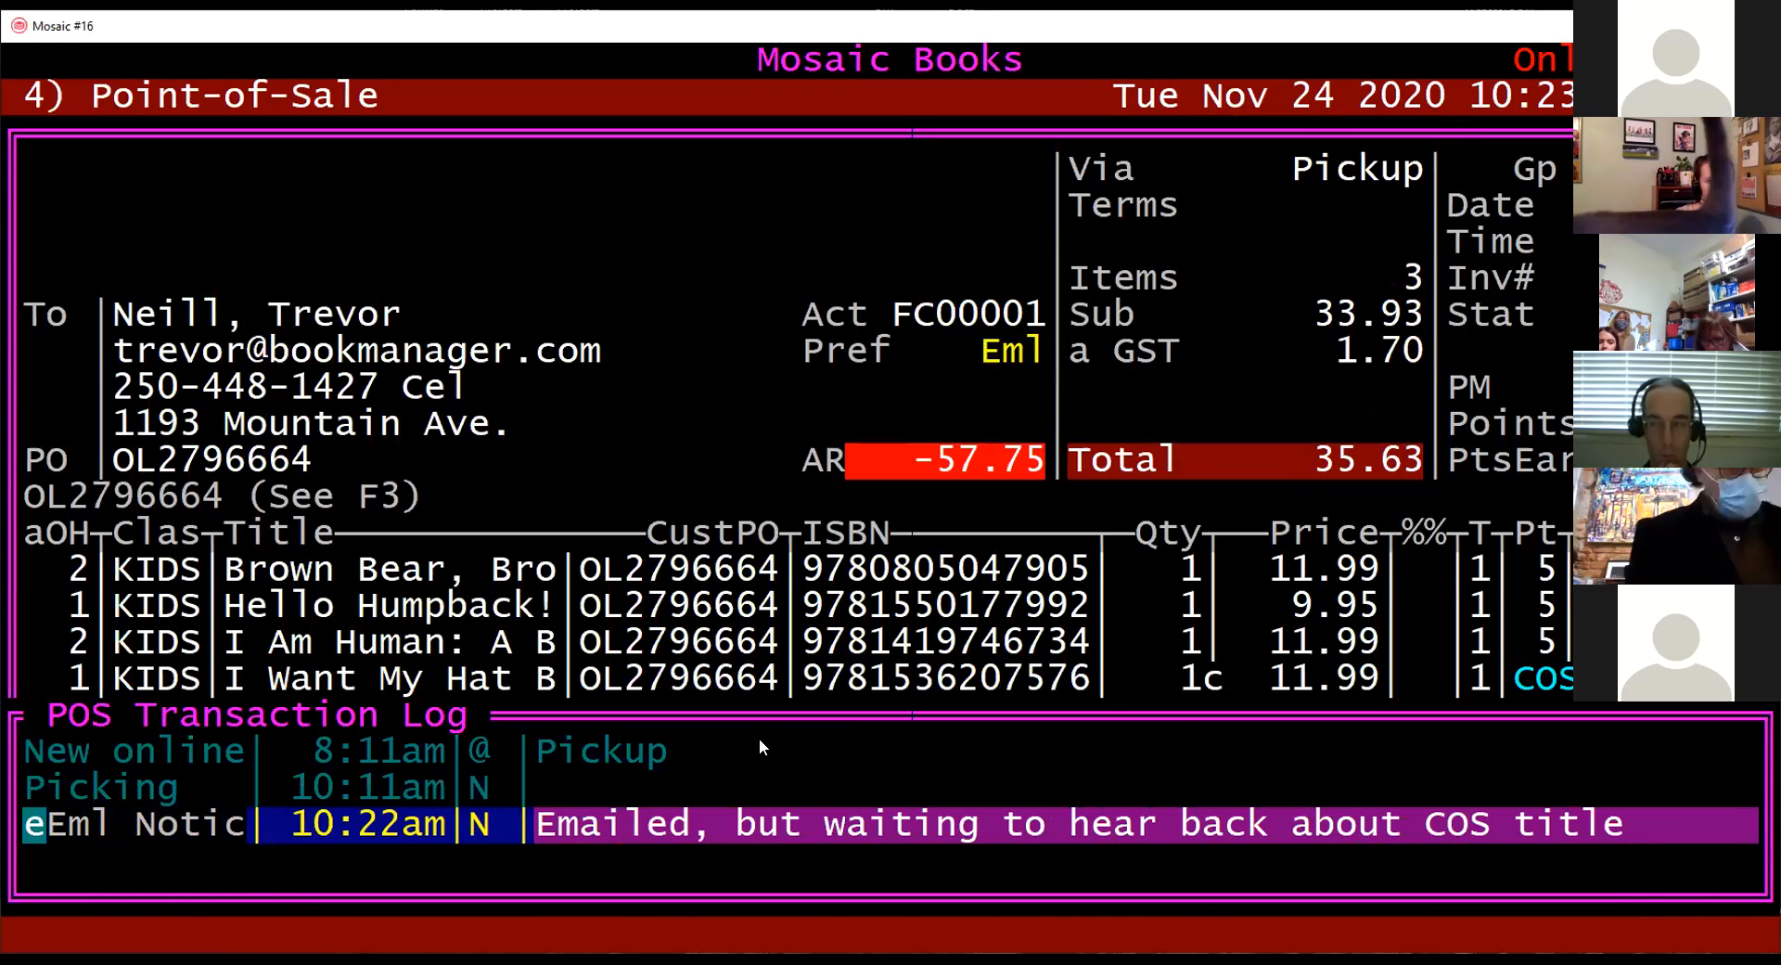
key("Return")
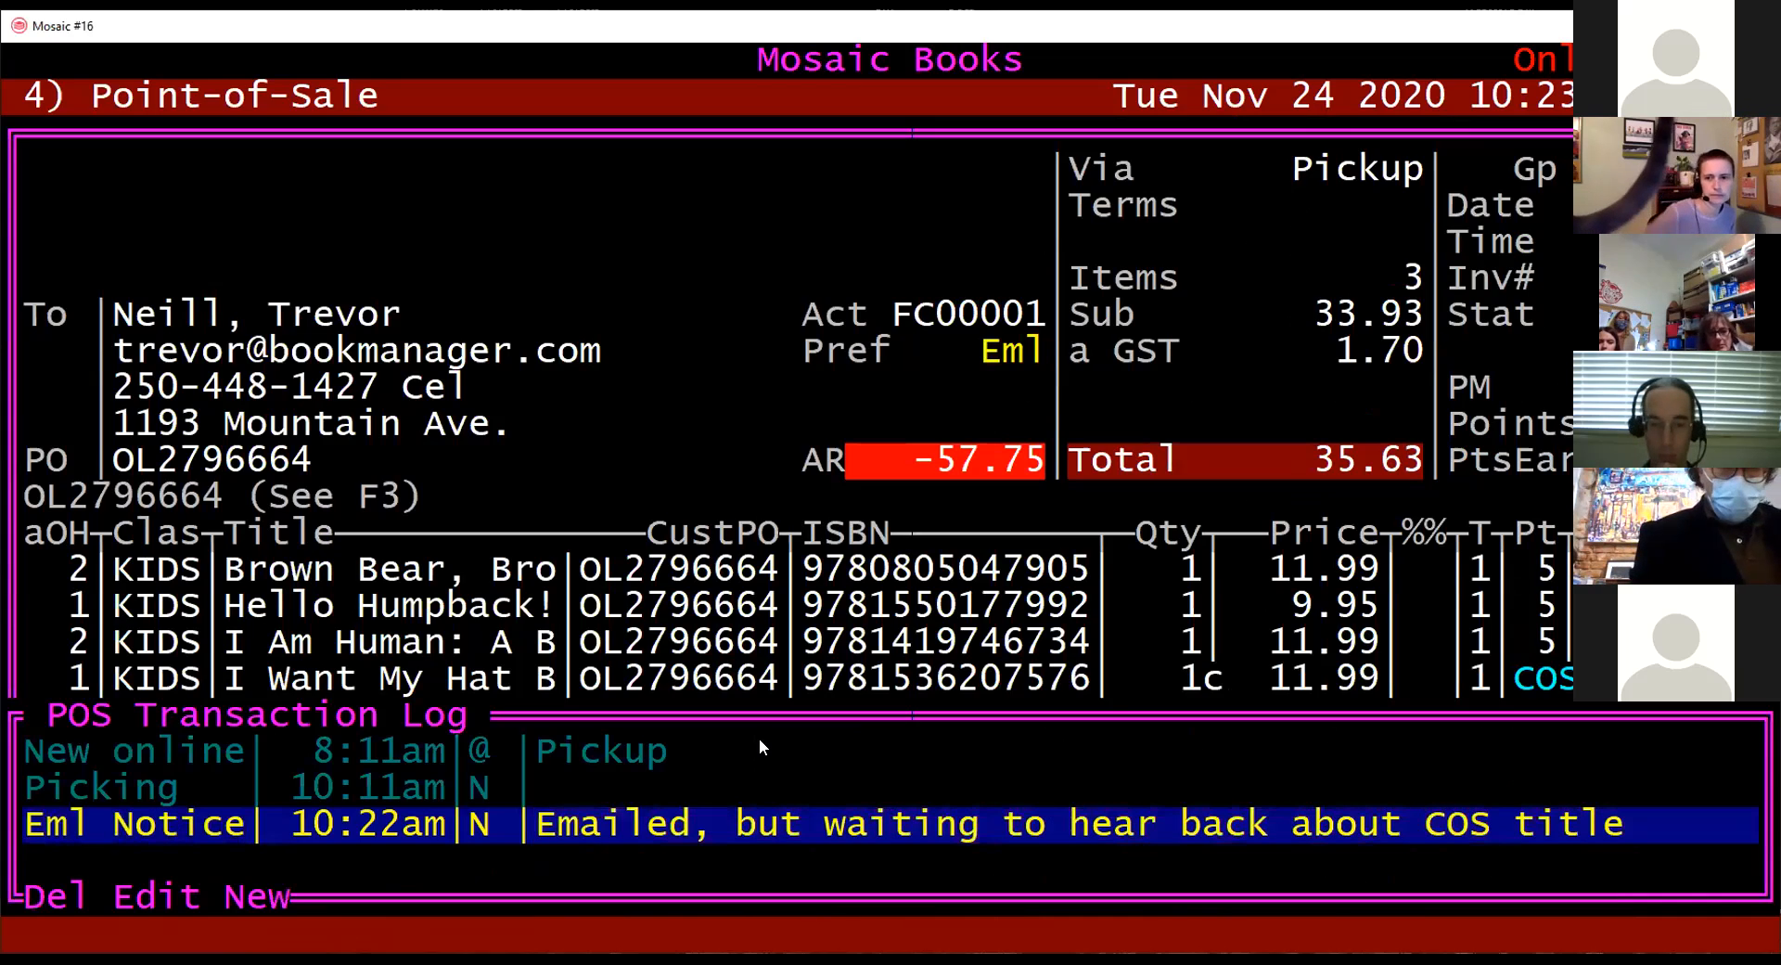
key("n")
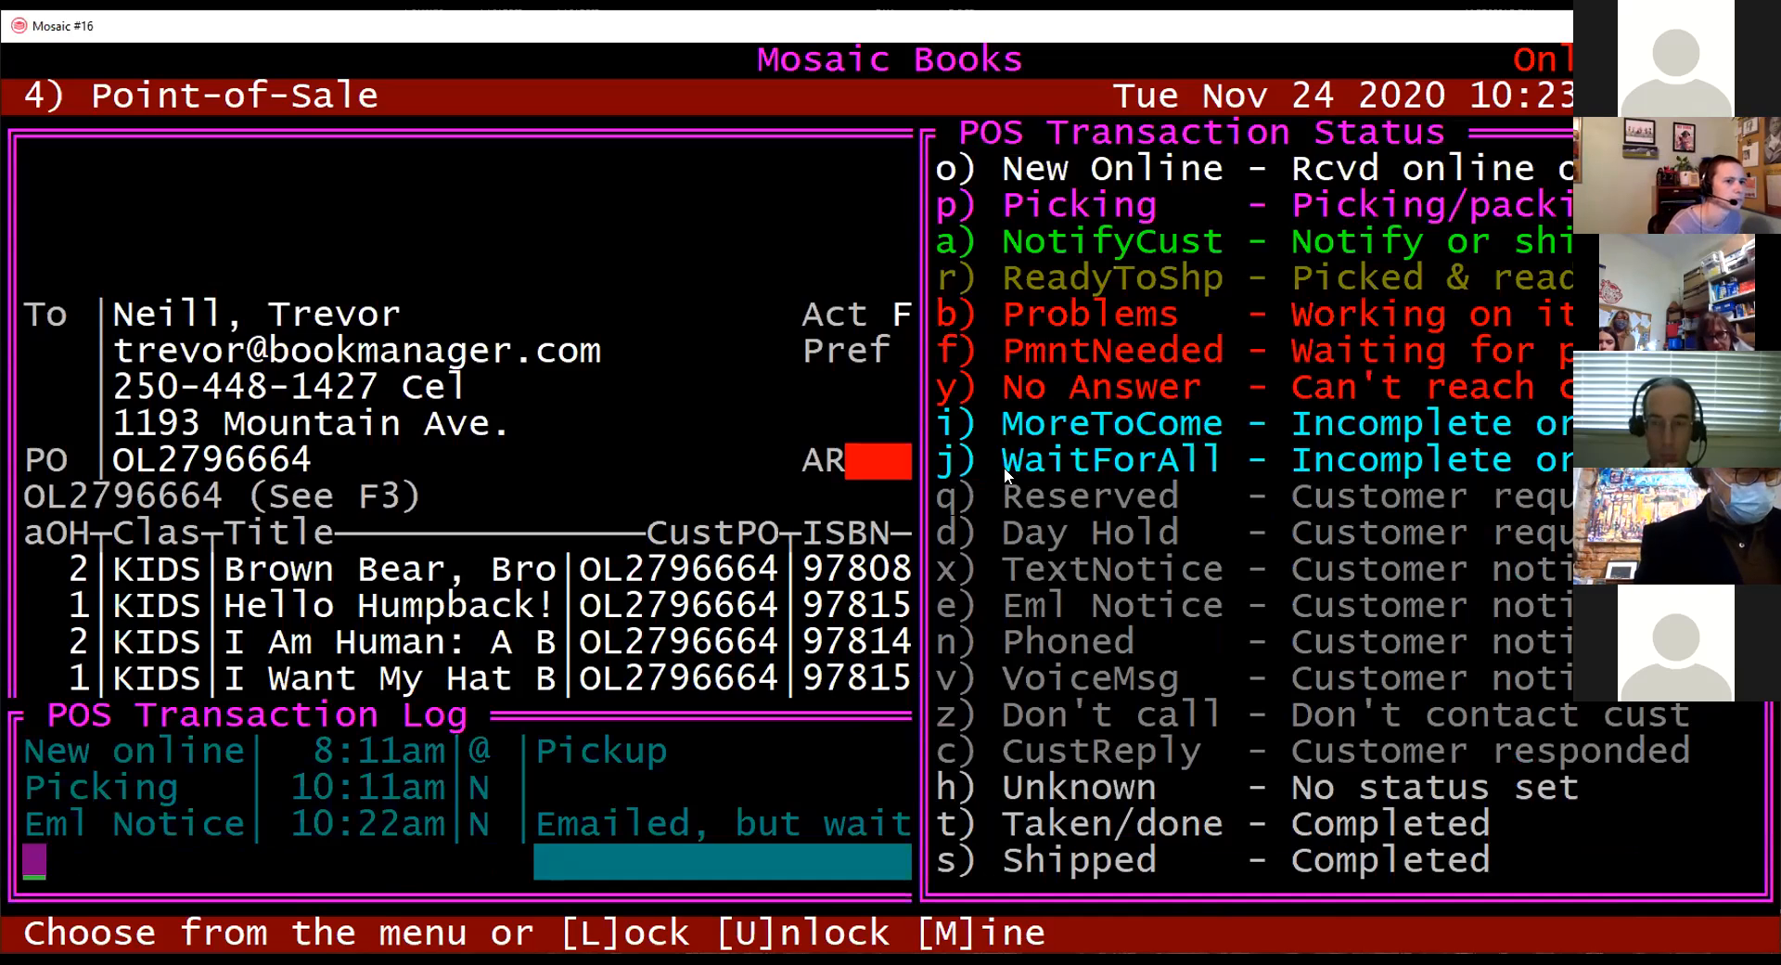
Review the MoreToCome and Problems-to-CustReply statuses, then save the Eml Notice log line.
left_click_drag(1008, 424, 1322, 422)
left_click(1321, 422)
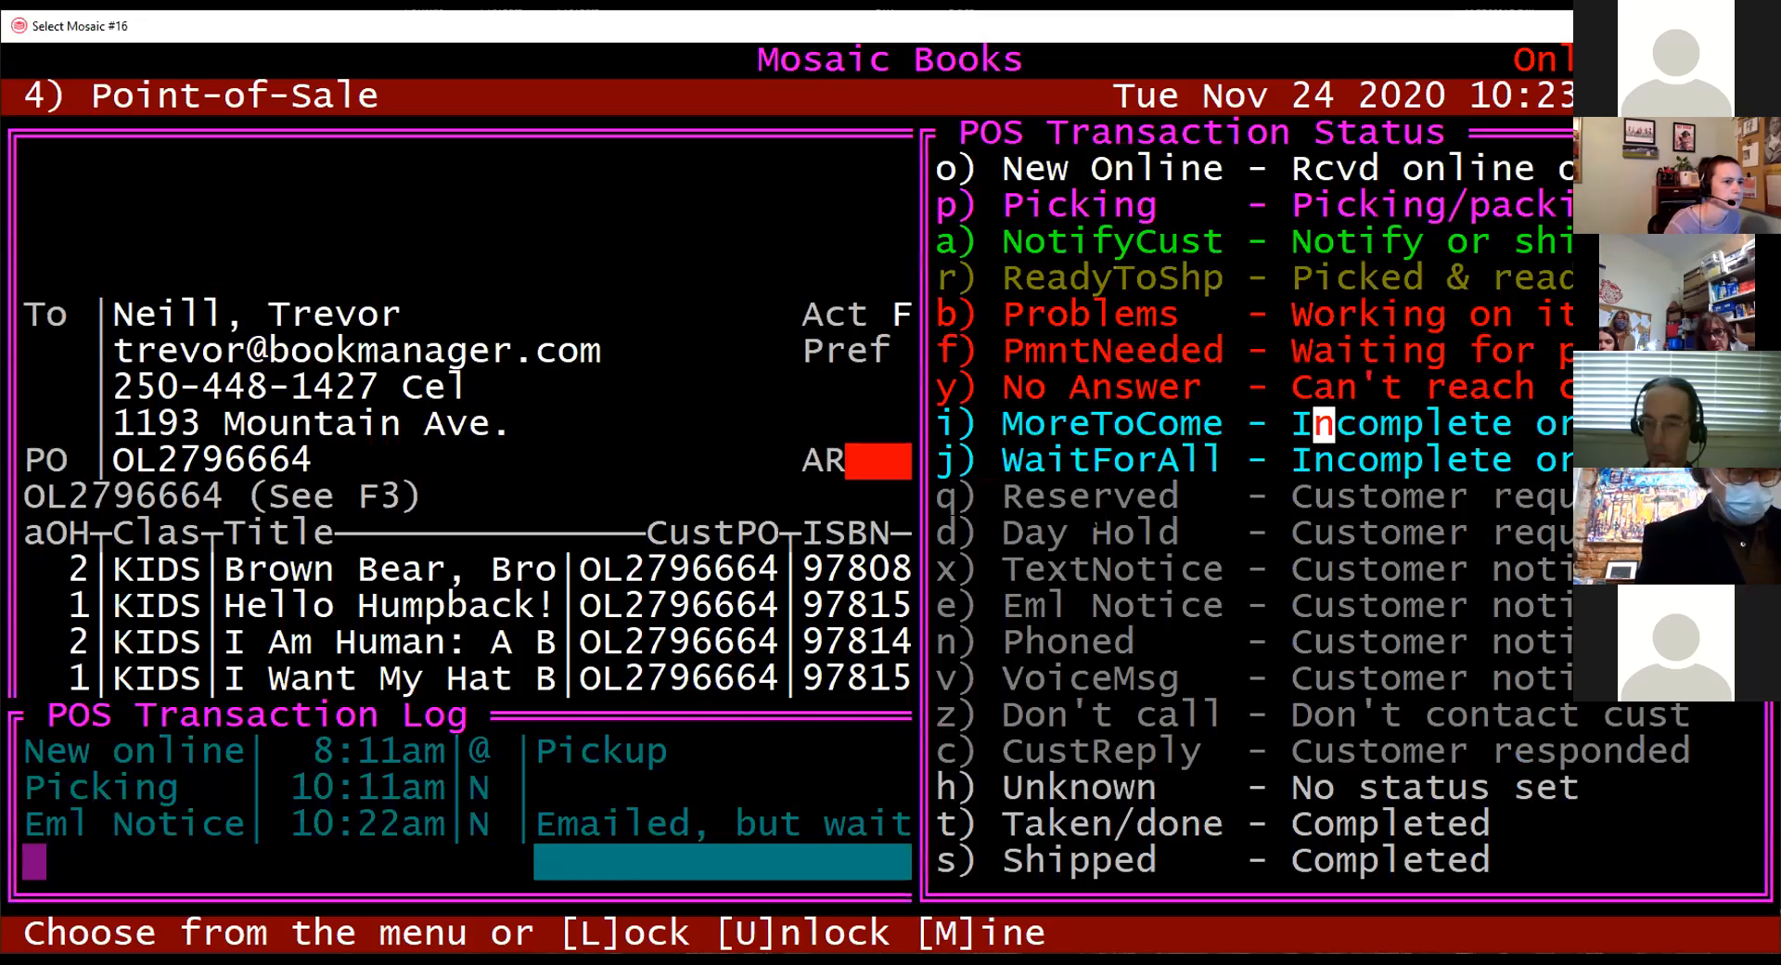
left_click_drag(948, 428, 1596, 426)
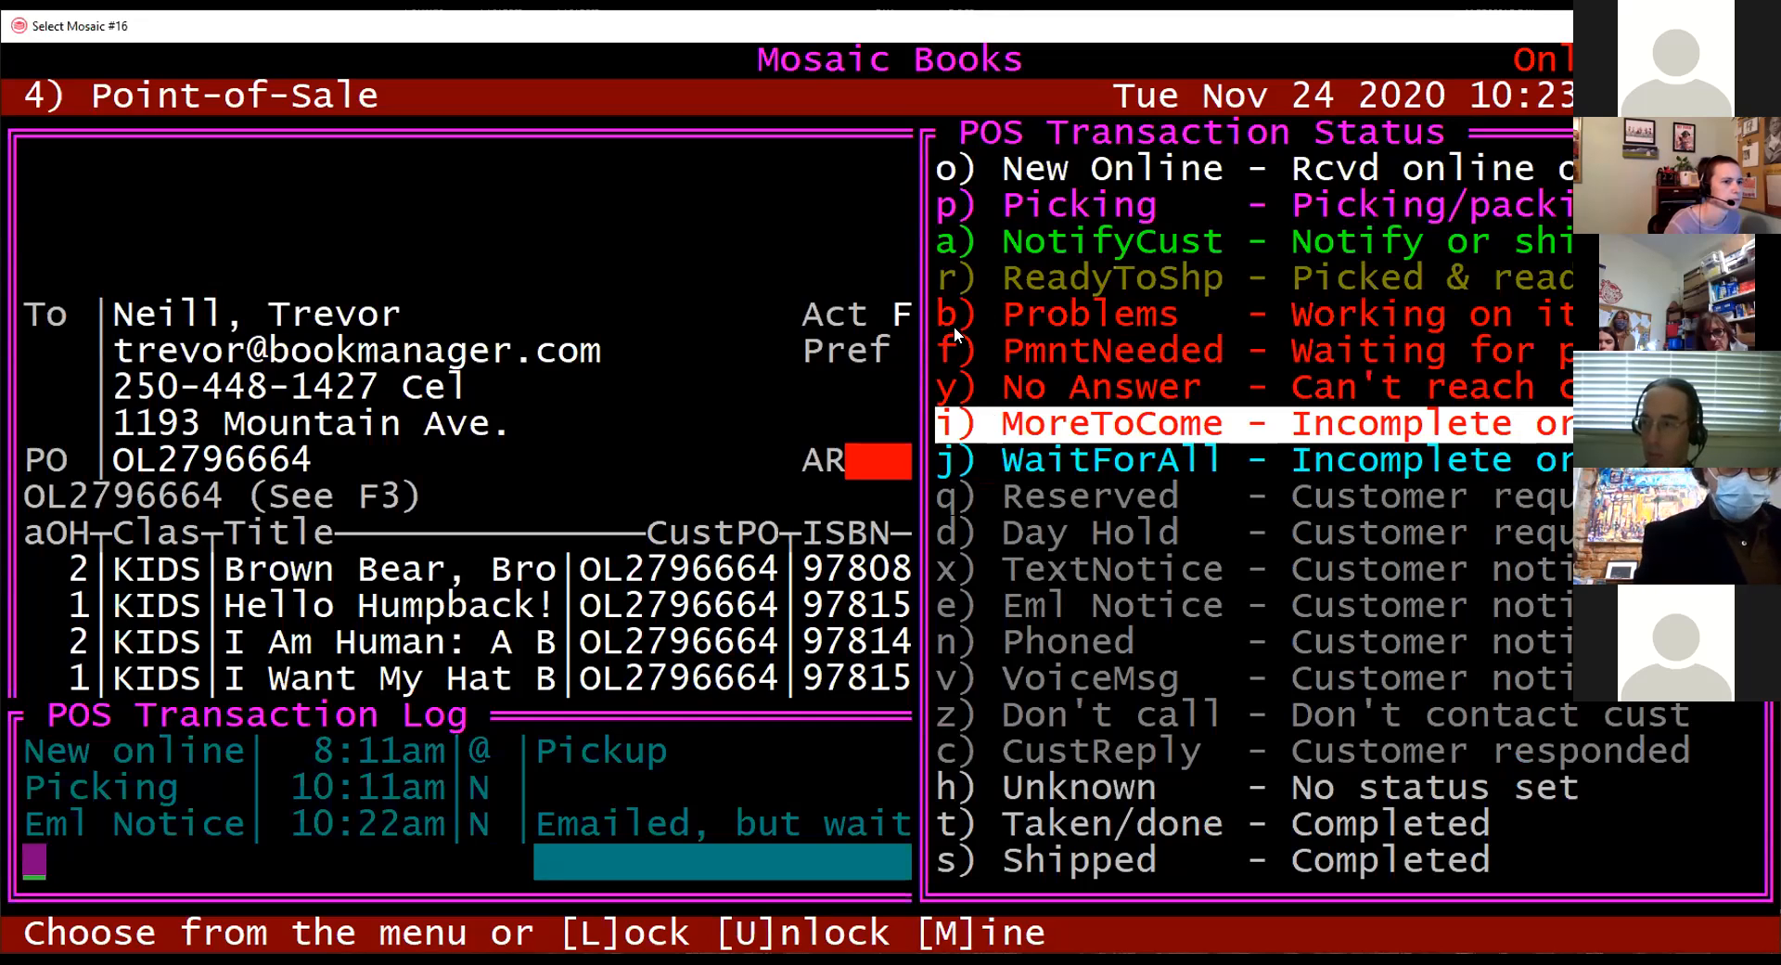
left_click_drag(946, 319, 1593, 756)
left_click(1593, 756)
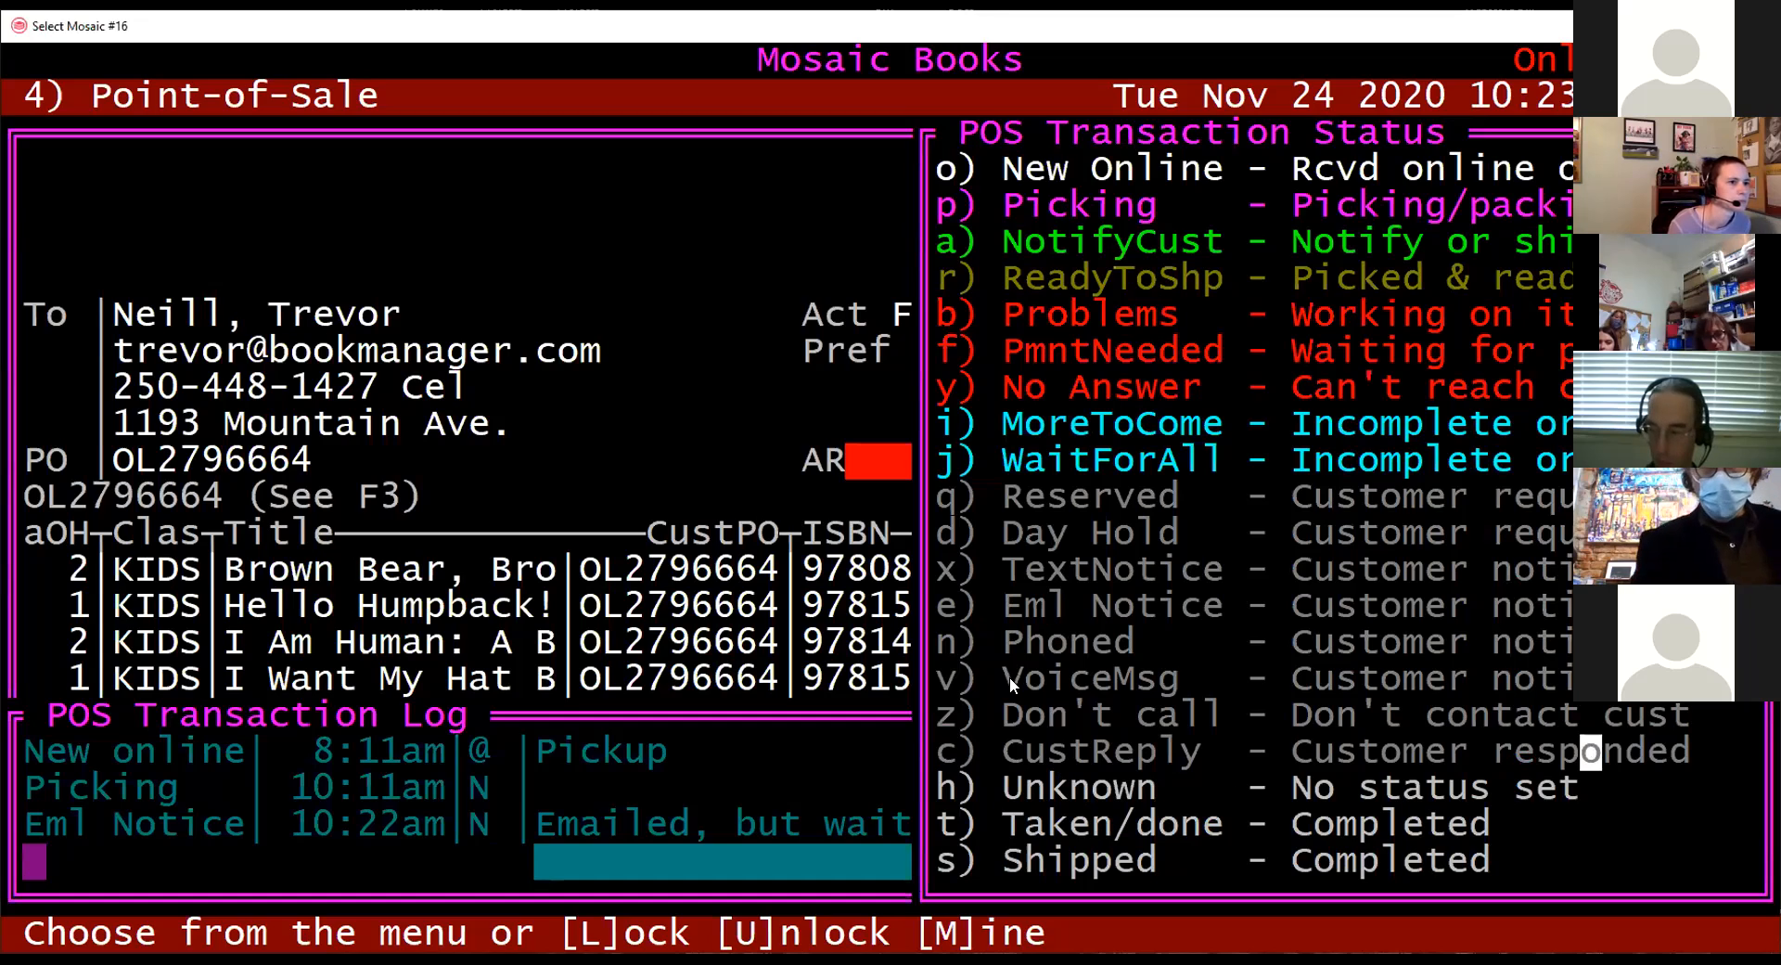
key("Escape")
key("Escape")
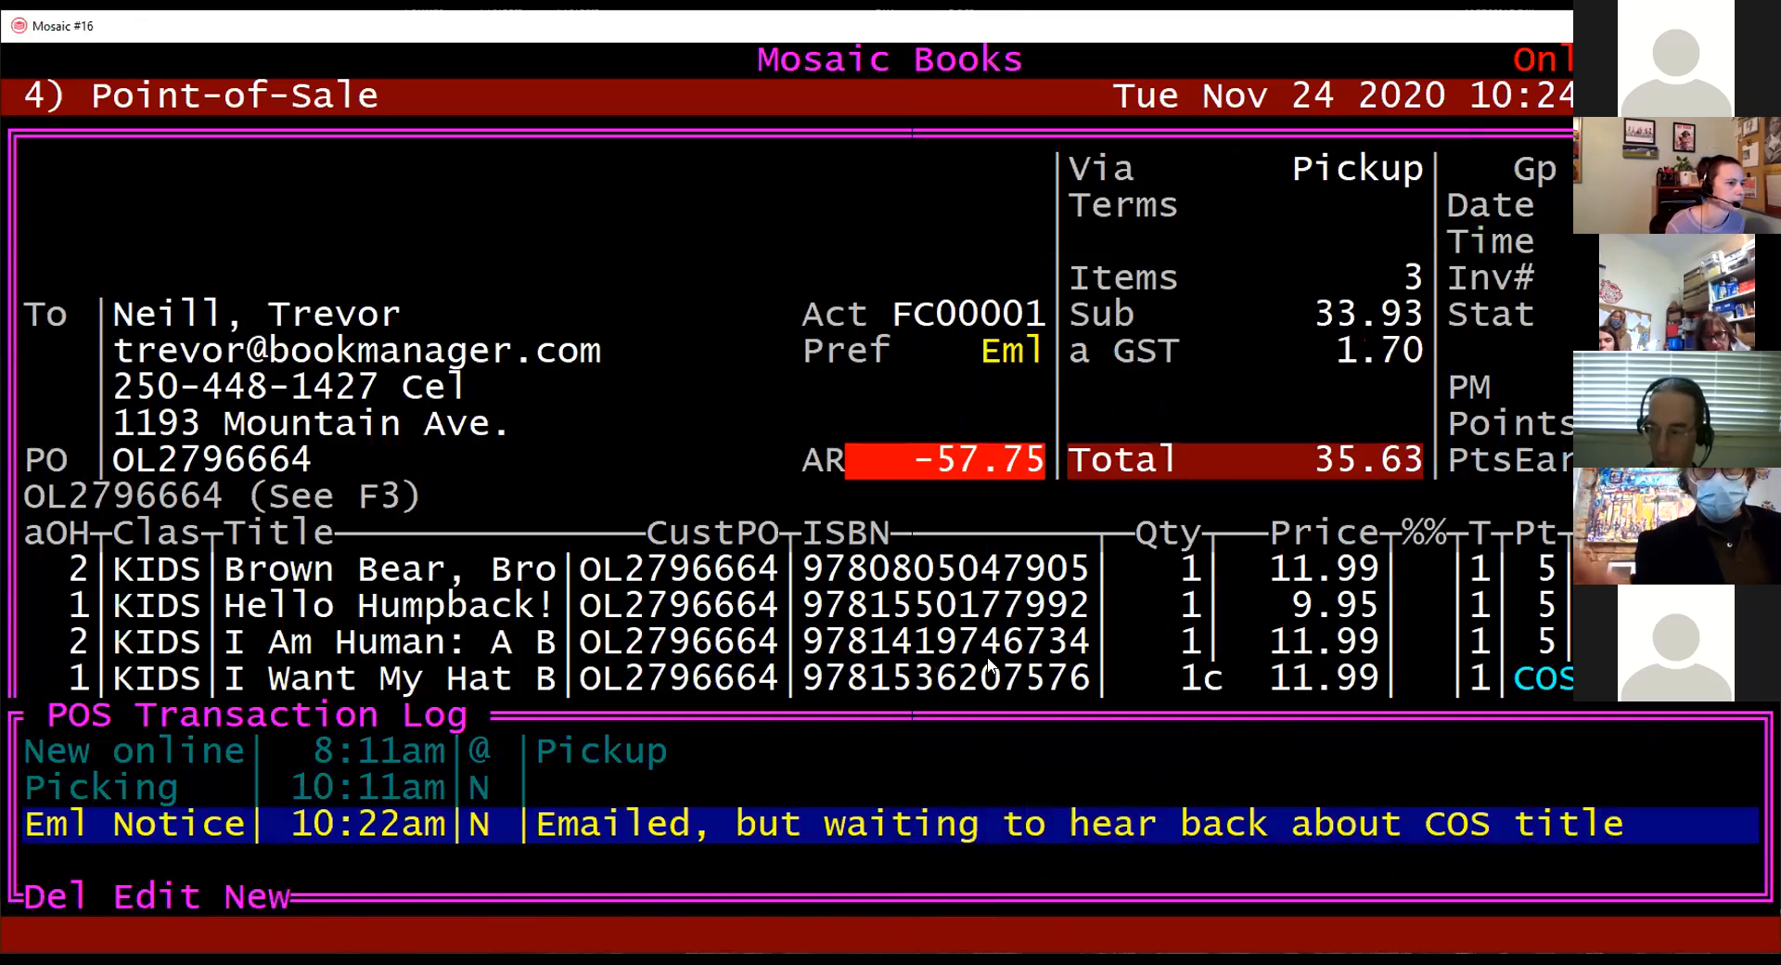
Close the POS Transaction Log to return to the pickup order's sale screen.
key("Escape")
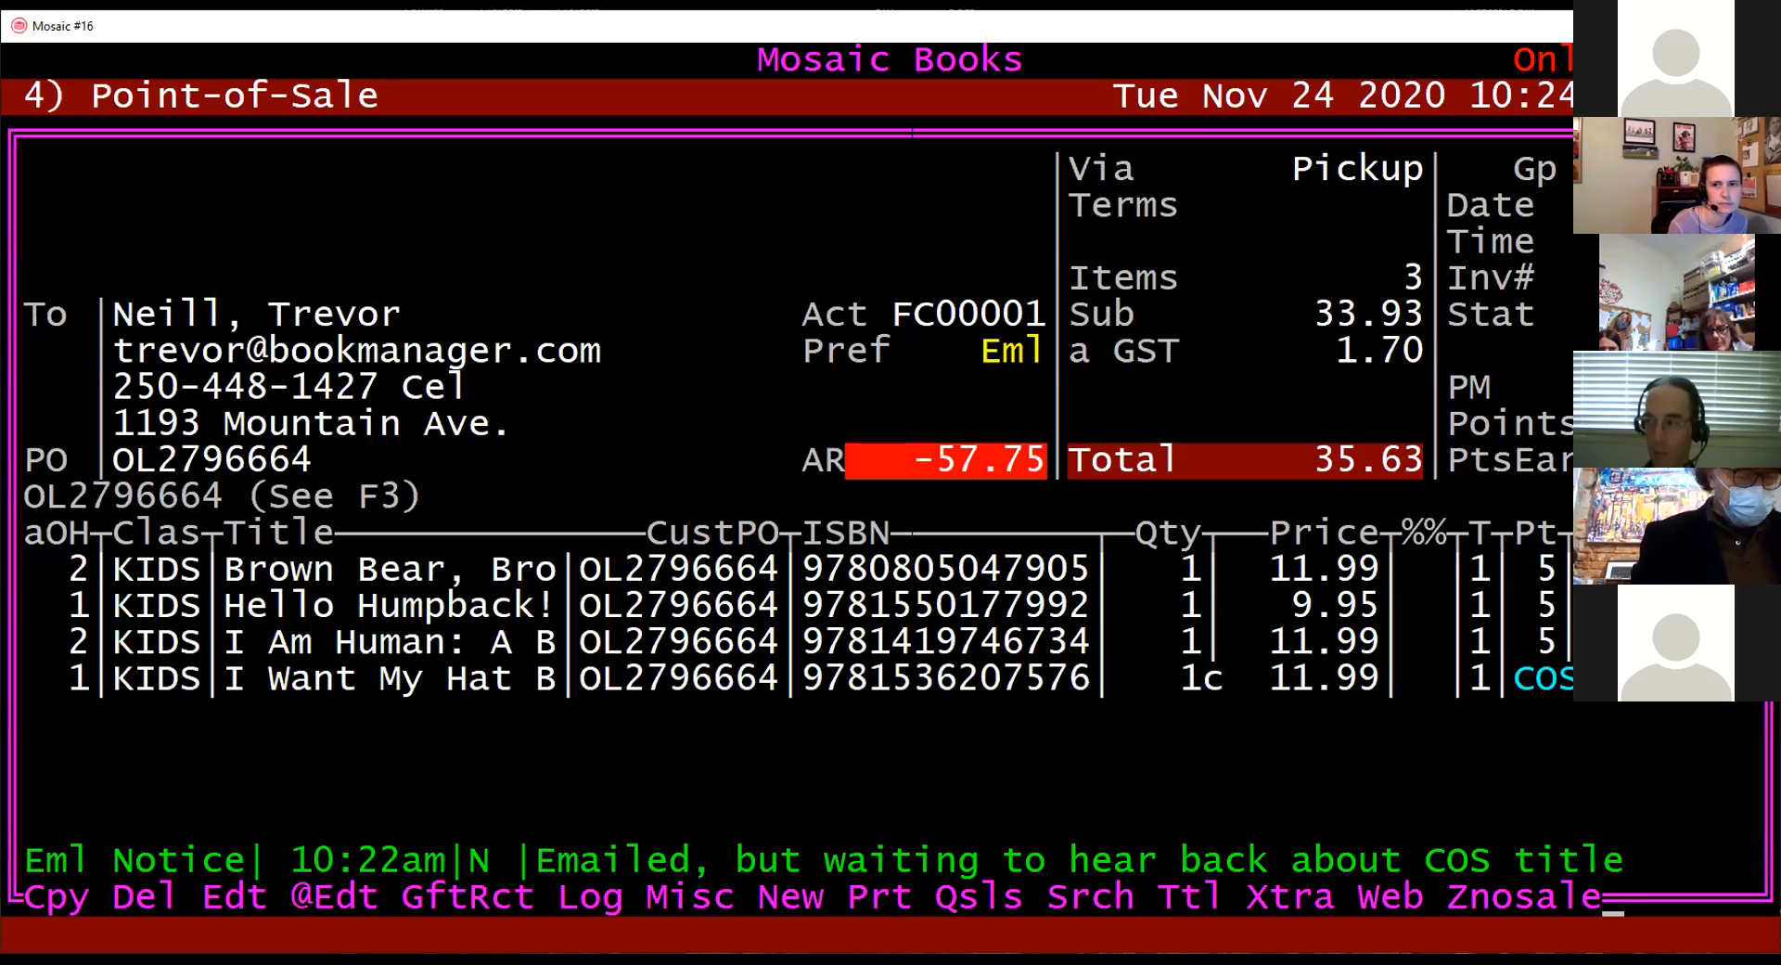
left_click_drag(1516, 519, 1548, 677)
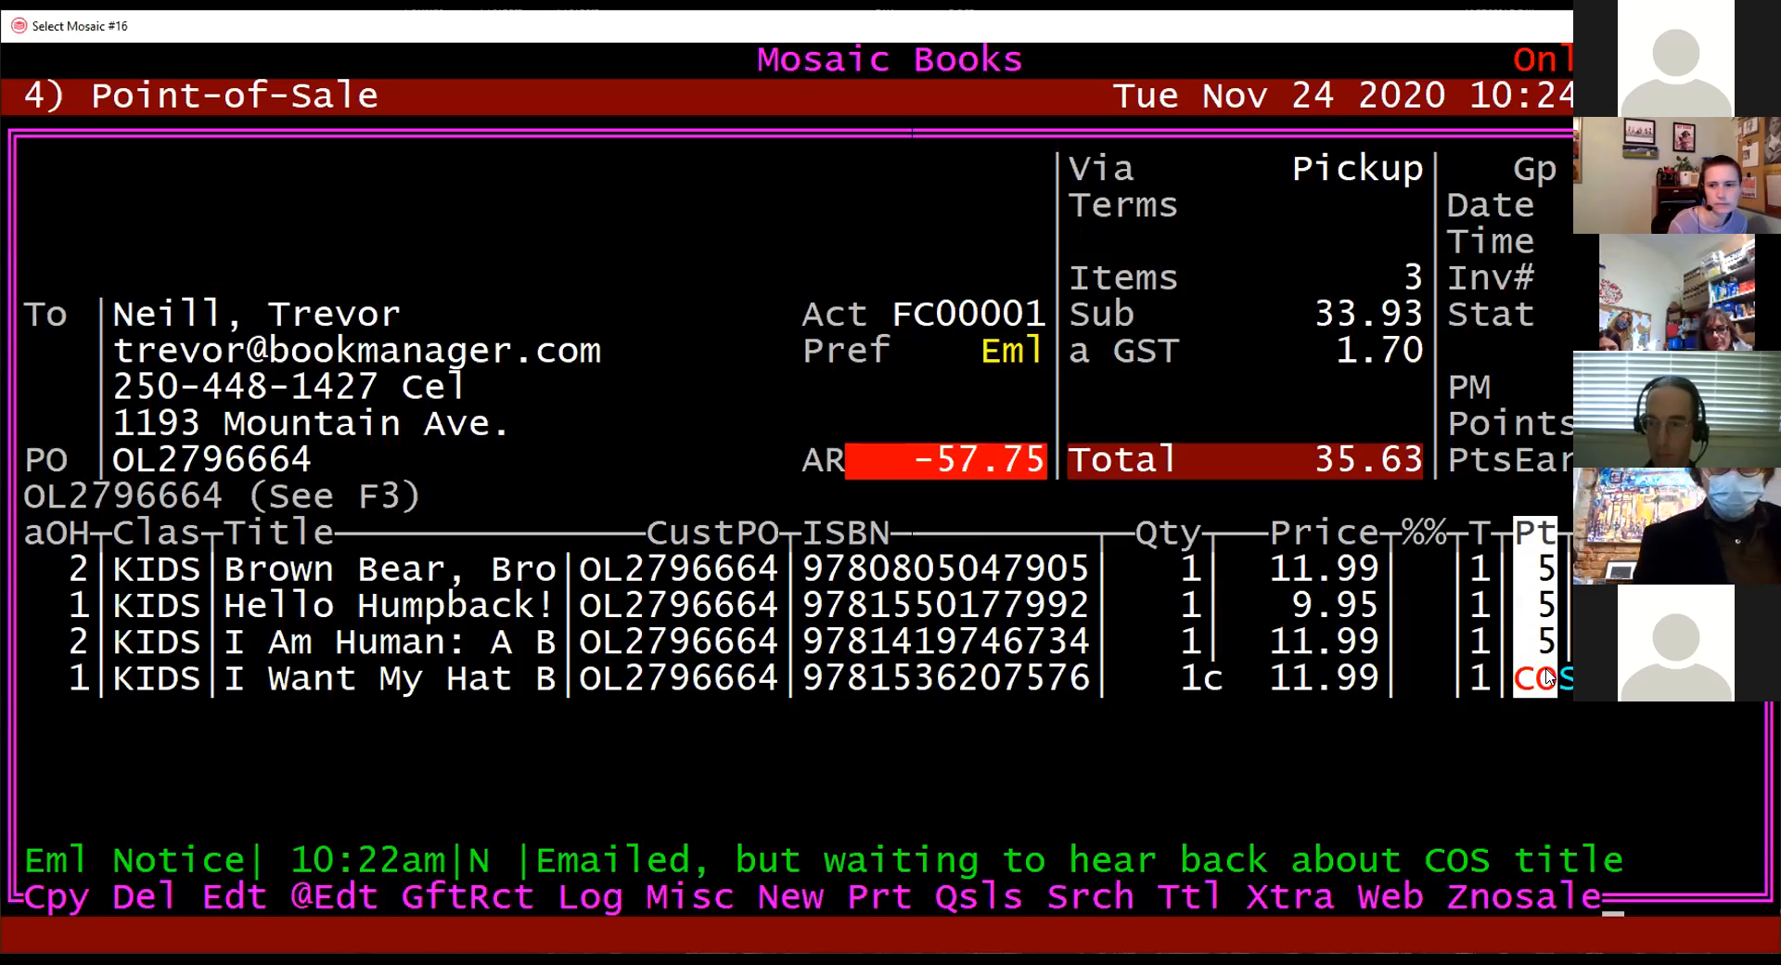
left_click(1566, 644)
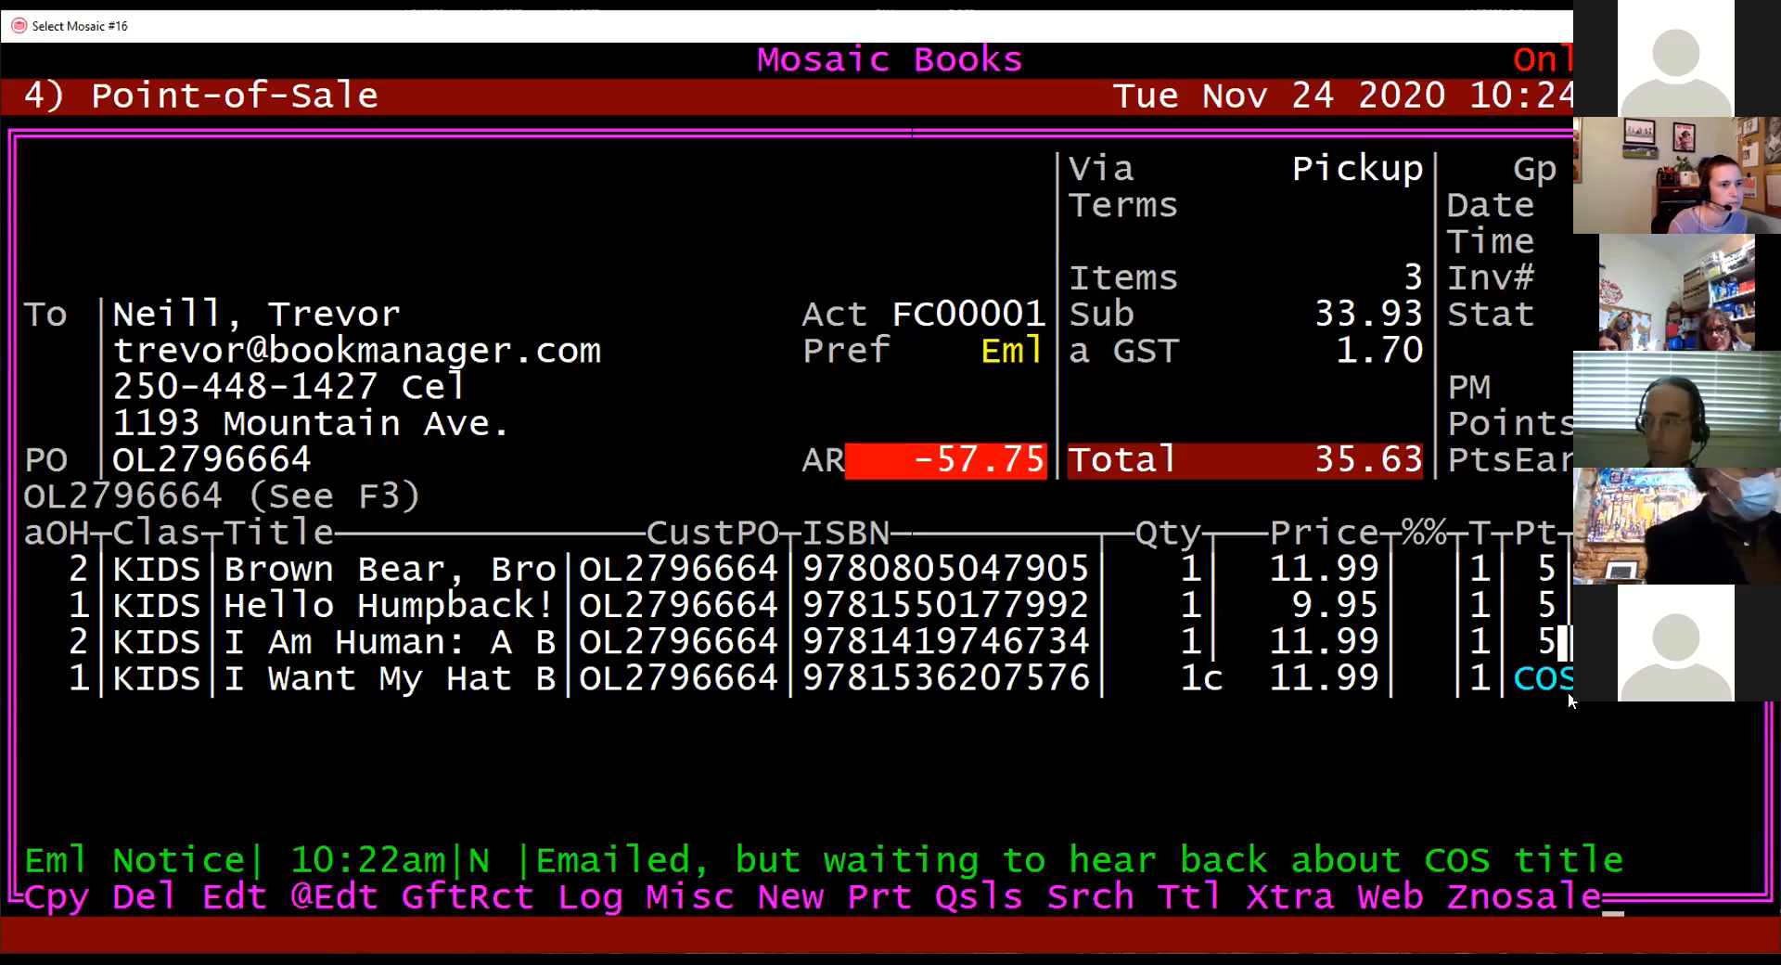
left_click_drag(1544, 569, 1552, 647)
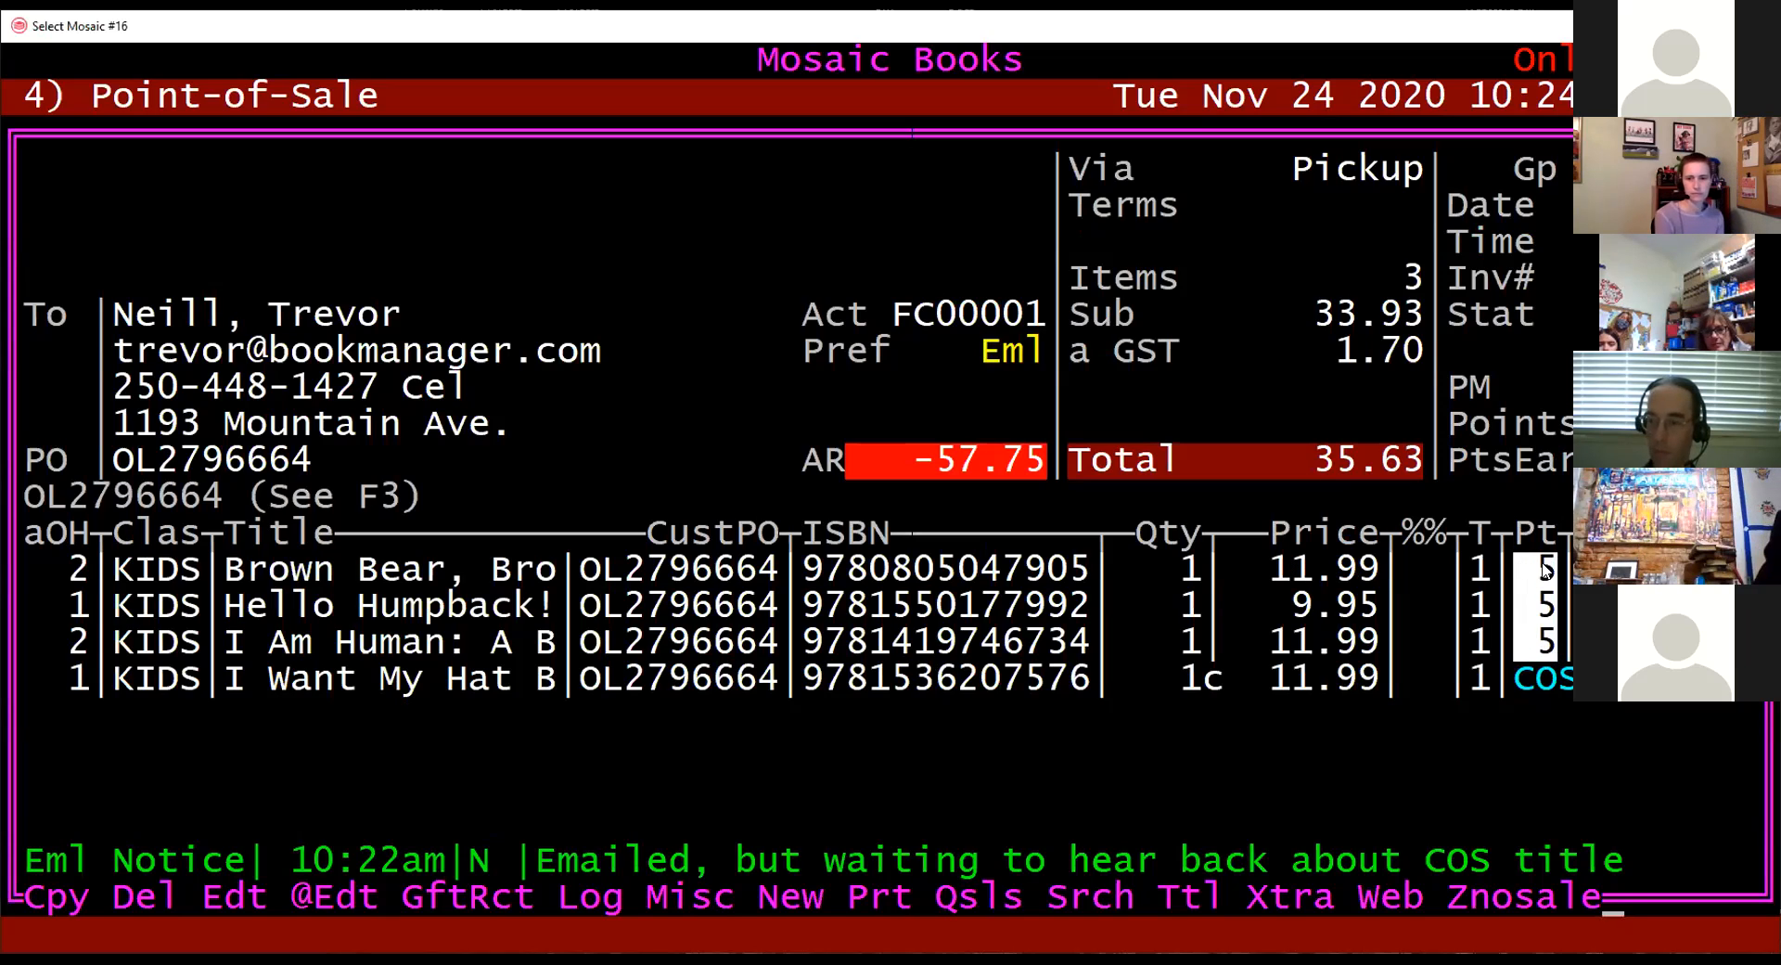
left_click(1540, 573)
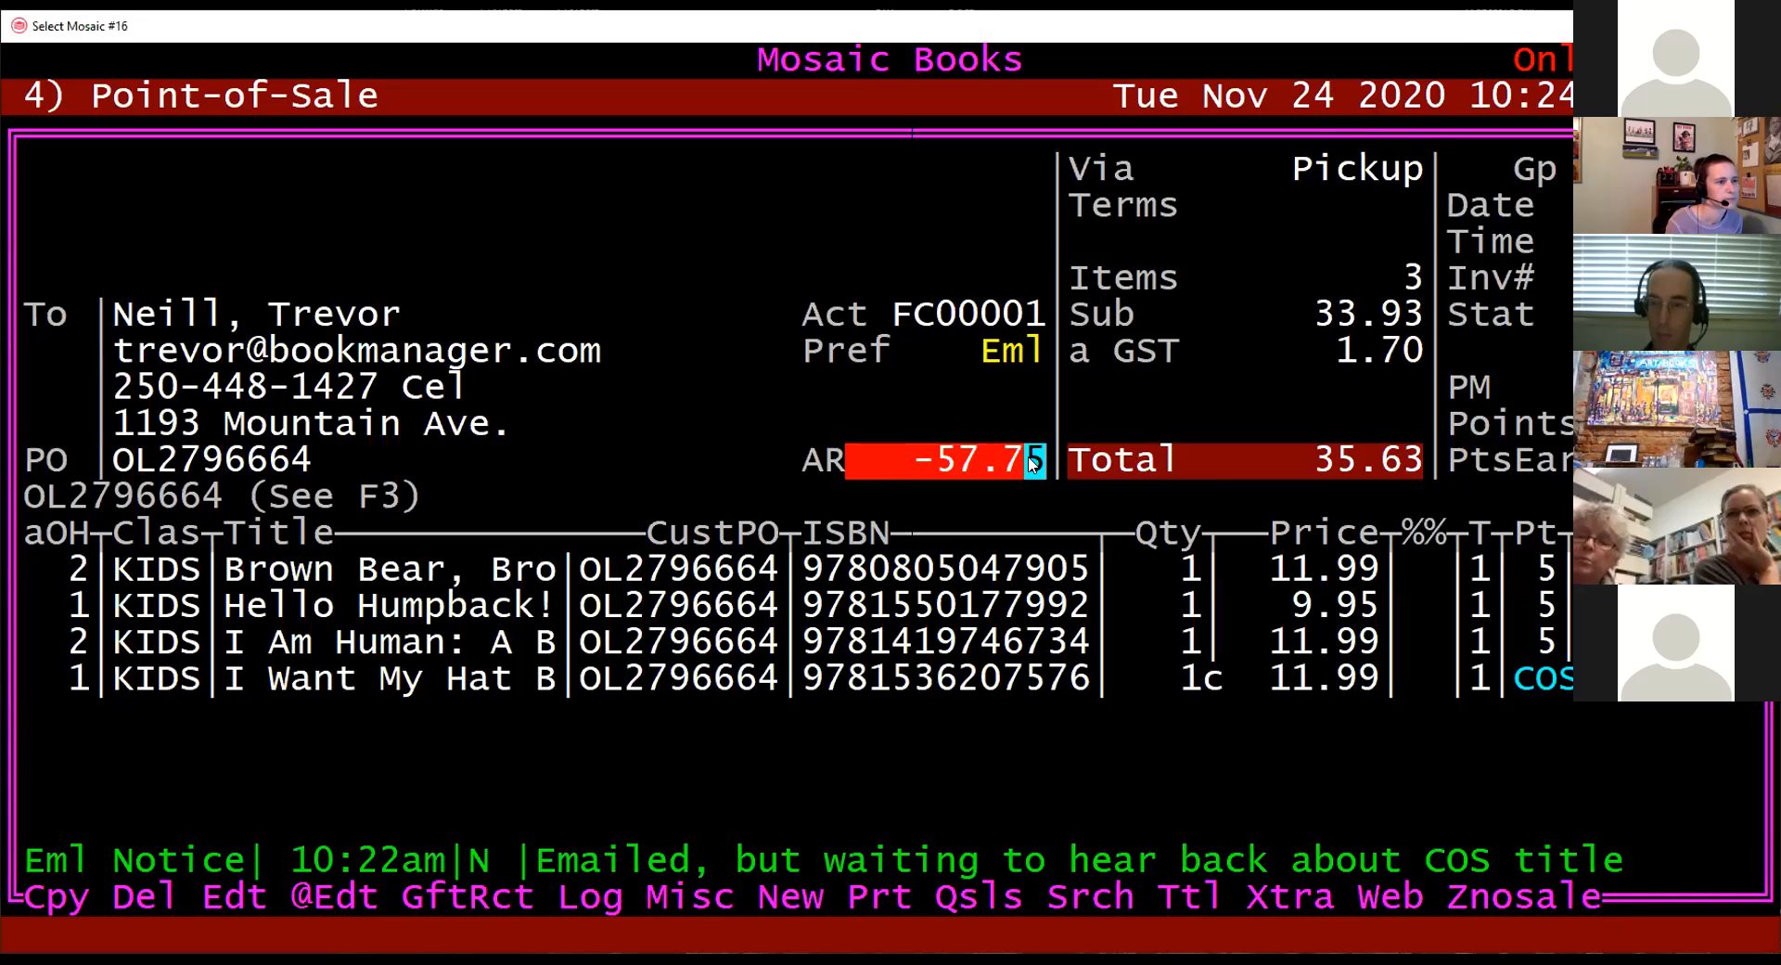
left_click_drag(768, 420, 1039, 501)
left_click(882, 469)
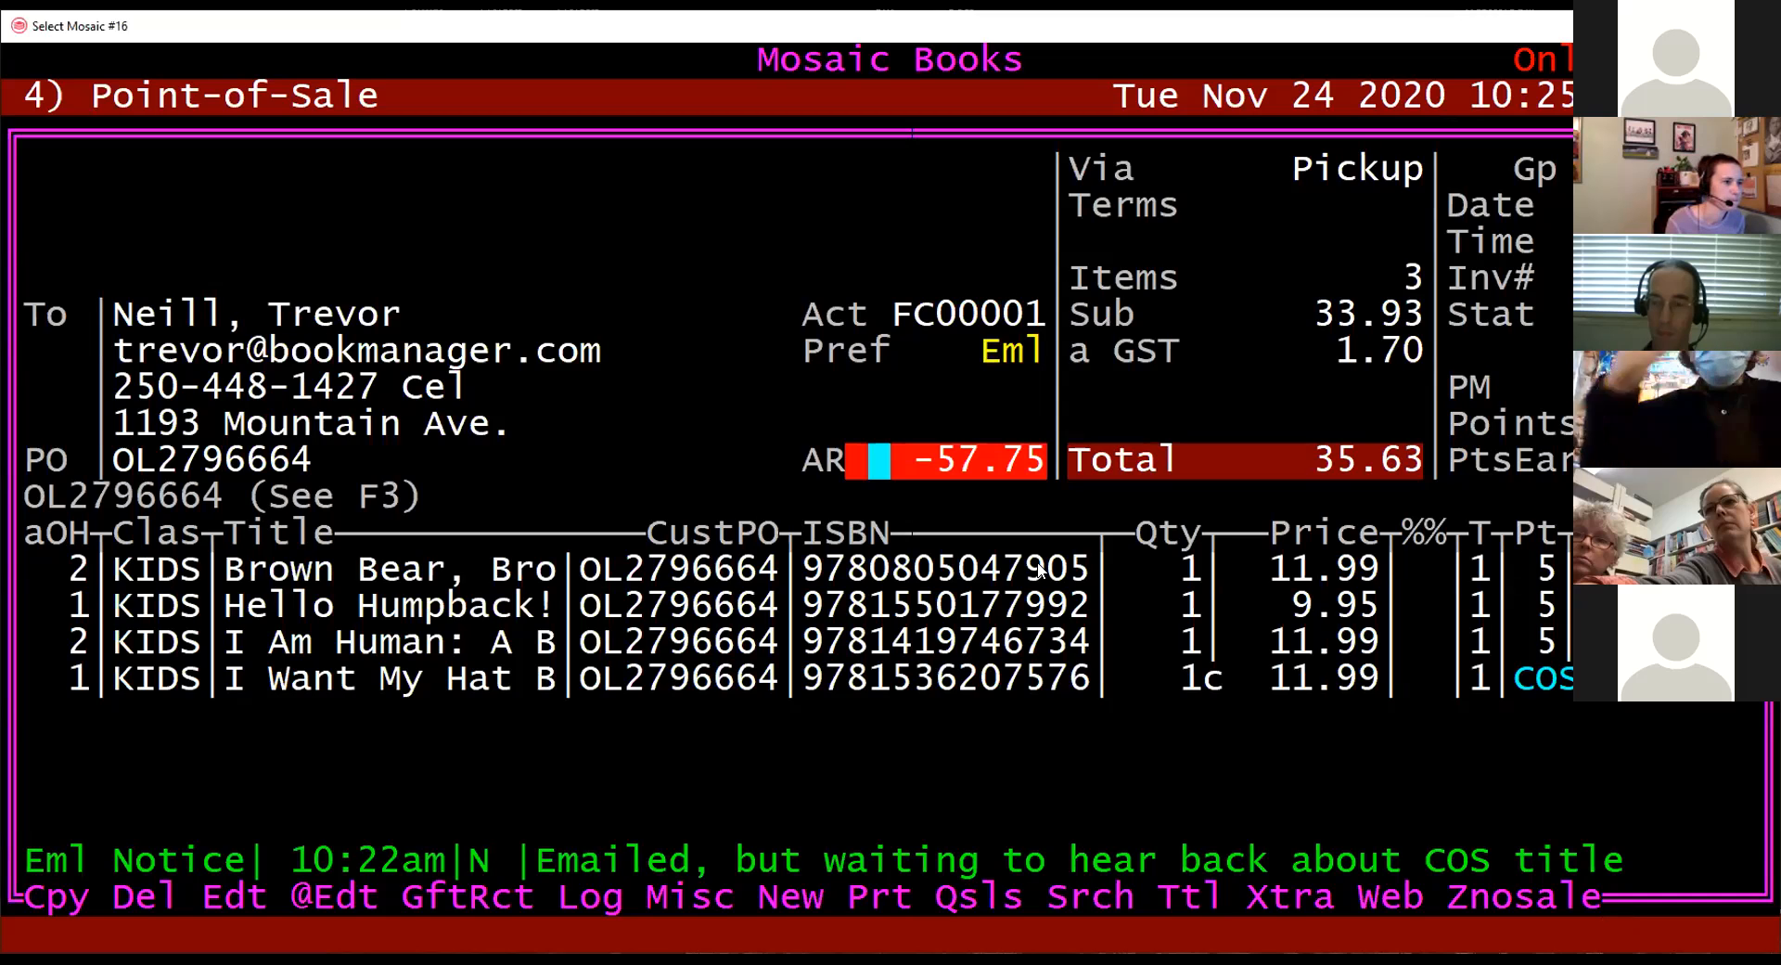
key("Down")
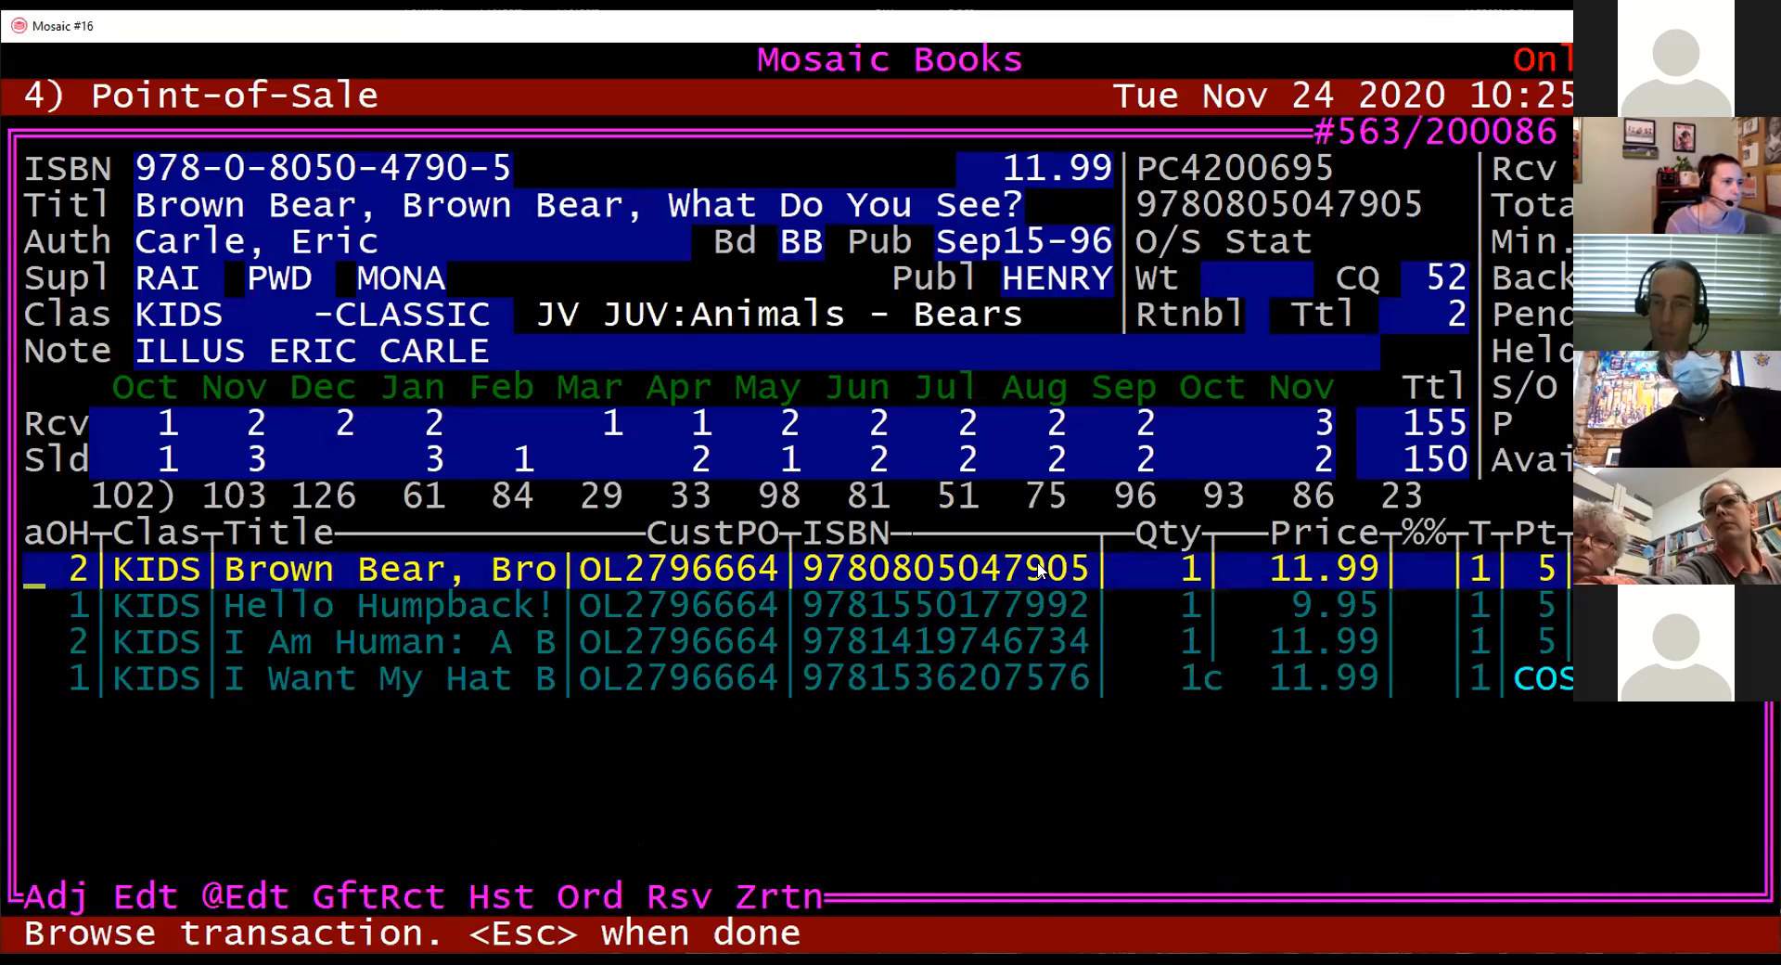
Adjust I Want My Hat Back's on-hand count to 0 with reason MIA, then stop browsing.
key("Down")
key("Down")
key("Down")
key("Up")
key("Up")
key("Up")
key("Down")
key("Down")
key("Down")
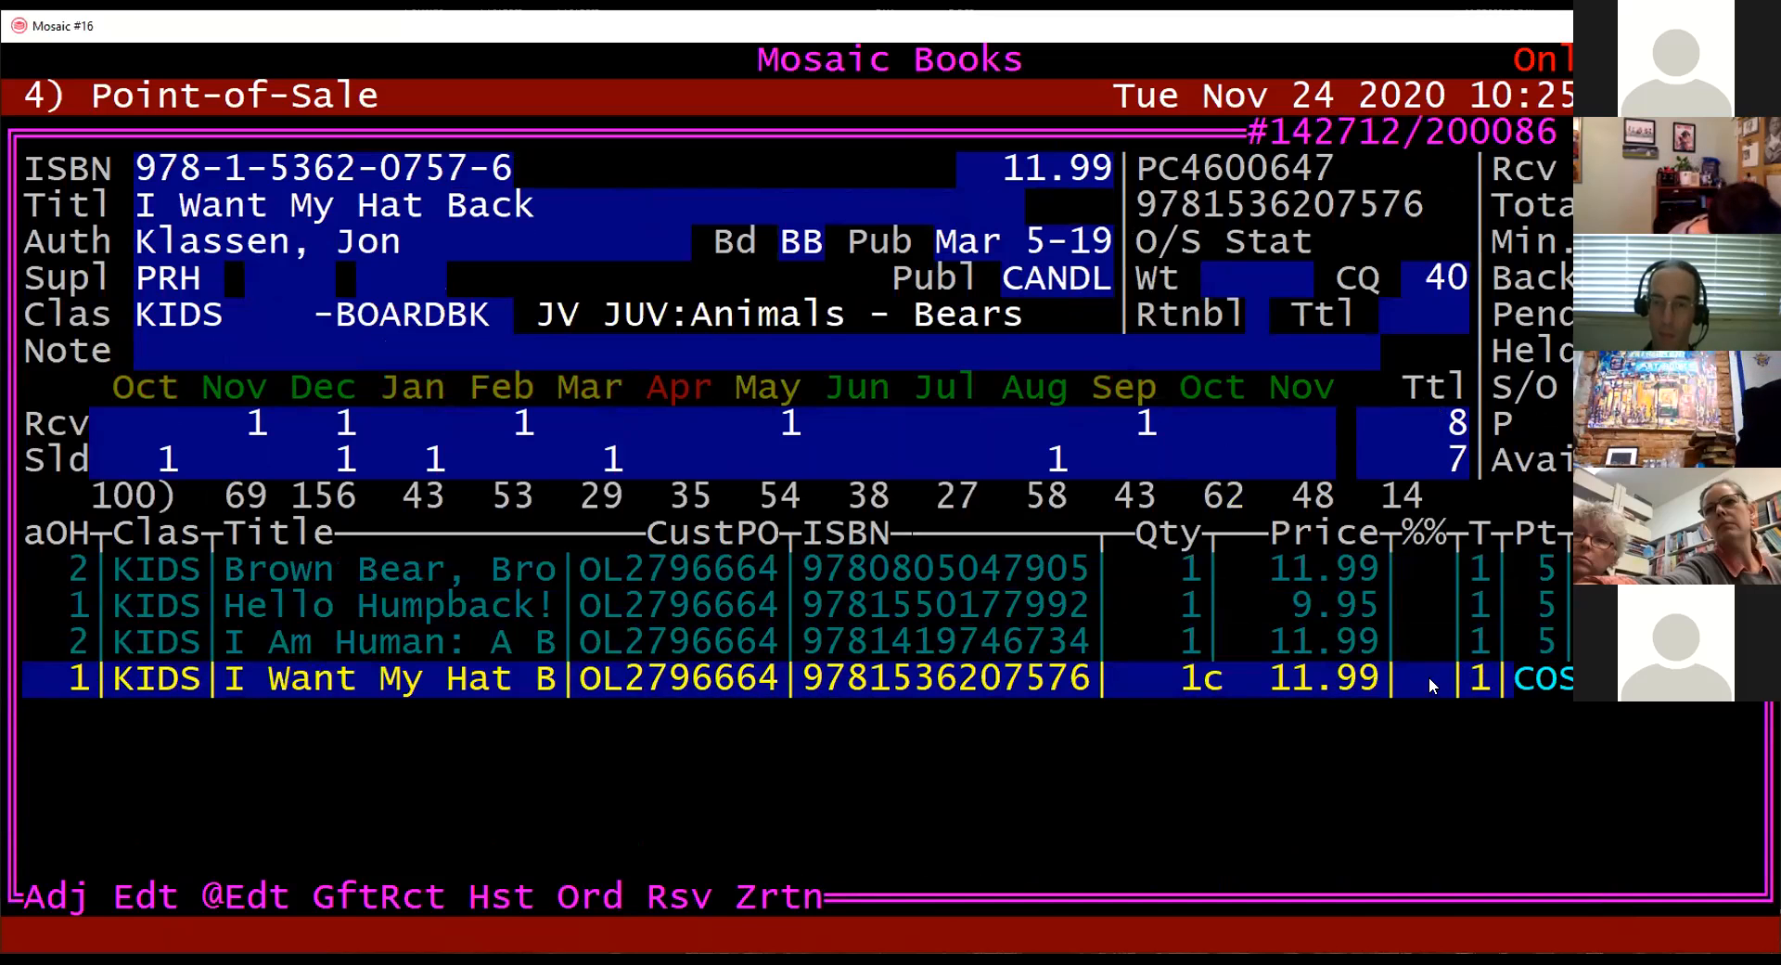
key("a")
key("Return")
key("Return")
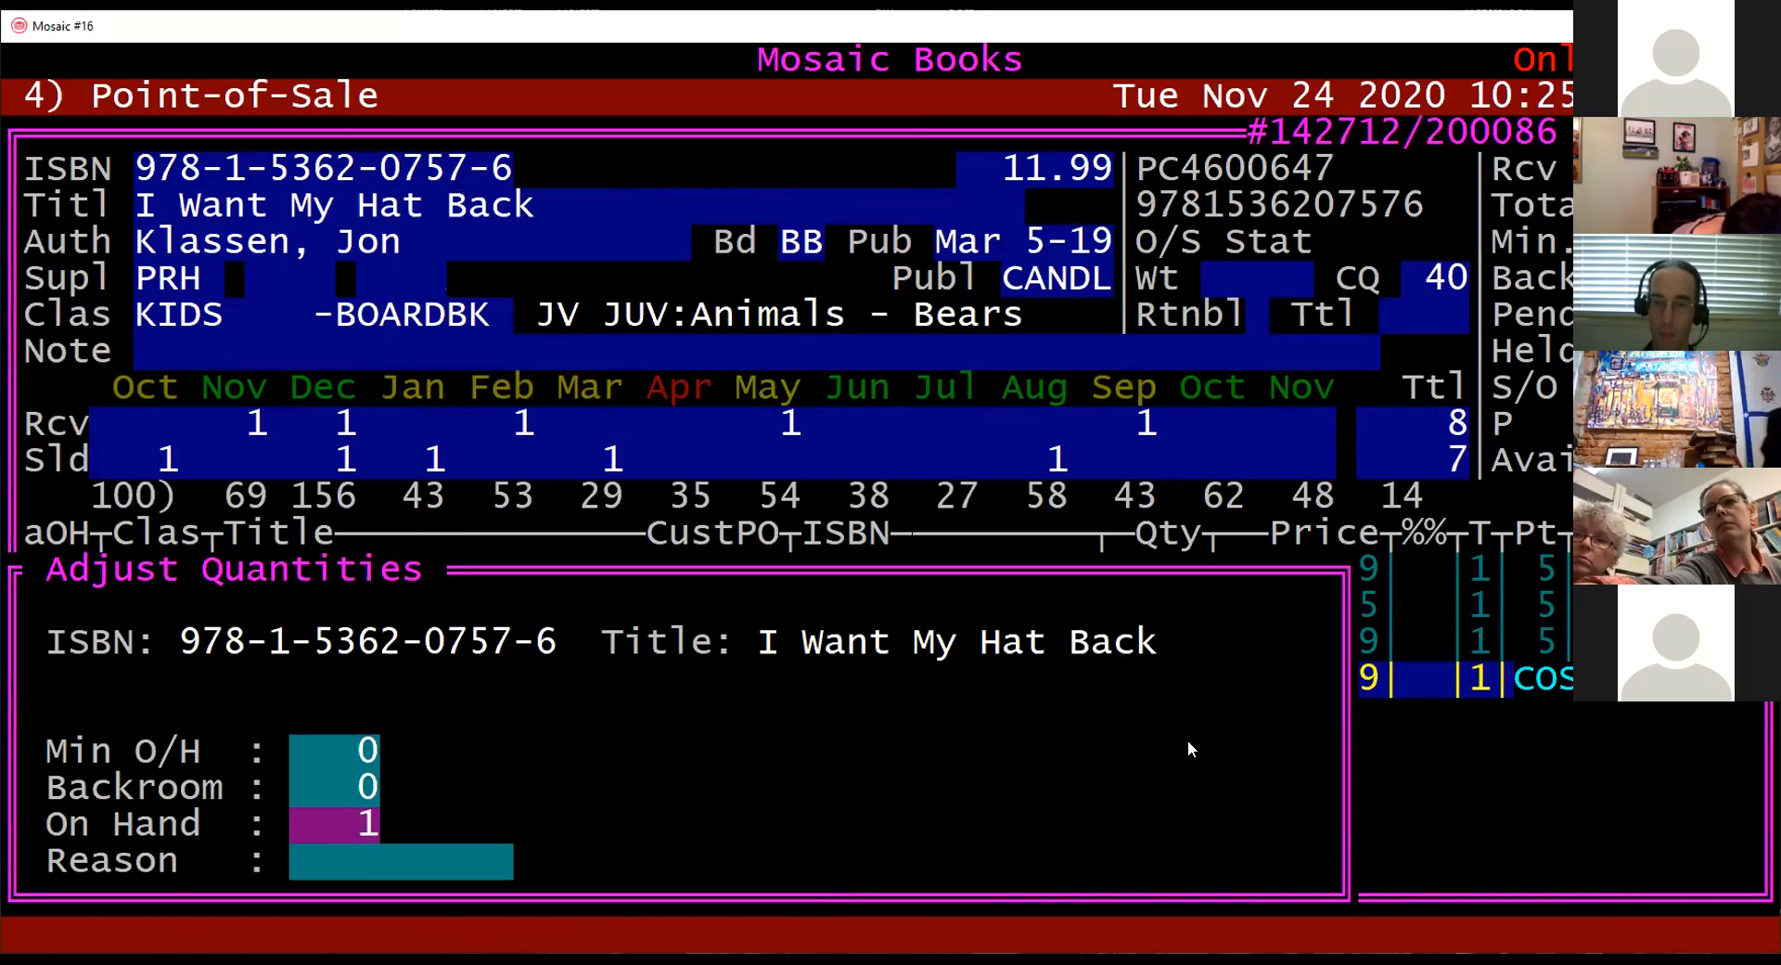
type("0")
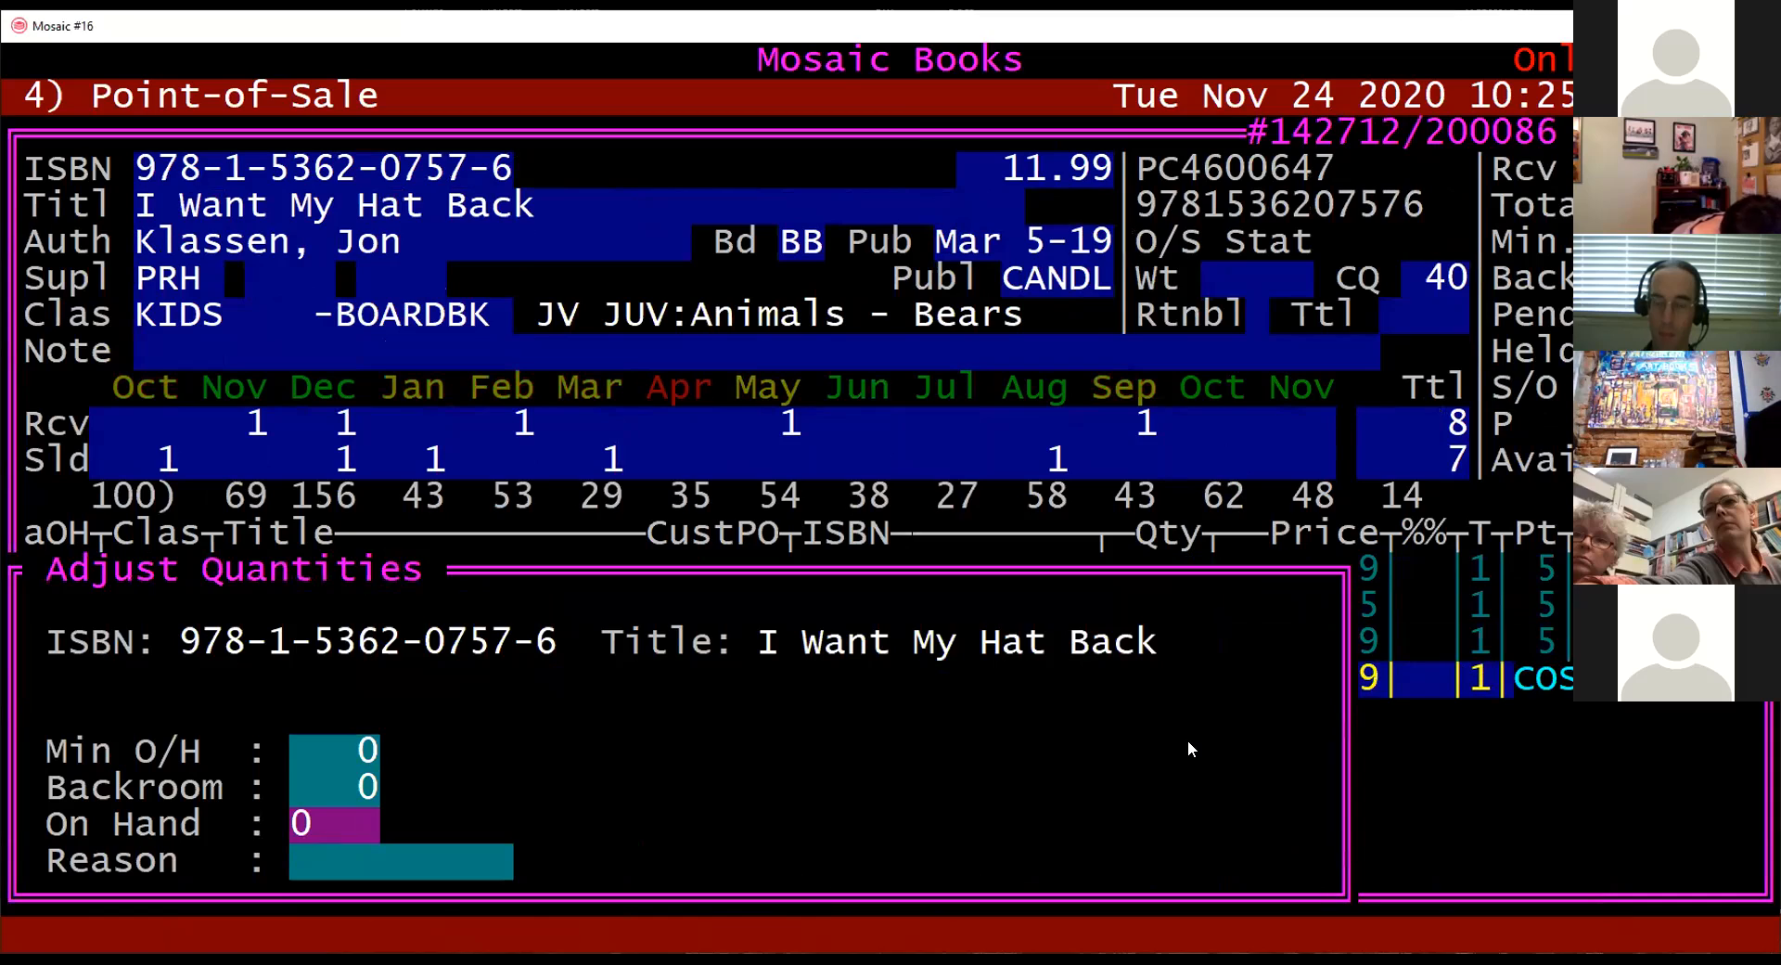
key("Return")
type("MIA")
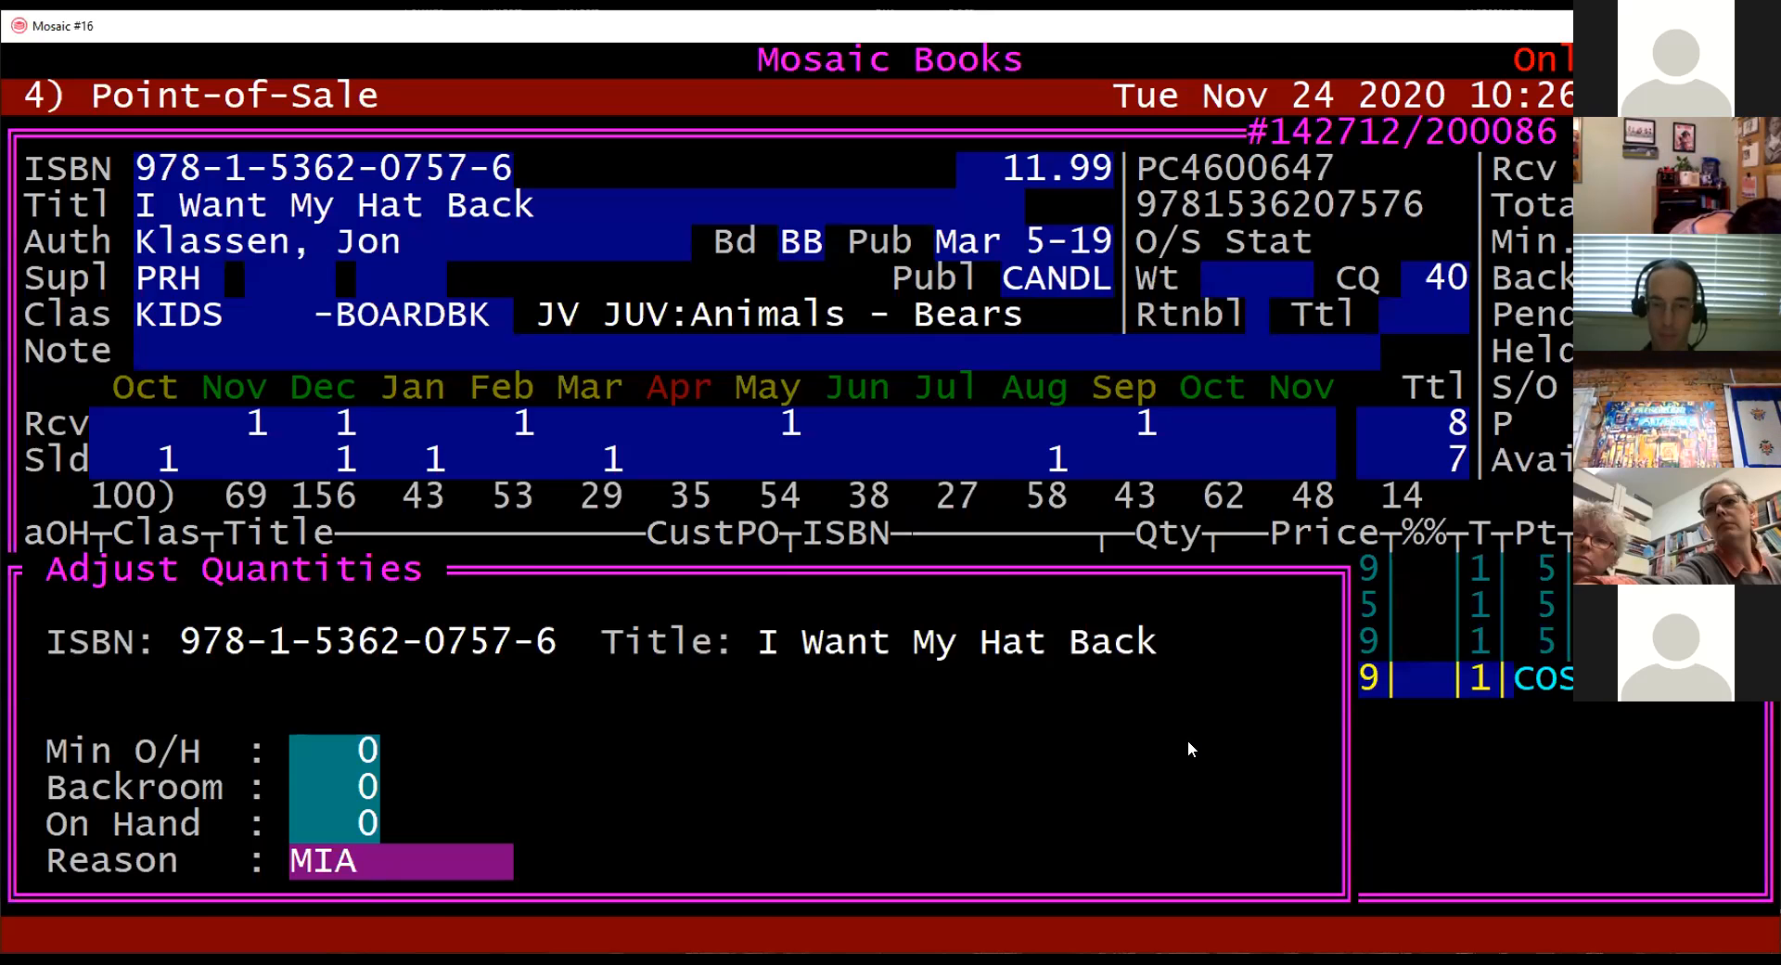
key("Return")
key("Escape")
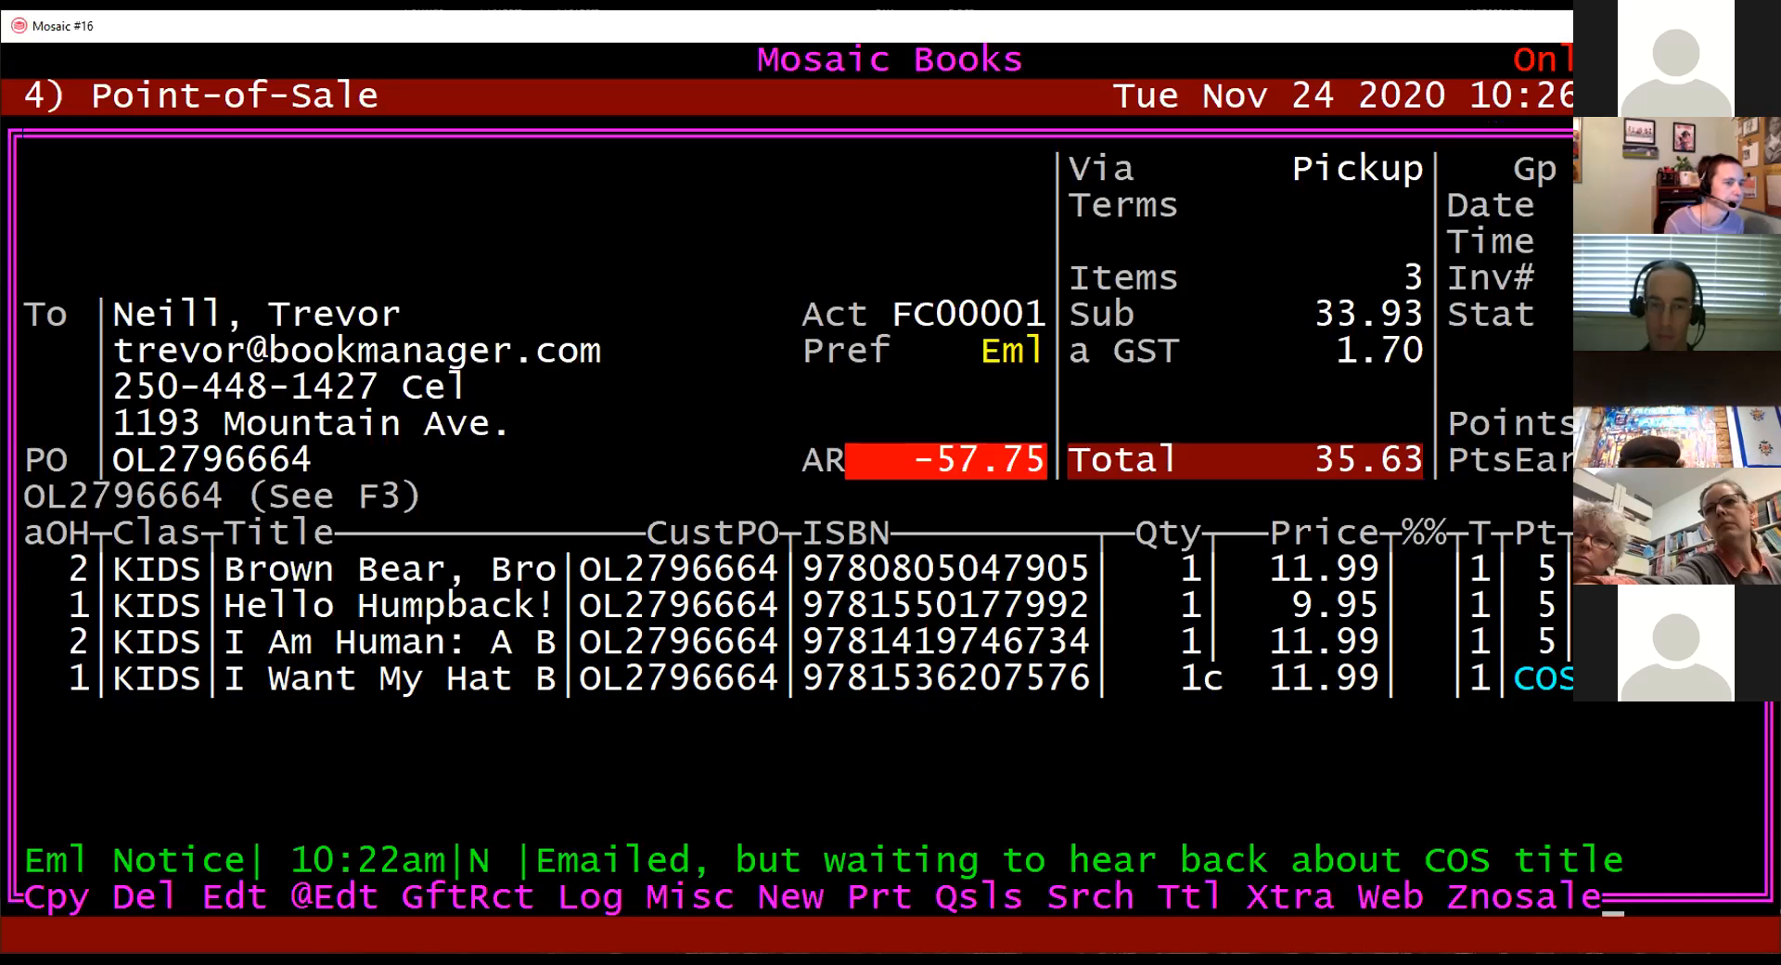
Leave the held pickup order and open the 8:20am online ship order via a Log search.
key("d")
key("y")
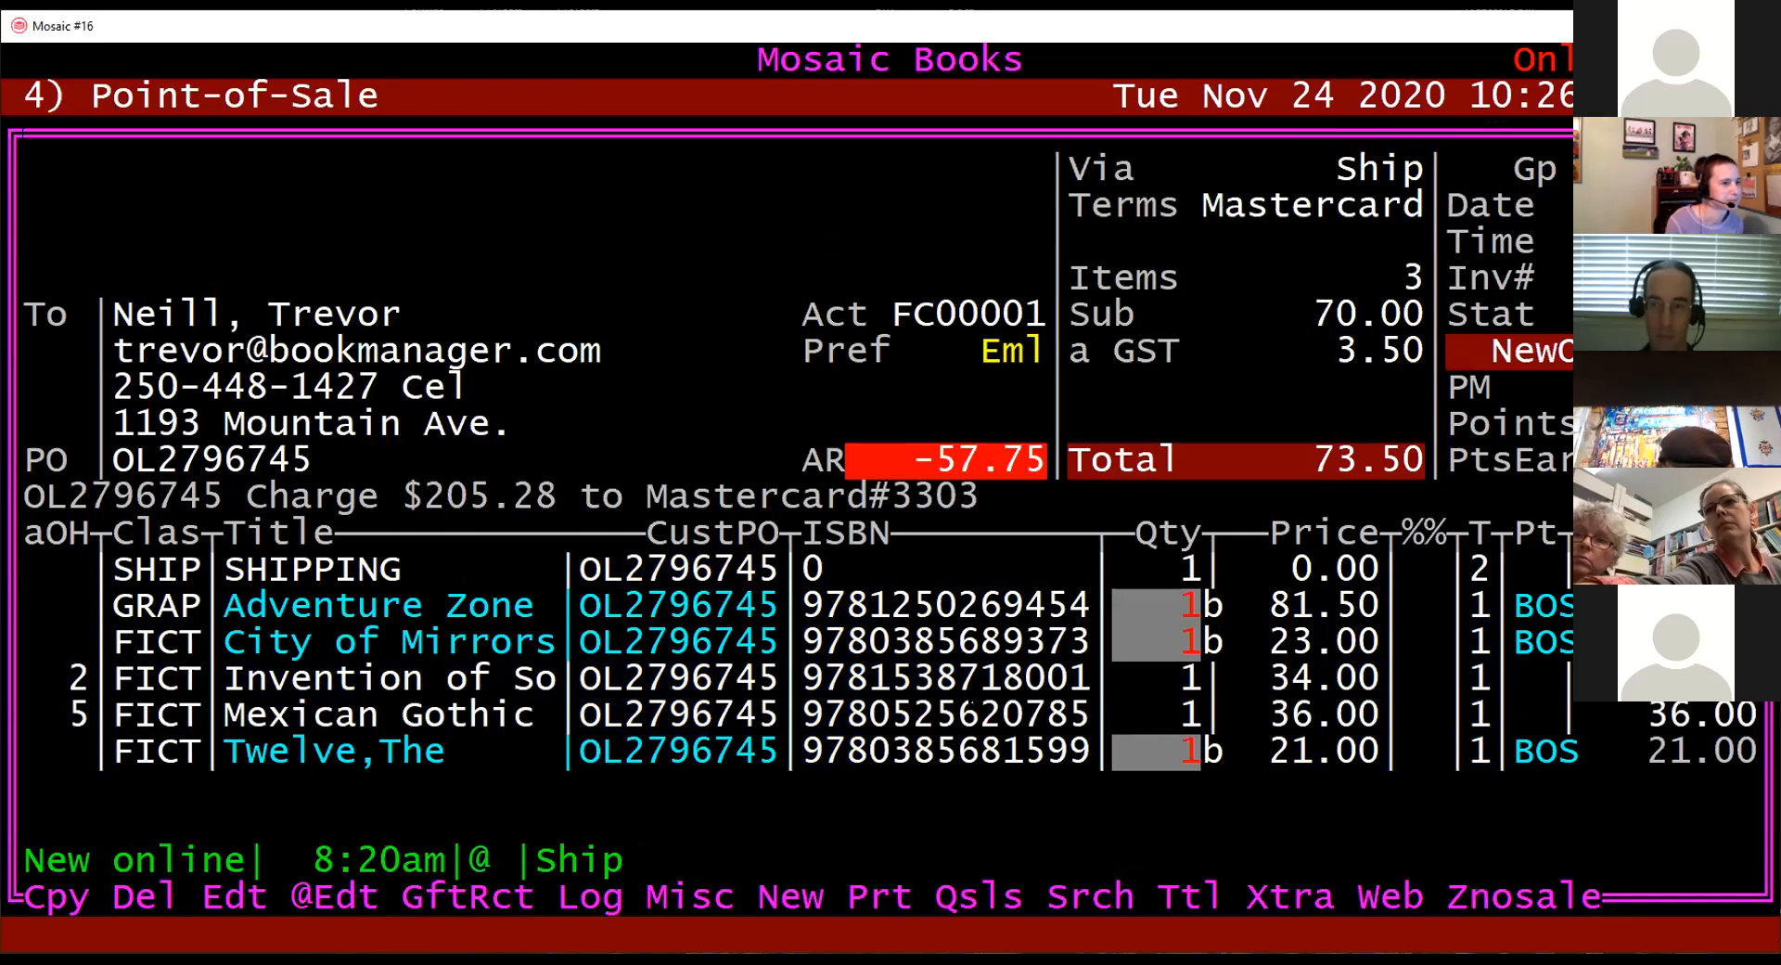
key("Escape")
key("4")
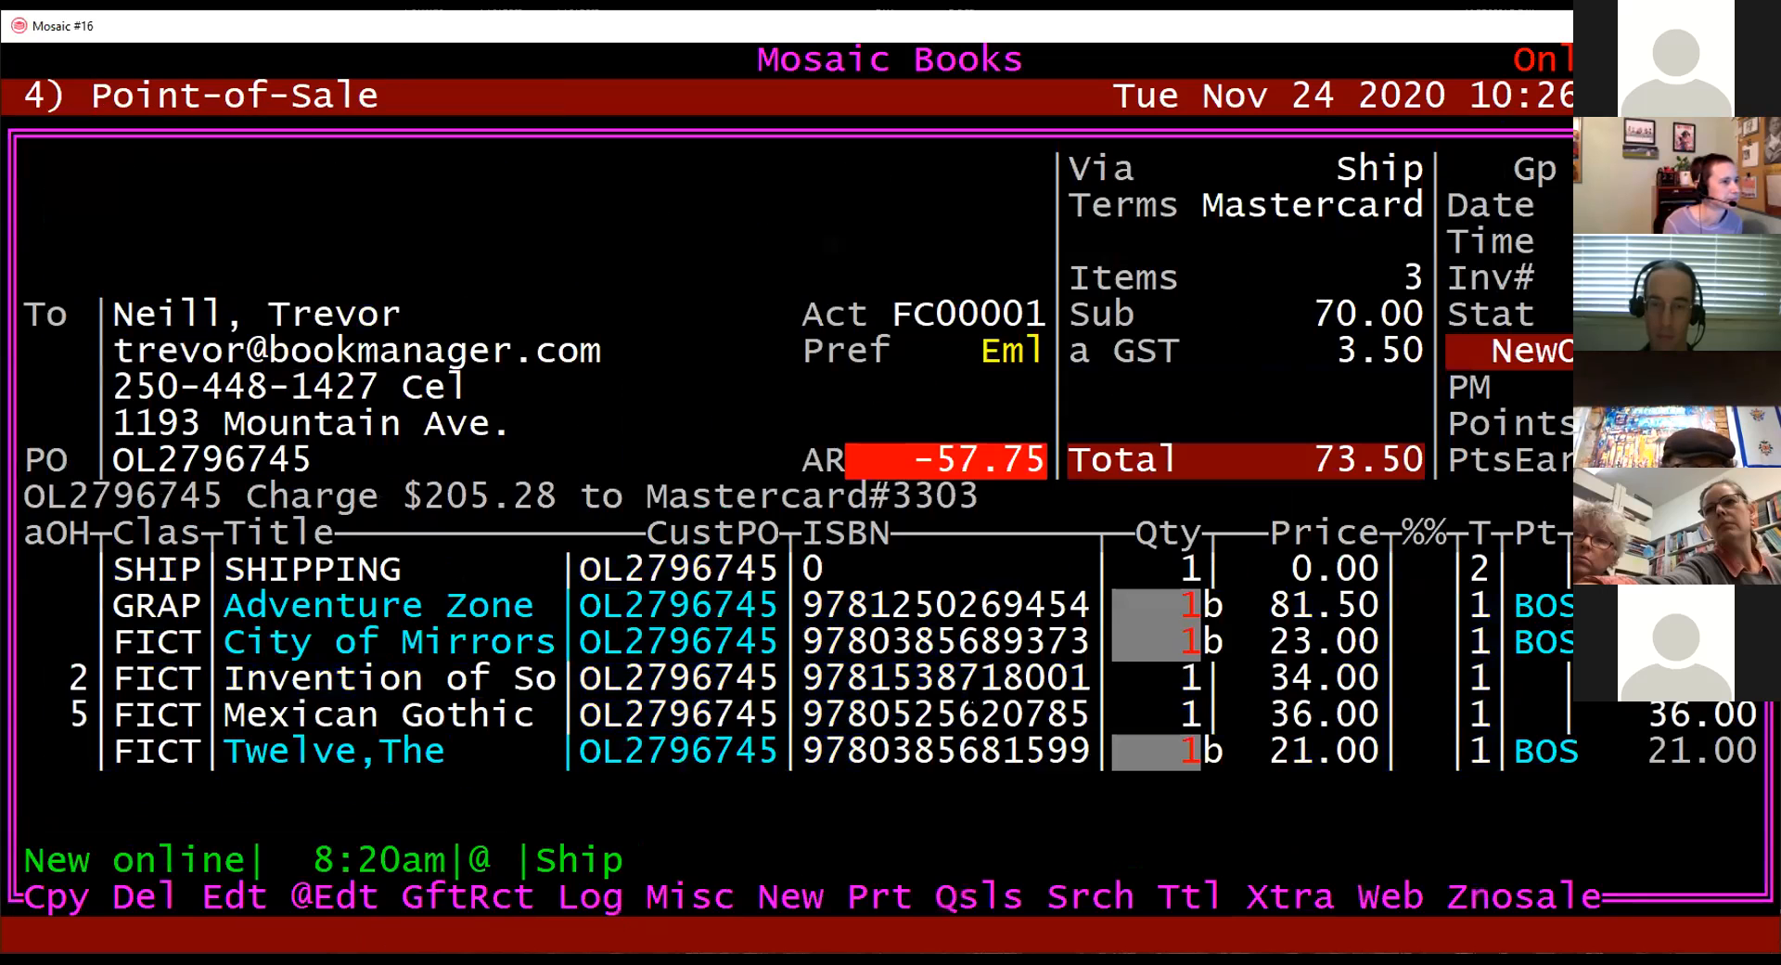
key("s")
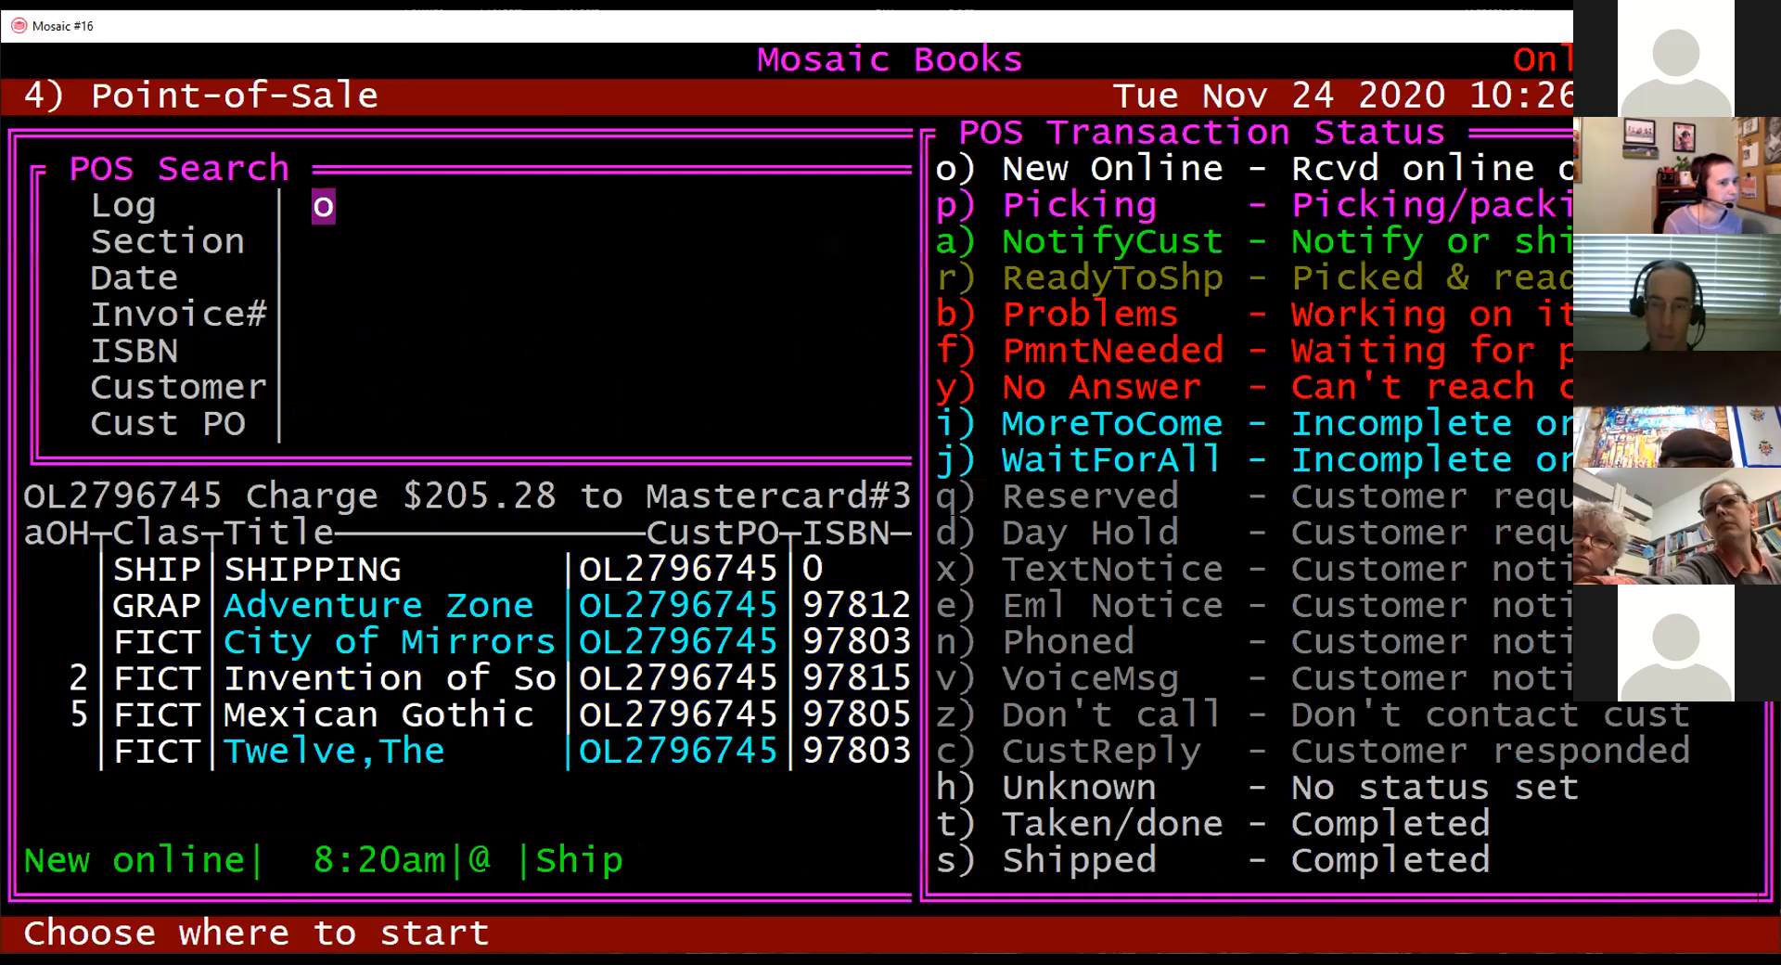
key("Return")
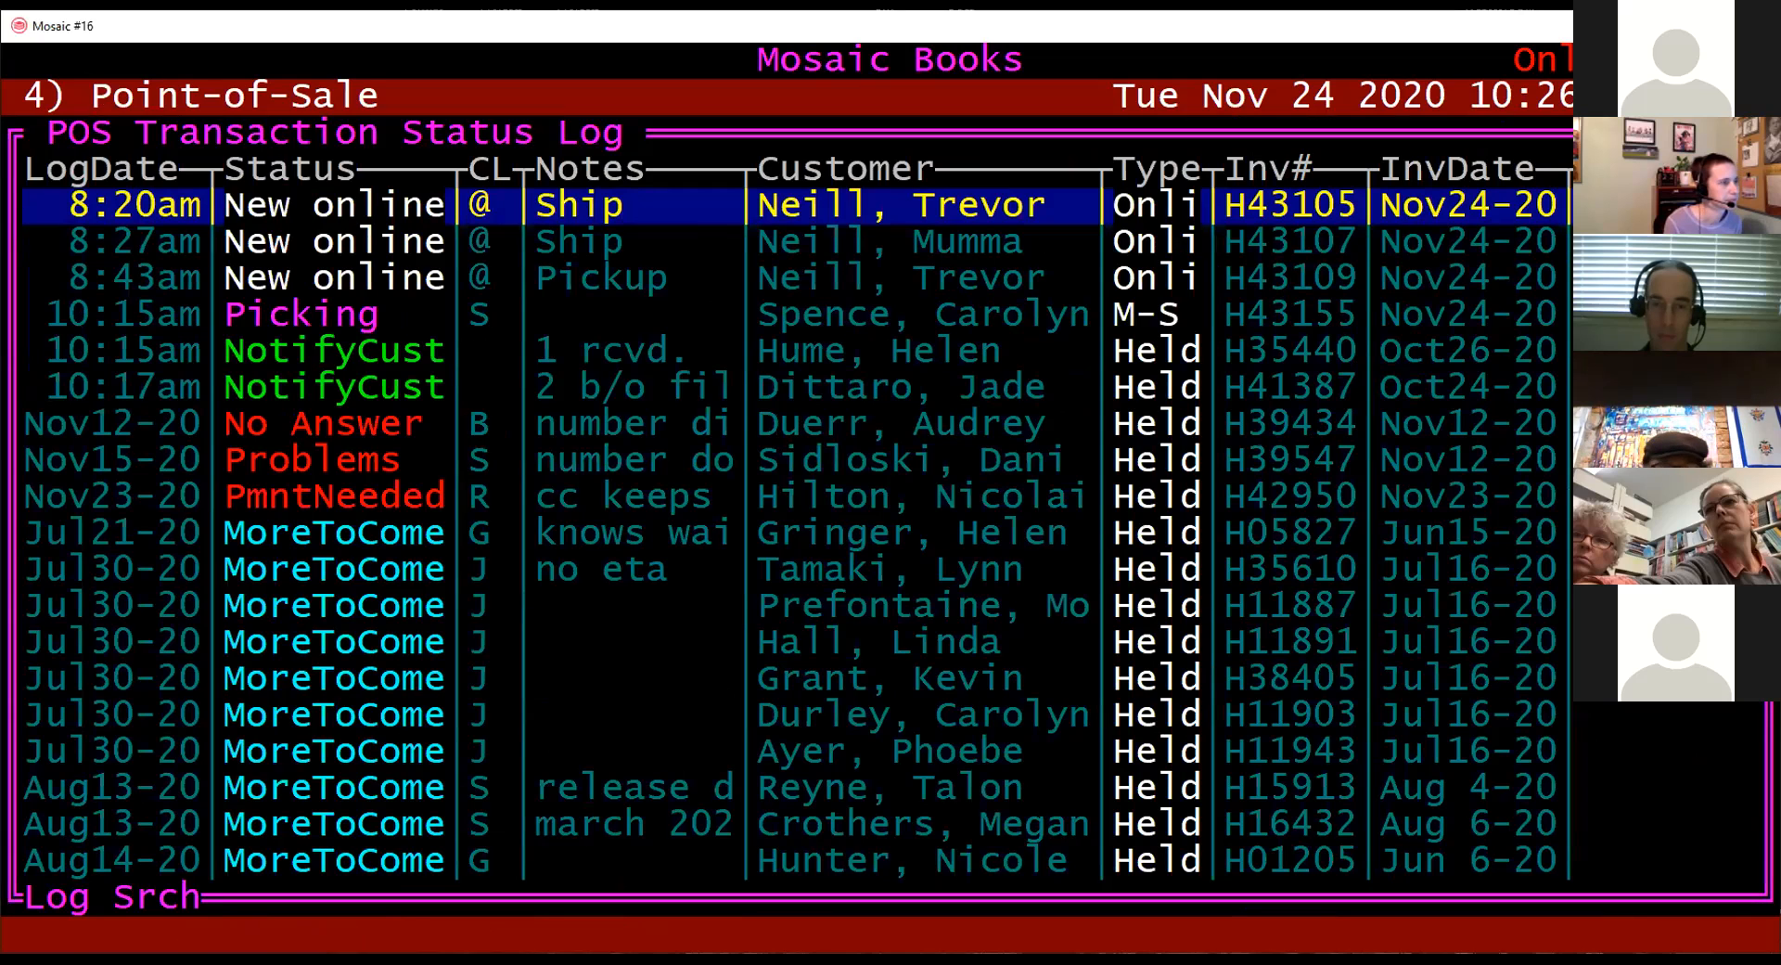
key("Return")
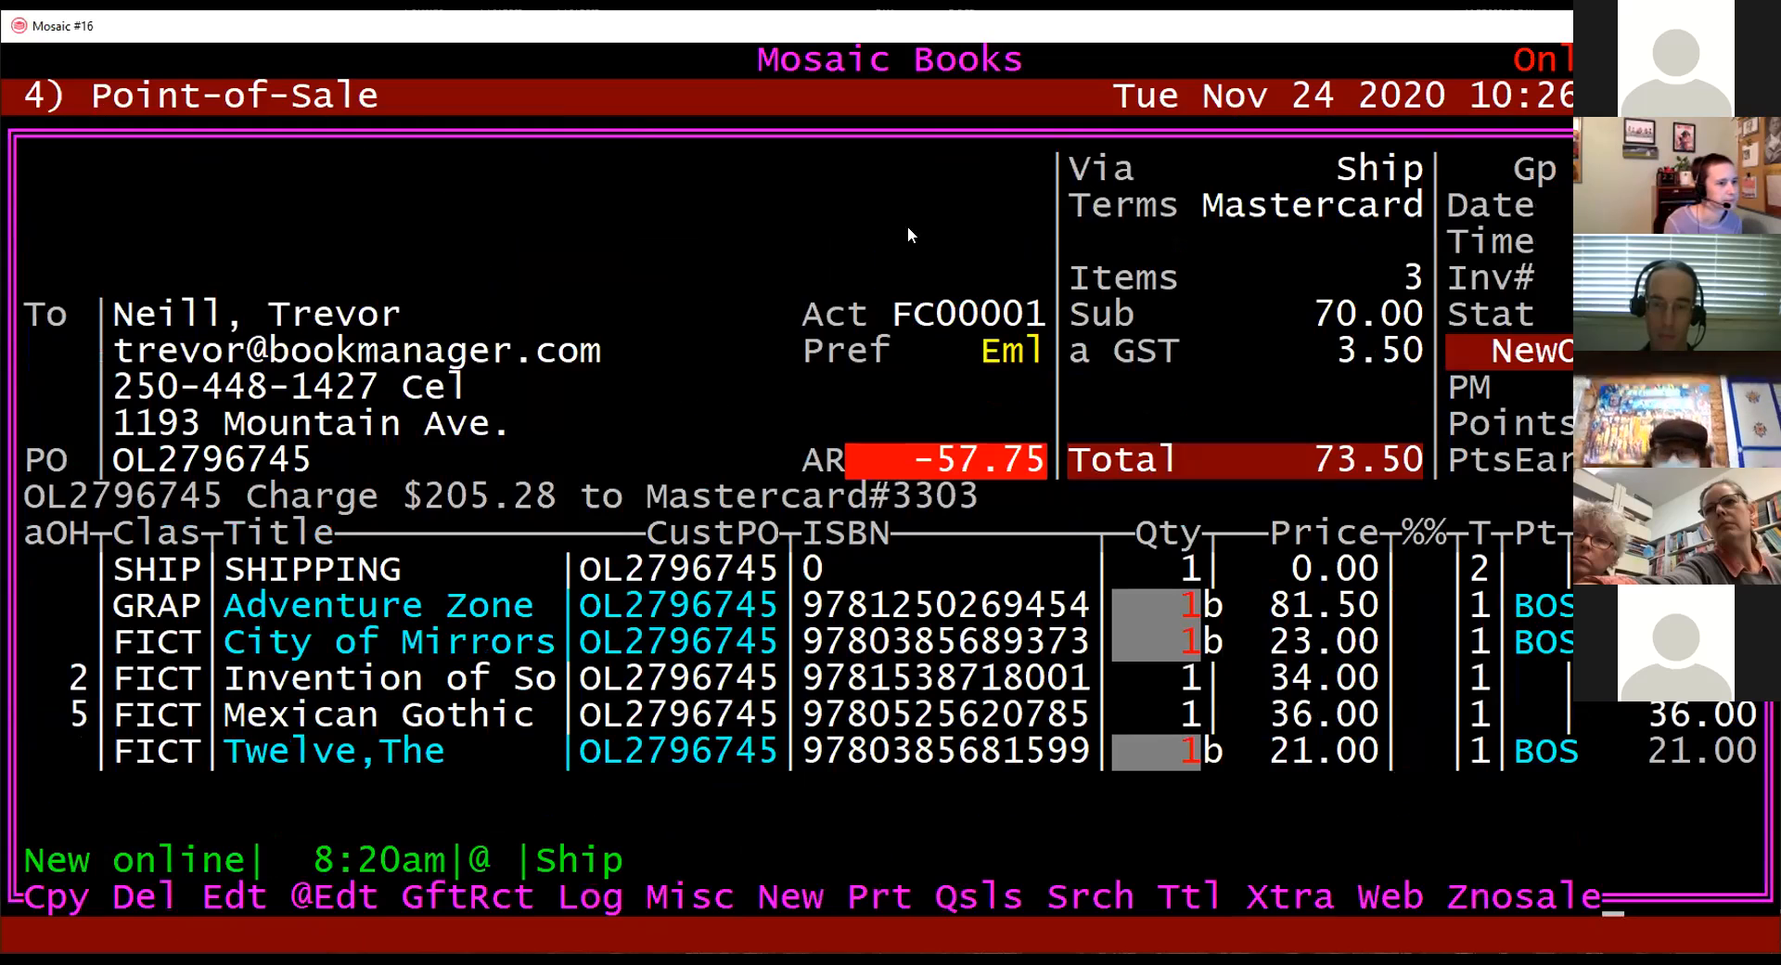
Review the ship order's Mastercard terms, customer contact details and $205.28 charge note.
left_click_drag(1072, 171, 1420, 170)
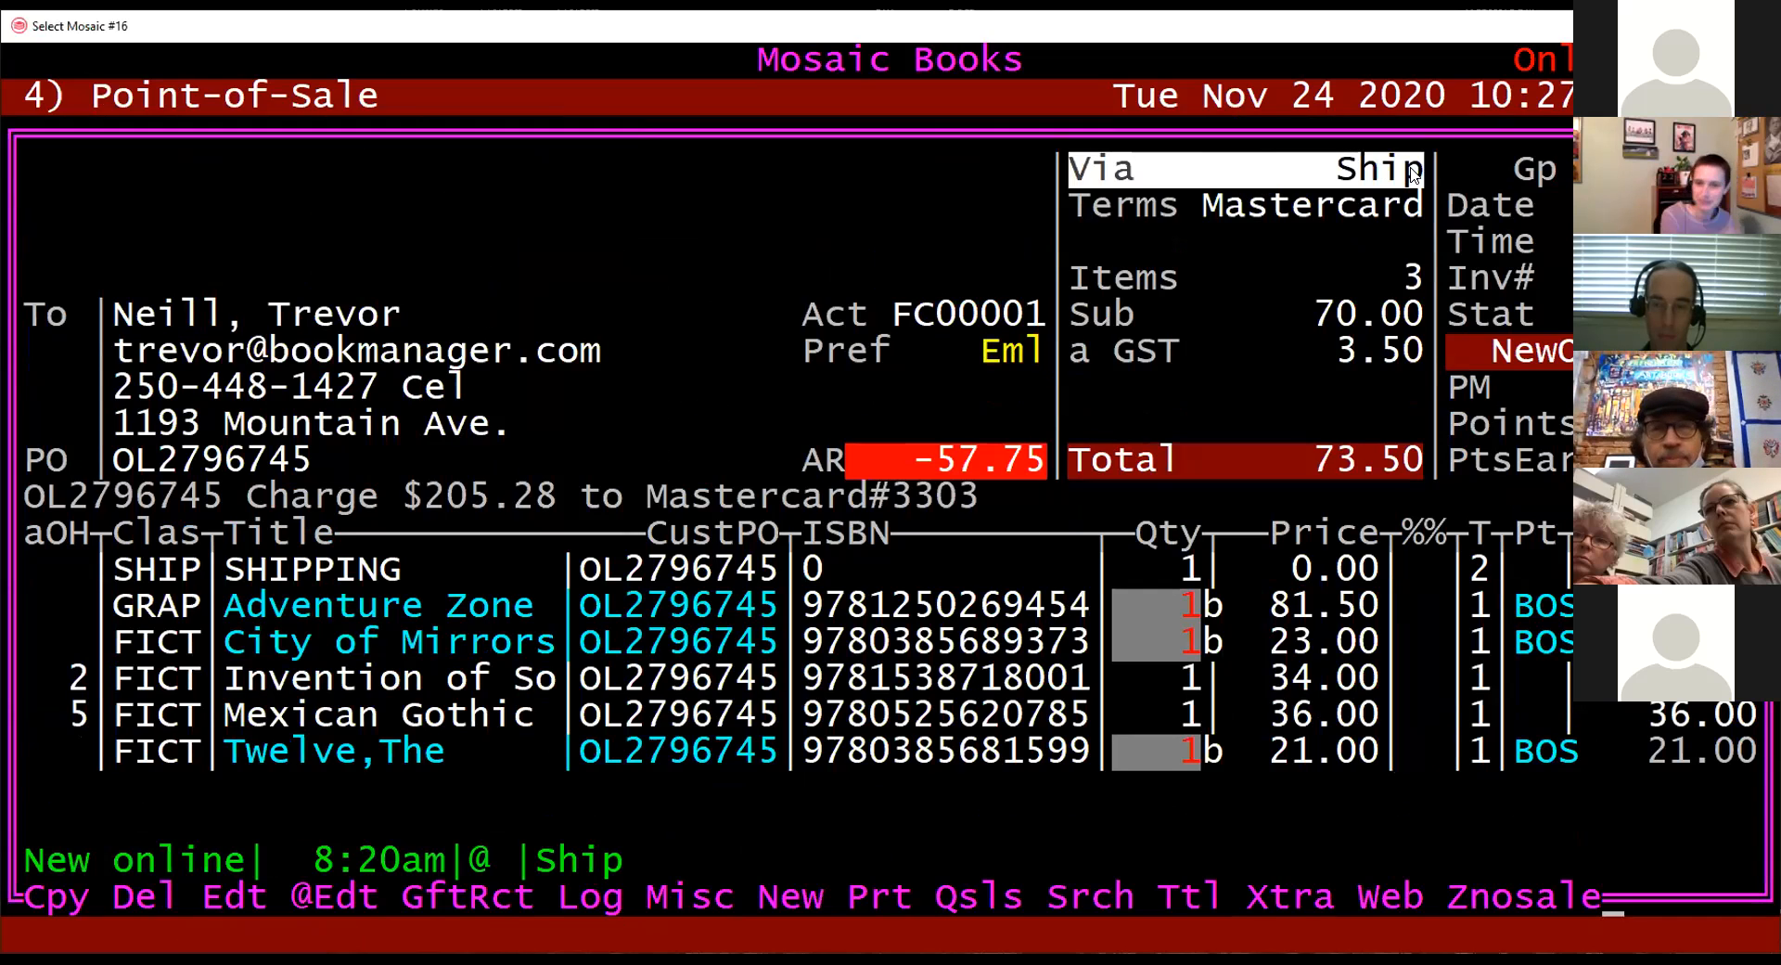
left_click_drag(1206, 206, 1410, 206)
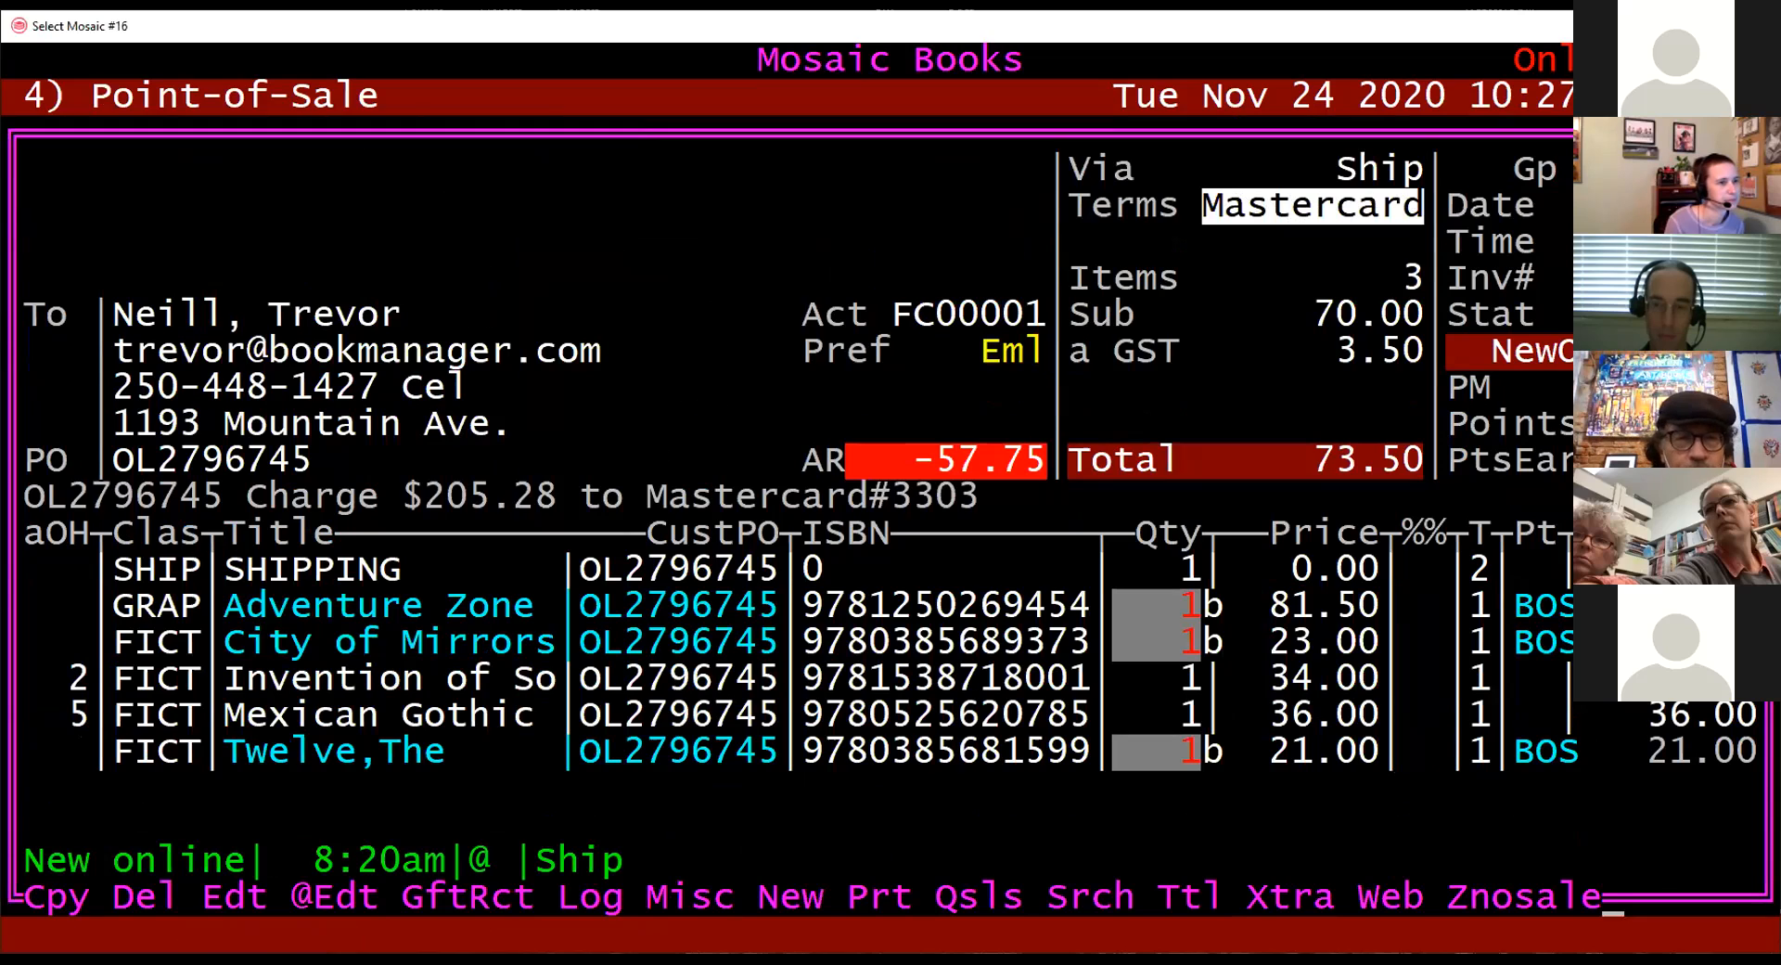
left_click_drag(114, 306, 965, 401)
left_click_drag(1039, 346, 811, 350)
left_click_drag(16, 496, 1132, 506)
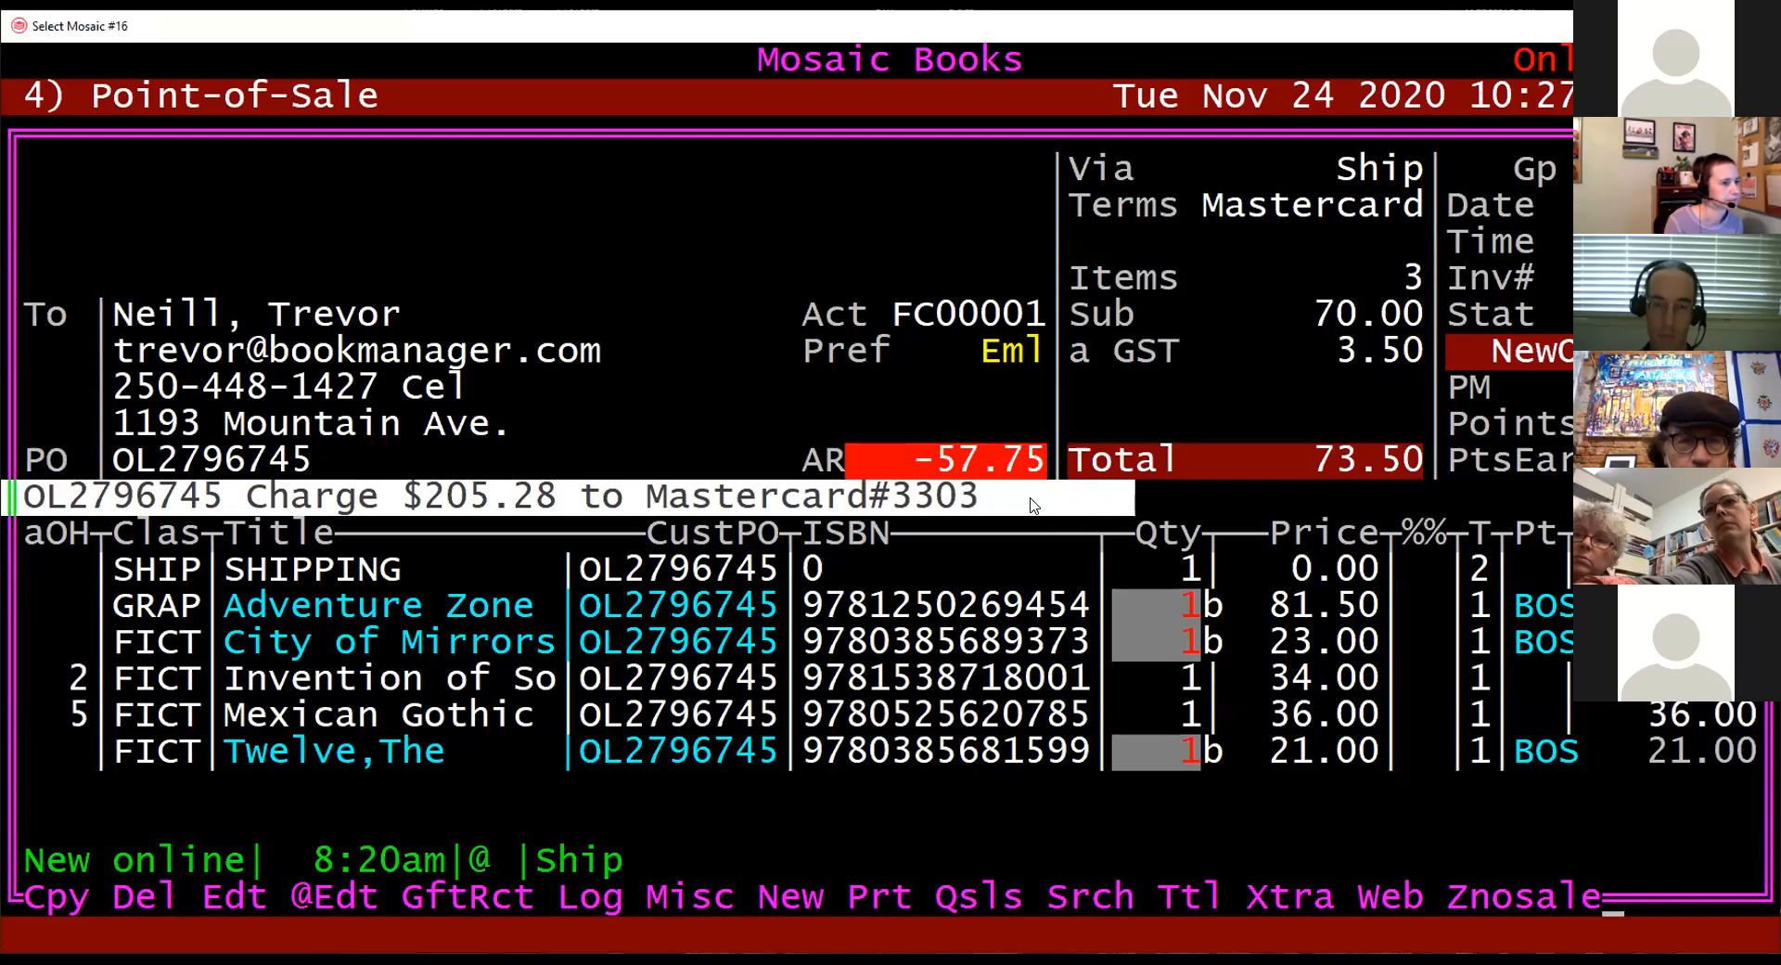
left_click_drag(247, 501, 971, 499)
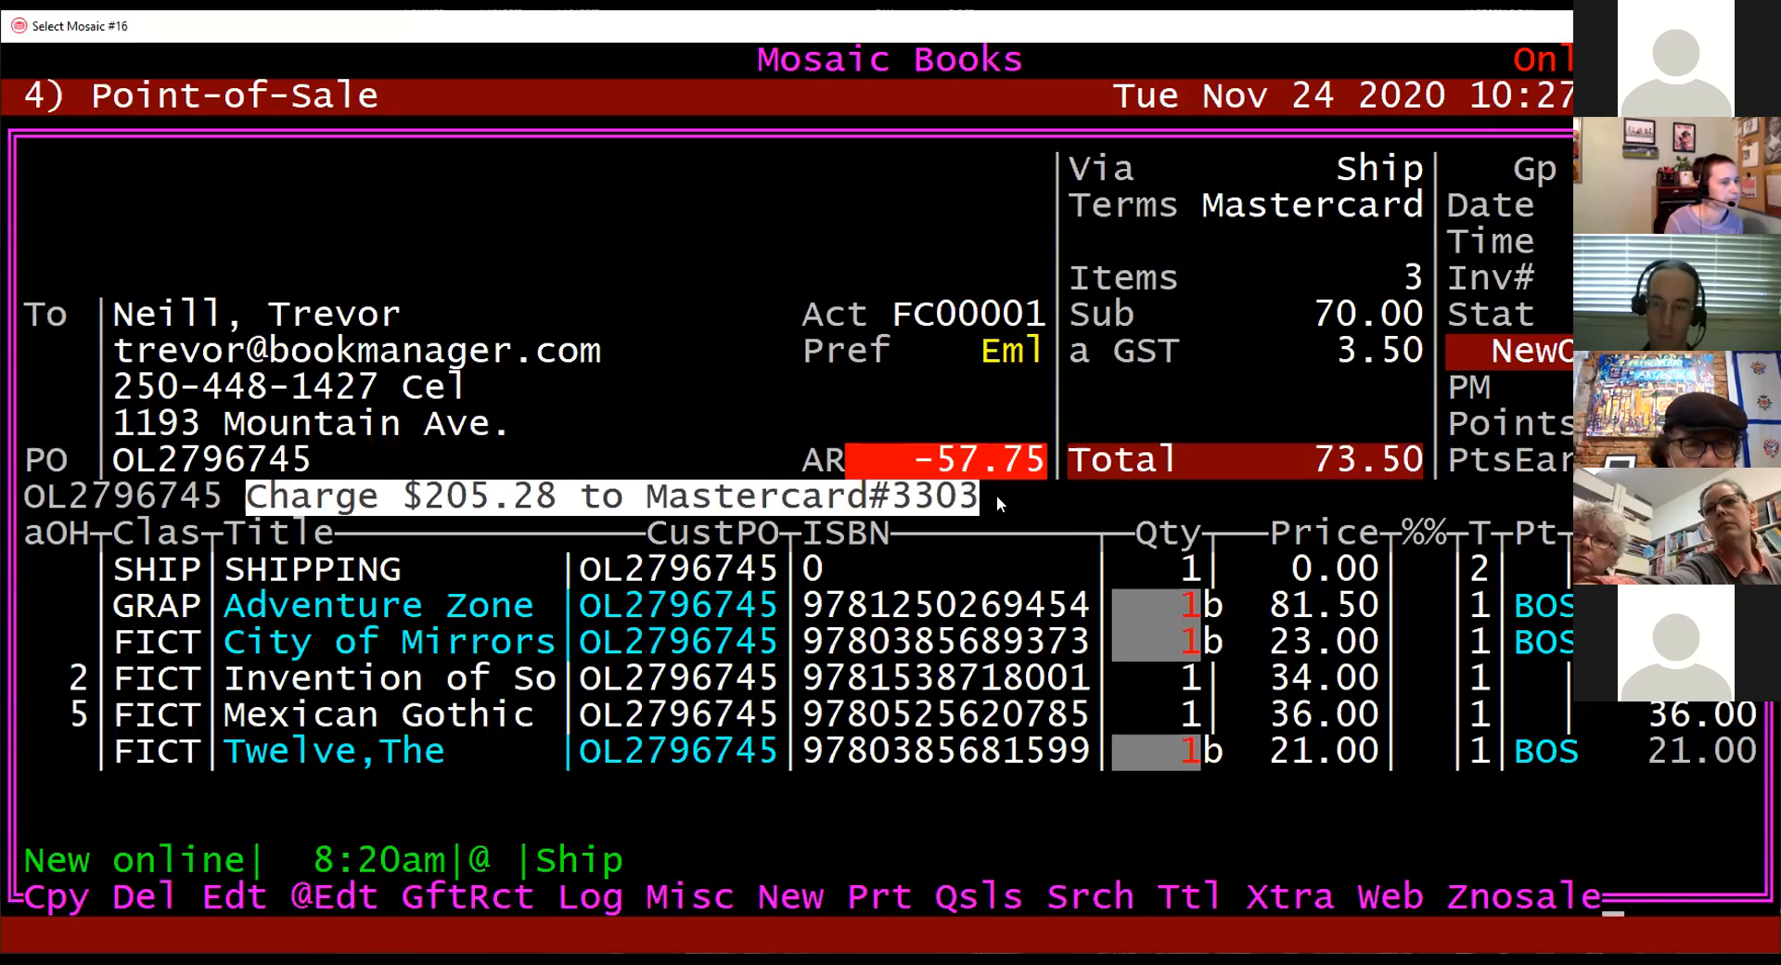
left_click(997, 497)
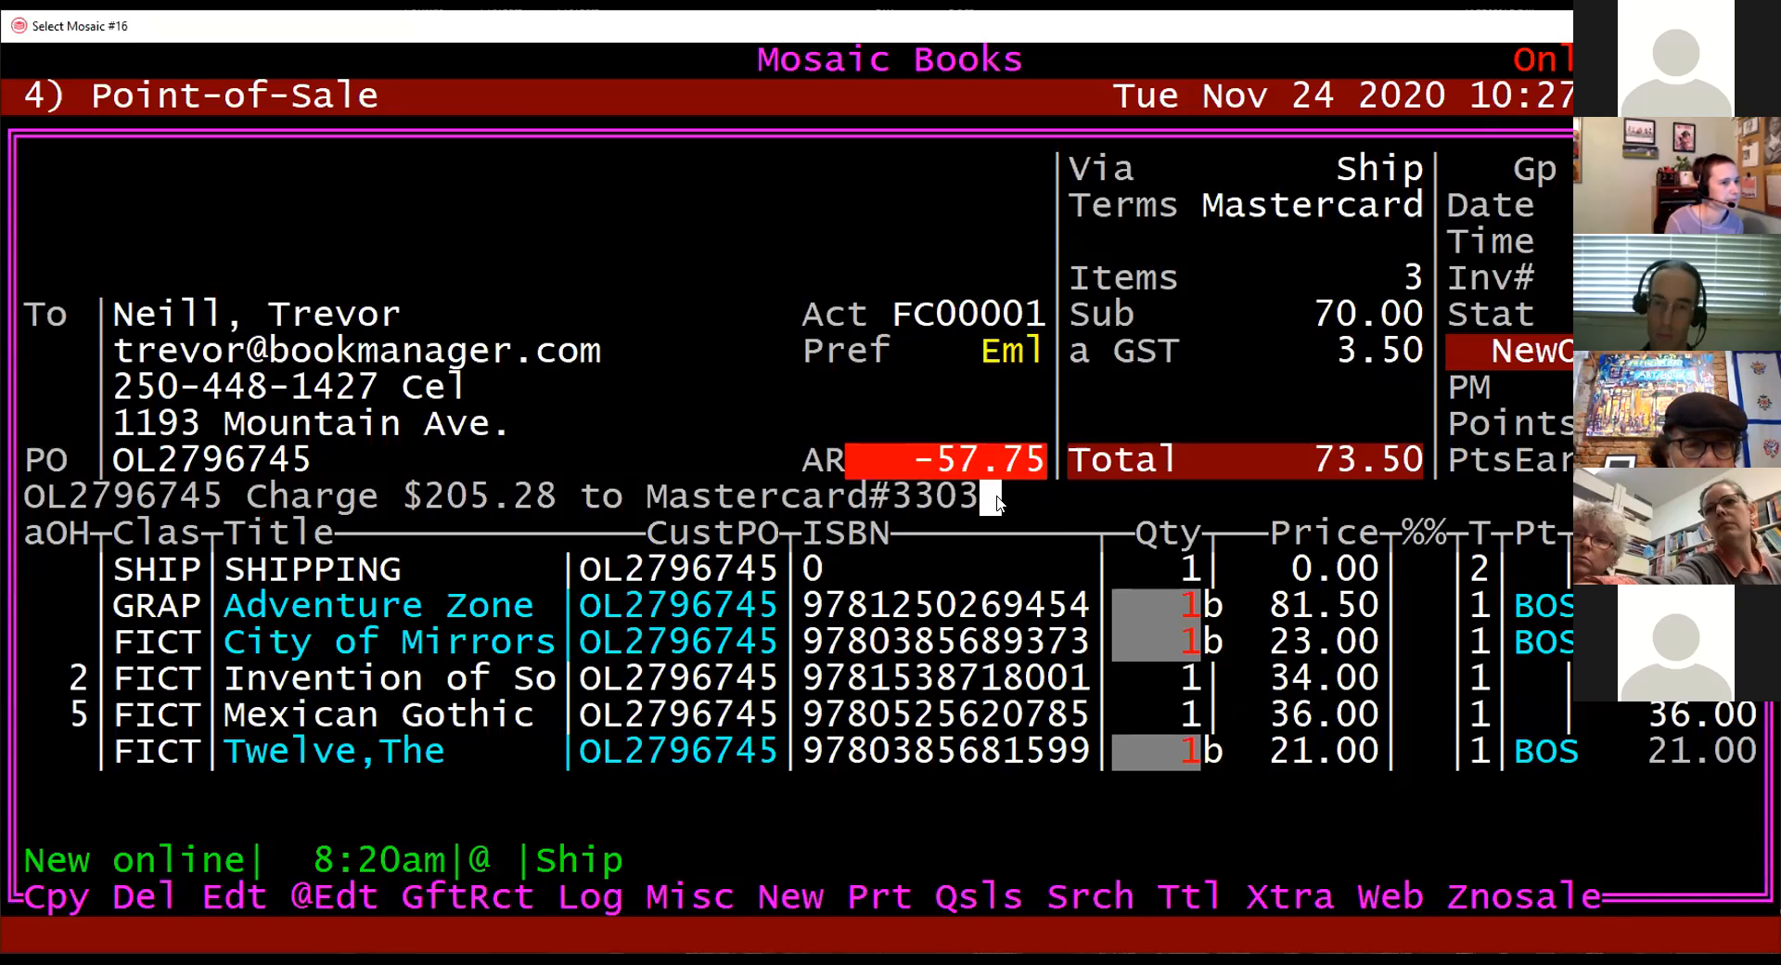
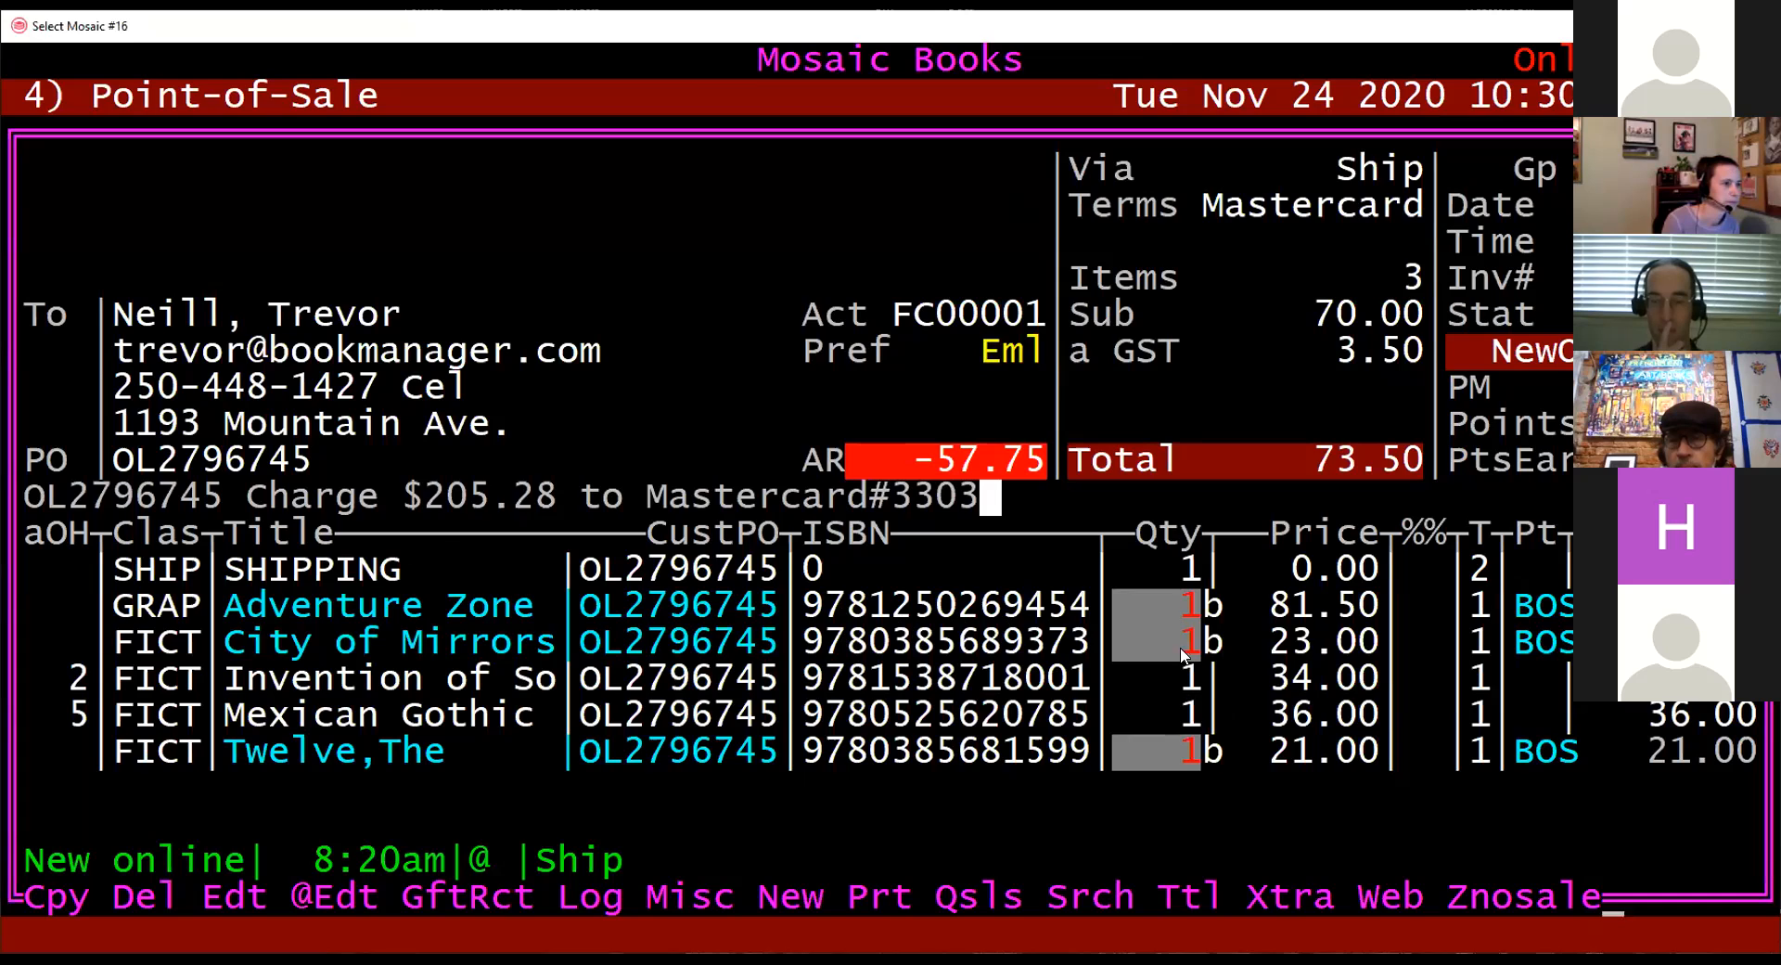
Review the back-ordered Adventure Zone line, its BOS code, and the SHIPPING line priced 0.00.
left_click_drag(227, 605, 1111, 621)
left_click(1214, 608)
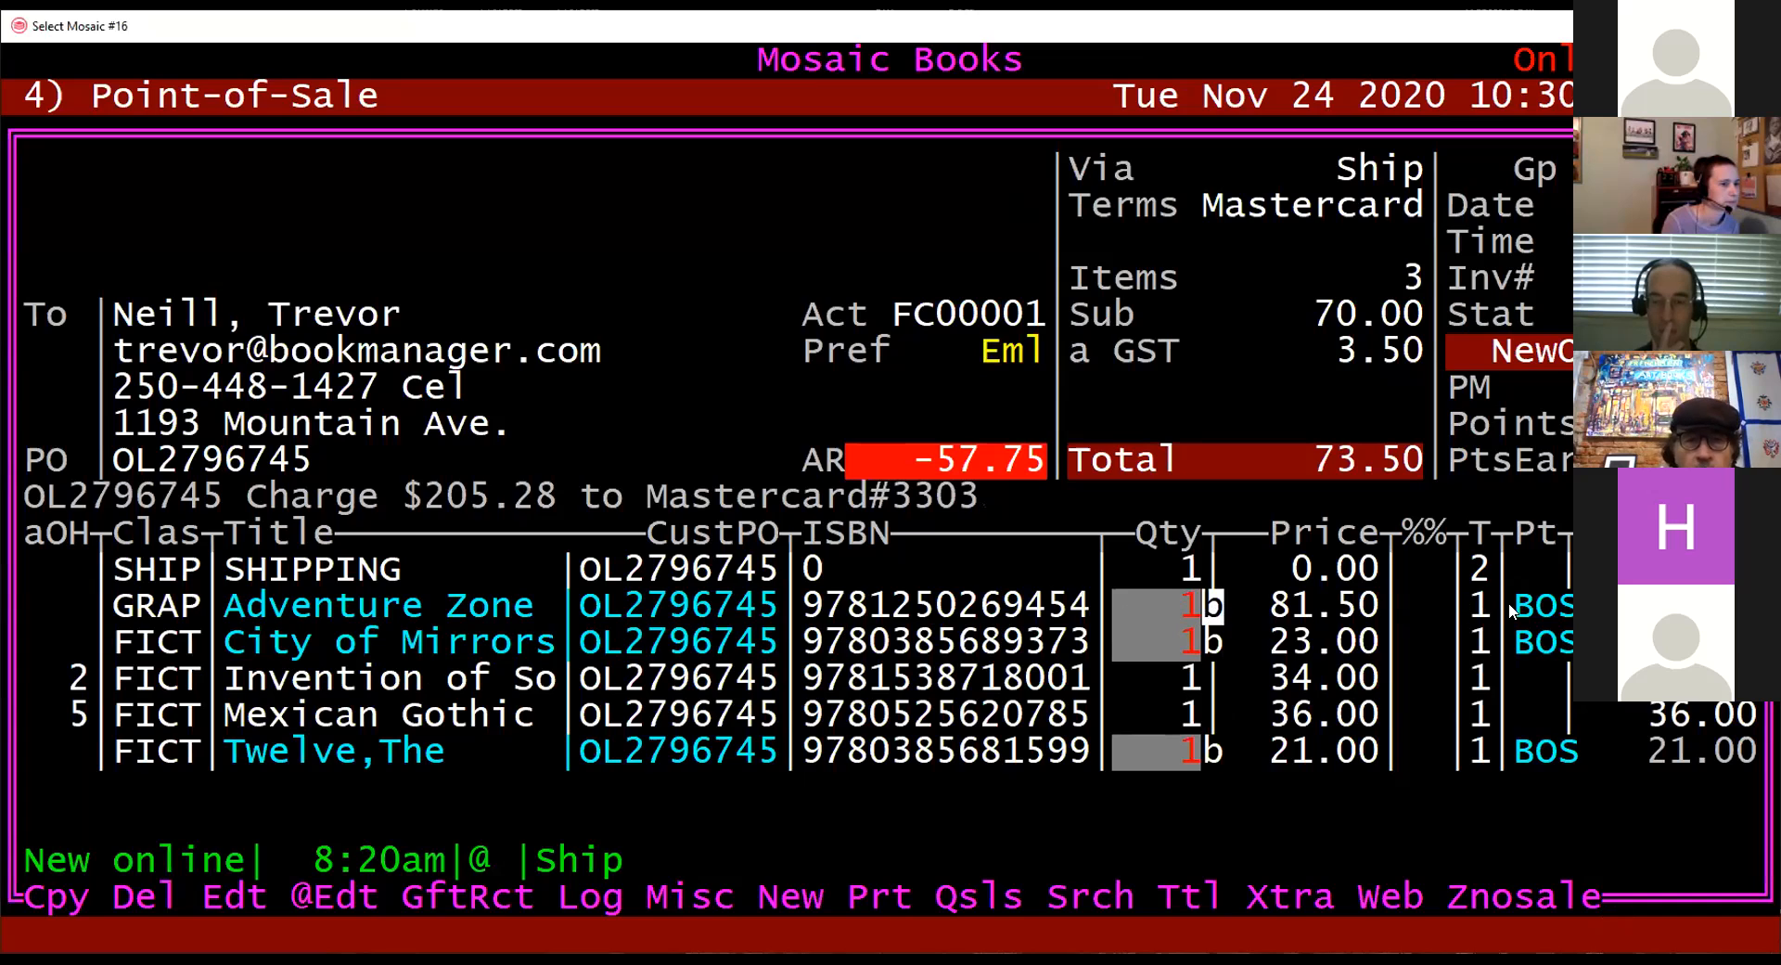
left_click_drag(1519, 608, 1576, 608)
left_click_drag(233, 608, 1457, 603)
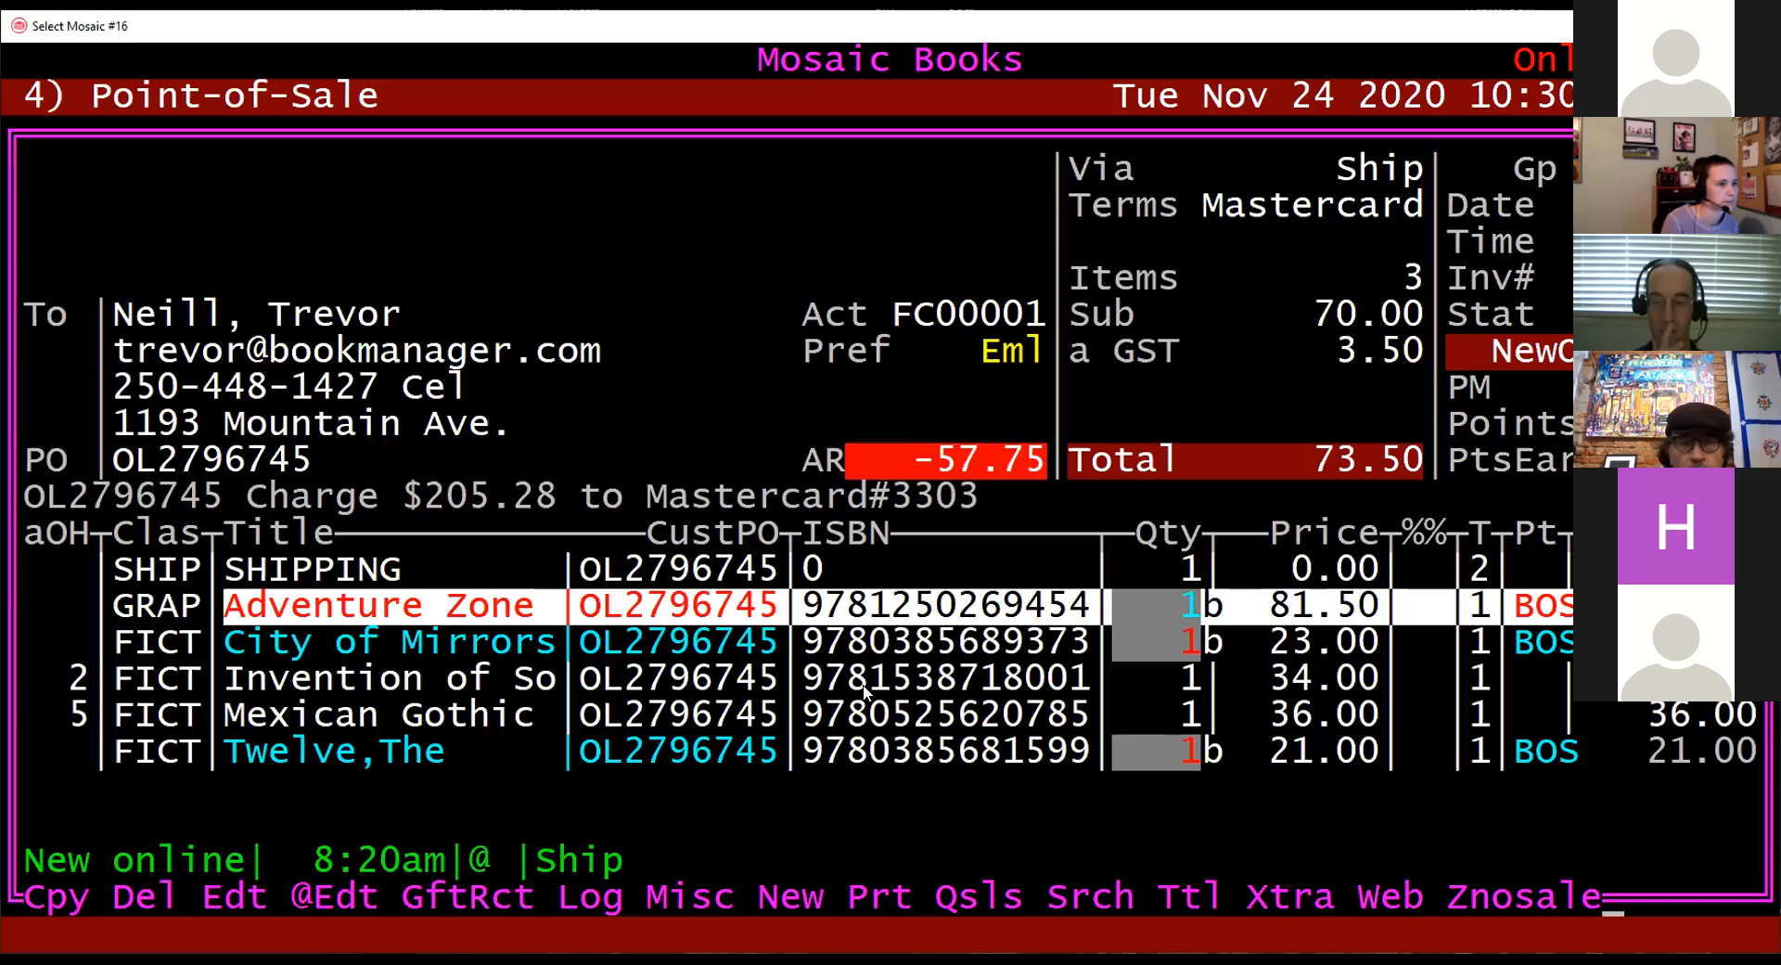
left_click_drag(257, 577, 1369, 569)
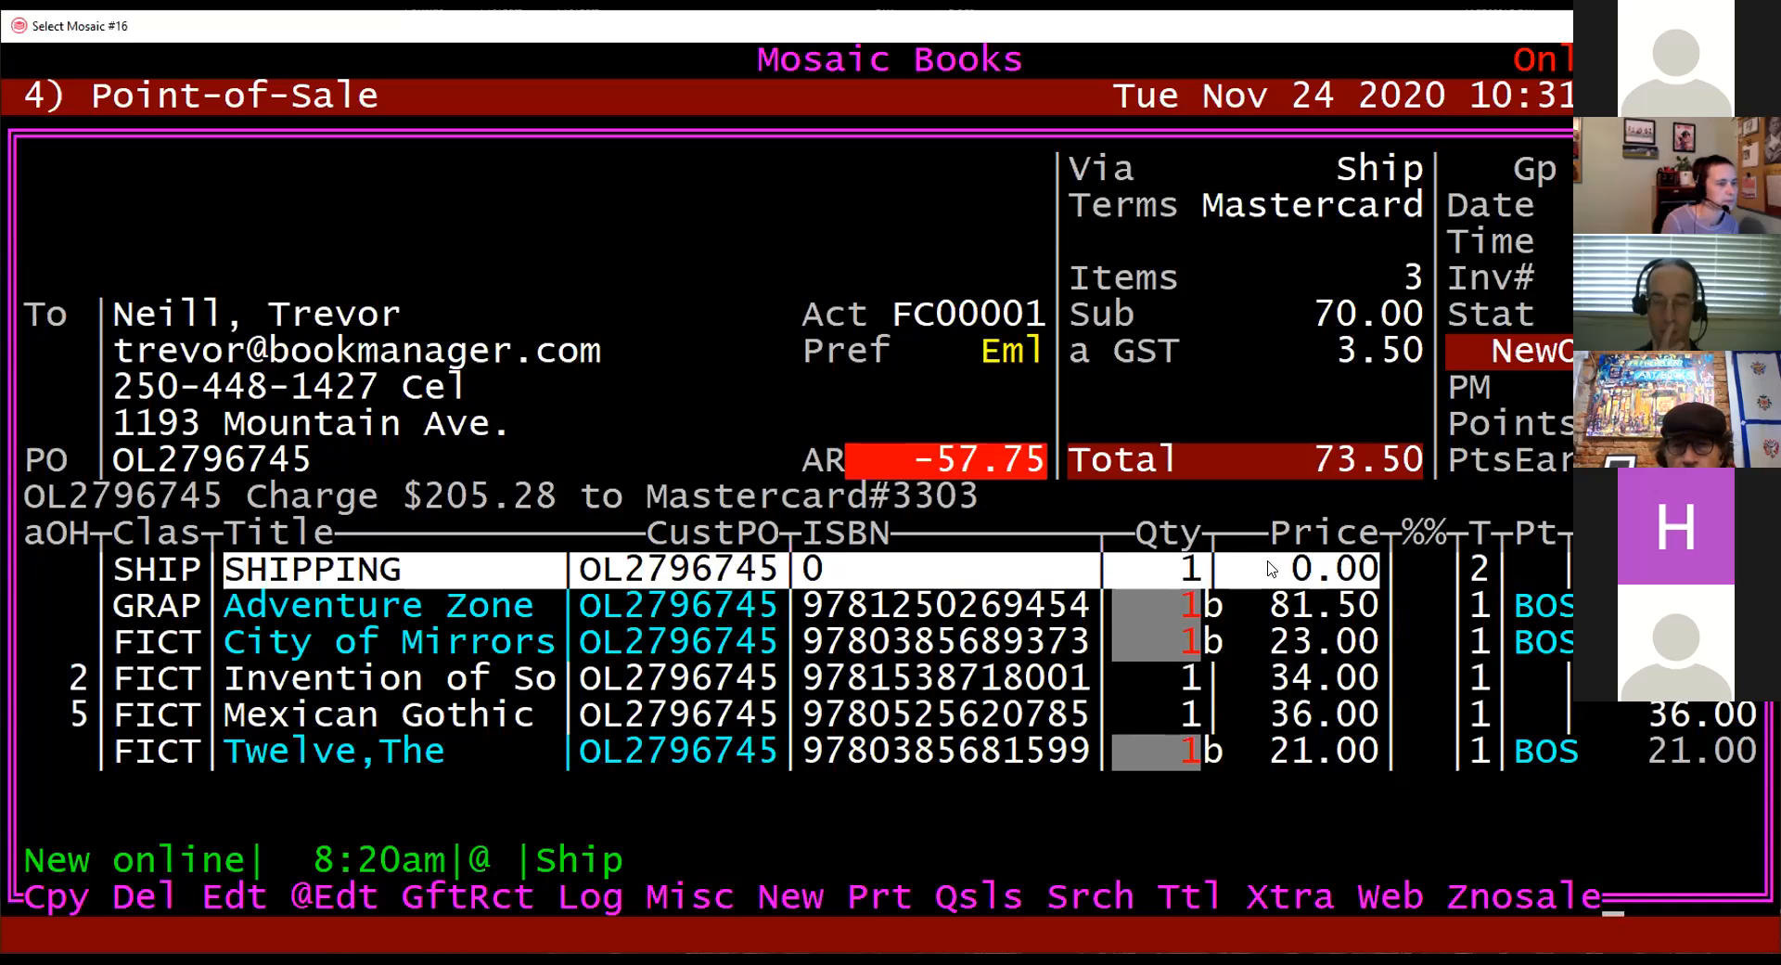
left_click_drag(808, 568, 1091, 568)
mouse_move(1290, 567)
left_mouse_down()
mouse_move(1380, 567)
mouse_move(1268, 570)
left_mouse_up()
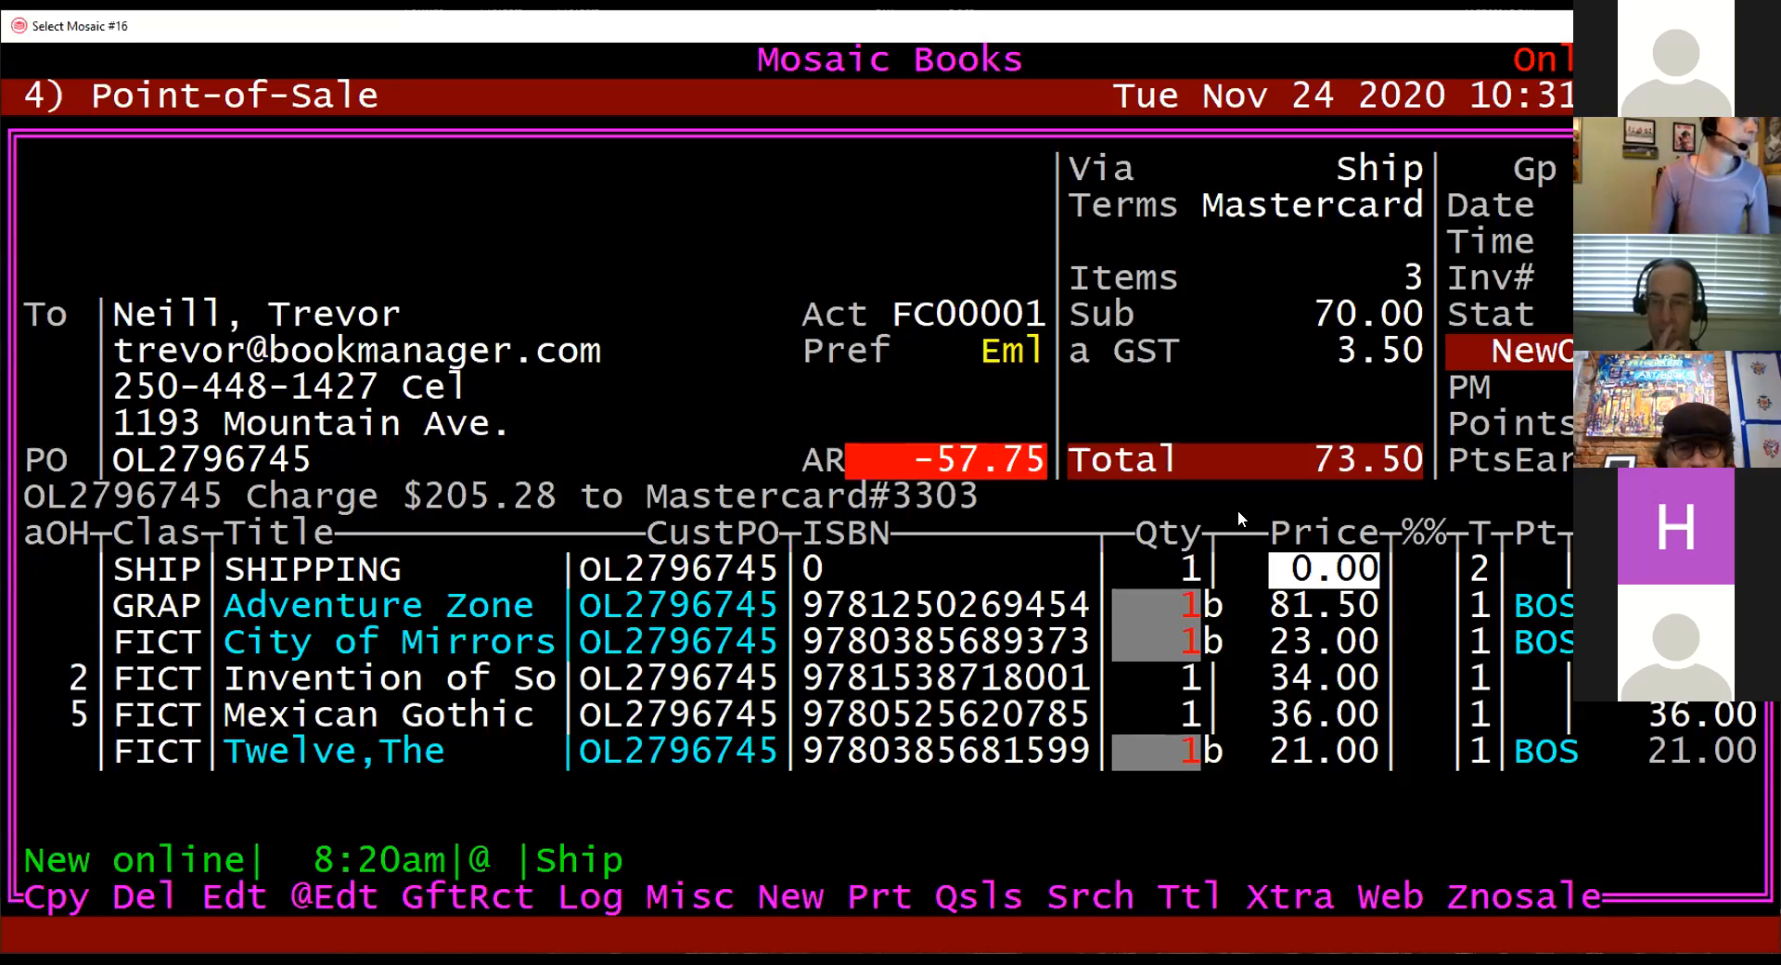
left_click_drag(987, 497, 1270, 489)
left_click(1270, 488)
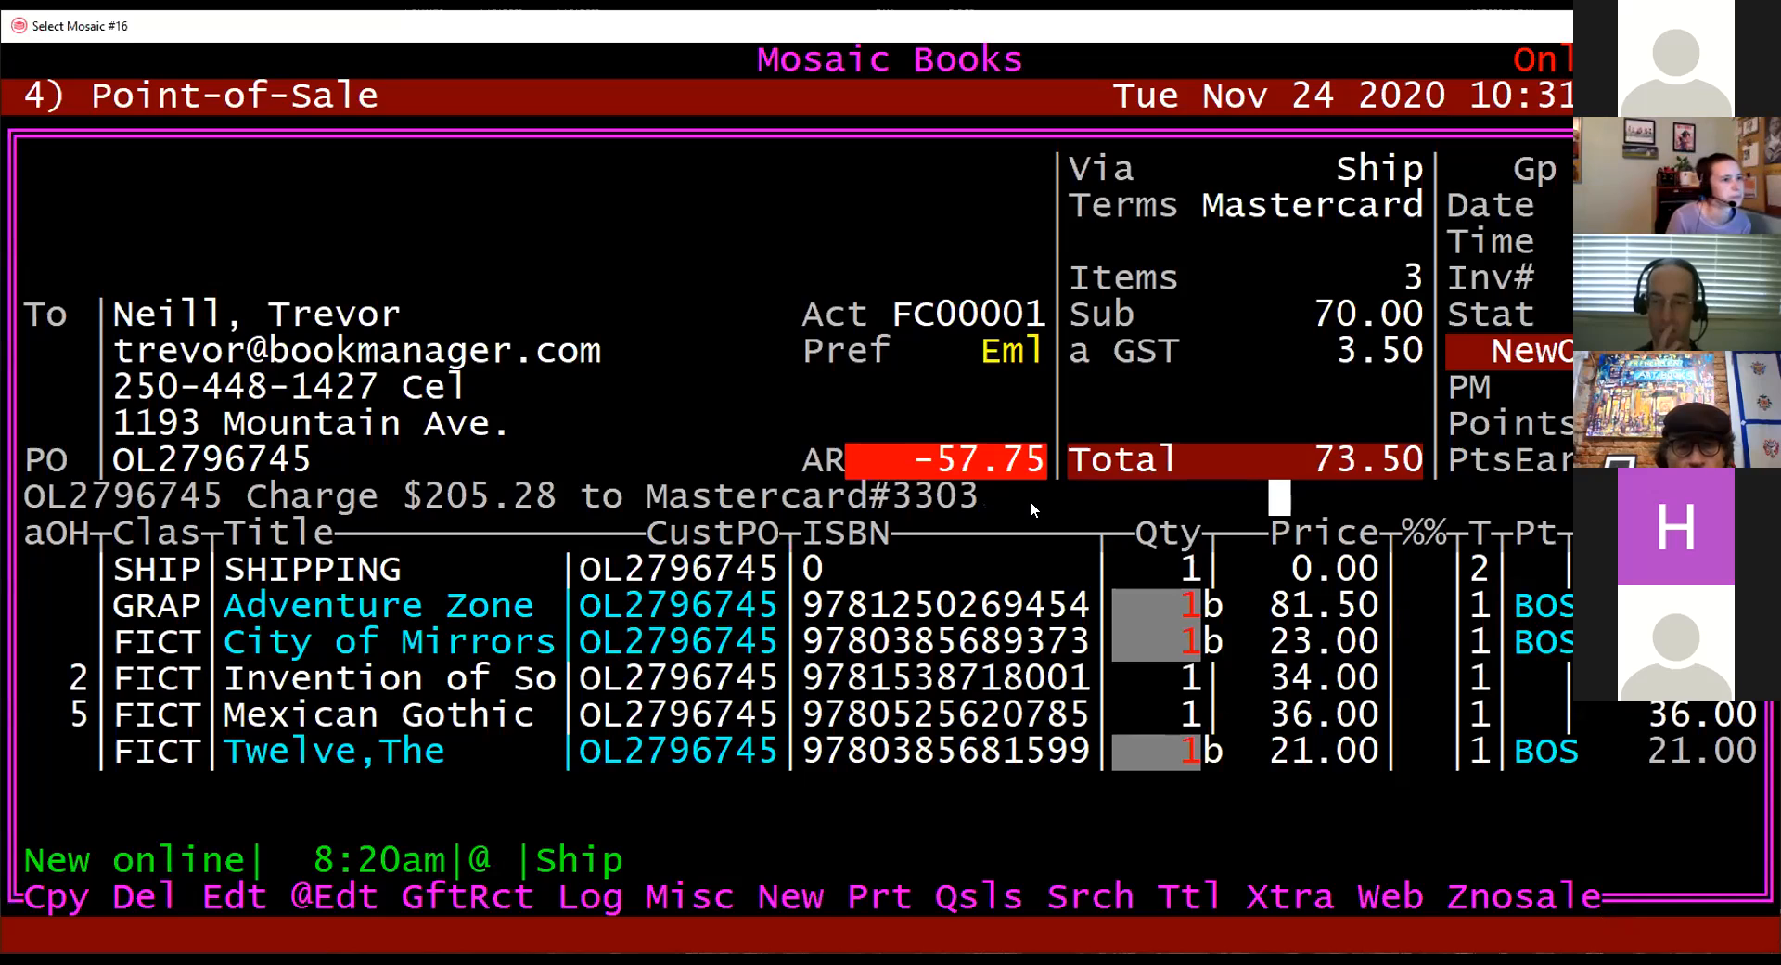
left_click_drag(1291, 567, 1376, 584)
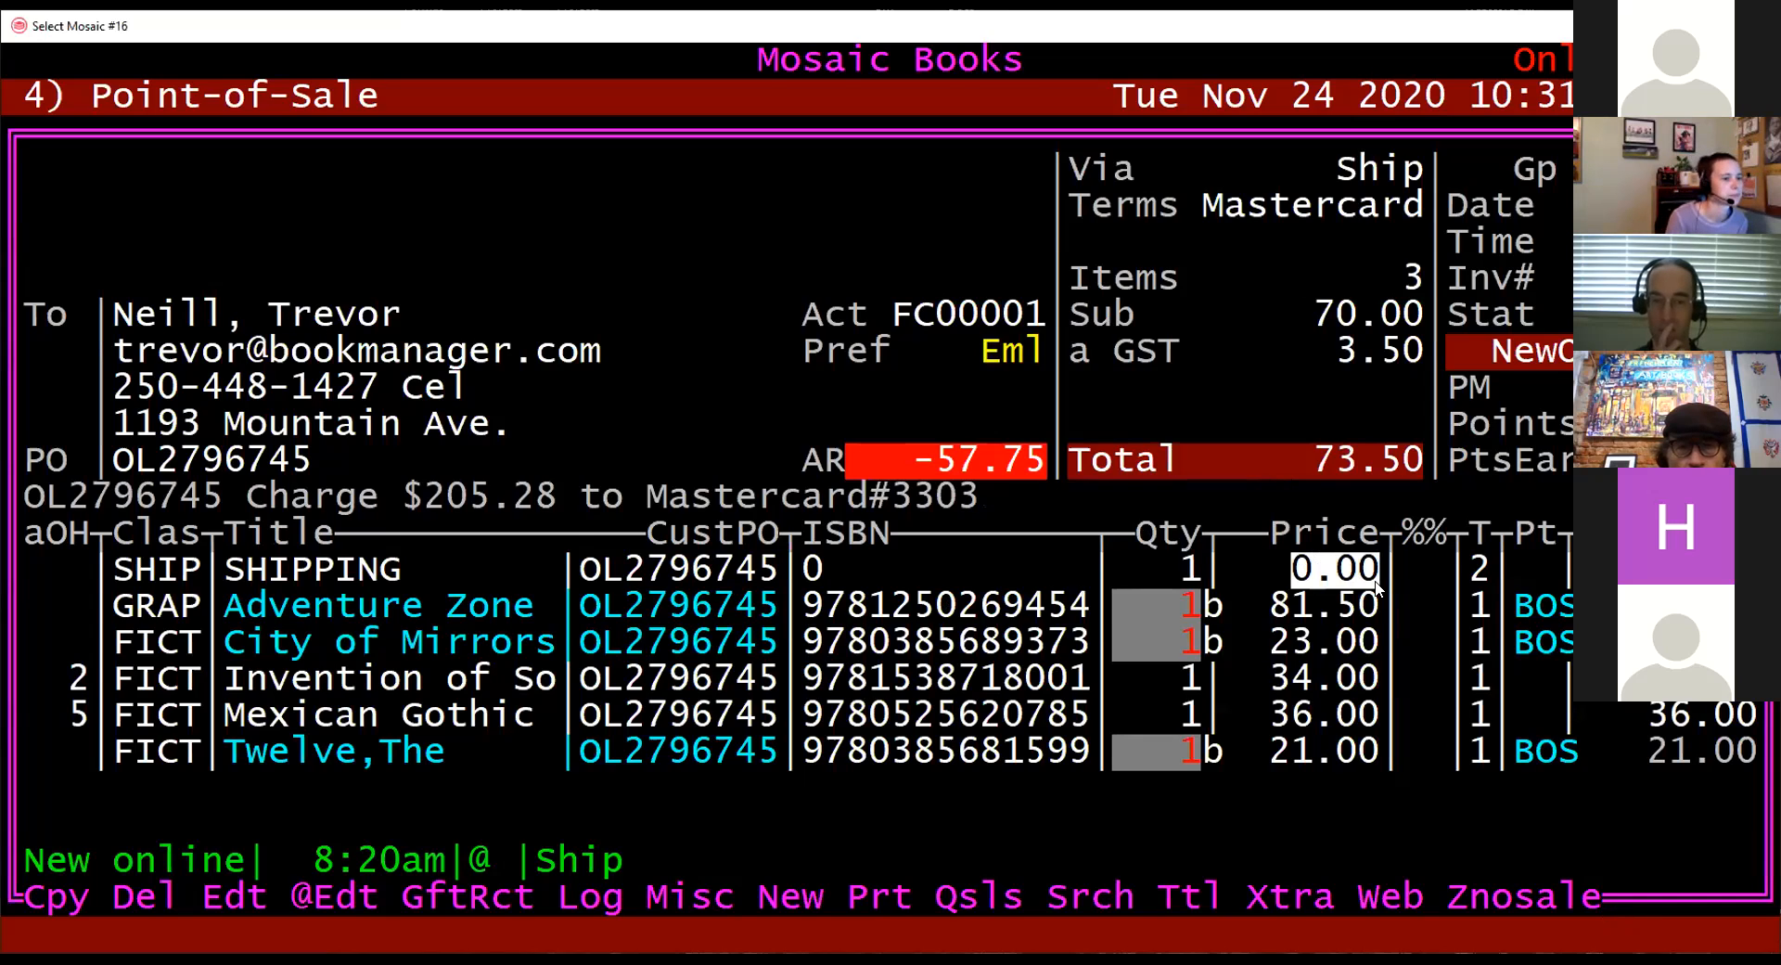
left_click(1368, 575)
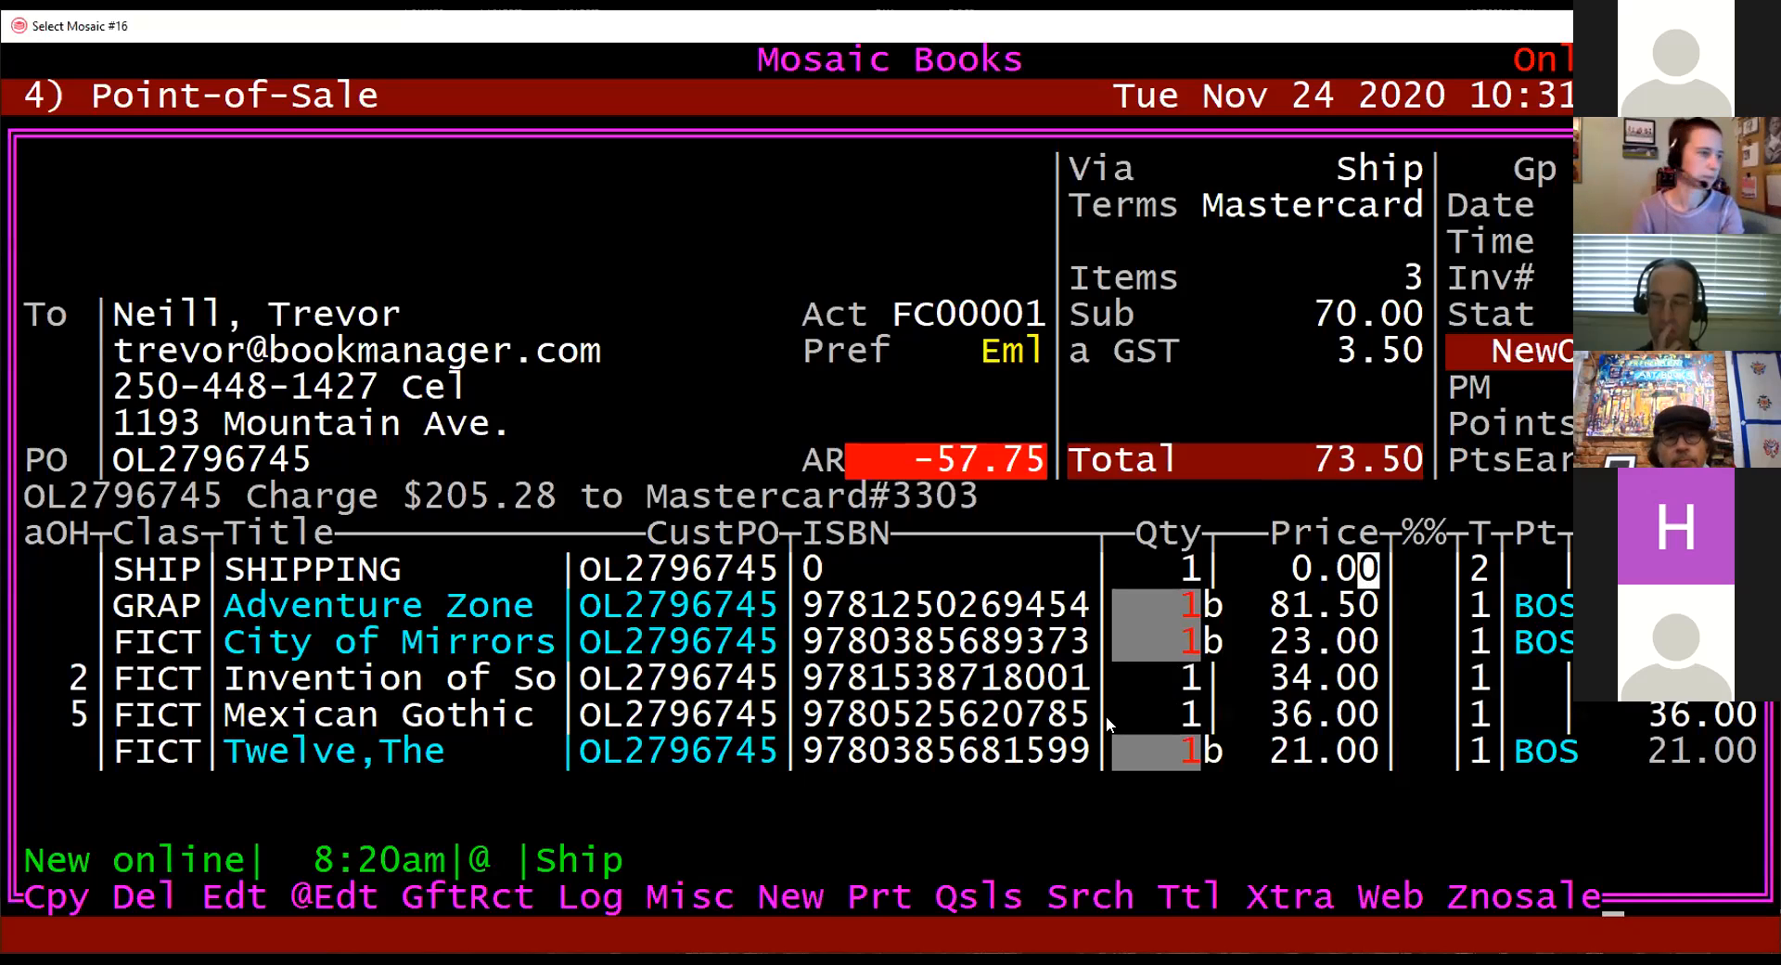
Log the order as Picking, then finalize it in L PickList format.
key("l")
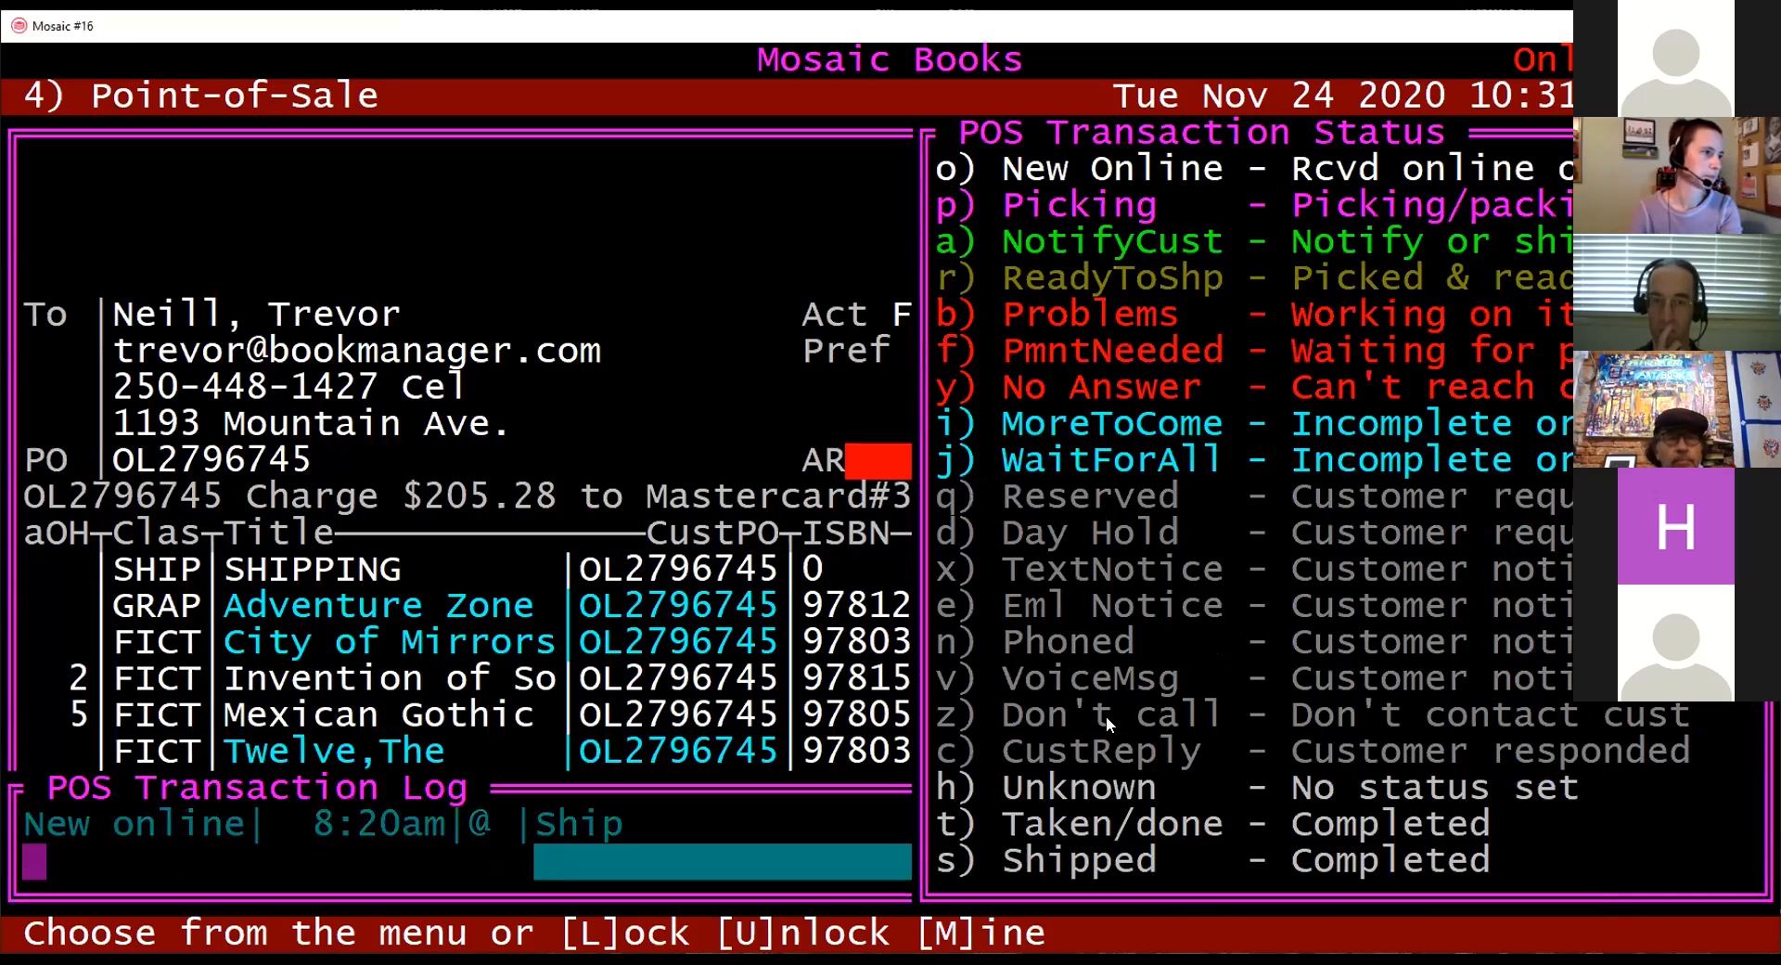
key("p")
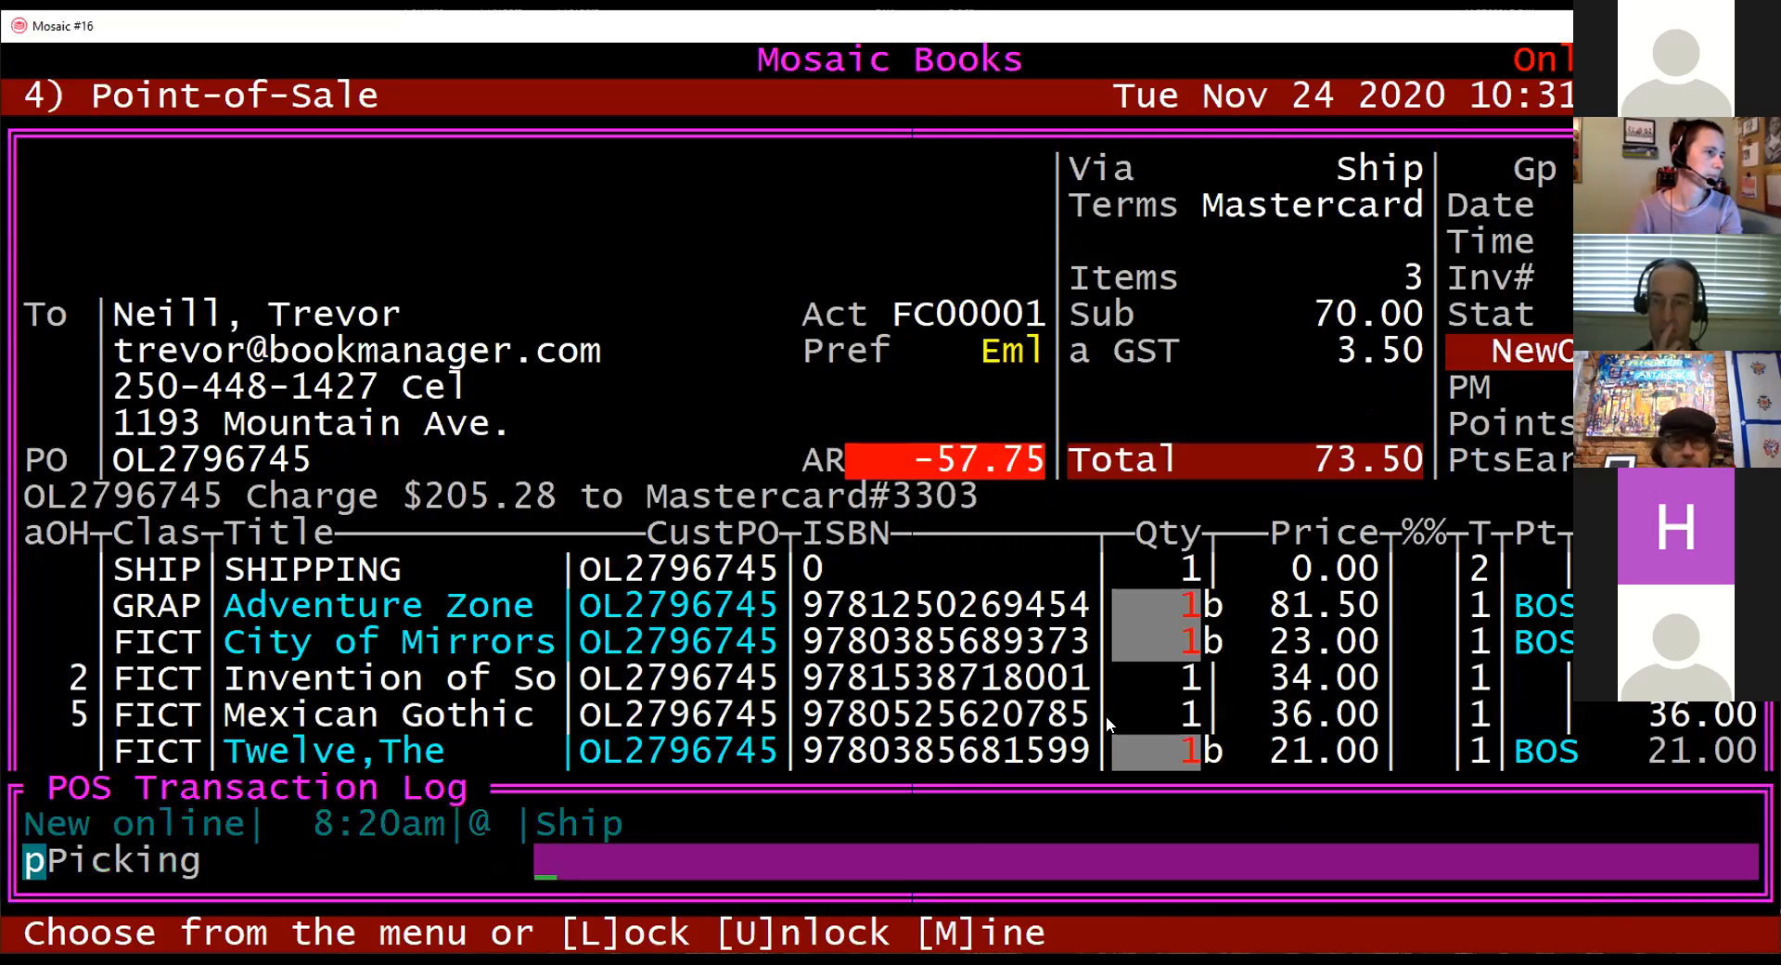
key("Return")
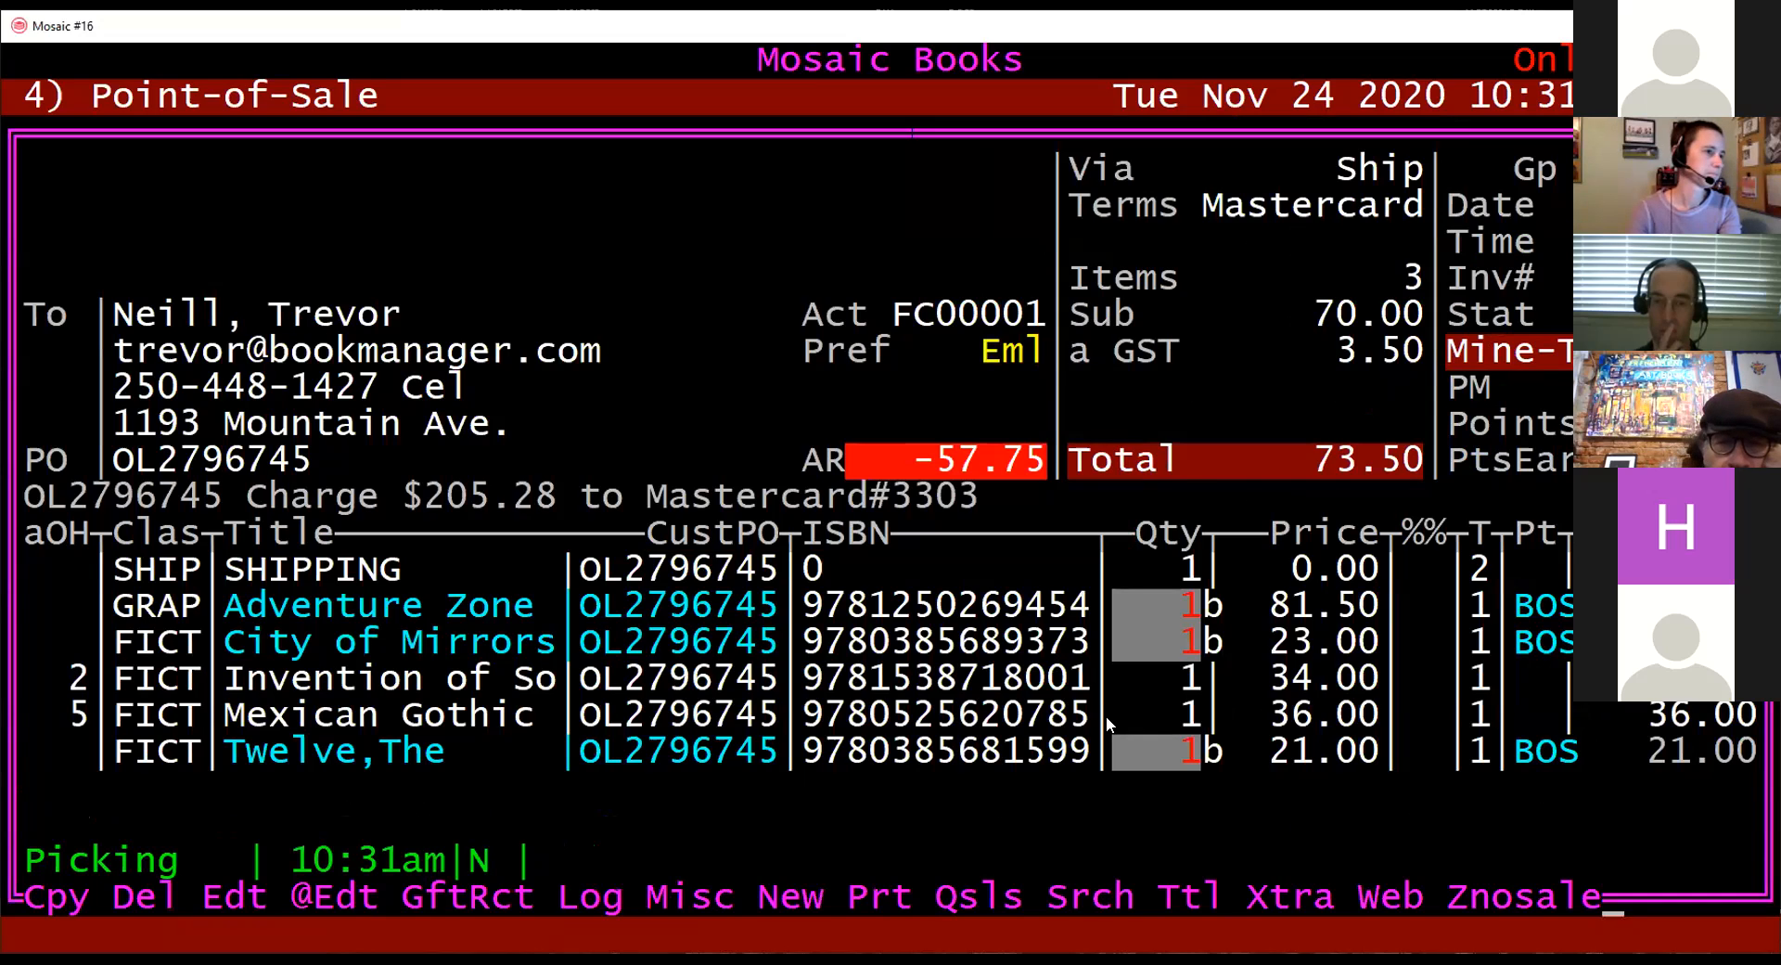
key("p")
key("l")
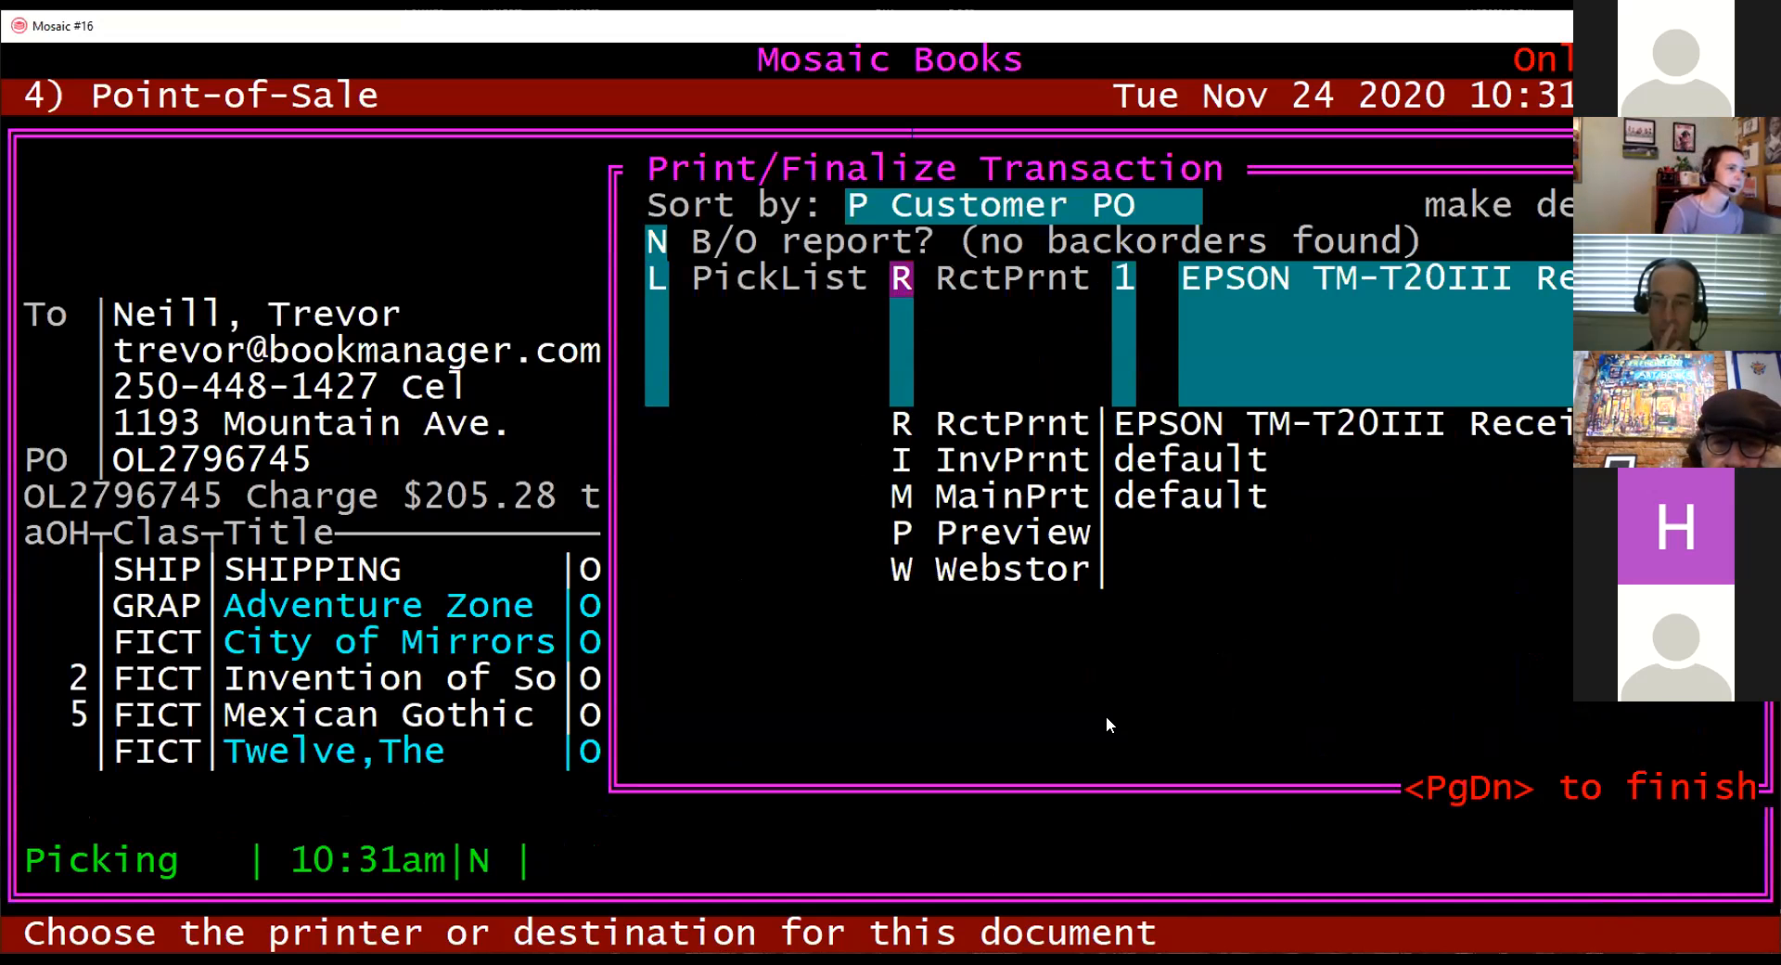
key("Return")
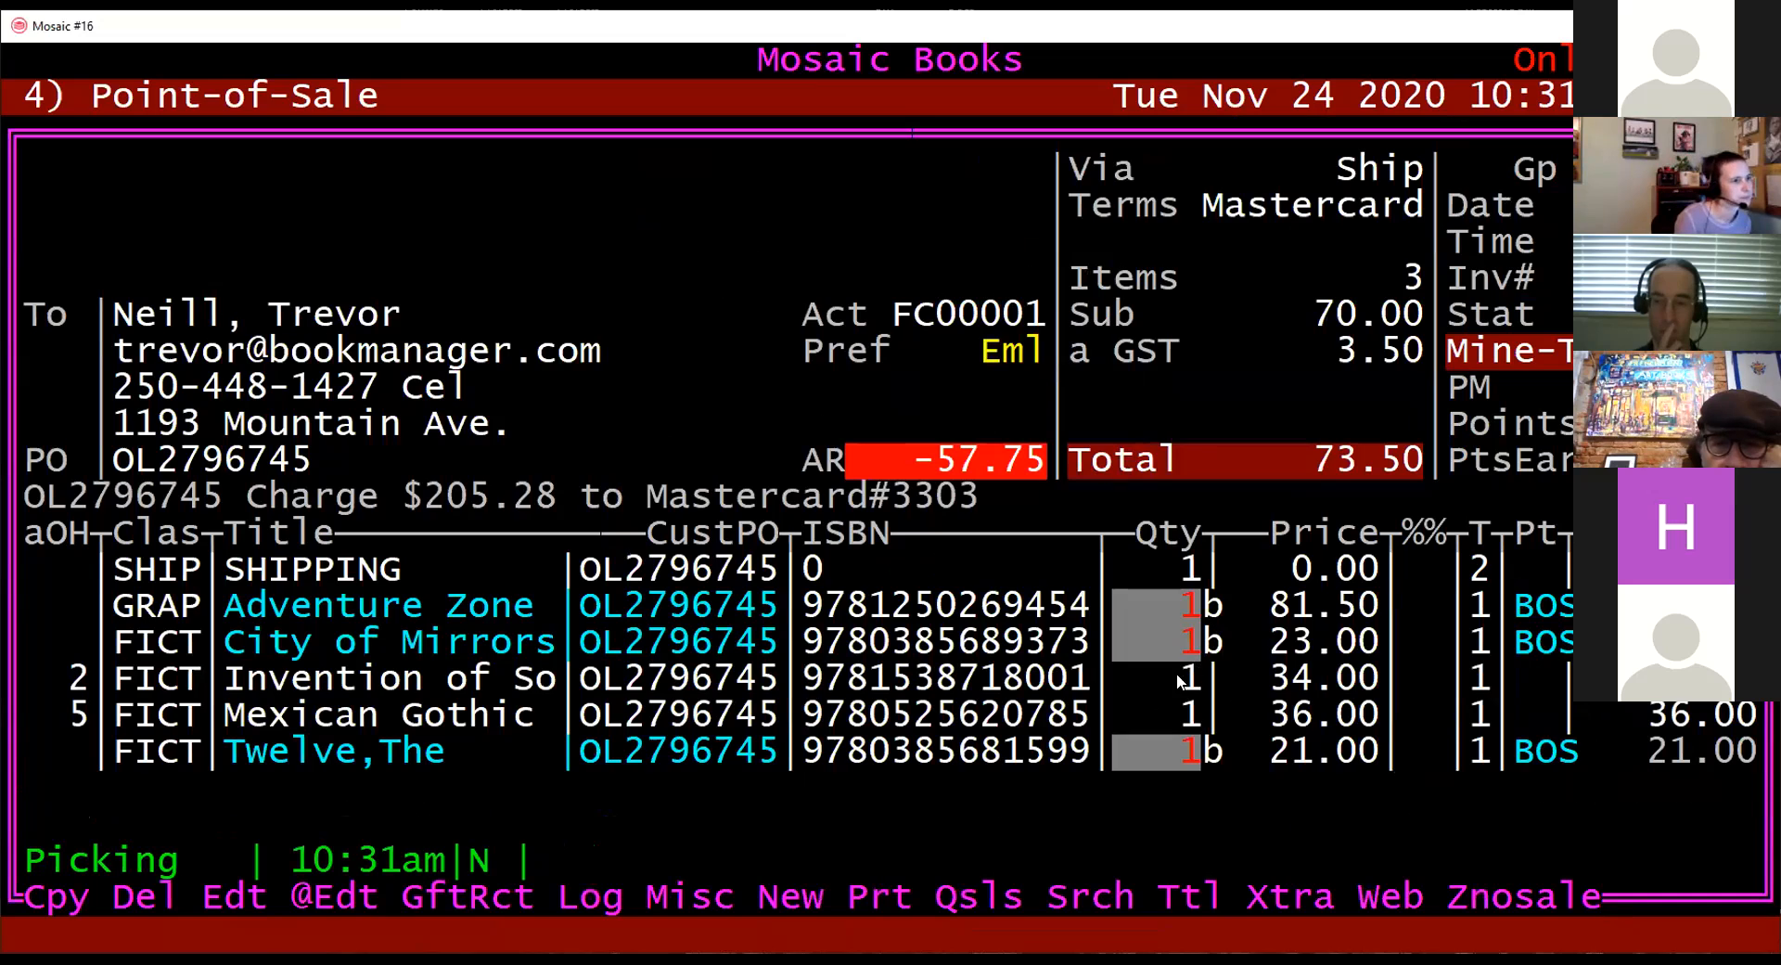
left_click_drag(117, 684, 1445, 726)
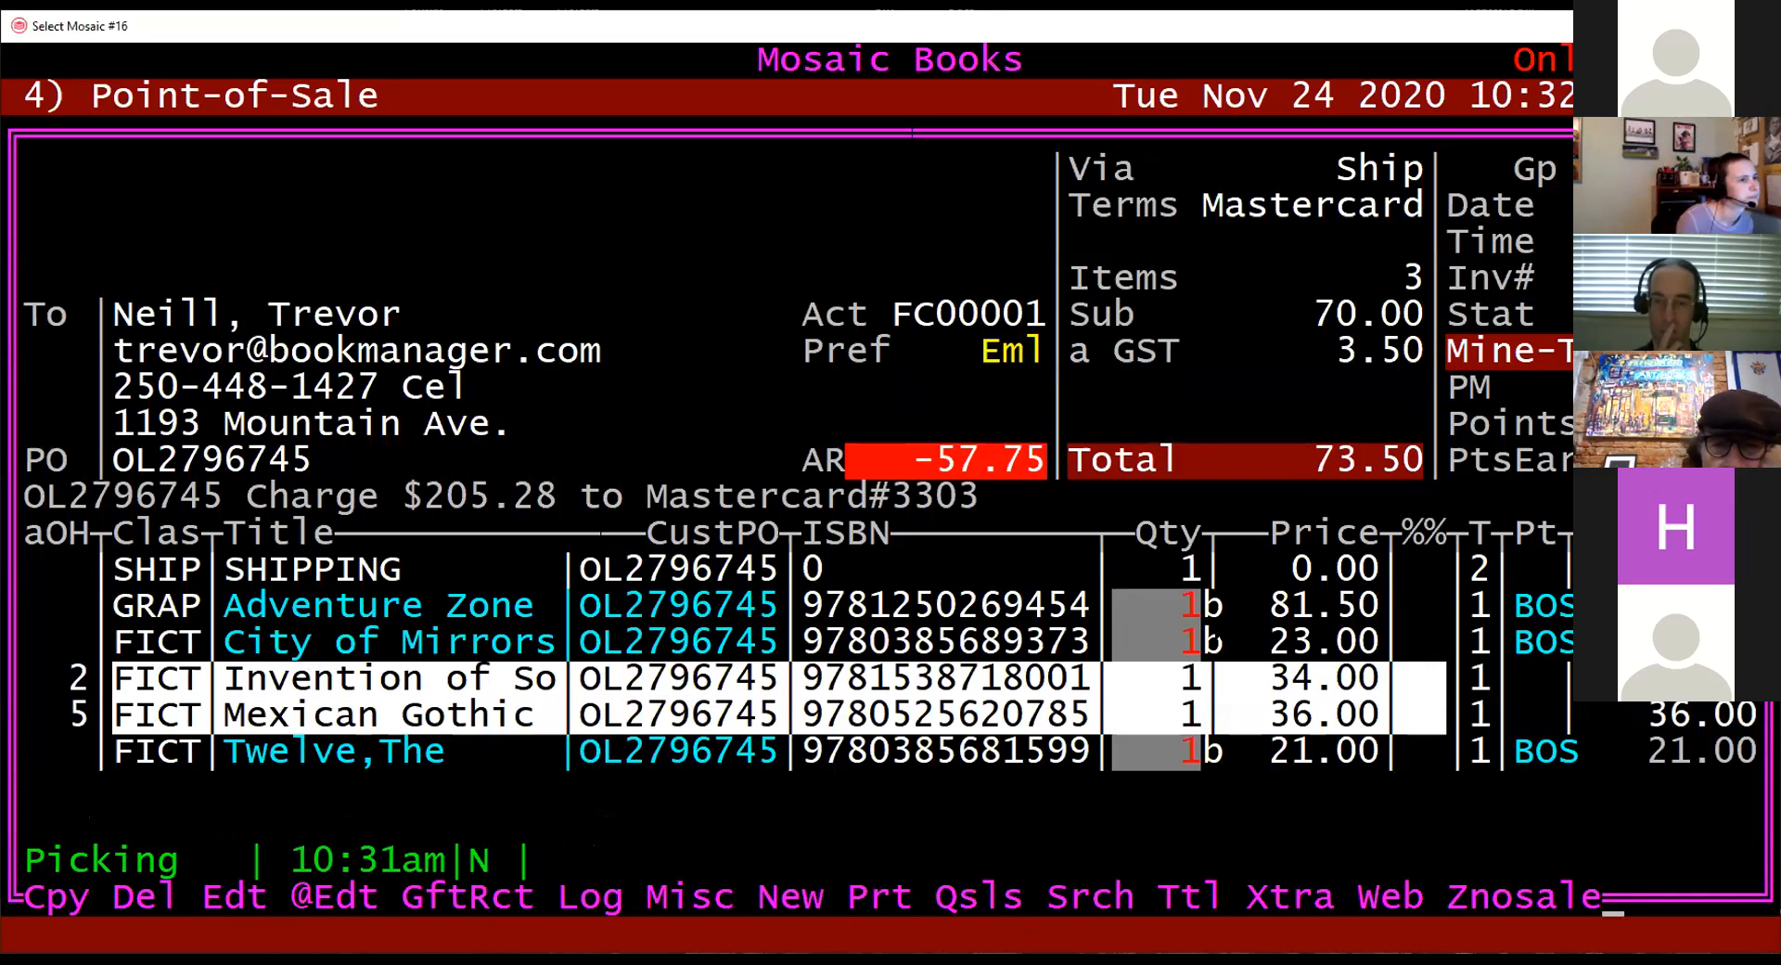
Check the line quantities, then enter edit mode on the order's item lines with your ID.
left_click_drag(1216, 601, 360, 691)
left_click_drag(232, 753, 1232, 752)
left_click(1232, 753)
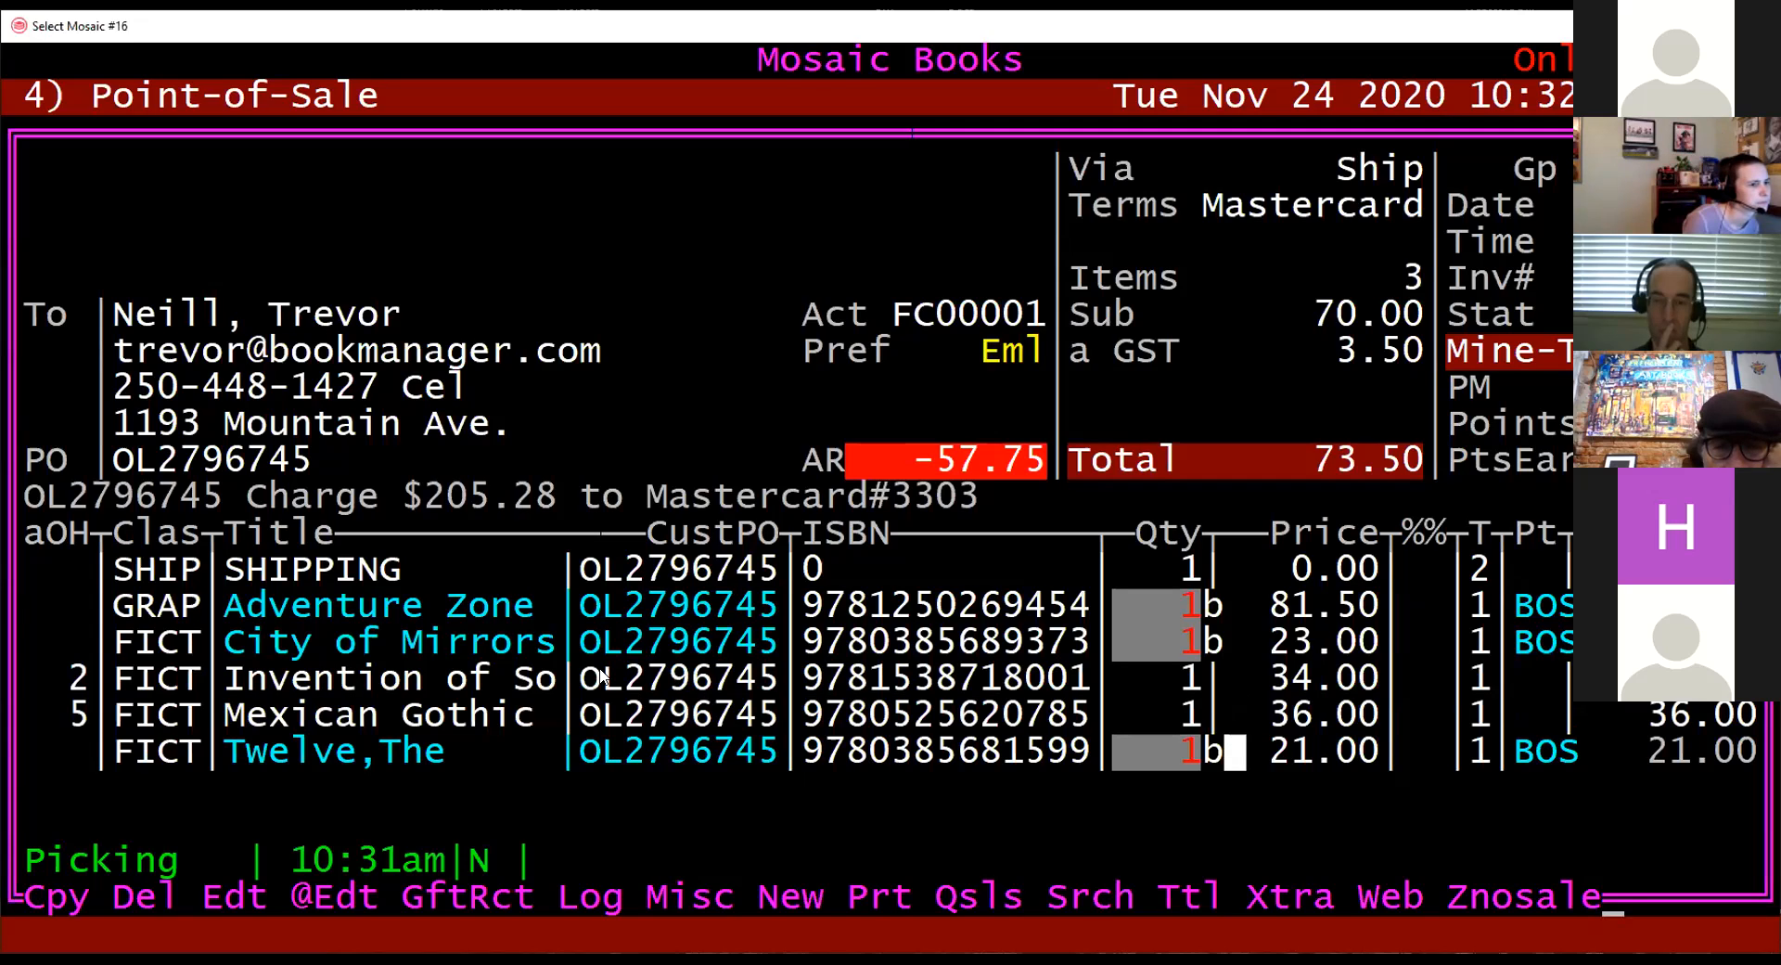
key("e")
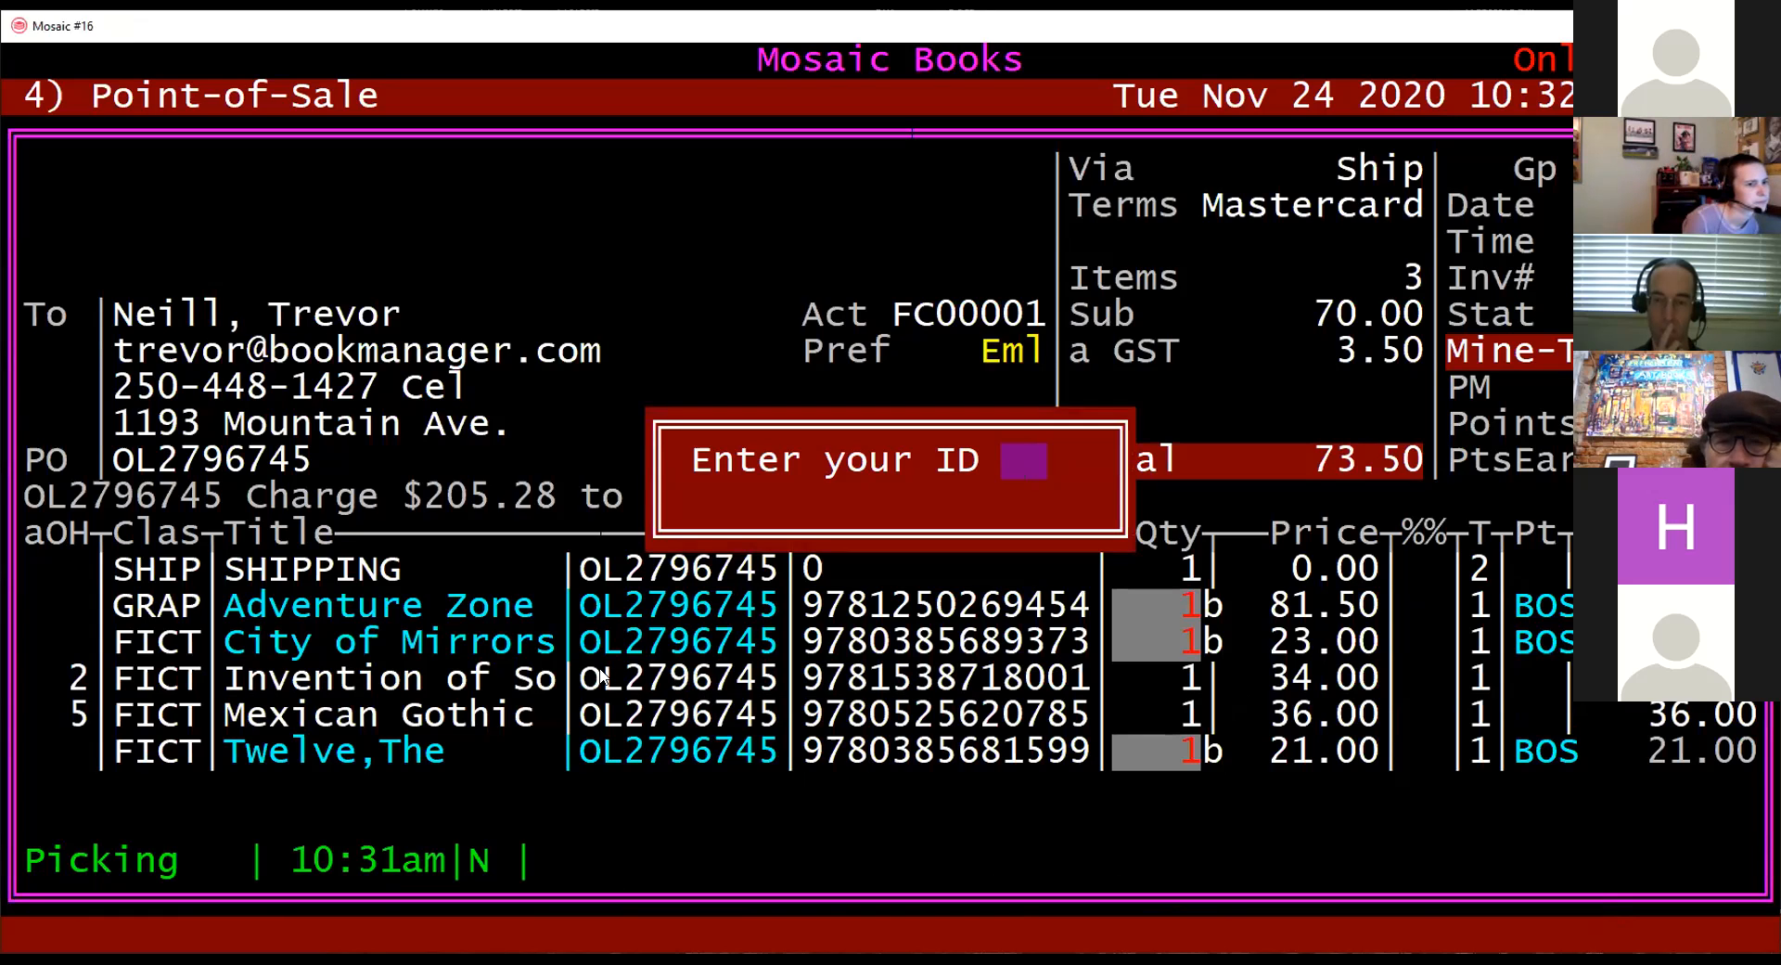
key("Return")
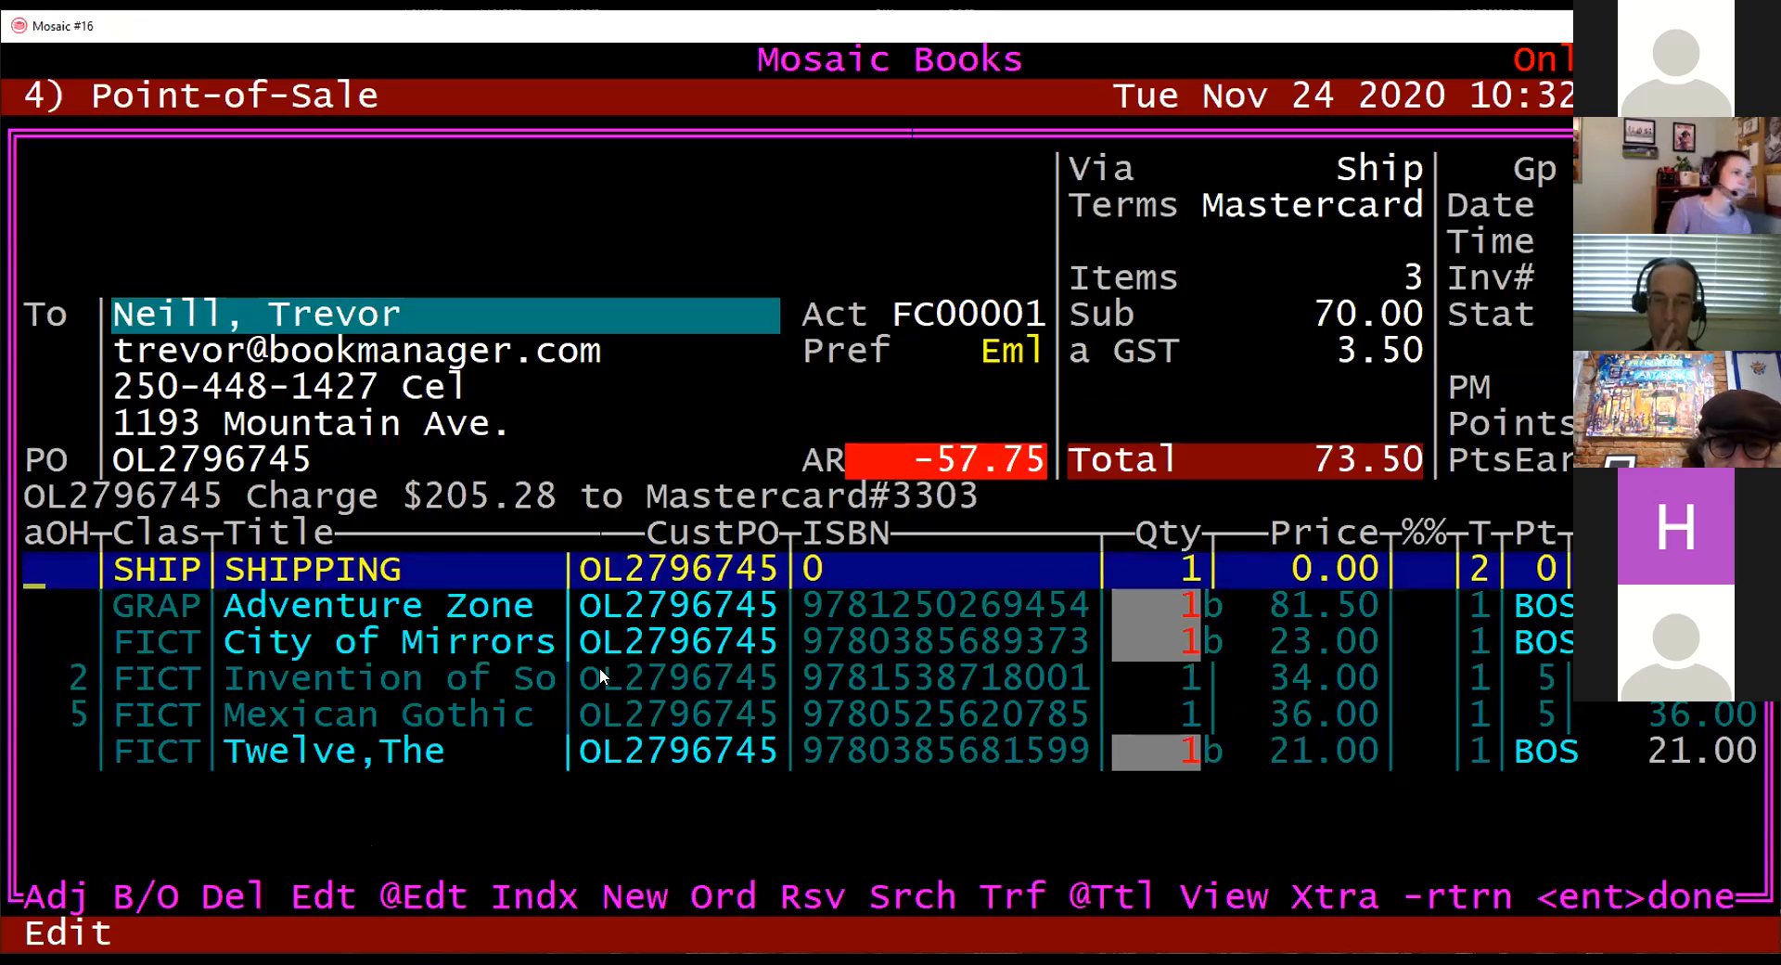
Select the Adventure Zone line and review its account code, ISBN, back-order mark and quantity.
key("Down")
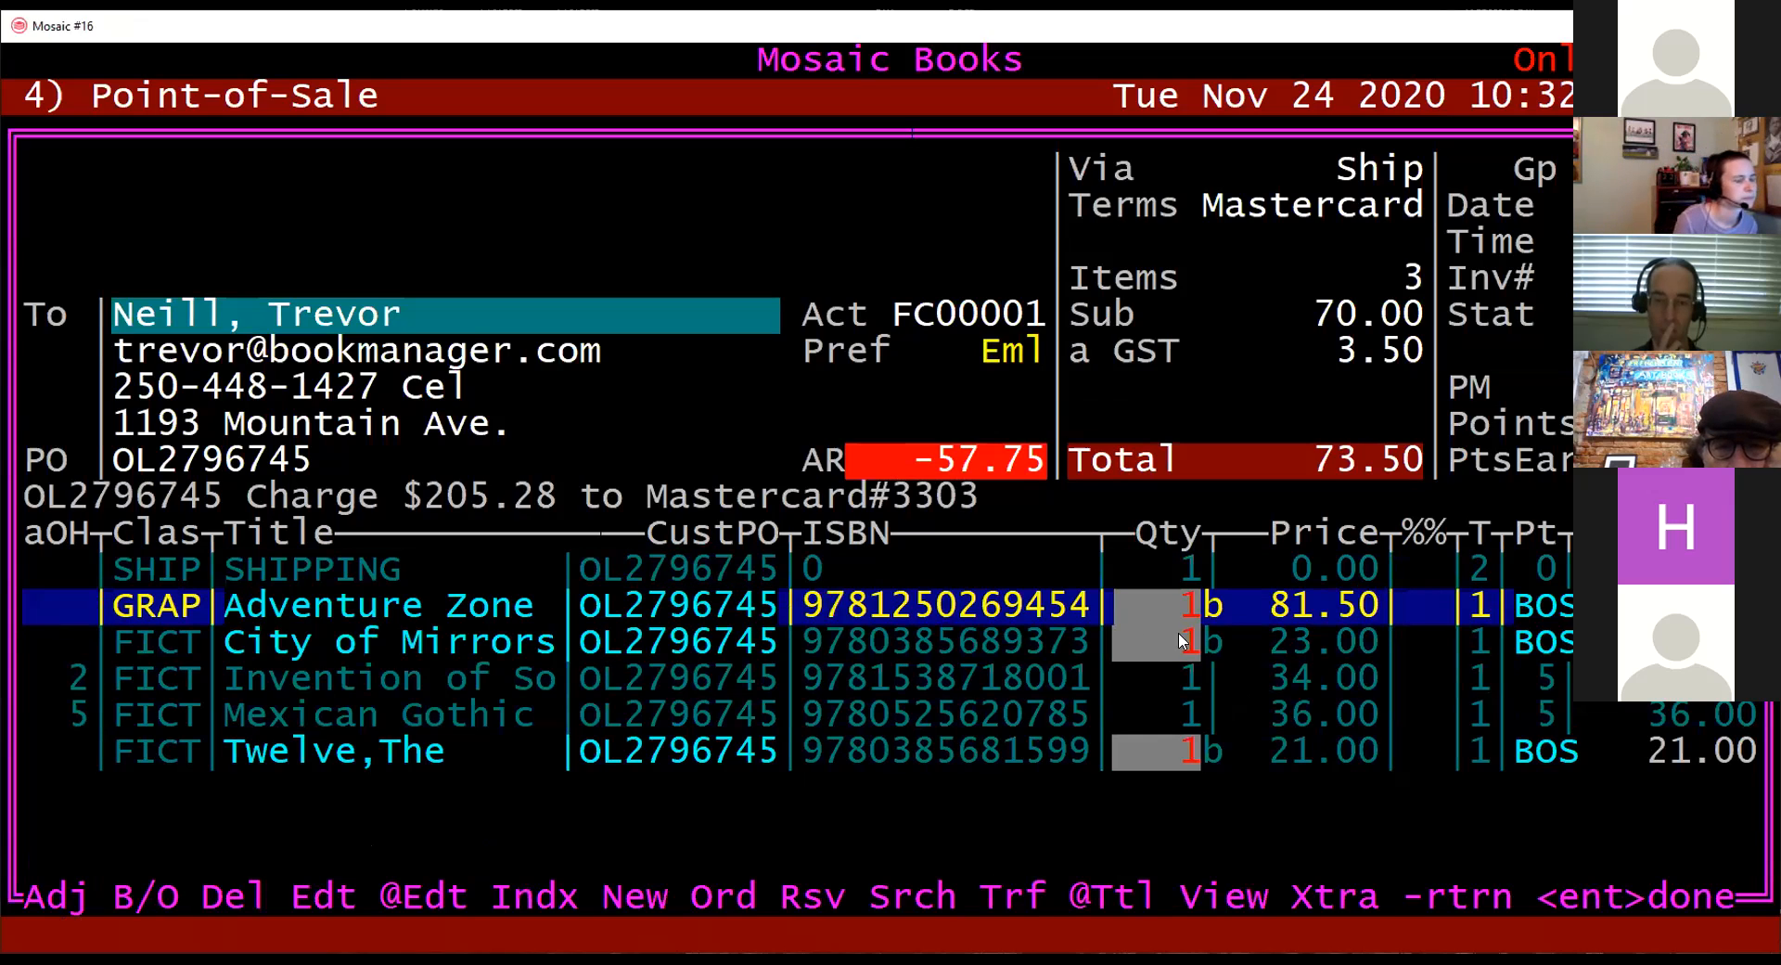
left_click(1185, 599)
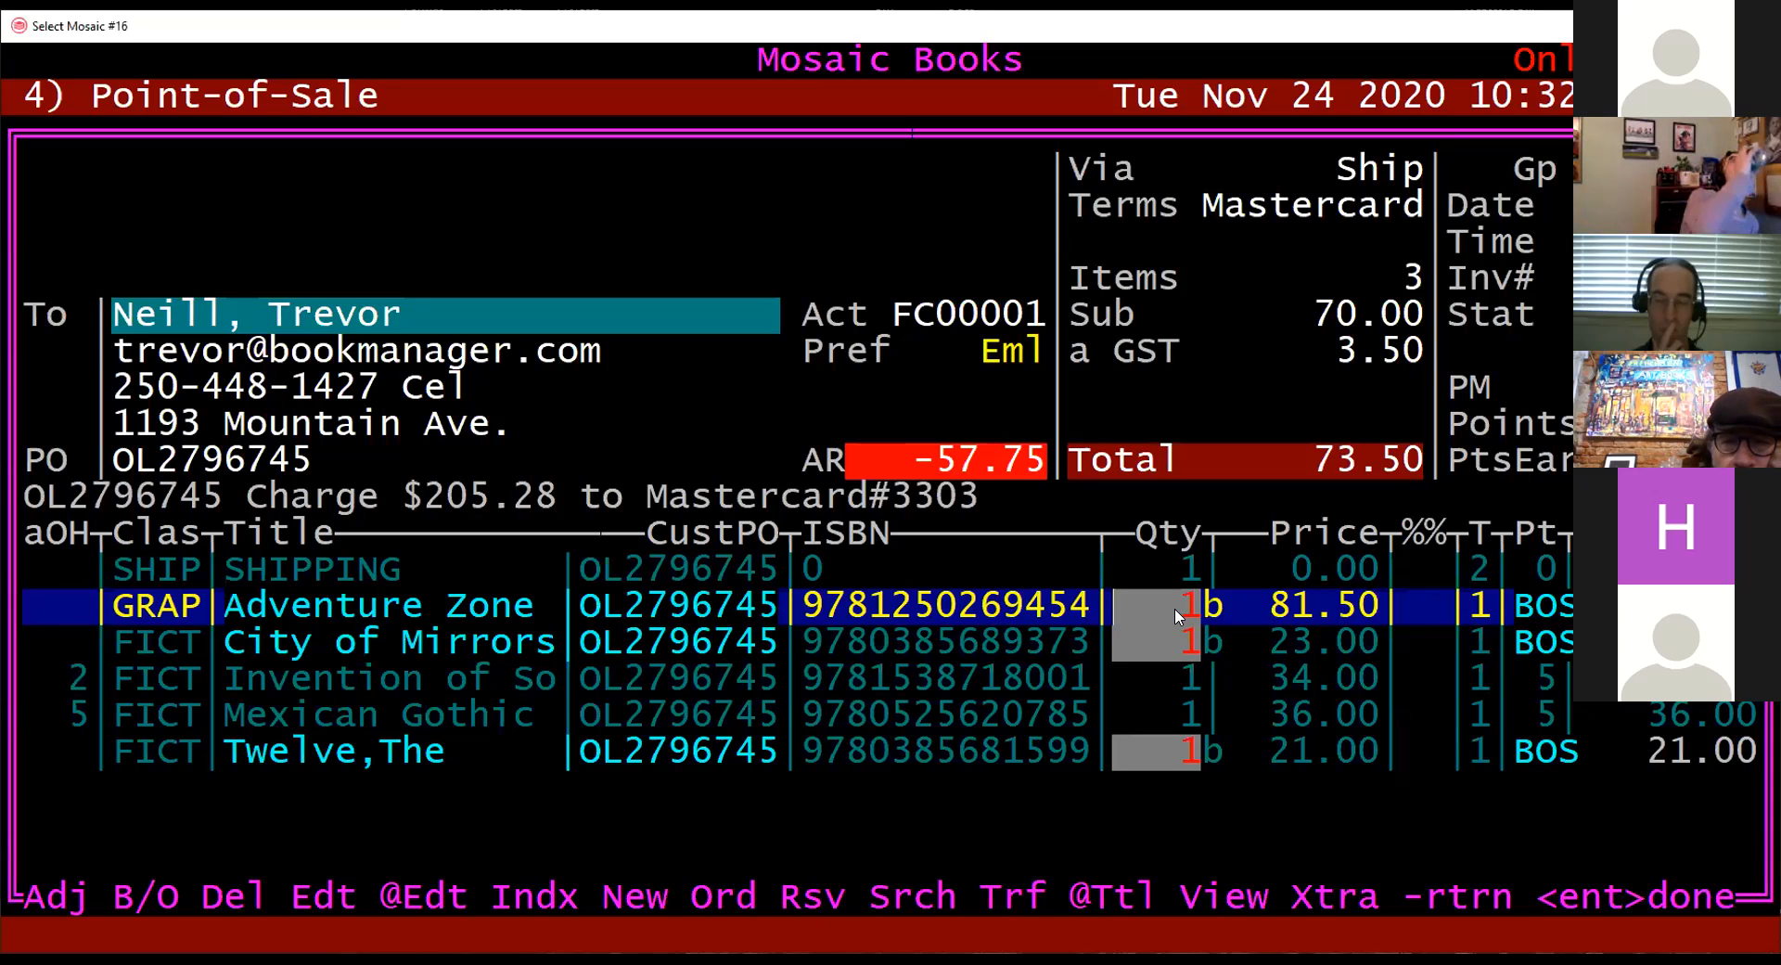
left_click_drag(908, 318, 1043, 318)
left_click_drag(816, 615, 1079, 610)
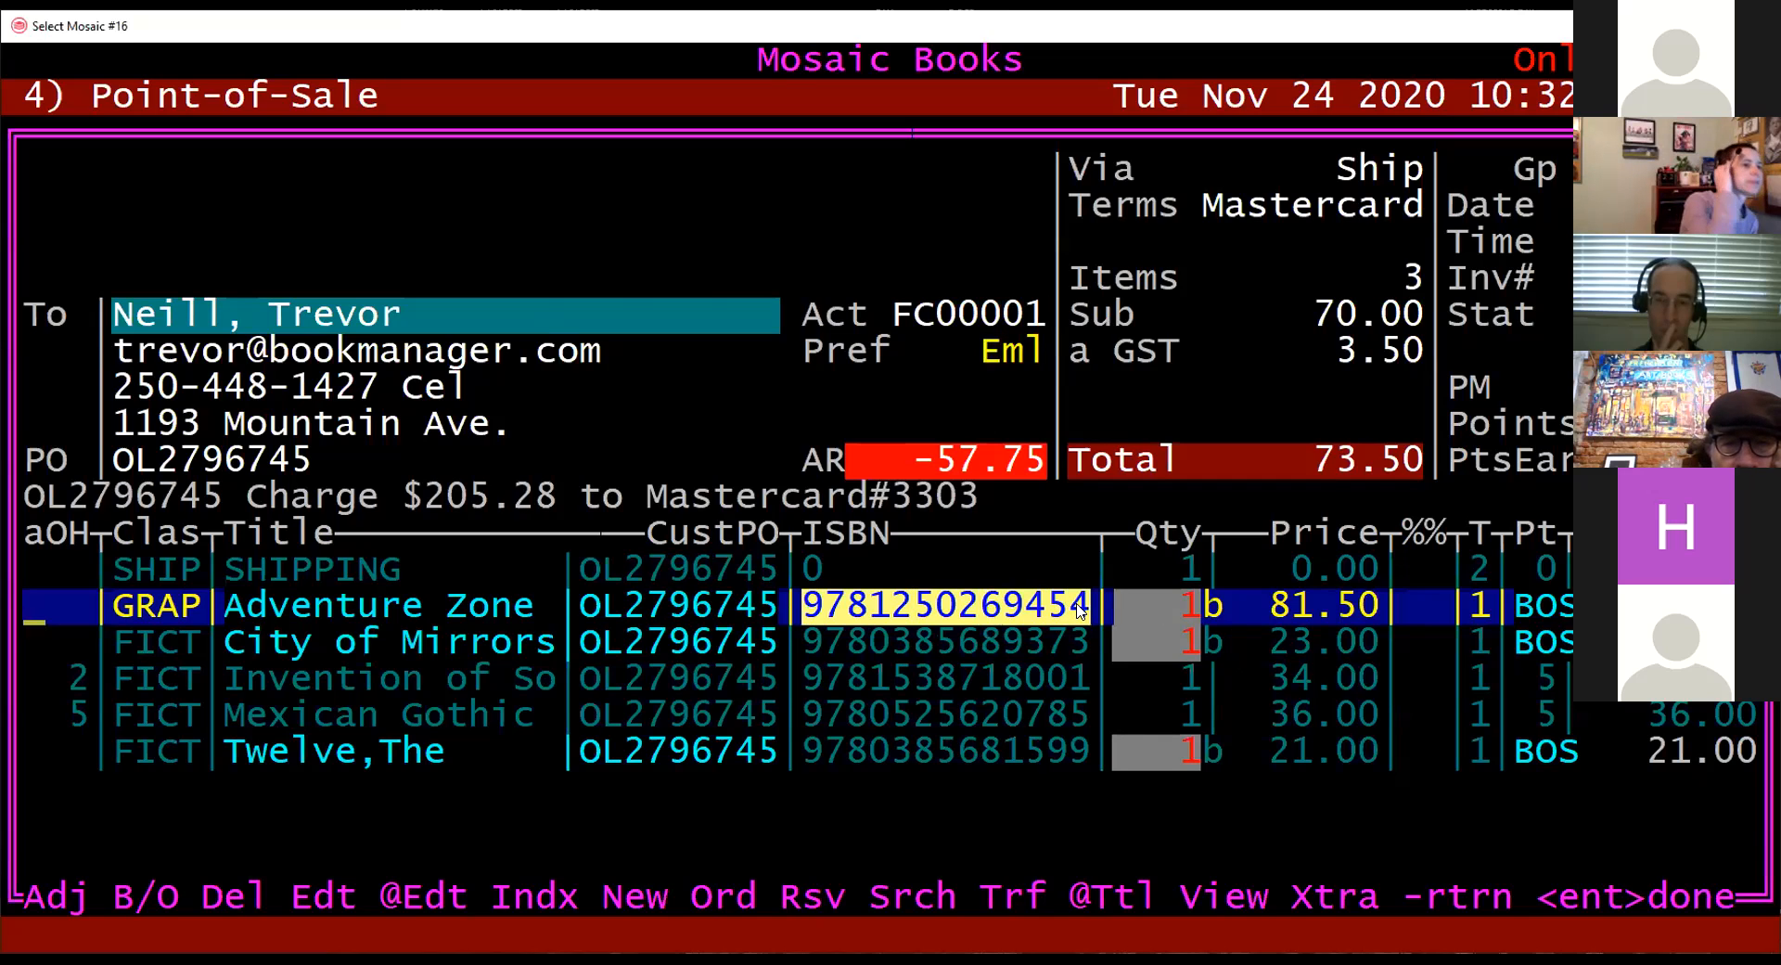
left_click(1200, 609)
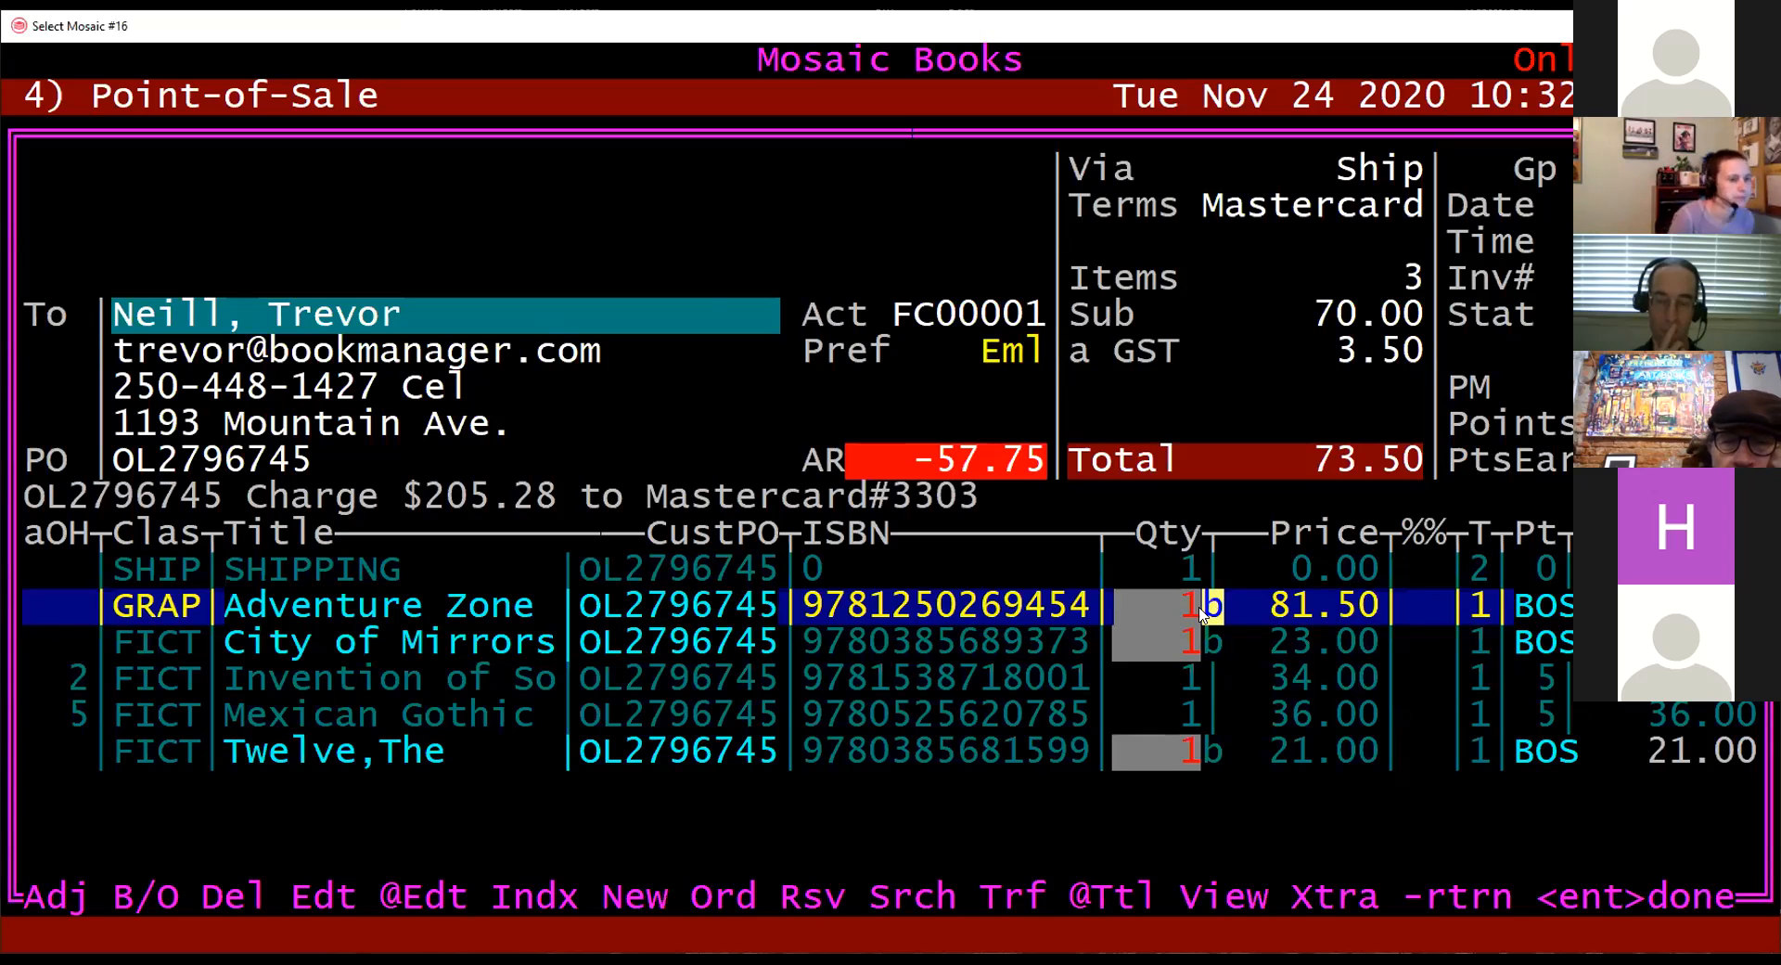
left_click_drag(1188, 607, 1121, 606)
left_click(1122, 607)
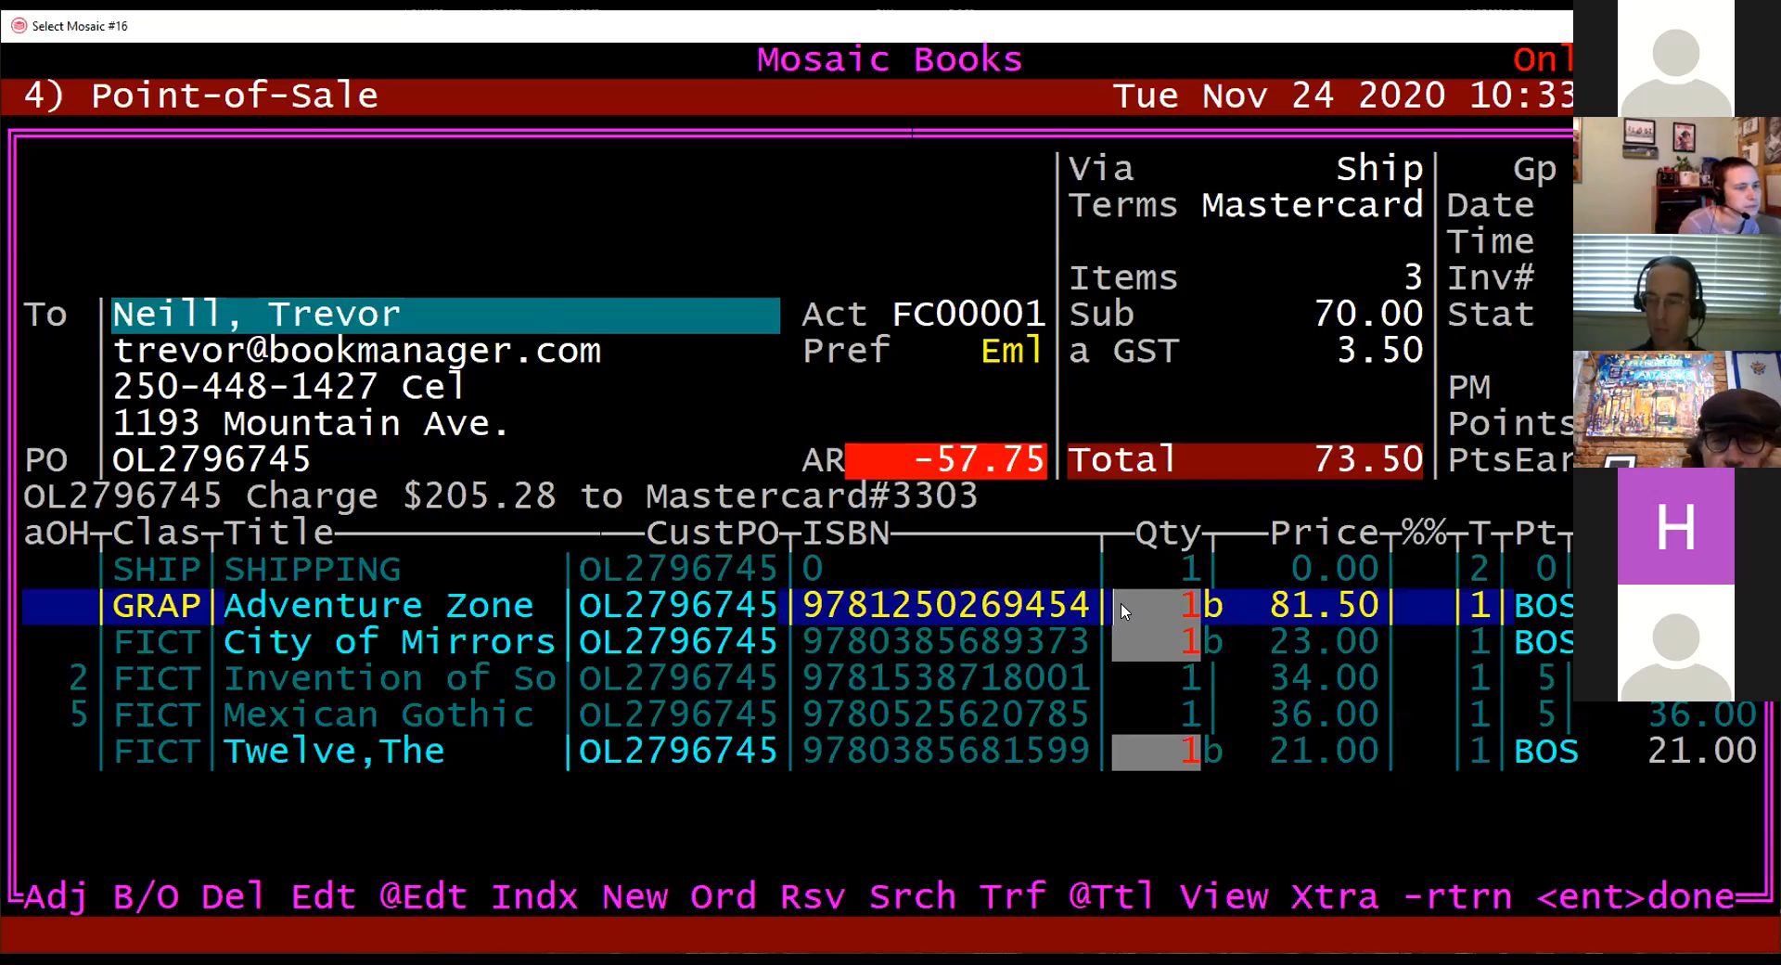
Note Adventure Zone's 81.50 price and show its PubStock supplier availability.
left_click_drag(1272, 612, 1366, 621)
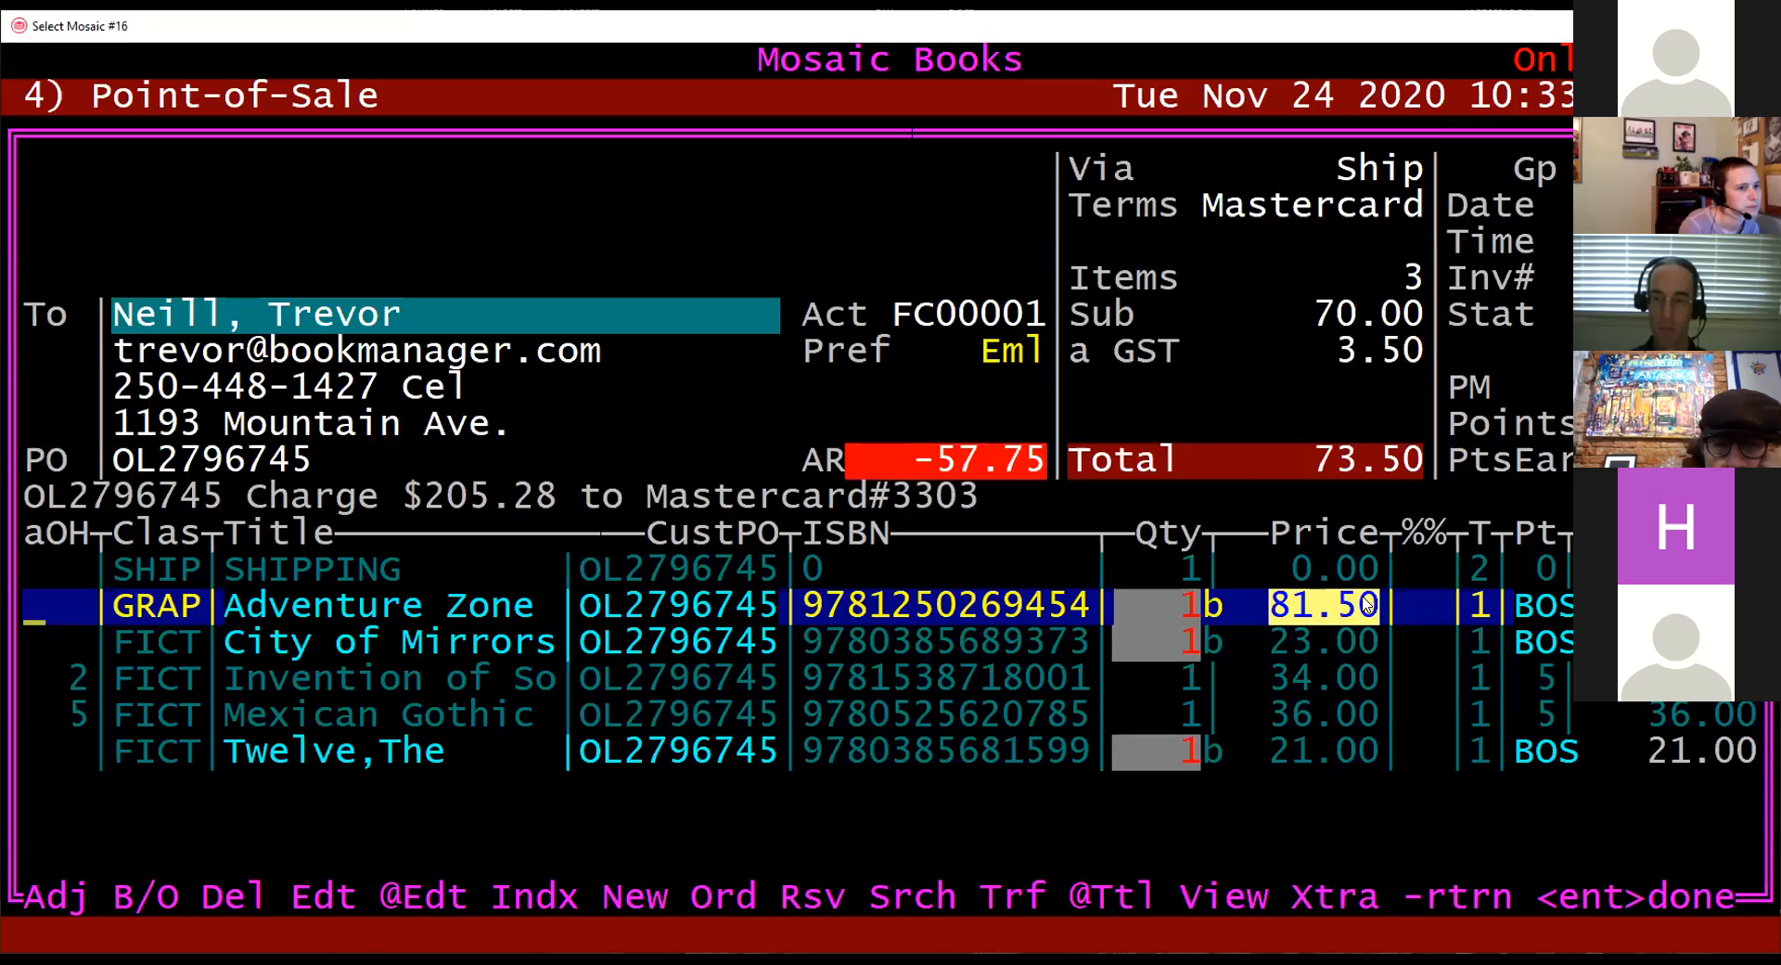
left_click_drag(1369, 600, 1274, 601)
left_click_drag(1278, 605, 1360, 614)
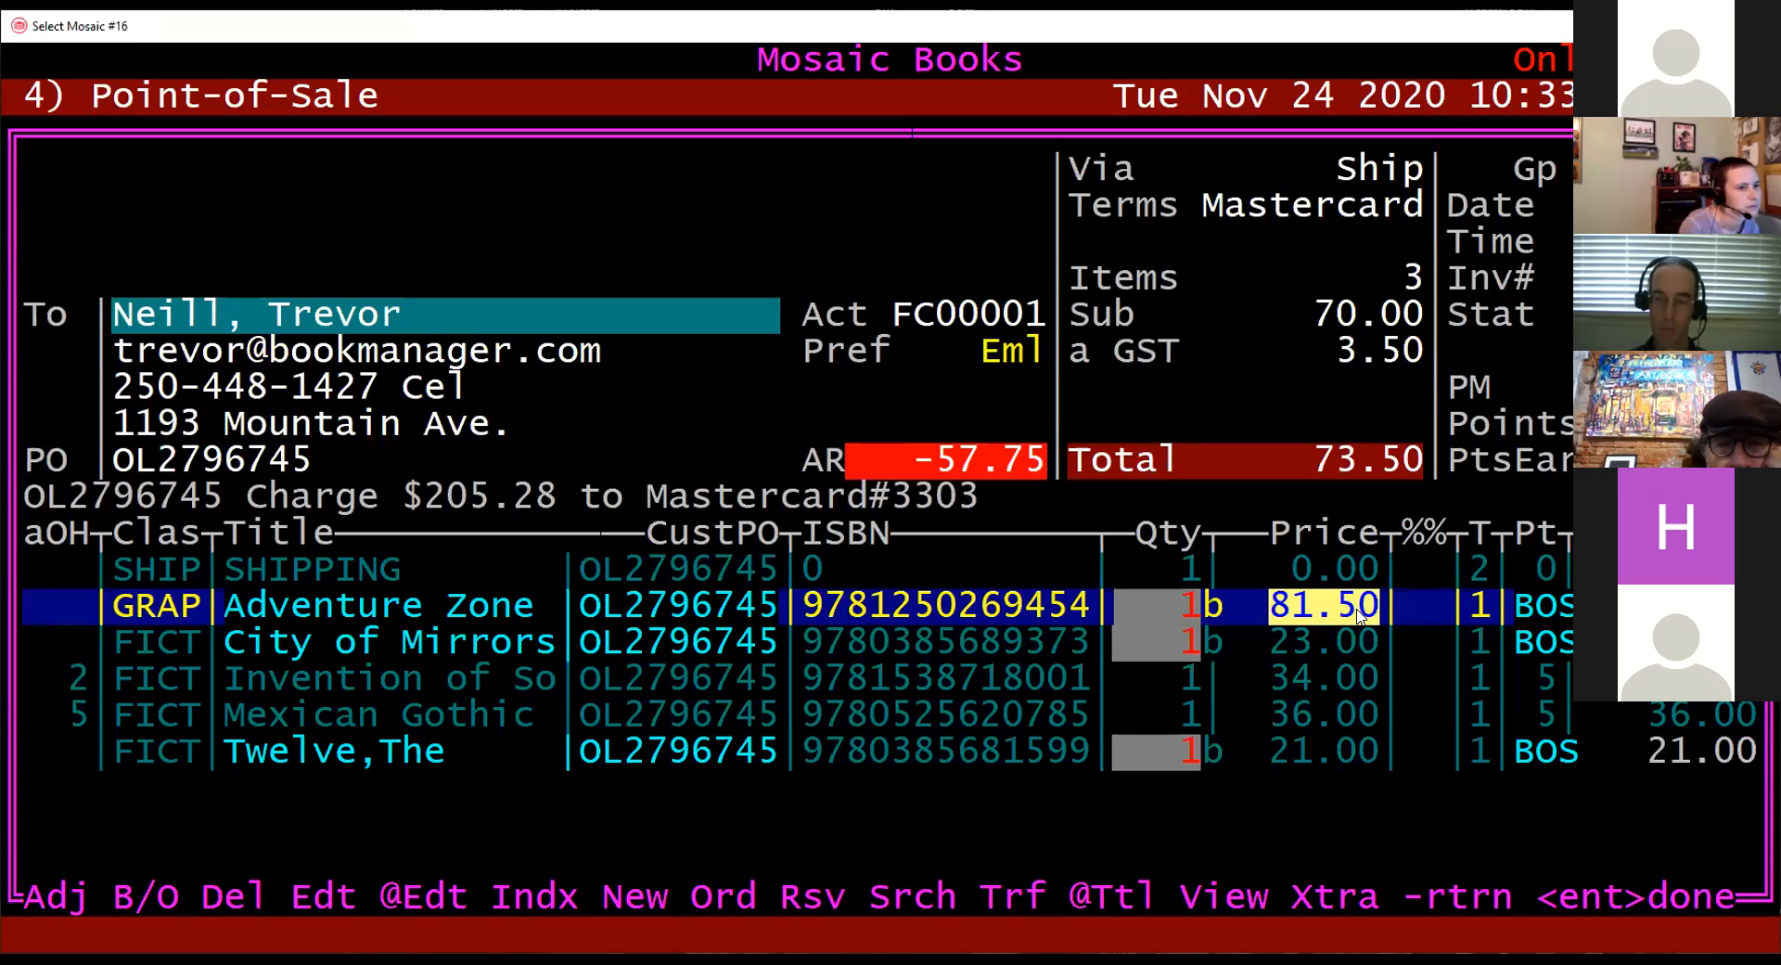
key("p")
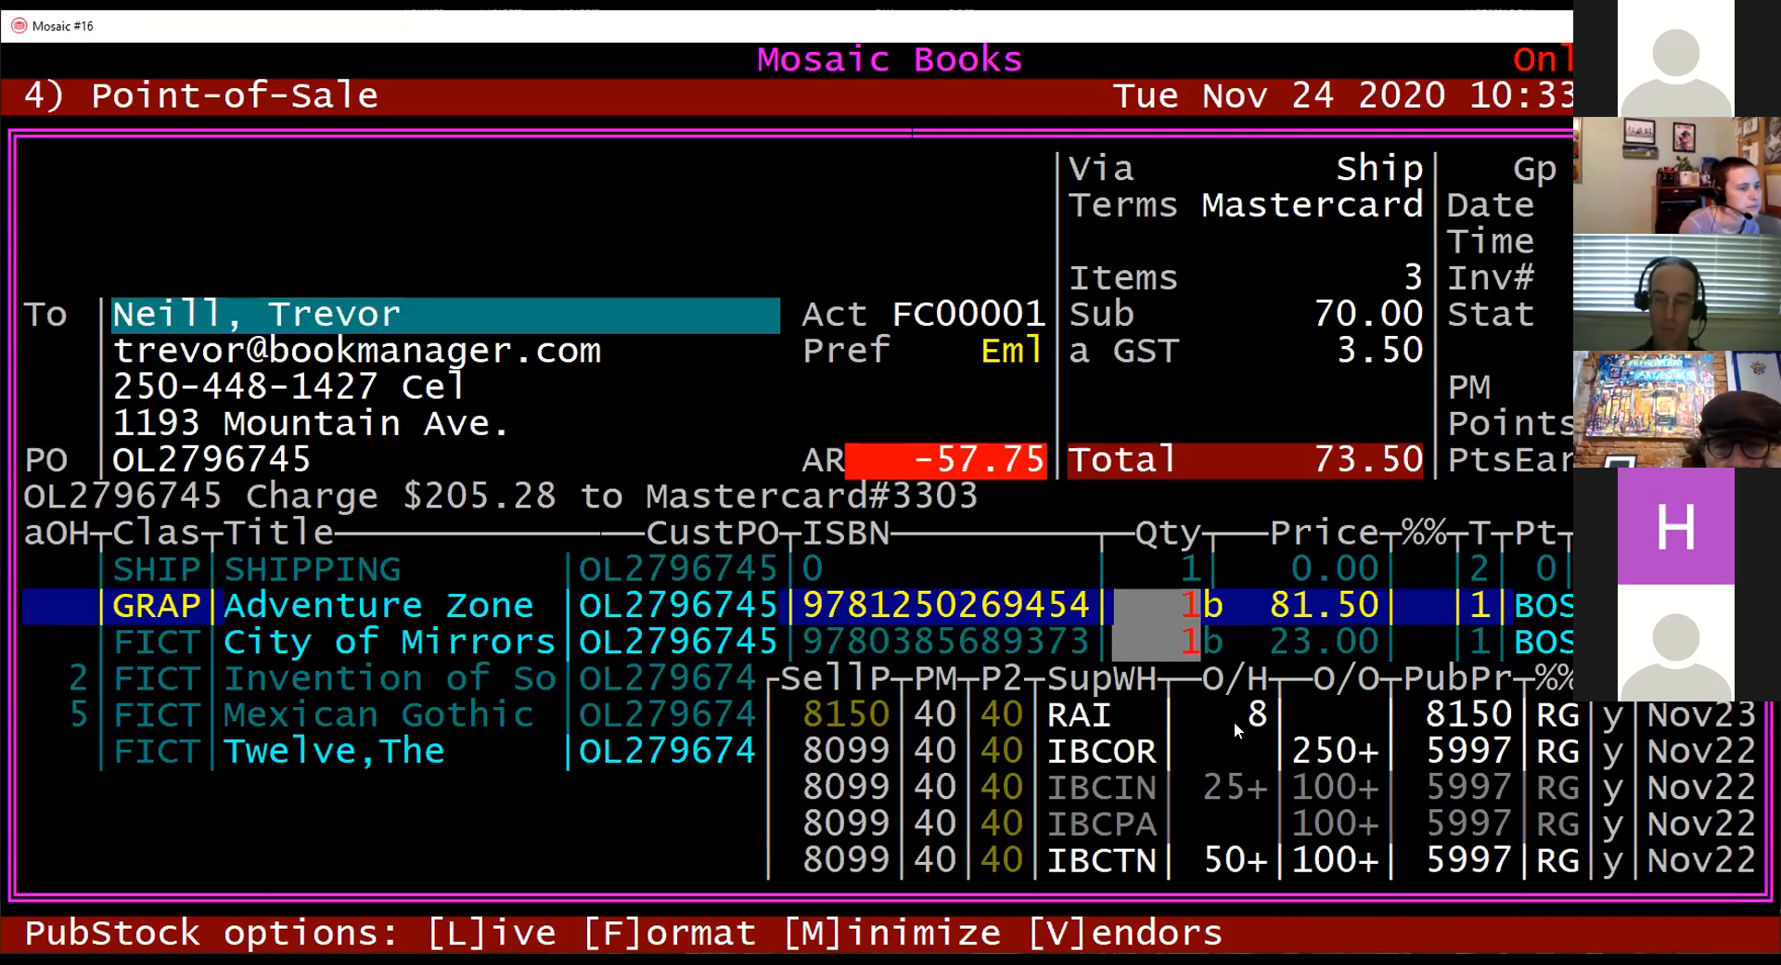
Compare RAI, IBCIN 25+ and IBCTN 50+ stock, then open Order Reserve for Adventure Zone.
left_click_drag(1249, 716, 883, 761)
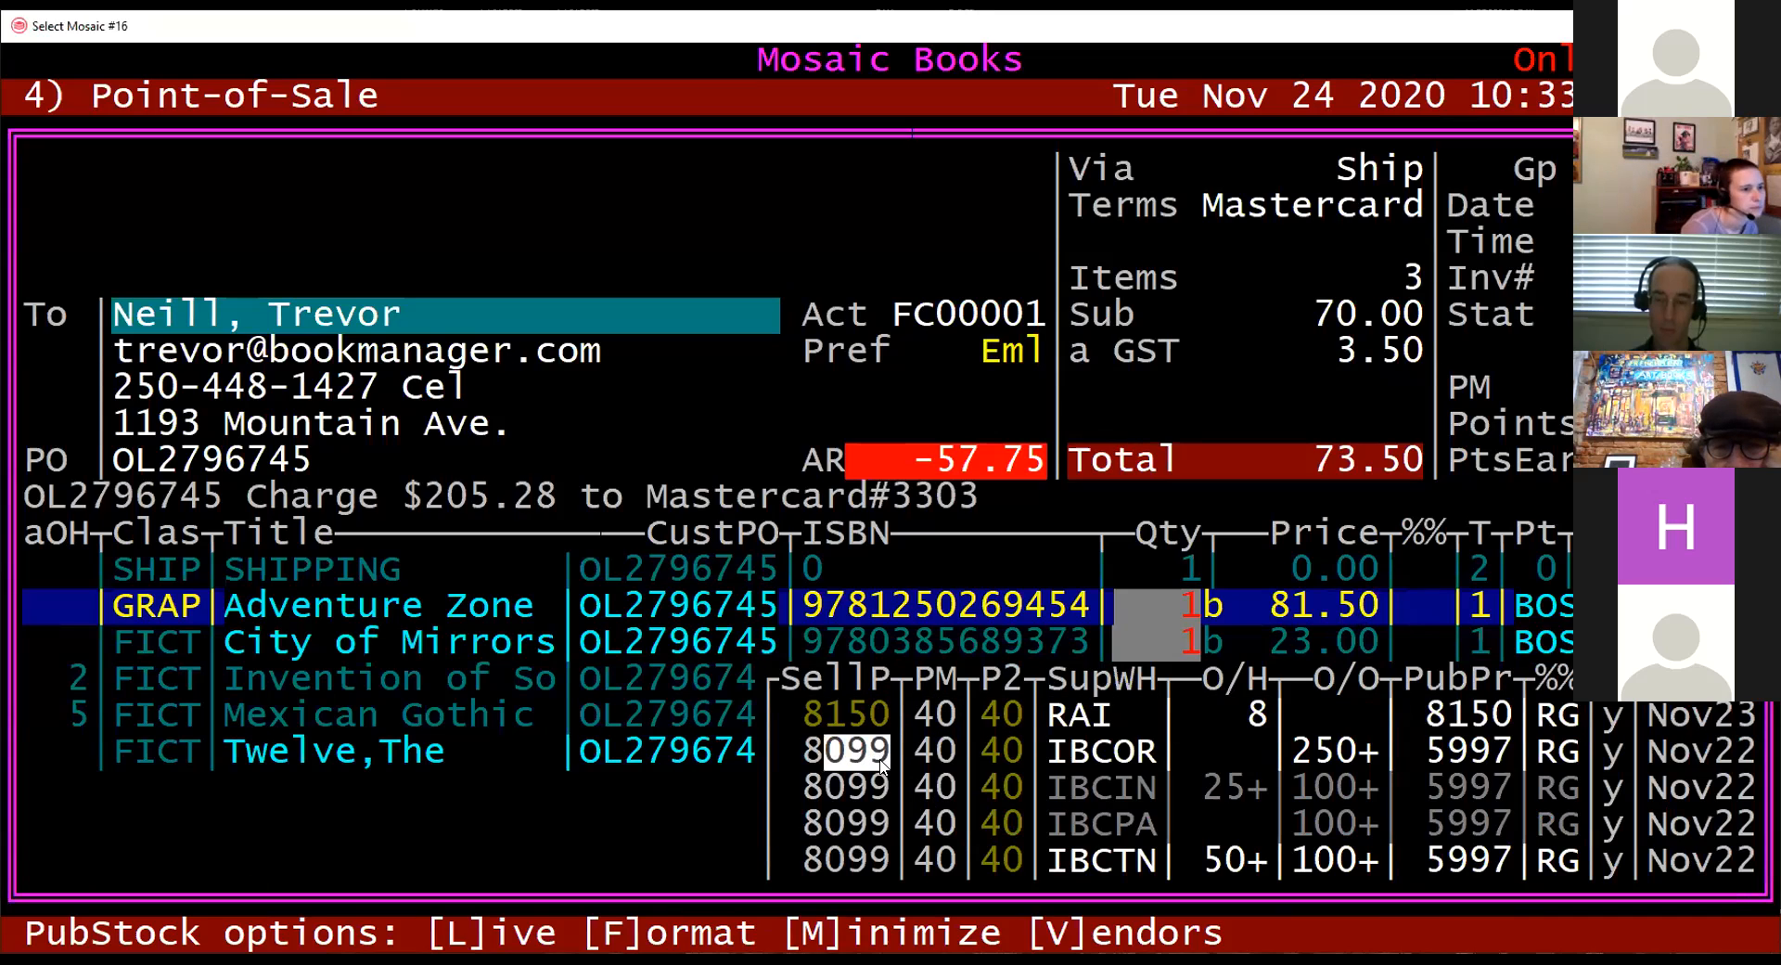
left_click_drag(1205, 789, 1270, 796)
left_click_drag(1204, 861, 1269, 863)
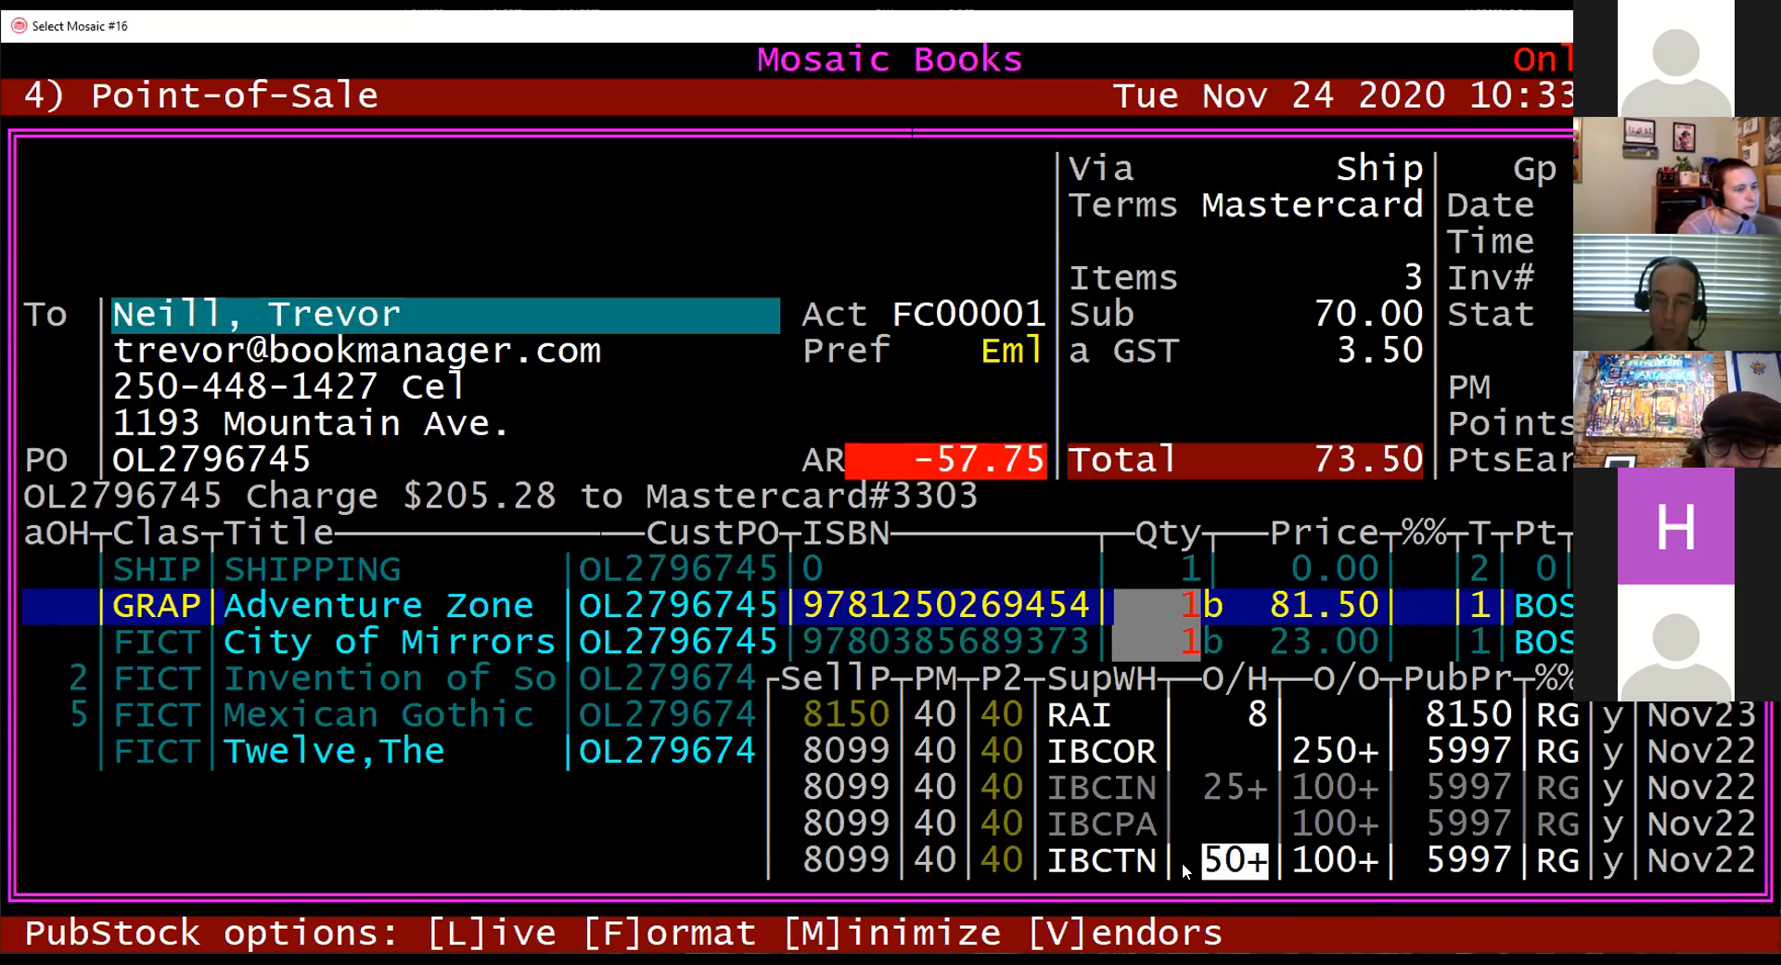
left_click_drag(1158, 753, 1269, 754)
left_click_drag(1180, 861, 1261, 857)
left_click_drag(1279, 722, 1077, 717)
left_click(1192, 713)
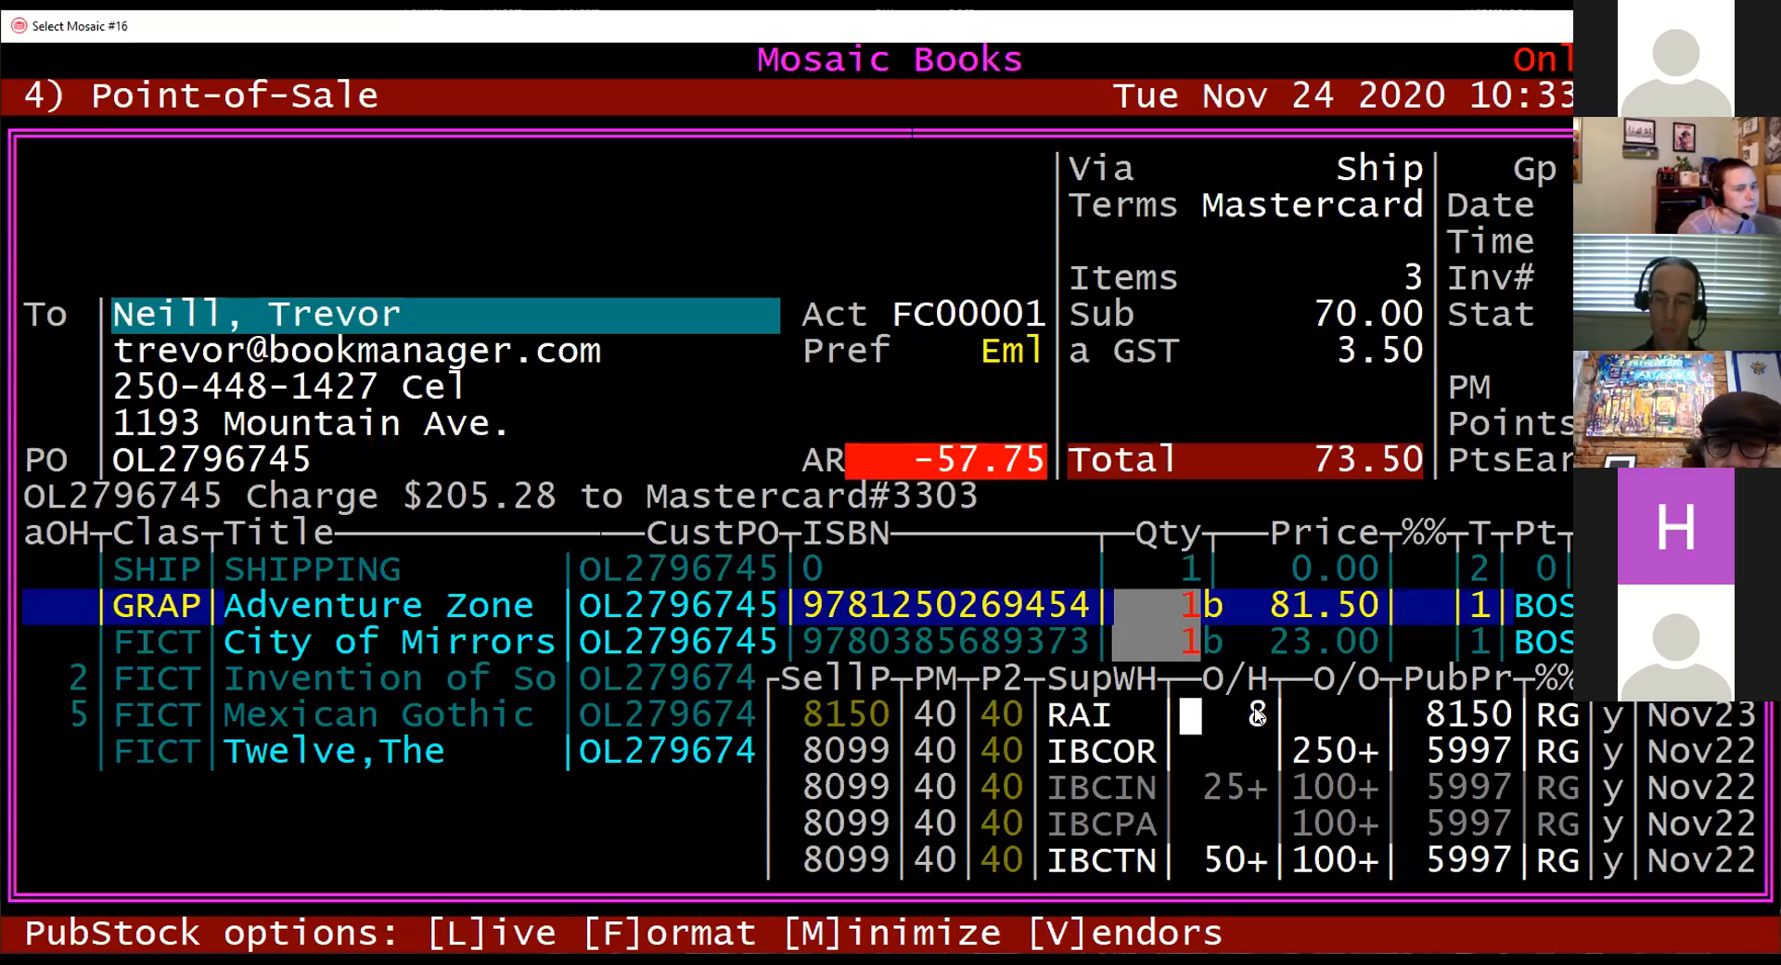
left_click(1339, 614)
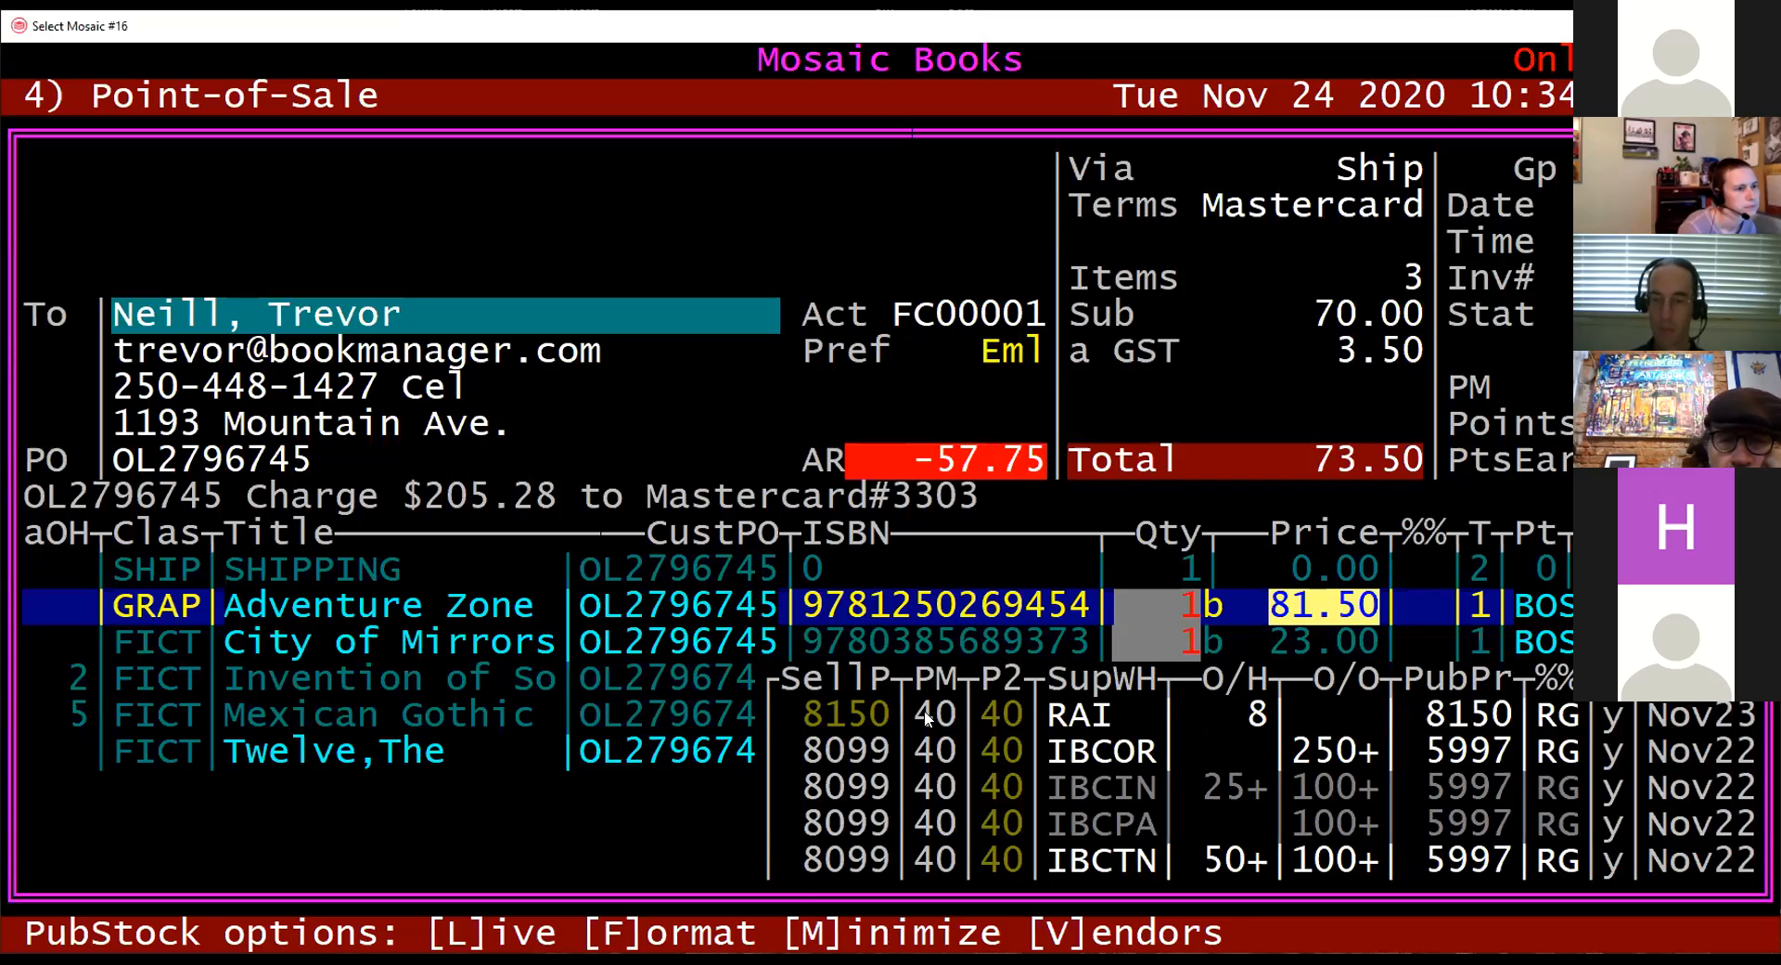
key("r")
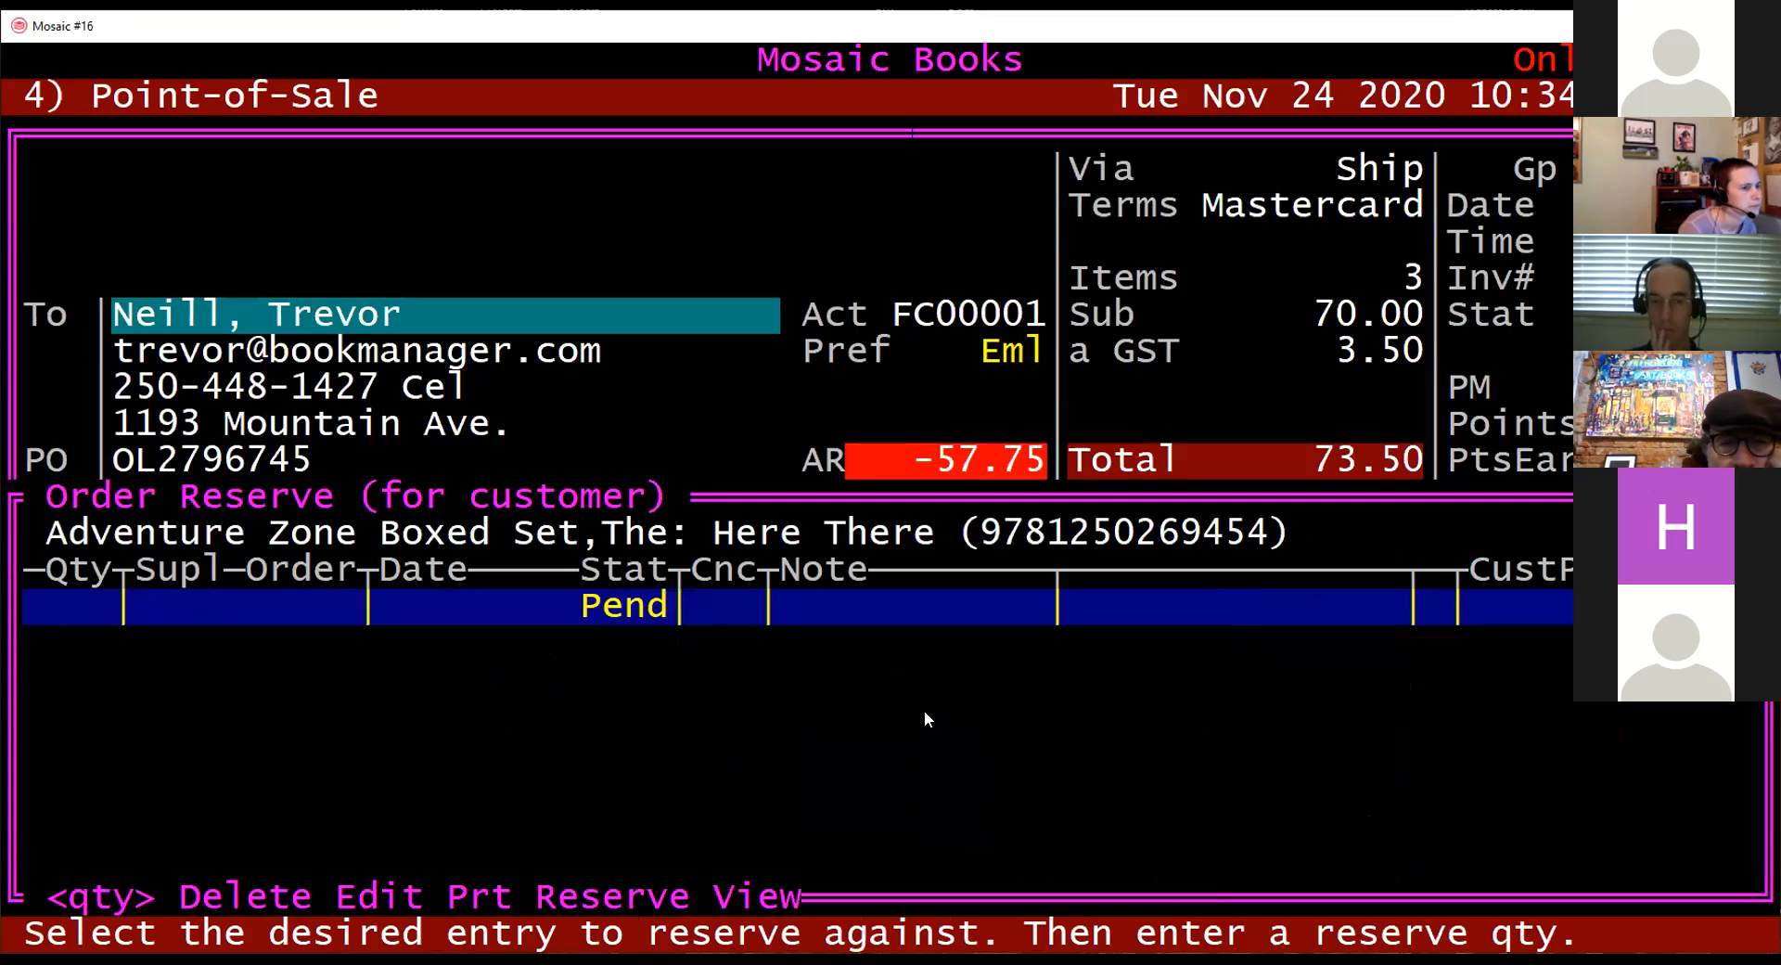
Enter reserve quantity 1, select the PO number text, and accept the customer.
type("1")
left_click_drag(982, 605, 1336, 612)
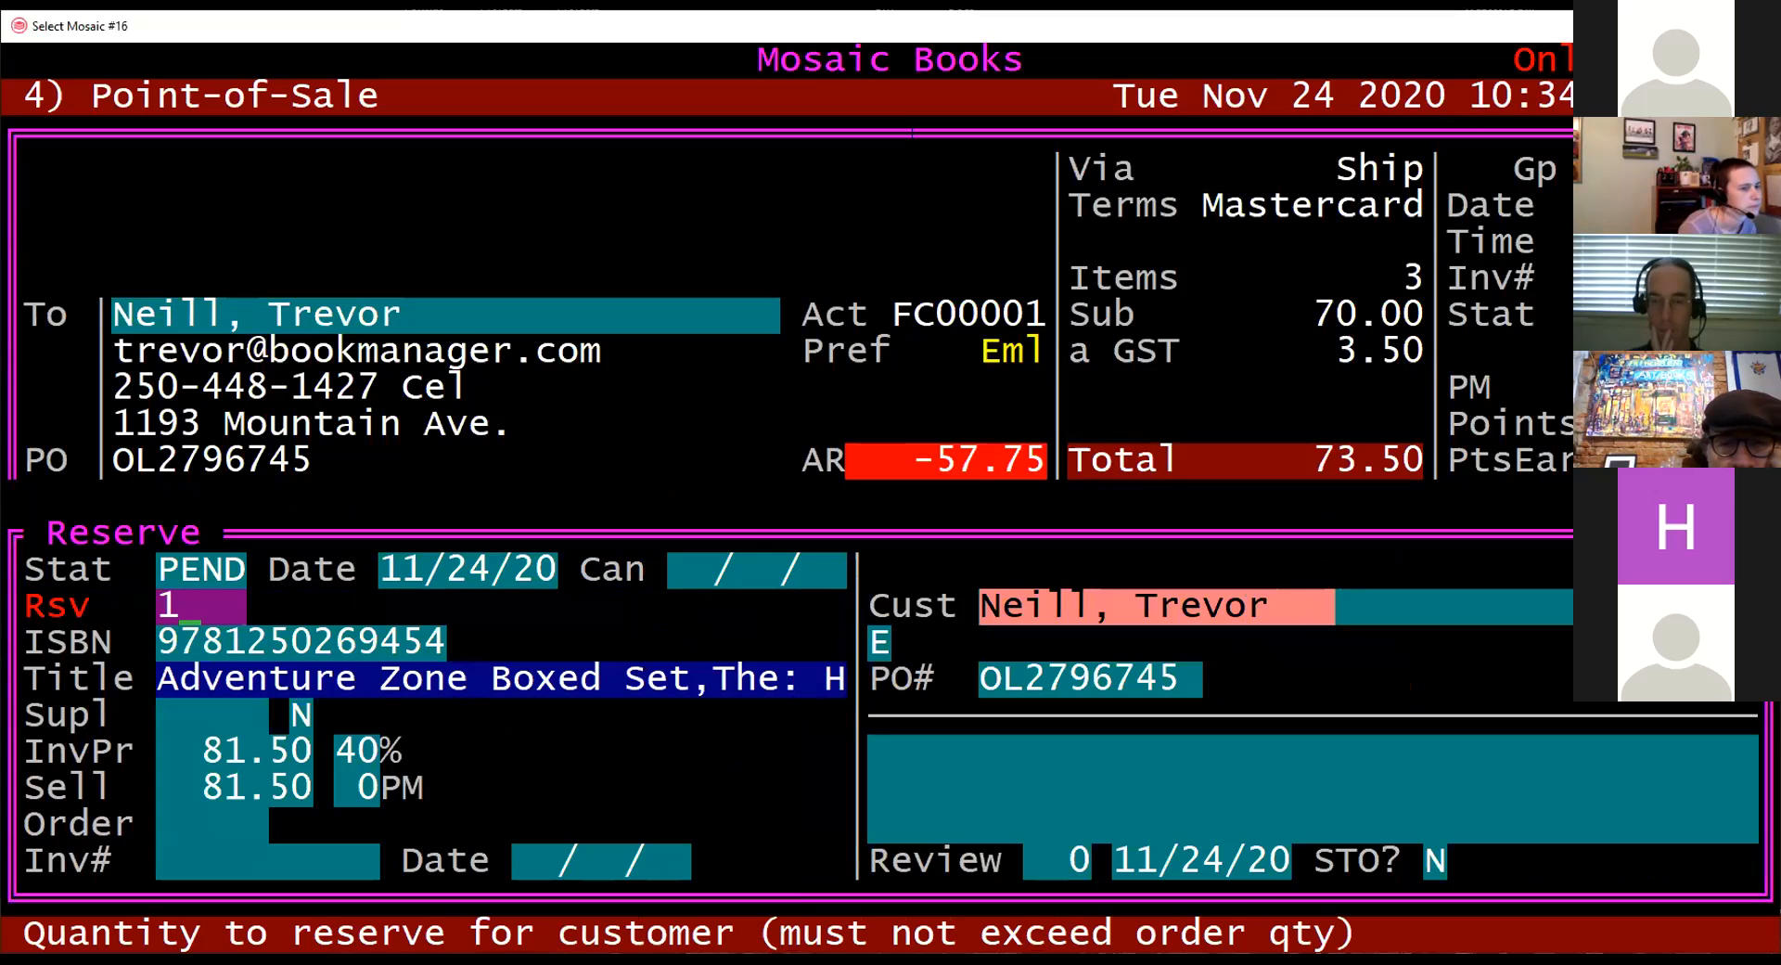
left_click(881, 649)
left_click_drag(982, 678, 1191, 686)
left_click(1188, 688)
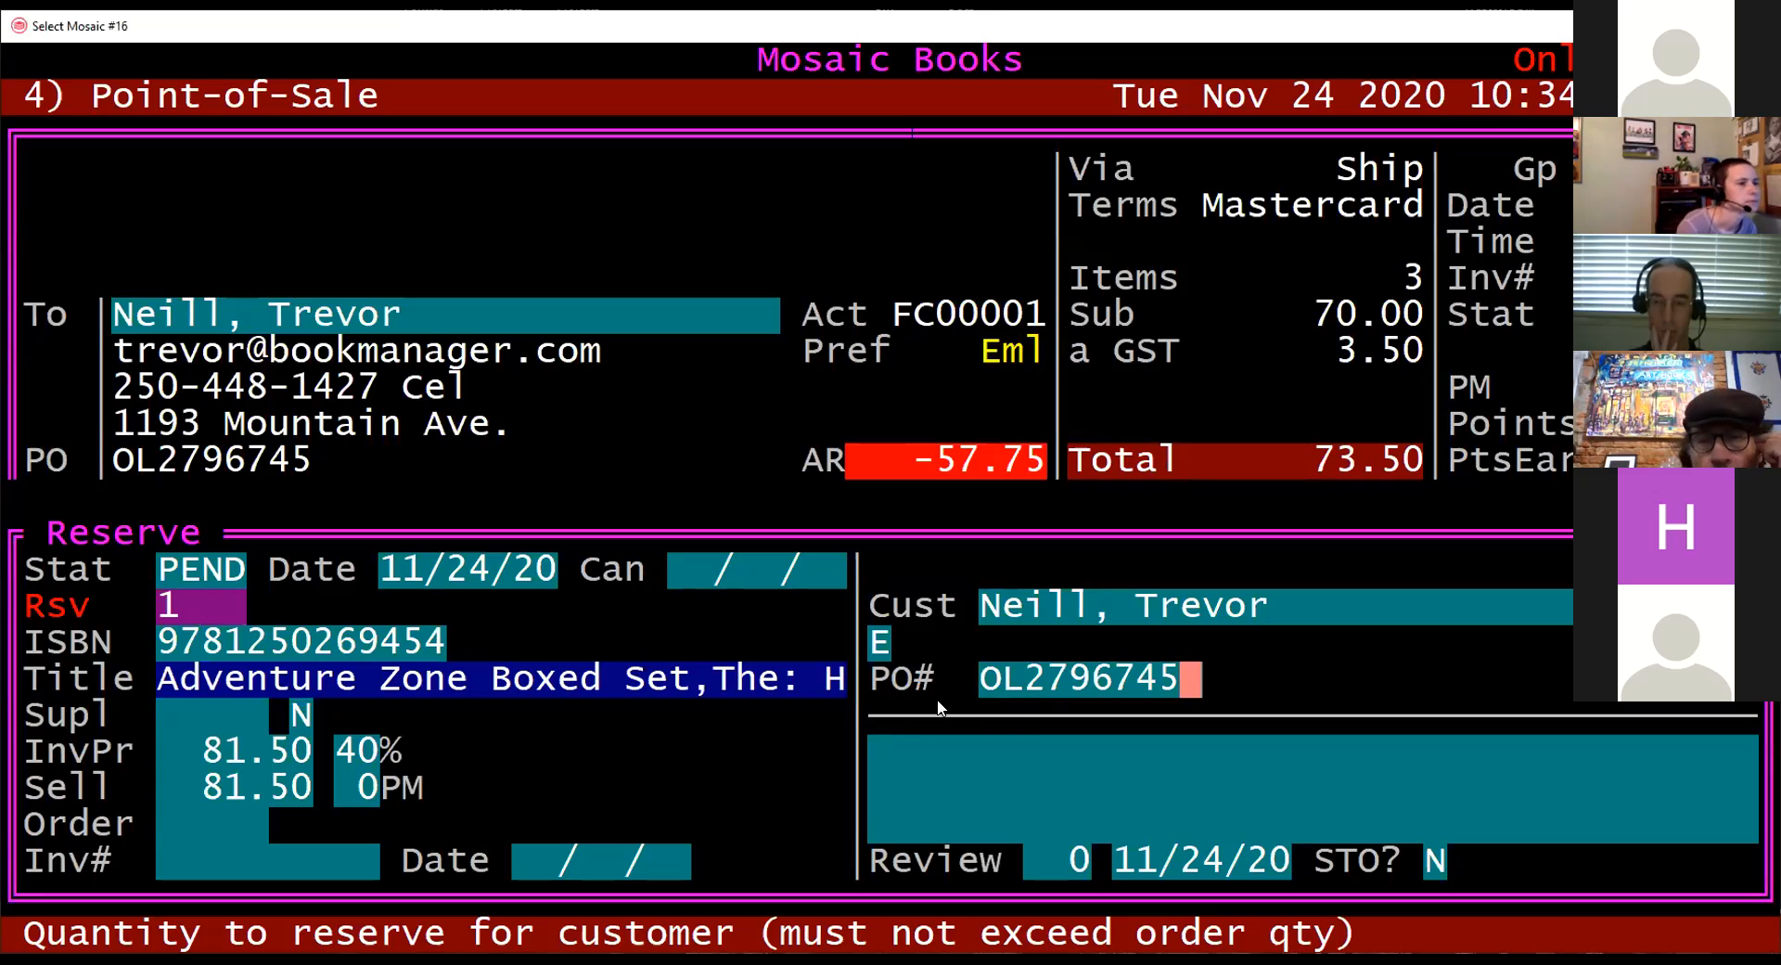
left_click(990, 684)
left_click_drag(990, 684, 1168, 691)
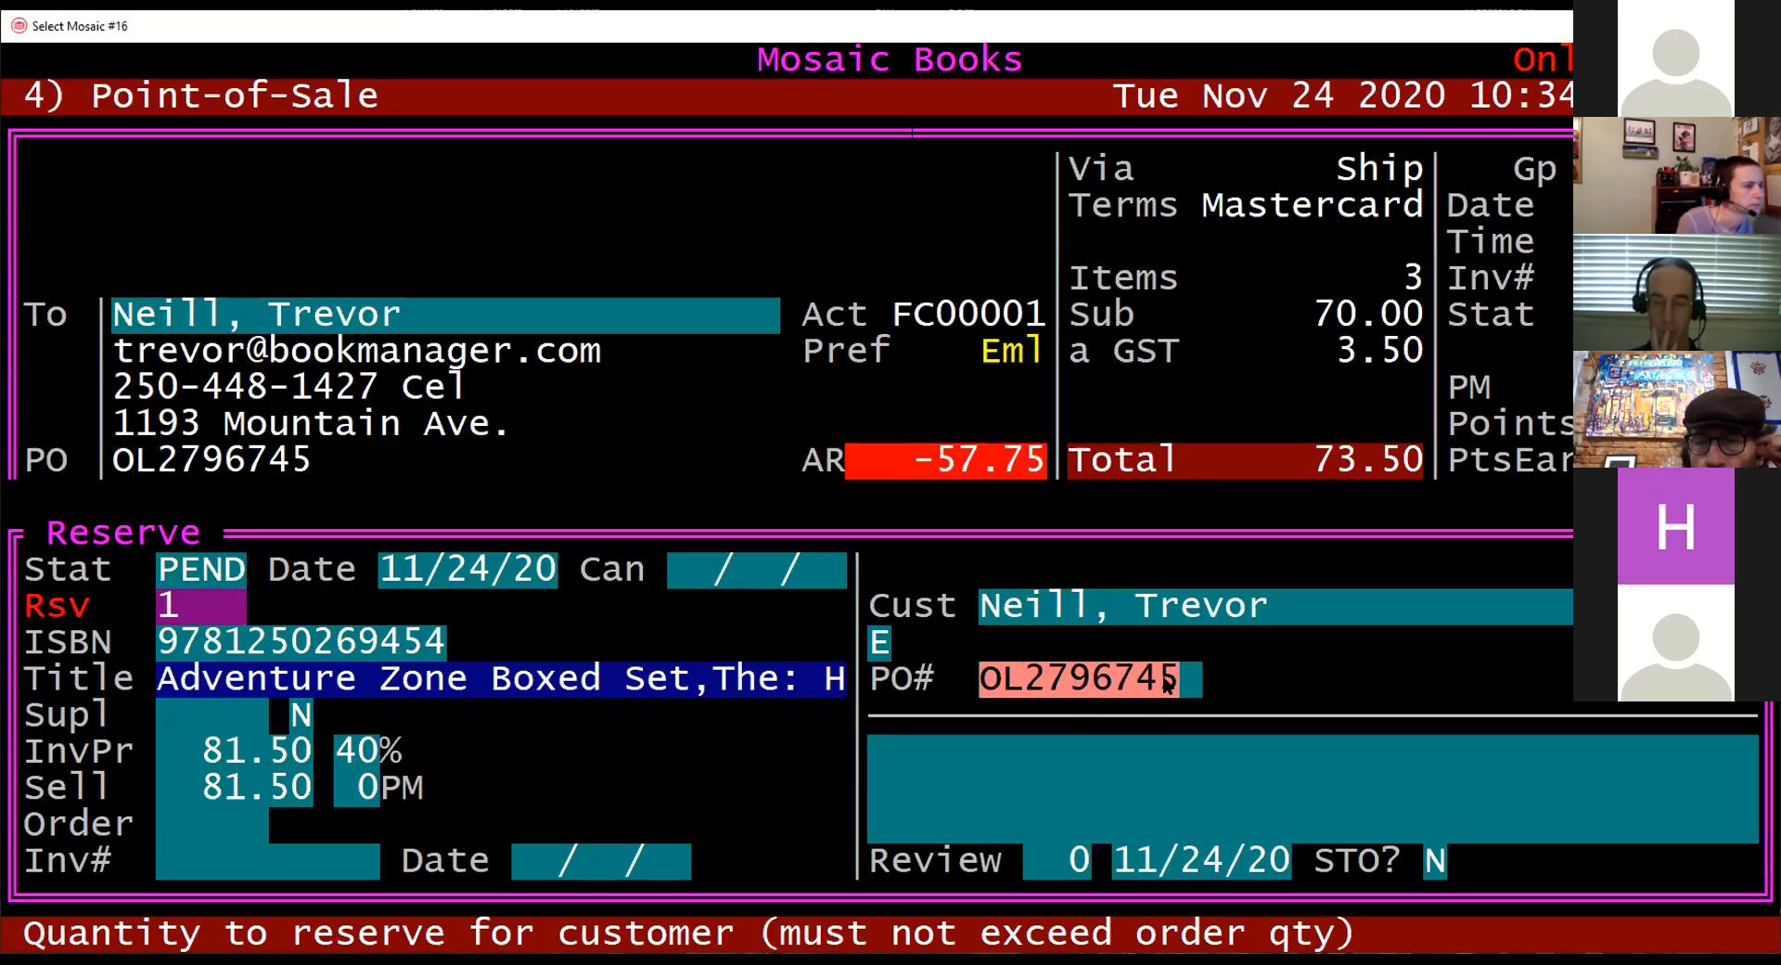
left_click(1000, 684)
left_click_drag(1008, 687, 1166, 691)
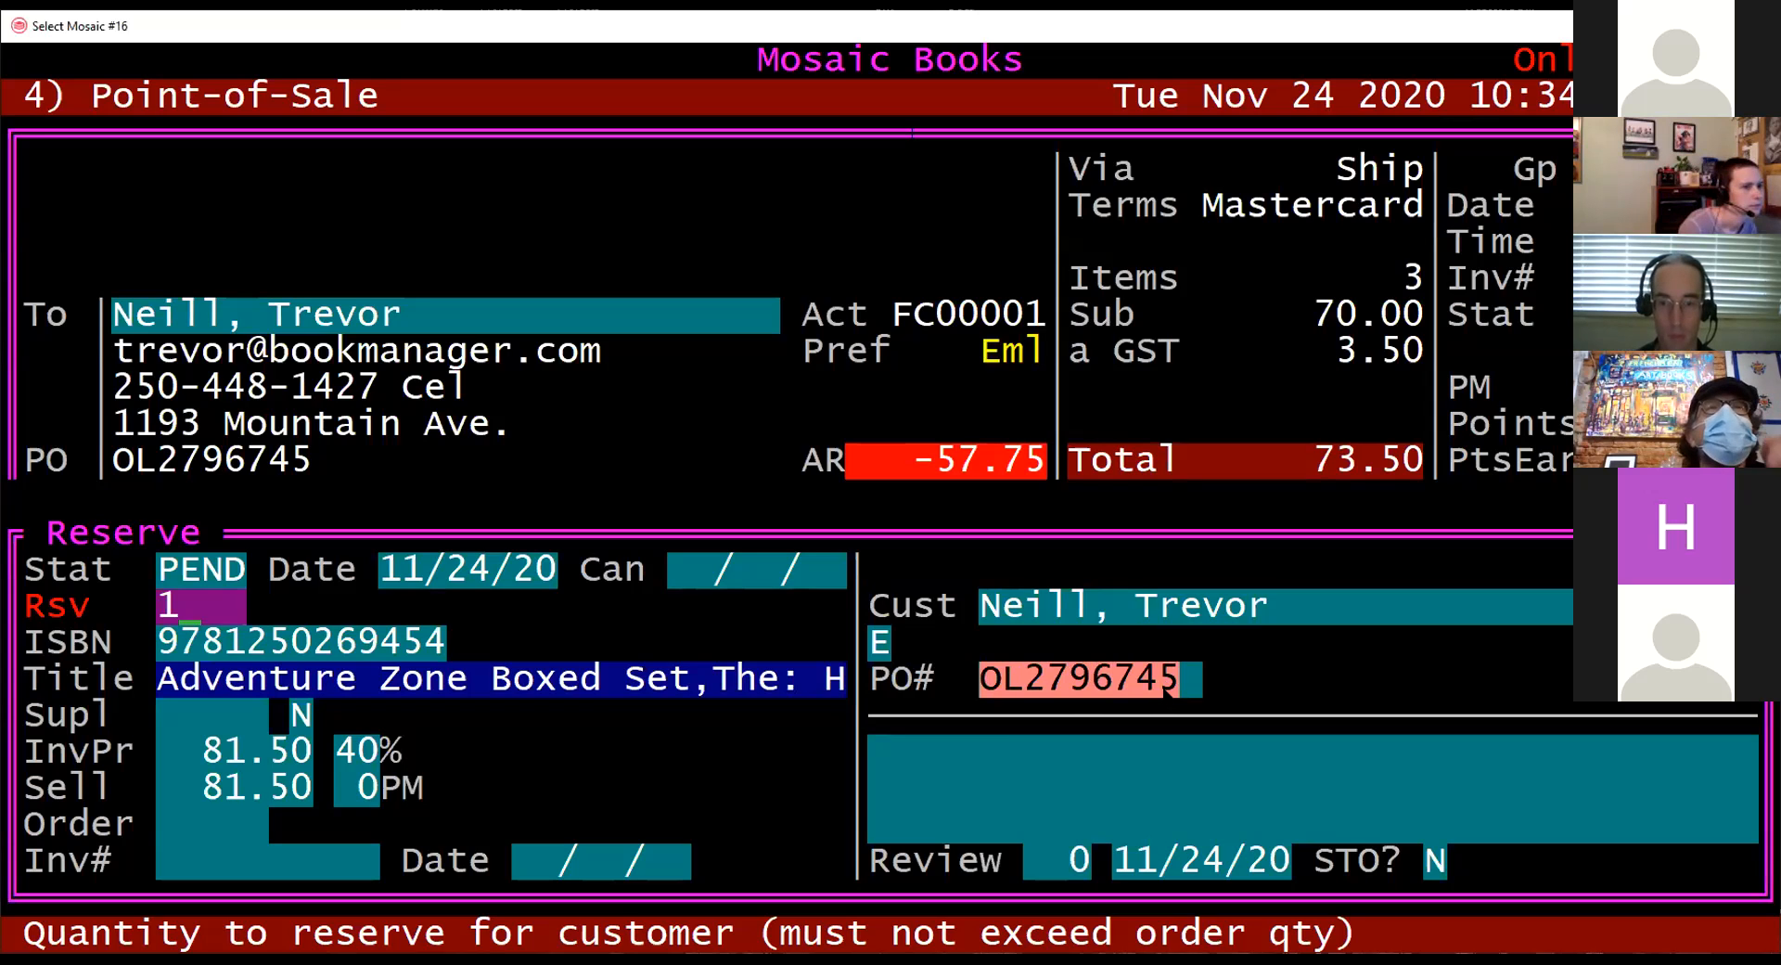
key("Return")
Keep e-mail notification, set supplier RAI, and edit the note 'q81.50 rai eta 3 days'.
key("Return")
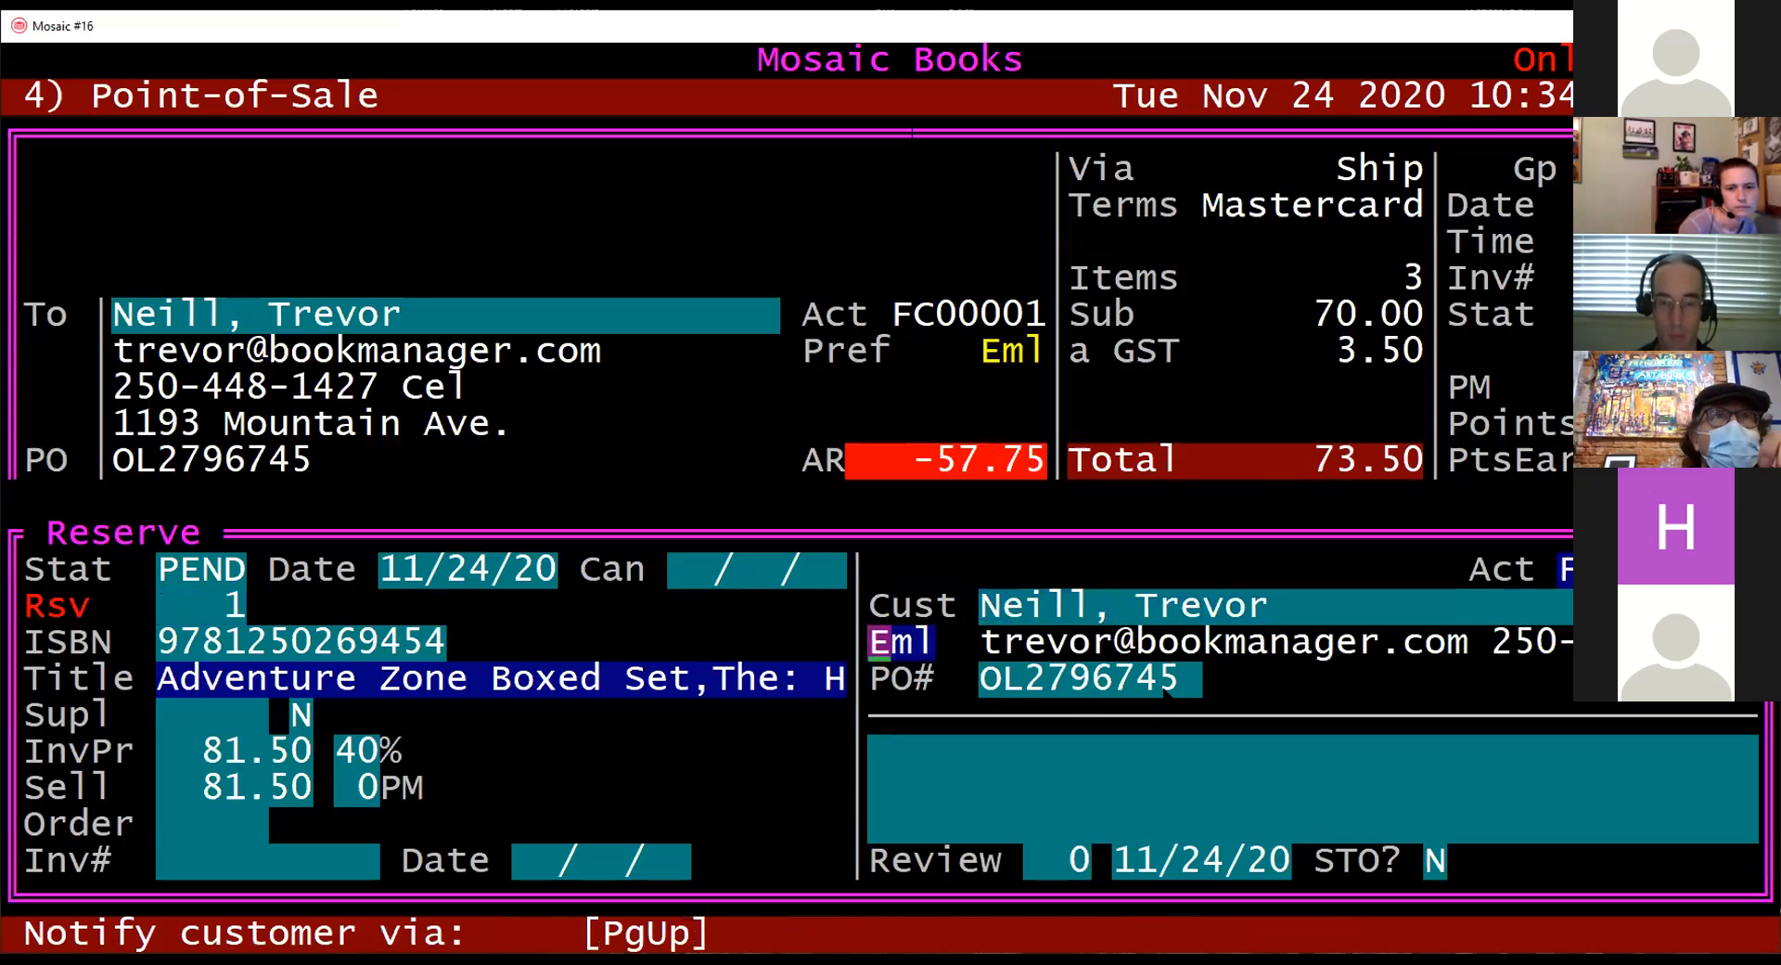
key("Return")
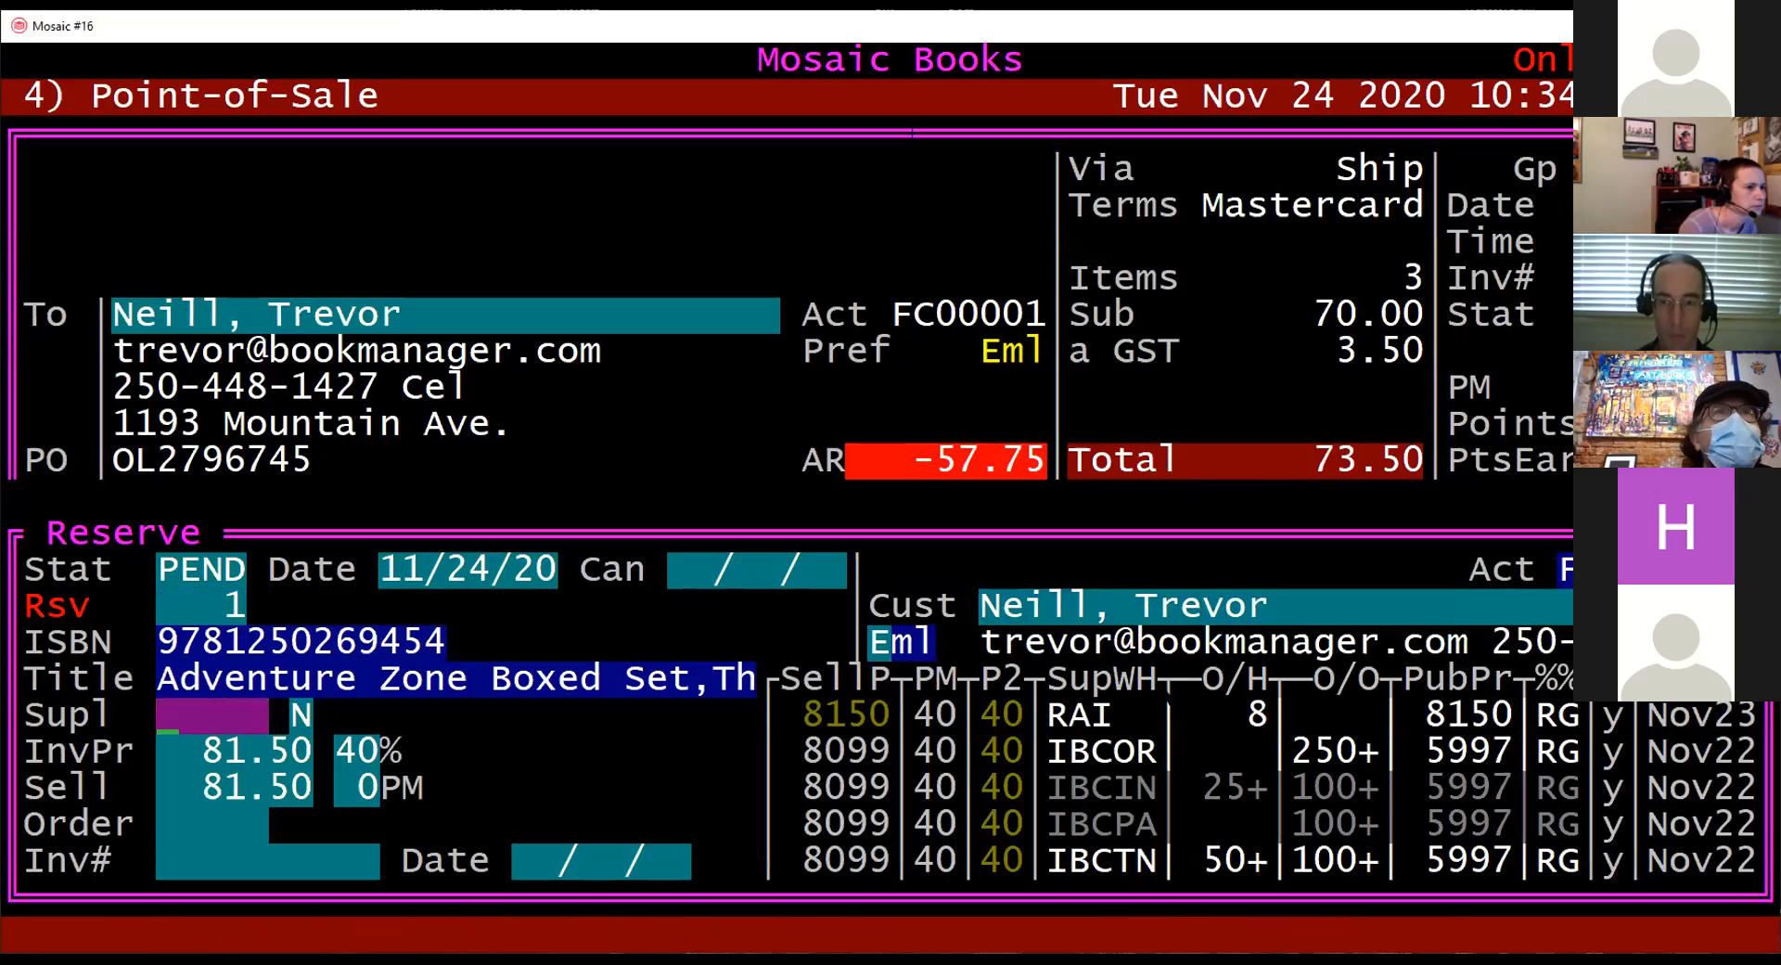
type("RA")
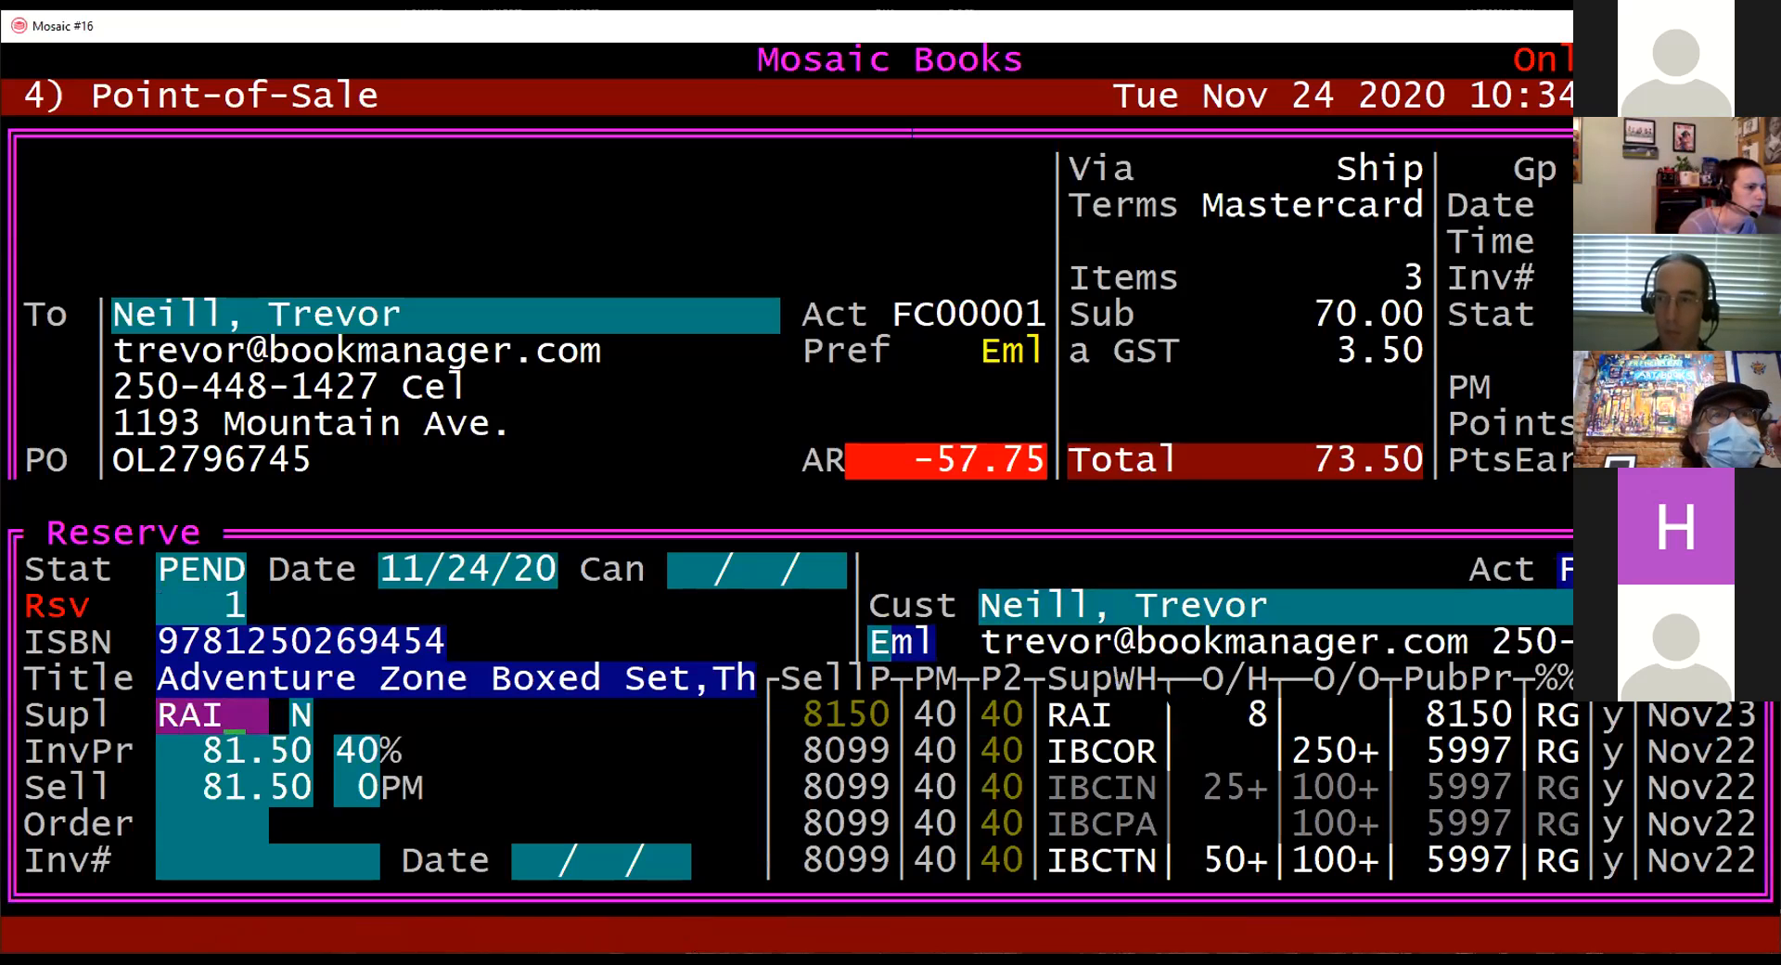
type("I")
key("Return")
key("Return")
key("Return")
key("Return")
key("Return")
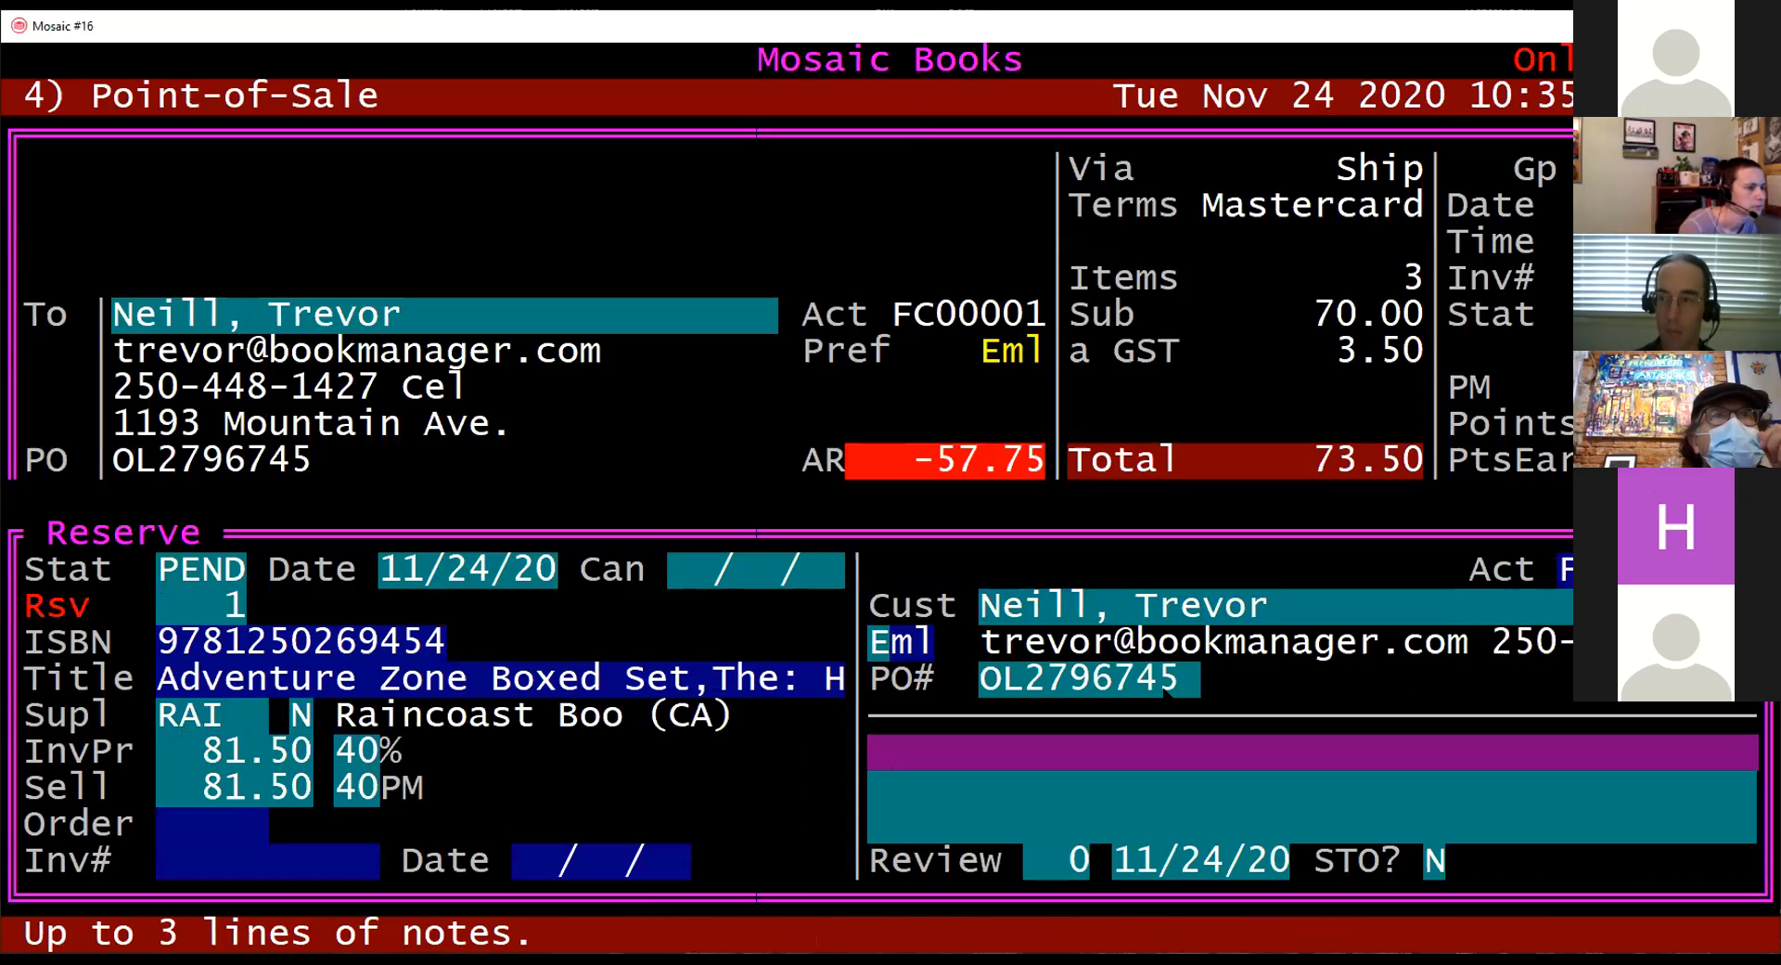
left_click_drag(877, 748, 1748, 840)
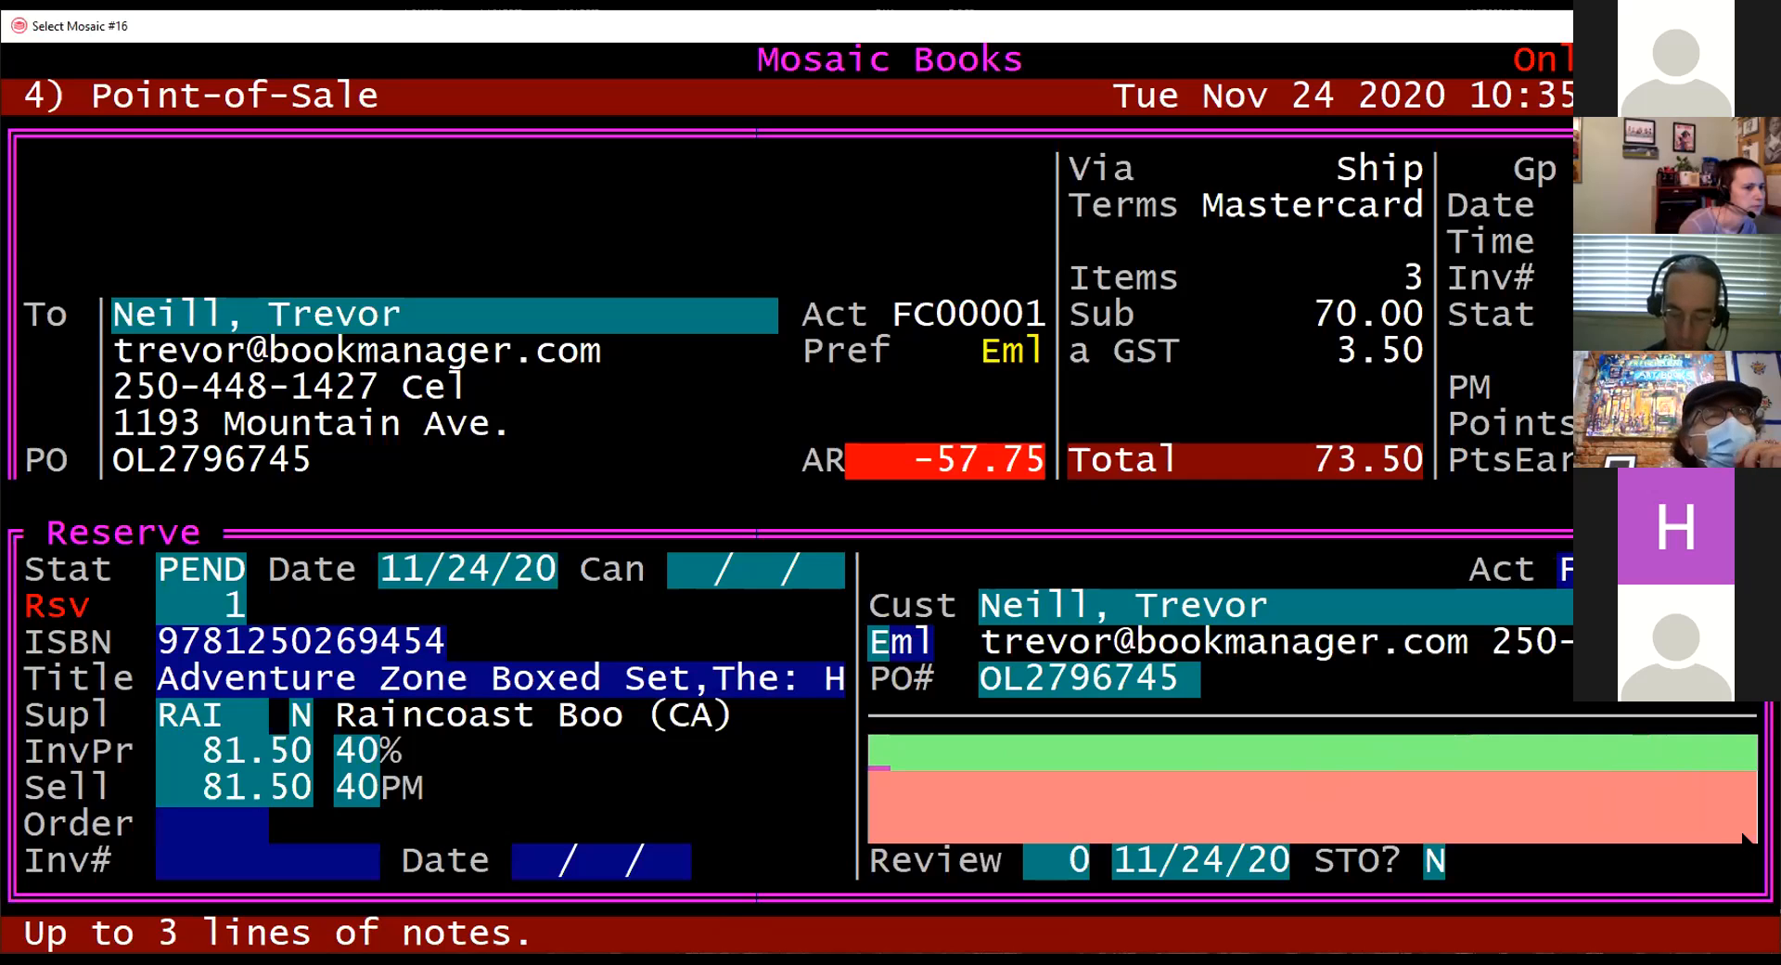
left_click(1746, 830)
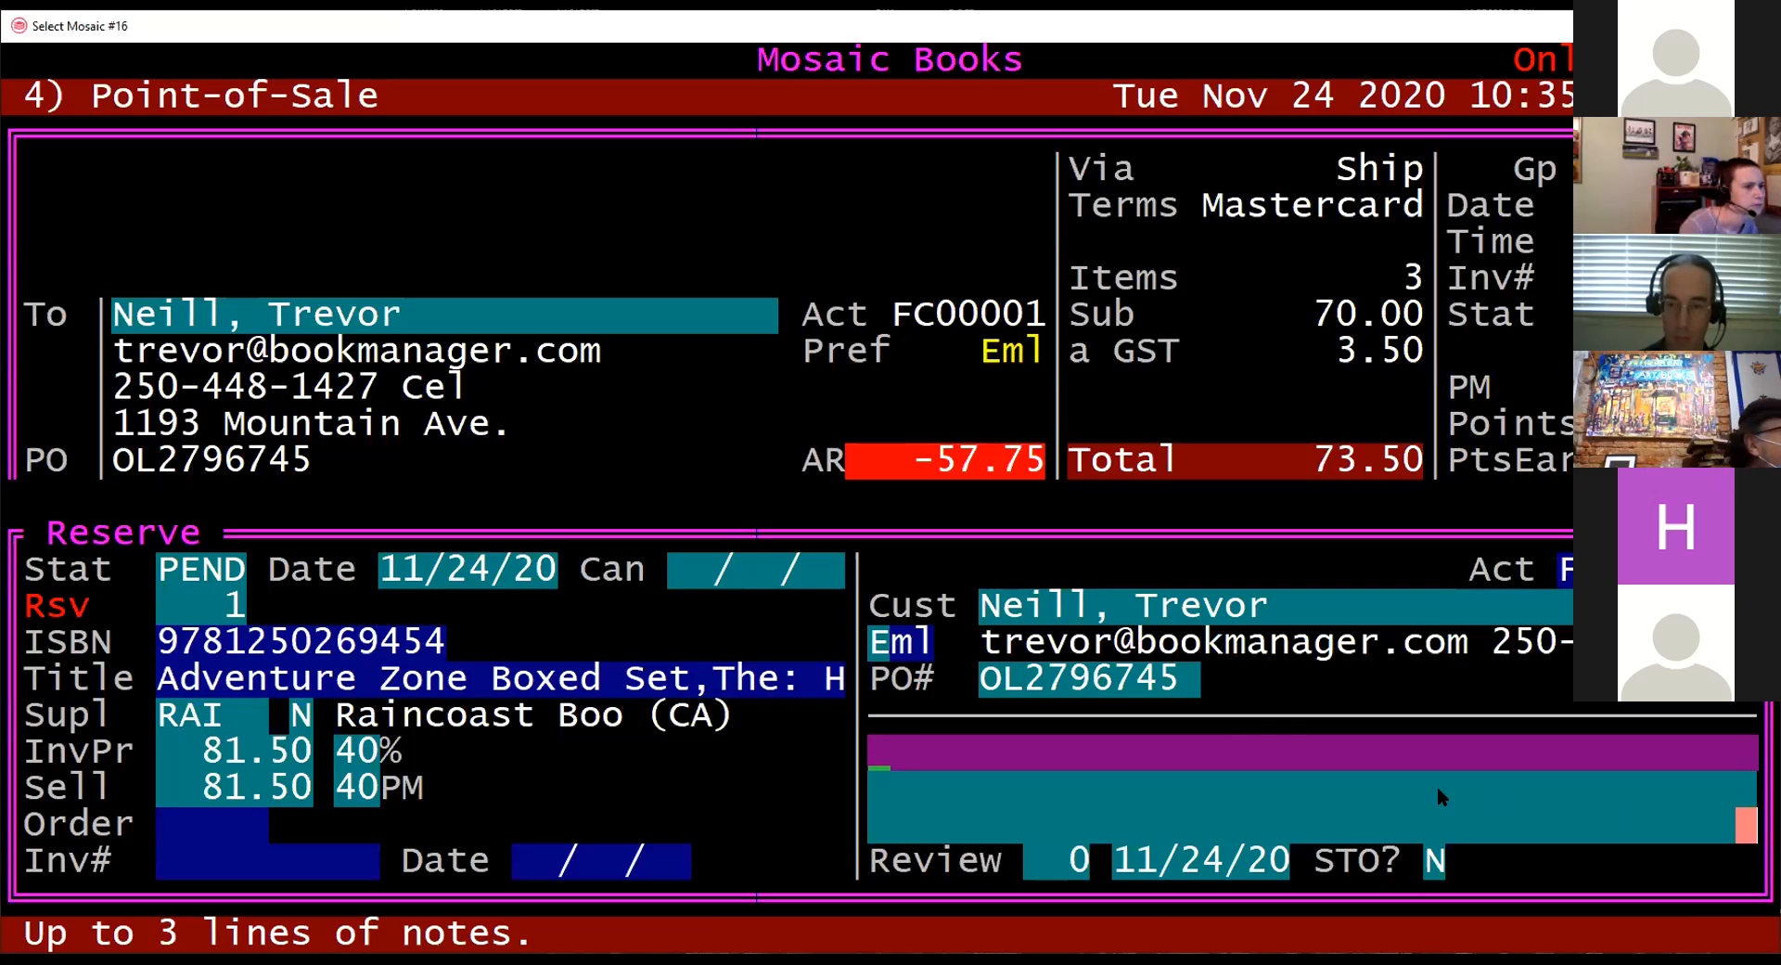
key("Escape")
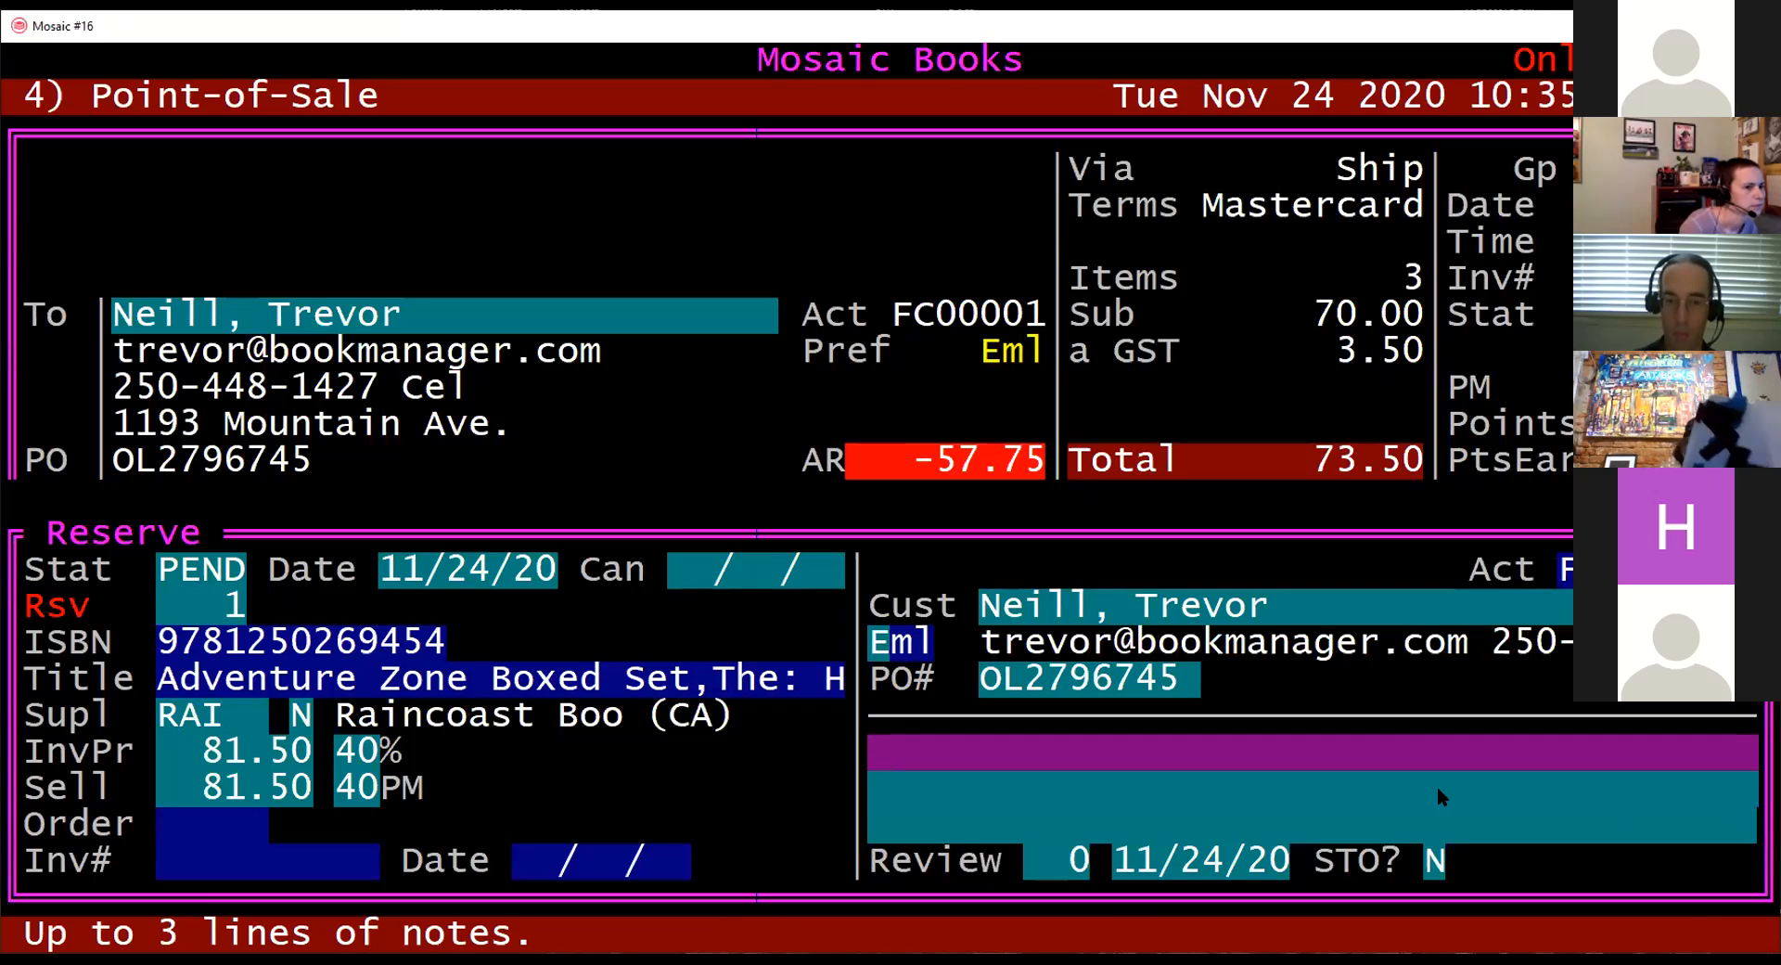
type("q")
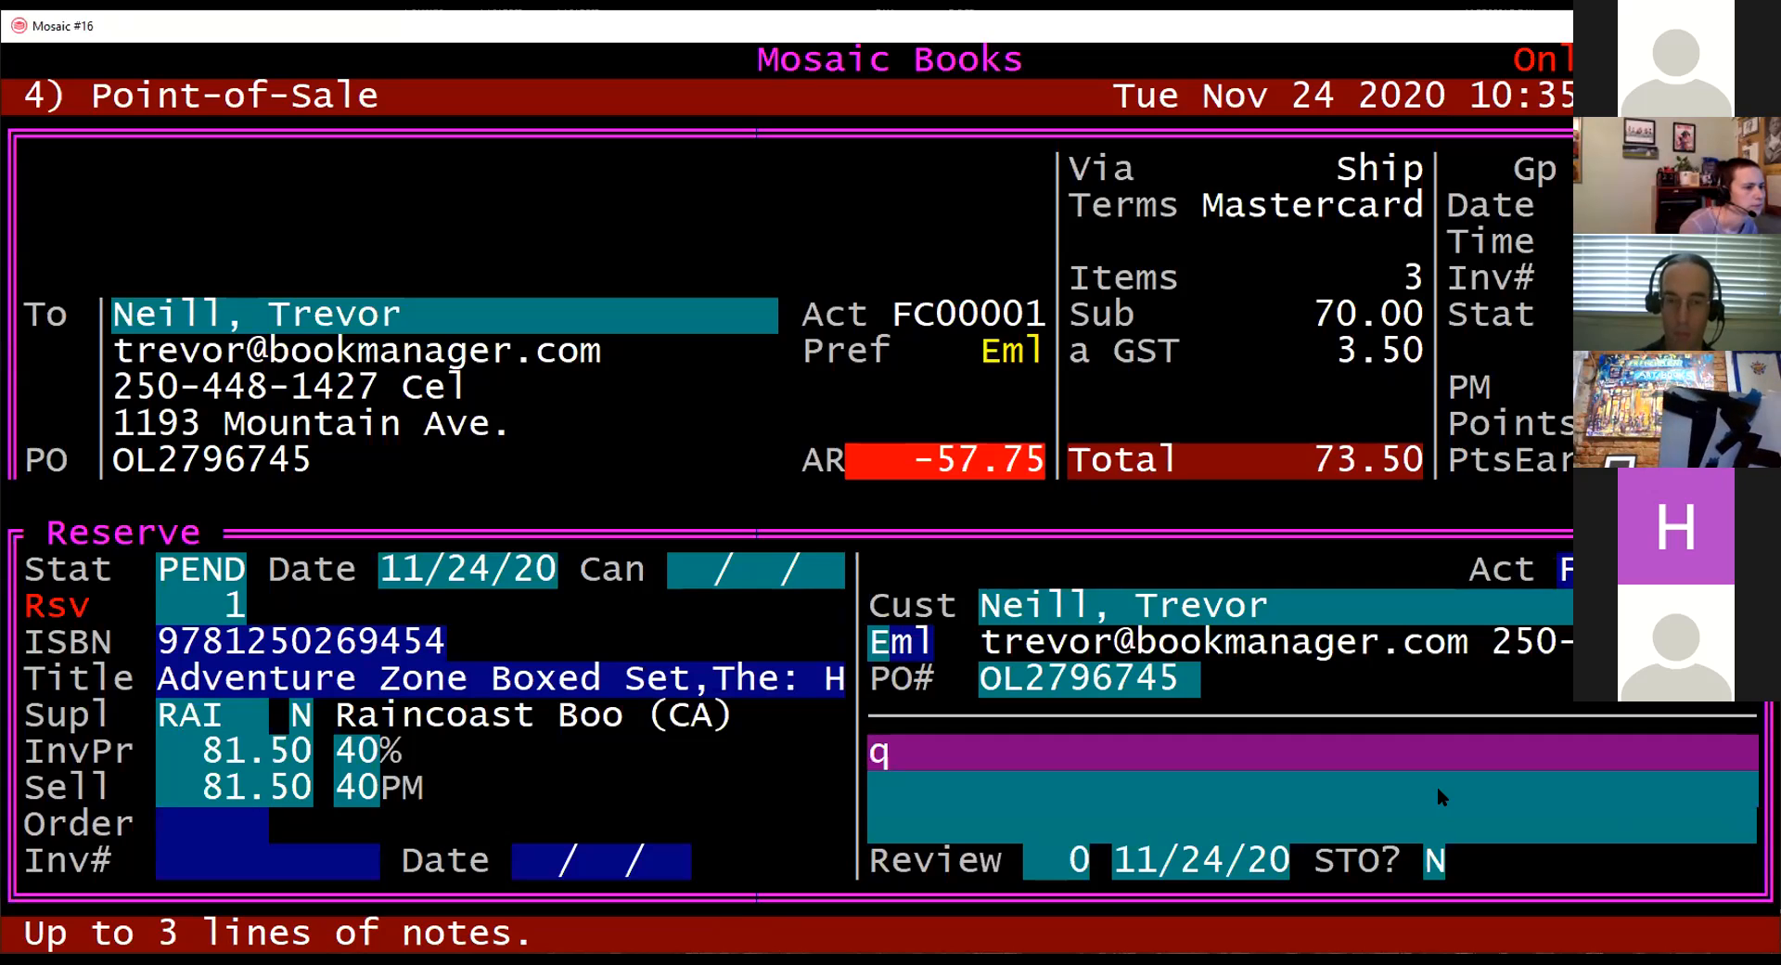
type("81.50 ")
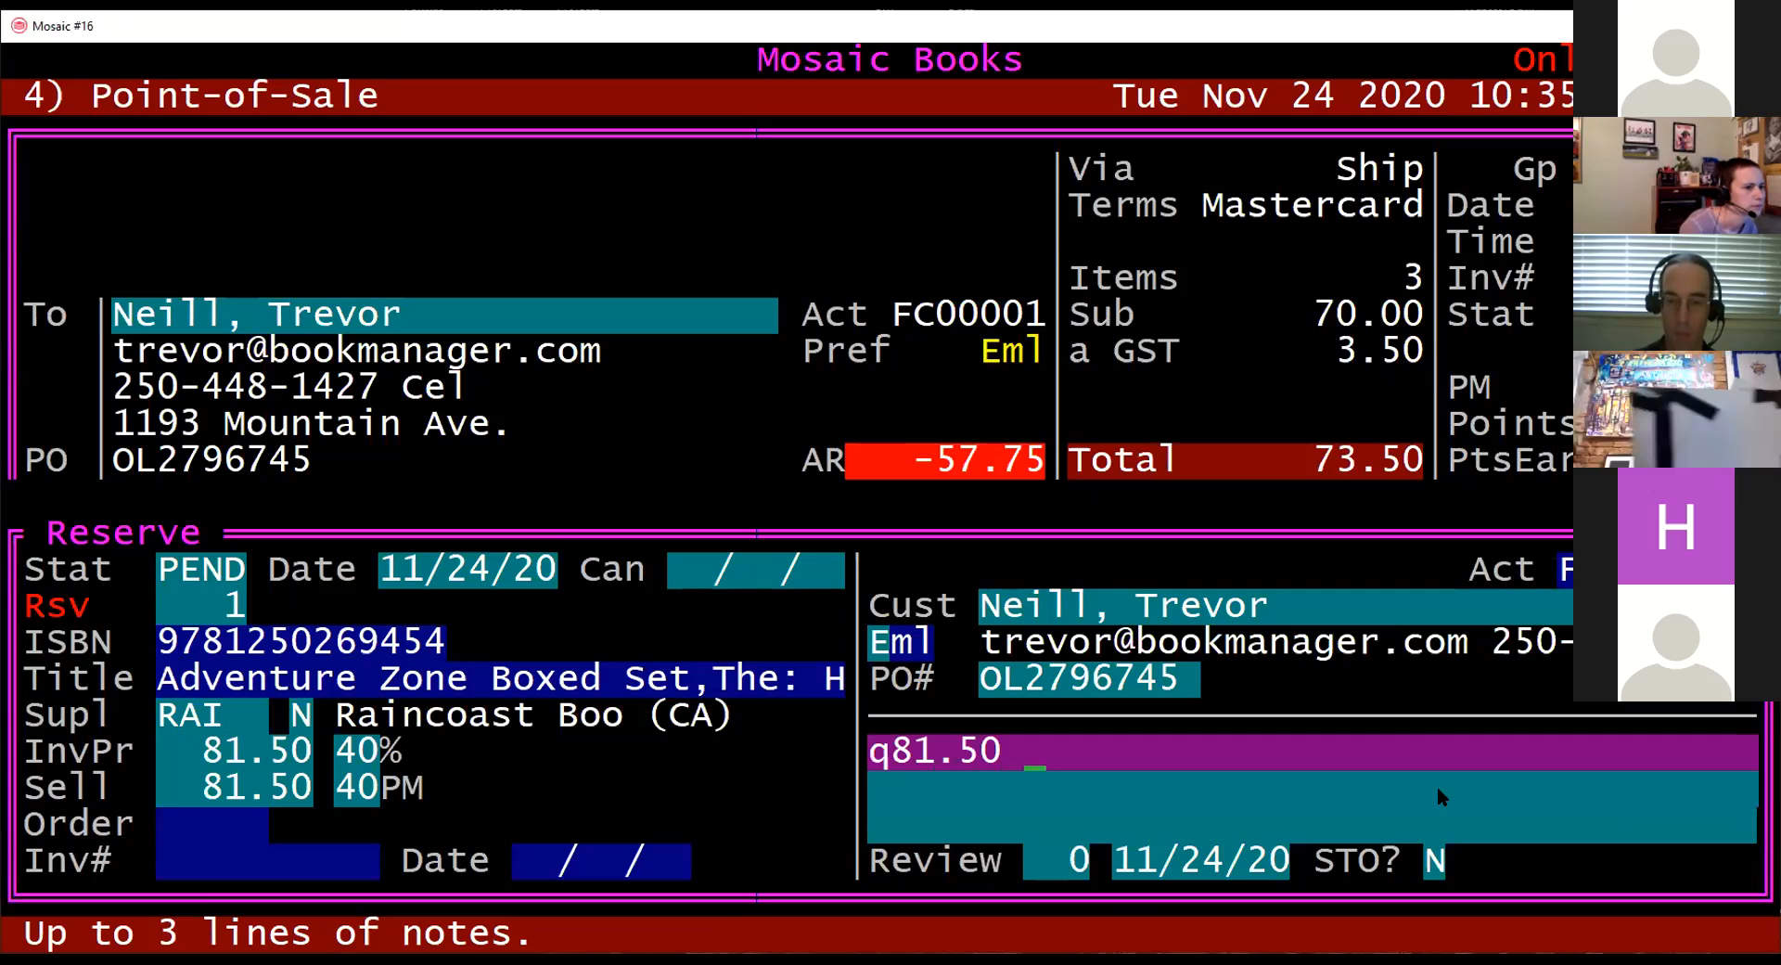
type("rai eta 3 days")
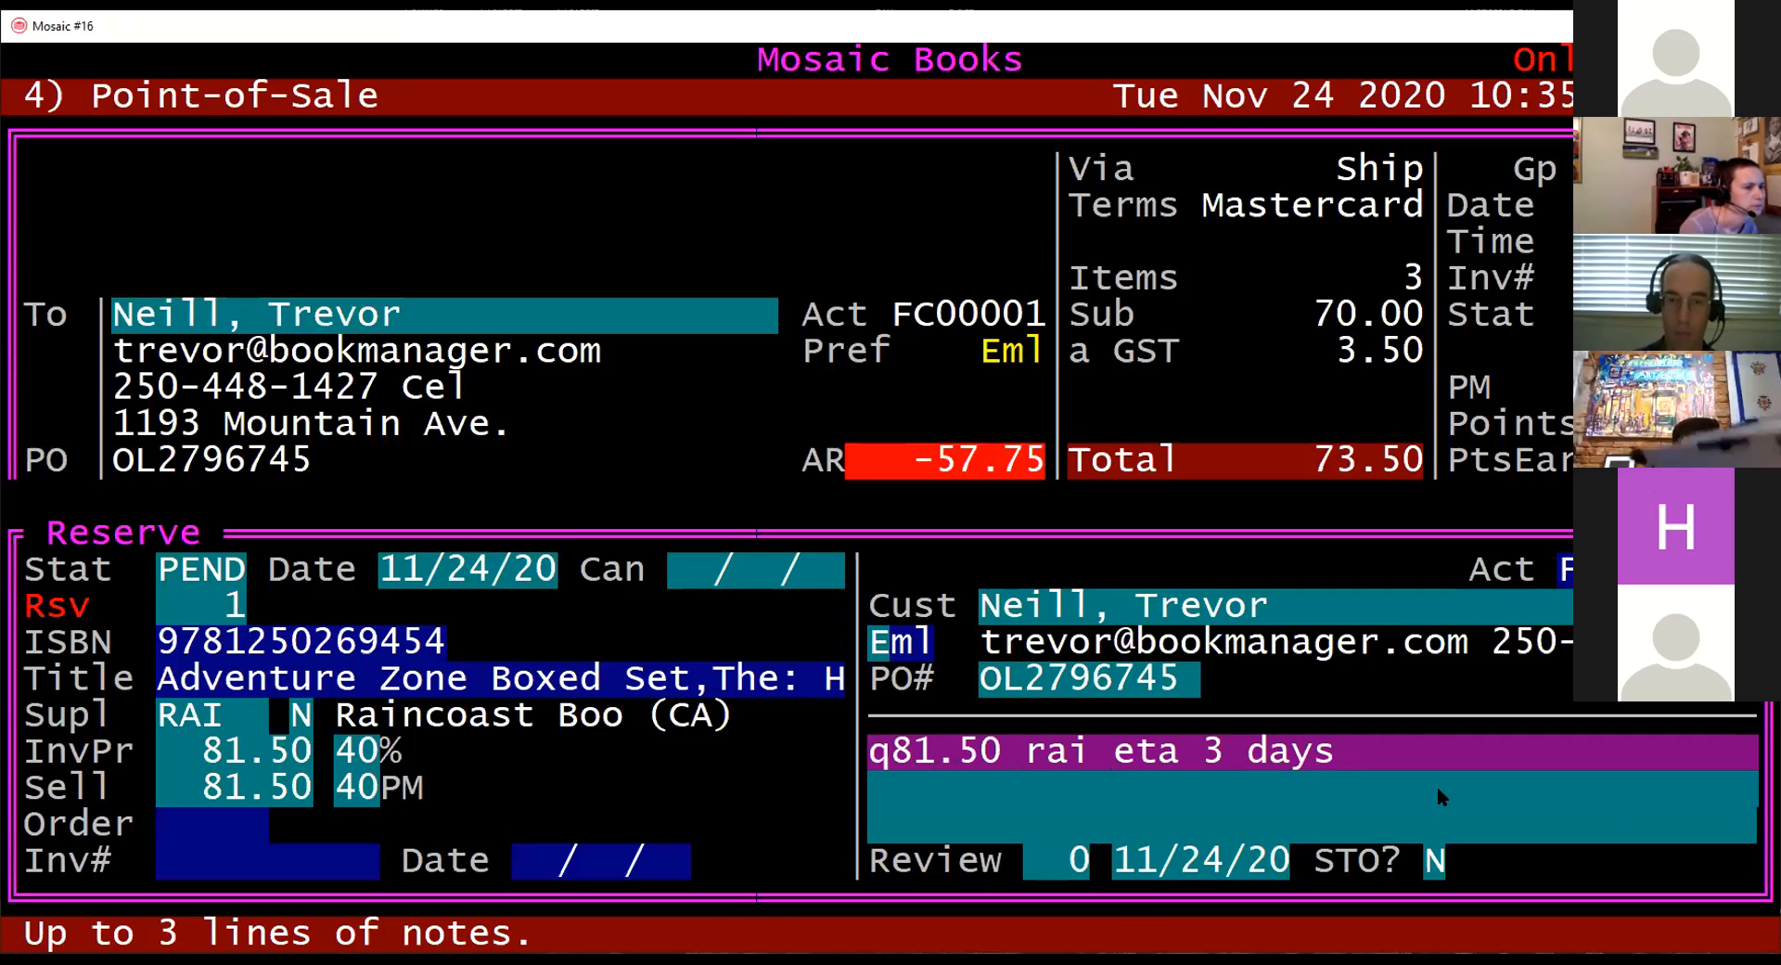
key("BackSpace")
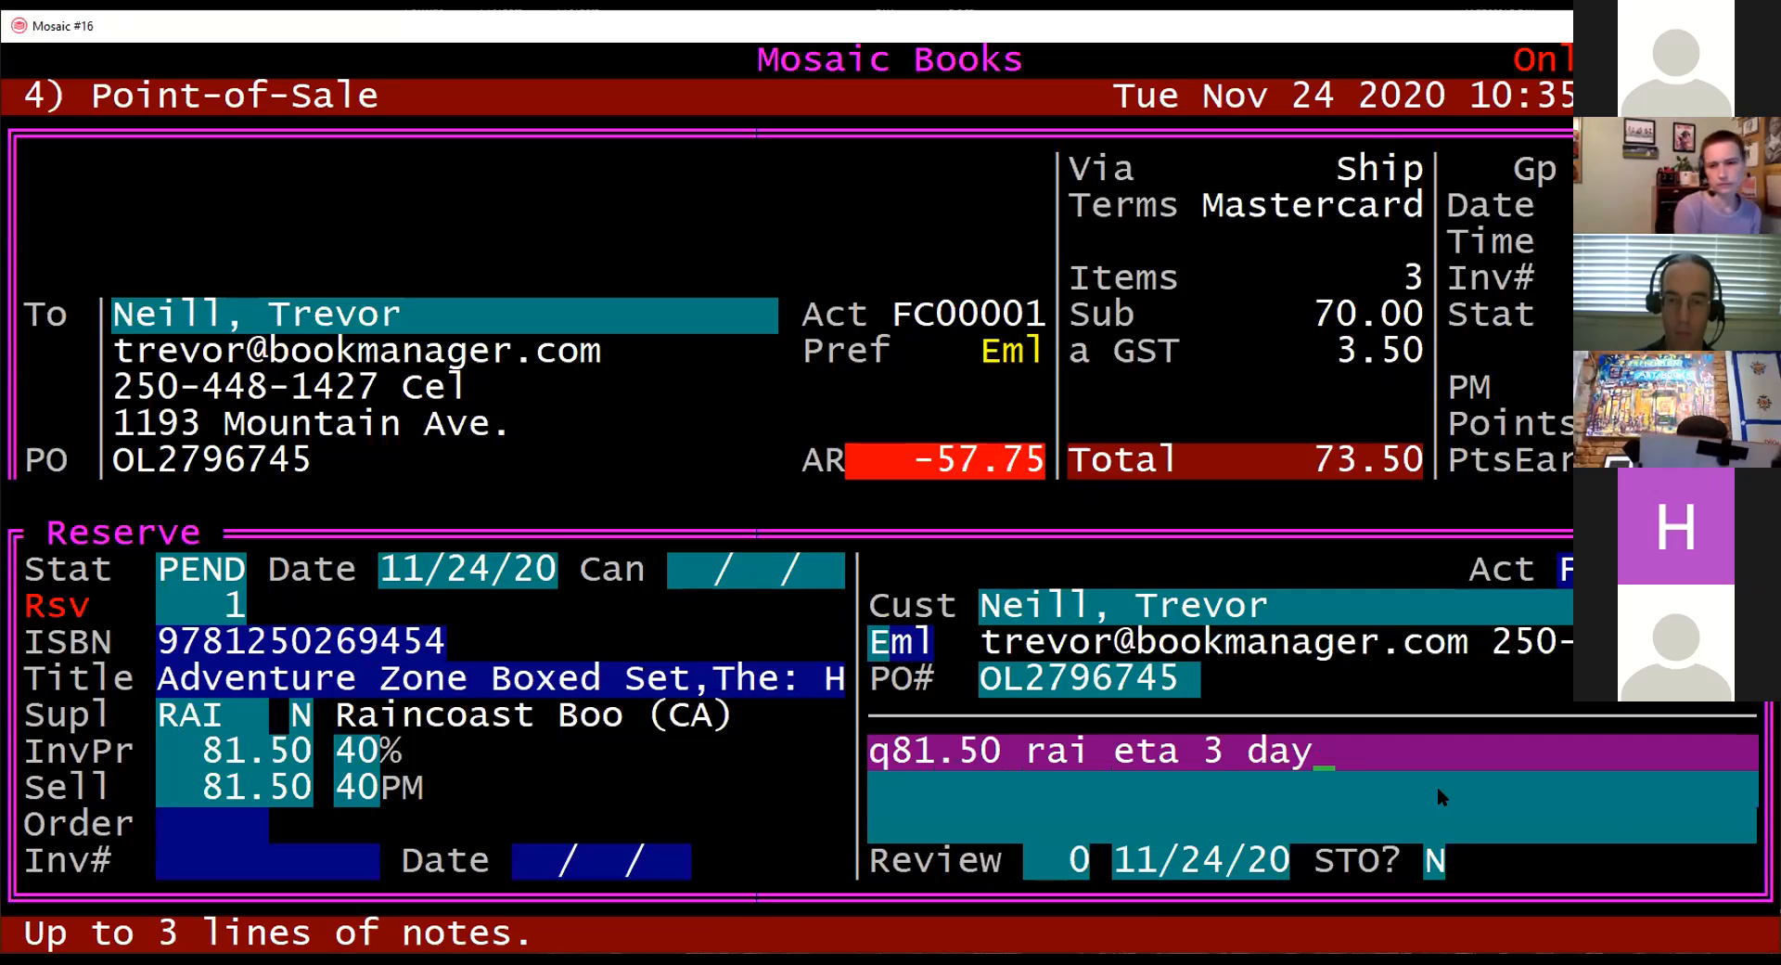
key("BackSpace")
key("BackSpace")
key("BackSpace")
key("BackSpace")
key("BackSpace")
key("BackSpace")
key("BackSpace")
key("BackSpace")
key("BackSpace")
key("BackSpace")
key("BackSpace")
key("BackSpace")
key("BackSpace")
key("BackSpace")
key("BackSpace")
key("BackSpace")
key("BackSpace")
key("BackSpace")
key("BackSpace")
key("BackSpace")
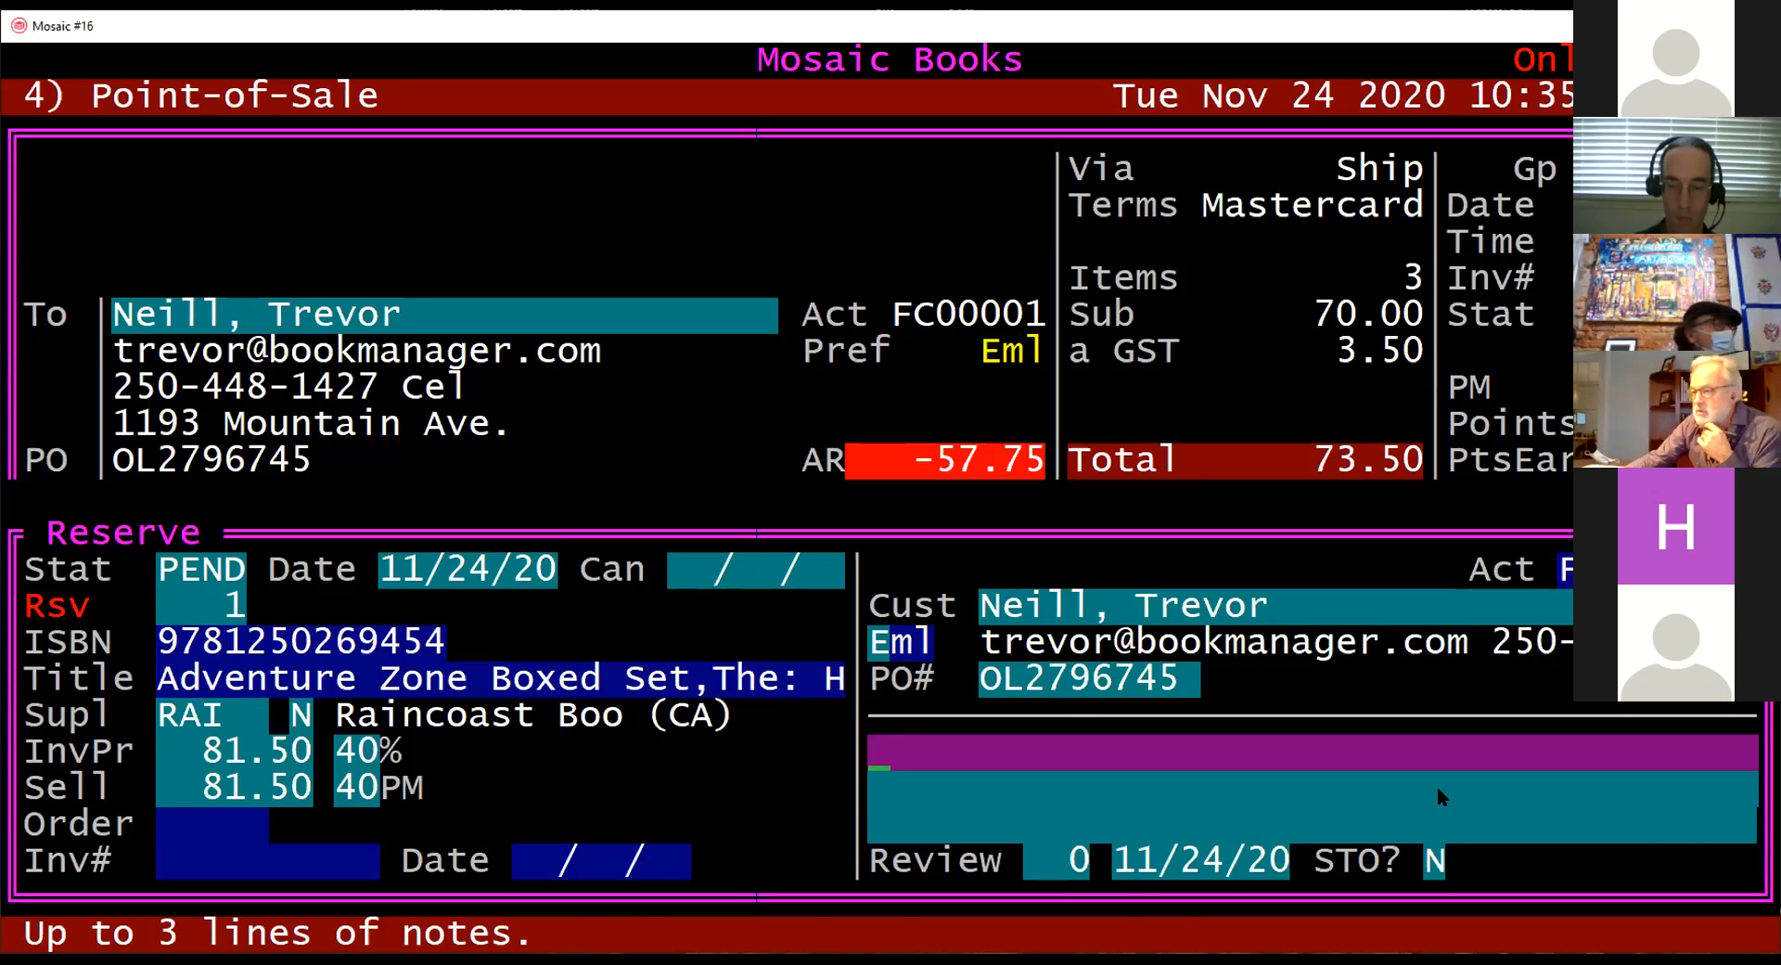
Change the supplier to RAI T and answer the default-supplier prompt to save the reserve.
key("Up")
key("Up")
key("Up")
key("Up")
key("Up")
key("Up")
key("Right")
key("Right")
key("Right")
key("Right")
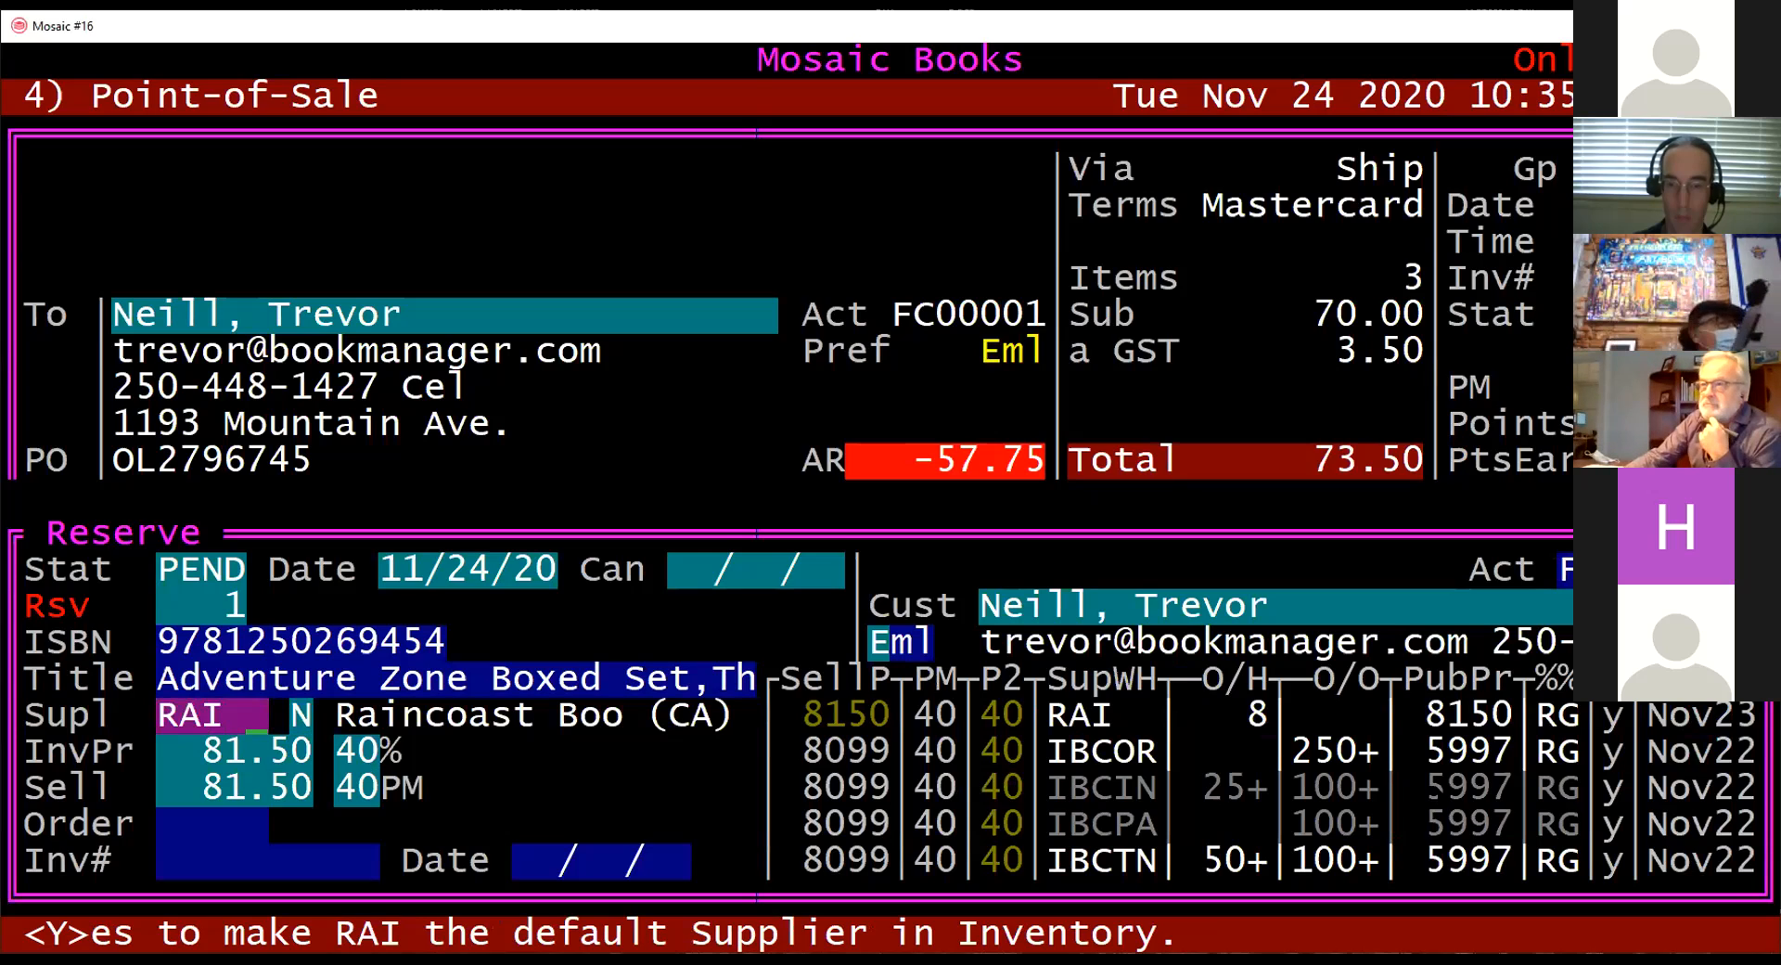
type("T")
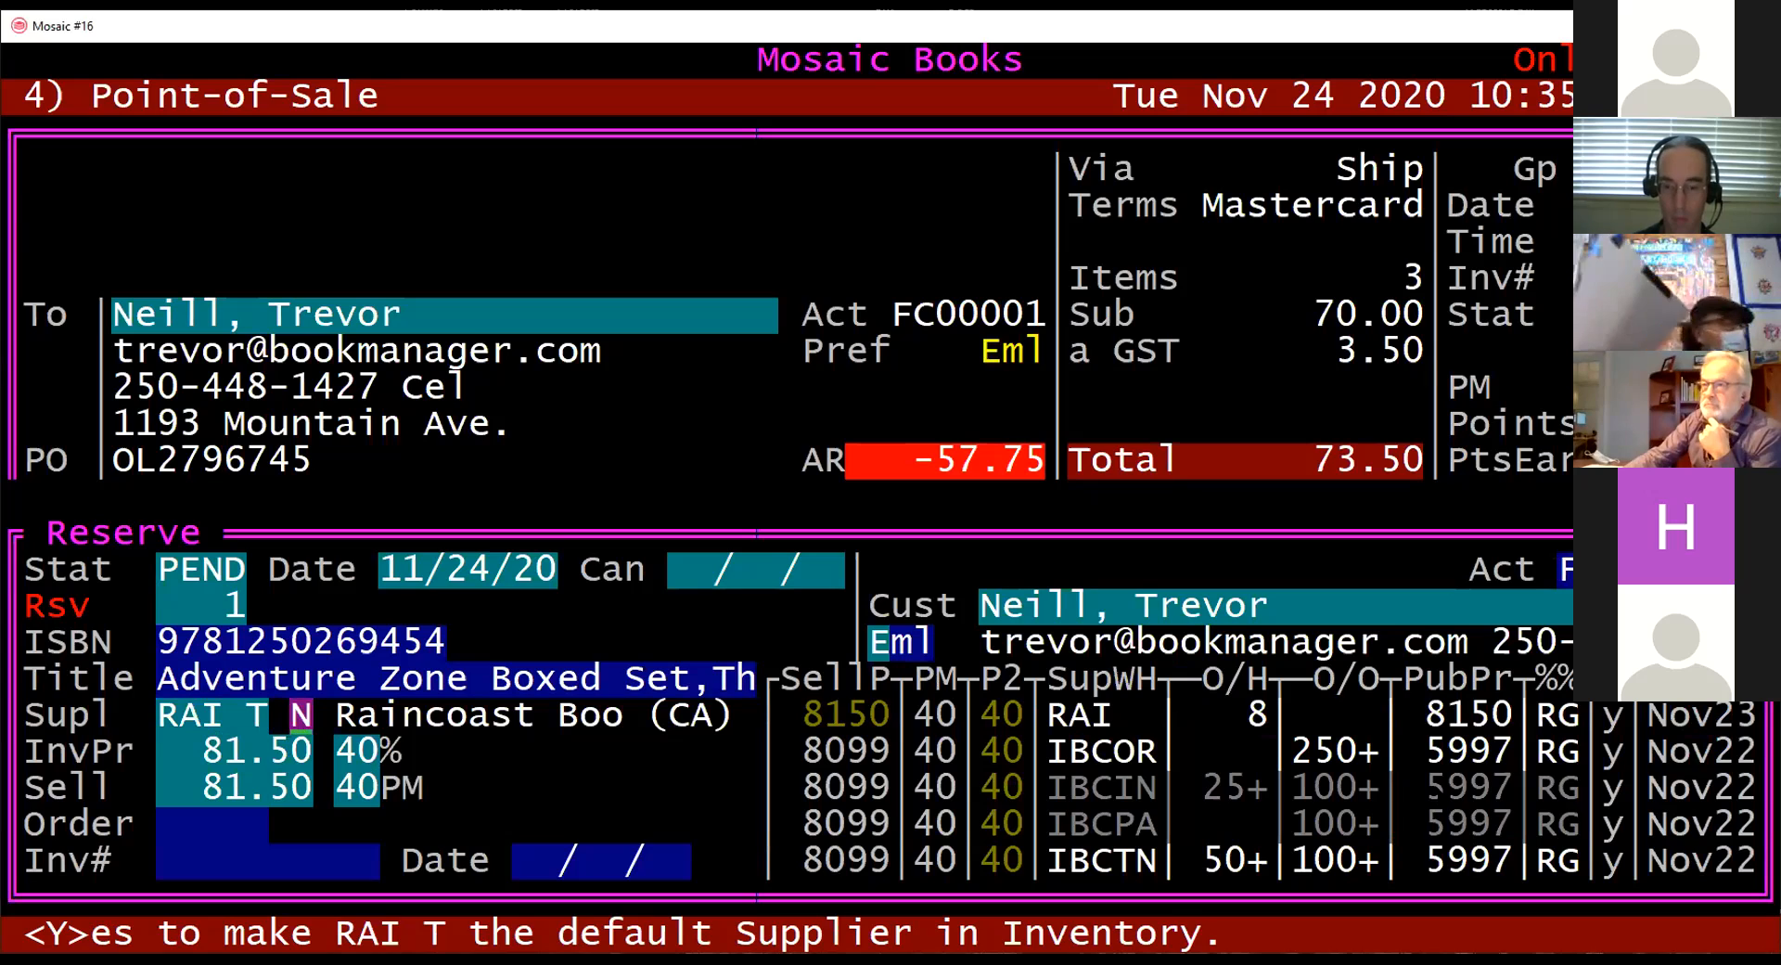
key("Return")
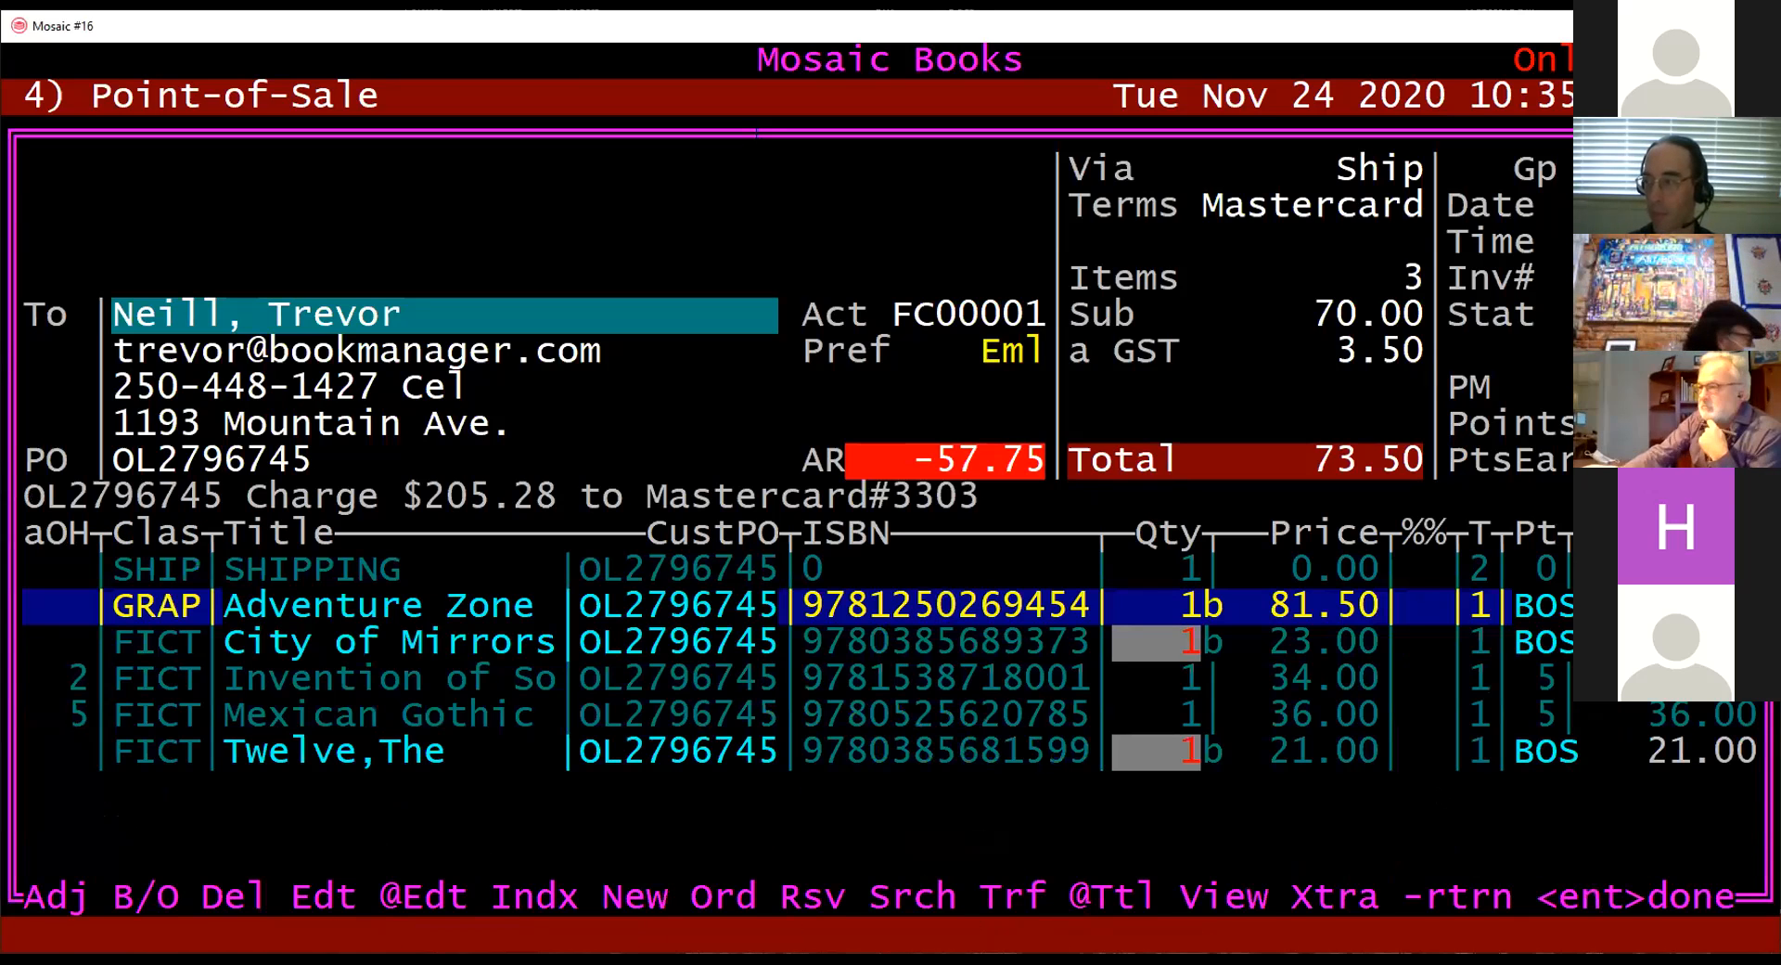
Reopen the Adventure Zone reservation details, then bring up Setup options with Ctrl+F10.
left_click(1147, 608)
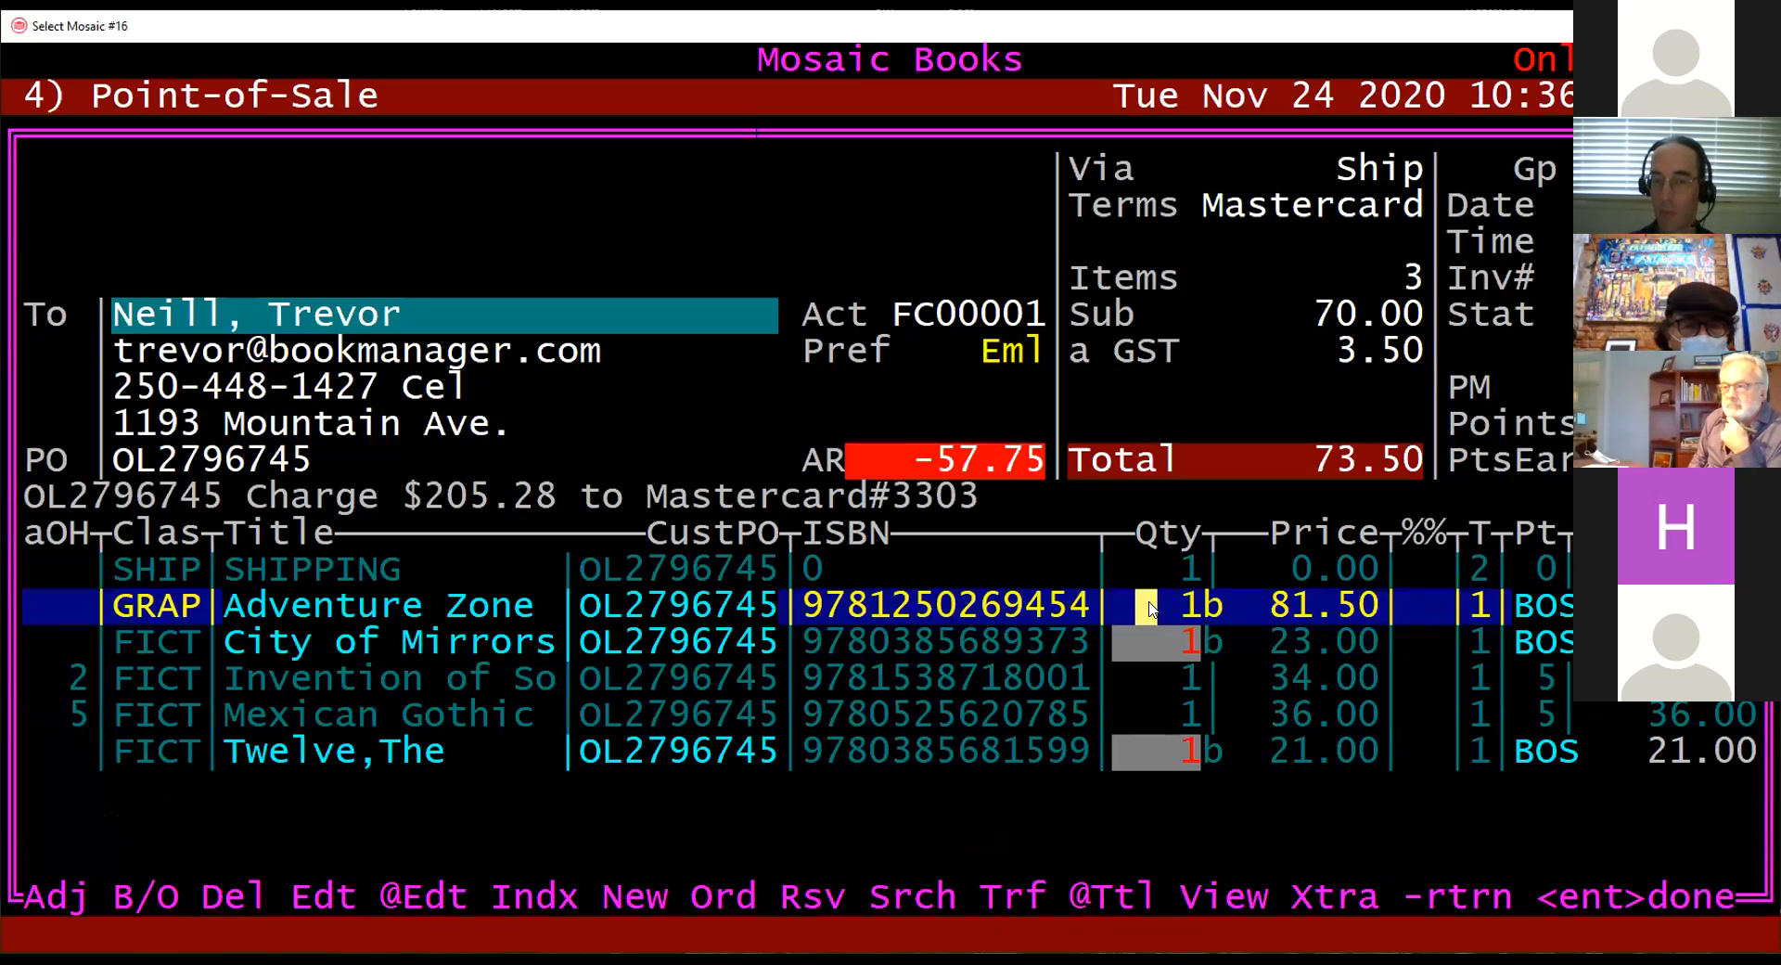
key("r")
key("Return")
key("Return")
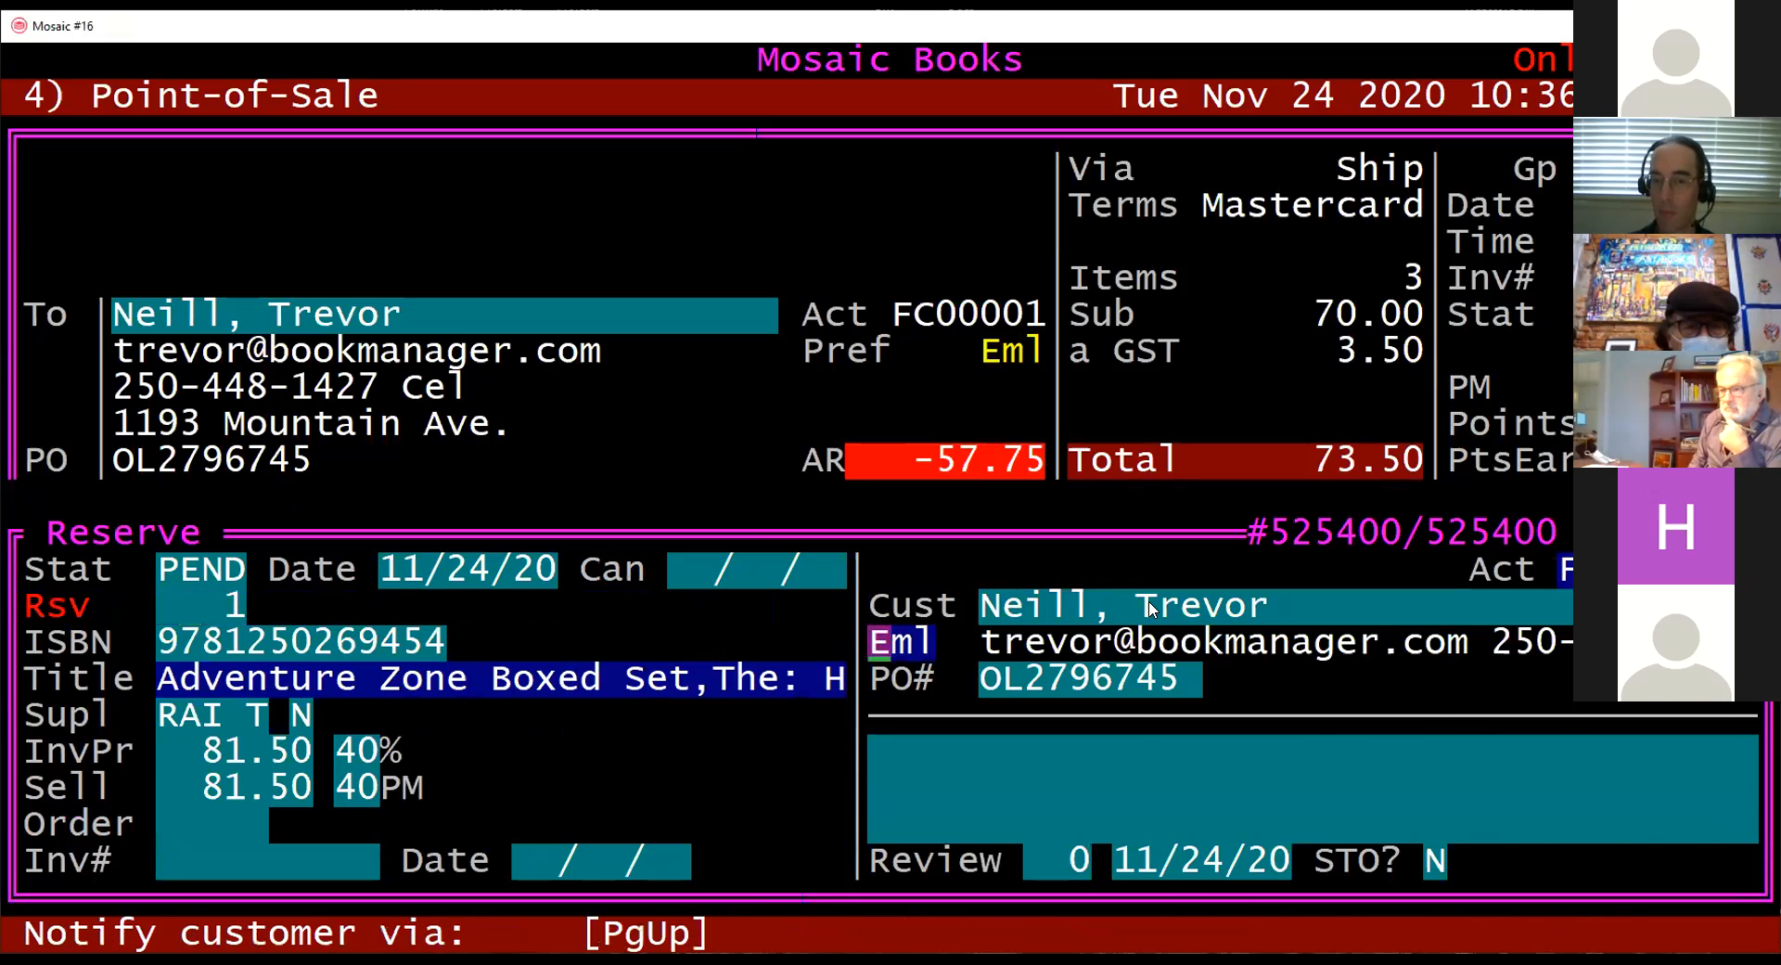
key("Return")
key("Return")
key("Return")
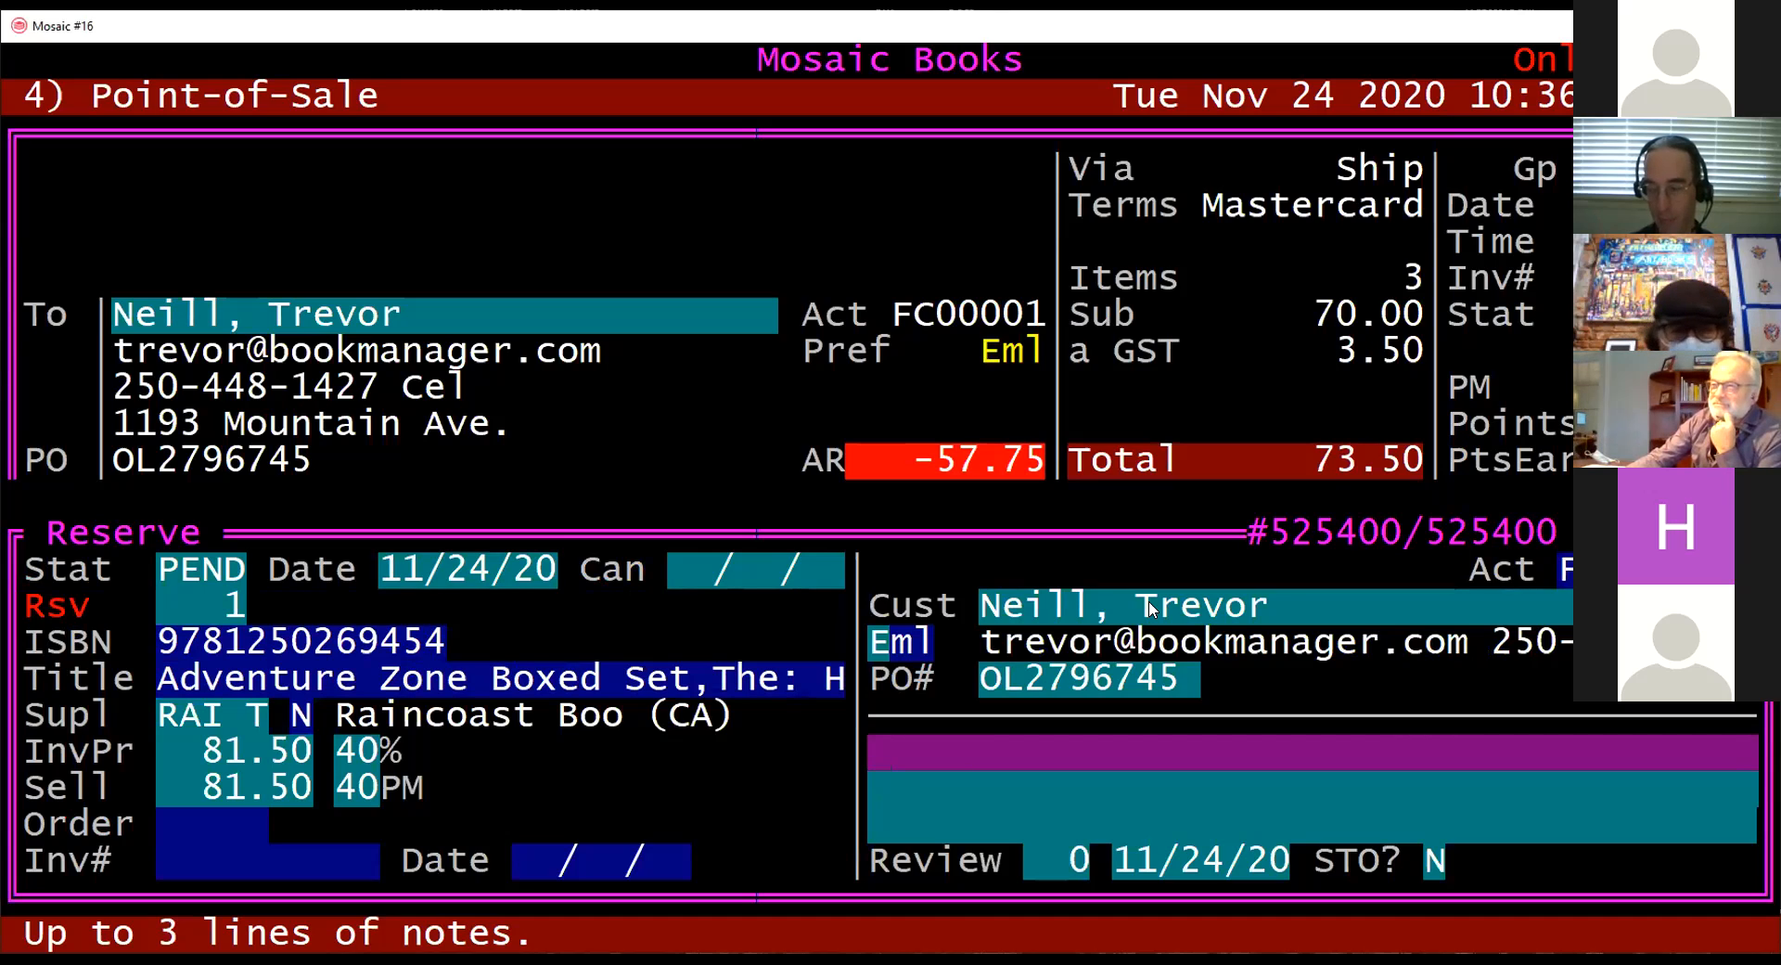
key("ctrl+F10")
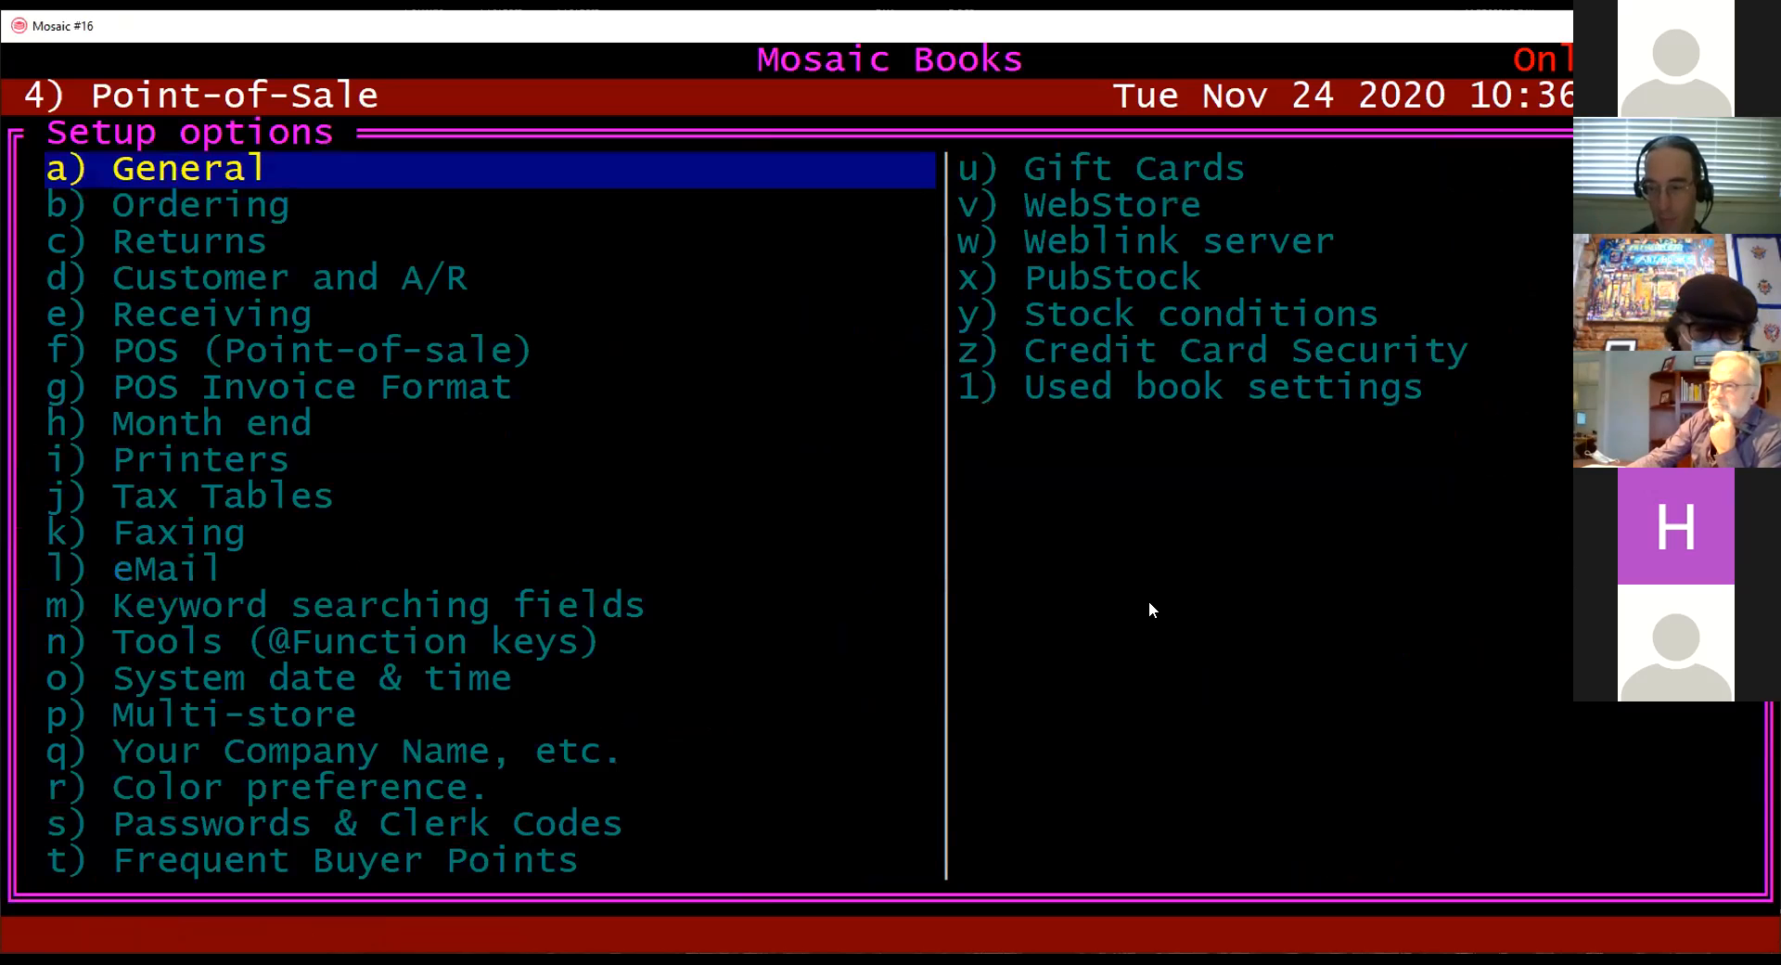
Step through the label printer fields in Printers setup.
key("i")
key("Return")
key("Return")
key("Return")
key("Return")
key("Return")
key("Return")
key("Return")
key("Return")
key("Return")
key("Return")
key("Return")
key("Return")
key("Return")
key("Return")
key("Return")
key("Return")
key("Return")
key("Return")
key("Return")
key("Return")
key("Return")
key("Return")
key("Return")
key("Return")
key("Up")
key("Up")
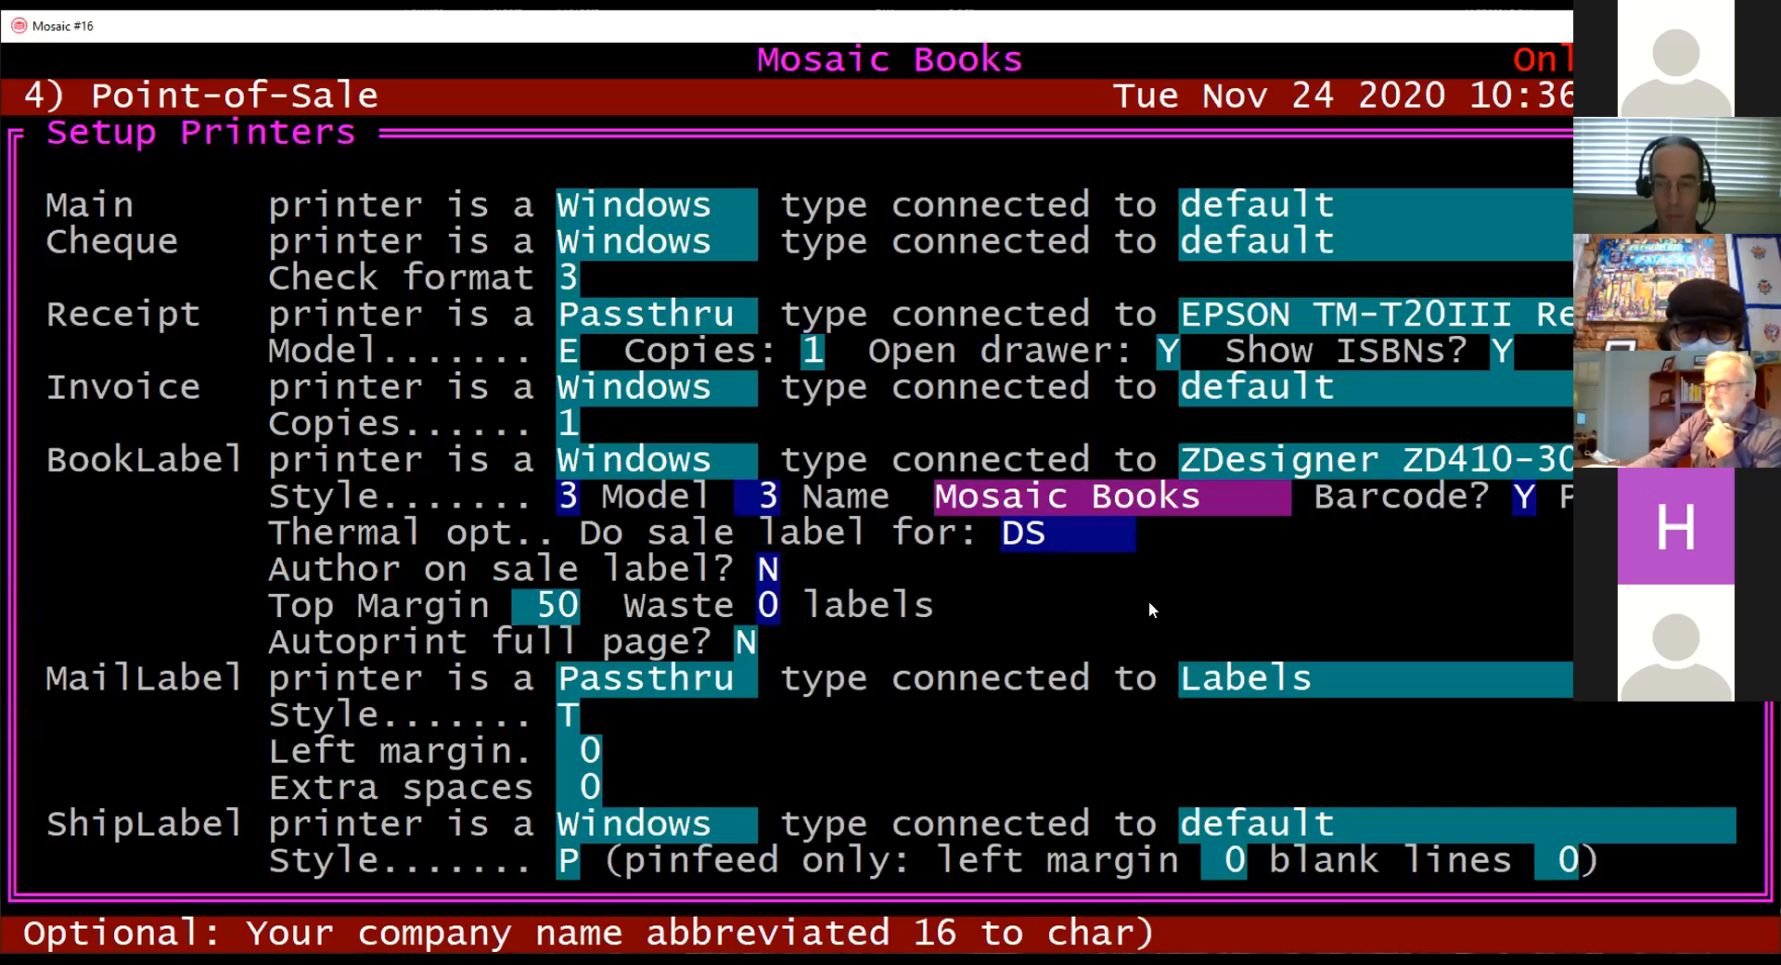
key("Escape")
Check Receiving setup's special-order slip printing (T and Y) and back out.
key("Up")
key("Up")
key("Up")
key("Up")
key("Return")
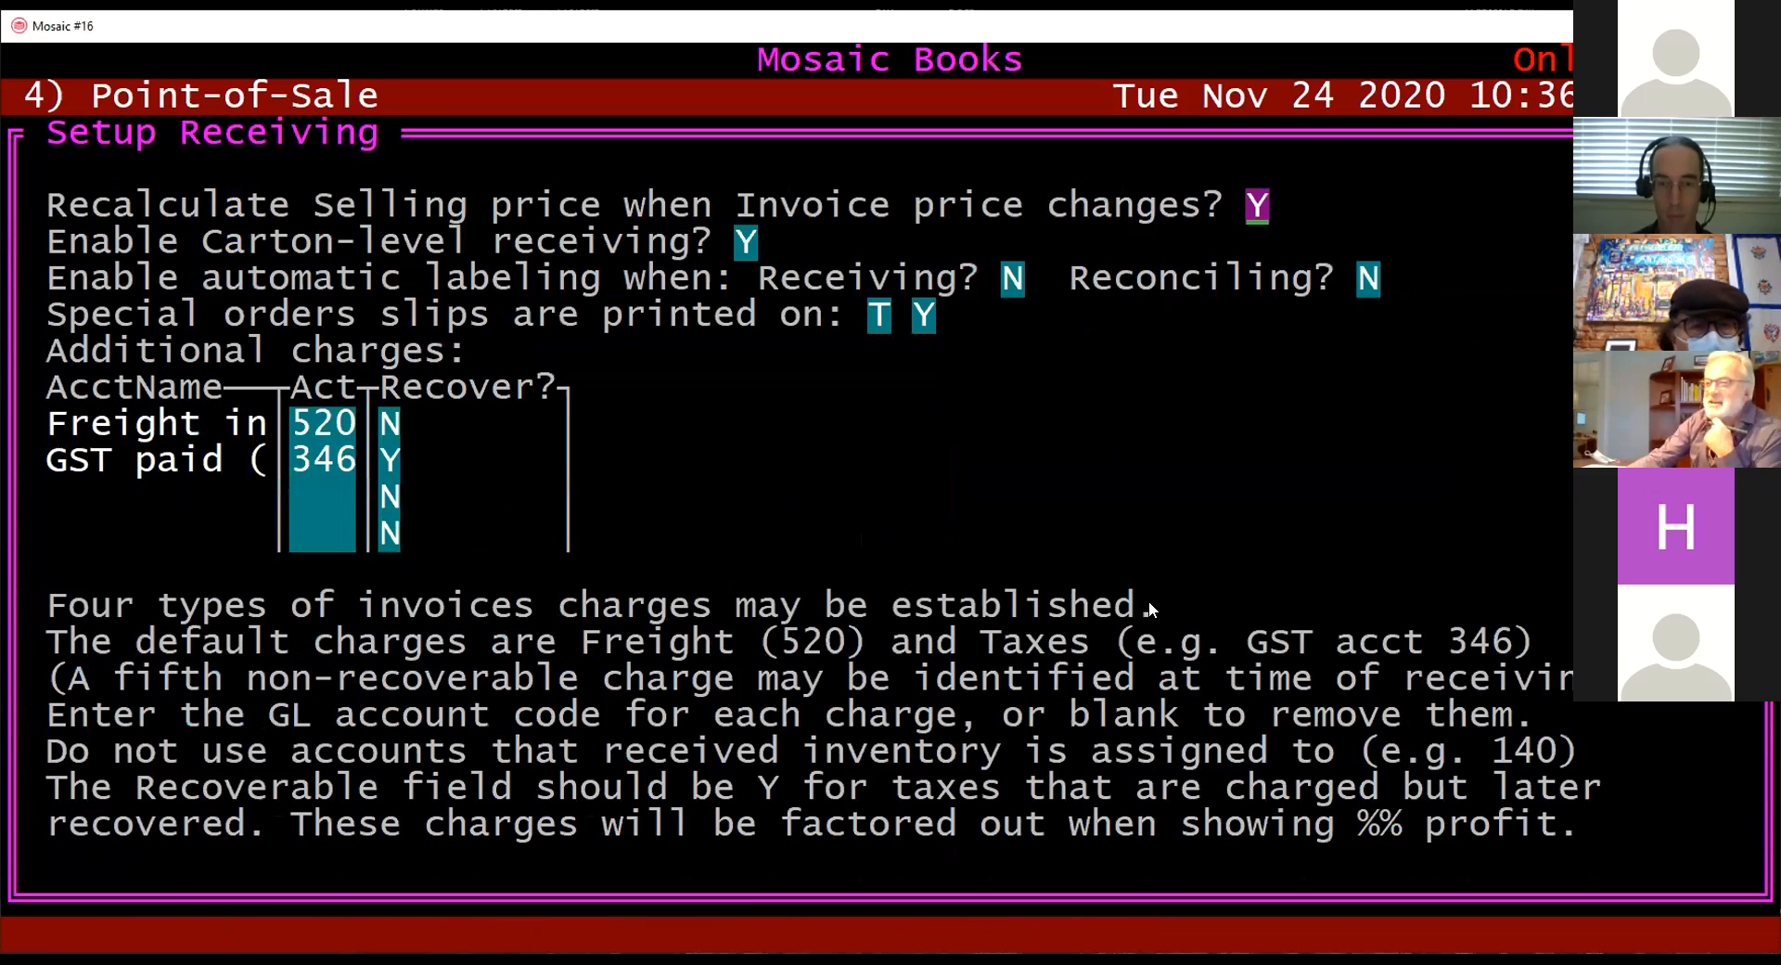
key("Return")
key("Return")
key("Return")
key("Return")
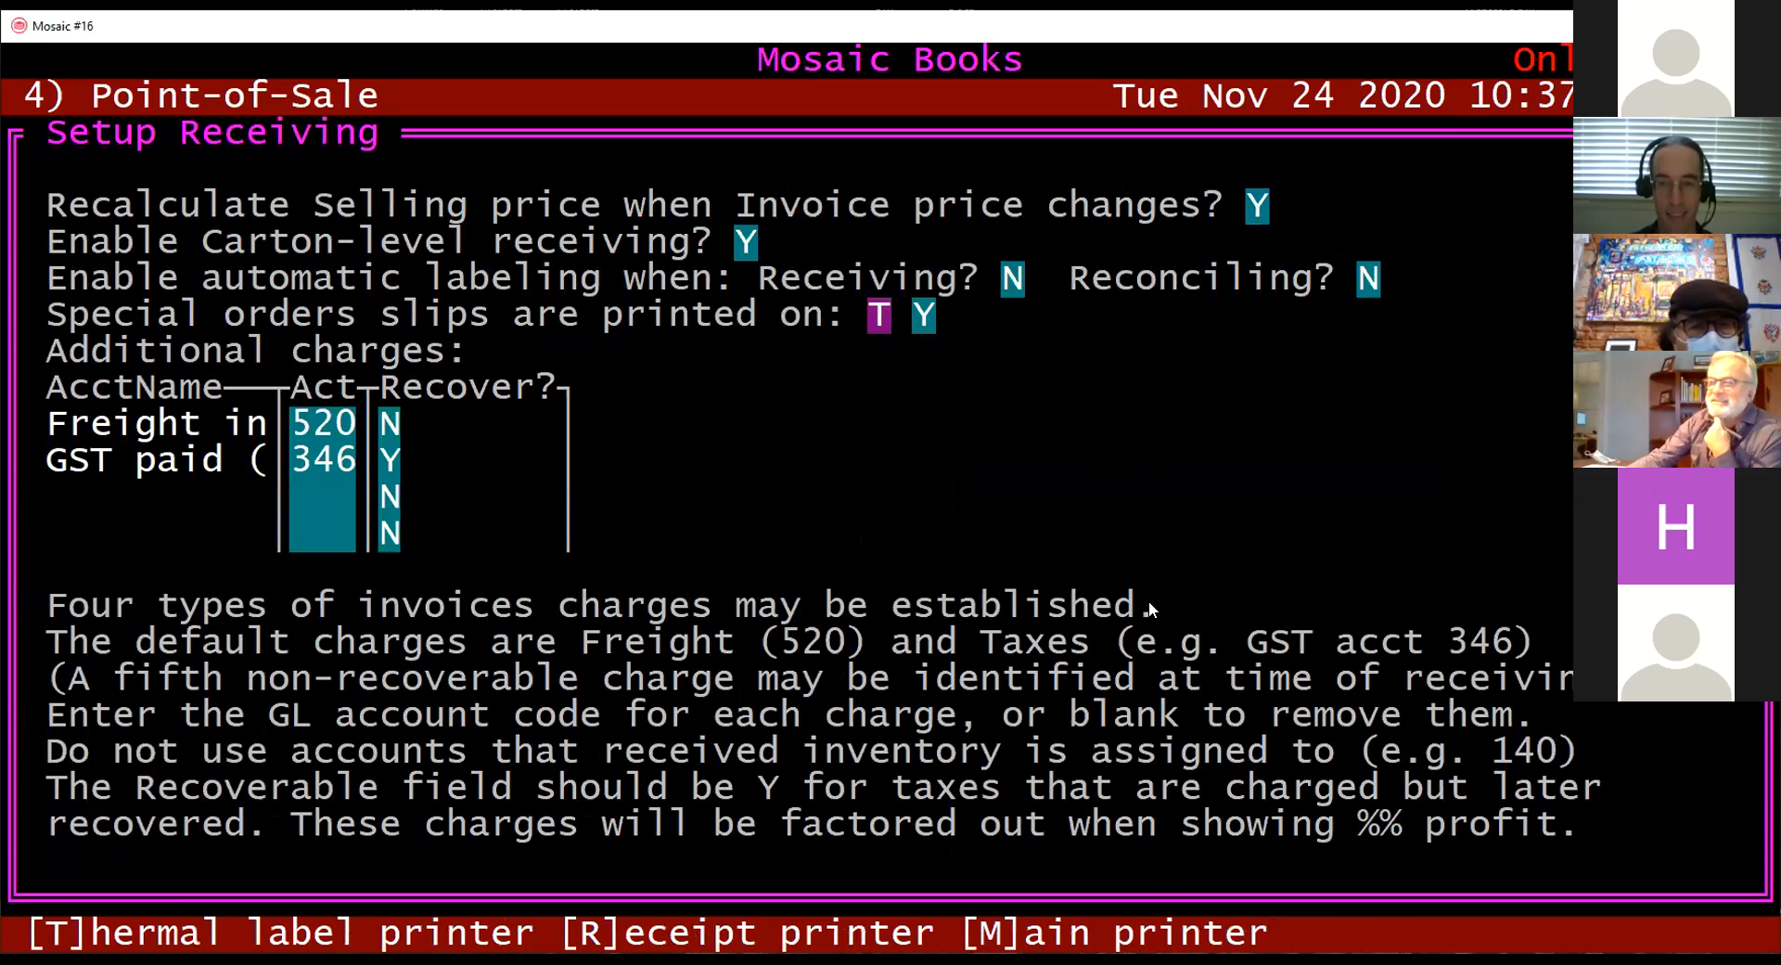
key("Return")
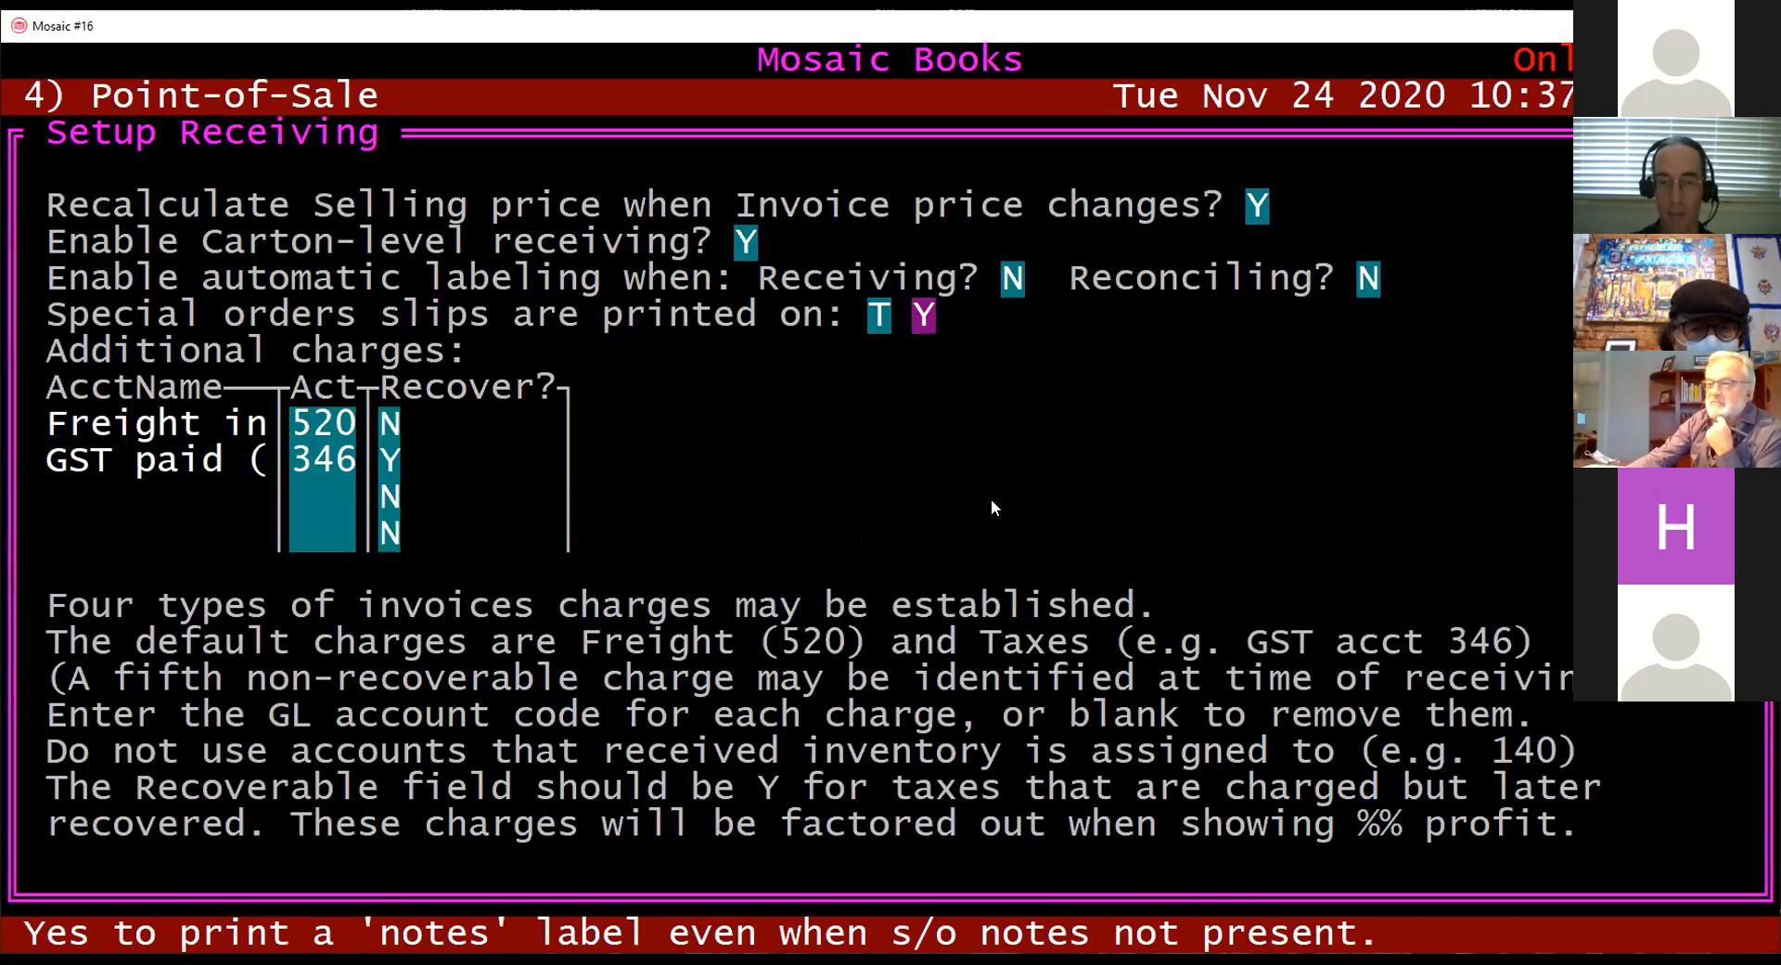
key("Escape")
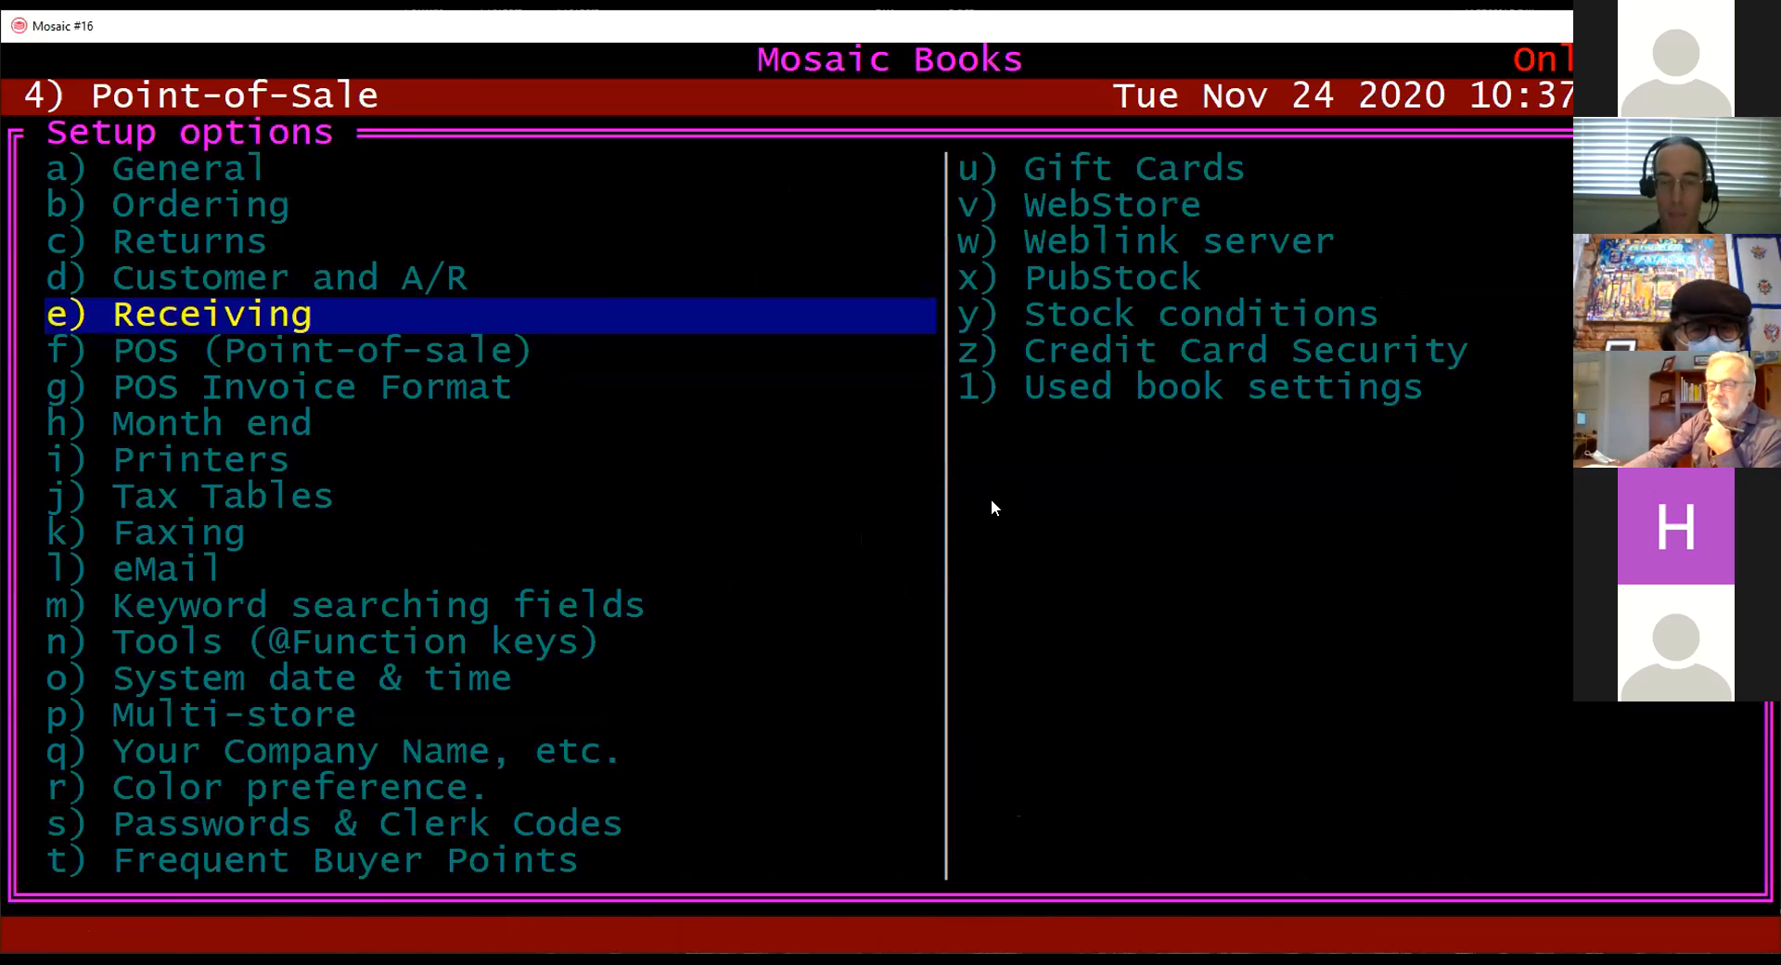
key("Escape")
Close the reservation and view Adventure Zone's title details, marking its S/O label.
key("Escape")
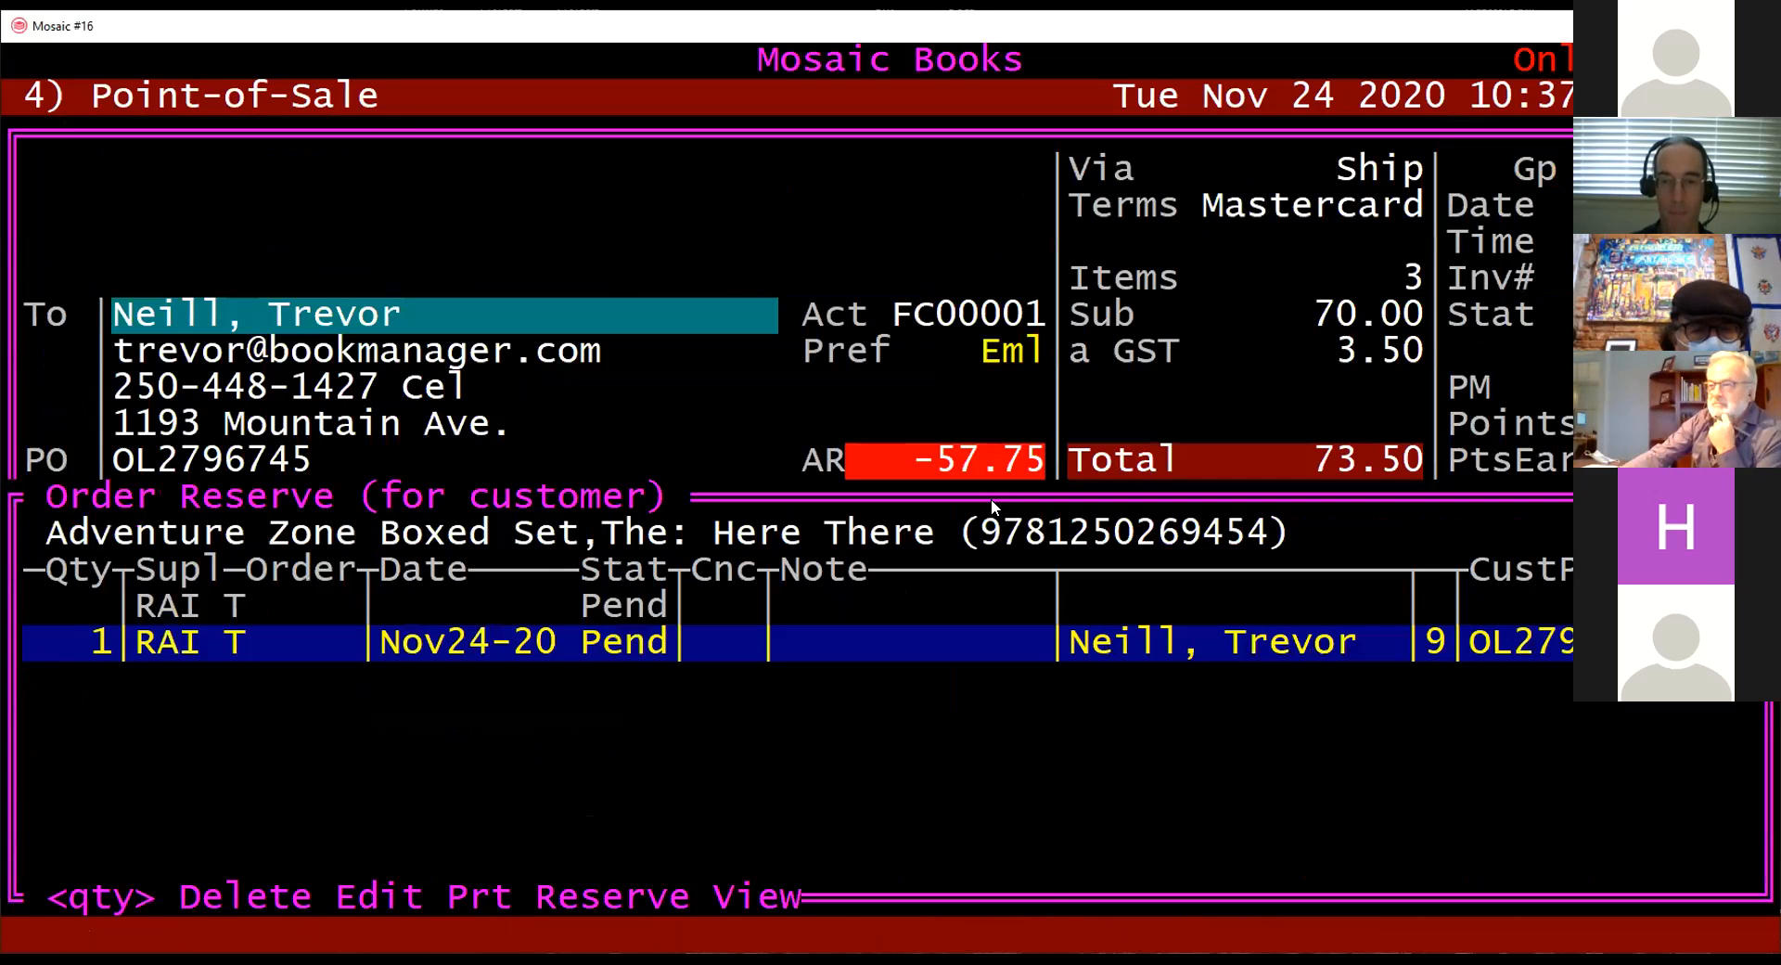
key("Escape")
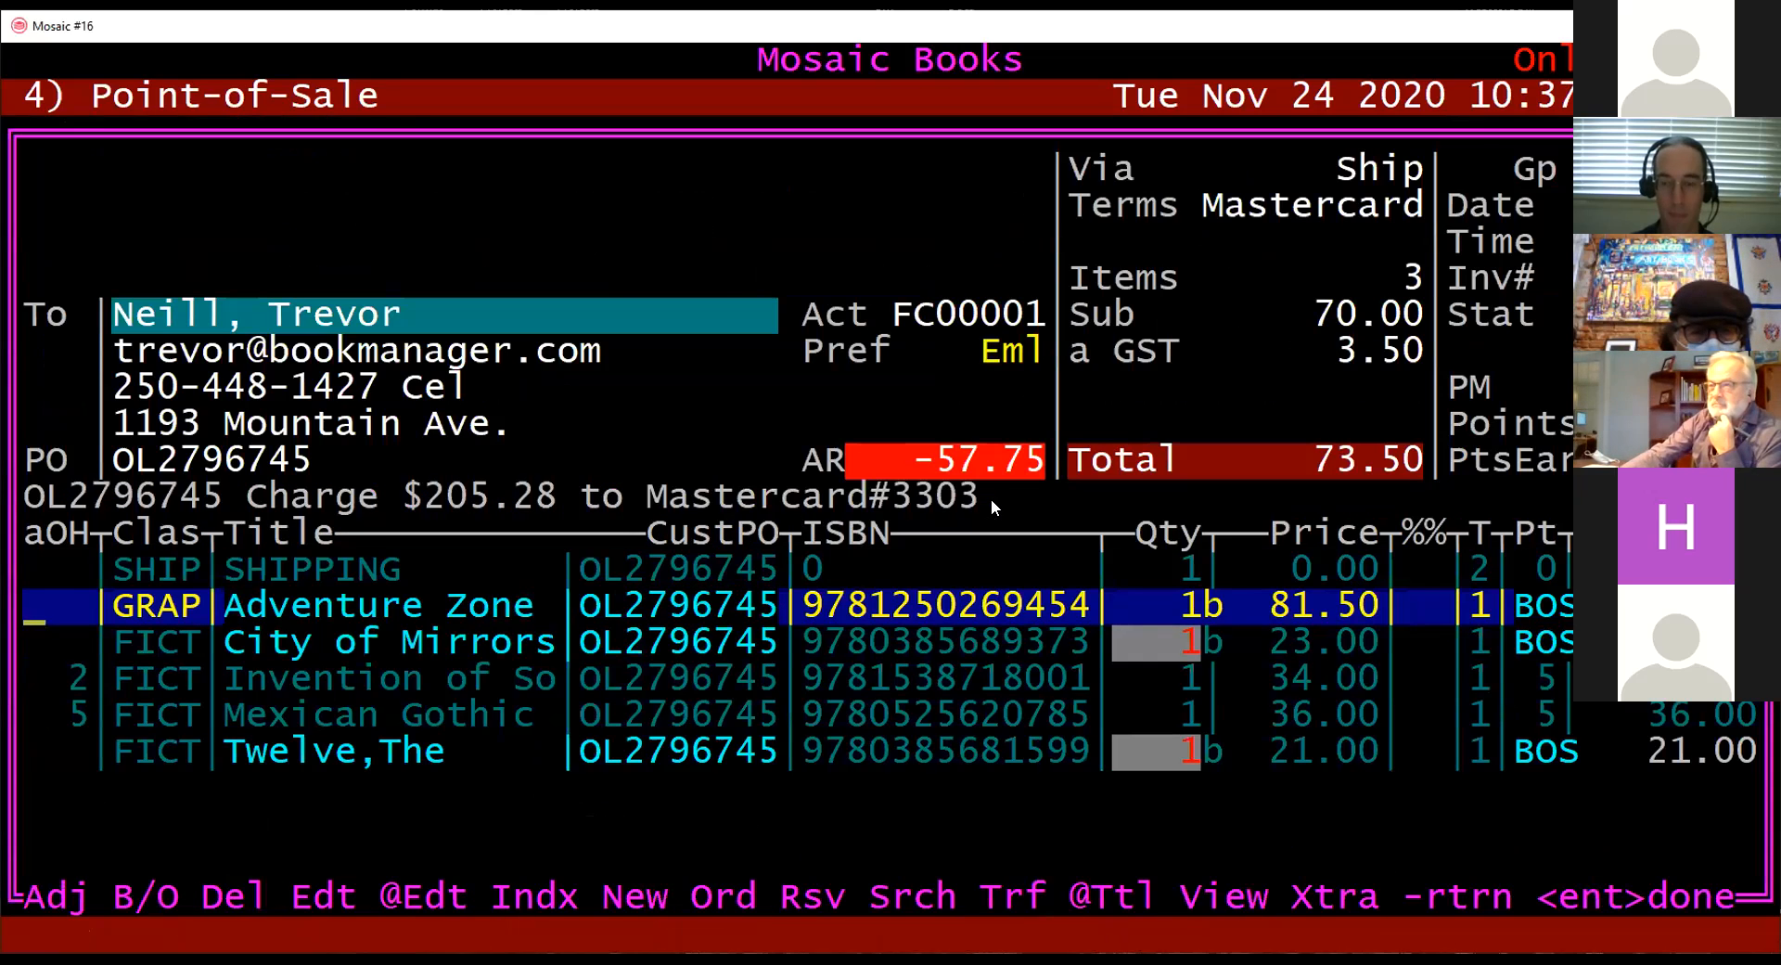
key("v")
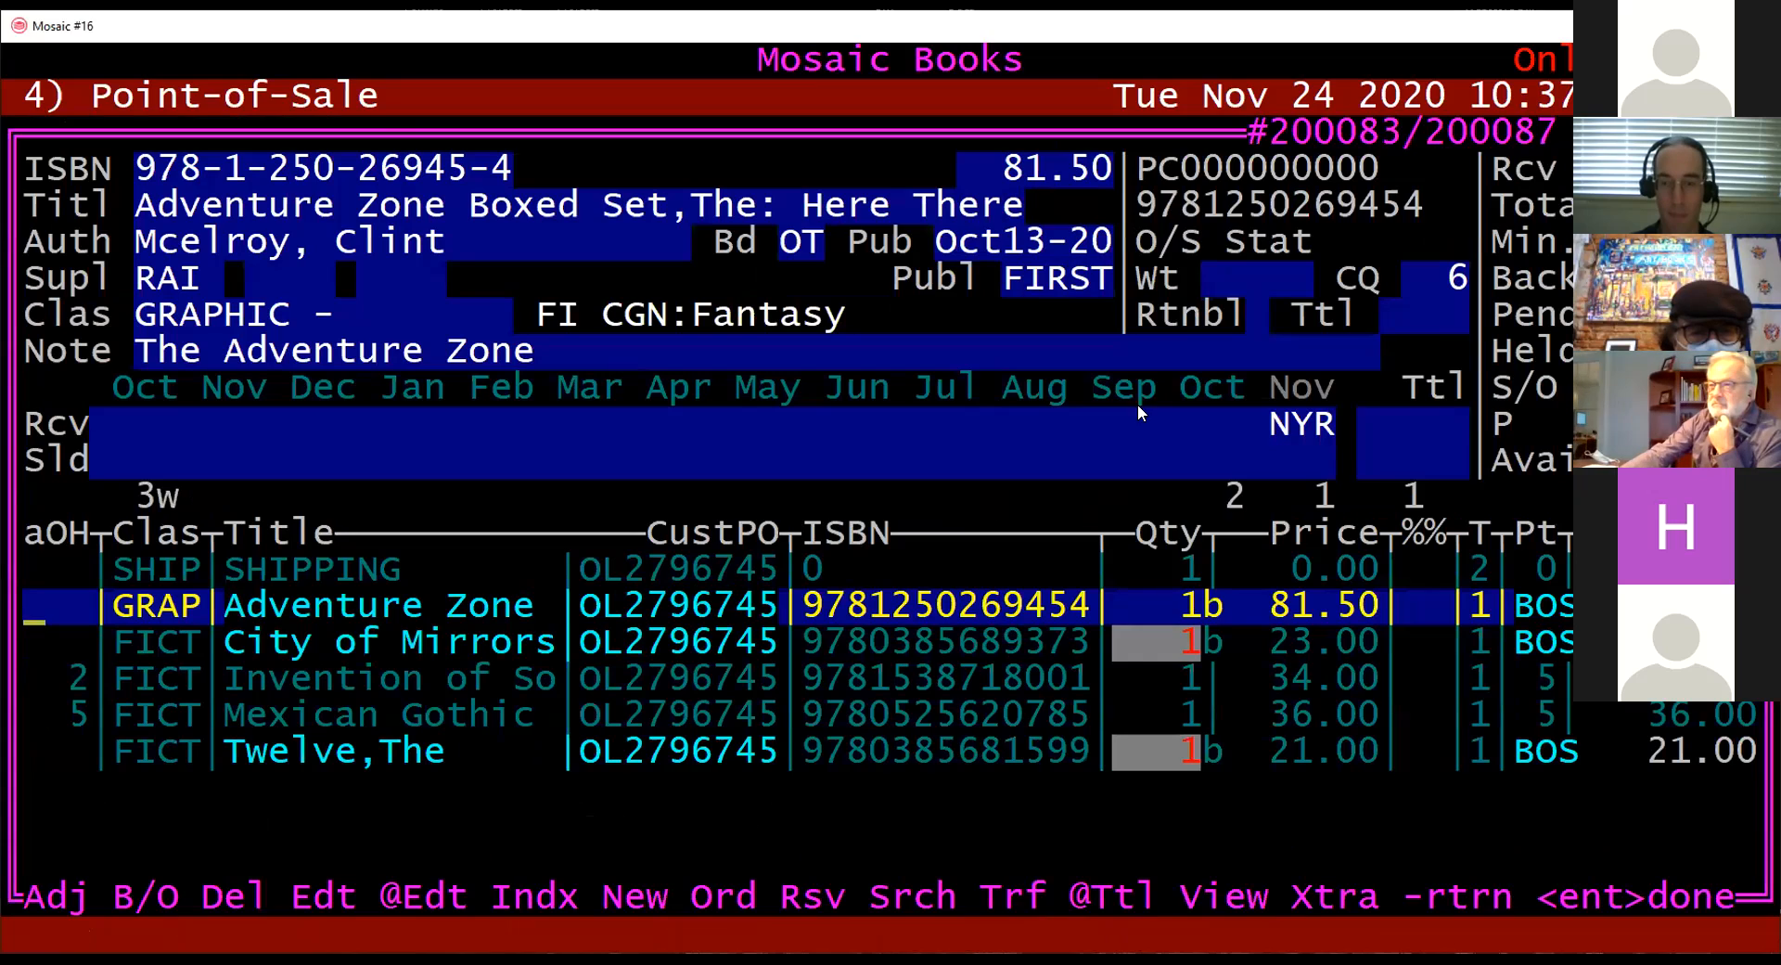
left_click(1633, 424)
left_click_drag(1651, 388, 1497, 388)
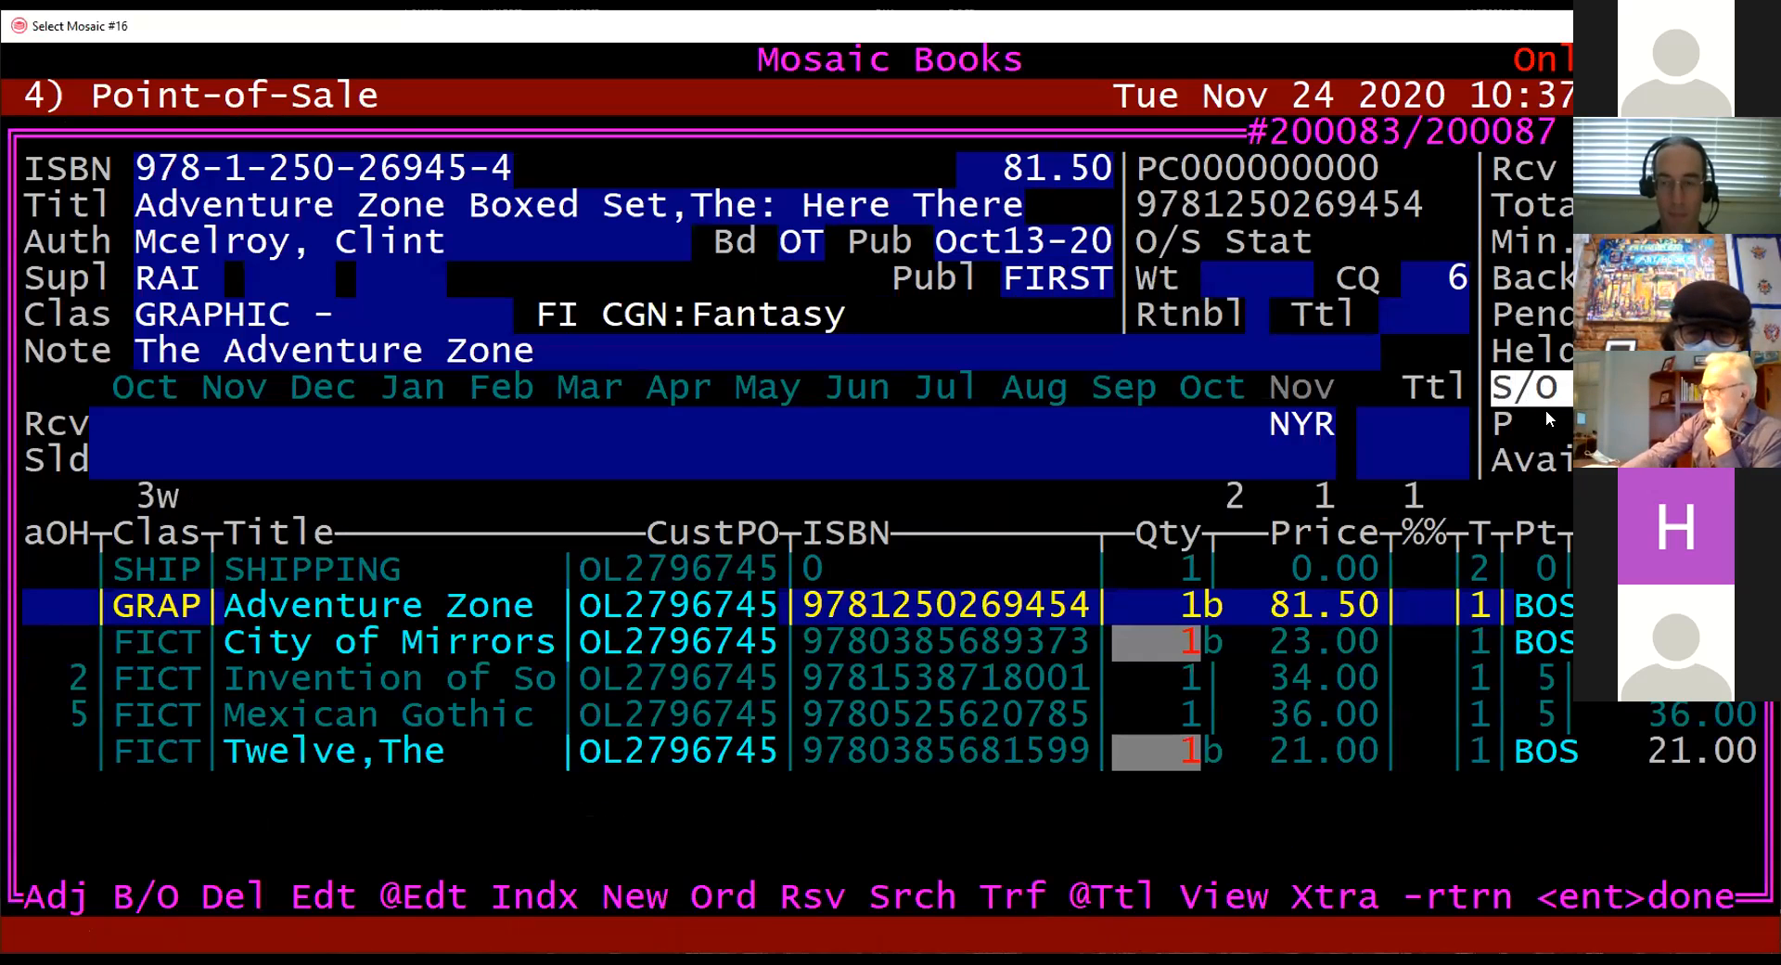
key("Escape")
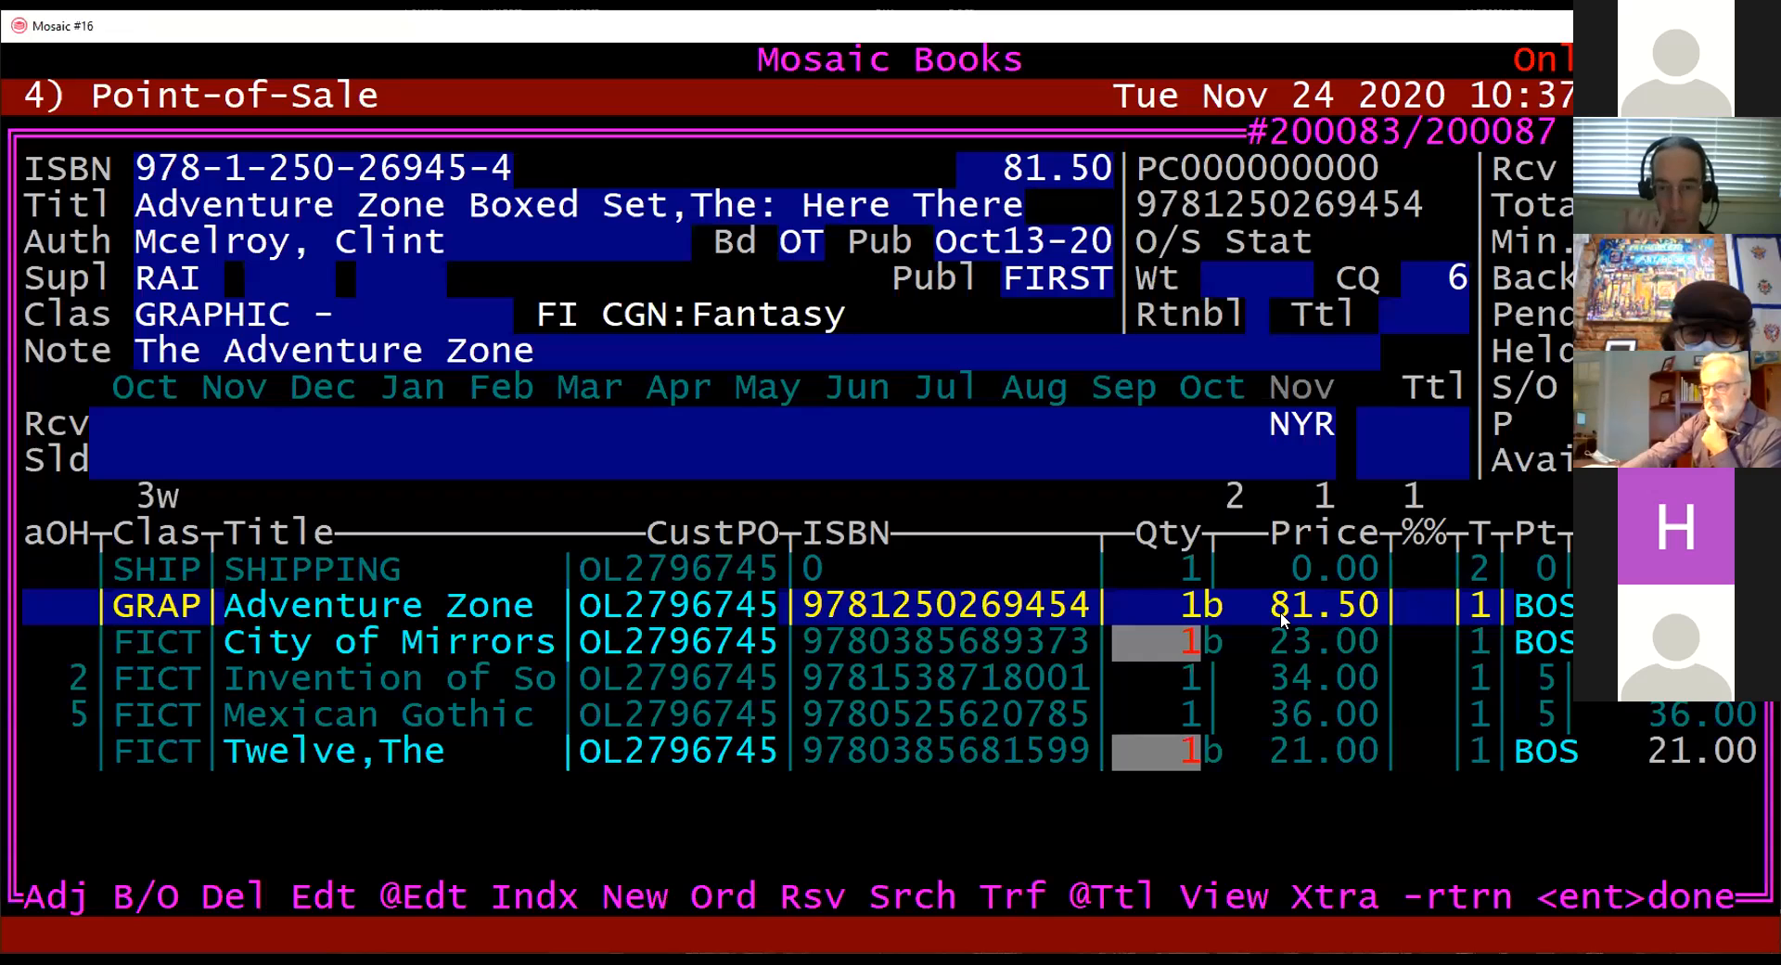
key("v")
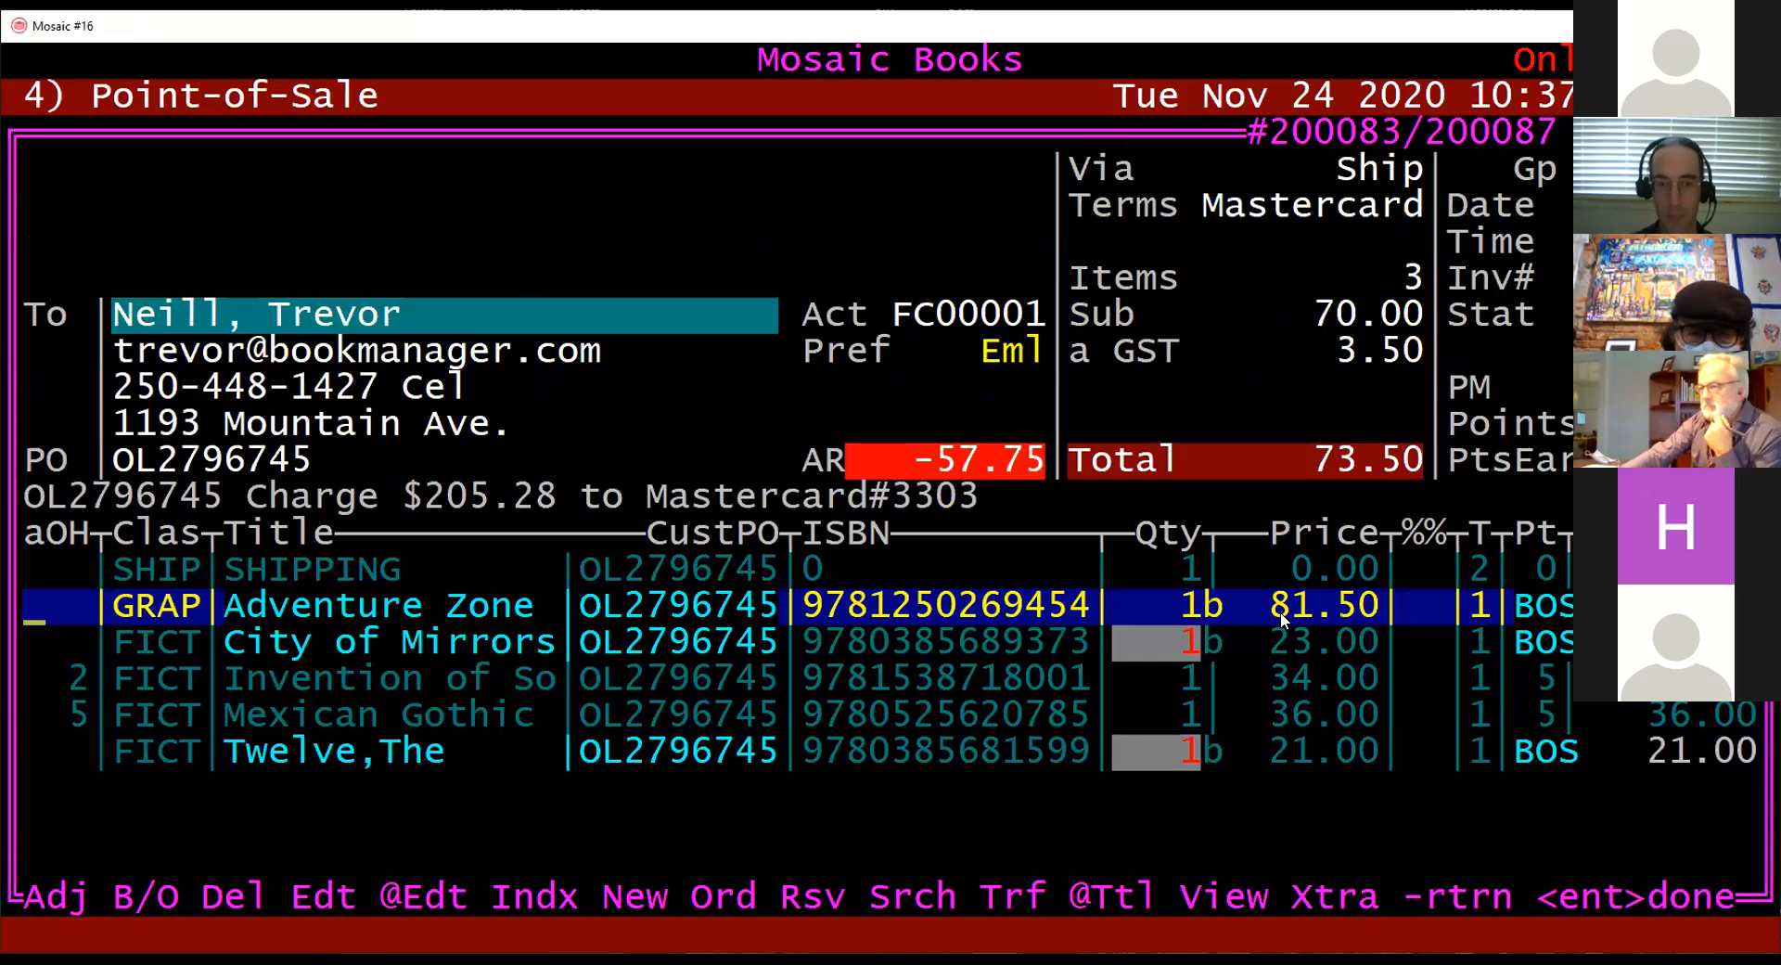
Reserve one copy of City of Mirrors for the customer with the default supplier.
key("Down")
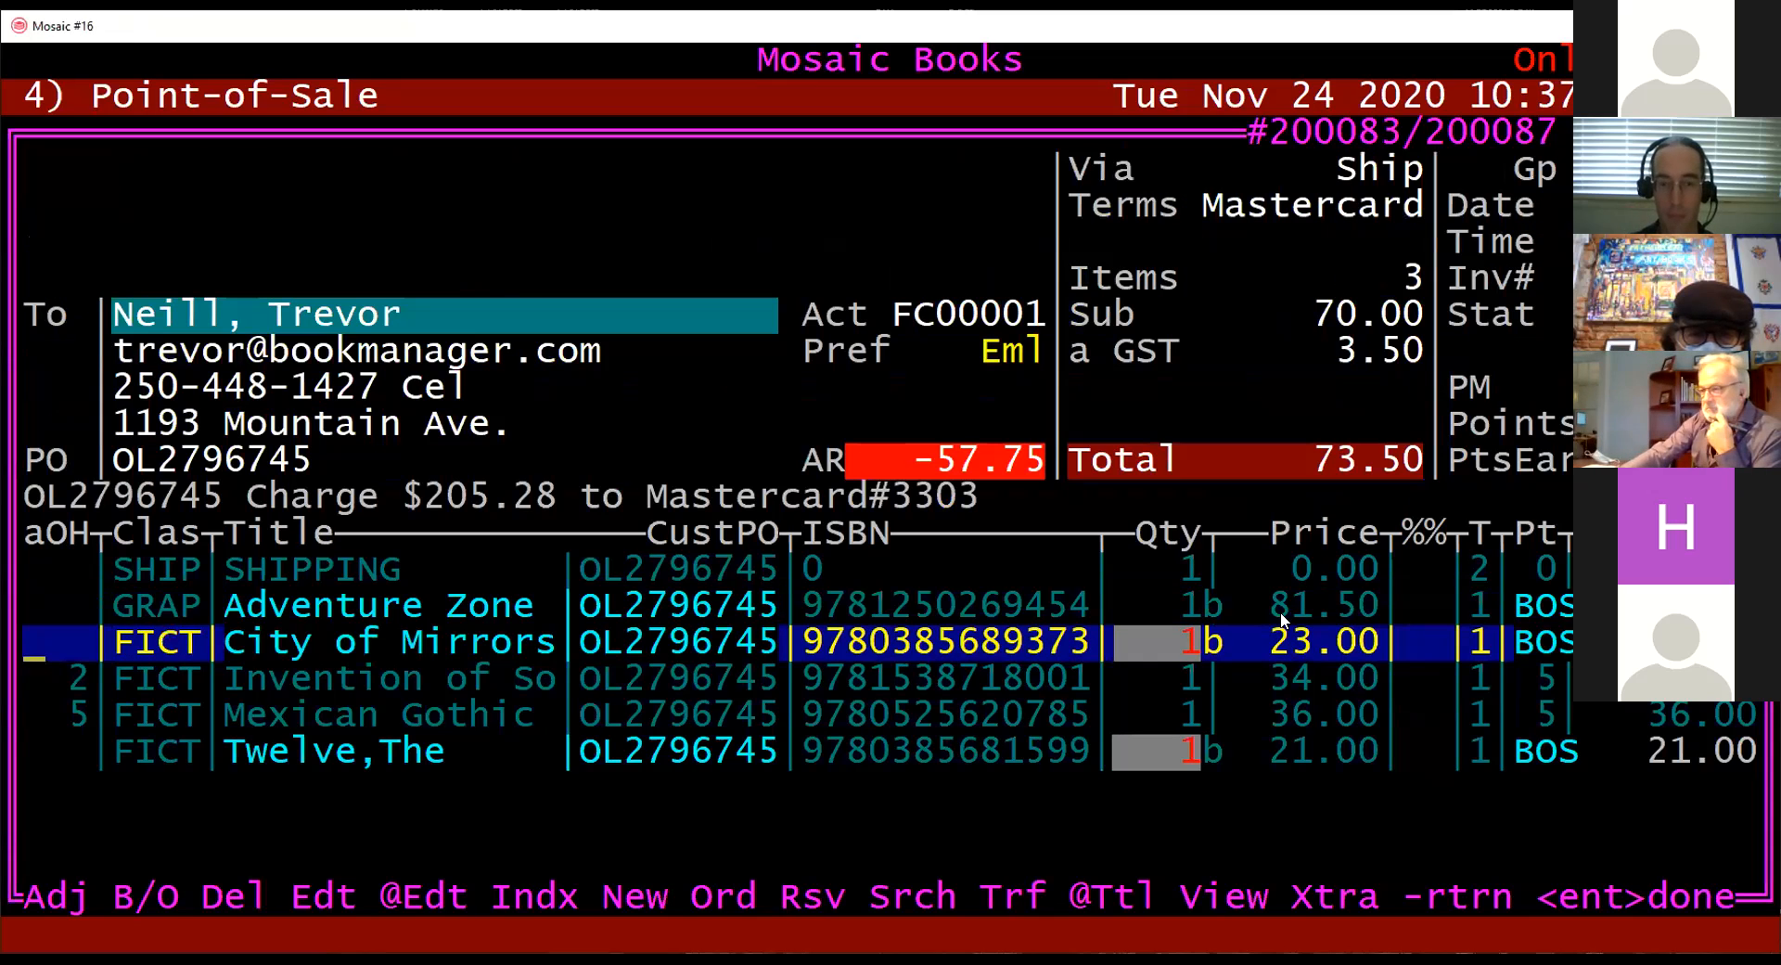
key("p")
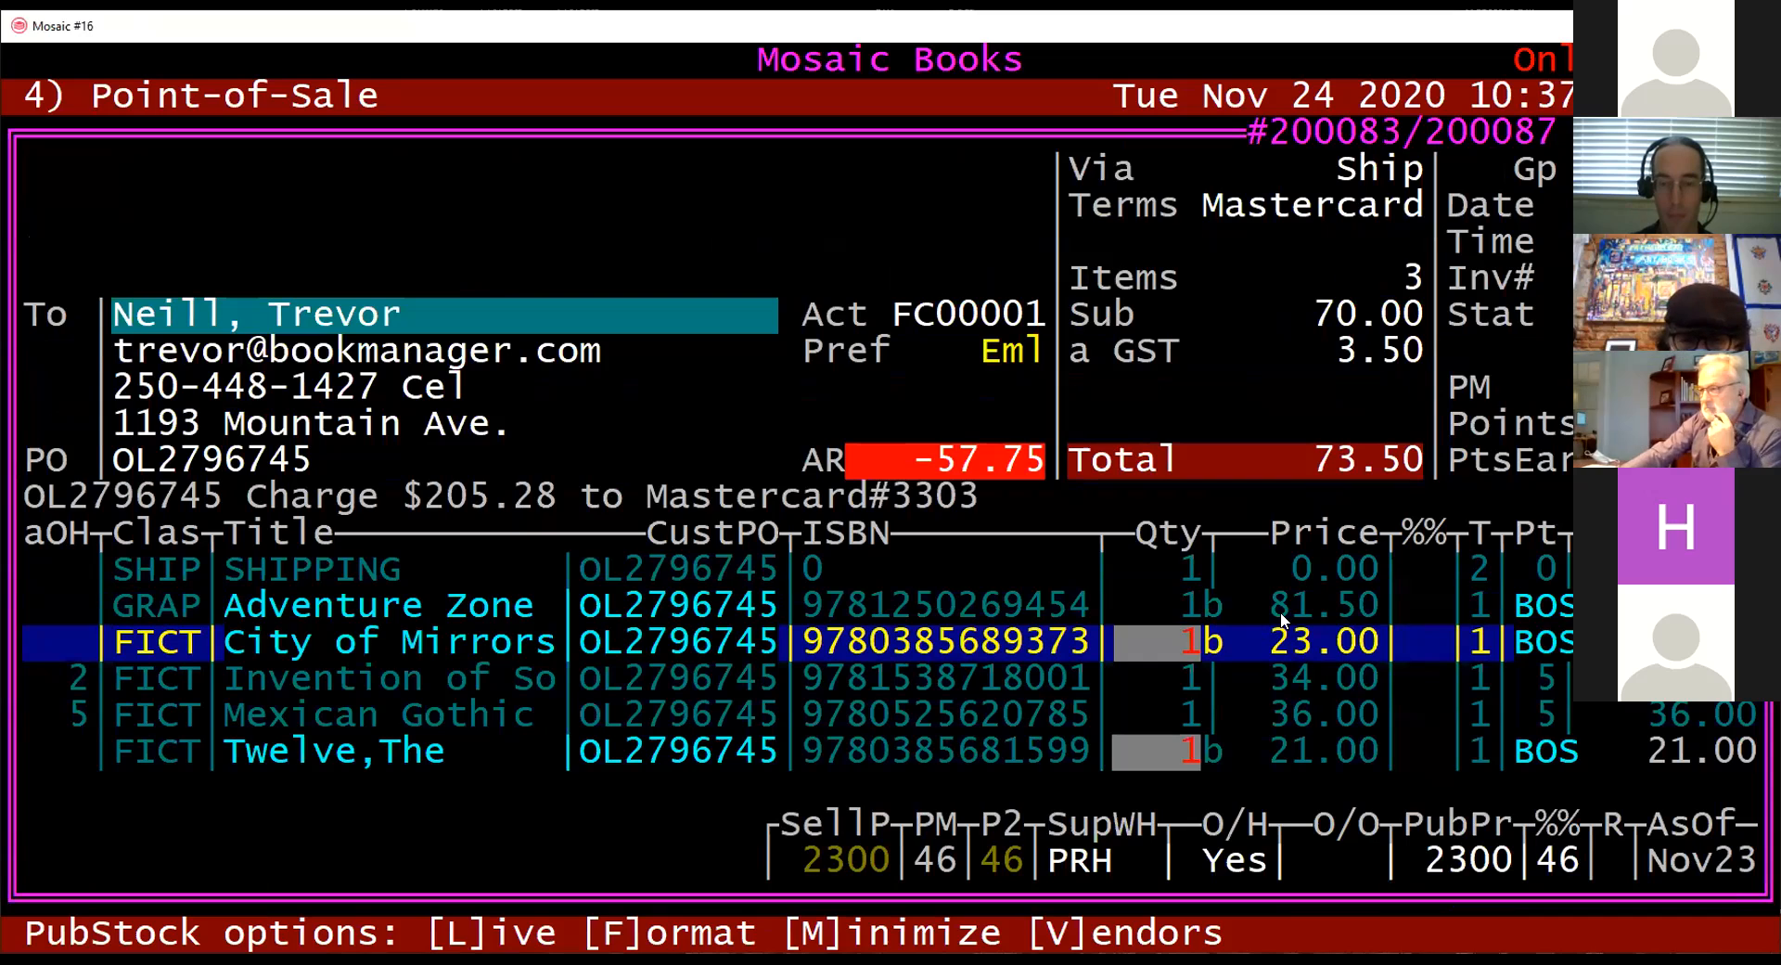
type("r")
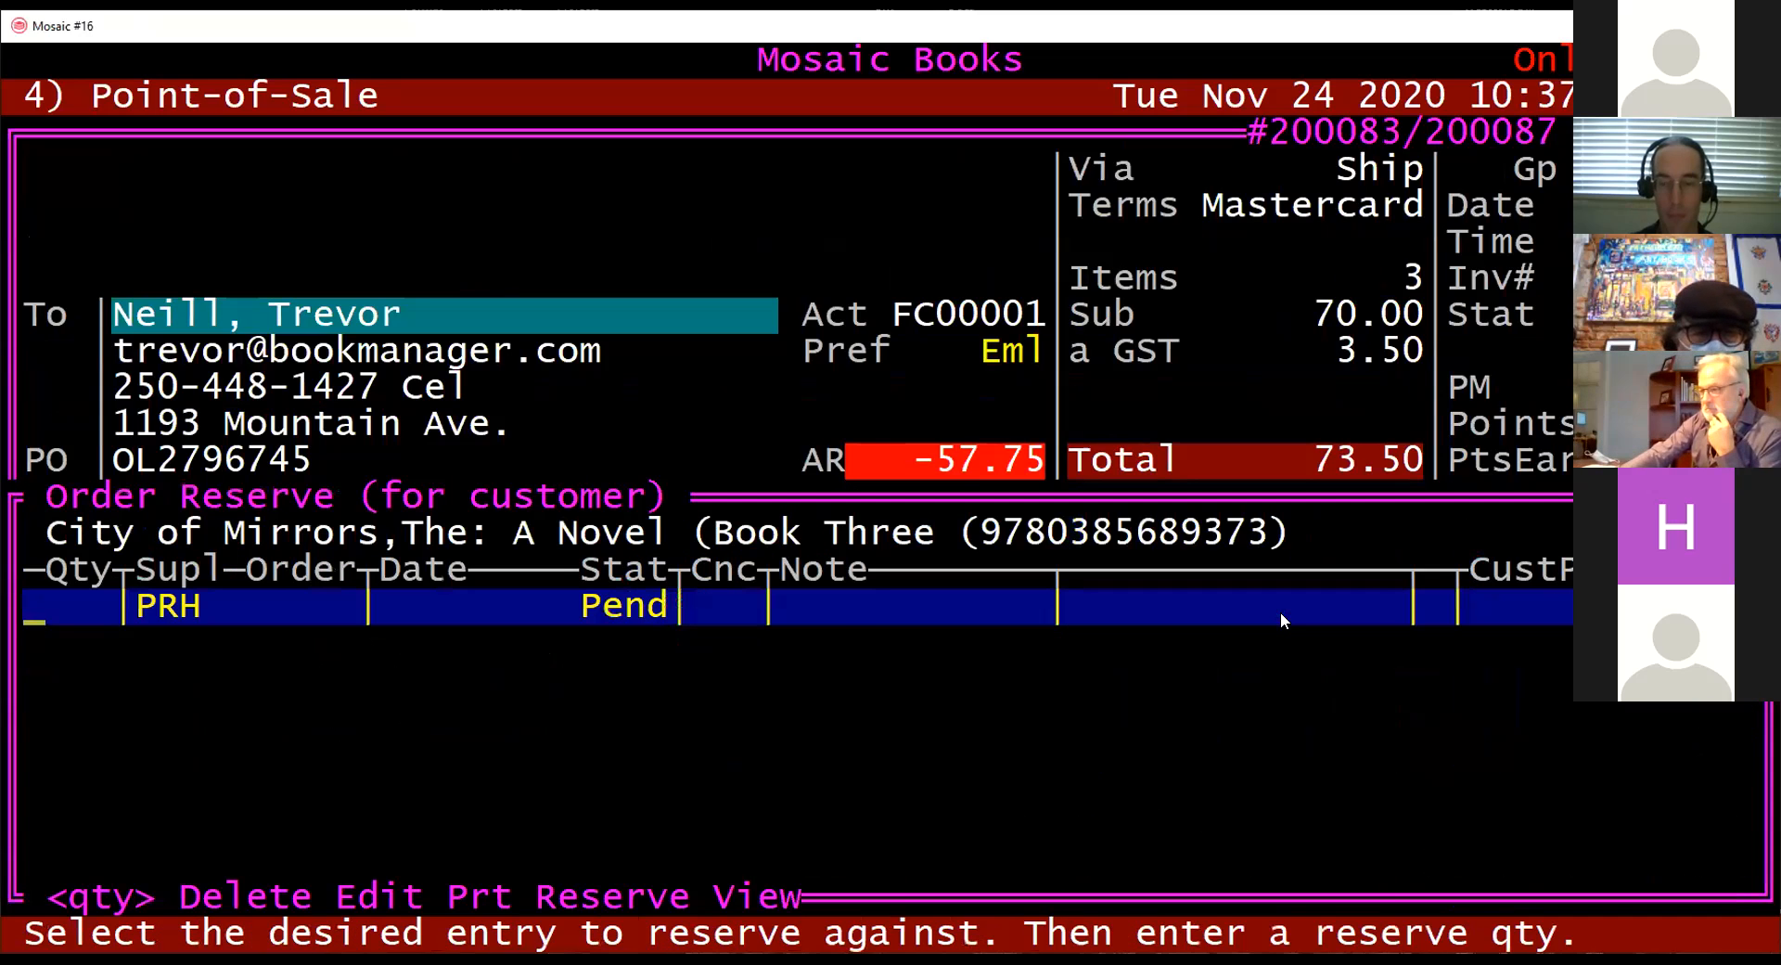
type("1")
key("Return")
key("Return")
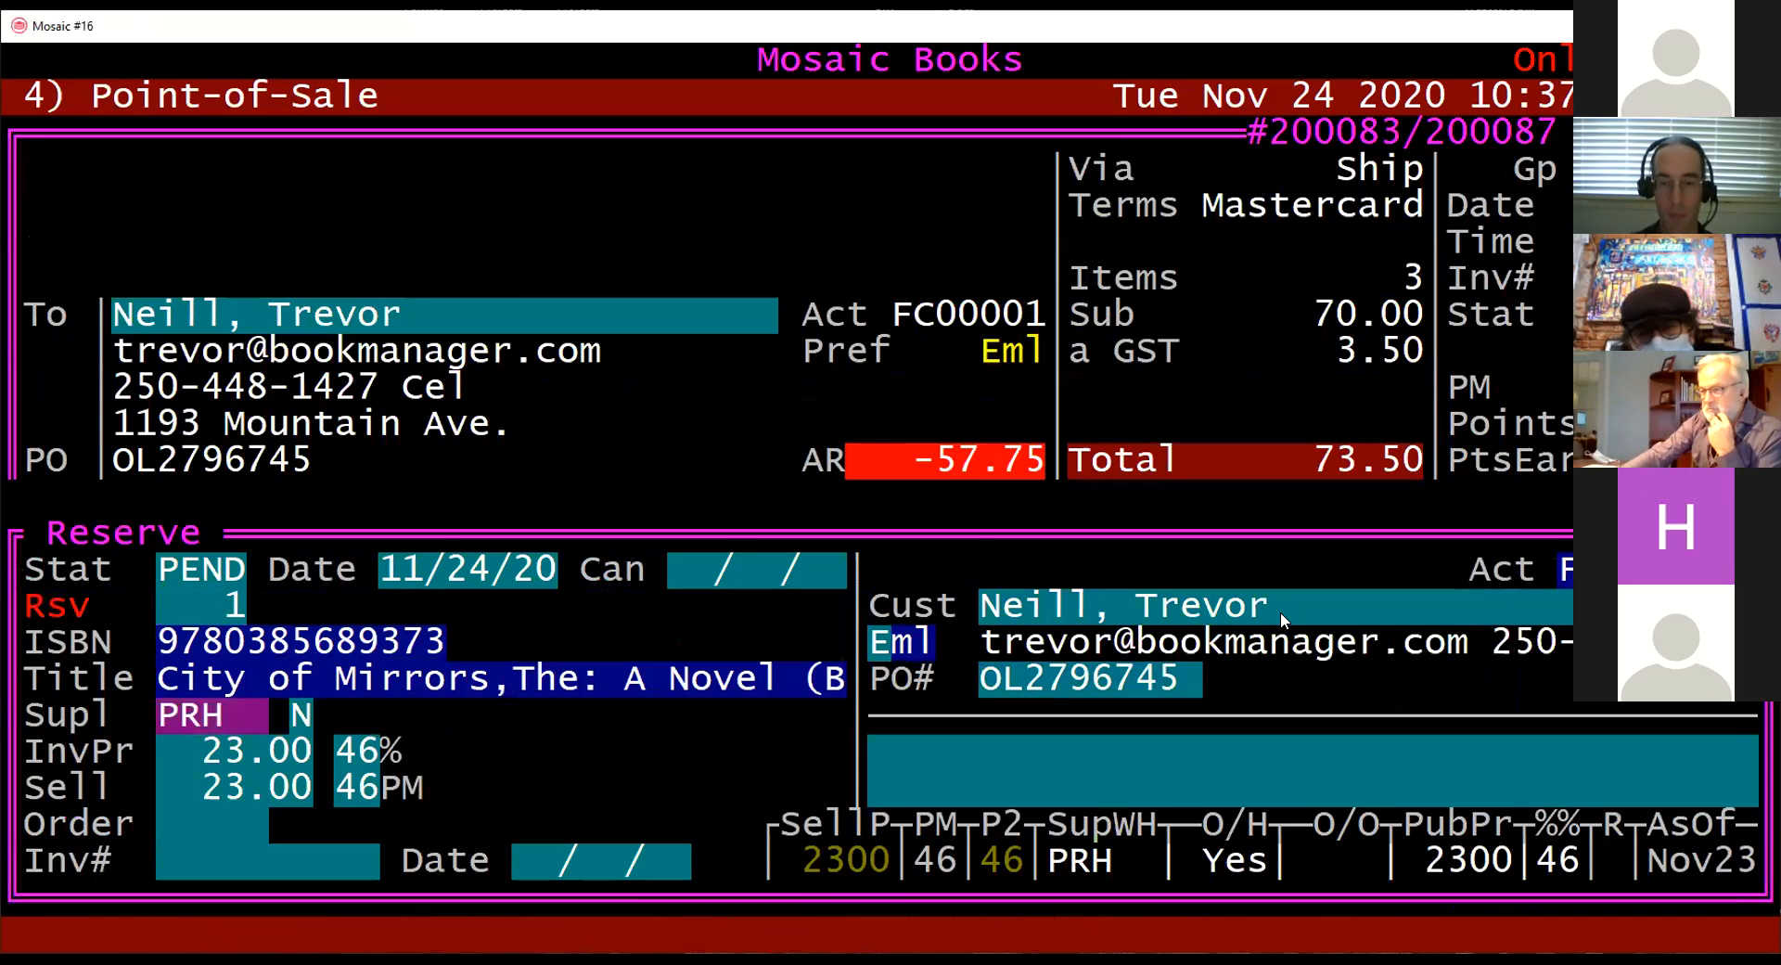
key("Return")
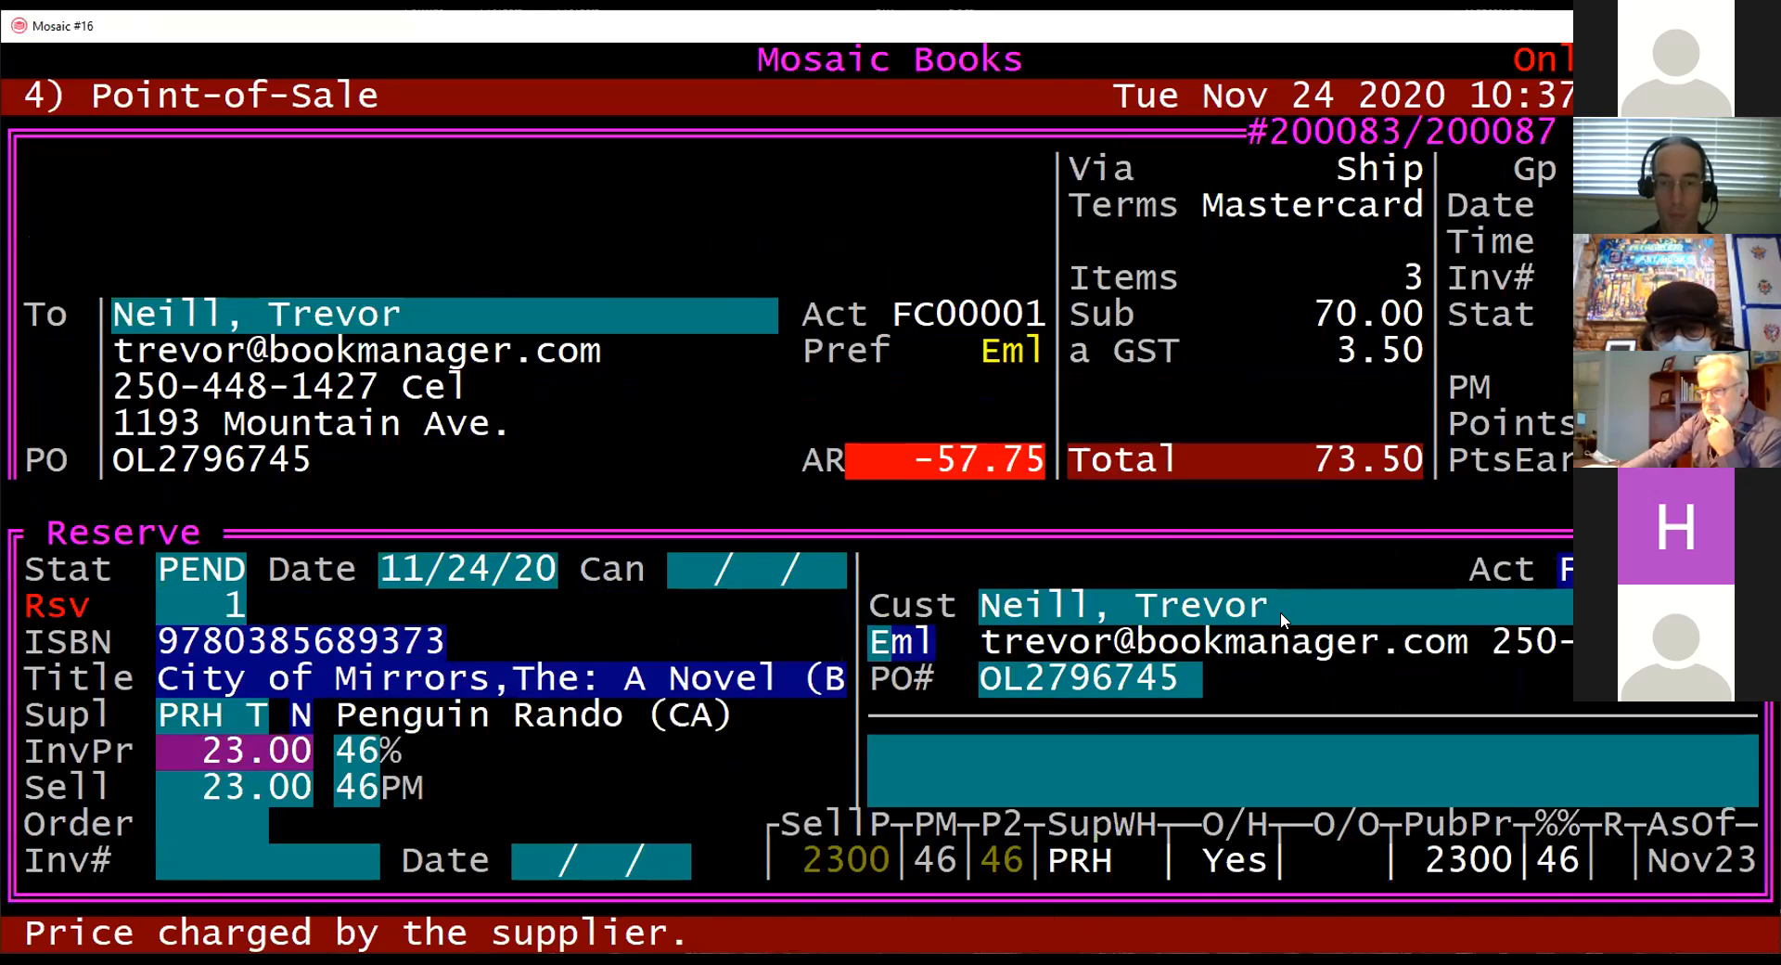
key("Return")
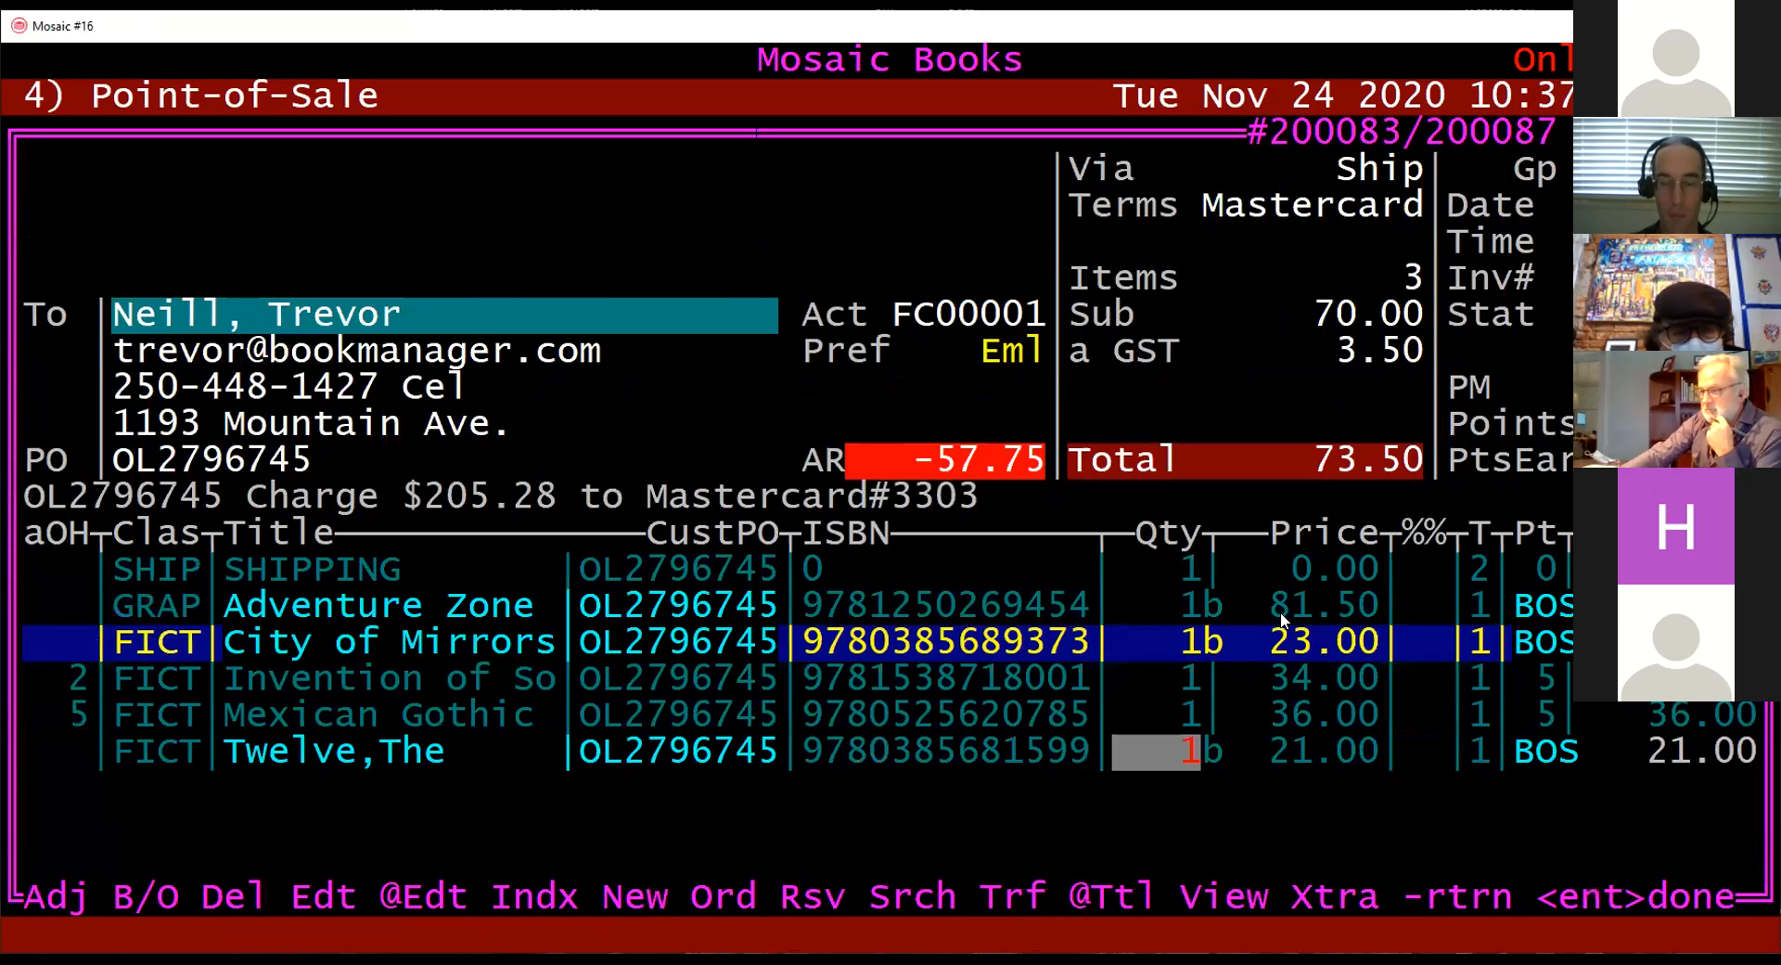
Reserve one copy of Twelve, The against the pending PRH entry and show its PubStock.
key("Down")
key("Down")
key("Down")
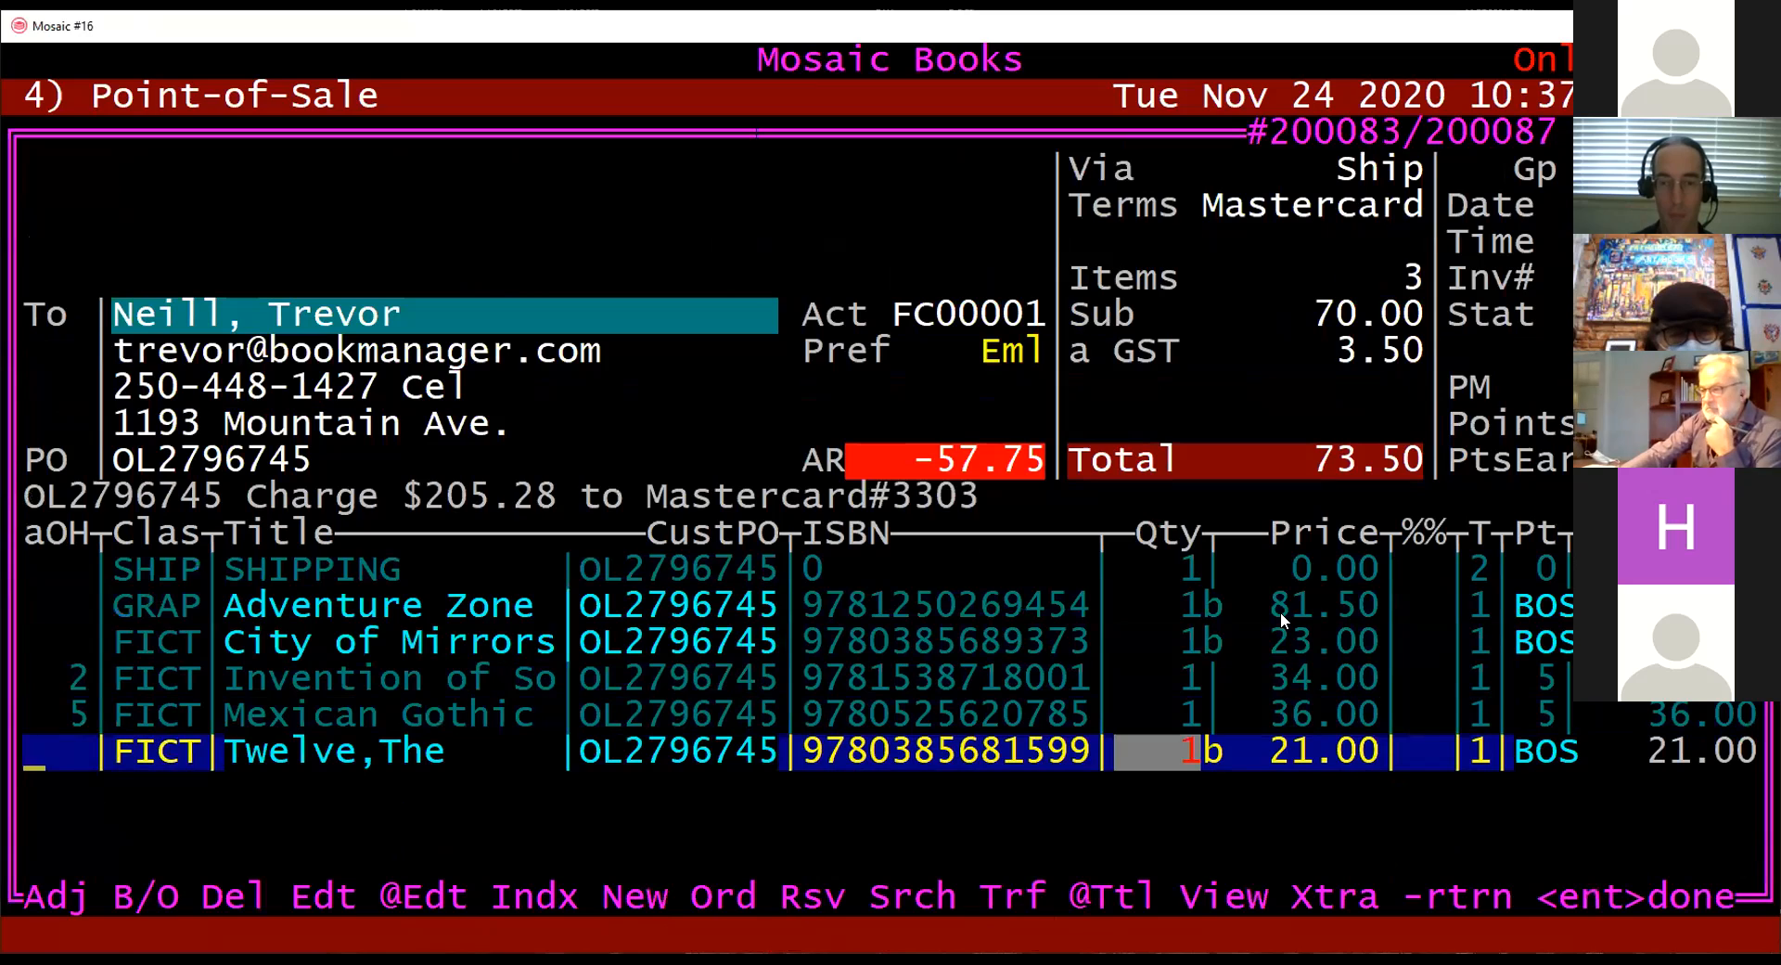
key("p")
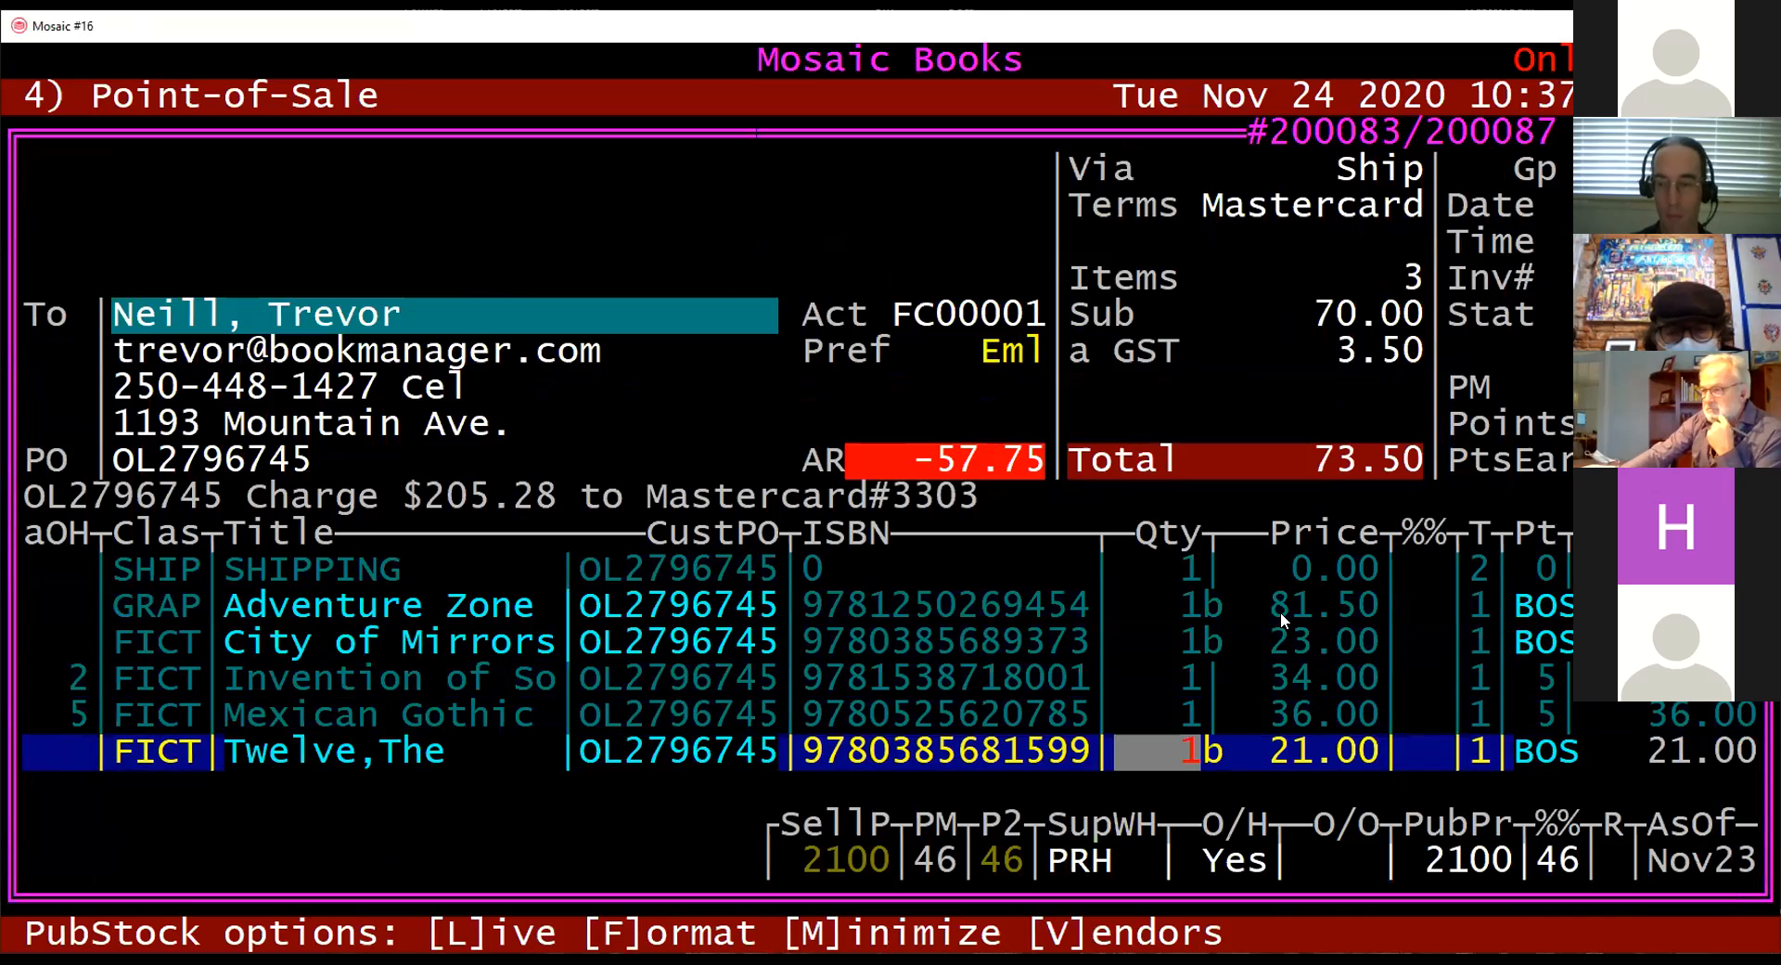
key("Escape")
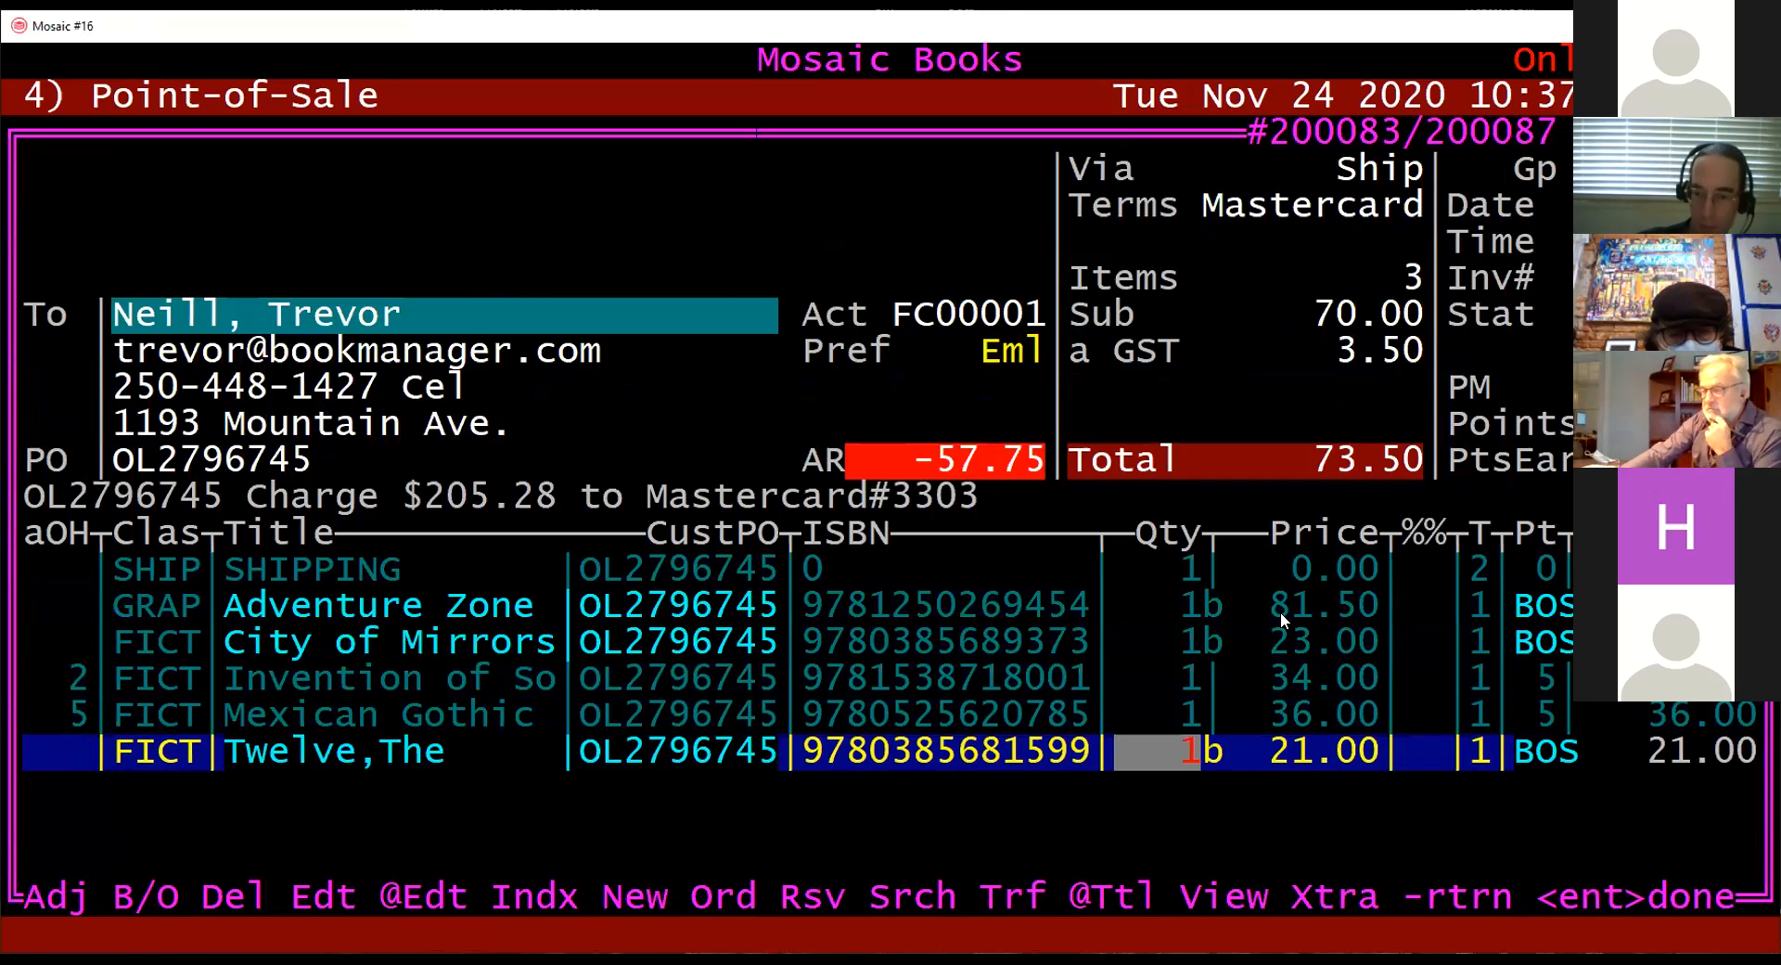
key("r")
key("Return")
key("Return")
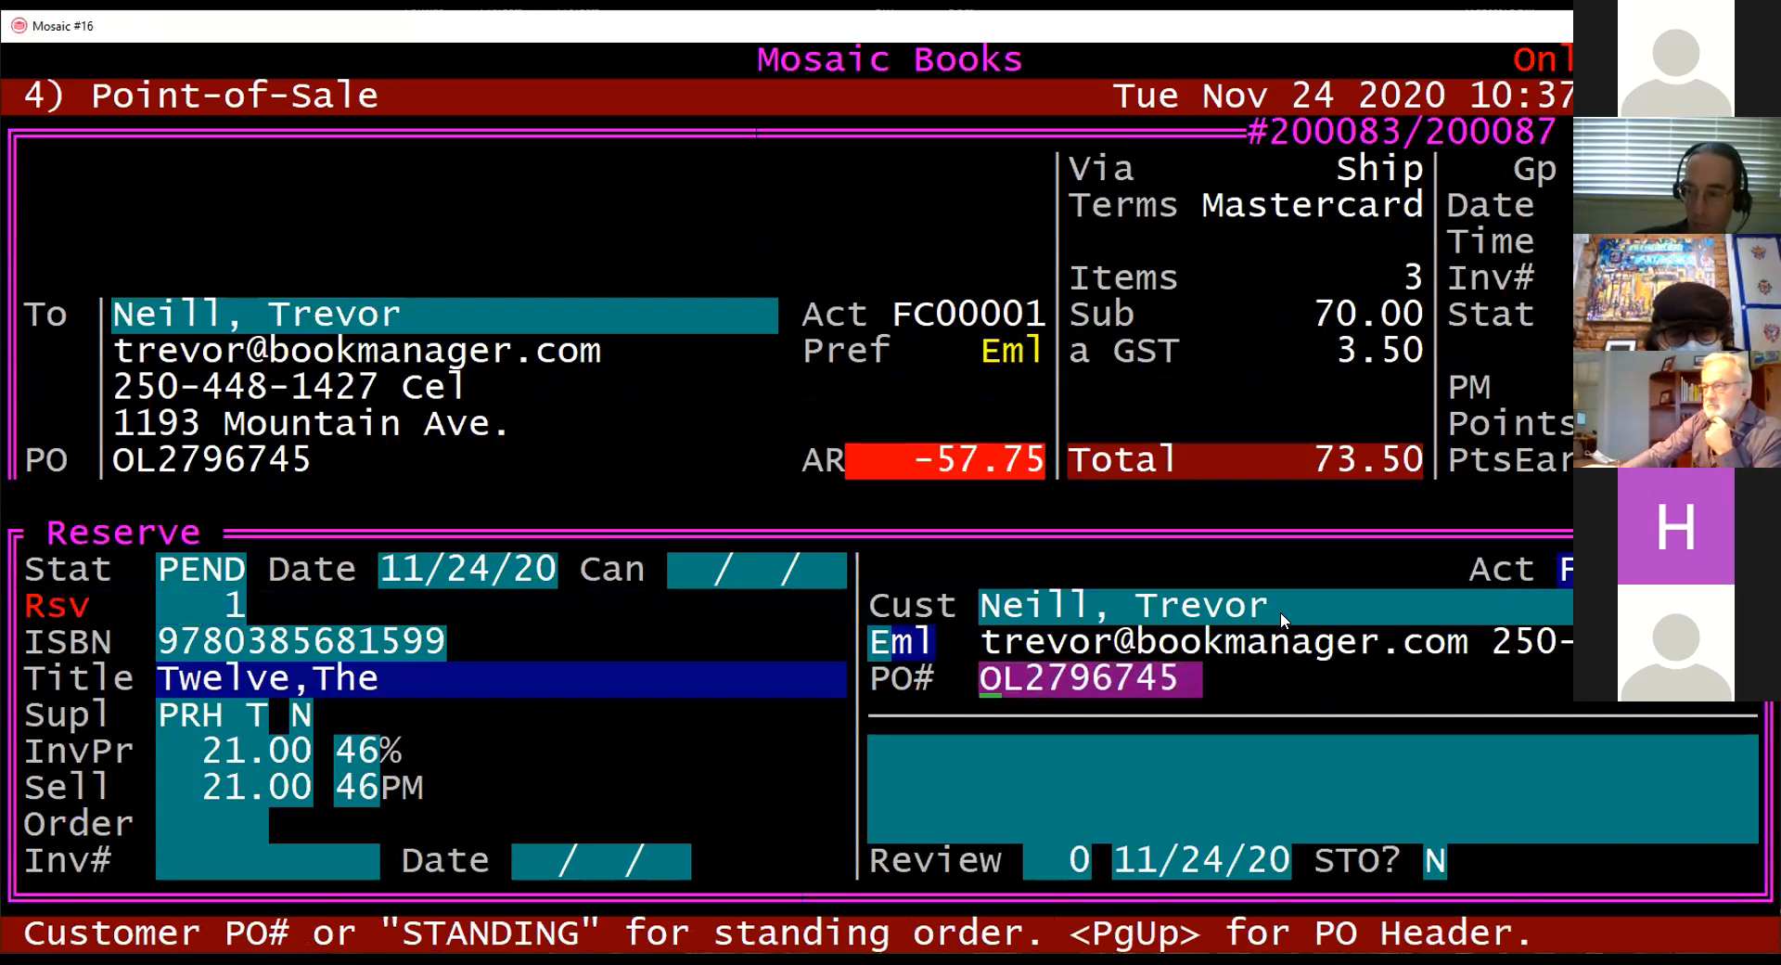
key("Return")
key("Return")
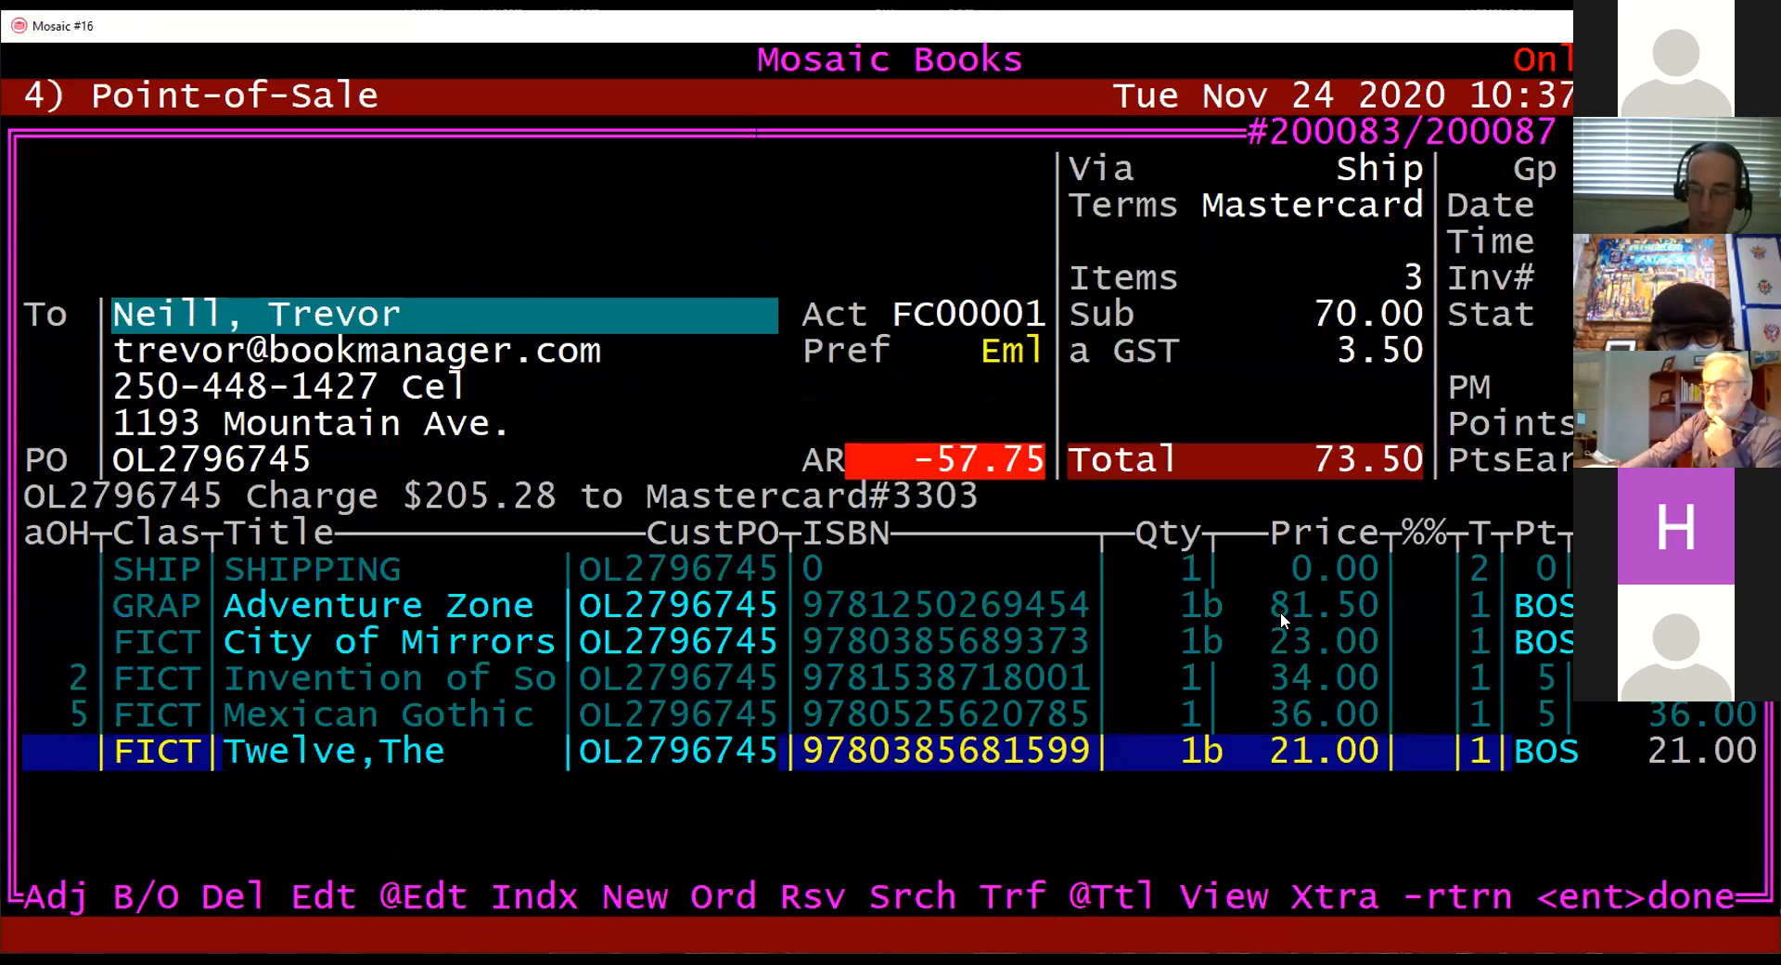
key("p")
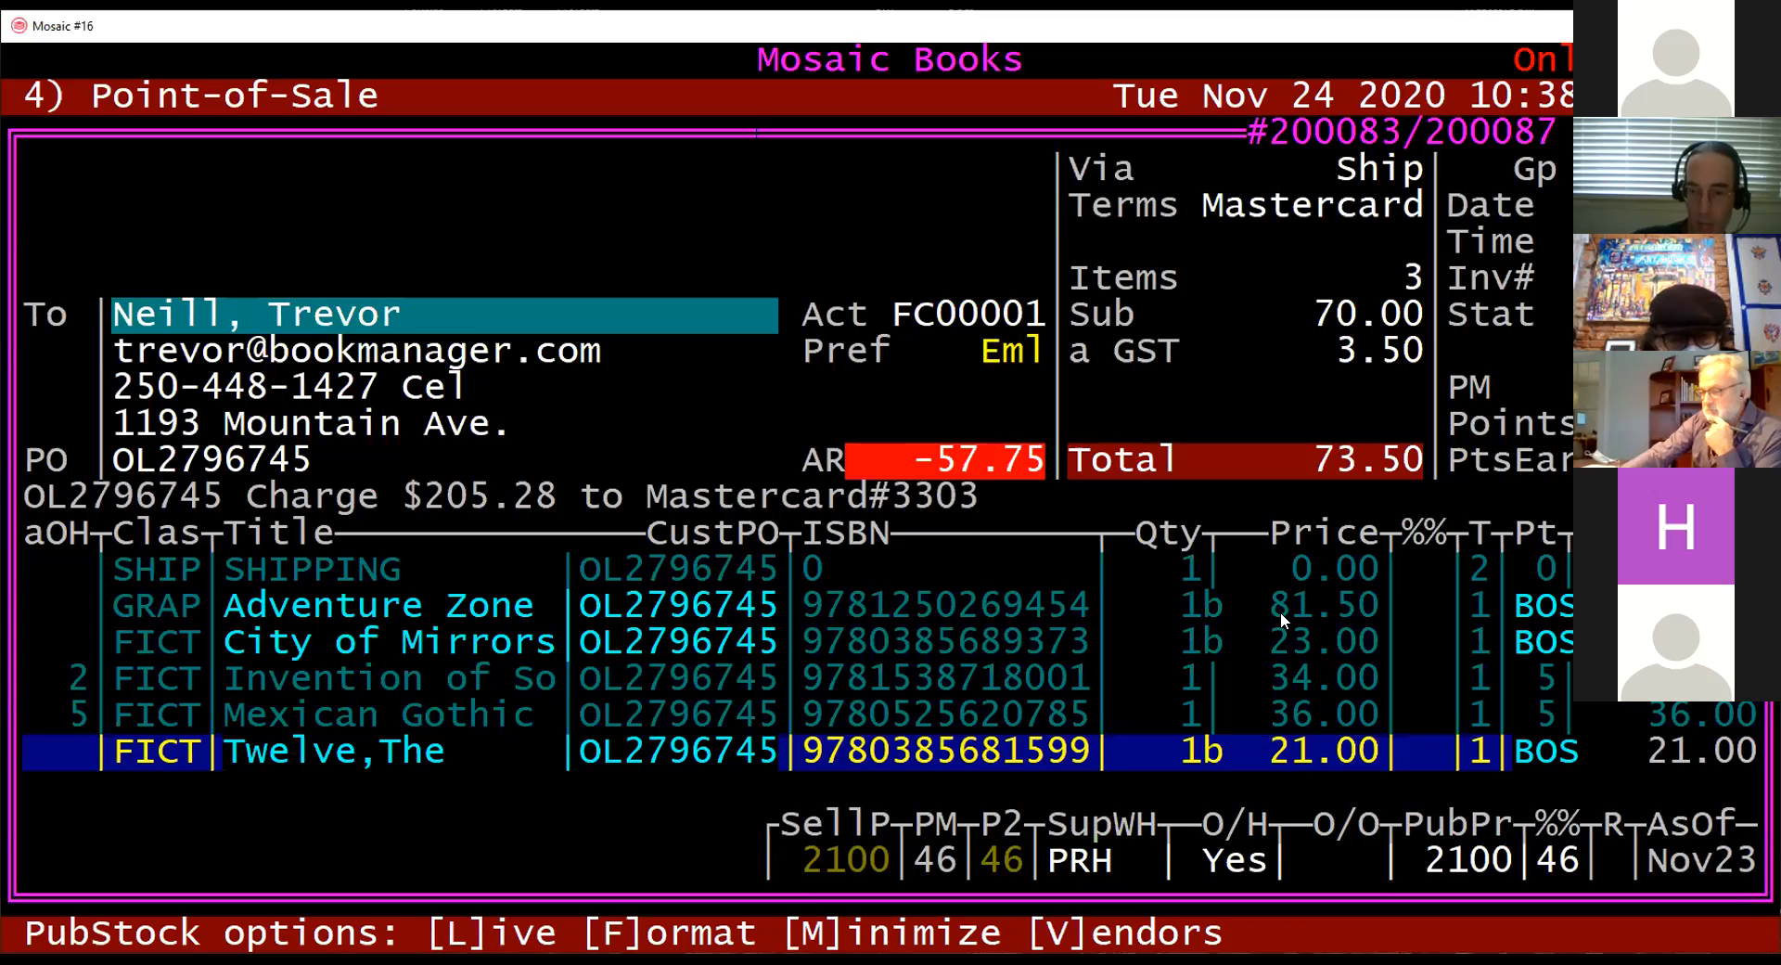
Load live PubStock figures dated Now for Adventure Zone: IBCIN 100, IBCPA 106, IBCTN 60.
key("l")
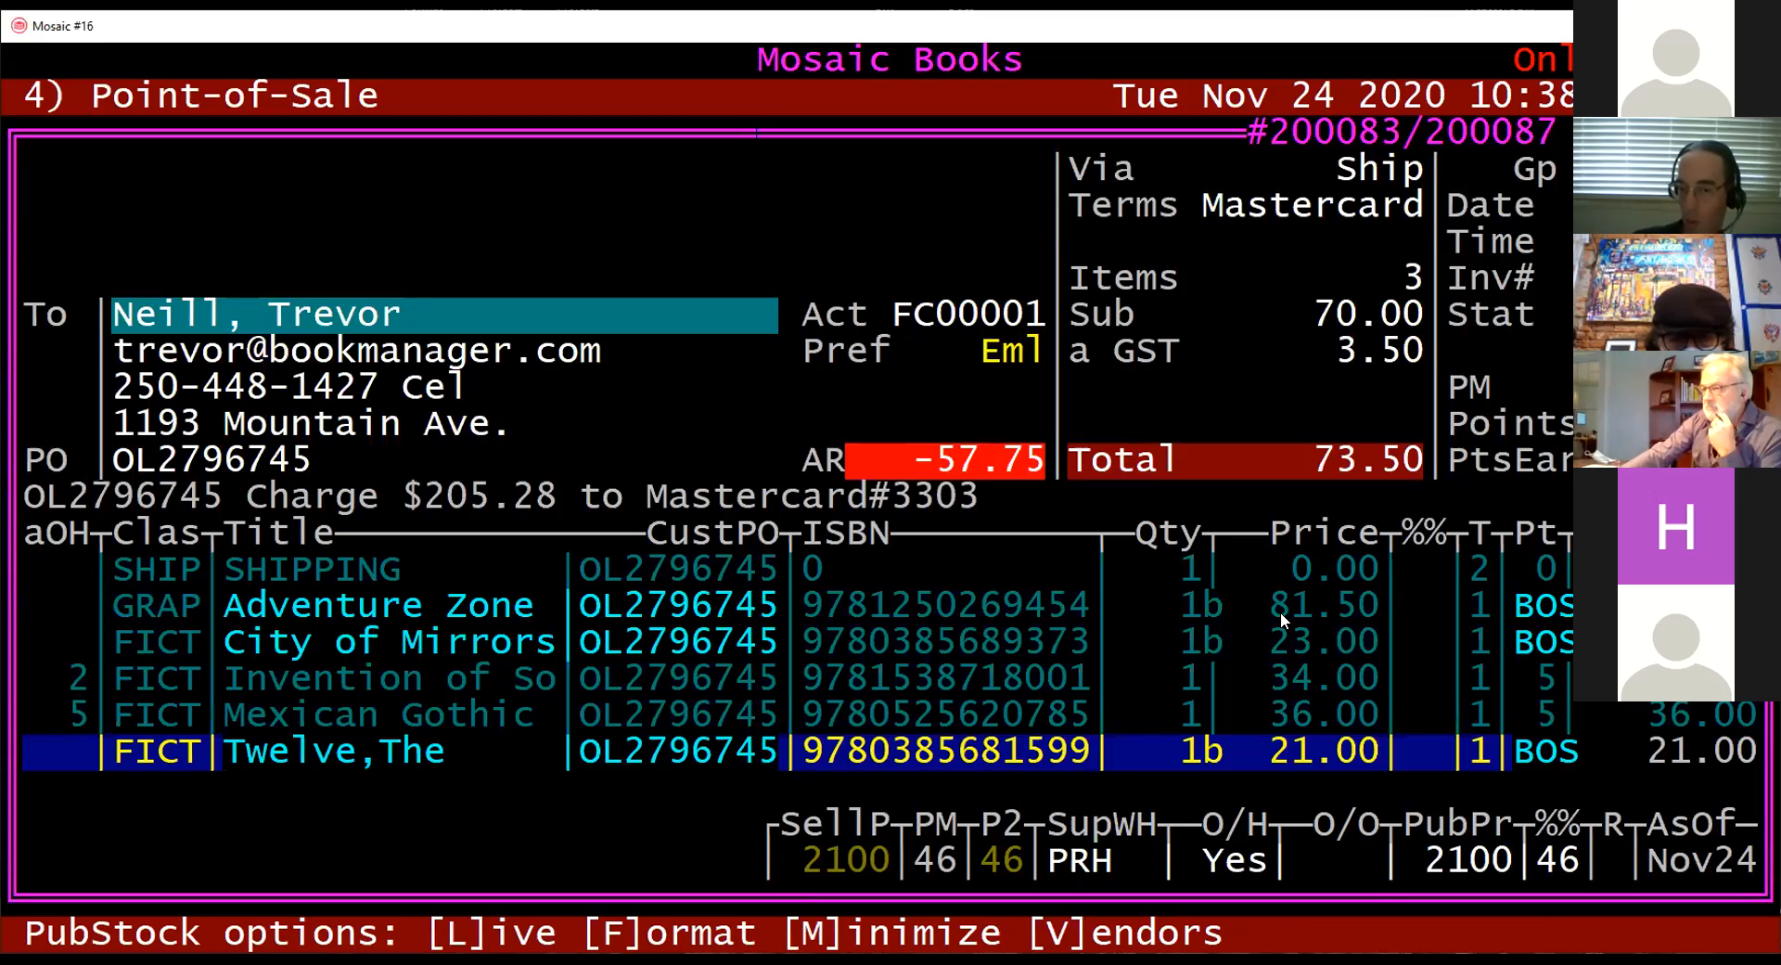
key("Up")
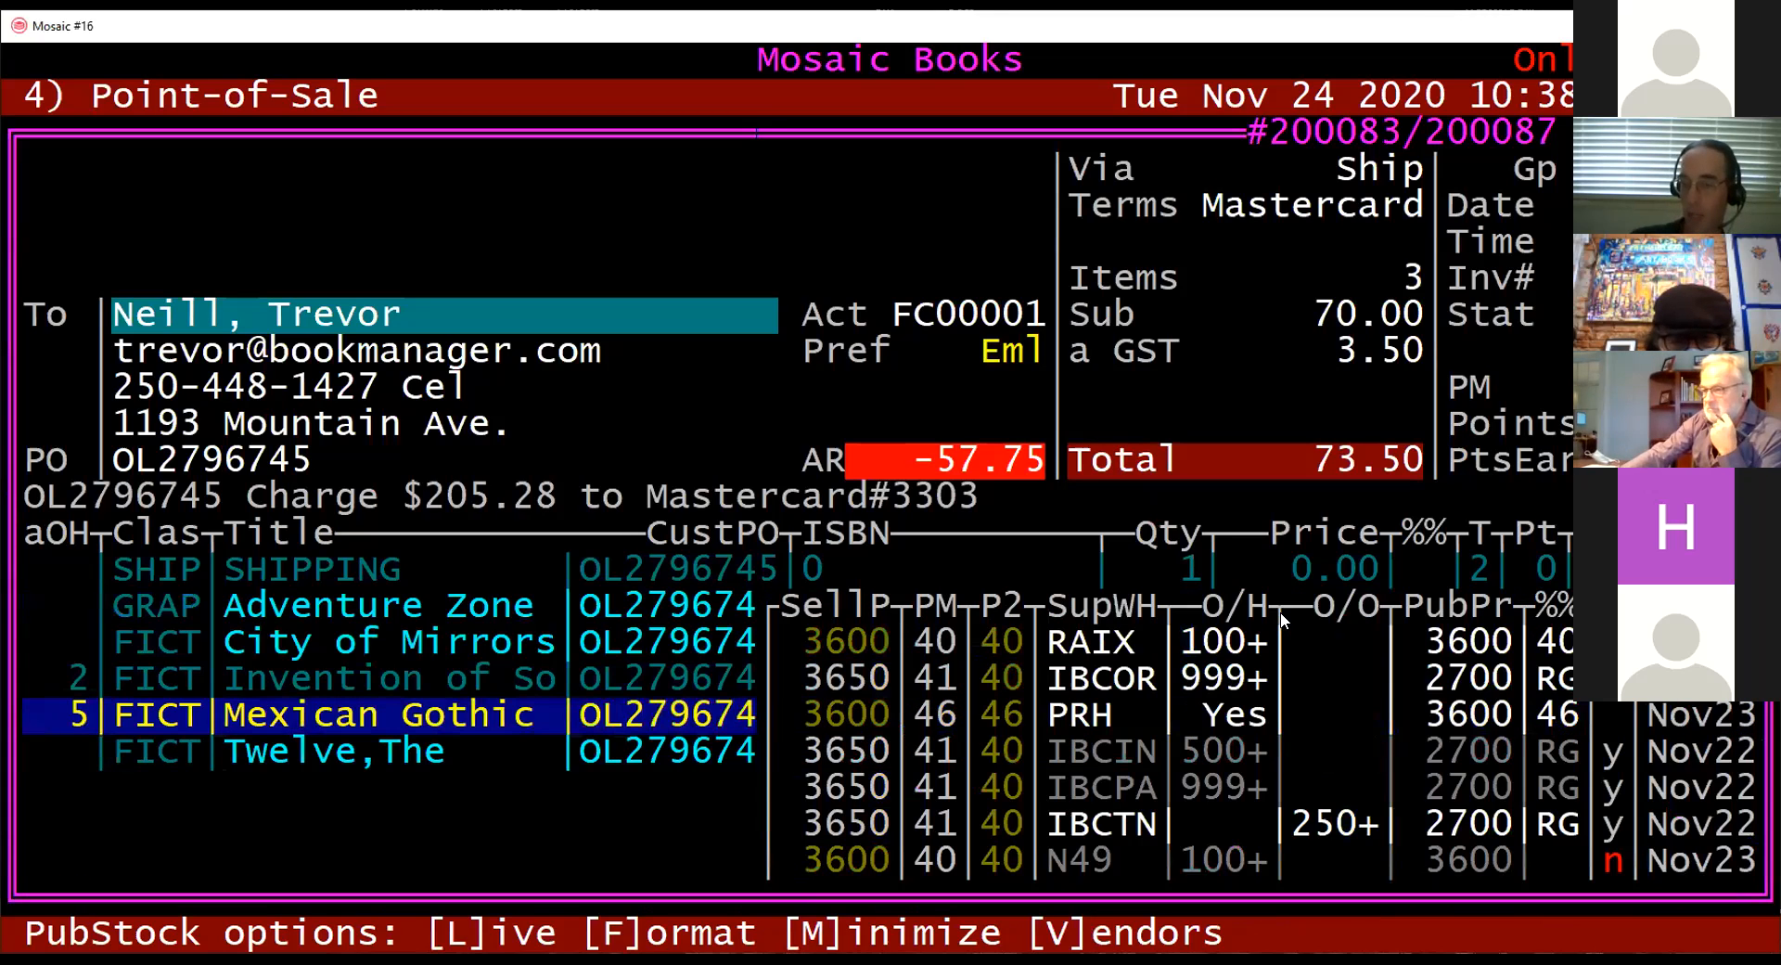
key("Up")
key("Up")
key("Up")
key("Up")
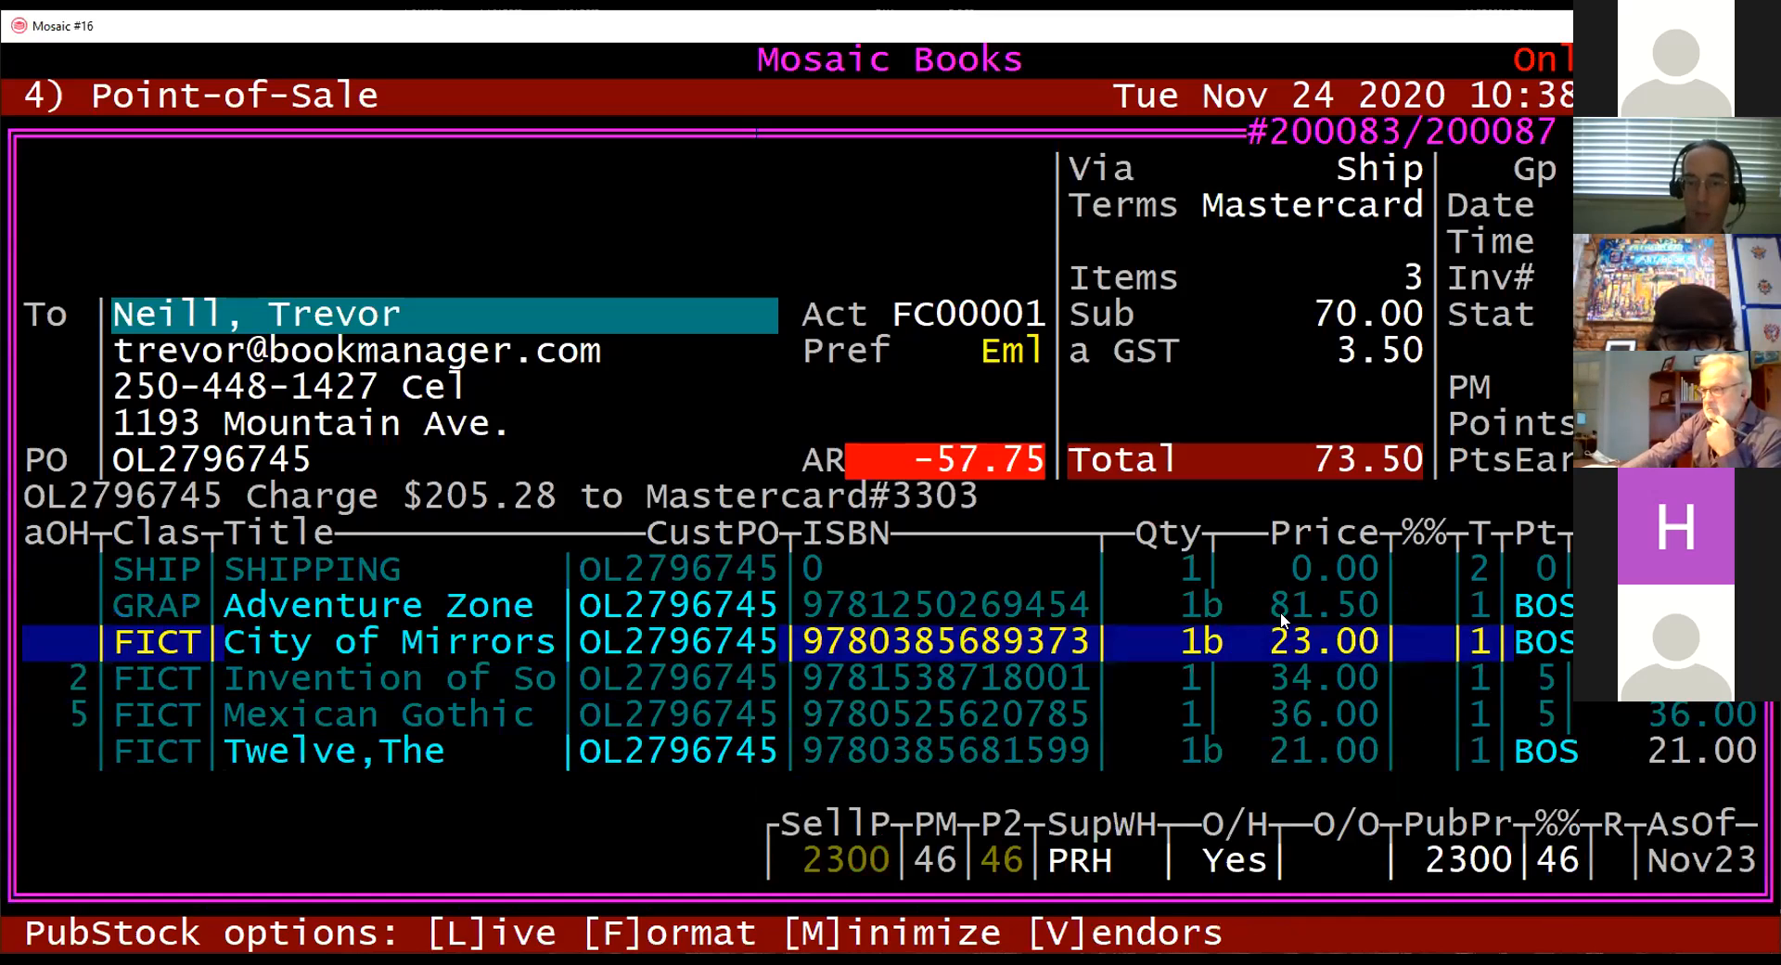
key("Down")
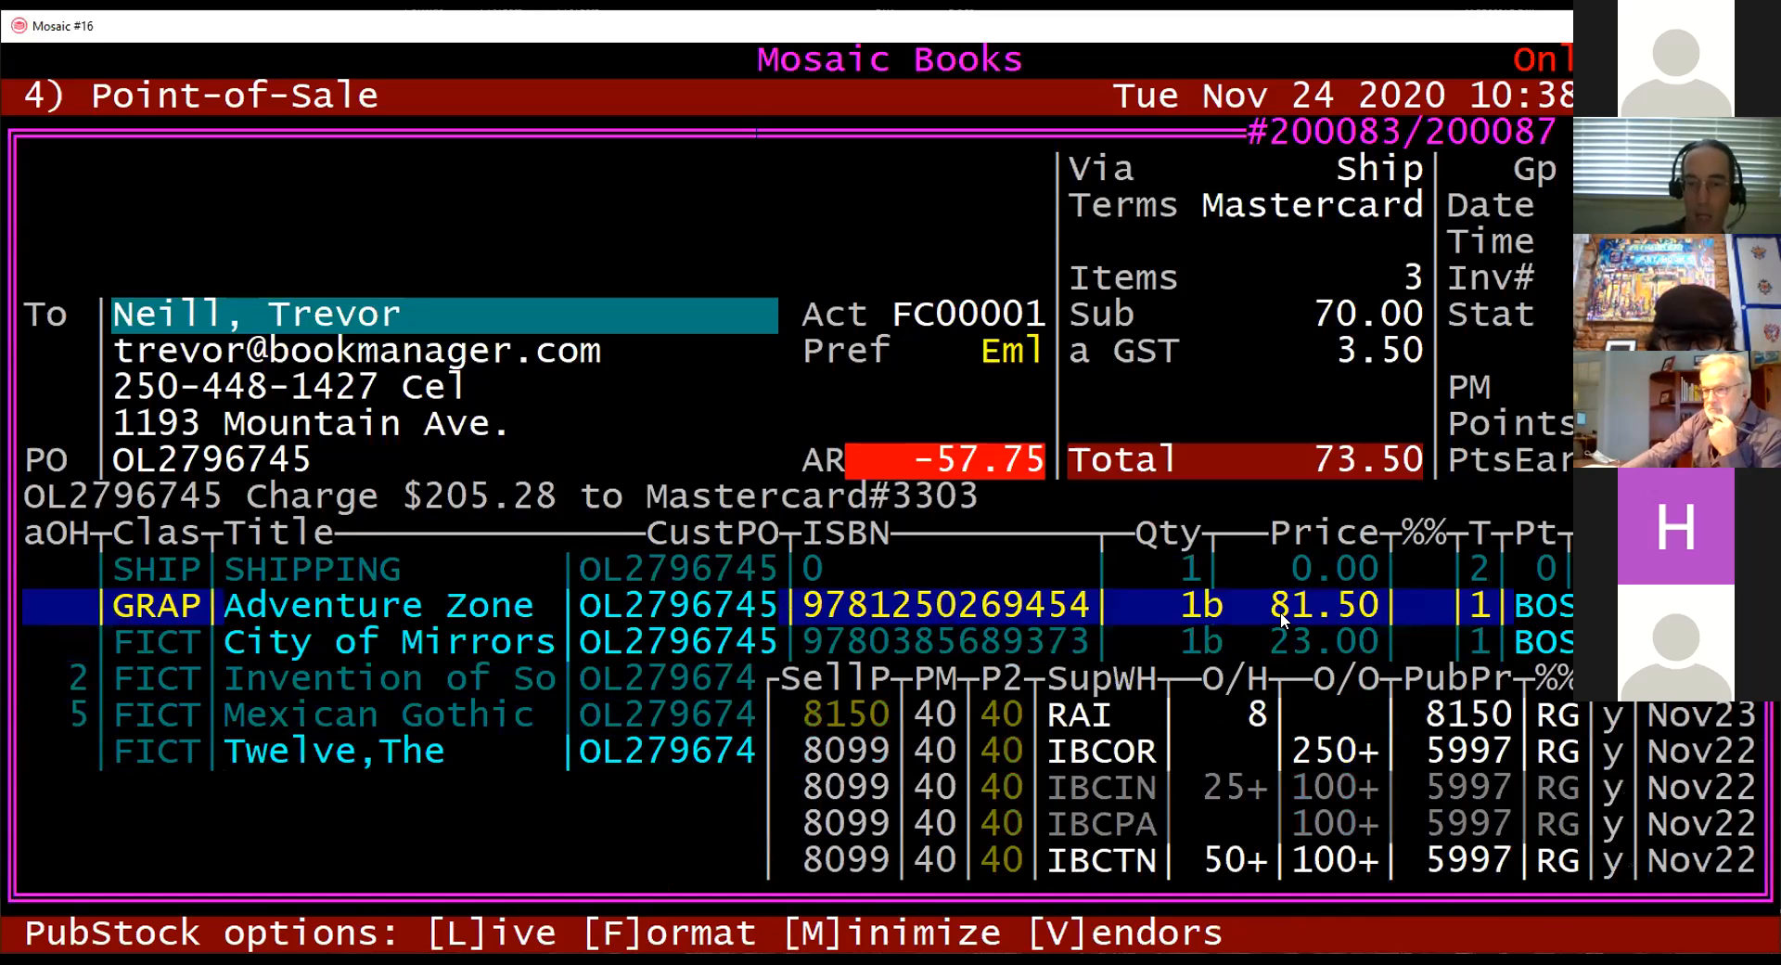
key("l")
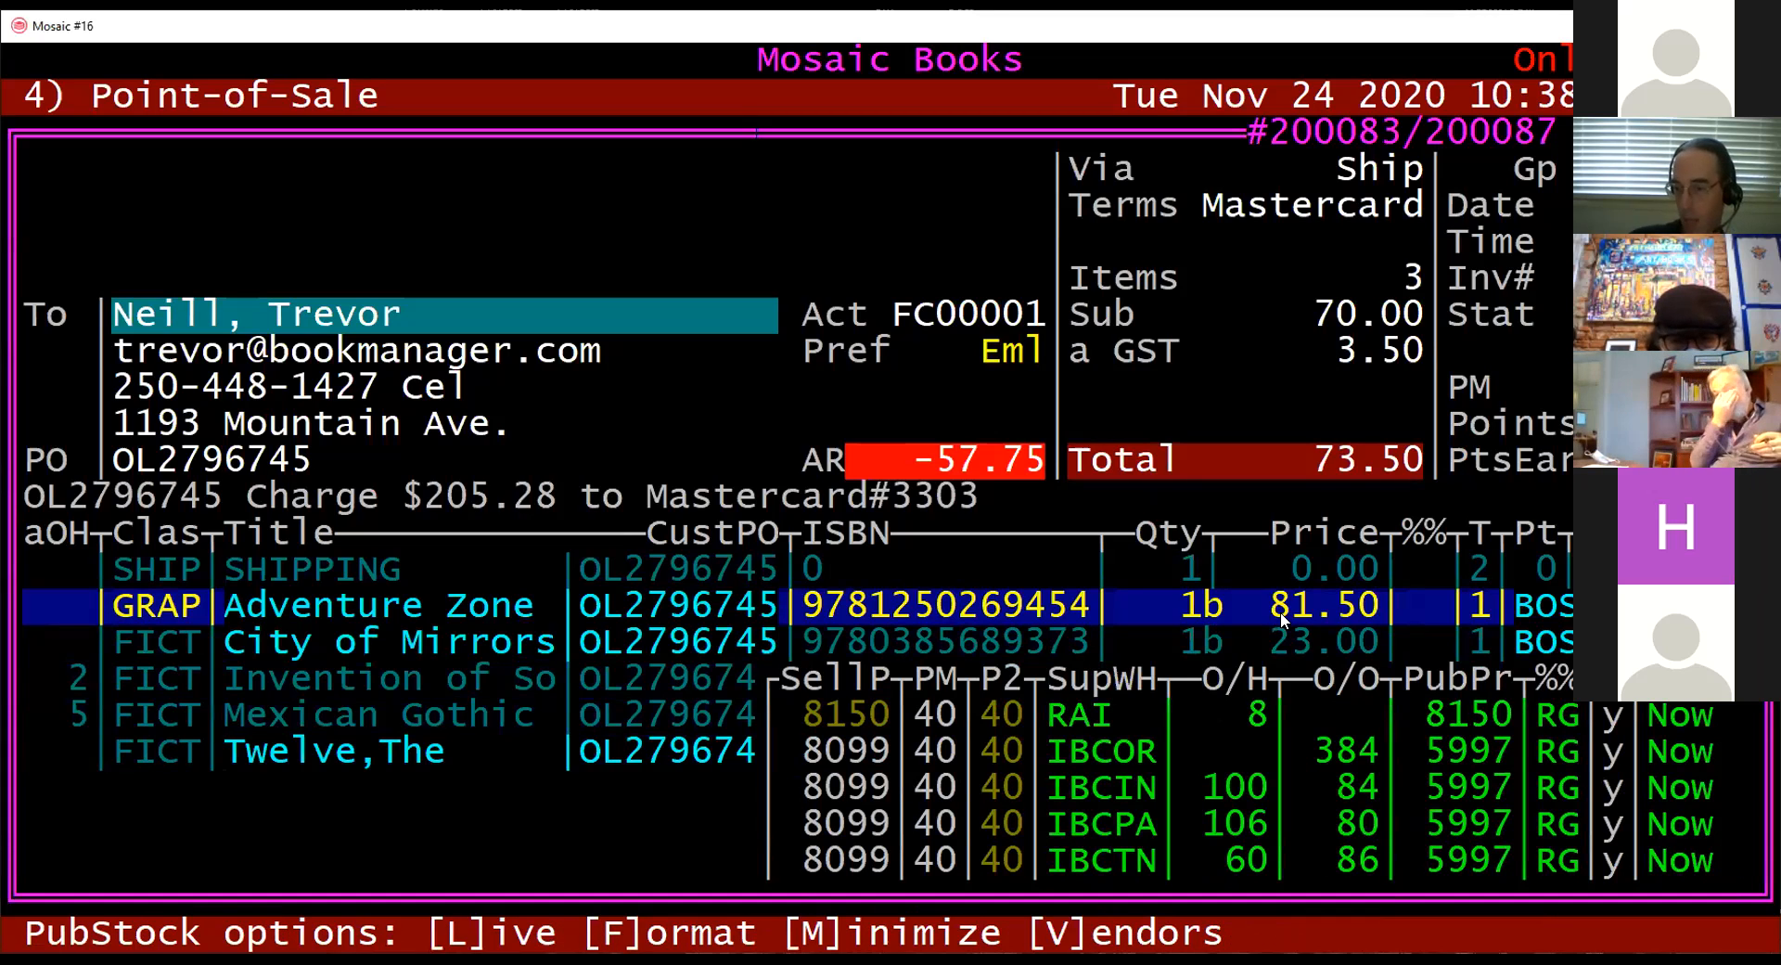
Highlight the supplier stock rows and their Now timestamps in the PubStock panel.
left_click_drag(1647, 709, 1740, 868)
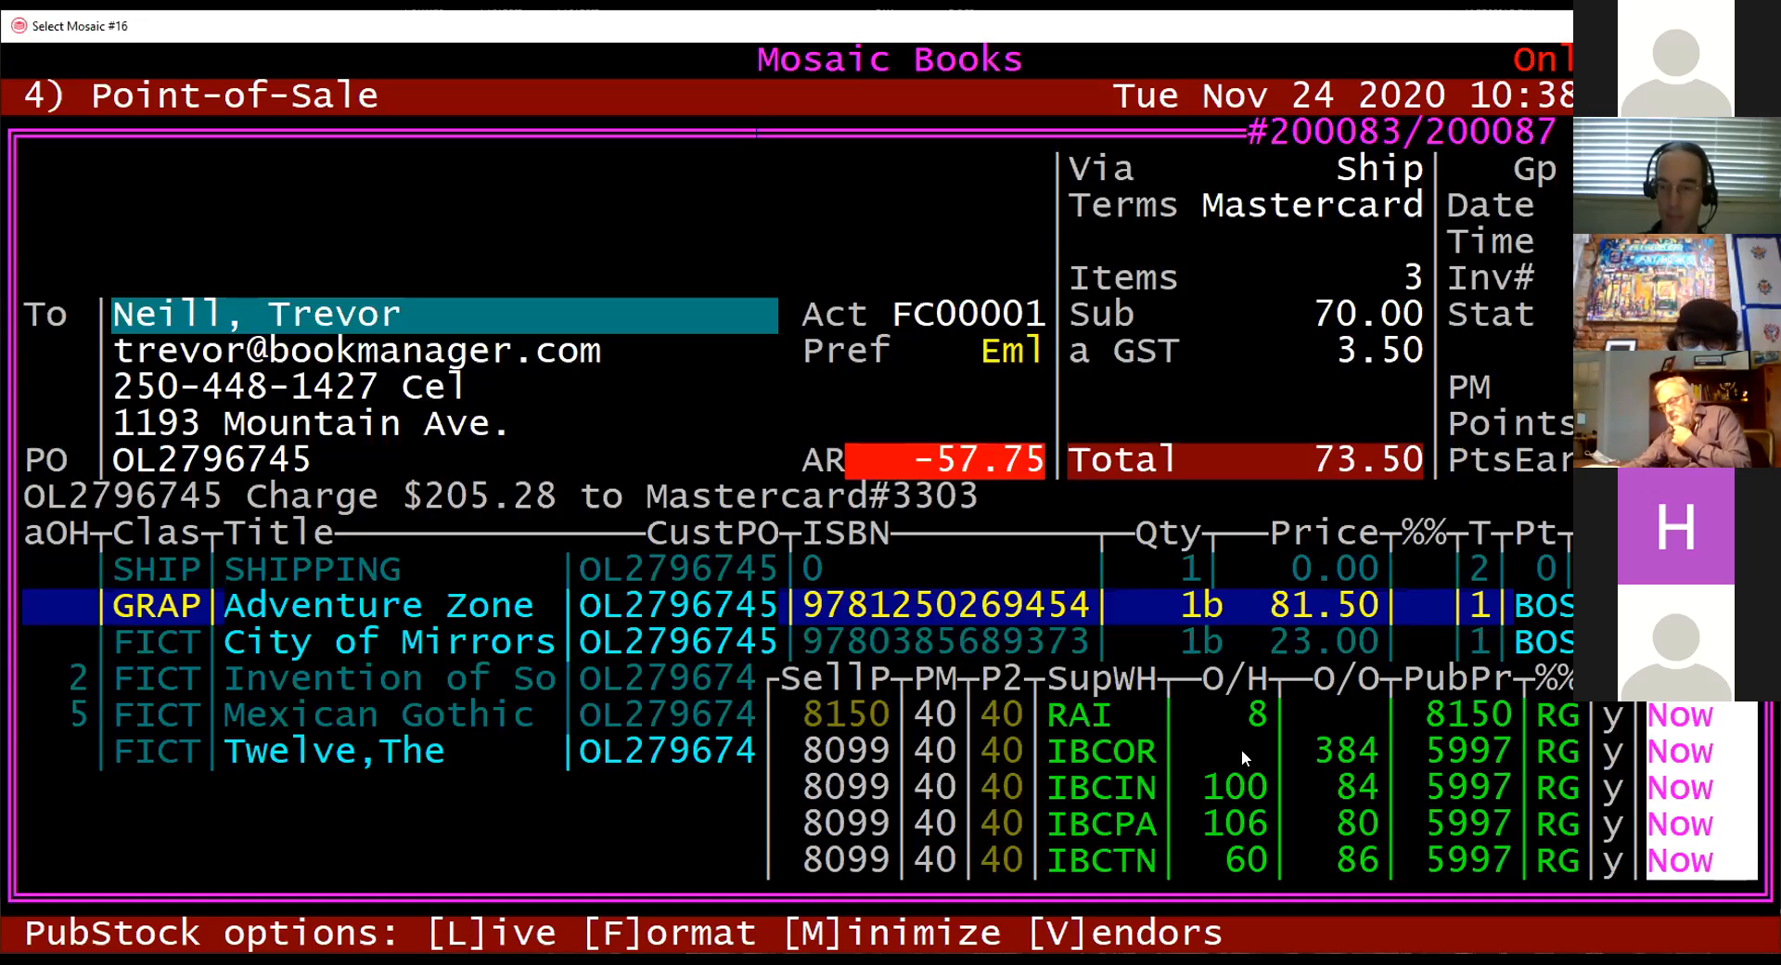
left_click_drag(1051, 756, 1144, 855)
left_click(1142, 854)
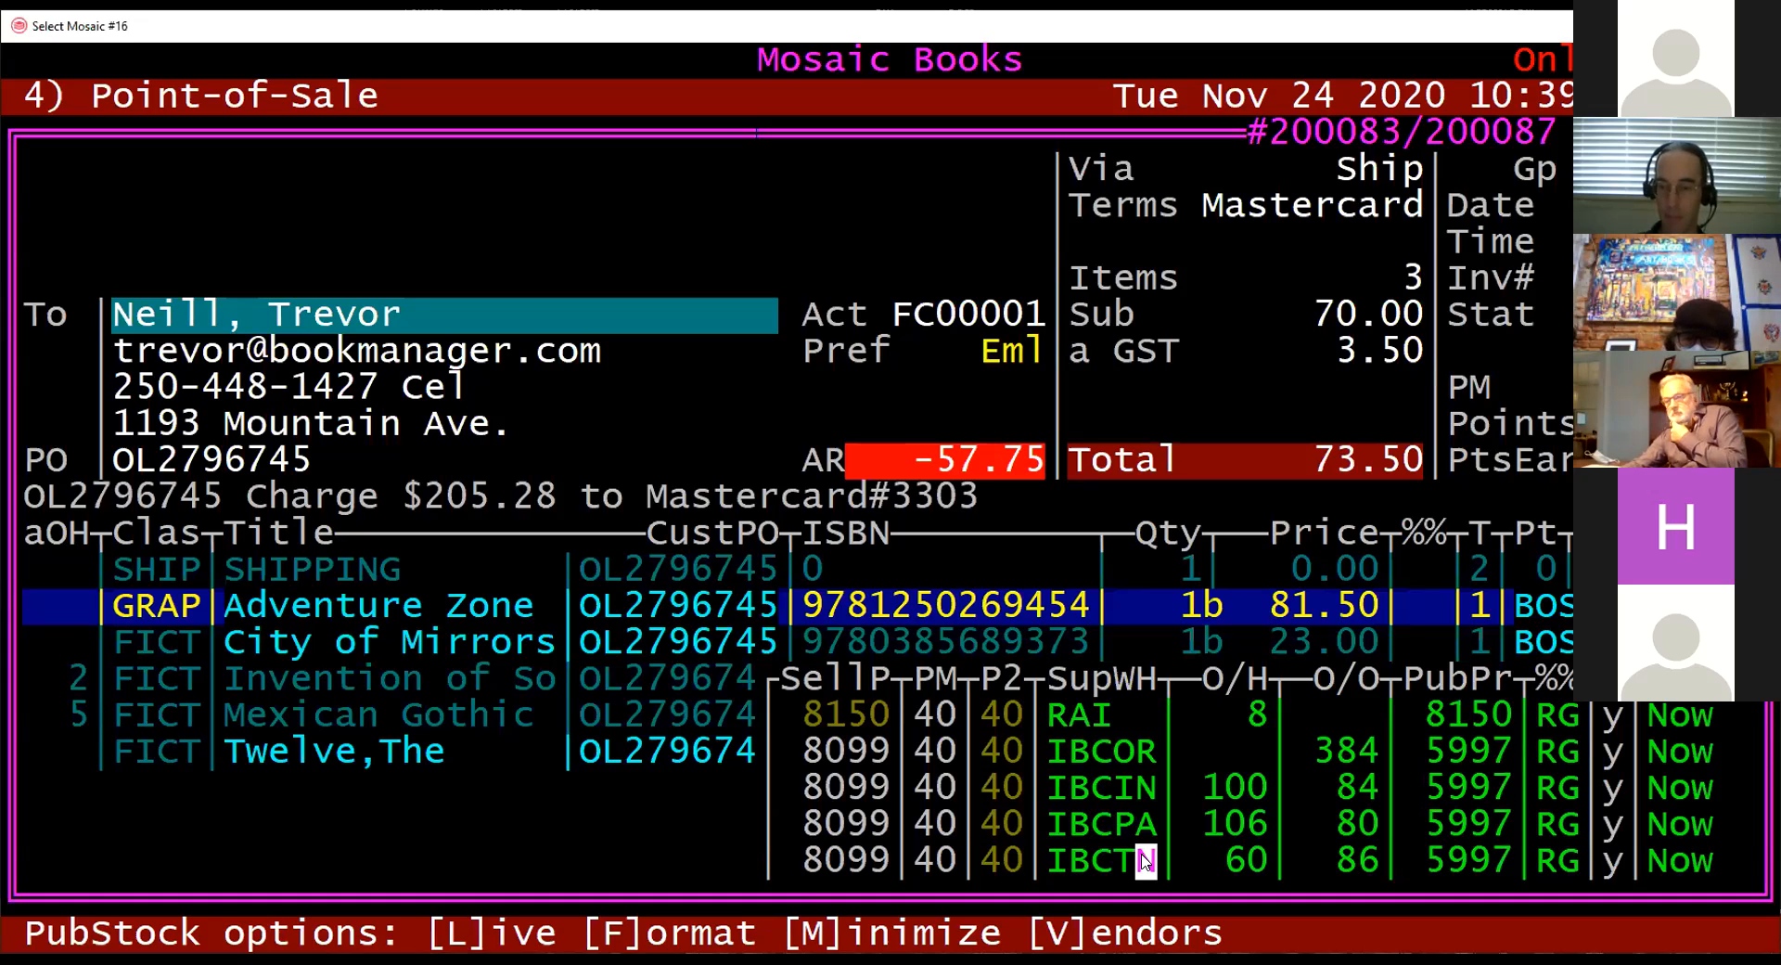
left_click(1716, 714)
left_click_drag(1717, 715, 1053, 724)
left_click_drag(1655, 714, 1724, 861)
left_click(1724, 861)
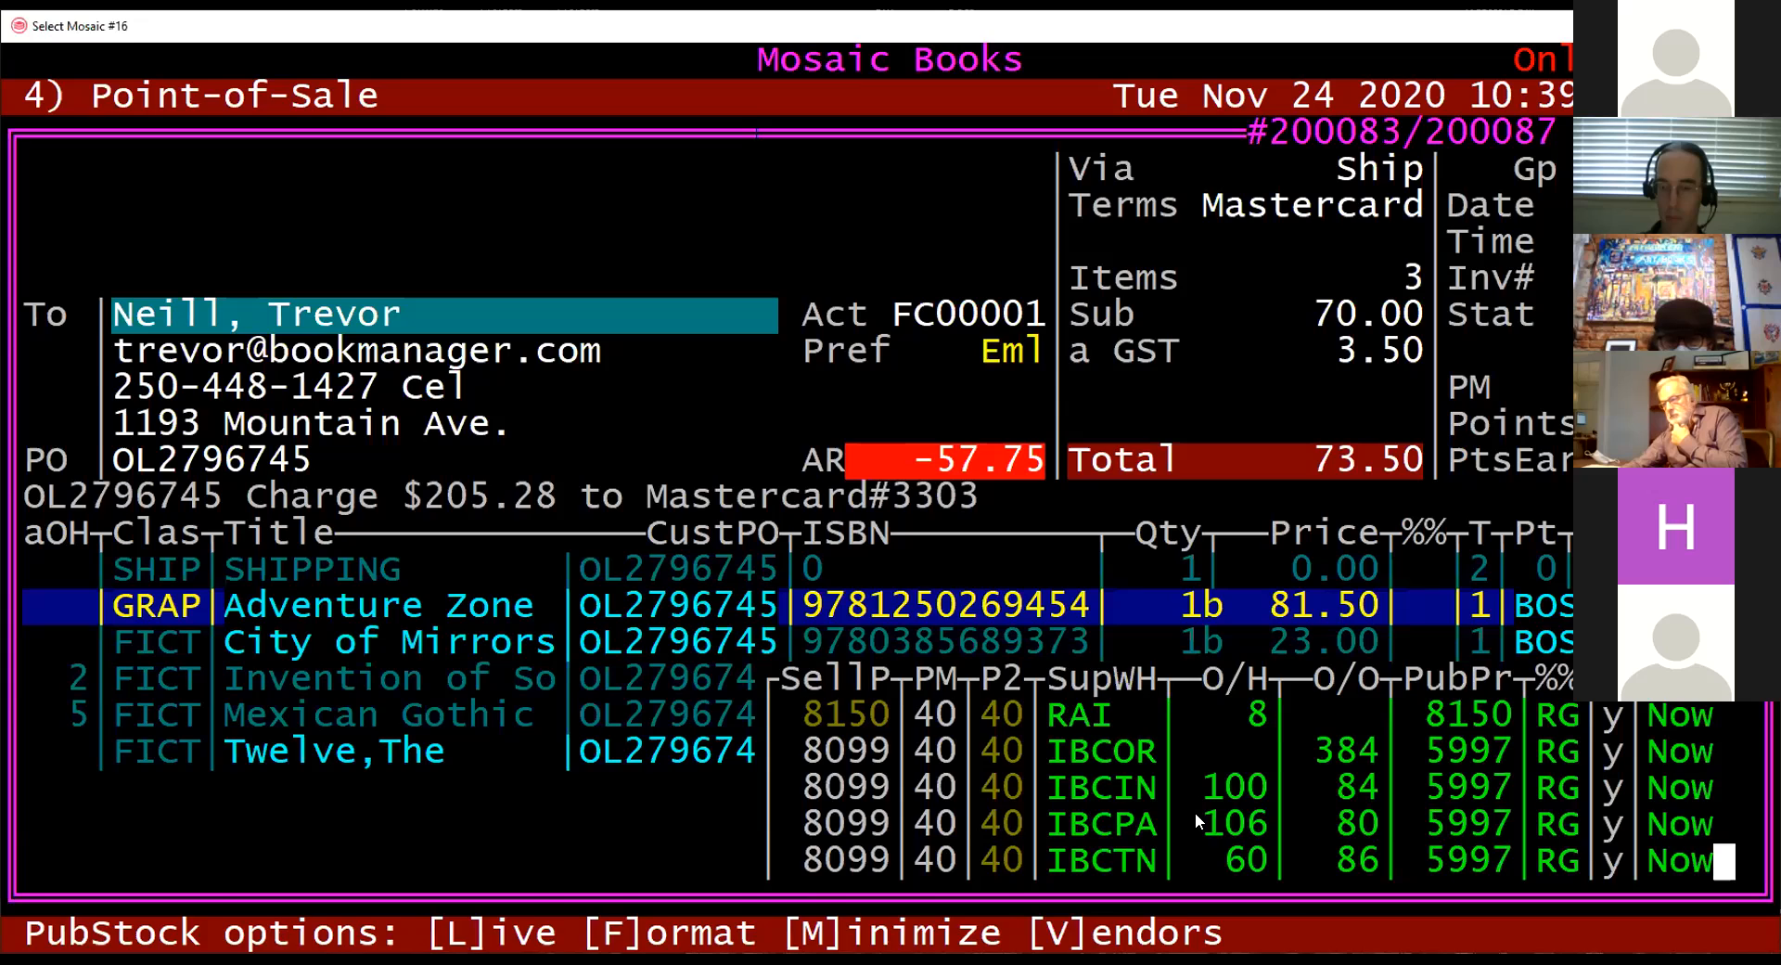
Reload the stock, then show supplier stock for the Adventure Zone line.
key("l")
key("l")
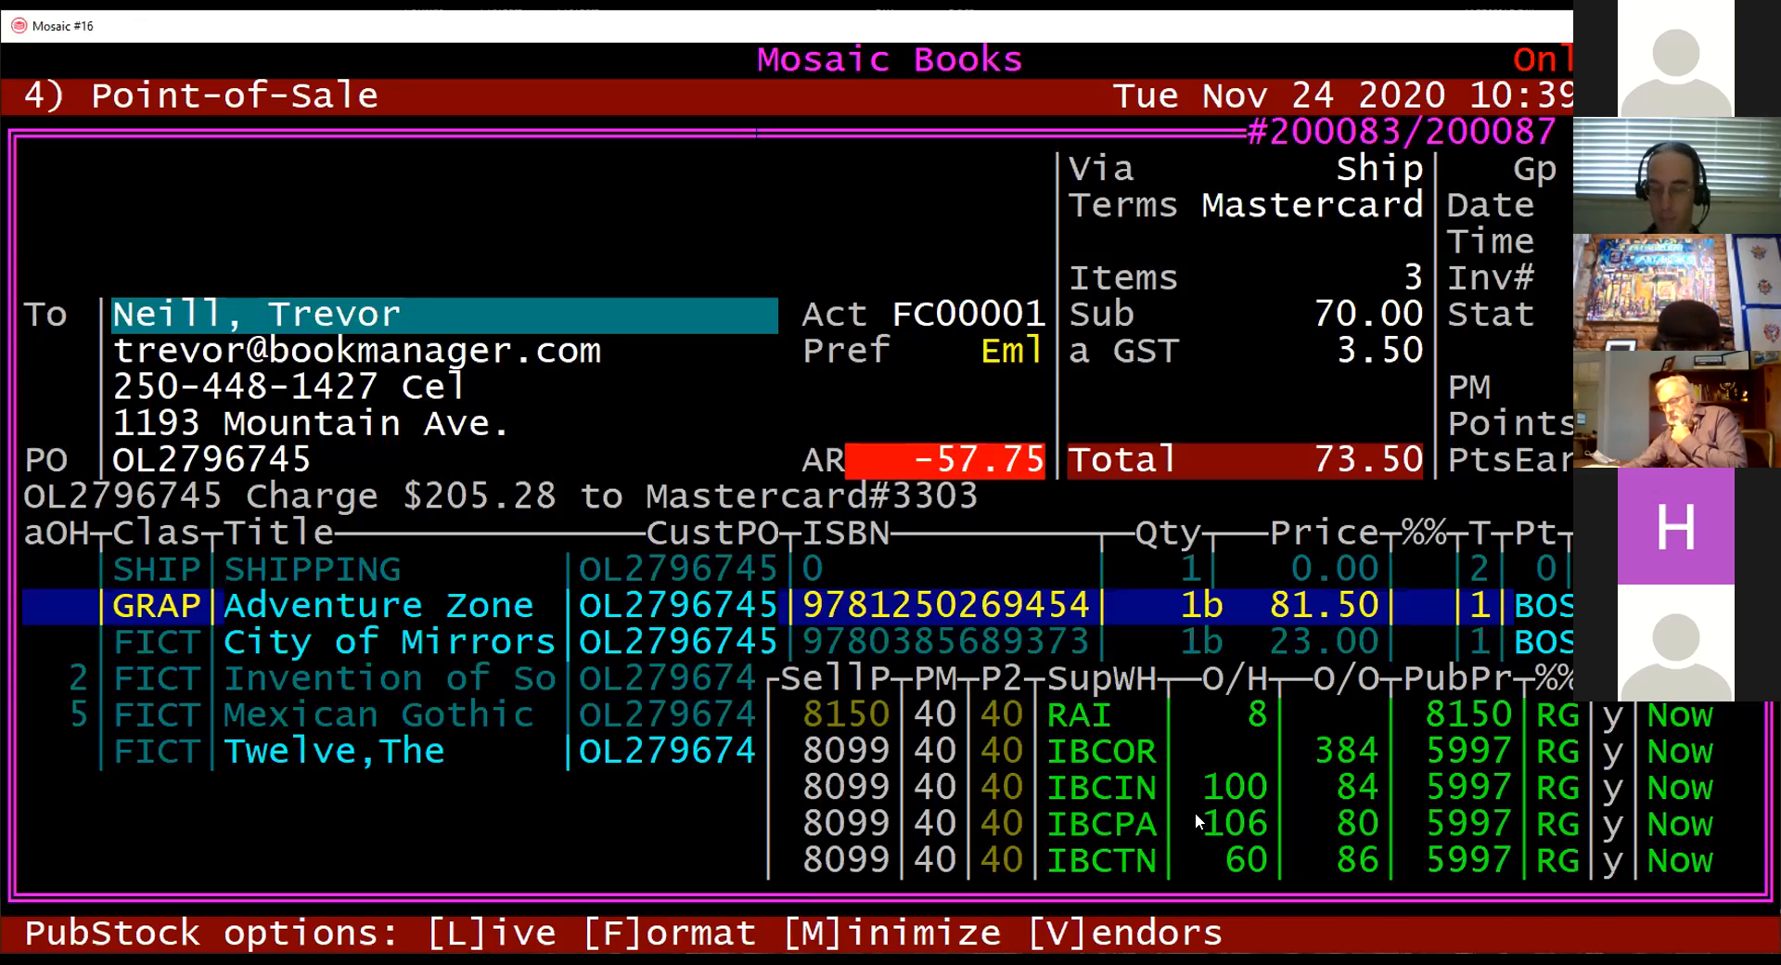
key("Down")
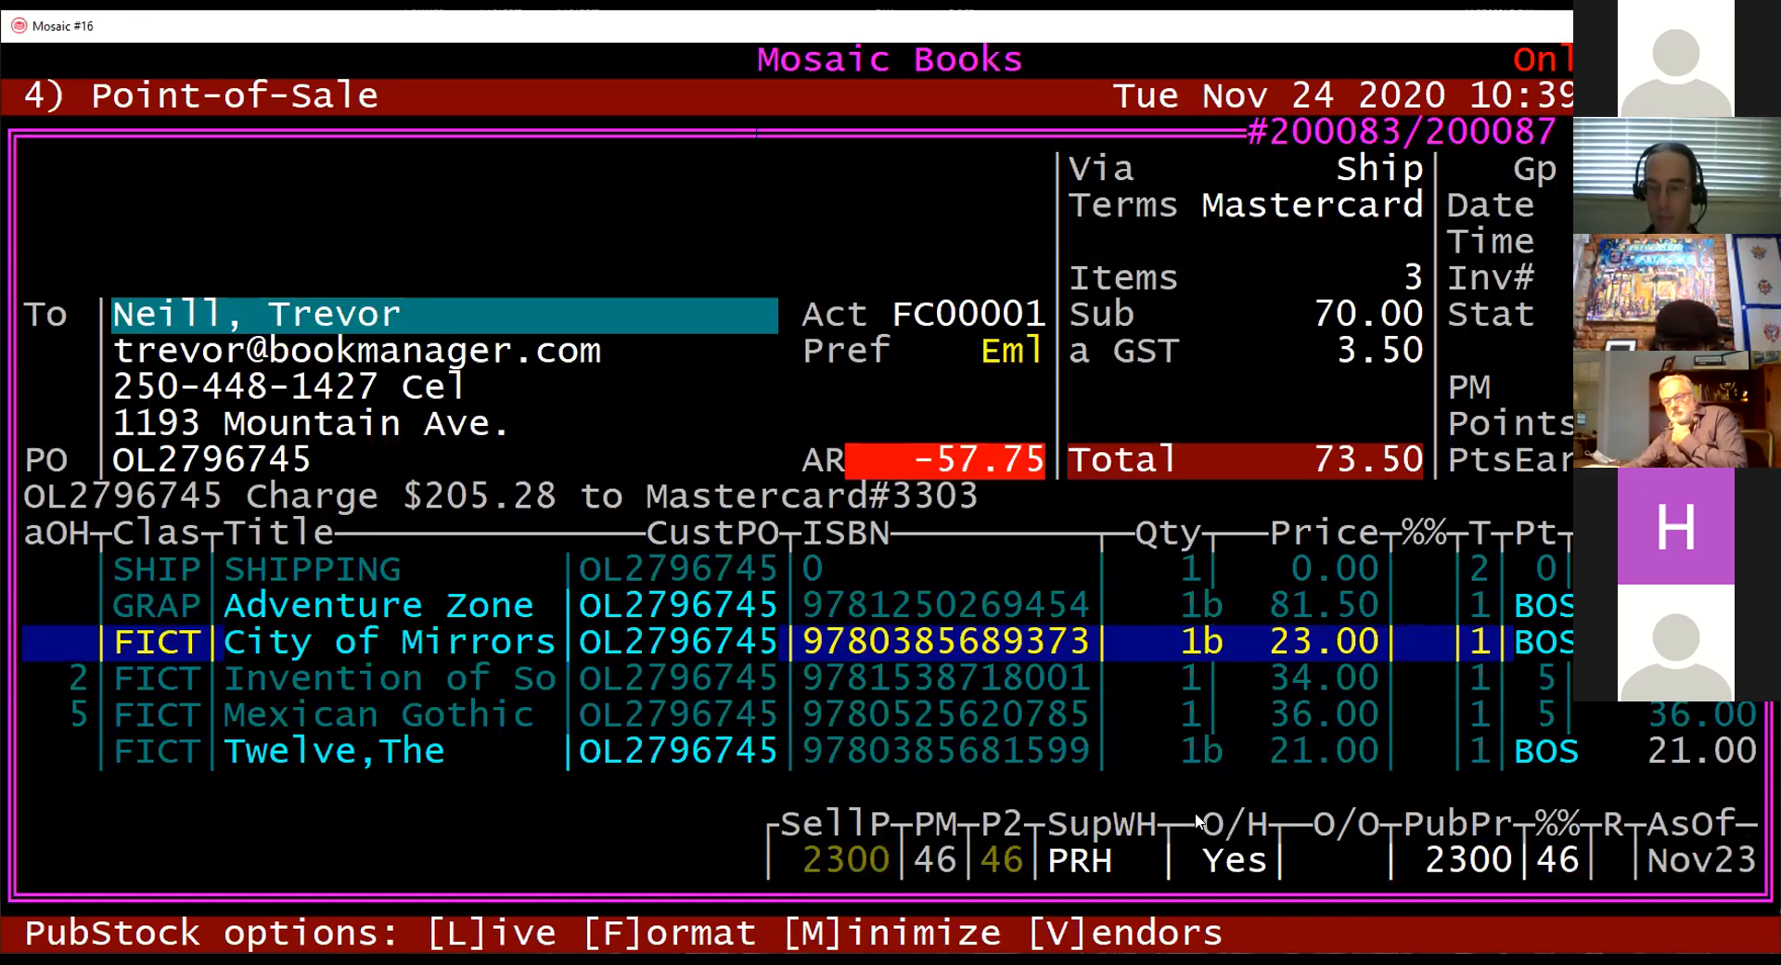
key("Up")
key("Down")
key("Up")
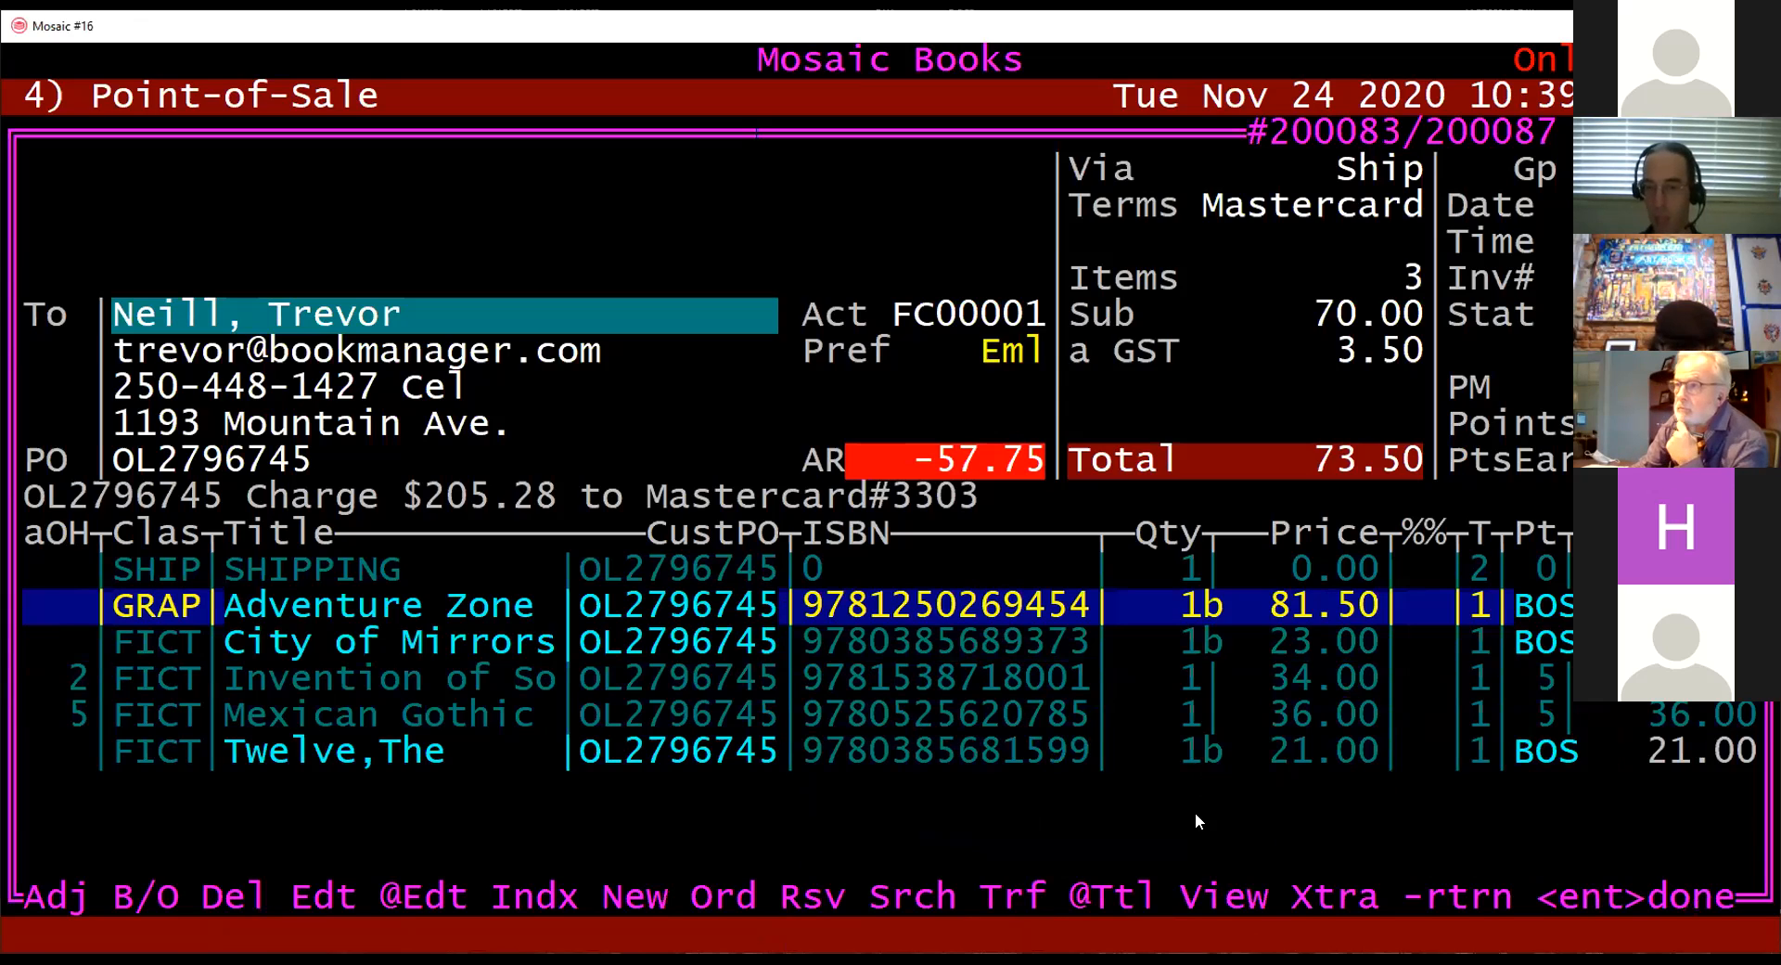
key("p")
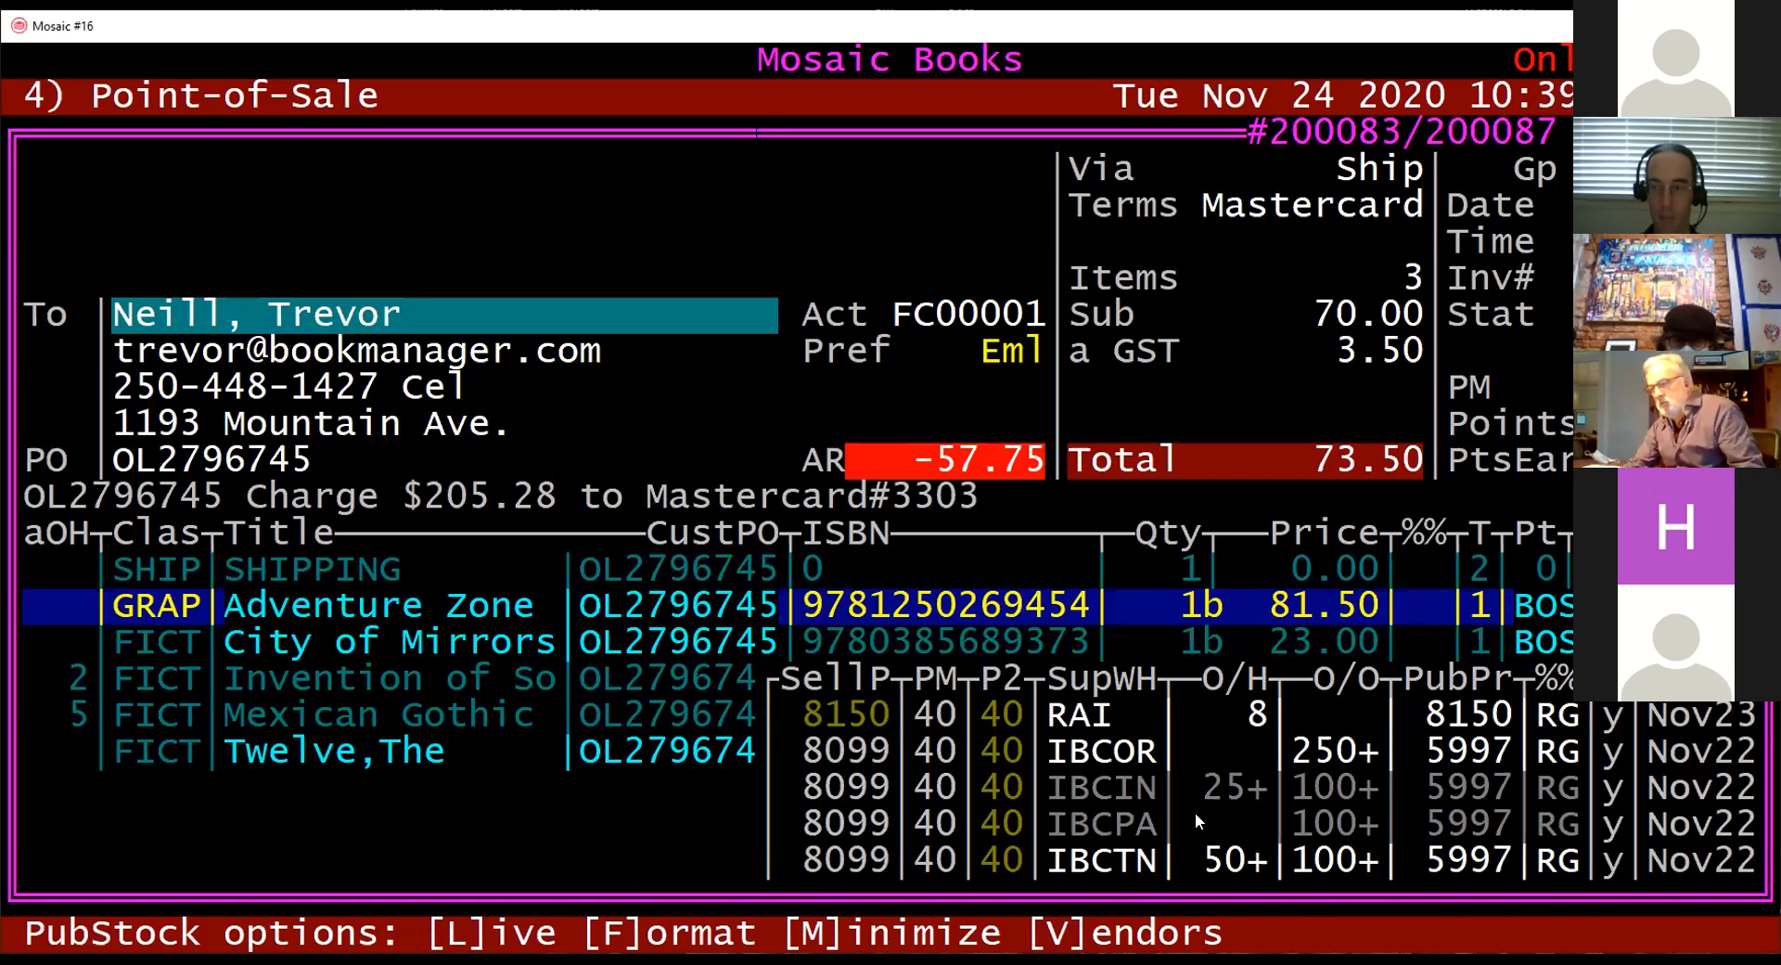
Close the PubStock panel and move down the item list to The Twelve line.
key("Escape")
key("Down")
key("Down")
key("Down")
key("Down")
key("Up")
key("Up")
key("Up")
key("Up")
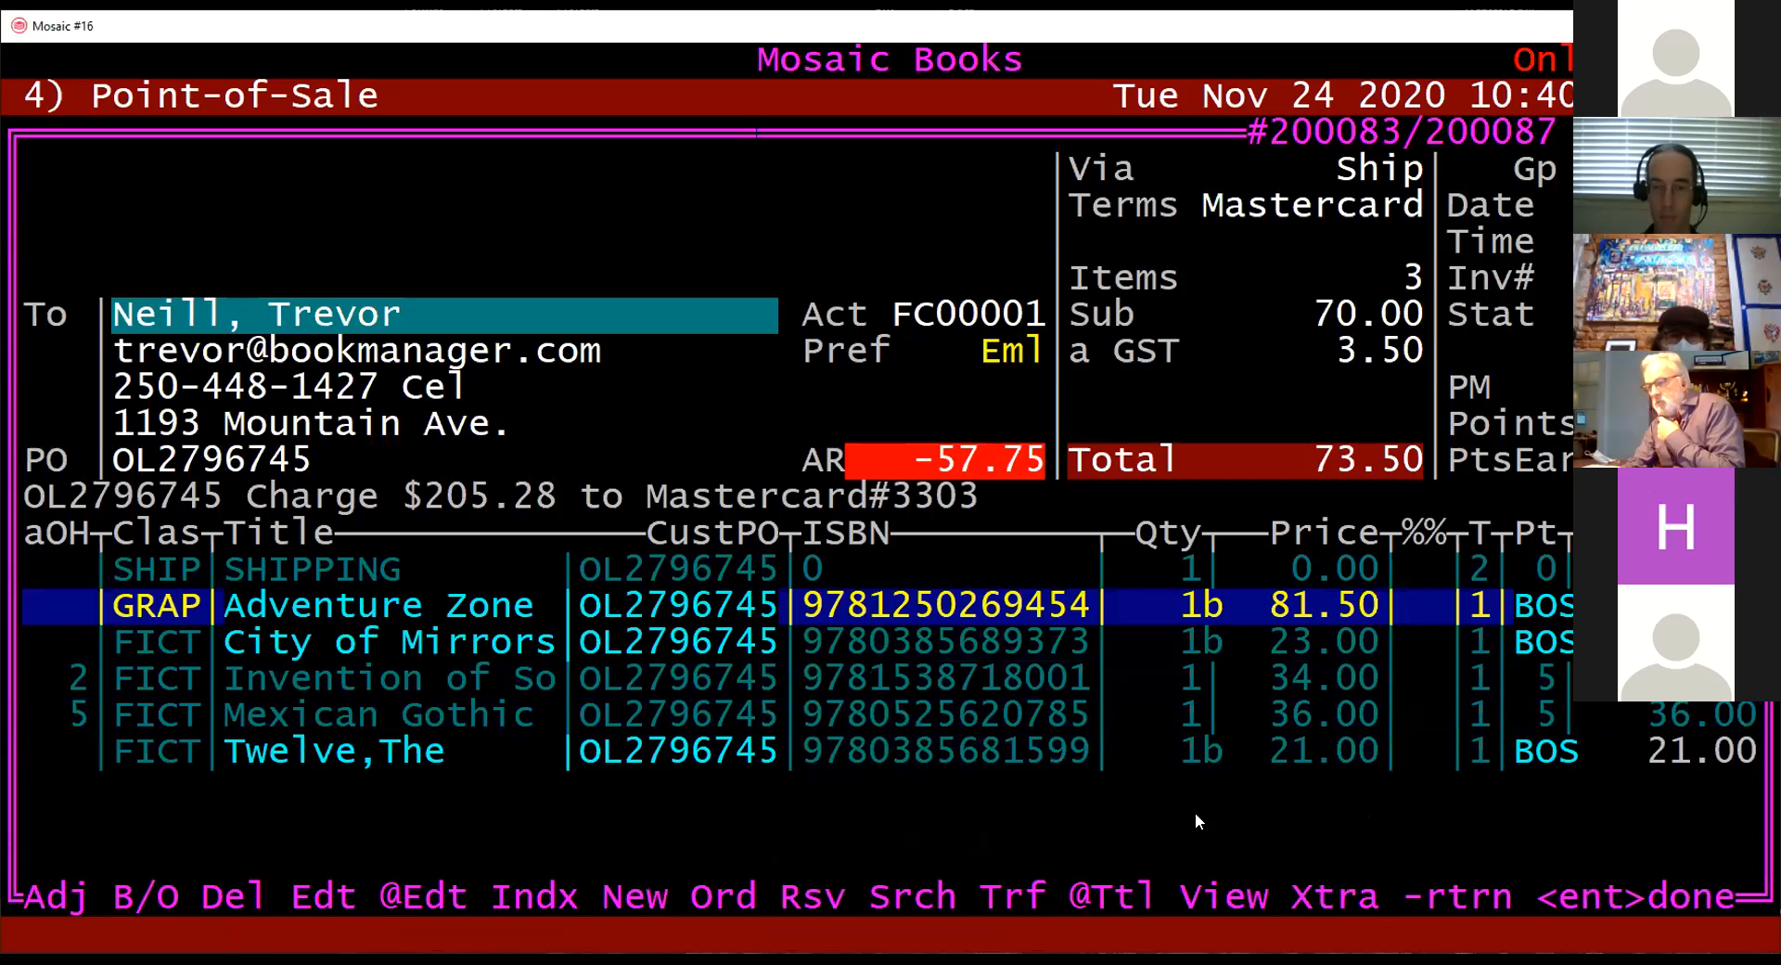
key("Down")
key("Down")
key("Down")
key("Down")
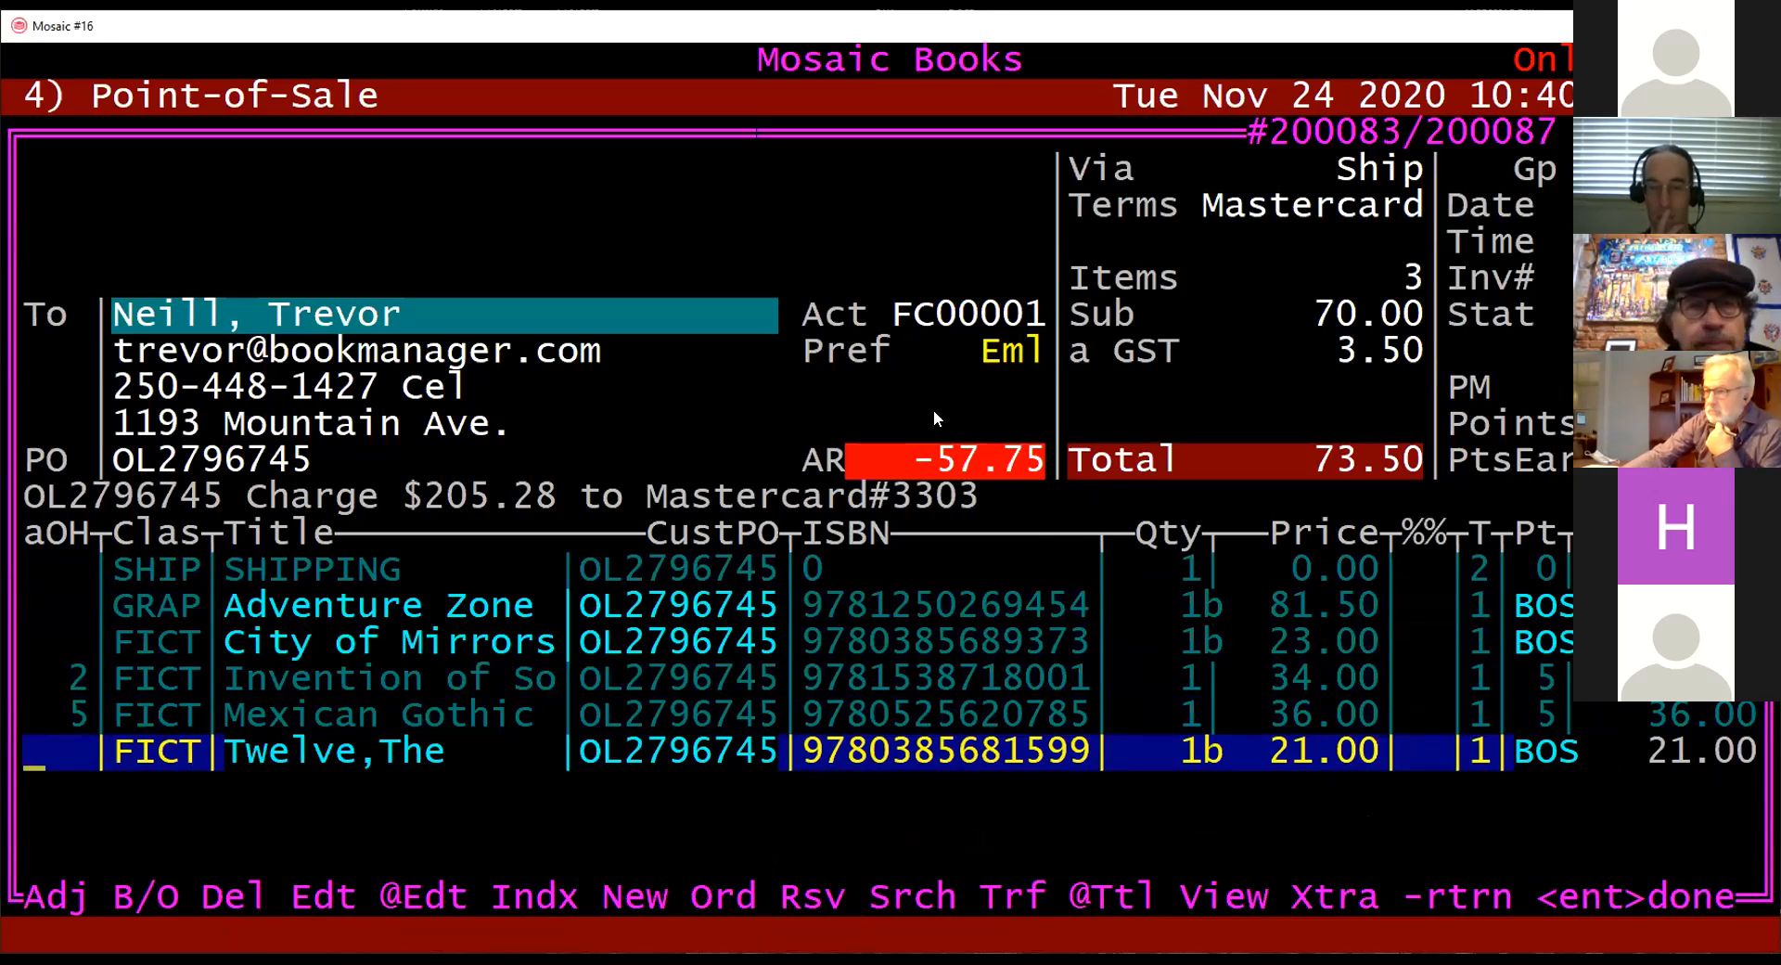
Point out the 205.28 charge and 73.50 total, and keep Mexican Gothic at Sell status.
left_click_drag(425, 496, 556, 497)
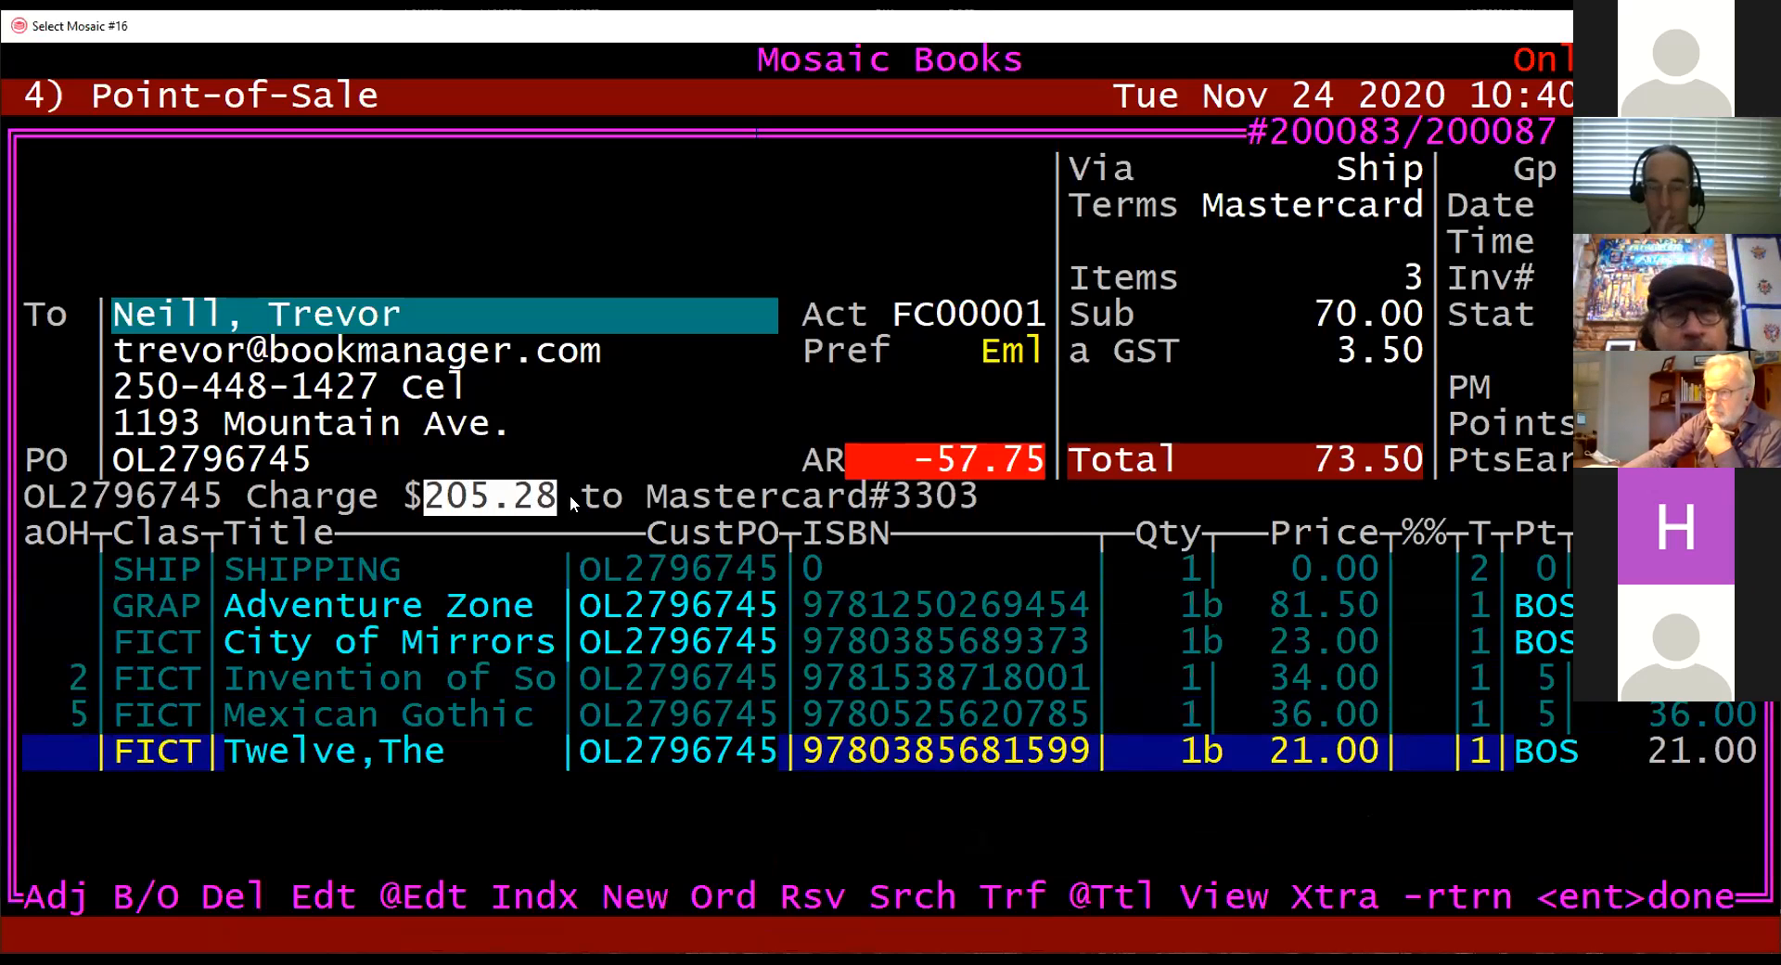
left_click_drag(1423, 461, 1078, 469)
left_click_drag(1318, 475, 1423, 476)
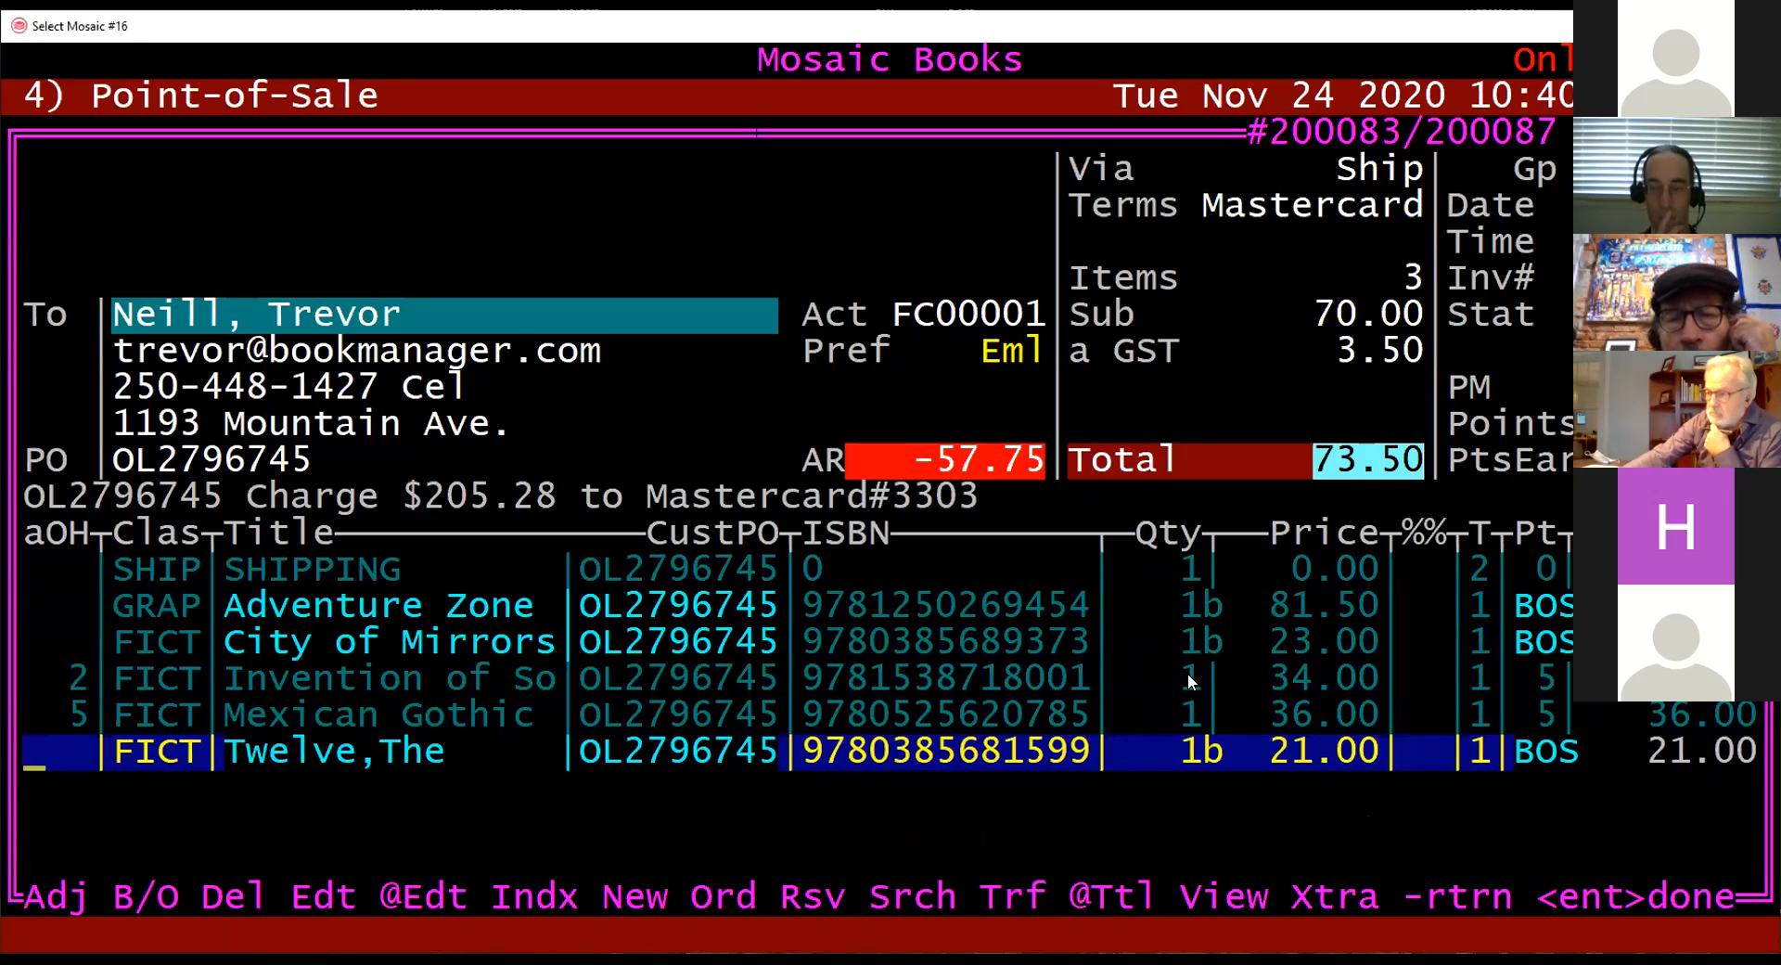
key("Up")
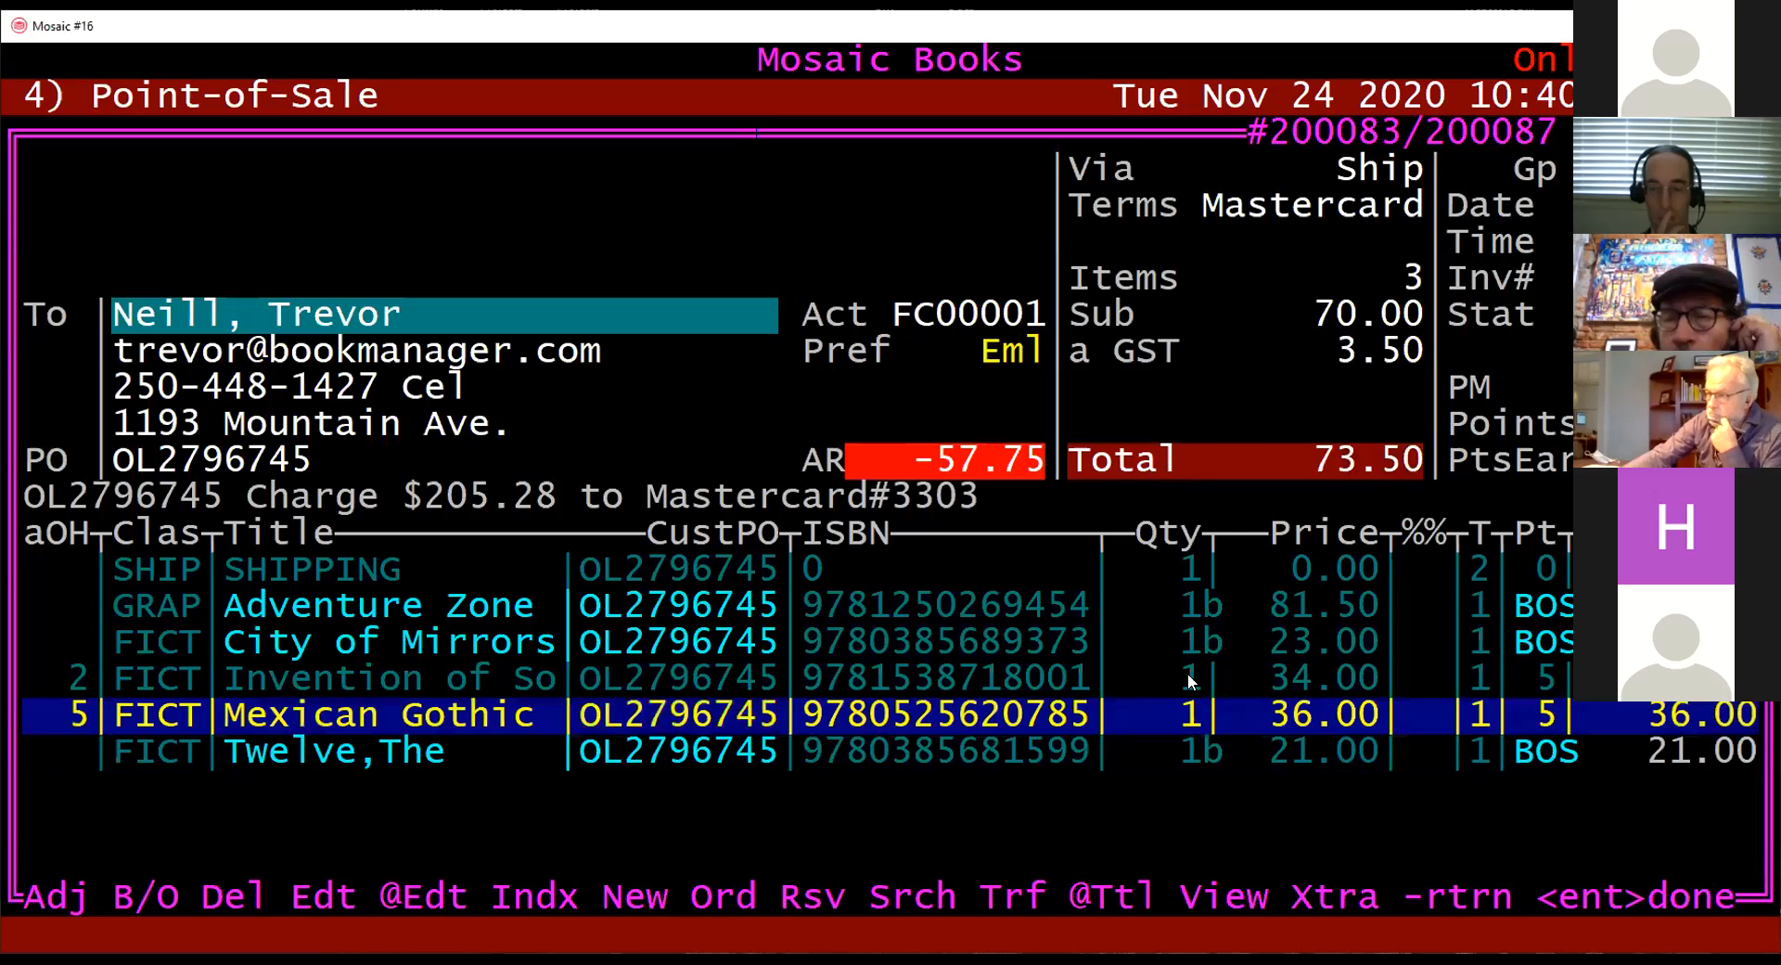
key("b")
key("Up")
key("Up")
key("Up")
key("Up")
key("Up")
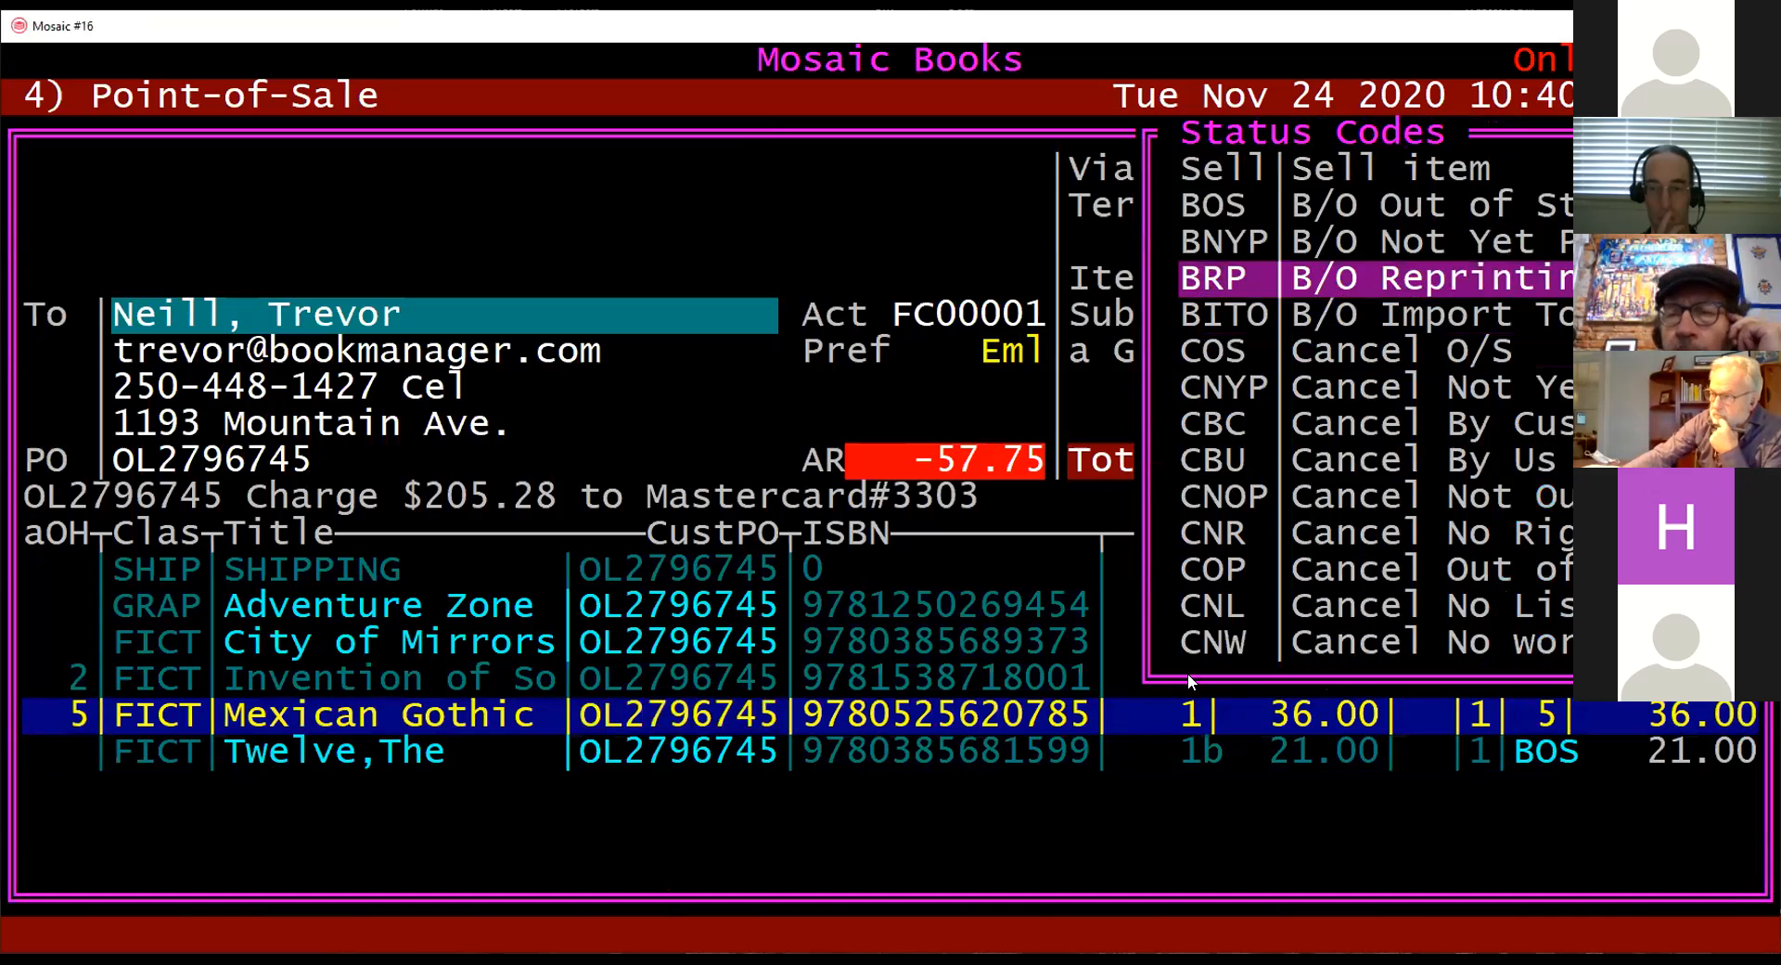
key("Return")
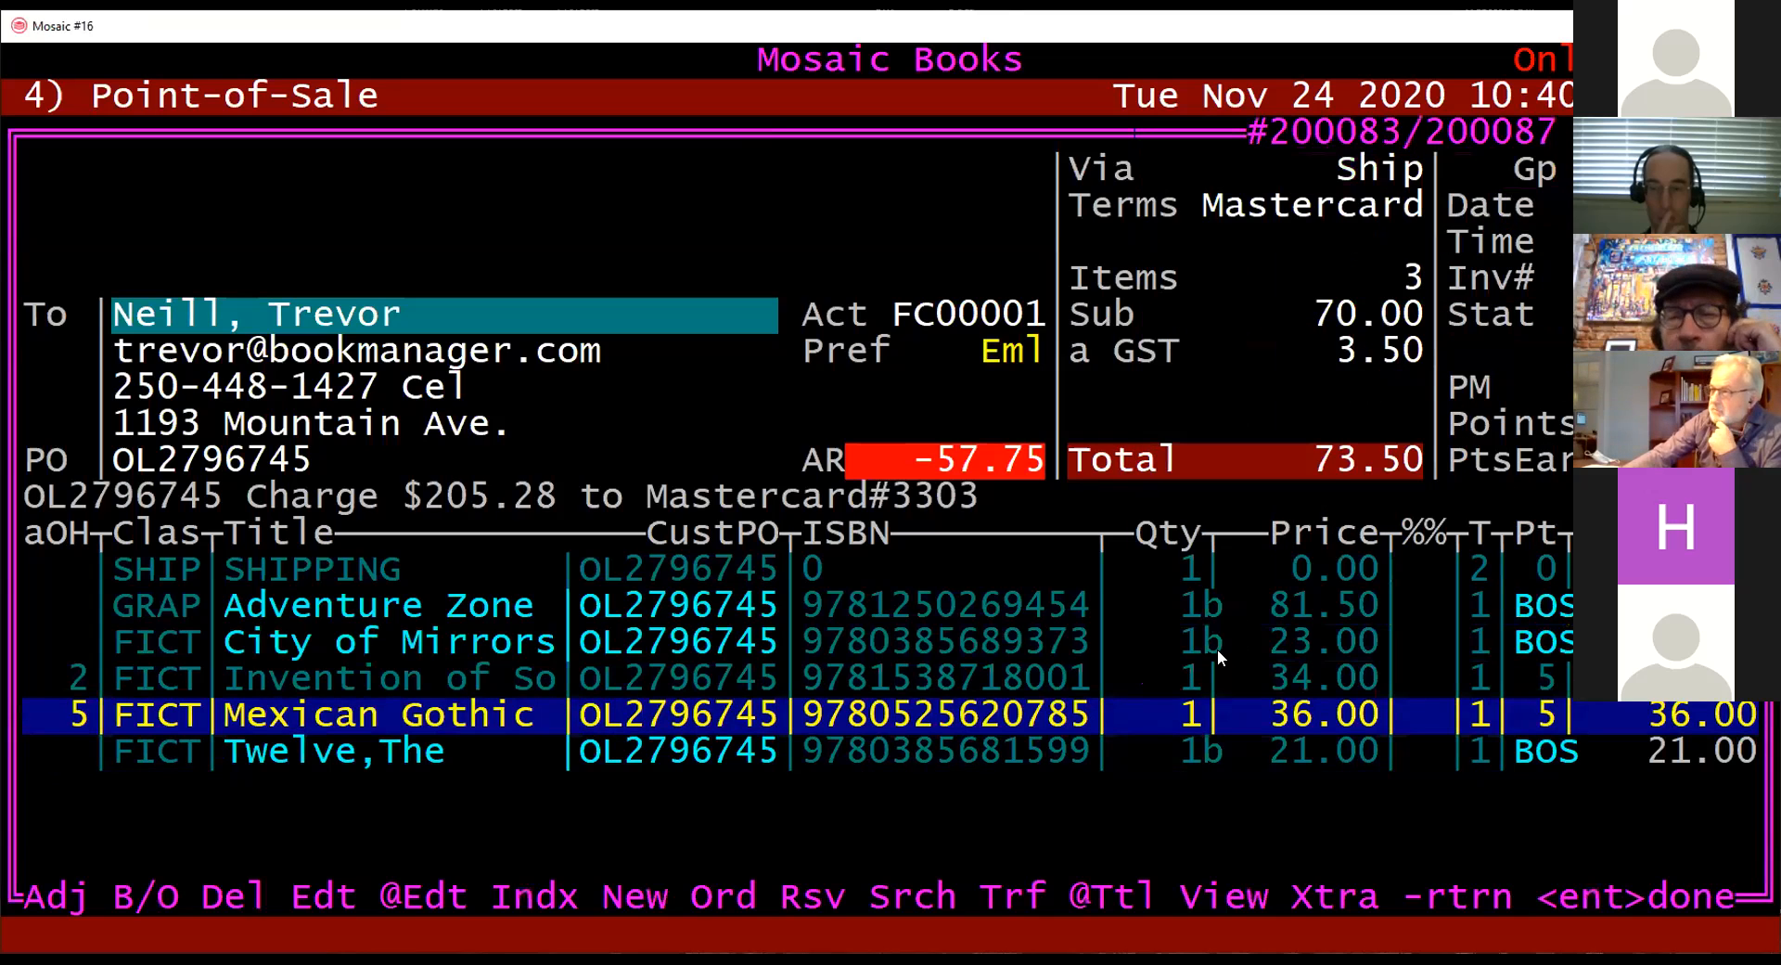
Finish item entry and open Tendering with the 73.50 total applied as OnAcct.
left_click_drag(1415, 473, 1072, 464)
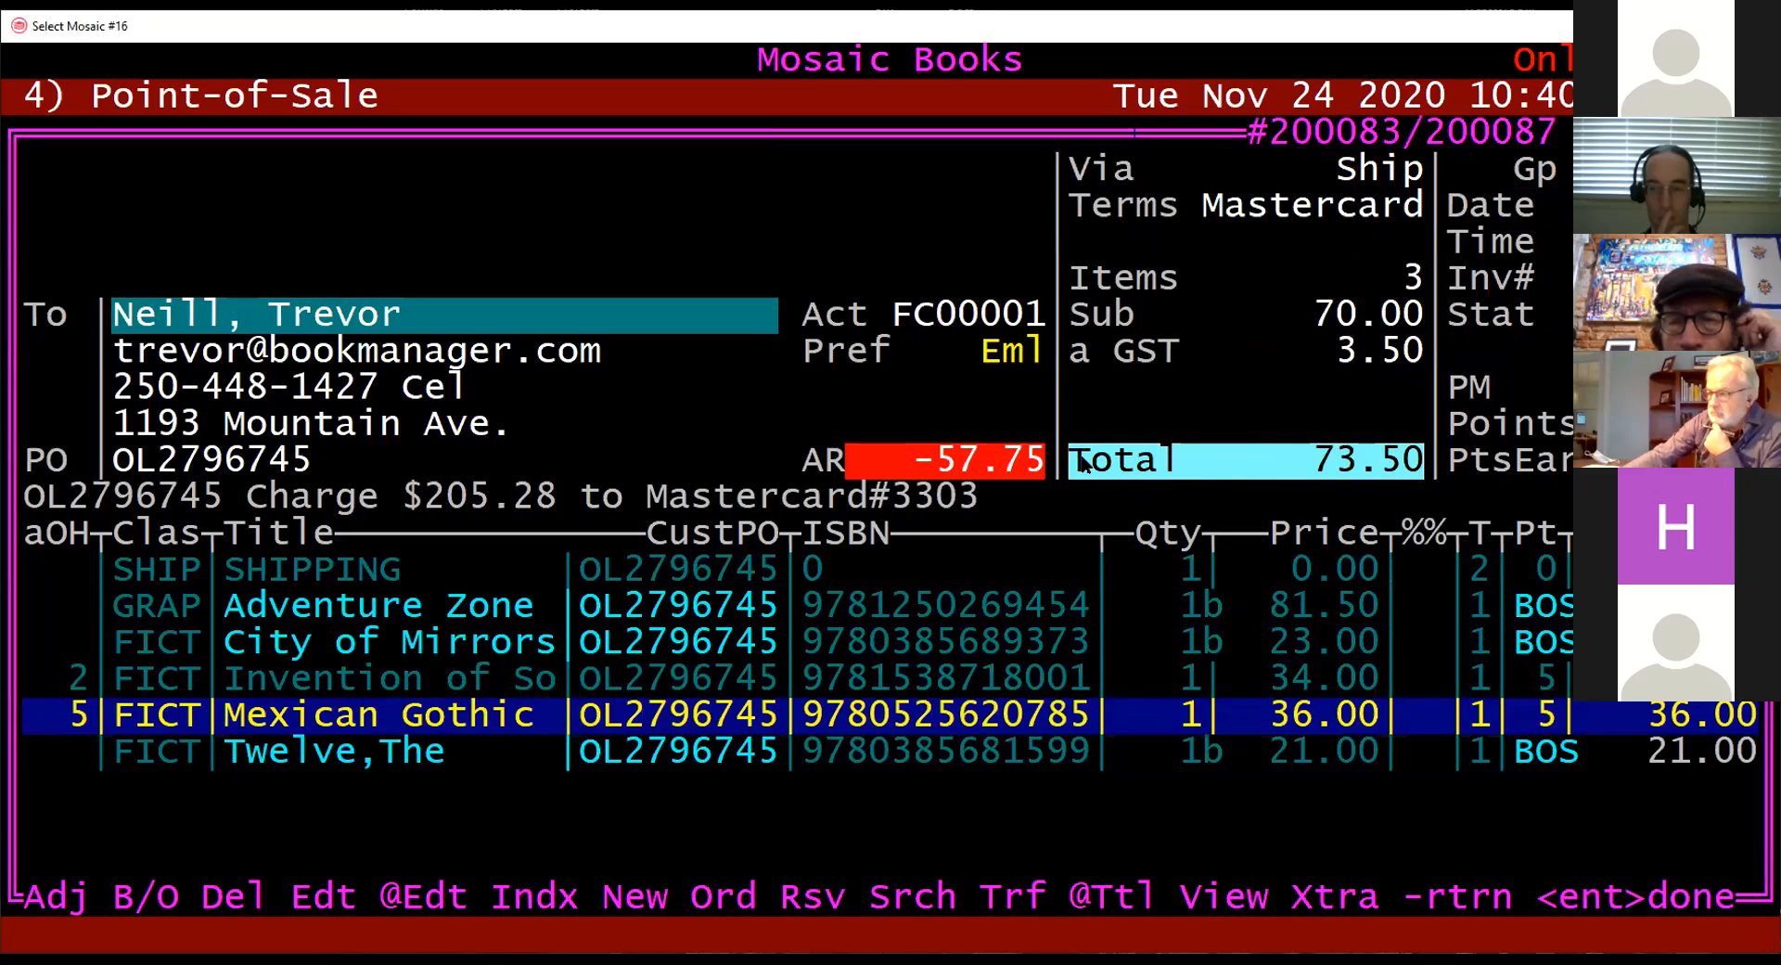
left_click_drag(1203, 609, 1216, 645)
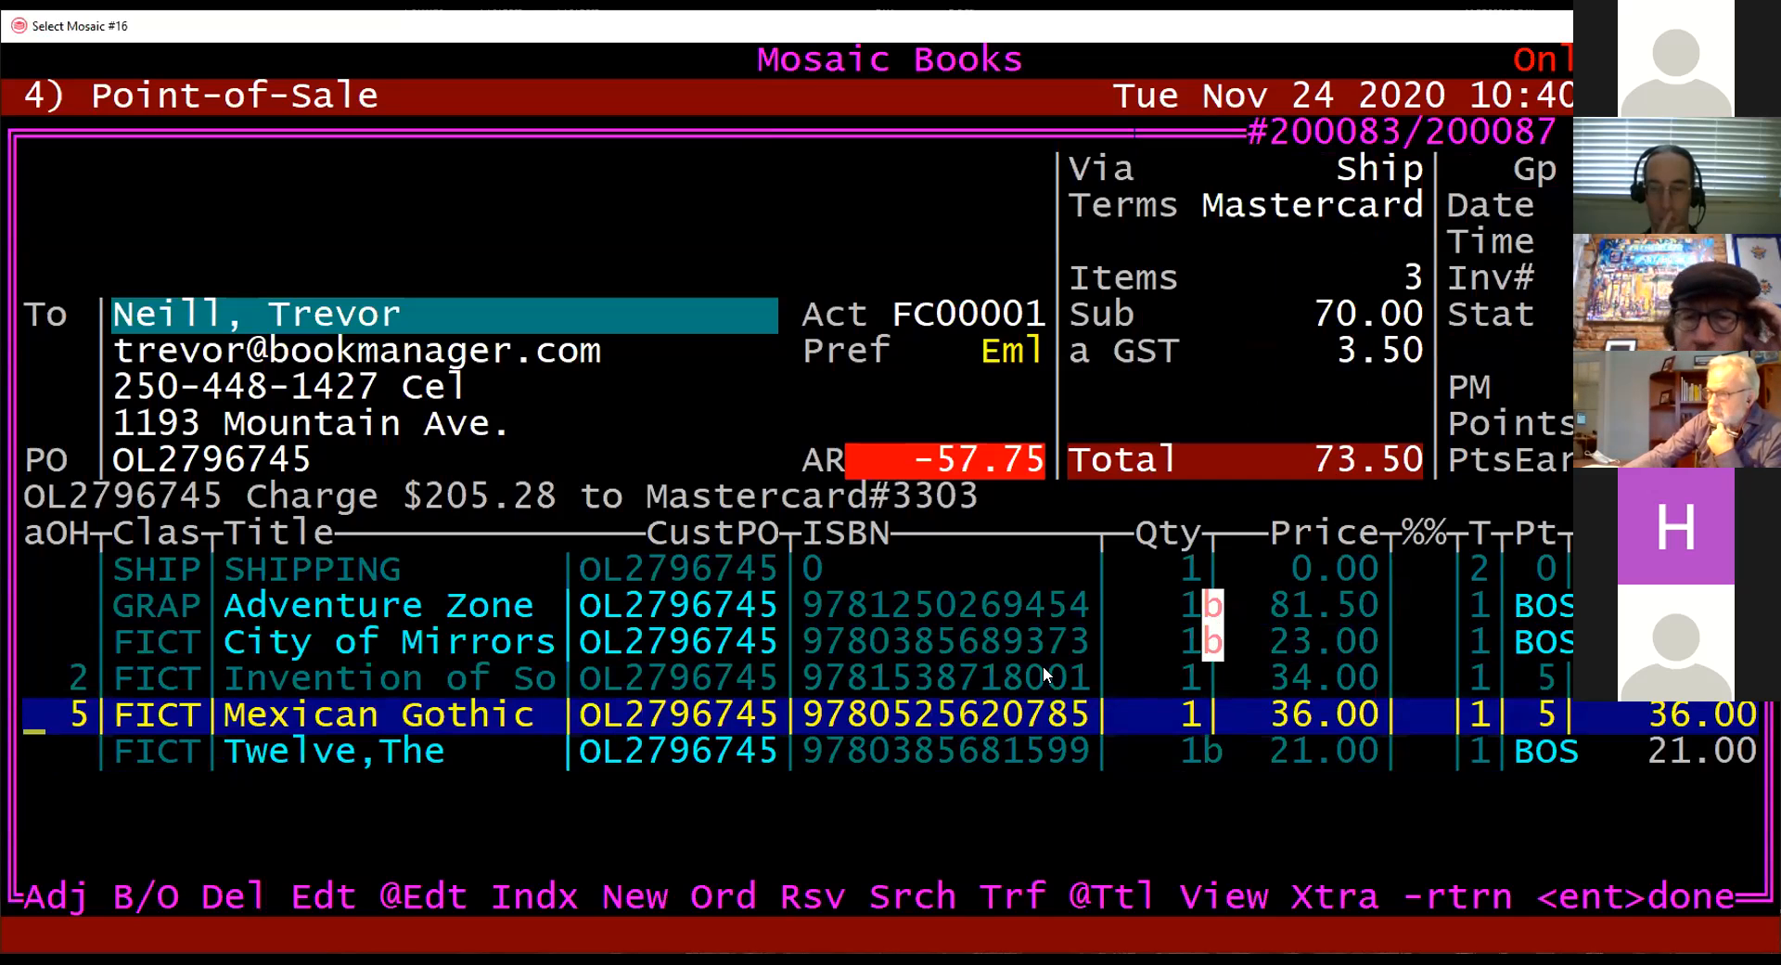
key("Return")
key("Return")
key("Page_Down")
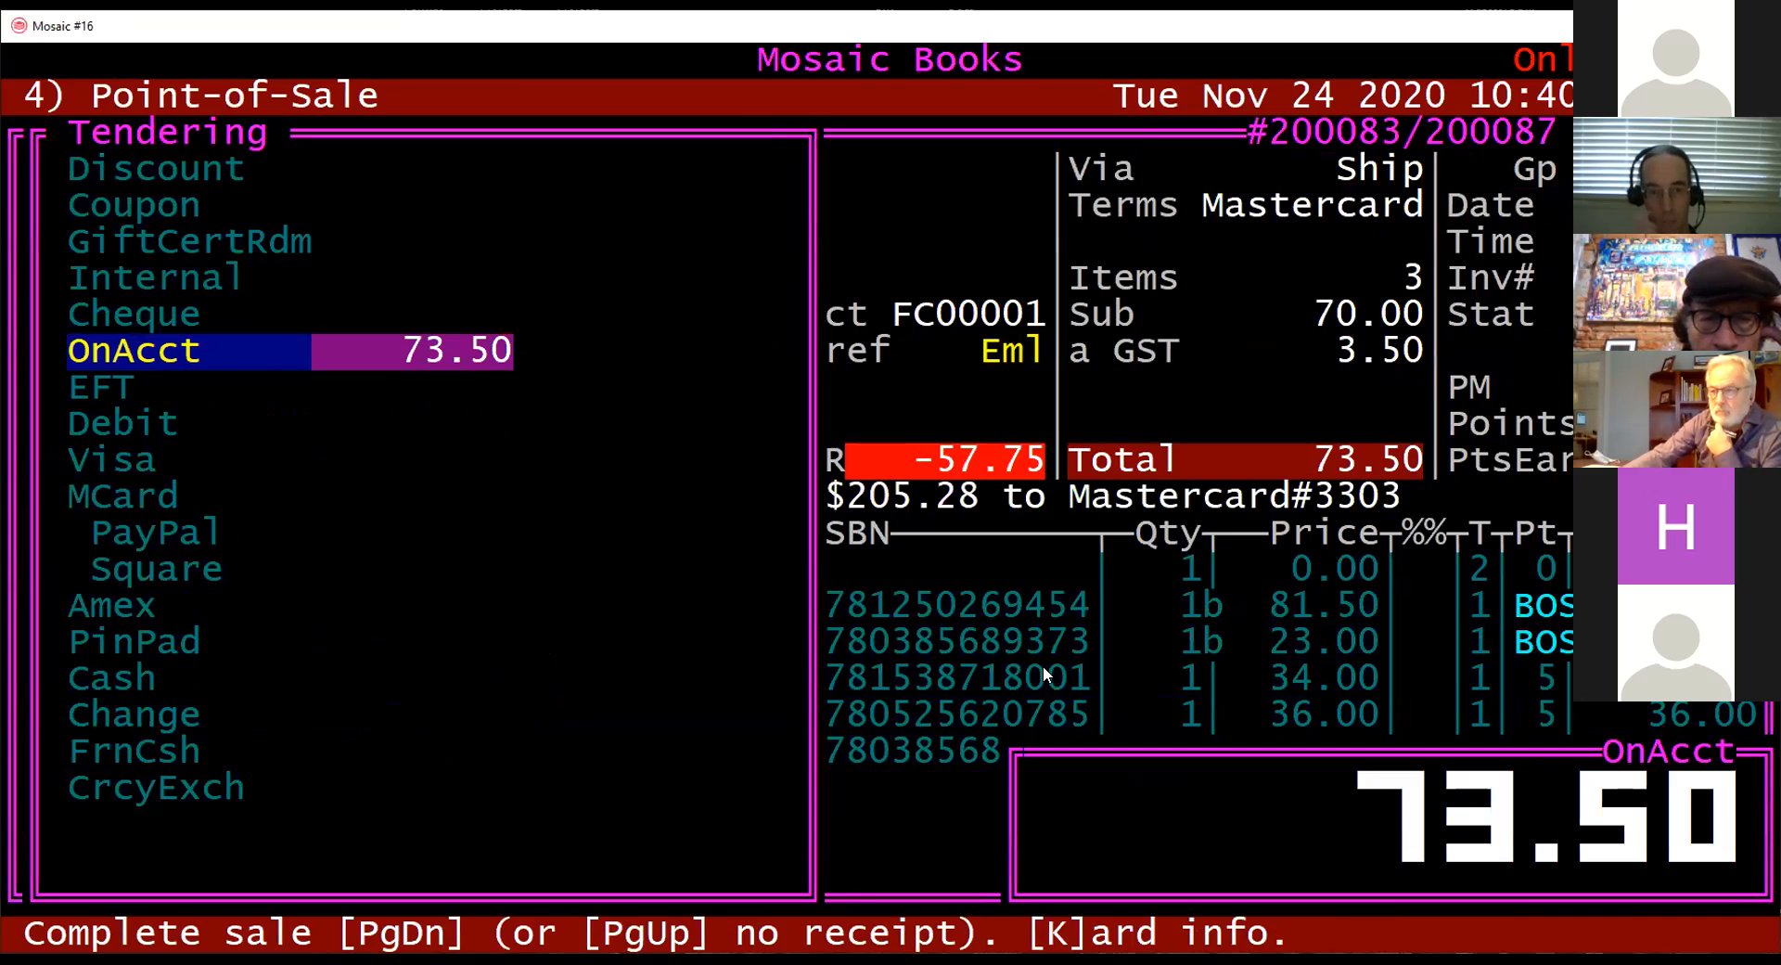
Back out of Tendering and item entry and save the order as Held.
key("Down")
key("Down")
key("Down")
key("Escape")
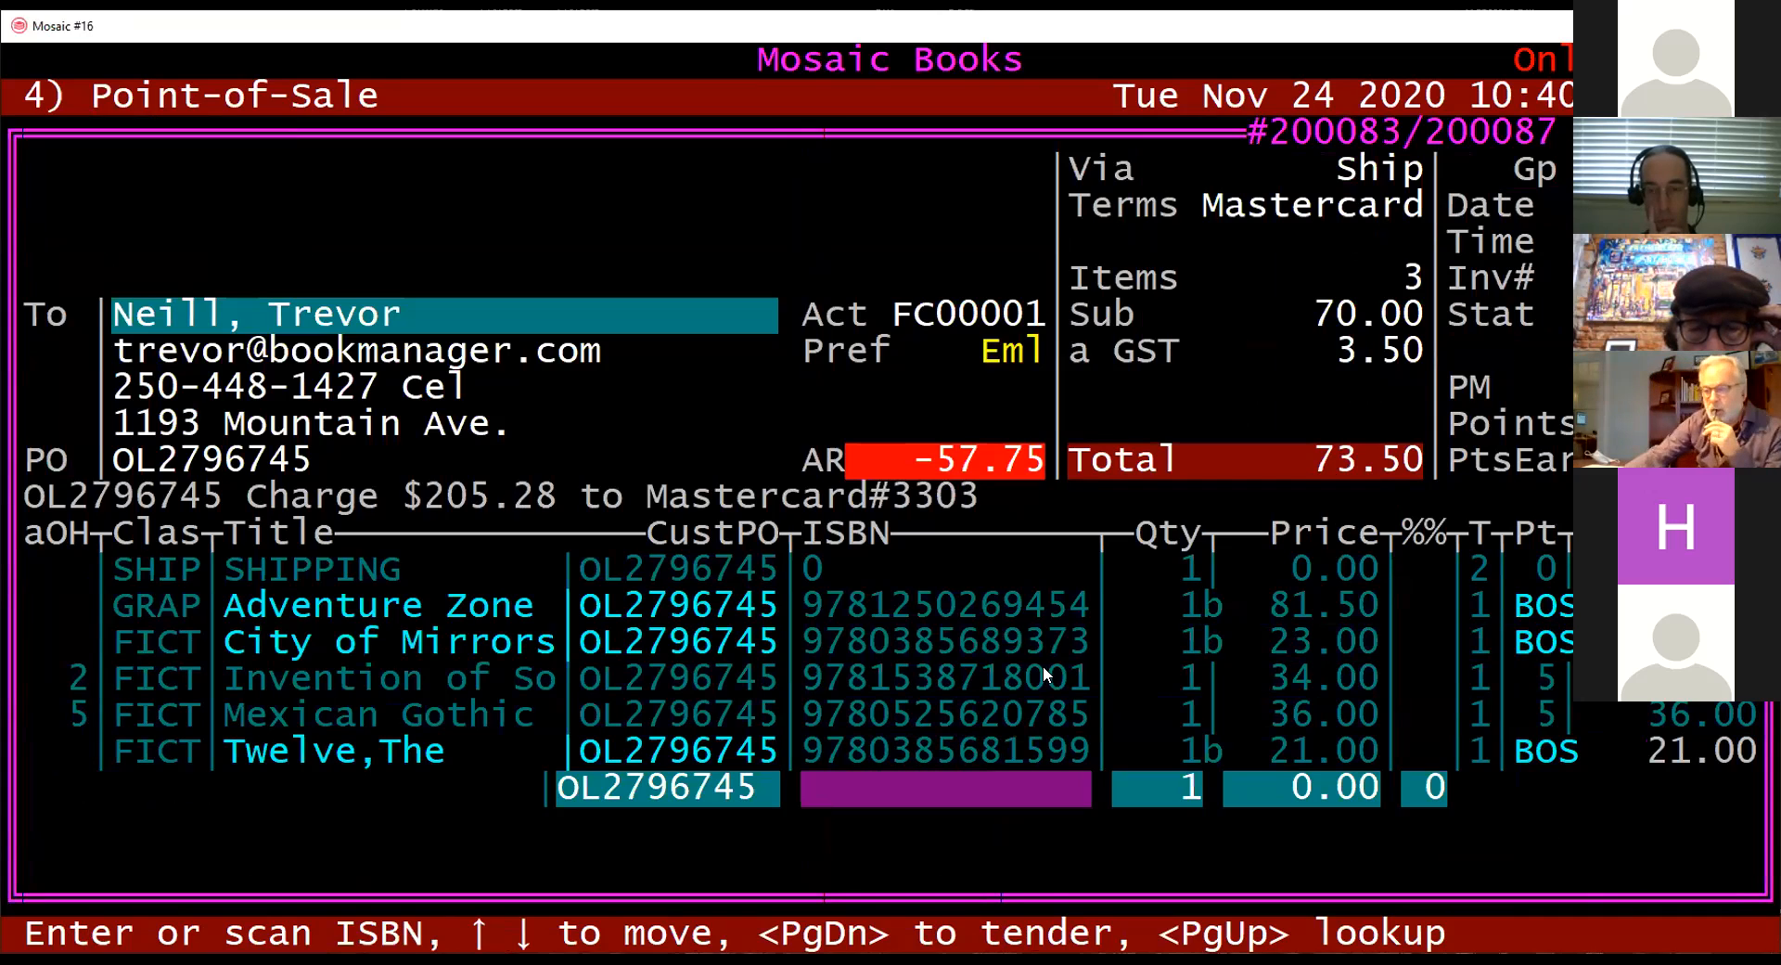
key("Up")
key("Escape")
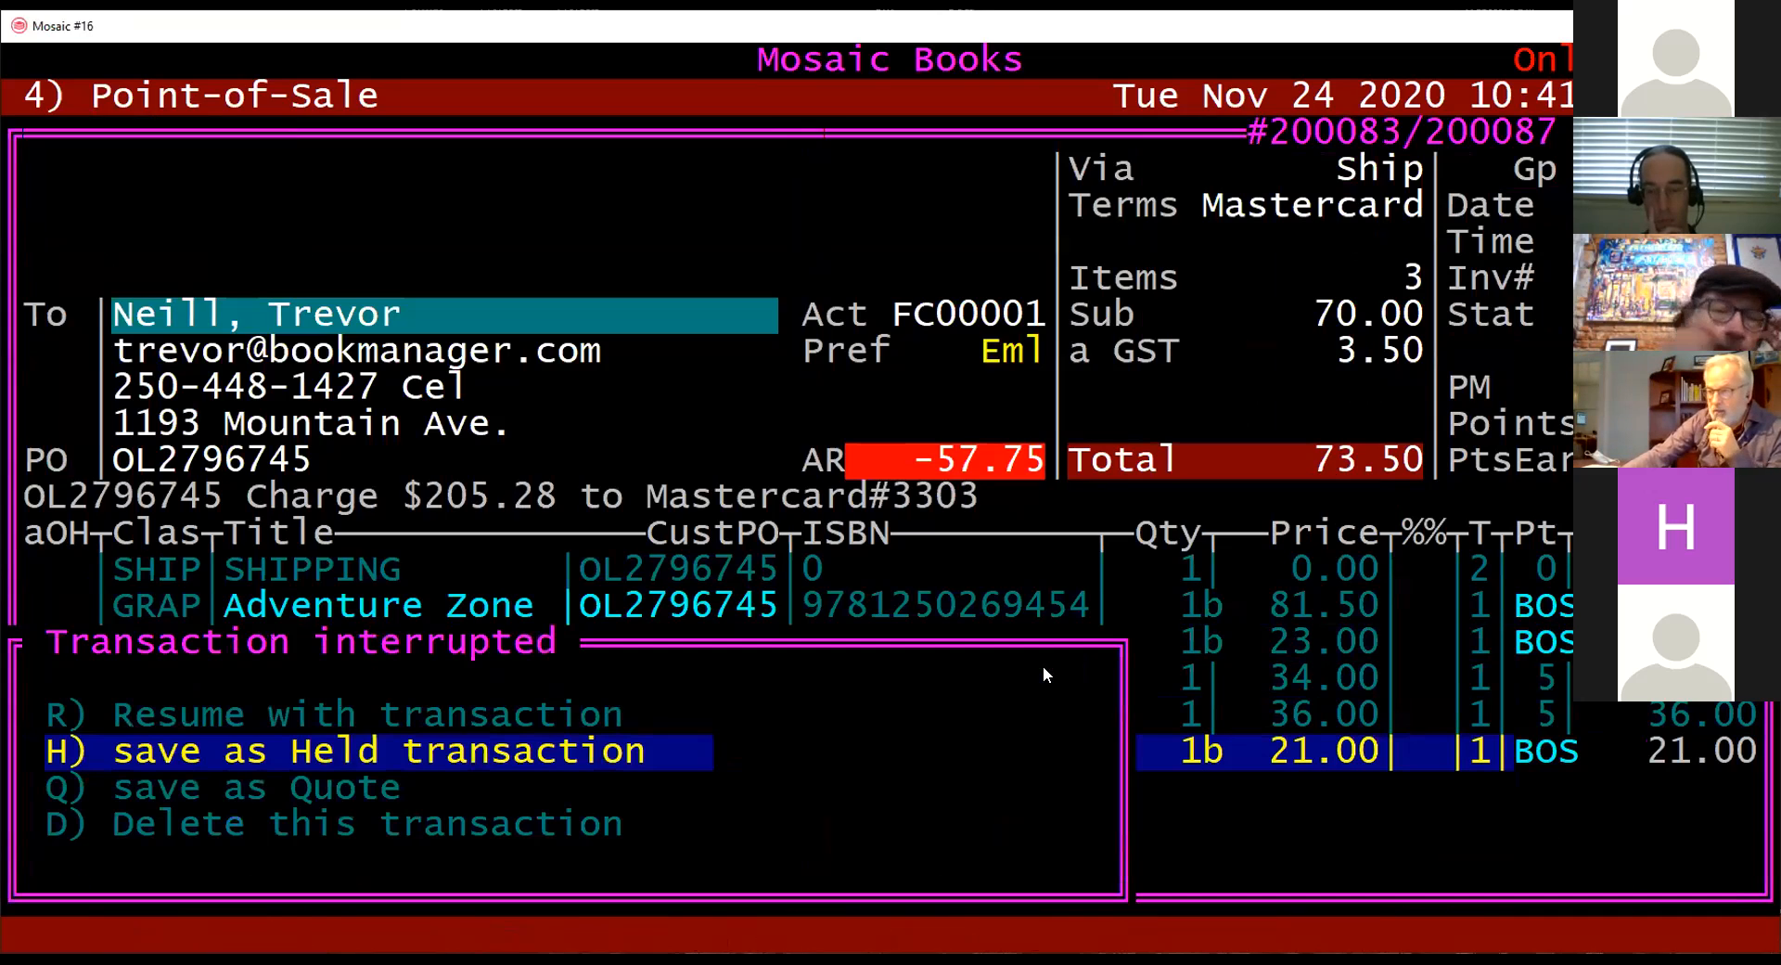
key("r")
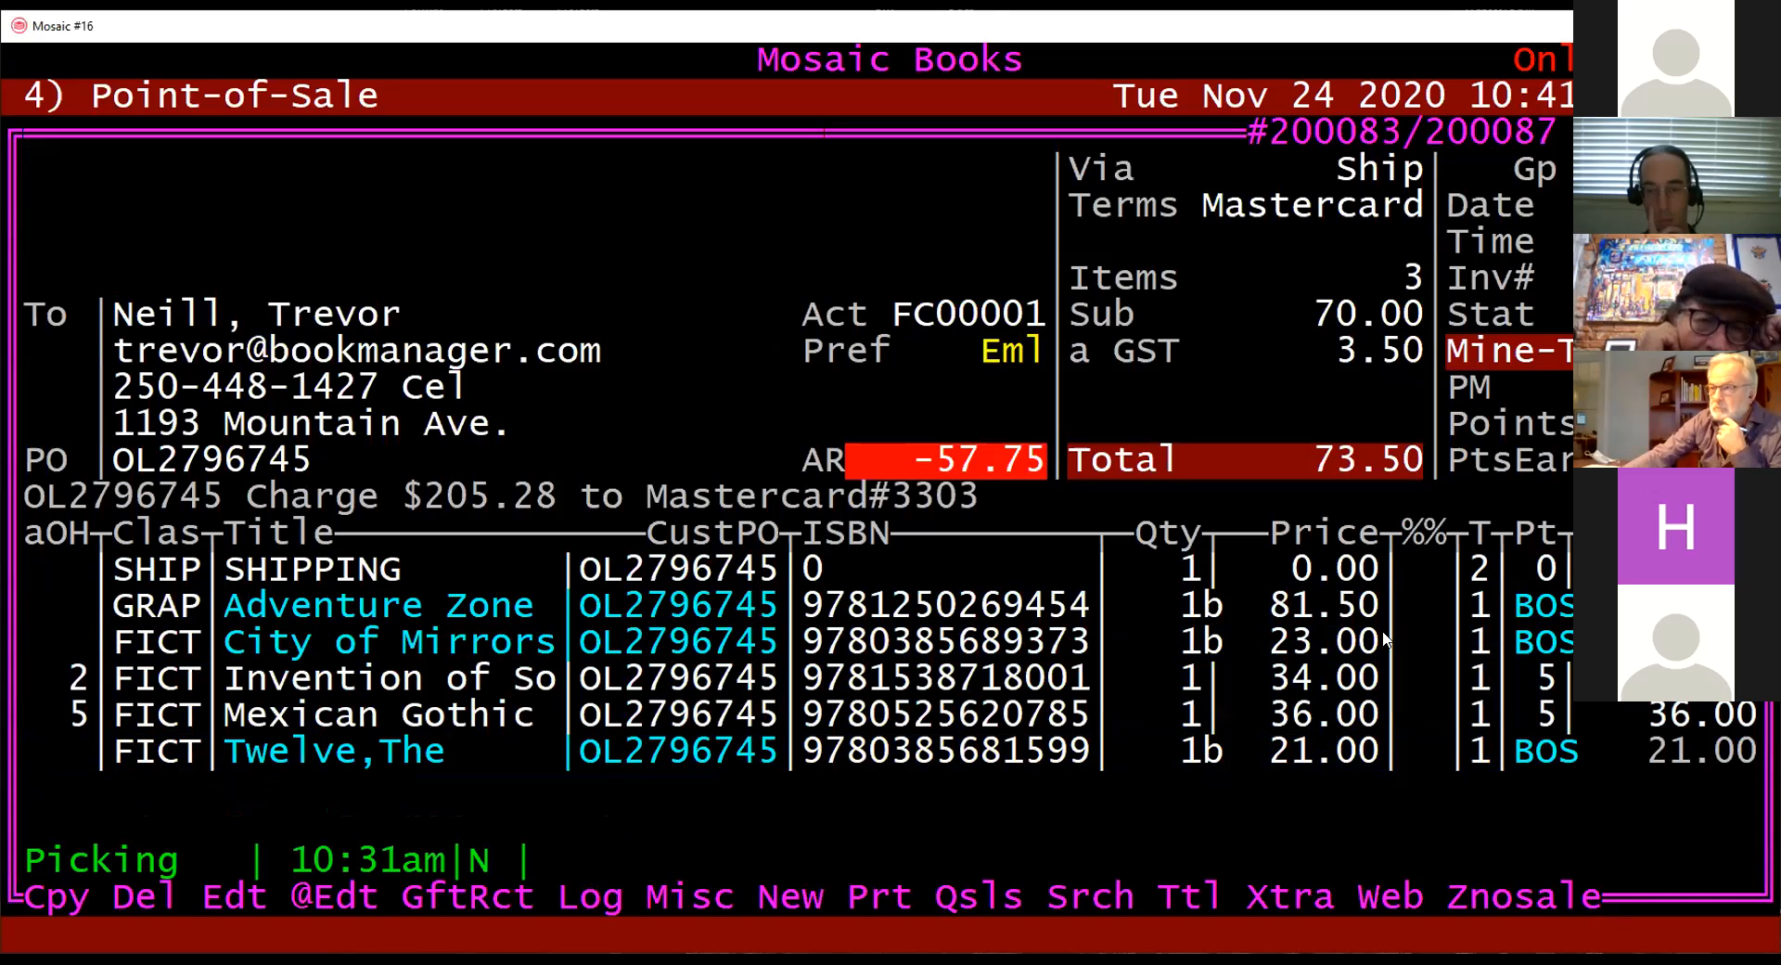
Highlight the quantities of the in-stock and back-ordered (1b) lines.
left_click_drag(1184, 670, 1187, 712)
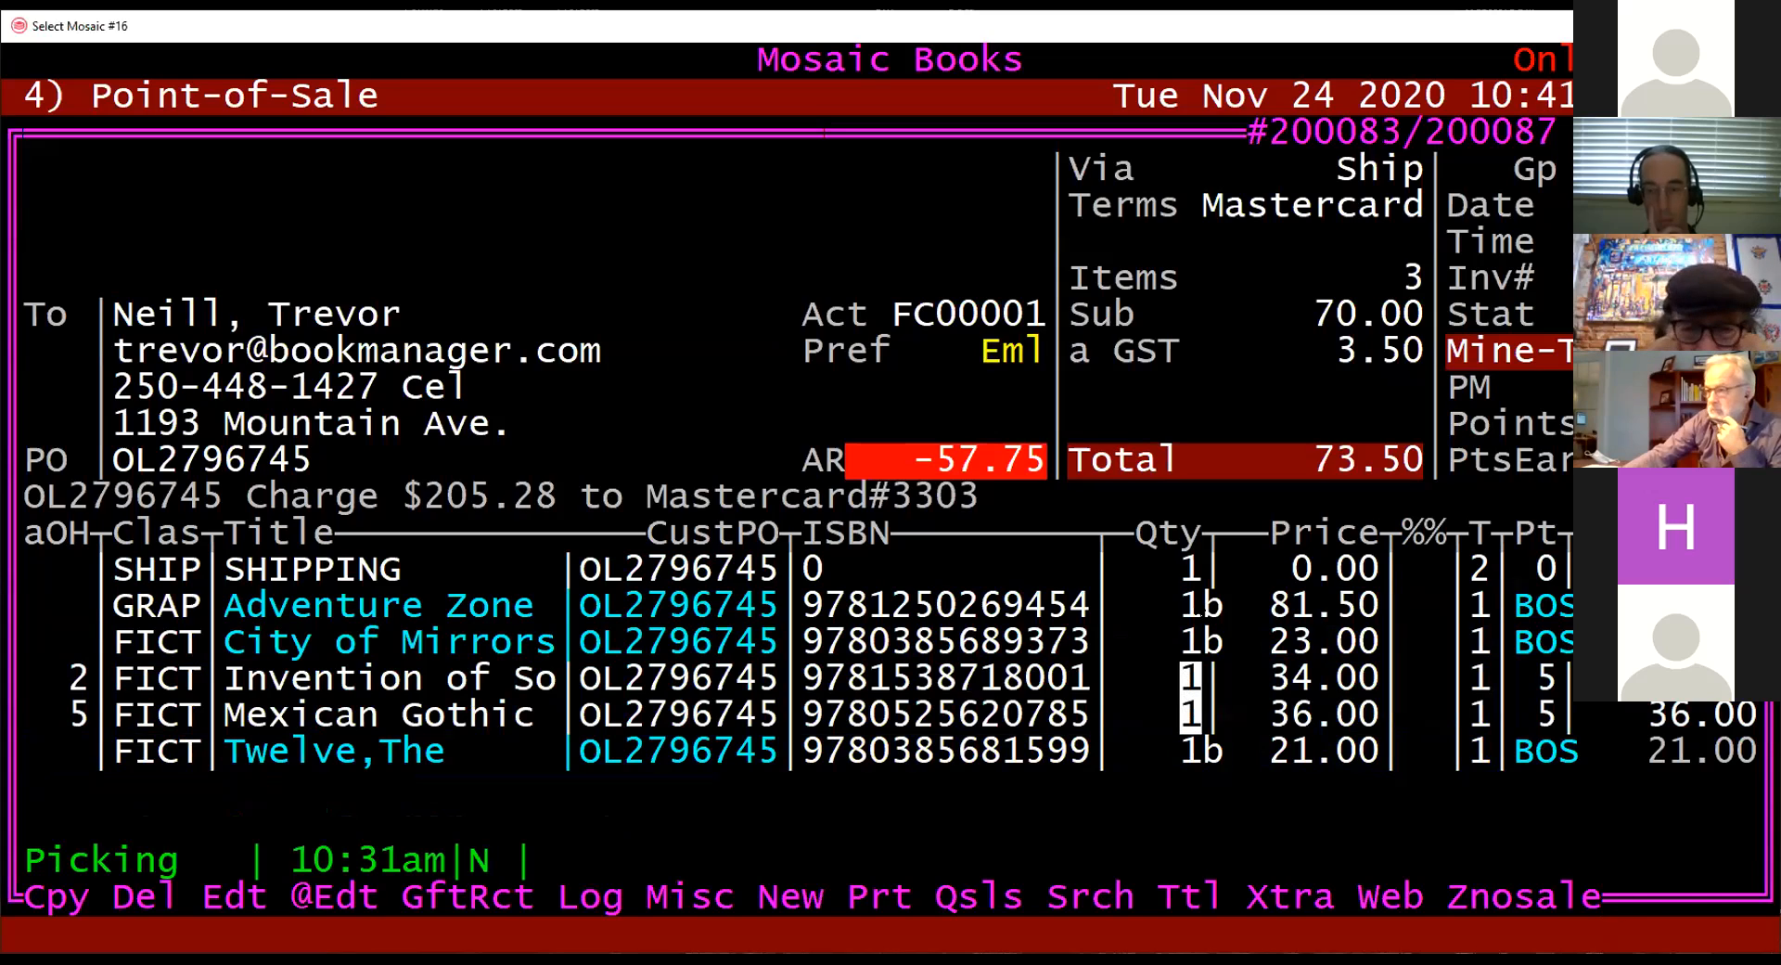
left_click_drag(1188, 606, 1211, 642)
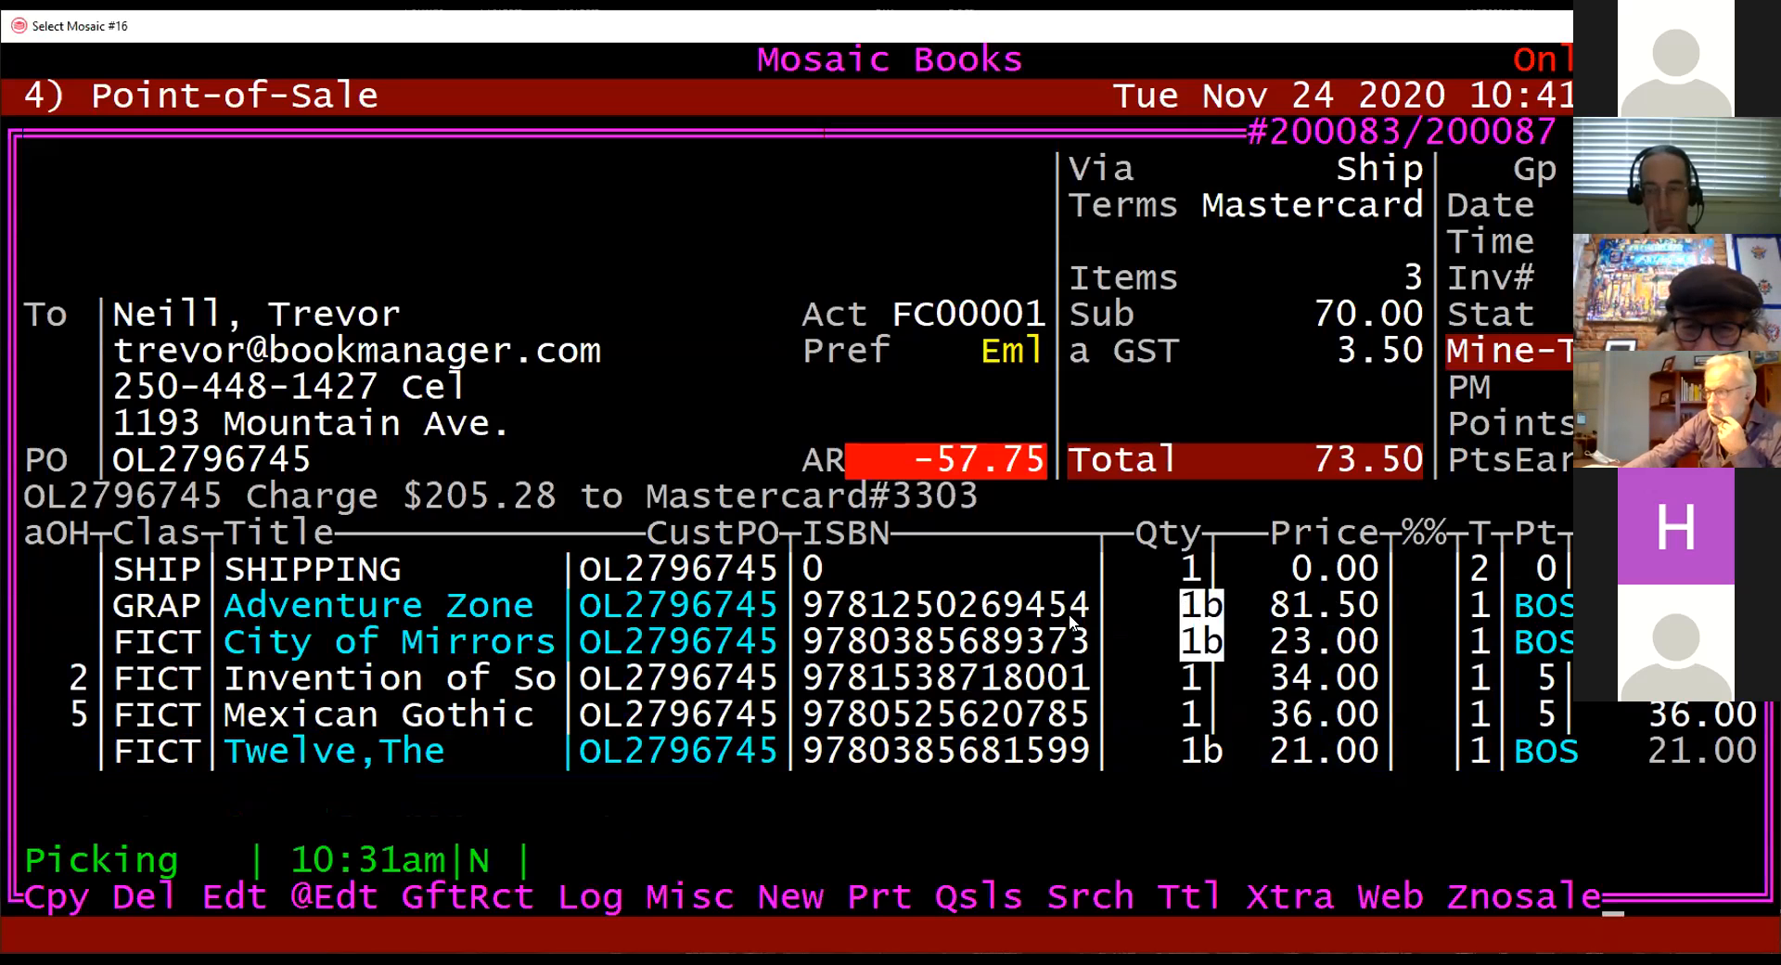
left_click(1188, 609)
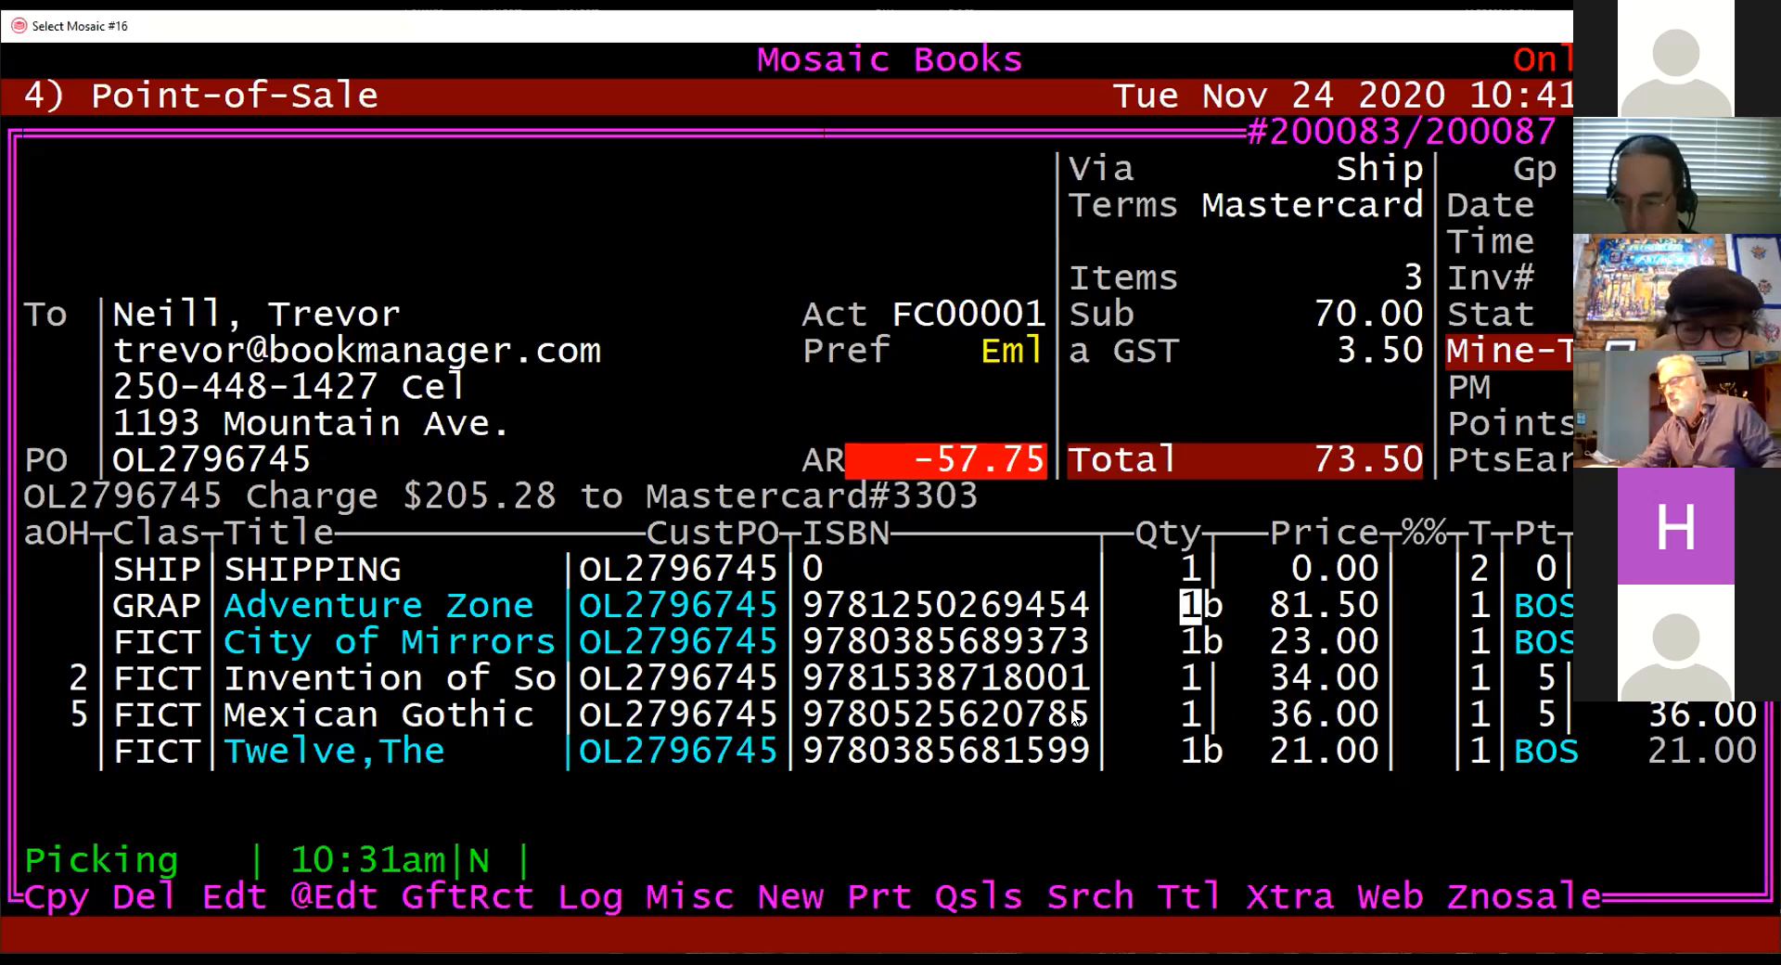
Reopen the order for editing with your staff ID, cancel the line transfer, and review the lines.
key("e")
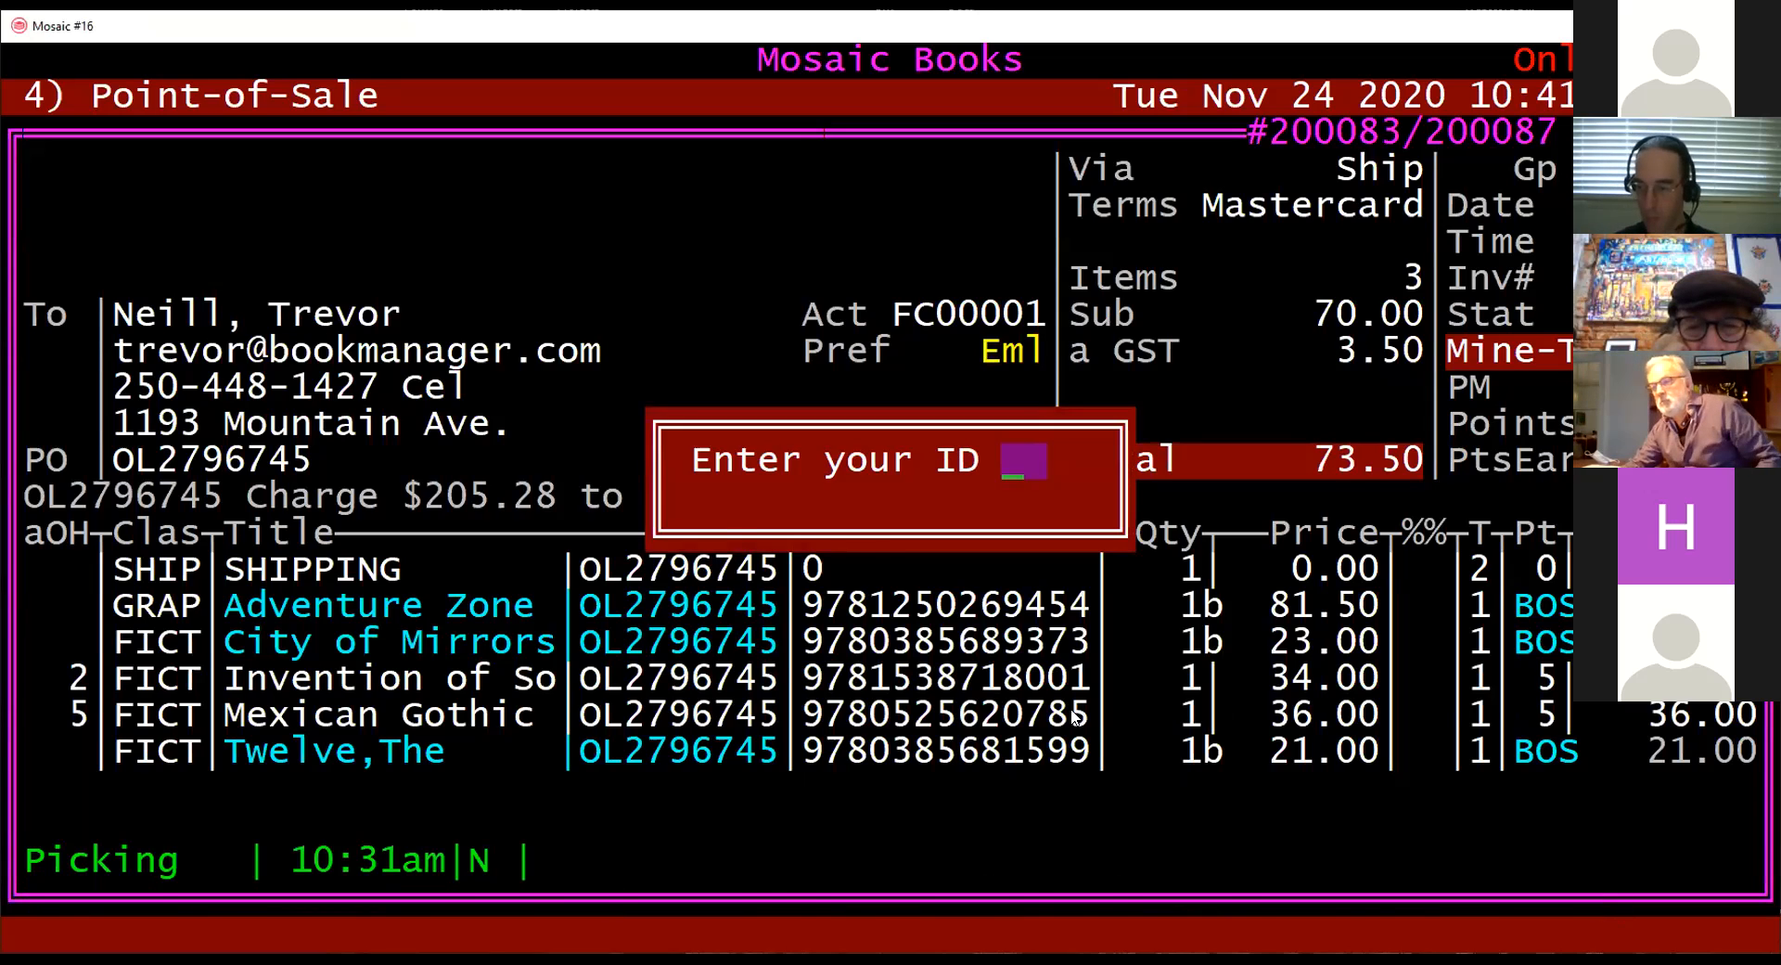
key("Return")
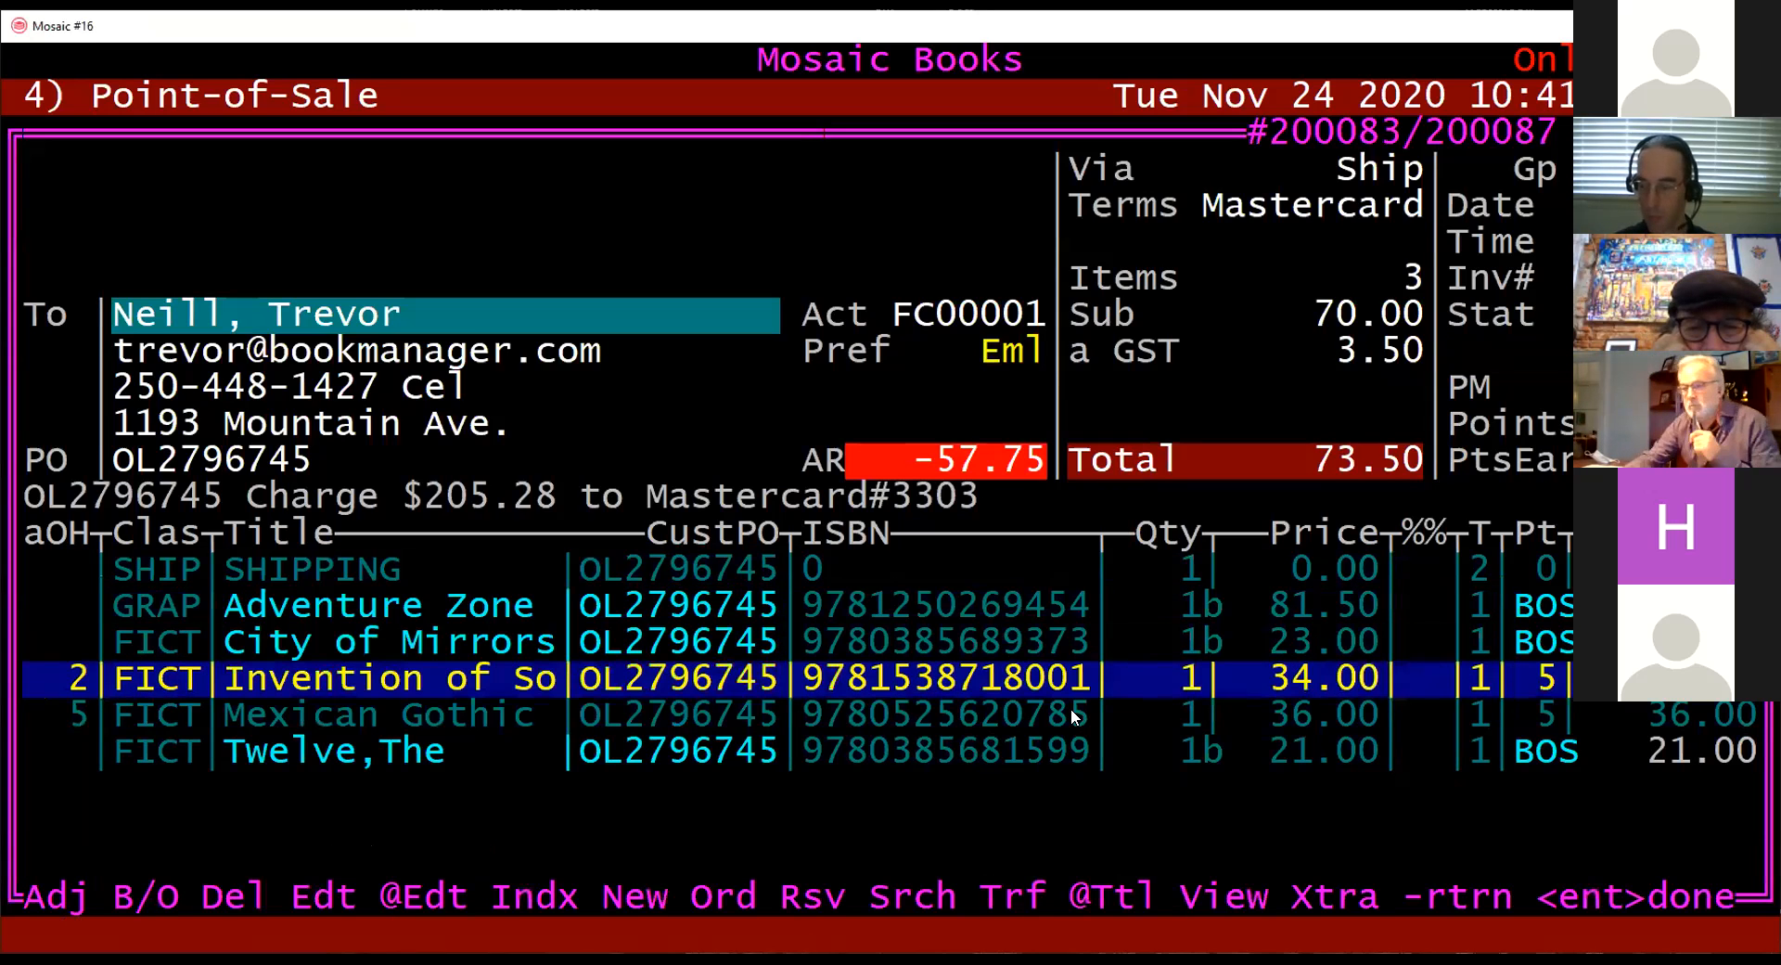
key("t")
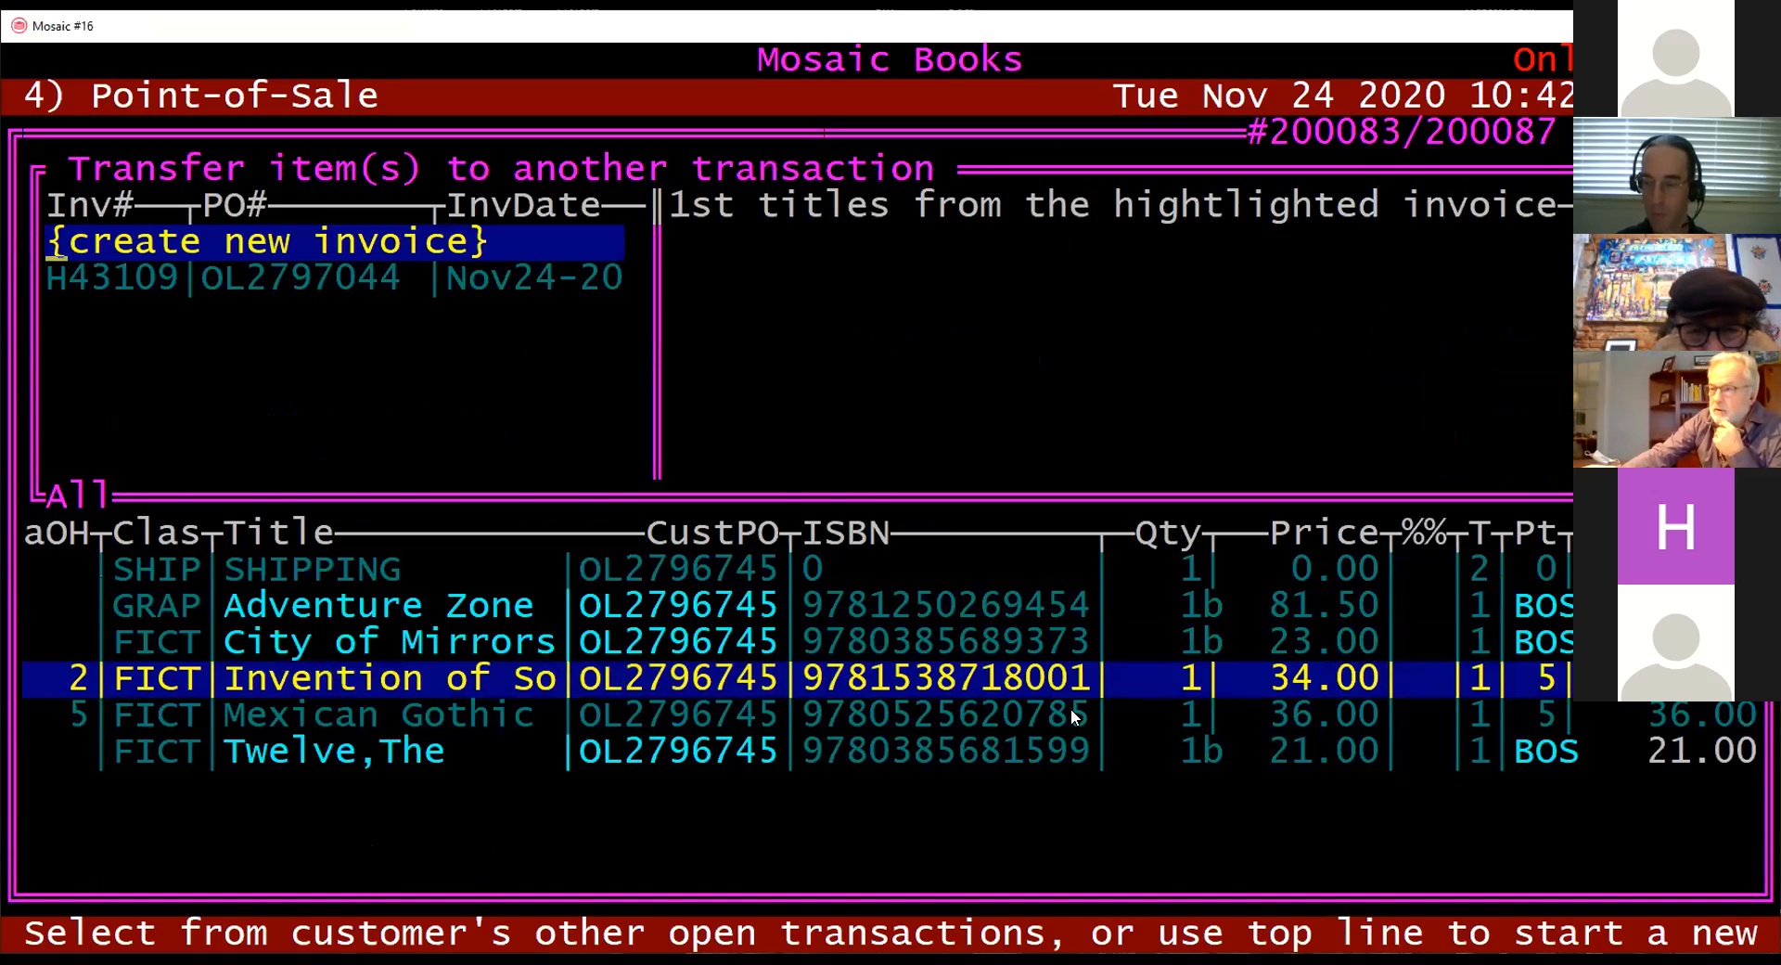
key("Escape")
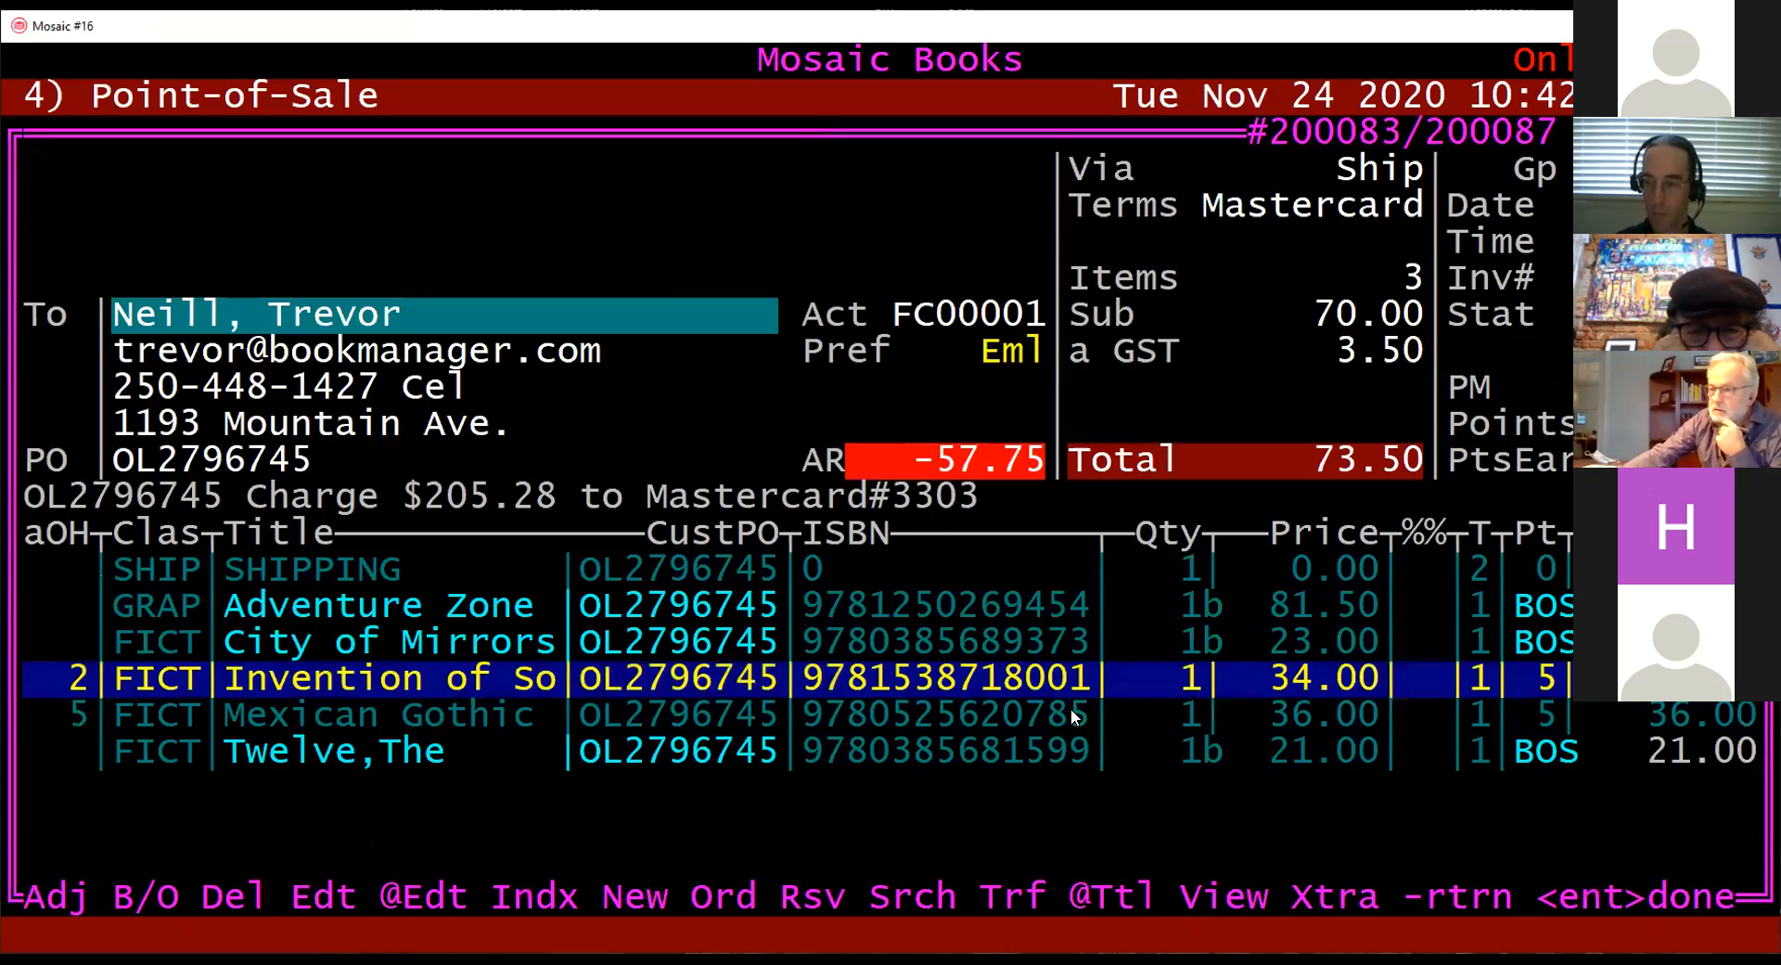
key("Down")
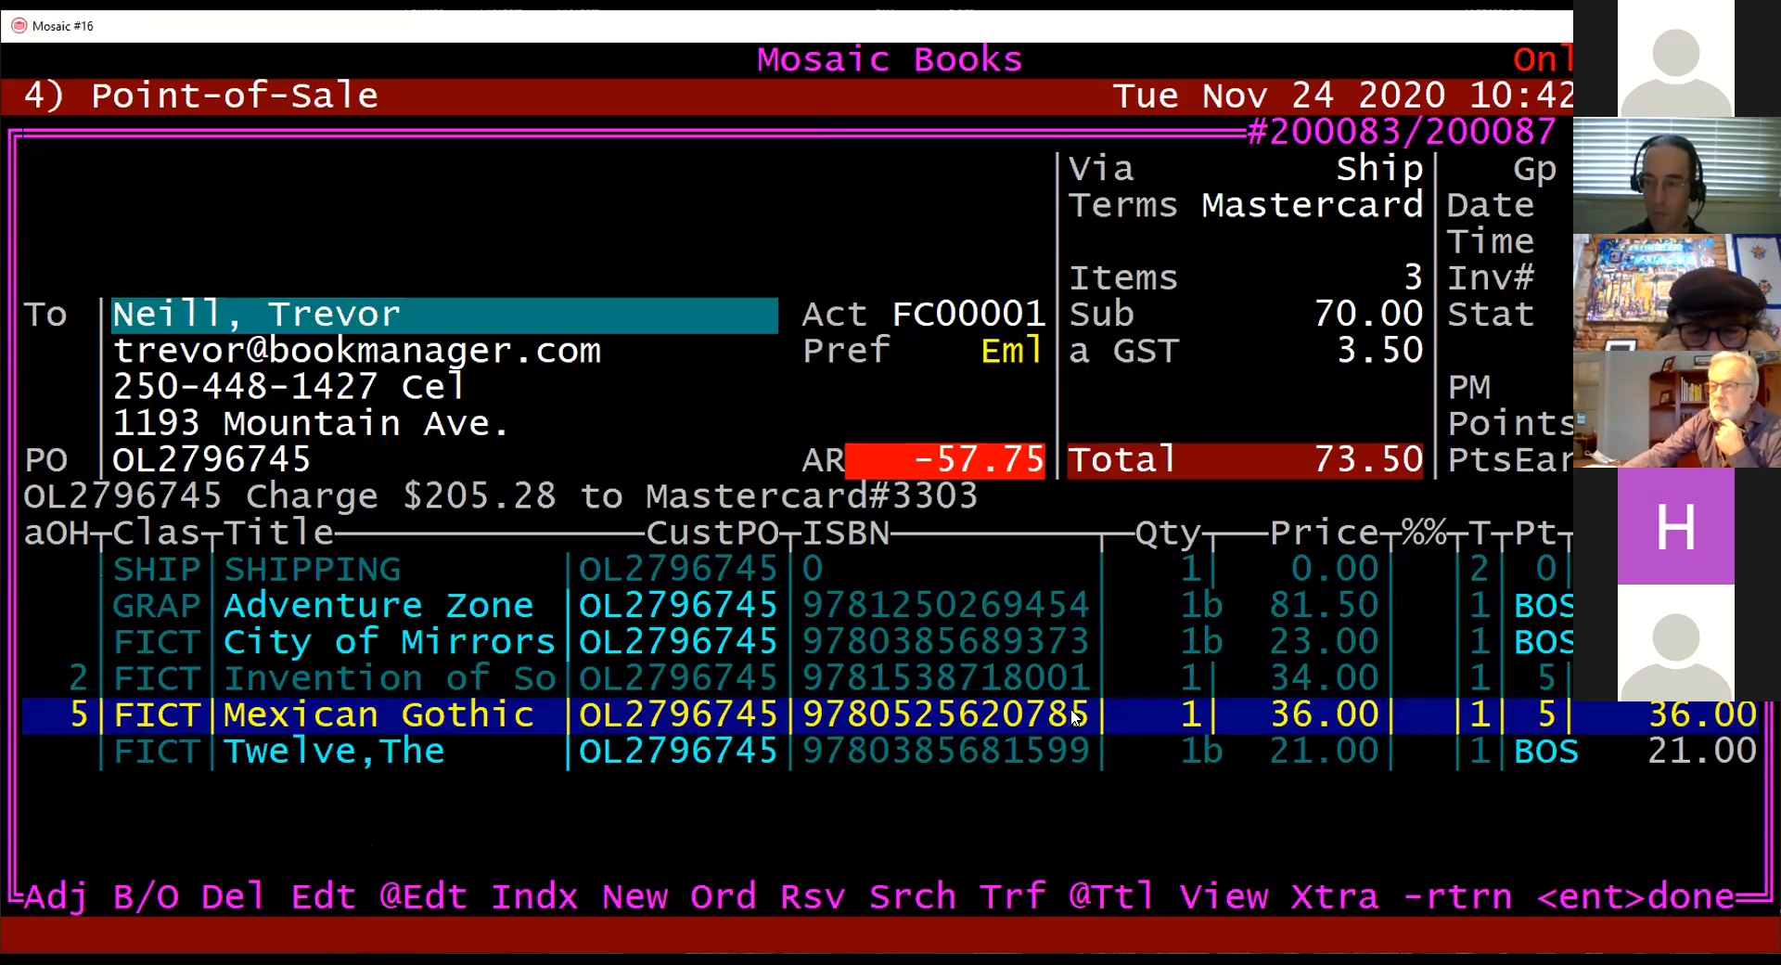
key("Up")
key("Up")
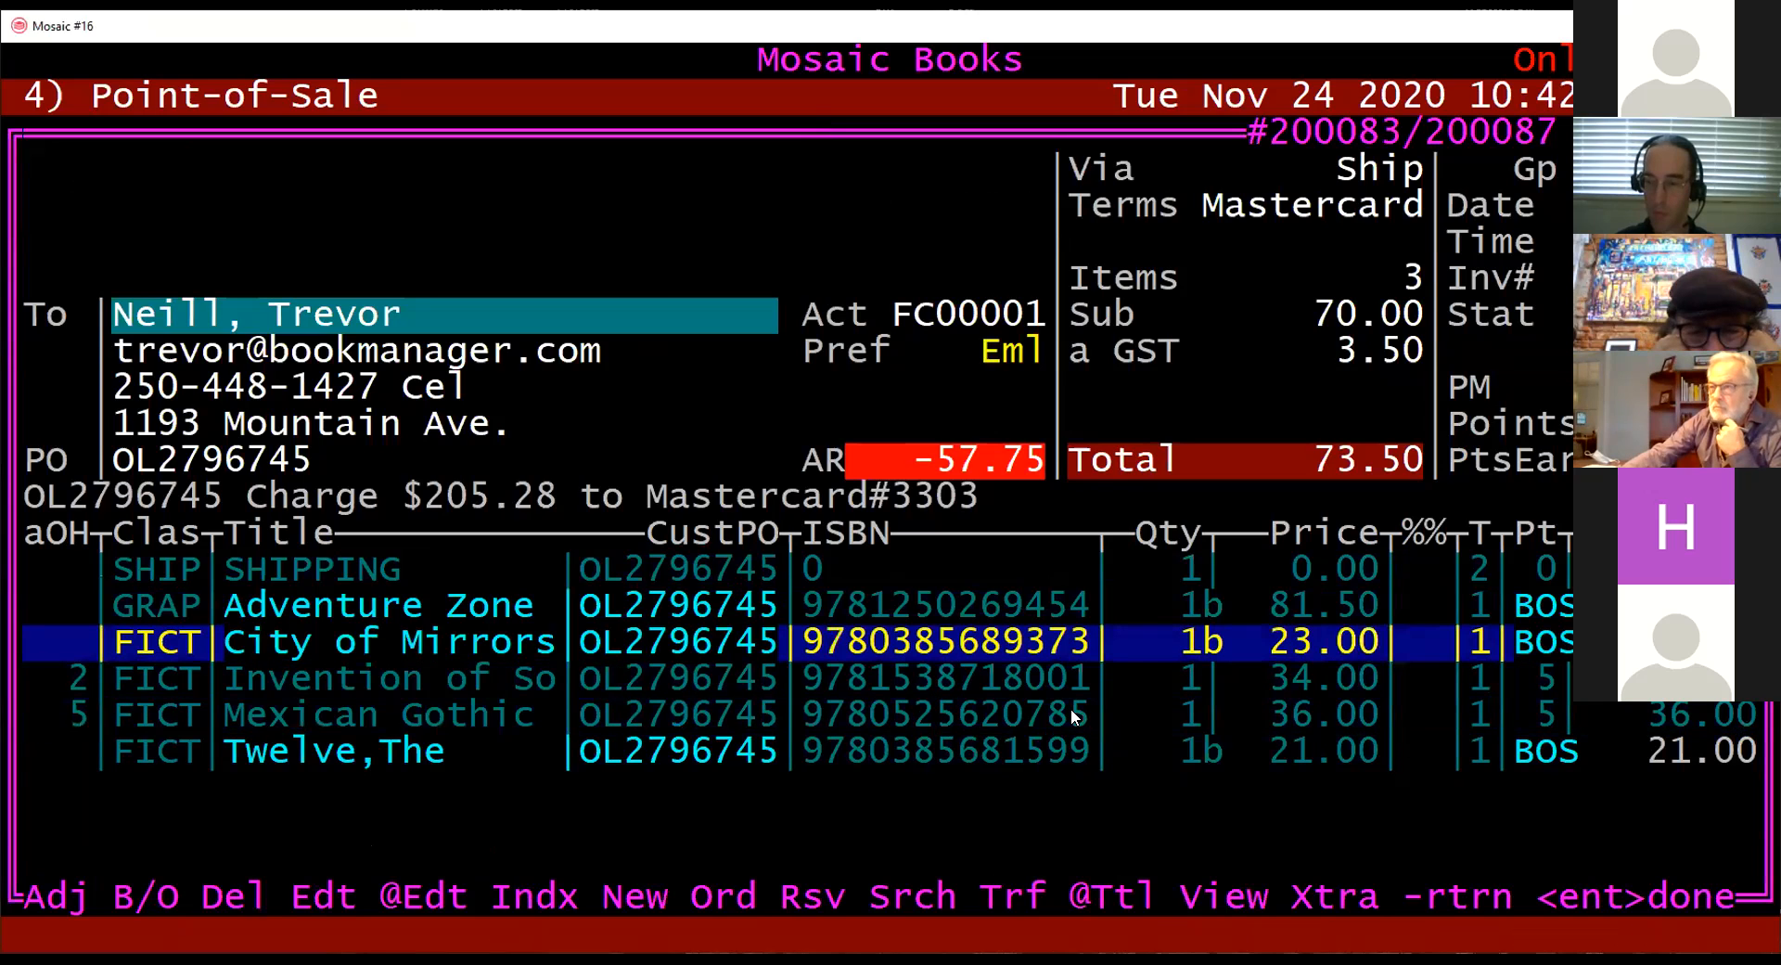
key("Down")
key("Down")
key("Up")
Exit line editing and save the order as Held at Picking status.
key("Escape")
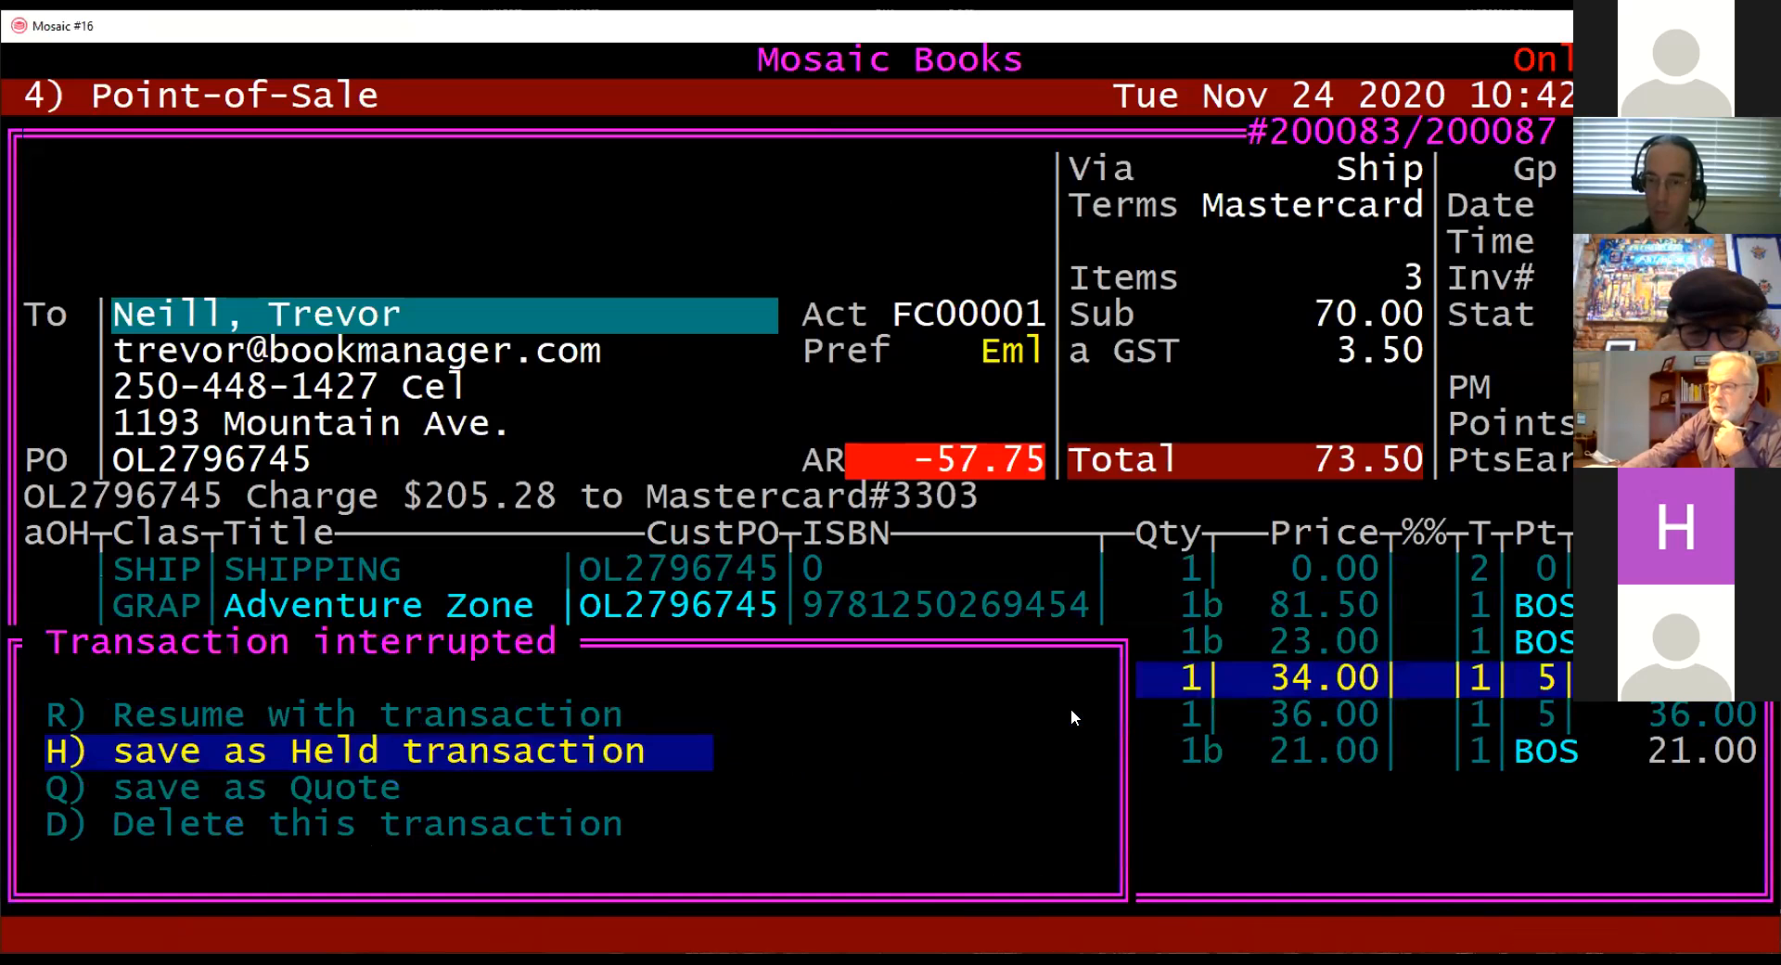
key("r")
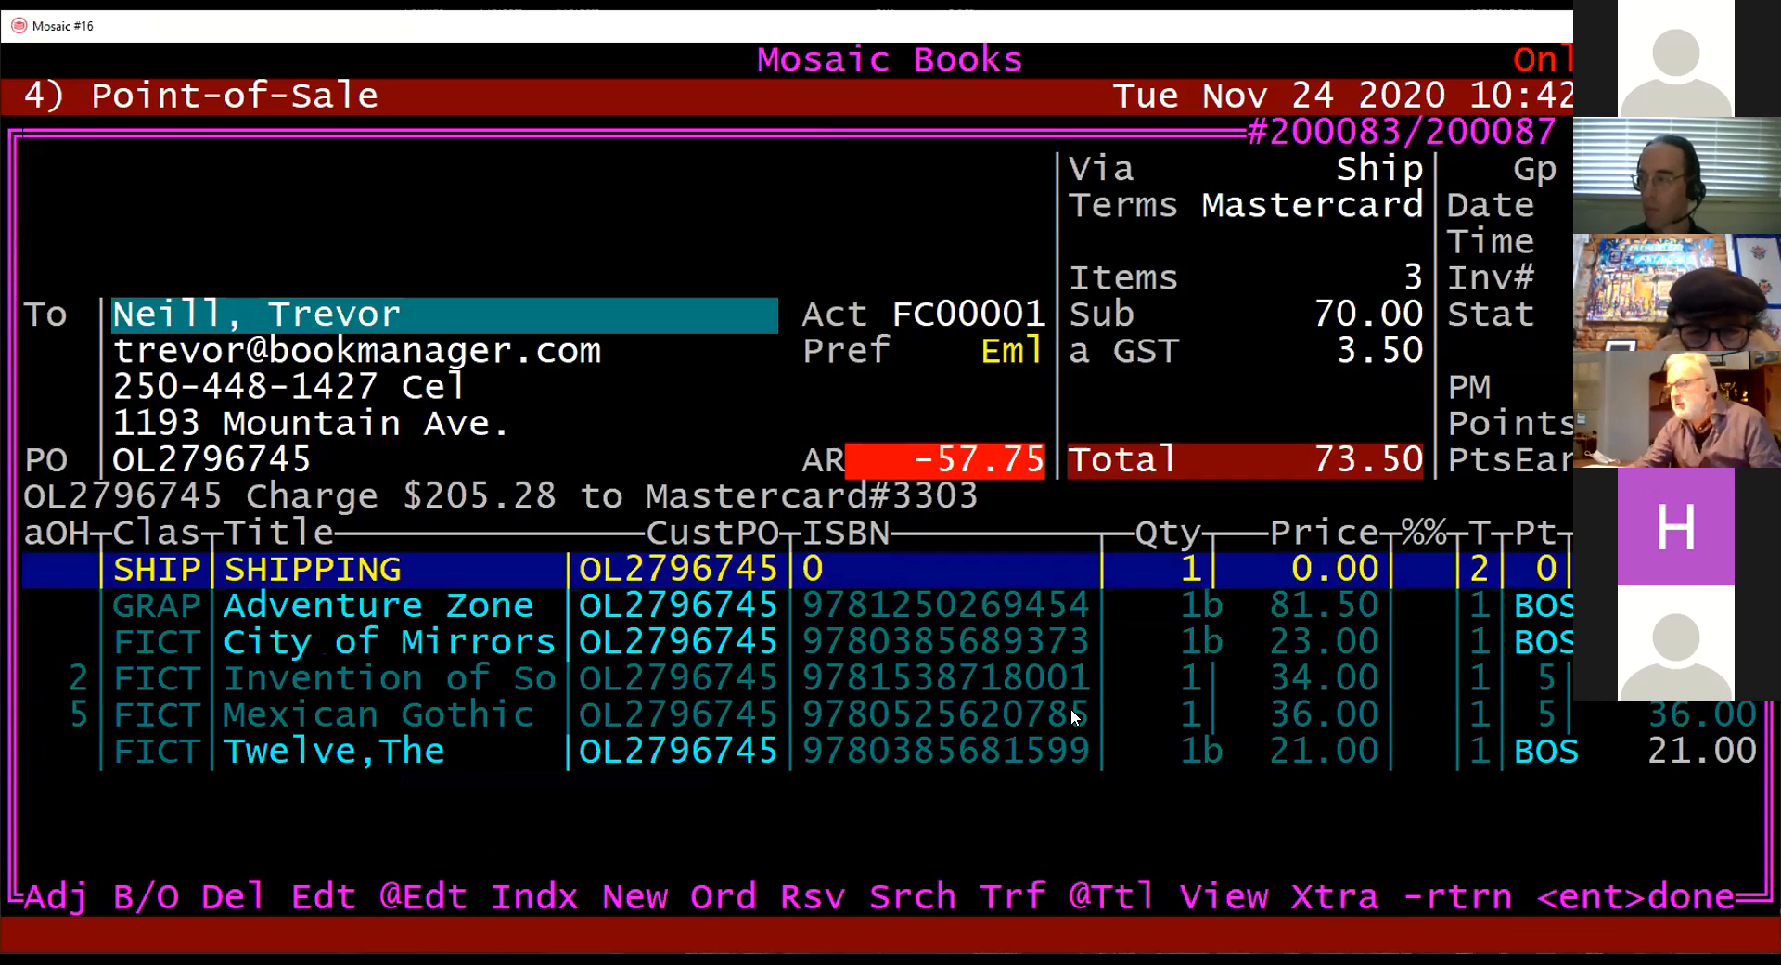
key("Down")
key("Down")
key("Down")
key("Down")
key("Down")
key("Up")
key("Up")
key("Up")
key("Up")
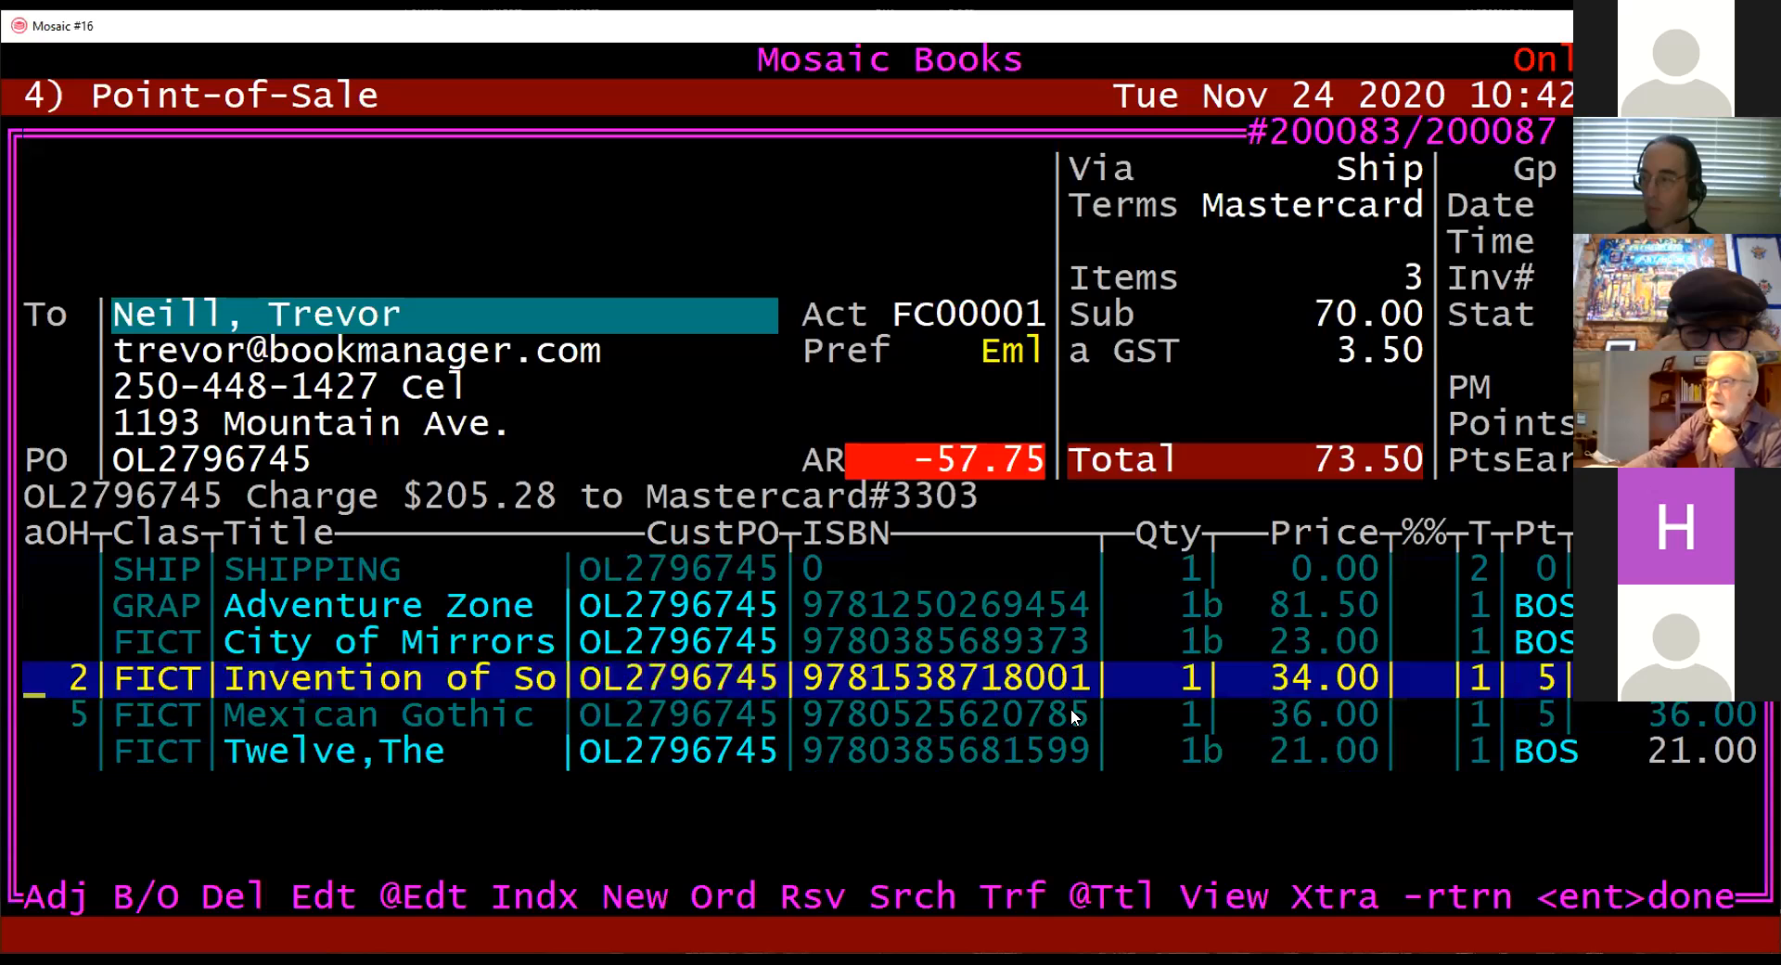
key("Down")
key("Down")
key("Up")
key("Up")
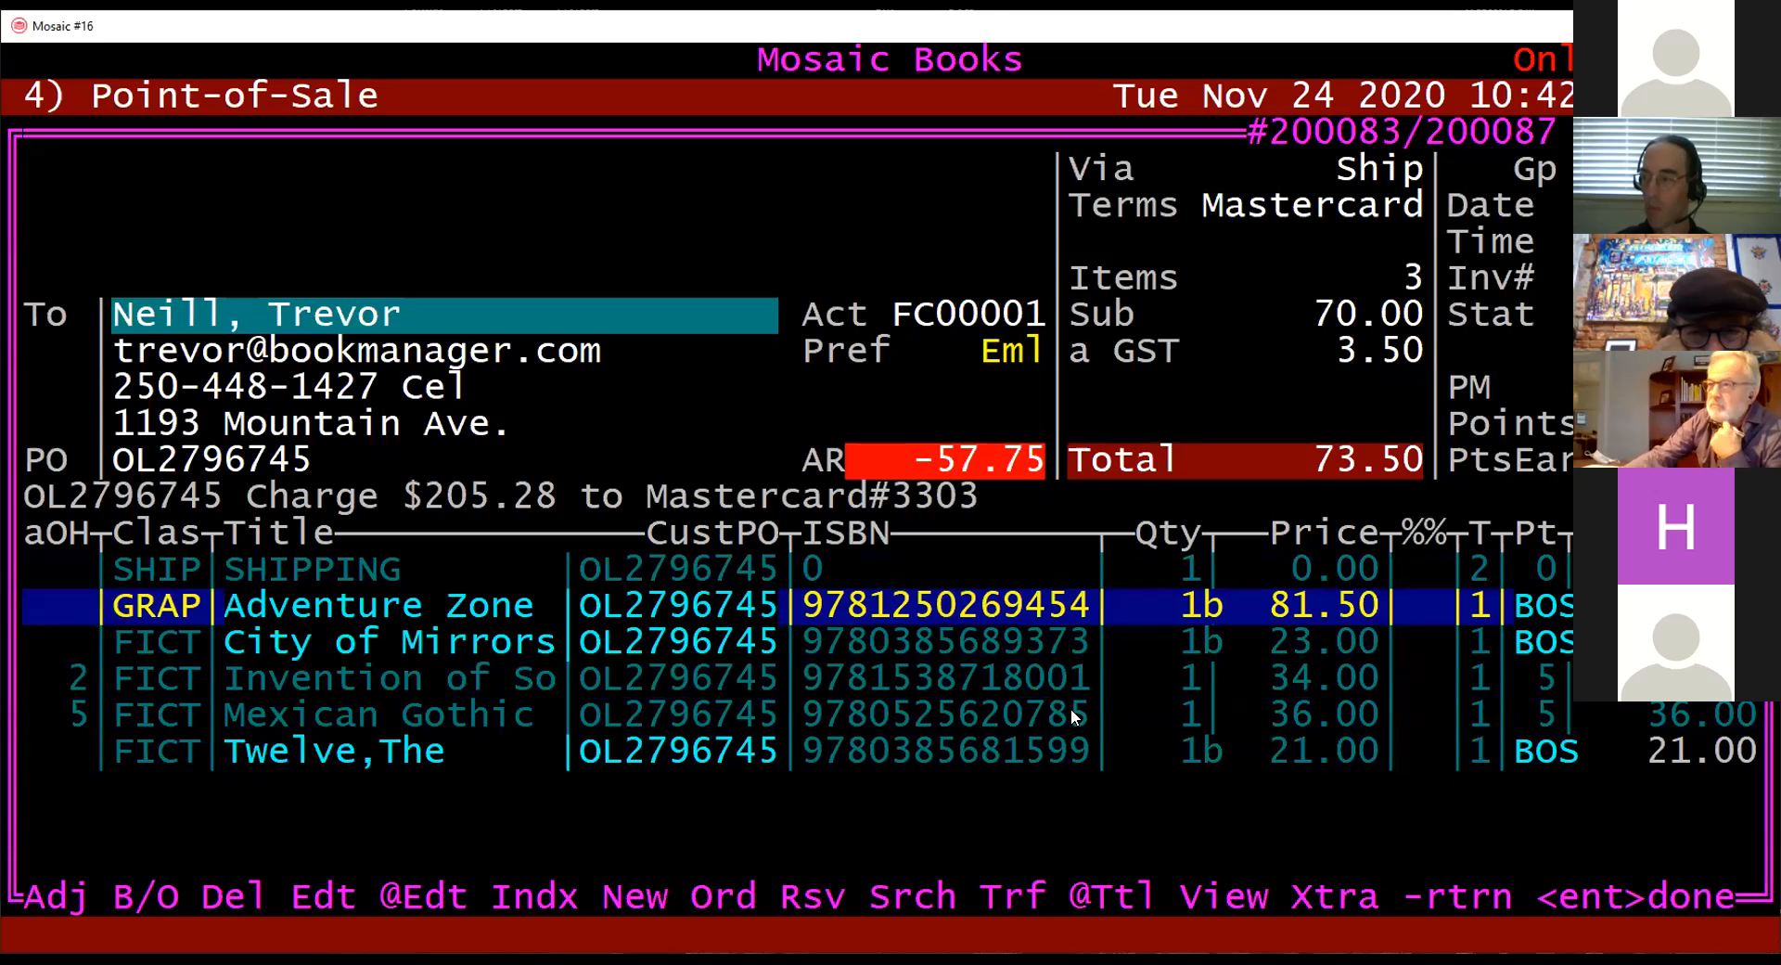
key("Down")
key("Up")
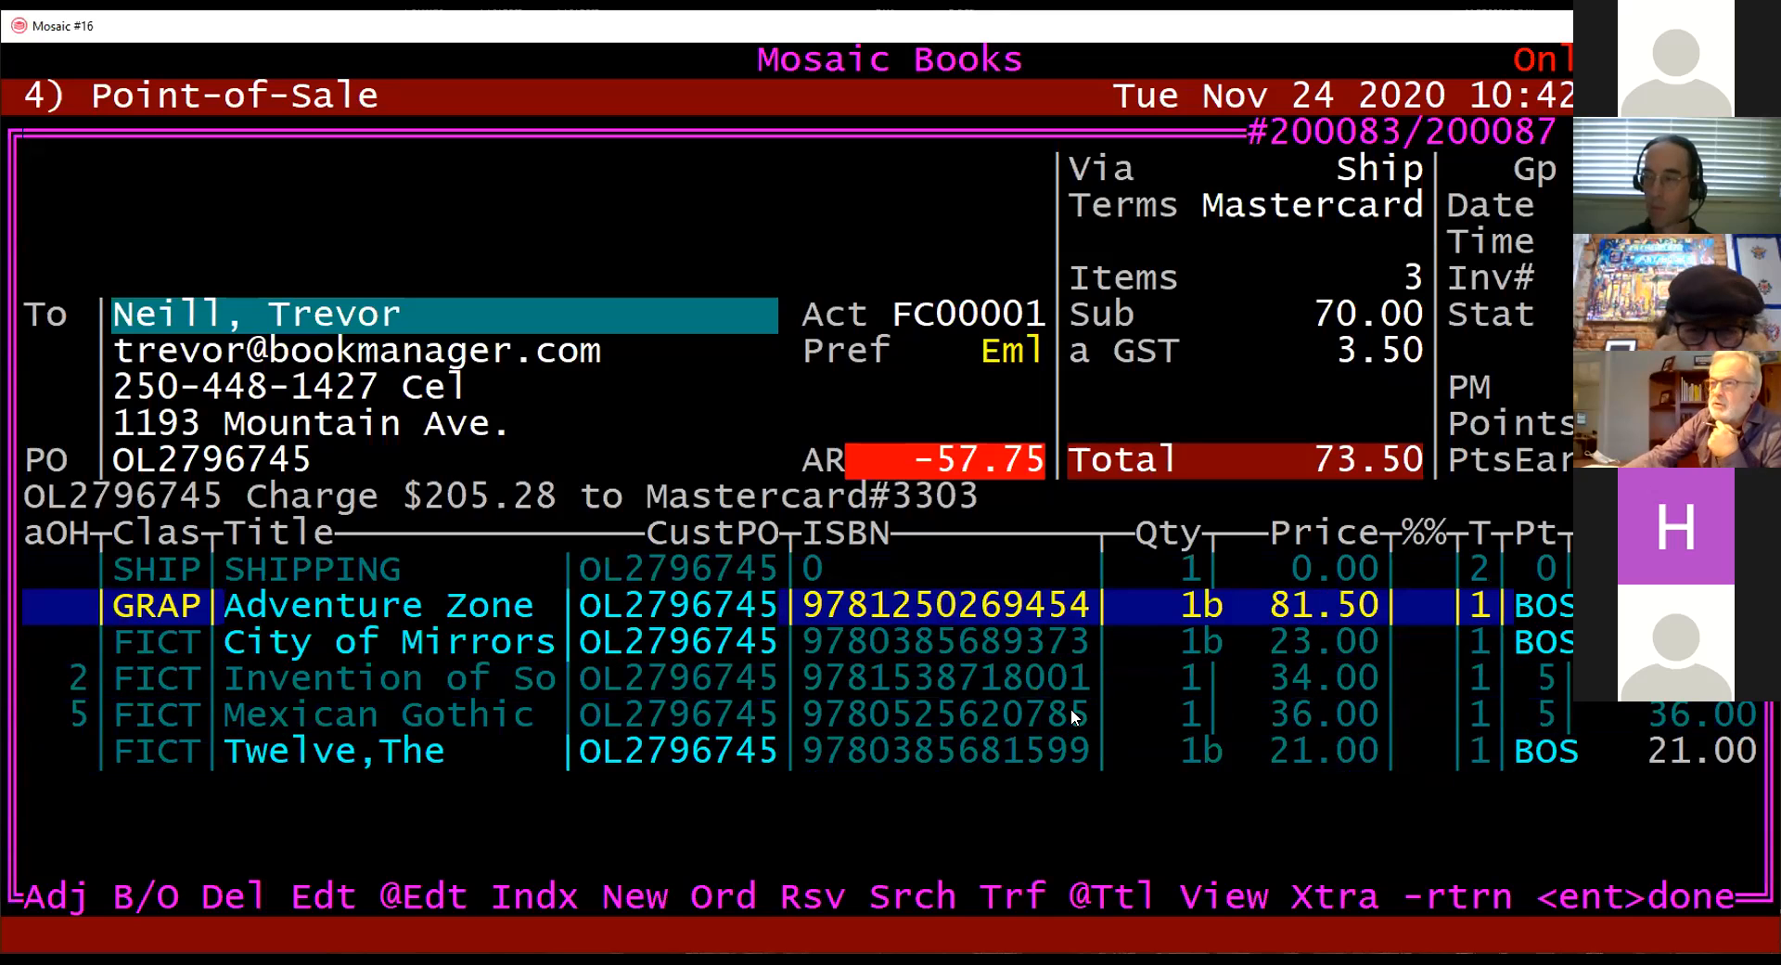
key("Escape")
key("r")
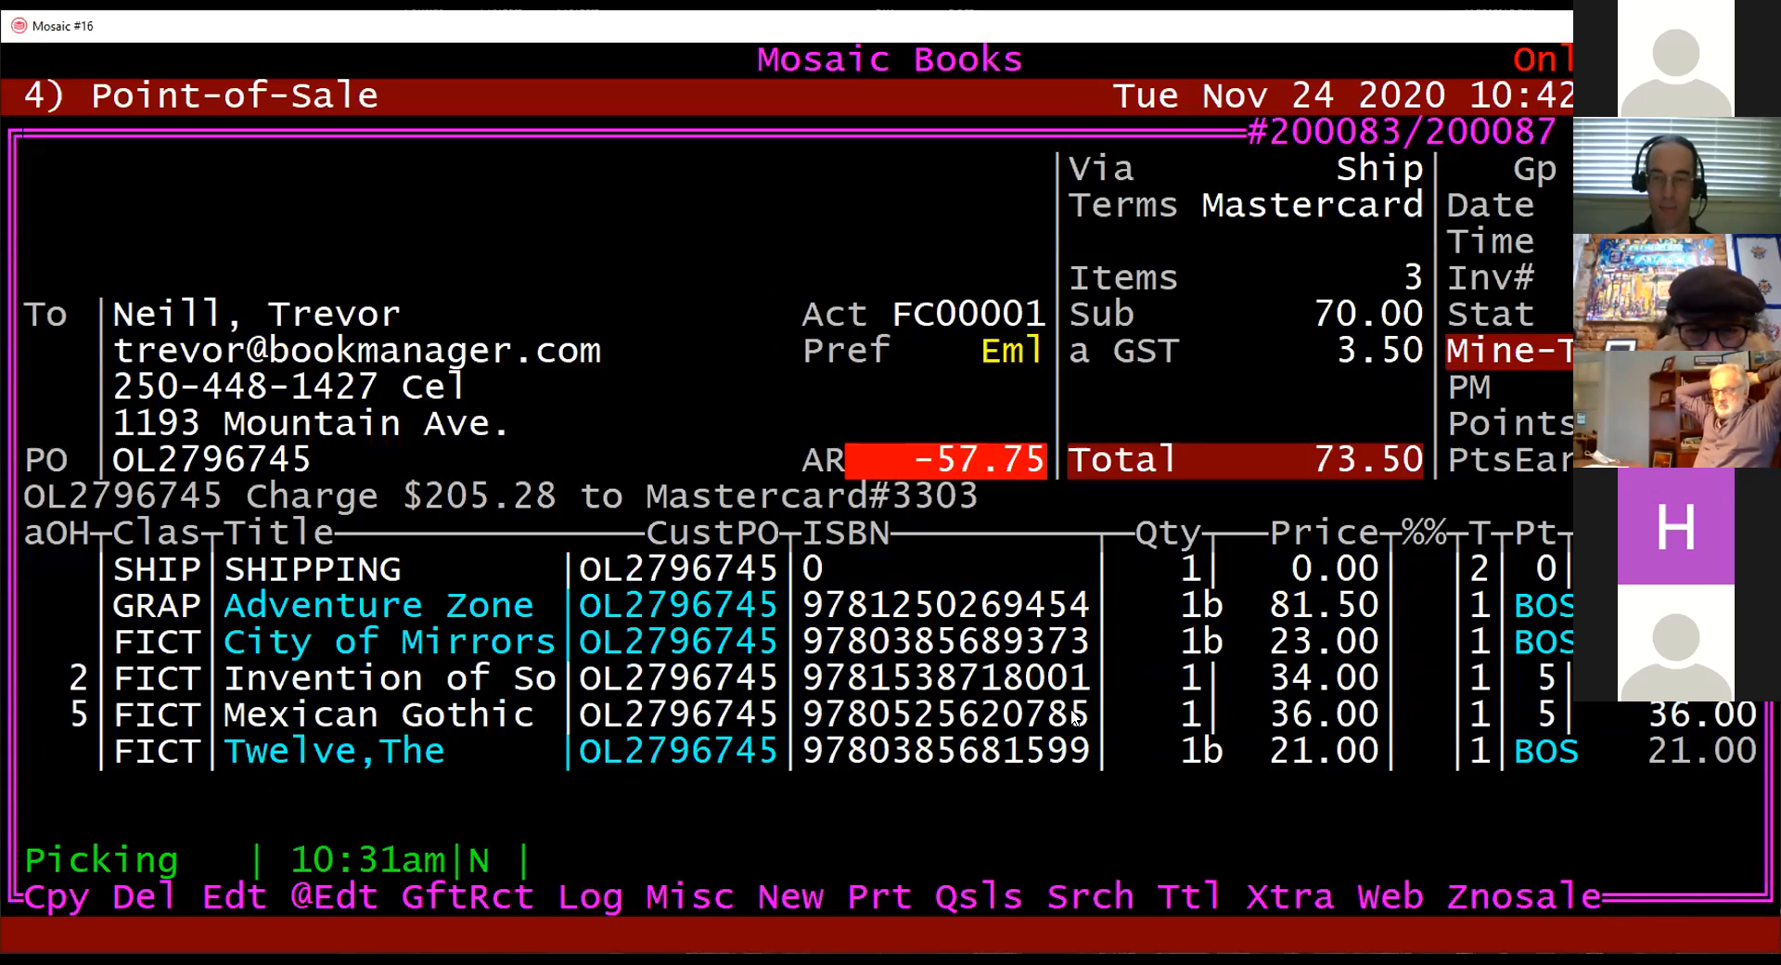
Create a blank cloned copy of the transaction and confirm your staff ID.
key("c")
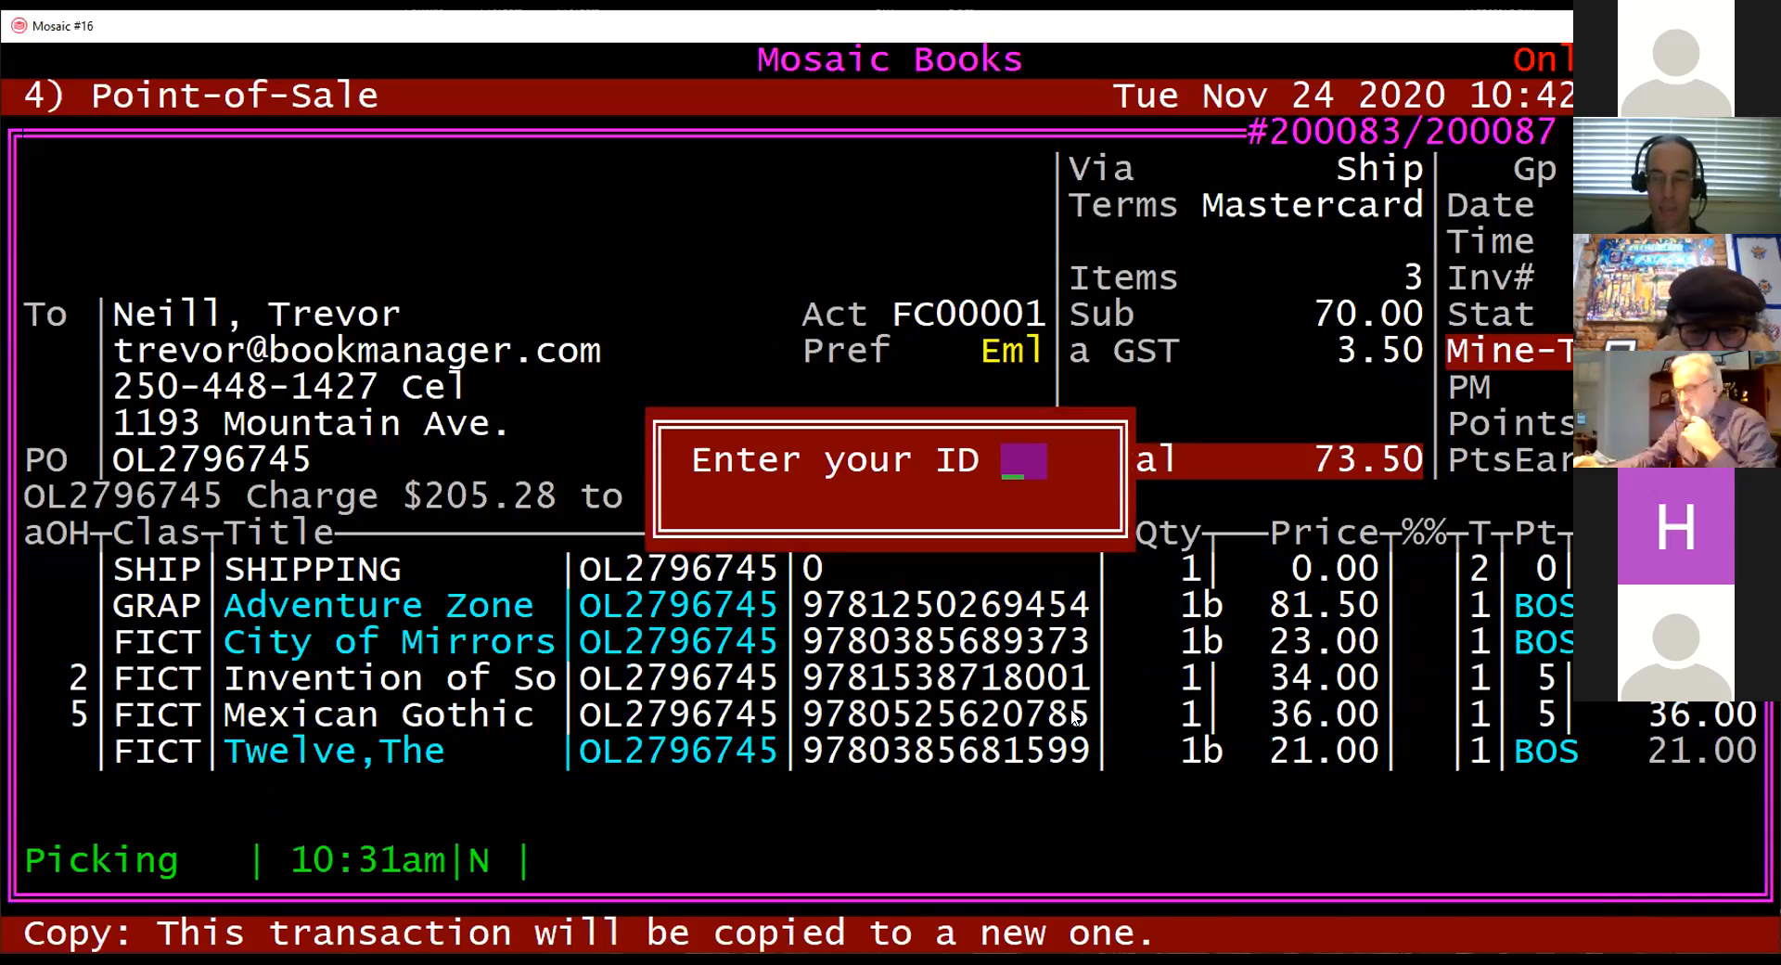
key("Escape")
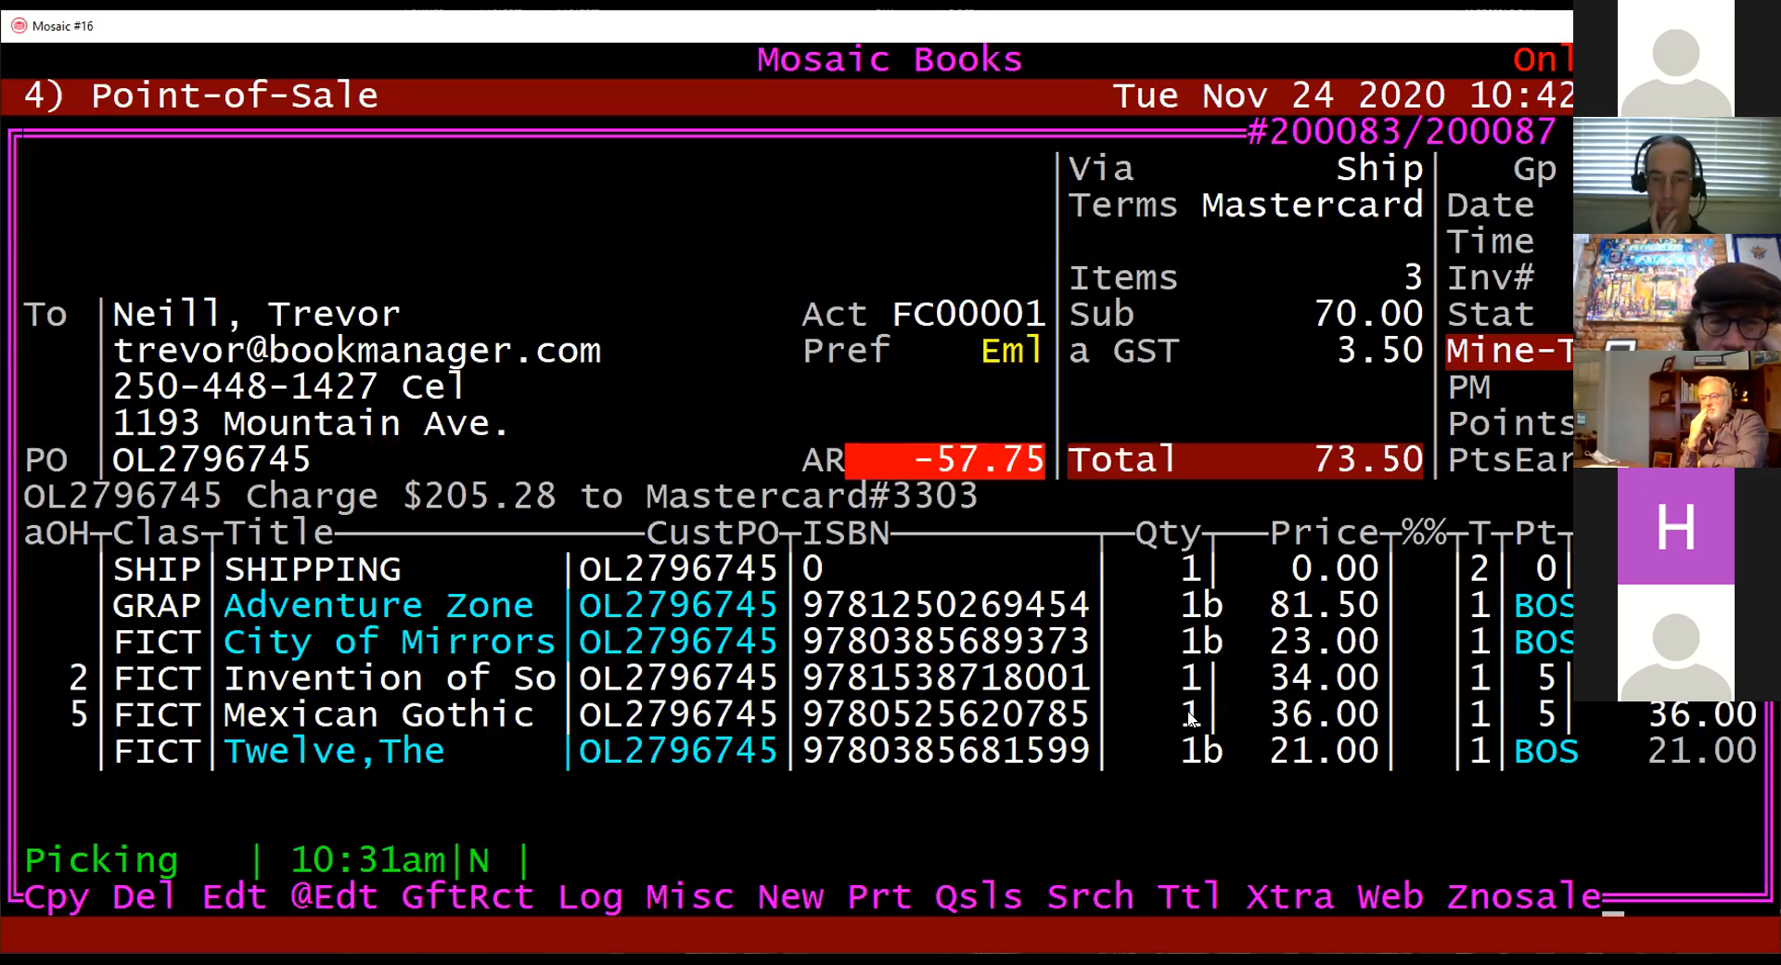
left_click_drag(1246, 889, 1324, 908)
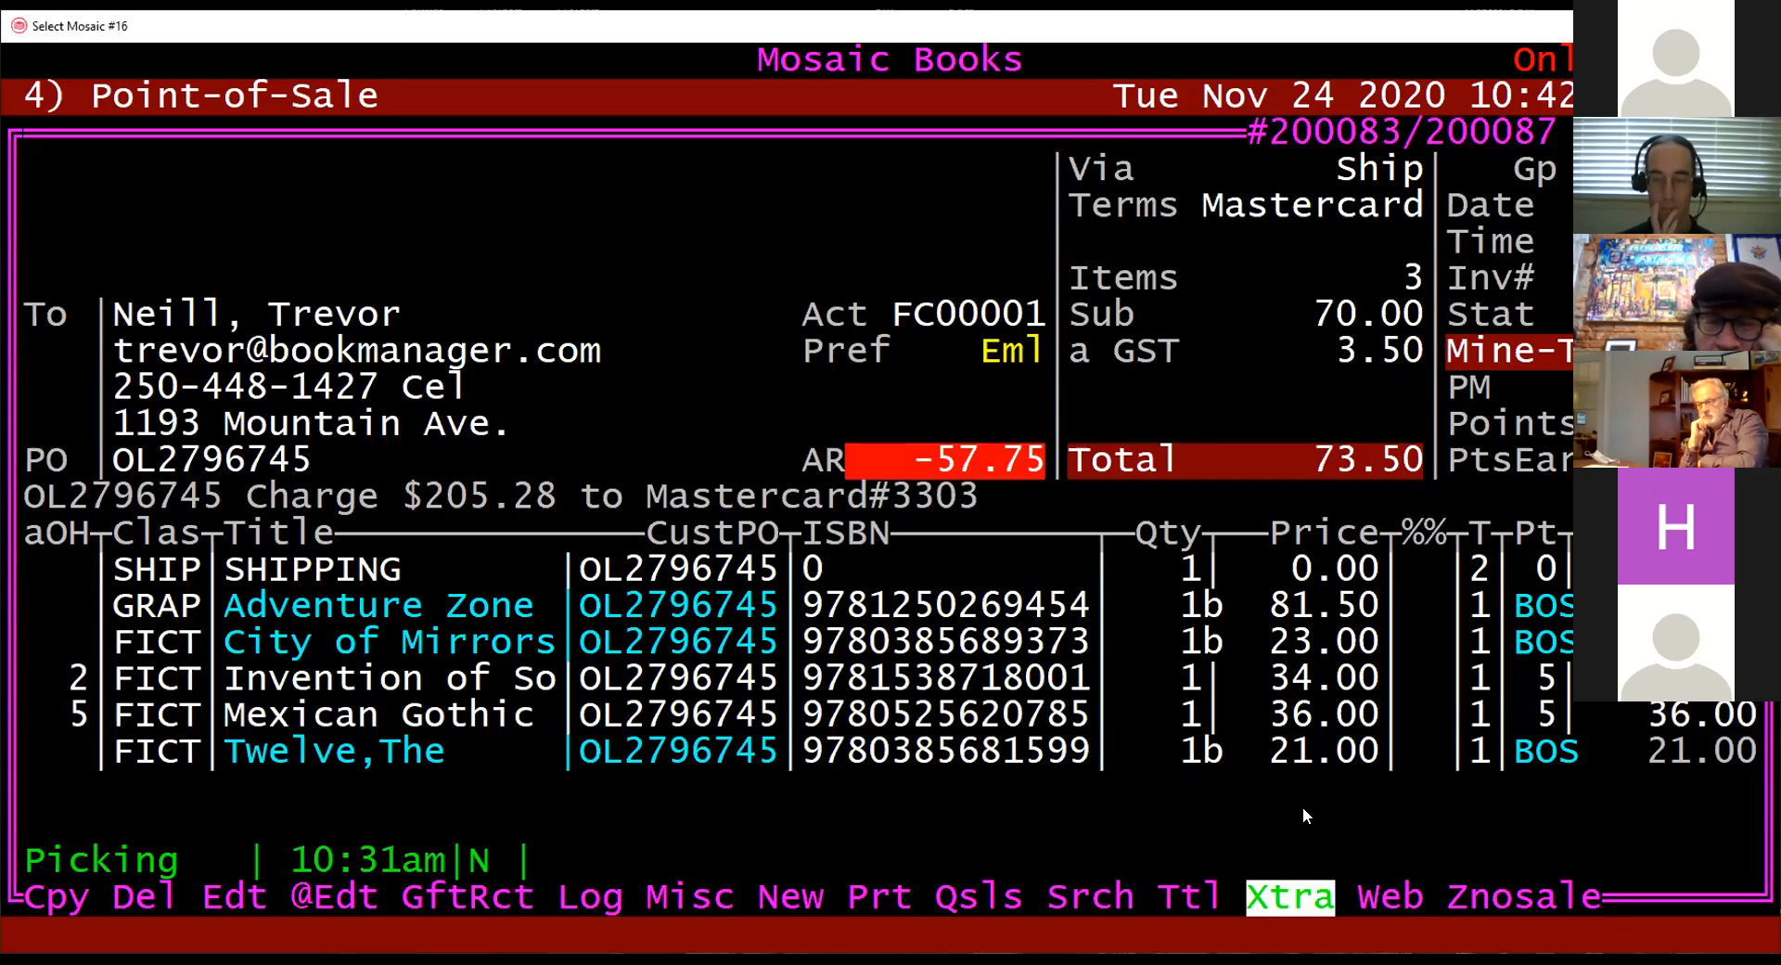
key("x")
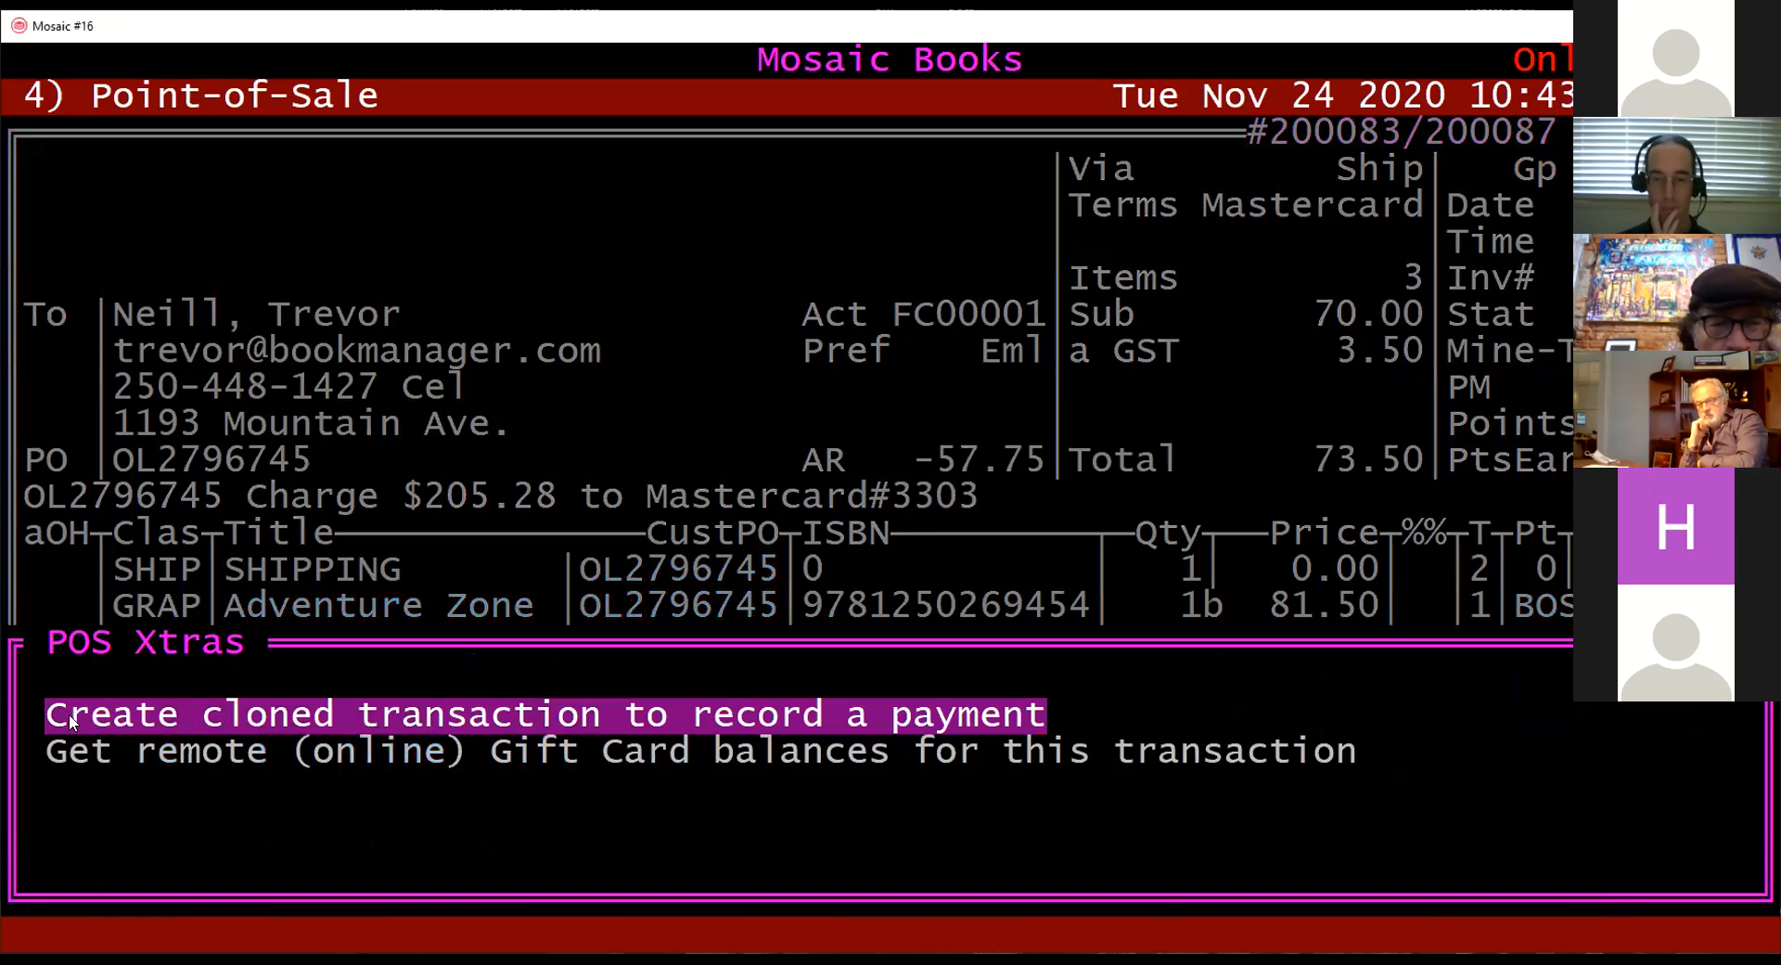
left_click(893, 716)
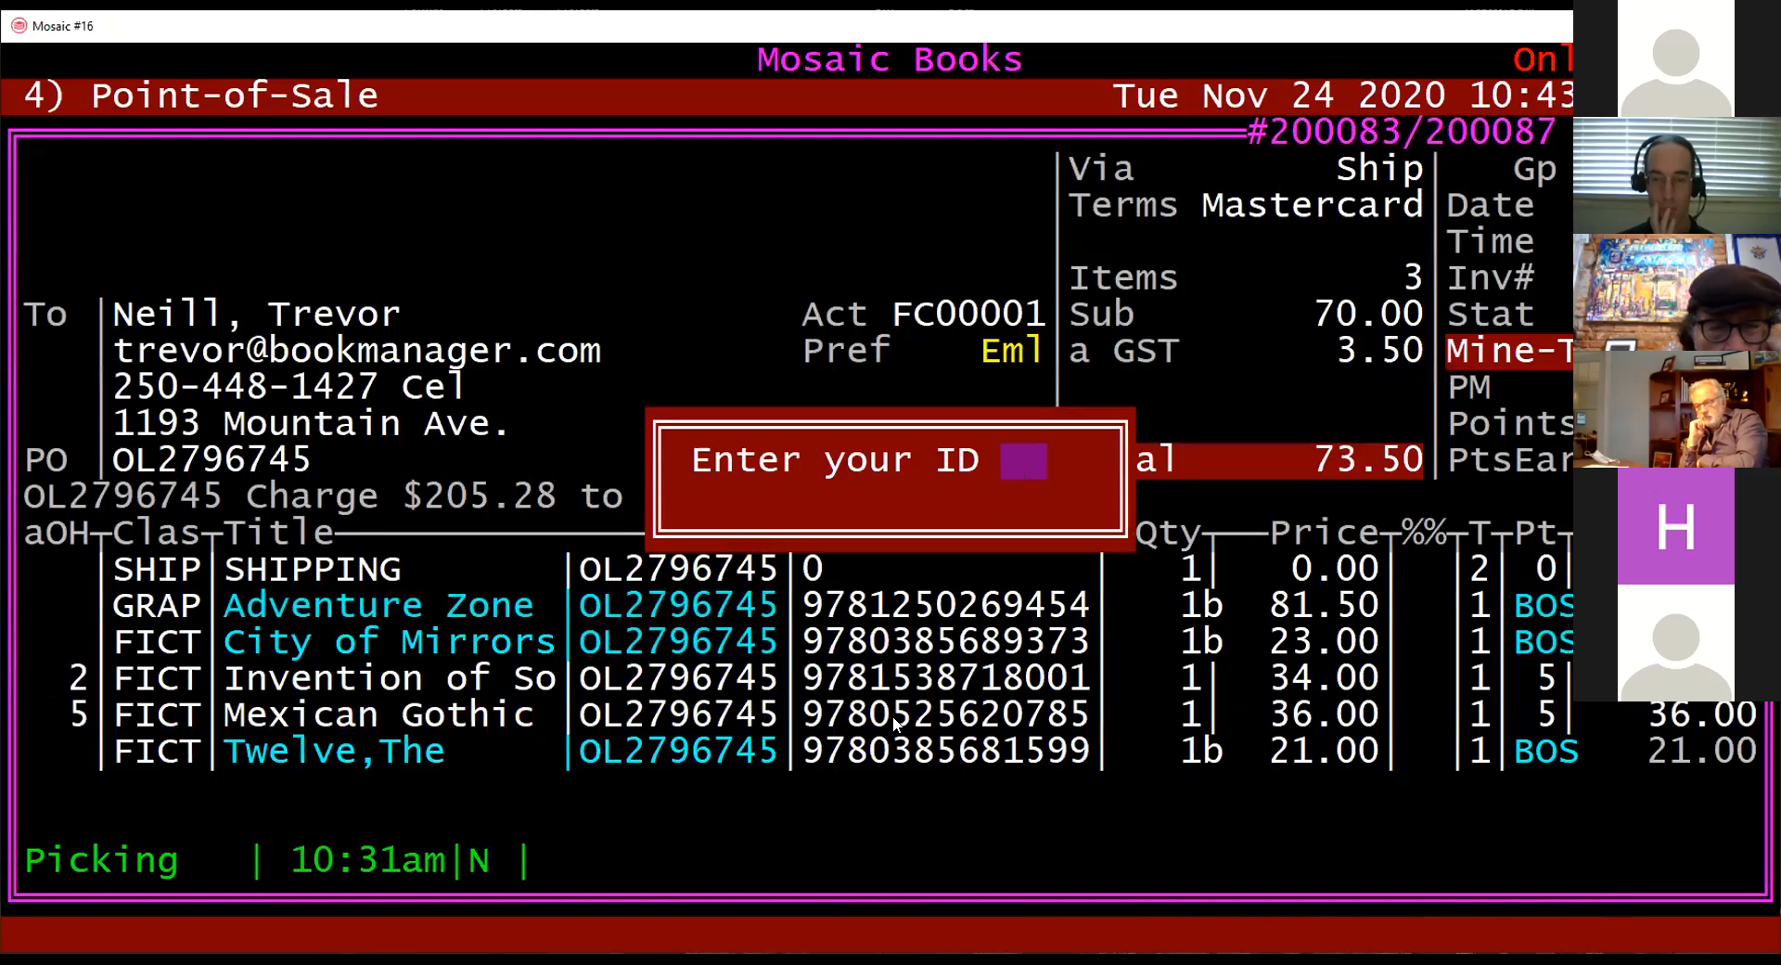
key("Return")
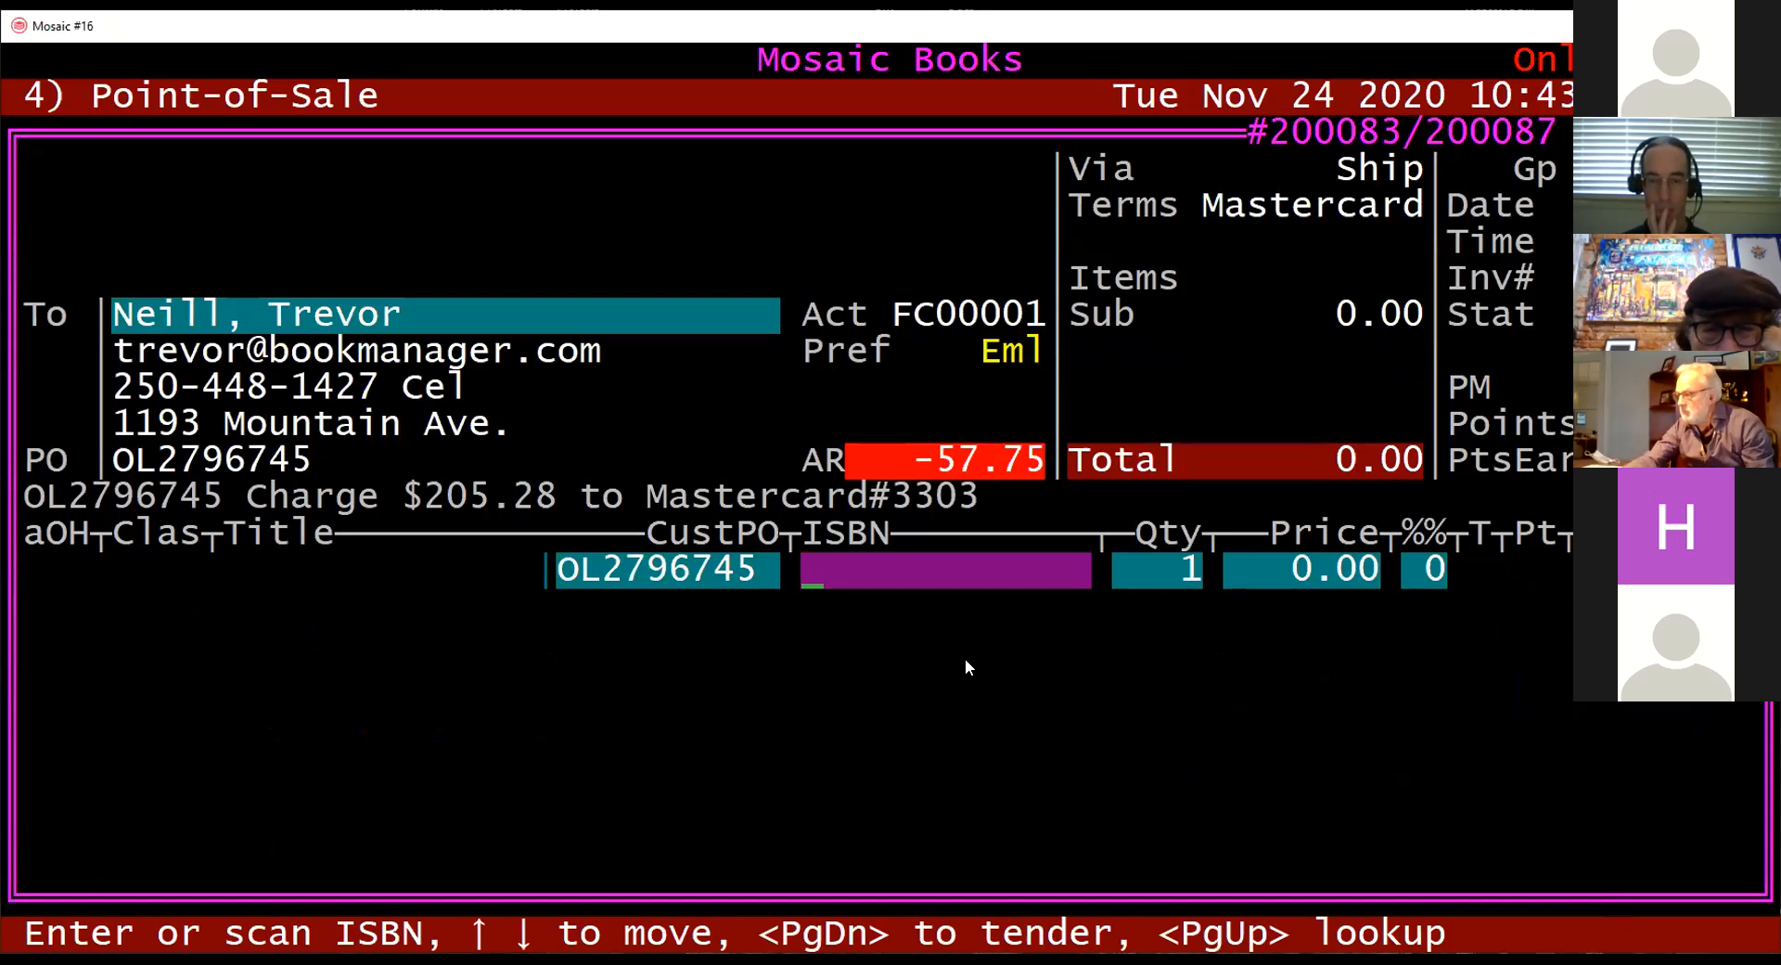
In Tendering, enter 205.28 as PmtOnAcct, balanced by a 205.28 PinPad payment.
key("Page_Down")
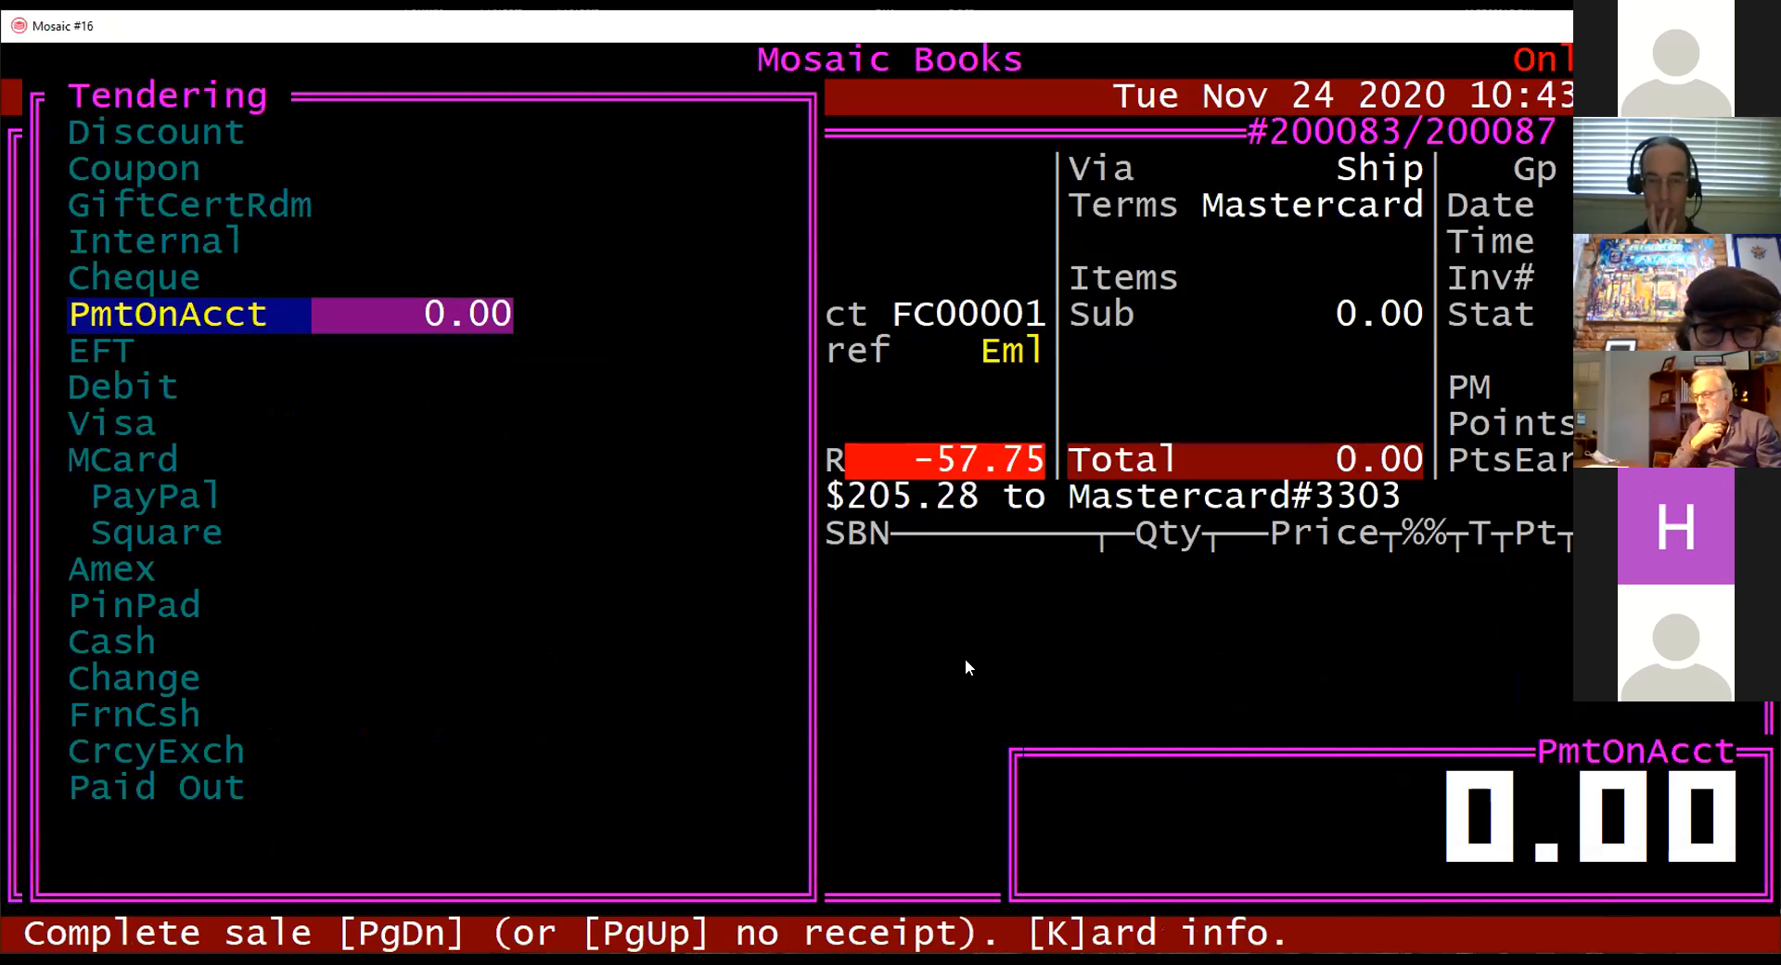
left_click_drag(828, 496, 1402, 498)
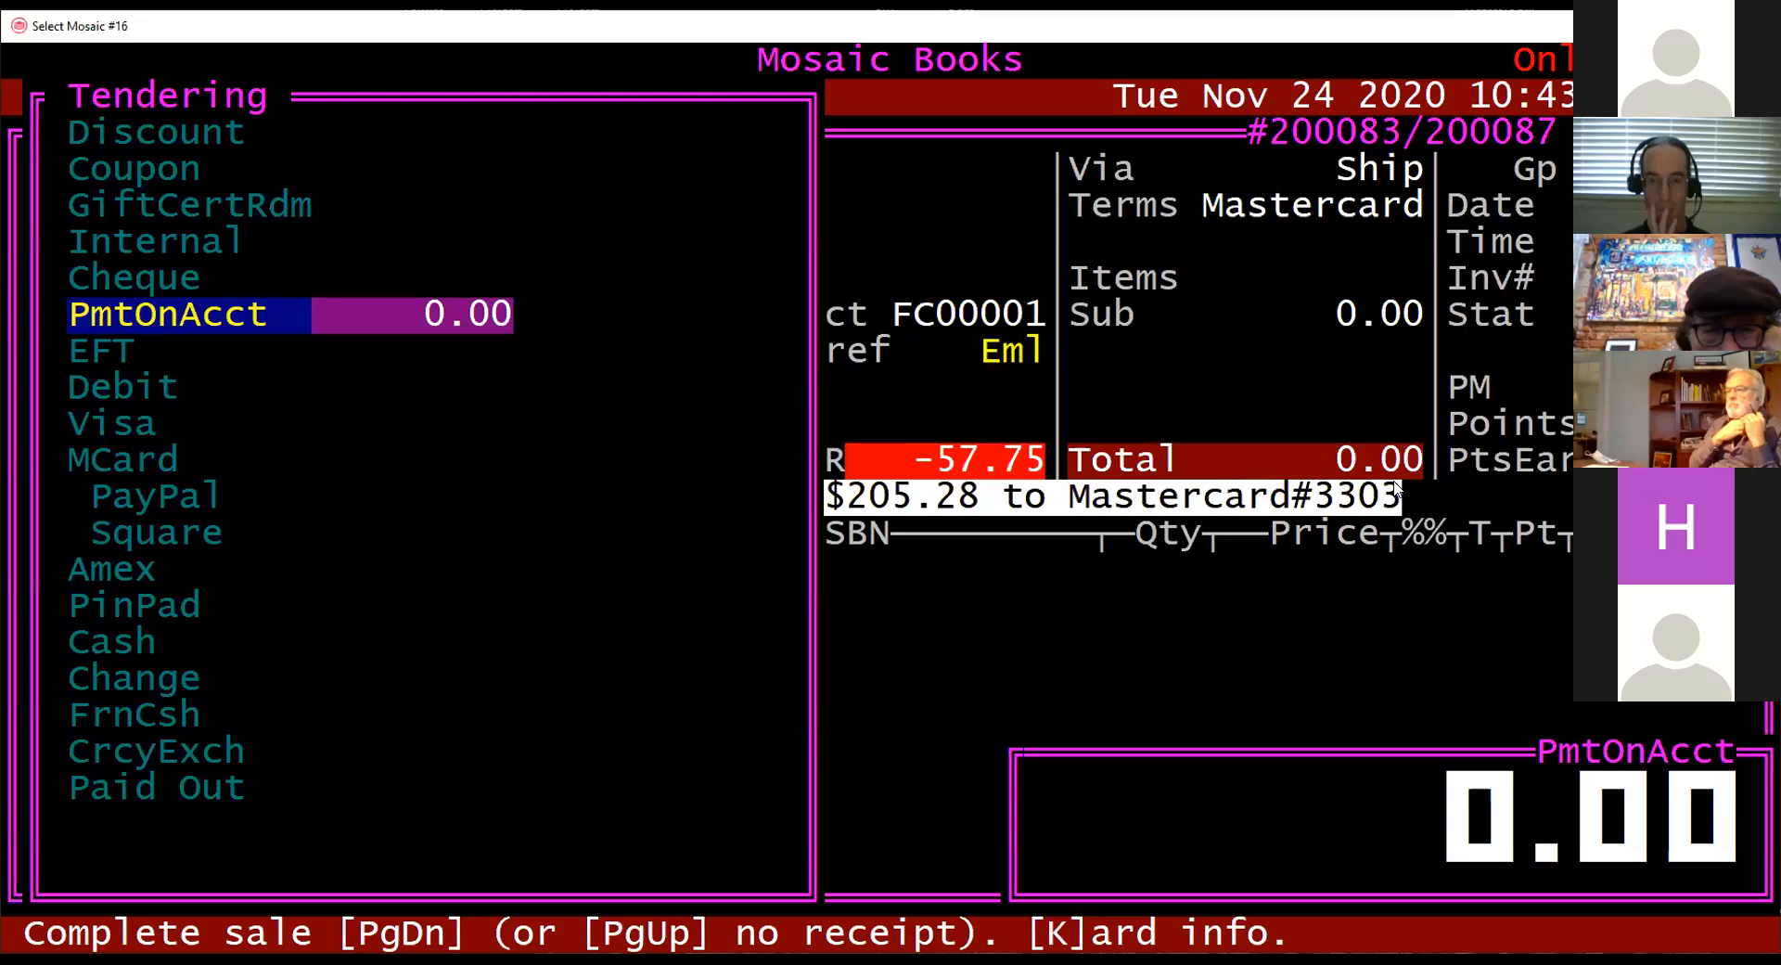
key("Return")
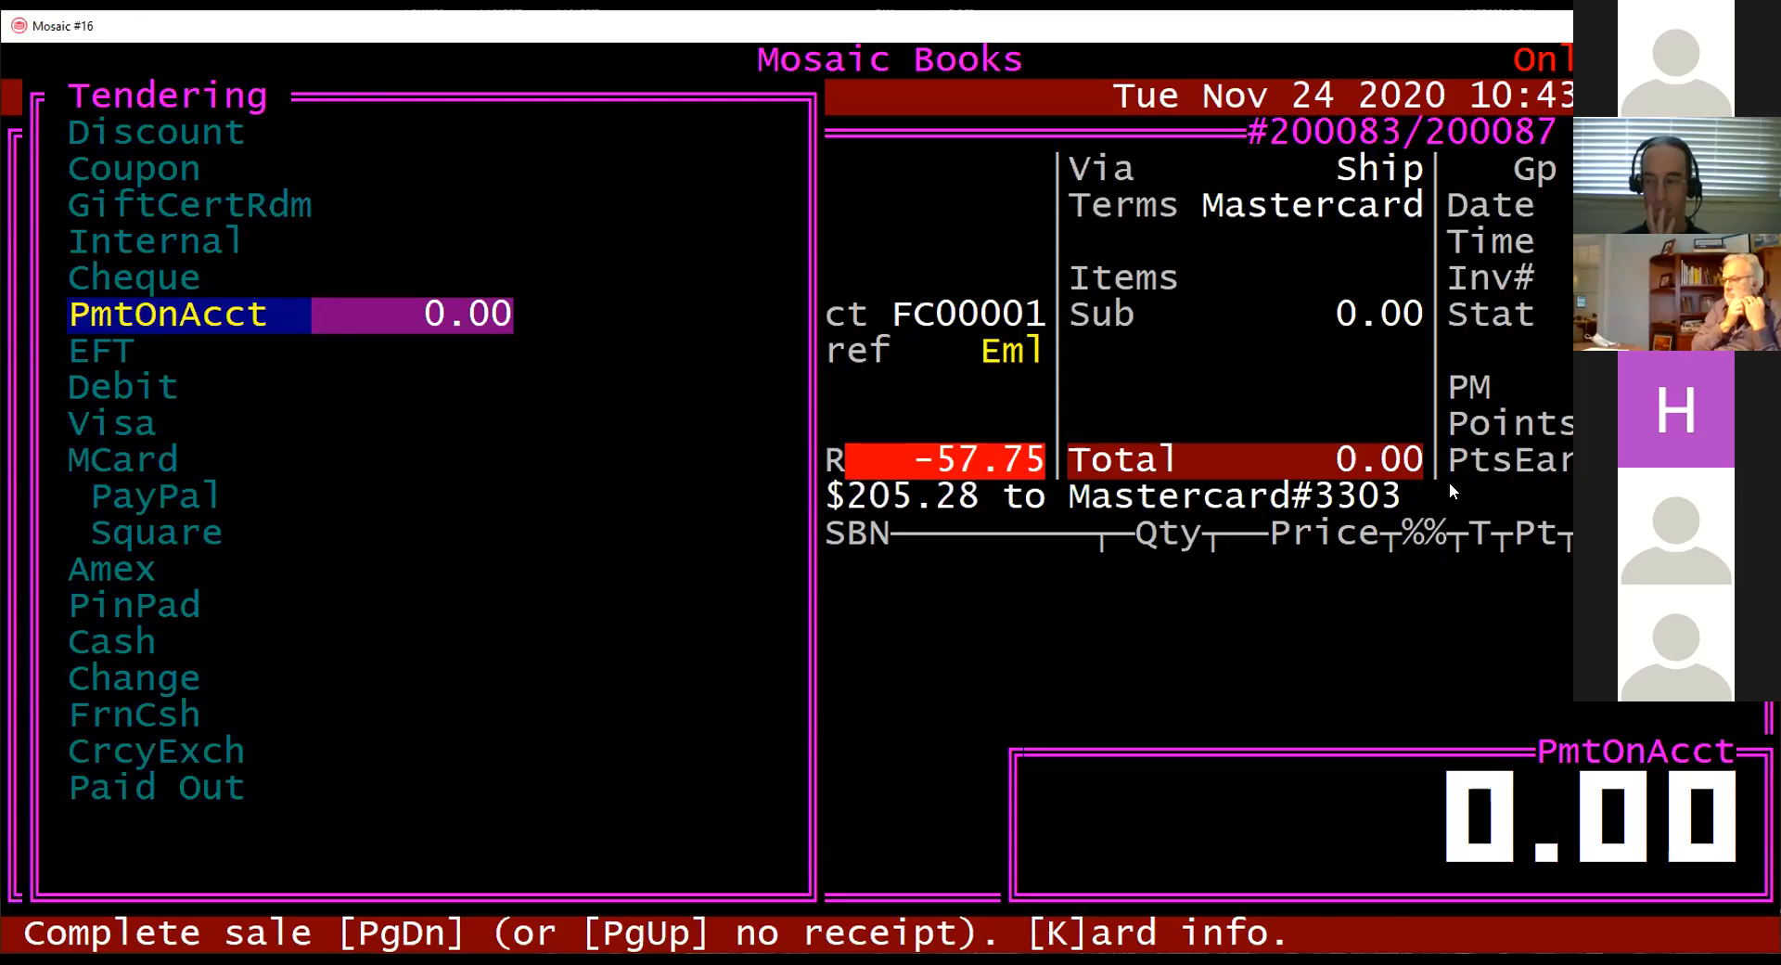
key("Escape")
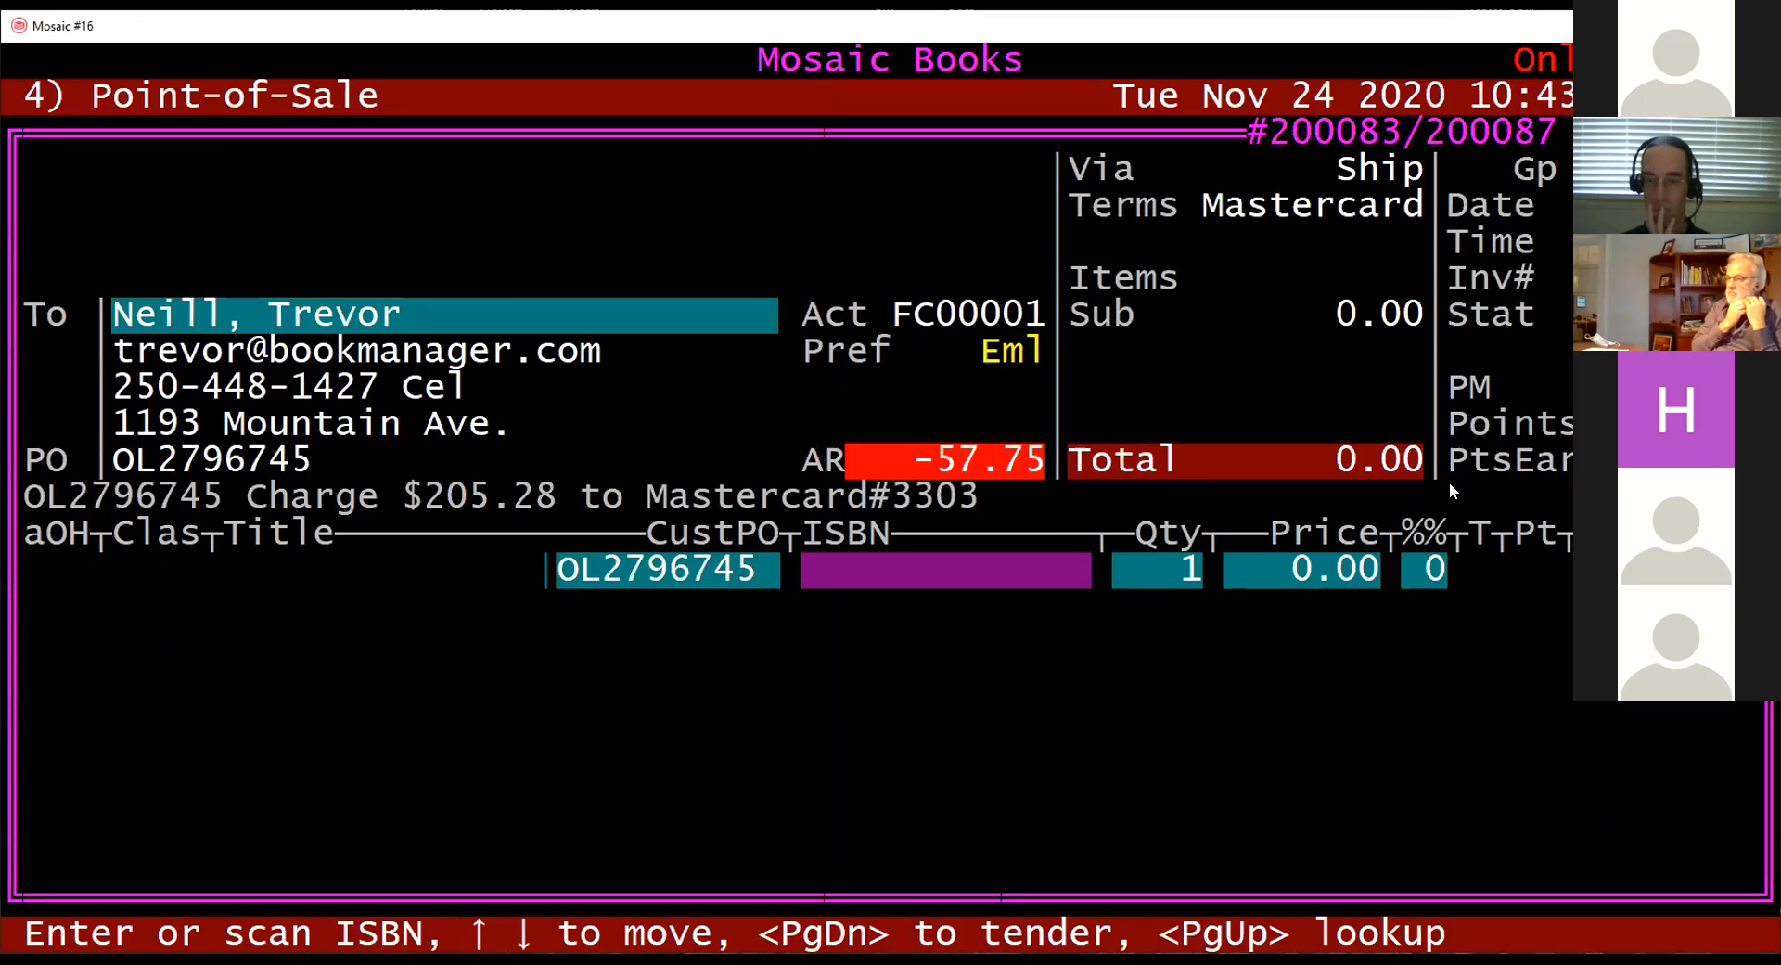
key("Page_Down")
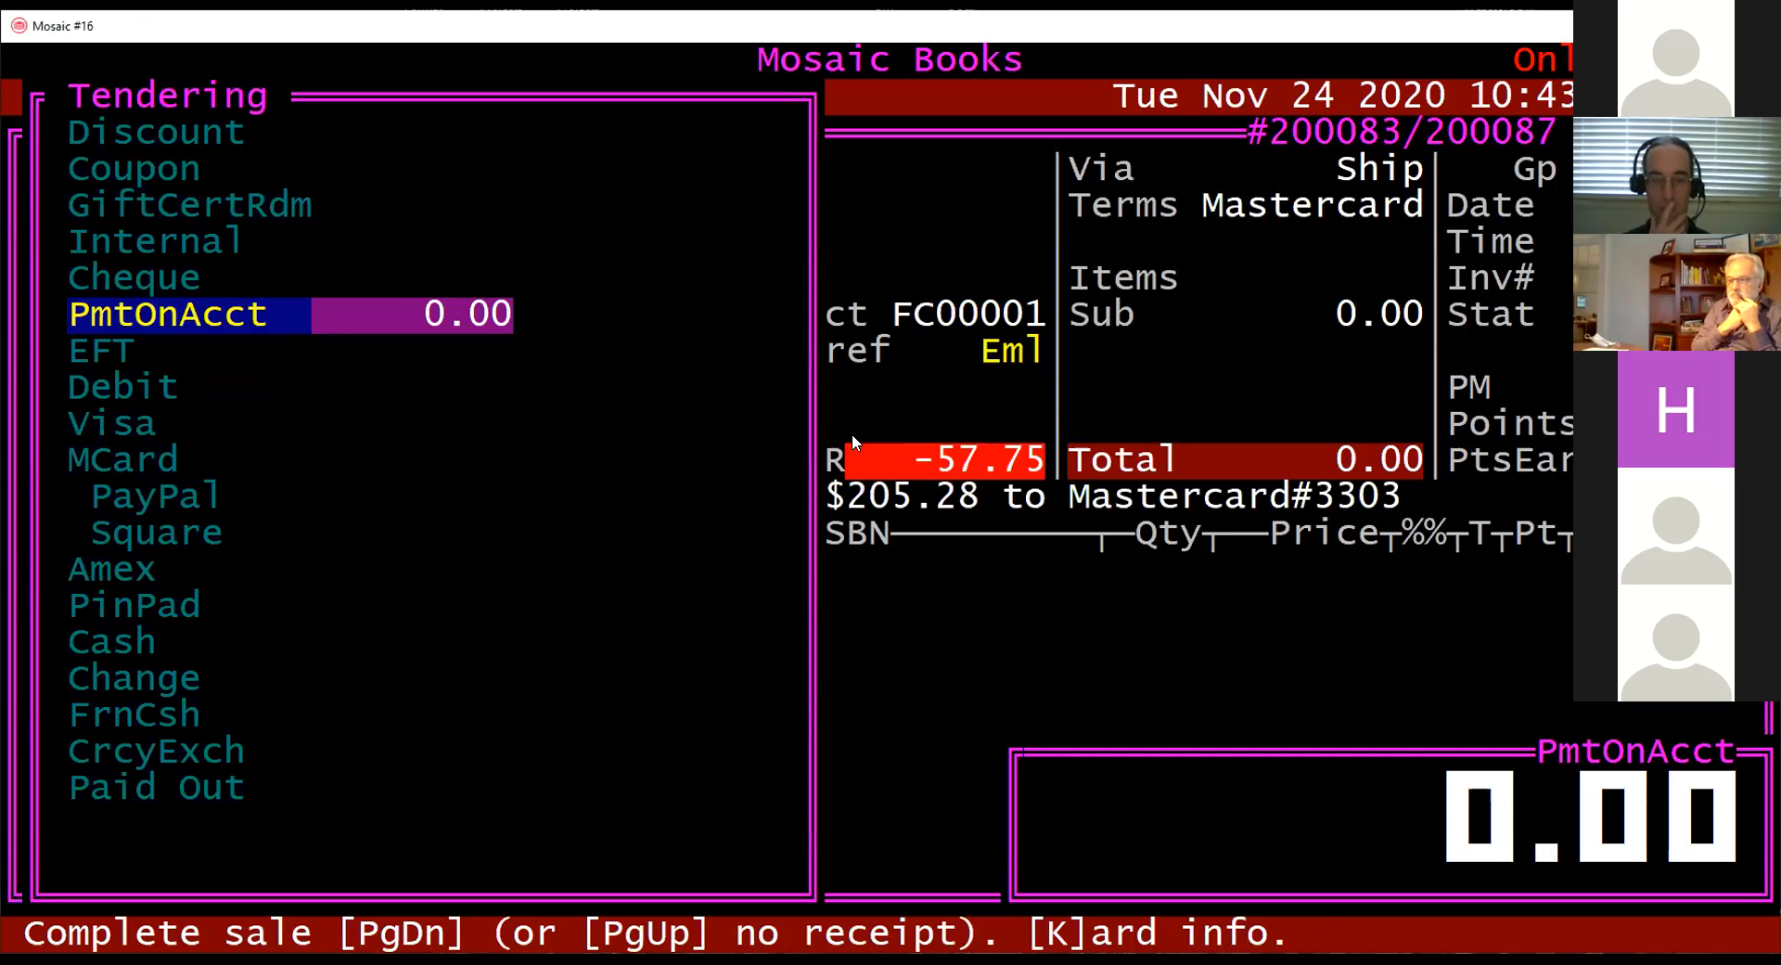
left_click_drag(828, 501, 1385, 499)
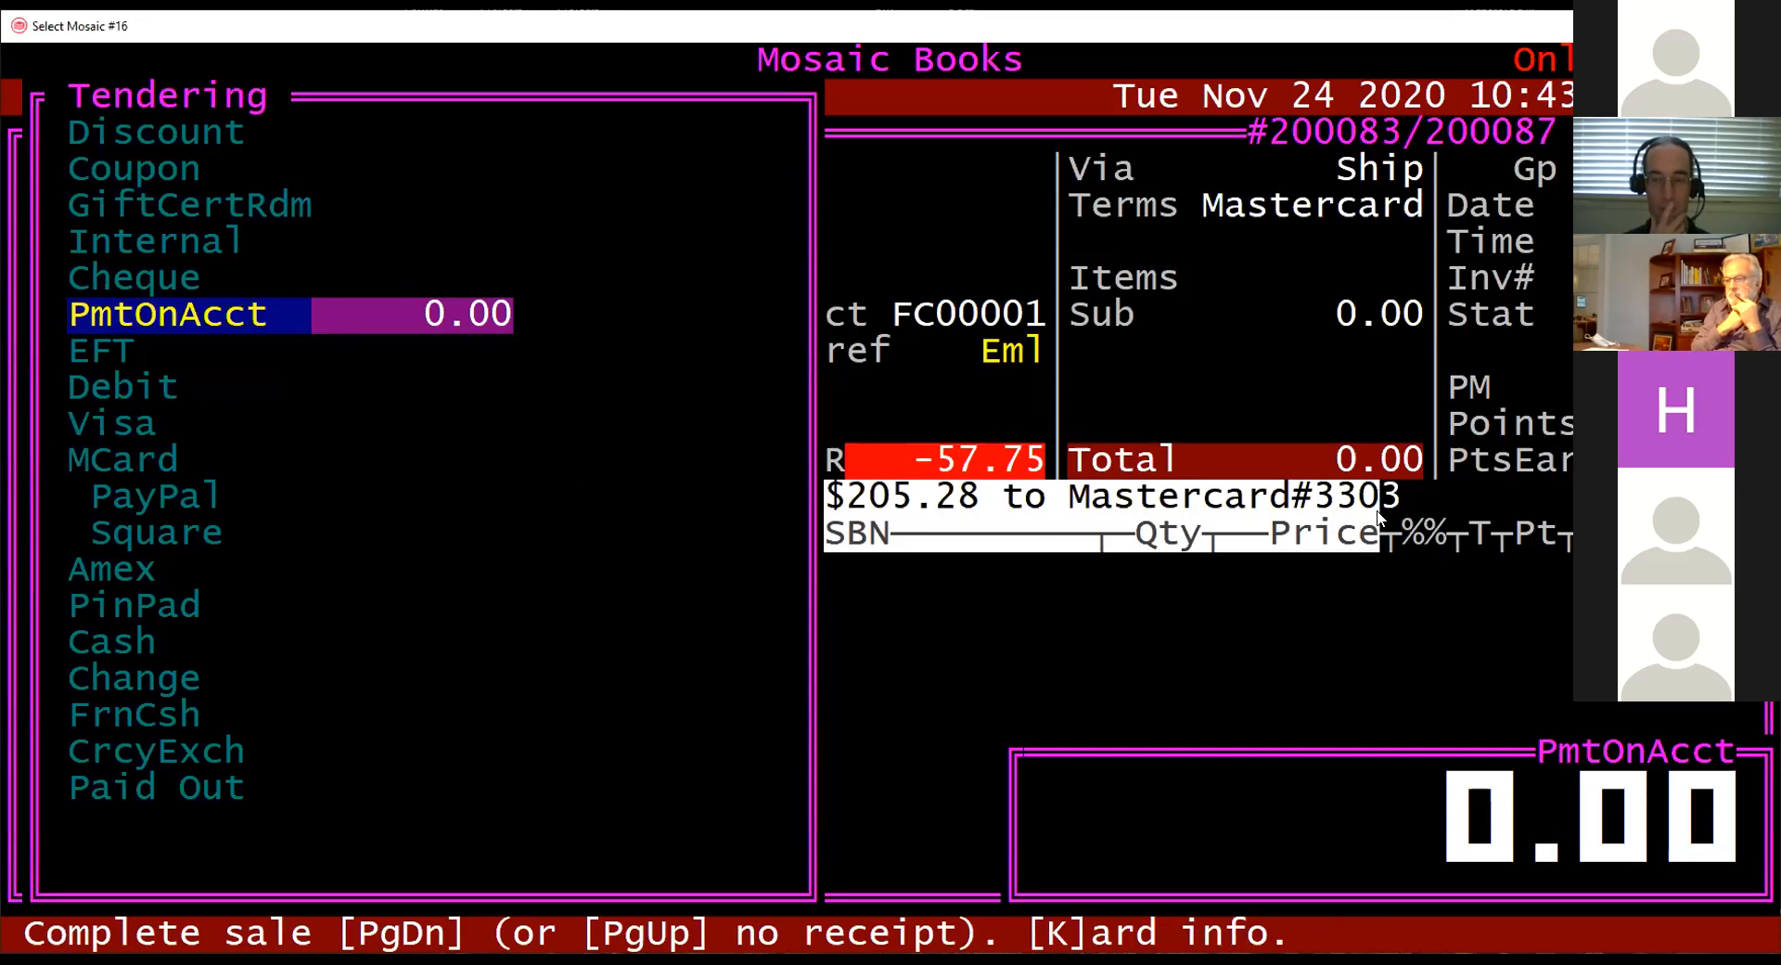
left_click(1387, 498)
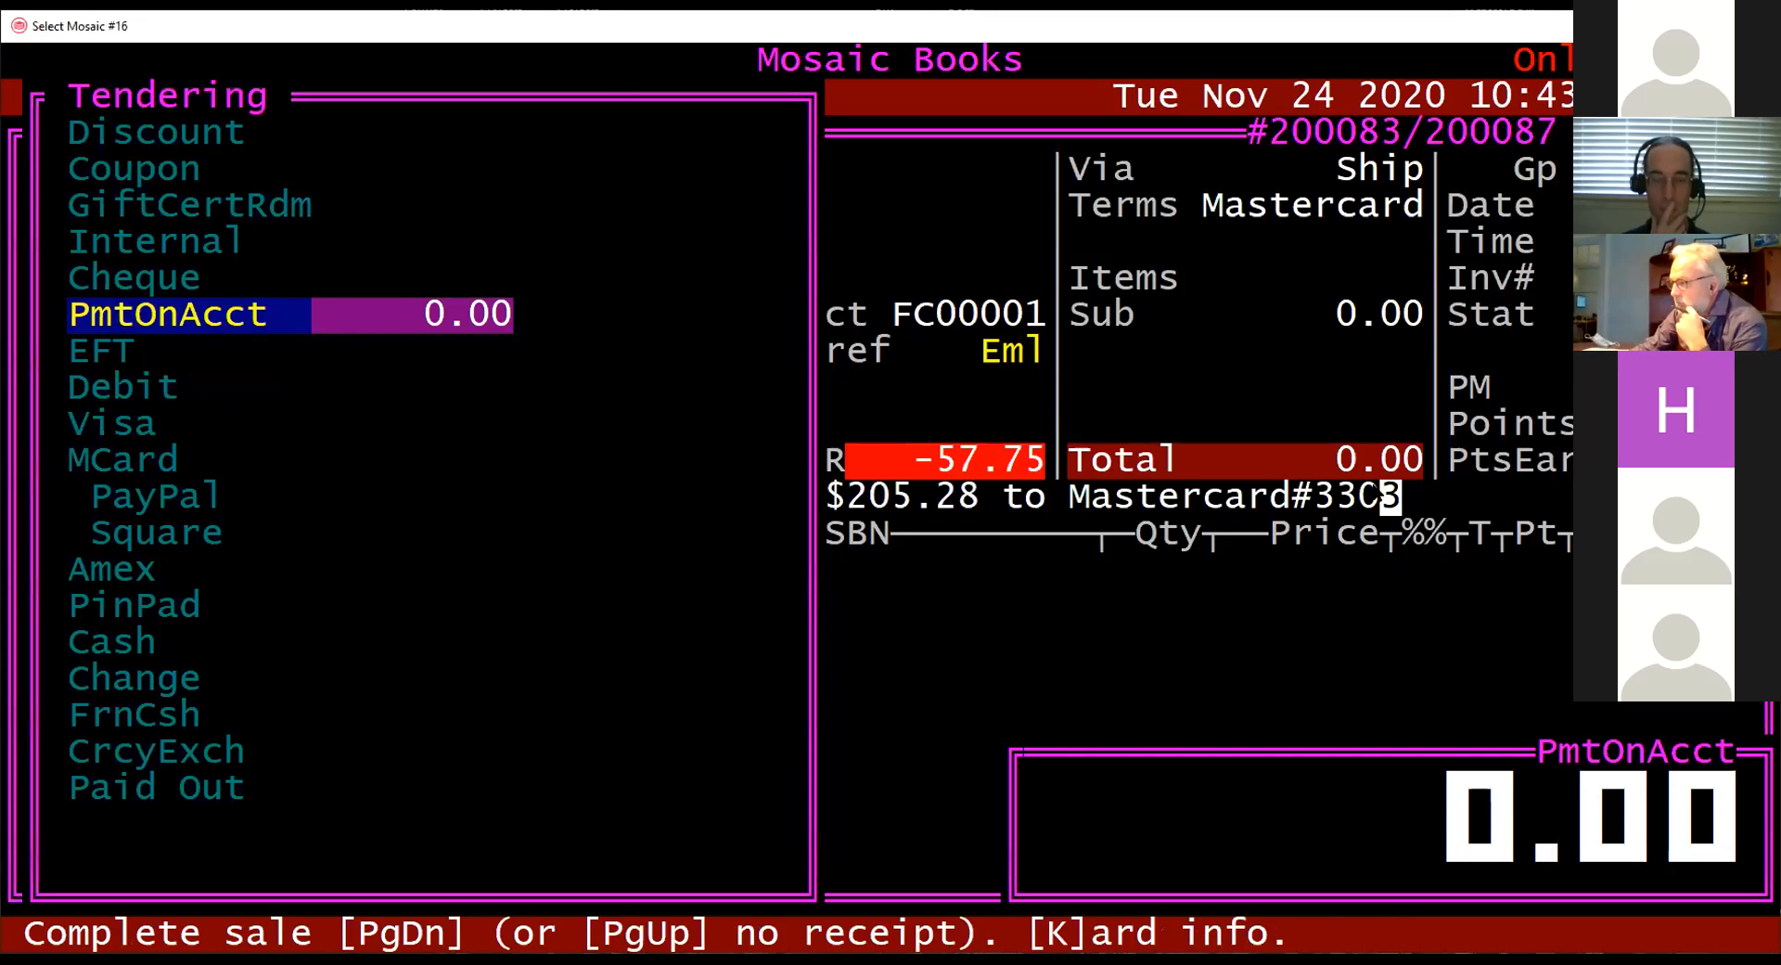
left_click_drag(833, 497, 965, 501)
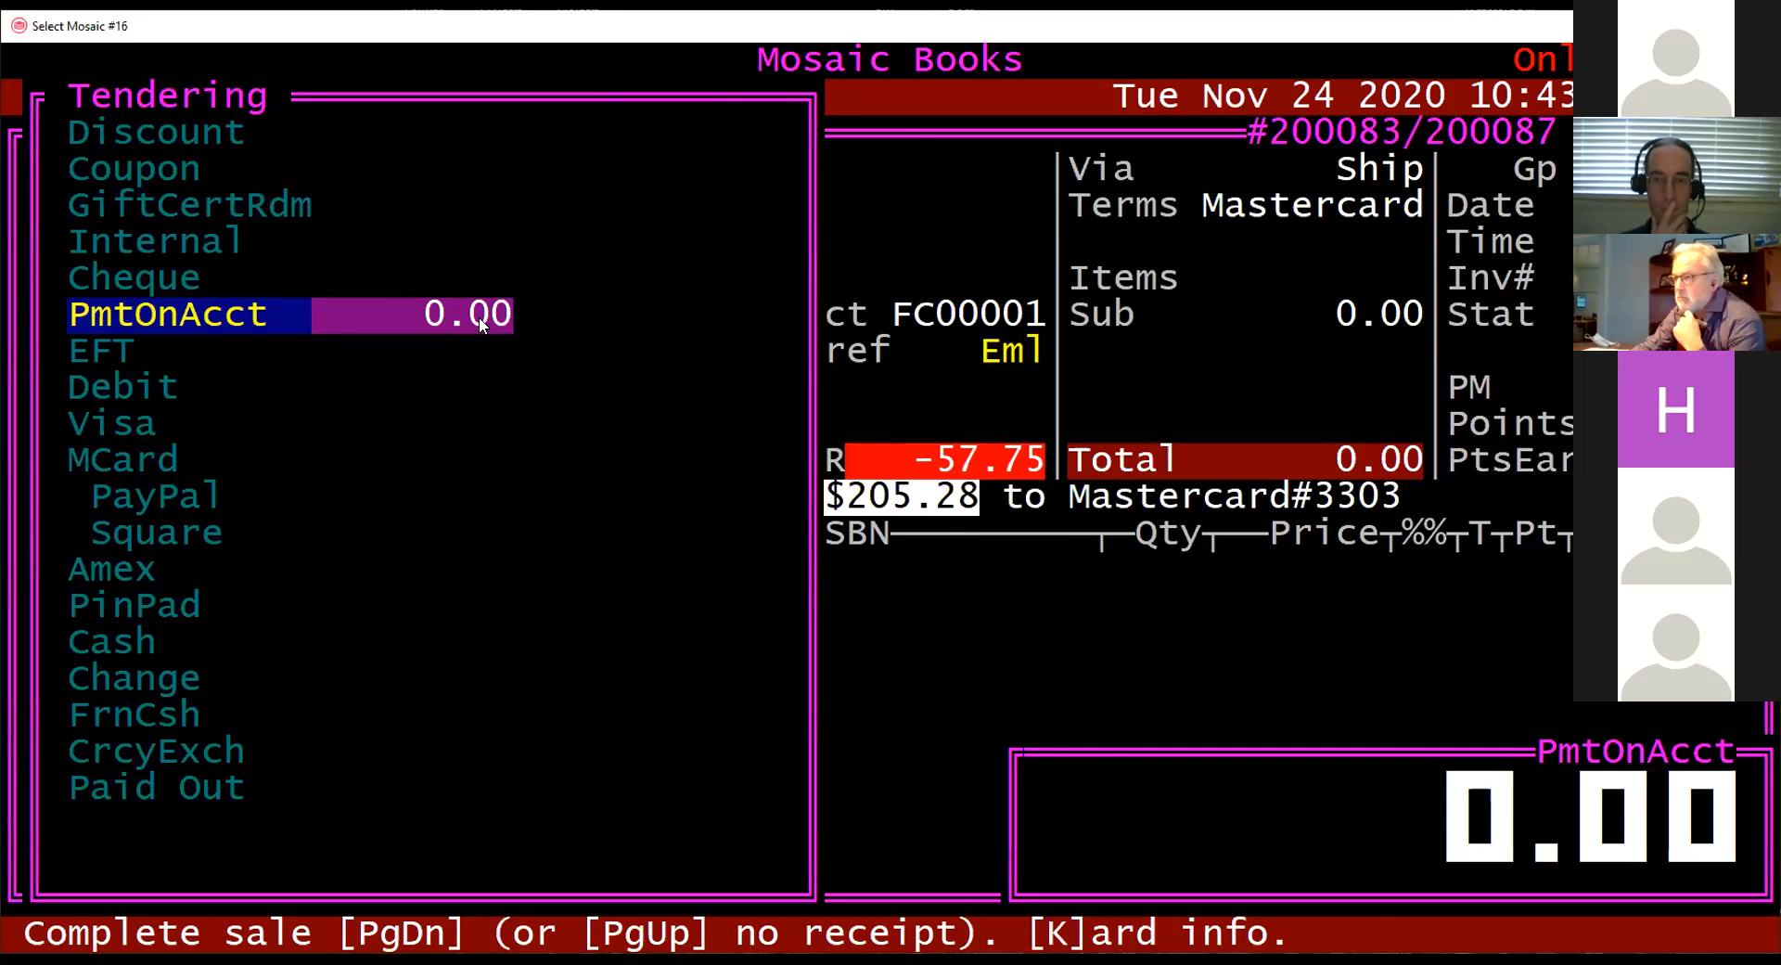
type("205.")
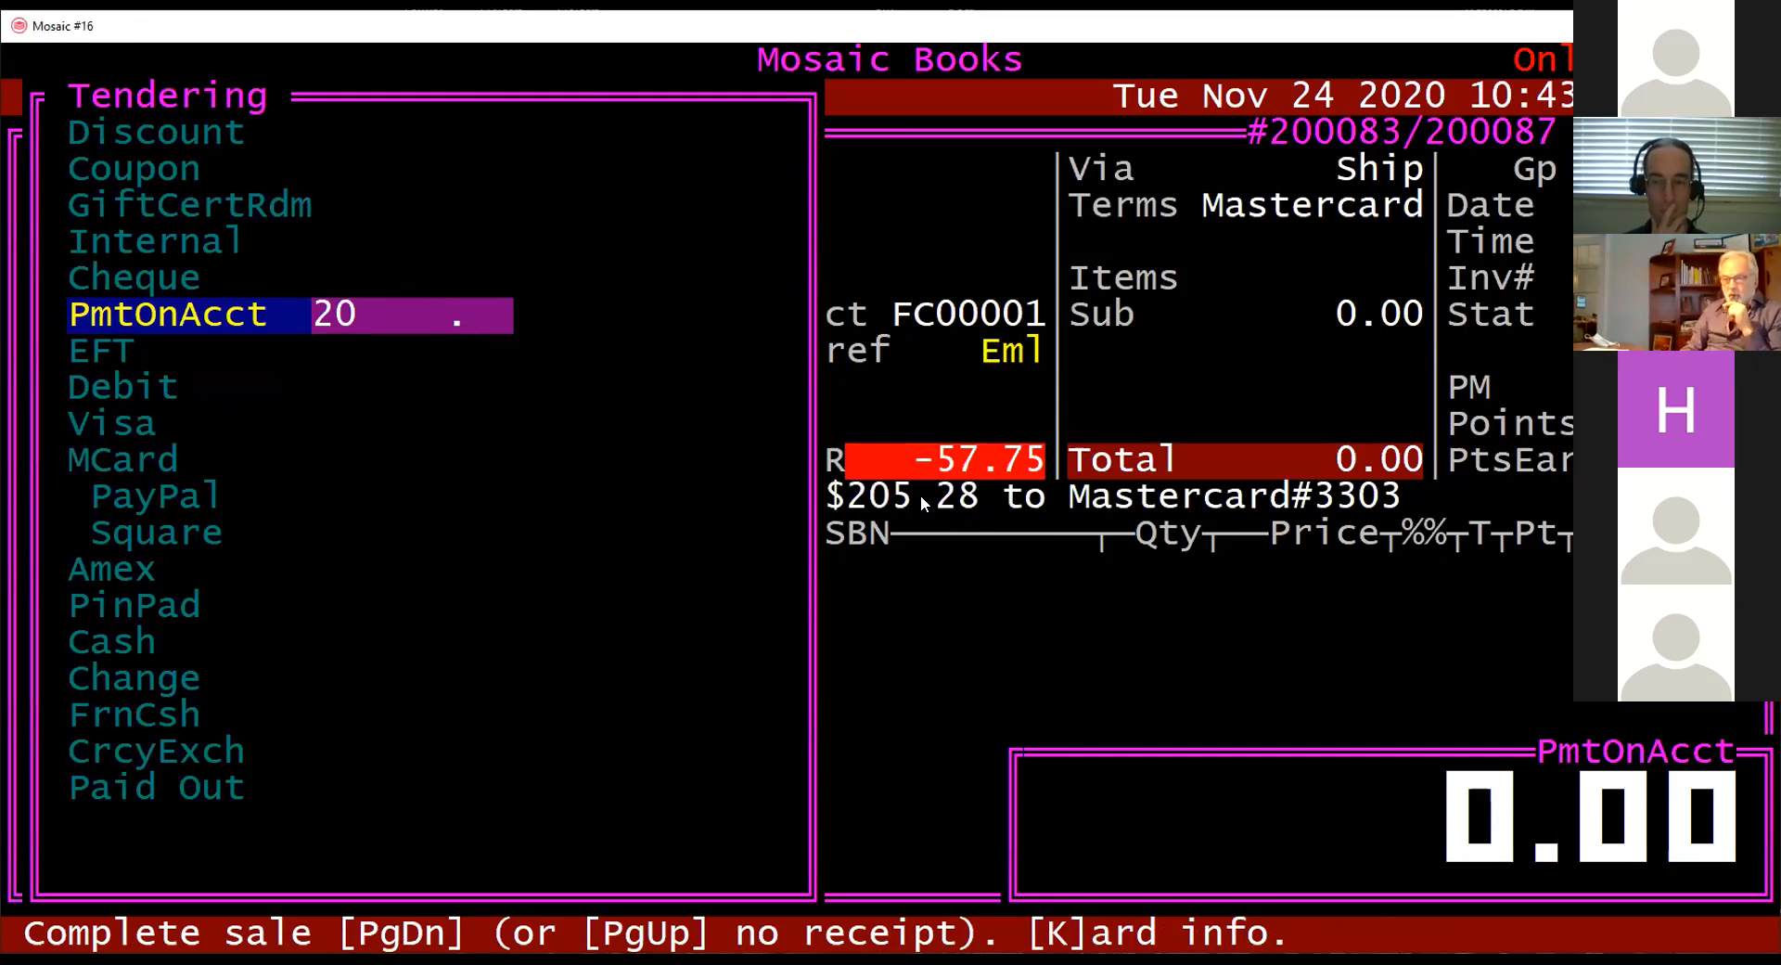
type("28")
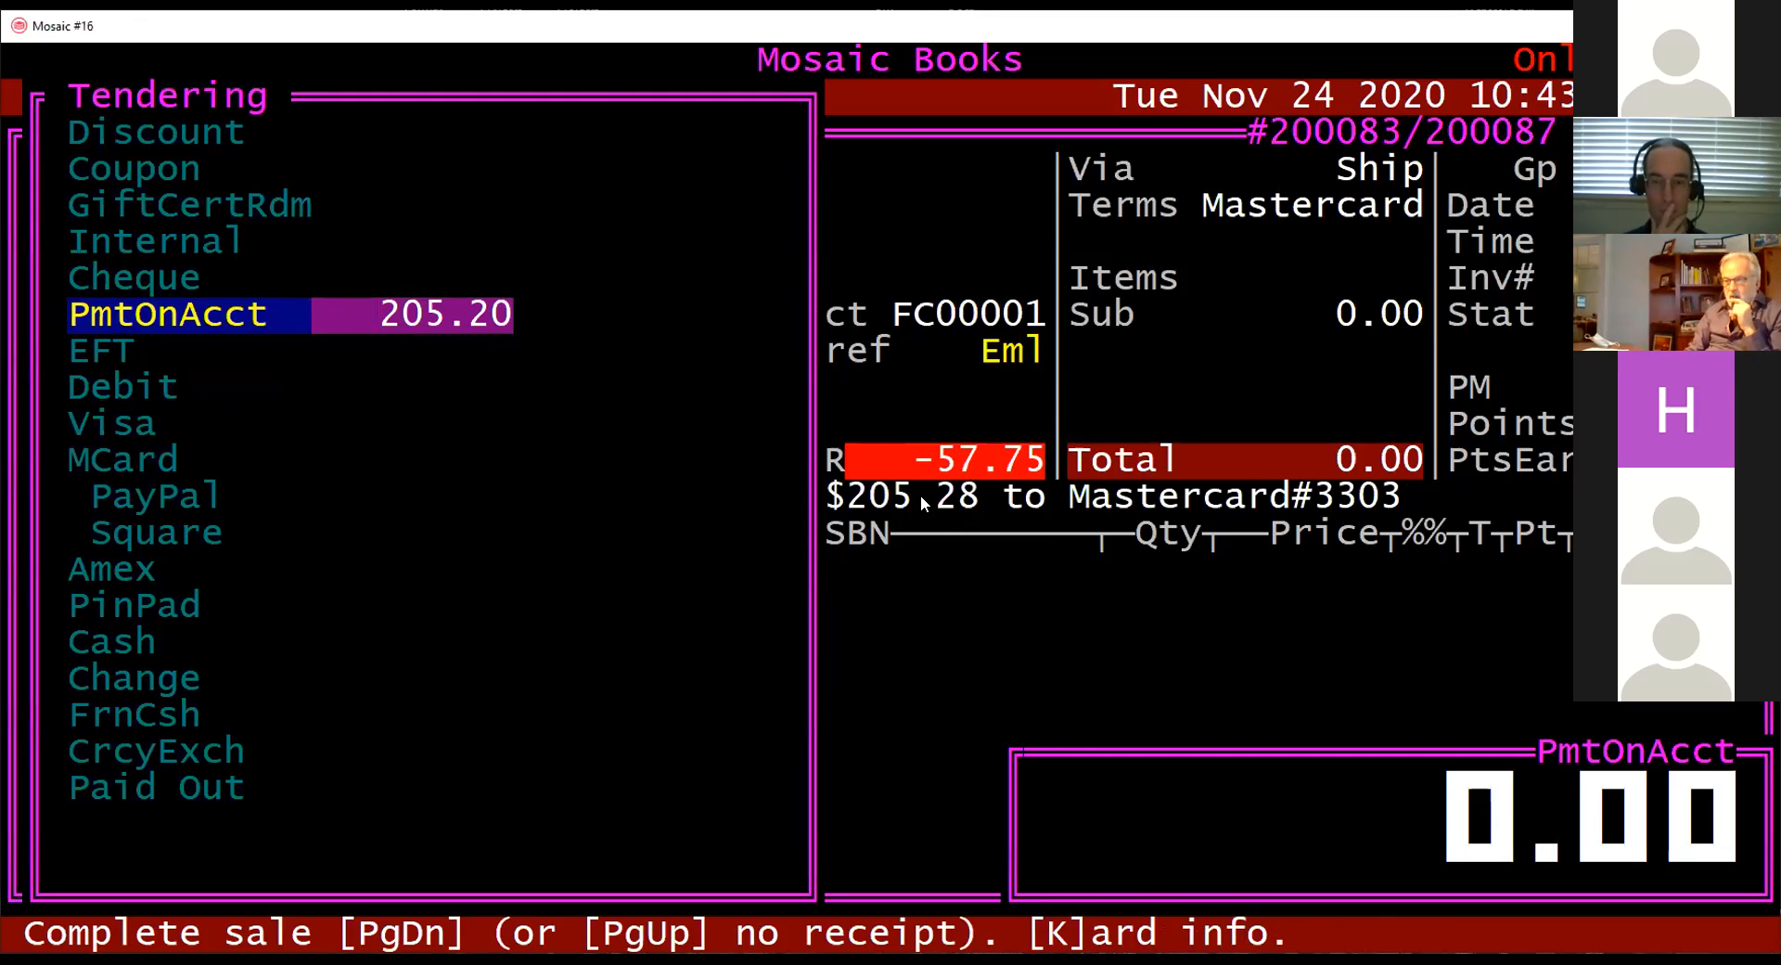
key("Down")
key("Down")
key("Down")
key("Down")
key("Down")
key("Down")
key("Down")
key("Down")
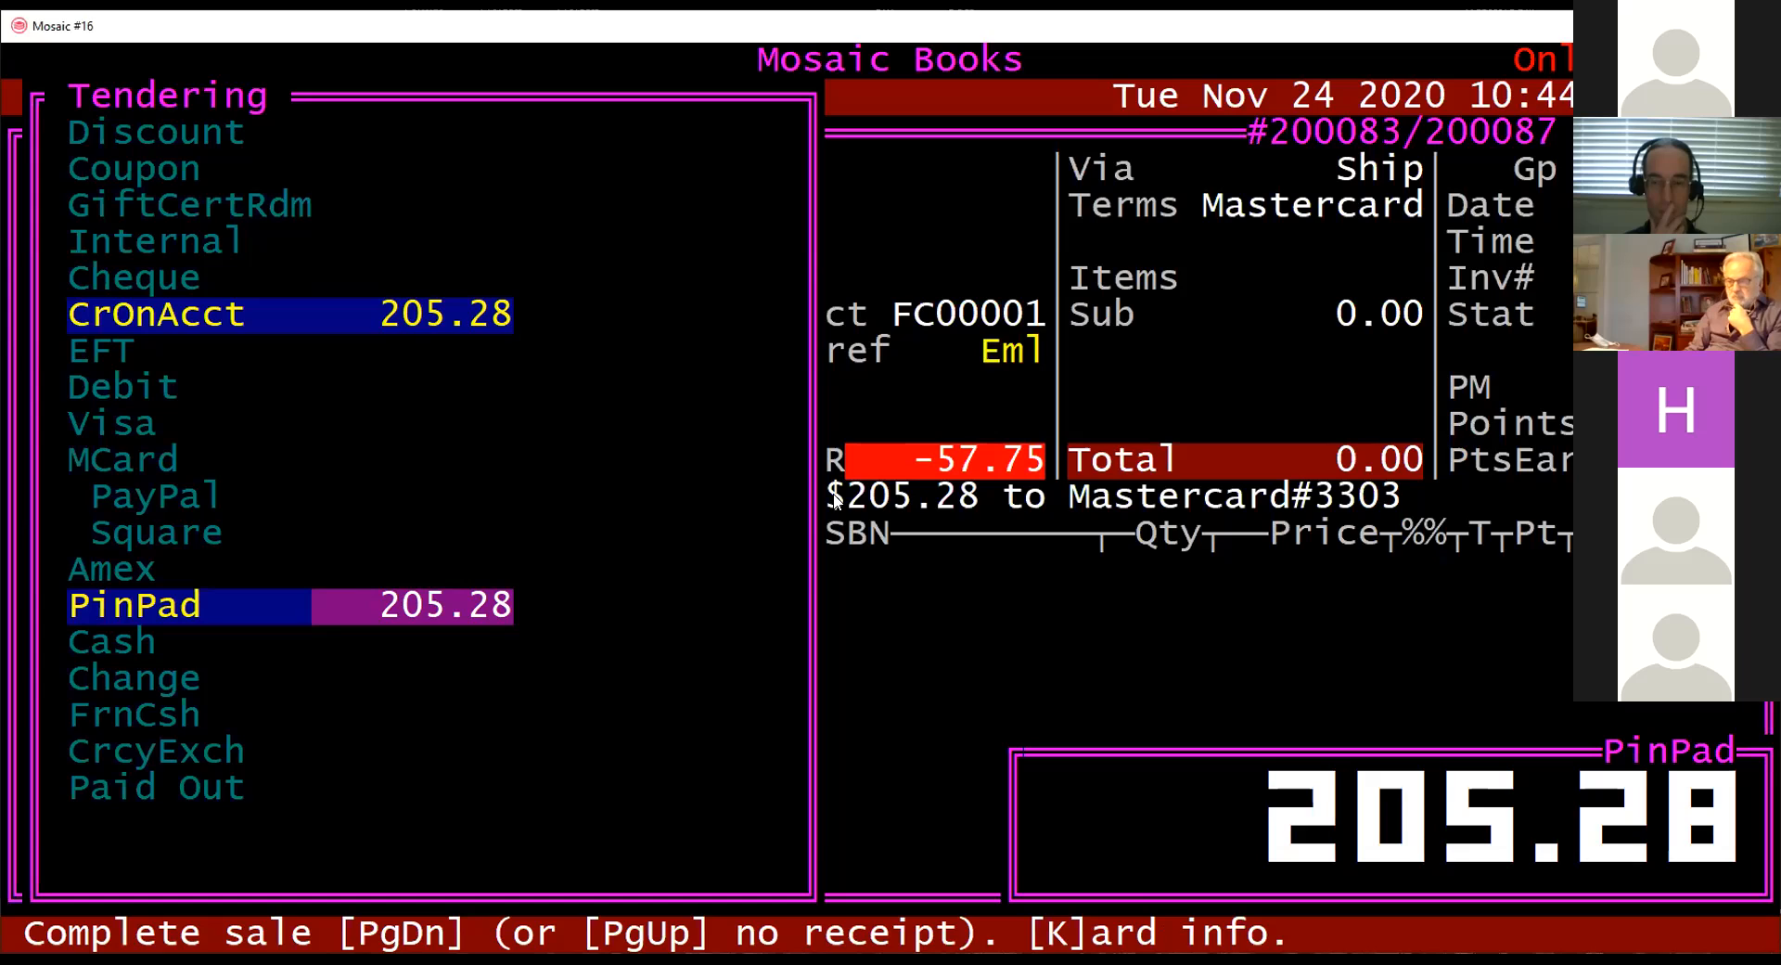
left_click_drag(1026, 932, 1285, 930)
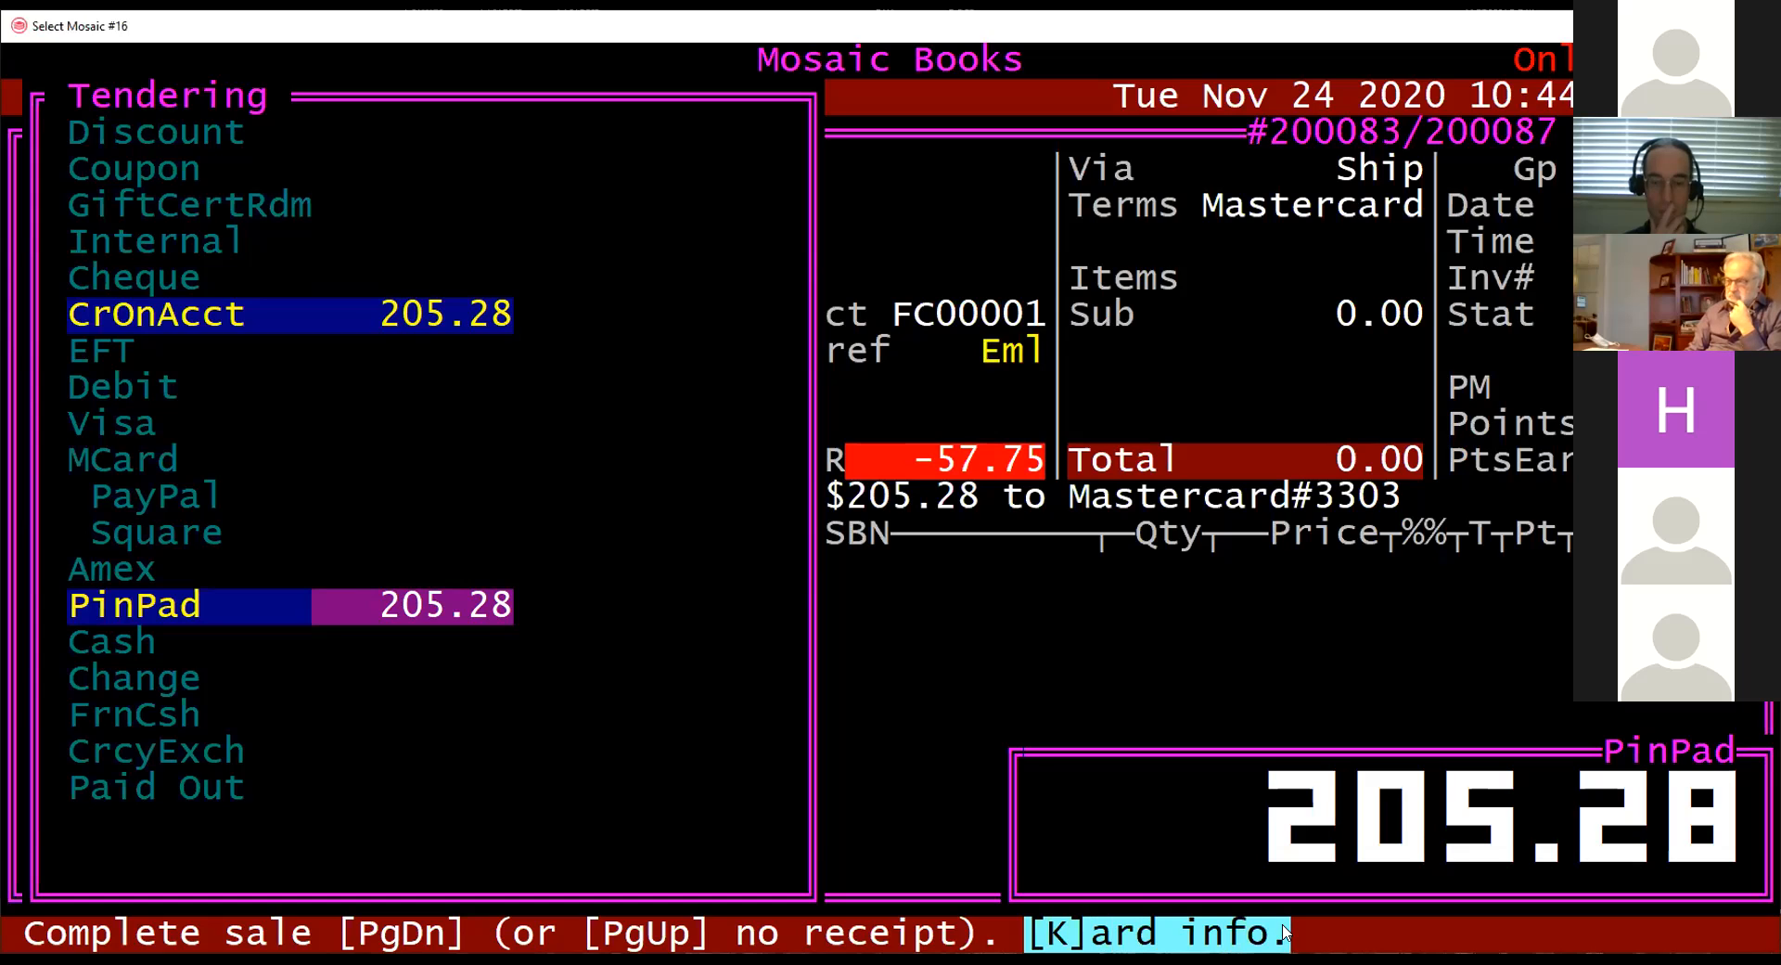
Enter the card-access password to show the customer's Mastercard details for the 205.28 payment.
type("k******")
key("Return")
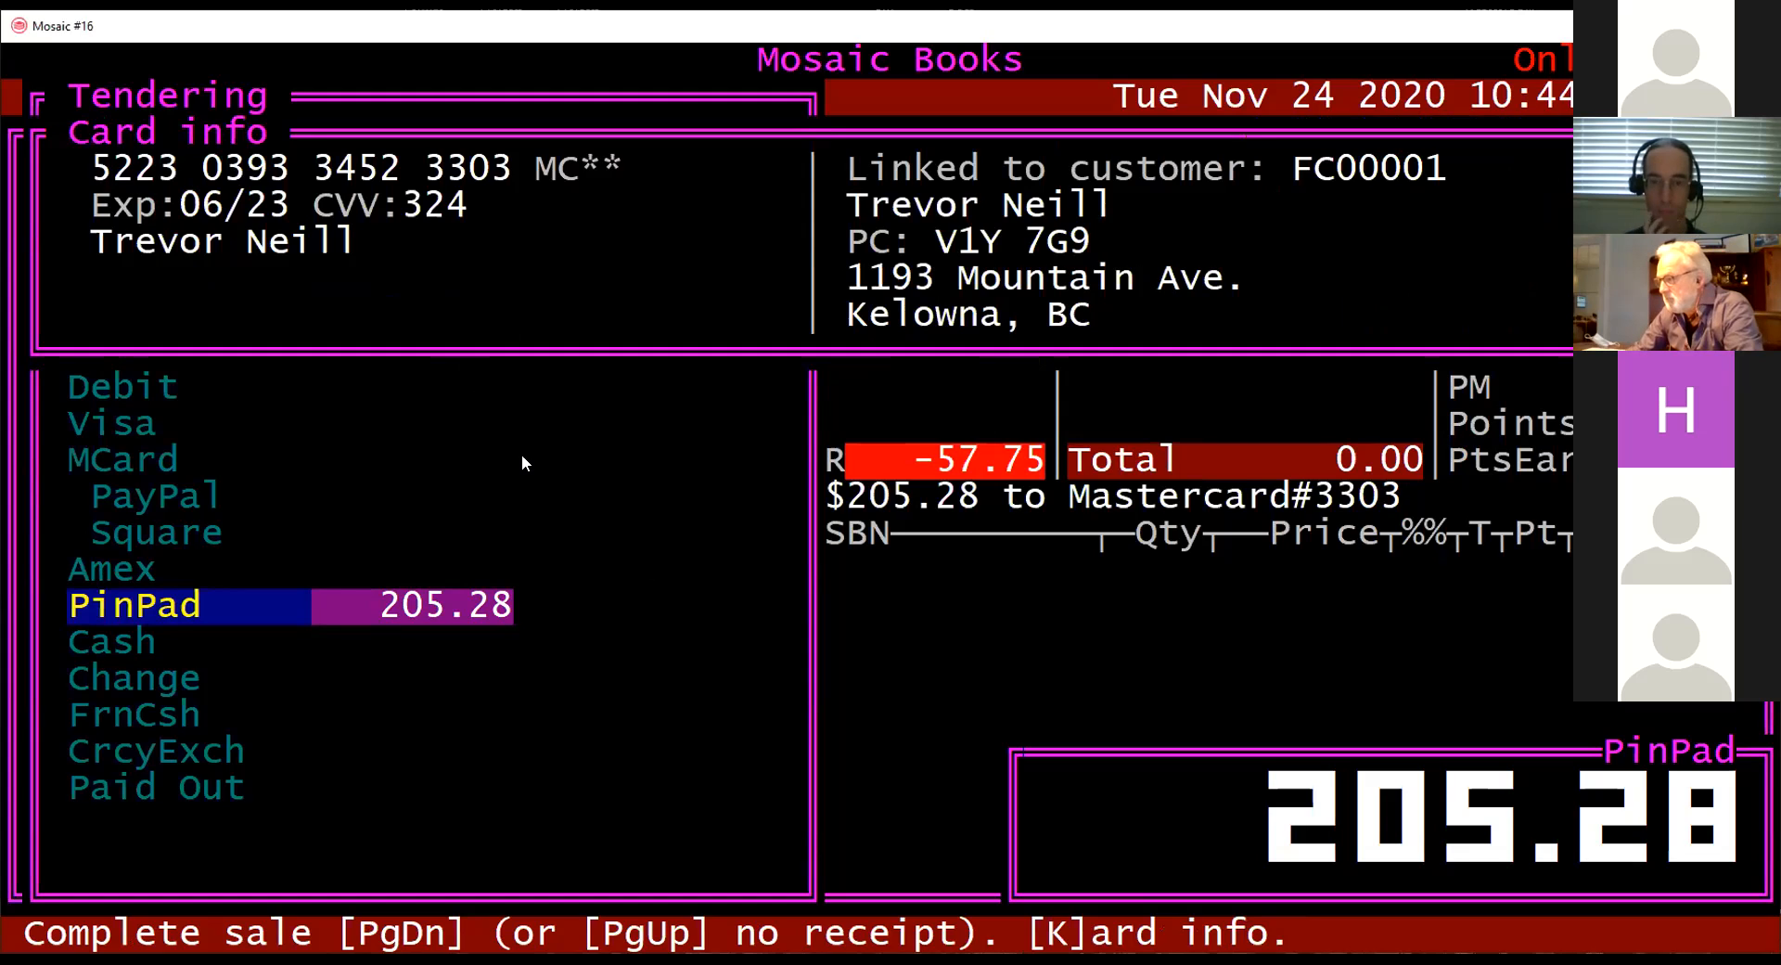
left_click_drag(1049, 490, 1394, 508)
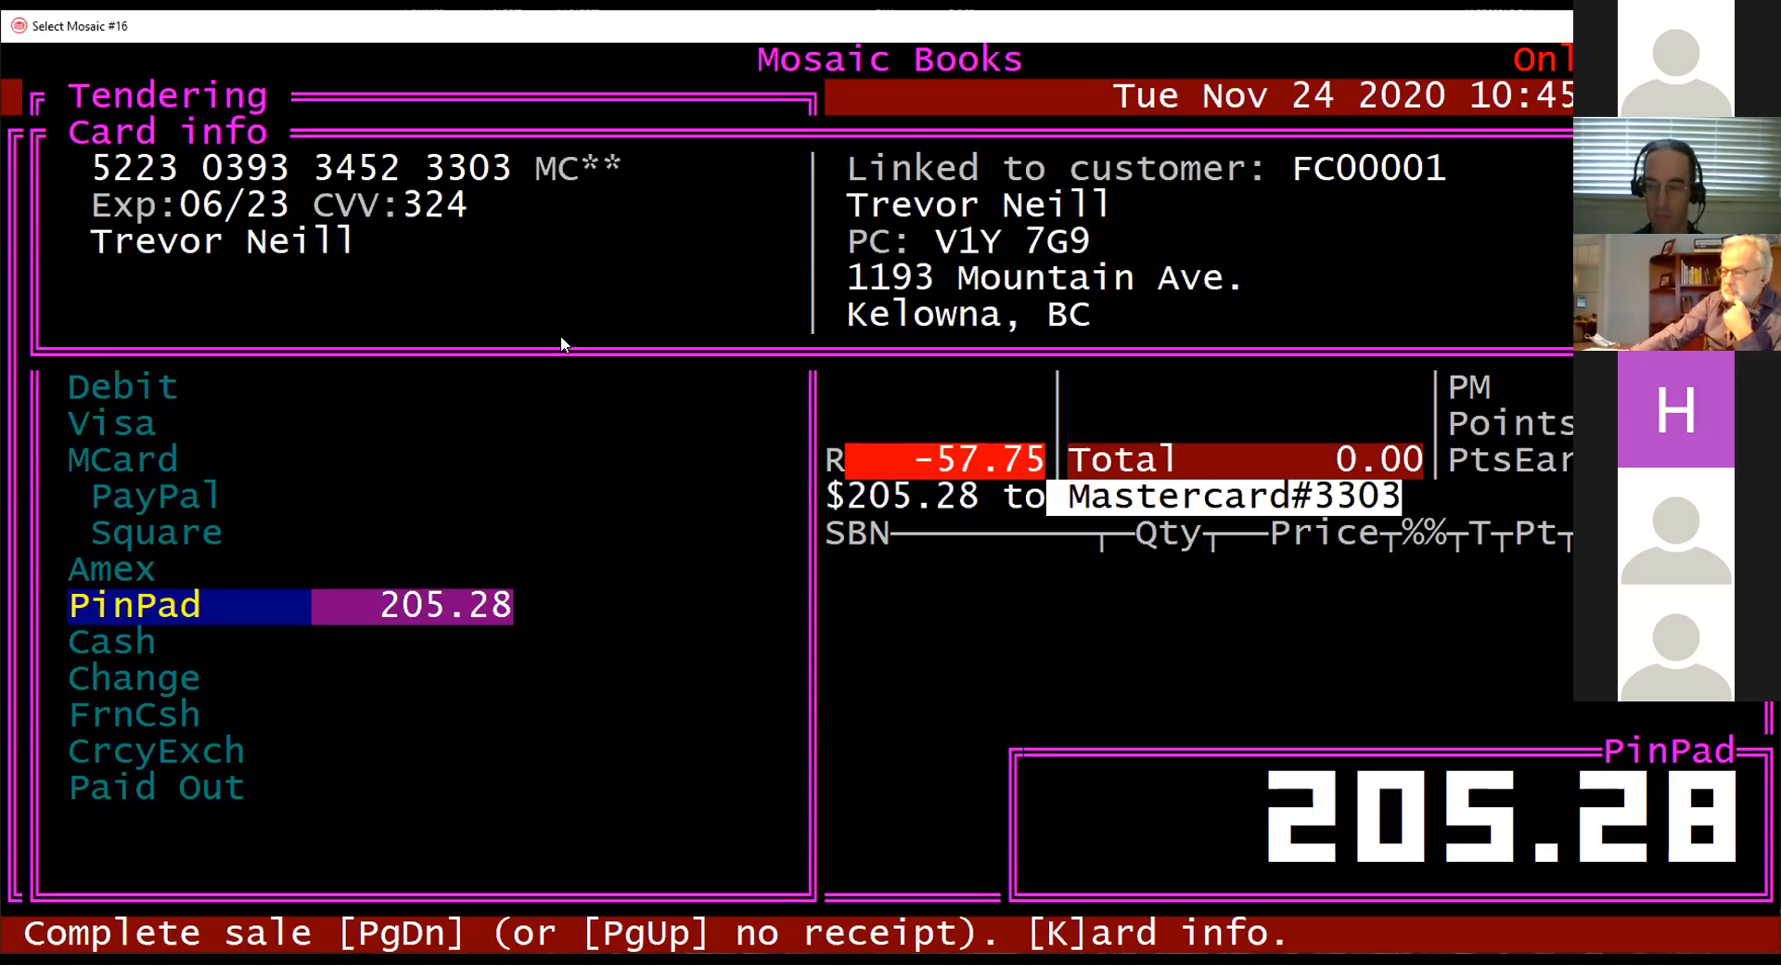
key("Escape")
key("Escape")
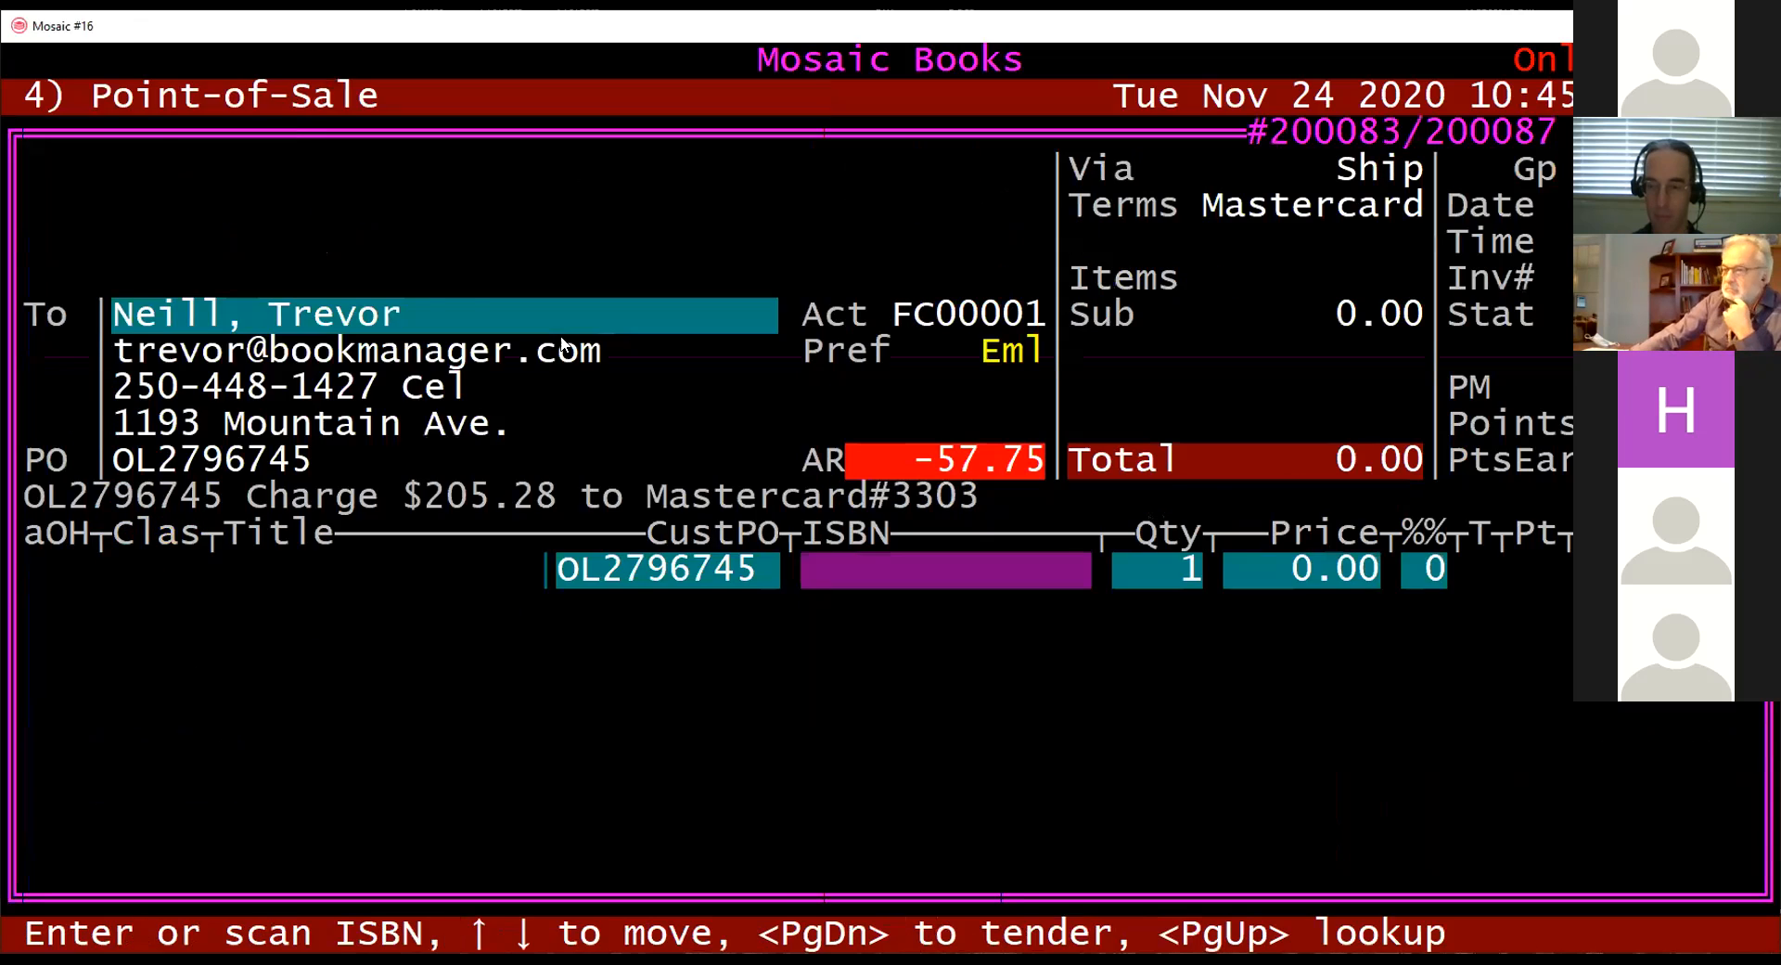
Close Tendering and exit the clone back to the original order.
key("Page_Down")
key("Down")
key("Down")
key("Down")
key("Down")
key("Down")
key("Down")
key("Down")
key("Down")
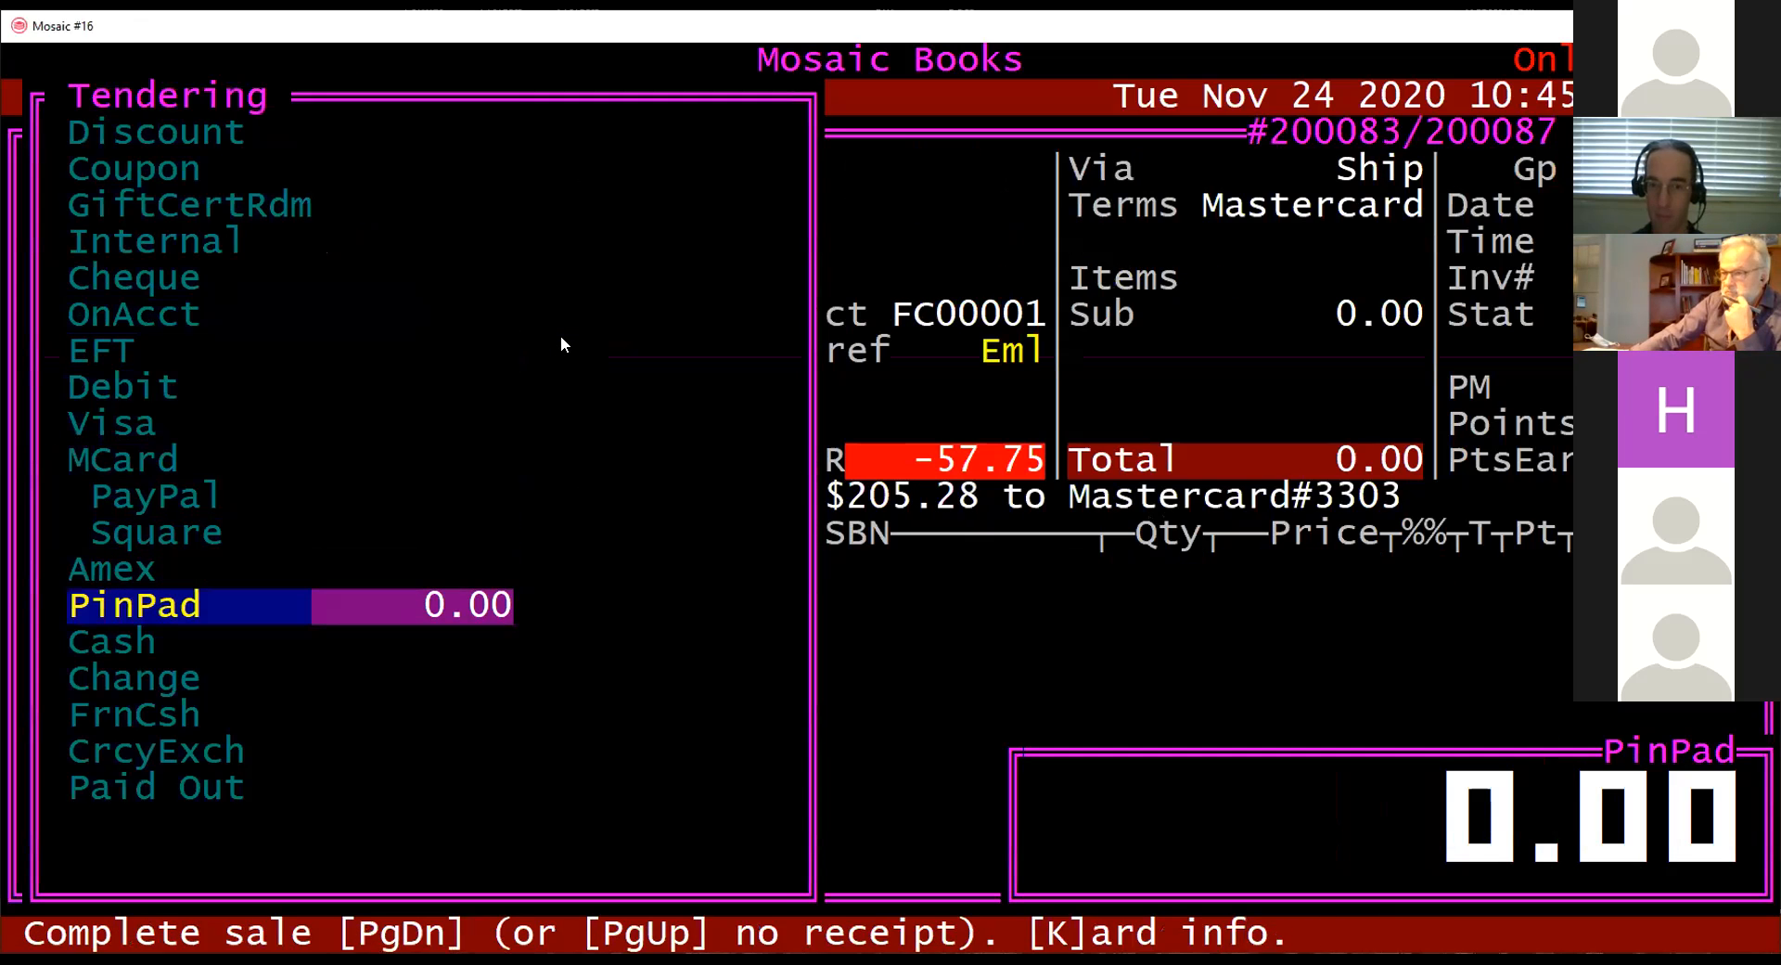
key("Escape")
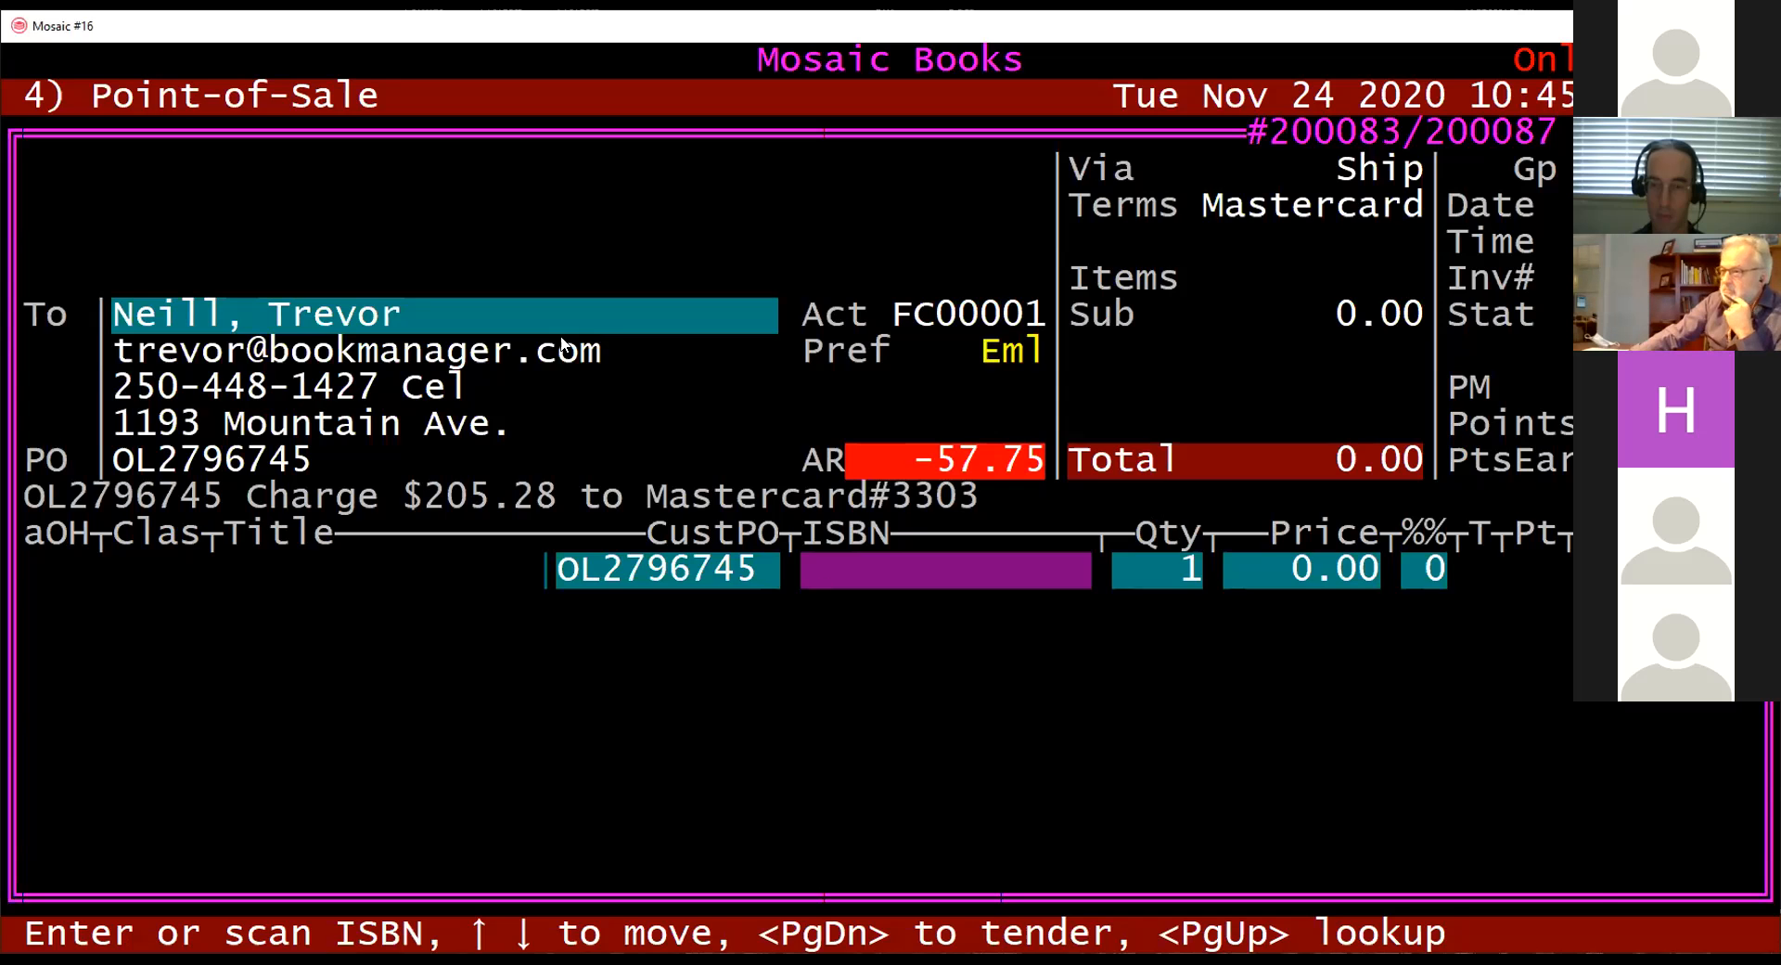
key("Escape")
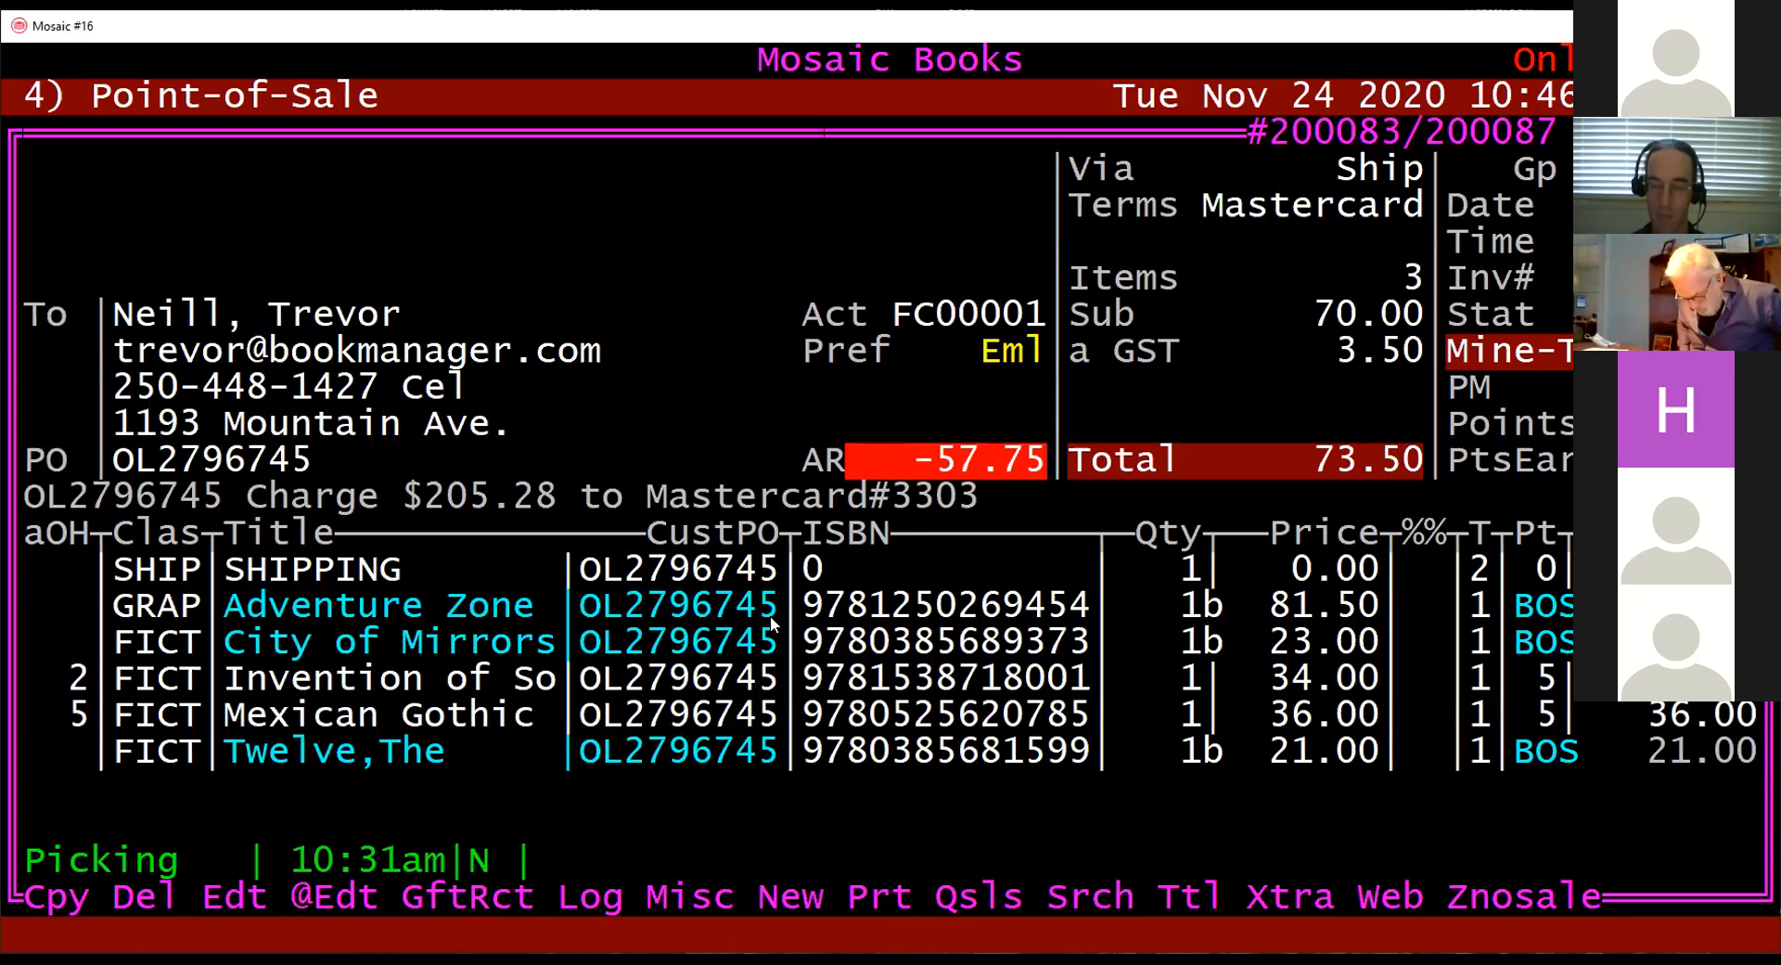
Set the order to PmntNeeded with the log note 'Credit card declined! Emailed askinmg what's up'.
key("l")
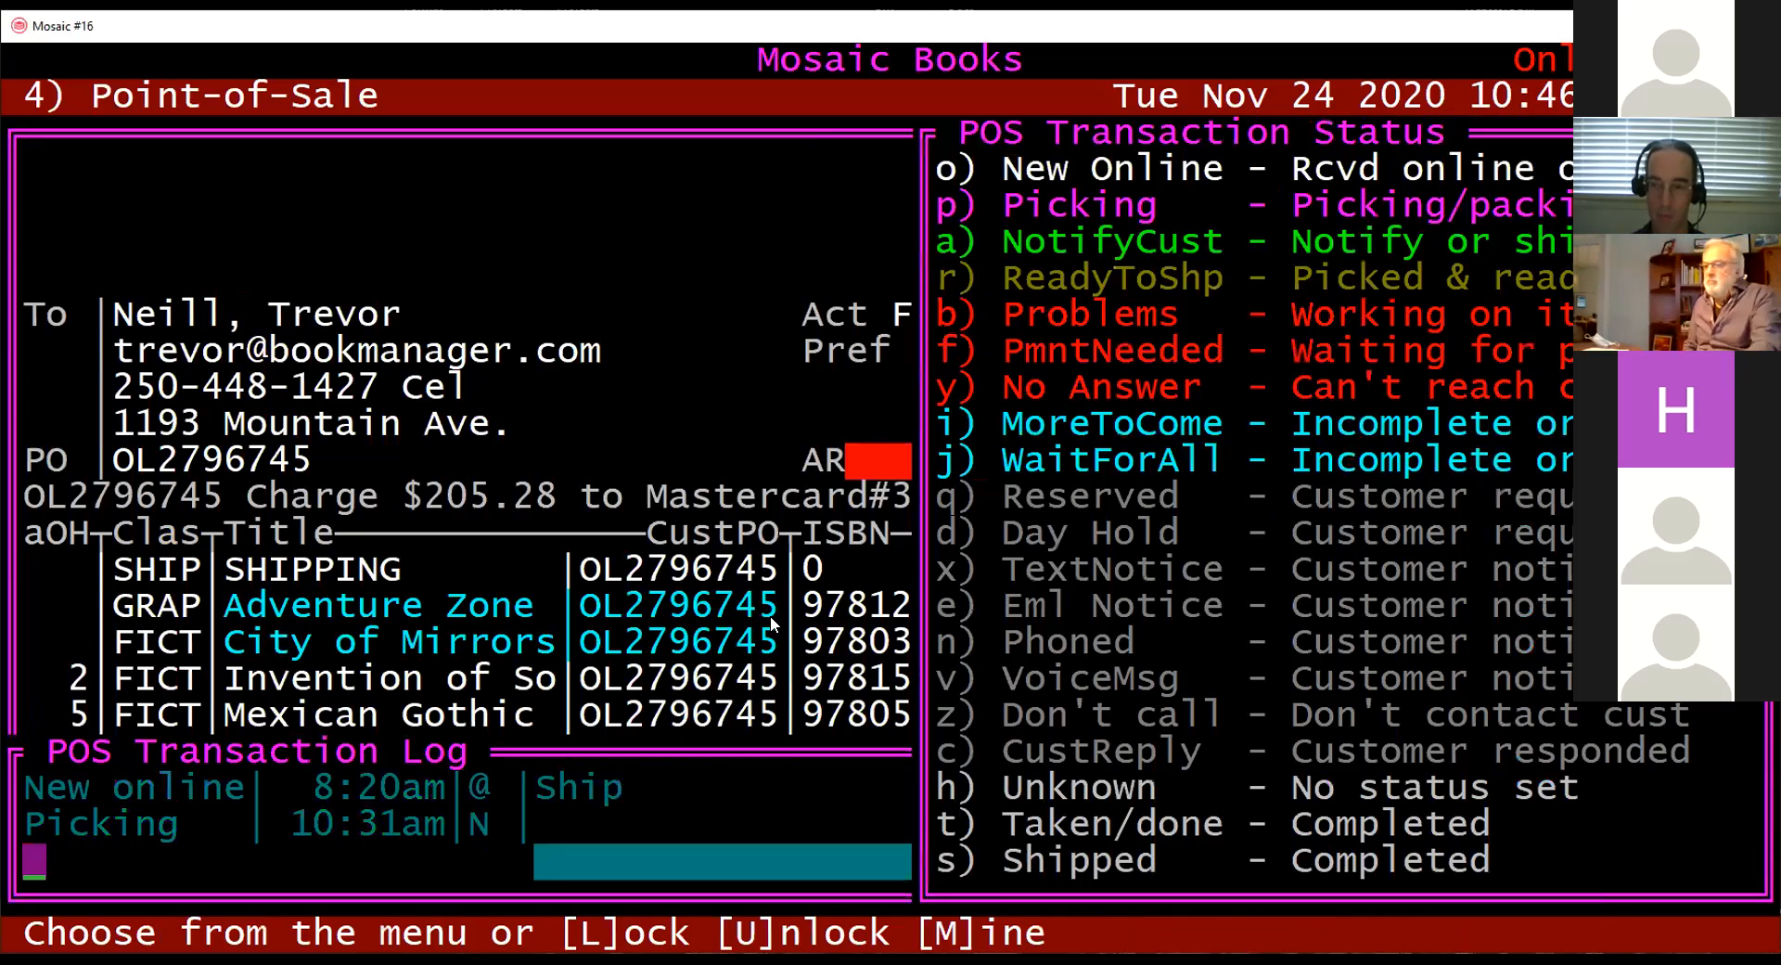
left_click_drag(939, 350, 1377, 360)
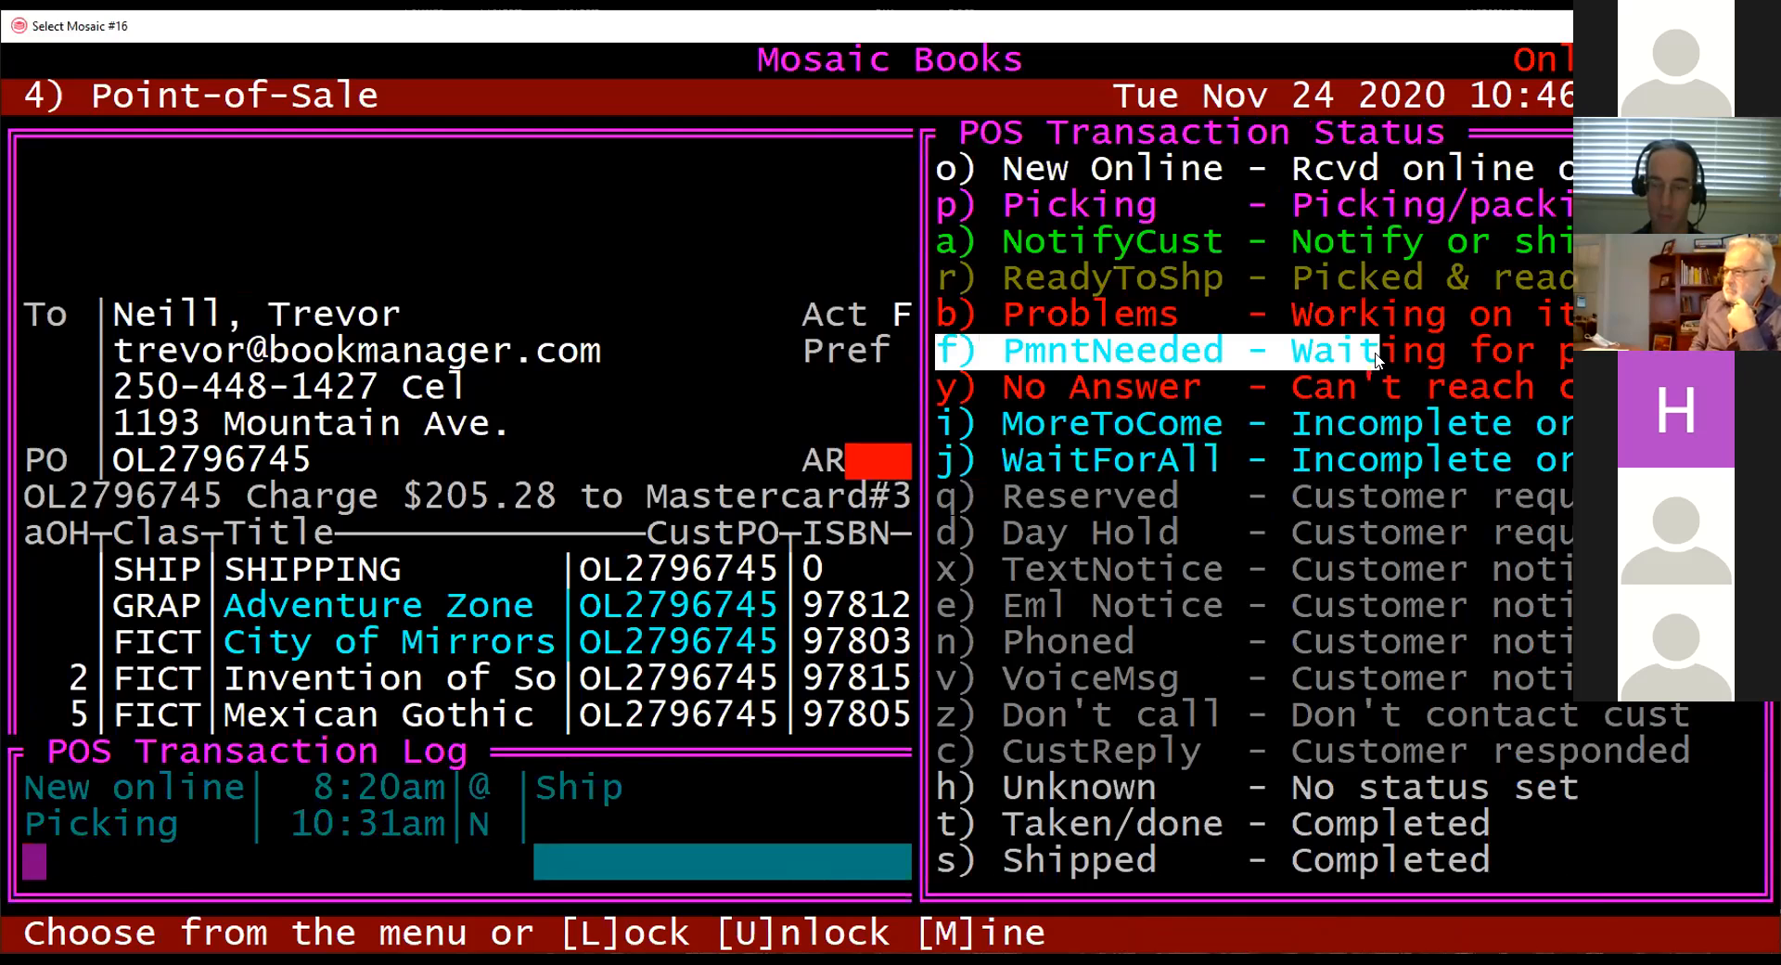
left_click(1019, 305)
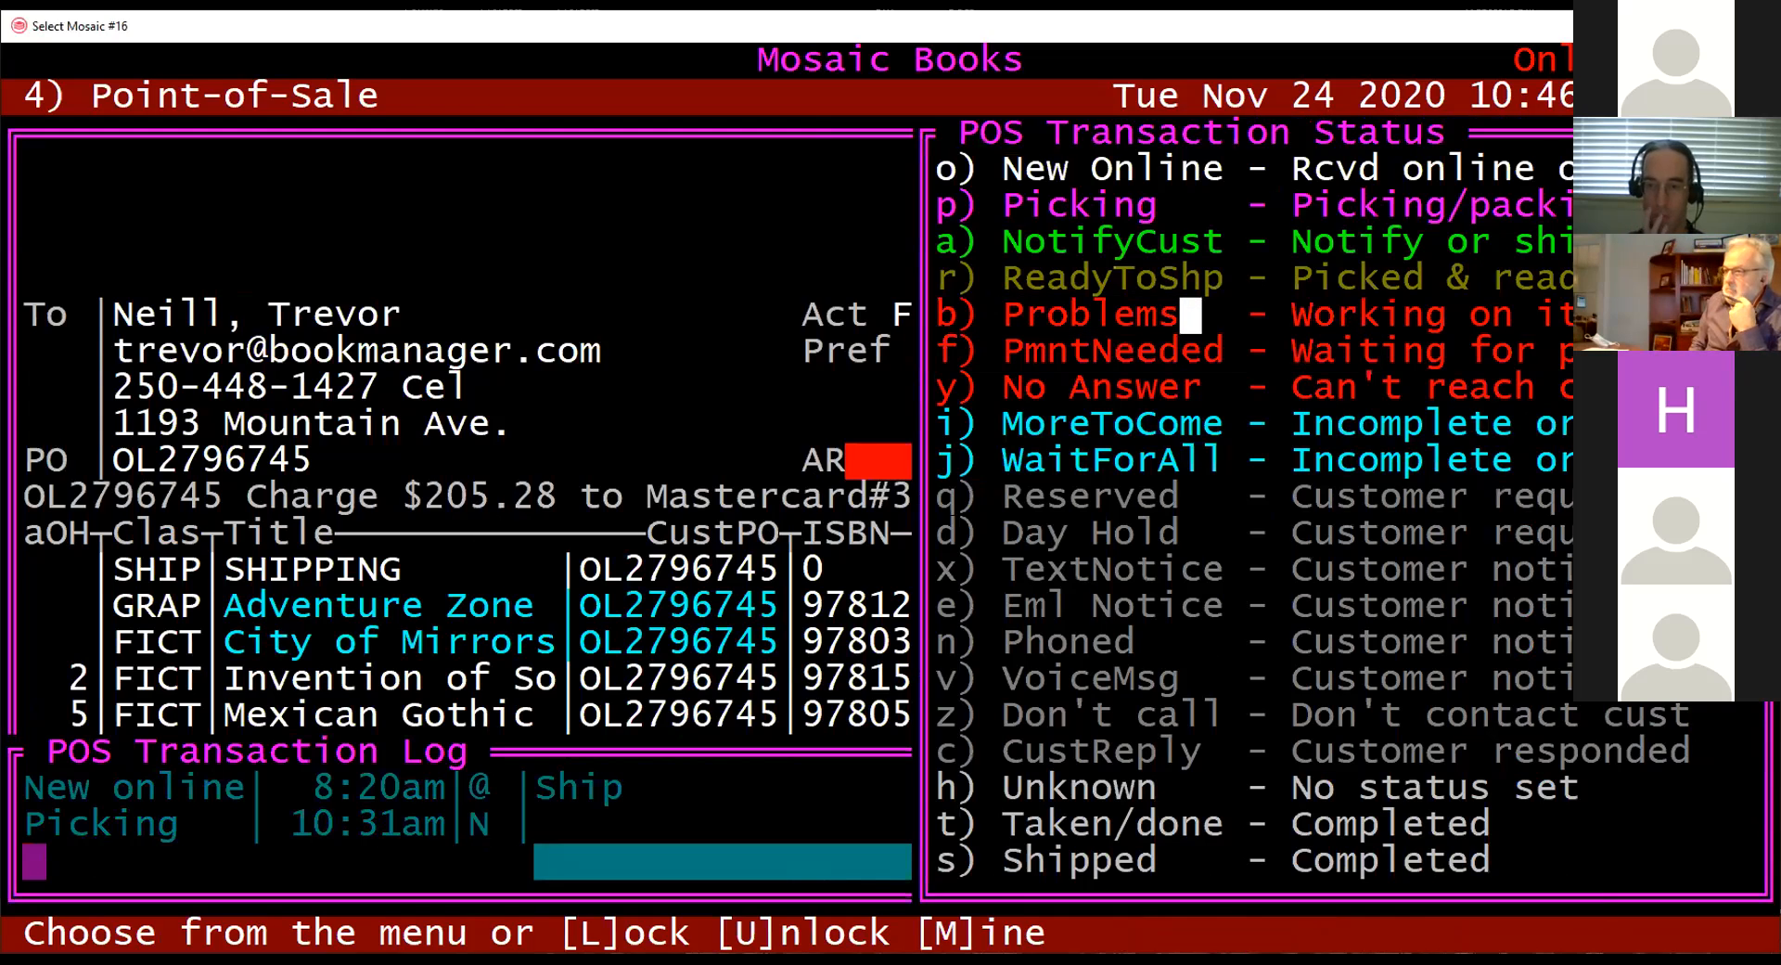
type("f")
type("Credit card ")
type("declined!")
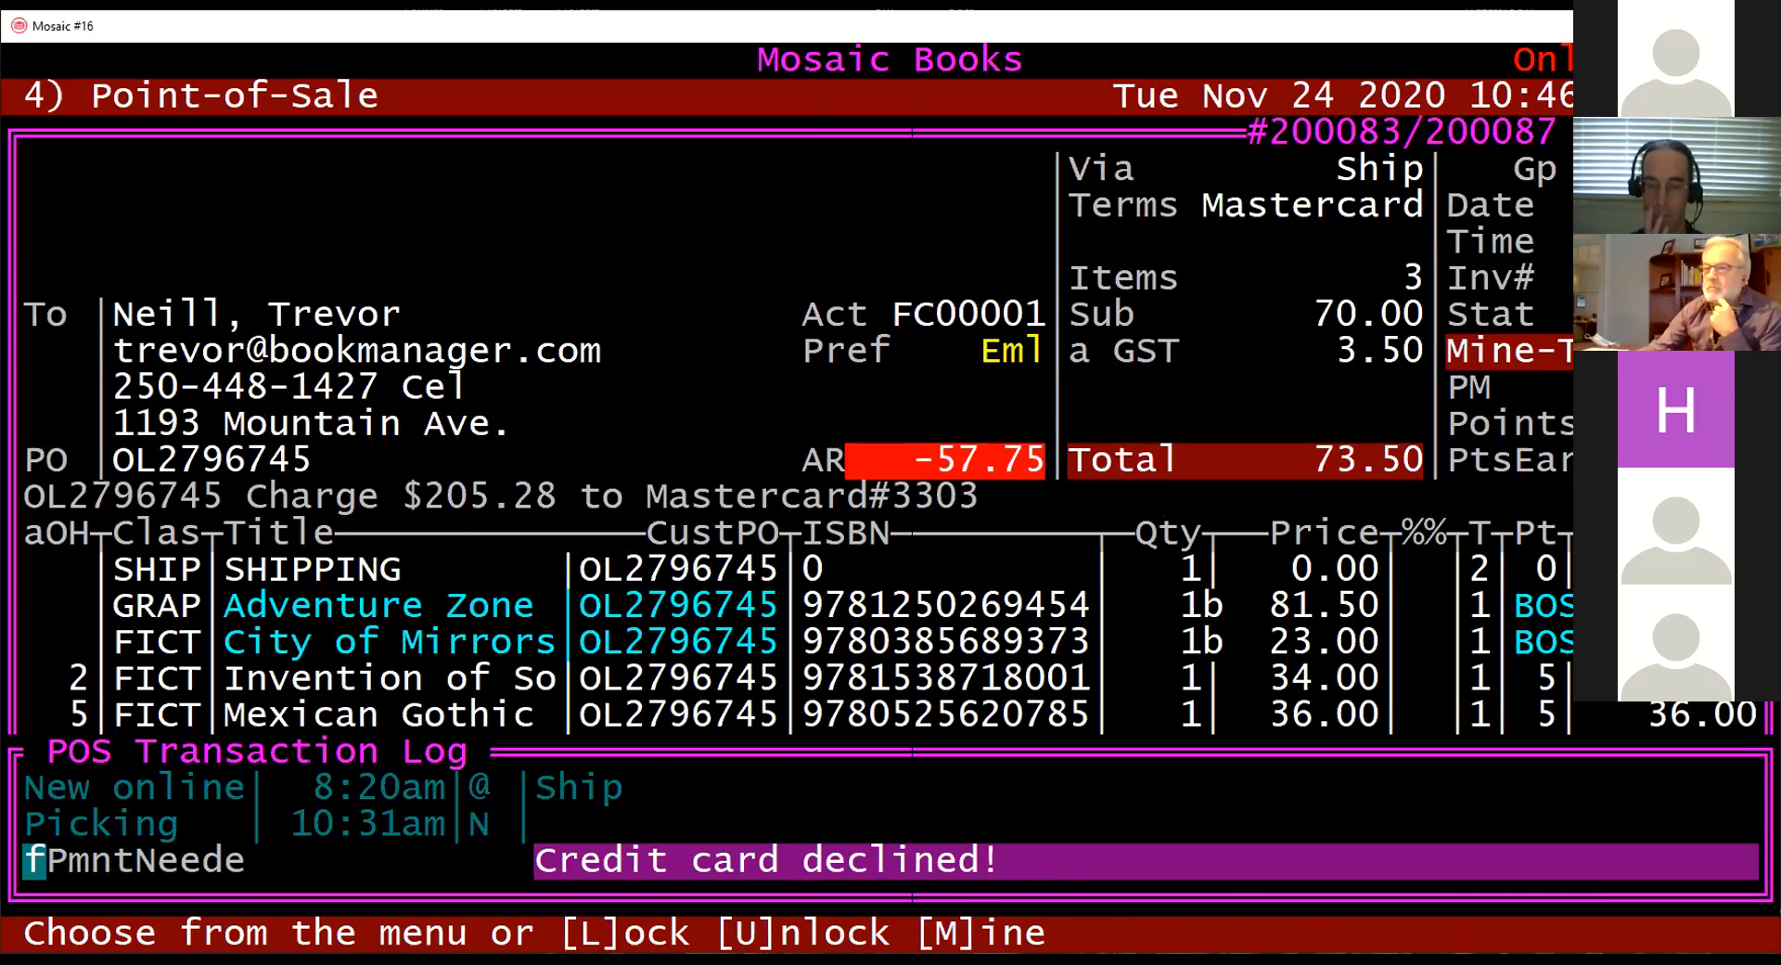
type(" Emailed ask")
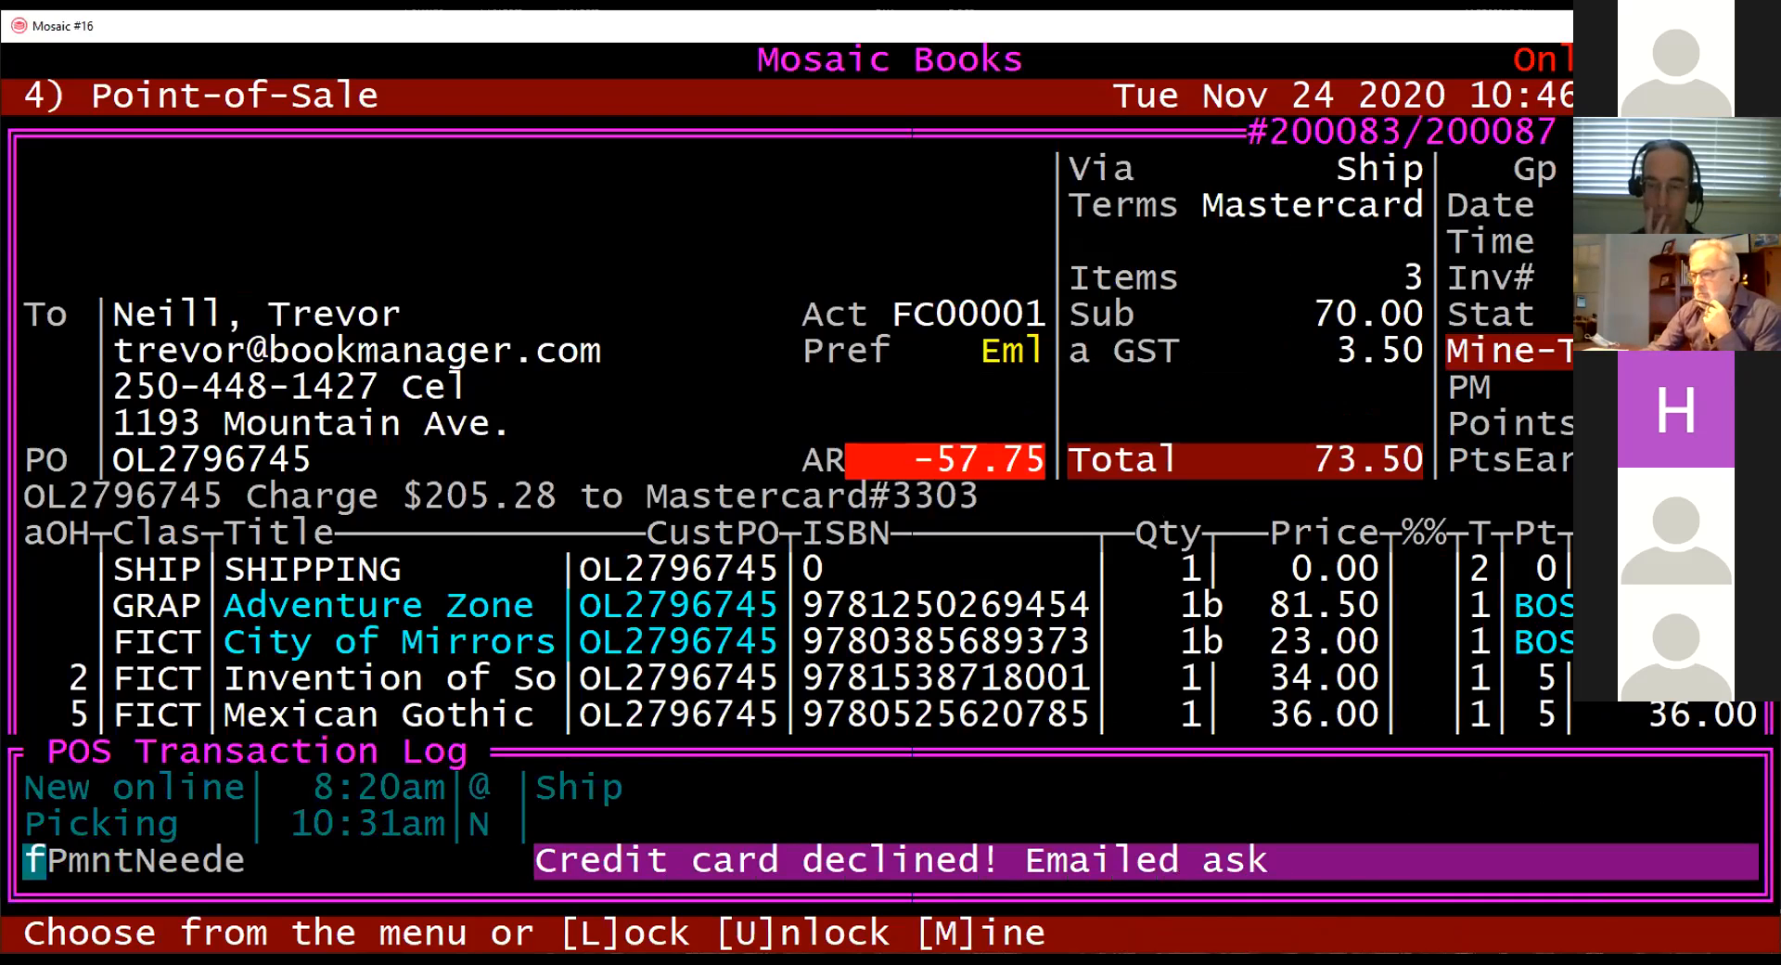
type("inmg what's up")
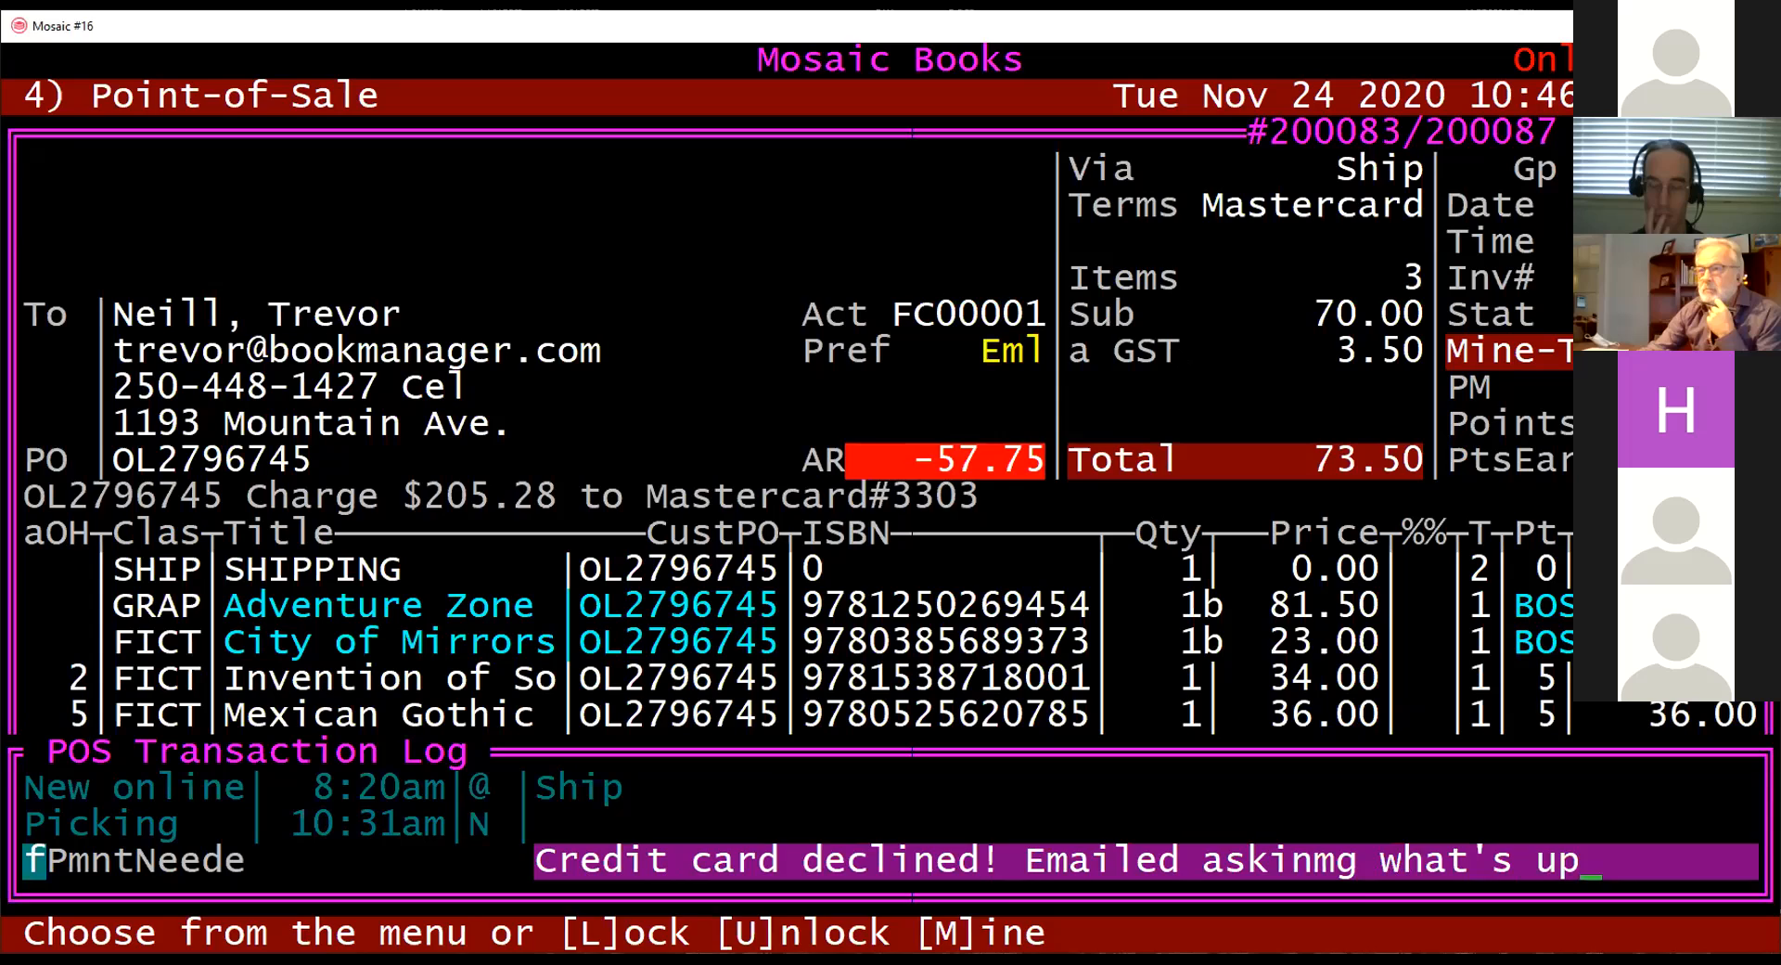
key("Return")
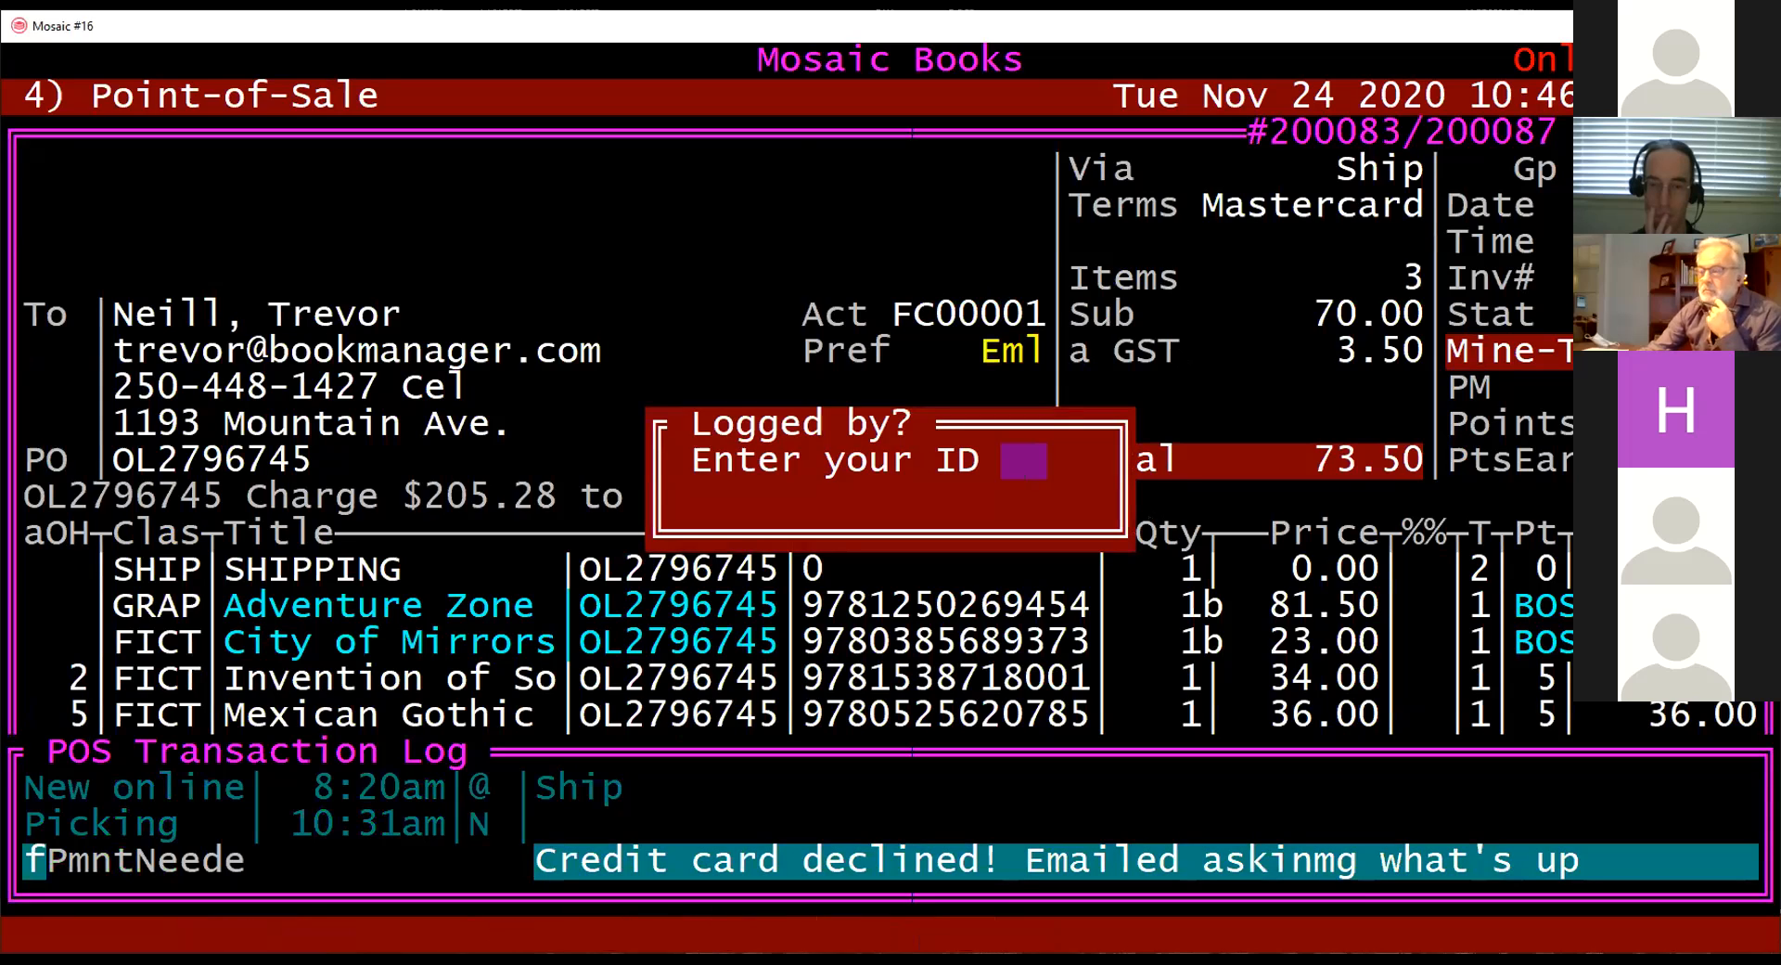
key("Return")
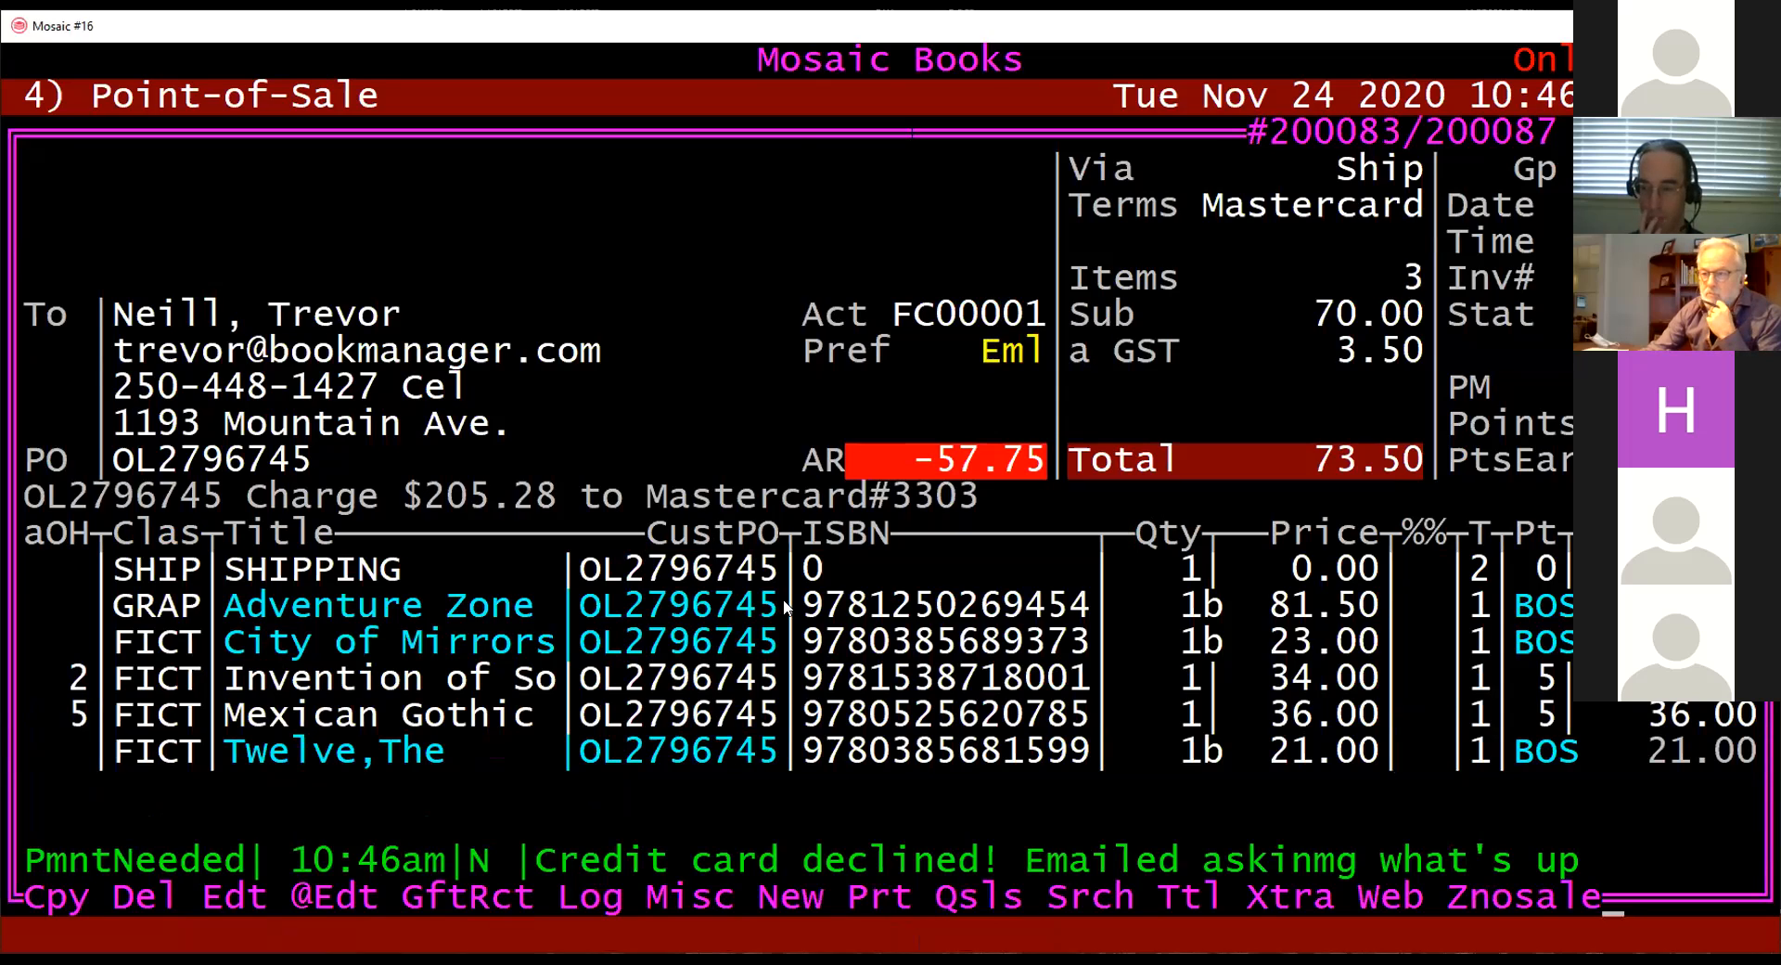
Append '<-- DECLINED!!!!' to the charge comment, then open the customer's record with F6.
key("e")
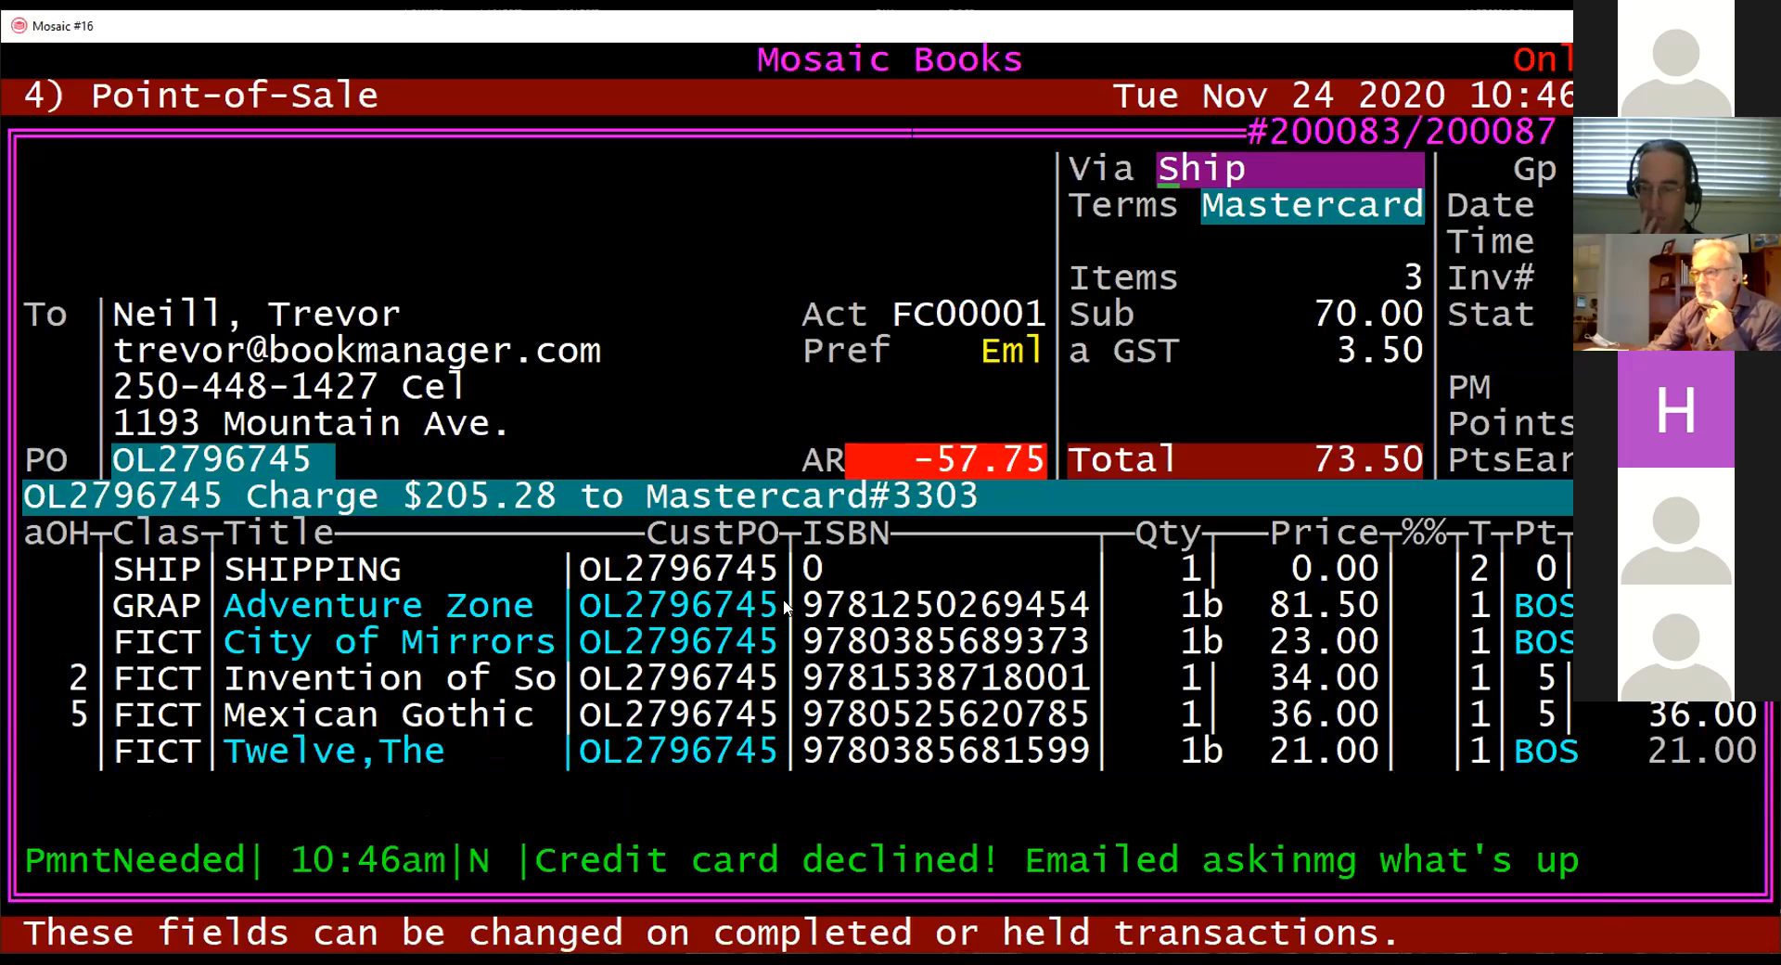
key("Return")
key("Return")
key("Return")
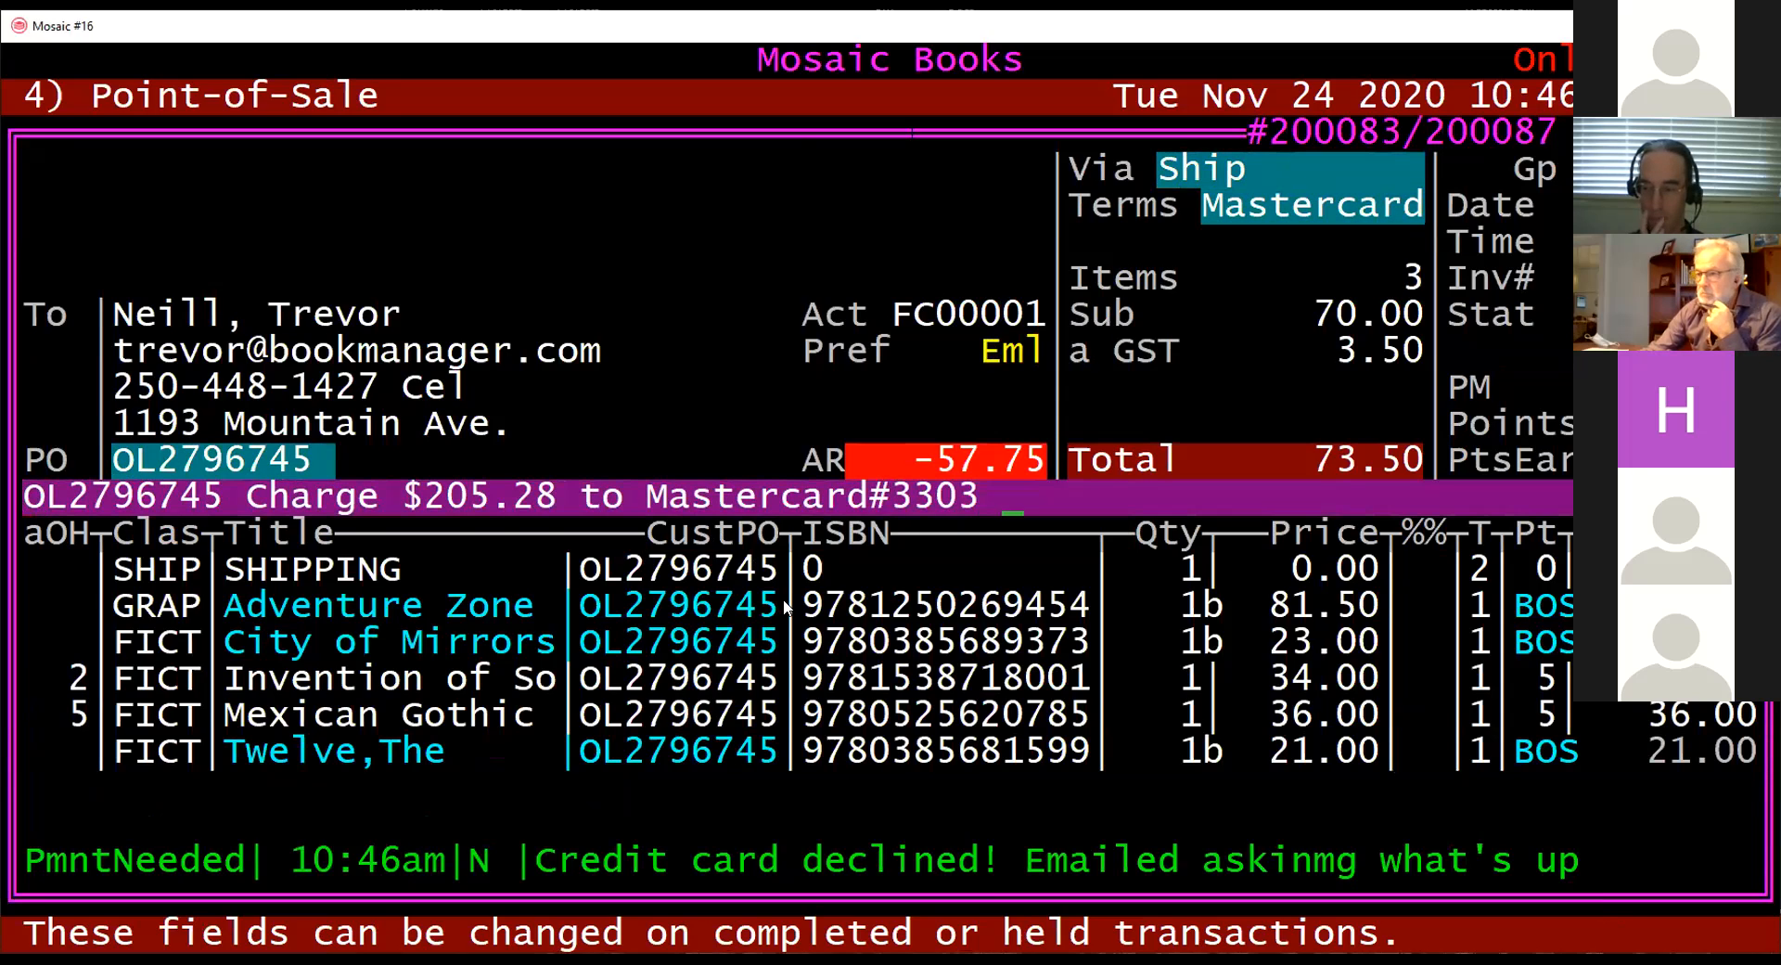
type("<")
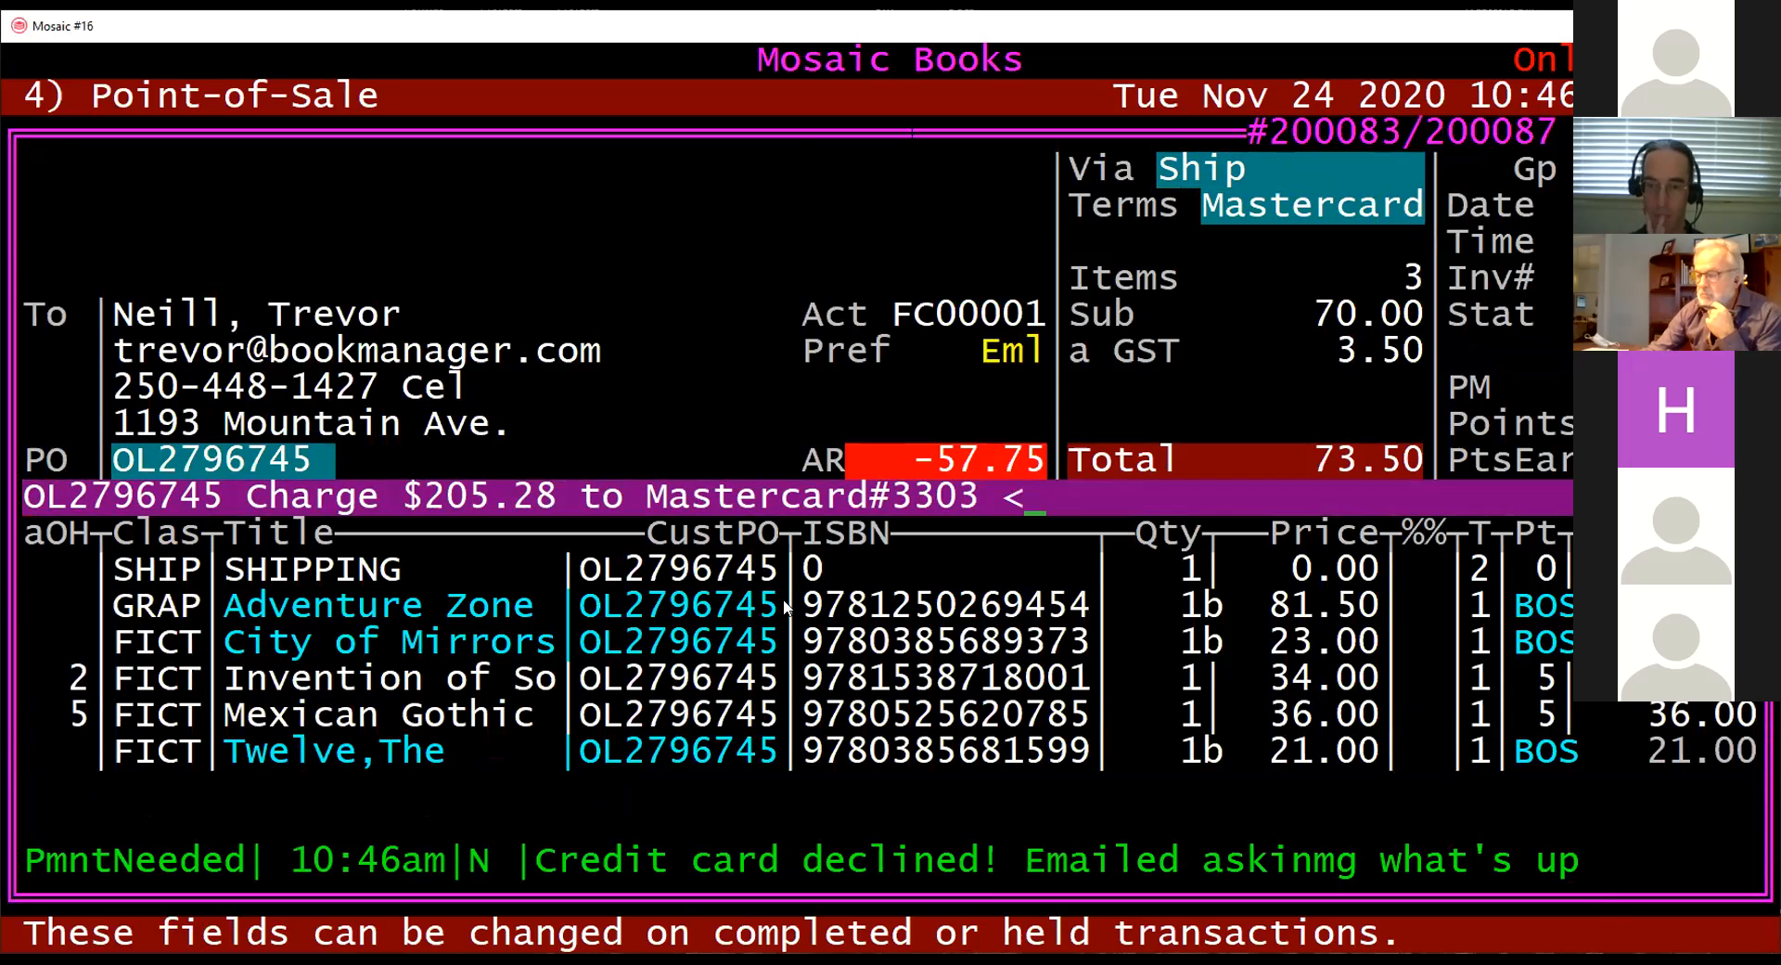
type("-- DECLINED!!!!")
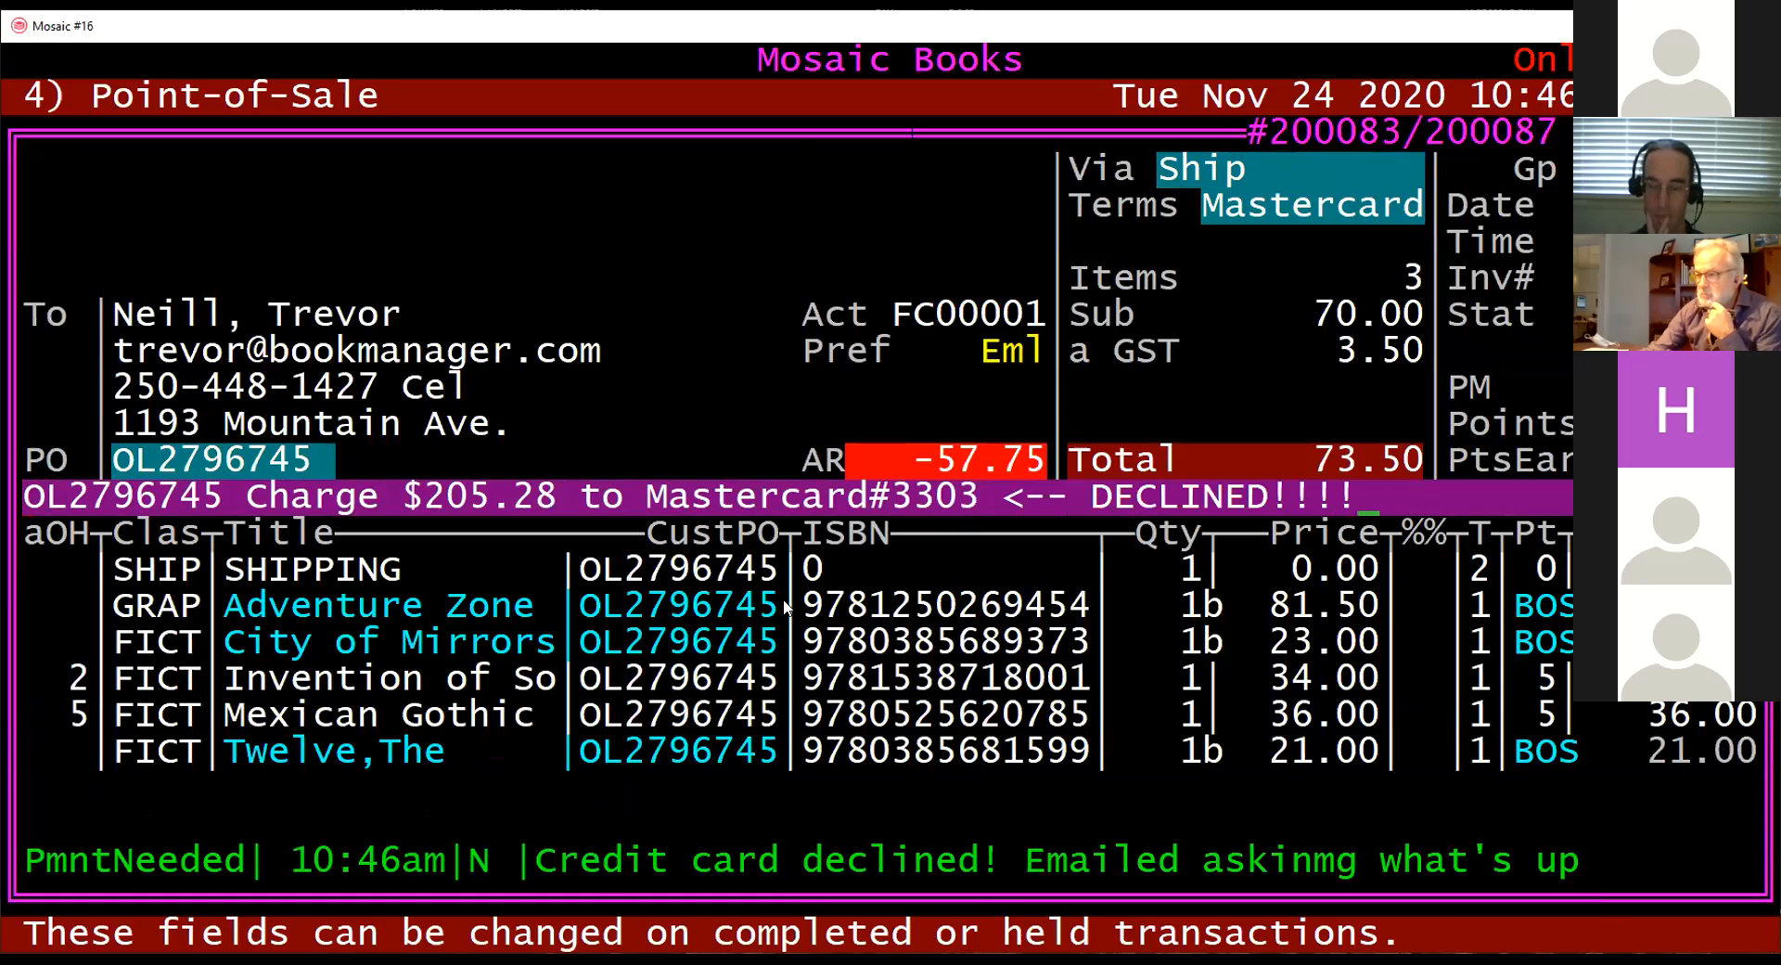
key("Return")
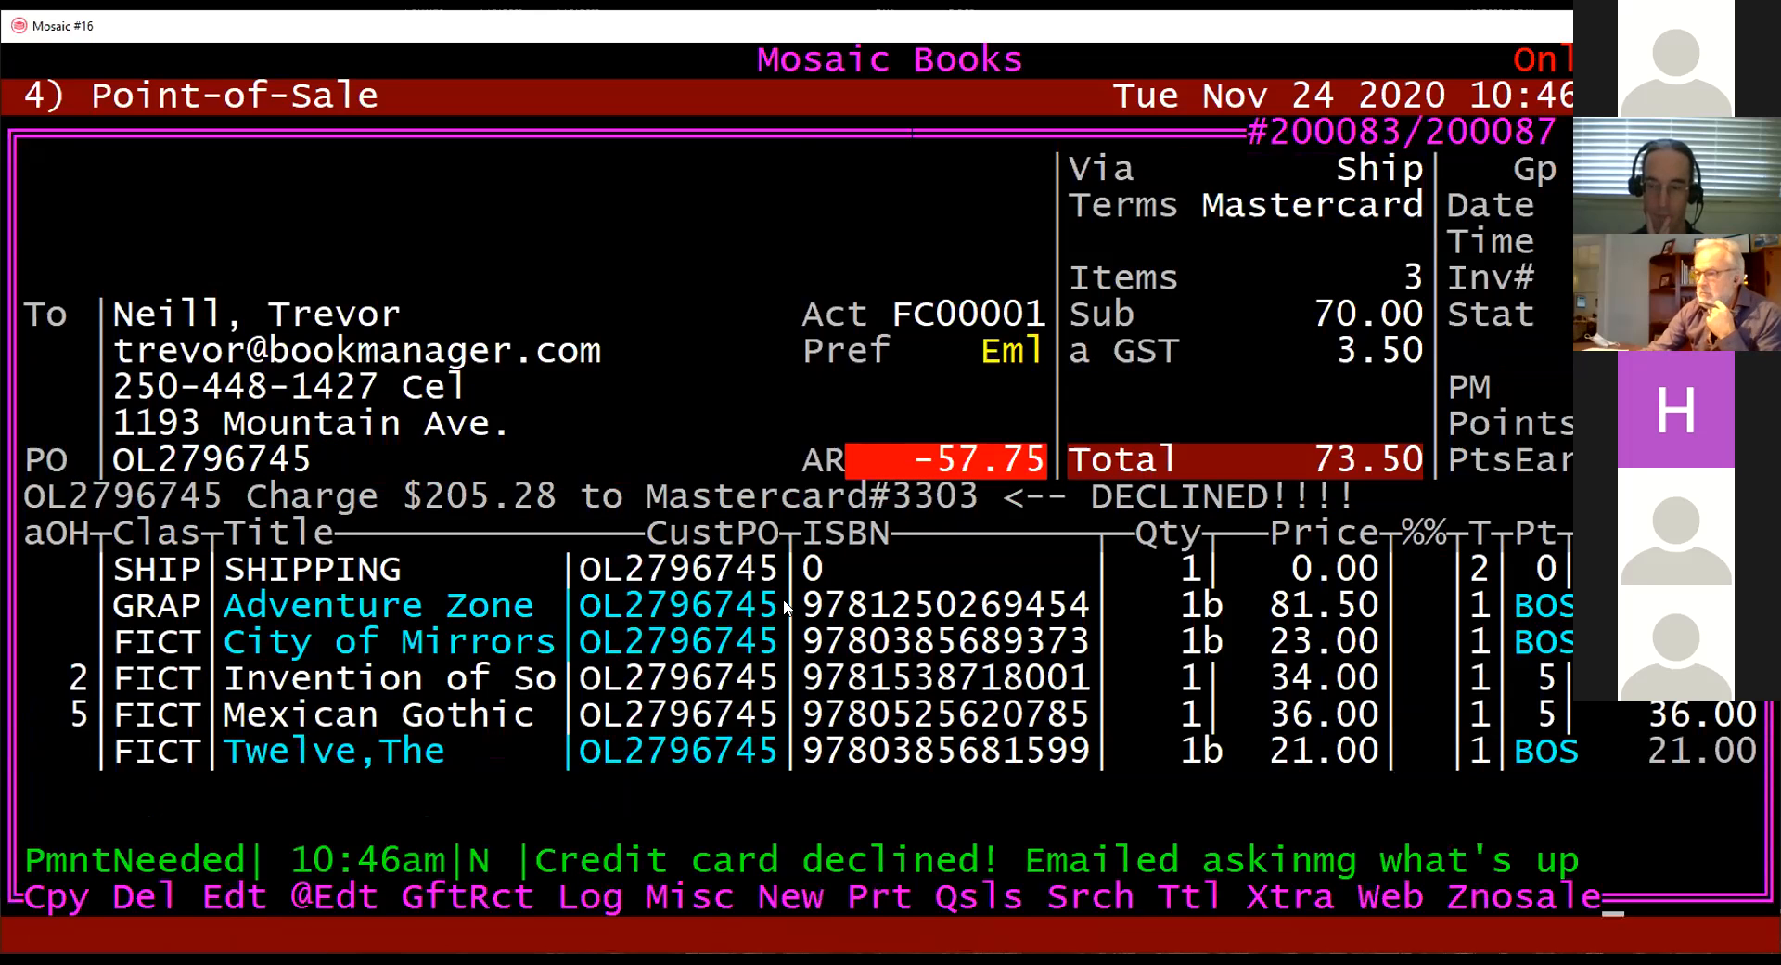
key("F6")
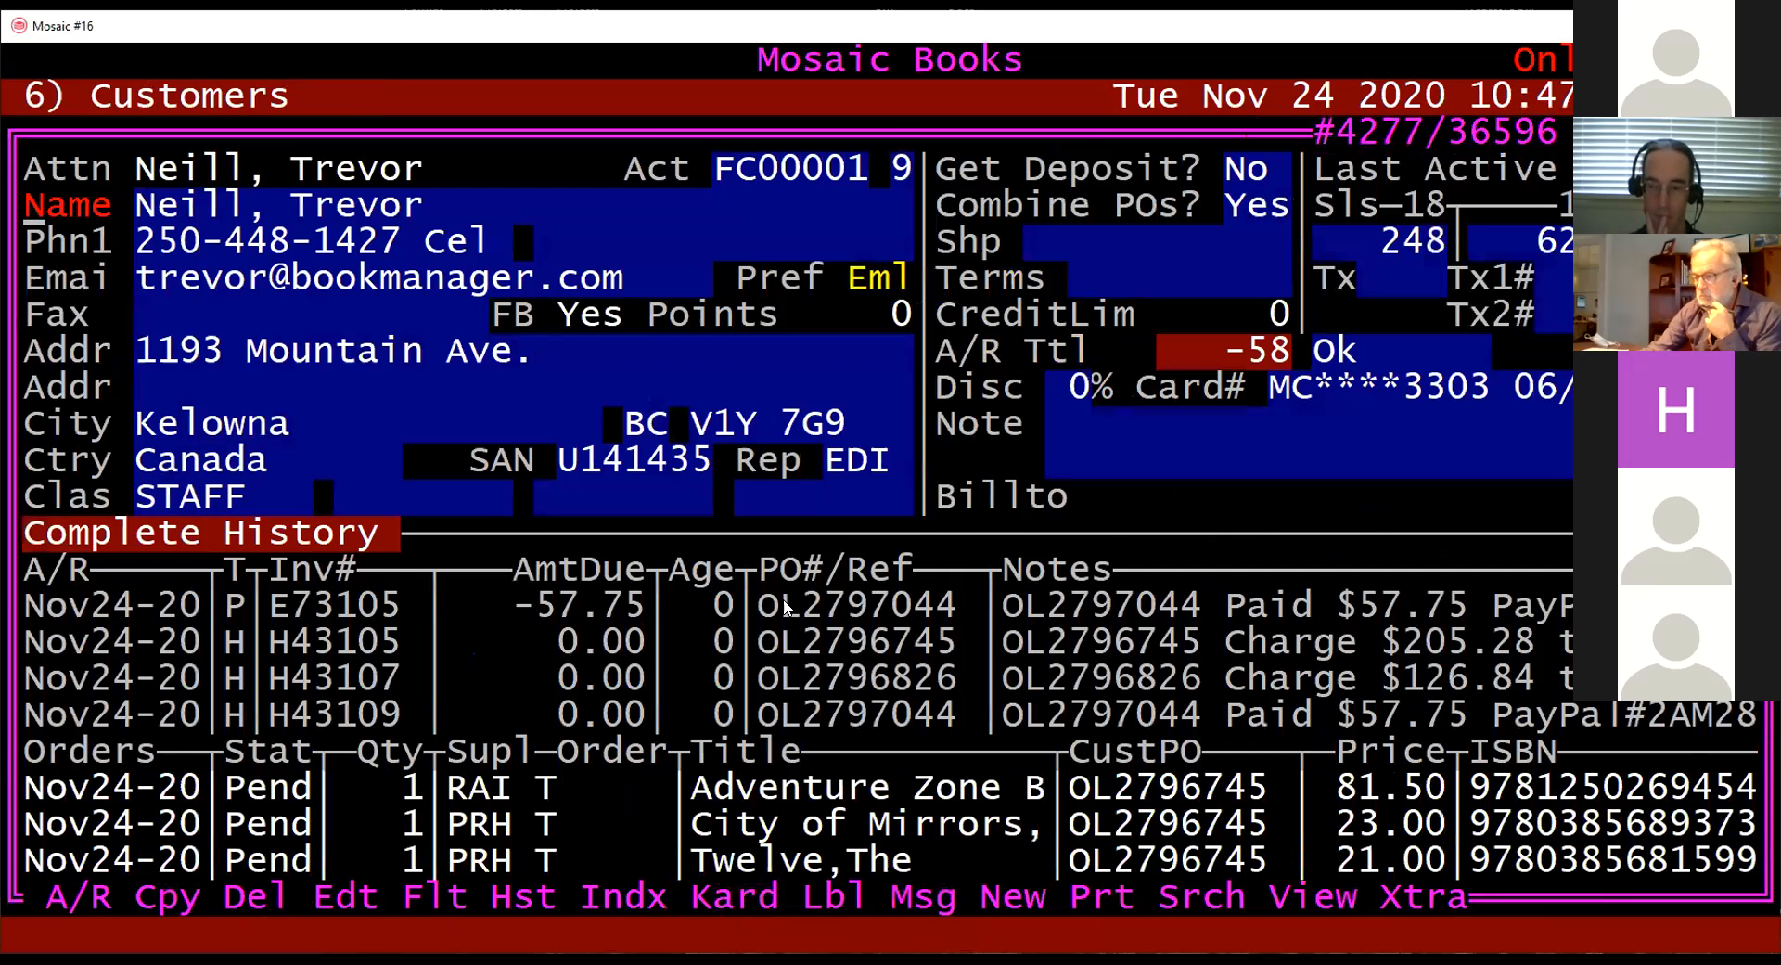
Add the note 'DECLINED nov 24' to the customer's saved Mastercard and return to the order.
key("k")
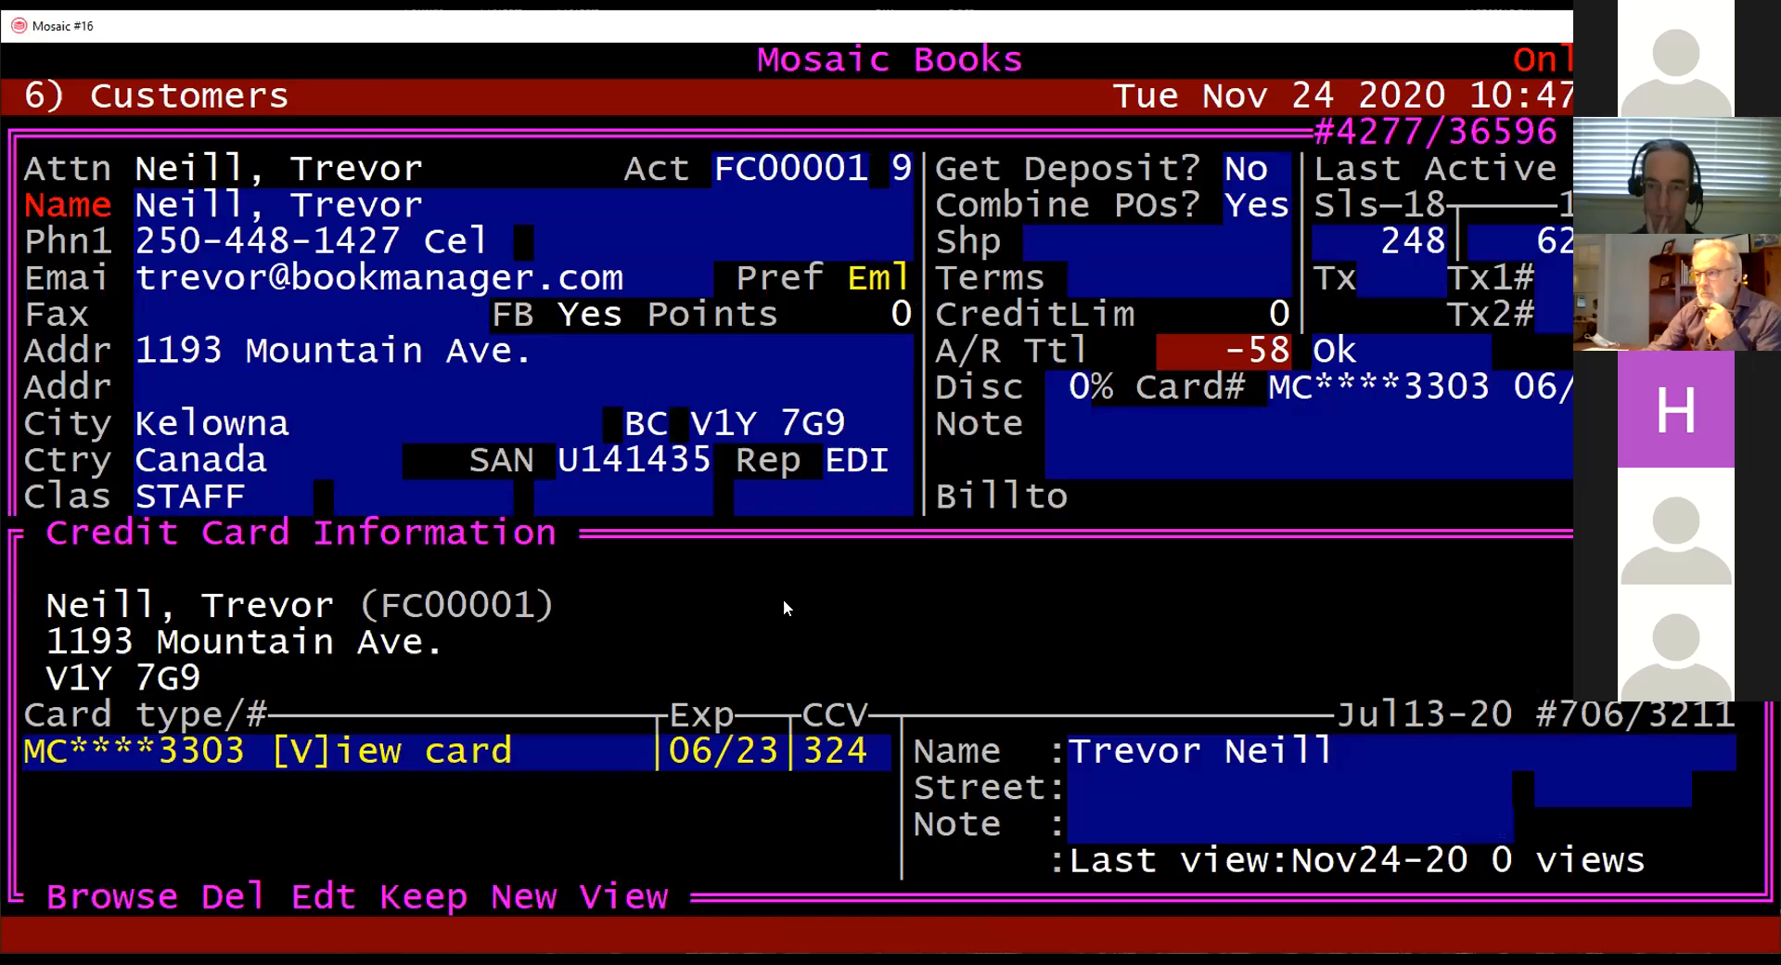
key("e")
key("Return")
key("Return")
key("Return")
key("Return")
key("Return")
key("Return")
type("D")
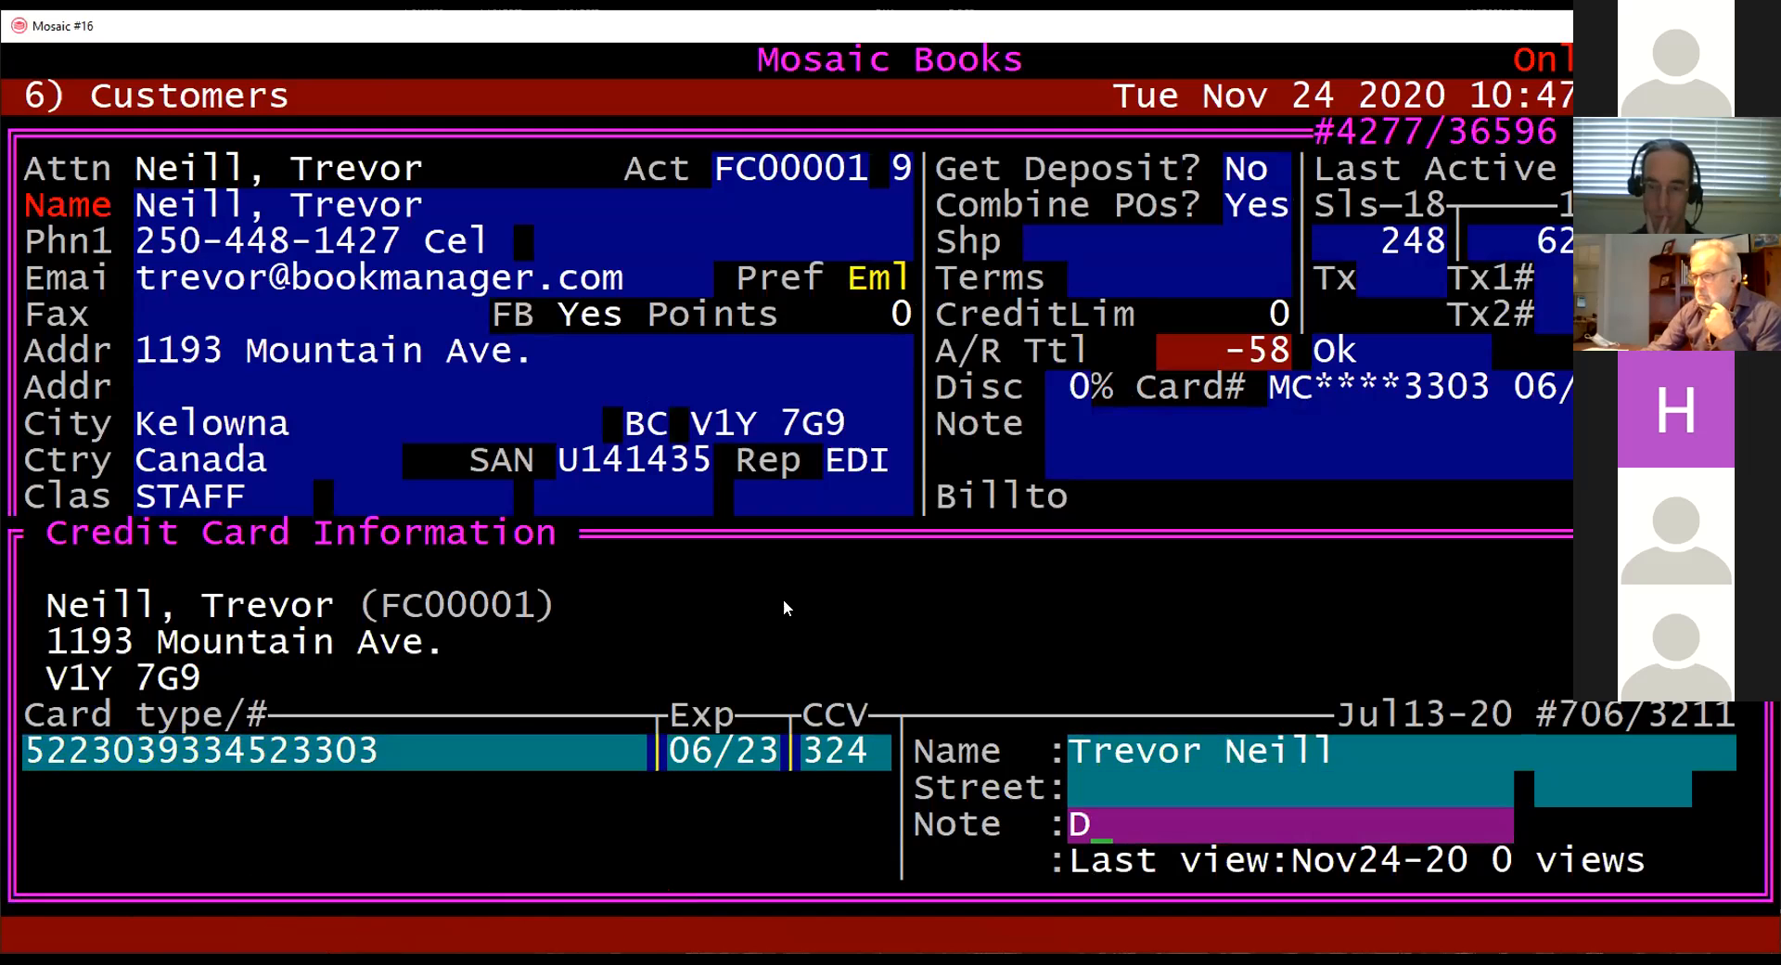
type("ECLINED no")
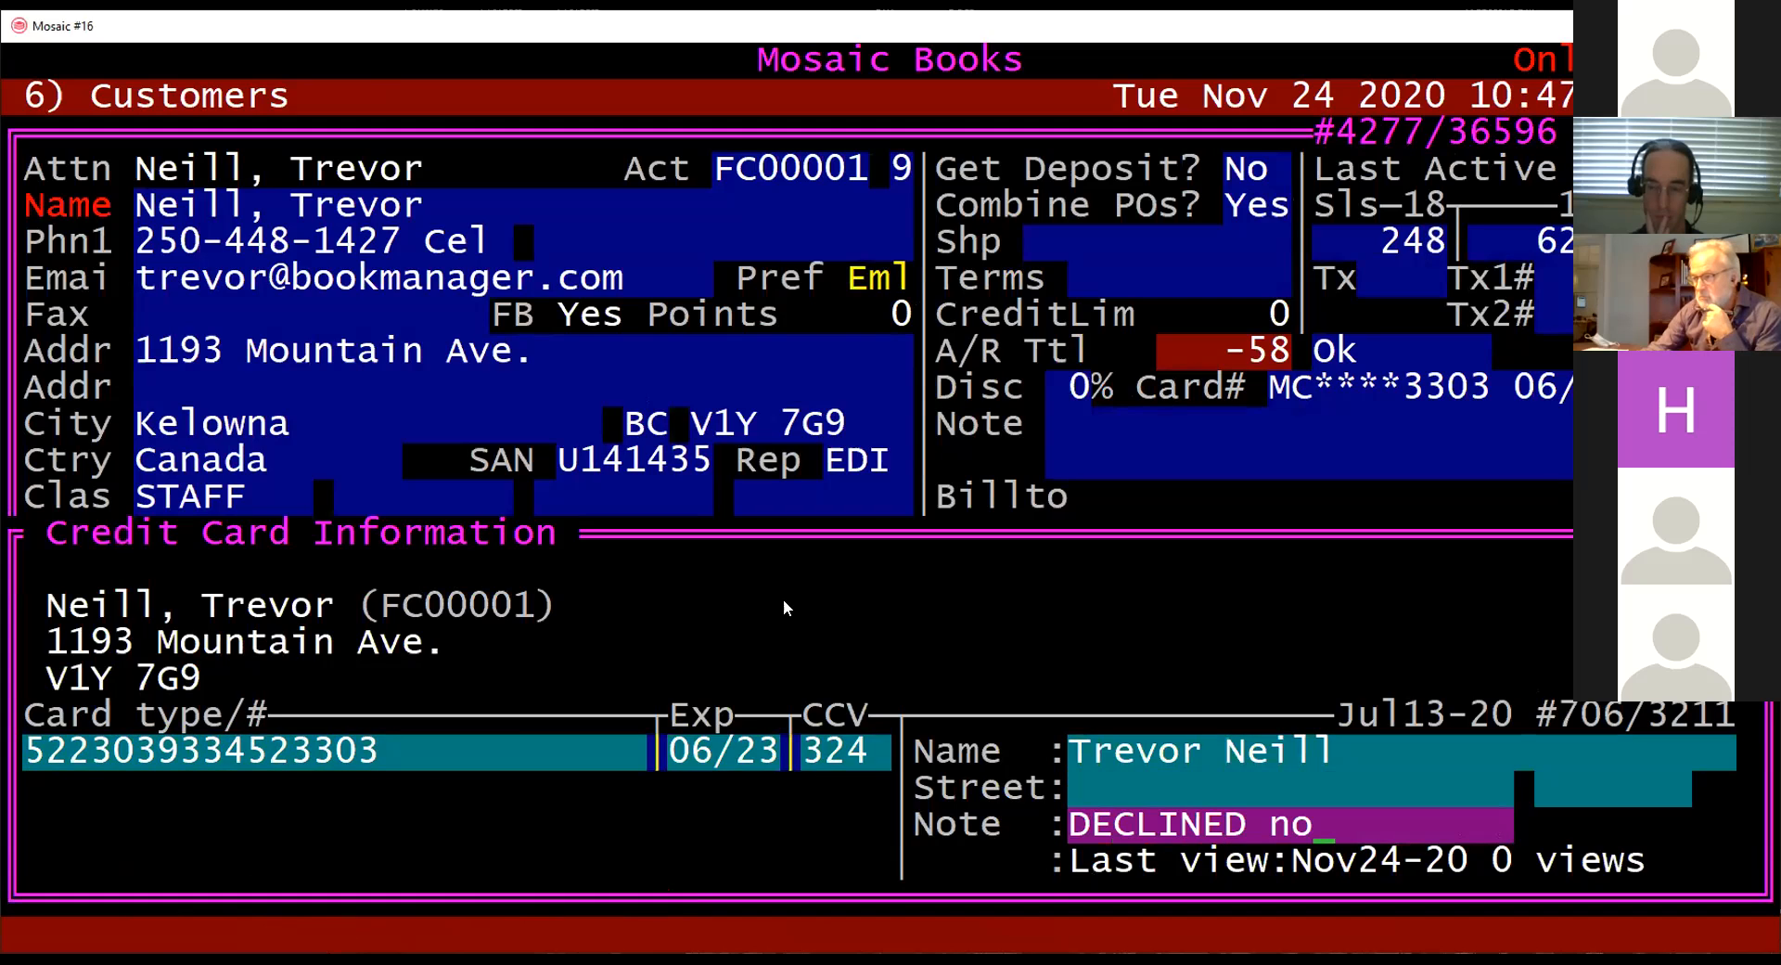
type("v 24")
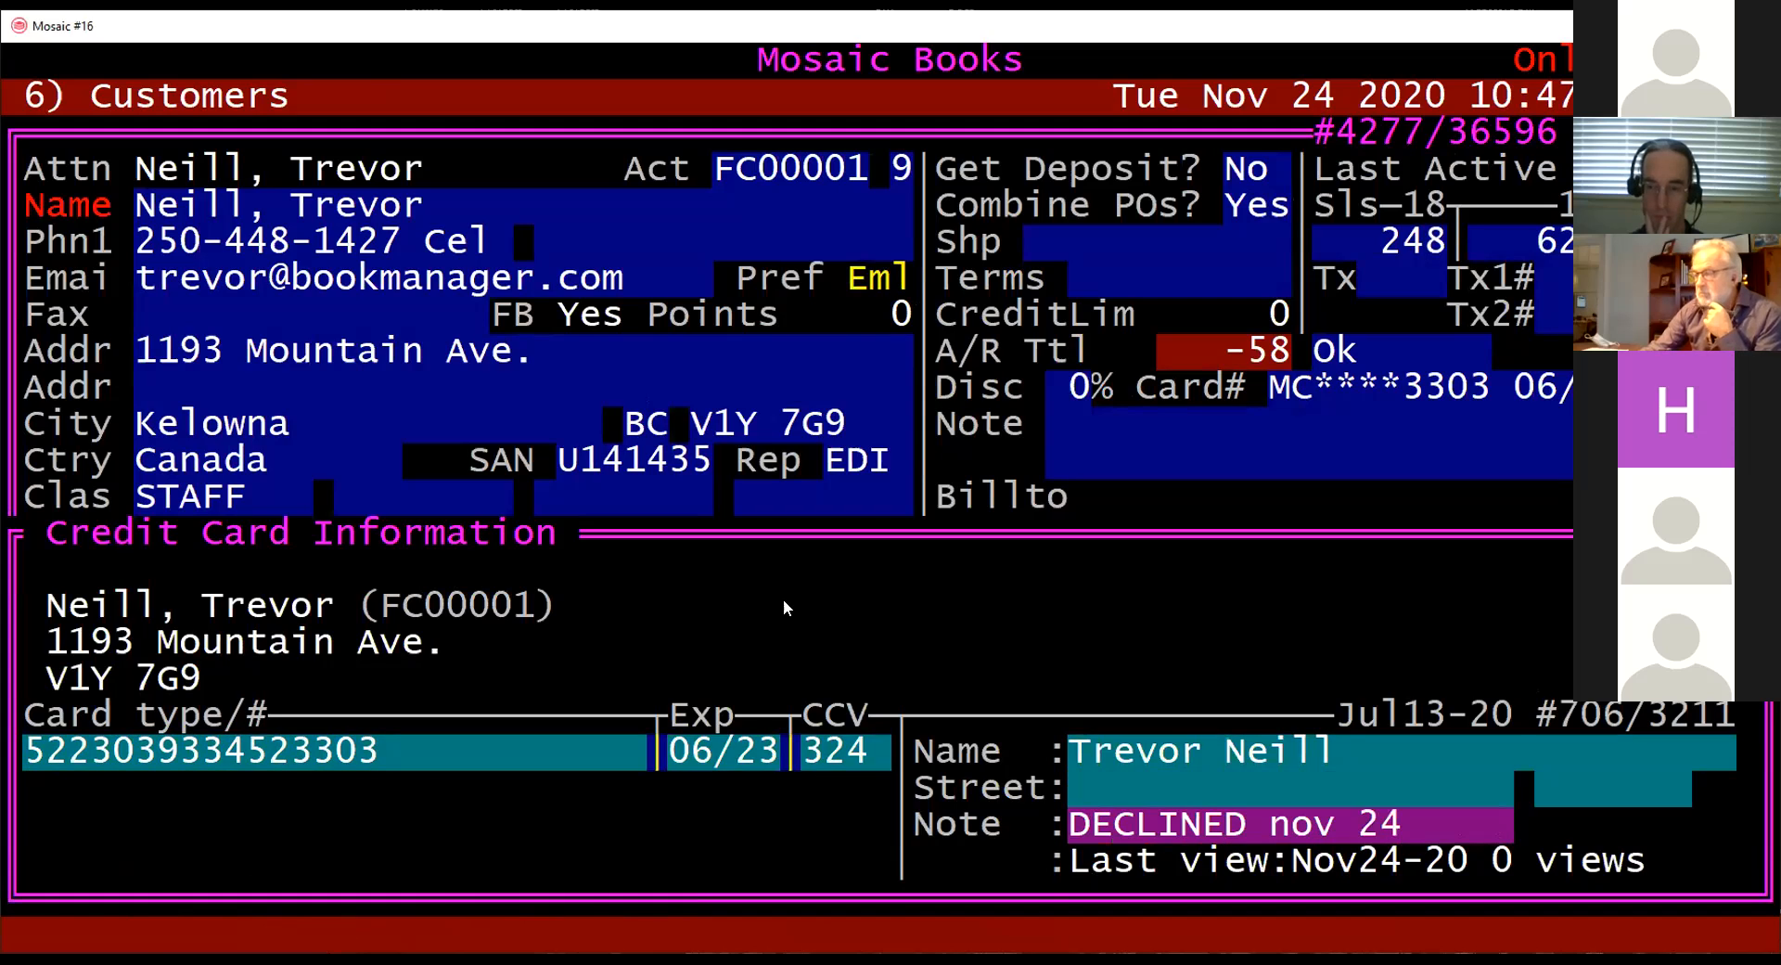
key("Return")
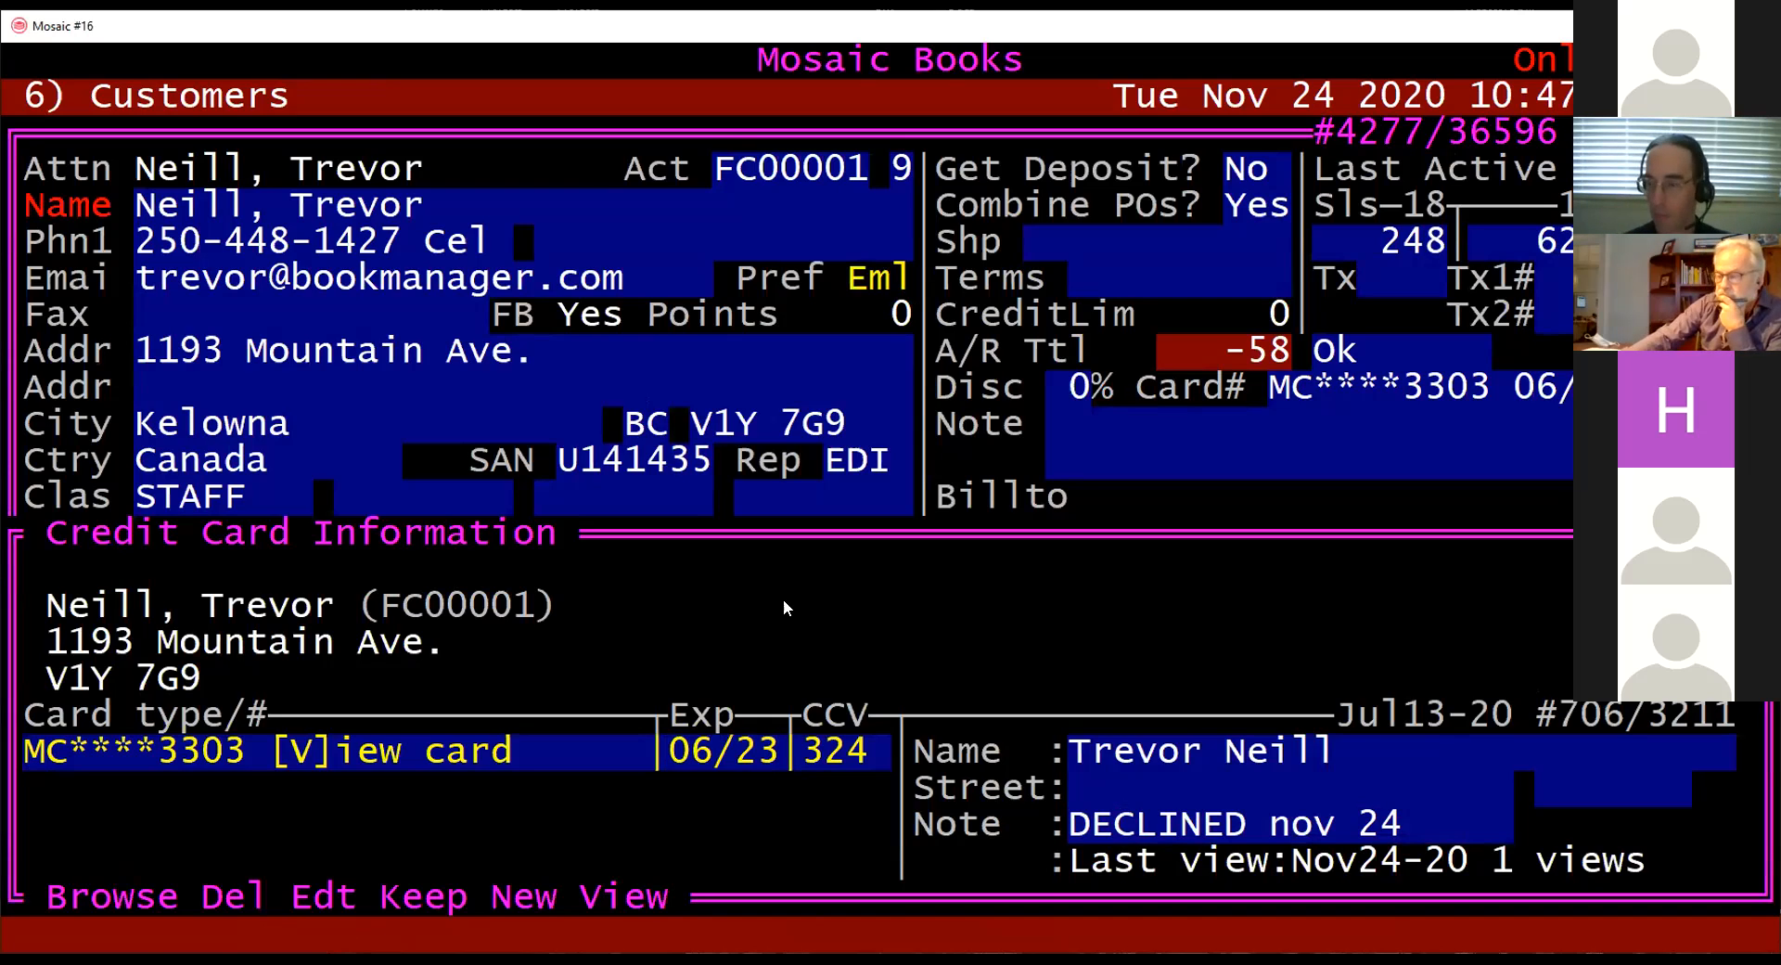
key("Escape")
key("Escape")
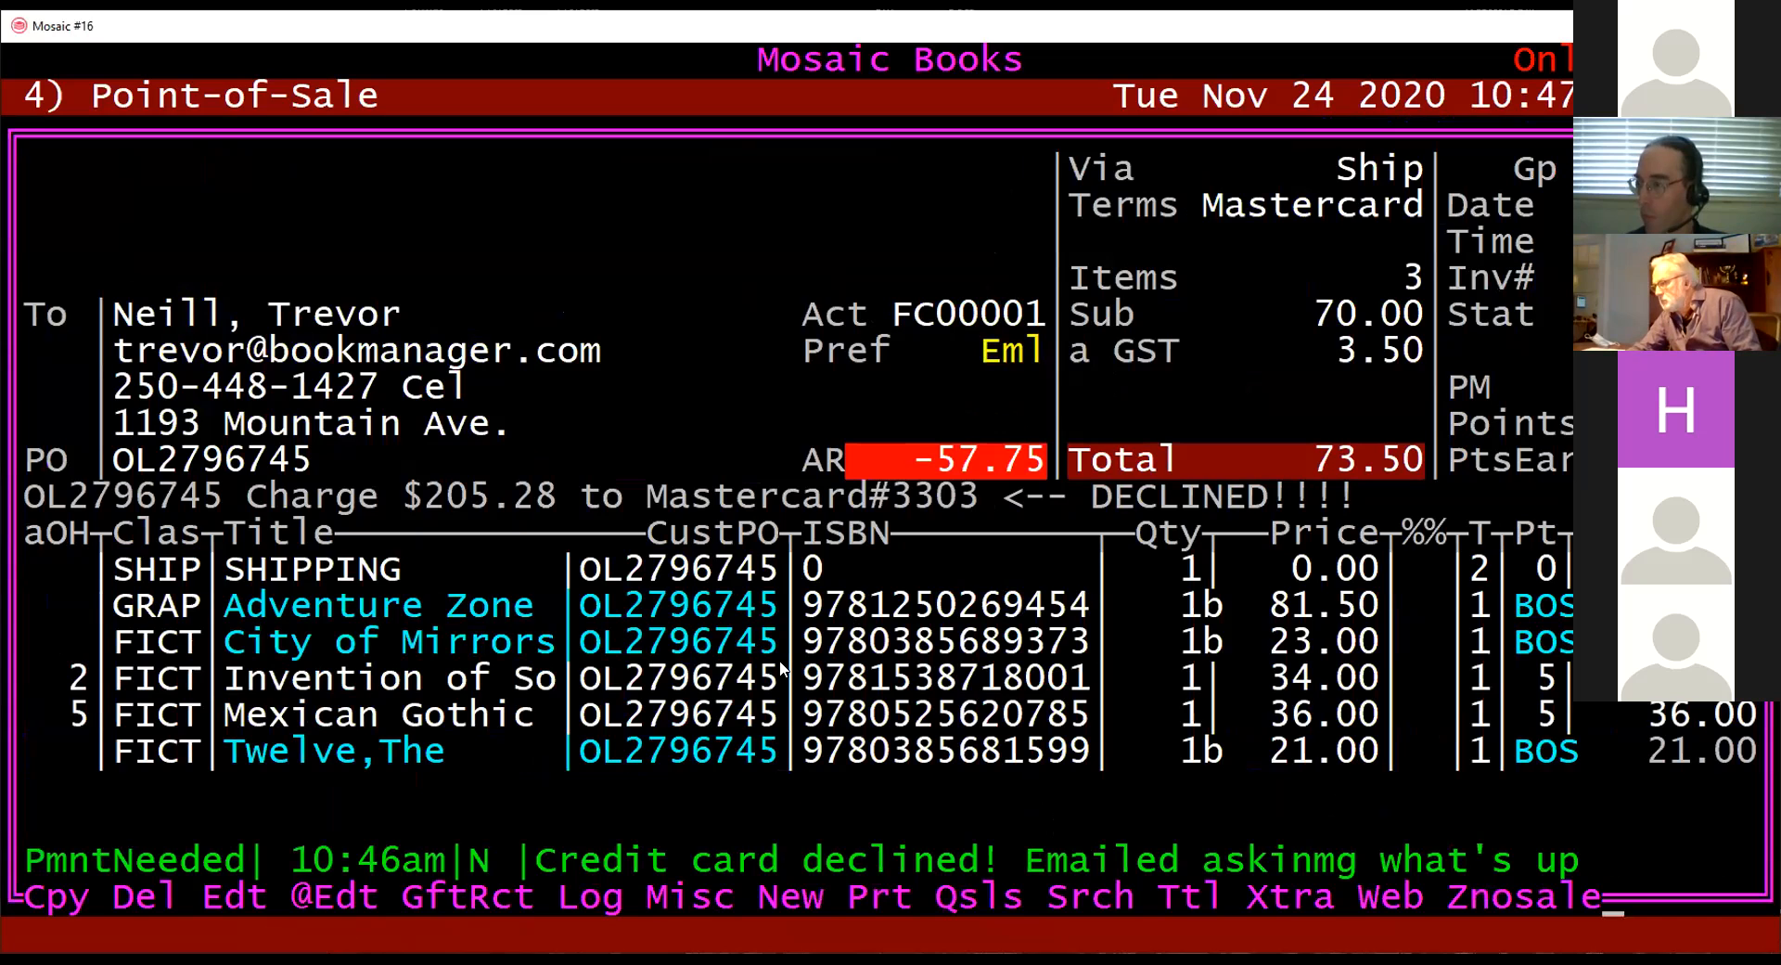
Start an email notice for the order using the 'Ship when complete' template.
key("p")
key("n")
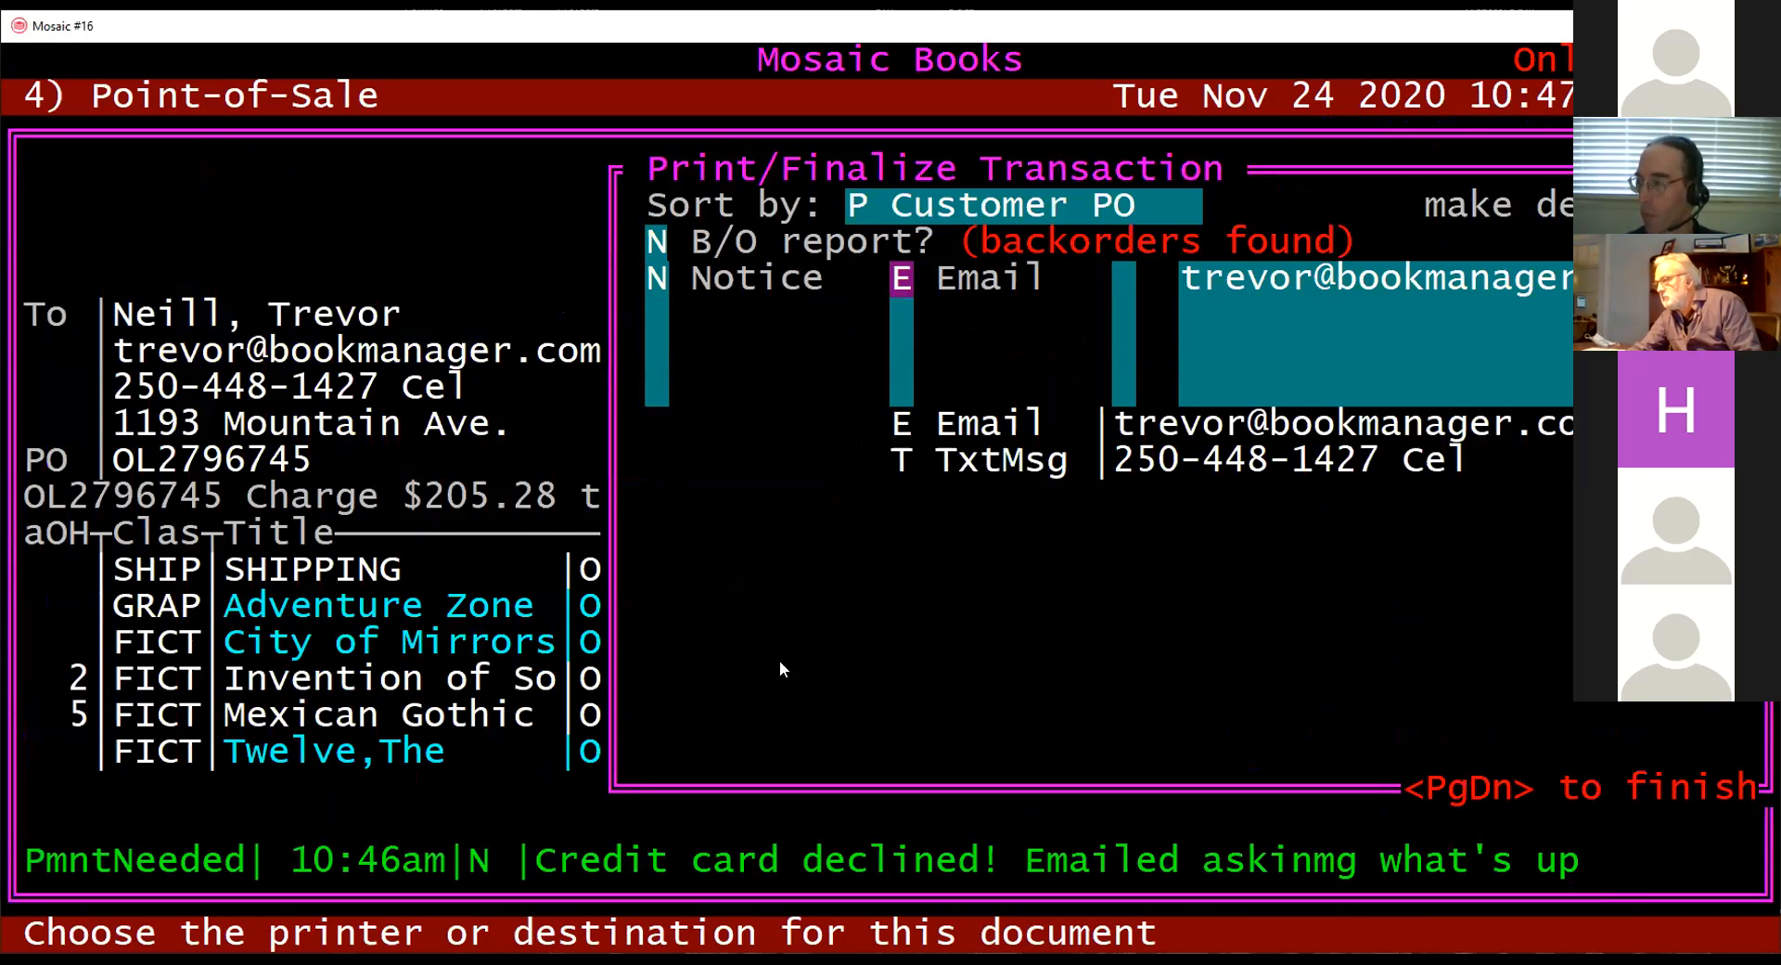
key("Return")
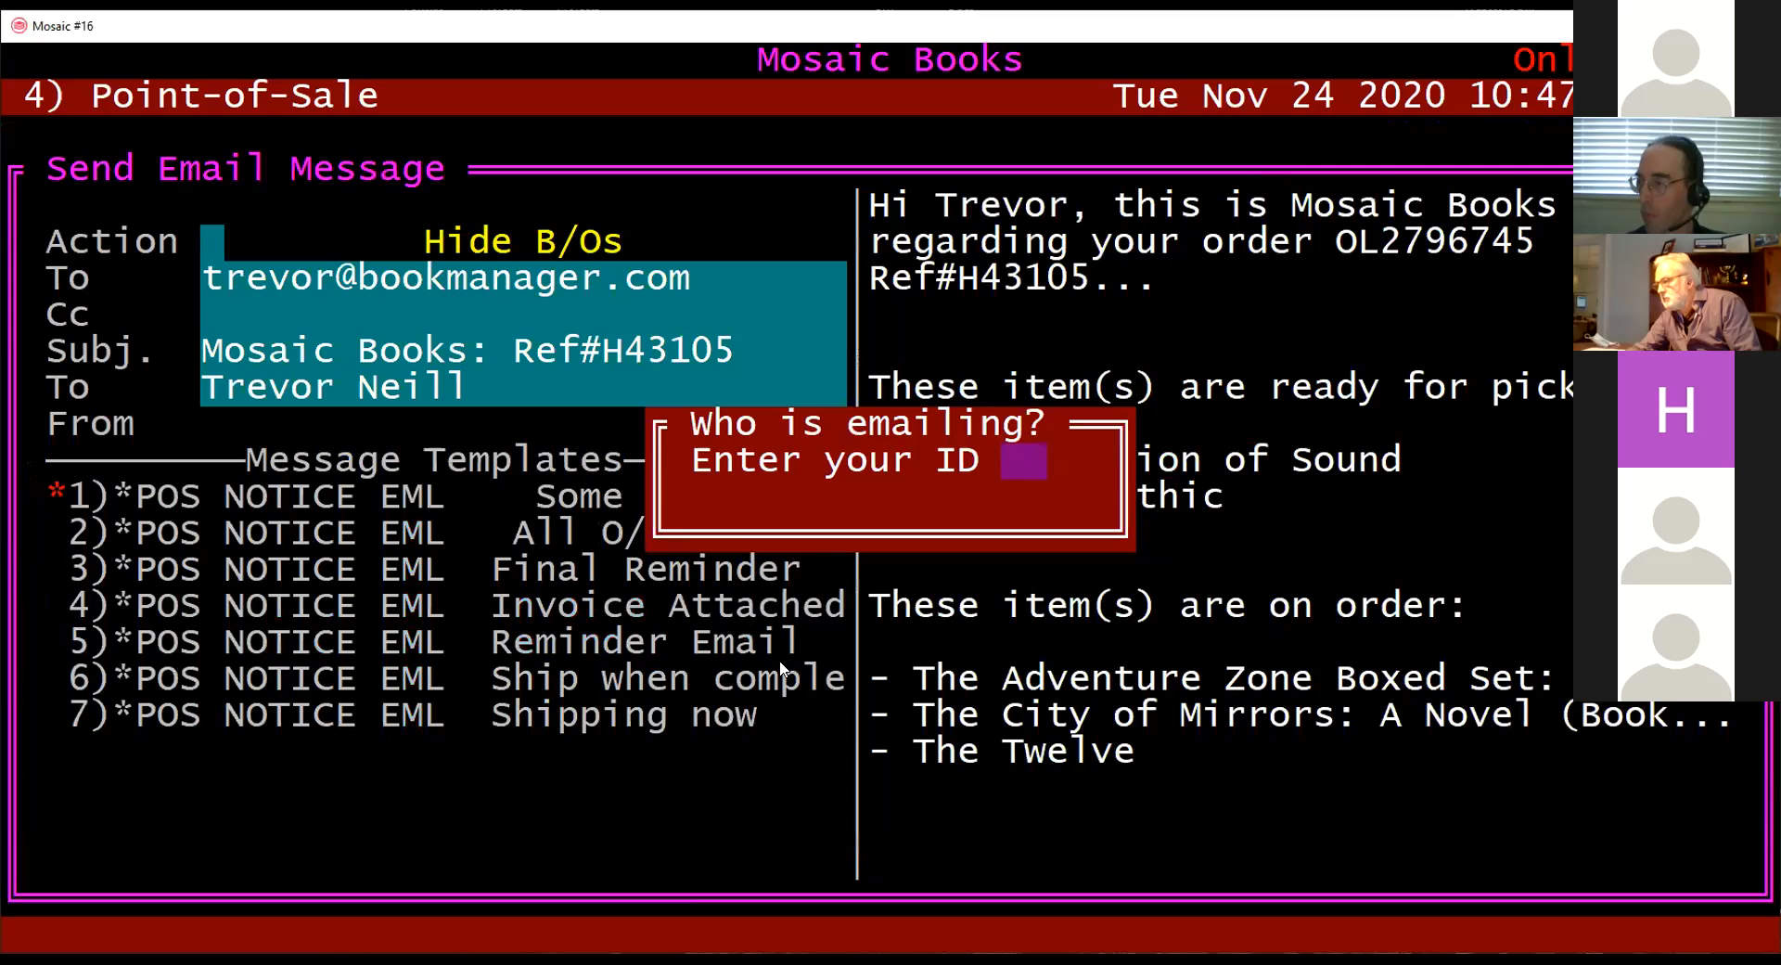
key("Return")
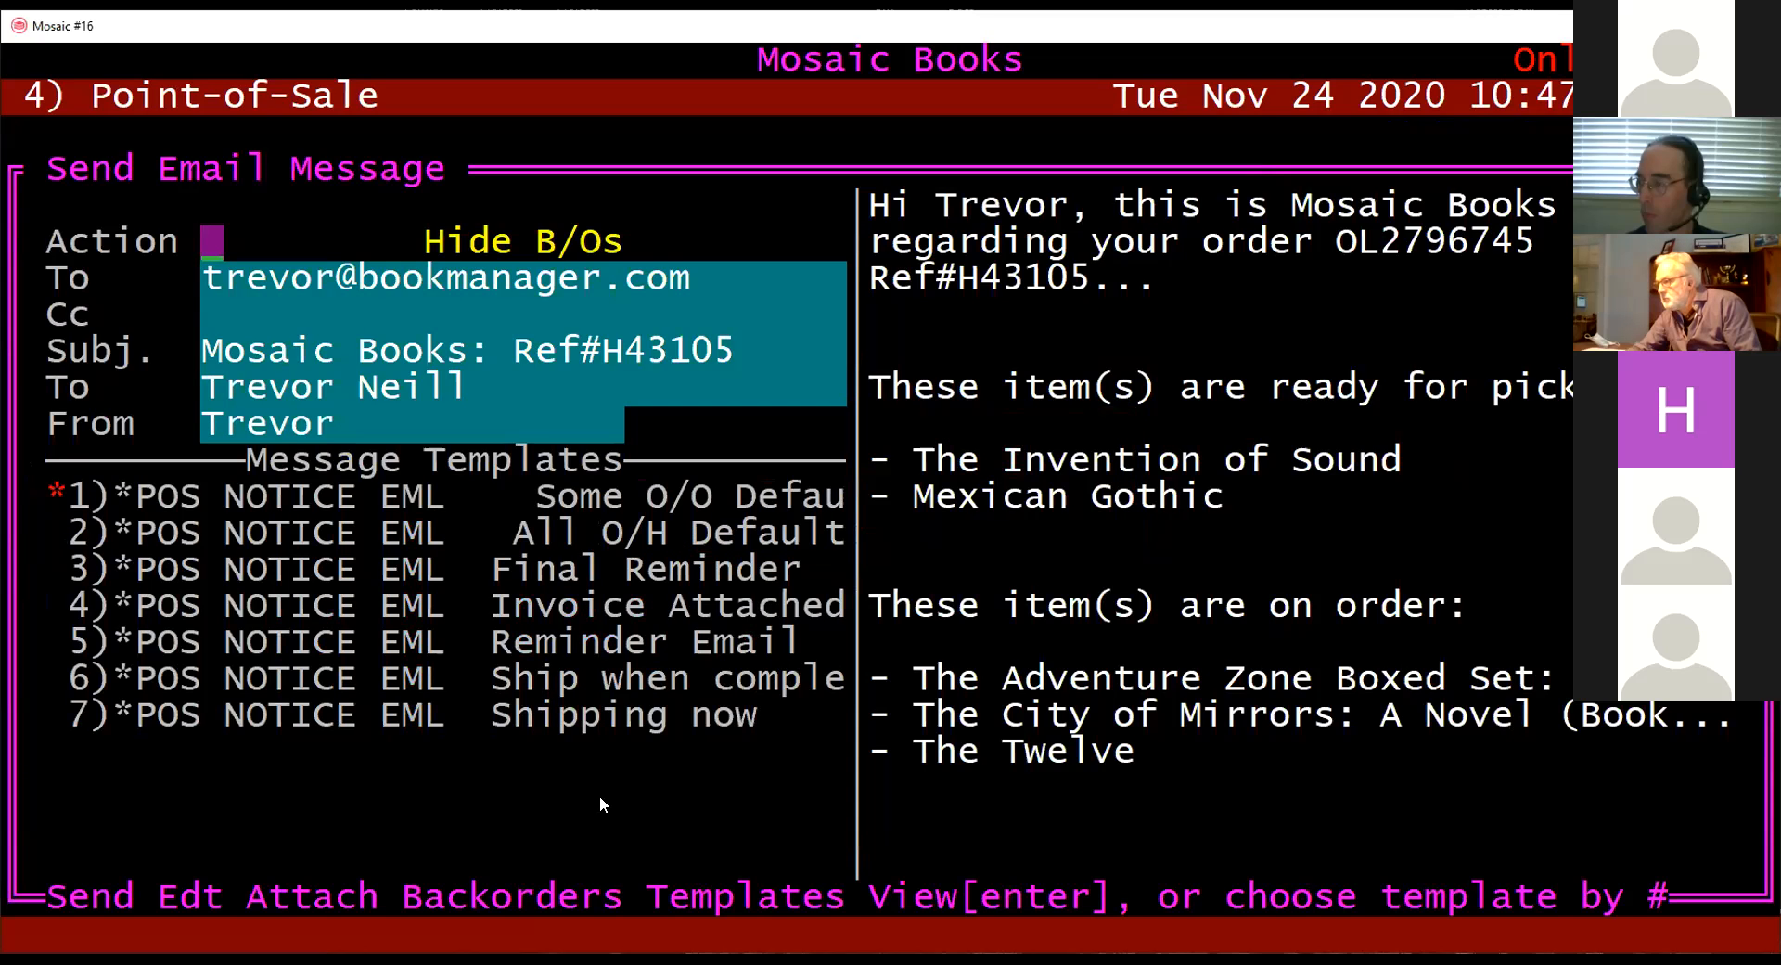
left_click_drag(498, 714, 816, 680)
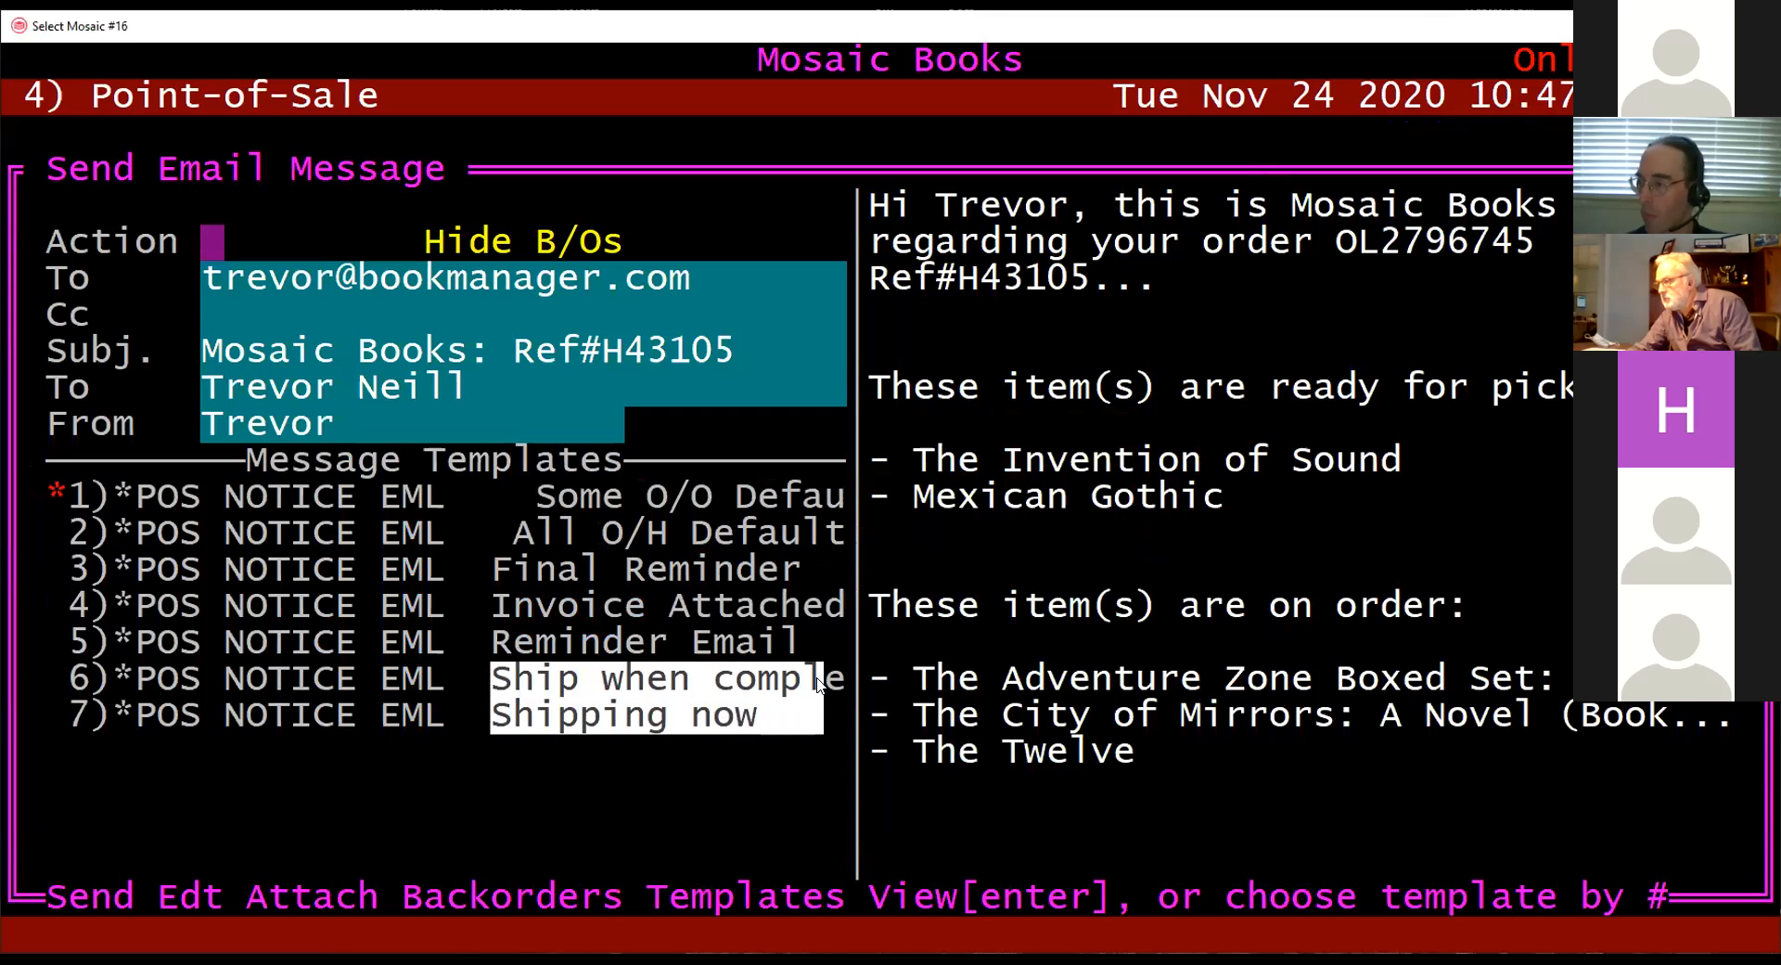
left_click(568, 684)
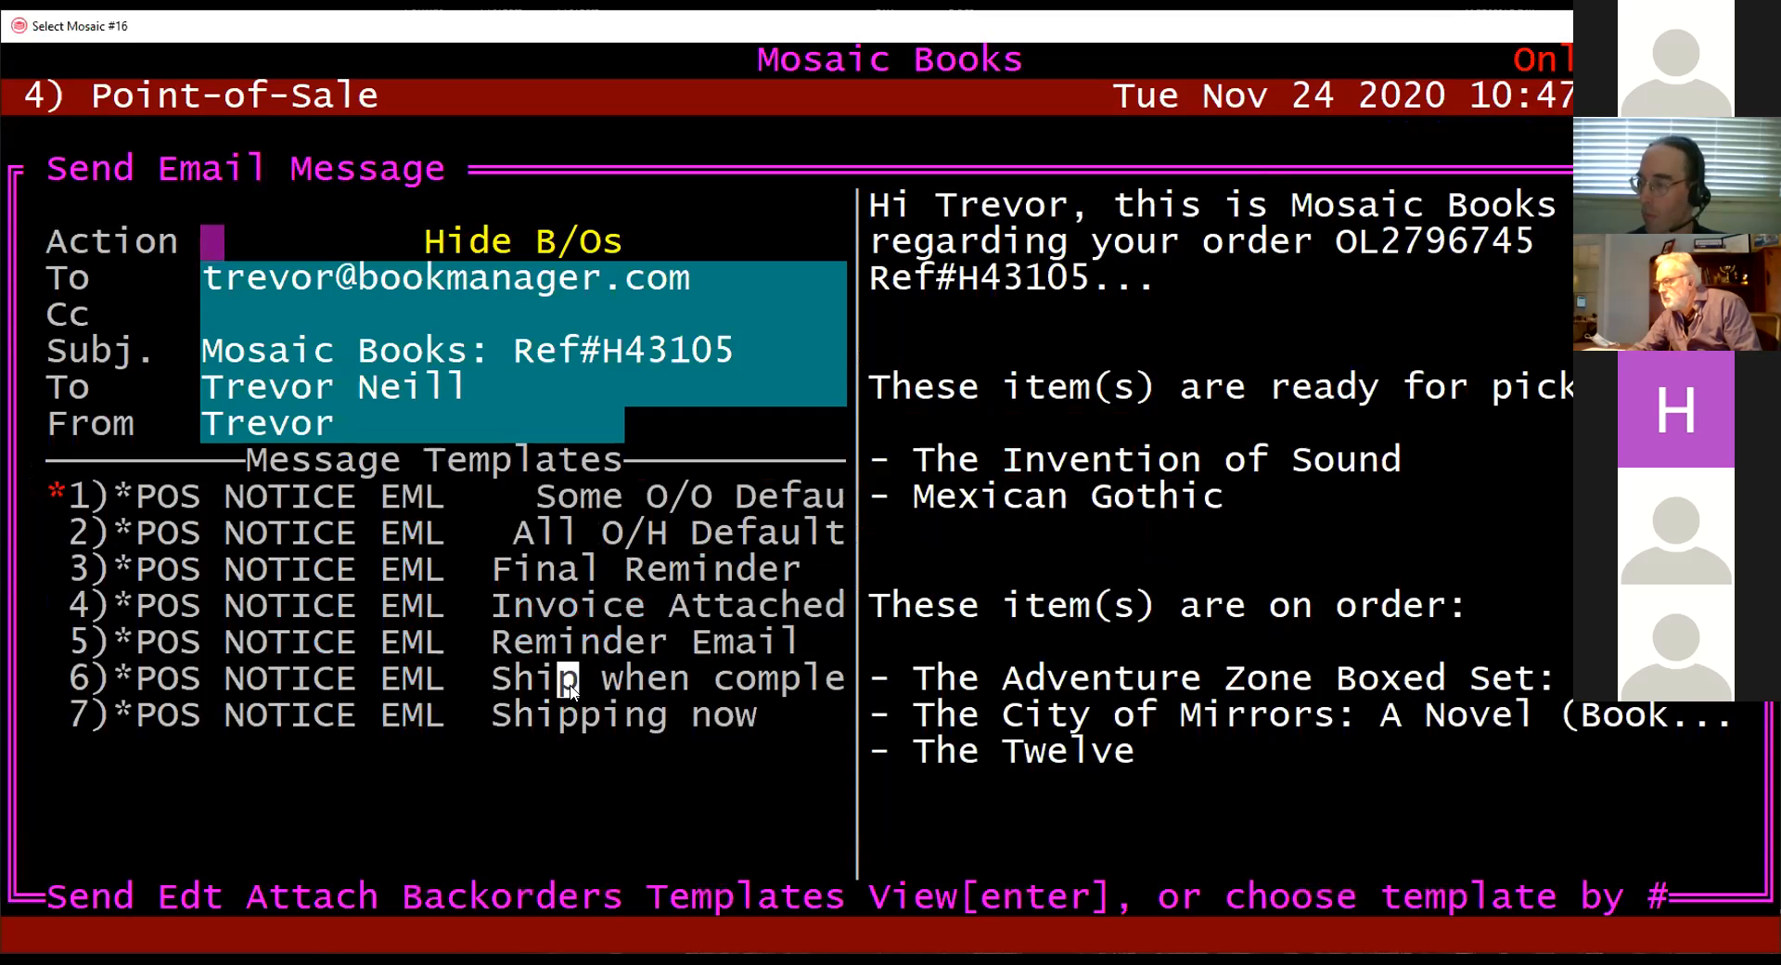
left_click(629, 680)
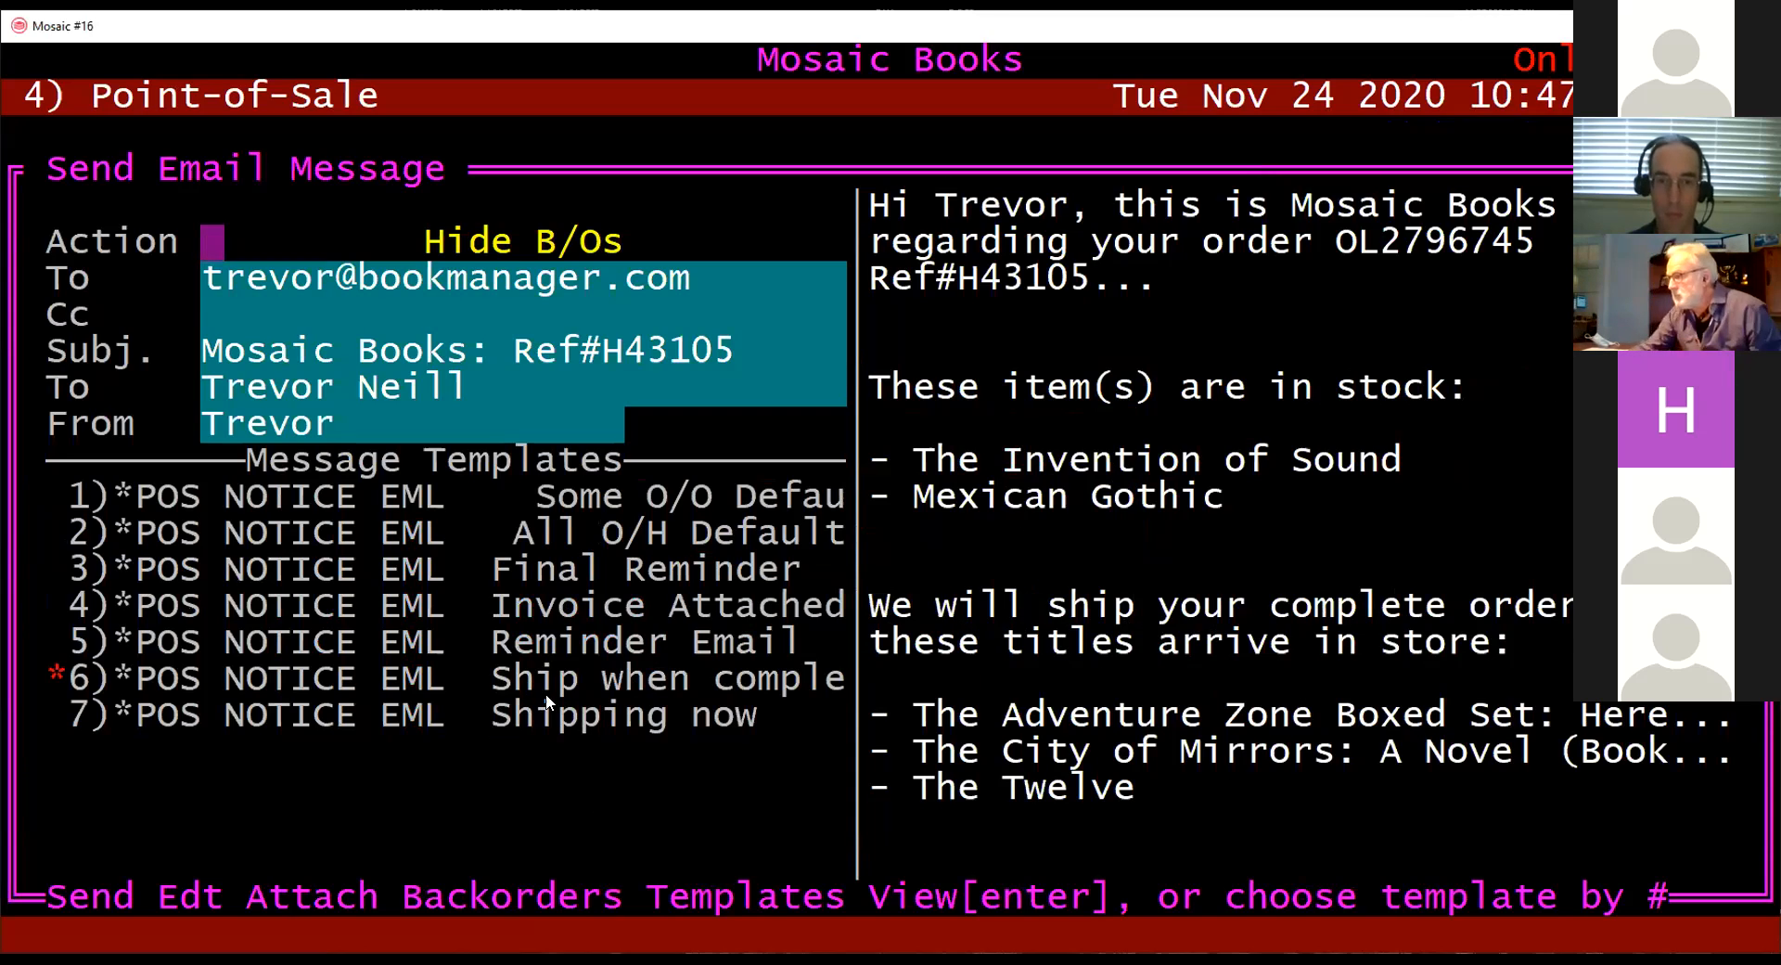
Add a message paragraph saying the card was declined and asking the customer to email or call.
left_click_drag(880, 461, 1355, 501)
left_click(1347, 497)
left_click_drag(883, 616, 1518, 643)
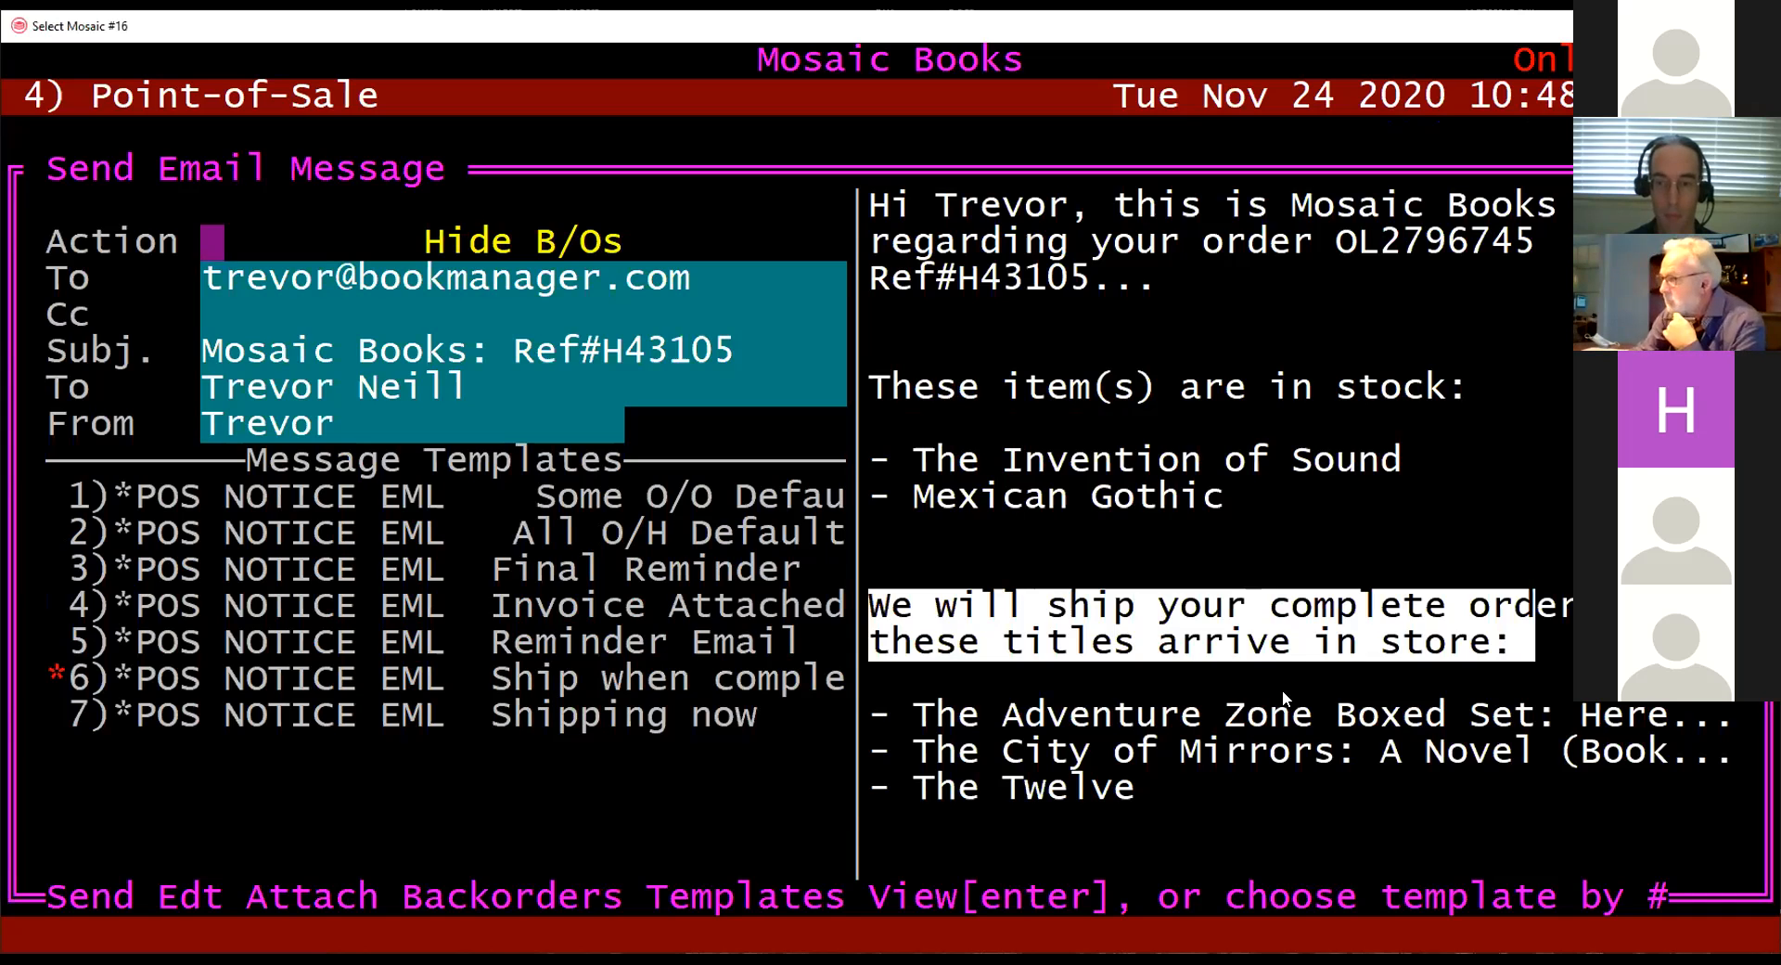
key("e")
key("Down")
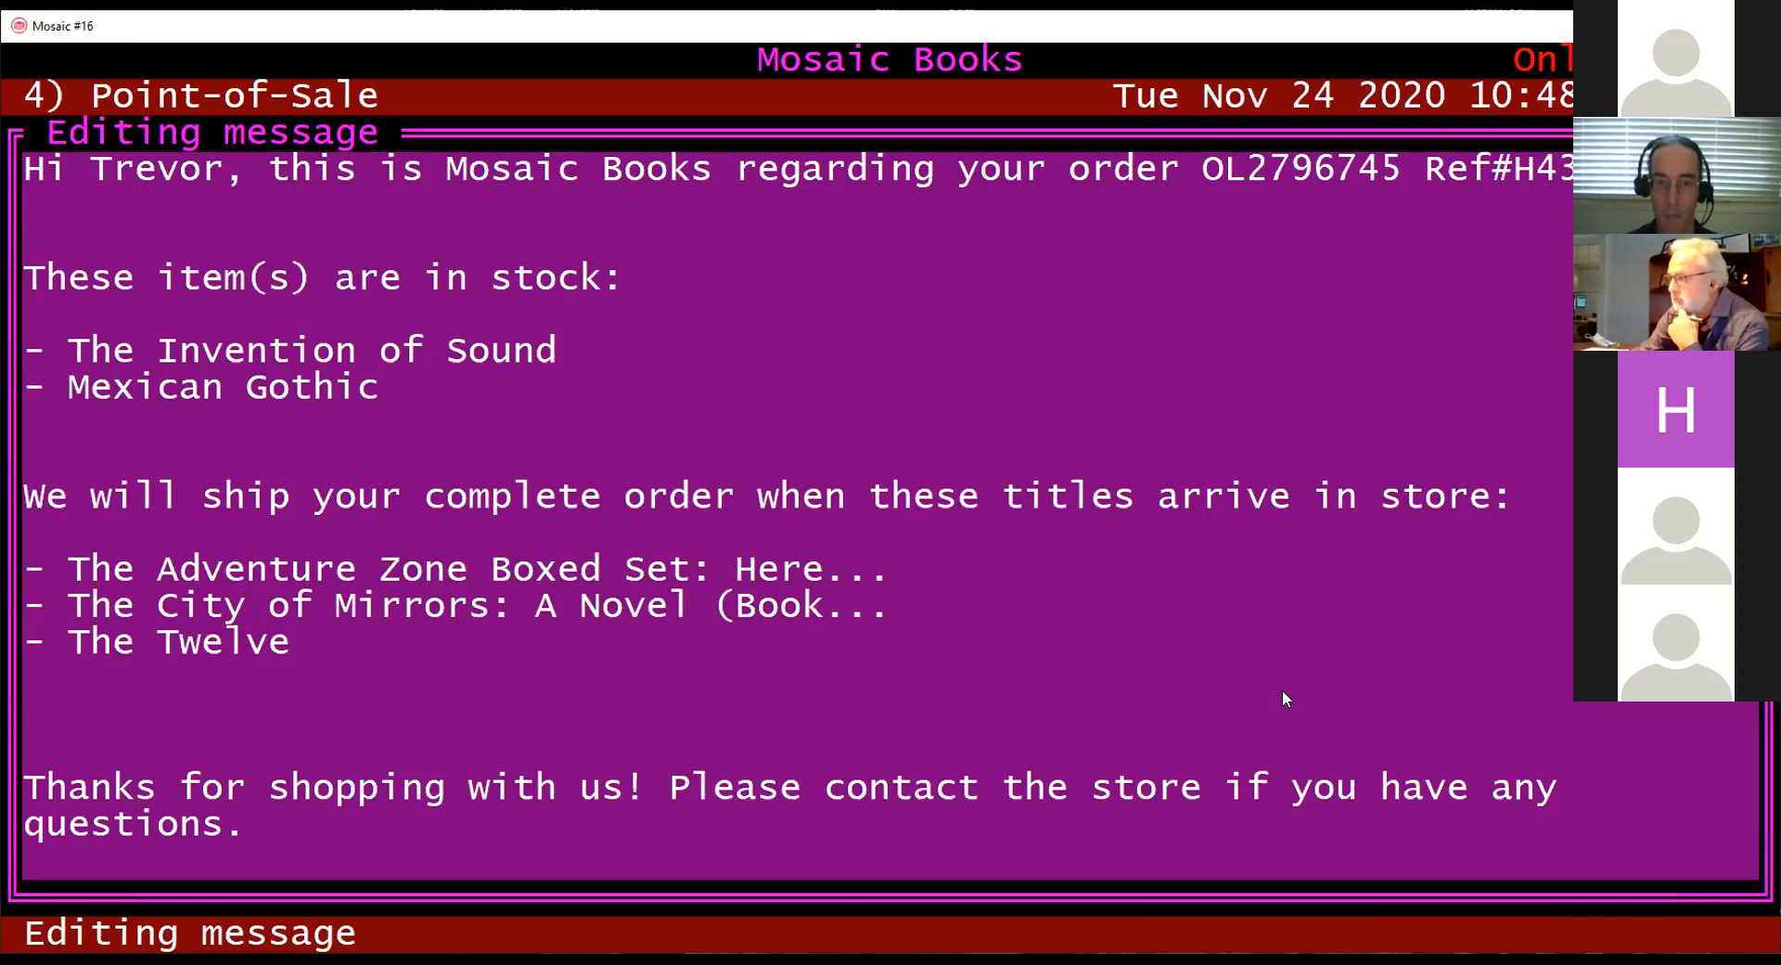
key("Return")
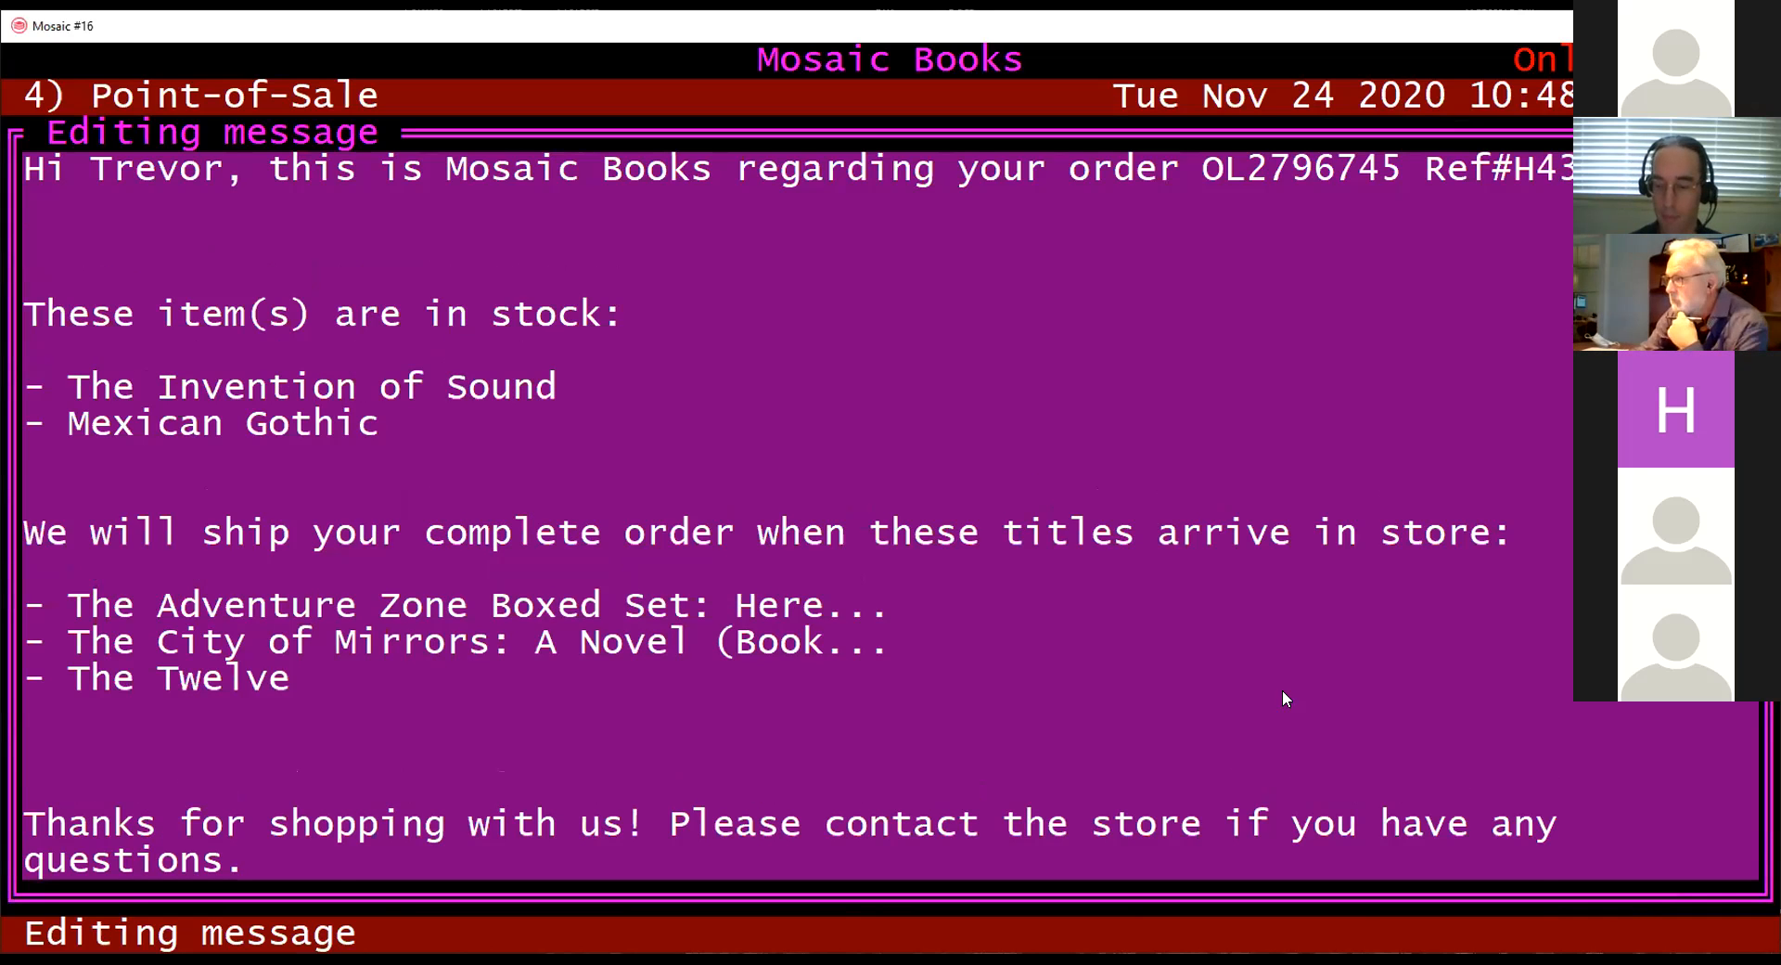
key("Return")
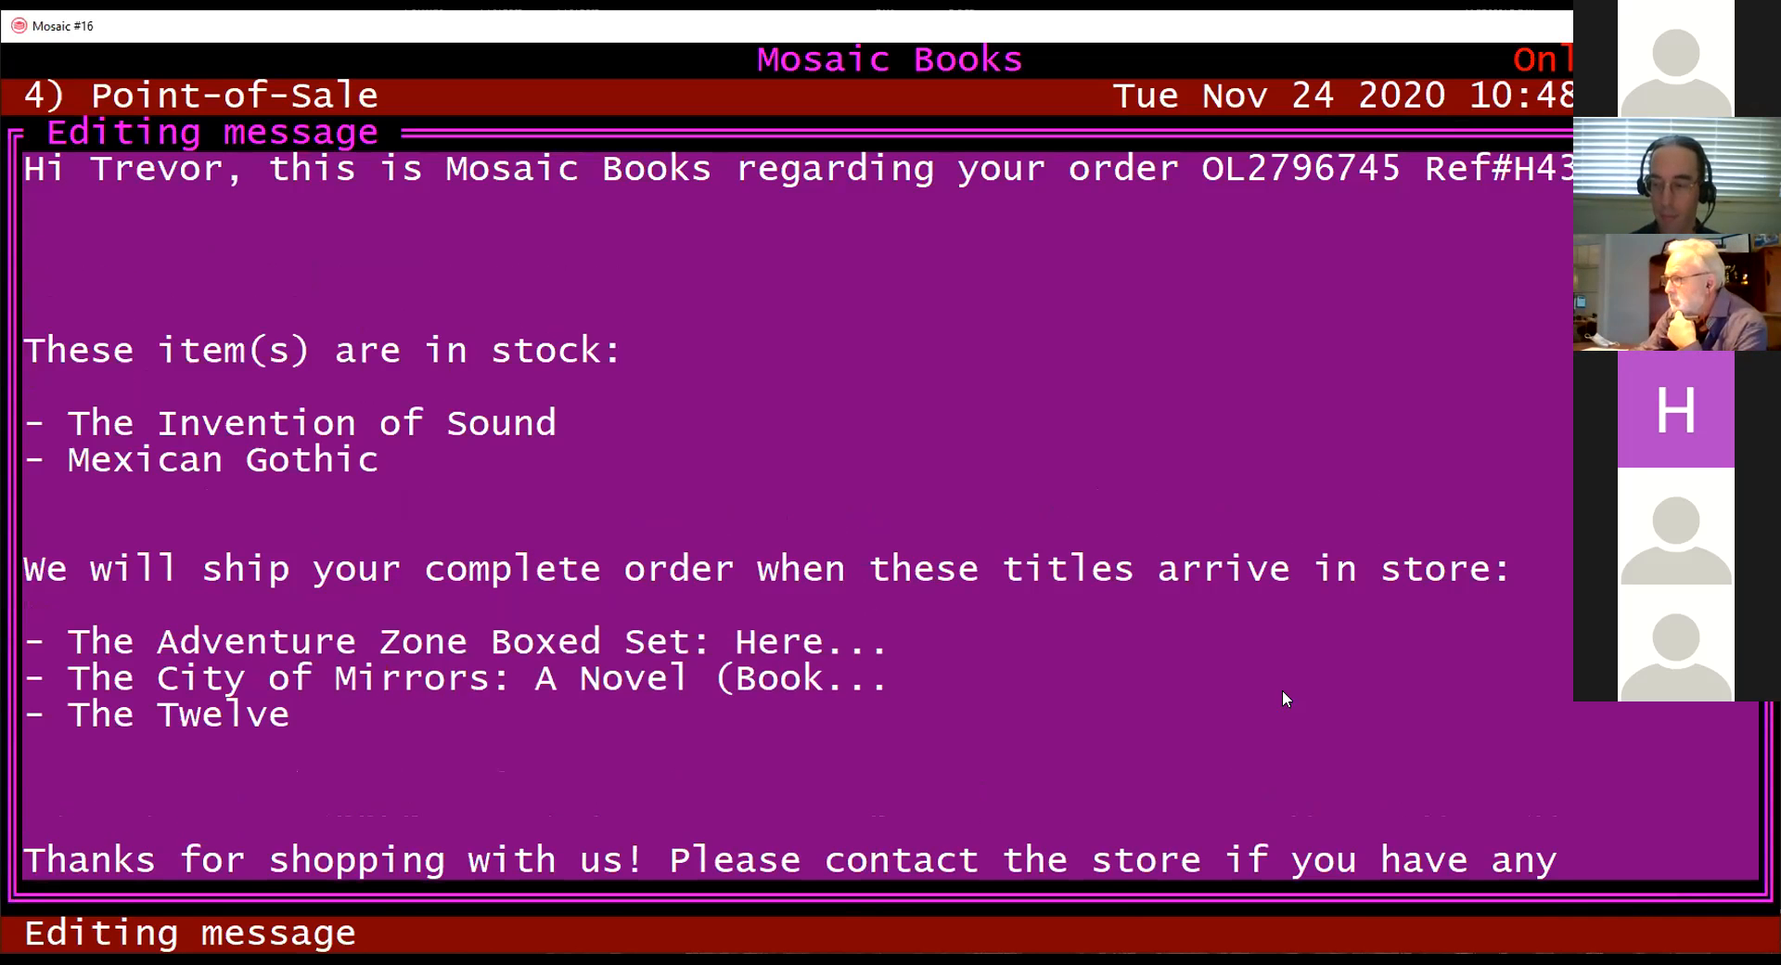
type("Your card was decl")
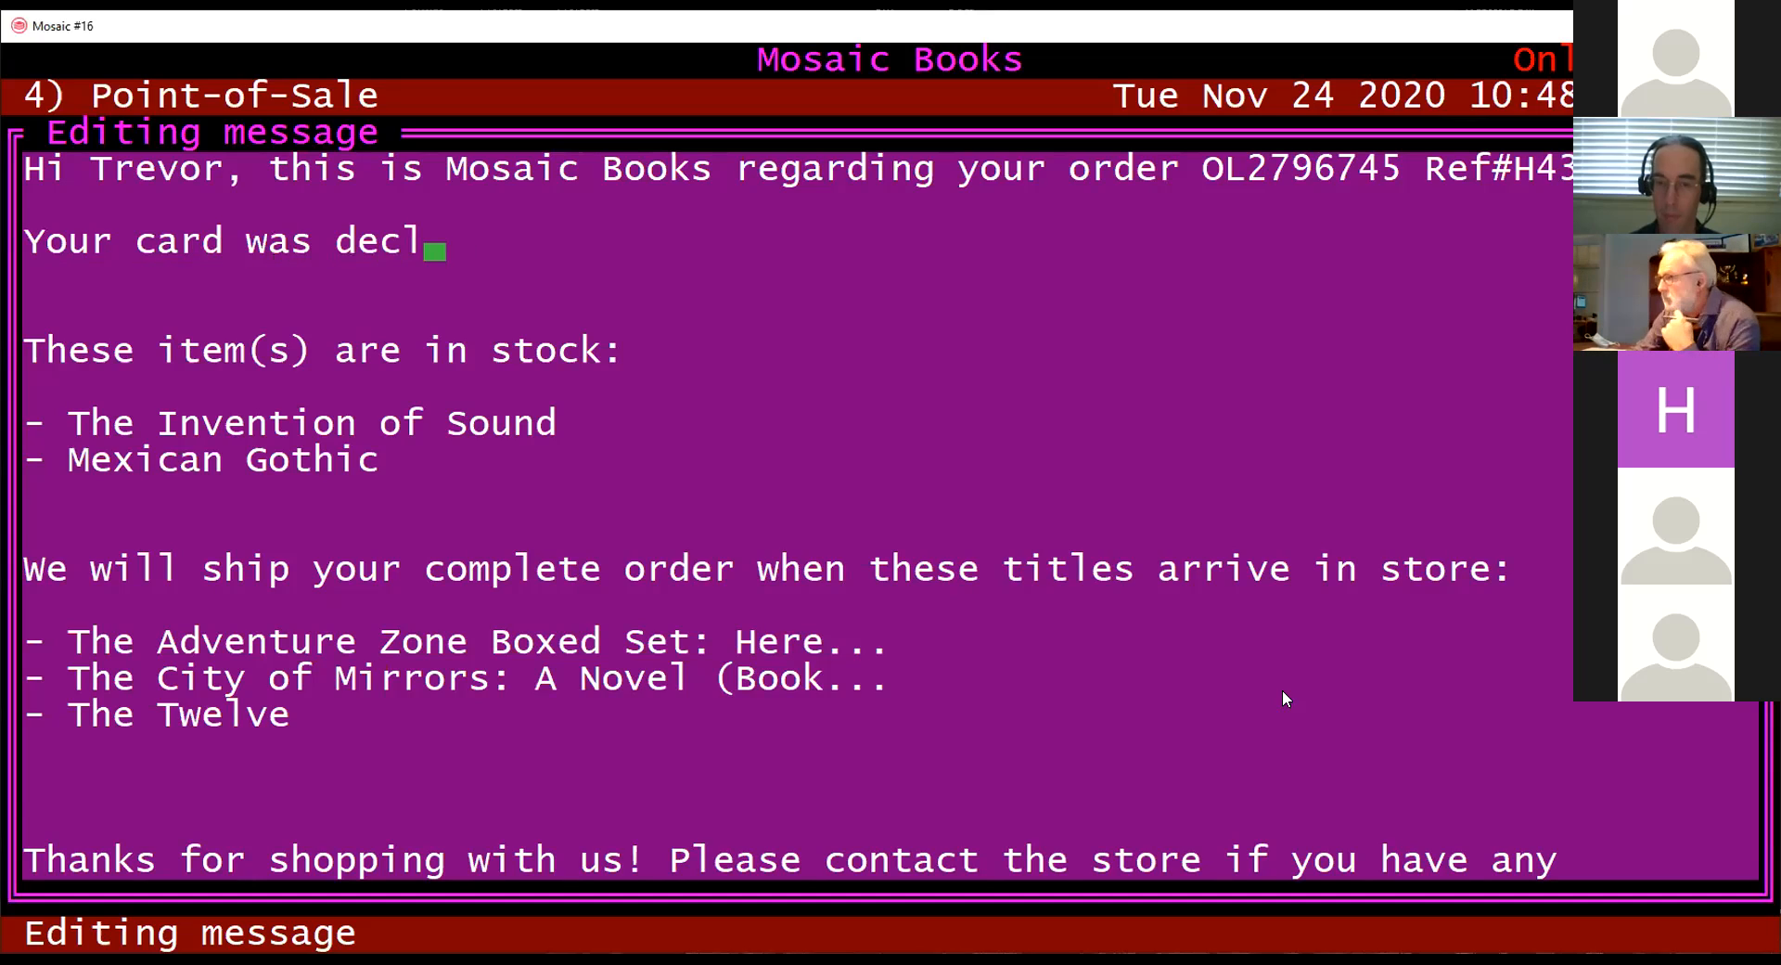
type("ined")
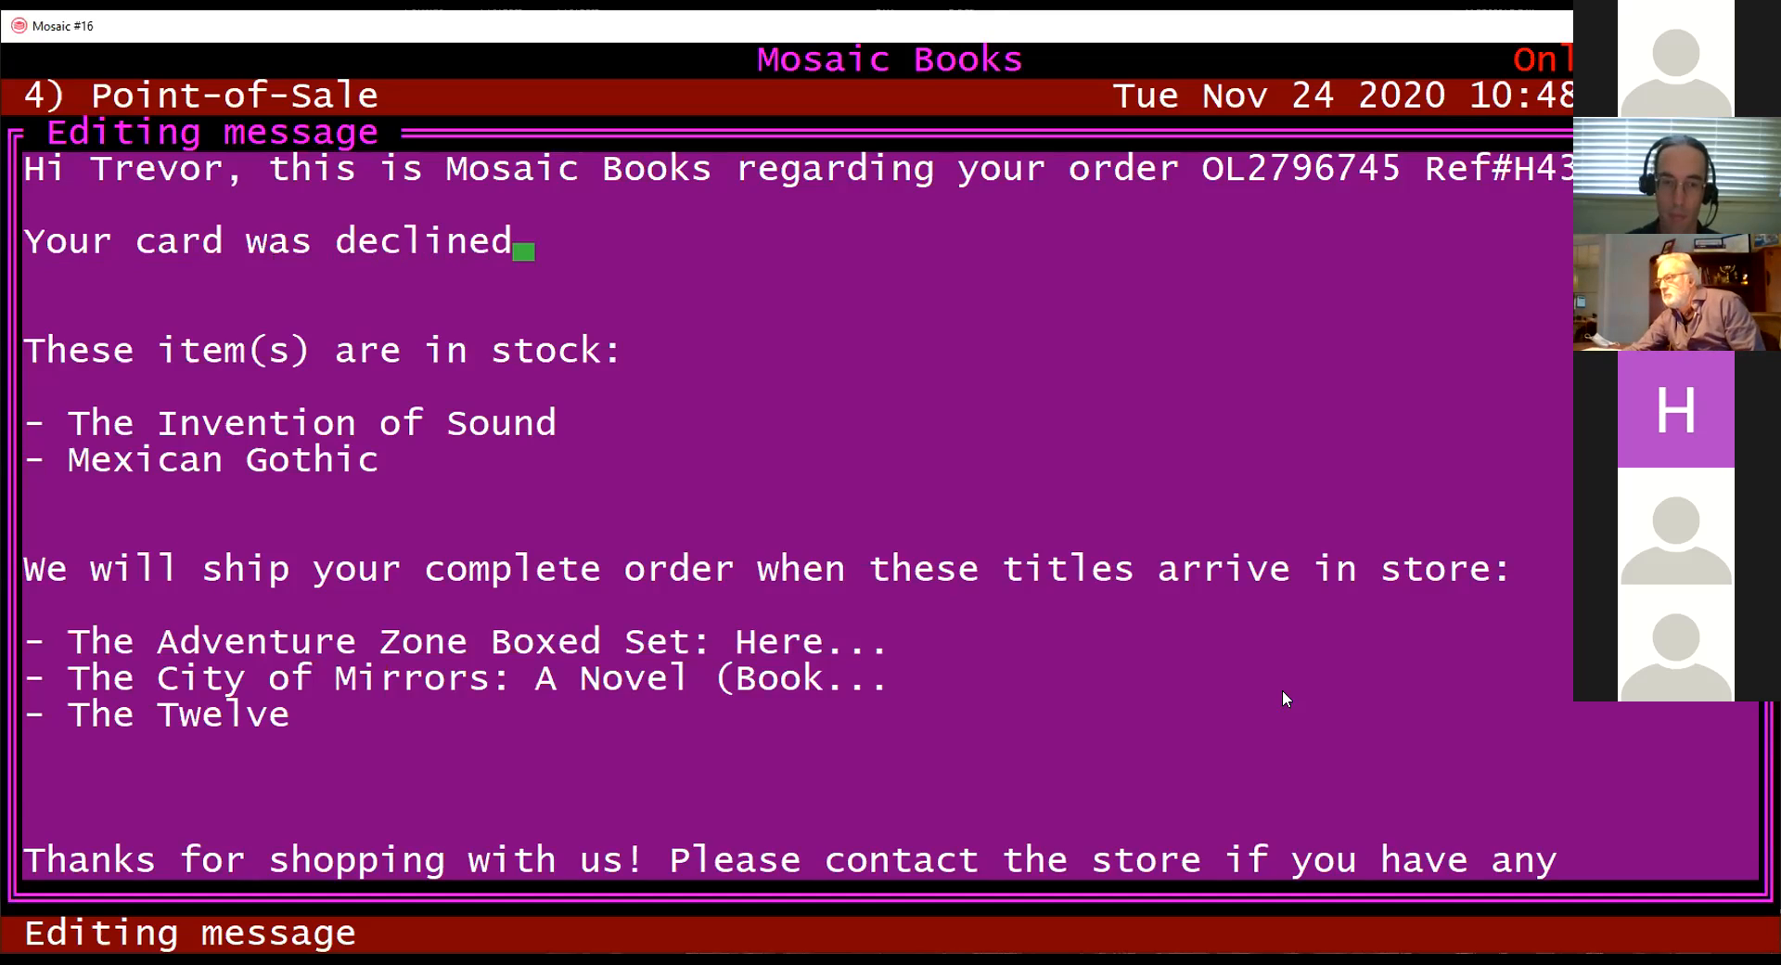
type(", we")
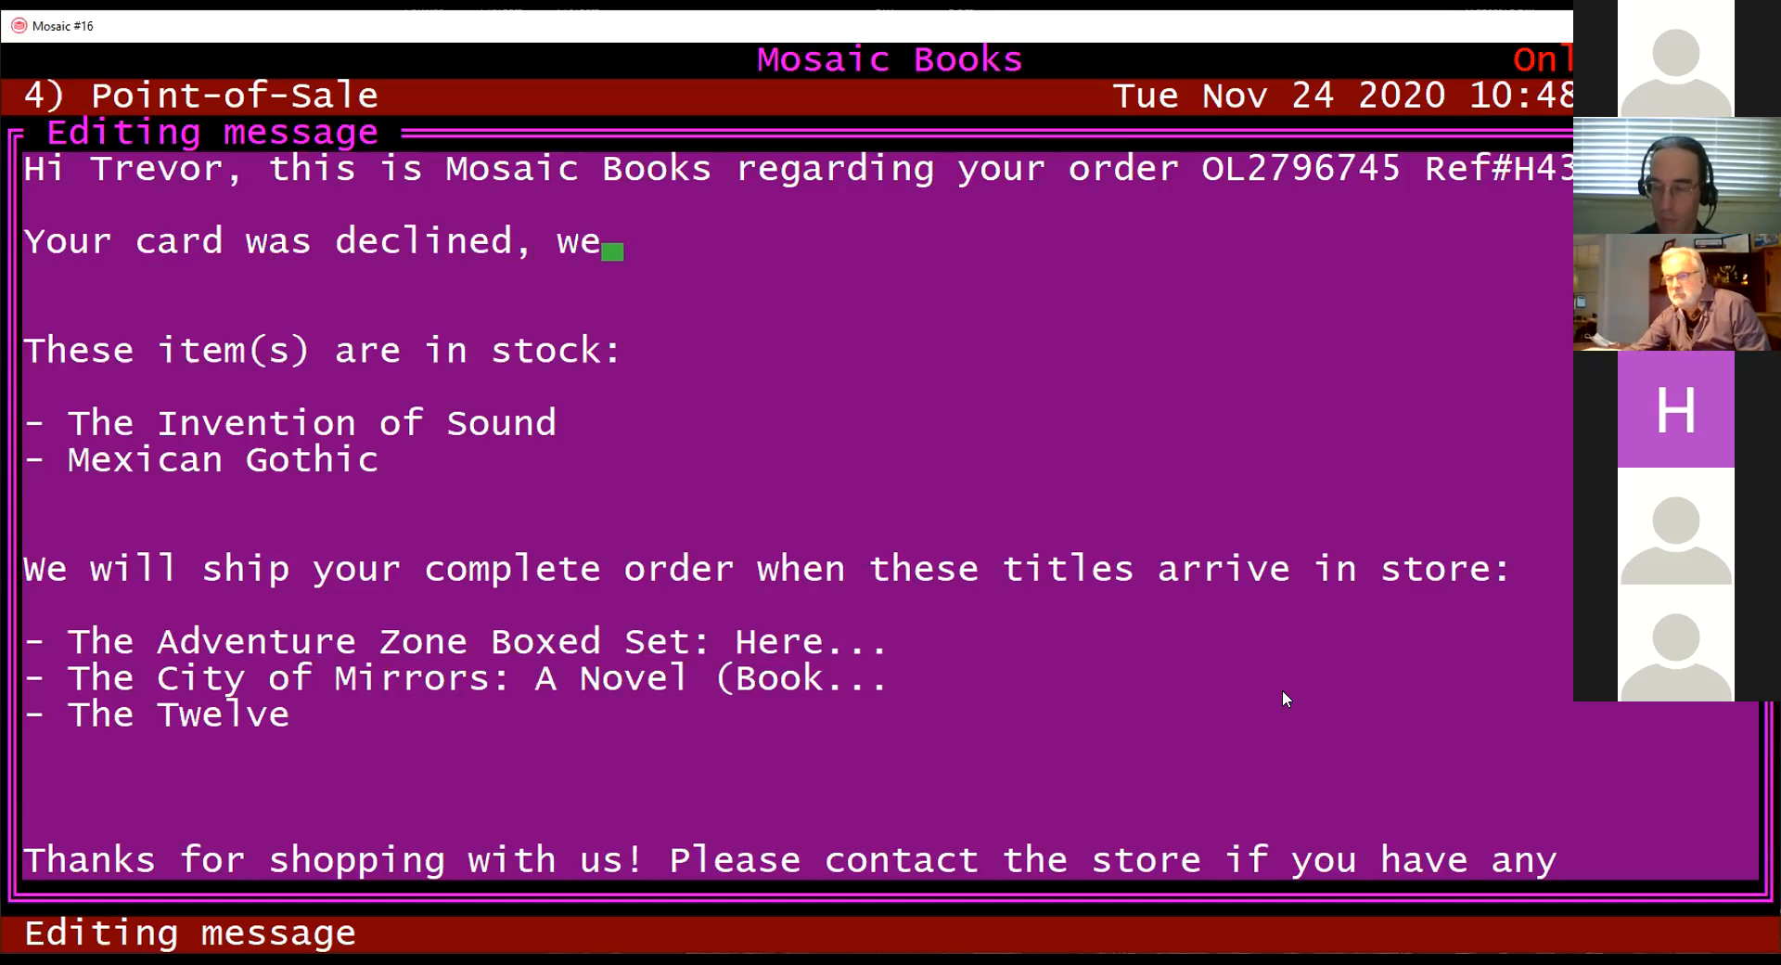
type(" will not be ab")
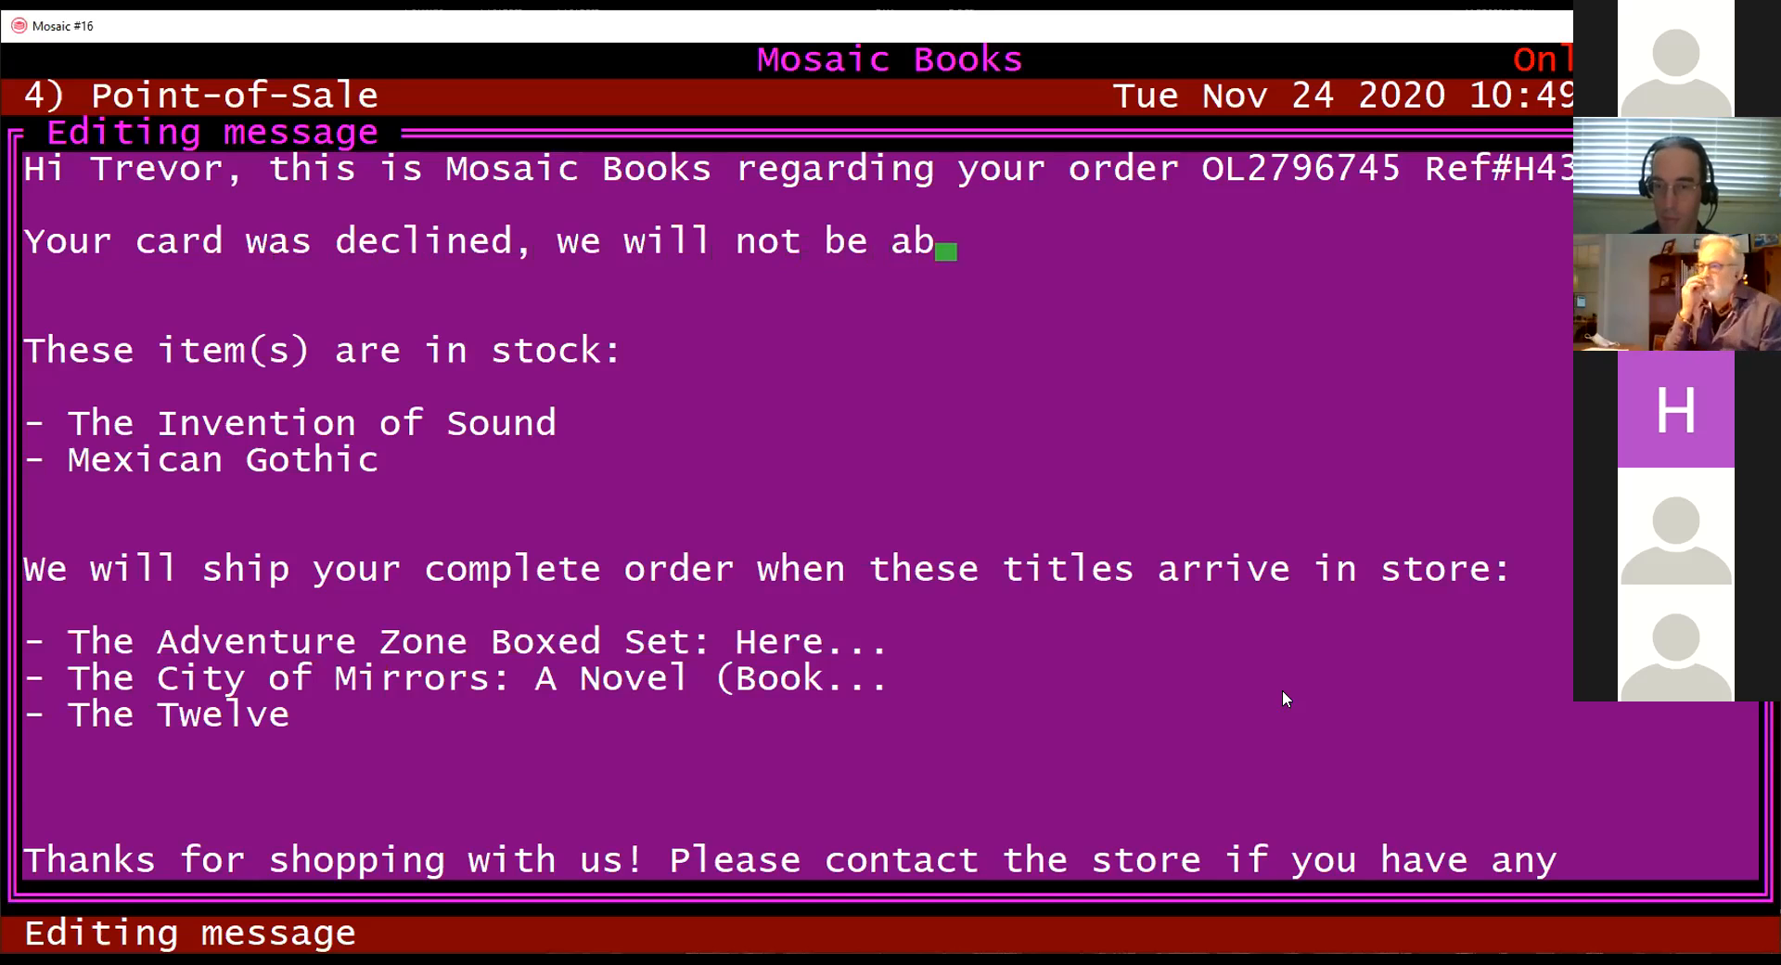
type("le to ship yo")
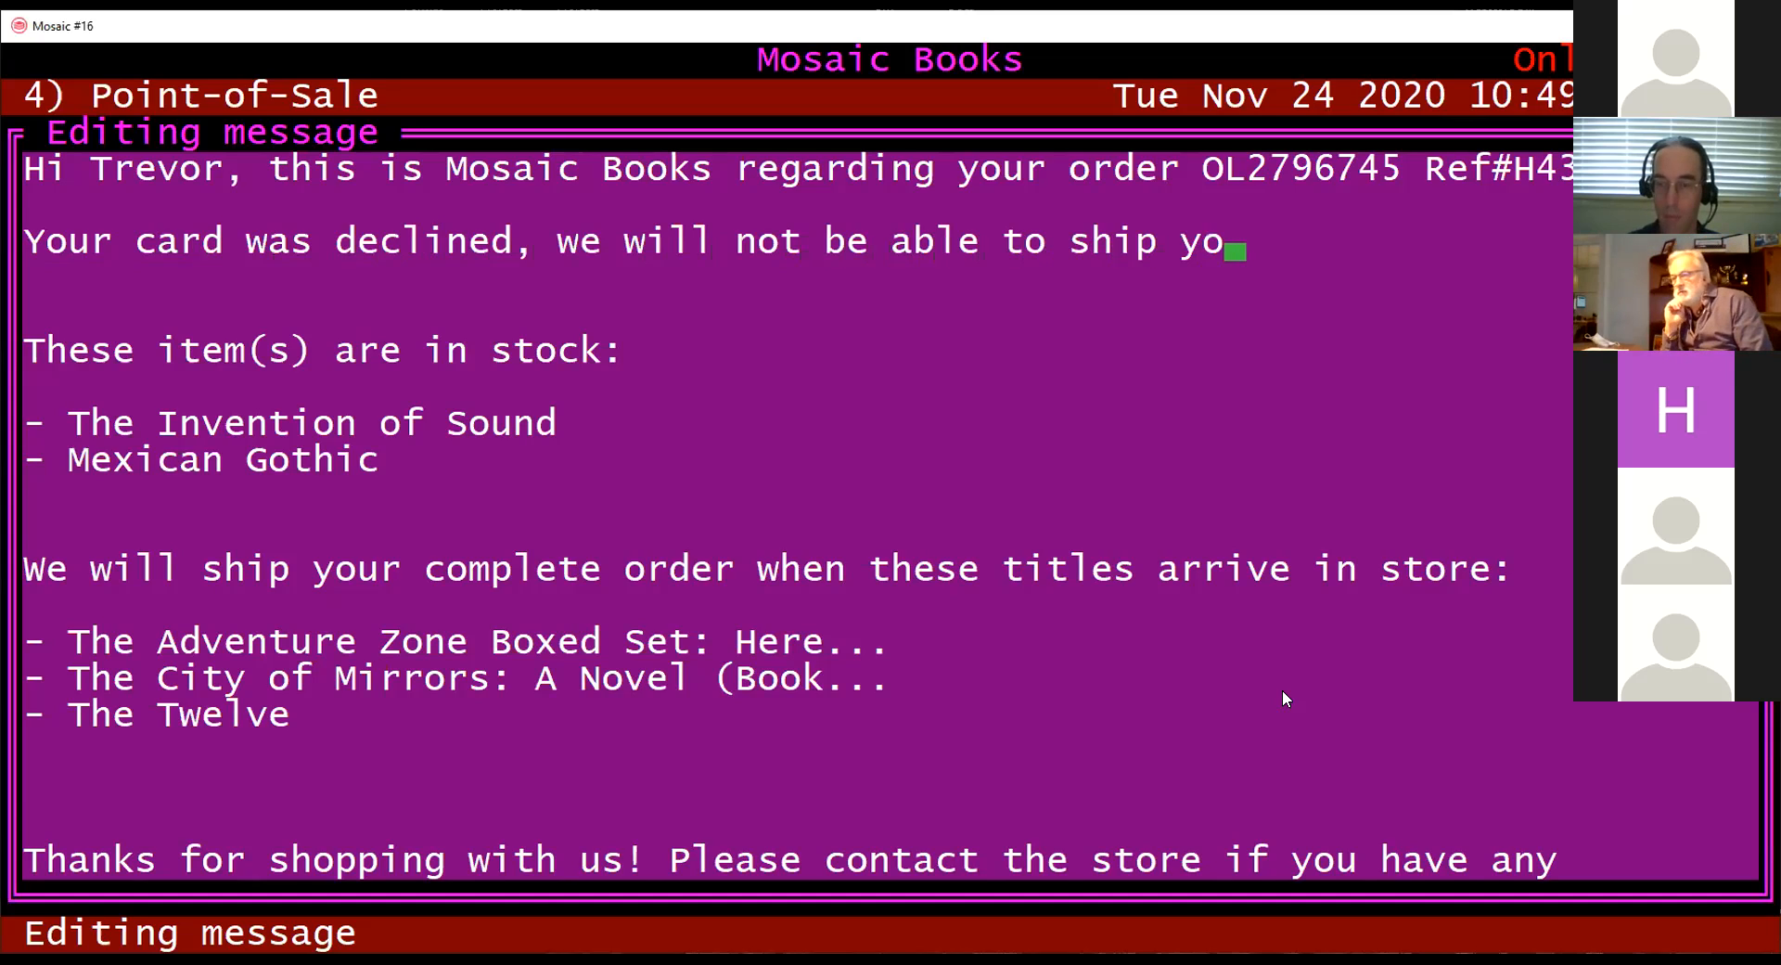
type("ur order until")
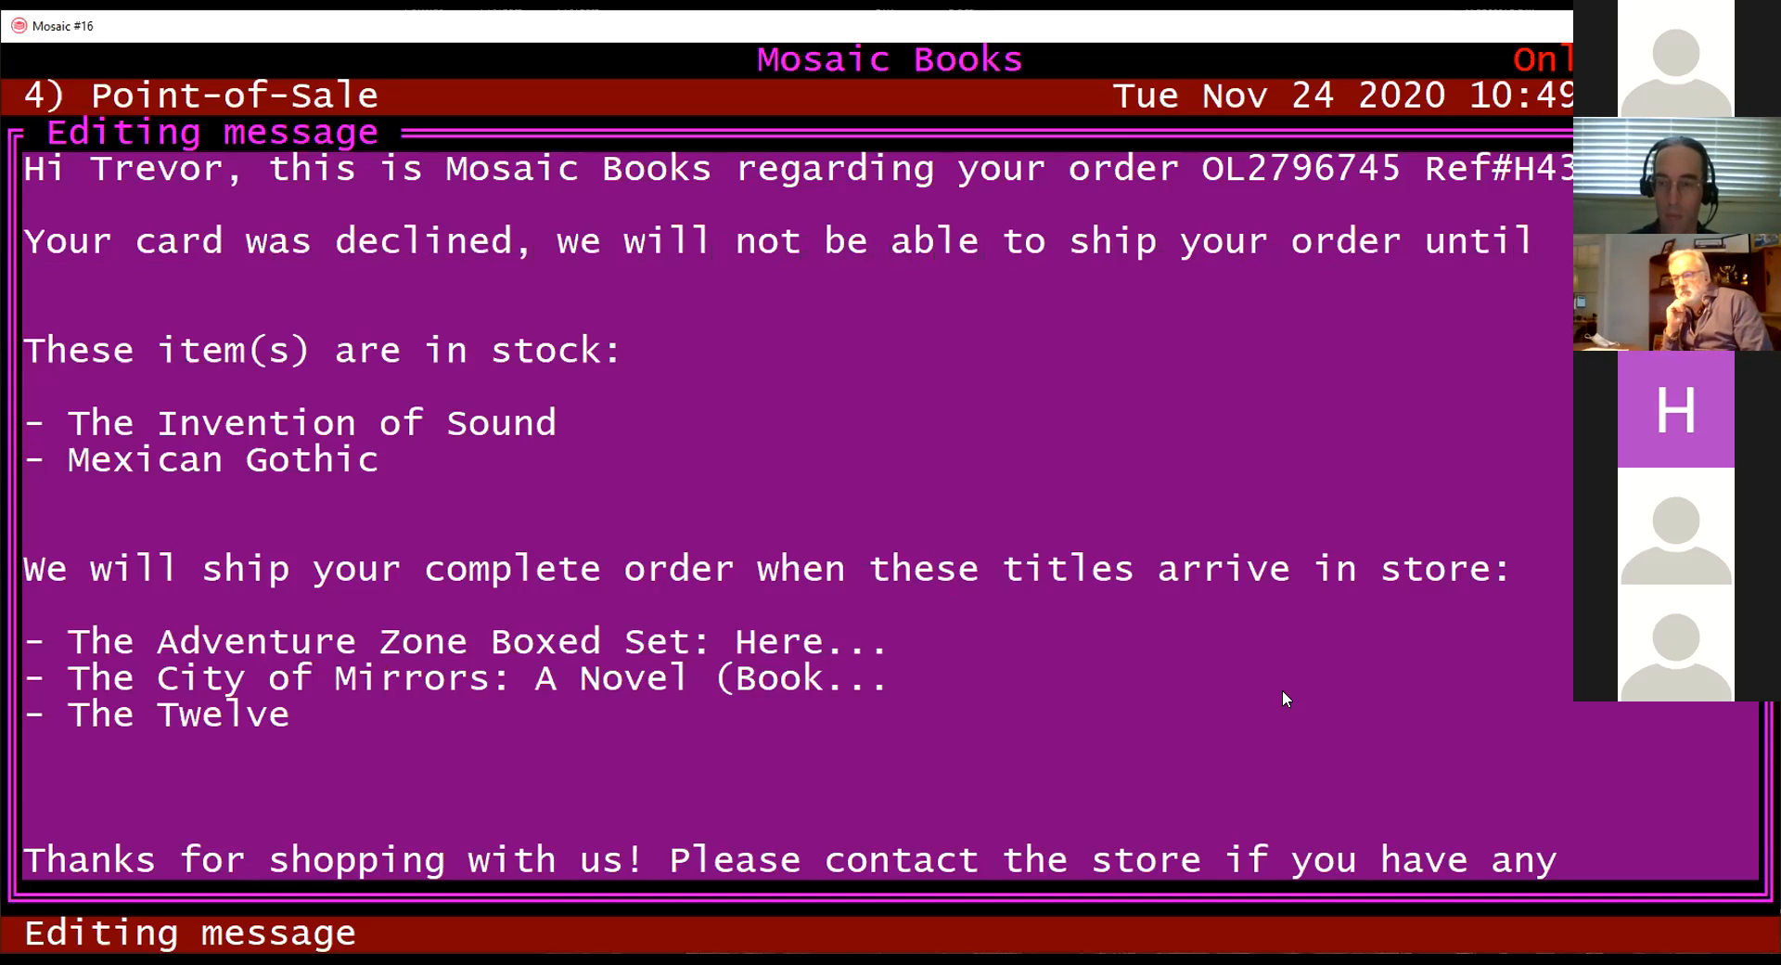
type(" we receive ")
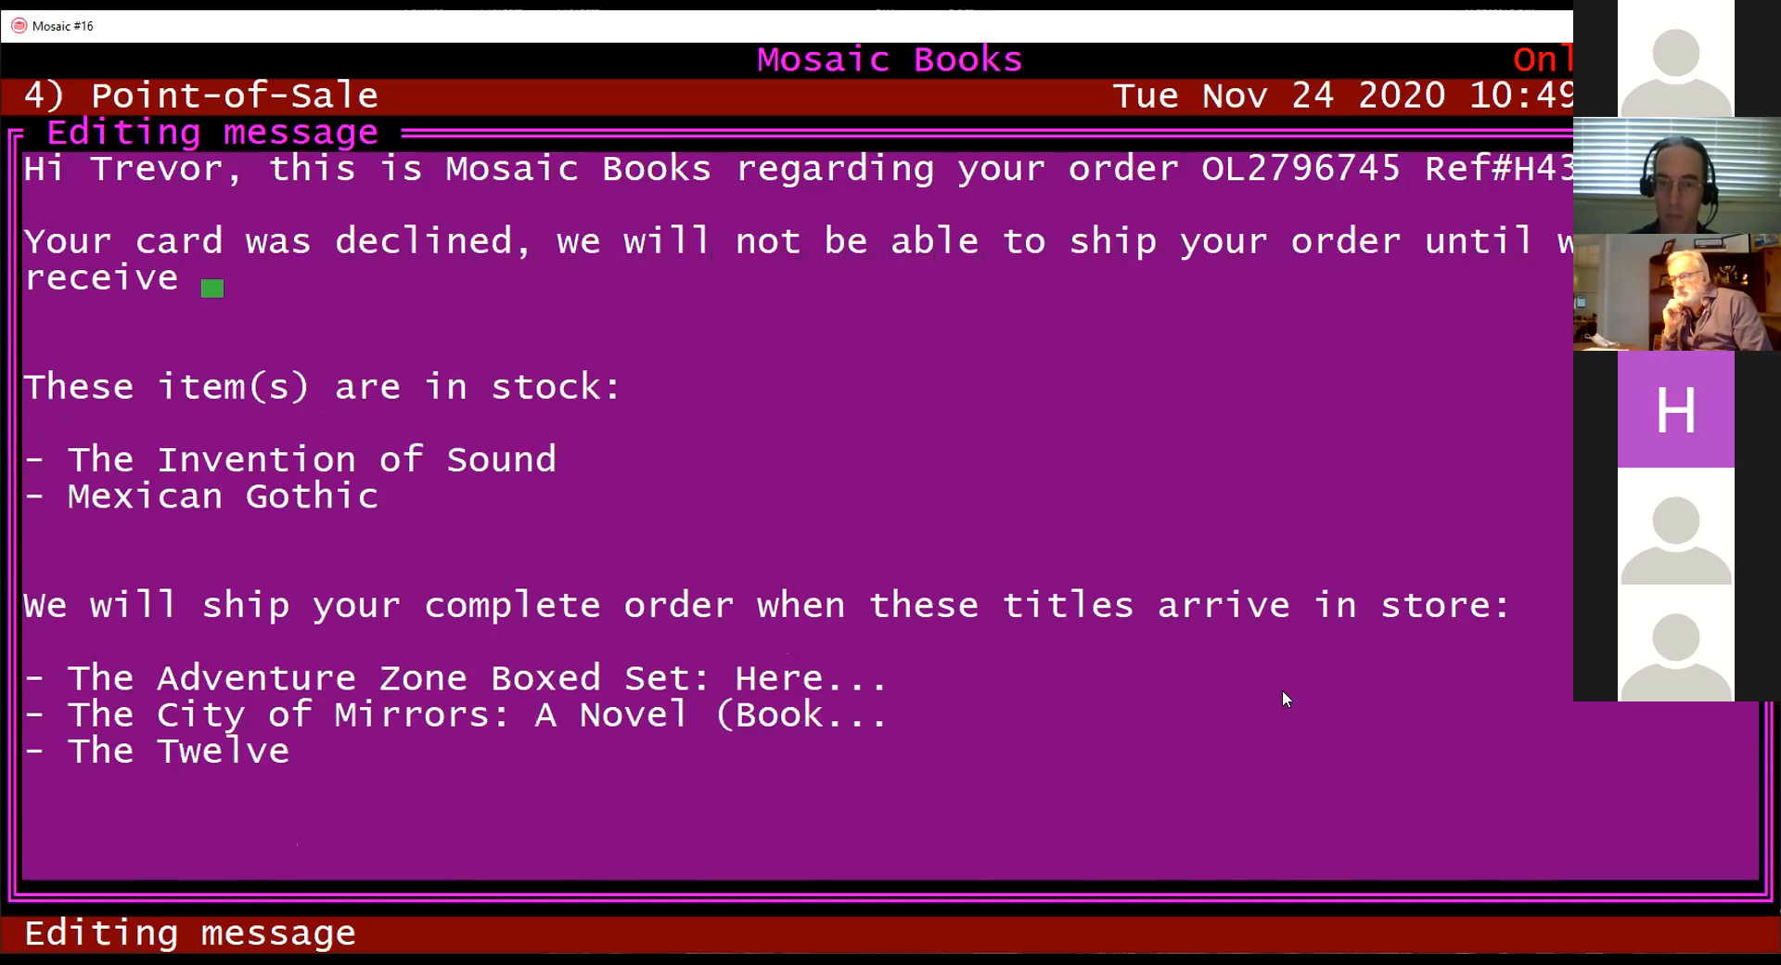
type("valid c")
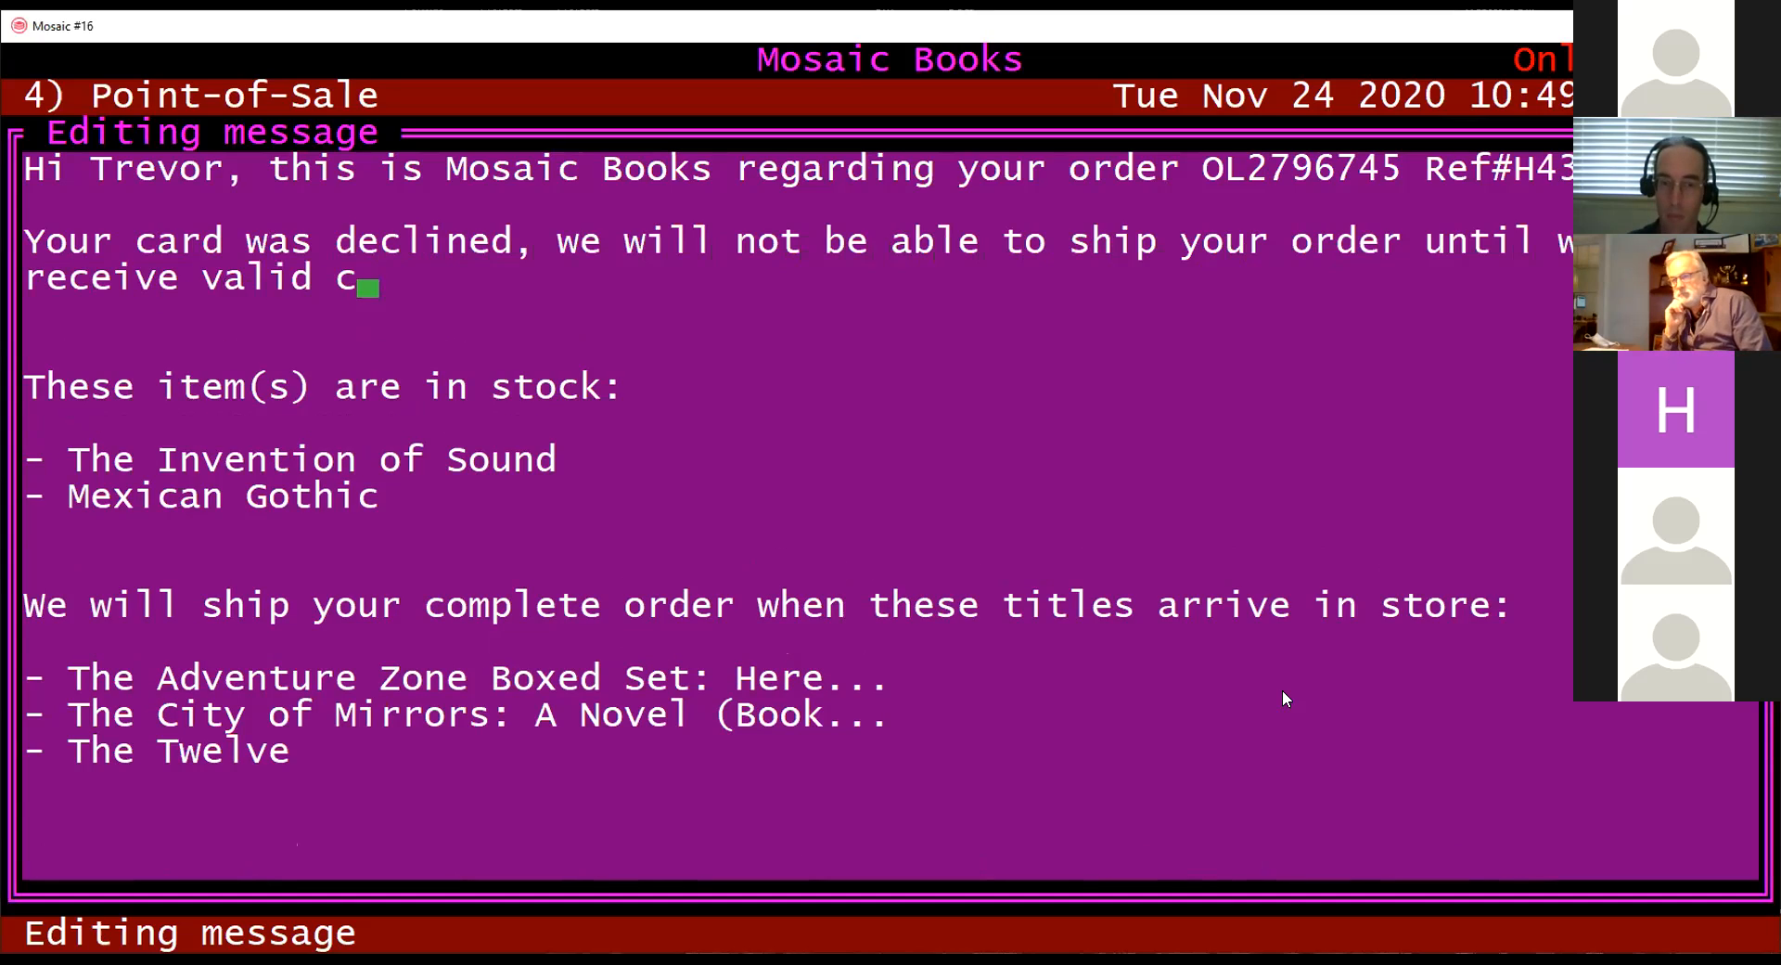
type("redit card informa")
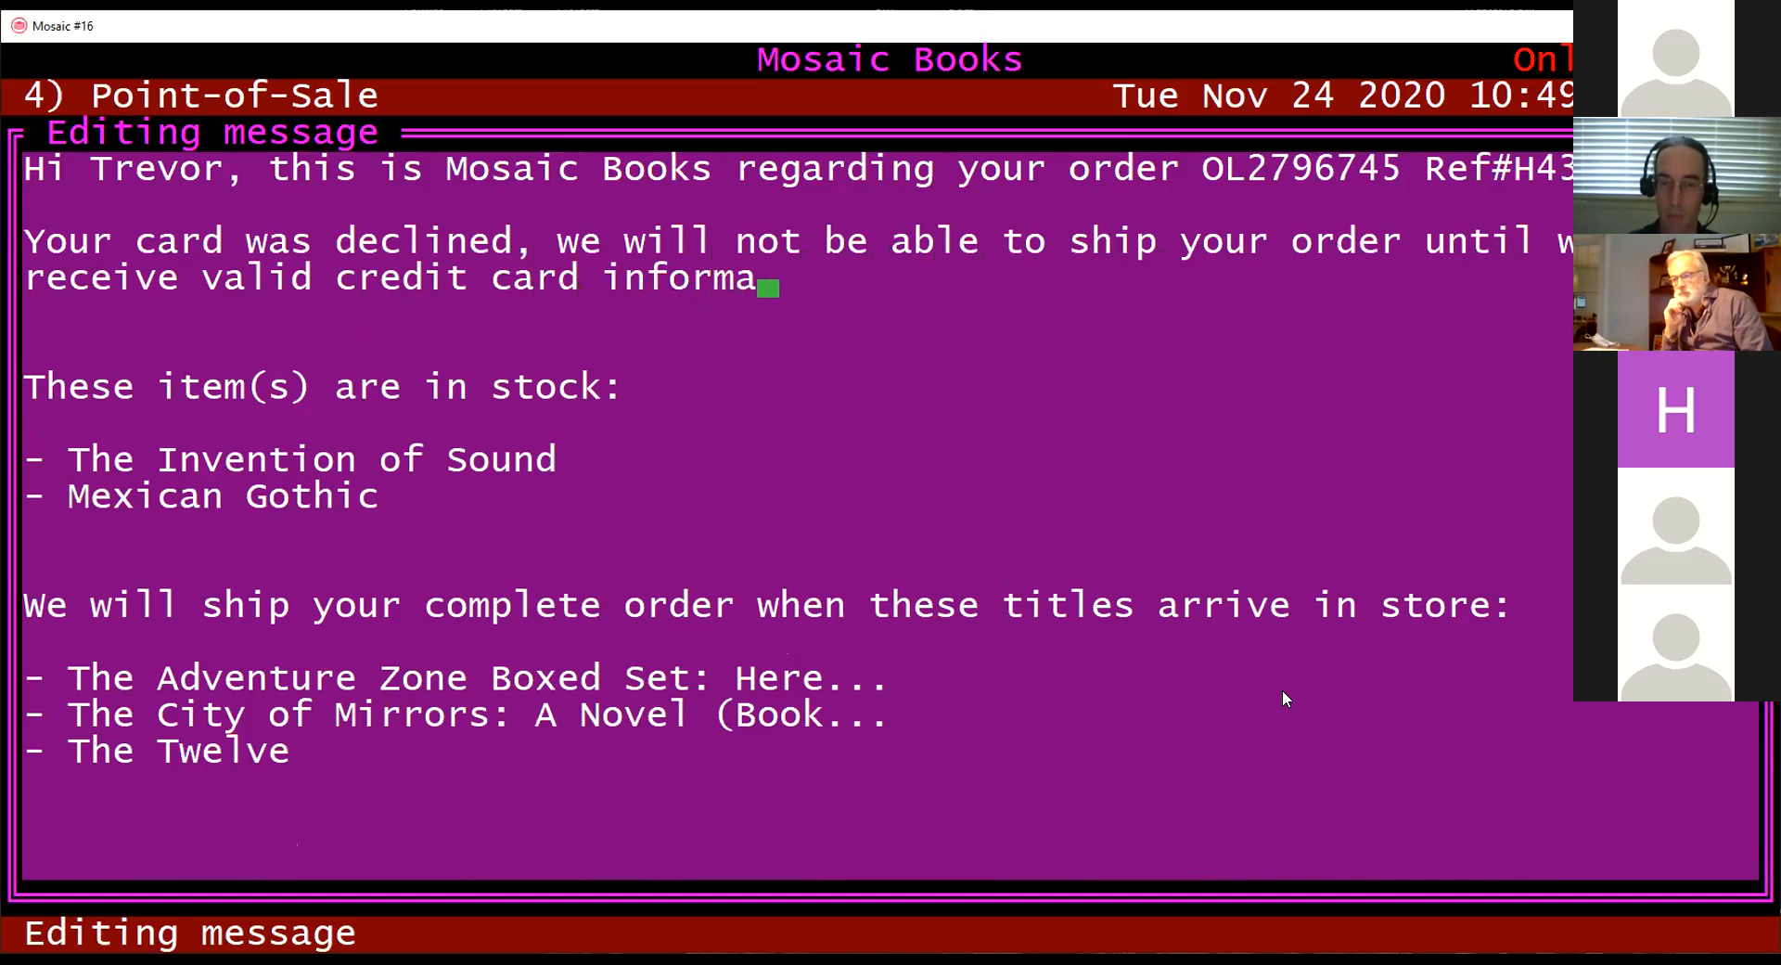
type("tion. Please gi")
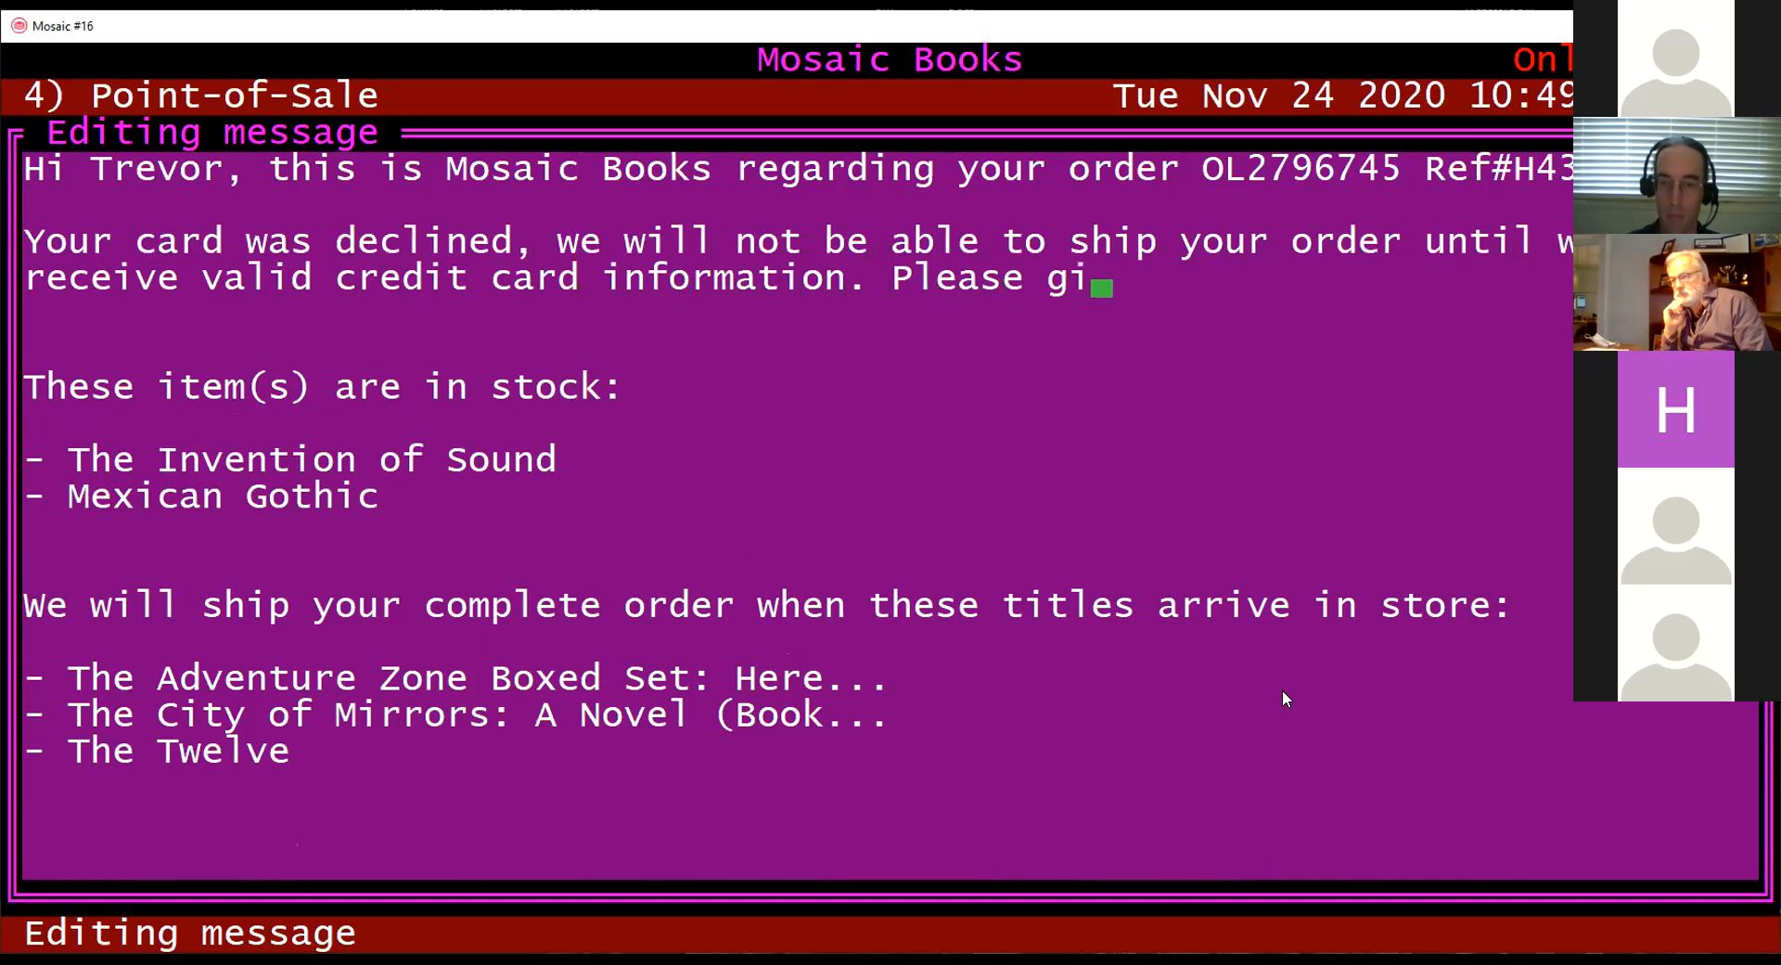
type("ve me an emai")
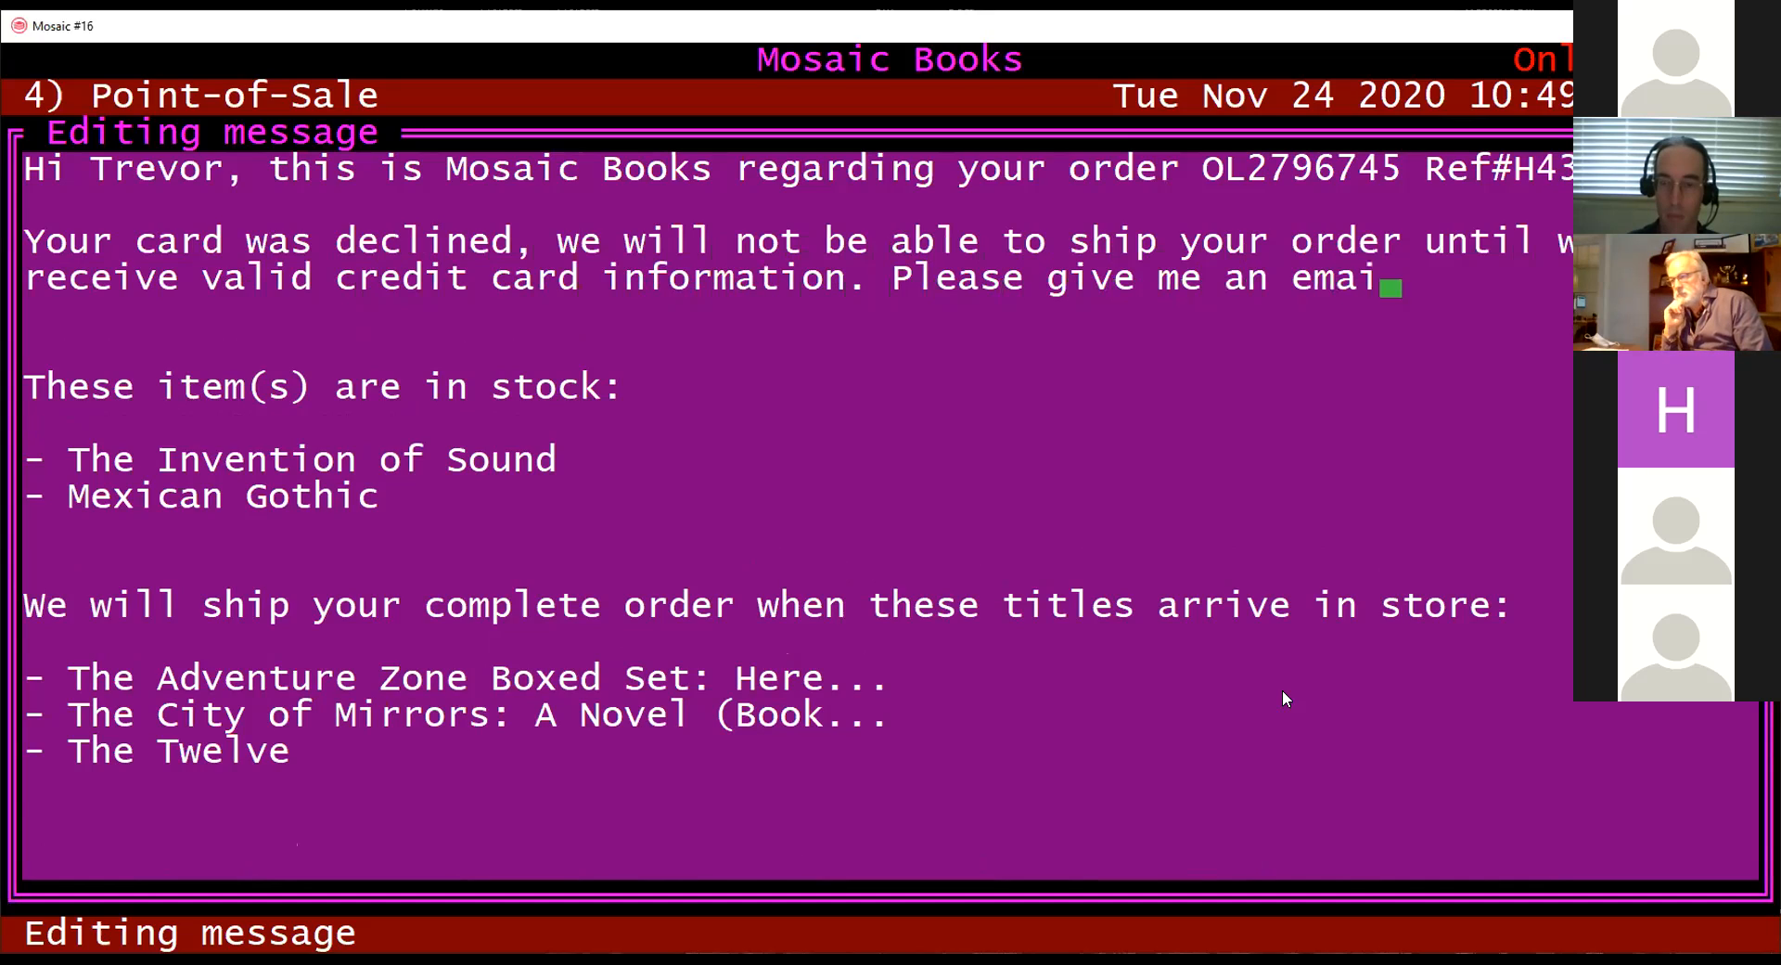
type("l or call when")
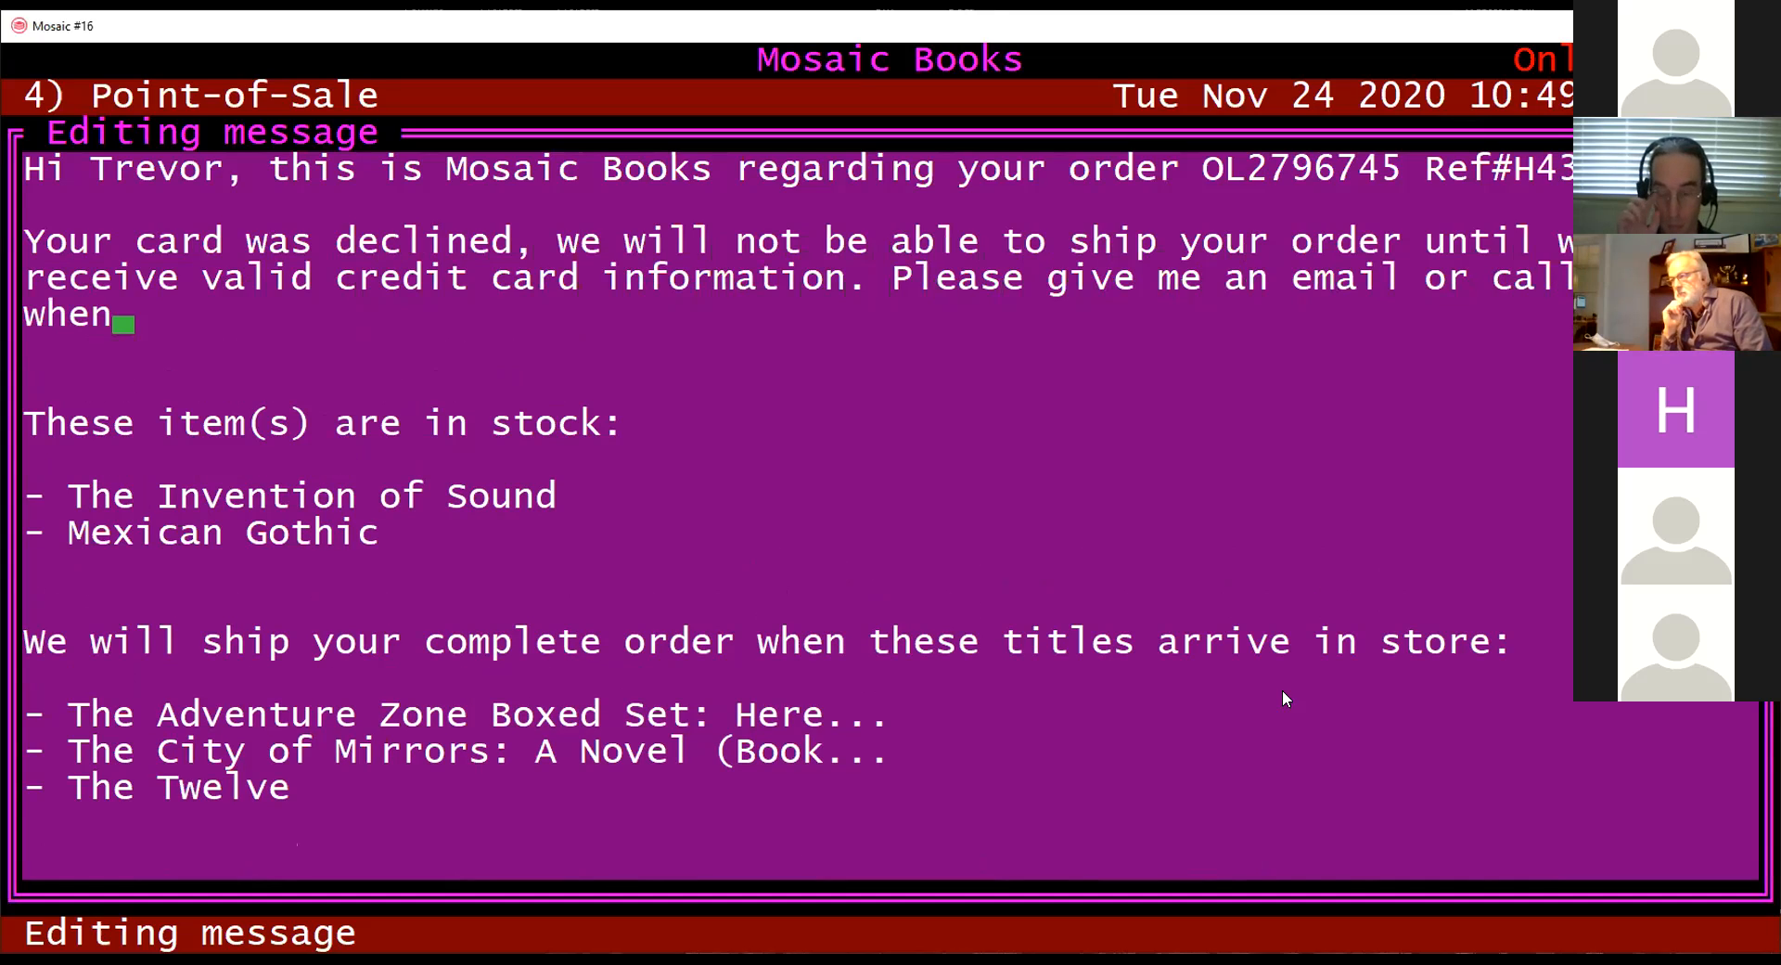
type(" you can!")
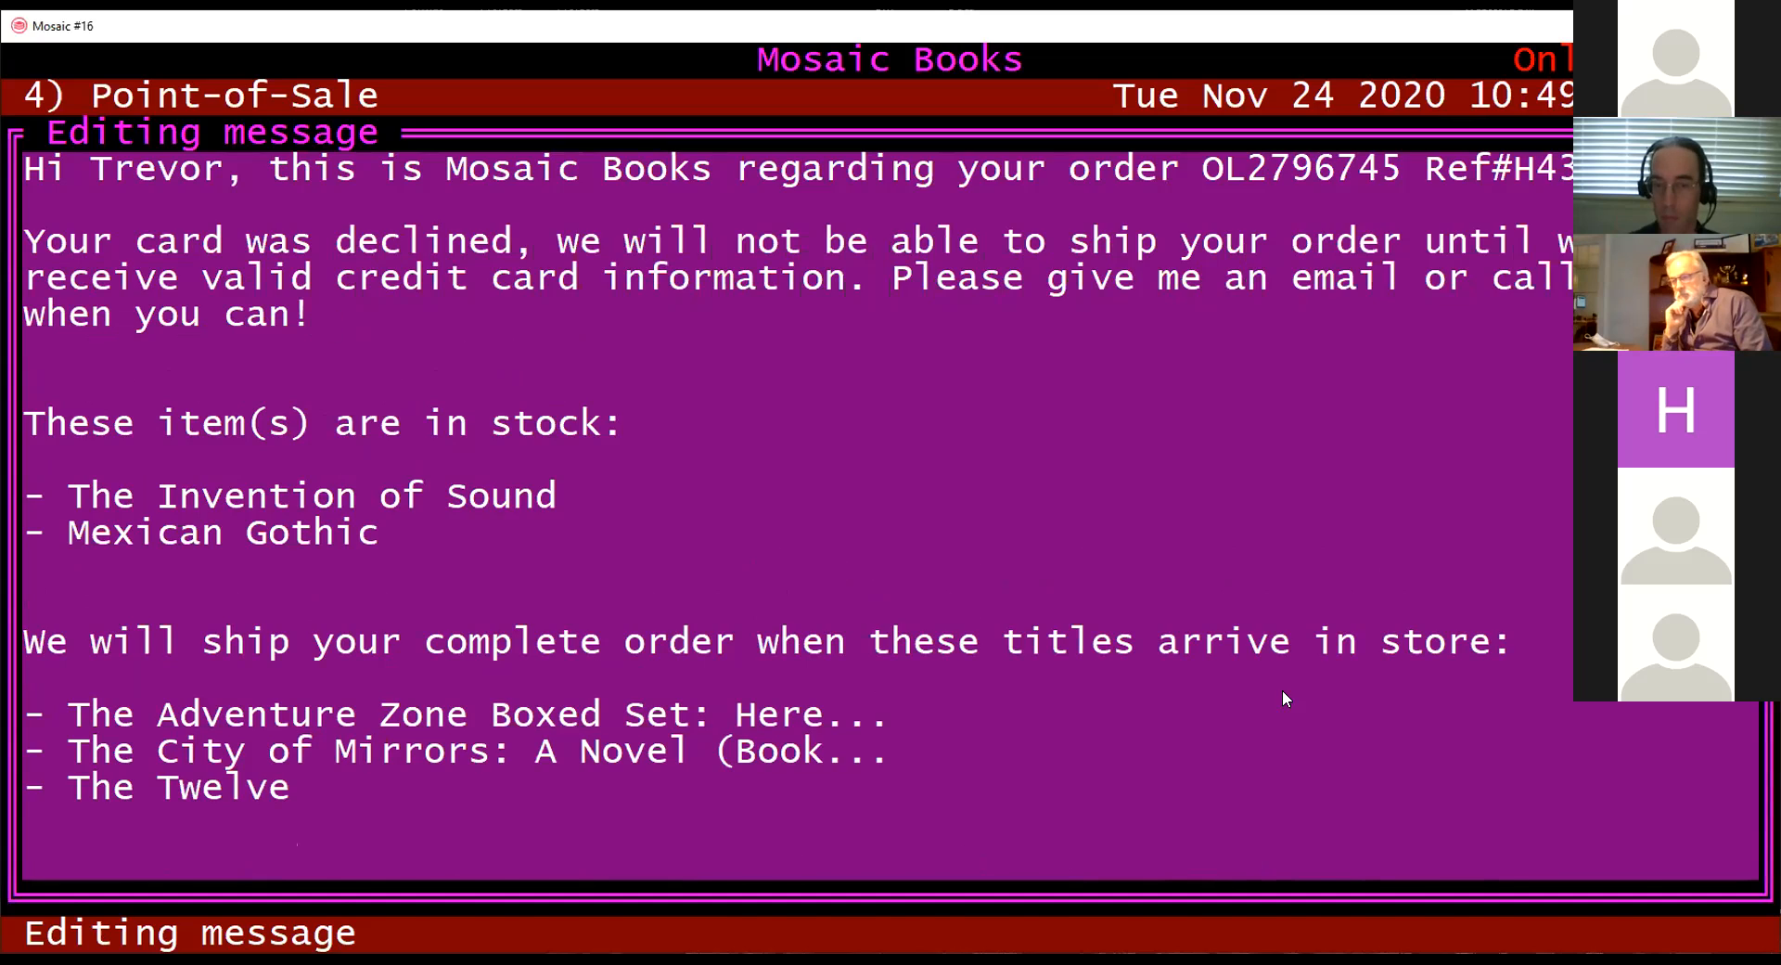
key("Escape")
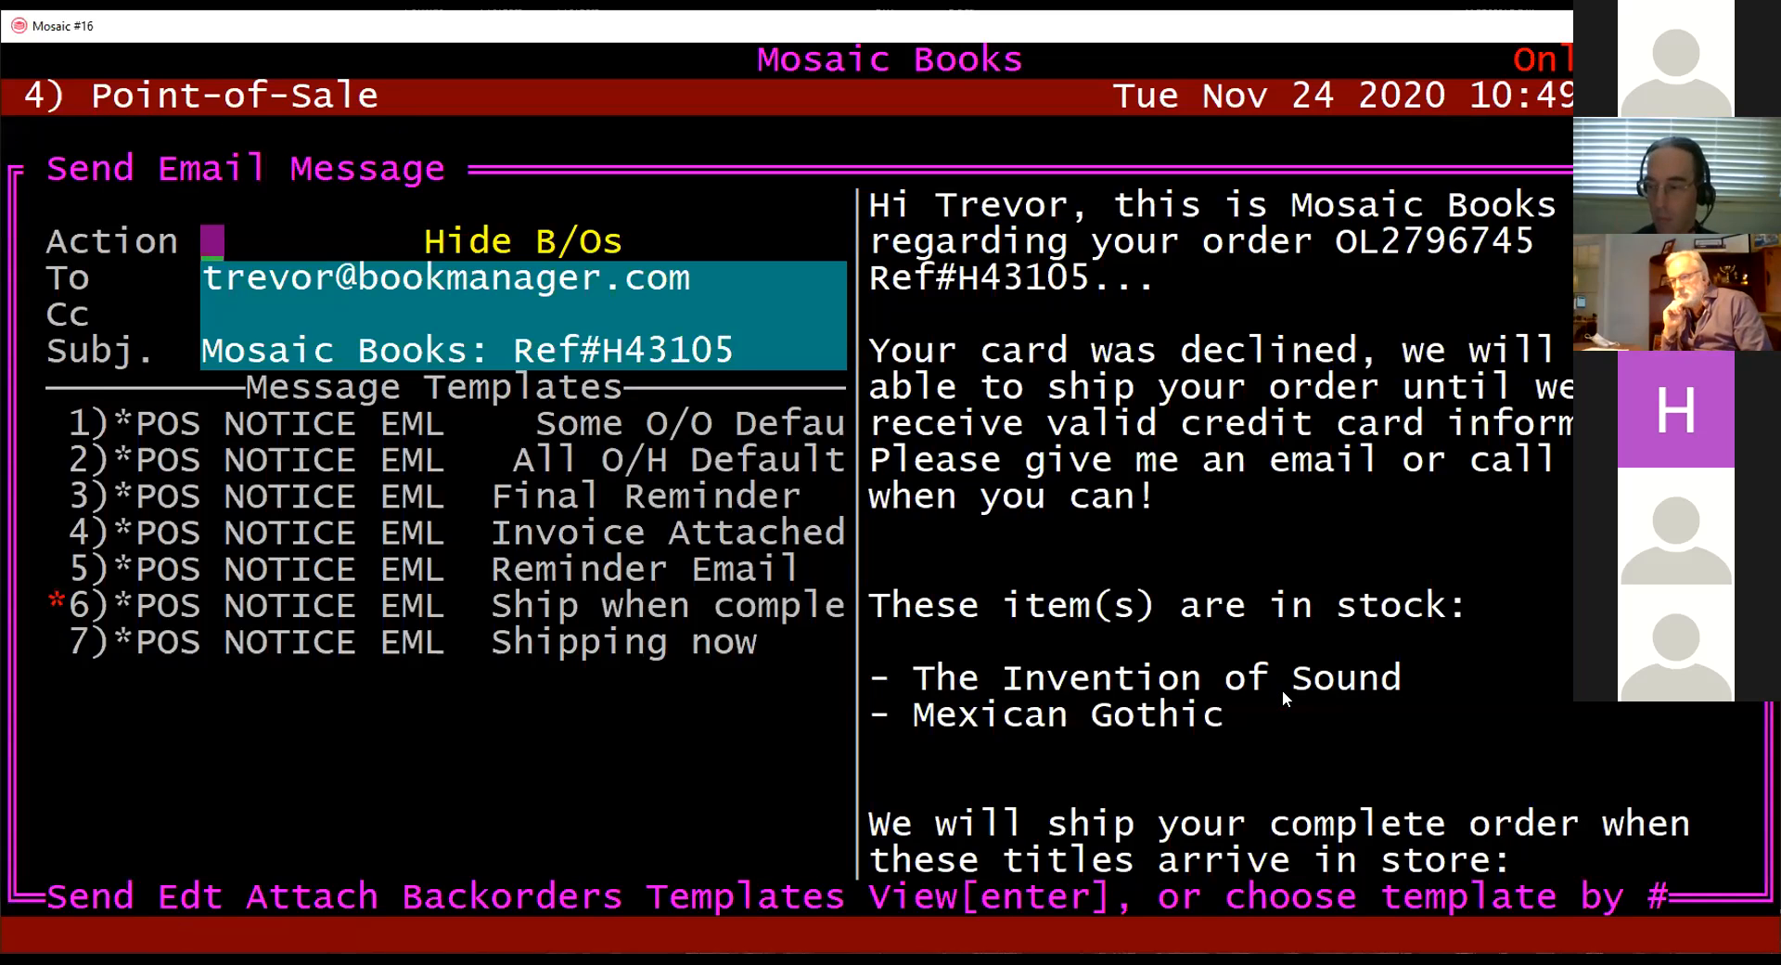
Send the declined-card email, confirm Yes, and step back into the order's item lines.
key("s")
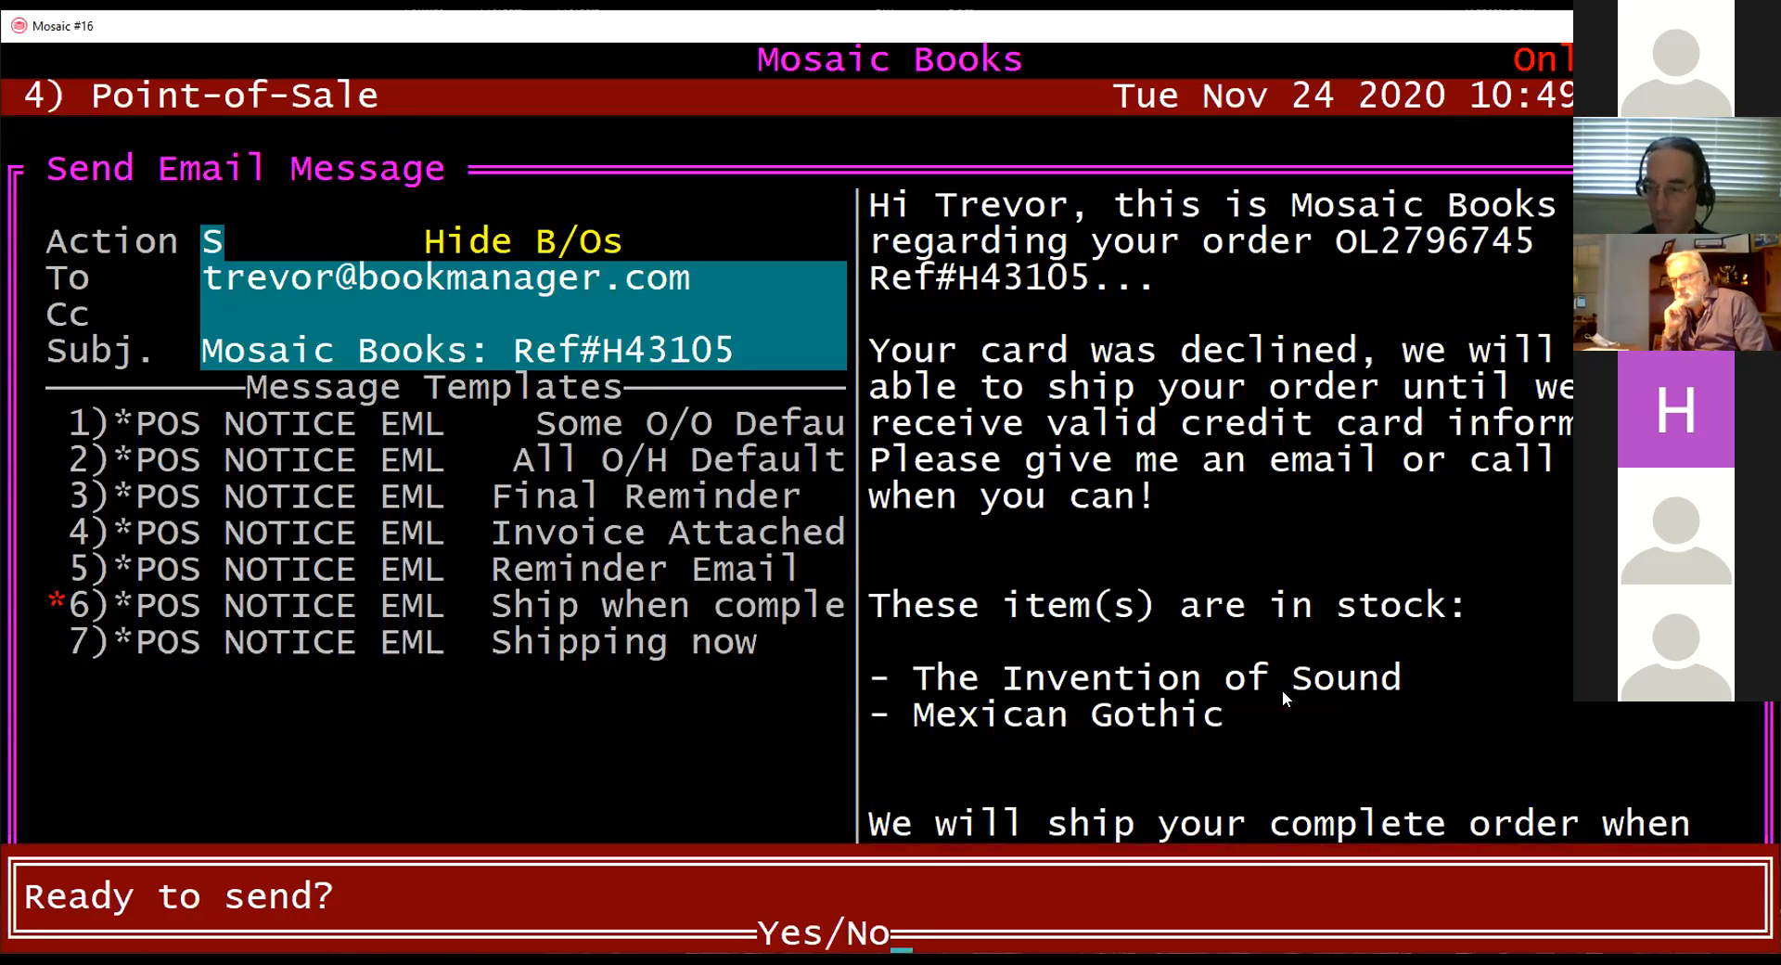
key("y")
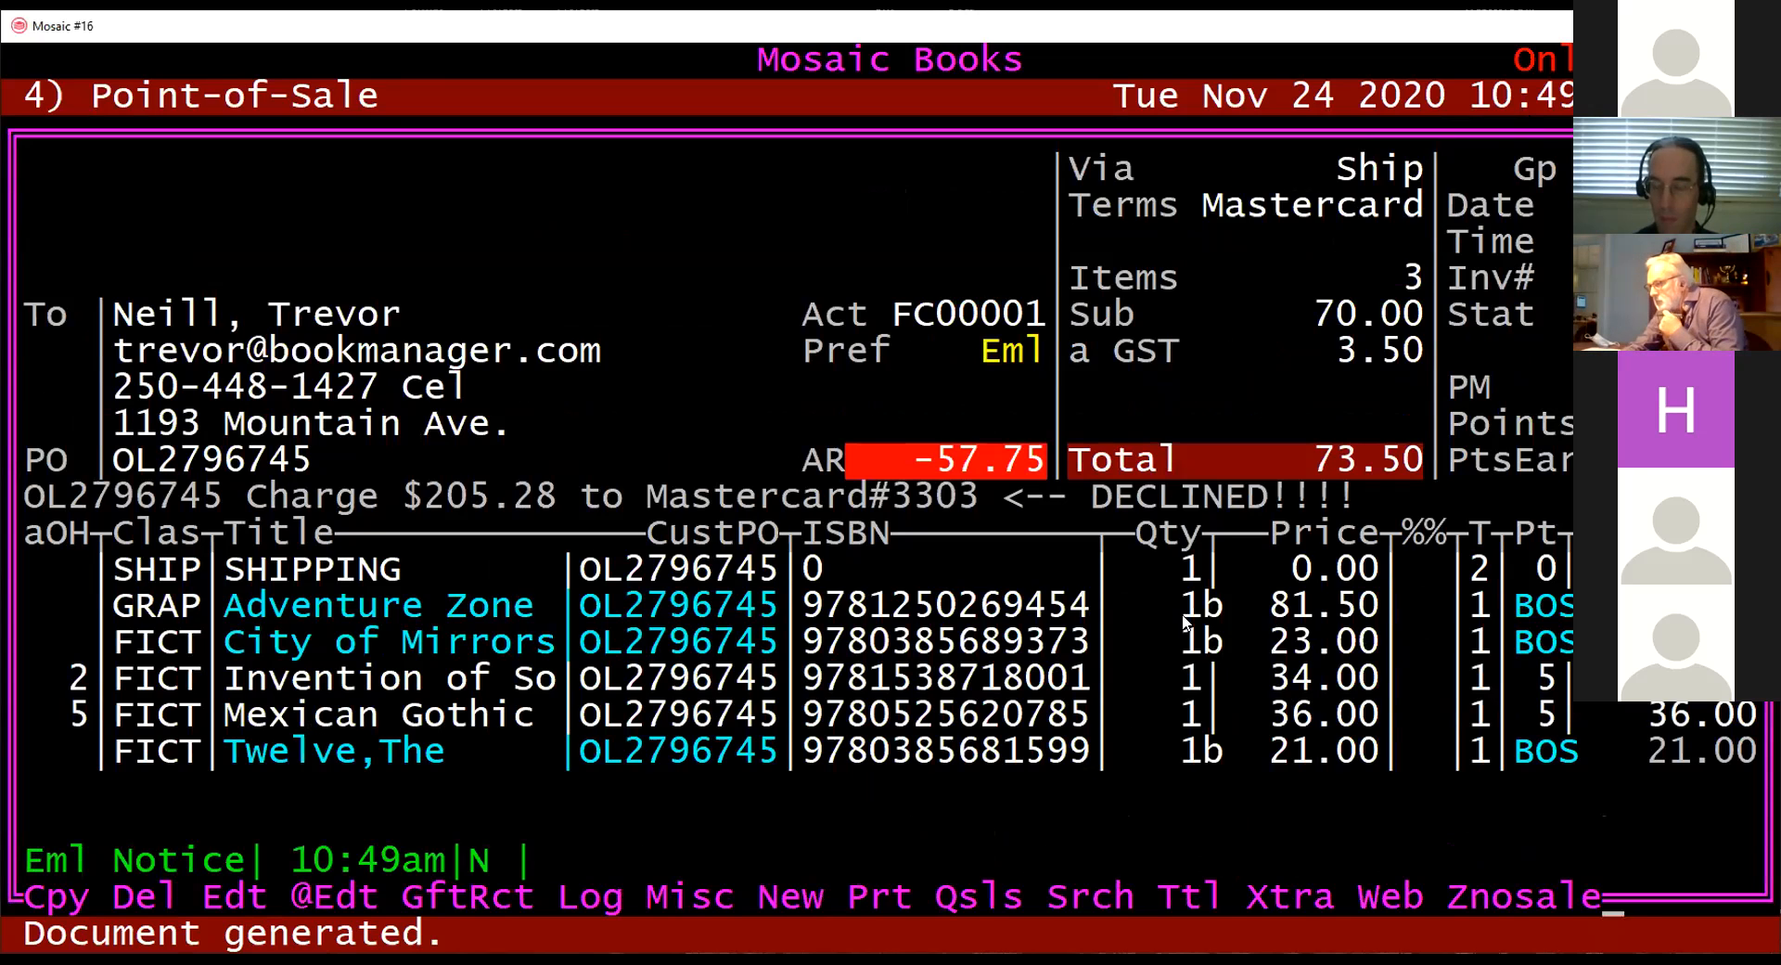
key("Down")
key("Down")
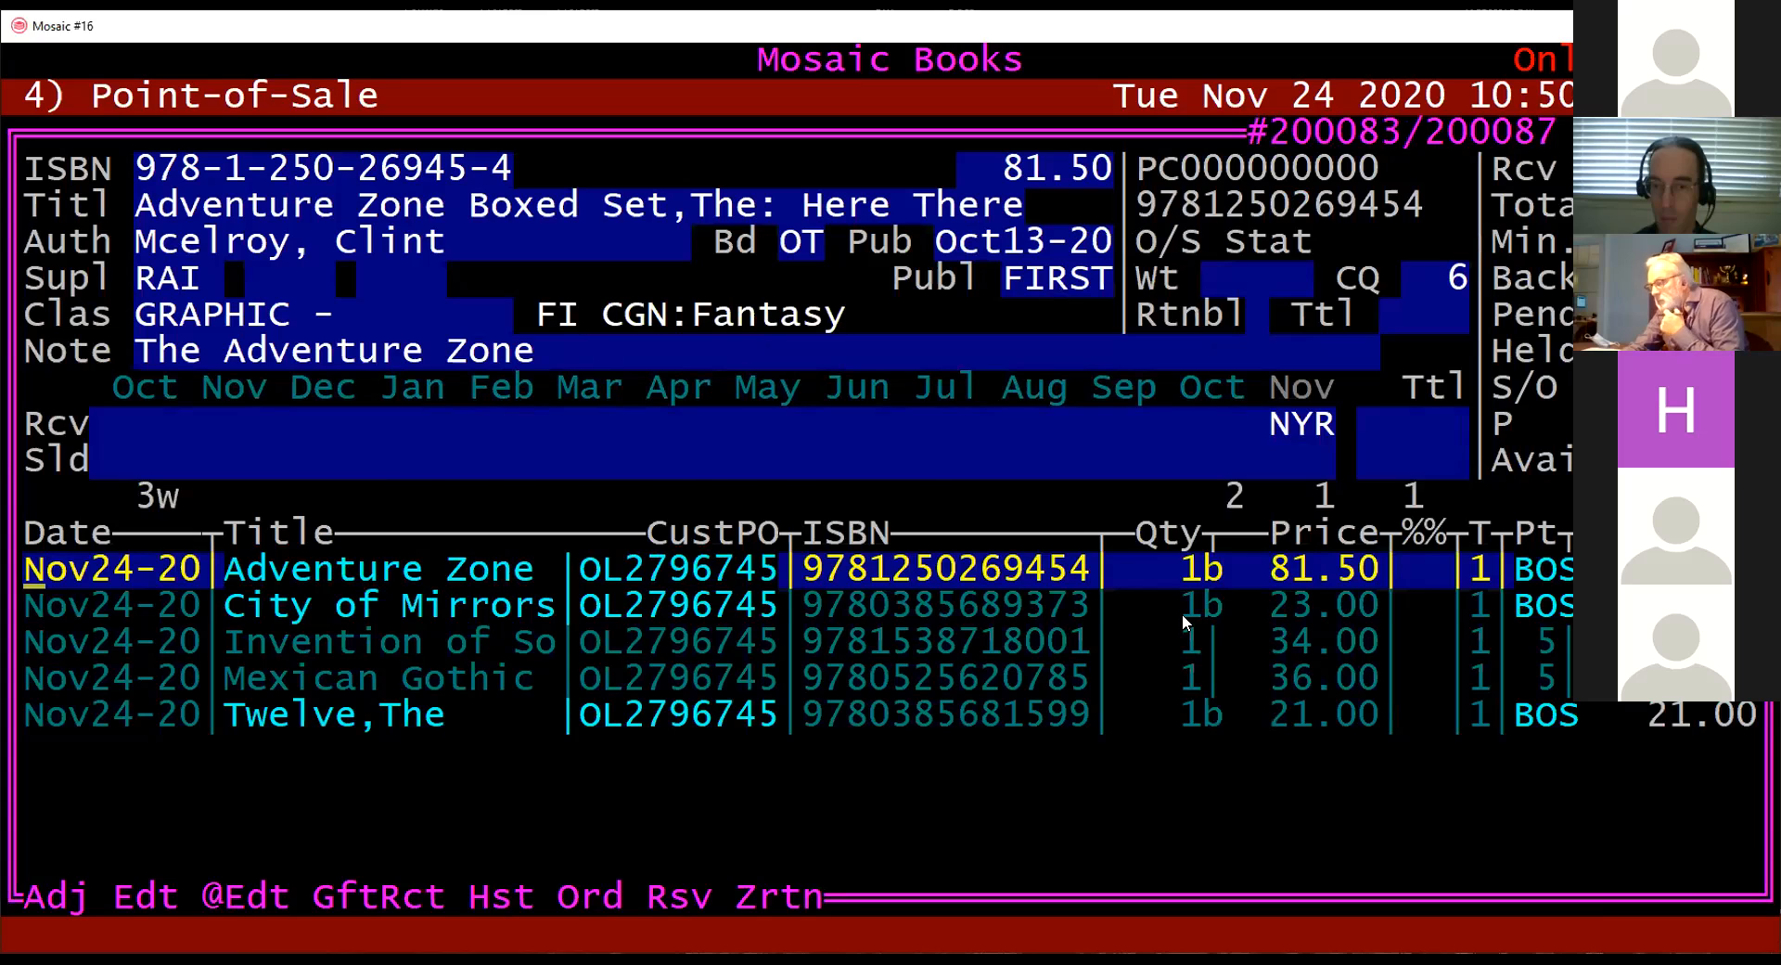
Review the Adventure Zone reservation and the customer's account record, then return to the order.
key("r")
key("Return")
key("Down")
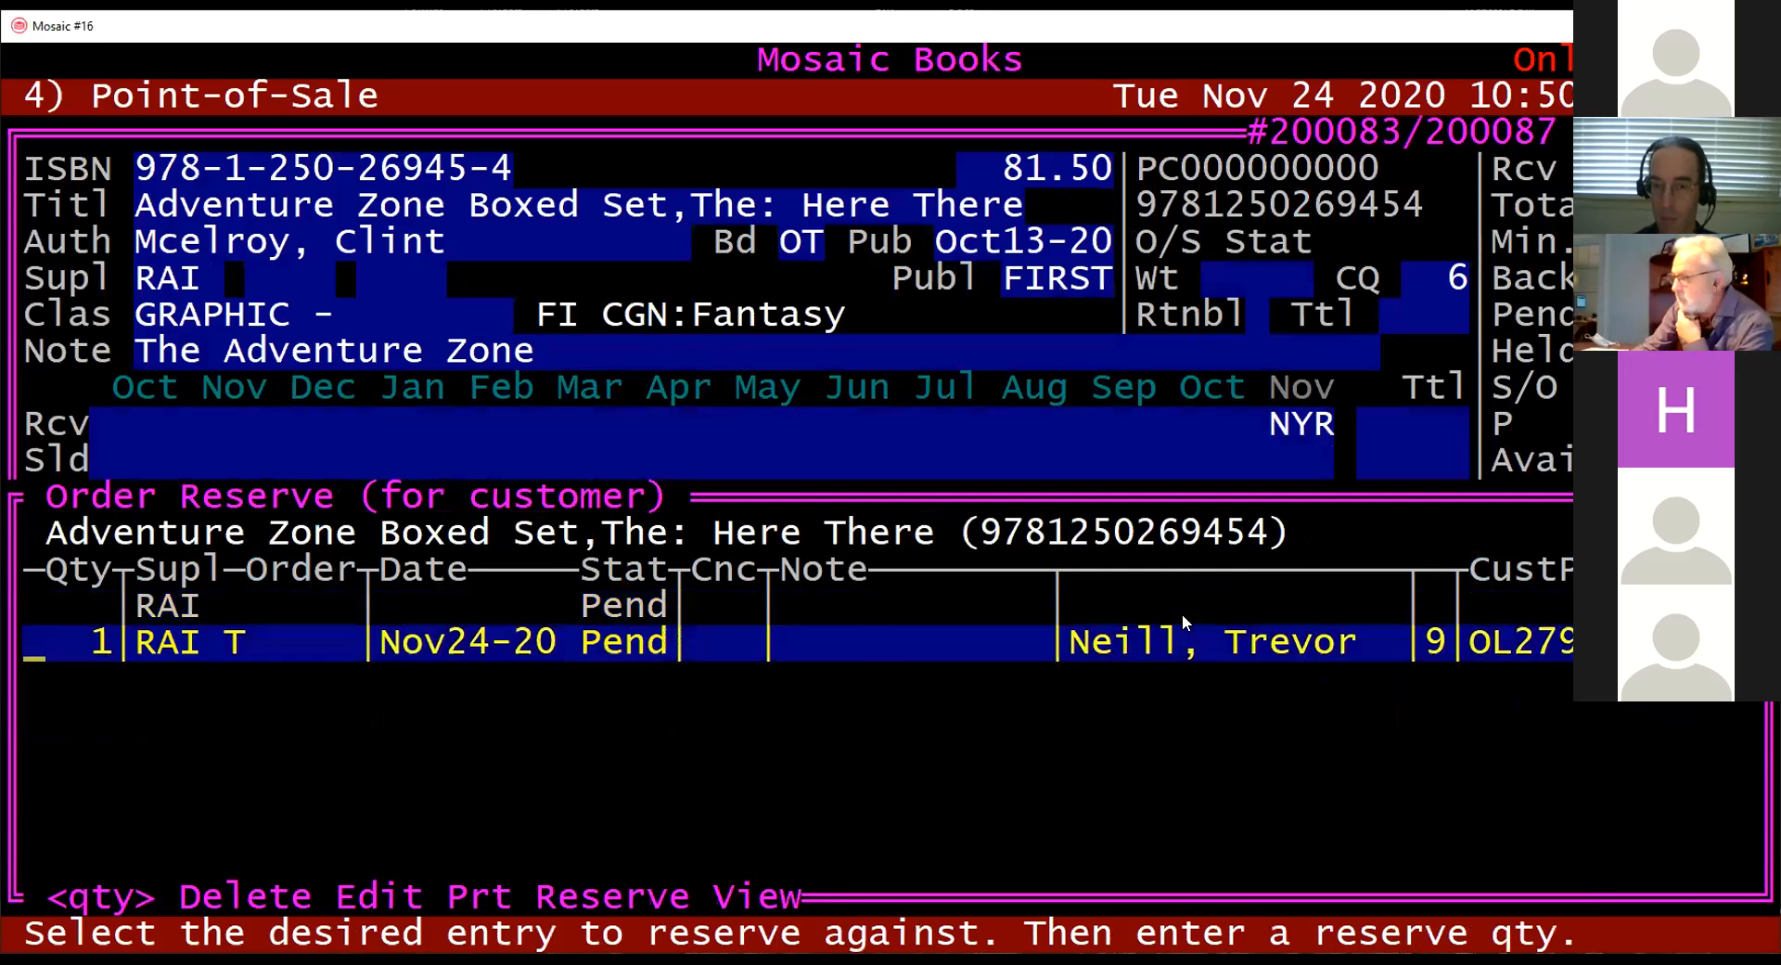
key("Return")
key("Return")
key("Return")
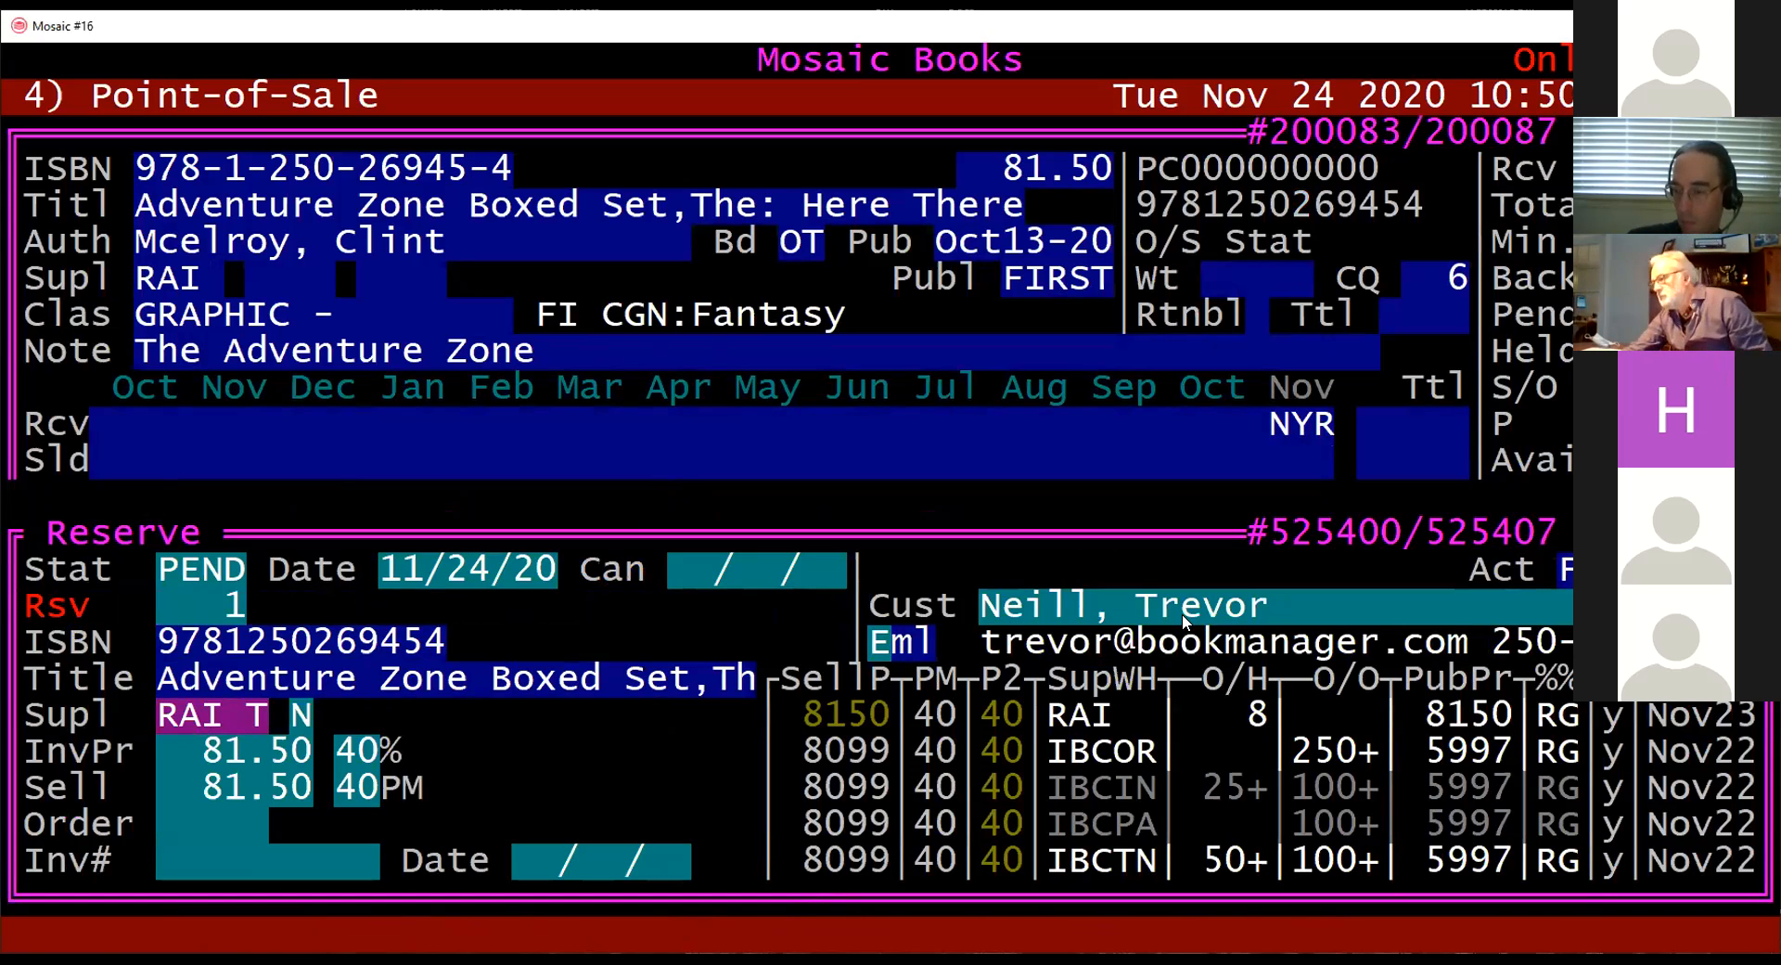
key("Escape")
key("Escape")
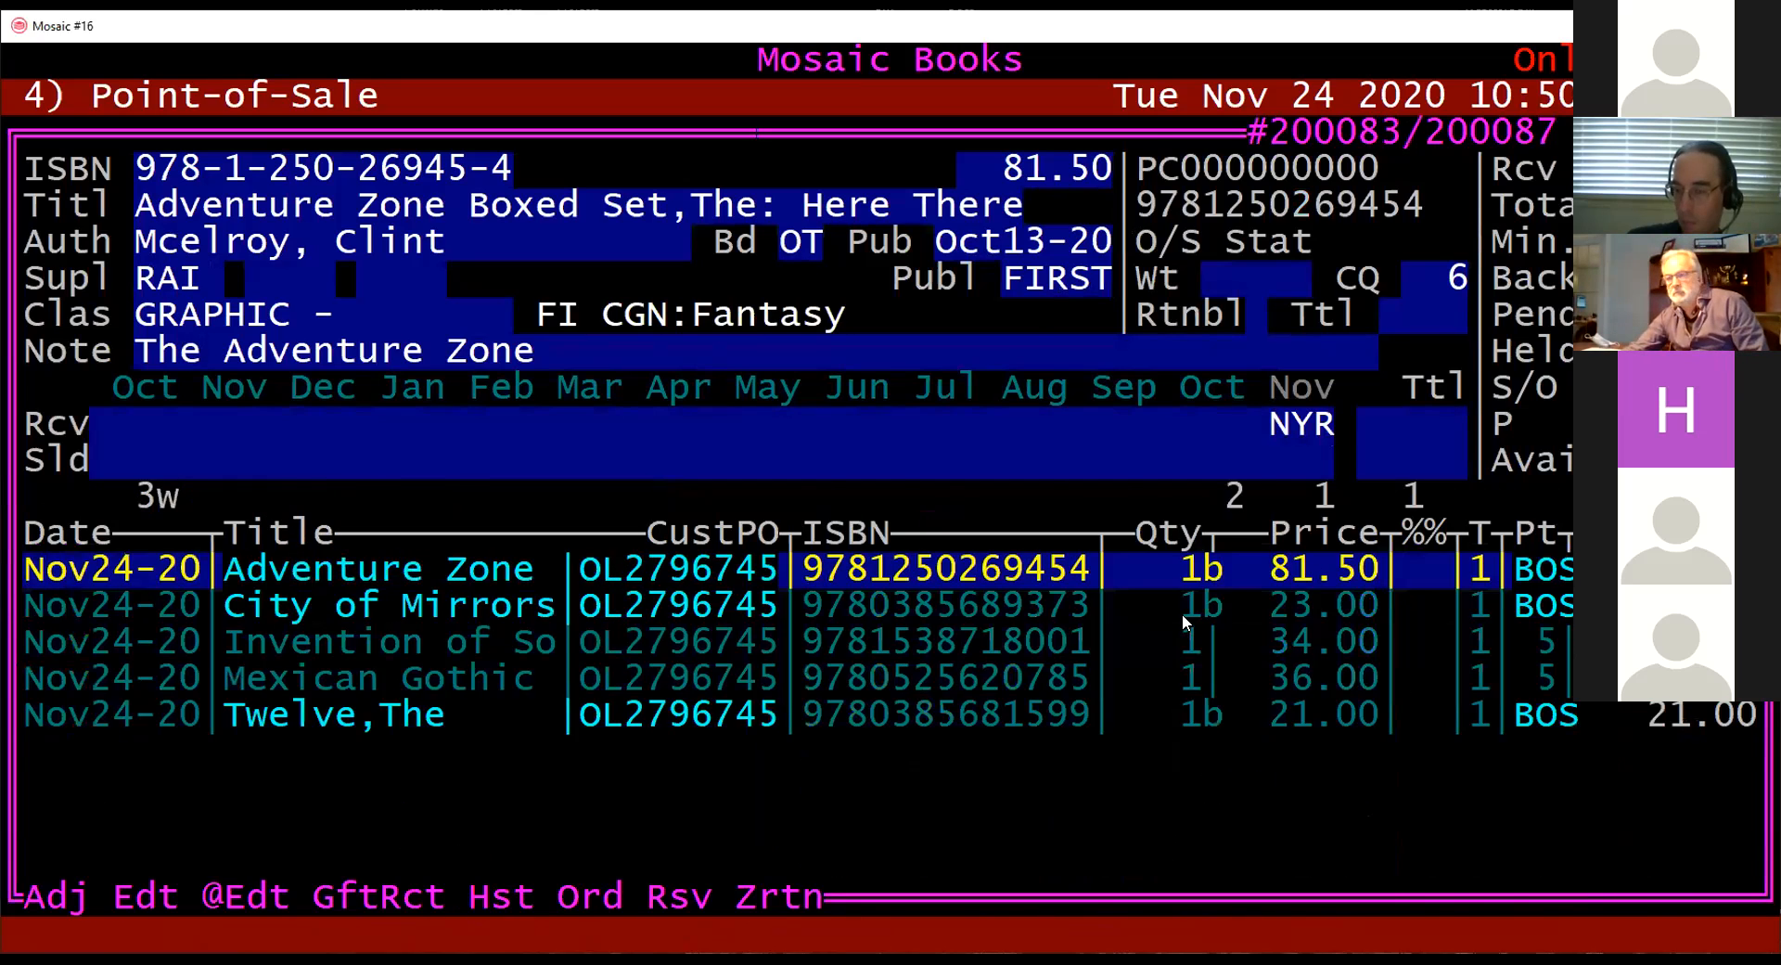
key("Escape")
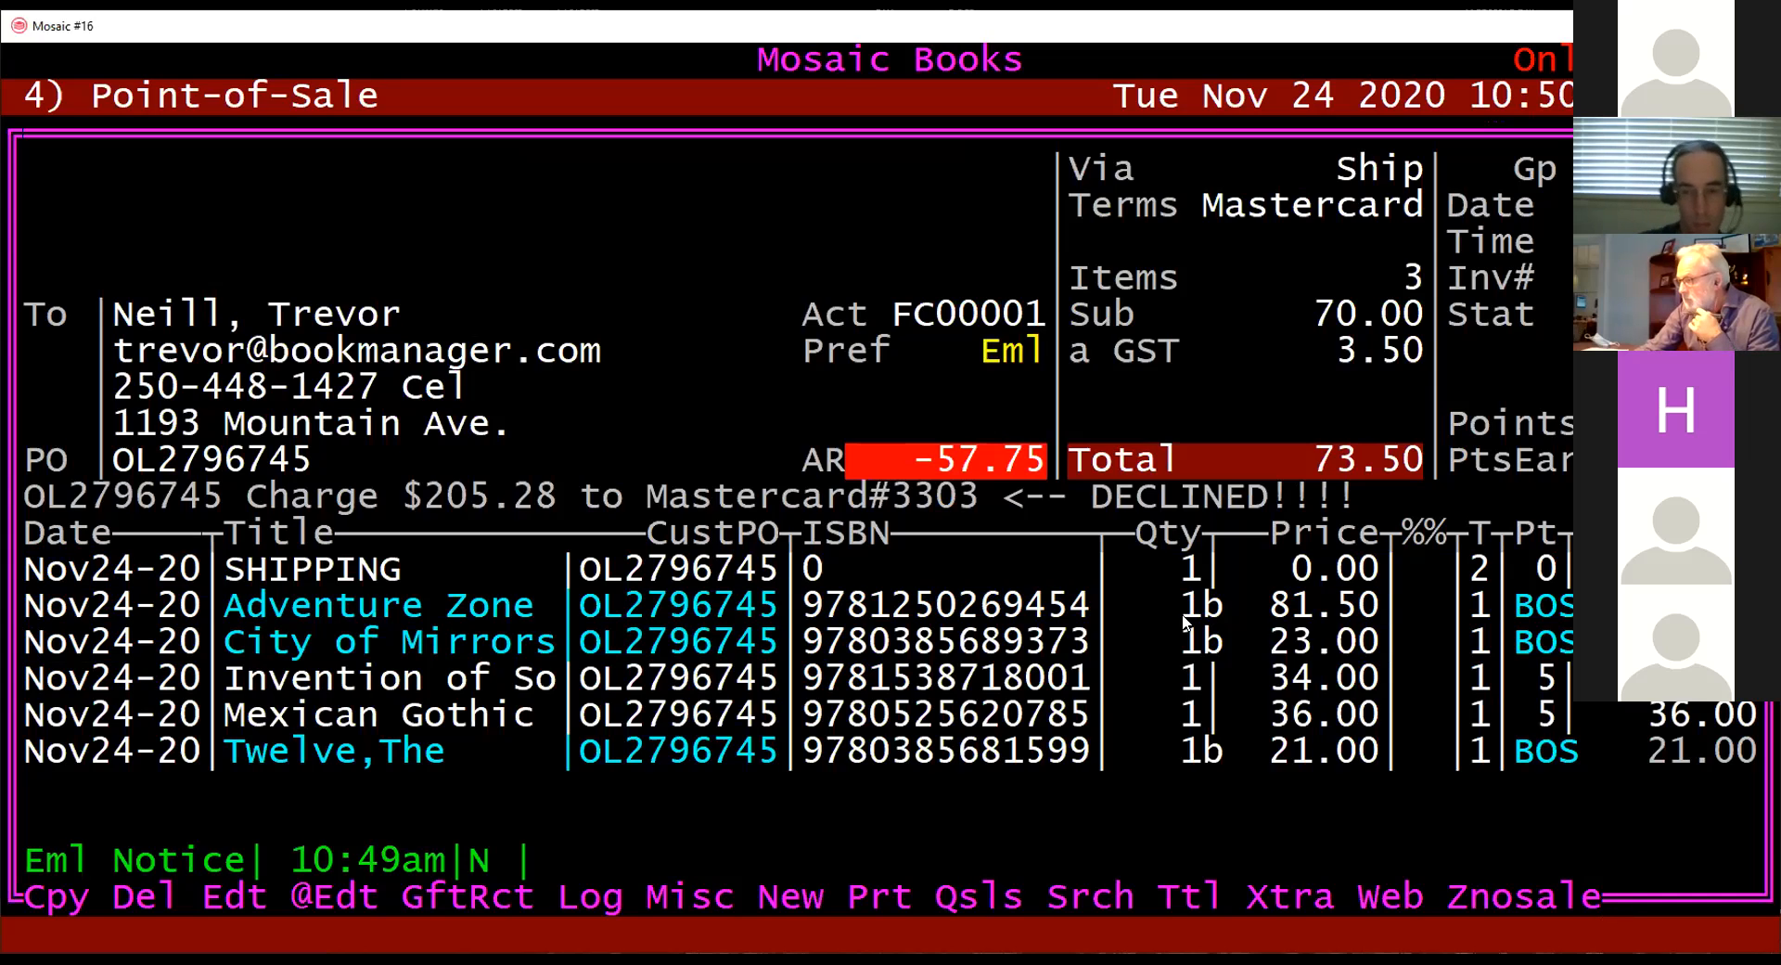
key("F6")
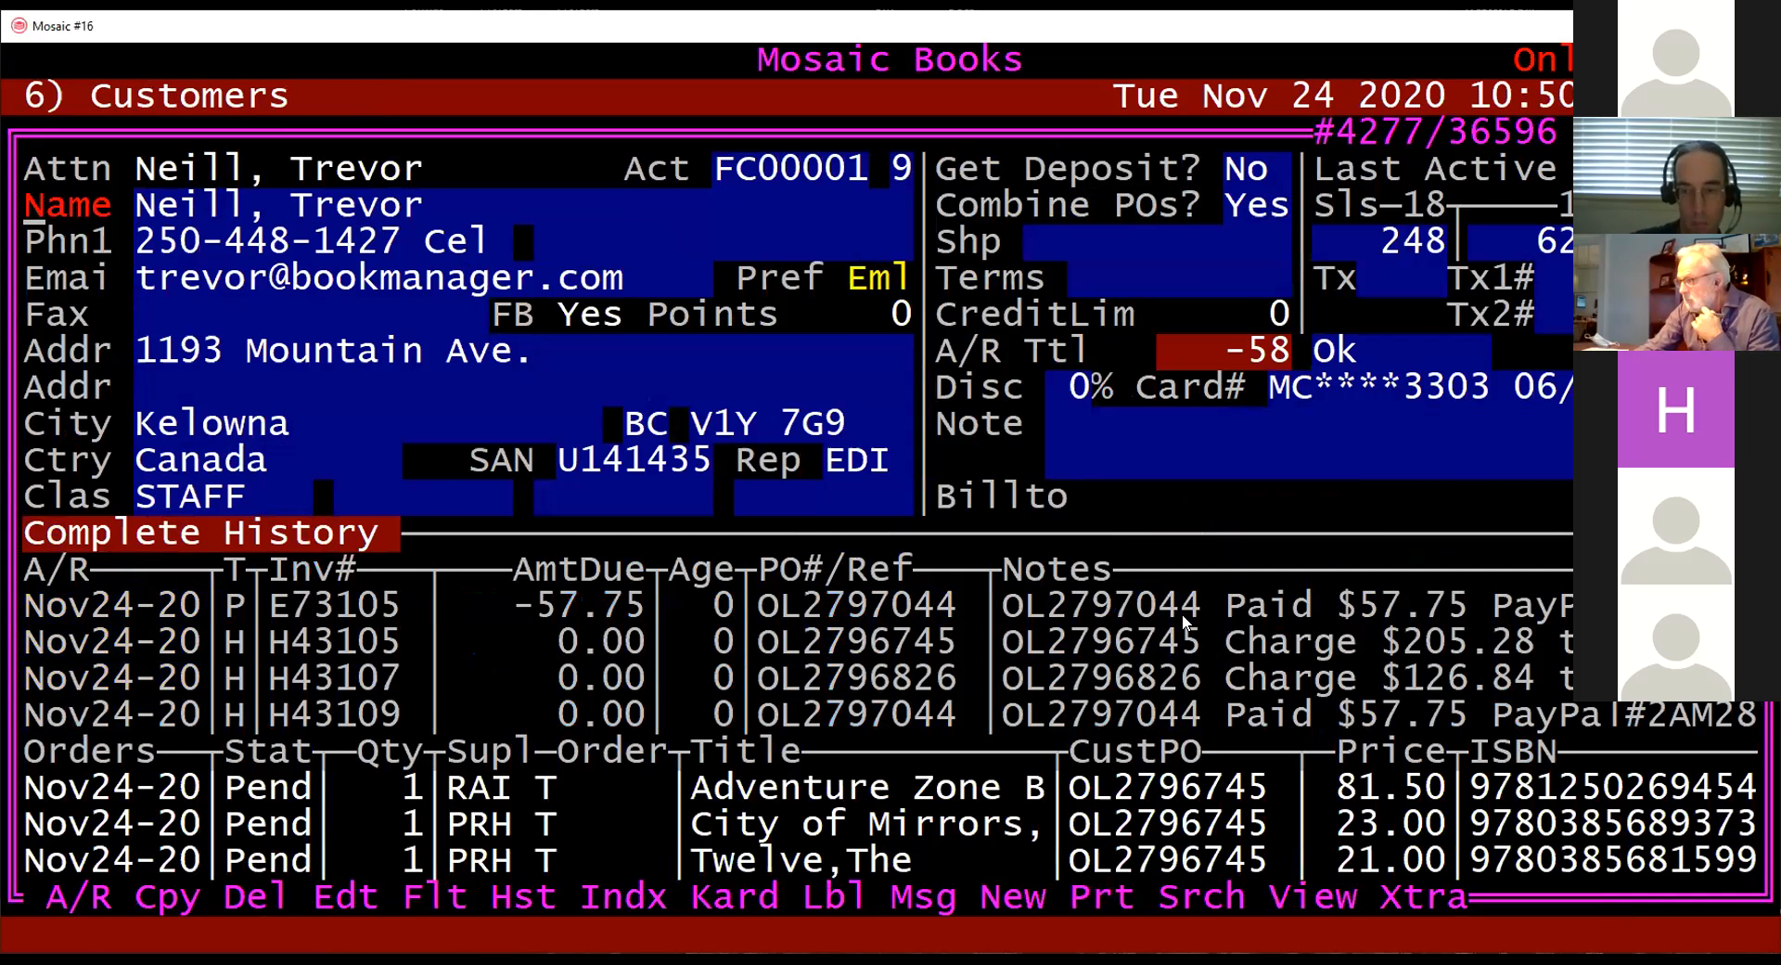
key("F4")
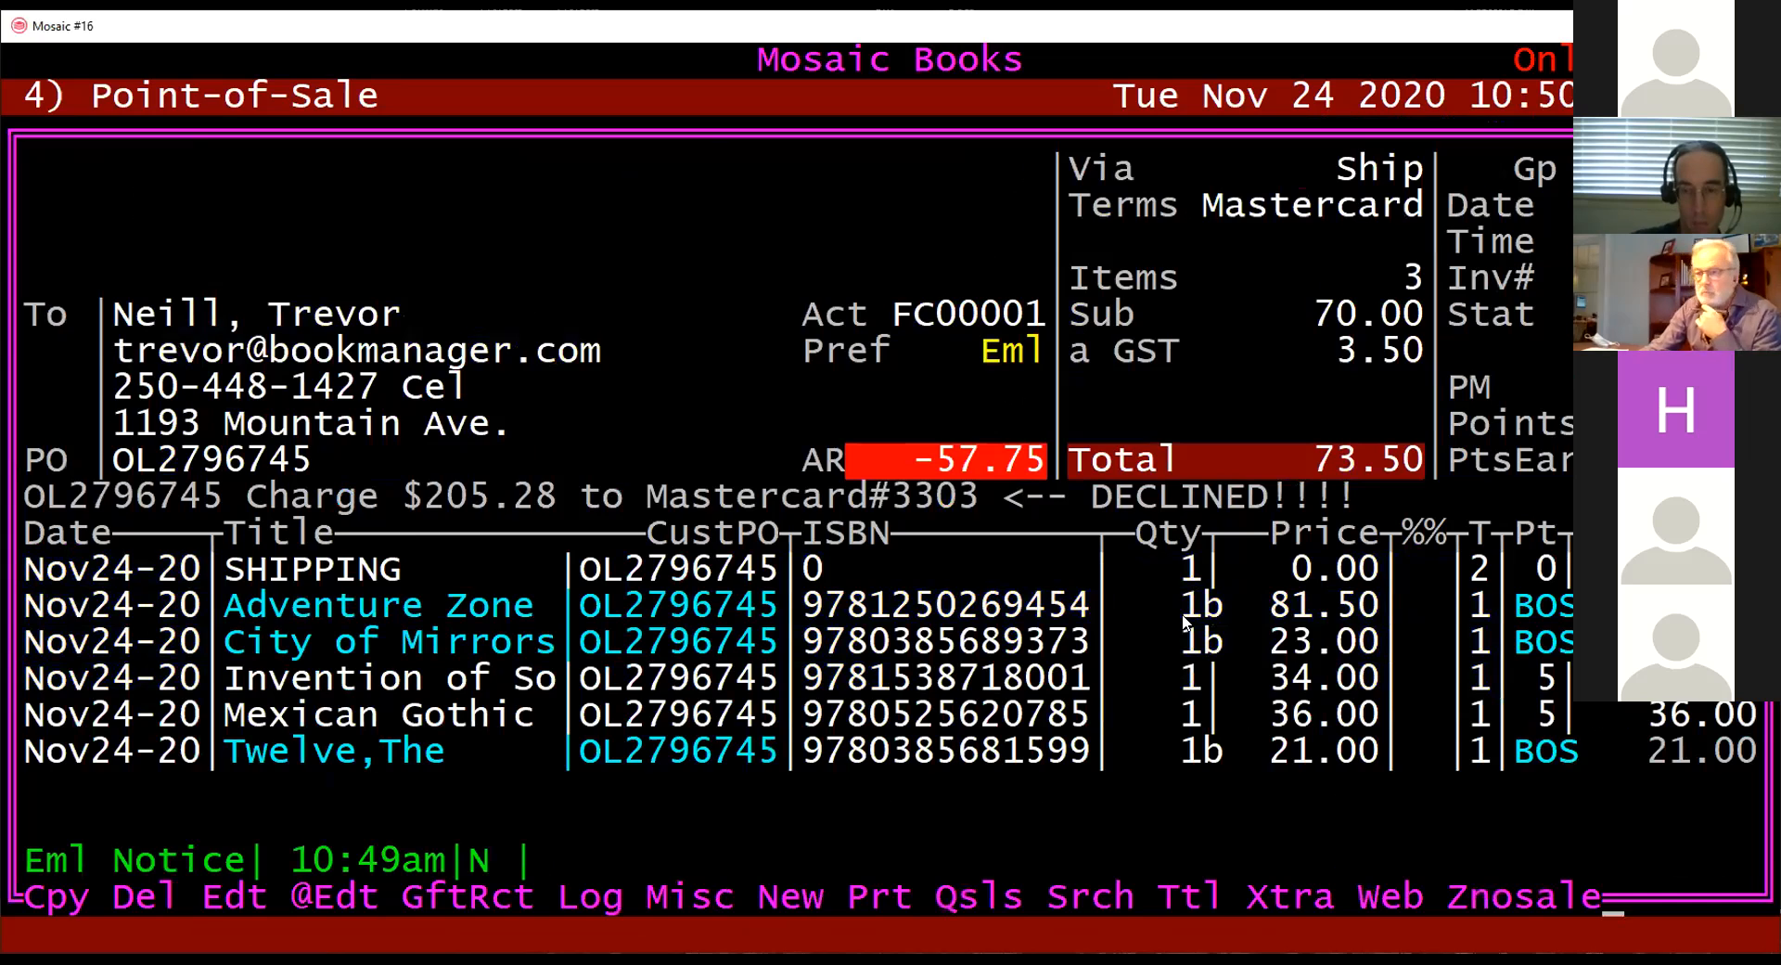
Create a cloned transaction to record a payment, entering the staff ID.
key("x")
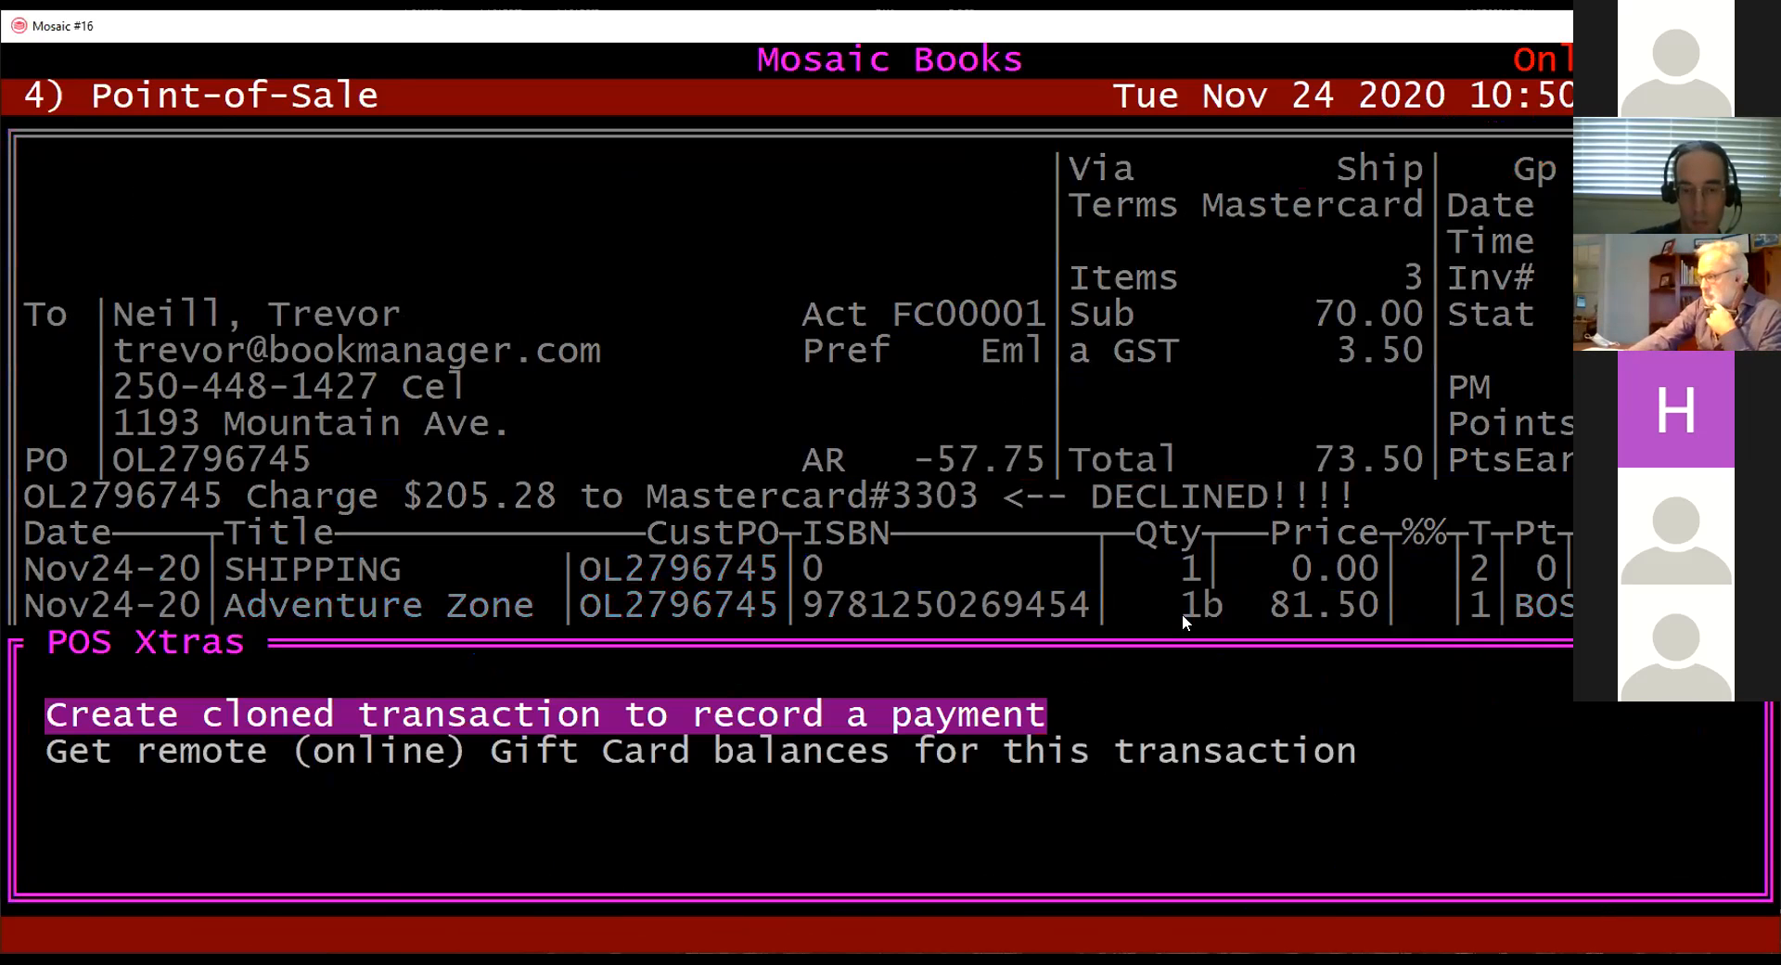
key("Return")
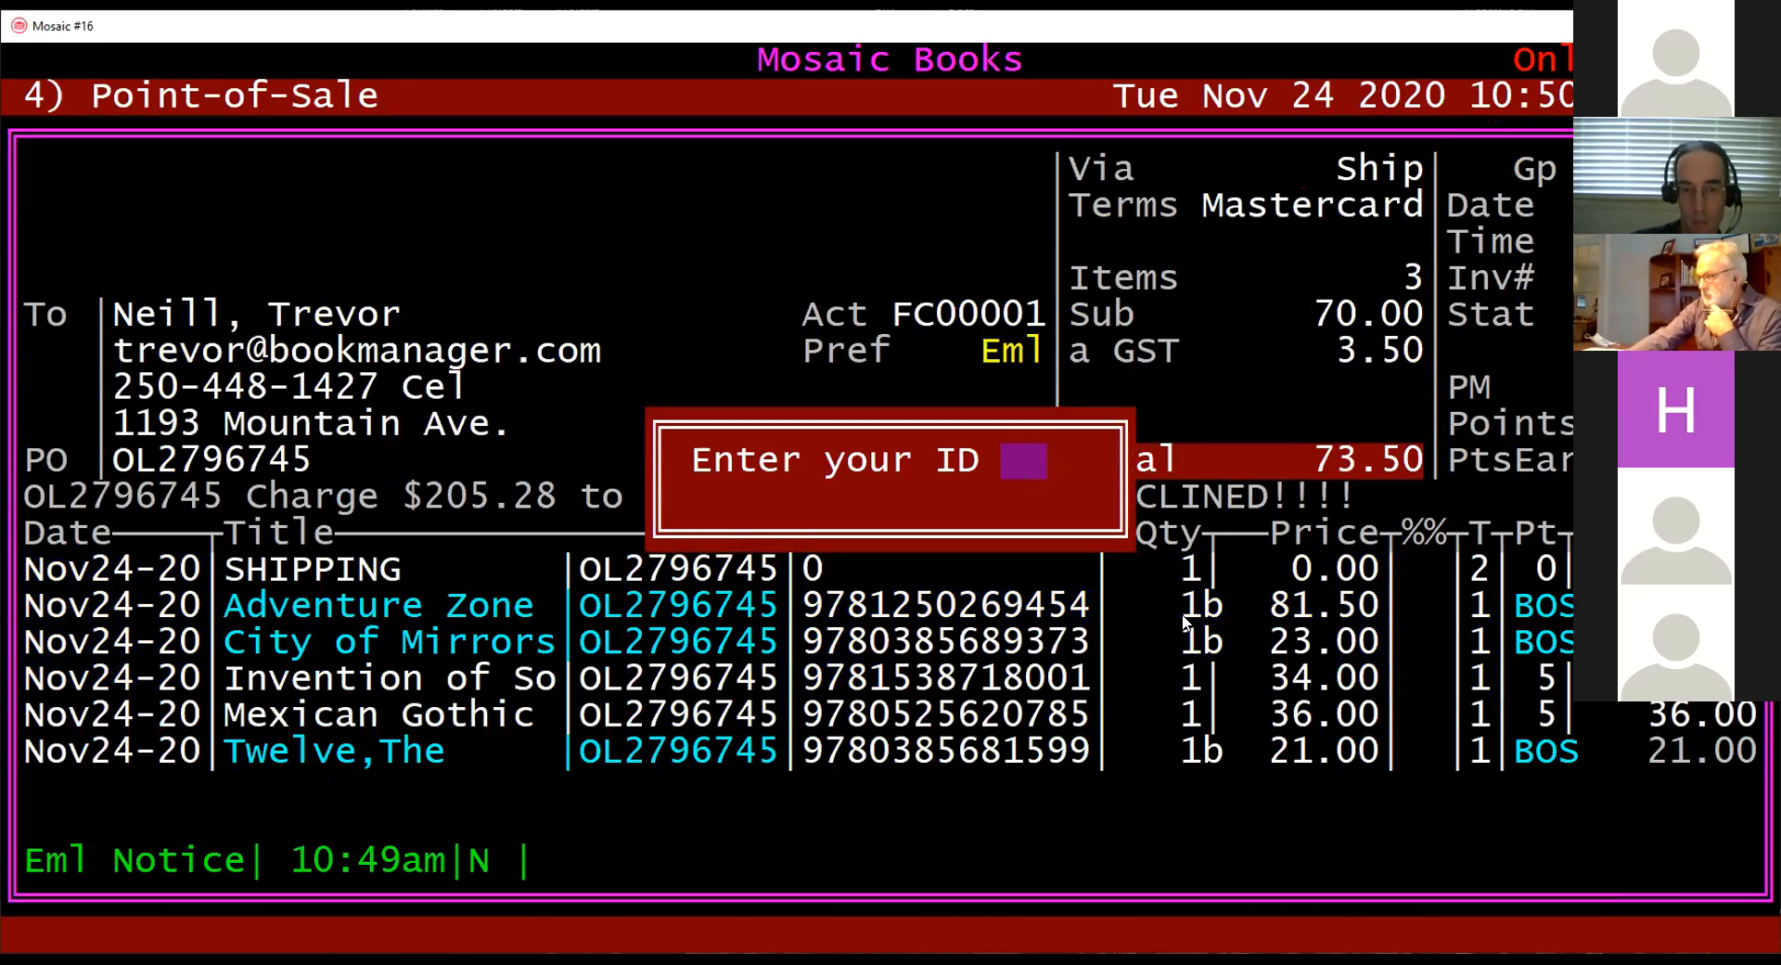
key("Return")
key("Page_Down")
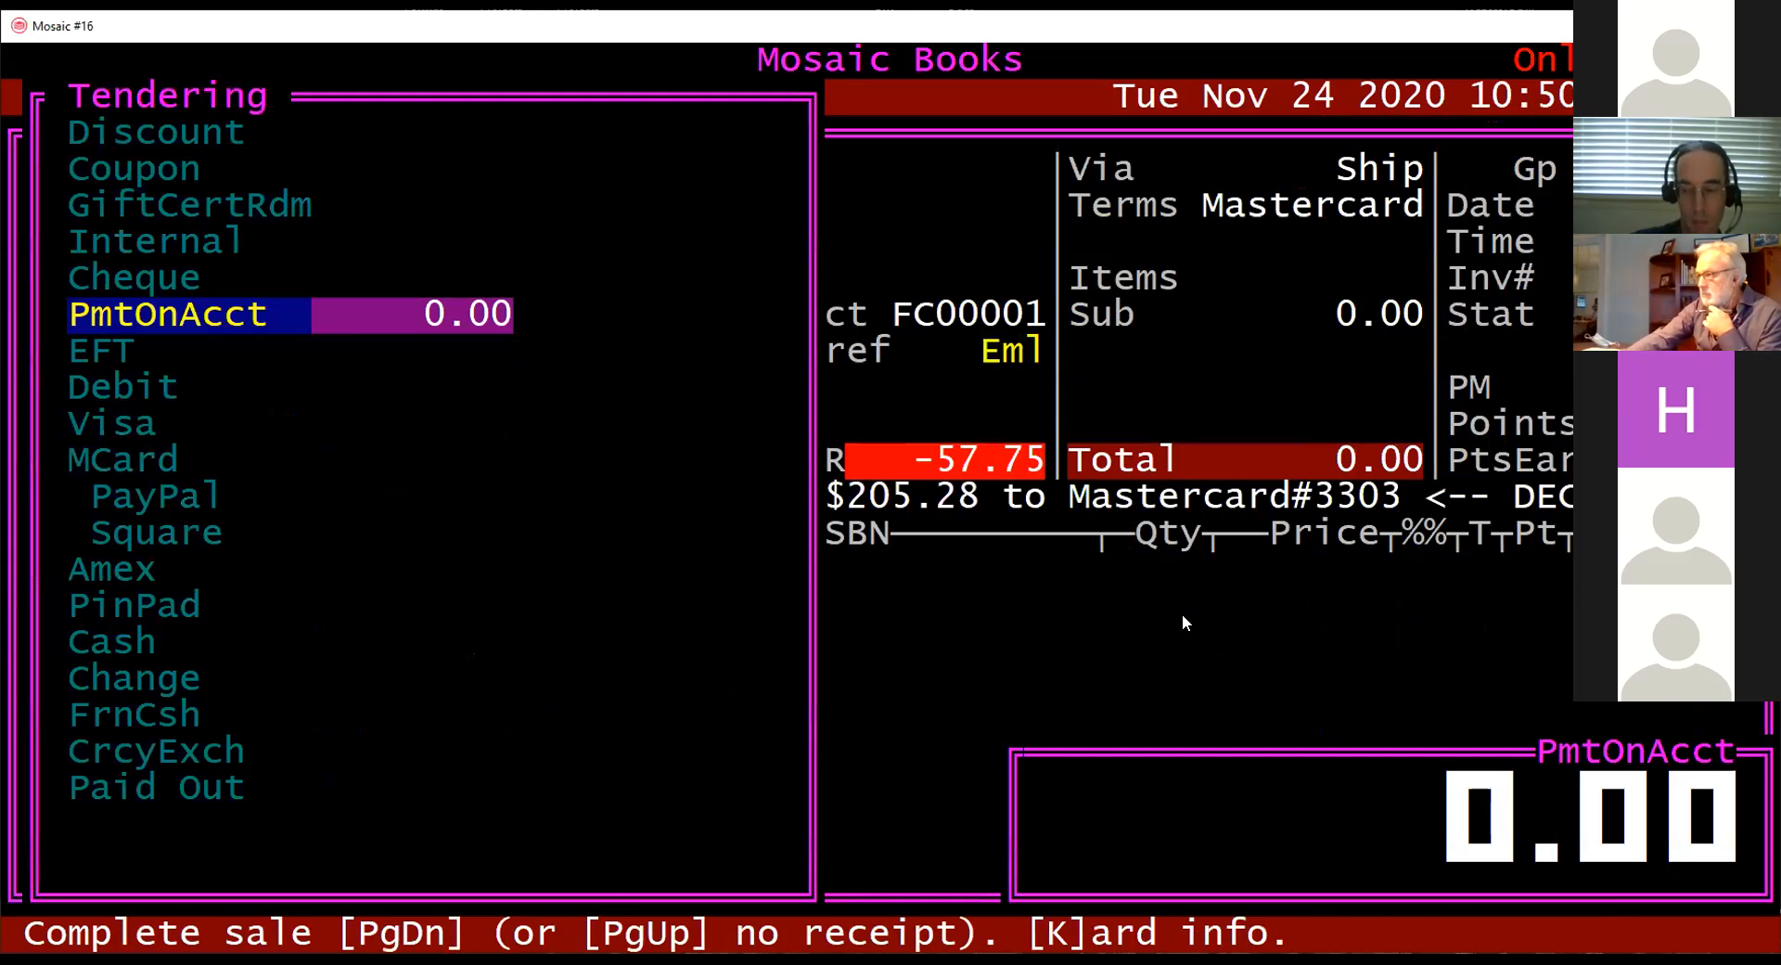
Remove the '<-- DECLINED!!!!' flag from the charge note.
key("Escape")
key("Escape")
key("Down")
key("Down")
key("Down")
key("End")
key("BackSpace")
key("BackSpace")
key("BackSpace")
key("BackSpace")
key("BackSpace")
key("BackSpace")
key("BackSpace")
key("BackSpace")
key("BackSpace")
key("BackSpace")
key("BackSpace")
key("BackSpace")
key("BackSpace")
key("BackSpace")
key("BackSpace")
key("BackSpace")
key("BackSpace")
key("Return")
Tender 205.28 as payment on account with the balance to cash, and complete the transaction.
key("Page_Down")
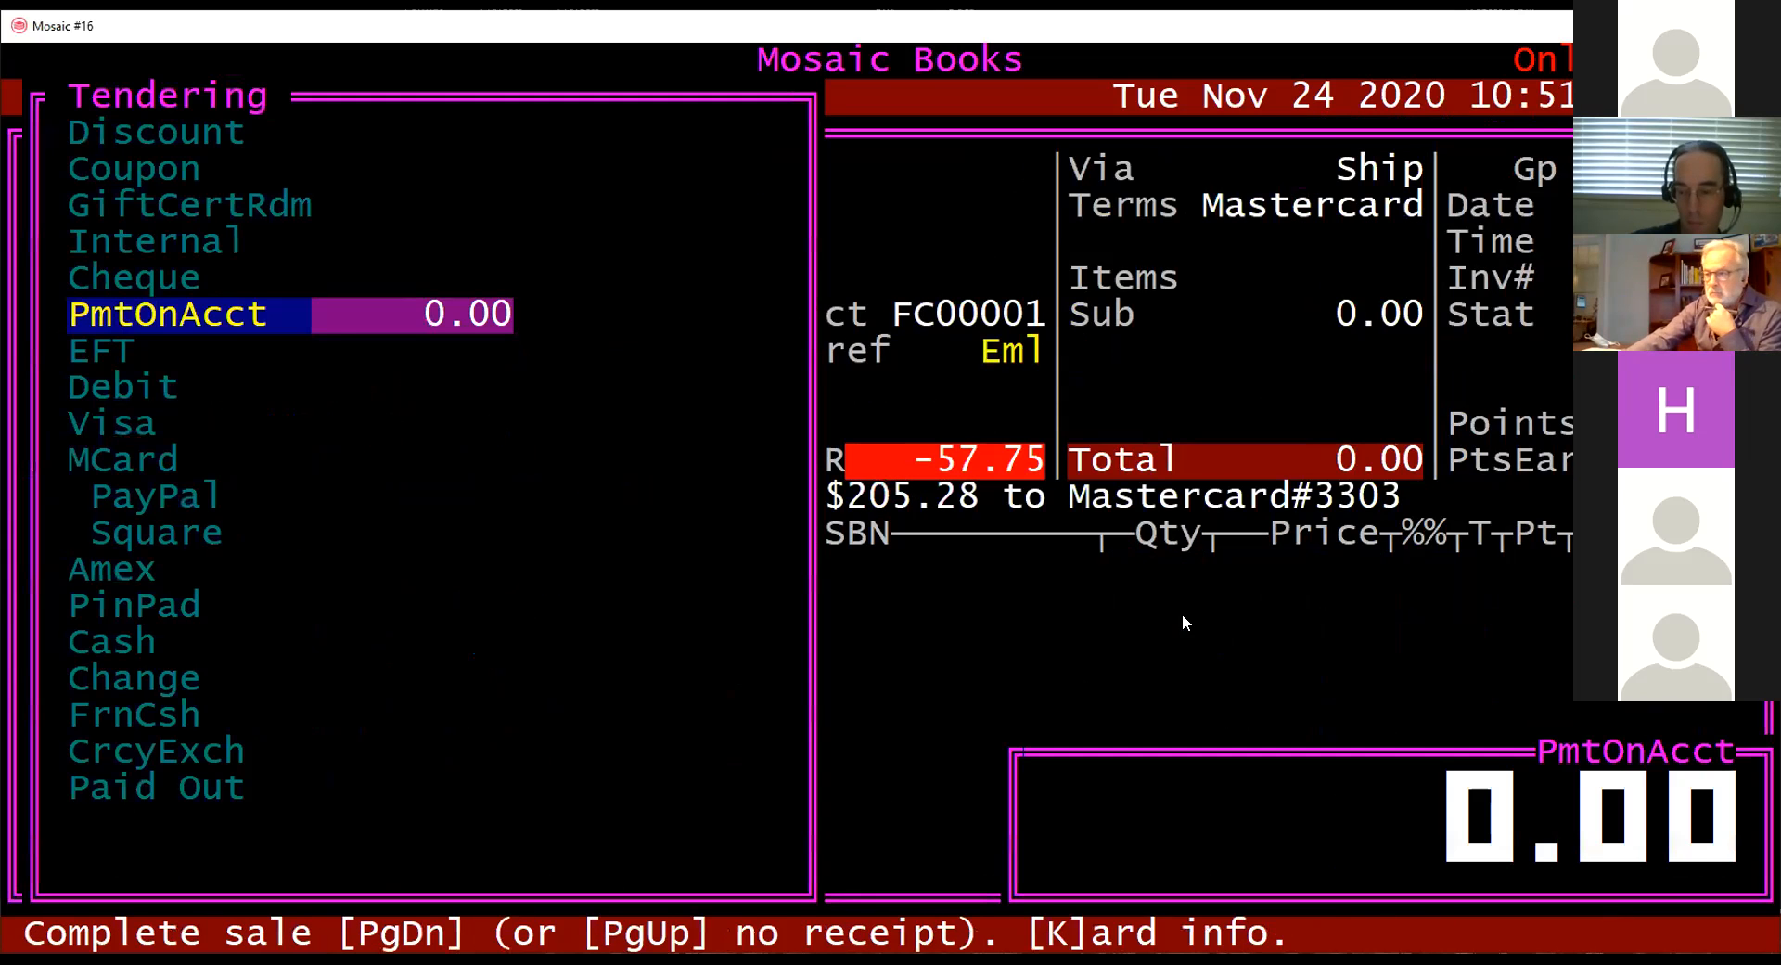
type("205.28")
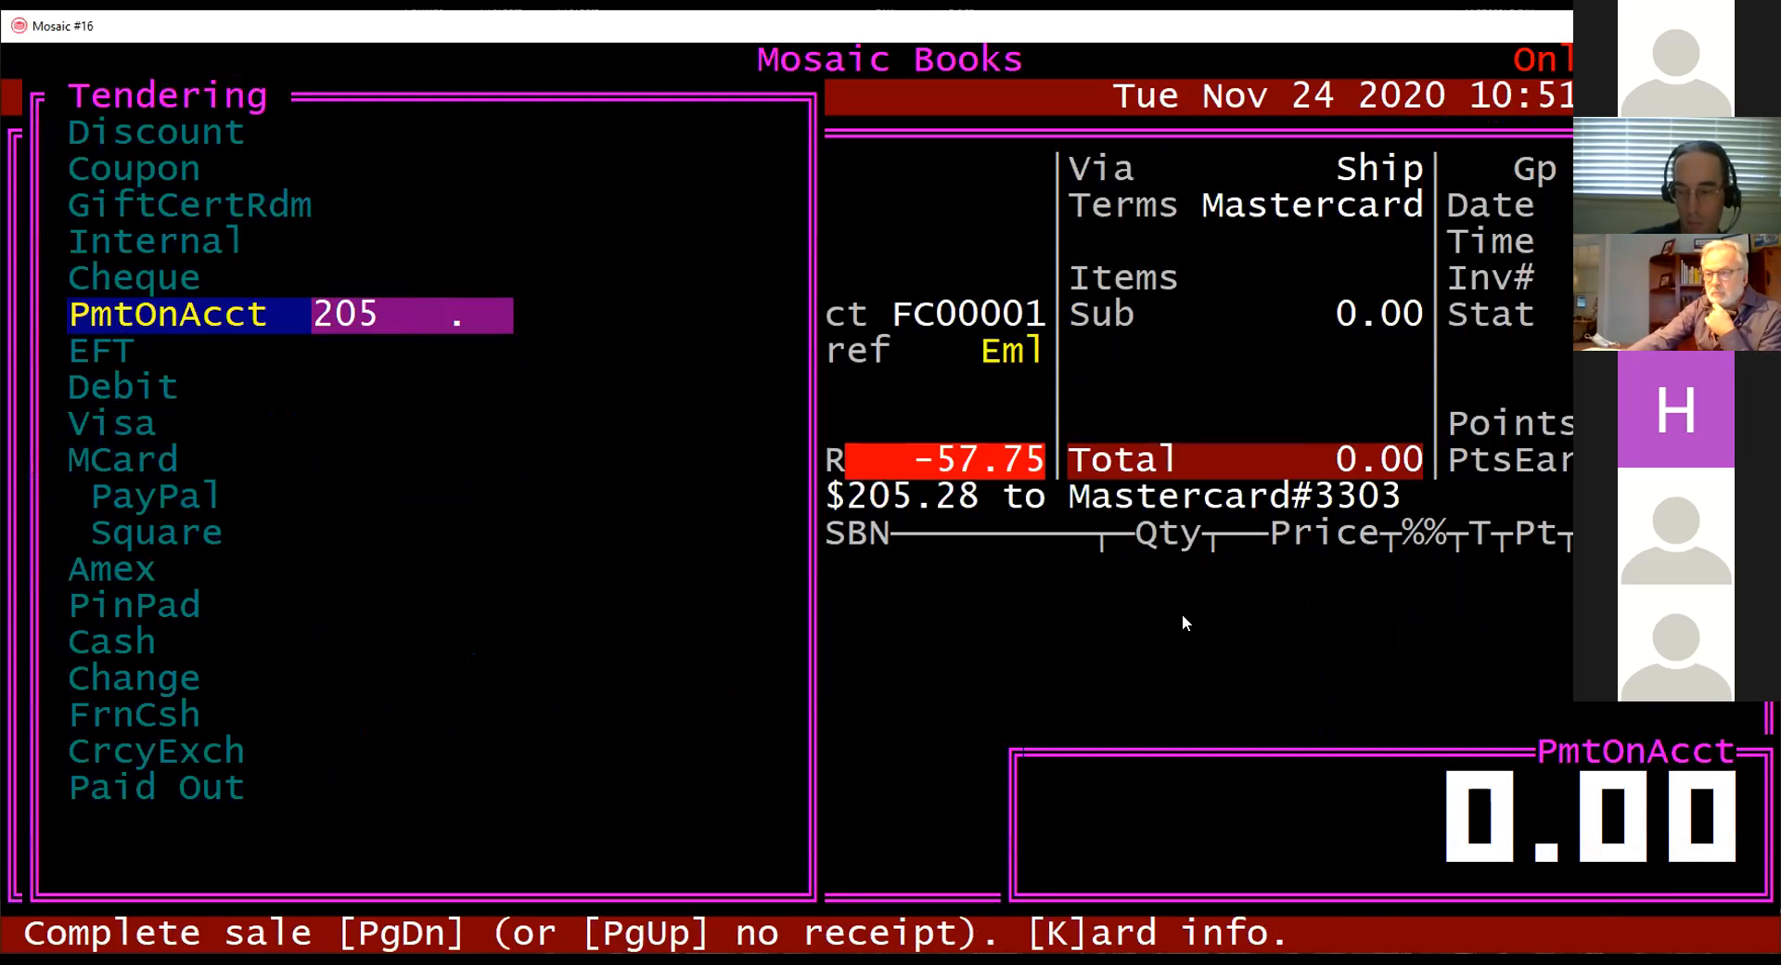
key("Down")
key("Down")
key("Down")
key("Down")
key("Down")
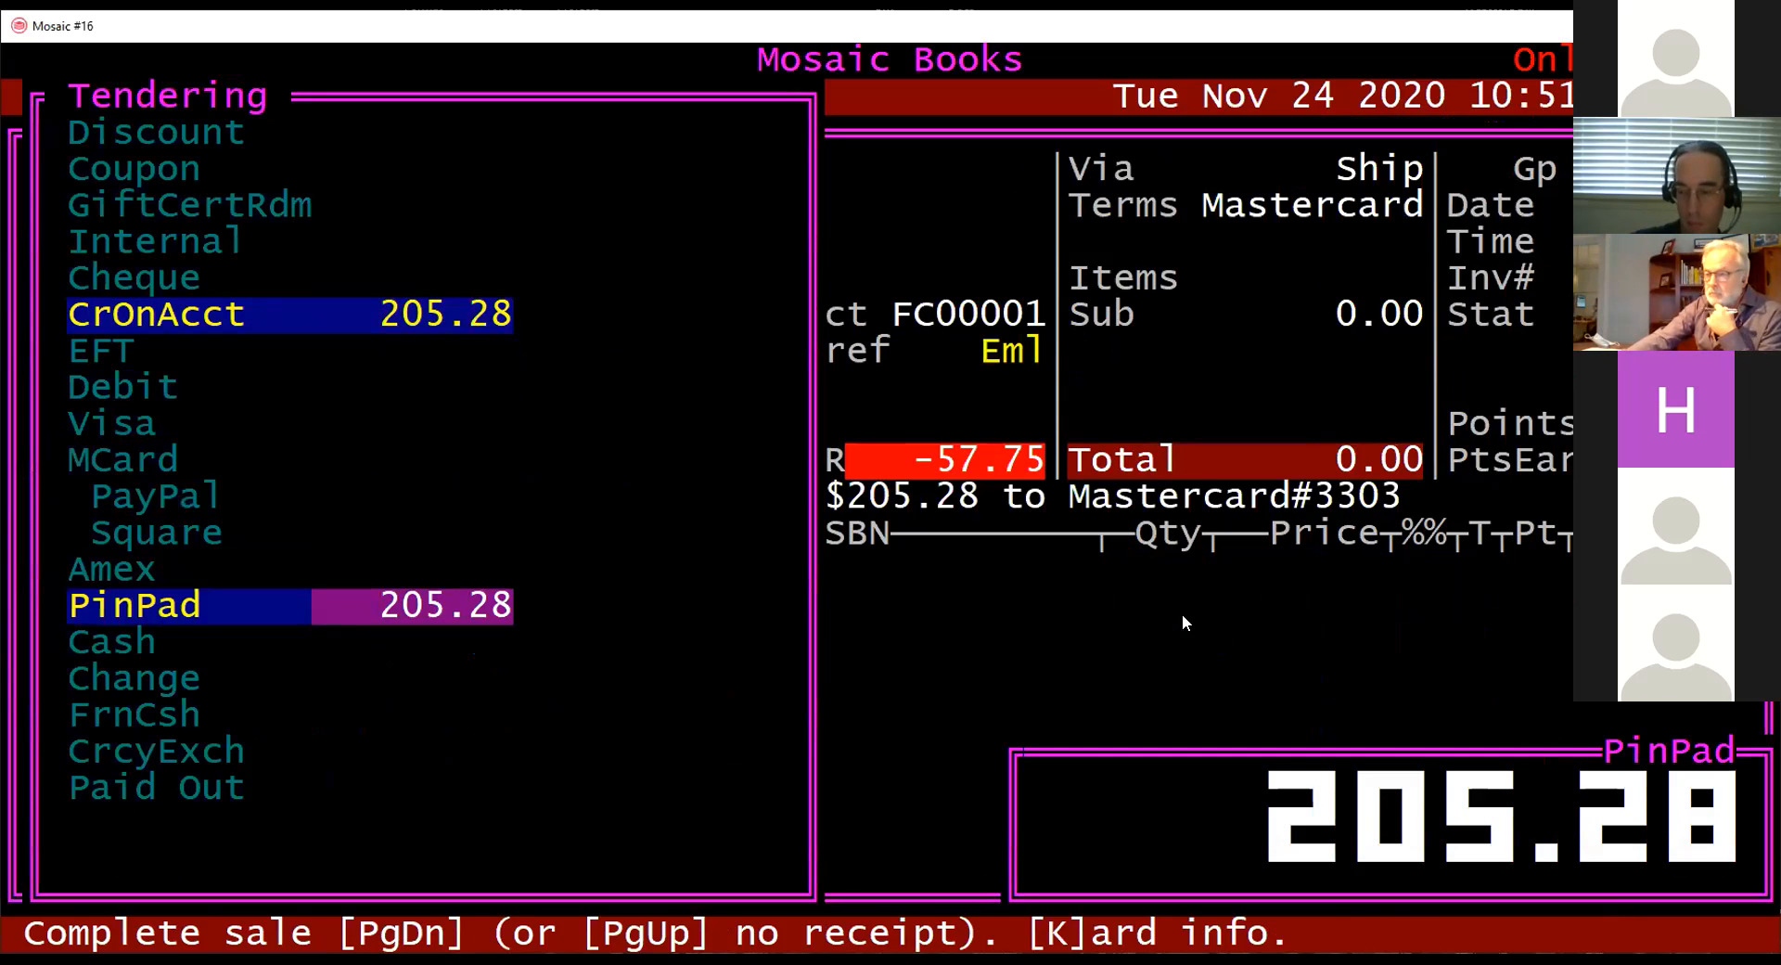
key("Down")
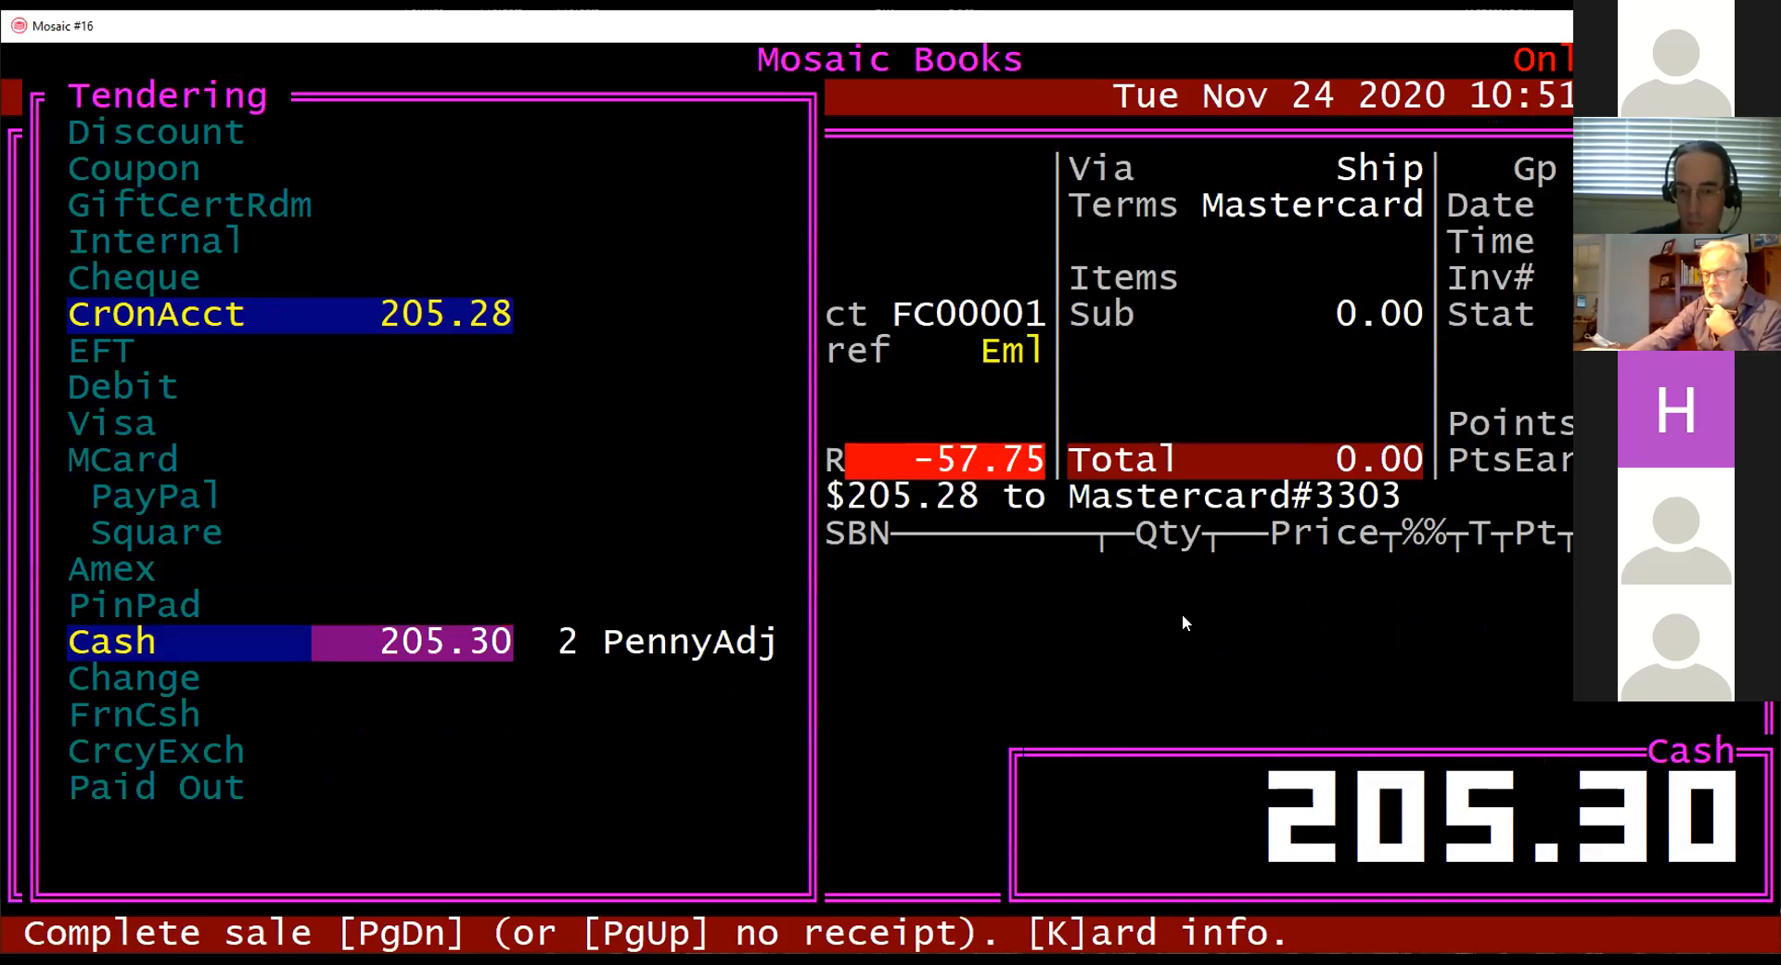
key("Page_Down")
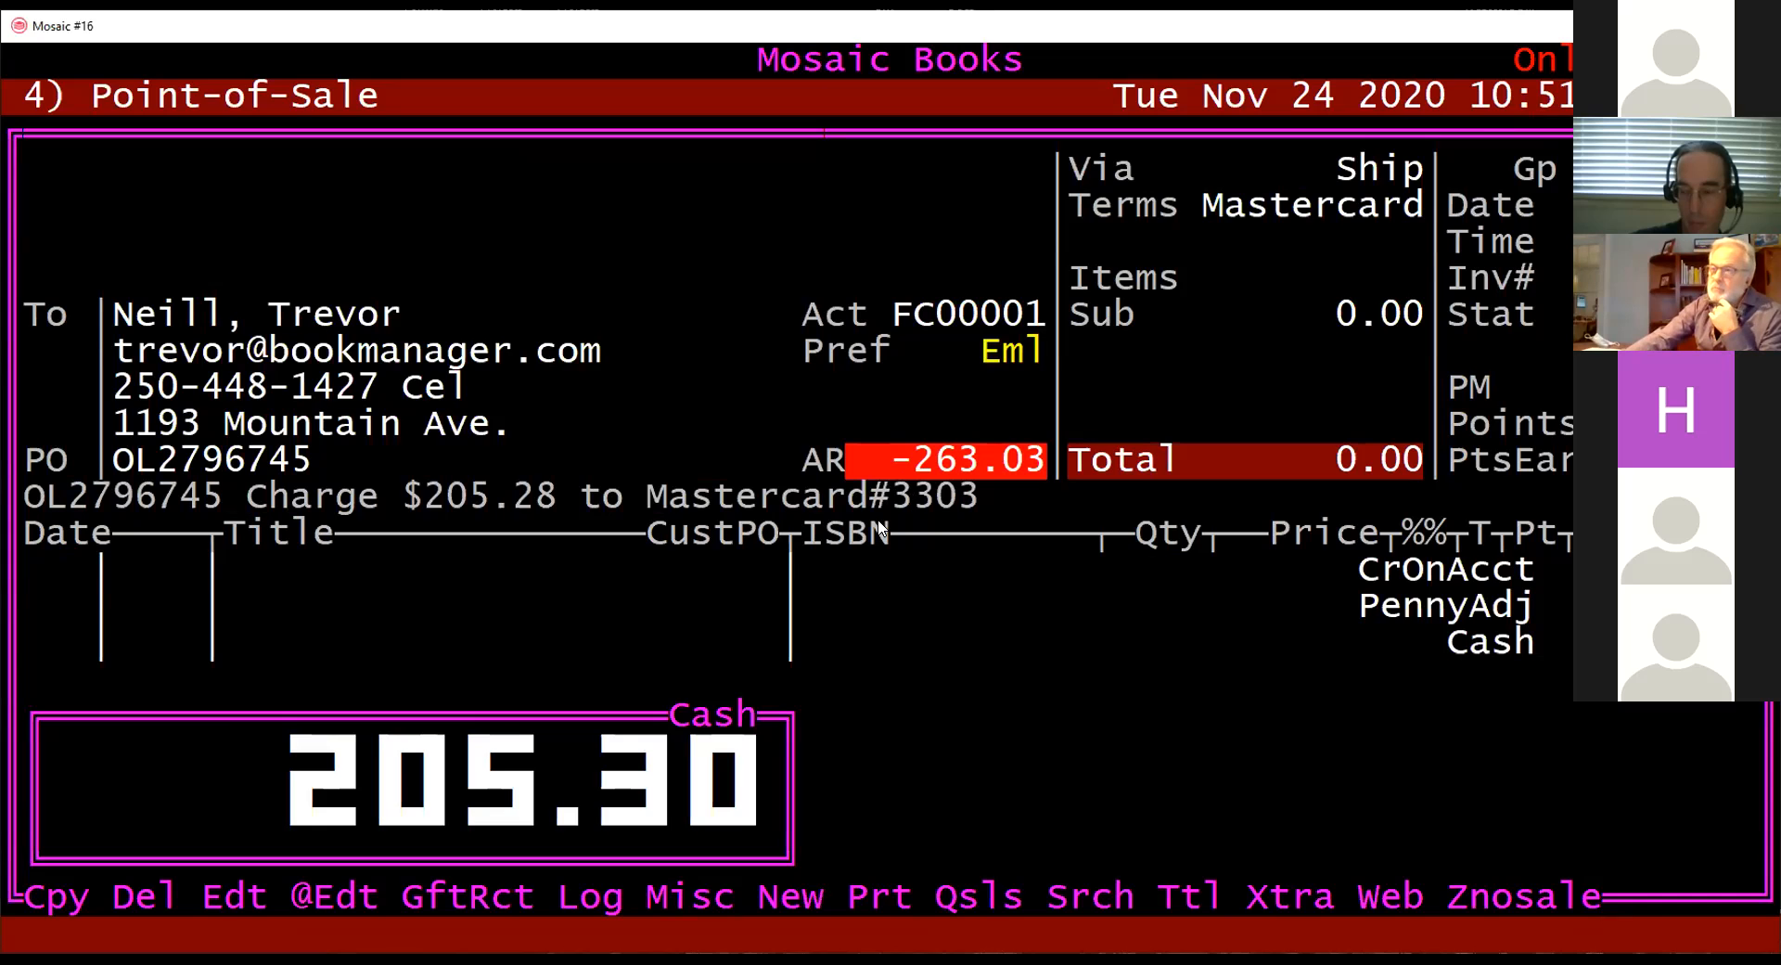
Open the transaction status log and view the PmntNeeded order's sale details.
key("s")
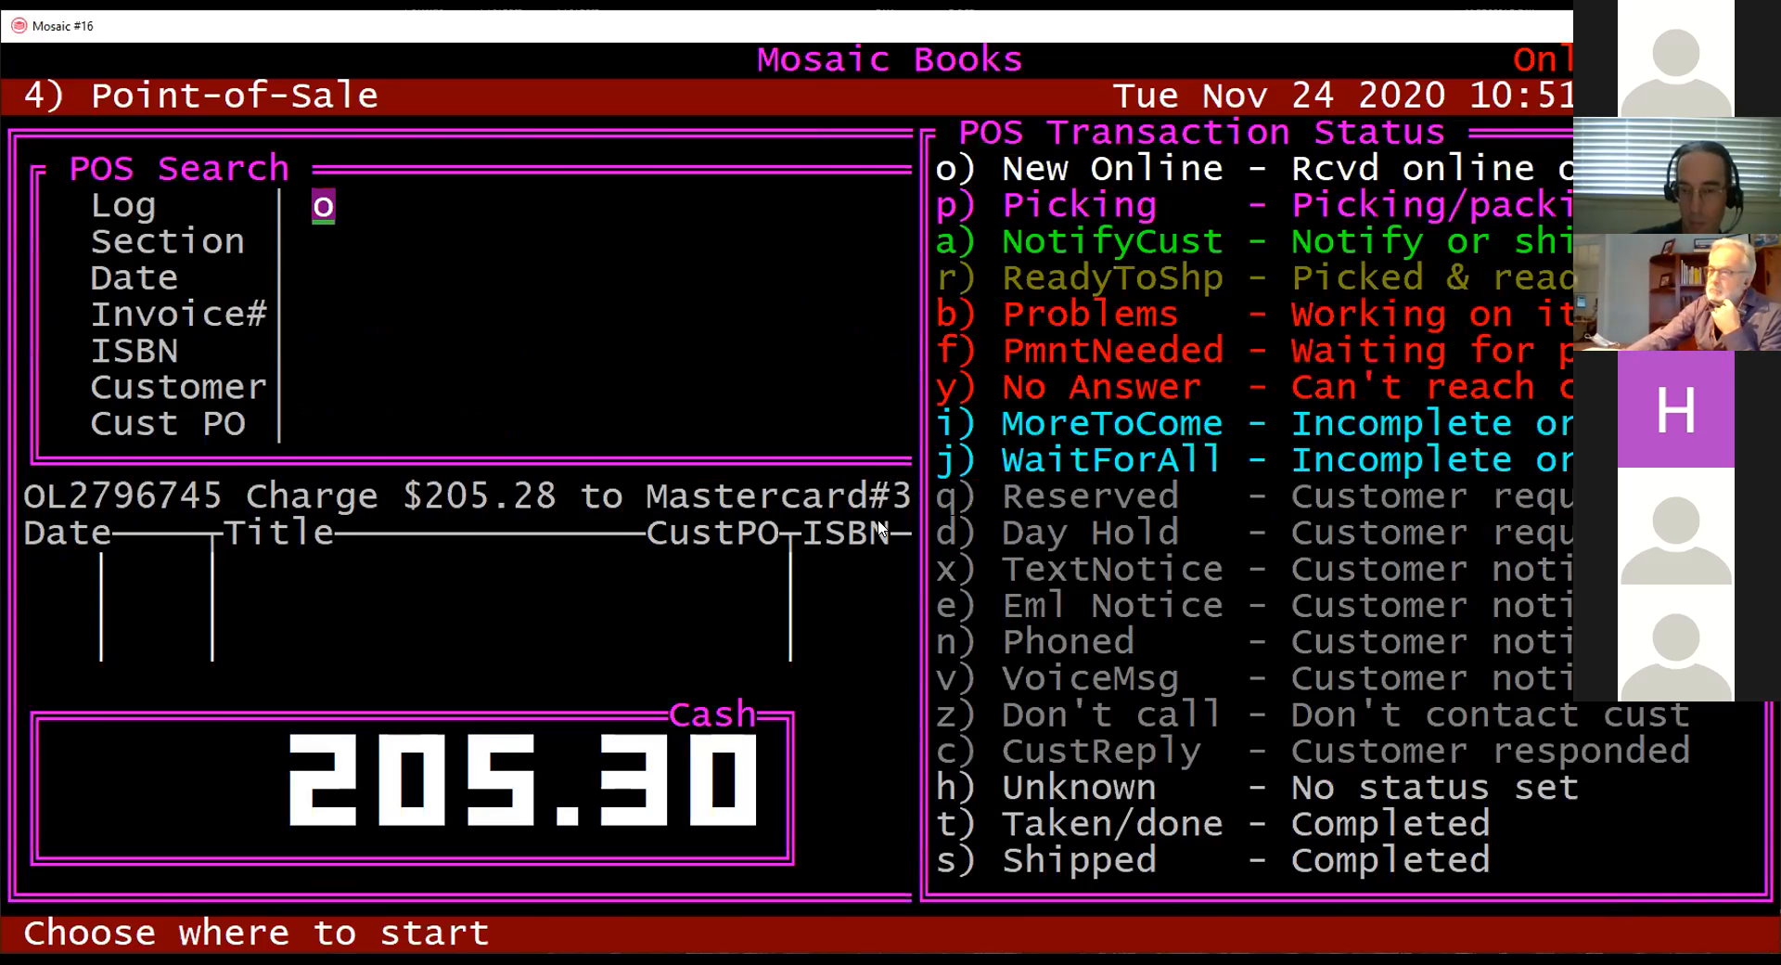
key("Return")
key("Down")
key("Up")
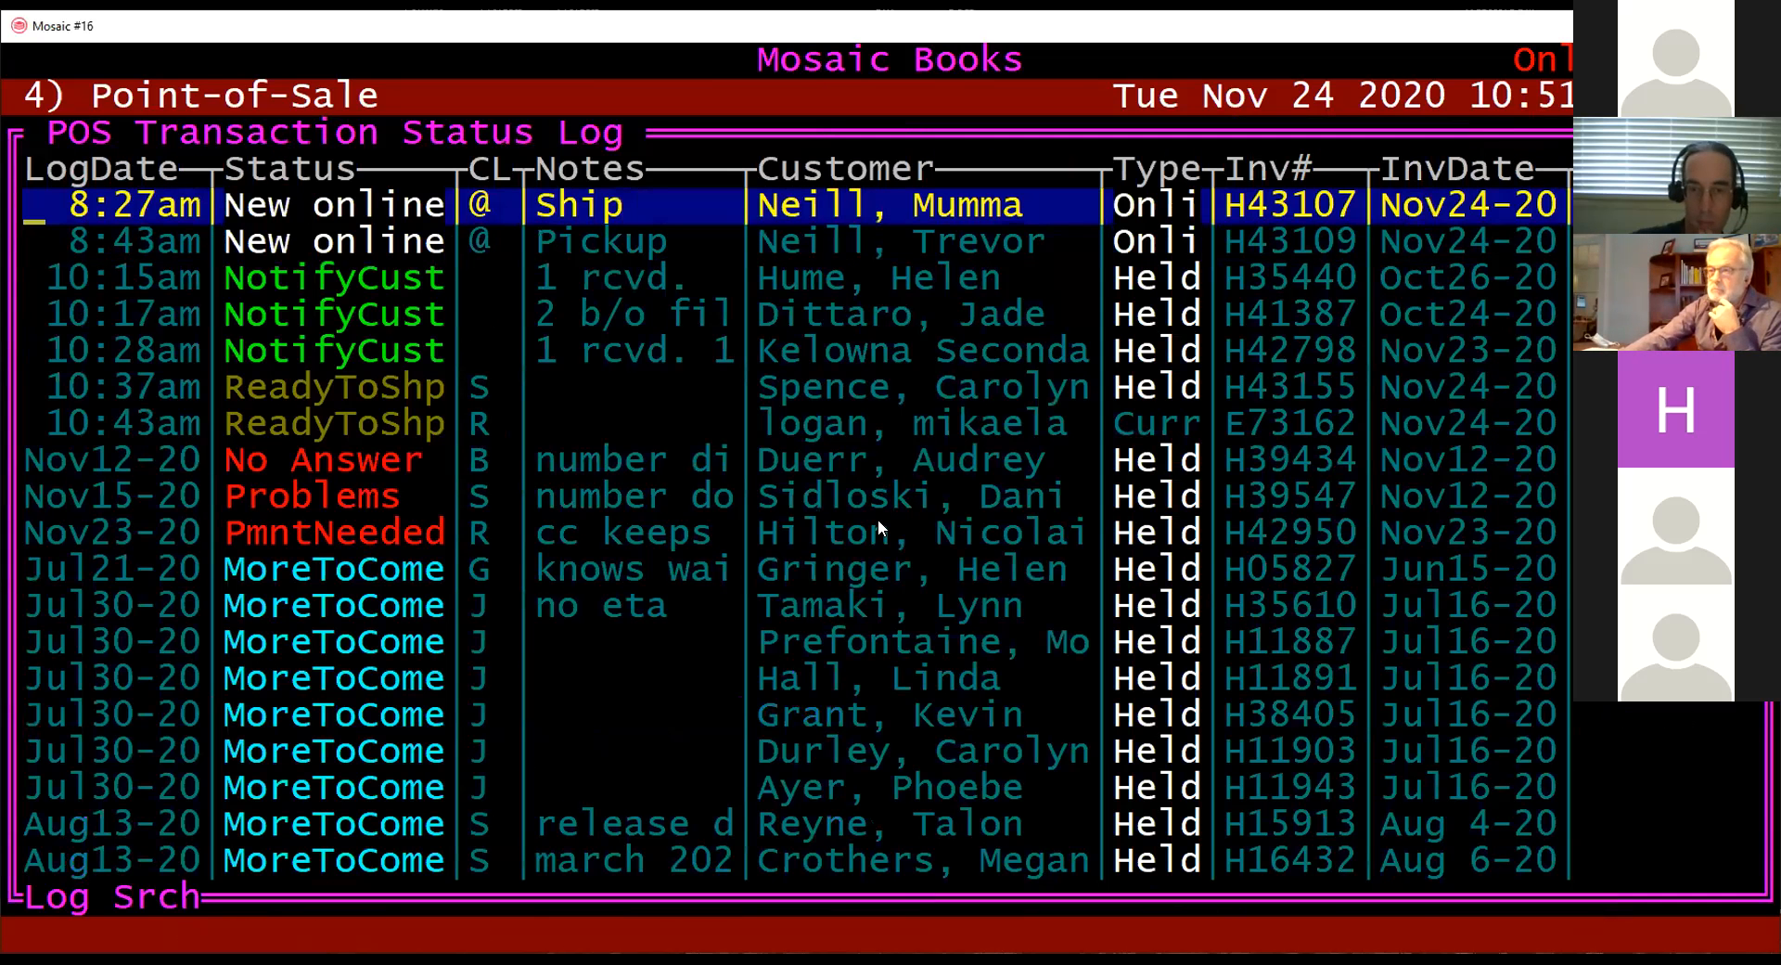
key("Down")
key("Down")
key("Down")
key("Down")
key("Down")
key("Down")
key("Down")
key("Down")
key("Down")
key("Return")
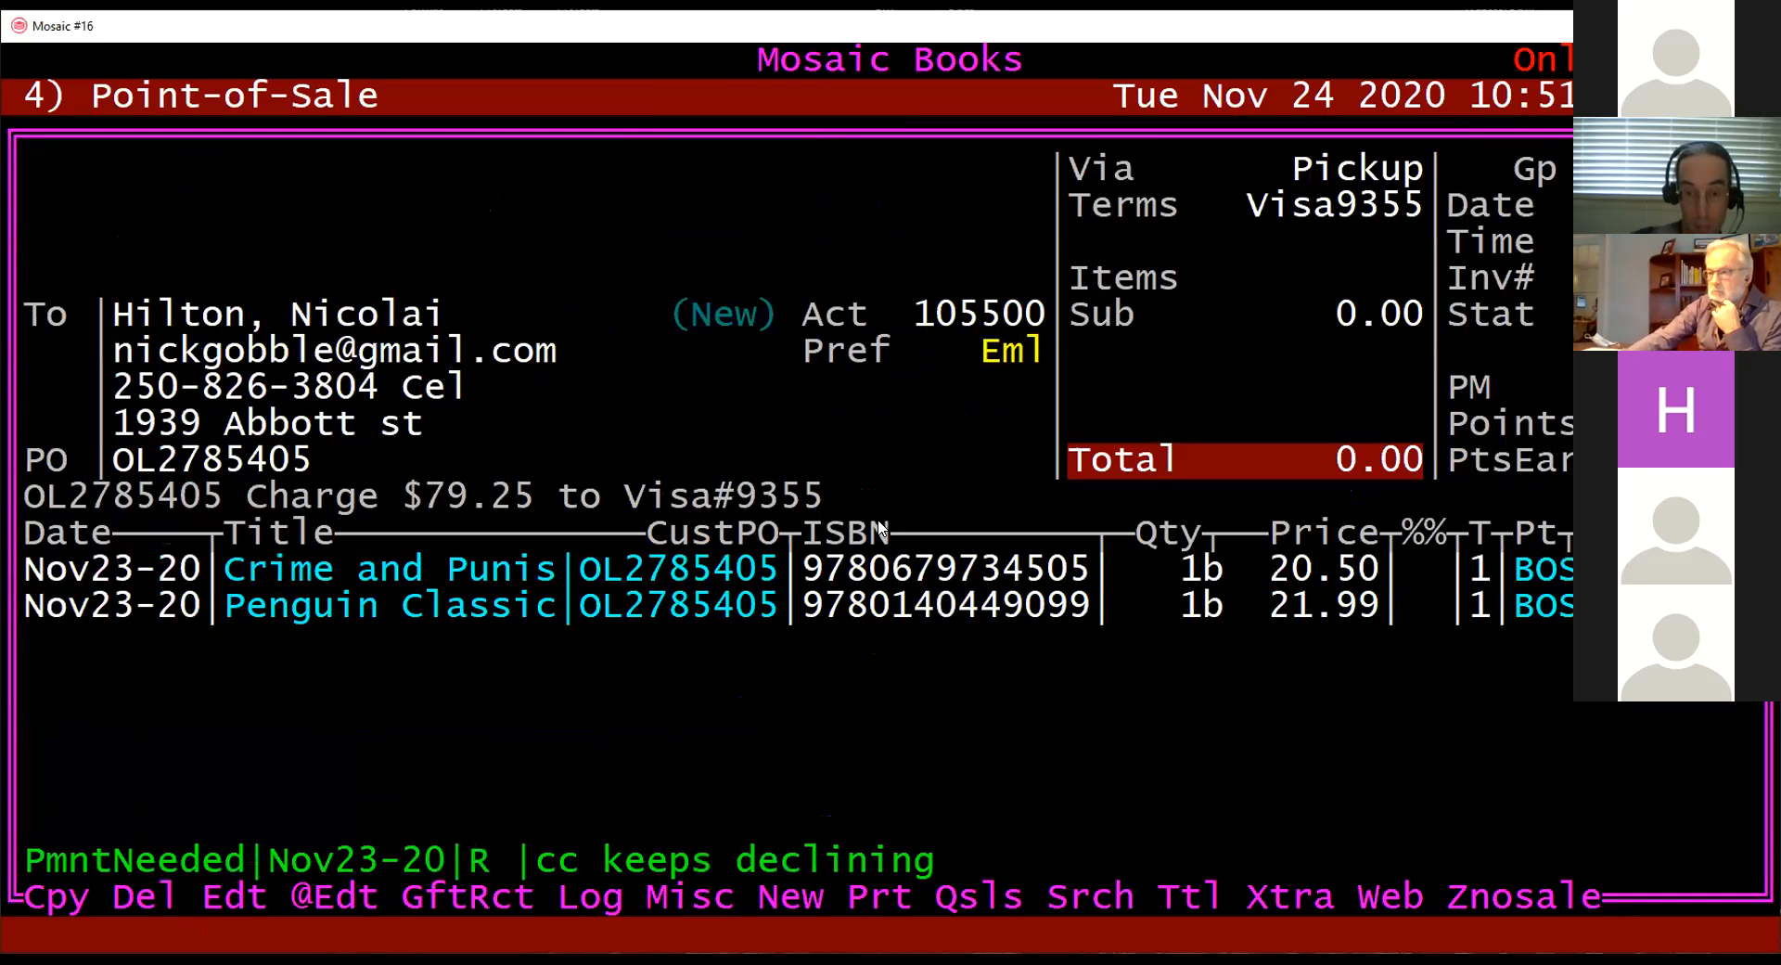
Reopen the PmntNeeded order from the status log and list its customer's sales history.
key("s")
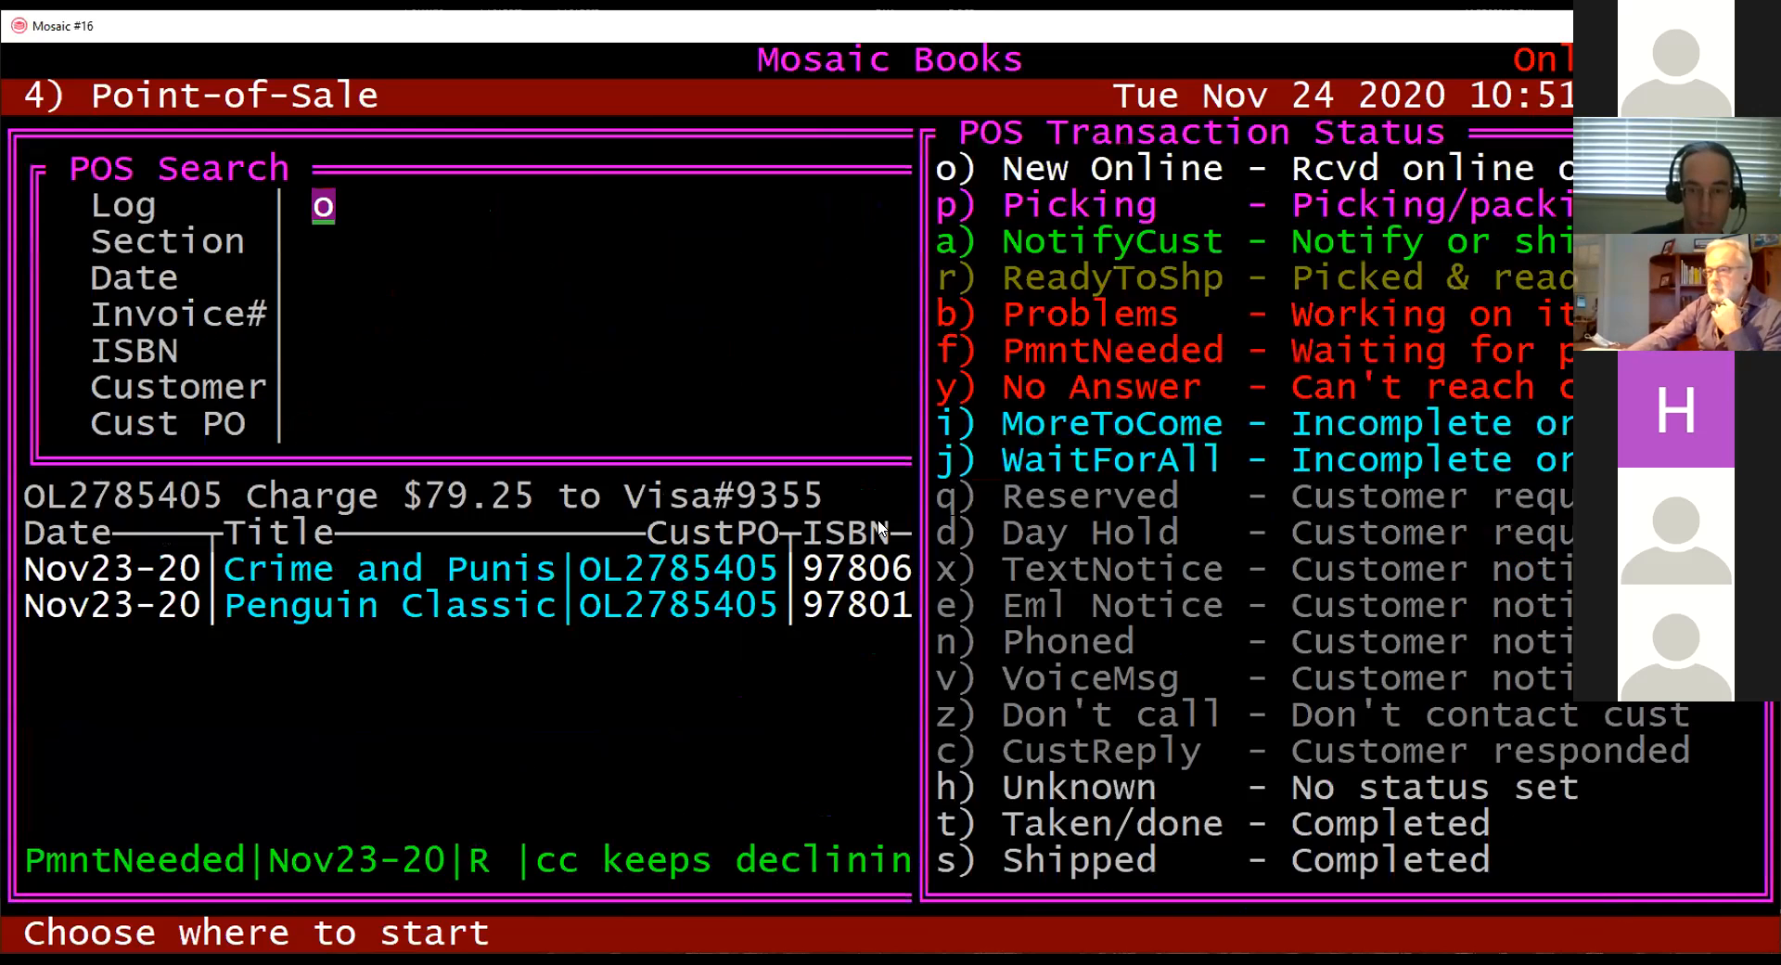
key("Return")
key("Down")
key("Down")
key("Down")
key("Down")
key("Down")
key("Down")
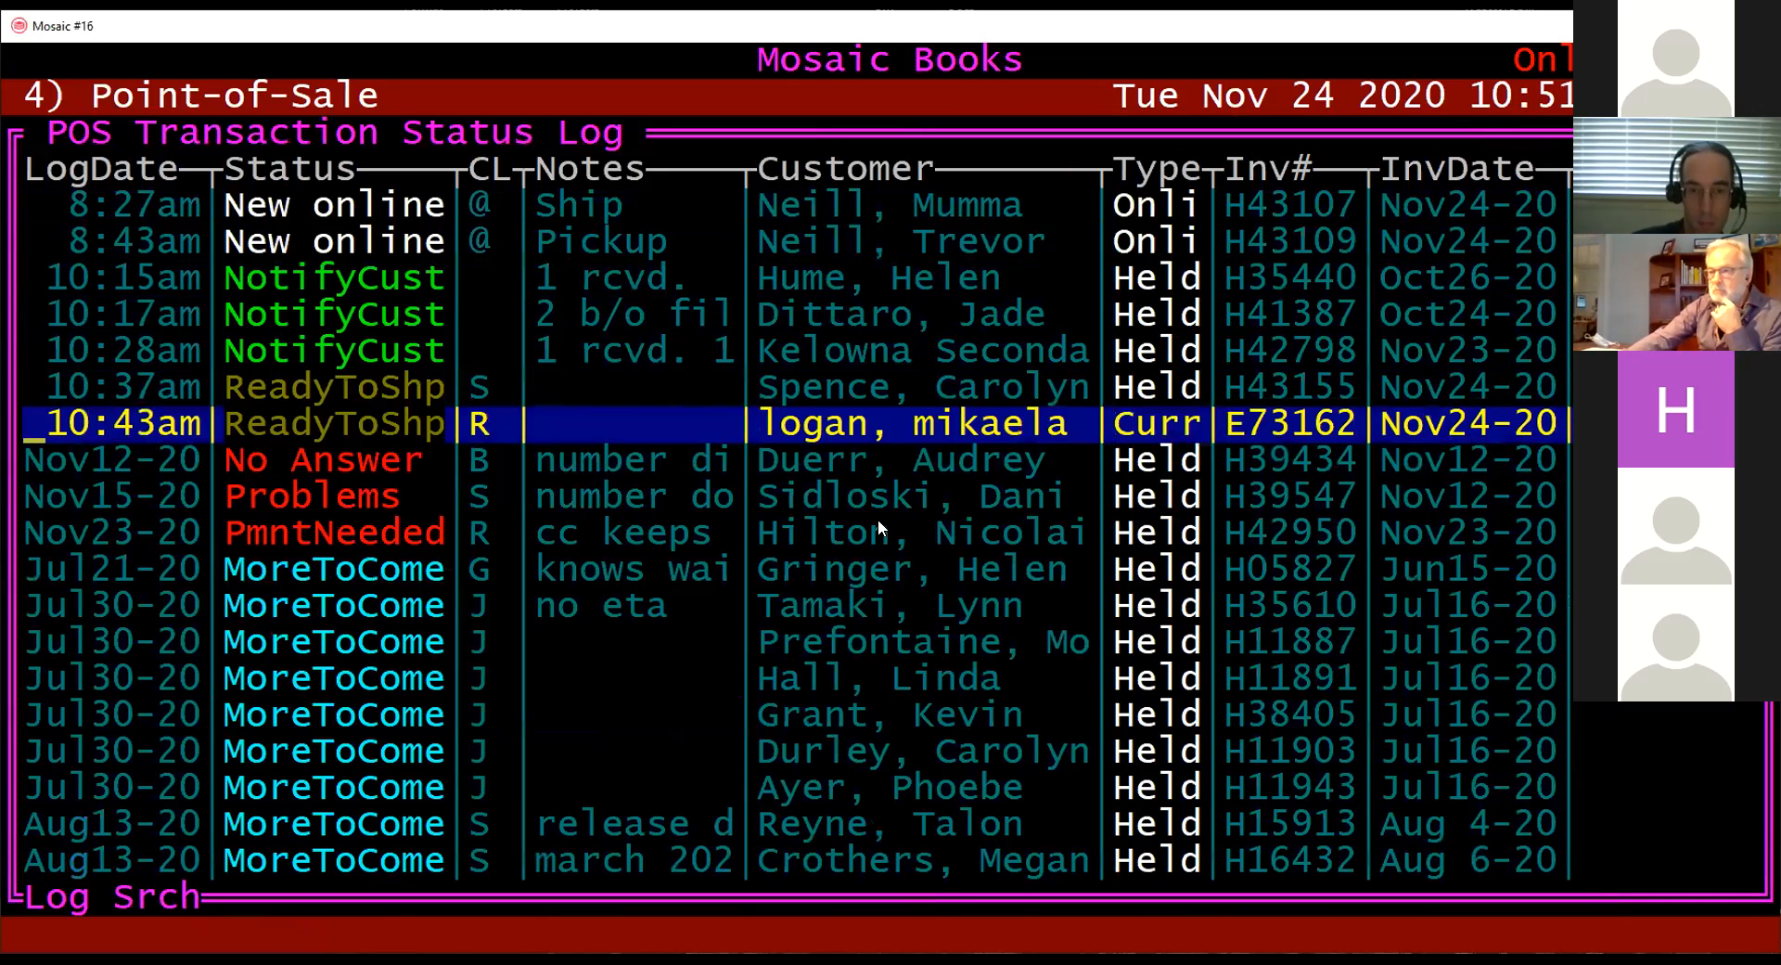
key("Up")
key("Up")
key("Up")
key("Up")
key("Up")
key("Up")
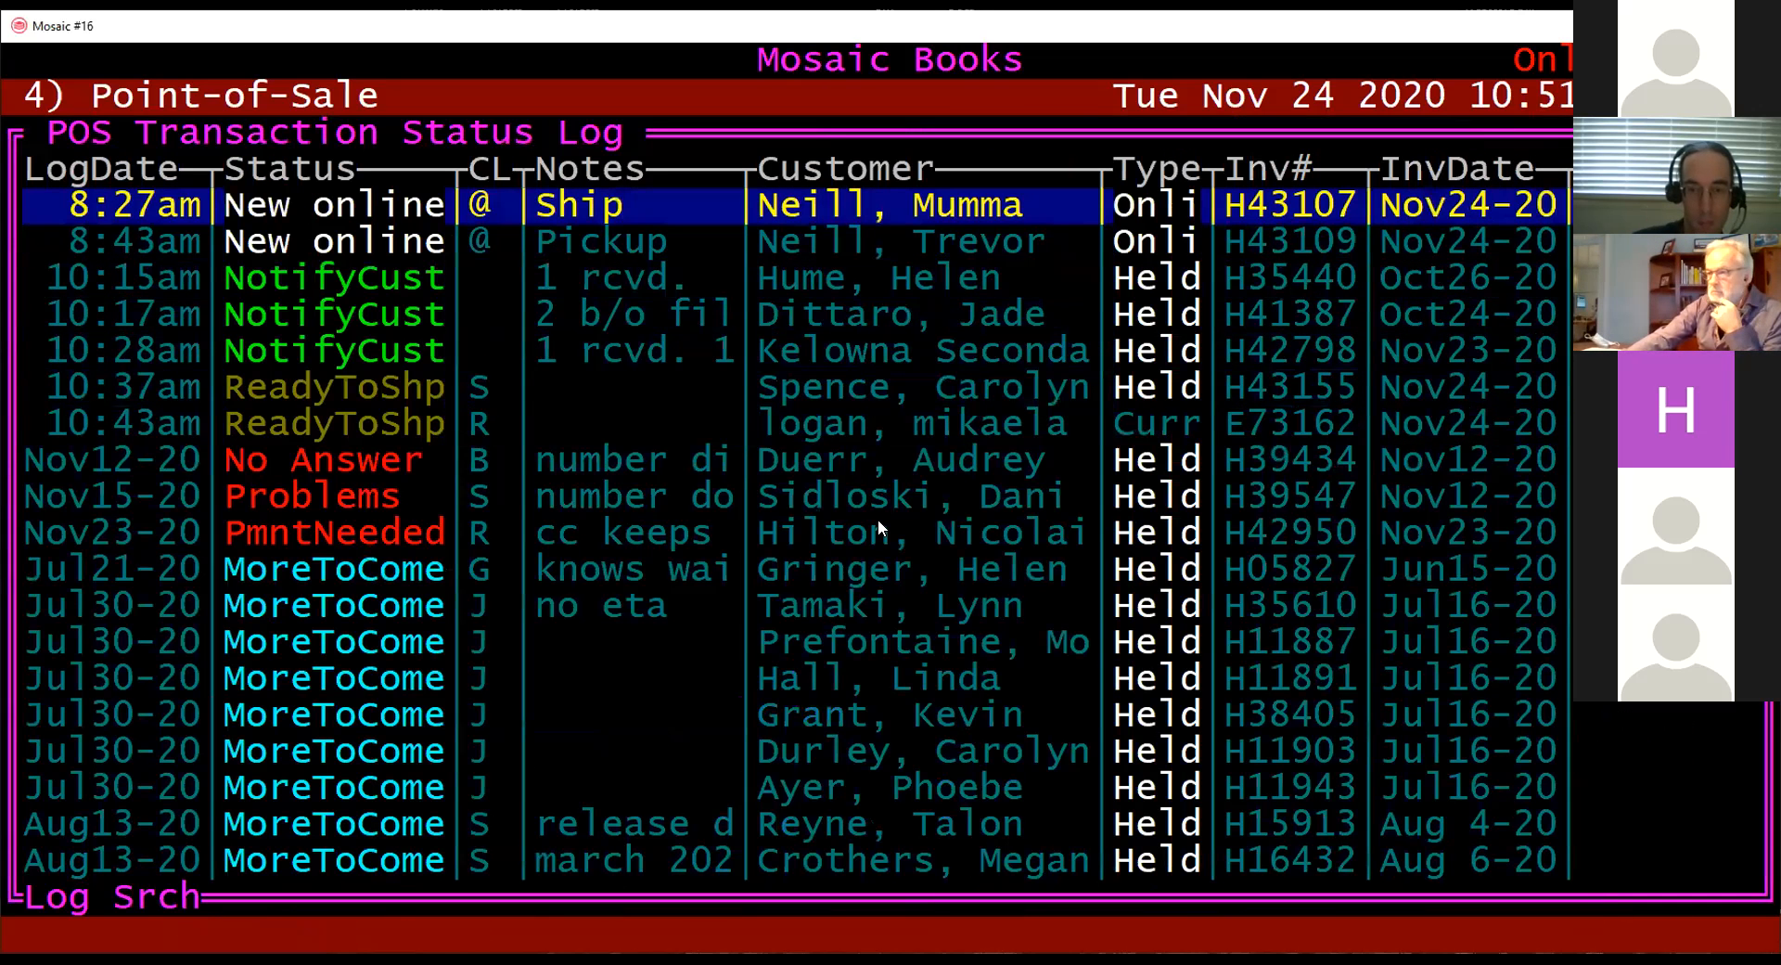
key("Down")
key("Down")
key("Down")
key("Down")
key("Down")
key("Down")
key("Down")
key("Down")
key("Down")
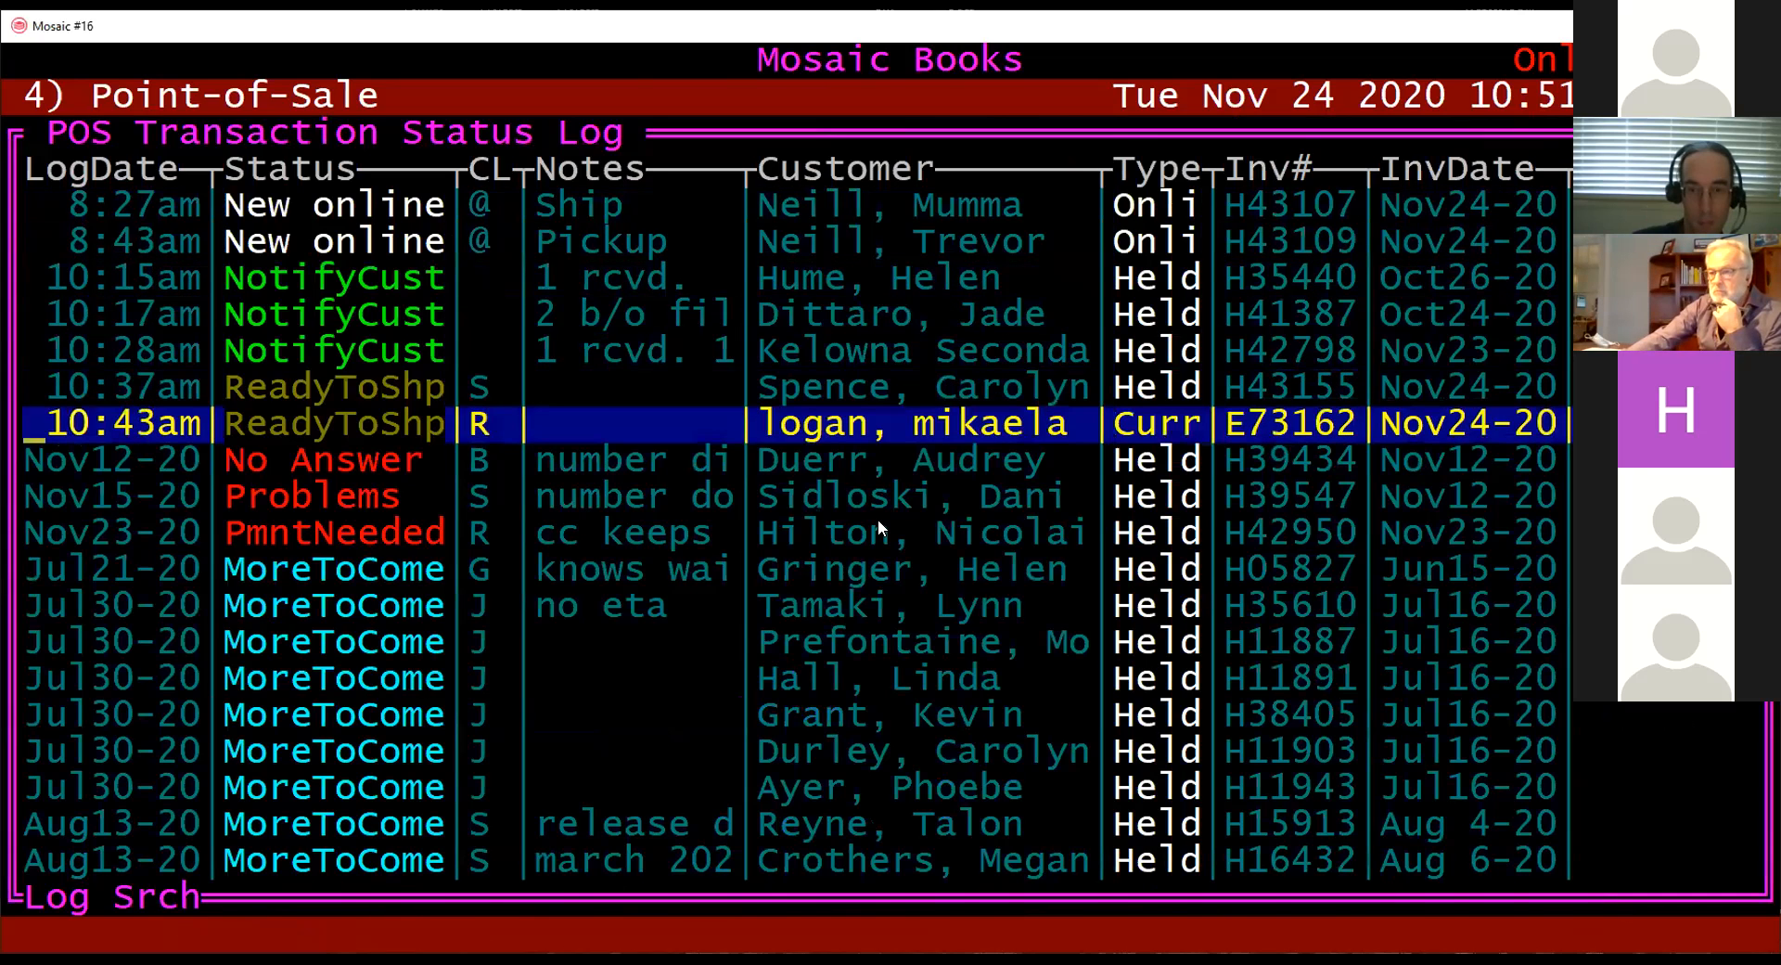
key("Return")
key("F6")
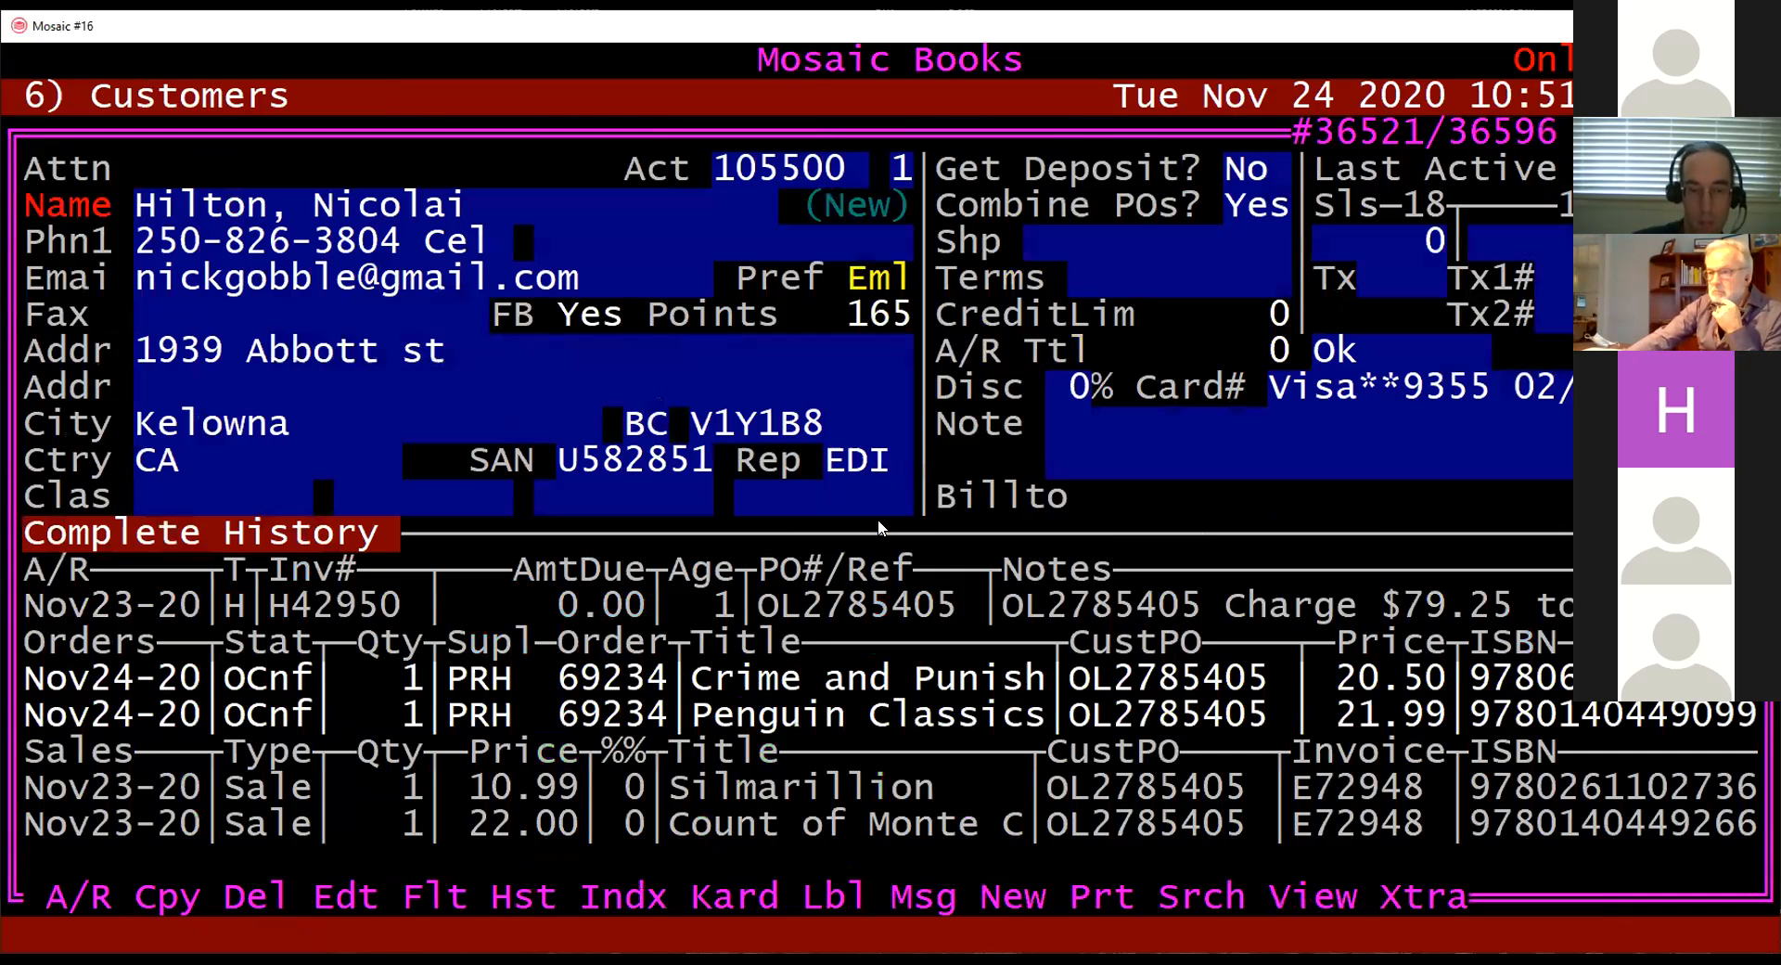
key("h")
key("s")
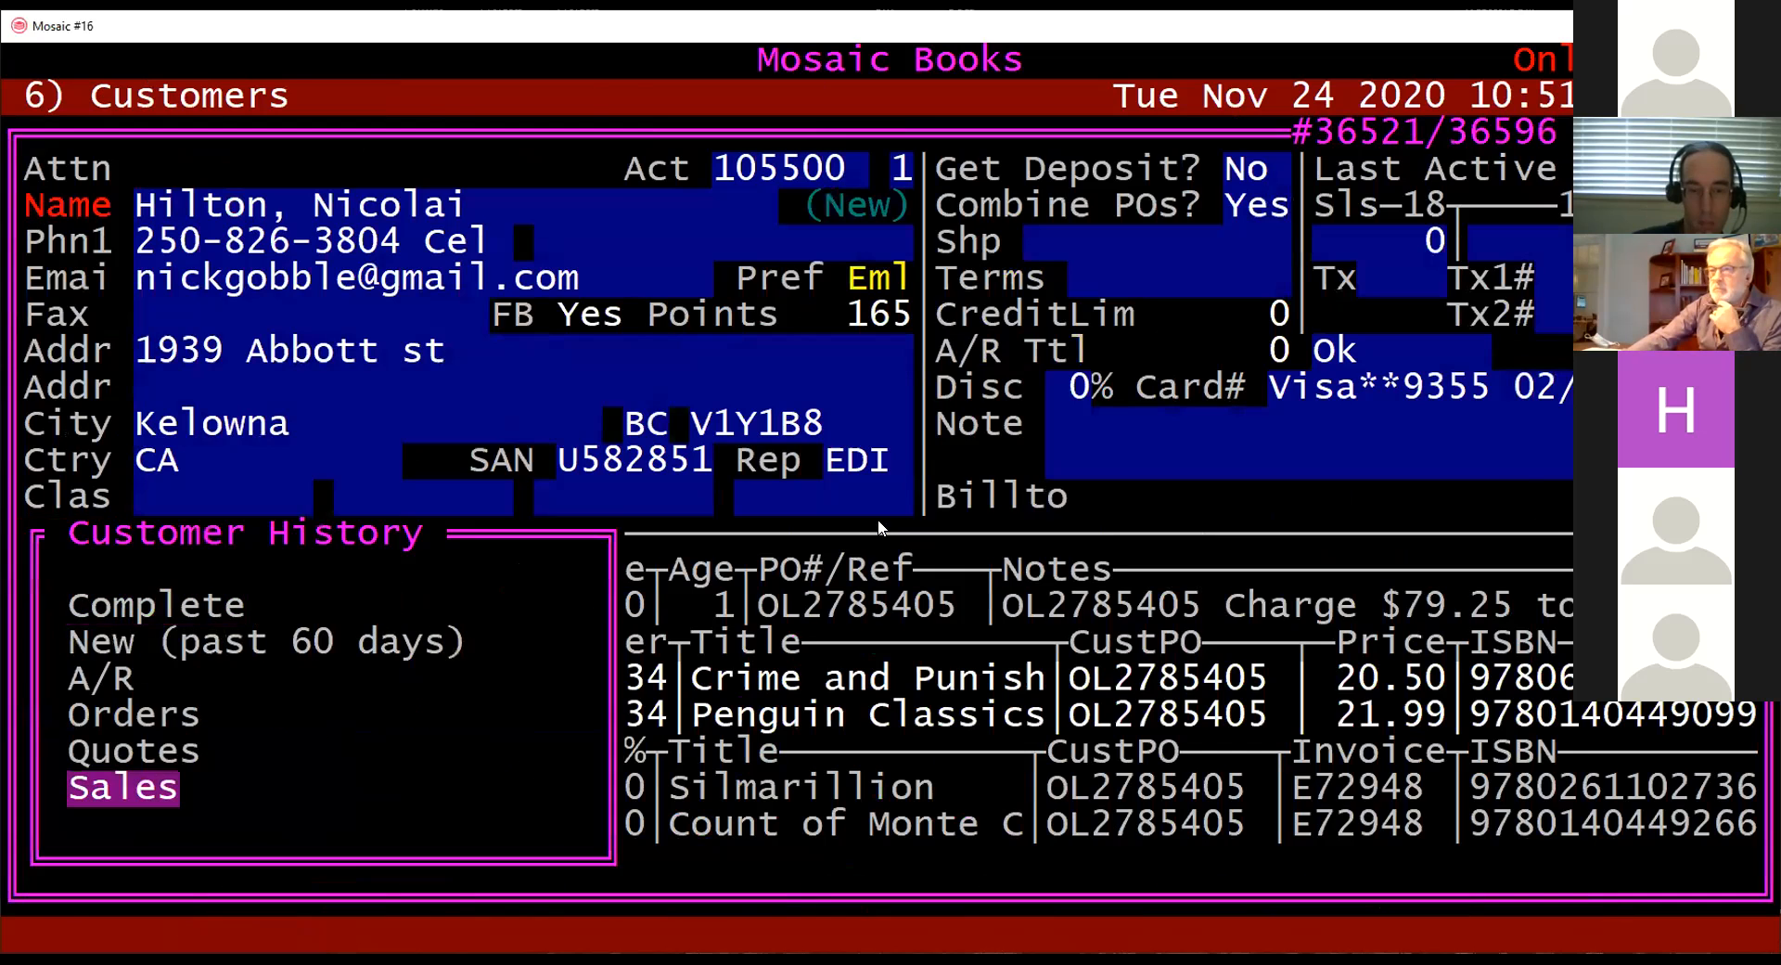
key("Return")
Back out to the main menu and look up the customer by their phone number.
key("Escape")
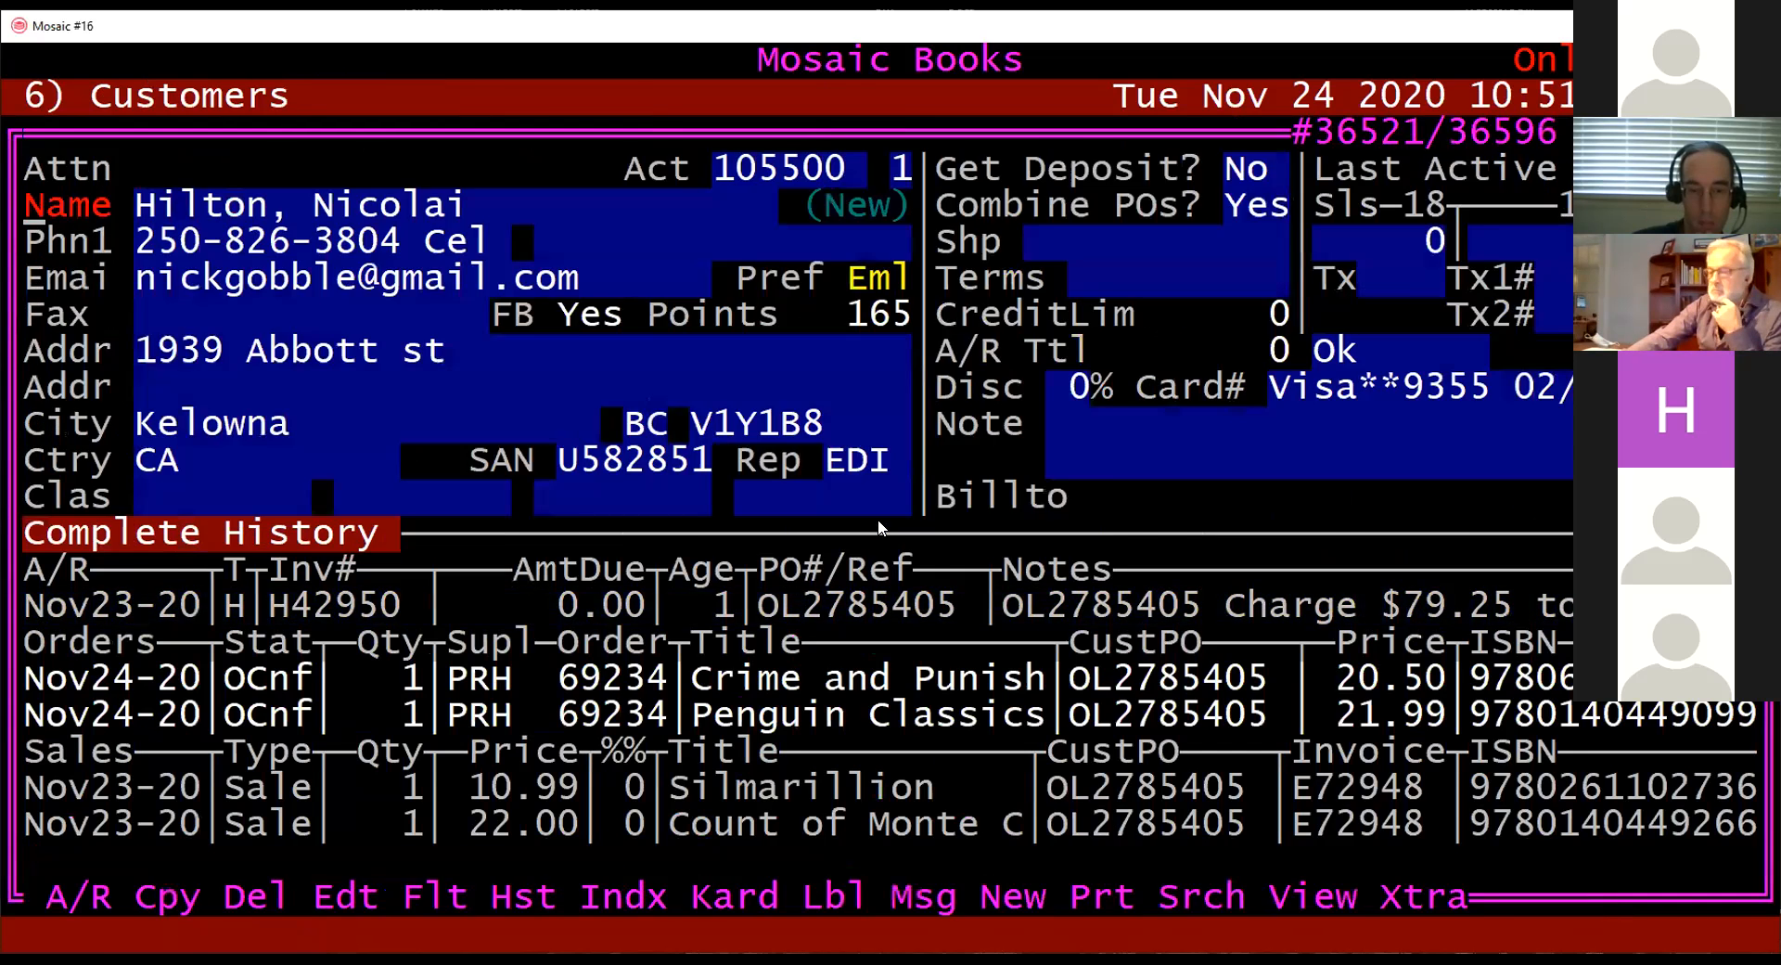
key("Escape")
key("Return")
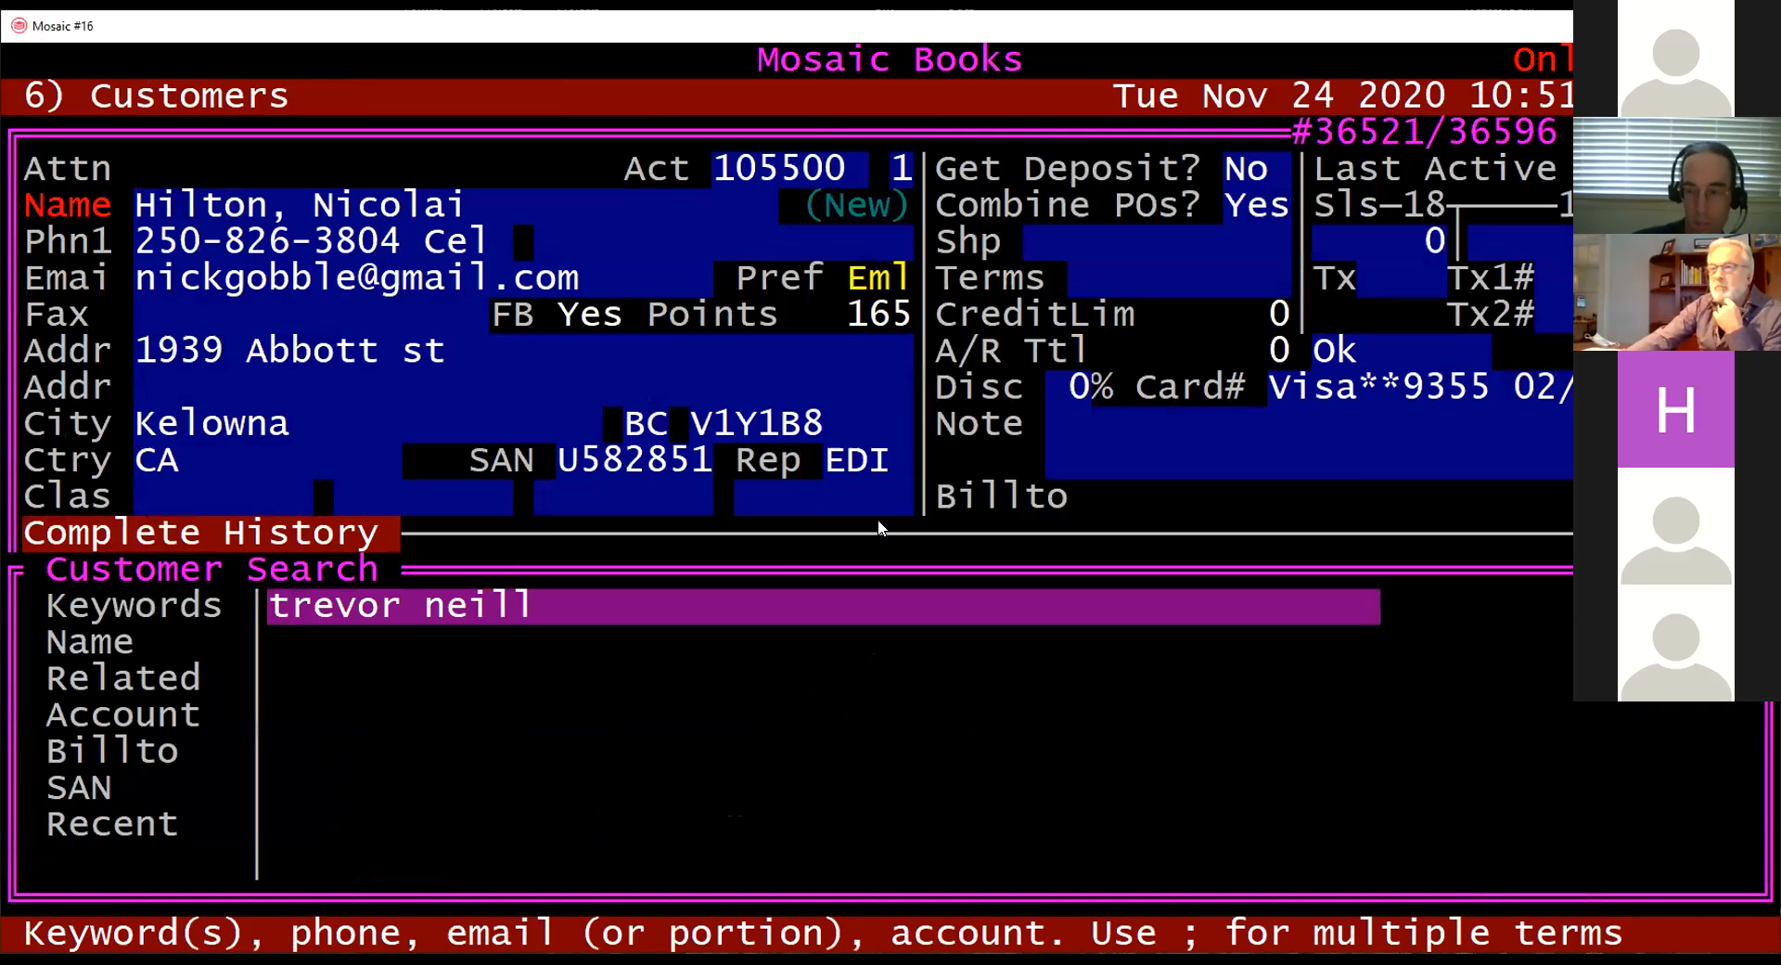
type("4481427")
key("Return")
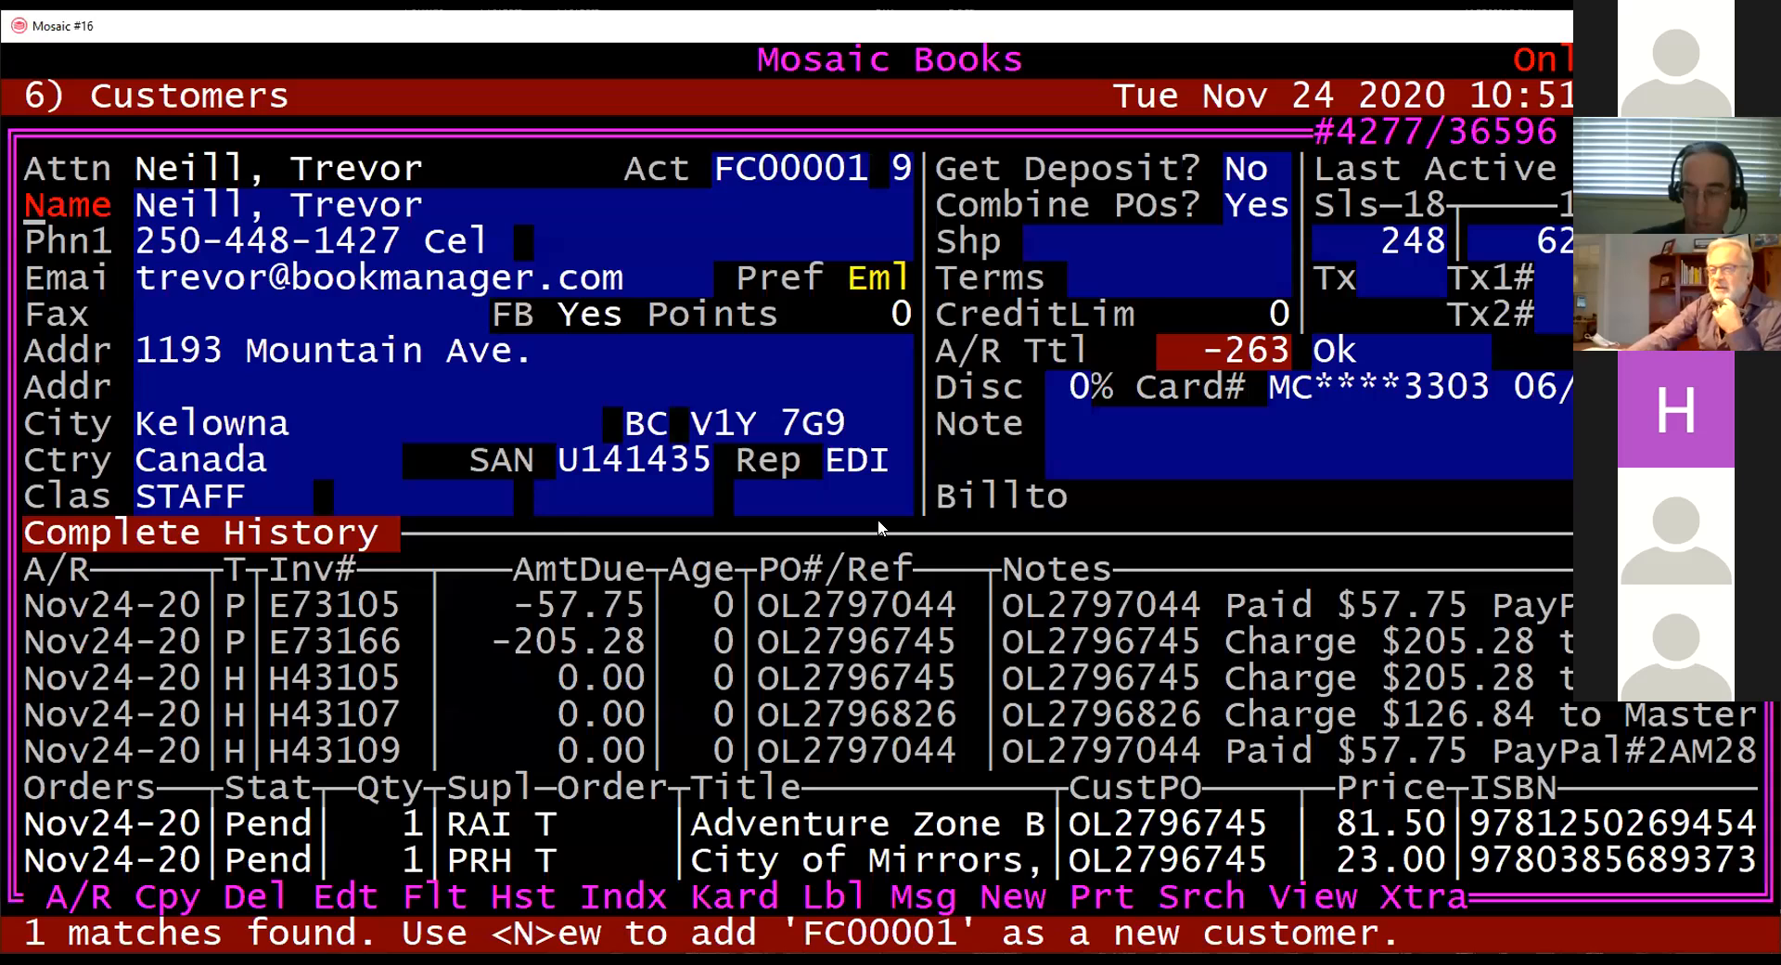
From the customer's sales history, open the held Mexican Gothic order in Point-of-Sale.
key("h")
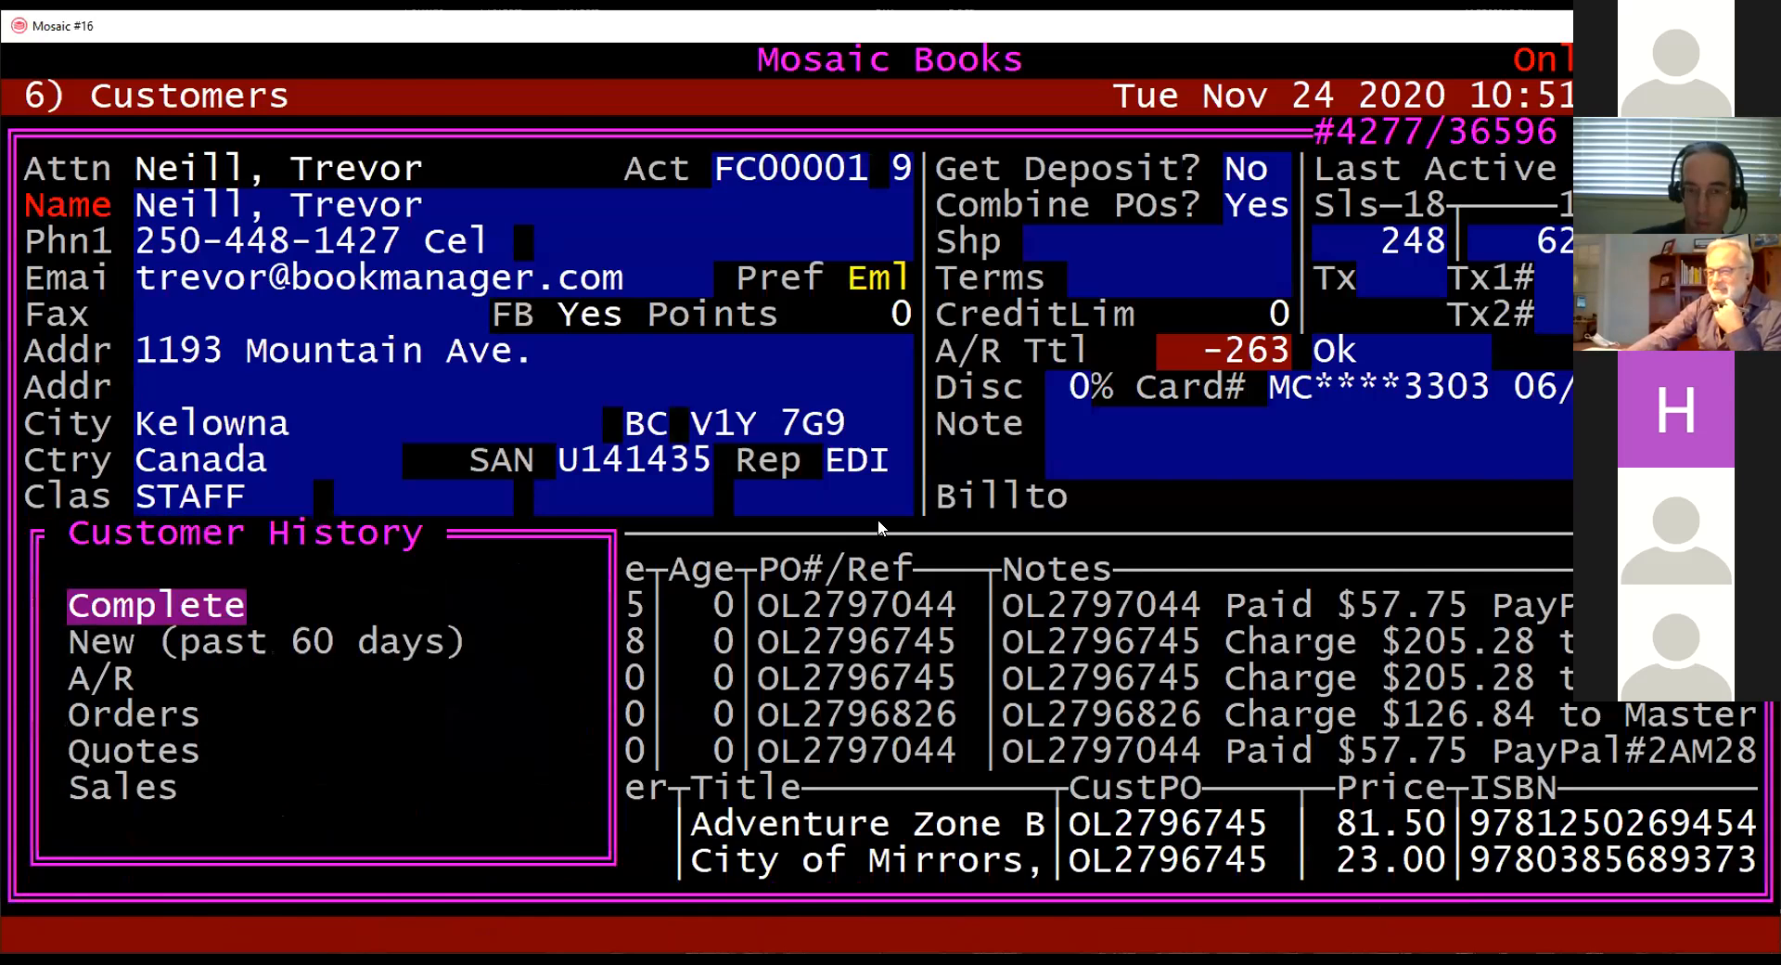
key("s")
key("Return")
key("Down")
key("Down")
key("Down")
key("Down")
key("Return")
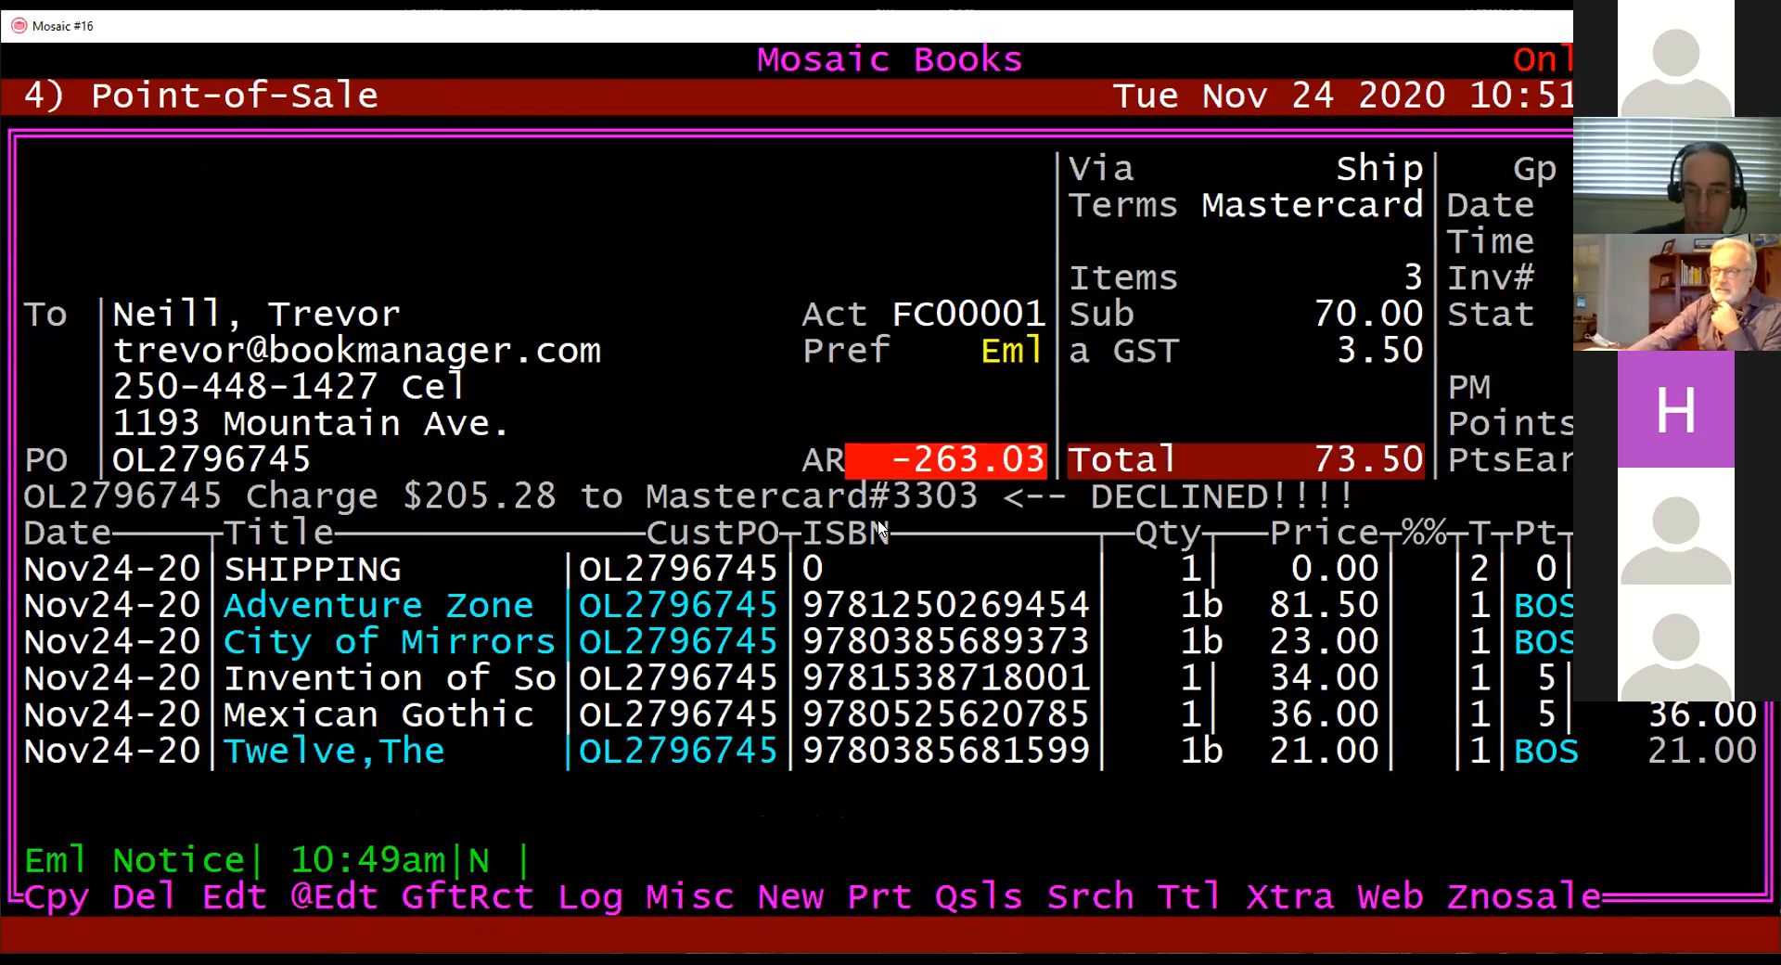
Change Adventure Zone, City of Mirrors and Twelve, The from backorder to Sell.
key("e")
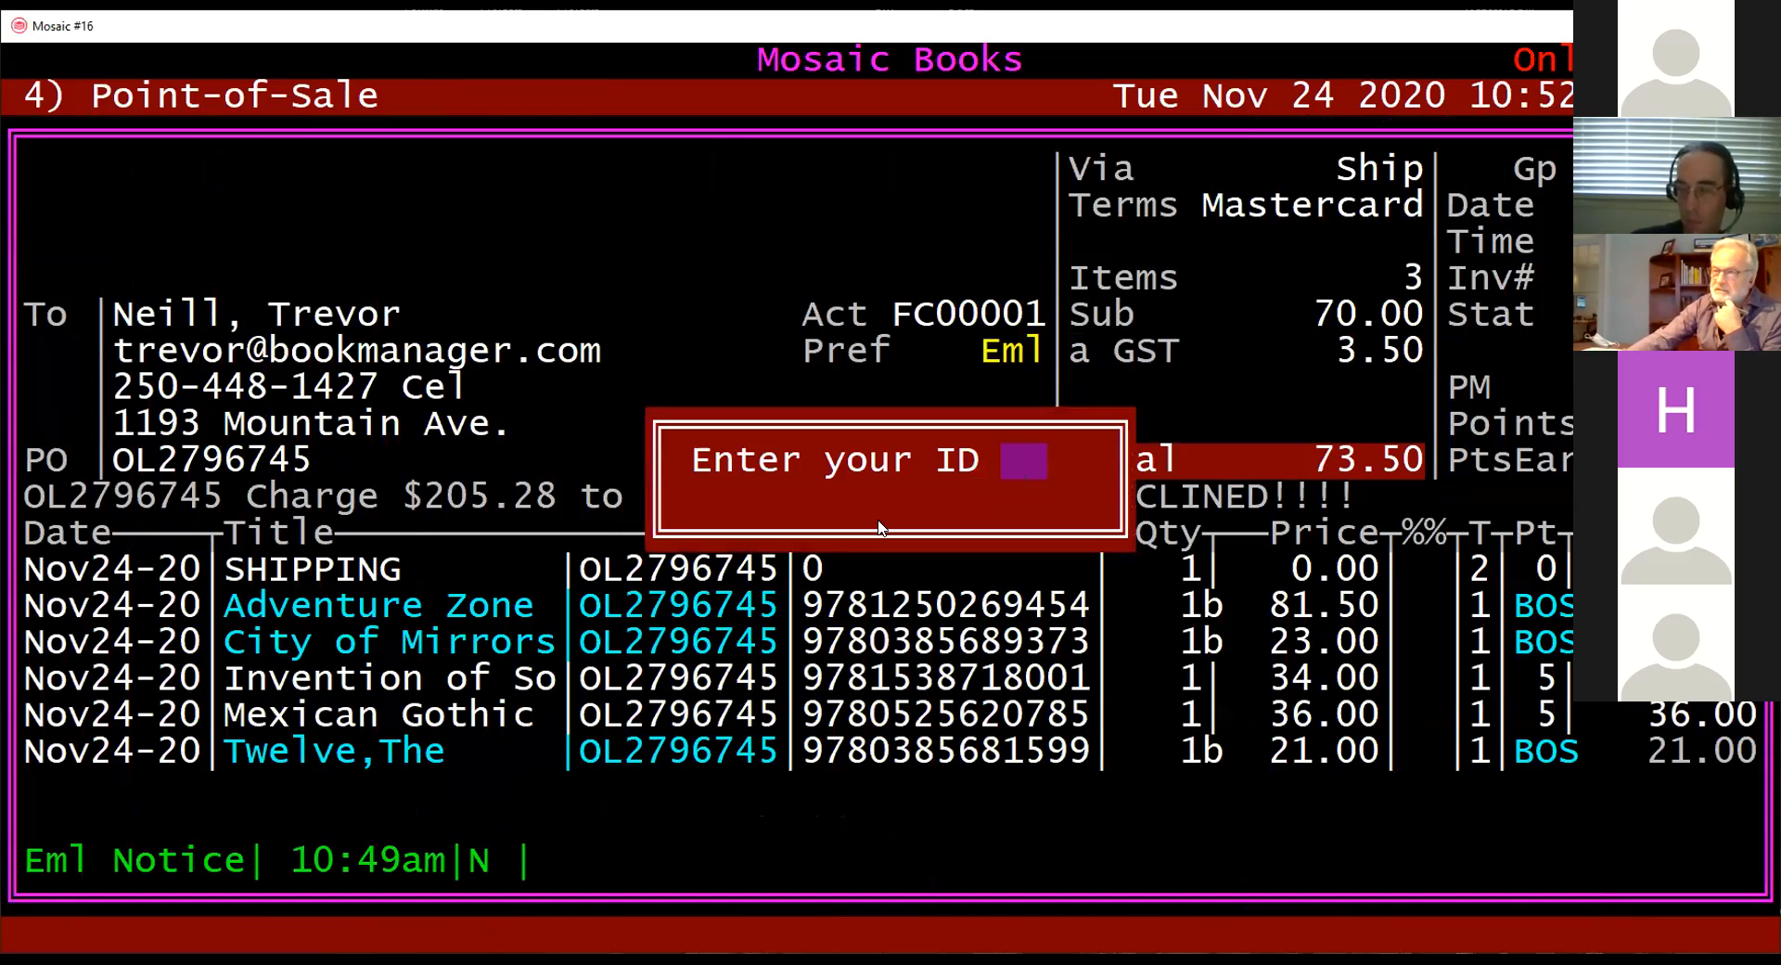
key("Return")
key("Down")
key("Down")
key("Up")
key("b")
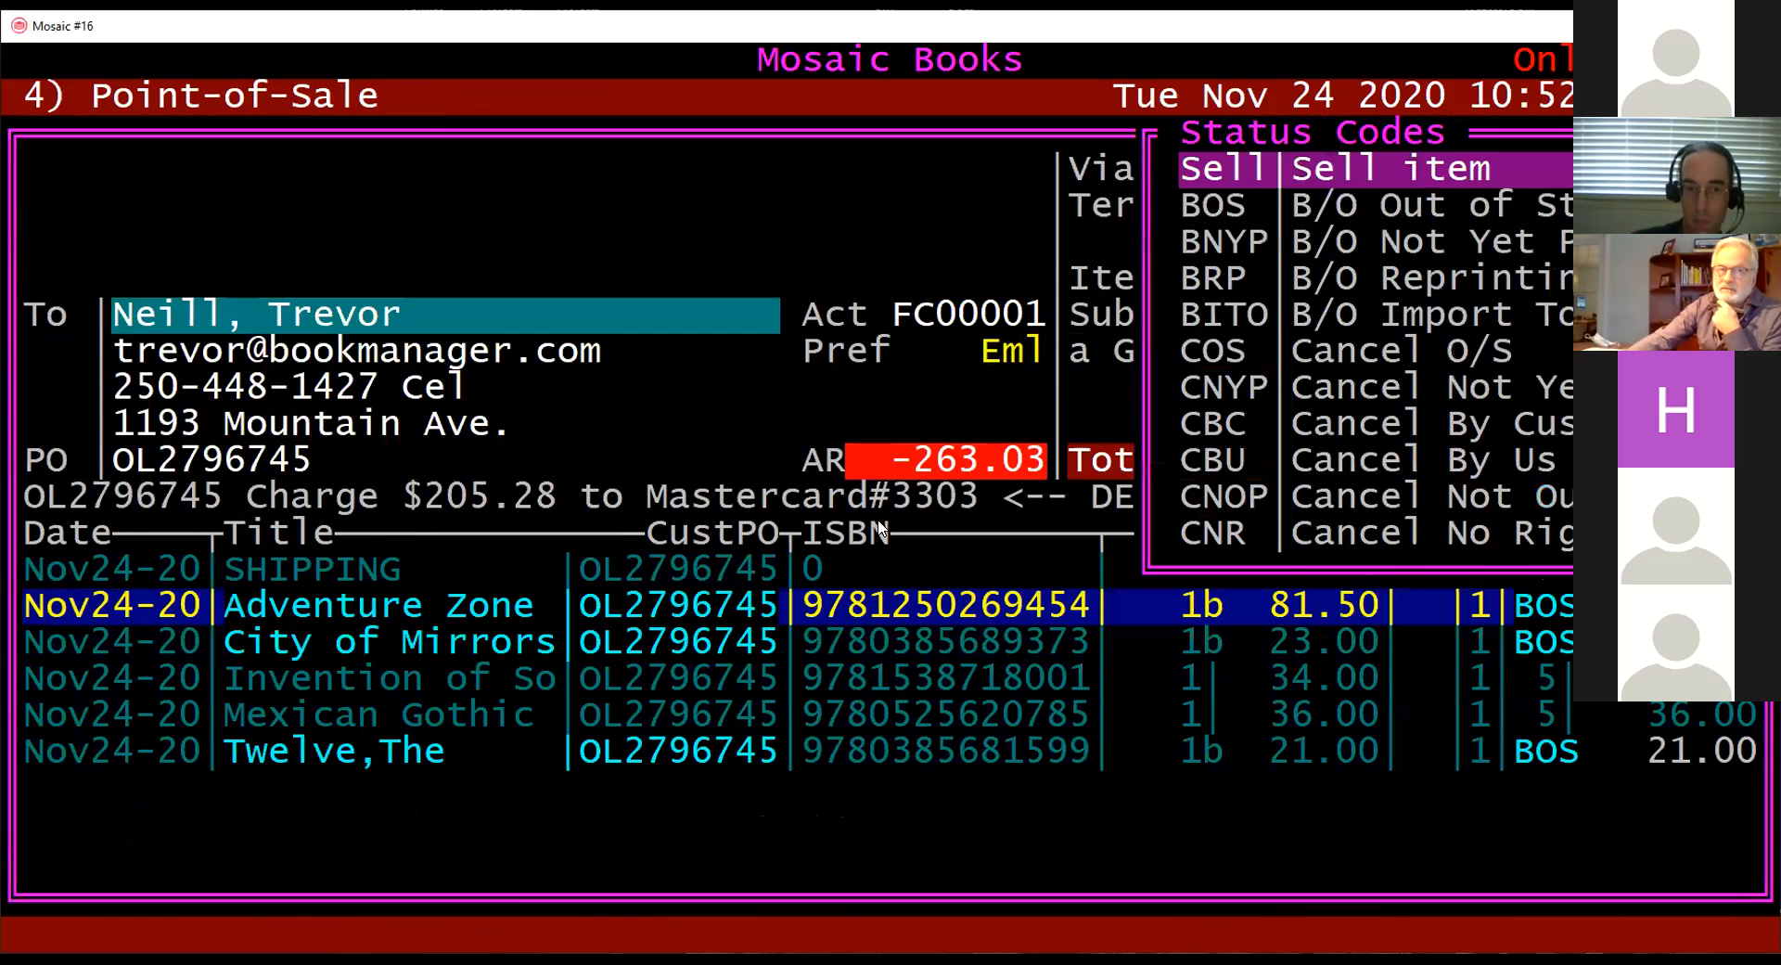
key("Return")
key("Down")
key("b")
key("Return")
key("Down")
key("Down")
key("Down")
key("b")
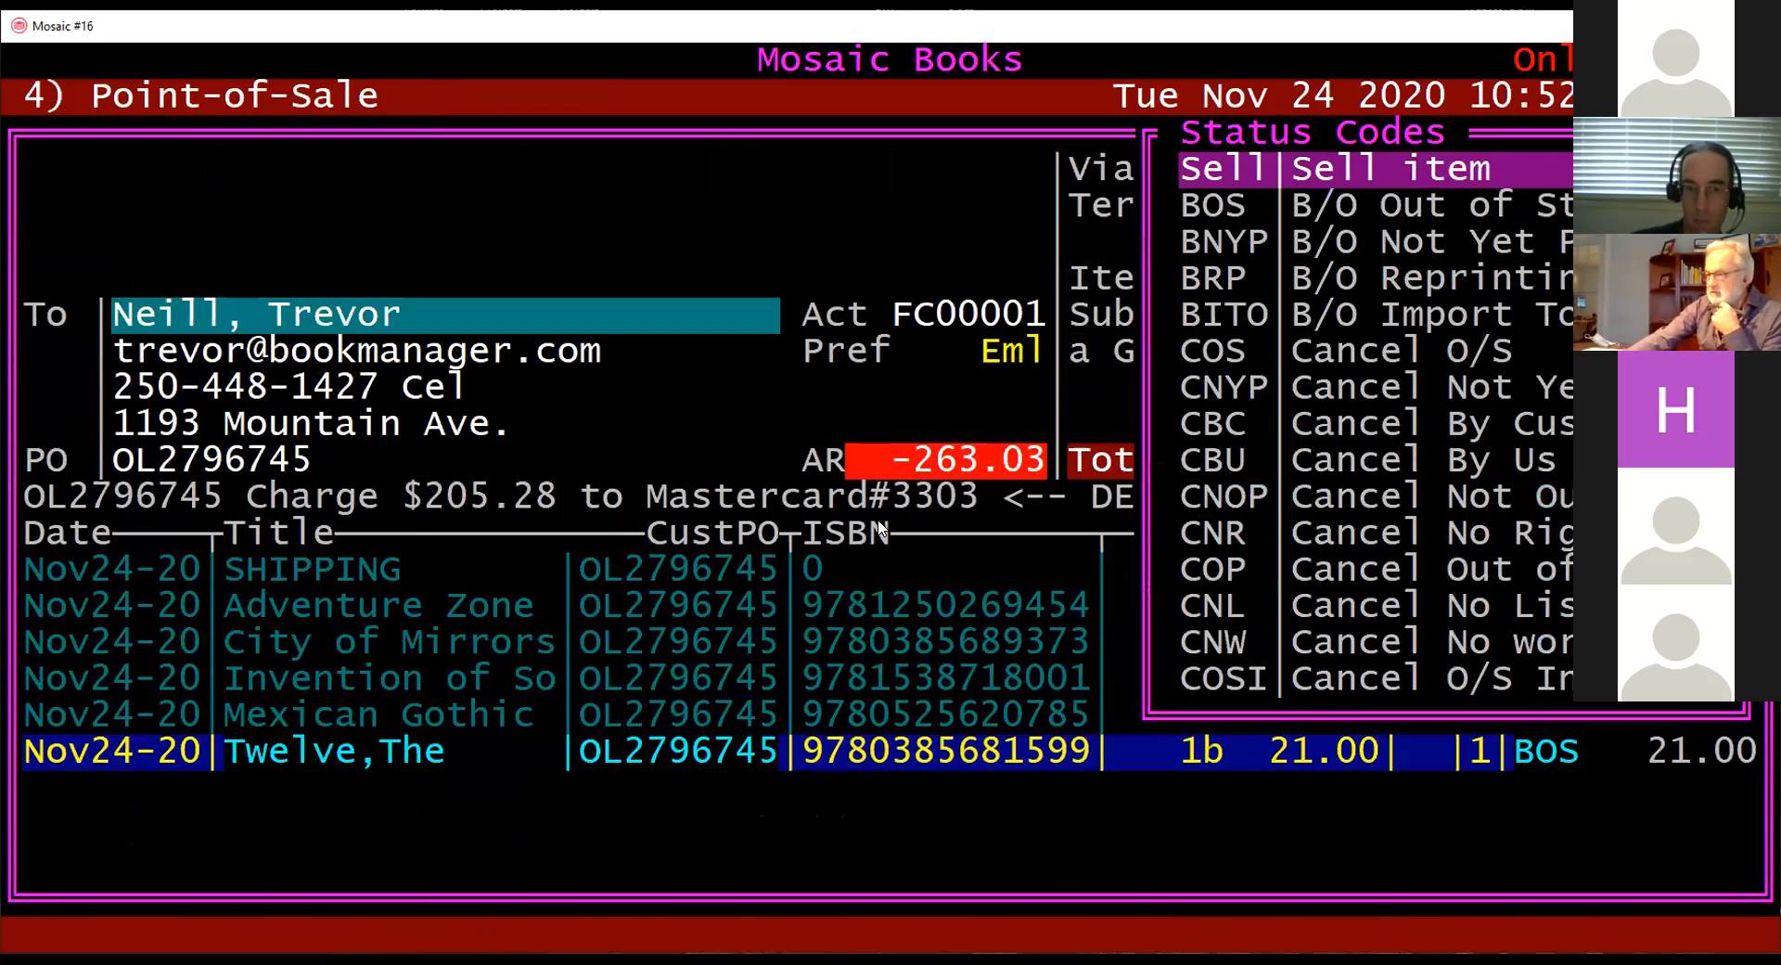
key("Return")
key("Down")
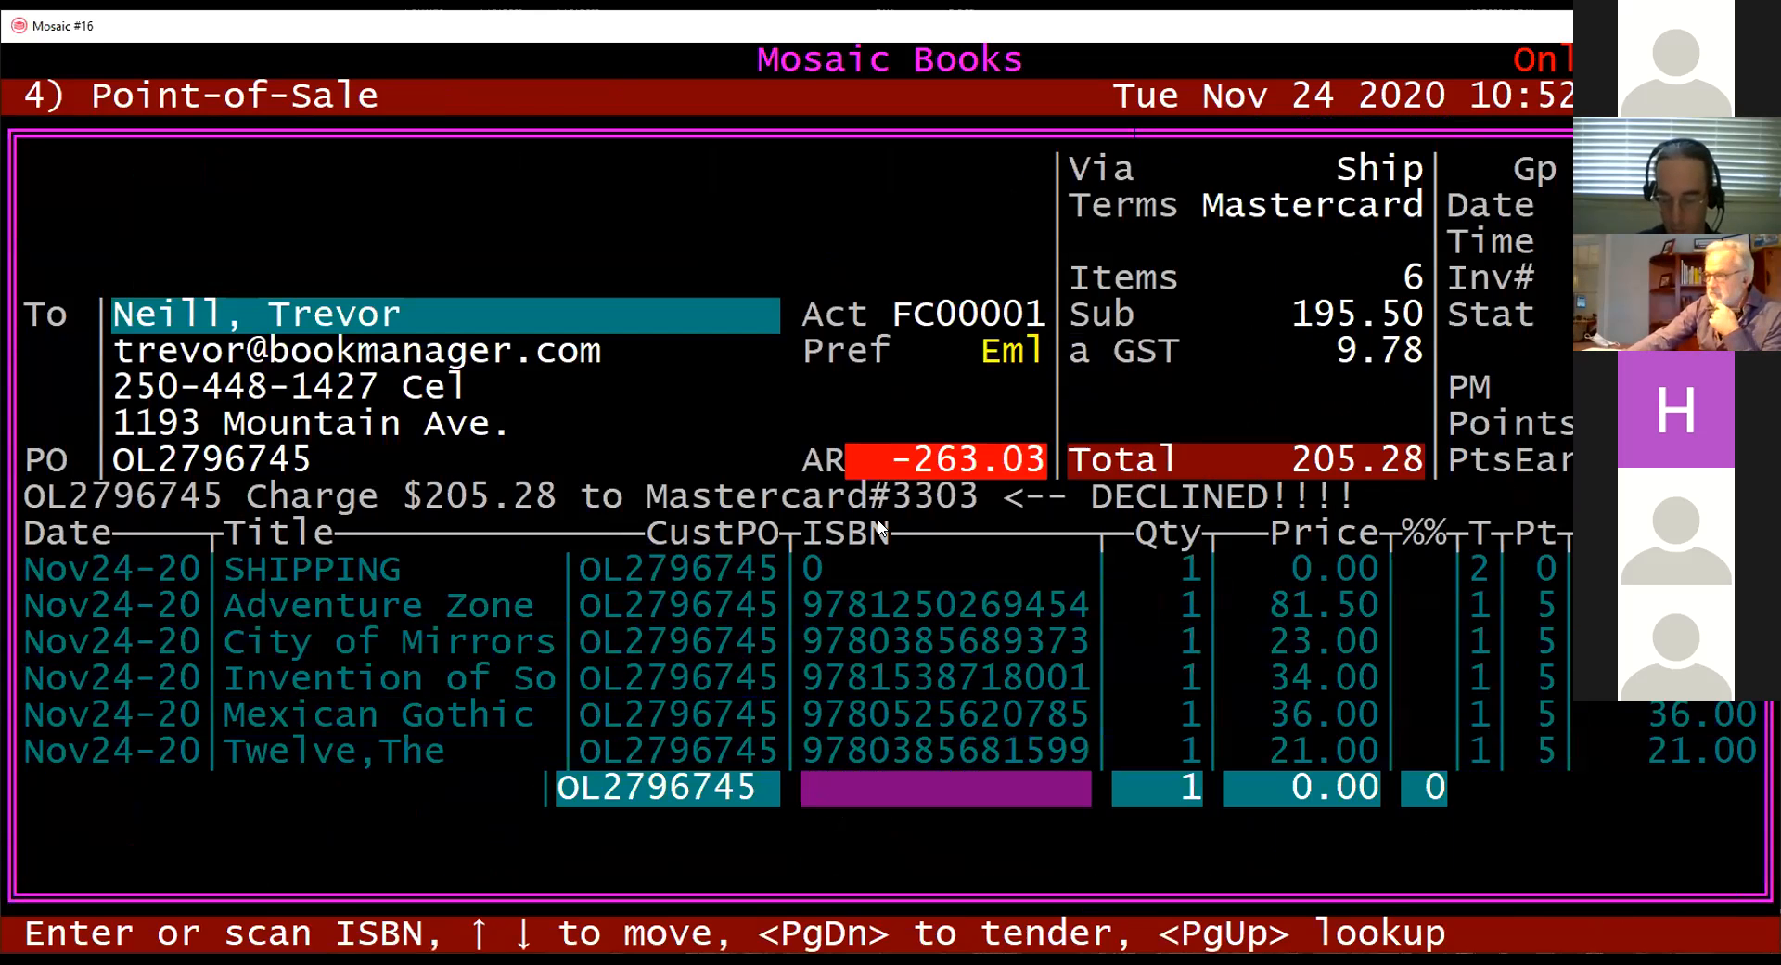
Check the 205.28 amount due in Tendering, then return to the item lines.
key("Page_Down")
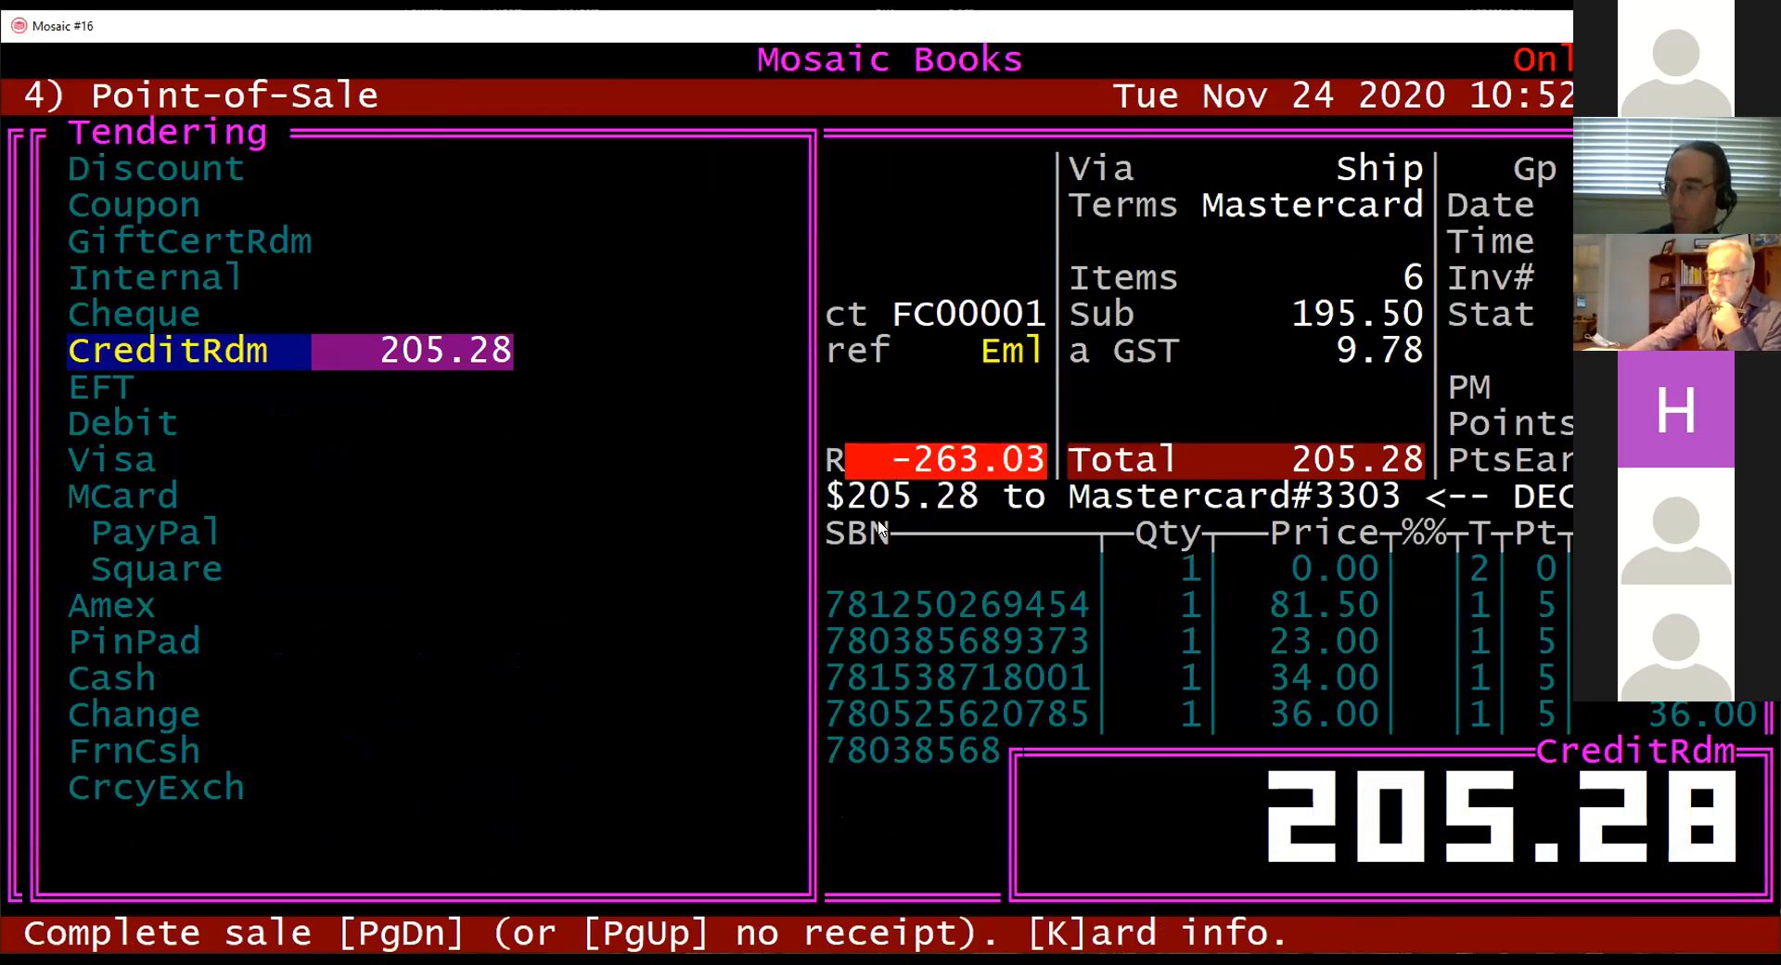
key("Down")
key("Up")
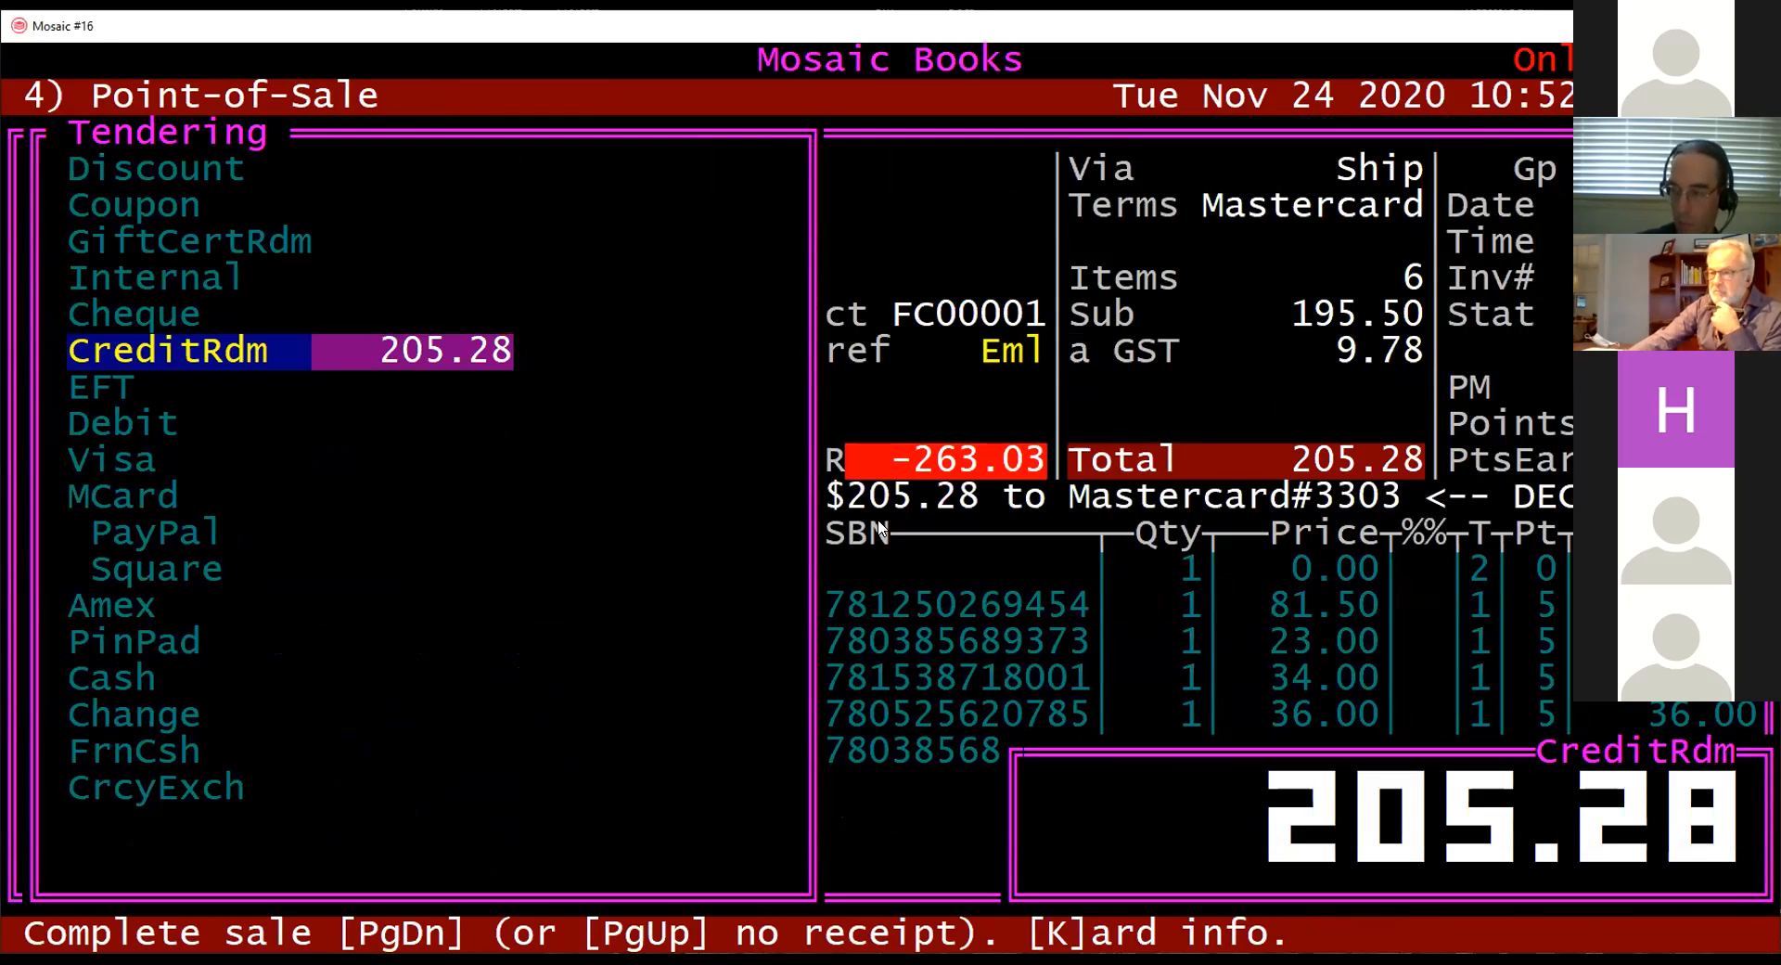
left_click_drag(826, 497, 989, 501)
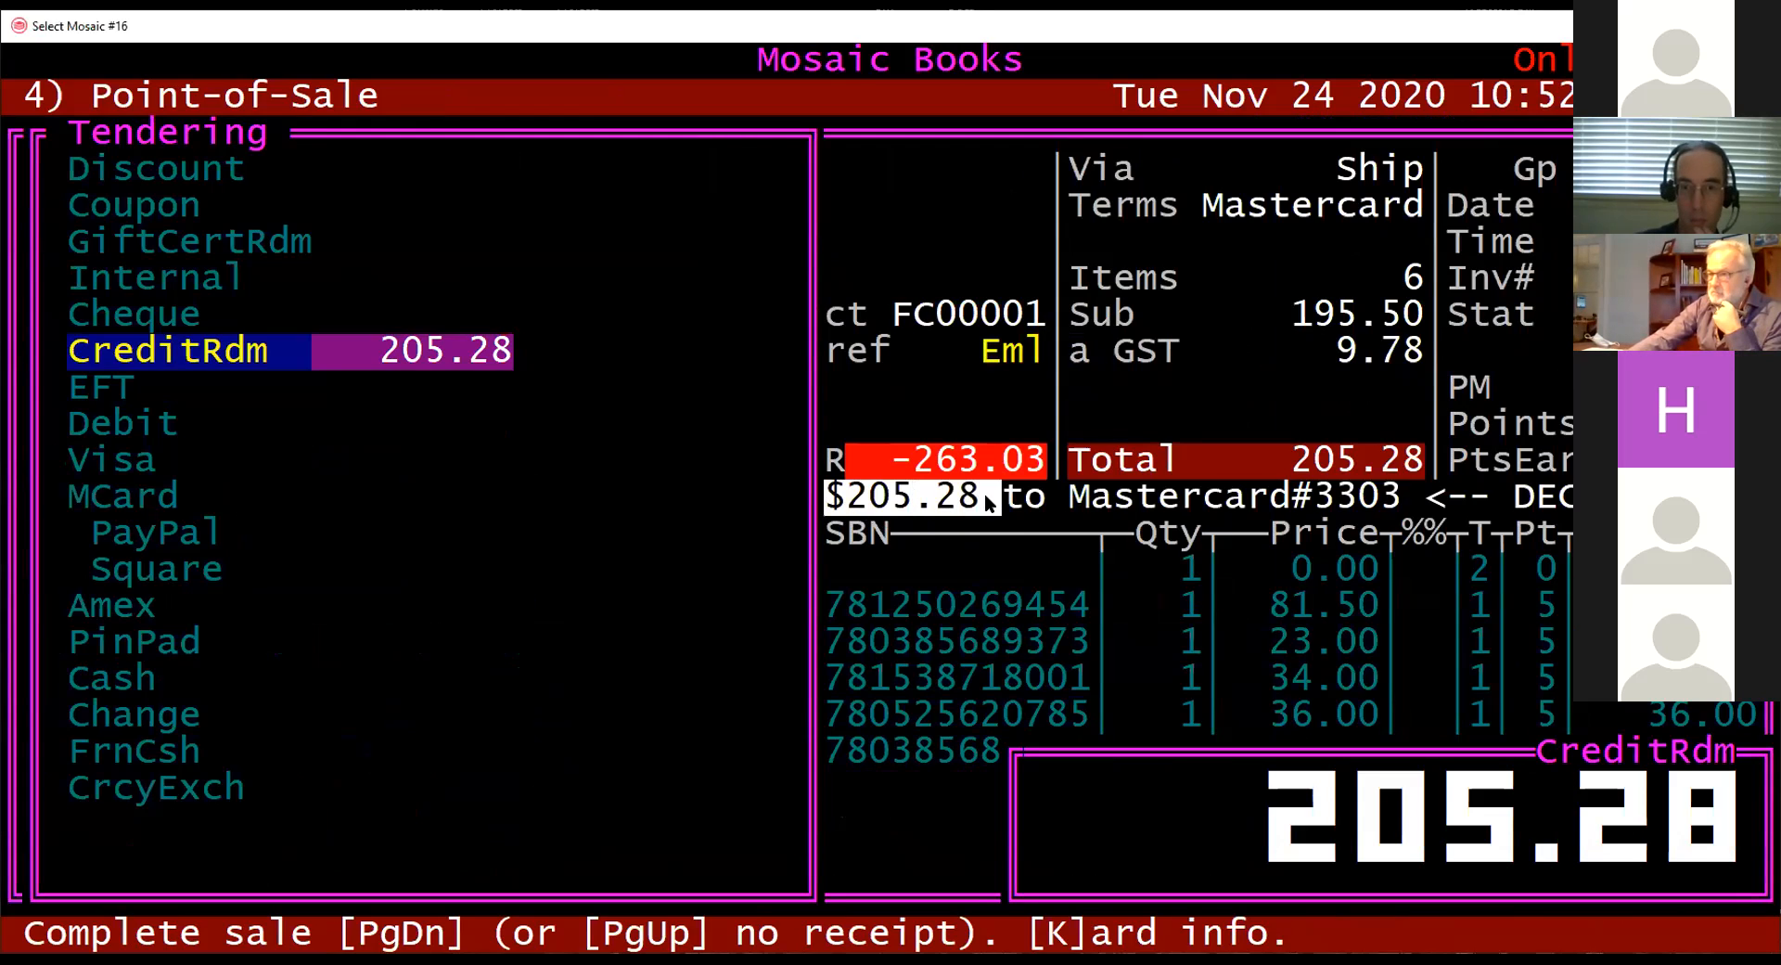
left_click_drag(381, 344, 499, 360)
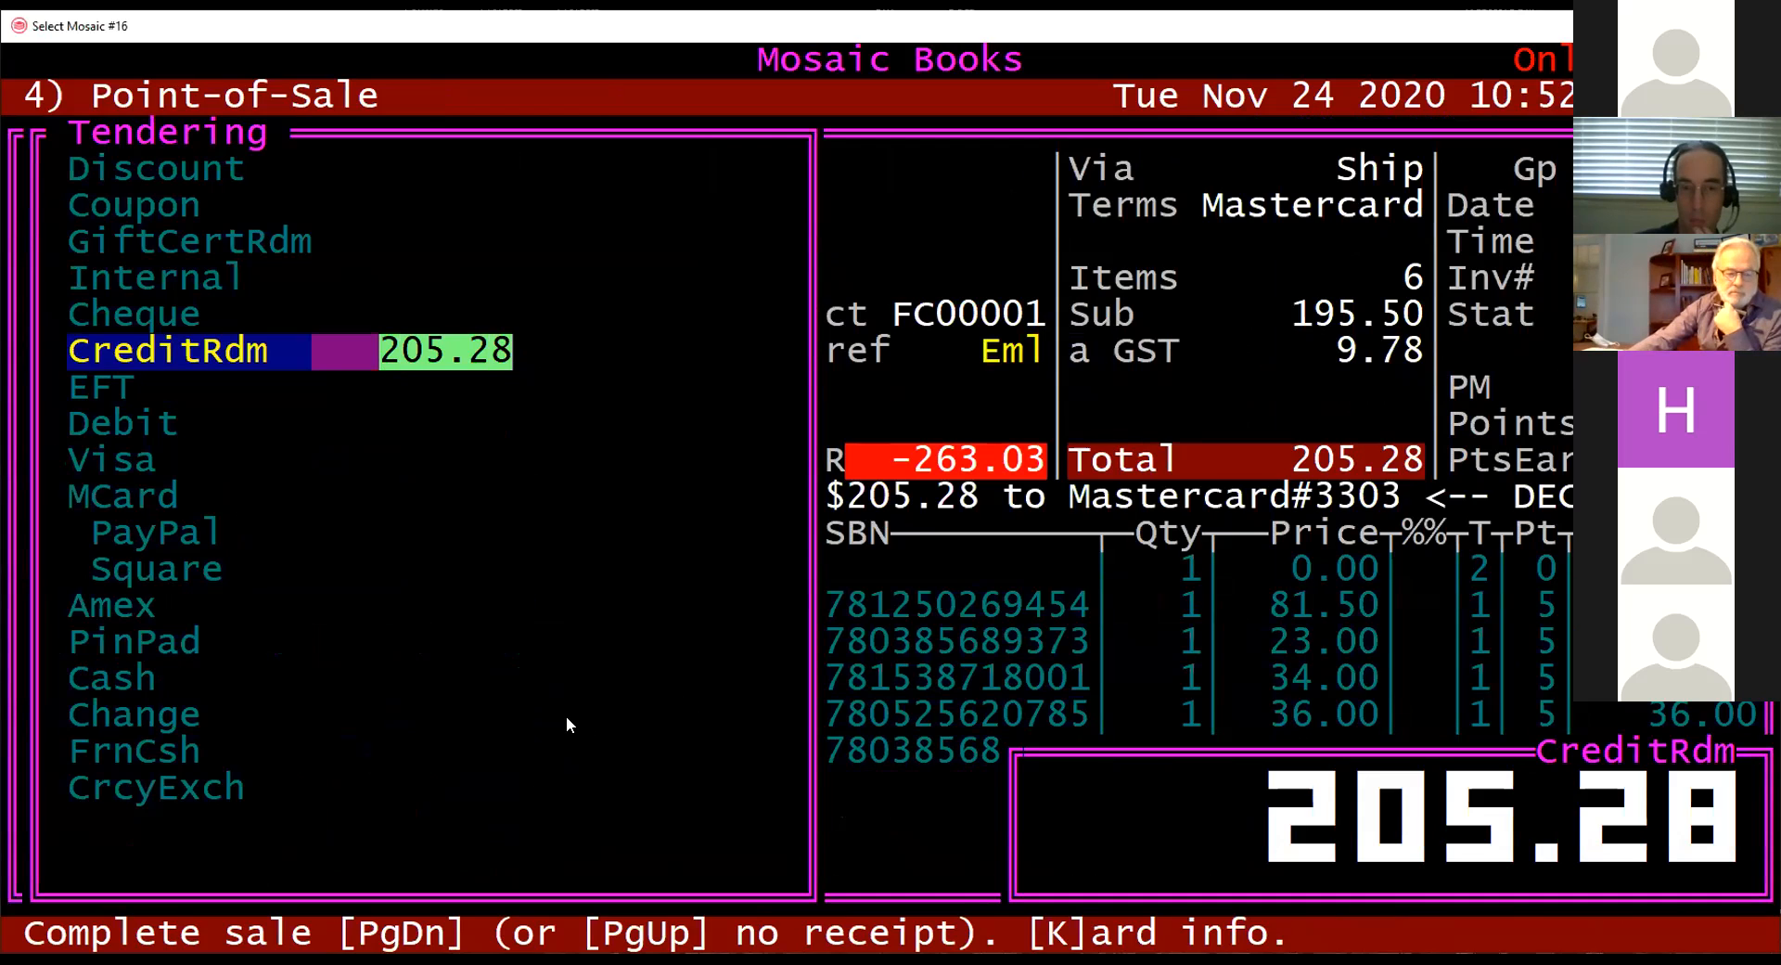
key("Return")
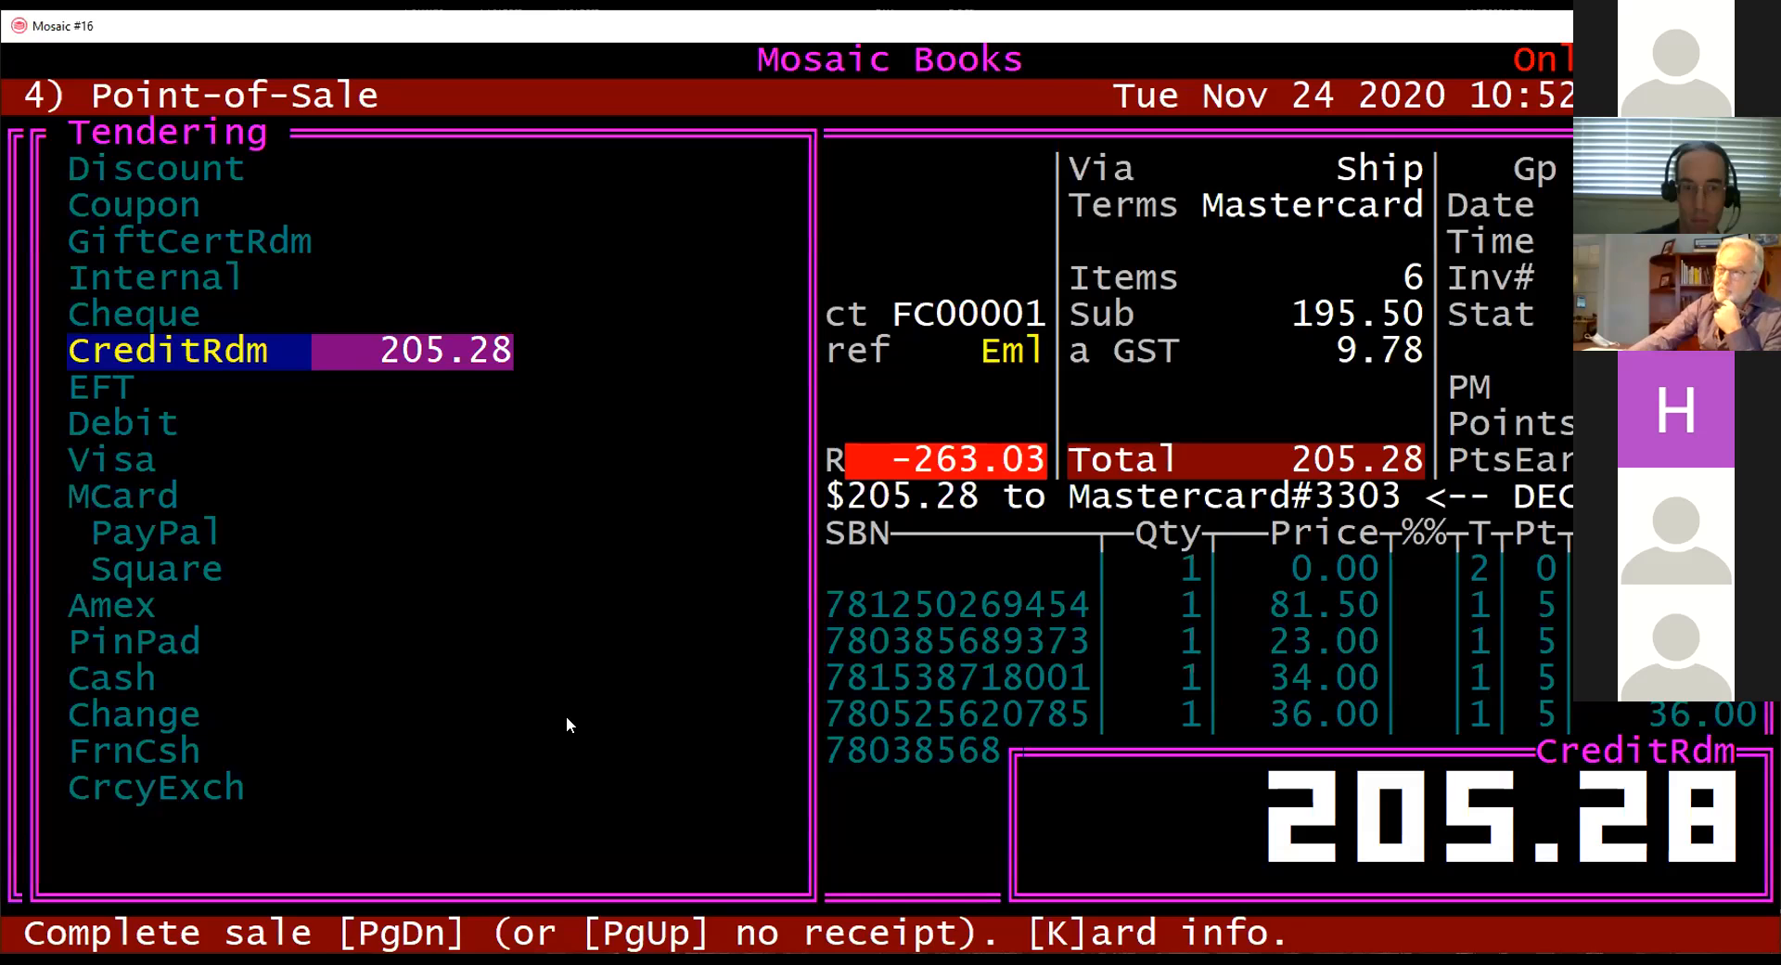
key("Escape")
Interrupt the current transaction and delete the held sale.
key("Up")
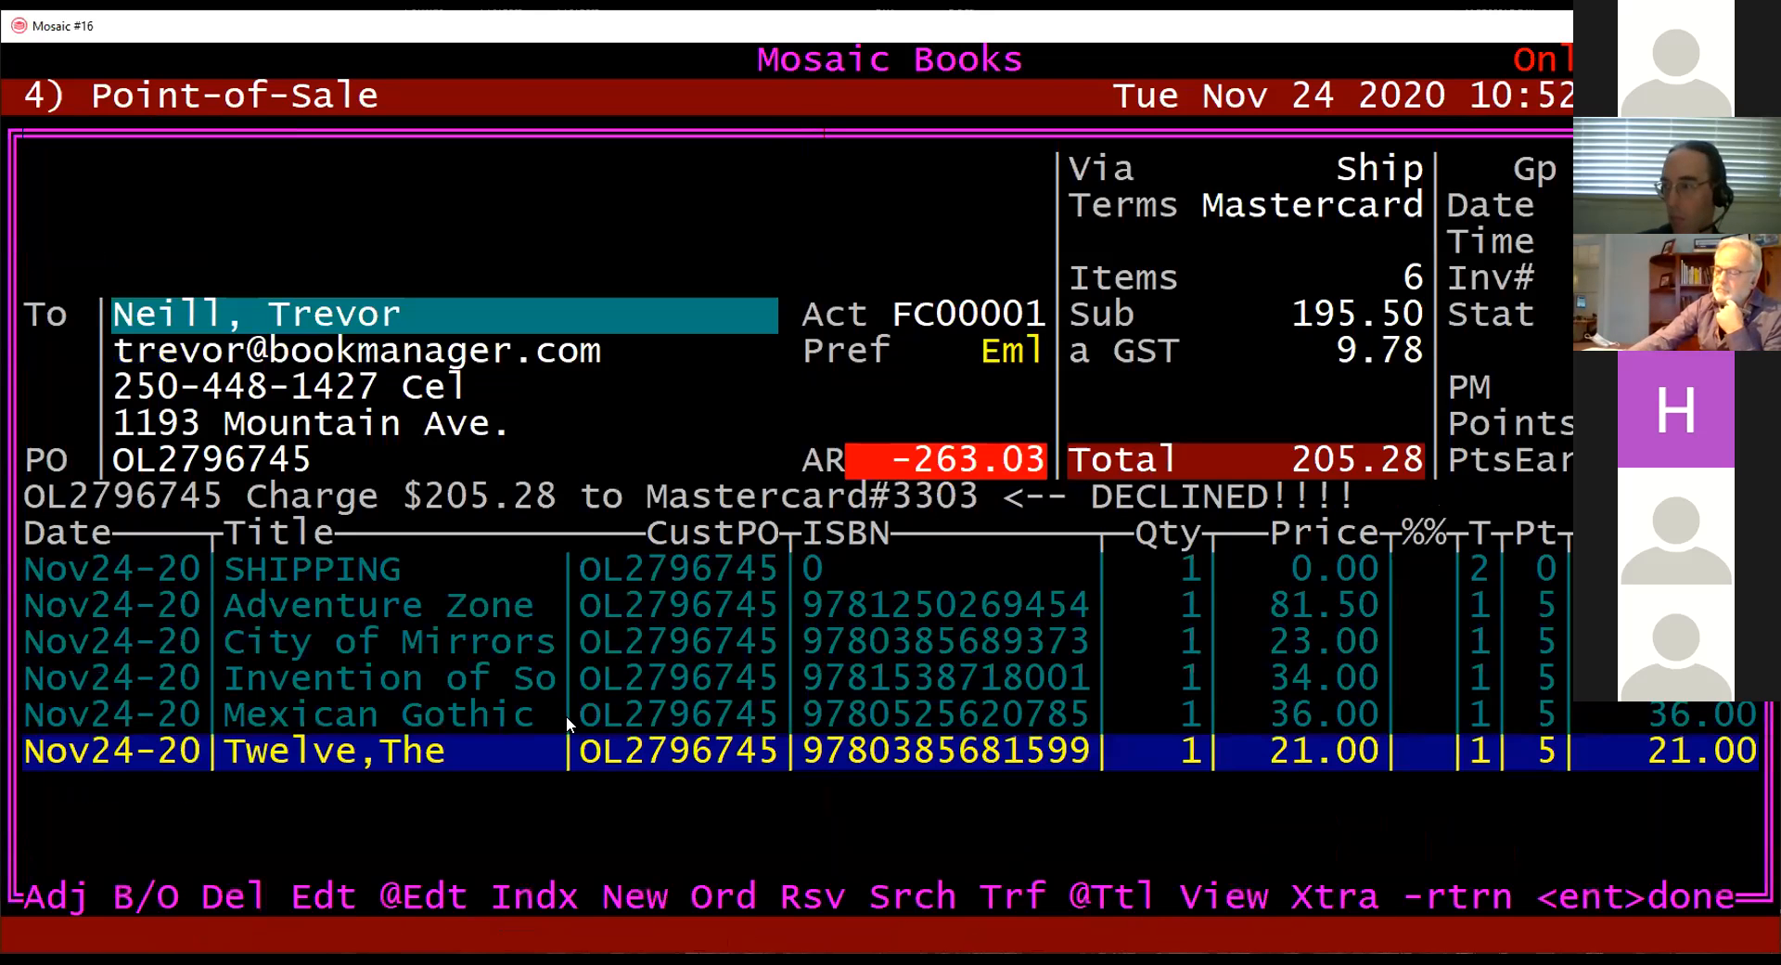
key("Escape")
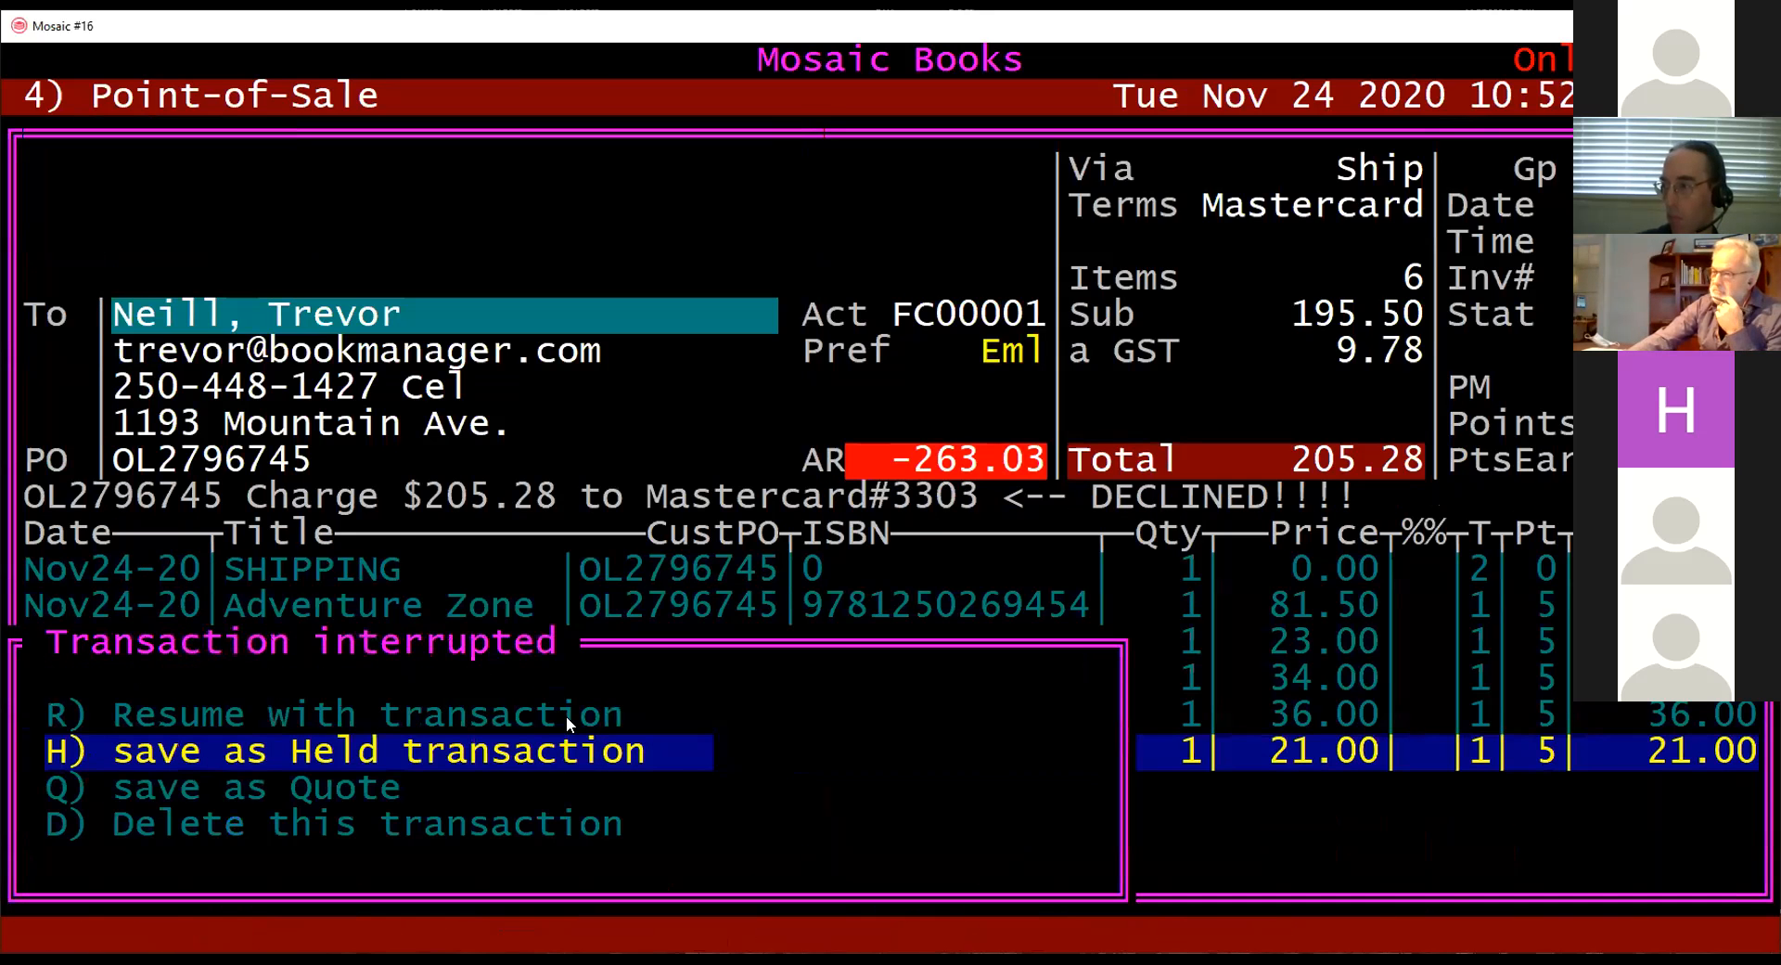
key("r")
key("d")
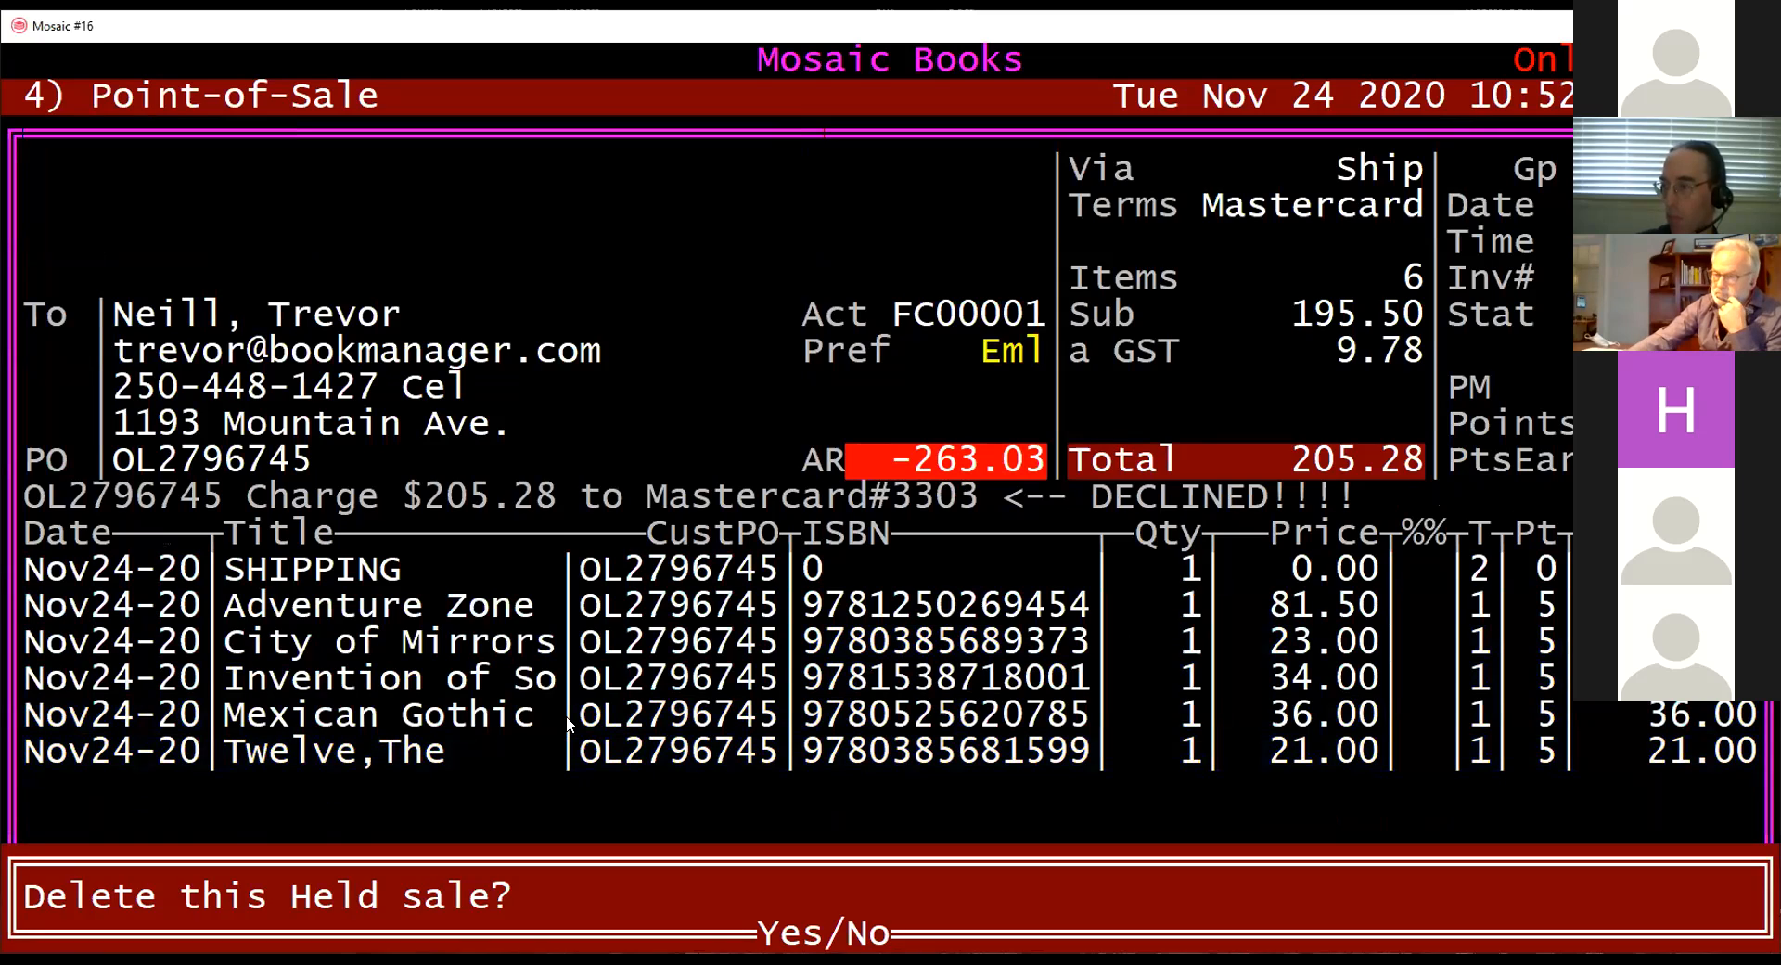
key("y")
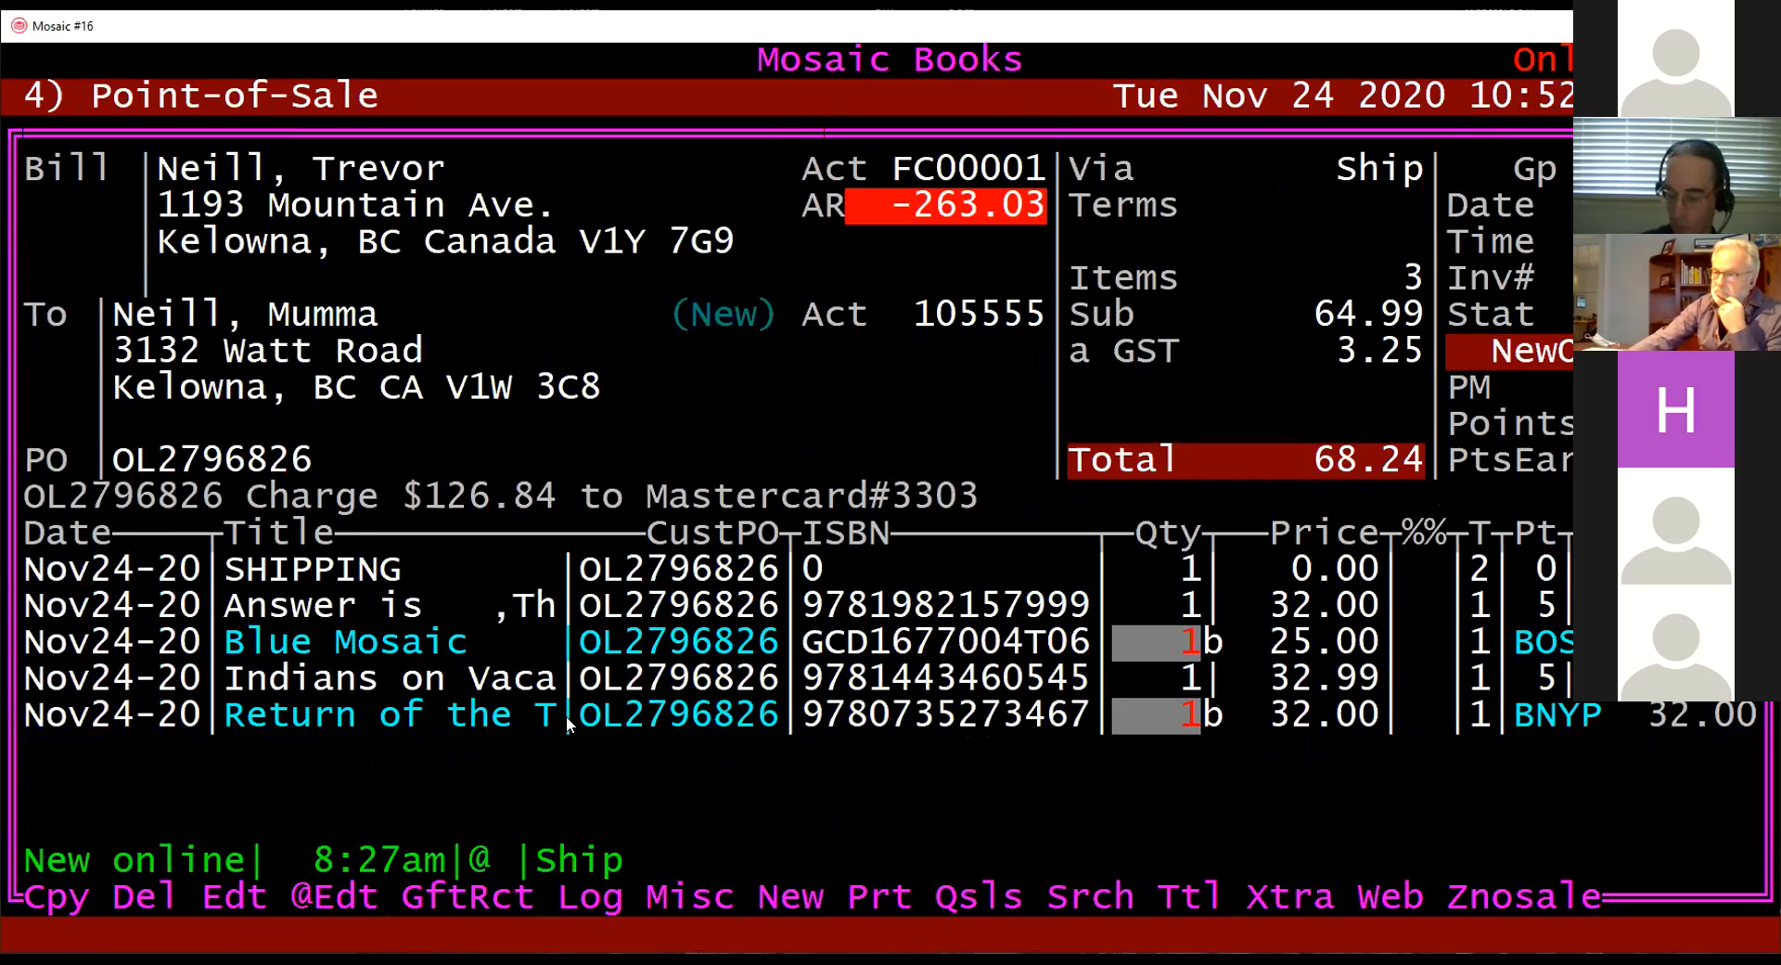
Void the emptied sale with staff ID and password, then open the transaction status log.
key("End")
key("End")
key("End")
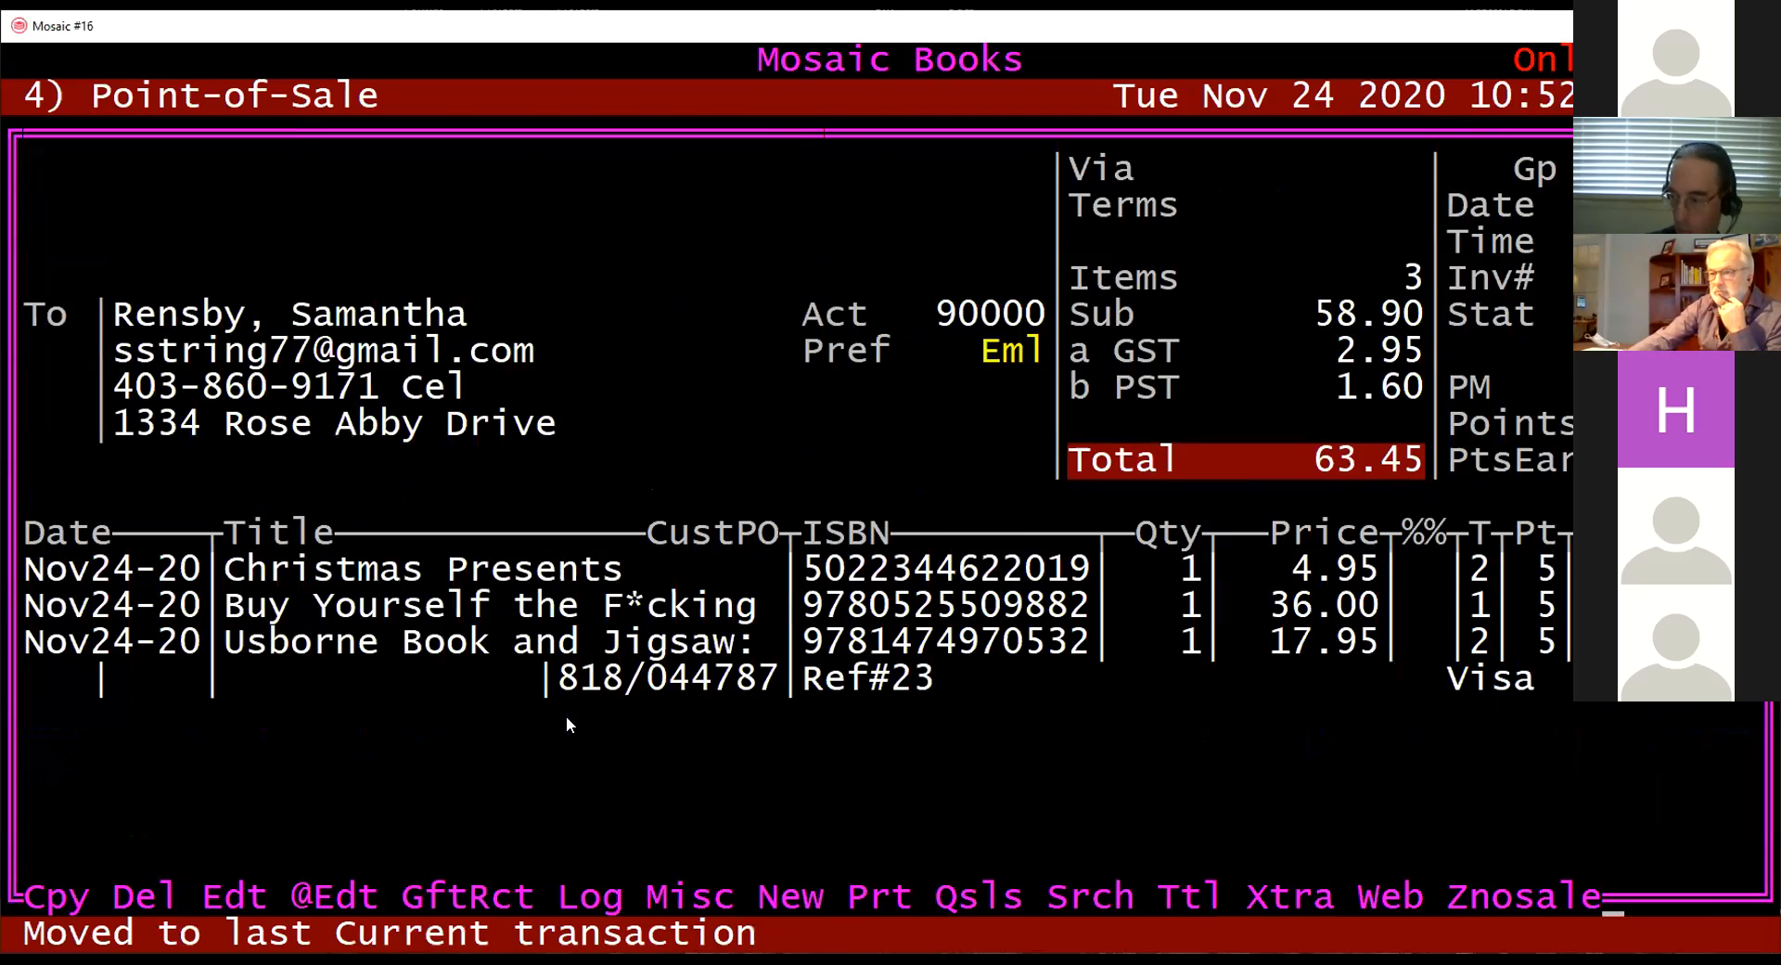
key("Page_Up")
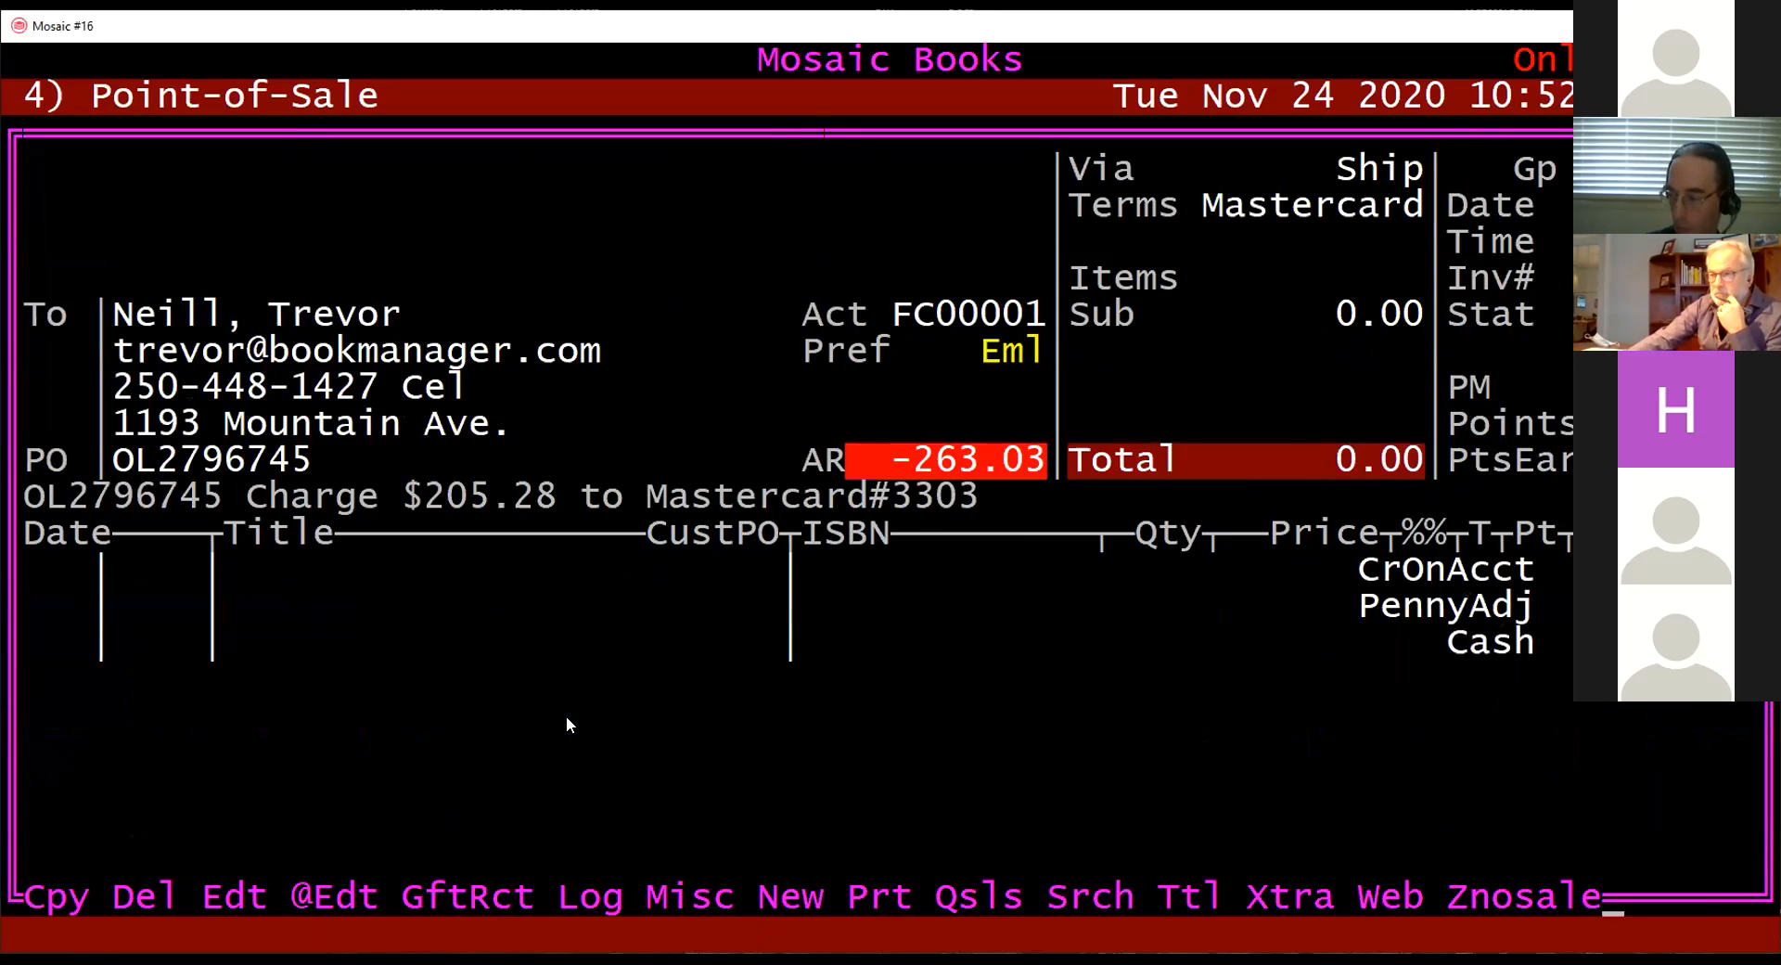
left_click_drag(900, 460, 1036, 462)
left_click(1037, 462)
key("d")
type("y")
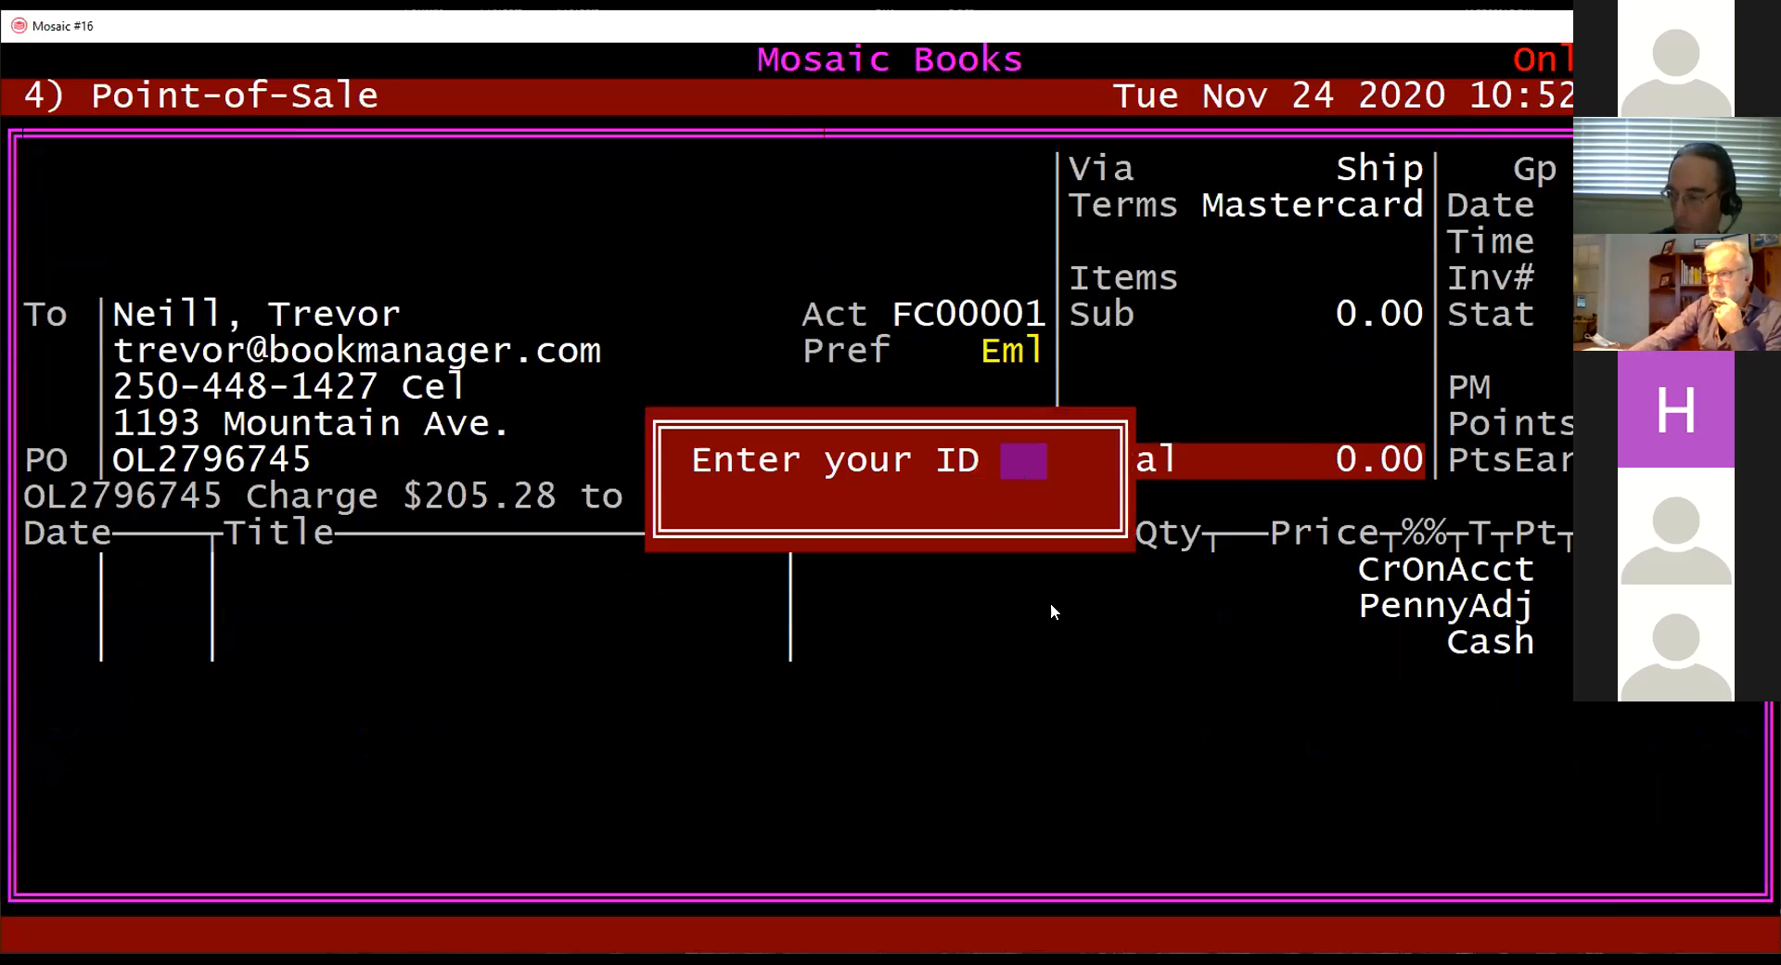
type("N")
key("Return")
type("xxxxx")
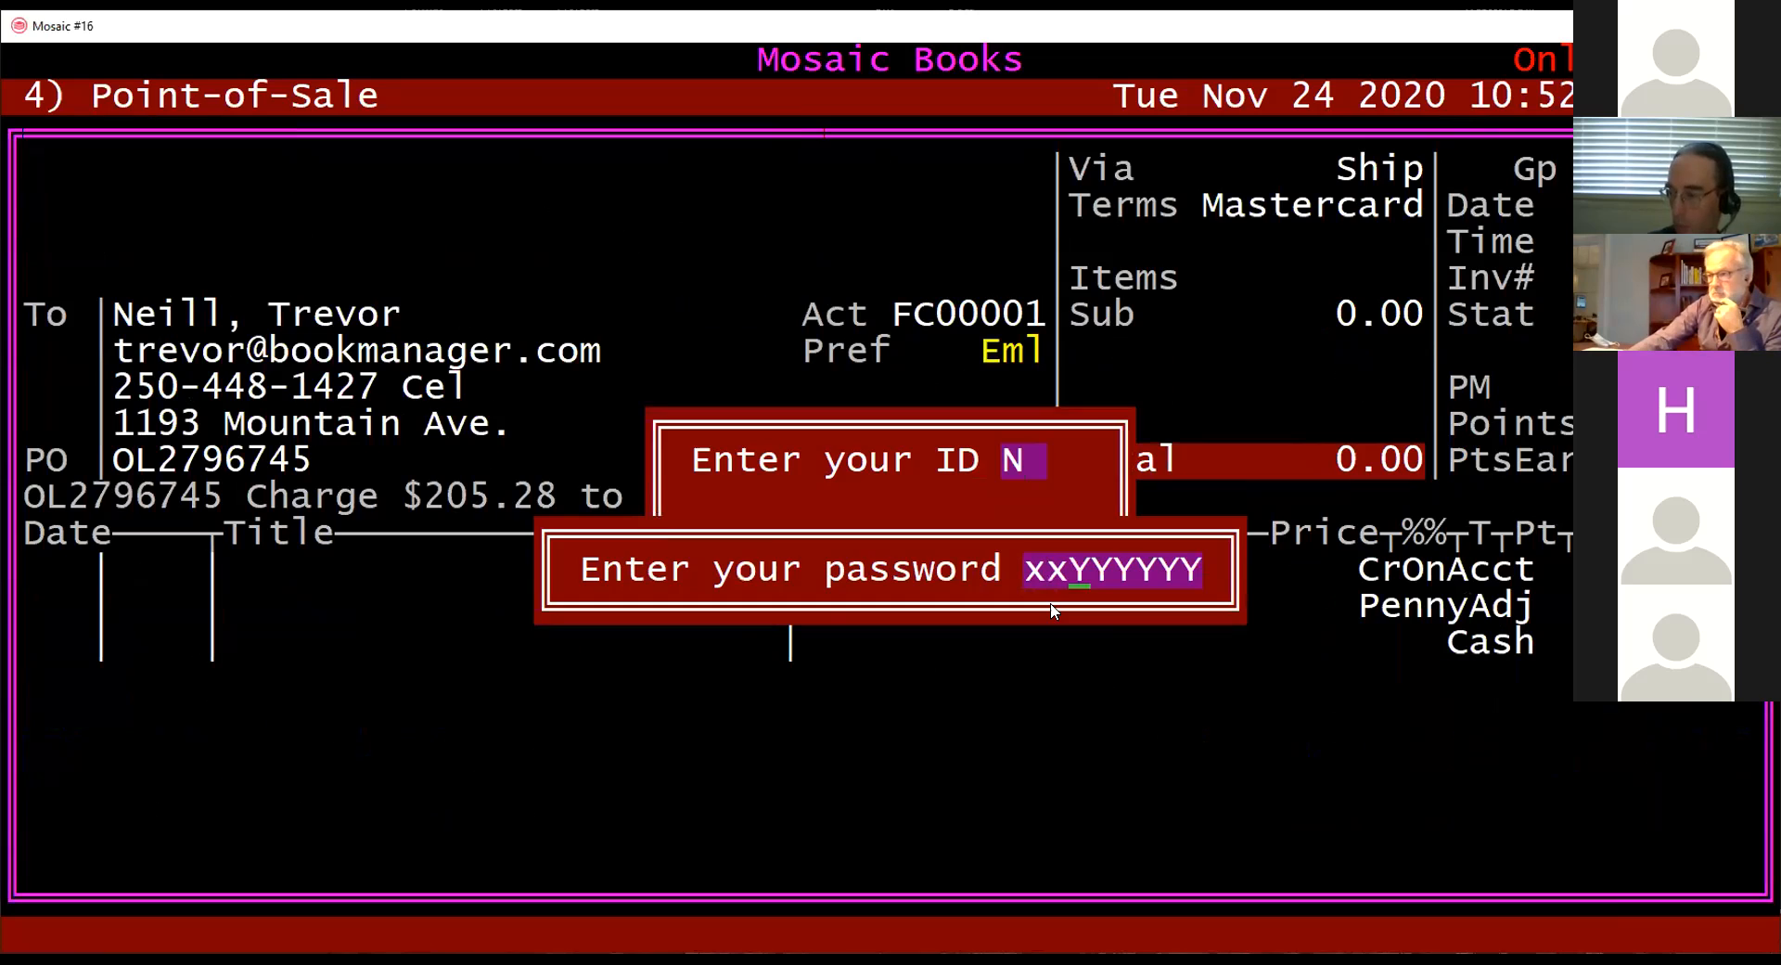
type("x")
key("Return")
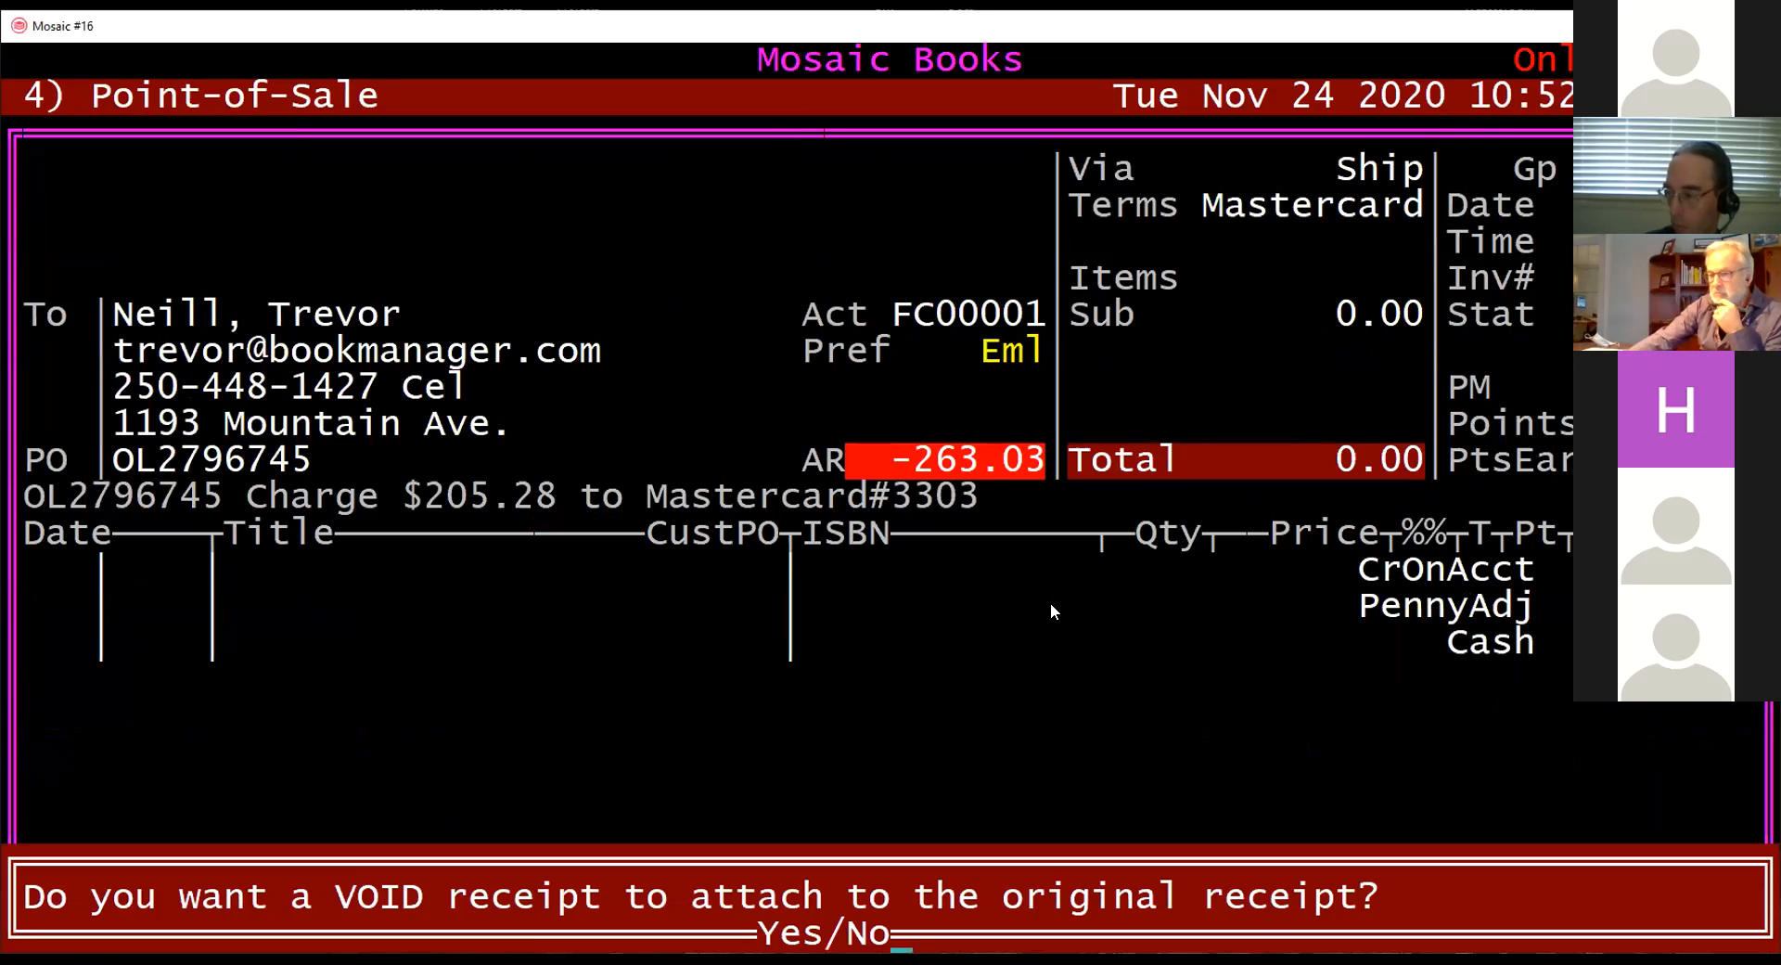
key("y")
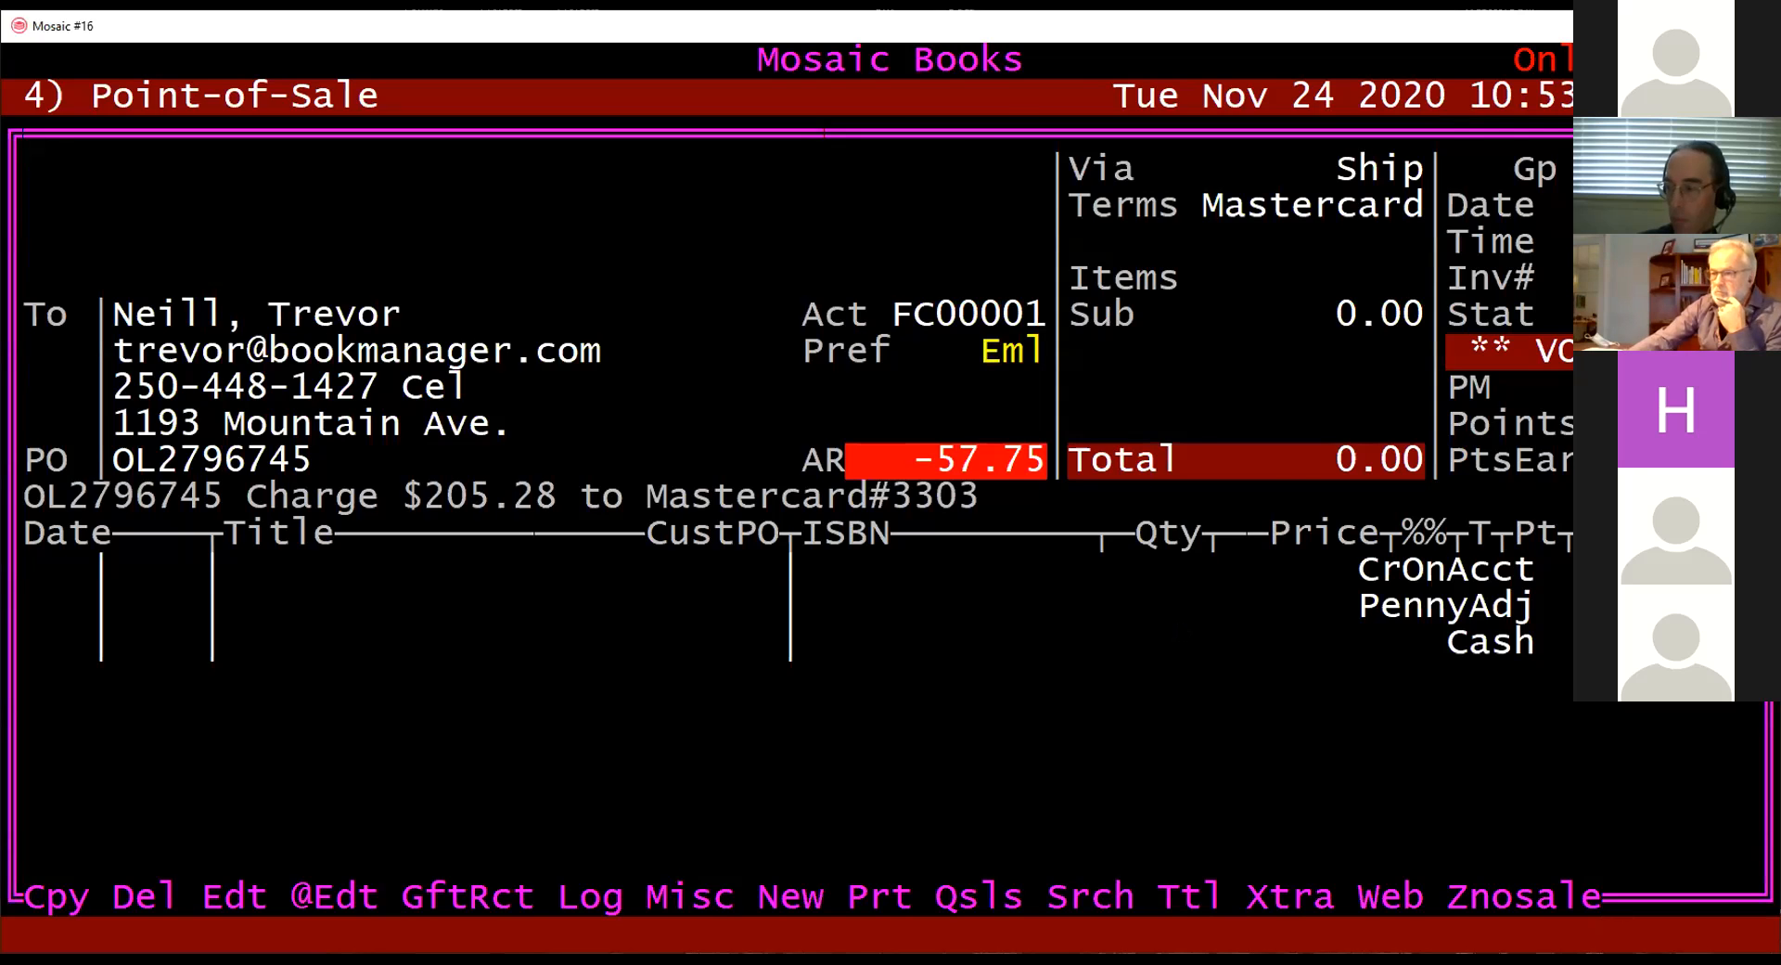
key("l")
key("Return")
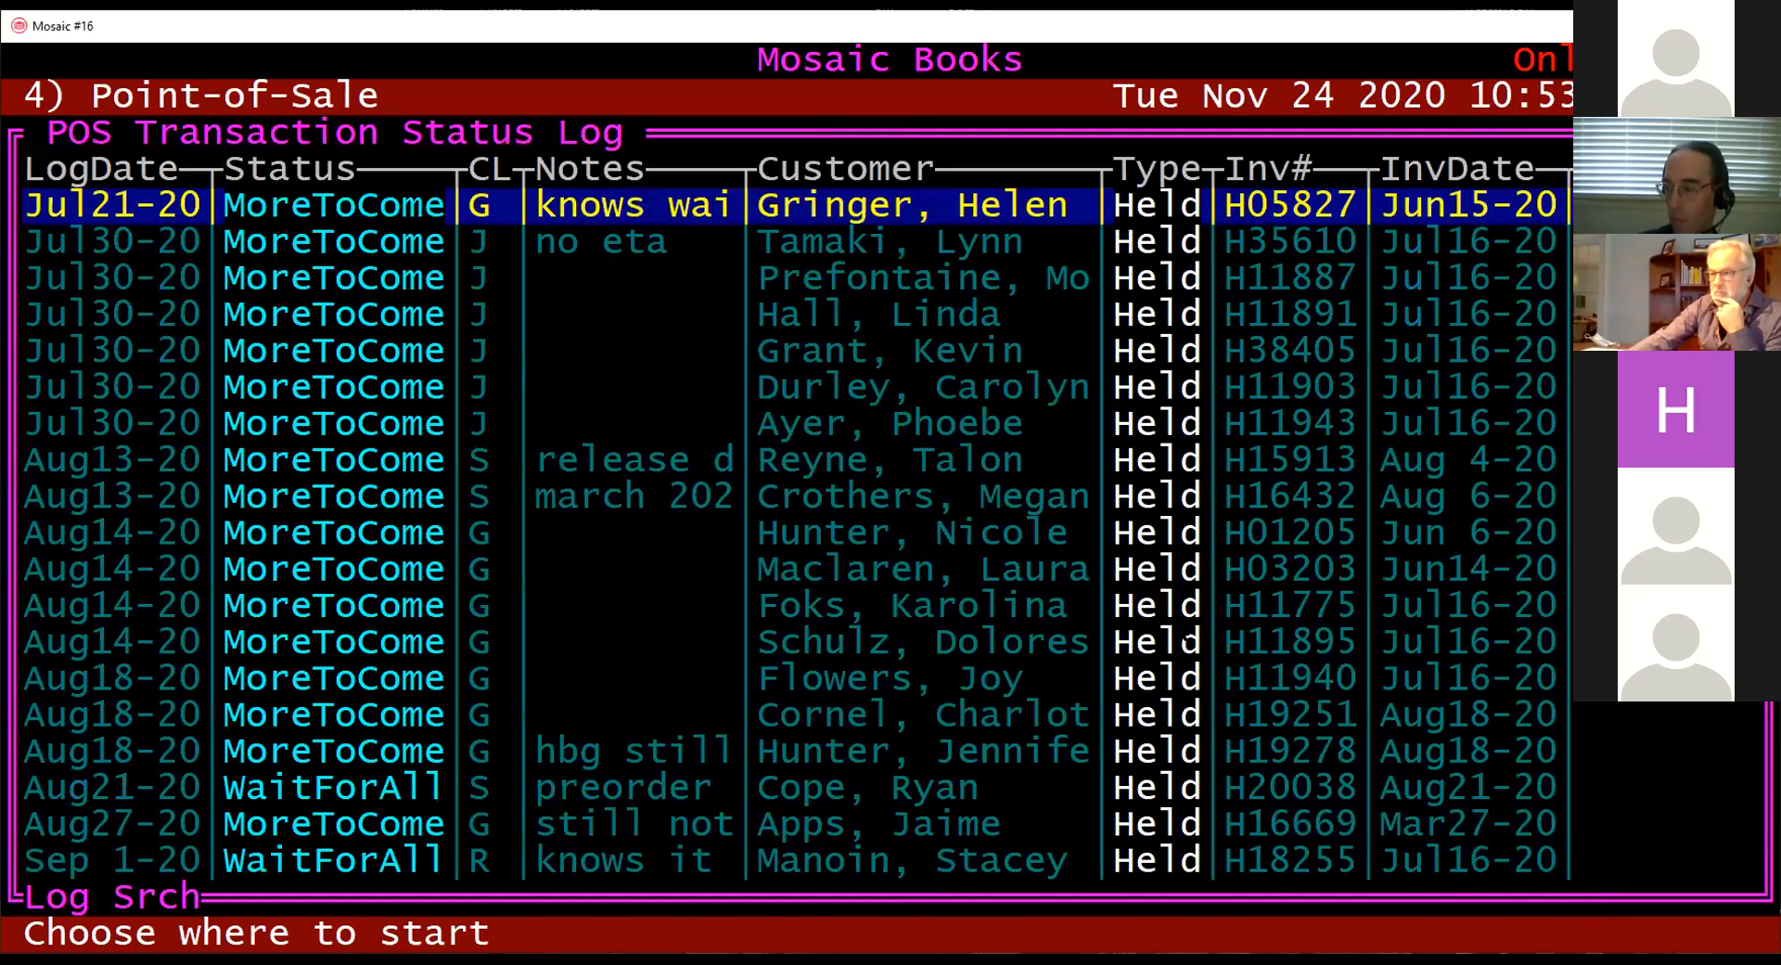
key("Escape")
key("l")
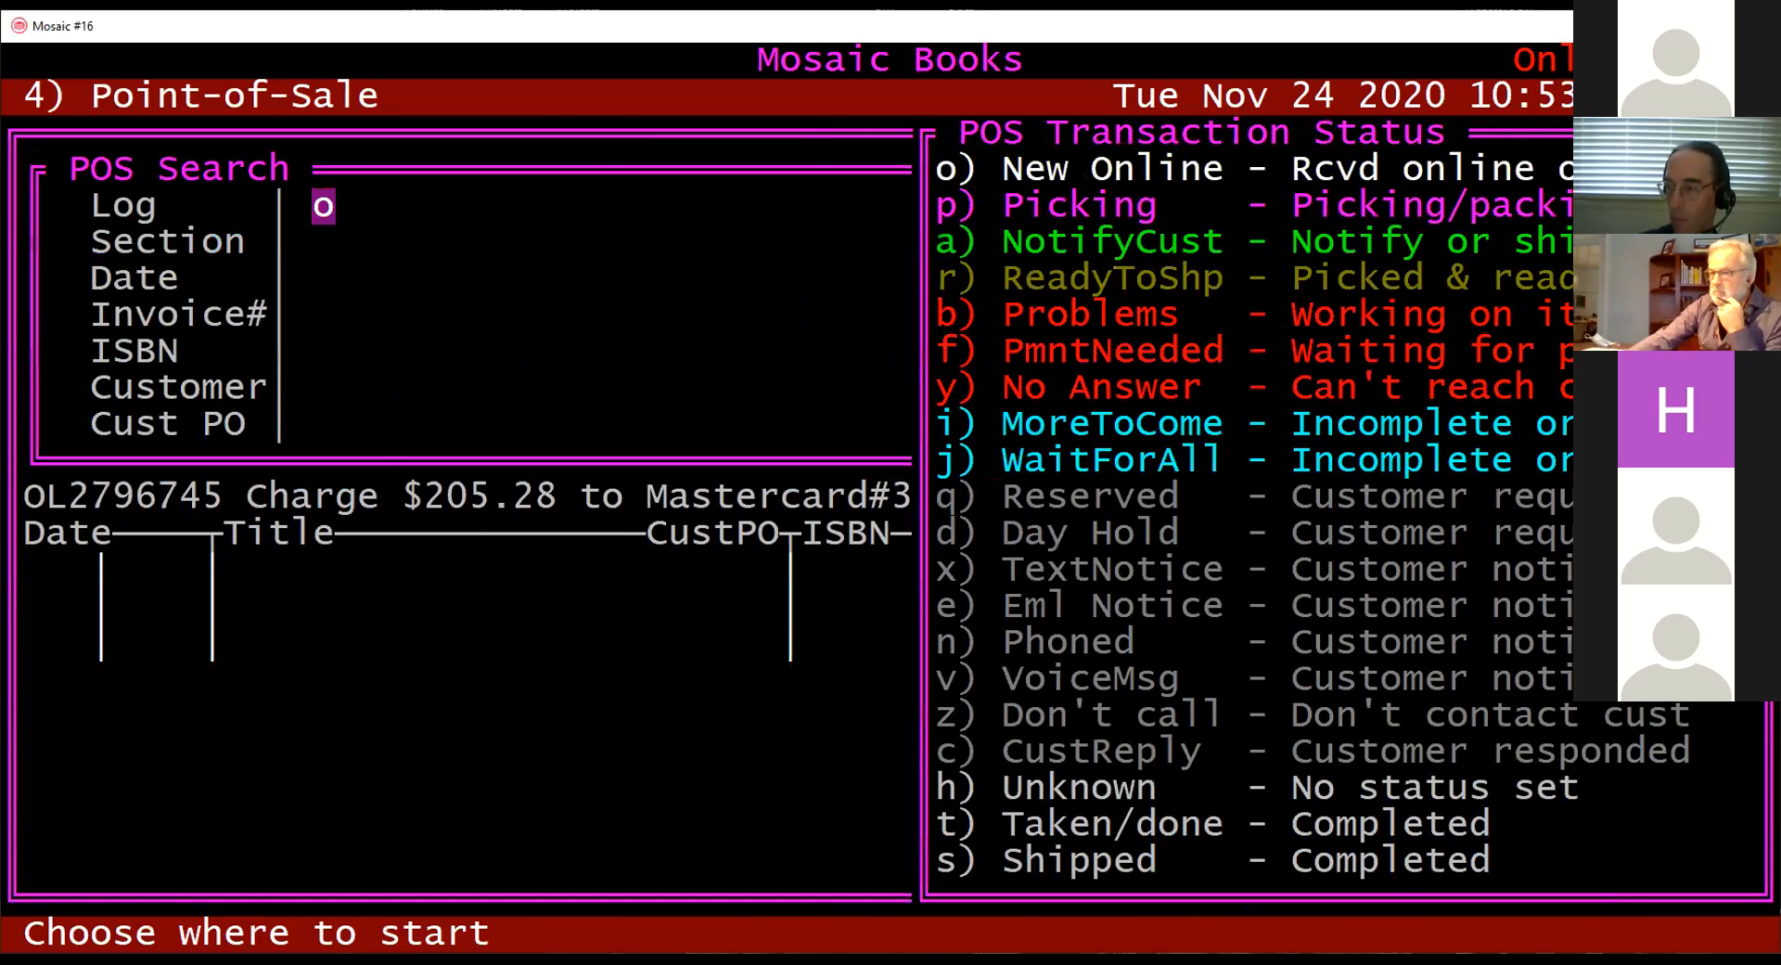
key("Return")
key("Down")
key("Up")
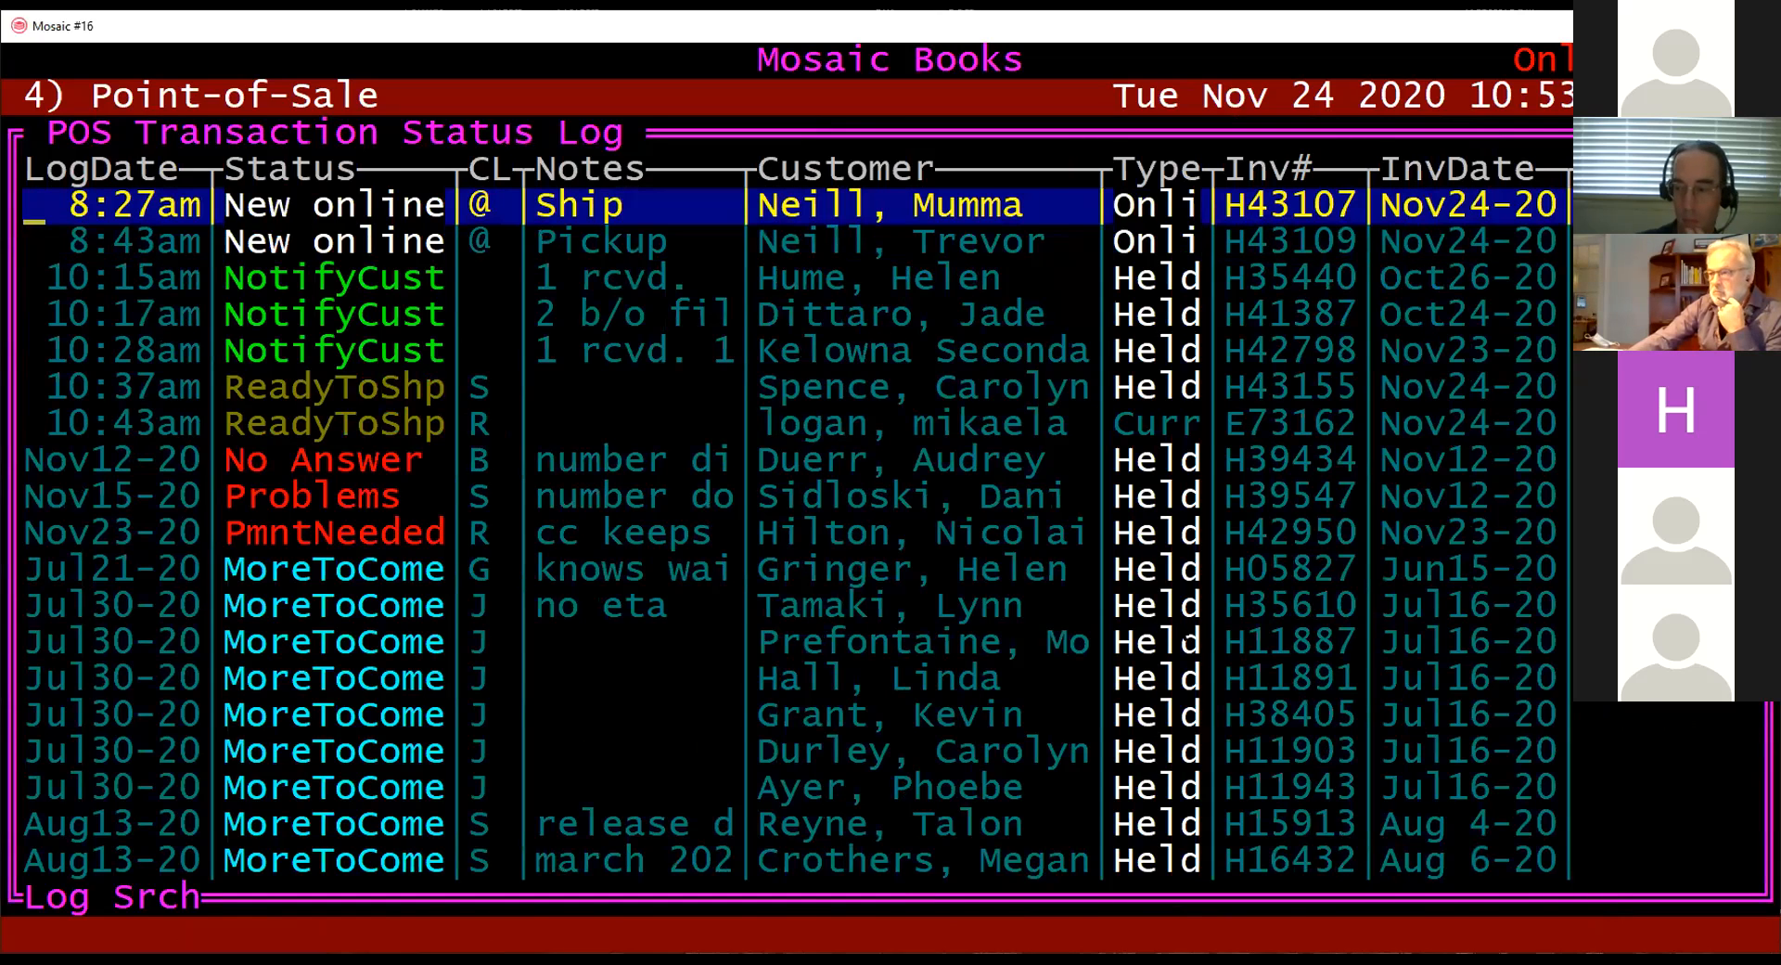
key("Escape")
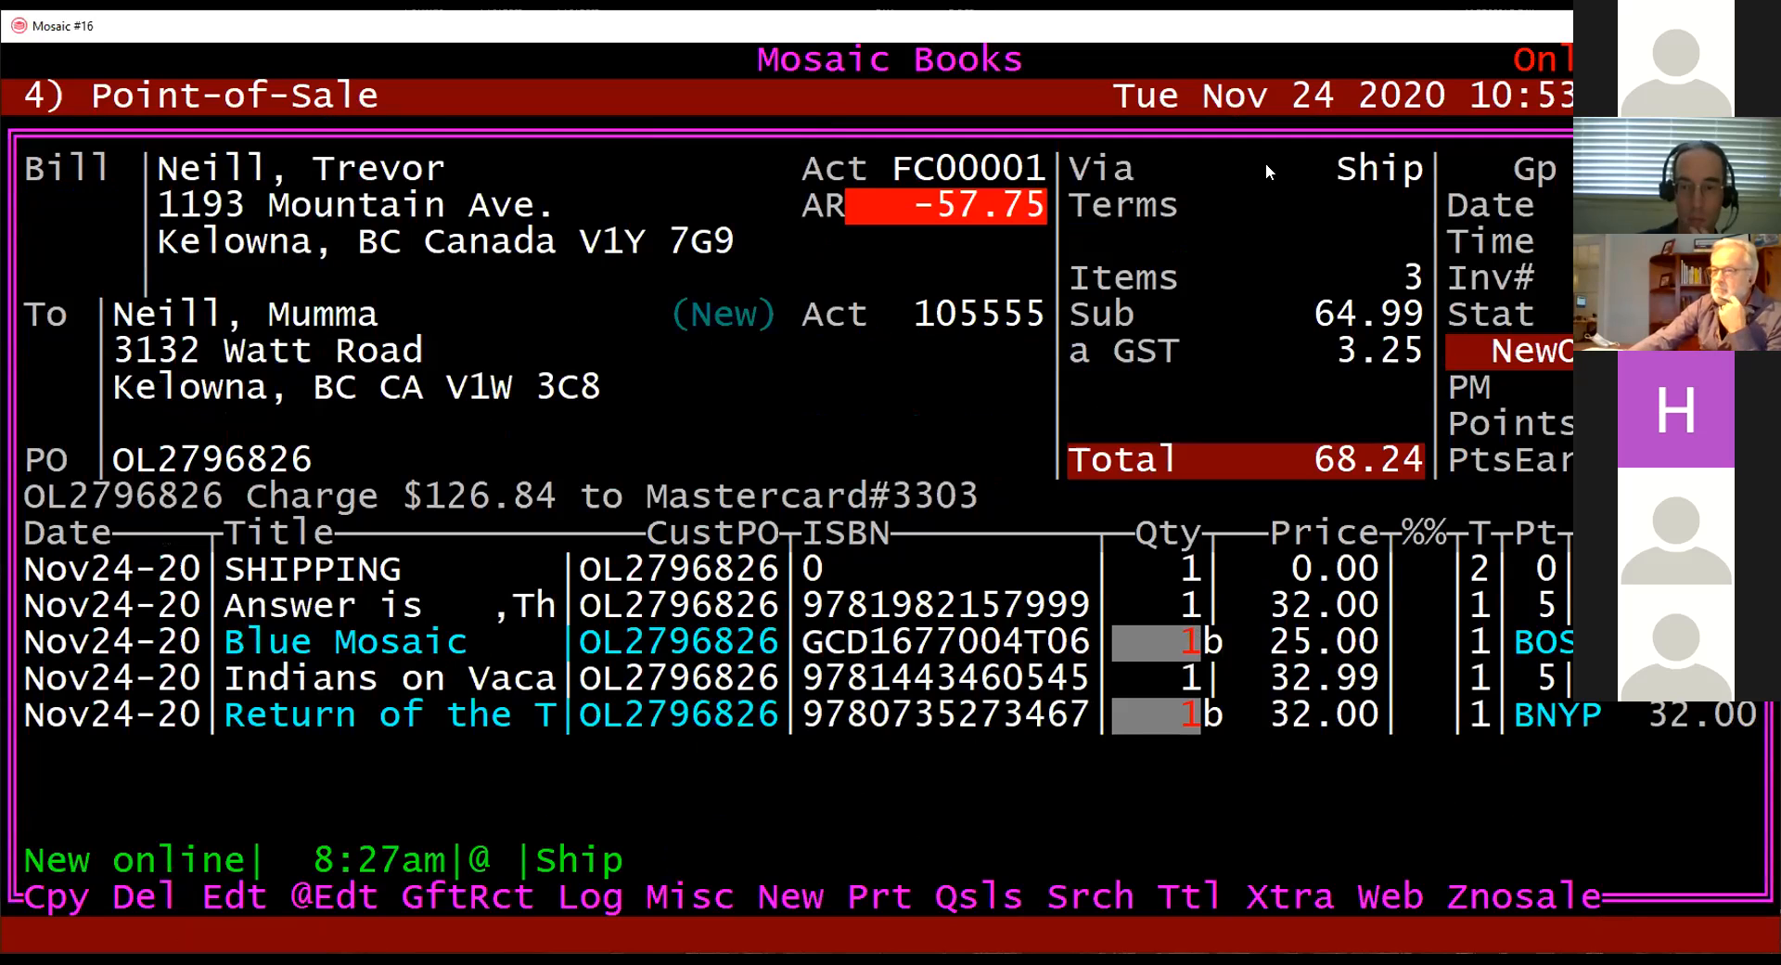
left_click_drag(1418, 171, 1345, 203)
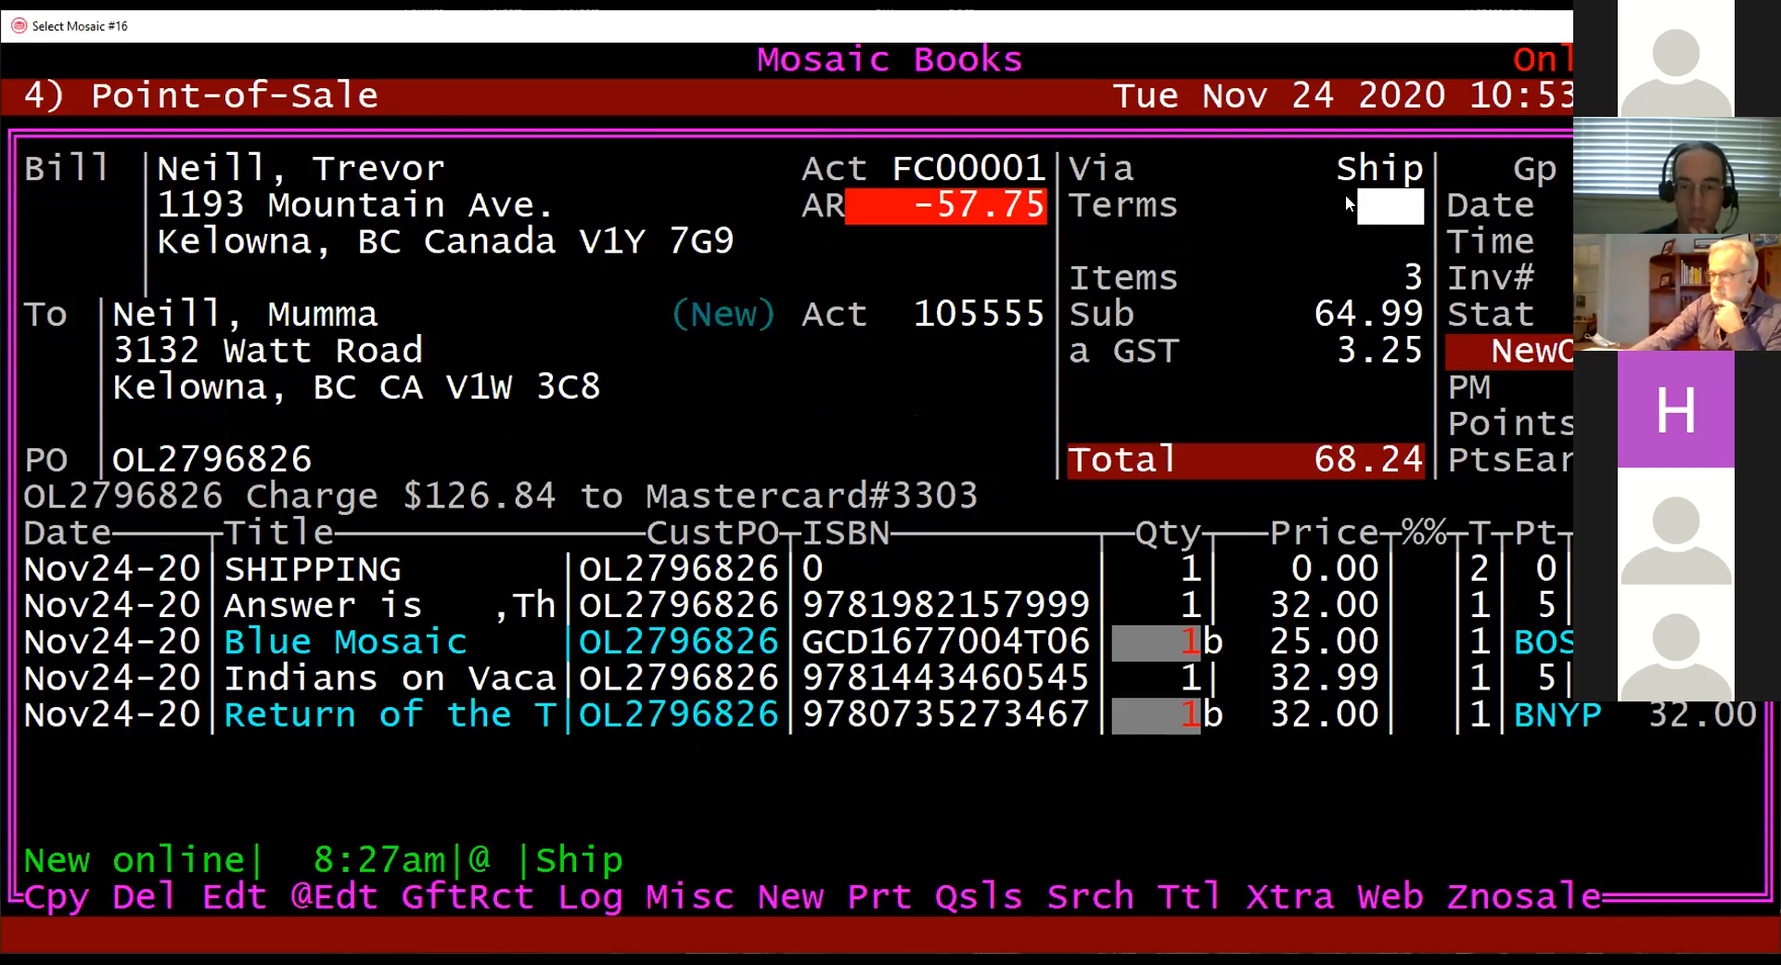
left_click_drag(1228, 194, 1208, 193)
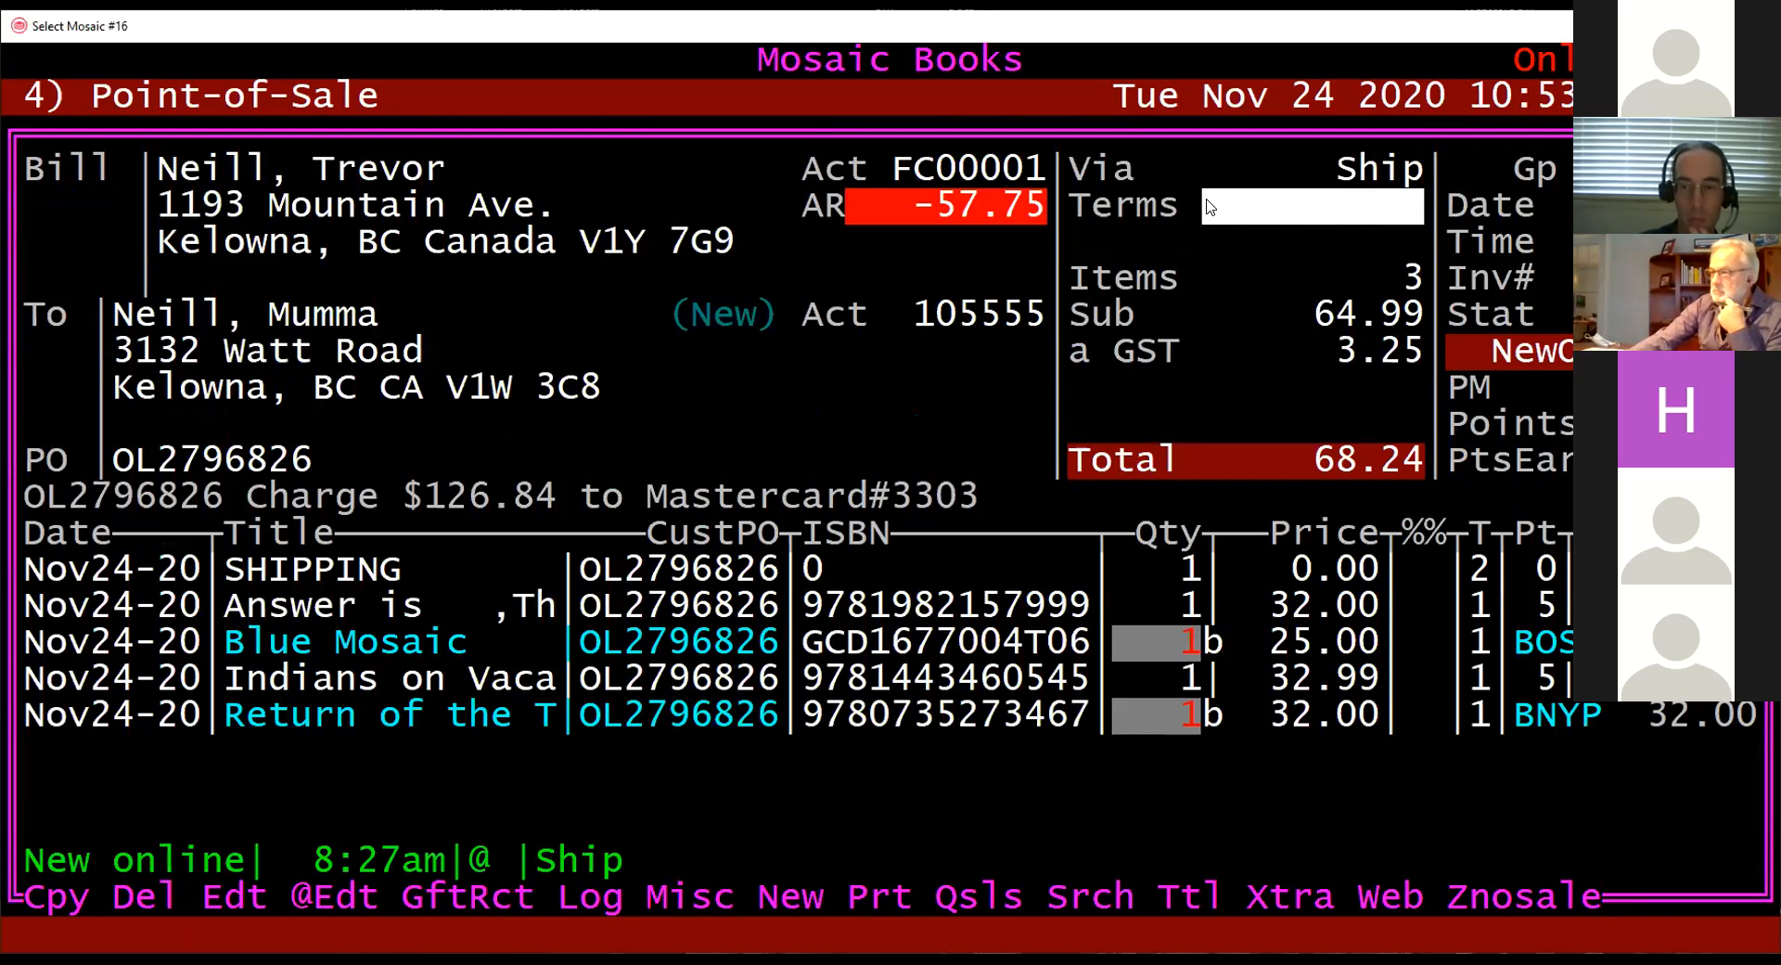
left_click_drag(649, 497, 967, 494)
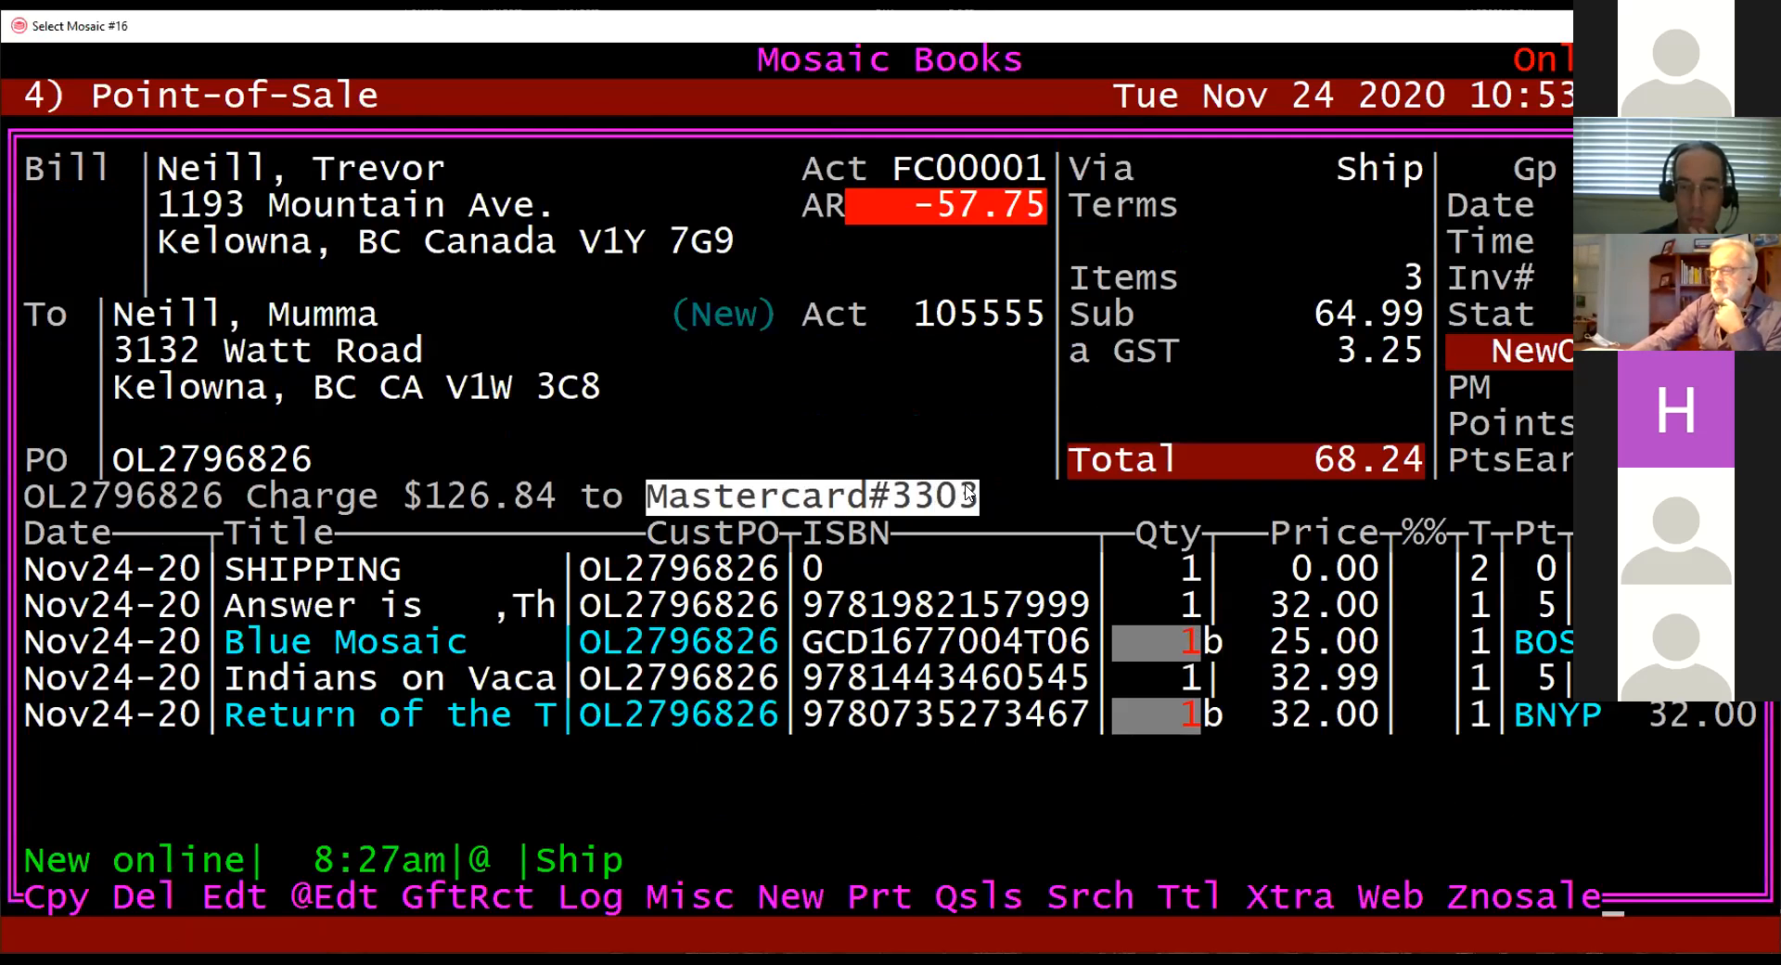
left_click_drag(256, 498, 966, 492)
left_click(967, 492)
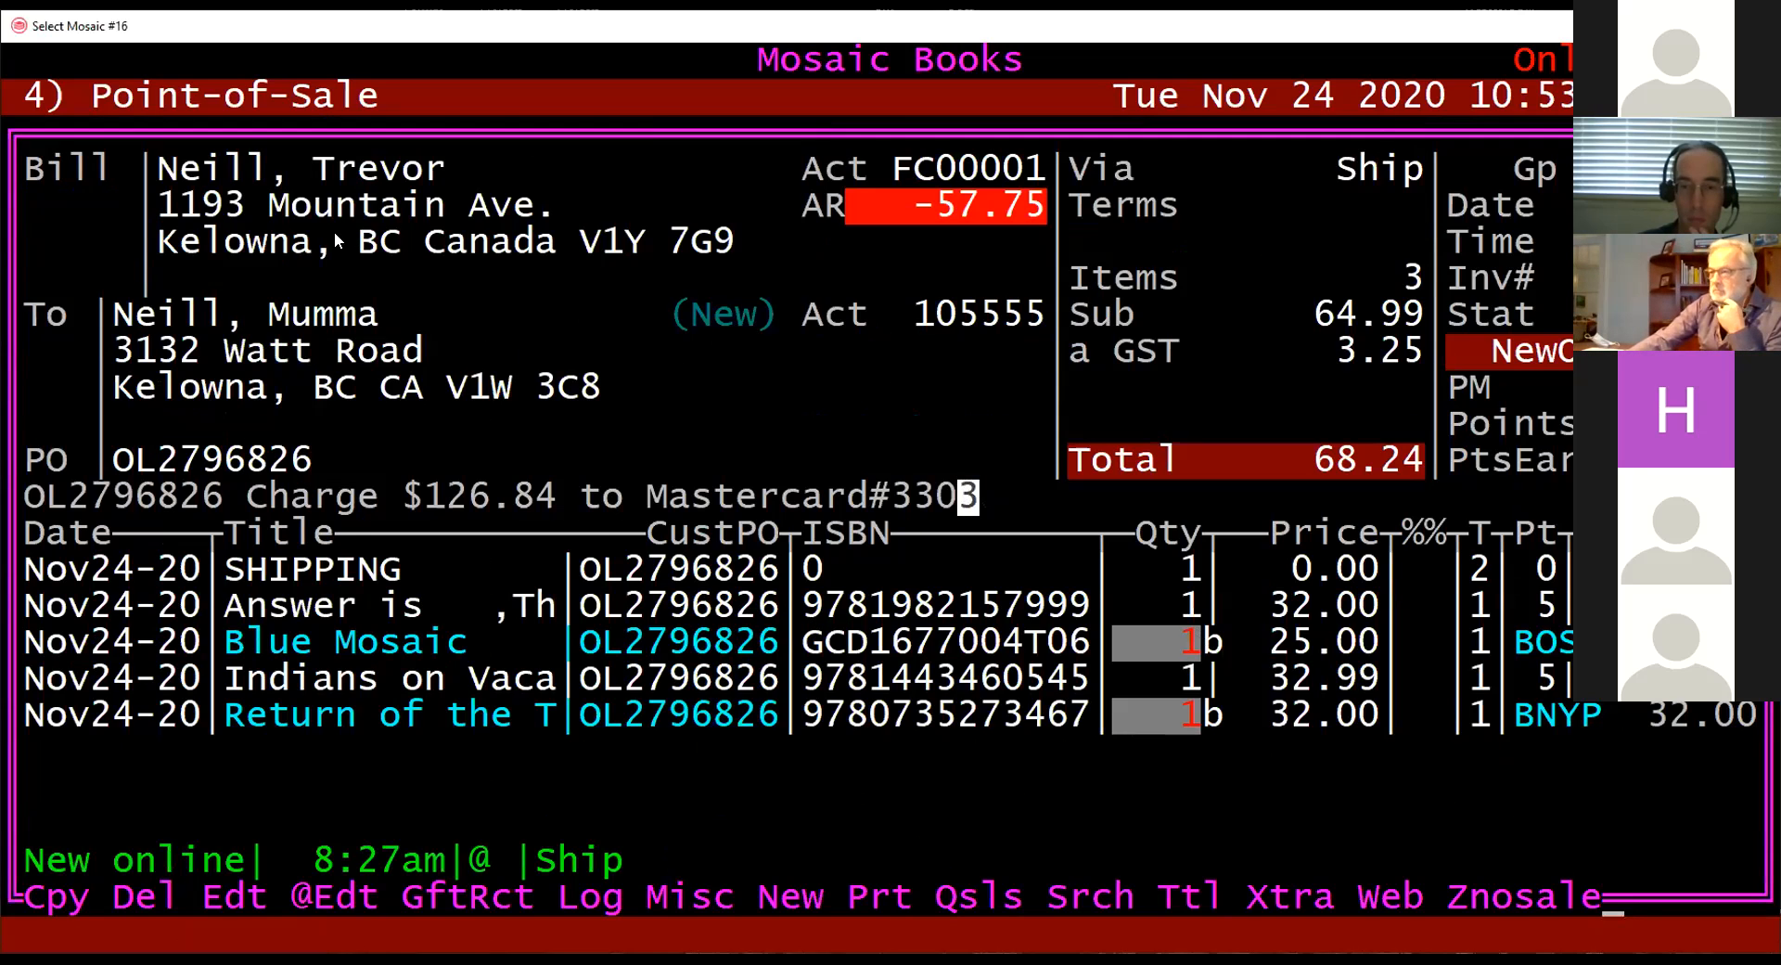
left_click_drag(26, 156, 988, 425)
left_click(987, 425)
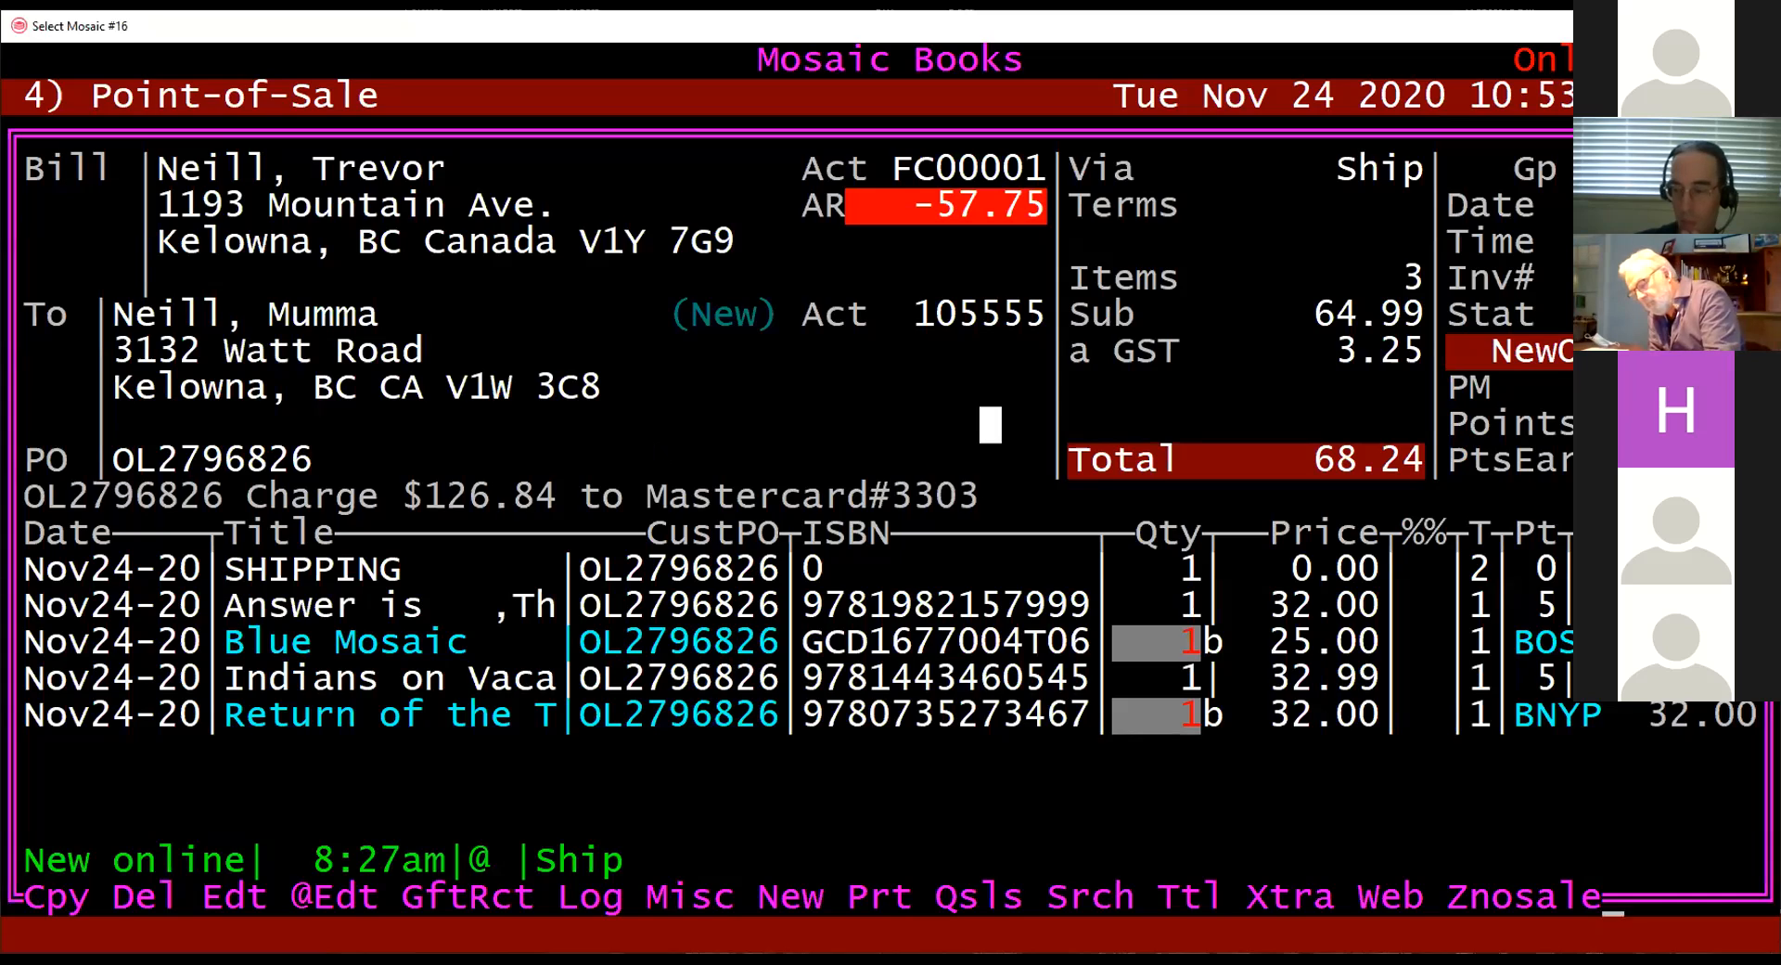
left_click_drag(113, 301, 636, 402)
left_click(636, 402)
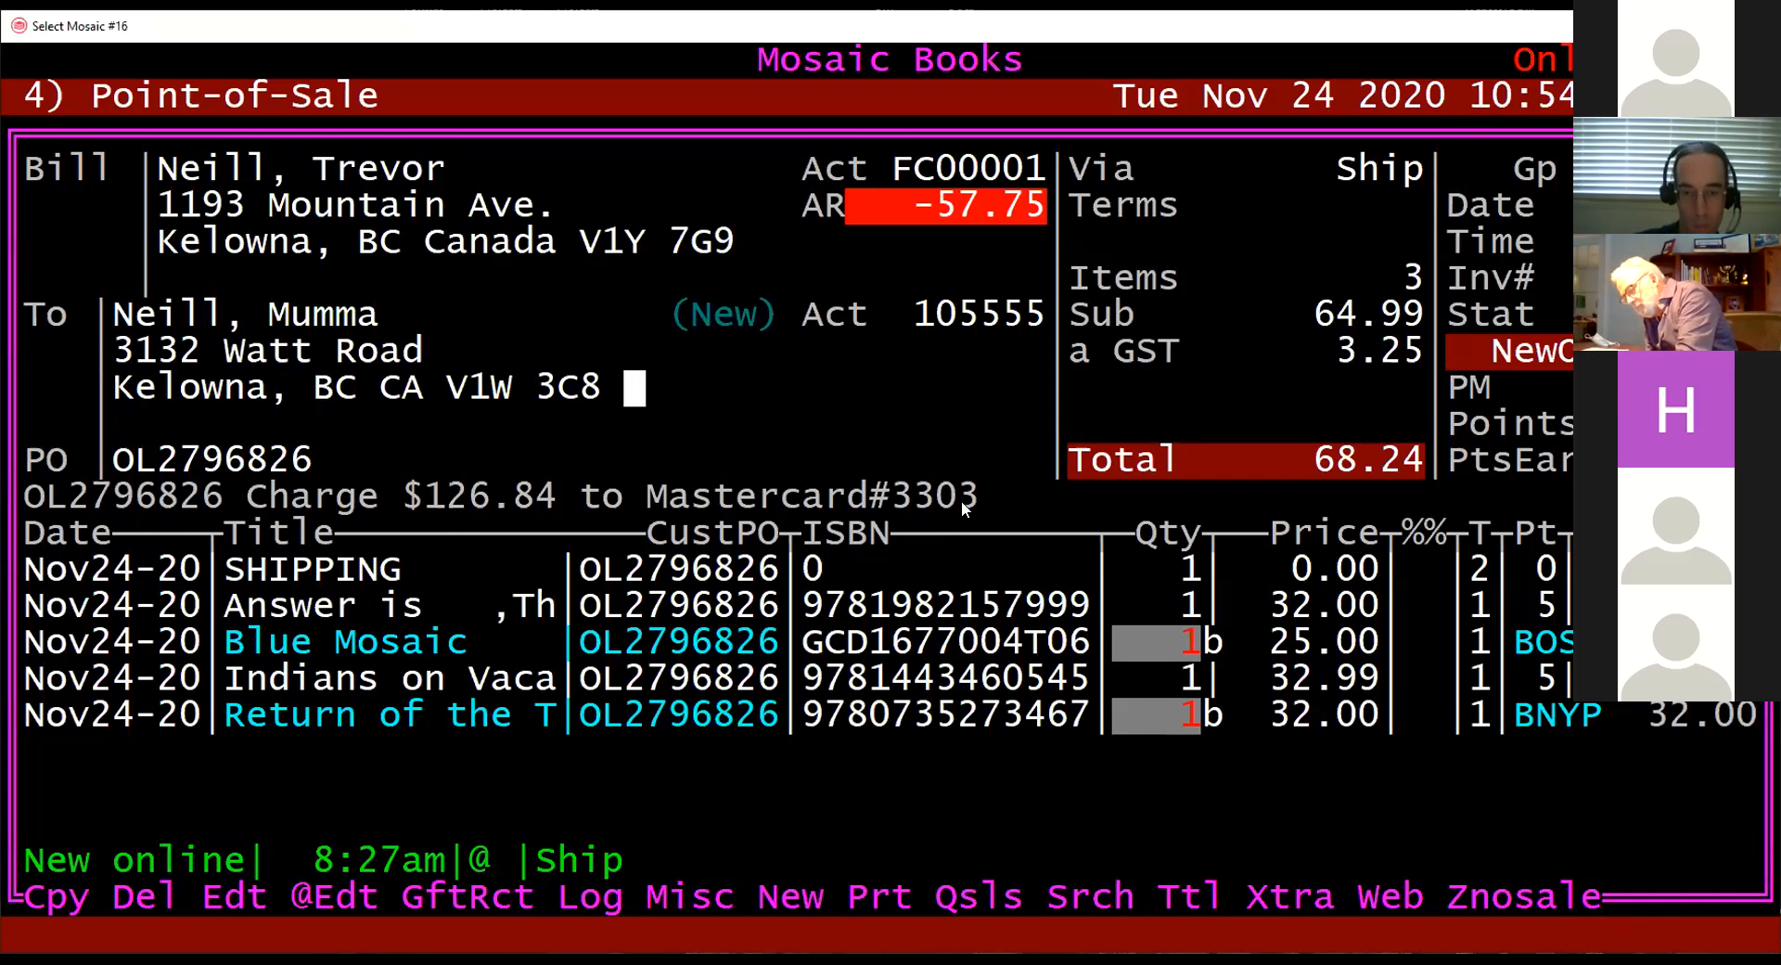
left_click_drag(1004, 499, 1254, 504)
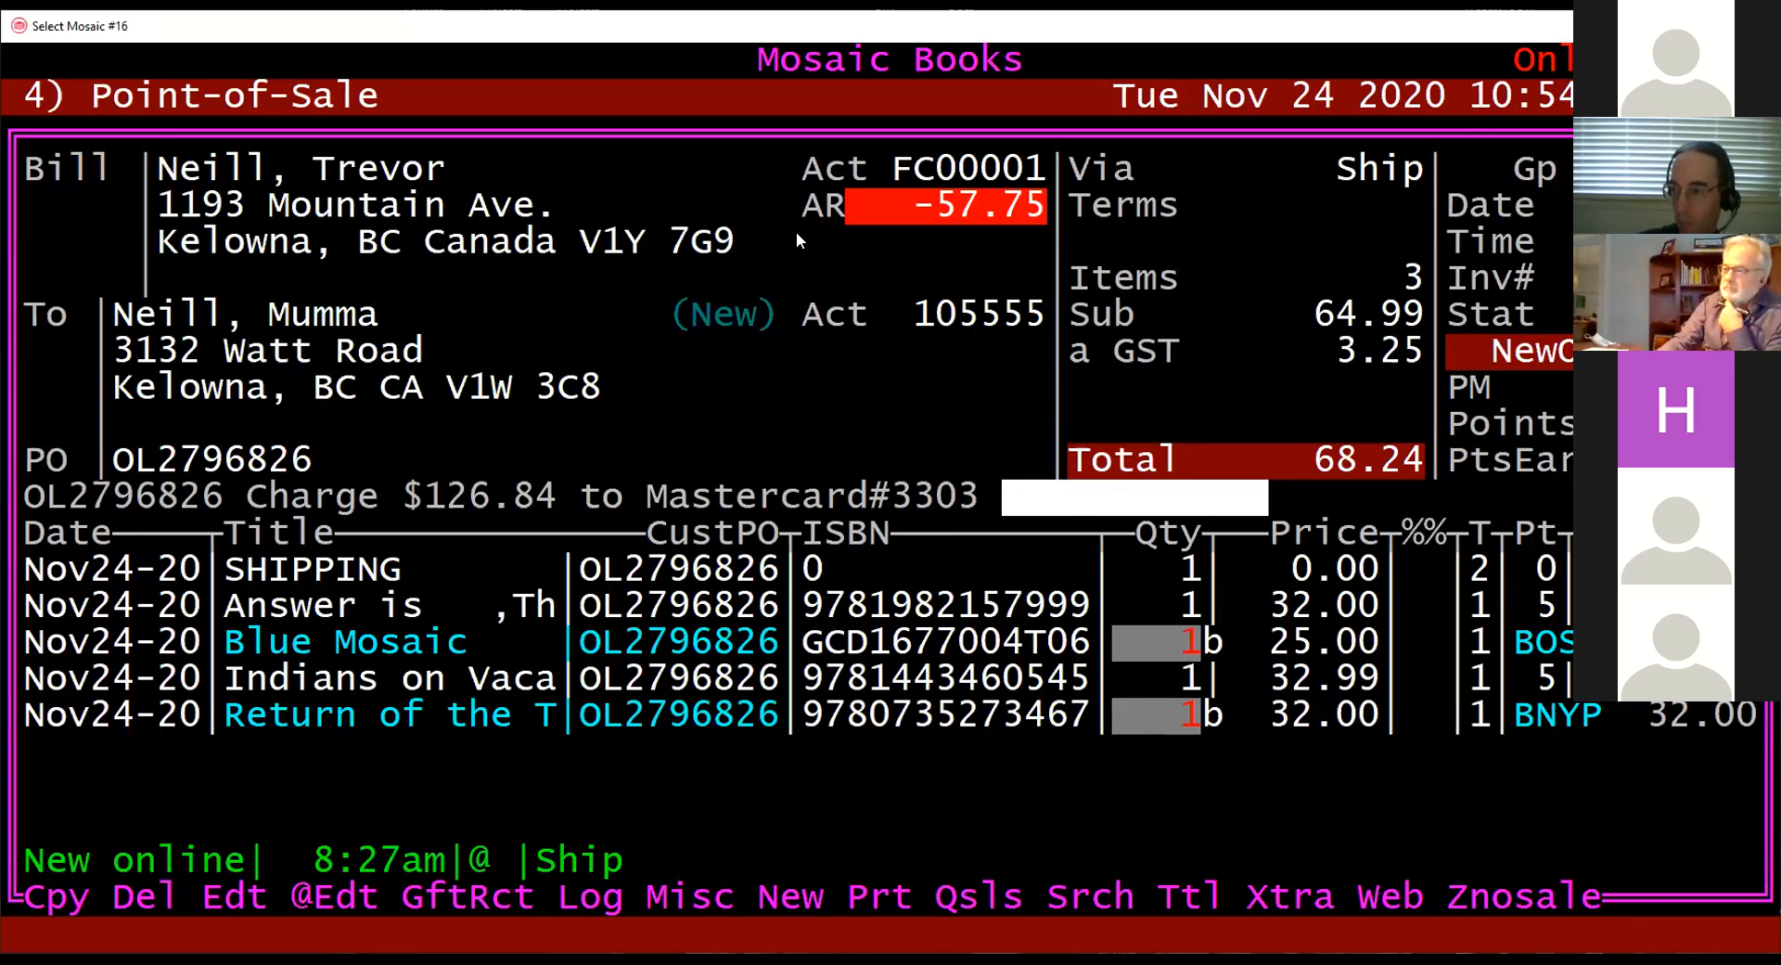
left_click_drag(796, 244, 1031, 252)
left_click_drag(804, 336, 1037, 397)
left_click(1037, 397)
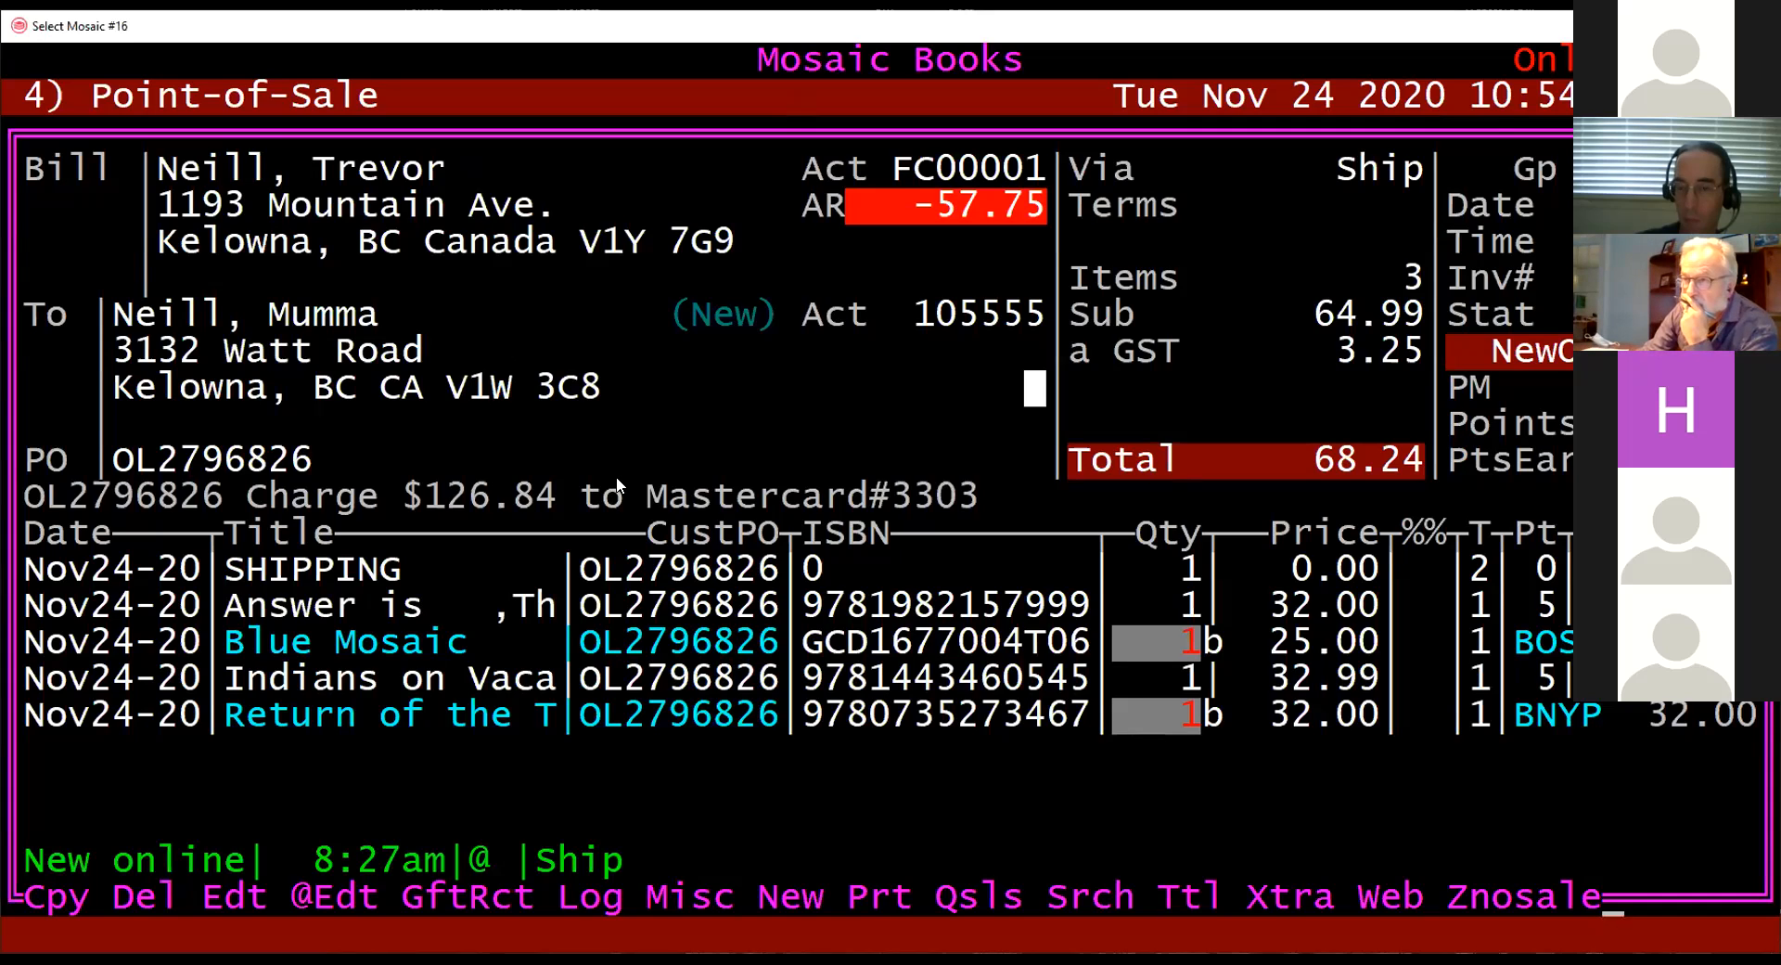
left_click_drag(162, 165, 735, 249)
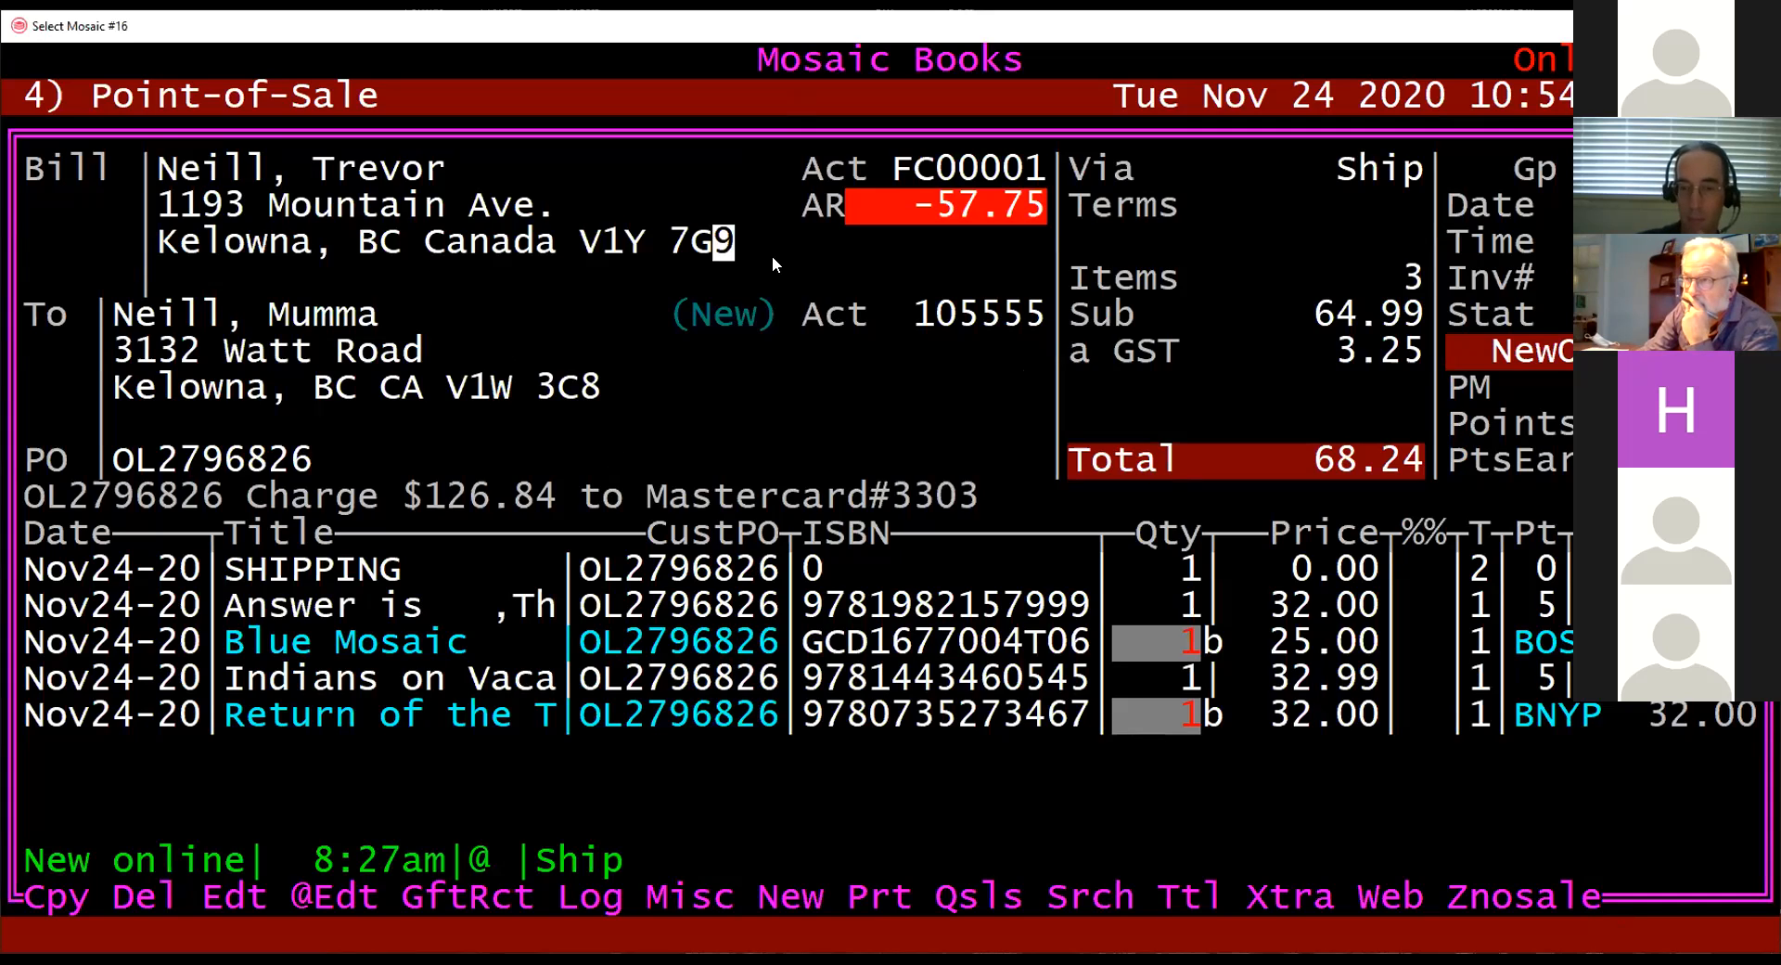
Set the order's status to Picking with an empty comment and staff ID.
key("l")
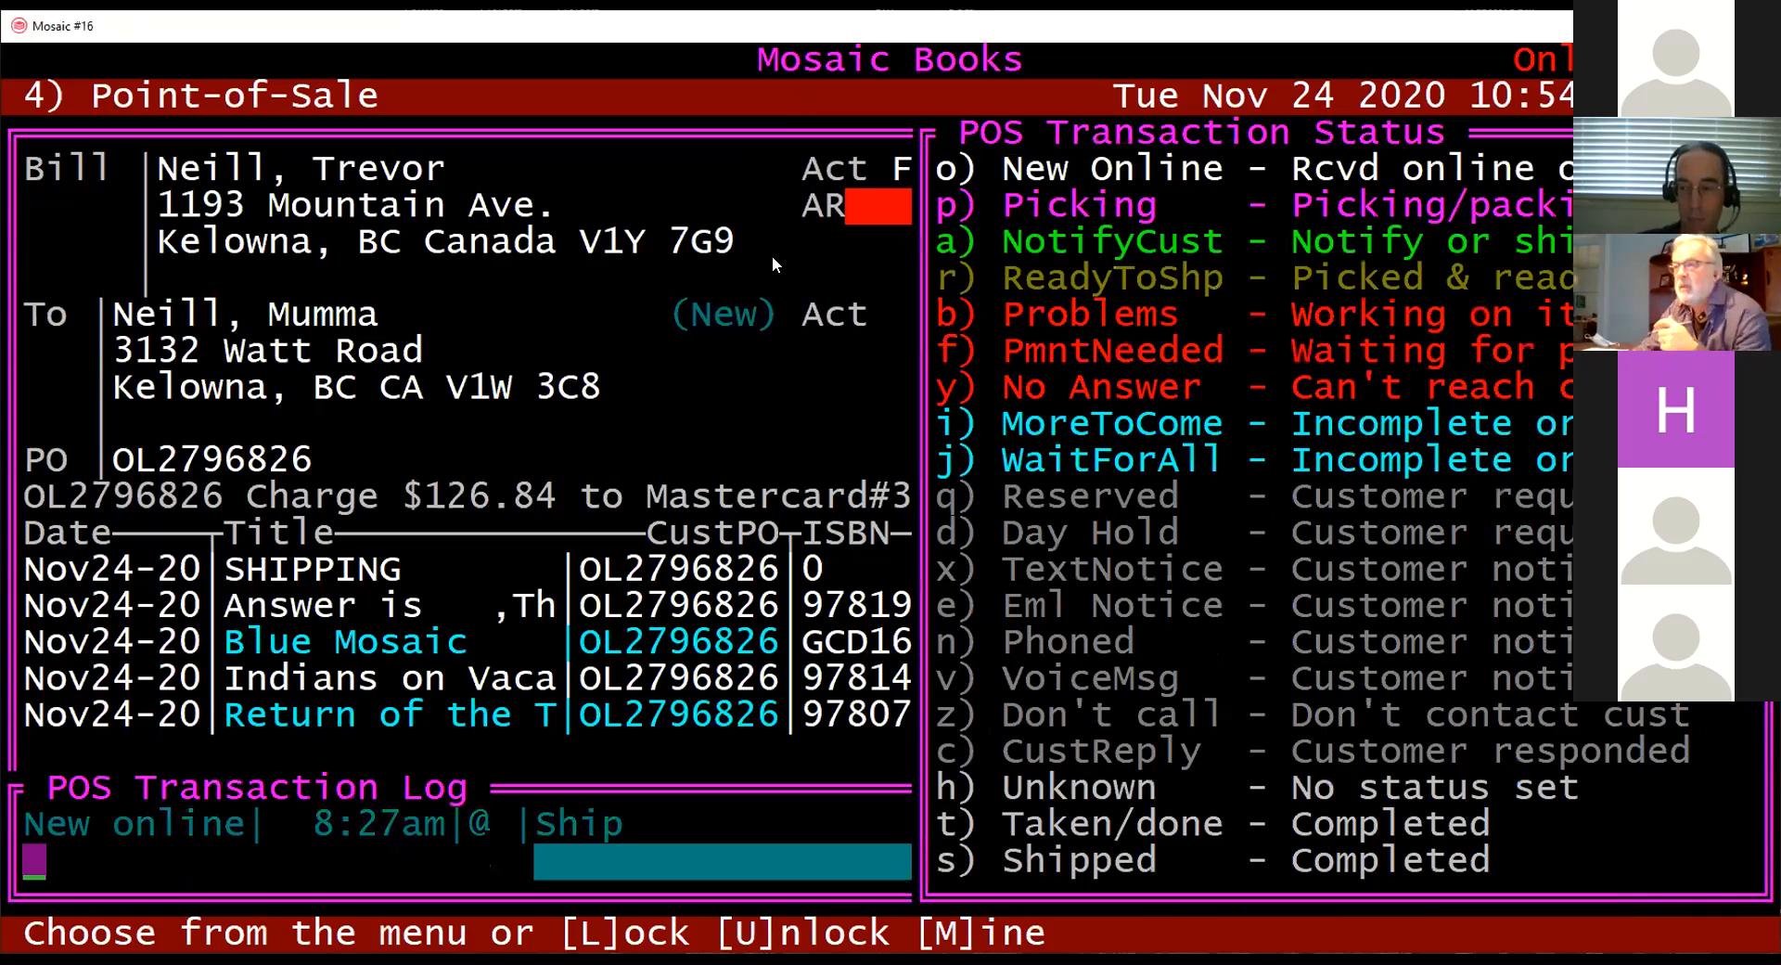
key("p")
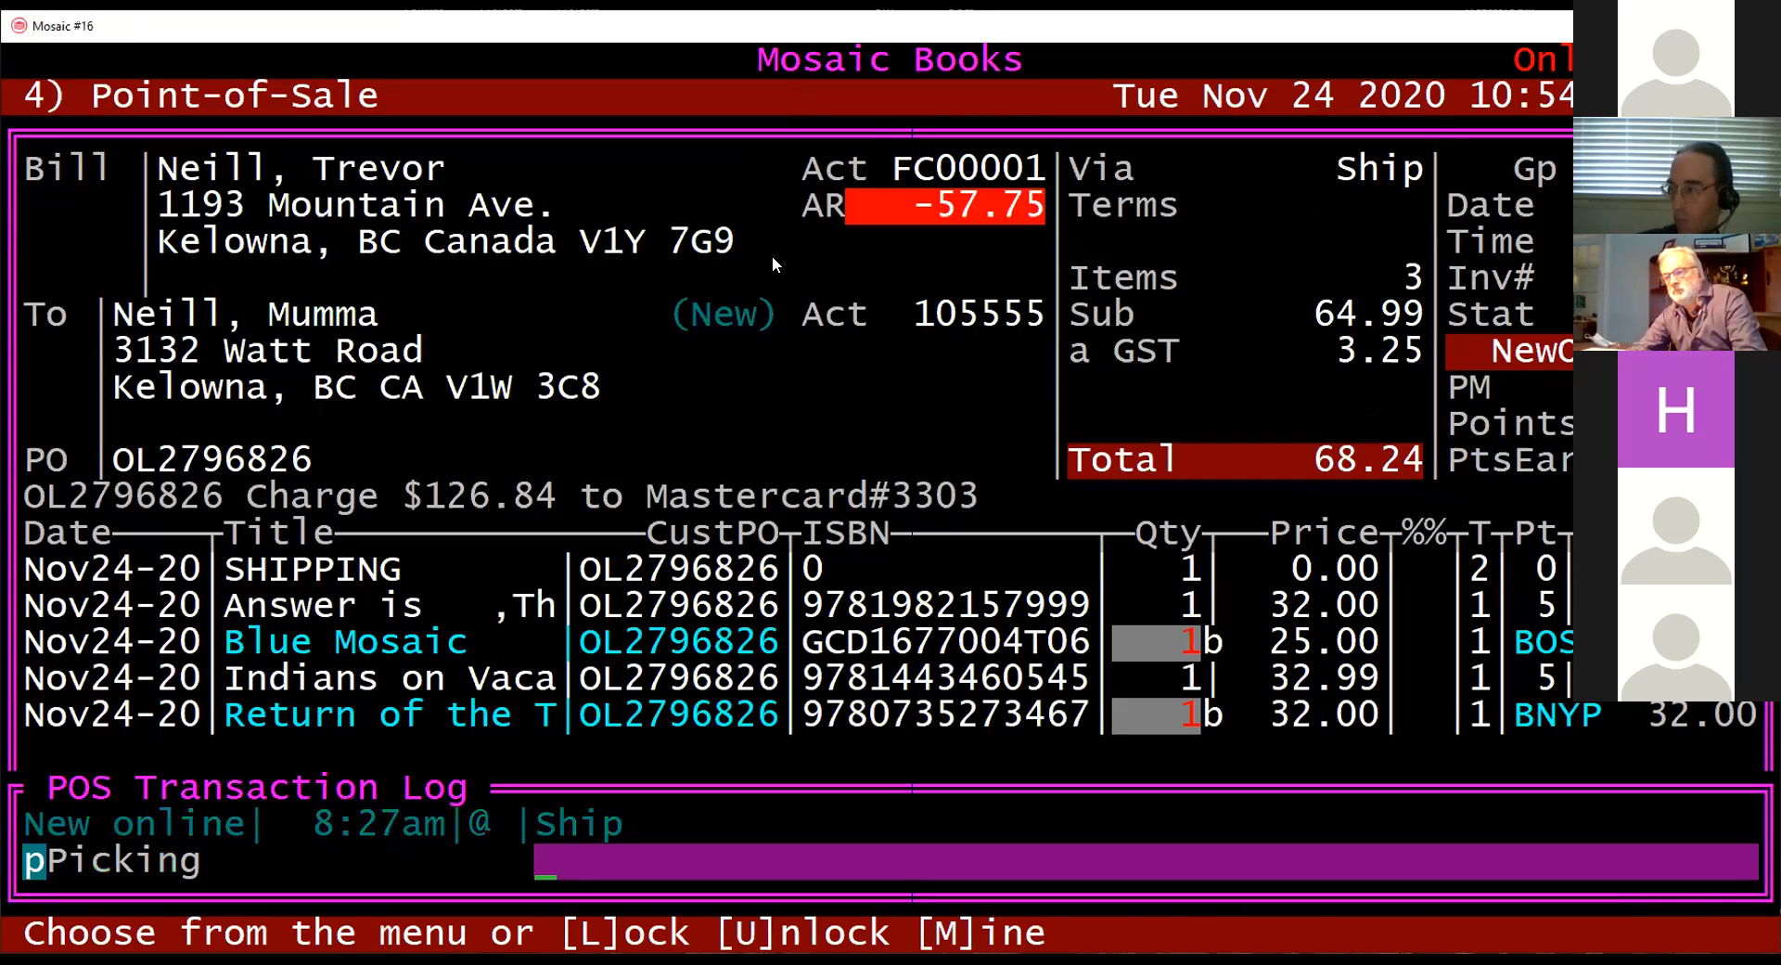
key("Return")
type("N |")
key("Return")
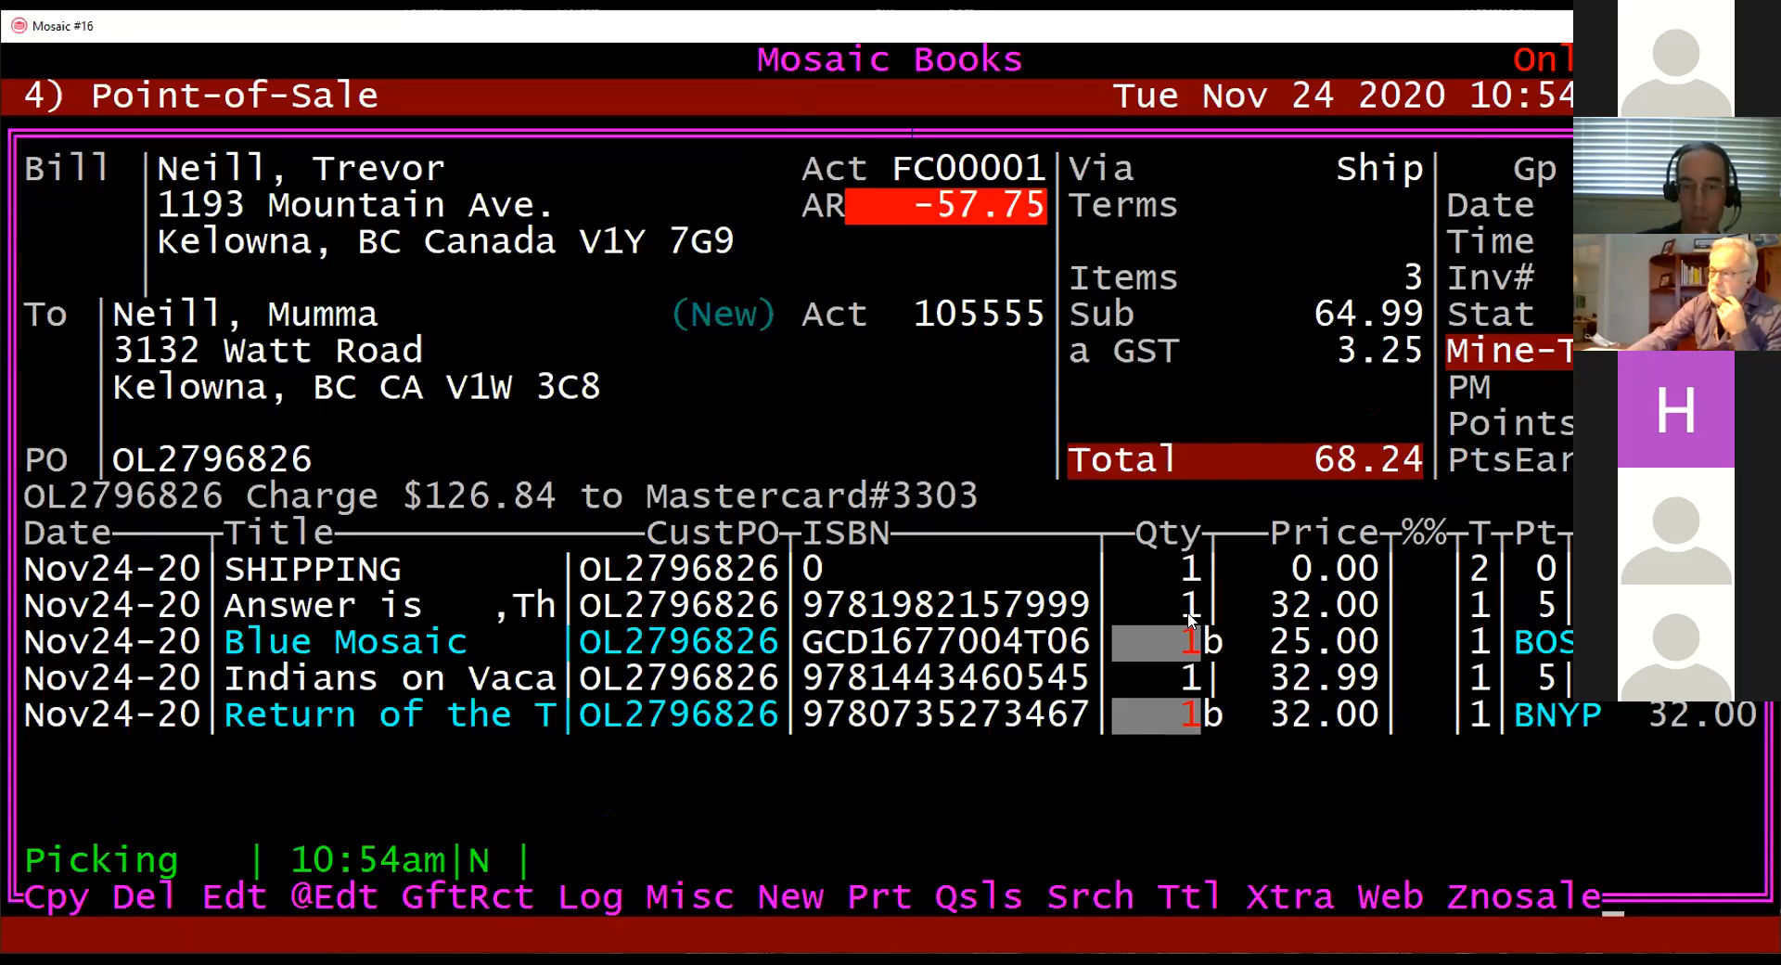
Generate and review a preview of the order's picking list.
key("p")
key("l")
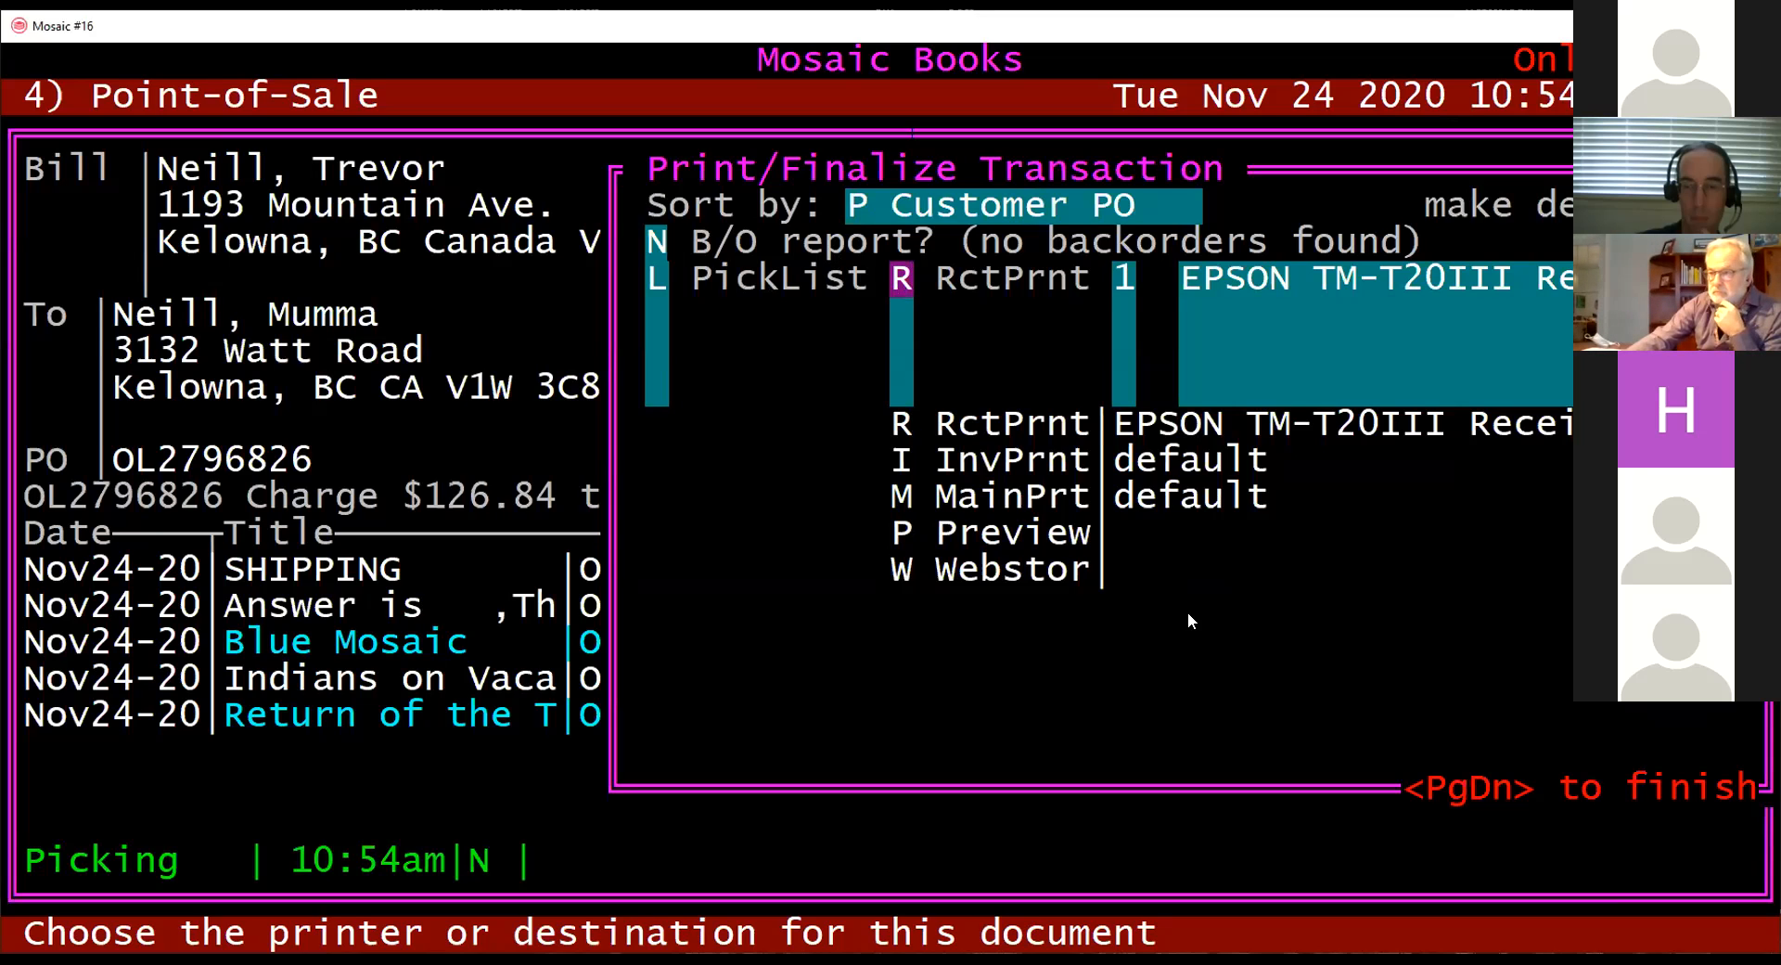
key("p")
key("Page_Down")
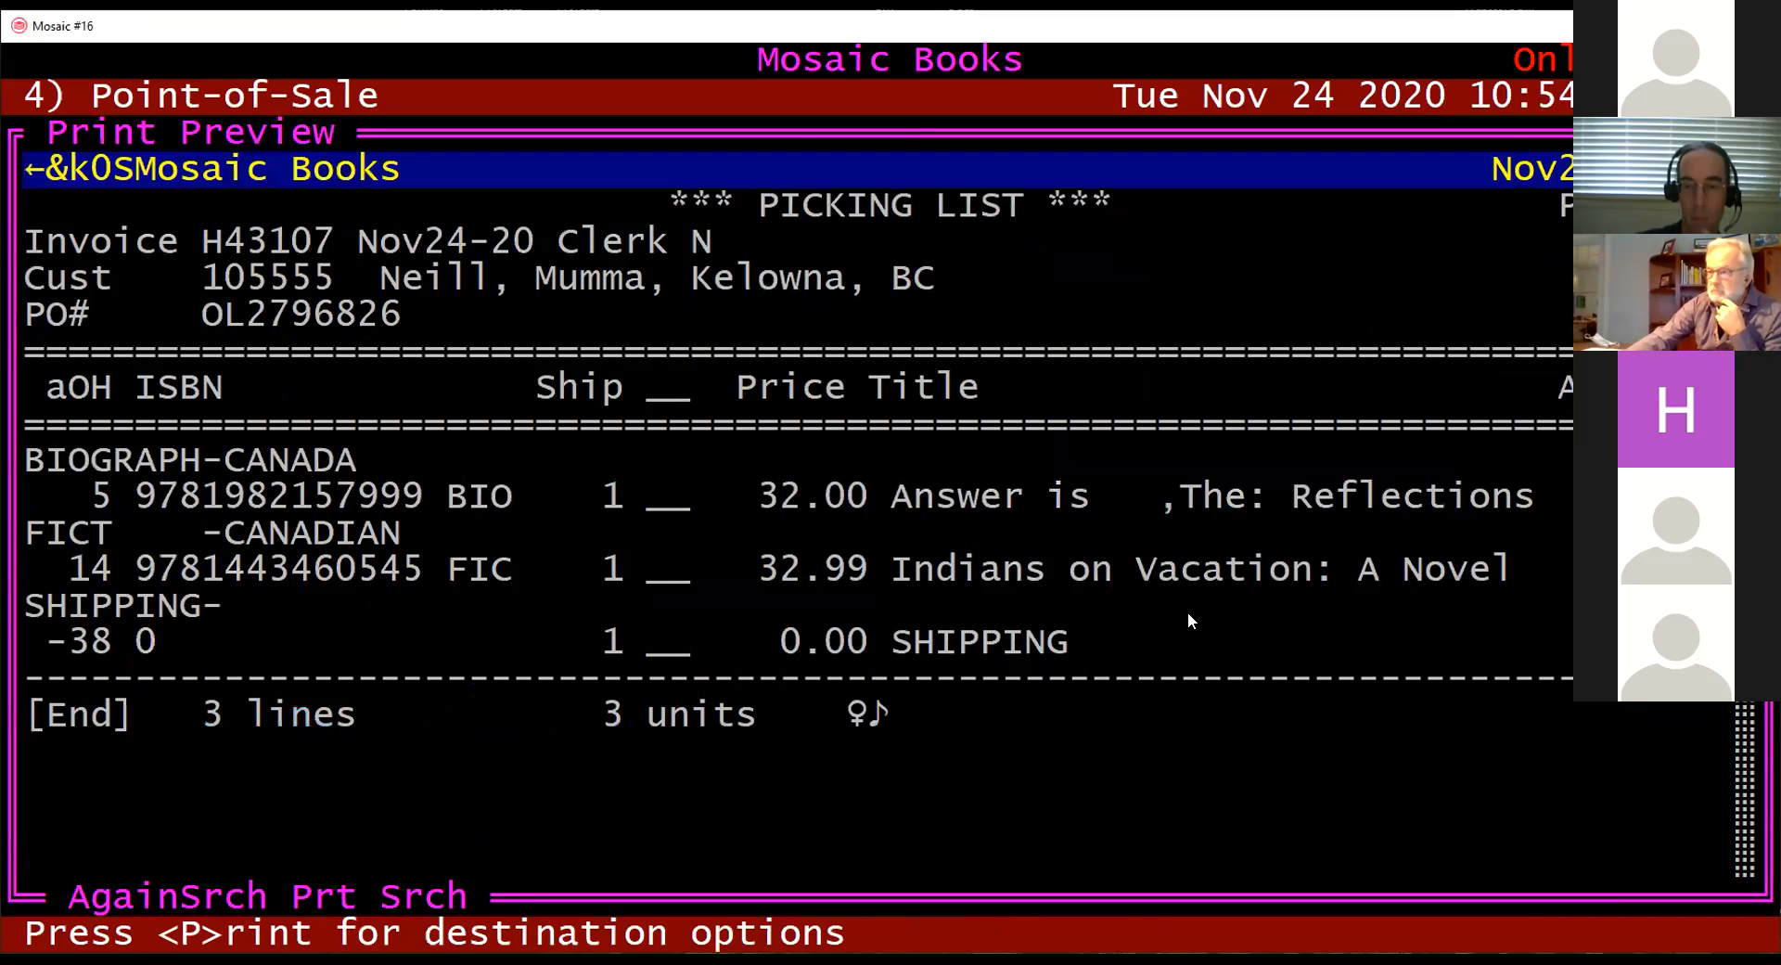
key("Down")
key("Down")
key("Down")
key("Down")
key("Up")
key("Up")
key("Up")
key("Up")
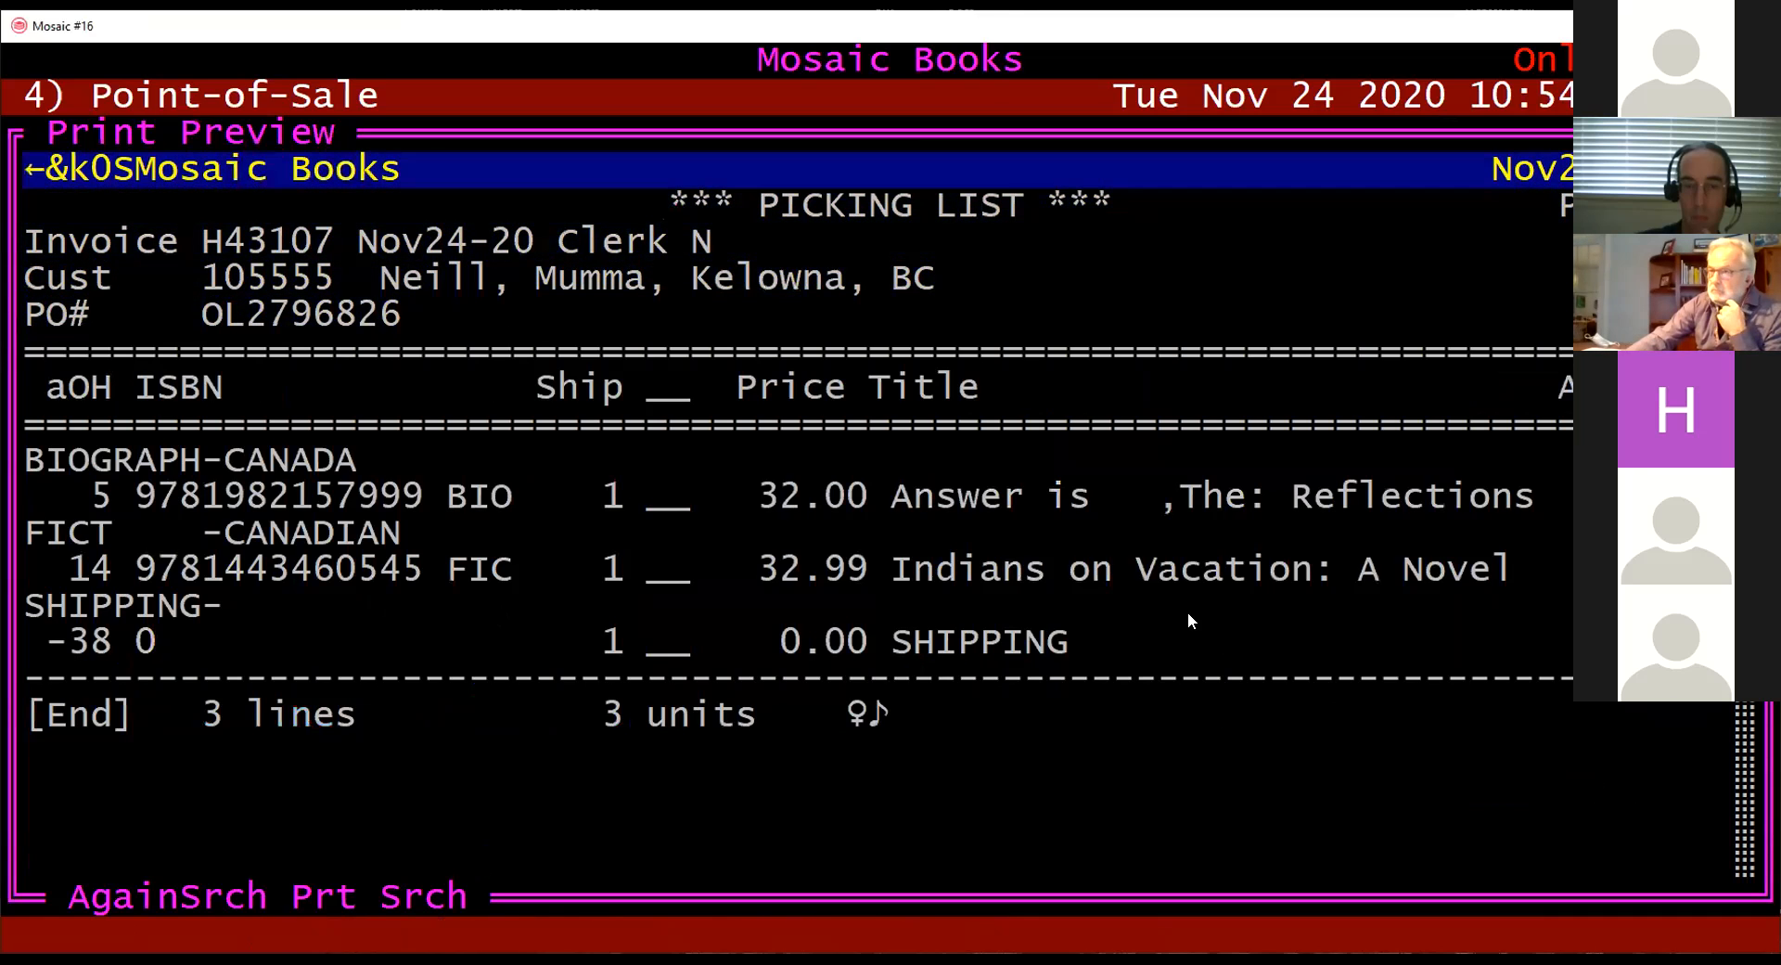
key("Down")
key("Down")
key("Up")
key("Up")
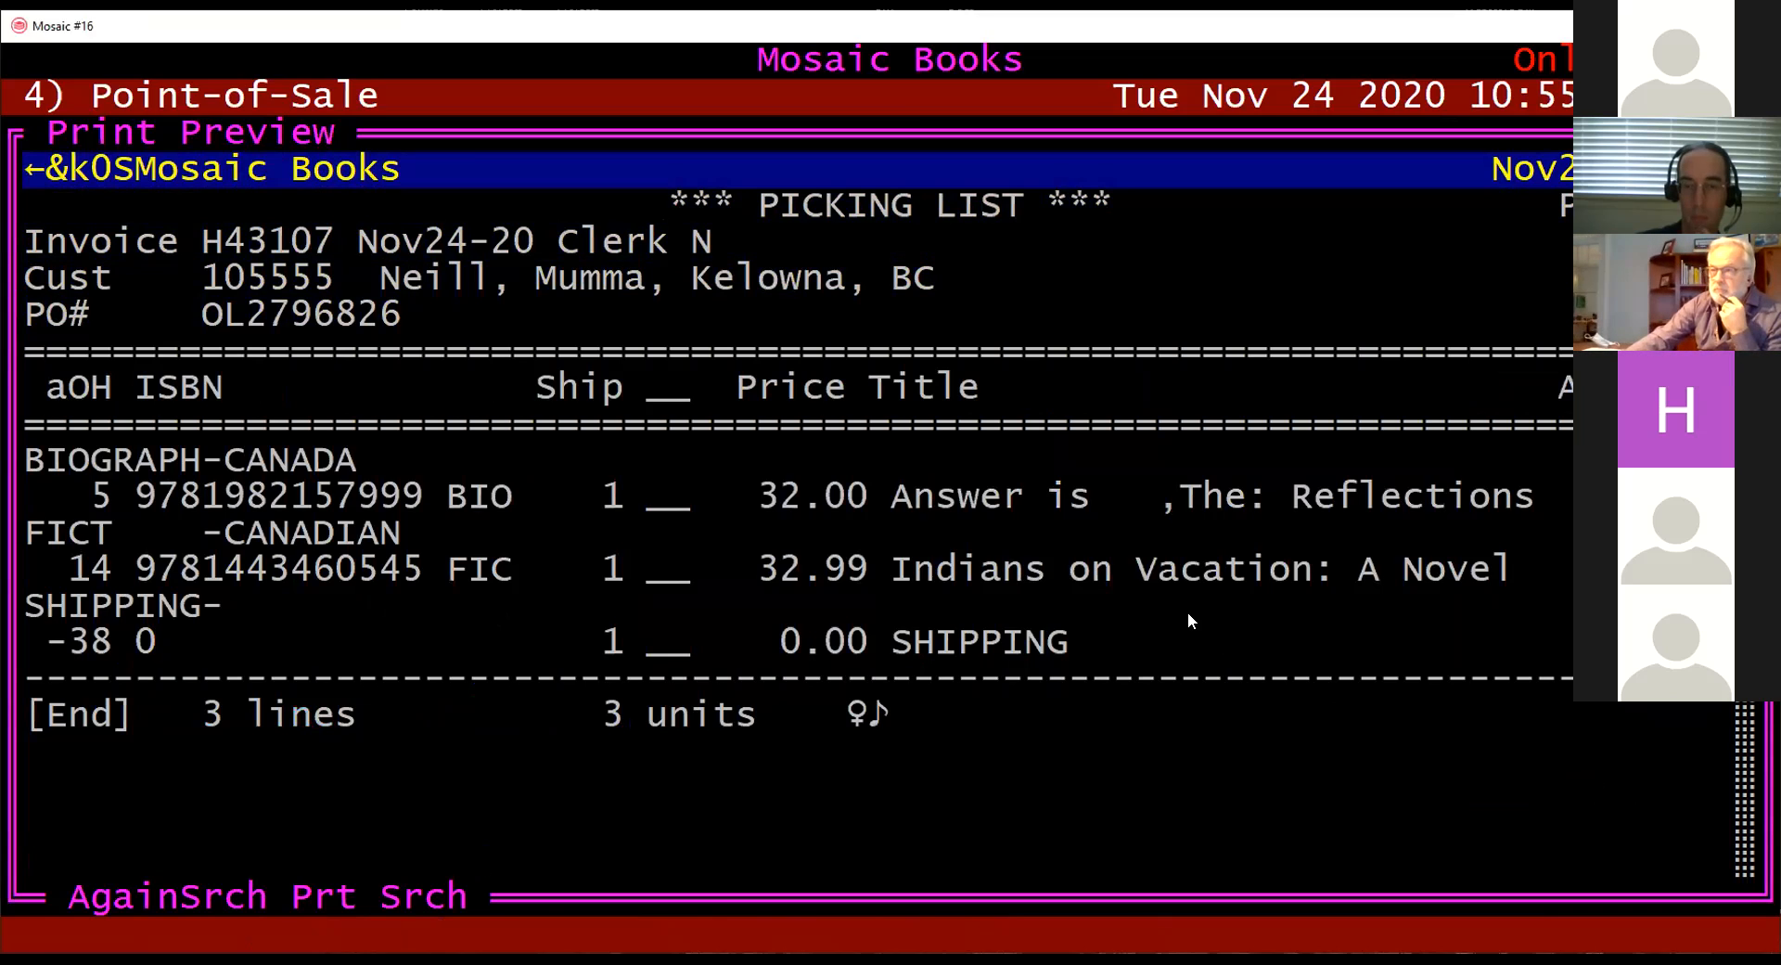
key("Escape")
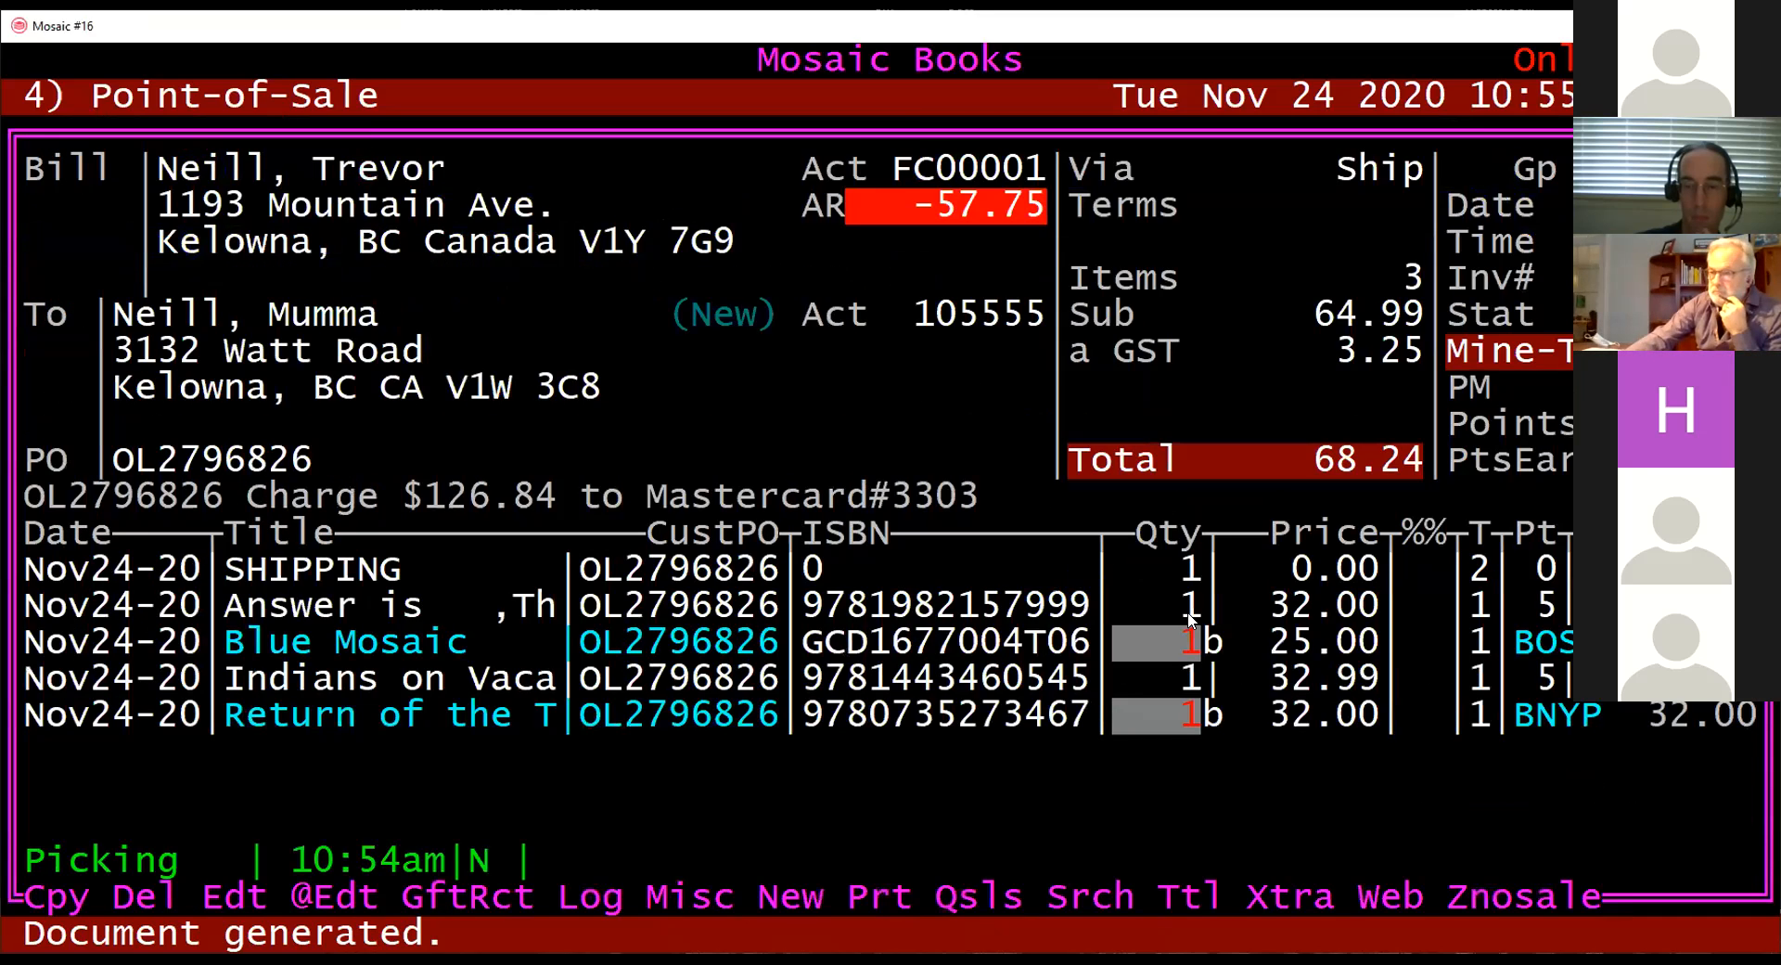
Reopen the picking list print options, then close them without printing.
key("p")
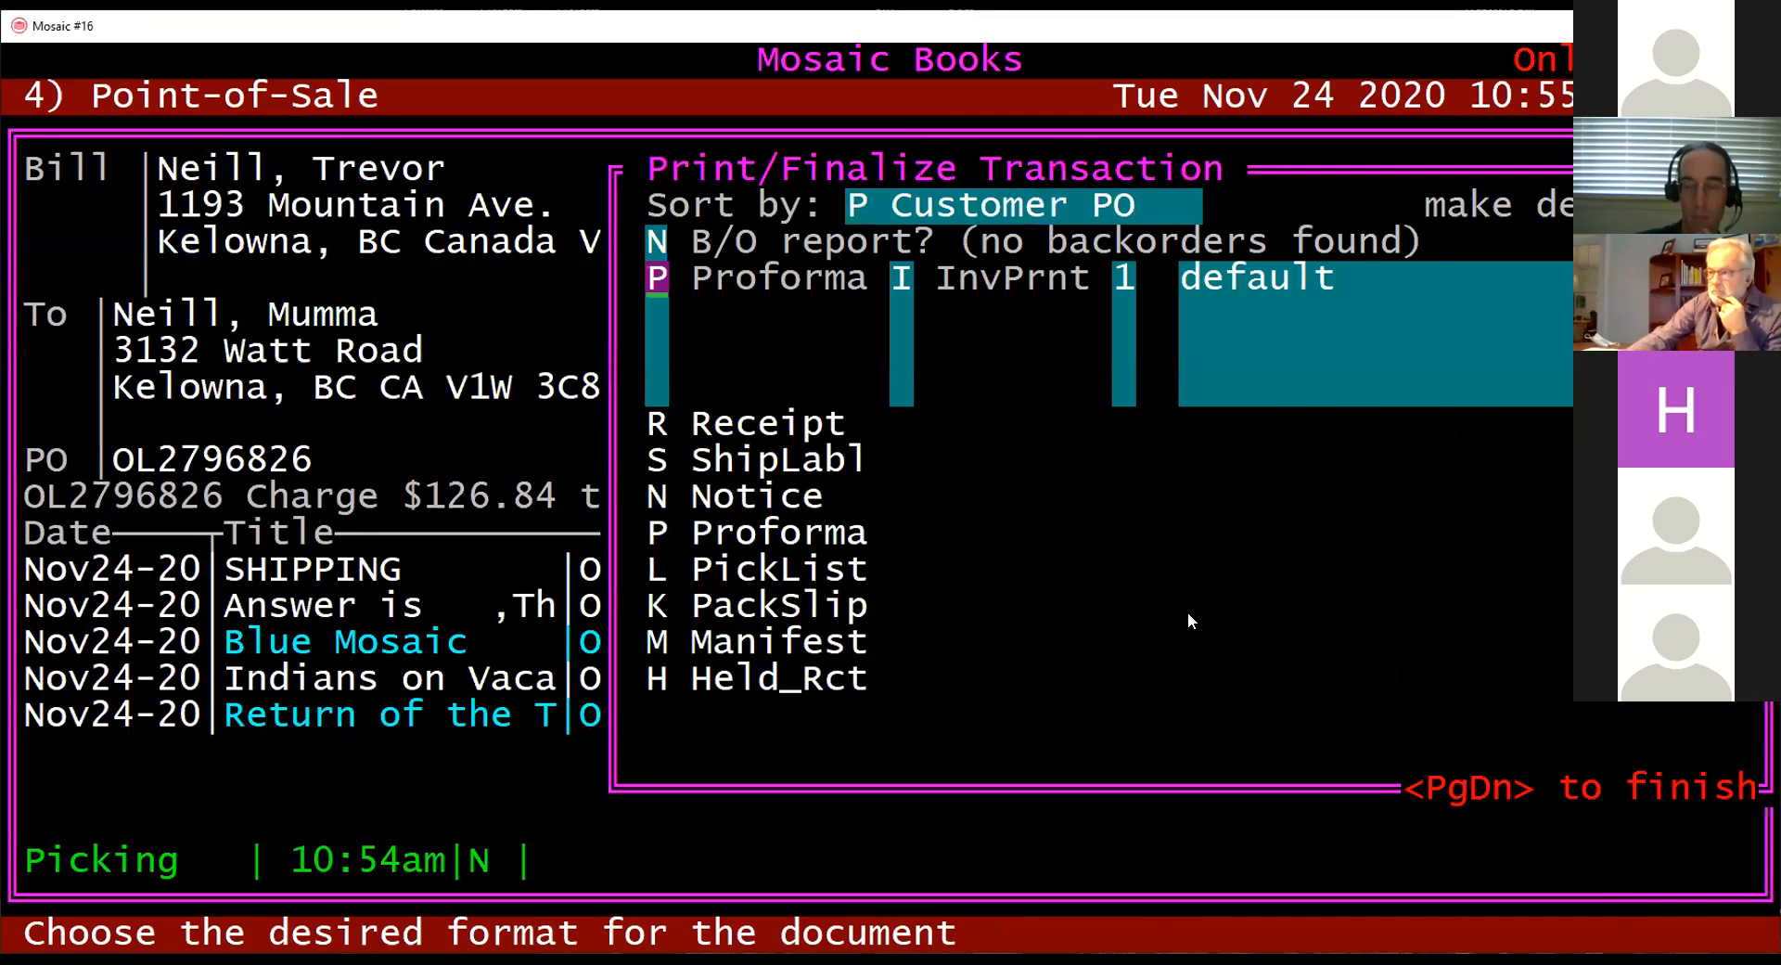
key("l")
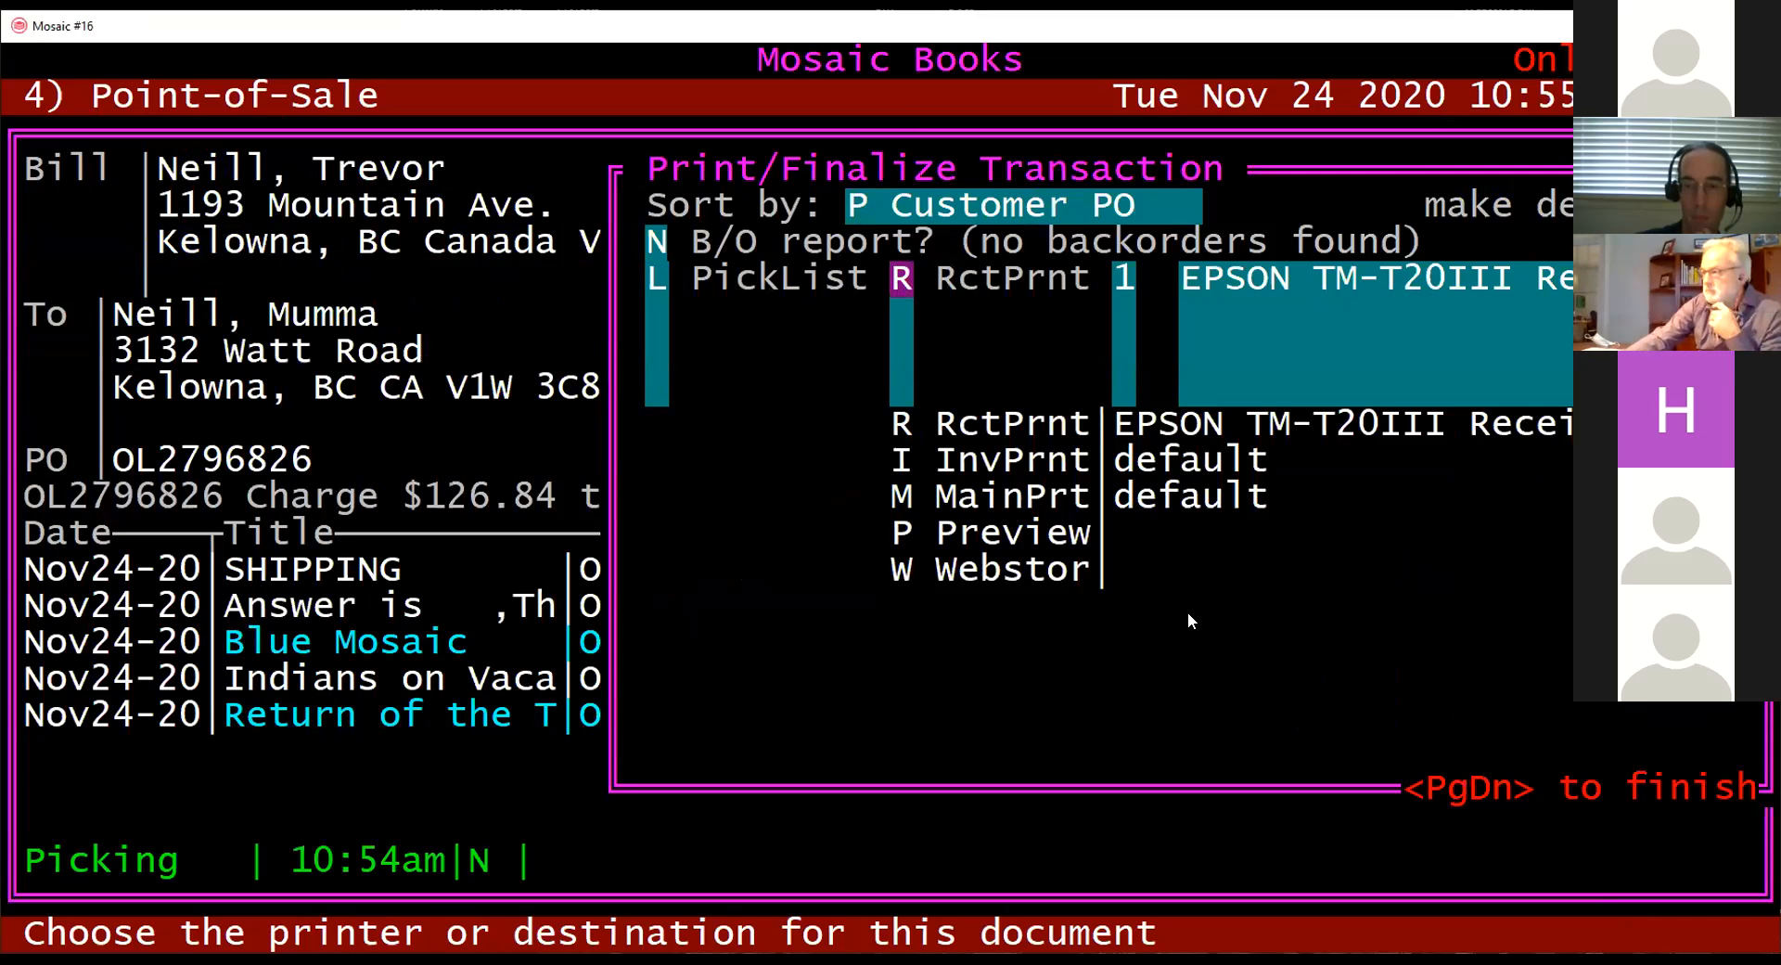
key("Left")
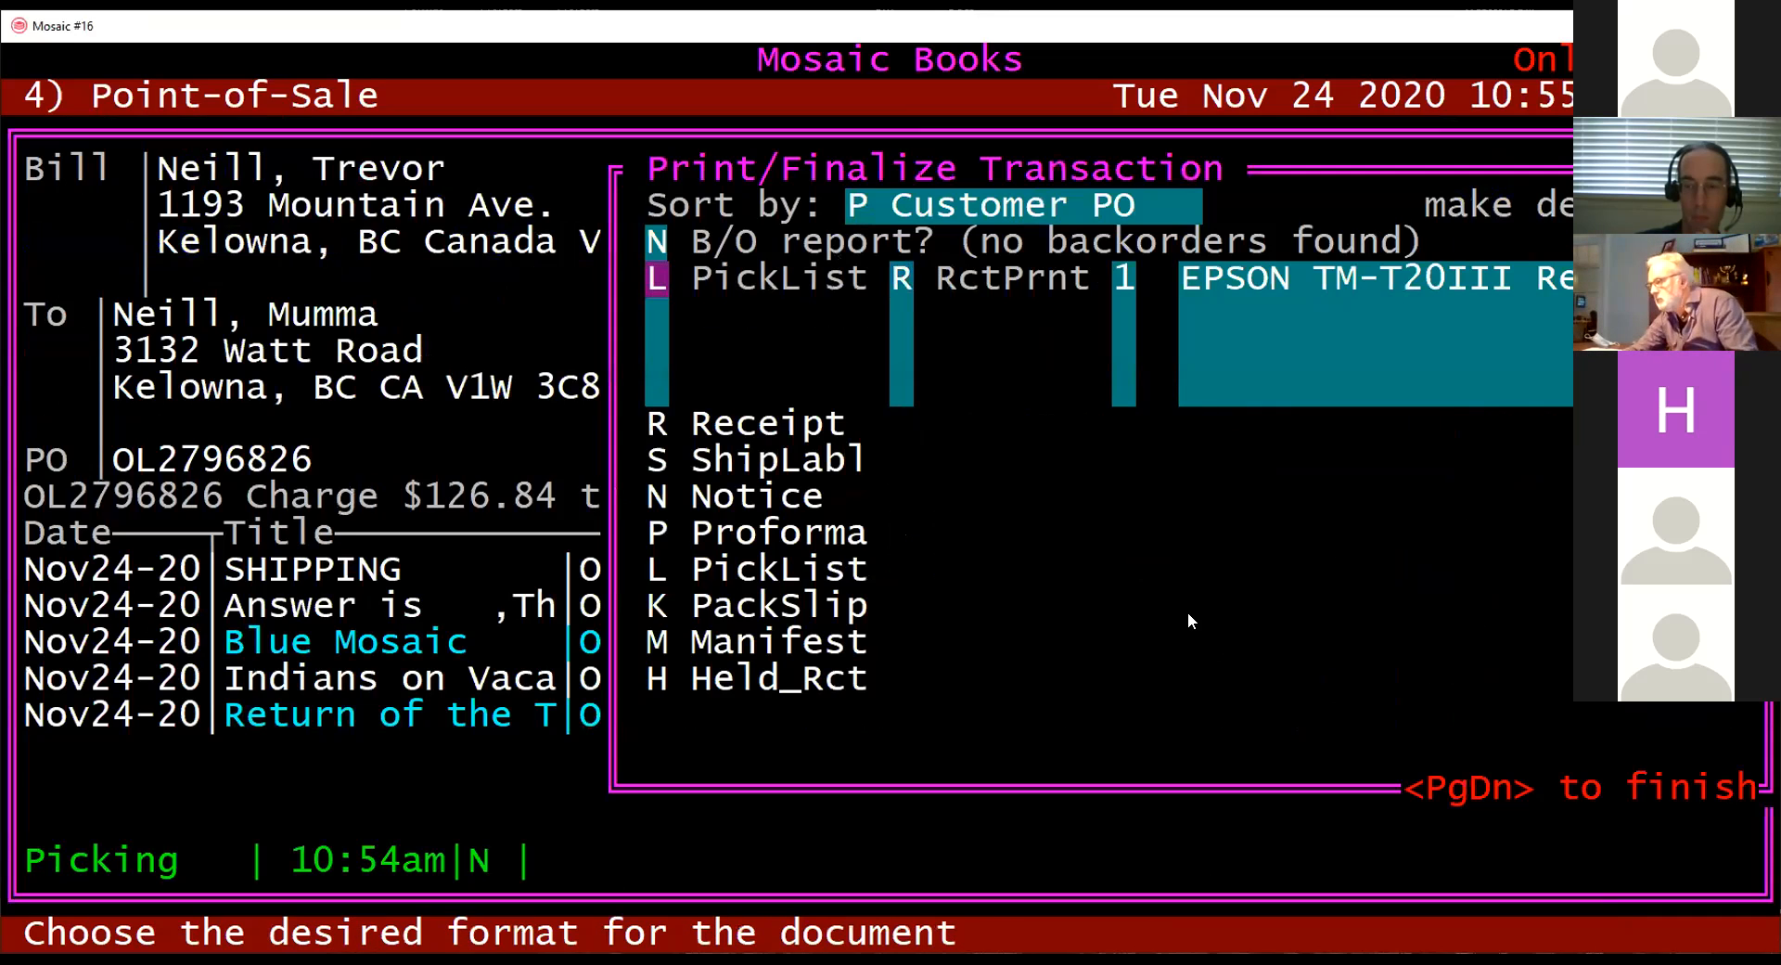
key("Right")
key("Left")
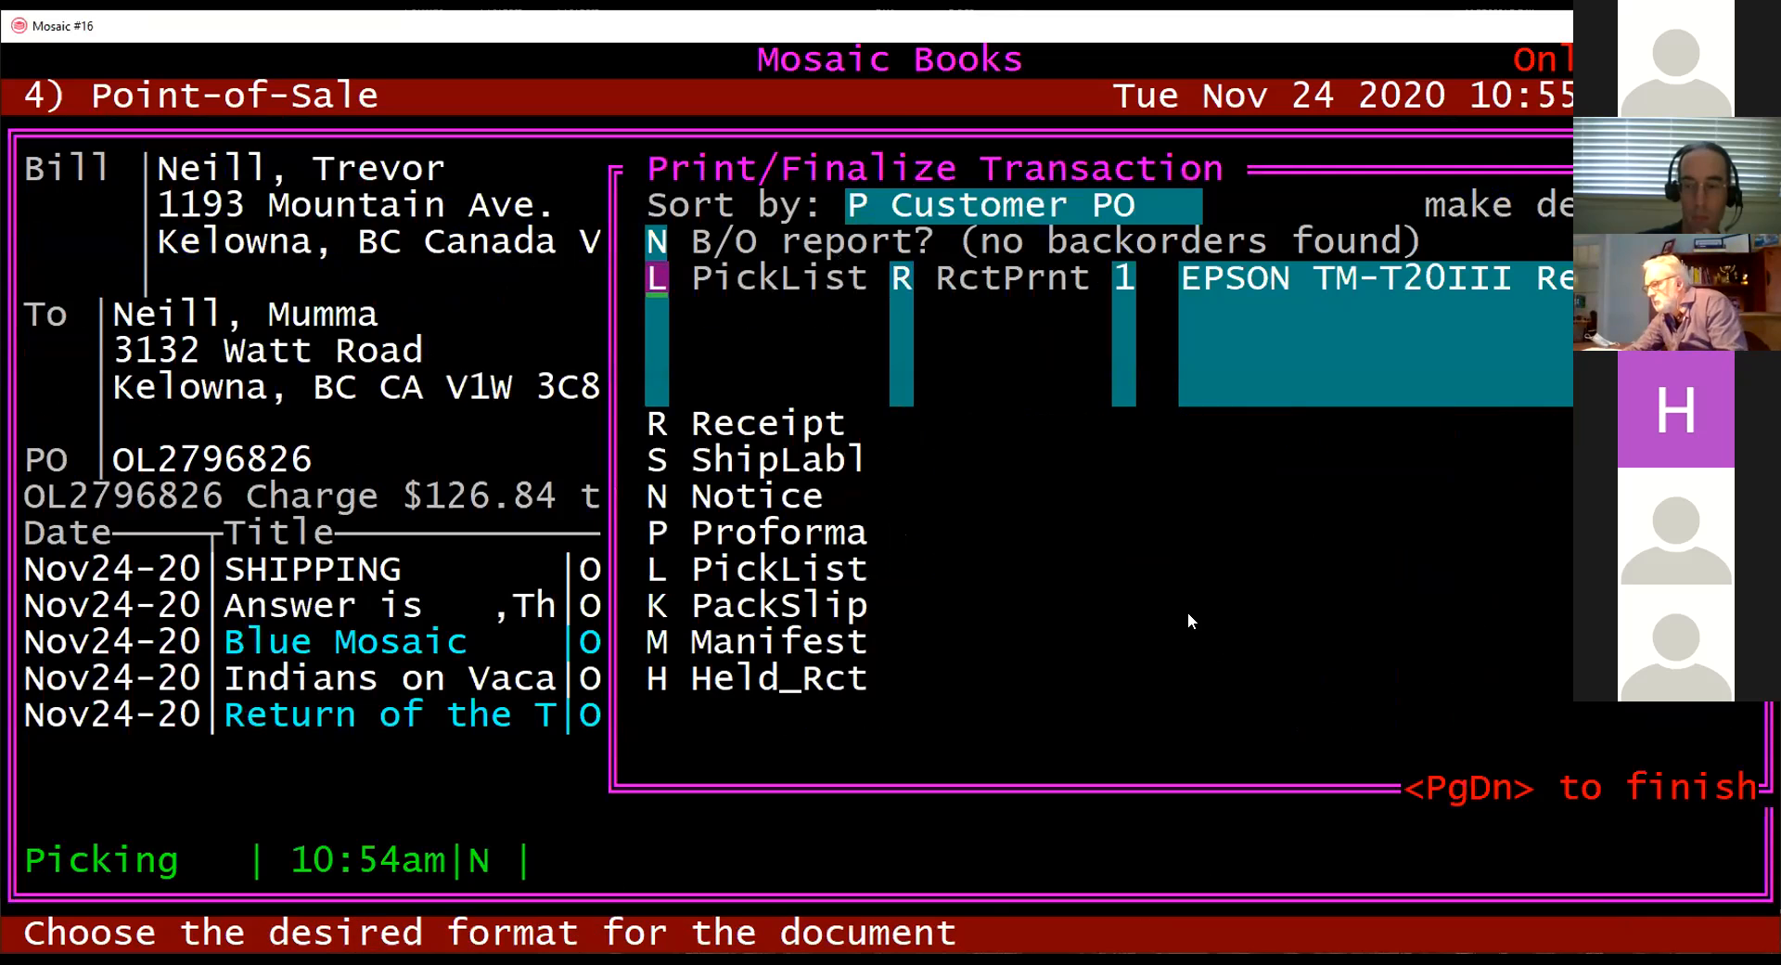
key("Right")
key("Left")
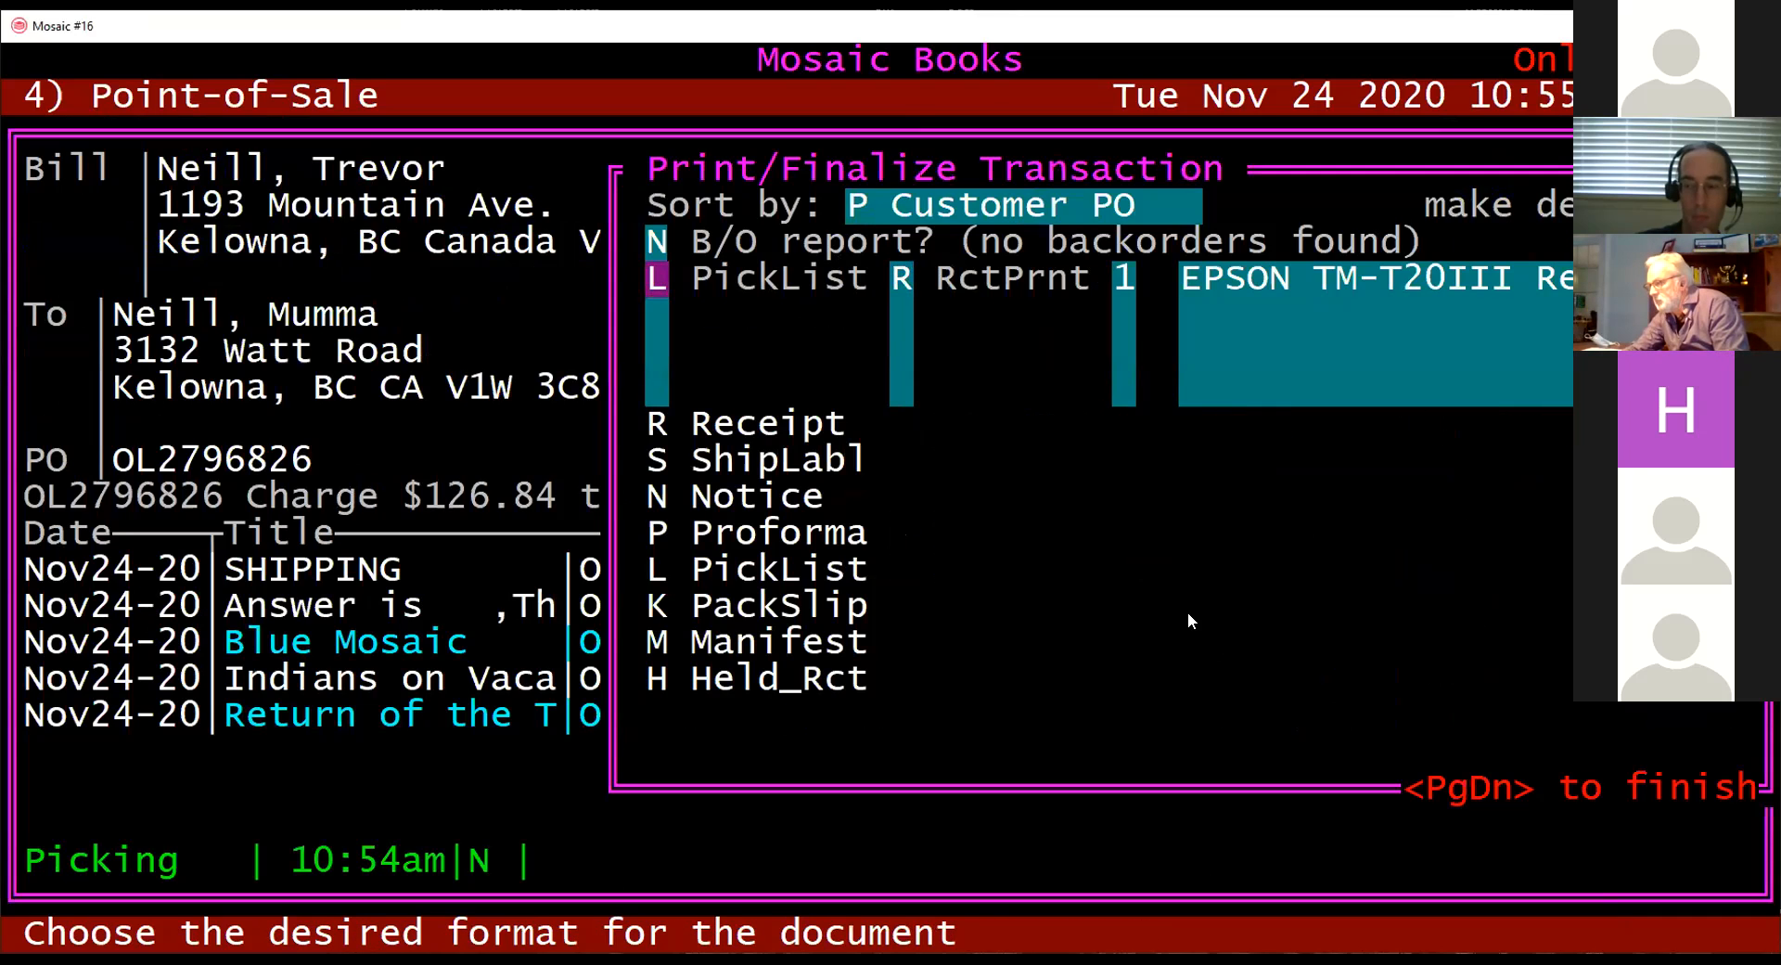
key("Escape")
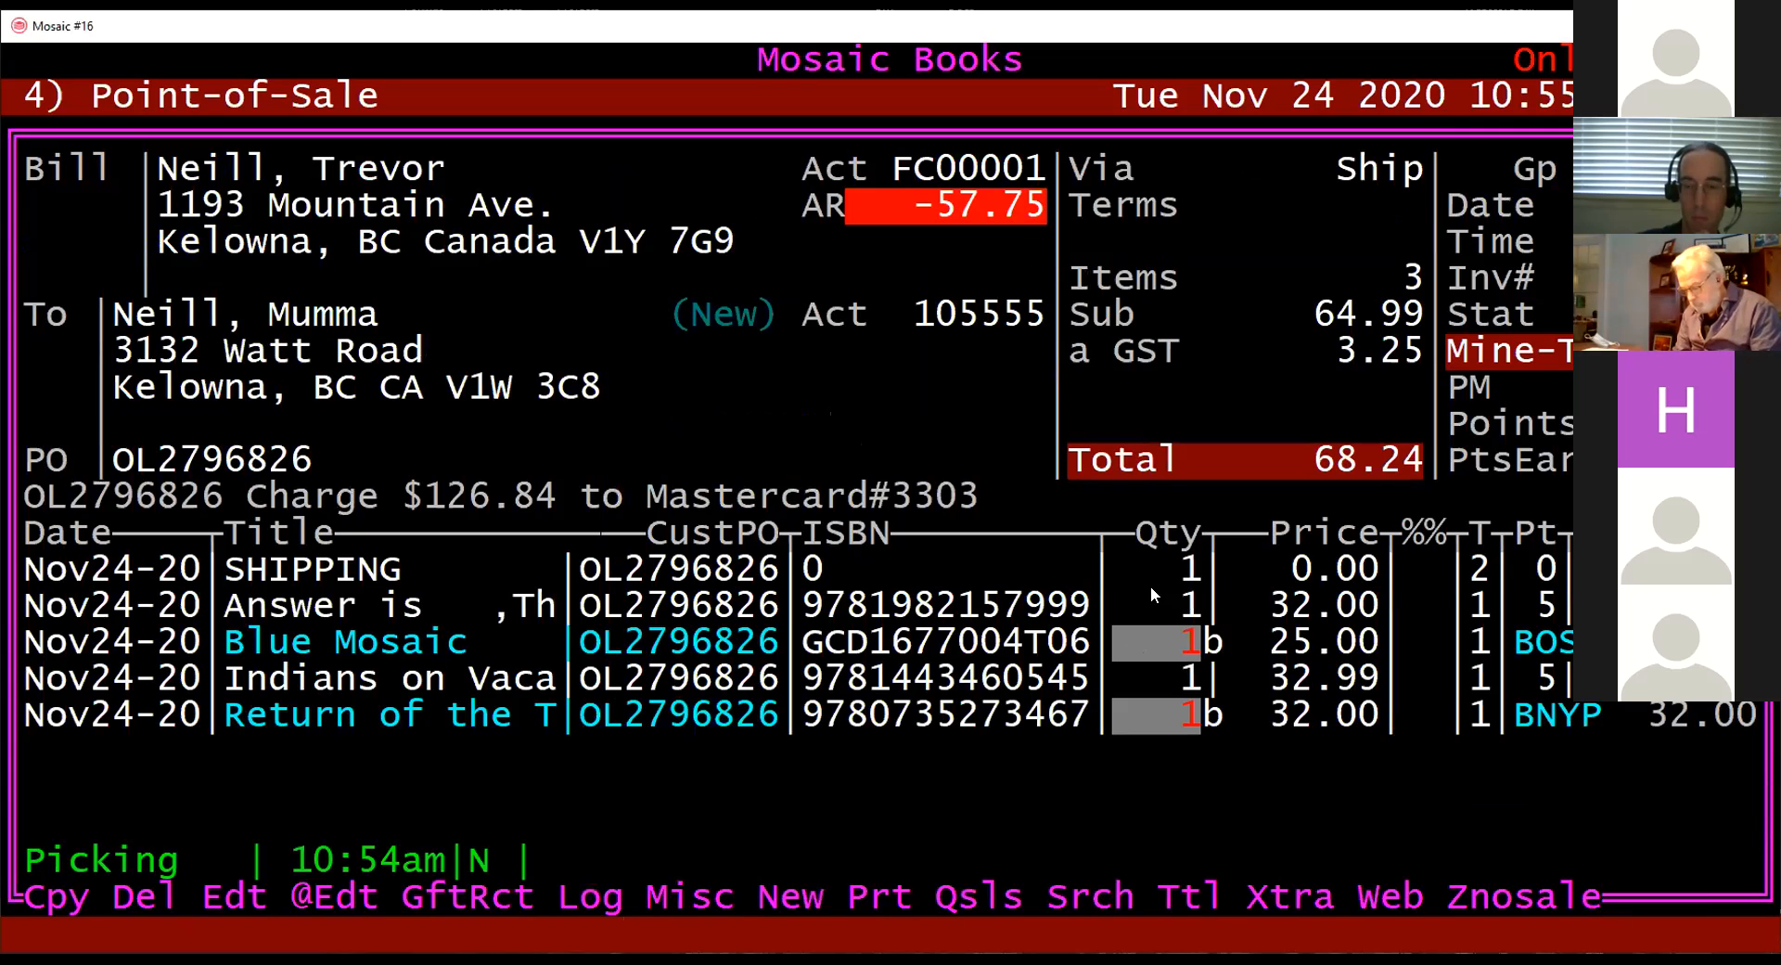
Start editing the order's lines with the staff ID and move to the Blue Mosaic gift card.
left_click_drag(1197, 604, 1102, 601)
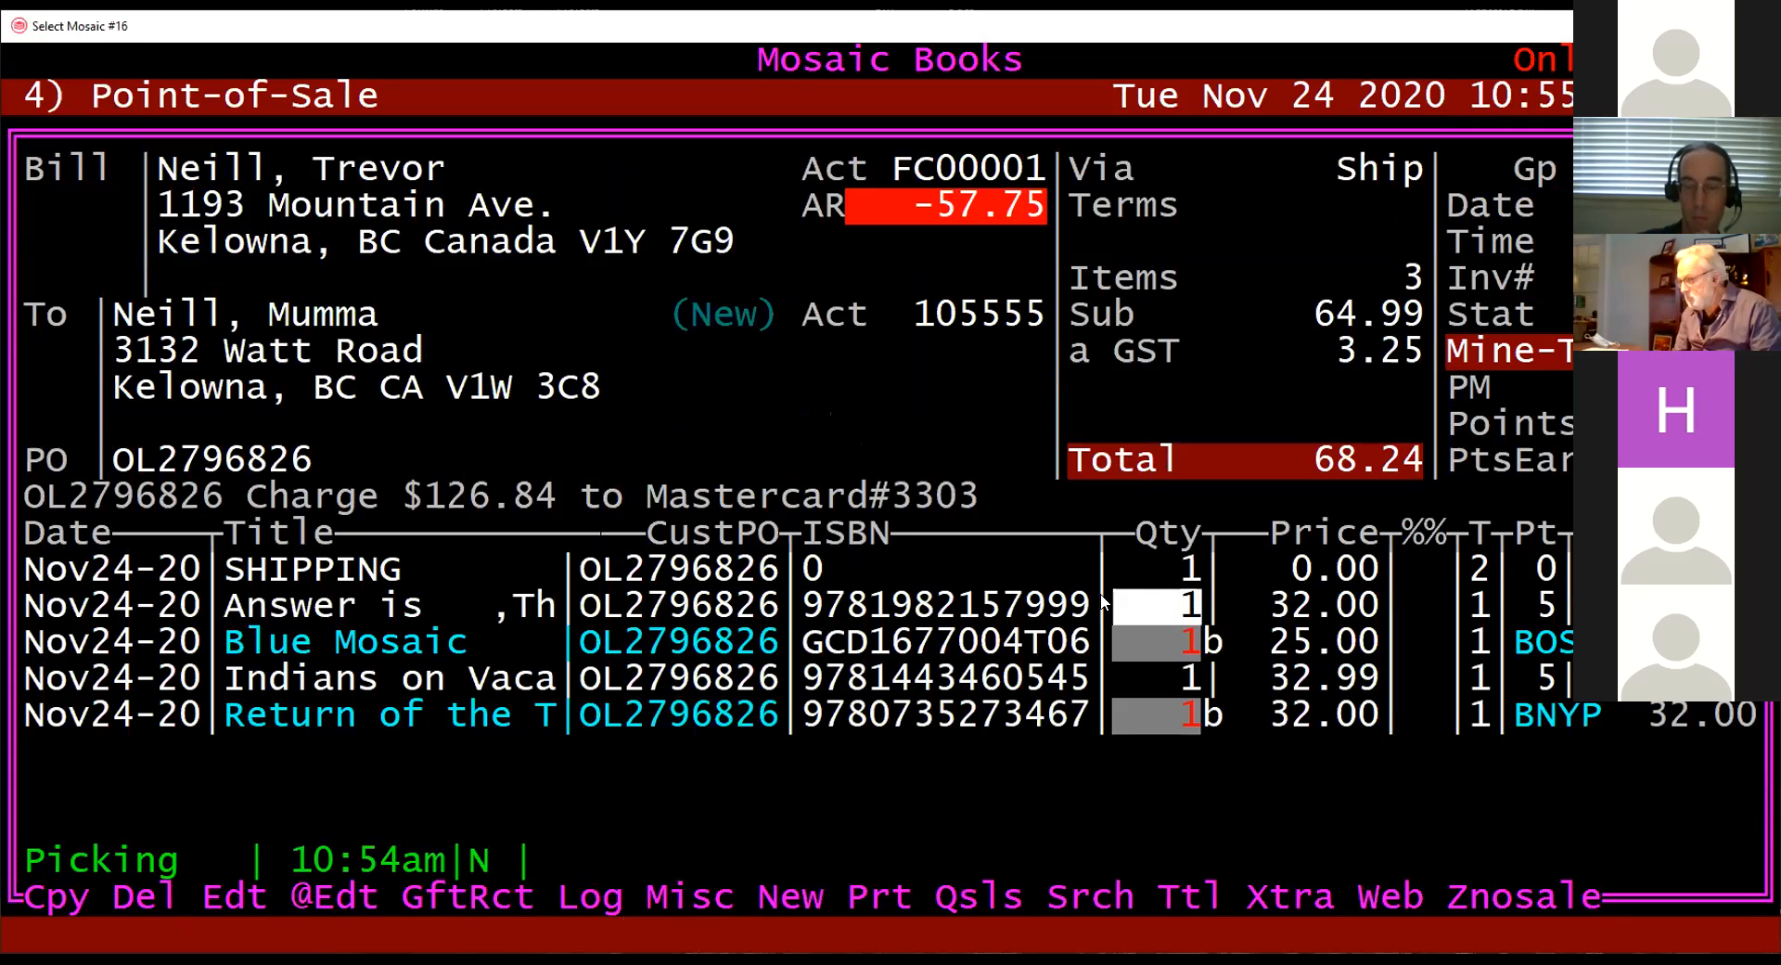
left_click_drag(256, 677, 1229, 678)
left_click(1228, 677)
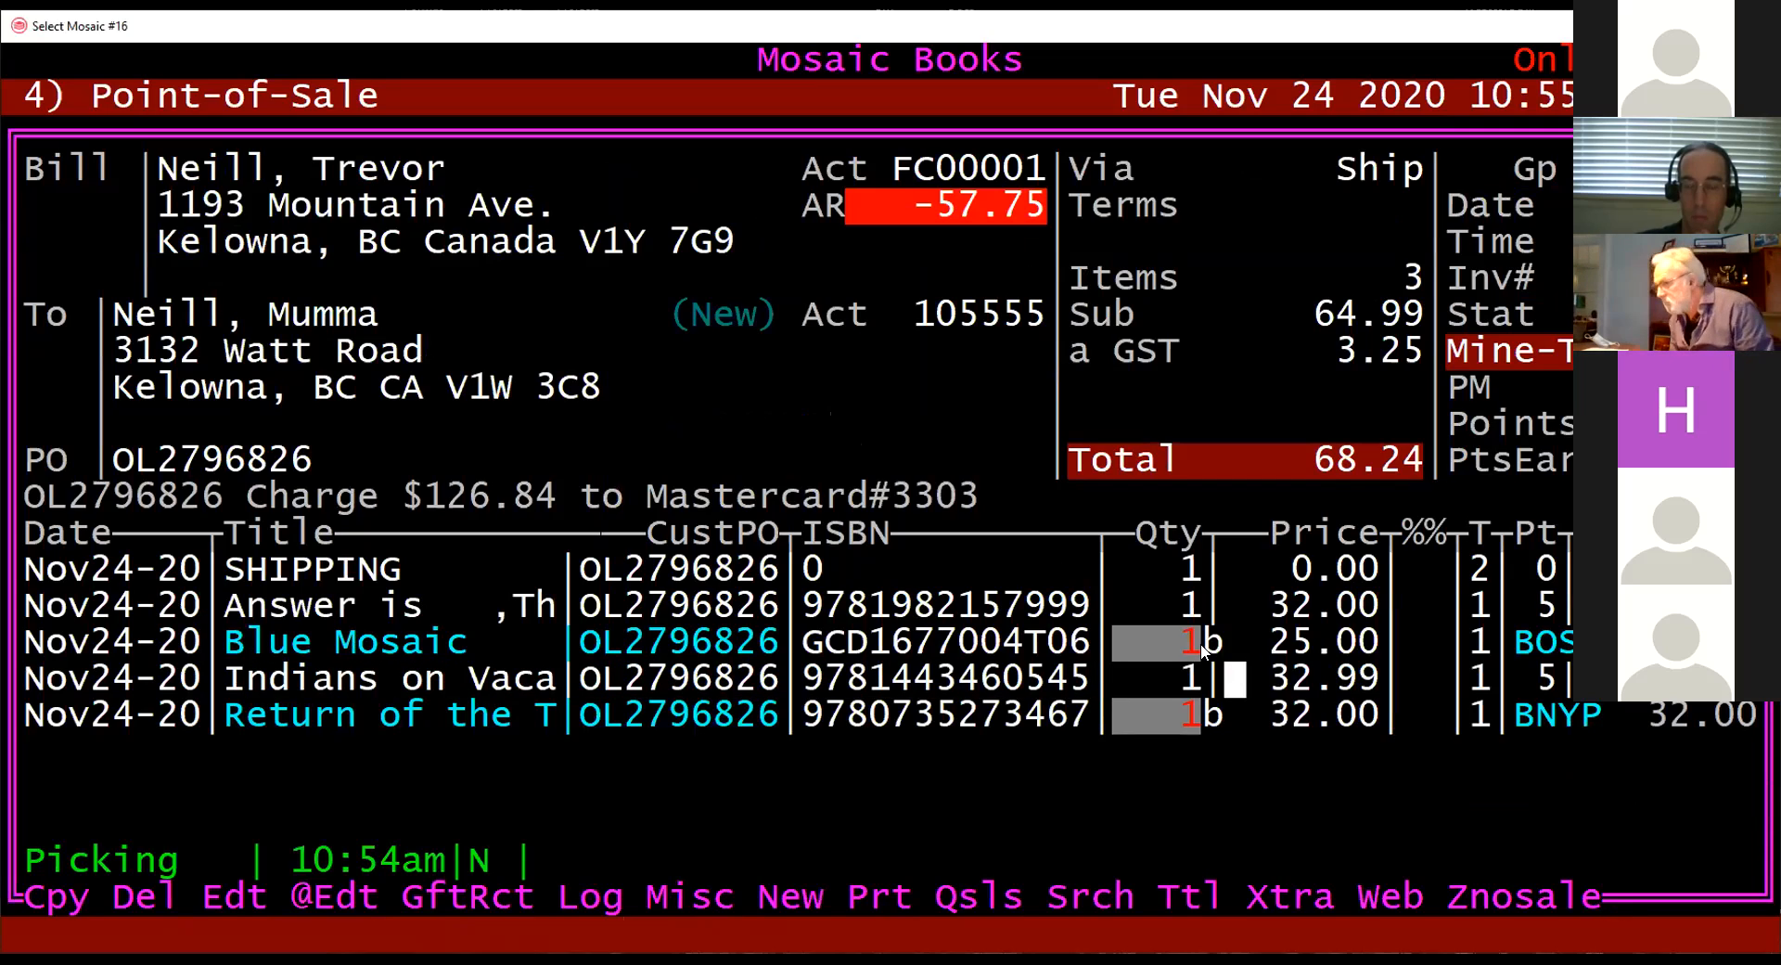
key("e")
key("Return")
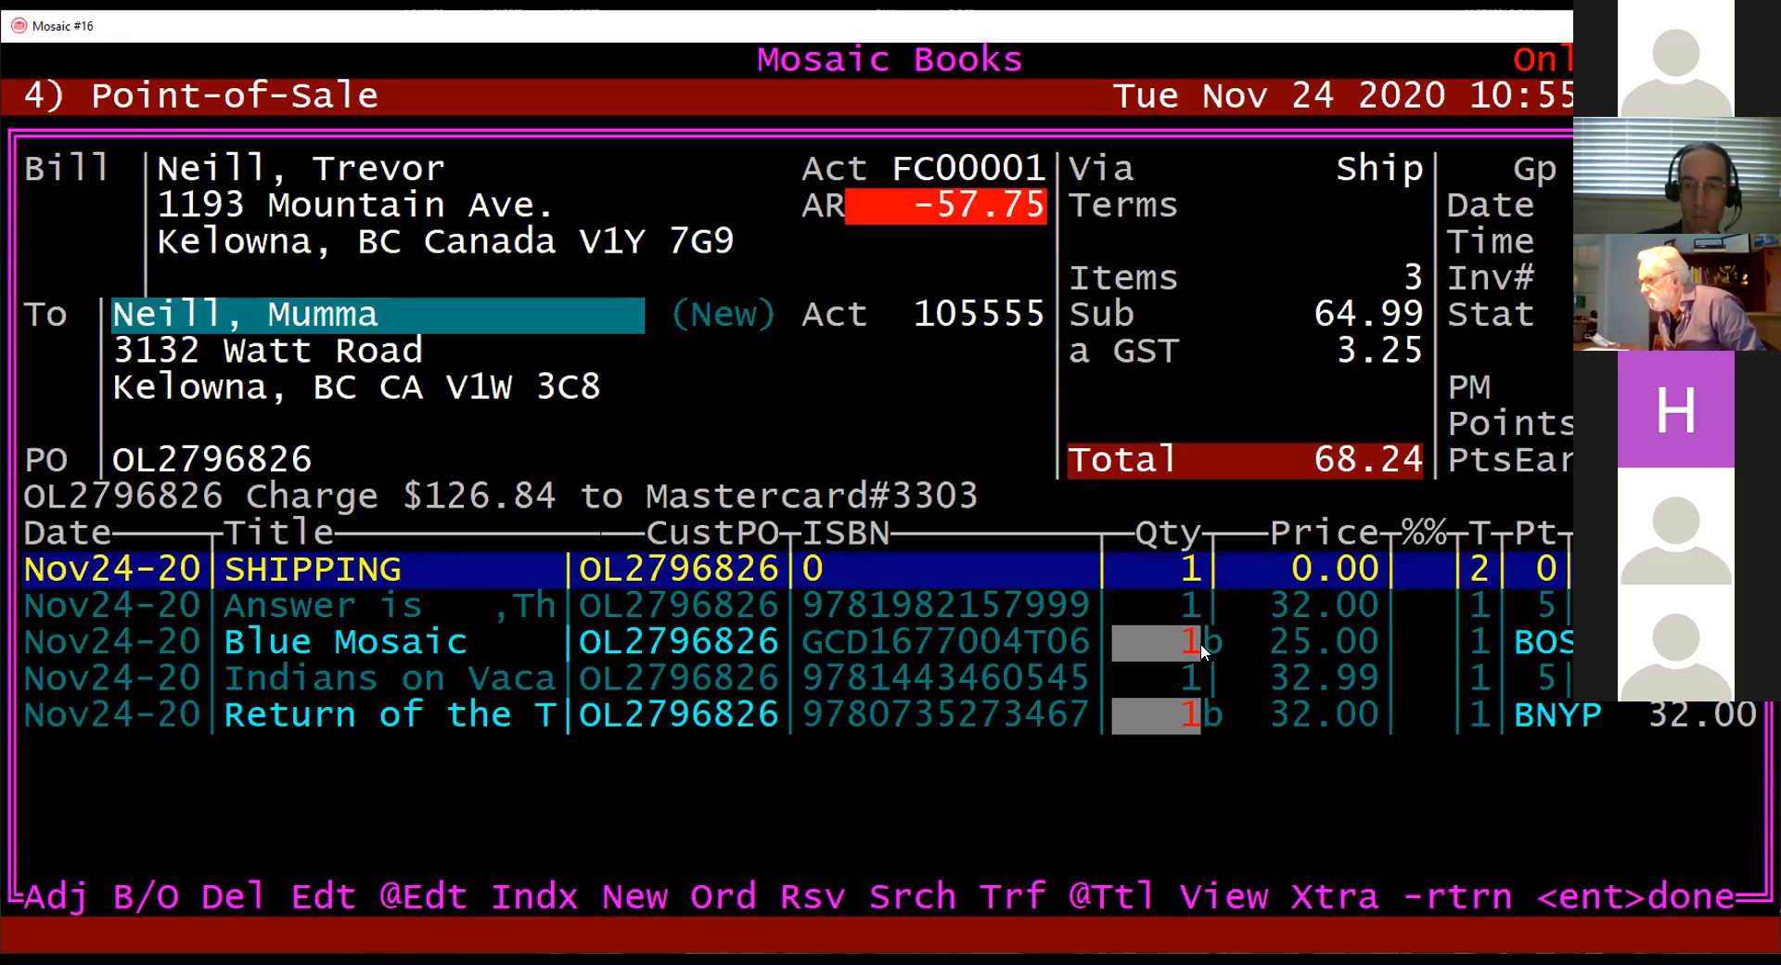
key("Down")
key("Down")
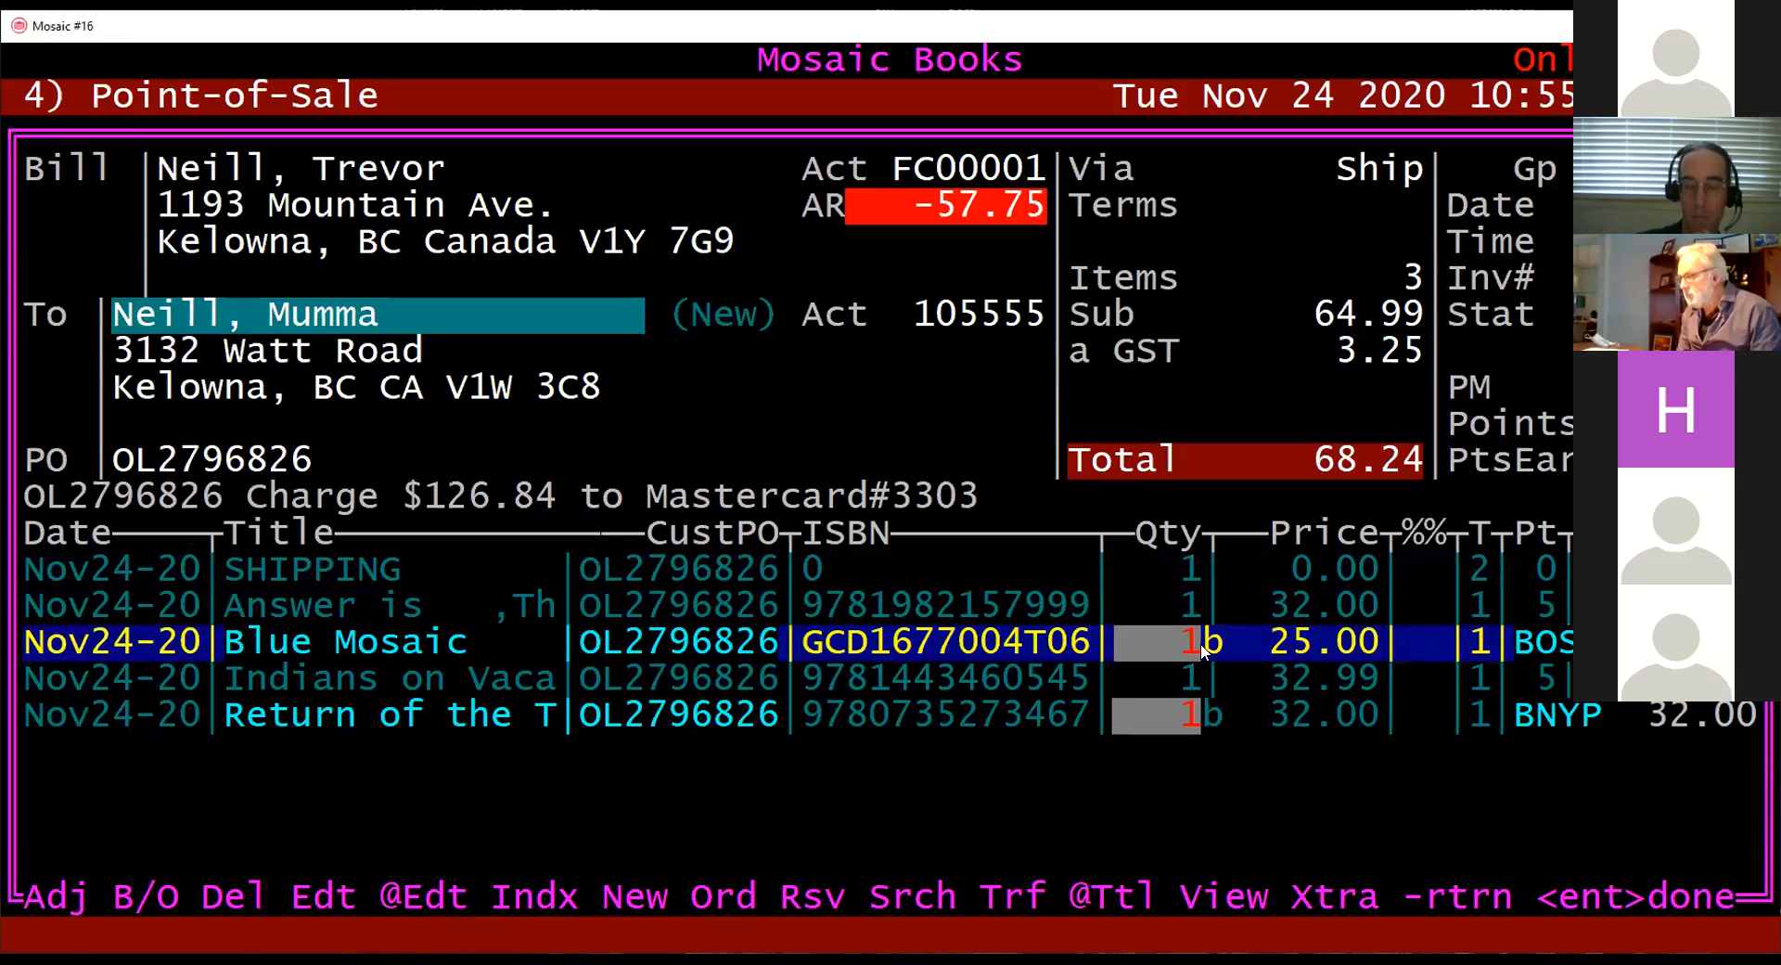
Check the shipping line and the 126.84 charge, then return to the Blue Mosaic line.
left_click_drag(1305, 563, 1363, 569)
left_click_drag(833, 586, 1380, 571)
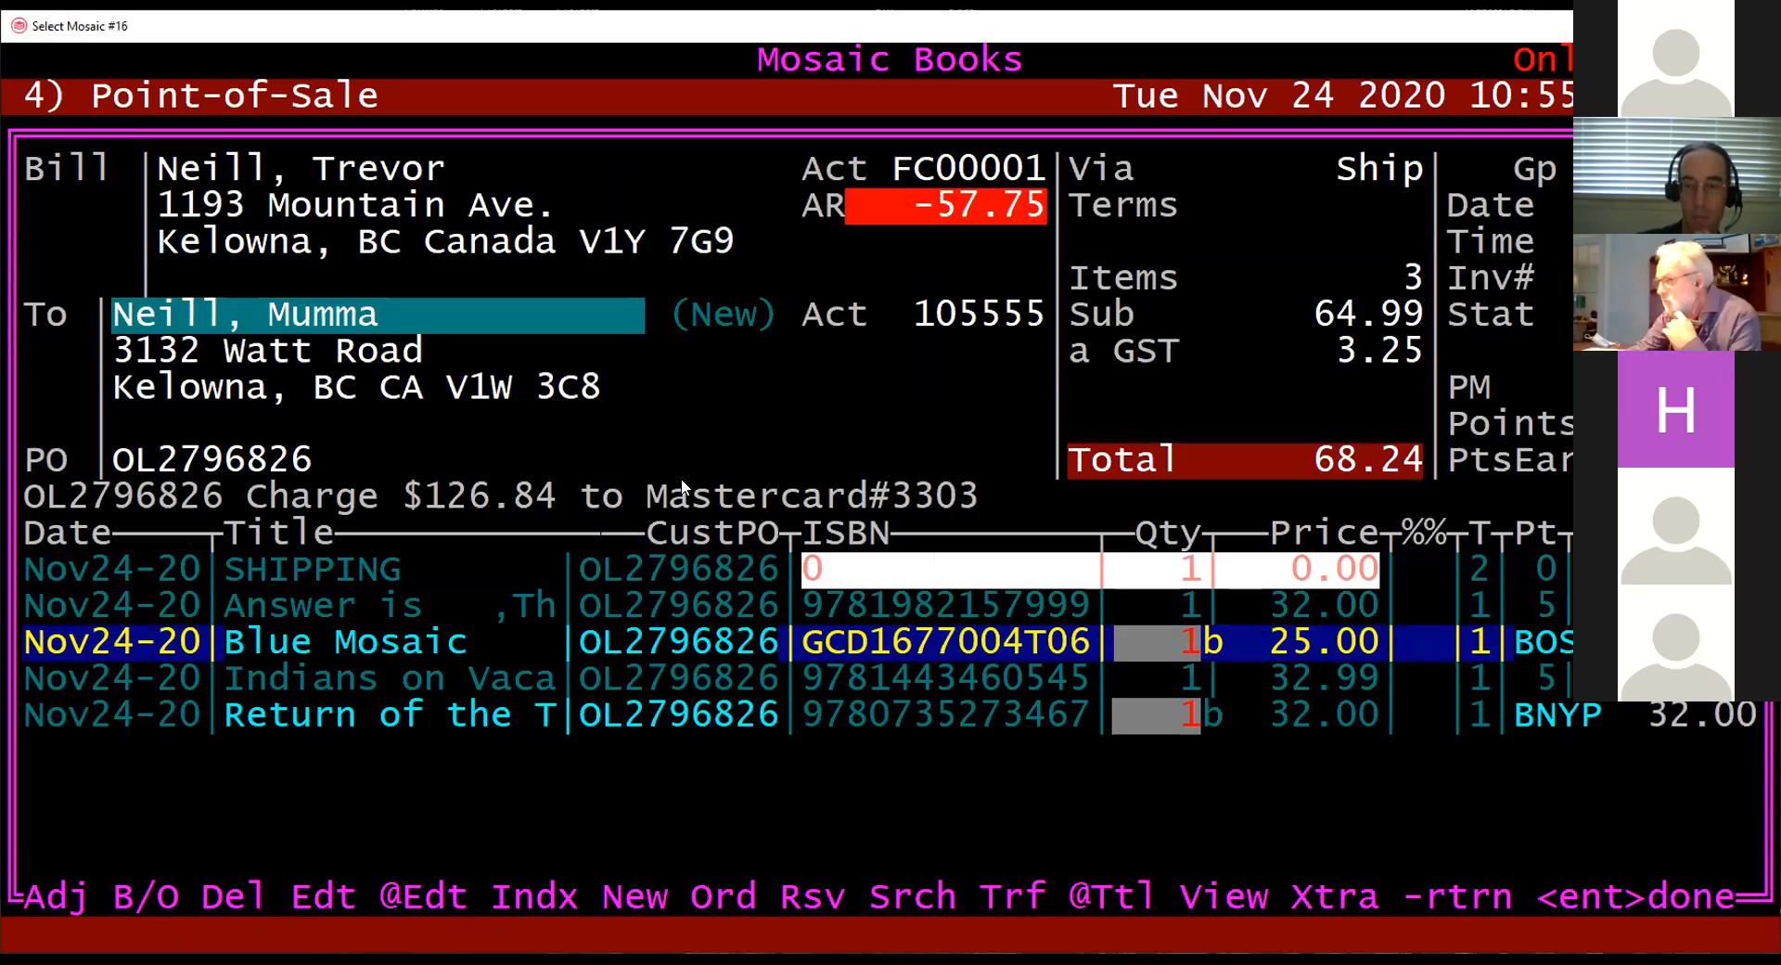
left_click_drag(426, 497, 538, 501)
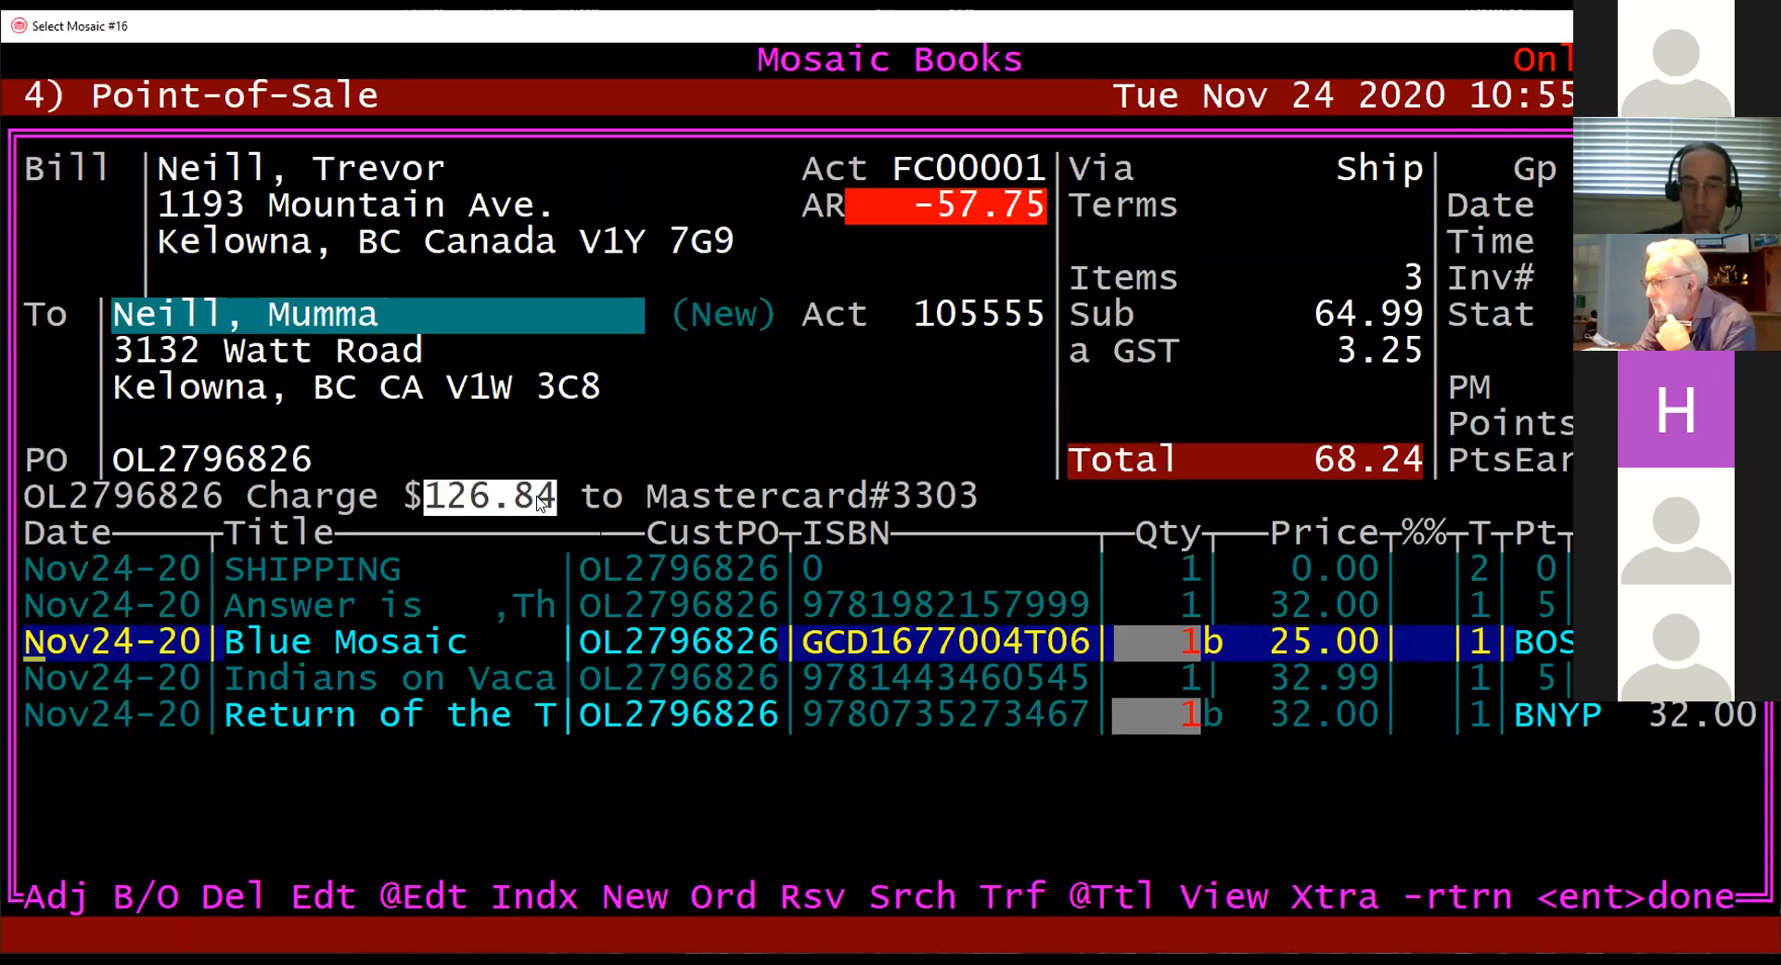
key("Up")
key("Down")
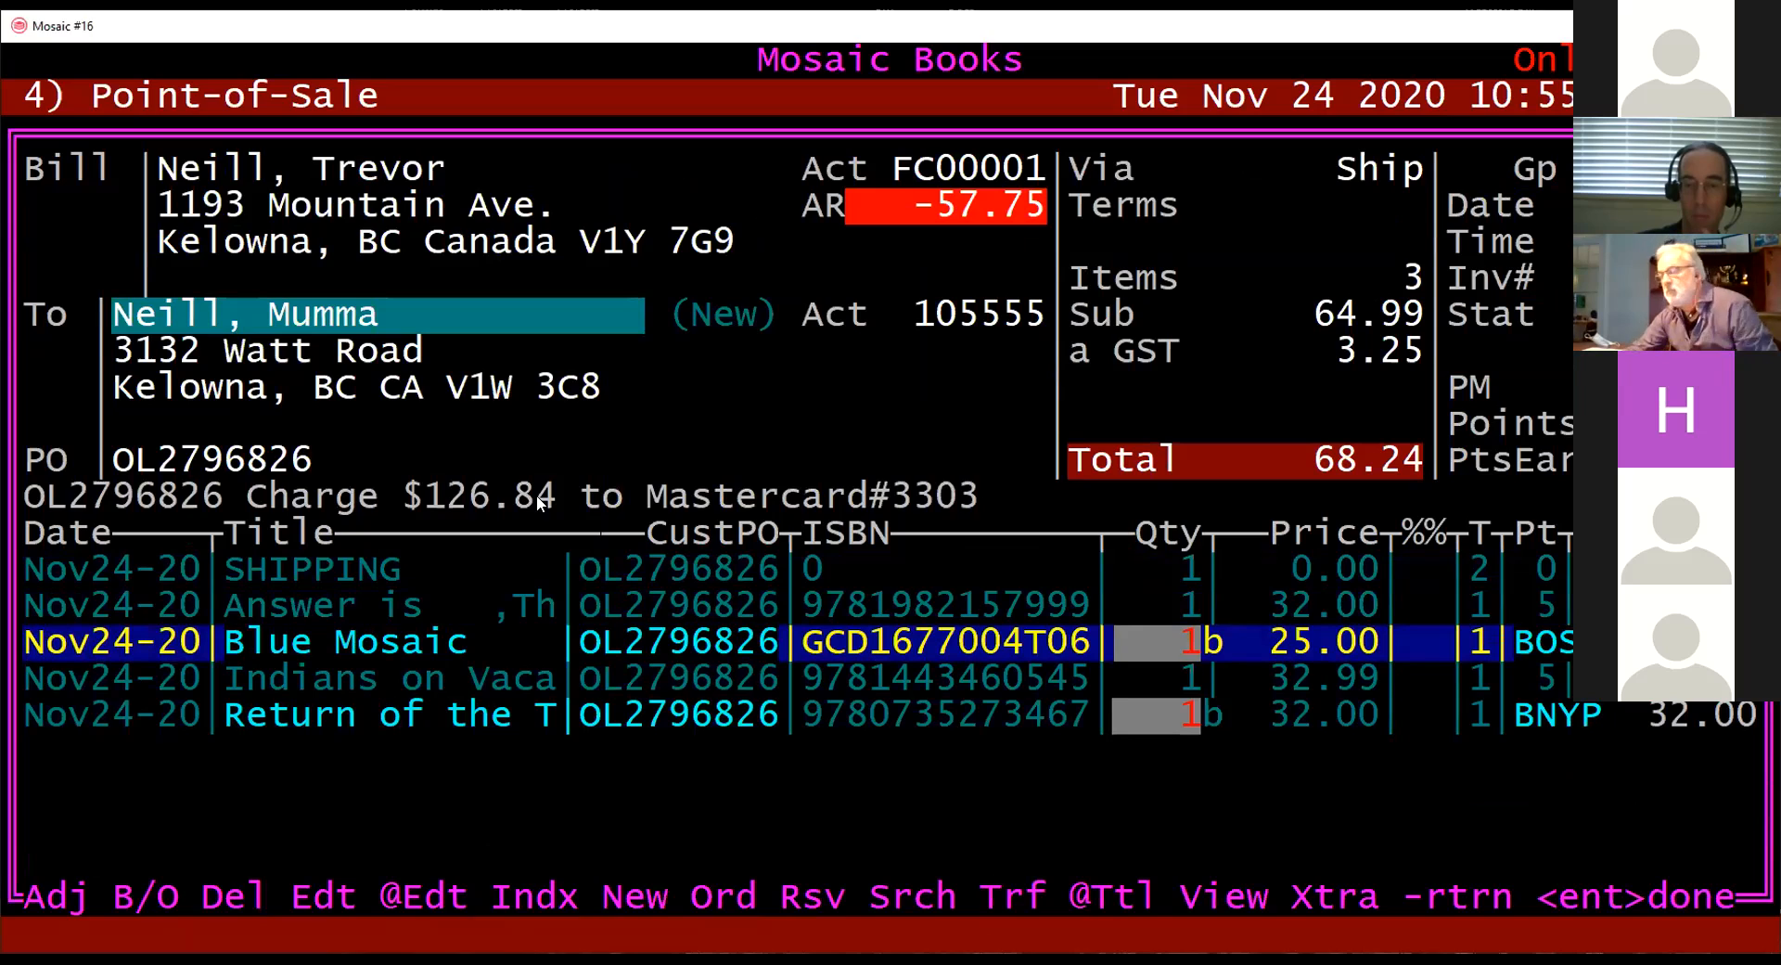
Examine the Blue Mosaic gift card line's title, 25.00 price and GCD code.
left_click_drag(220, 653, 508, 652)
left_click(492, 652)
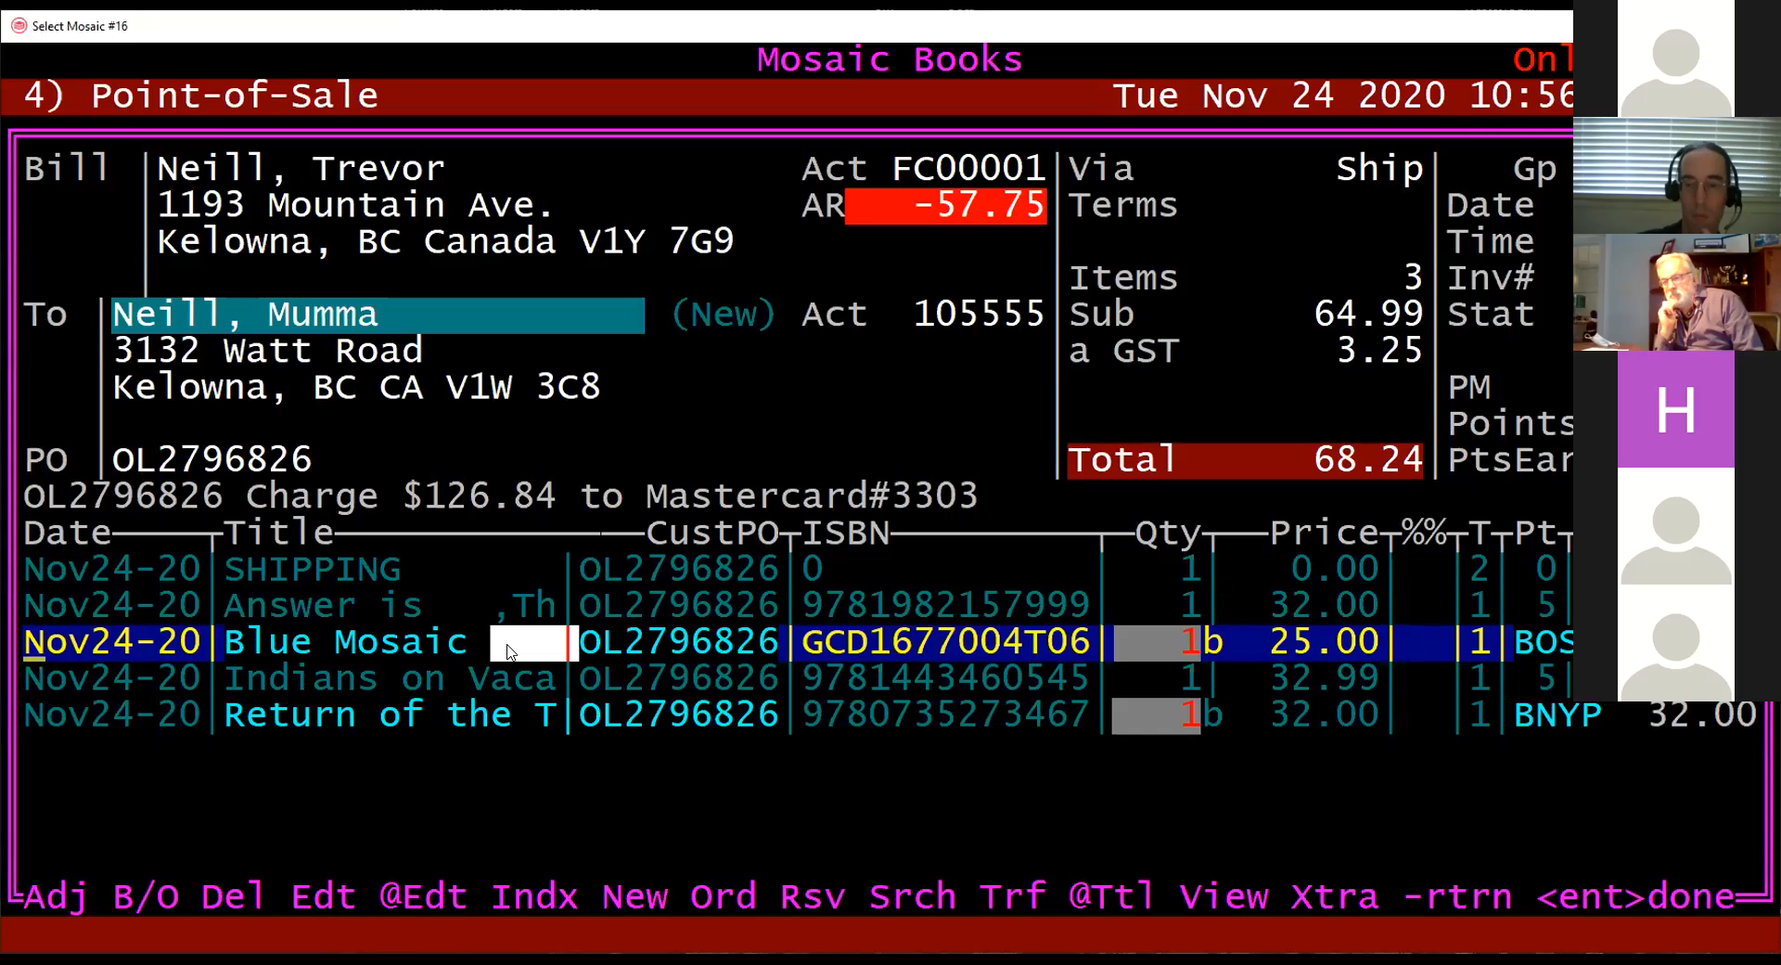
left_click_drag(1283, 639, 1370, 646)
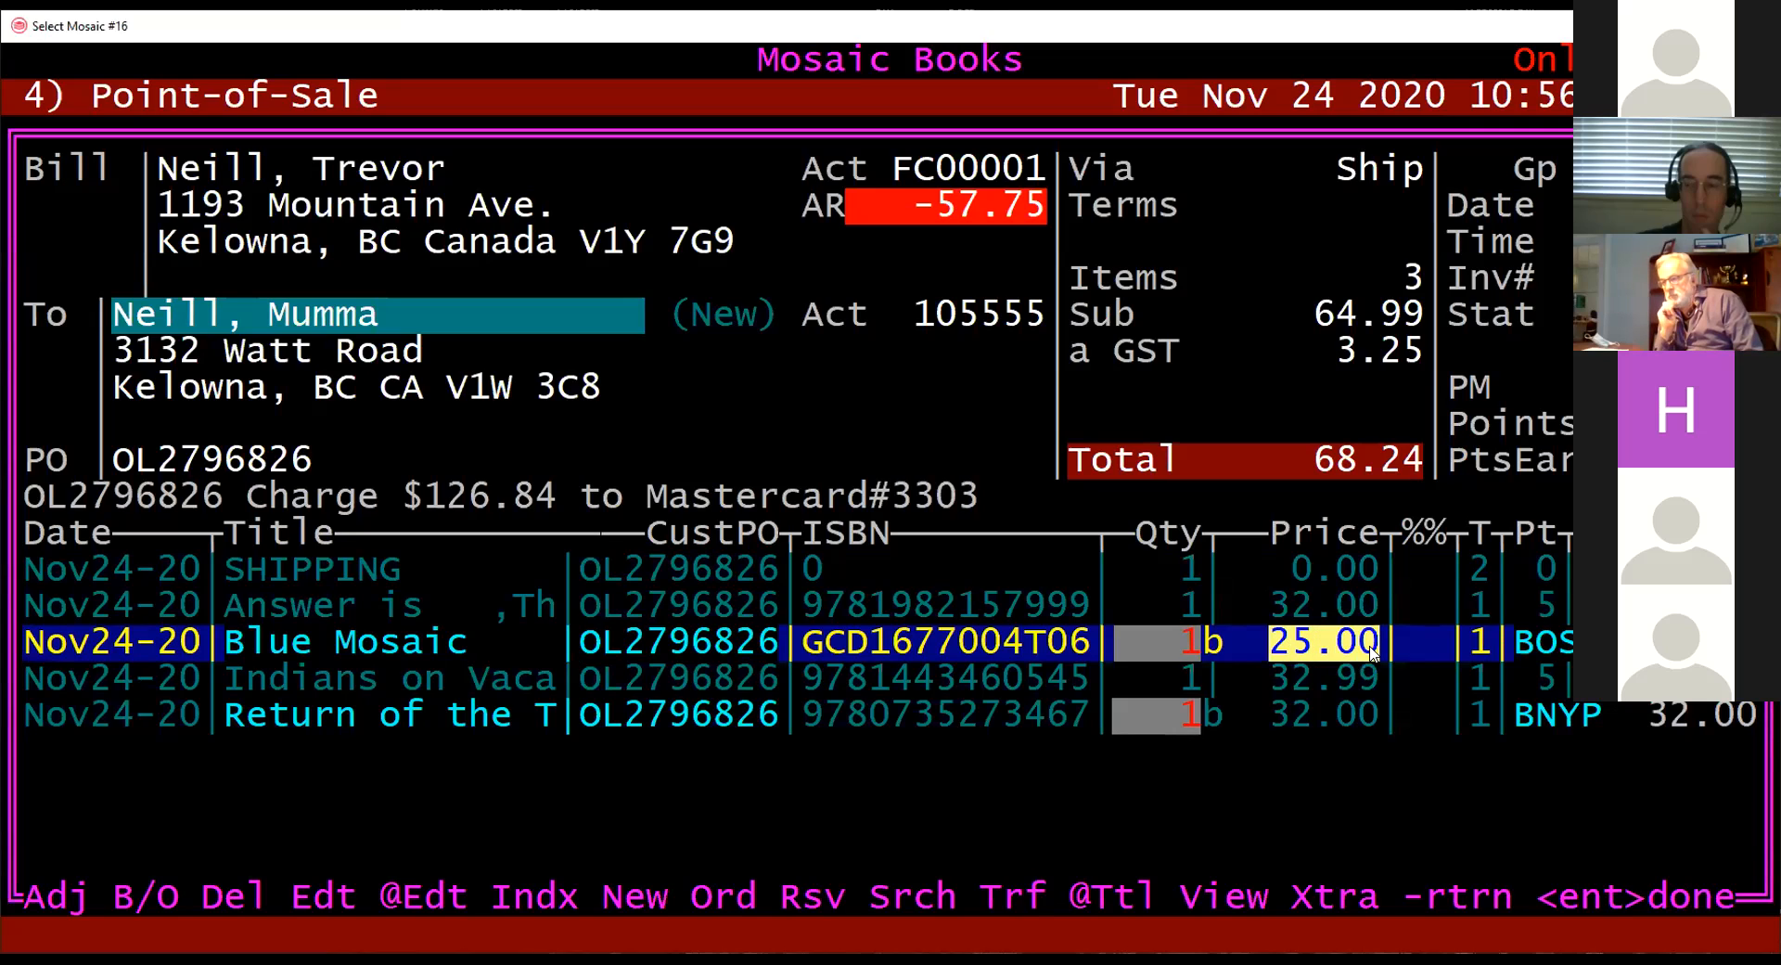
left_click(497, 643)
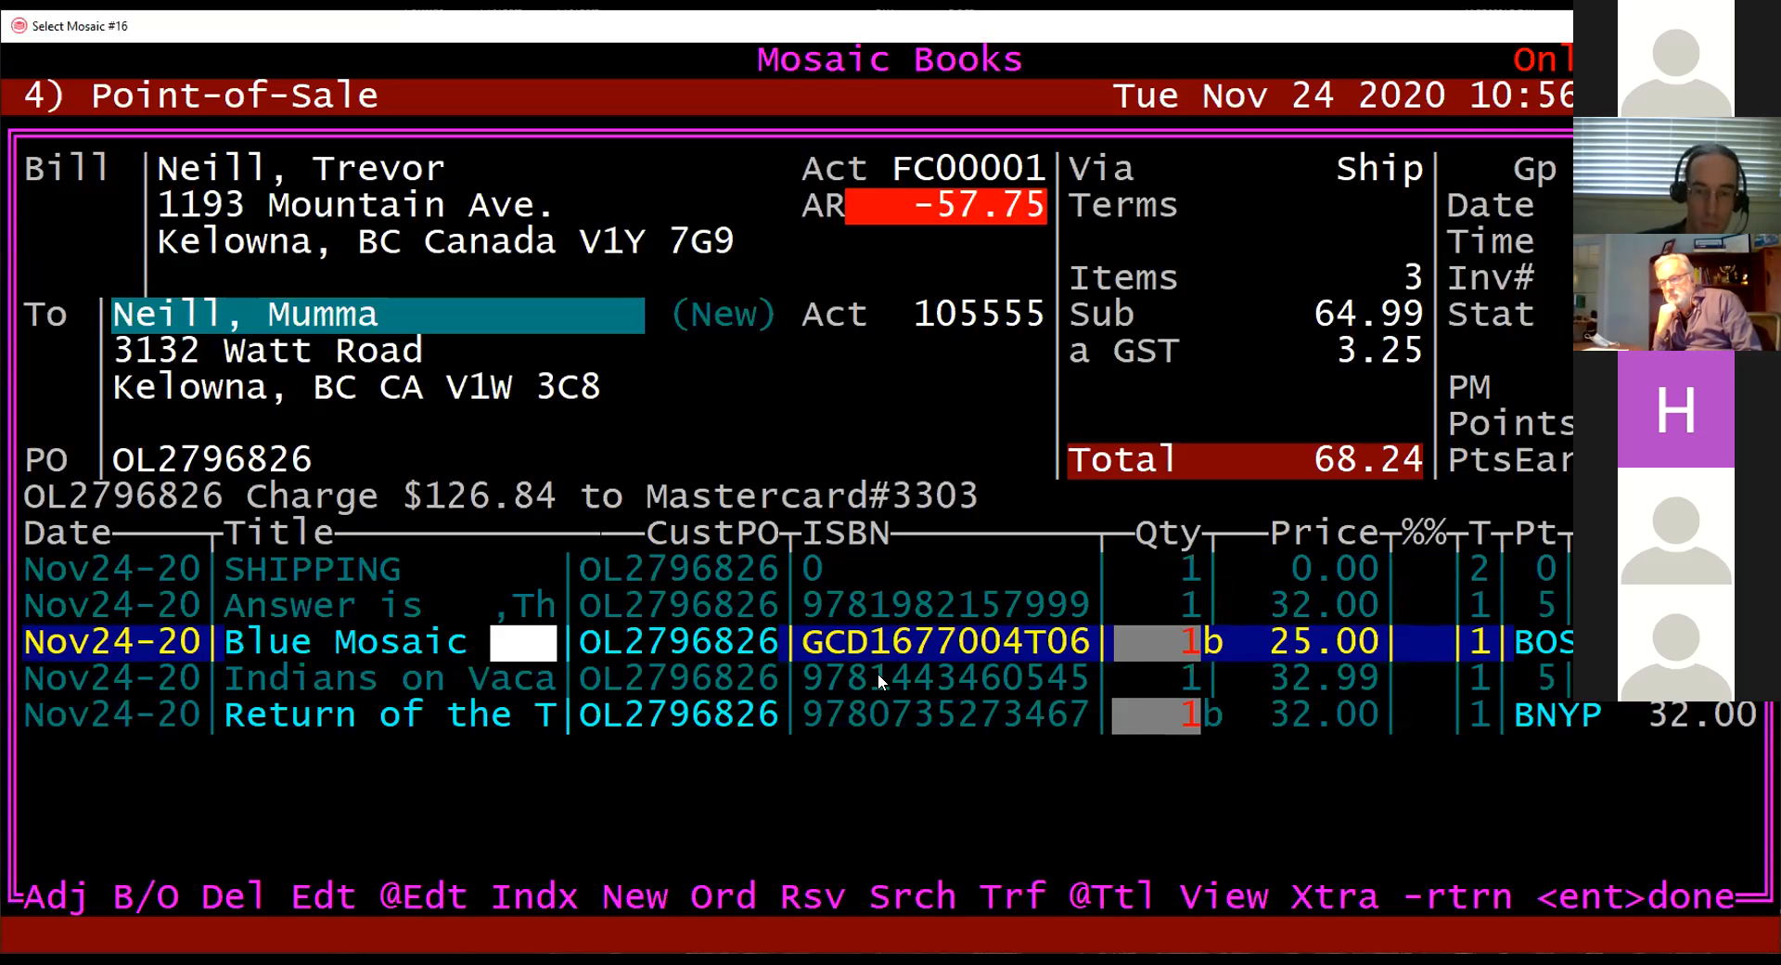
left_click(808, 642)
left_click_drag(808, 647, 855, 657)
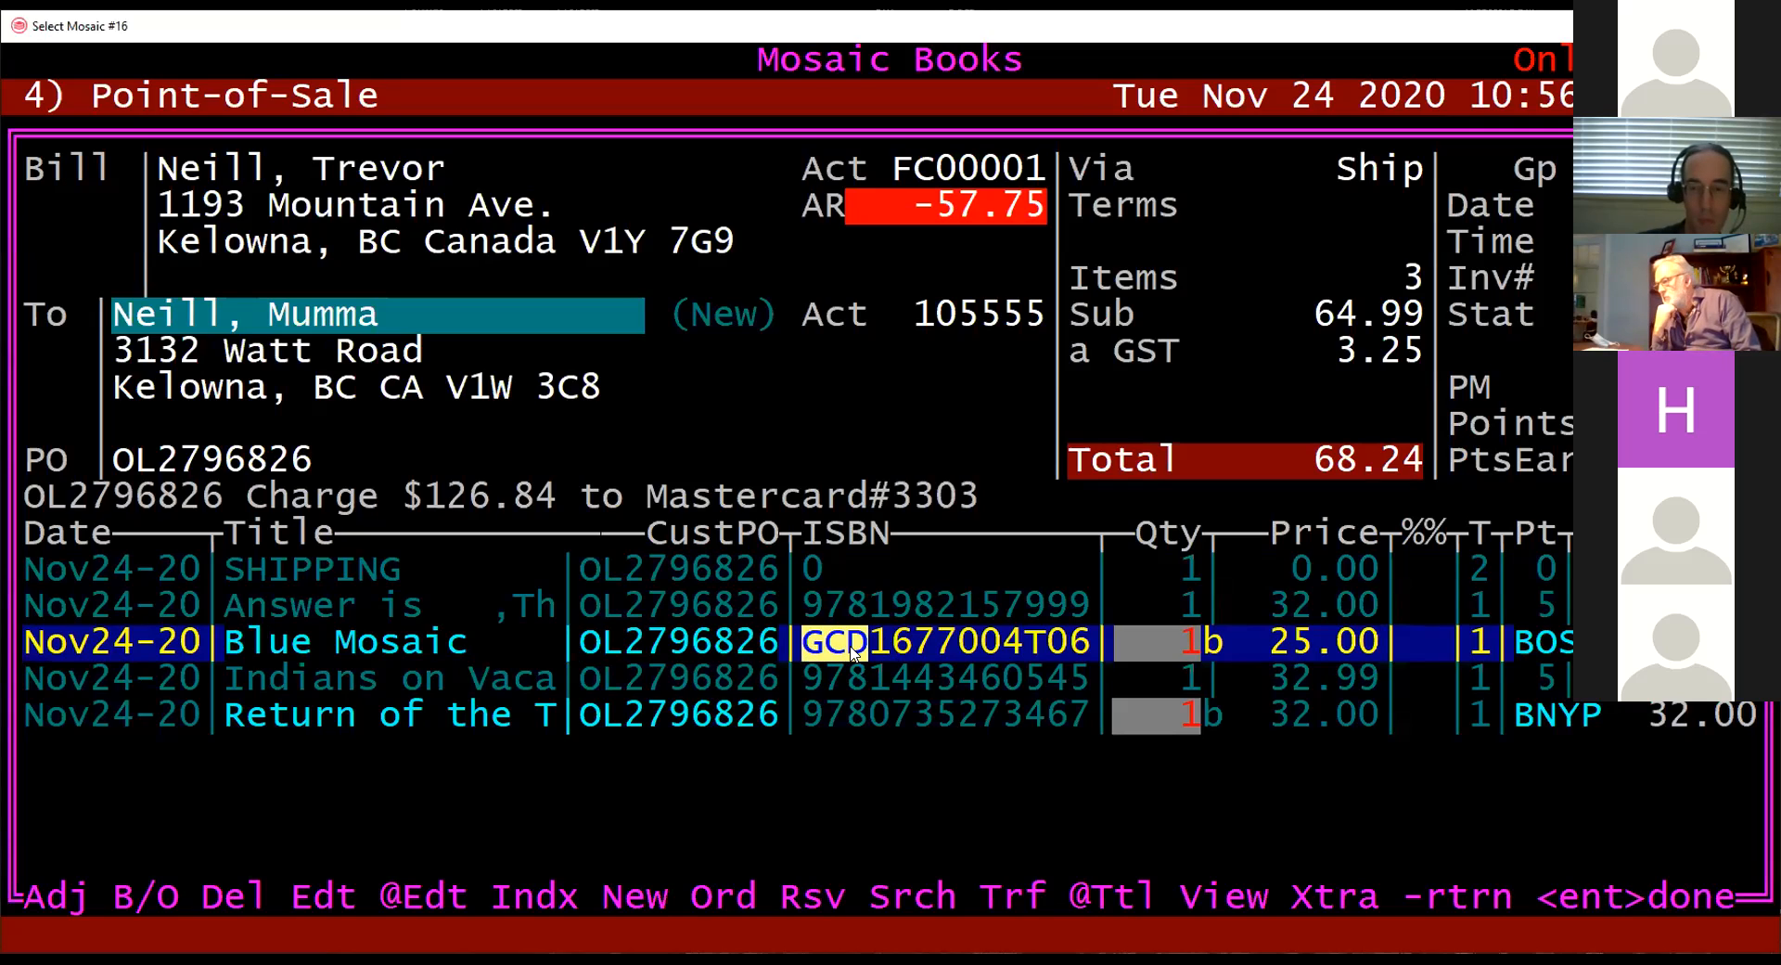
key("Up")
key("Down")
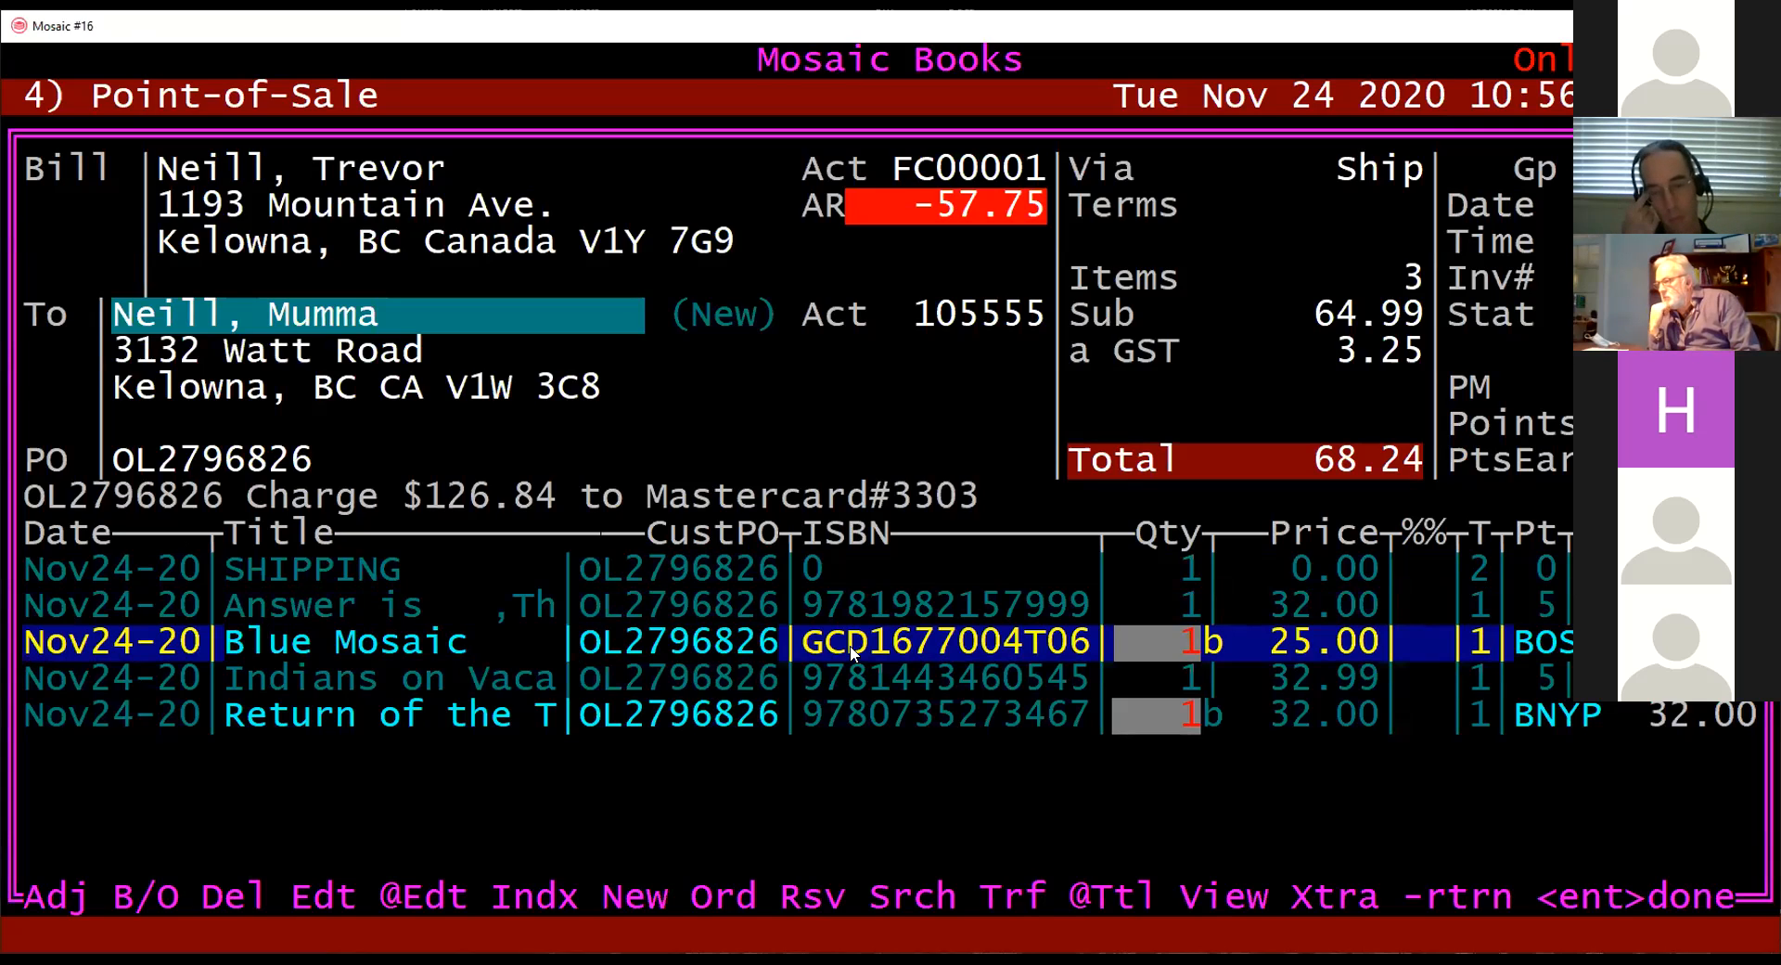
Delete the Blue Mosaic gift card line, priced 25.00, from the order.
key("d")
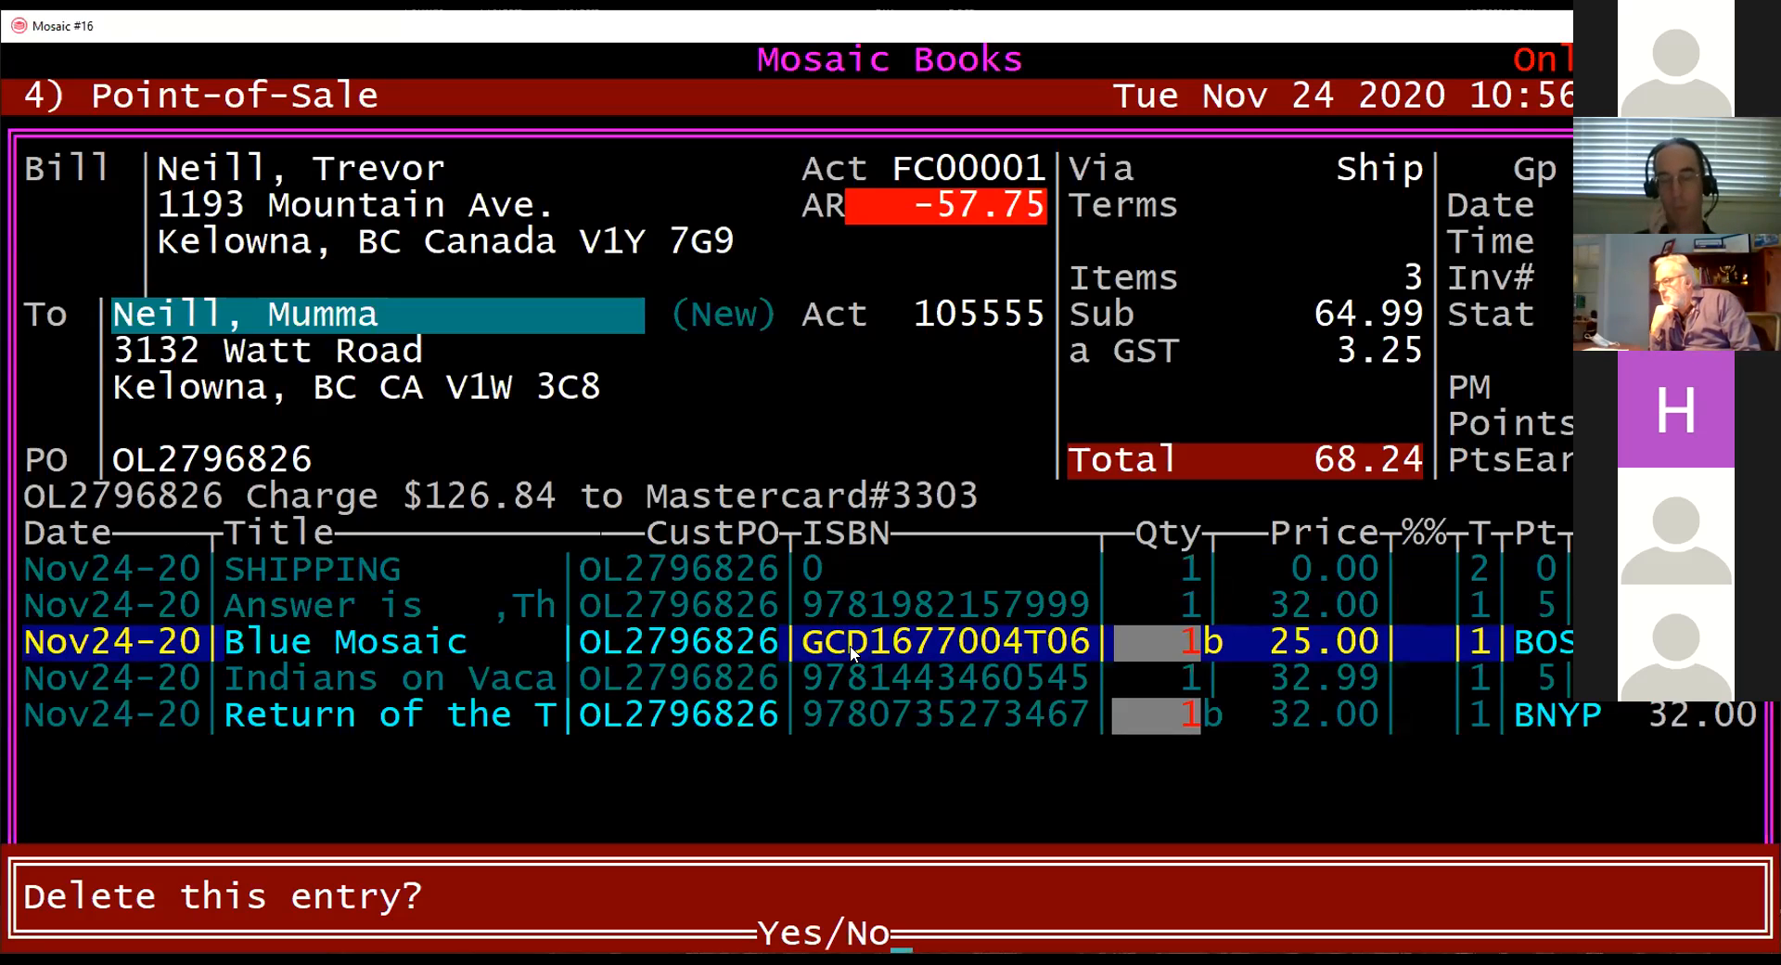
left_click_drag(1271, 642, 1364, 652)
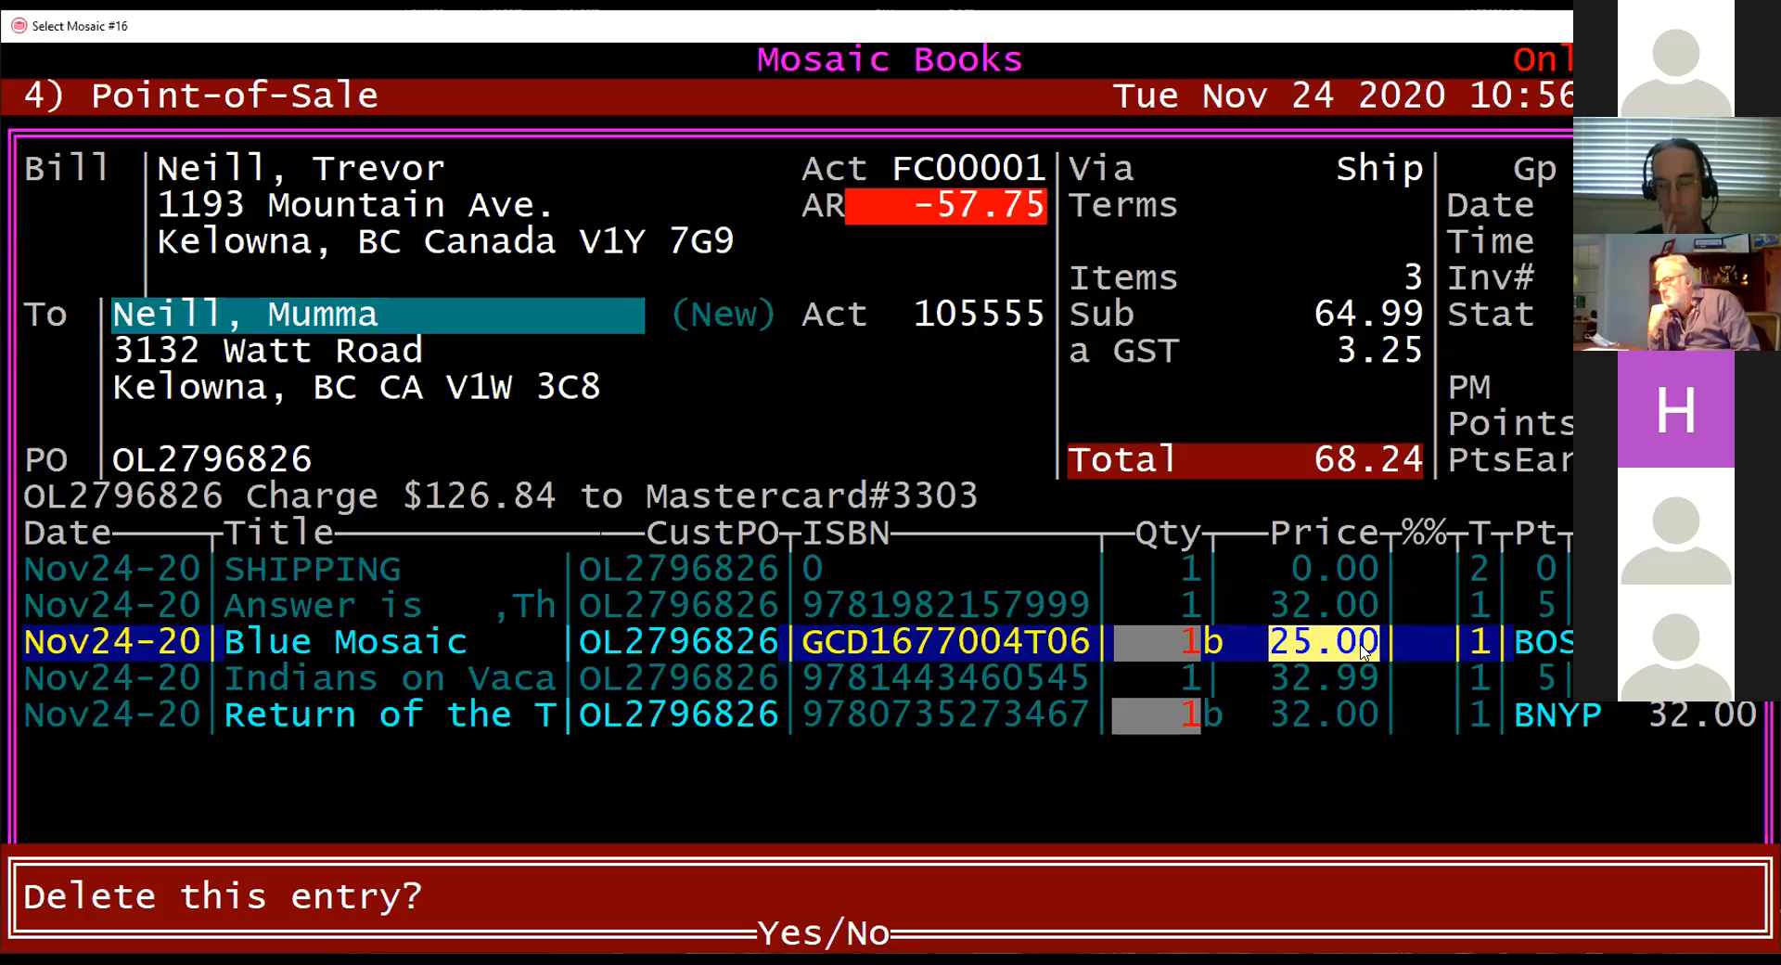
key("y")
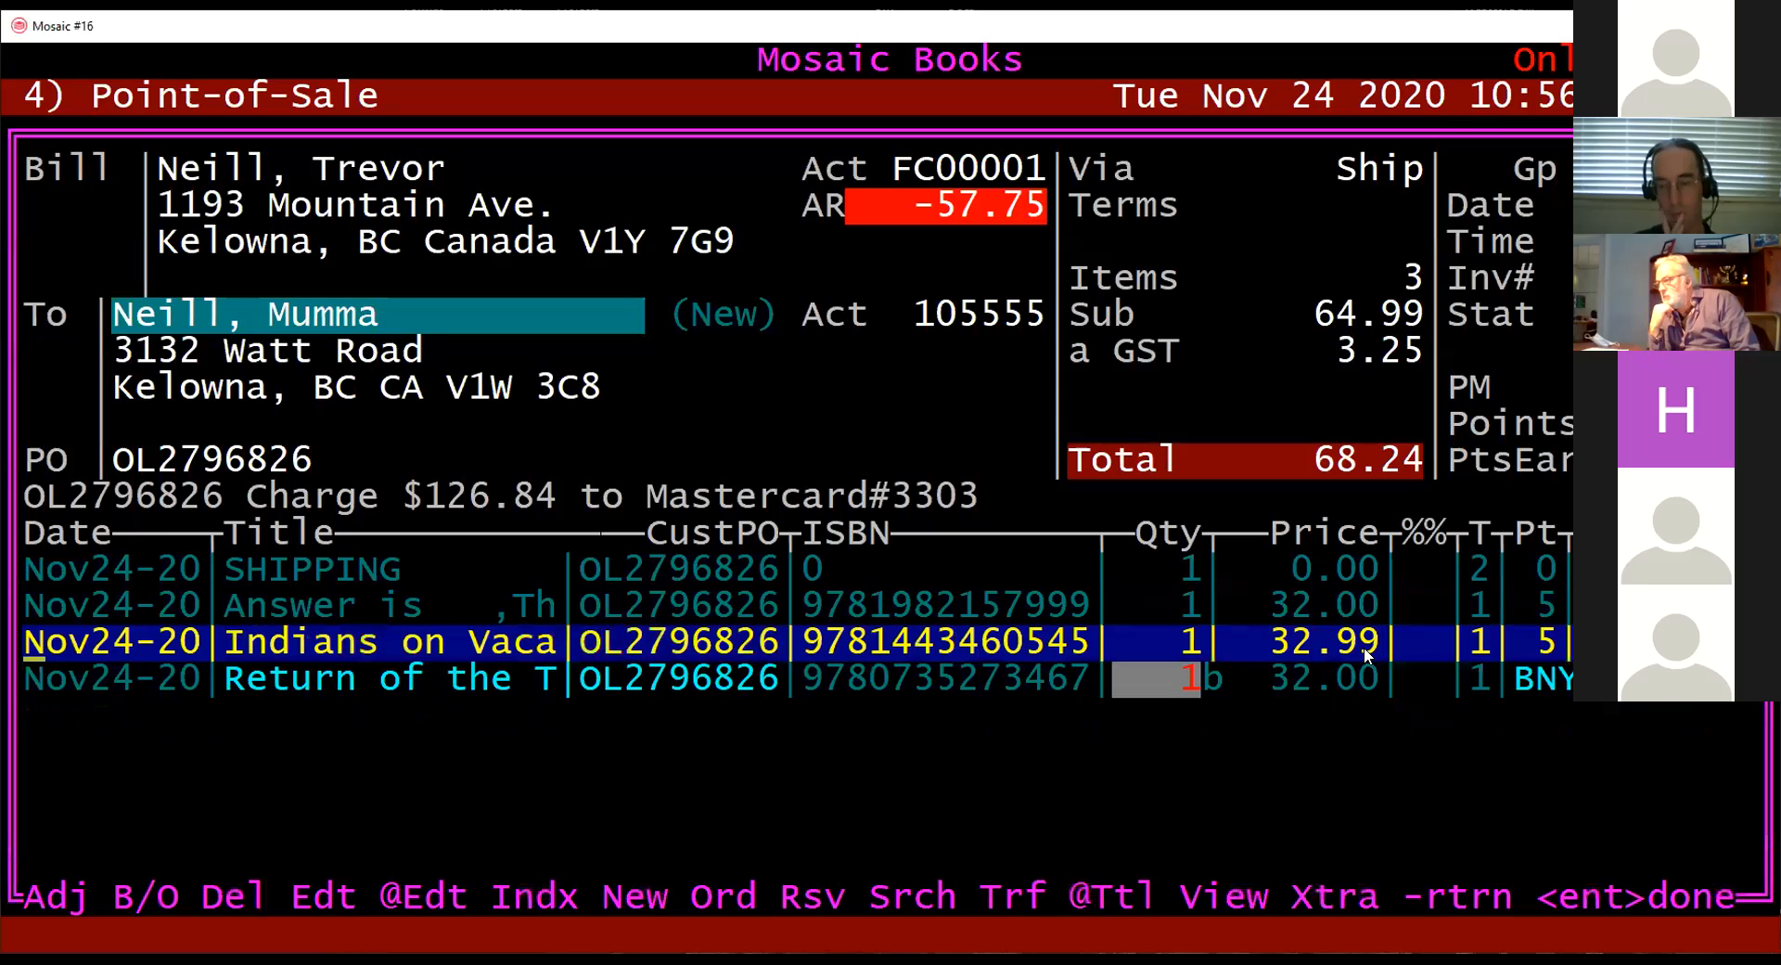
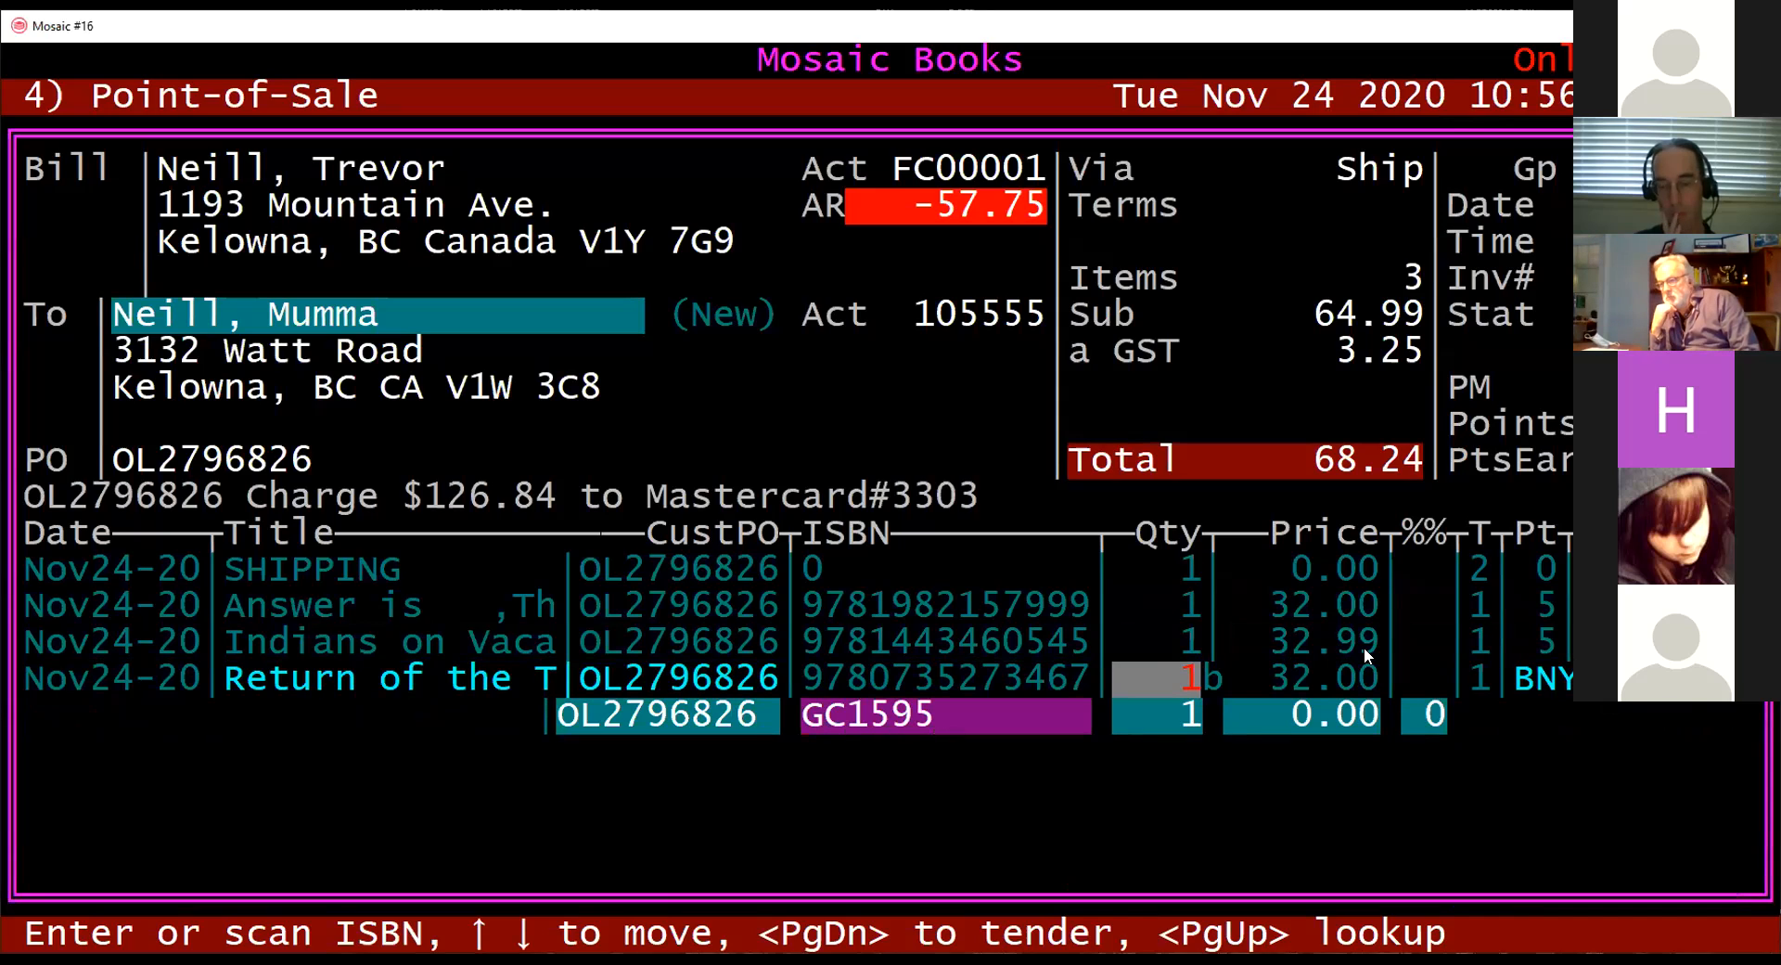
Add a new line for the gift card number with a 25.00 refill and the recipient's name as note.
key("Return")
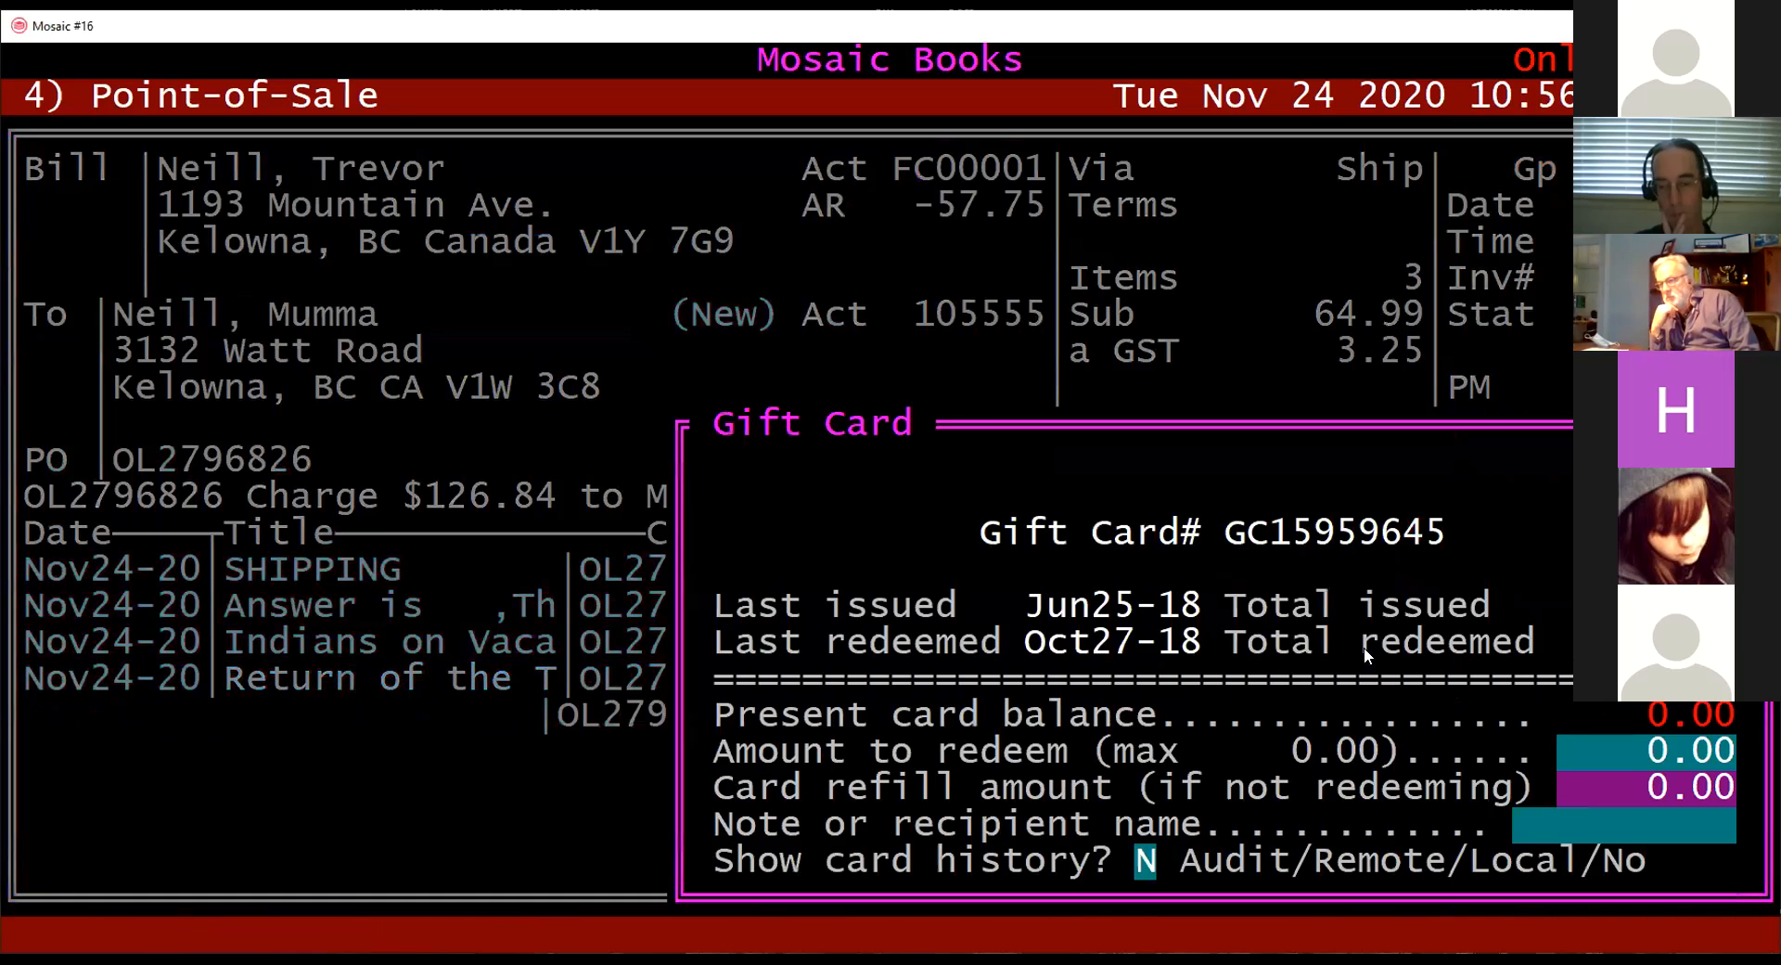
key("Up")
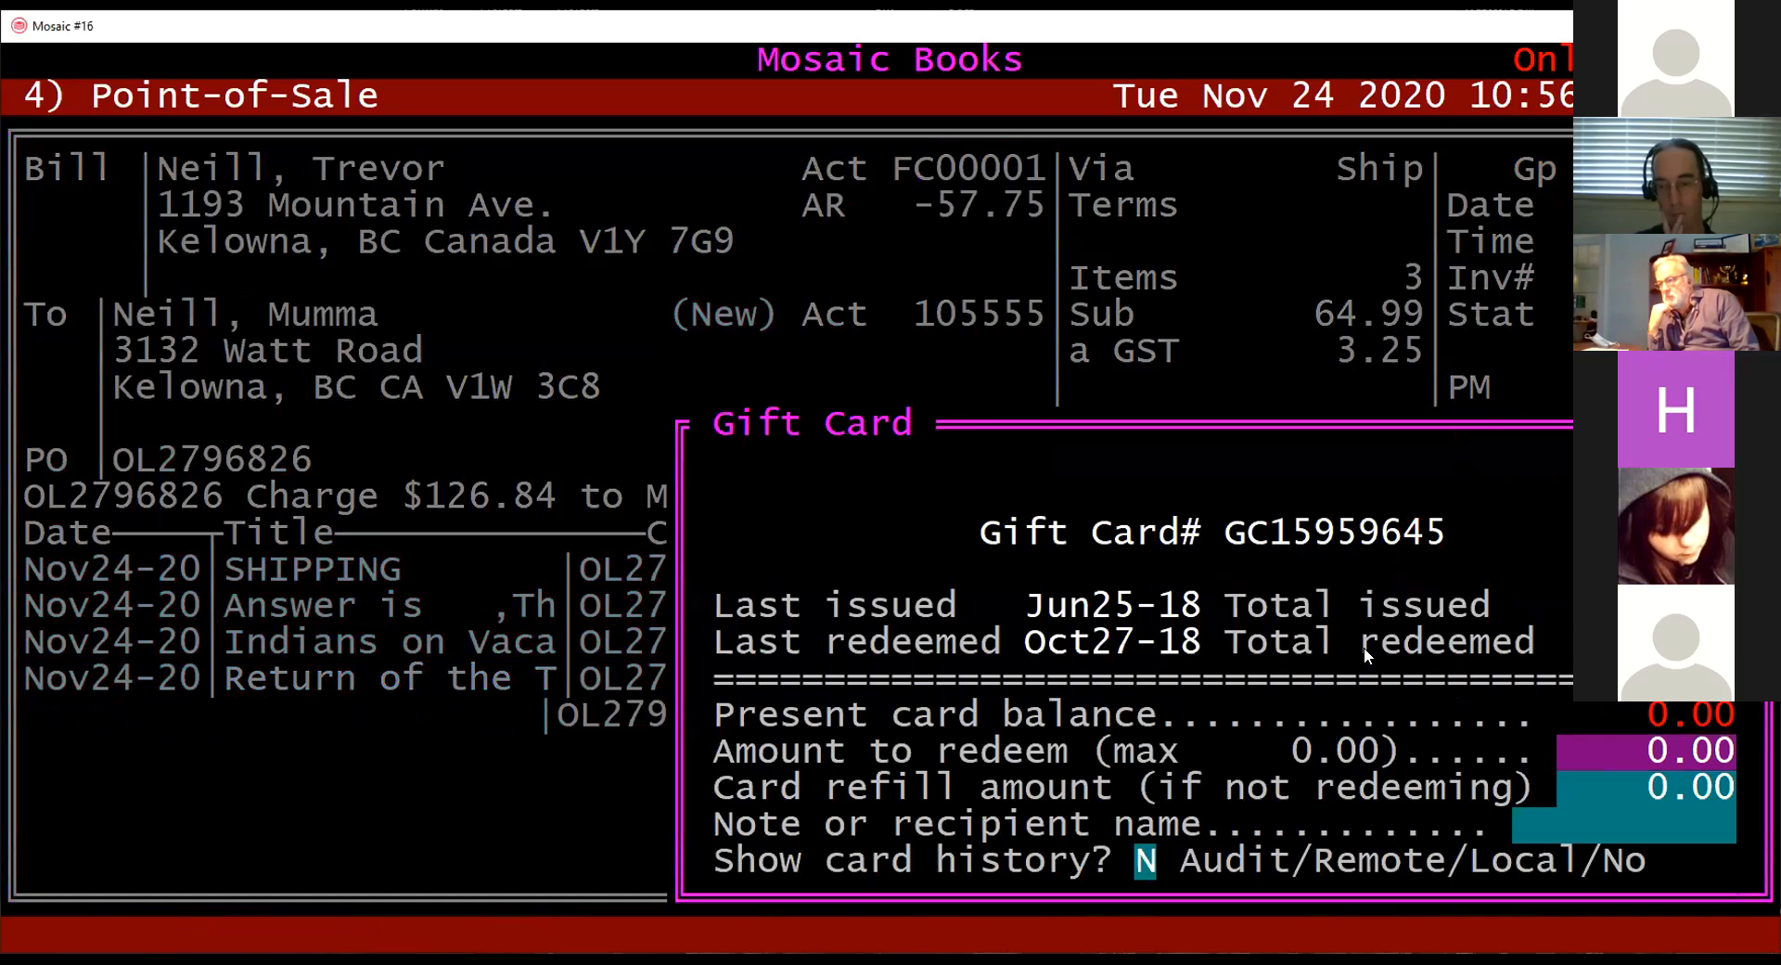
key("Down")
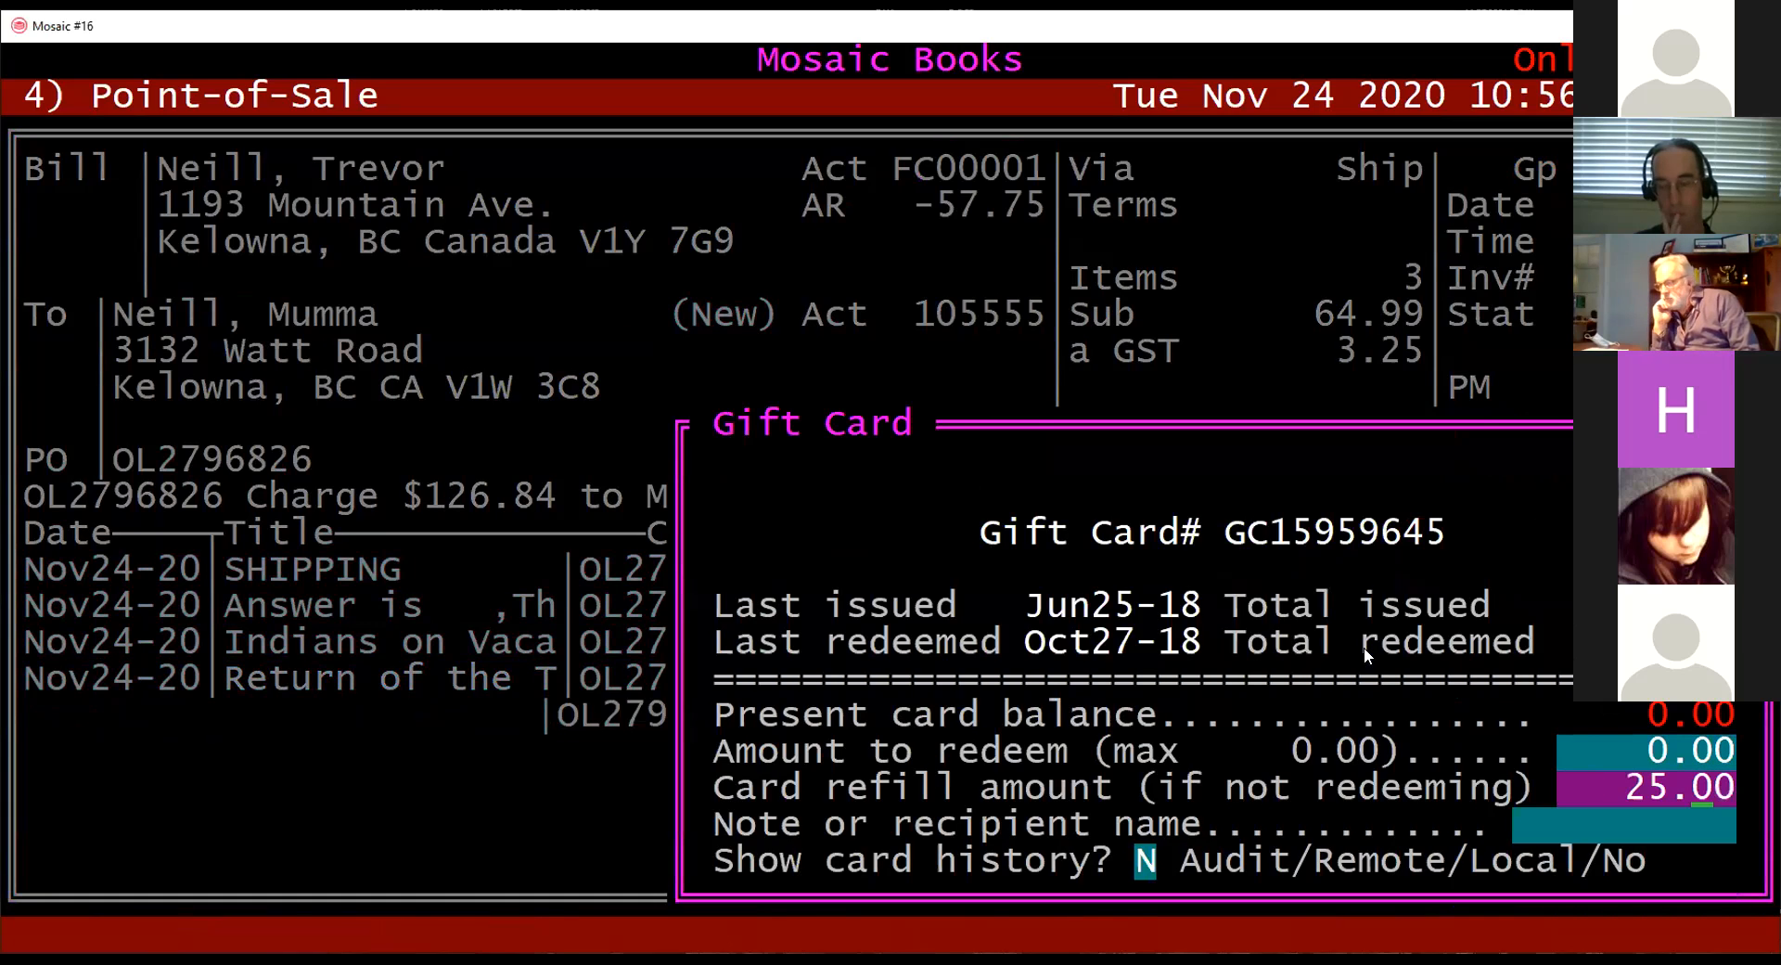
key("Return")
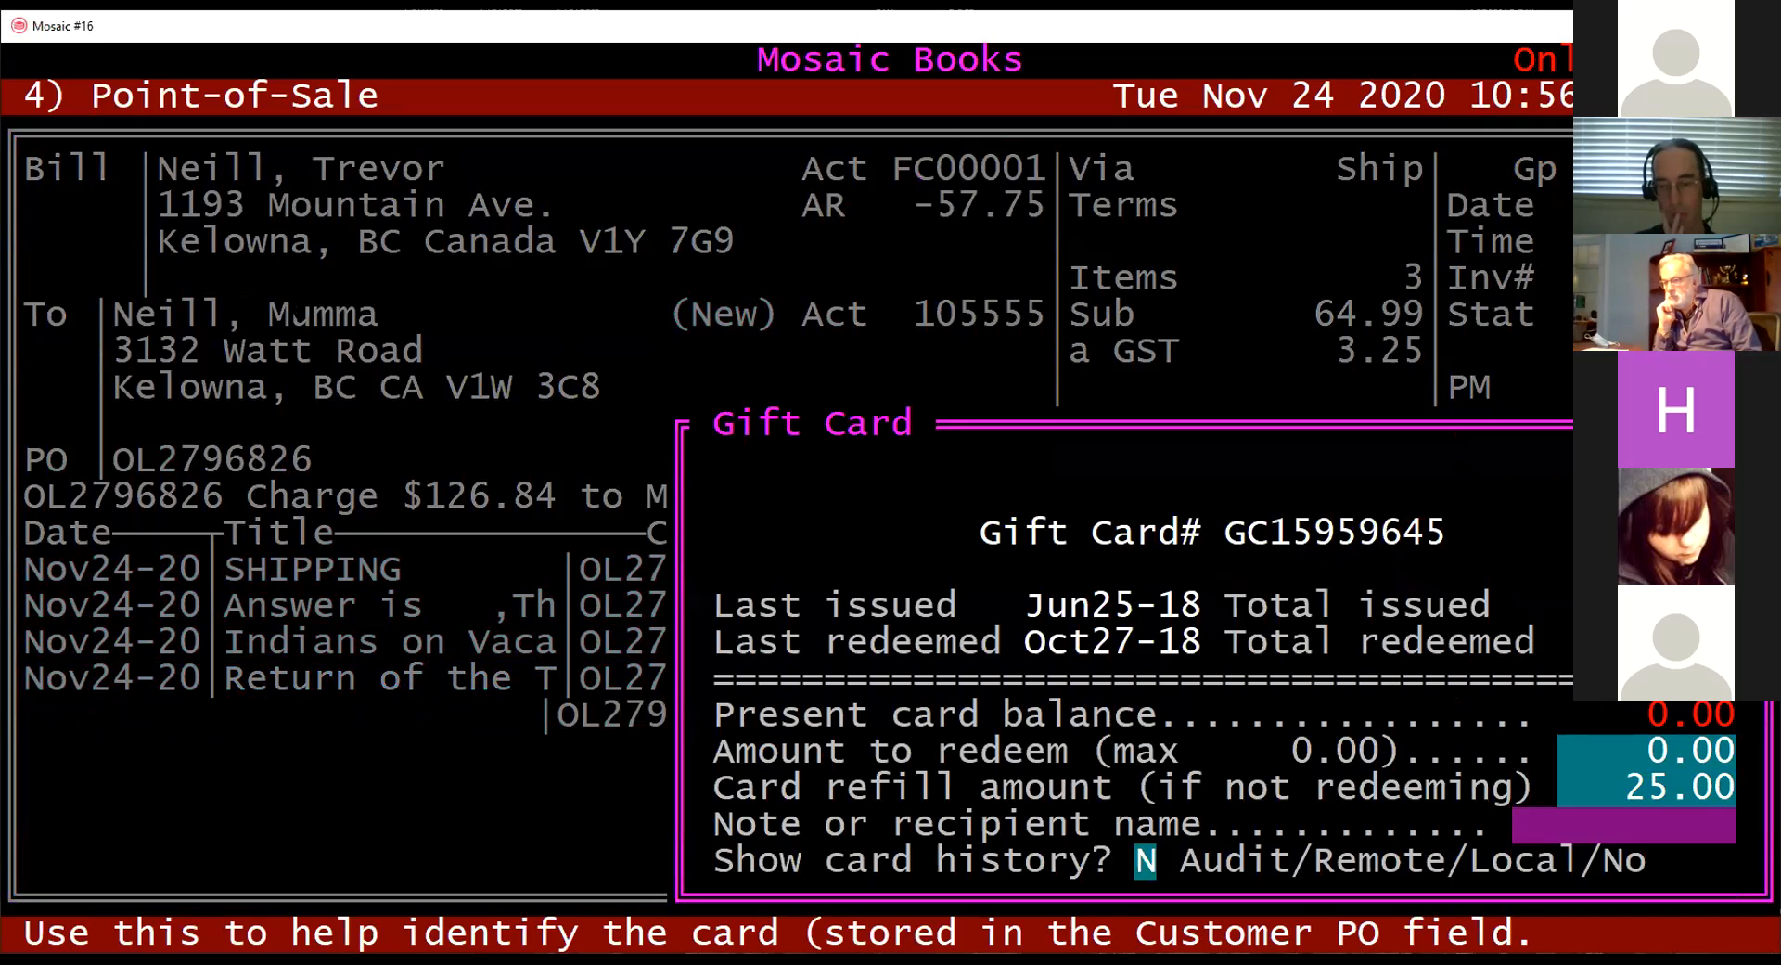
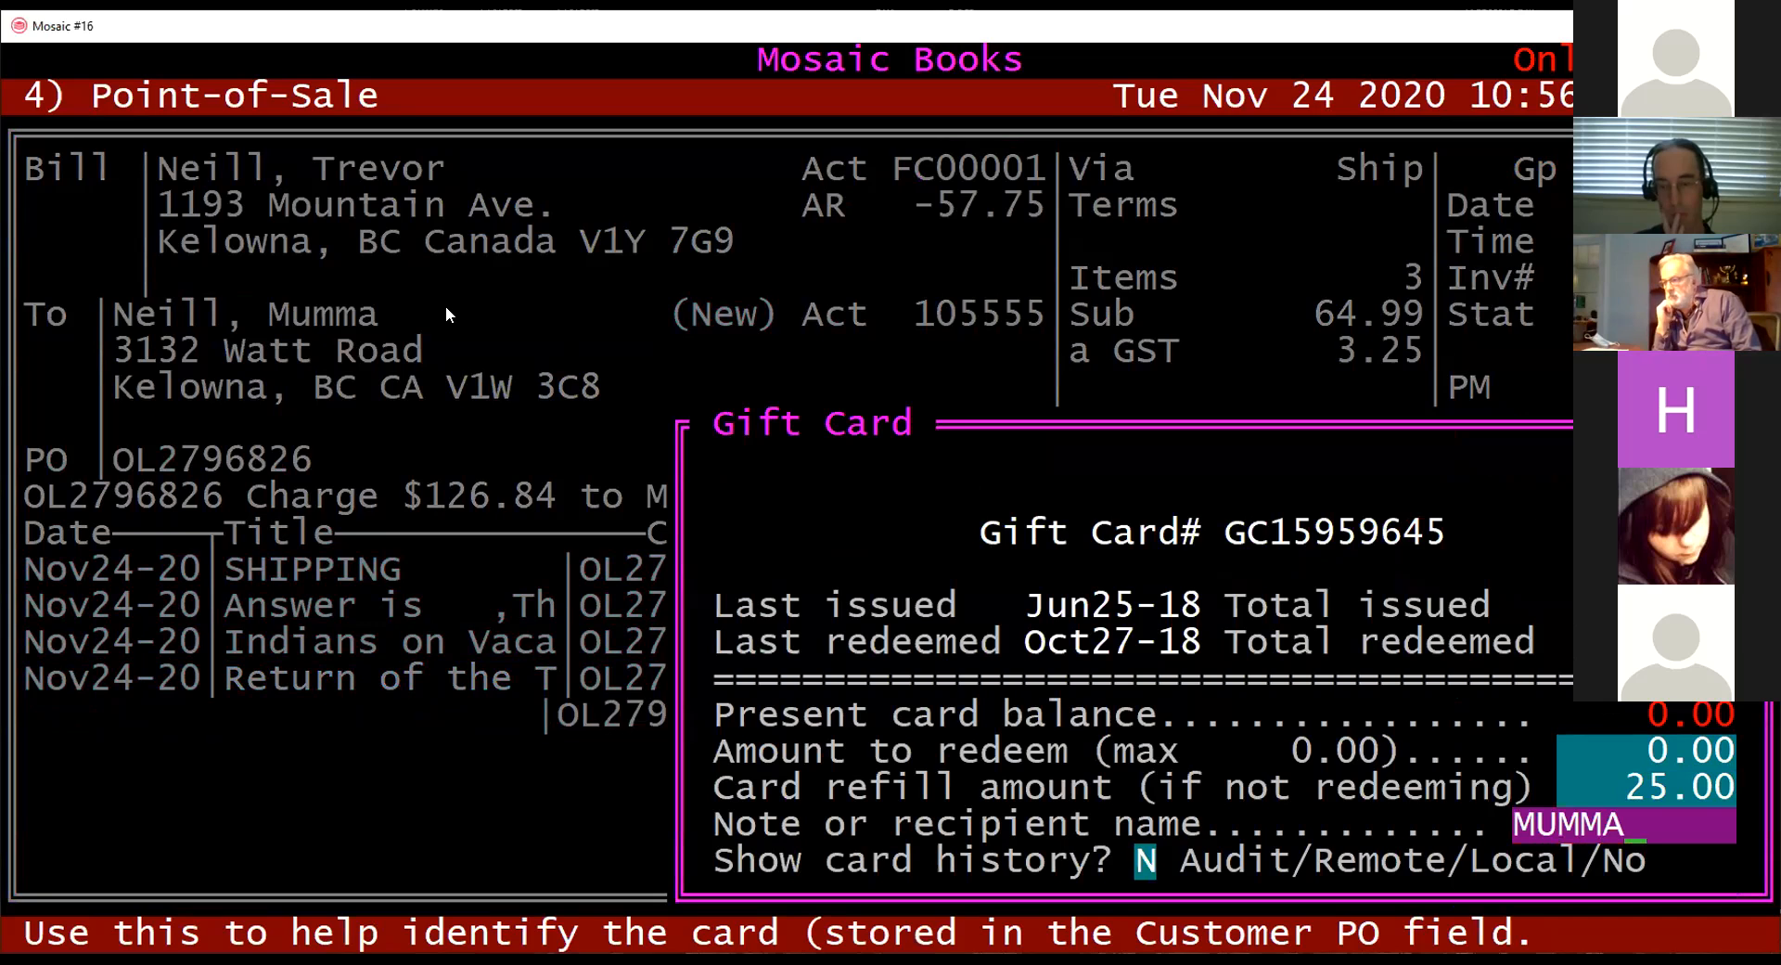
key("Return")
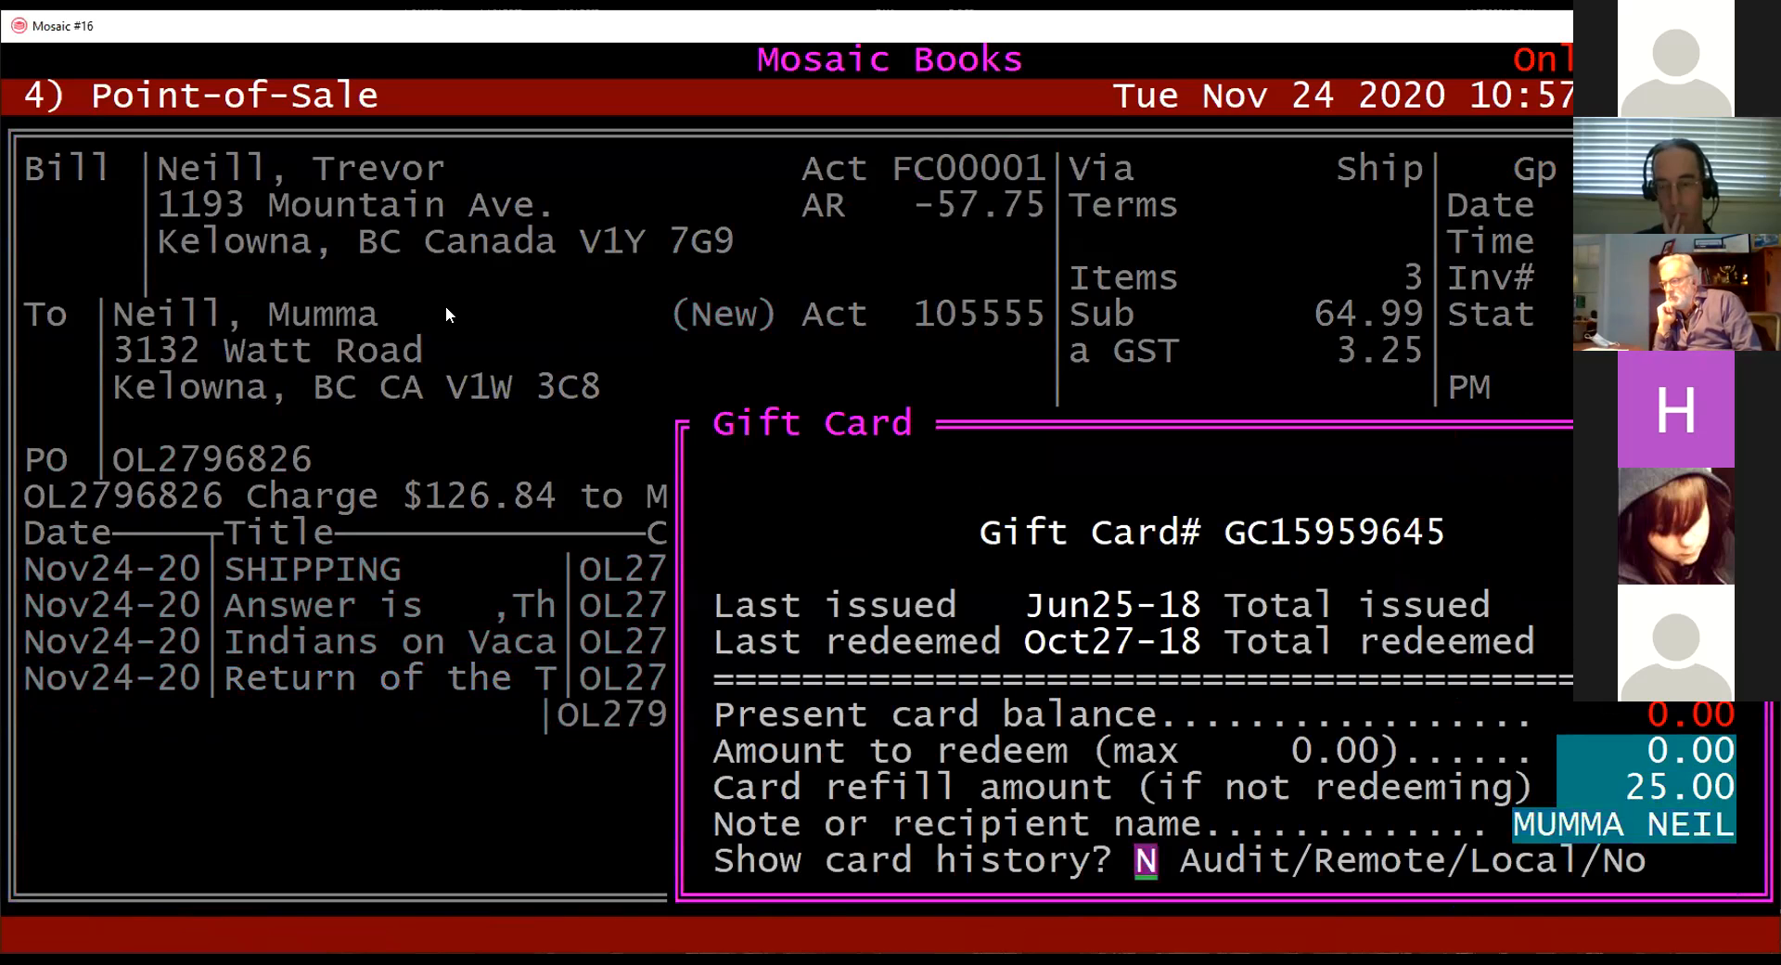
key("Return")
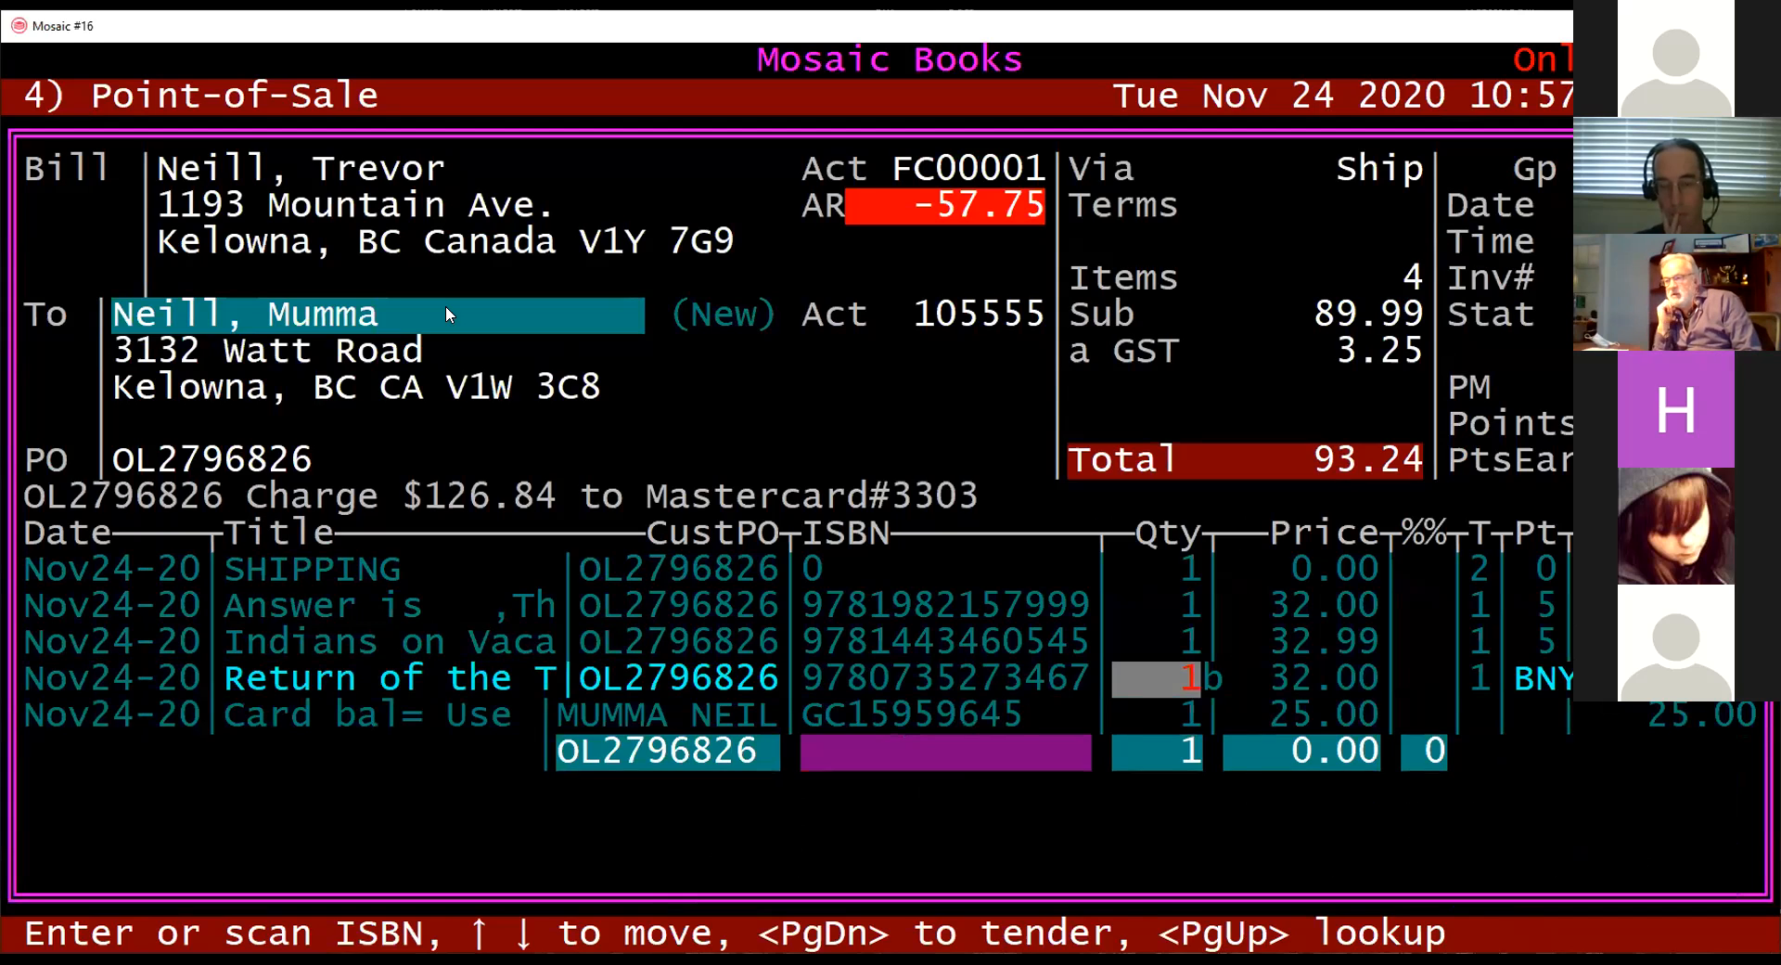
key("Up")
key("Up")
key("Up")
Select the Return of the Trickster line and note its NY code in the Pt column.
key("Down")
key("Down")
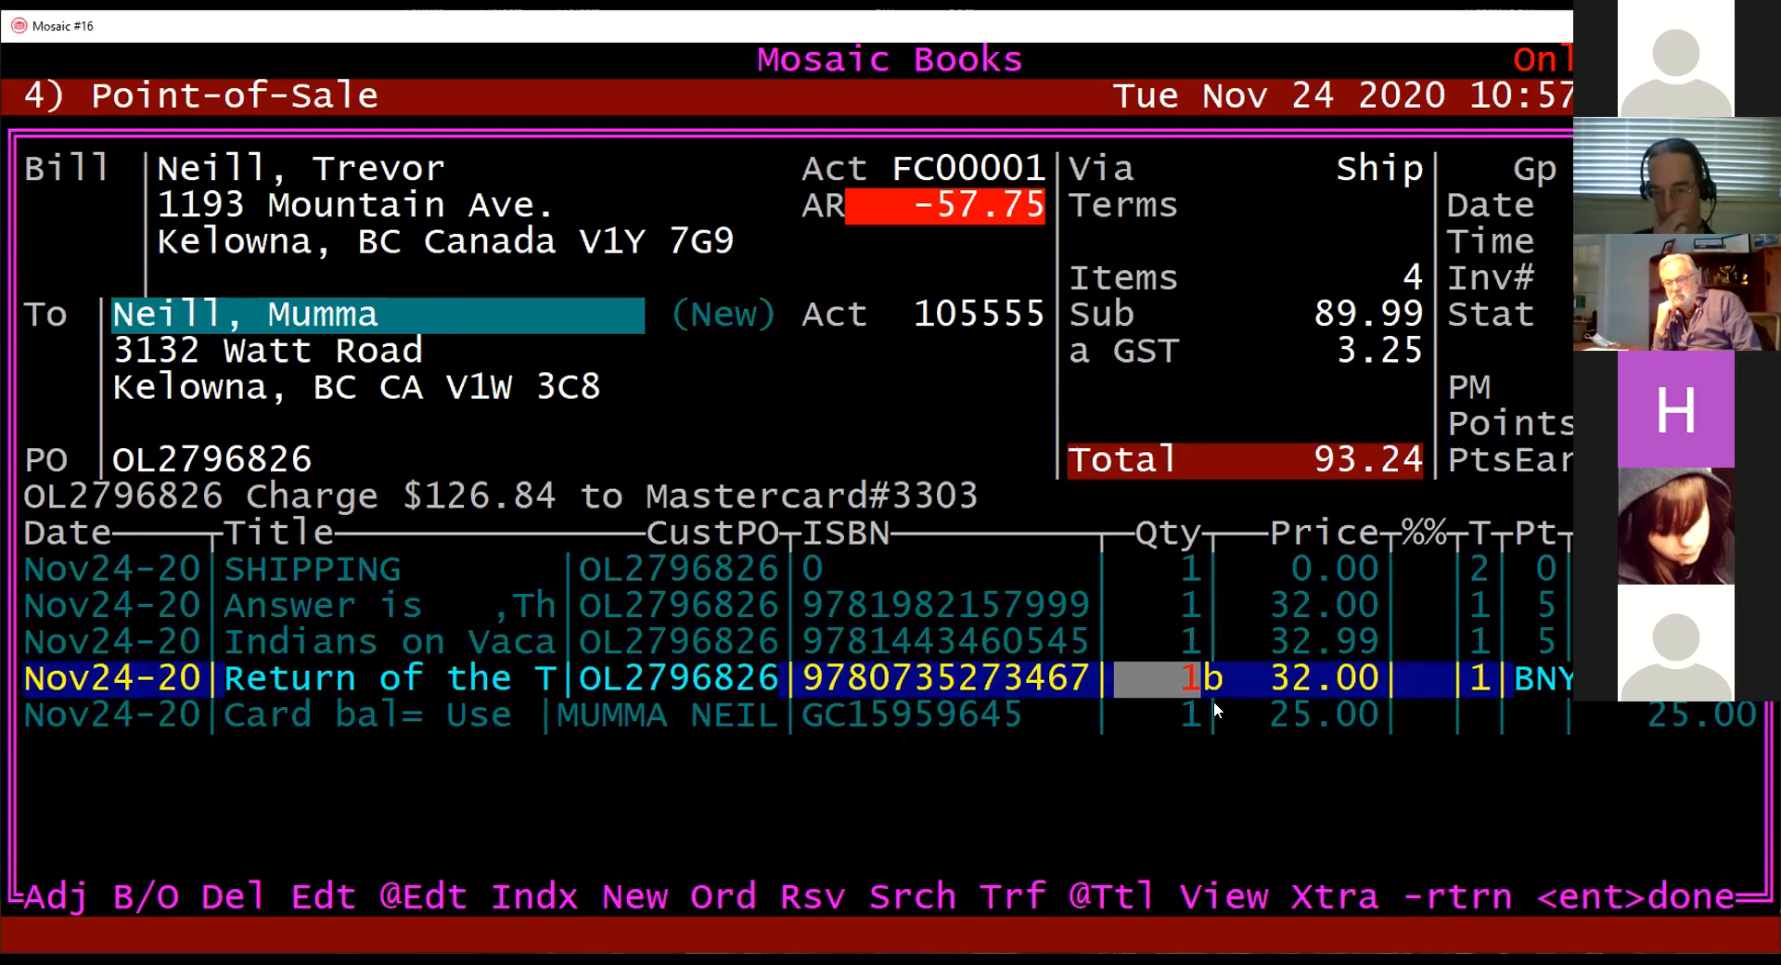
left_click_drag(1524, 684, 1577, 682)
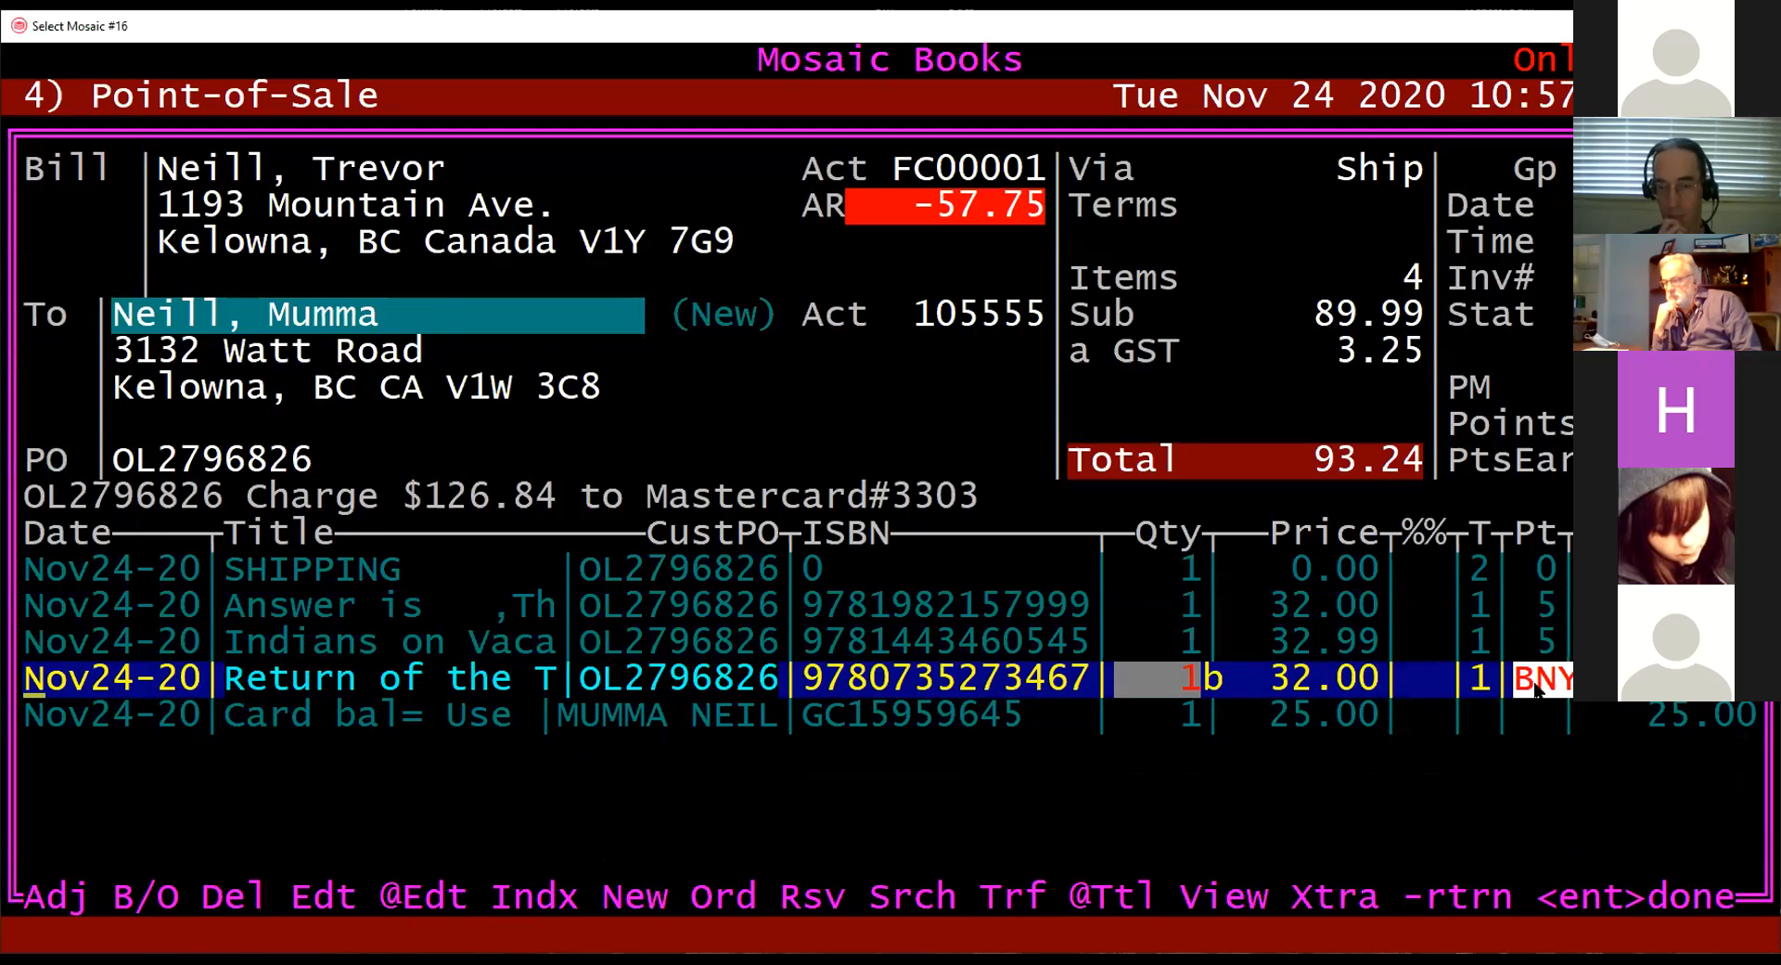
left_click_drag(1548, 687, 1589, 702)
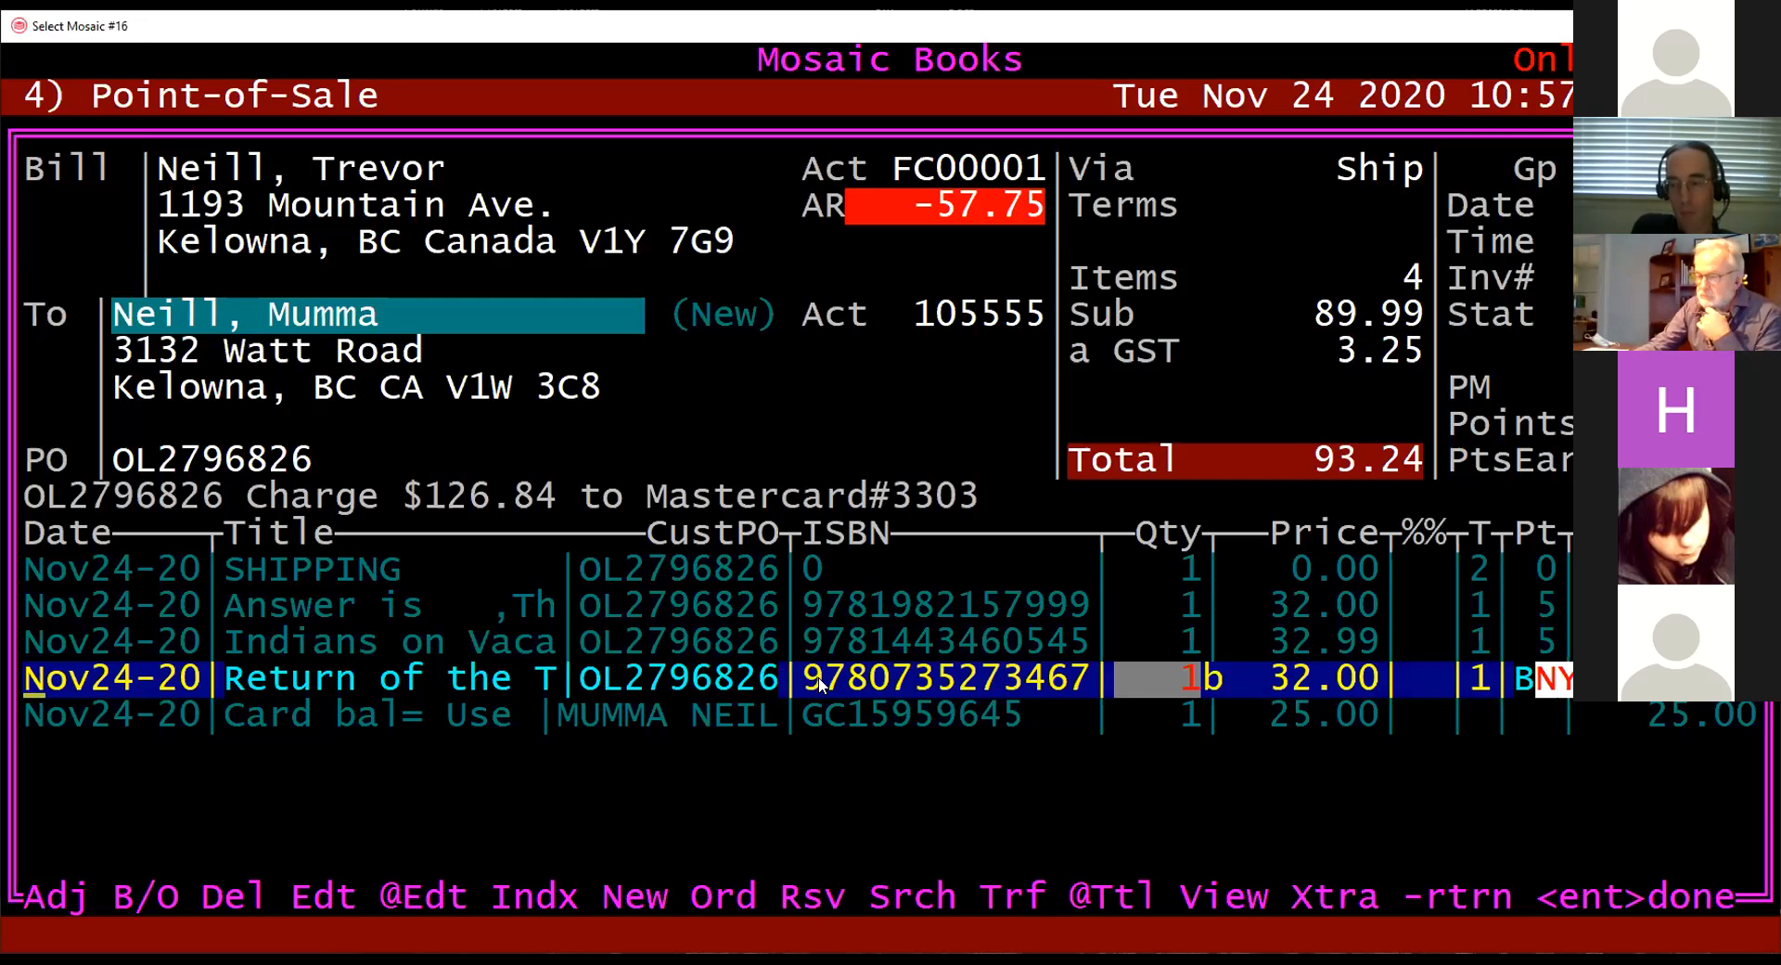
left_click(1401, 174)
View Return of the Trickster's title details and publication date, then return to the customer view.
key("v")
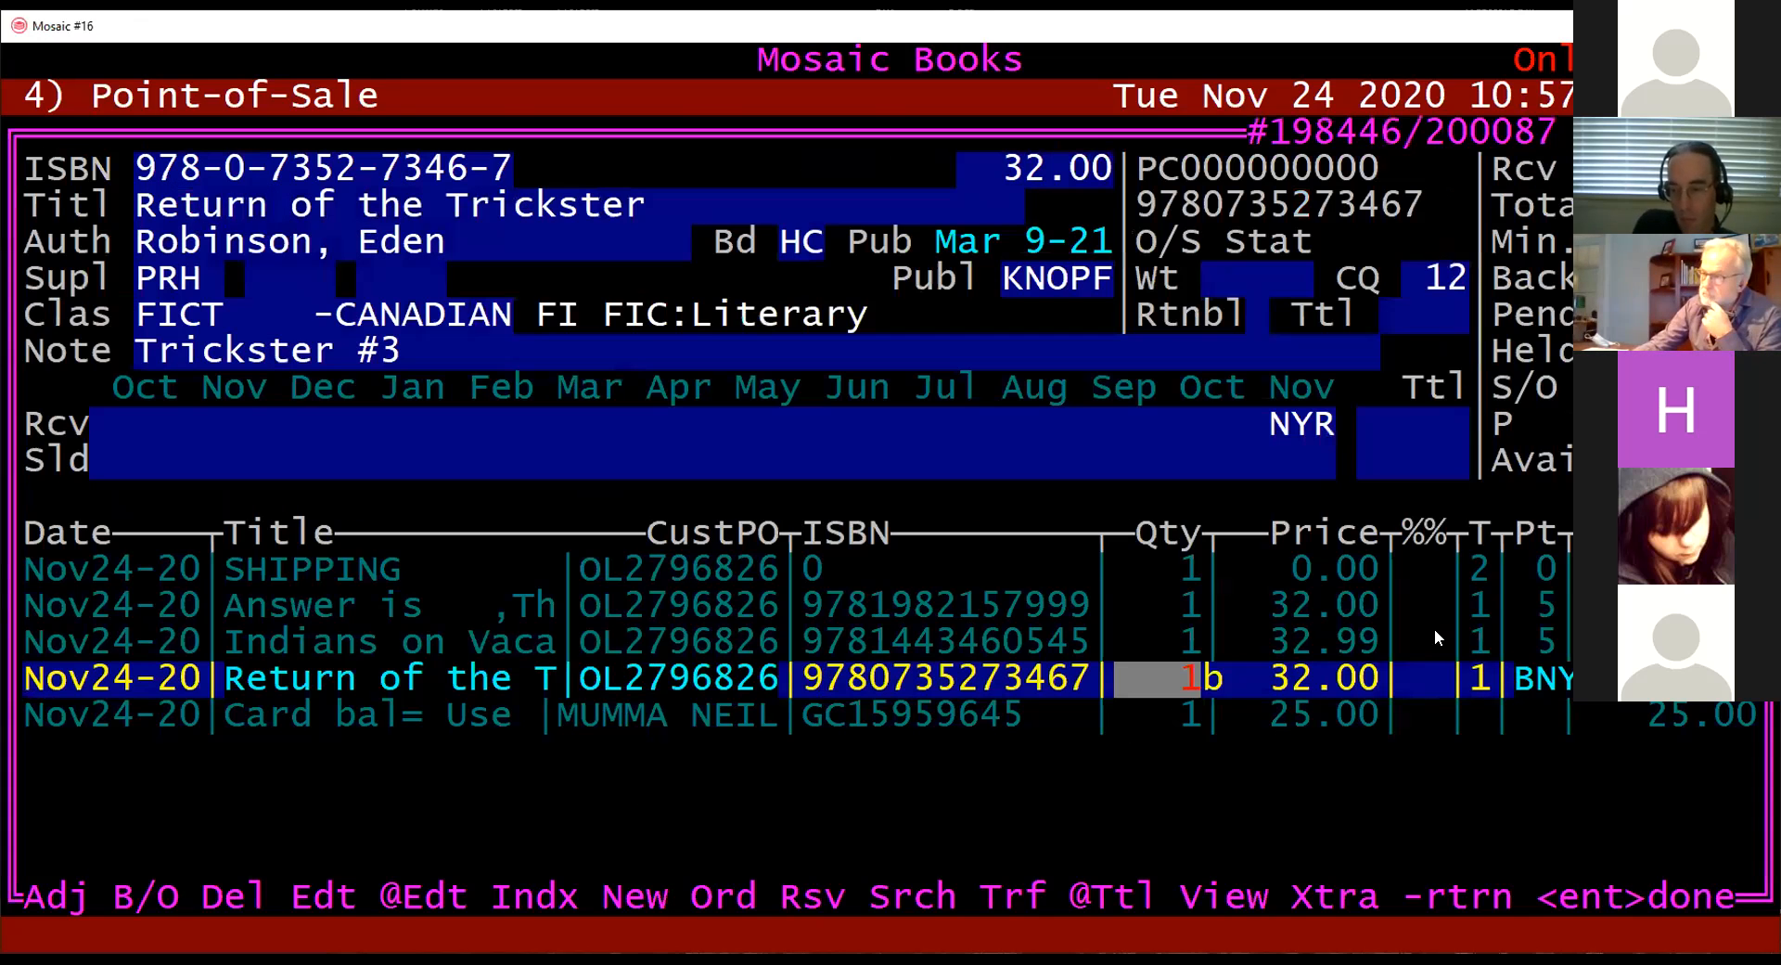
left_click_drag(1107, 243, 918, 244)
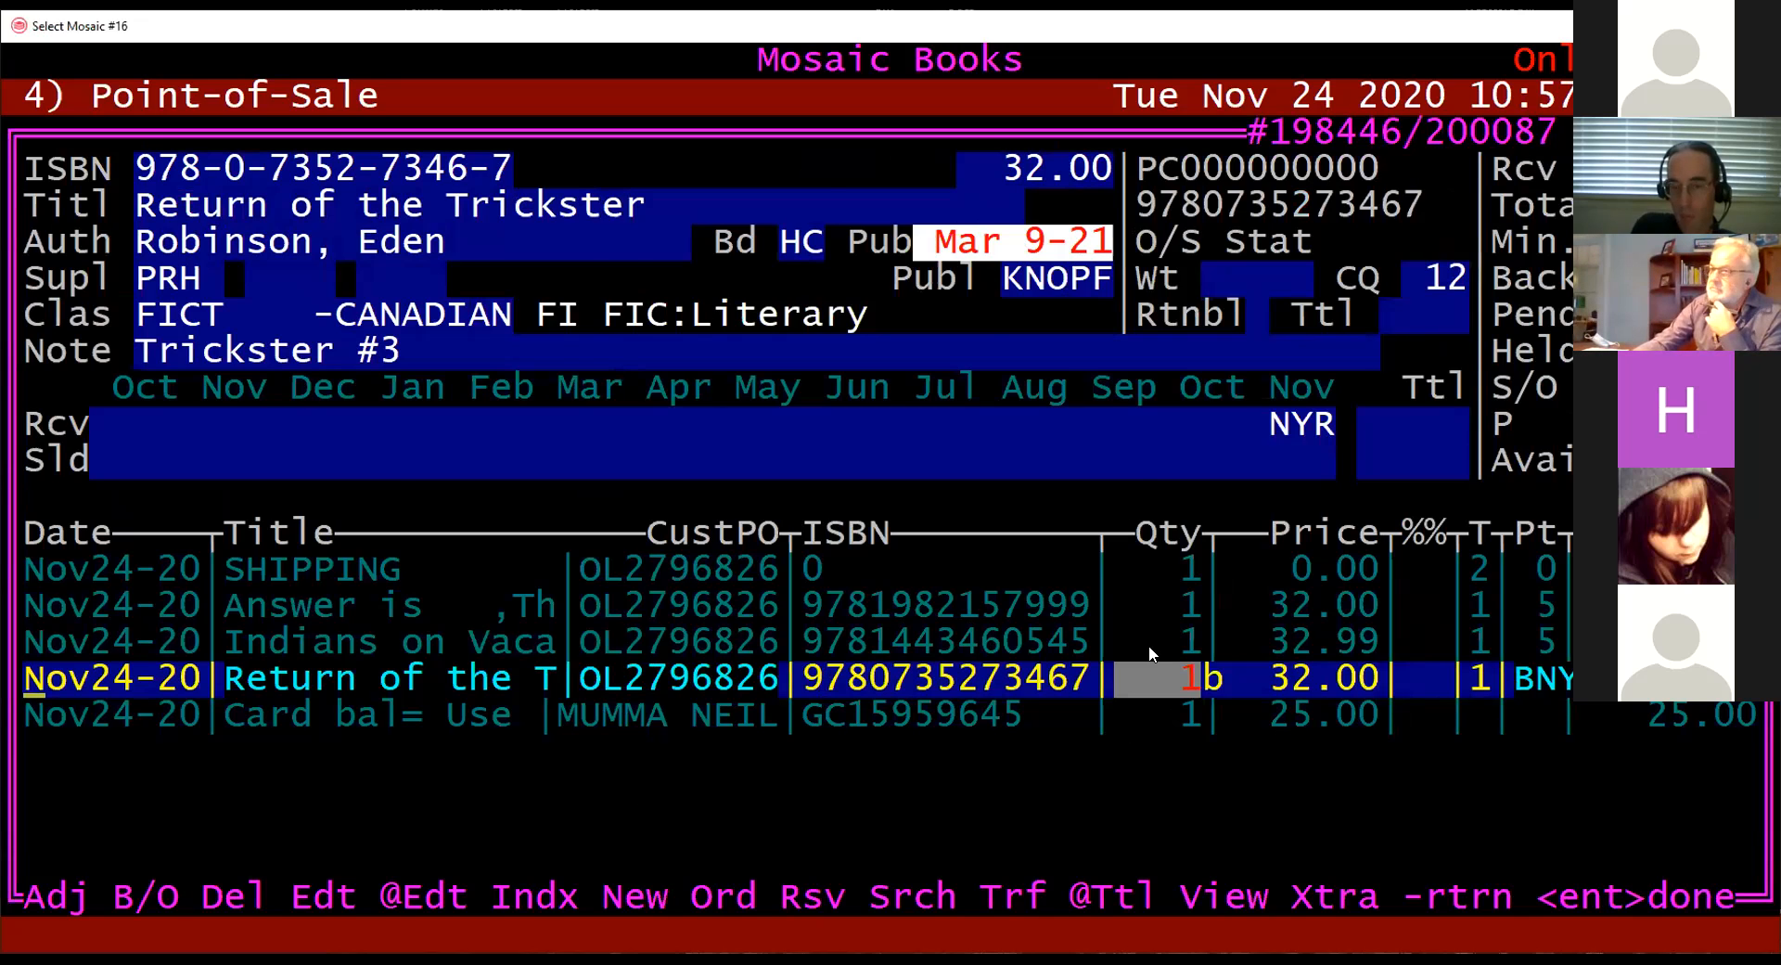
key("v")
key("v")
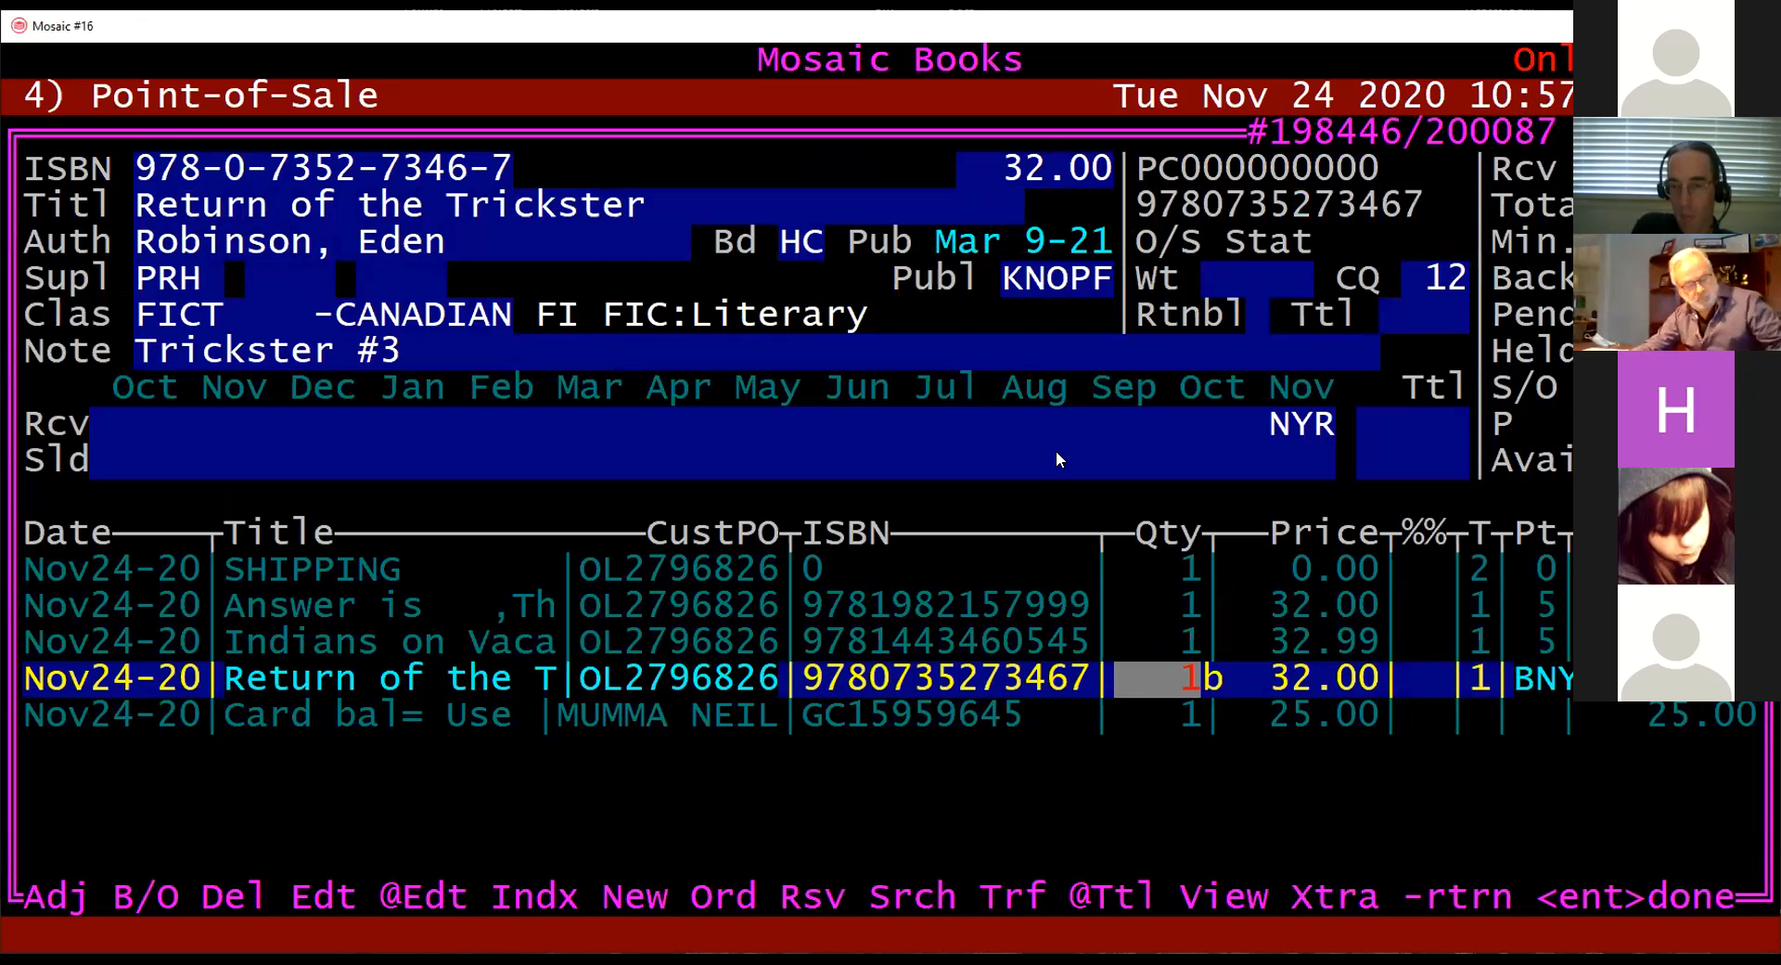
key("v")
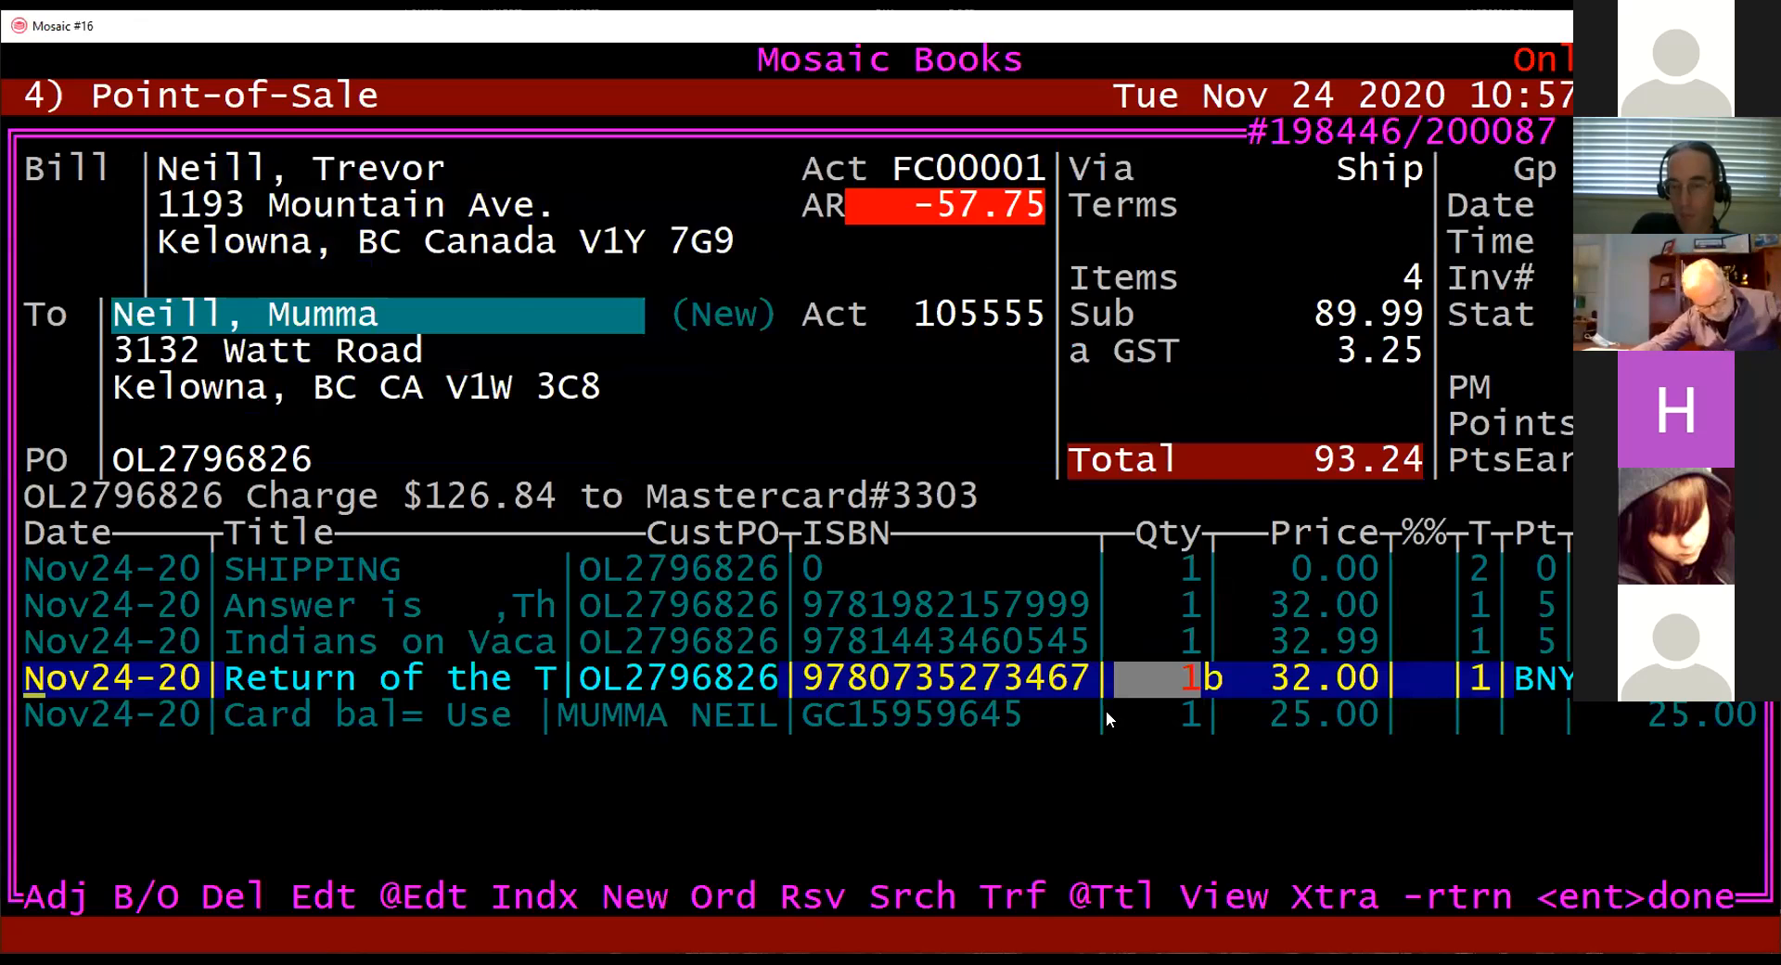
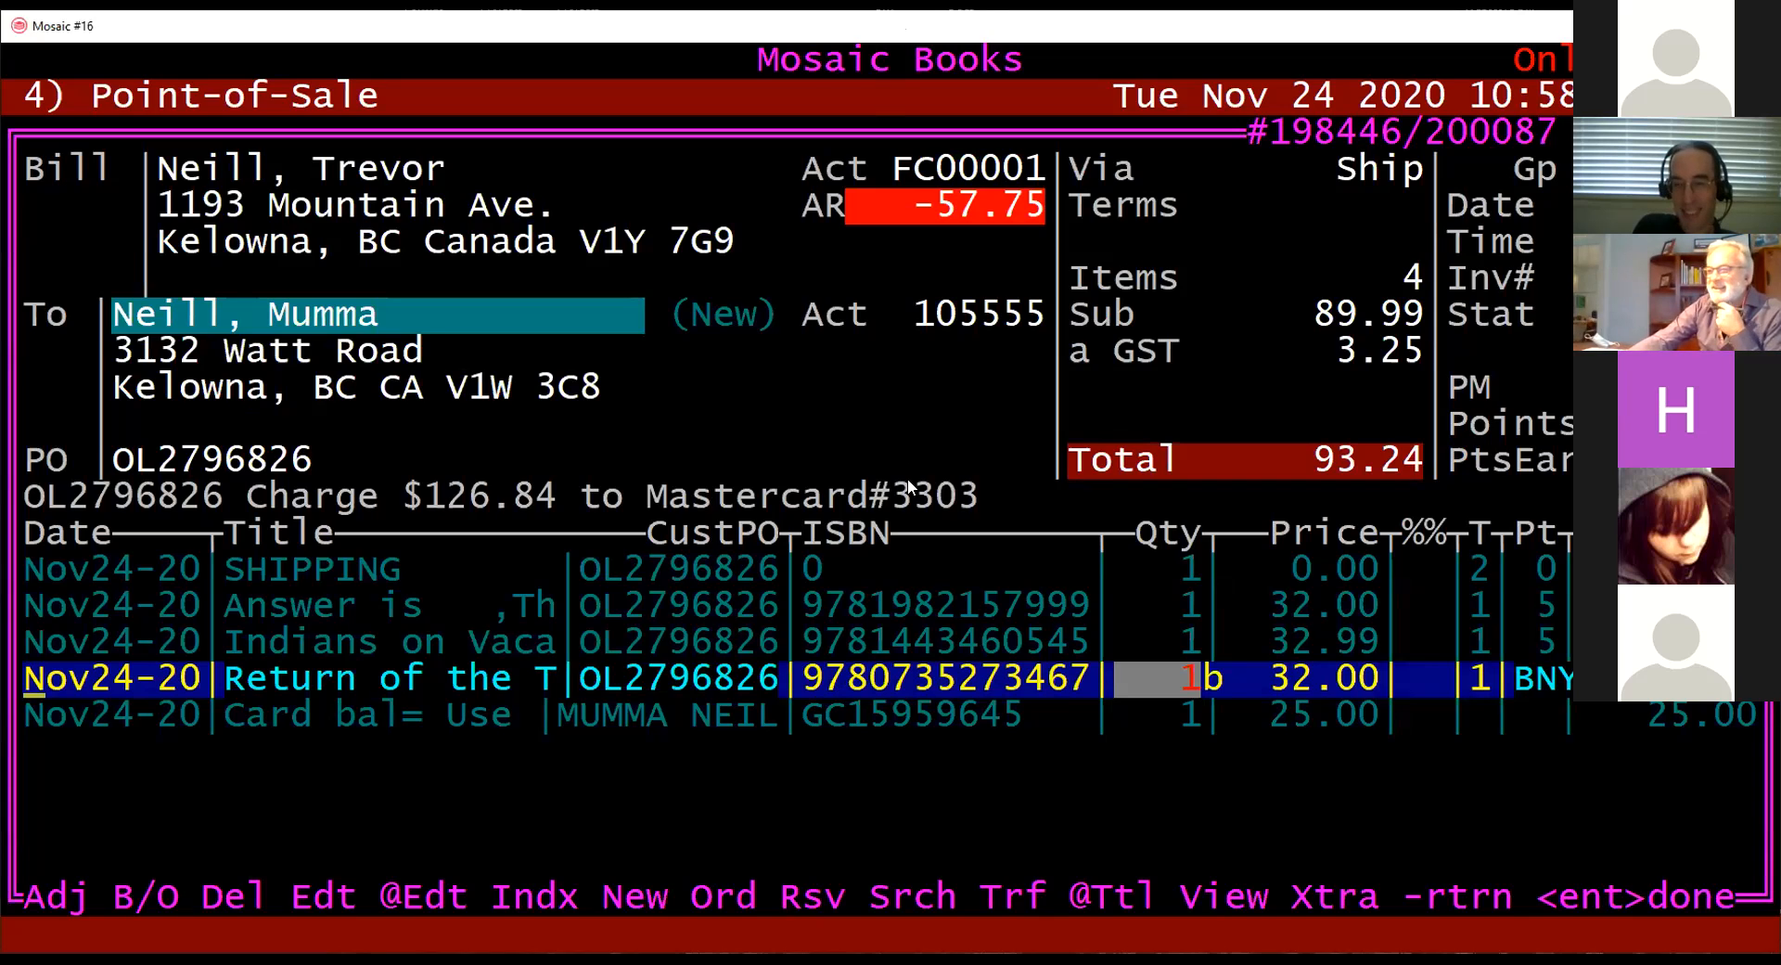
Check the supplier PubStock for Return of the Trickster.
key("Up")
key("Down")
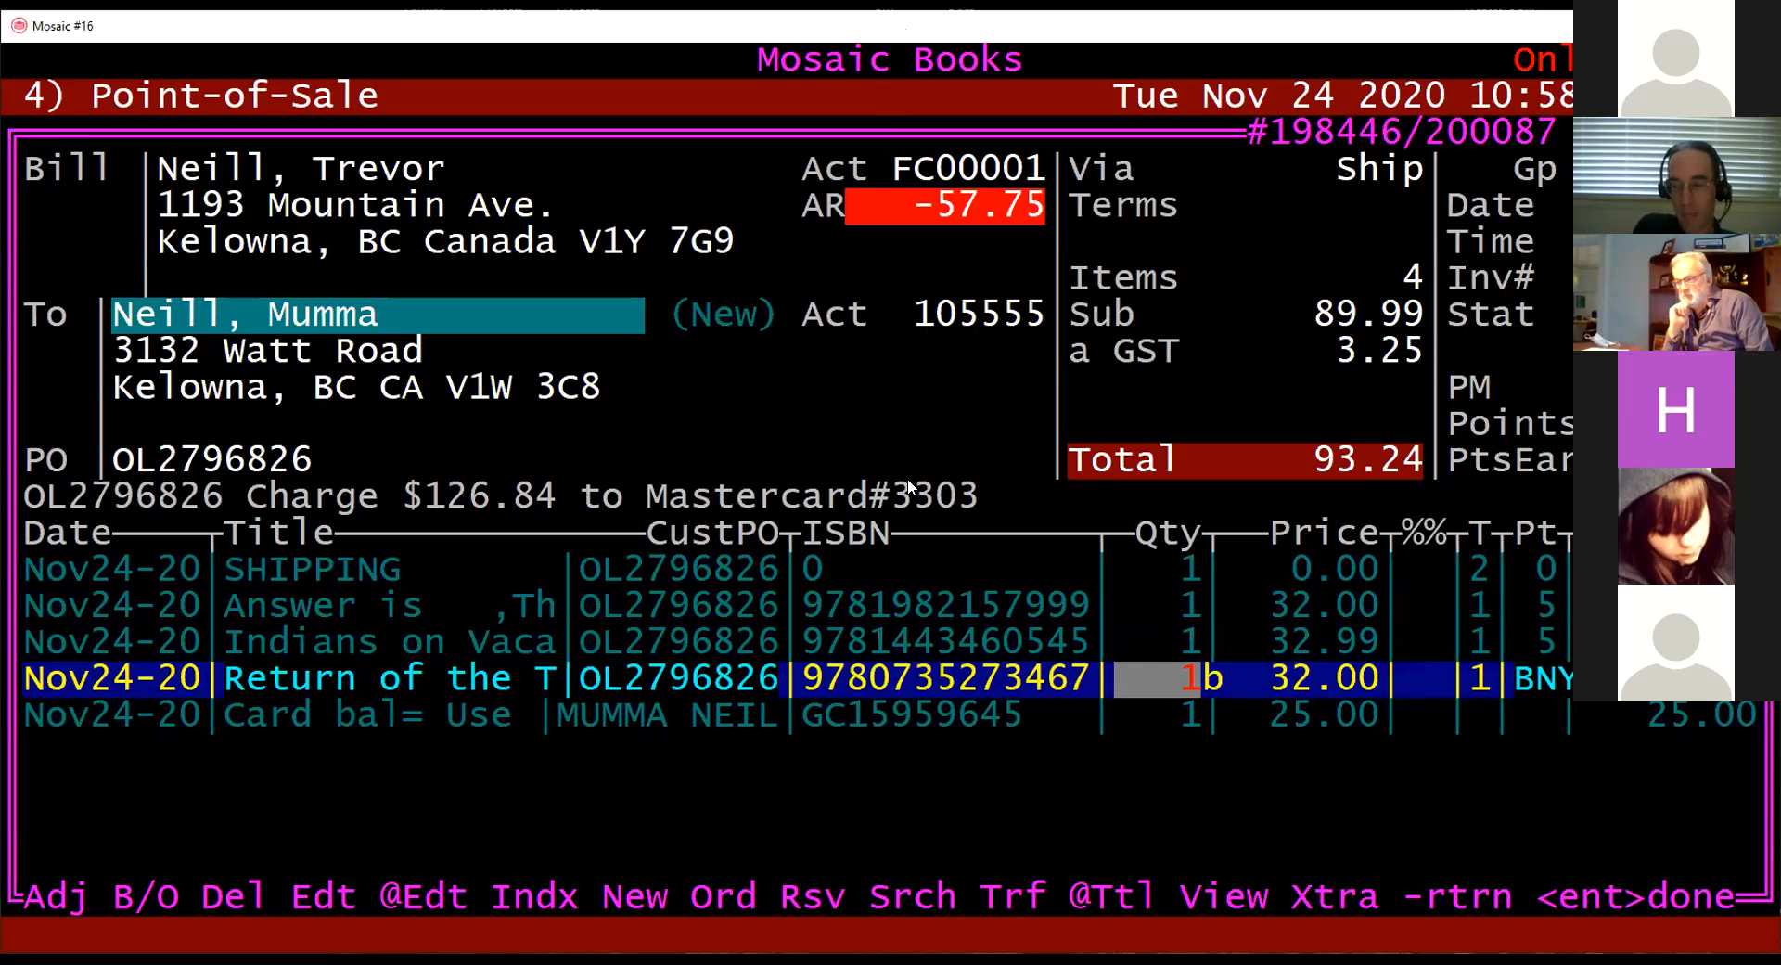
key("p")
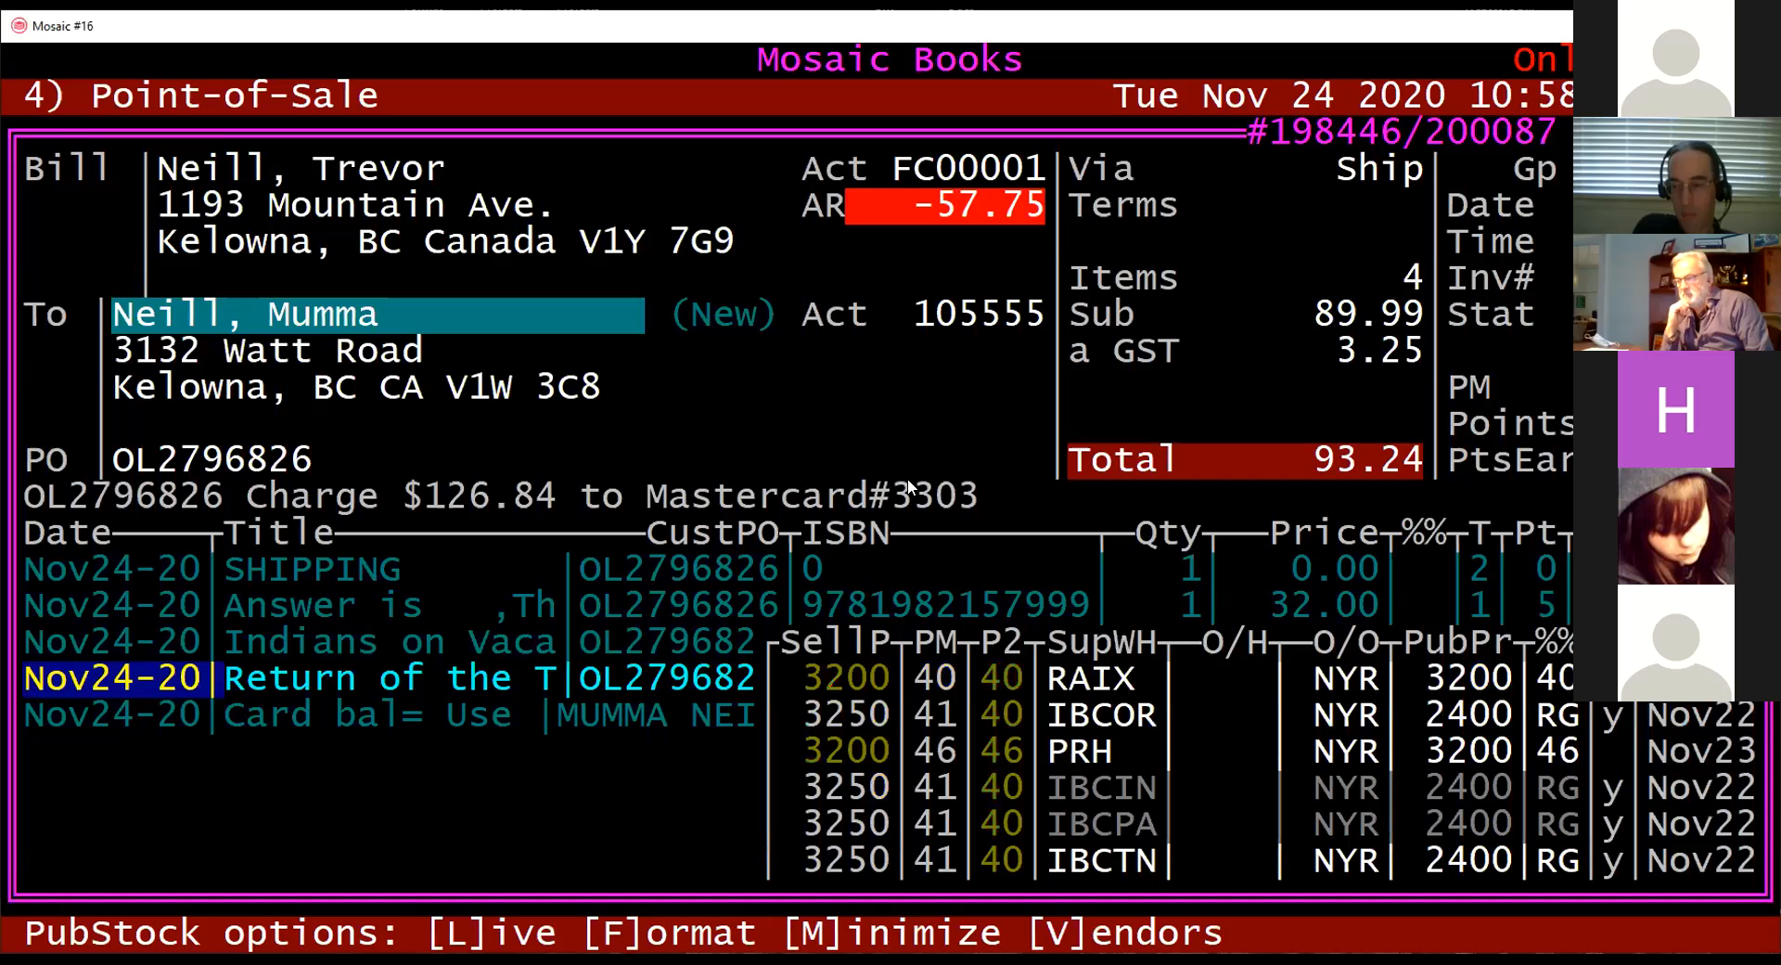
key("Escape")
Reserve 1 copy of Return of the Trickster from the PRH order and resume the transaction.
key("r")
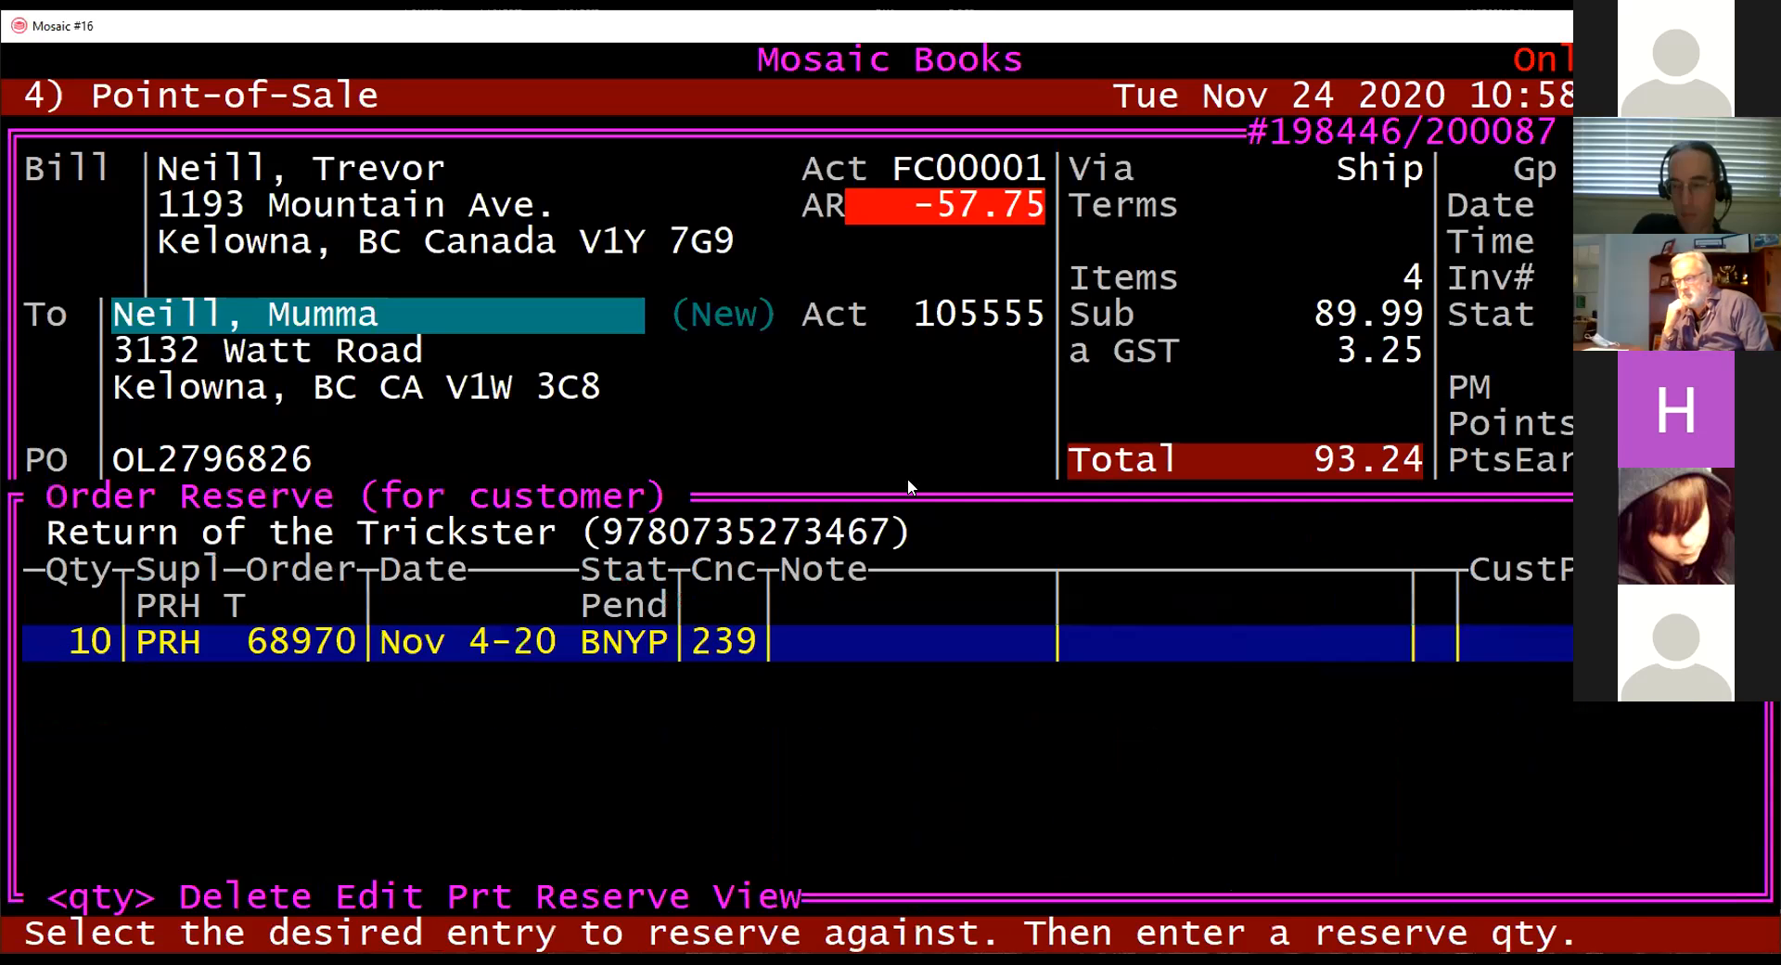
type("1")
key("Return")
key("Return")
key("Return")
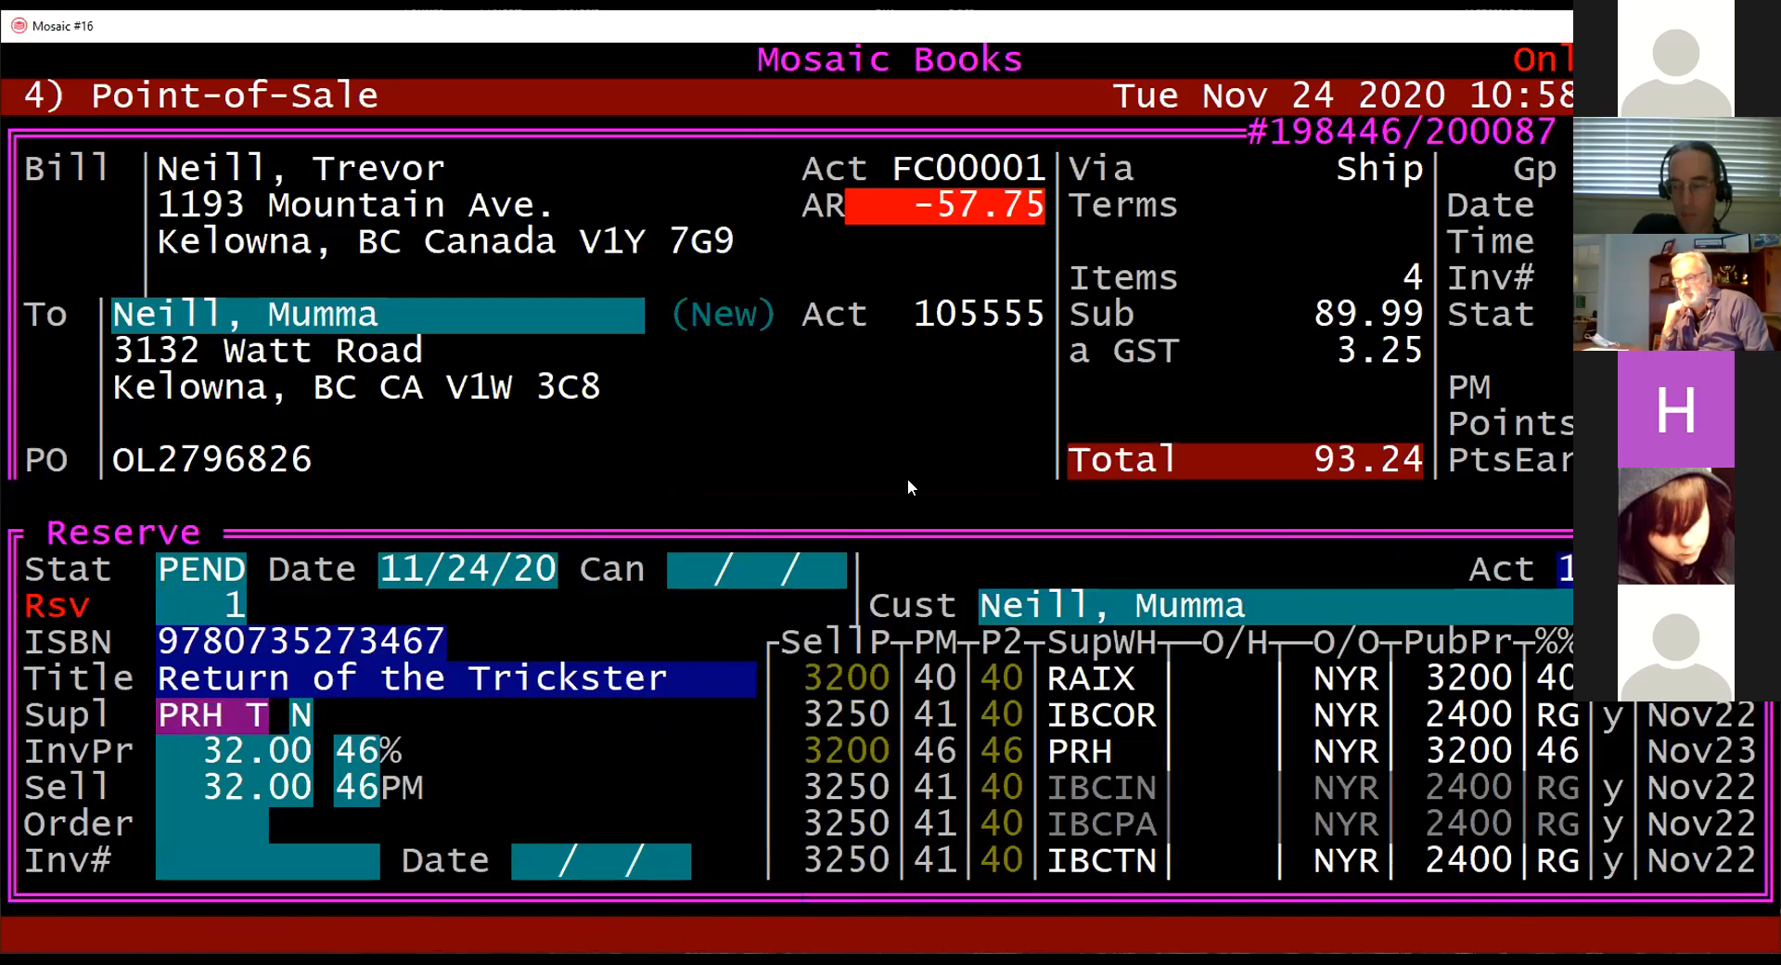
key("Return")
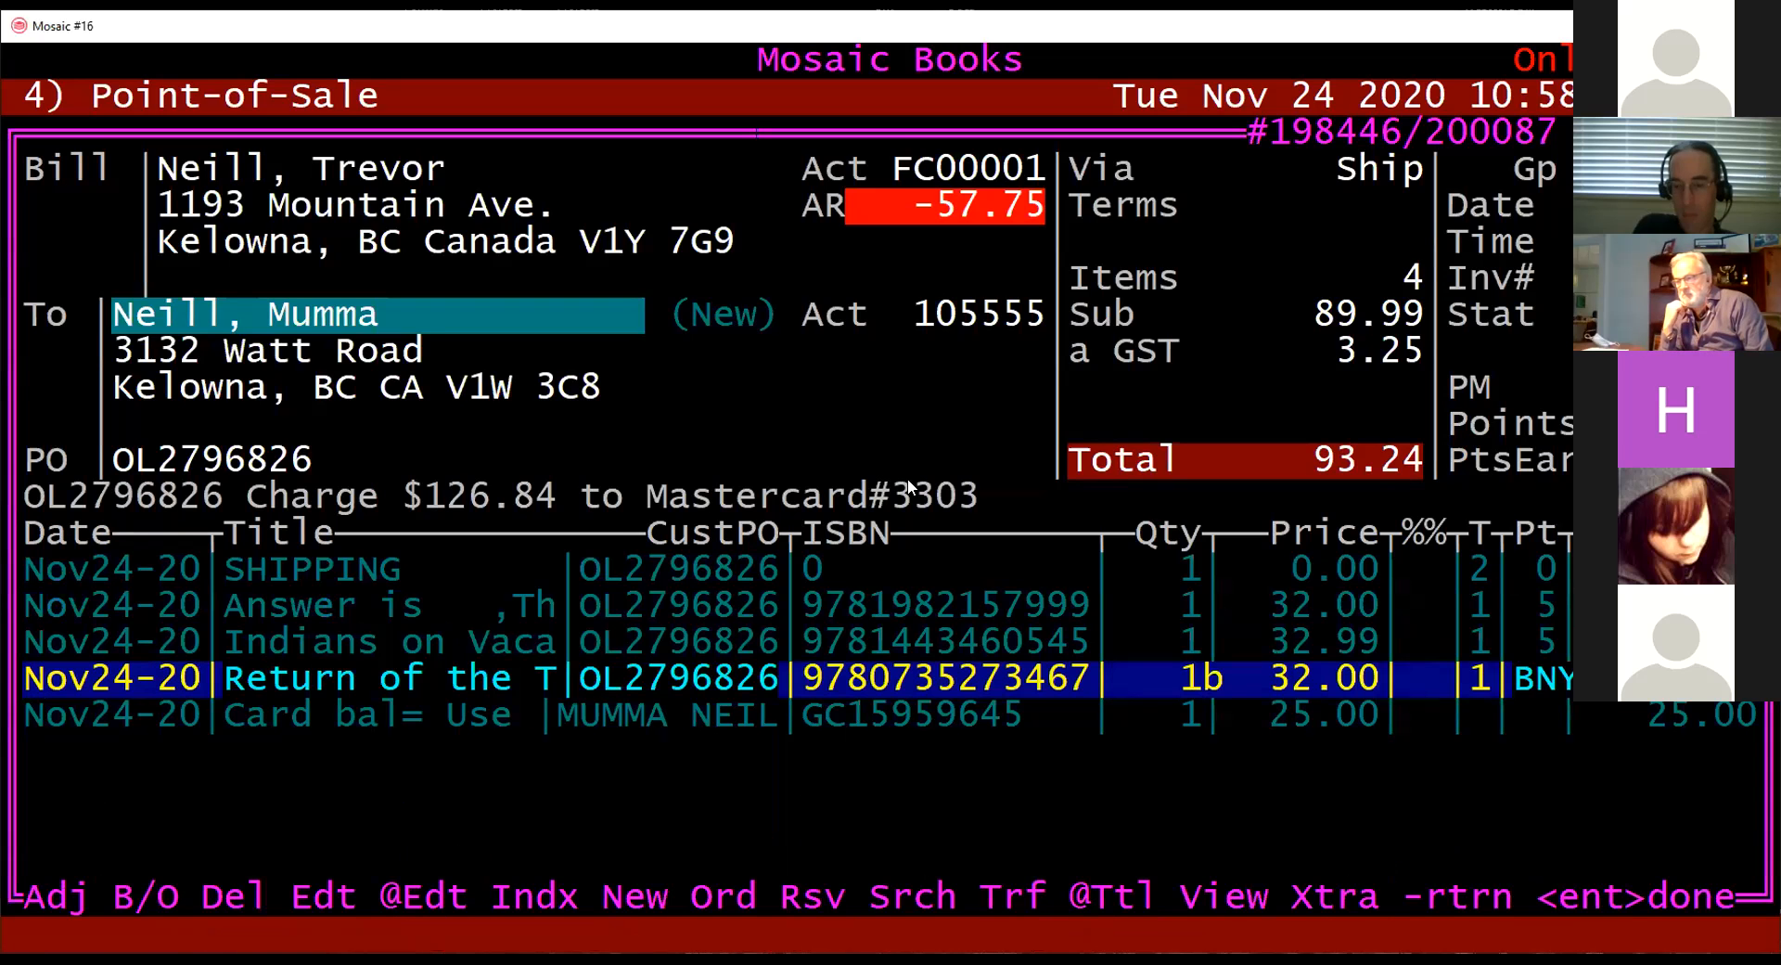
key("Escape")
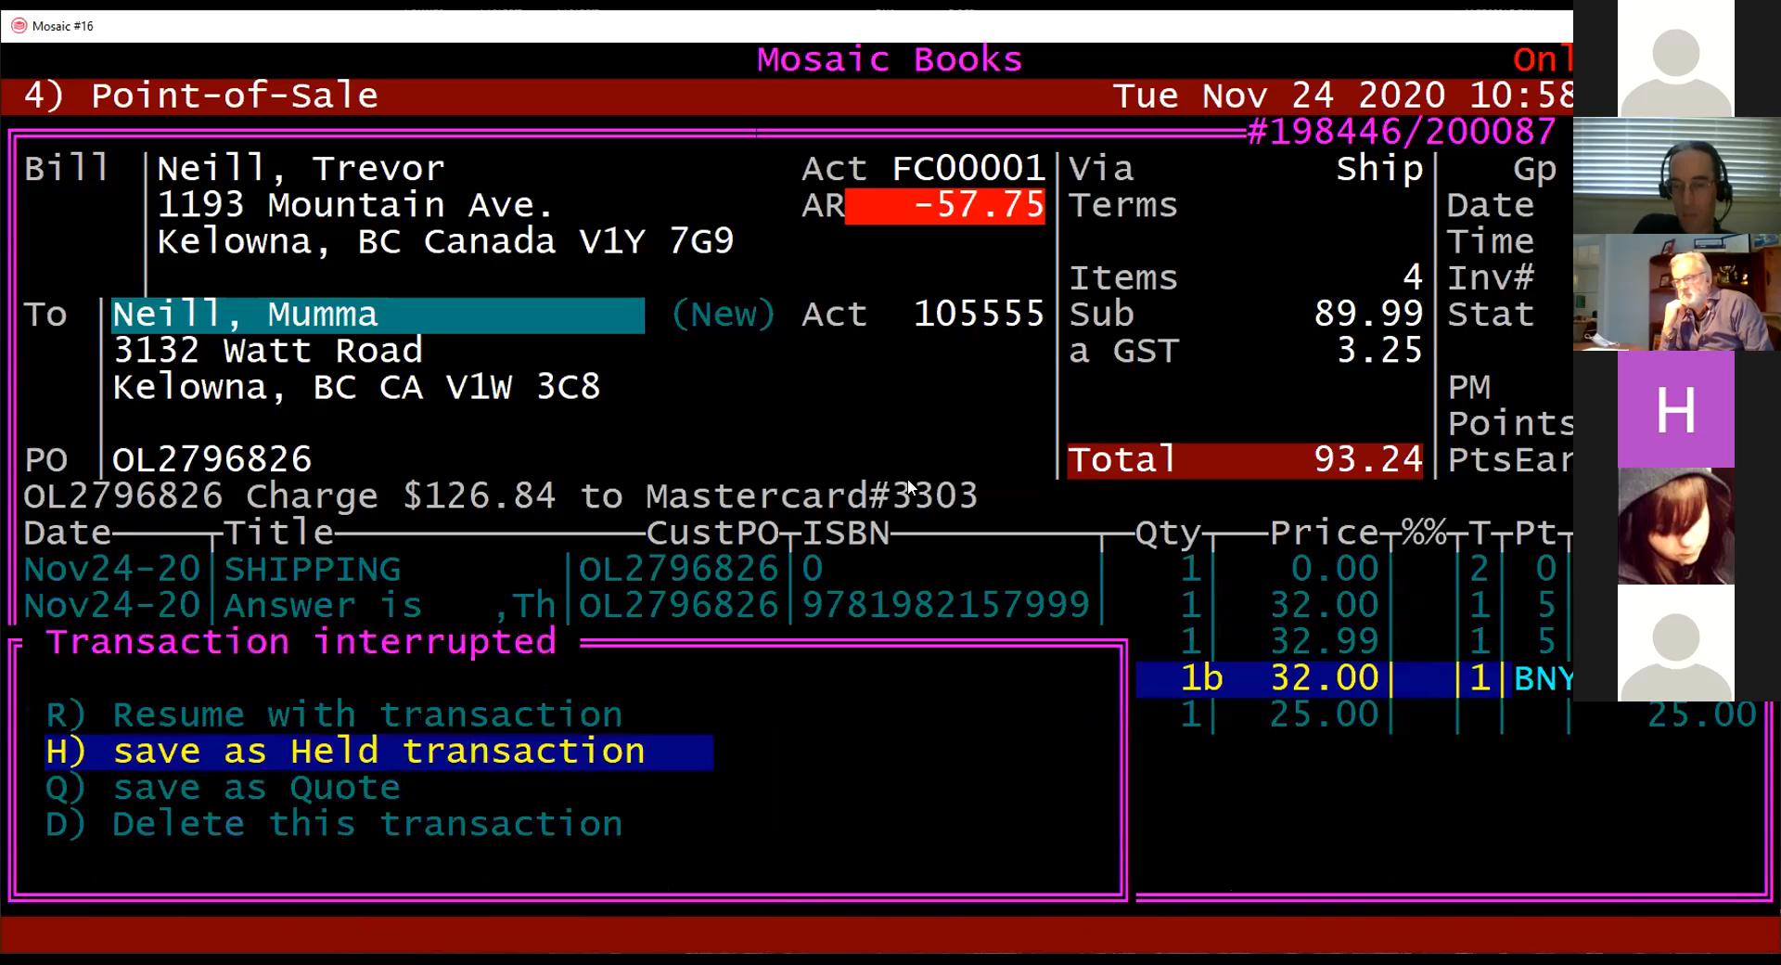
key("r")
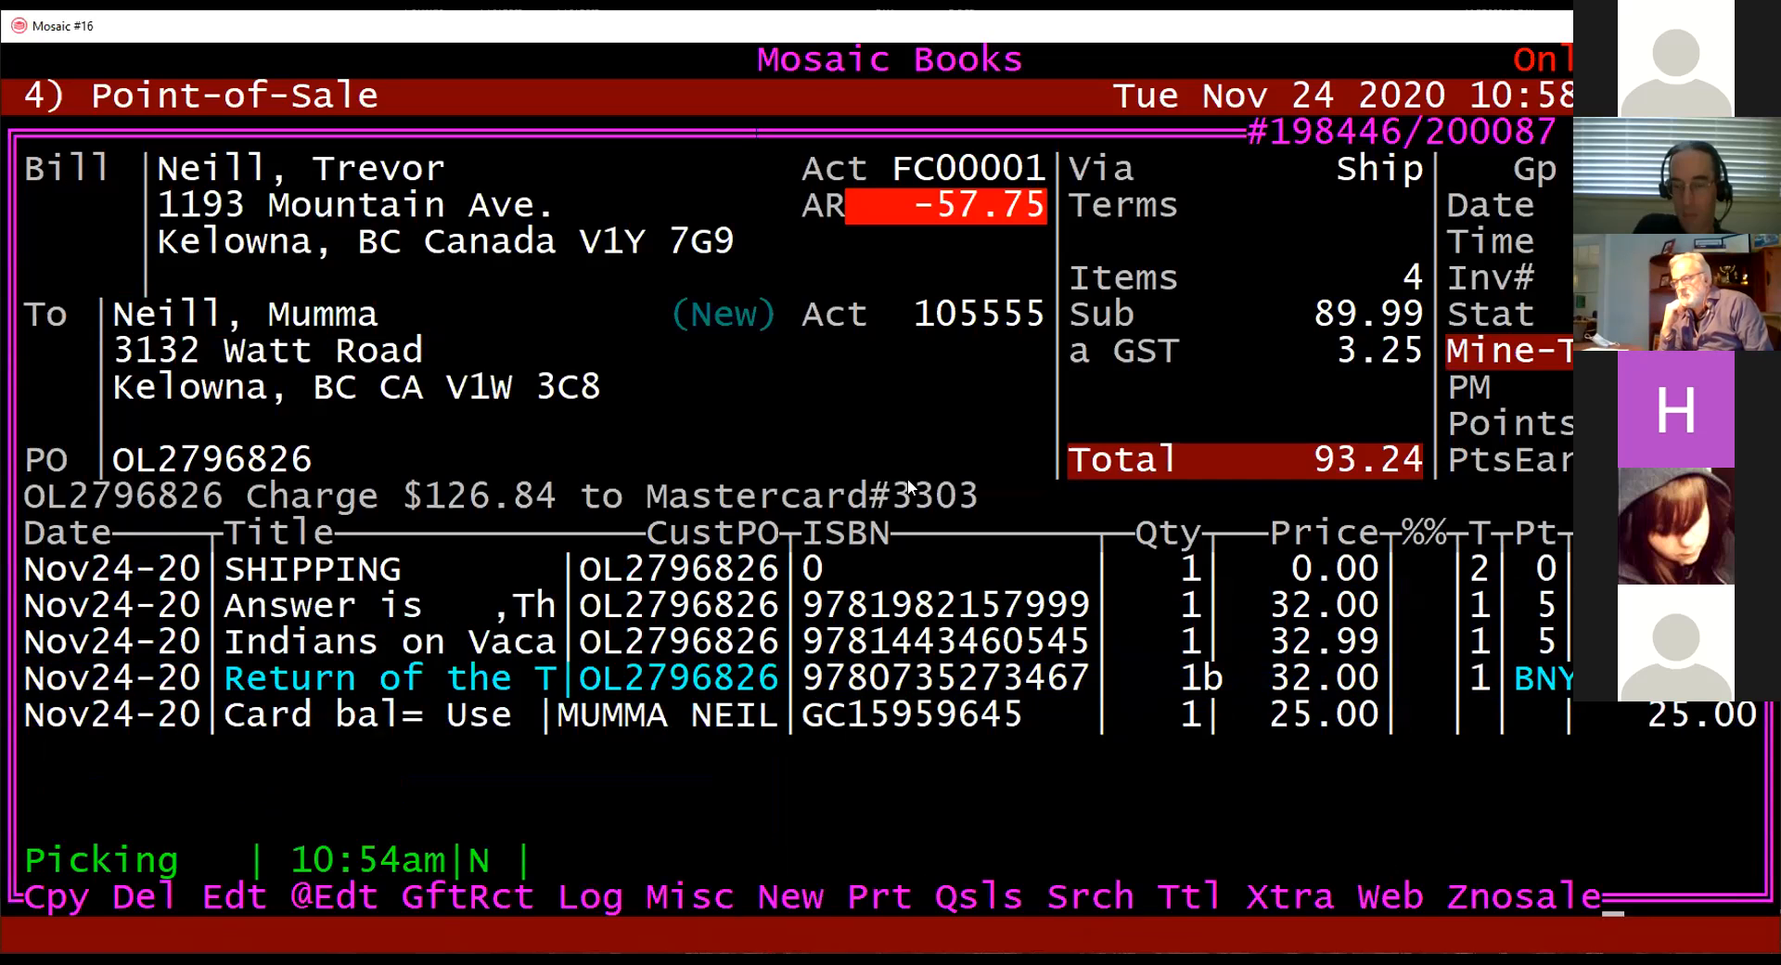
left_click_drag(791, 233, 1033, 390)
left_click(1035, 388)
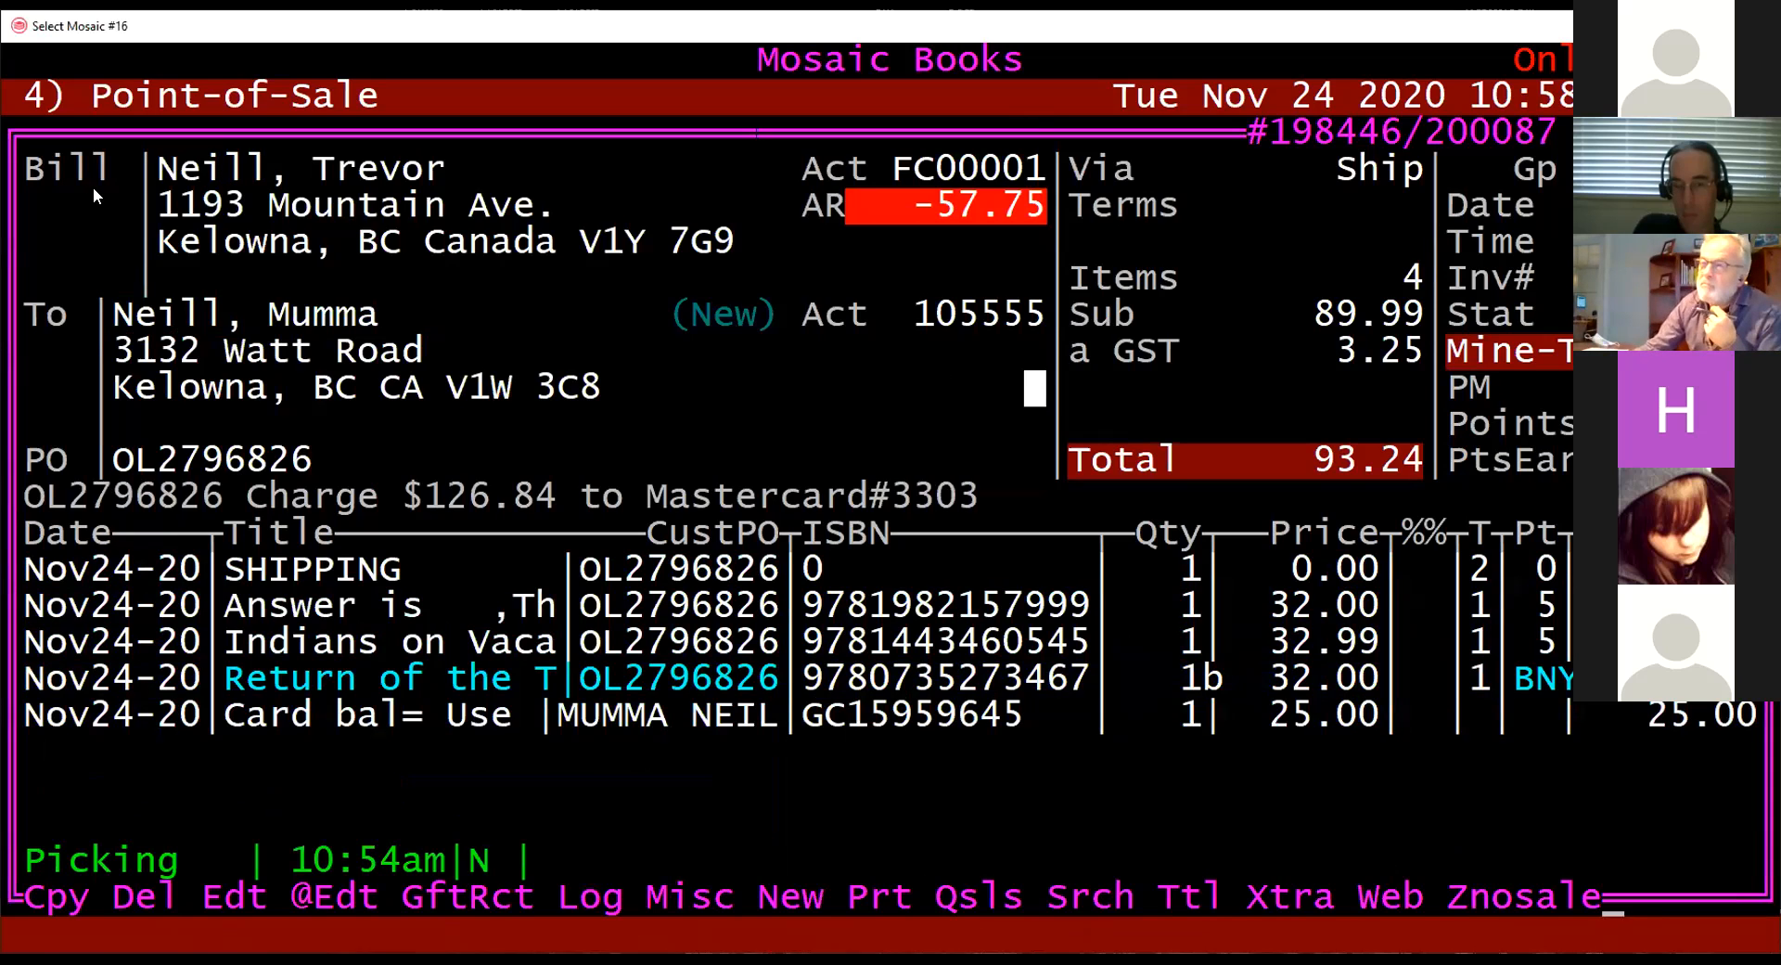
left_click_drag(34, 169, 534, 261)
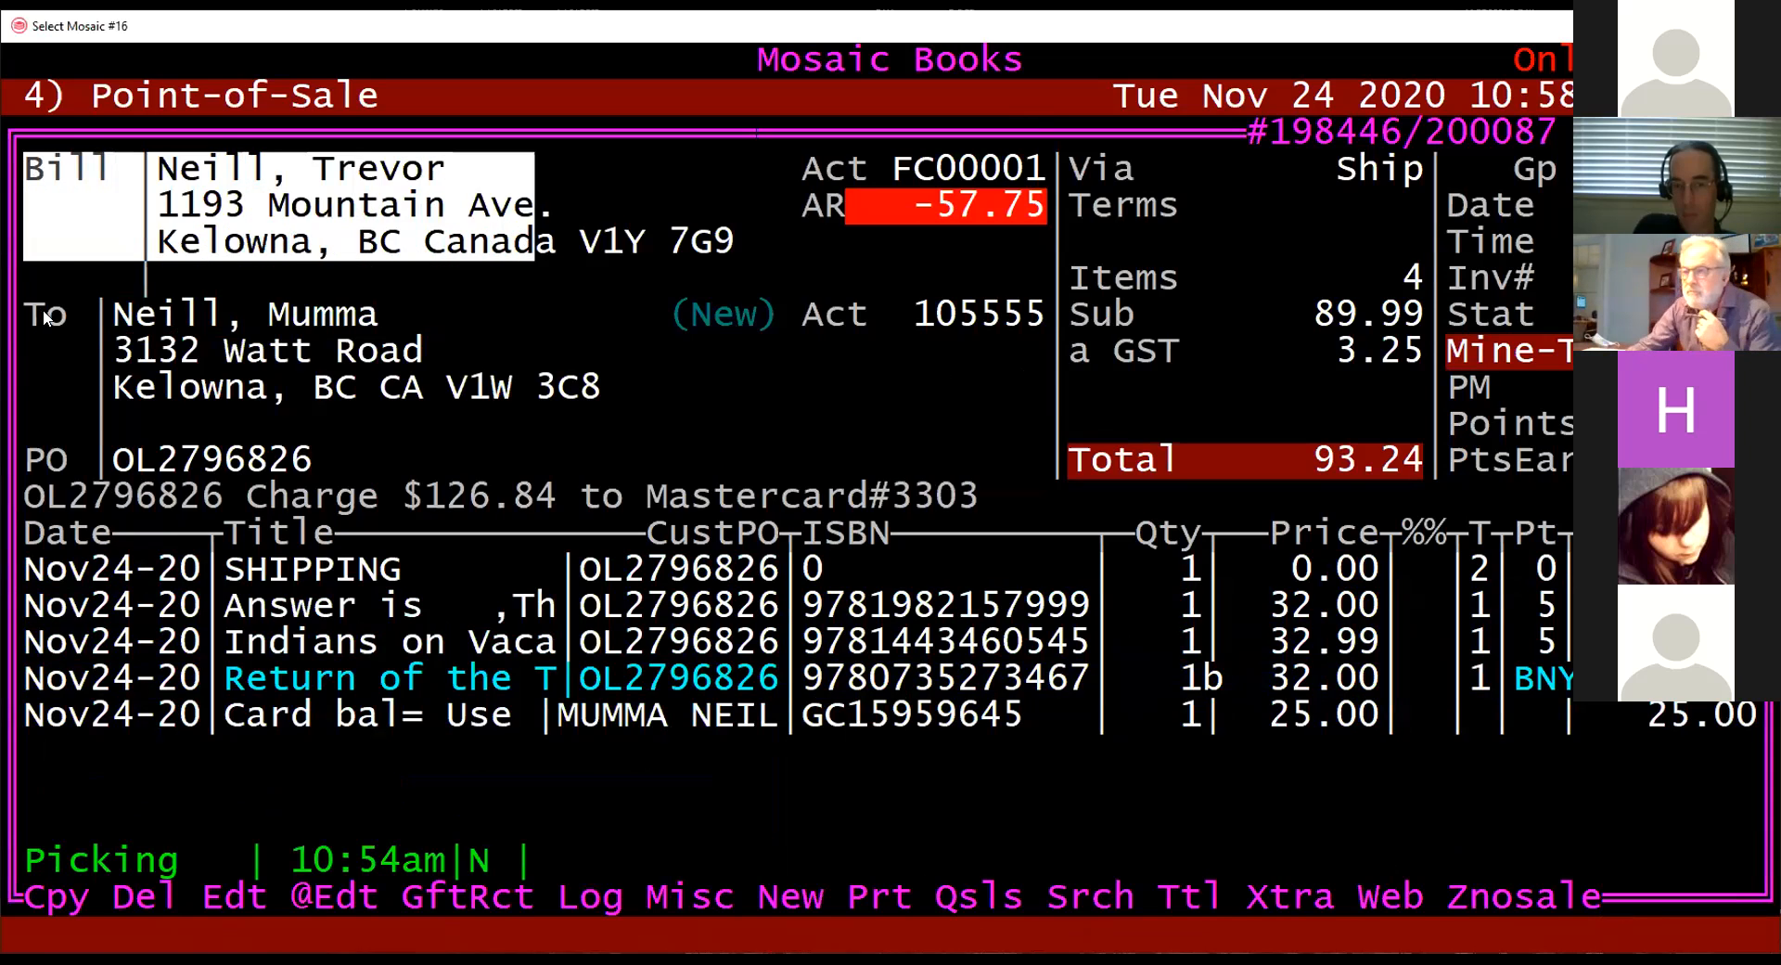
left_click_drag(34, 311, 633, 401)
left_click(628, 399)
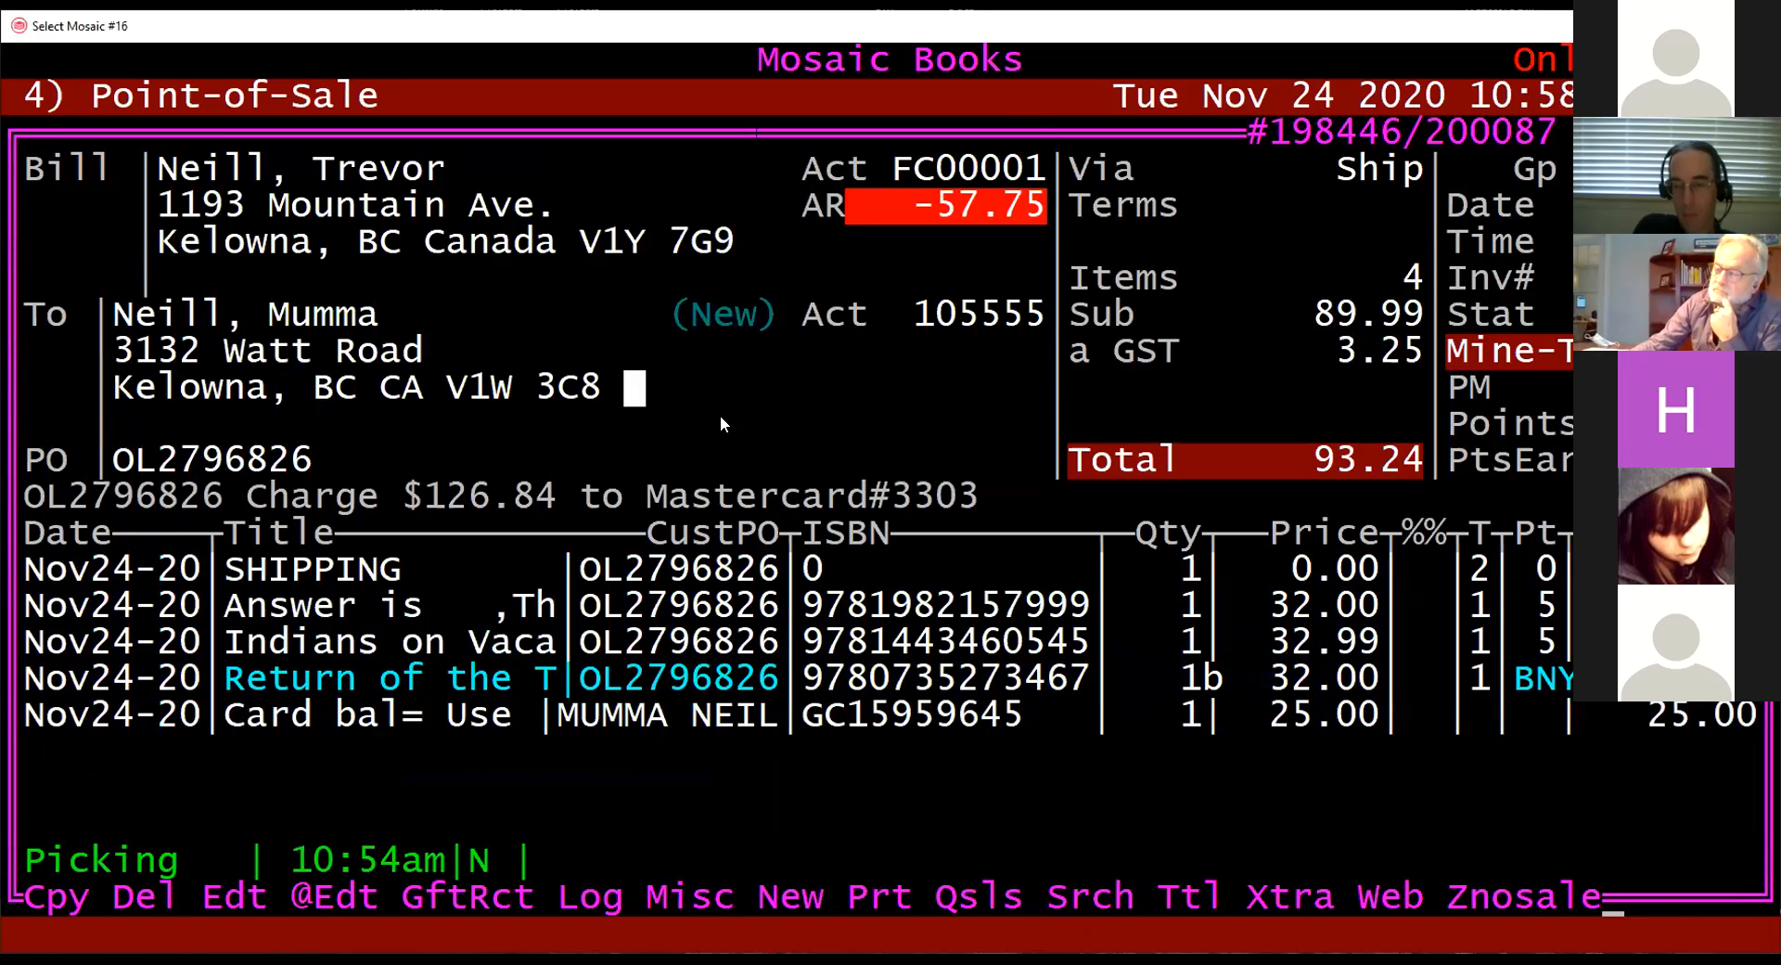
left_click_drag(159, 168, 789, 243)
left_click_drag(108, 318, 594, 401)
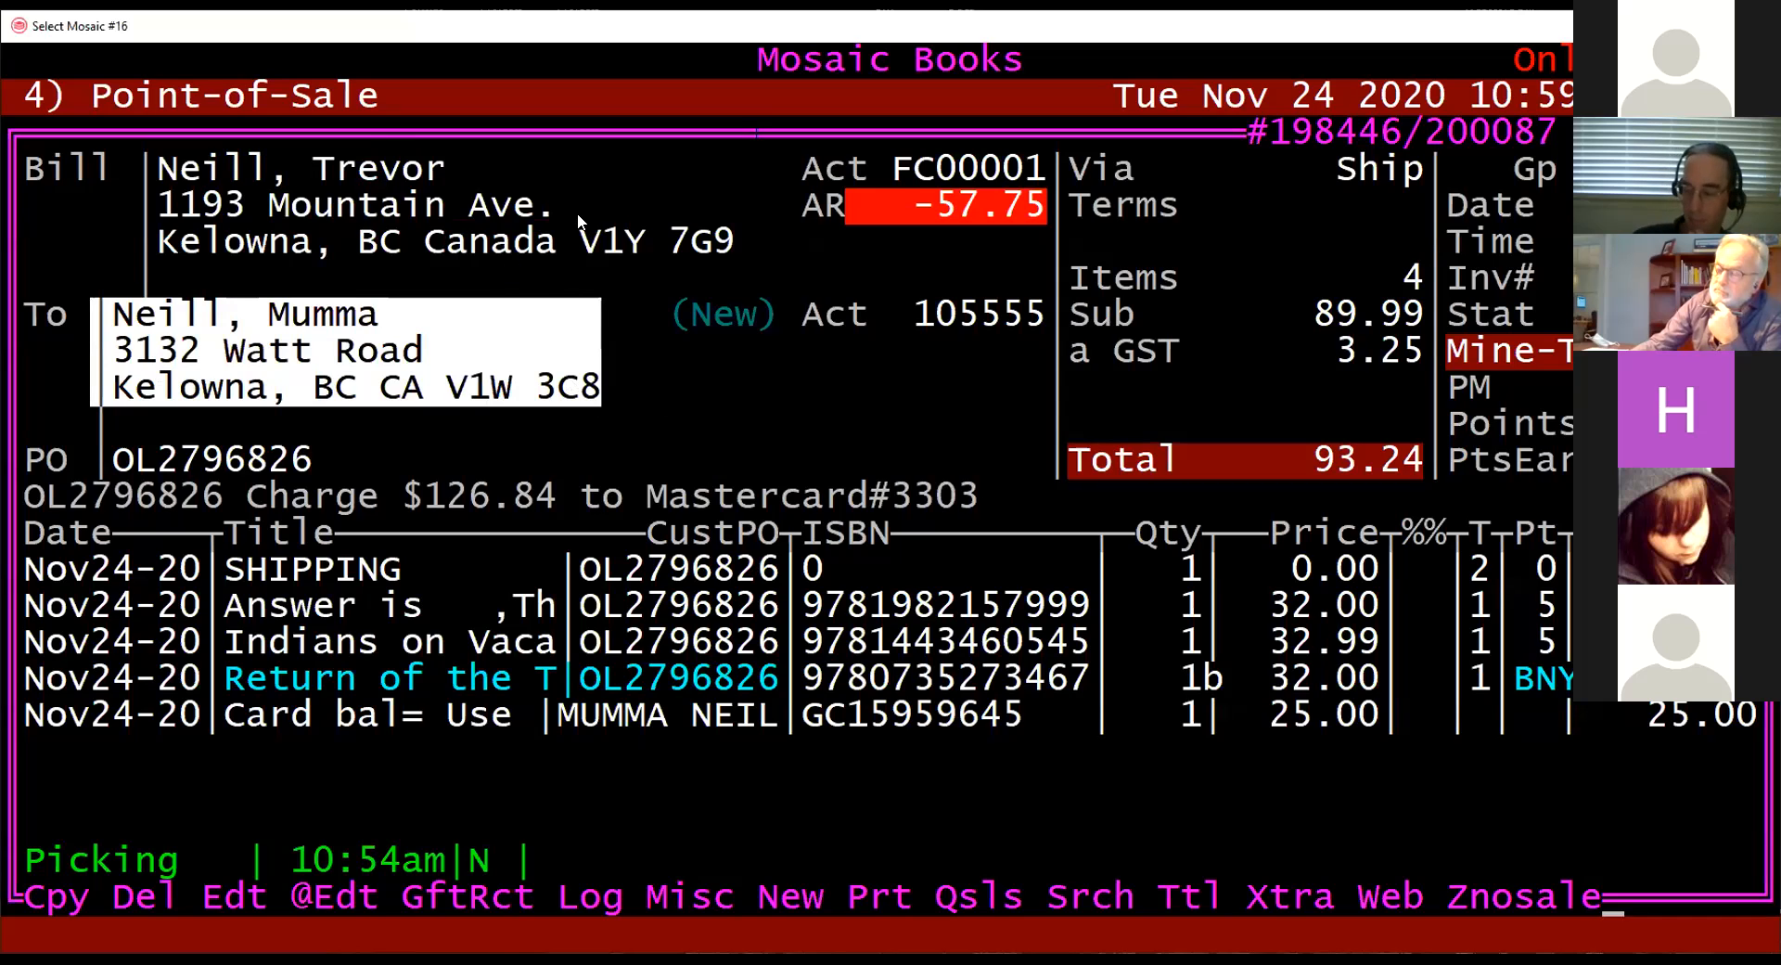
left_click(167, 169)
left_click_drag(167, 169, 747, 243)
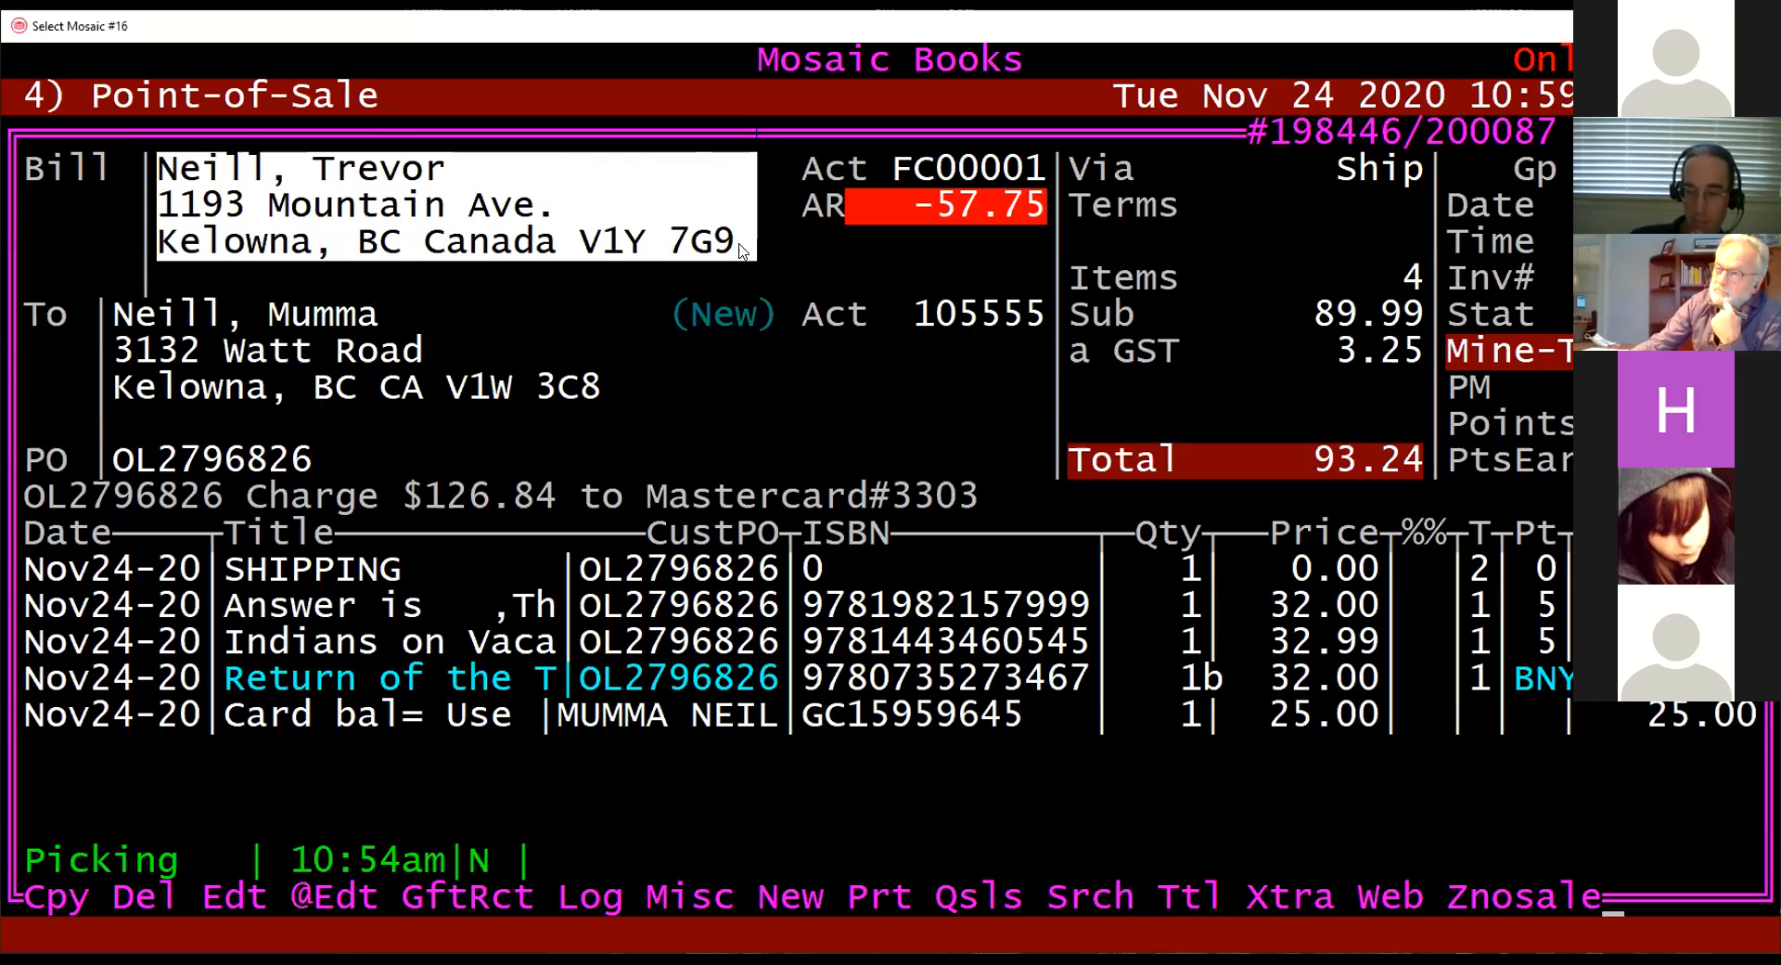
key("ctrl+c")
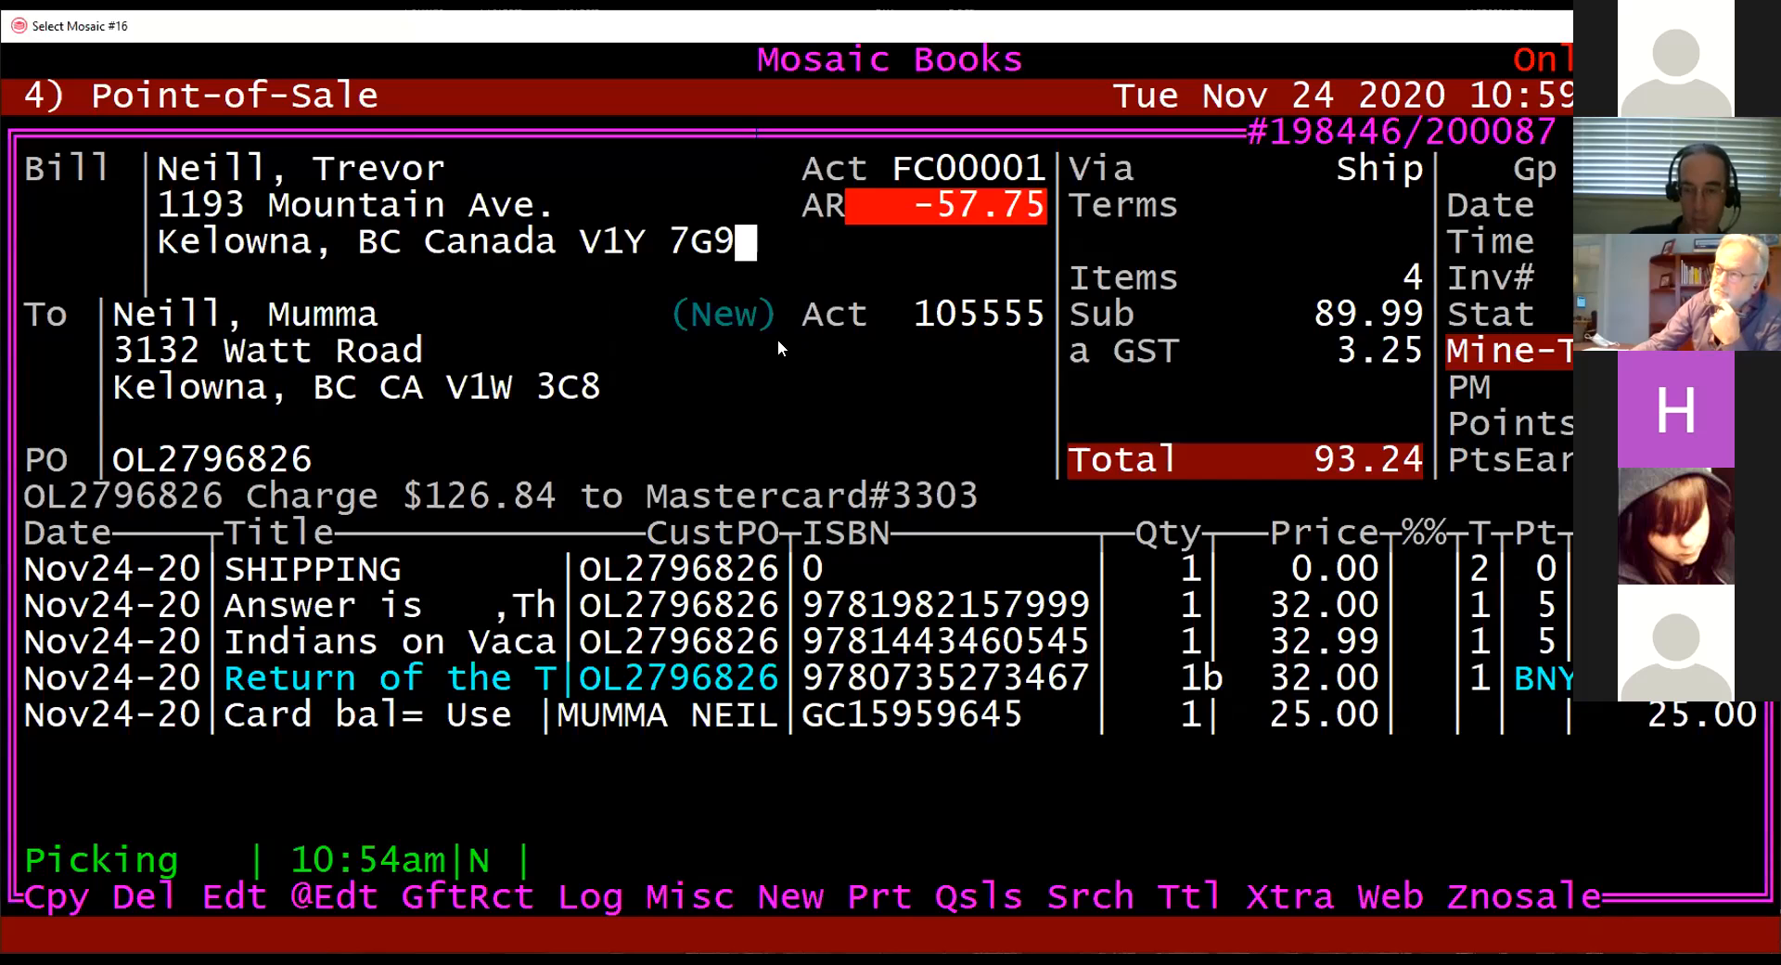
left_click(37, 316)
left_click_drag(38, 315, 694, 397)
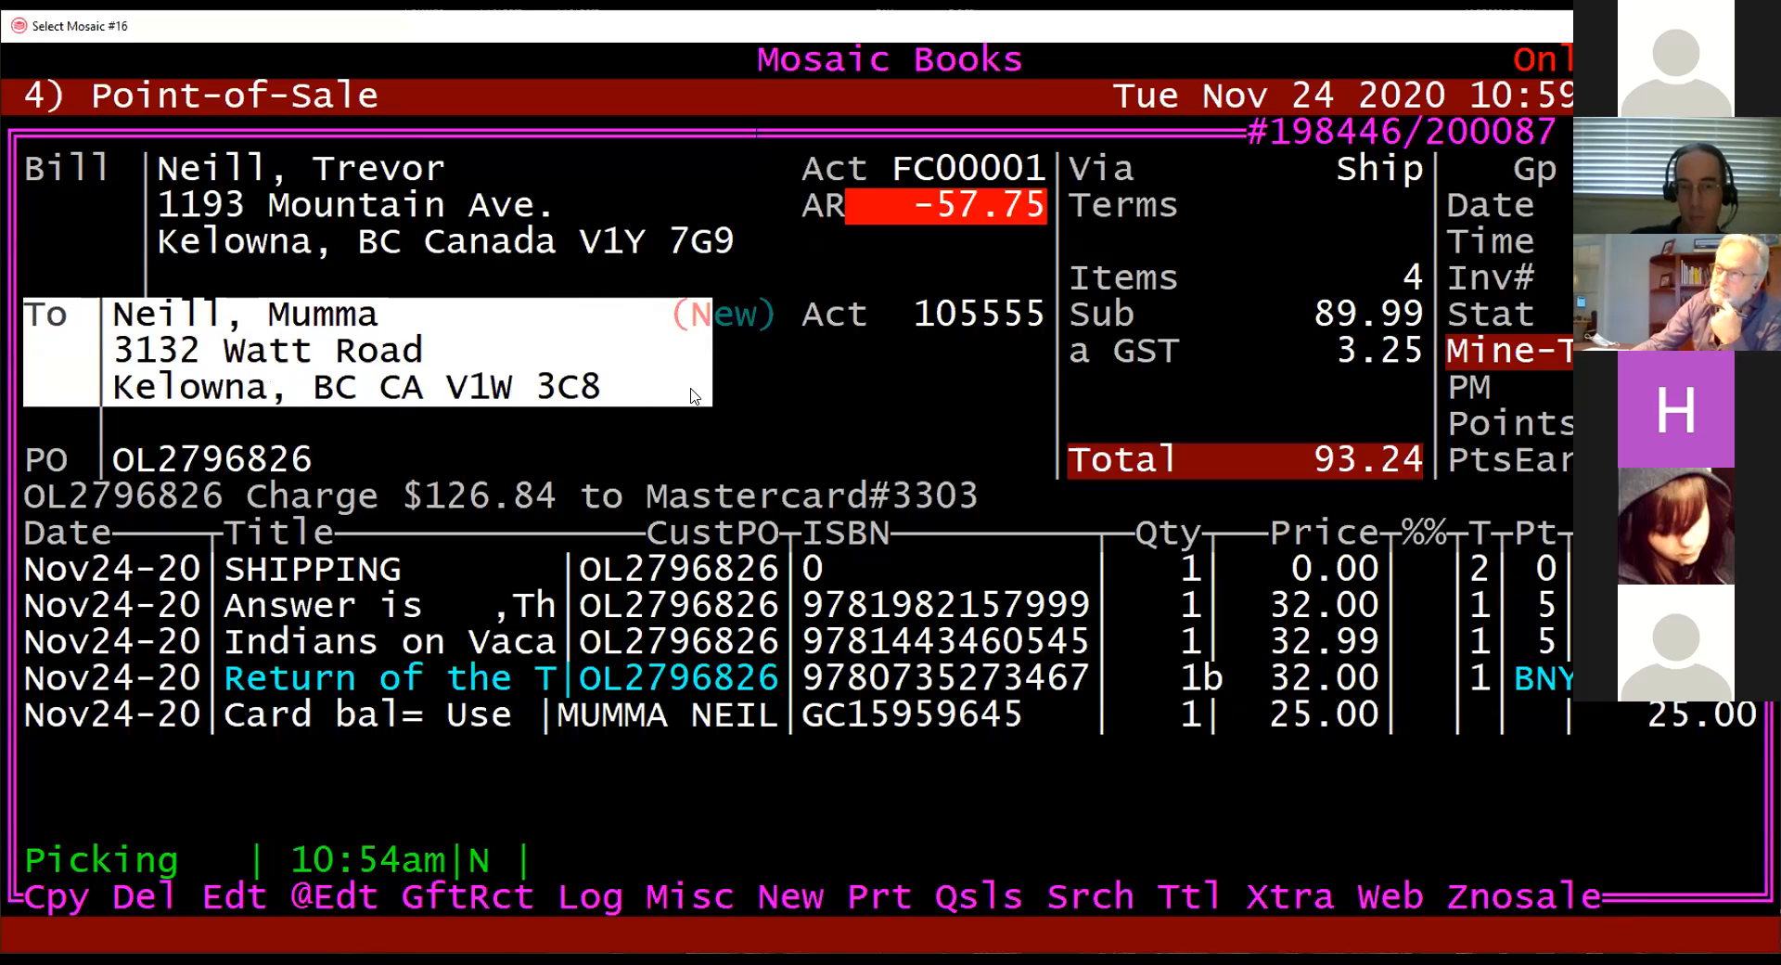
key("ctrl+c")
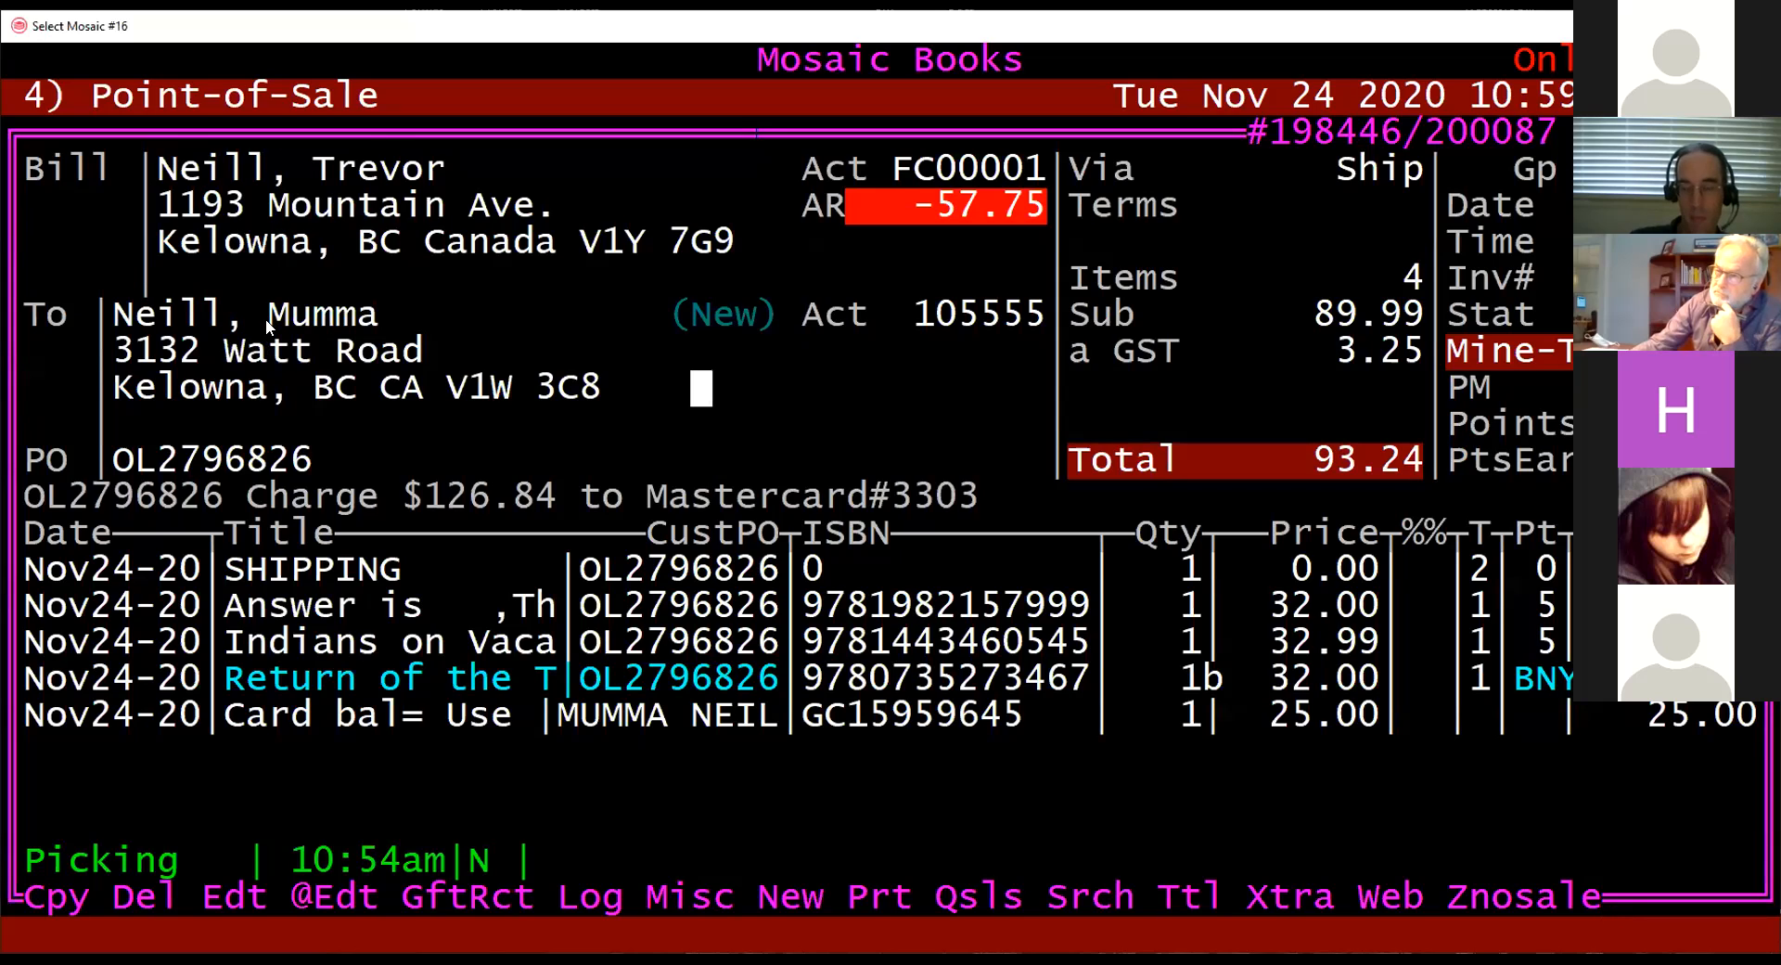
left_click_drag(26, 156, 748, 252)
right_click(747, 252)
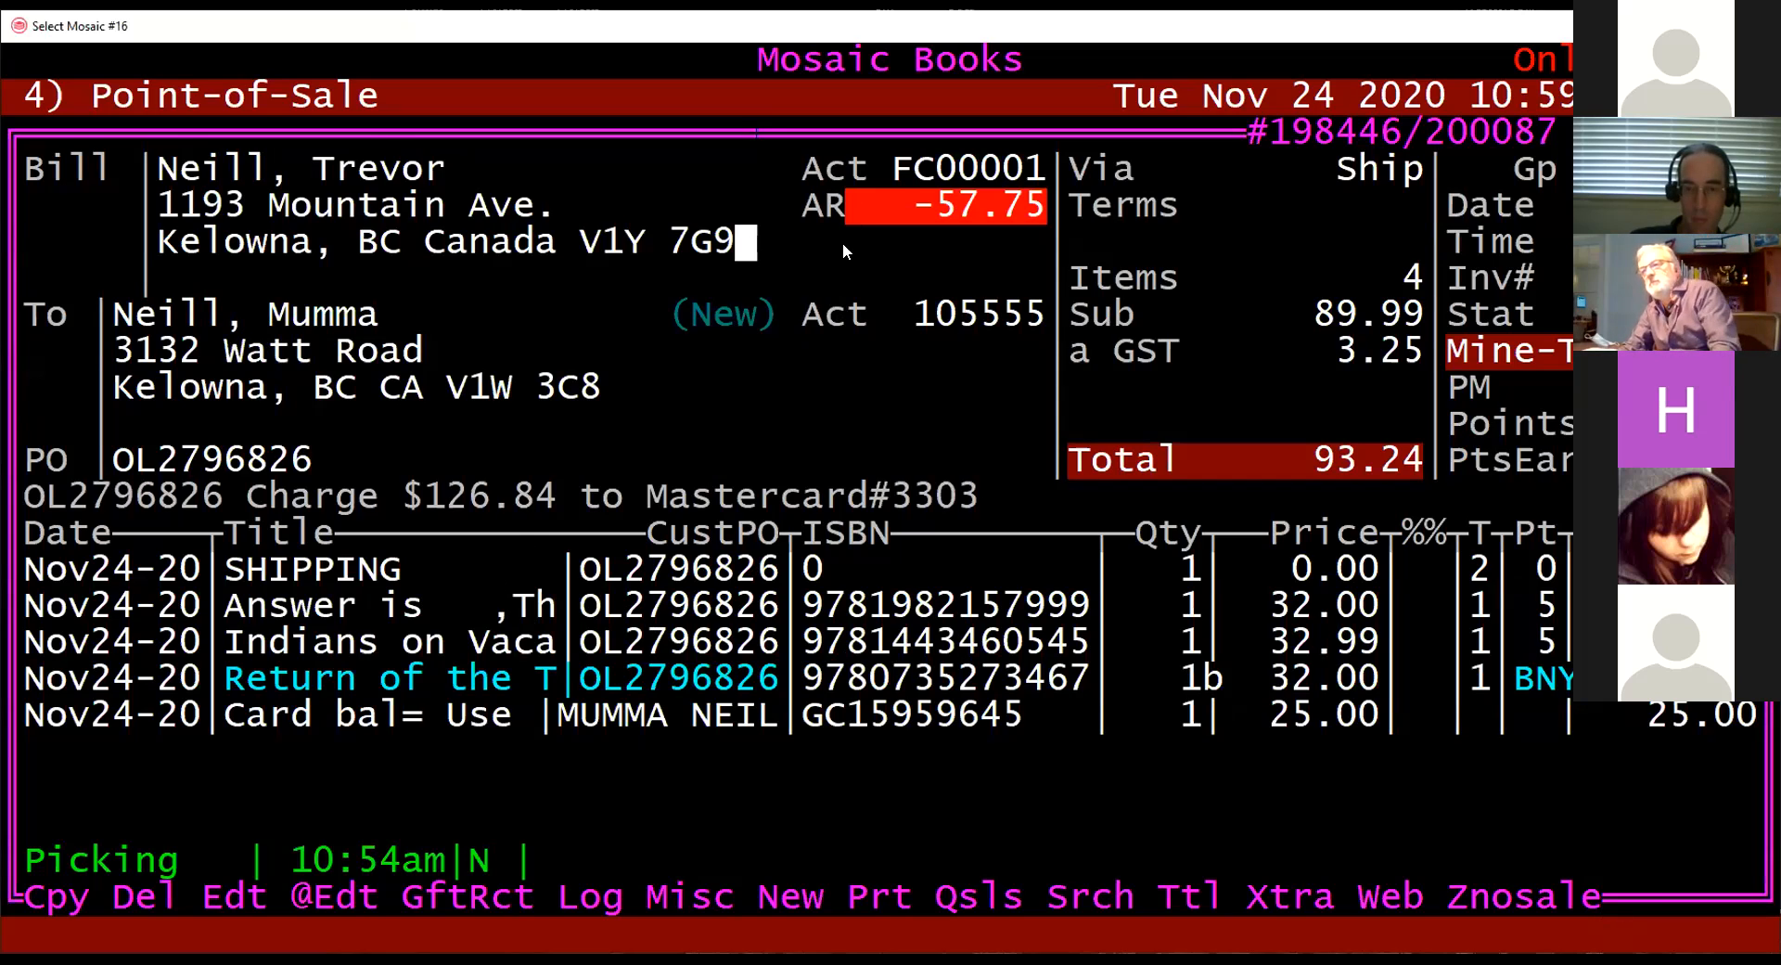
Edit the order header and view the billing customer's account record.
key("e")
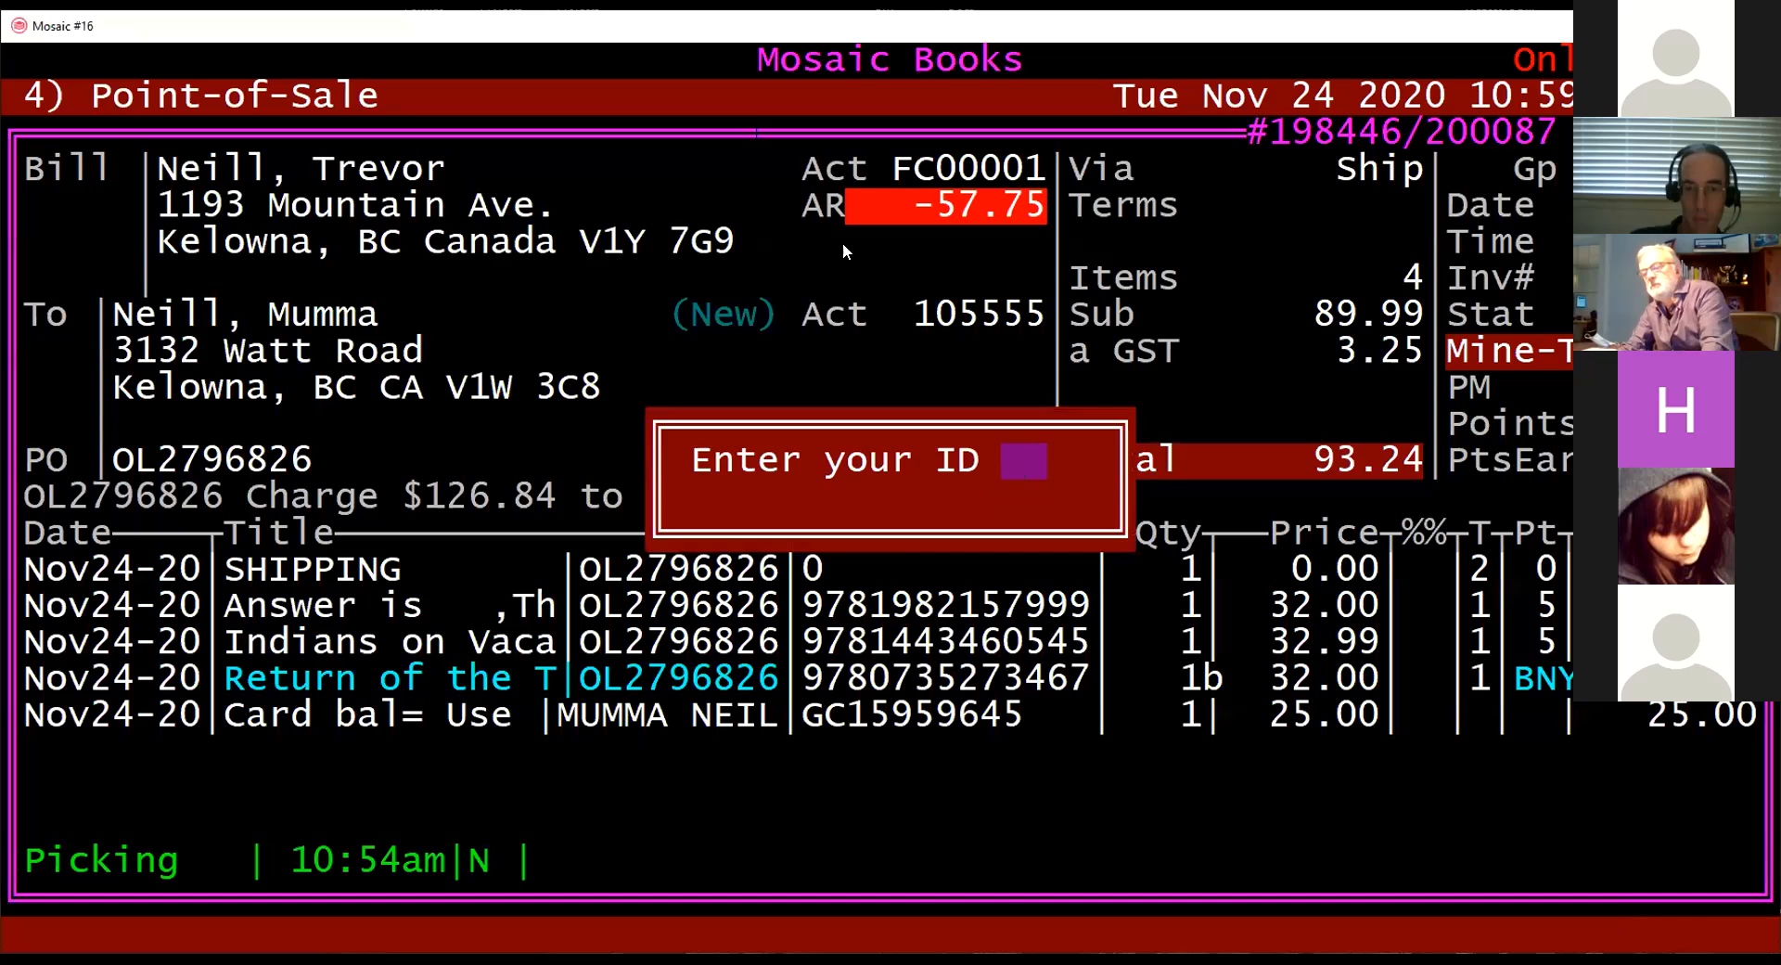
key("Return")
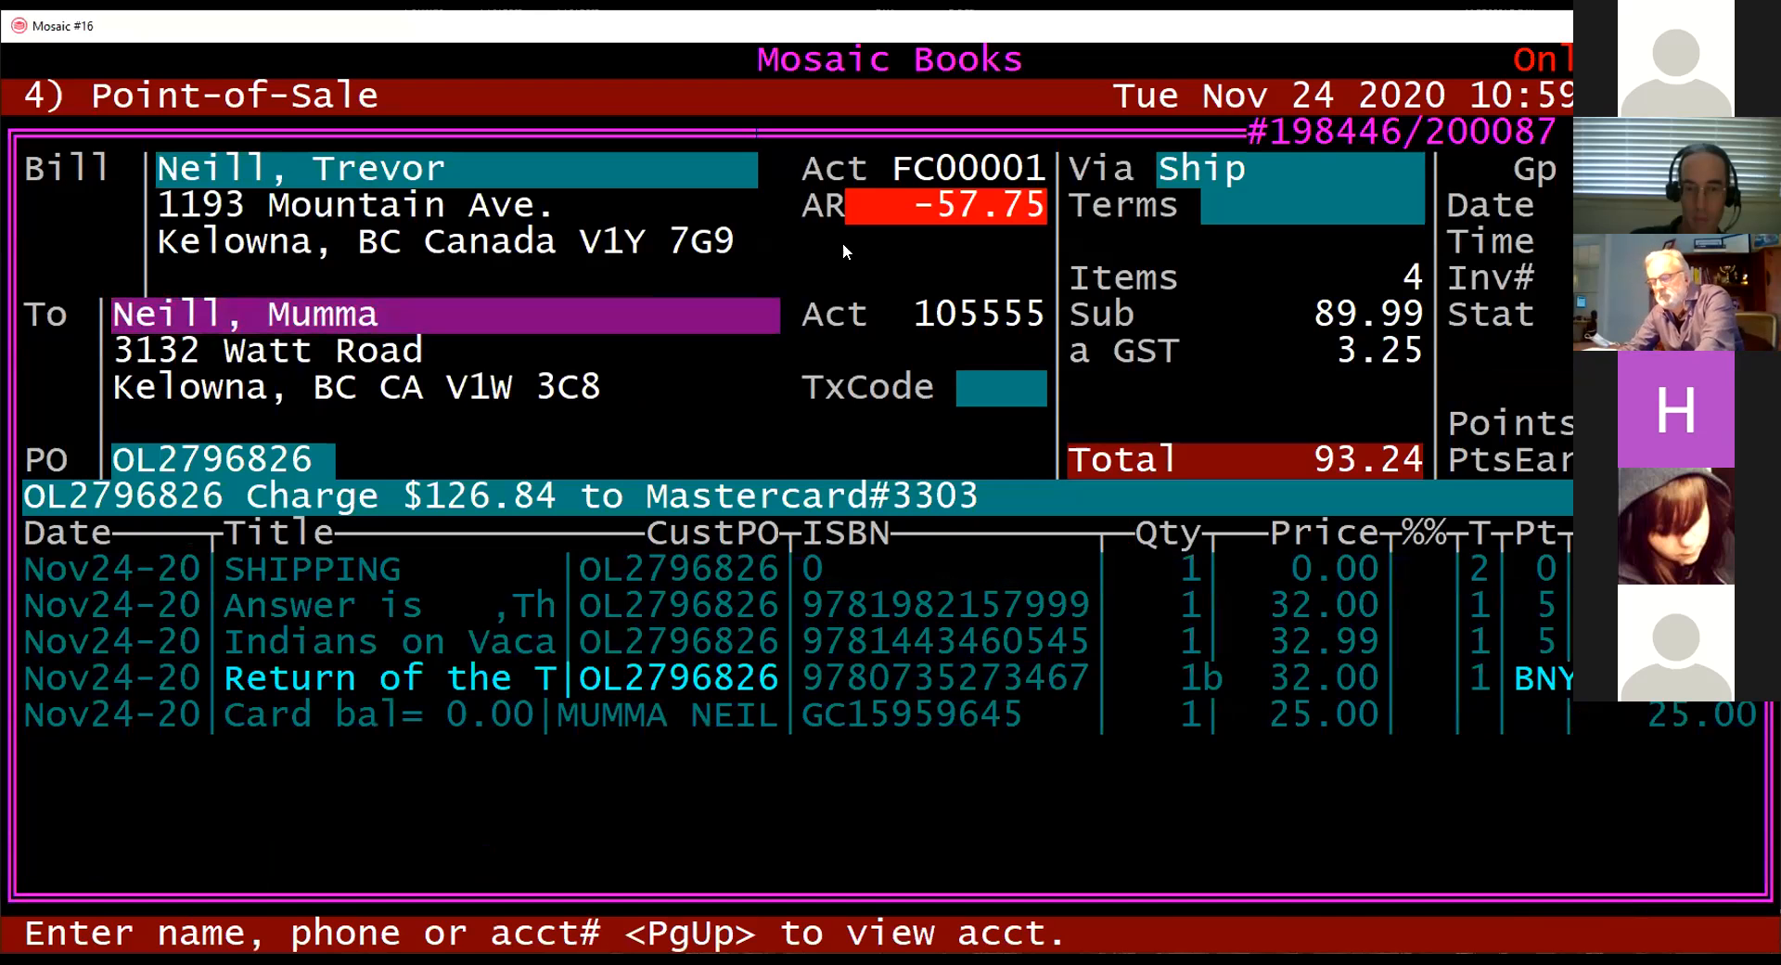
key("Up")
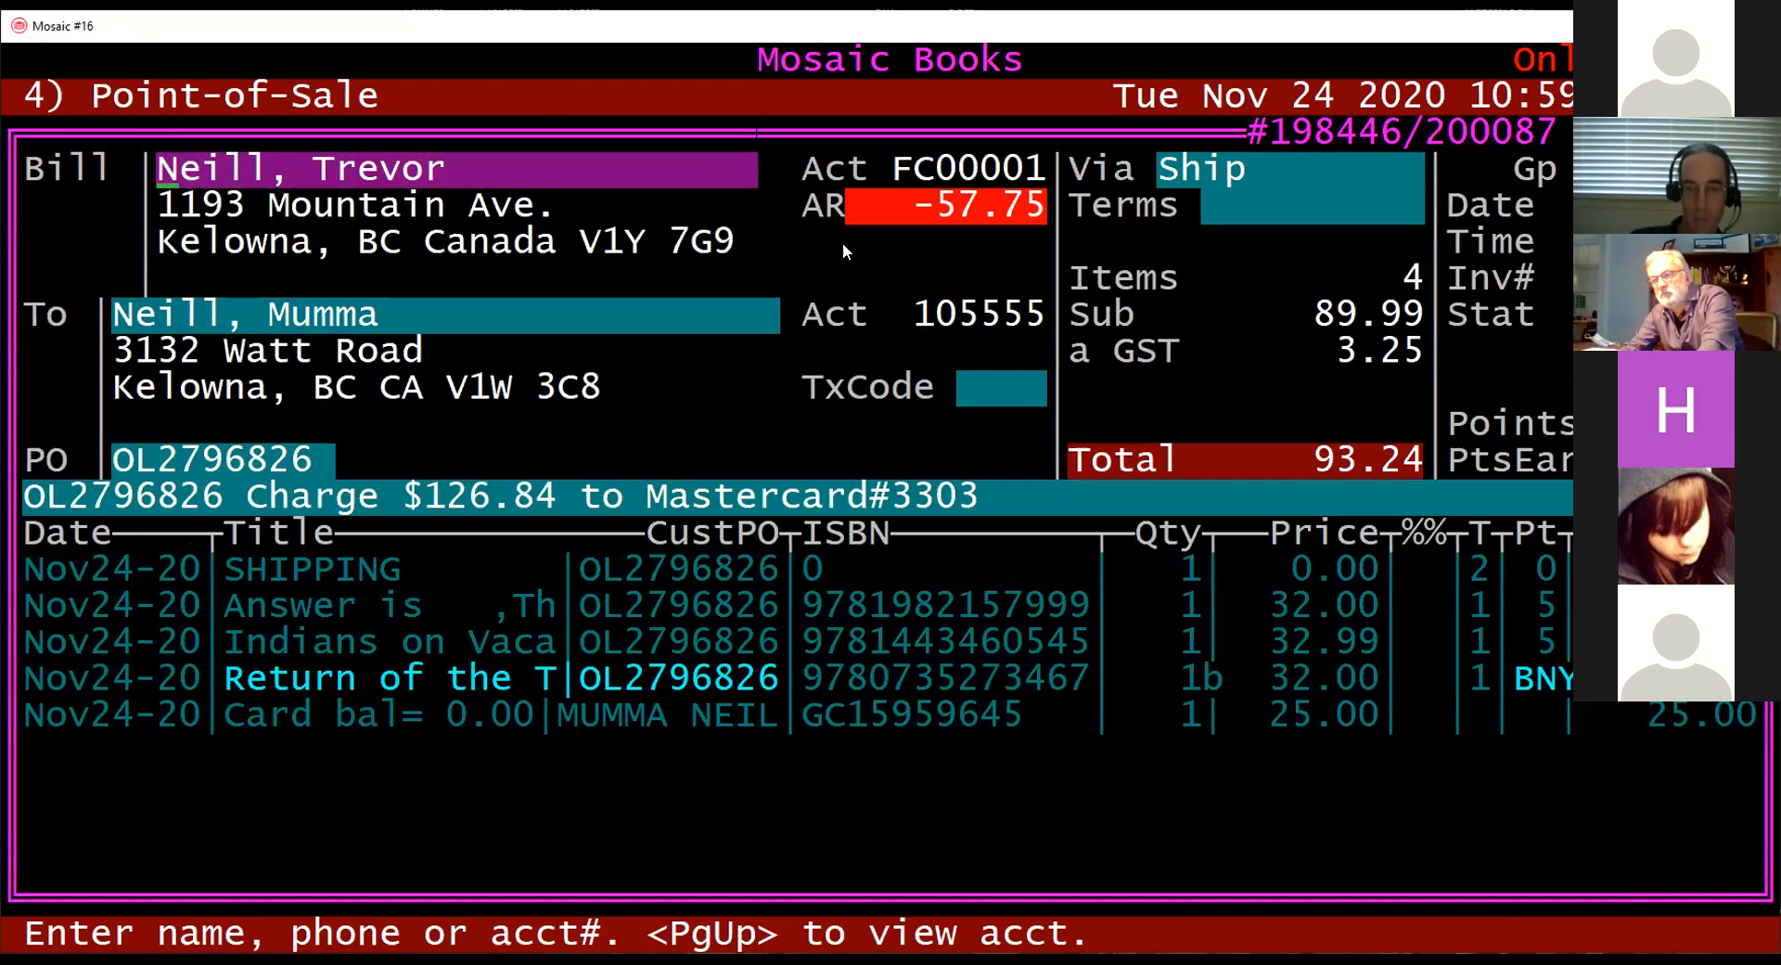
key("Page_Up")
left_click_drag(740, 278, 908, 279)
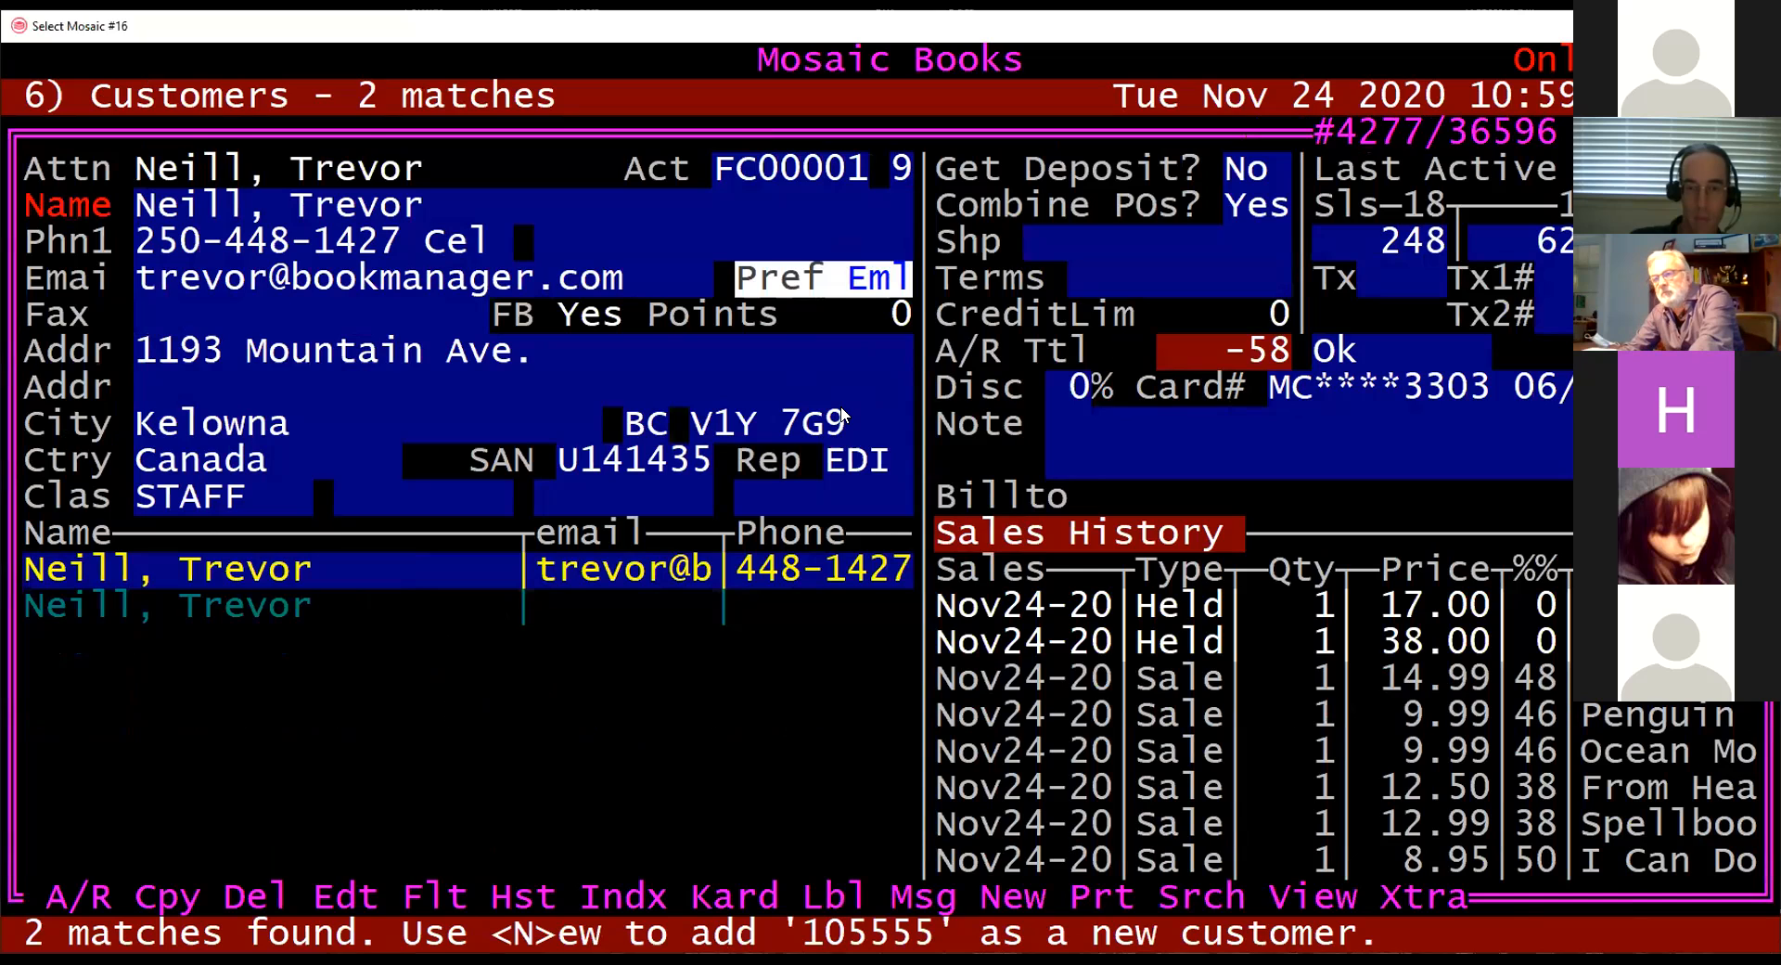
key("Escape")
key("Escape")
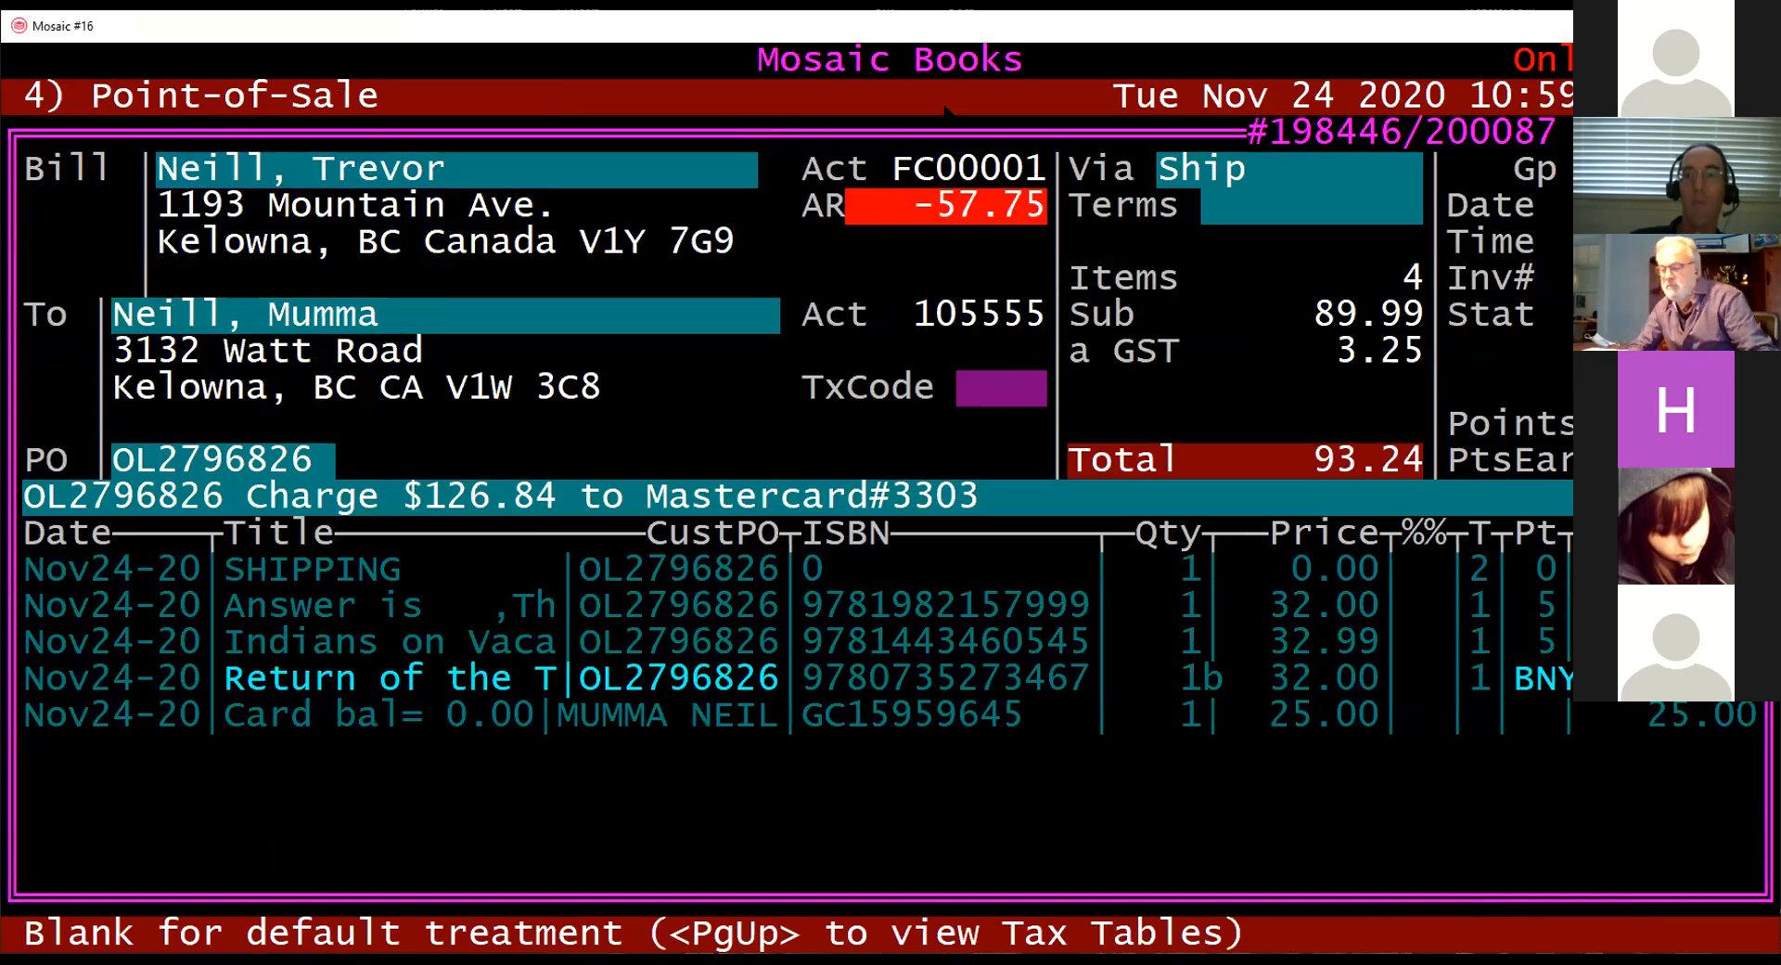
Finish the header edit with a blank tax code and resume the order in Picking status.
left_click_drag(861, 227, 973, 246)
left_click(972, 242)
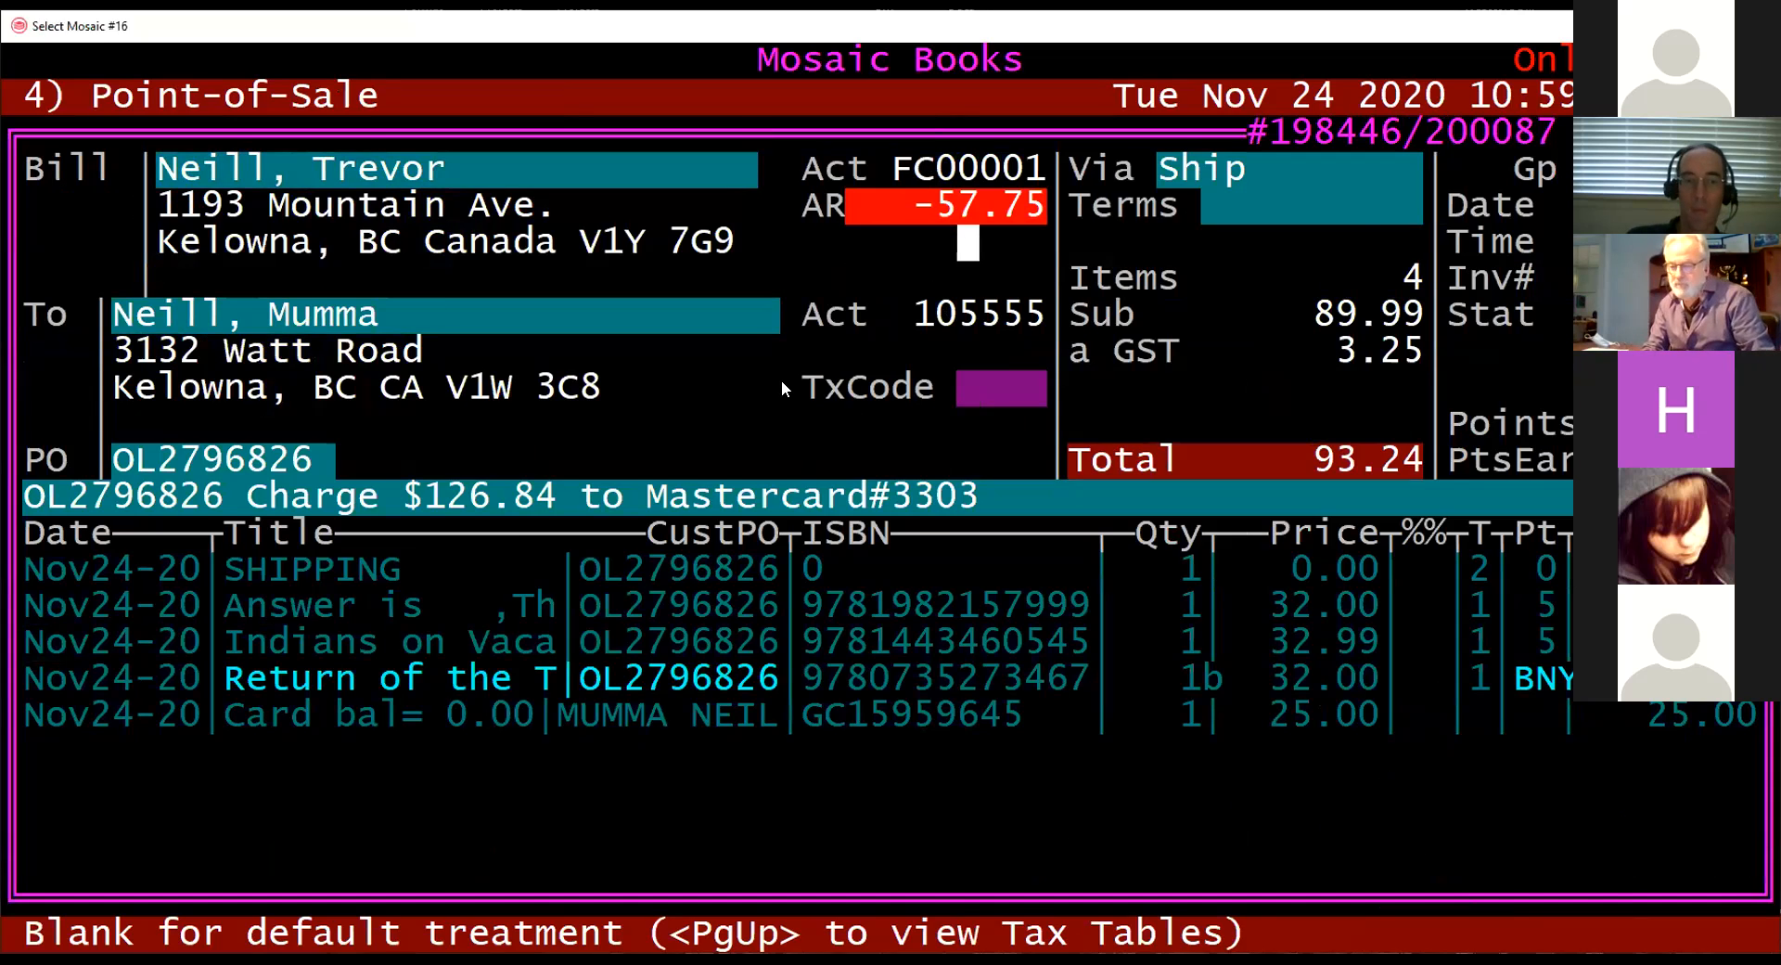
key("Escape")
key("Return")
key("Escape")
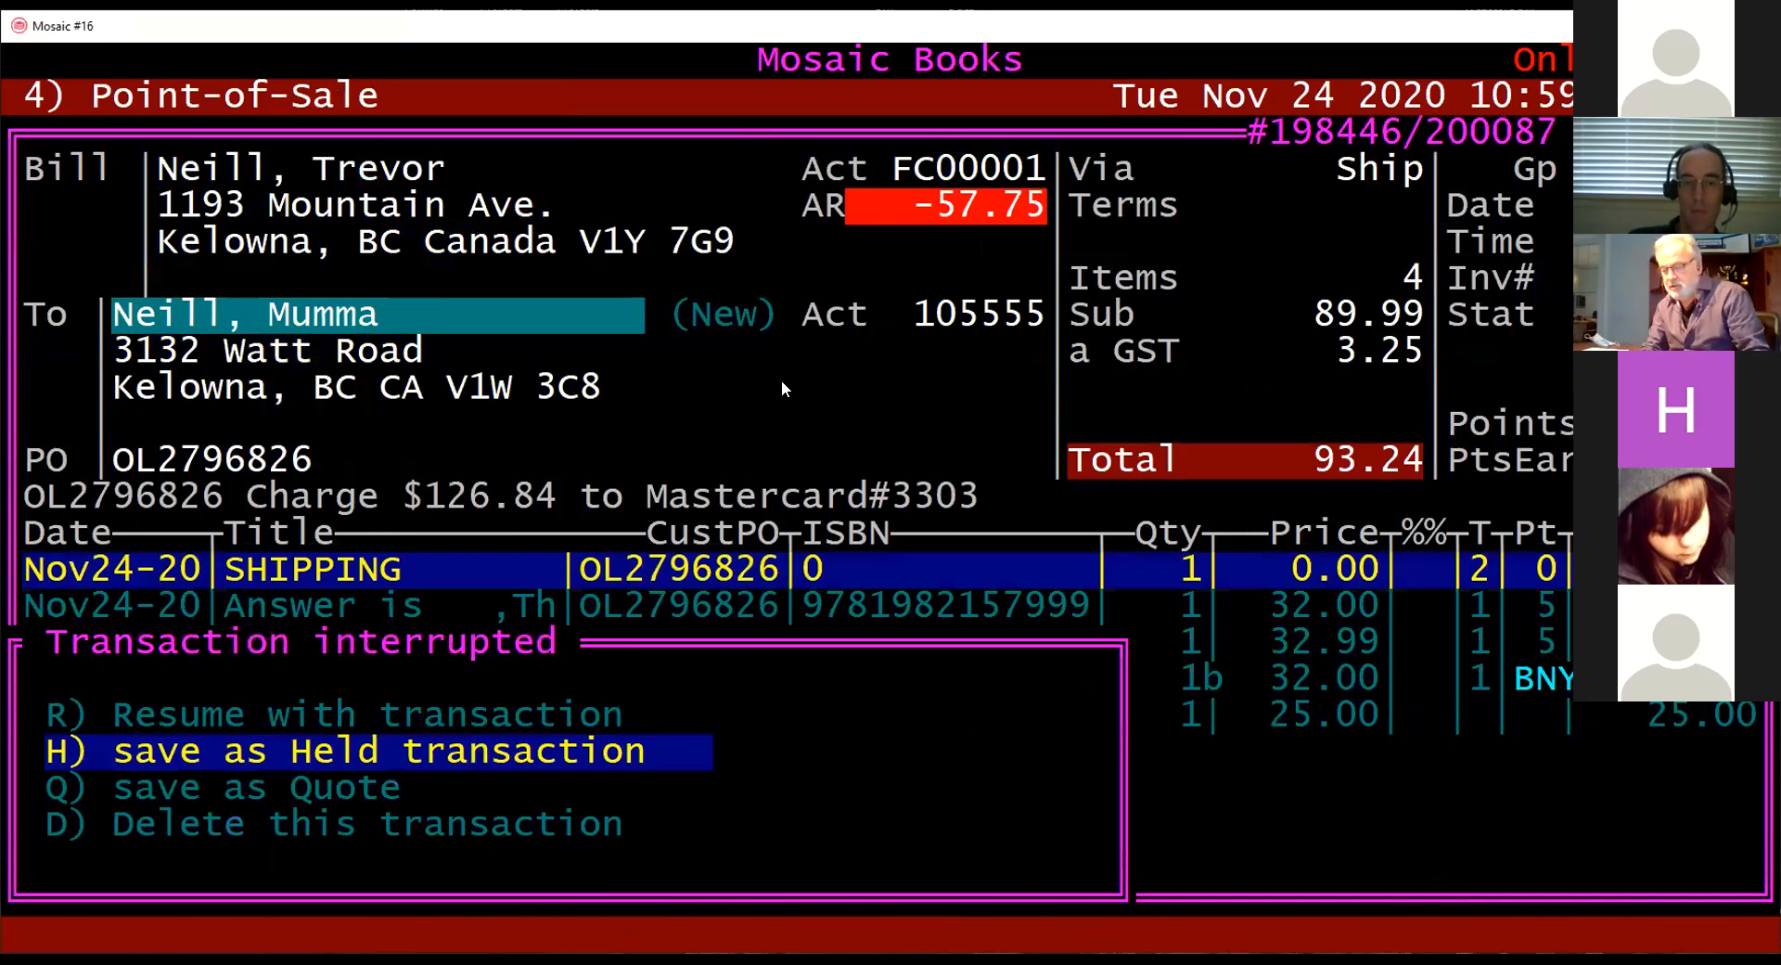
key("Return")
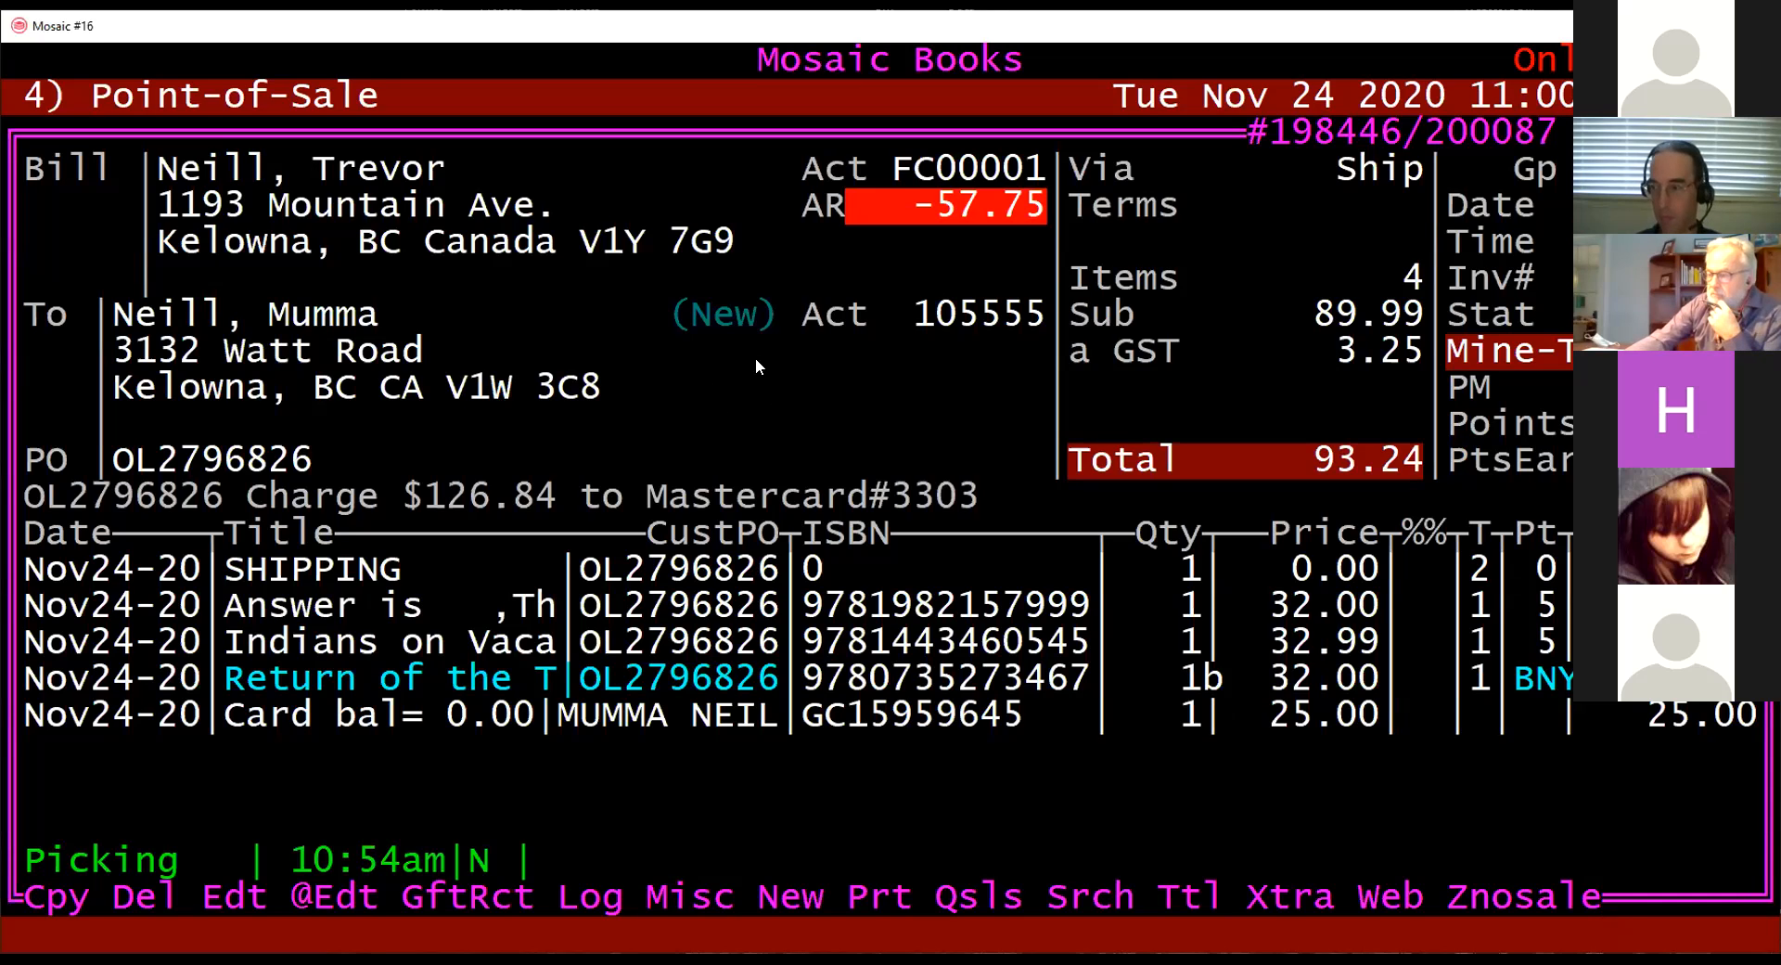
Set the order's finalize document to a customer Notice sent by Email.
key("p")
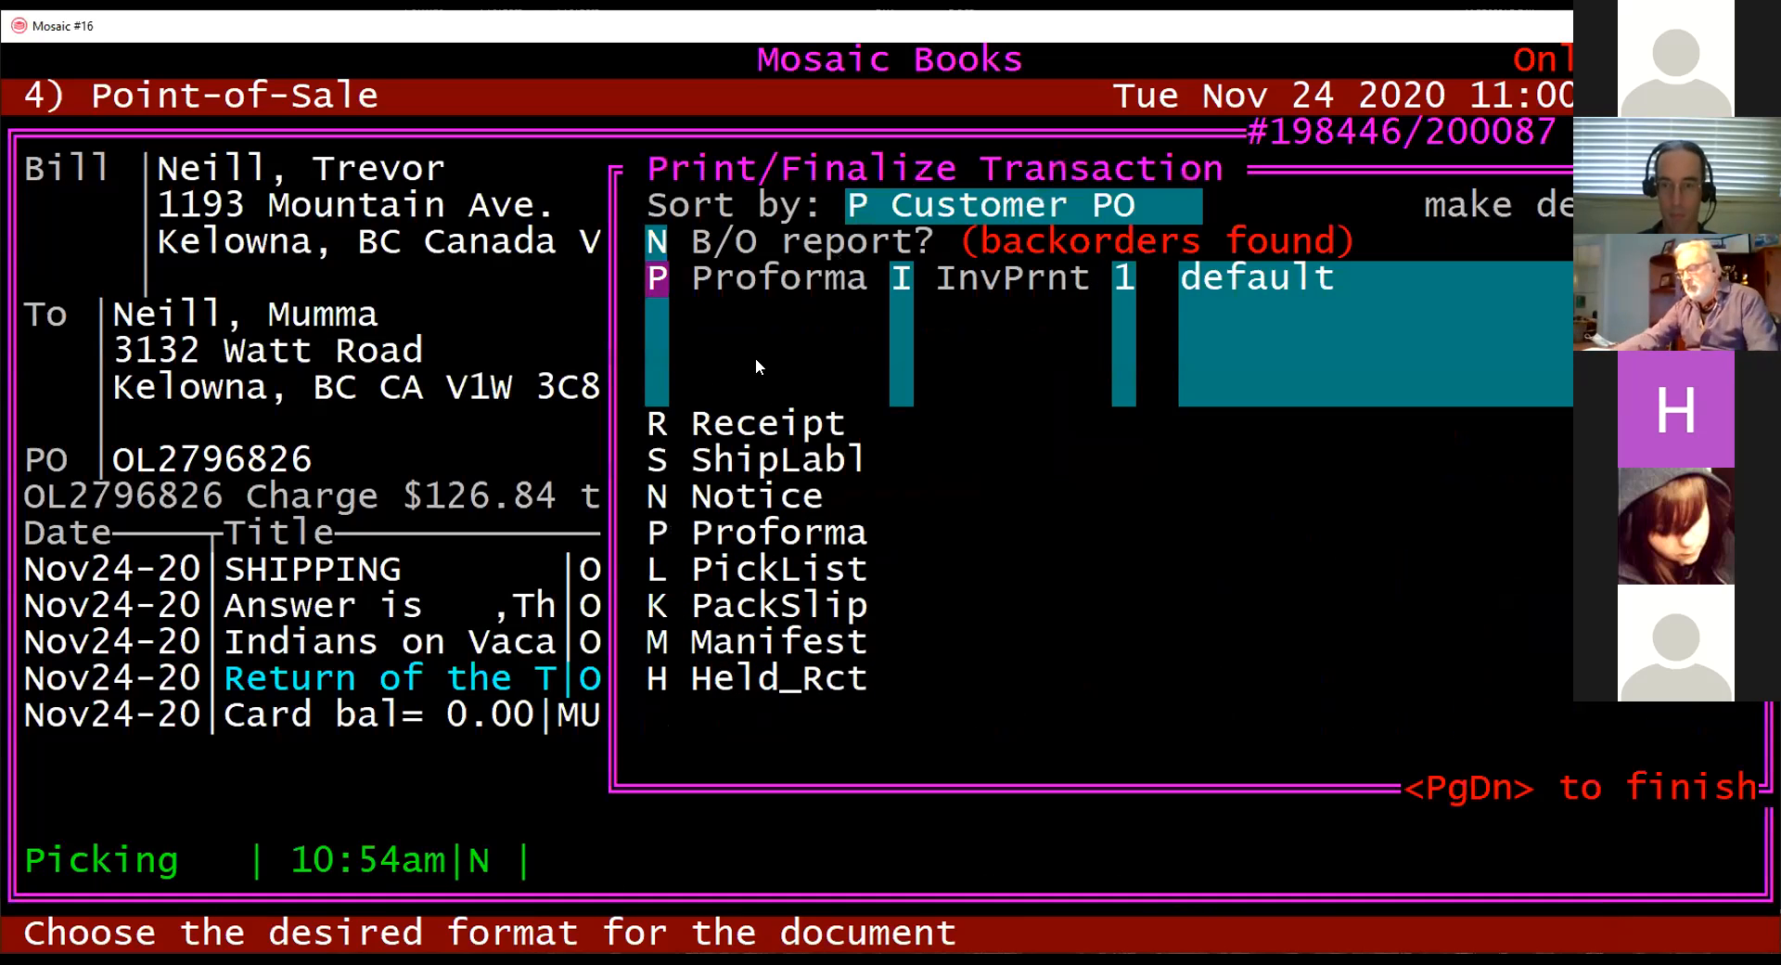
key("n")
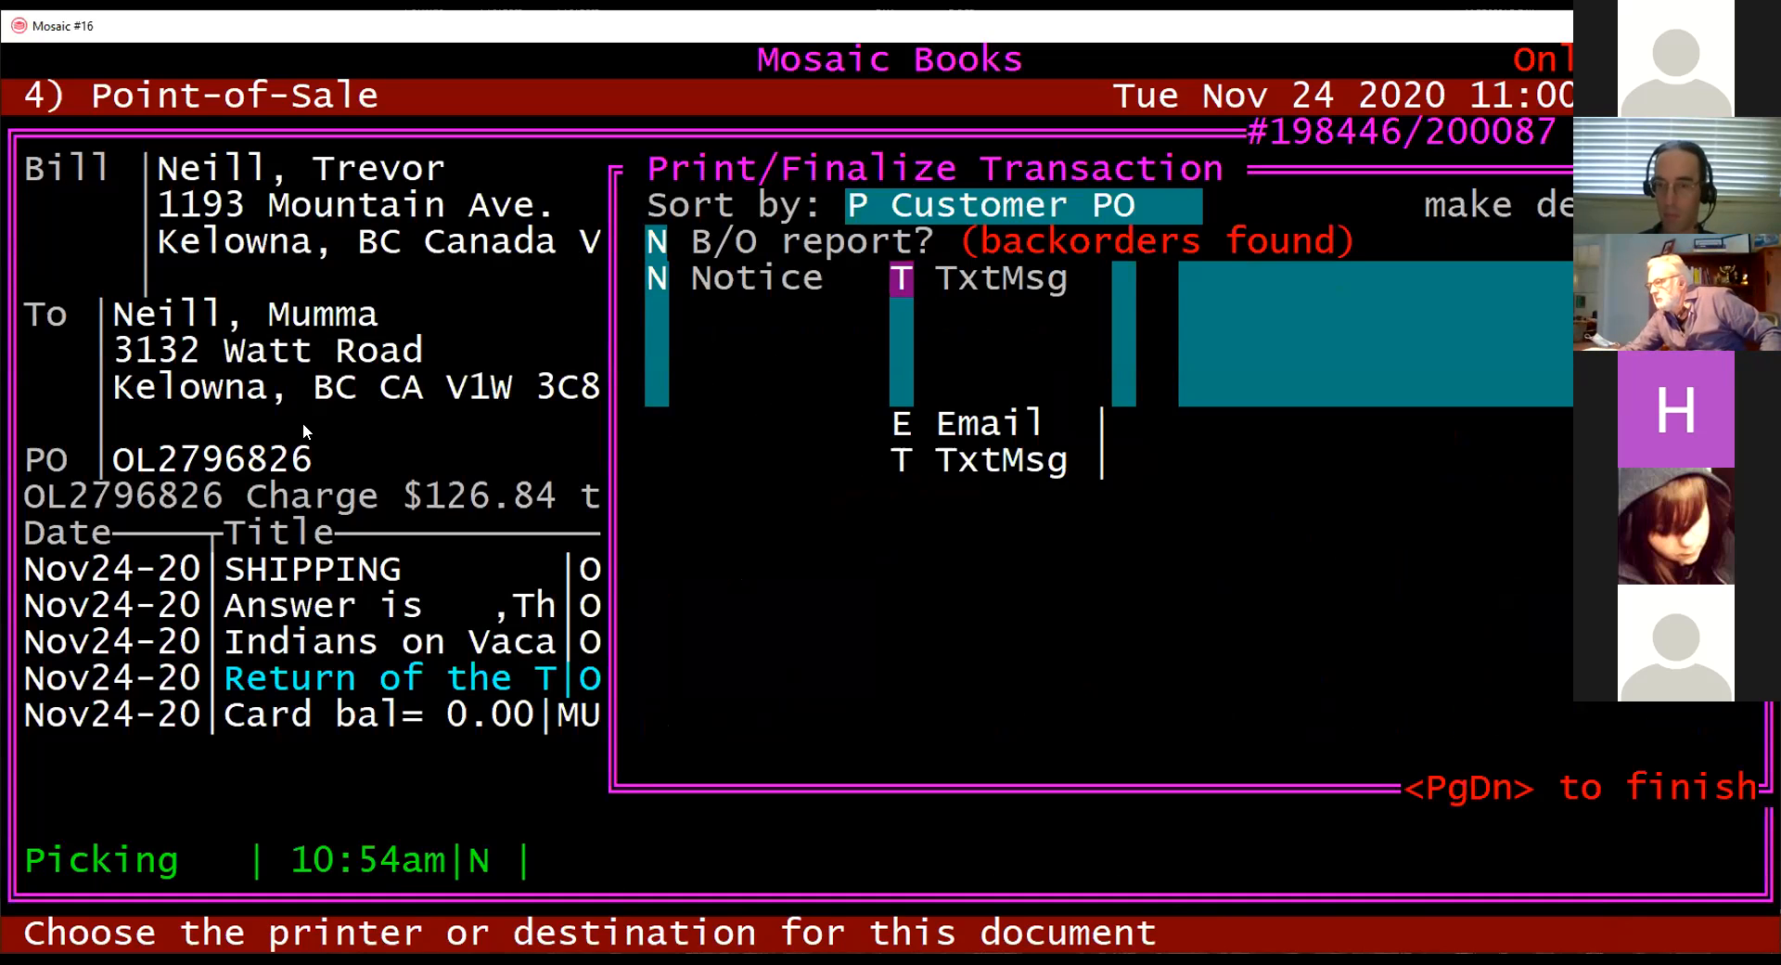
left_click_drag(1191, 276, 1652, 276)
left_click(1651, 277)
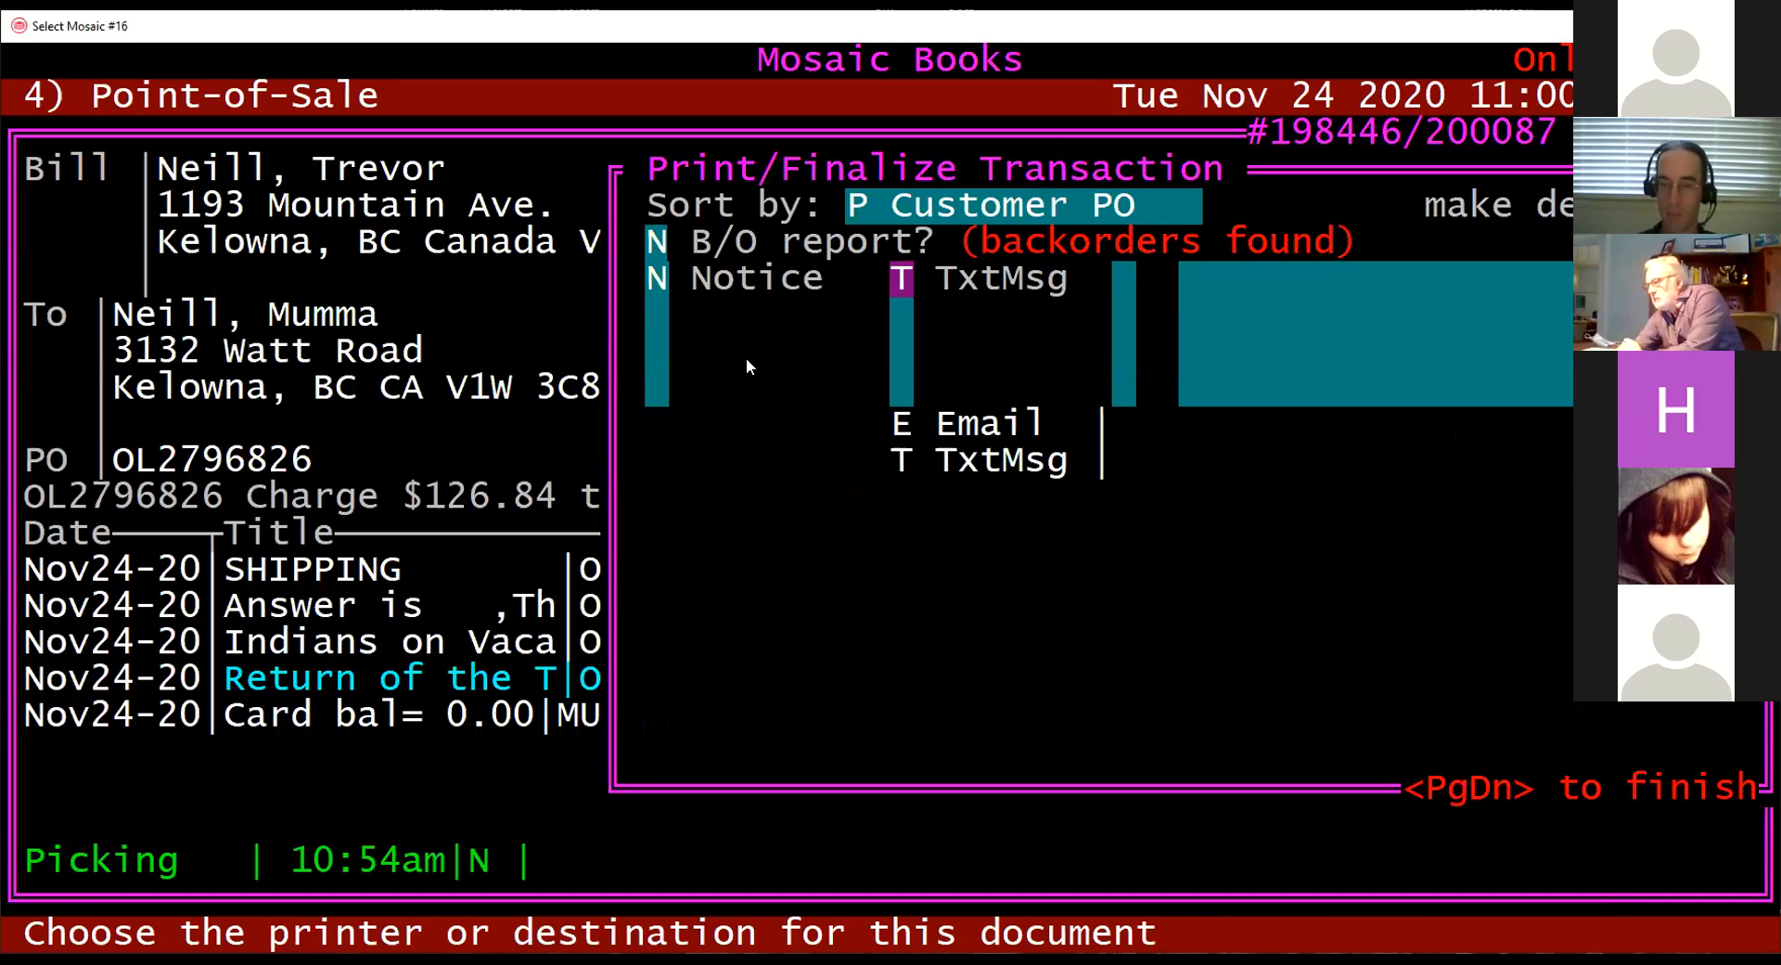
type("E")
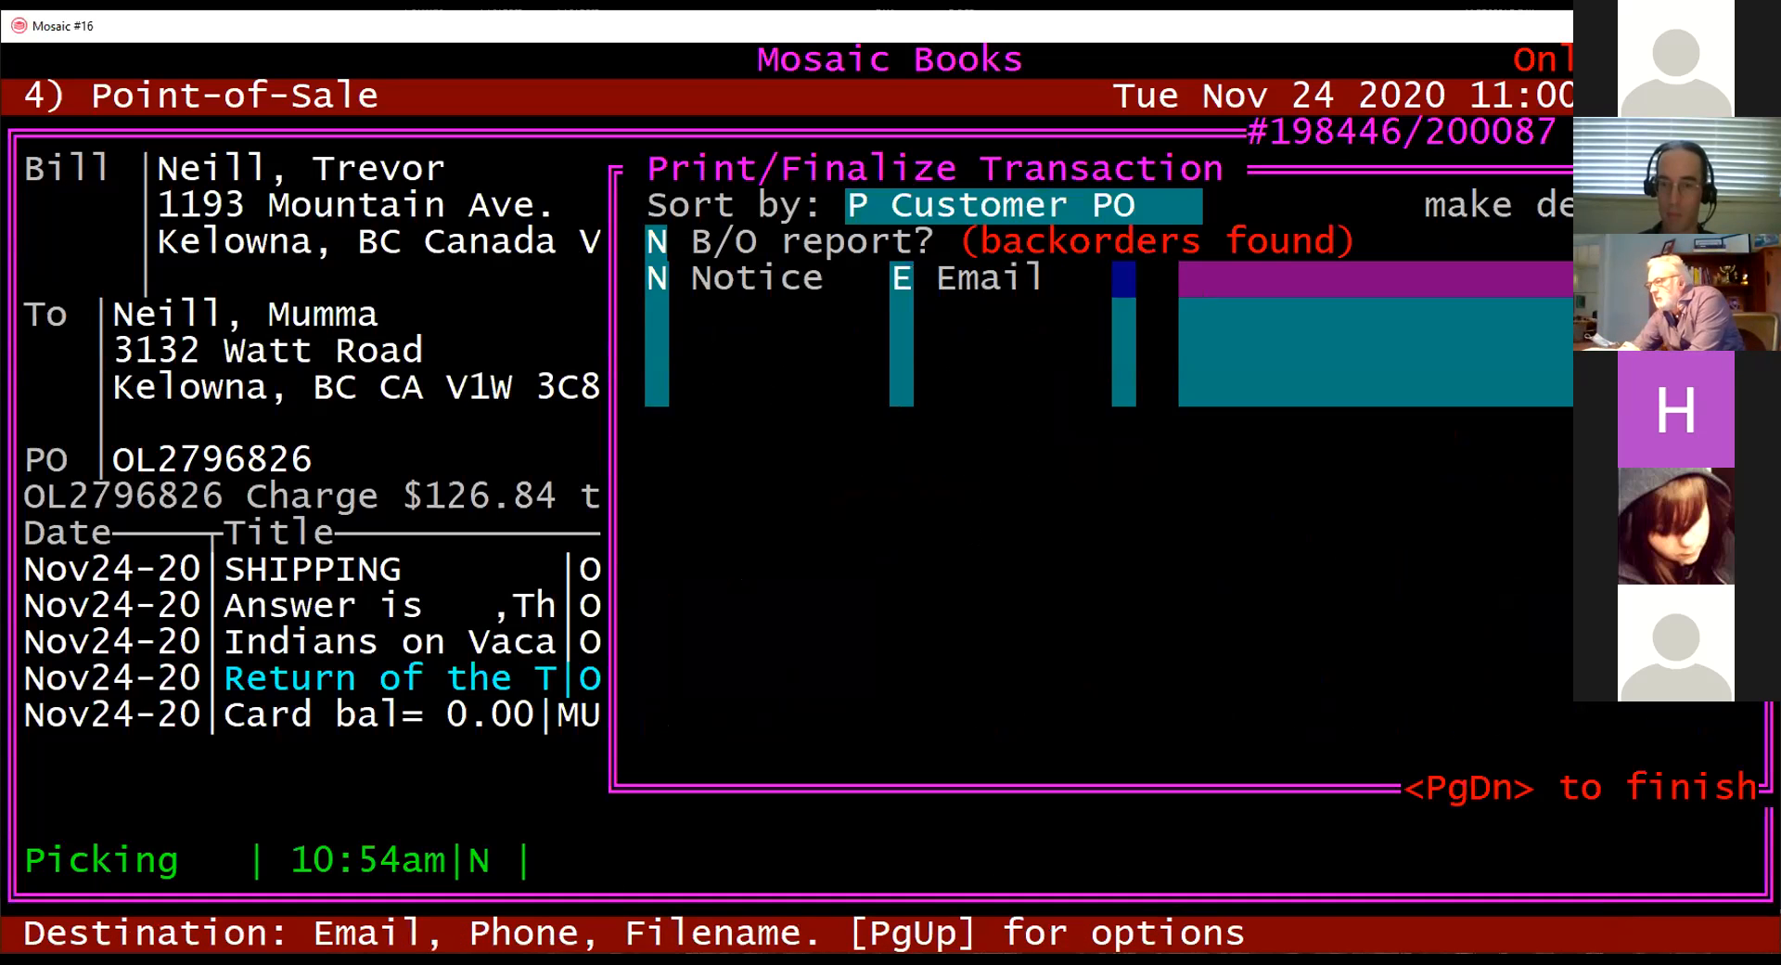
key("Return")
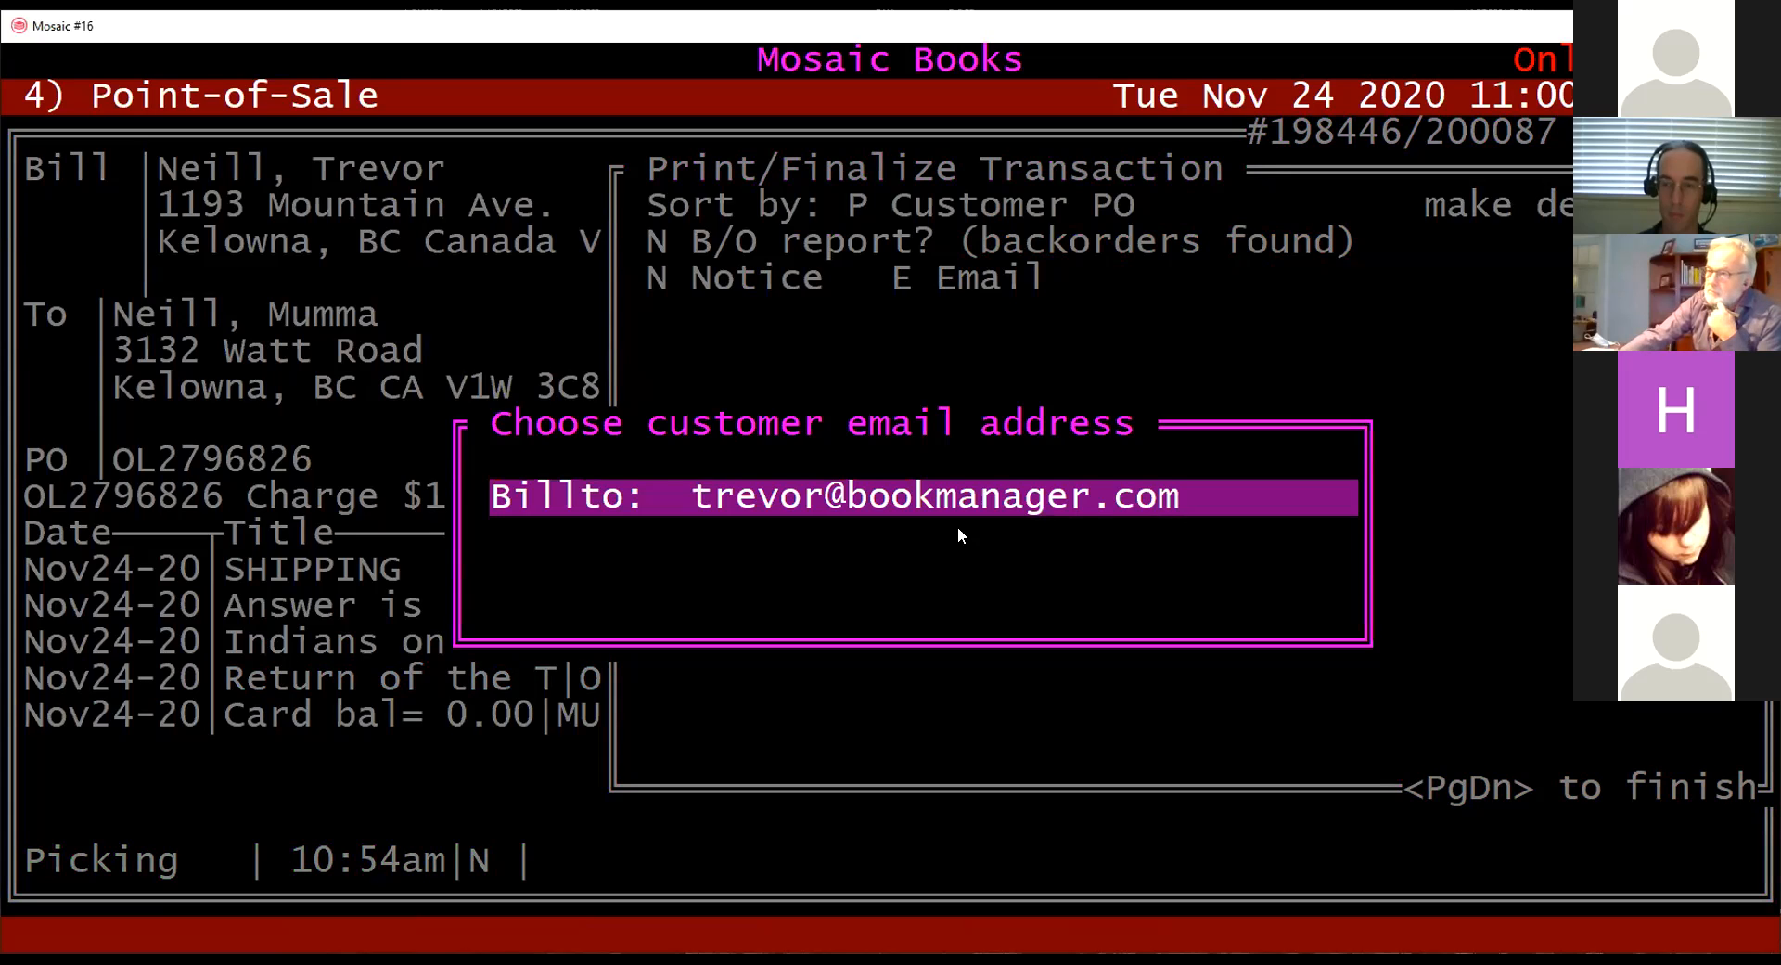
Accept the bill-to email address and answer the update-customer-record prompt.
left_click_drag(511, 536, 1274, 551)
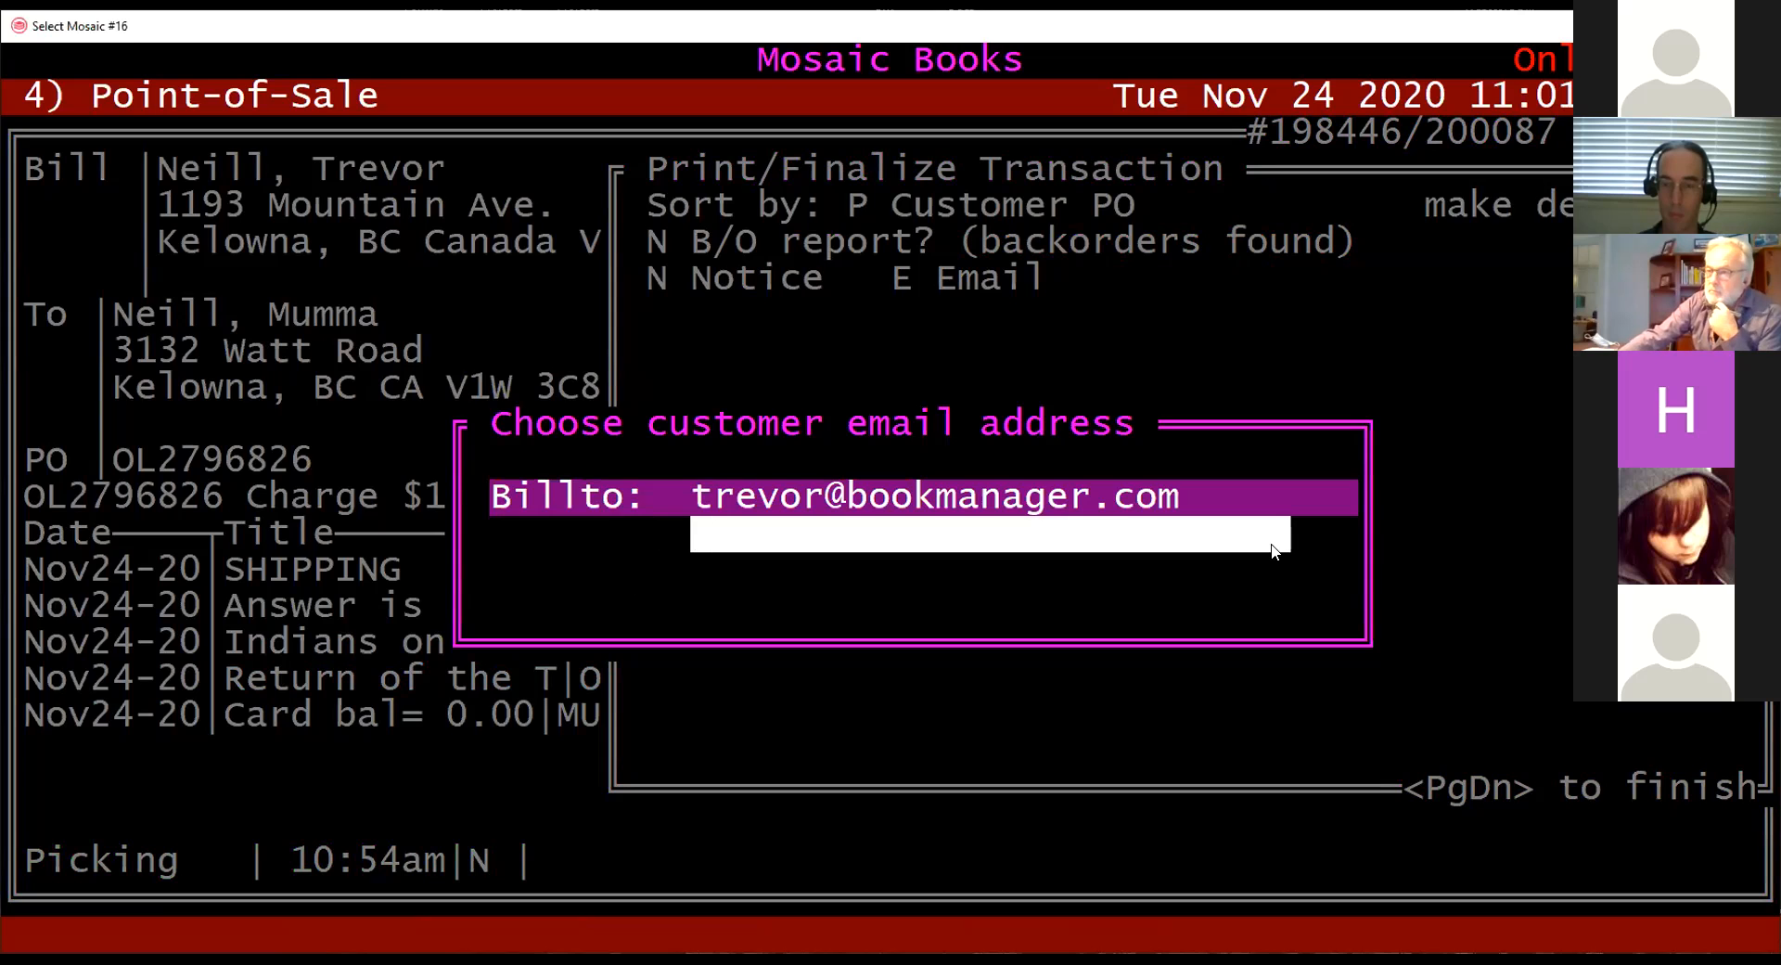
left_click(924, 580)
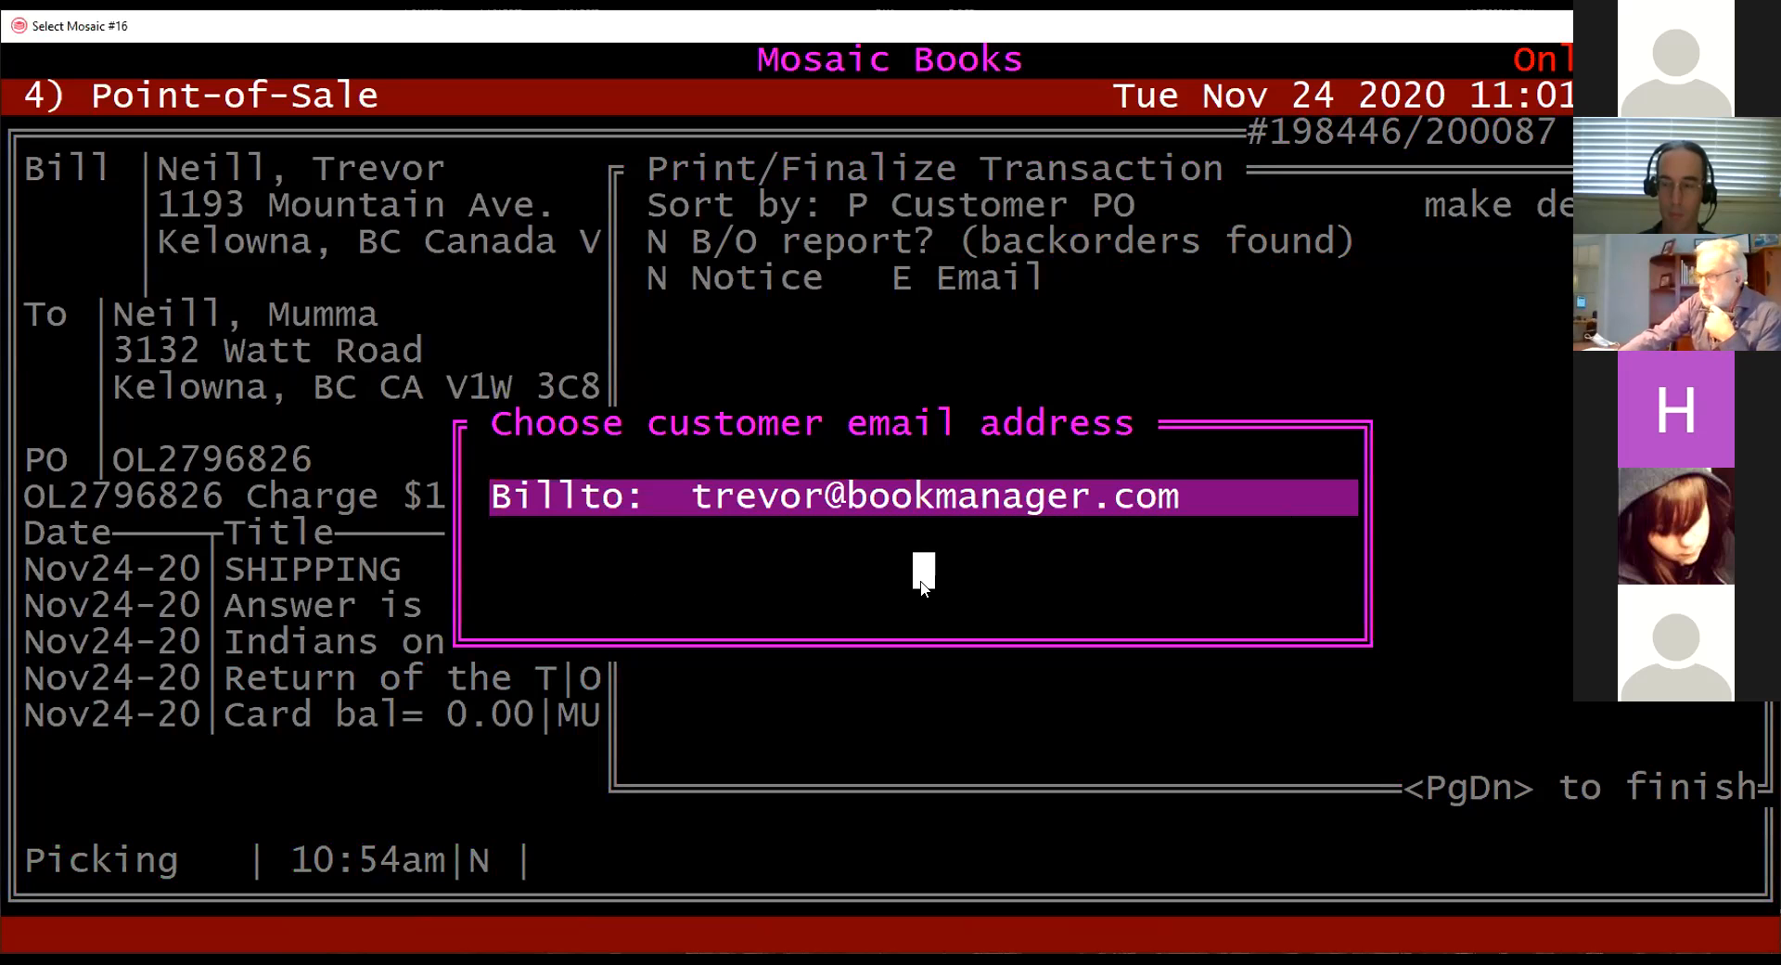
key("Escape")
key("Return")
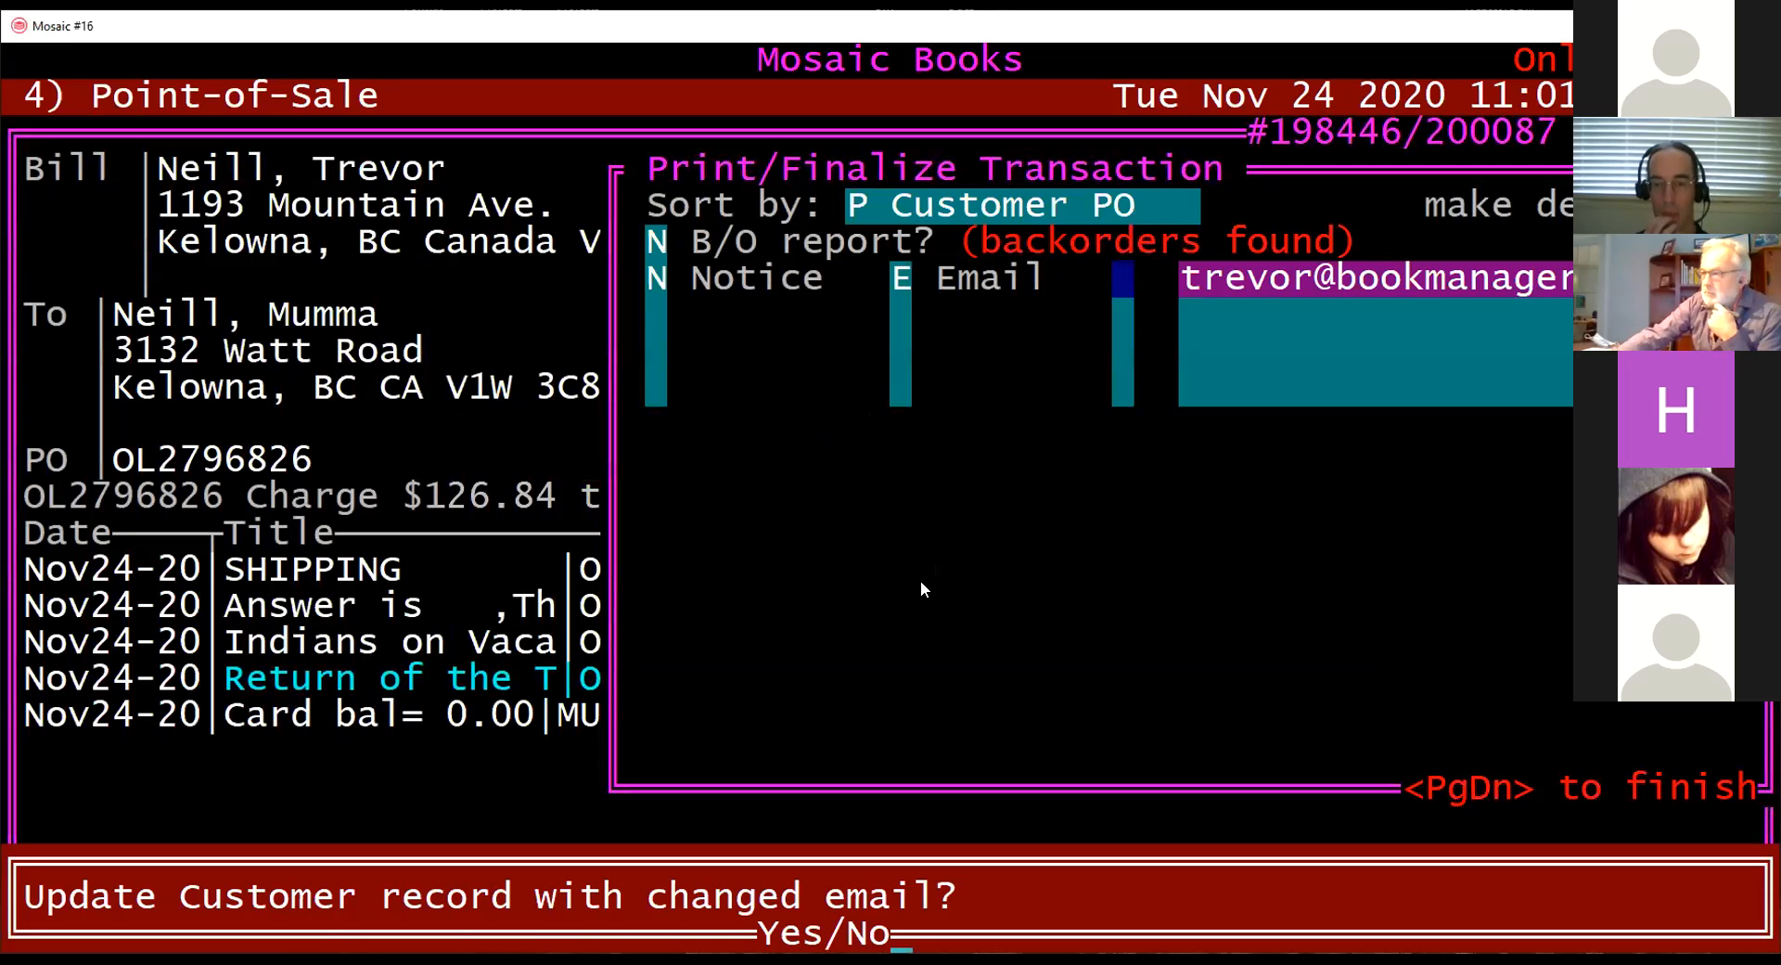
key("y")
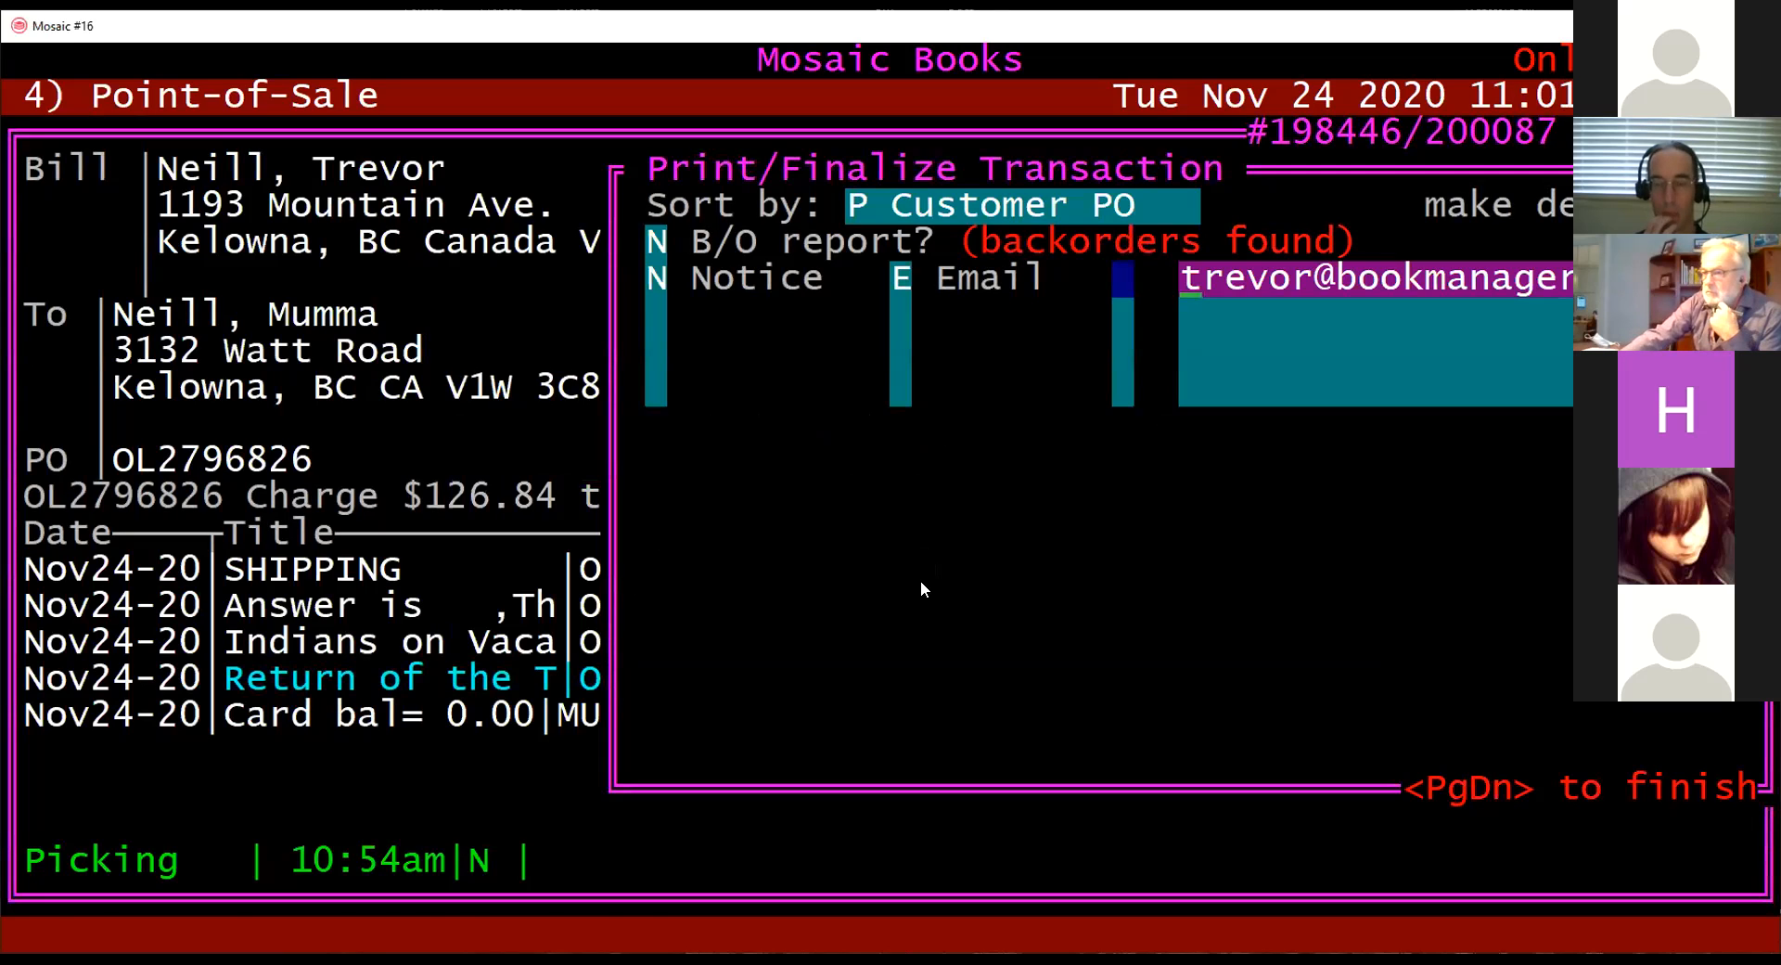
key("Page_Down")
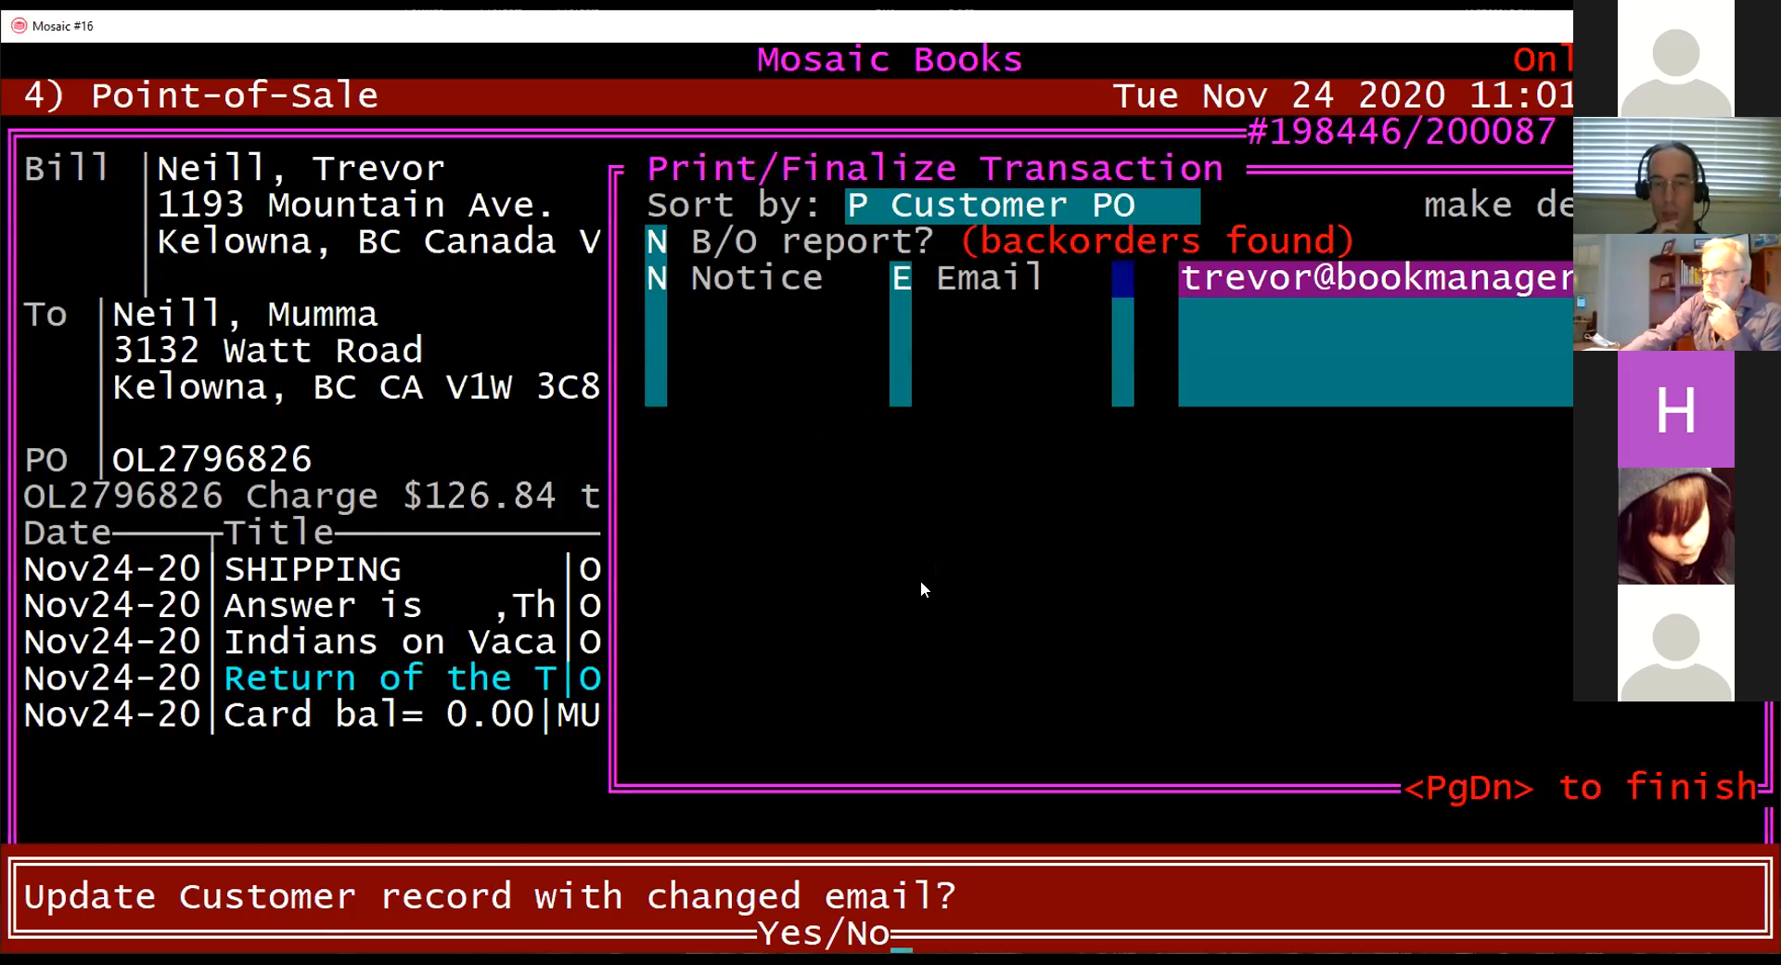
Save the email to the customer record and send the notice to the Billto address.
key("y")
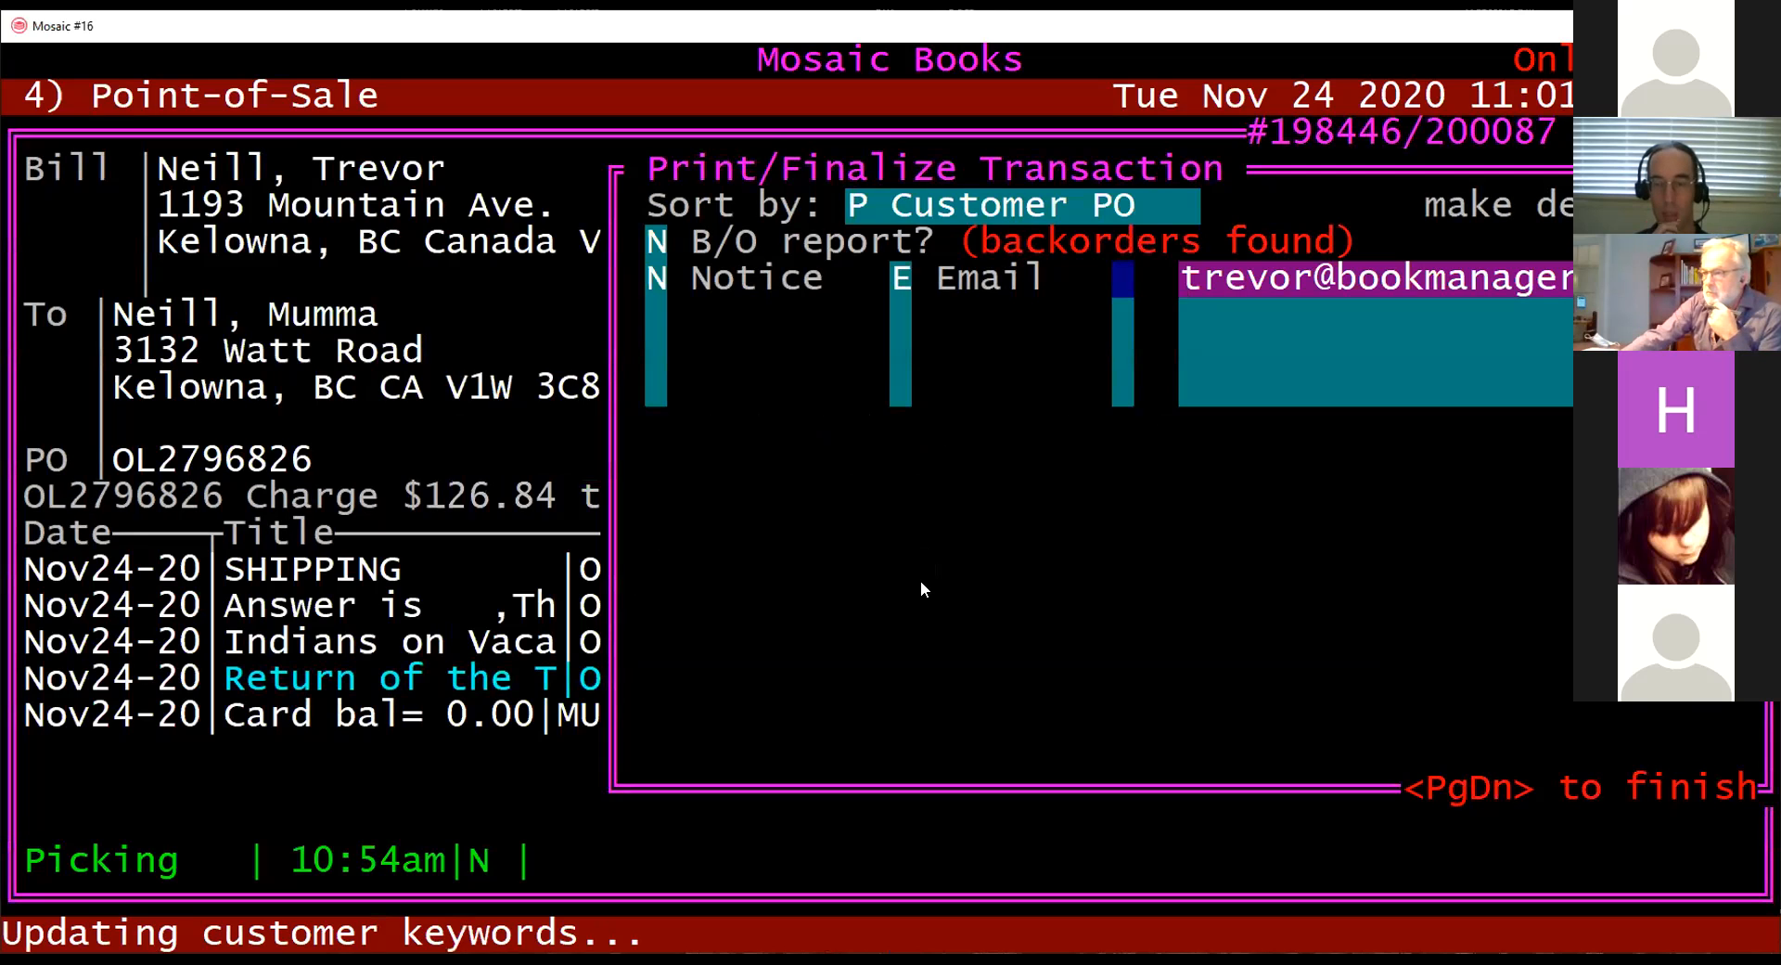
key("Down")
key("Up")
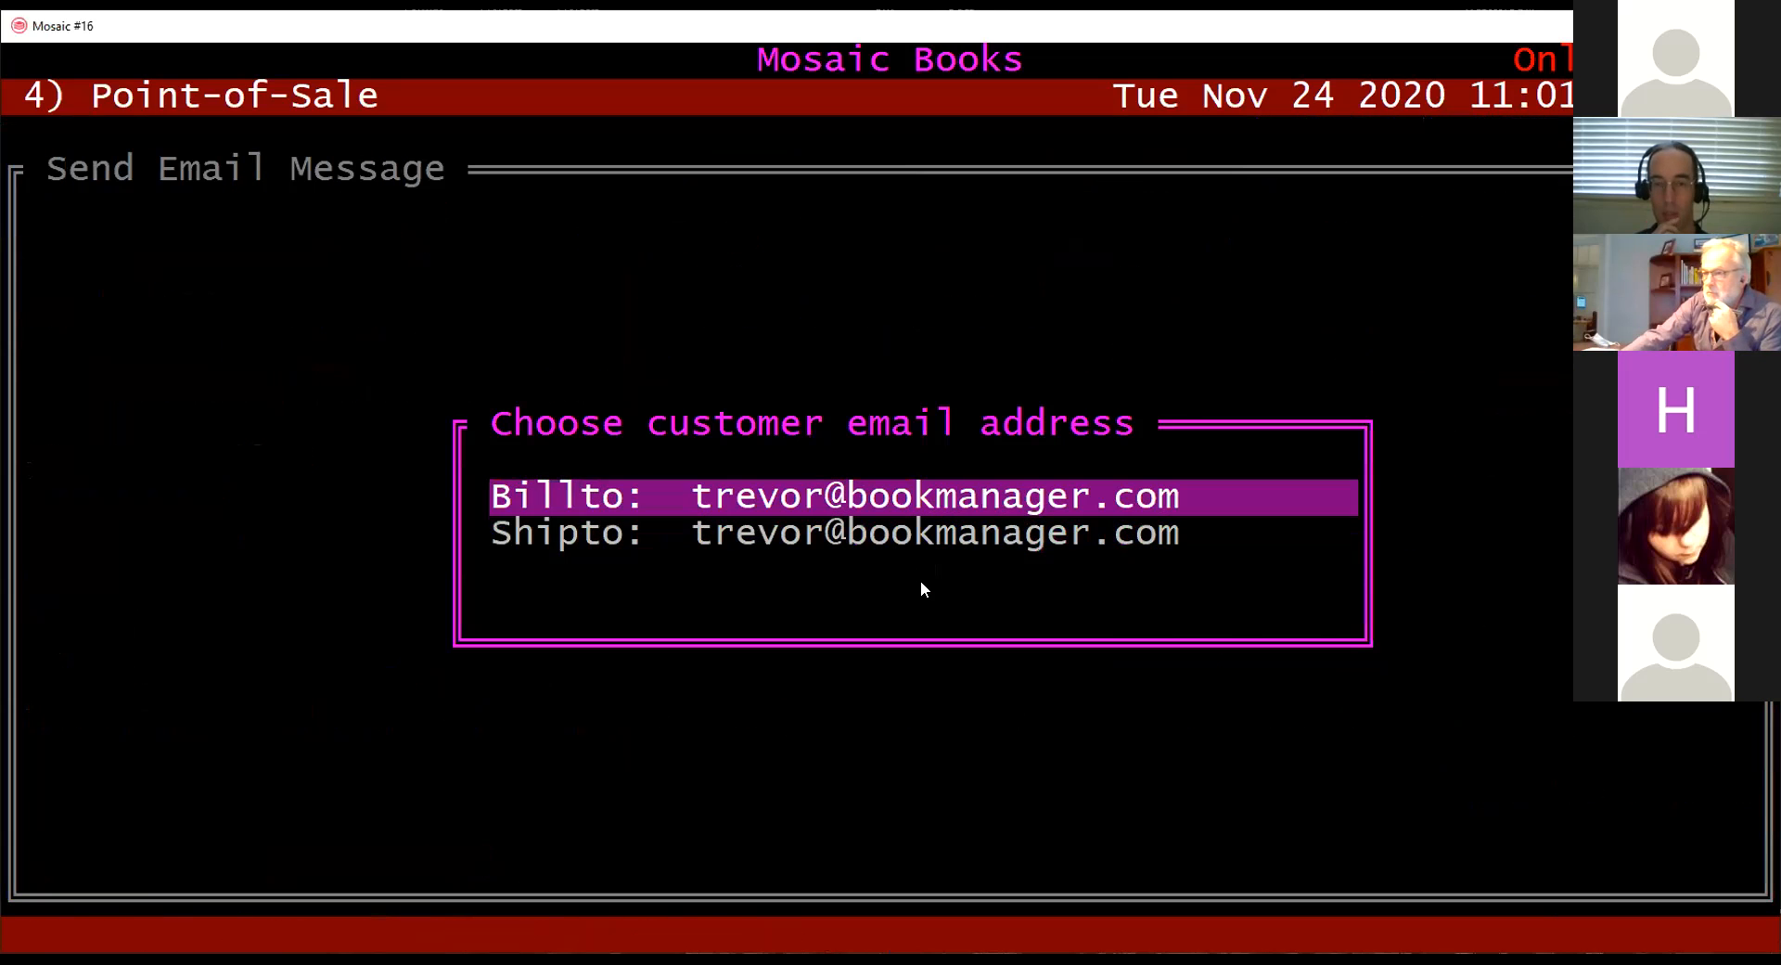
key("Return")
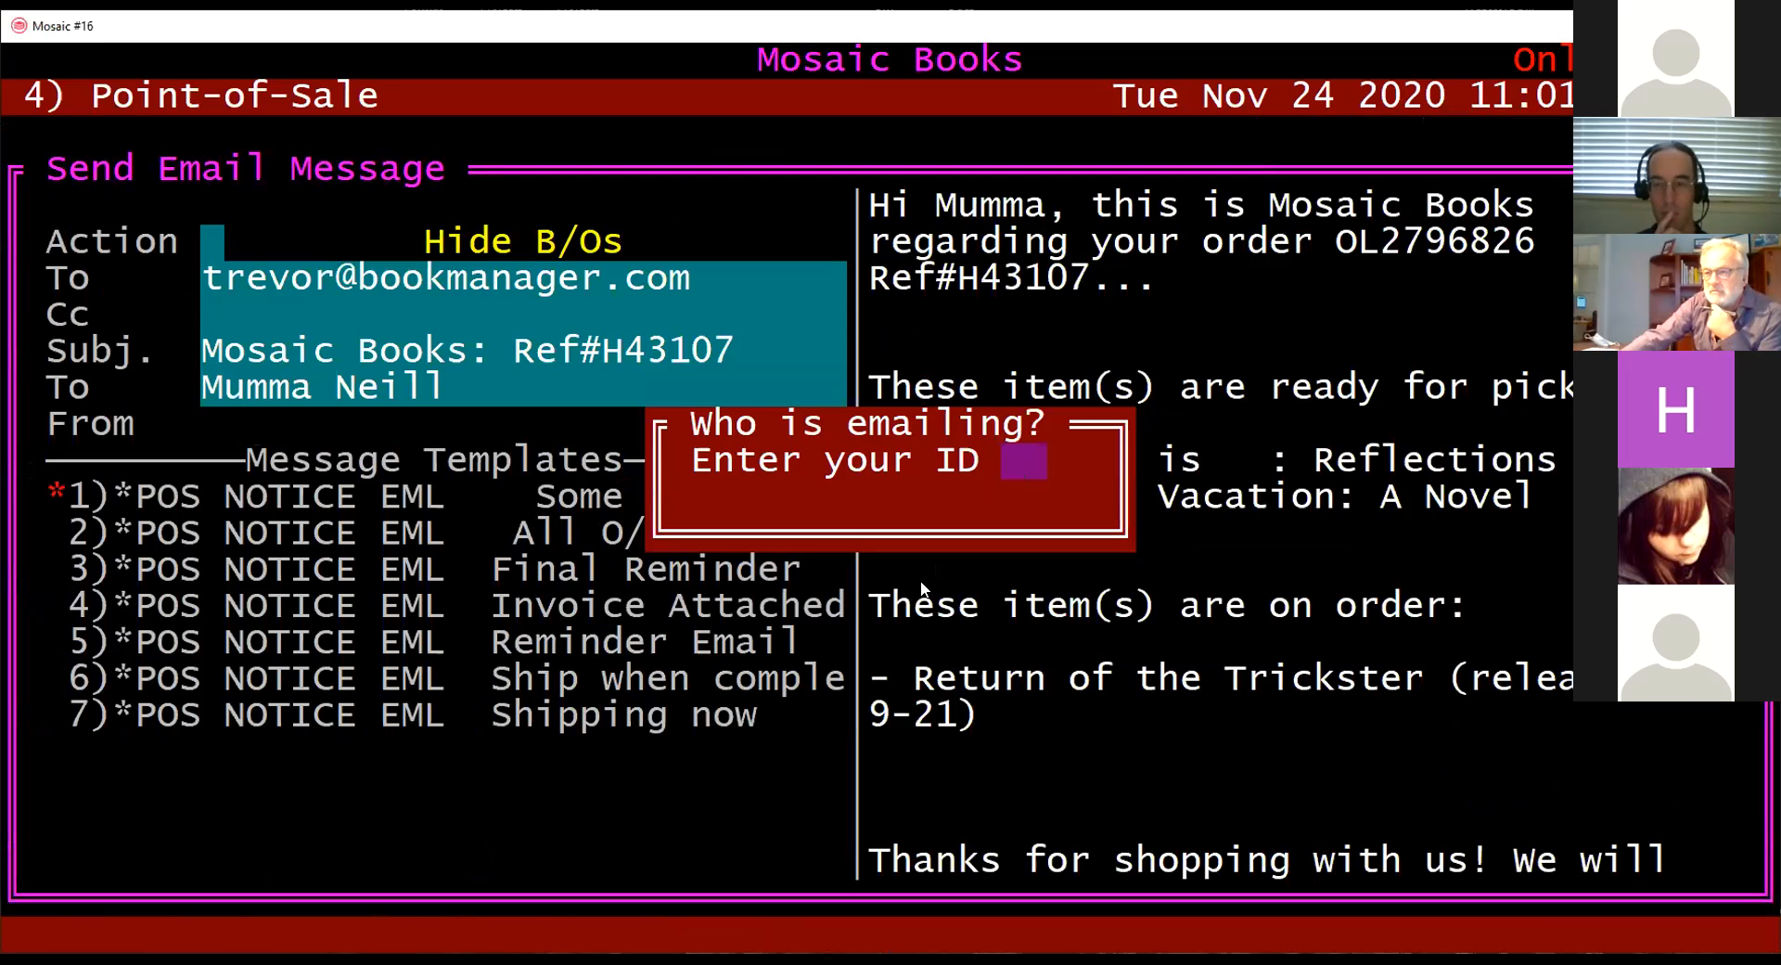
Enter the sender's staff ID, preview template 6, then return to ready-for-pickup template 1.
key("Return")
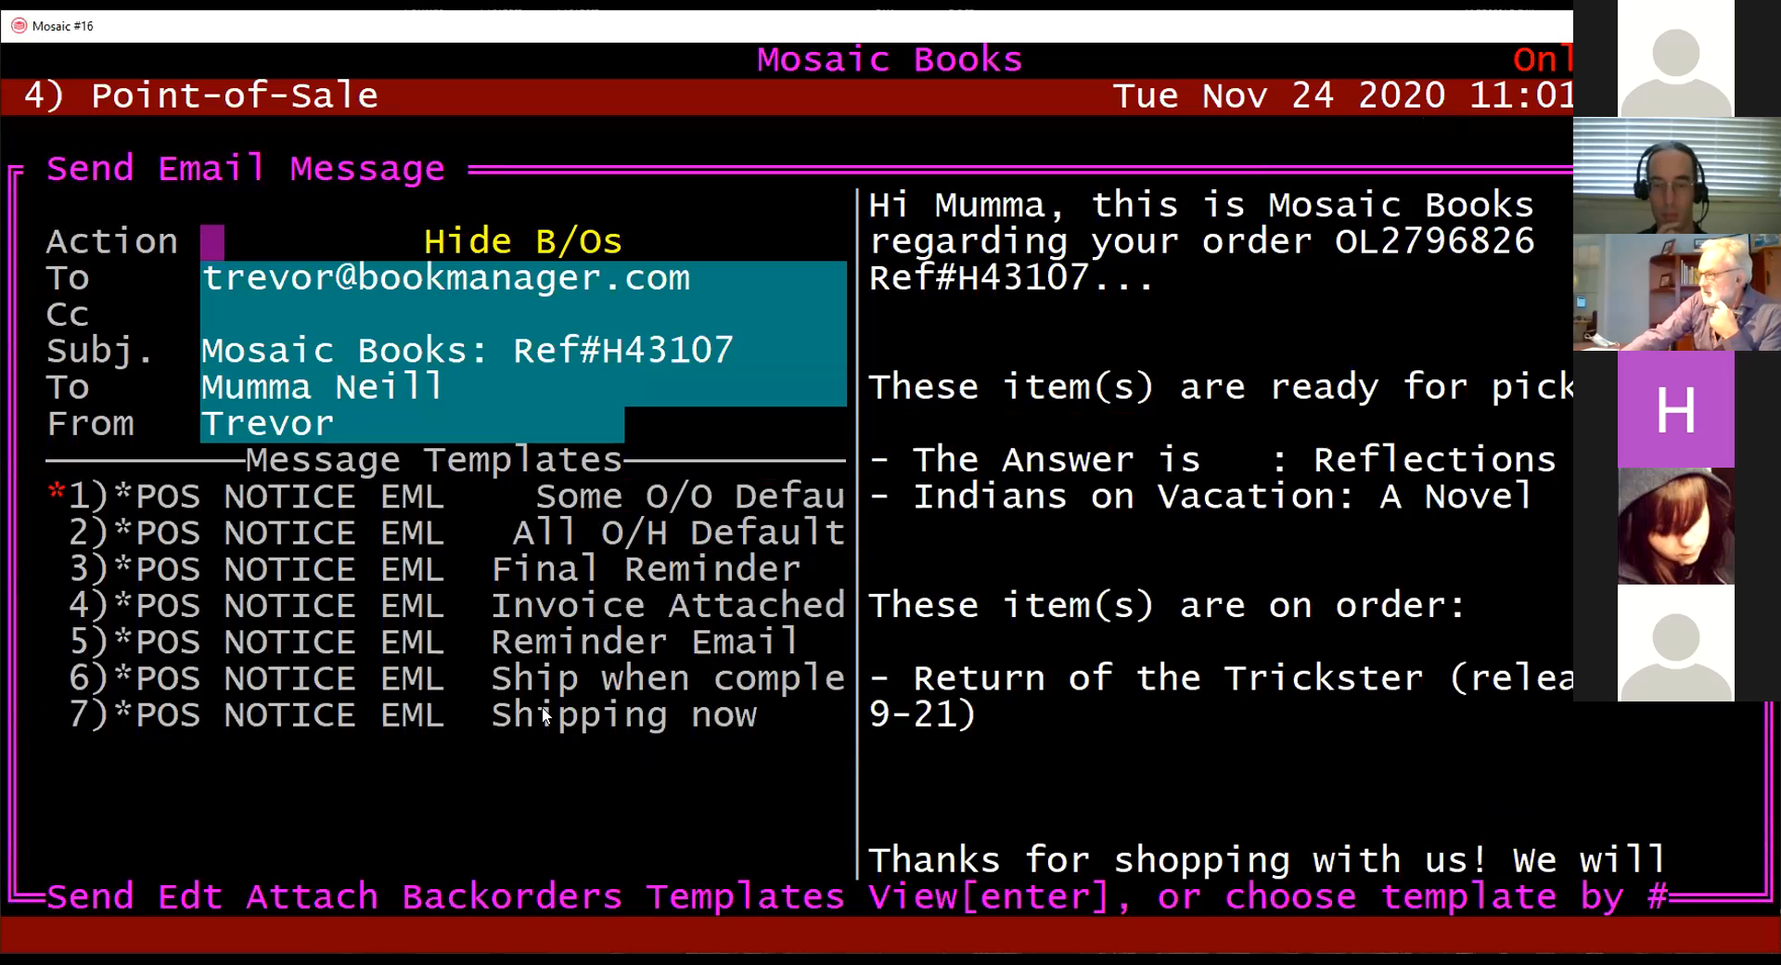
left_click_drag(491, 664, 830, 677)
left_click(823, 676)
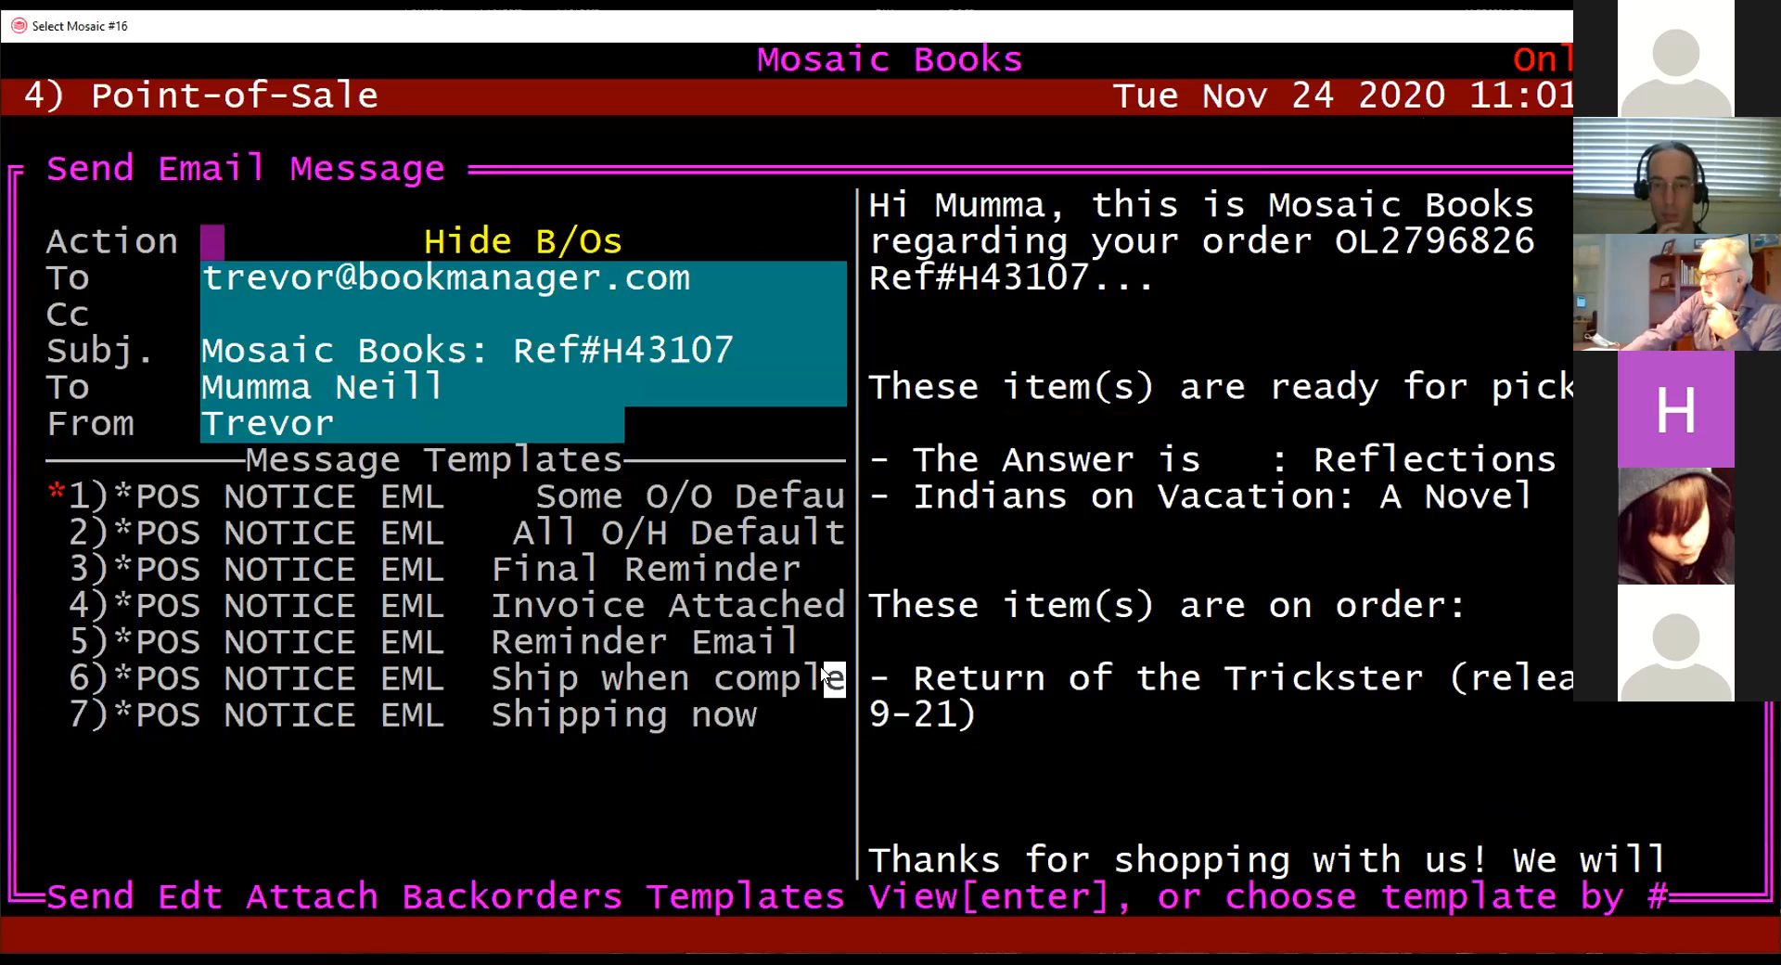
key("6")
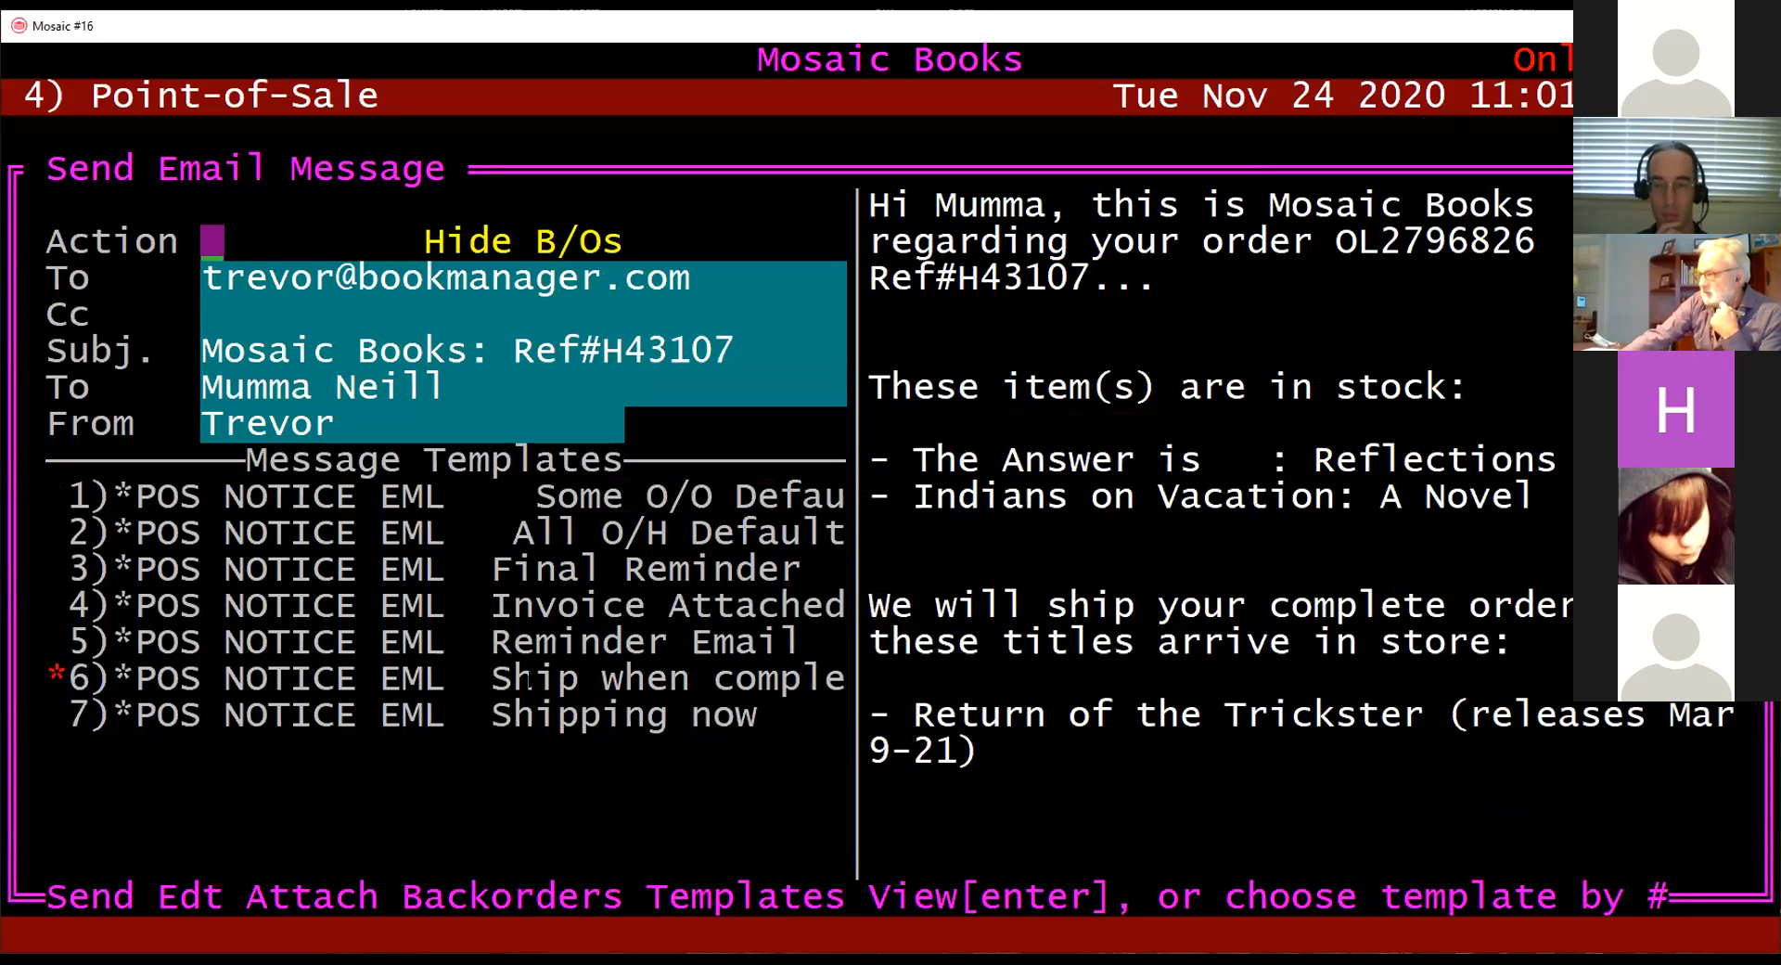
key("1")
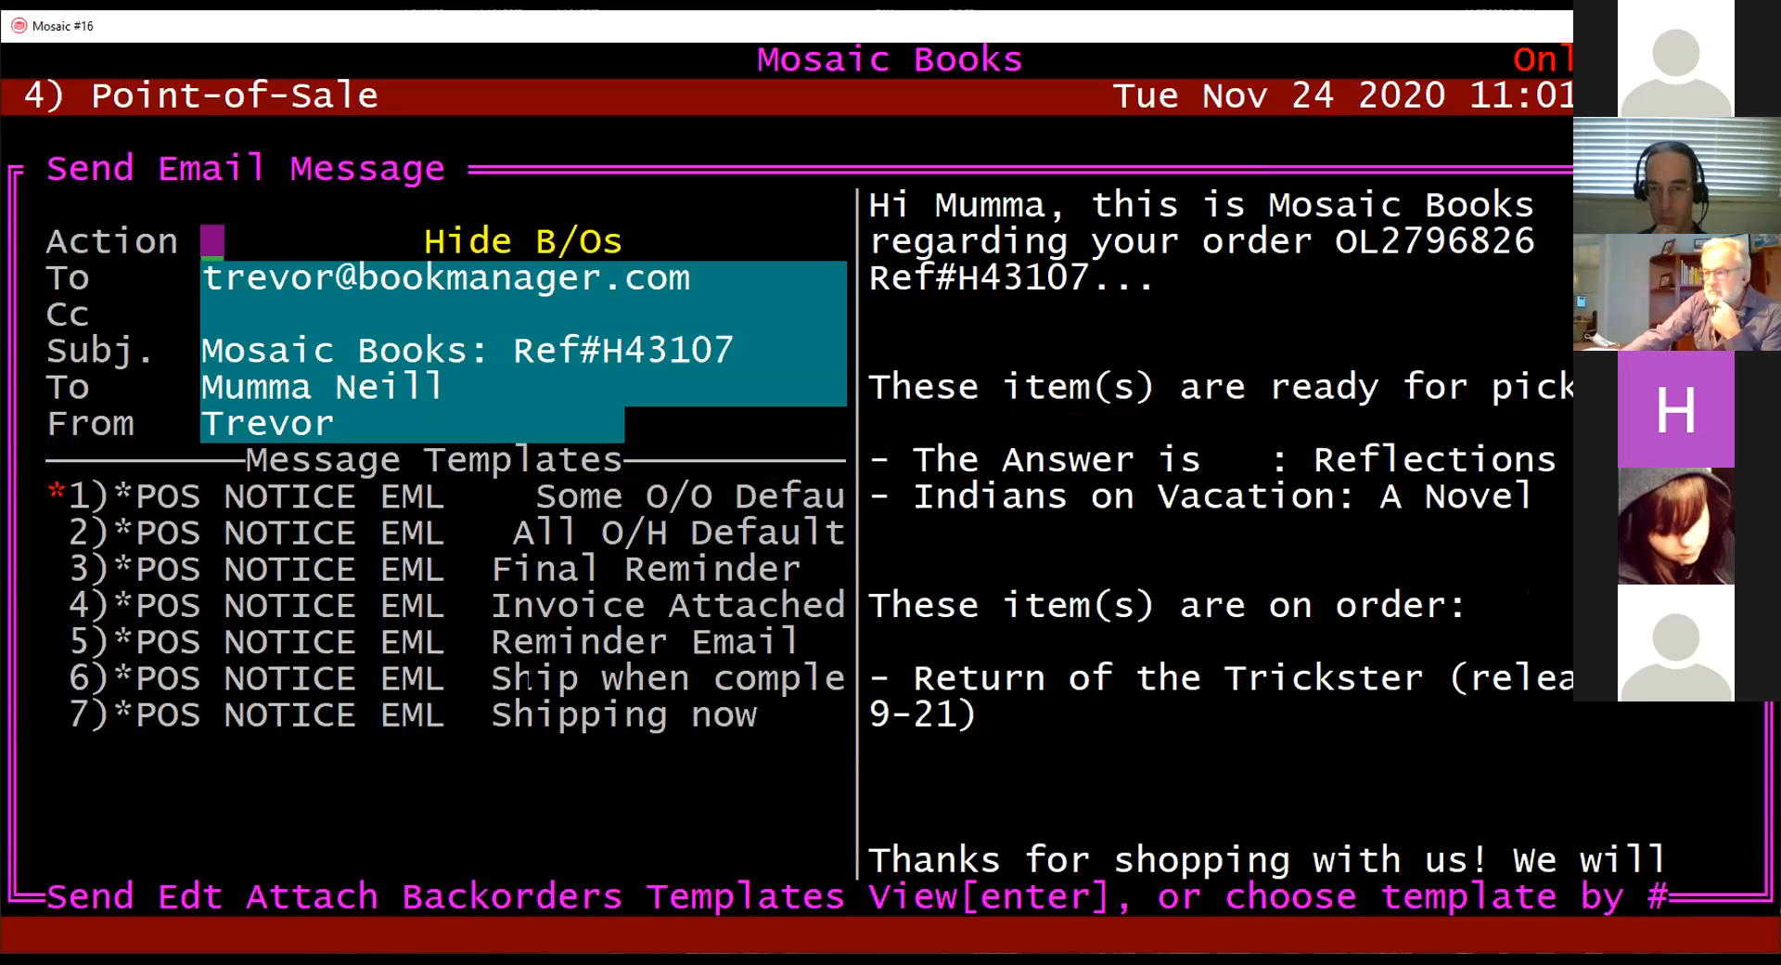
Write a note below the greeting: one item releases March 2021, hold the order or ship in-stock items now?
key("e")
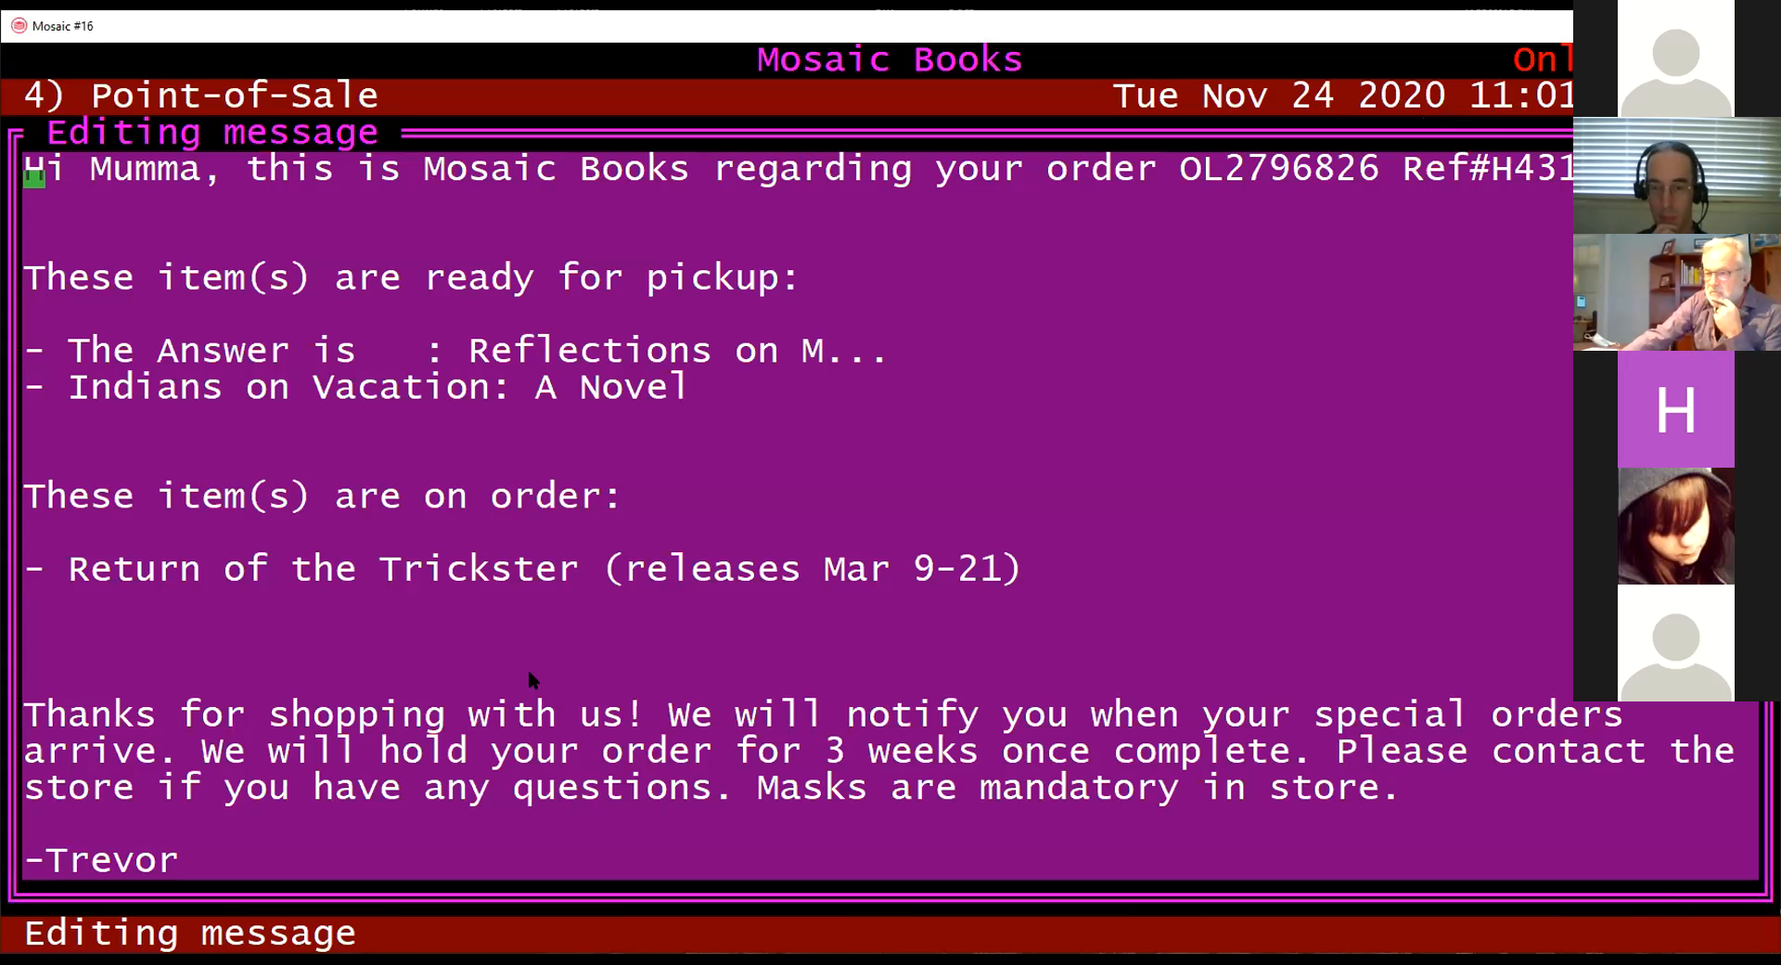
key("Down")
key("Return")
key("Return")
key("Up")
key("Down")
key("Up")
type("Hey")
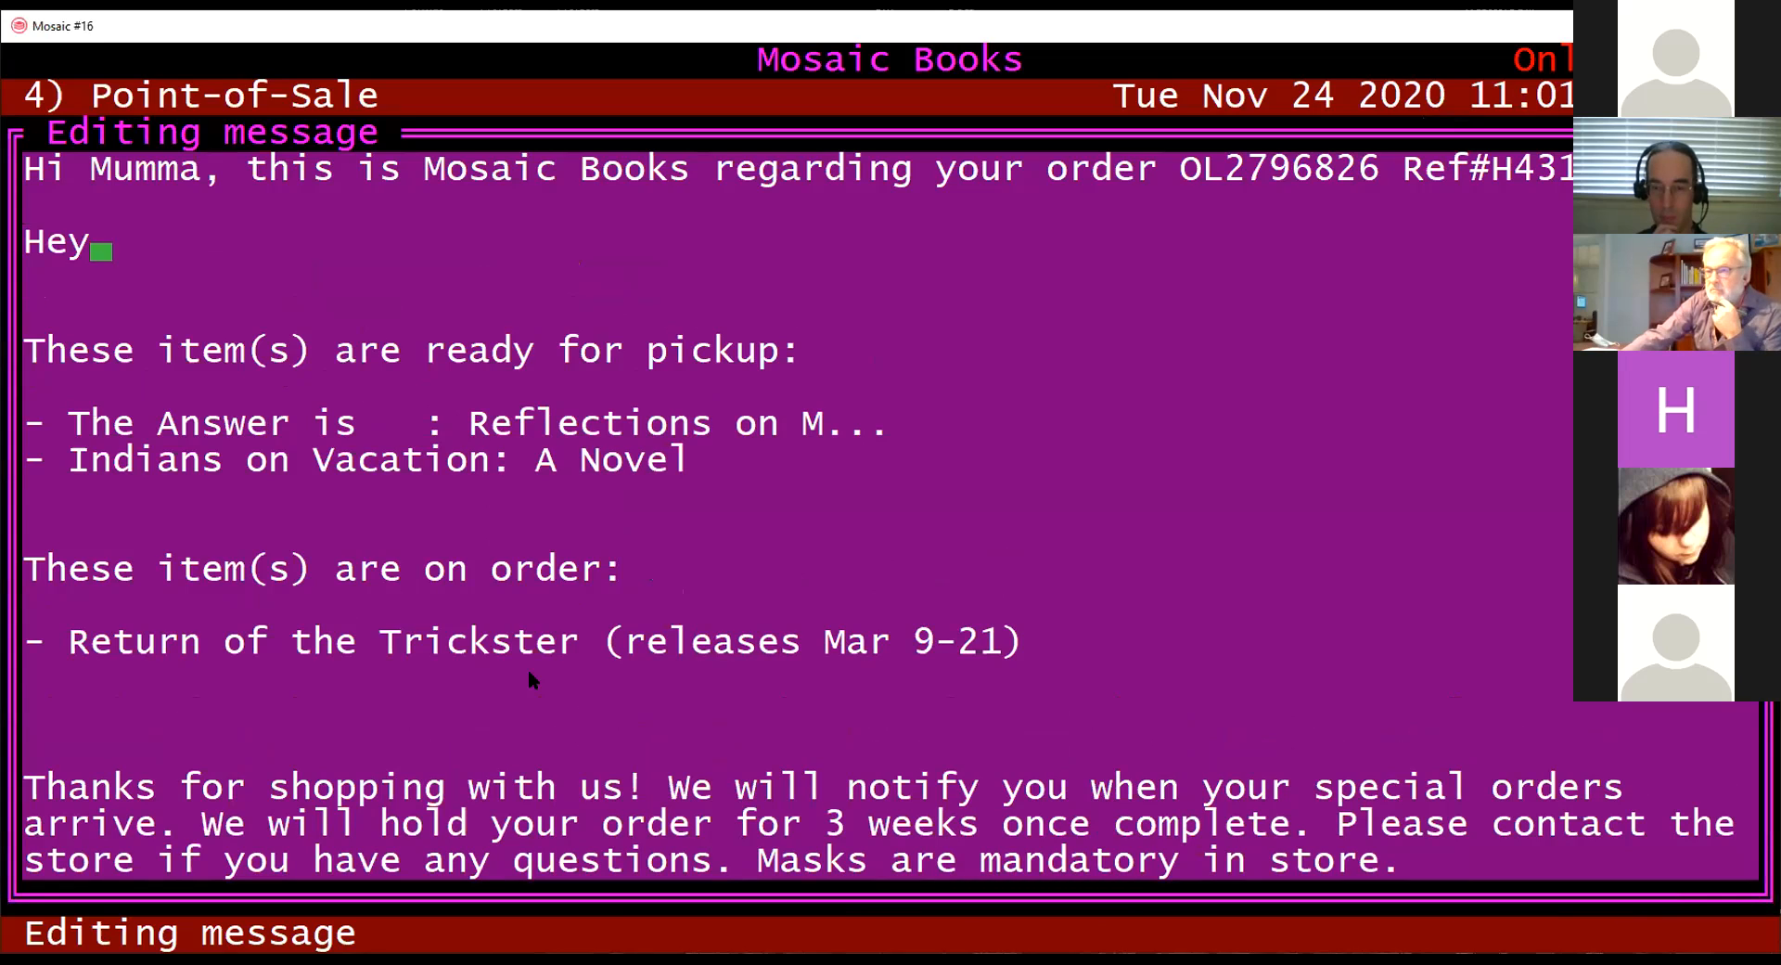
type("o! One")
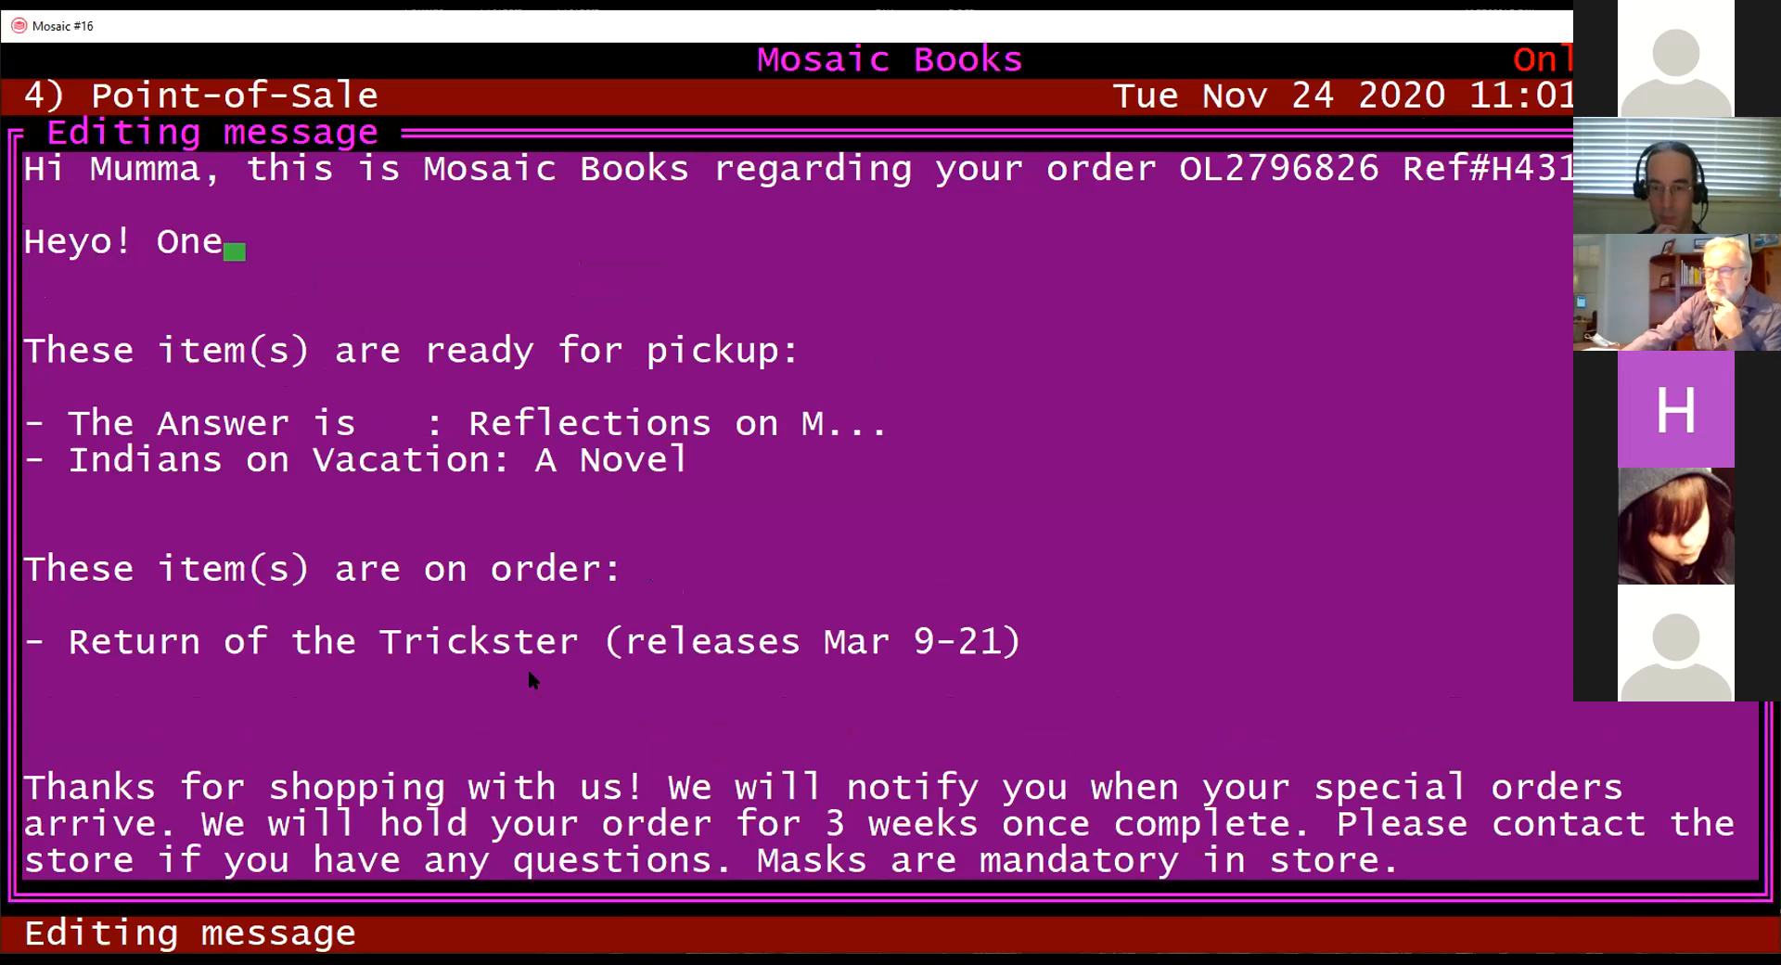
type(" of the items you or")
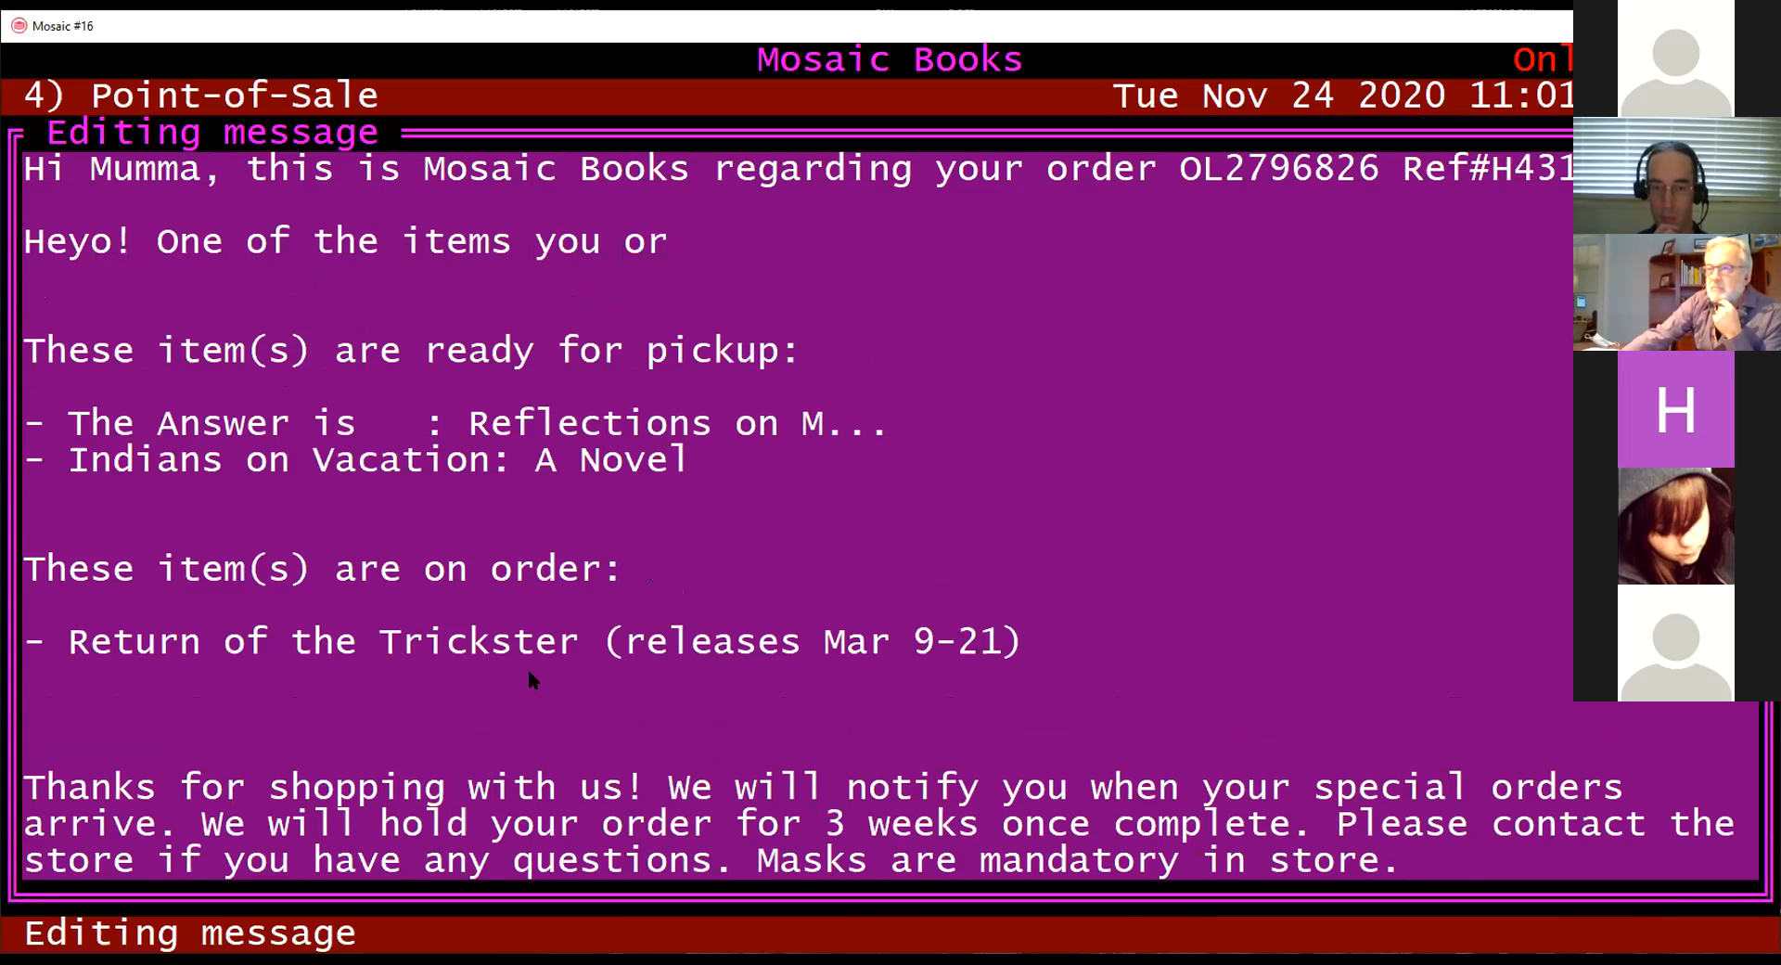
type("dered is not releas")
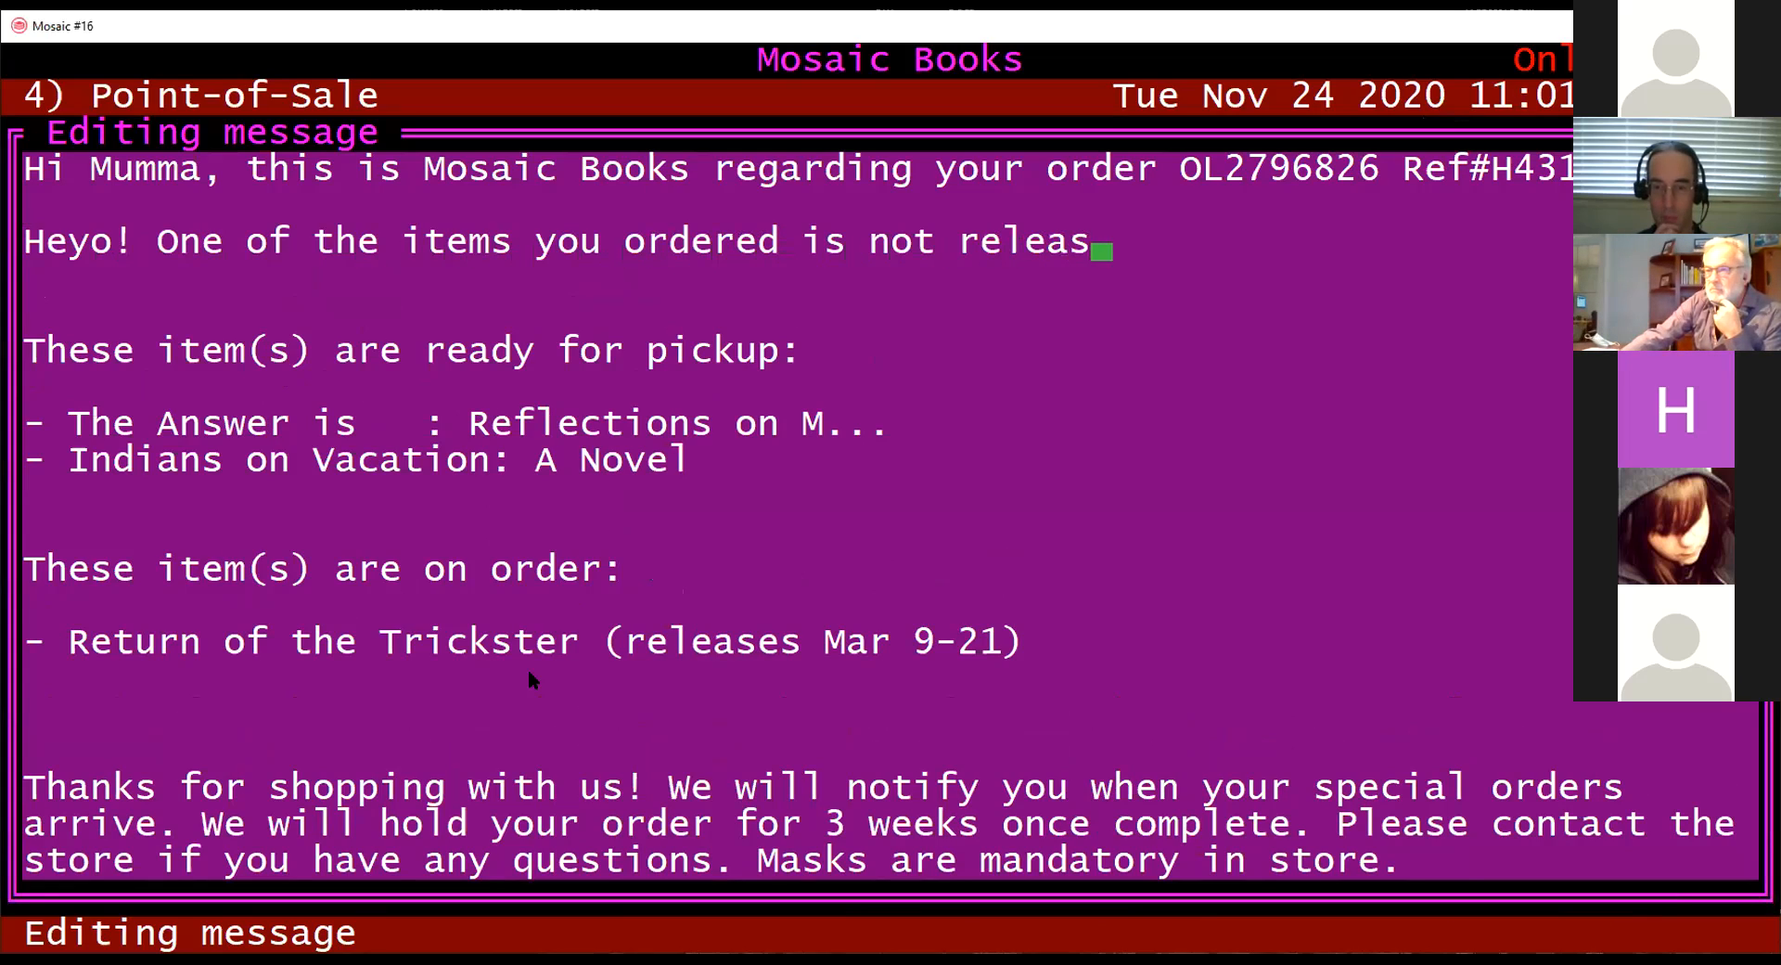
type("ing until March ")
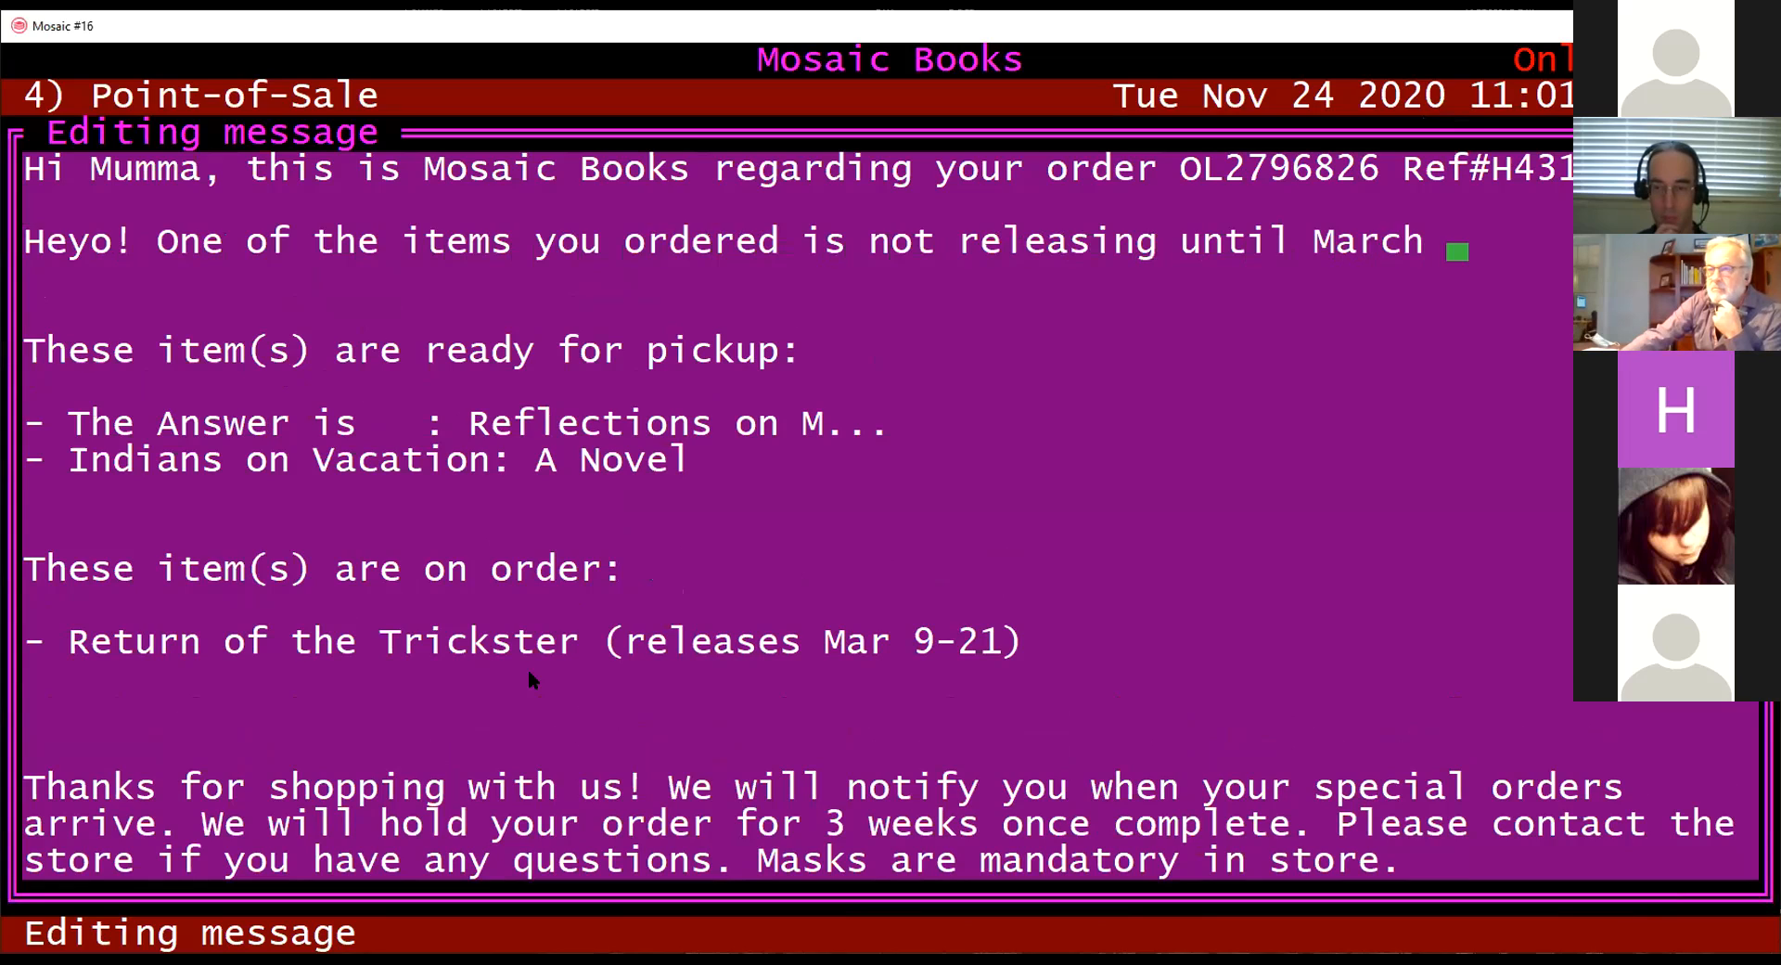
type("2021. want u")
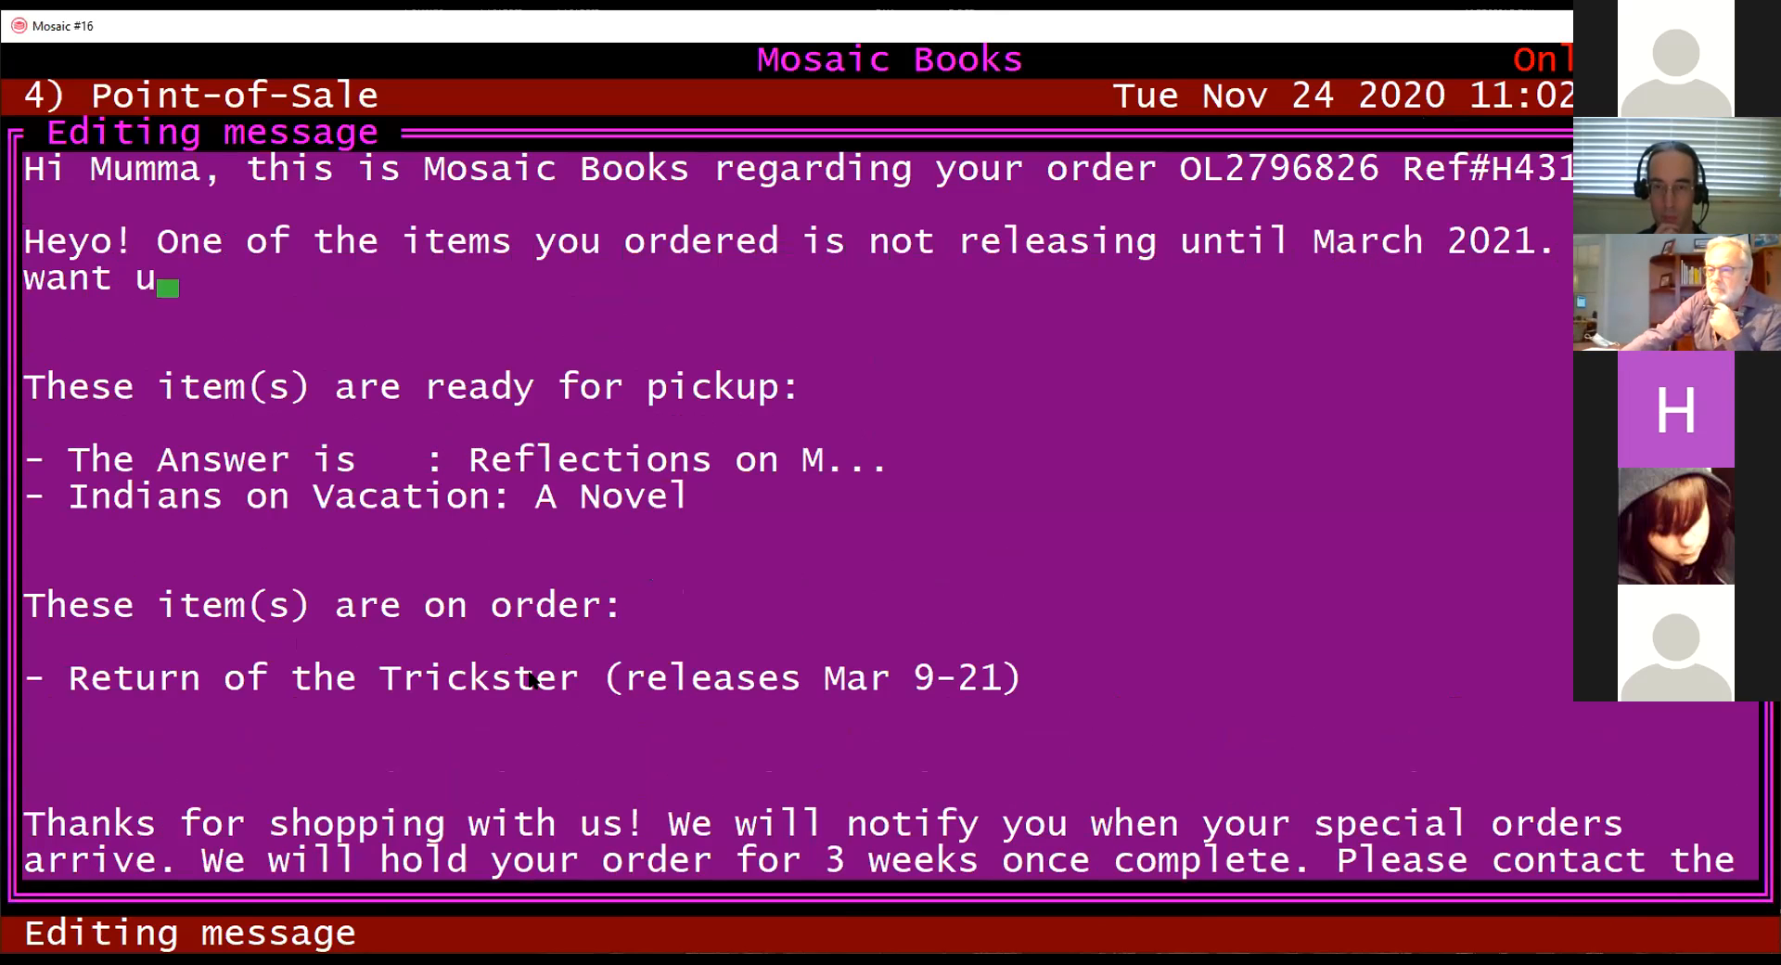
type("s to hold thje")
key("BackSpace")
key("BackSpace")
type("hje entuire ")
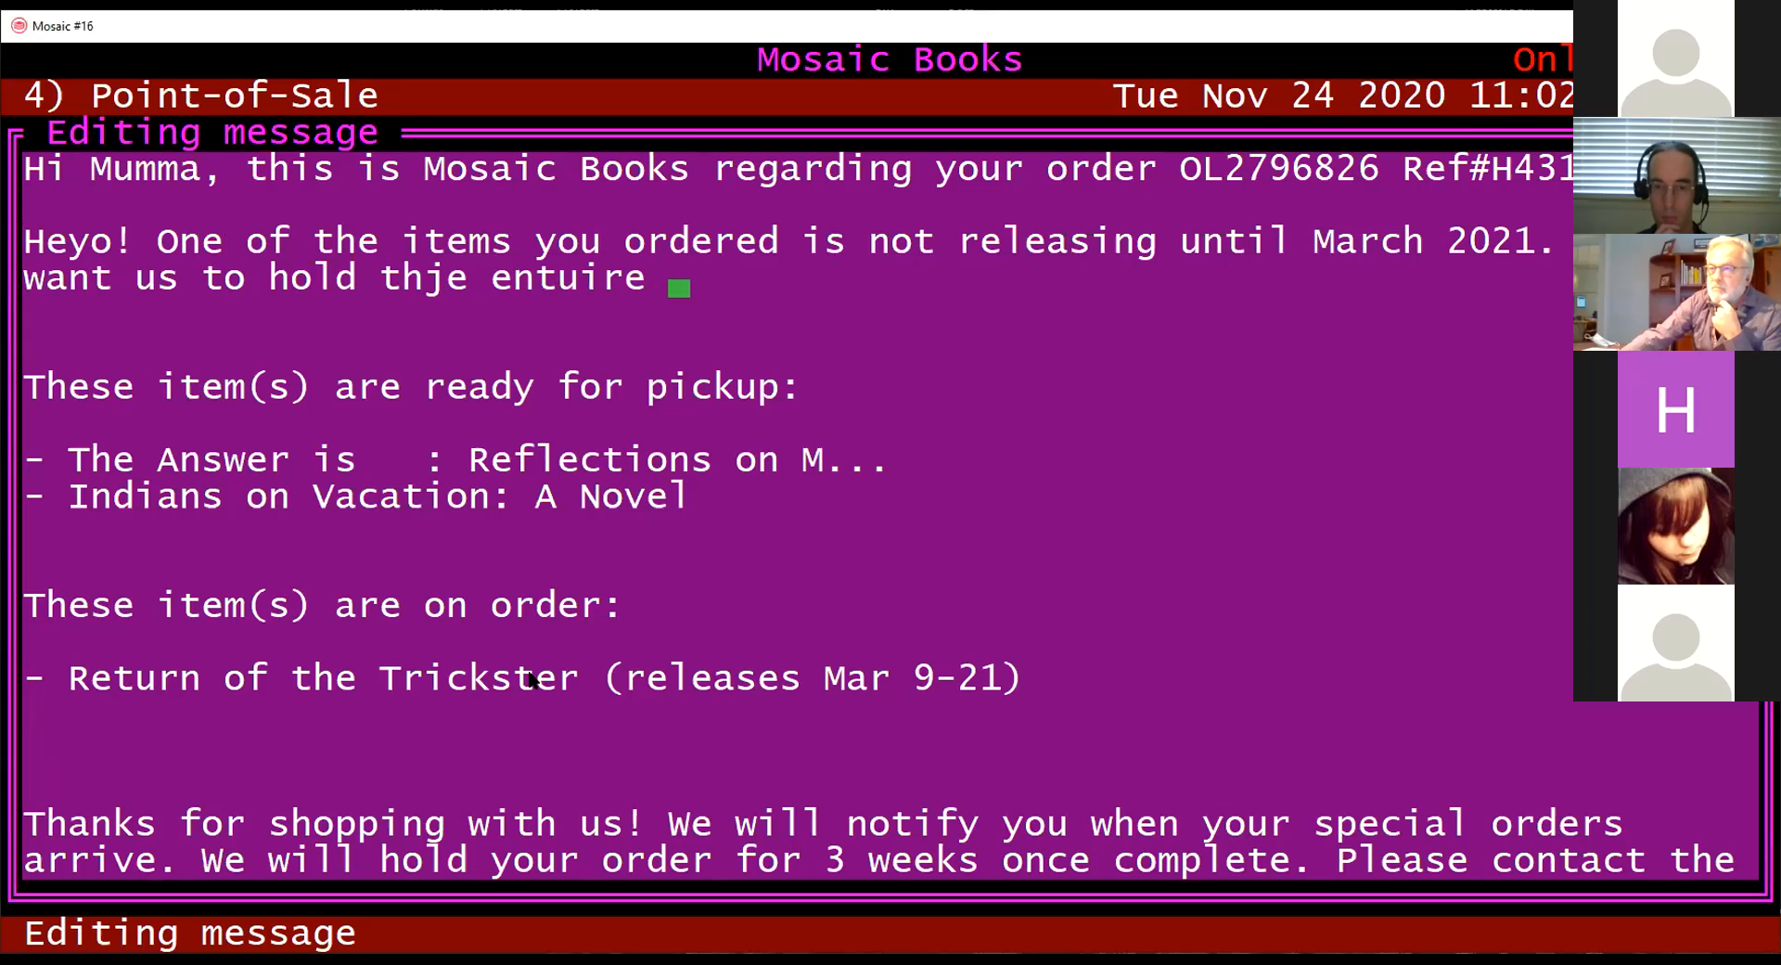
type("order, ord")
key("BackSpace")
type("ship what';s in stpo")
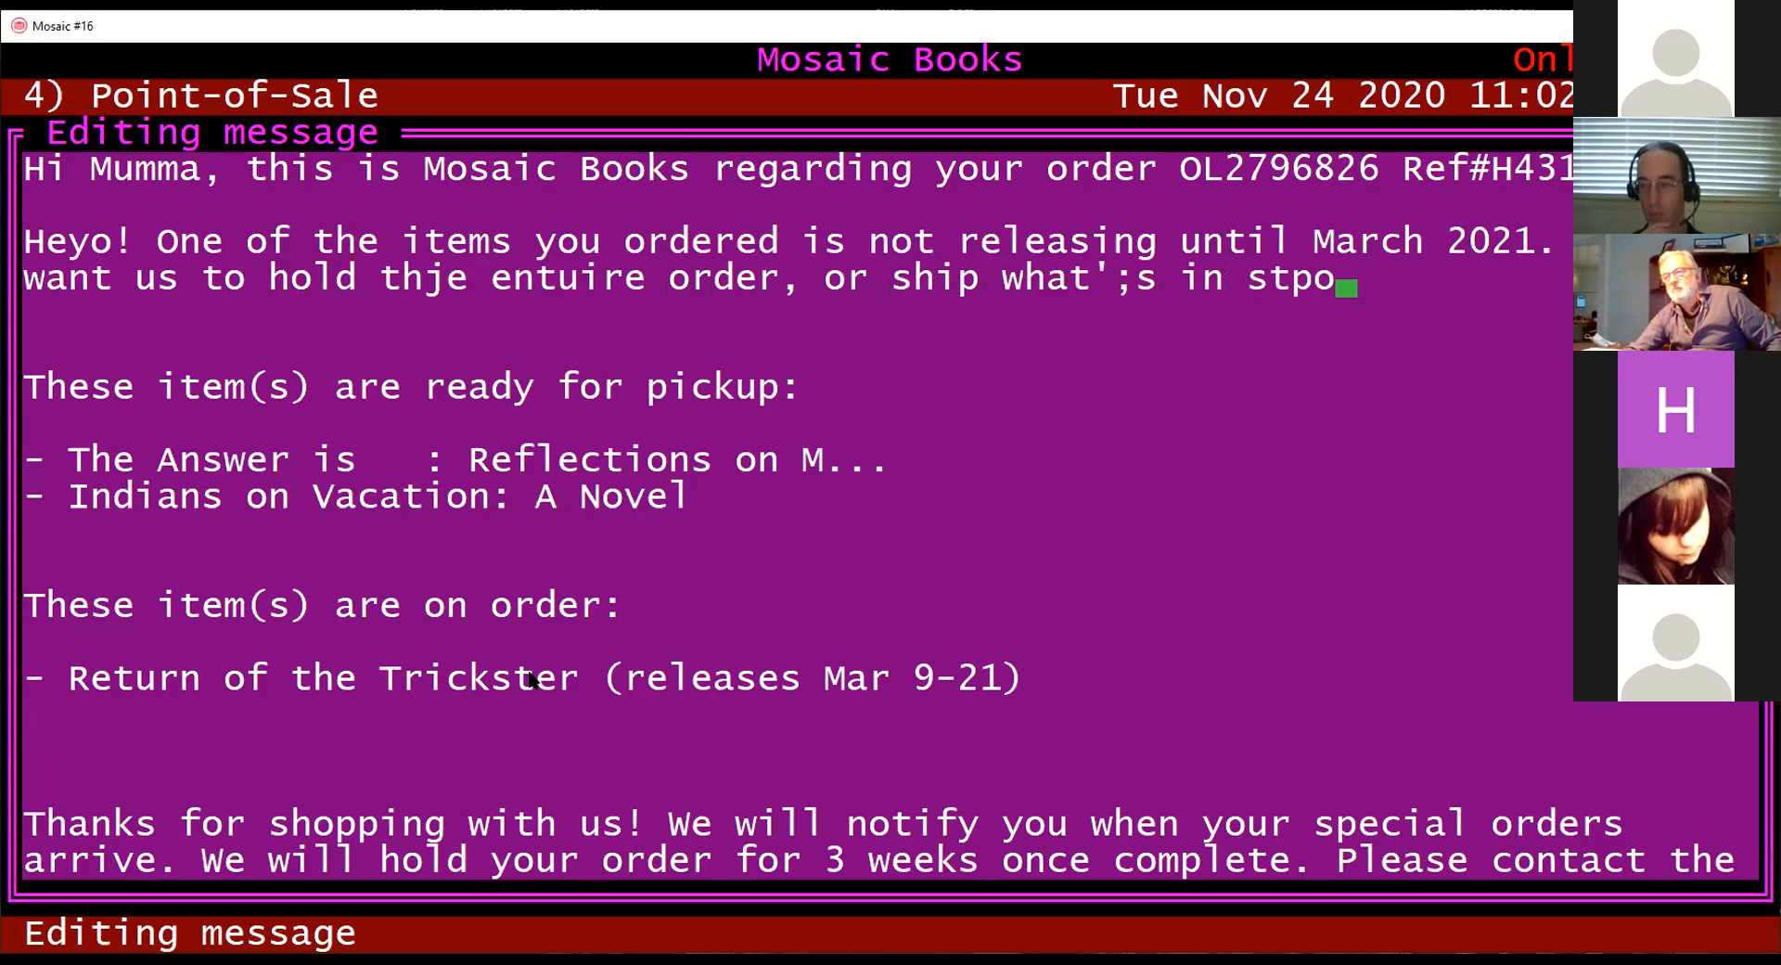
type("ck nmow?")
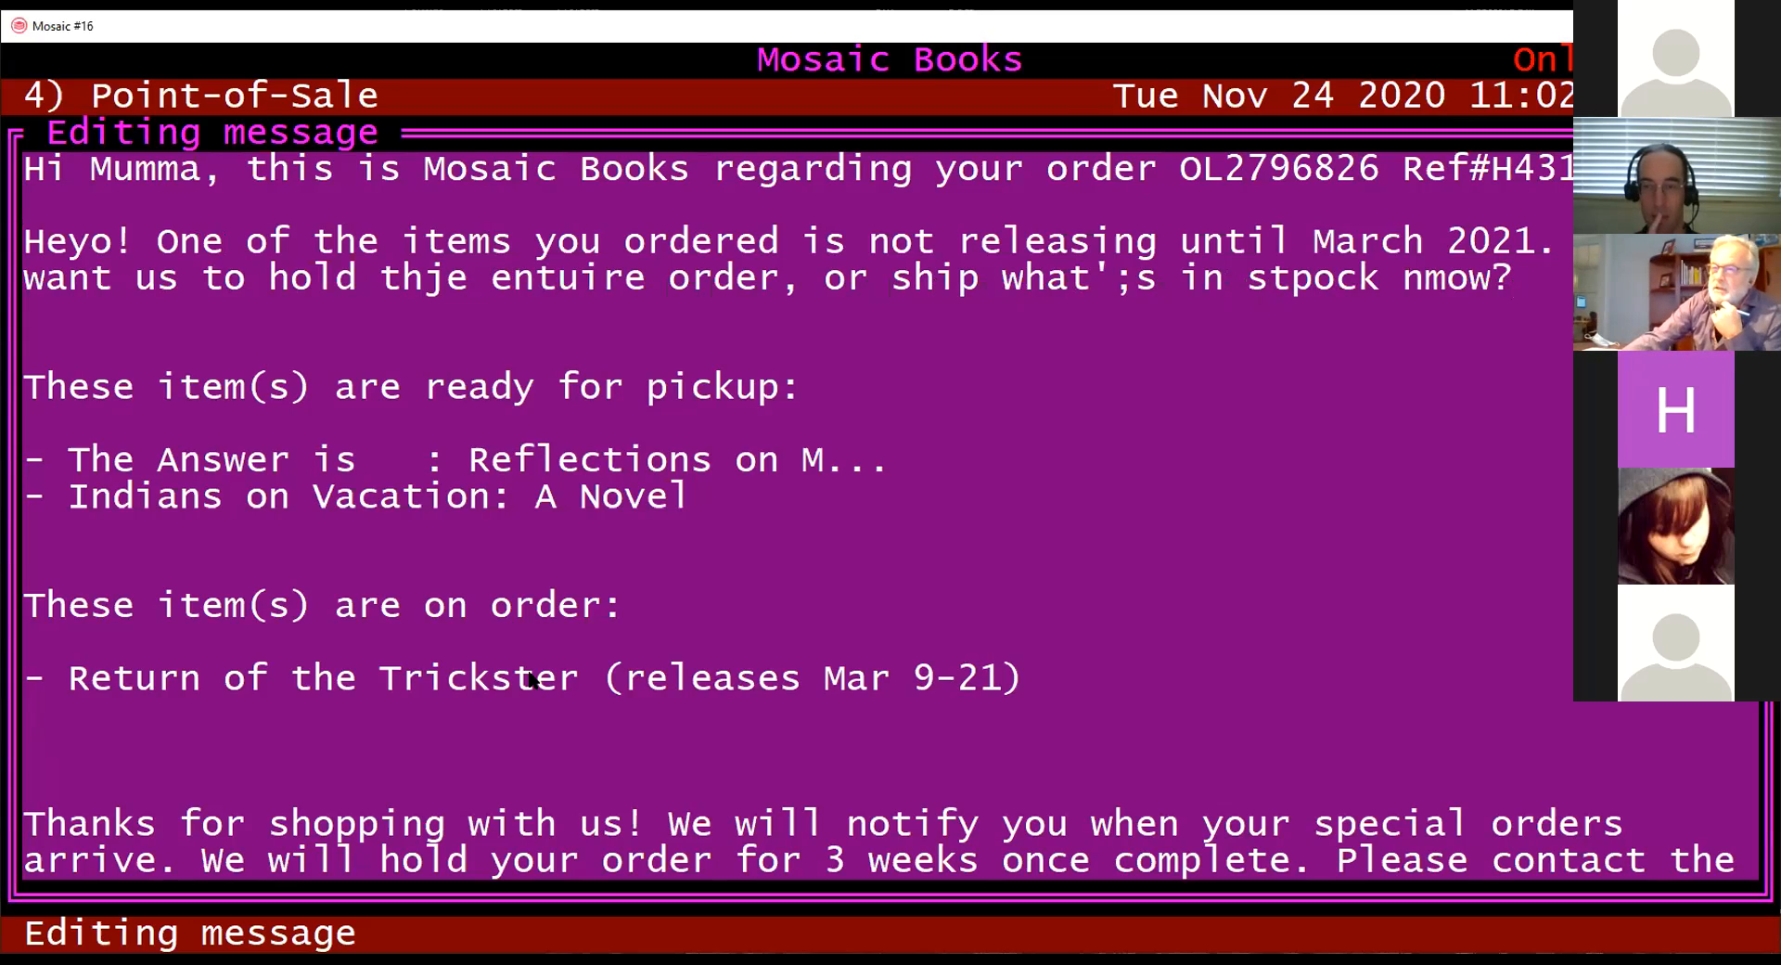
type(" If ")
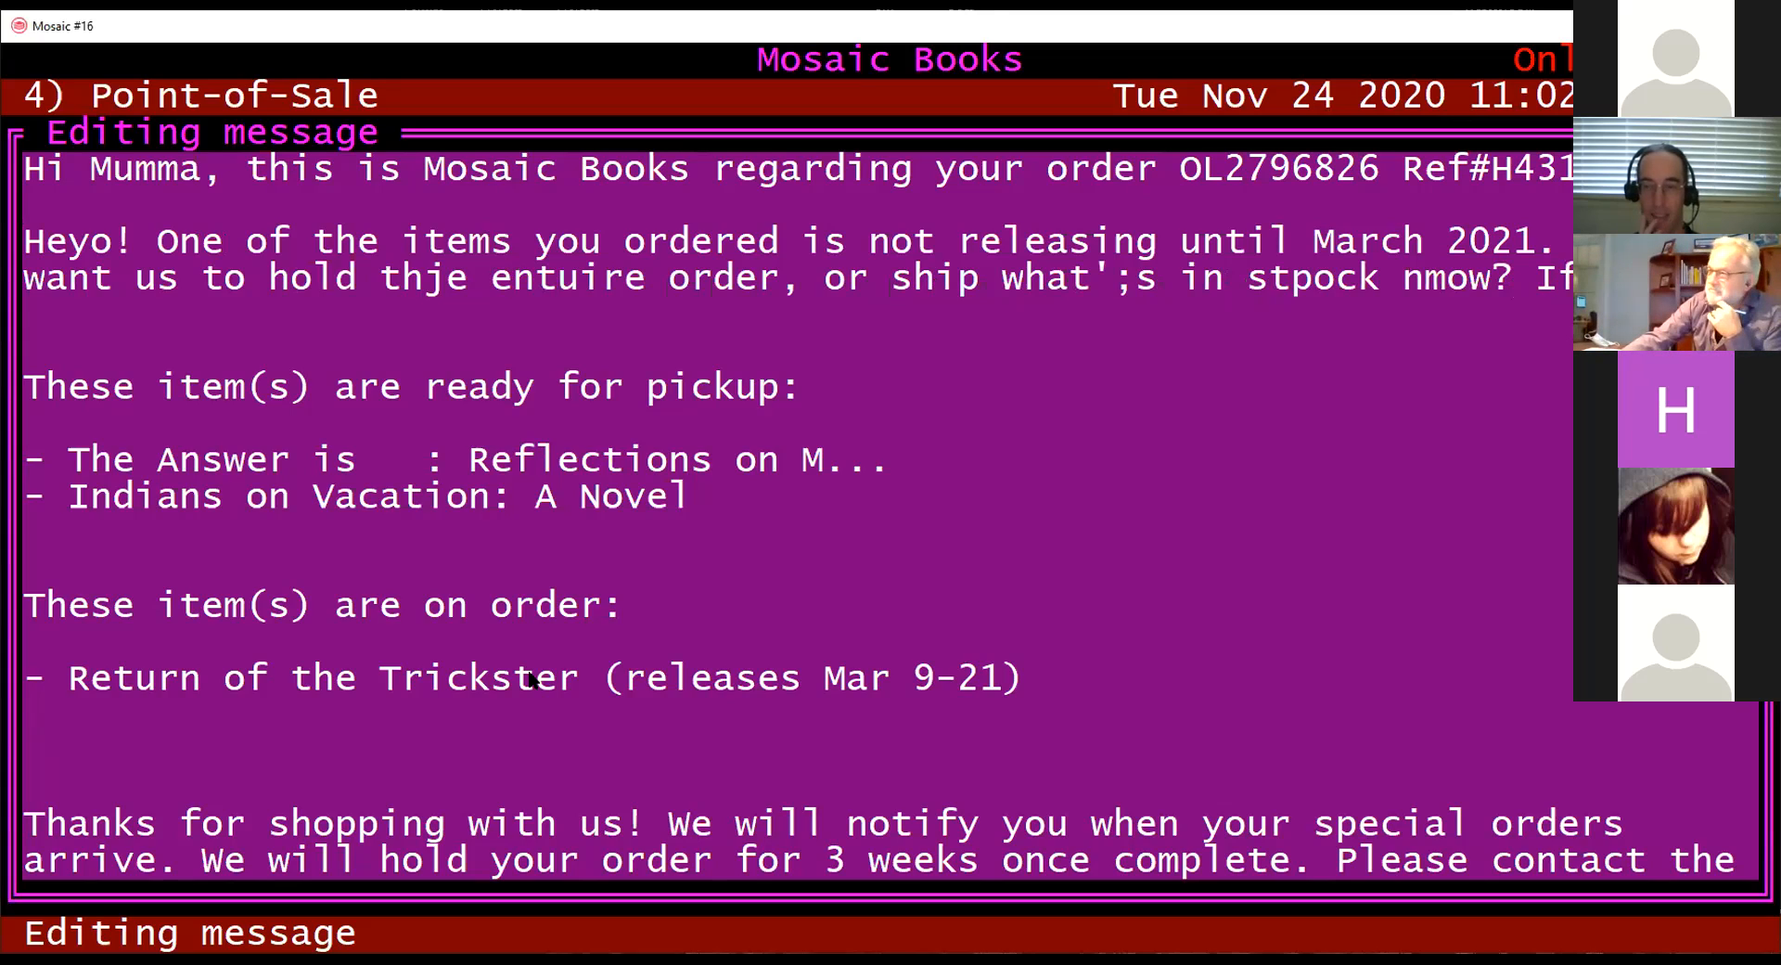
type("ship now, ")
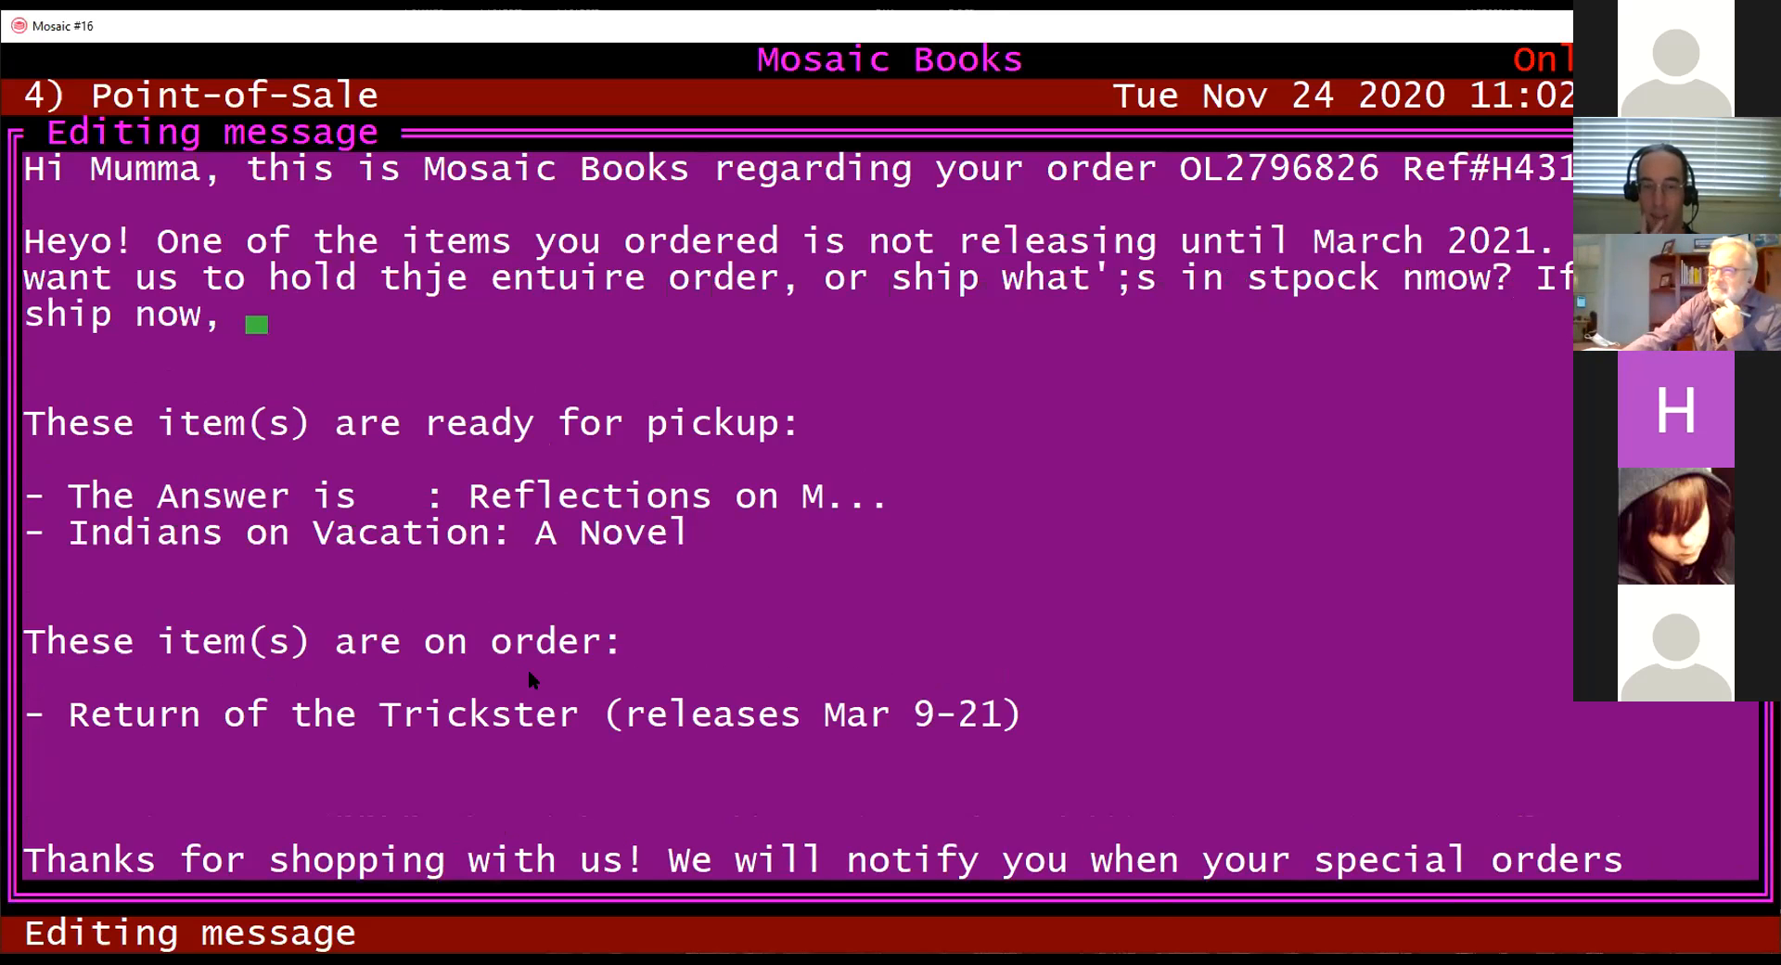
type("your fiurst orde")
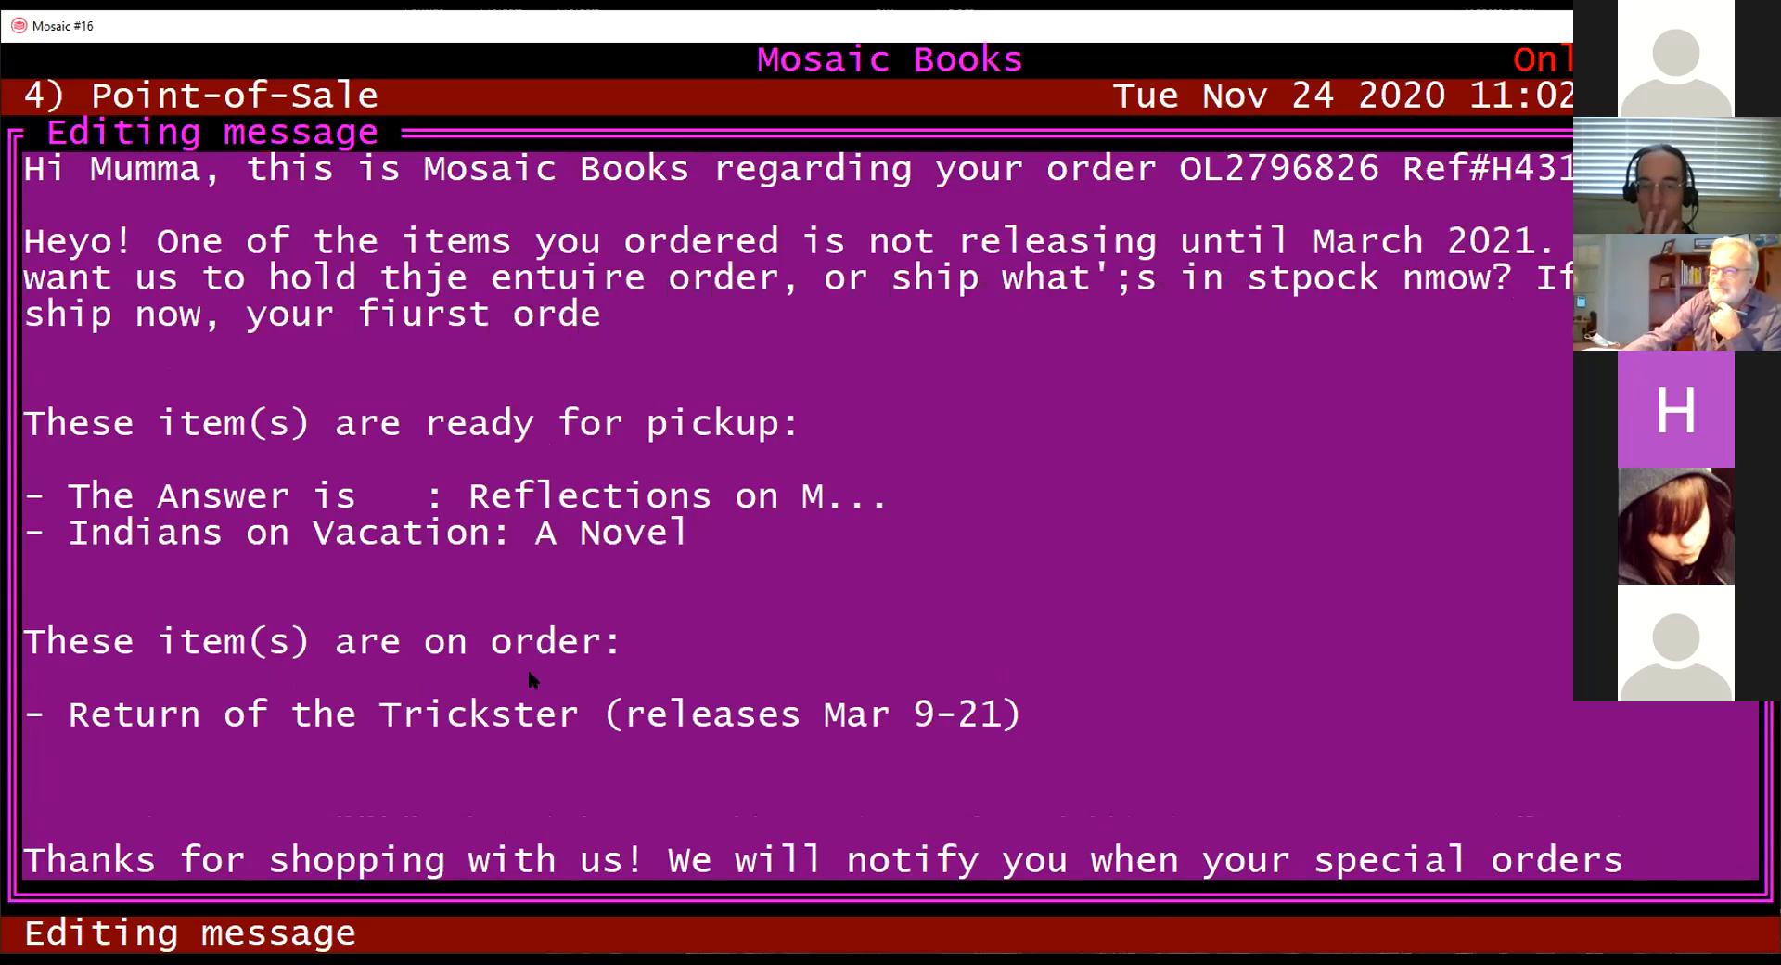
type("r will ship for fre")
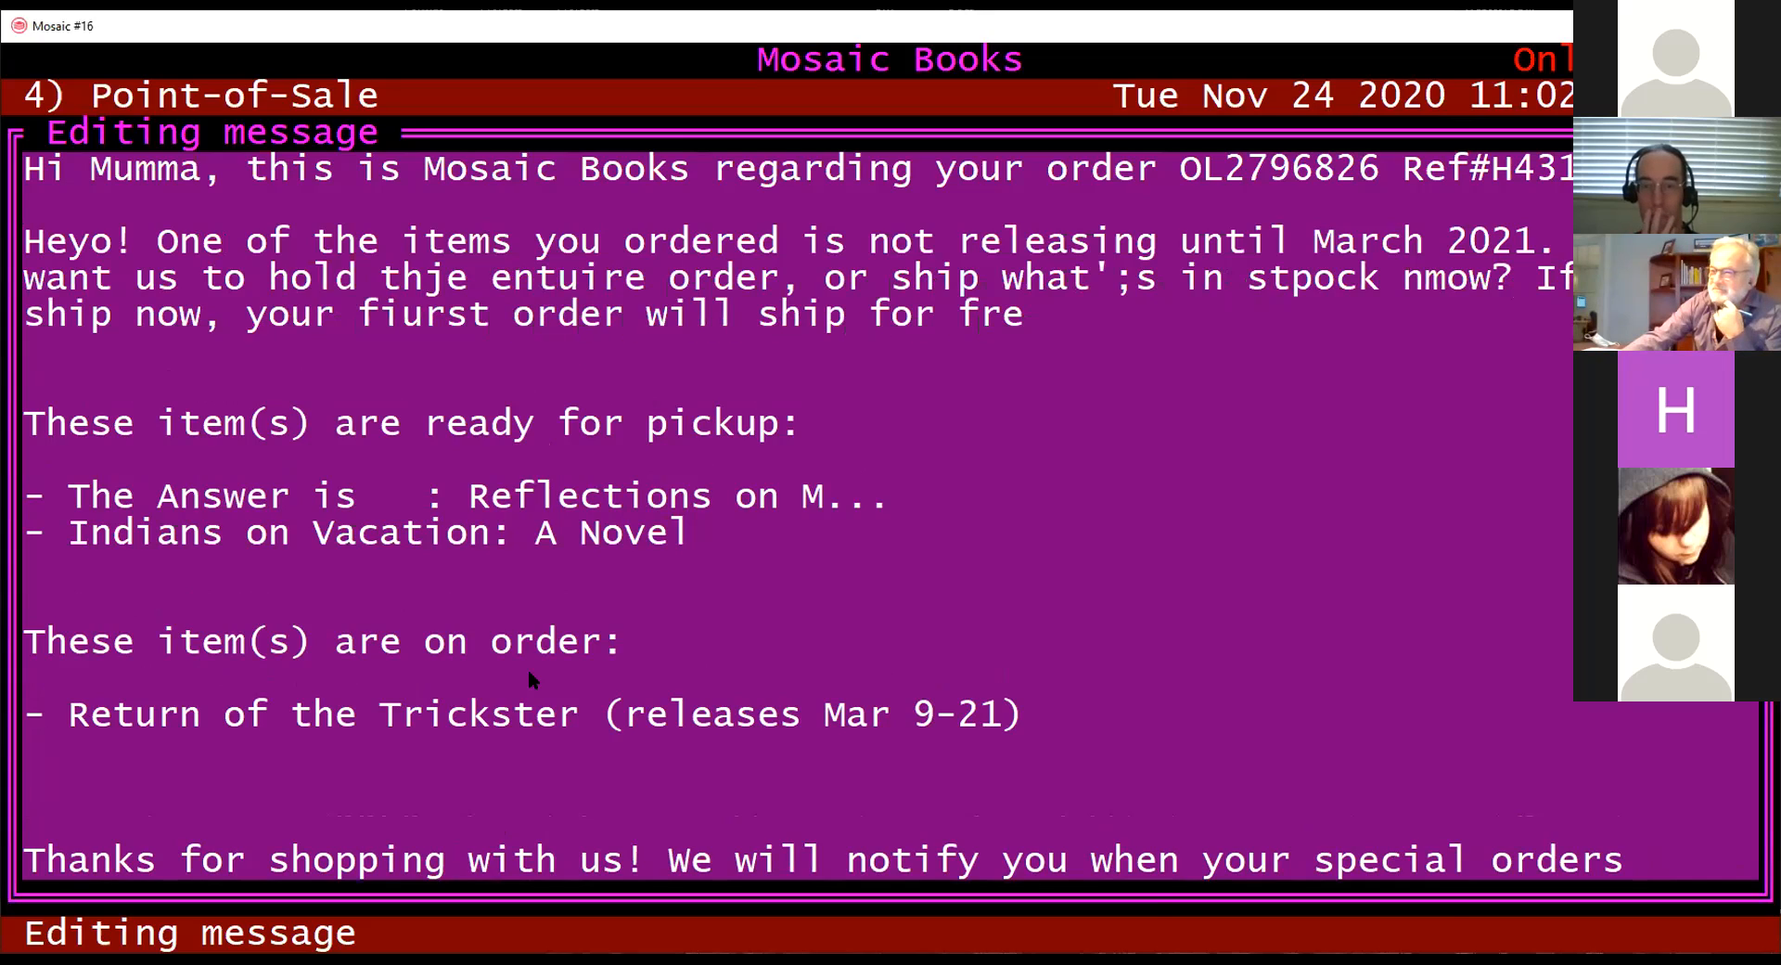
type("e, but your")
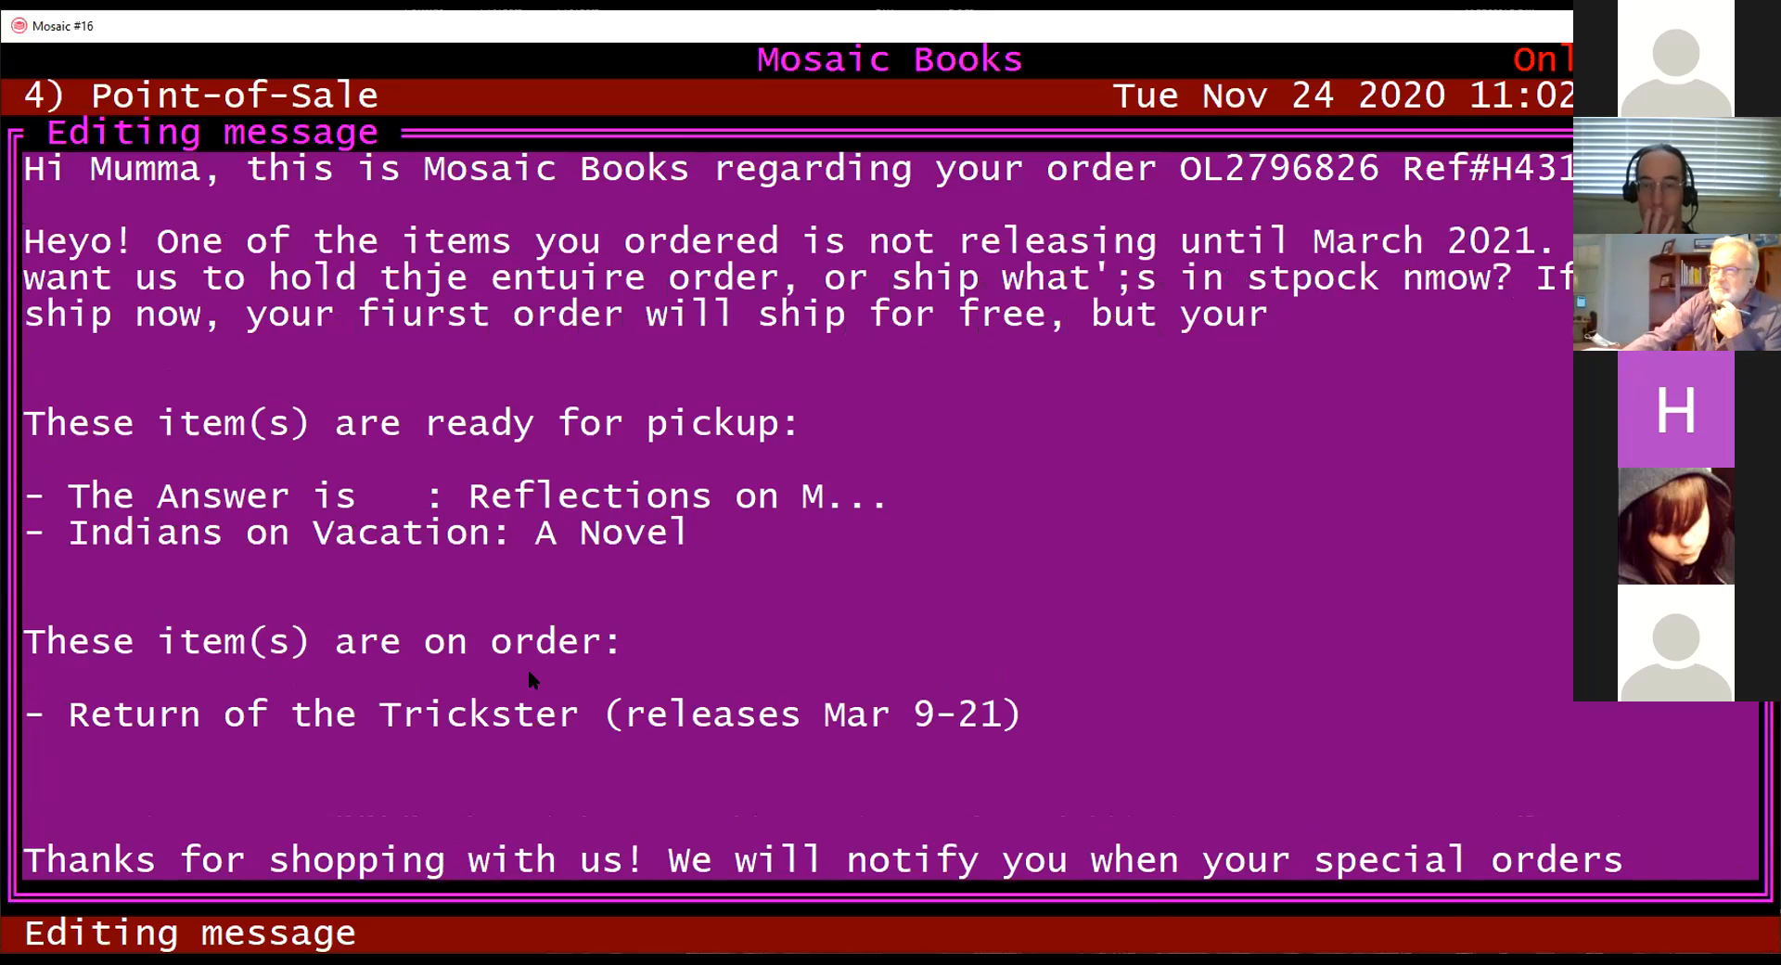
type(" preorder will ")
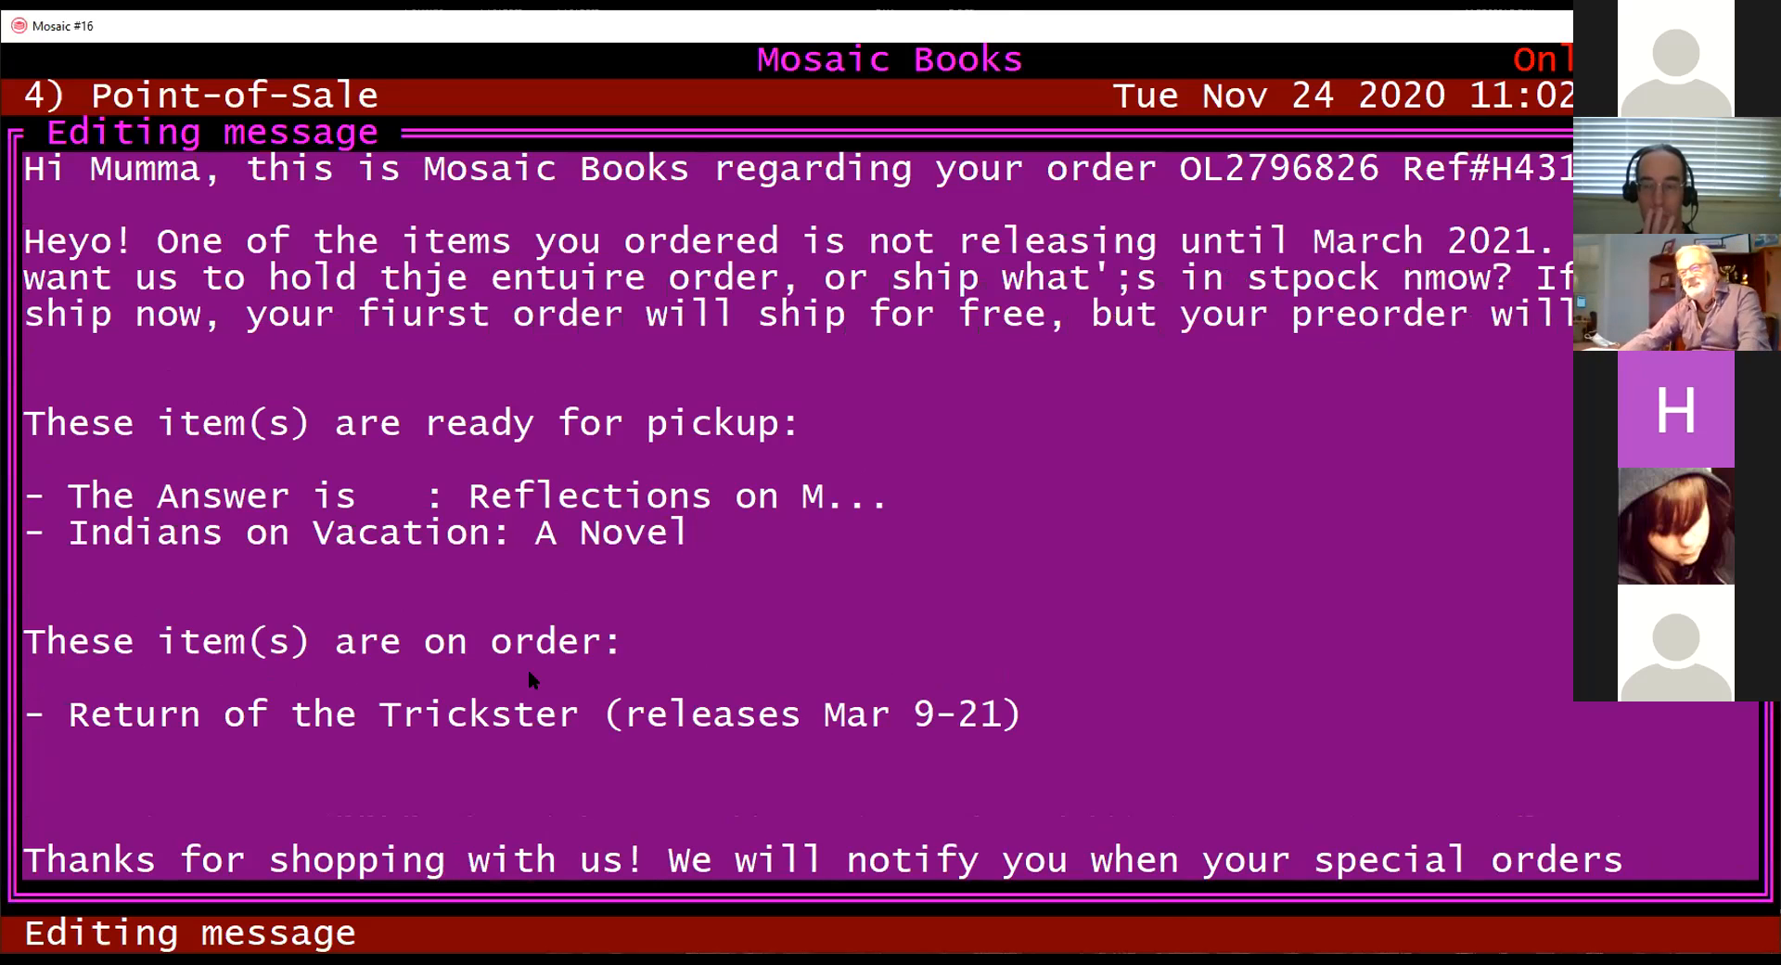
type("to ship?")
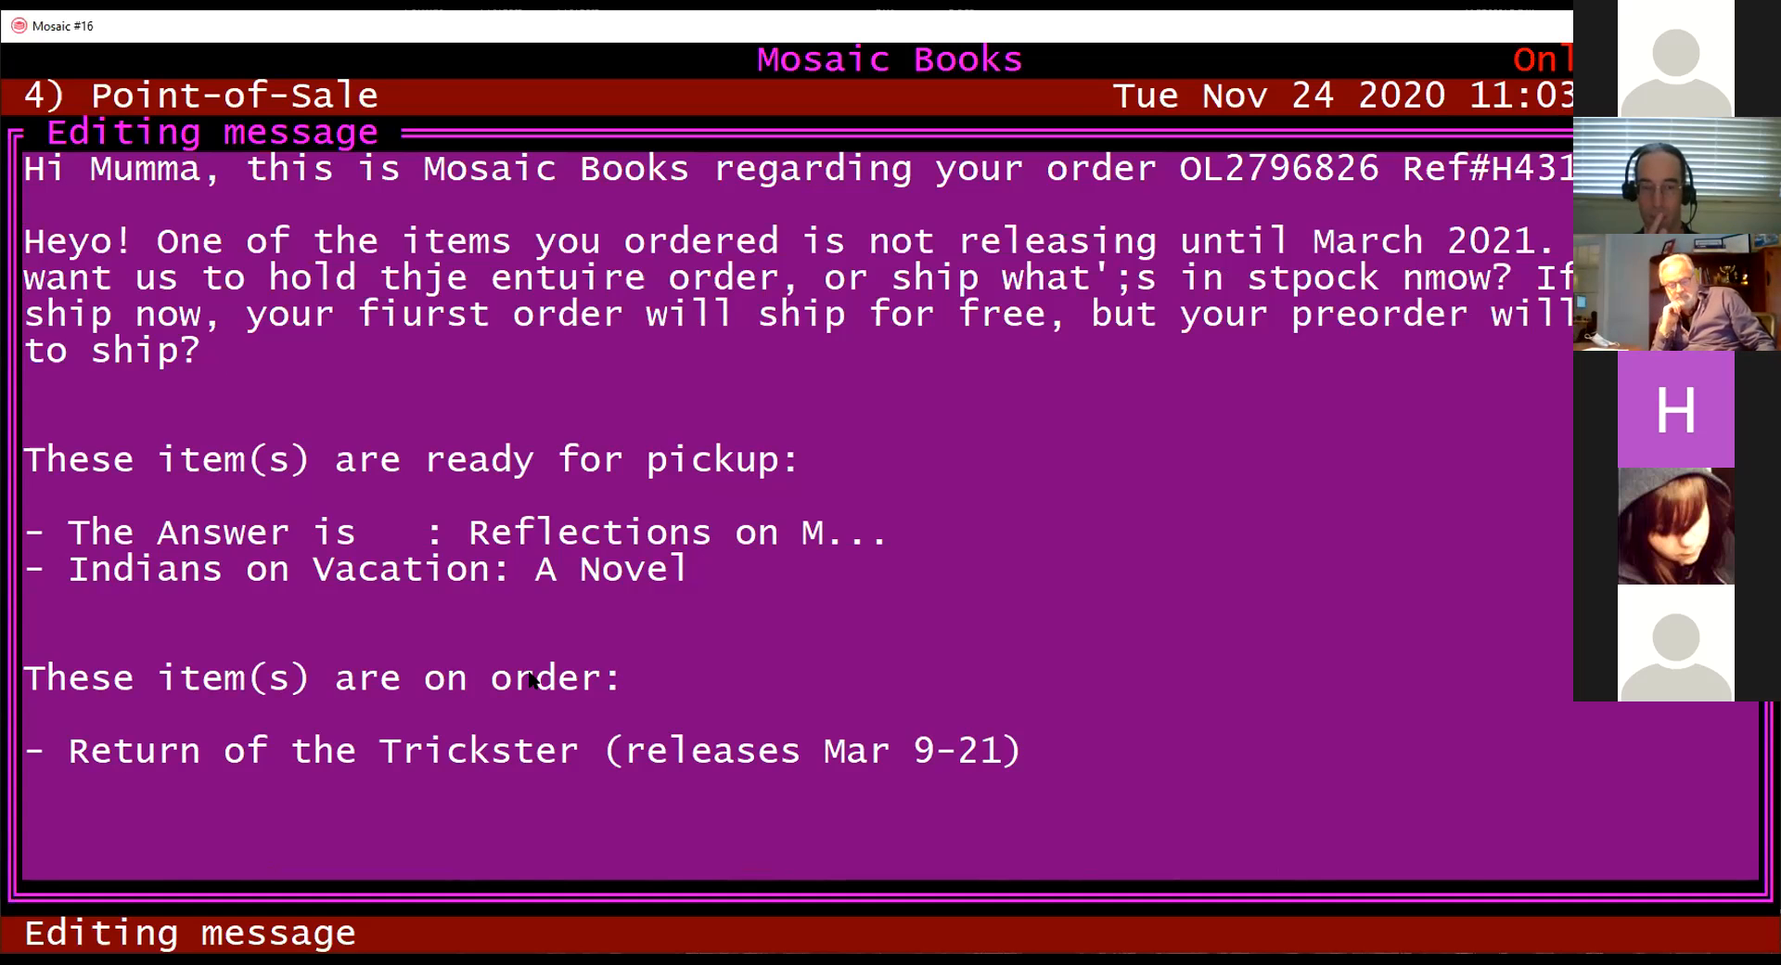
key("Escape")
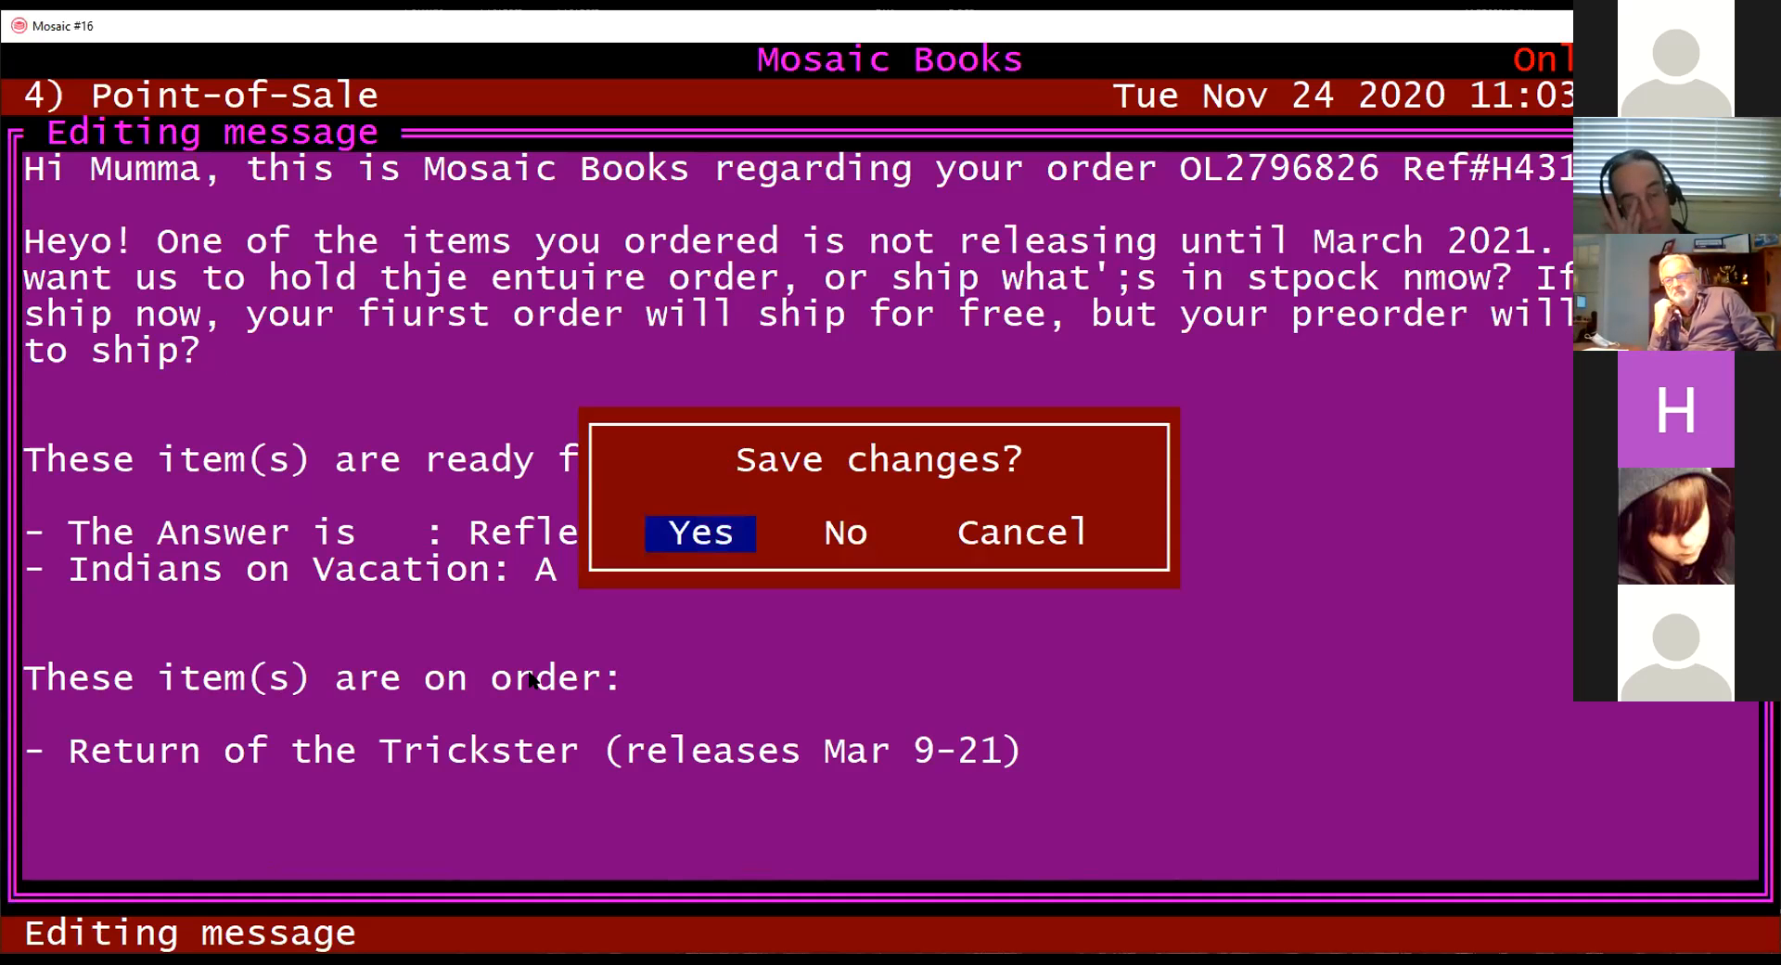
Save the edited message, then leave the email without sending it.
key("Return")
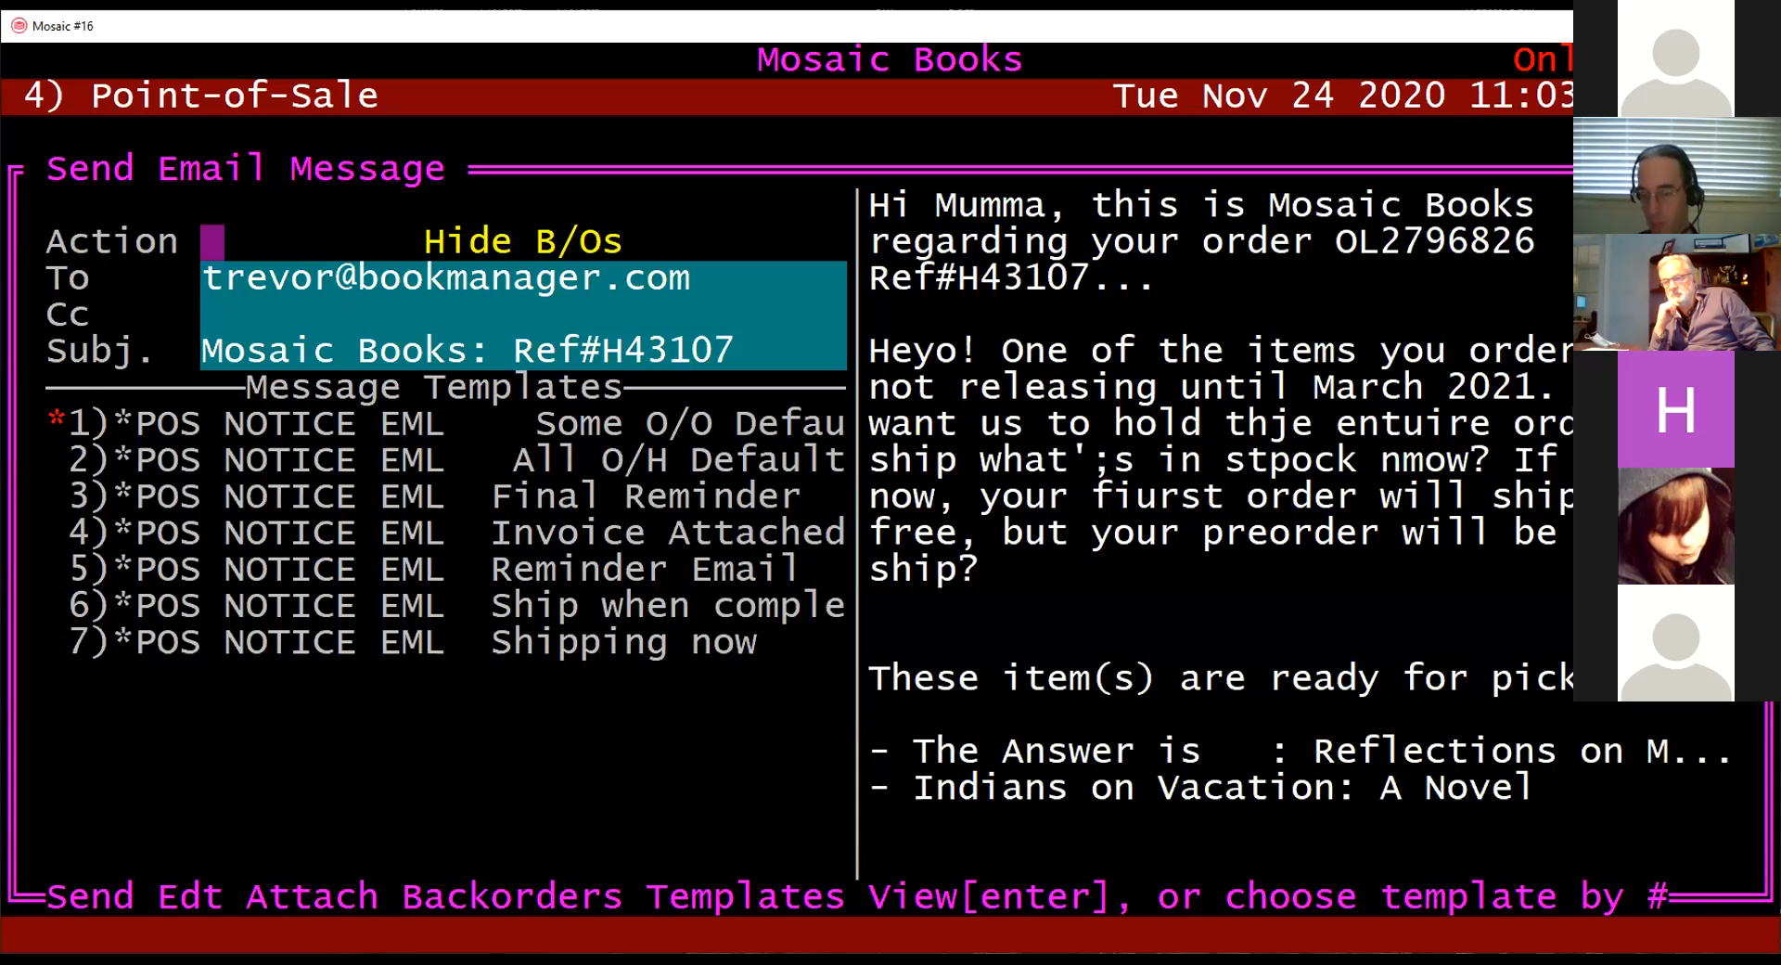
key("Escape")
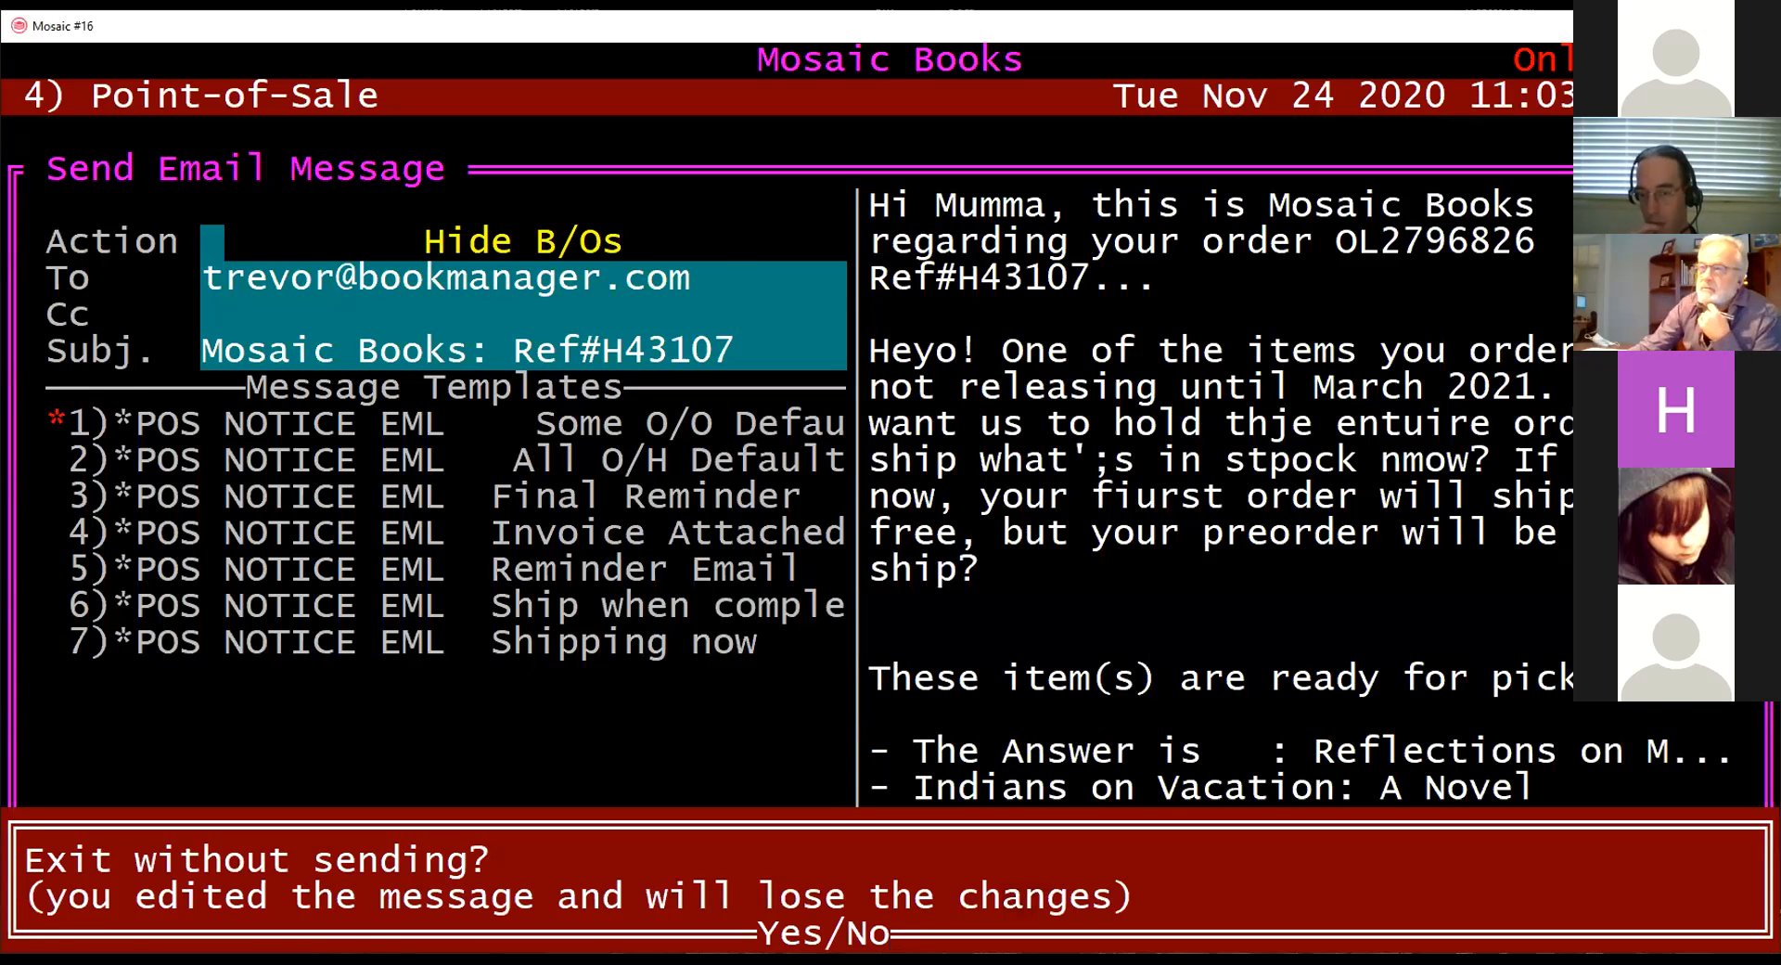
Discard the email and send the customer notice as a text message, allowing texting for this customer.
key("y")
key("p")
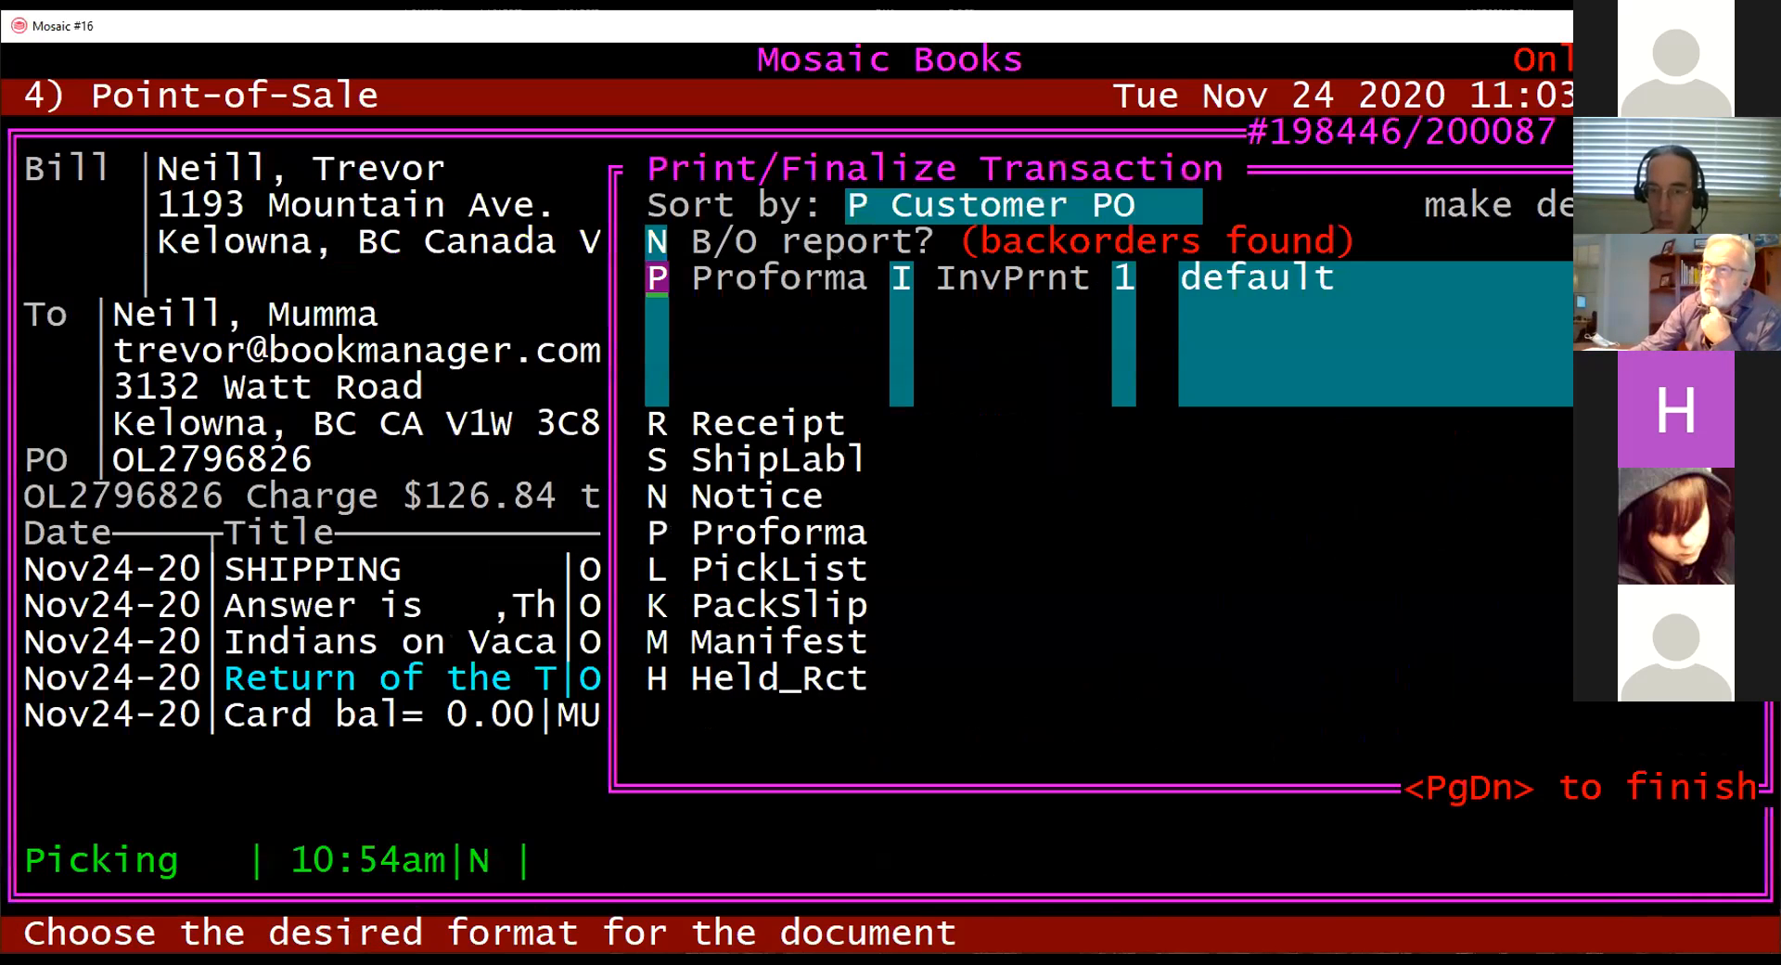
key("n")
key("Return")
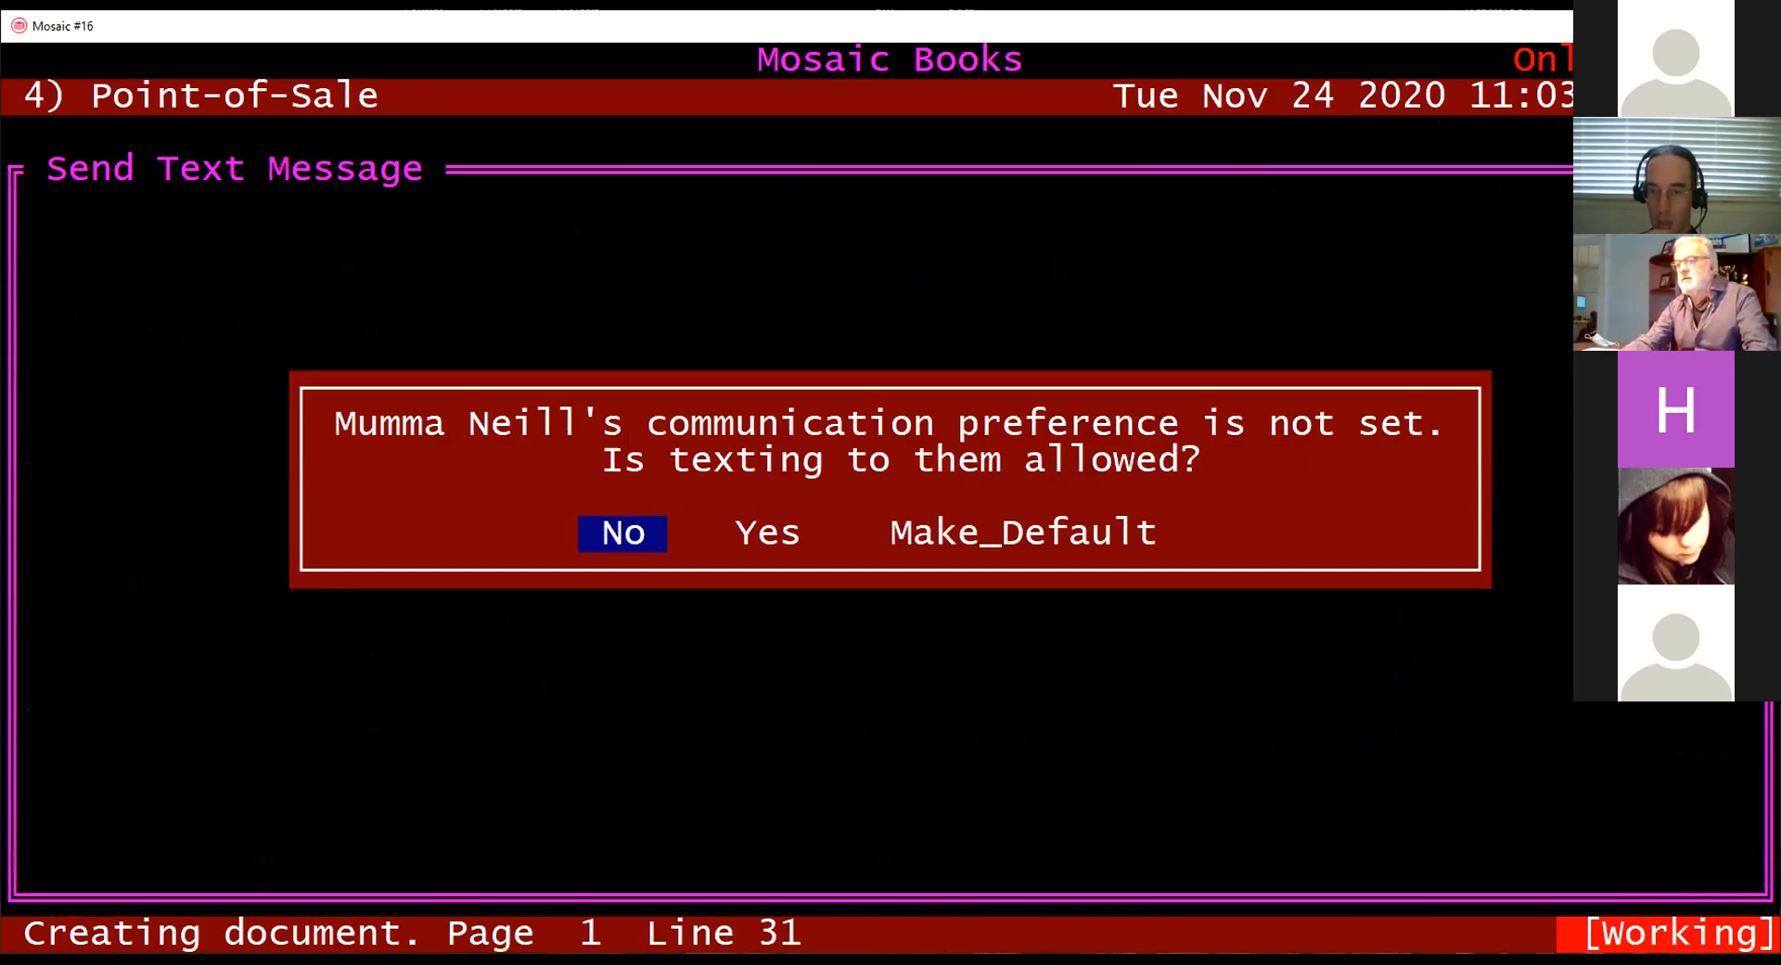
key("Right")
key("Return")
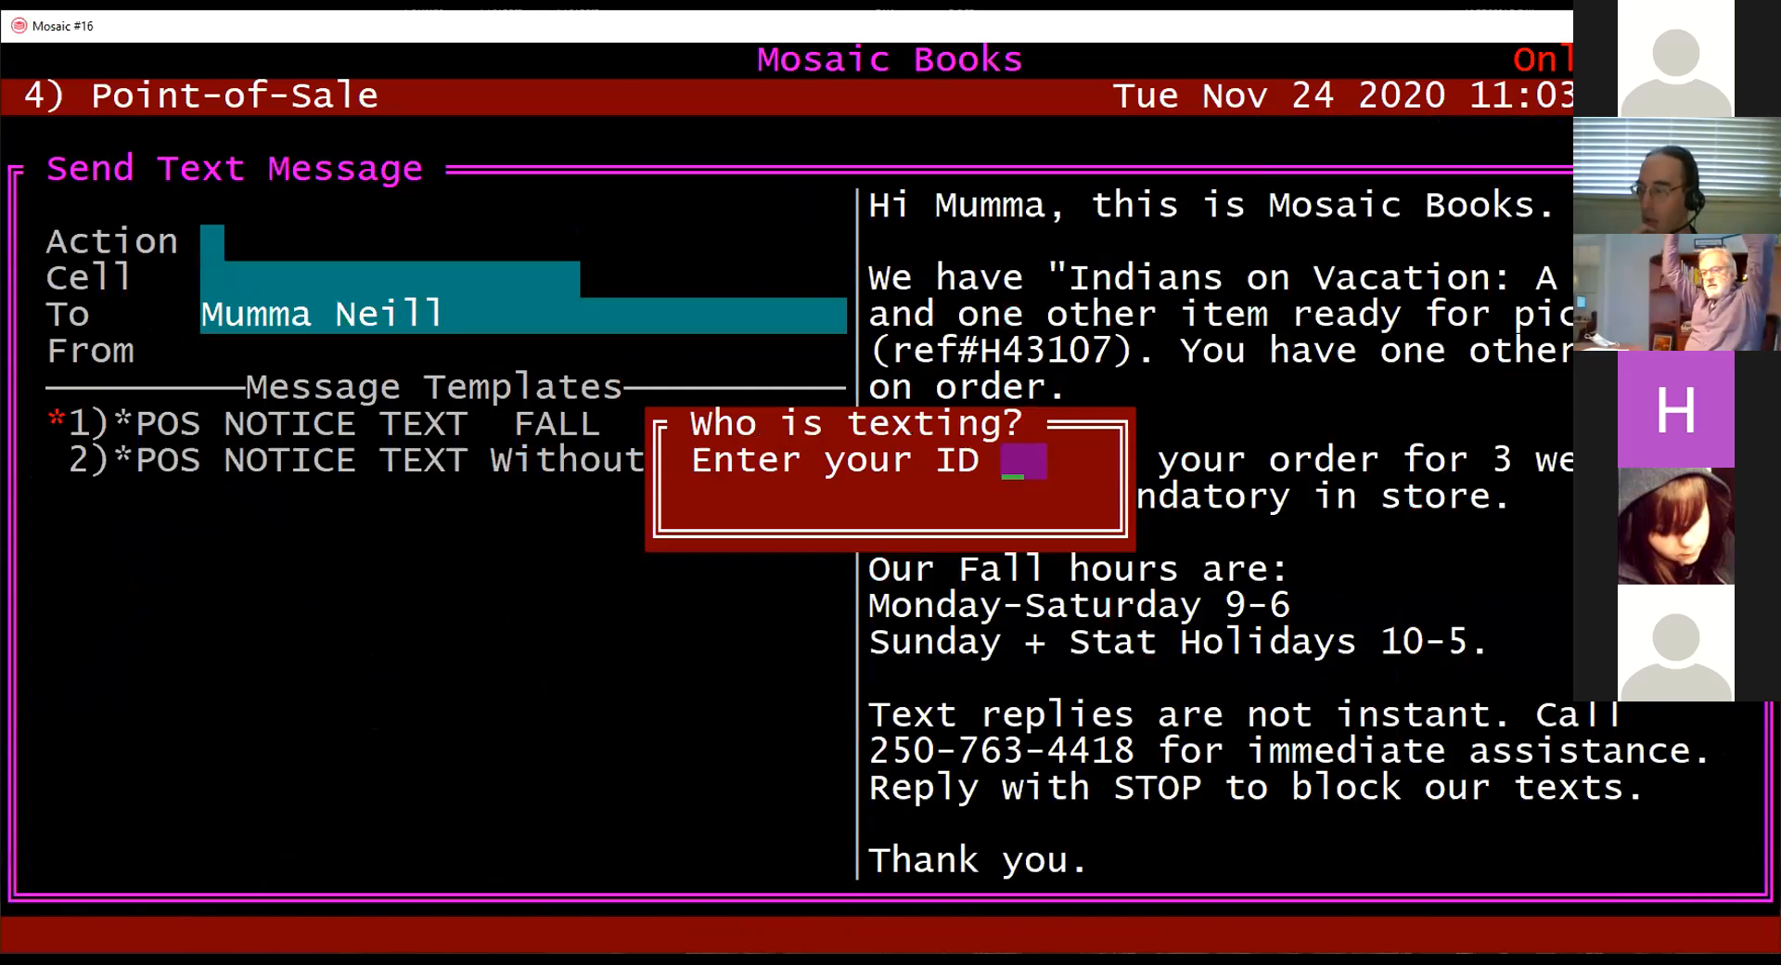
Enter the staff ID at 'Who is texting?', then close the text message unsent.
left_click_drag(212, 280, 562, 276)
left_click(565, 279)
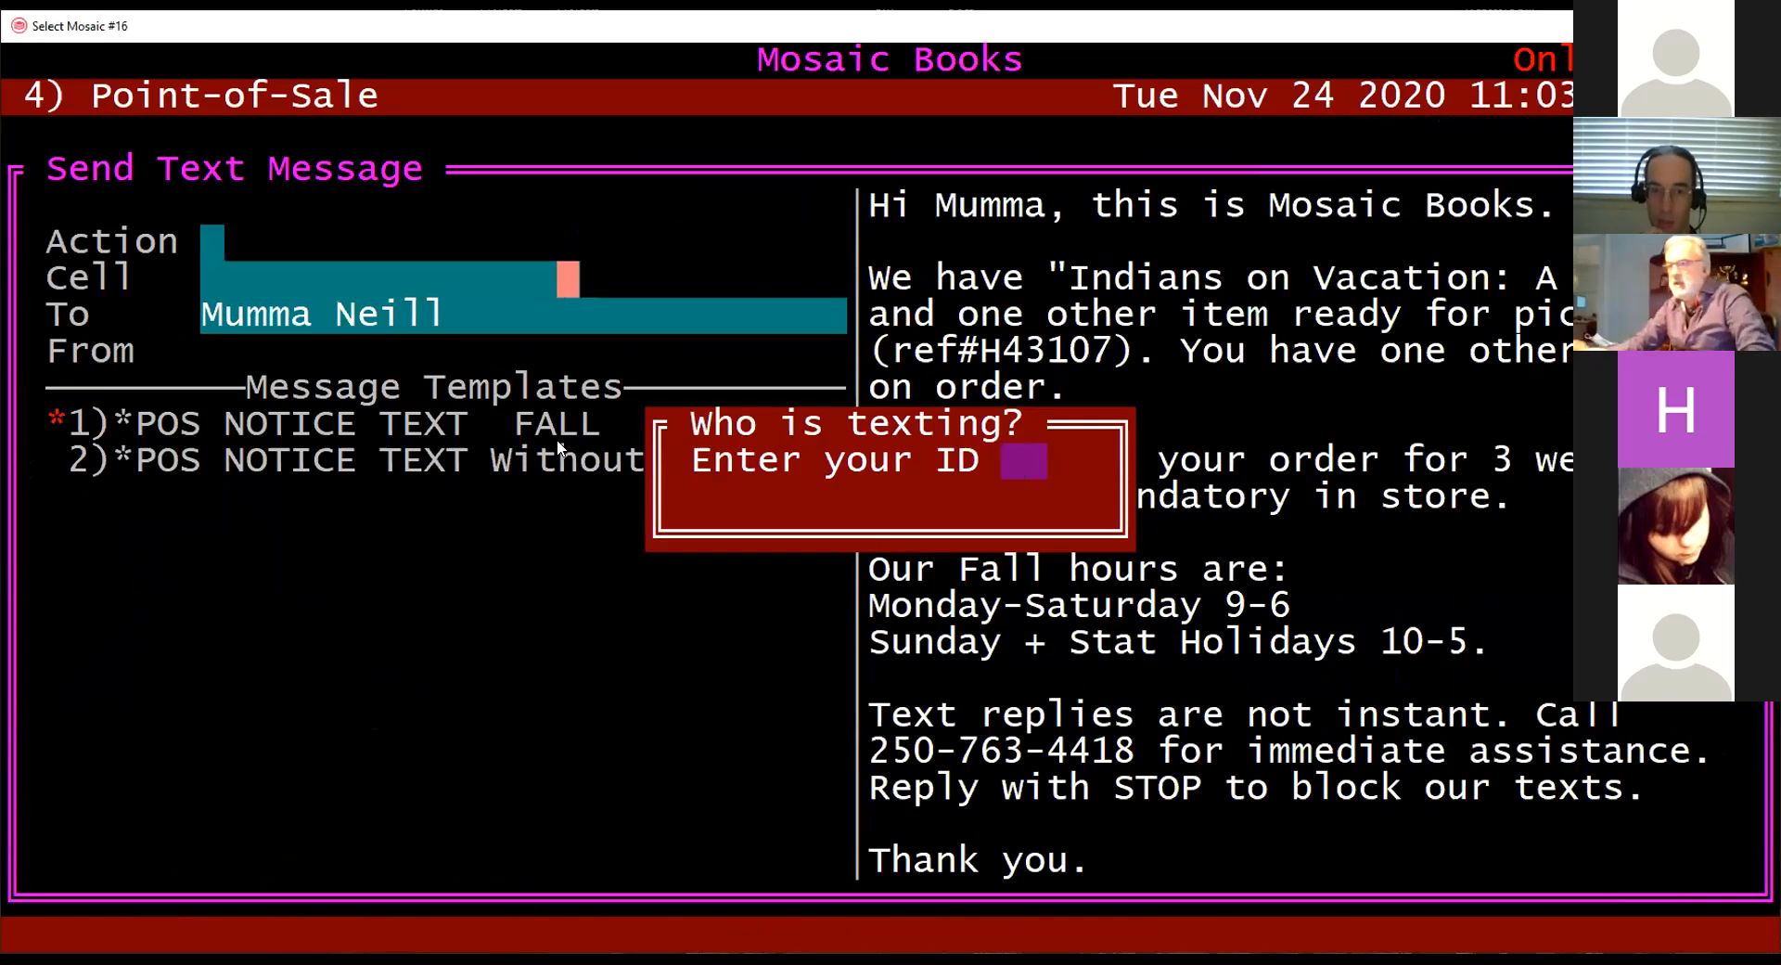
key("Return")
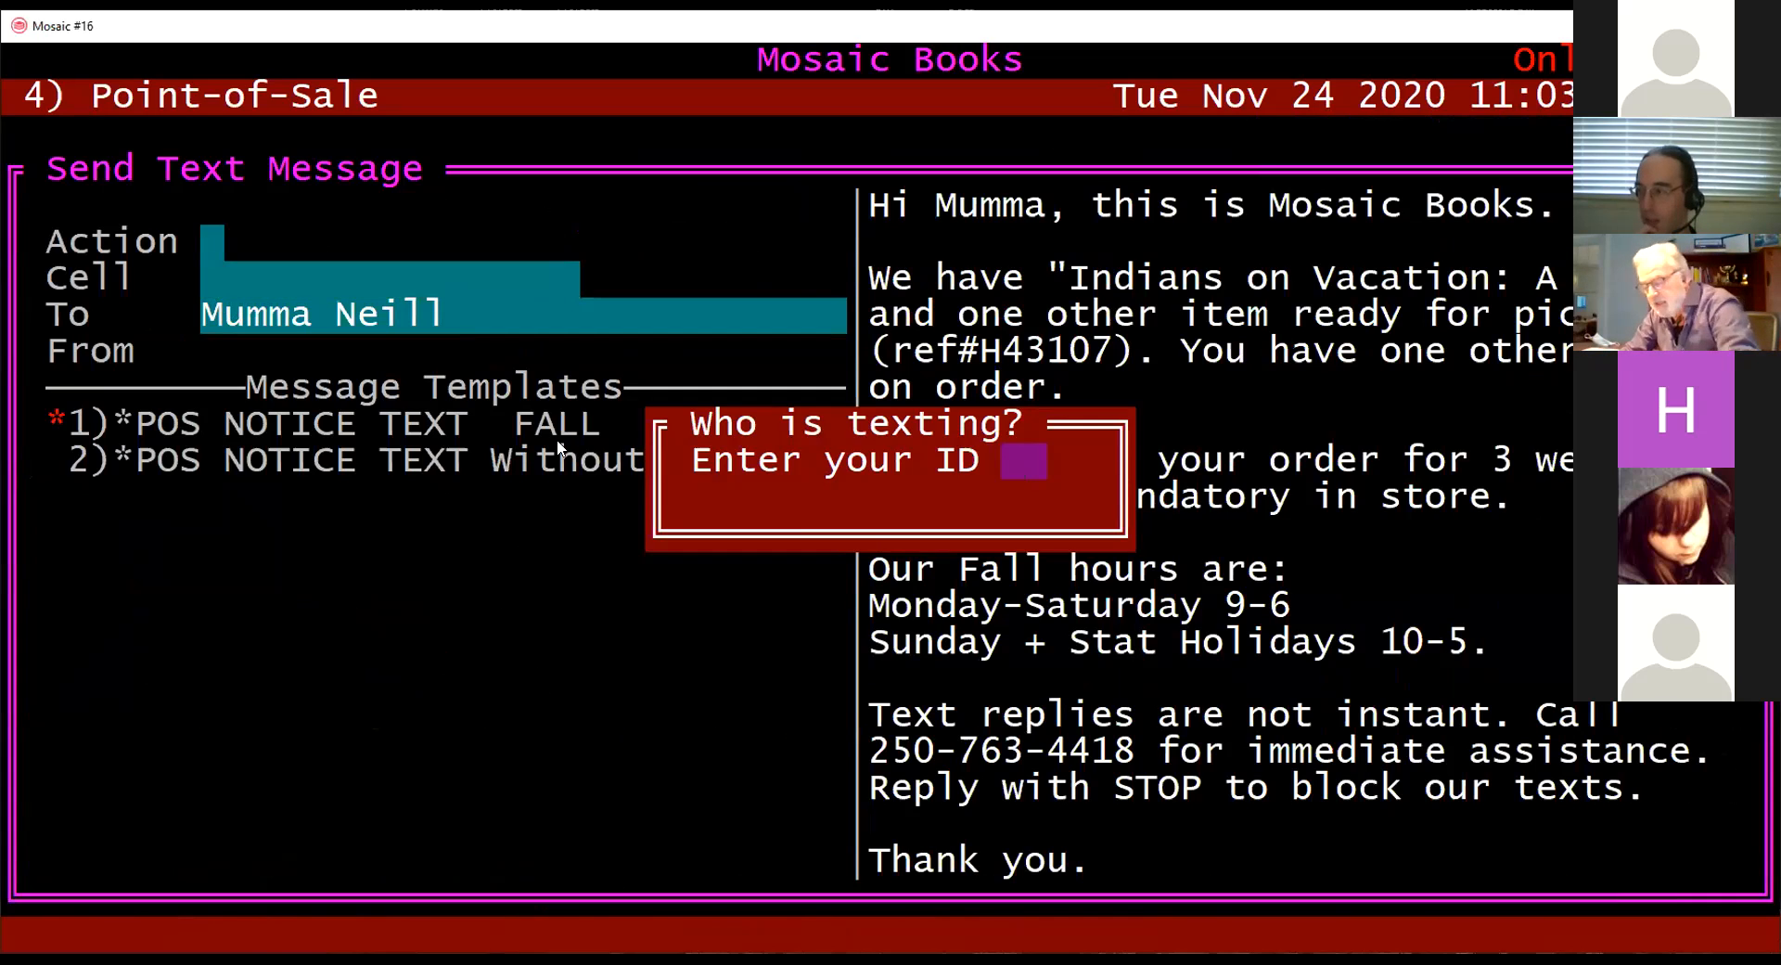
key("Return")
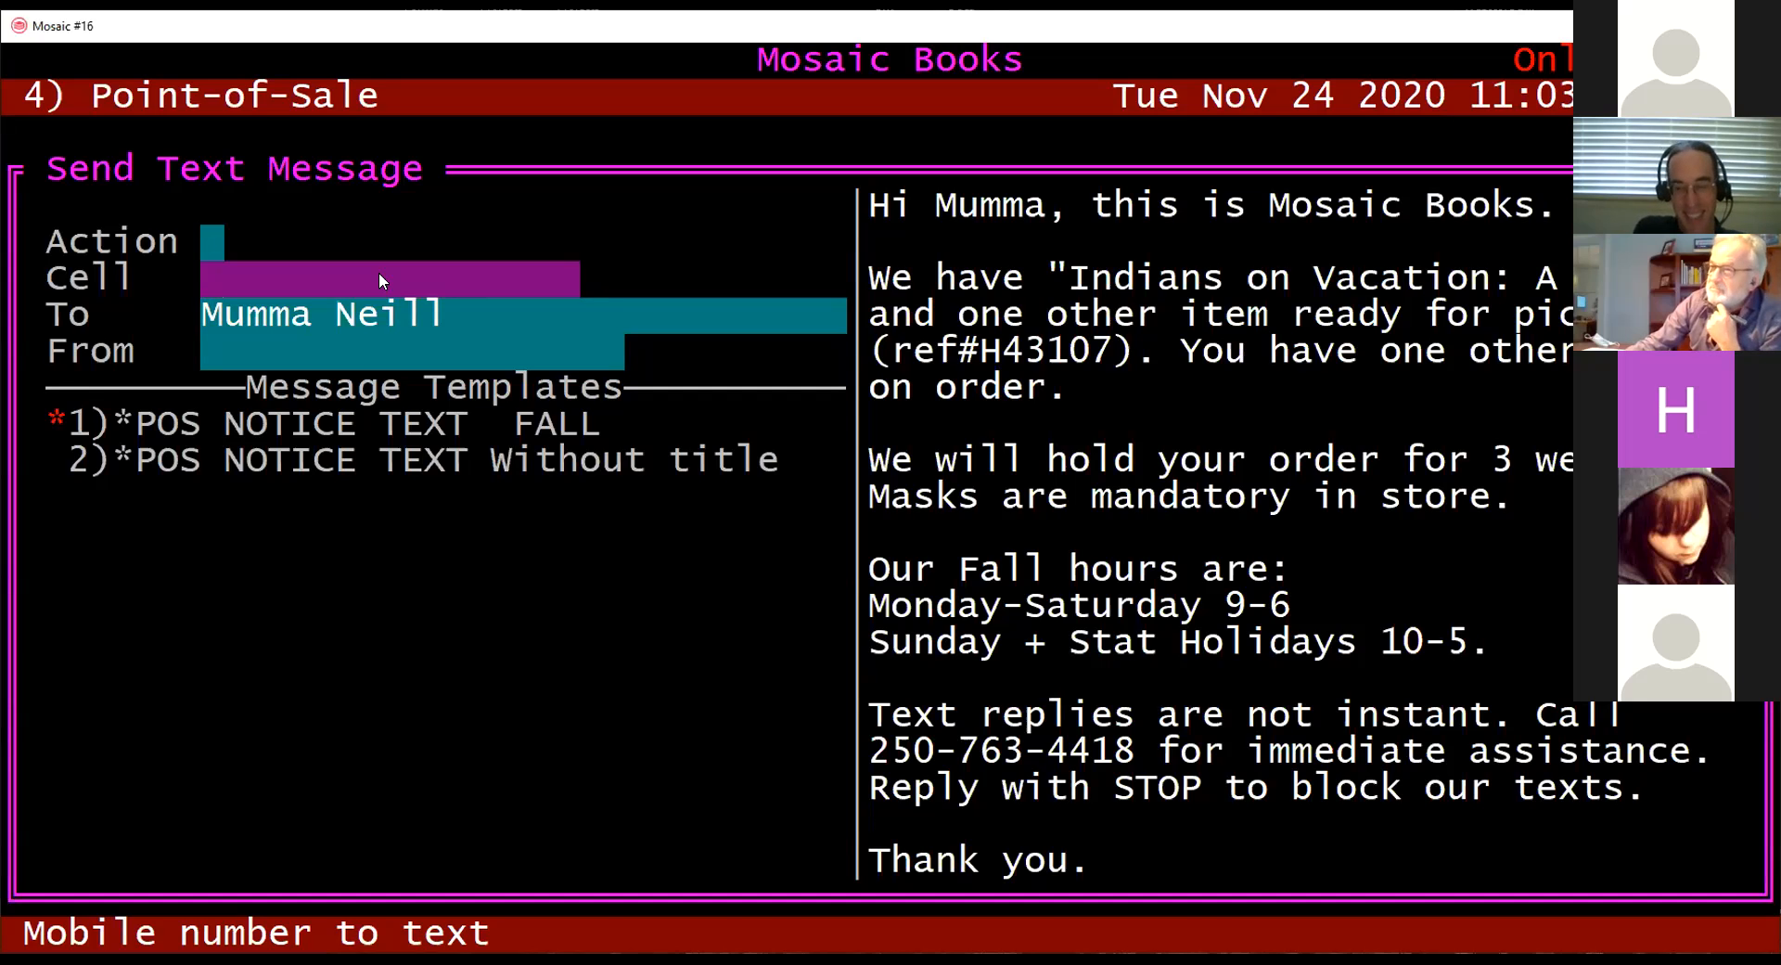
key("Escape")
key("Escape")
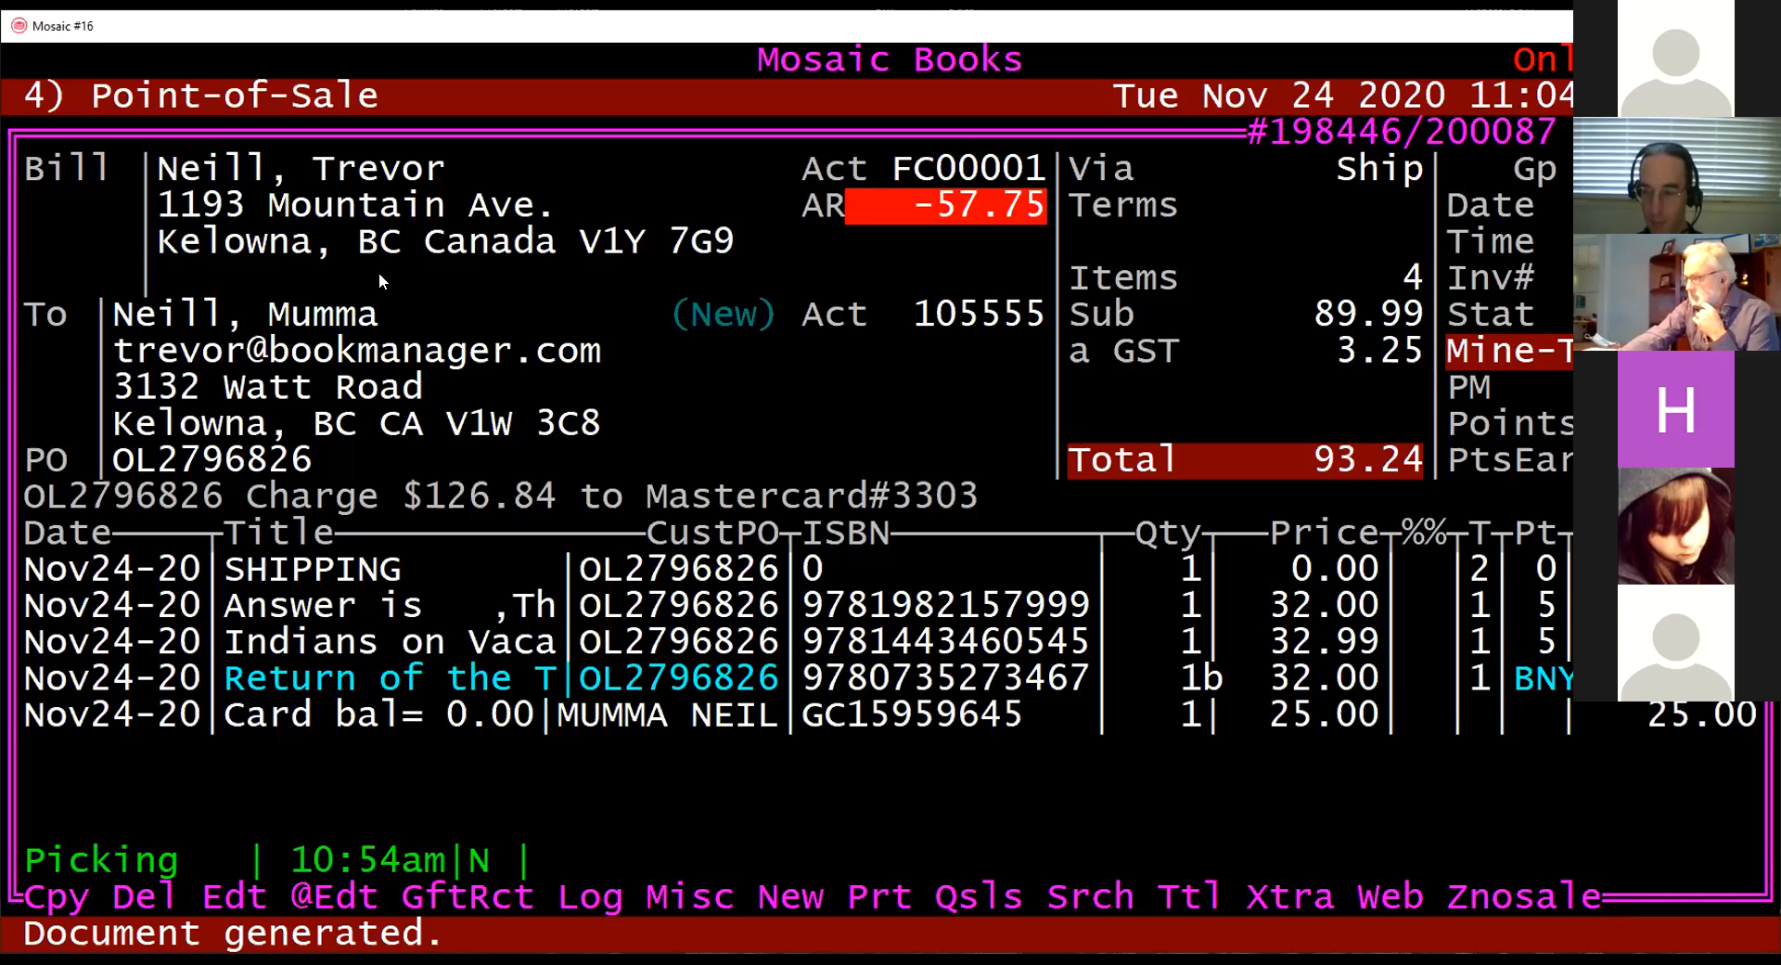
Mark the order MoreToCome with log note 'See F3 for notes!', then open the ship-to customer's record.
key("l")
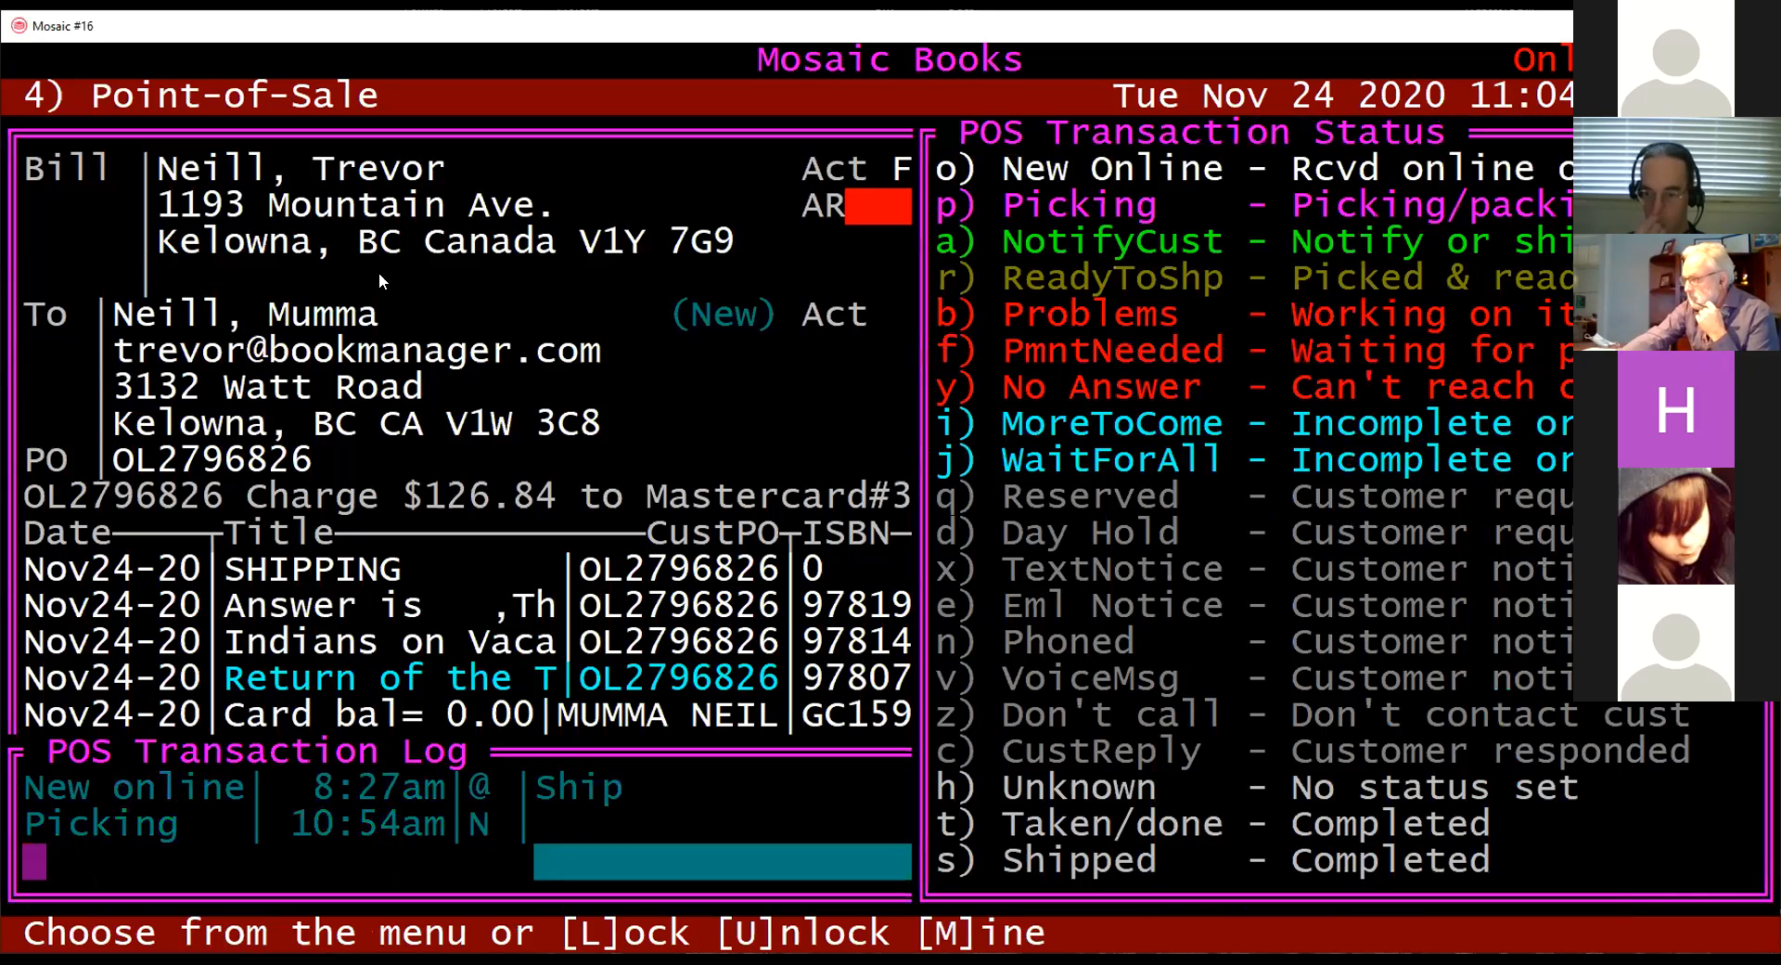
left_click(1057, 423)
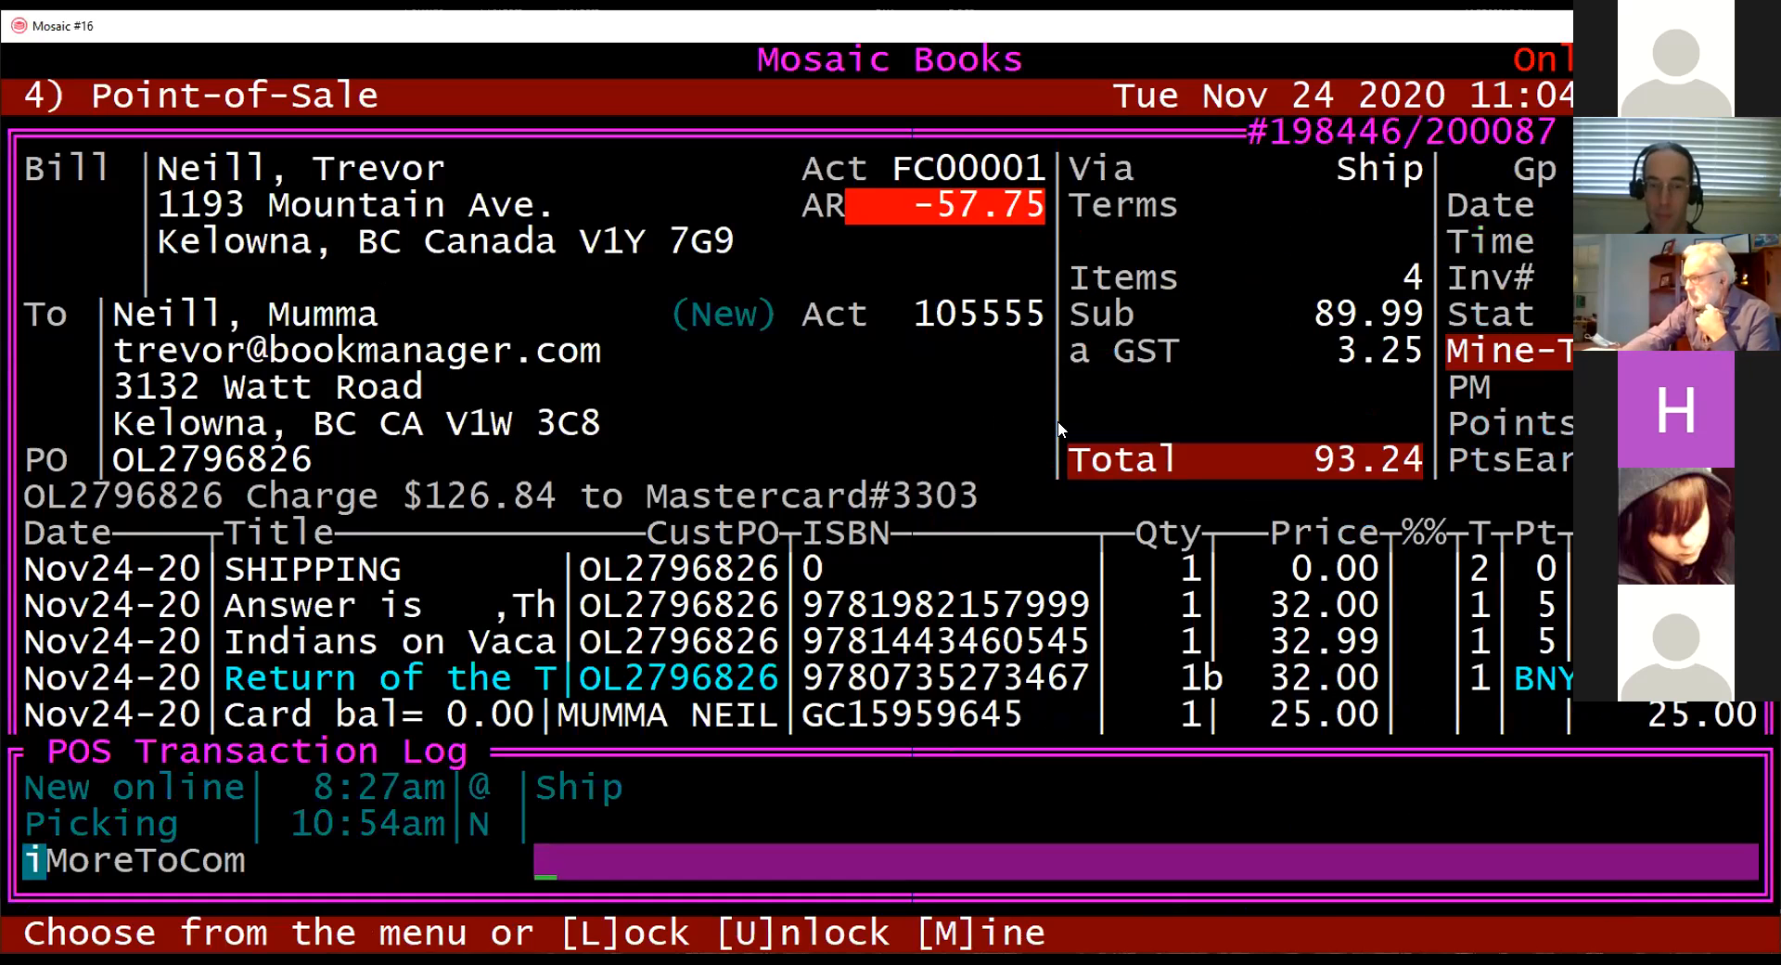
type("See F#")
key("BackSpace")
type("3 for")
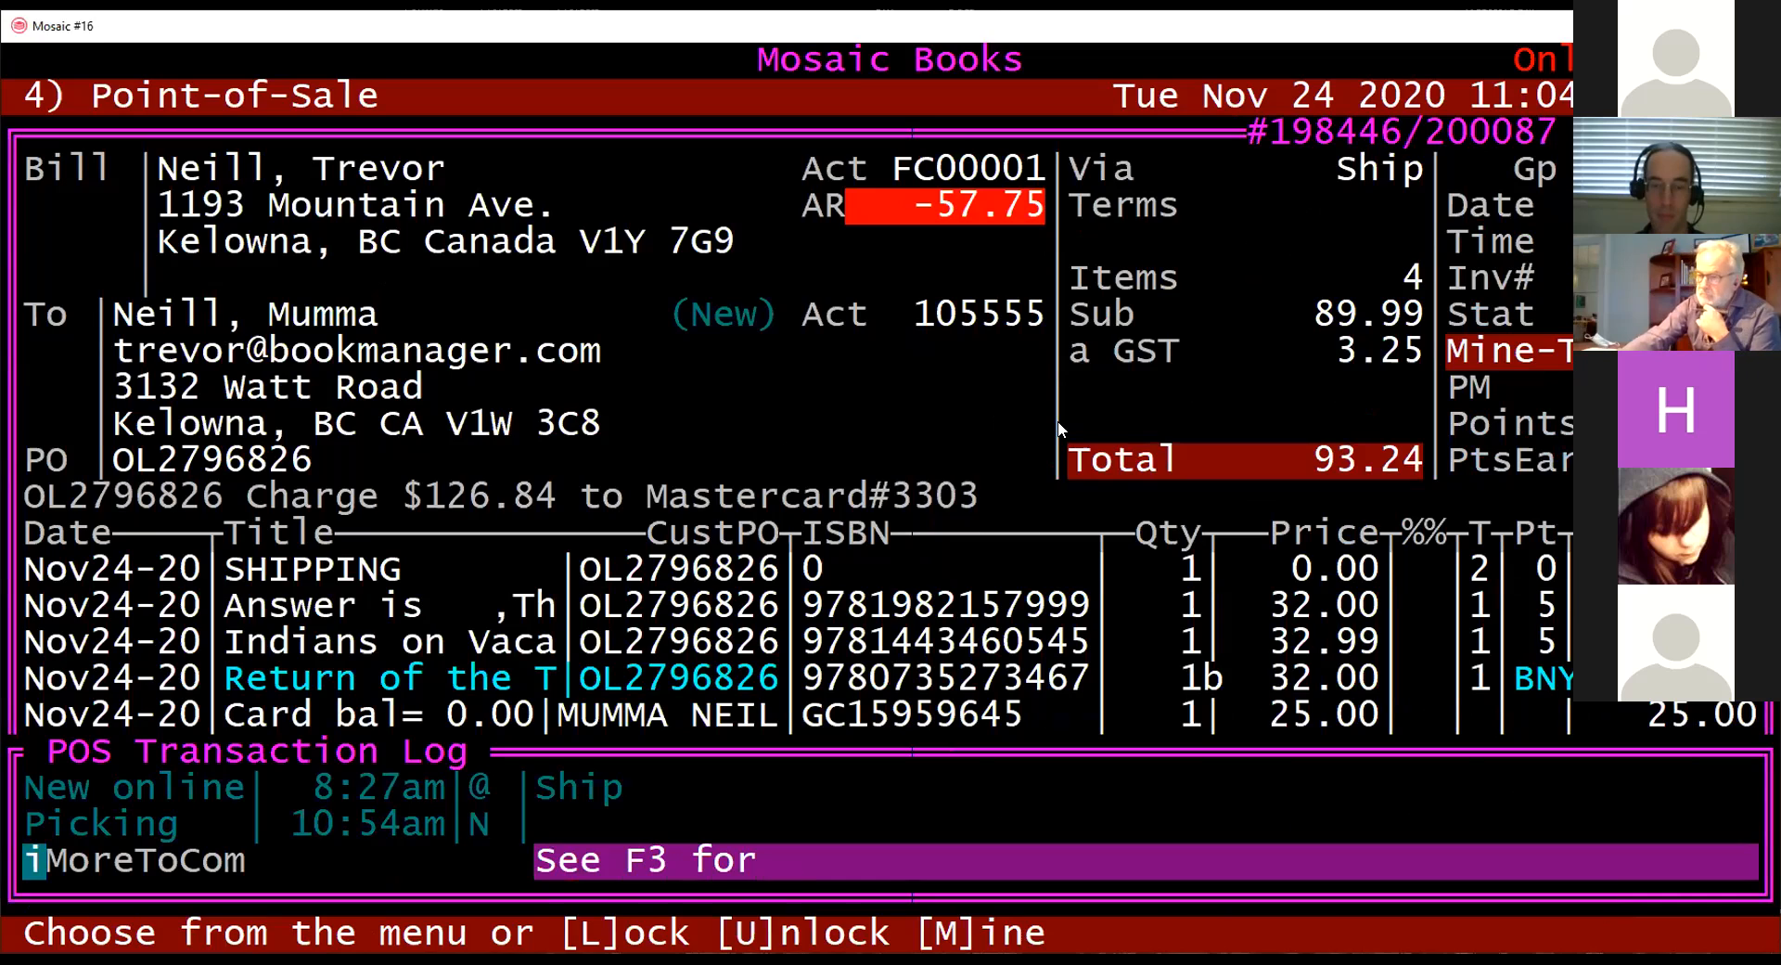
type(" notes!")
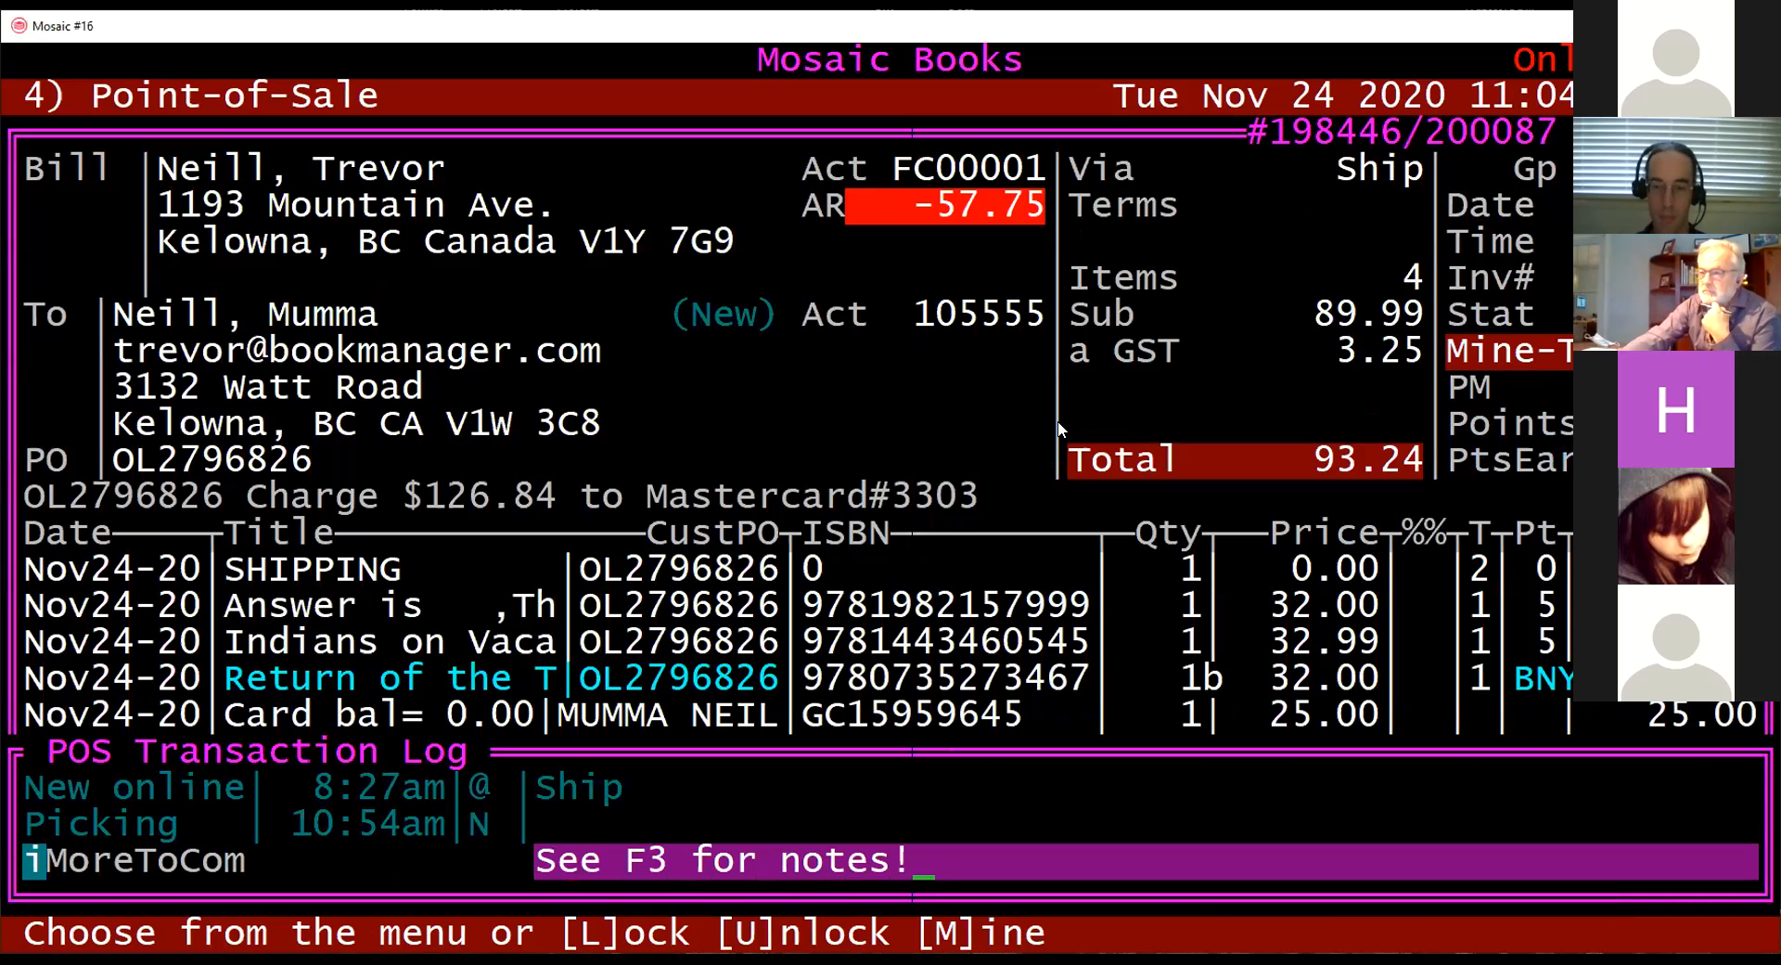
key("Return")
key("Return")
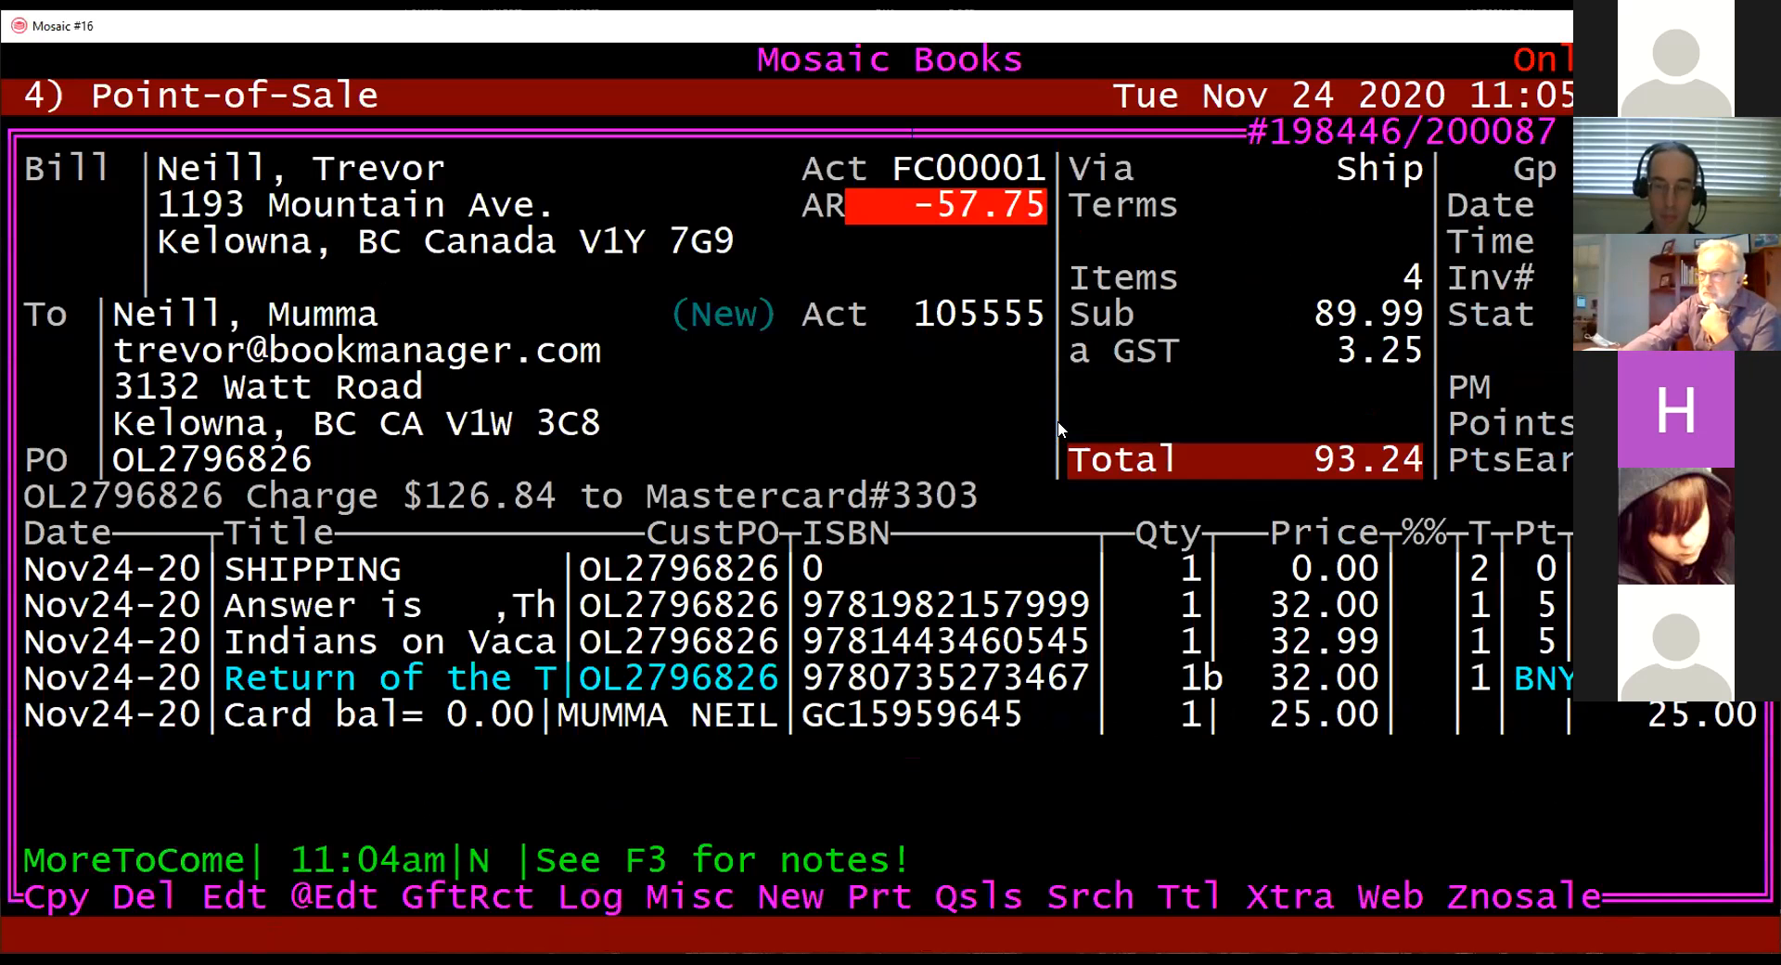
key("6")
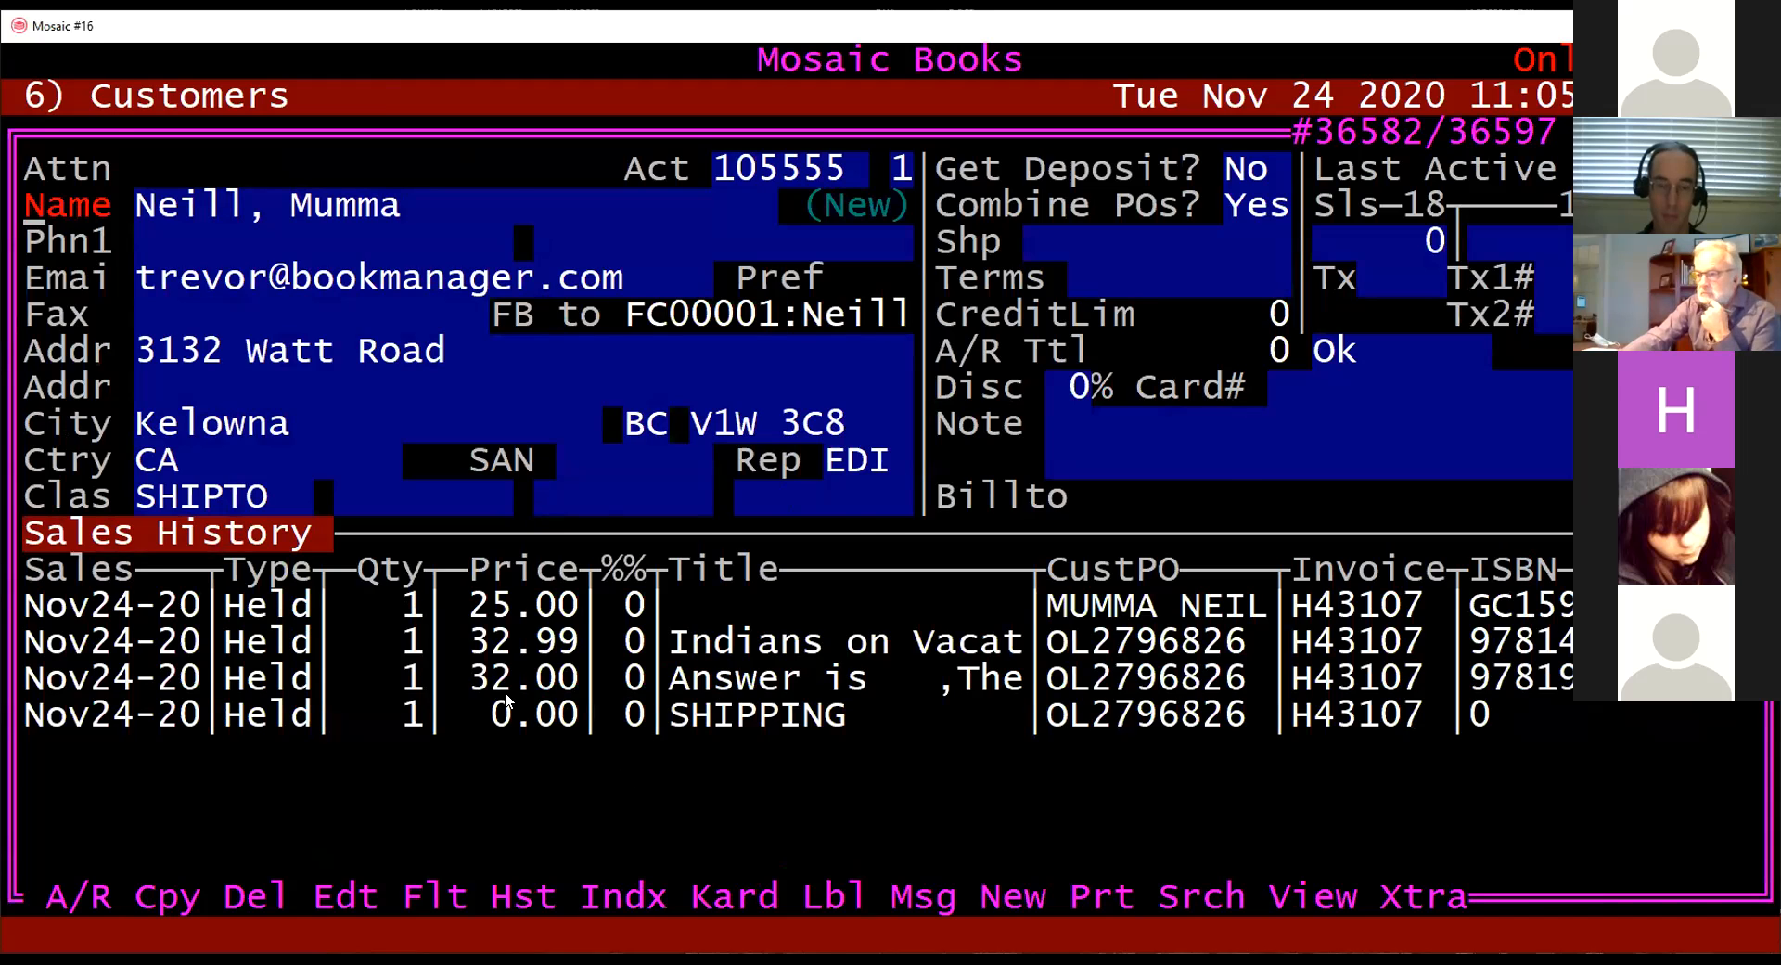
Review the customer's message history and empty Note field, then return to the messages screen.
key("F3")
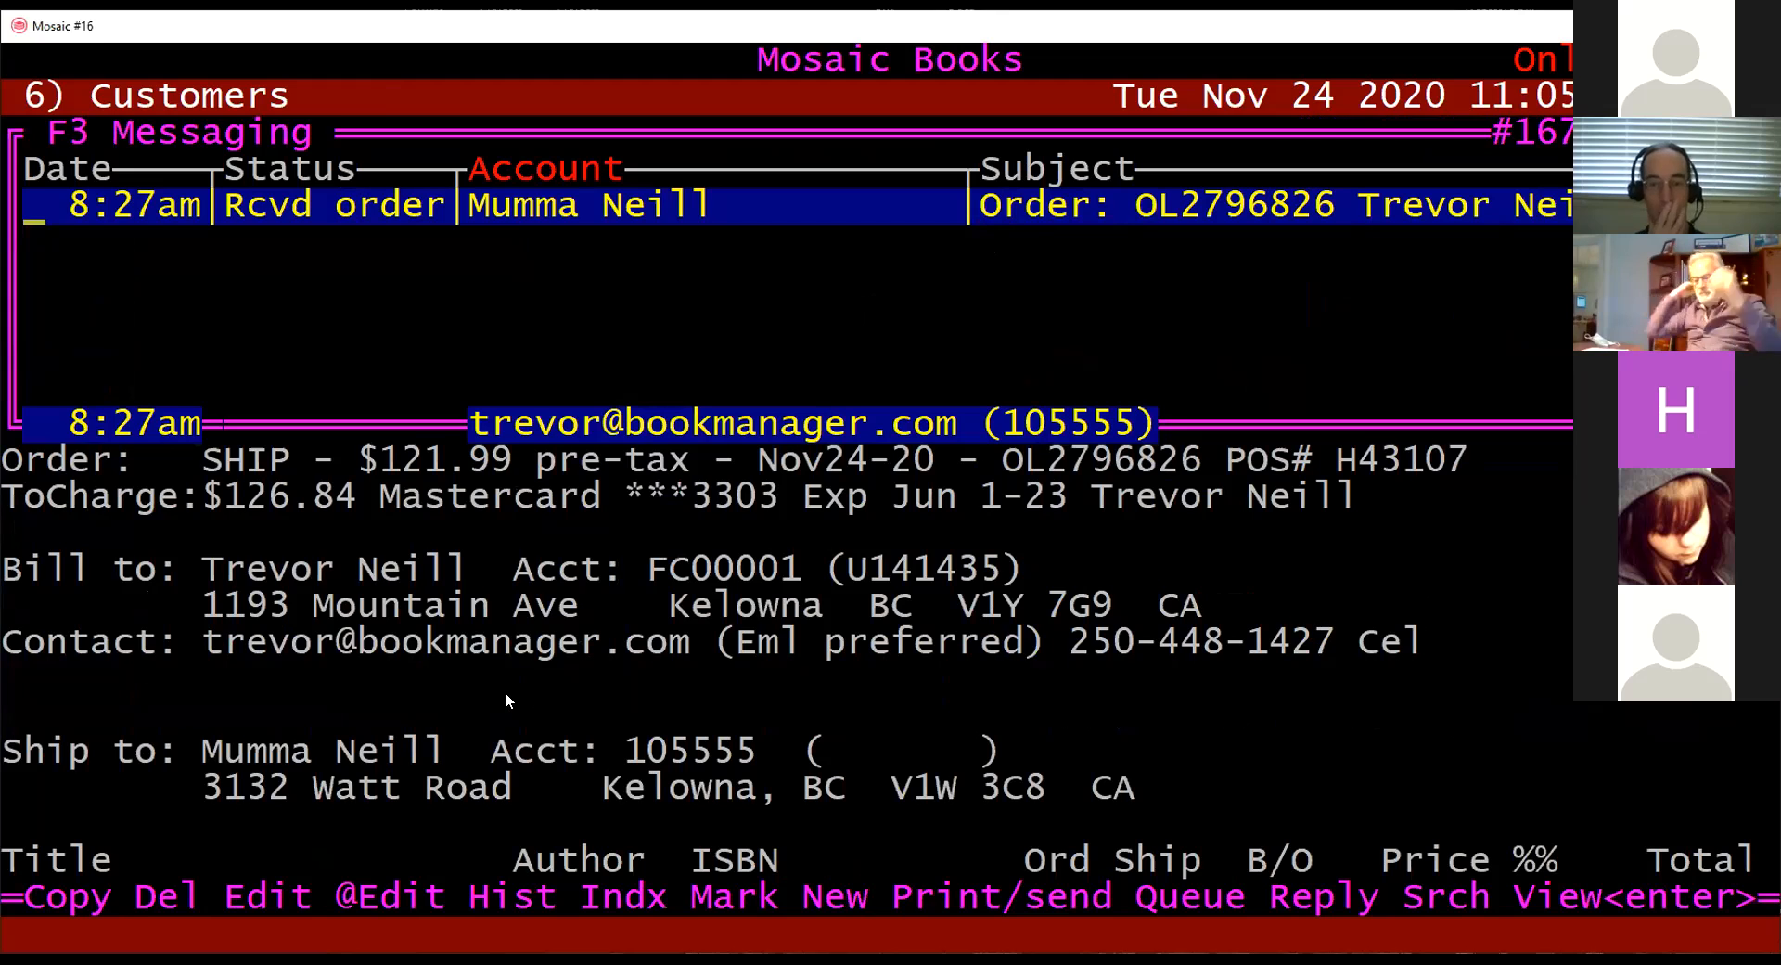
key("Escape")
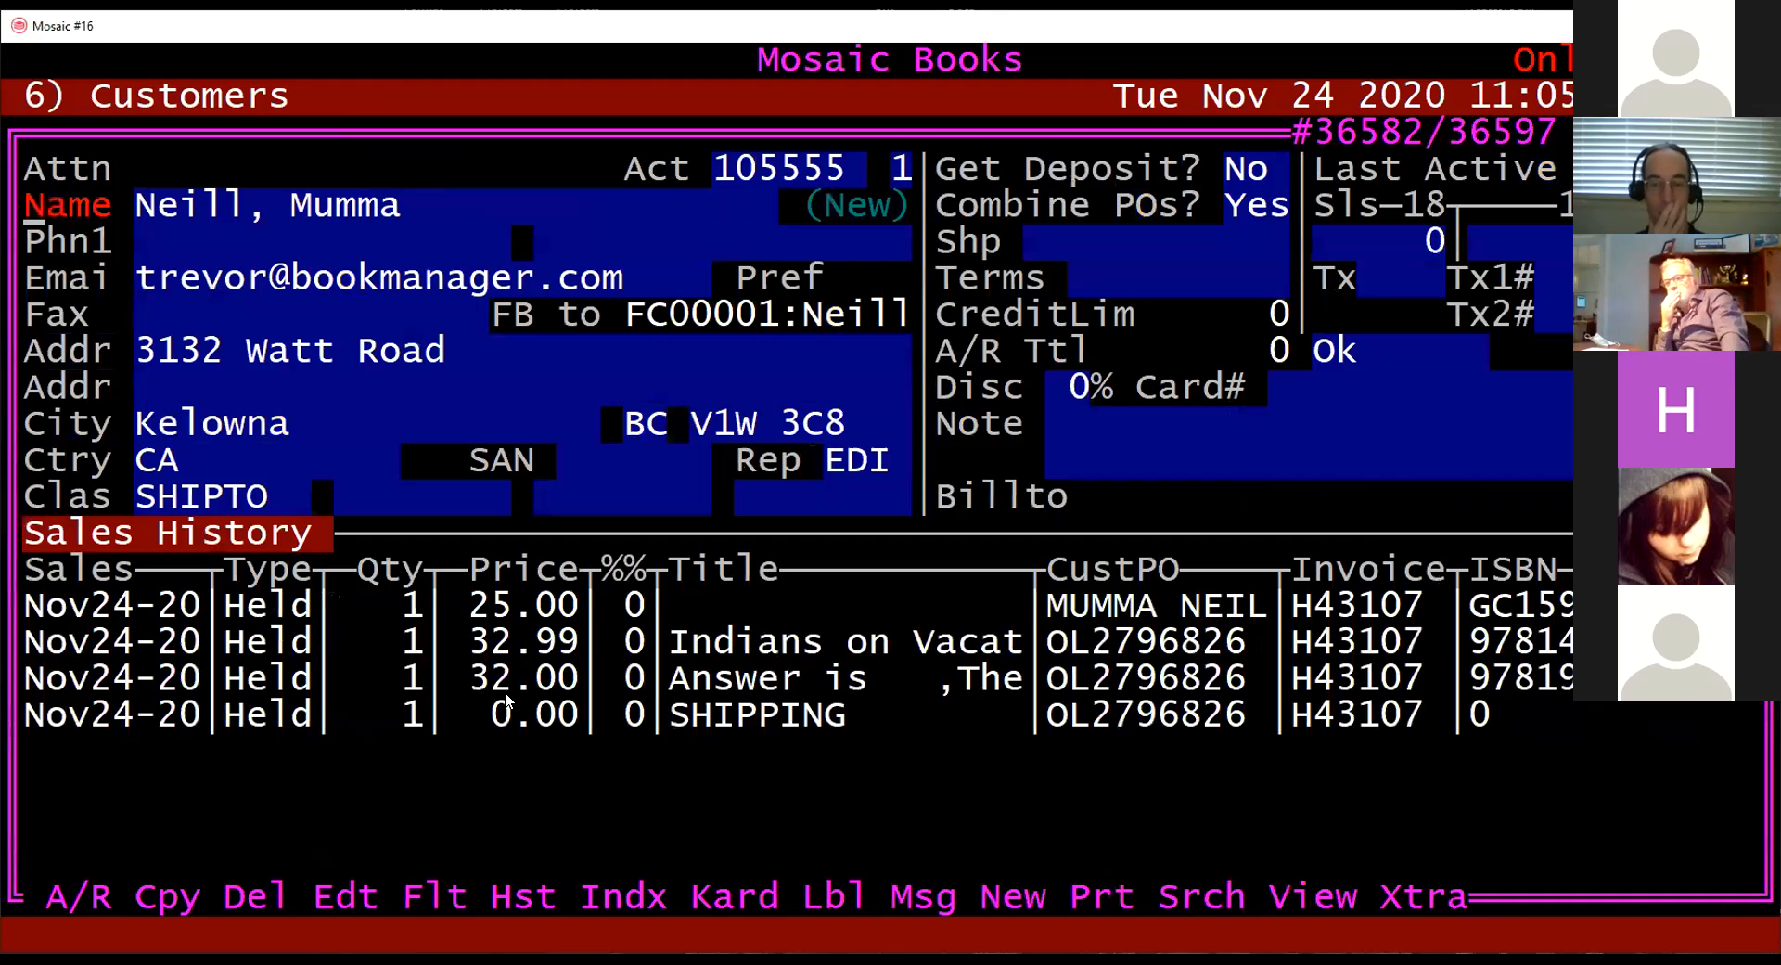
left_click_drag(1051, 410, 1433, 473)
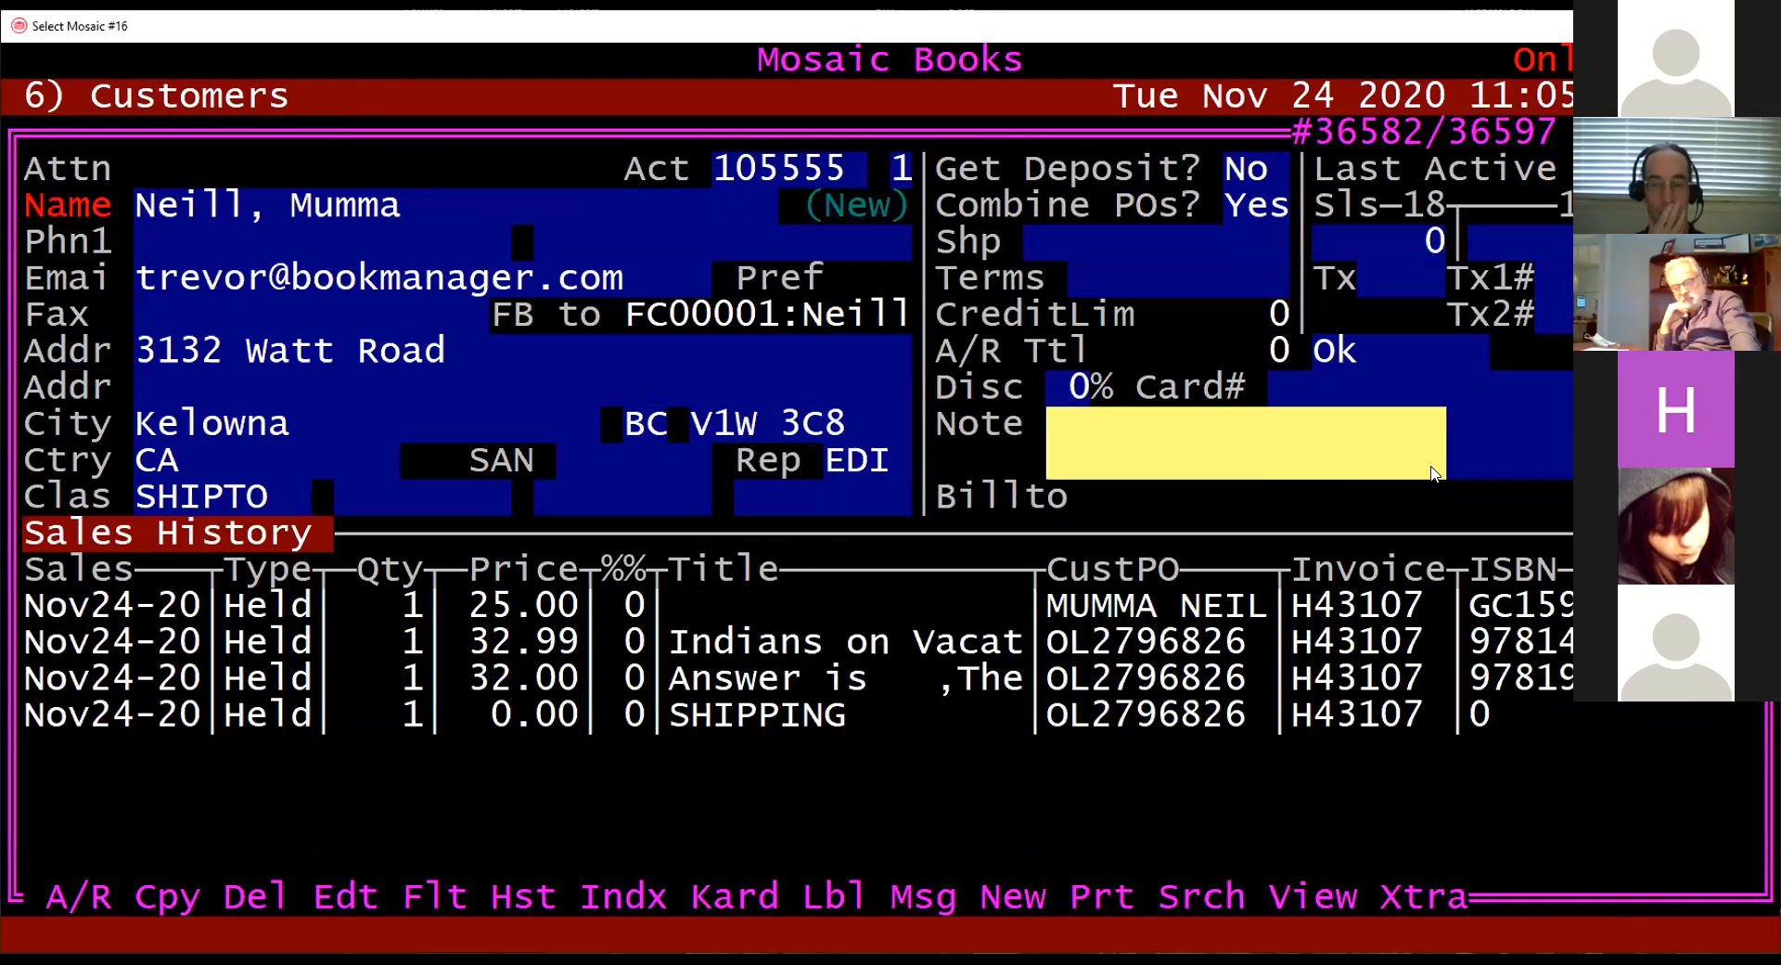
key("m")
key("Escape")
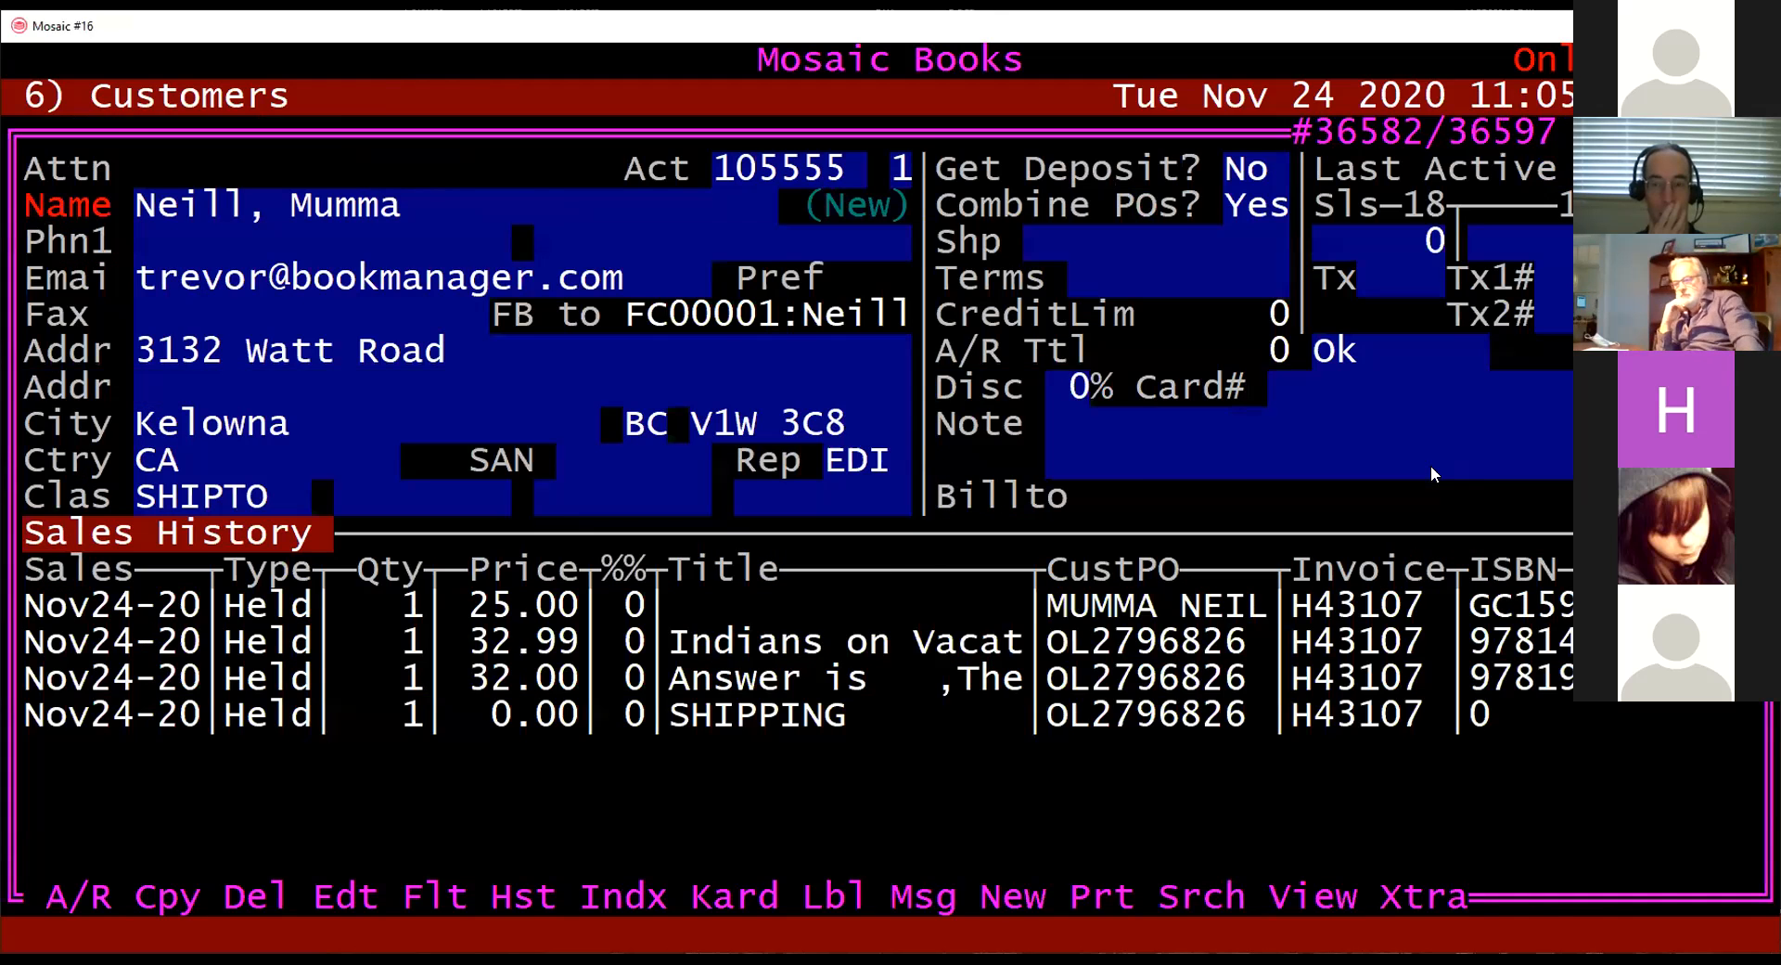
key("F3")
Add a Customer comment titled 'notes on preorder to be shipped' with a placeholder body, then return to Customers.
key("n")
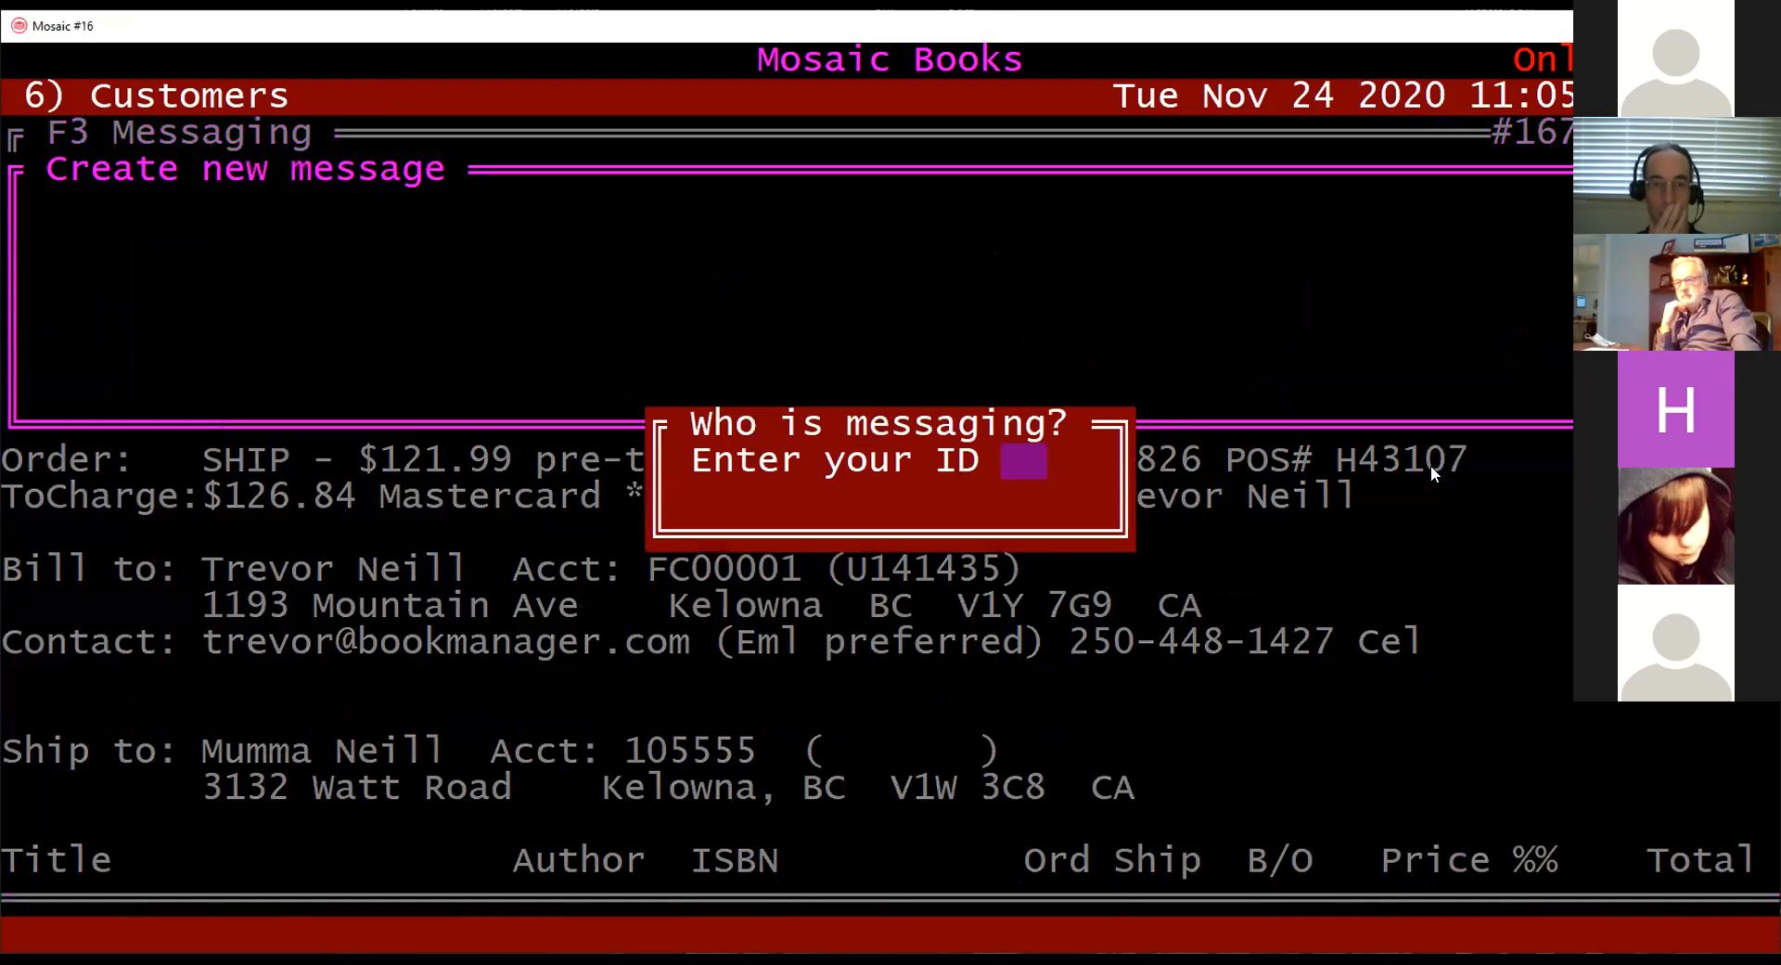
key("Return")
key("Return")
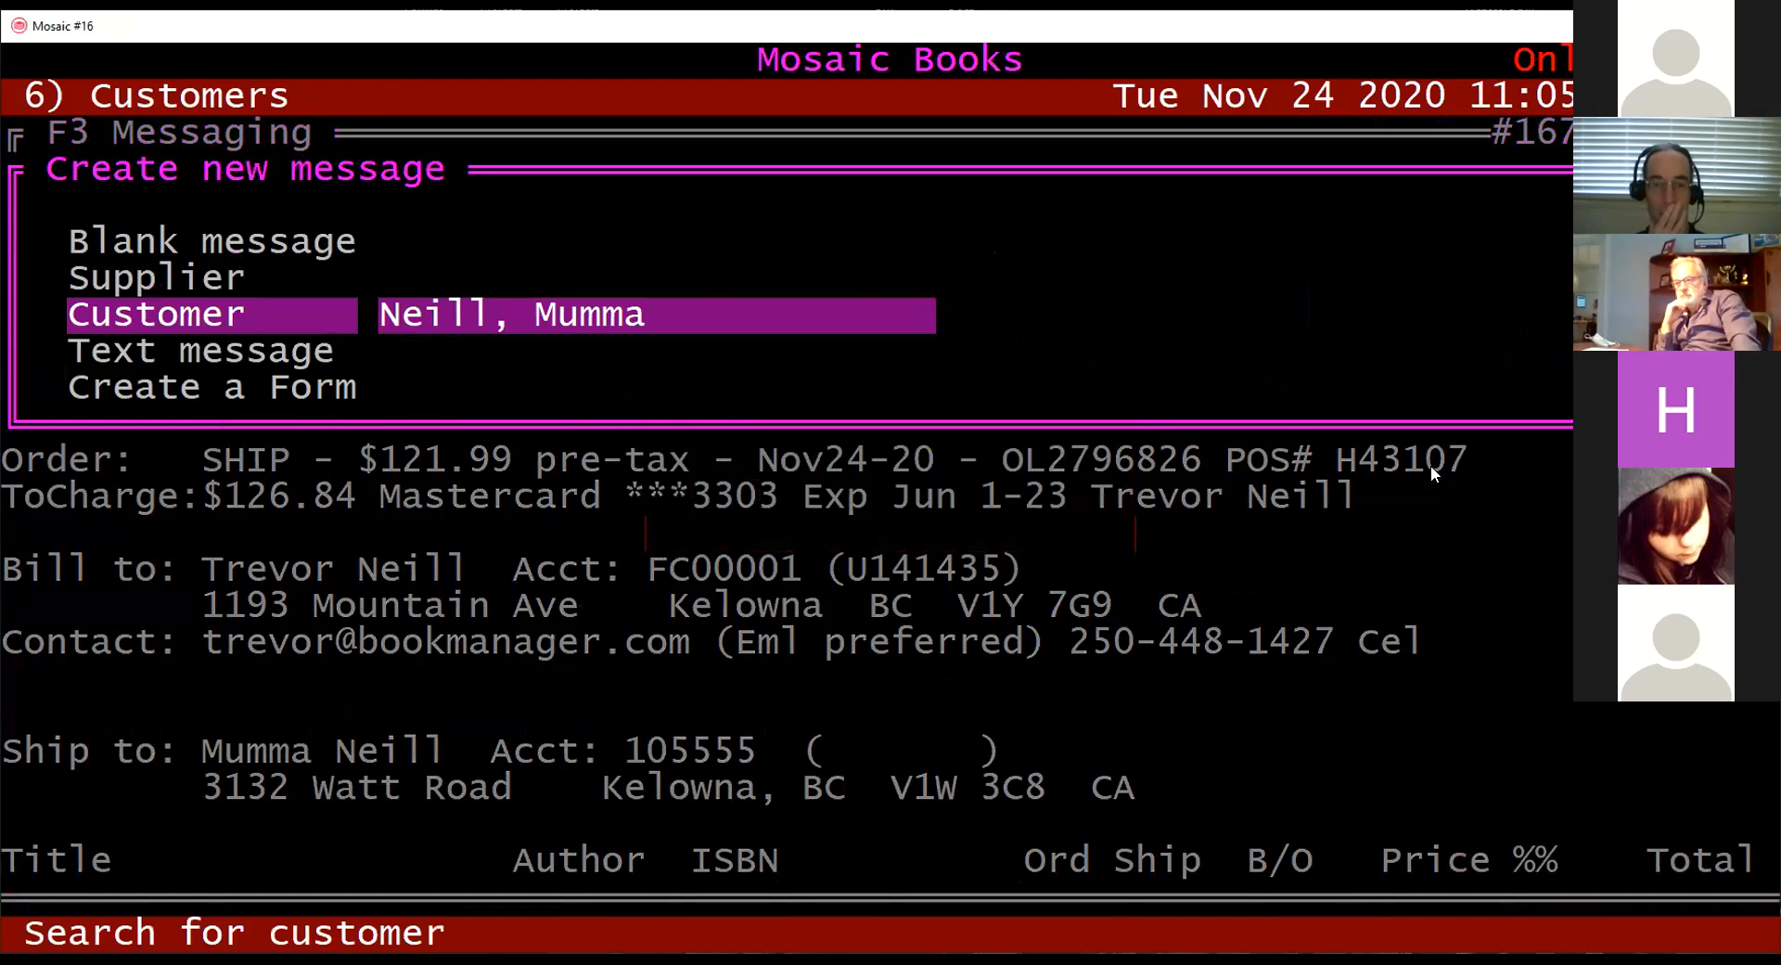
key("Return")
key("Return")
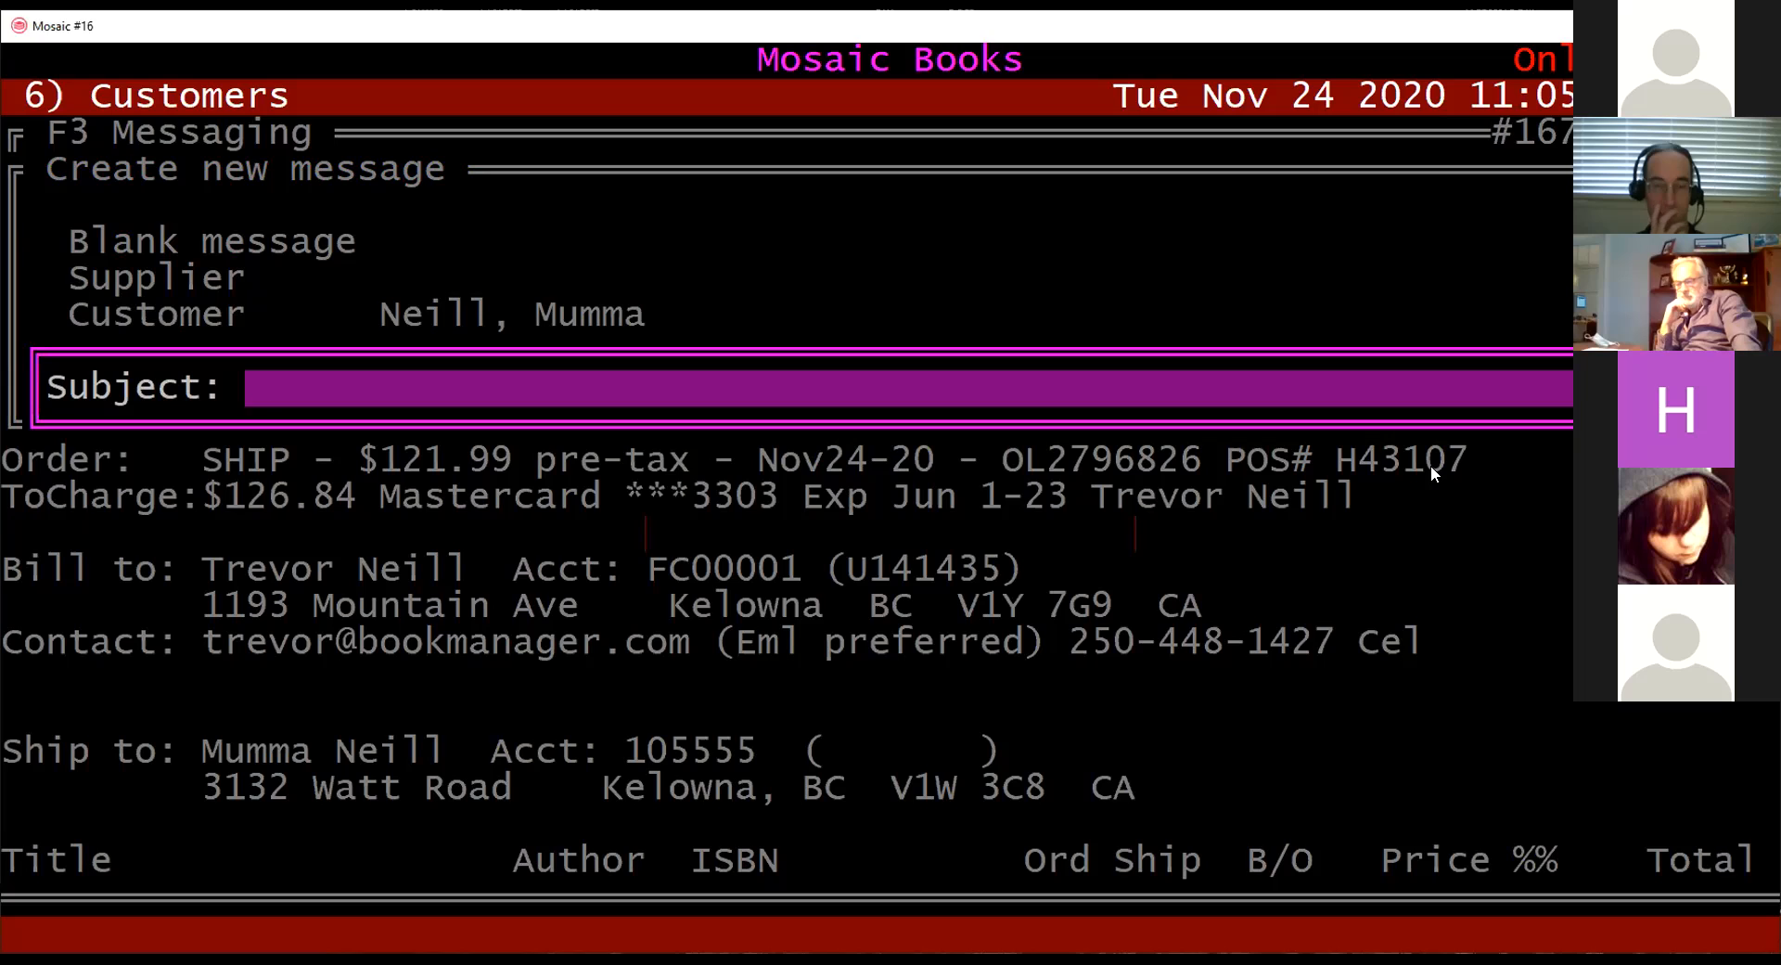
type("notes on pr")
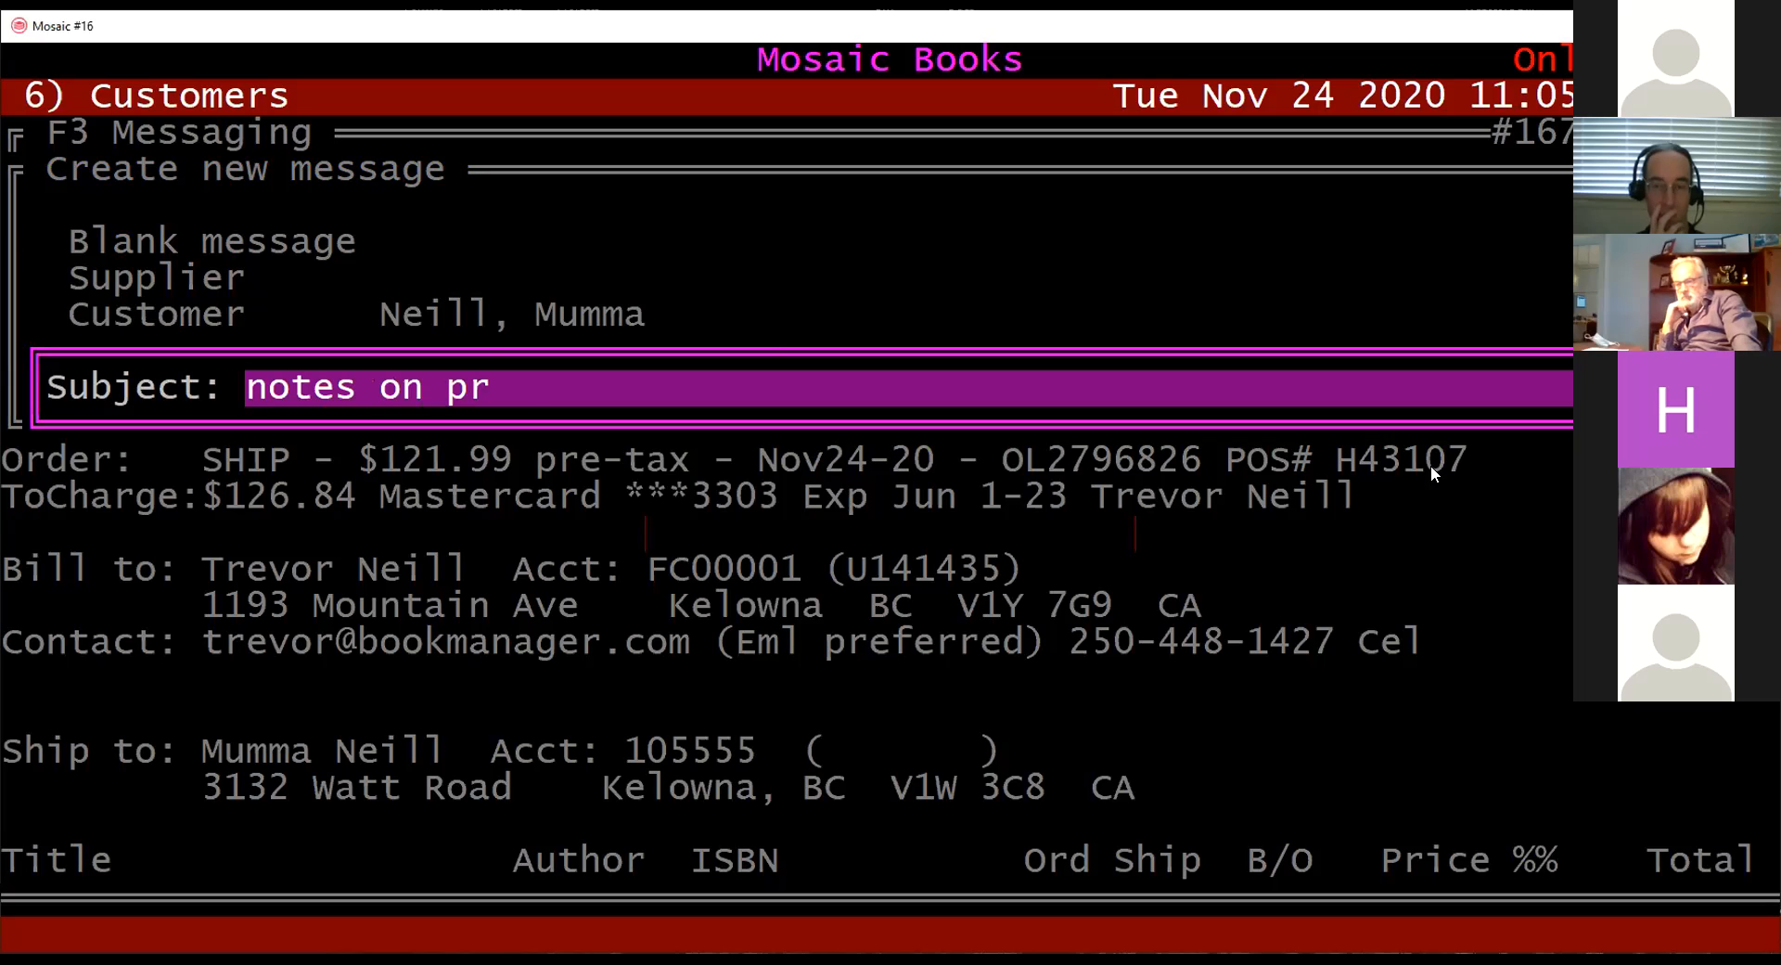
type("eorder to be shipped")
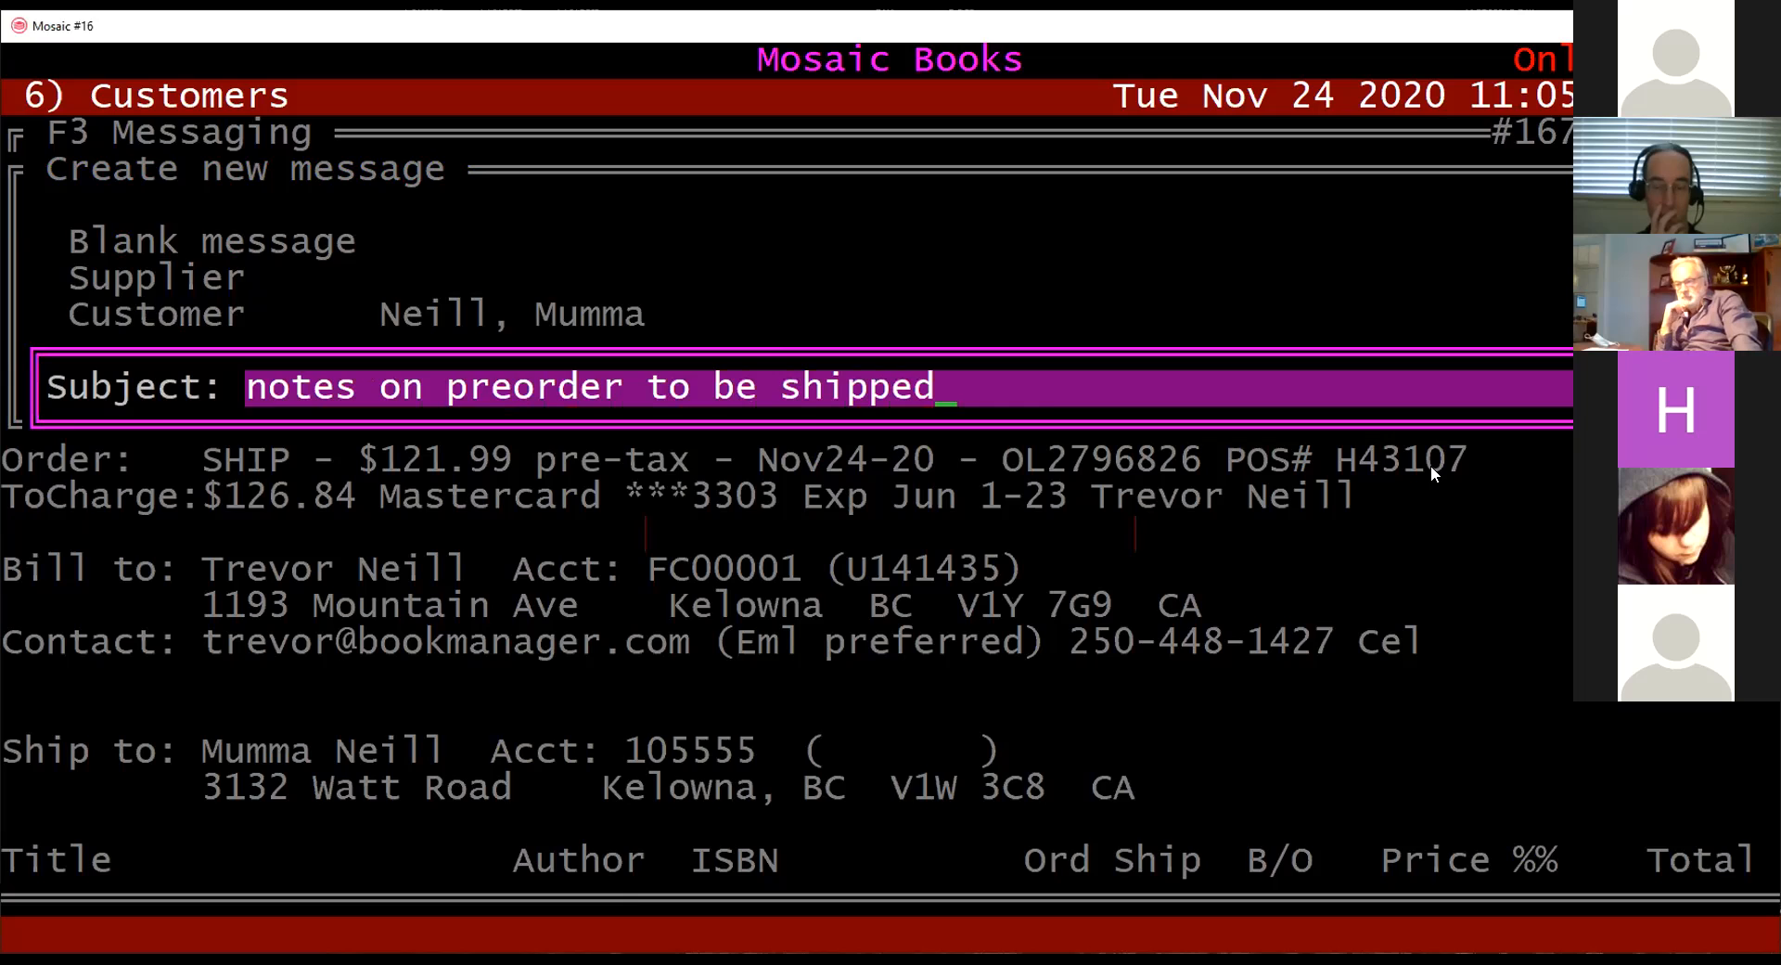
key("Return")
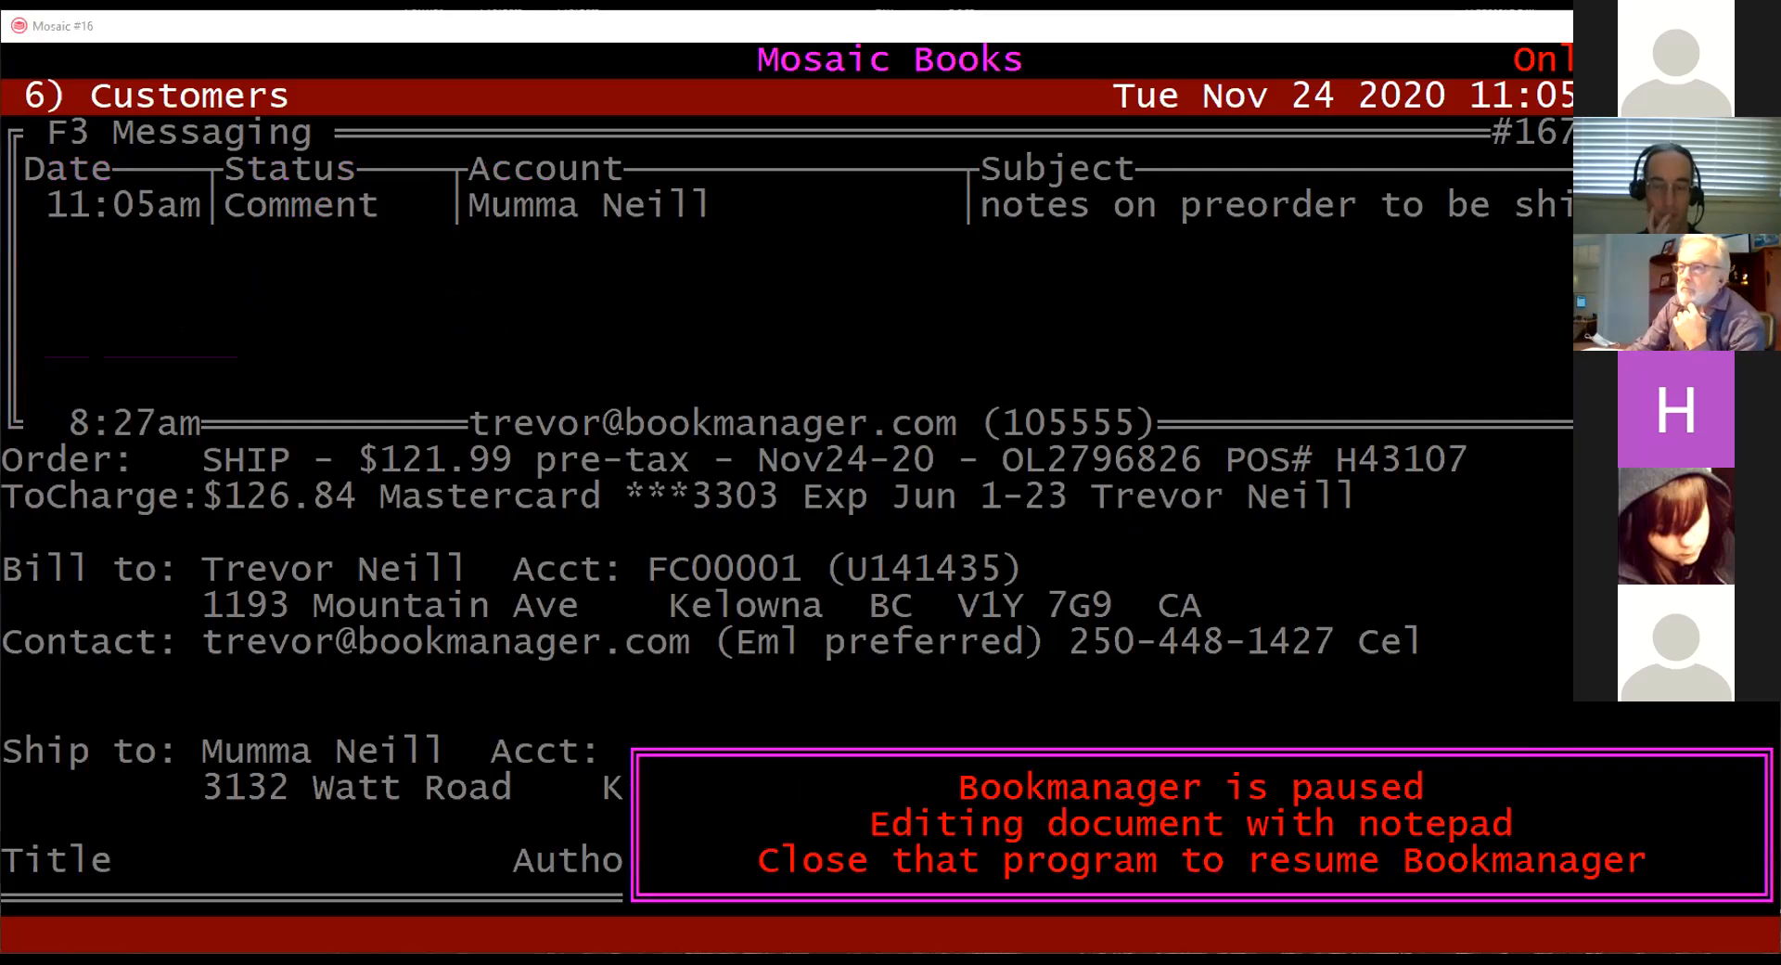
left_click_drag(42, 464, 718, 465)
left_click(719, 464)
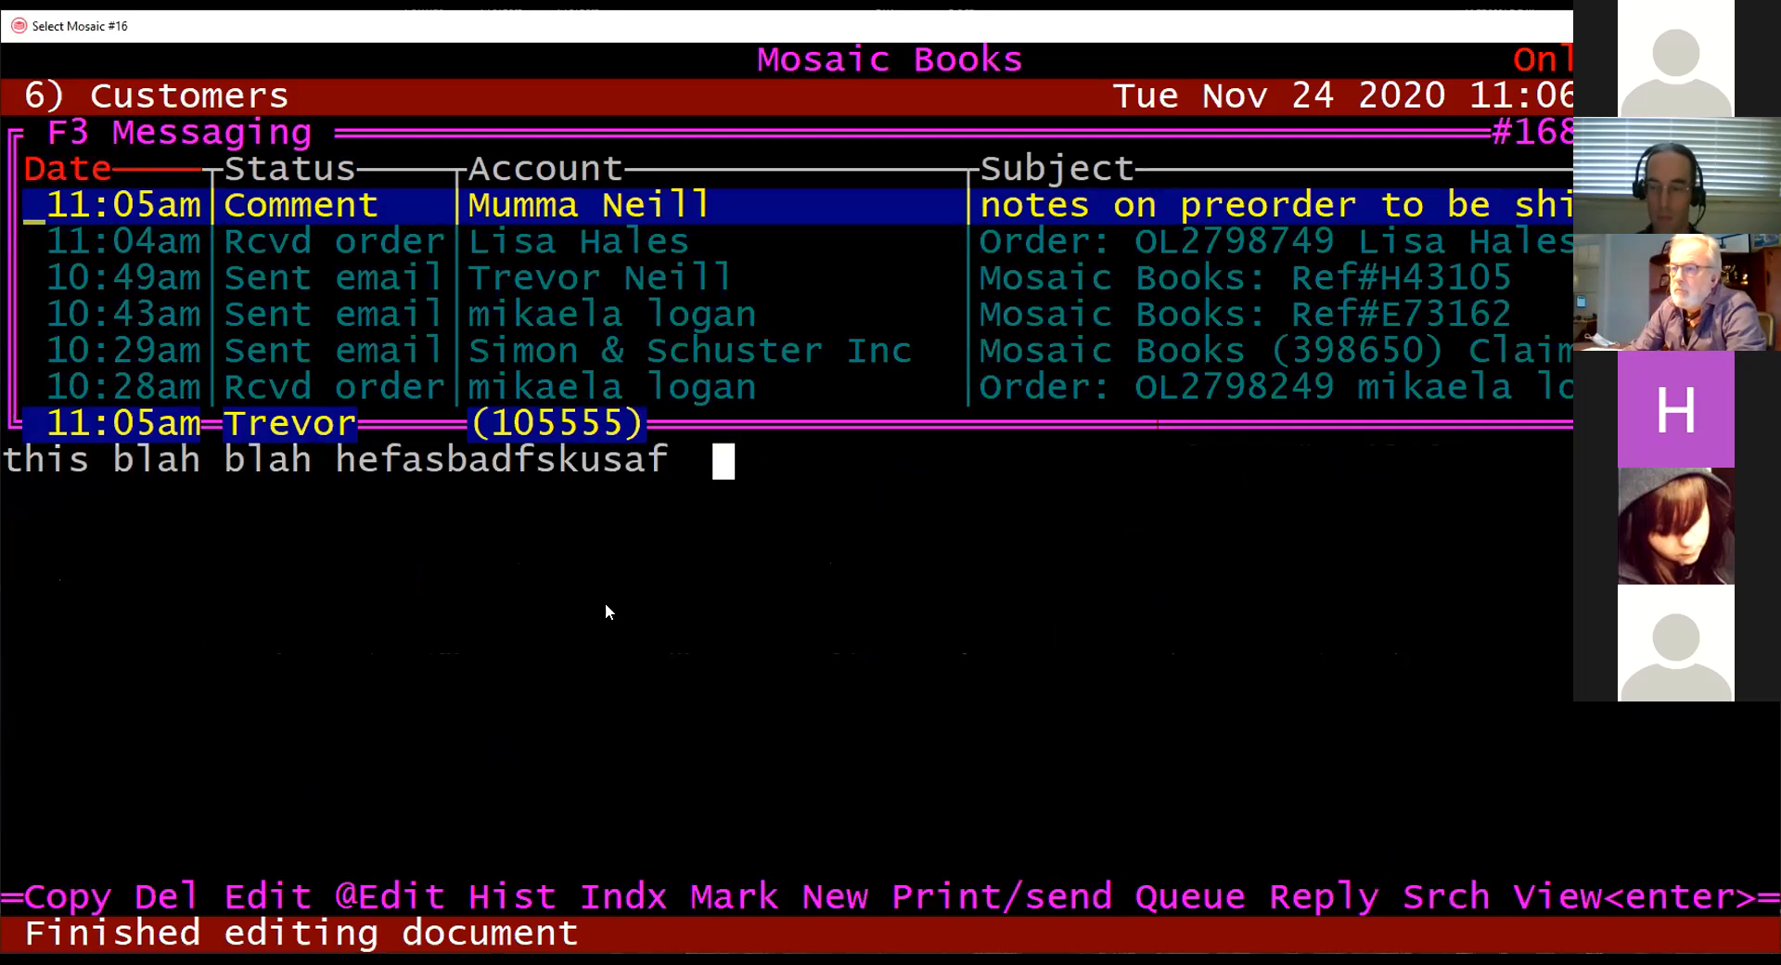
key("Escape")
key("Escape")
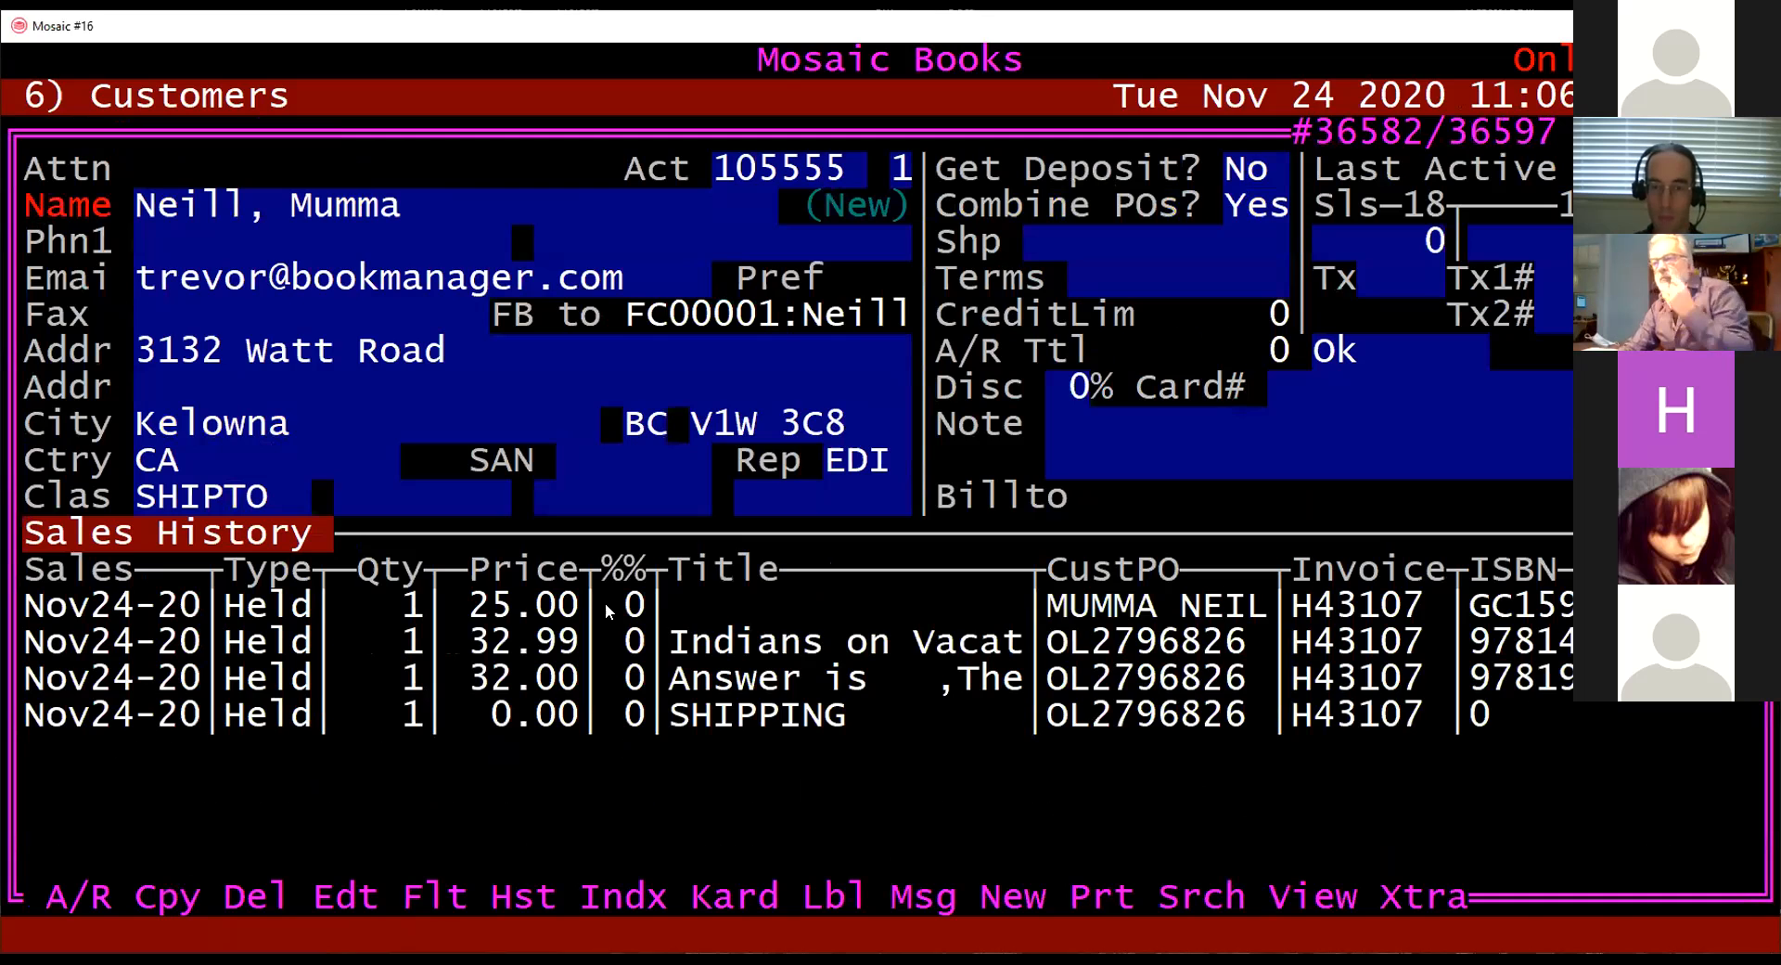
Reopen the customer's messages and compare the original order message with the new comment.
key("F3")
key("Down")
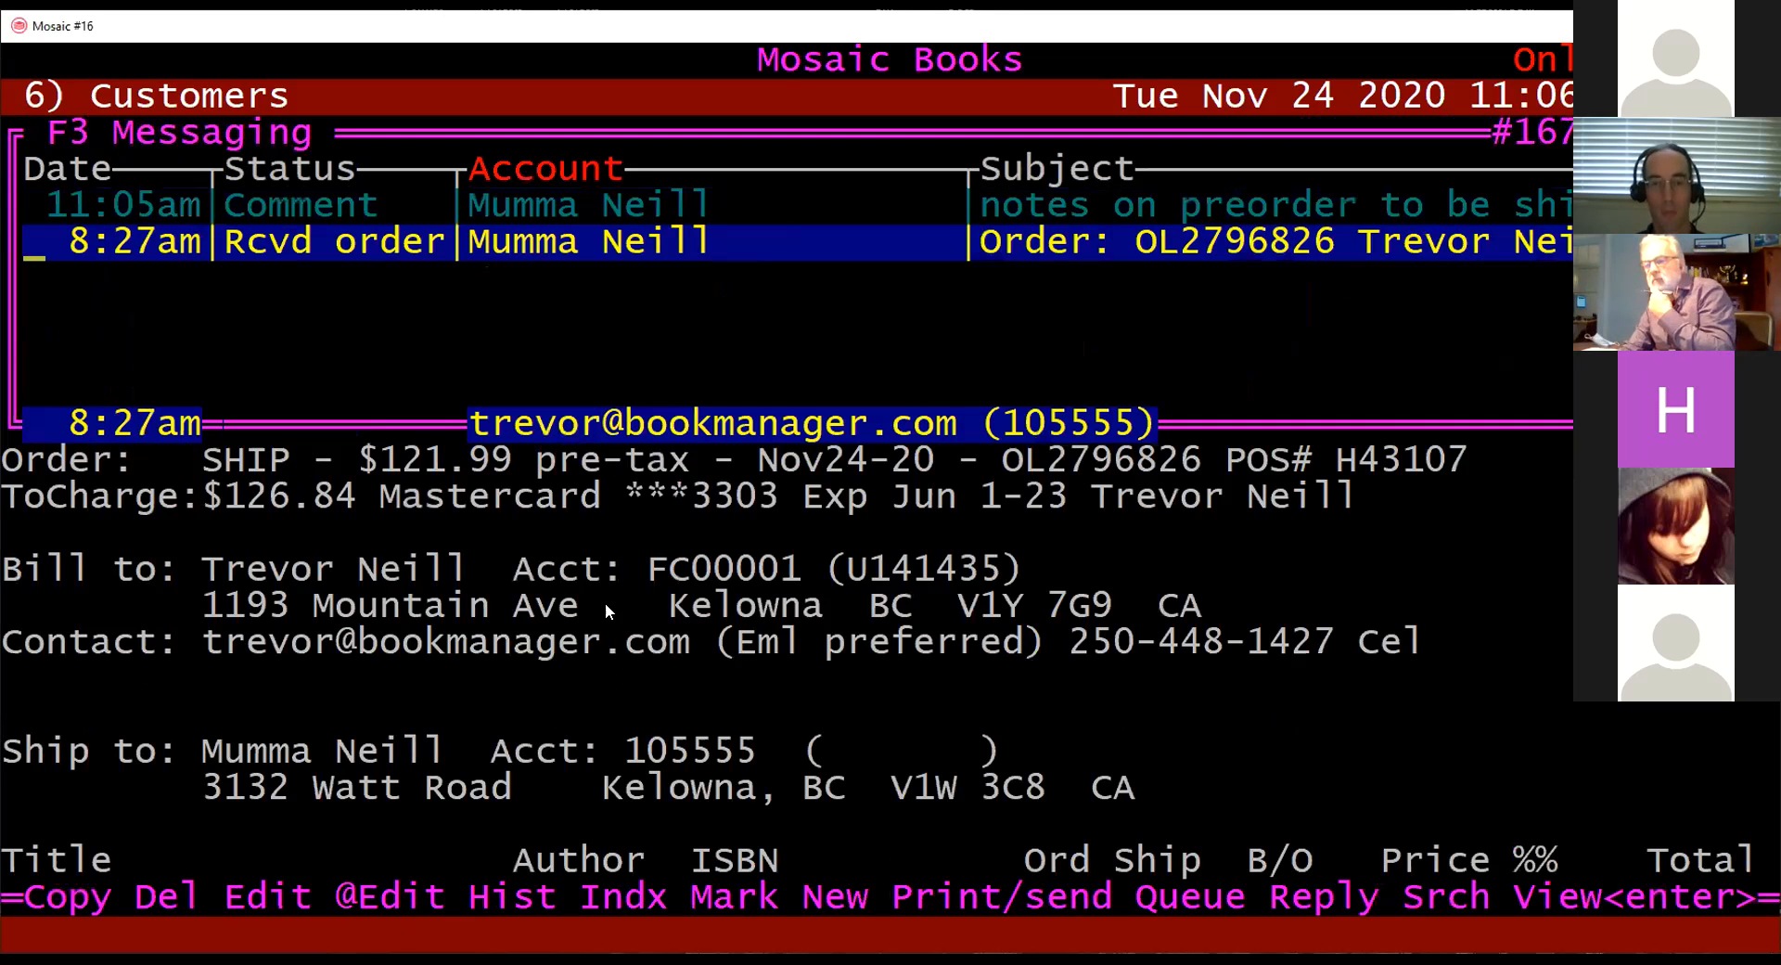
key("Up")
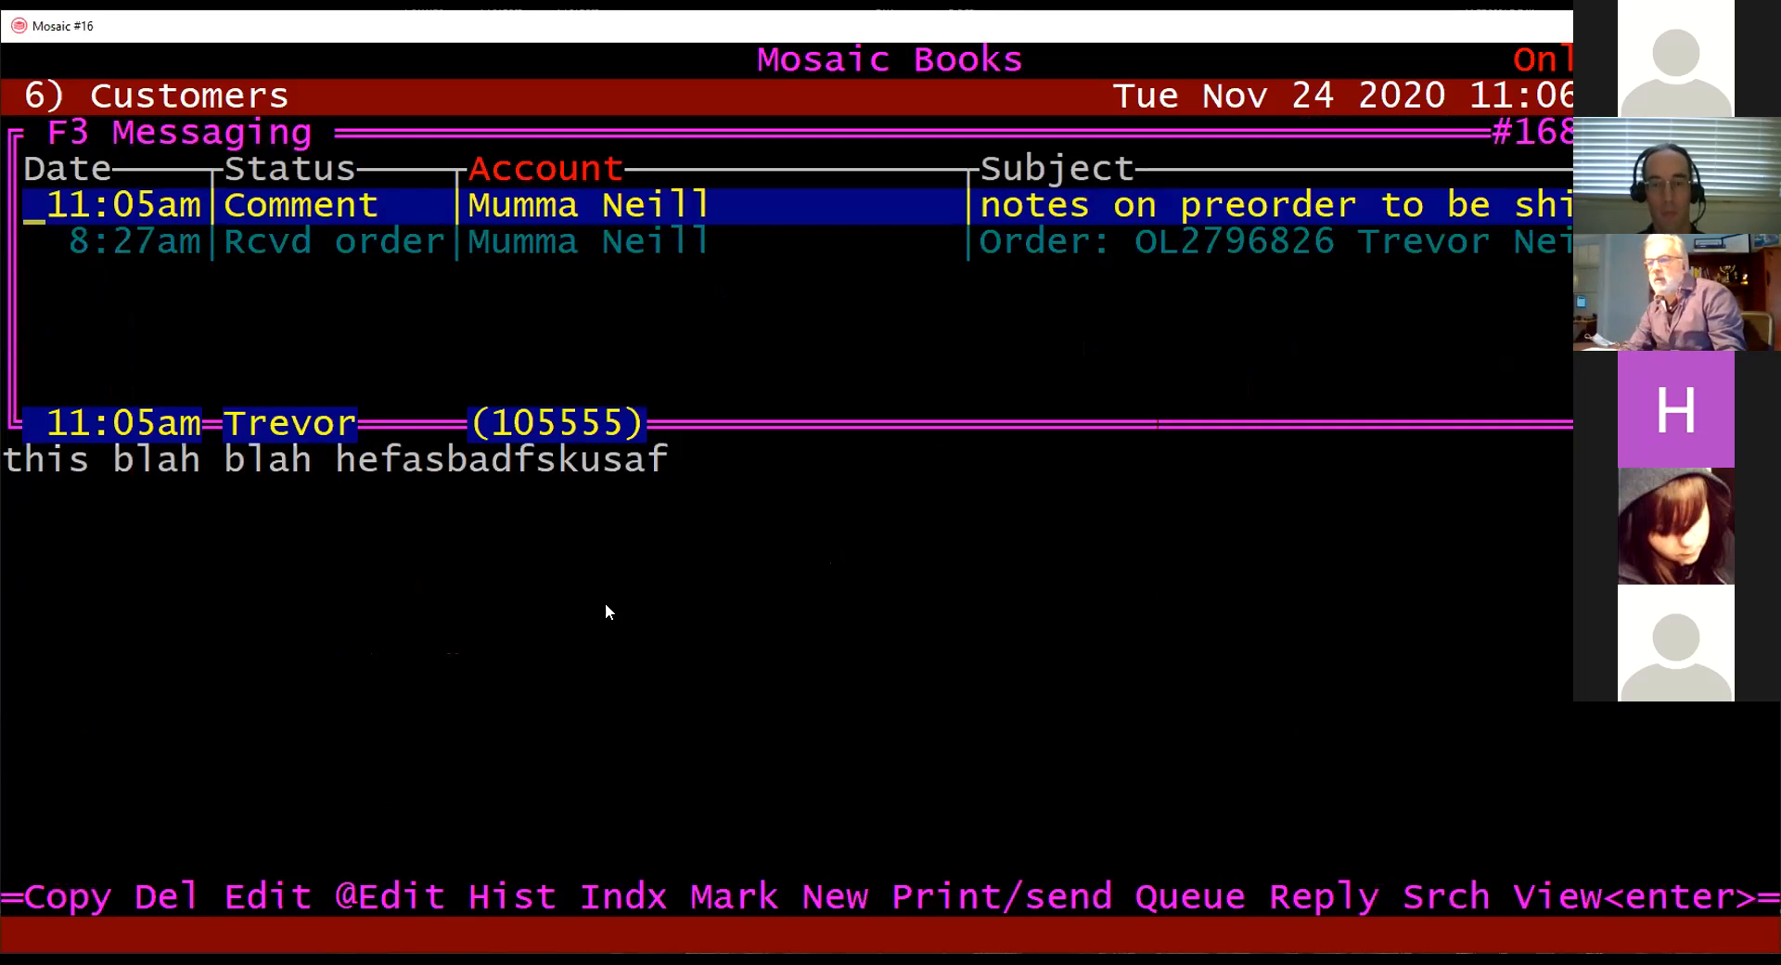
left_click_drag(11, 449, 818, 573)
left_click(817, 572)
left_click_drag(70, 204, 1570, 206)
left_click(1568, 206)
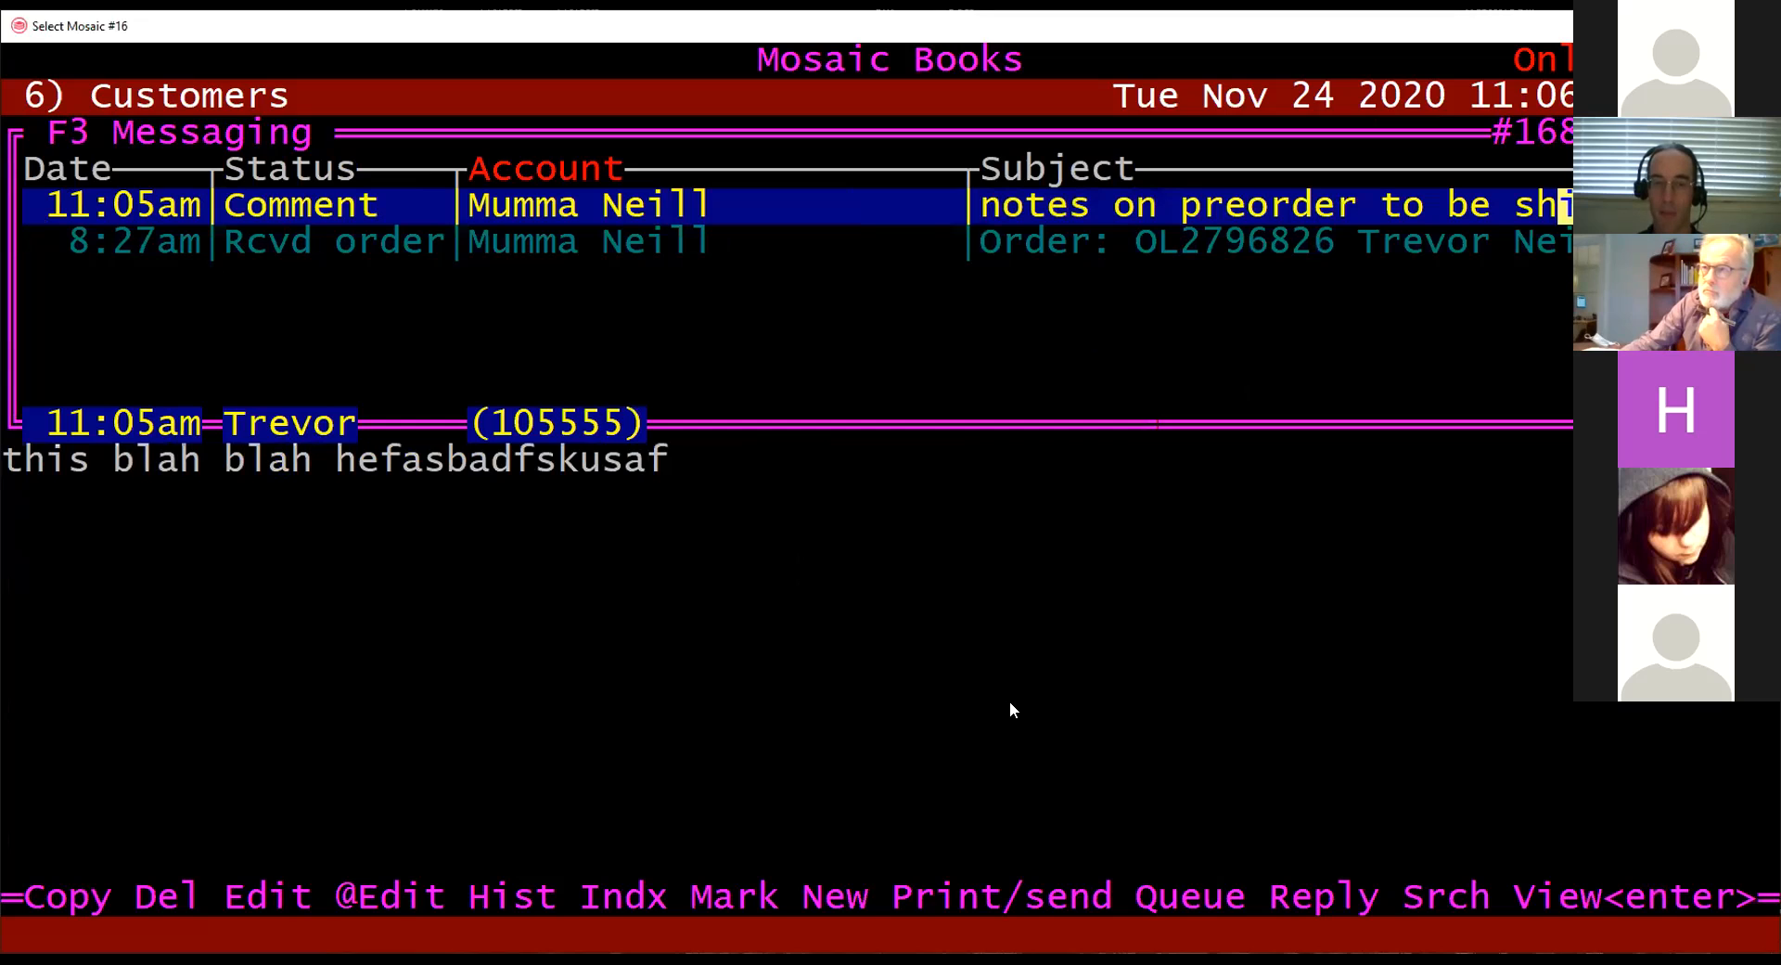
key("Down")
key("Up")
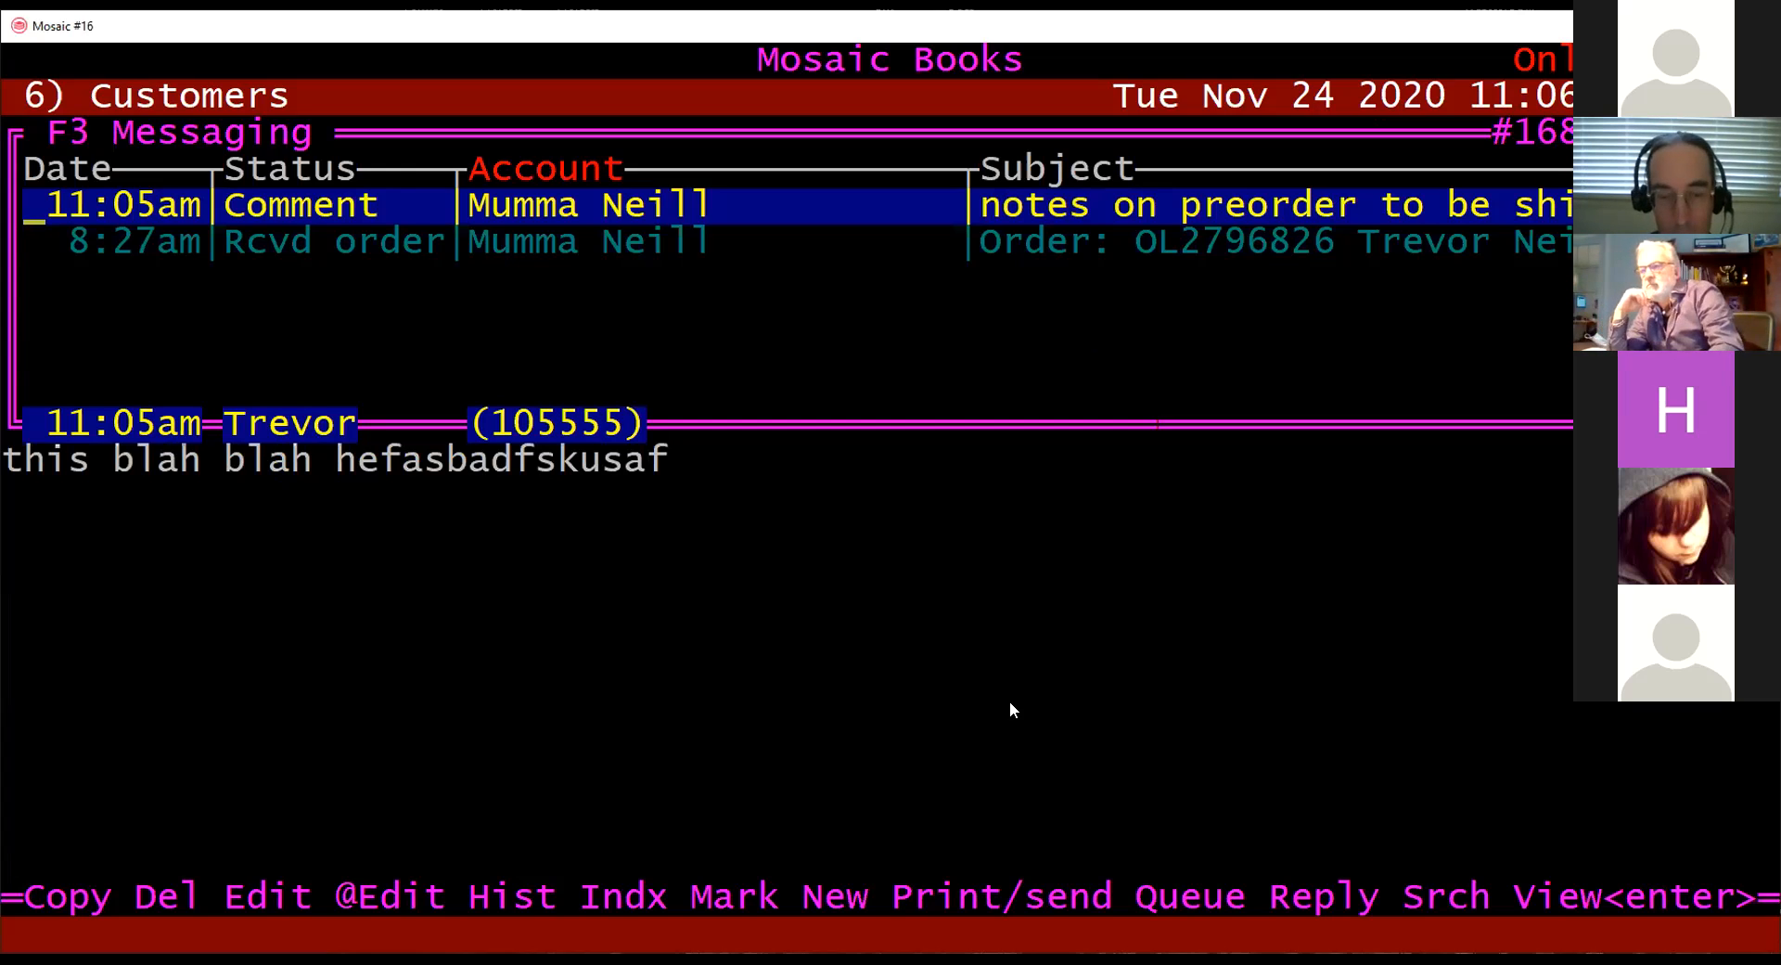
Delete the 11:05am test comment and back out to the main options menu.
key("d")
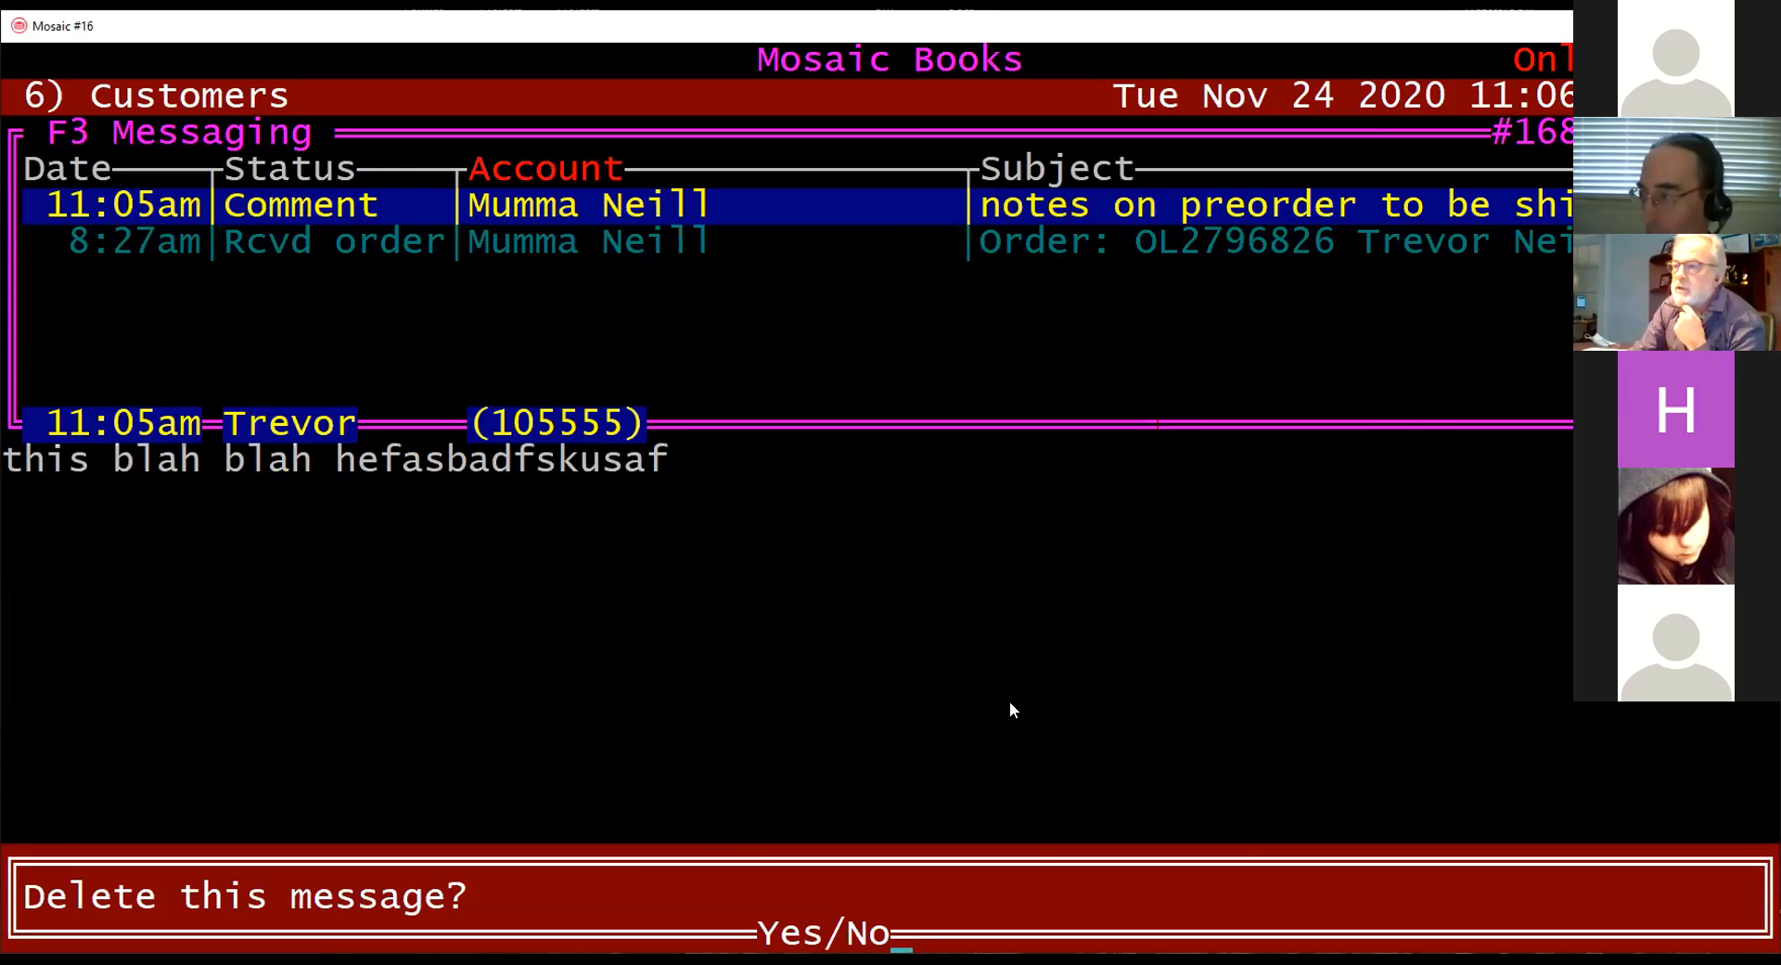
key("y")
key("Escape")
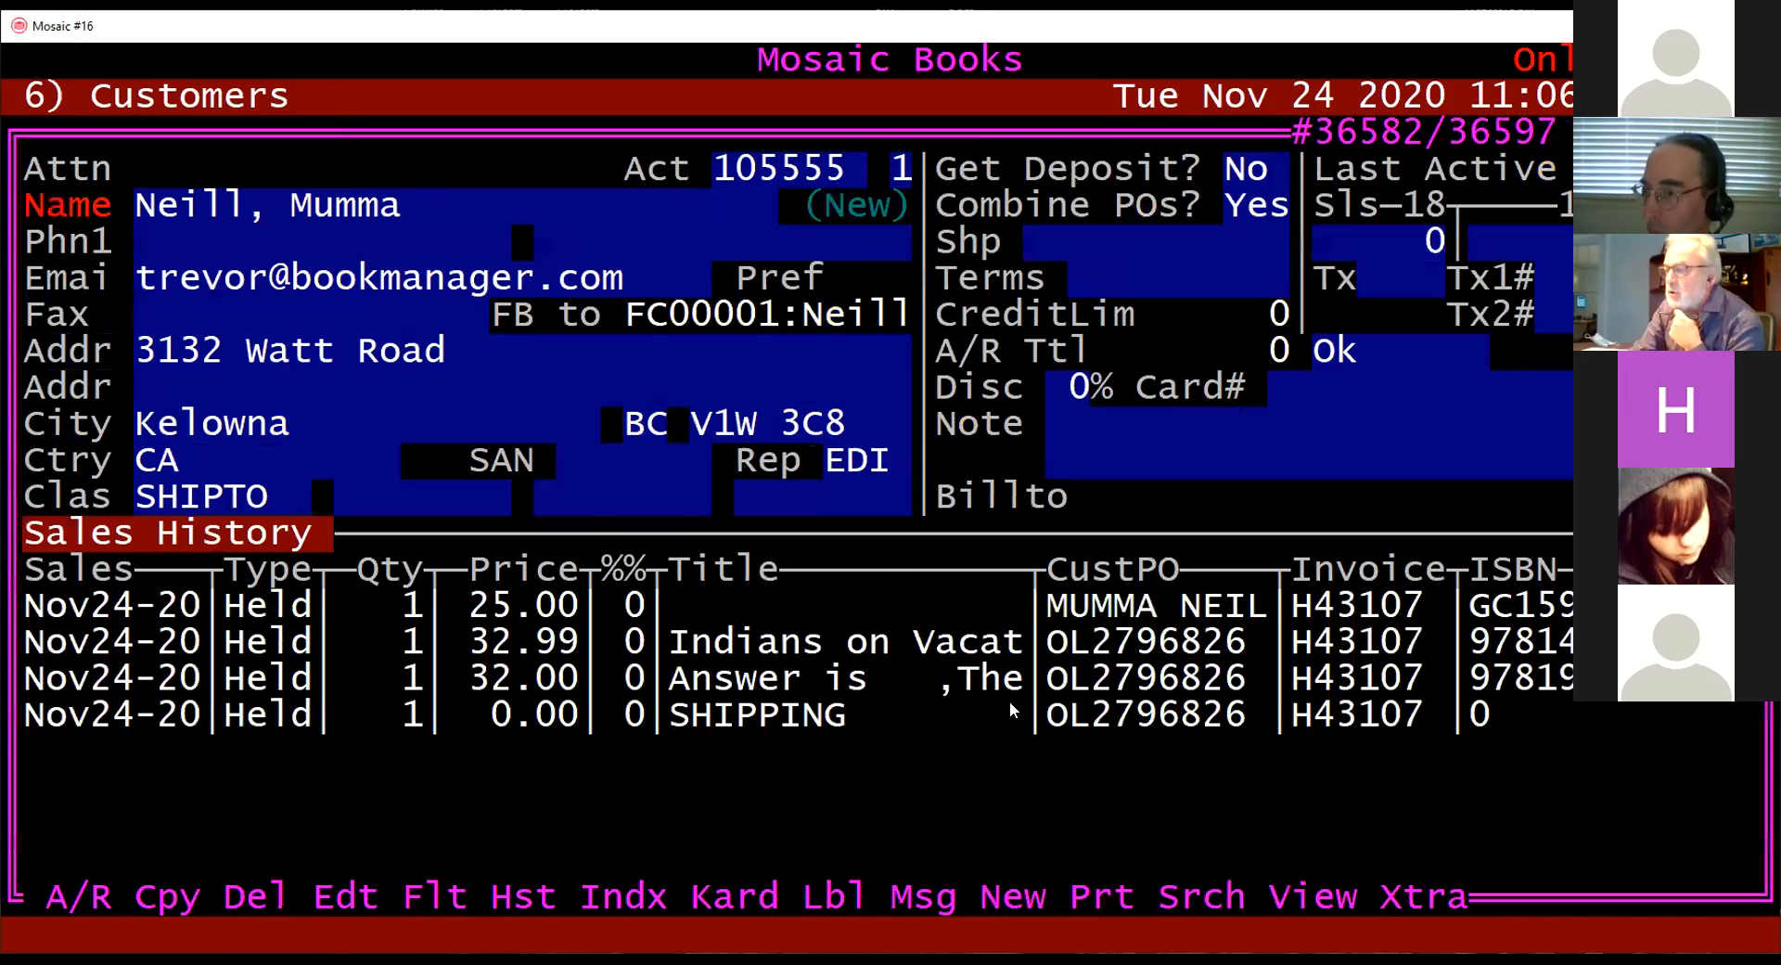
key("Escape")
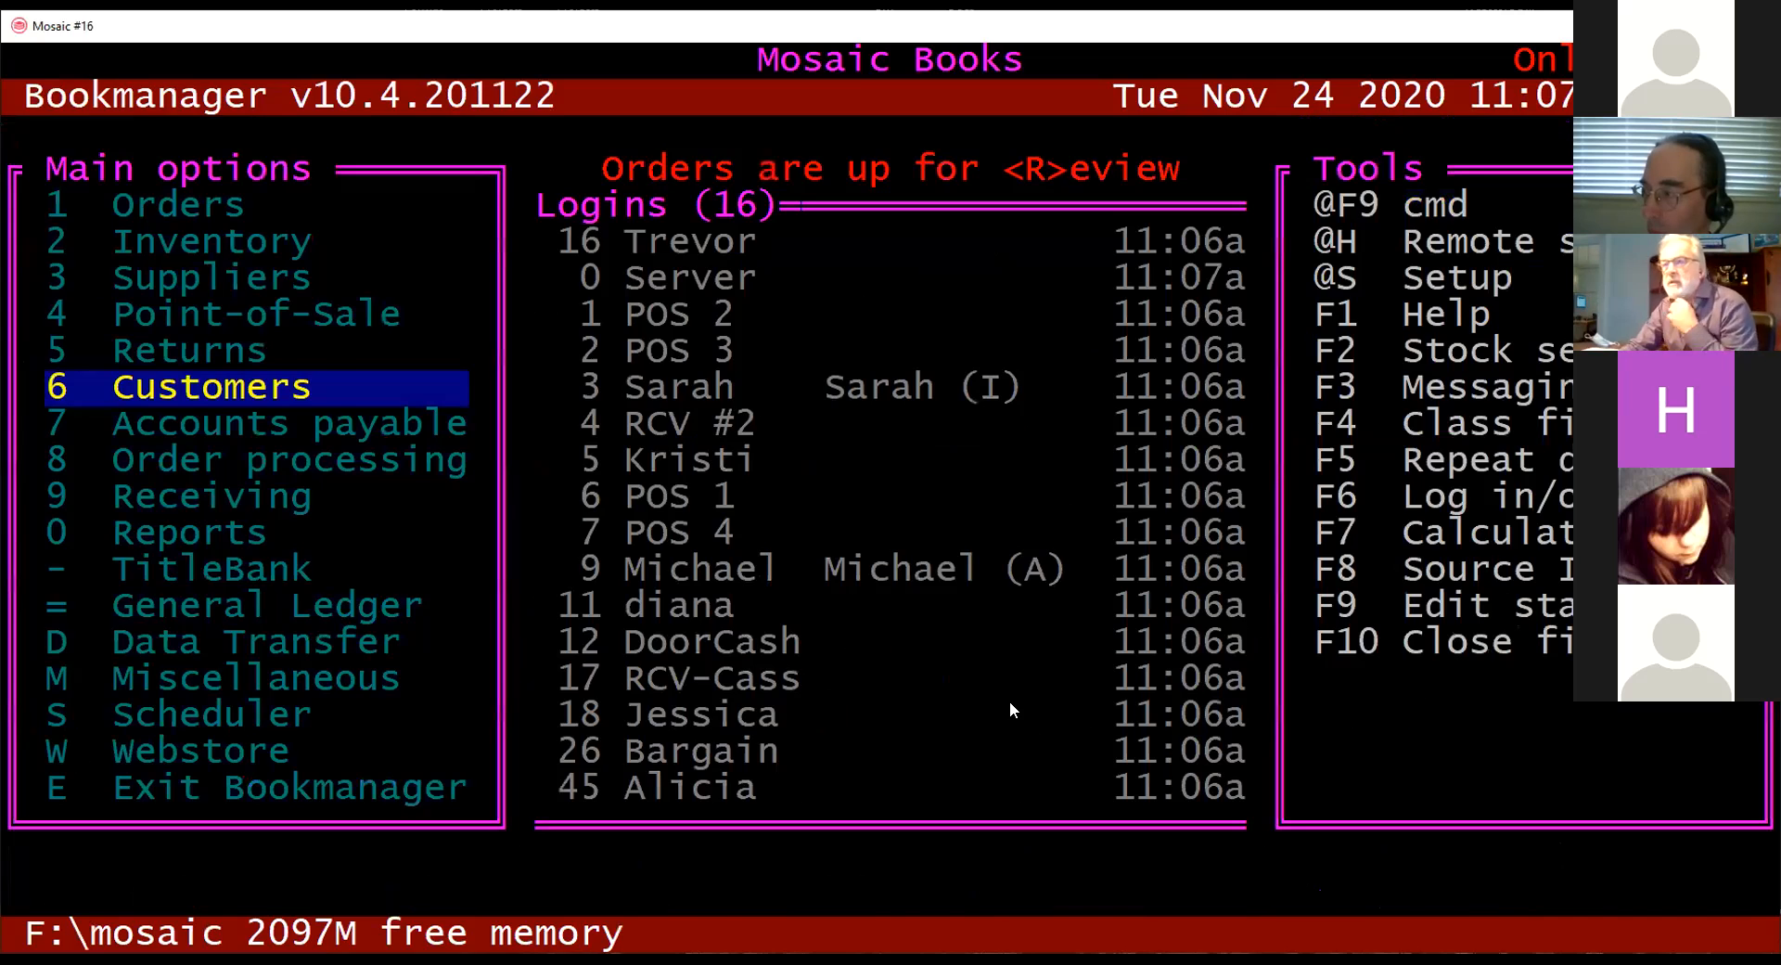
key("4")
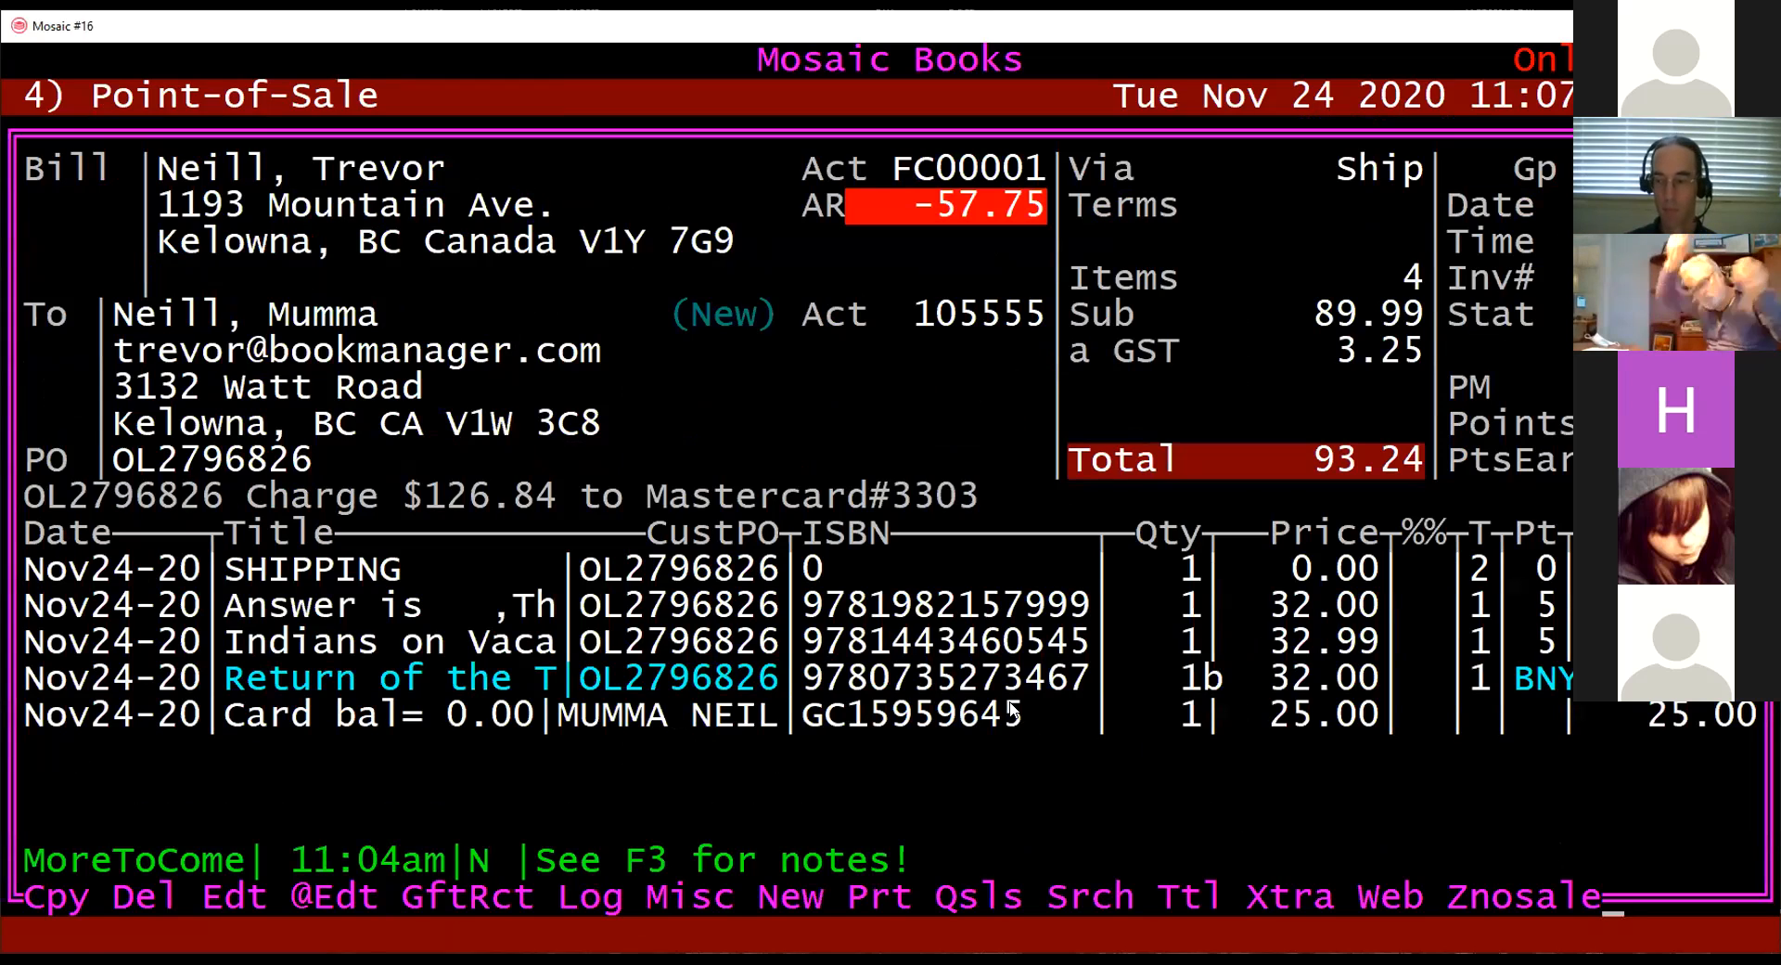
Highlight the held sale's $126.84 charge, returned item line and MoreToCome status.
left_click_drag(404, 495, 553, 500)
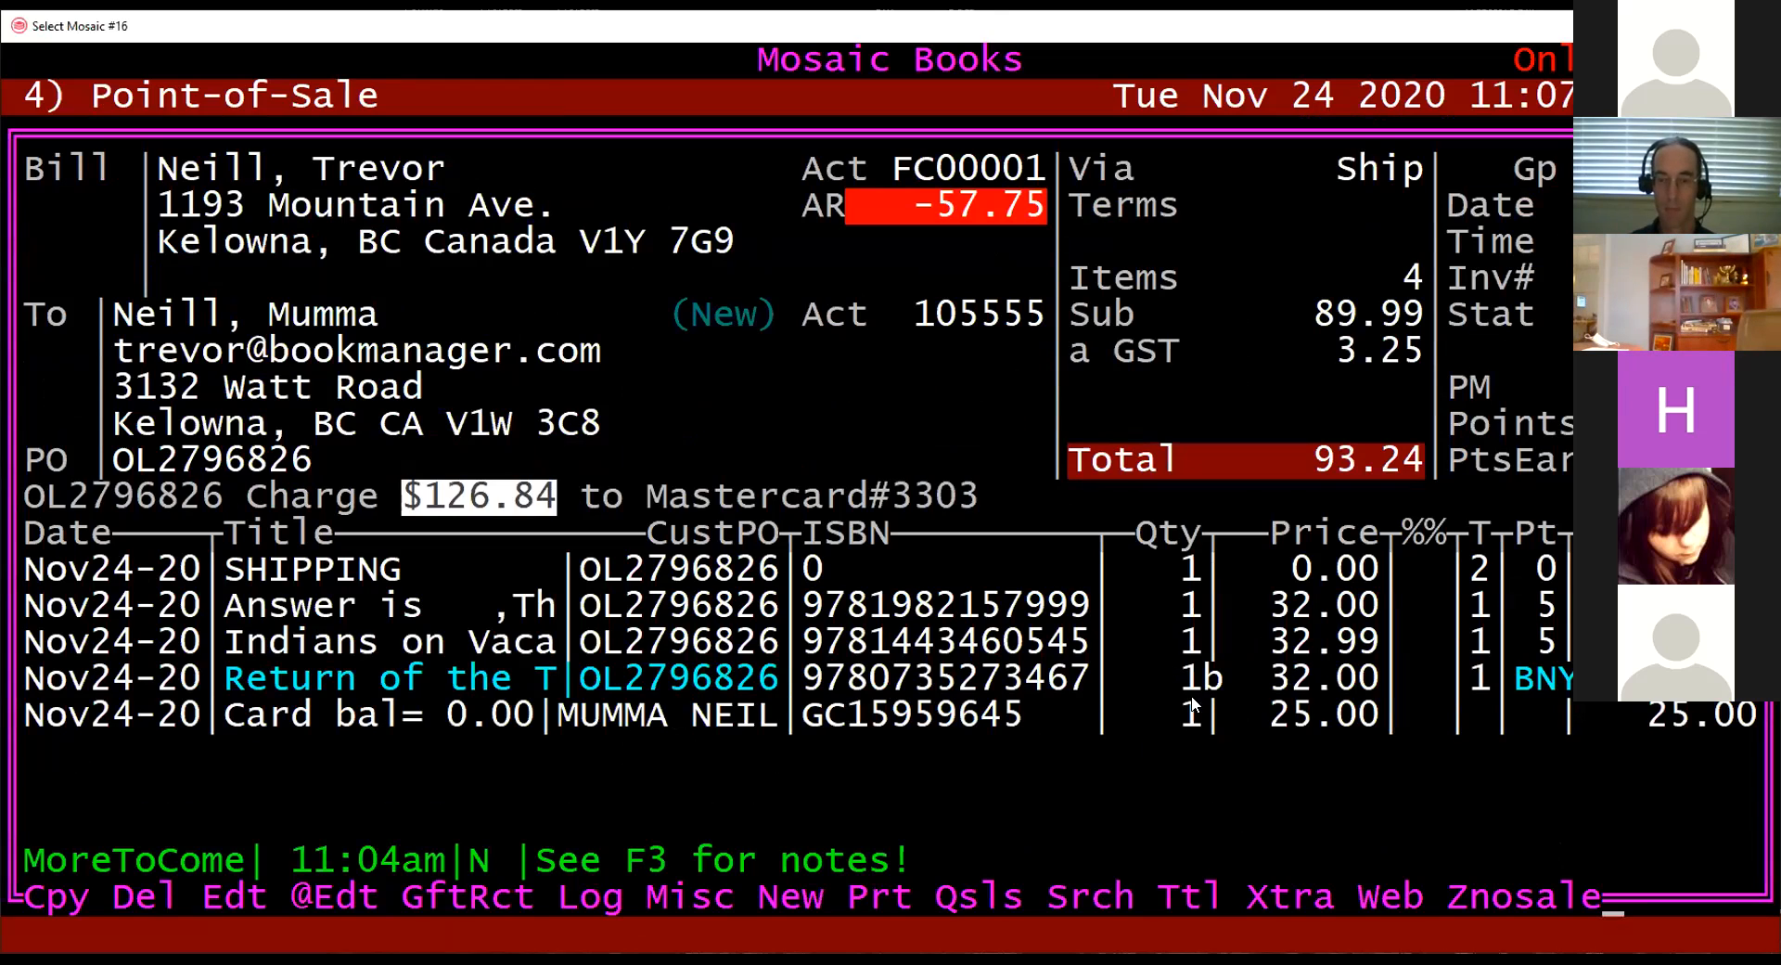
left_click_drag(1191, 683, 1600, 691)
left_click(1599, 691)
mouse_move(4, 861)
left_mouse_down()
mouse_move(243, 863)
mouse_move(33, 865)
left_mouse_up()
left_click(34, 865)
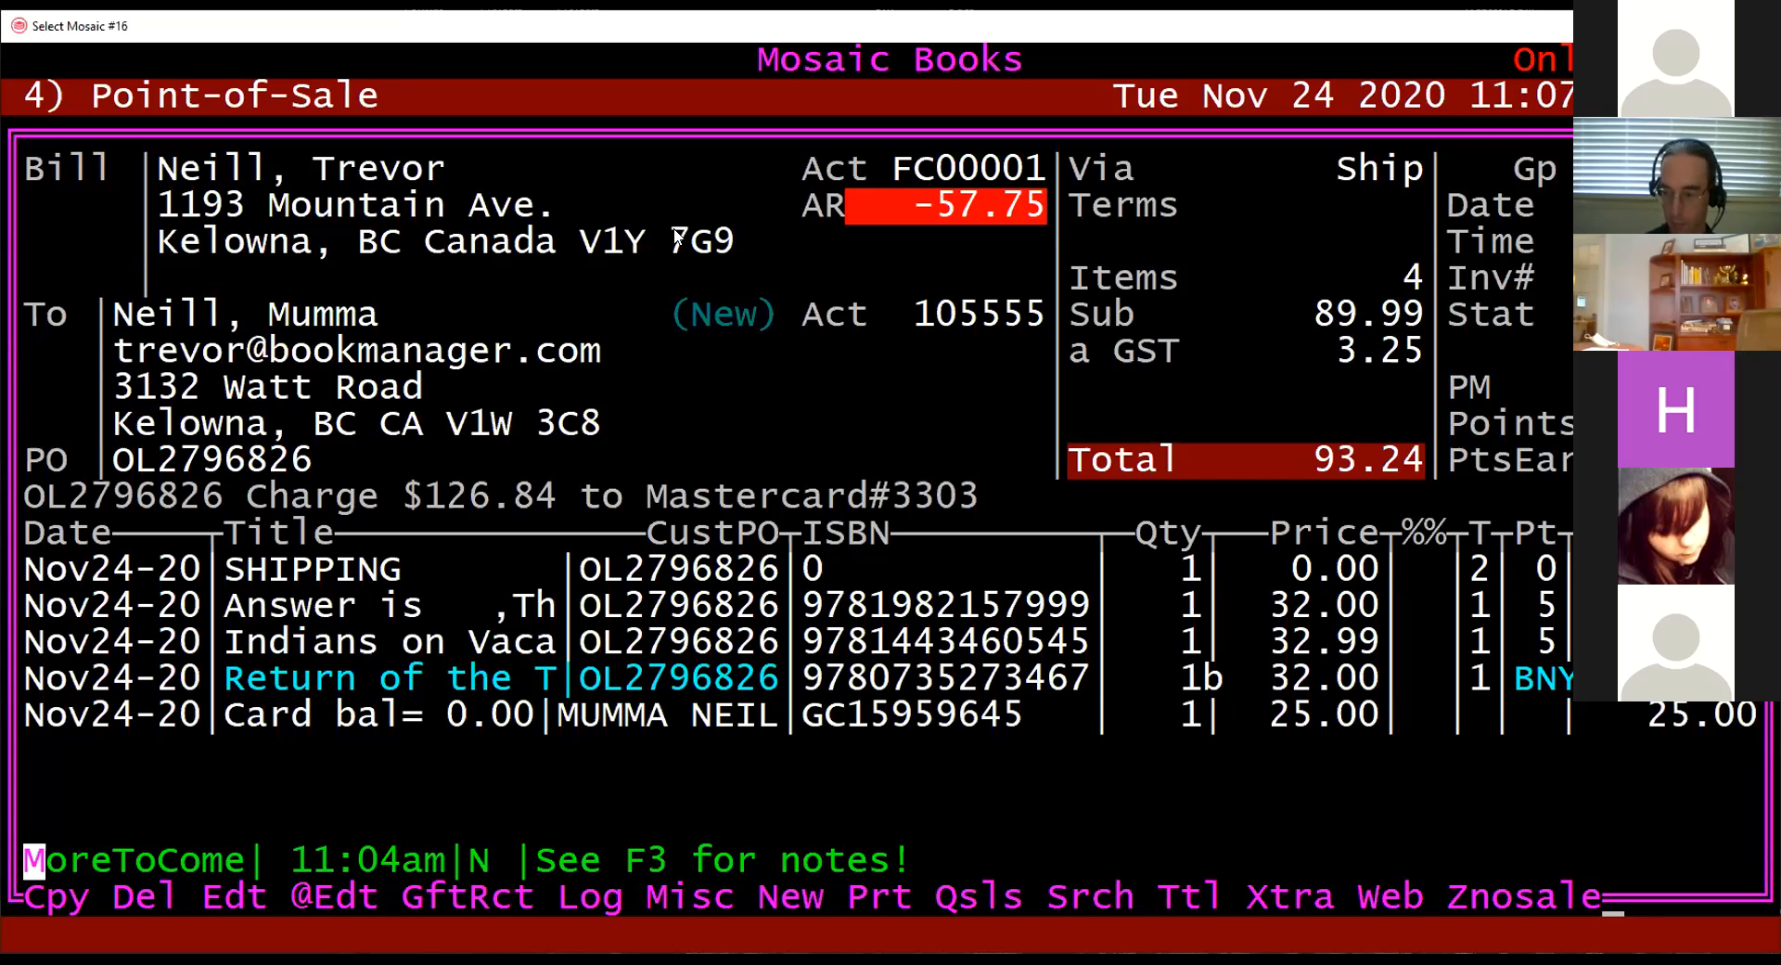
Keep the held sale and bring up the POS Transaction Status Log from search.
key("d")
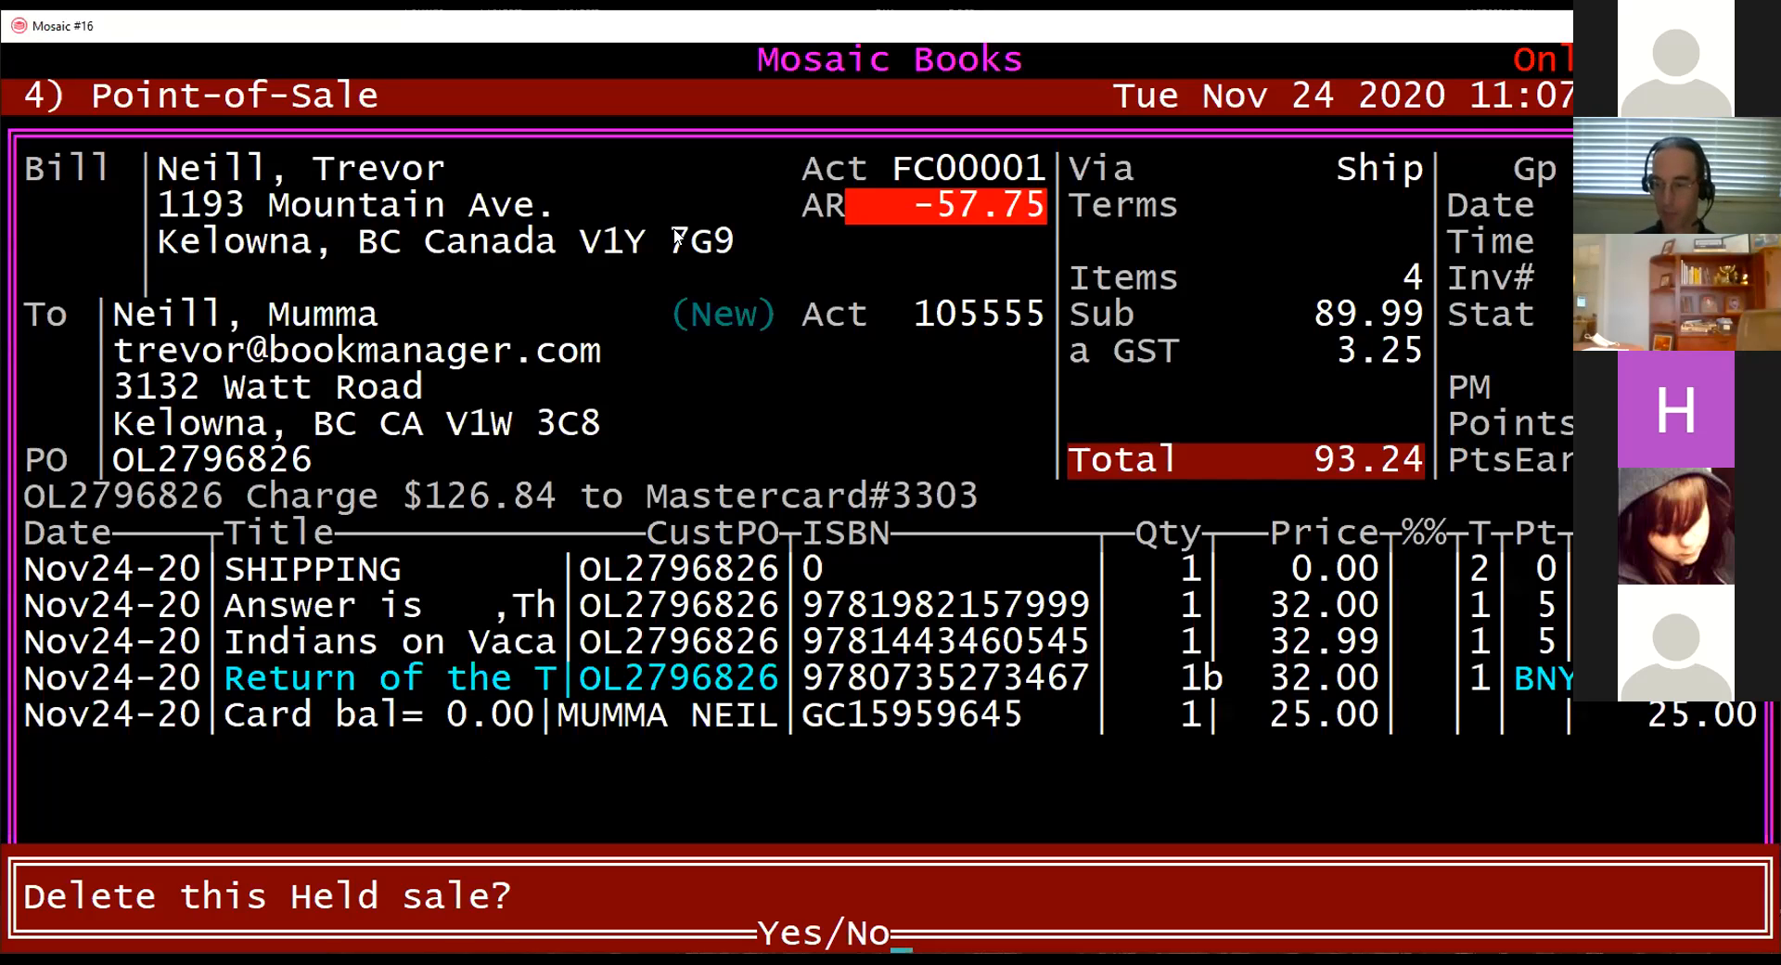
key("n")
key("s")
key("Return")
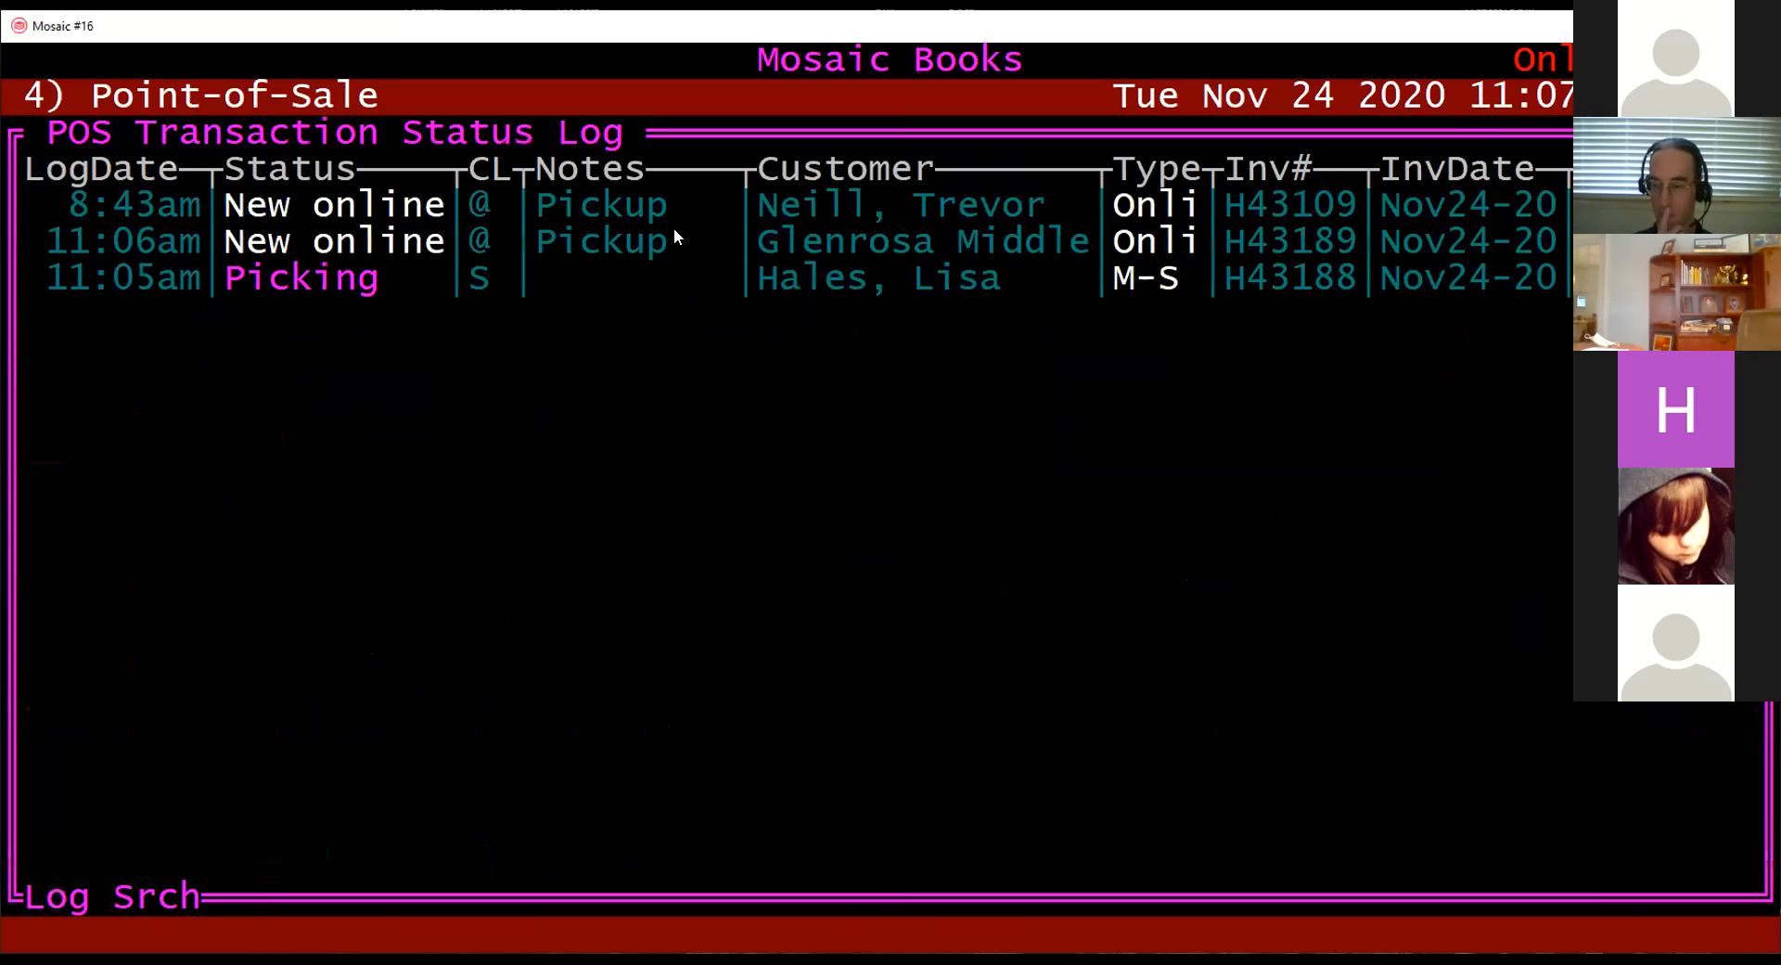
Open the 8:43am online pickup order and note its -57.75 account balance.
key("Down")
key("Up")
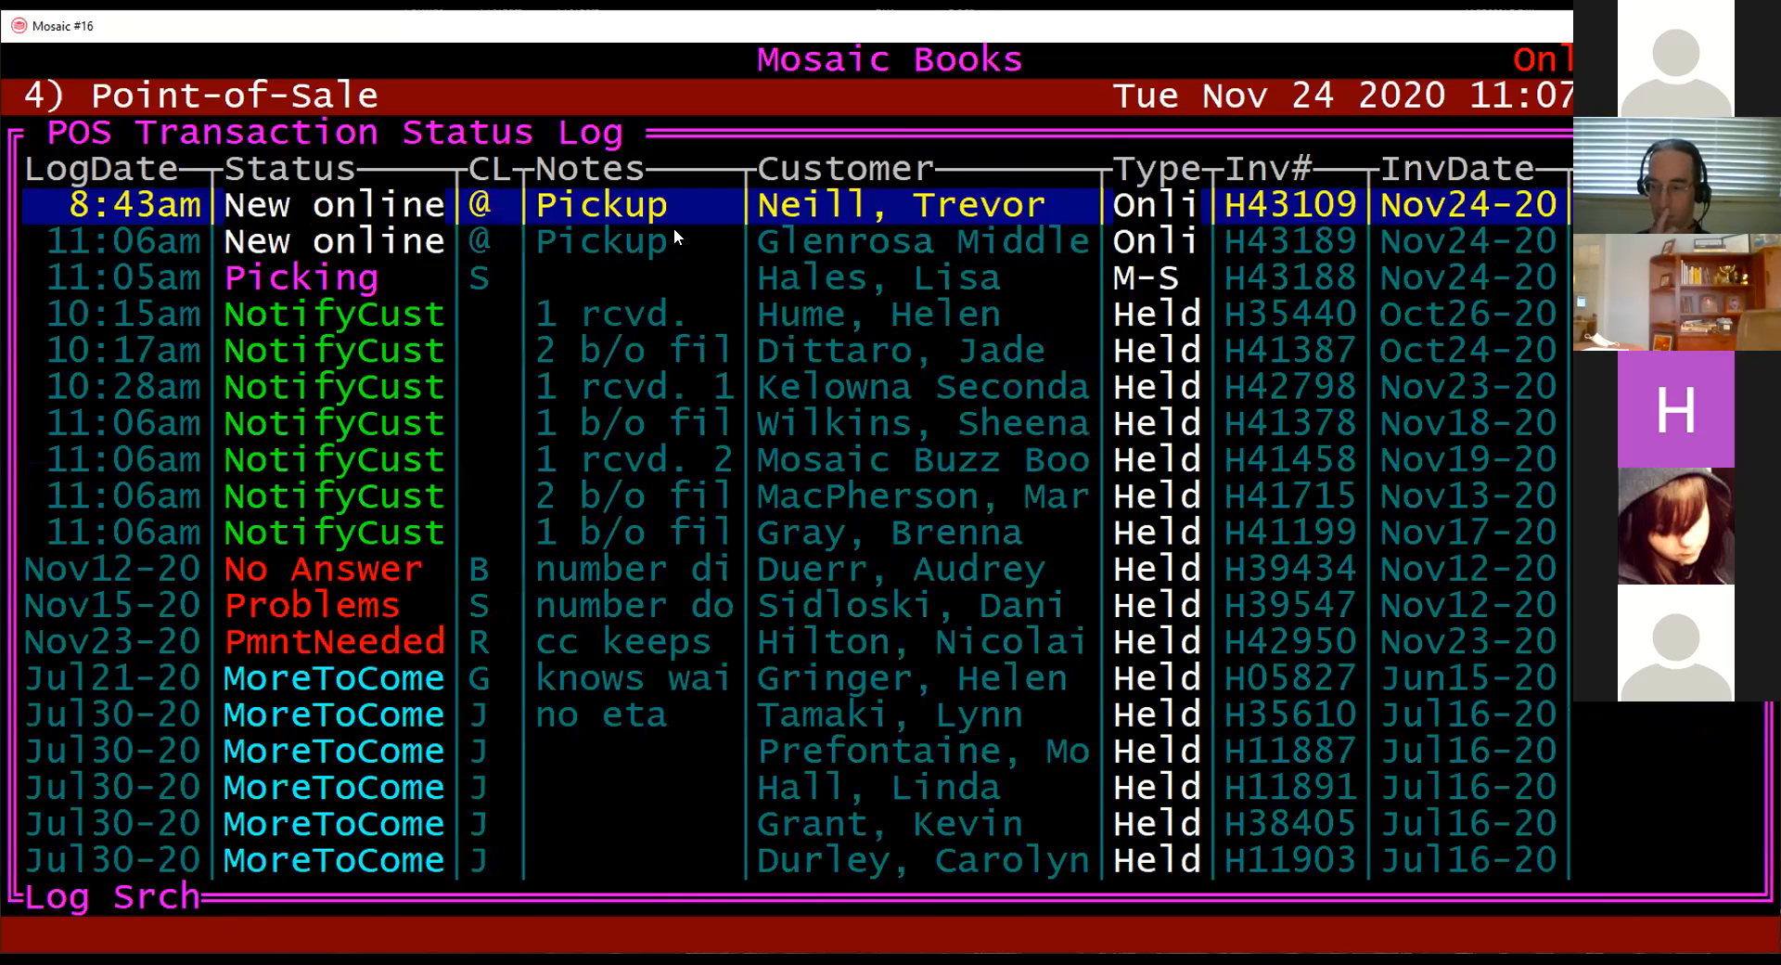
key("Return")
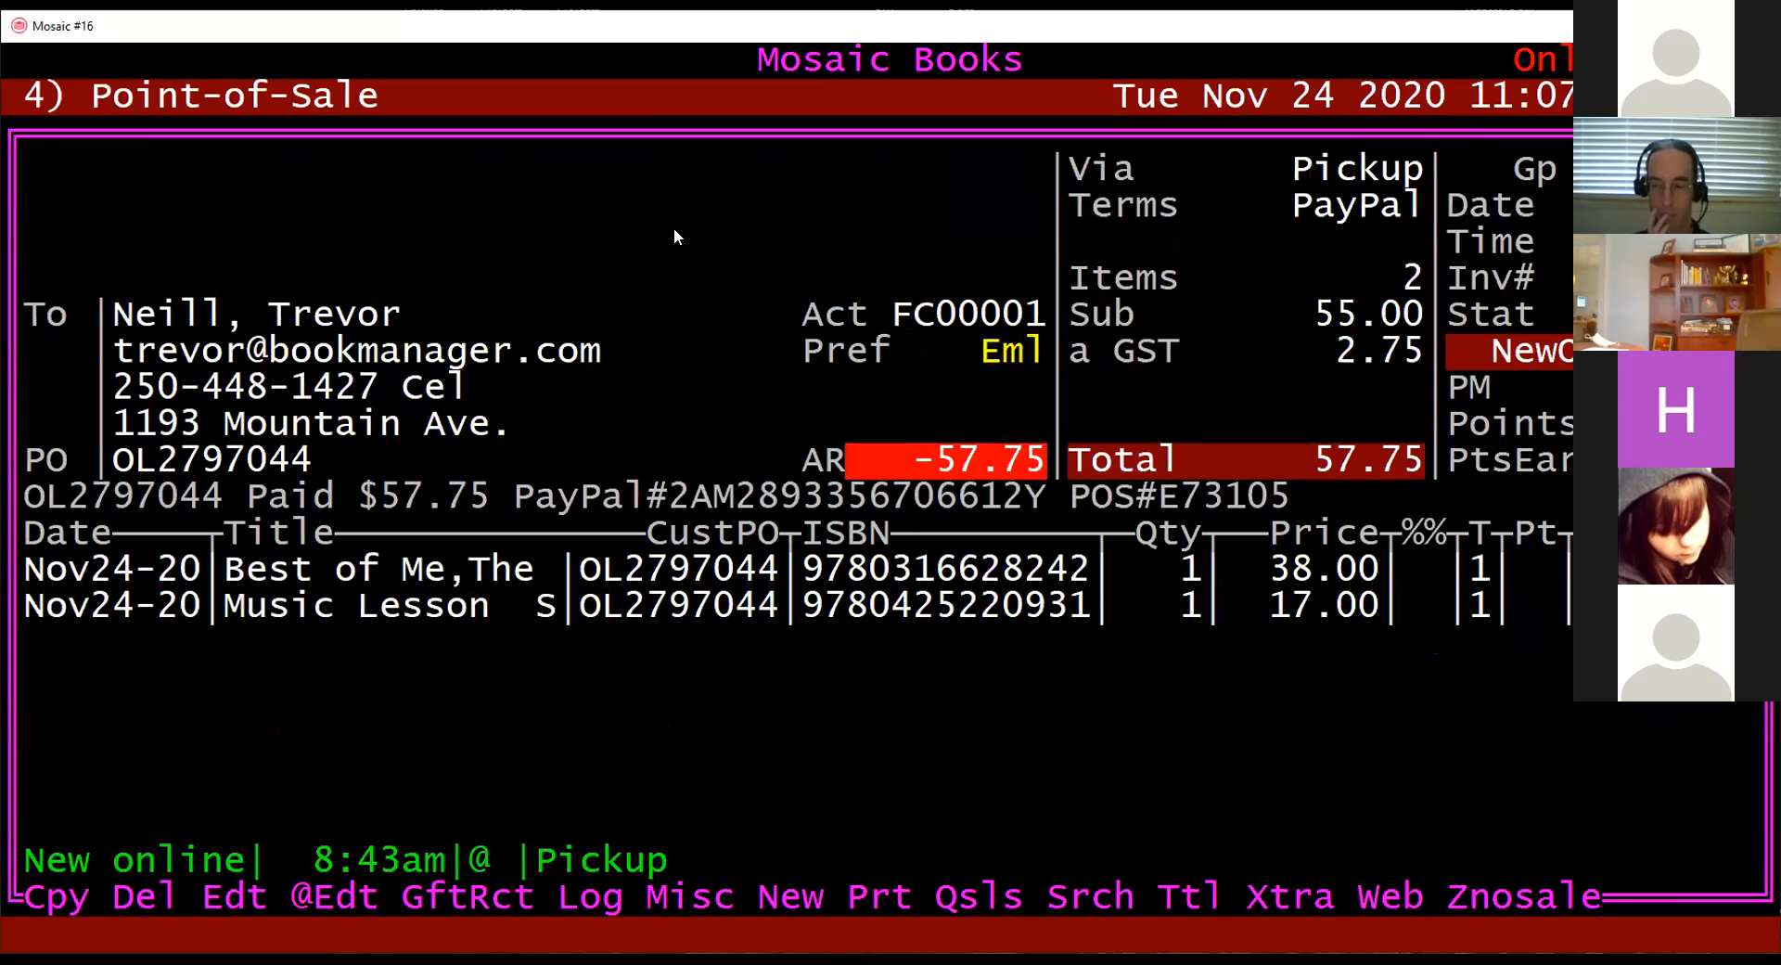
left_click_drag(932, 455, 1033, 457)
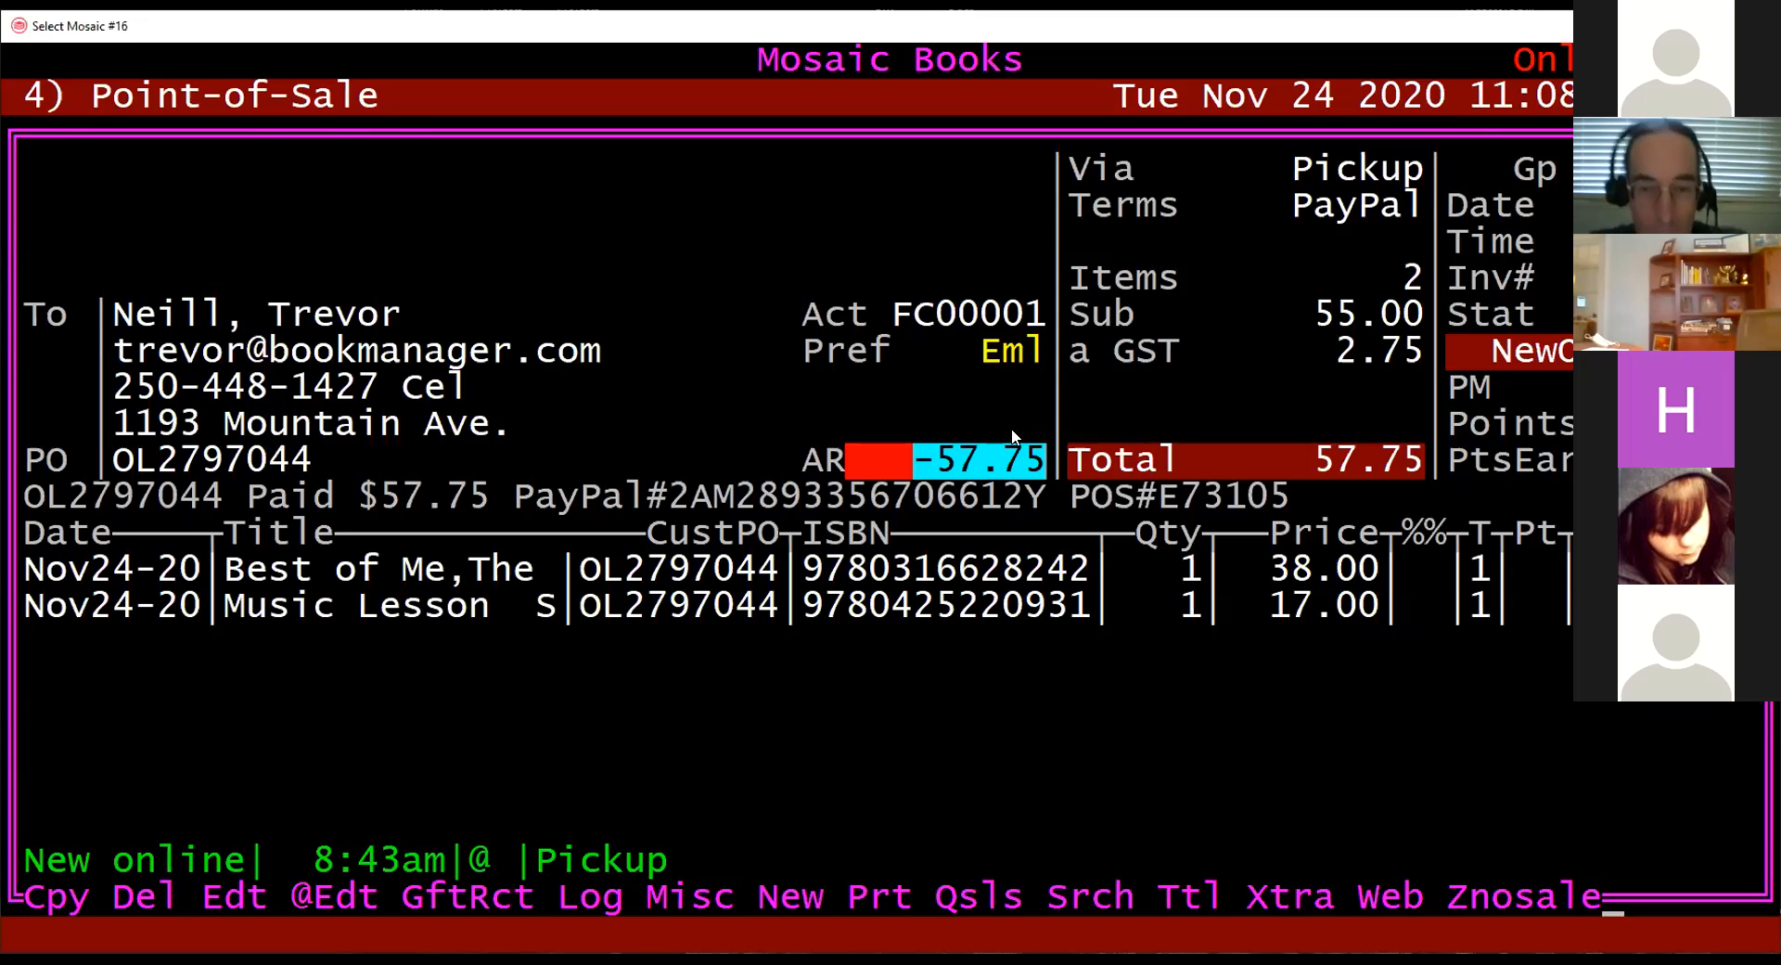
key("alt+s")
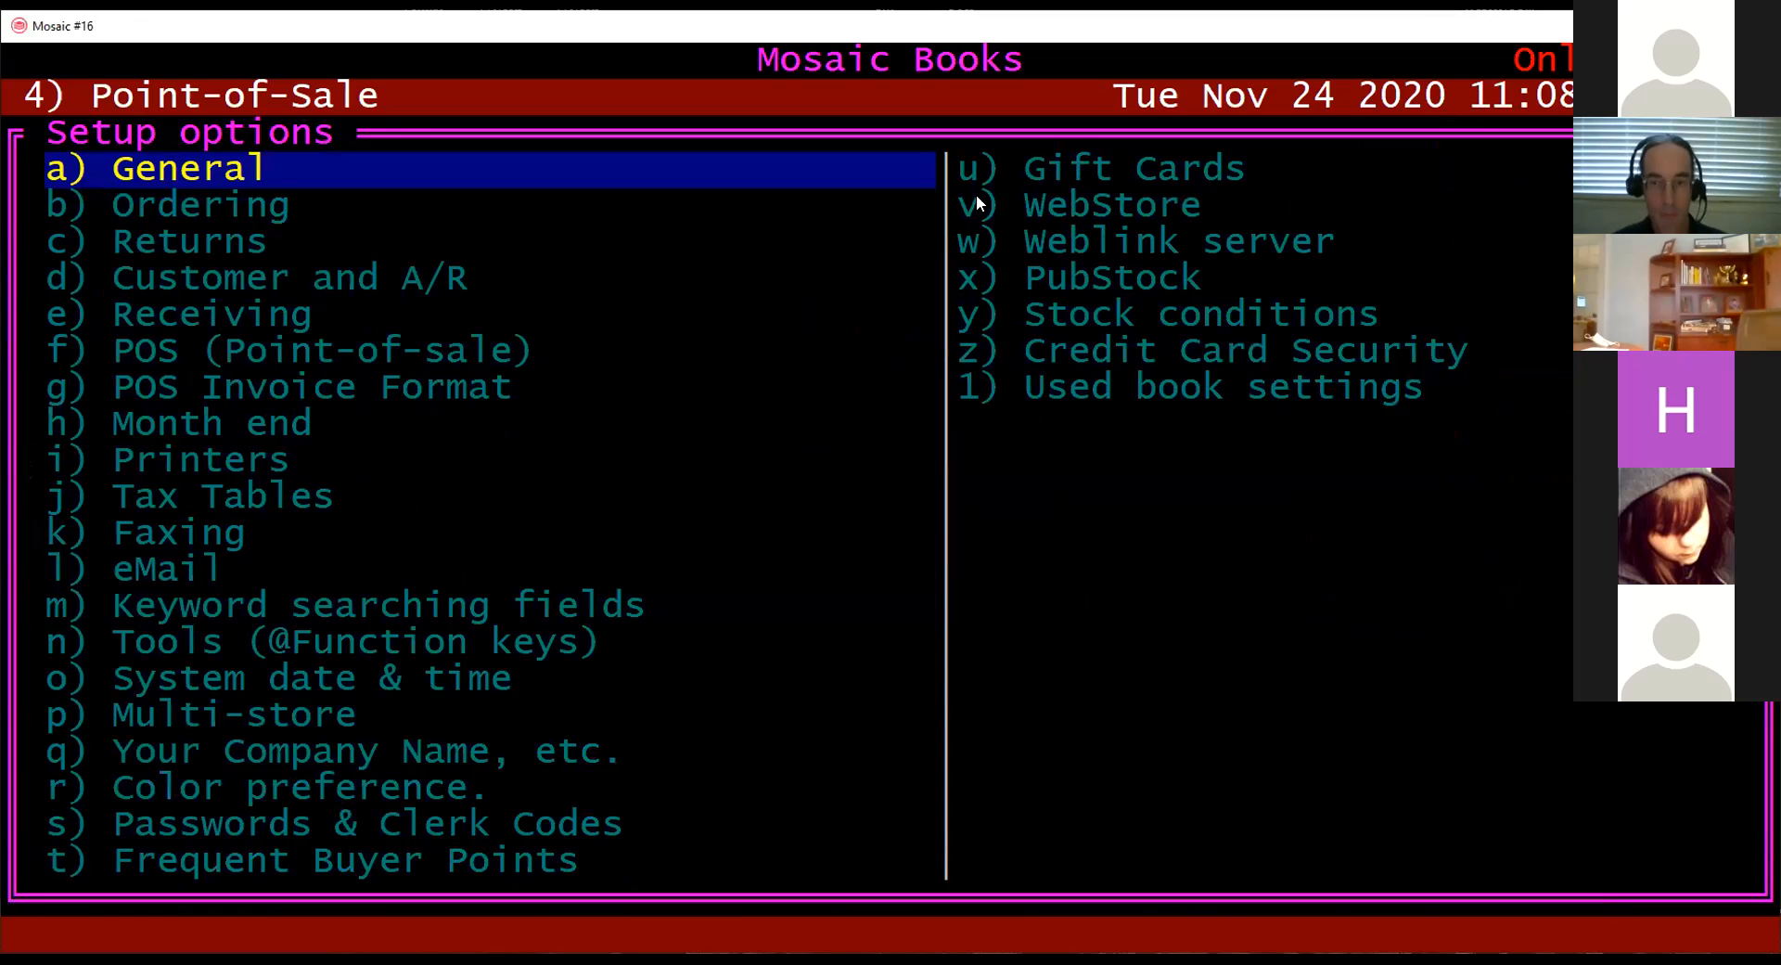
Check the WebStore 'Auto-post payments completed online' setting, then return to the order.
left_click(1089, 203)
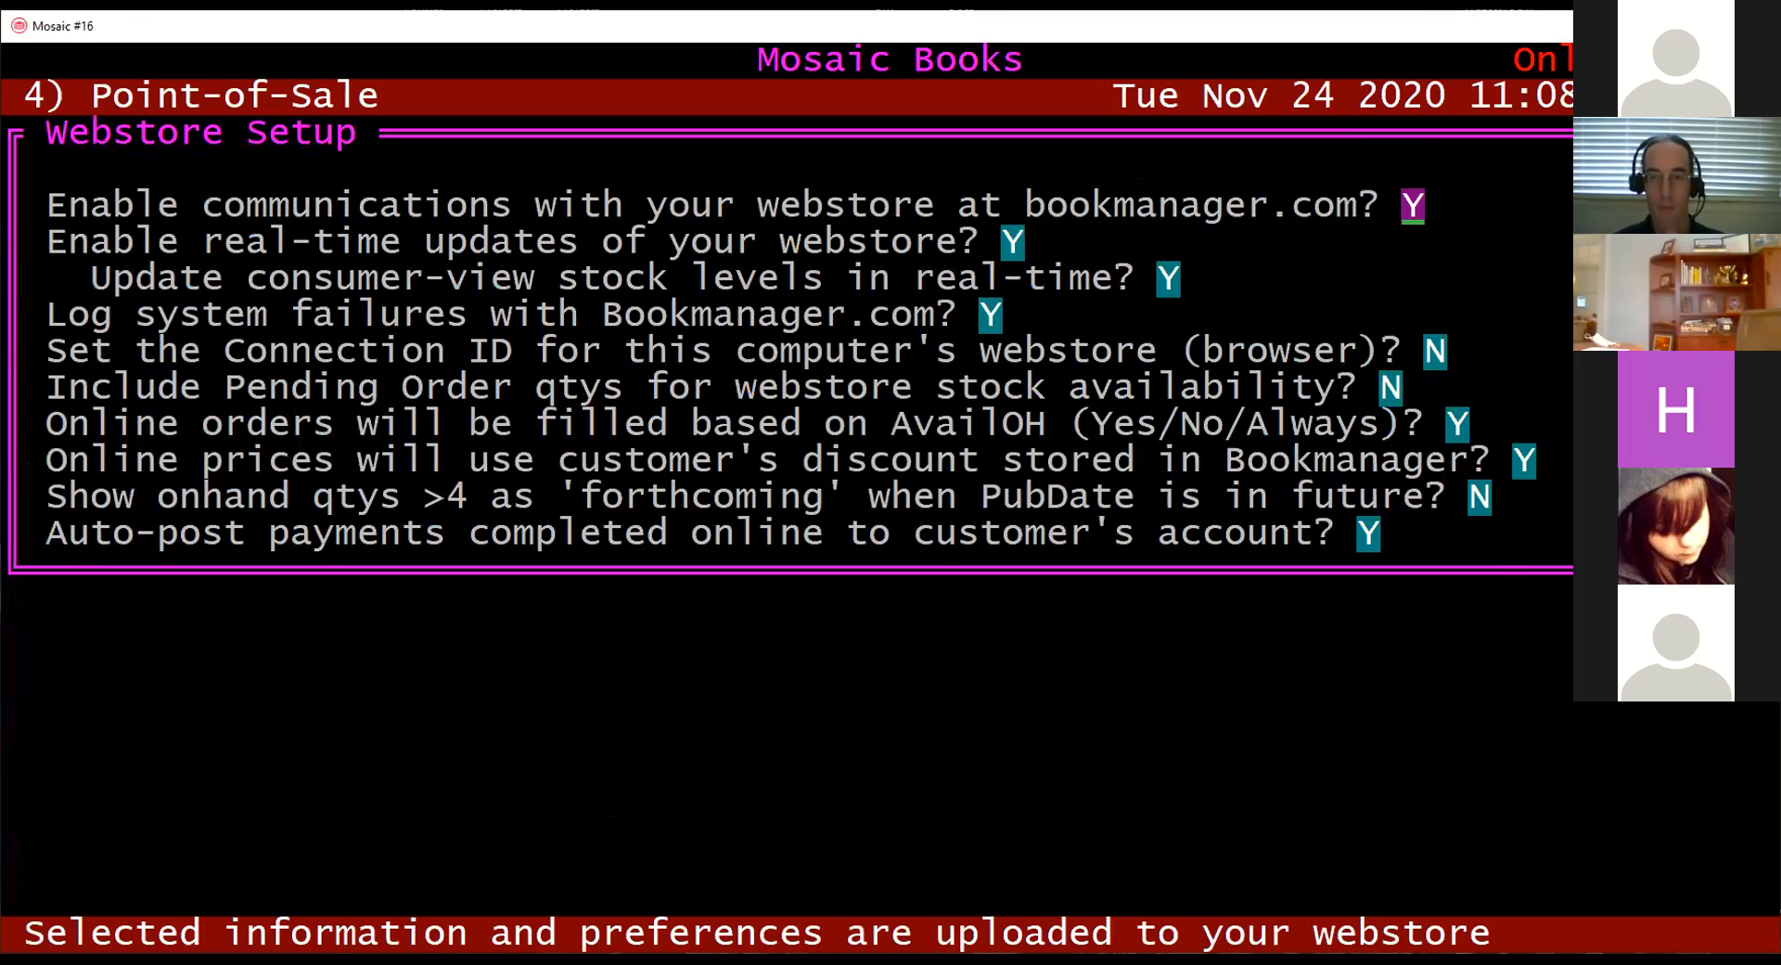
left_click_drag(51, 543, 1369, 546)
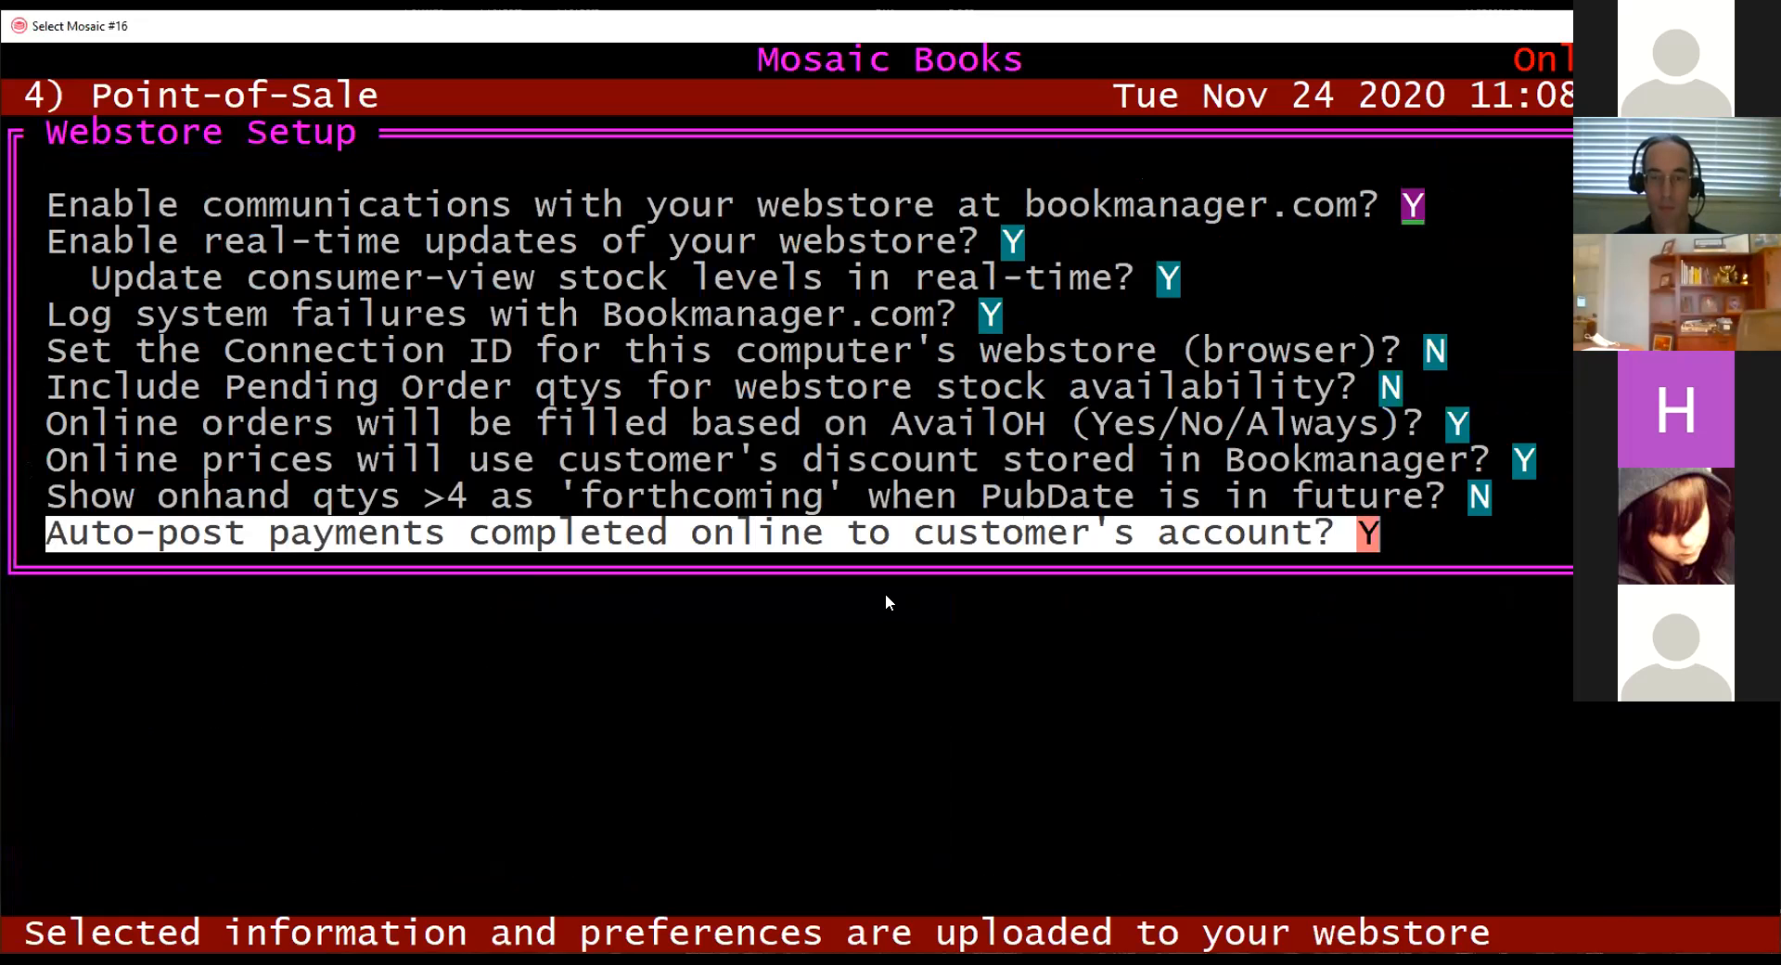
key("Escape")
key("Escape")
key("Escape")
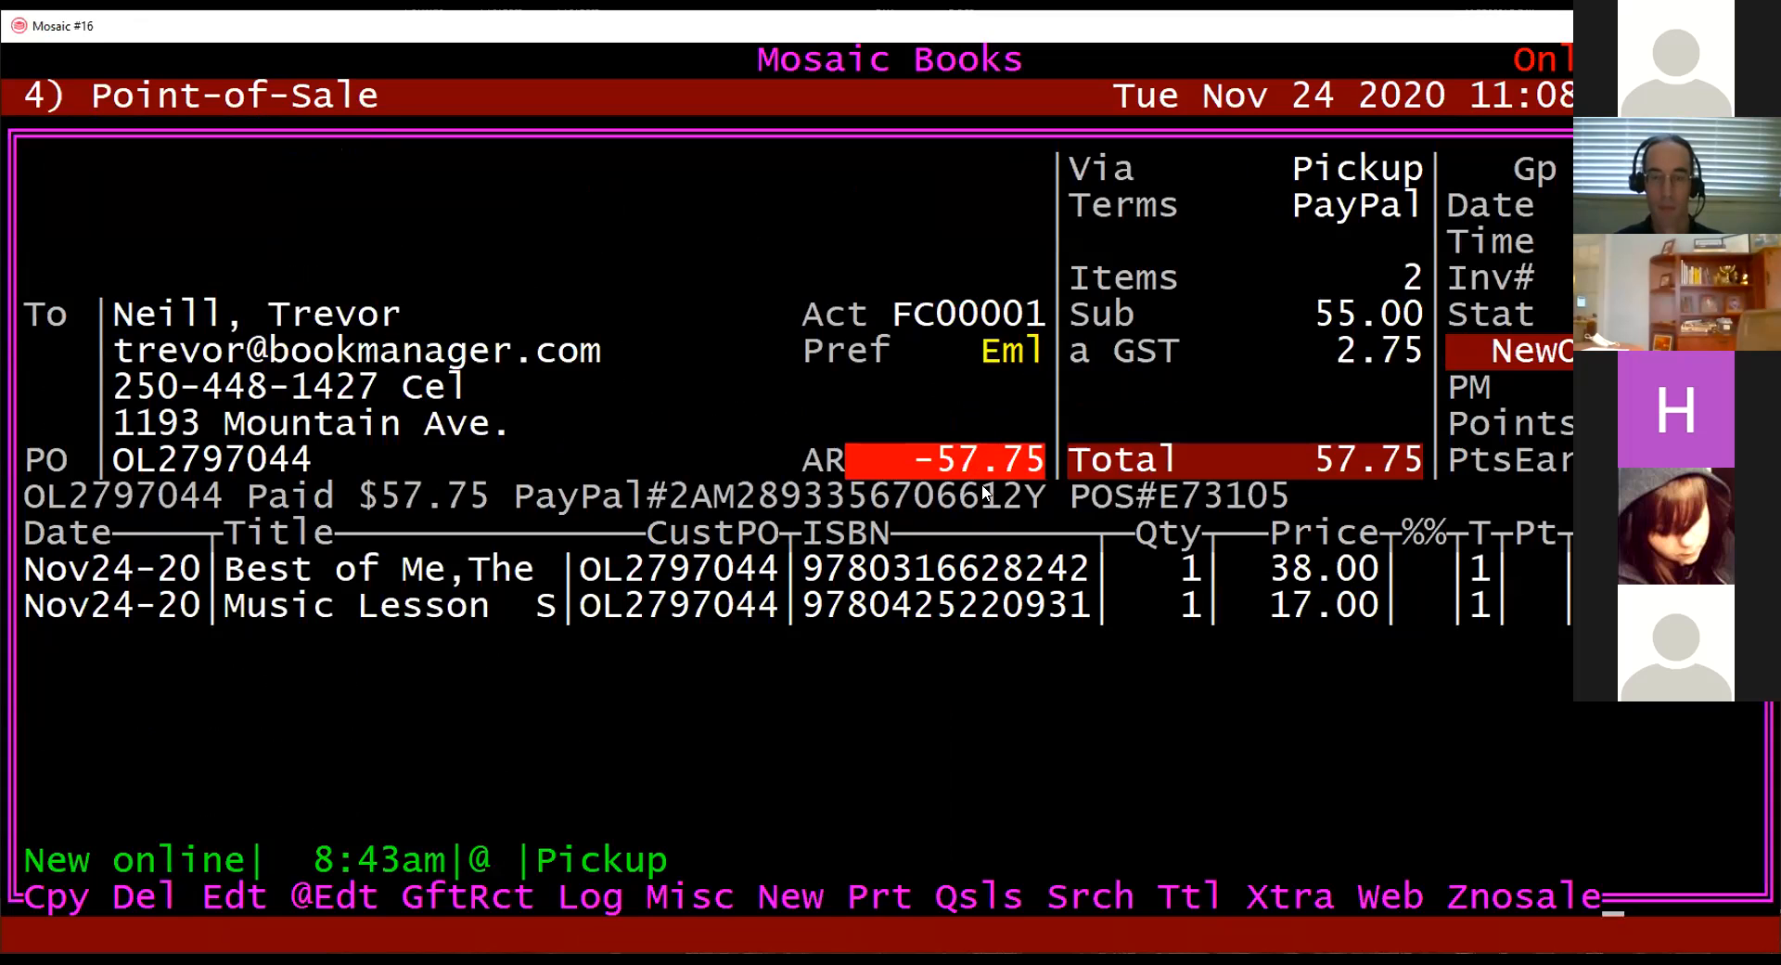
Highlight the order's -57.75 account balance and $57.75 paid amount.
left_click_drag(1035, 461, 900, 454)
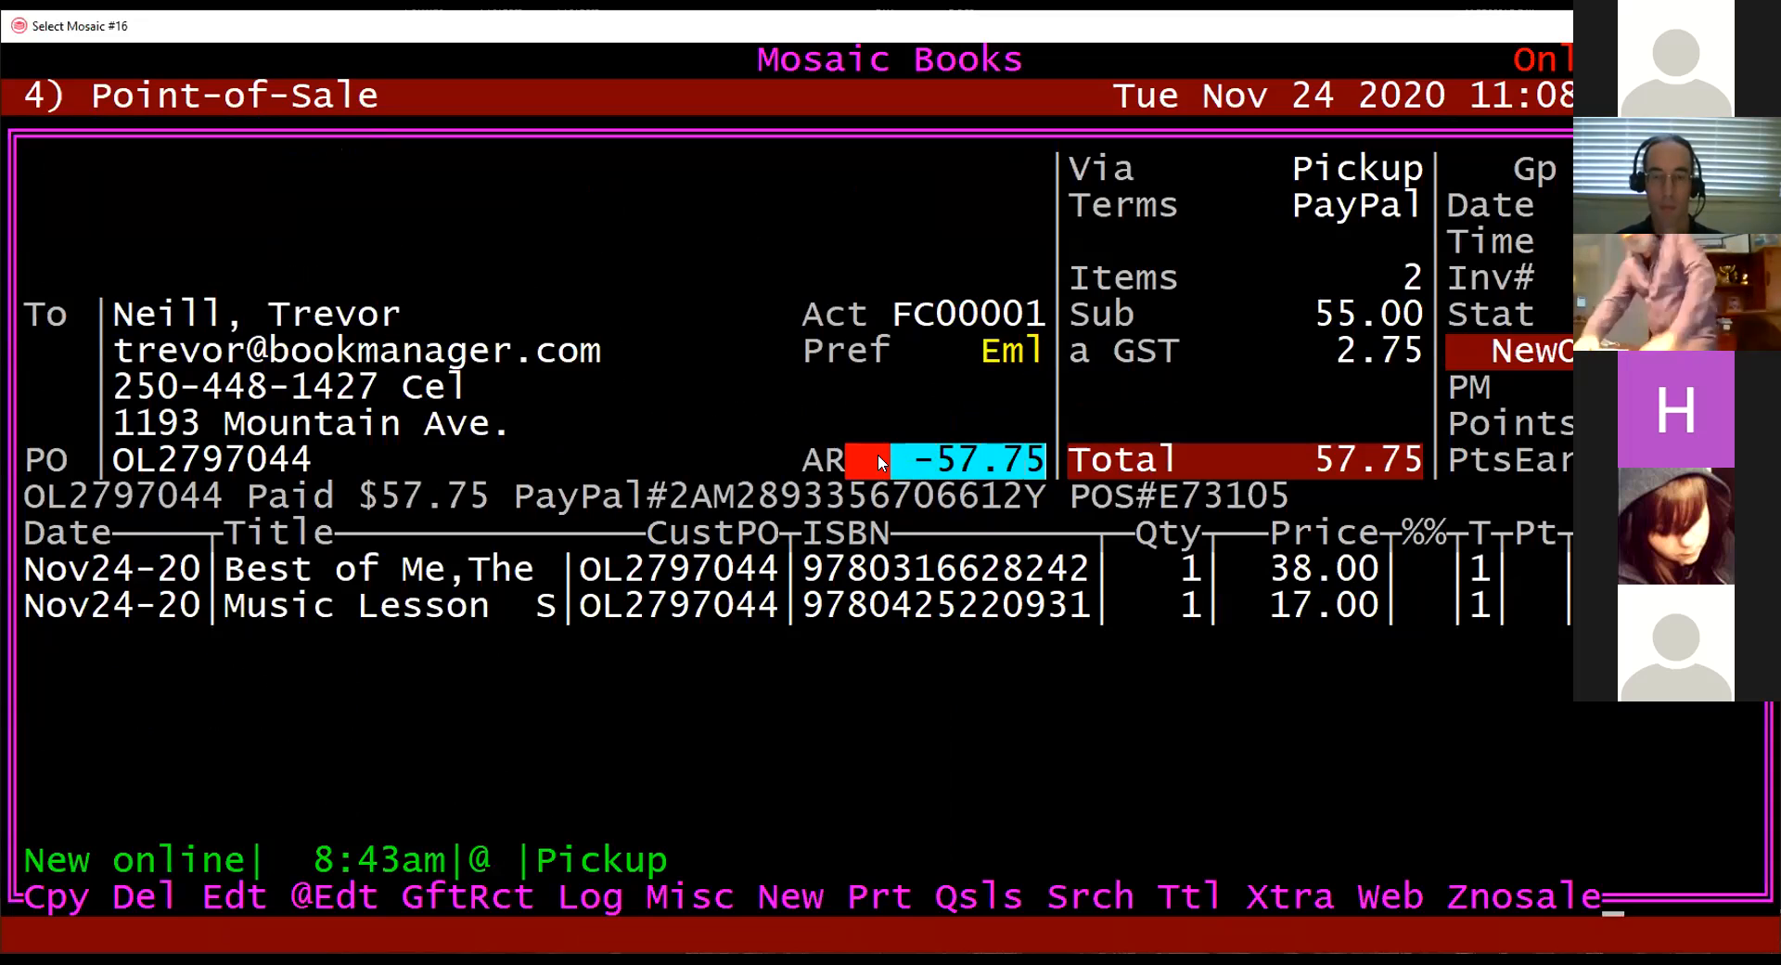
left_click(874, 452)
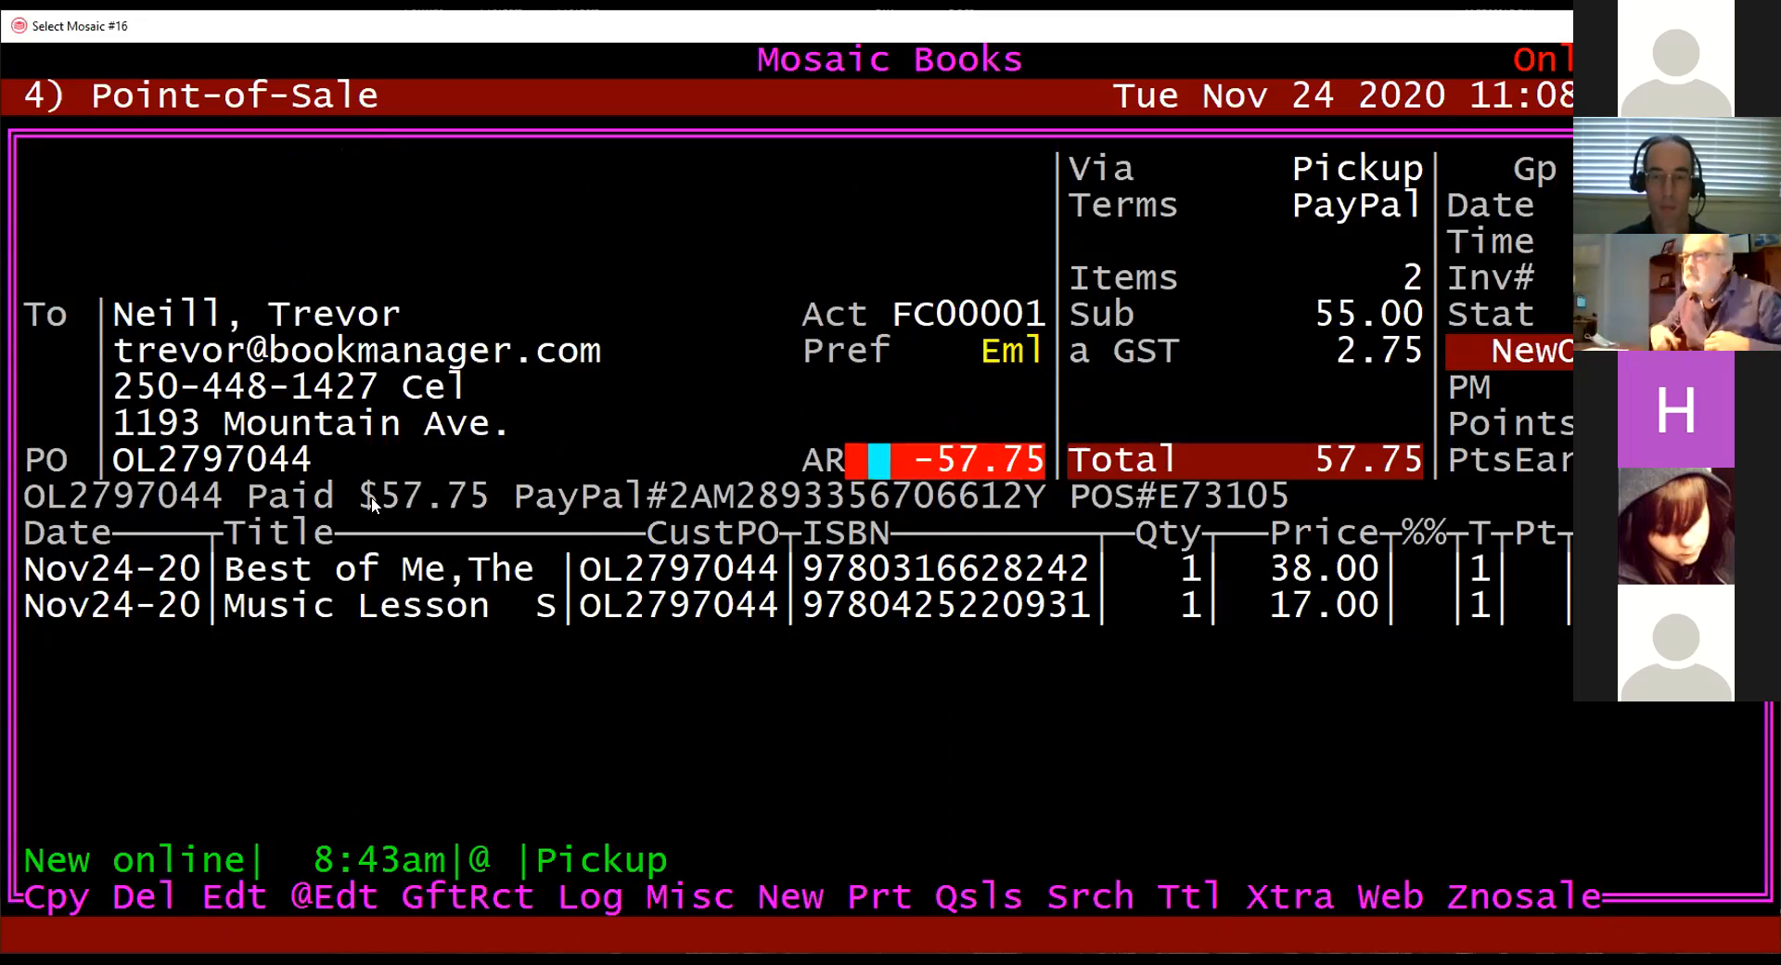
left_click_drag(372, 501, 480, 508)
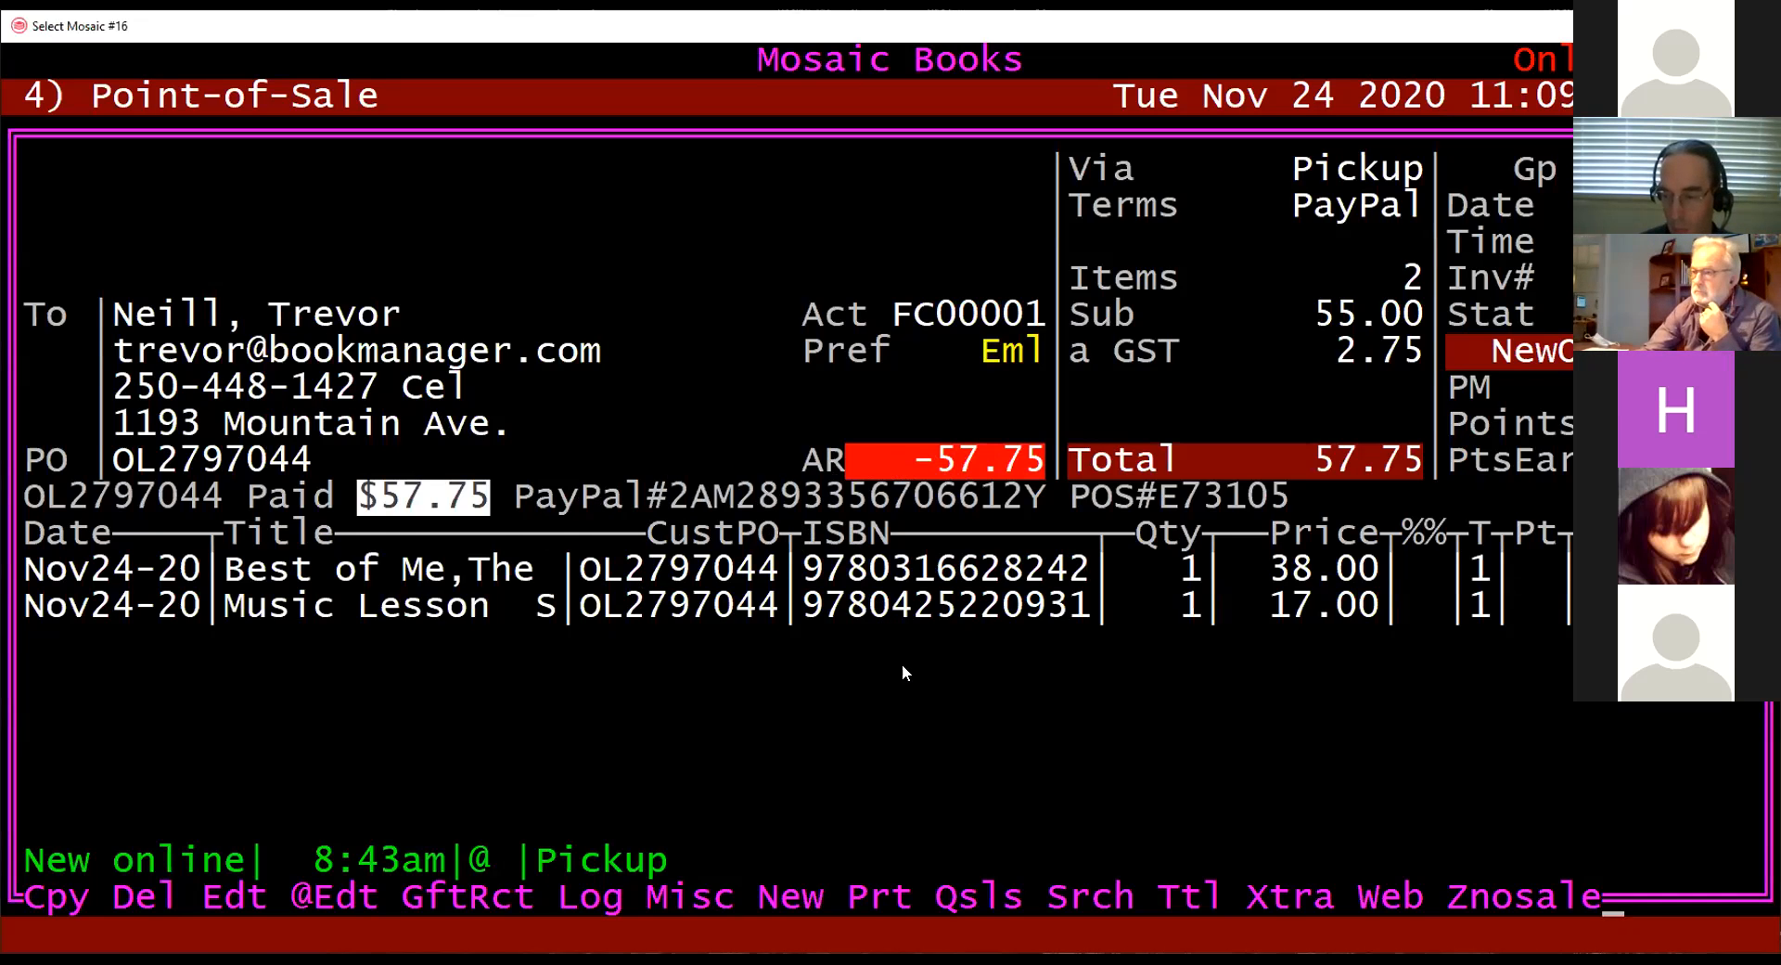
Close the POS Xtras menu and review the balance, Music Lesson line and $57.75 payment.
key("x")
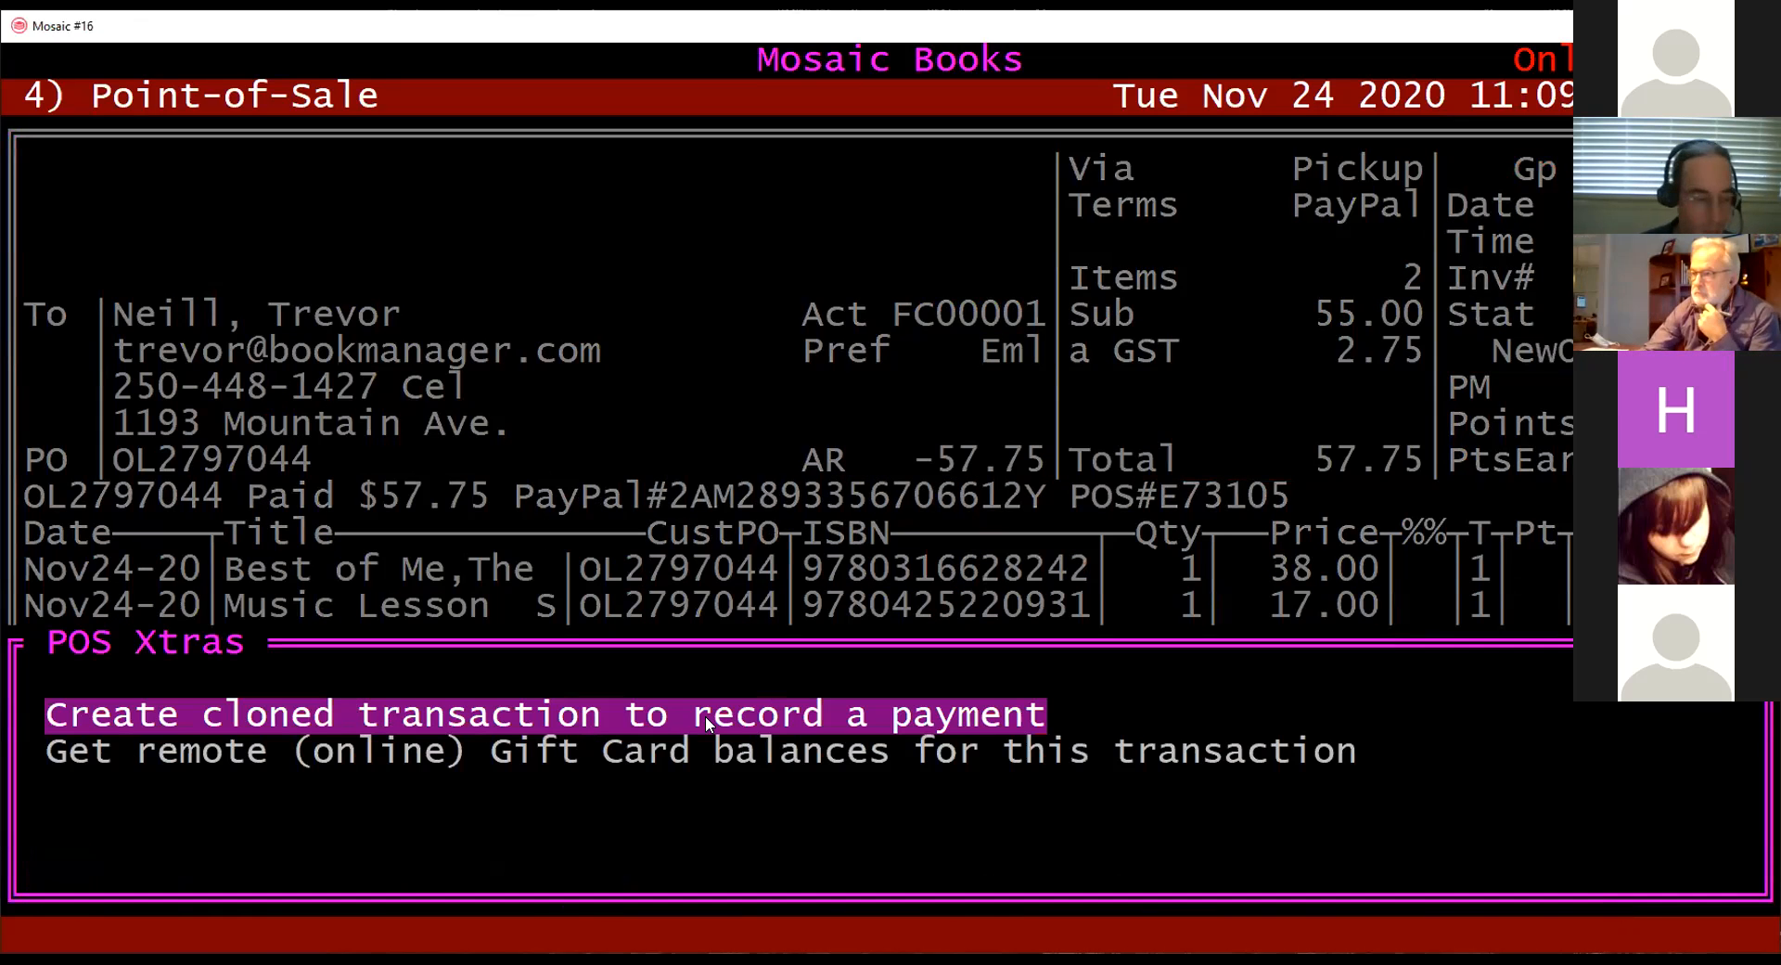
key("Escape")
left_click_drag(1043, 459, 879, 456)
left_click(884, 461)
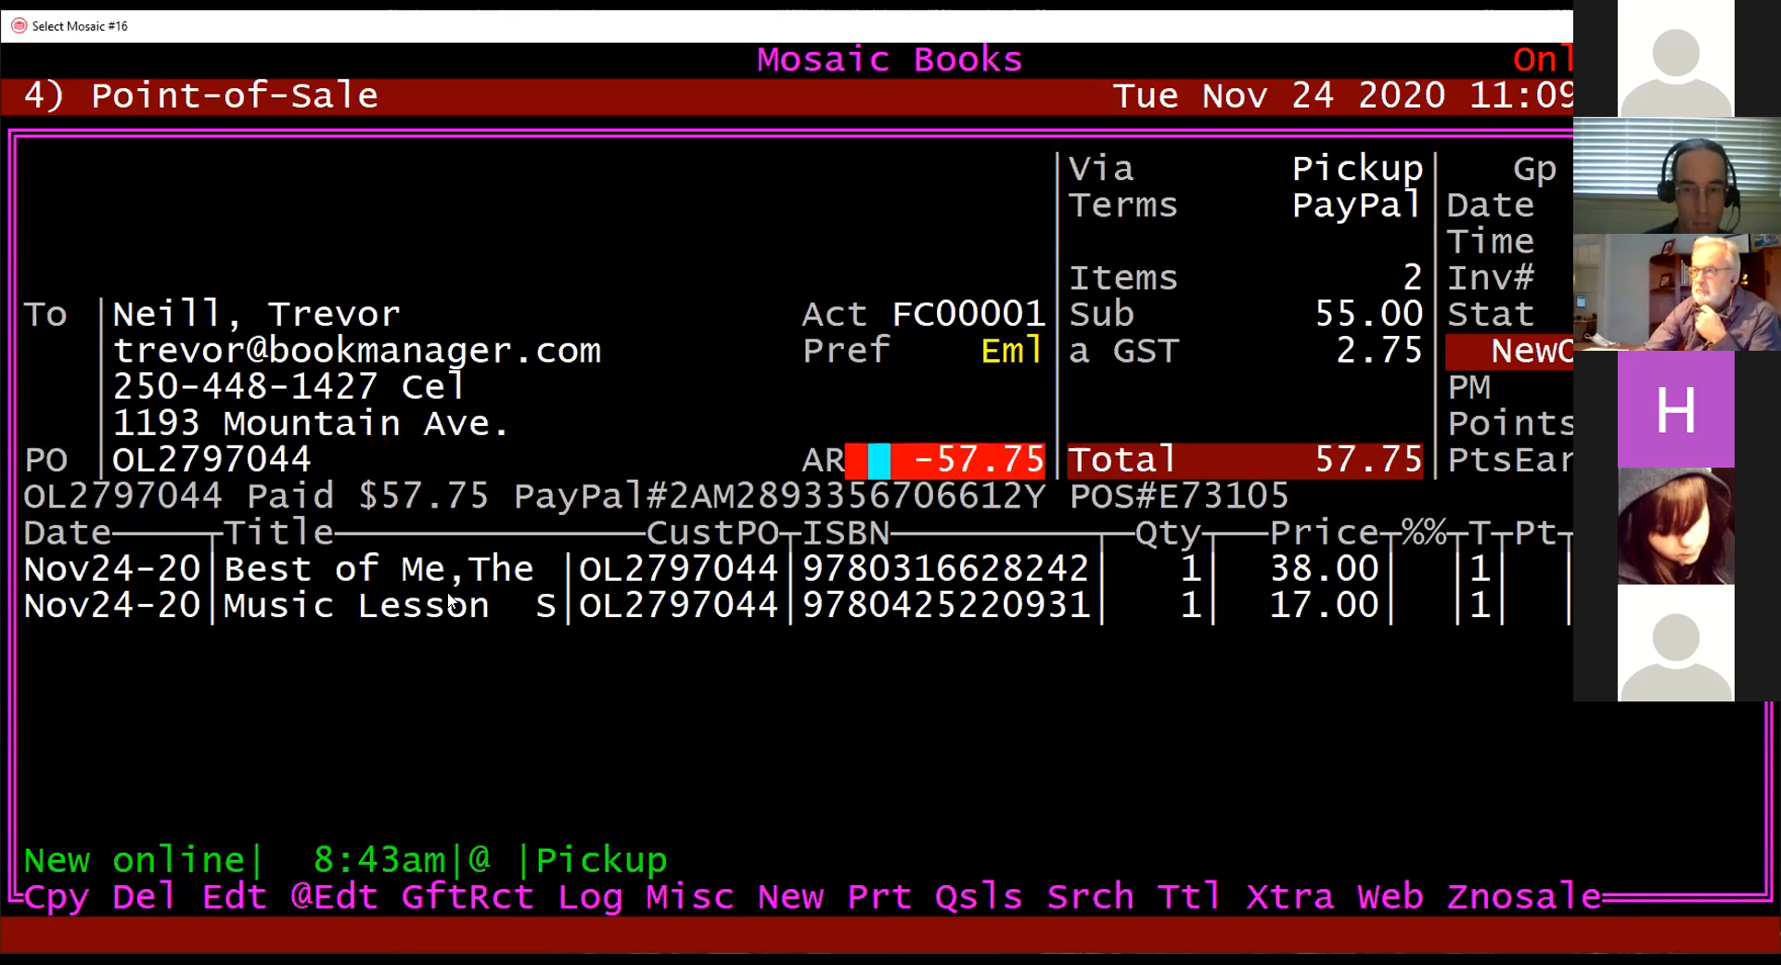
left_click_drag(225, 605, 1197, 607)
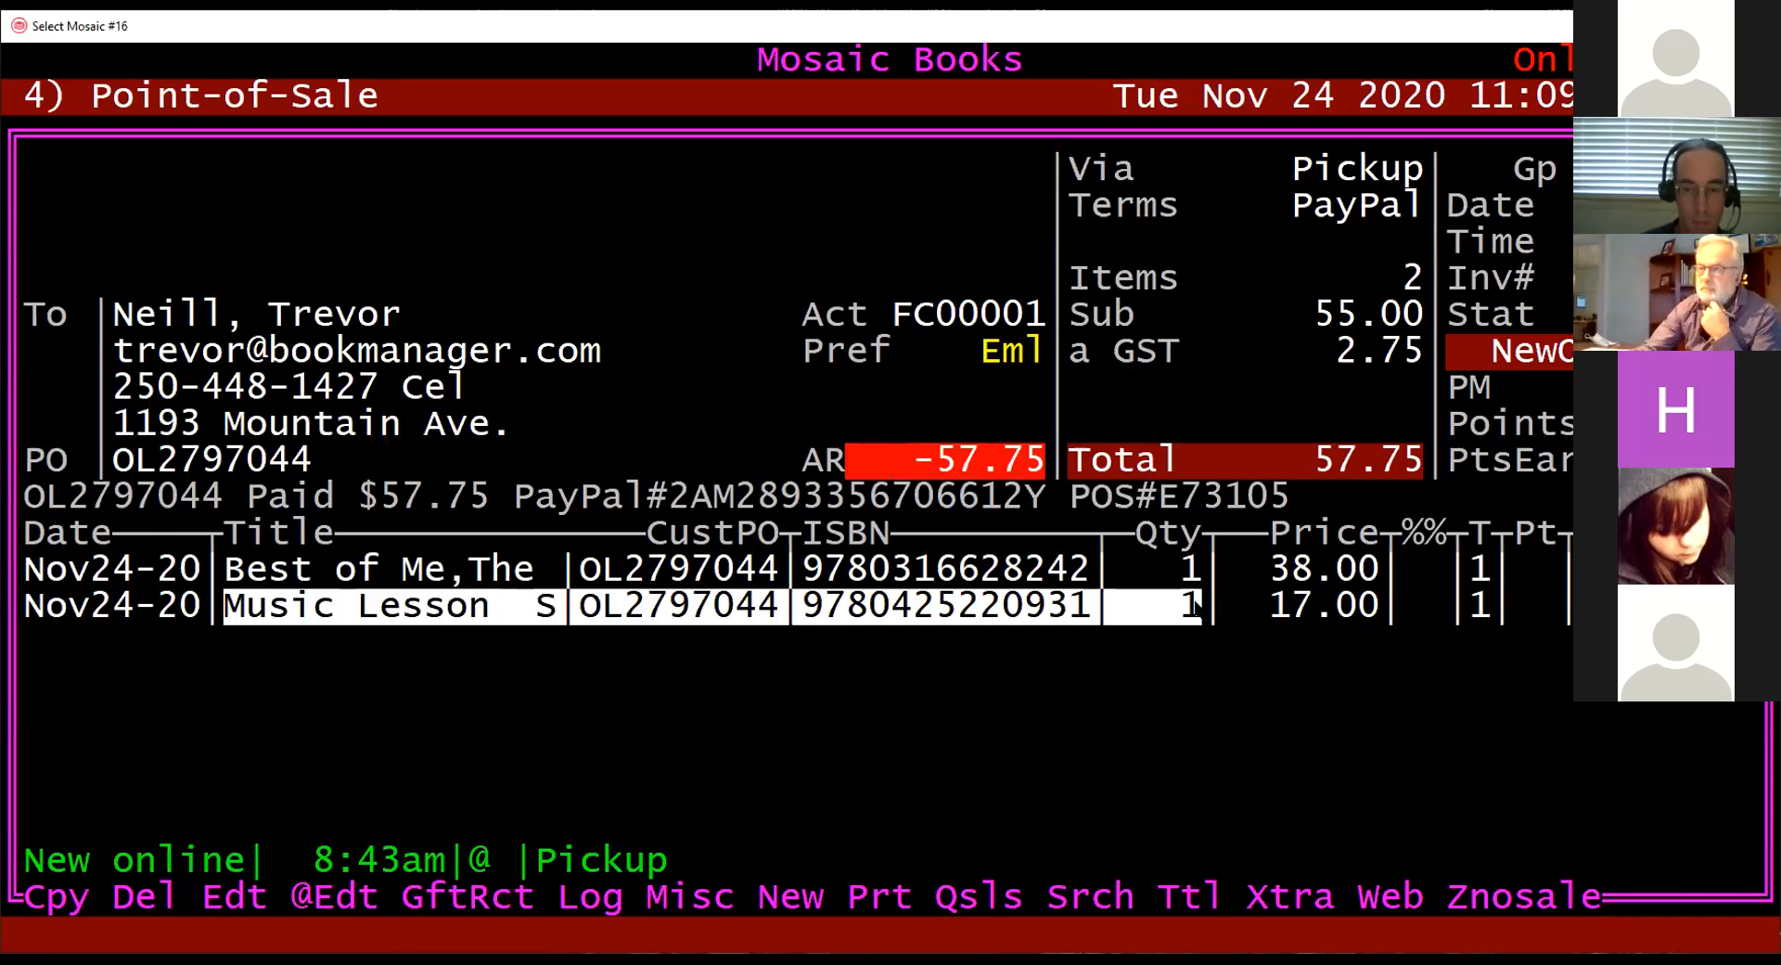
left_click_drag(484, 498, 360, 501)
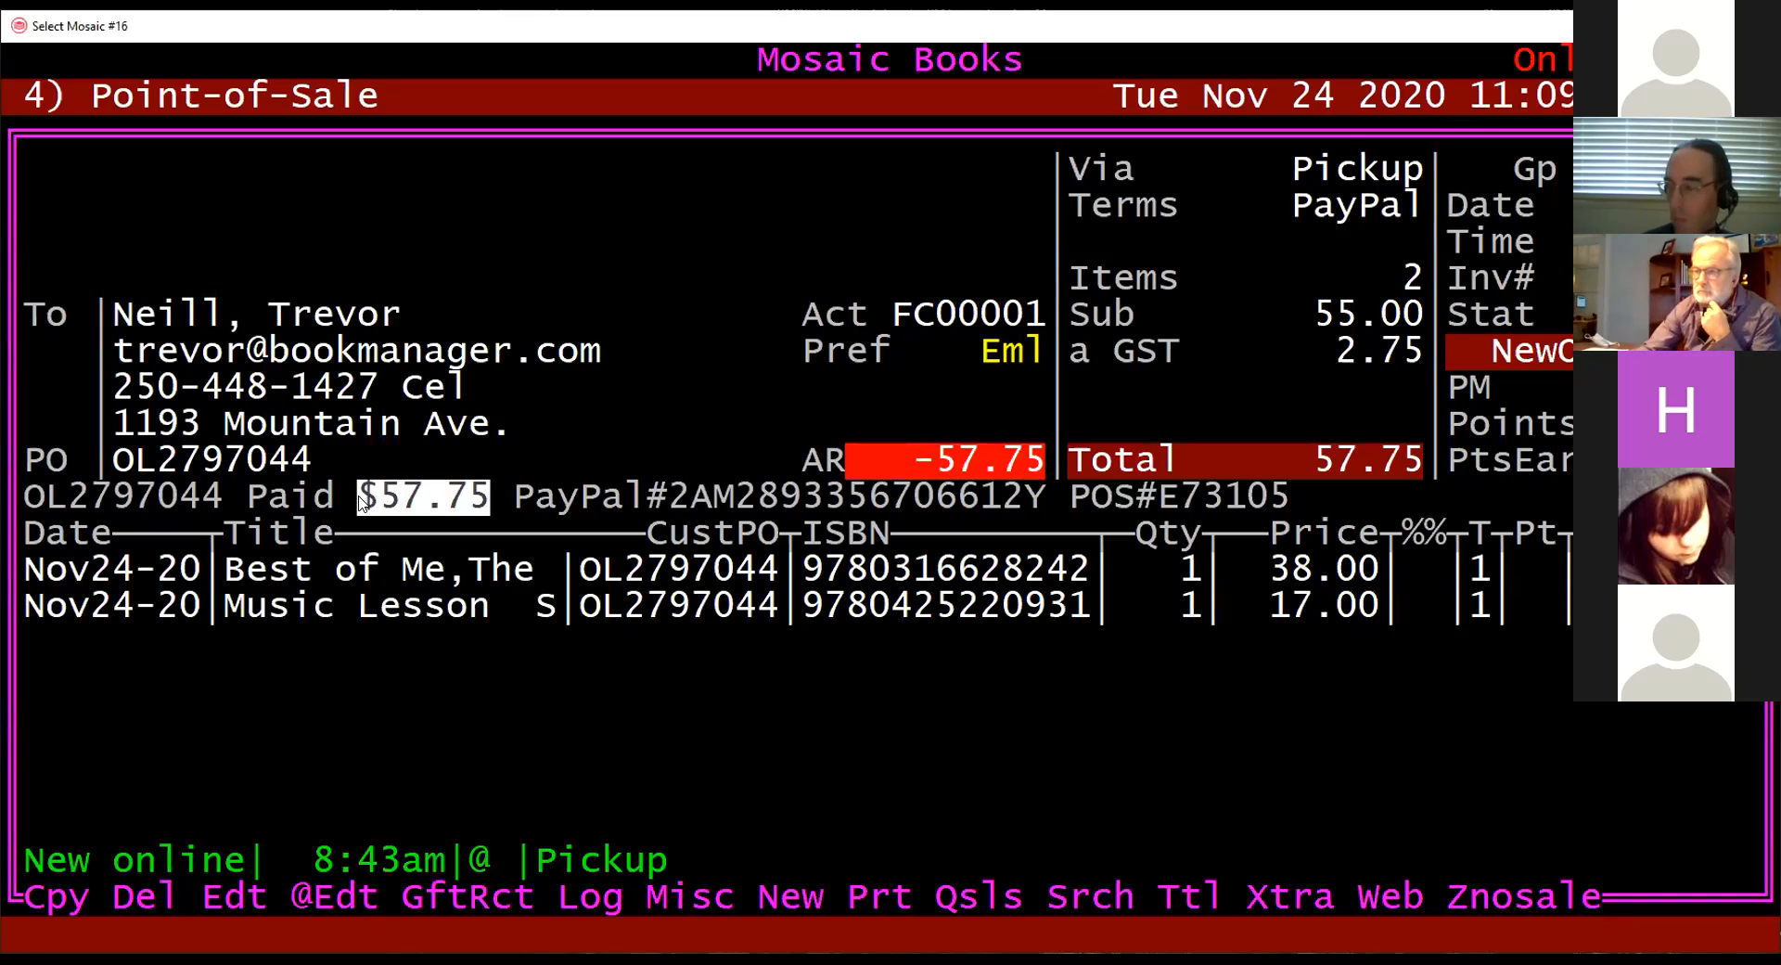
Edit the order, give the Music Lesson line COS status and check its supplier stock.
key("e")
key("Return")
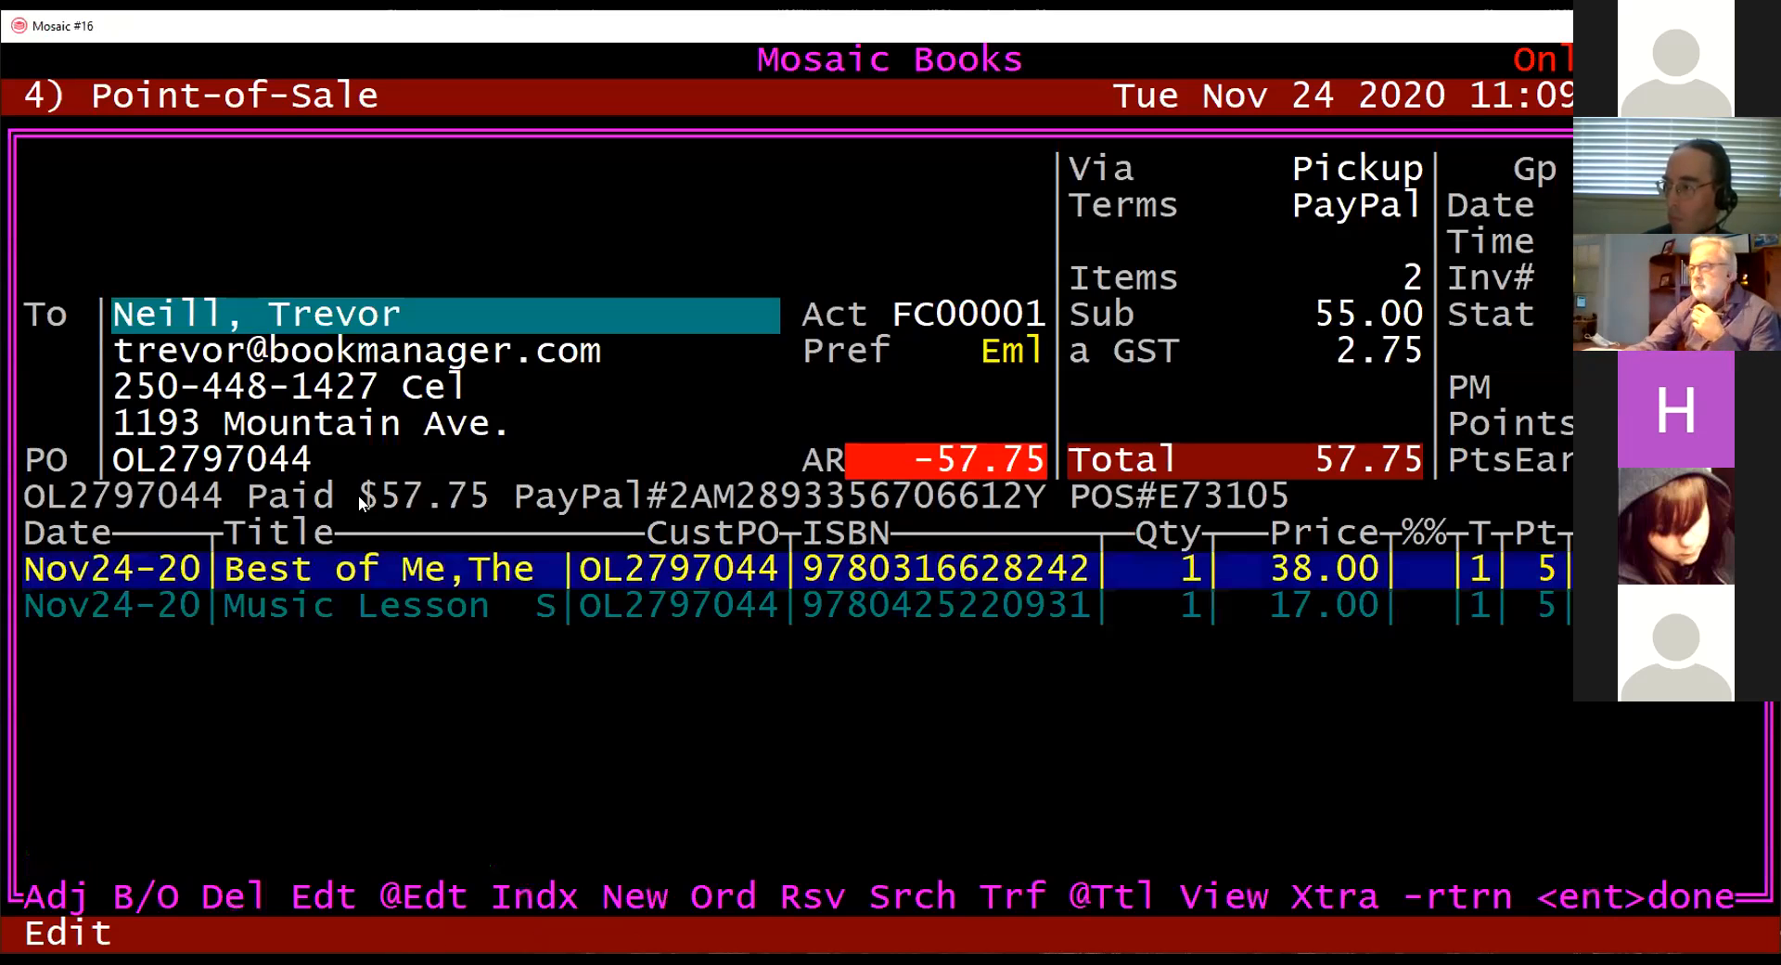
key("Down")
key("b")
key("Down")
key("Down")
key("Down")
key("Down")
key("Down")
key("Return")
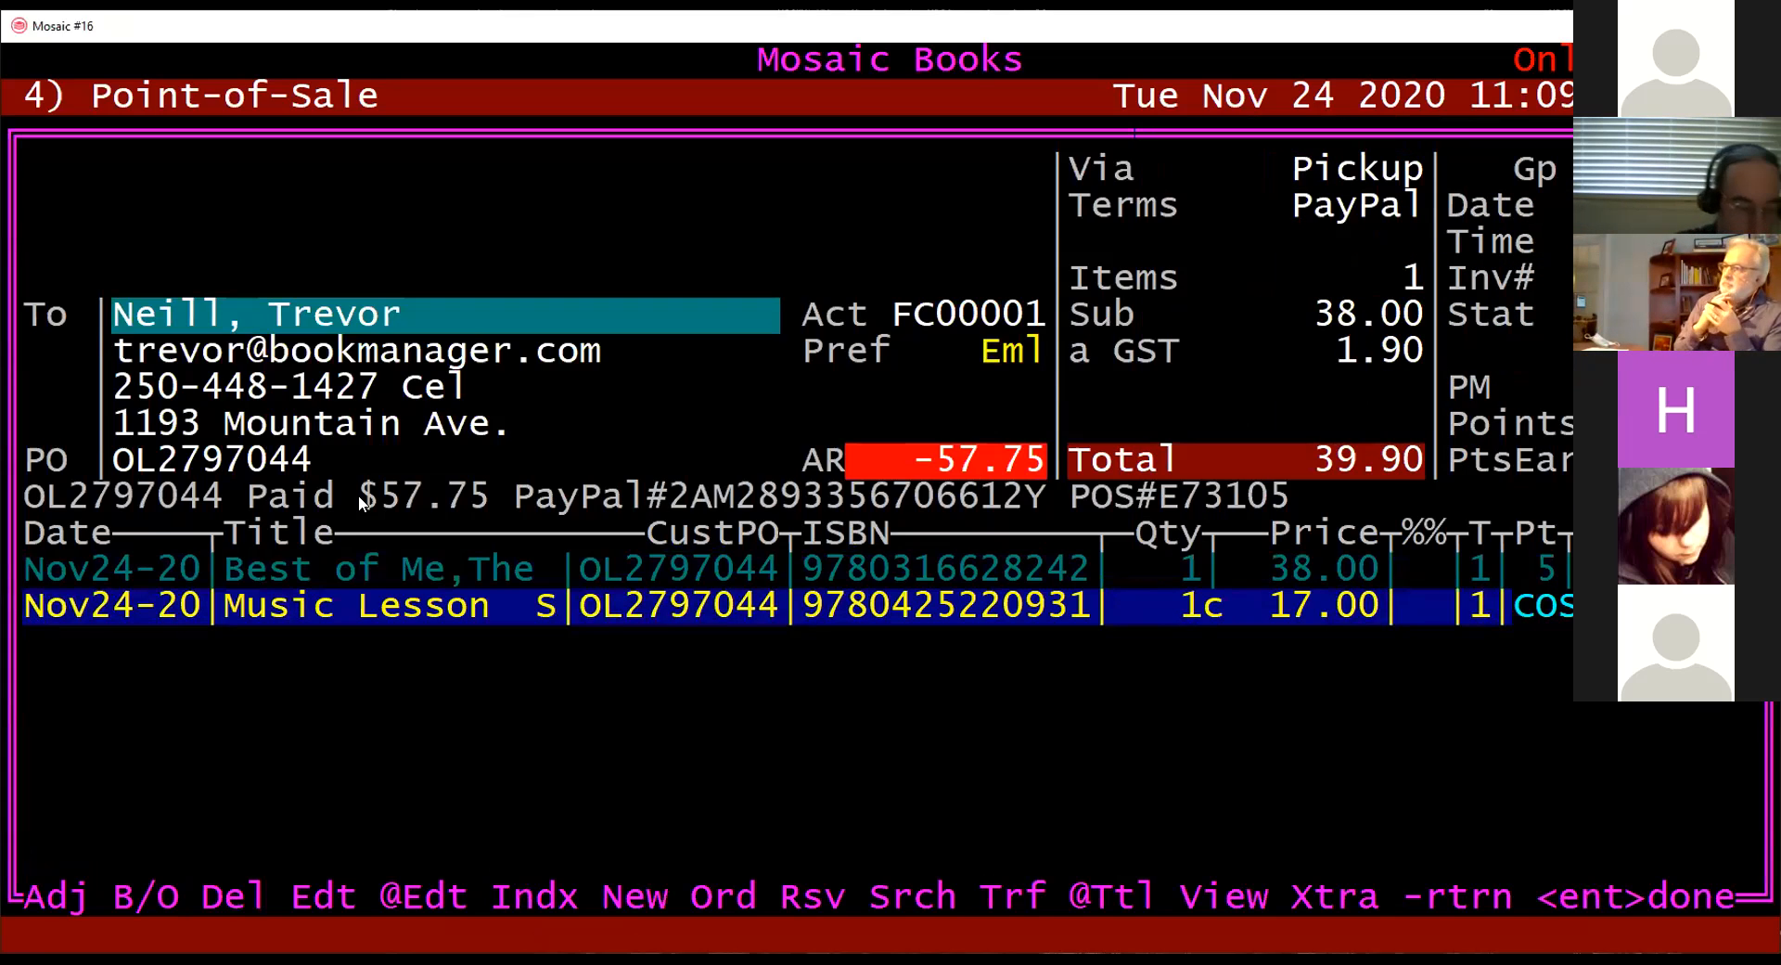
key("p")
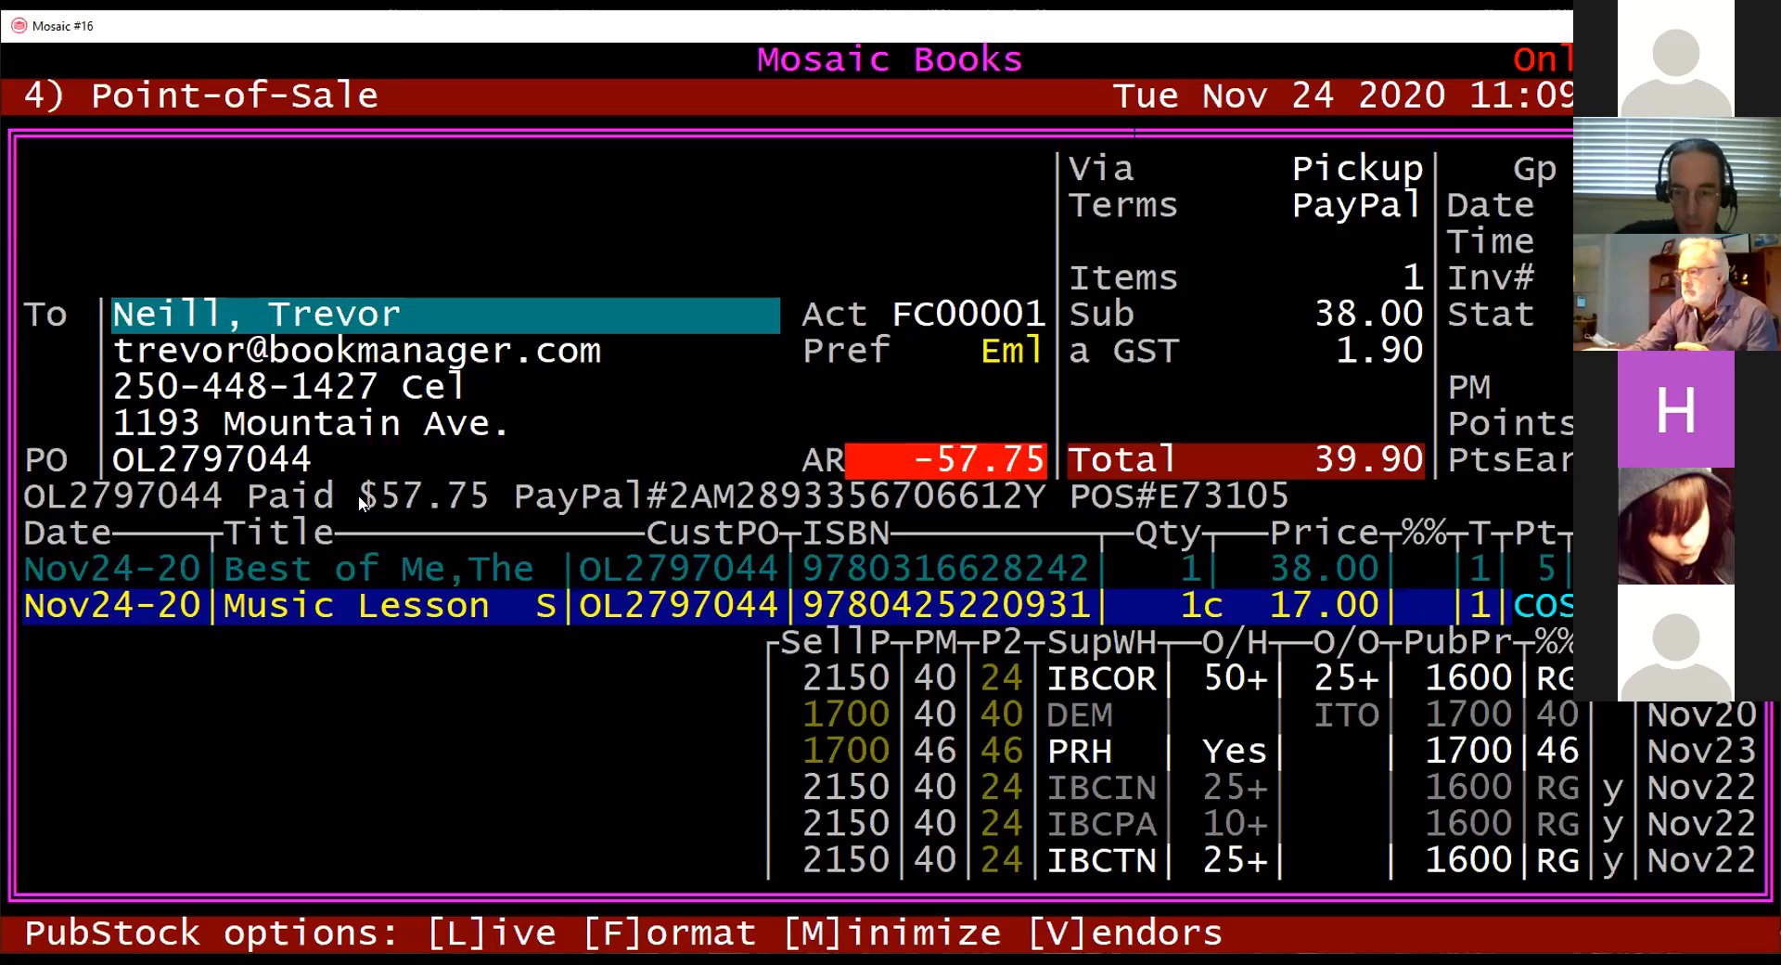
key("Escape")
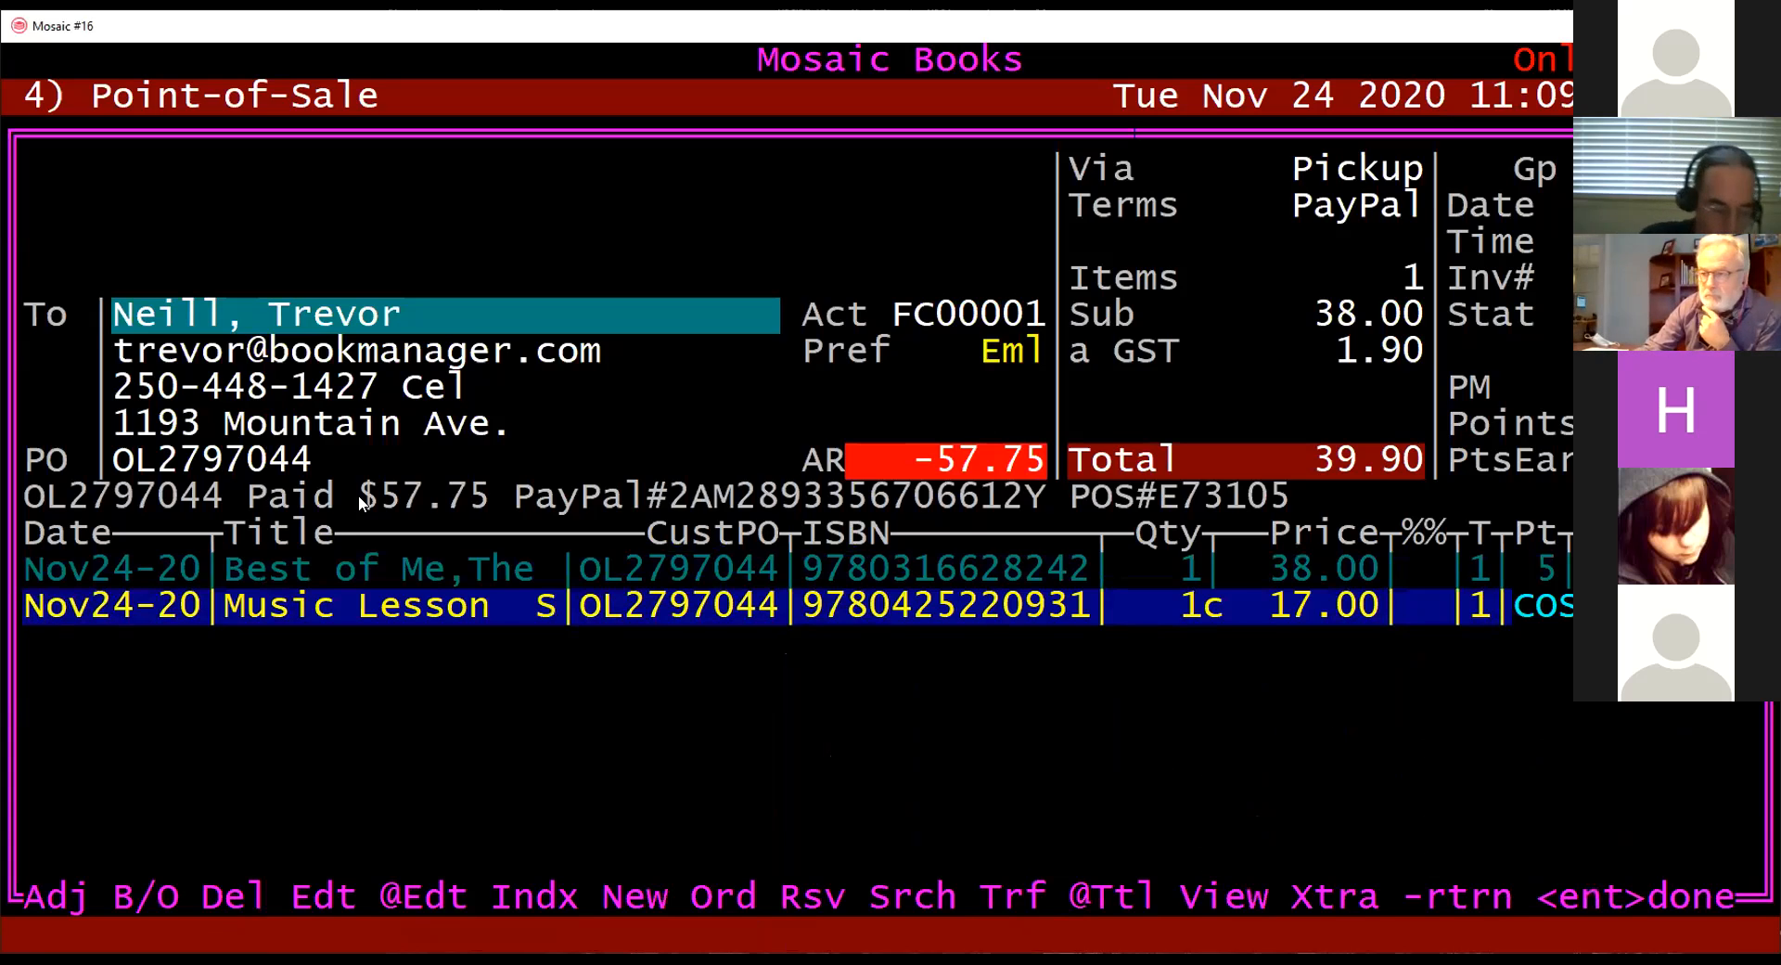
View the Best of Me title details, then return to the Music Lesson line.
key("Up")
key("Down")
key("Up")
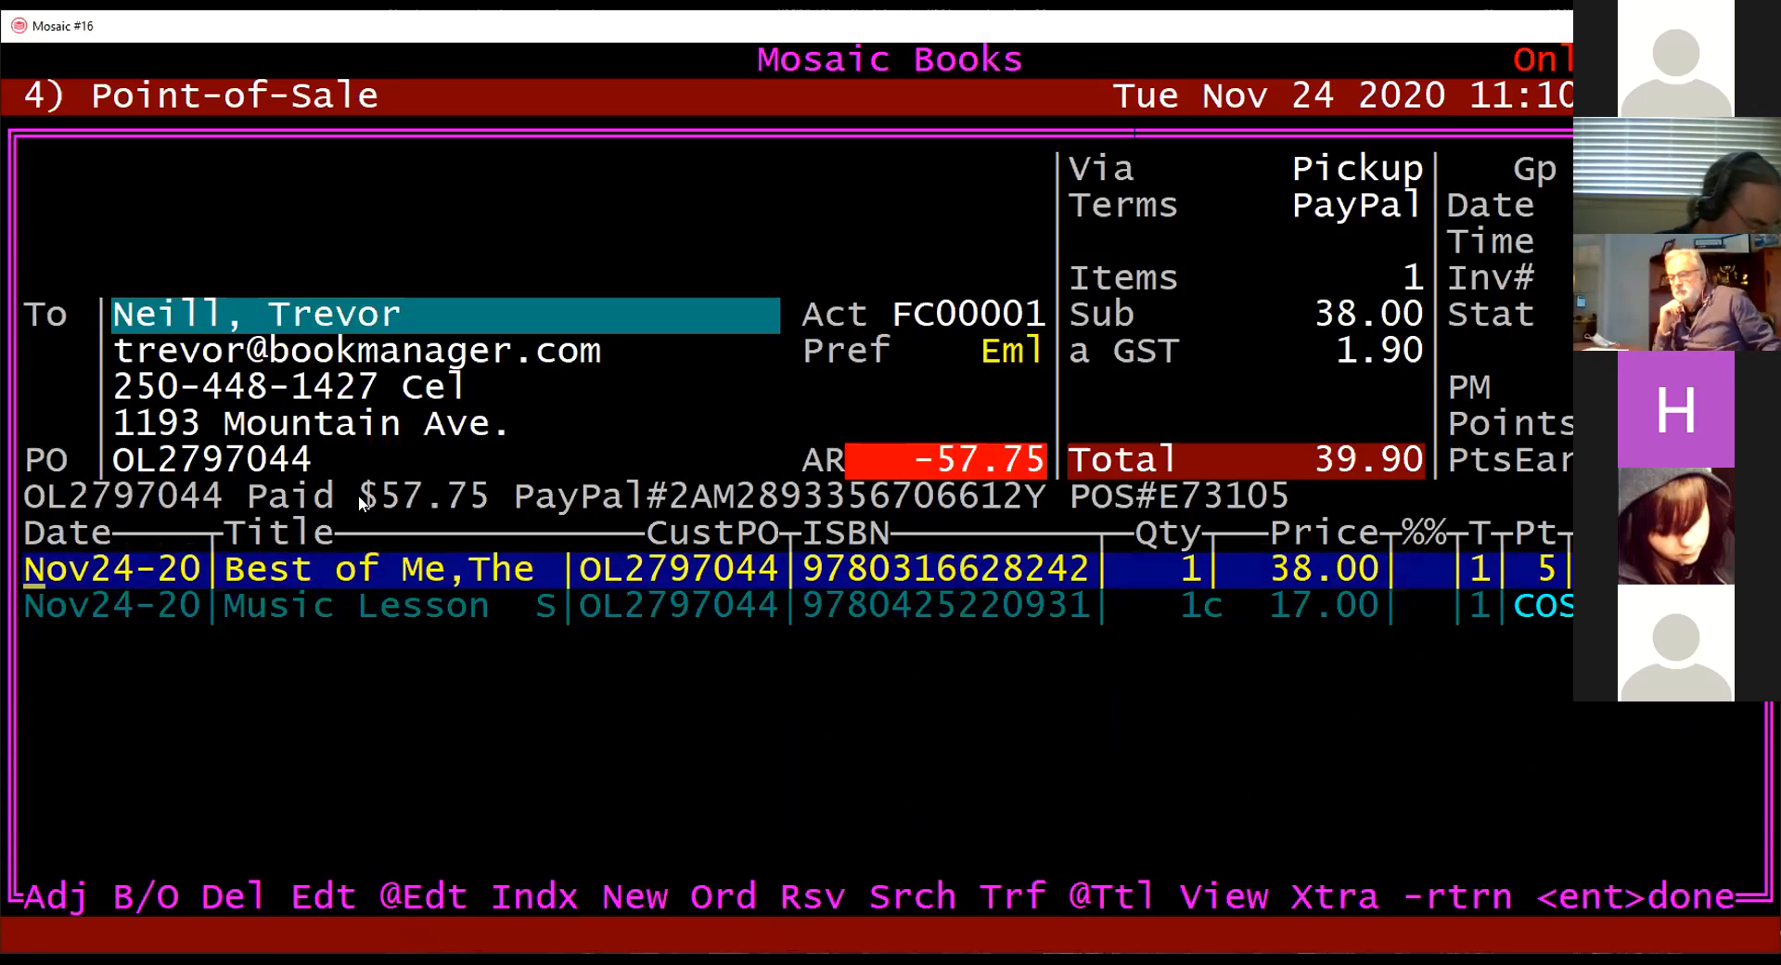
key("v")
key("v")
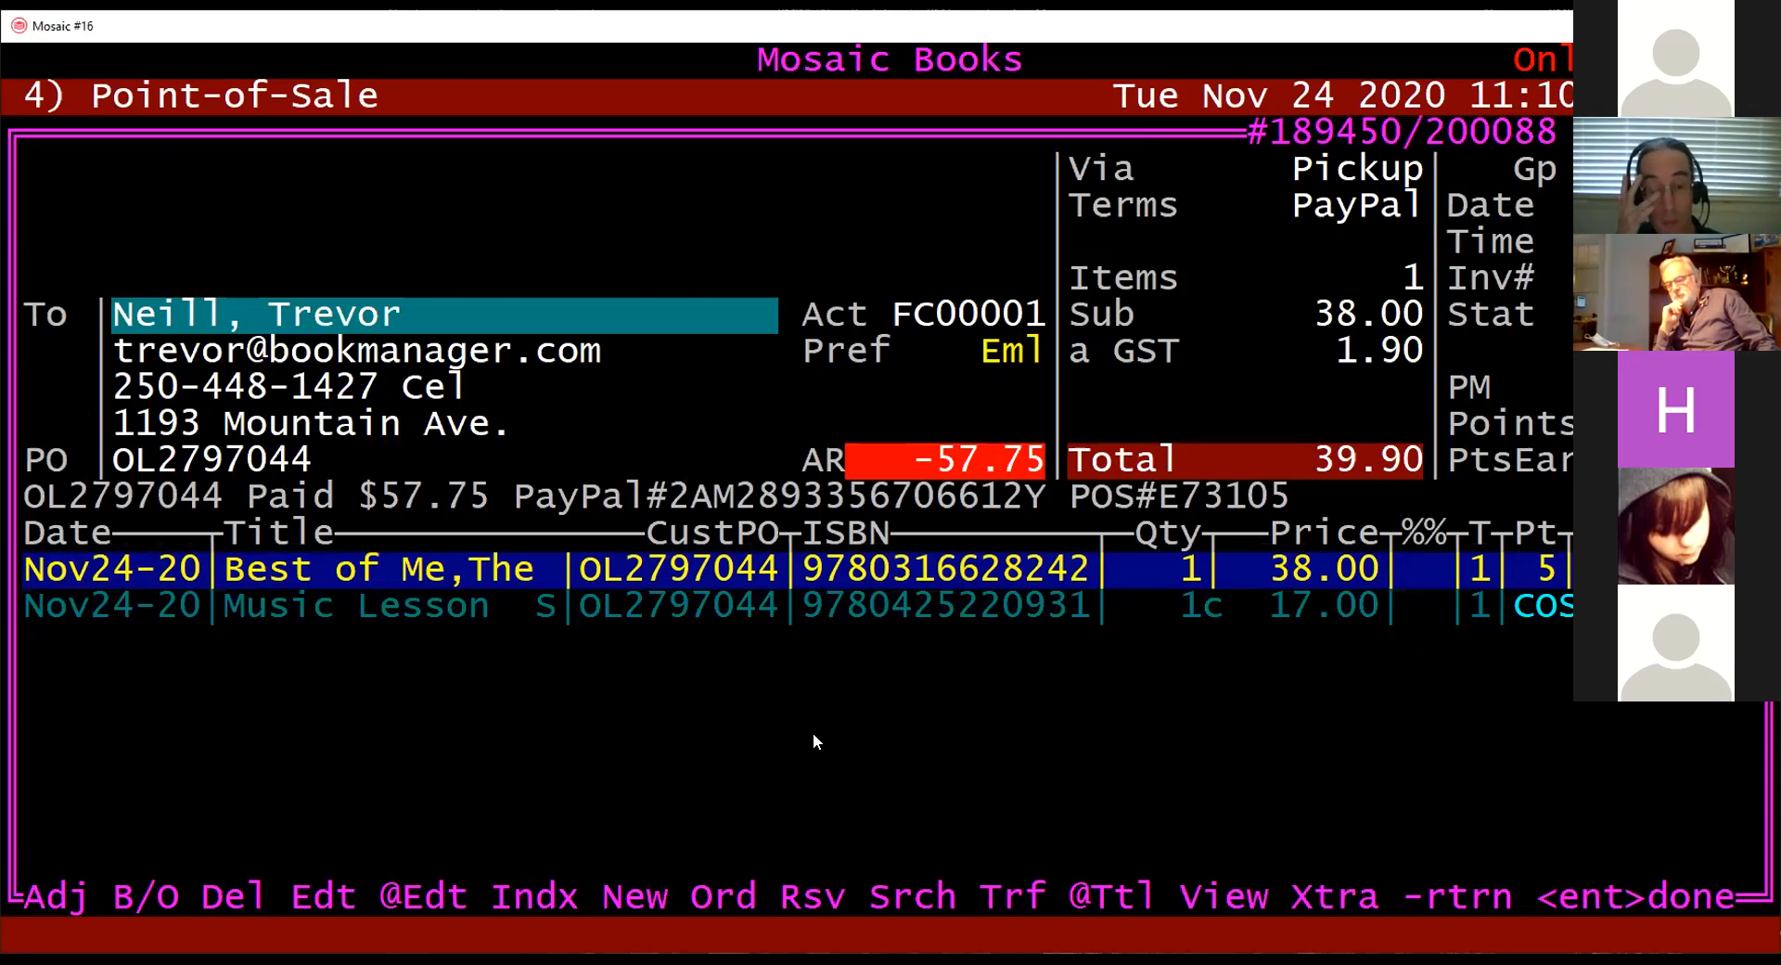
key("alt+Tab")
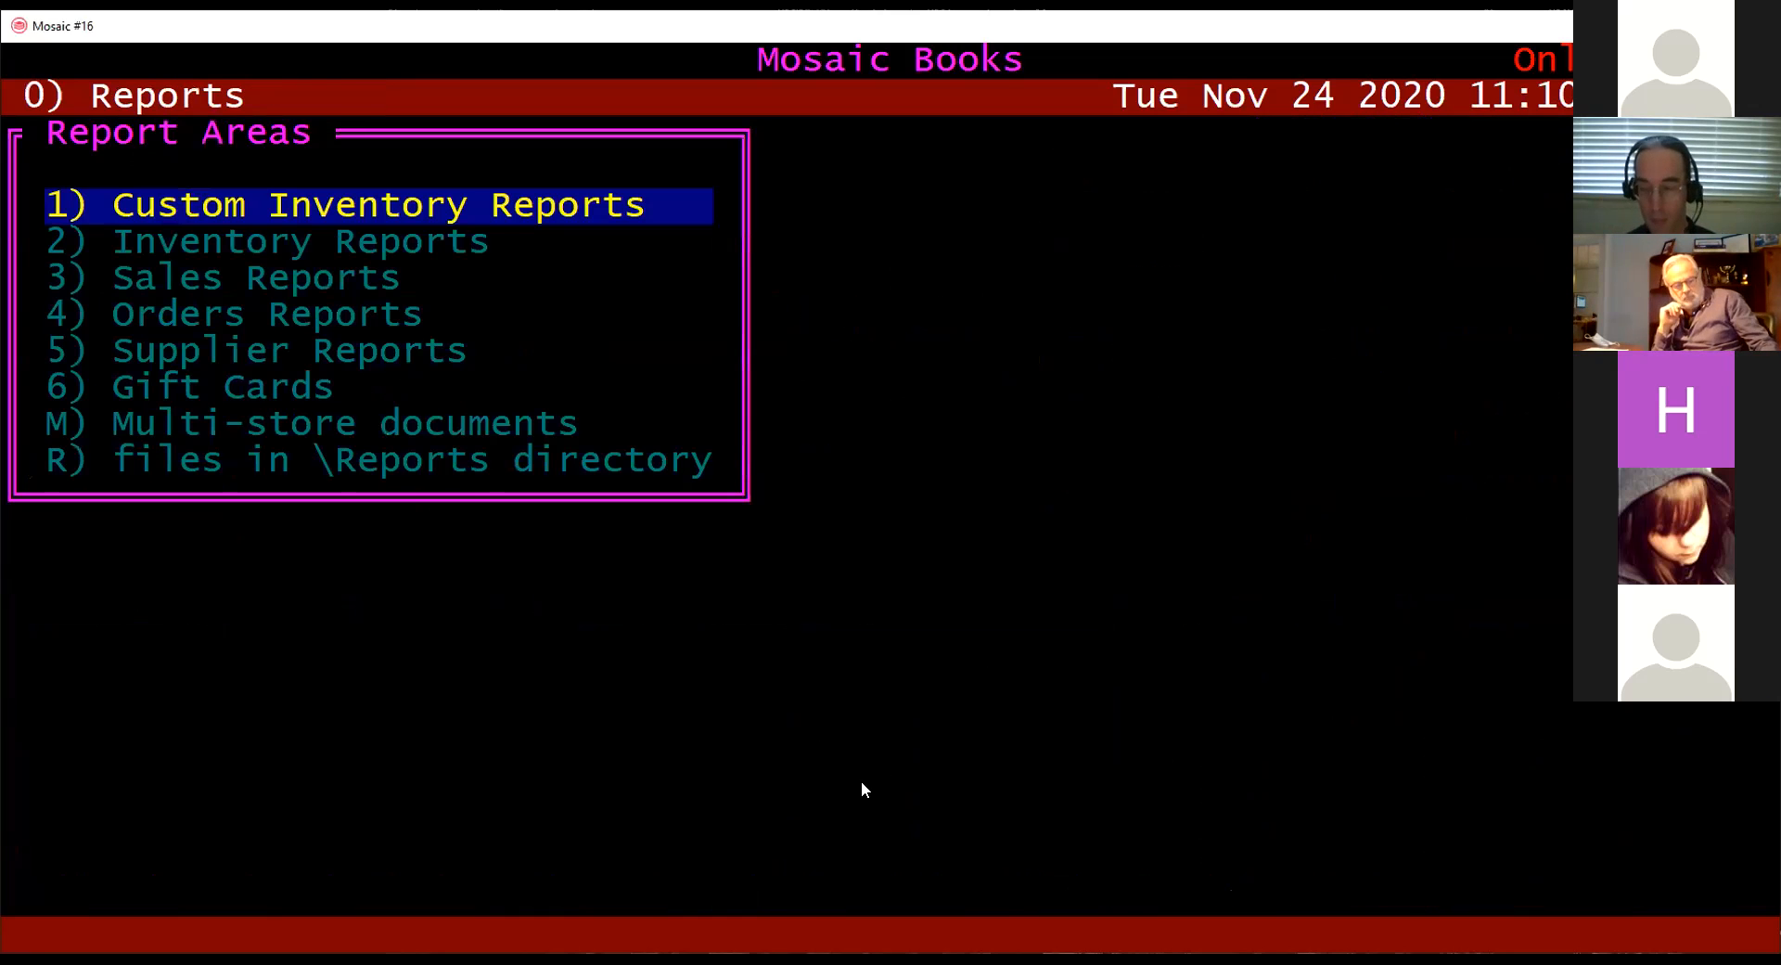
key("alt+Tab")
key("Down")
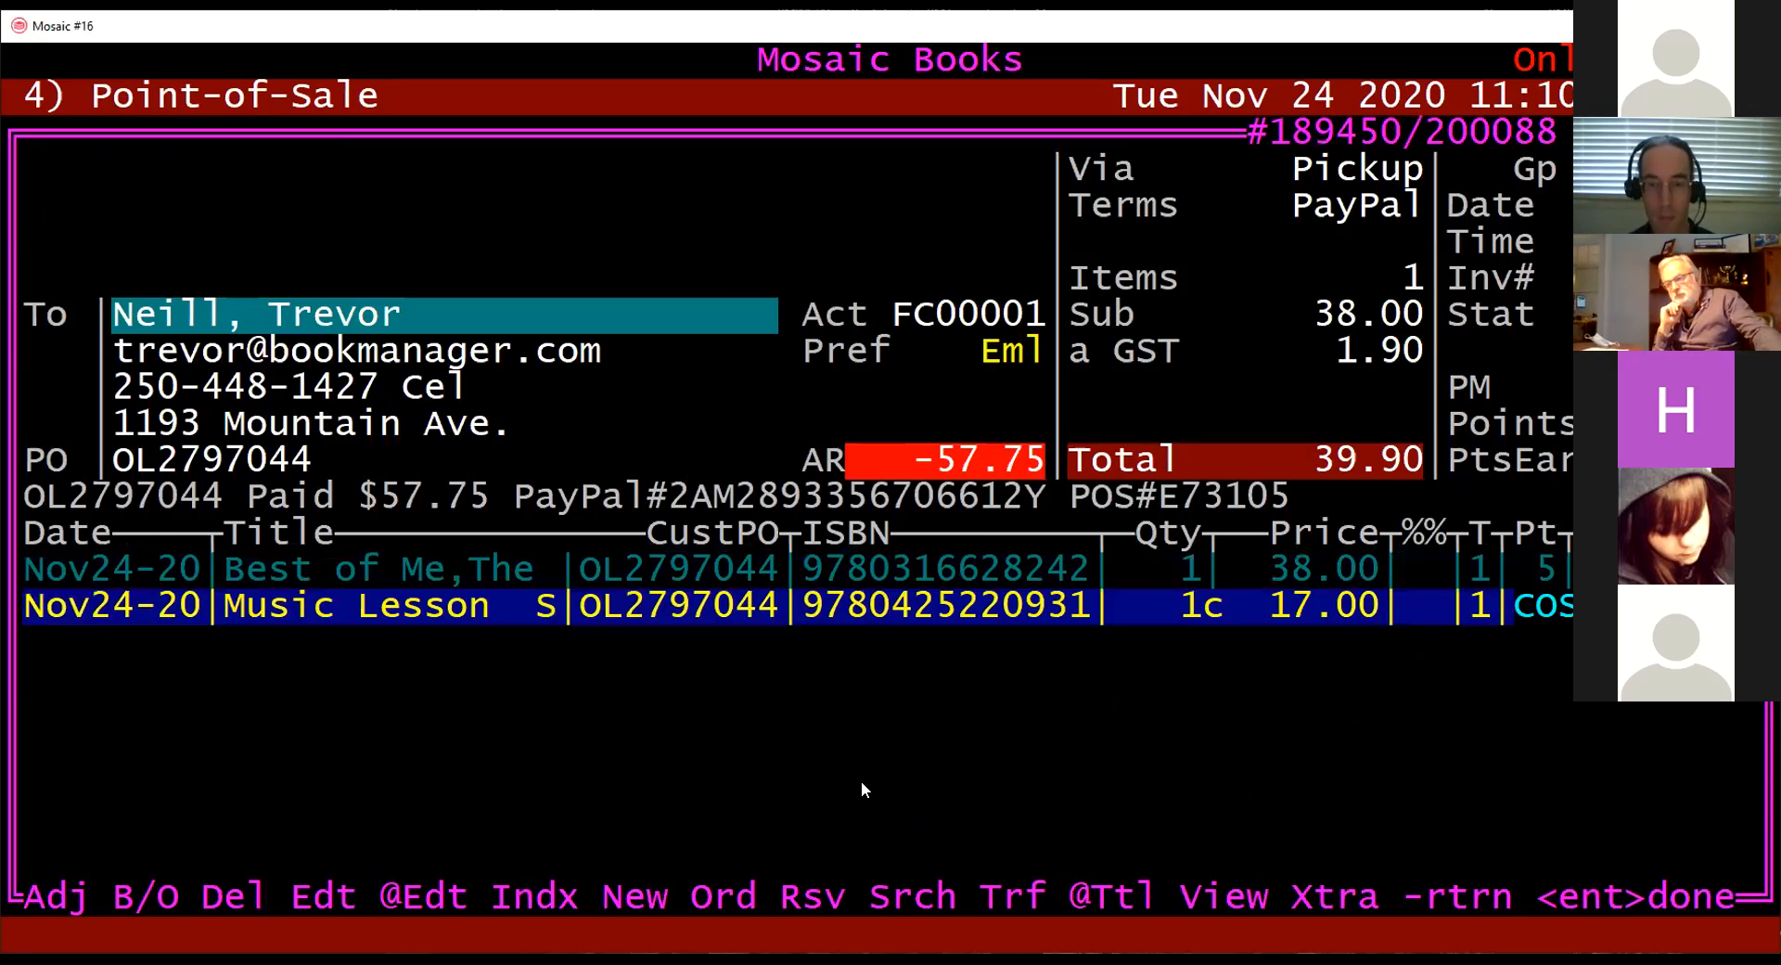
Transfer Music Lesson onto new invoice H43192 and move the calculator aside.
key("t")
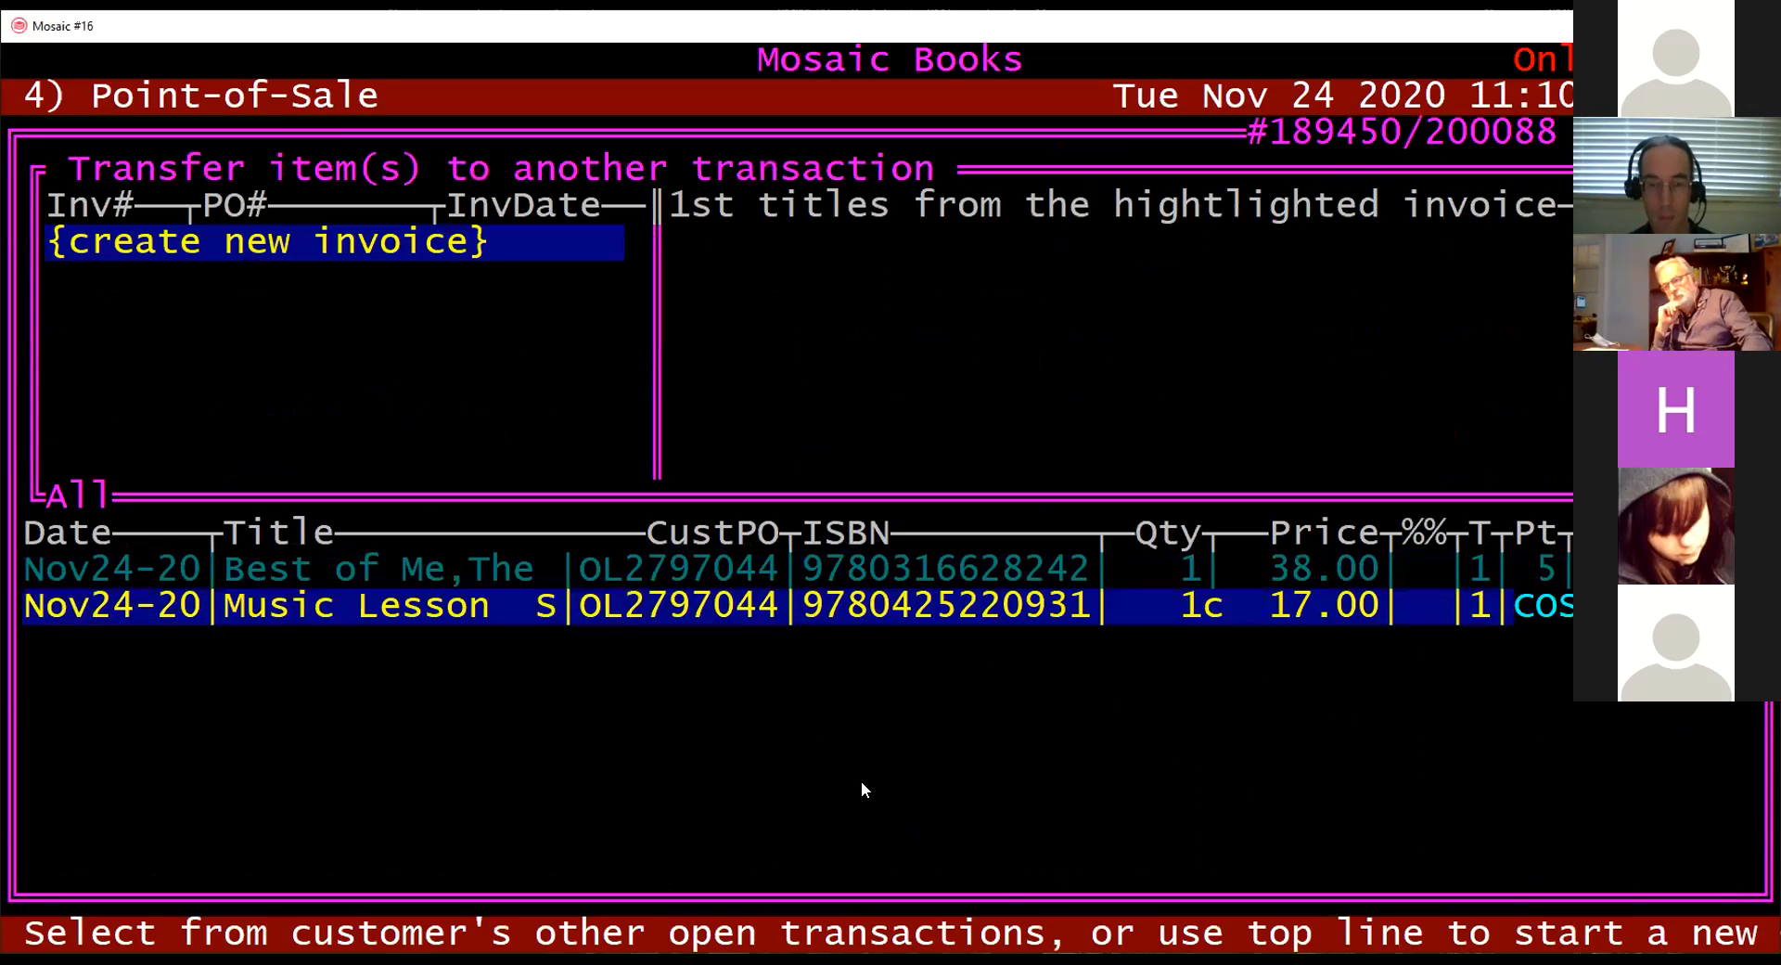
key("Return")
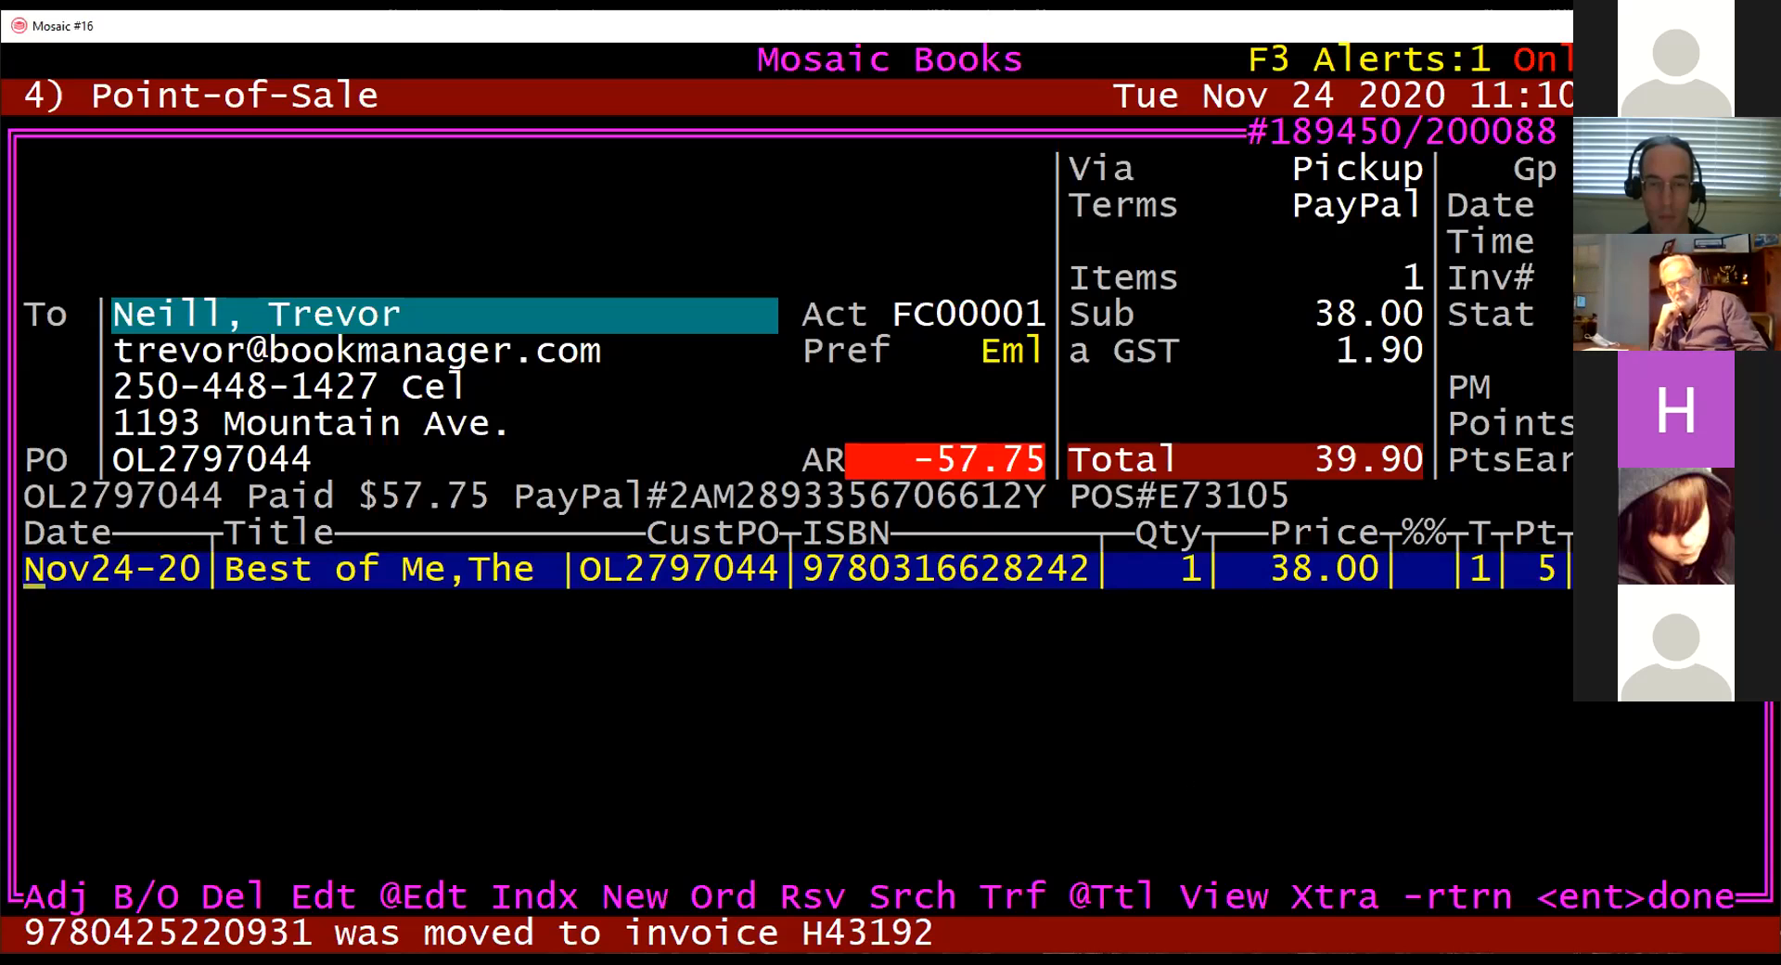
key("F5")
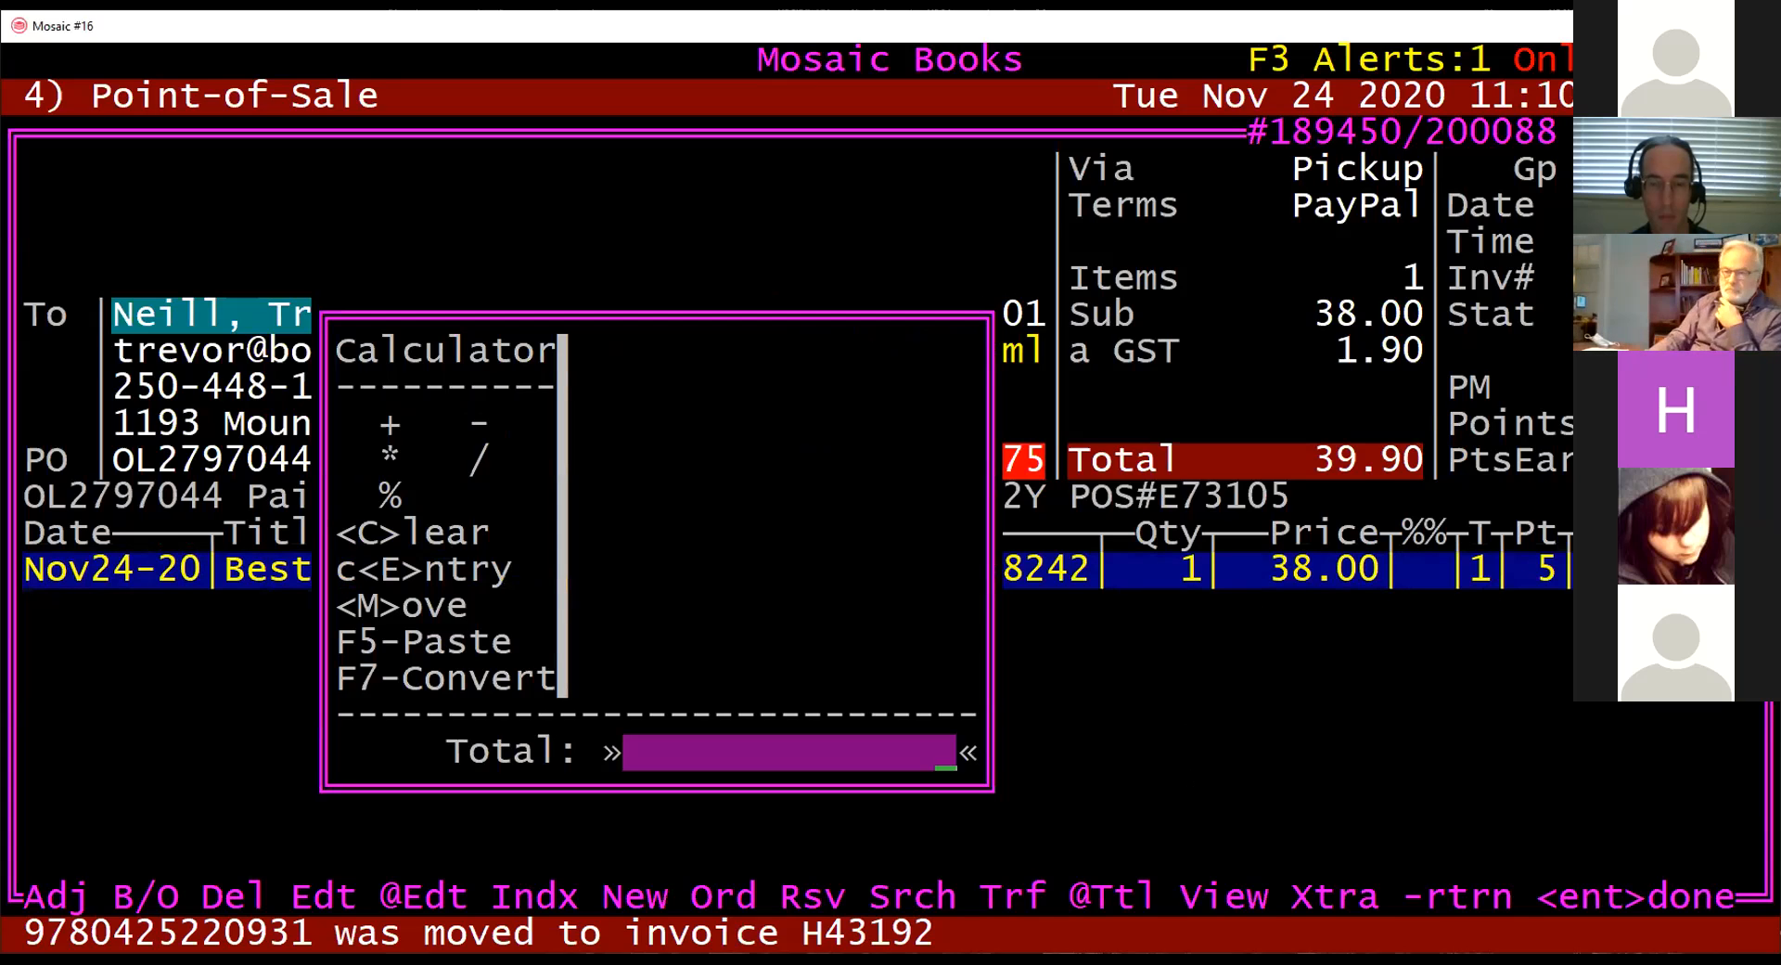
key("Escape")
key("F5")
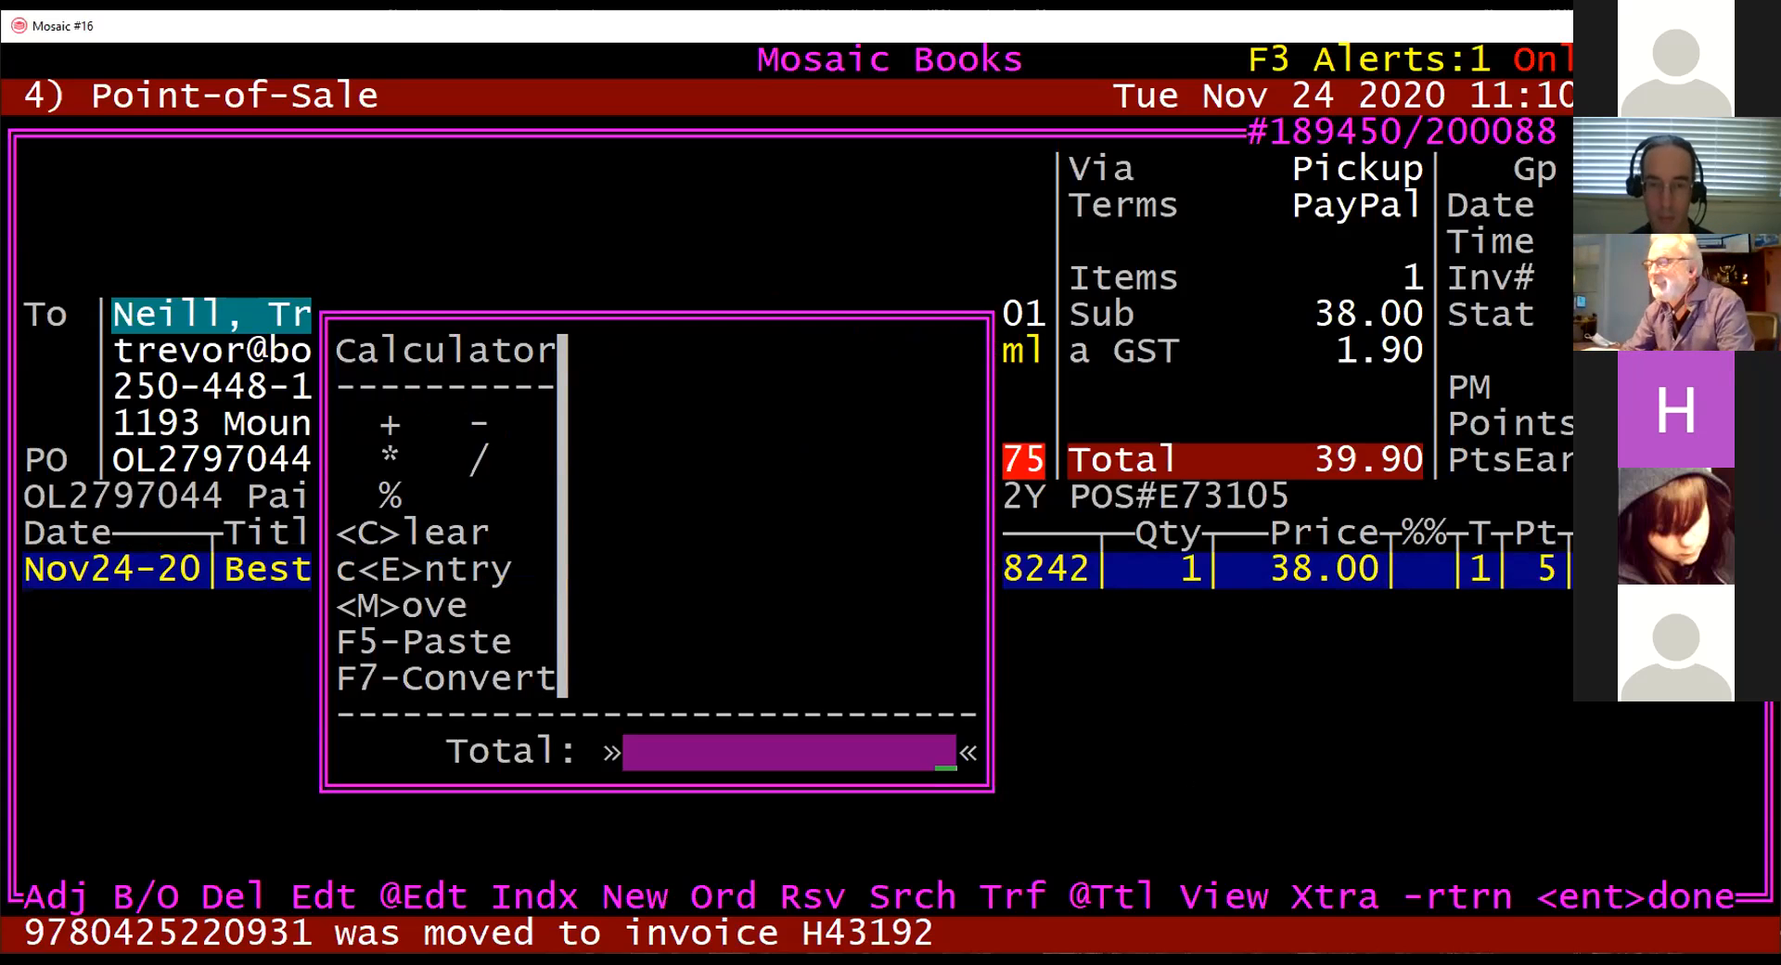
left_click_drag(339, 605, 471, 611)
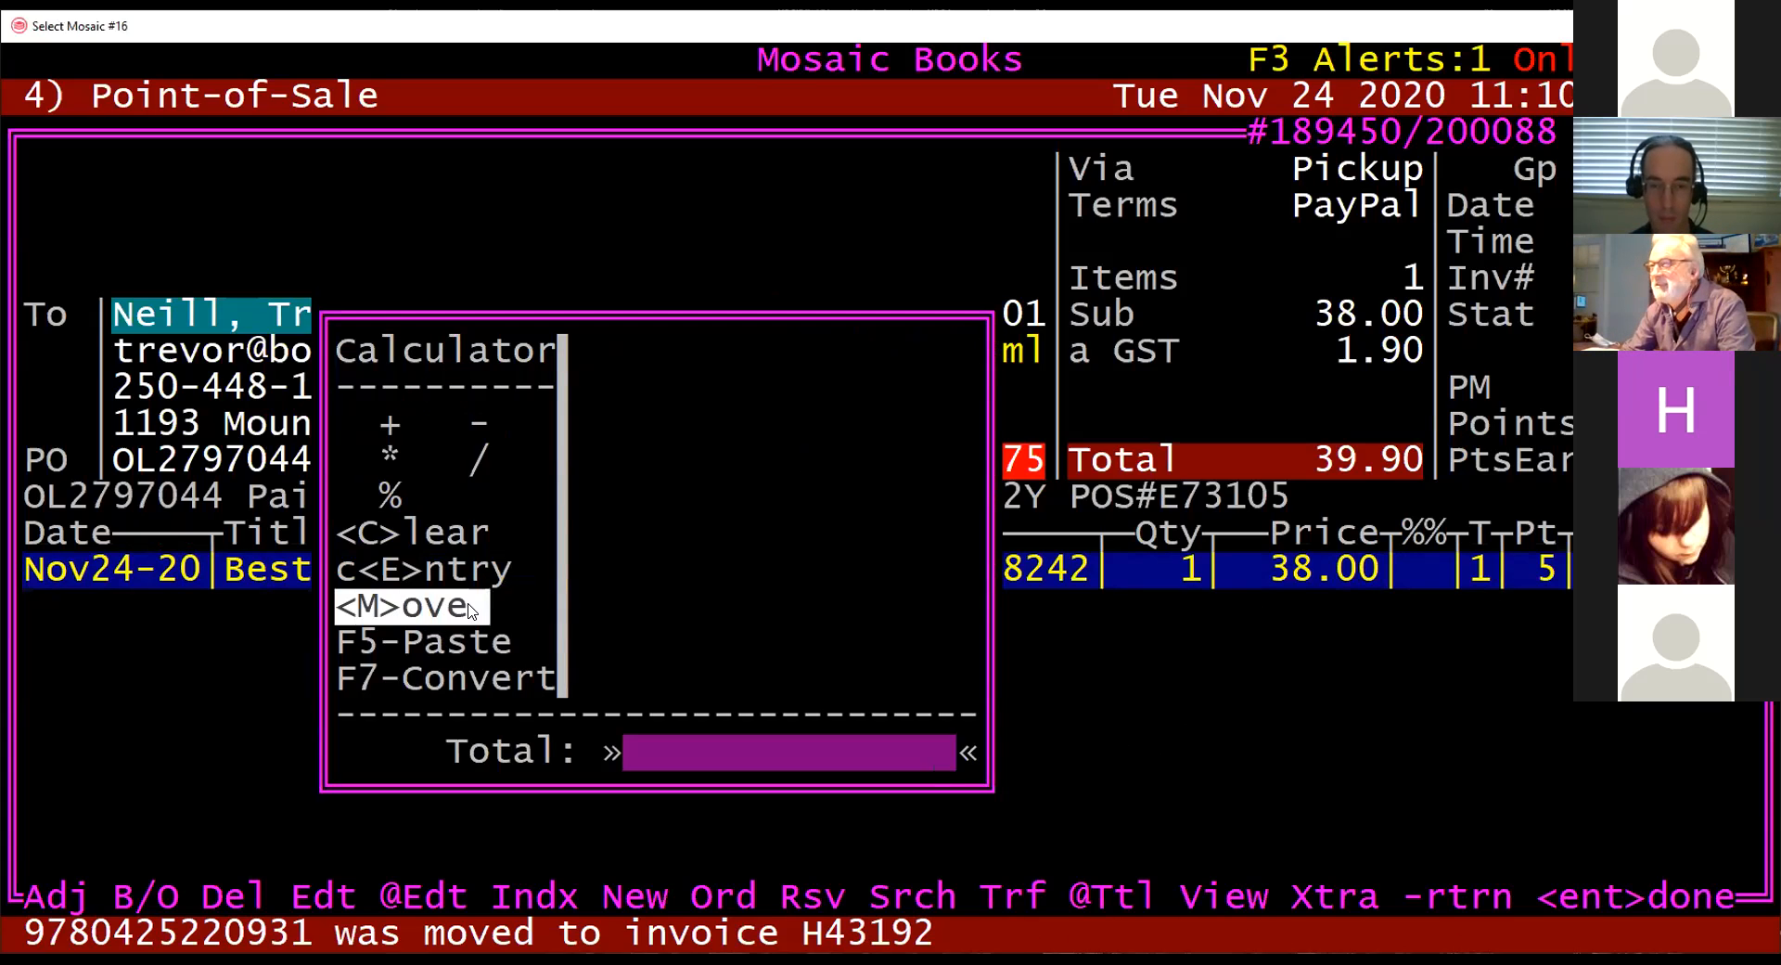
key("m")
key("Right")
key("Right")
key("Right")
key("Right")
key("Right")
key("Right")
key("Right")
key("Right")
key("Right")
key("Right")
key("Right")
key("Right")
key("Right")
key("Right")
key("Right")
key("Right")
key("Right")
key("Right")
key("Right")
key("Right")
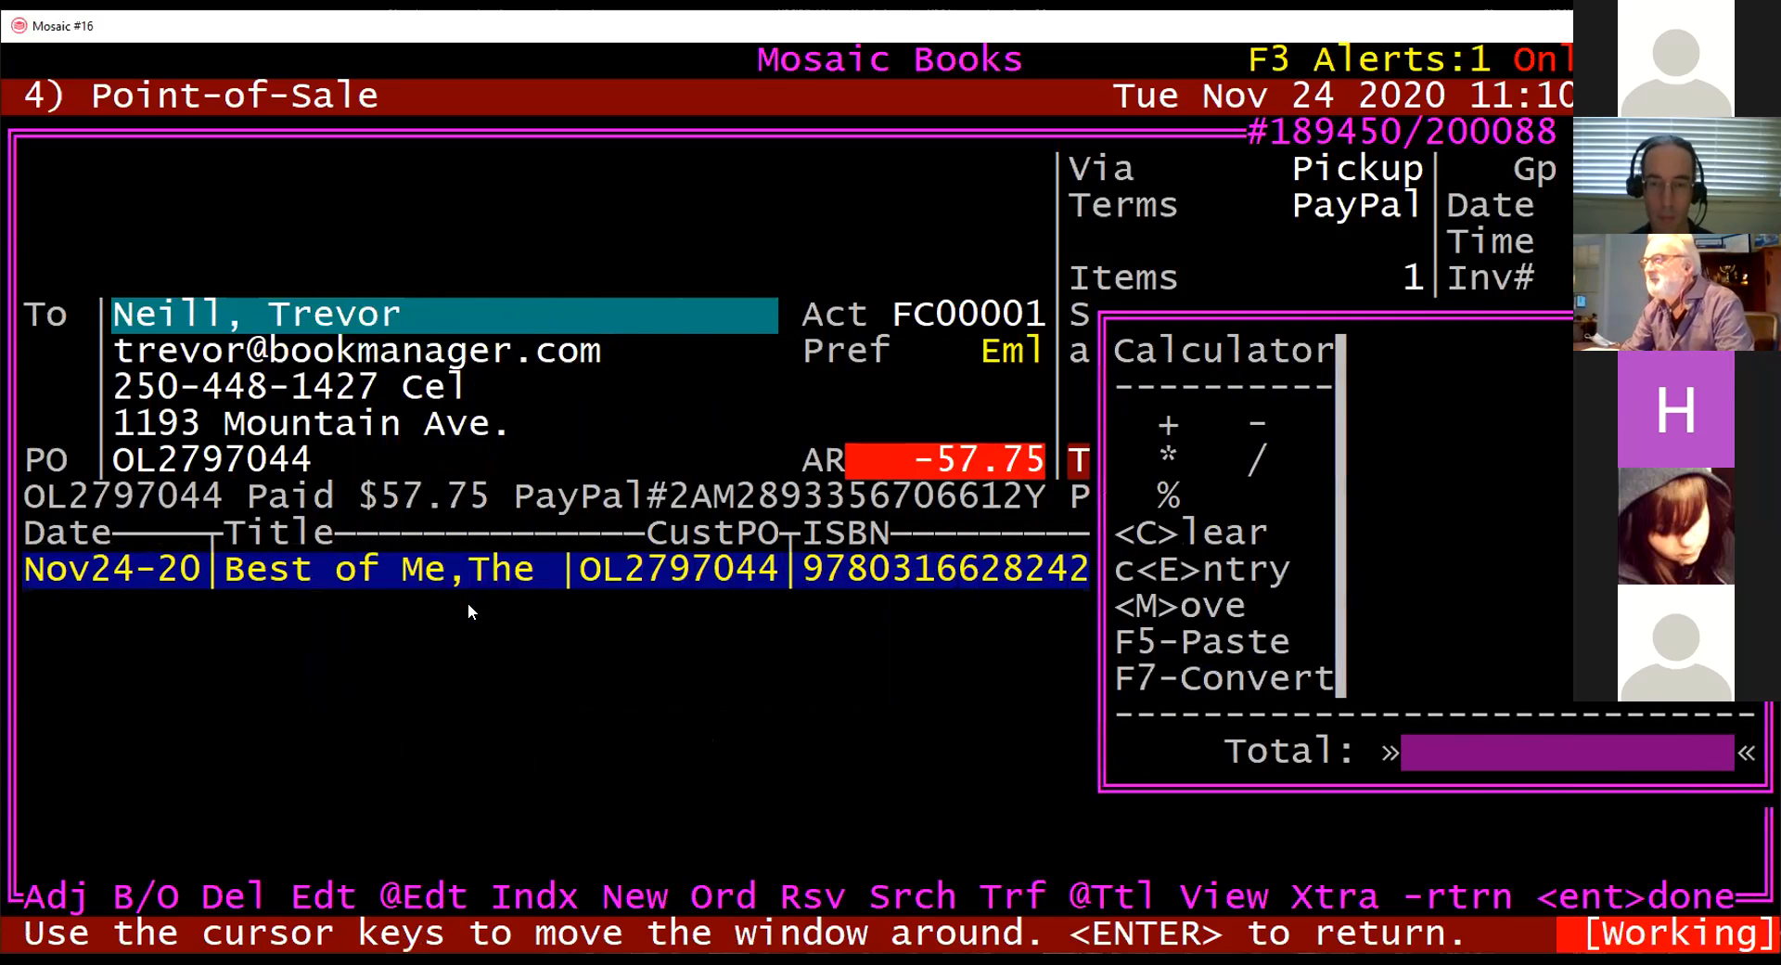
key("Up")
key("Up")
key("Up")
key("Up")
key("Down")
key("Down")
key("Down")
key("Down")
key("Down")
key("Down")
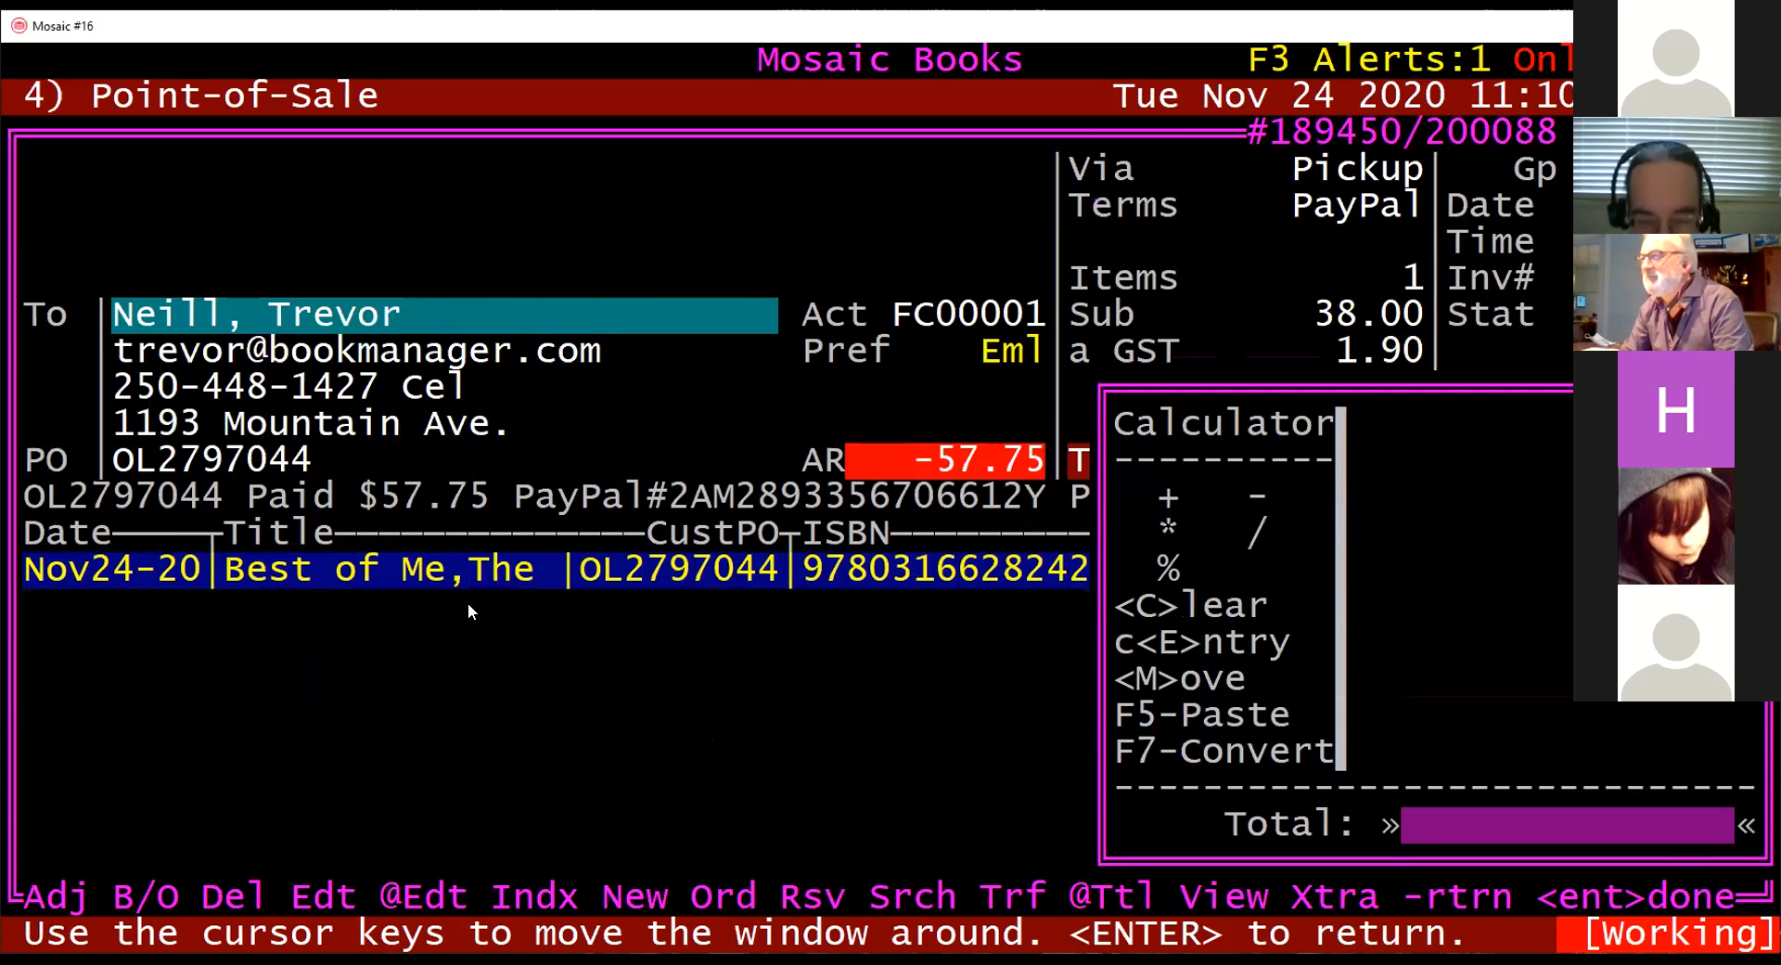
key("Return")
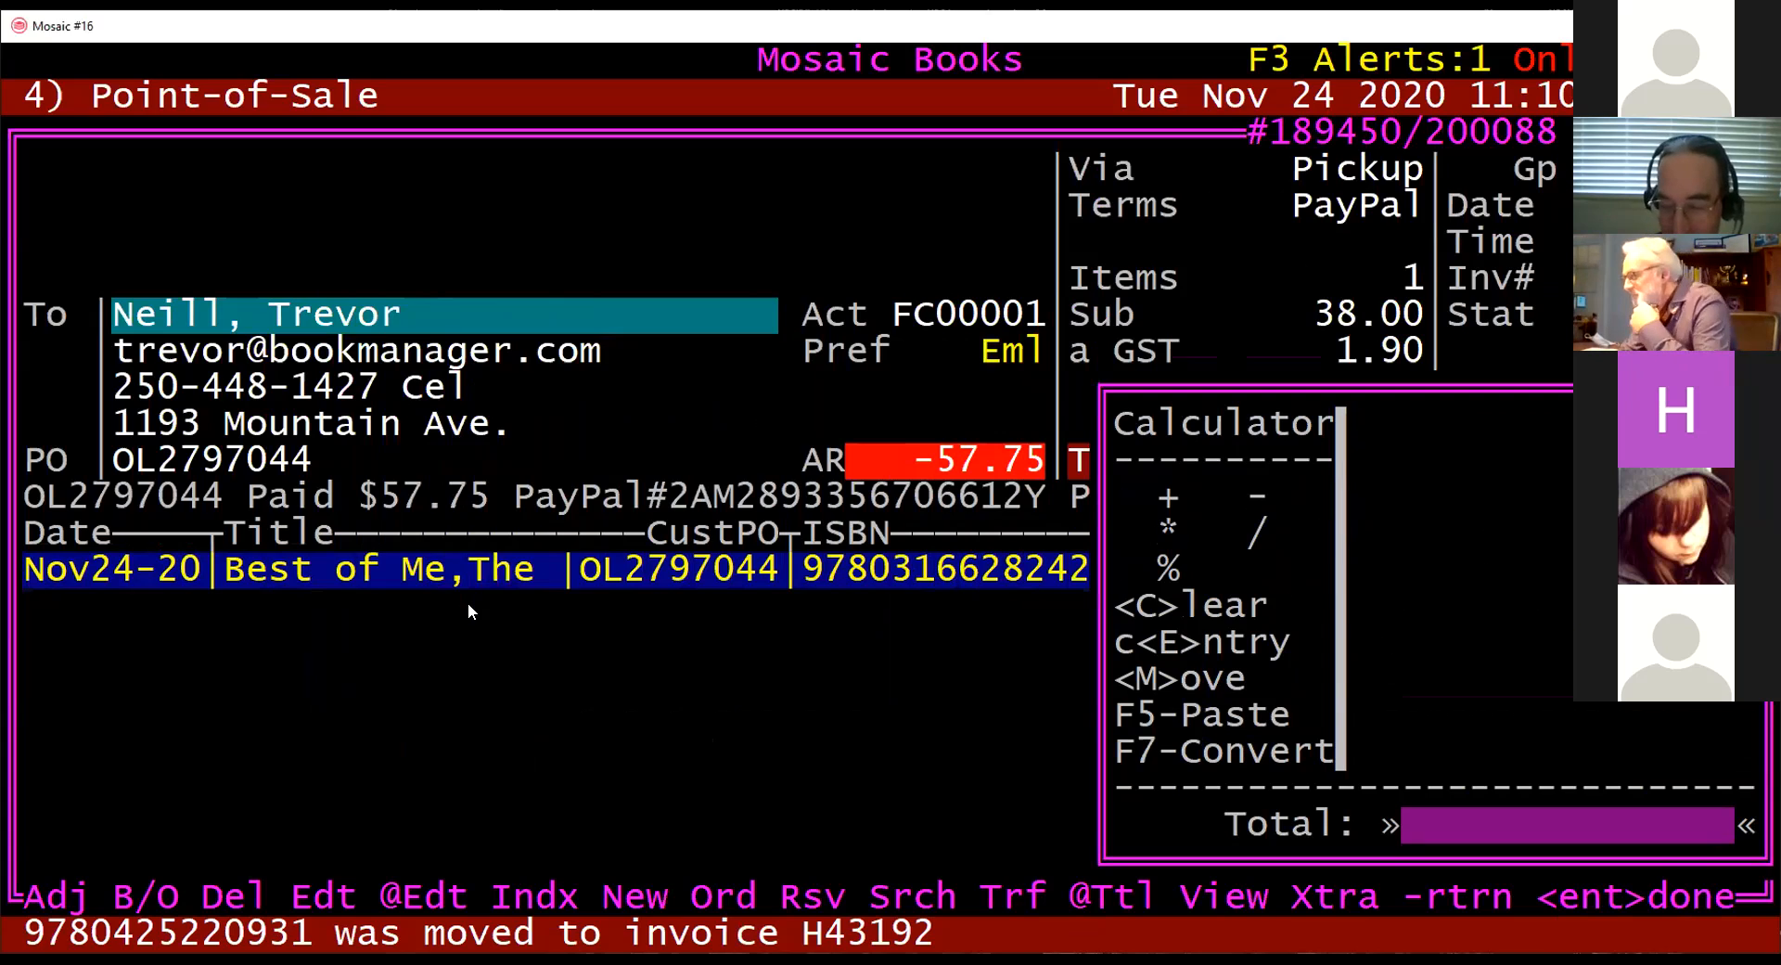
Calculate the 17.85 overpayment as 57.75 minus 39.90 on the calculator.
type("57.75")
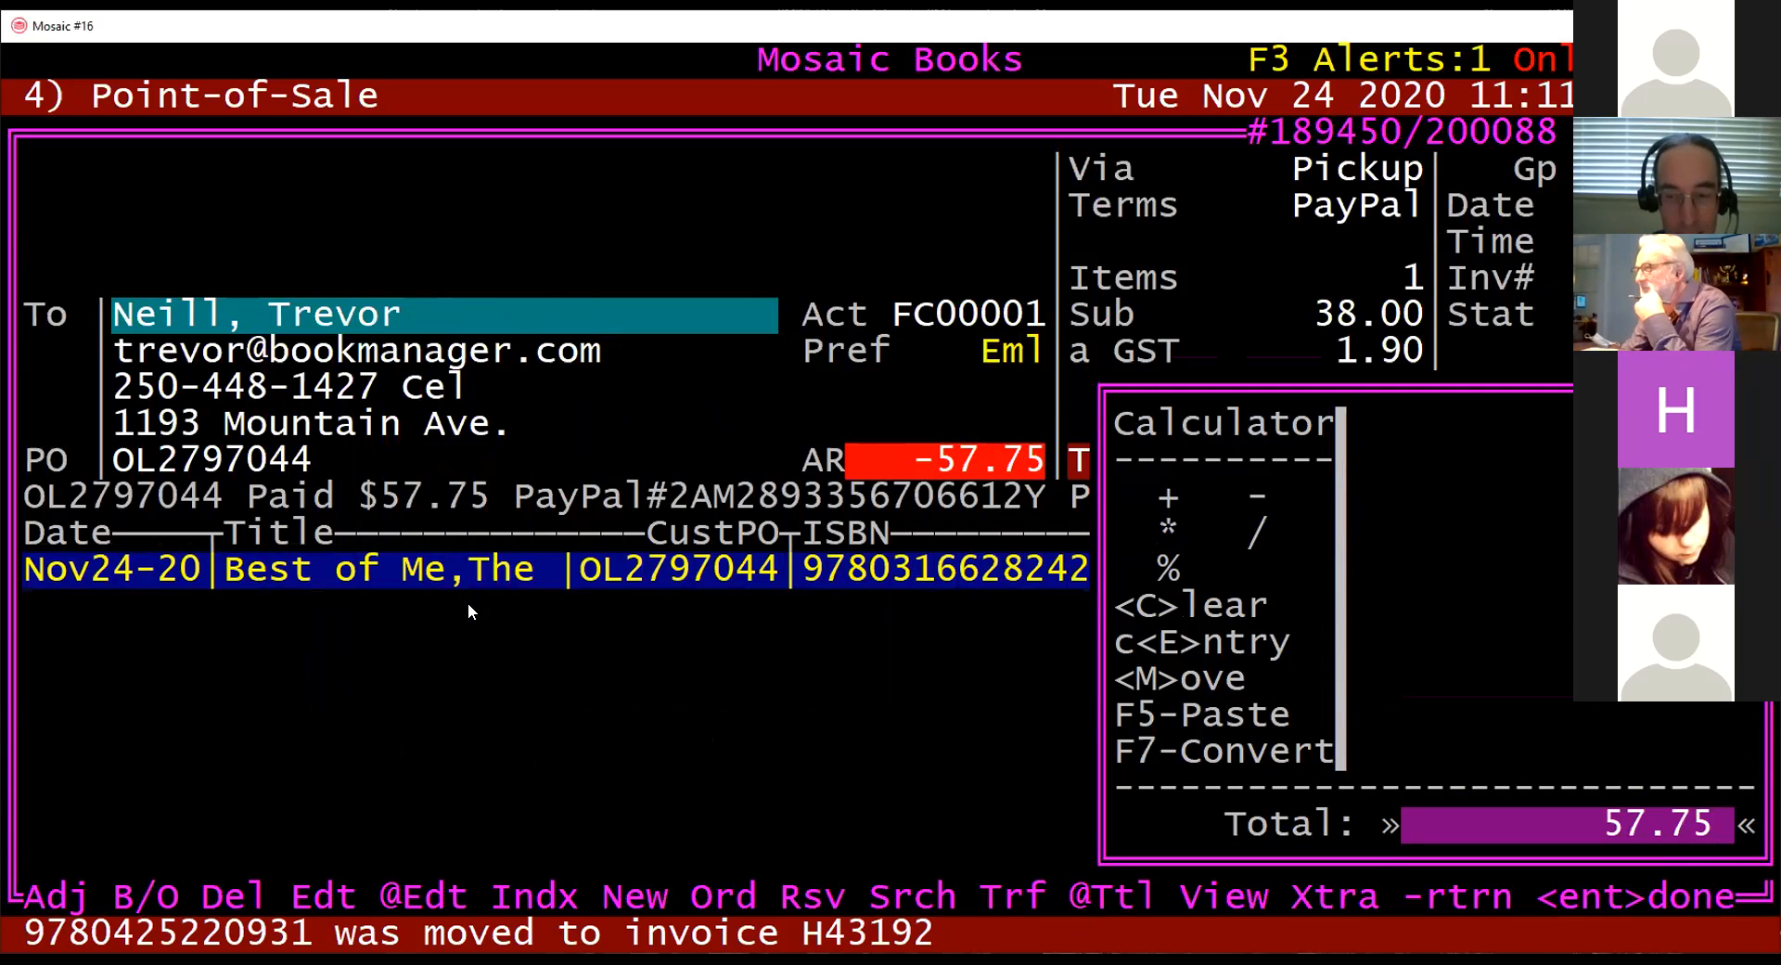
key("plus")
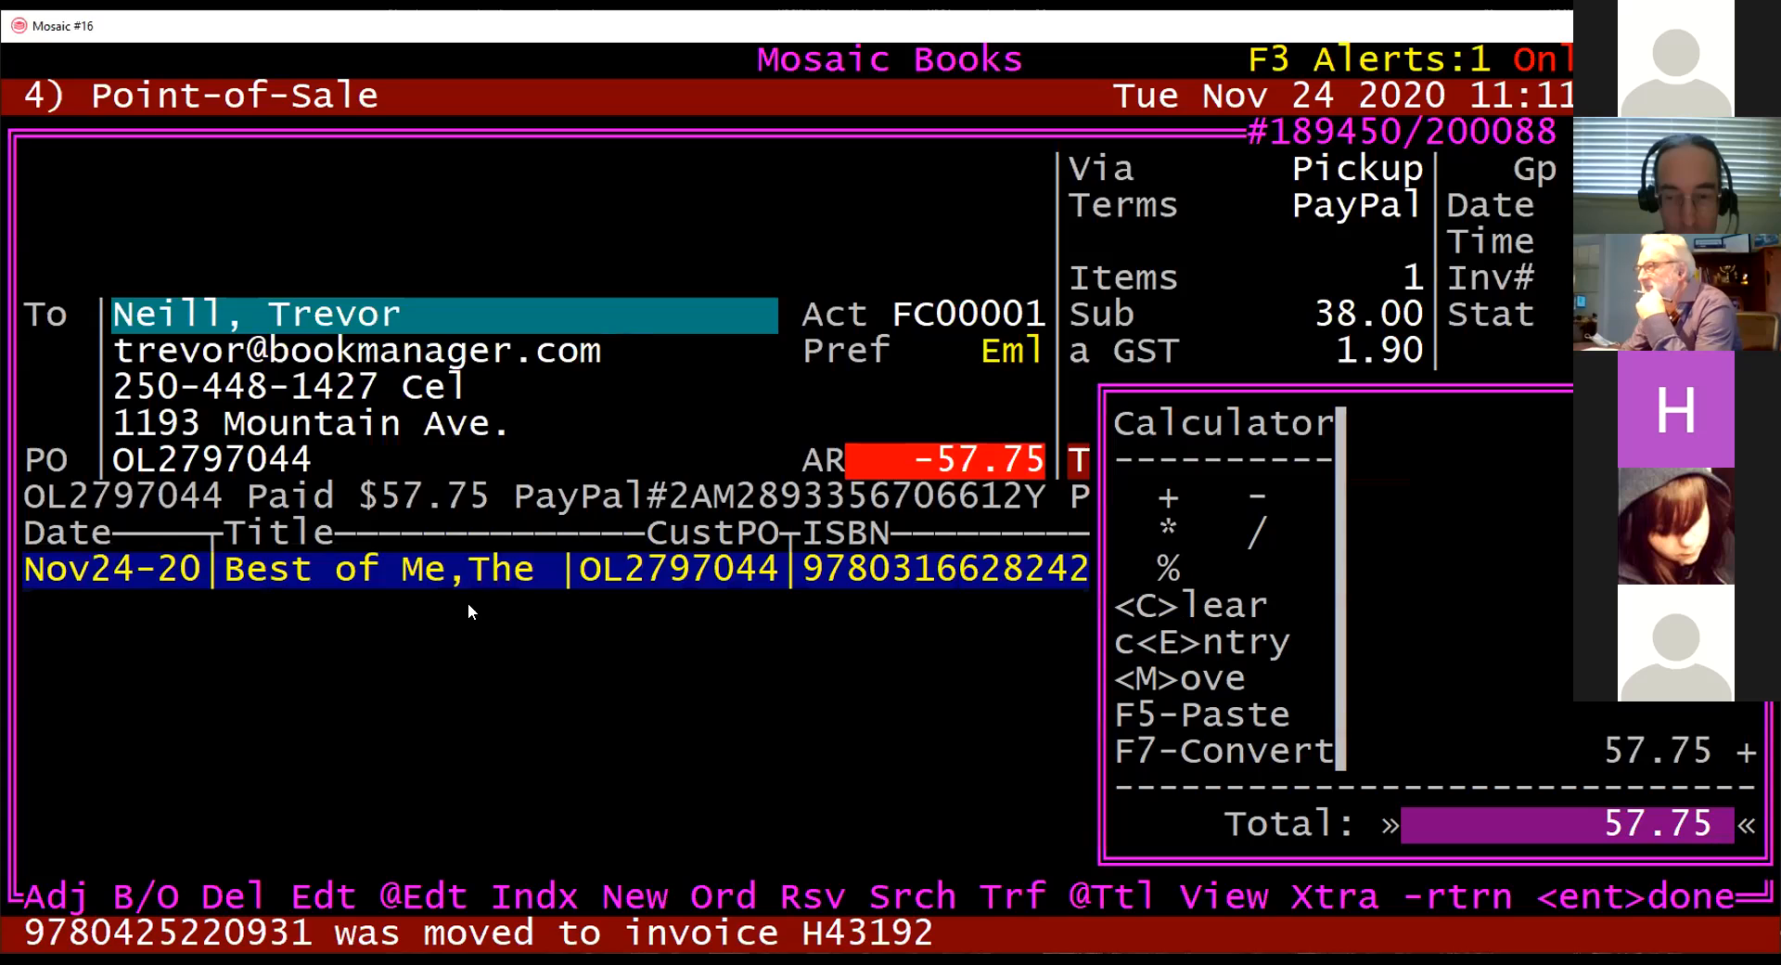
key("m")
key("Left")
key("Left")
key("Left")
key("Left")
key("Left")
key("Left")
key("Left")
key("Left")
key("Left")
key("Left")
key("Left")
key("Left")
key("Left")
key("Left")
key("Left")
key("Left")
key("Left")
key("Left")
key("Left")
key("Left")
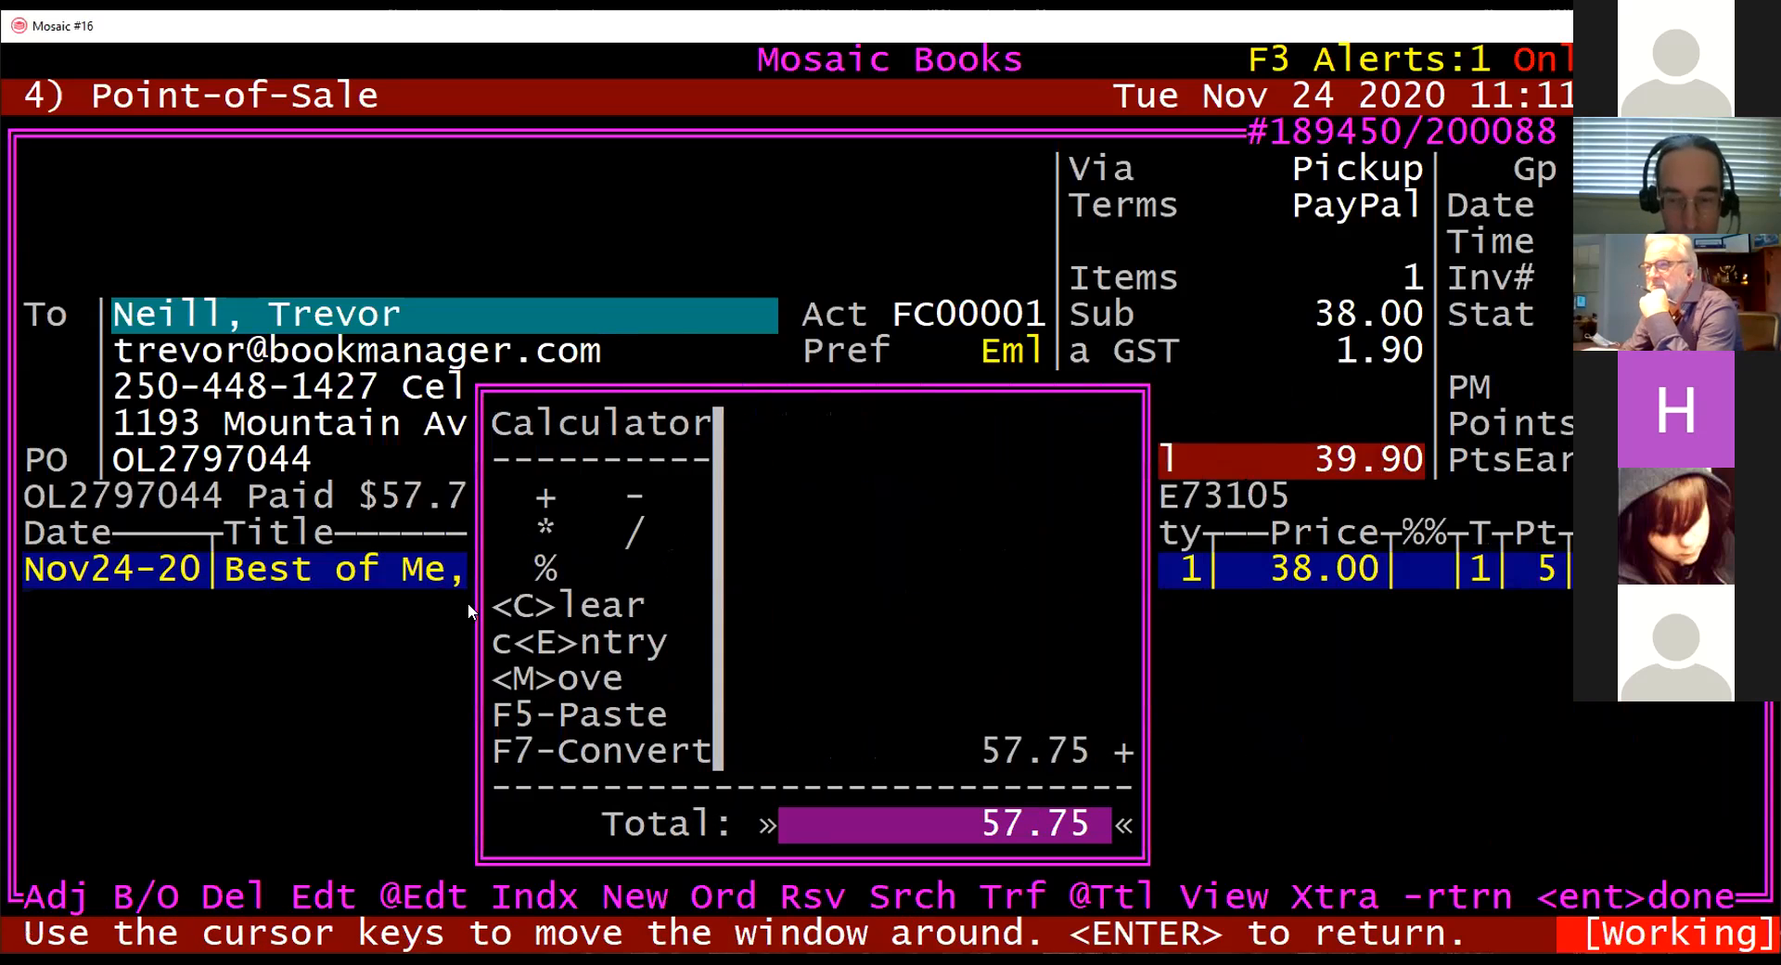
key("Return")
type("39.90")
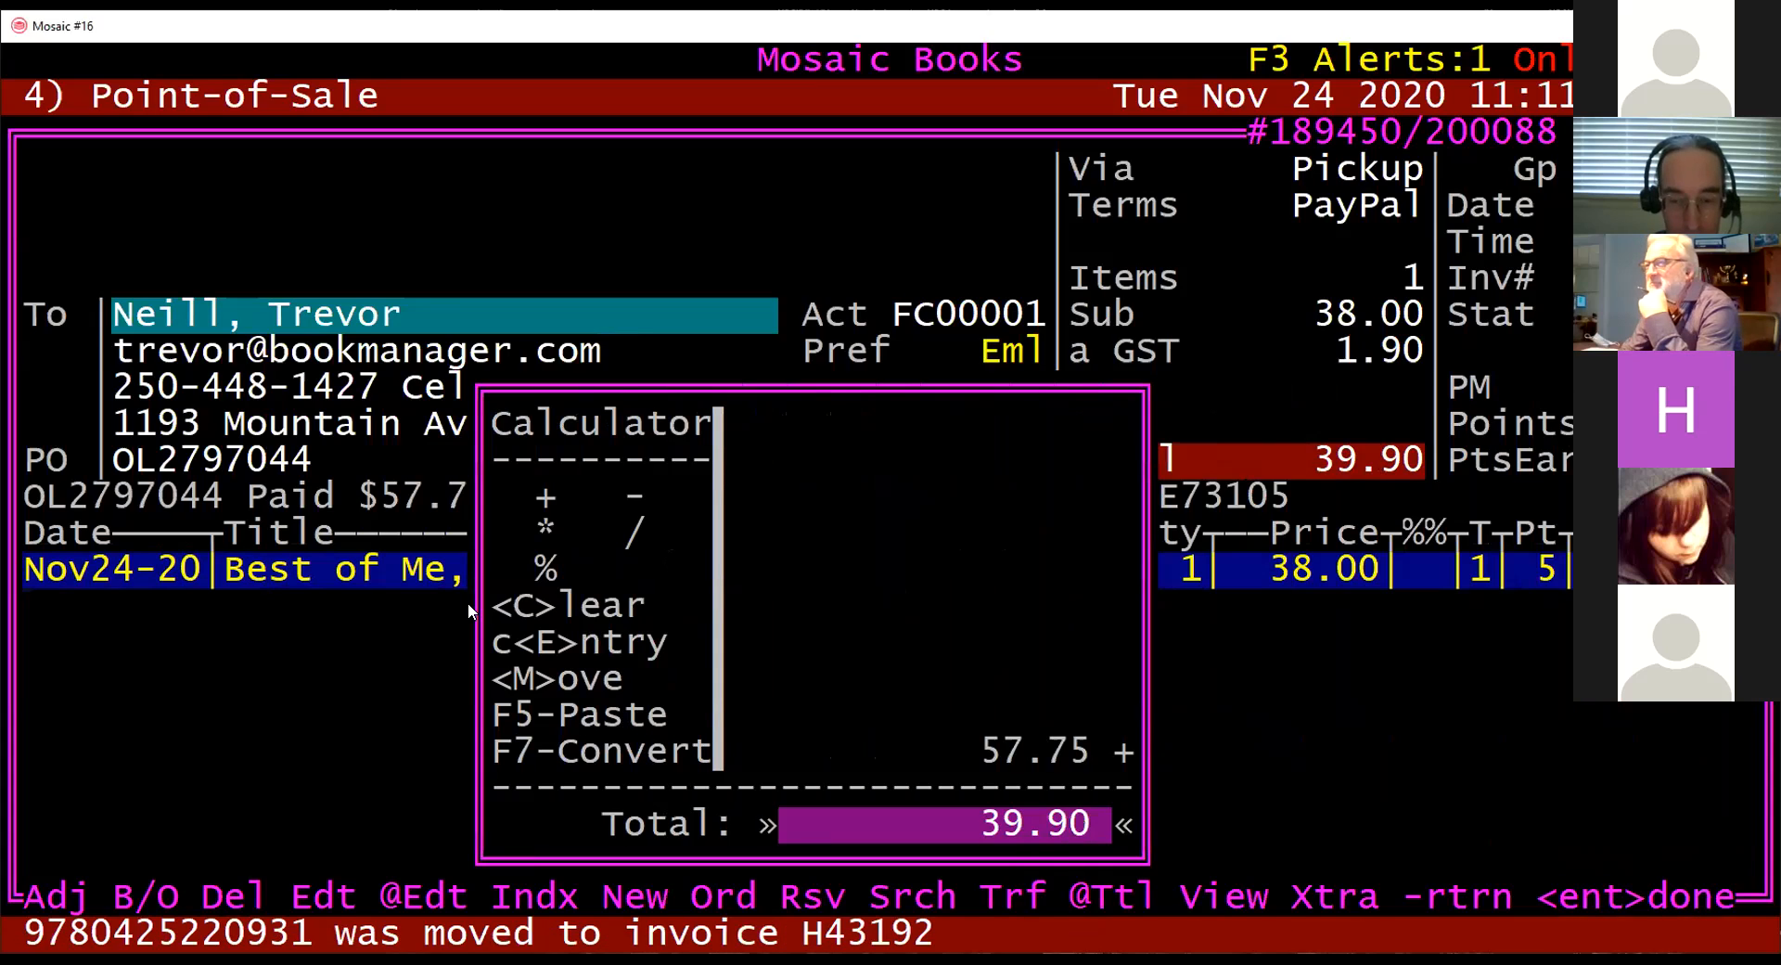
key("minus")
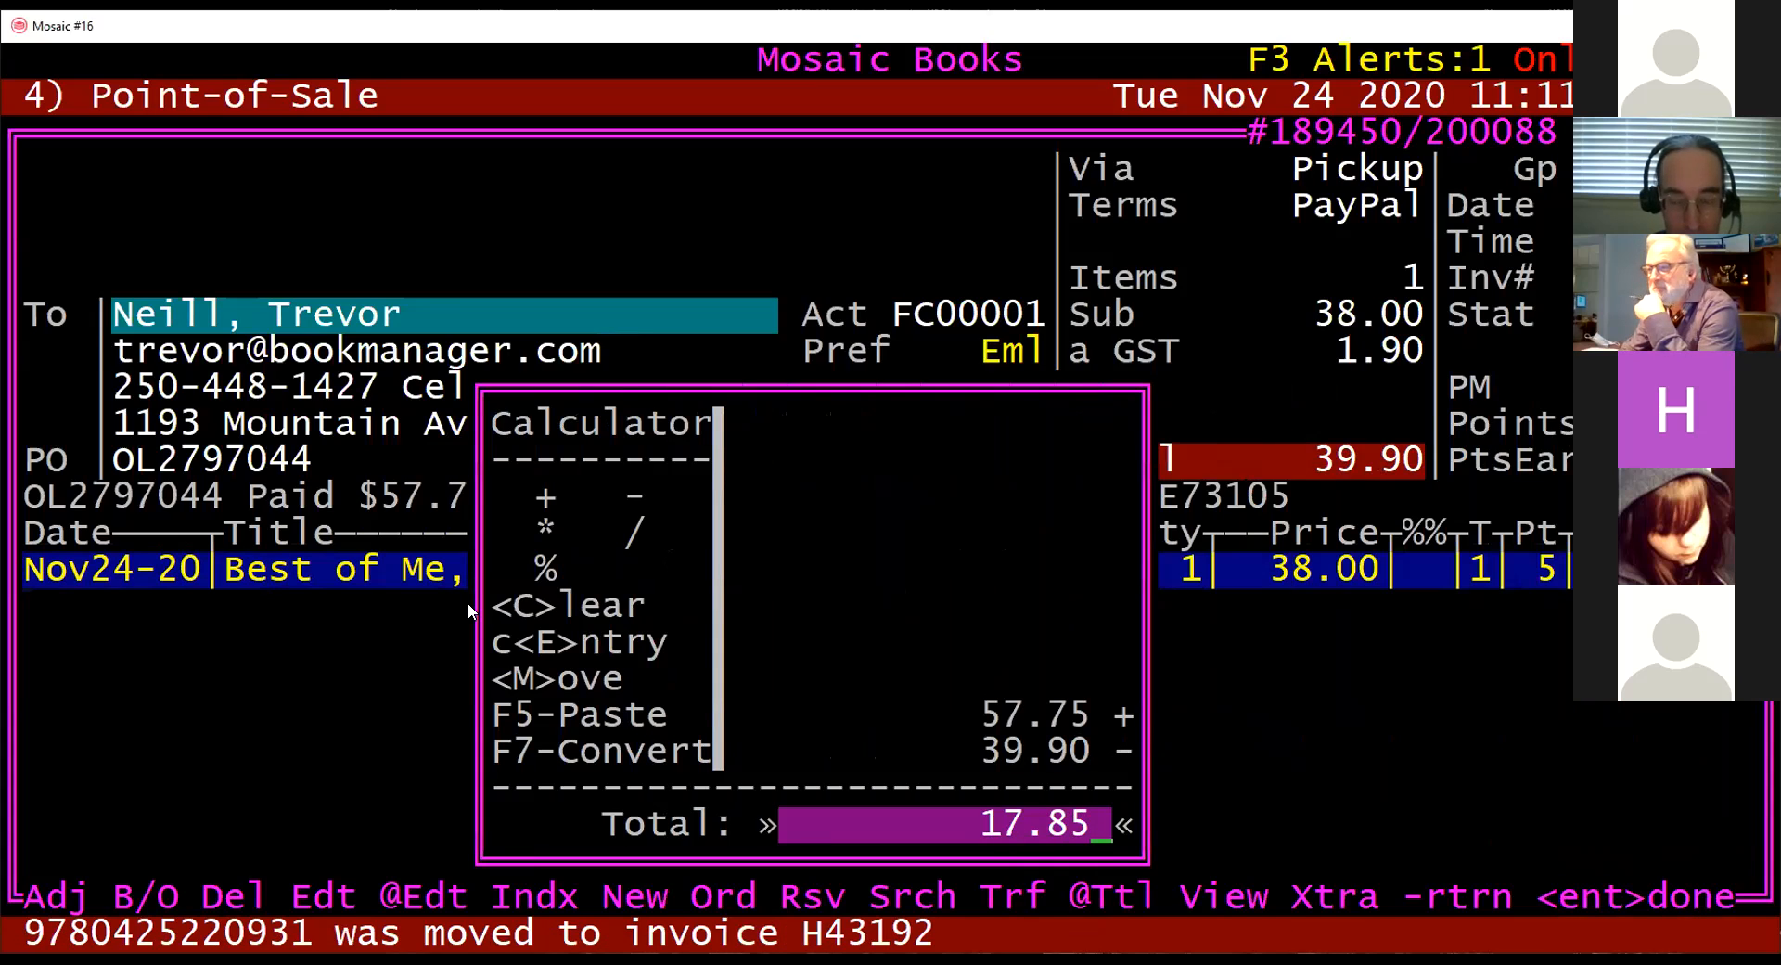
key("Escape")
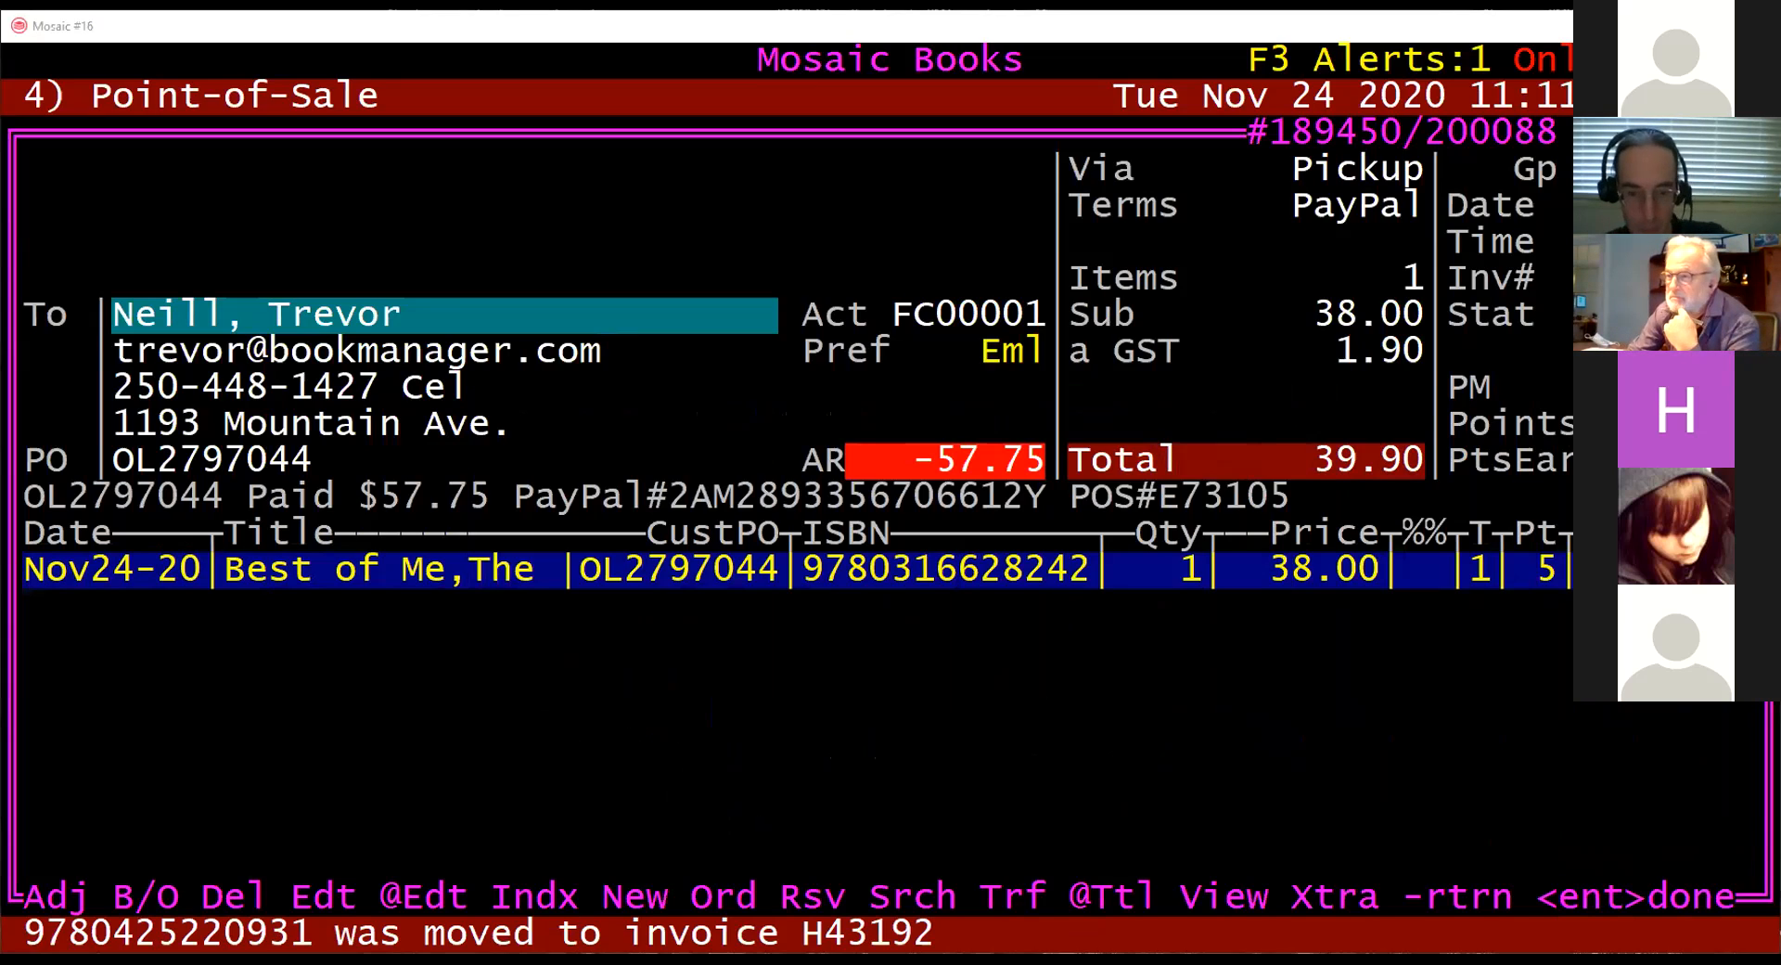
key("alt+Tab")
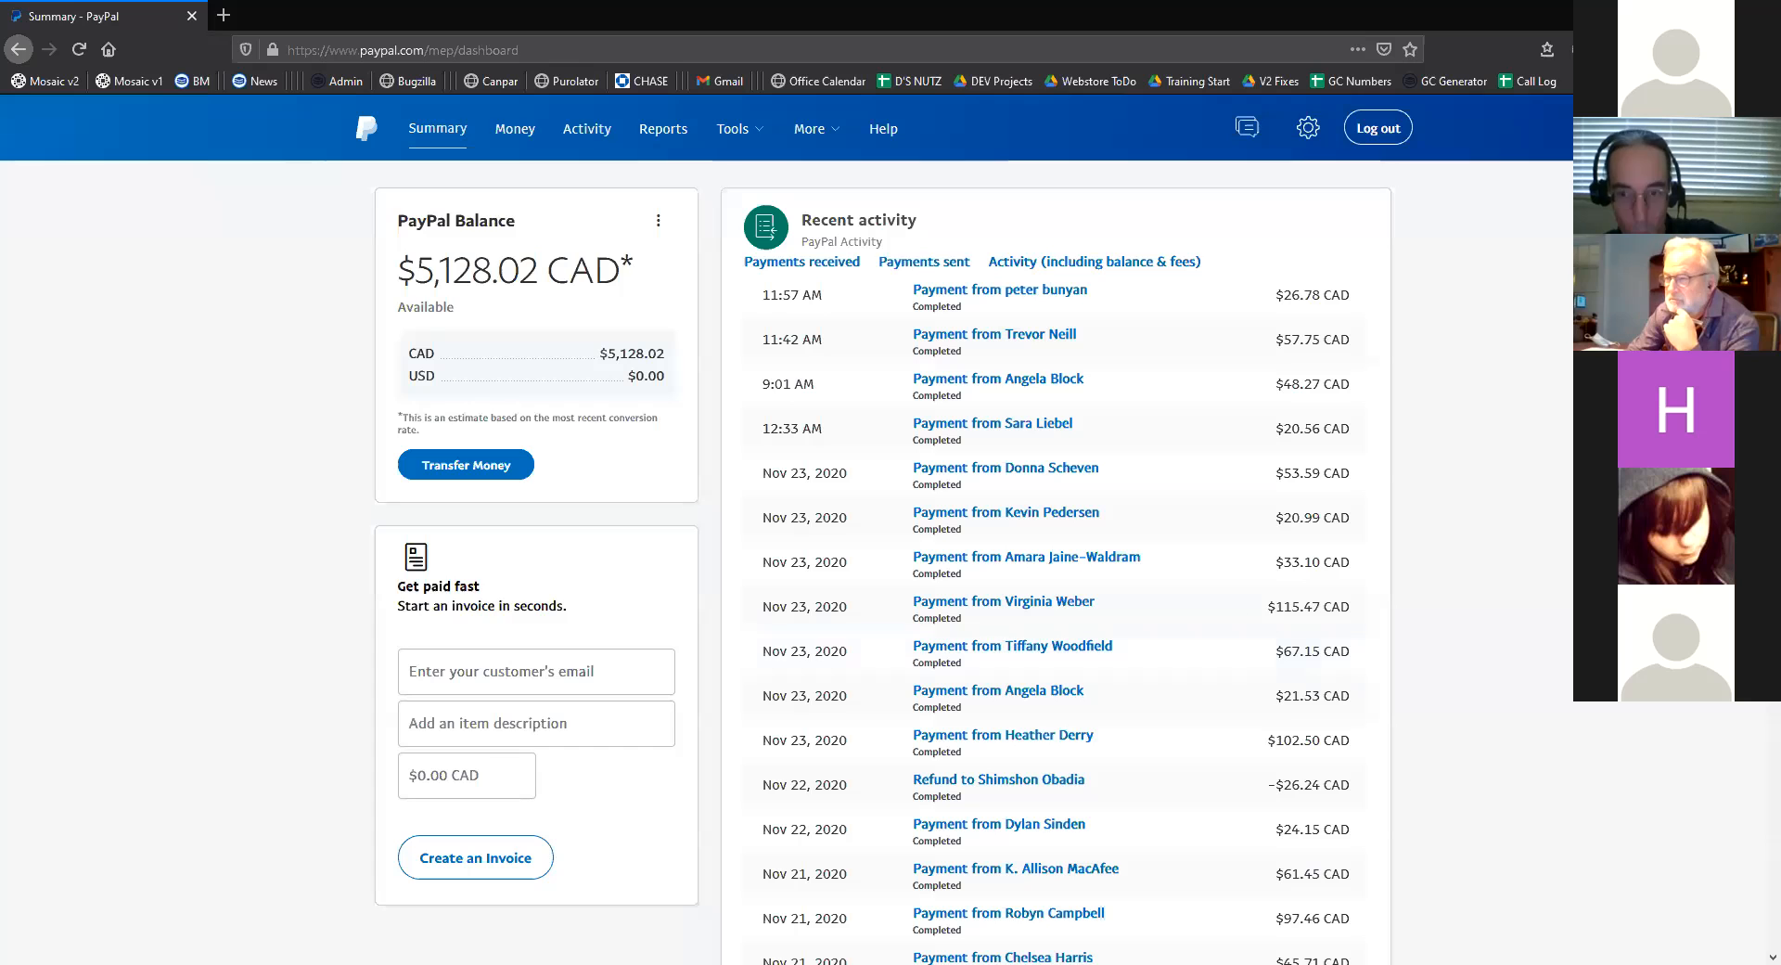
Open the customer's $57.75 PayPal payment, log in, and set a 17.85 refund amount.
scroll(1535, 557, "down", 5)
scroll(1526, 571, "up", 5)
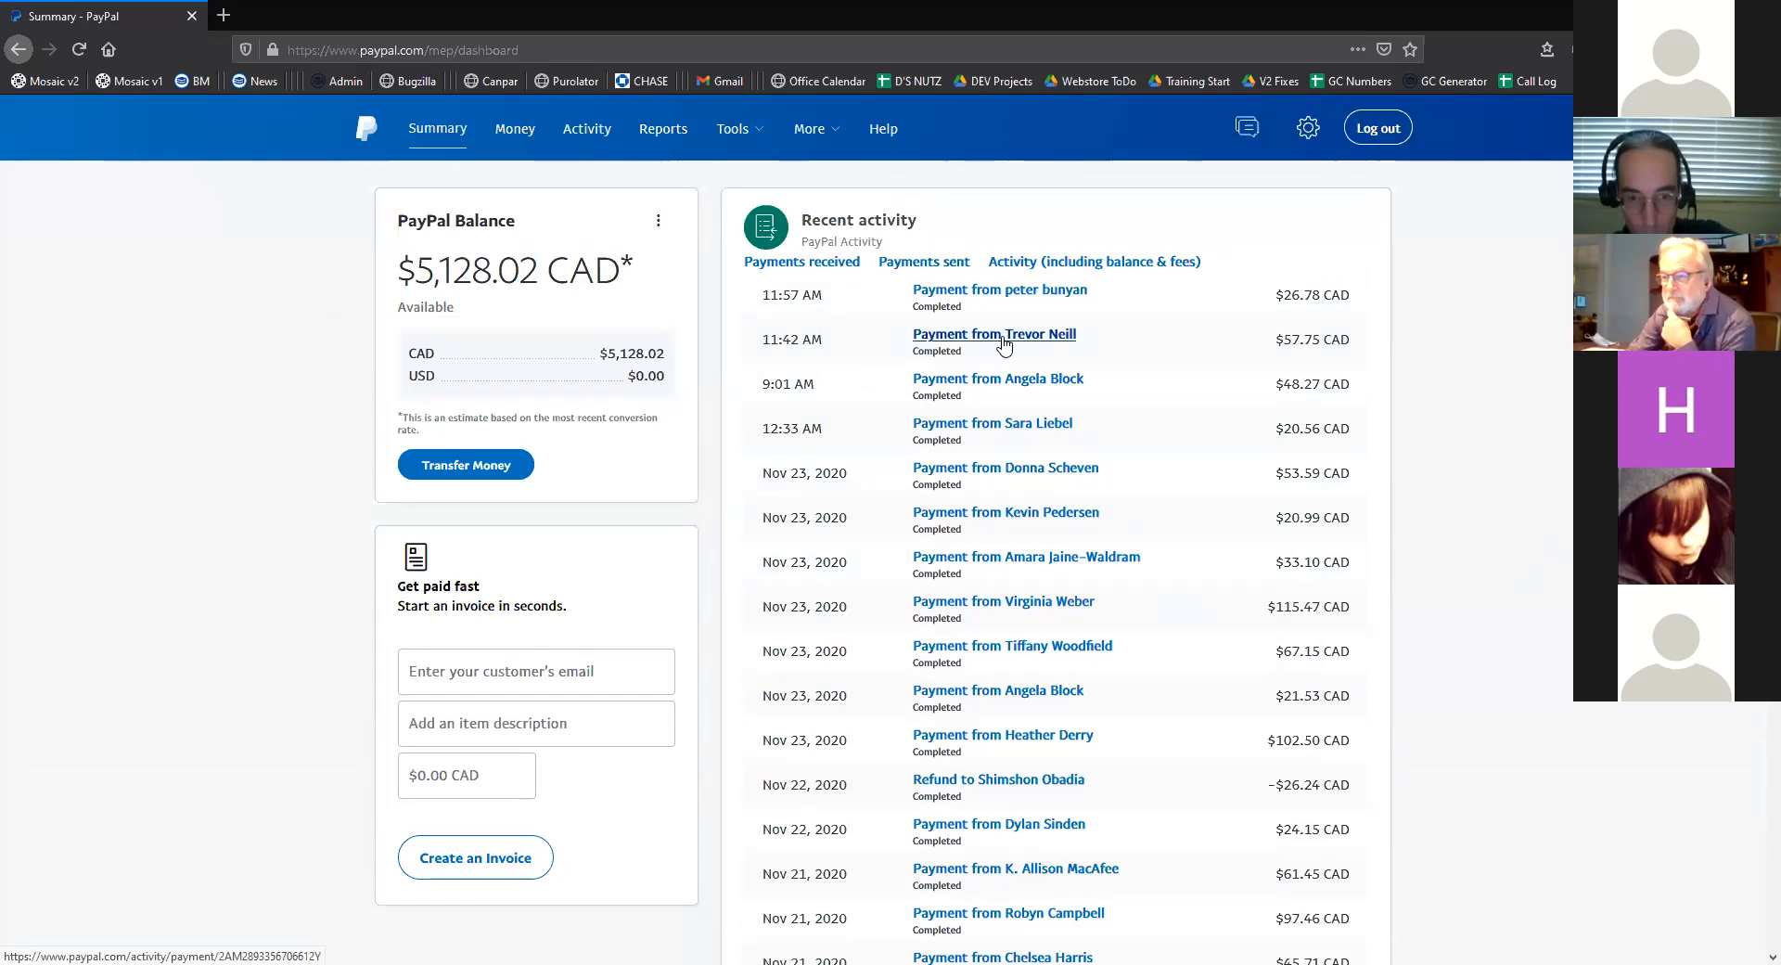
left_click(1034, 343)
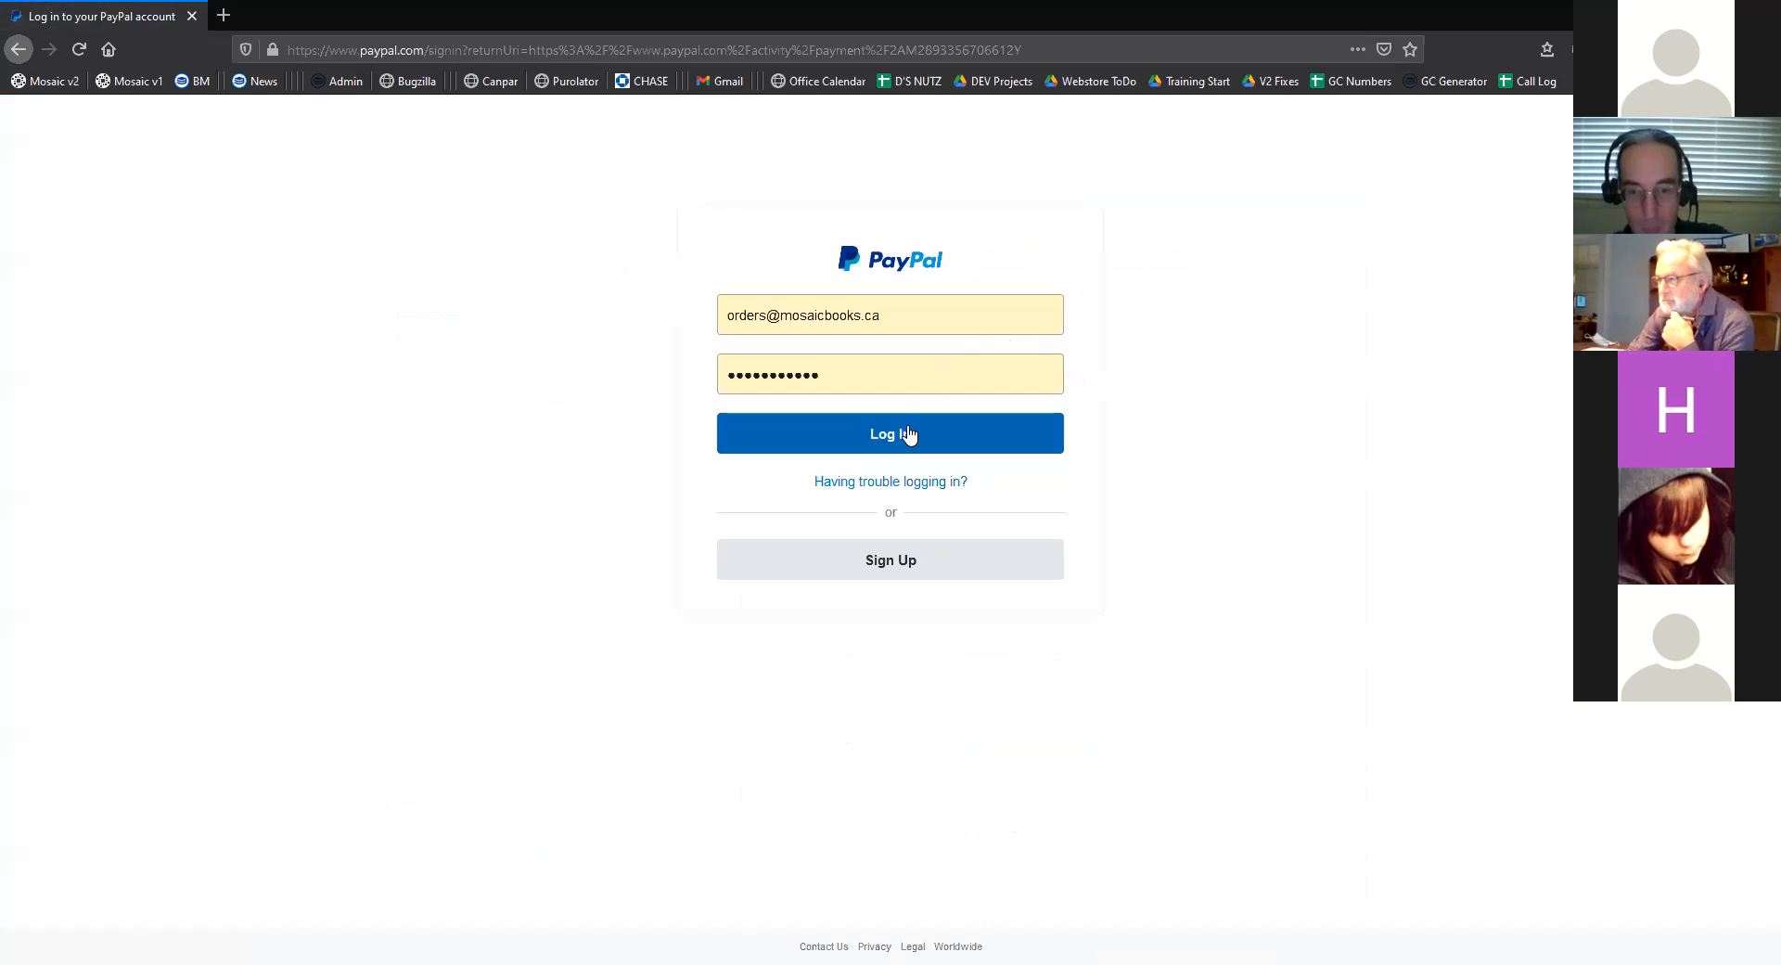
left_click(909, 435)
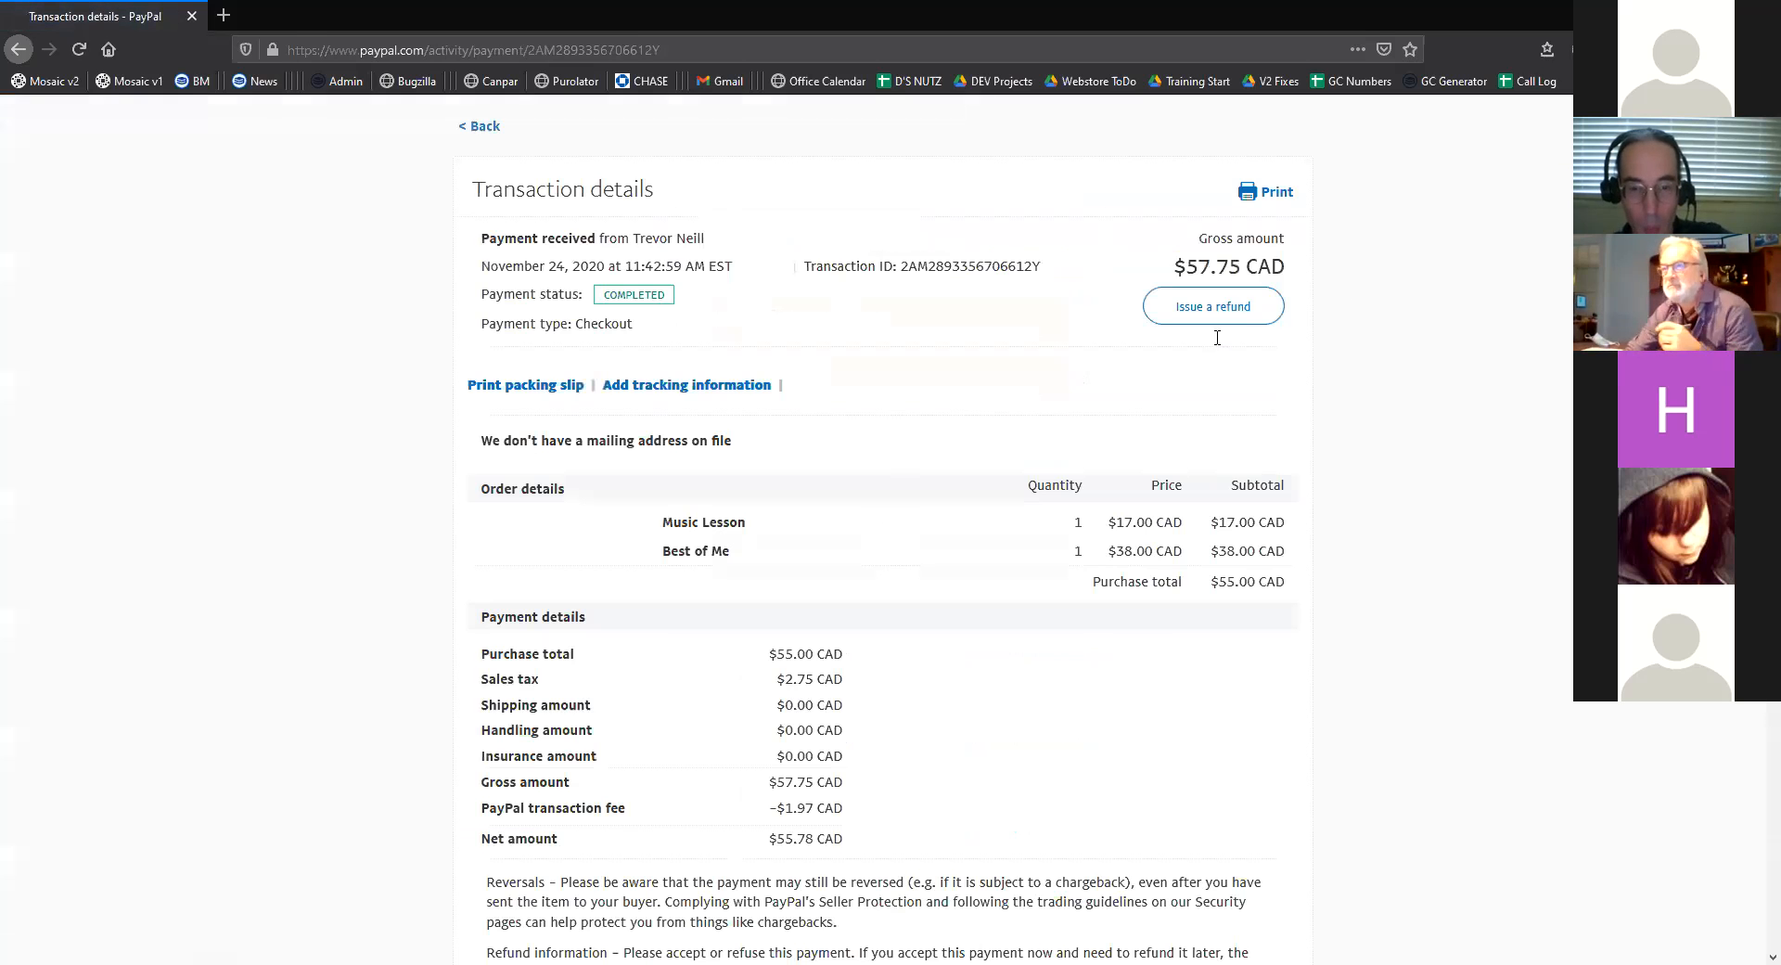
left_click(1203, 375)
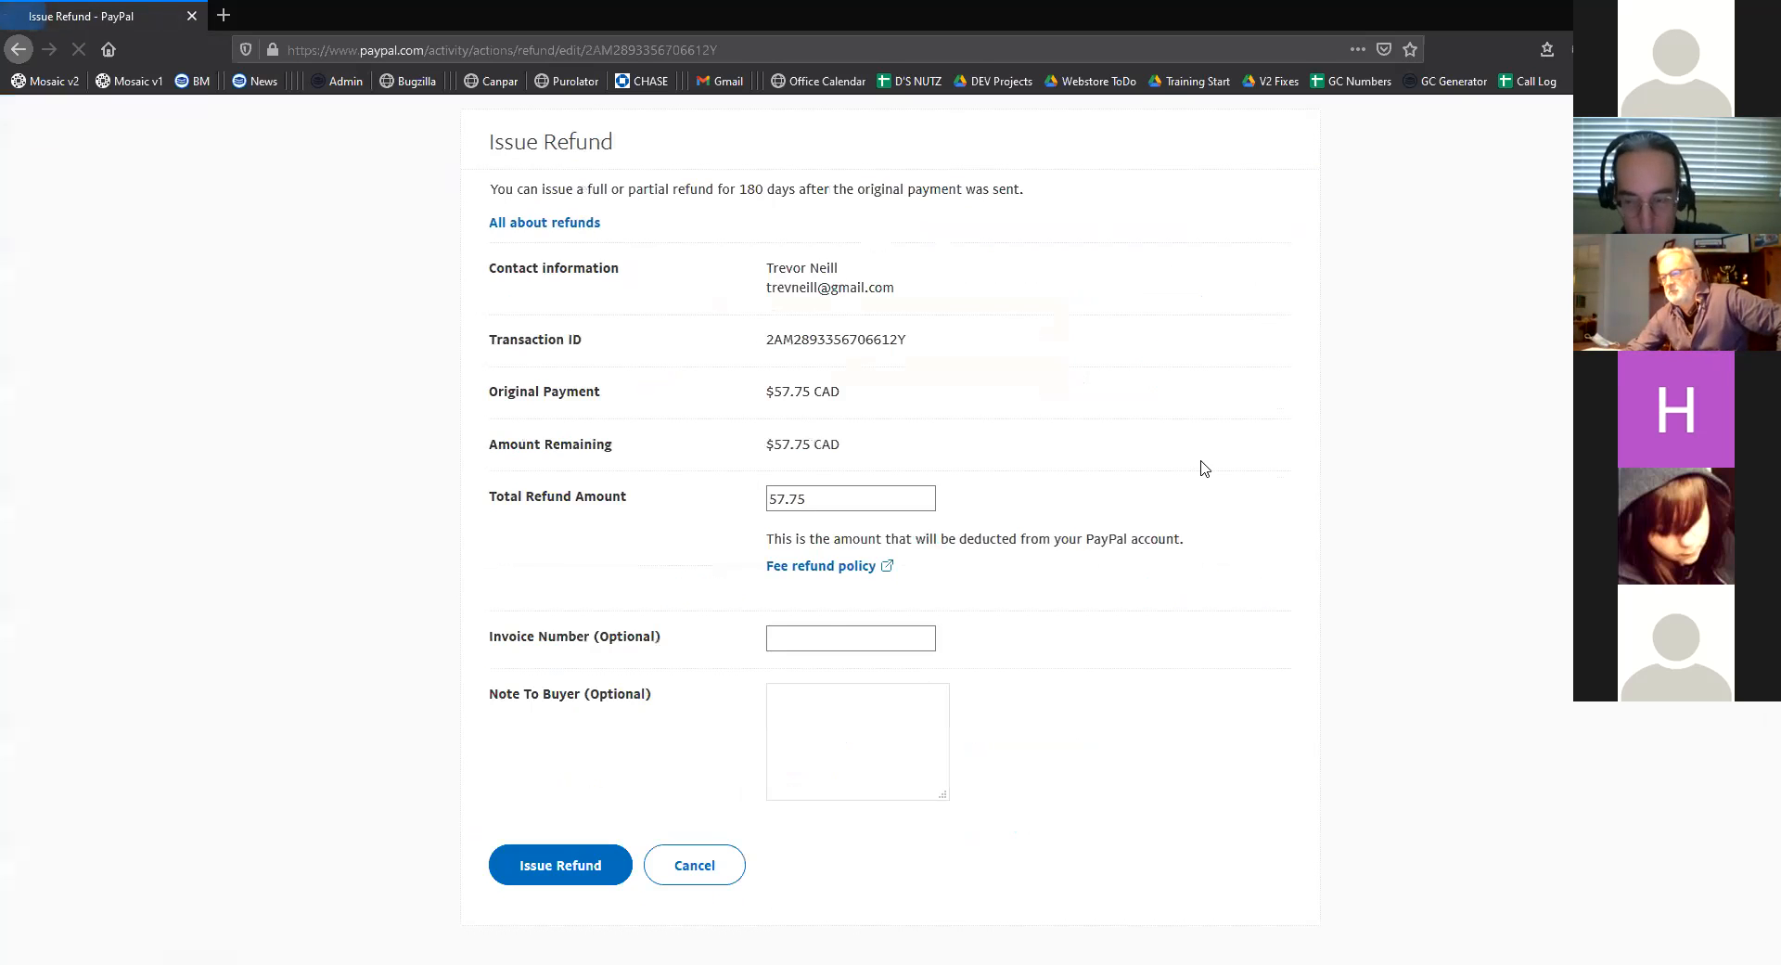
left_click_drag(838, 510, 726, 506)
left_click(855, 563)
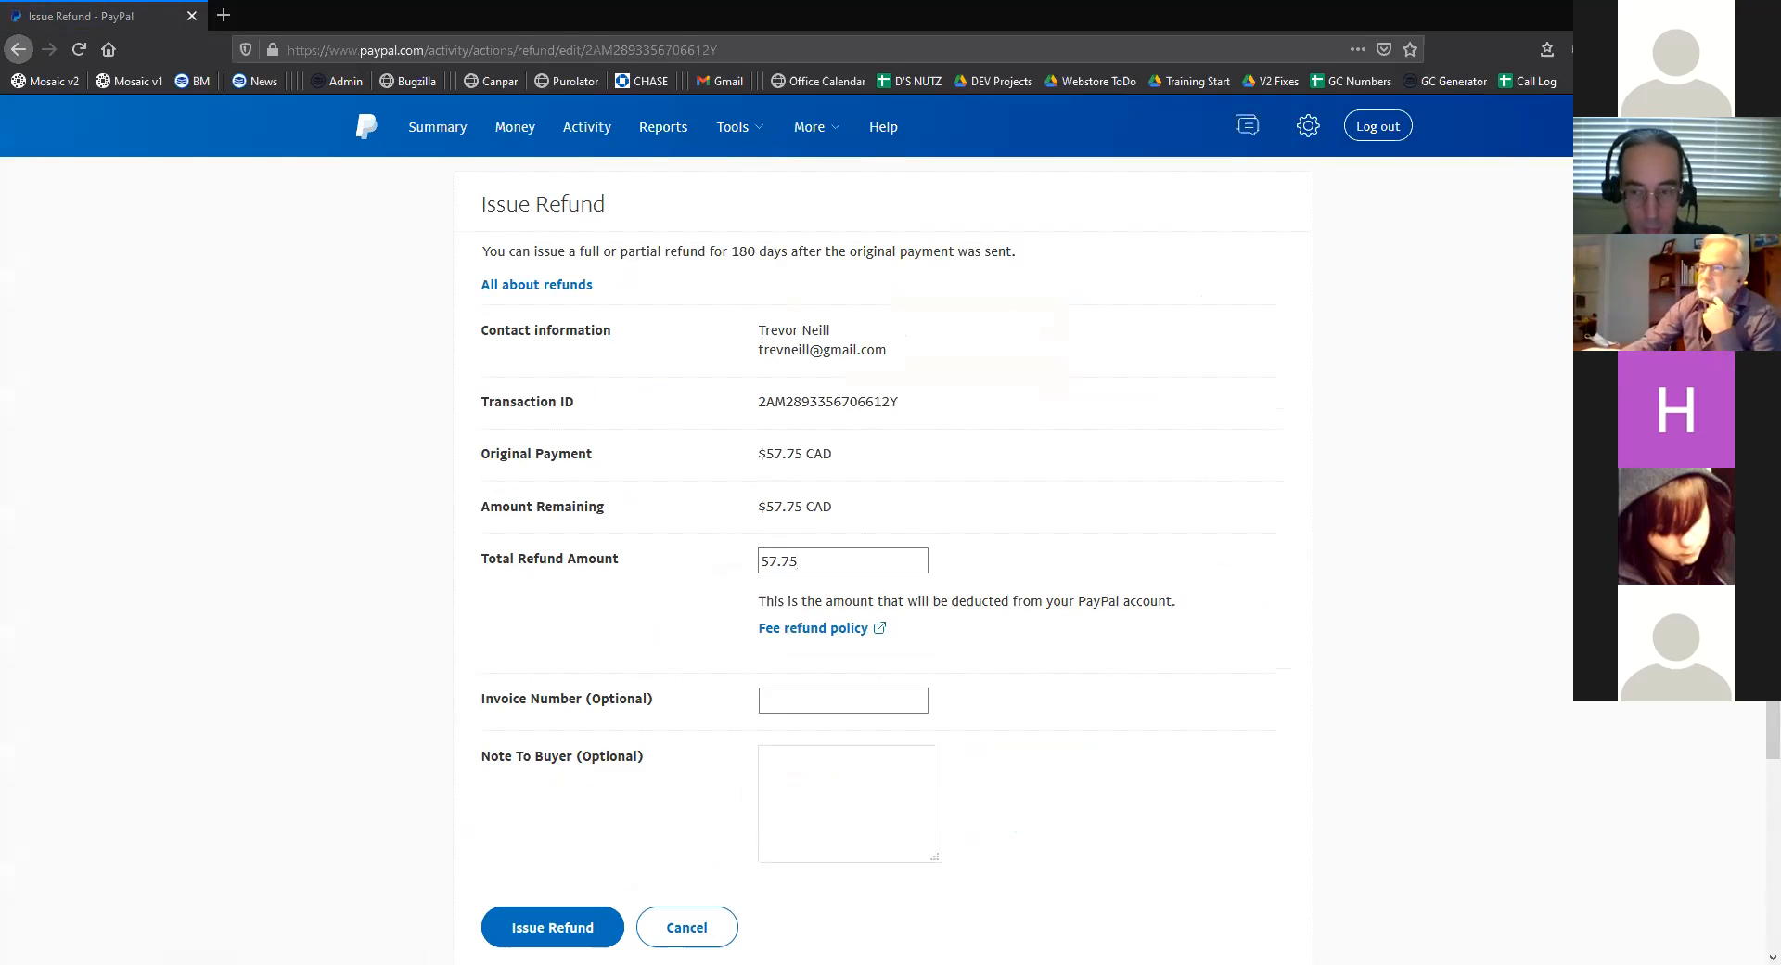
left_click_drag(812, 560, 674, 584)
type("17.85")
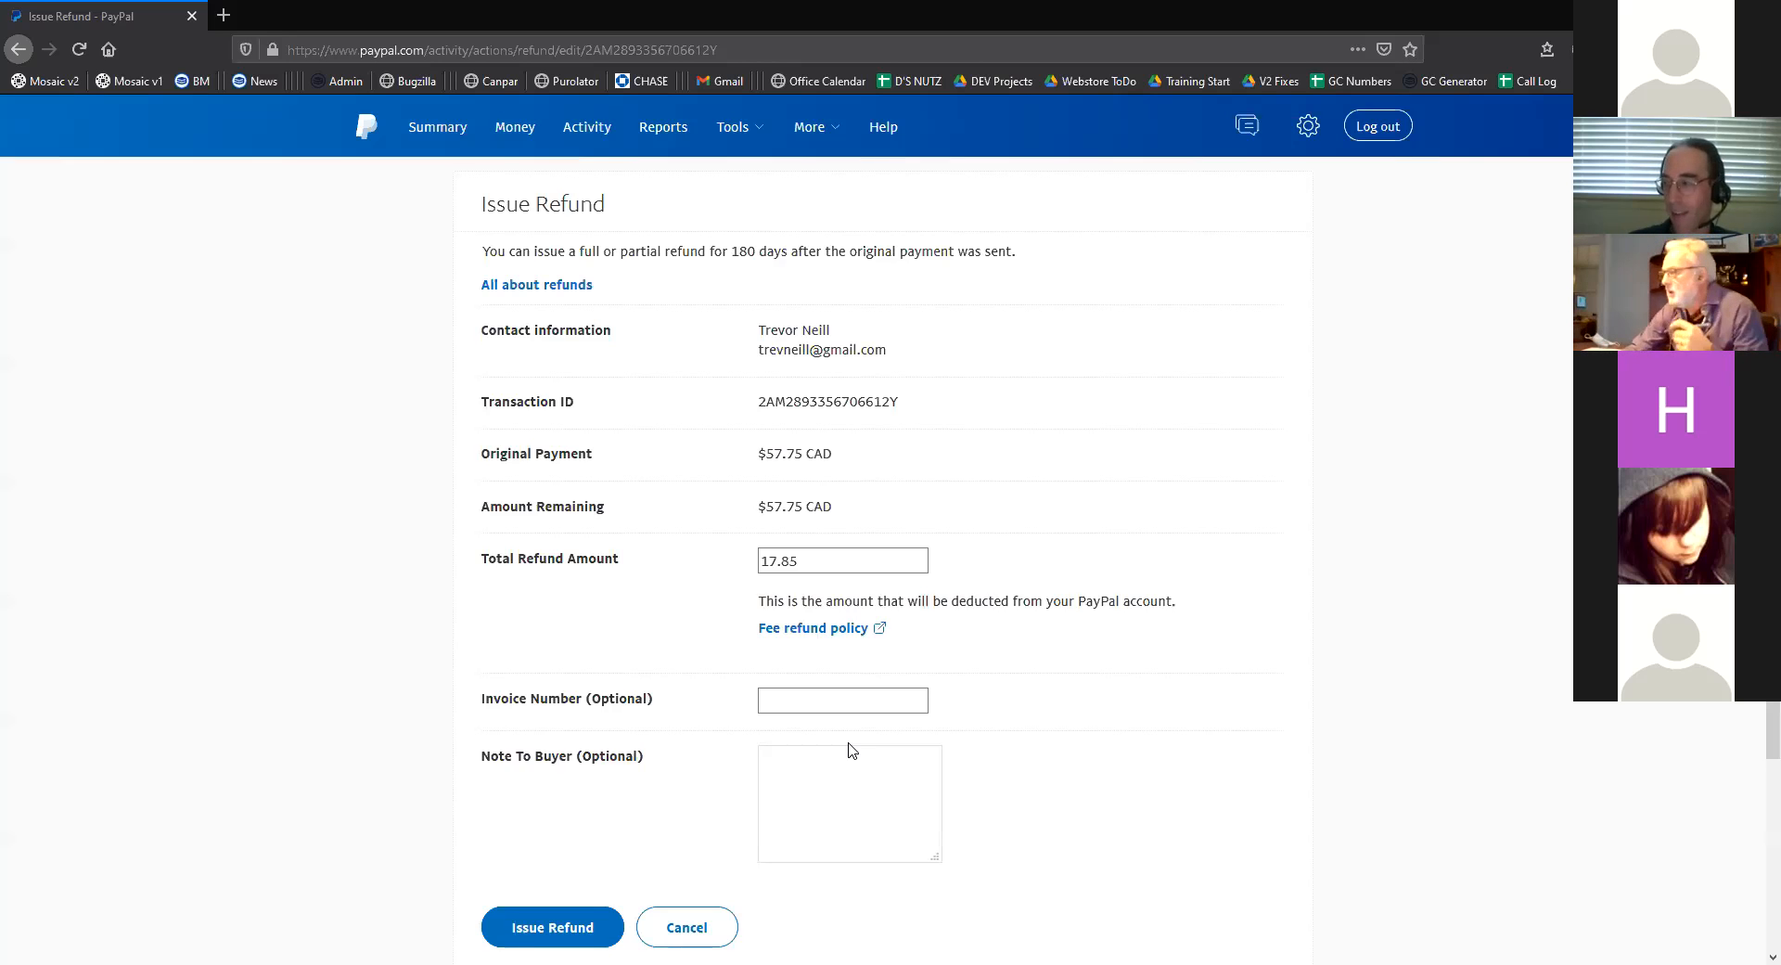
key("alt+Tab")
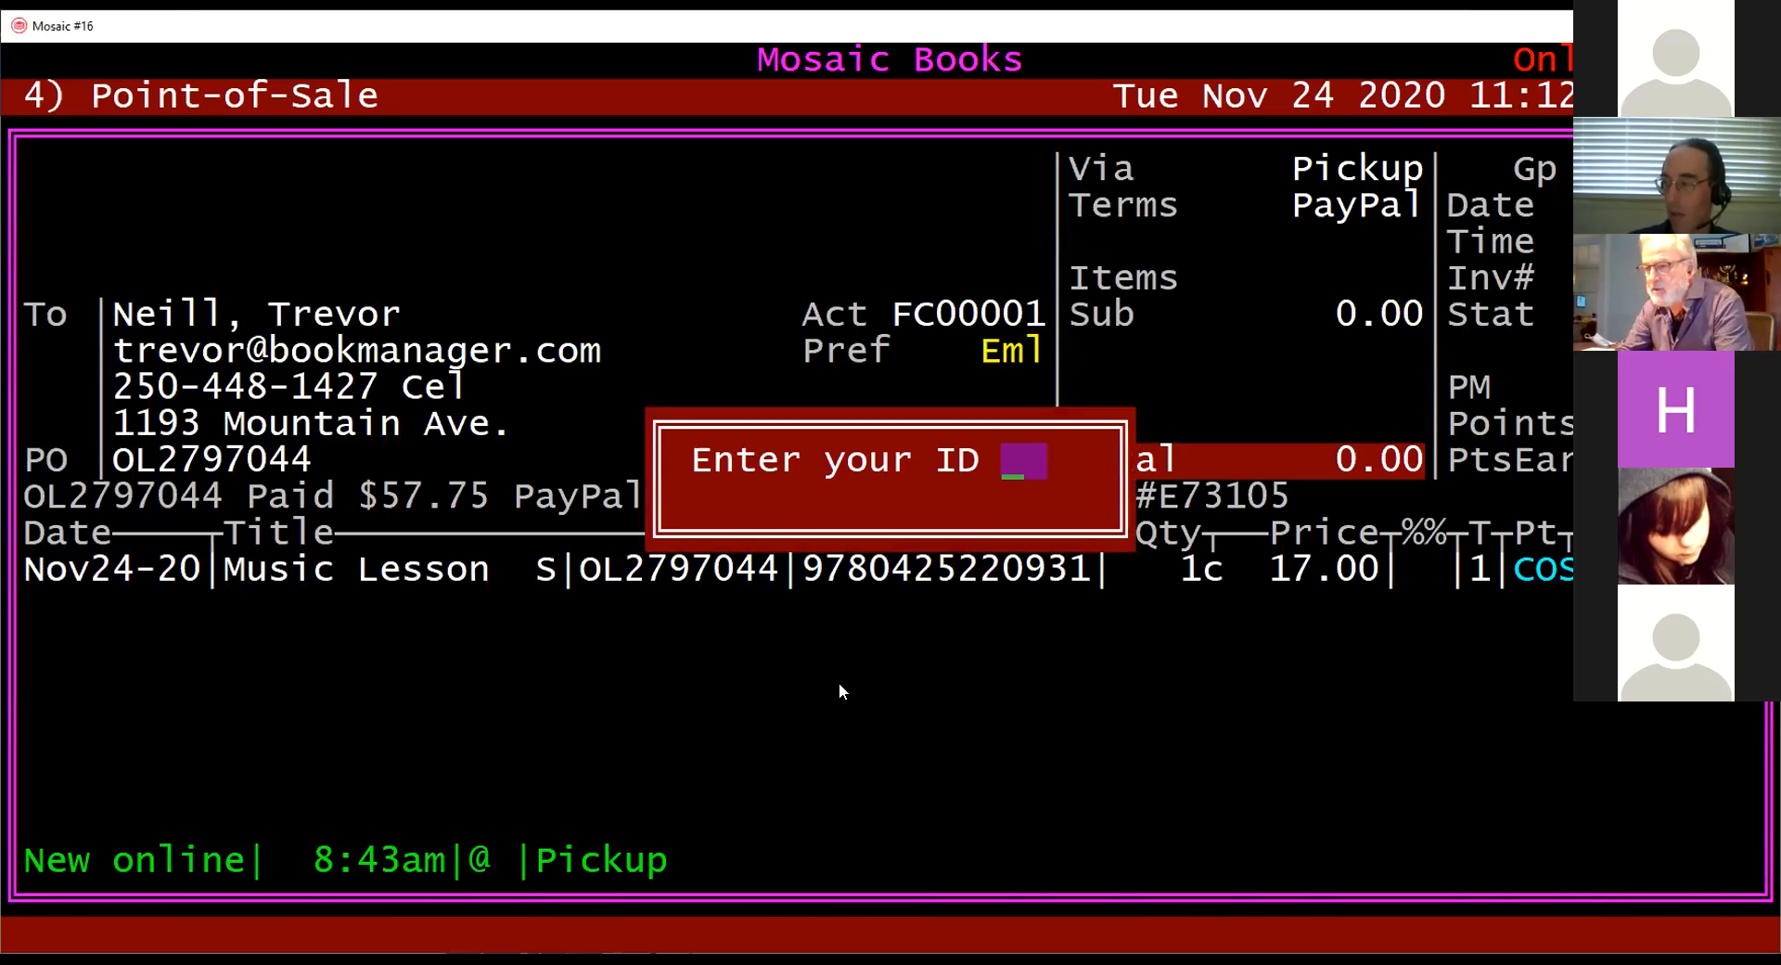
Go to the invoice notes line and replace the POS reference with 'refund'.
key("Return")
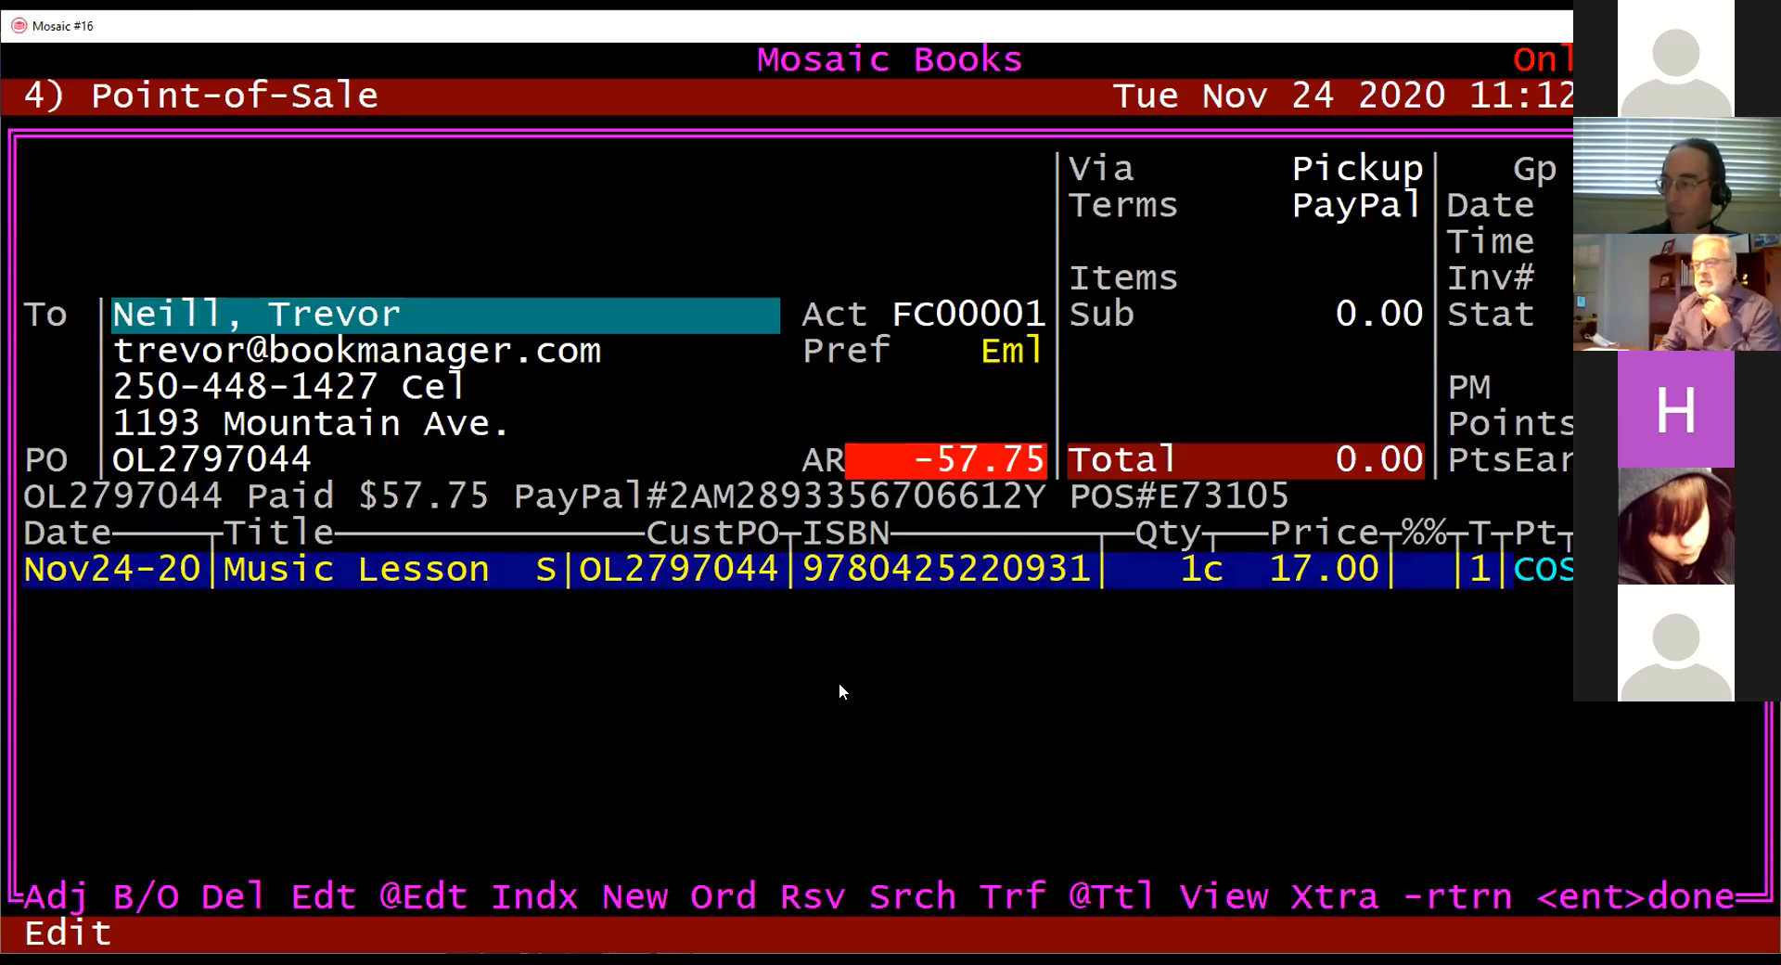
key("Return")
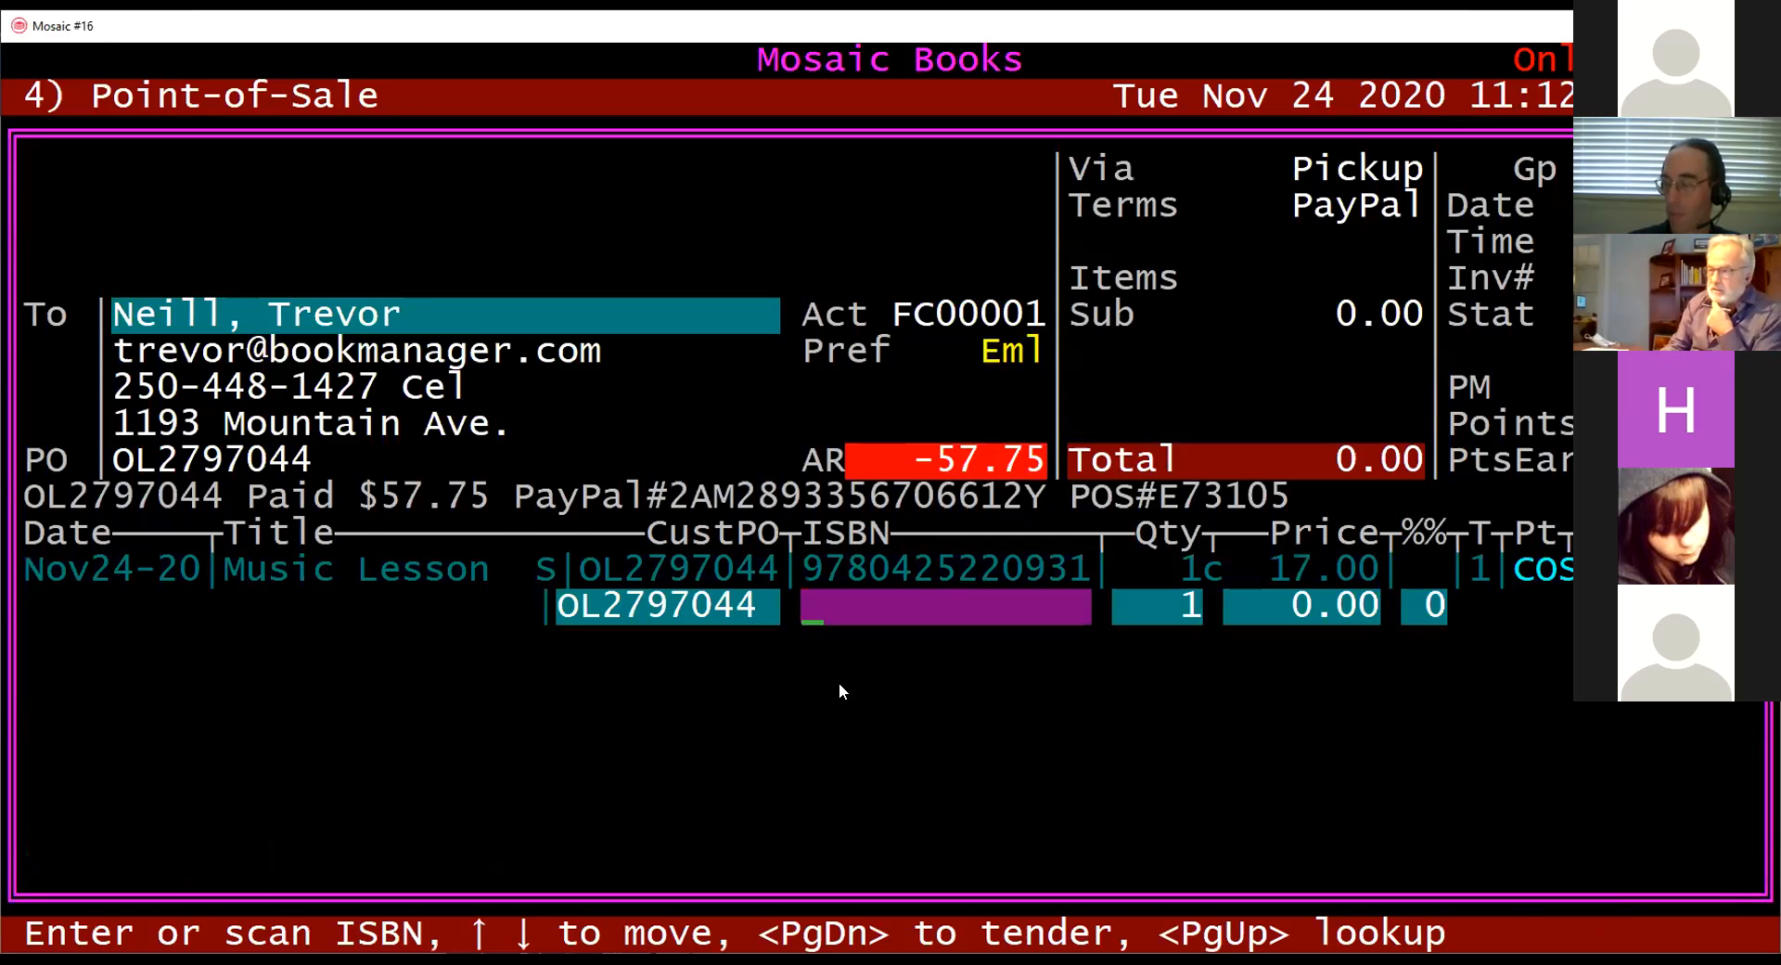
key("Up")
key("Up")
key("Down")
key("Down")
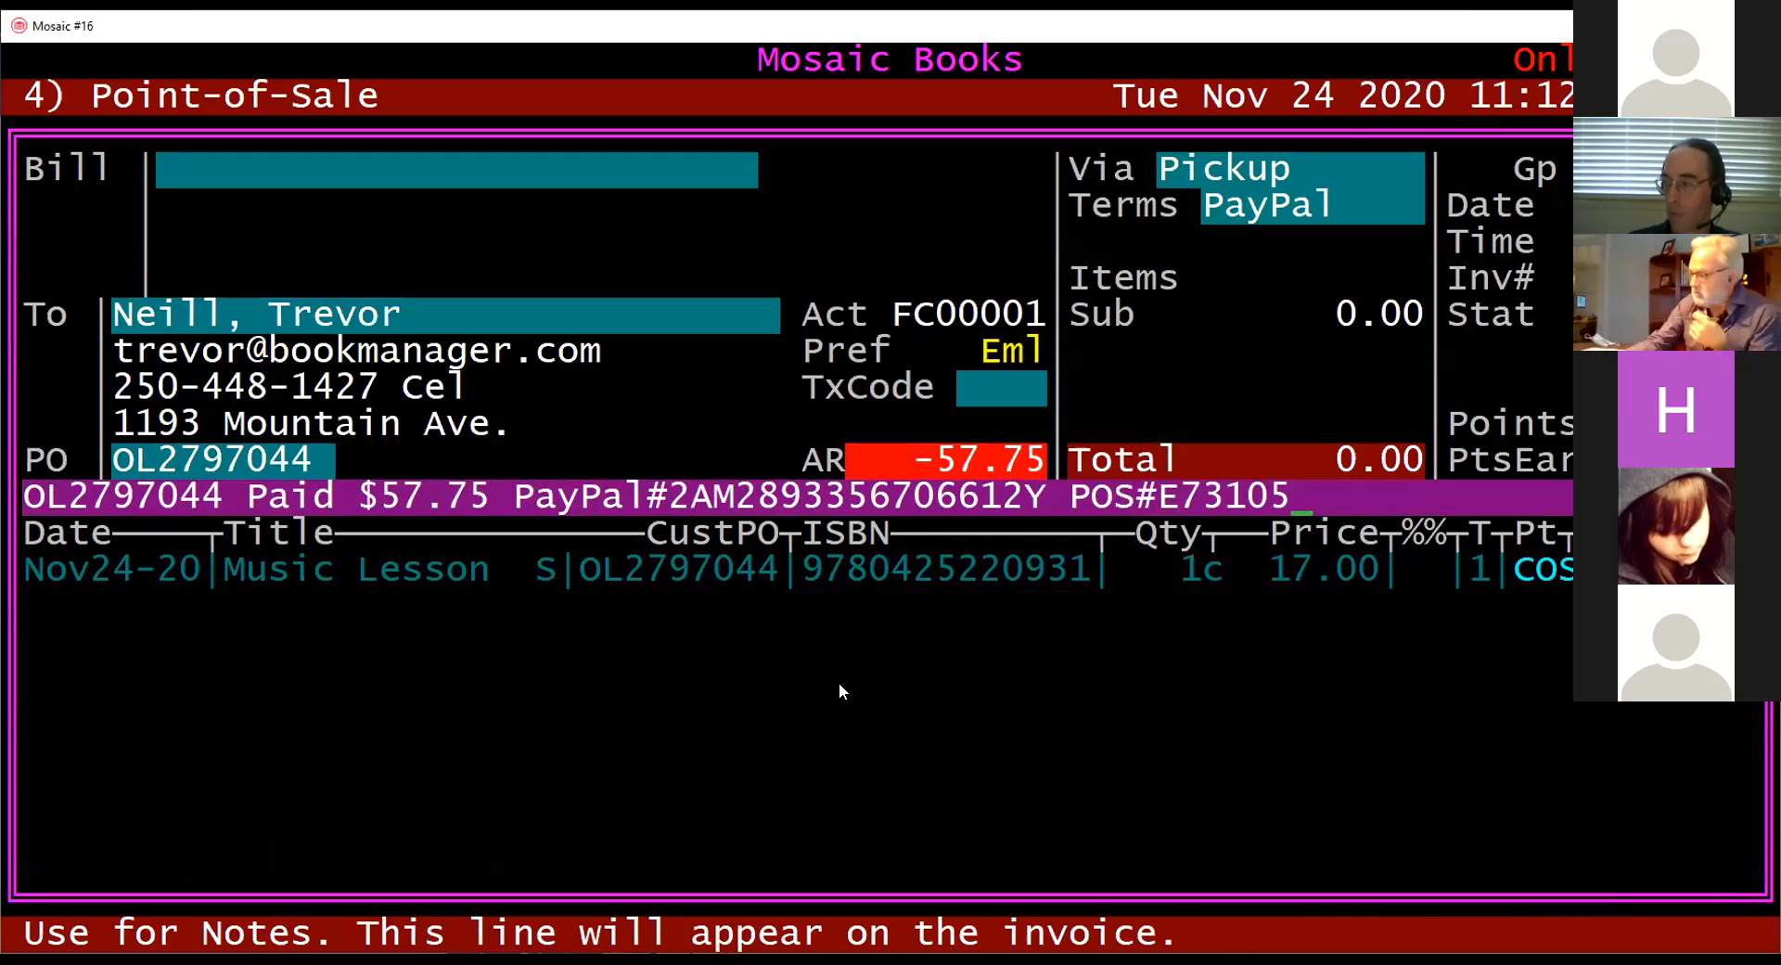
key("BackSpace")
key("BackSpace")
key("BackSpace")
key("BackSpace")
key("BackSpace")
key("BackSpace")
key("BackSpace")
key("BackSpace")
key("BackSpace")
key("BackSpace")
key("BackSpace")
key("BackSpace")
key("BackSpace")
key("BackSpace")
key("BackSpace")
key("BackSpace")
key("BackSpace")
key("BackSpace")
key("BackSpace")
key("BackSpace")
key("BackSpace")
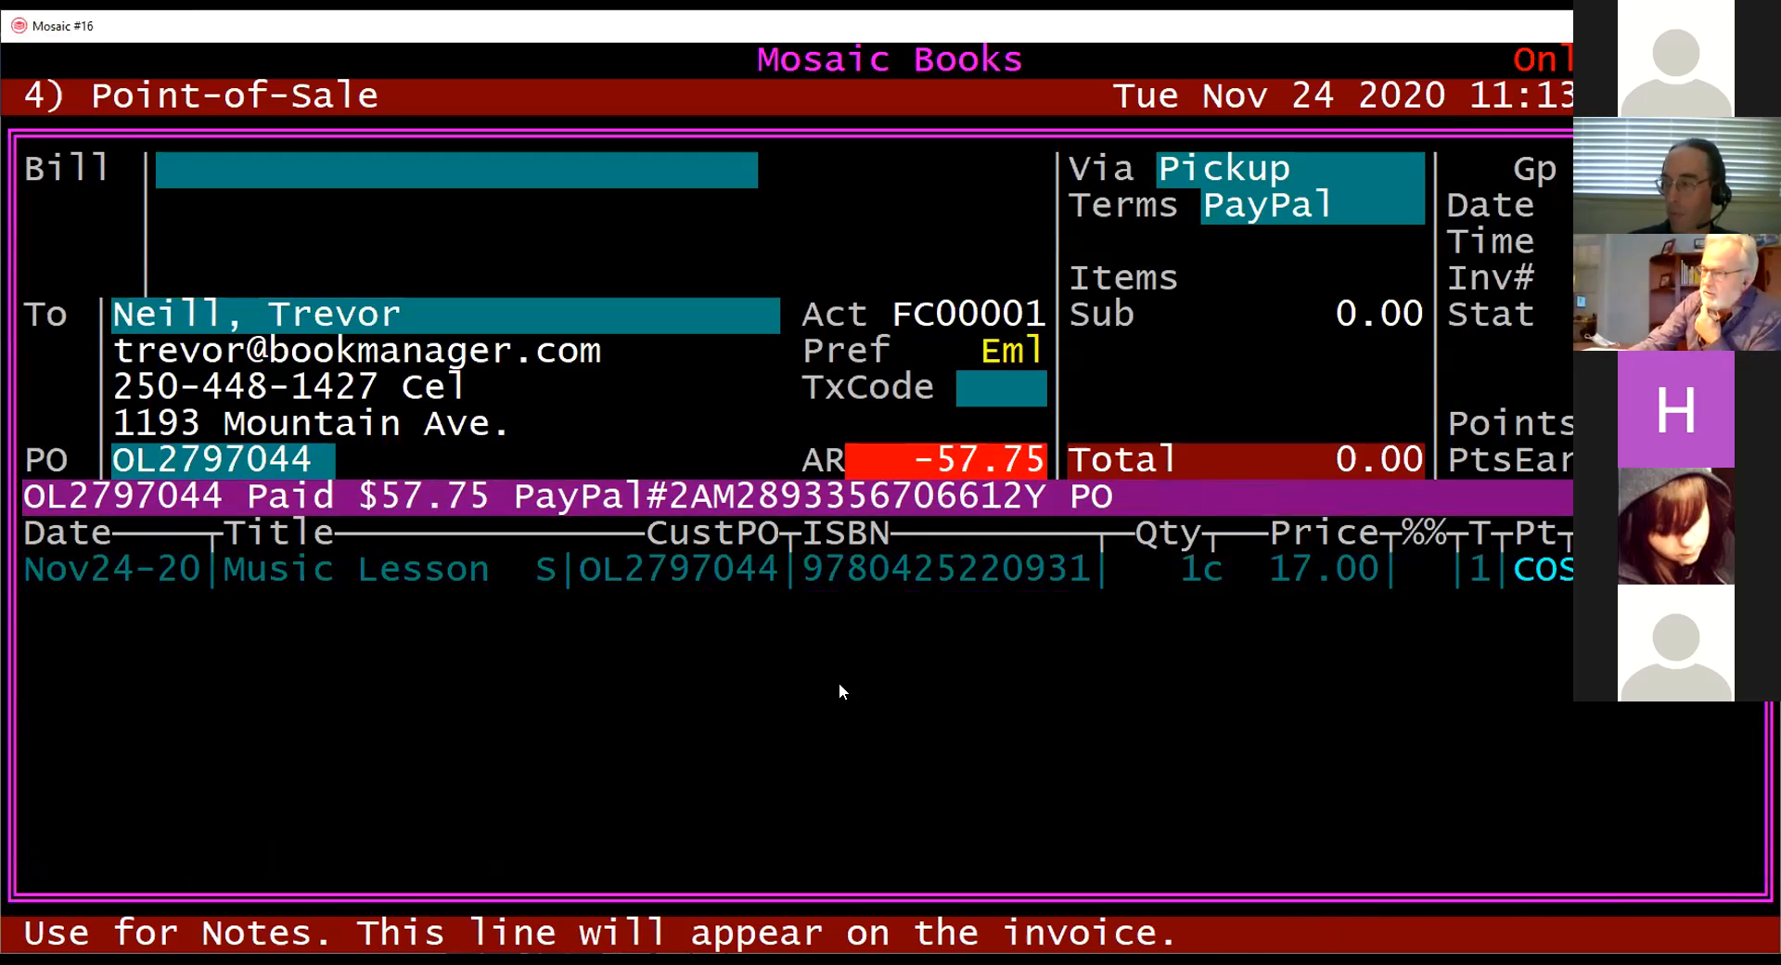
type("refund")
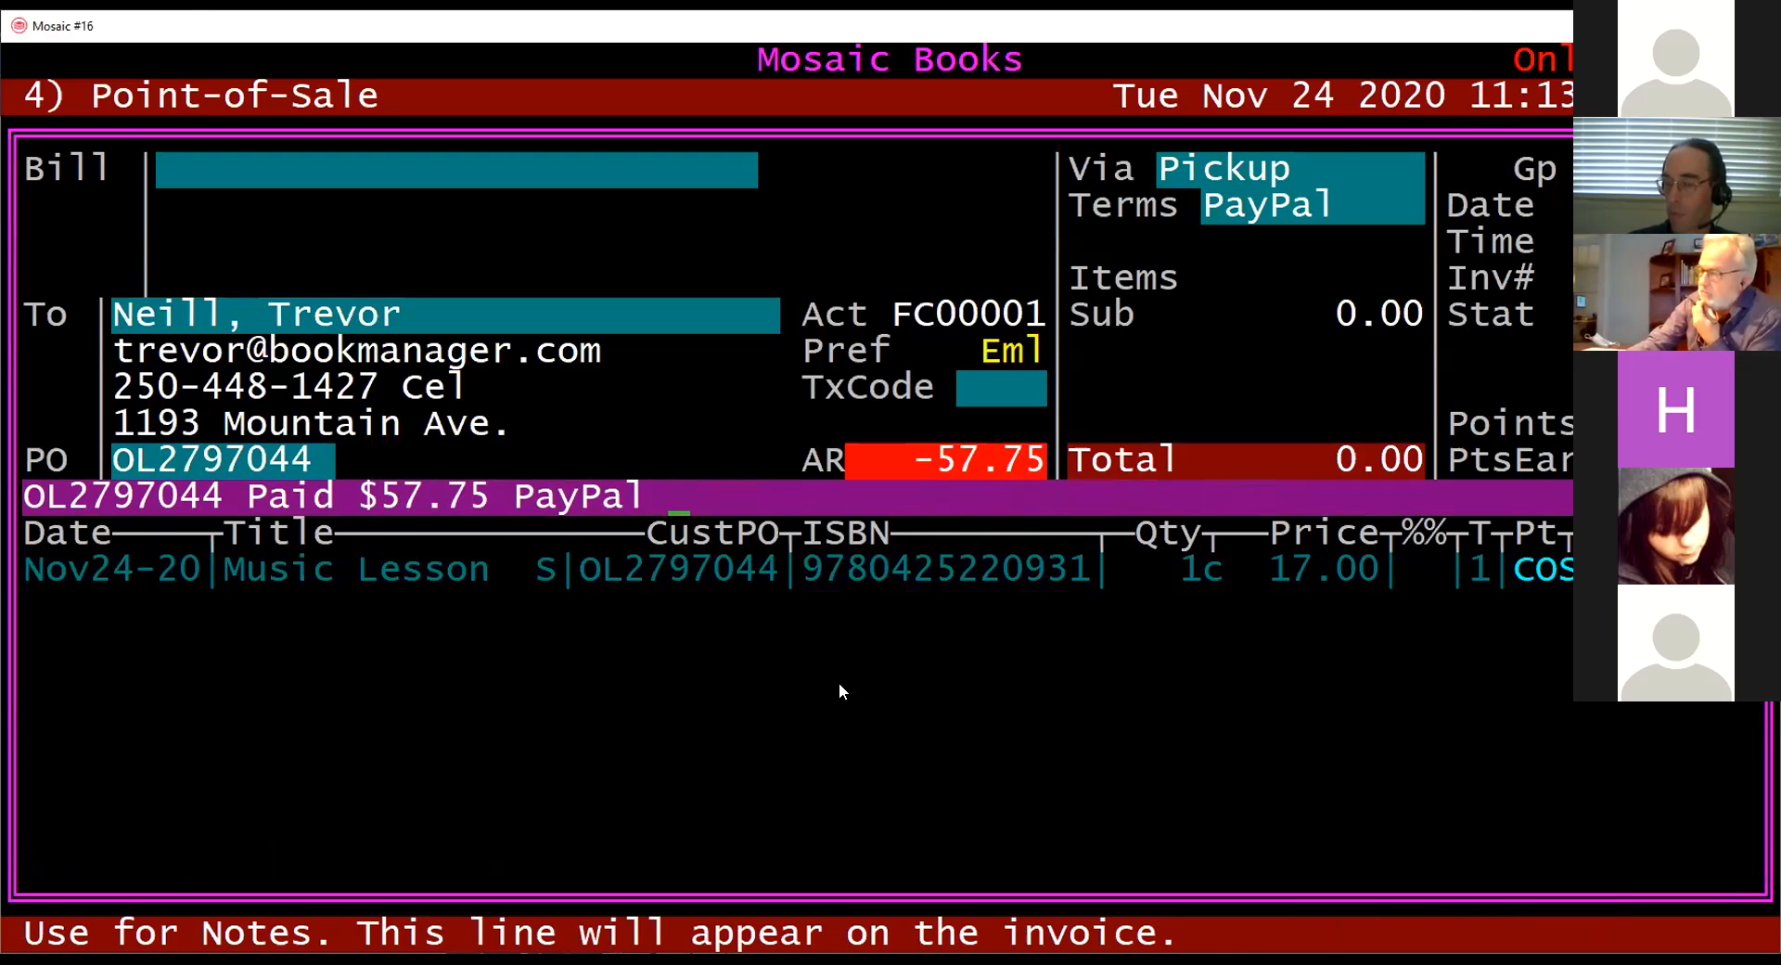
Finish the note '$17.85 for title not found', fixing 'nmot', and bring up tendering.
key("F5")
key("Escape")
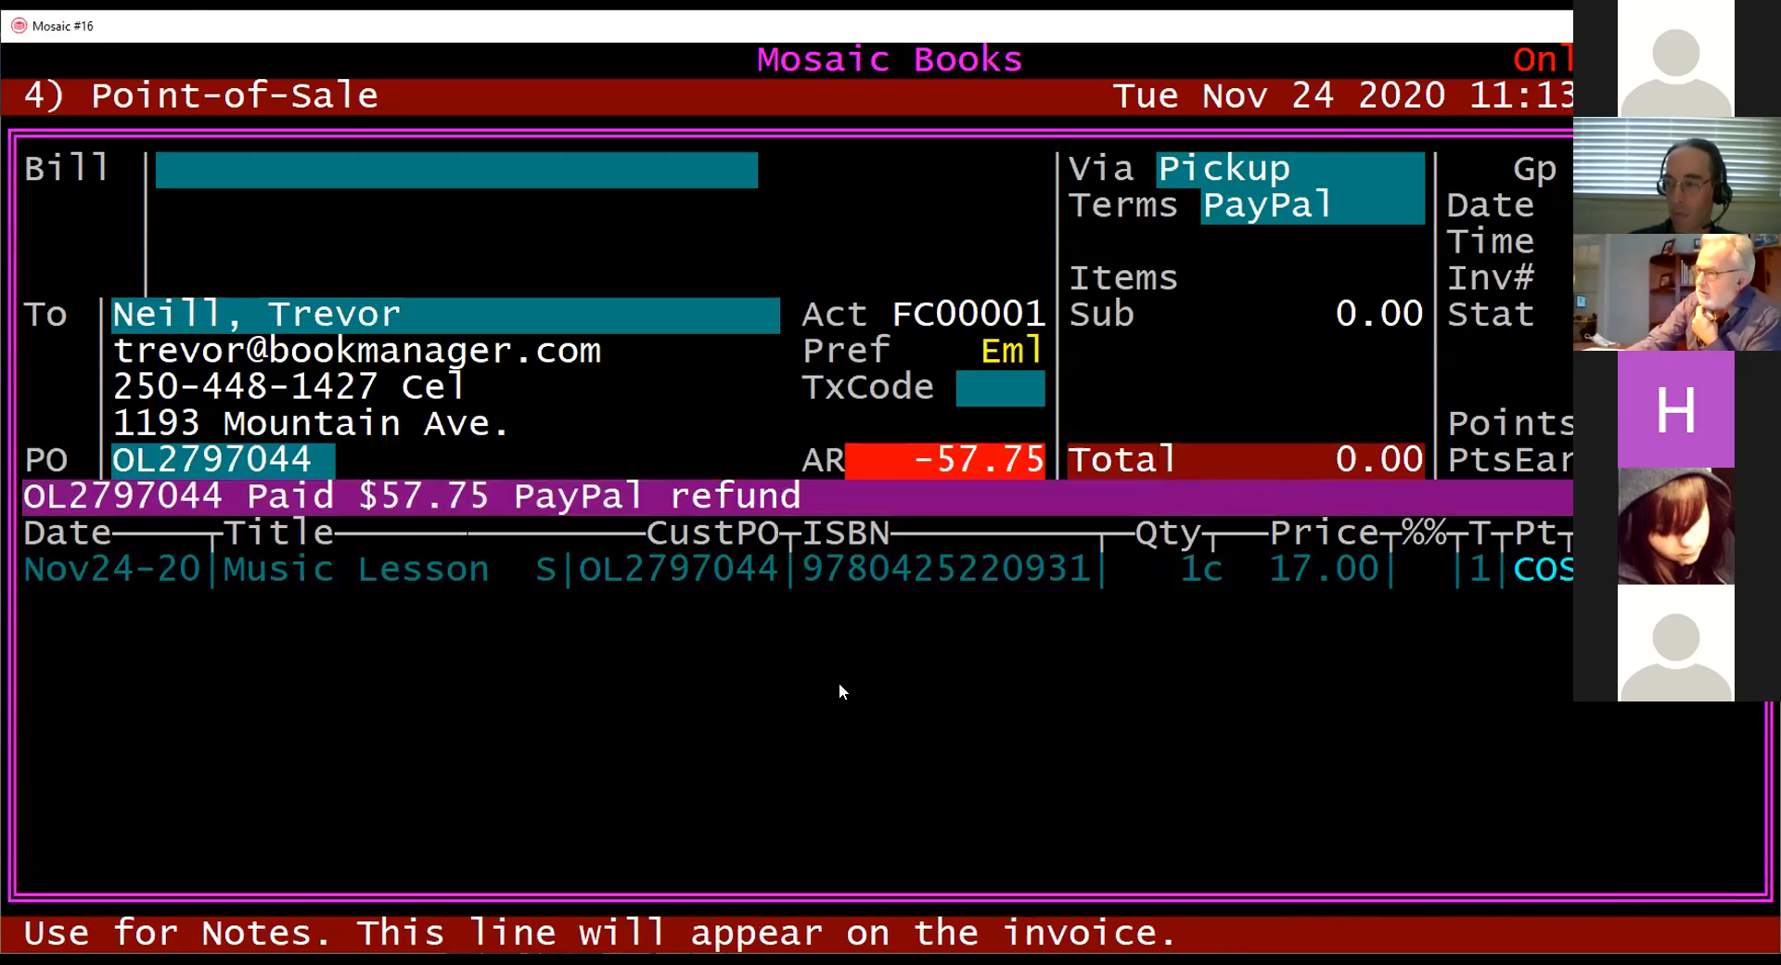
type("$17.85")
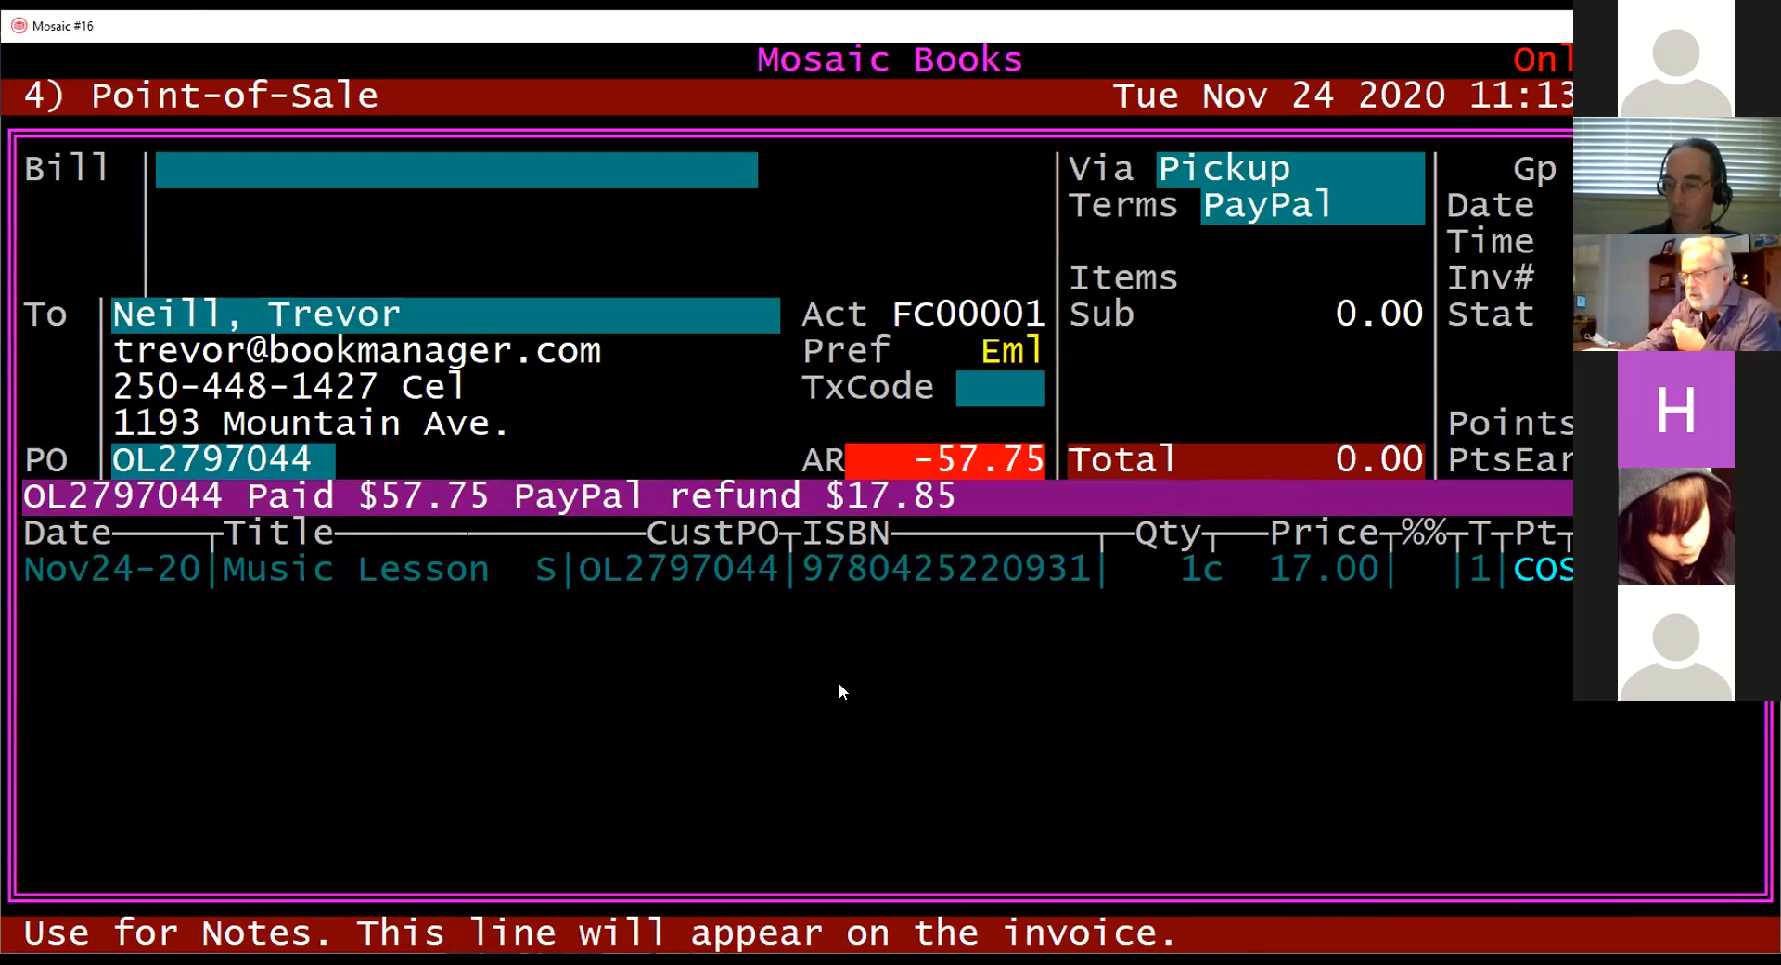
type(" fo")
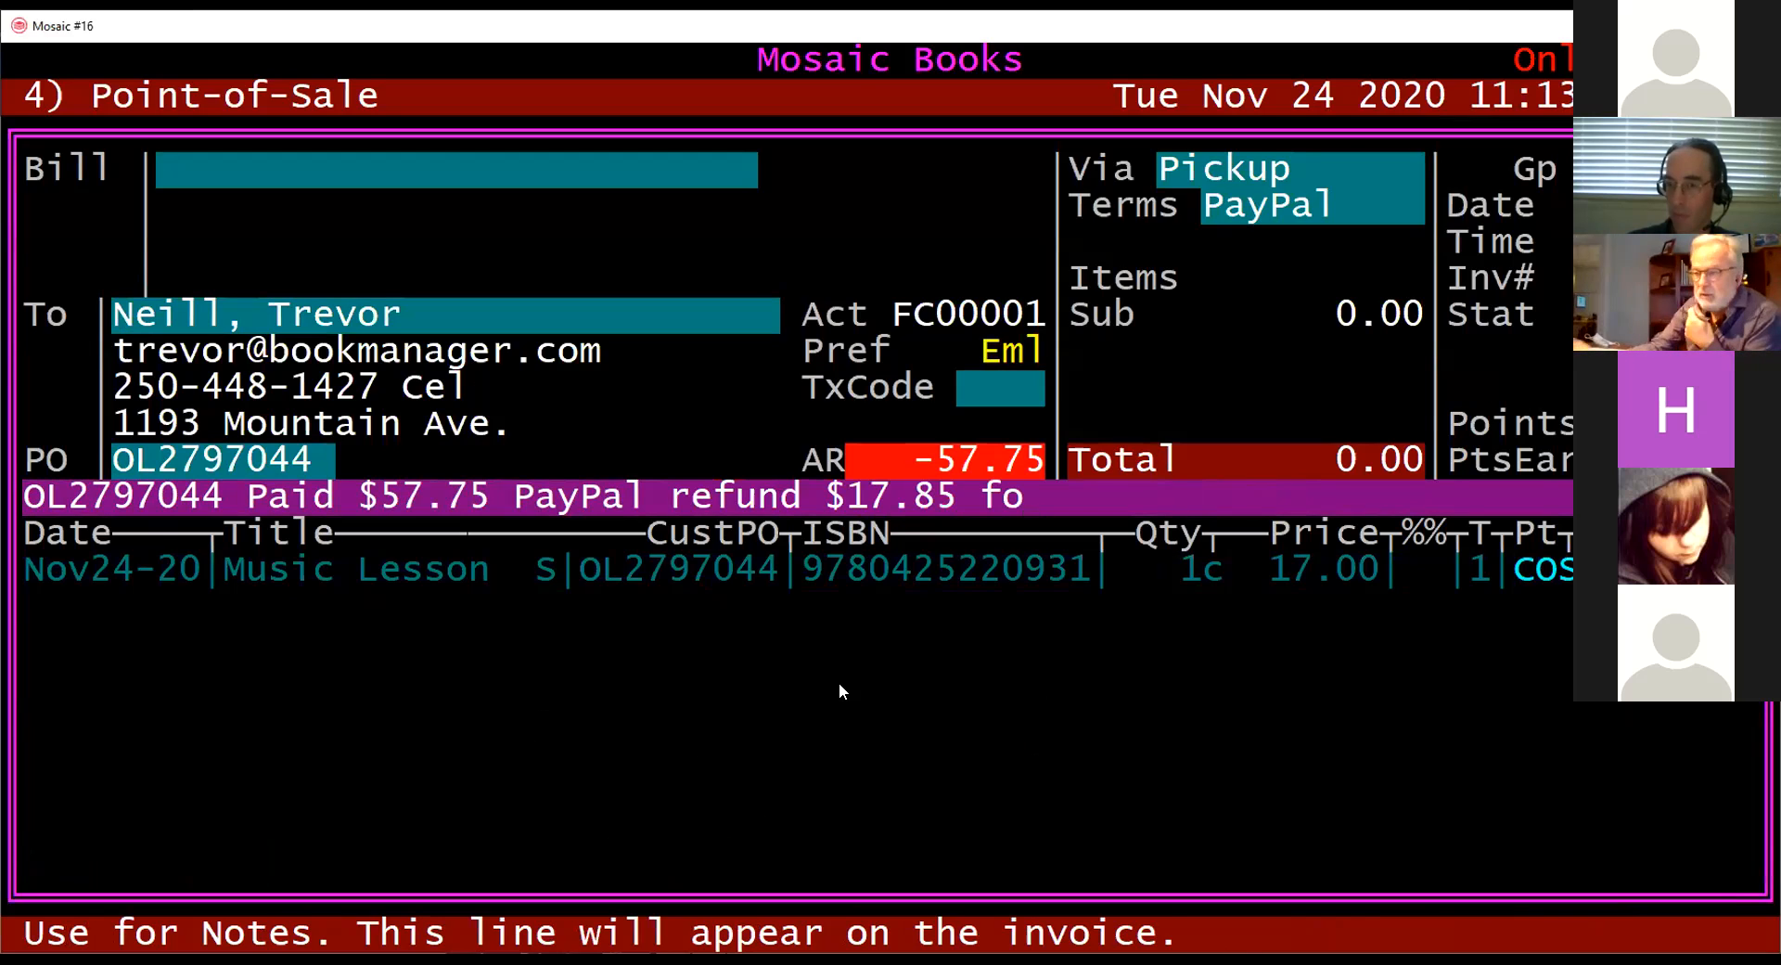
type("r title nmot found")
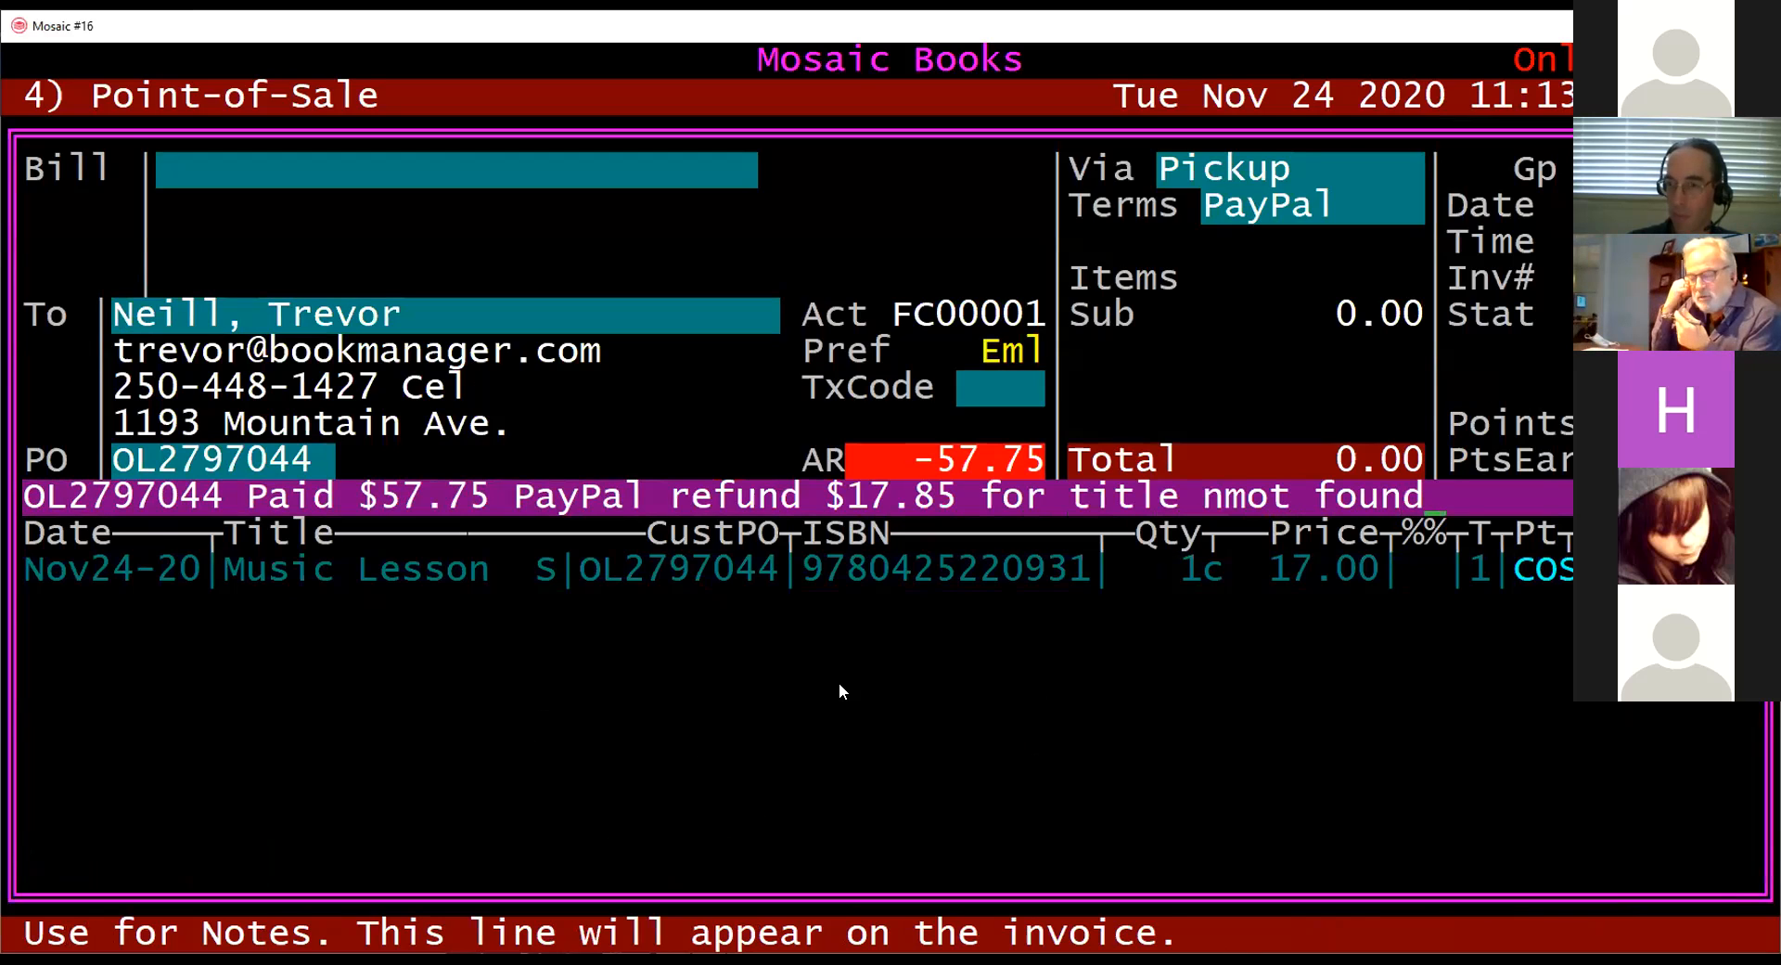
key("Left")
key("Left")
key("Left")
key("Left")
key("Left")
key("Left")
key("Right")
key("Delete")
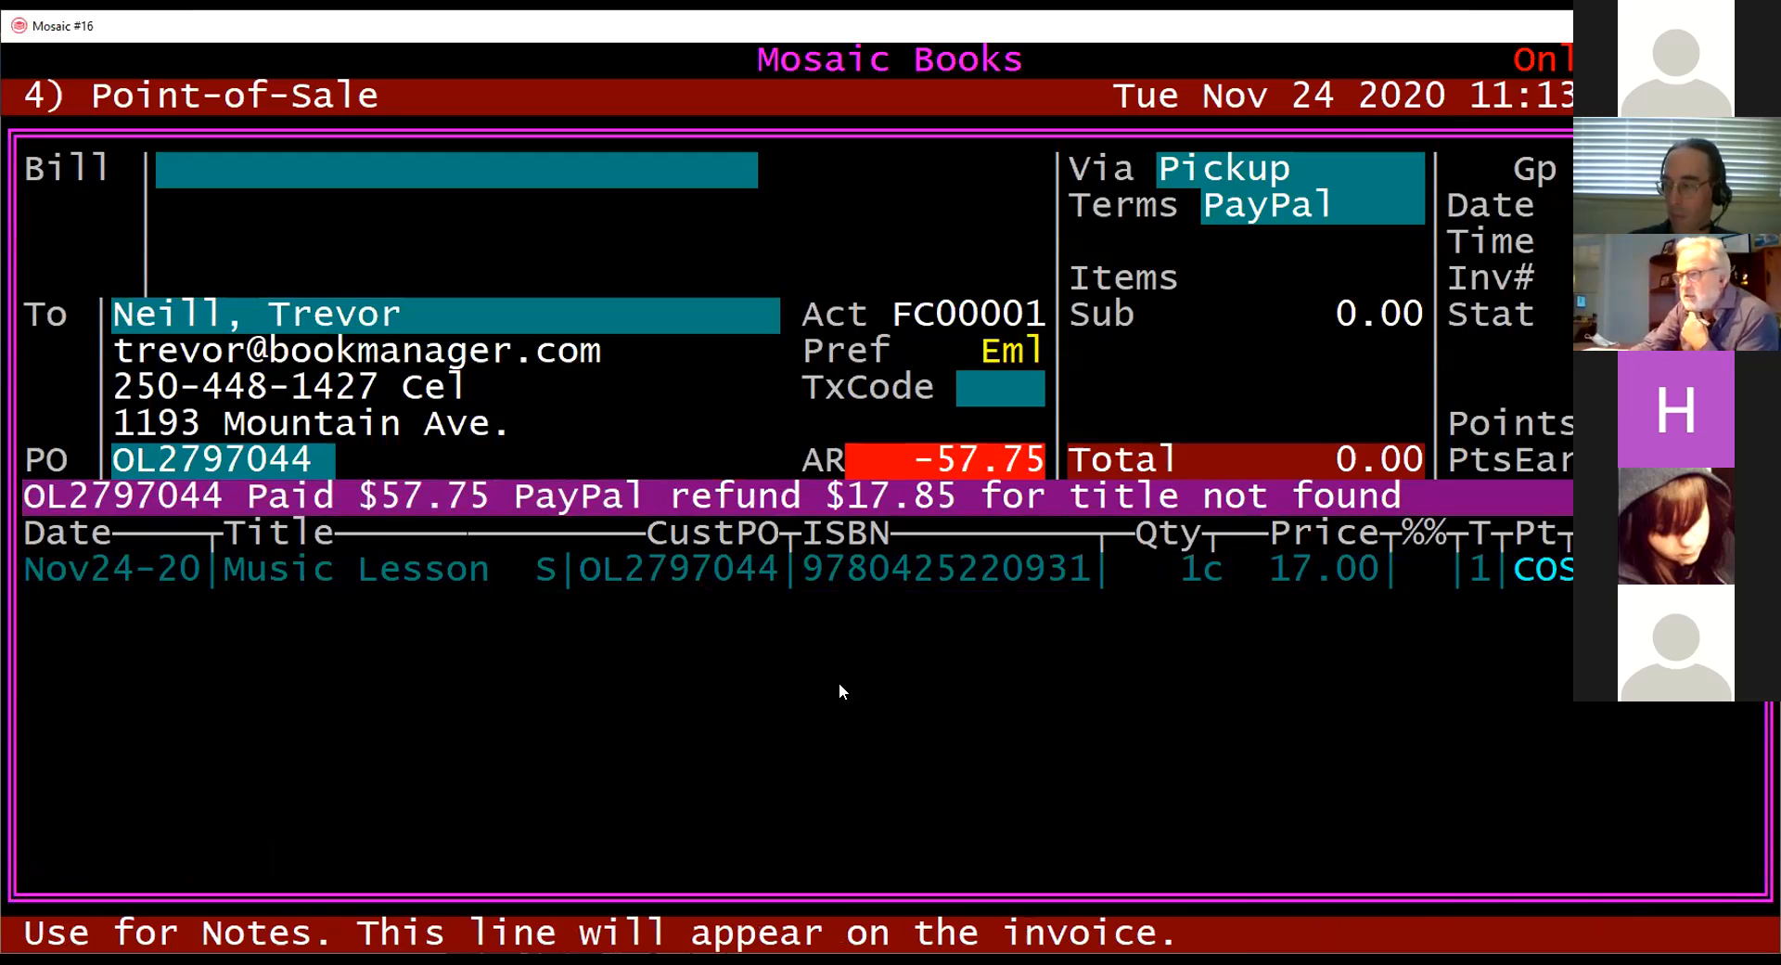
key("Return")
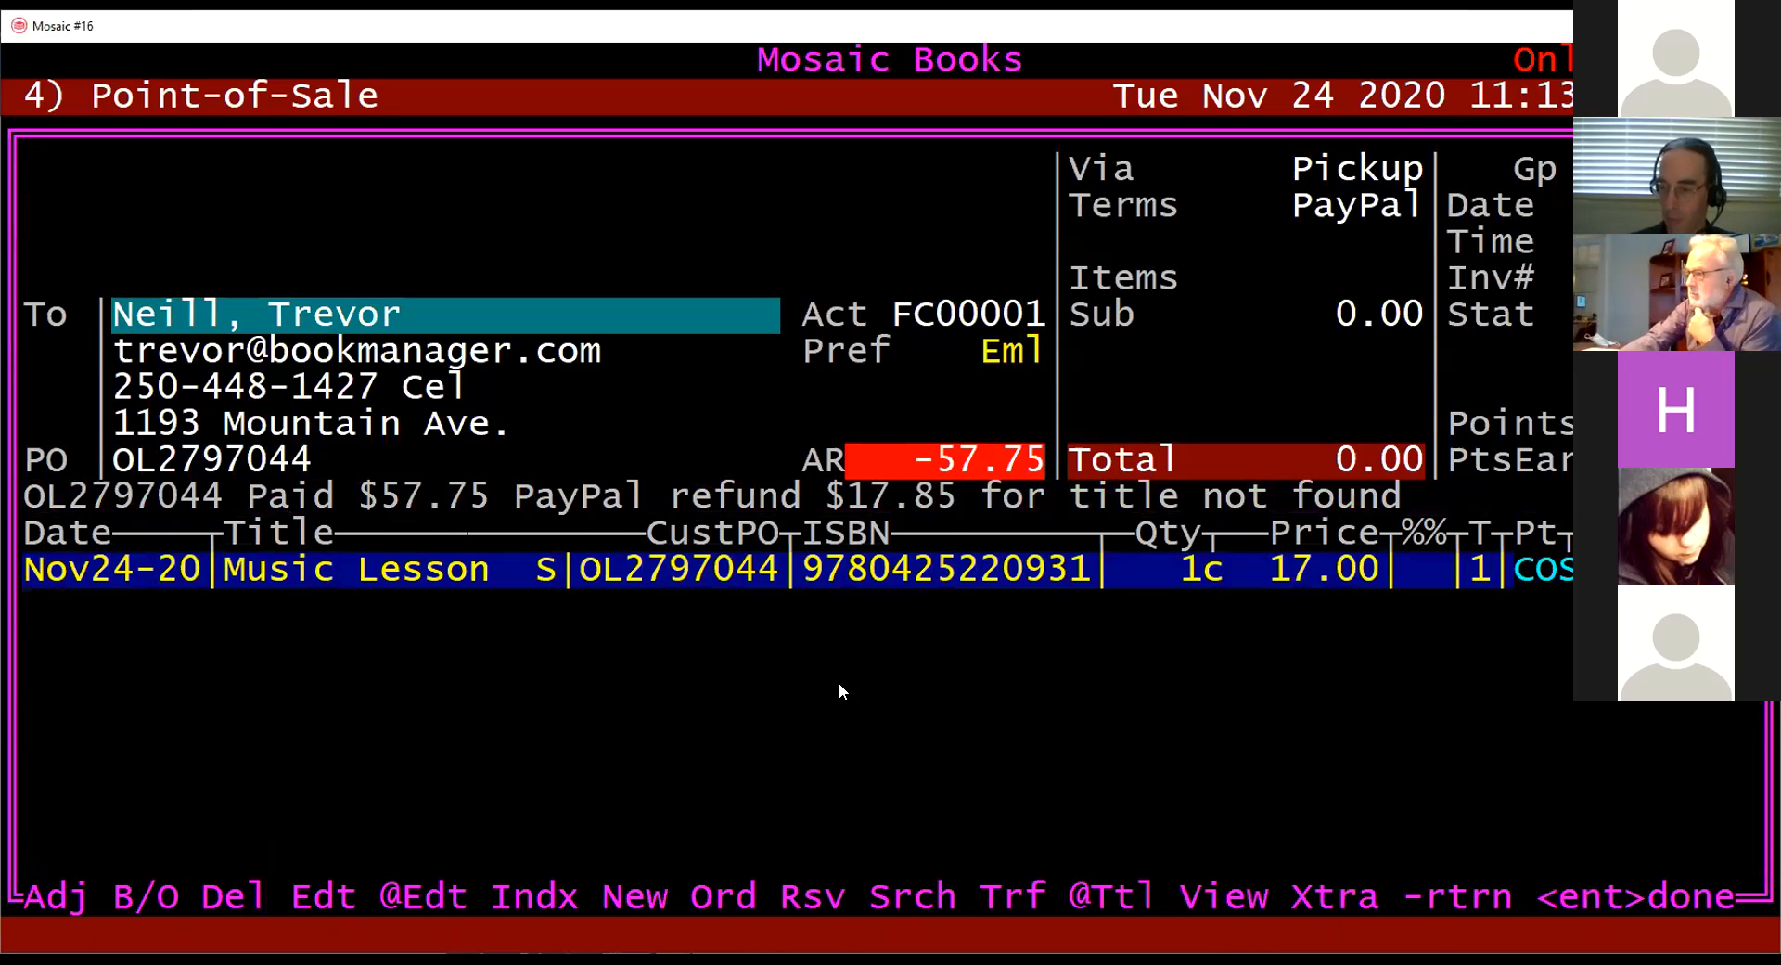
key("Return")
key("Page_Down")
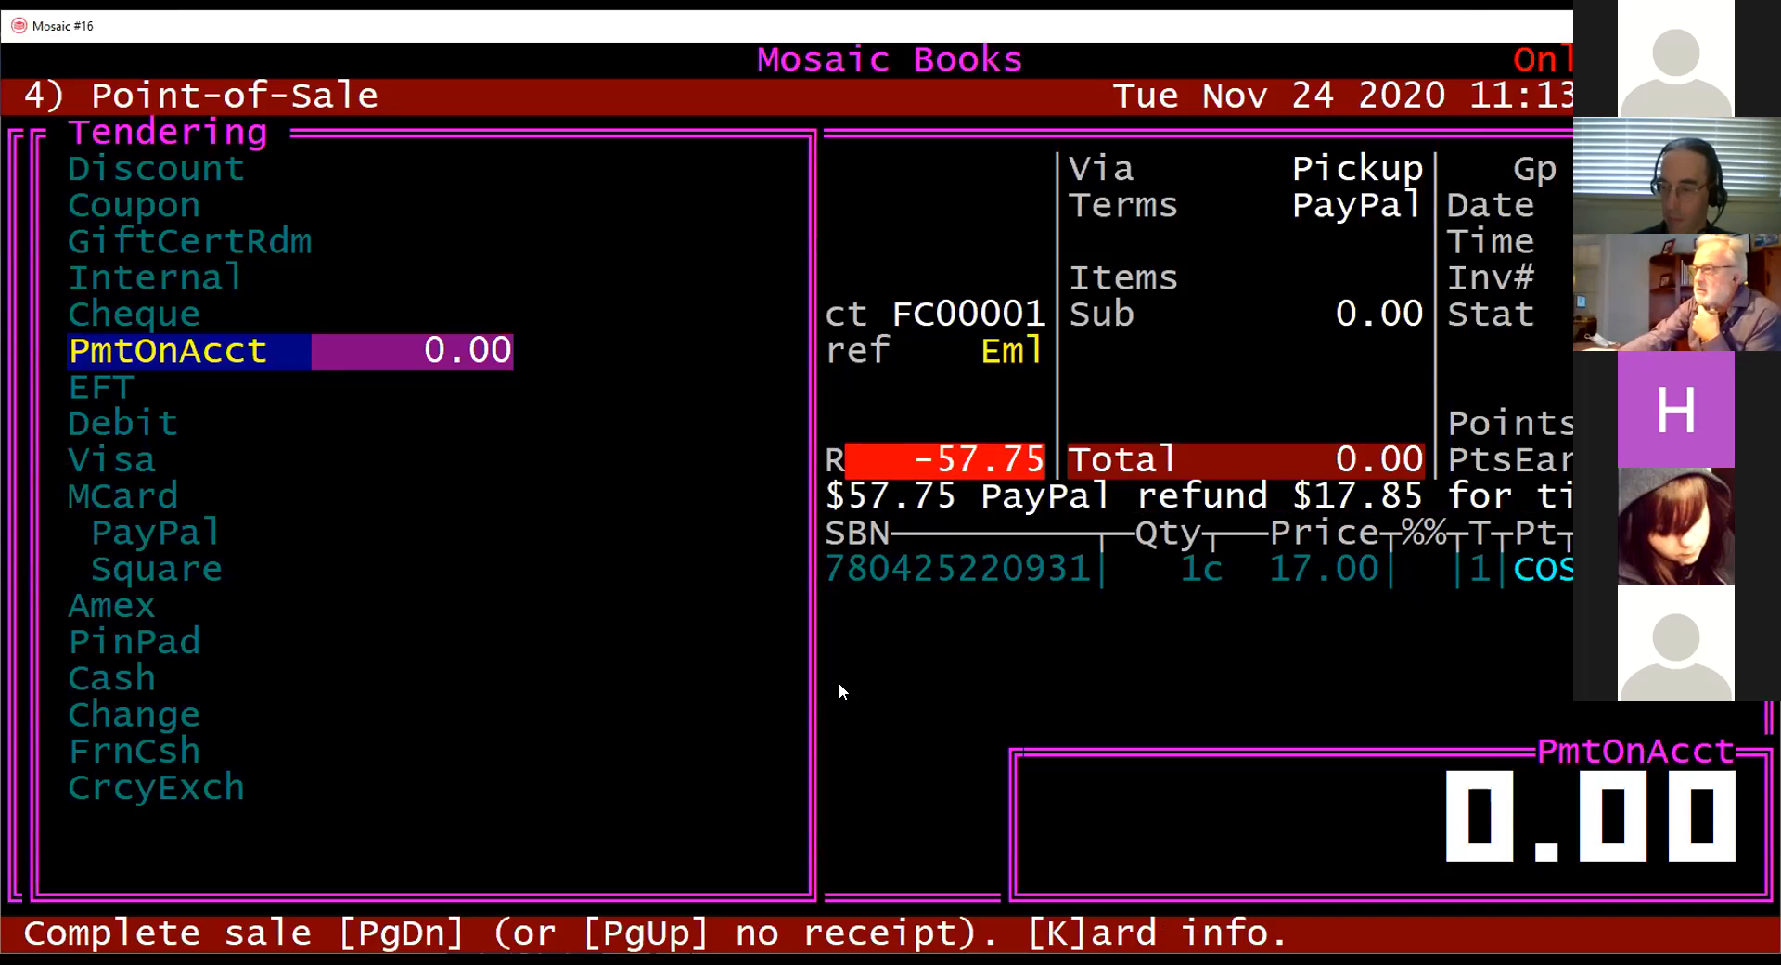
Enter -17.85 as the PayPal Ref tender, offset it with a 17.85 CreditRdm, and complete the sale.
key("Down")
key("Down")
key("Down")
key("Down")
key("Down")
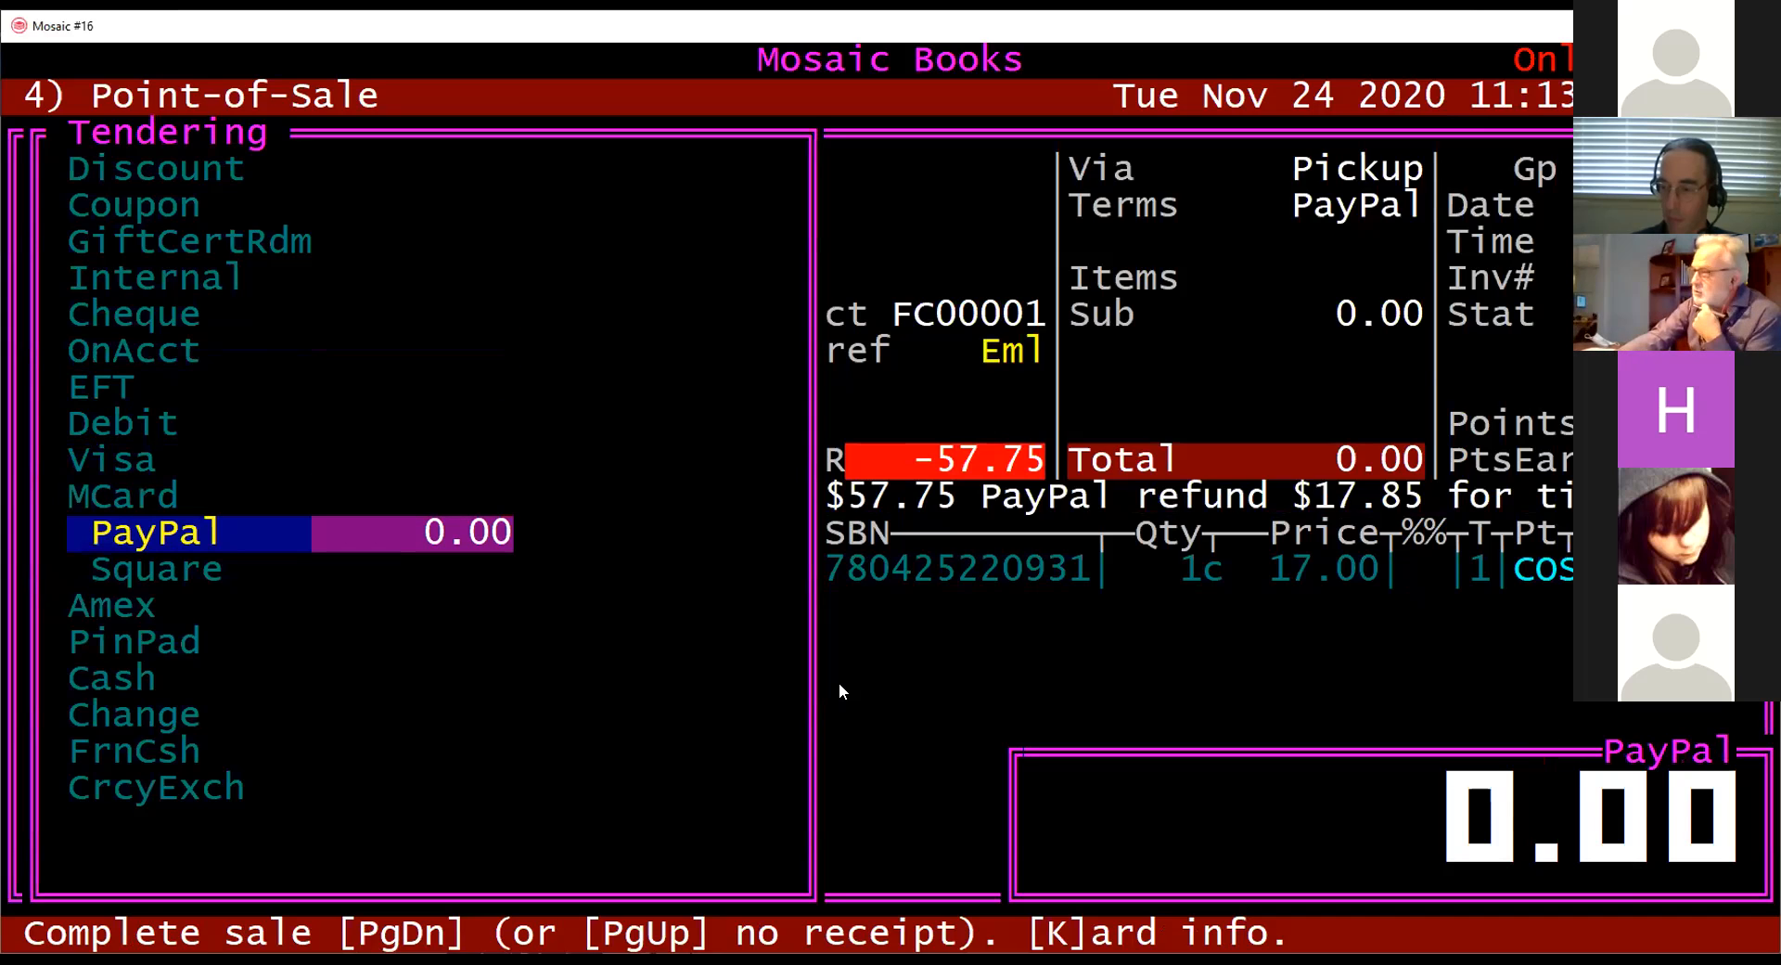
type("-")
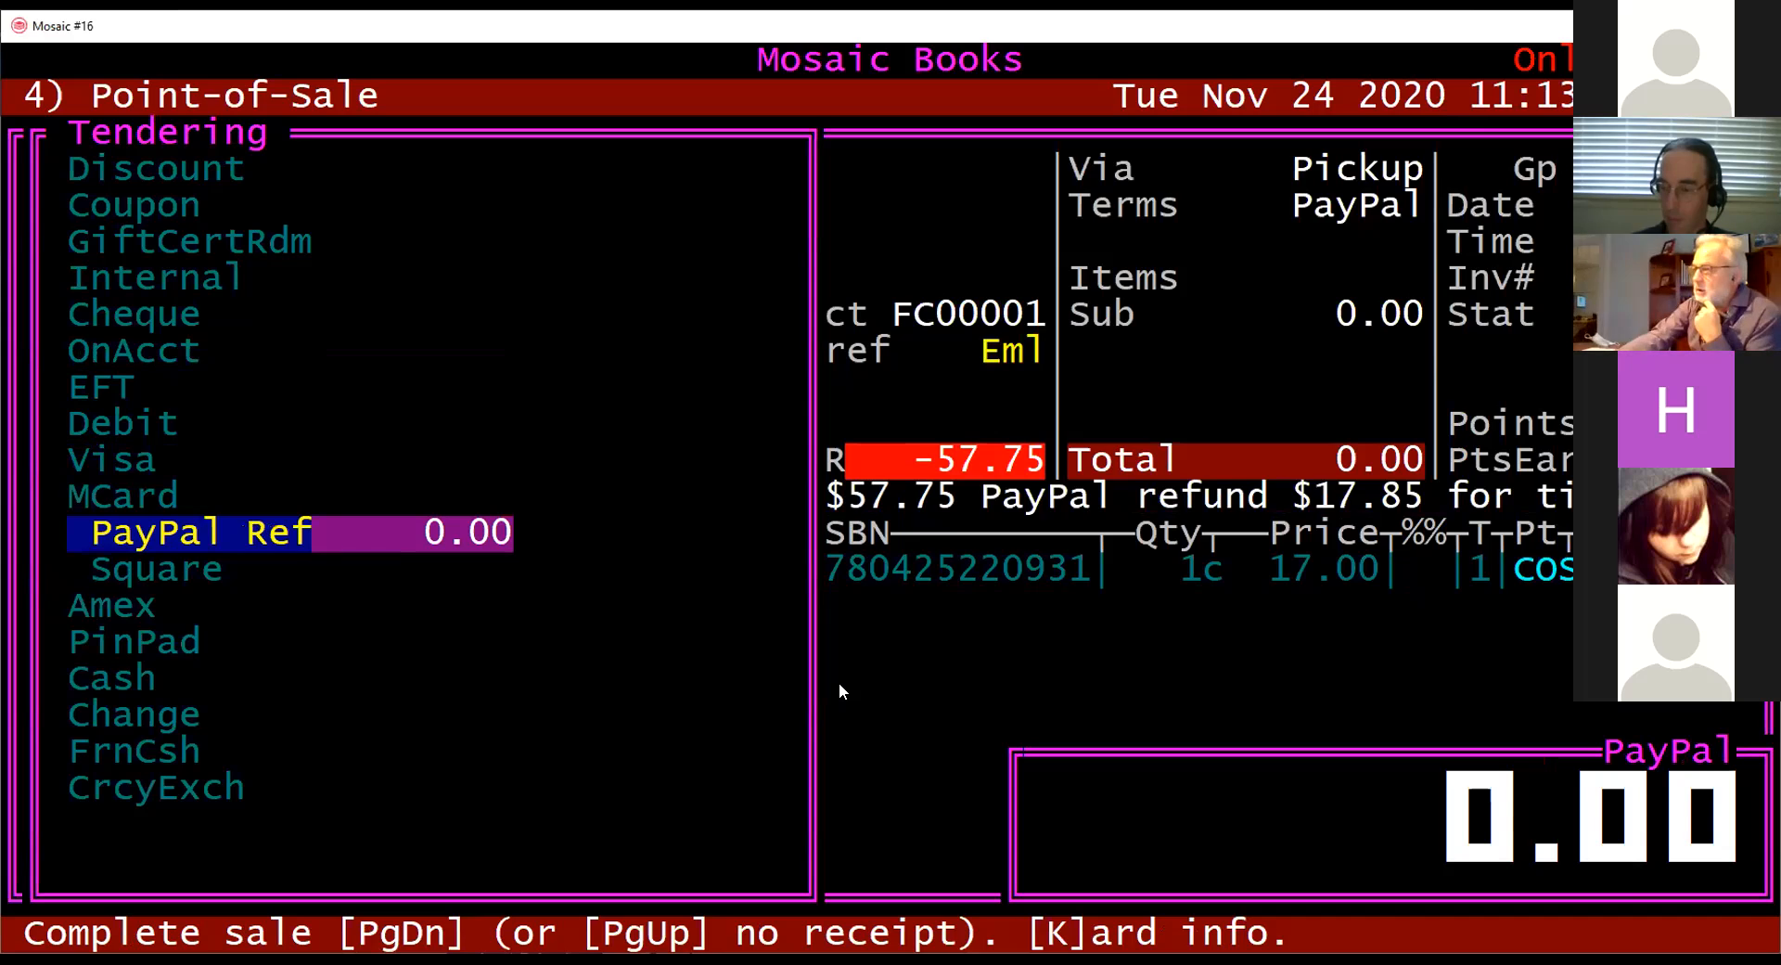
type("17.85")
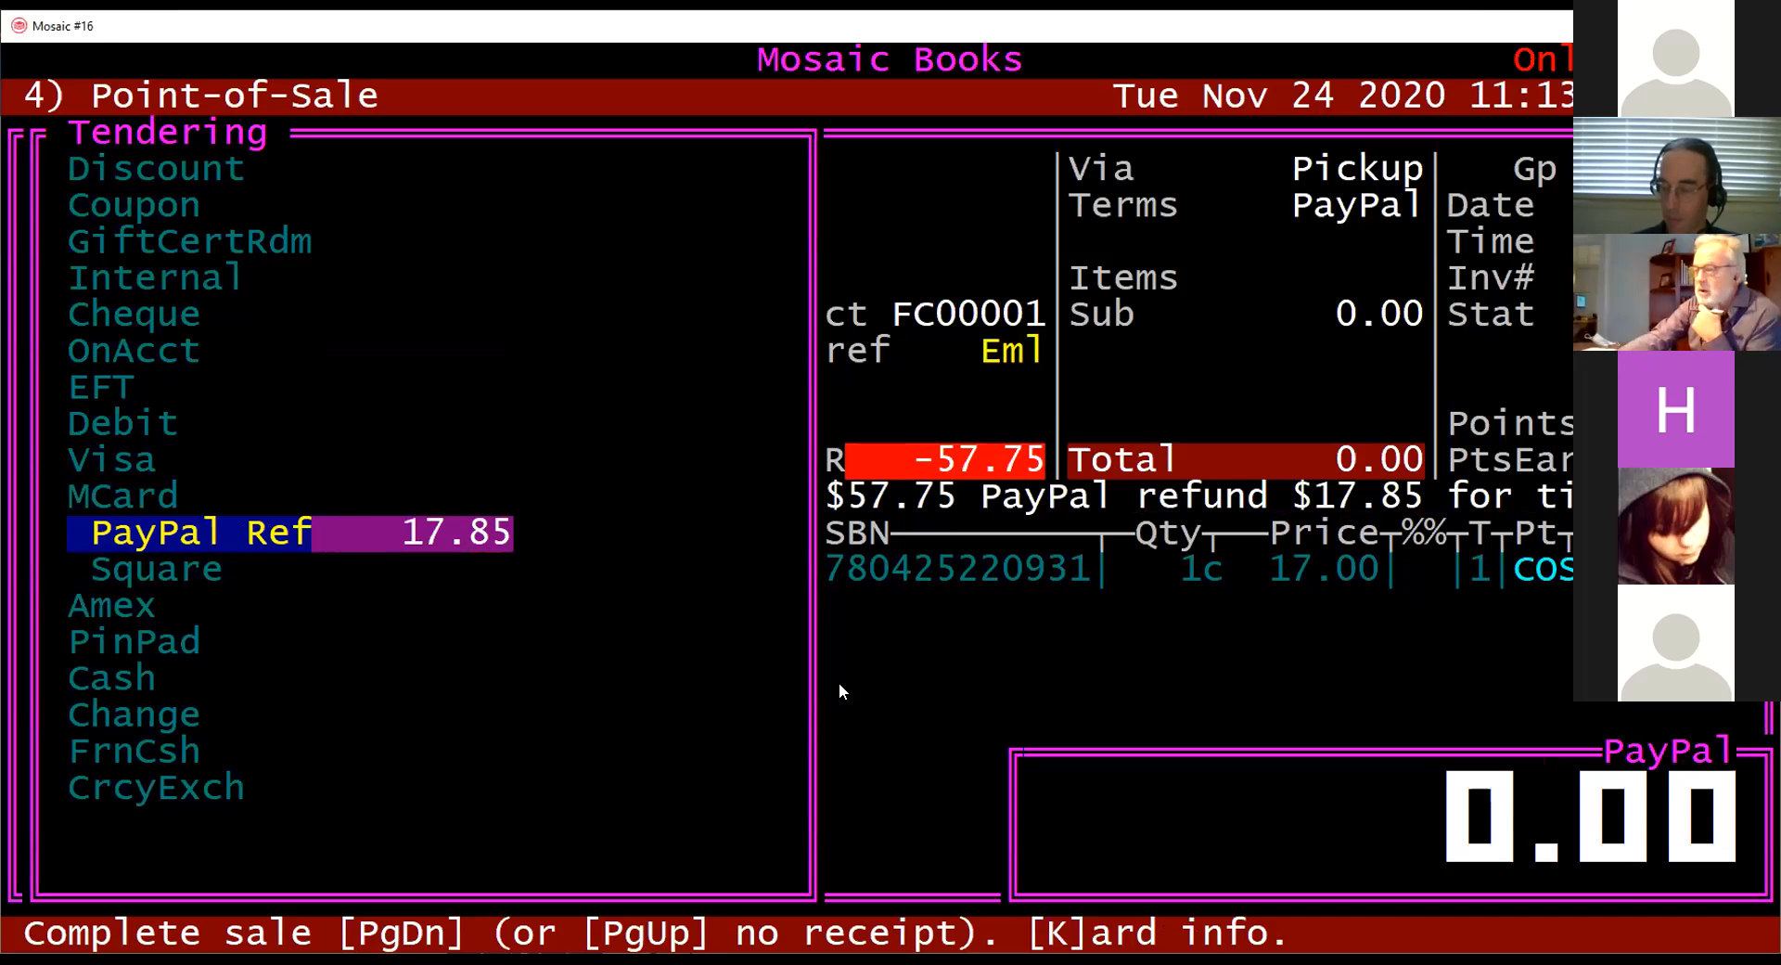
key("Up")
key("Up")
key("Up")
key("Up")
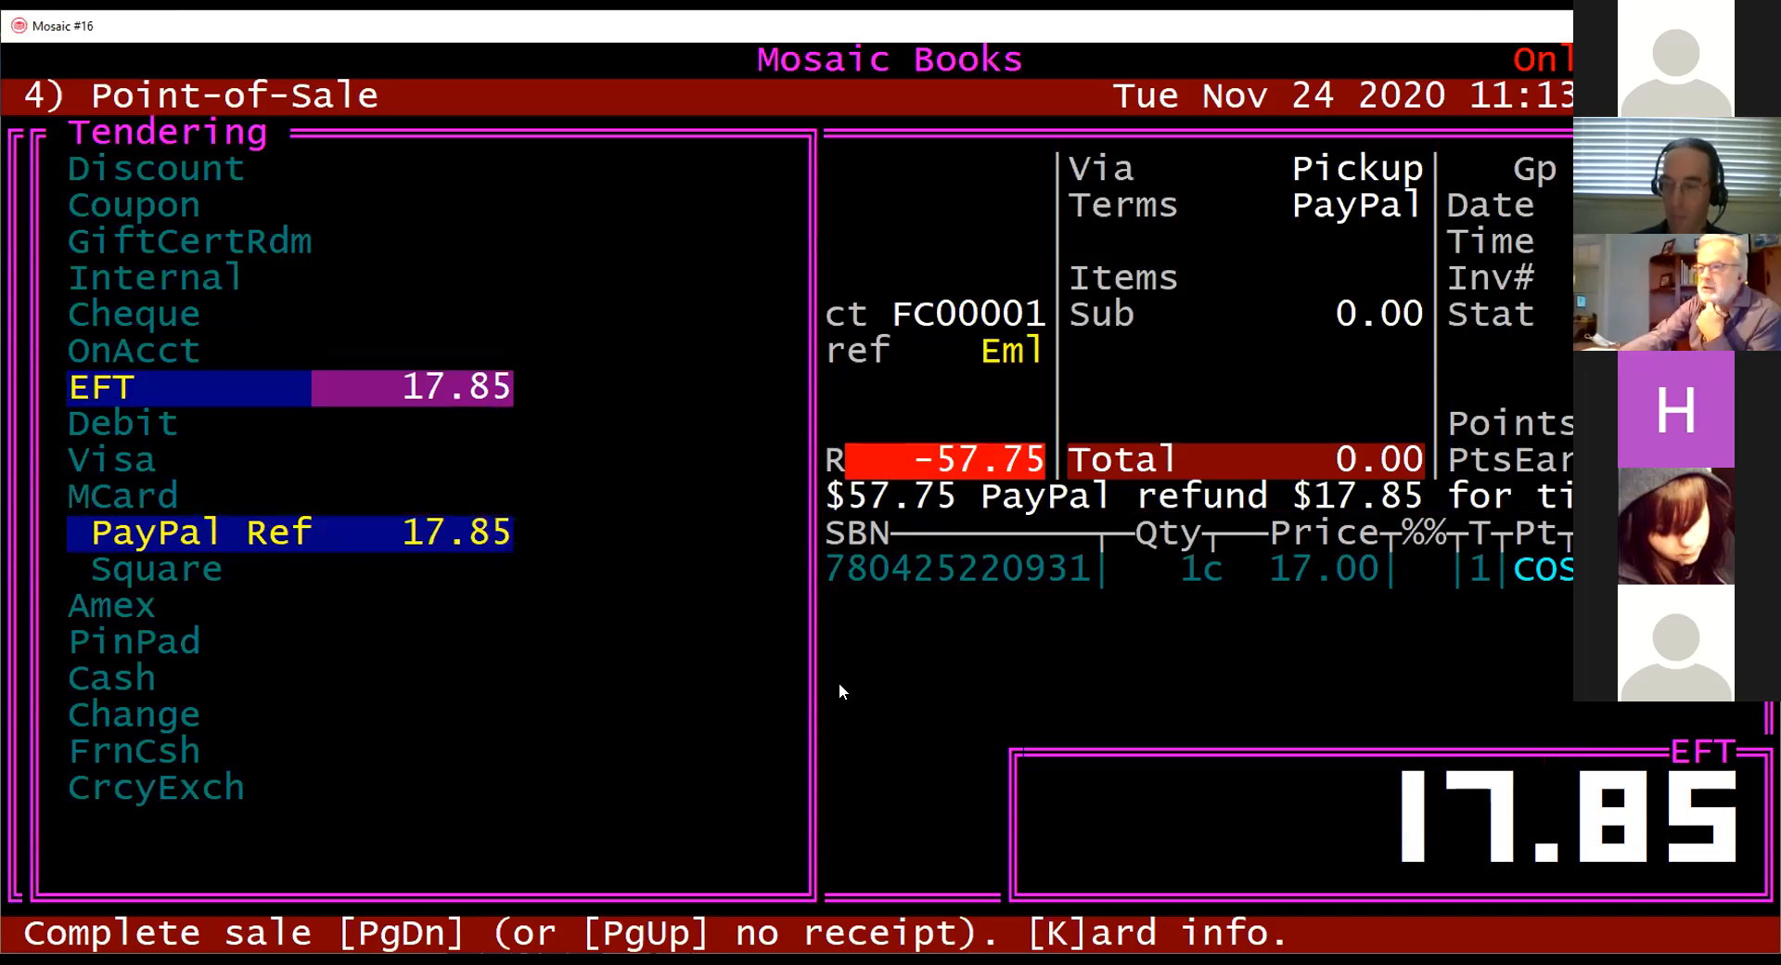
key("Up")
key("Up")
key("Down")
key("minus")
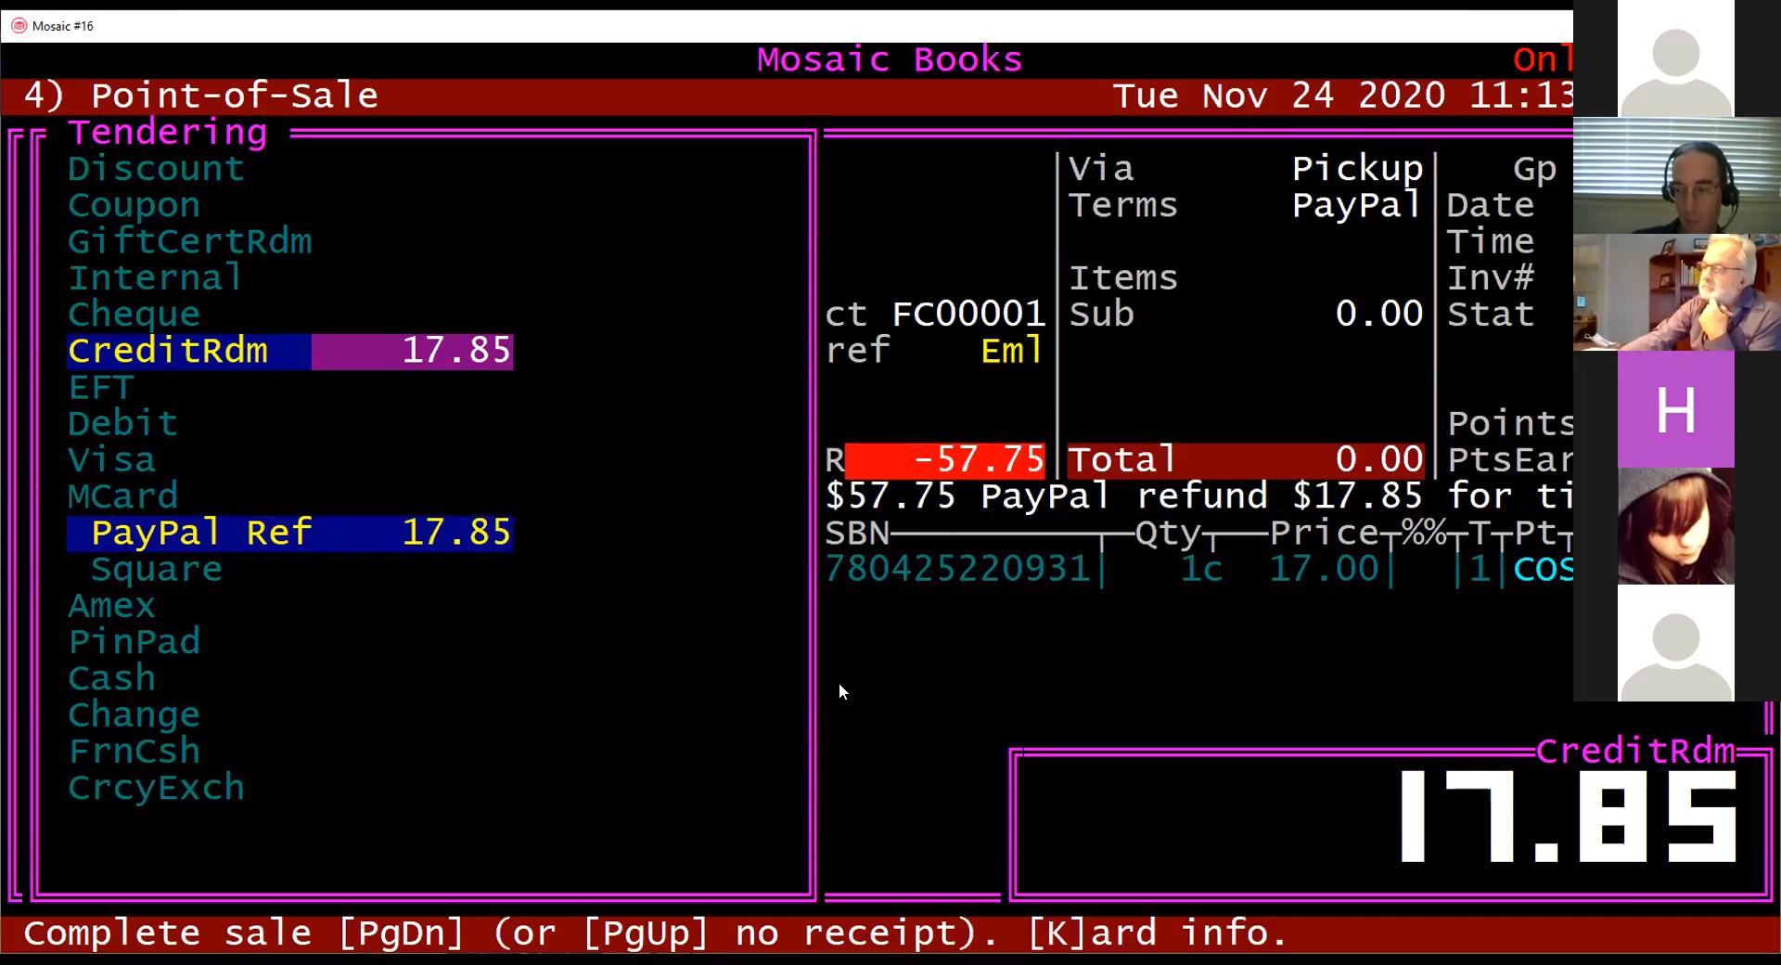
key("Page_Down")
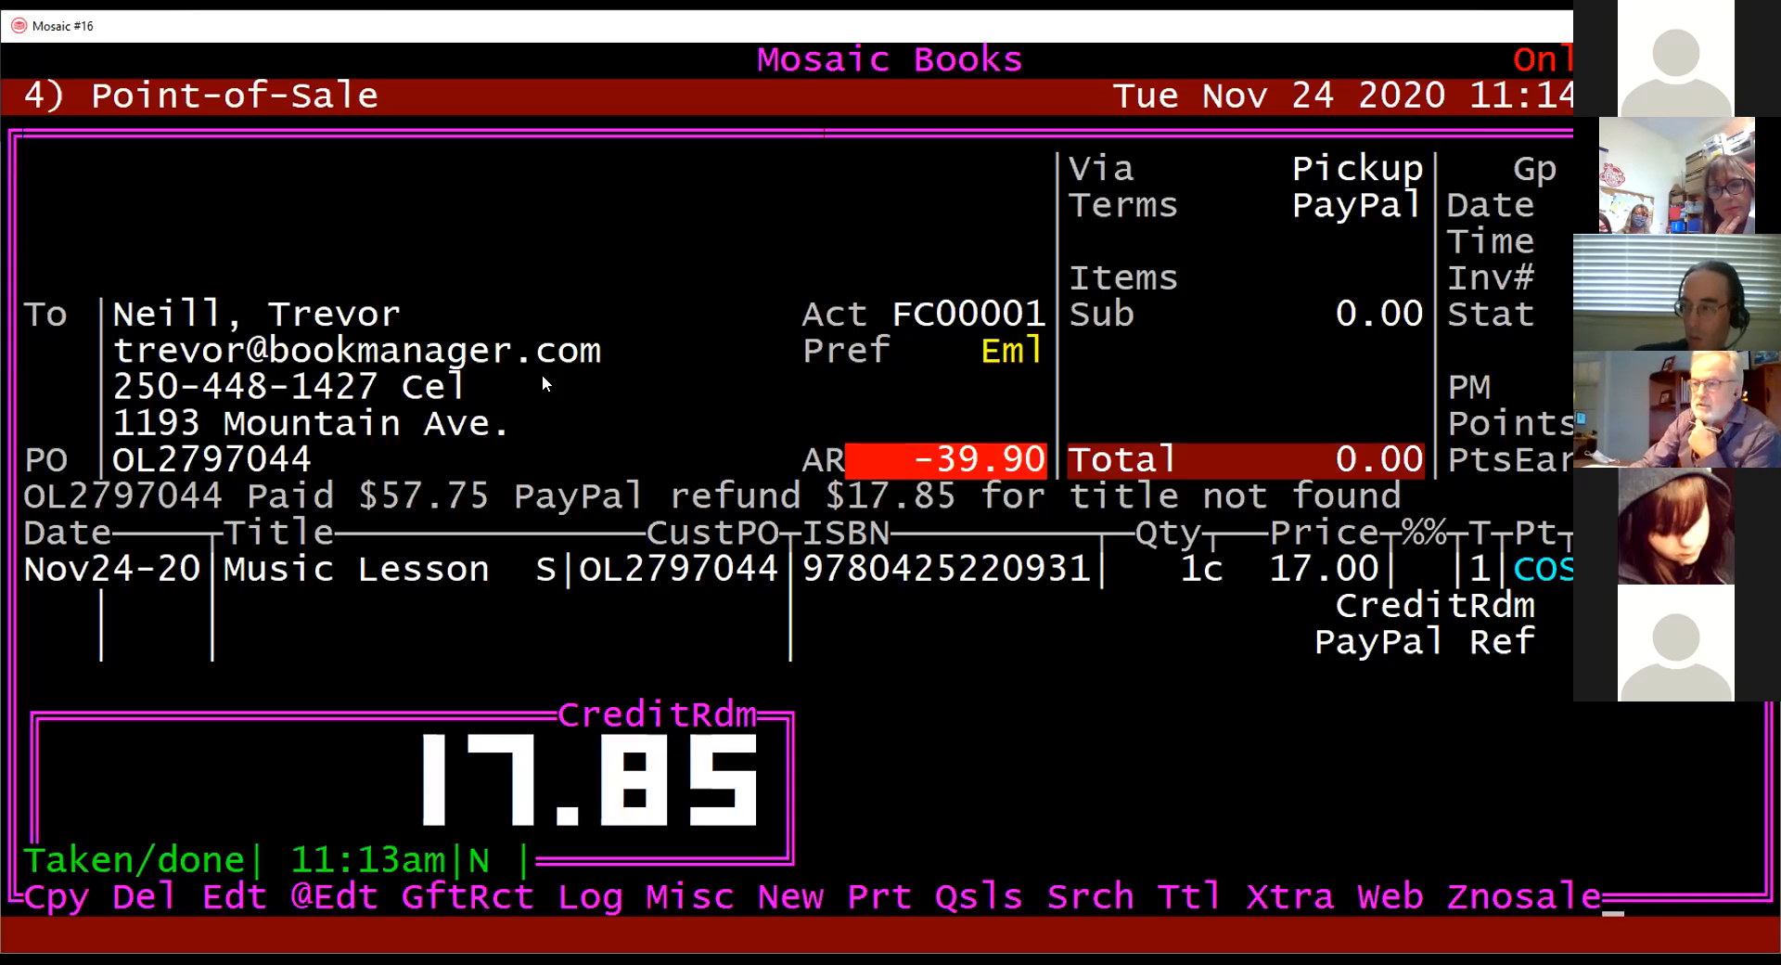
On the next order, log ReadyToShp with the comment 'customer phoned', then pick Taken/done as a new status.
key("Page_Up")
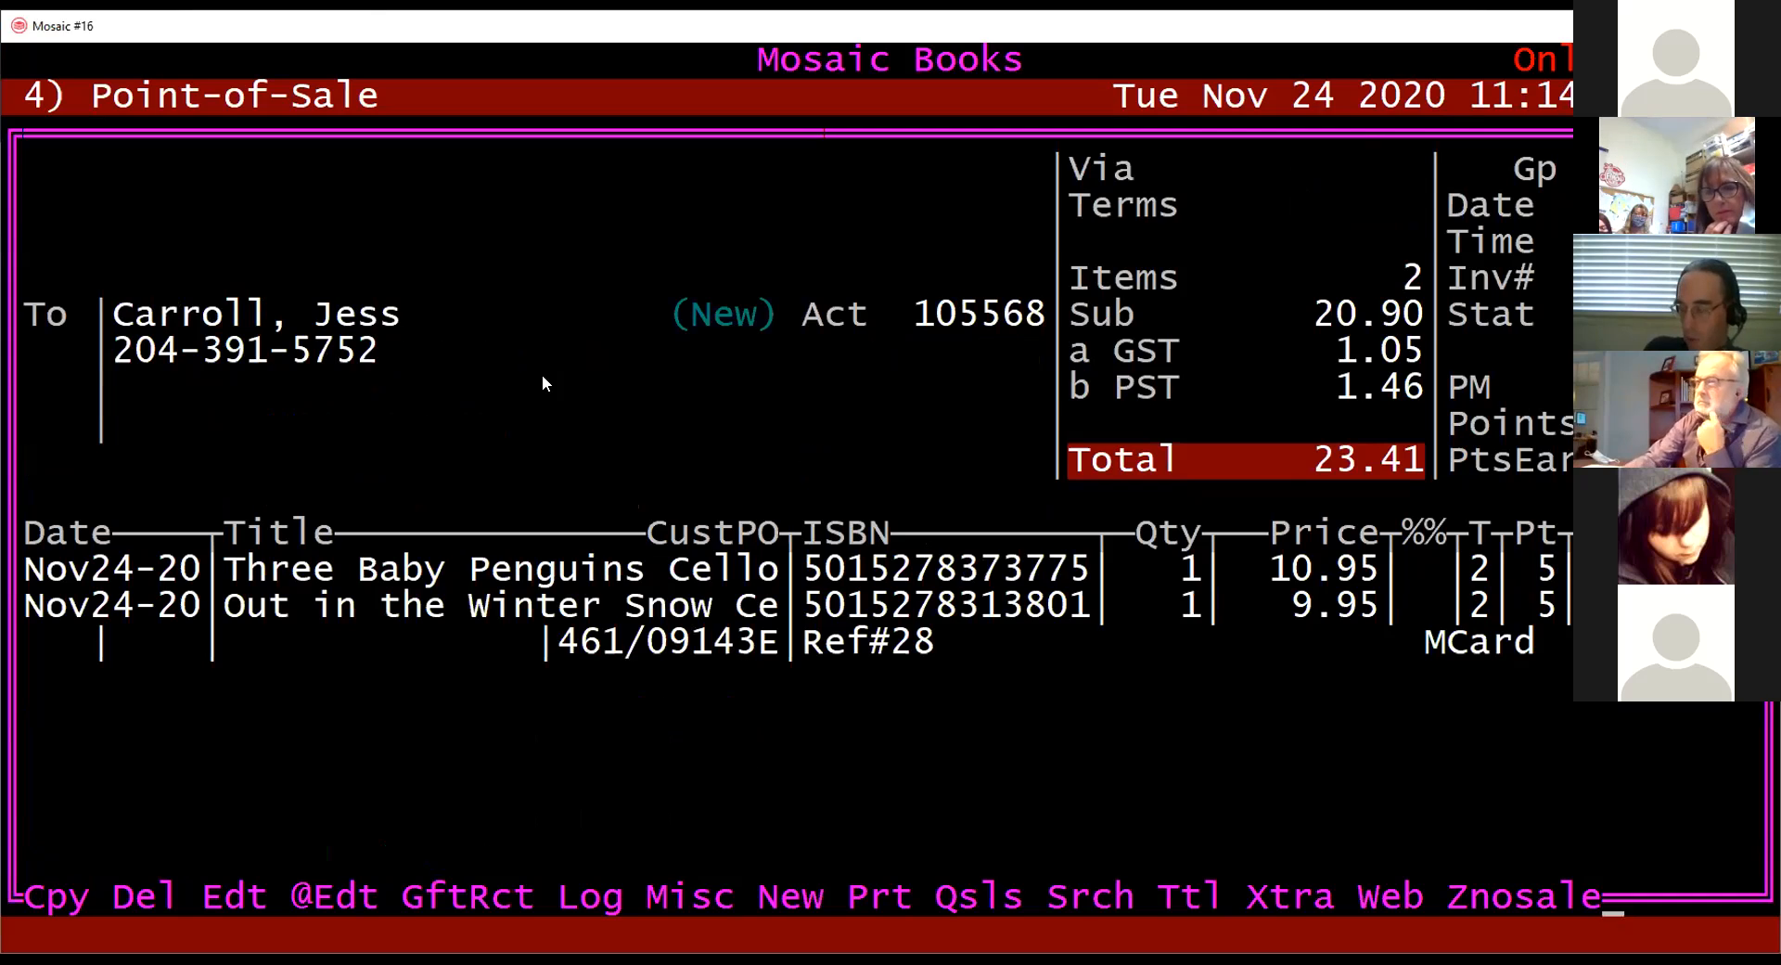
key("l")
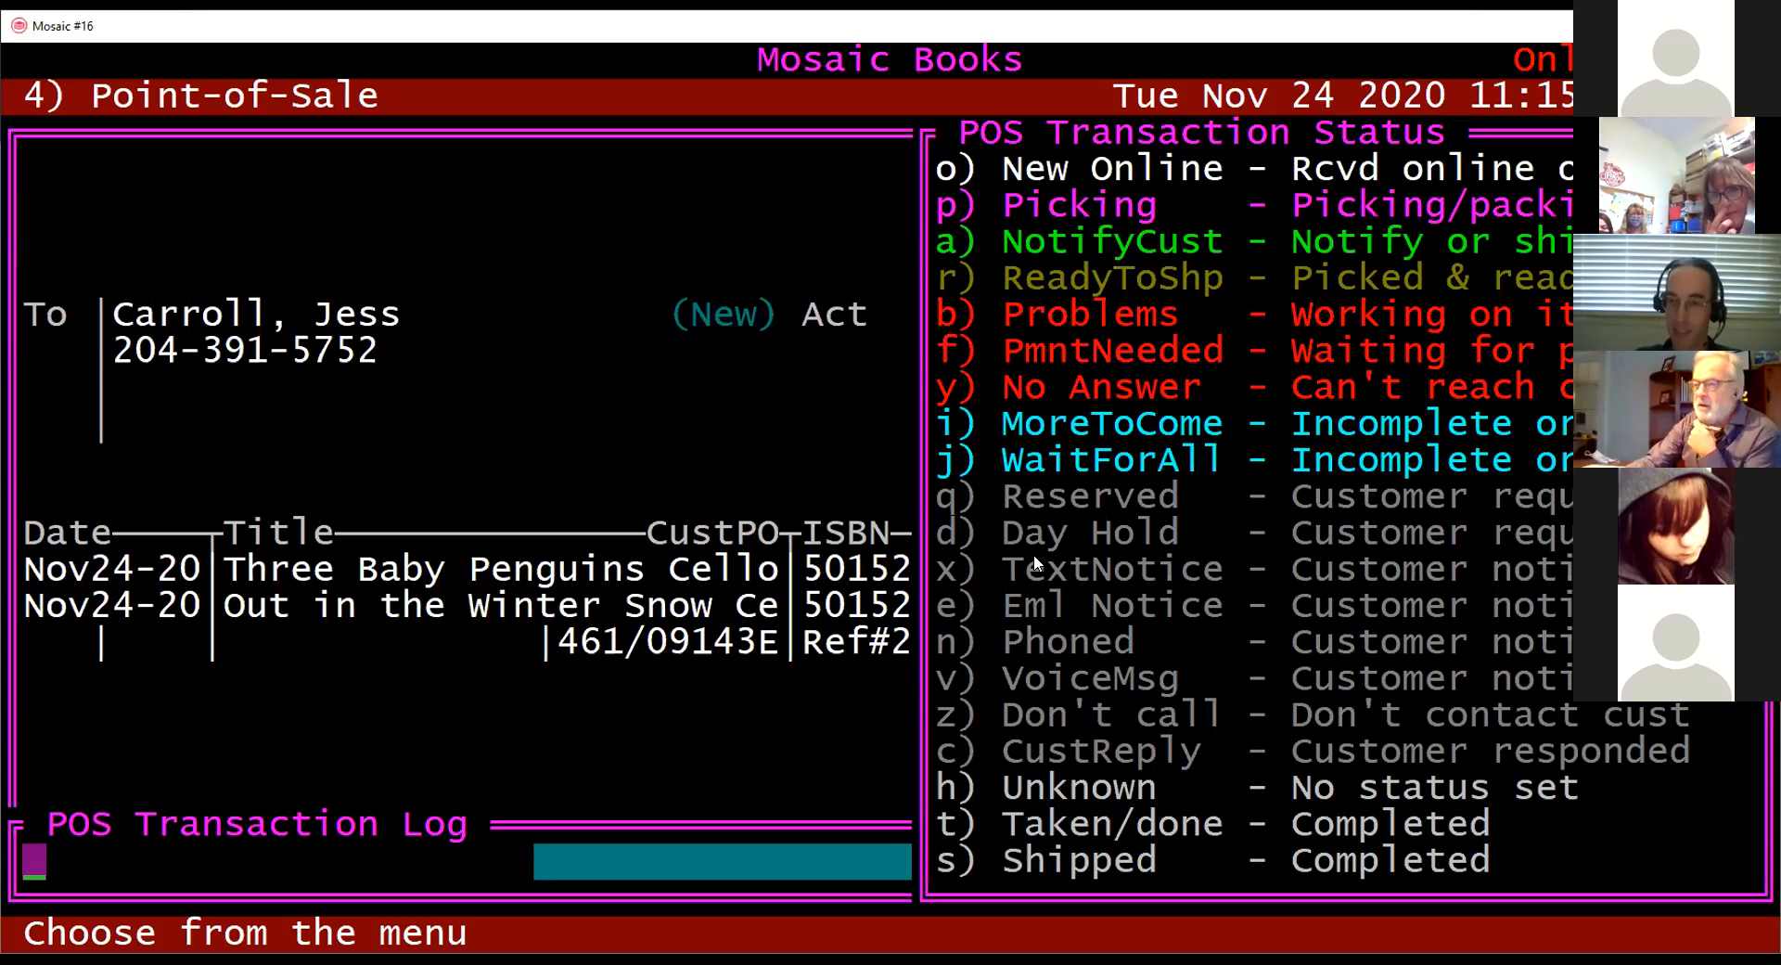
left_click_drag(939, 278, 1581, 277)
key("r")
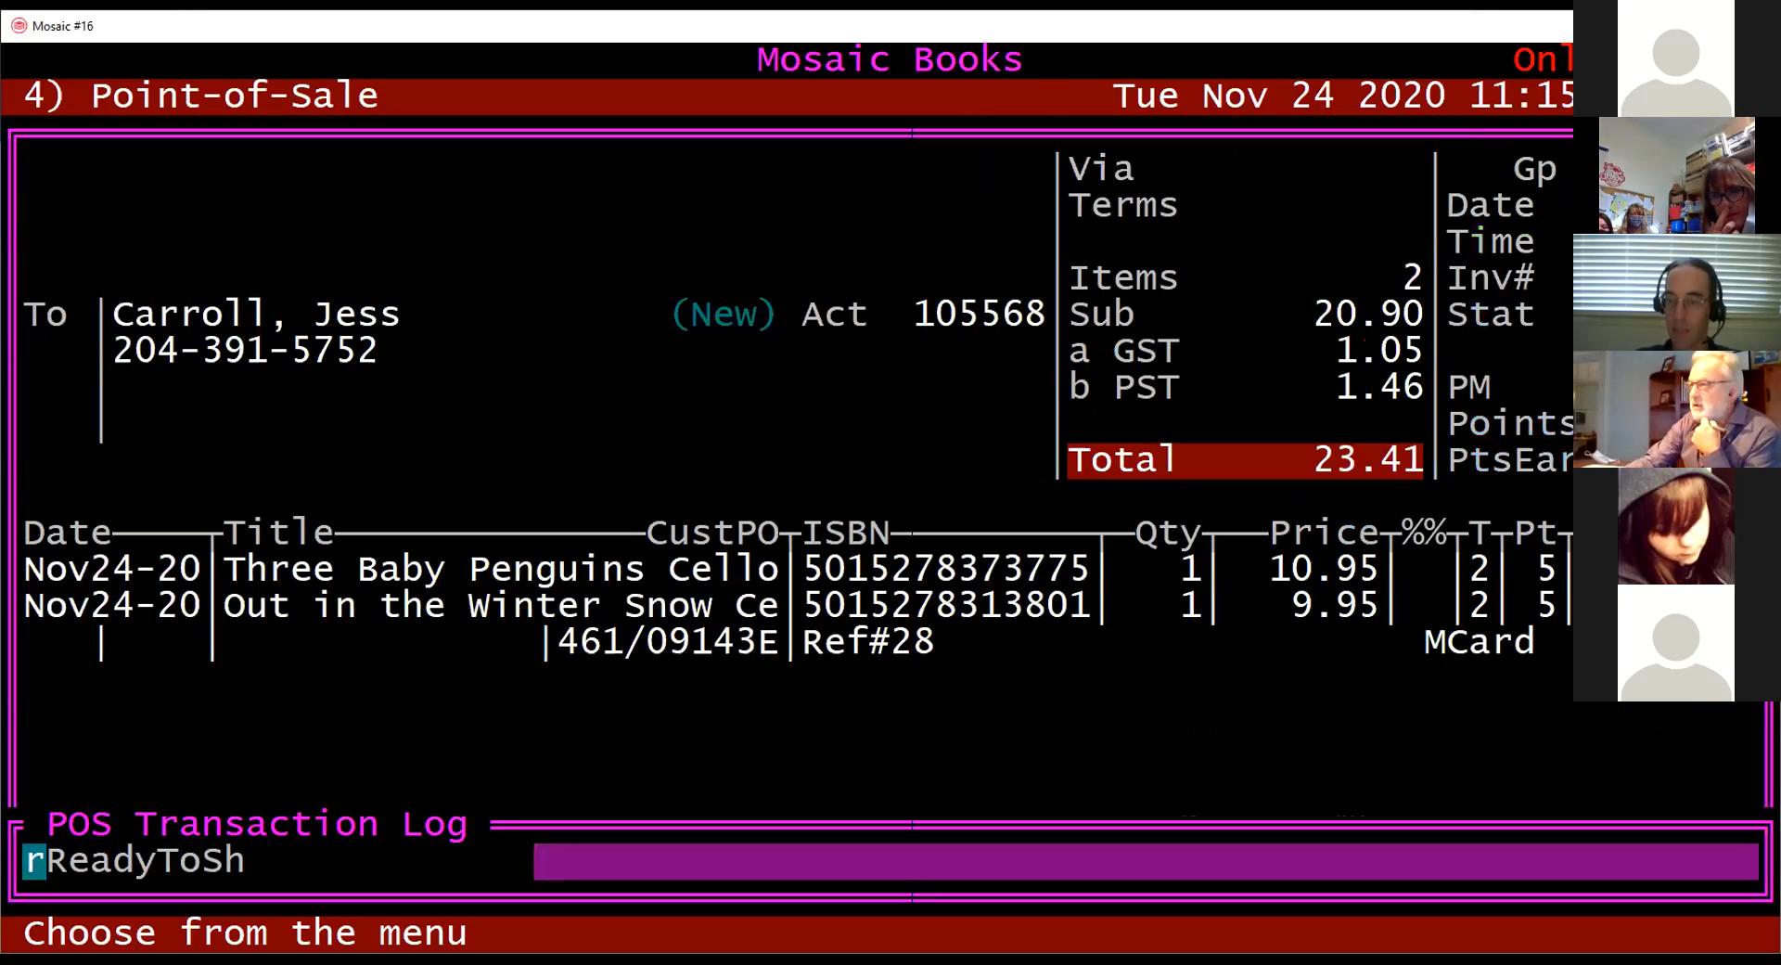
type("customer phoned")
key("Return")
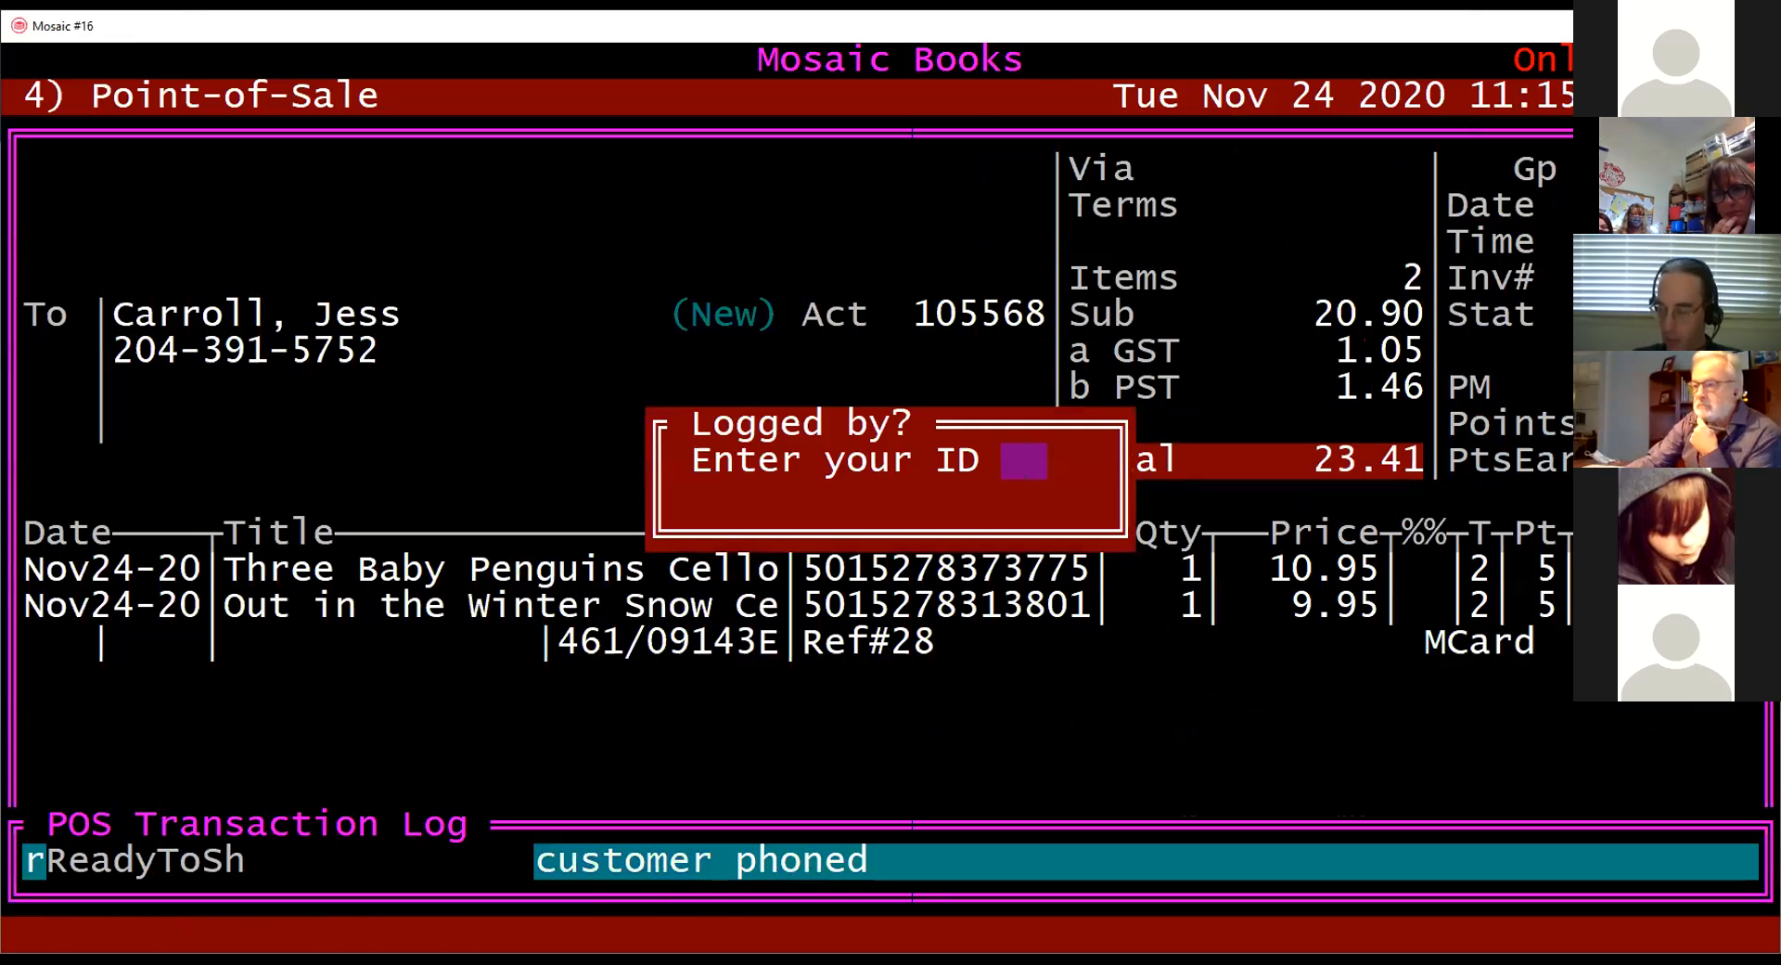
key("Return")
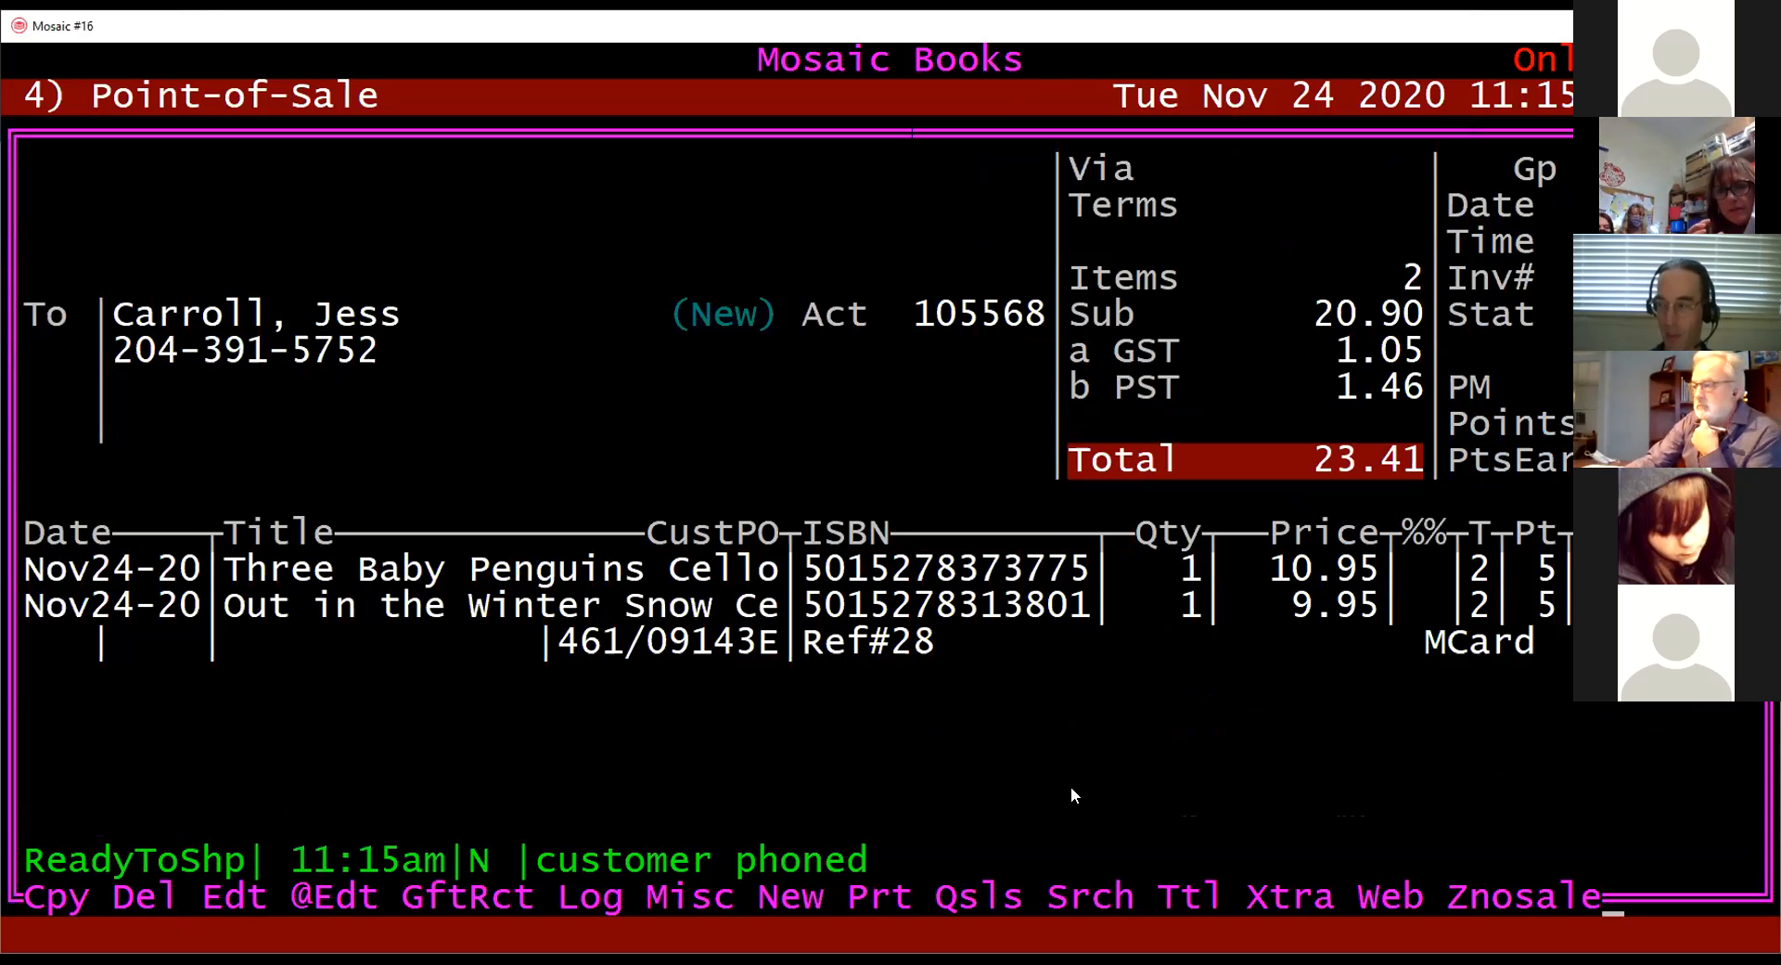
key("l")
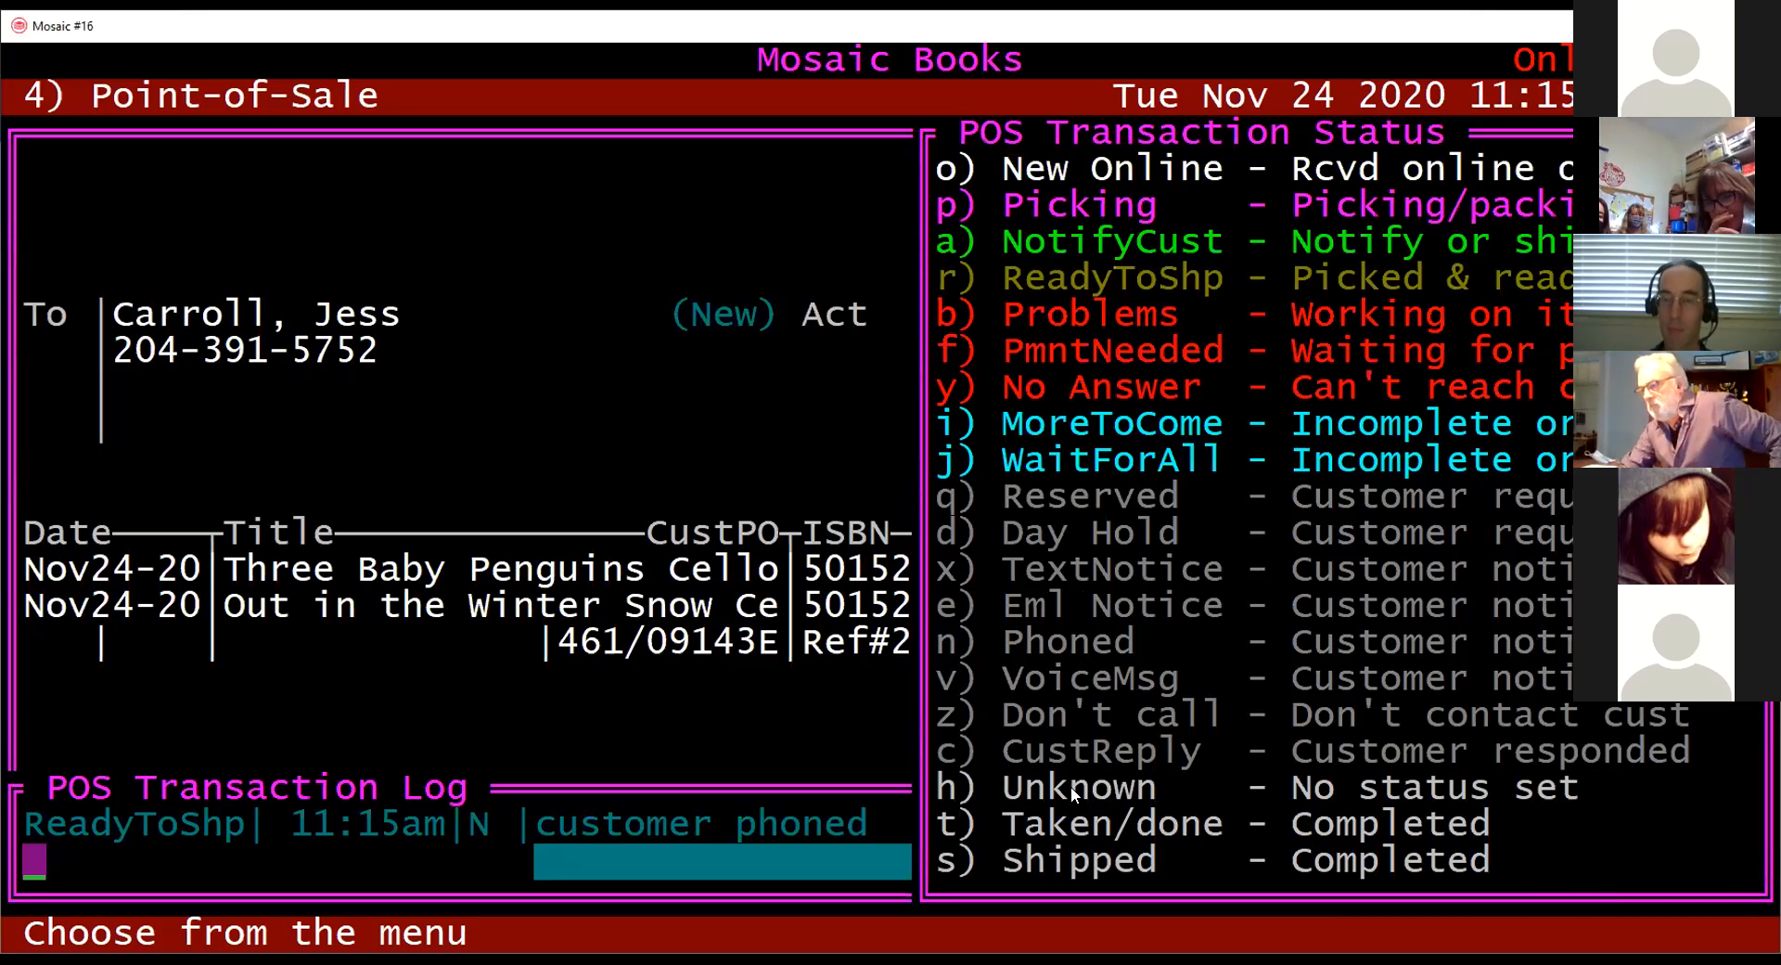
left_click(947, 822)
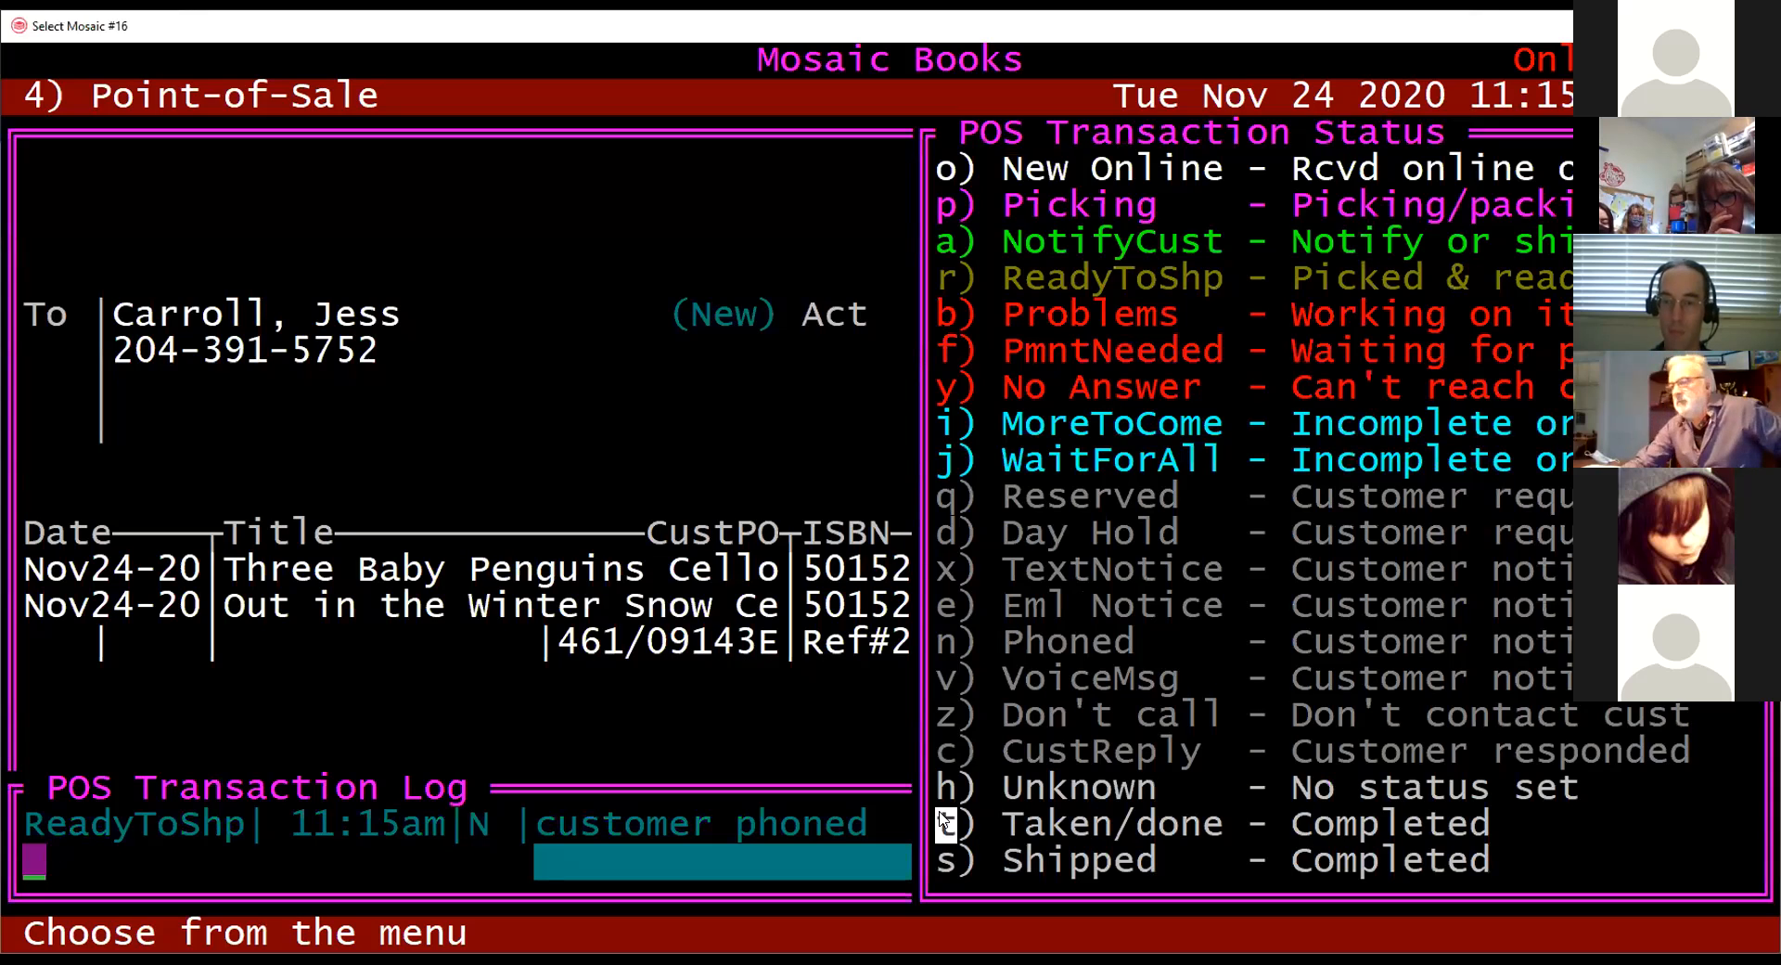
Save the Taken/done status entry and review its ReadyToShp and Taken/done lines in the log.
key("t")
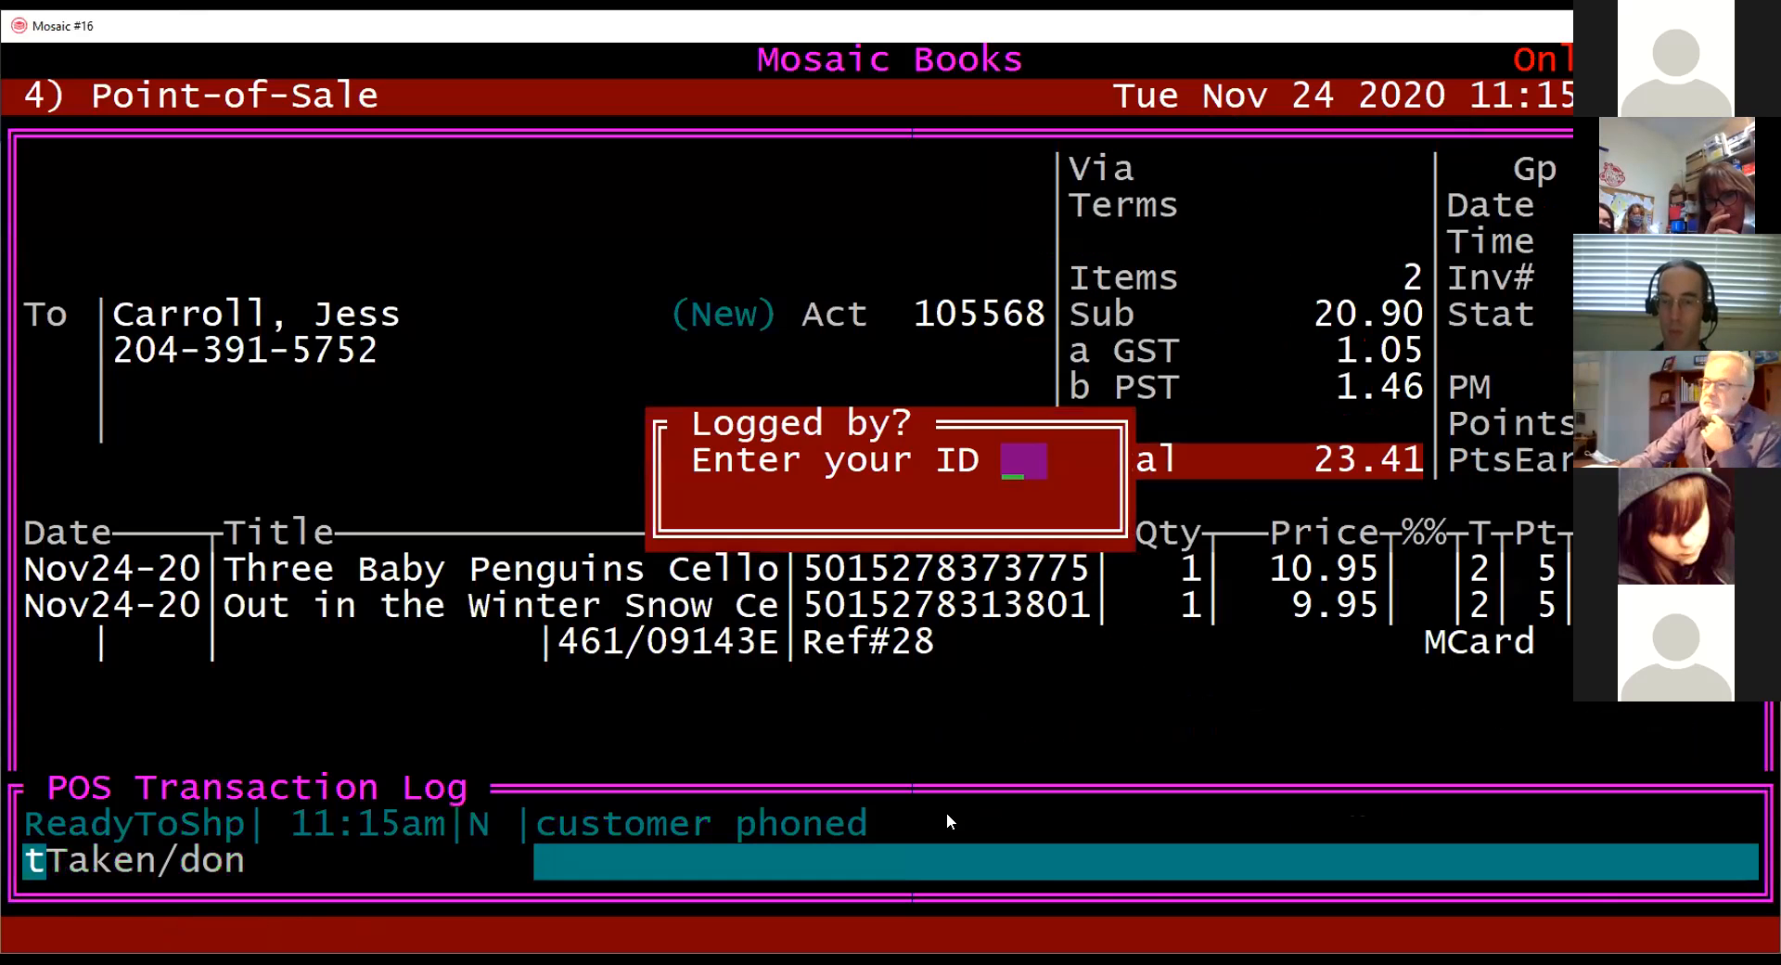
key("Return")
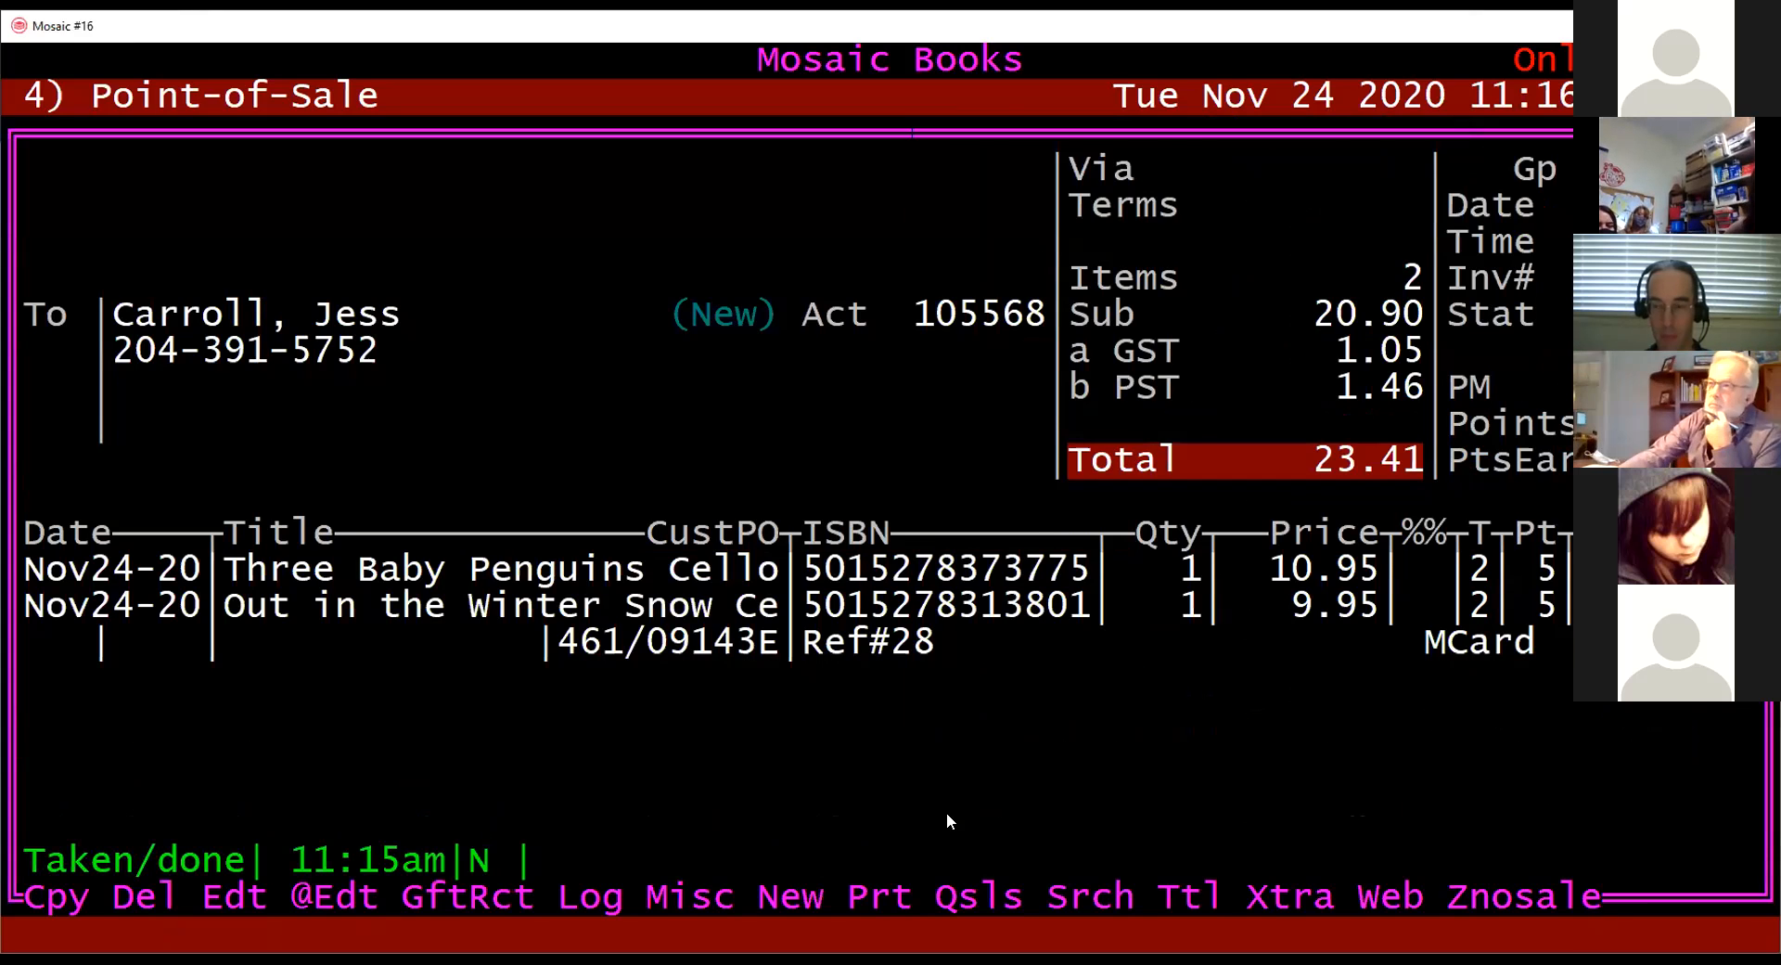
key("l")
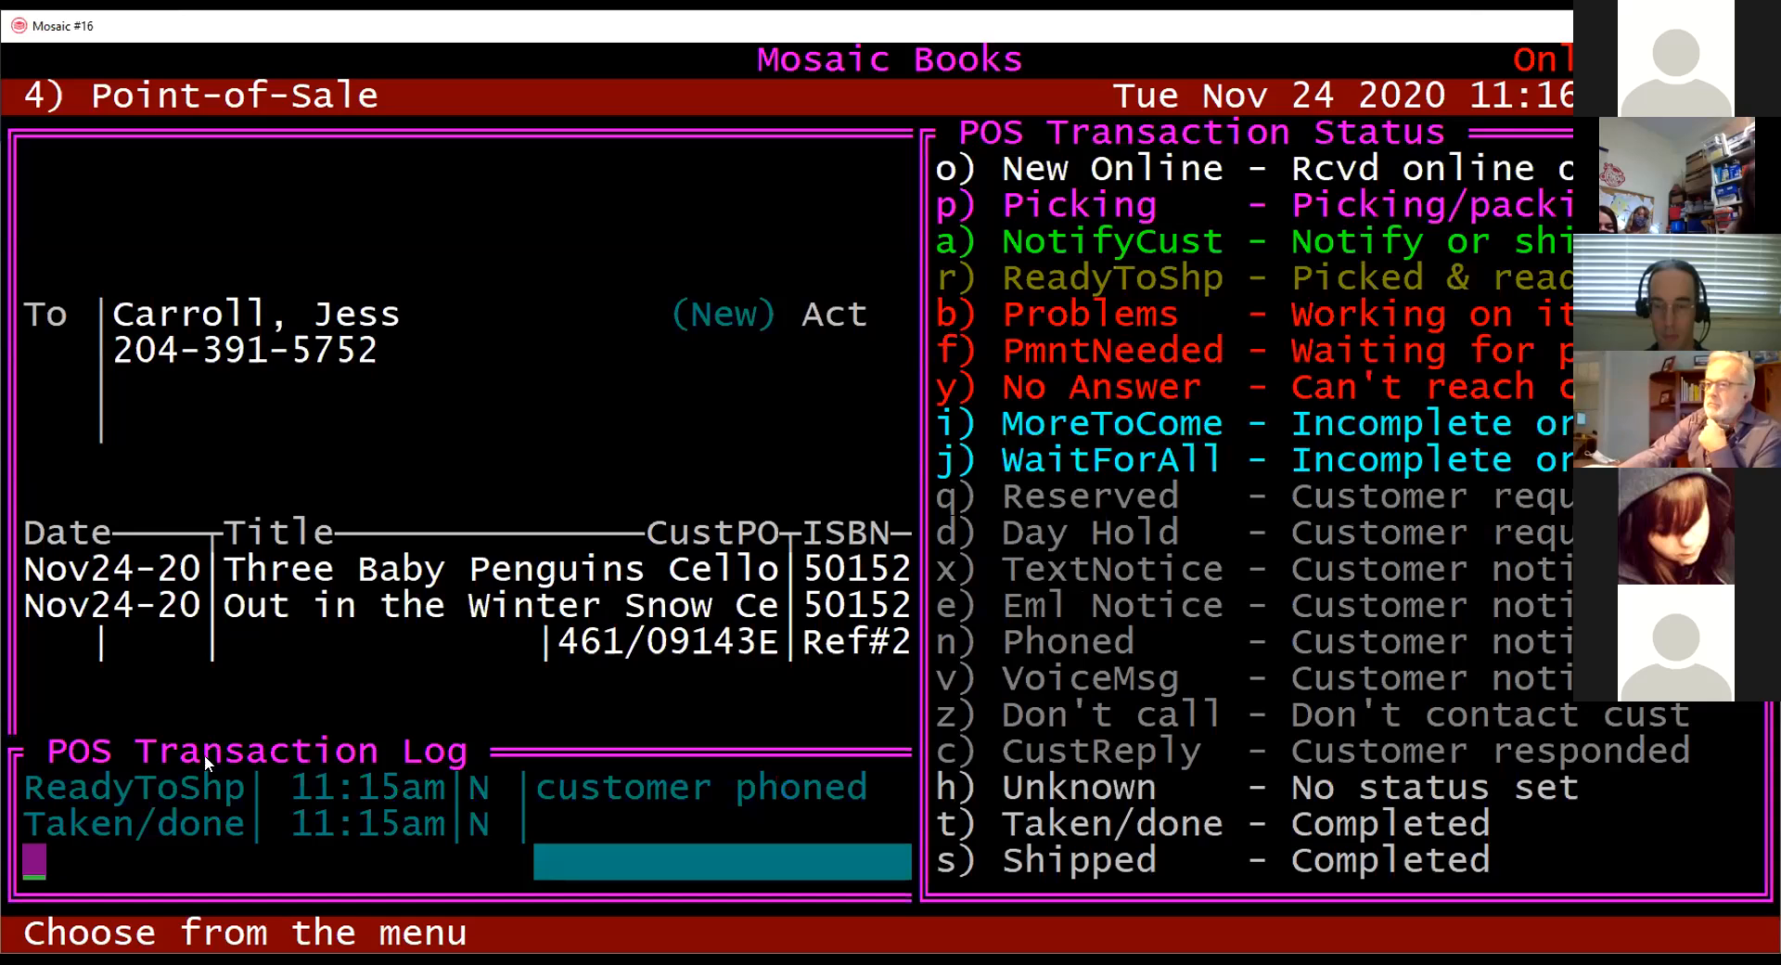
left_click_drag(28, 787, 232, 788)
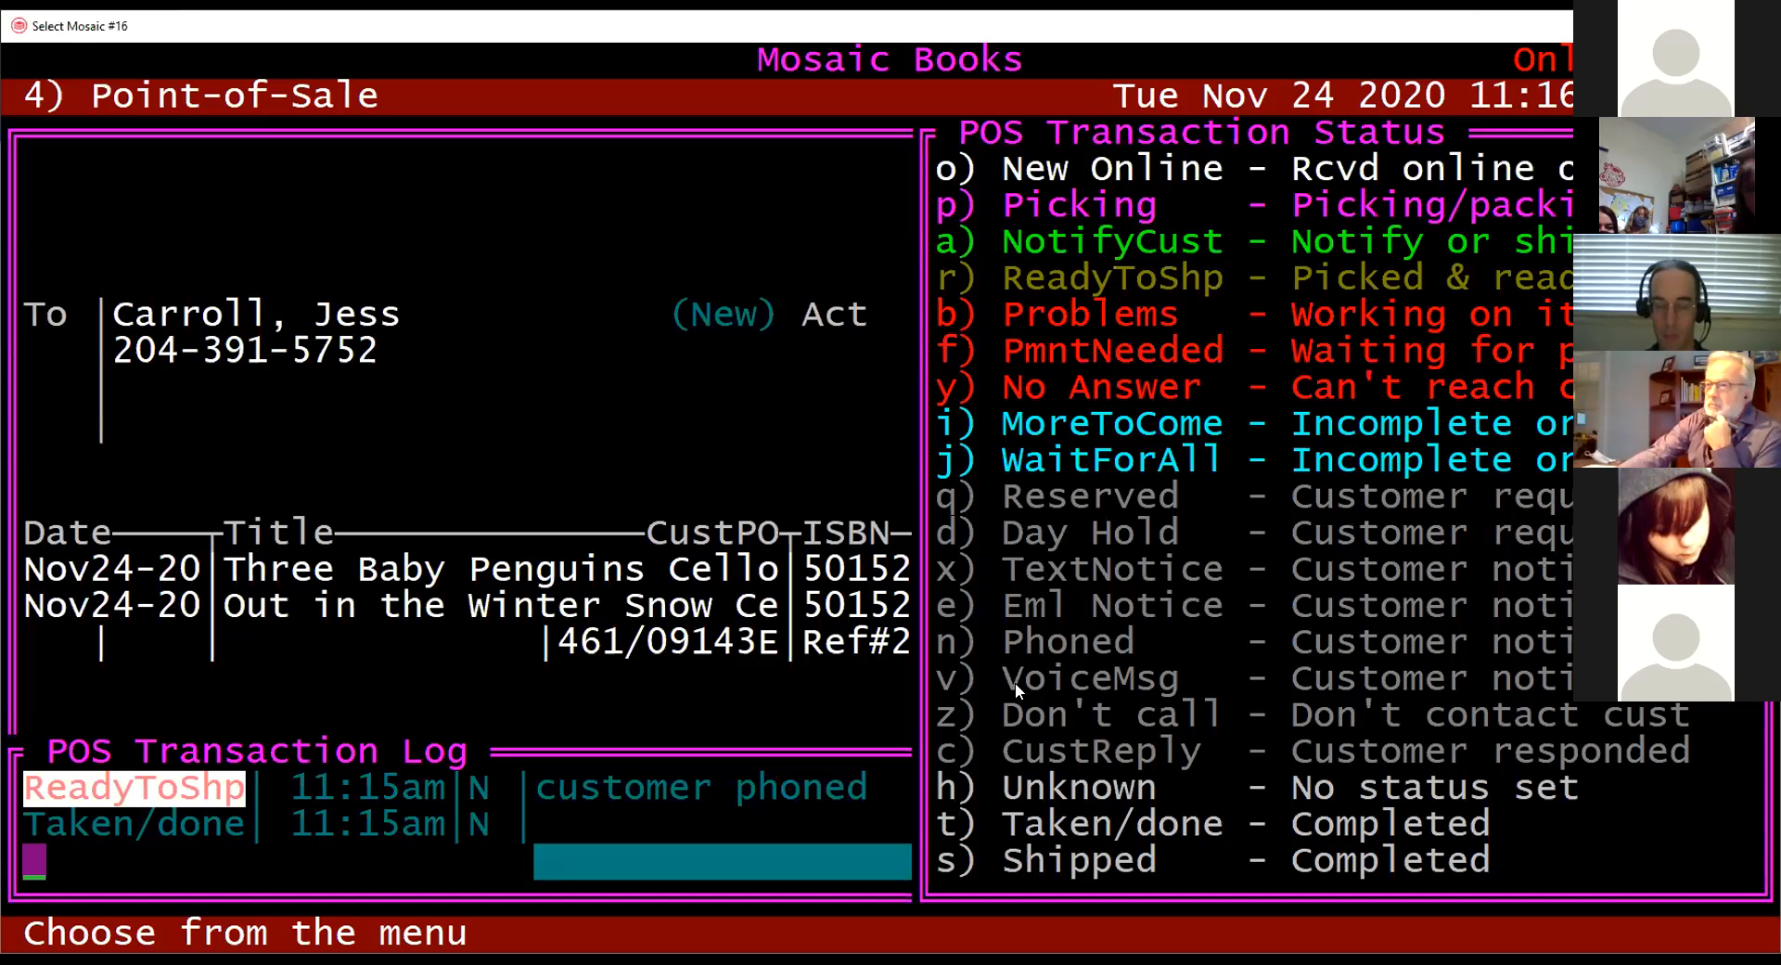
left_click_drag(26, 824, 229, 826)
key("Escape")
key("Escape")
key("Escape")
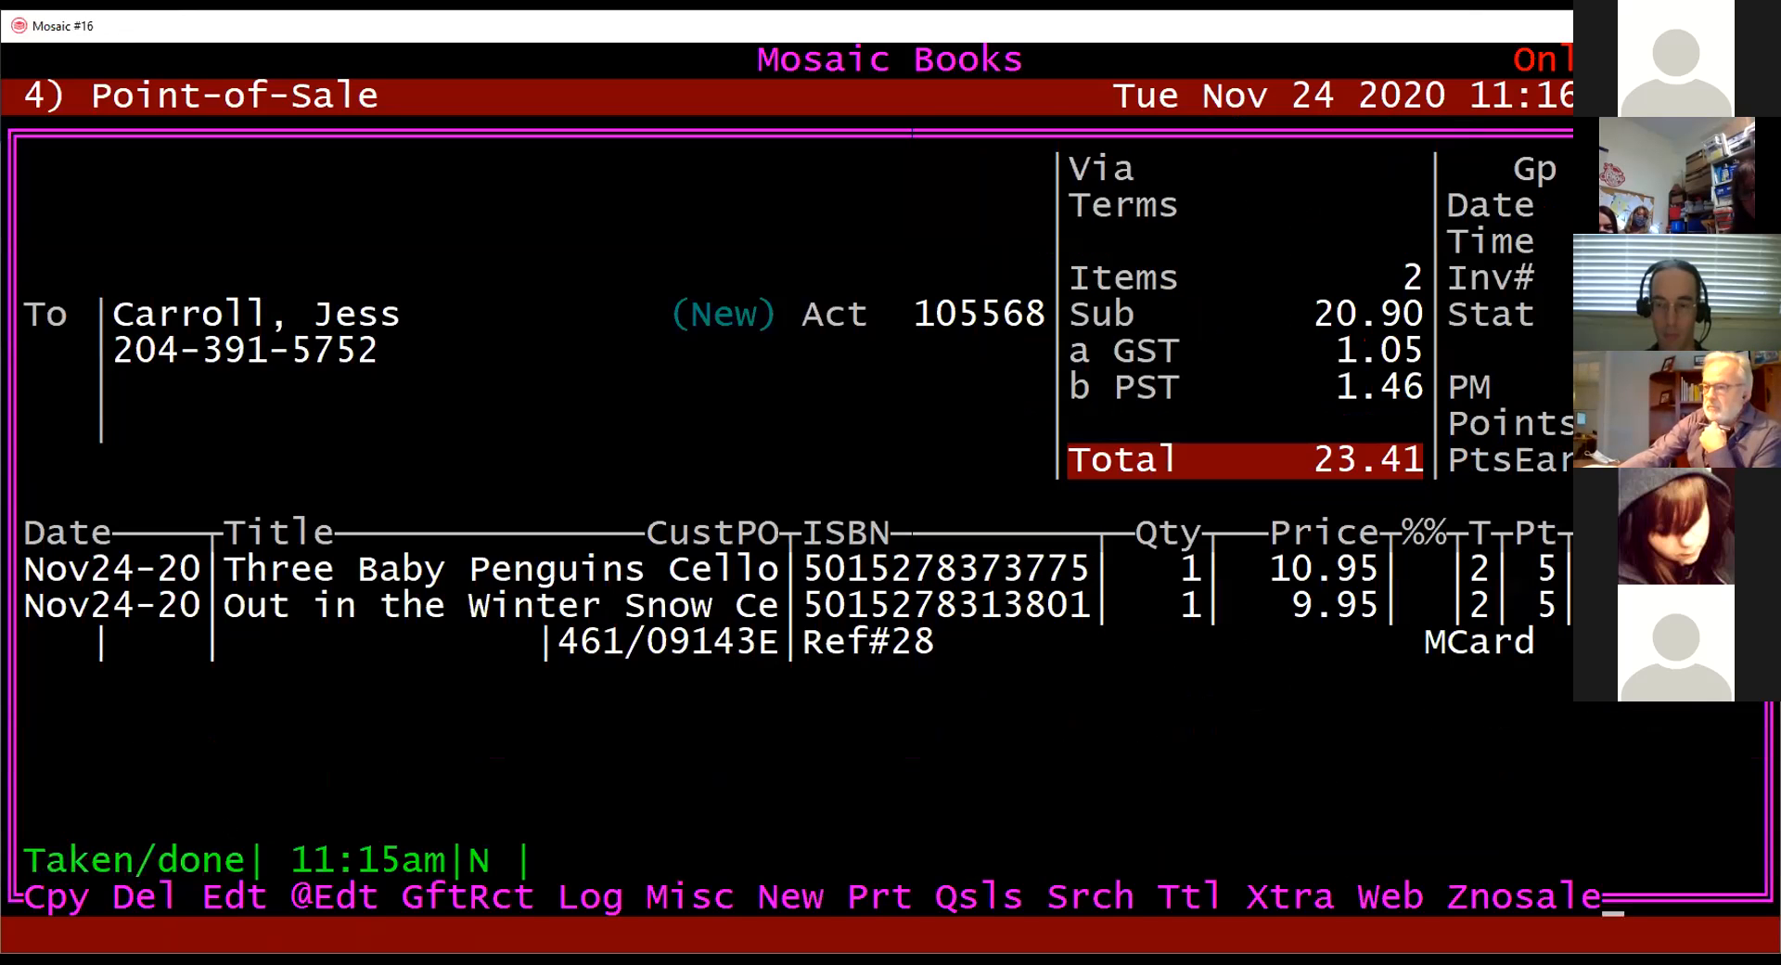
Give the Taken/done entry a 'picked up by …' comment naming the pickup person, then return to the main menu.
key("l")
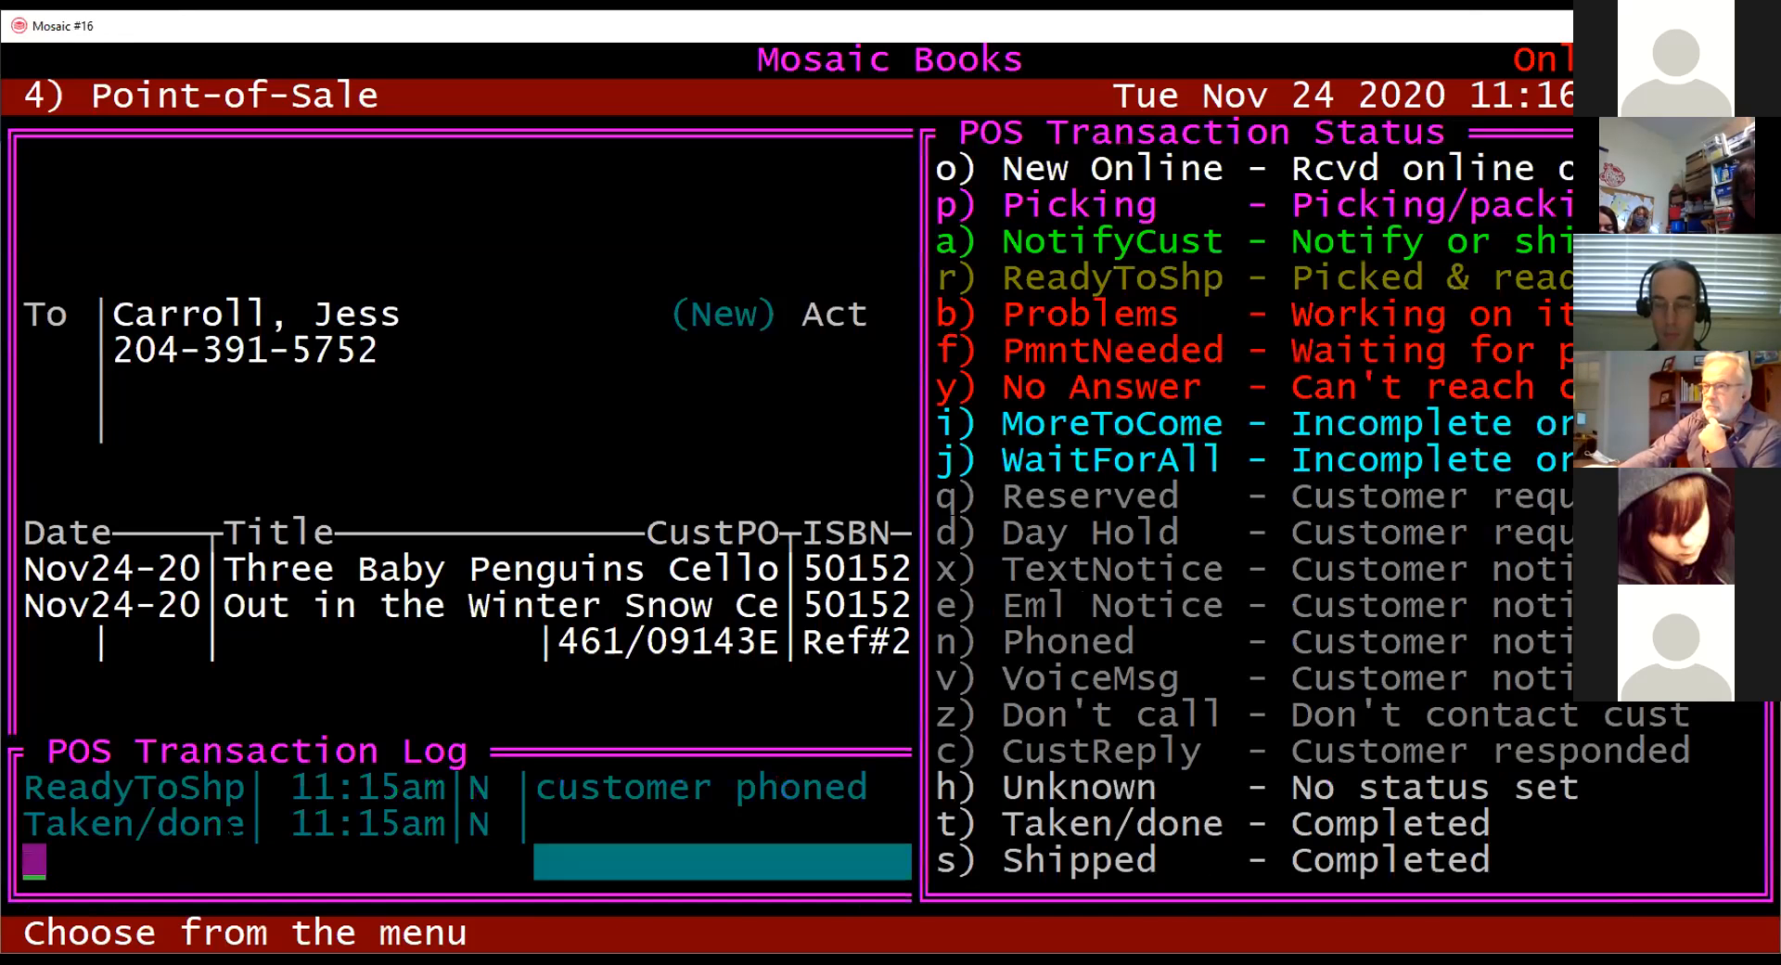
key("Escape")
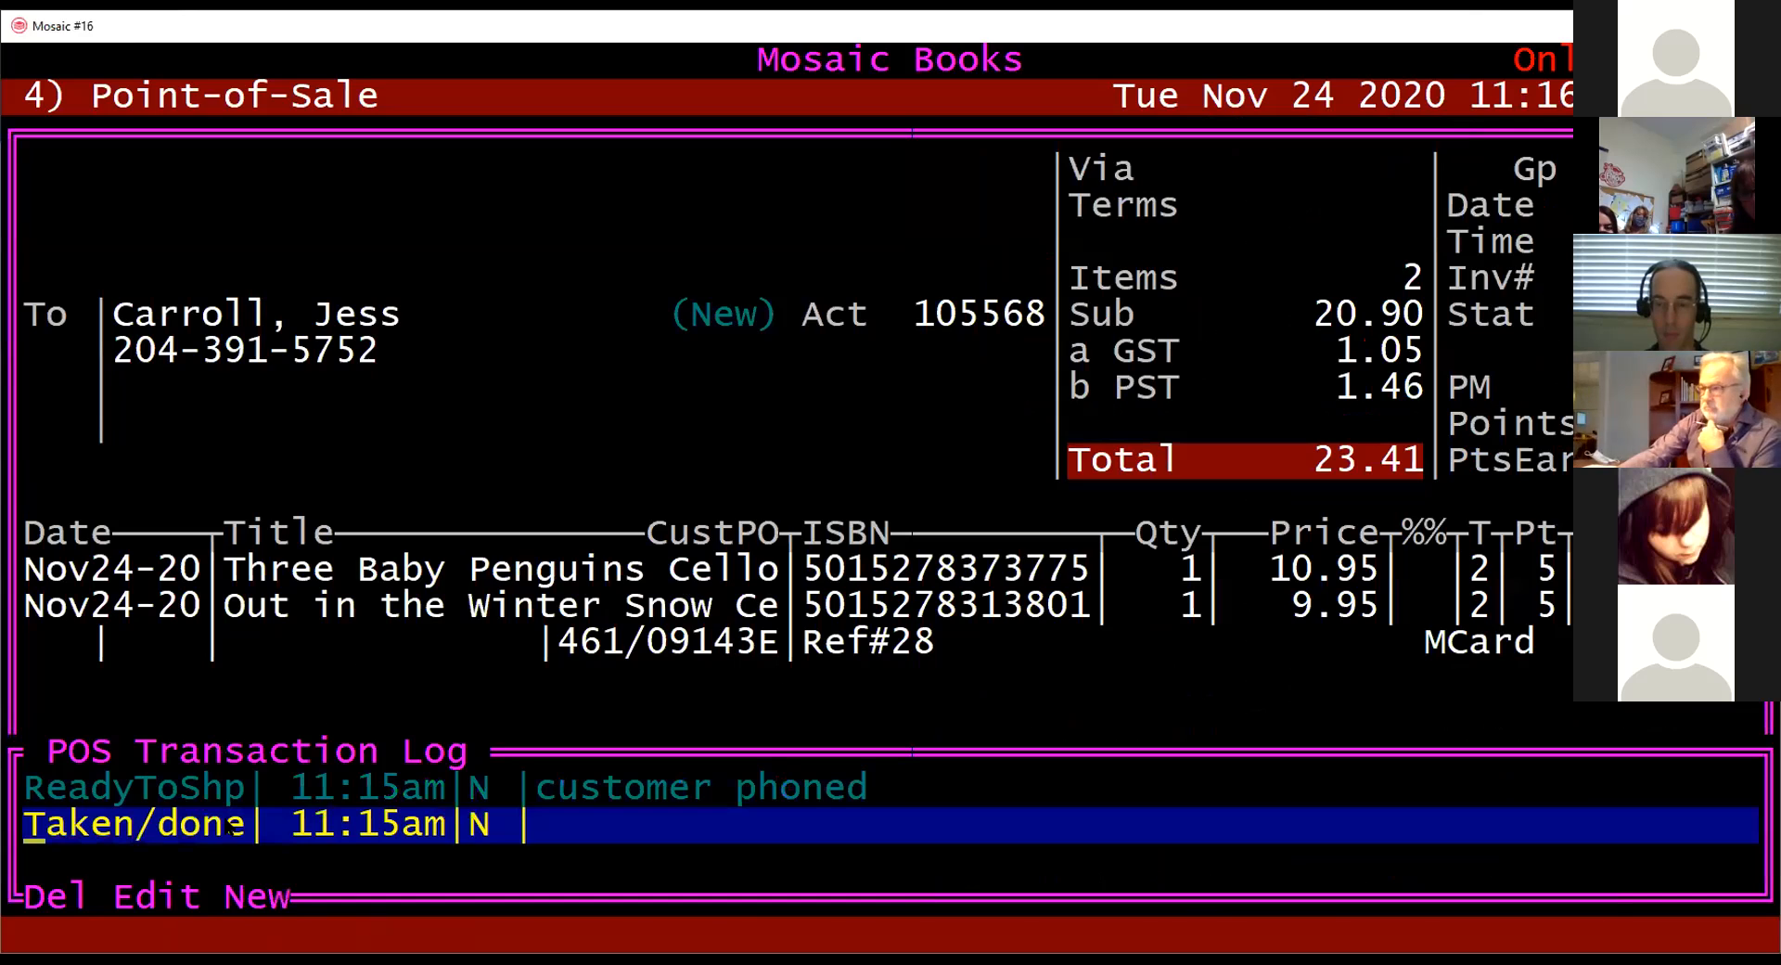
type("t")
key("Return")
type("poicked up by bob")
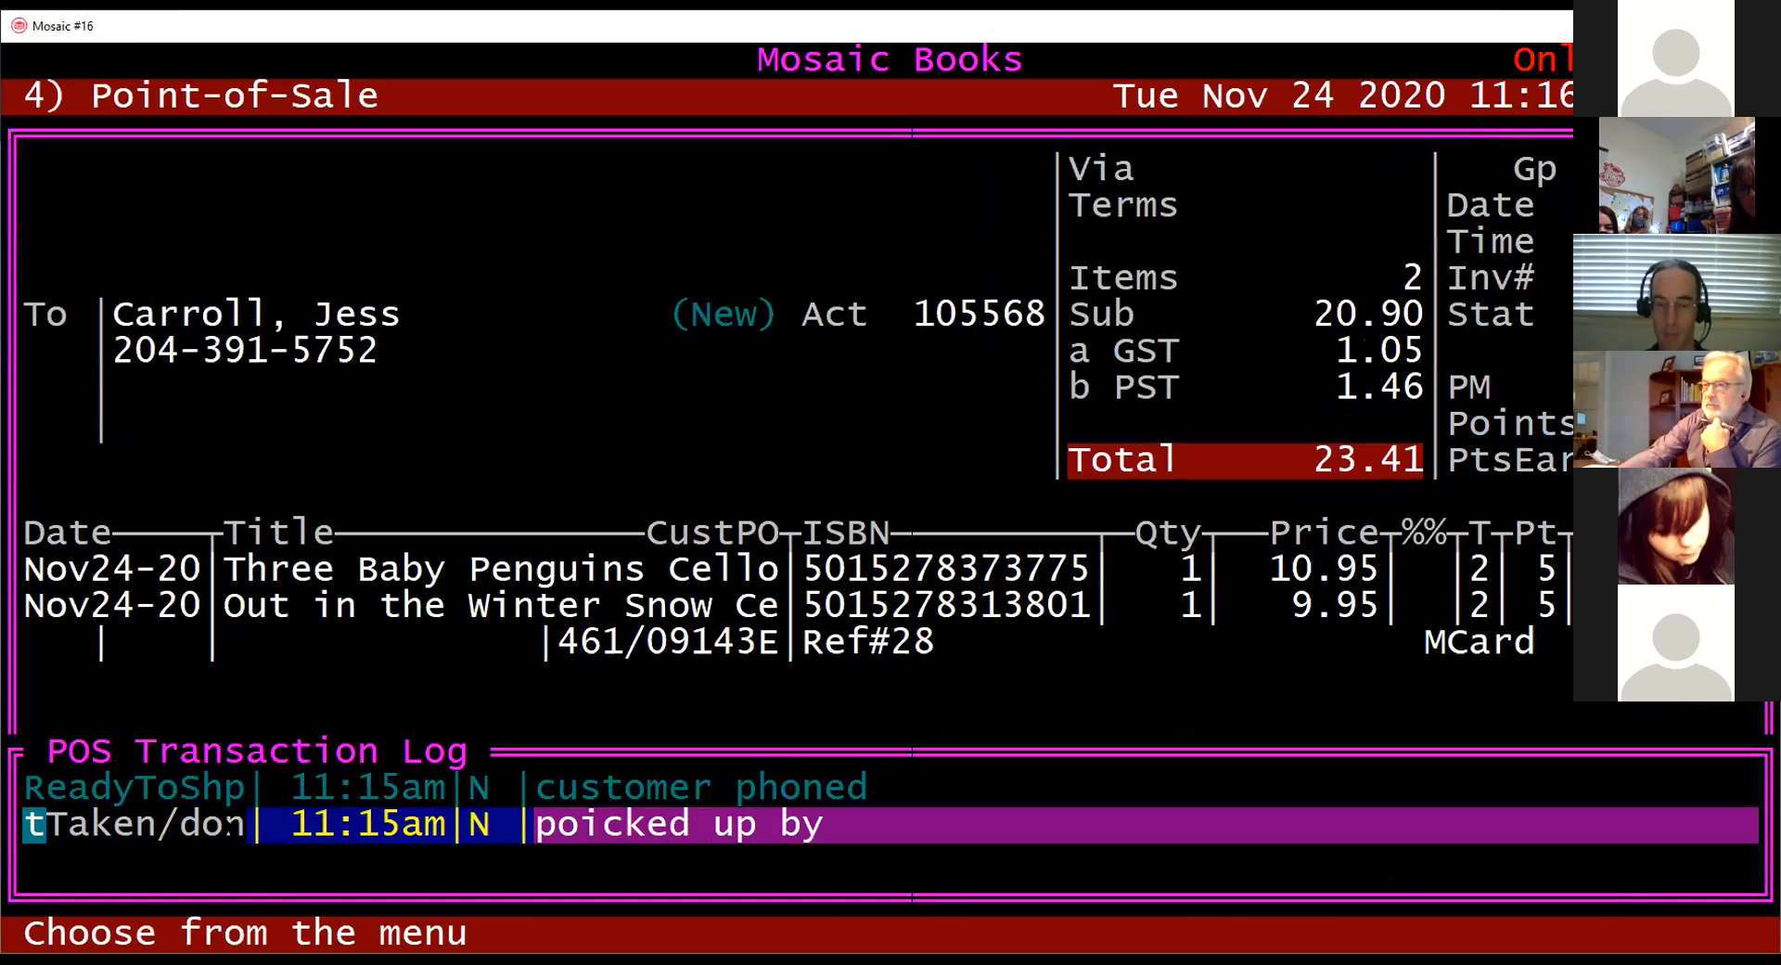
key("Left")
key("Left")
key("Left")
key("Left")
key("Left")
key("Left")
key("Left")
key("Left")
key("Left")
key("Left")
key("Left")
key("Left")
key("Left")
key("Left")
key("Left")
key("Left")
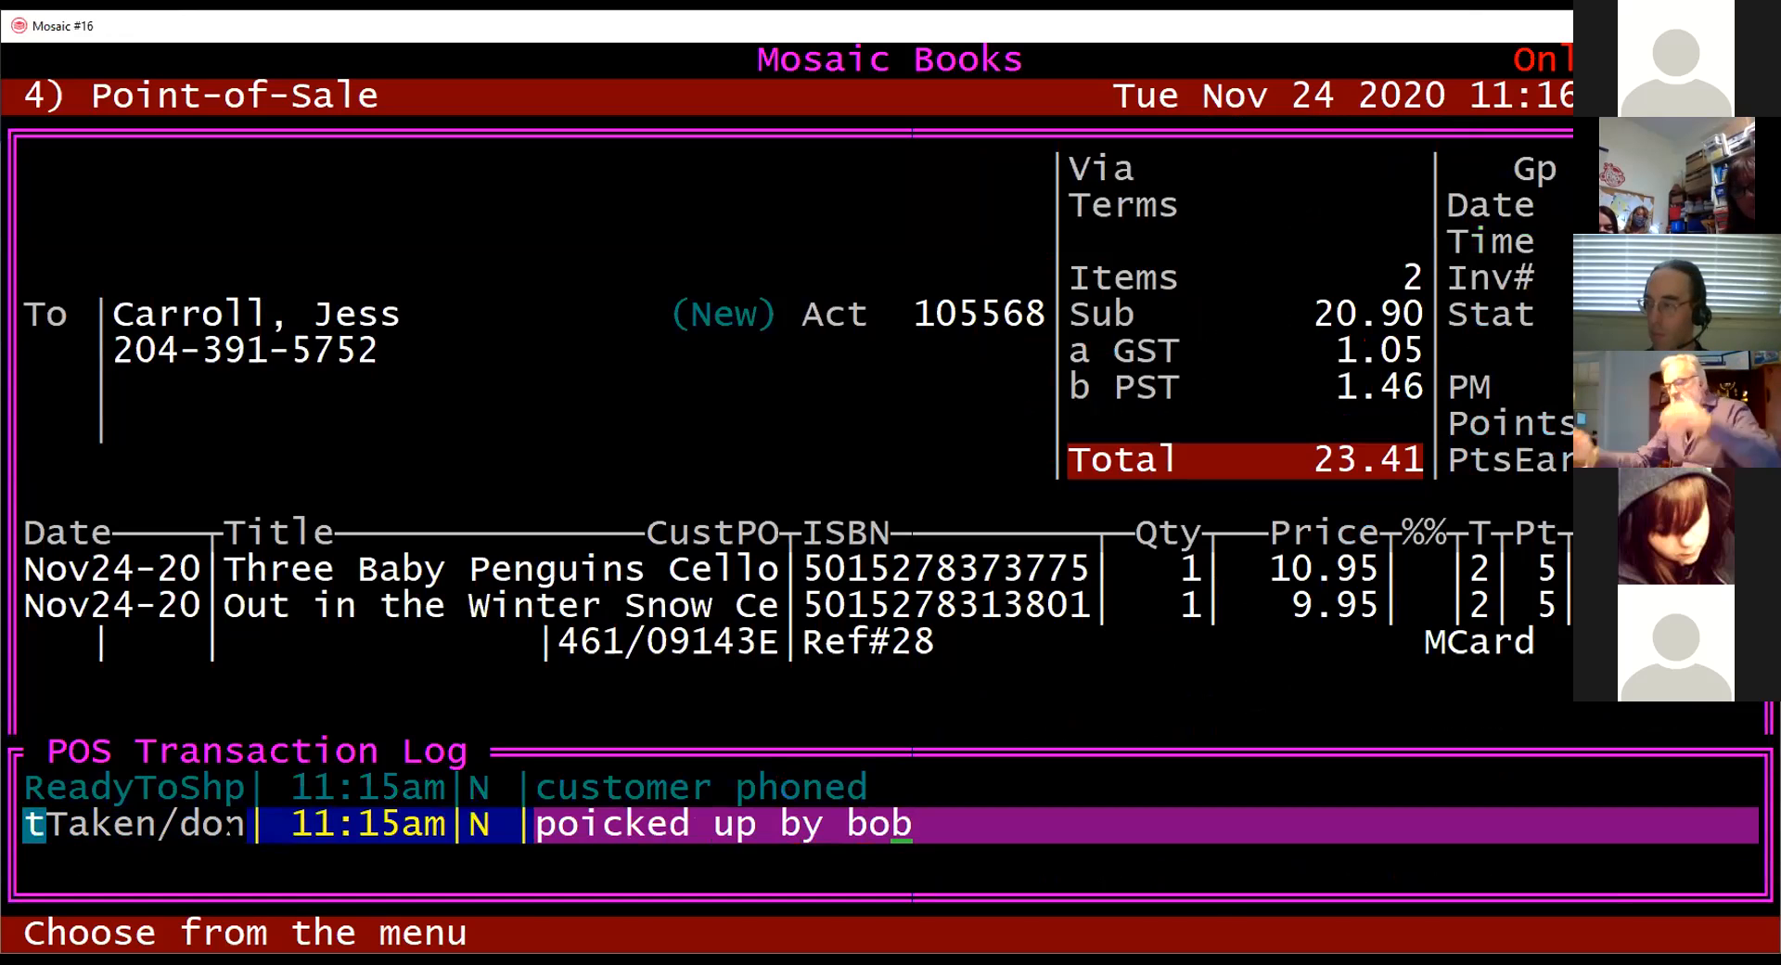
key("Delete")
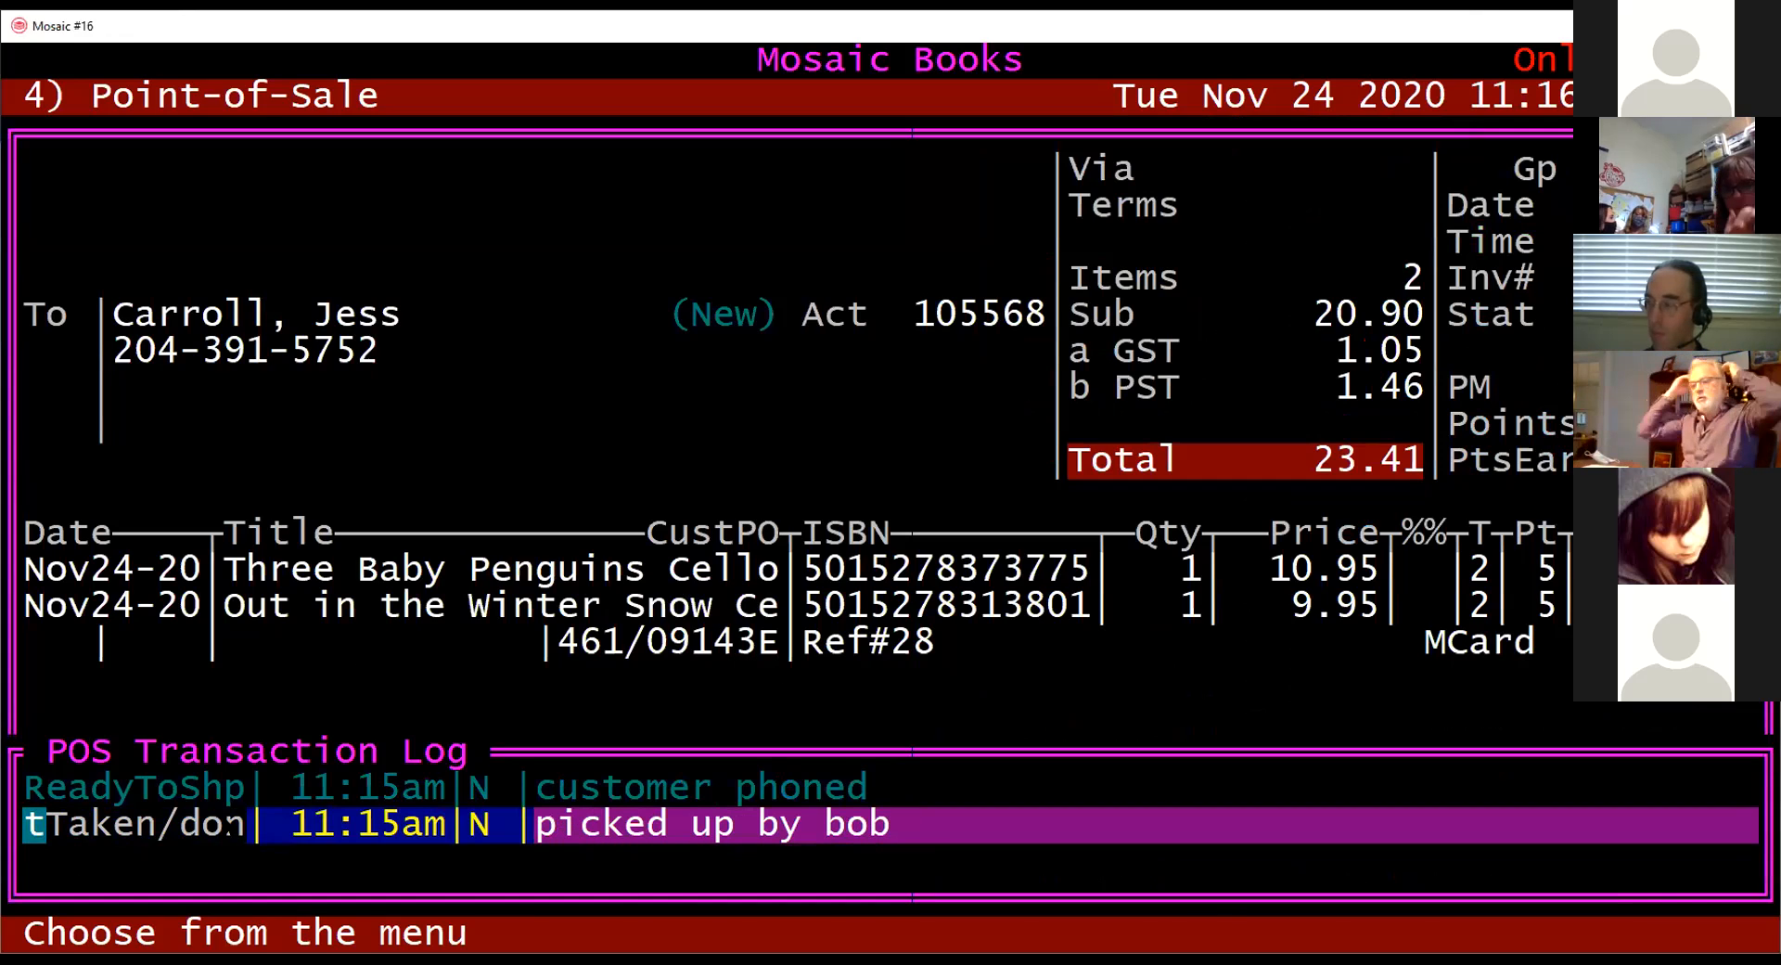
key("Return")
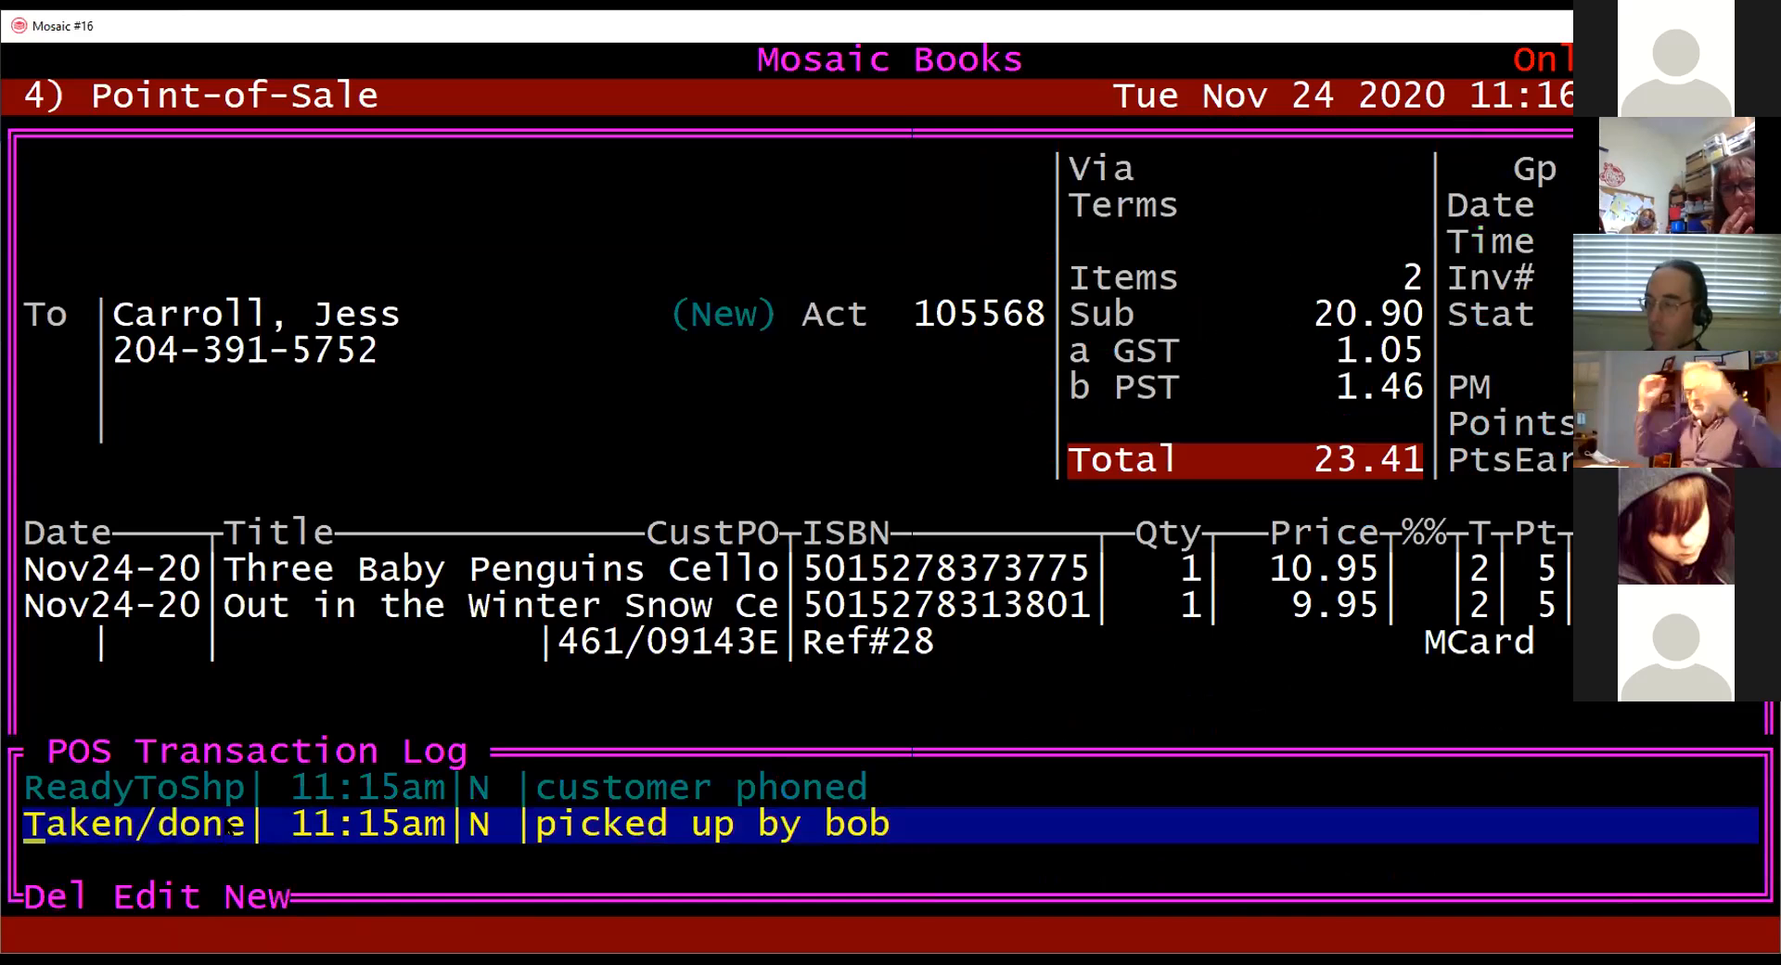
key("Escape")
key("Escape")
key("Escape")
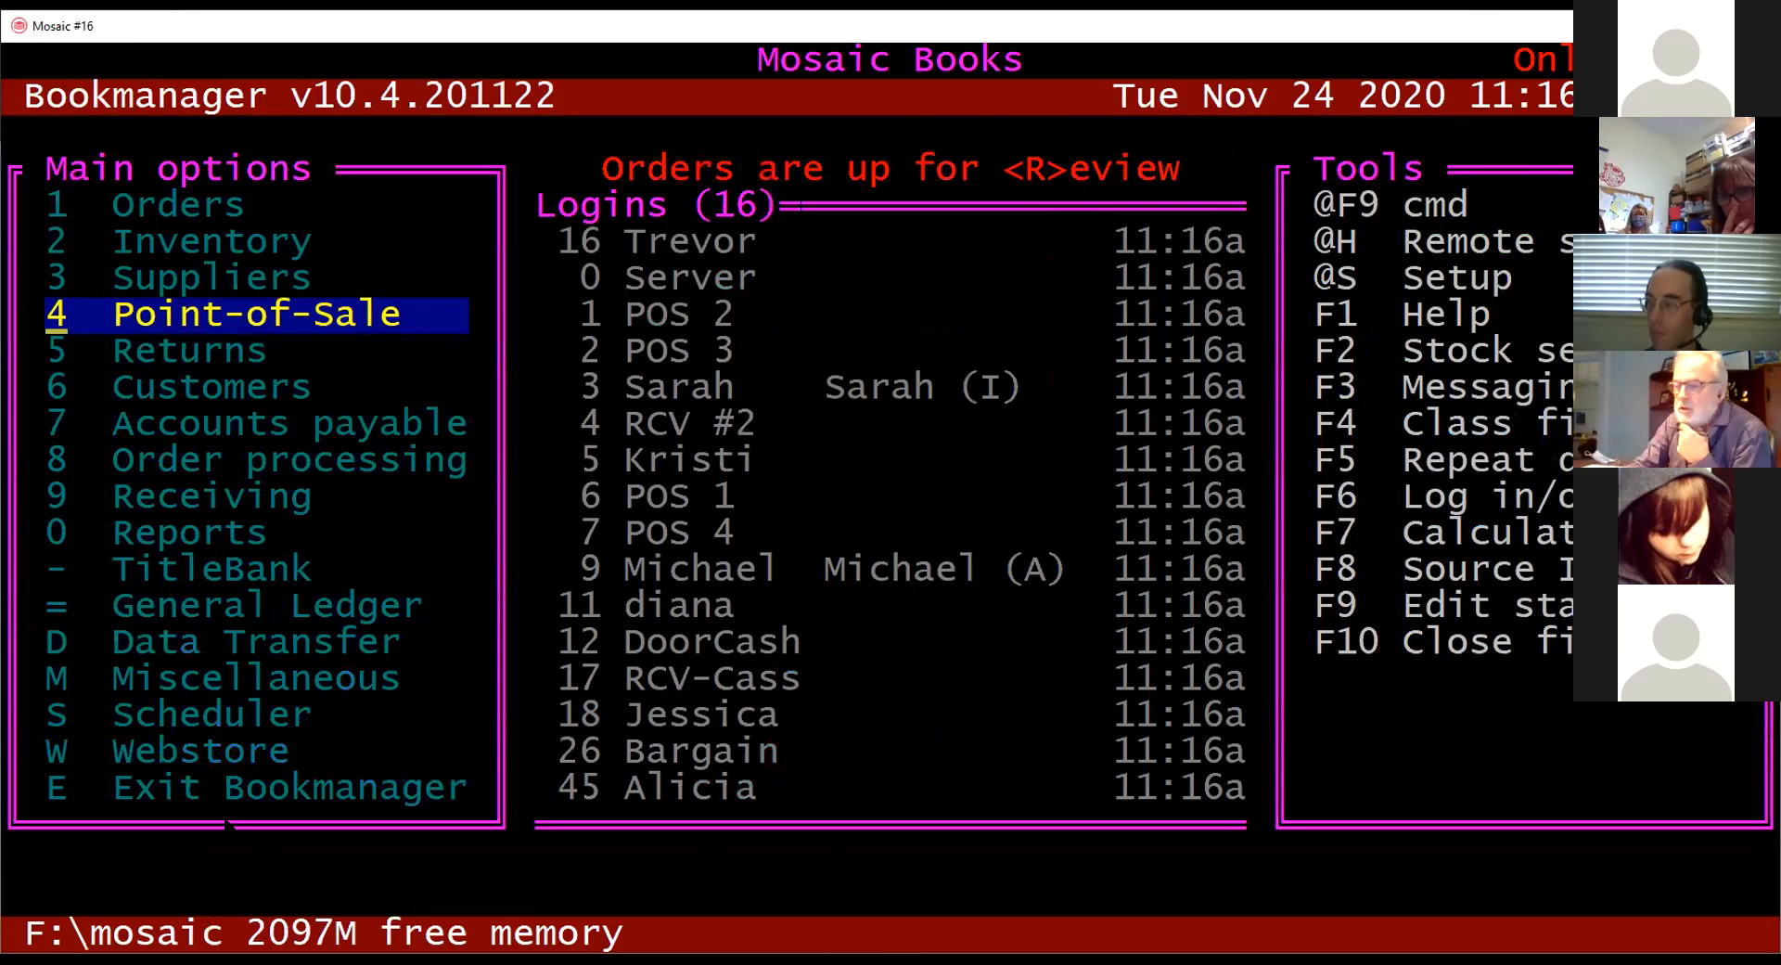
Return to Point of Sale and open the new online pickup order from the transaction status log.
key("Return")
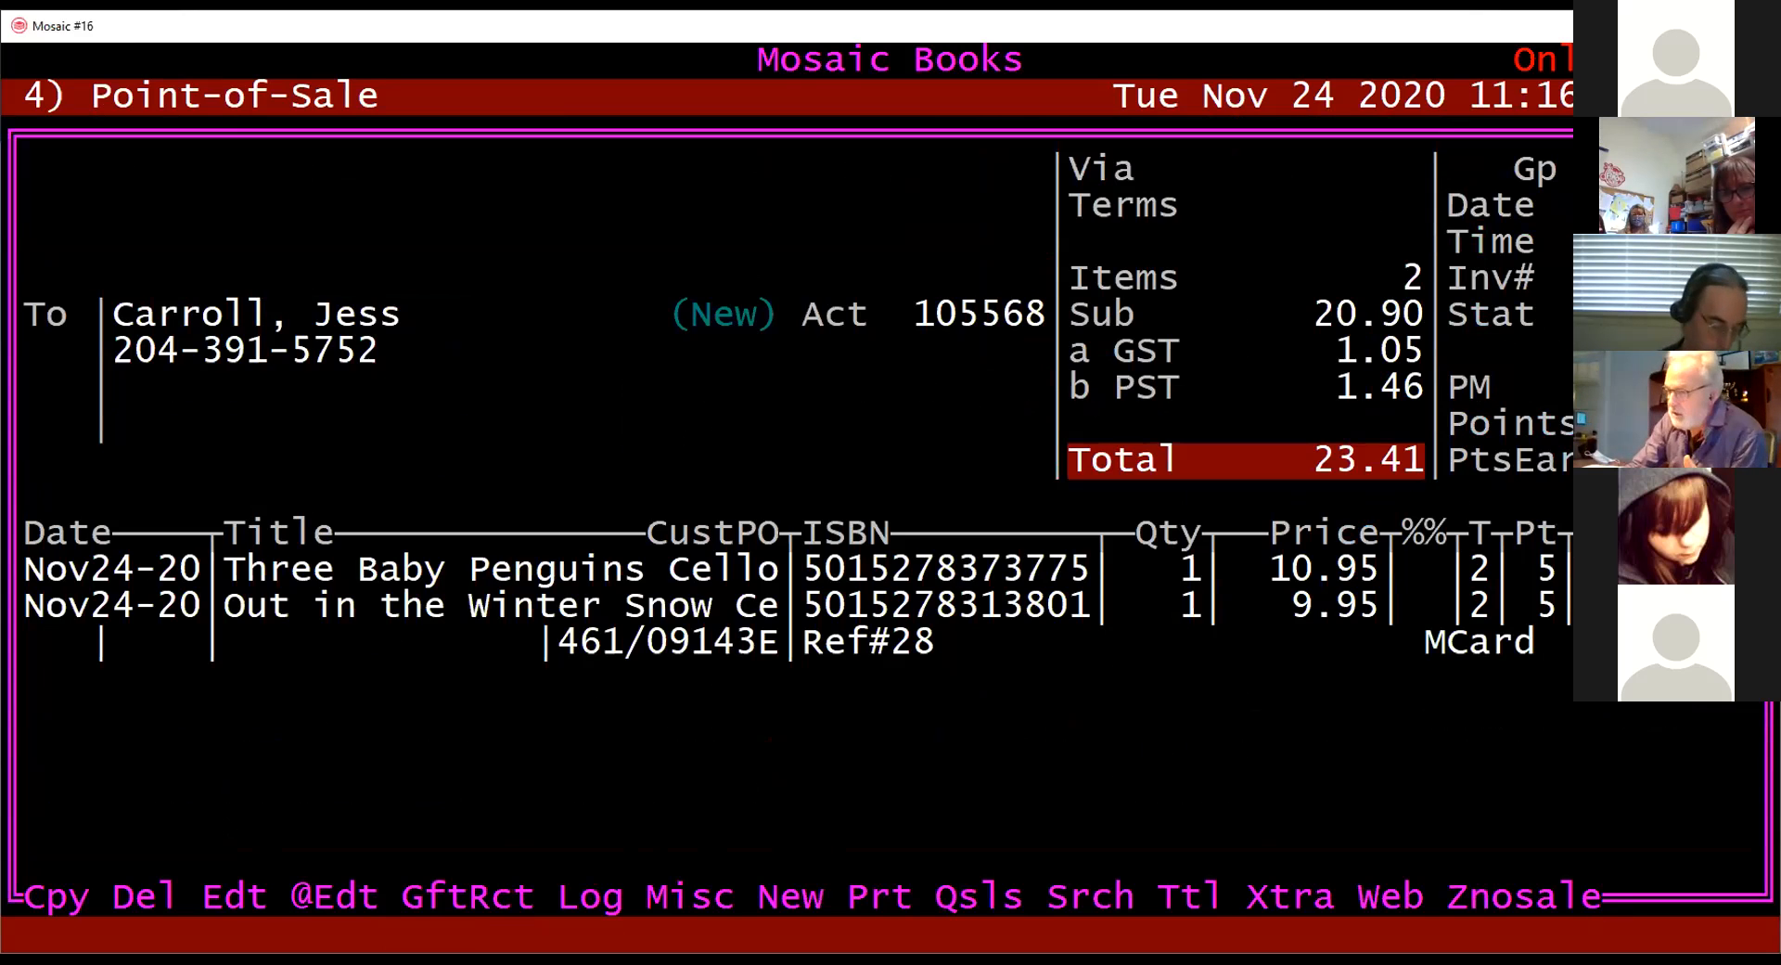
key("l")
key("Return")
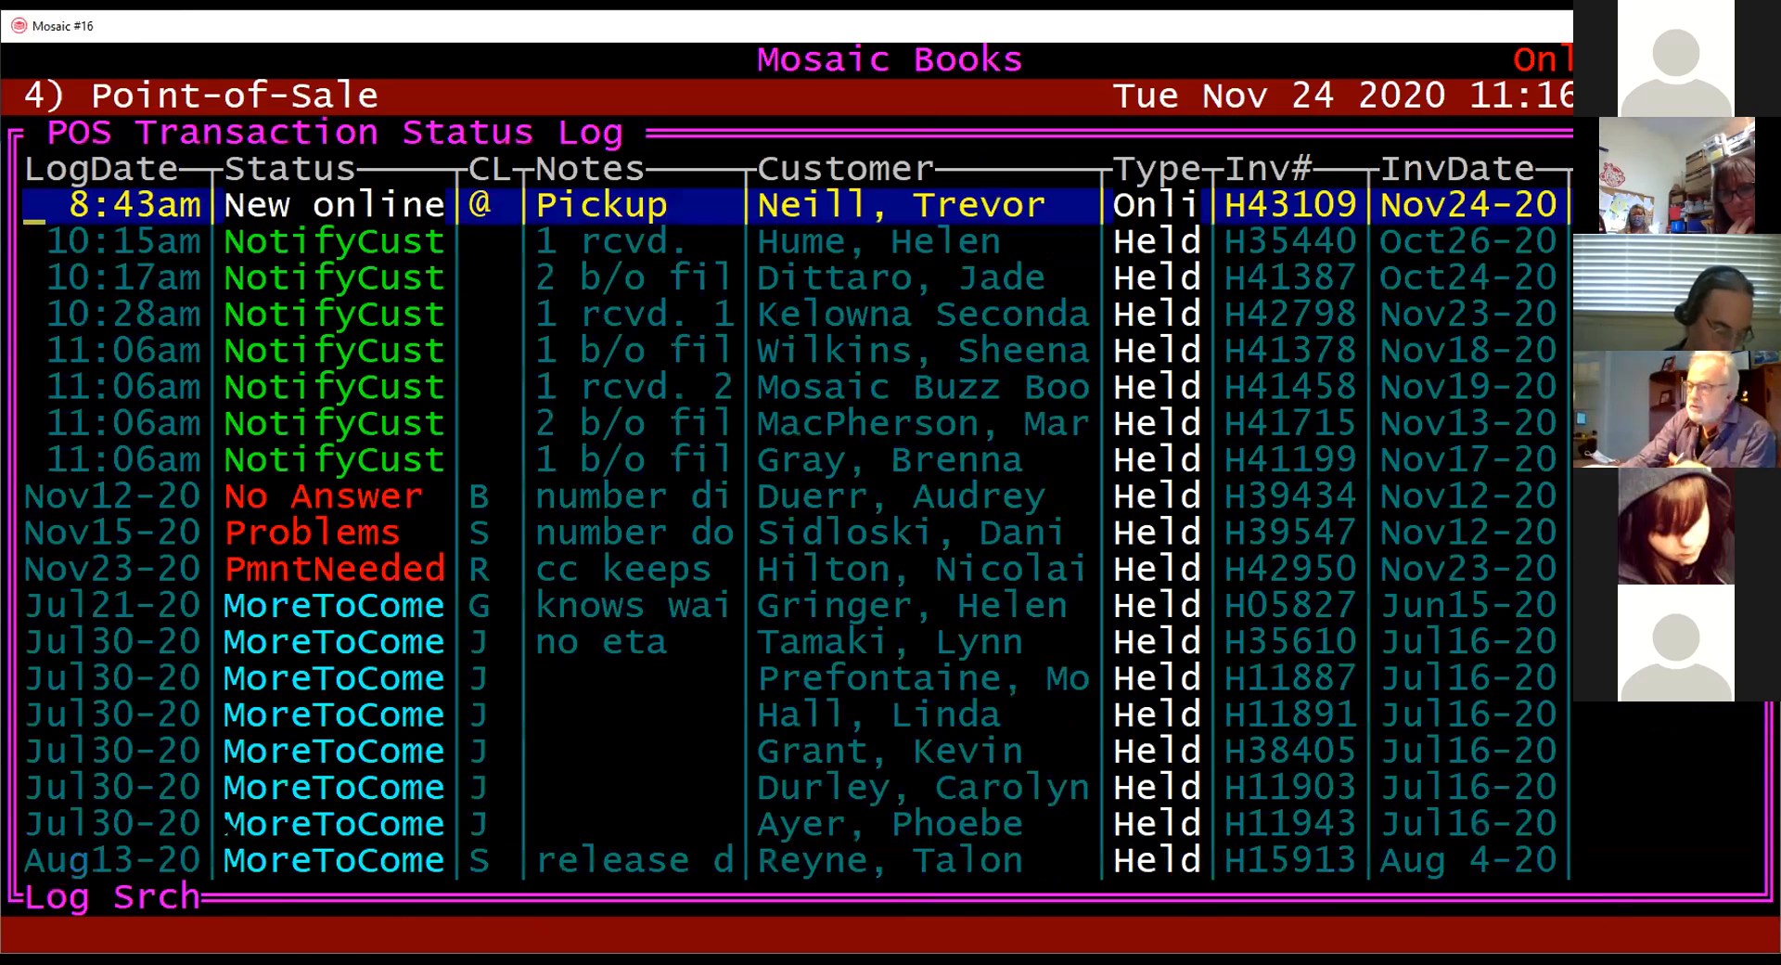
key("Return")
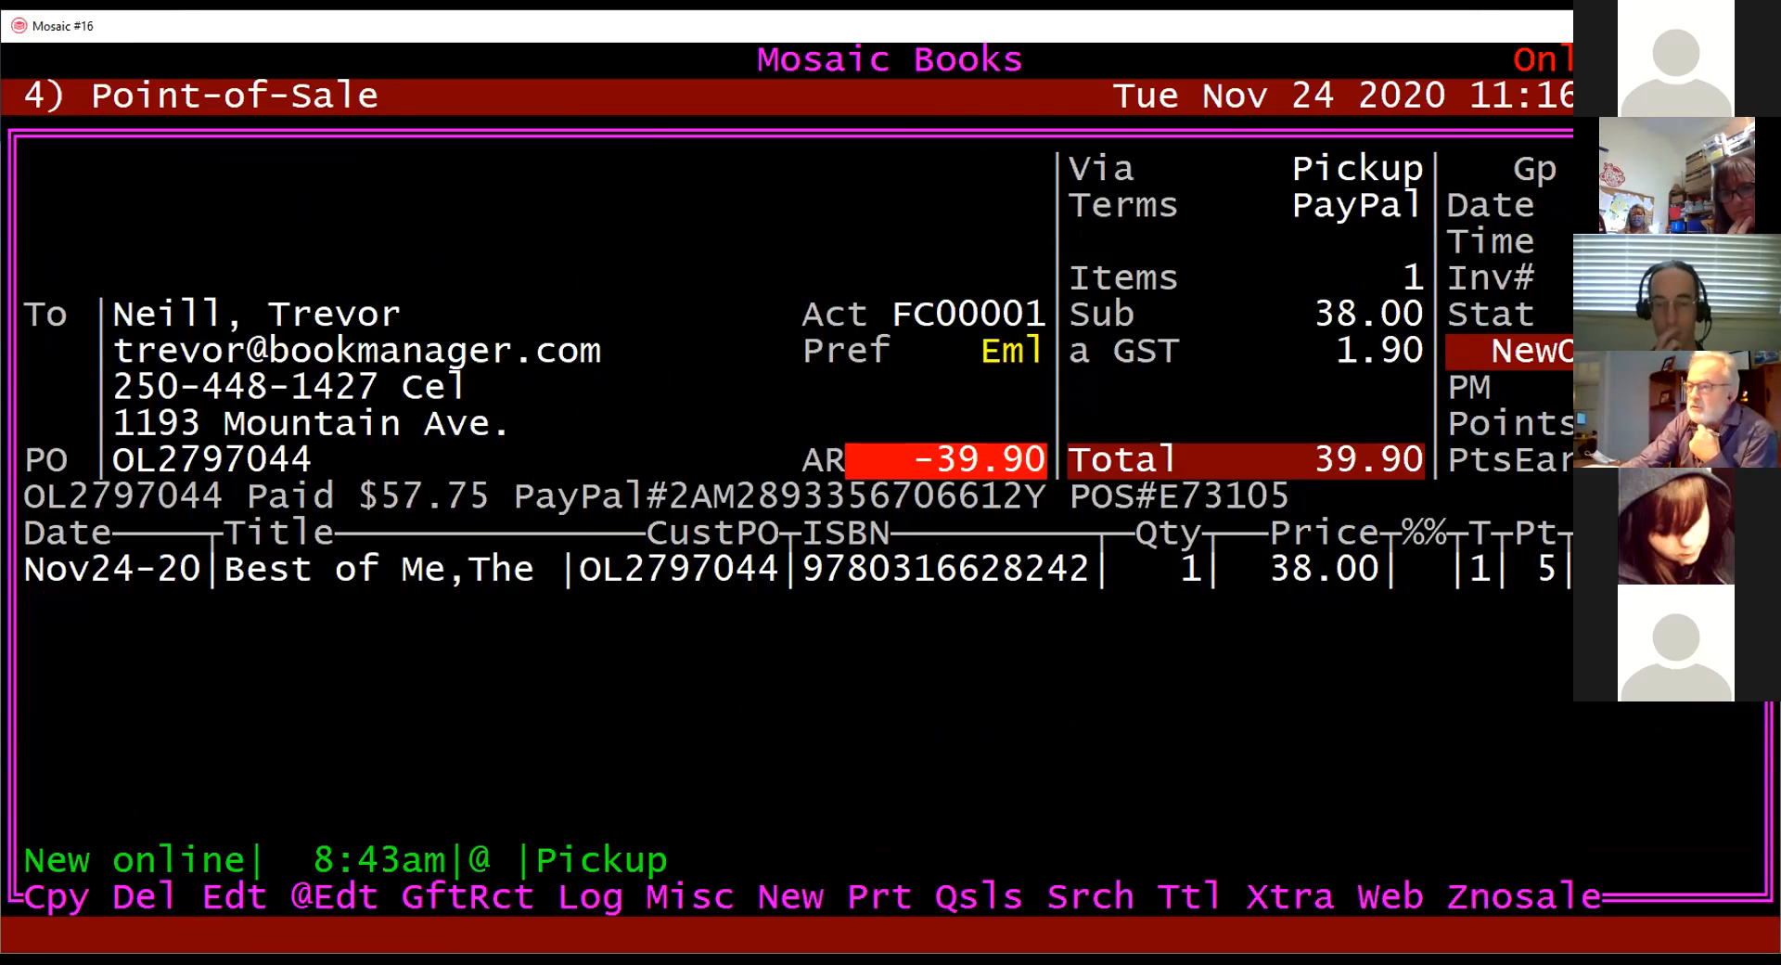
Show the status codes, then reopen the POS Transaction Status Log from the beginning.
key("l")
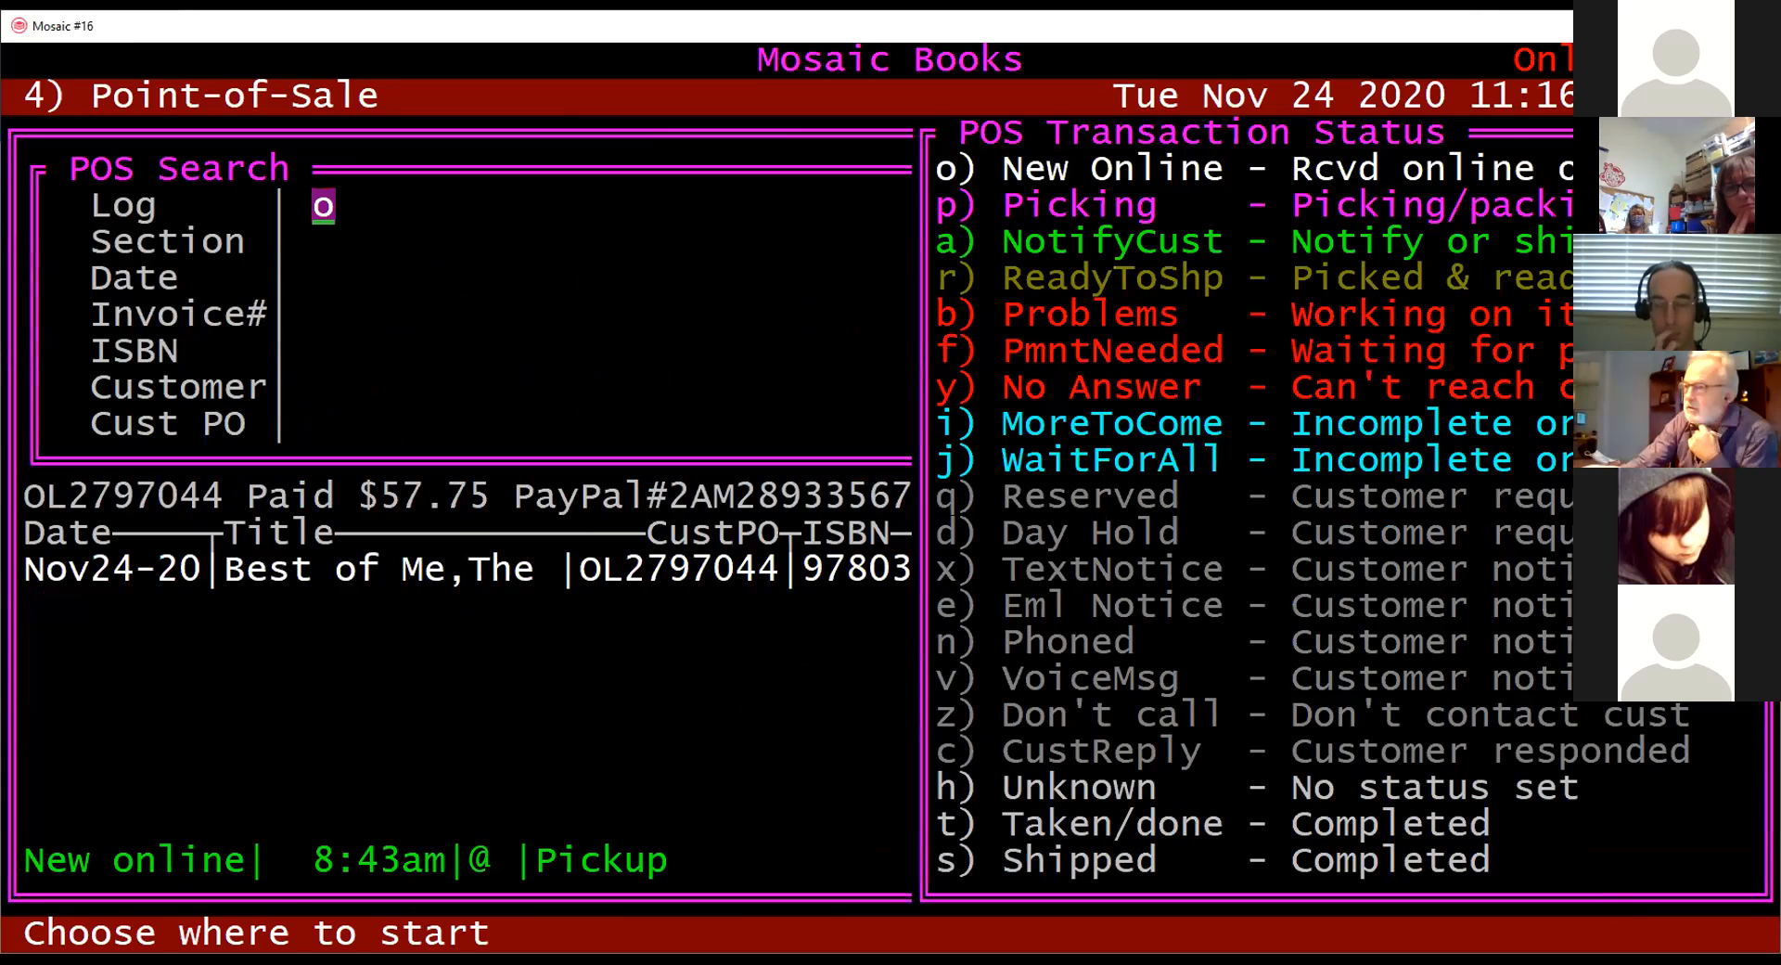
left_click_drag(937, 156, 1009, 744)
left_click(1005, 709)
key("Return")
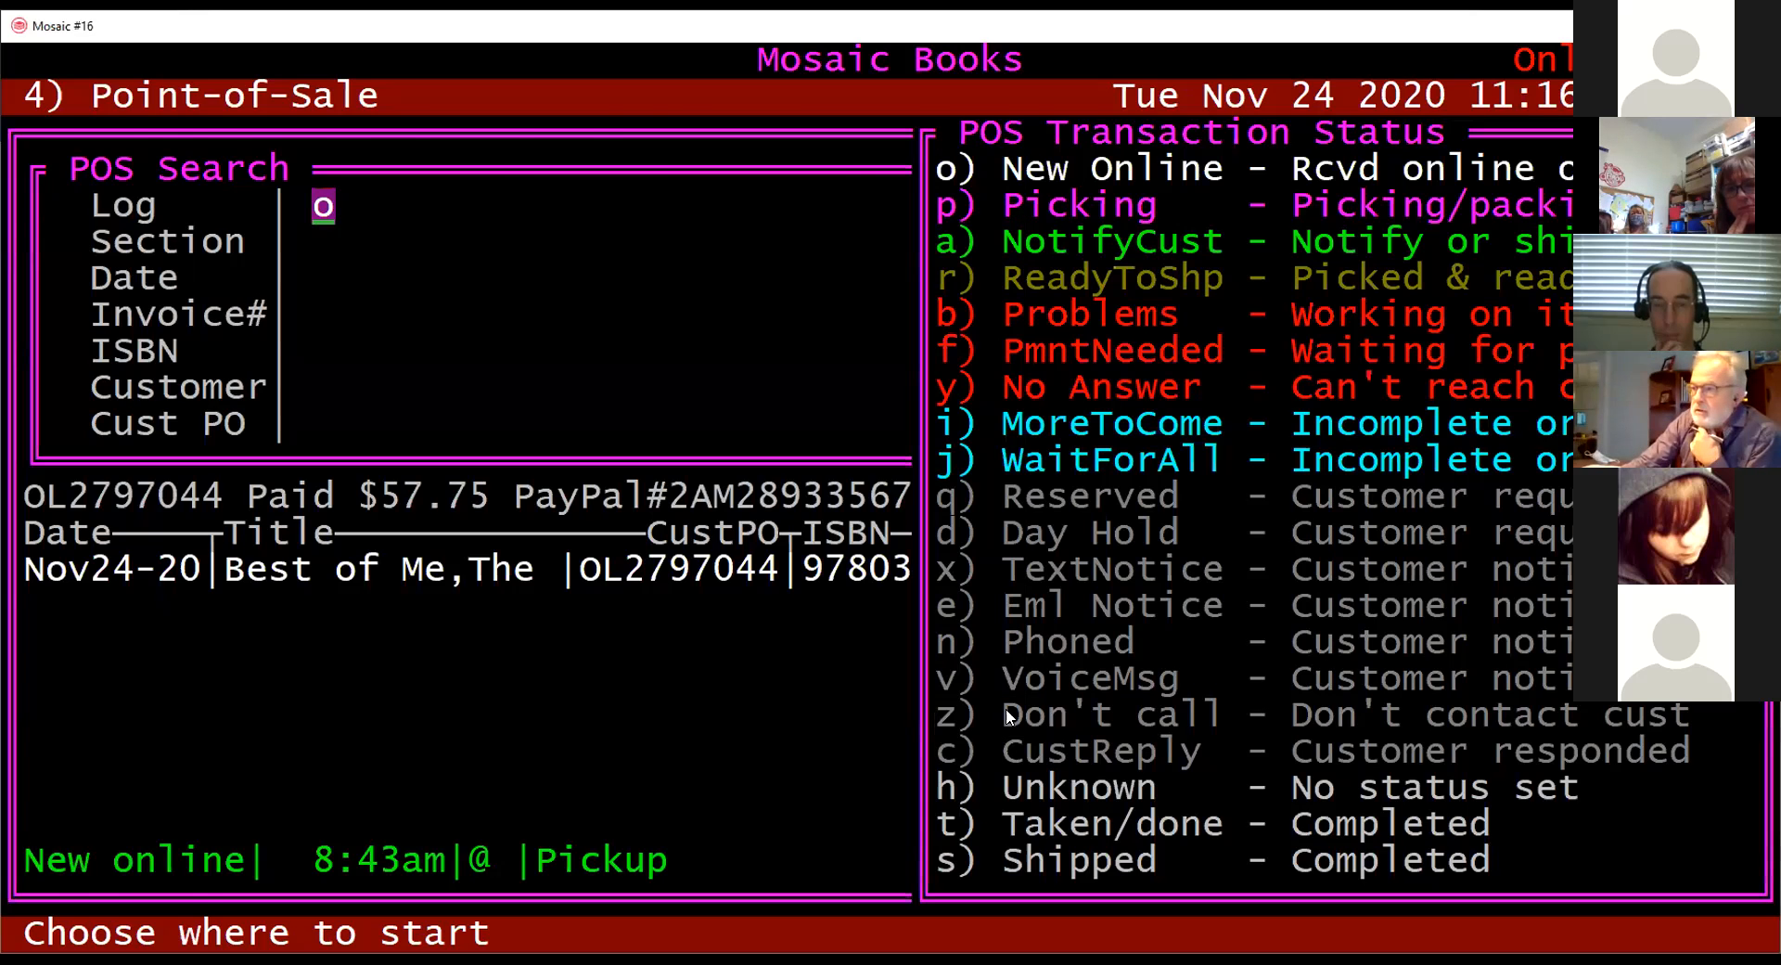
key("Return")
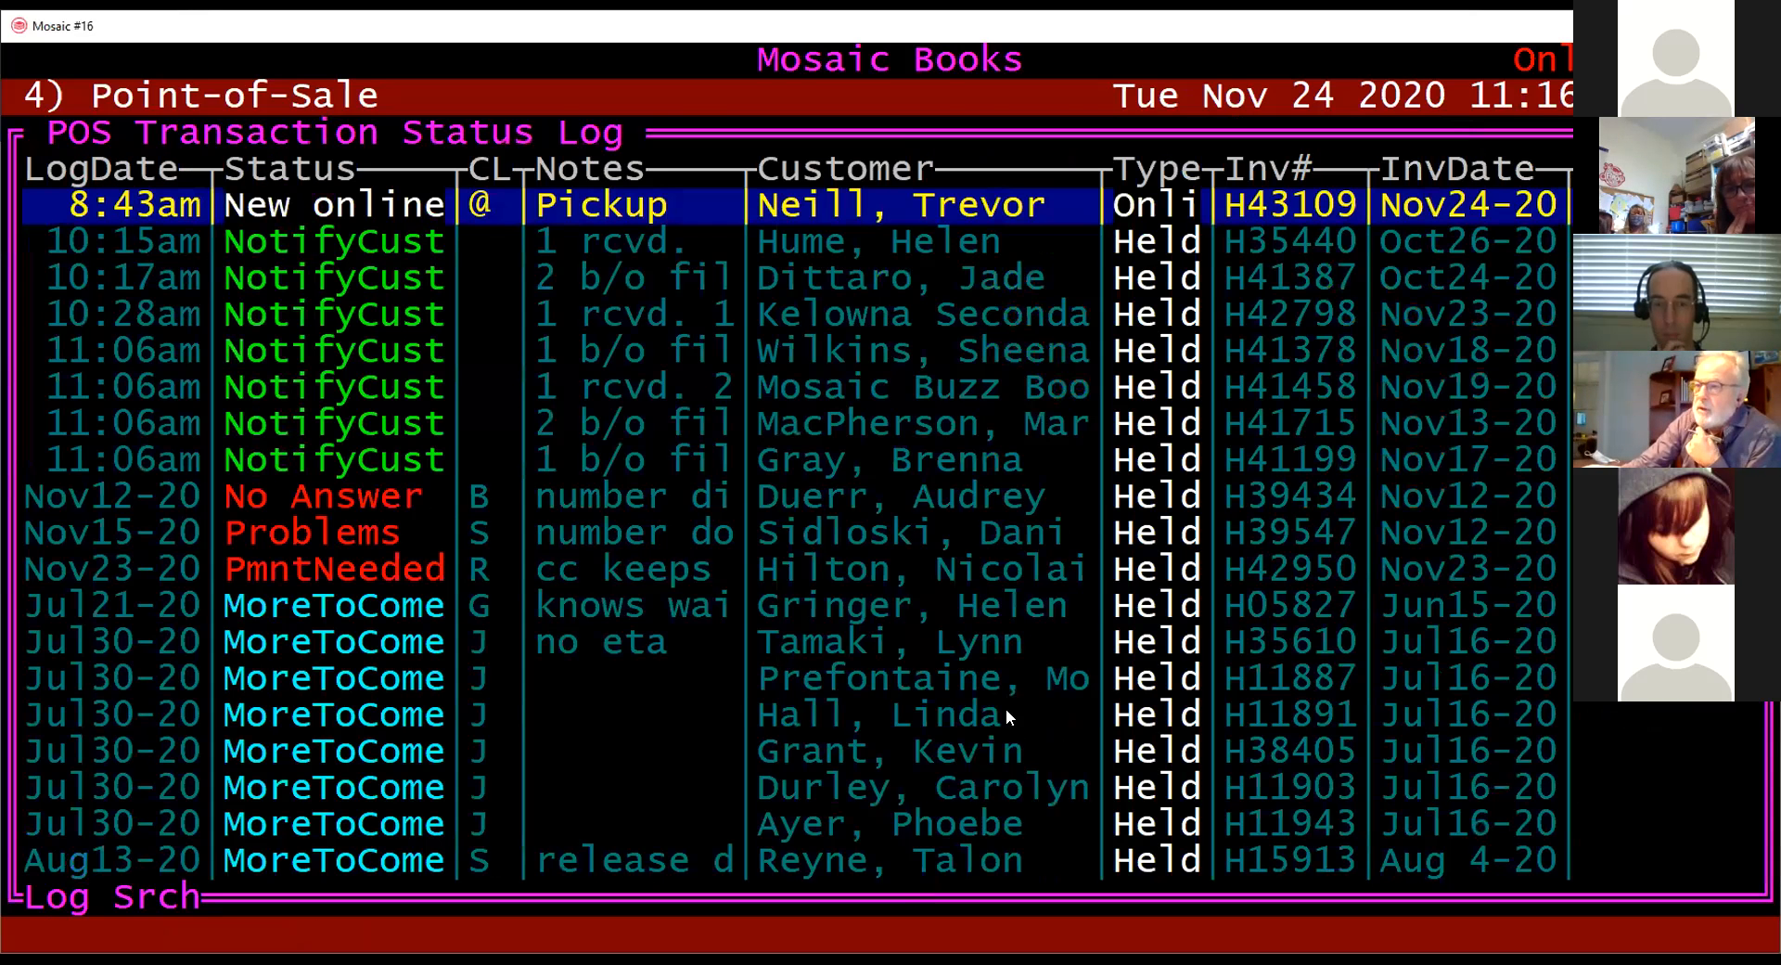
Page through the status log entries, from Jul29-20 to the Nov 1-20 entries.
key("Page_Down")
key("Page_Down")
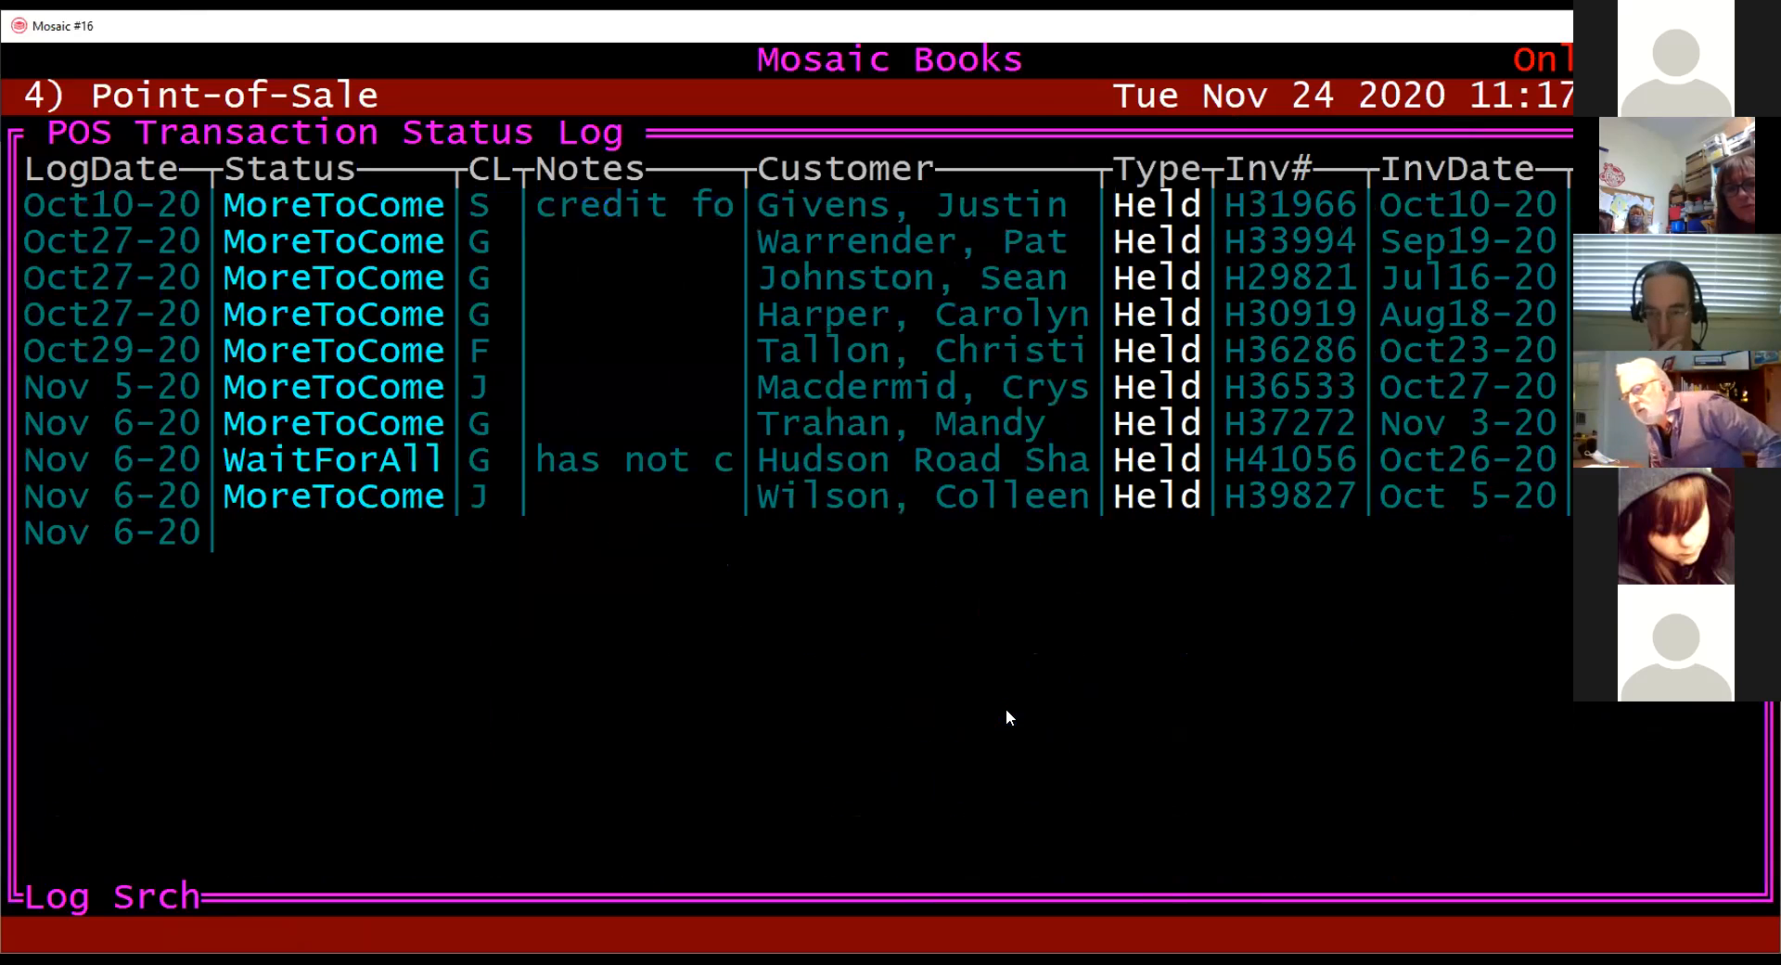
key("Page_Down")
key("Page_Down")
key("Page_Down")
key("Page_Down")
key("Page_Down")
key("Page_Down")
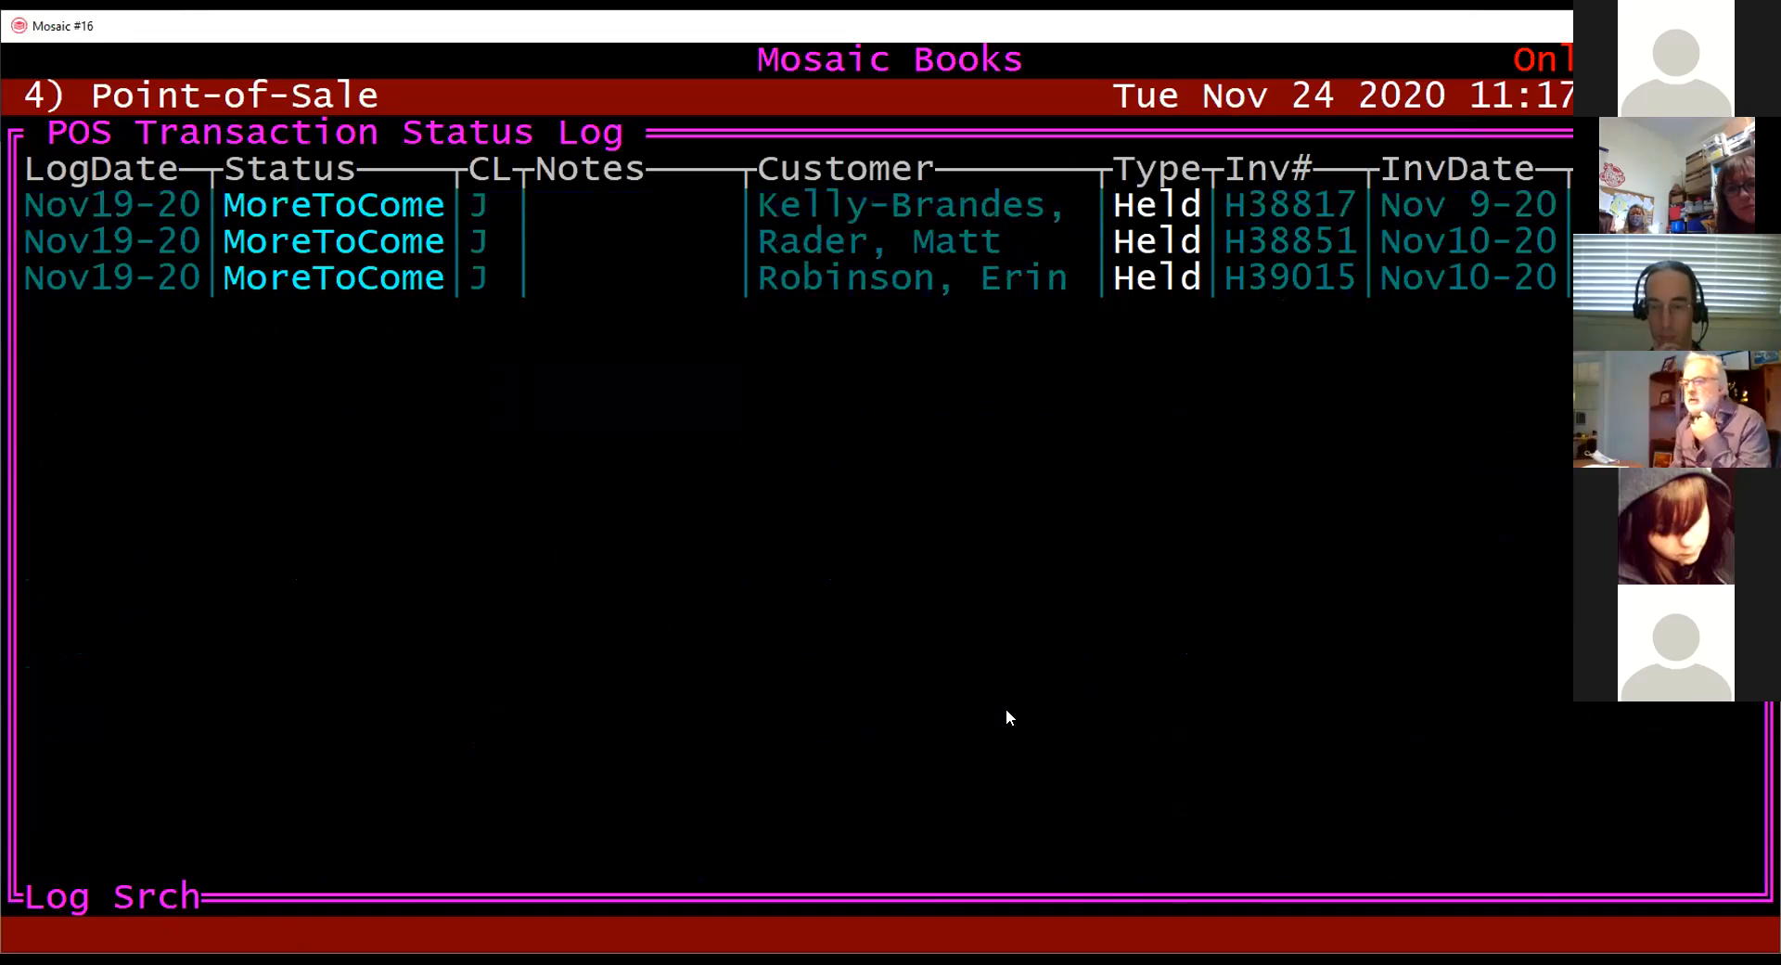
key("Page_Down")
key("Page_Up")
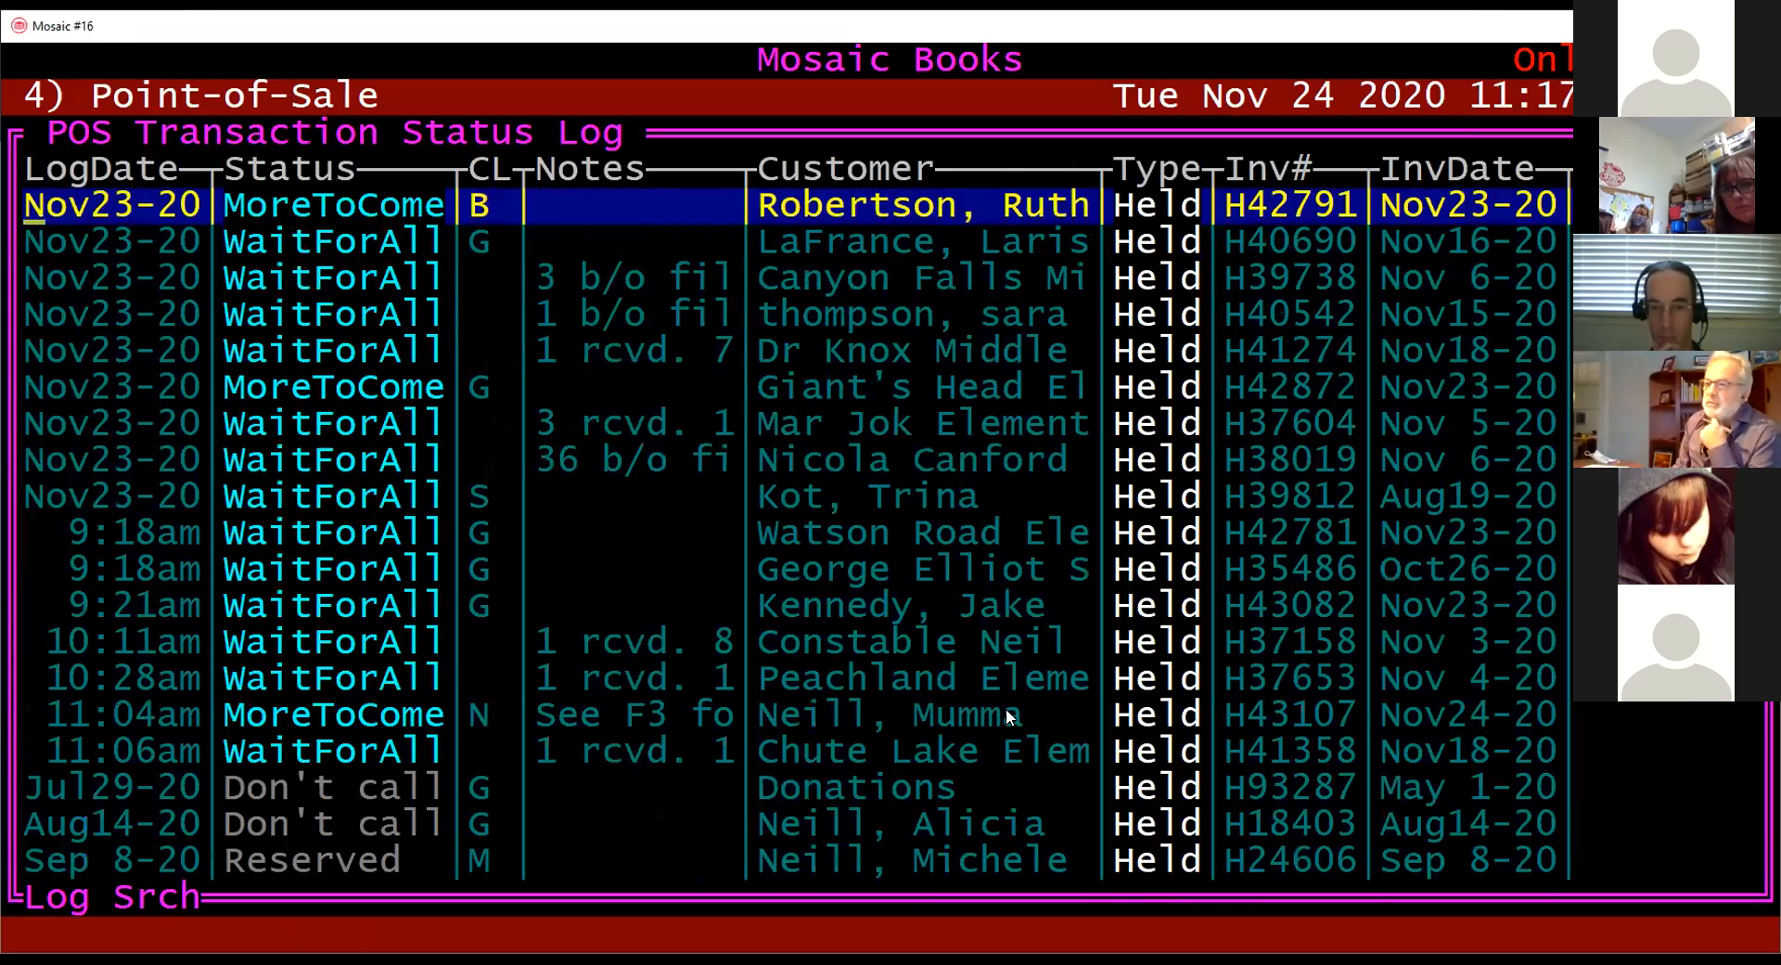
key("Down")
key("Down")
key("Down")
key("Down")
key("Down")
key("Down")
key("Down")
key("Down")
key("Down")
key("Down")
key("Down")
key("Down")
key("Down")
key("Down")
key("Down")
key("Down")
key("Down")
key("Down")
key("Down")
key("Down")
key("Down")
key("Down")
key("Down")
key("Down")
key("Down")
key("Down")
key("Down")
key("Down")
key("Down")
key("Down")
key("Down")
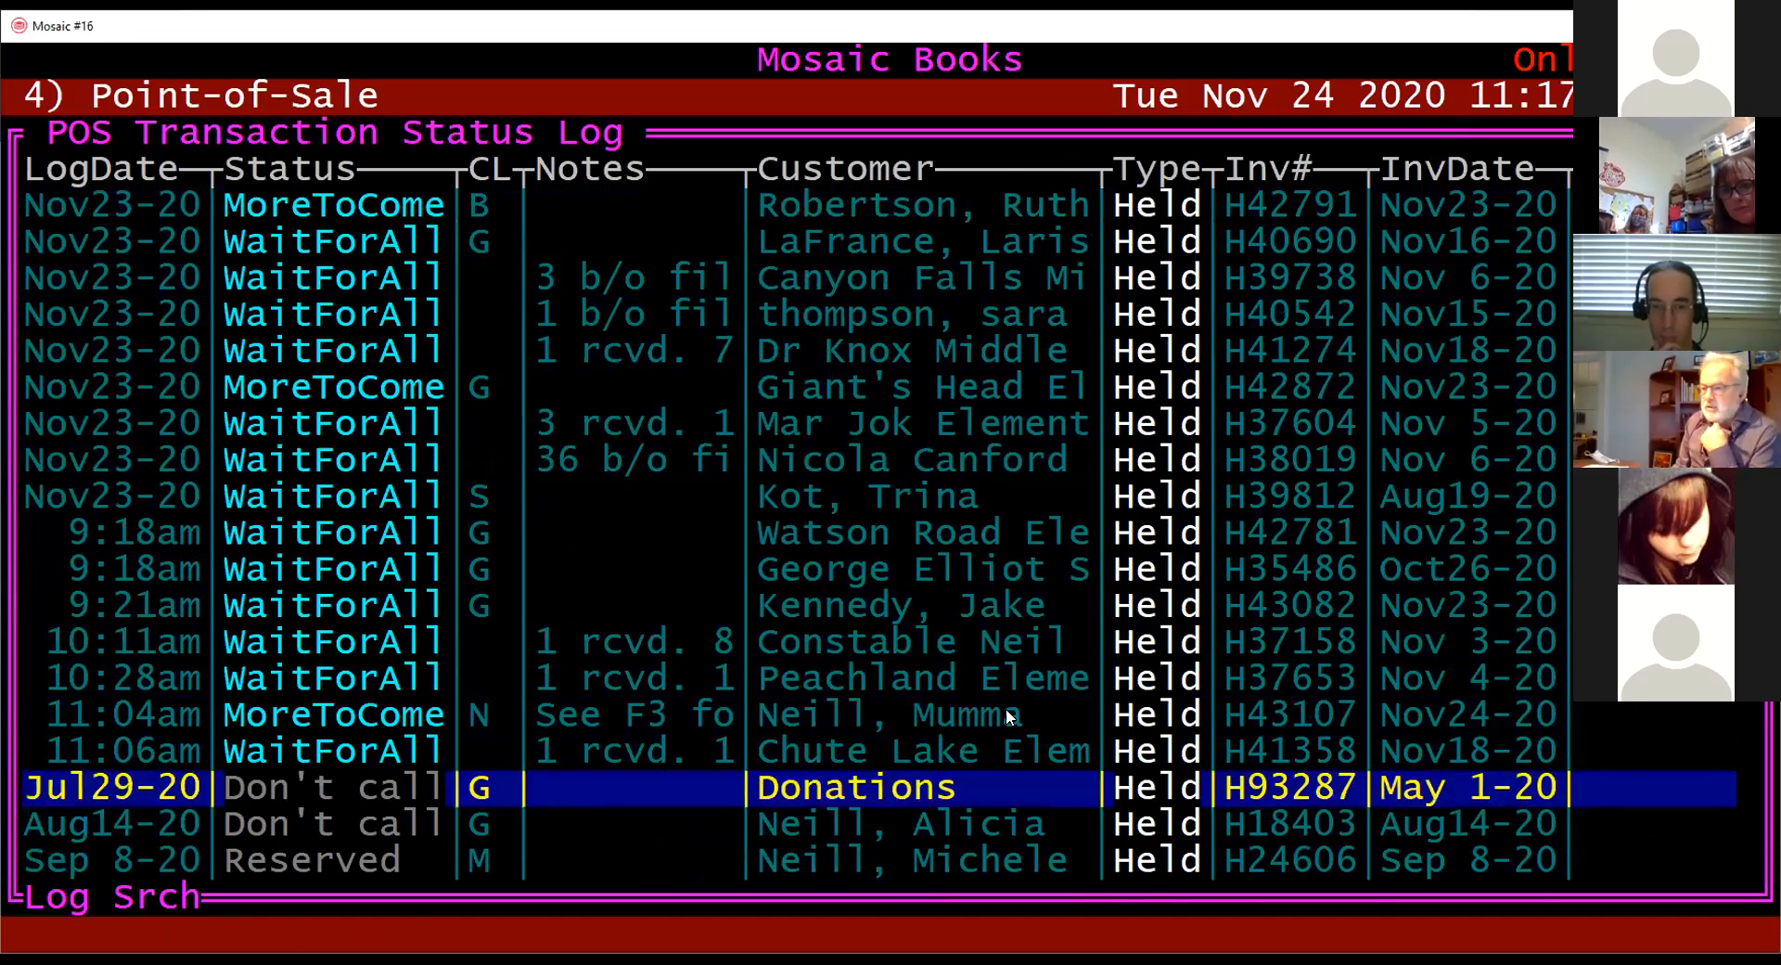
key("Up")
key("Up")
key("Up")
key("Up")
key("Up")
key("Up")
key("Up")
key("Up")
key("Up")
key("Up")
key("Up")
key("Up")
key("Up")
key("Up")
key("Up")
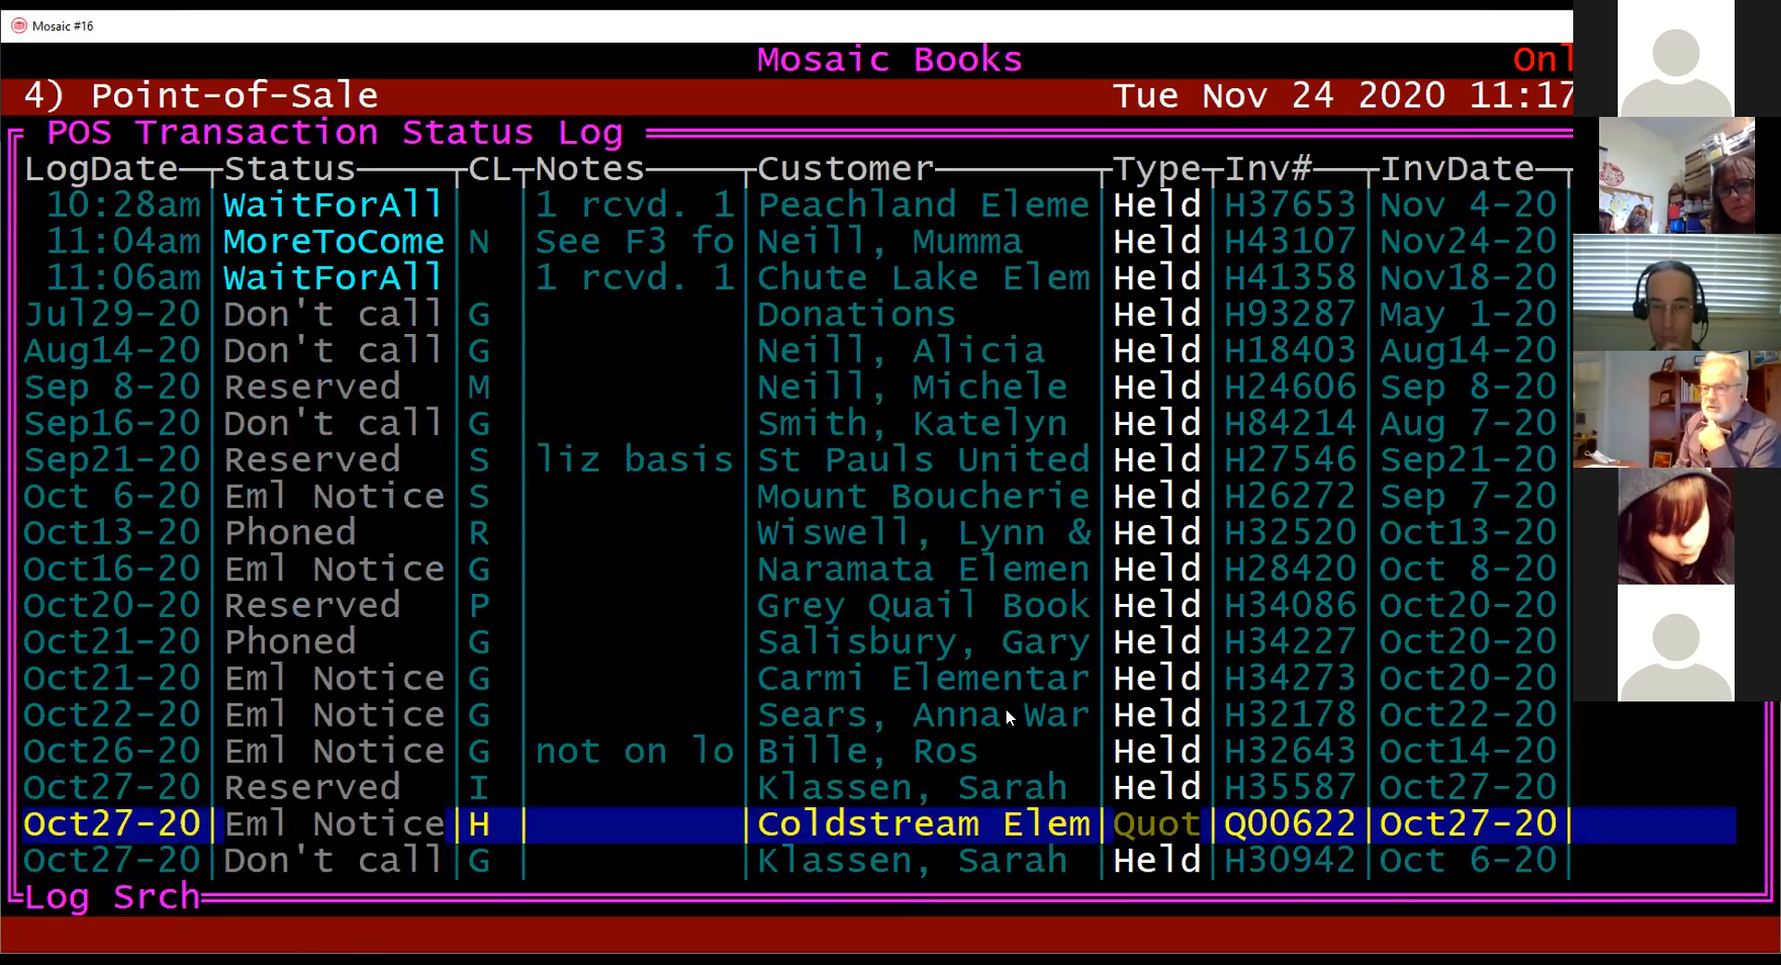
key("Down")
key("Down")
key("Down")
key("Down")
key("Down")
key("Down")
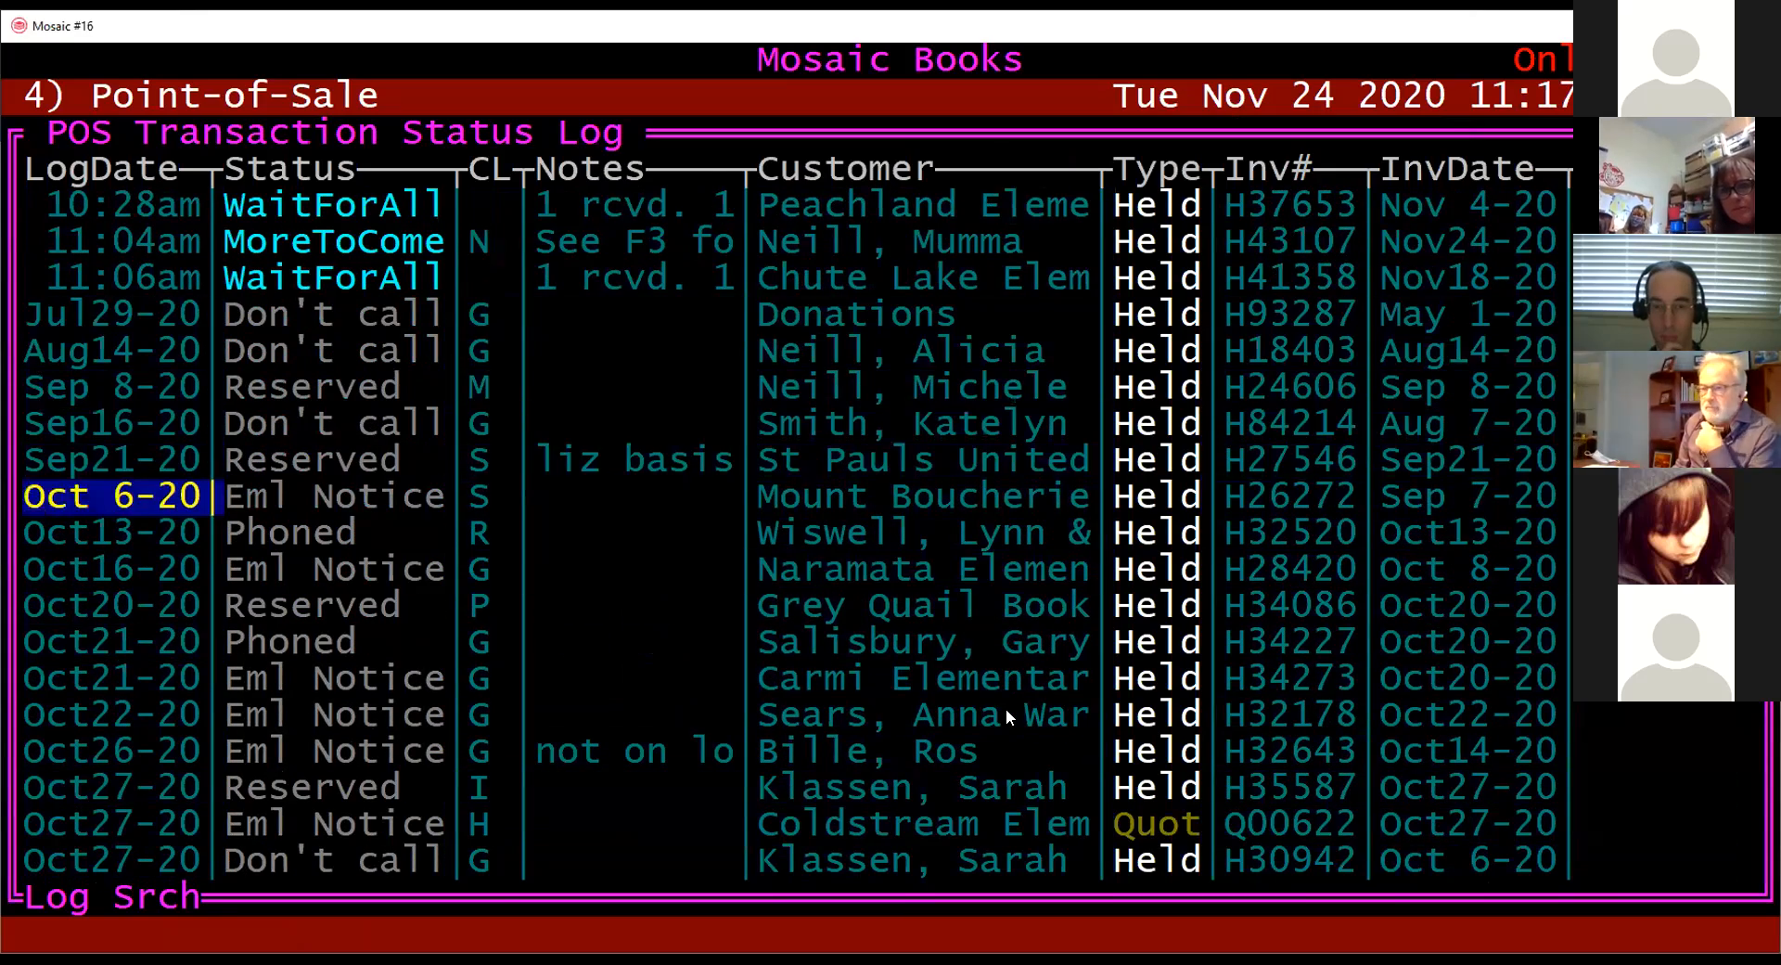
key("Page_Down")
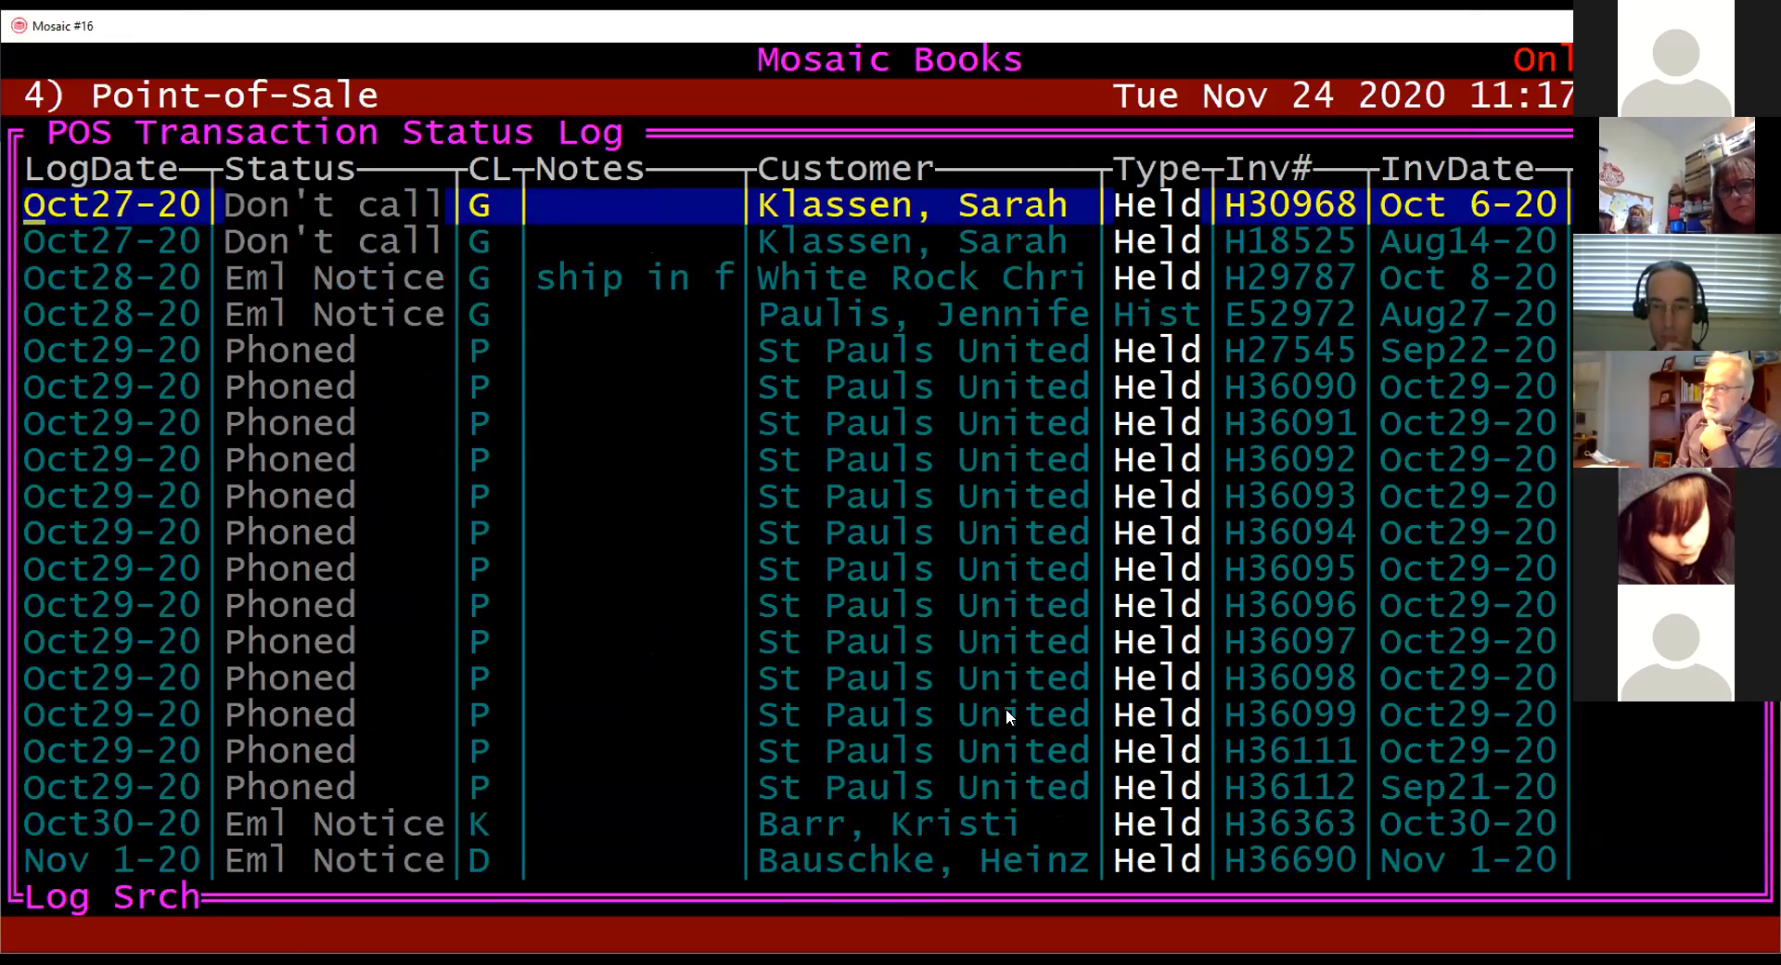
key("Page_Down")
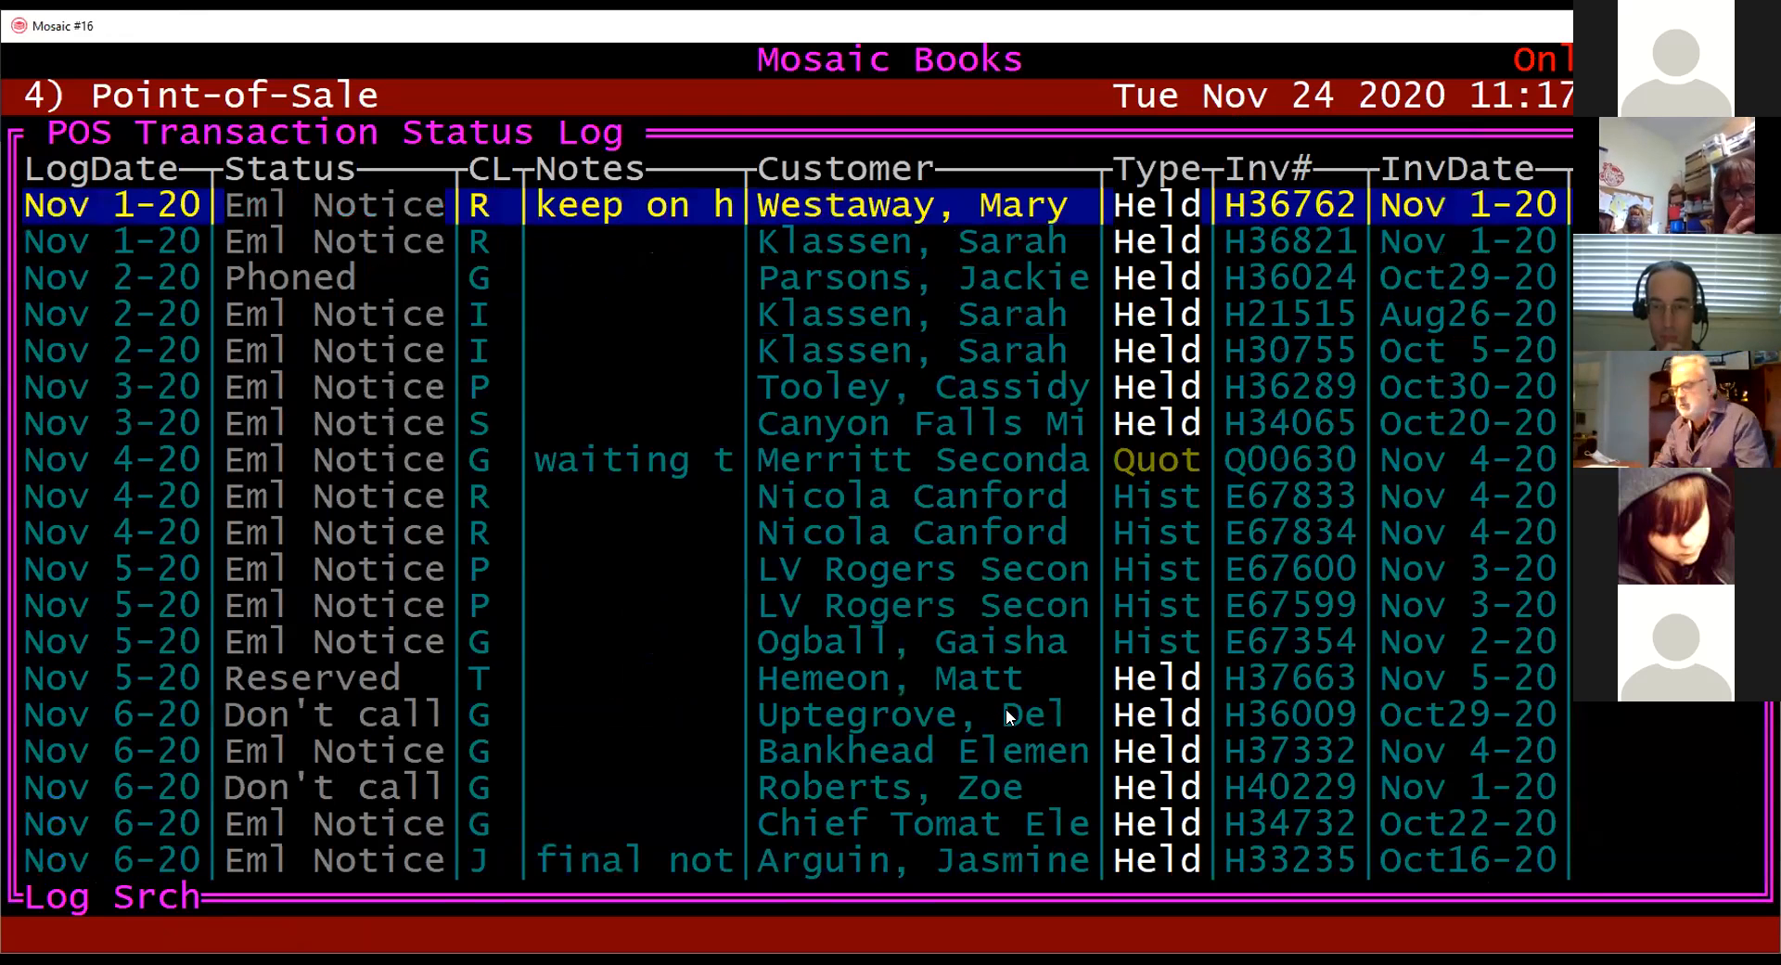
left_click_drag(1155, 196, 1192, 752)
Return to the top of the log and open the 8:43am New online pickup order.
key("Escape")
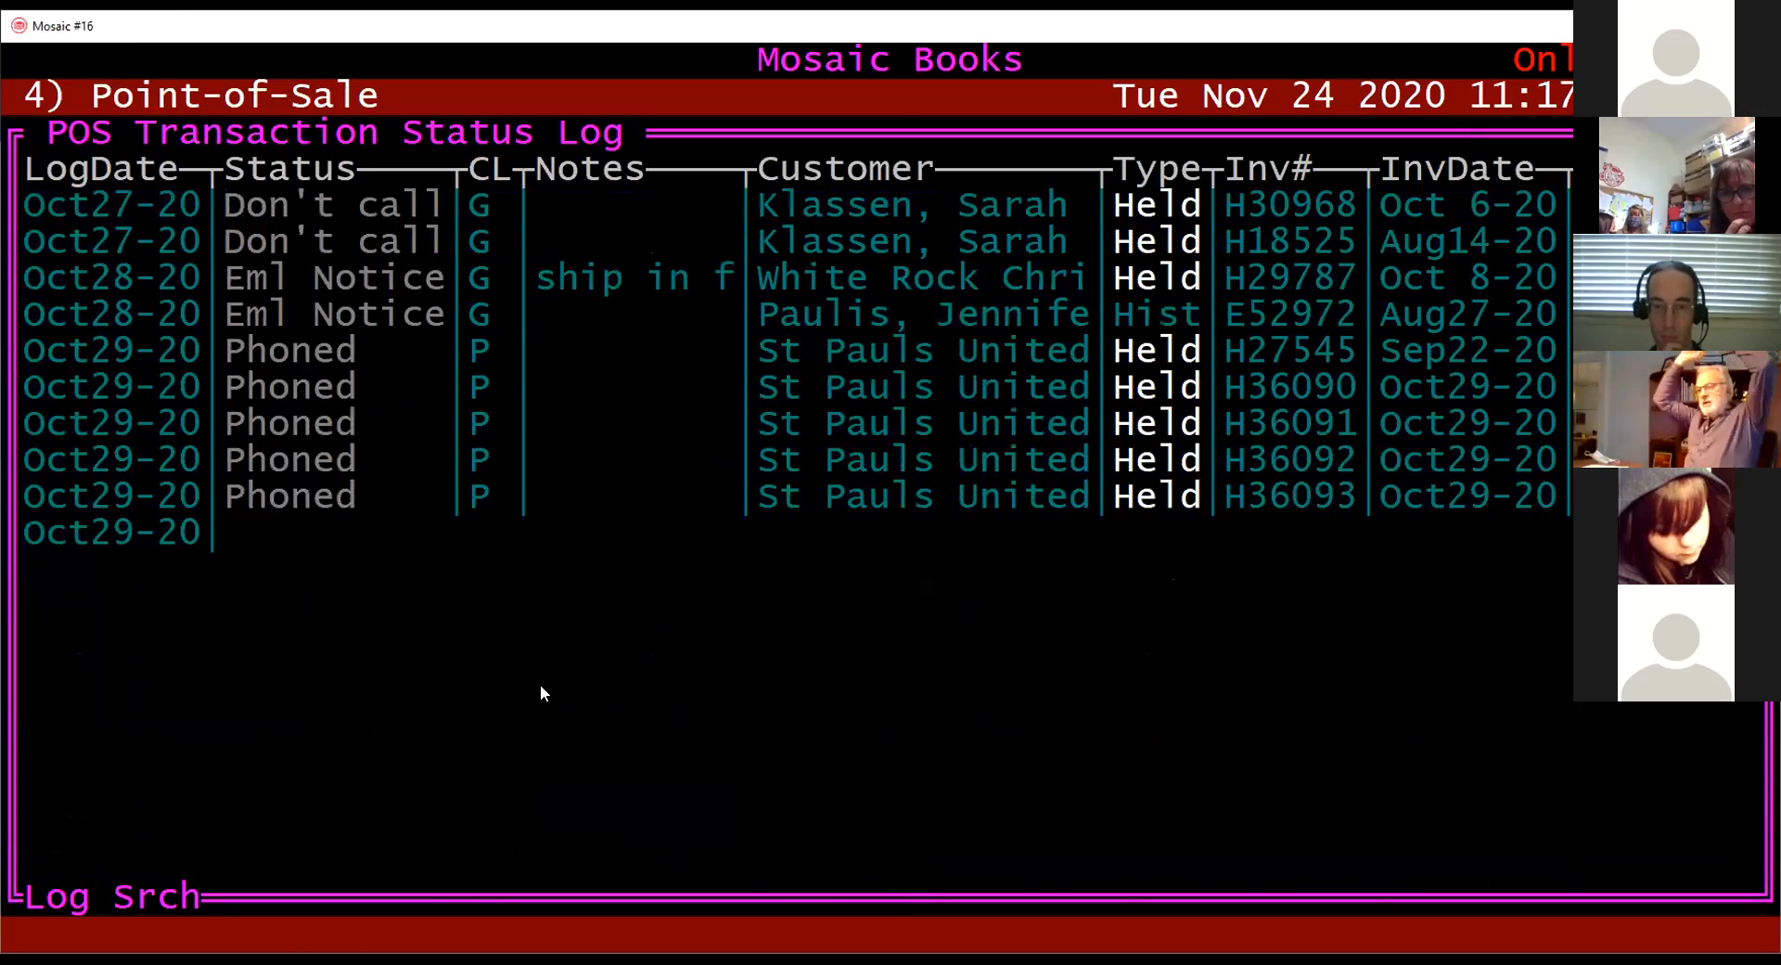
key("Page_Up")
key("Page_Up")
key("Page_Up")
key("Page_Up")
key("Page_Up")
key("Page_Up")
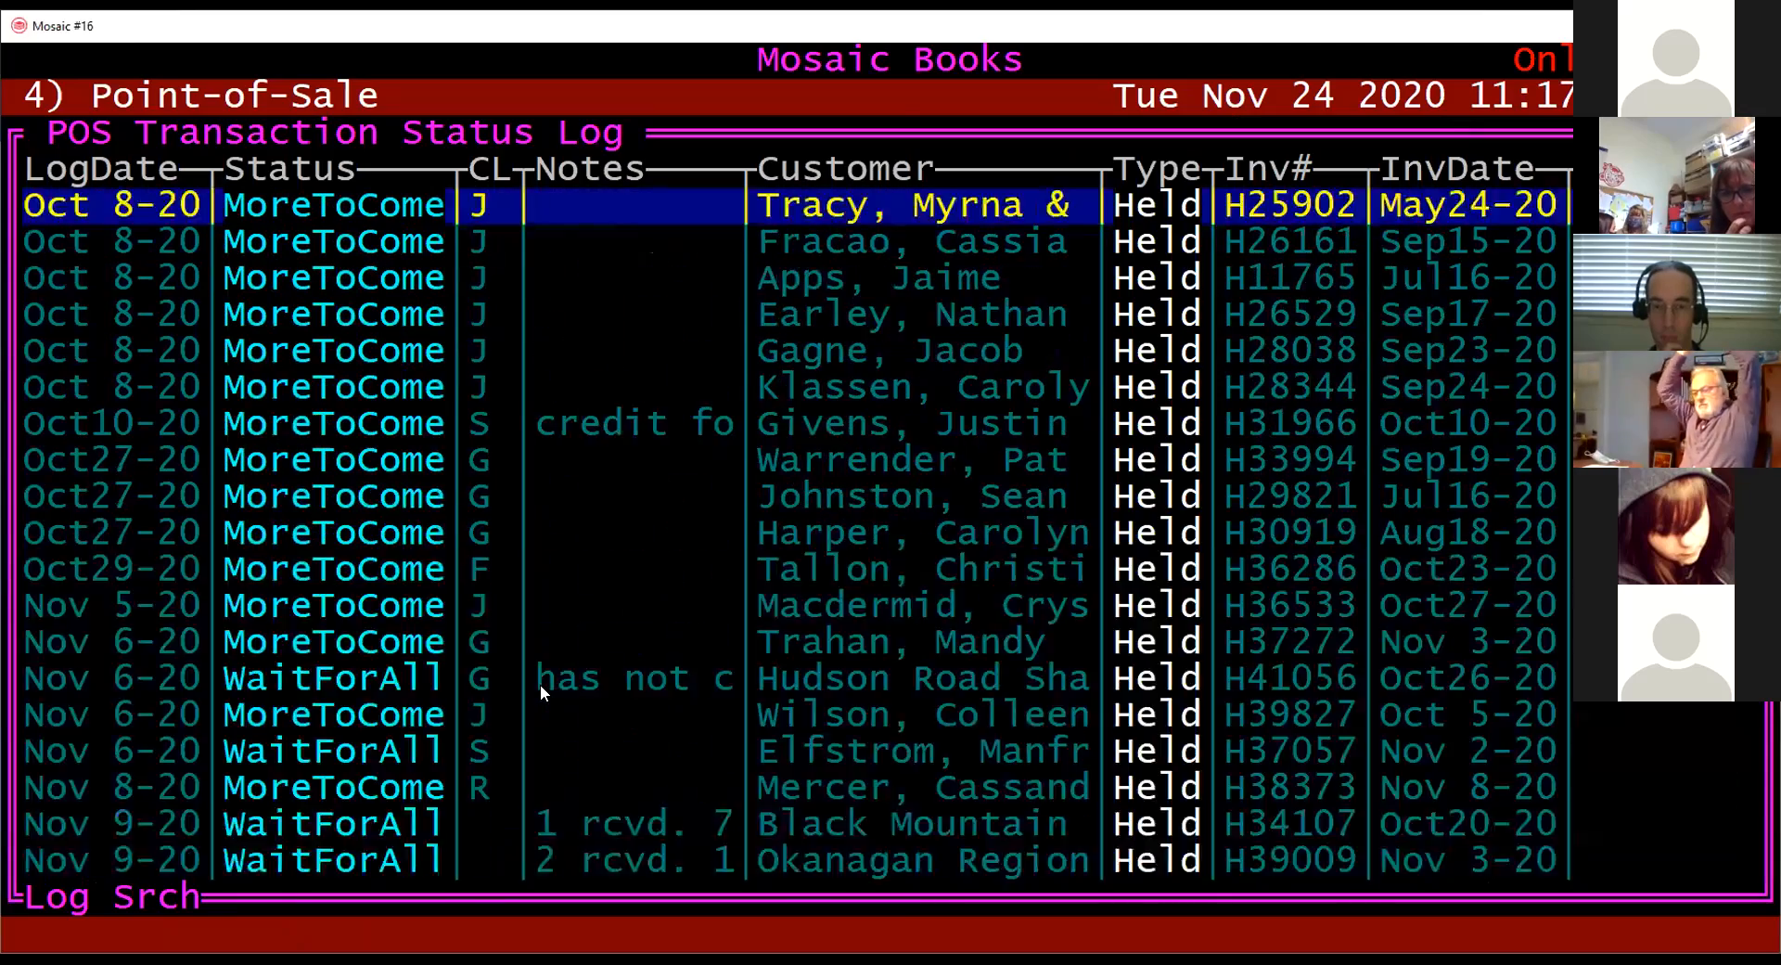
key("Down")
key("Down")
key("Down")
key("Down")
key("Down")
key("Down")
key("Down")
key("Down")
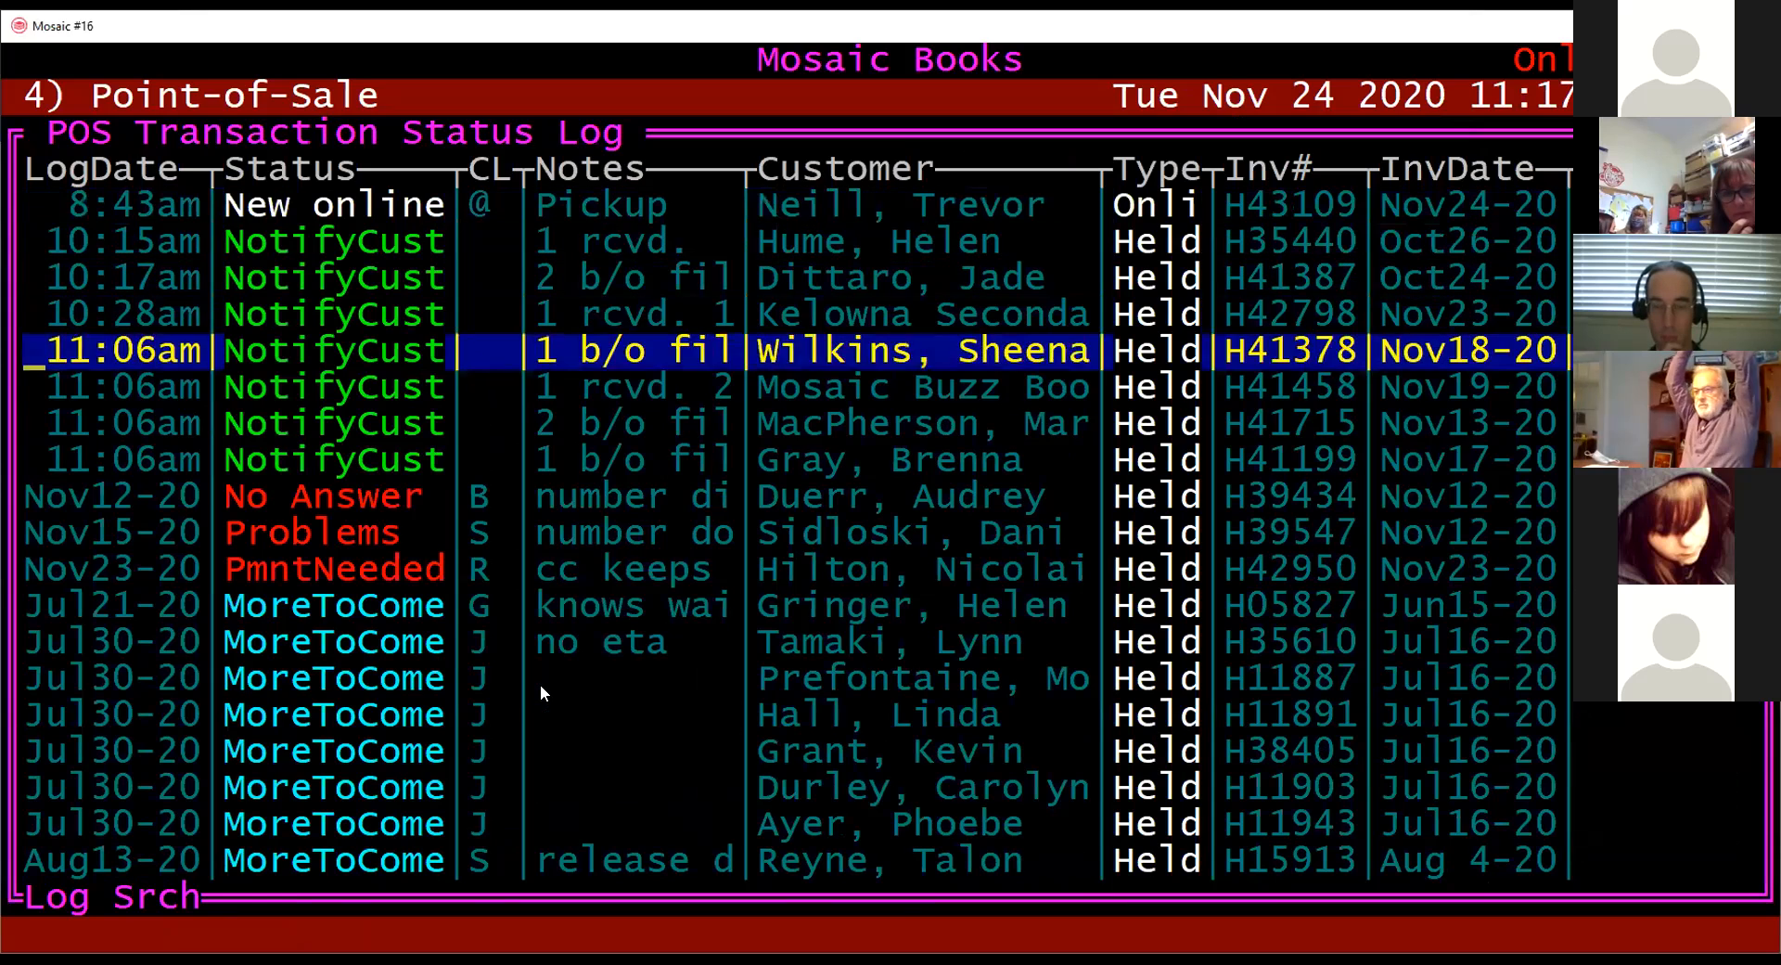
key("Up")
key("Down")
key("Down")
key("Up")
key("Page_Up")
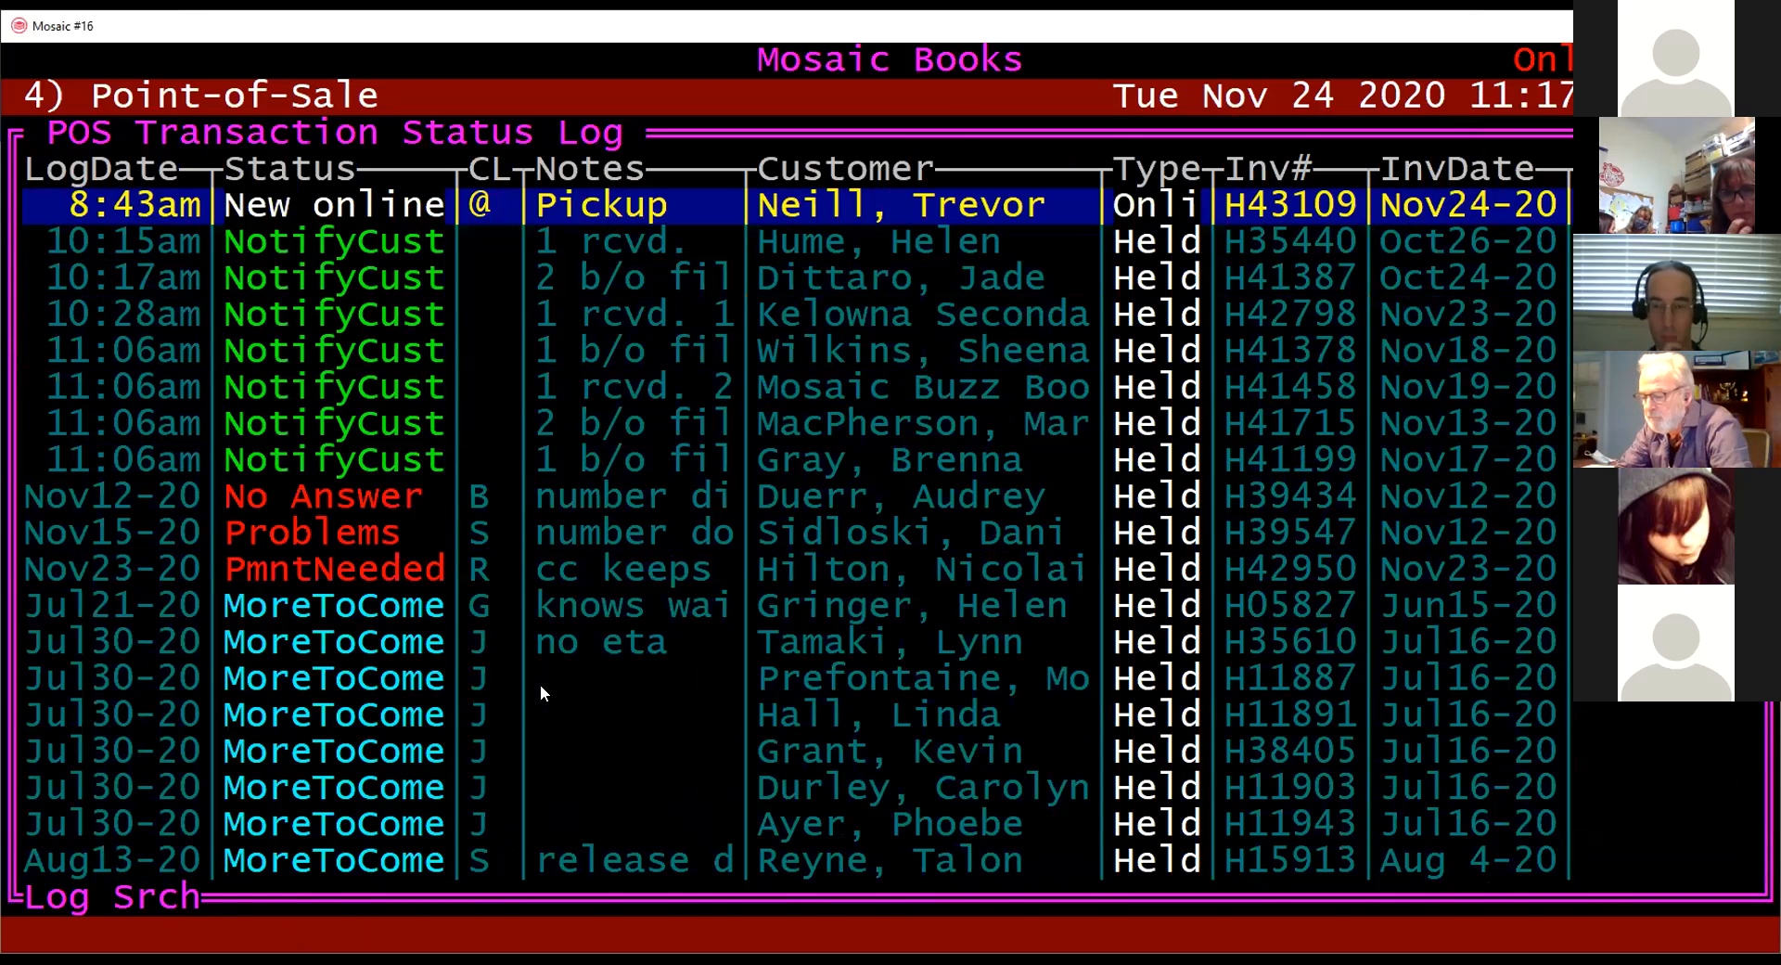
key("Return")
Show the order's status choices and highlight the statuses from New Online to No Answer.
key("l")
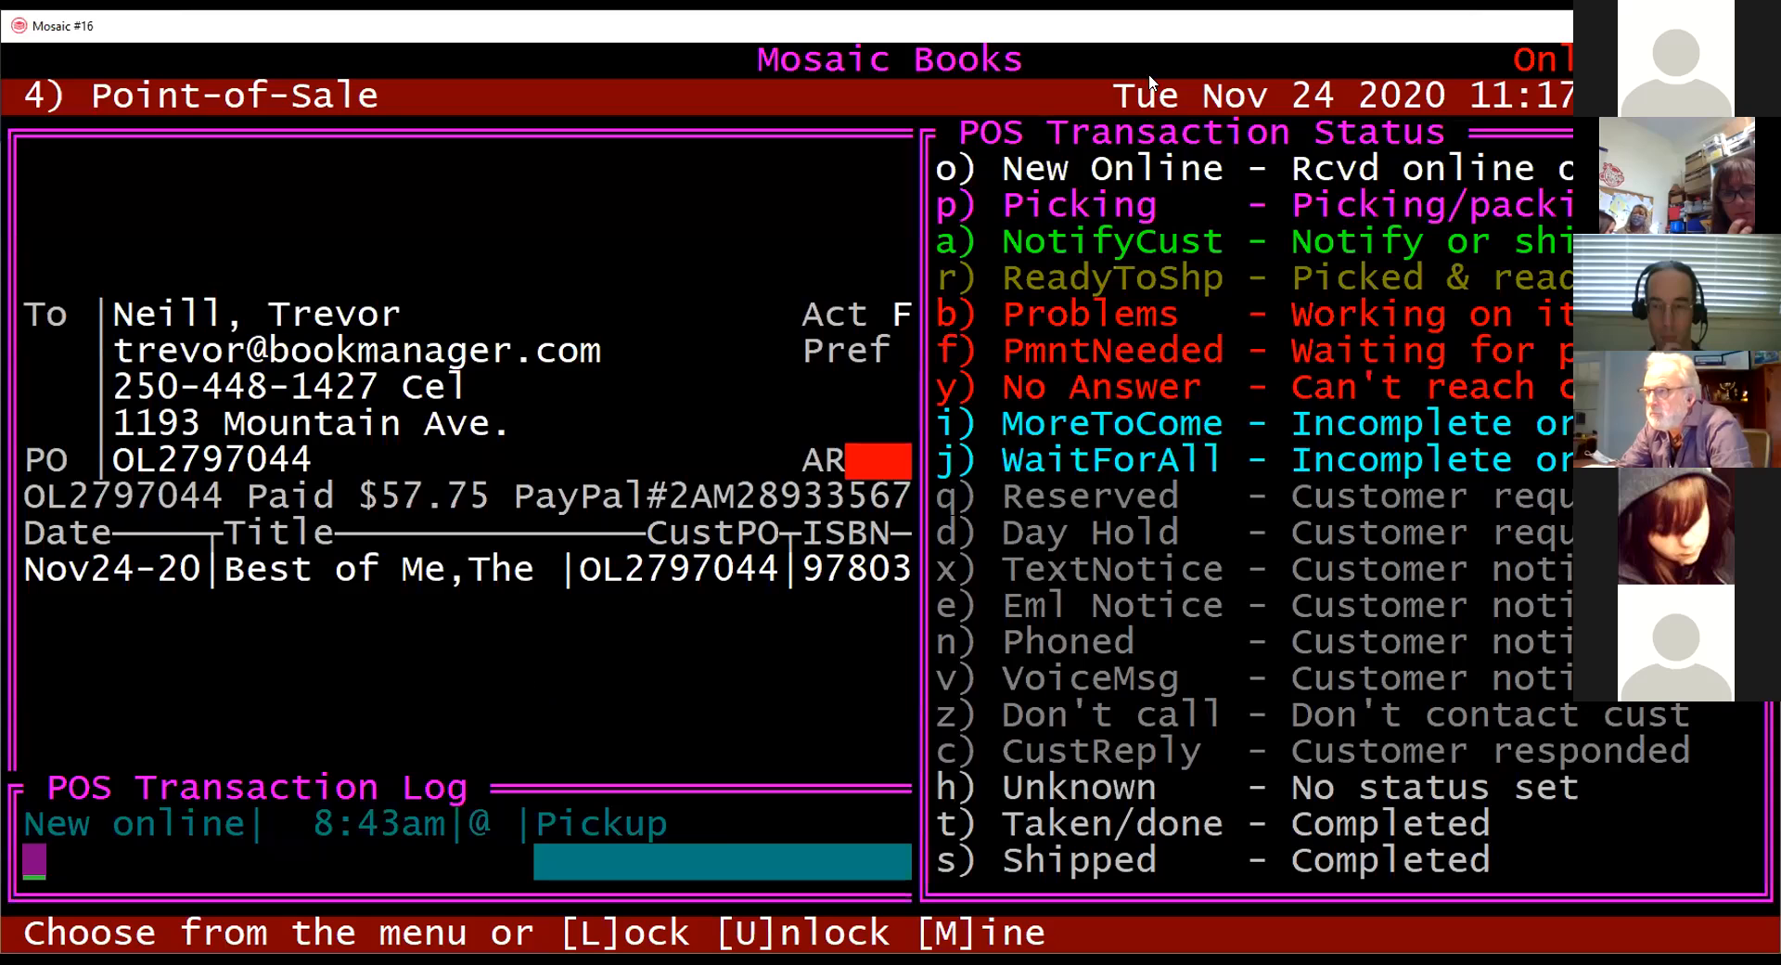
left_click_drag(937, 154, 1686, 702)
left_click(1687, 700)
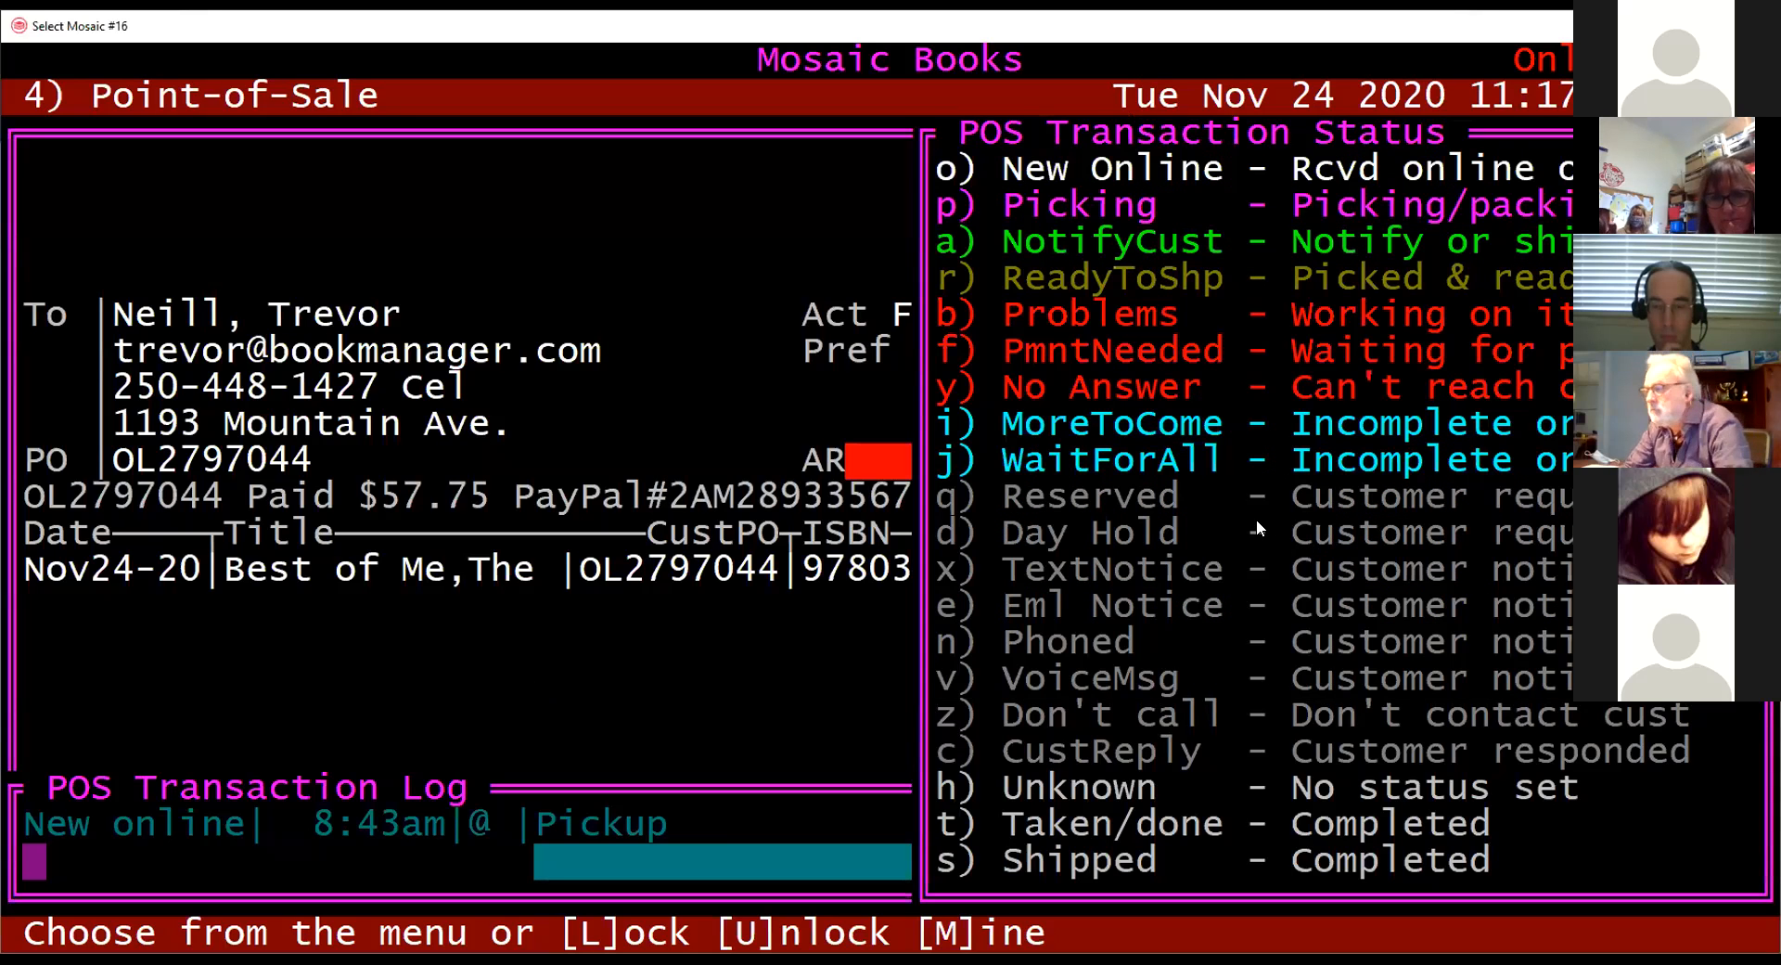
left_click_drag(937, 162, 1373, 394)
left_click_drag(1434, 394, 1420, 394)
Point out the New Online, Picking and NotifyCust statuses, then close the menu unchanged.
left_click_drag(947, 167, 1253, 160)
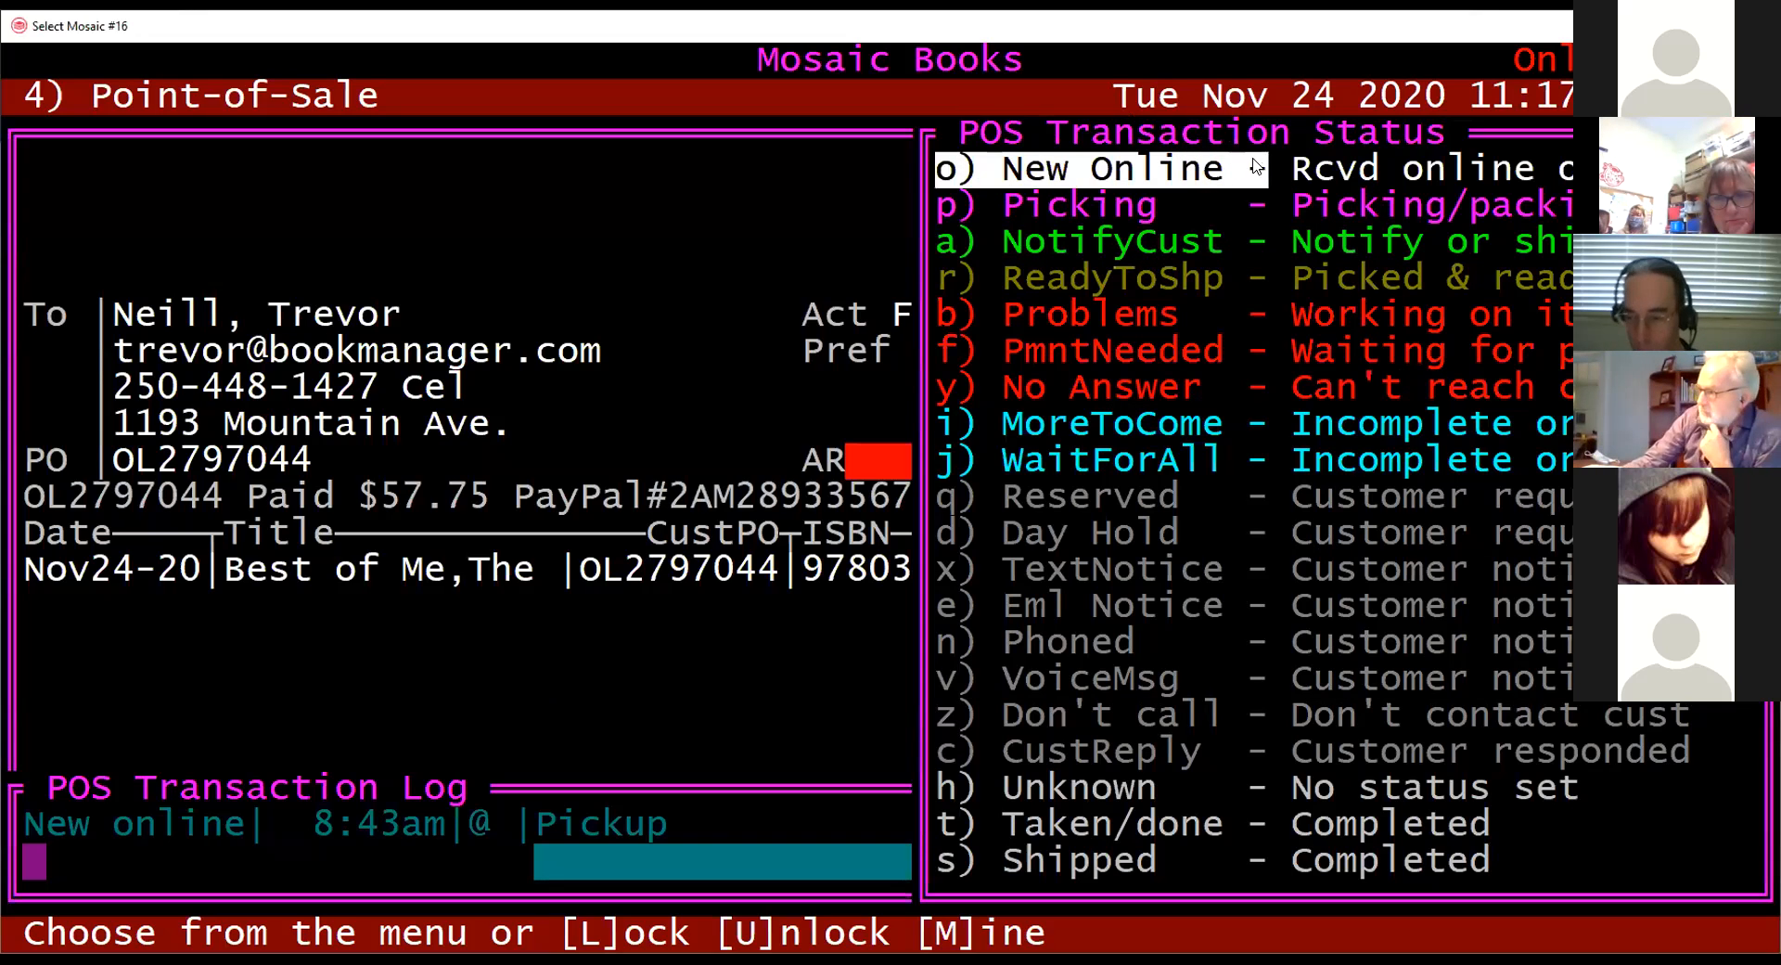
left_click_drag(946, 204, 1169, 214)
left_click_drag(954, 246, 1247, 243)
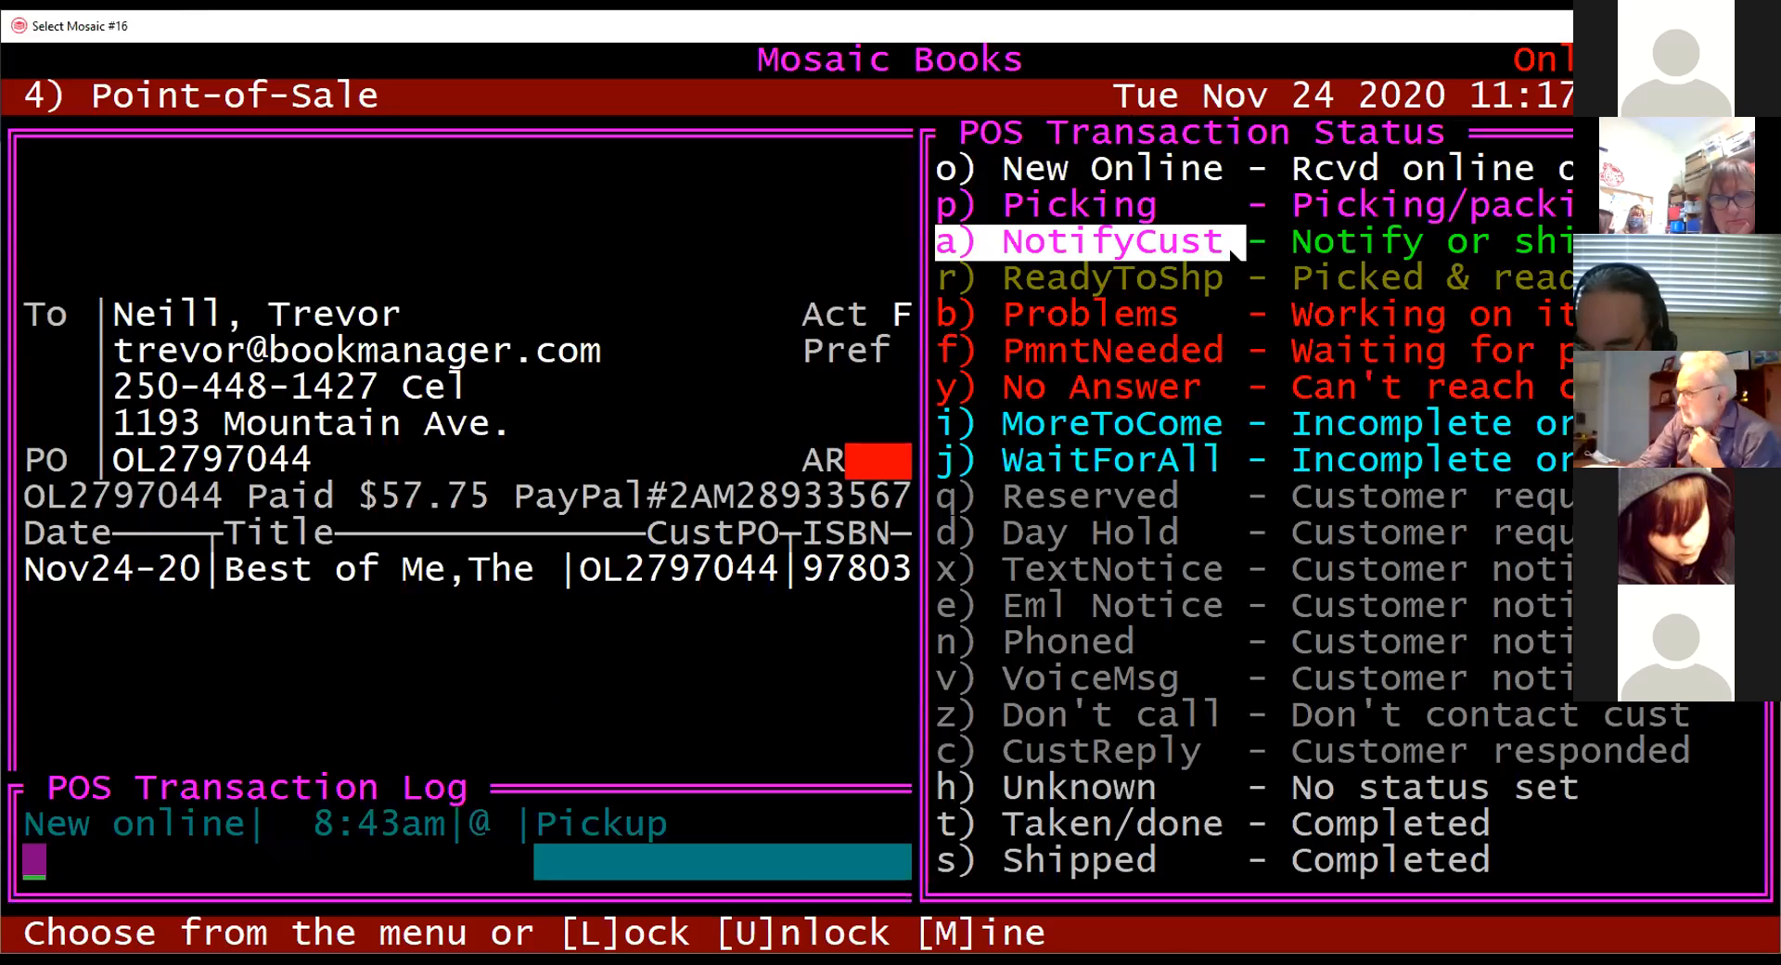
left_click_drag(1570, 237, 1008, 237)
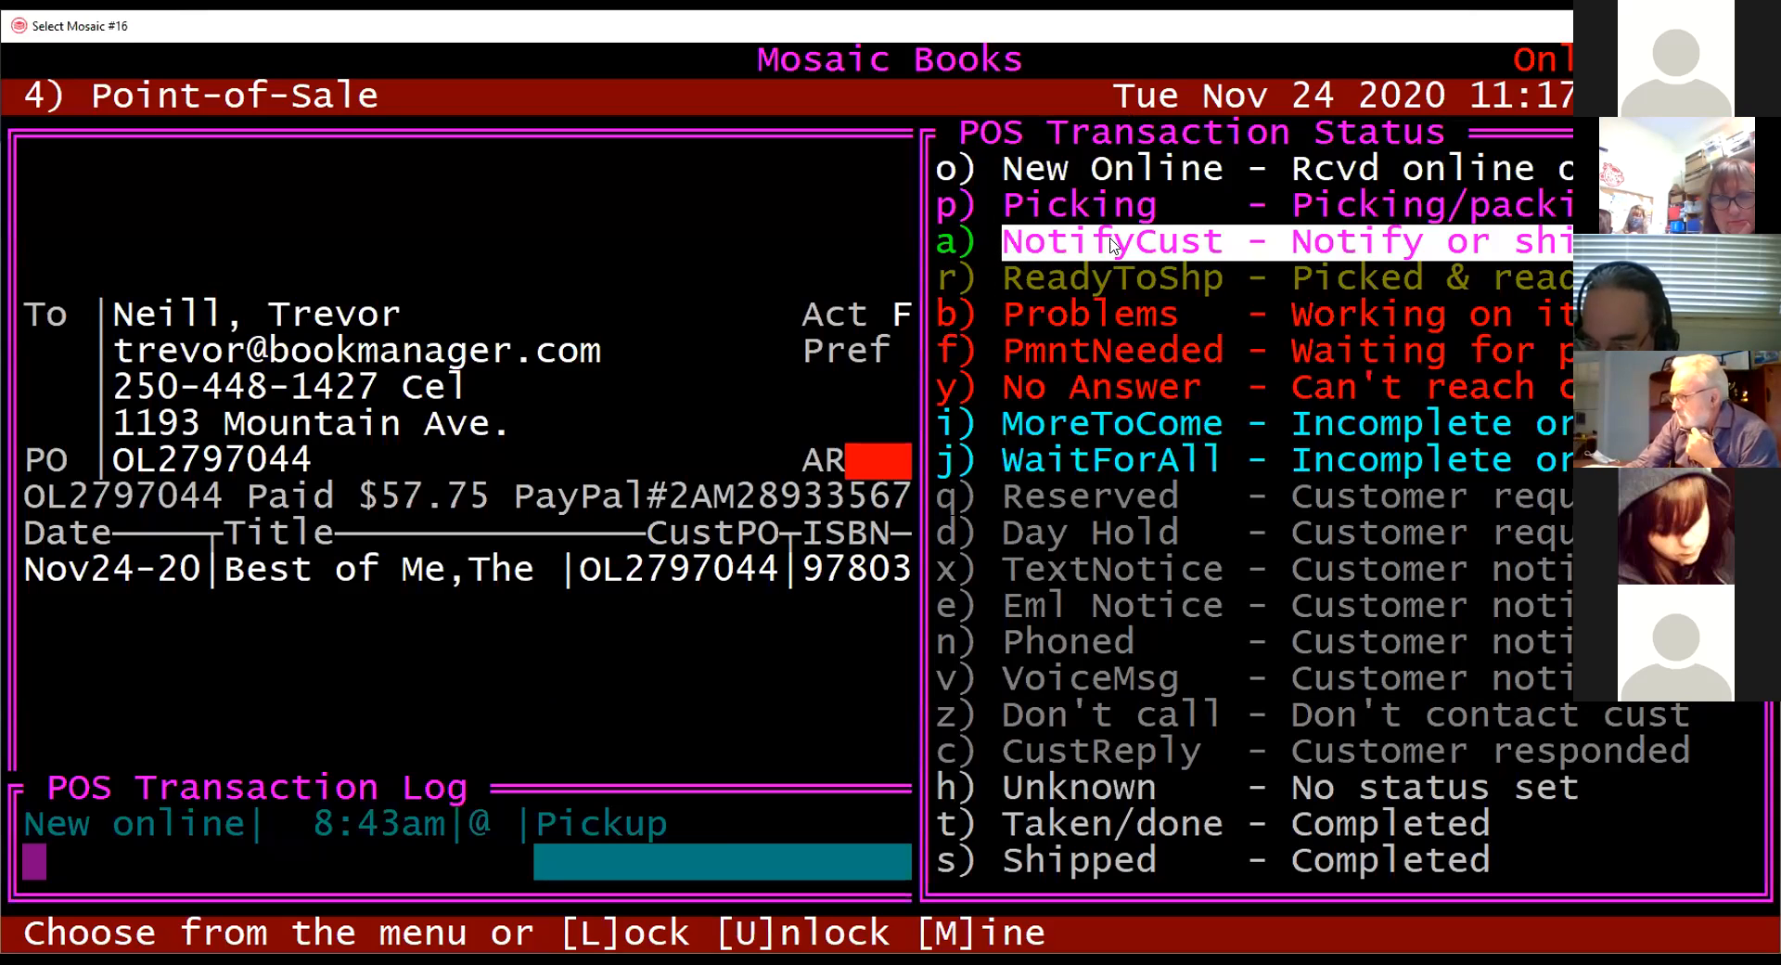
left_click(1210, 243)
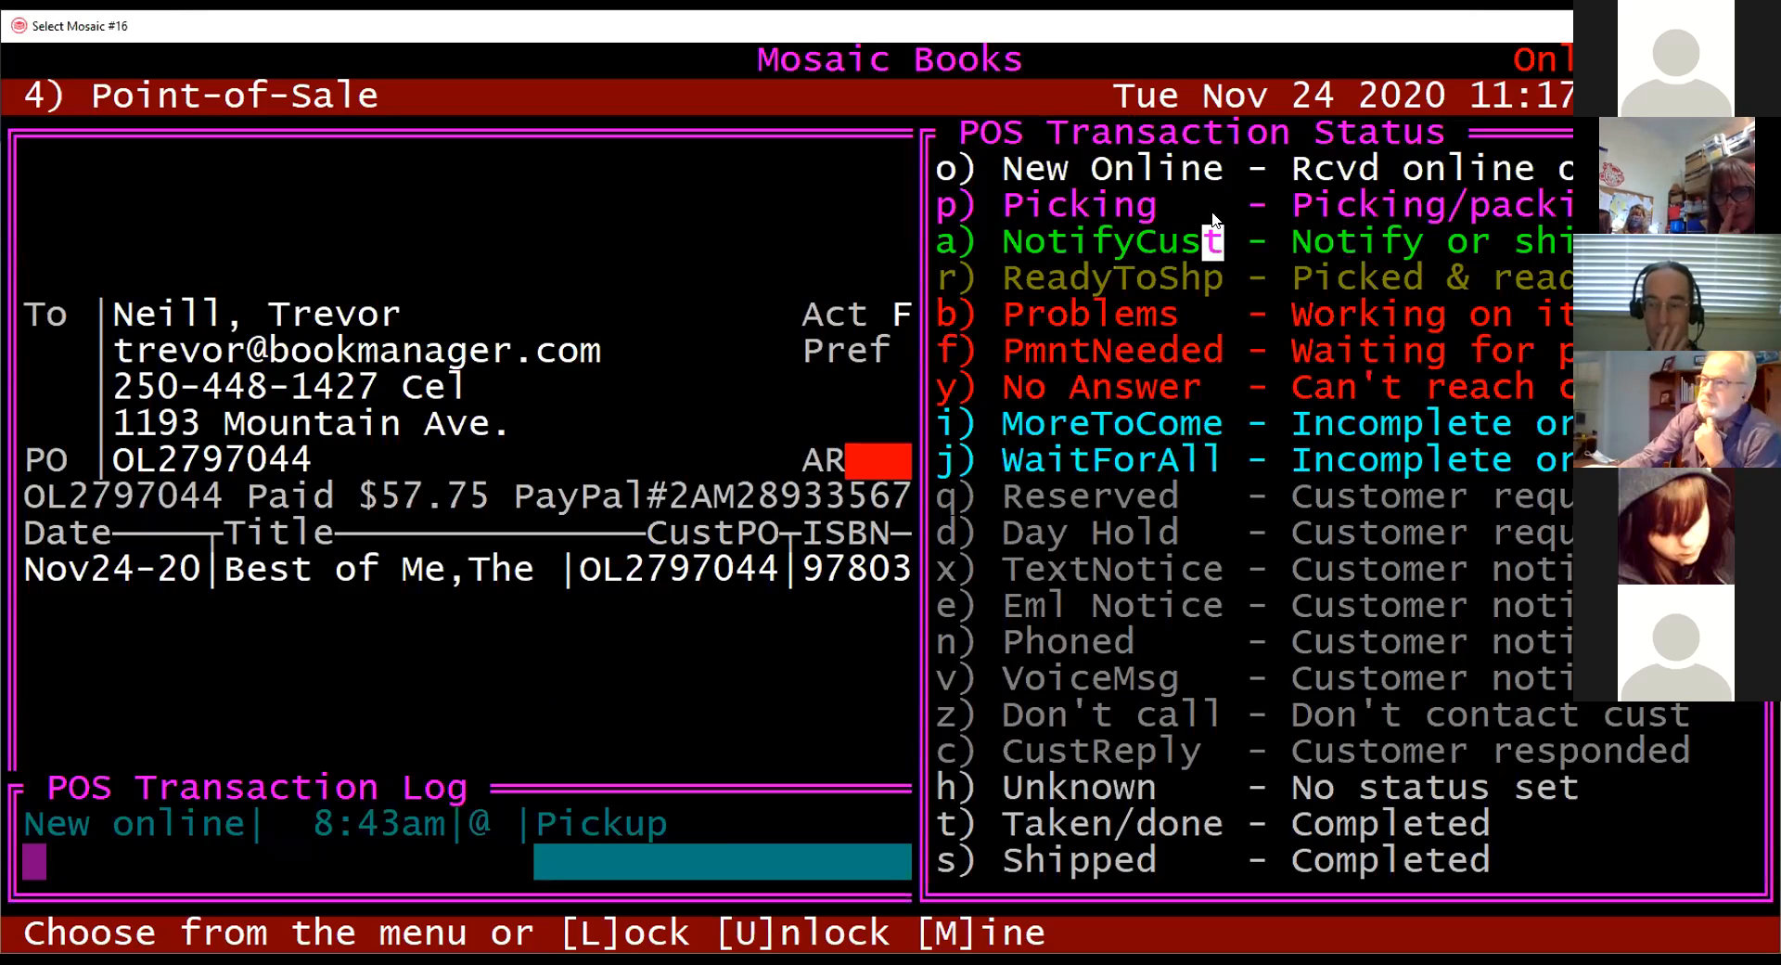
left_click_drag(1007, 242, 1286, 242)
left_click(1285, 241)
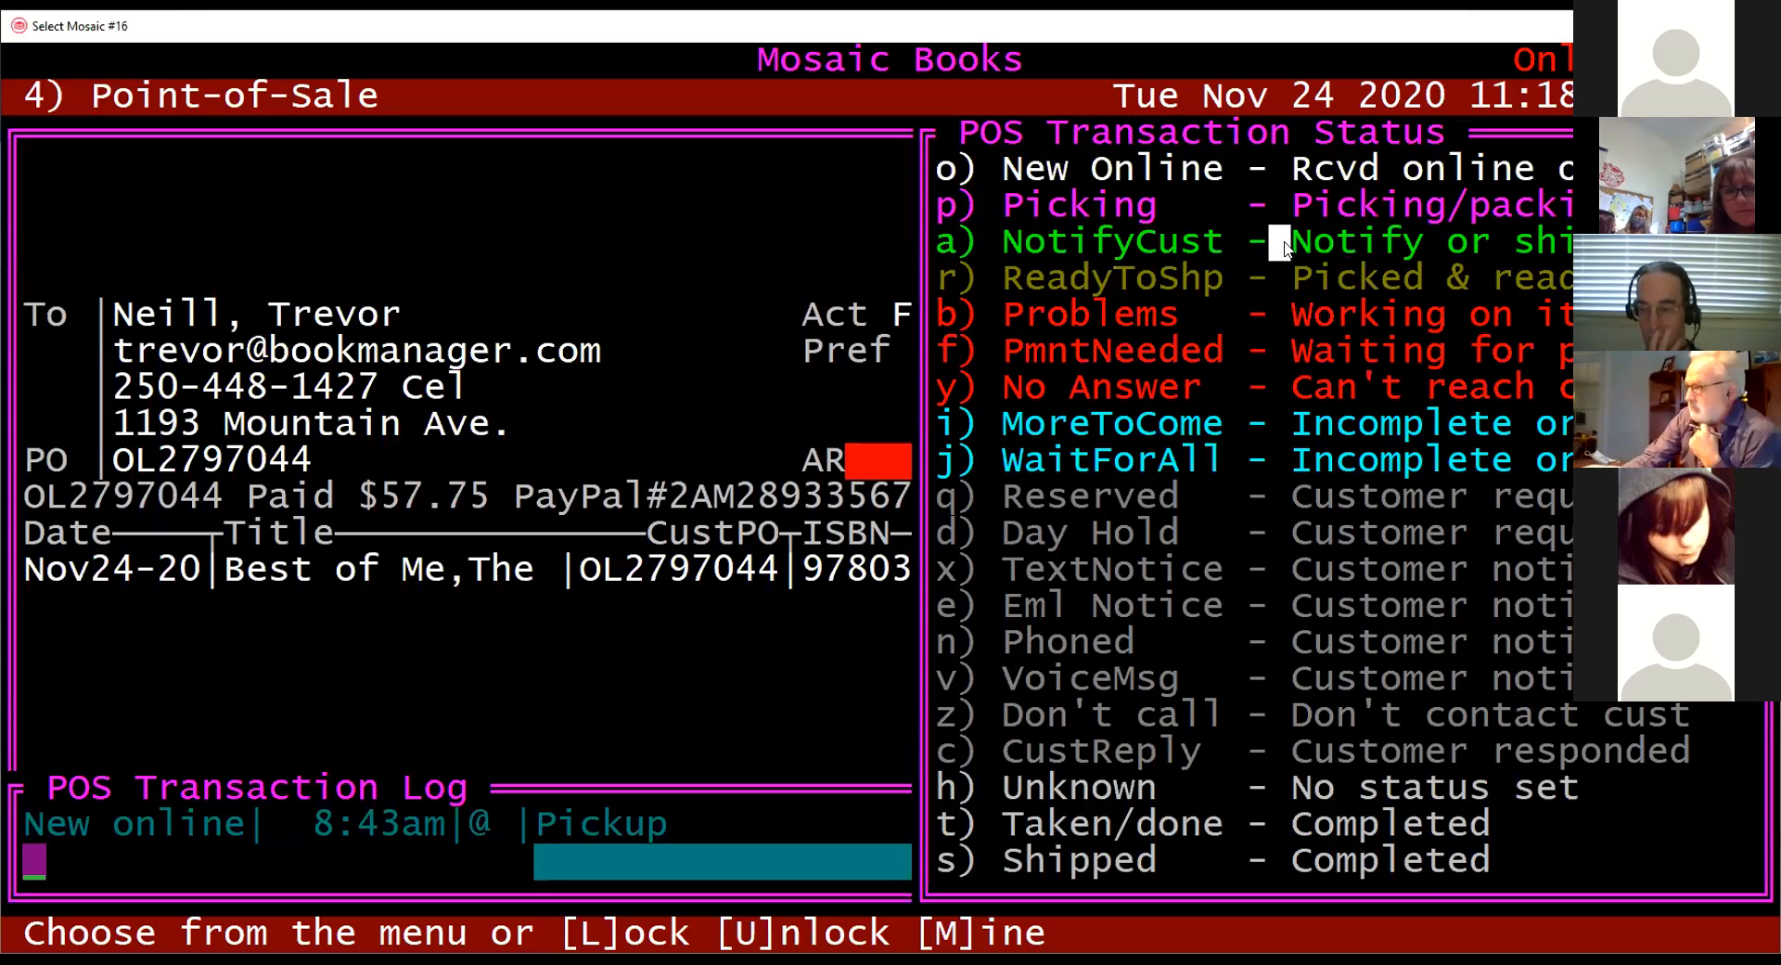
key("Escape")
key("Escape")
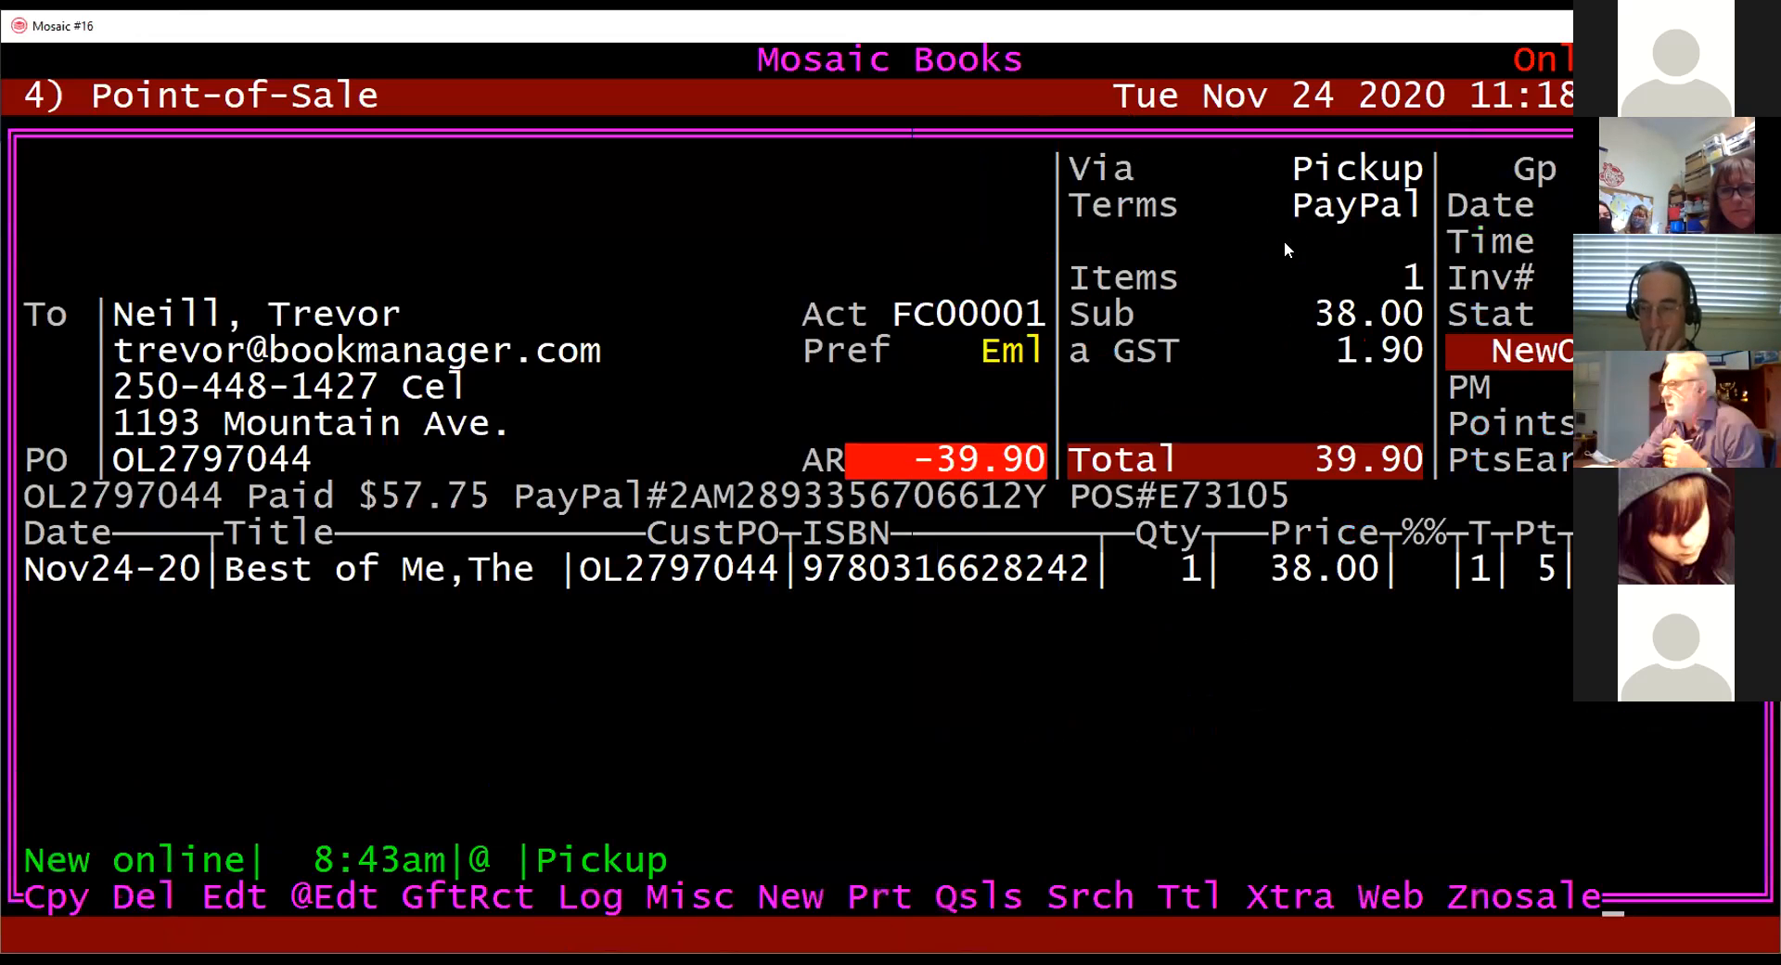
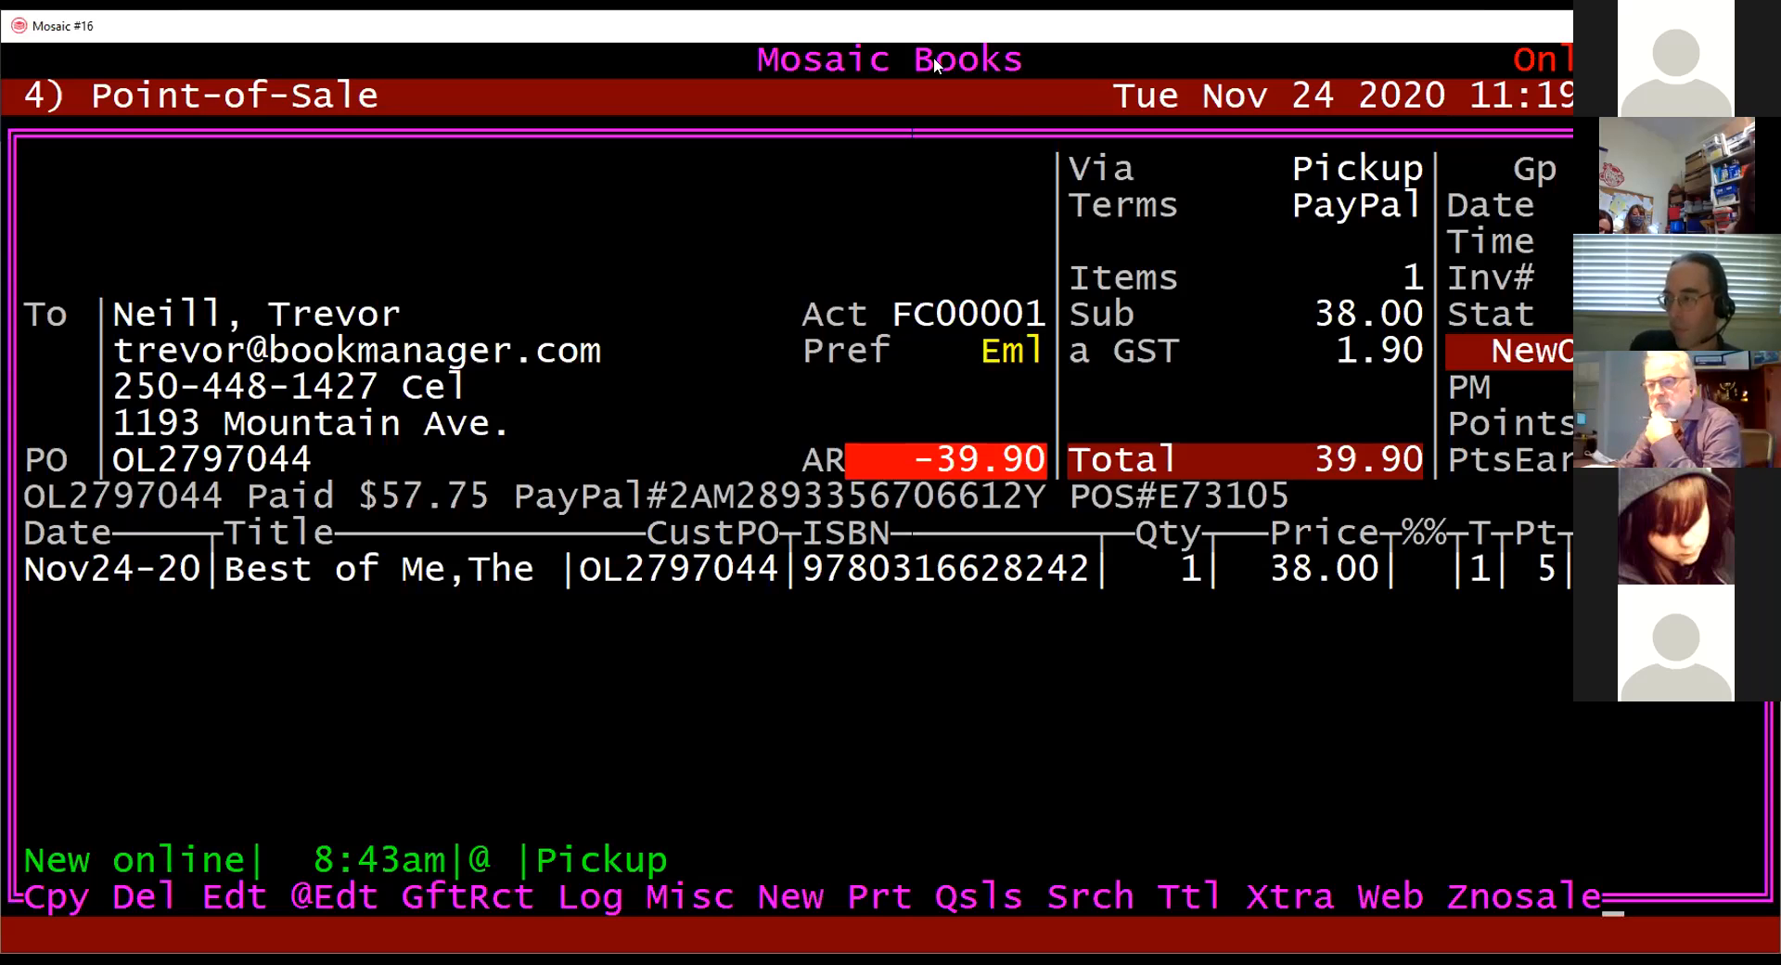
Check the held transaction logging setting in Bookmanager's General setup, then exit setup.
key("ctrl+F10")
left_click_drag(49, 171, 777, 180)
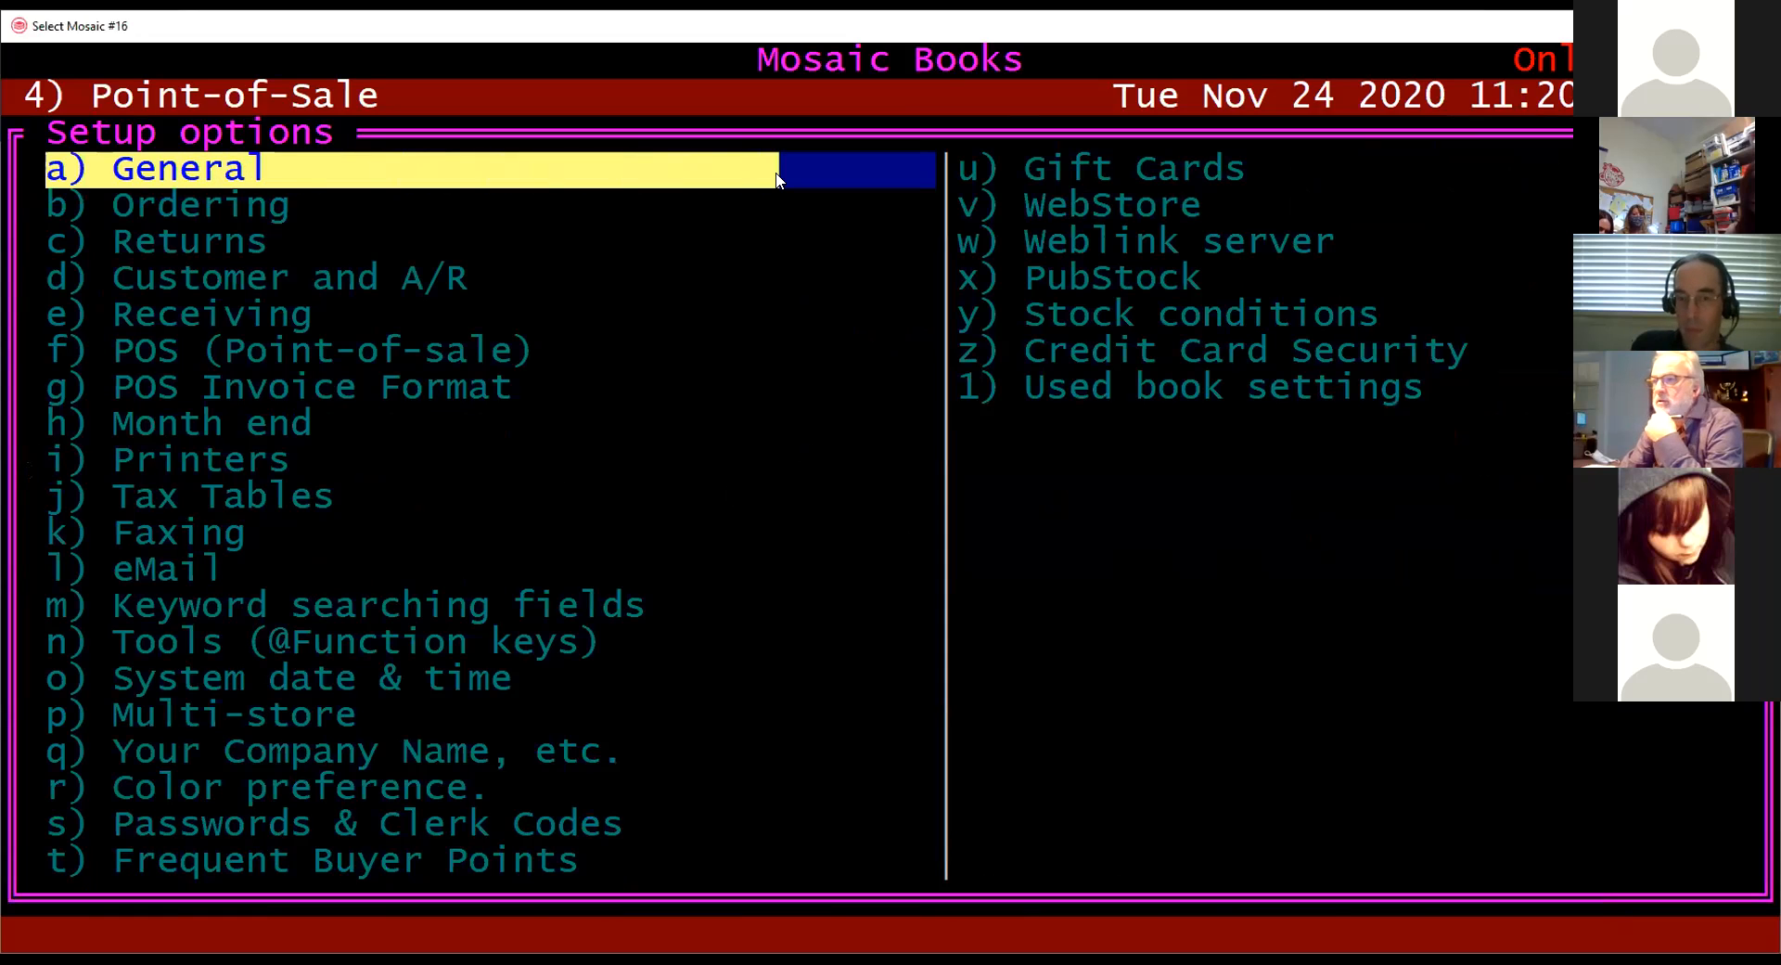
key("a")
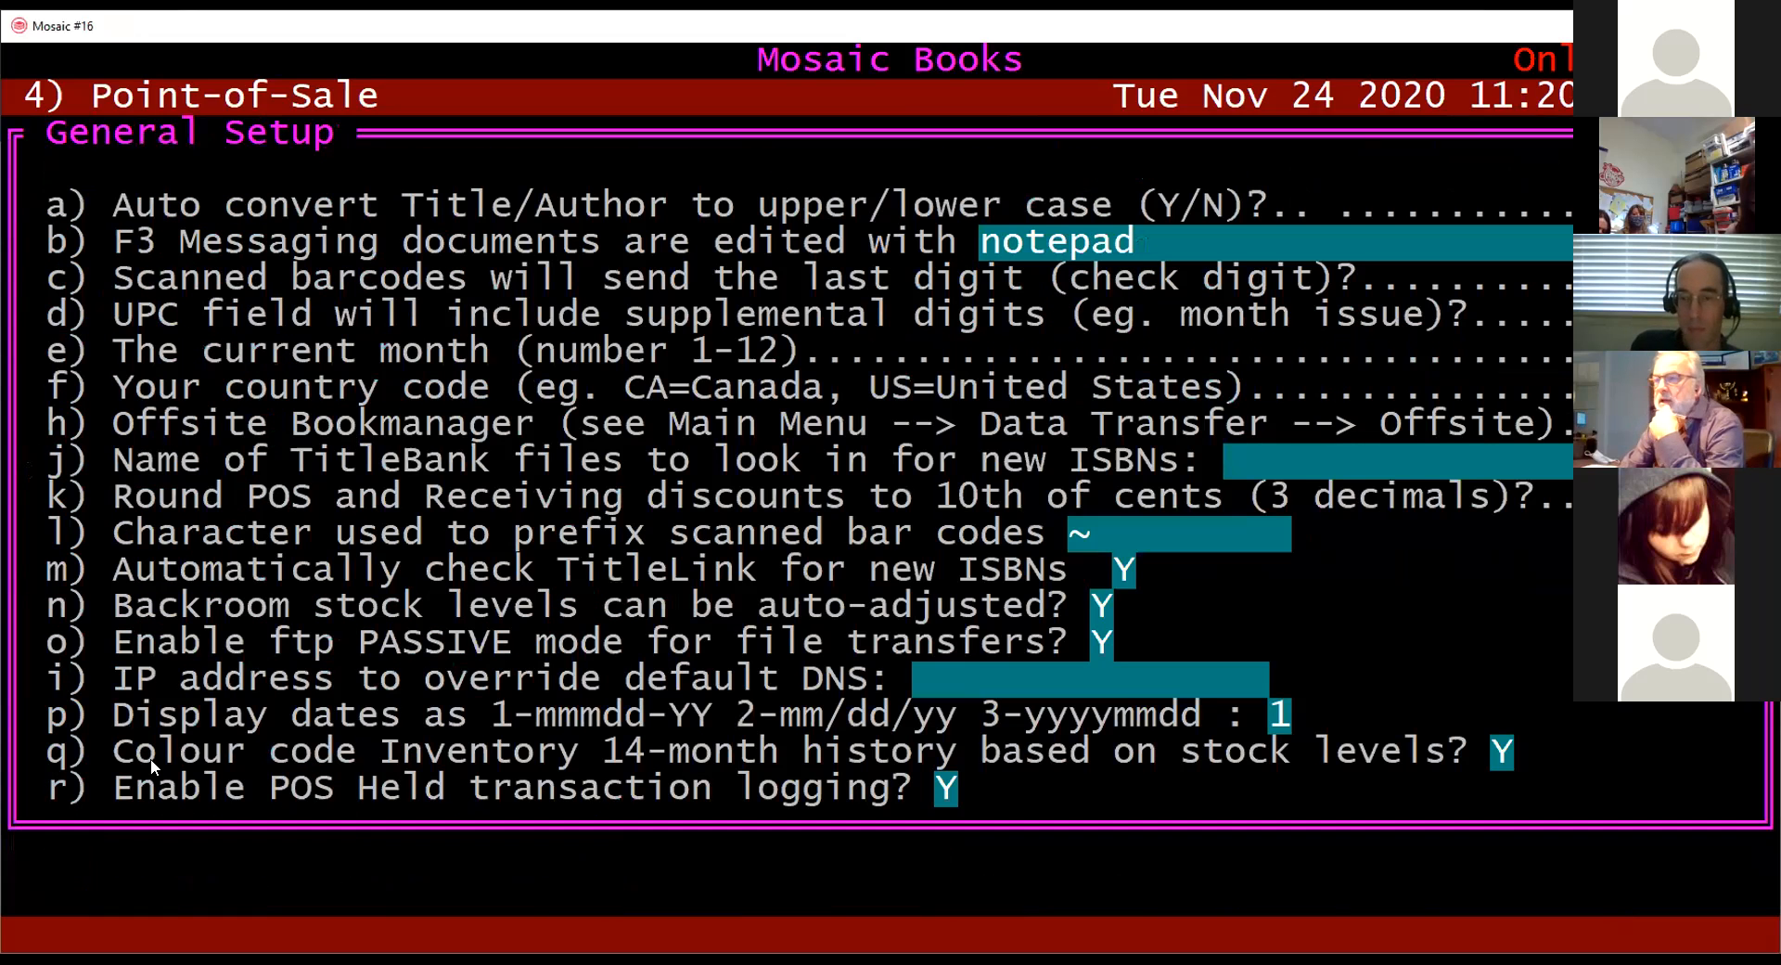
left_click_drag(71, 805, 1048, 805)
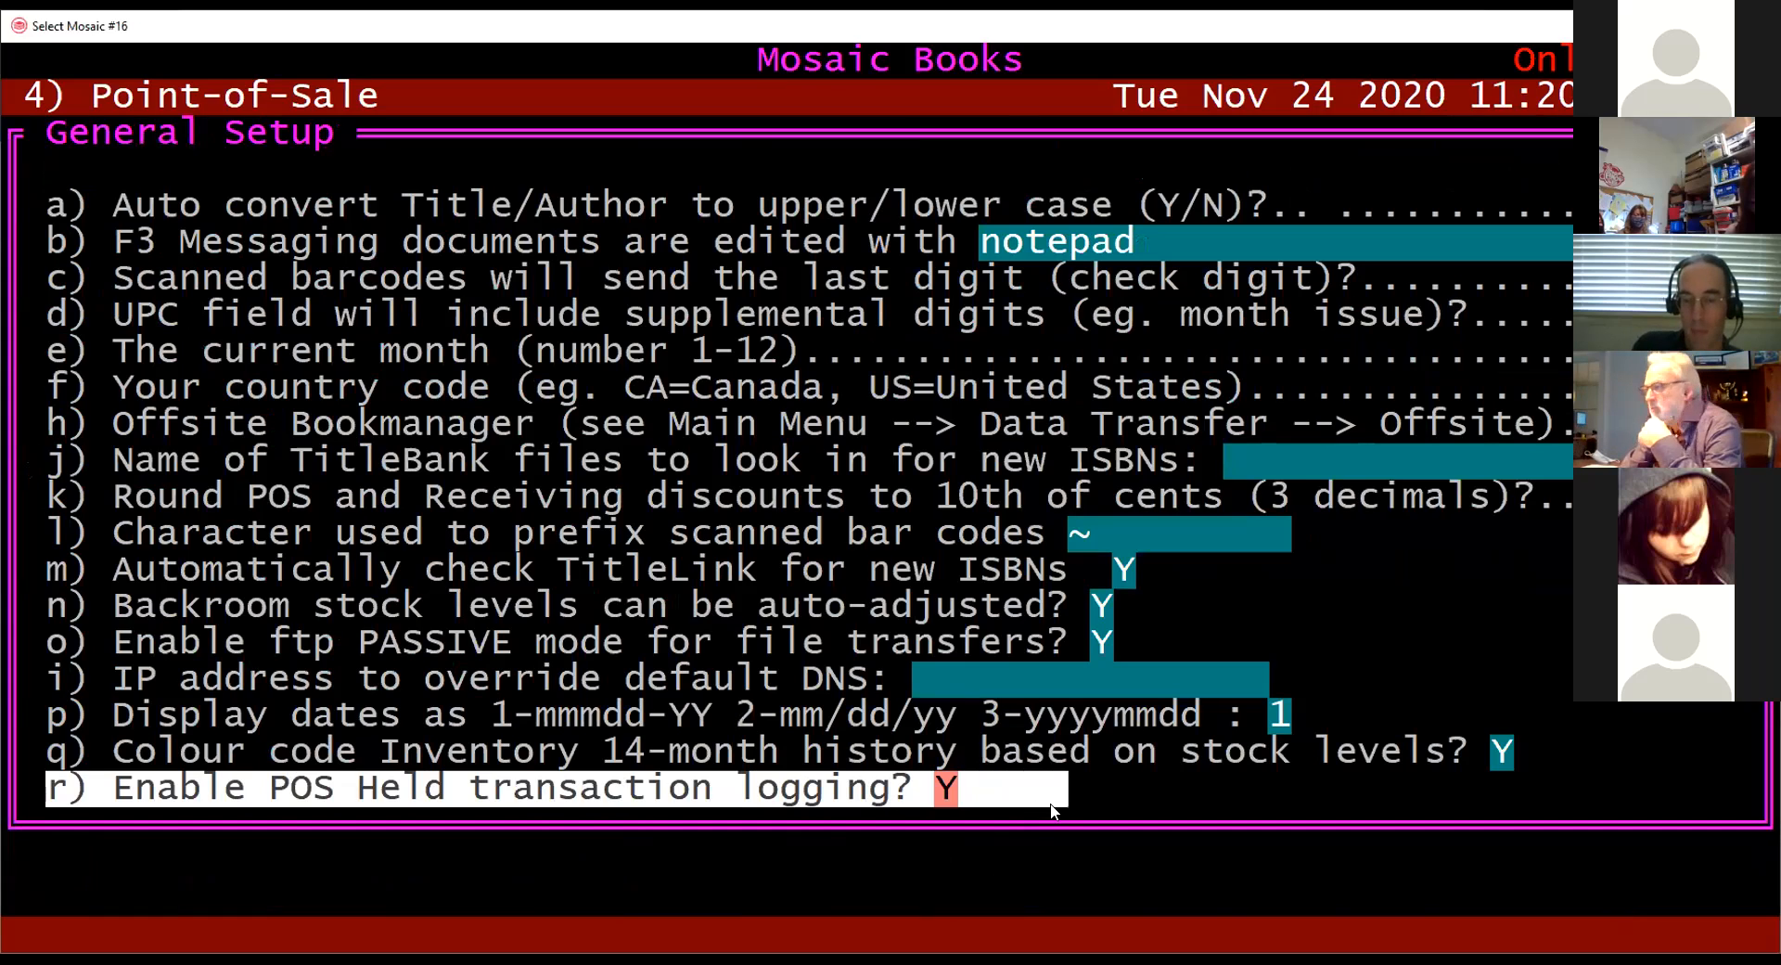
key("Escape")
key("Escape")
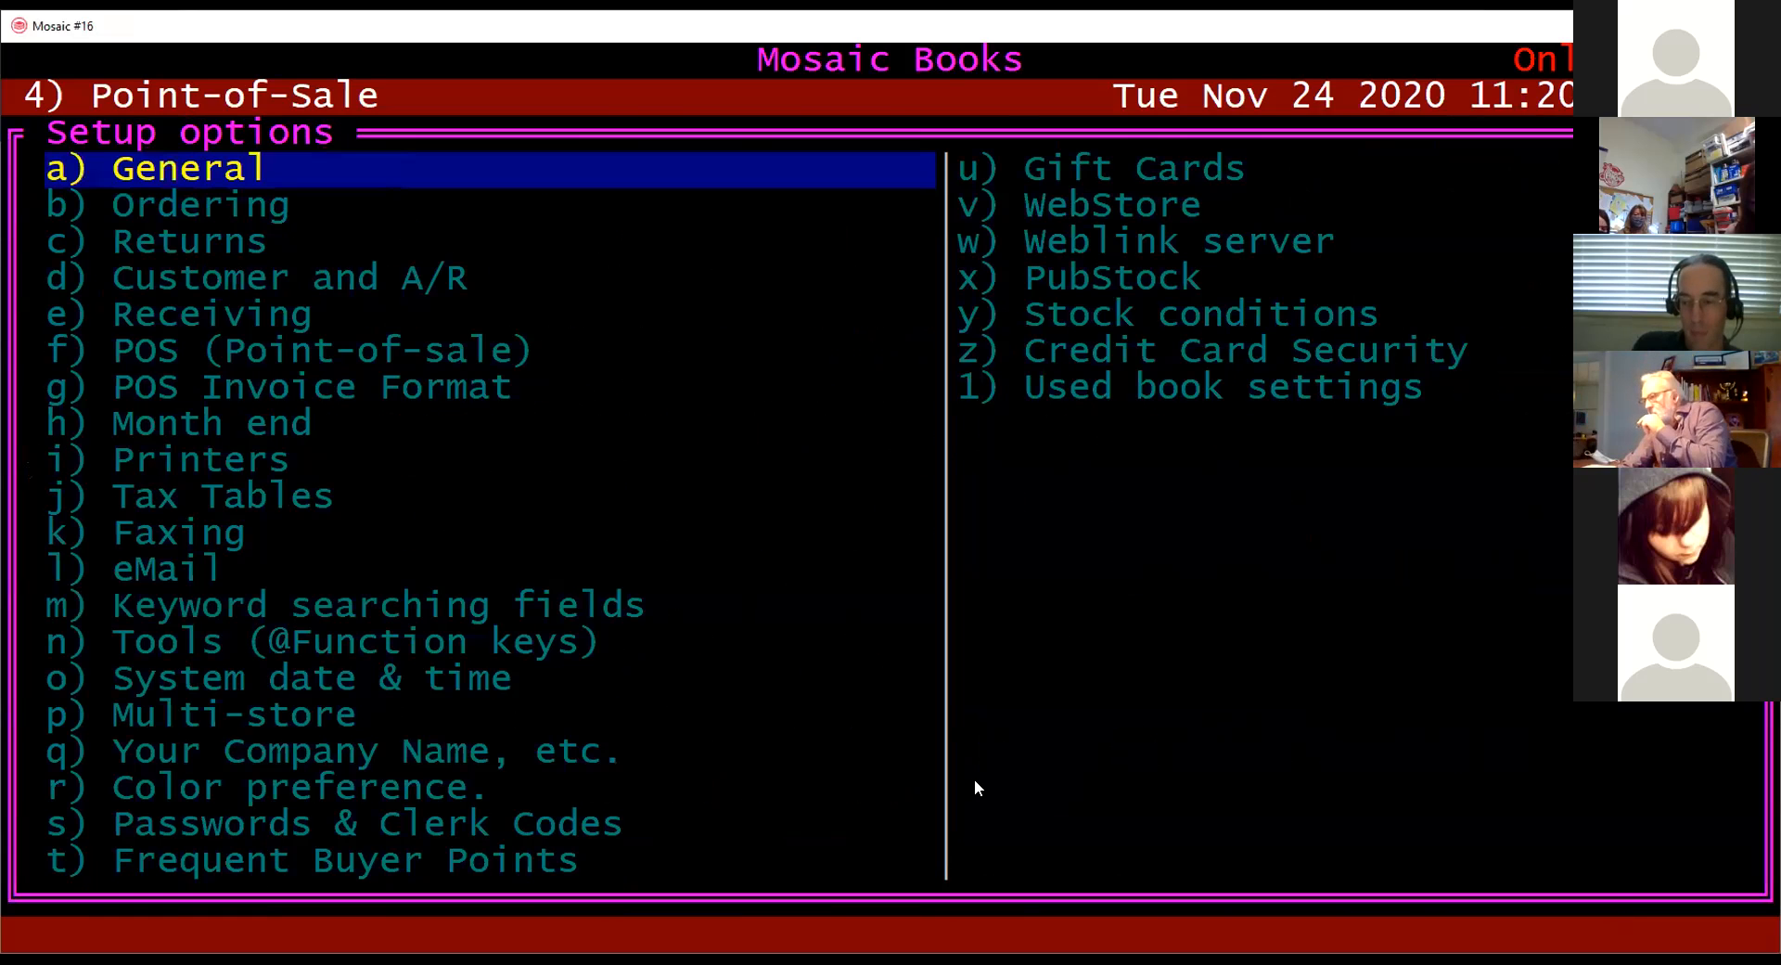
left_click(63, 177)
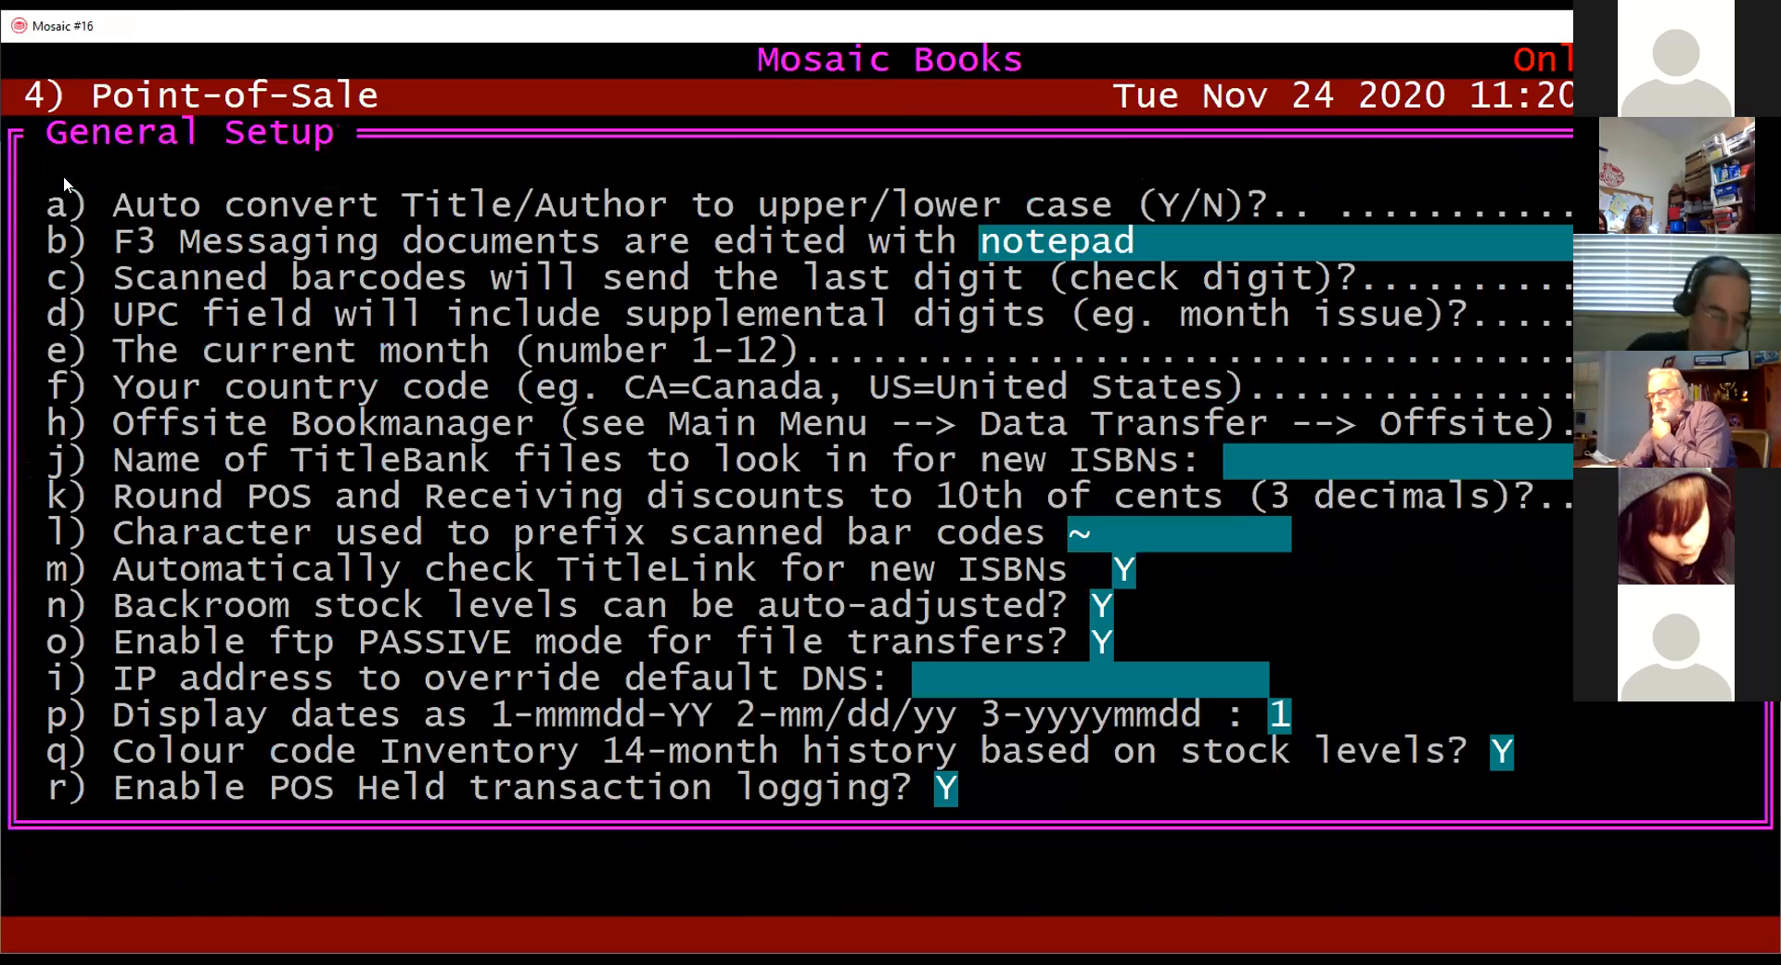
left_click_drag(52, 800, 1125, 803)
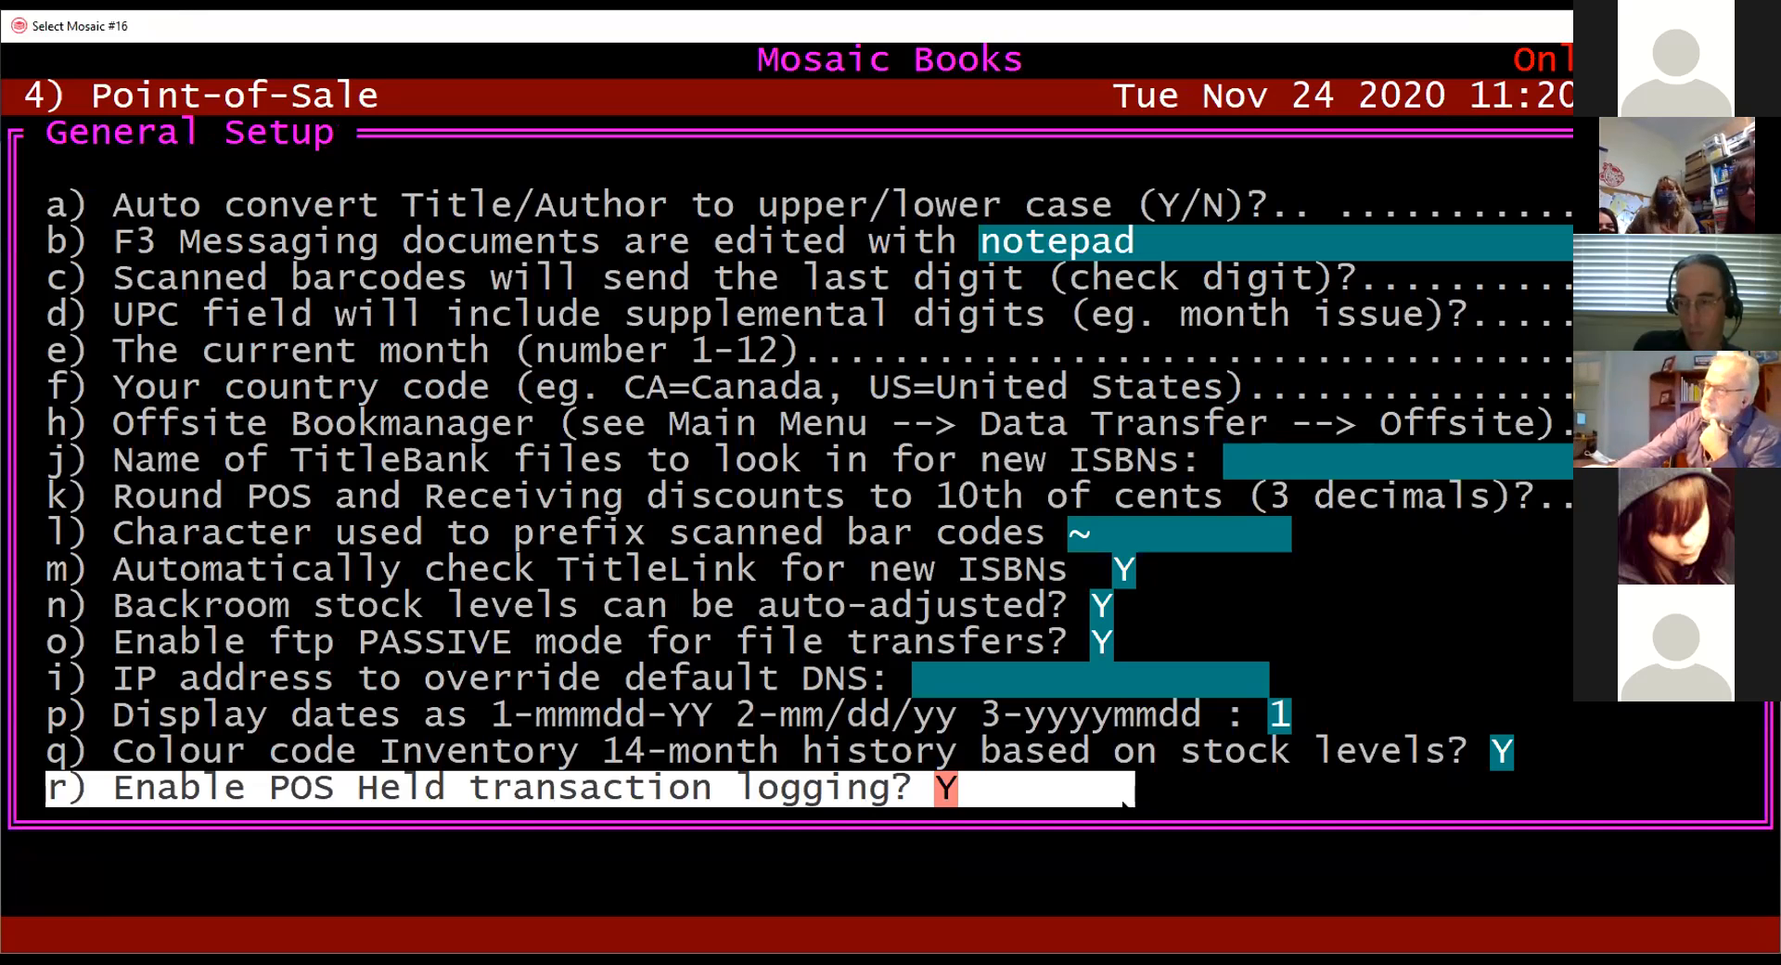
key("Escape")
key("Escape")
key("Escape")
key("Escape")
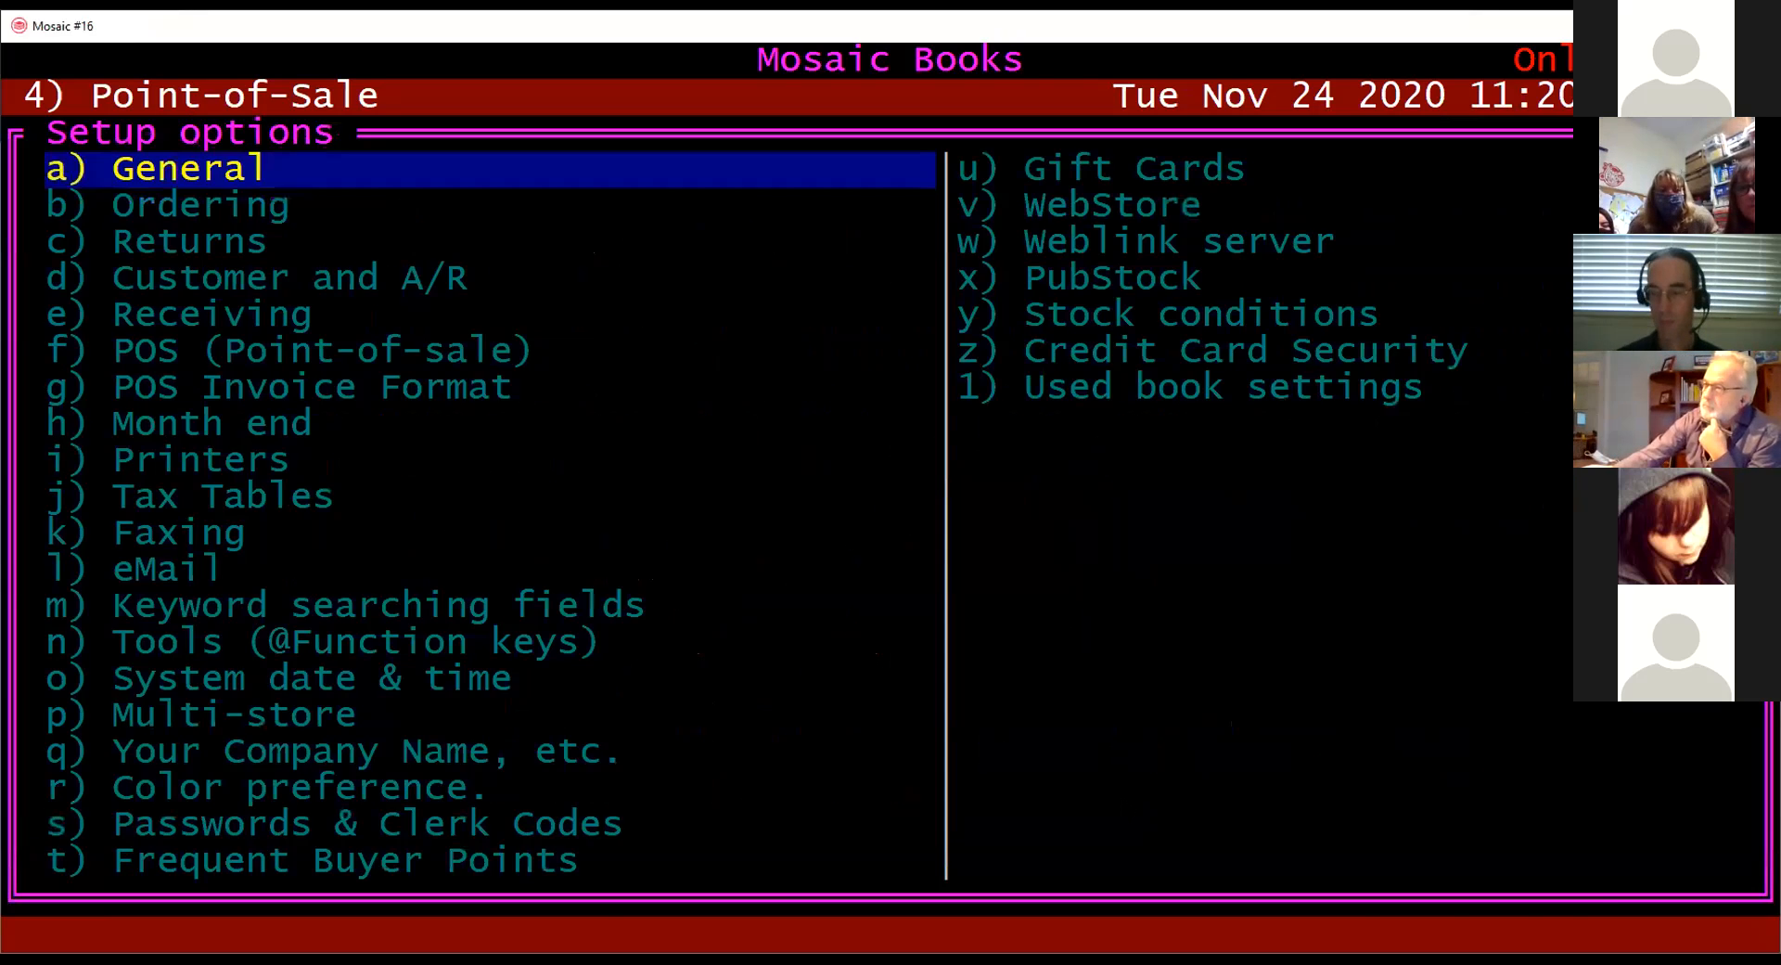
Return to the held online order's transaction in Point-of-Sale.
key("4")
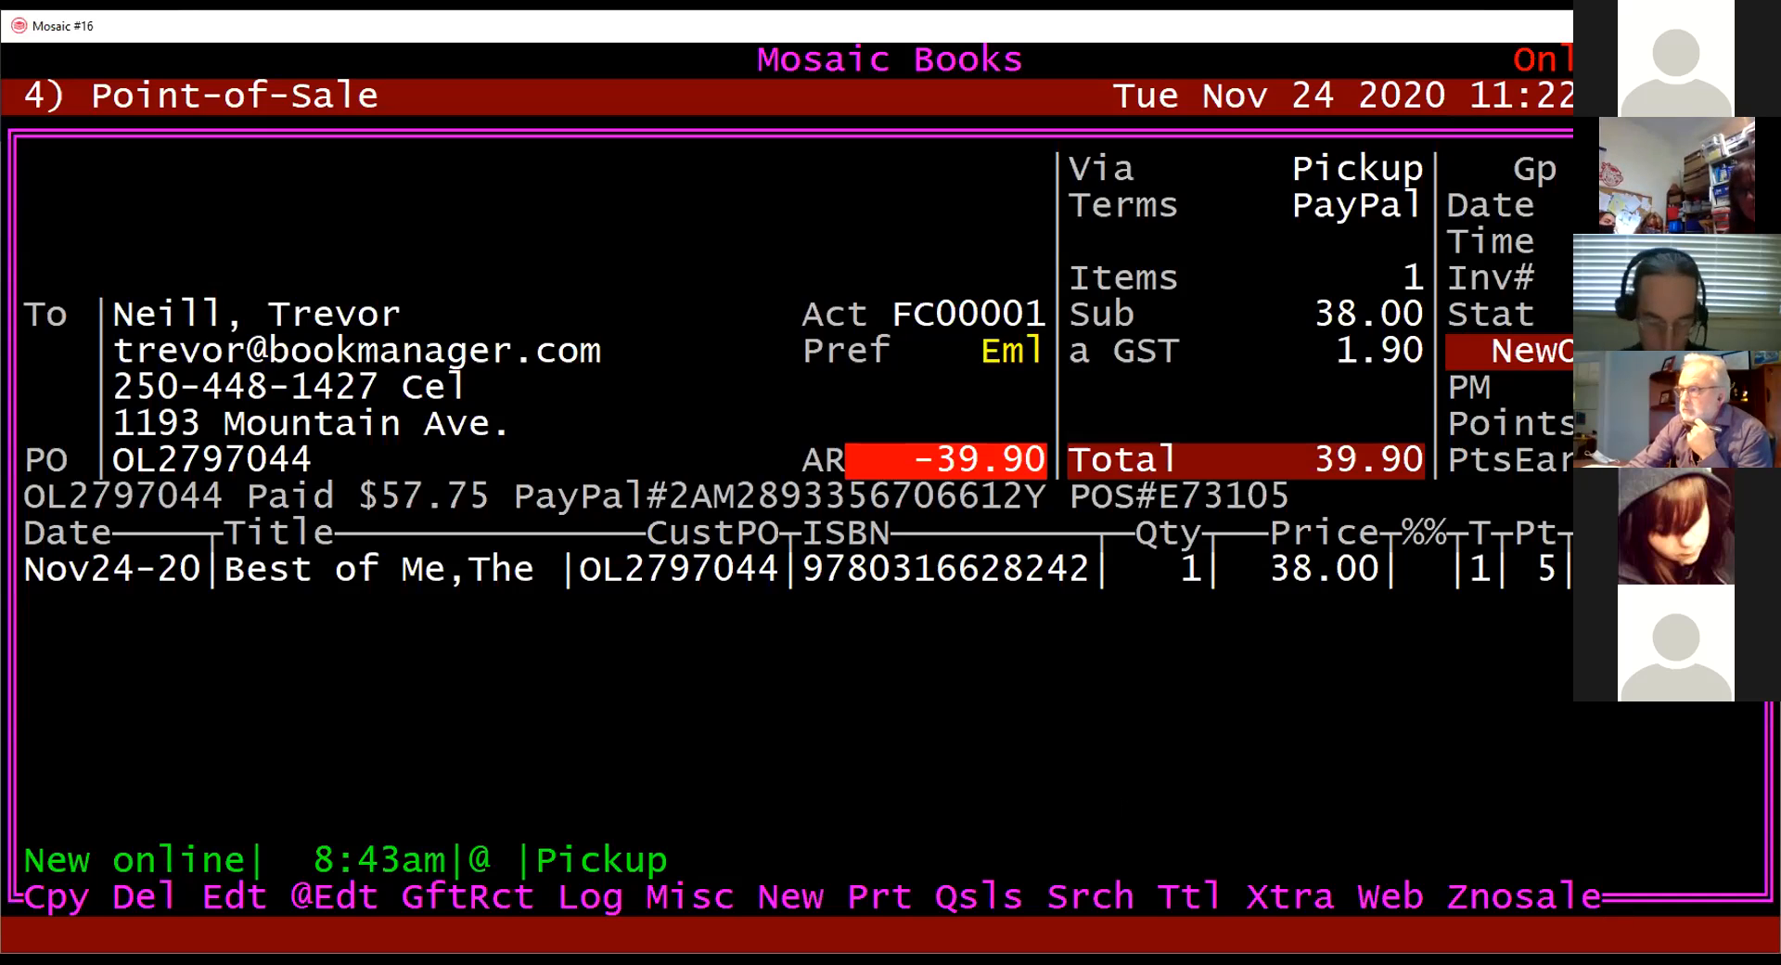
left_click(947, 789)
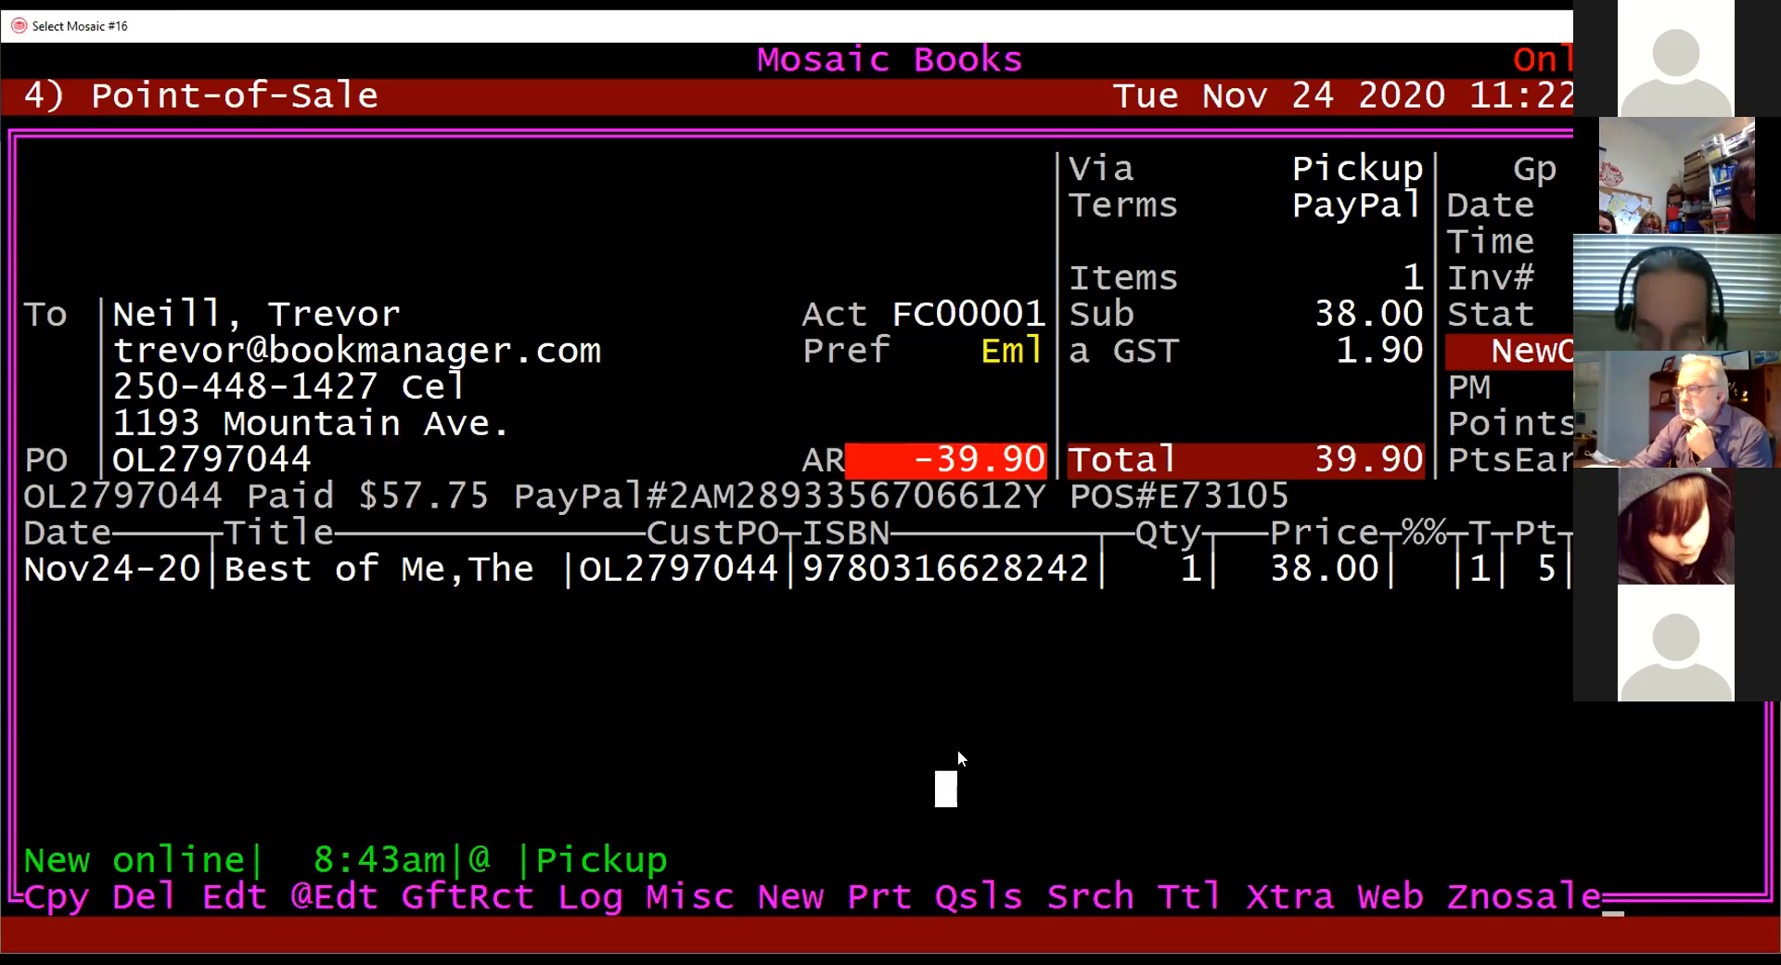
left_click(1013, 722)
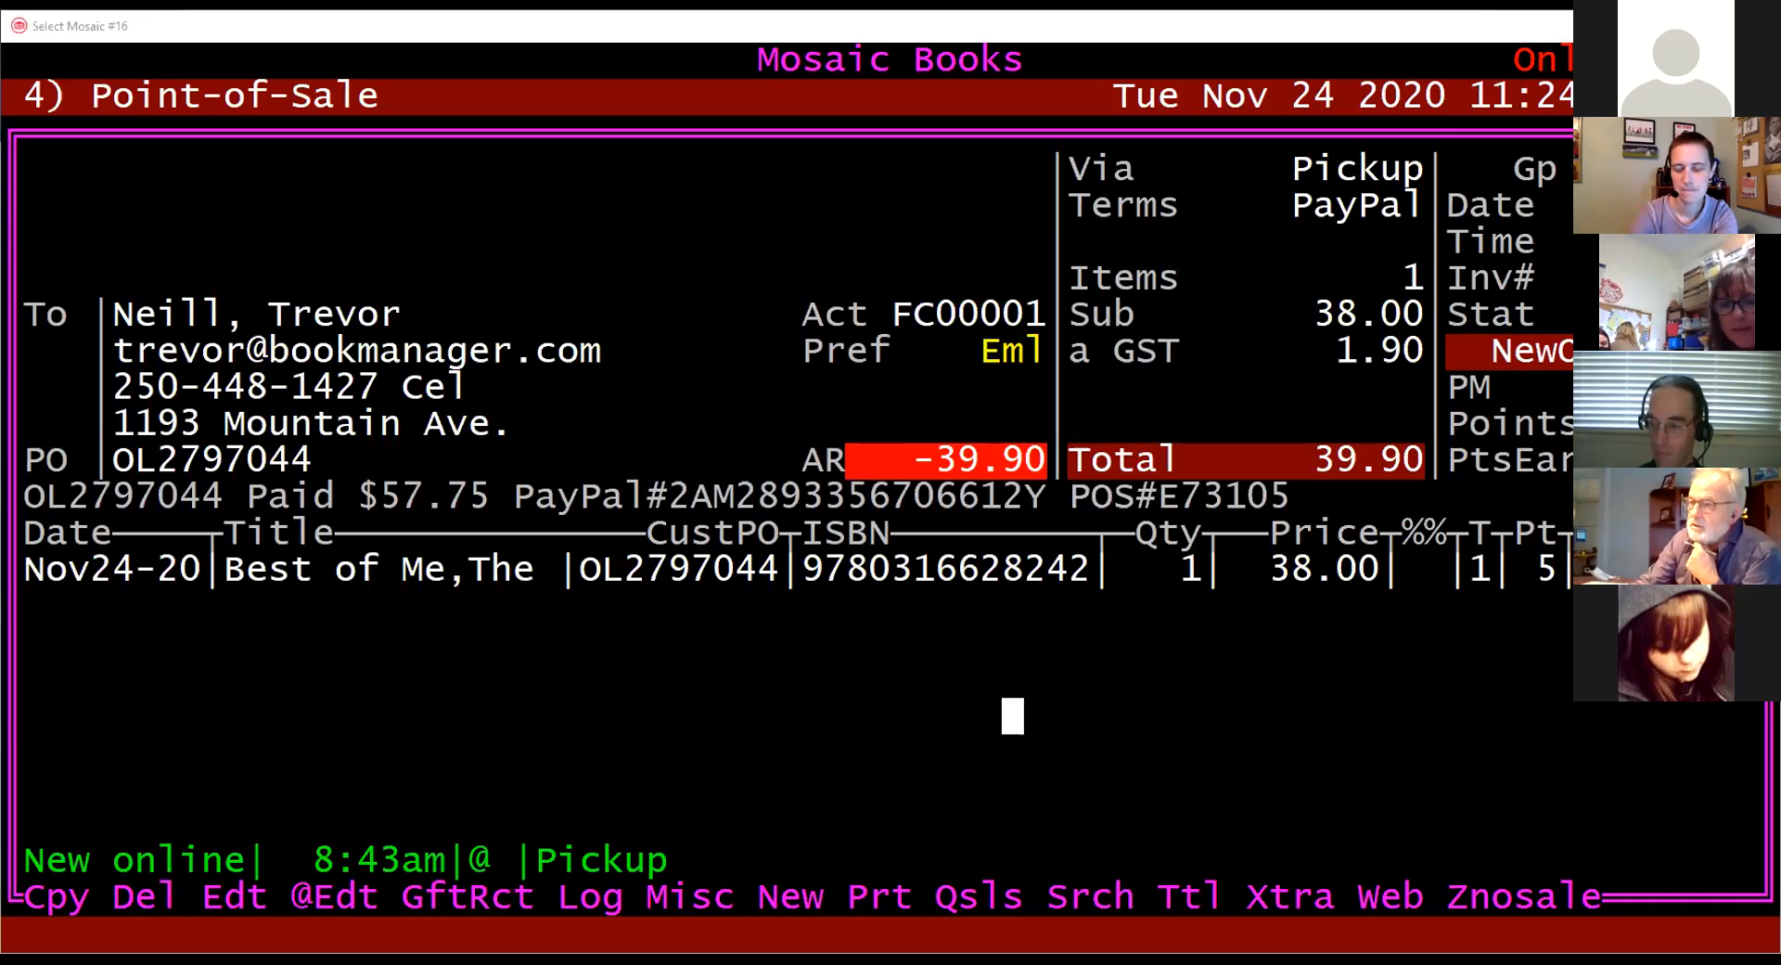
Log out of the Mosaic Books webstore account and open the sign-in panel.
key("alt+Tab")
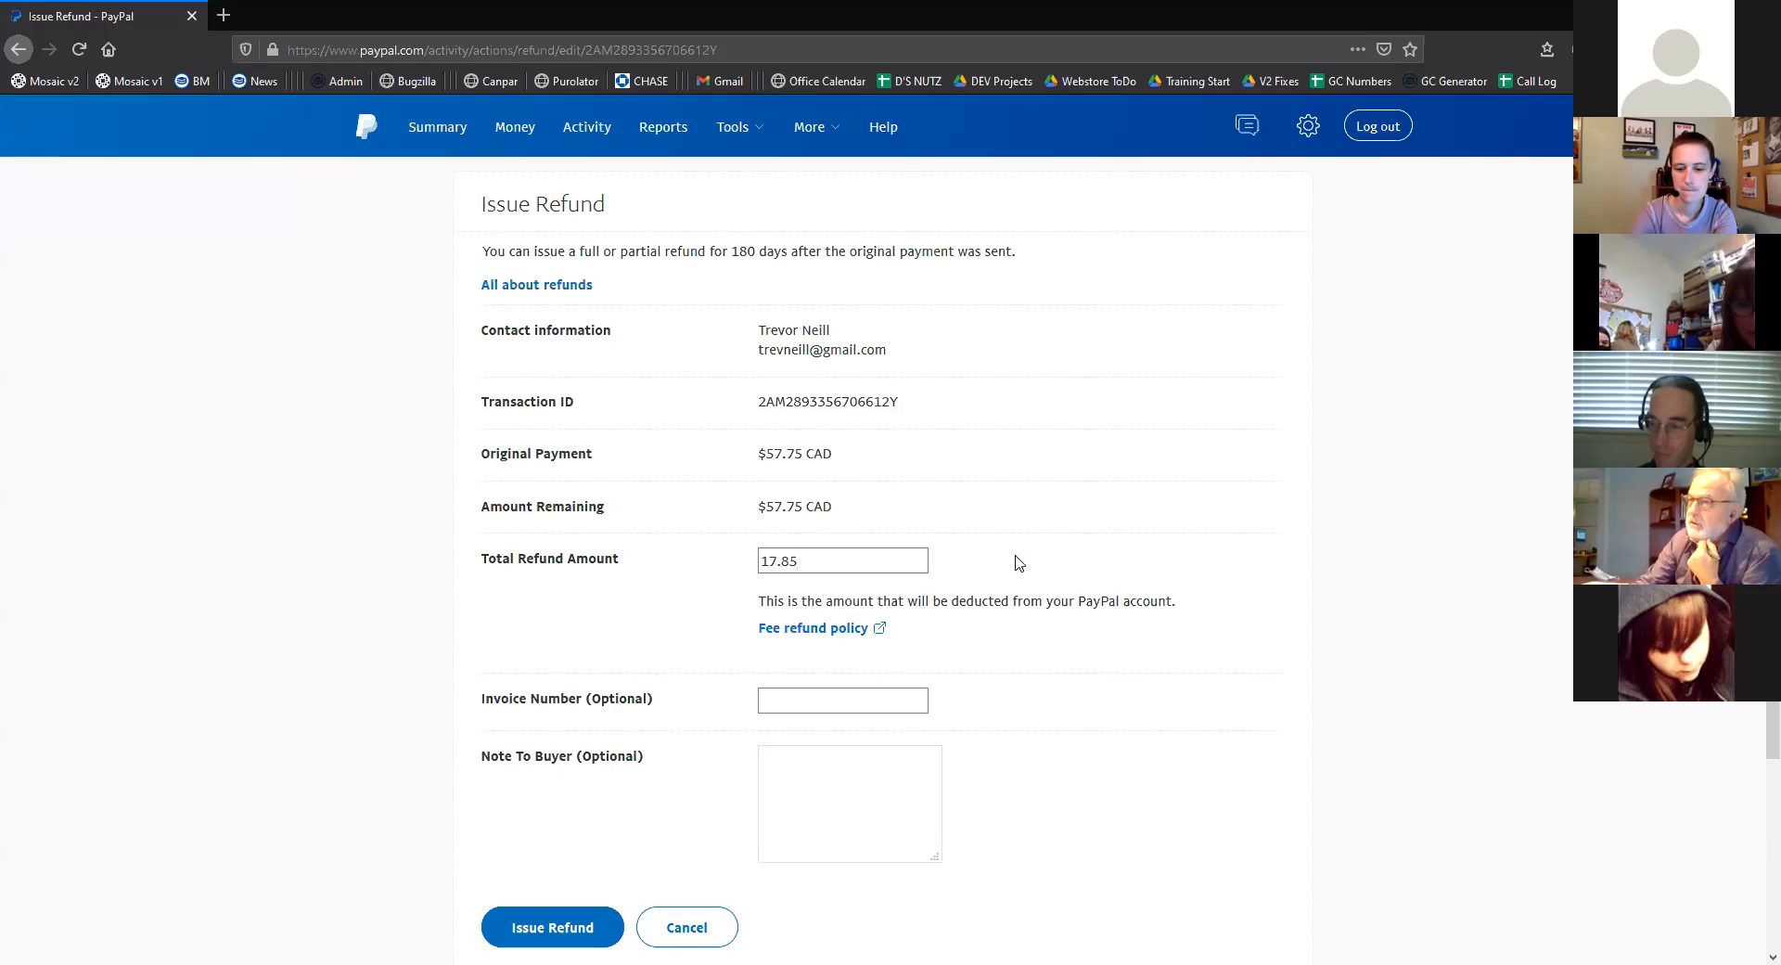
left_click(151, 82)
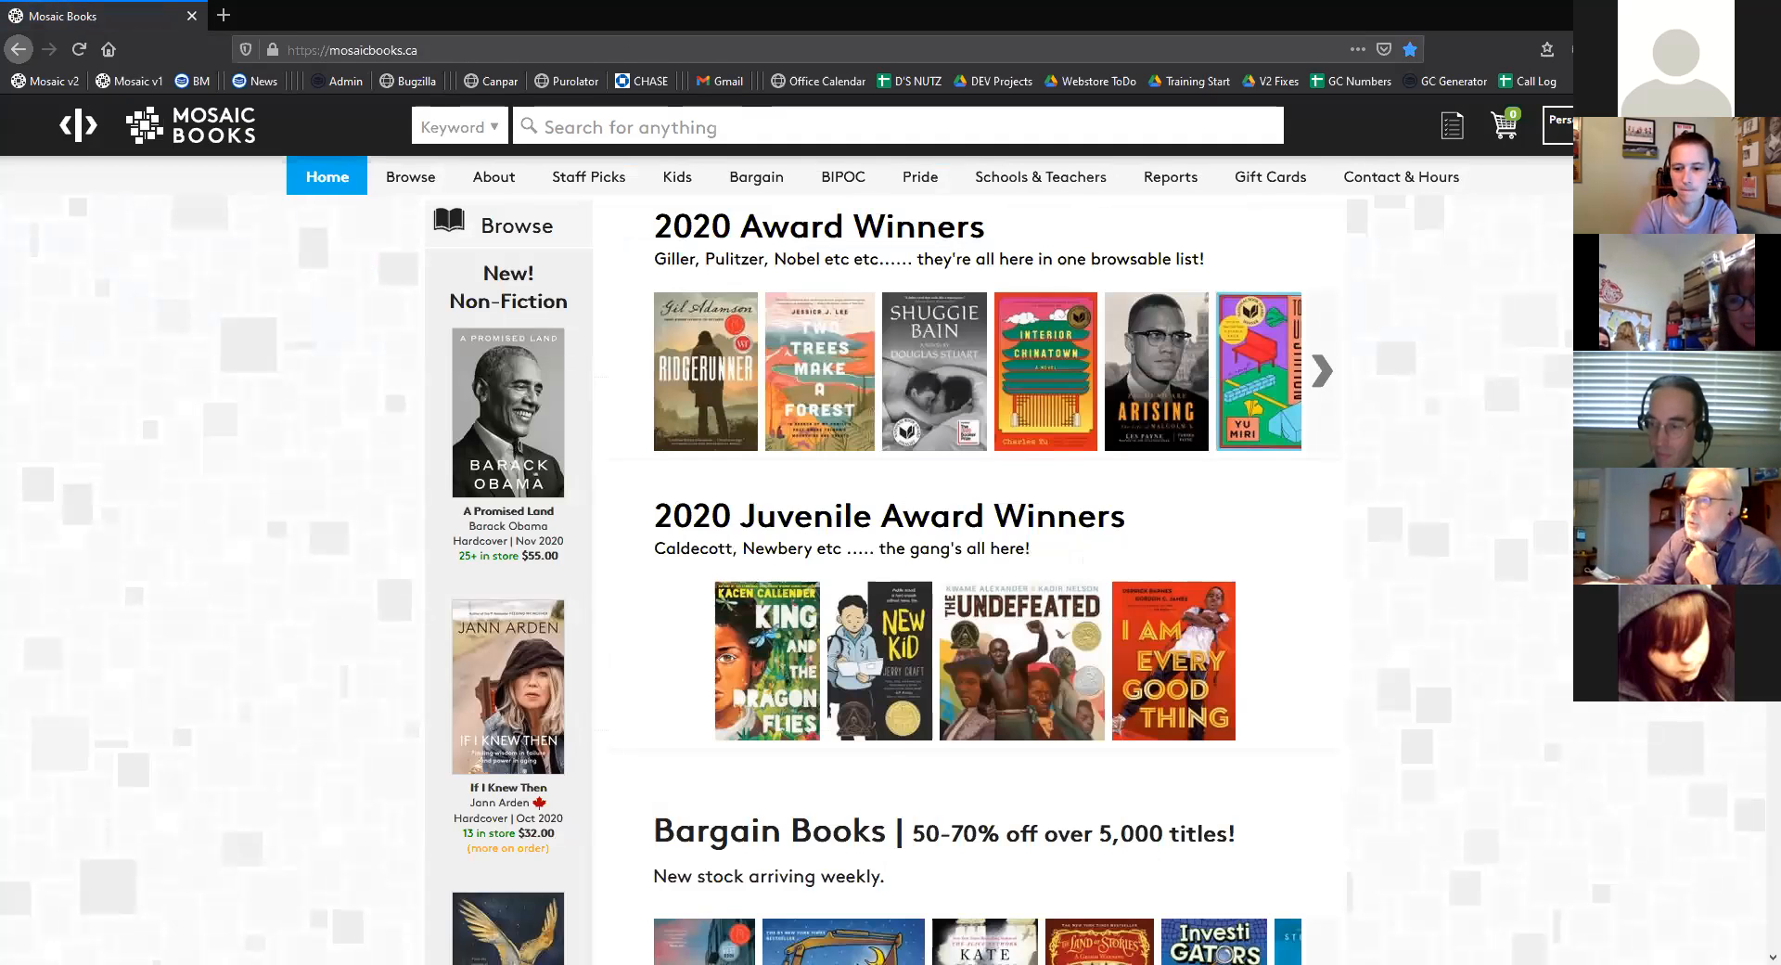
left_click(1558, 124)
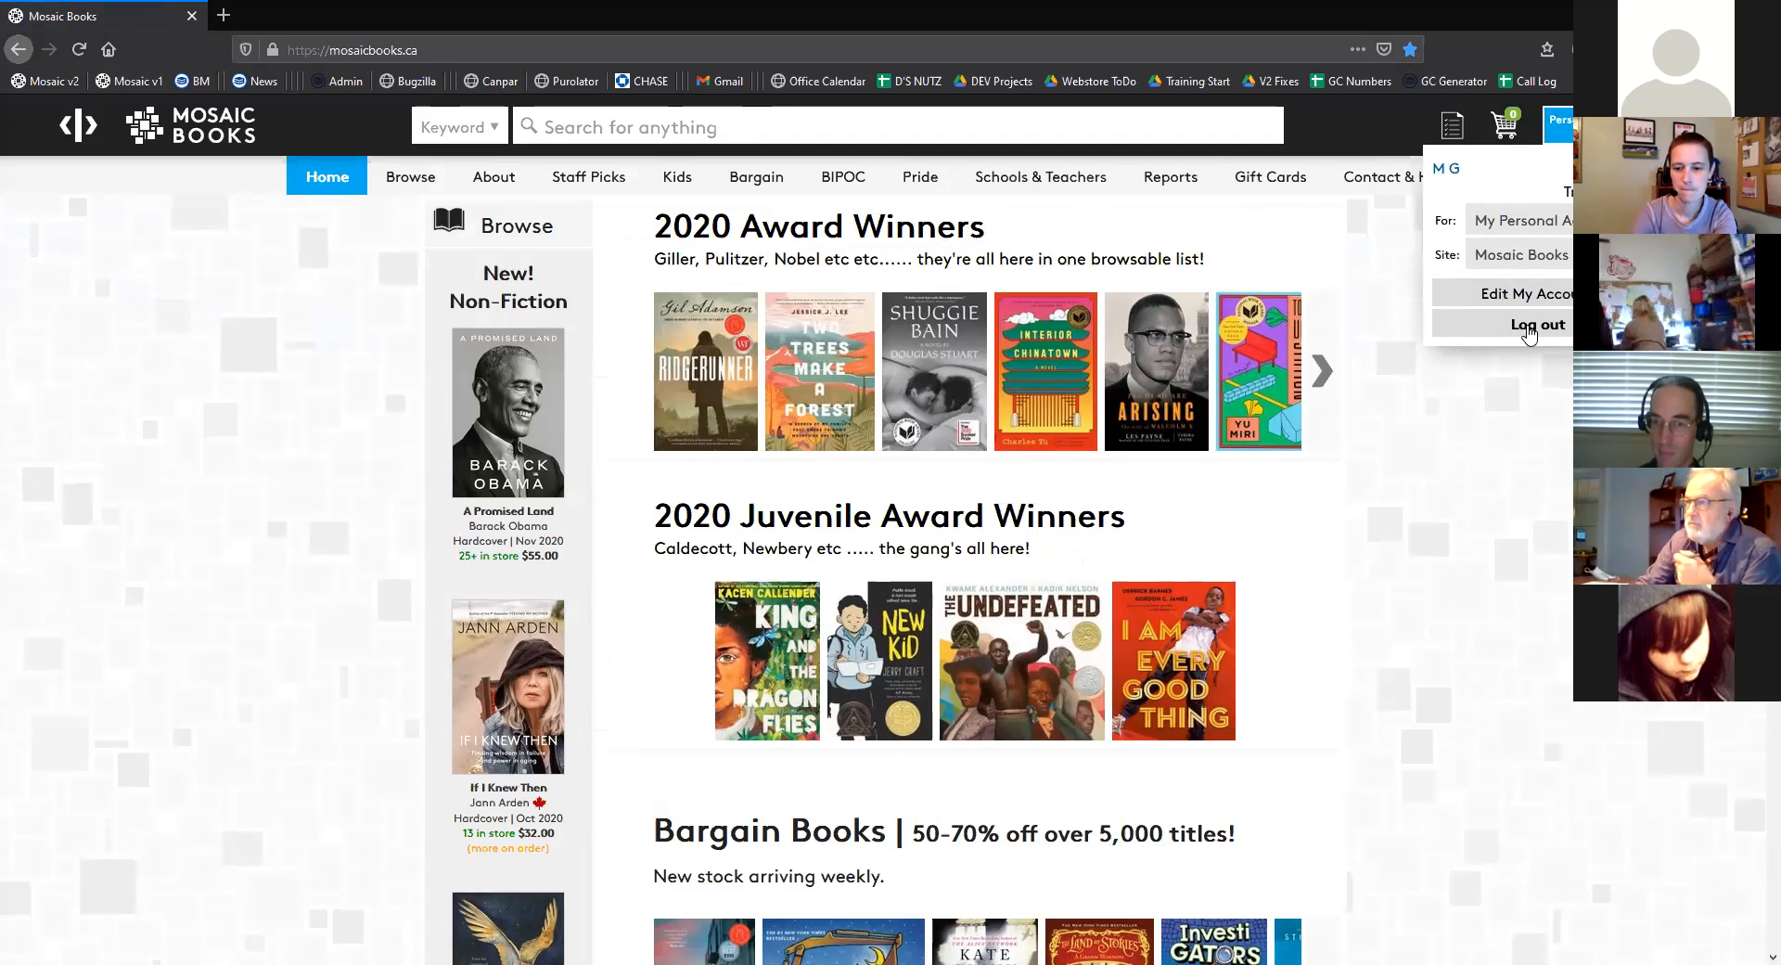
left_click(1530, 326)
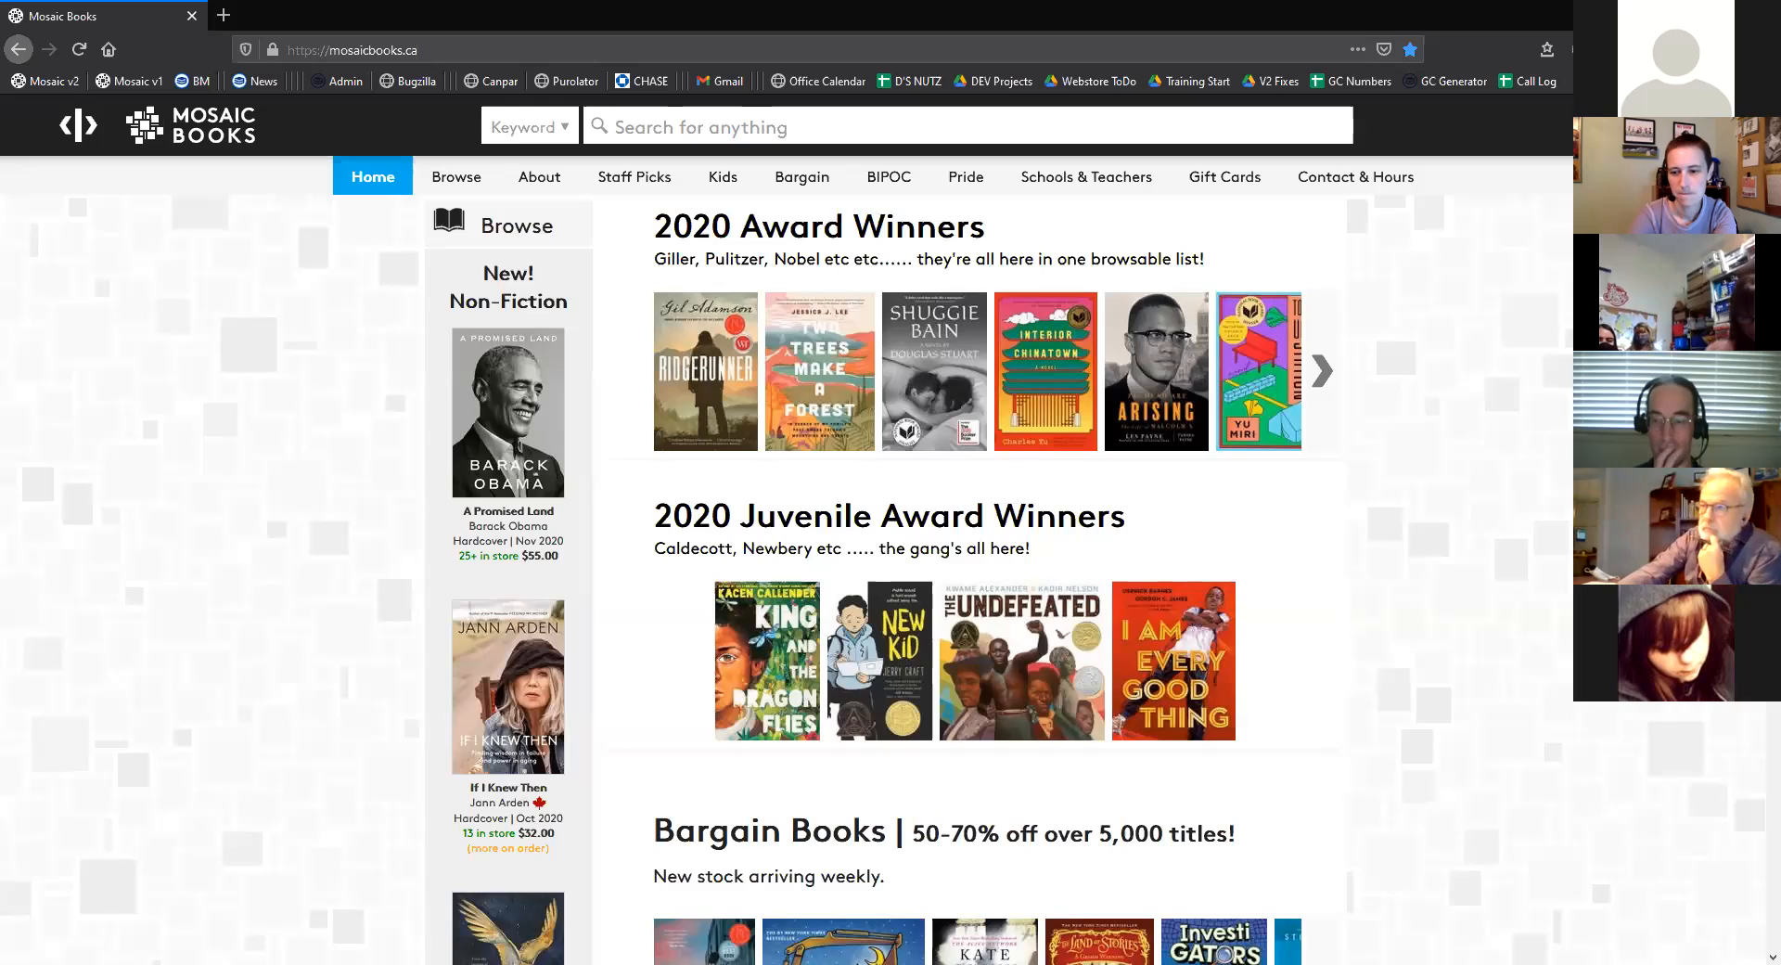
left_click(1643, 127)
left_click(1616, 269)
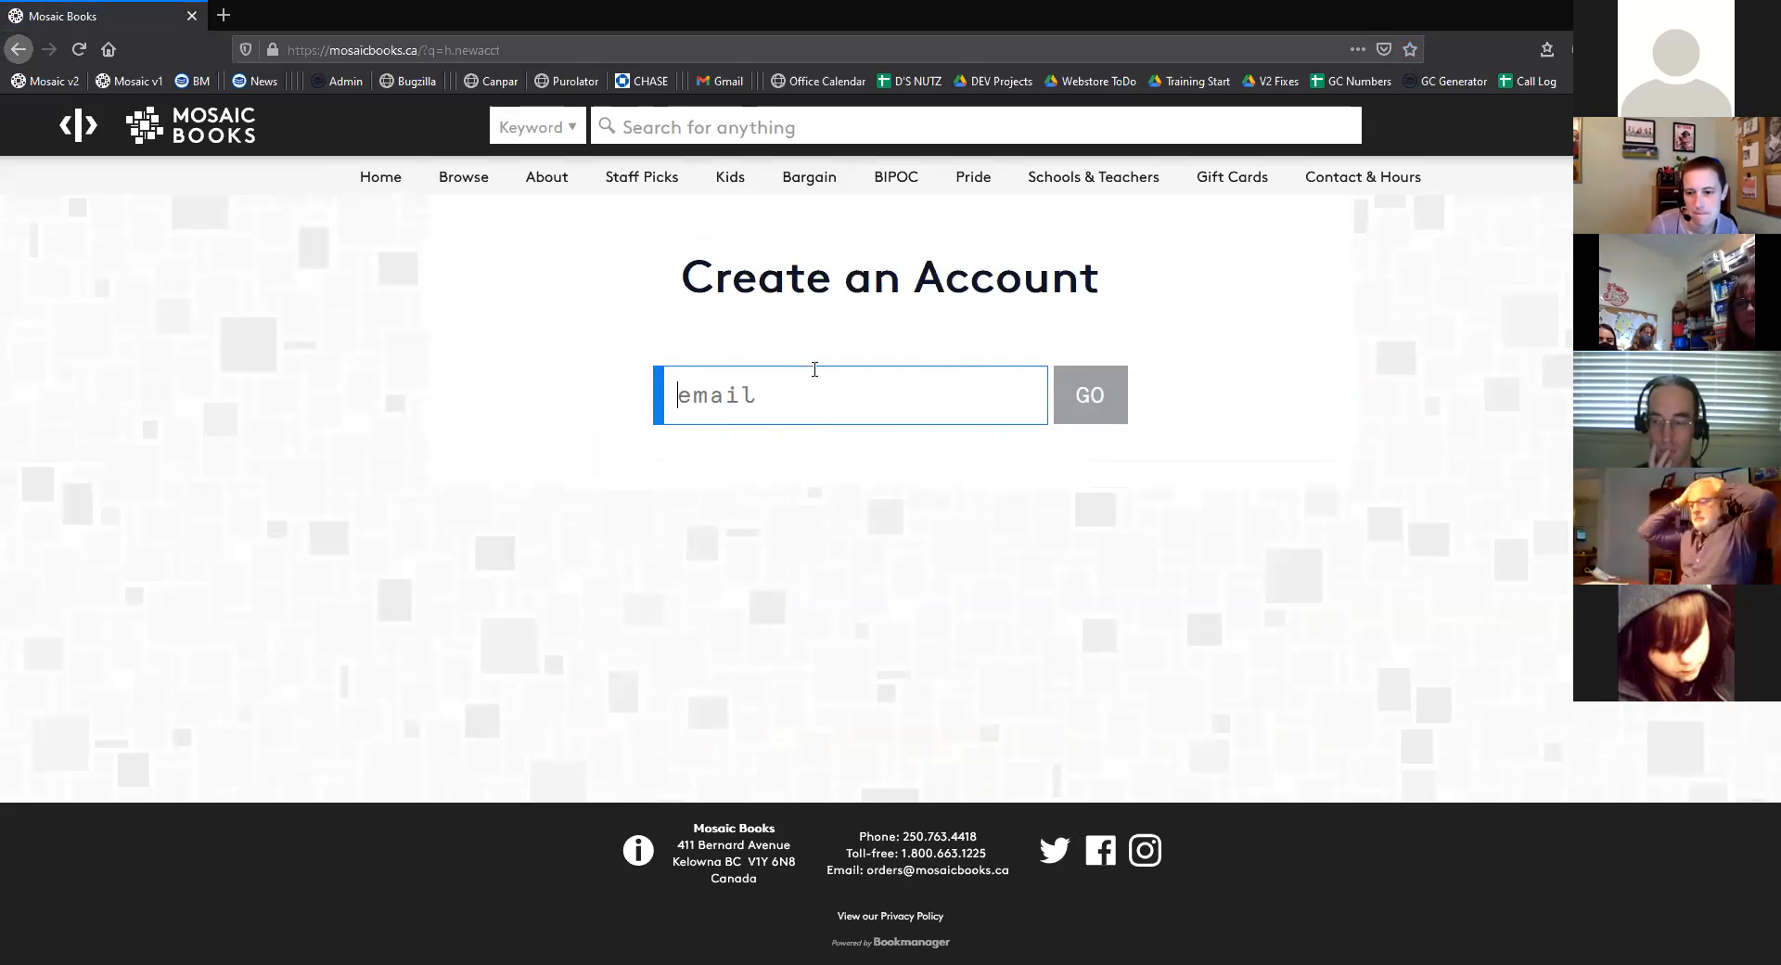
Sign in to the webstore using the saved login details.
left_click(1642, 125)
left_click(1597, 196)
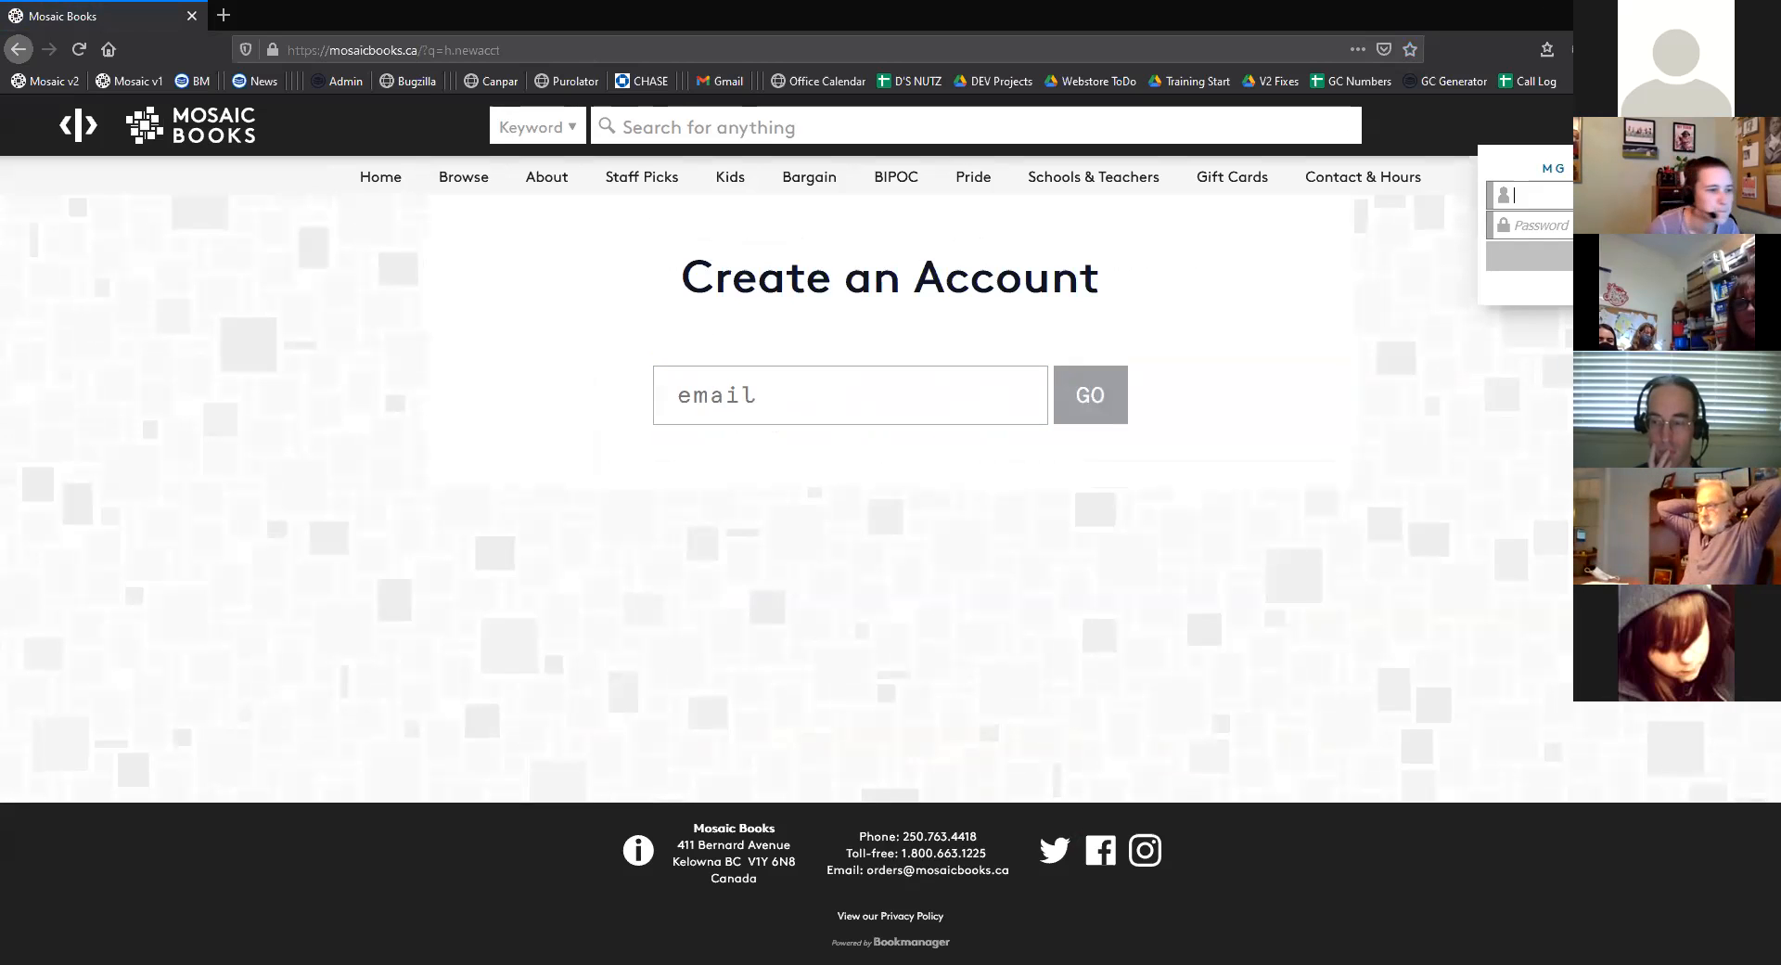
left_click(1596, 219)
left_click(1582, 257)
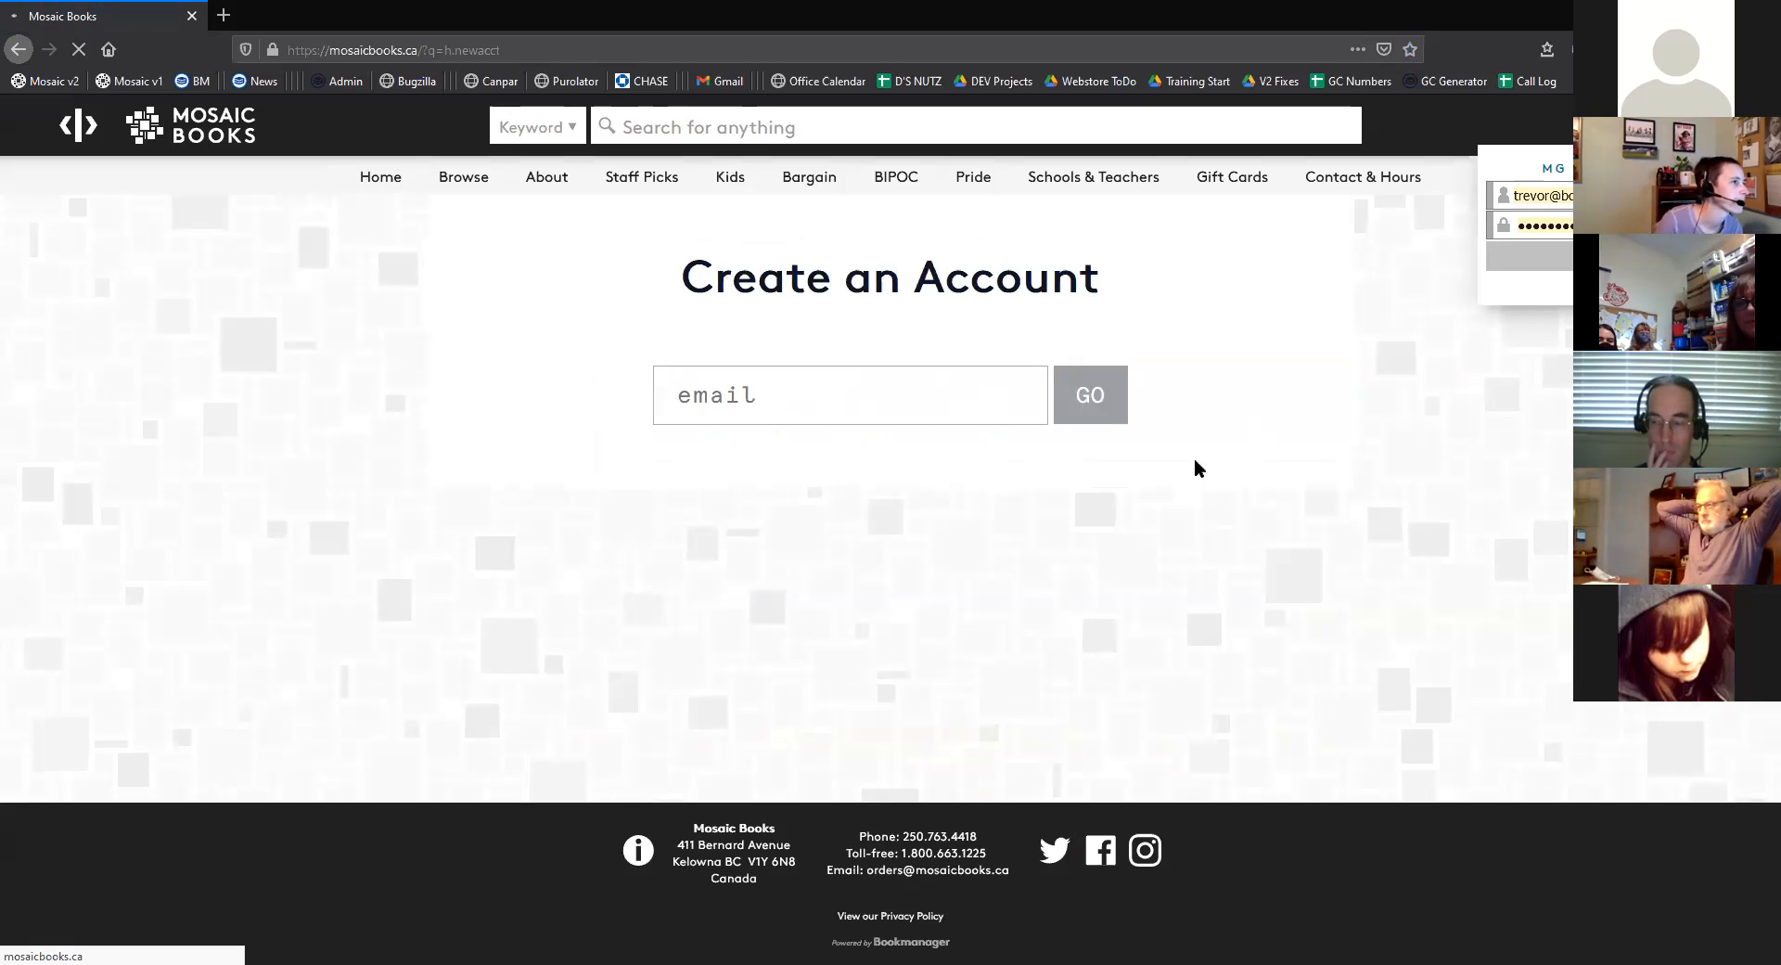
Act for the Mosaic store in Webstore Settings, review Accounts, then return home.
mouse_move(1288, 176)
left_click(1326, 241)
left_click(1597, 126)
left_click(1596, 221)
left_click(1597, 280)
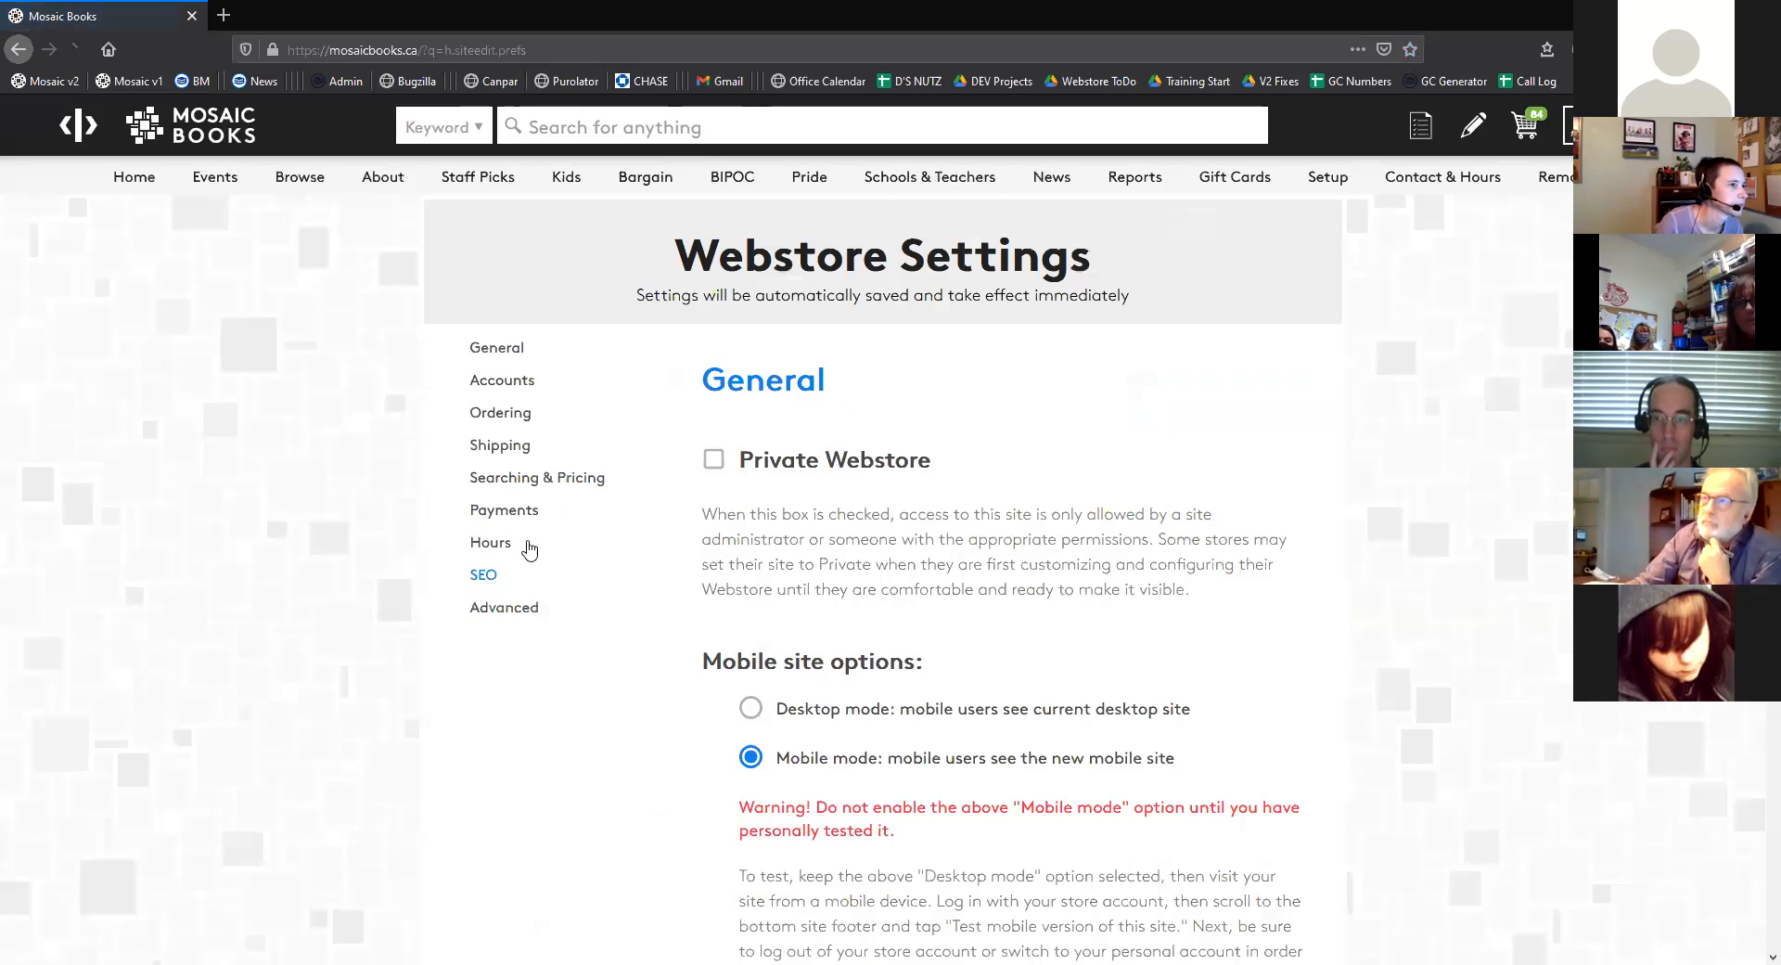
left_click(499, 382)
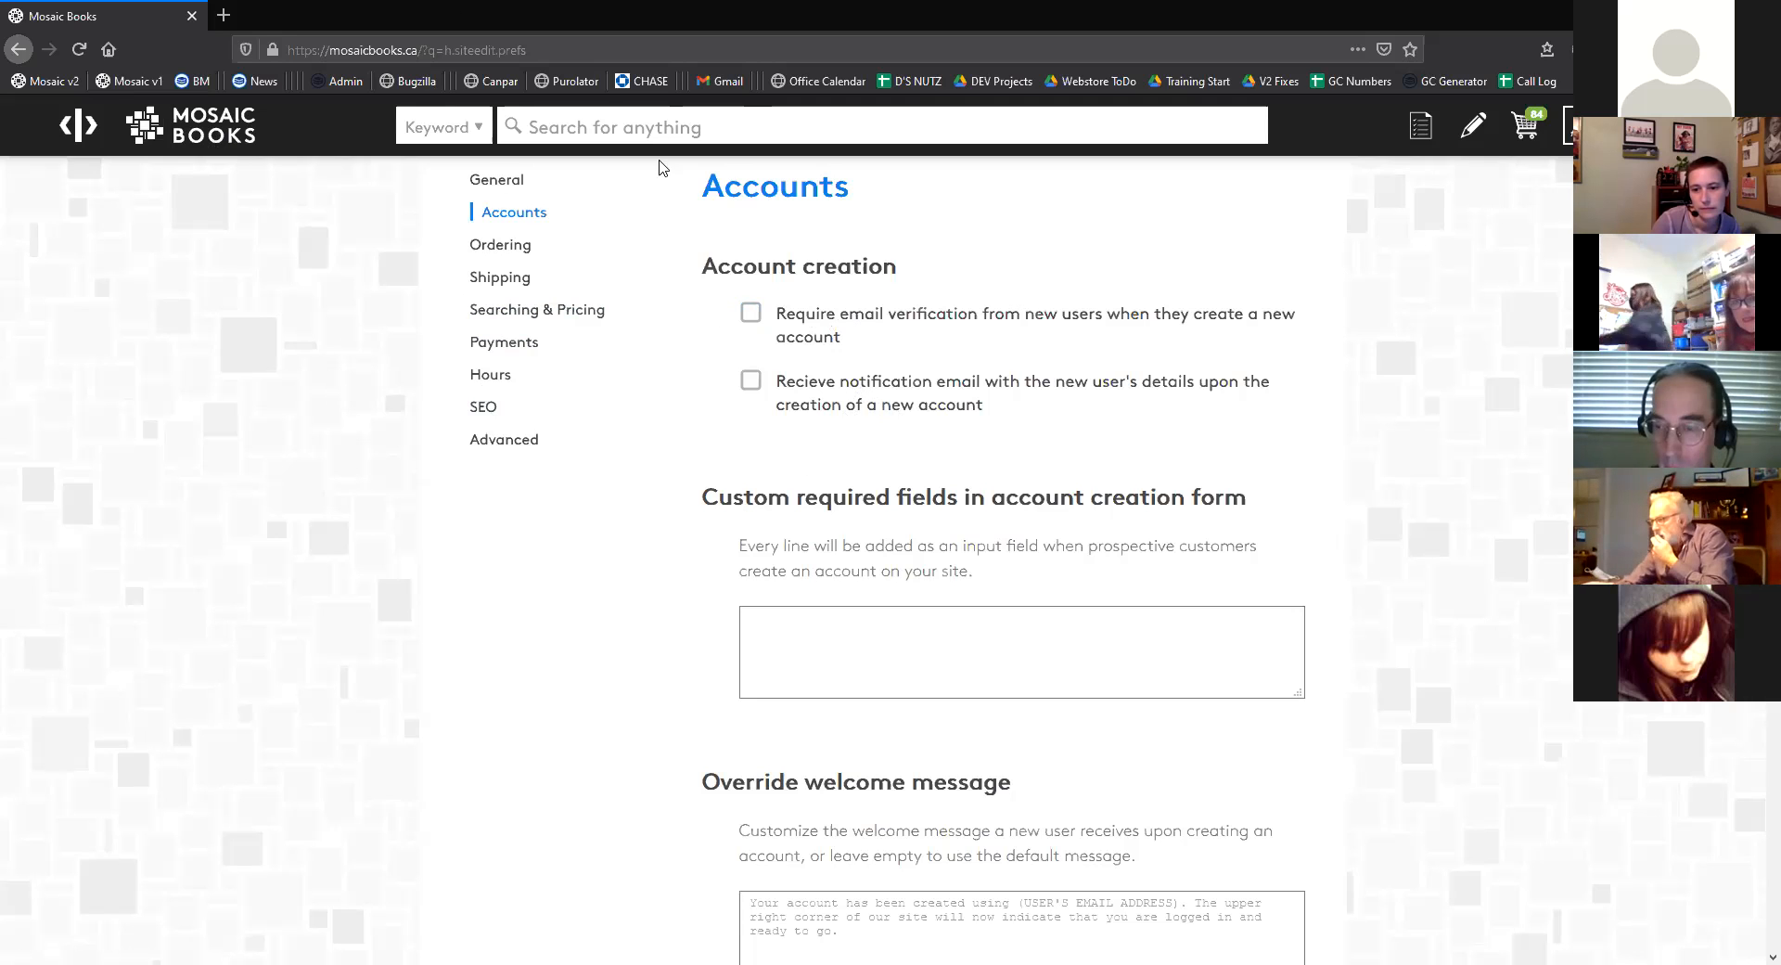
left_click(222, 132)
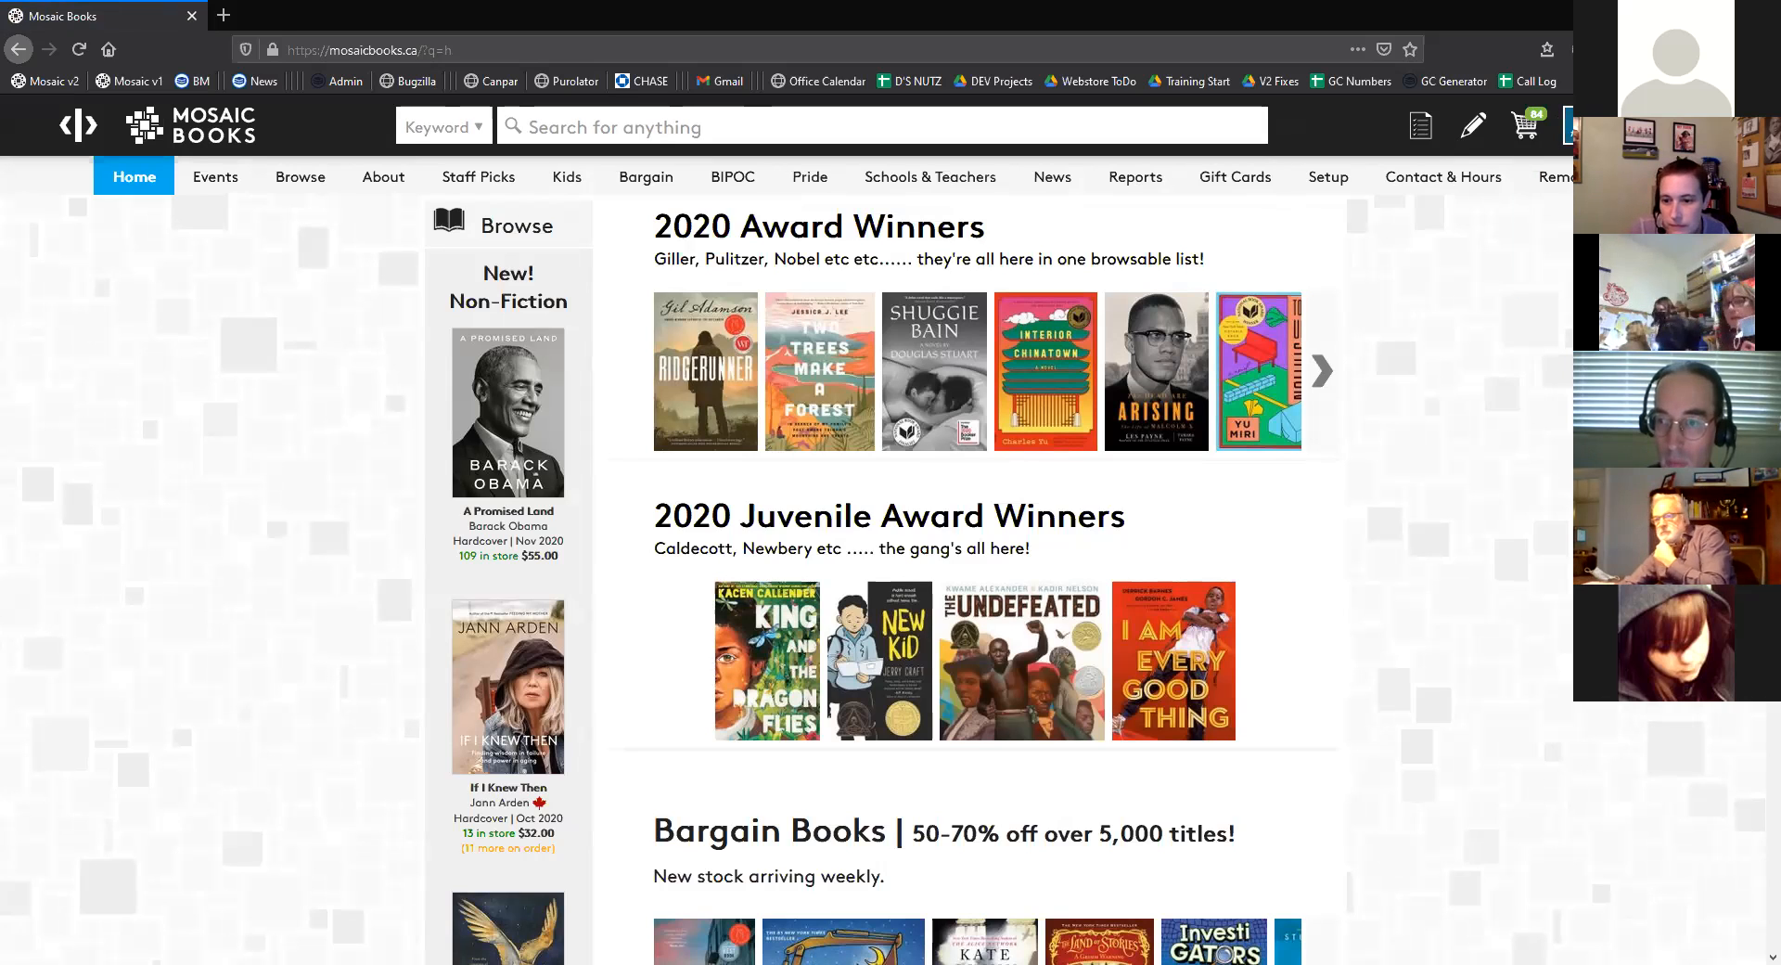
Switch to My Personal Account and open its Edit My Account details page.
left_click(1582, 127)
left_click(1580, 222)
left_click(1576, 345)
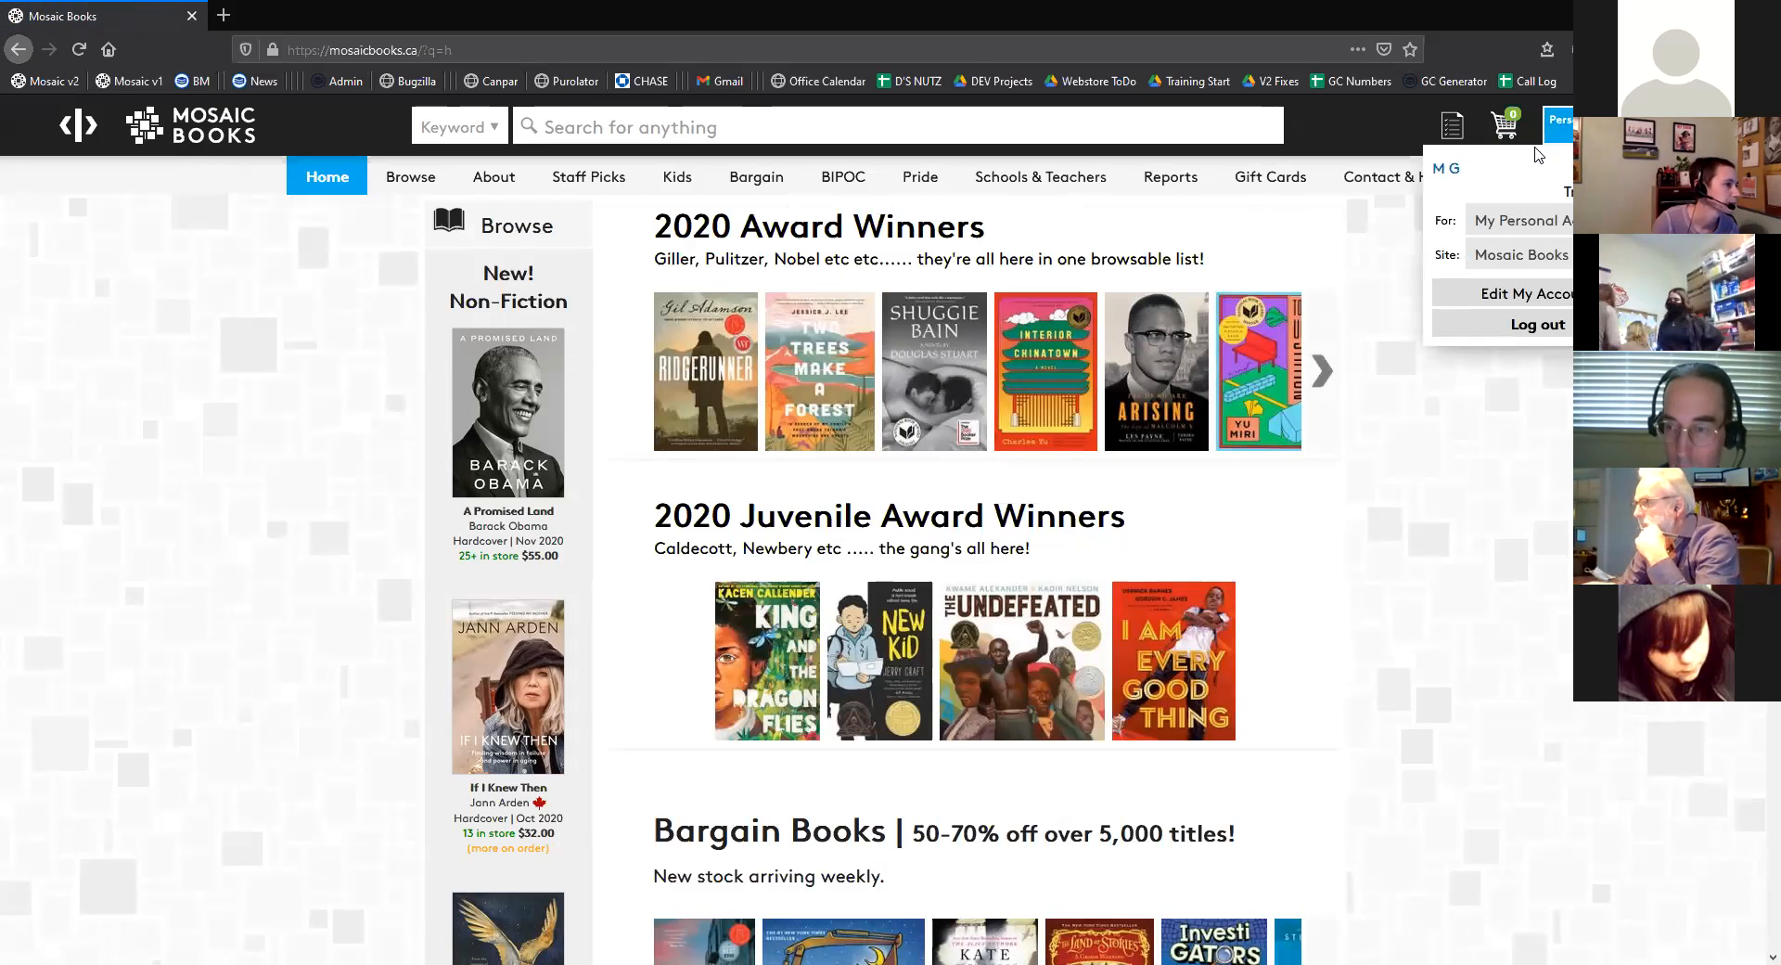
left_click(1519, 295)
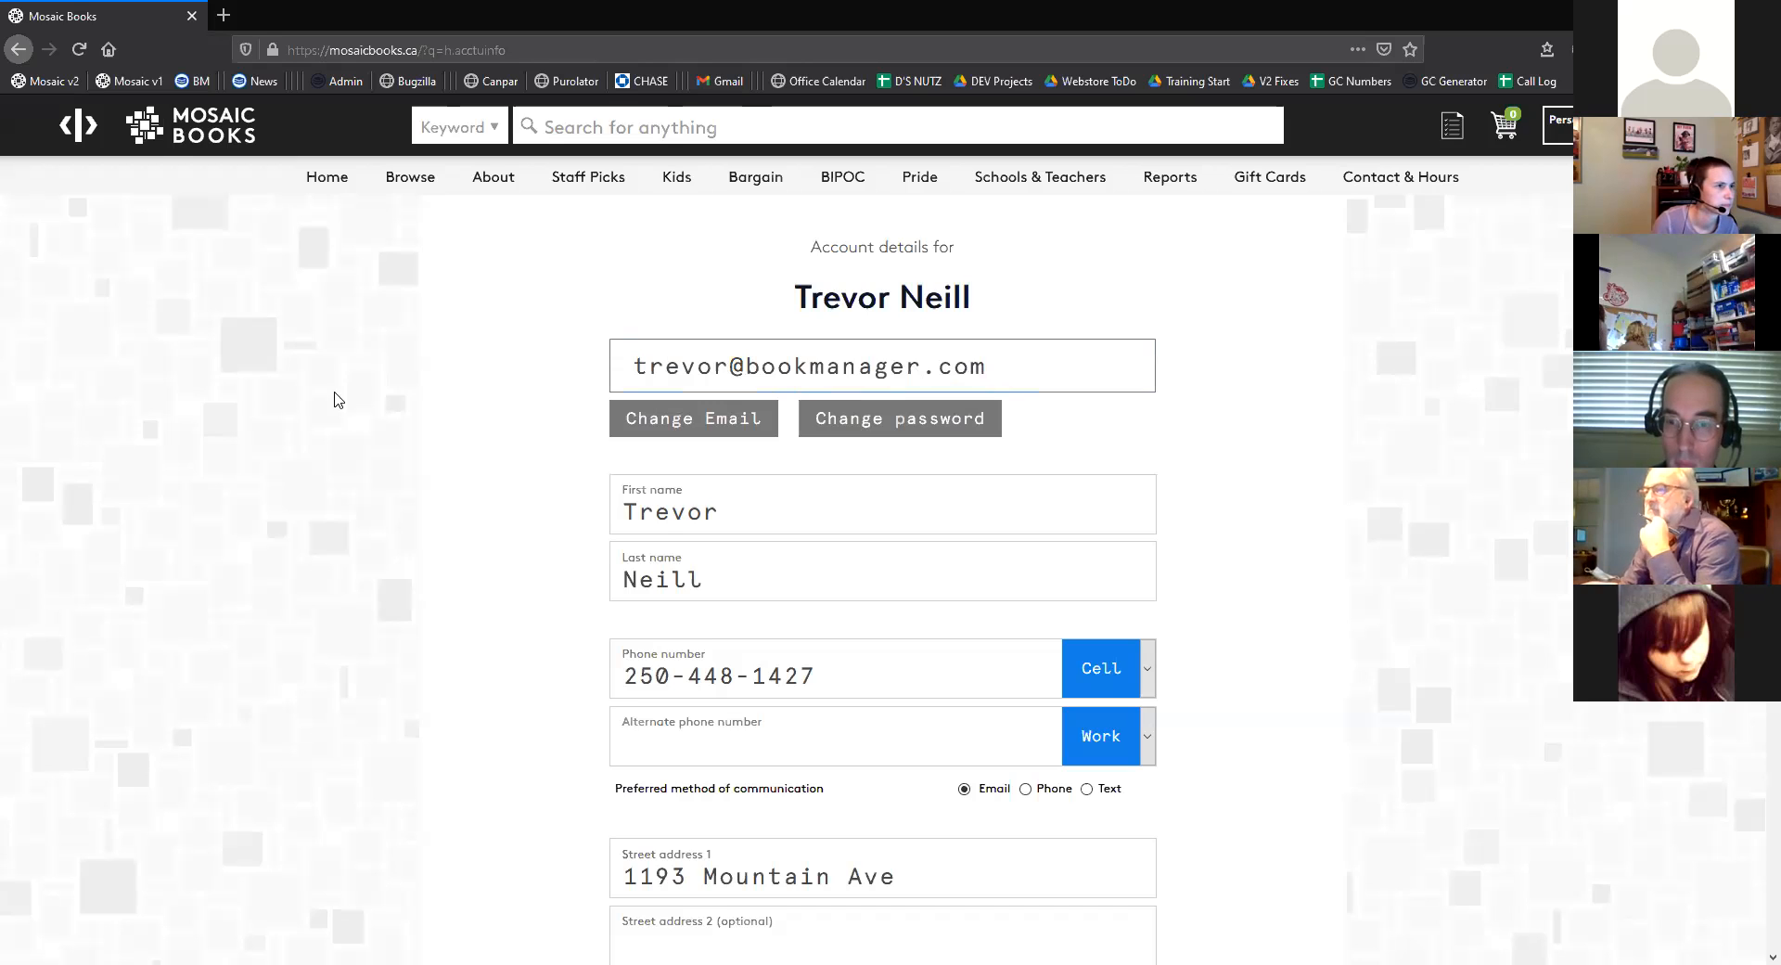
Use the Mosaic Books header logo to return to the home page's award-winner lists.
left_click(178, 127)
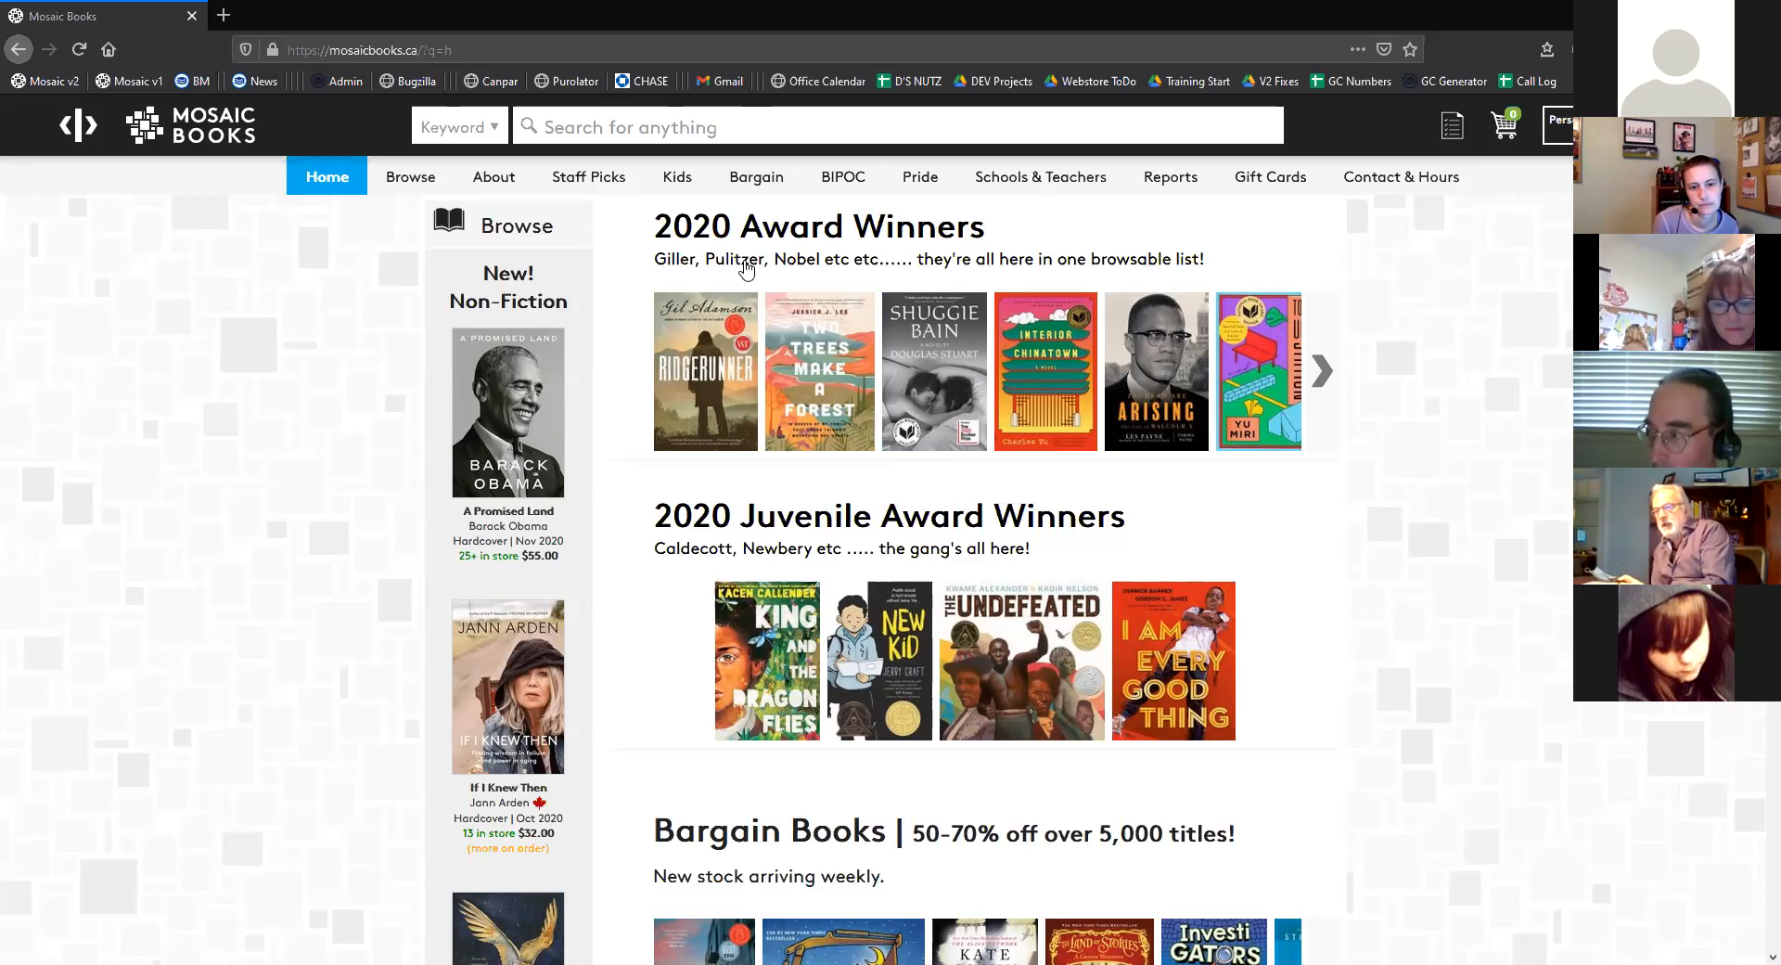
Add a TextNotice status entry to the held order's transaction log.
key("alt+Tab")
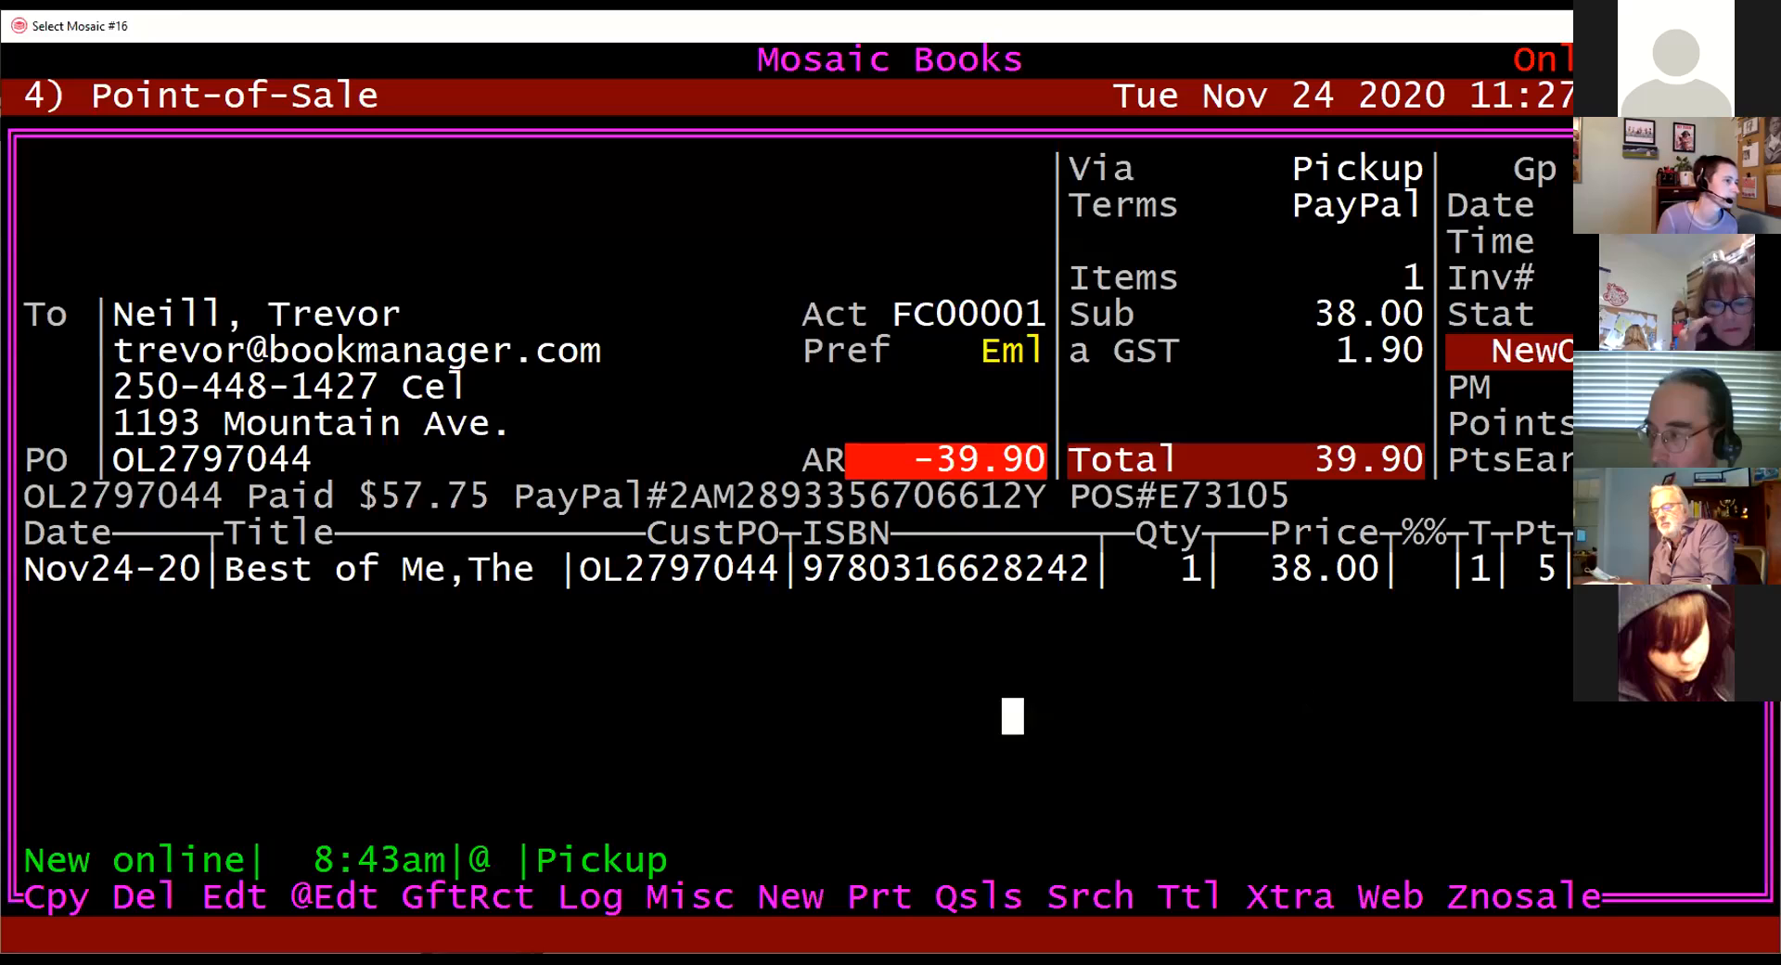
left_click(1281, 533)
key("l")
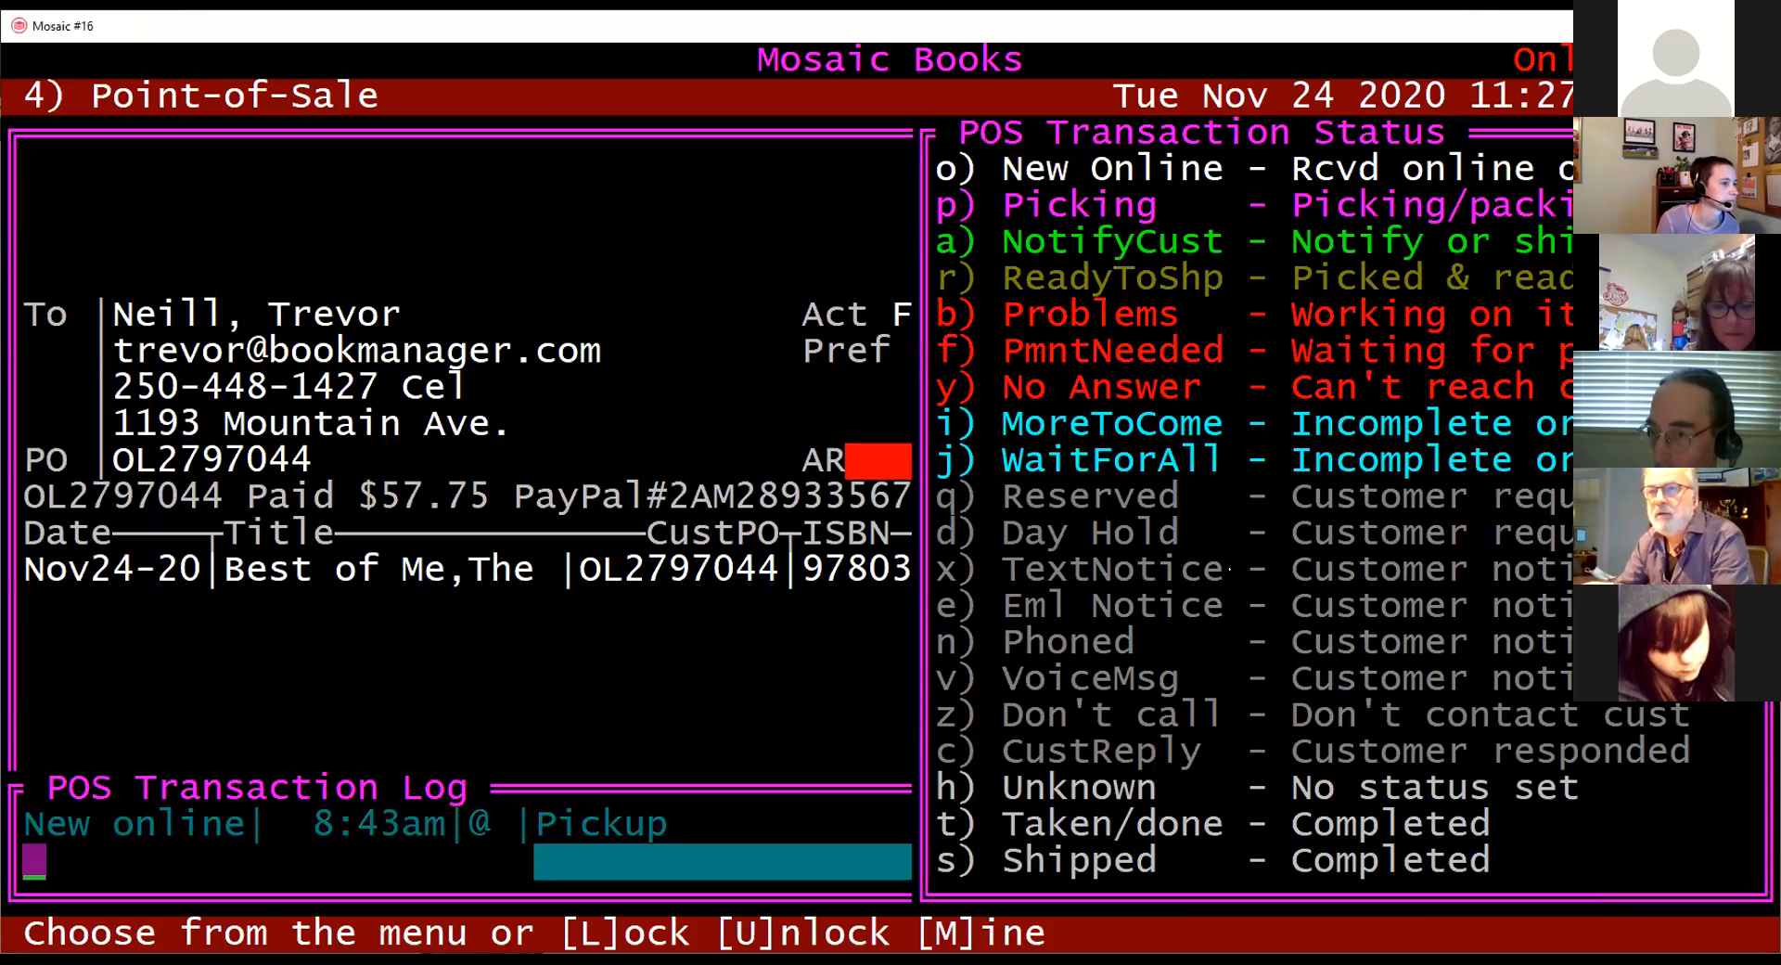
key("x")
key("Return")
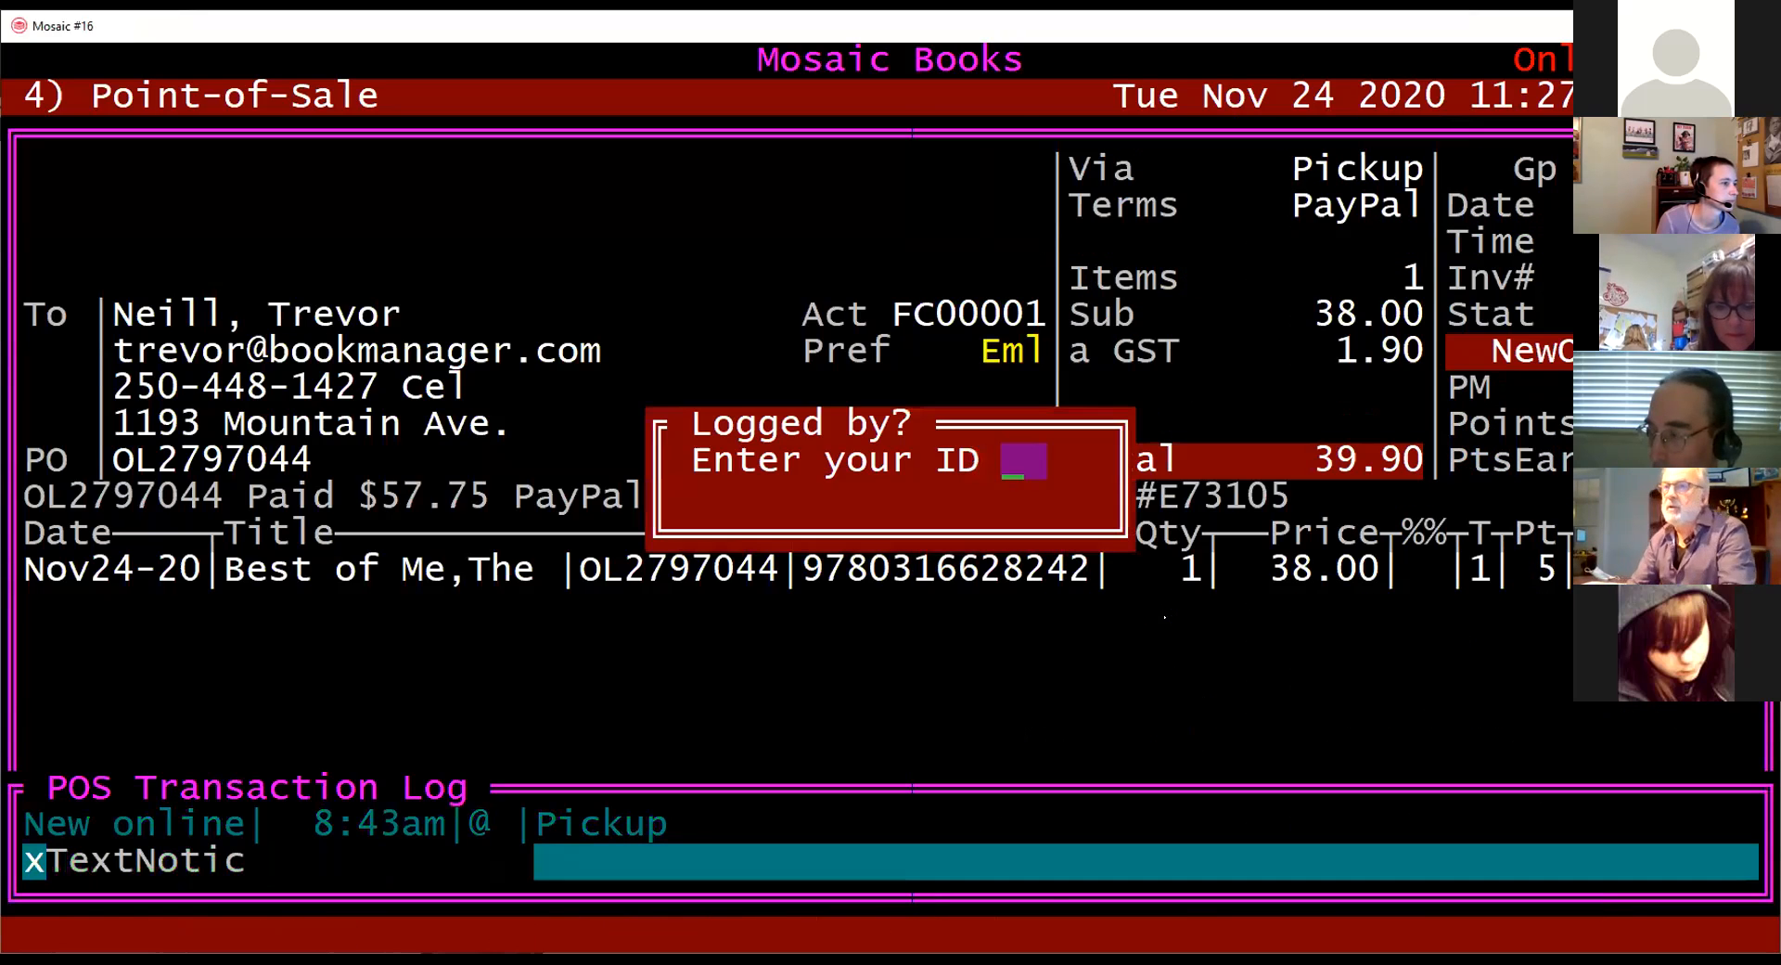
type("n")
key("Return")
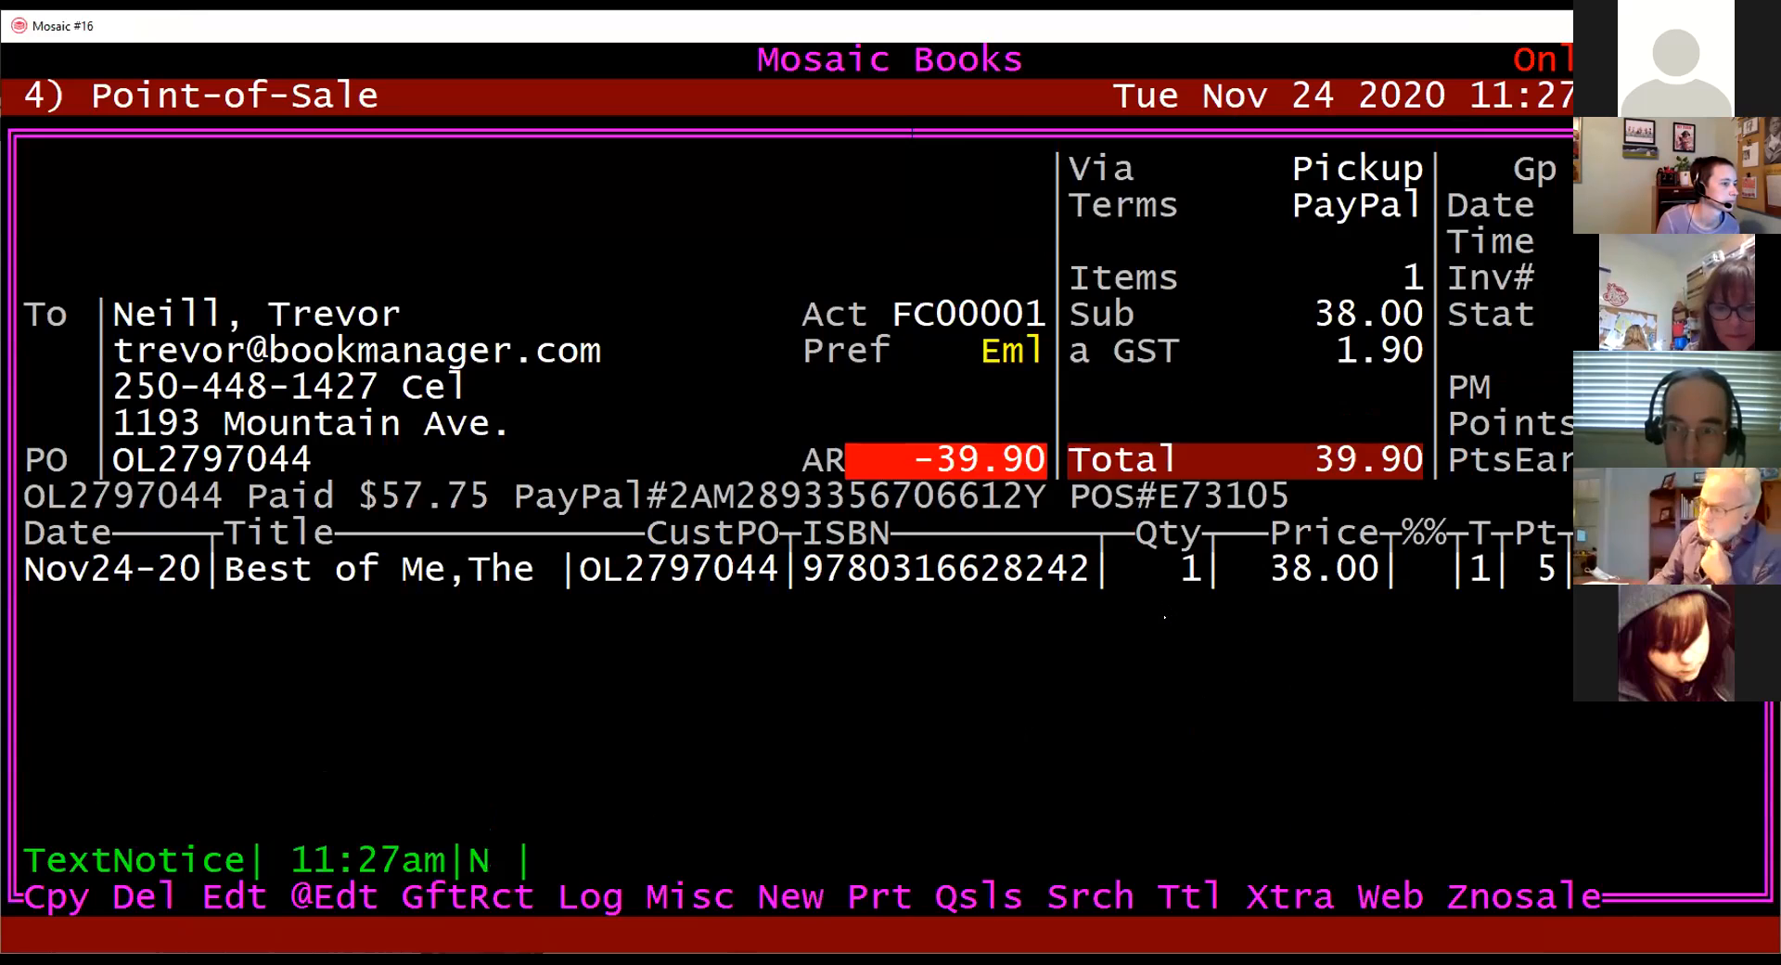
key("l")
Move through the log entries and settle on the TextNotice row.
key("Escape")
key("Up")
key("Down")
key("Up")
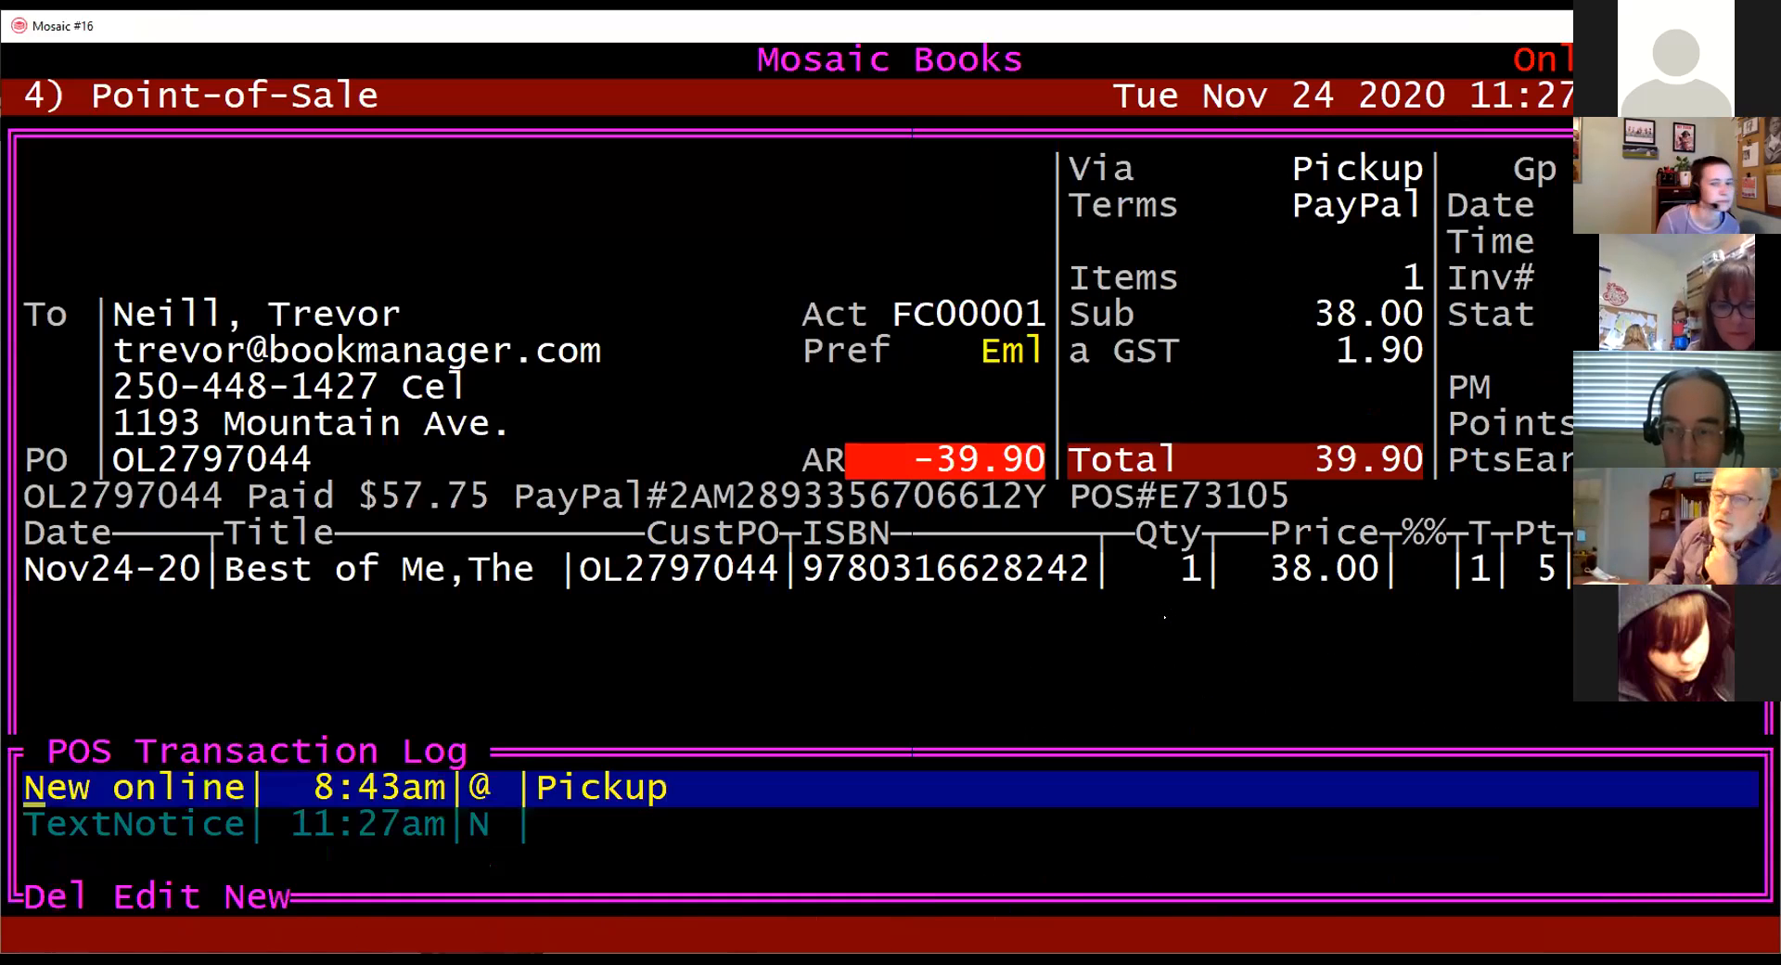
key("Down")
key("Up")
key("Down")
Delete the TextNotice entry from the transaction log.
key("d")
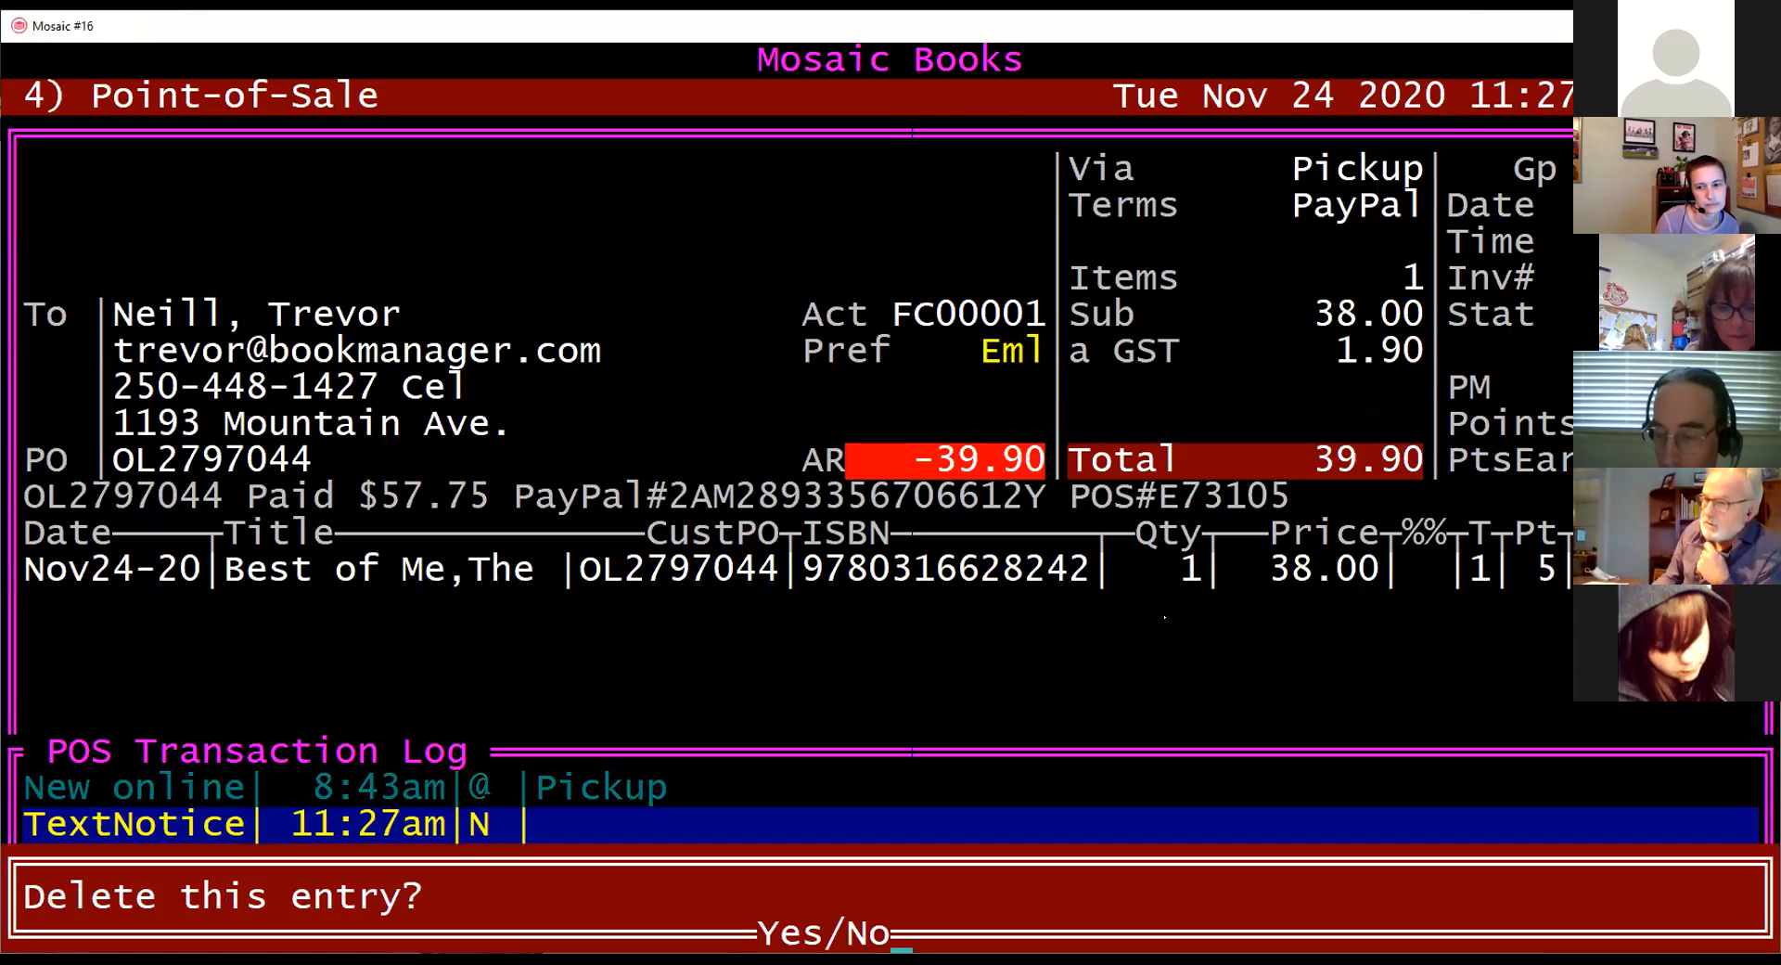
key("y")
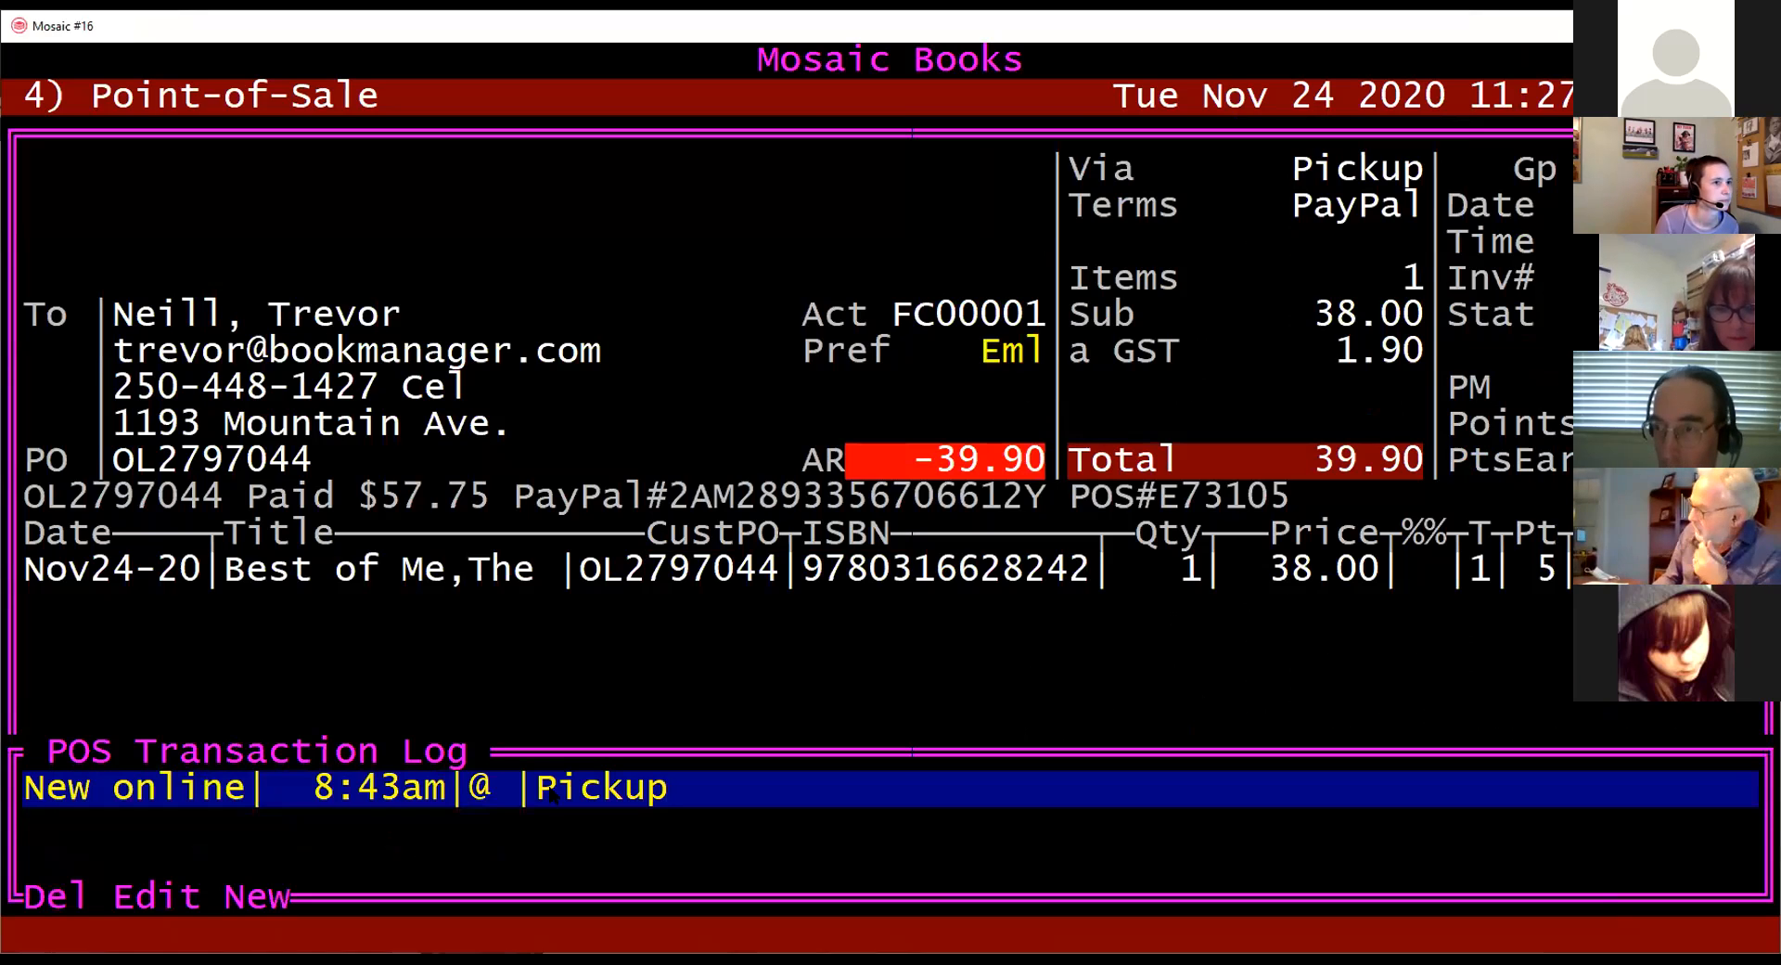
left_click_drag(28, 895, 290, 898)
Log Unknown, Reserved and Problems status entries with empty notes and staff ID.
key("n")
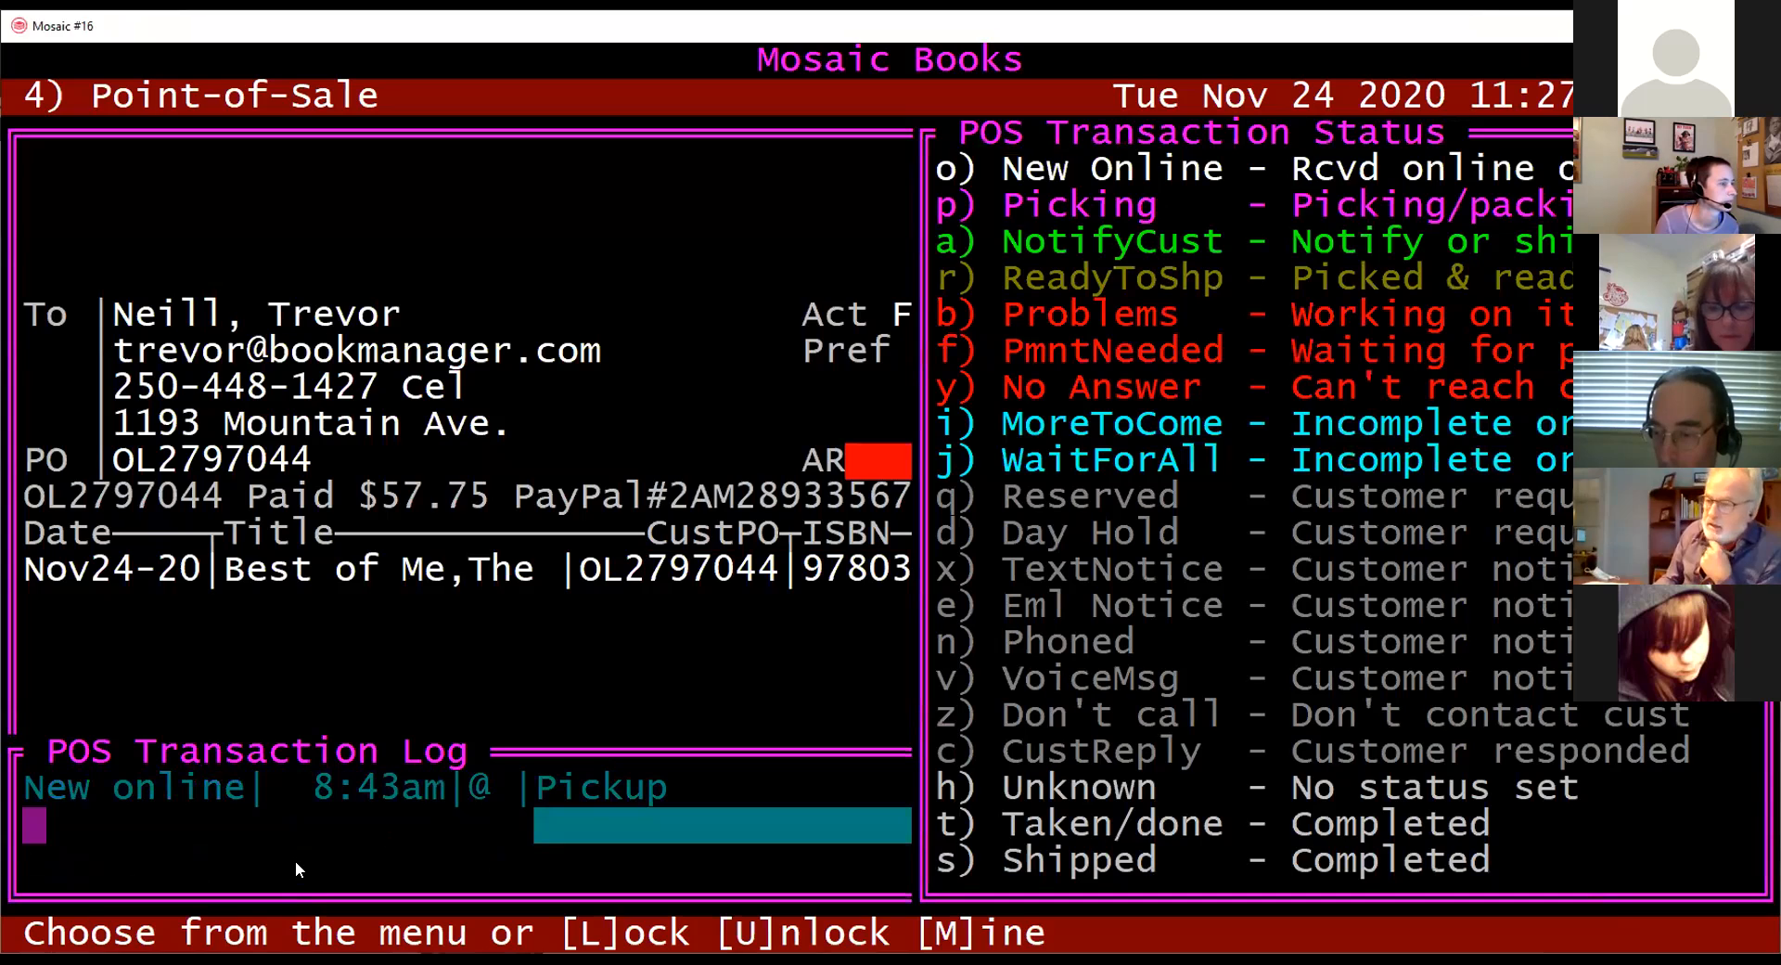
key("h")
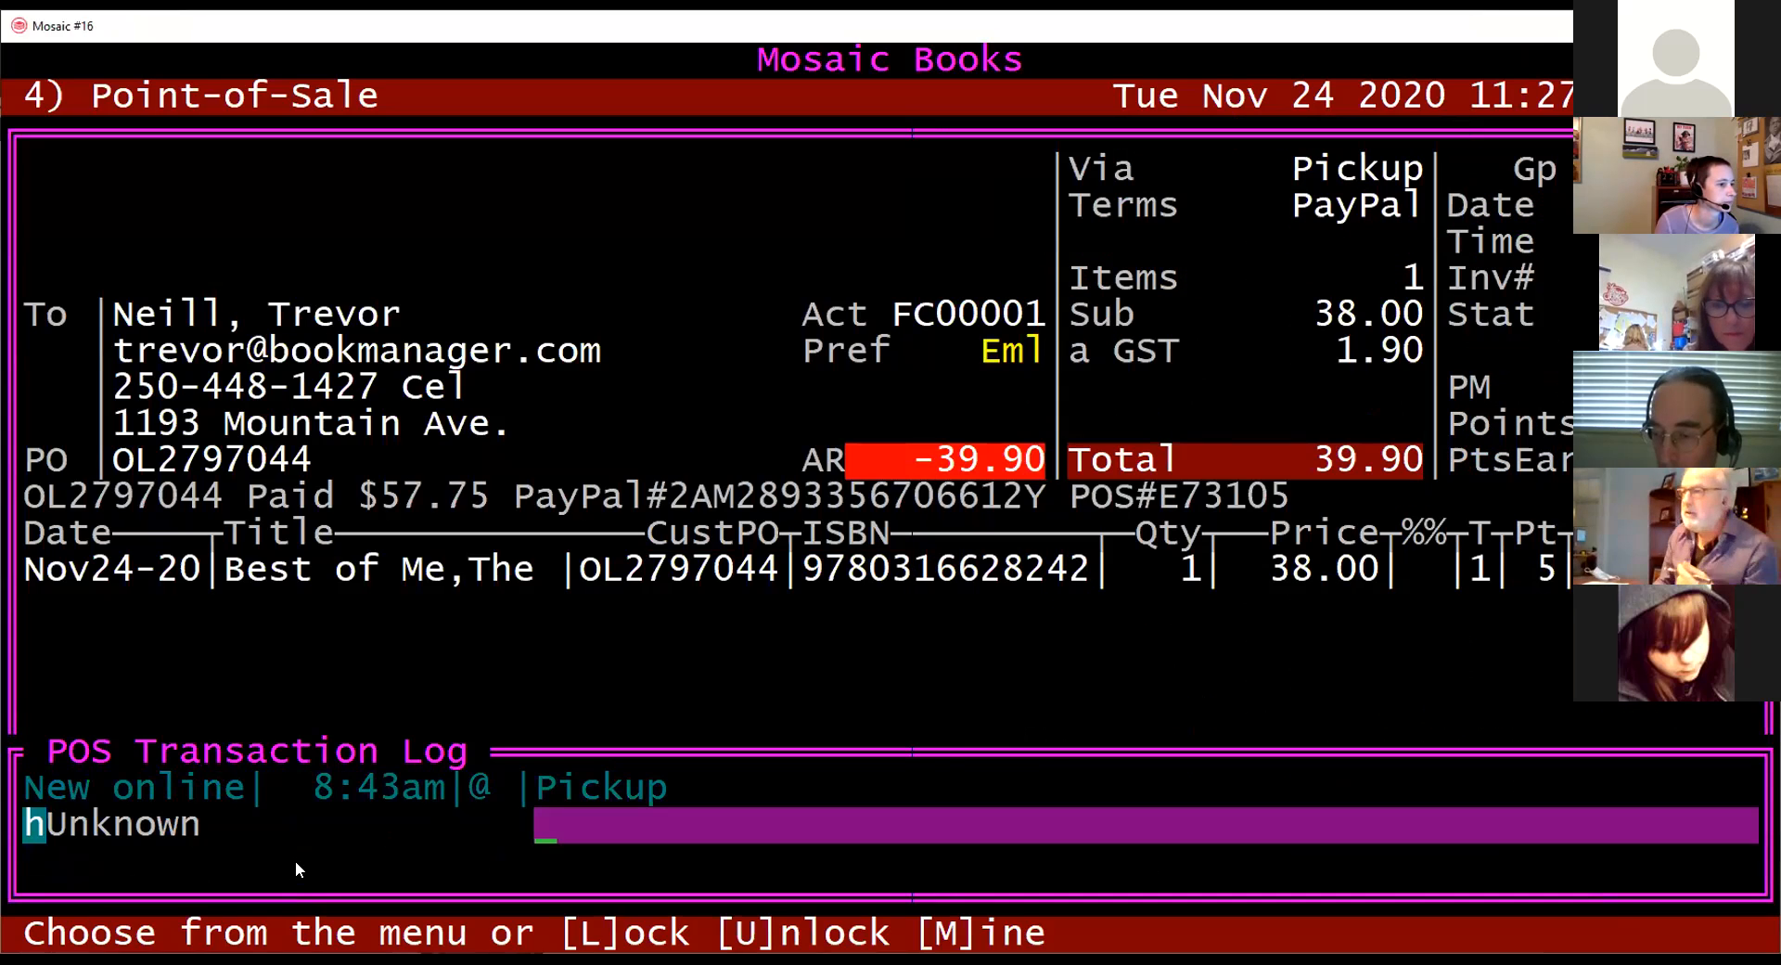
key("Return")
type("n")
key("Return")
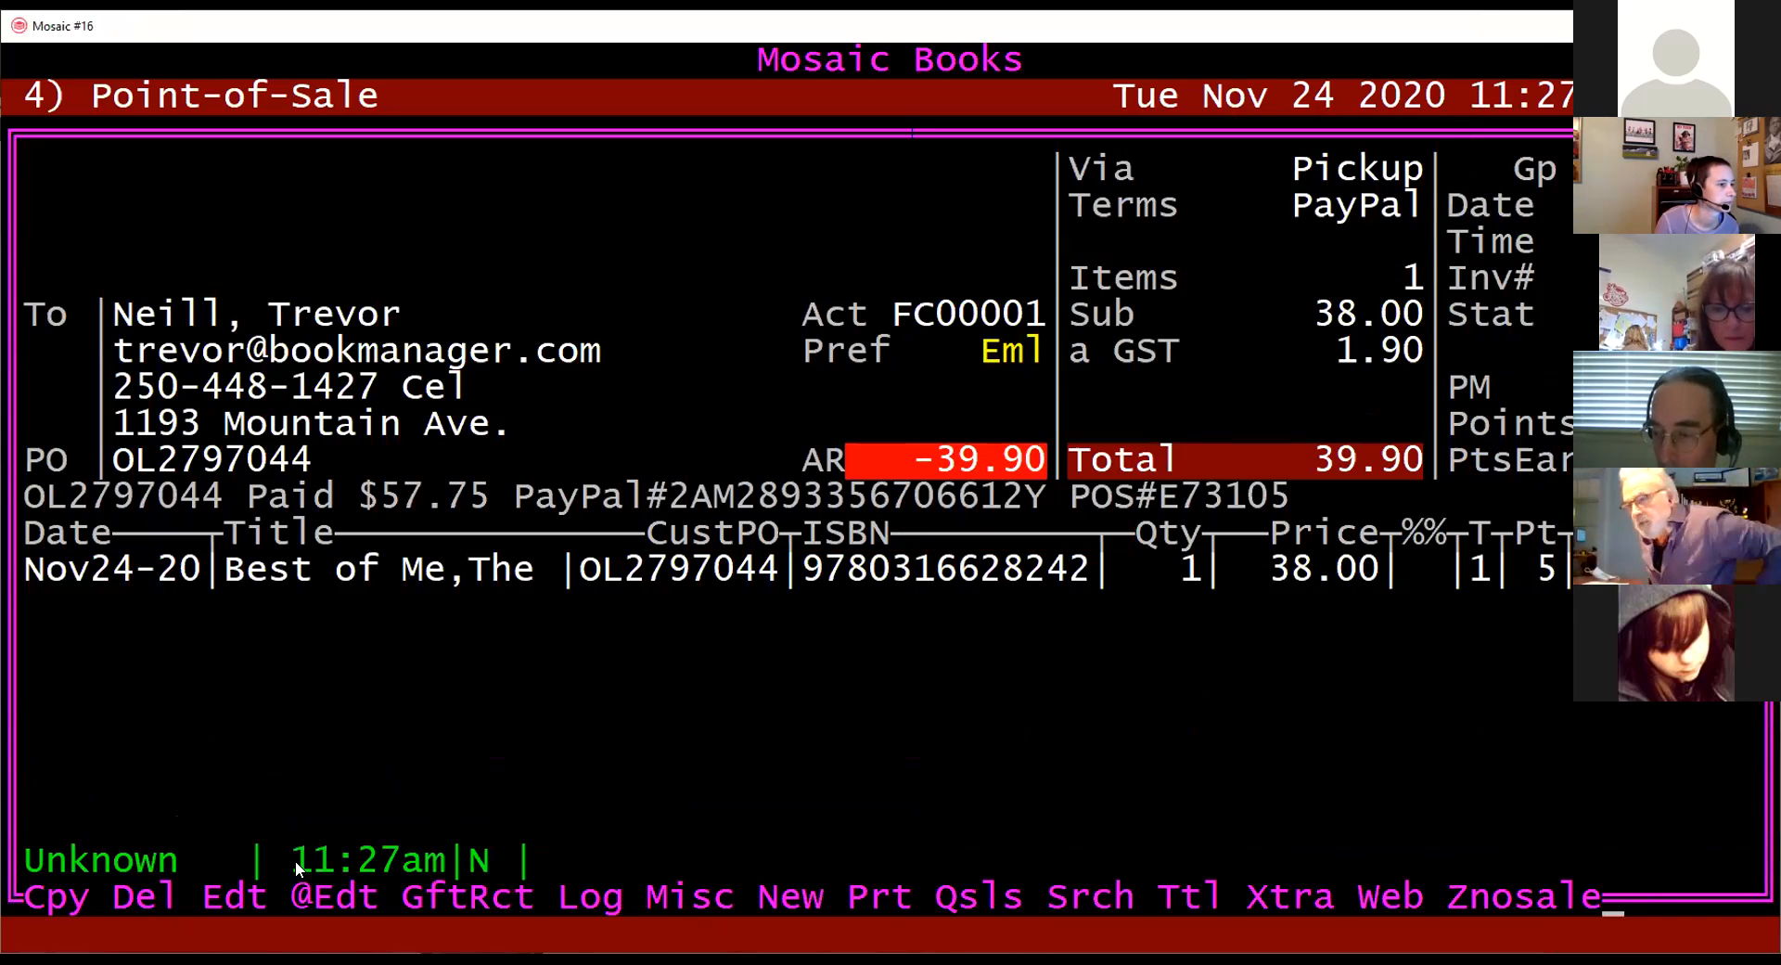
key("l")
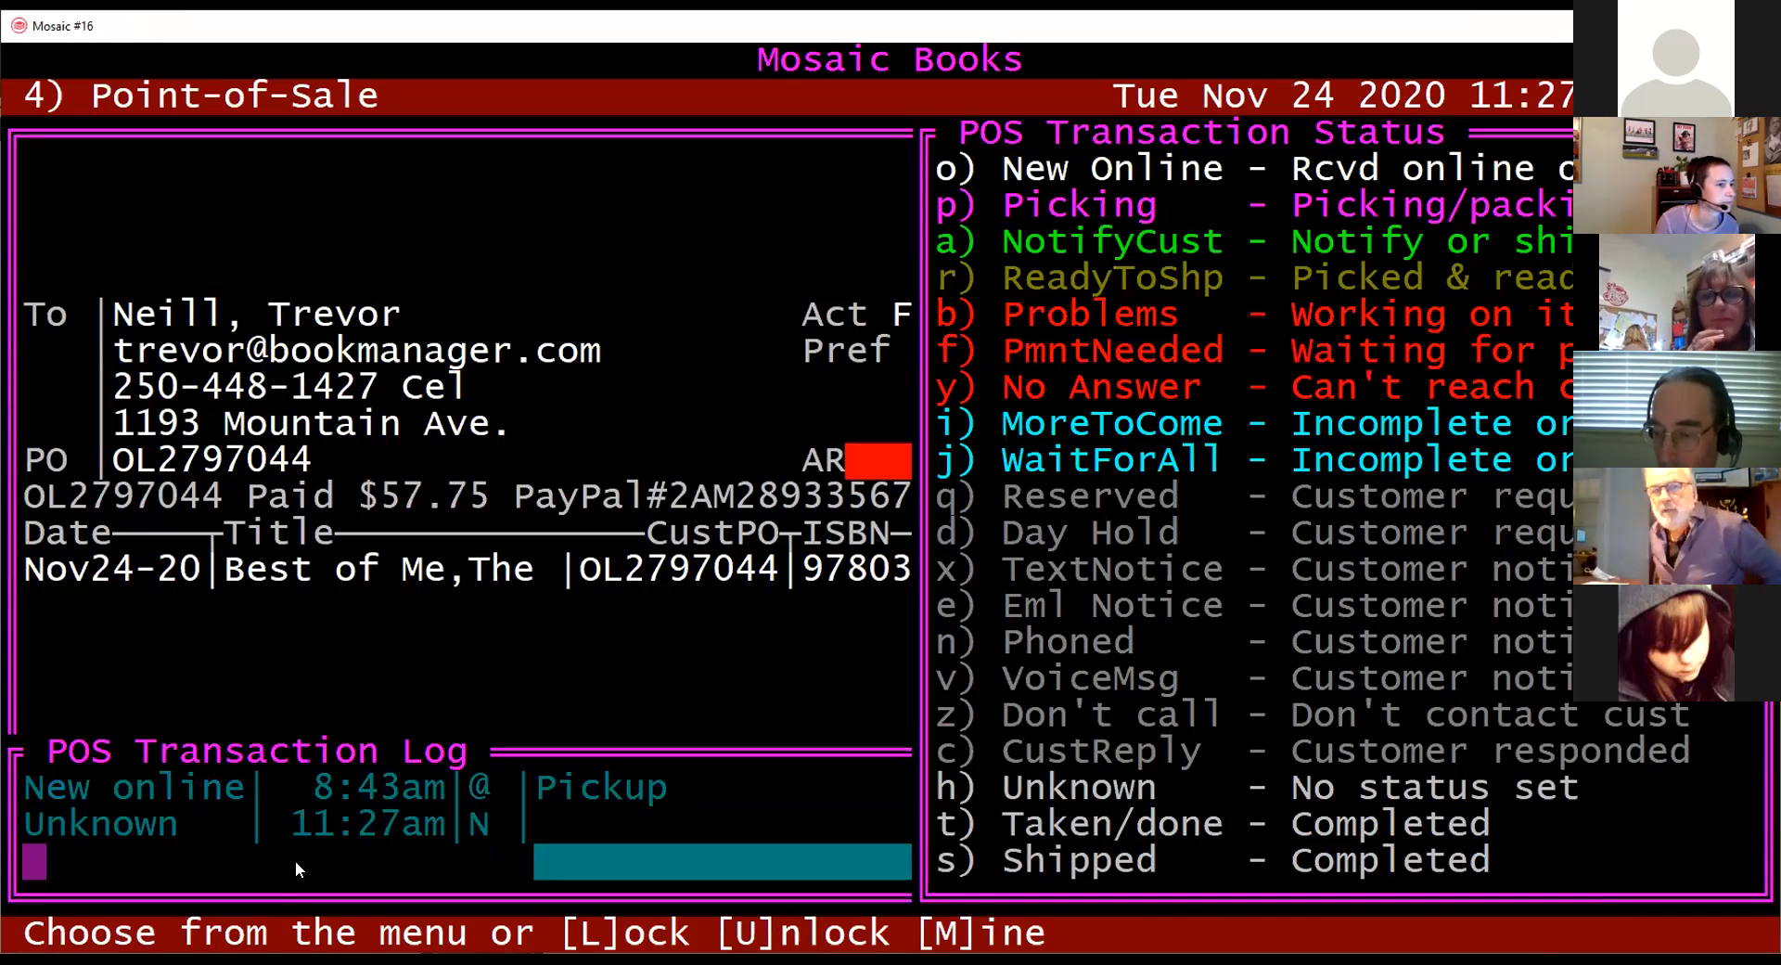
key("q")
key("Return")
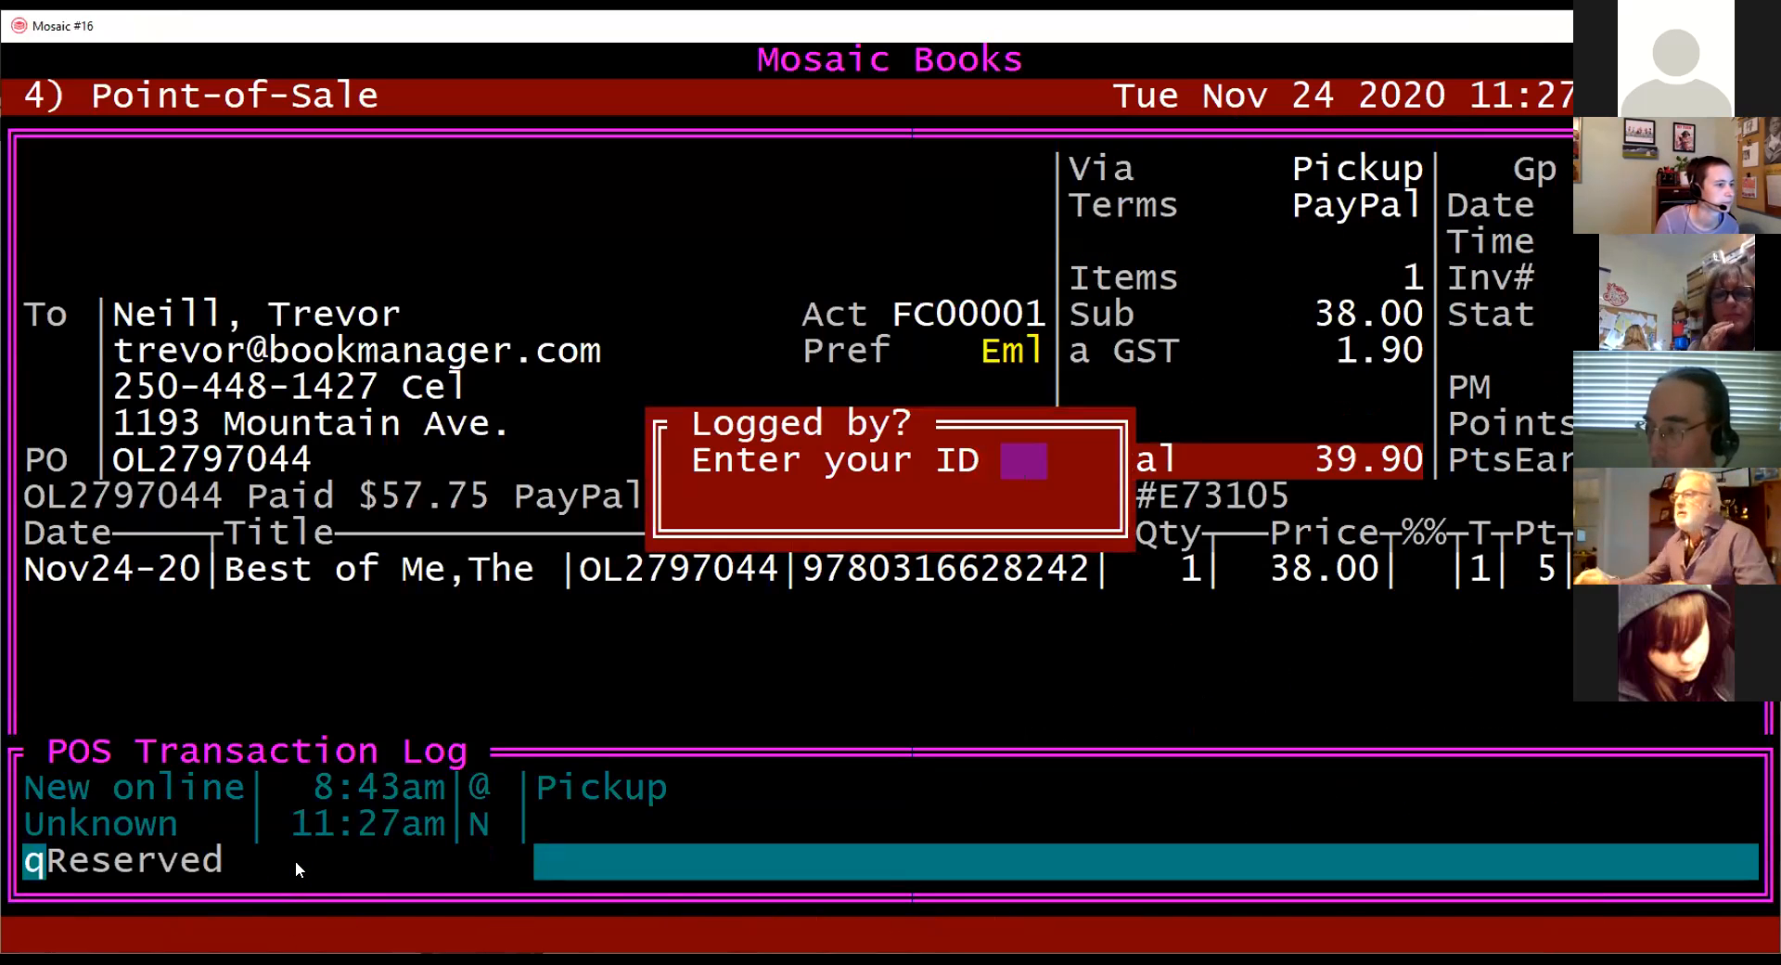
type("n")
key("Return")
key("l")
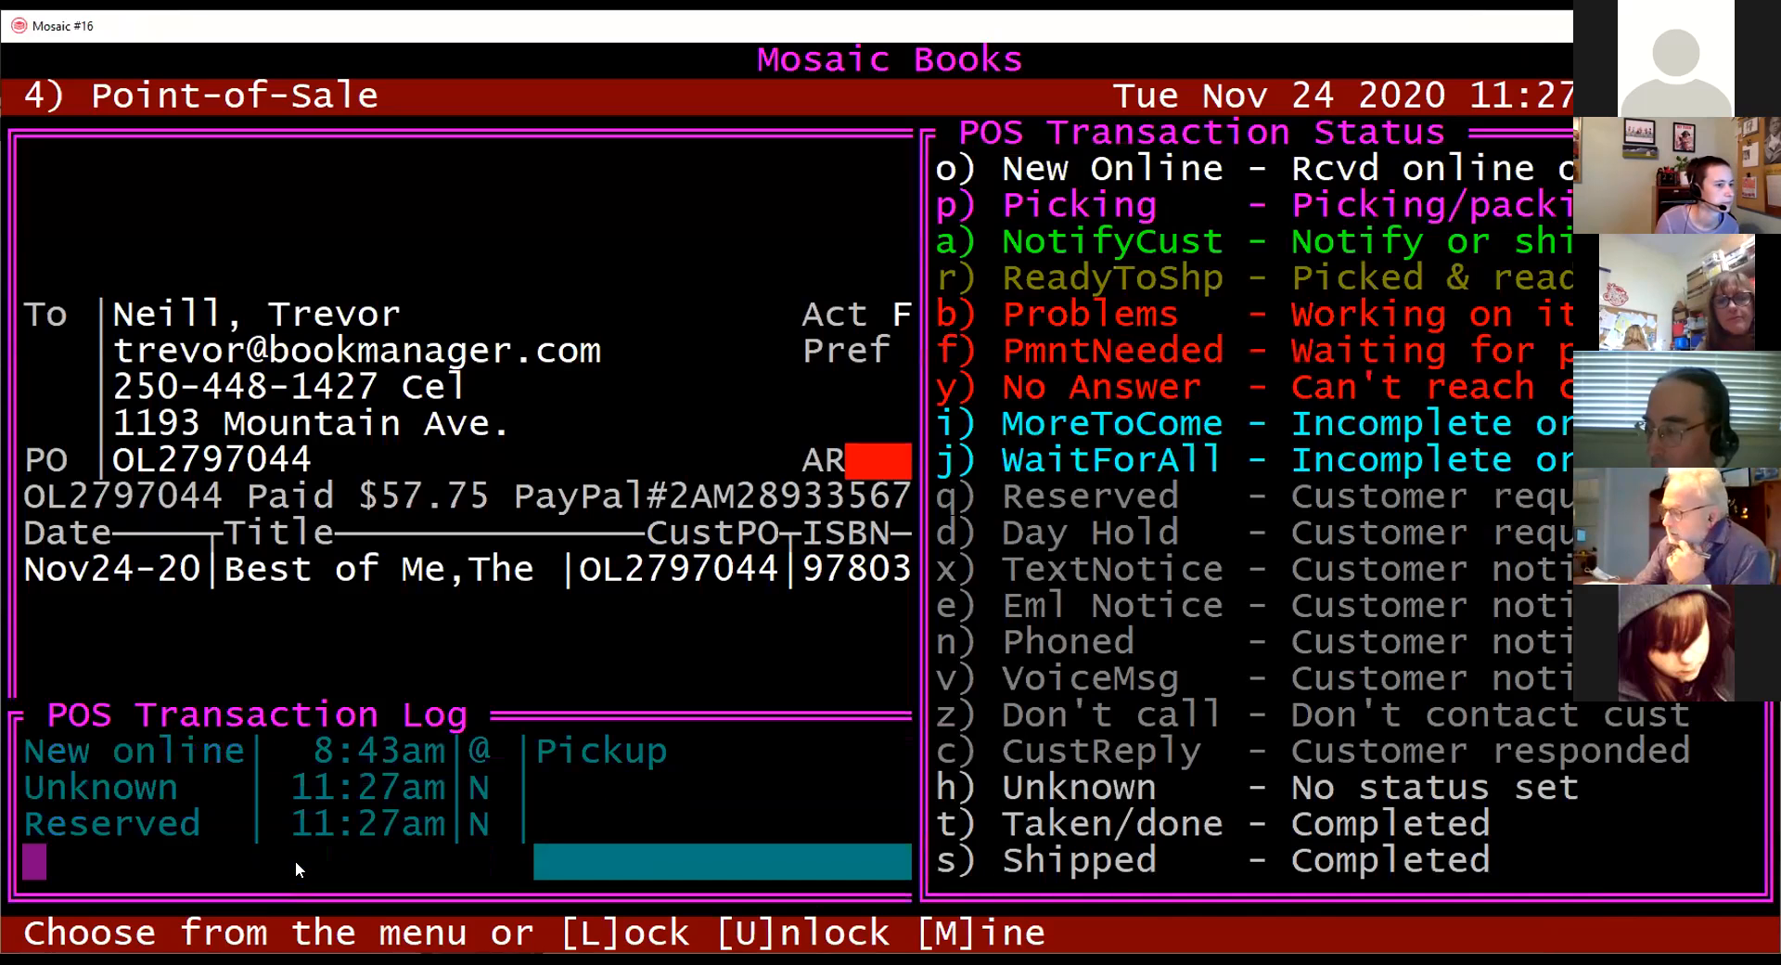
key("b")
key("Return")
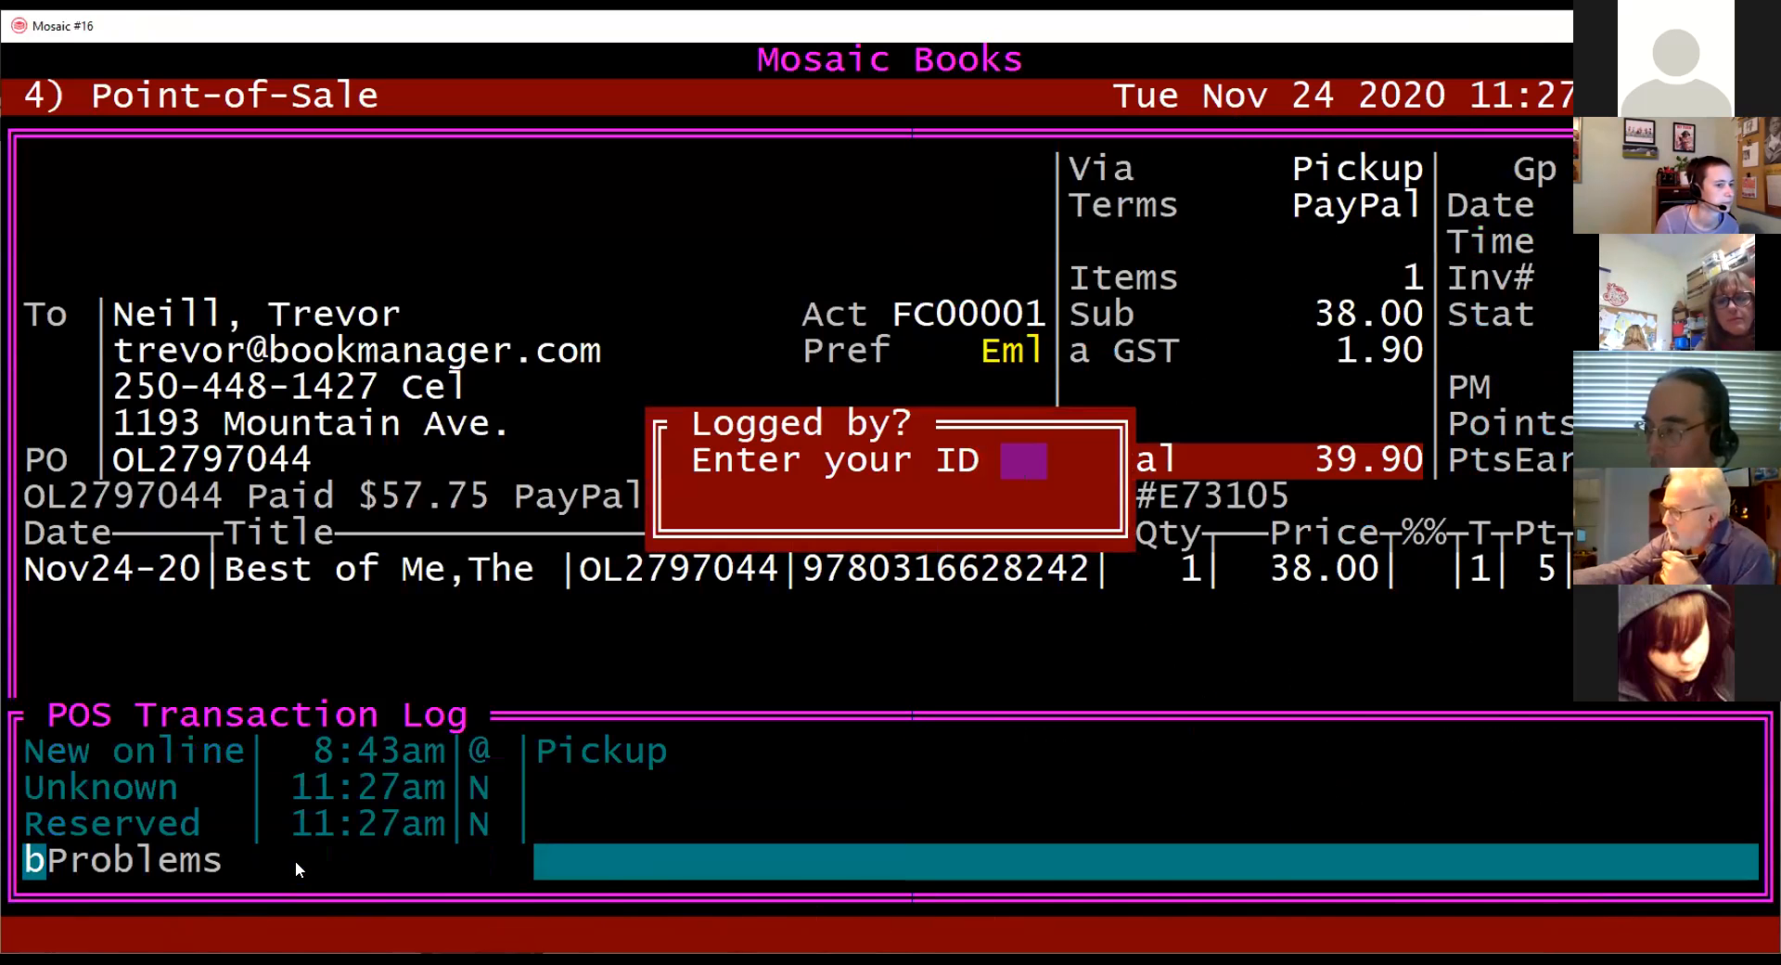
type("n")
key("Return")
Reopen the order's transaction status log and move through the Reserved and Unknown entries.
key("Escape")
key("Return")
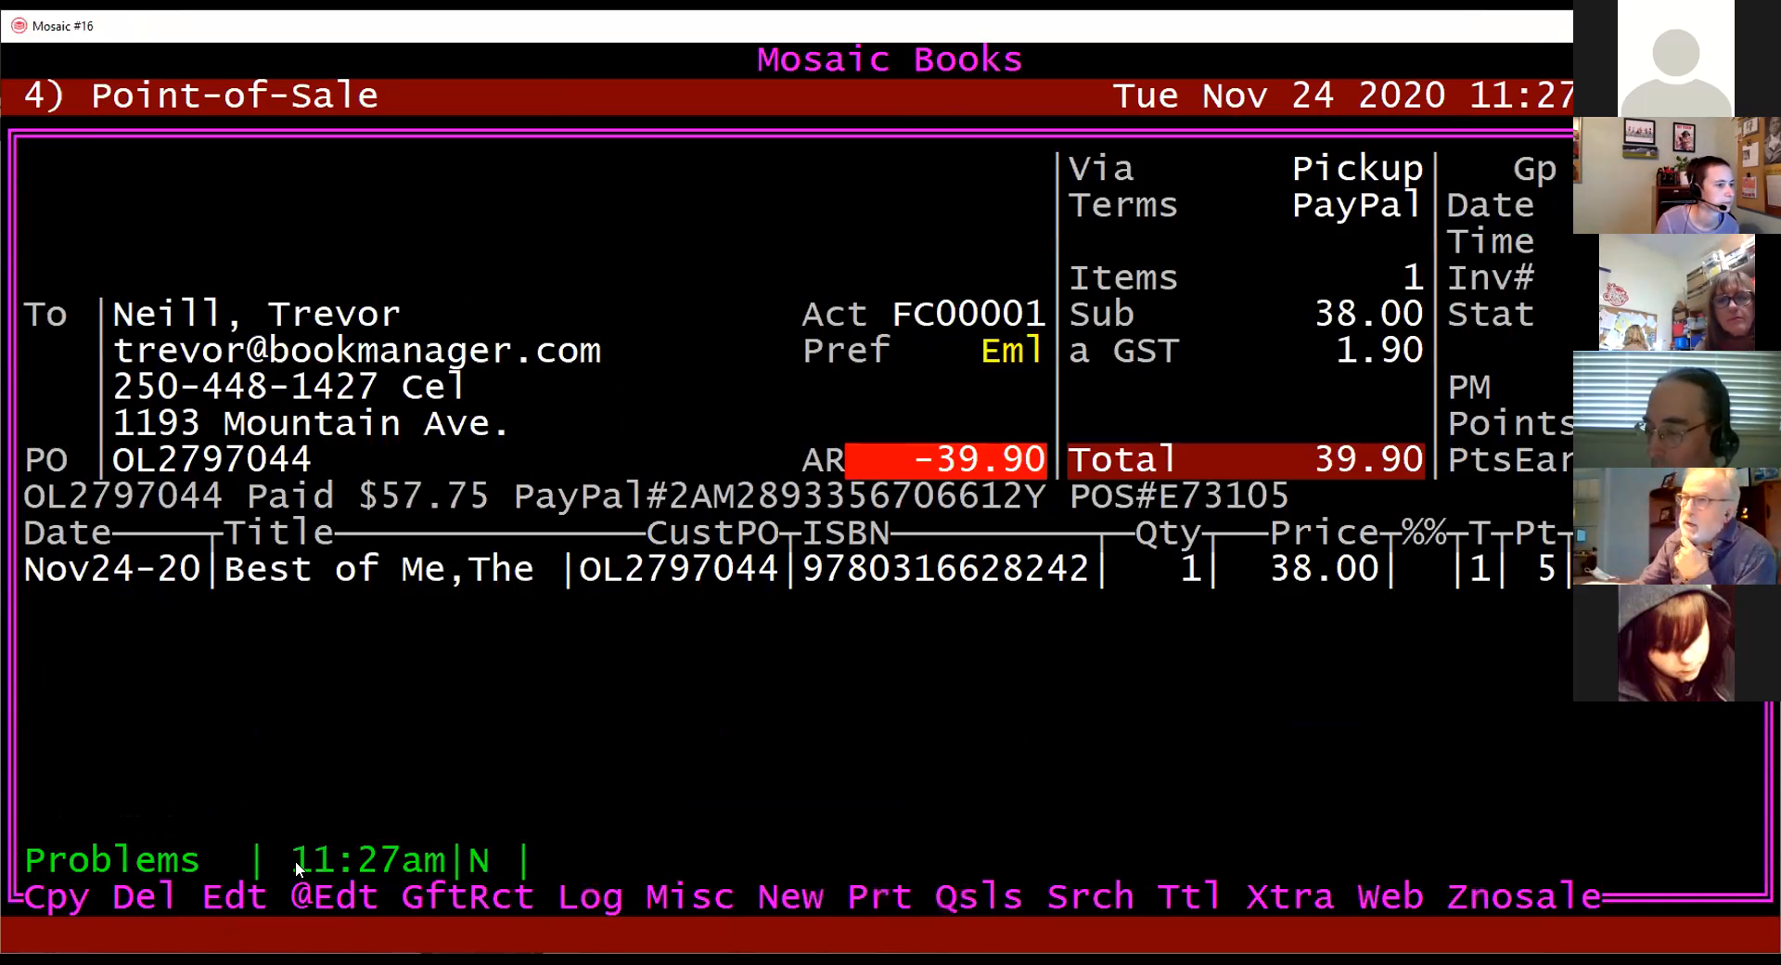
key("l")
key("Escape")
key("Up")
key("Up")
key("Up")
key("Down")
key("Down")
key("Up")
key("Up")
key("Down")
key("Down")
key("Up")
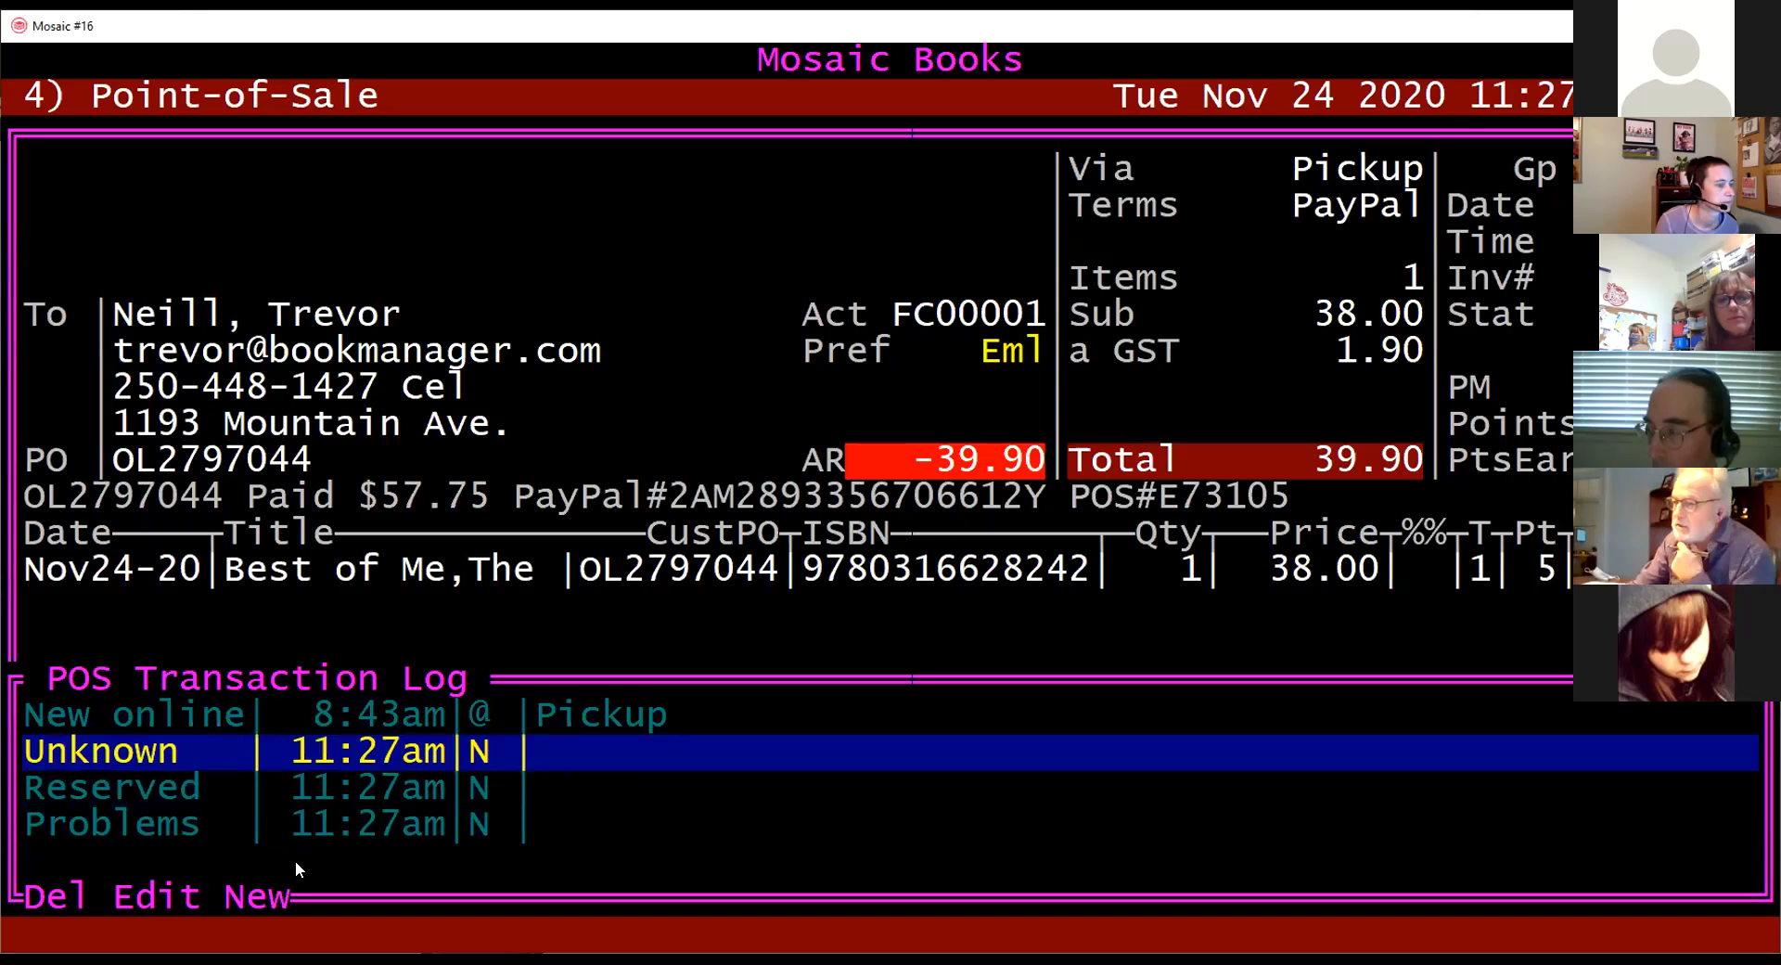
Delete the Unknown, Reserved and Problems log entries.
key("d")
key("y")
key("d")
key("y")
key("d")
key("y")
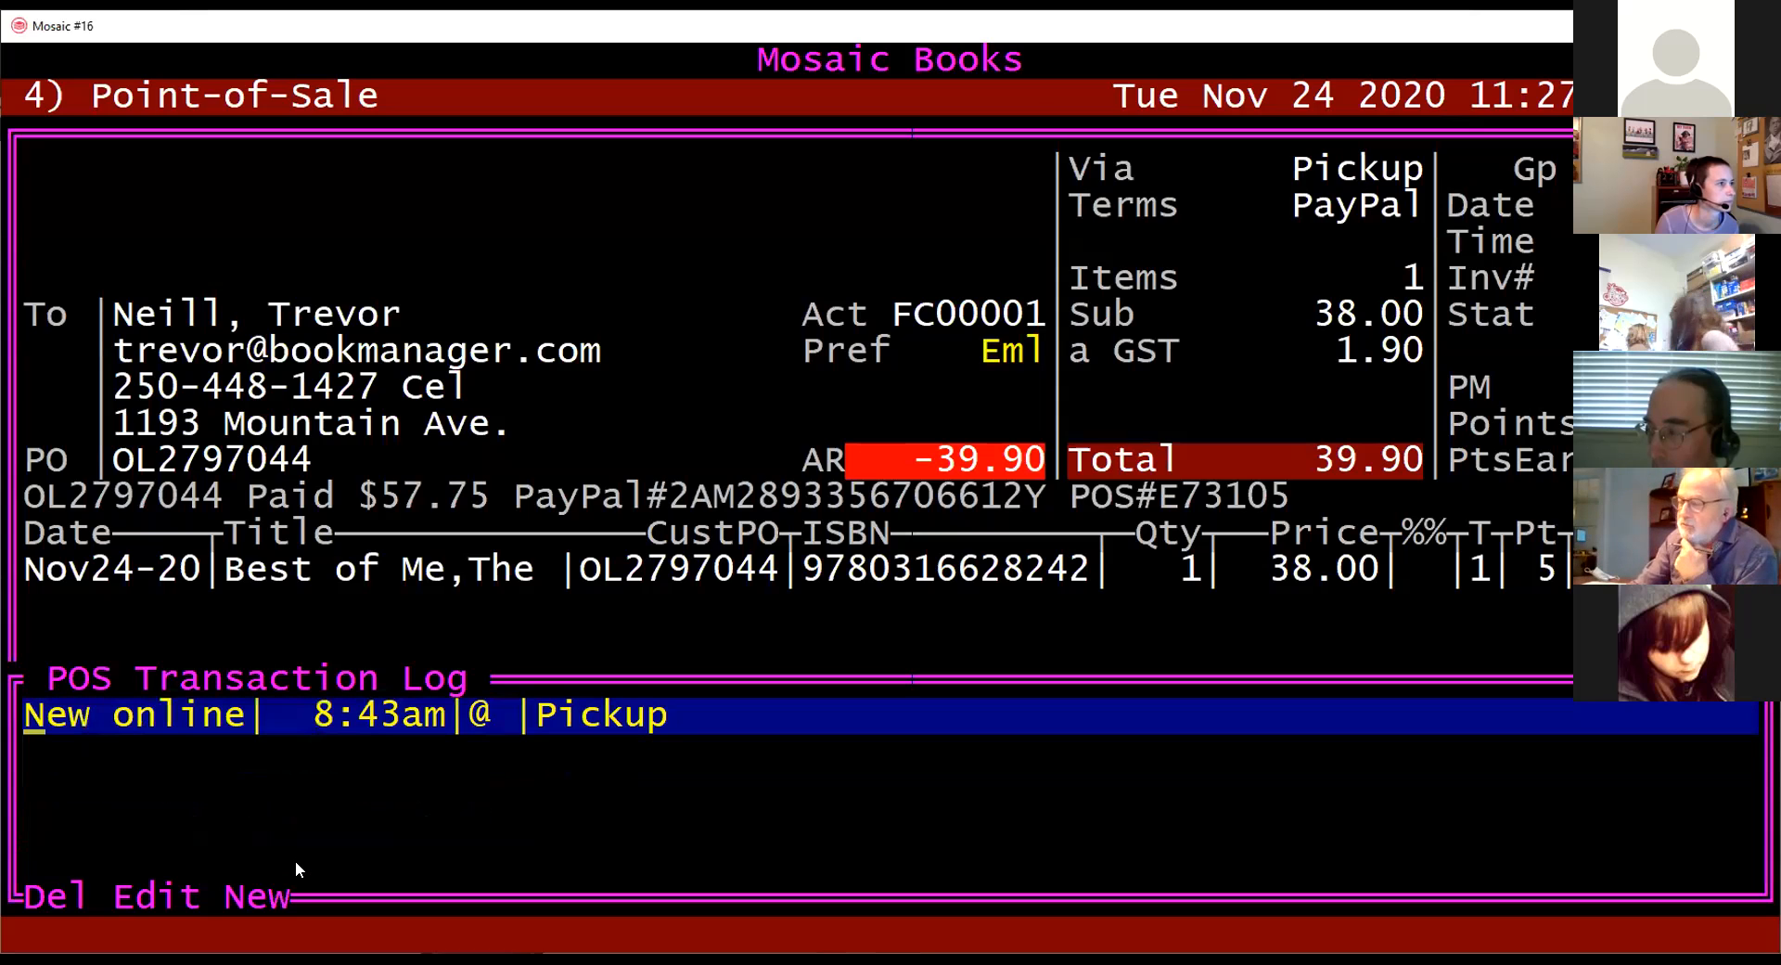
Change the New online entry's note to 'kjsdkjbdkbdkjb', then request its deletion.
type("ekjsdkjbdkbdkjb")
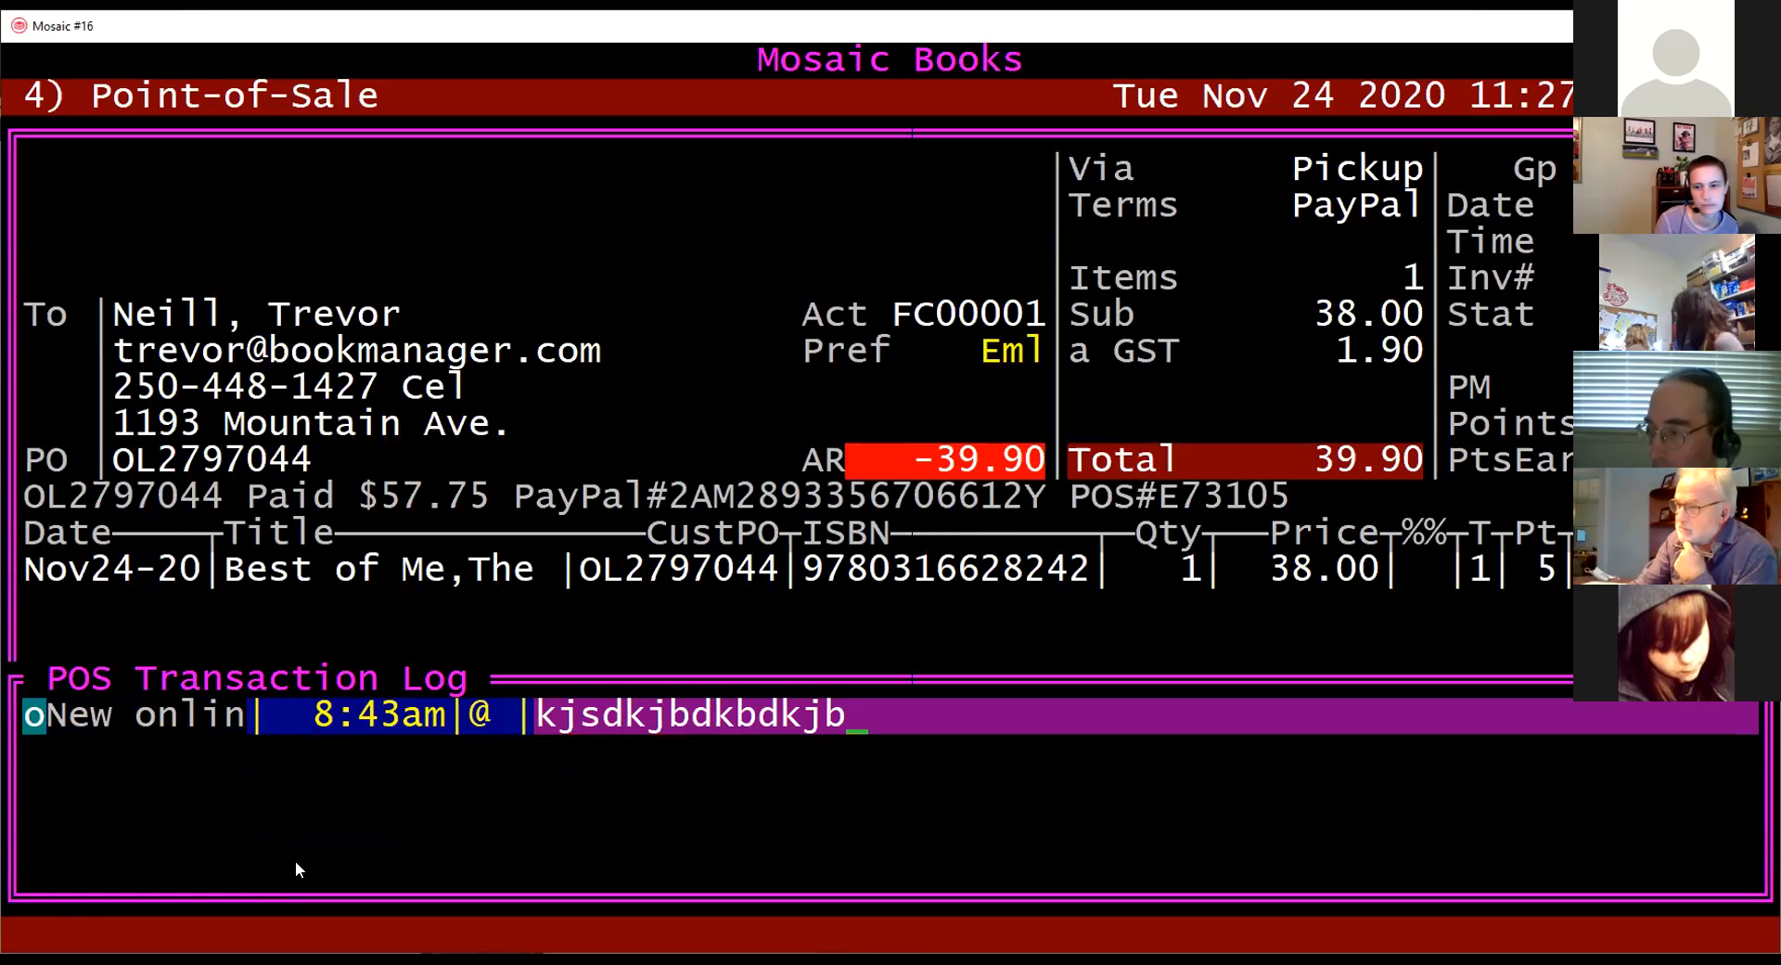
key("Return")
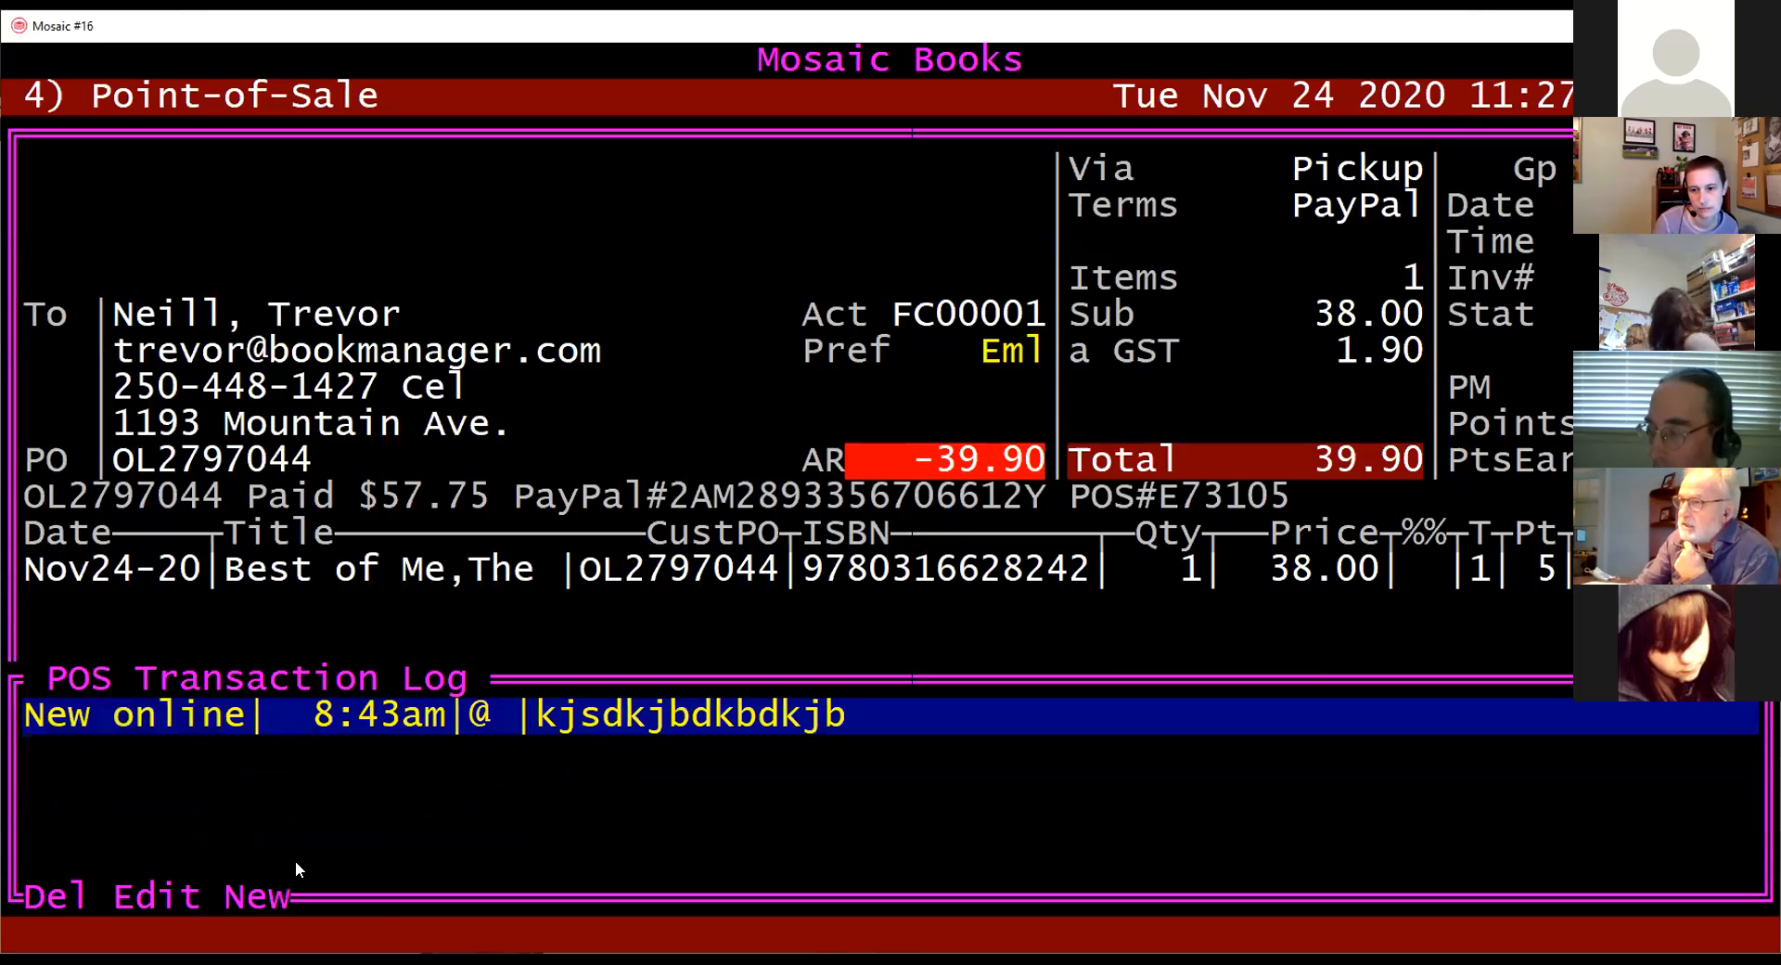
key("d")
key("y")
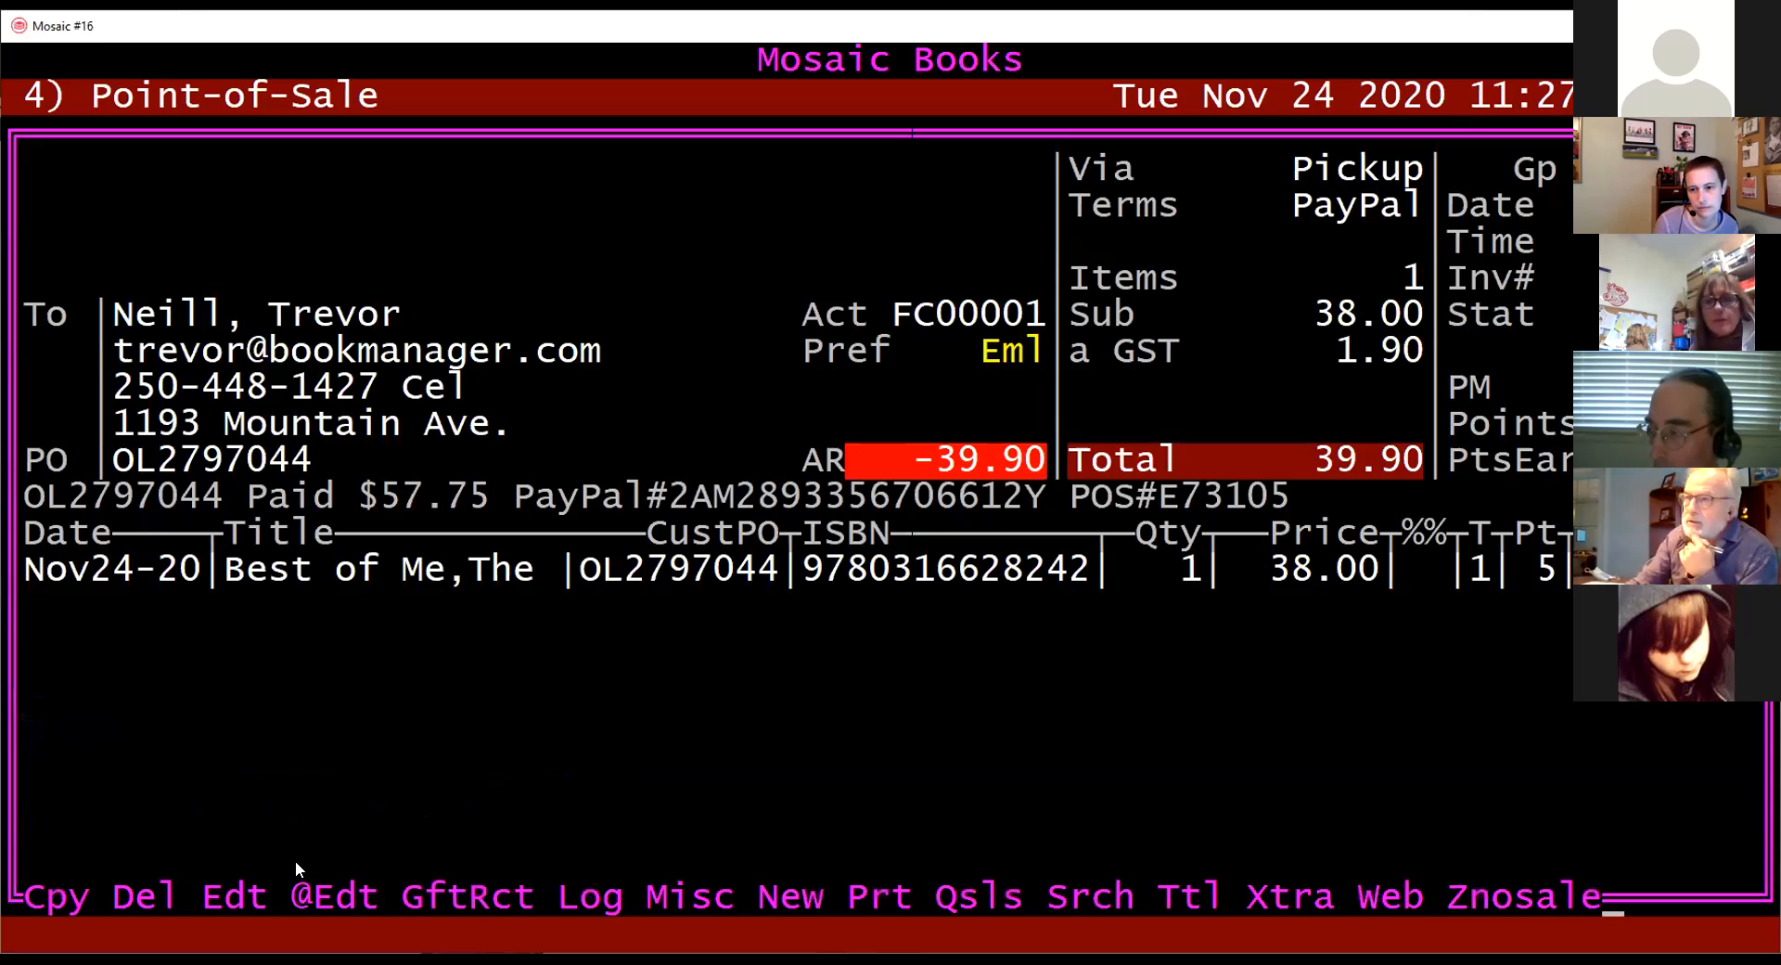
Delete the held sale and open the next order's transaction status log.
key("d")
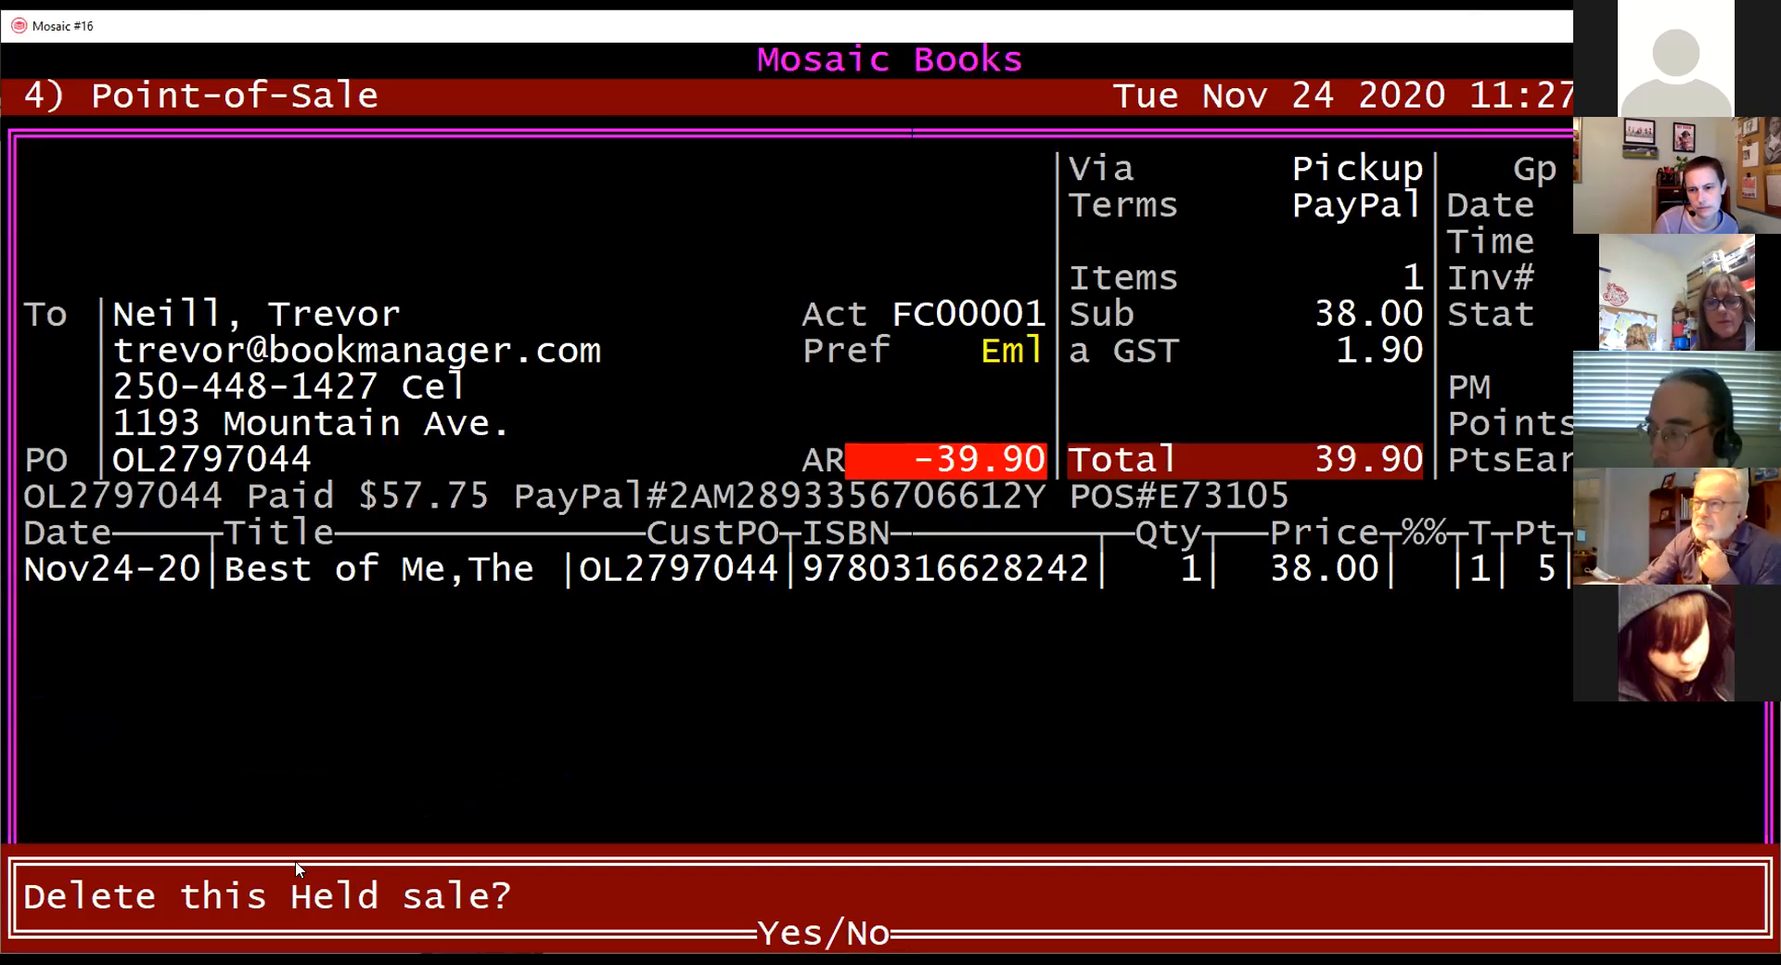
key("y")
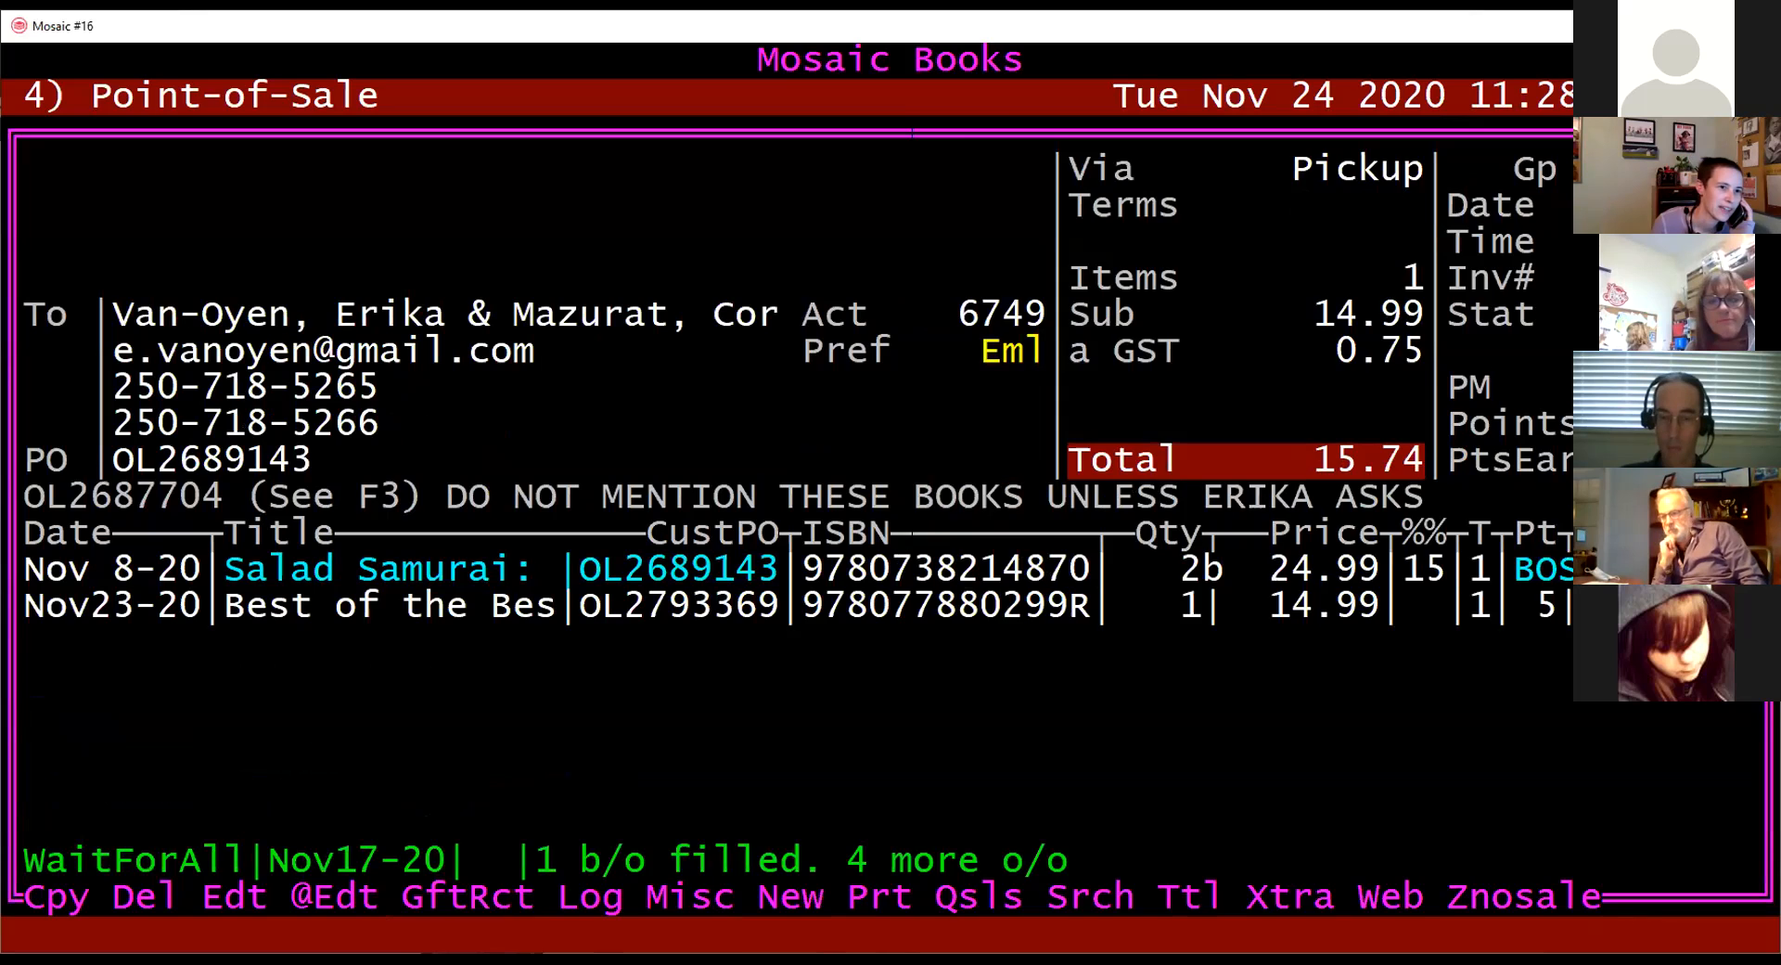
key("l")
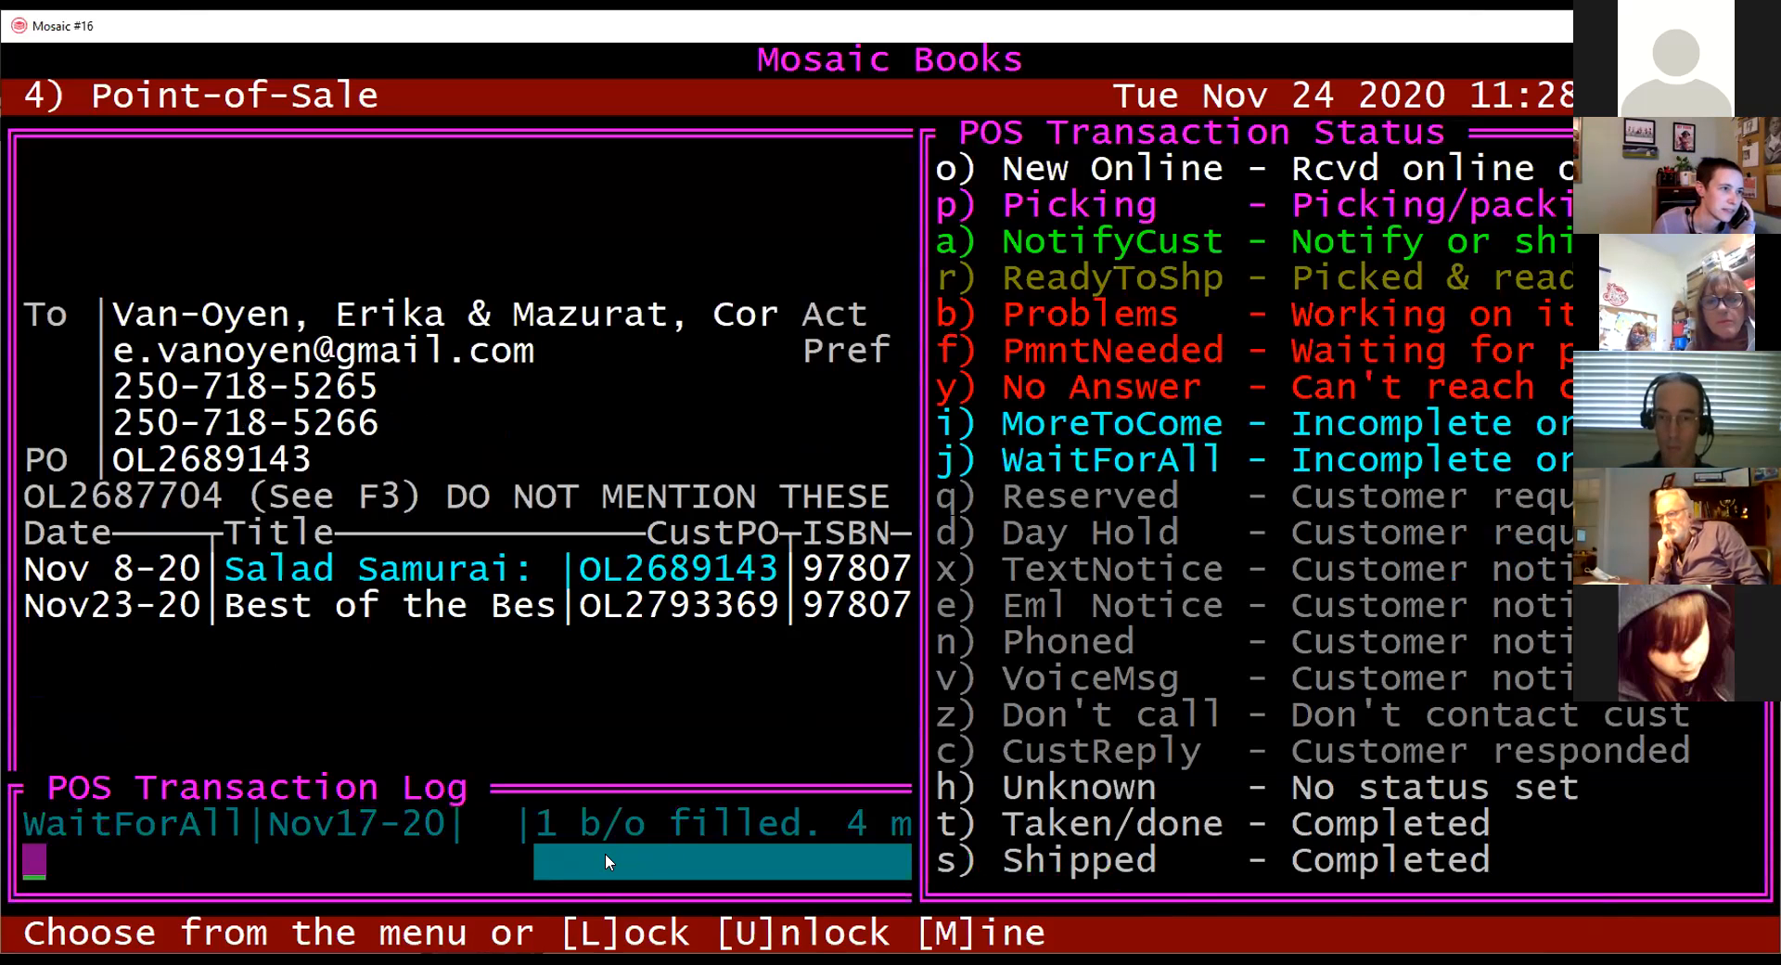
key("Escape")
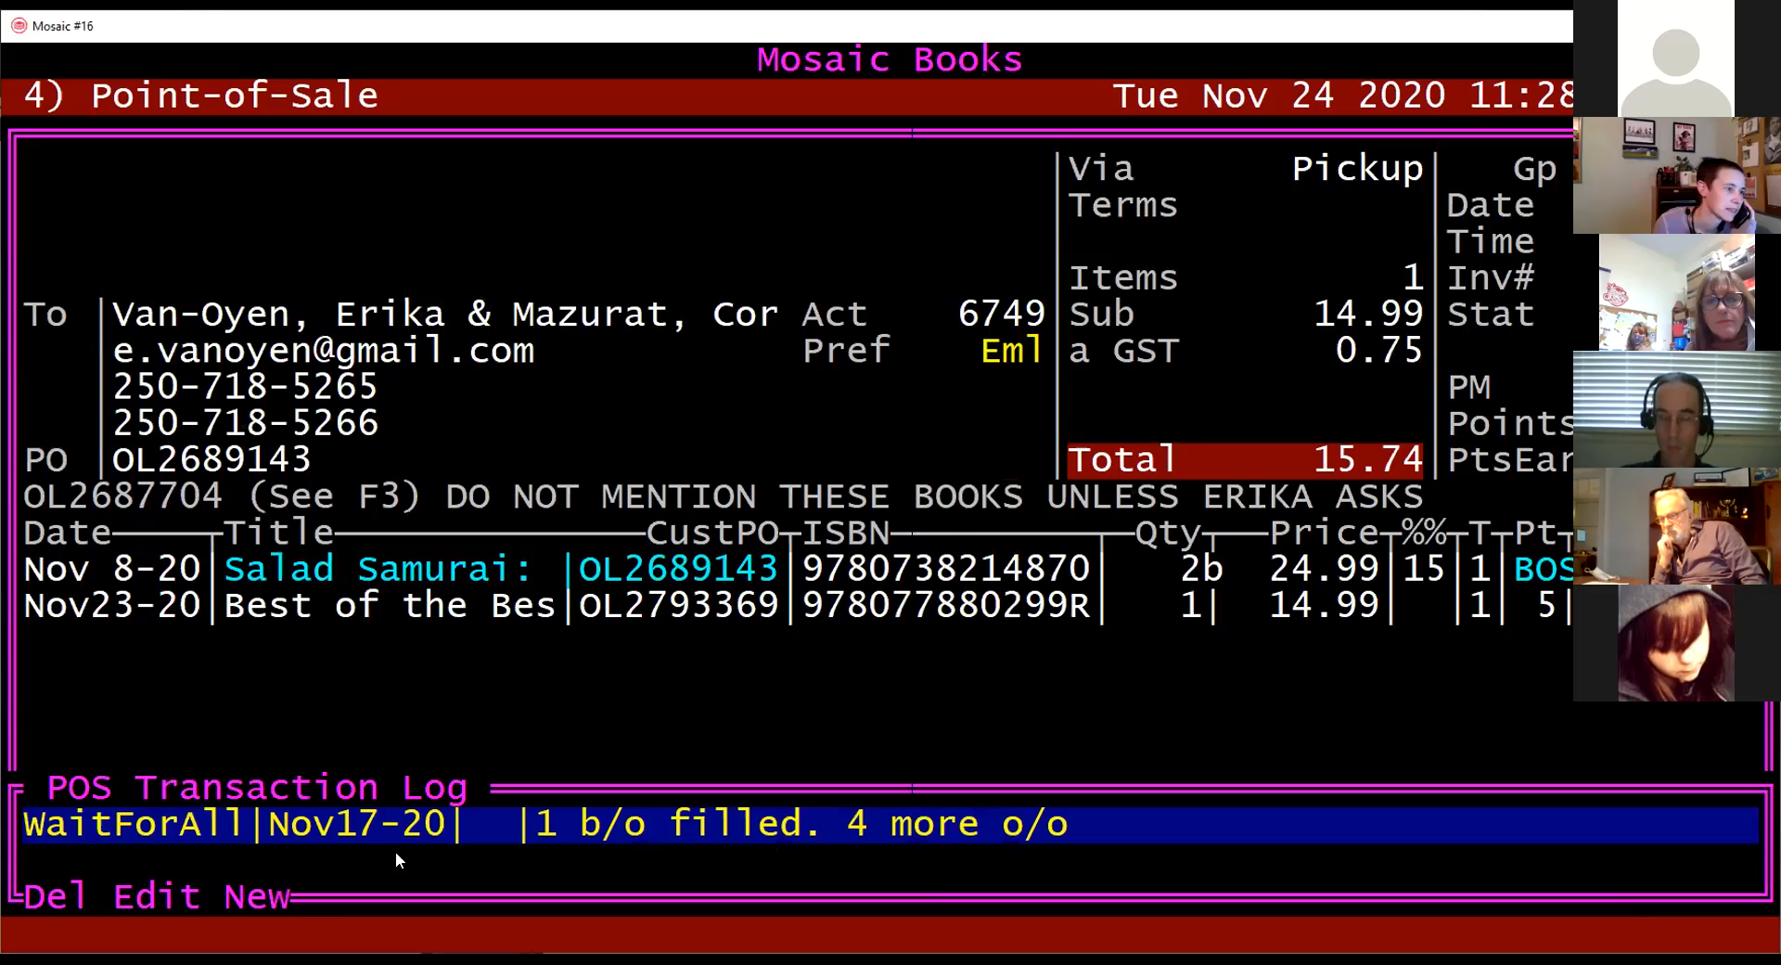
Review the WaitForAll log entry, close the log, and switch to the Mosaic Books site.
left_click_drag(46, 826, 439, 825)
left_click(568, 825)
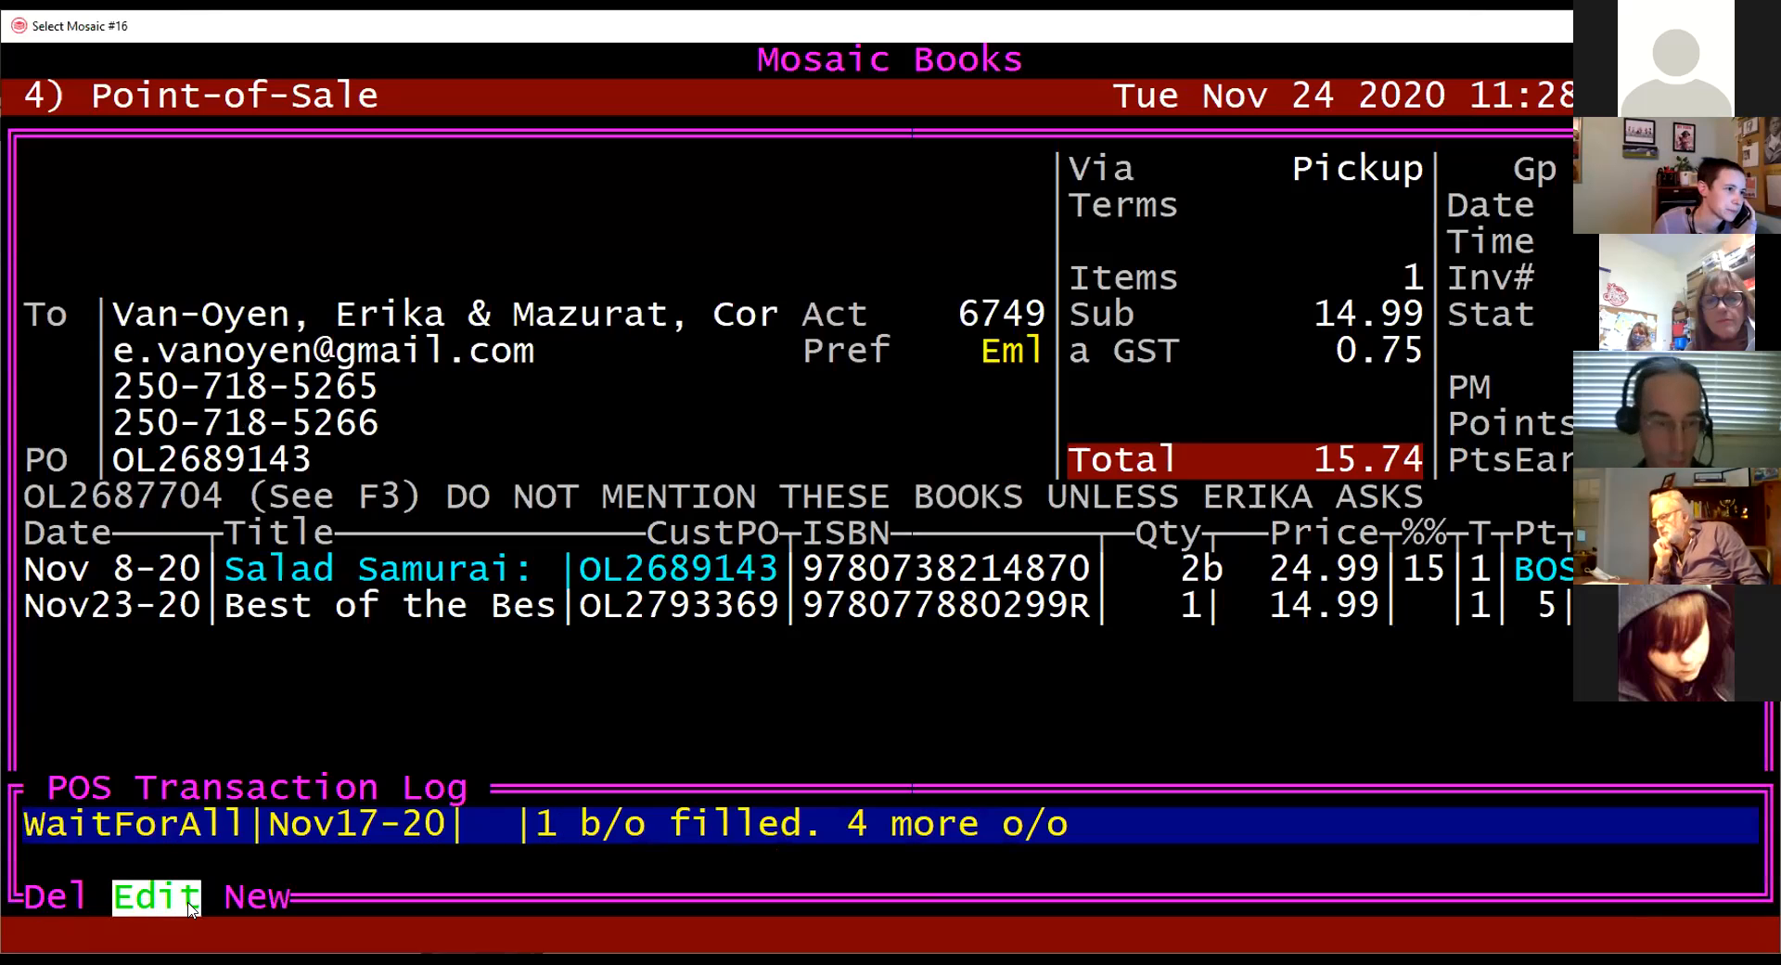
left_click_drag(220, 895, 281, 897)
left_click(280, 897)
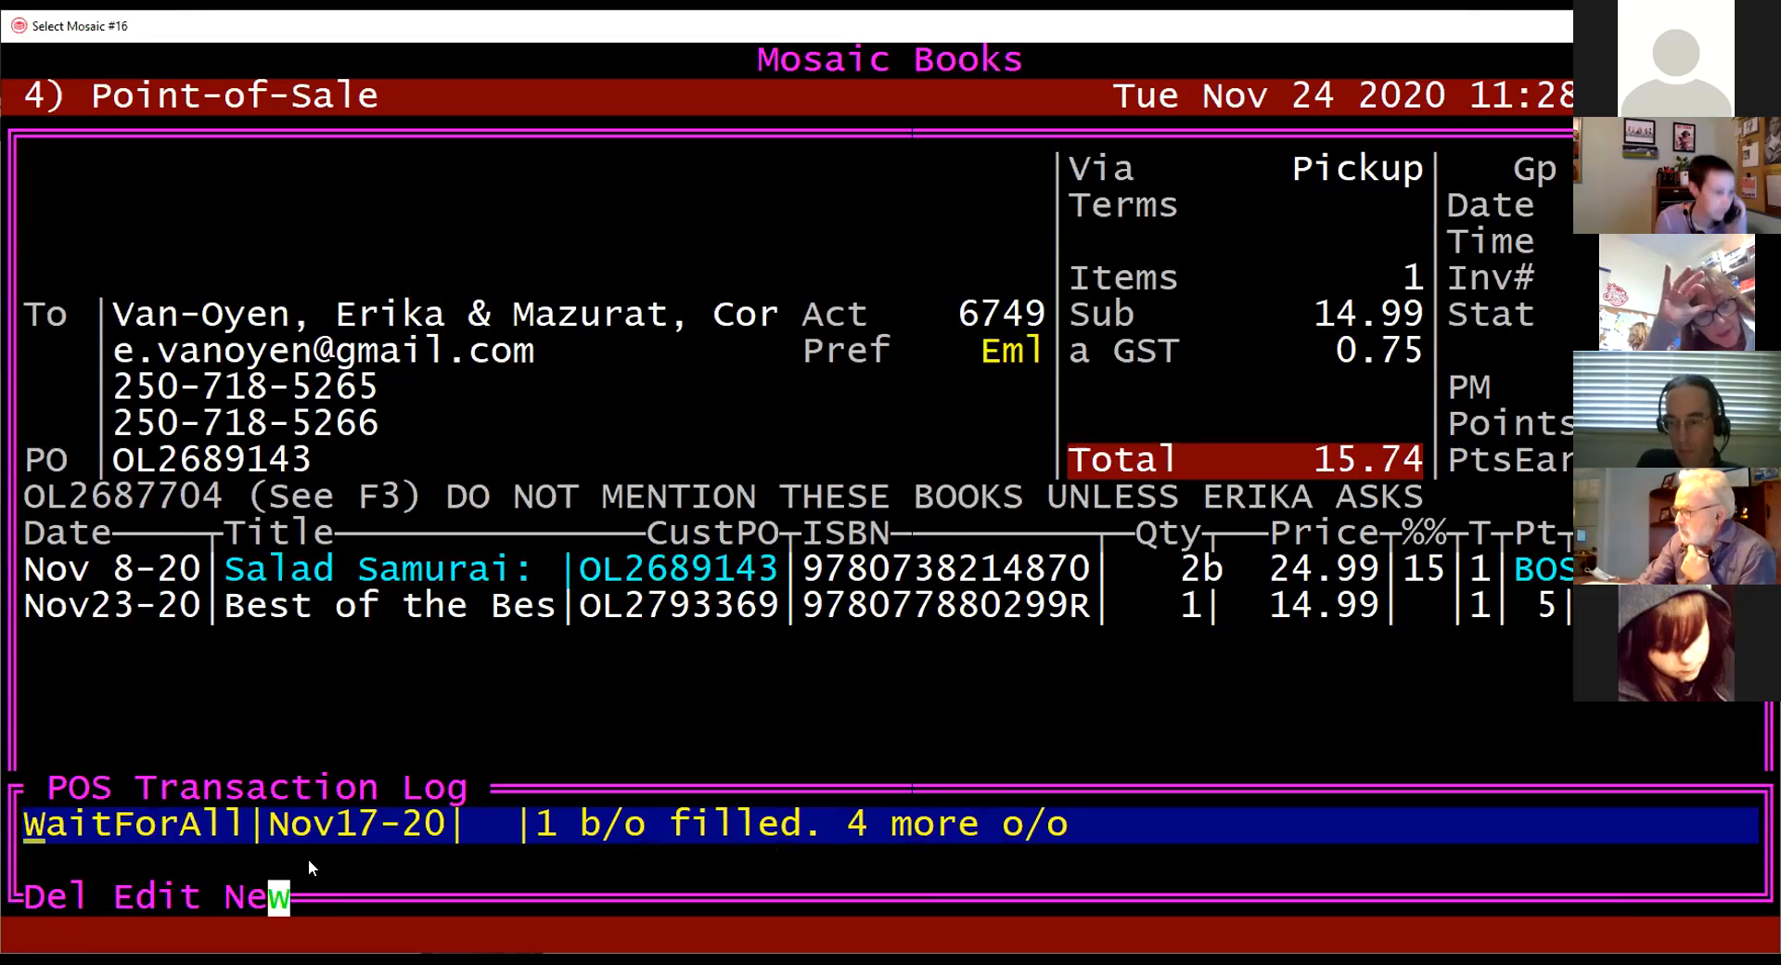
key("Escape")
key("Escape")
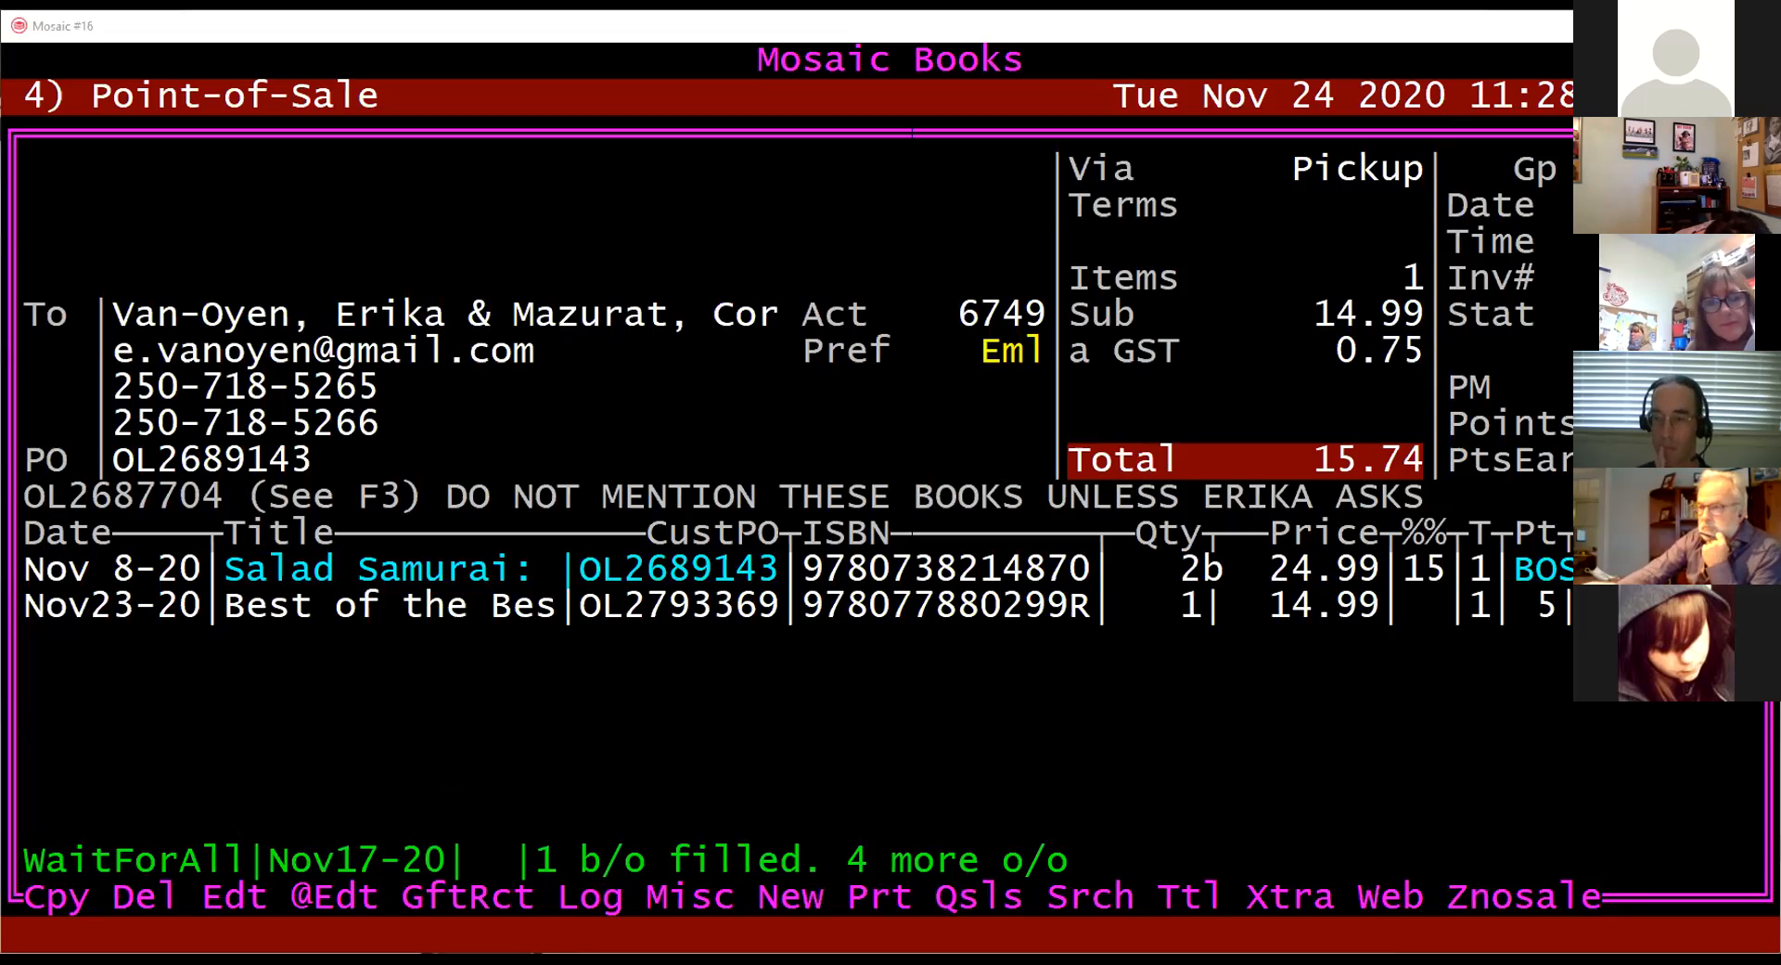
key("alt+Tab")
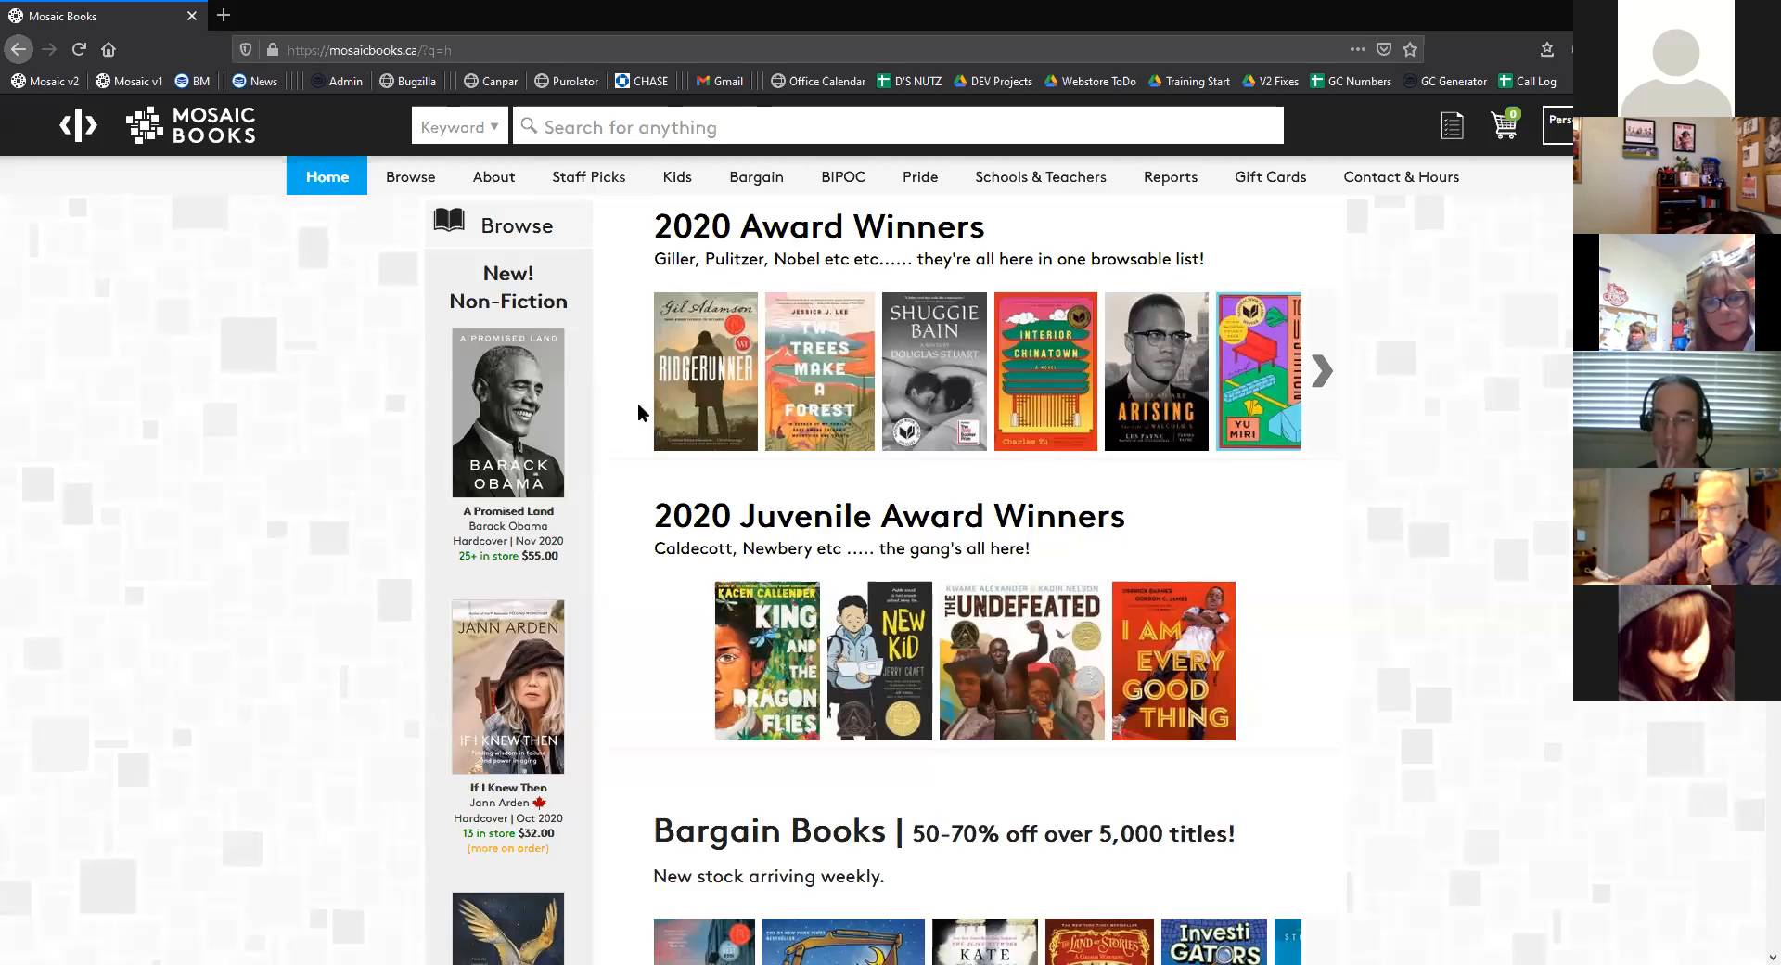
Act for the Mosaic Books store account and open its Webstore Settings.
left_click(1559, 122)
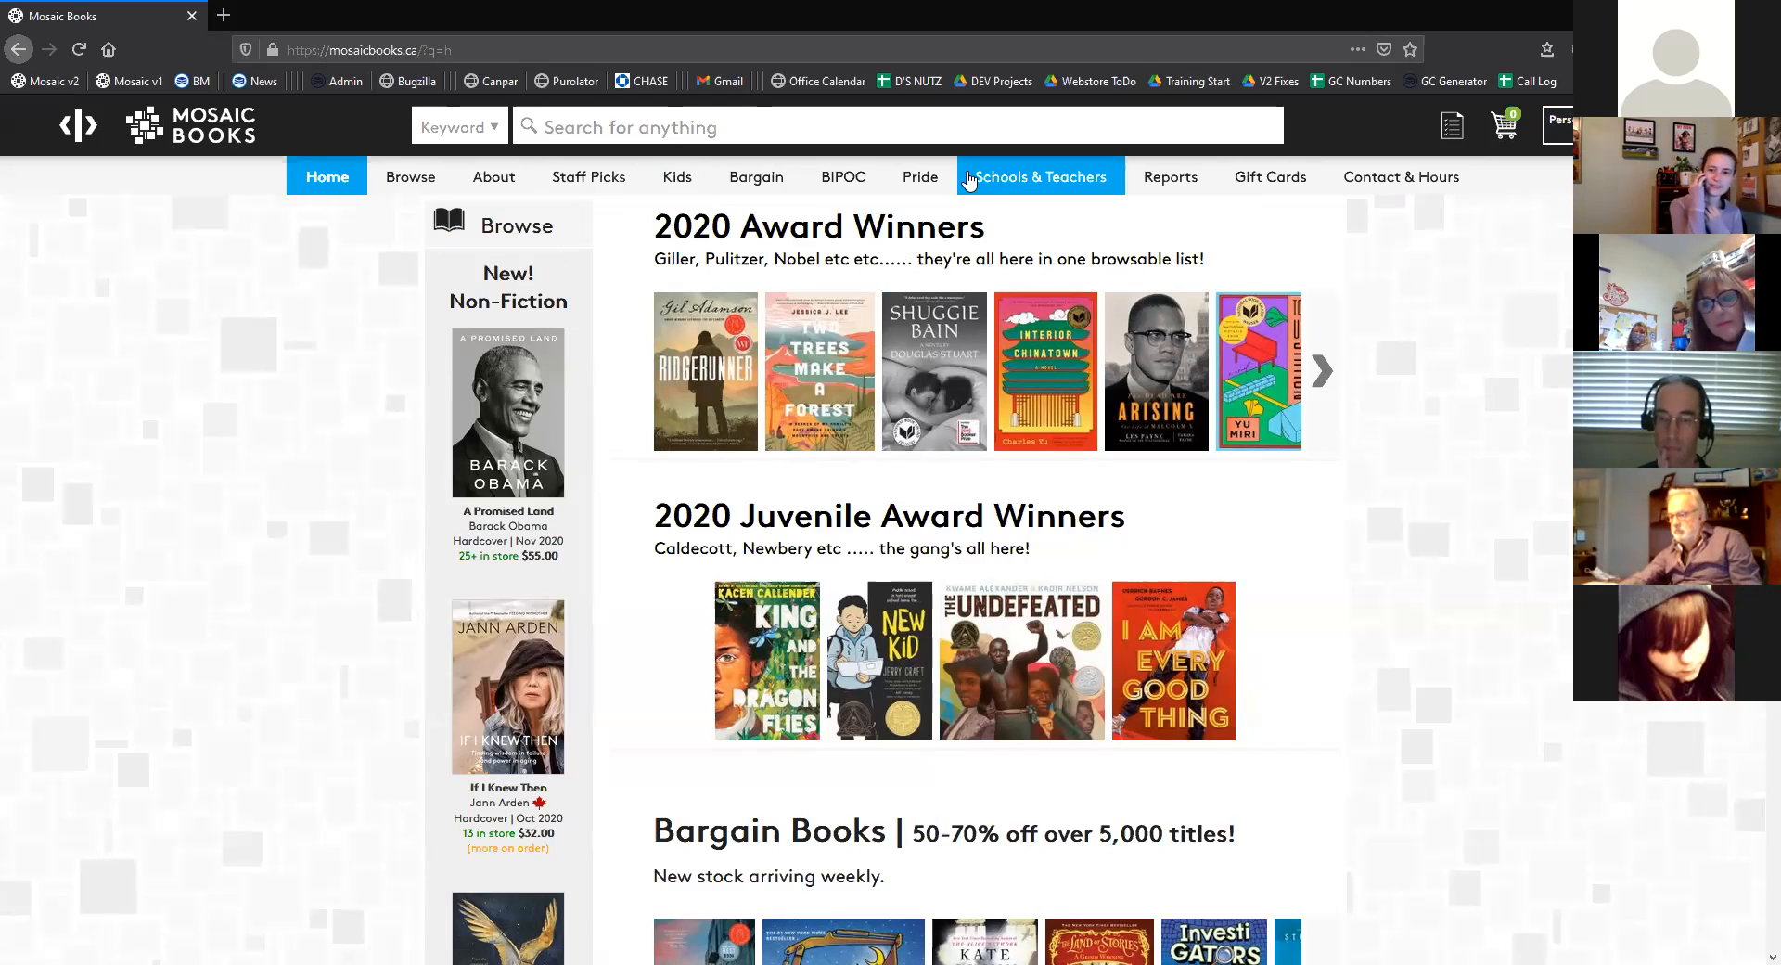
left_click(1559, 123)
left_click(1557, 225)
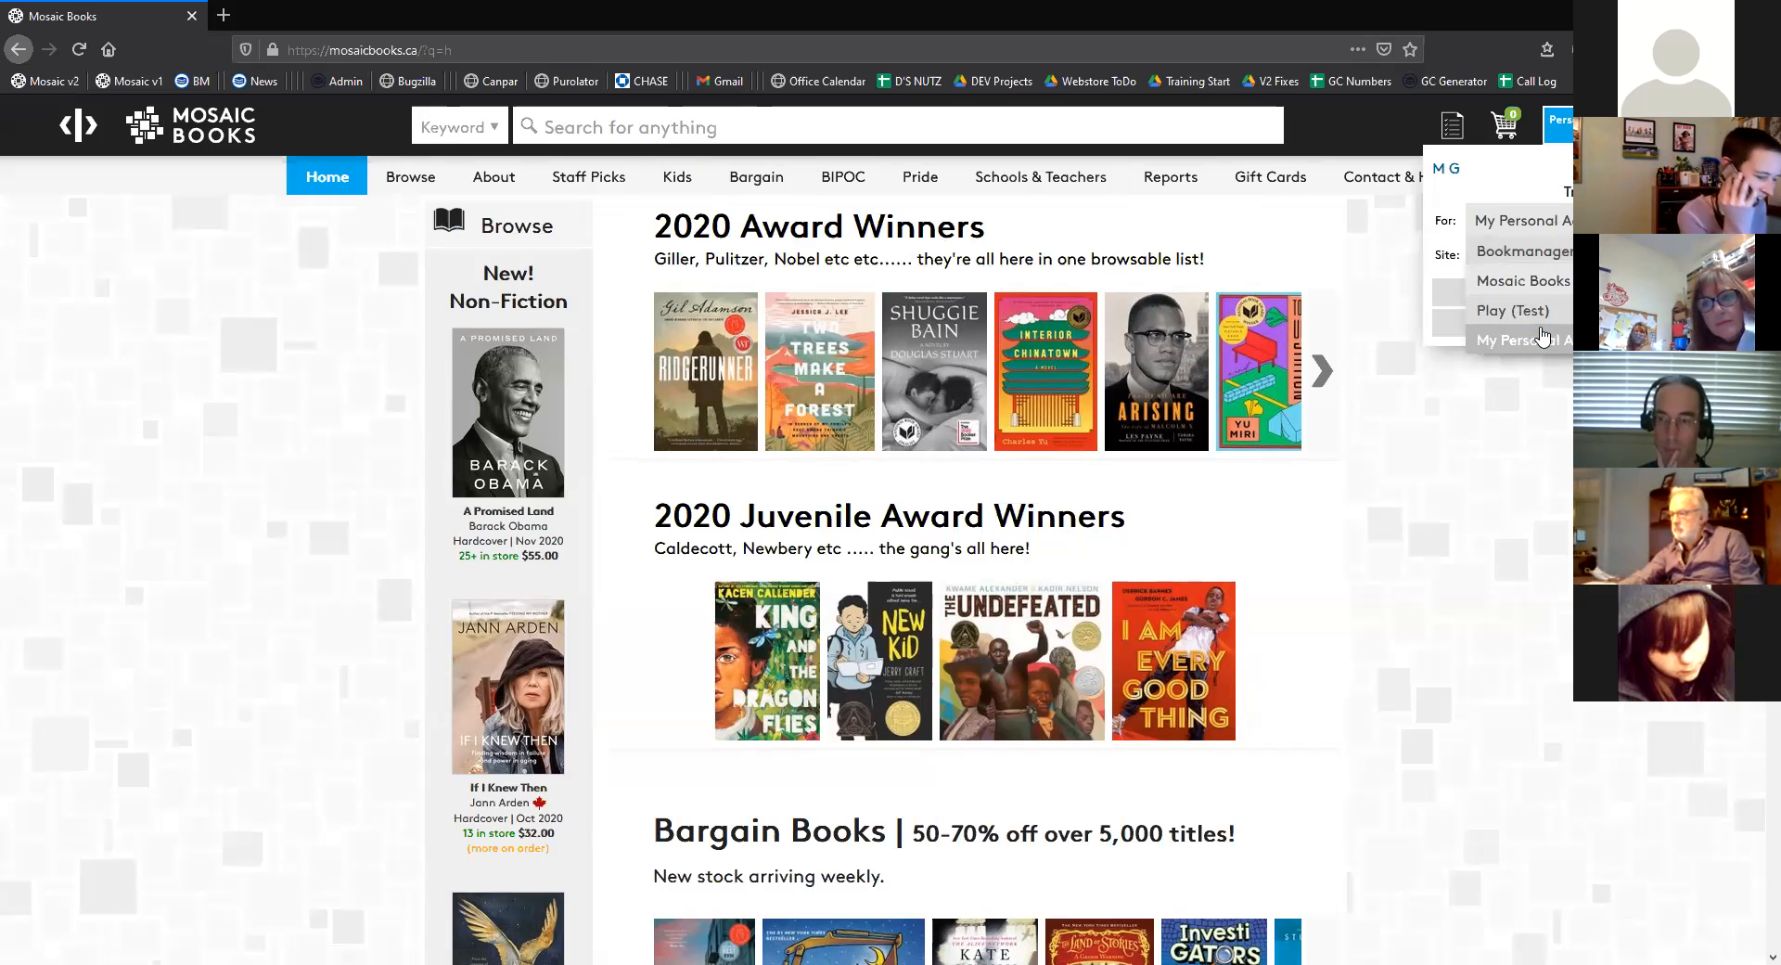
left_click(1541, 281)
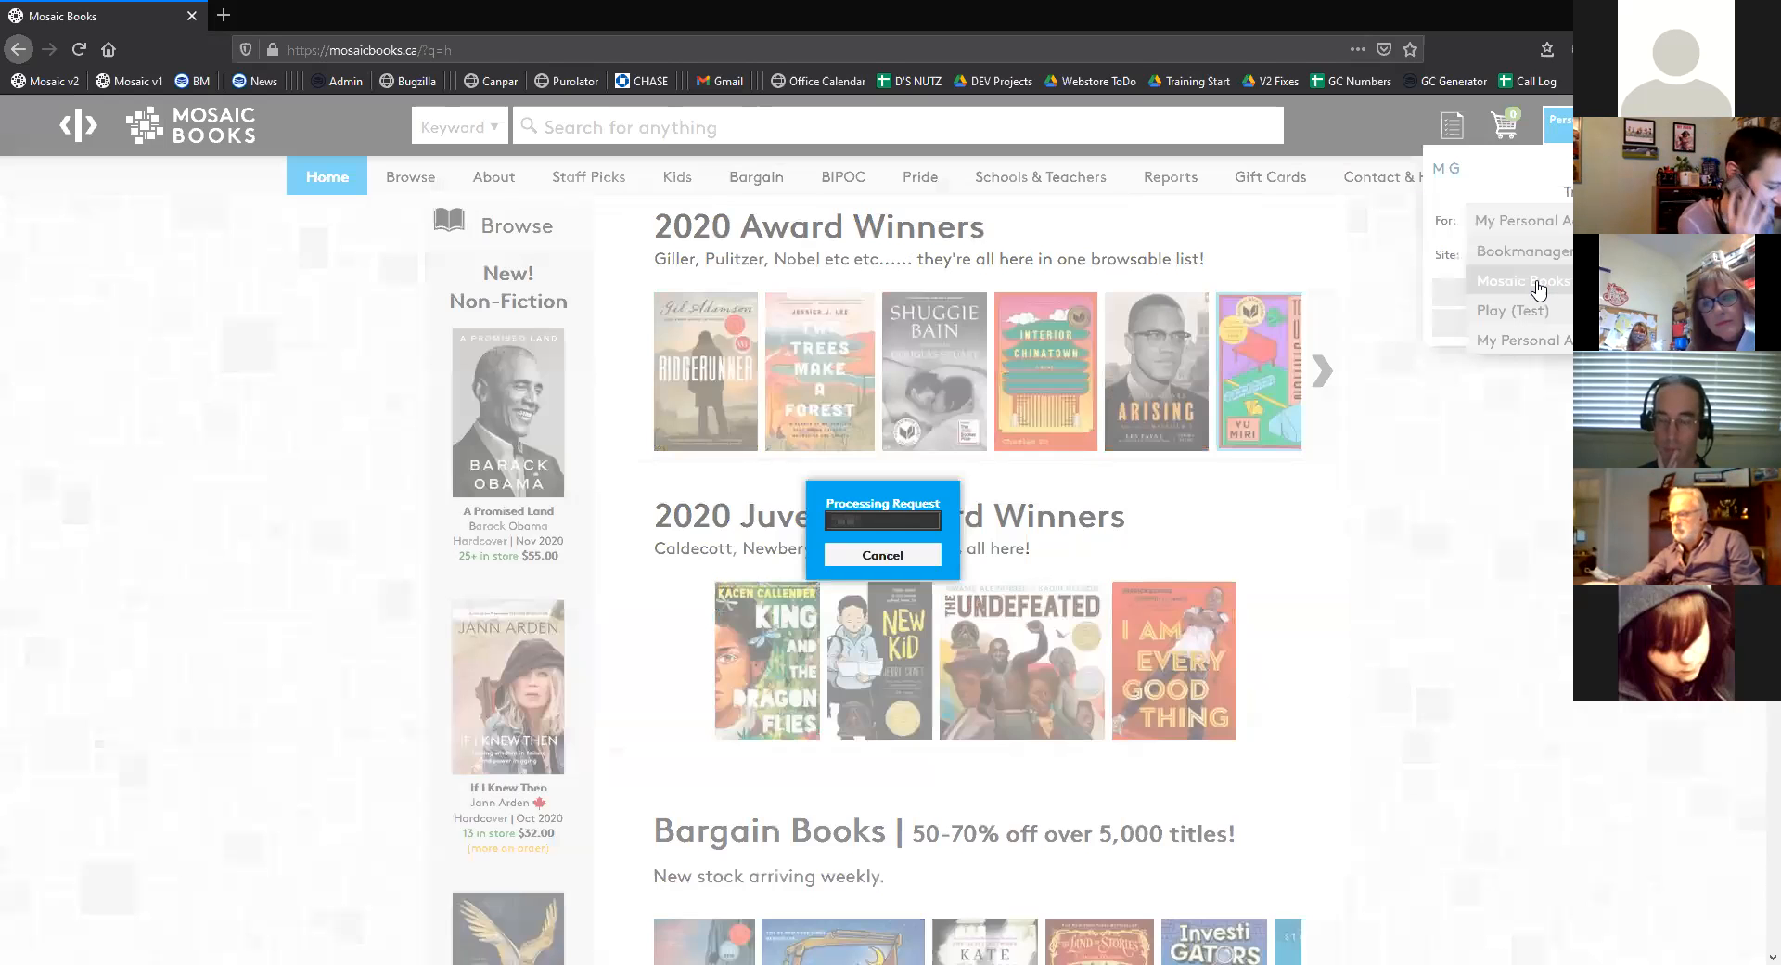
mouse_move(1337, 186)
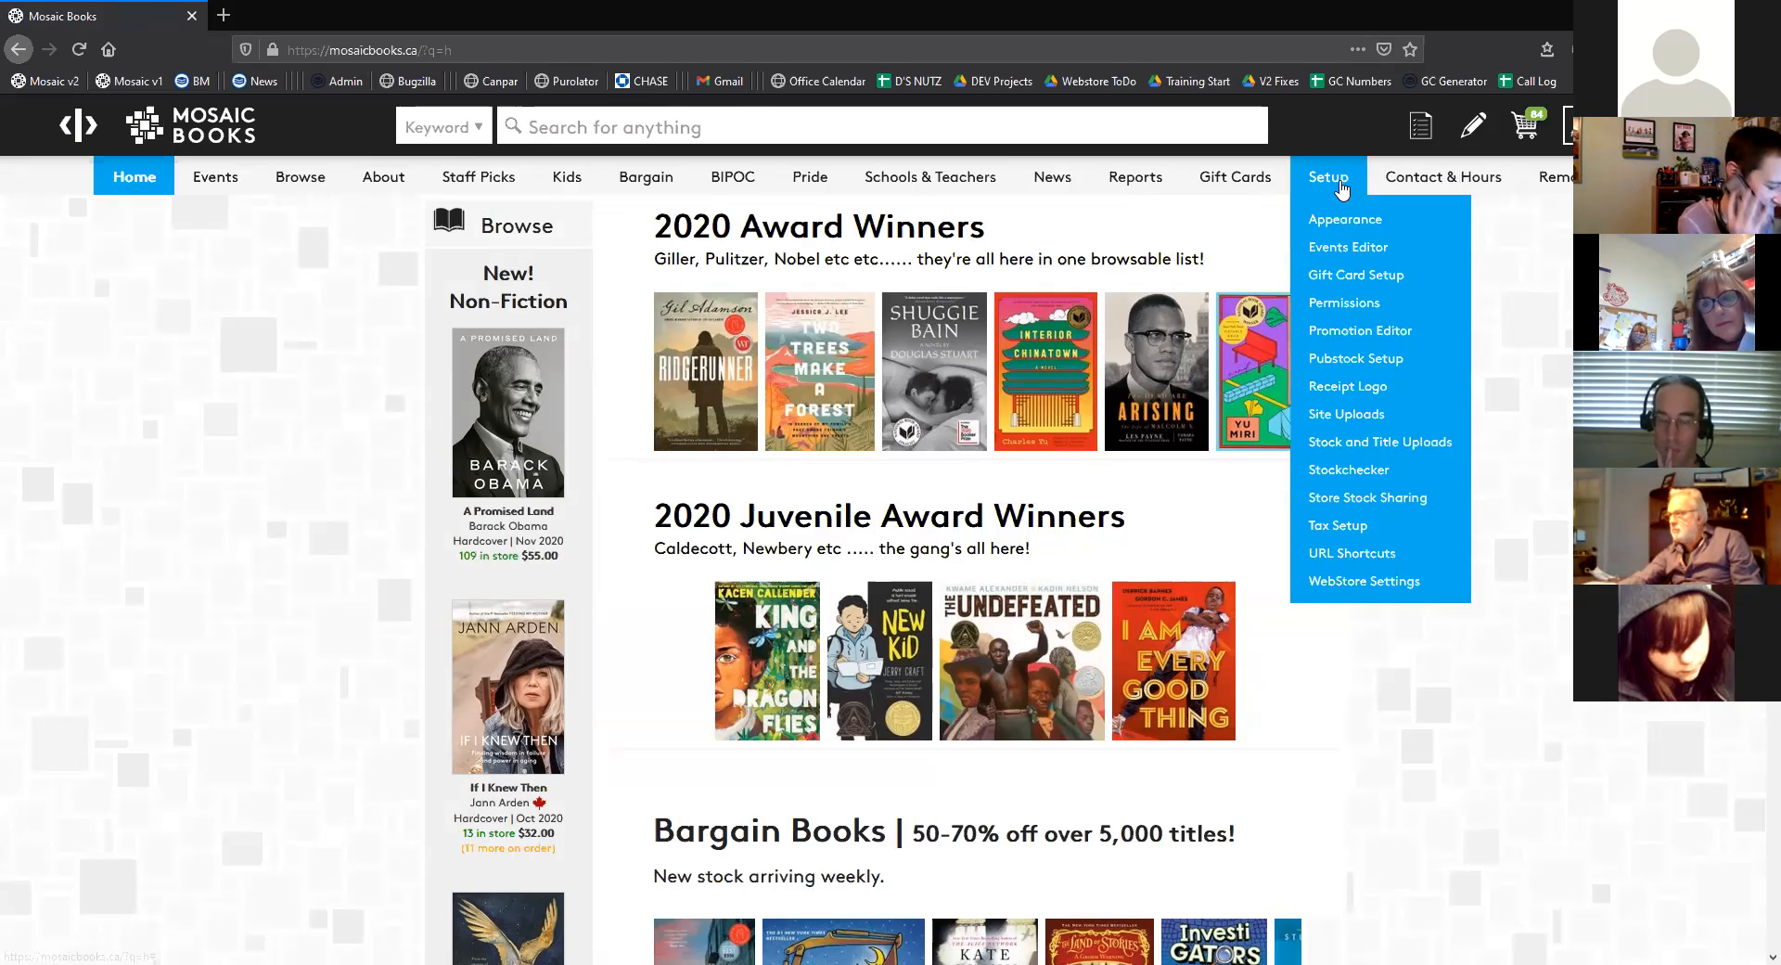
left_click(1379, 583)
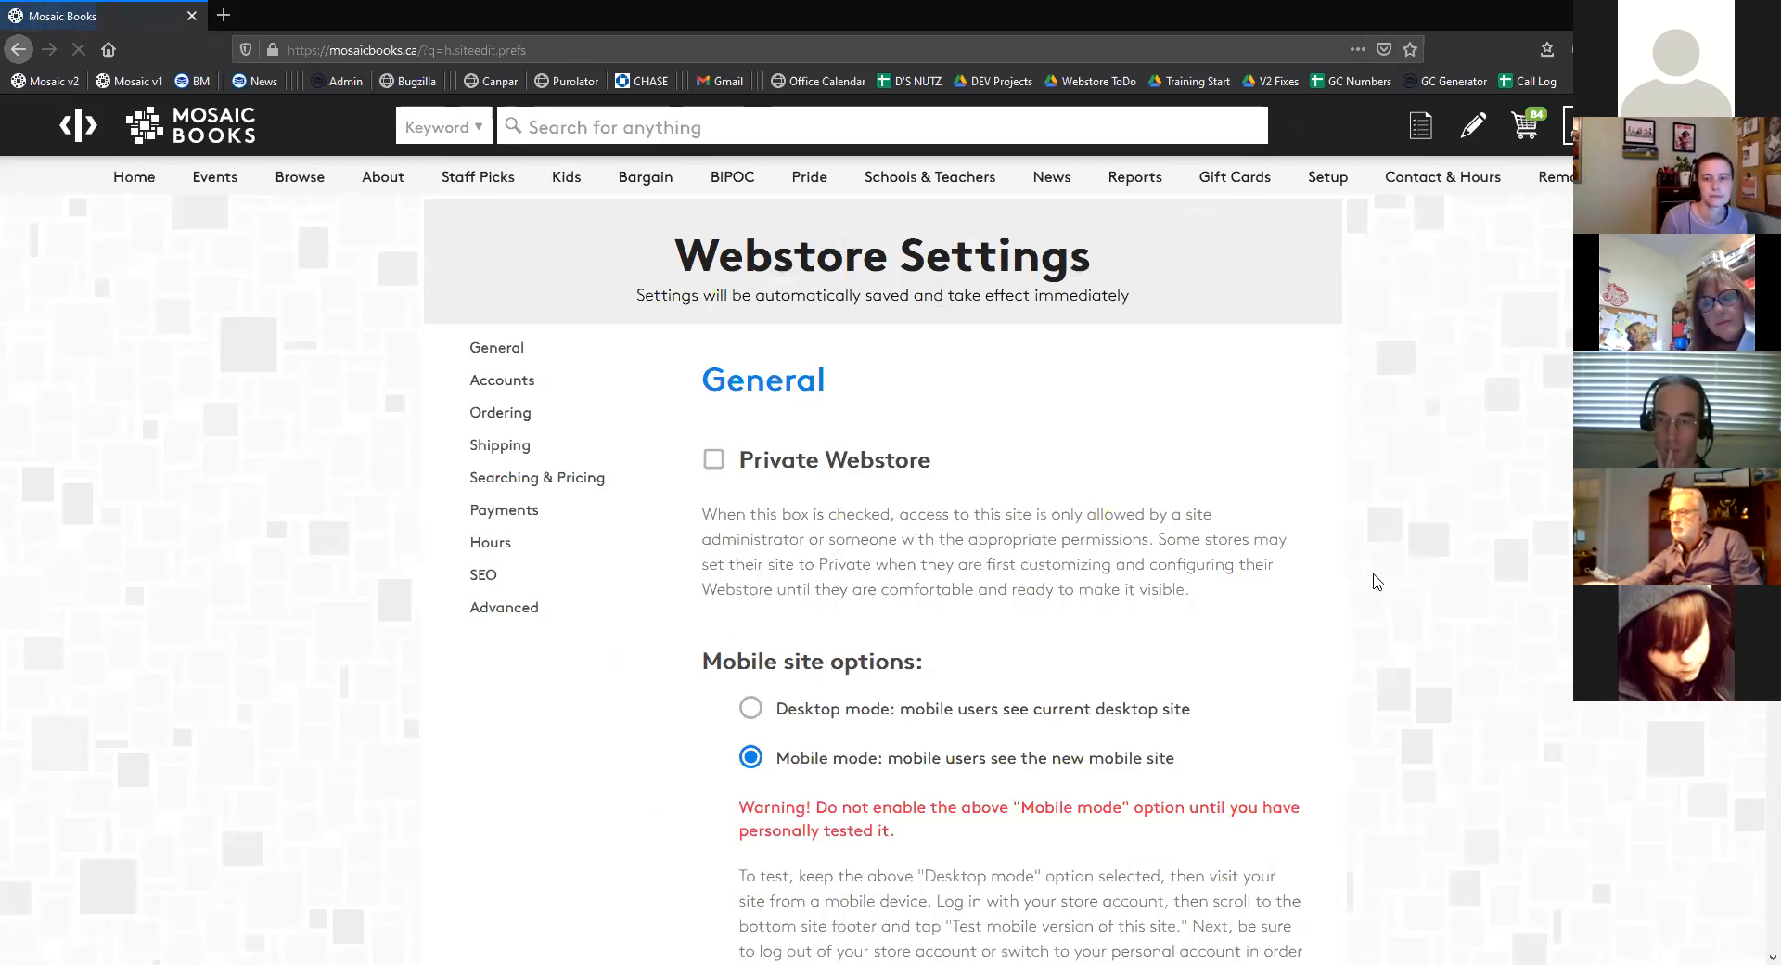
Show the Ordering settings and inspect the Checkout message text.
left_click(500, 416)
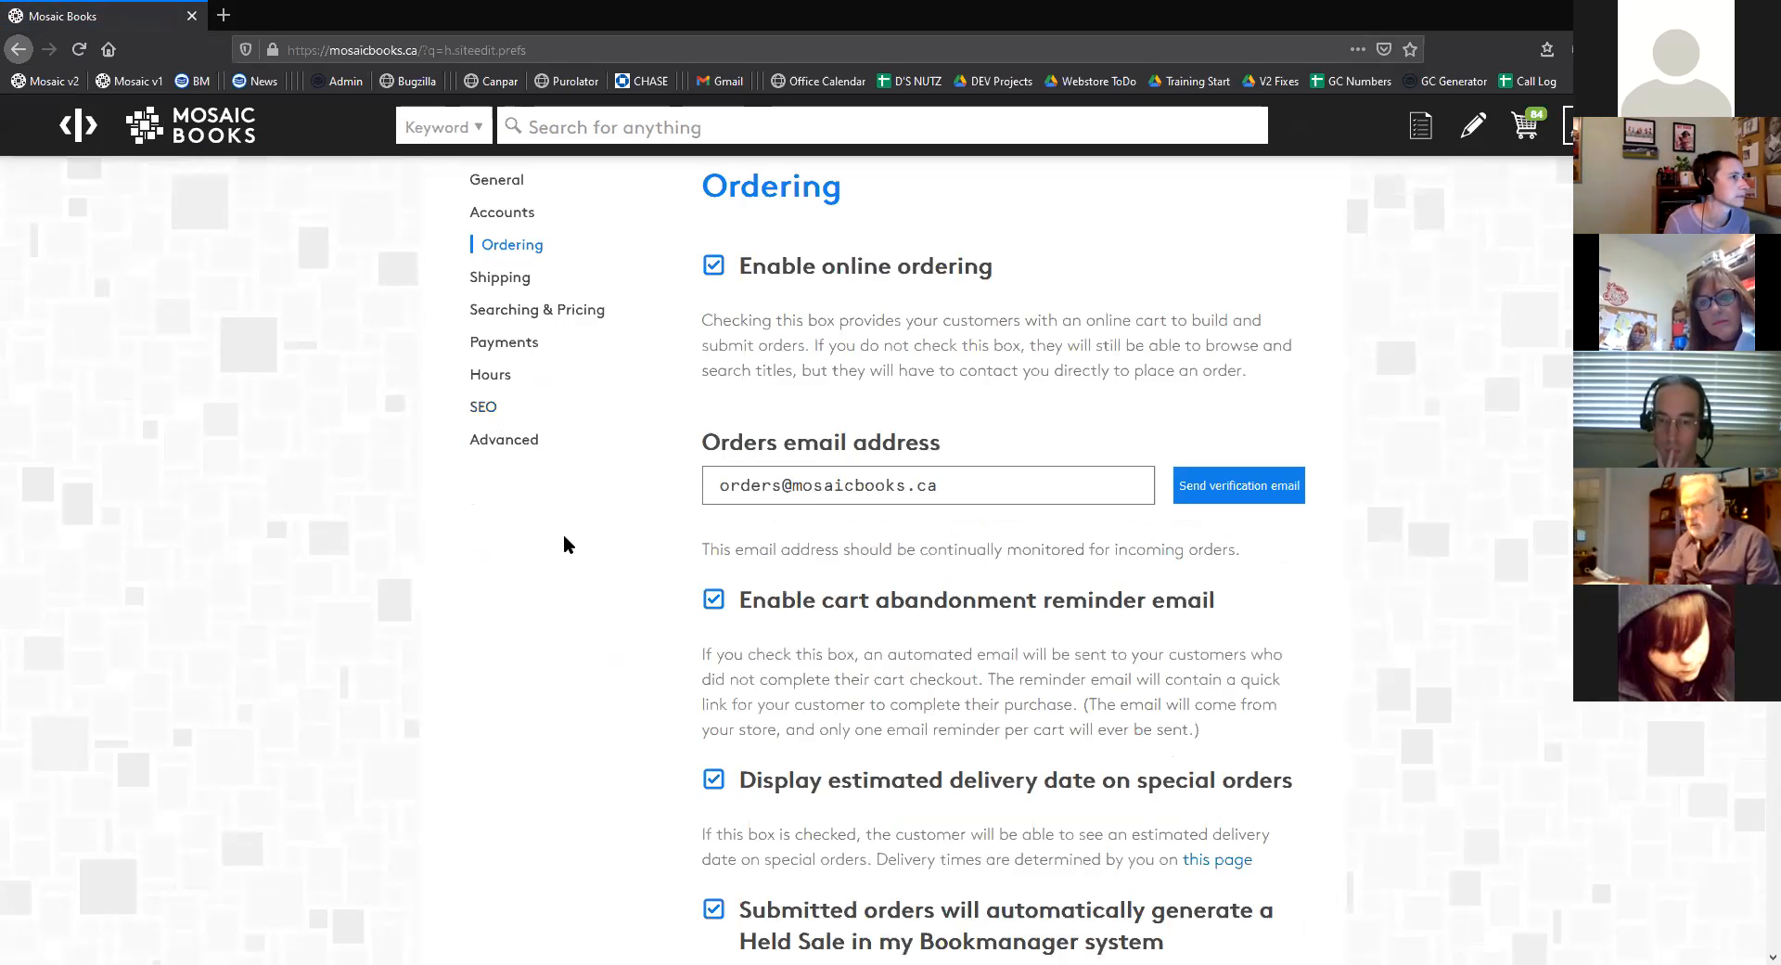
scroll(569, 544, "down", 20)
scroll(577, 563, "down", 7)
scroll(833, 482, "down", 3)
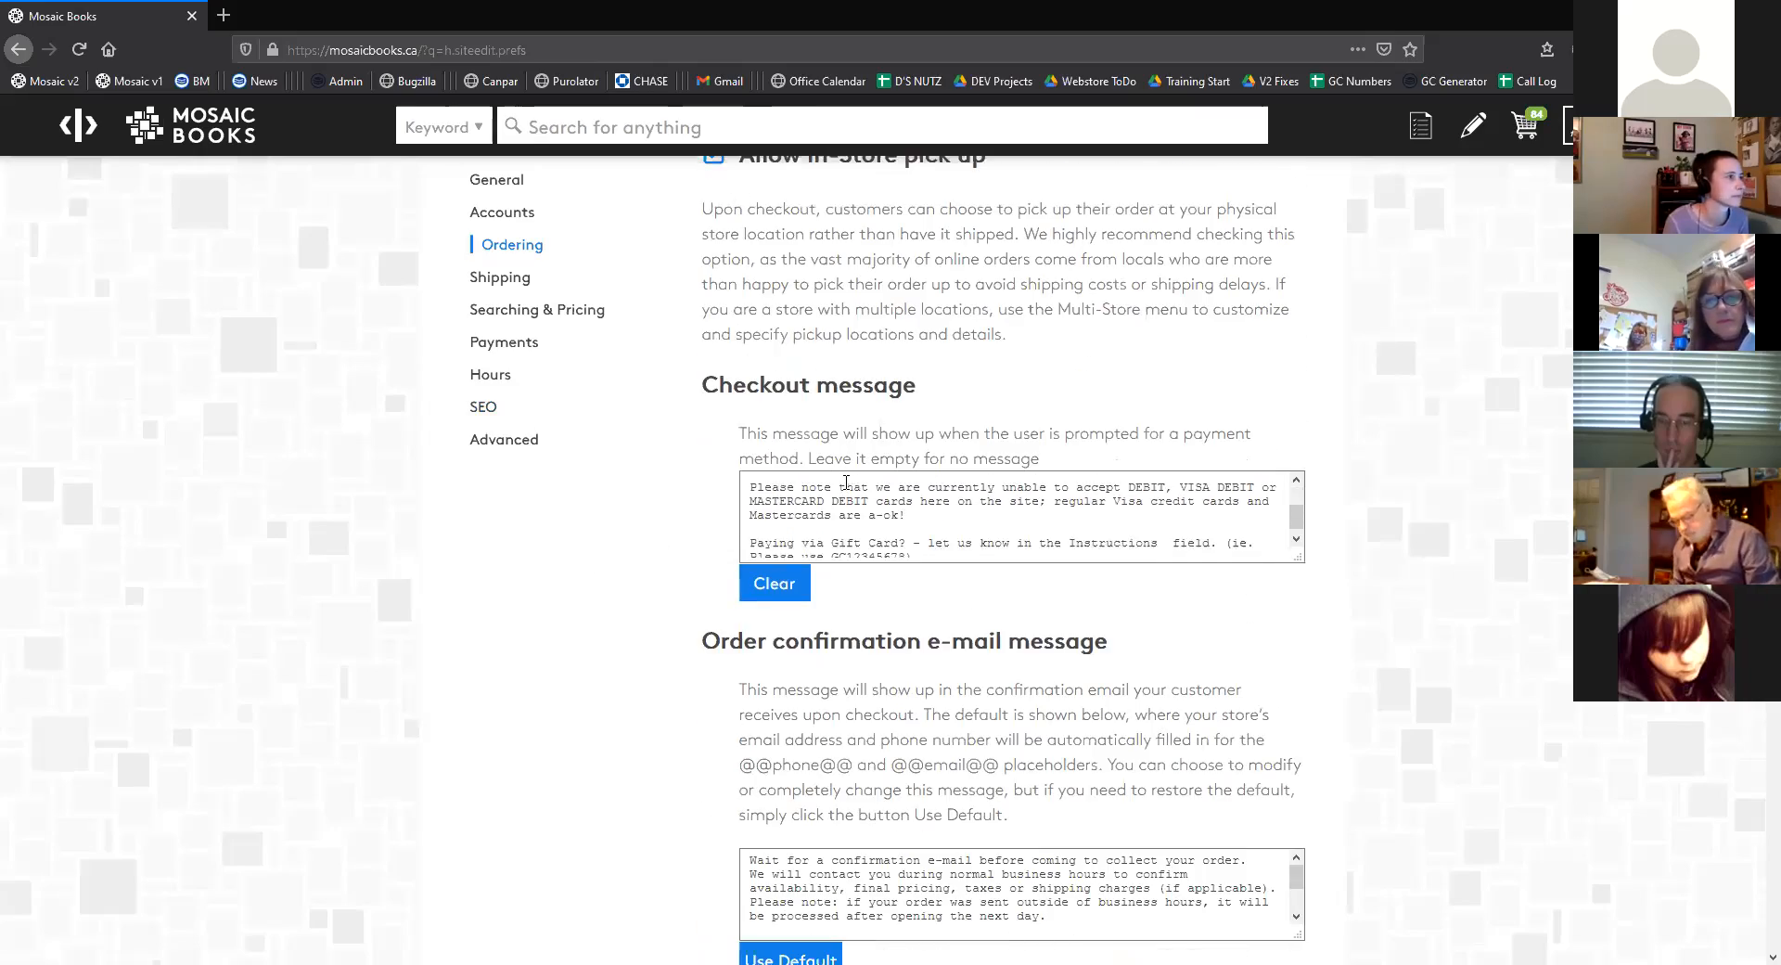
scroll(653, 532, "down", 1)
scroll(842, 441, "up", 3)
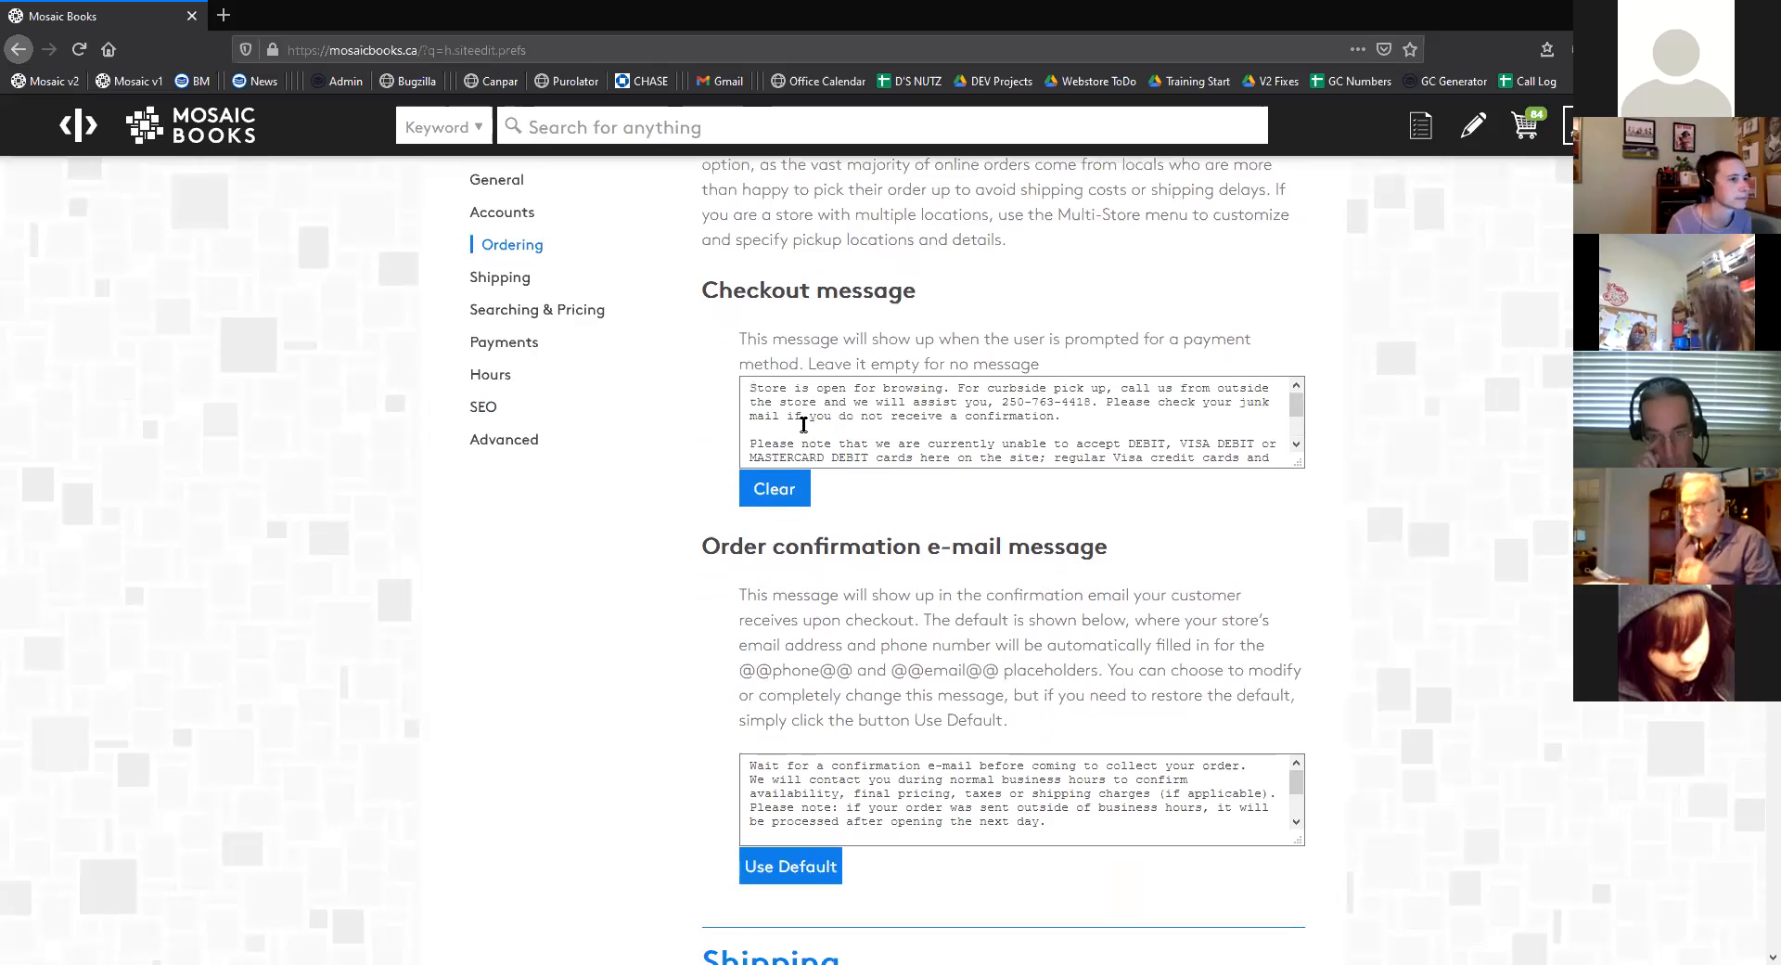
left_click_drag(801, 396, 866, 402)
left_click(852, 401)
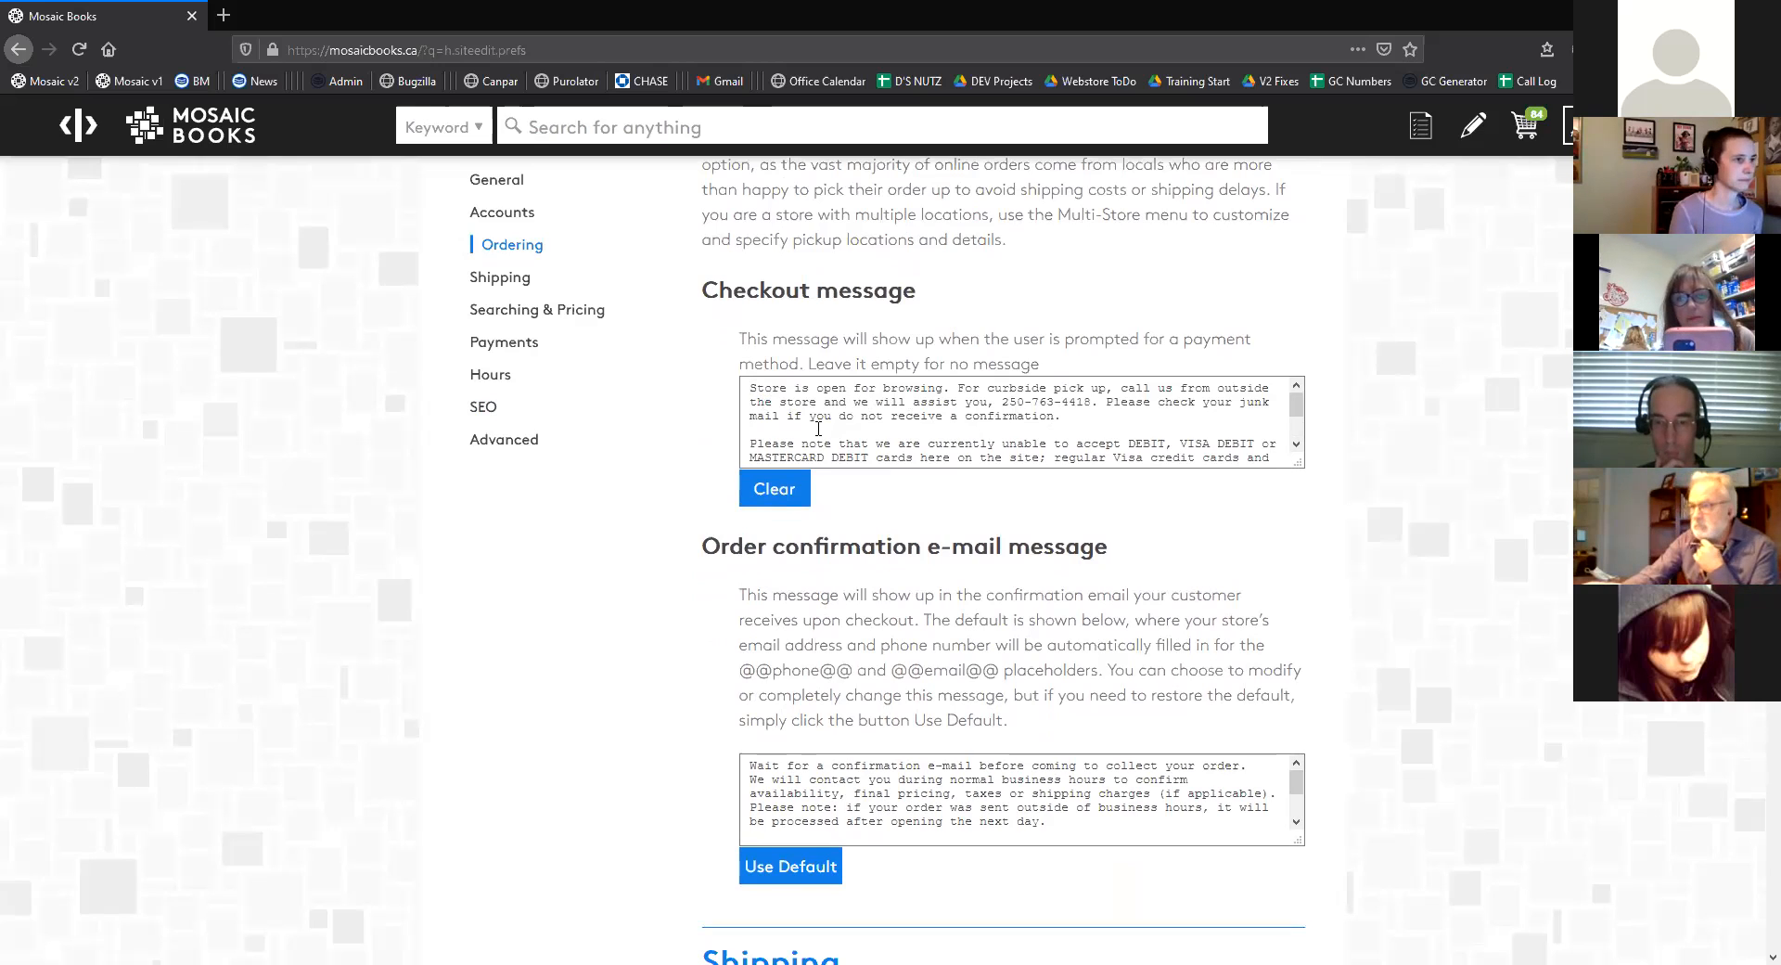
Return to the store home page, then back to Bookmanager's POS order screen.
left_click(155, 136)
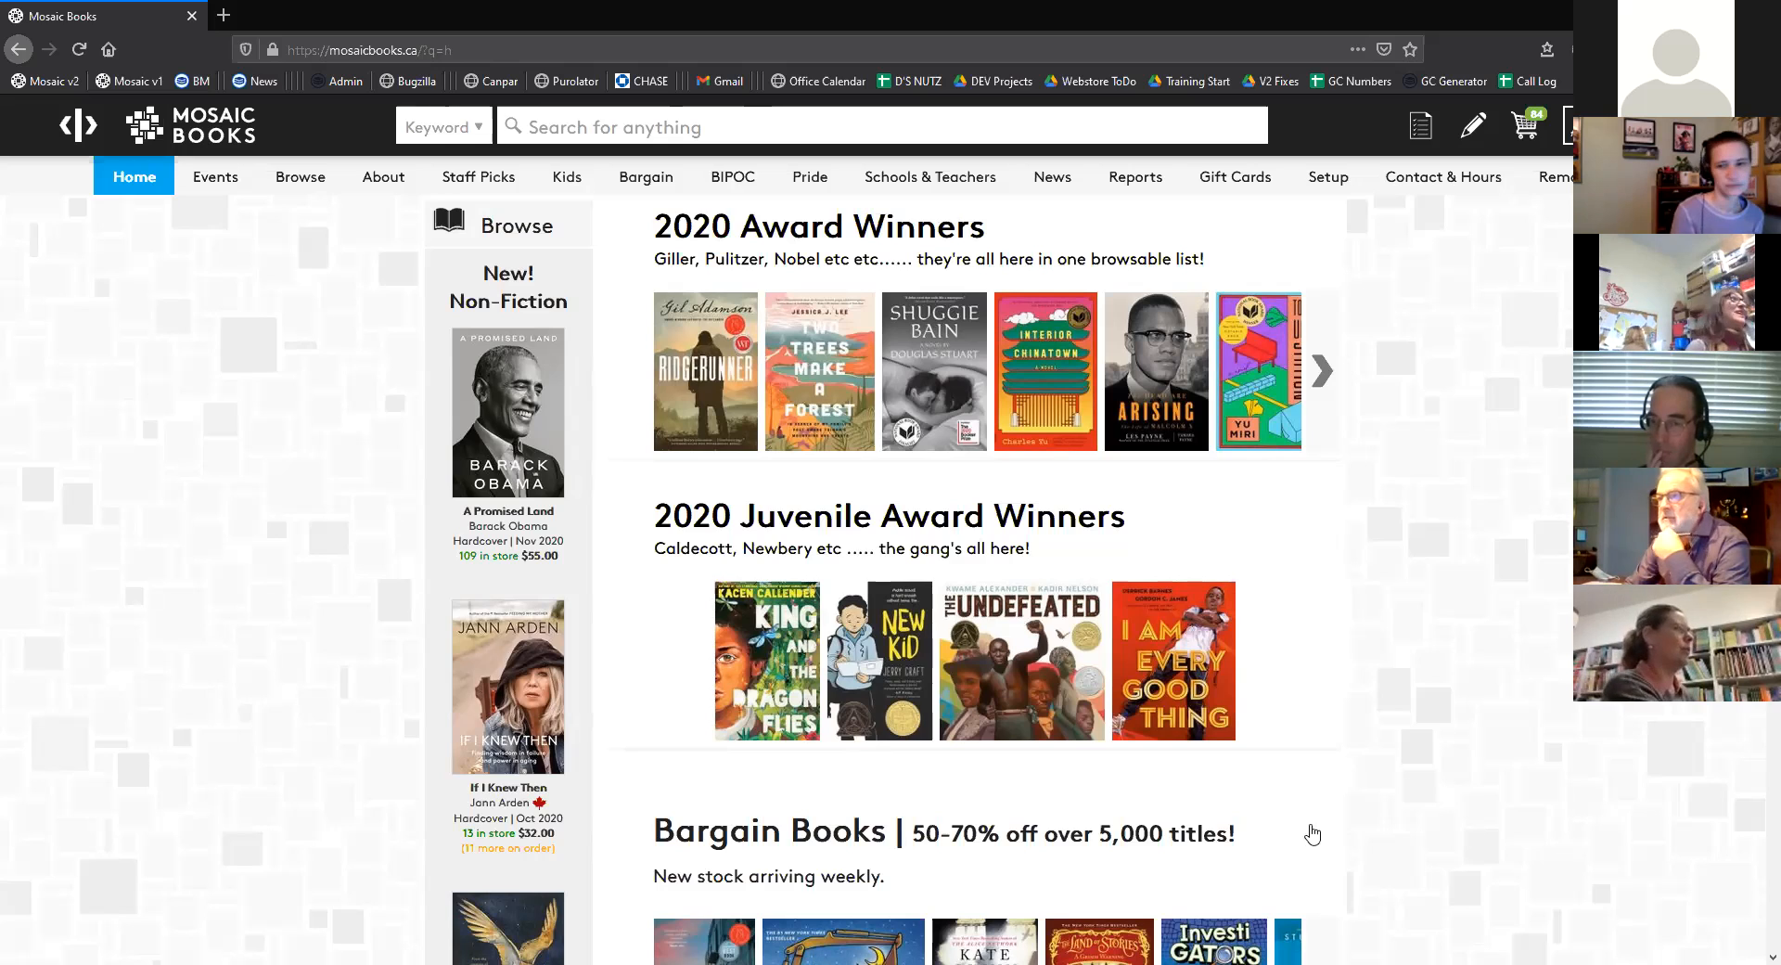
mouse_move(642, 600)
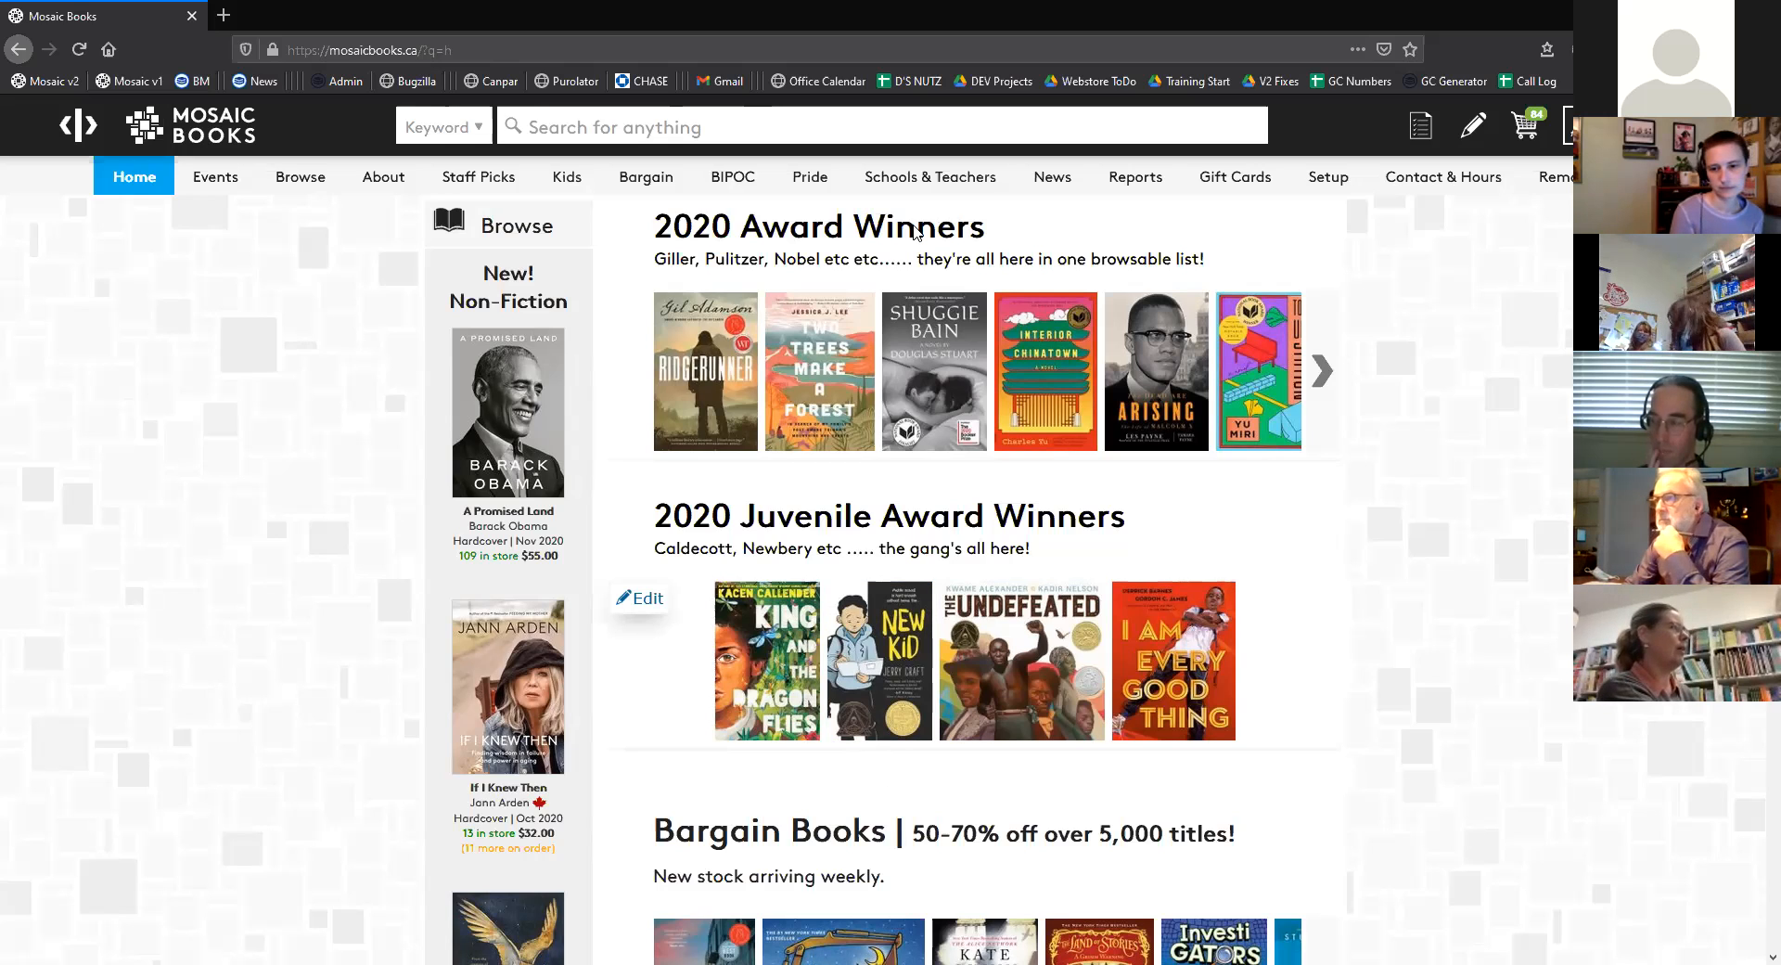
key("alt+Tab")
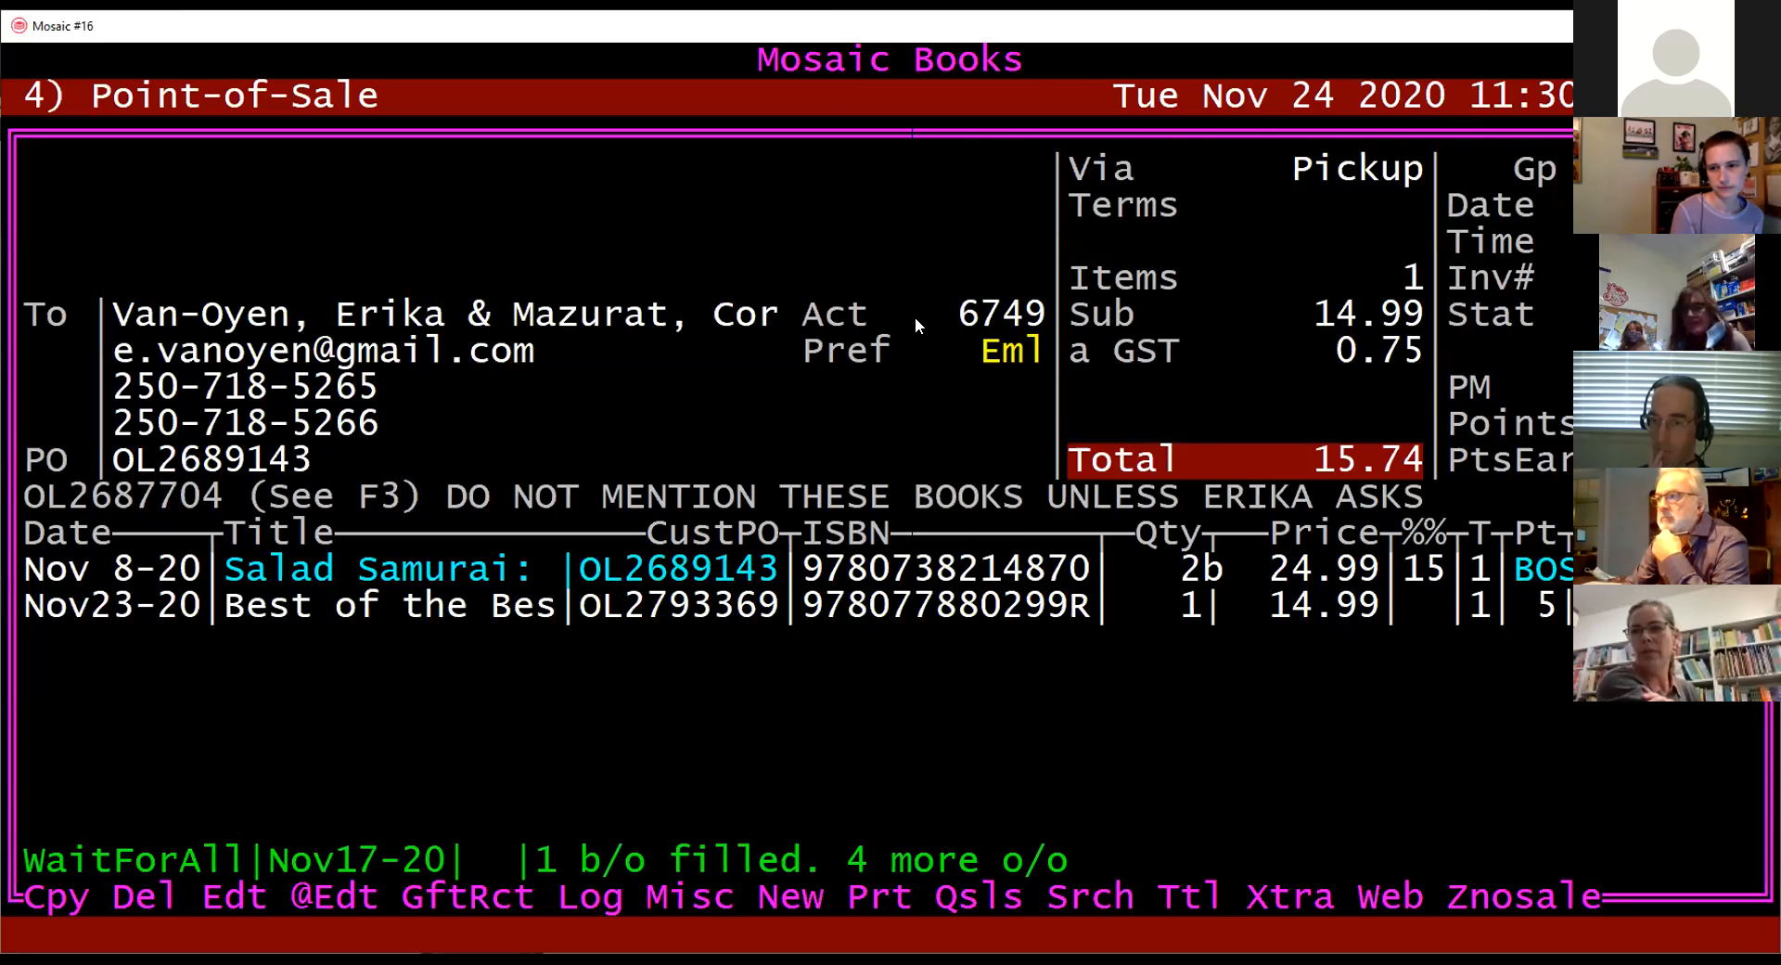
View the order's log status choices and close them, leaving the WaitForAll entry unchanged.
key("l")
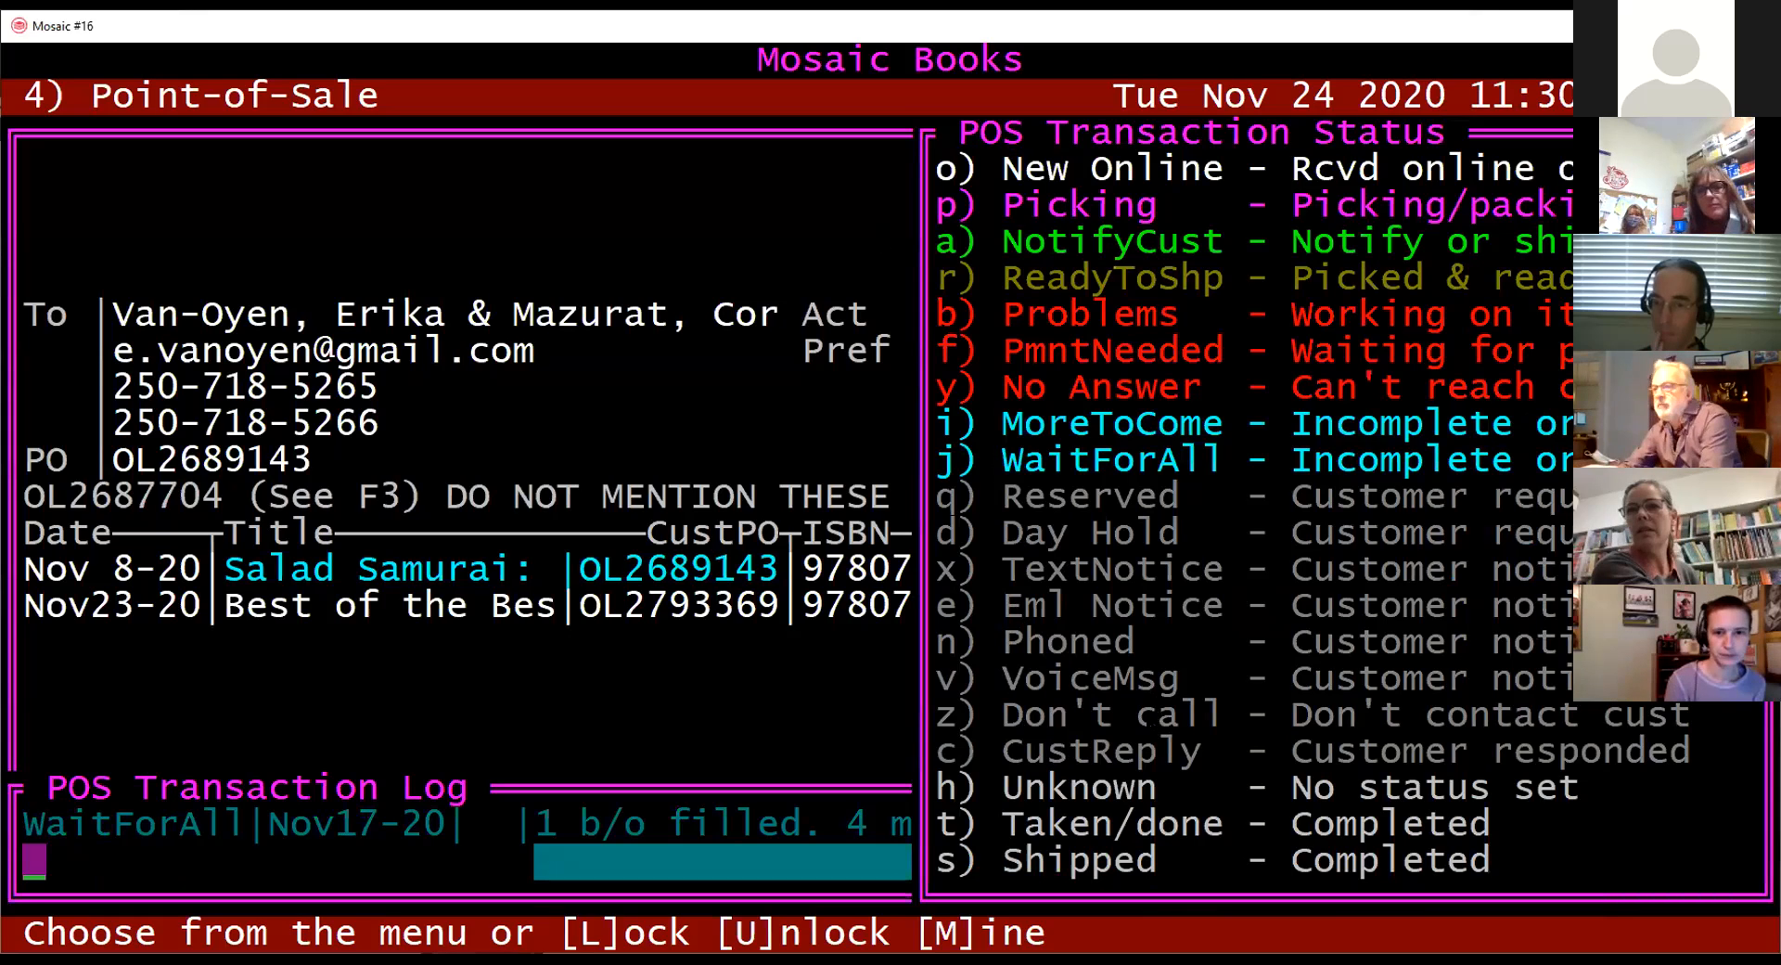
left_click_drag(991, 169, 1482, 795)
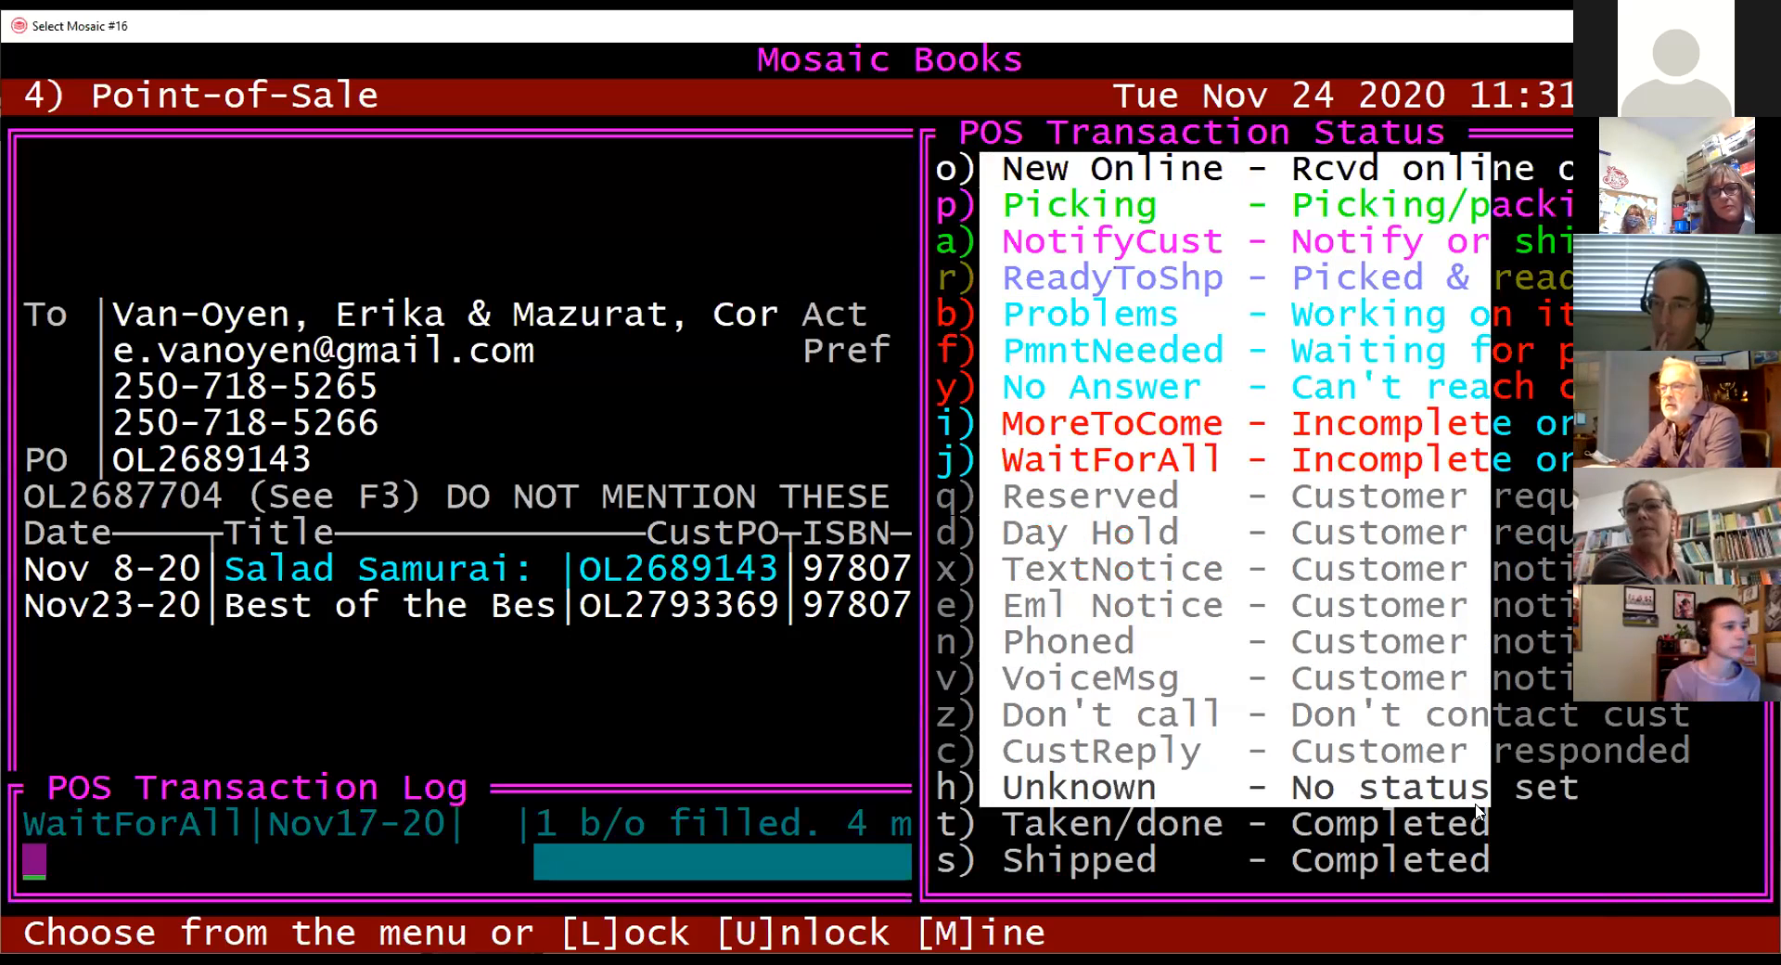
left_click(1481, 795)
key("Escape")
key("Escape")
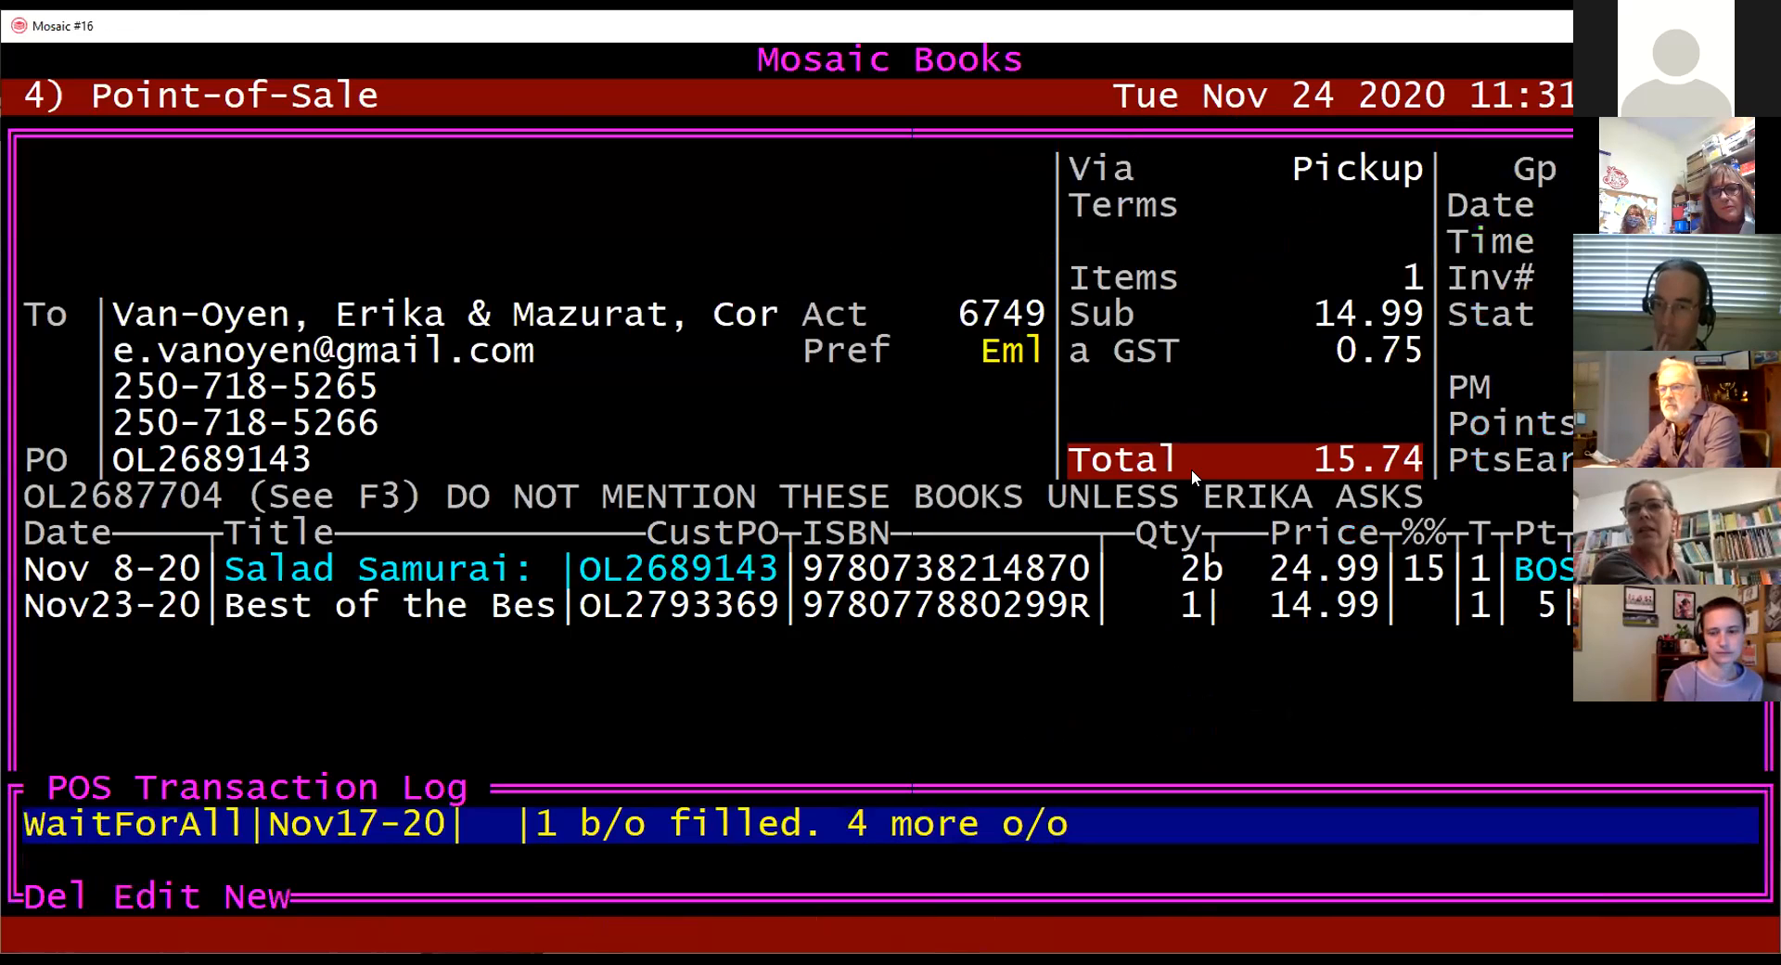
key("Escape")
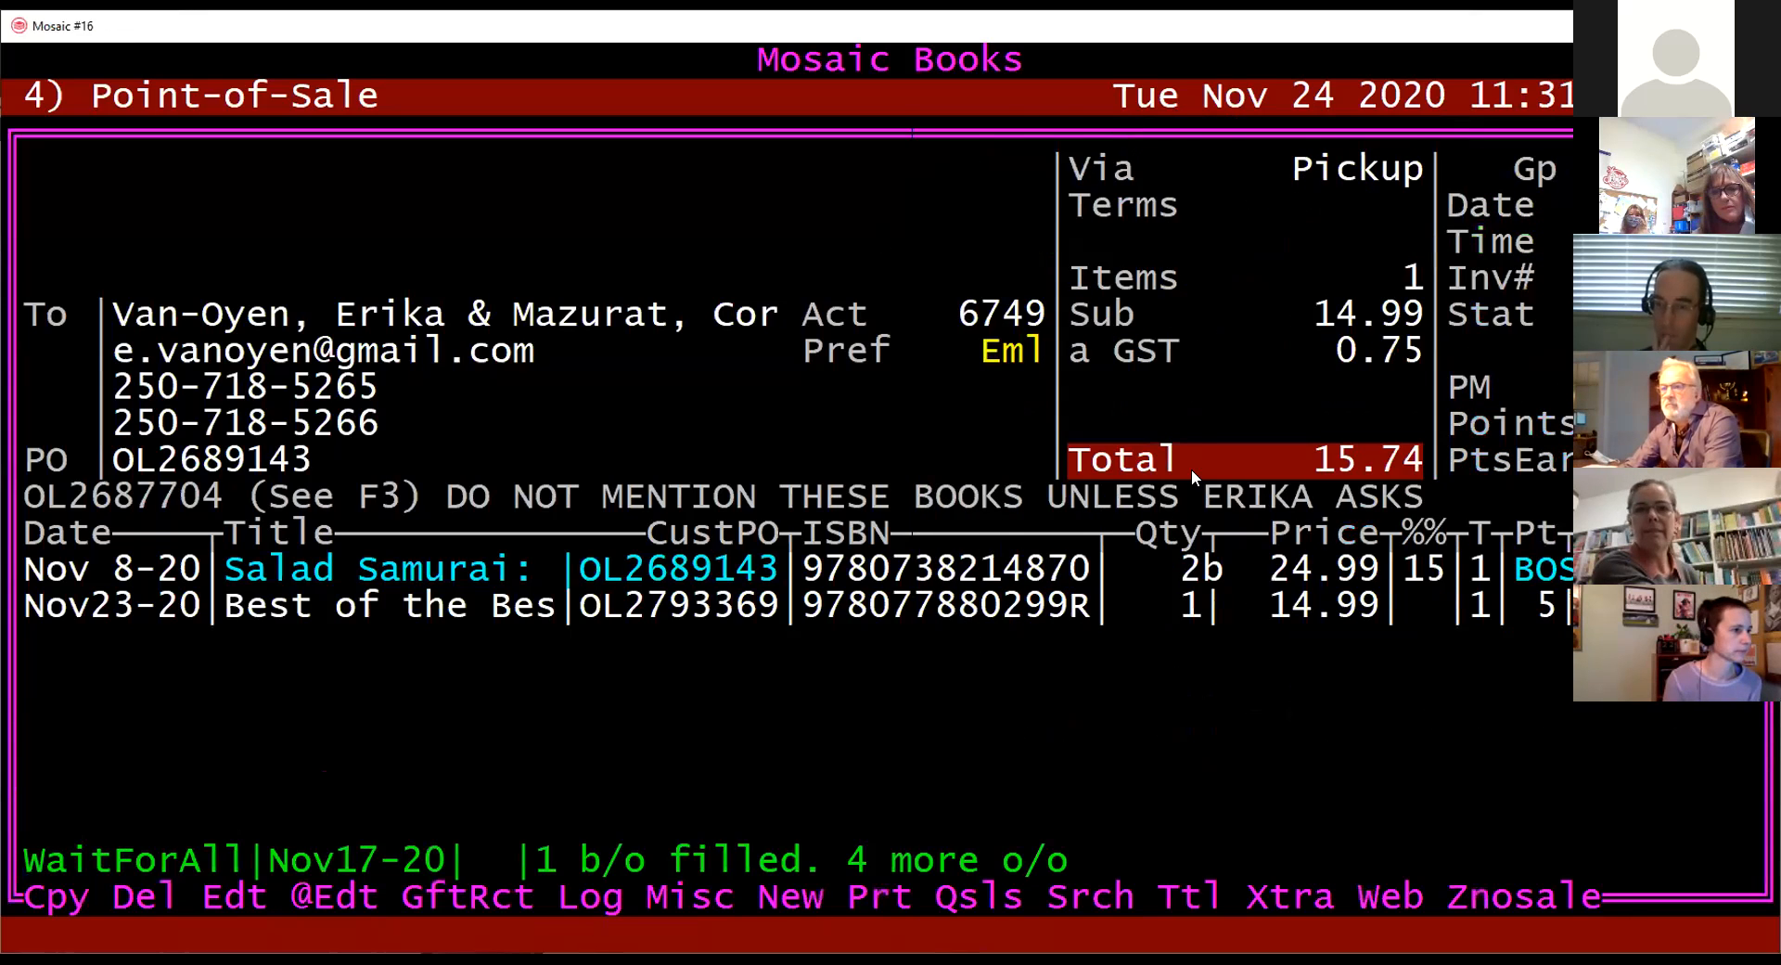
Start a new log entry twice, cancel both times, and leave the order's log entries.
key("l")
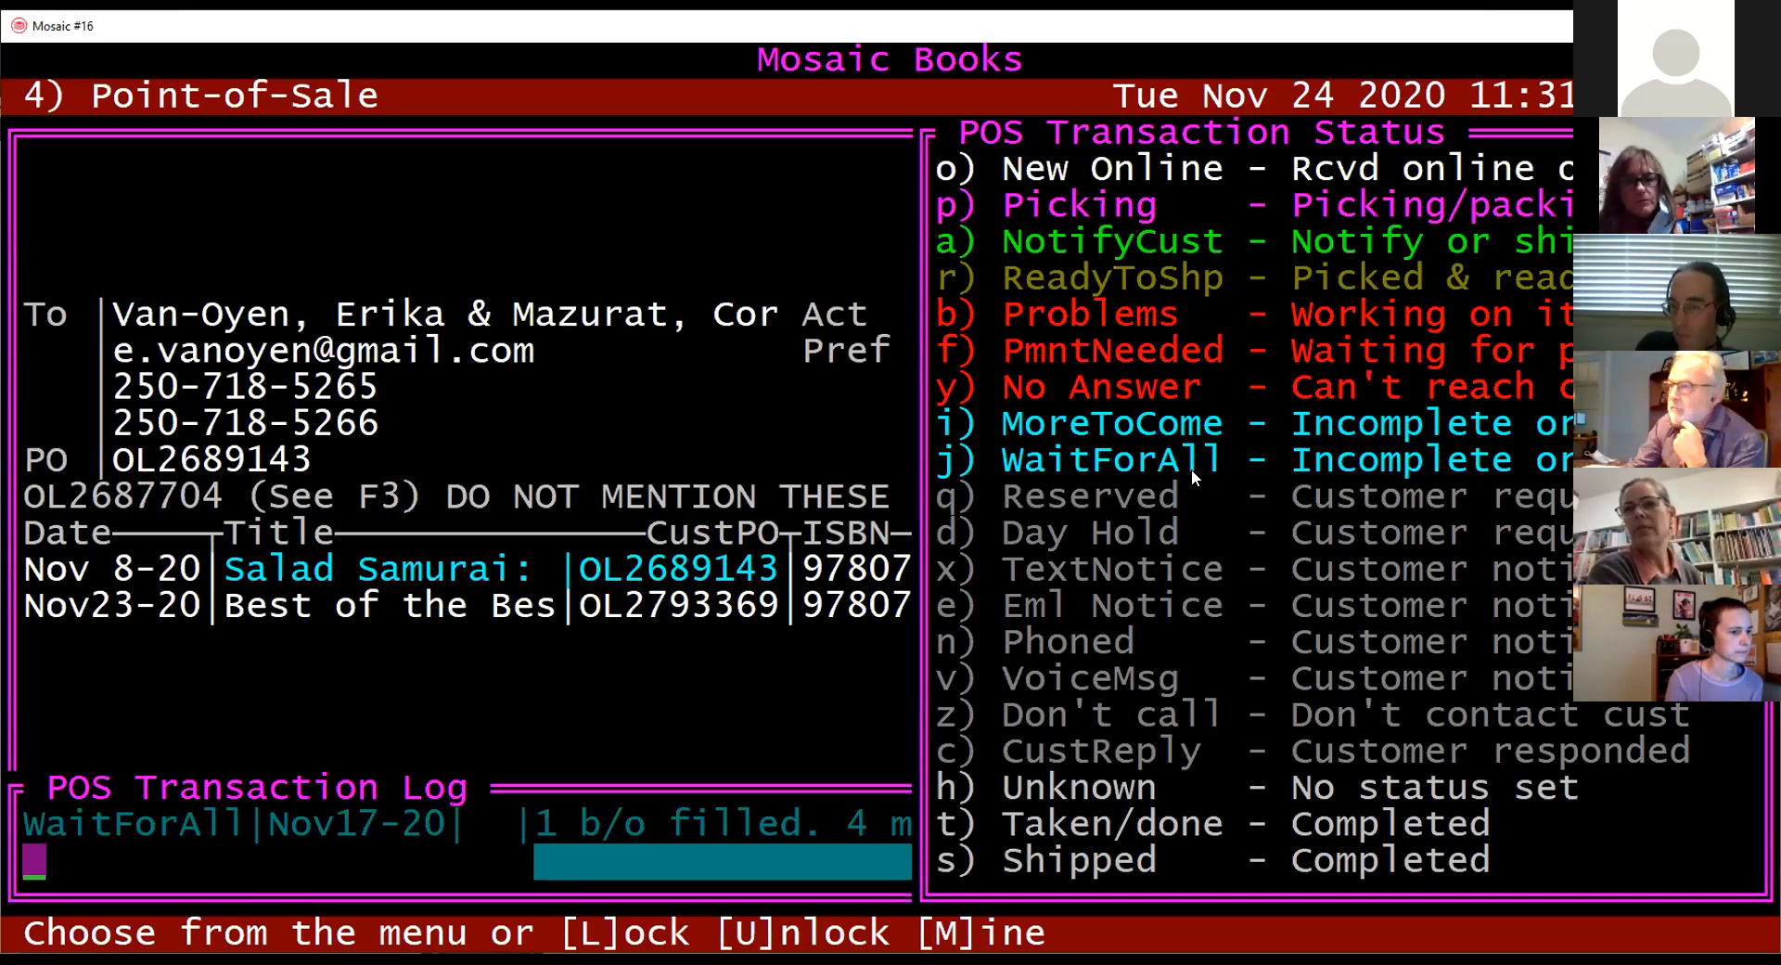
key("Escape")
key("Escape")
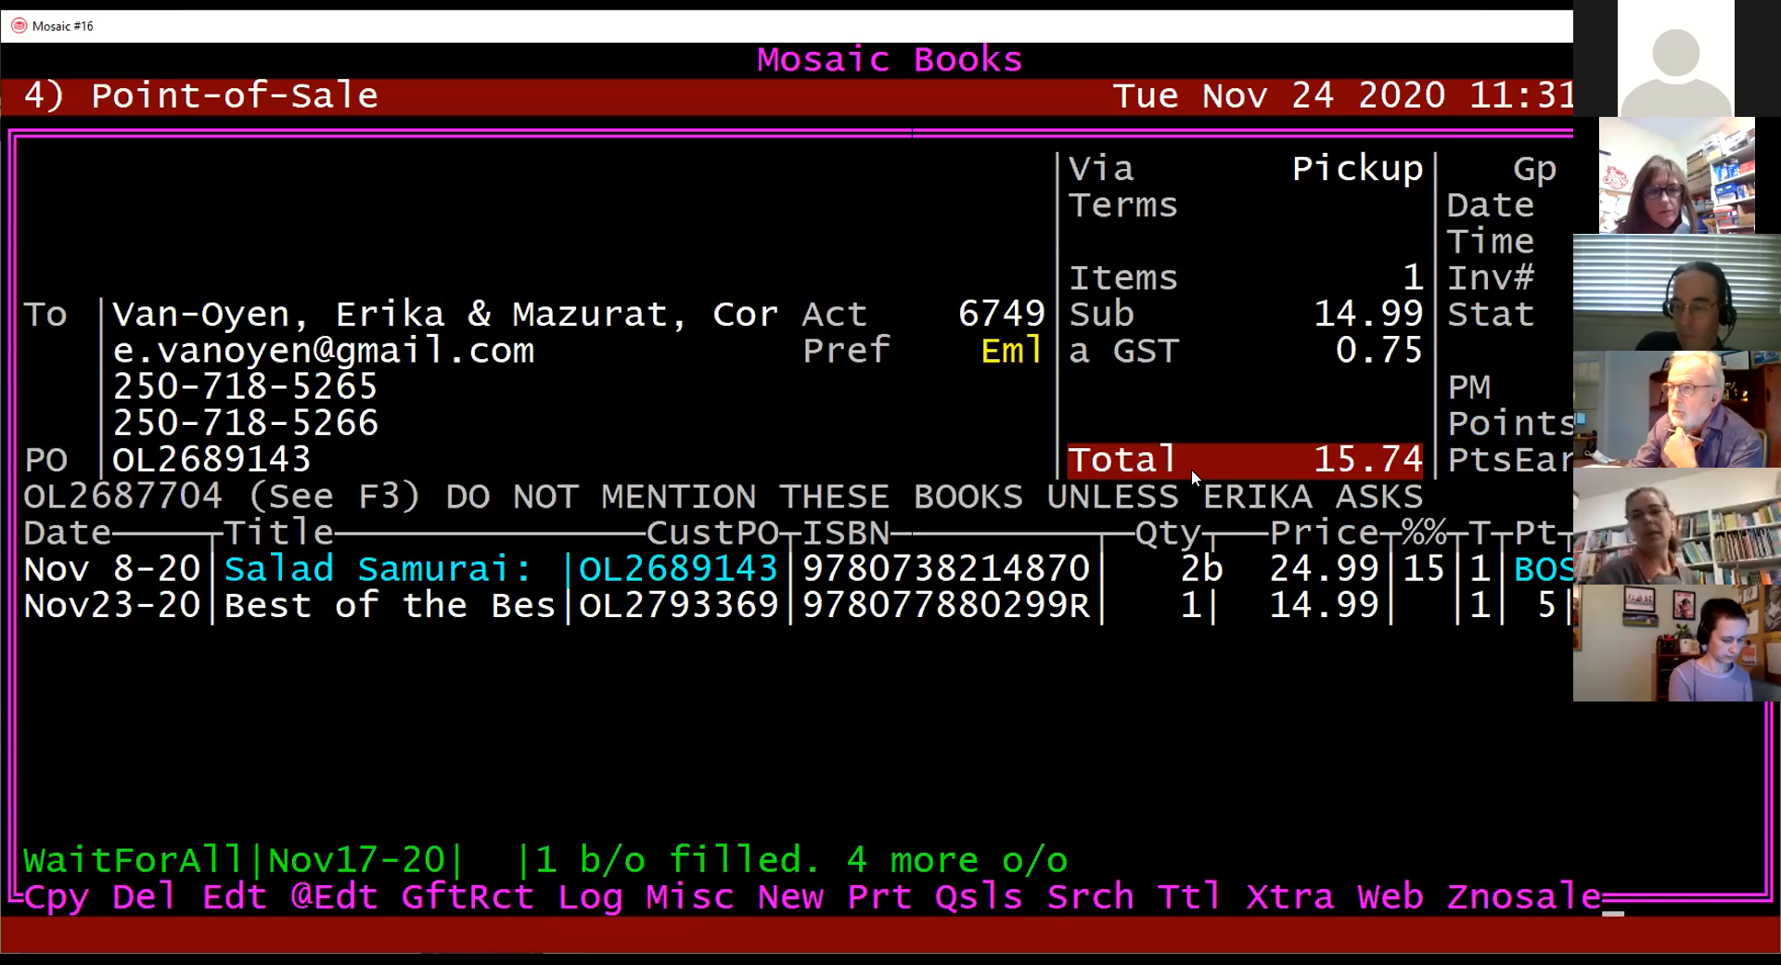
key("l")
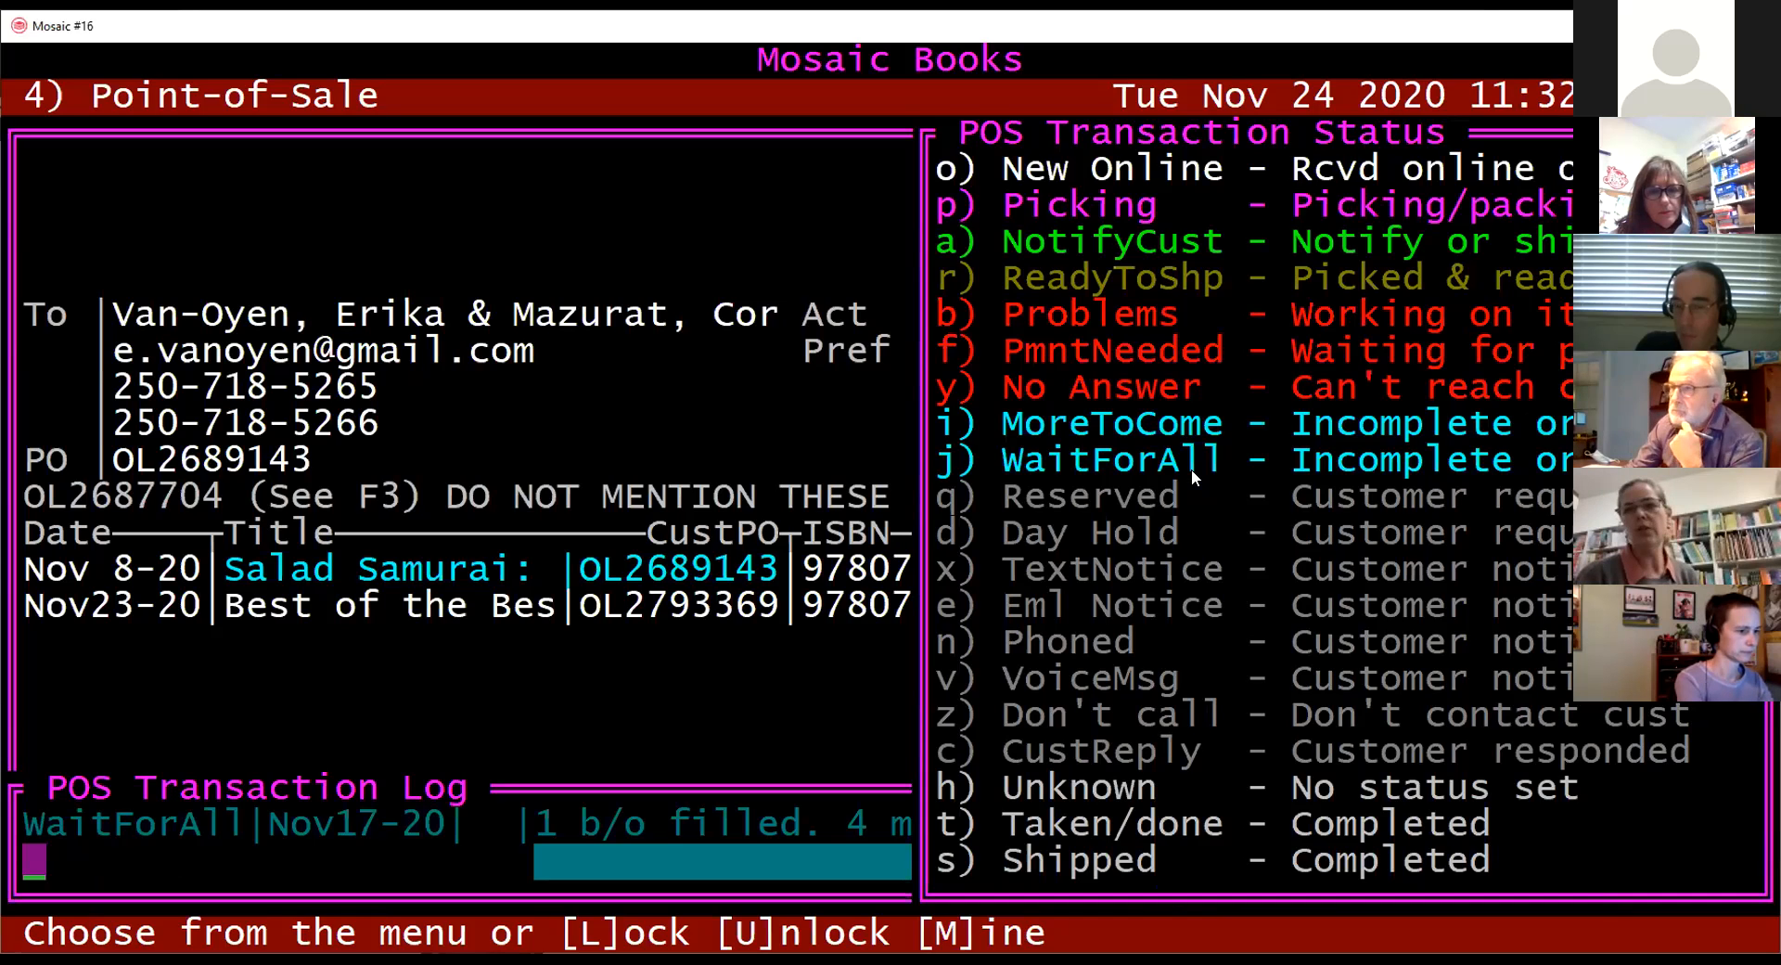
key("Escape")
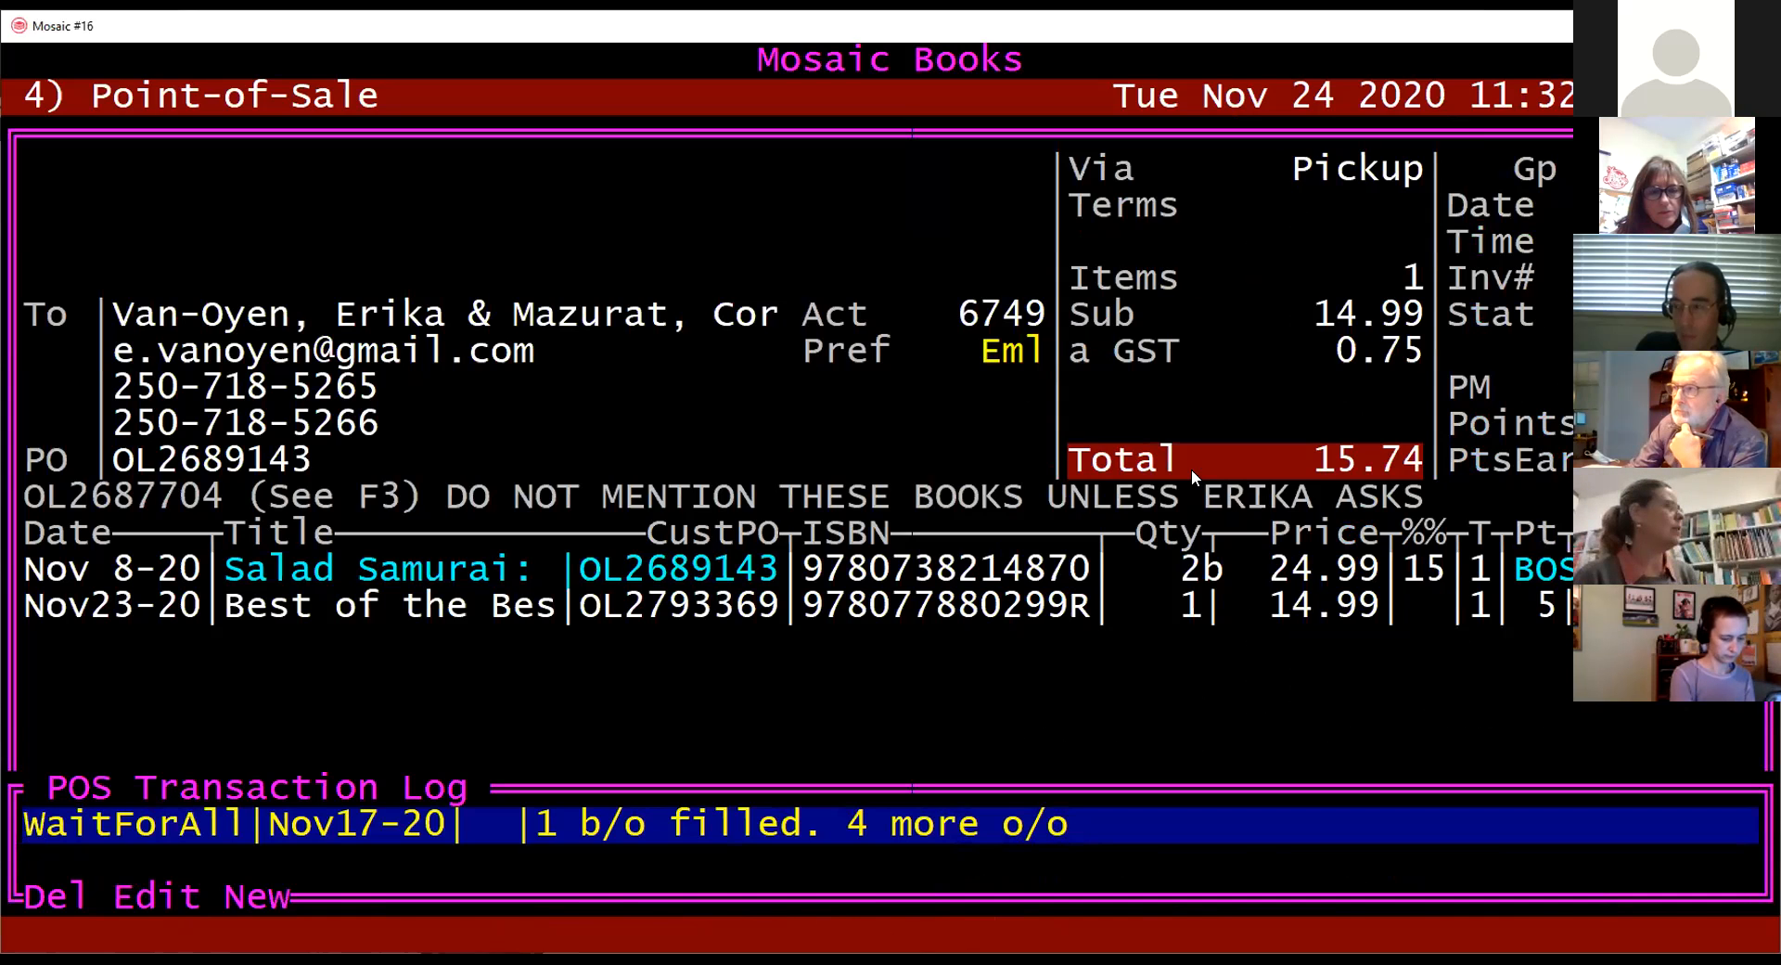
key("Escape")
Open POS Search and list the transaction status log for the New Online ('o') status.
key("s")
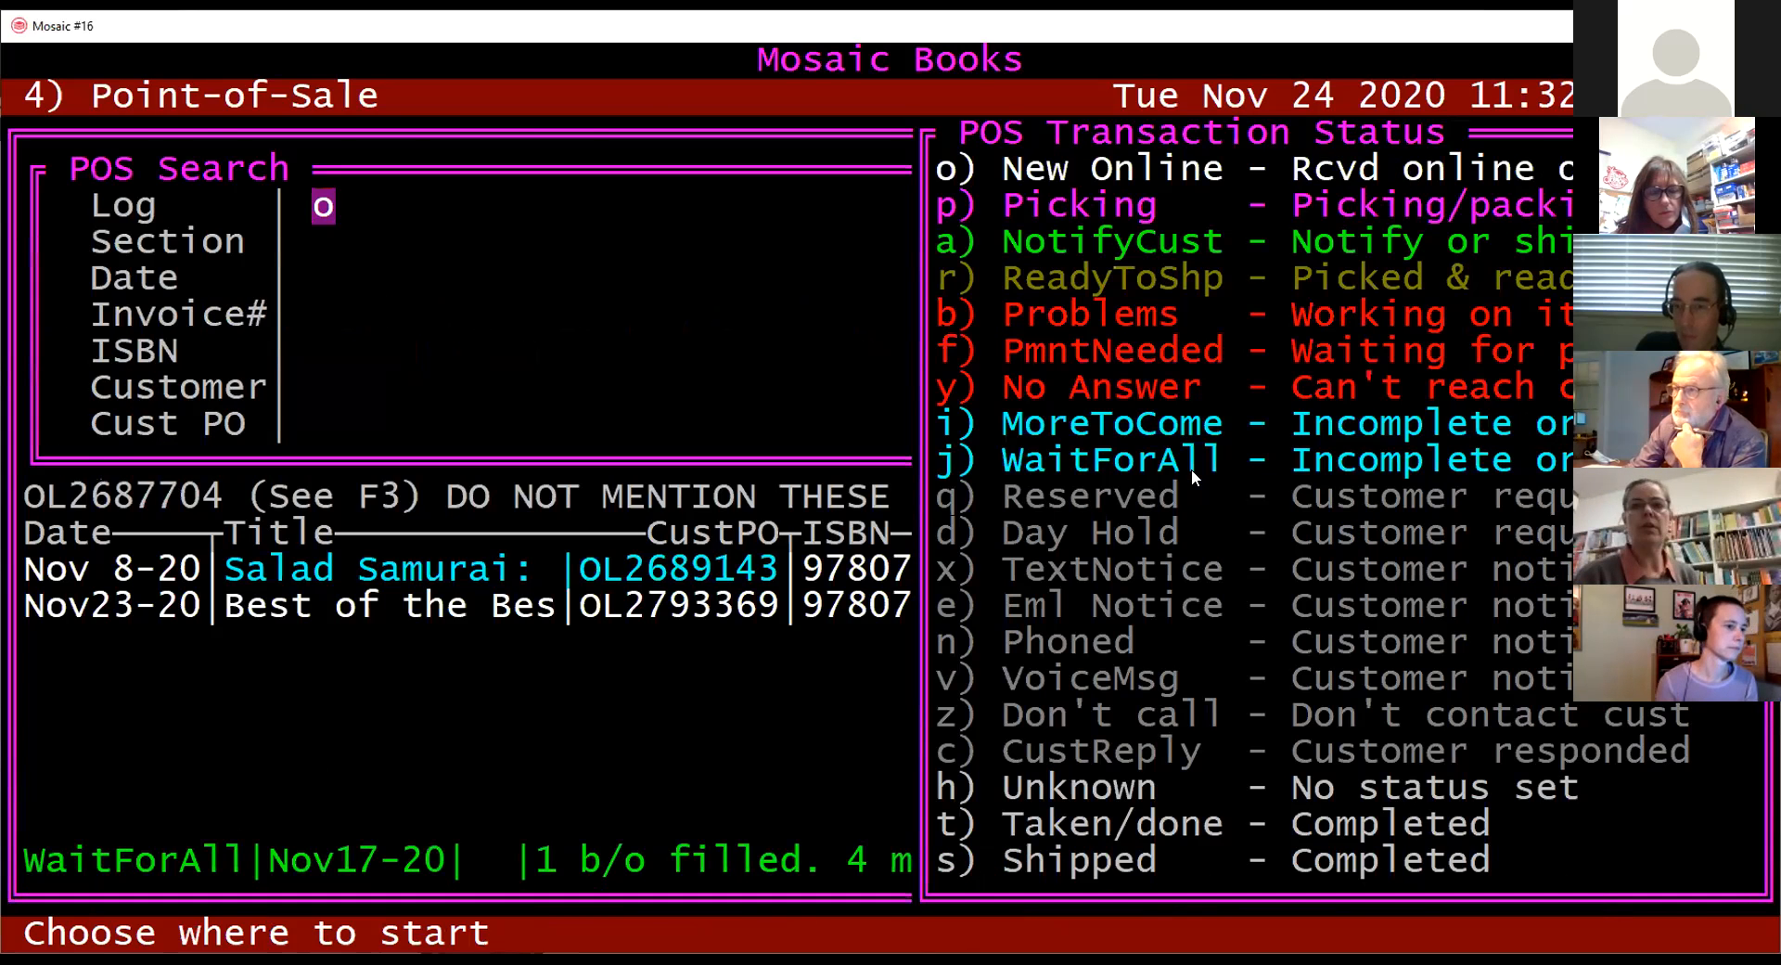
key("Return")
key("Down")
key("Down")
key("Up")
key("Up")
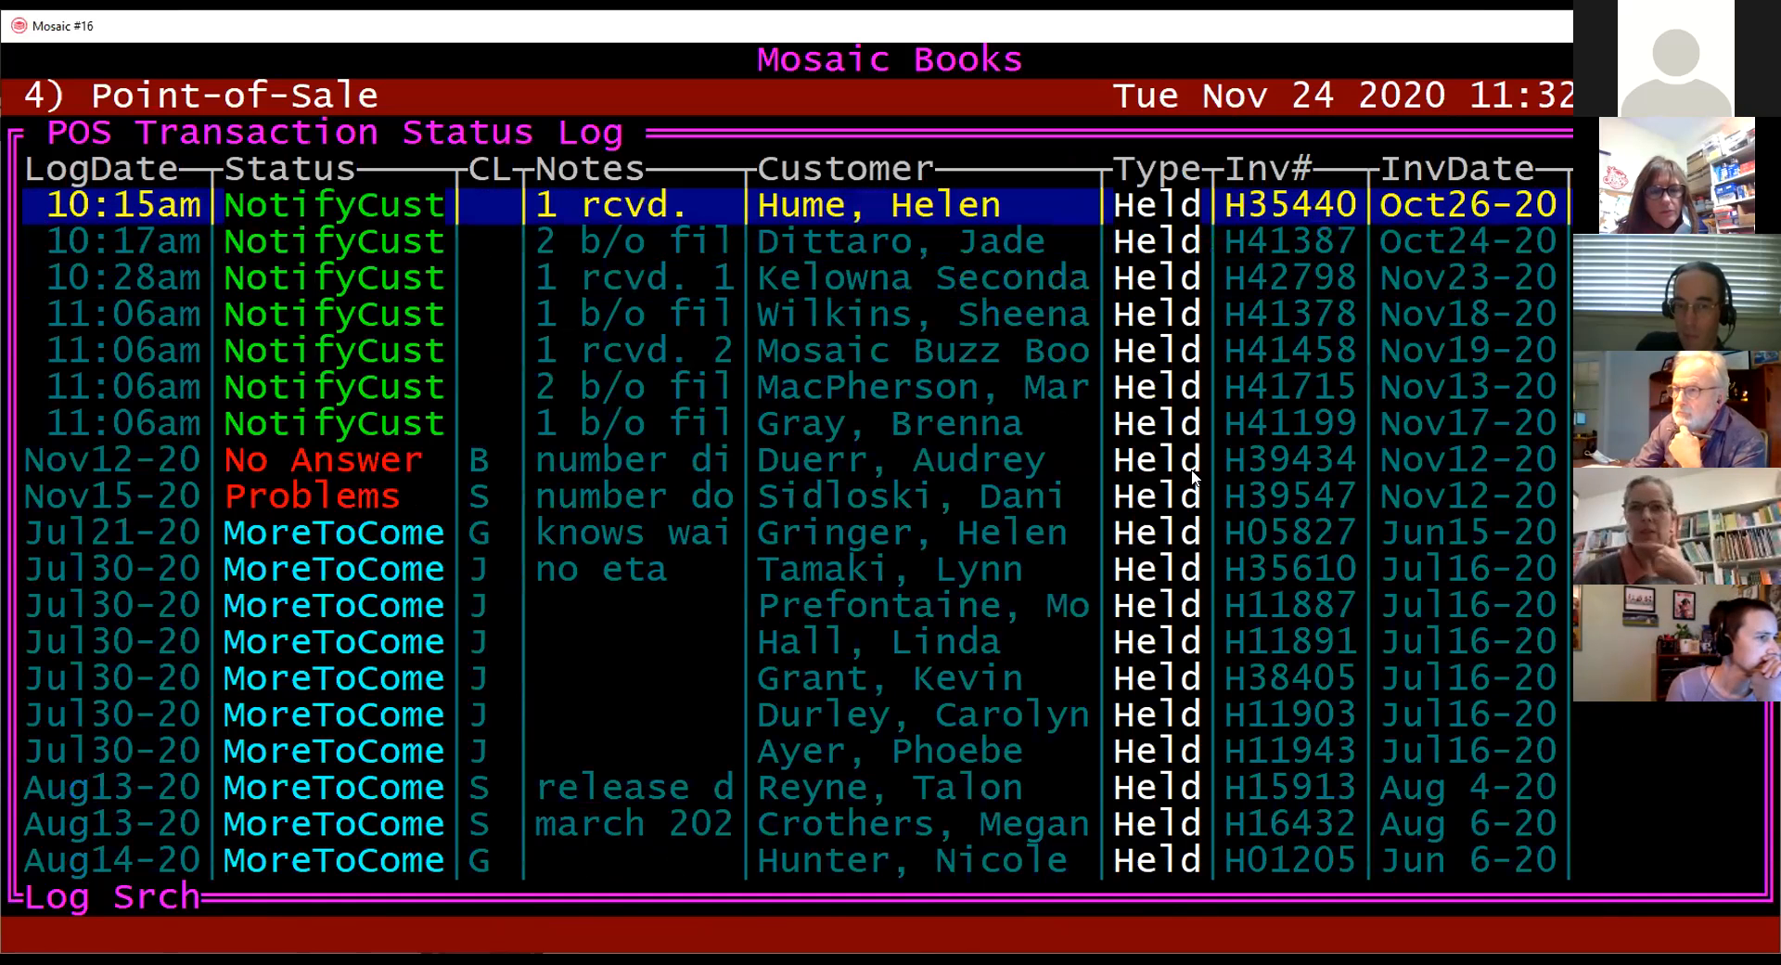
key("Escape")
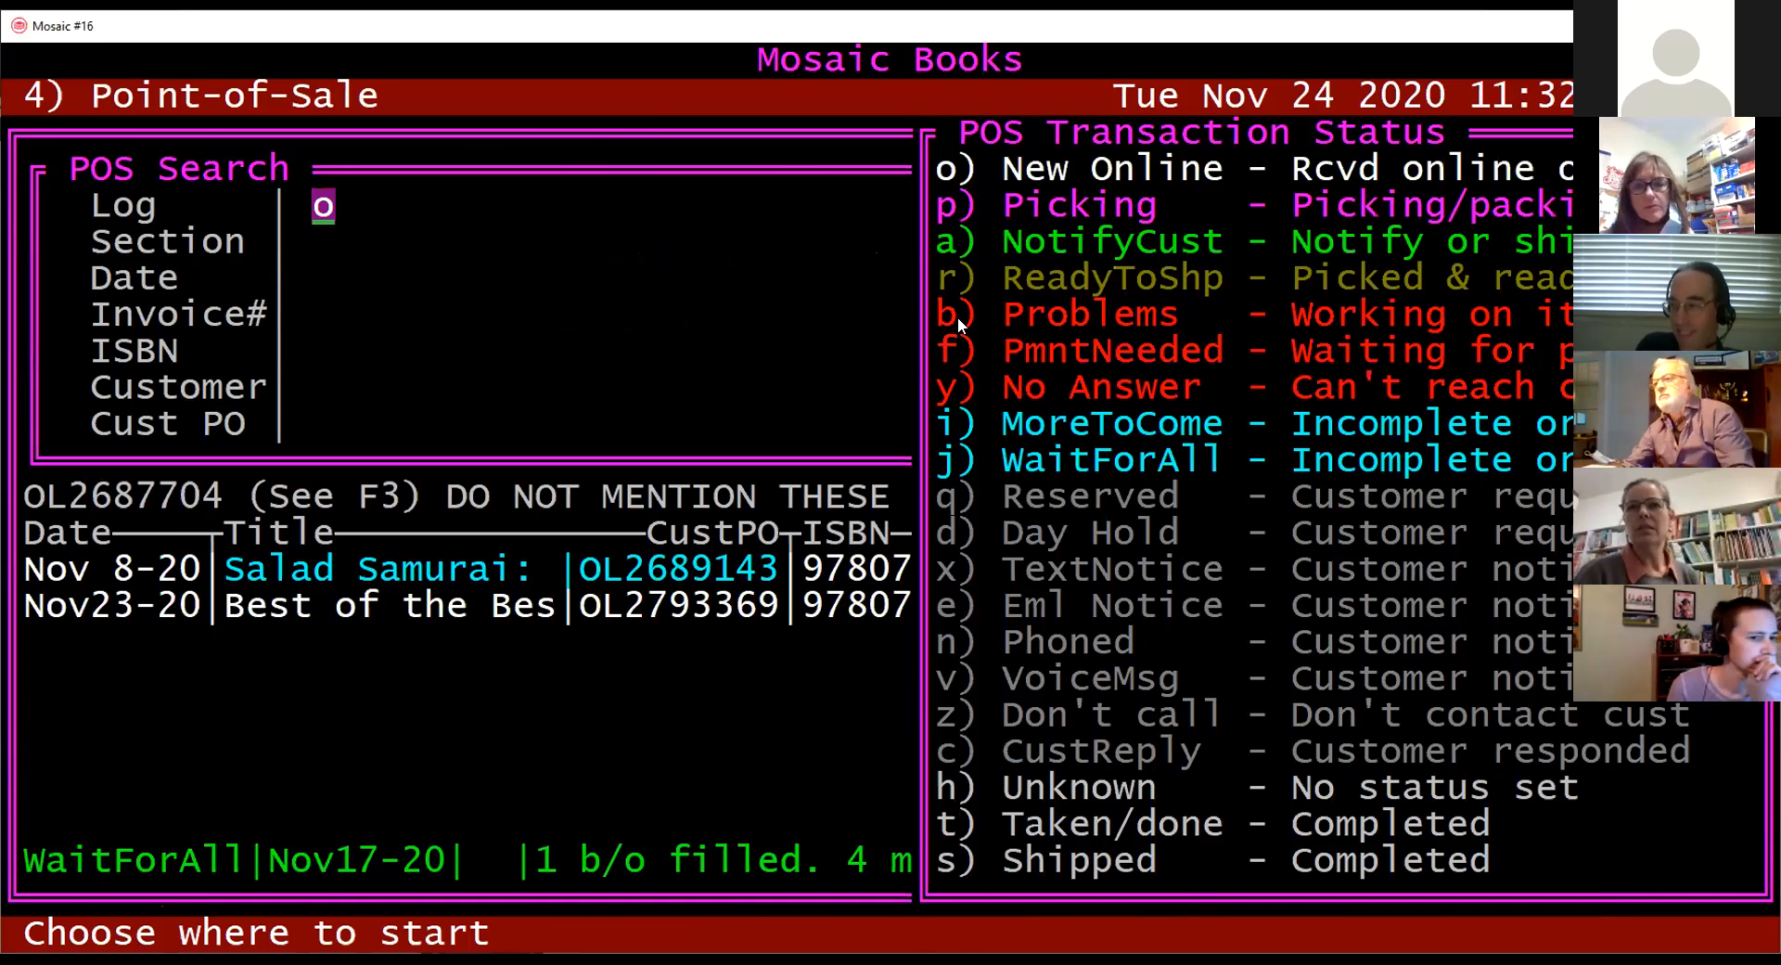
key("Return")
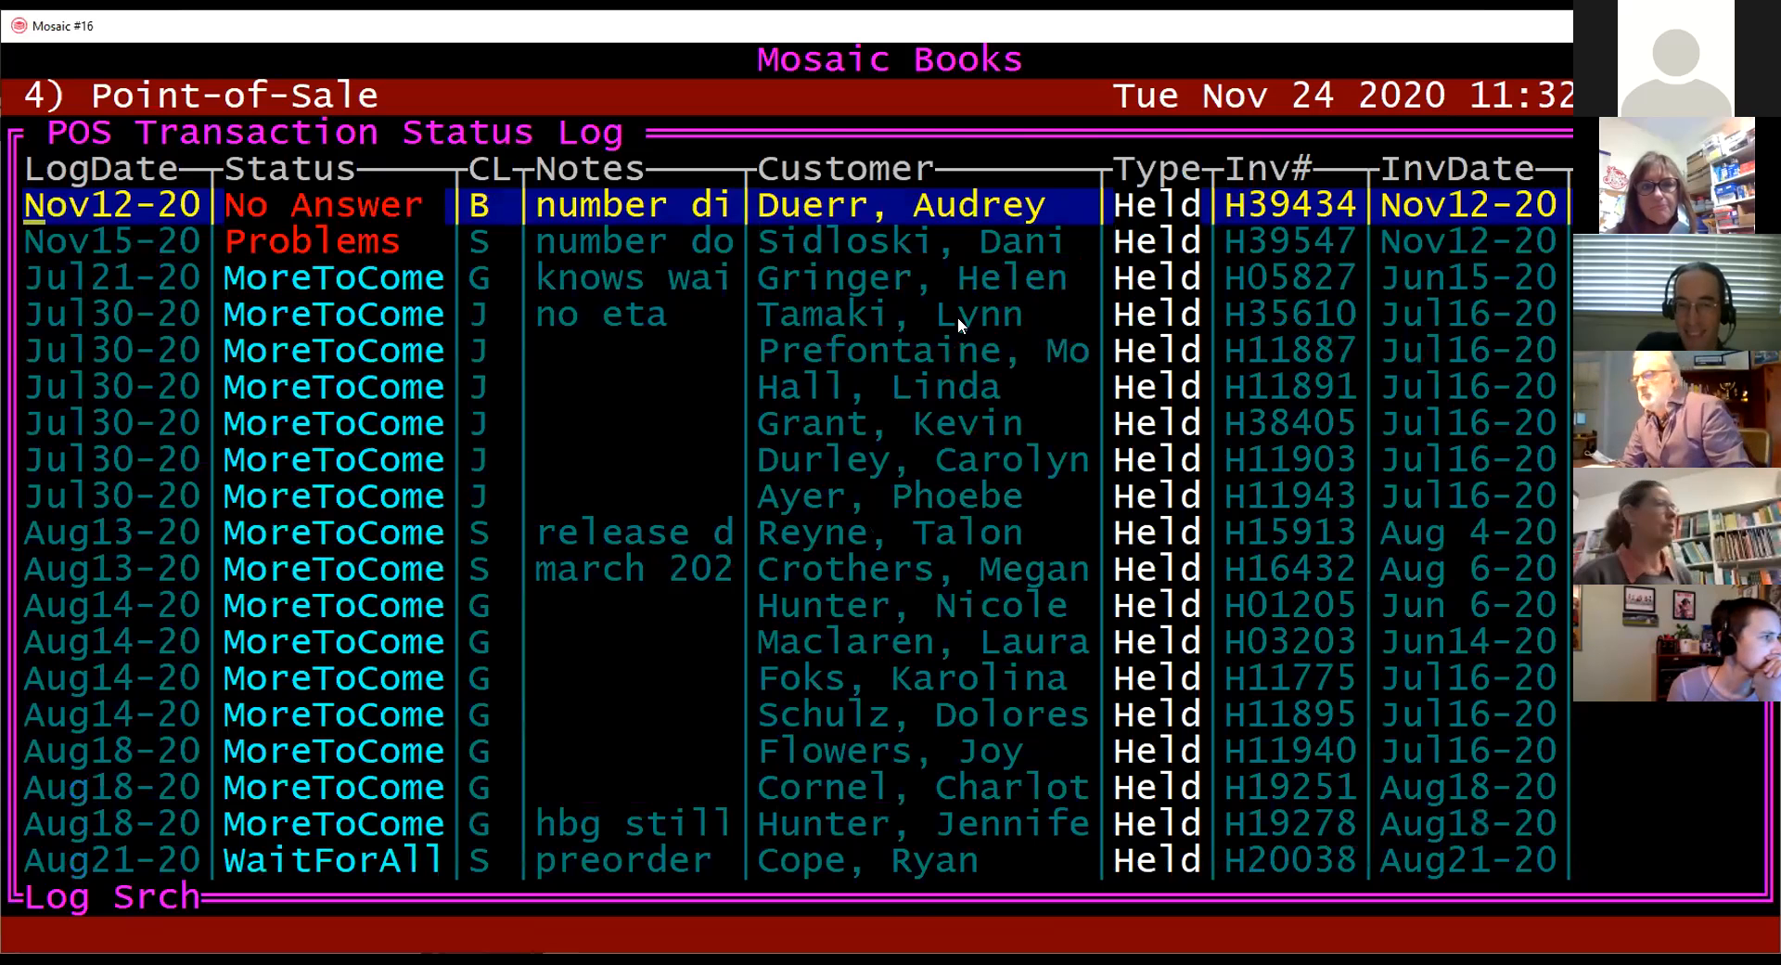
key("Escape")
Rerun the status log listing with 'o' entered as the Log status.
left_click_drag(93, 206, 328, 216)
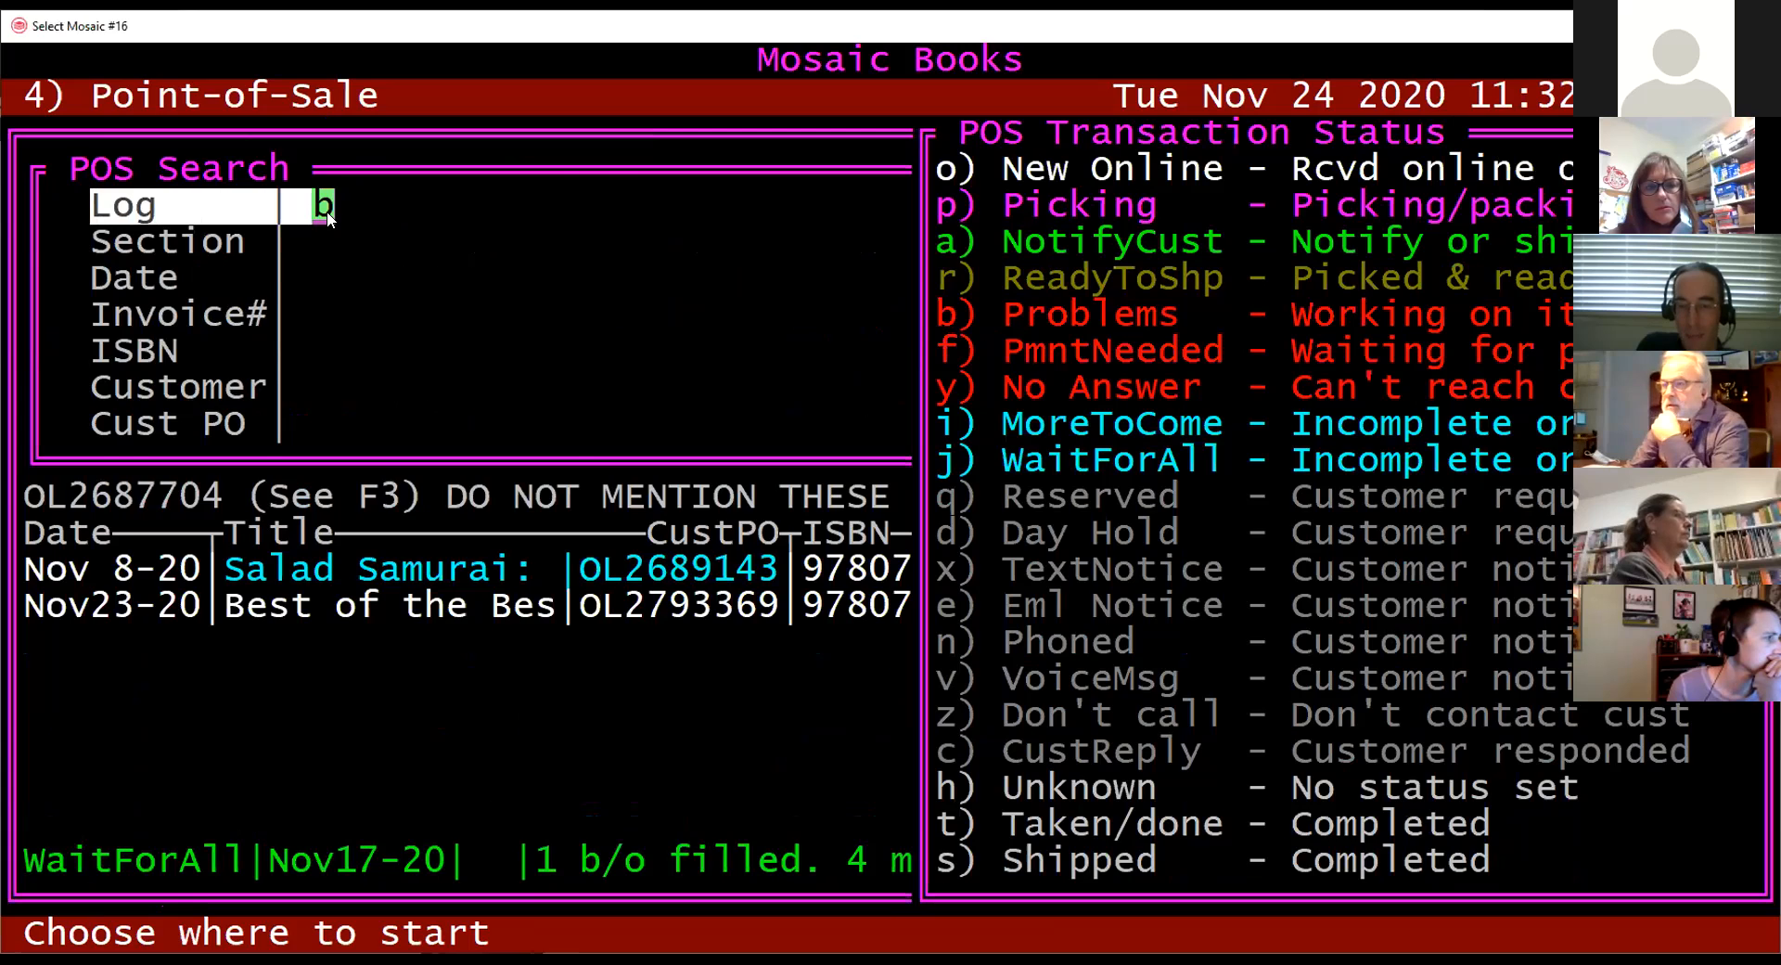
key("Return")
key("Escape")
type("o")
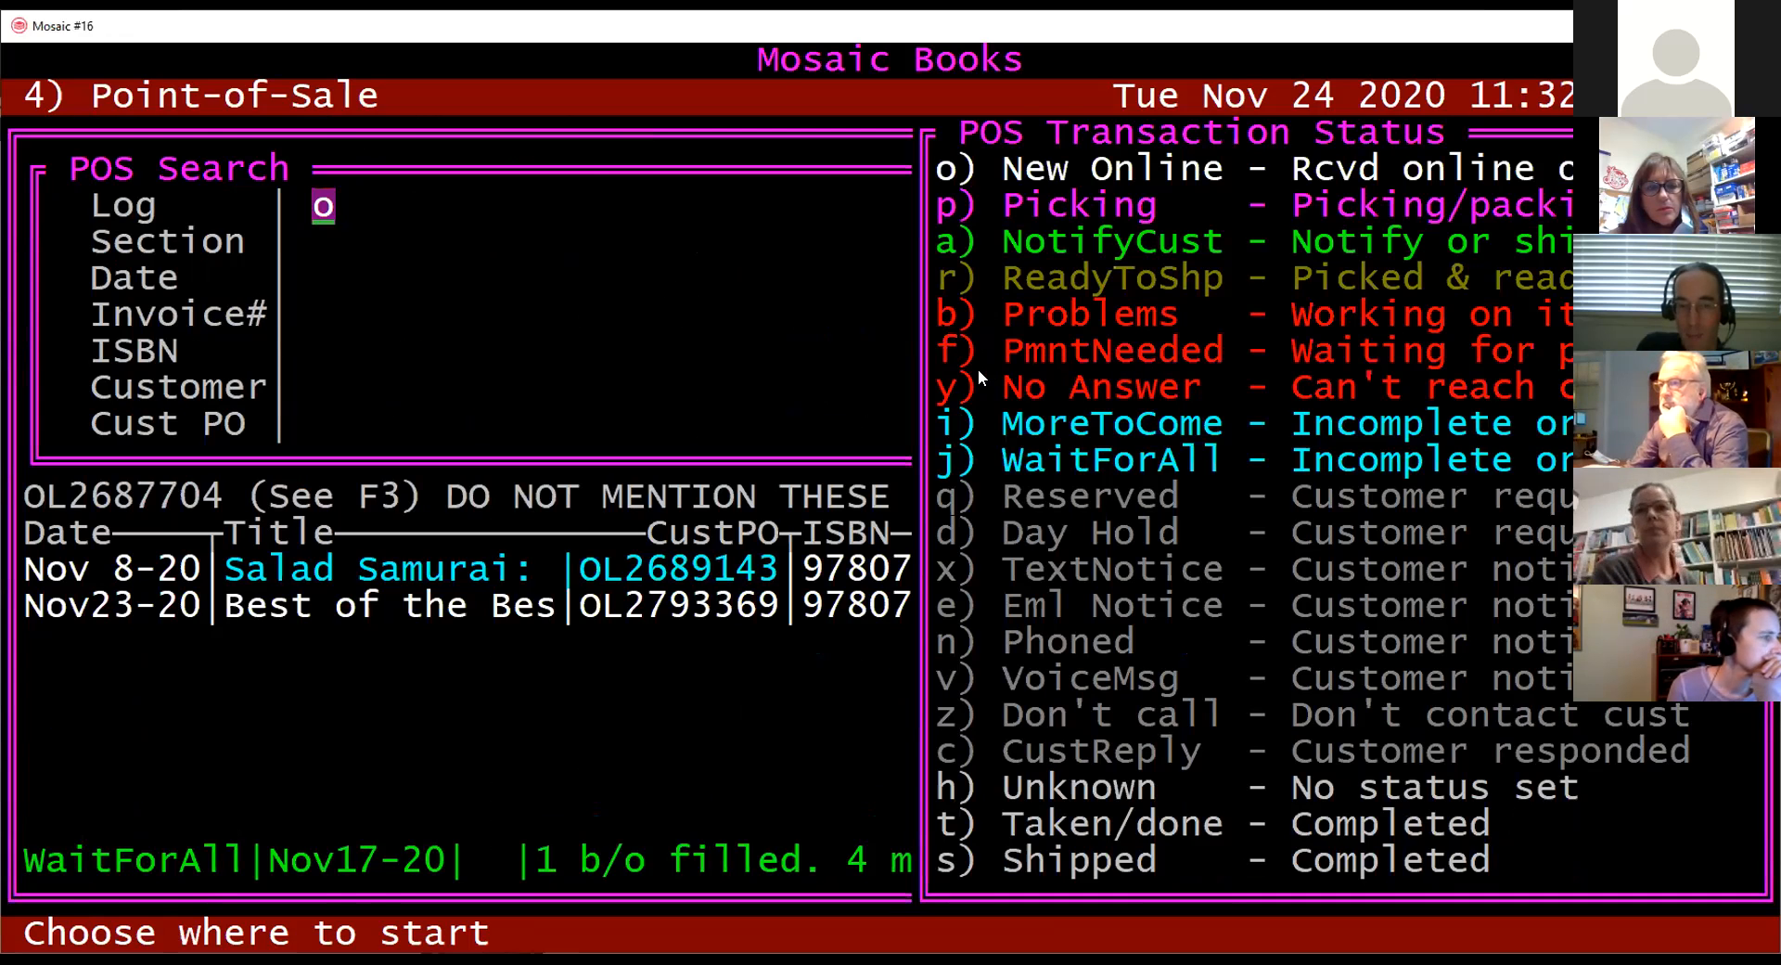
key("Return")
Review the listed entries' No Answer statuses and invoice numbers, then close the status log.
left_click_drag(225, 219, 901, 717)
left_click(902, 718)
left_click_drag(229, 209, 450, 232)
left_click(450, 232)
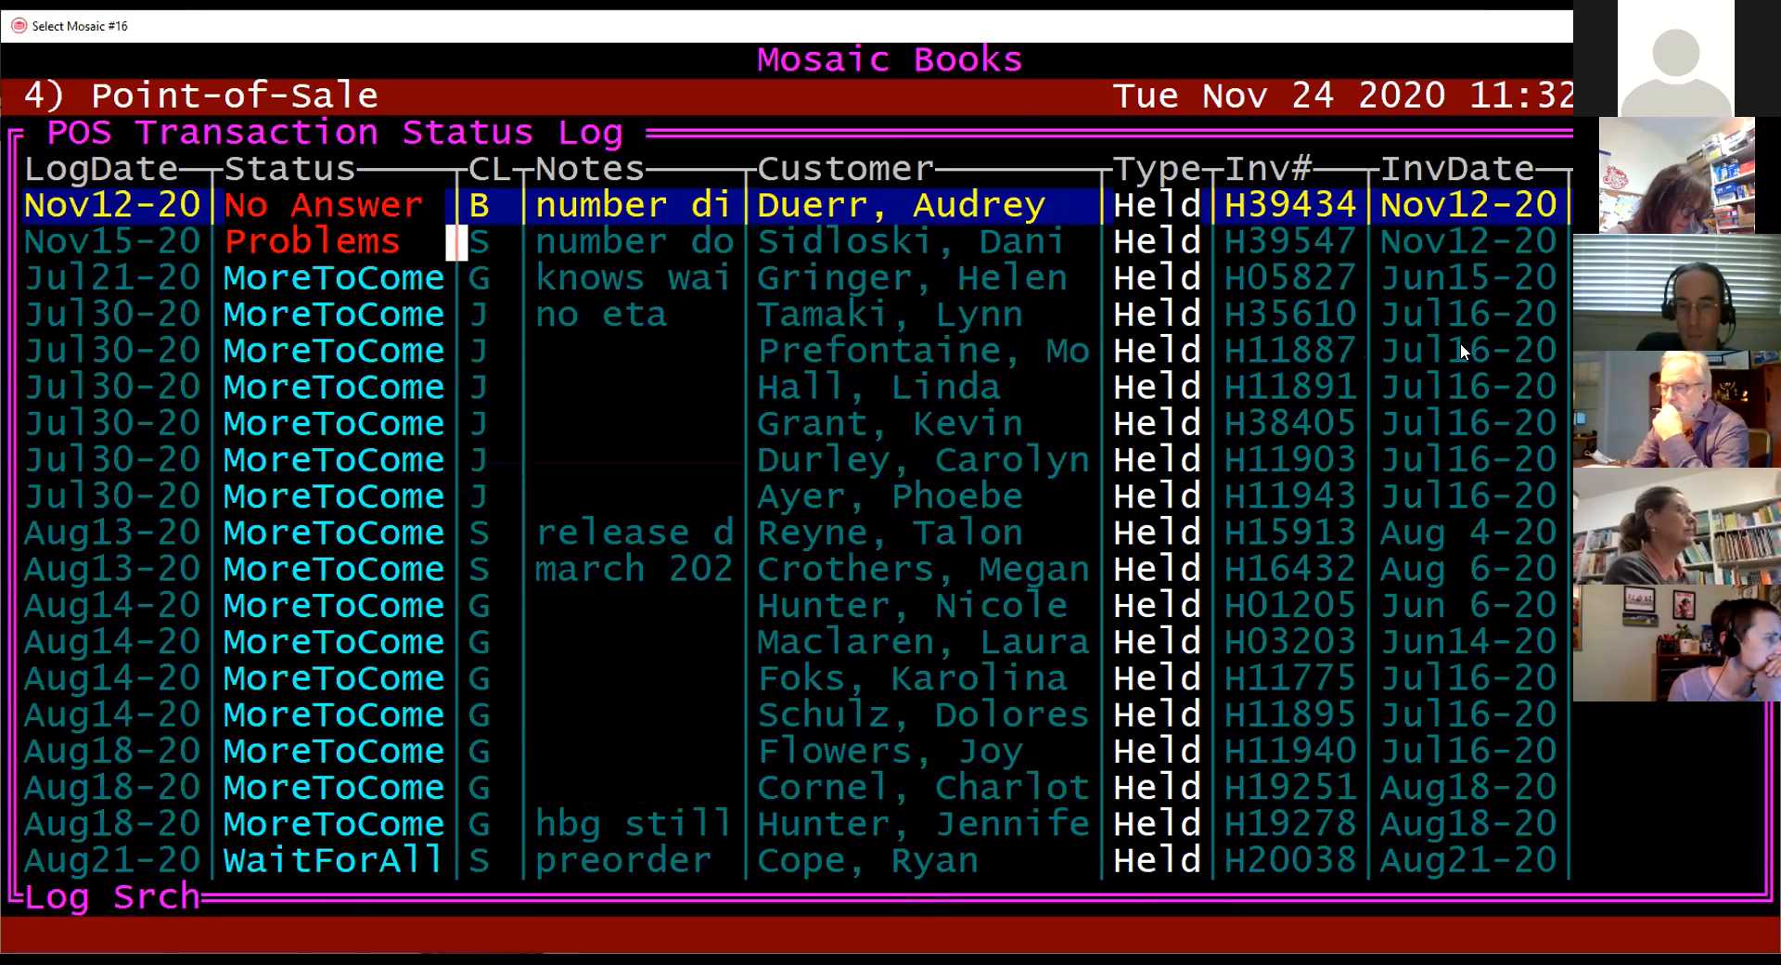
left_click_drag(1234, 205, 1338, 216)
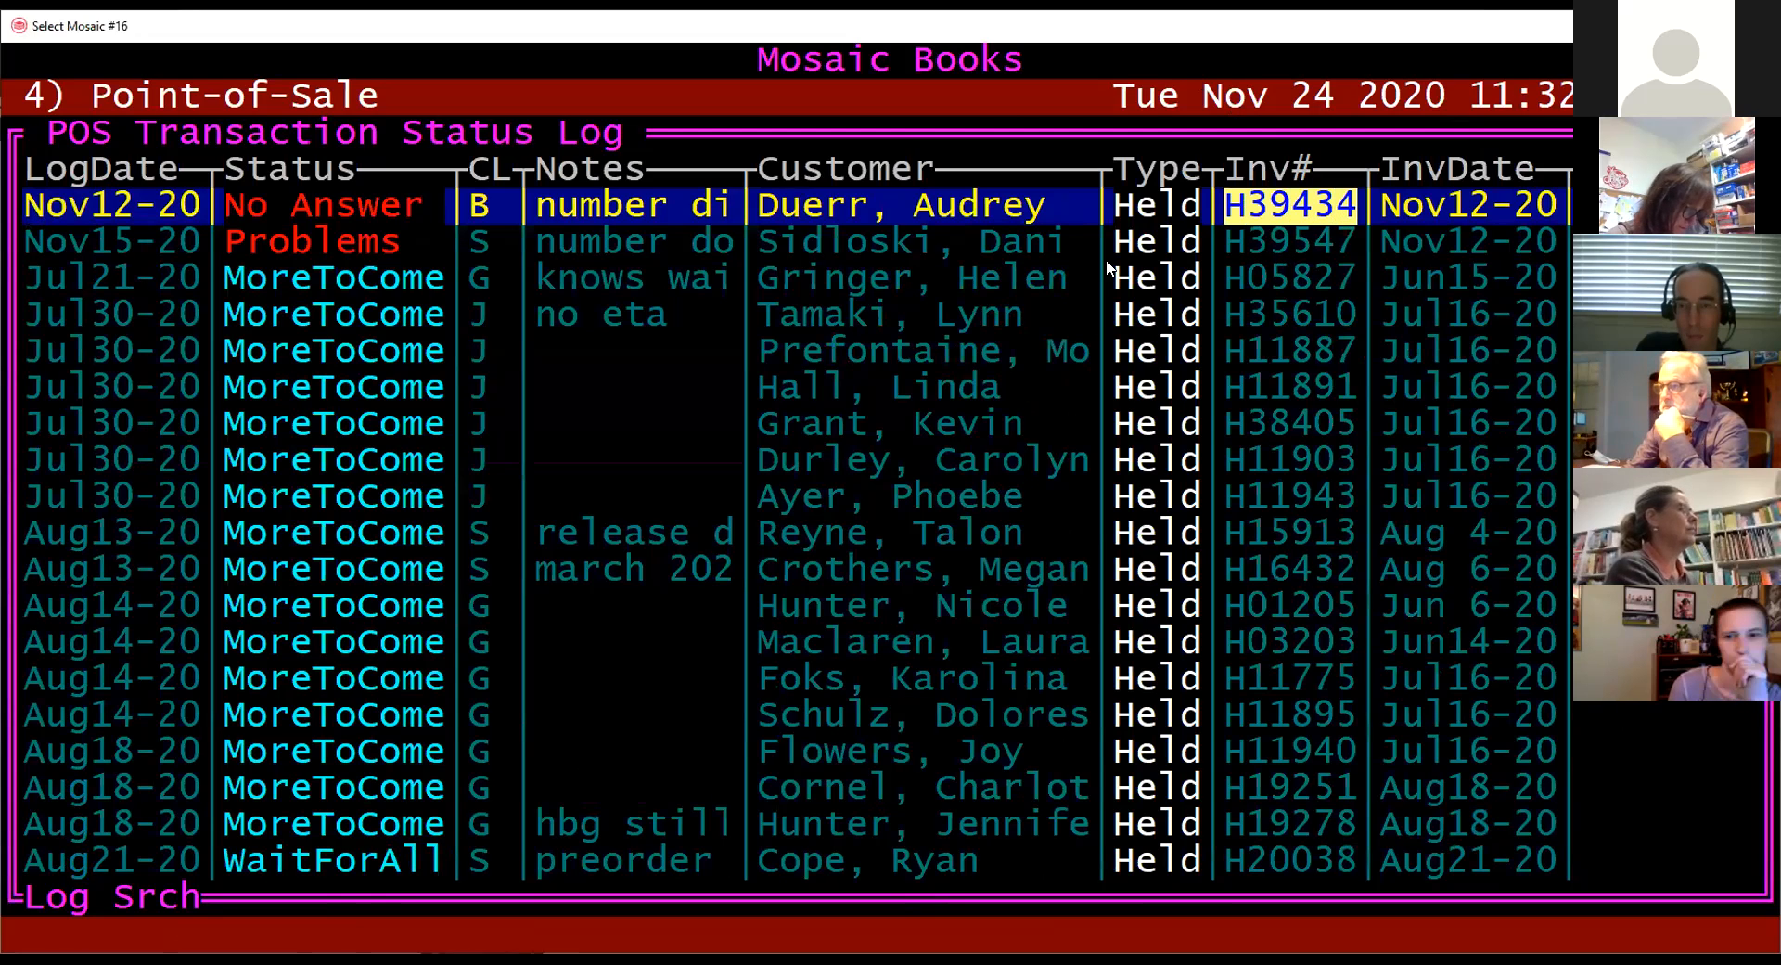
key("ctrl+c")
key("Escape")
Move between POS Search's Log and Section fields, run the search, and open the top logged order.
key("s")
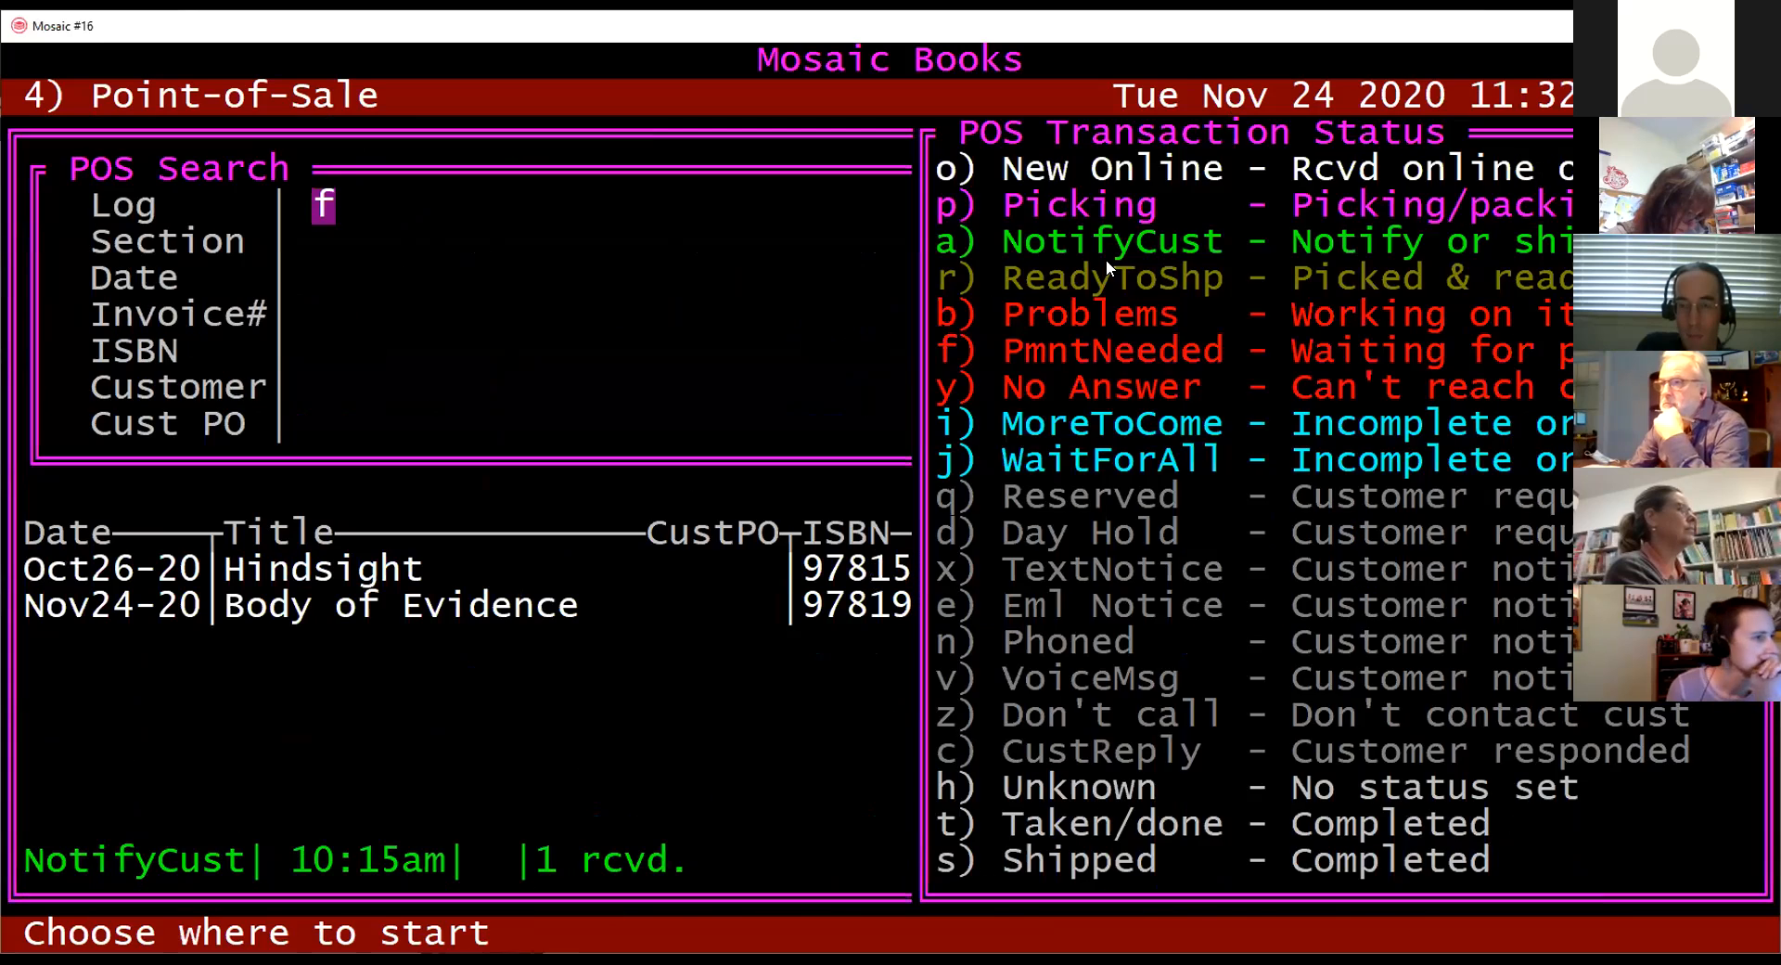
key("Down")
key("Down")
key("Down")
key("Down")
key("Down")
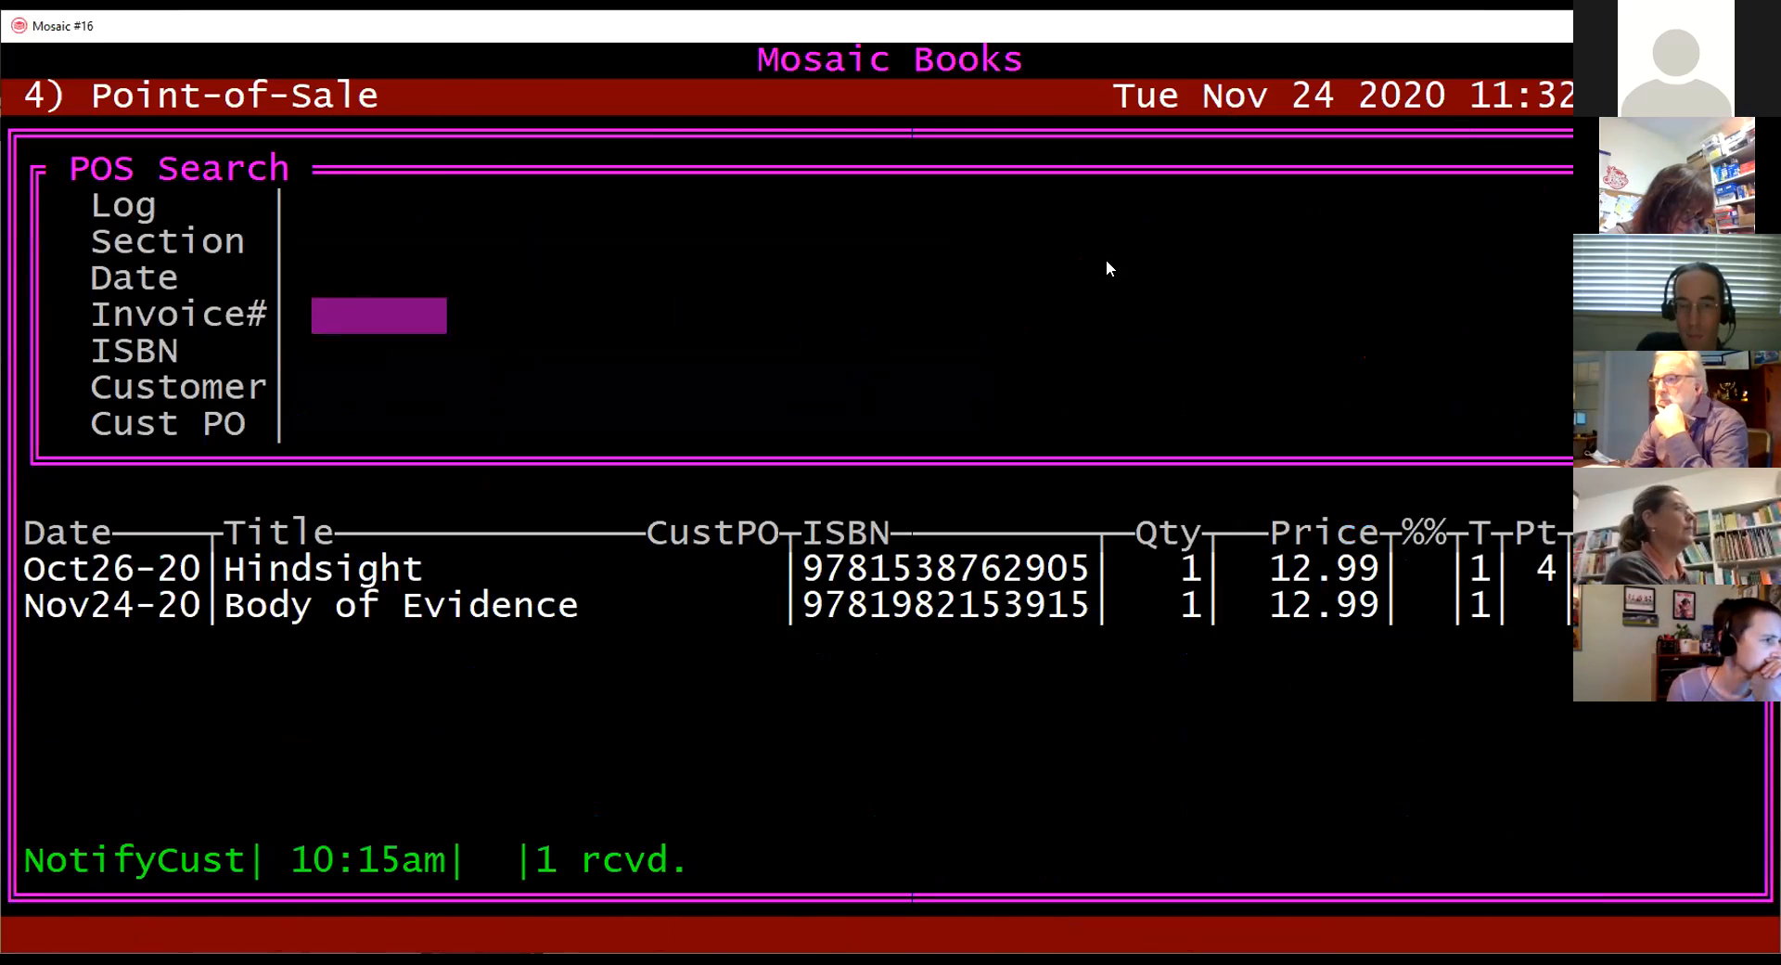
key("Up")
key("Up")
key("Up")
key("Up")
key("Up")
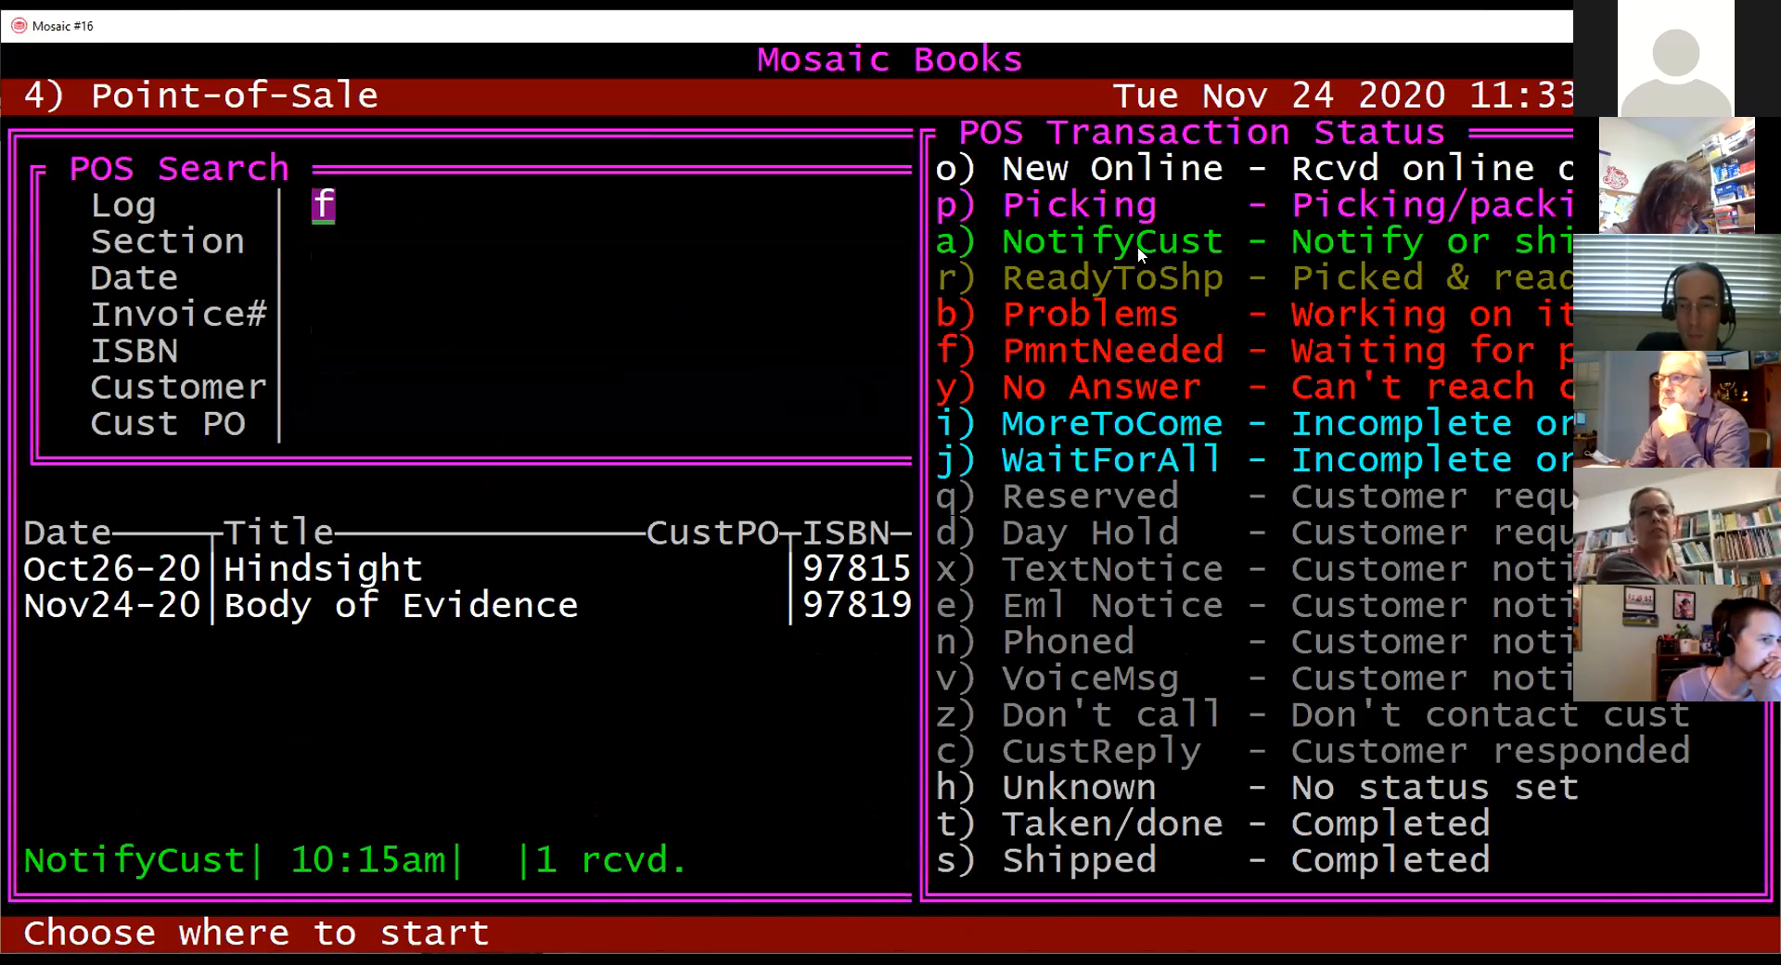
type("c")
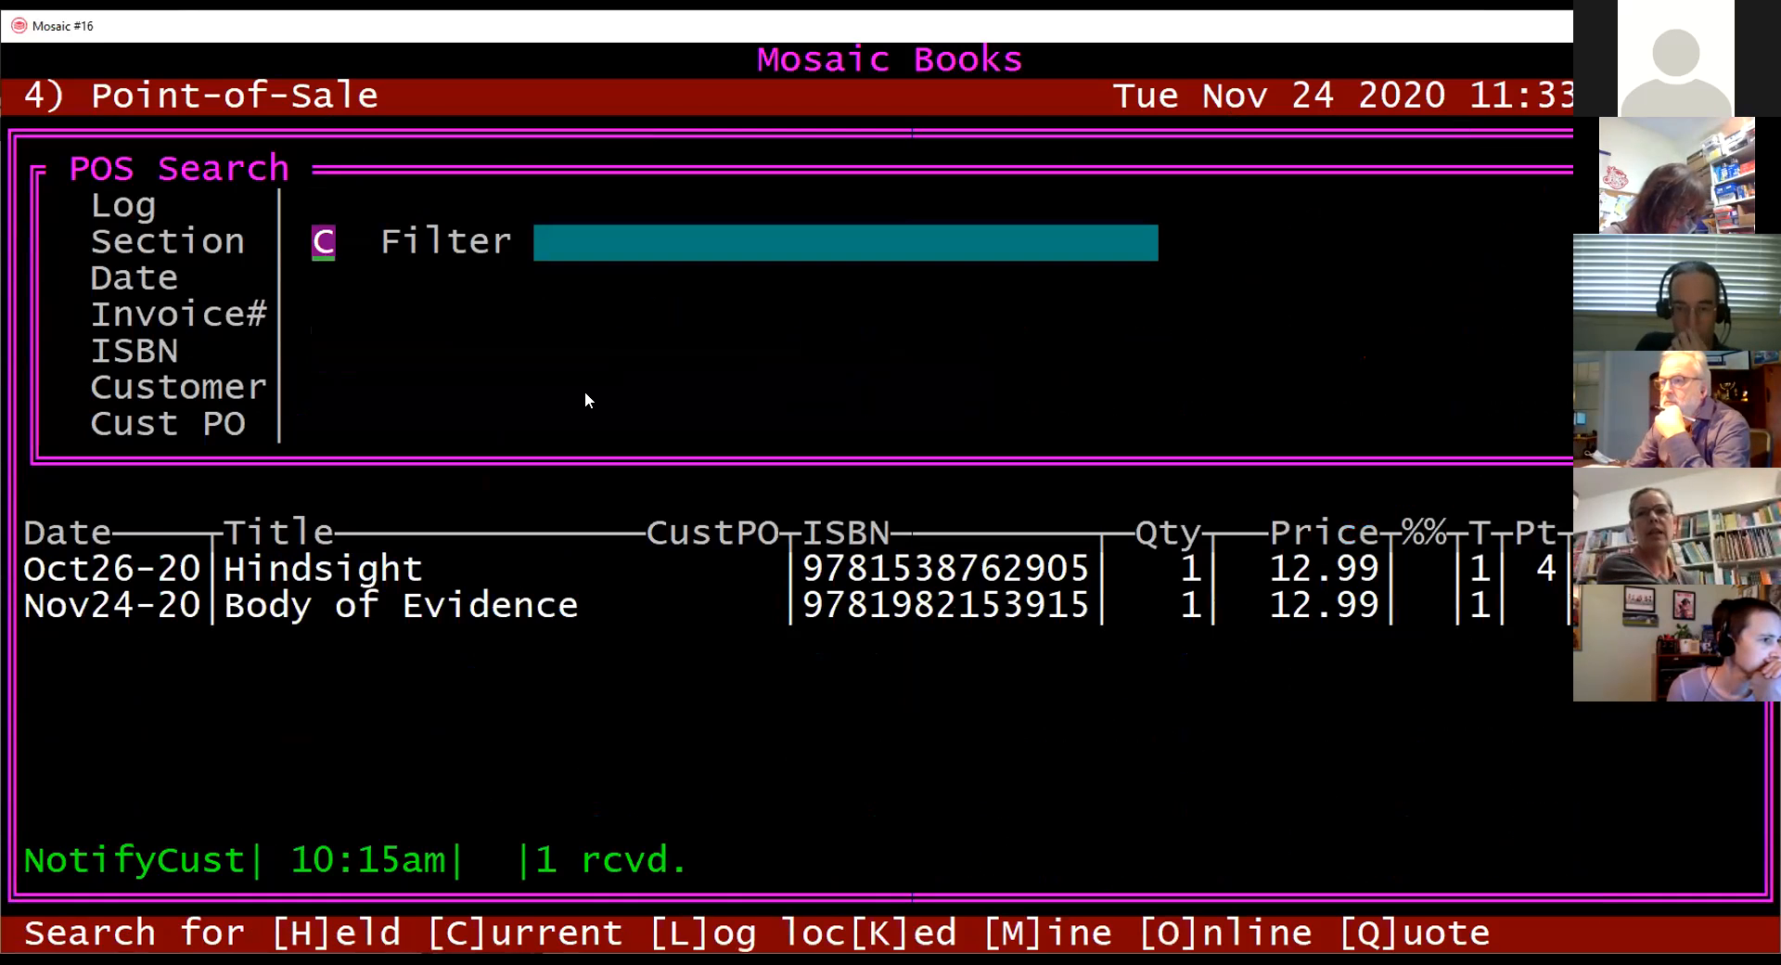
key("Up")
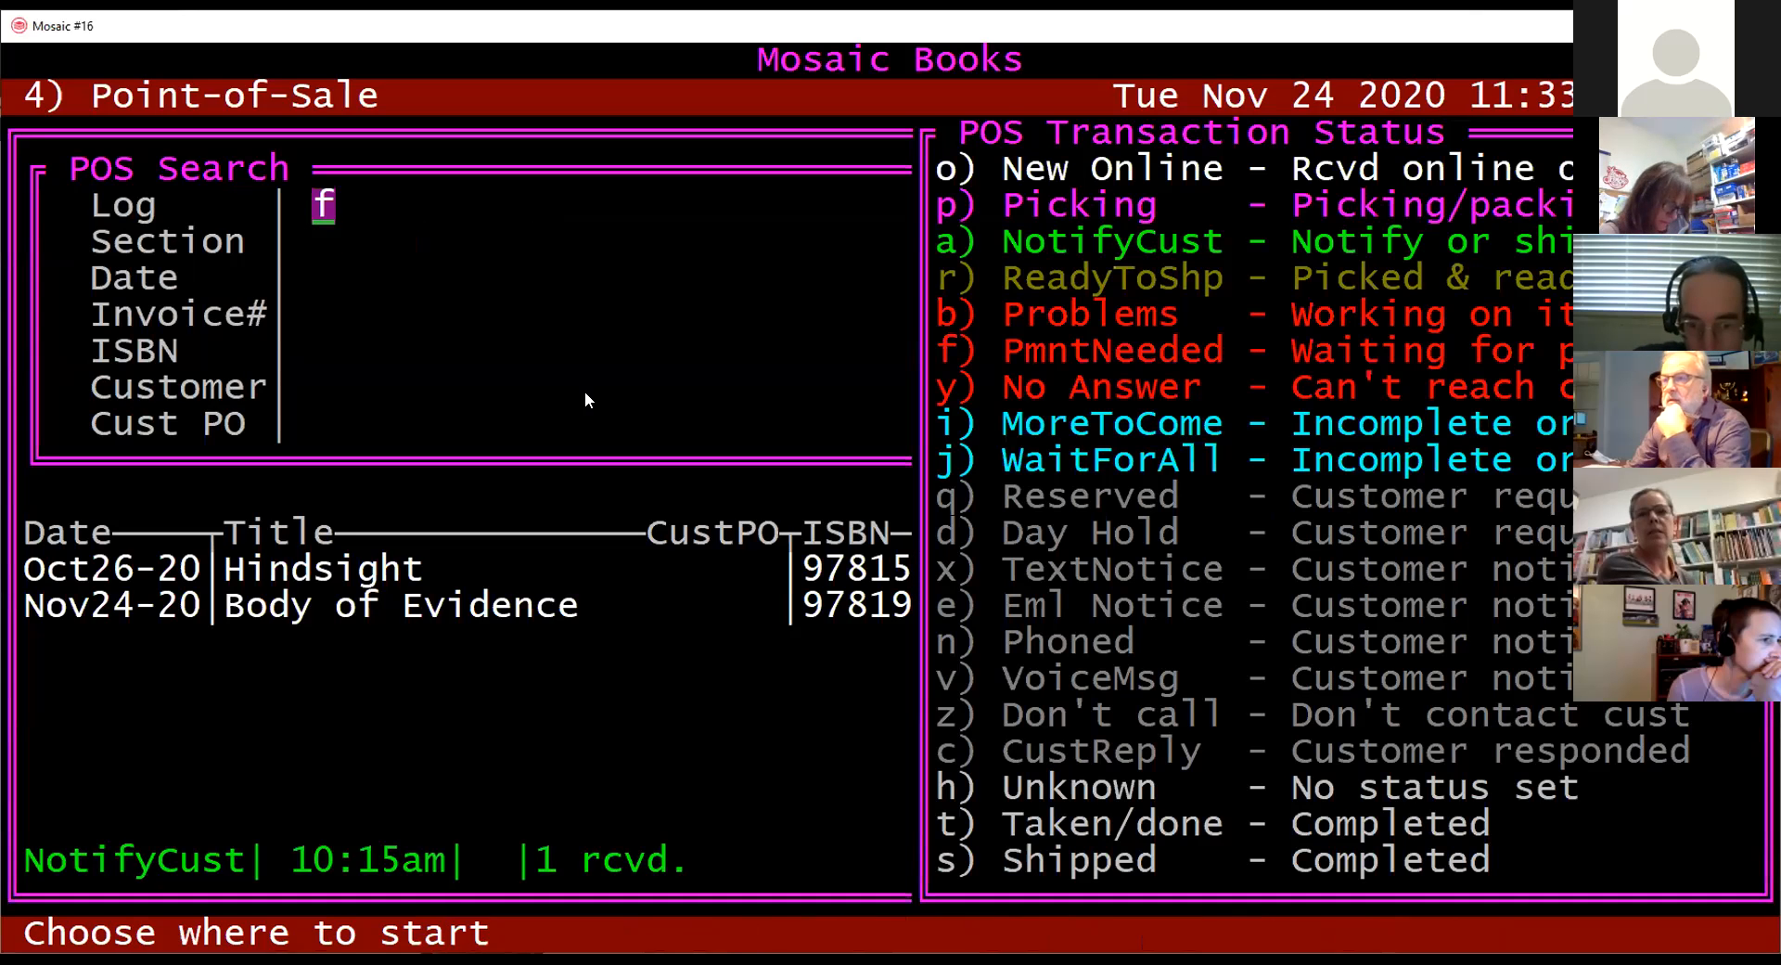
key("Down")
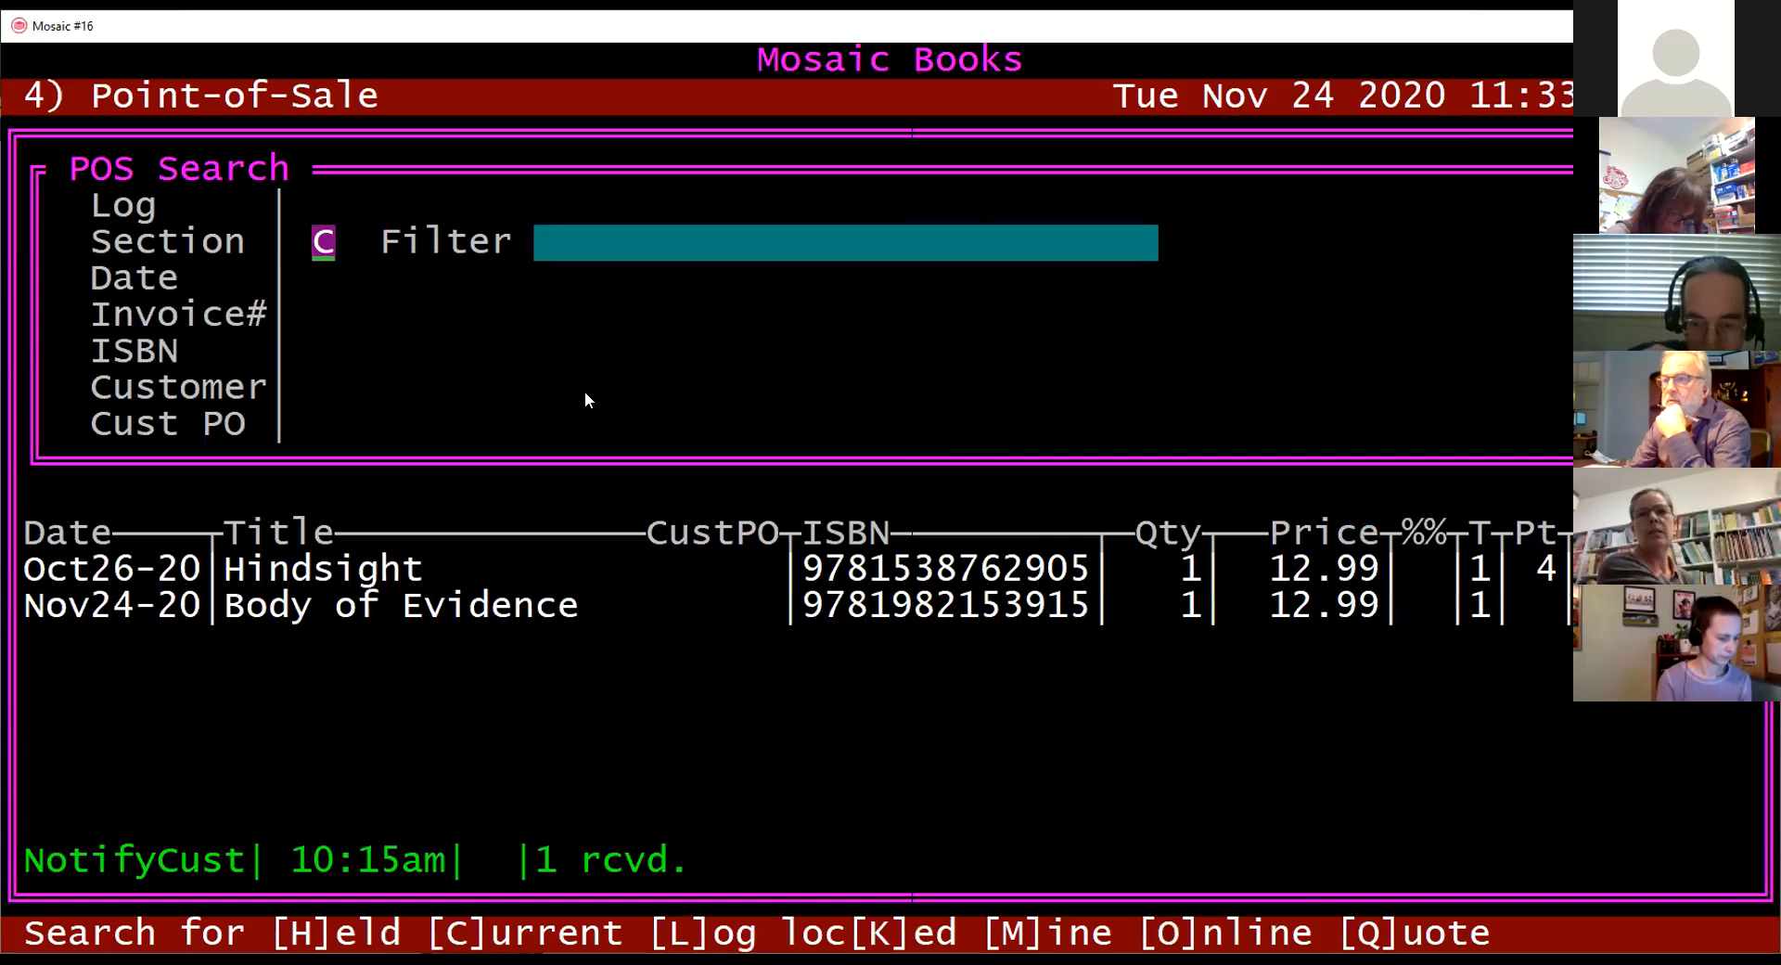
key("Up")
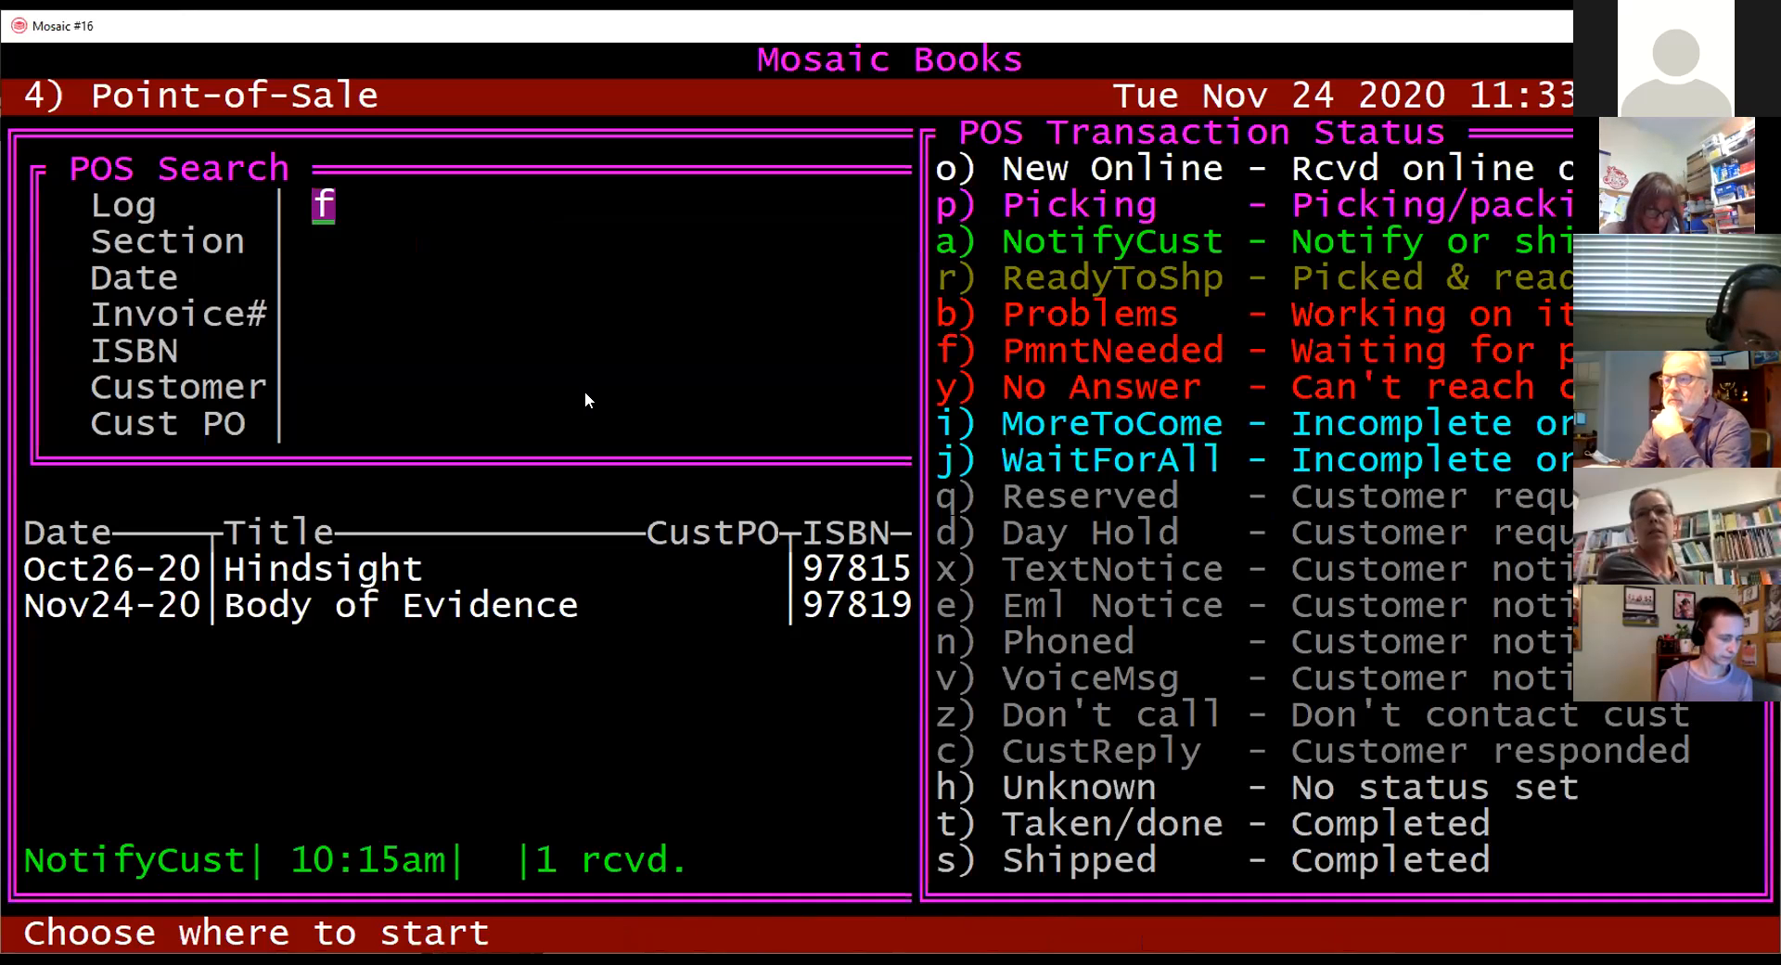
key("Return")
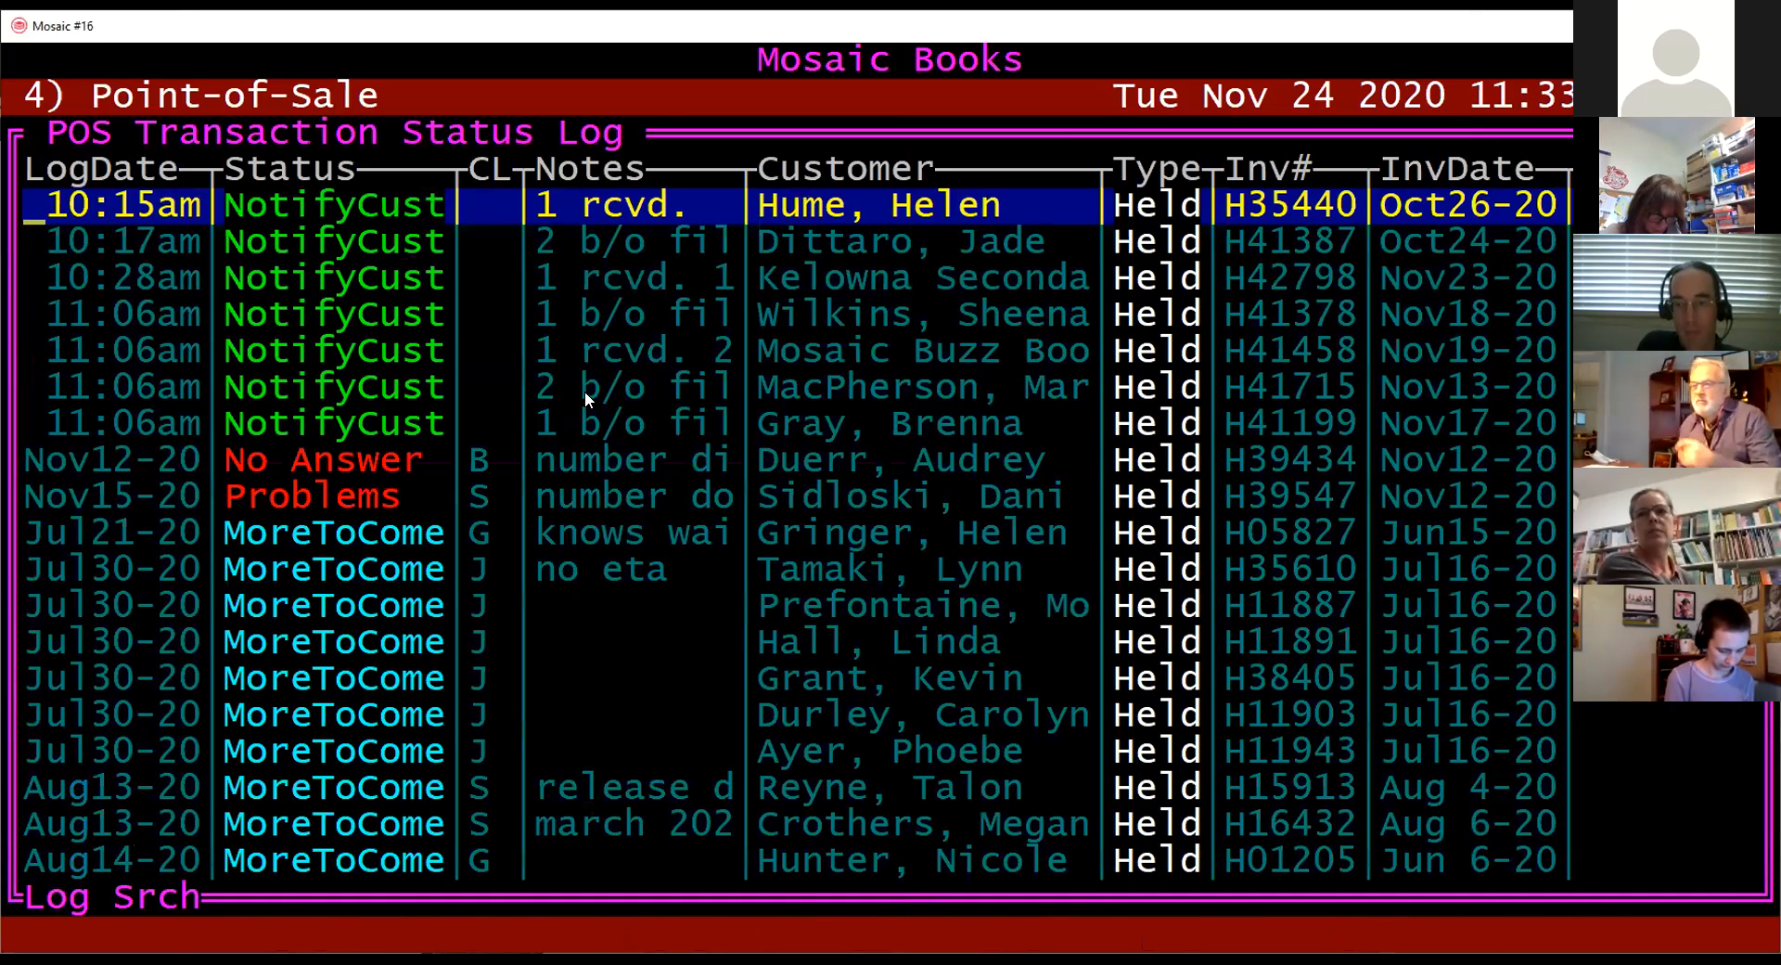
key("Return")
Search held transactions (section H) with no filter to list the status log again.
key("s")
key("h")
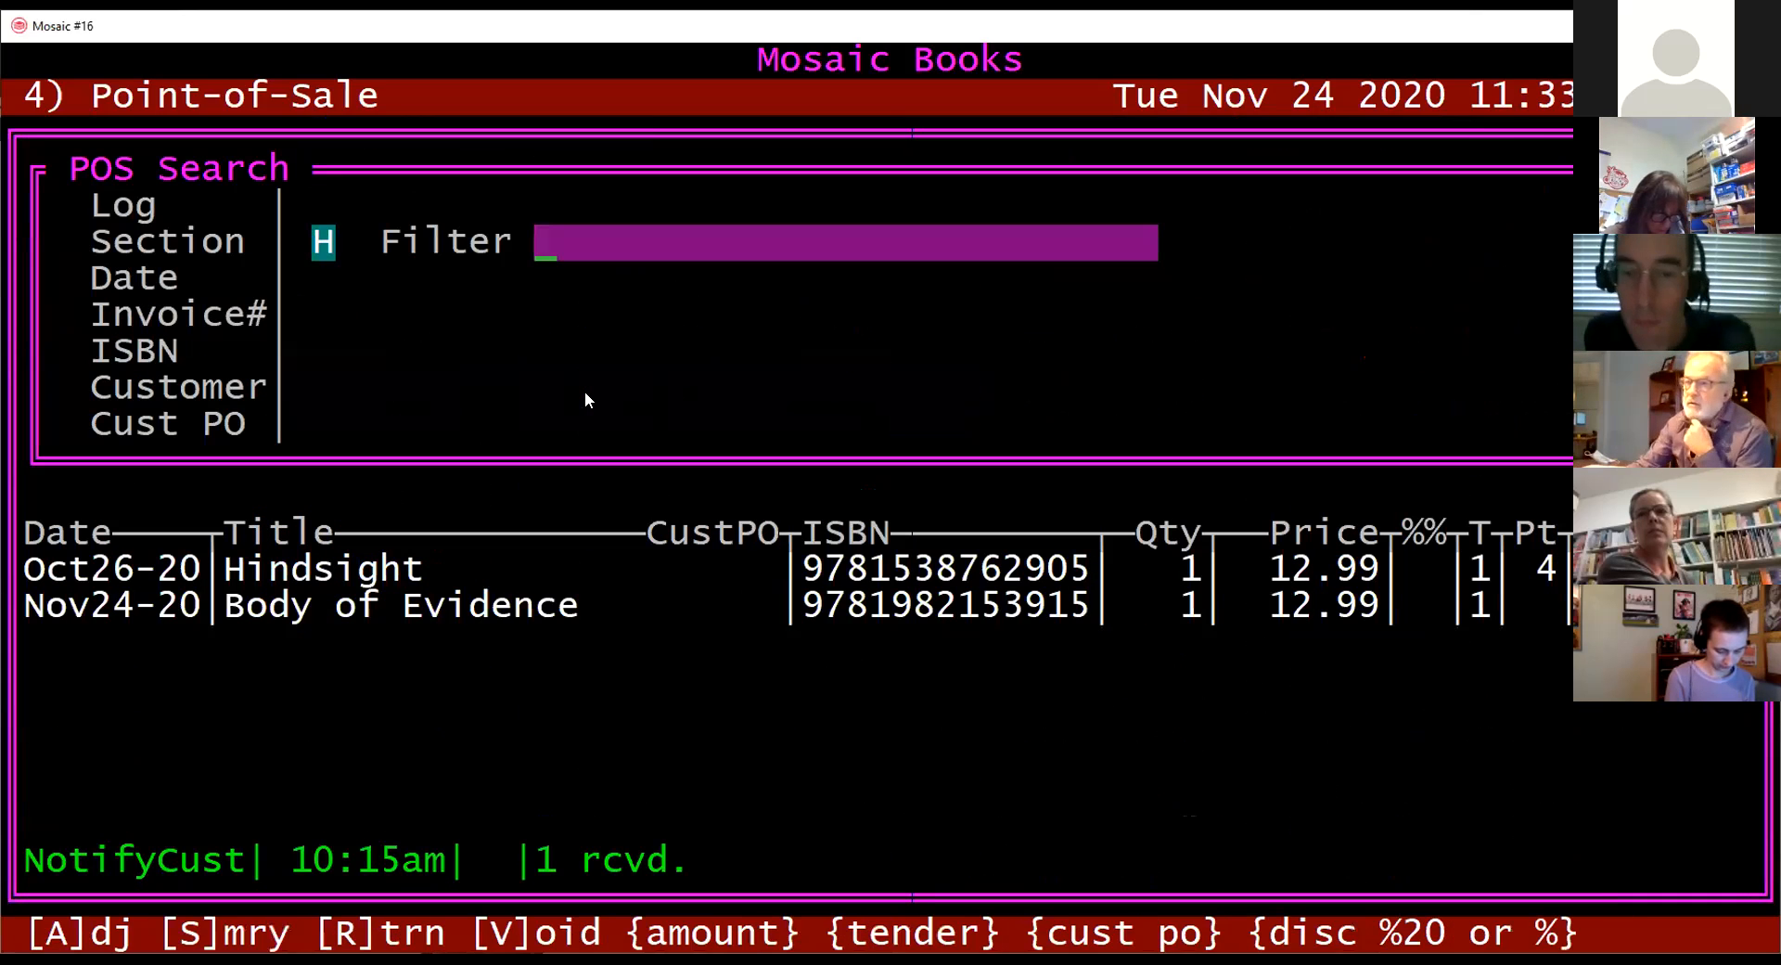
key("Return")
key("Return")
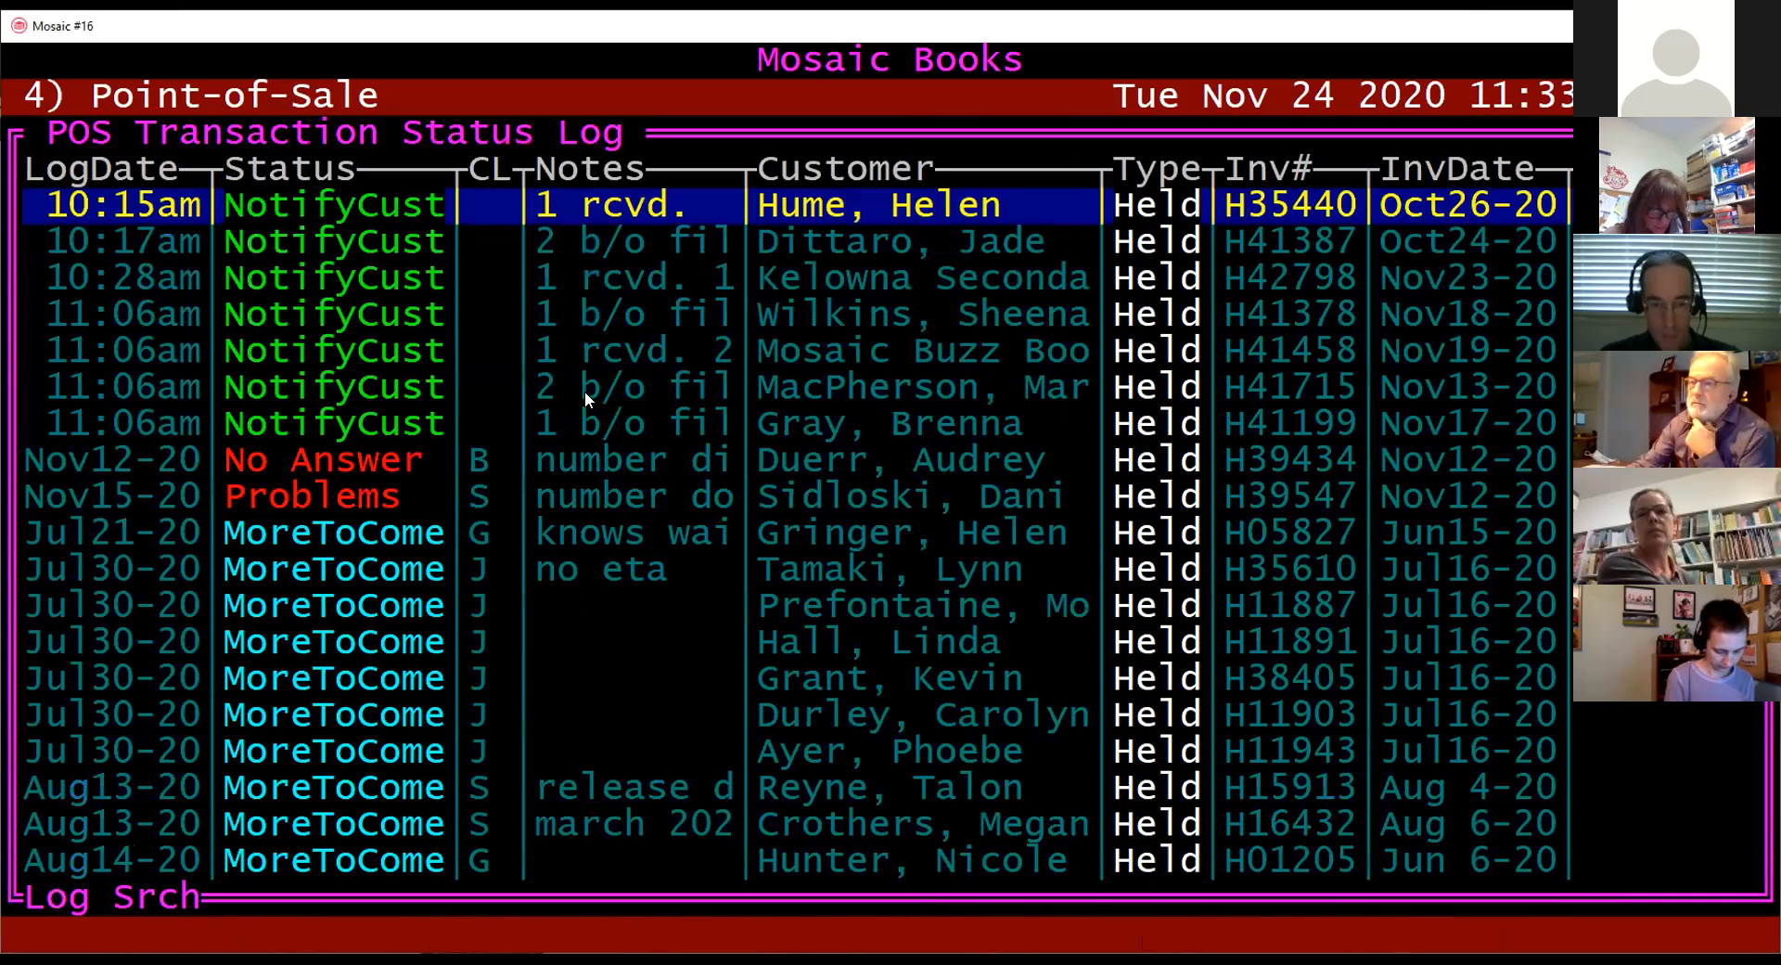
key("Return")
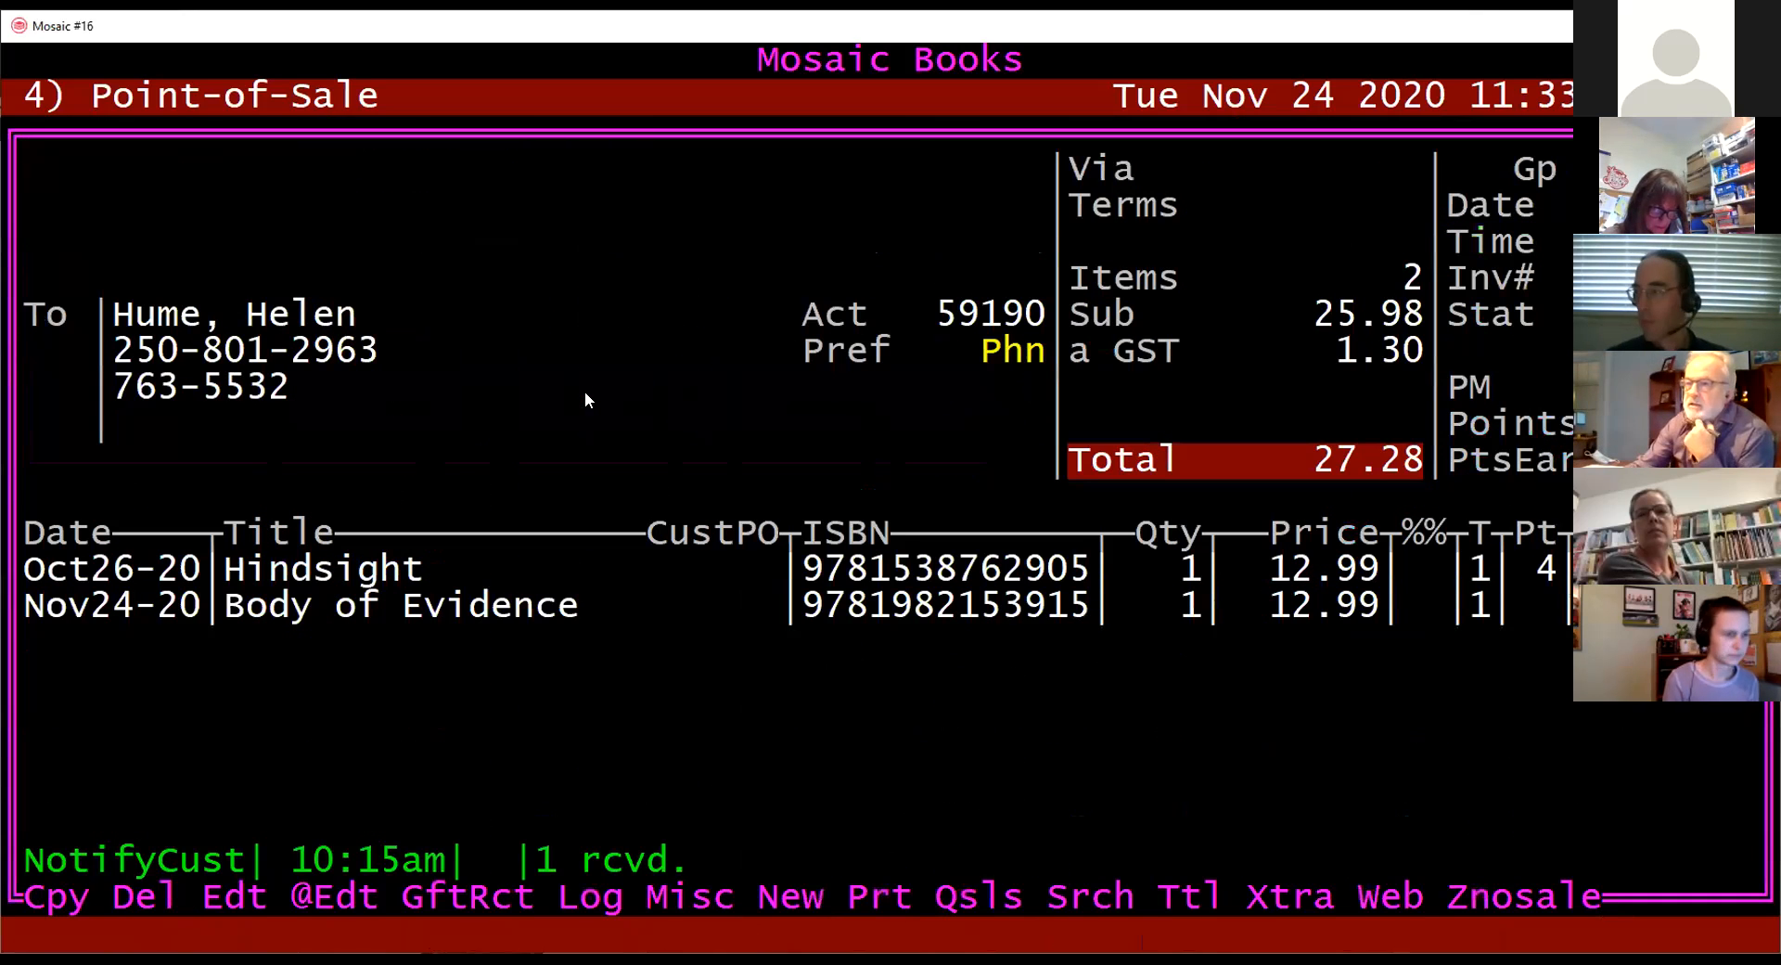
Limit POS Search to log entries (section L) and browse POS transactions for a match.
key("s")
key("l")
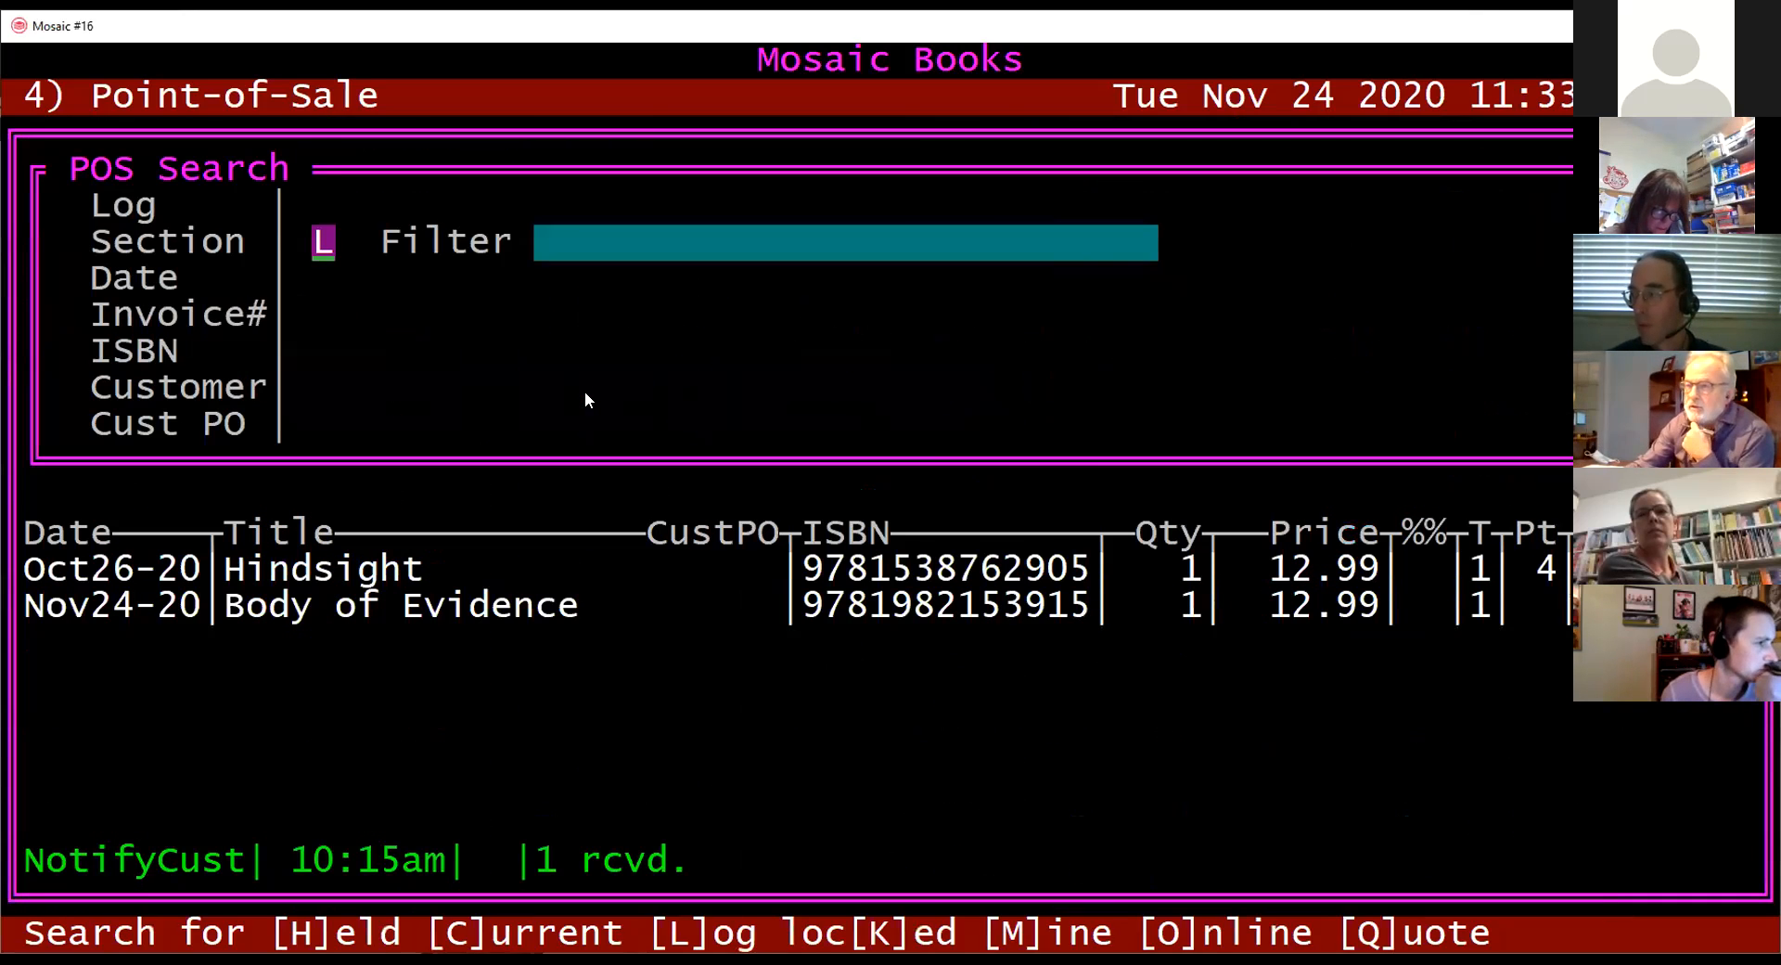
key("Return")
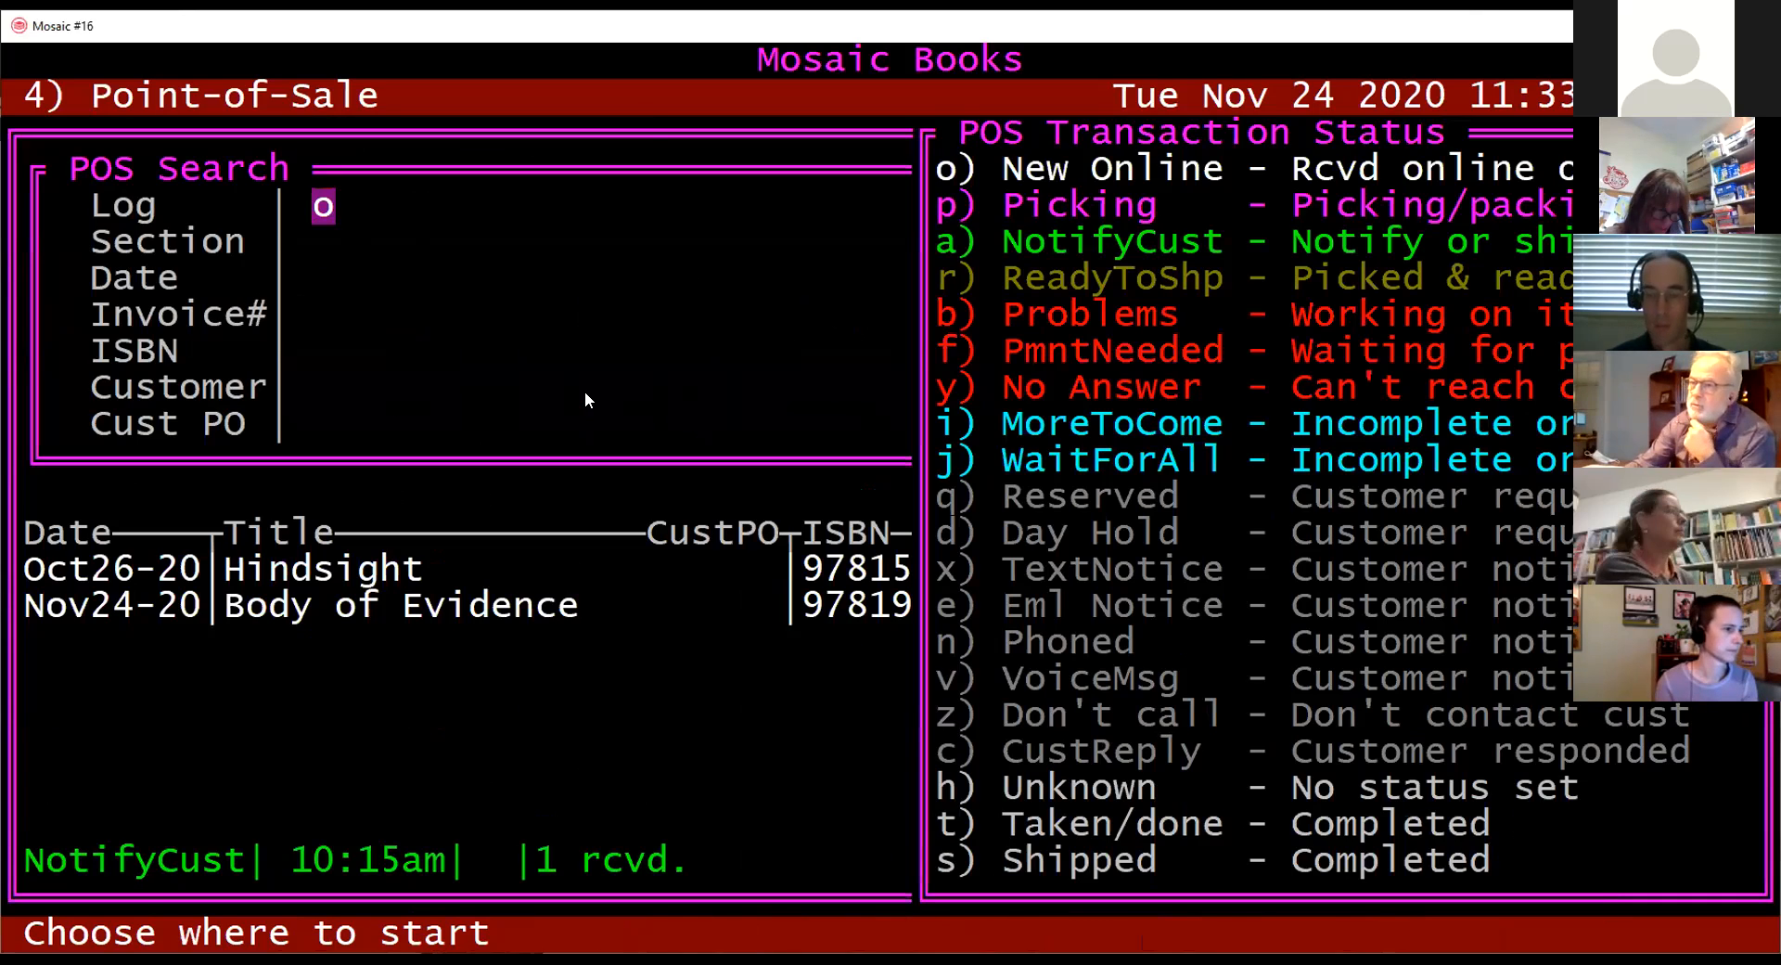
key("Escape")
key("Return")
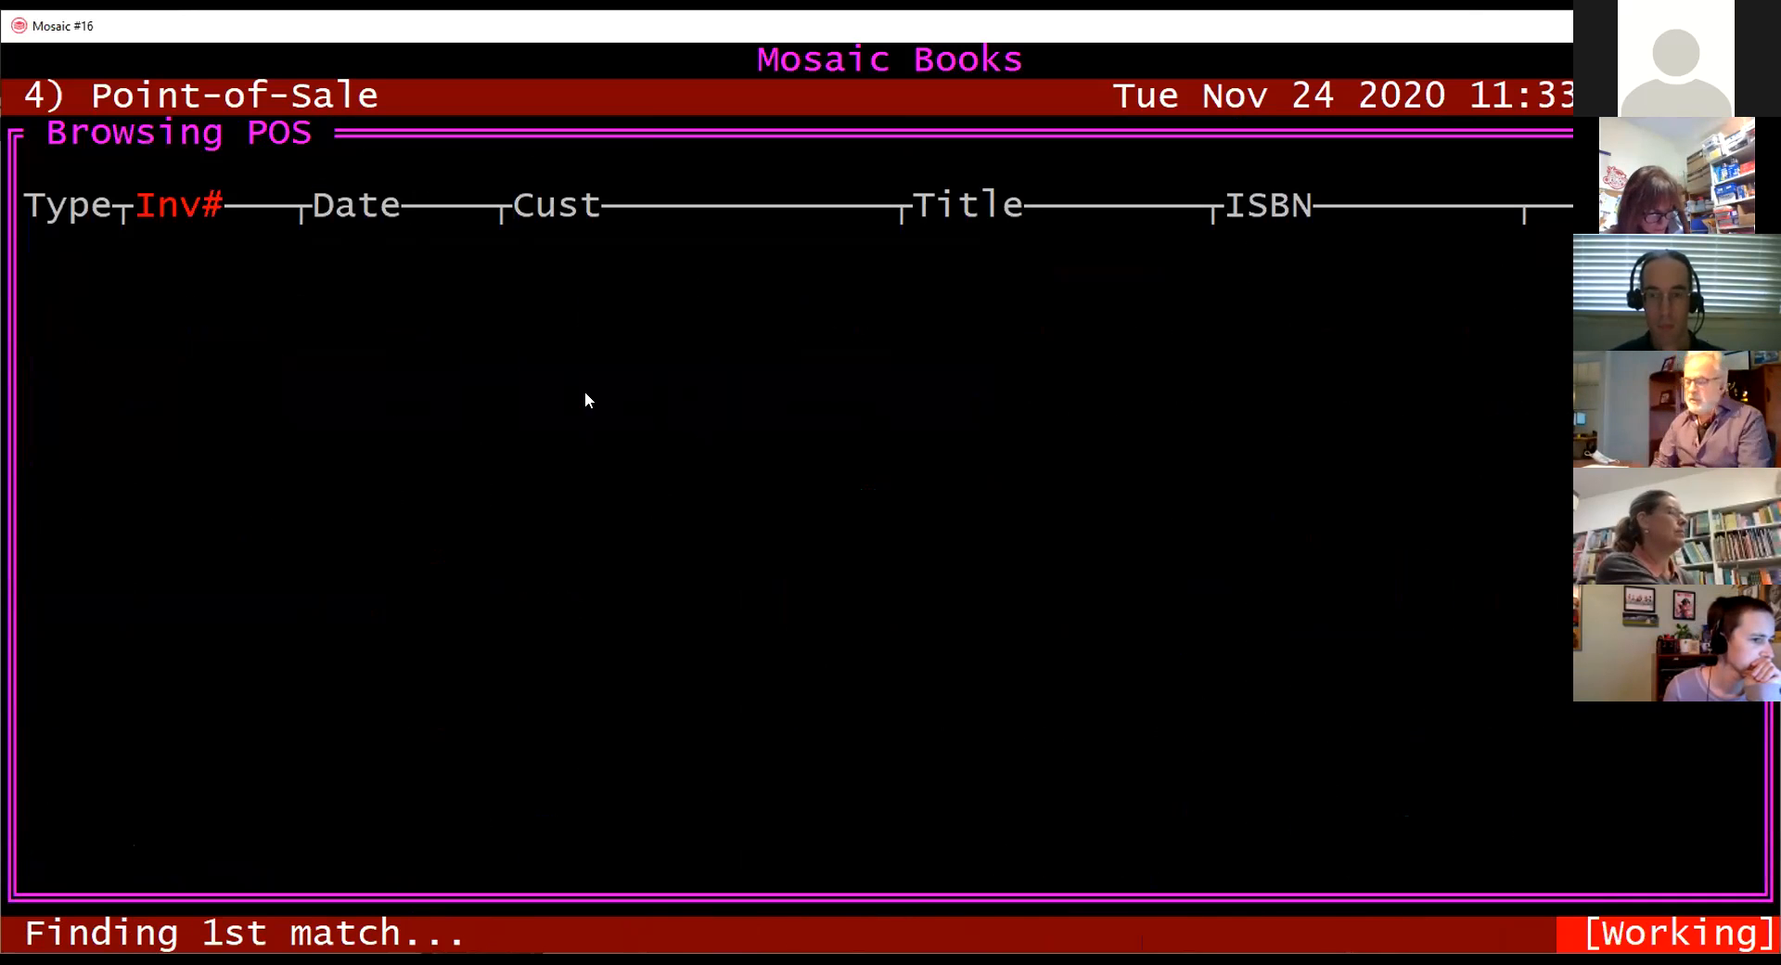
Open a held order's transaction details, then rerun POS Search to show the transaction status log.
key("Up")
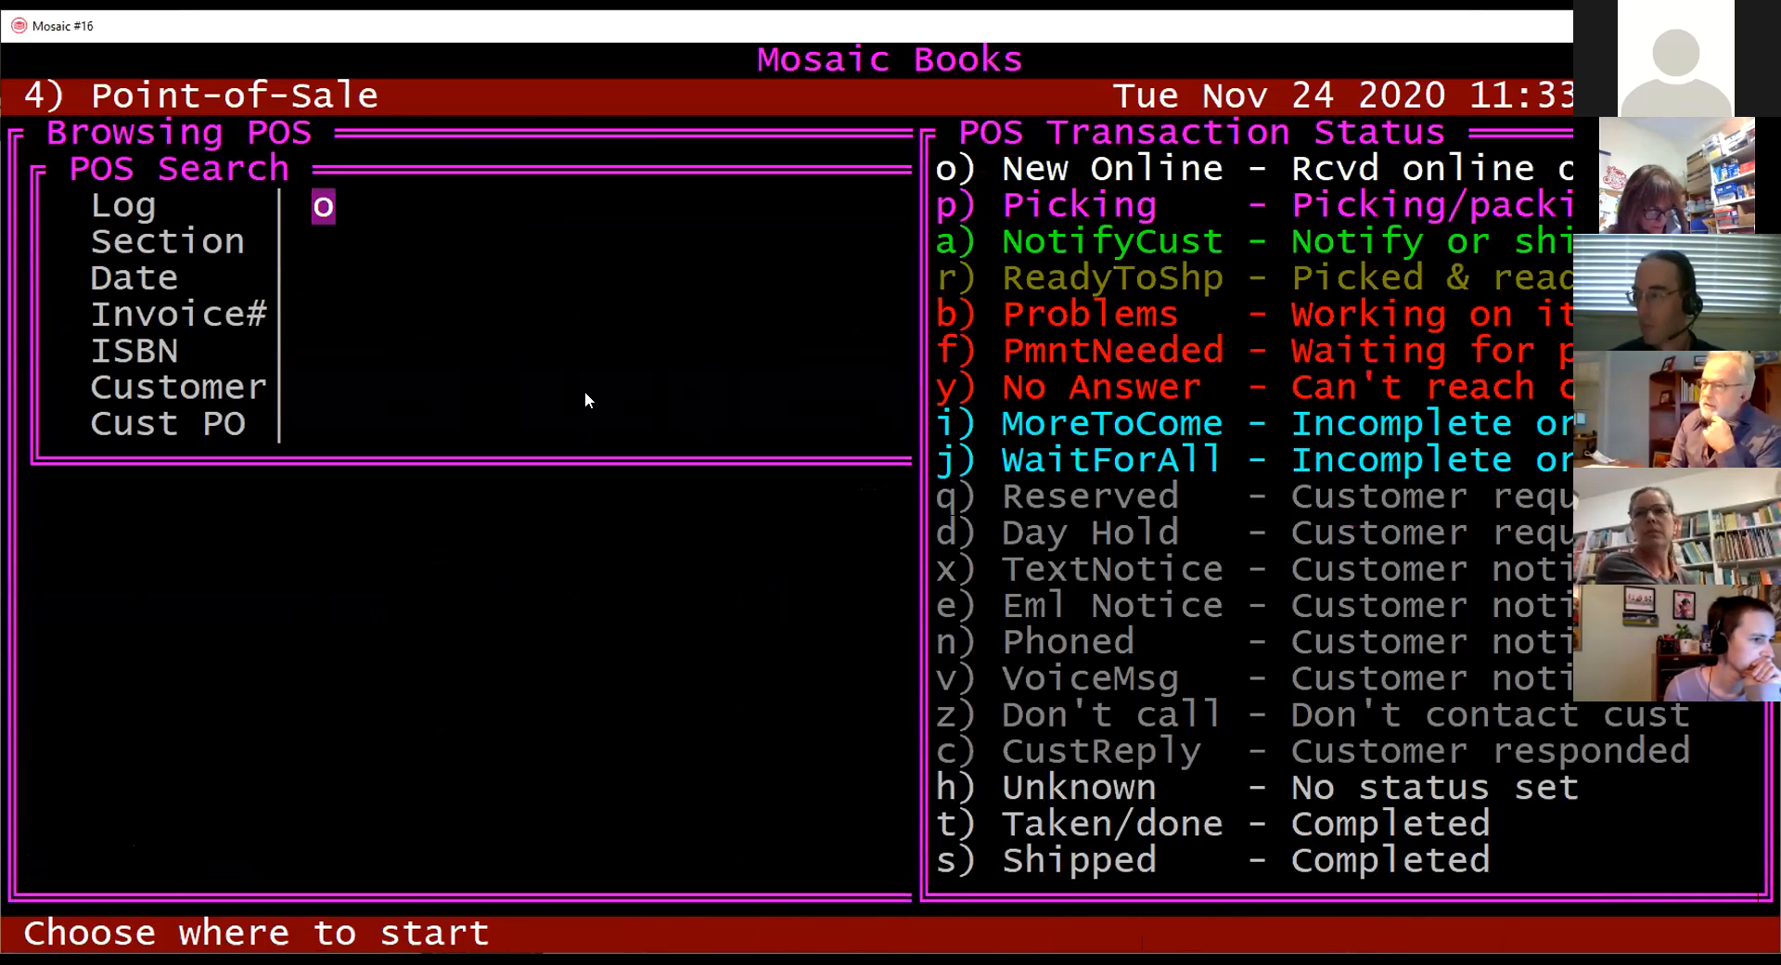
key("Down")
key("Up")
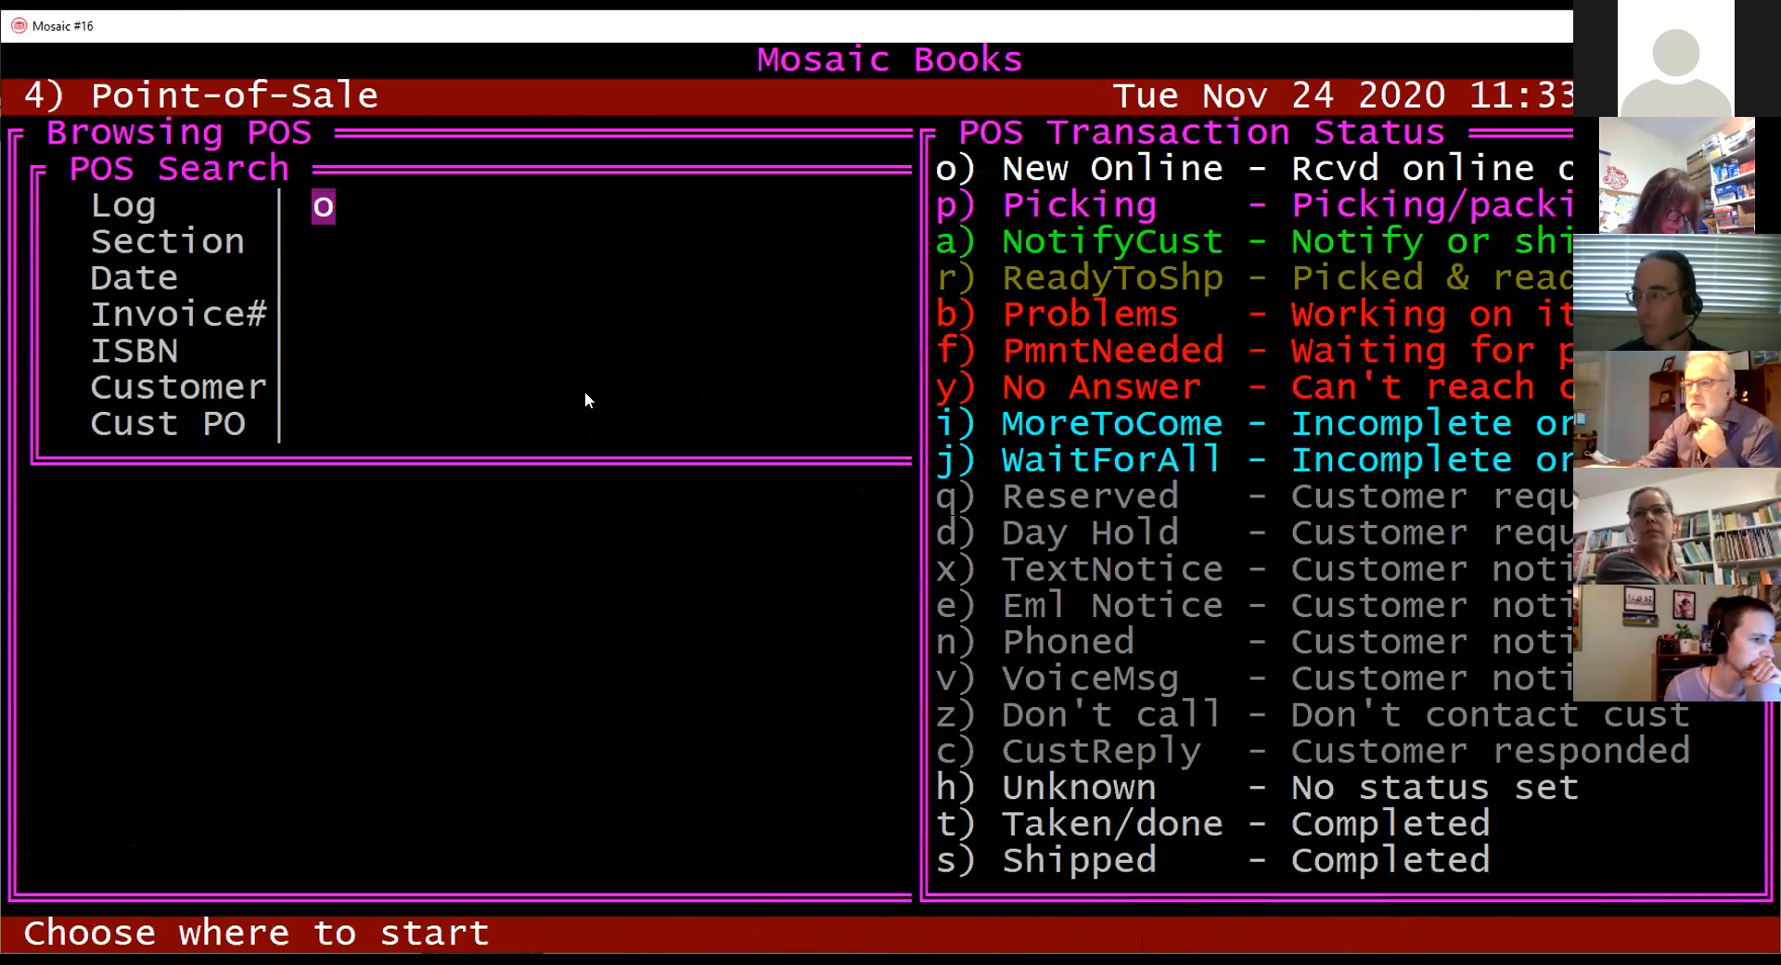
key("Down")
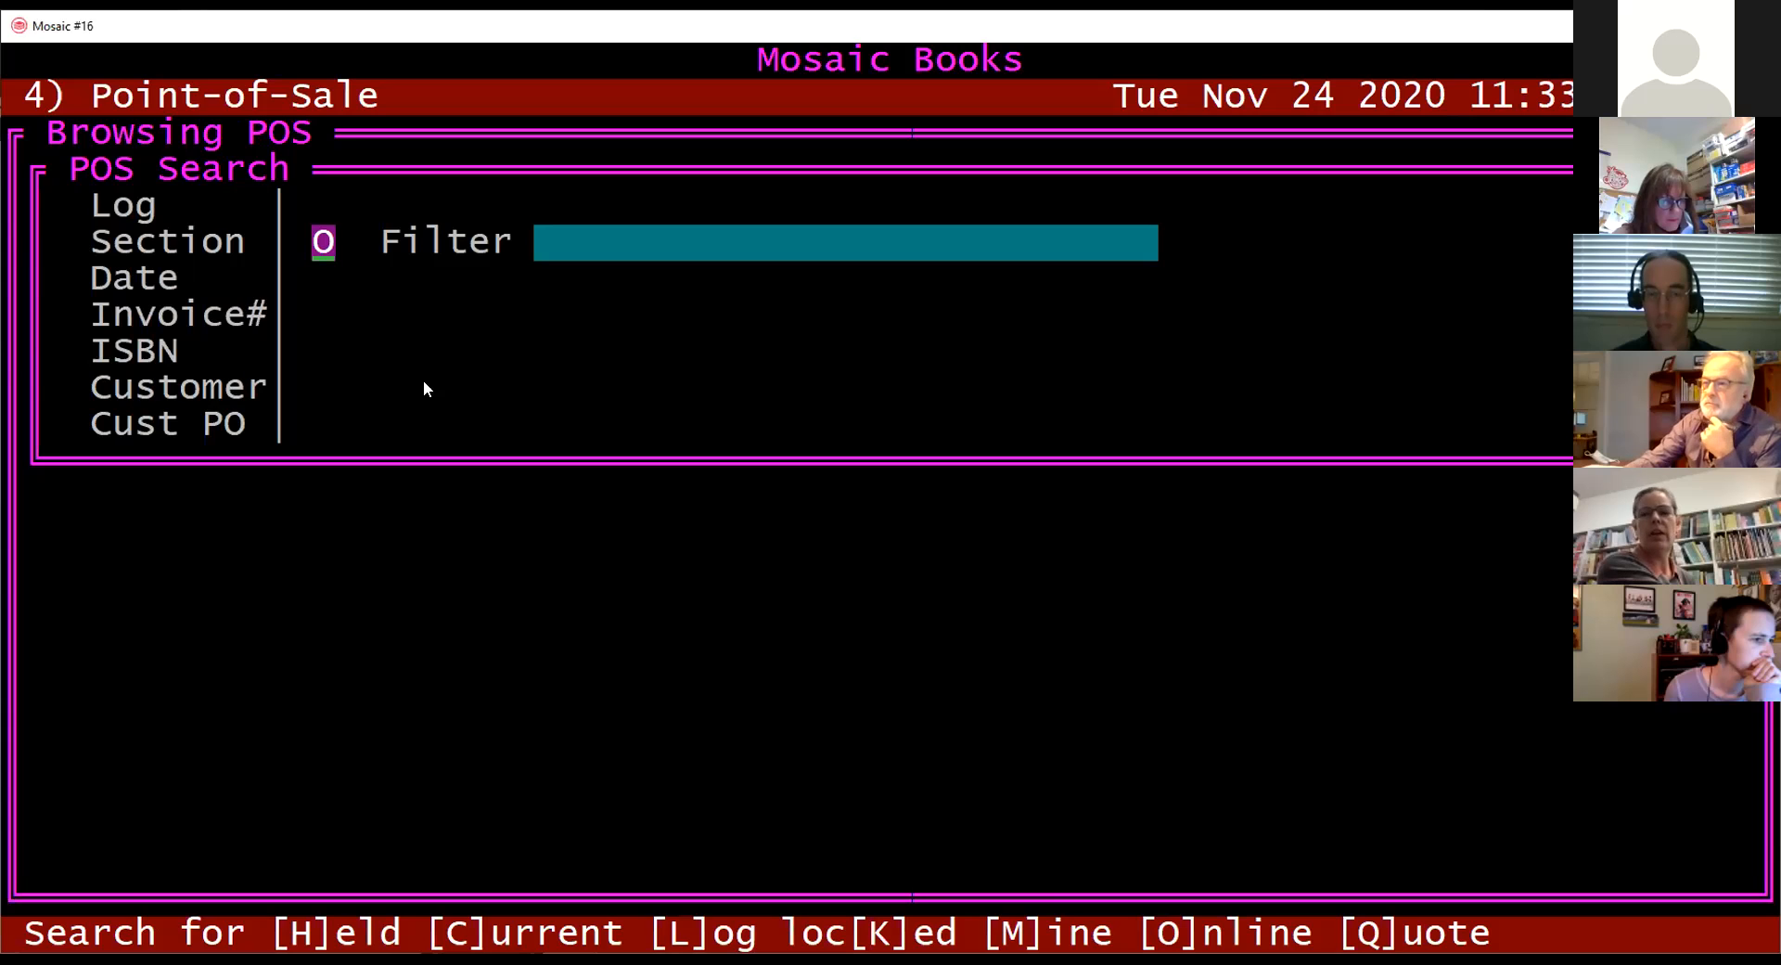
key("Up")
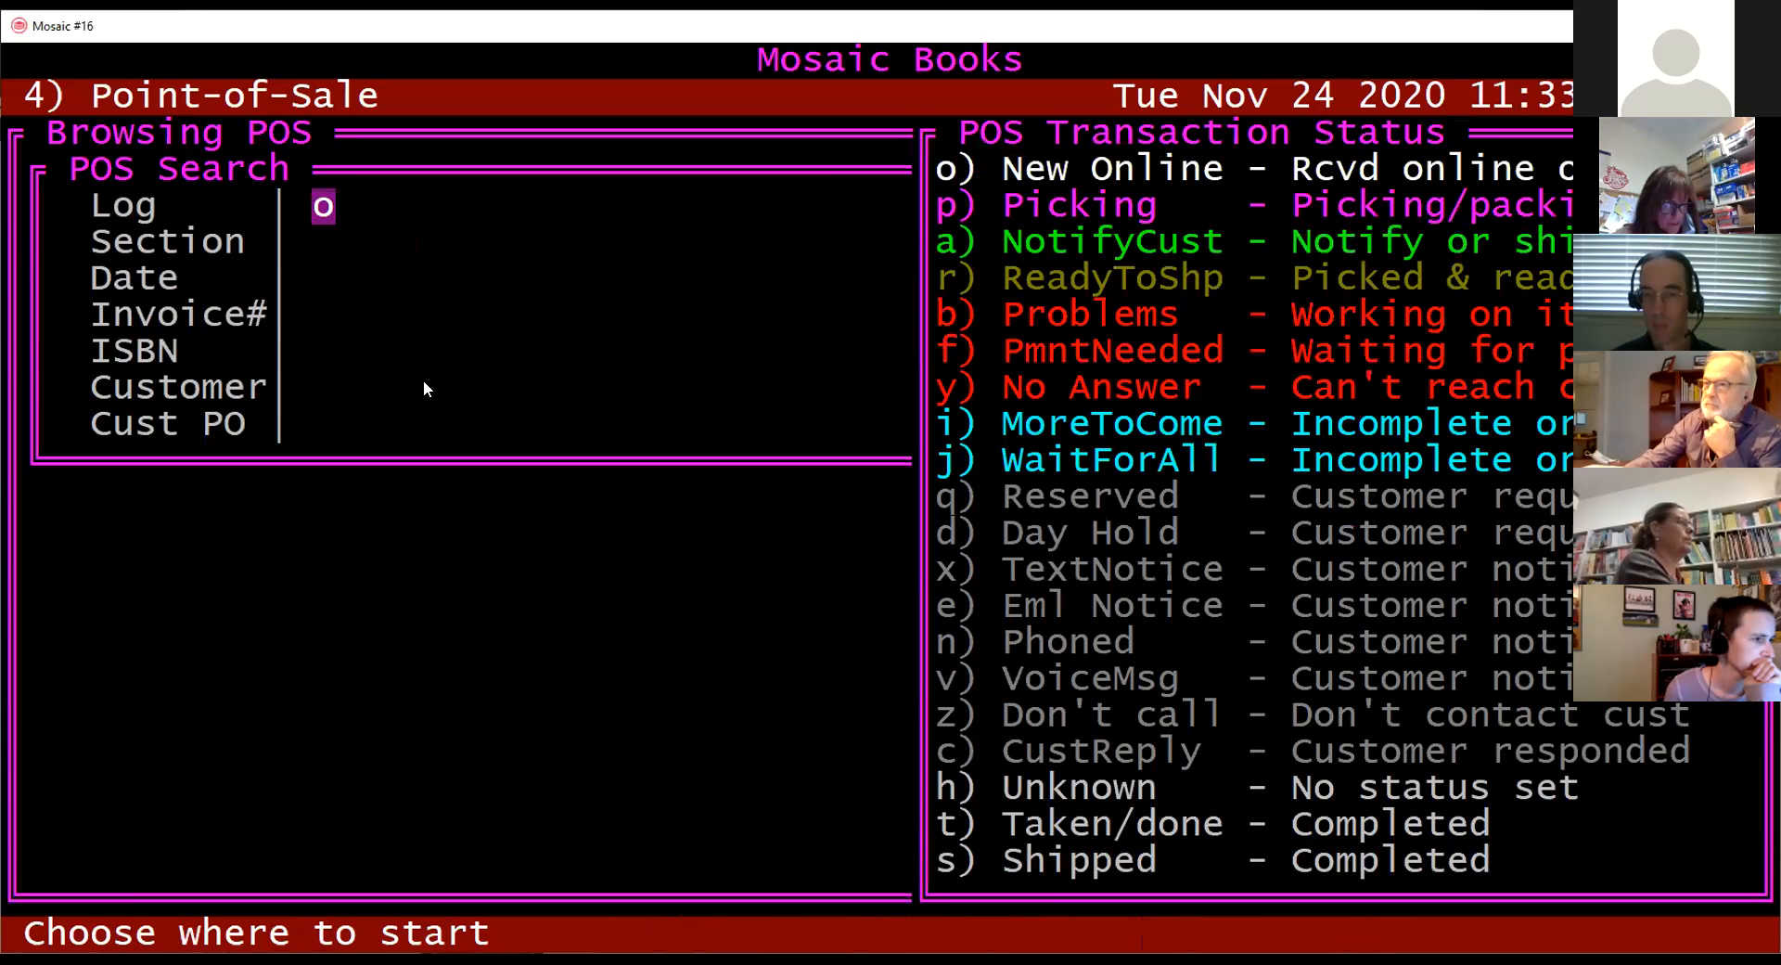
key("Return")
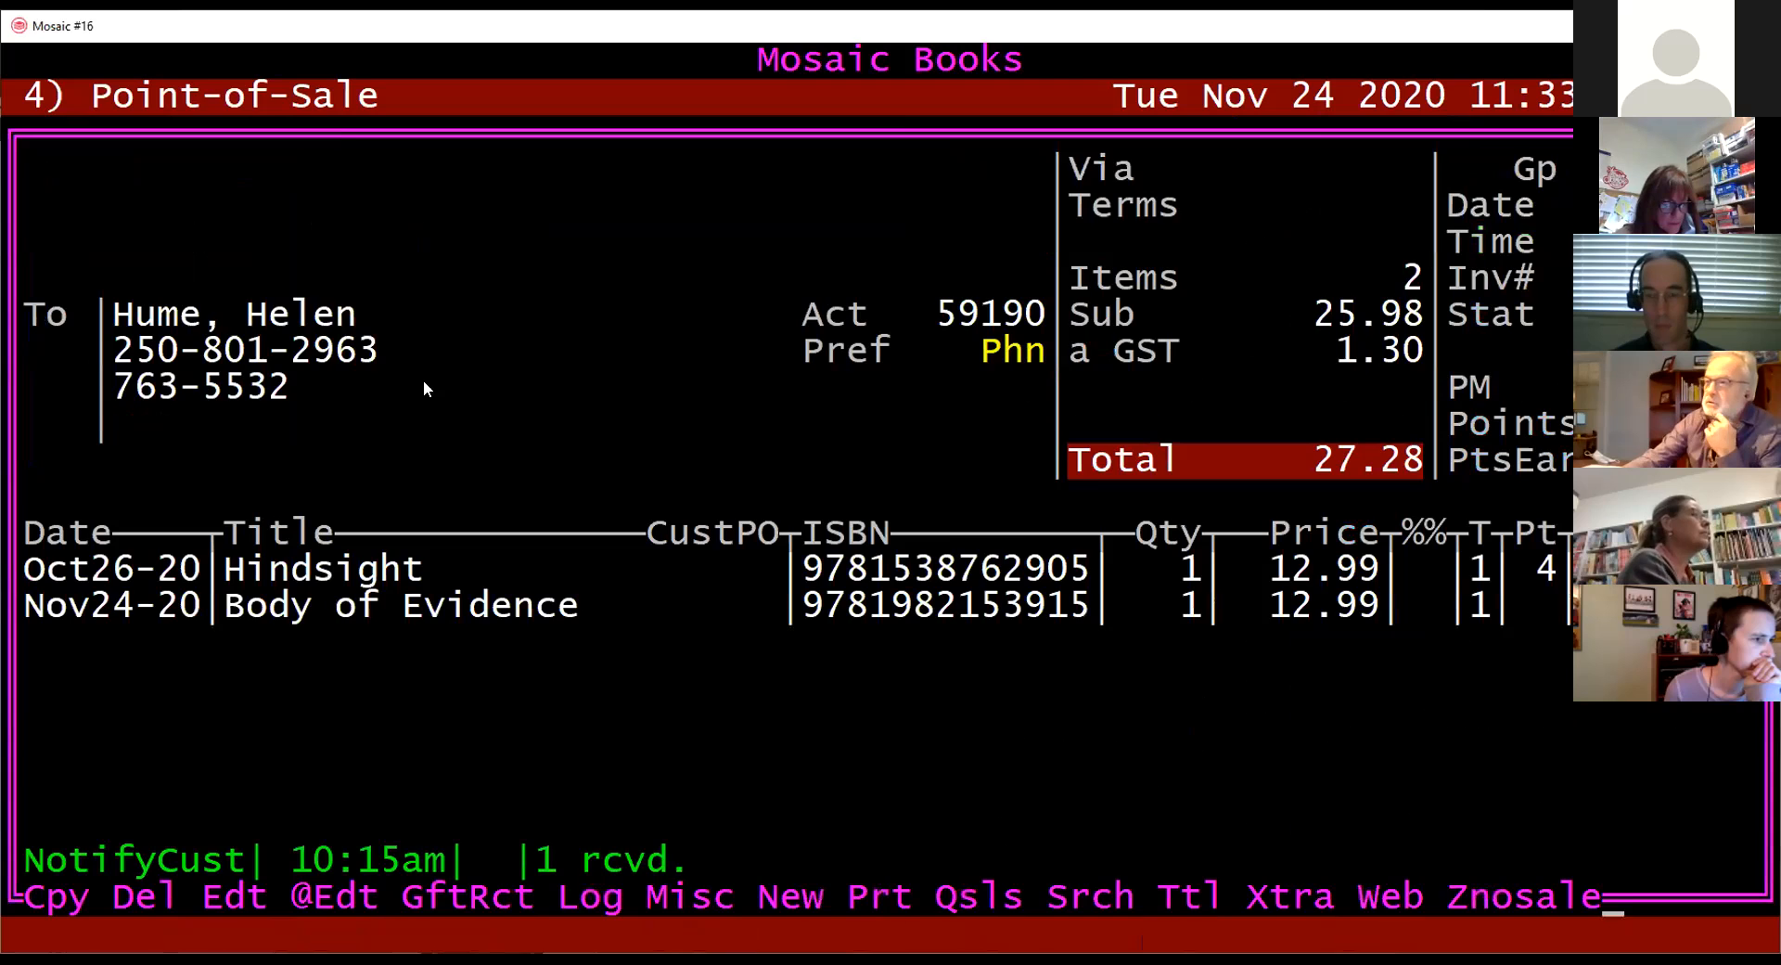
key("s")
key("Return")
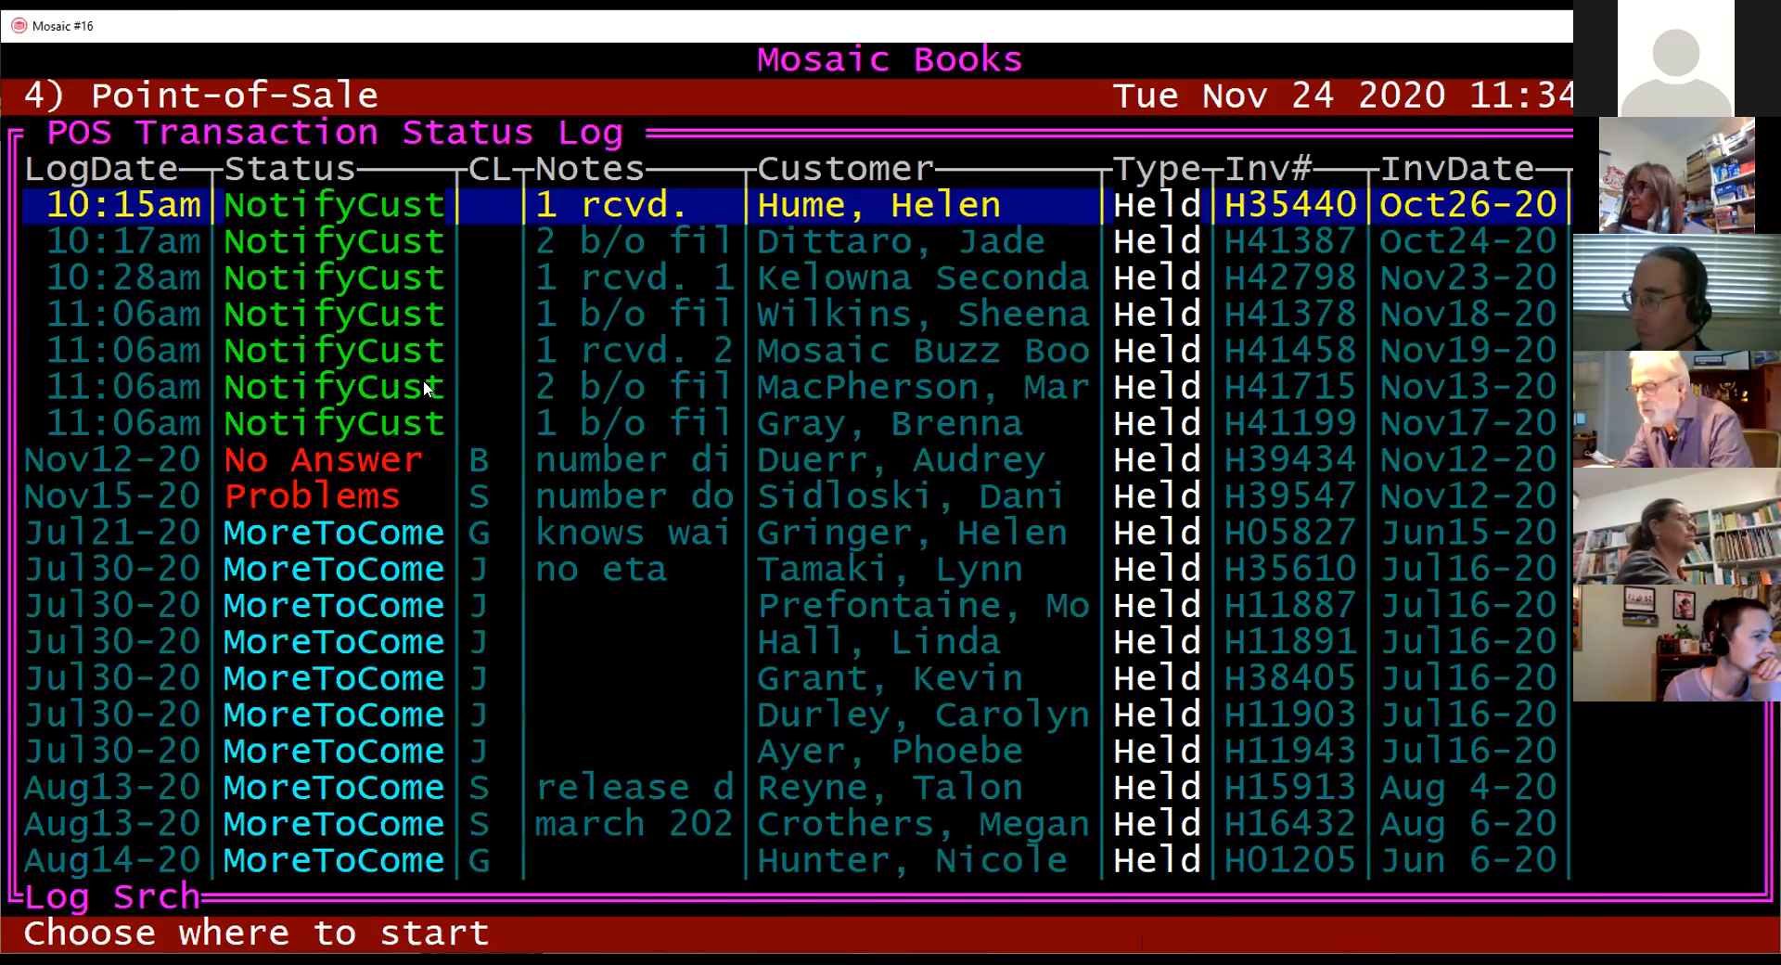
key("Escape")
Go to the Orders module, then switch to the Mosaic Books webstore in Firefox.
key("1")
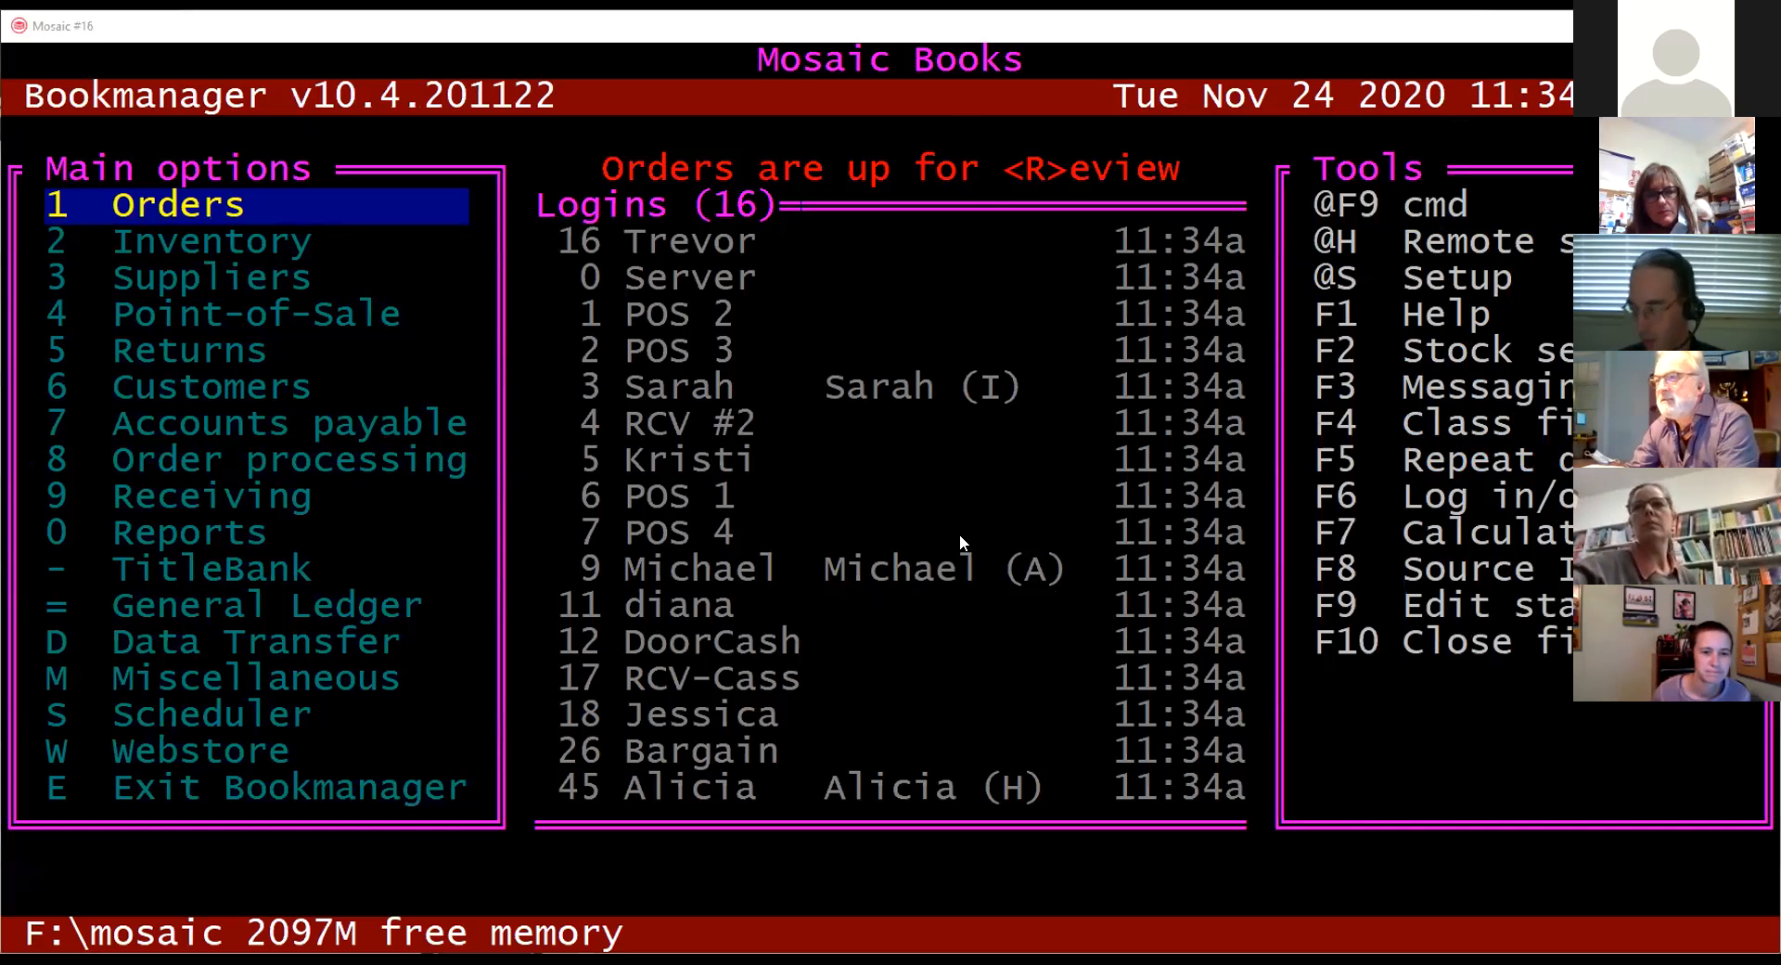
key("alt+Tab")
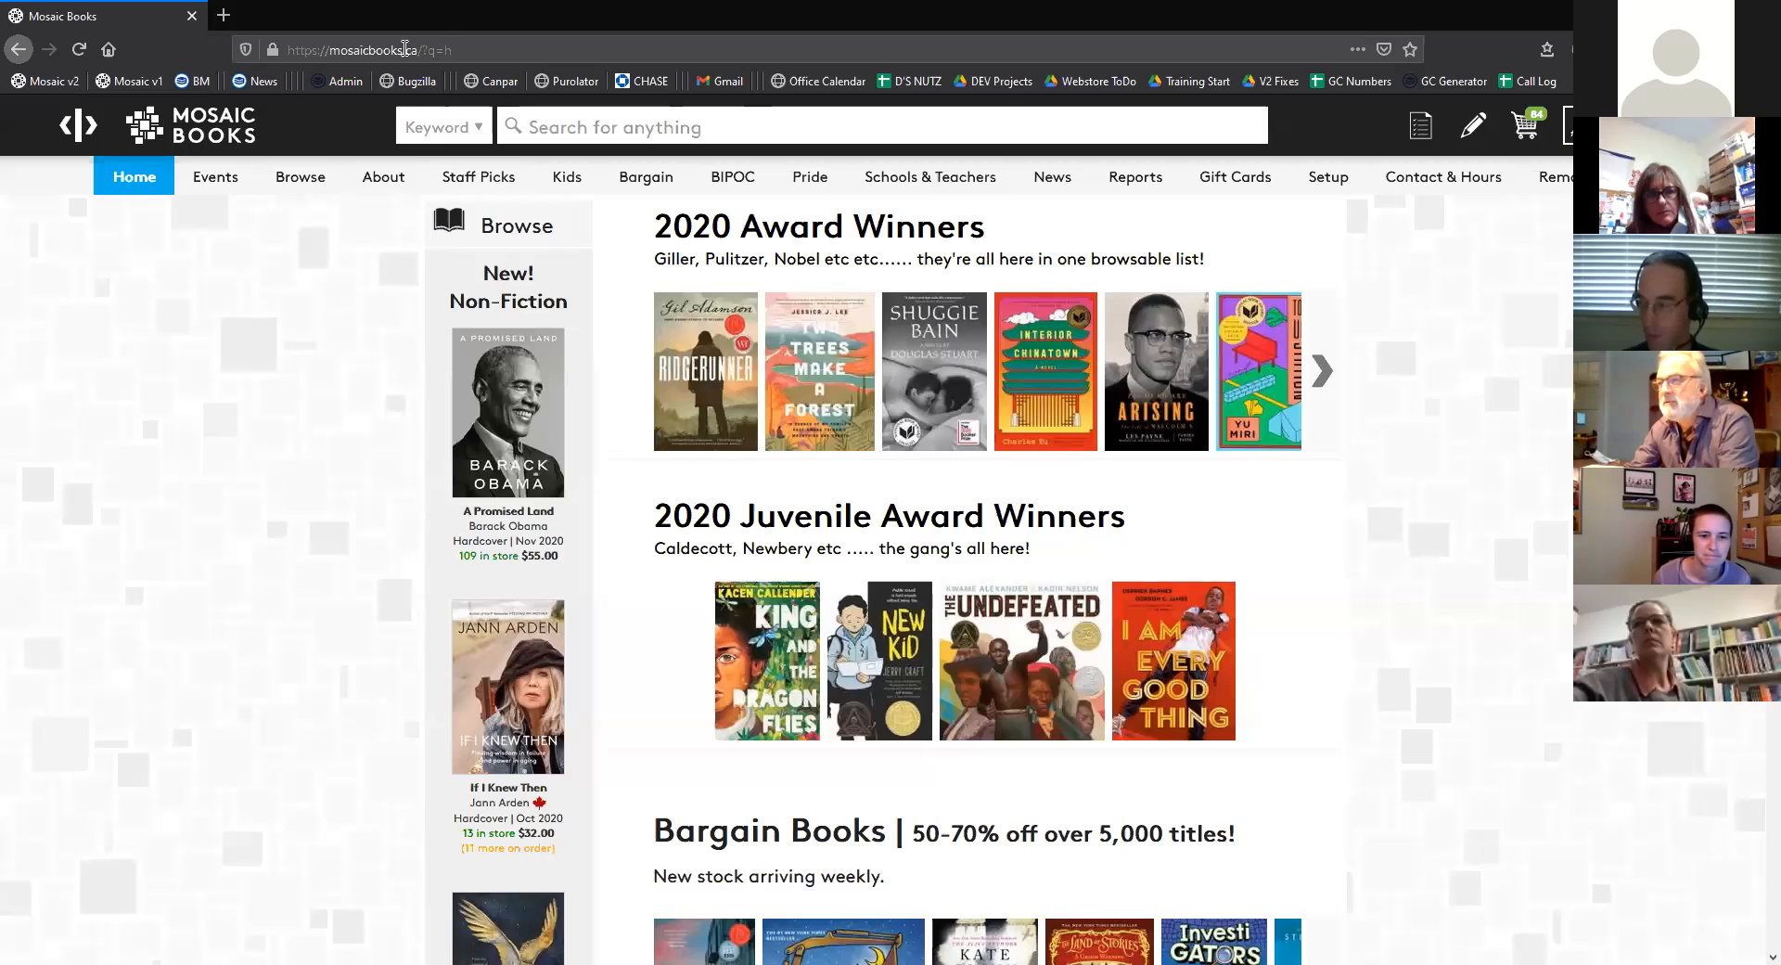
Google 'Epson TM-T20III' from the address bar and view the image results.
left_click(404, 48)
type("epson")
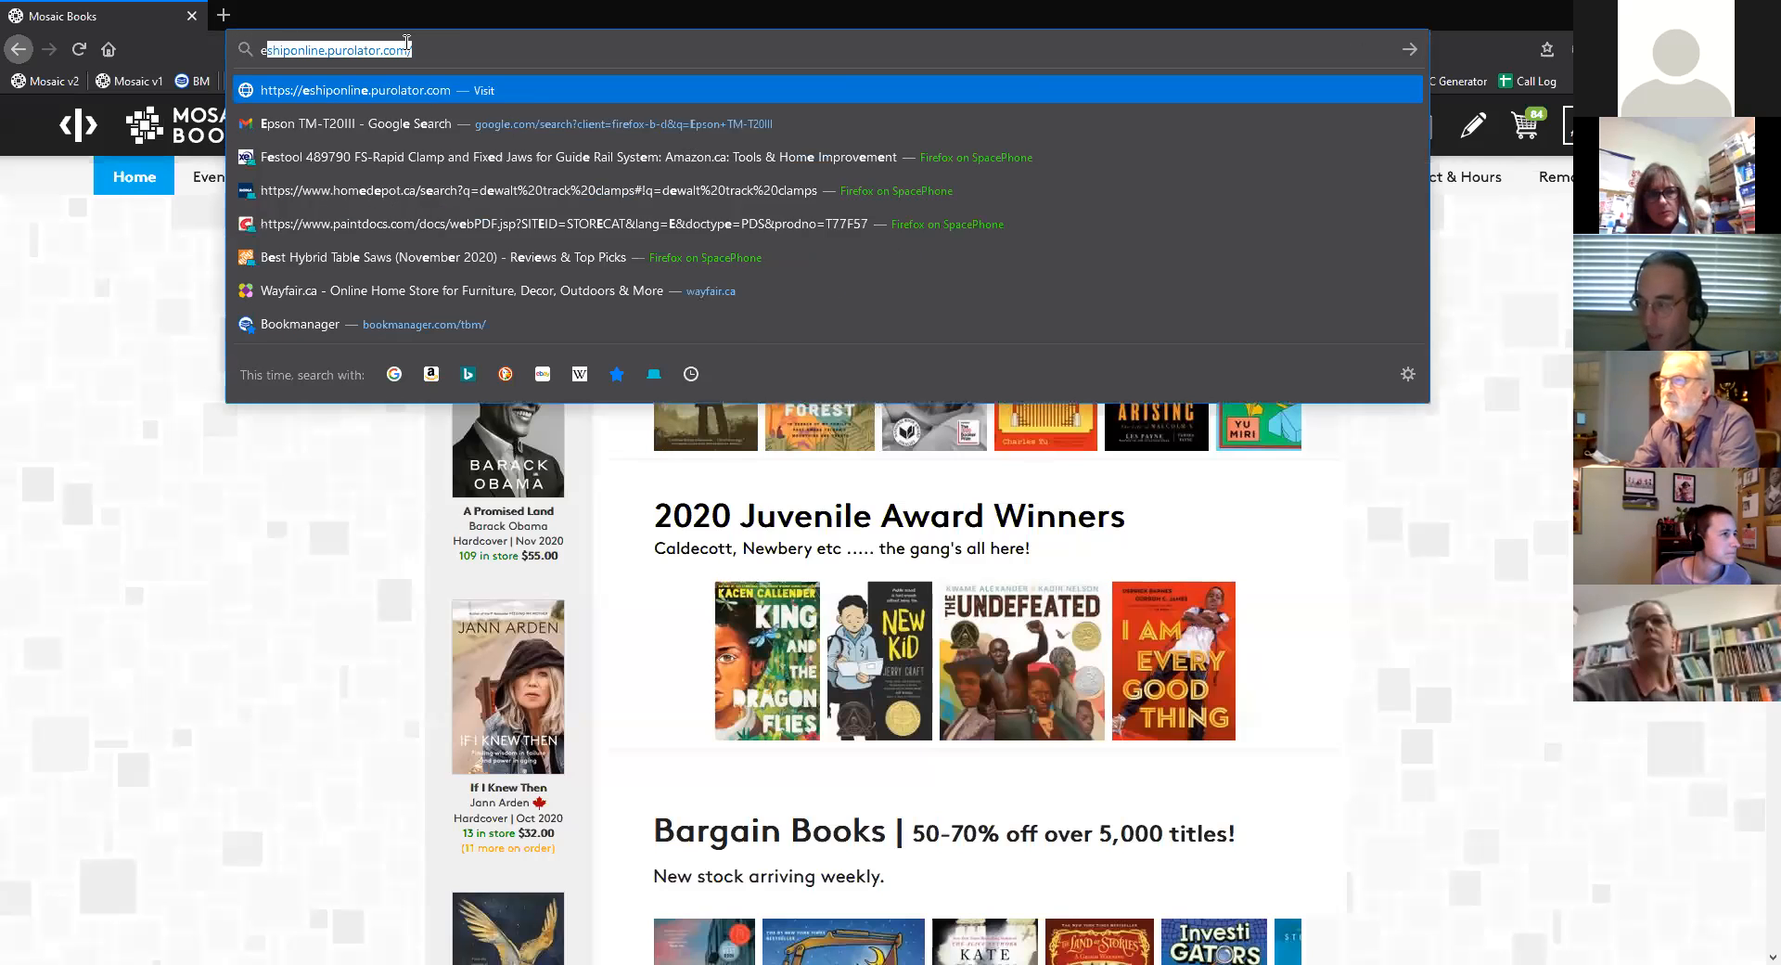
key("Down")
key("Down")
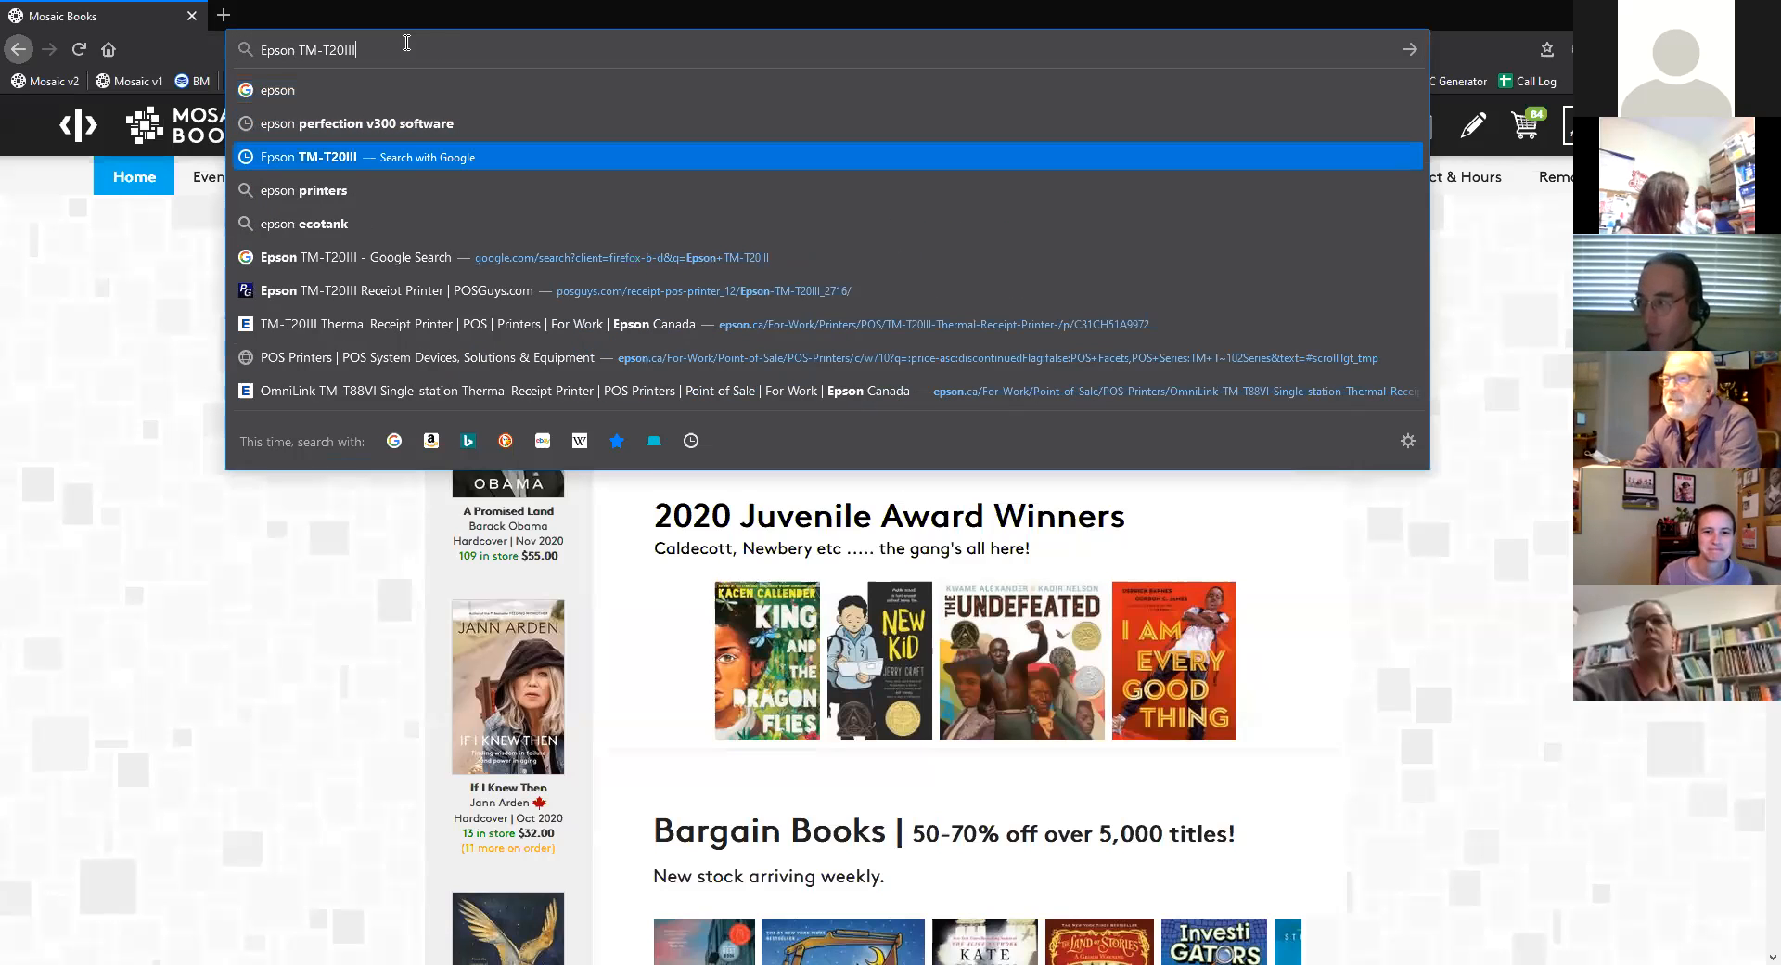
key("Return")
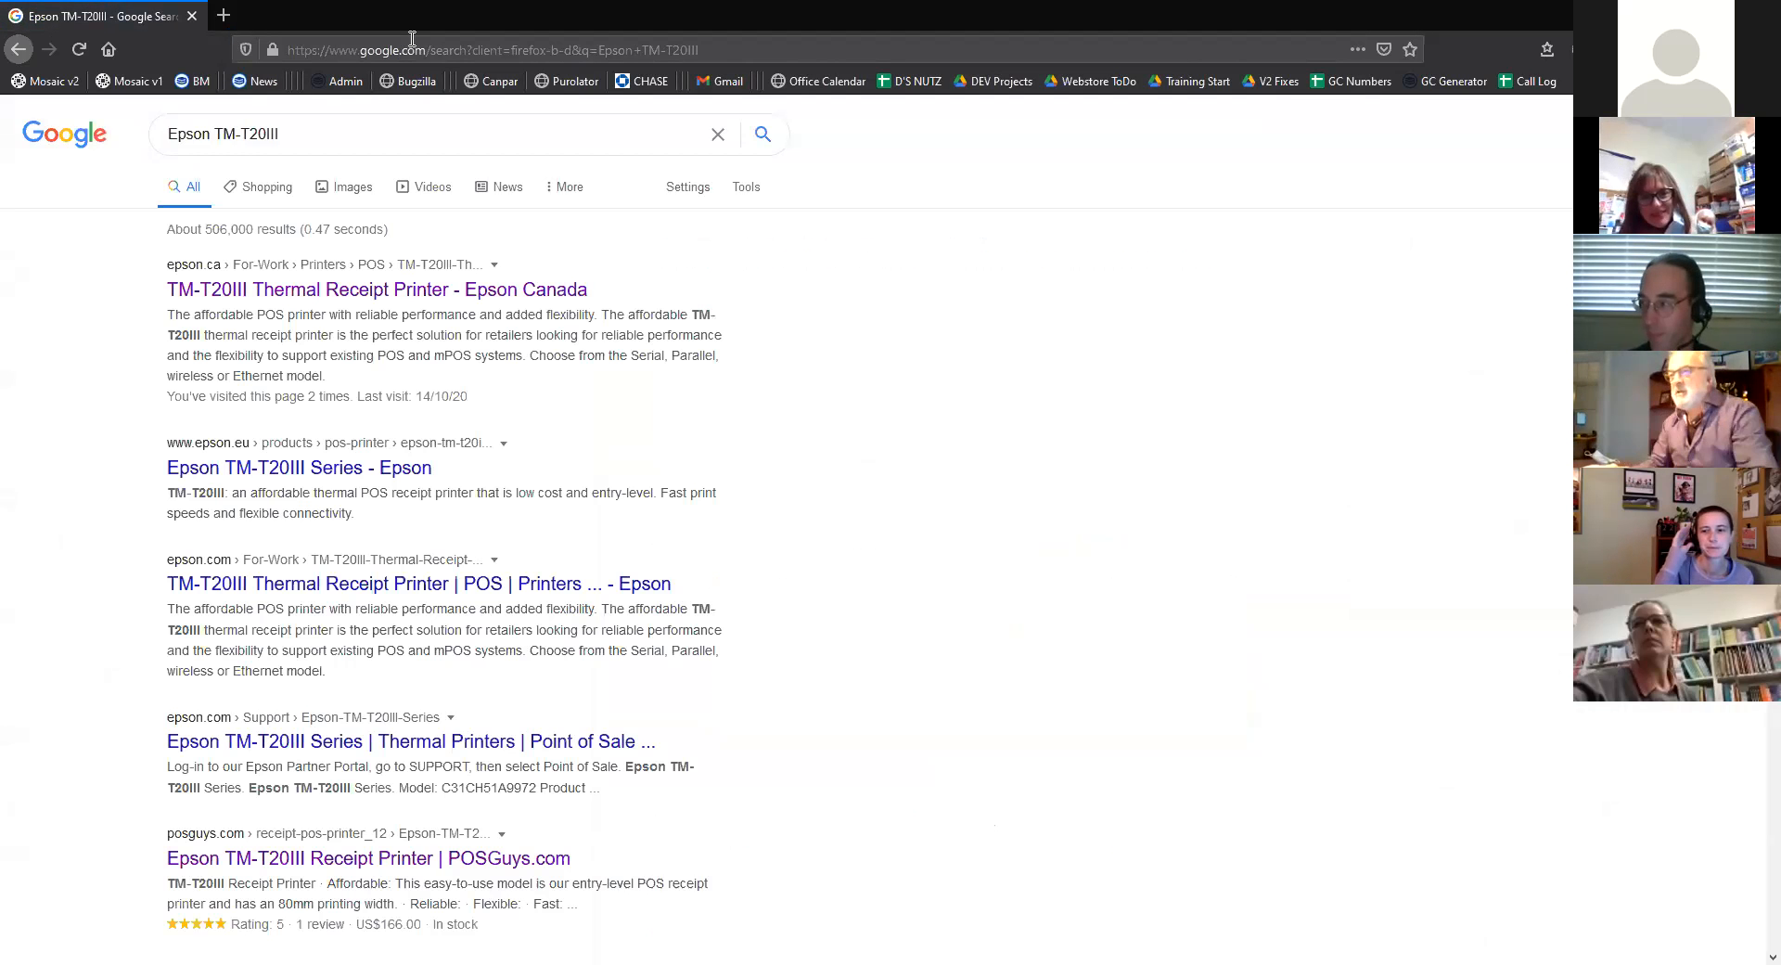
left_click(351, 187)
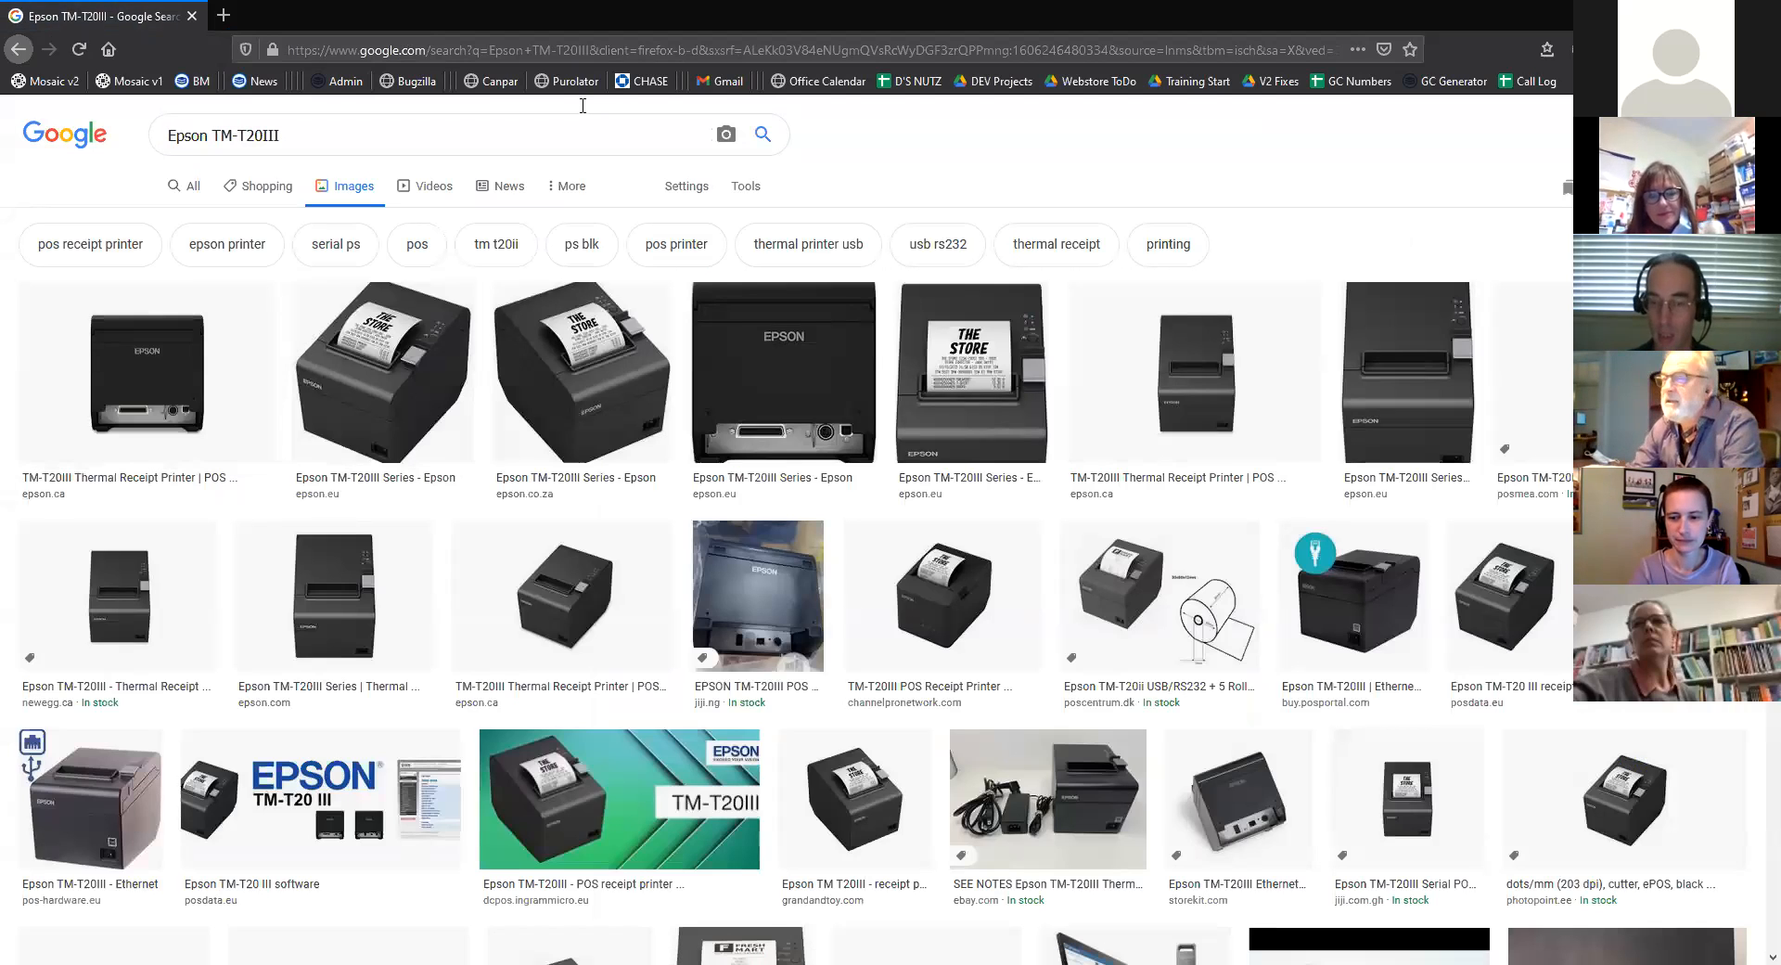
left_click(390, 409)
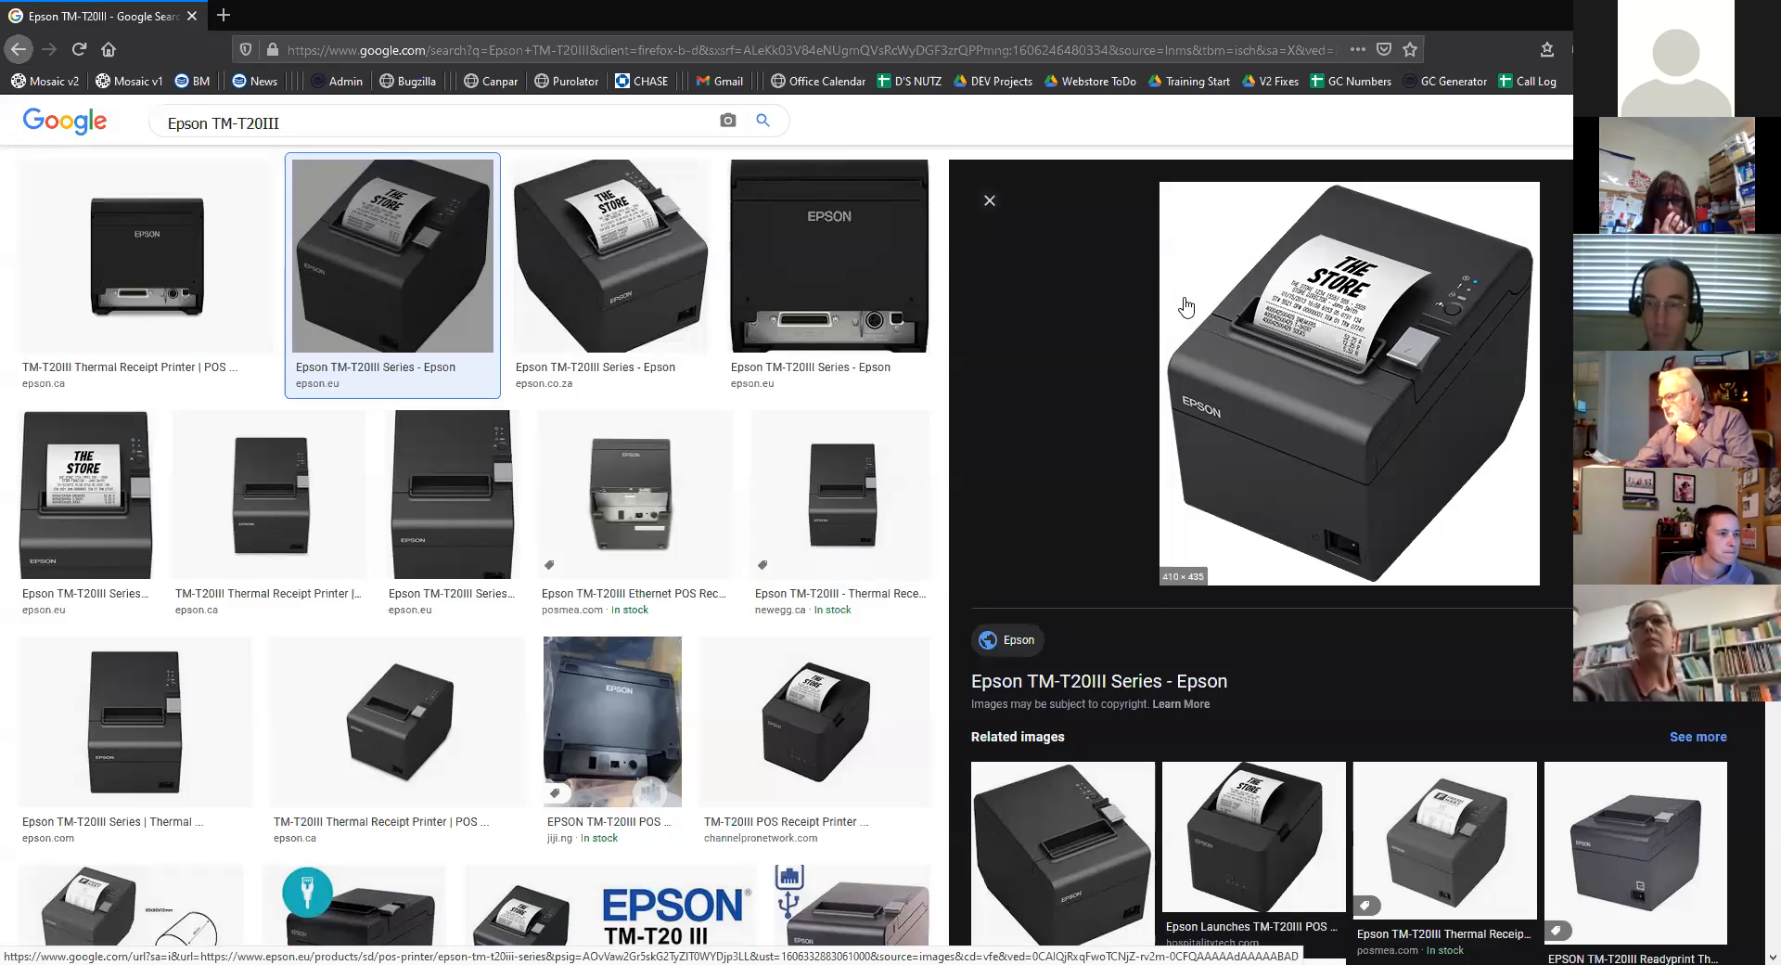
left_click(989, 202)
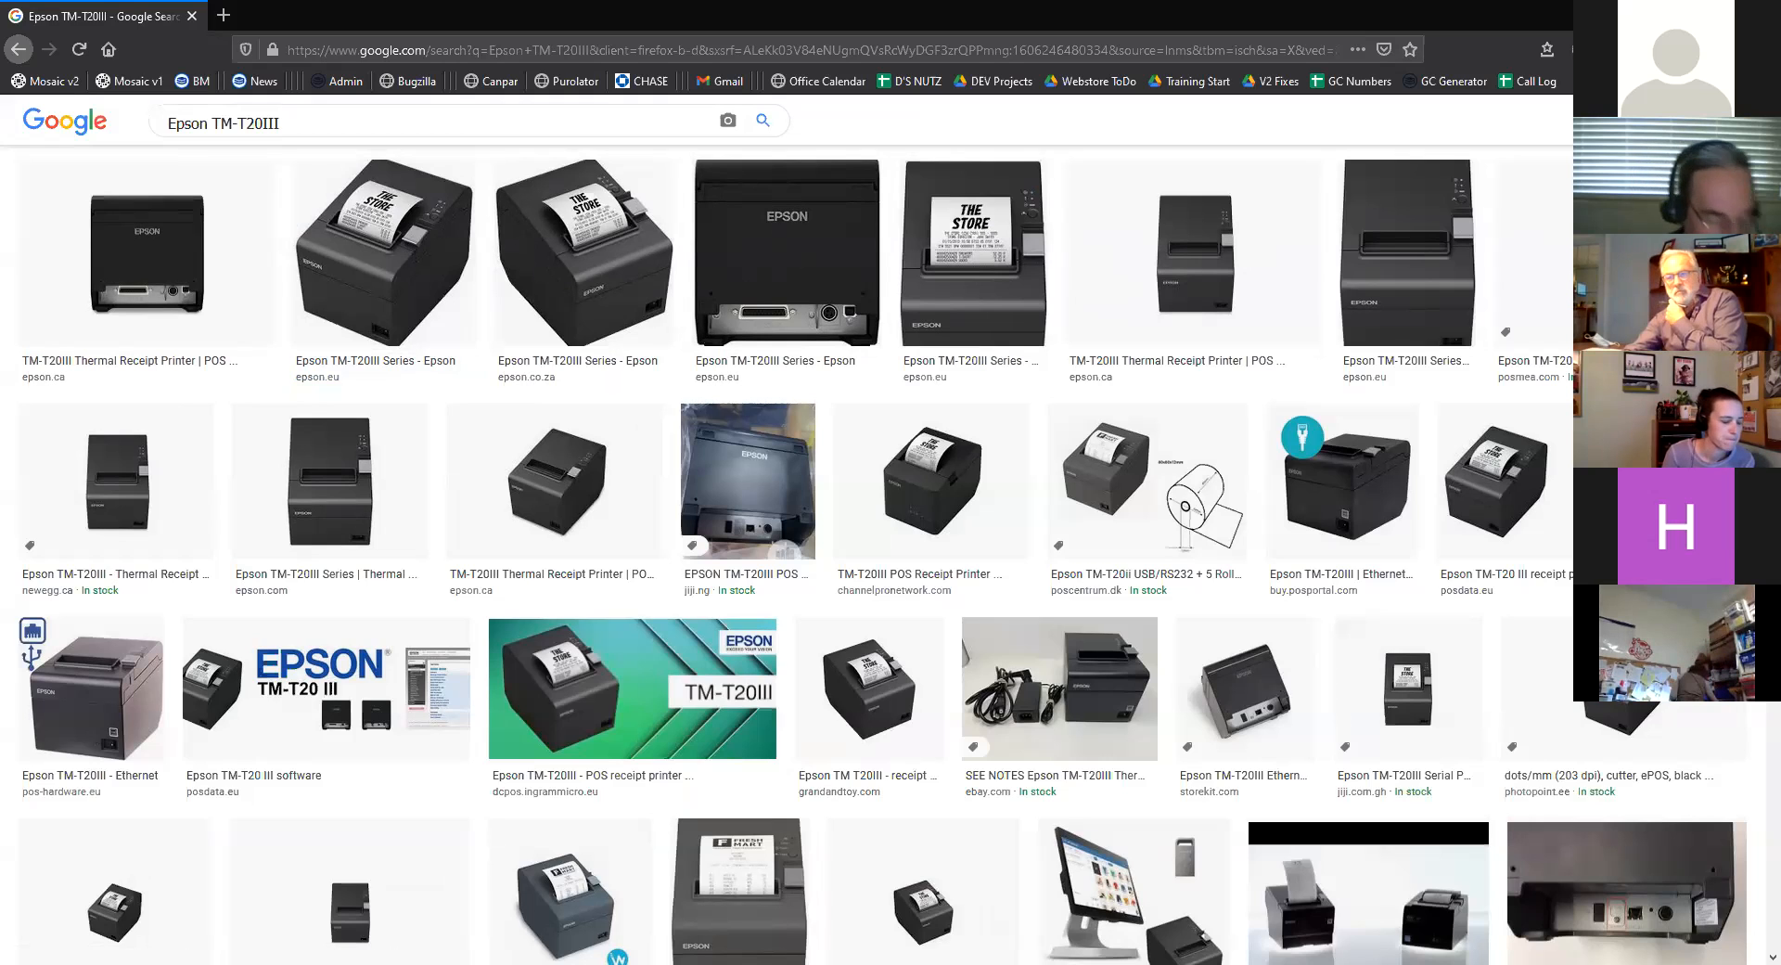
scroll(609, 502, "up", 3)
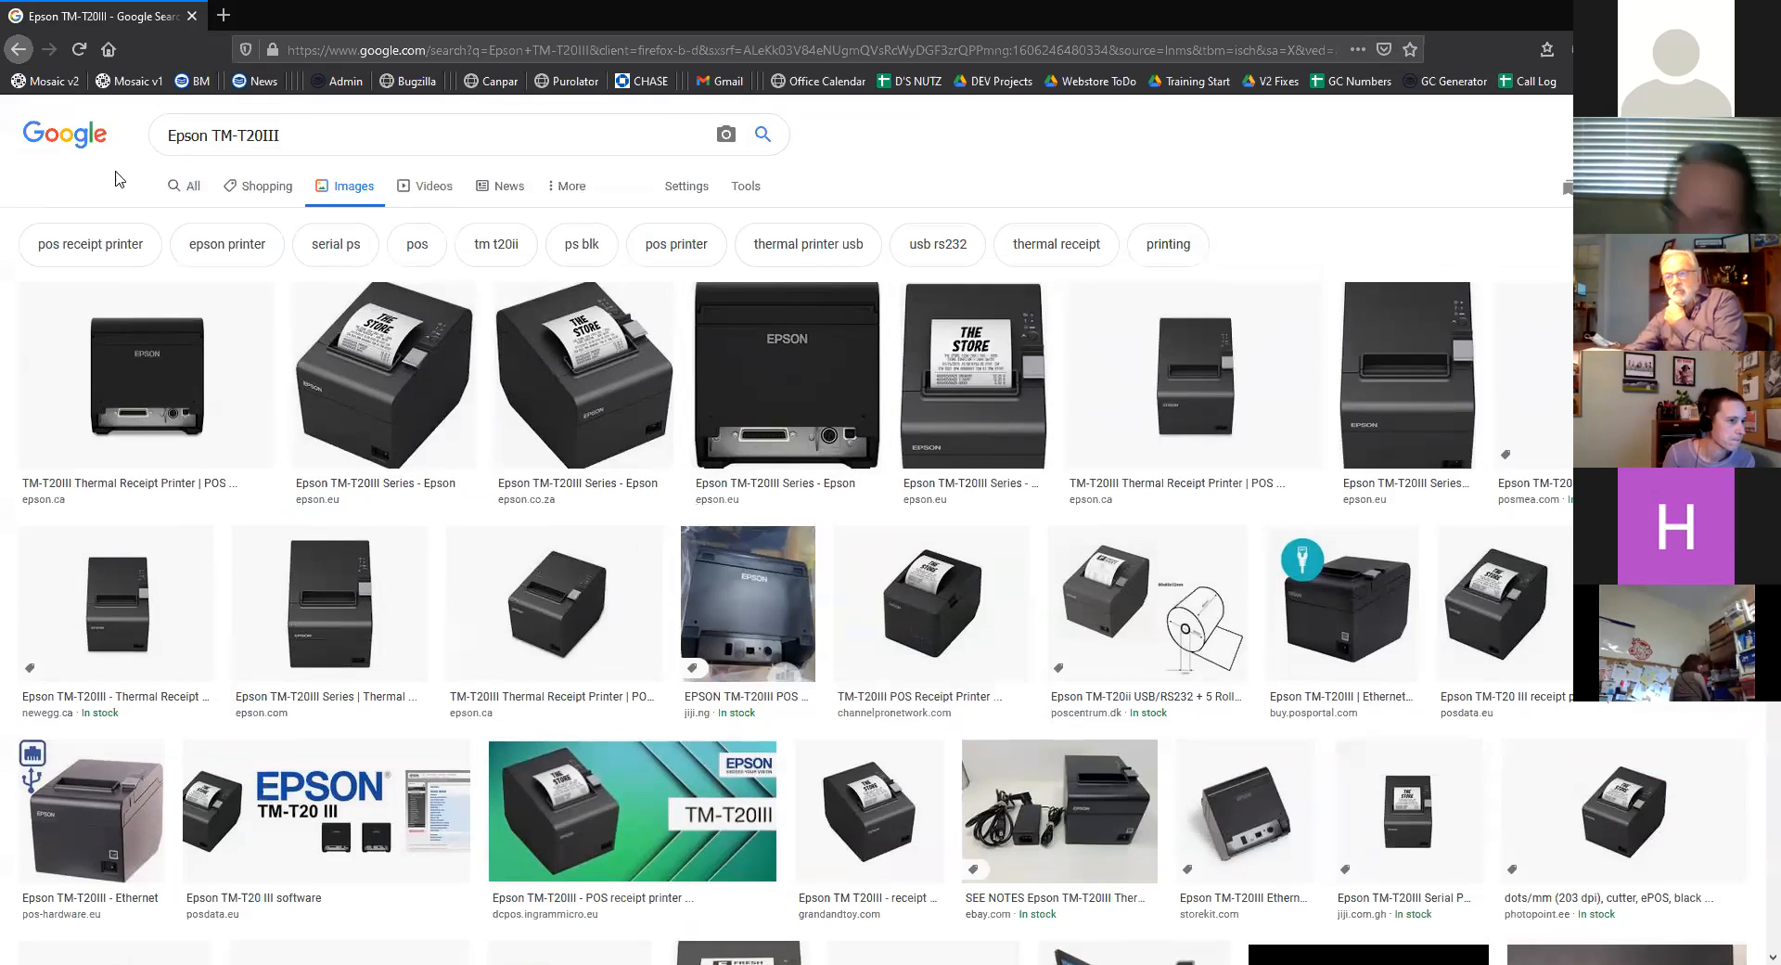